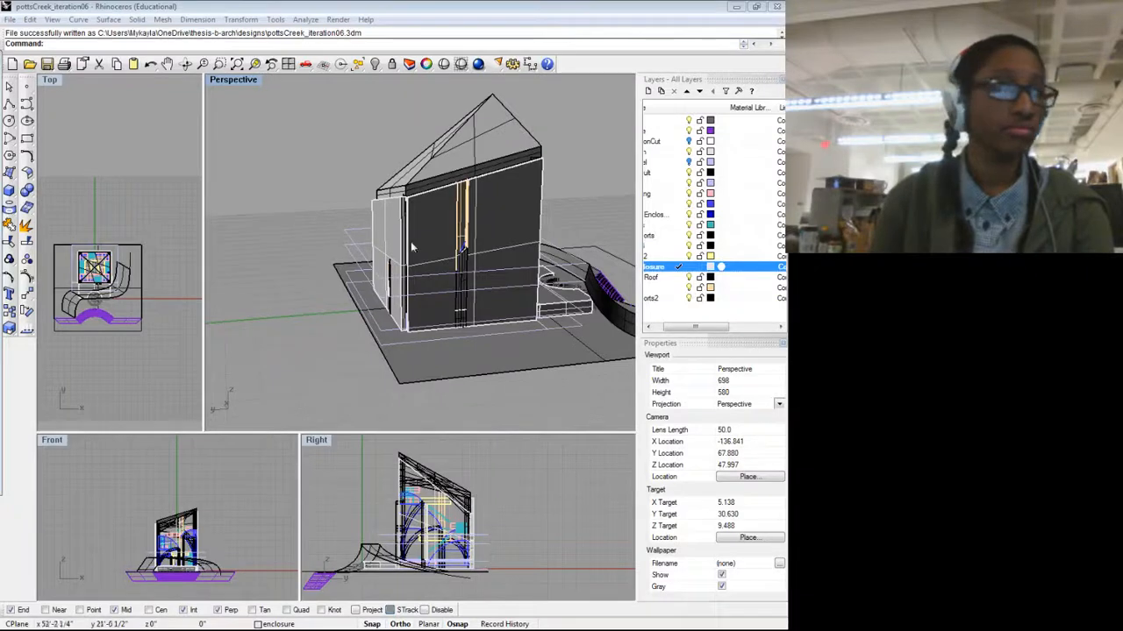
Step: Examine the house's exterior walls, vertical trim strips and roof edges from several sides and up close
drag(413, 248, 500, 240)
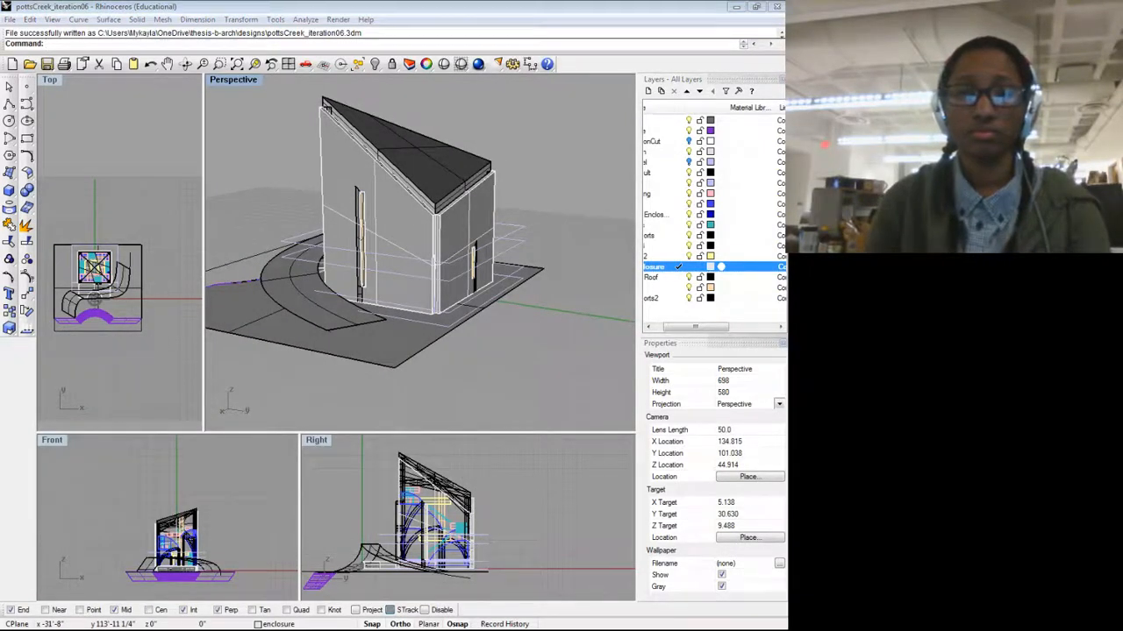
mouse_move(503, 327)
mouse_down()
mouse_move(445, 307)
mouse_move(491, 309)
mouse_move(504, 326)
mouse_up()
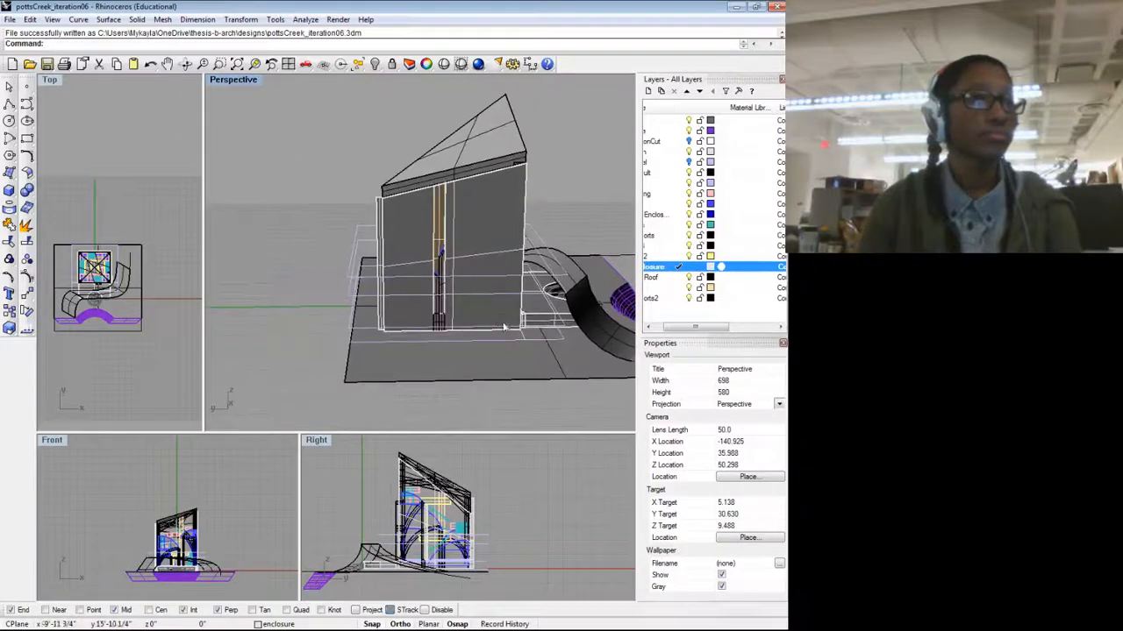
scroll(450, 217, up, 12)
scroll(448, 210, down, 10)
drag(447, 210, 469, 238)
scroll(469, 238, down, 8)
drag(421, 288, 392, 220)
scroll(559, 225, up, 6)
scroll(491, 289, down, 4)
scroll(558, 250, up, 2)
scroll(392, 220, up, 2)
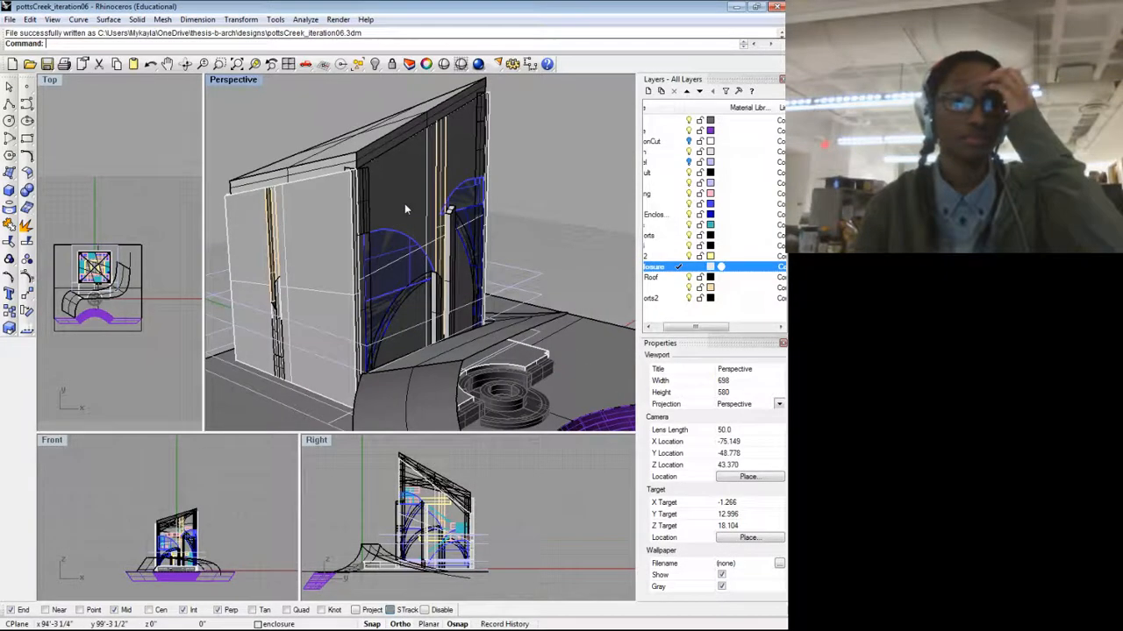
drag(364, 260, 471, 306)
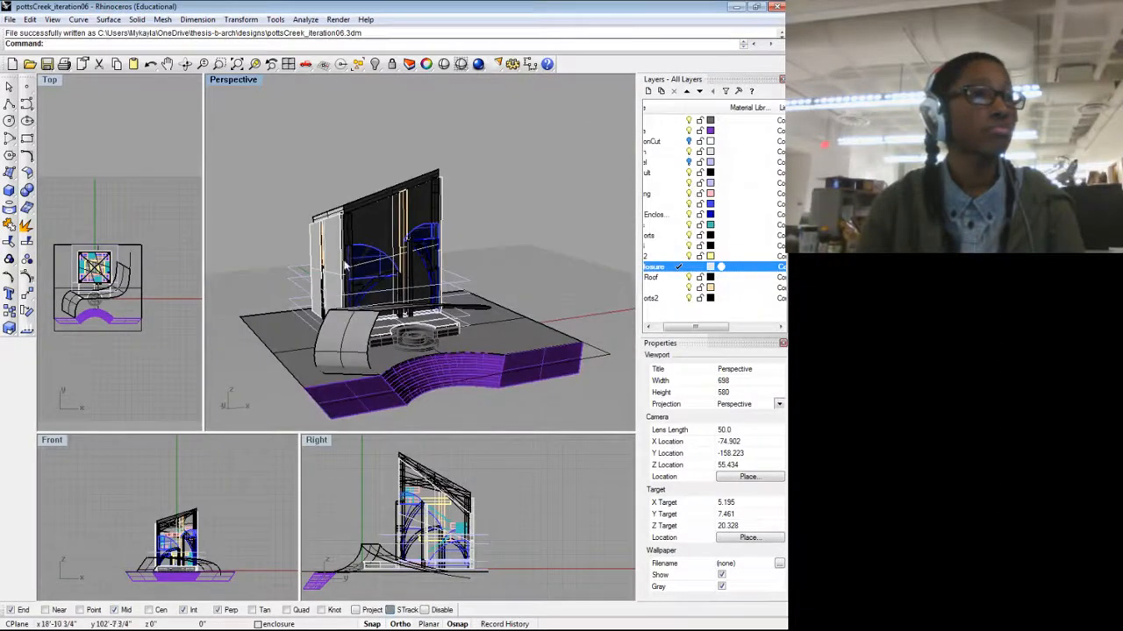
drag(345, 265, 367, 261)
scroll(361, 229, up, 7)
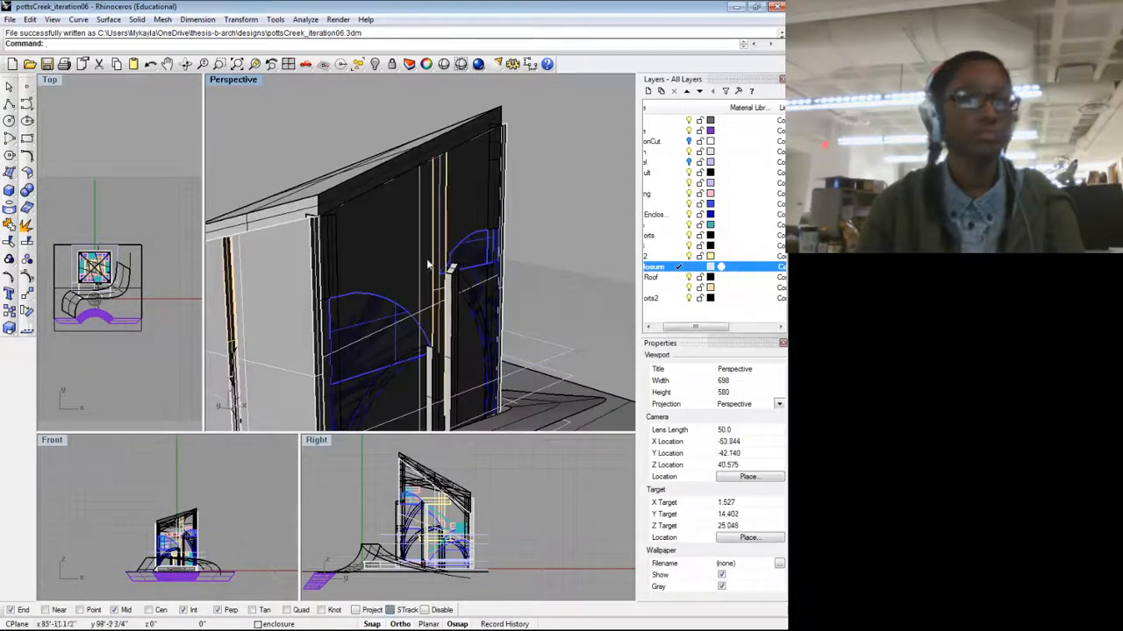
scroll(454, 216, down, 2)
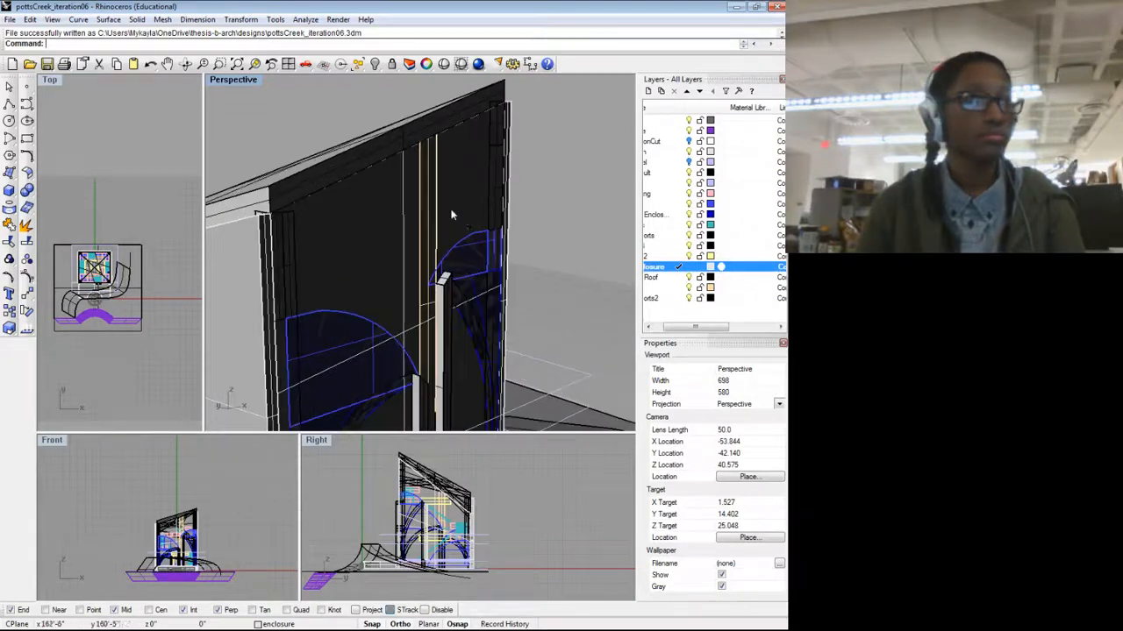
Step: Select the vertical trim surface on the shore-side wall and make the trim layer current
drag(454, 216, 444, 229)
click(433, 207)
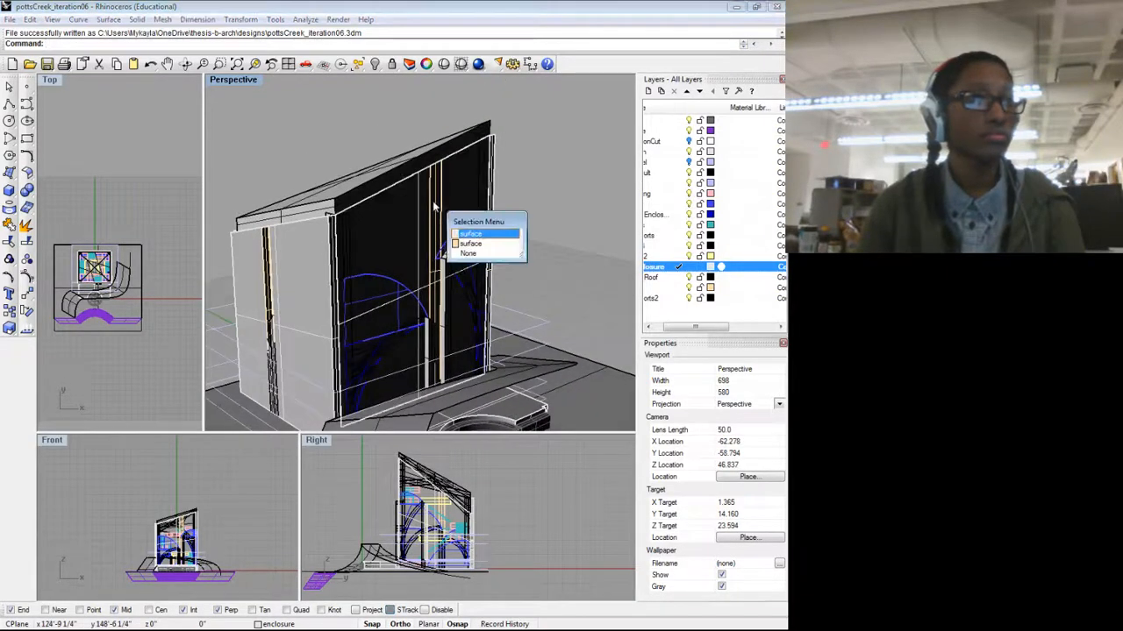
click(463, 250)
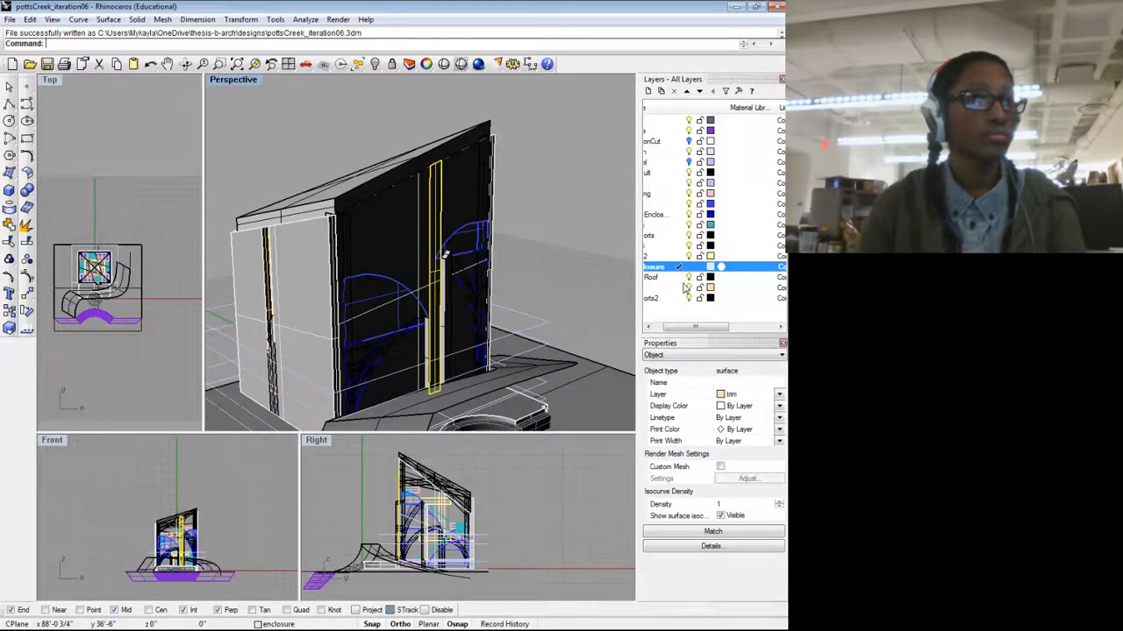
drag(637, 301, 621, 302)
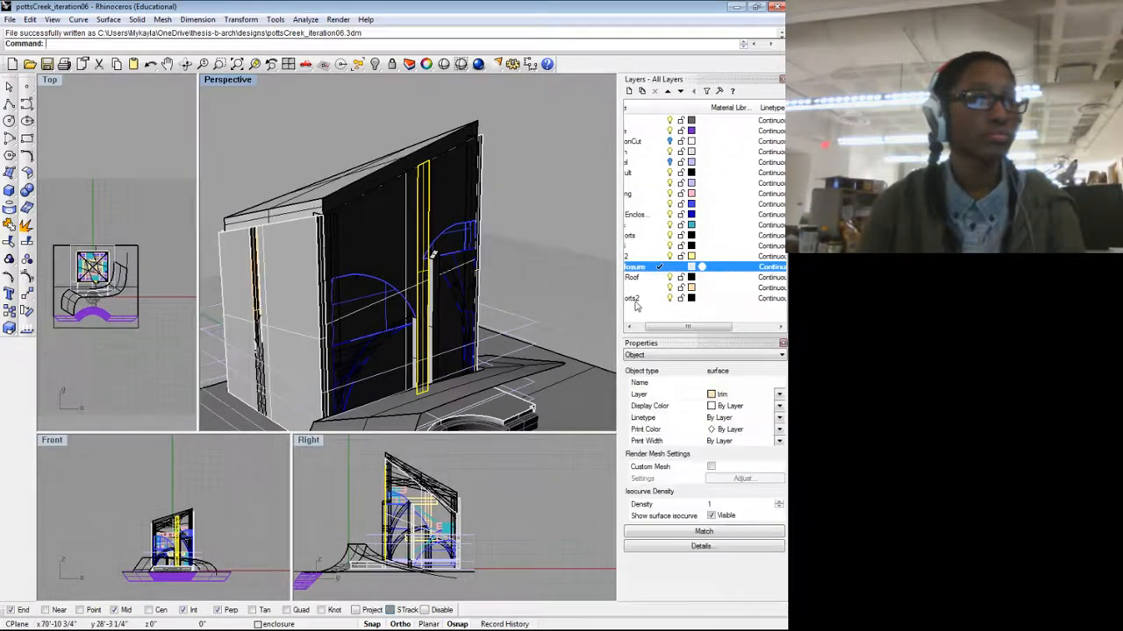
drag(671, 328, 618, 313)
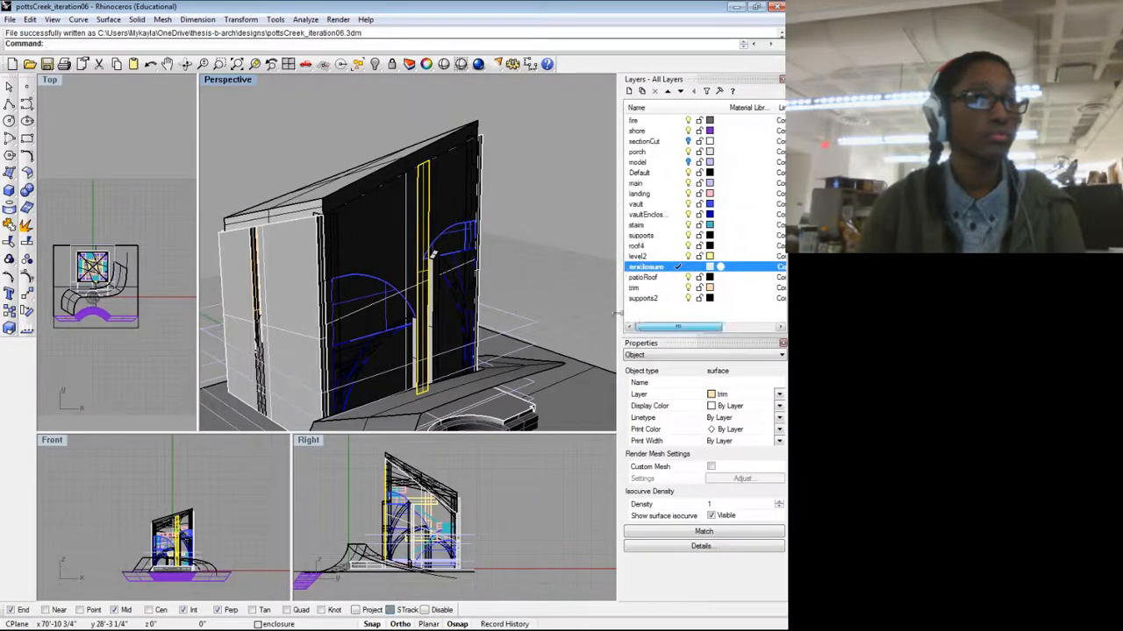
click(655, 289)
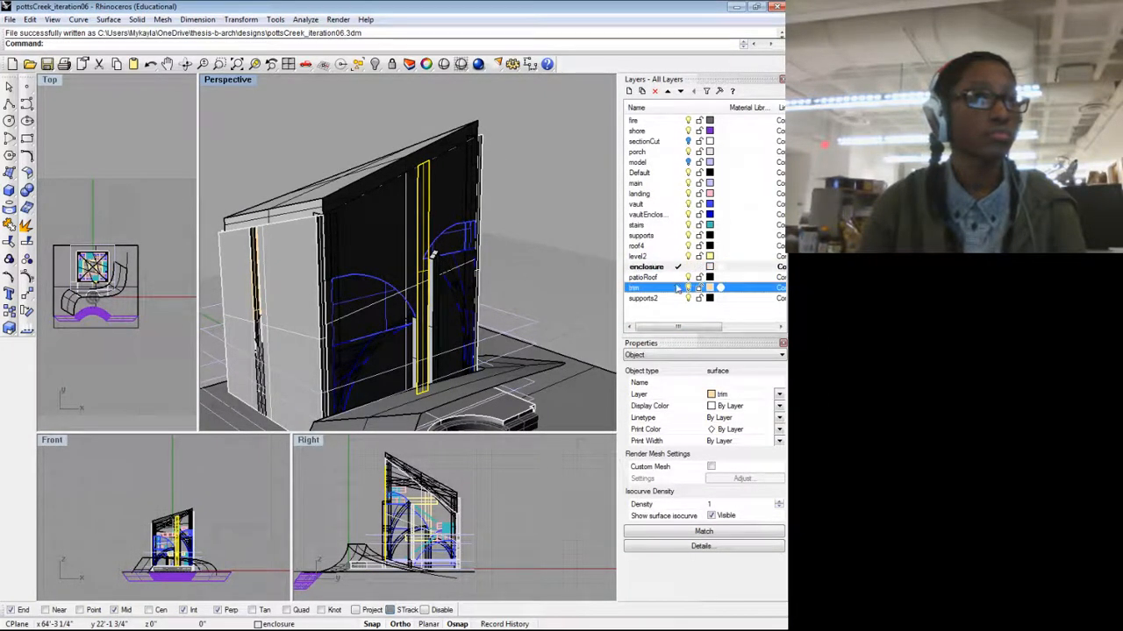
click(677, 289)
Step: Extrude the selected trim surface by -1'-0" with ExtrudeSrf, snapping the distance to the adjoining post
text(E)
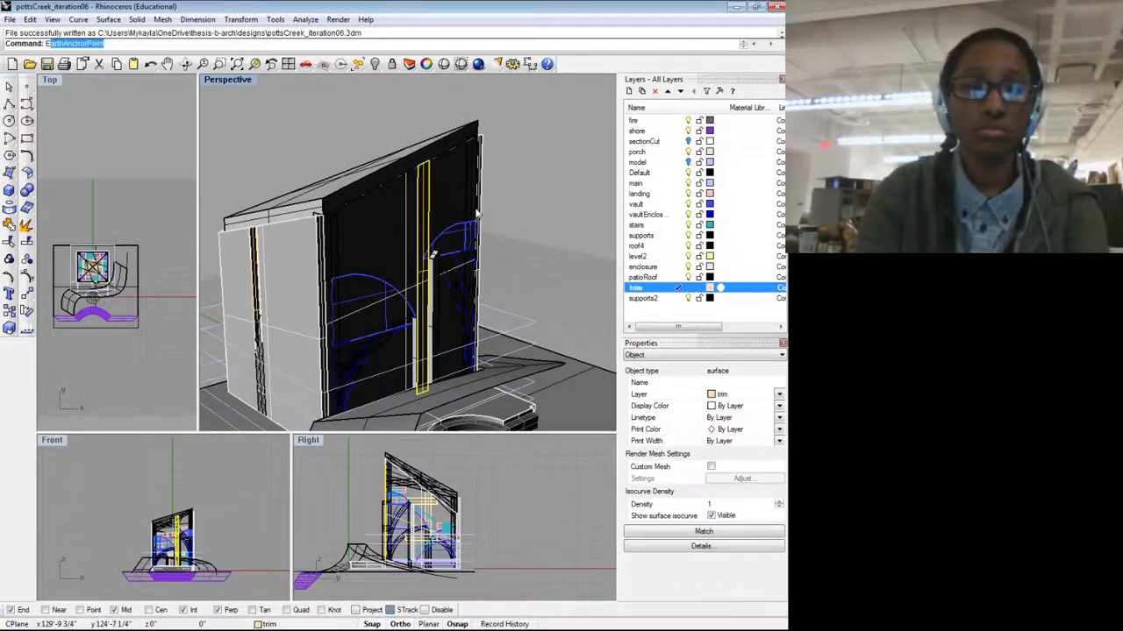
text(xtrudeSrf)
key(Return)
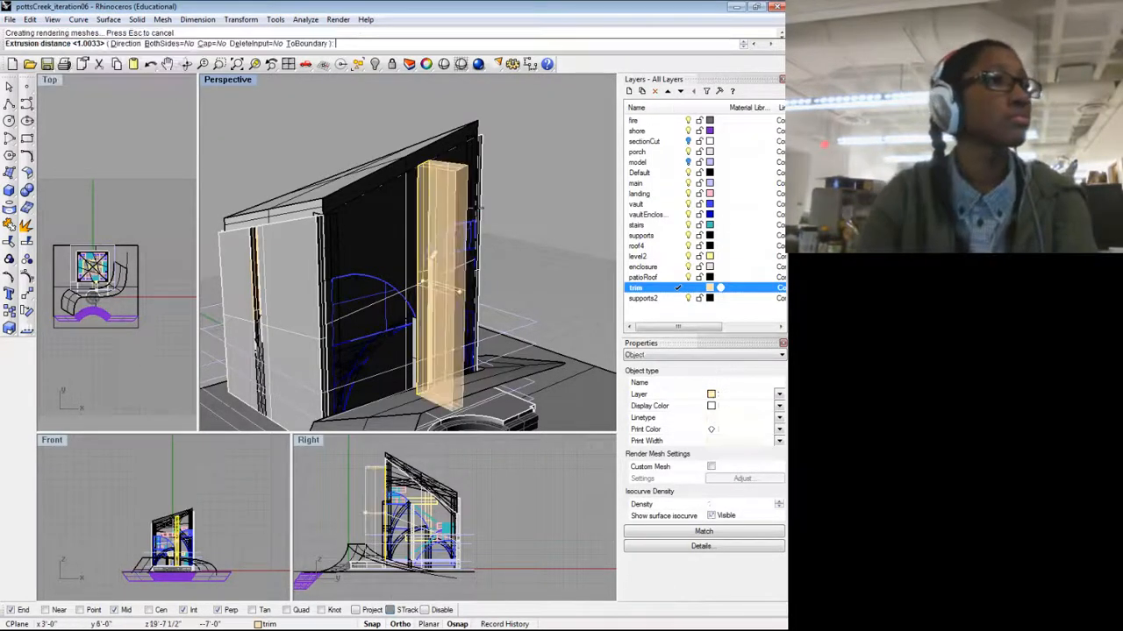
drag(478, 208, 545, 230)
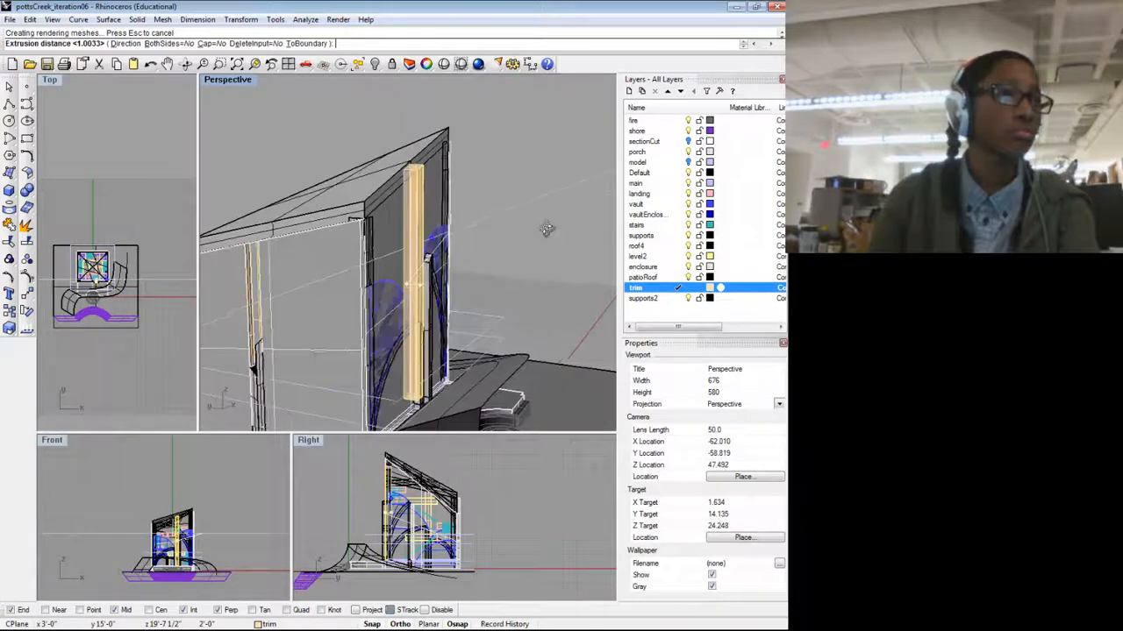
scroll(476, 276, up, 8)
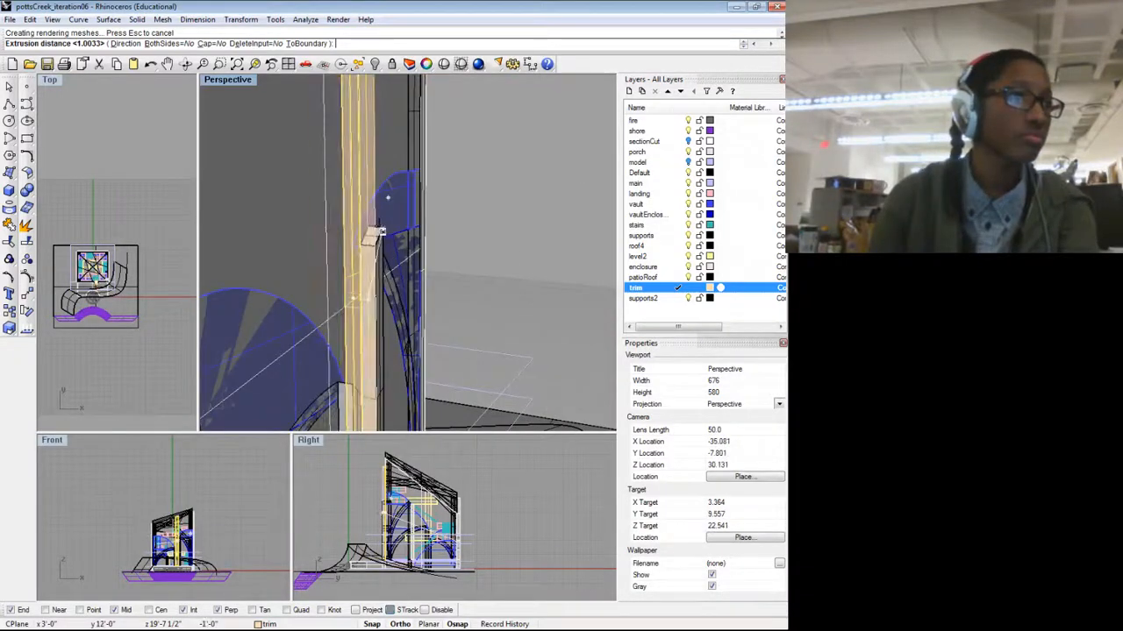
click(383, 232)
scroll(519, 271, down, 10)
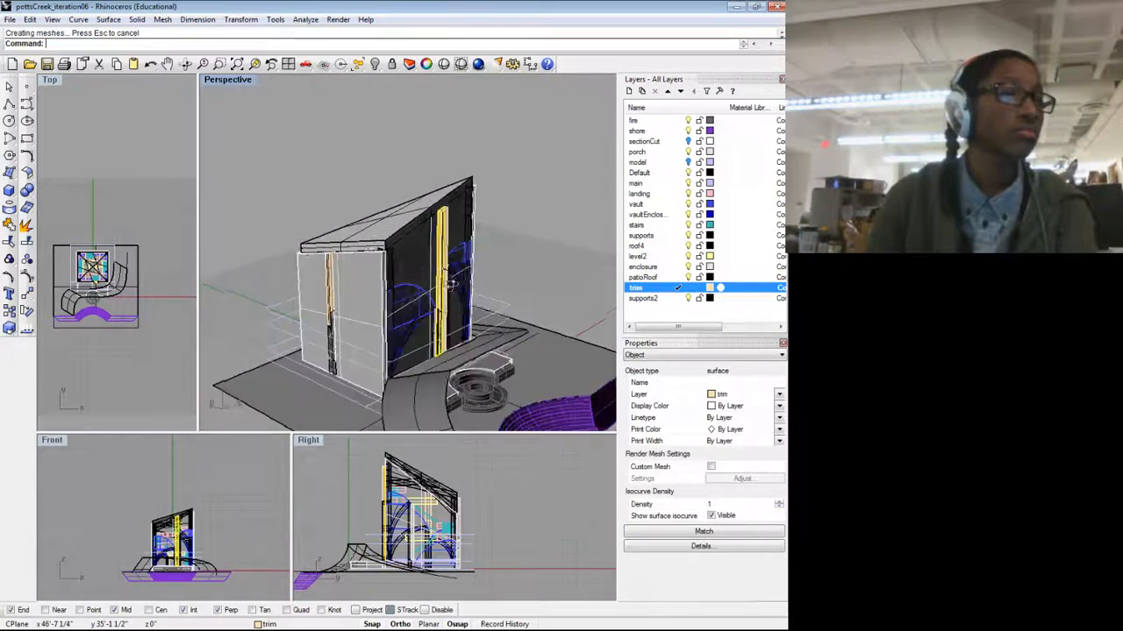
drag(448, 283, 494, 291)
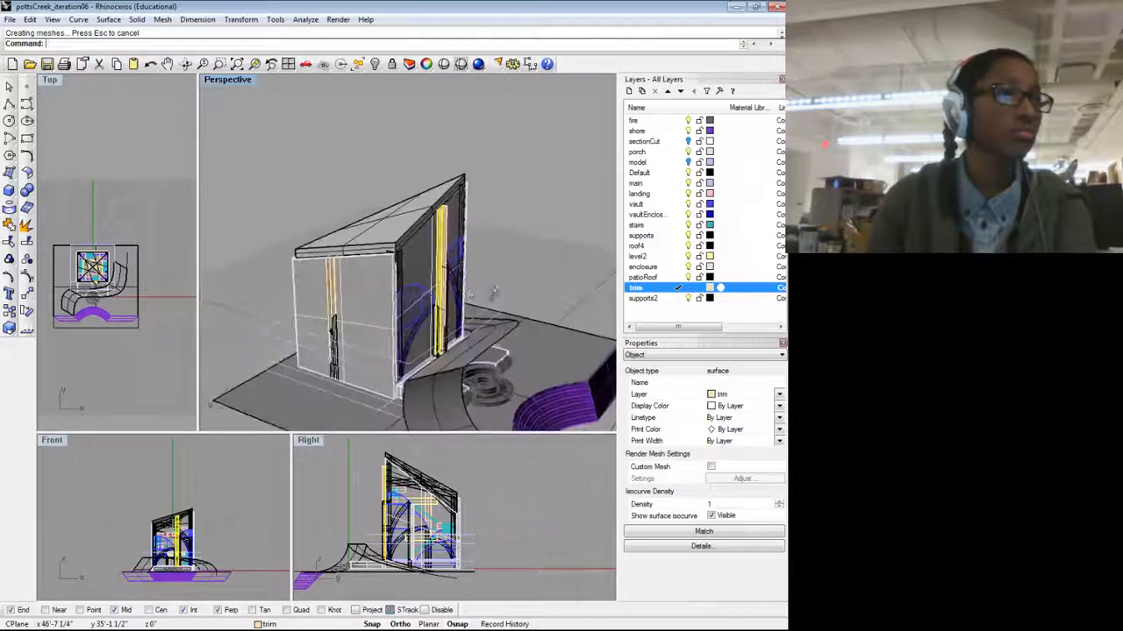
Step: Extrude the shore-side wall surface on the enclosure layer with ExtrudeSrf, snapping its thickness to the existing geometry
click(410, 257)
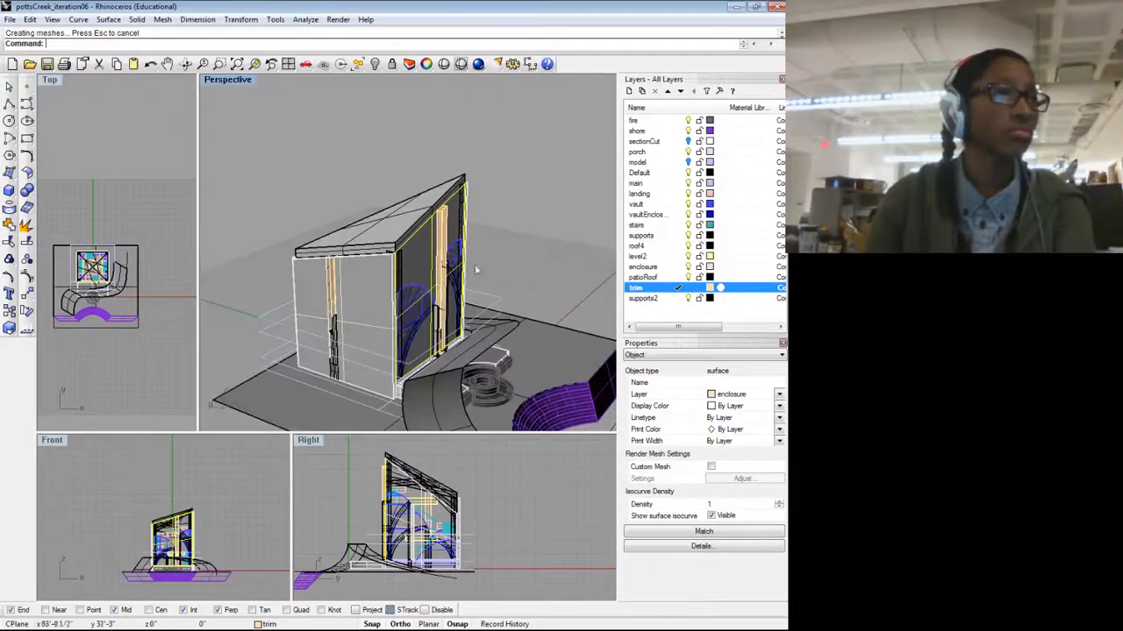
click(678, 266)
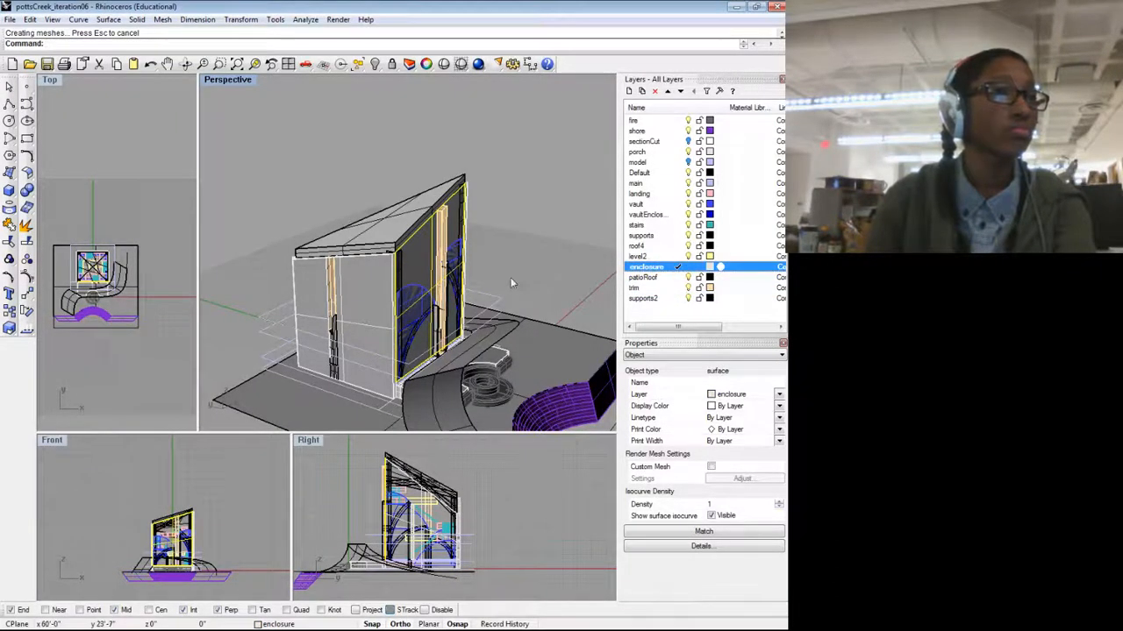
text(Extrude)
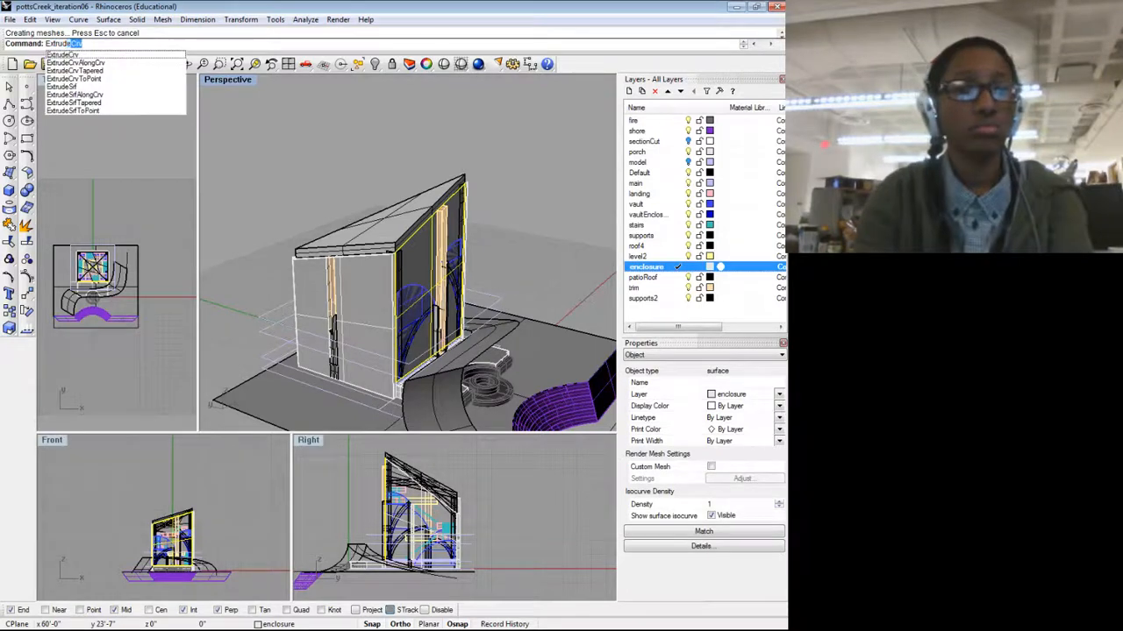
text(Srf)
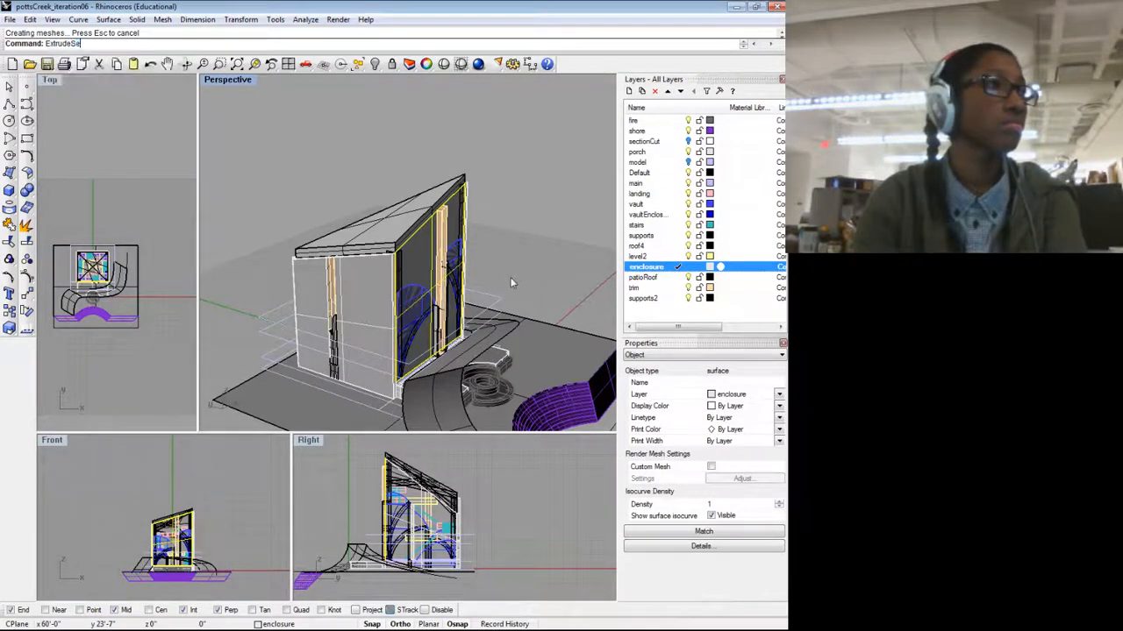
key(Return)
scroll(509, 278, up, 5)
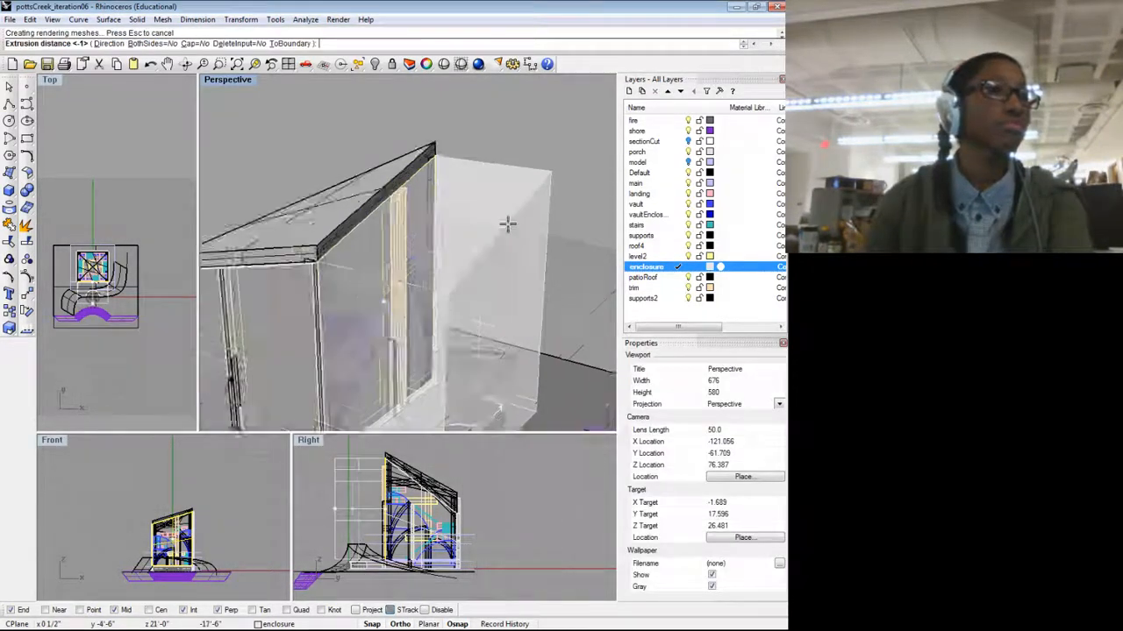
scroll(306, 158, up, 5)
click(305, 158)
scroll(402, 183, down, 5)
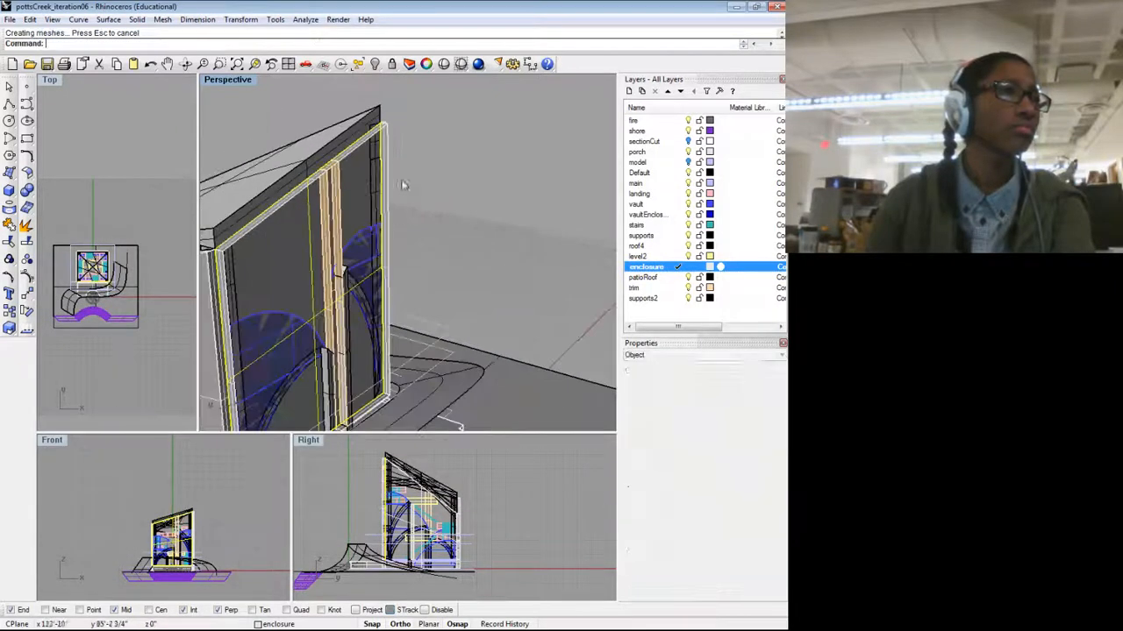
drag(403, 183, 512, 253)
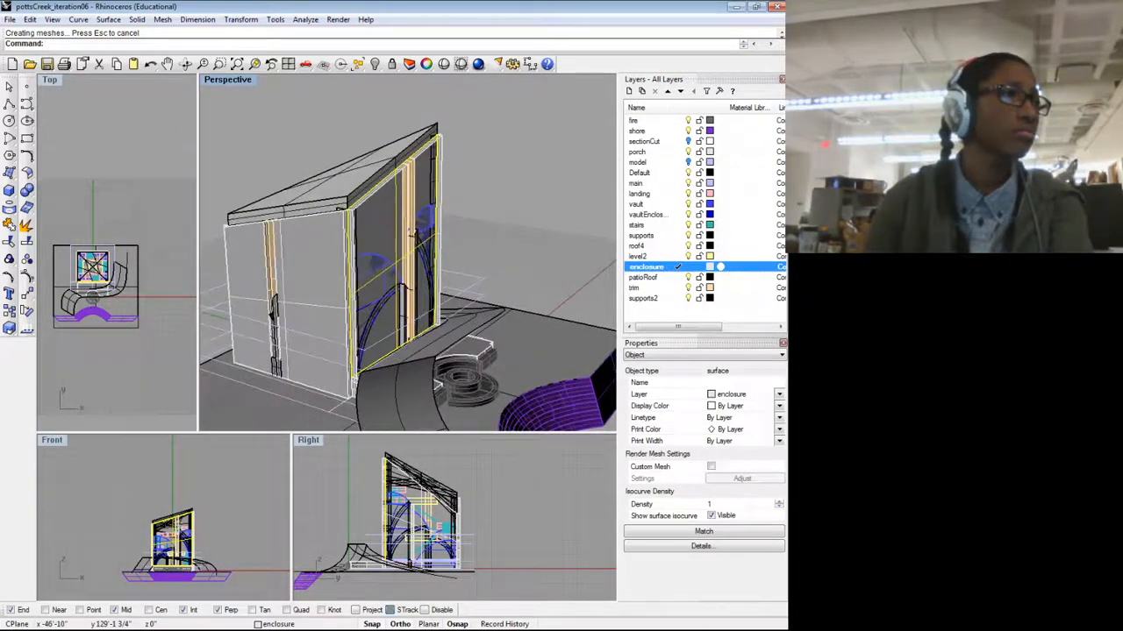
Step: Create a four-corner surface over the outer face of the shore-side wall, from its upper corners down to its base
click(9, 172)
scroll(478, 193, up, 3)
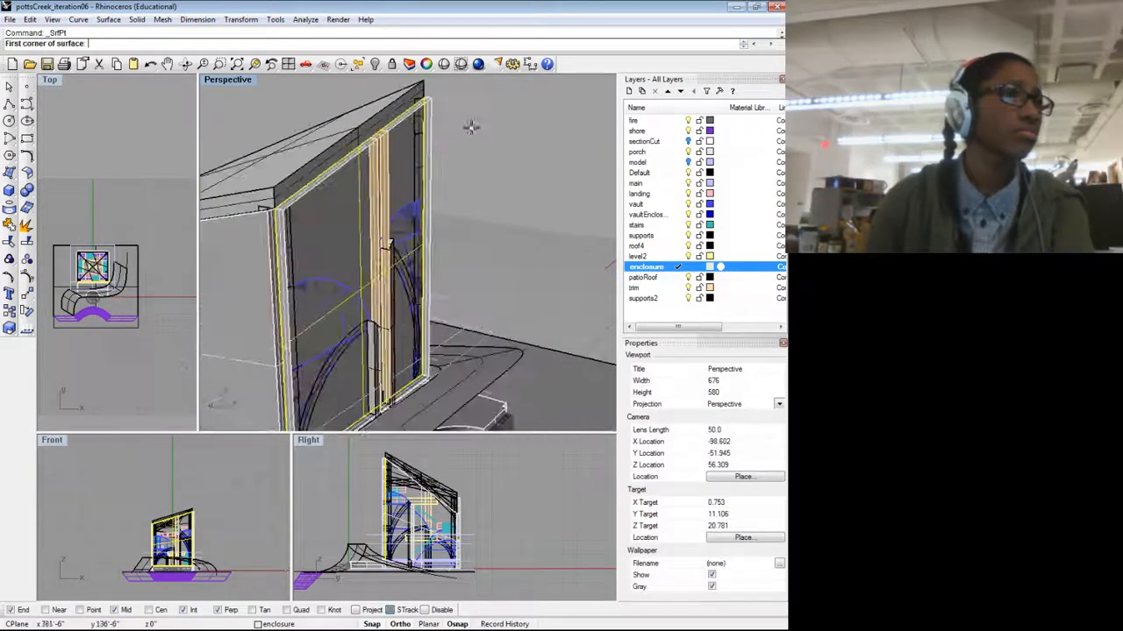
click(430, 103)
scroll(454, 411, up, 8)
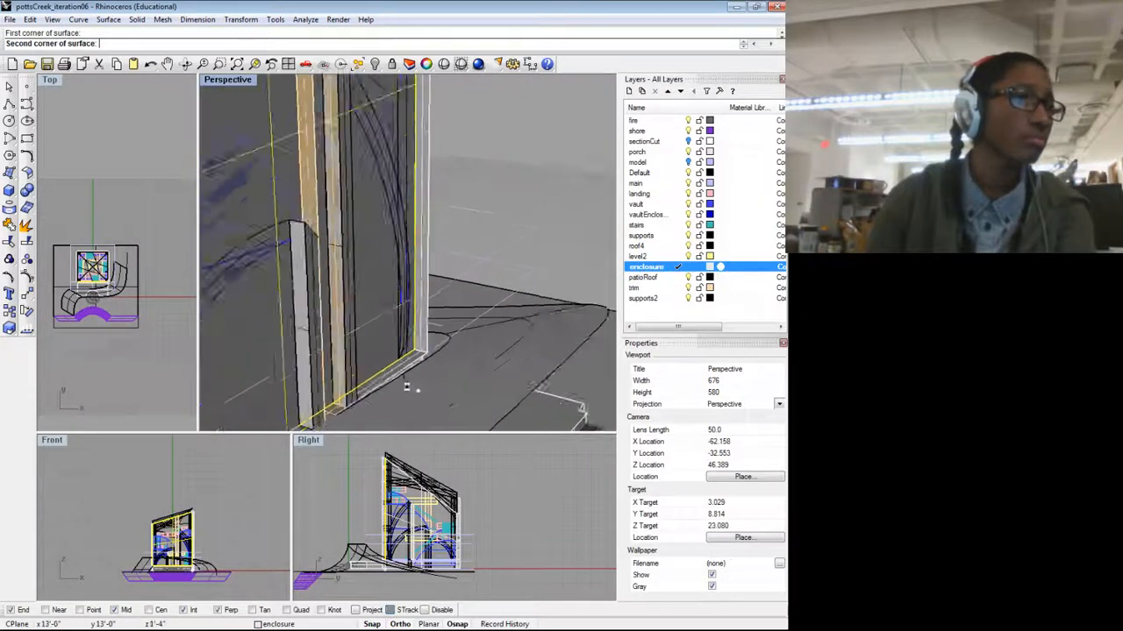
drag(422, 360, 473, 384)
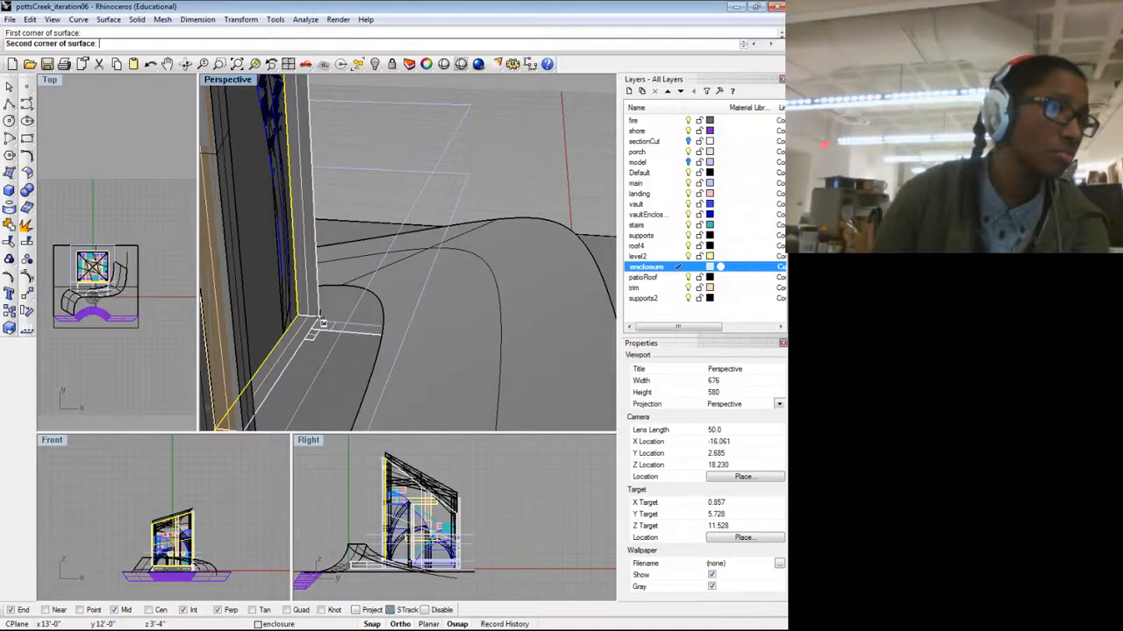
scroll(408, 238, down, 8)
scroll(334, 368, up, 7)
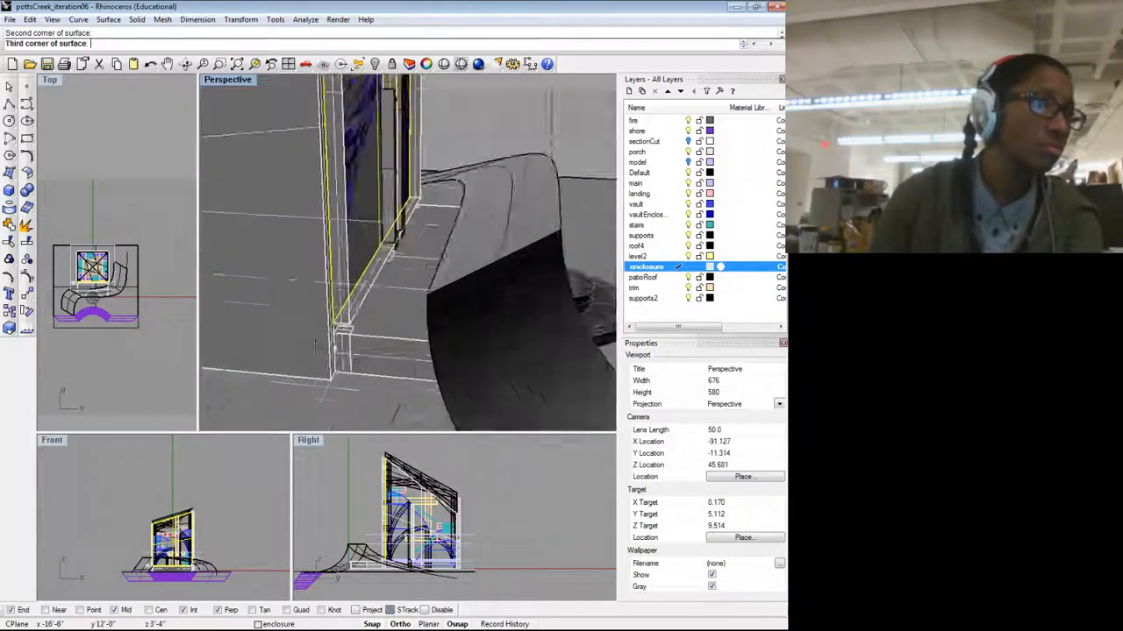
drag(333, 375, 386, 334)
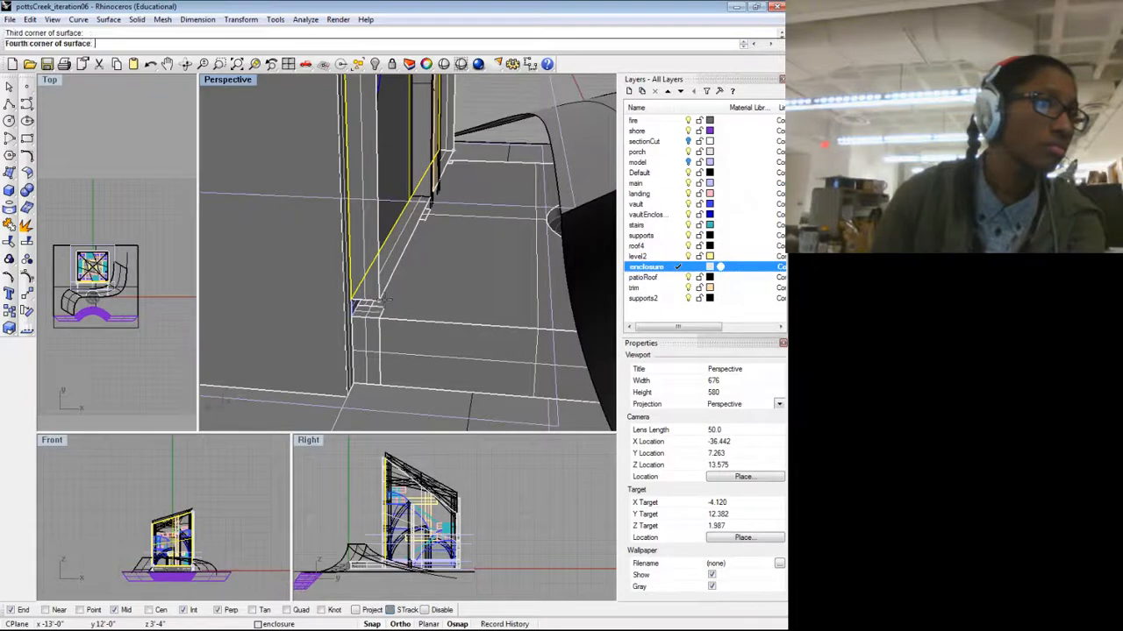
scroll(436, 341, down, 10)
drag(435, 342, 343, 397)
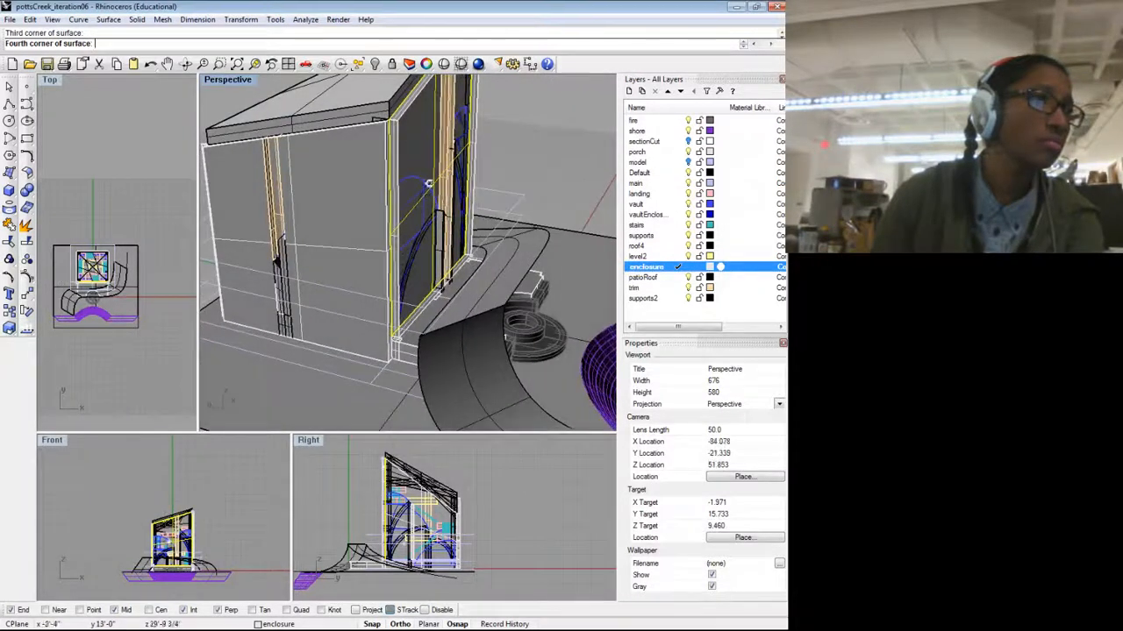
click(397, 125)
Step: Split the new outer surface of the shore-side wall, using the extruded vertical trim as the cutting object
scroll(421, 318, down, 8)
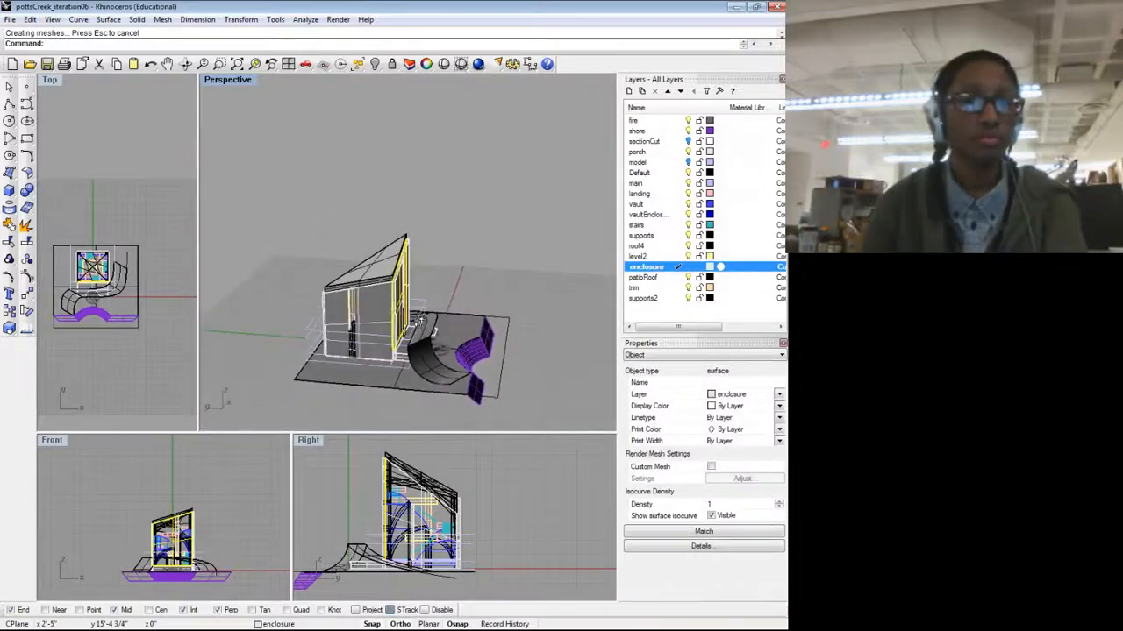
scroll(421, 321, up, 10)
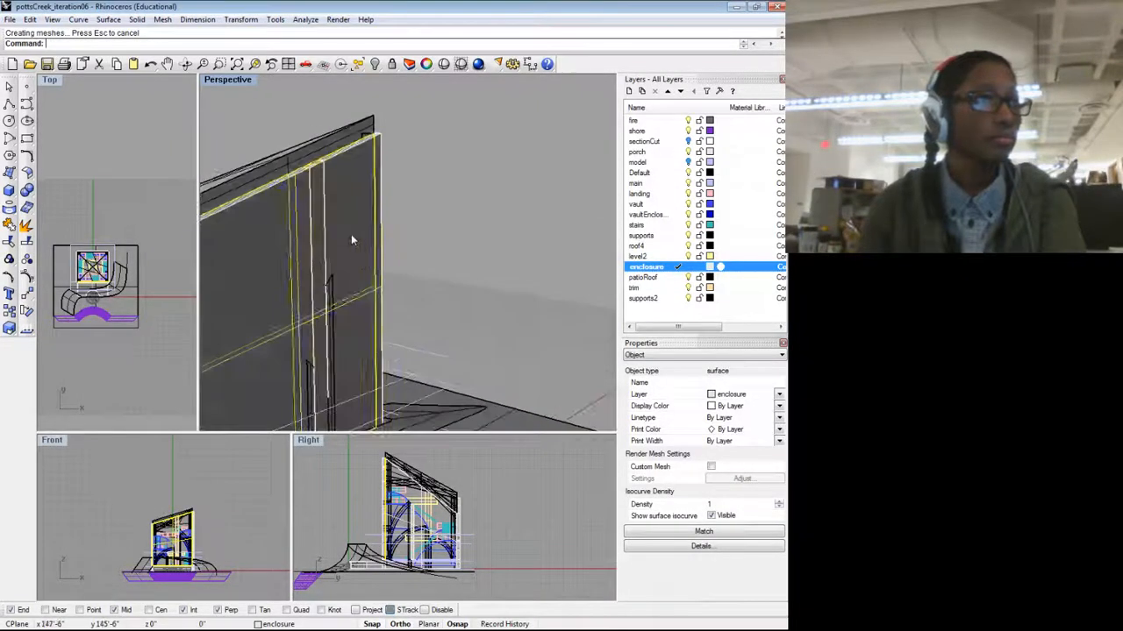
drag(368, 239, 497, 225)
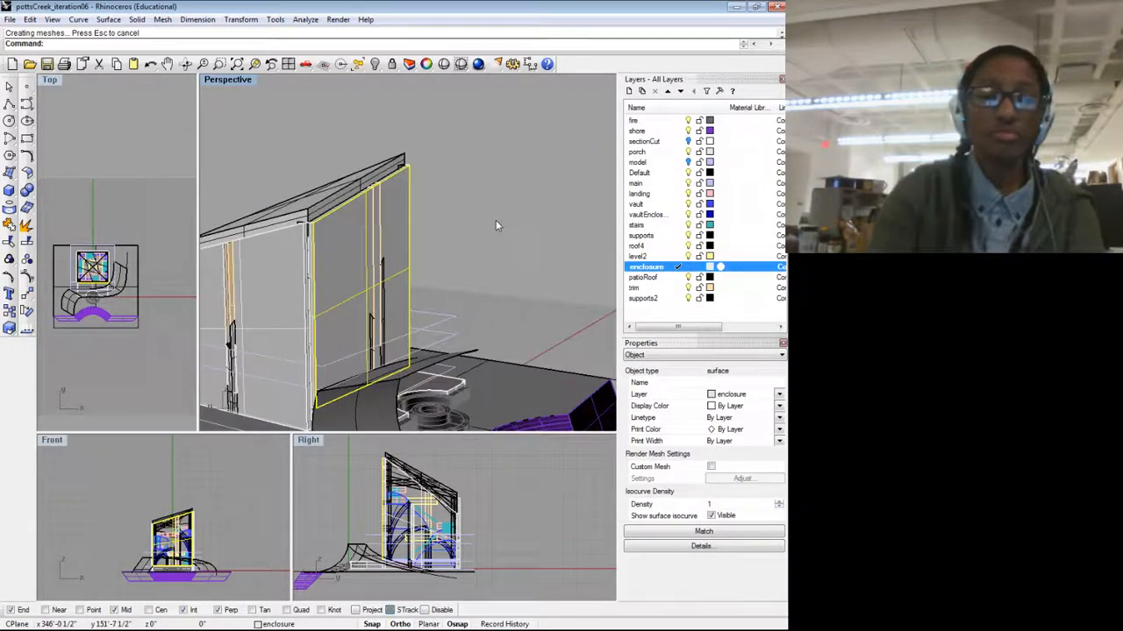
text(t)
key(Return)
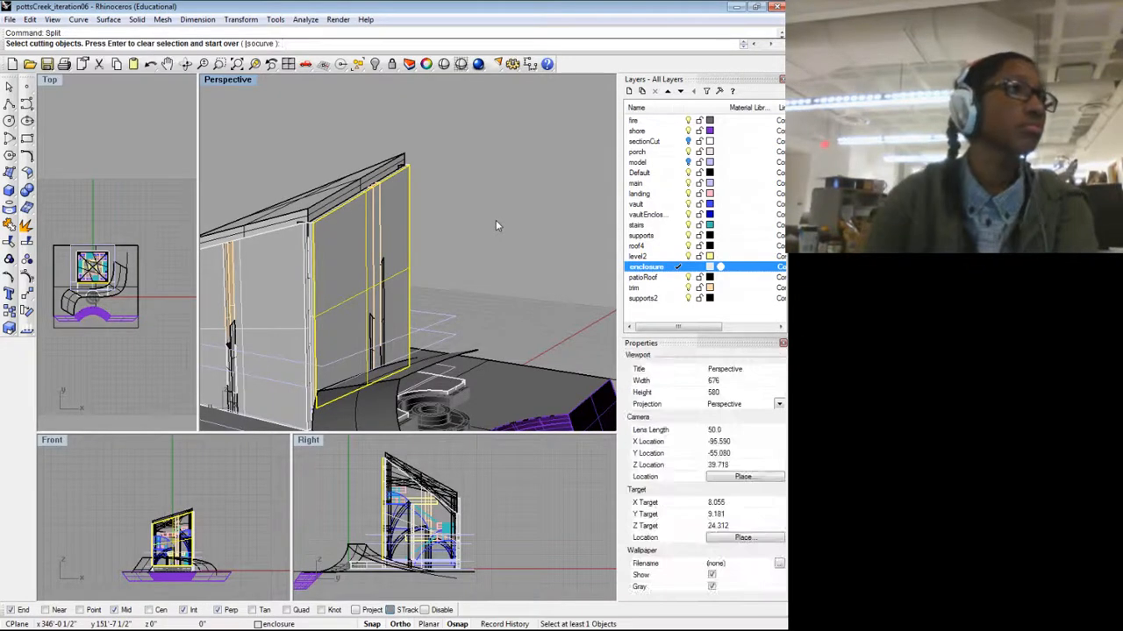
scroll(421, 239, up, 2)
click(416, 225)
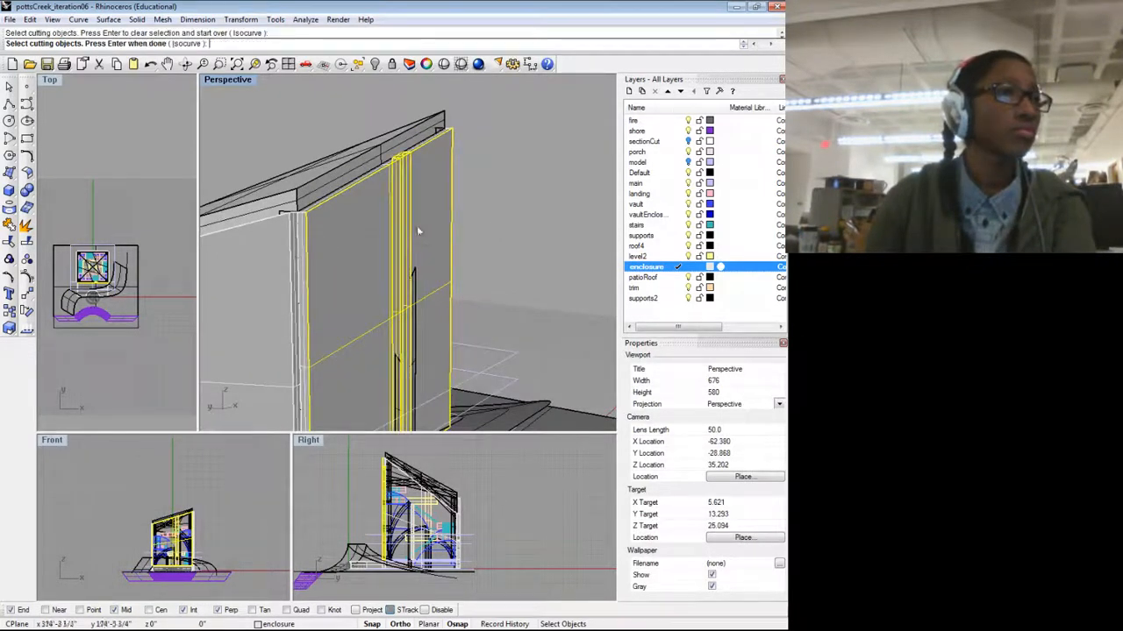
key(Return)
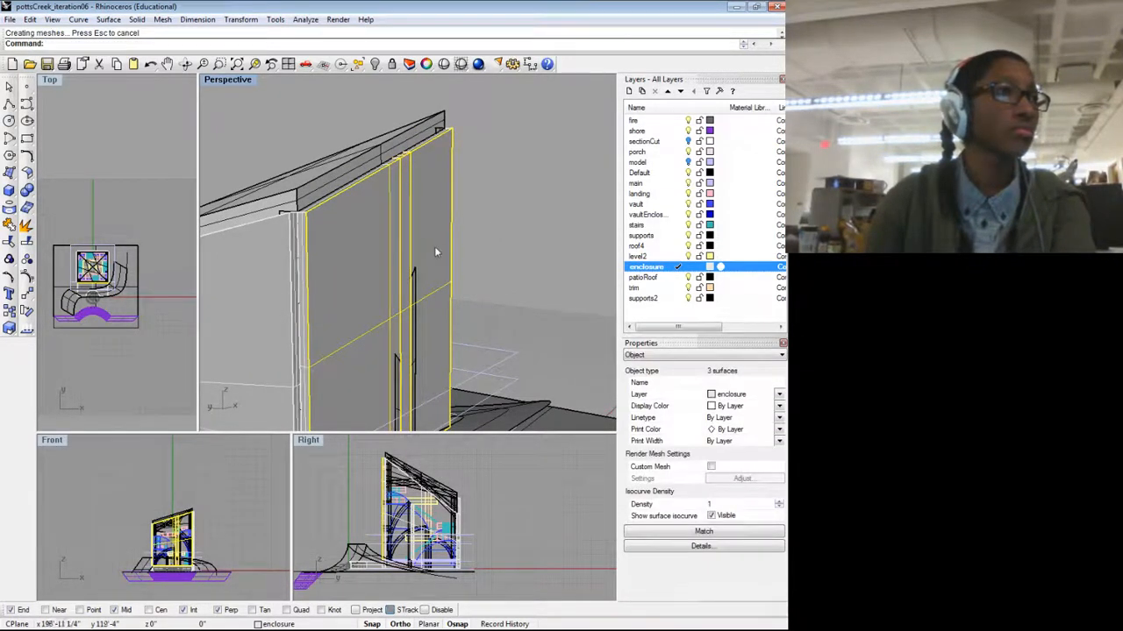
Step: Select the narrow enclosure strip overlapping the vertical trim on the shore-side wall and delete it
click(405, 227)
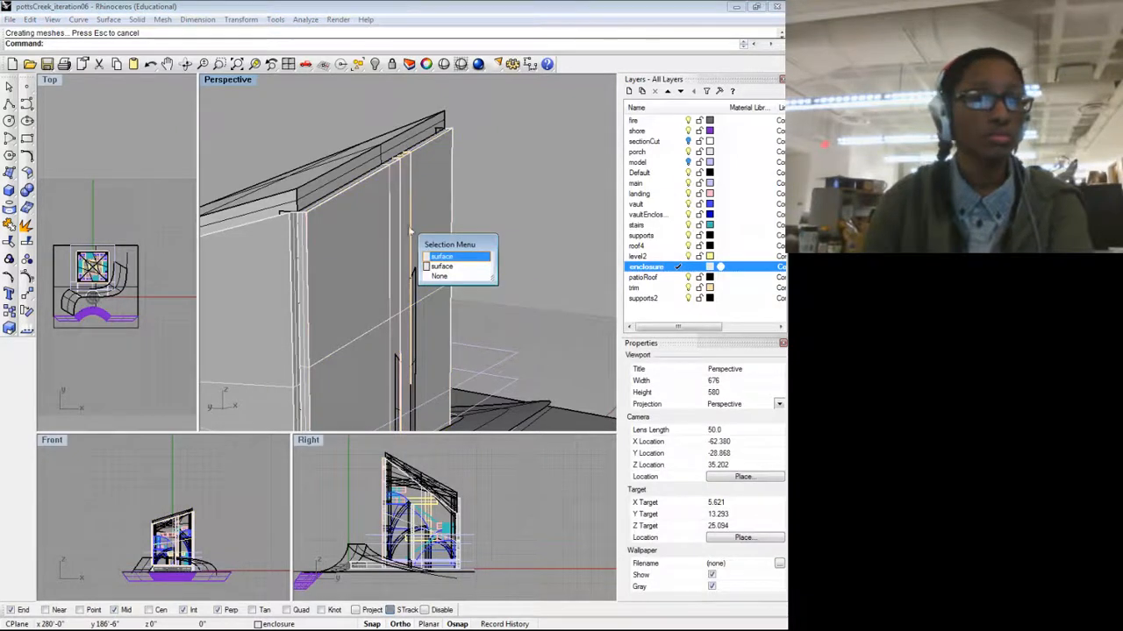
click(441, 267)
drag(463, 294, 603, 232)
scroll(439, 303, down, 4)
key(Delete)
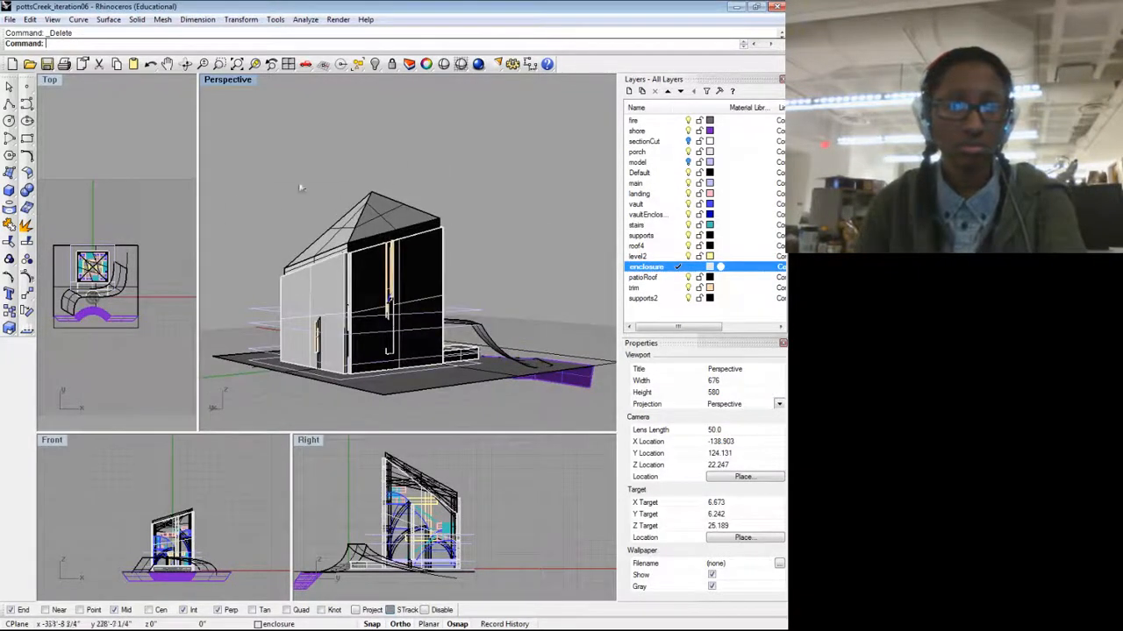
Step: Examine the thickened enclosure walls, vertical trim strips and roof from several sides of the house
drag(546, 249, 477, 198)
scroll(490, 269, up, 6)
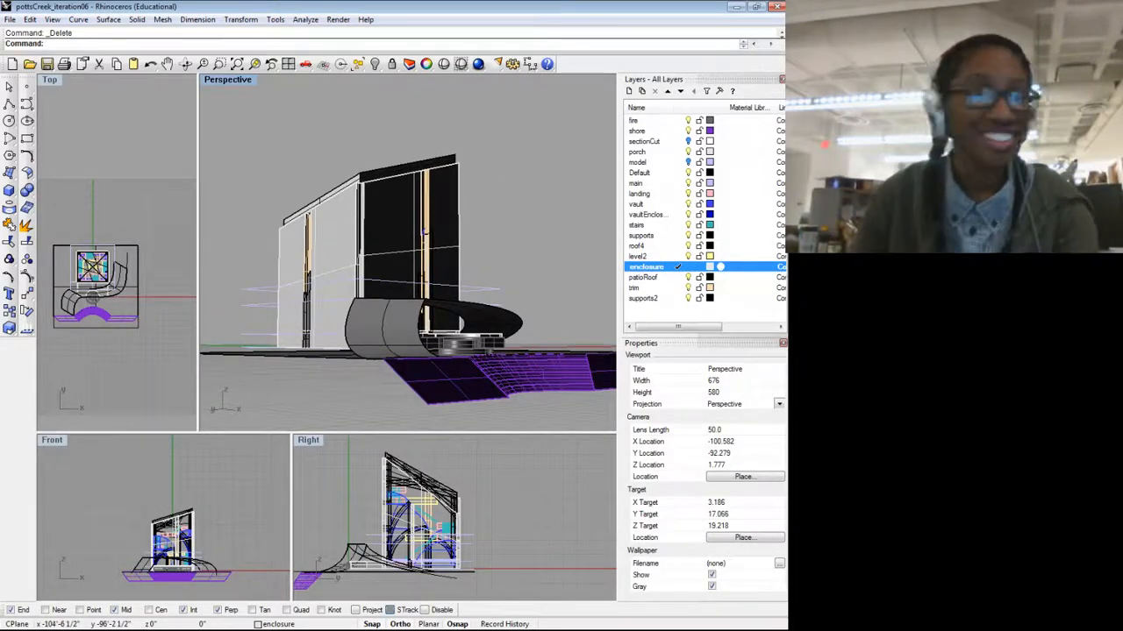
drag(452, 203, 296, 208)
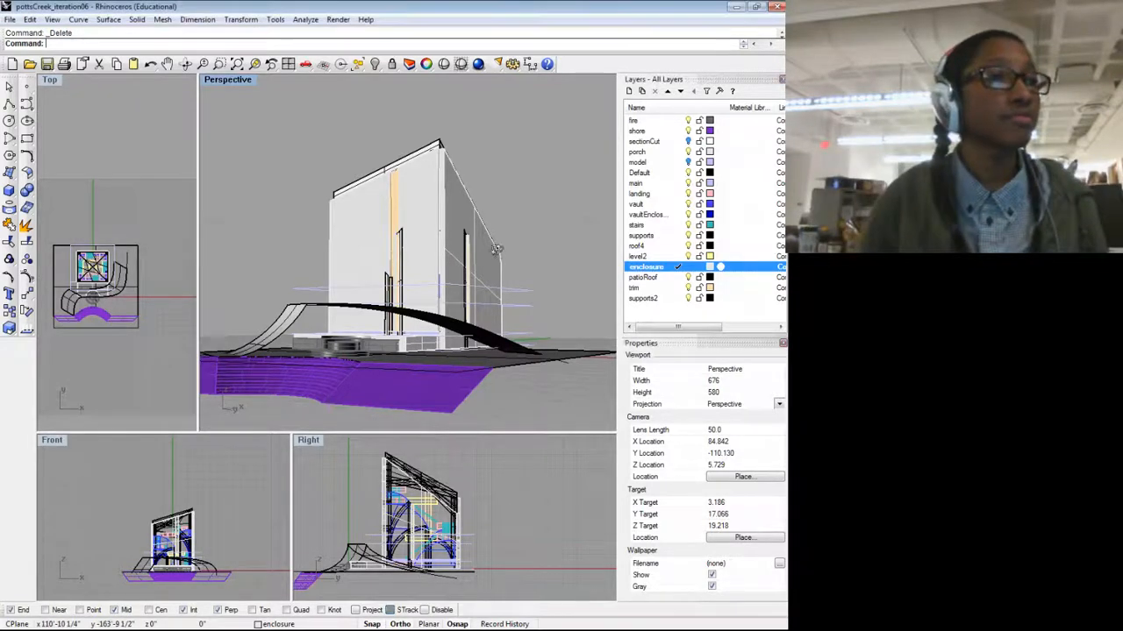
drag(472, 348, 590, 330)
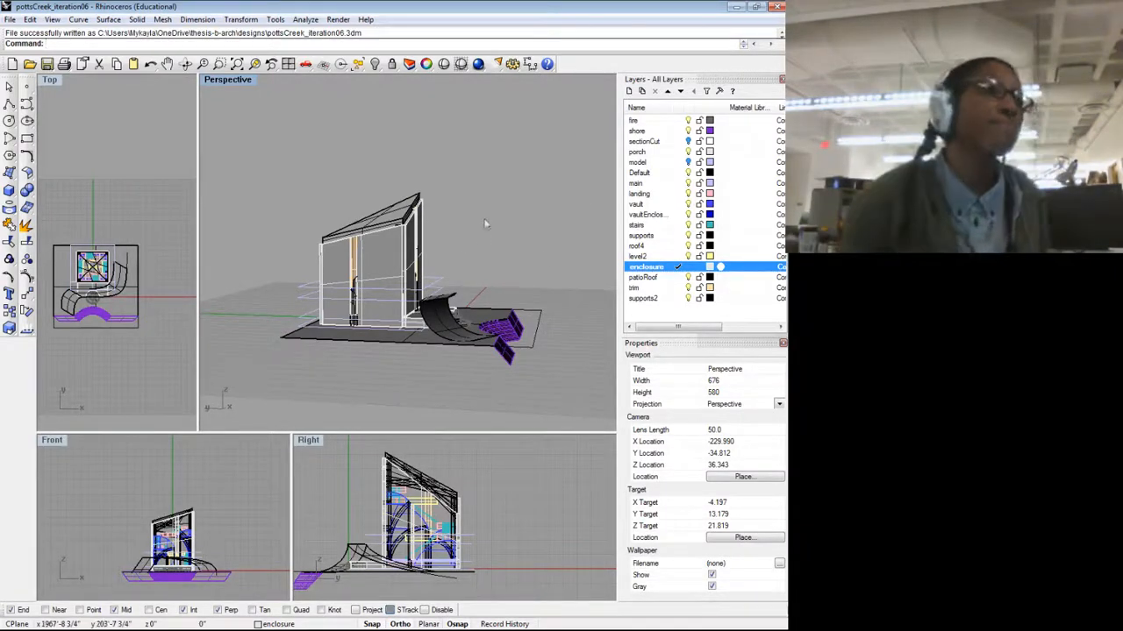
drag(484, 224, 471, 306)
scroll(358, 263, up, 8)
scroll(395, 273, down, 5)
scroll(471, 305, down, 5)
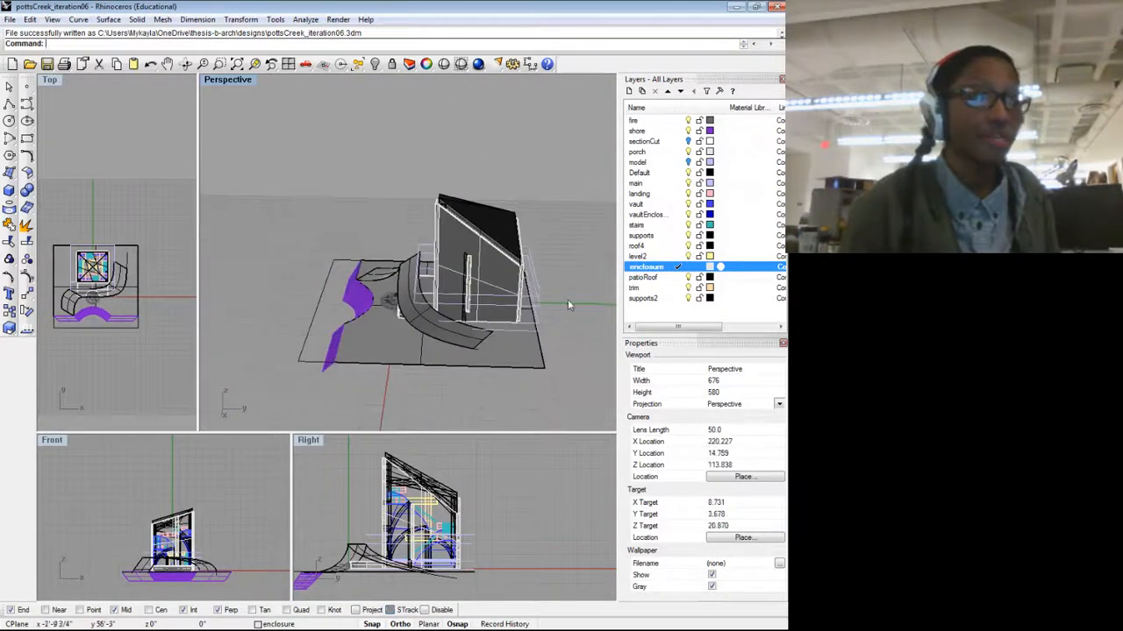
scroll(567, 300, up, 7)
drag(550, 295, 285, 302)
scroll(568, 264, down, 4)
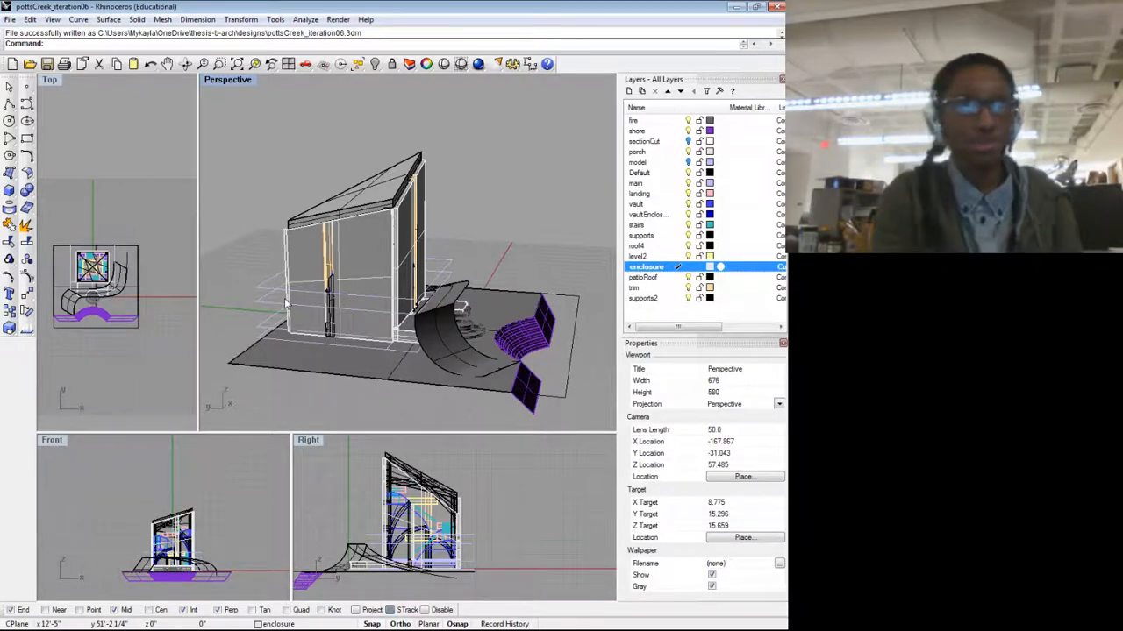
drag(369, 286, 556, 343)
scroll(560, 253, down, 3)
scroll(516, 211, up, 8)
scroll(516, 211, down, 8)
scroll(461, 302, up, 6)
scroll(461, 301, down, 6)
scroll(488, 209, up, 3)
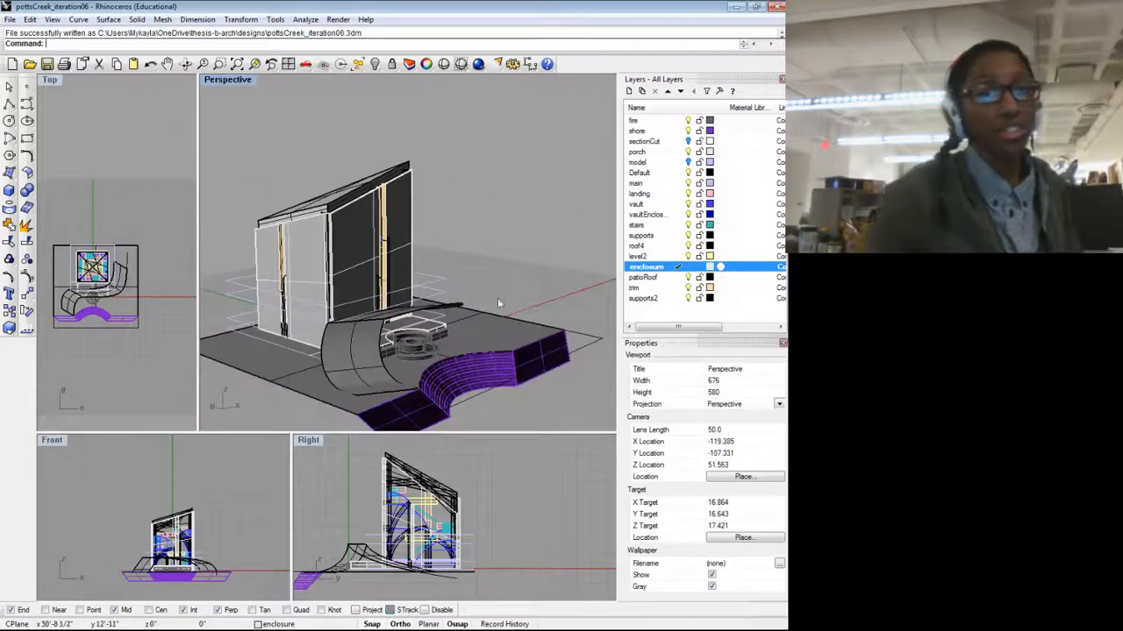
scroll(499, 303, up, 6)
scroll(499, 303, down, 2)
drag(497, 303, 496, 325)
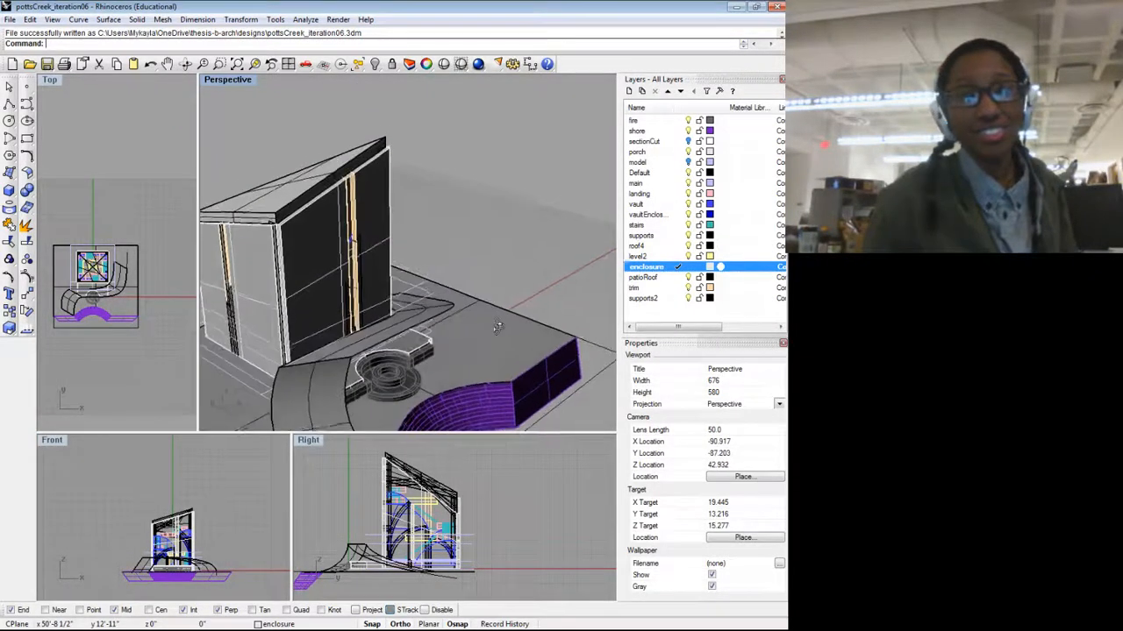
drag(423, 316, 427, 262)
scroll(453, 263, down, 3)
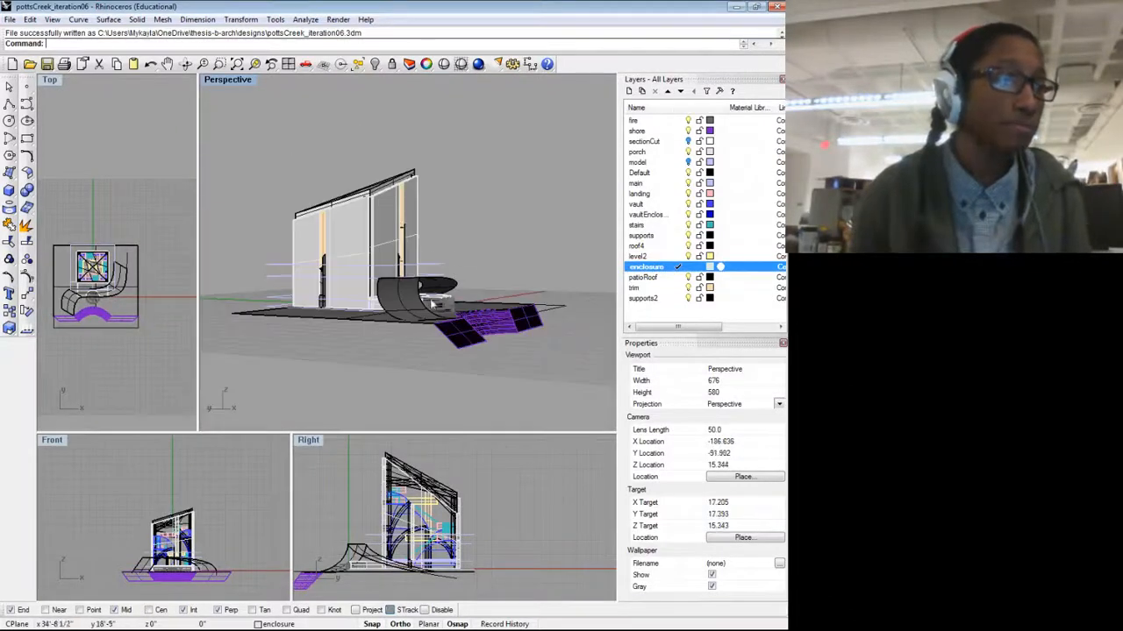
Step: Examine the shore-side wall and its trim up close and from a distance, along with the adjoining side walls
scroll(431, 303, up, 5)
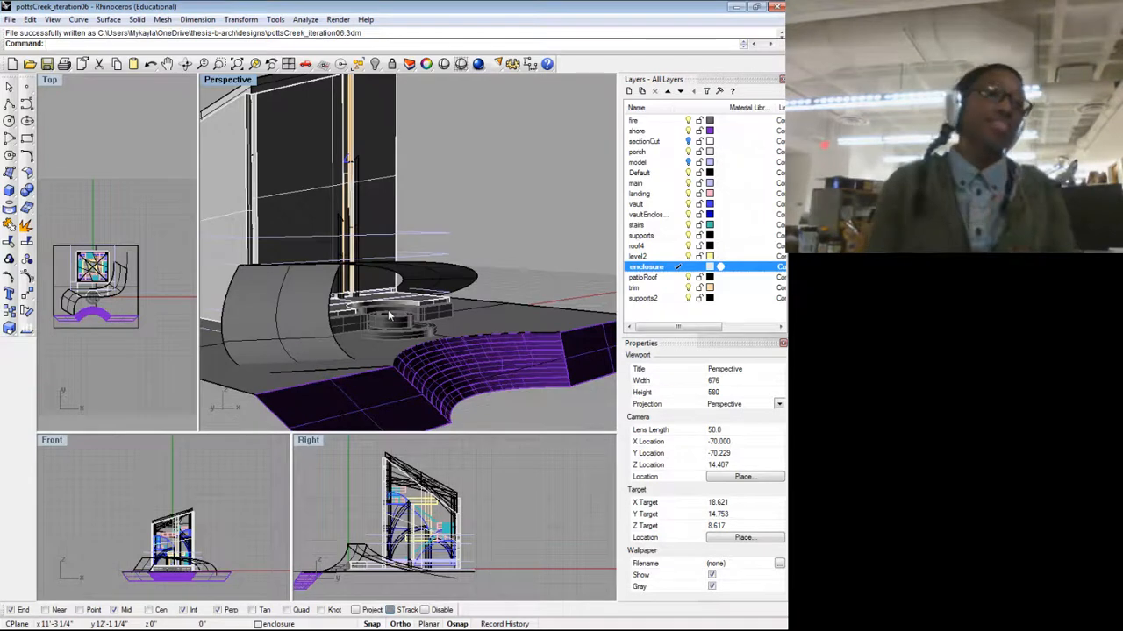
scroll(465, 511, down, 4)
scroll(464, 511, up, 8)
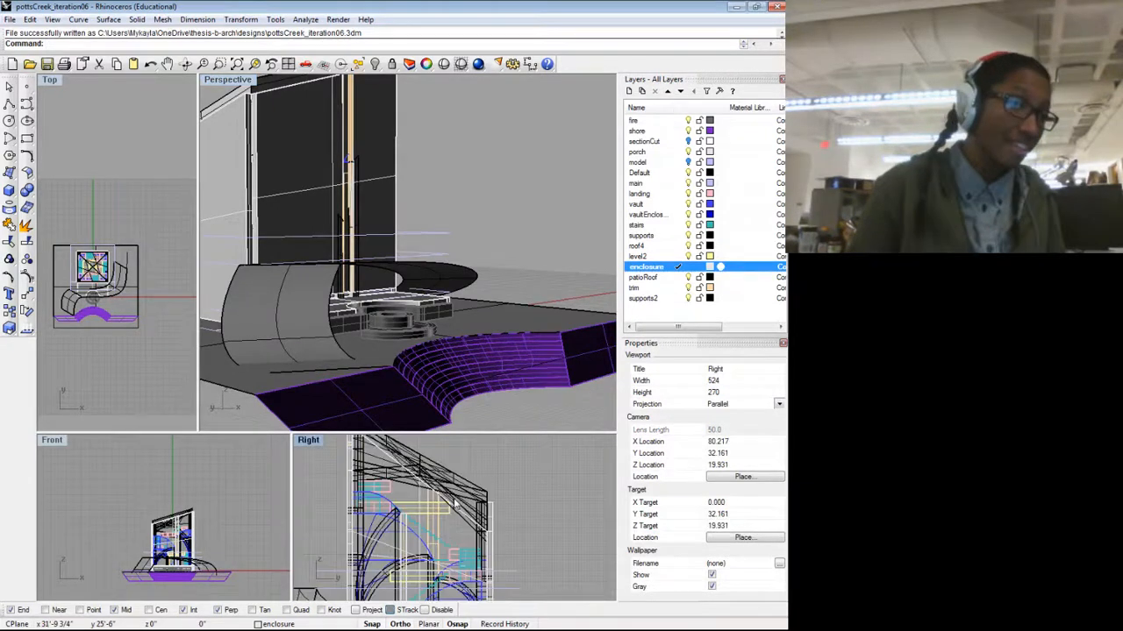
scroll(465, 509, down, 3)
scroll(451, 266, down, 5)
scroll(451, 266, down, 4)
drag(451, 266, 378, 267)
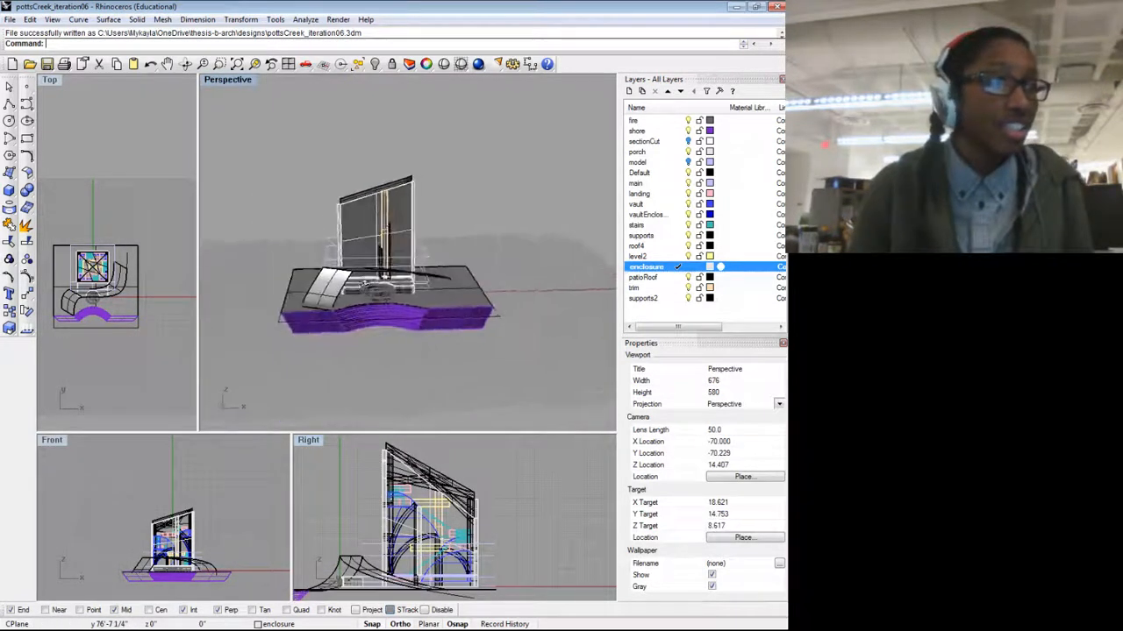
scroll(377, 265, up, 3)
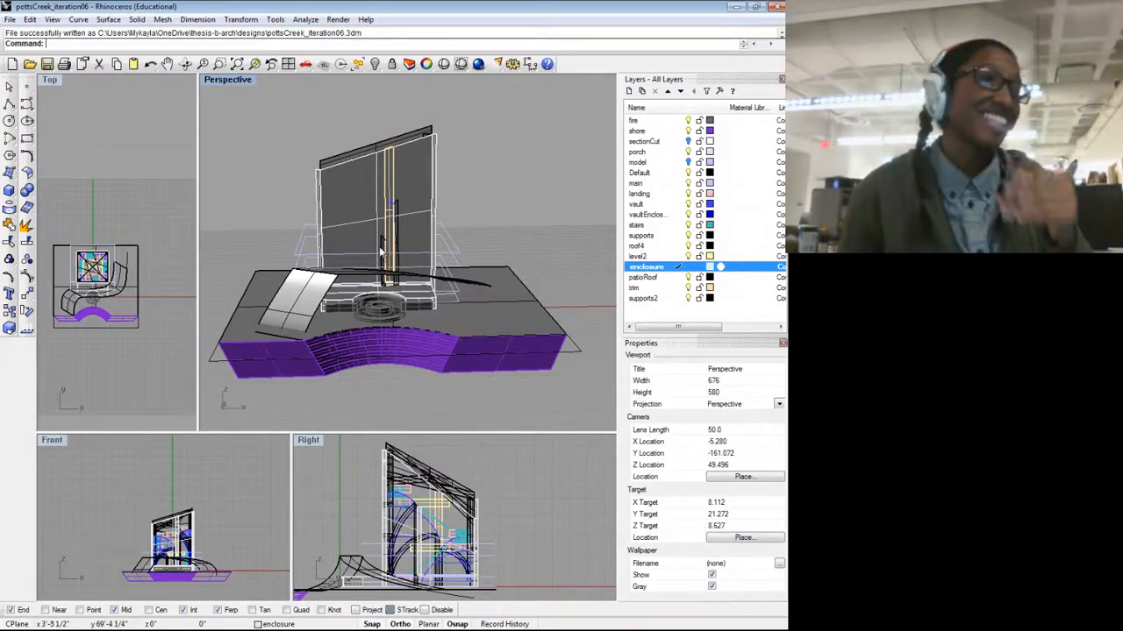
scroll(342, 242, up, 7)
drag(340, 241, 429, 254)
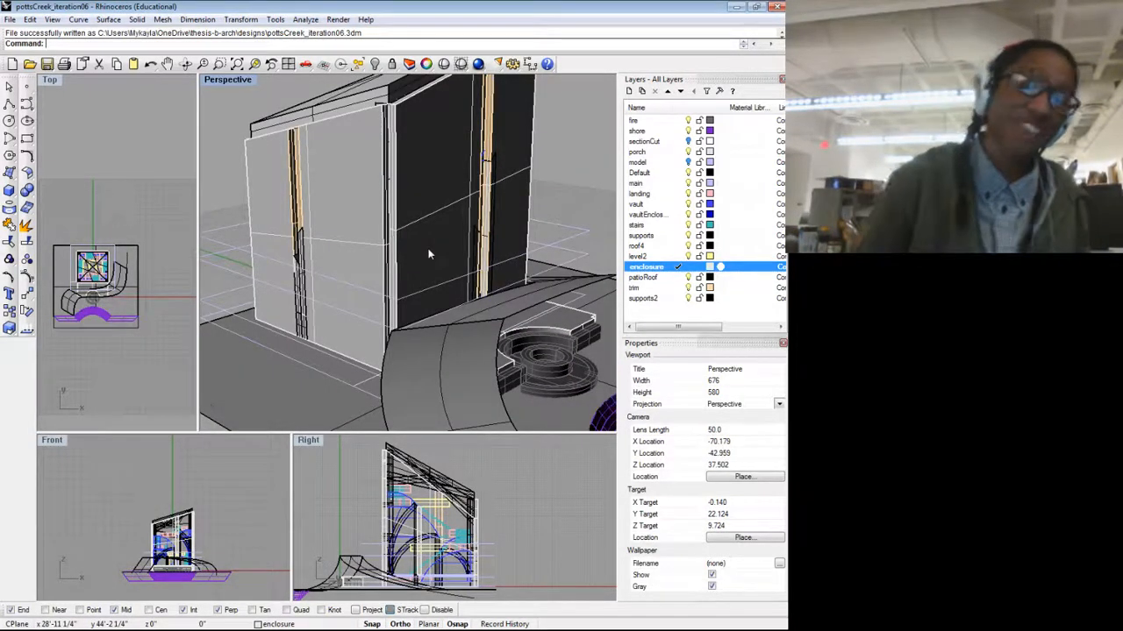
scroll(440, 254, down, 4)
drag(436, 259, 391, 266)
scroll(438, 245, up, 8)
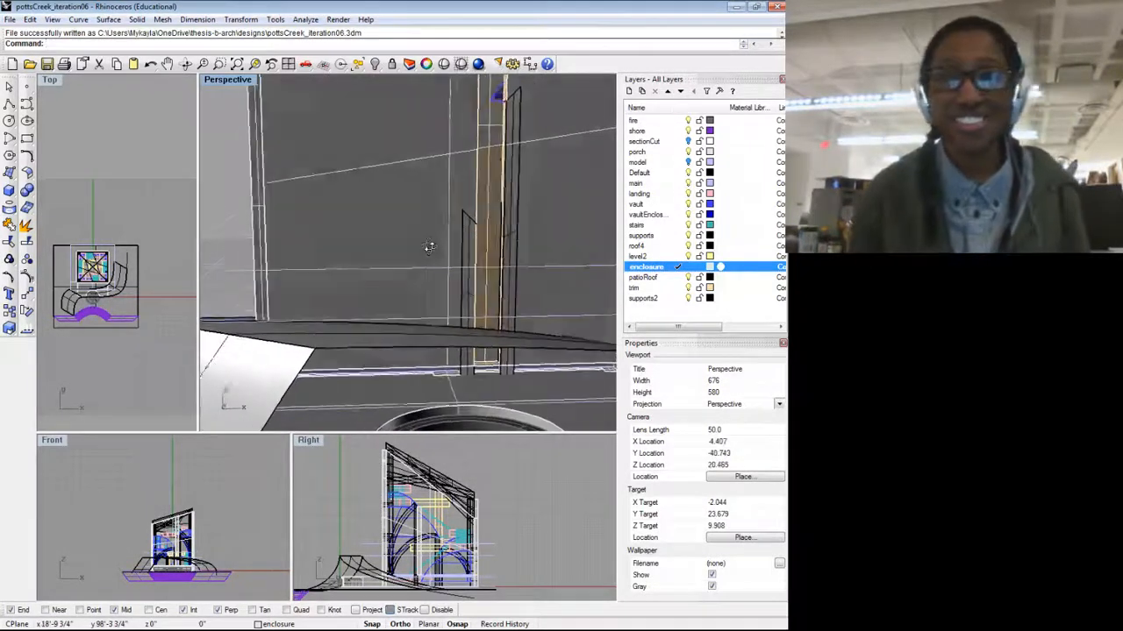
scroll(438, 250, down, 8)
drag(439, 250, 368, 294)
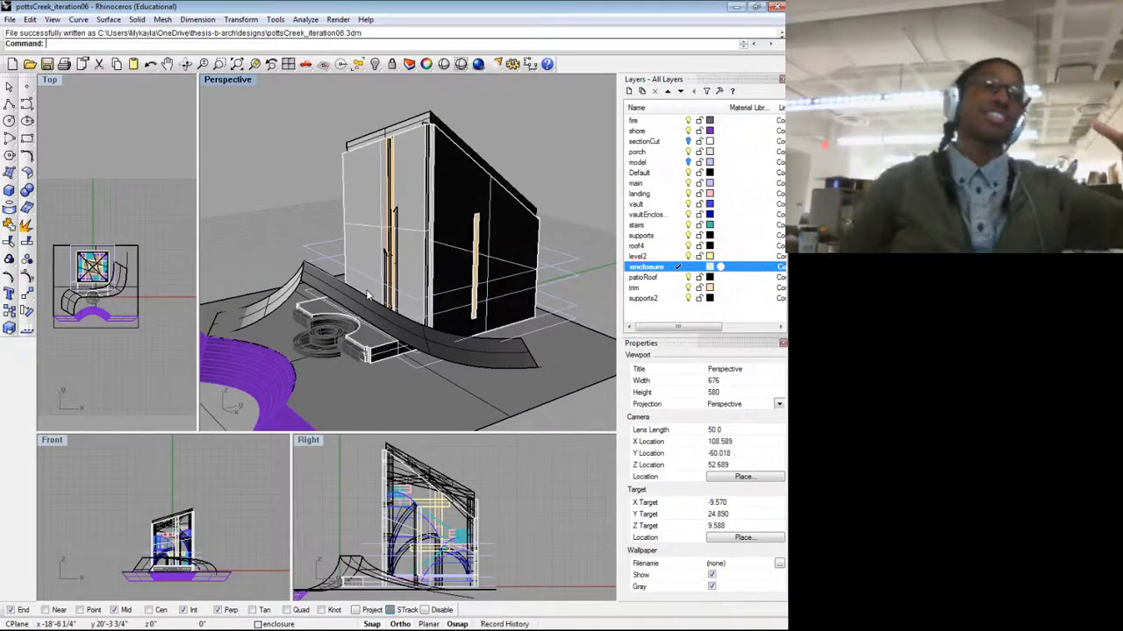
Step: Examine the circular fire pit, the landing, the curved patio roof and the shoreline surfaces around the house
scroll(305, 365, up, 6)
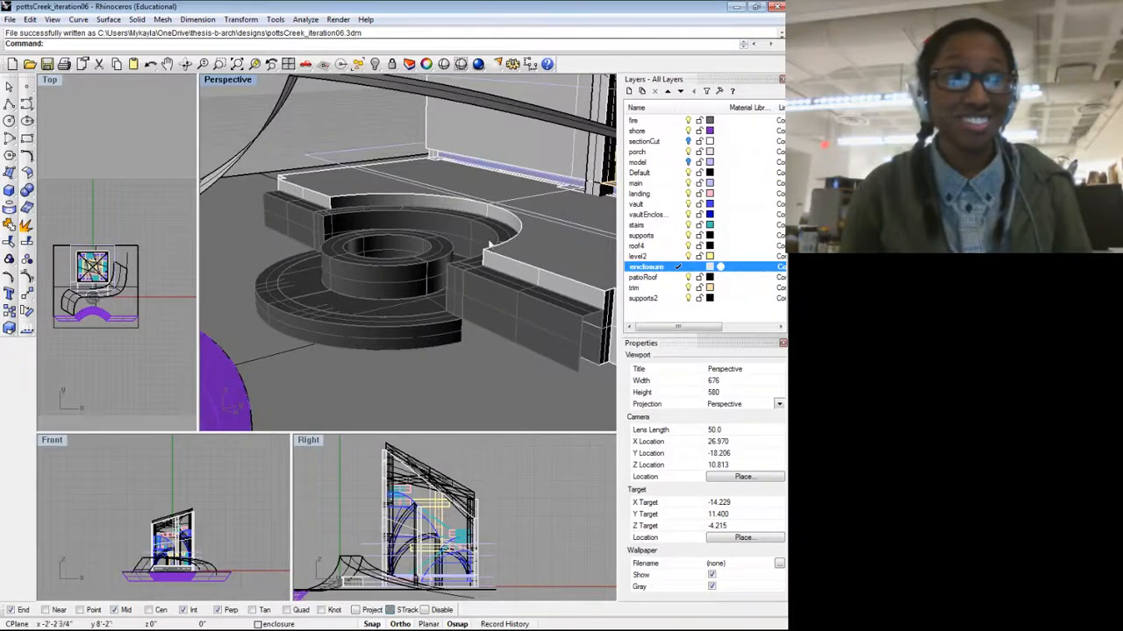
scroll(441, 261, down, 6)
drag(441, 260, 386, 250)
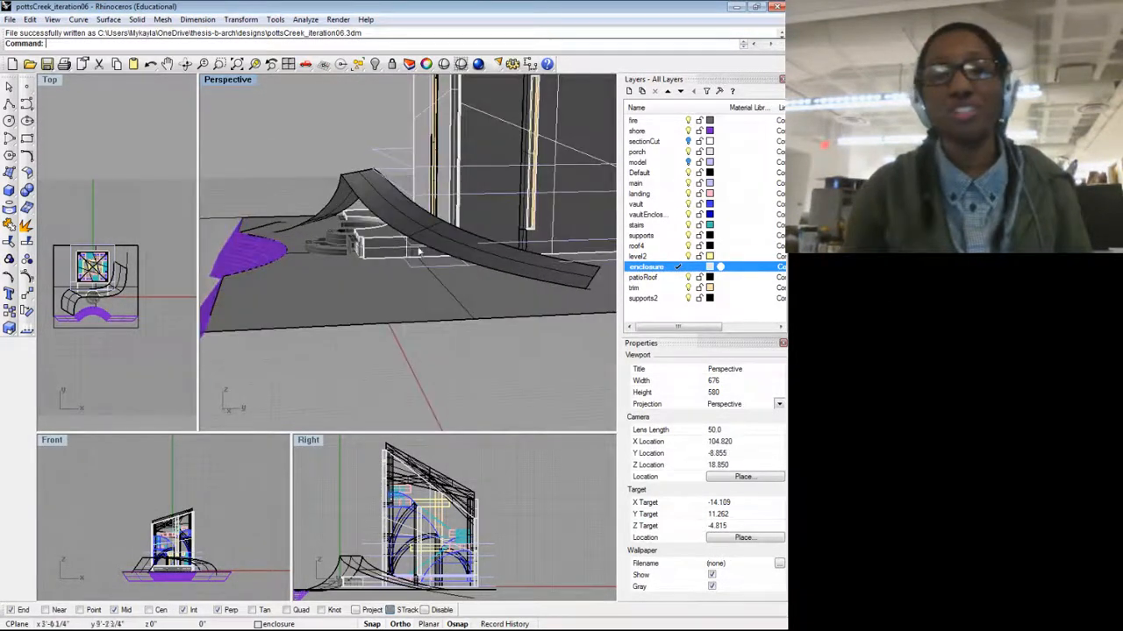
drag(455, 261, 414, 278)
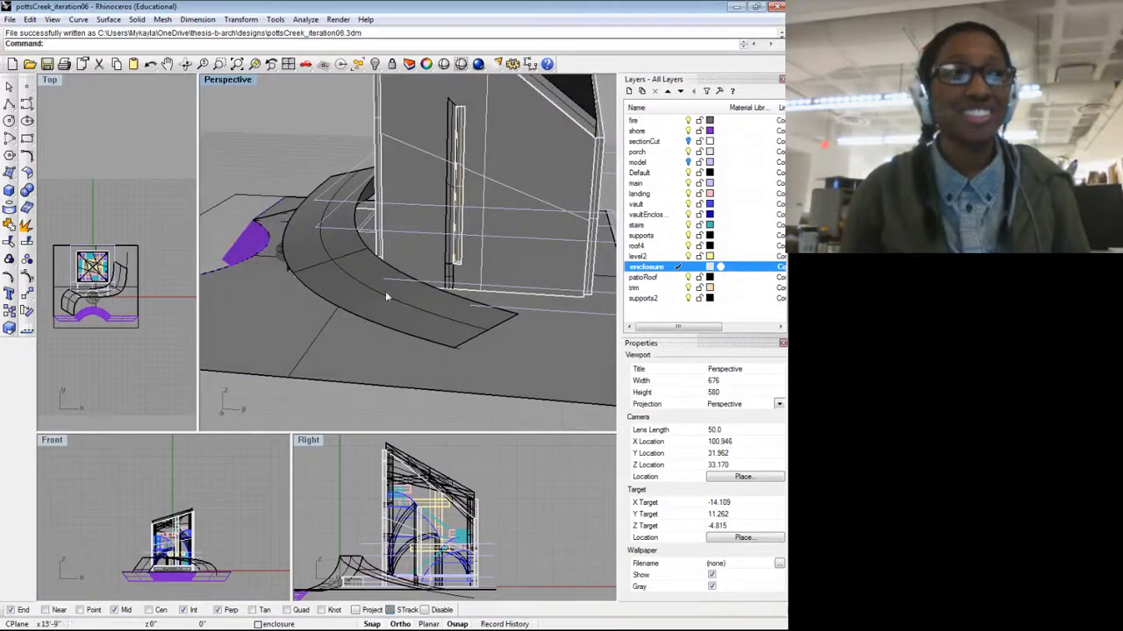
drag(284, 188, 444, 195)
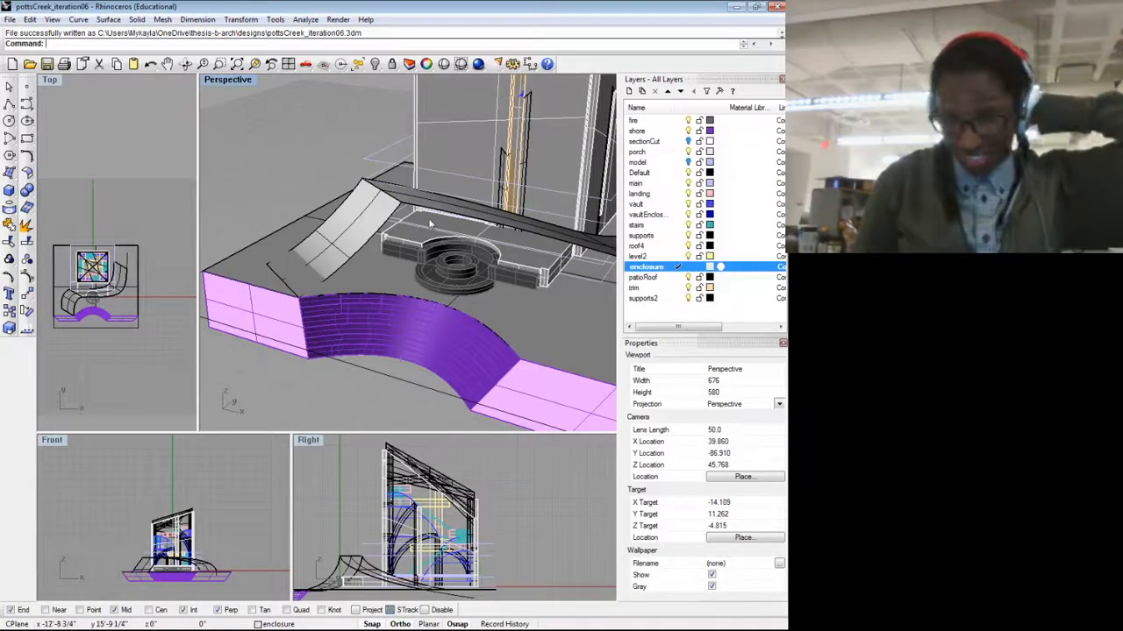
drag(430, 239, 477, 274)
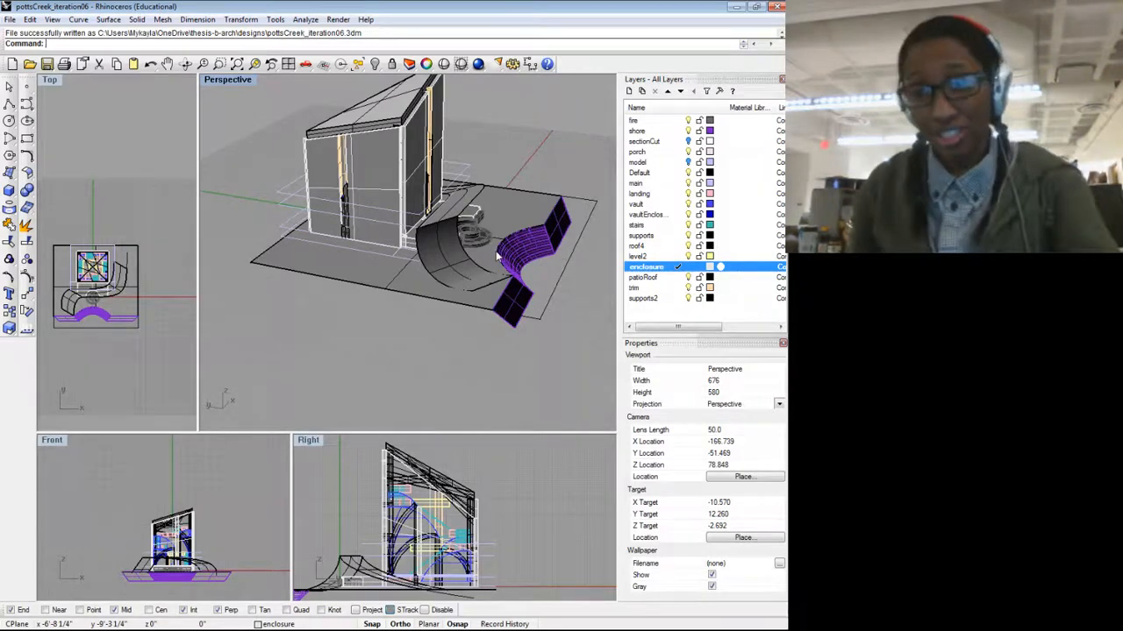
scroll(479, 256, up, 8)
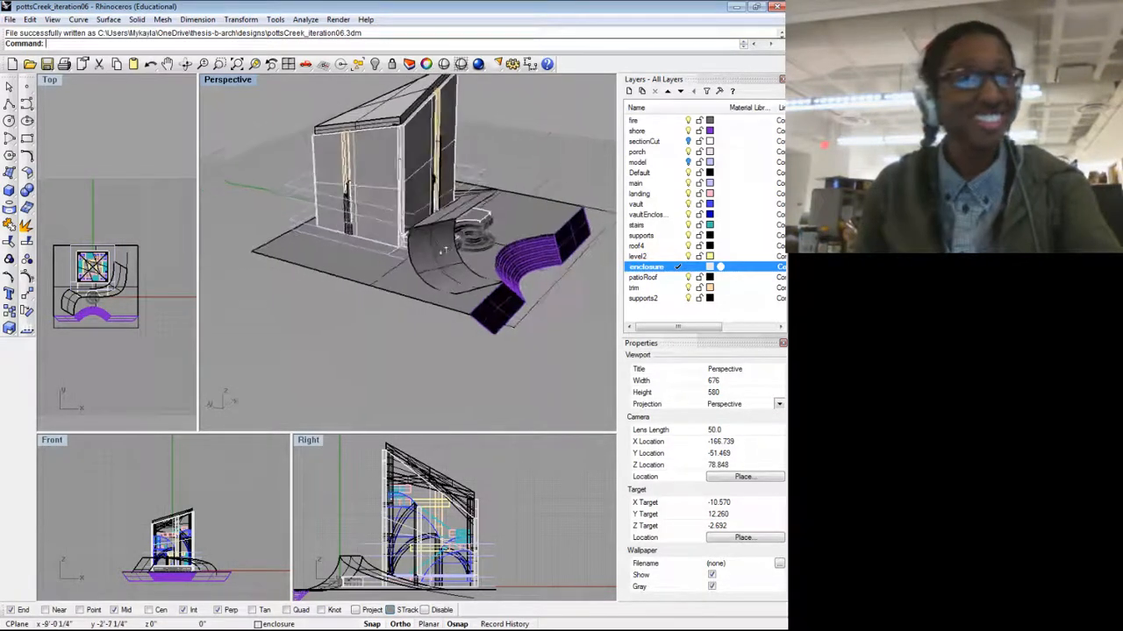
scroll(454, 214, down, 5)
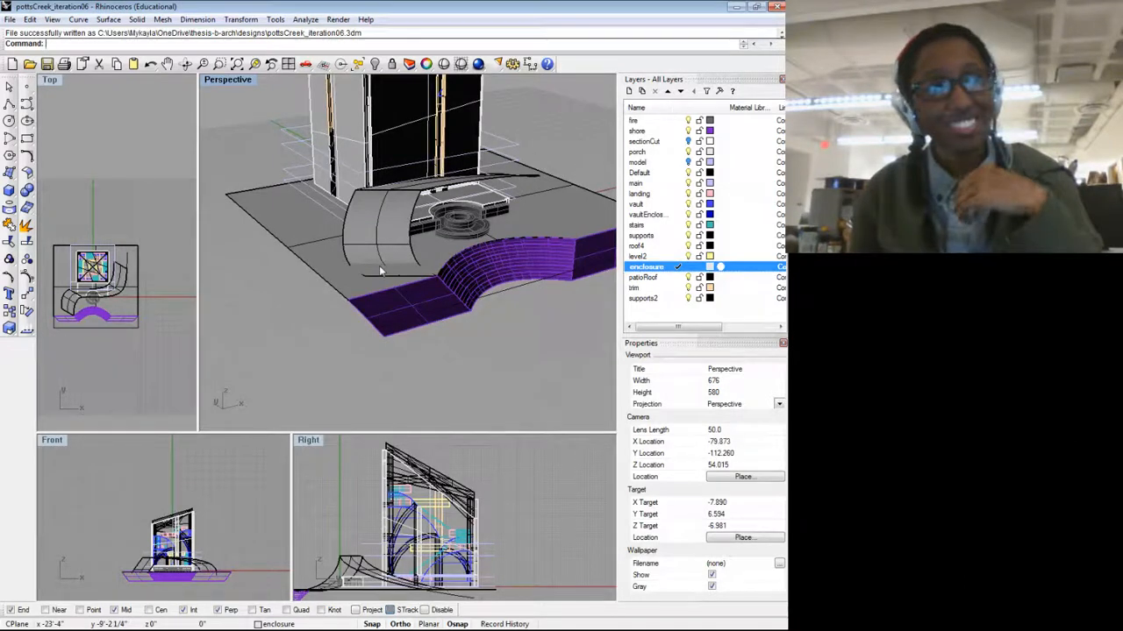
drag(385, 285, 422, 252)
drag(549, 302, 395, 319)
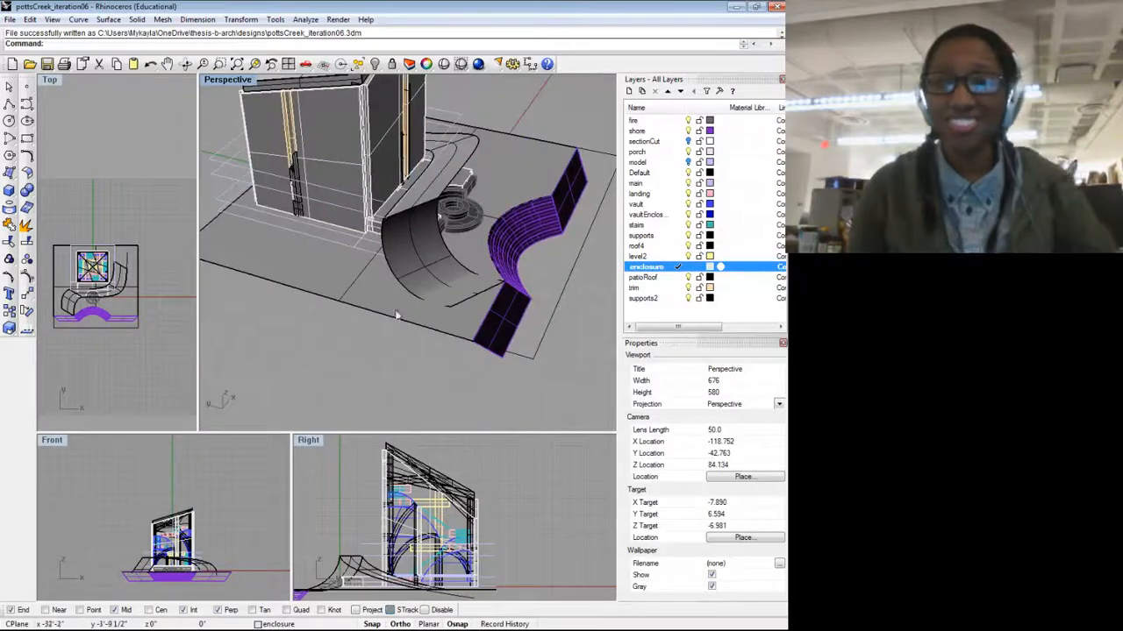
drag(421, 272, 526, 266)
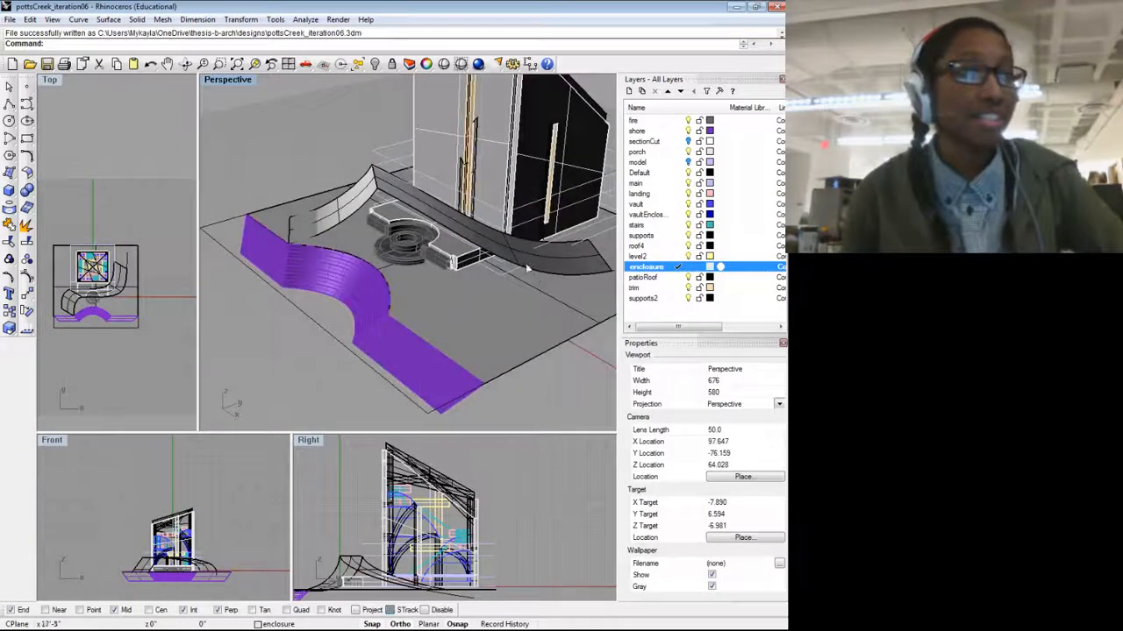
scroll(403, 230, up, 3)
drag(438, 256, 349, 252)
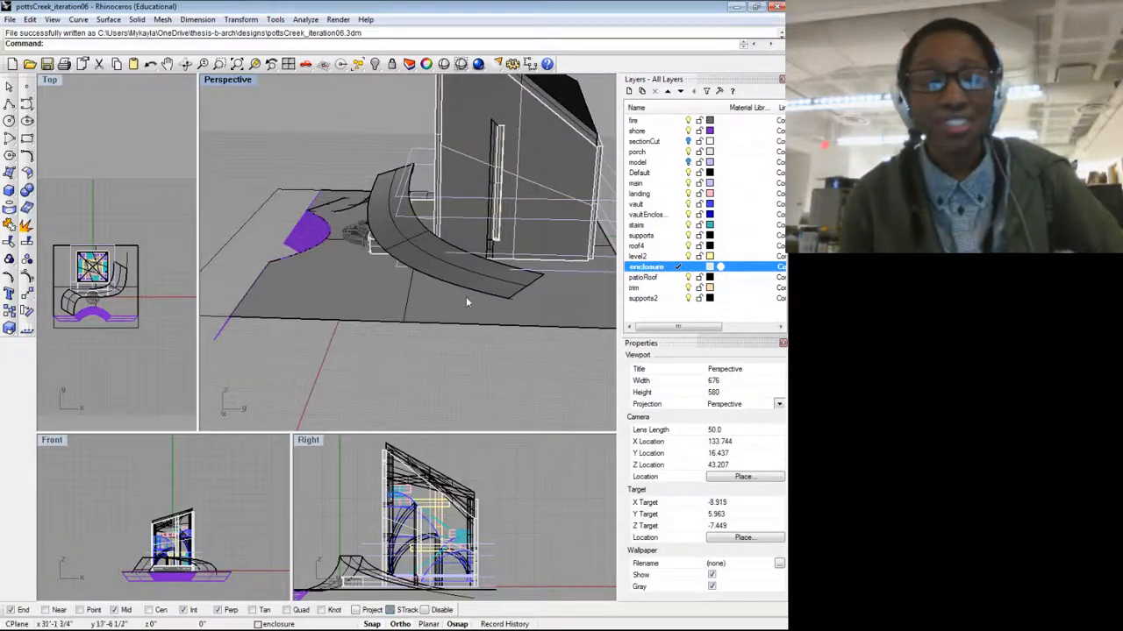
drag(516, 284, 495, 294)
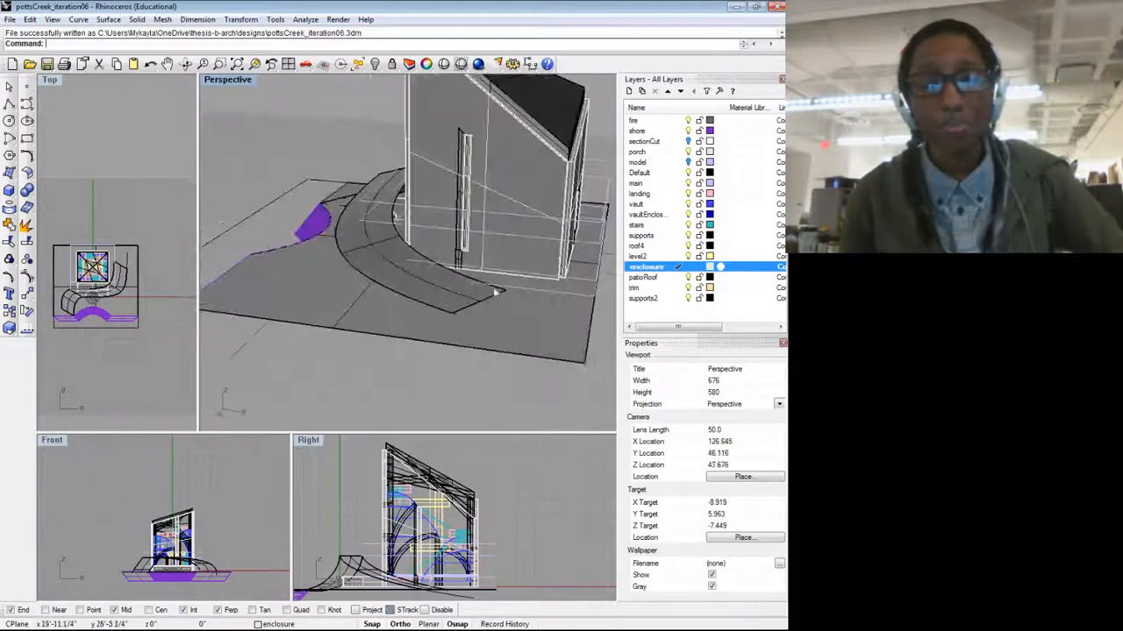
drag(321, 300, 384, 313)
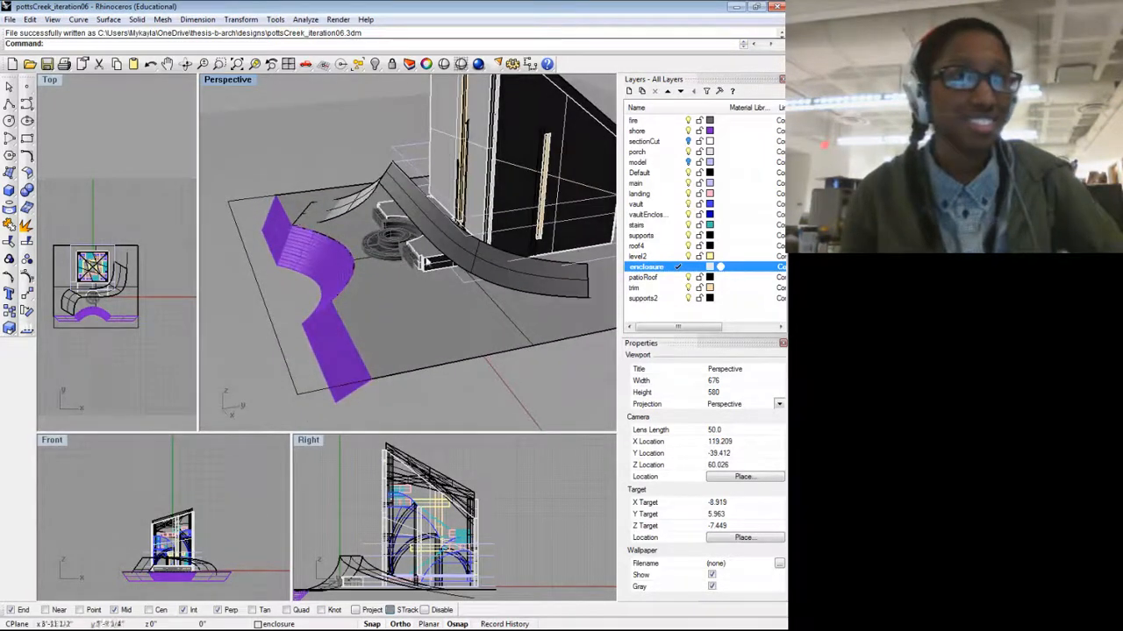
Step: Examine the shore-side wall and its vertical trim above the fire pit and curved patio roof, from both sides
drag(367, 251, 461, 226)
scroll(378, 223, up, 4)
scroll(473, 158, up, 2)
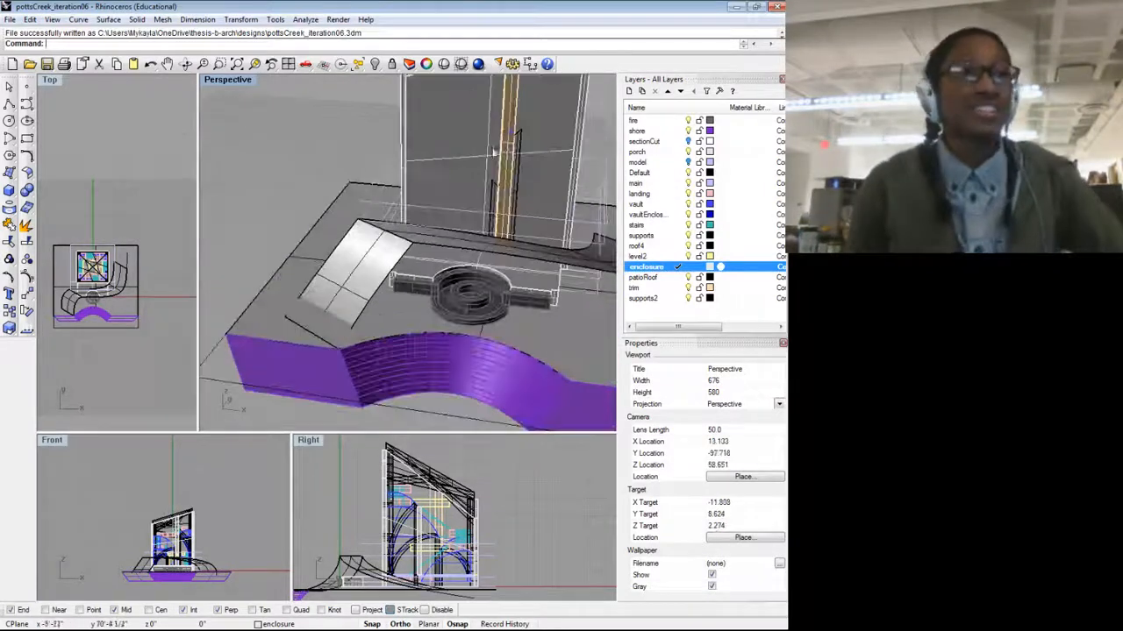
scroll(335, 326, down, 5)
drag(323, 351, 340, 329)
scroll(456, 281, up, 6)
scroll(456, 278, down, 4)
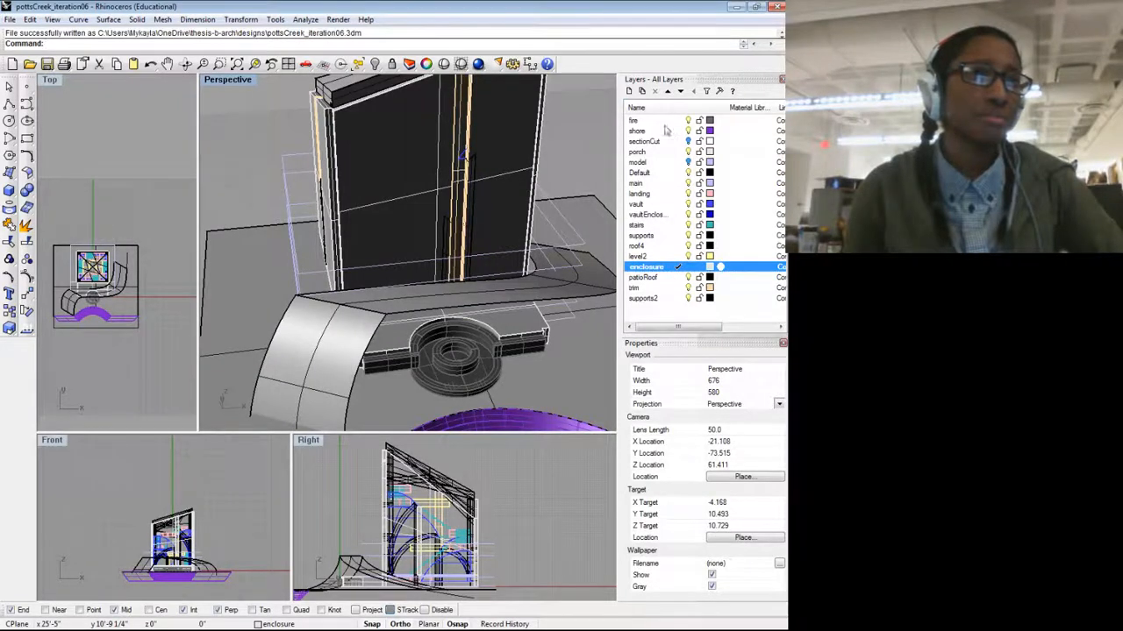
Step: Create a new layer named door beneath the enclosure layer and set its color to Gold
click(630, 91)
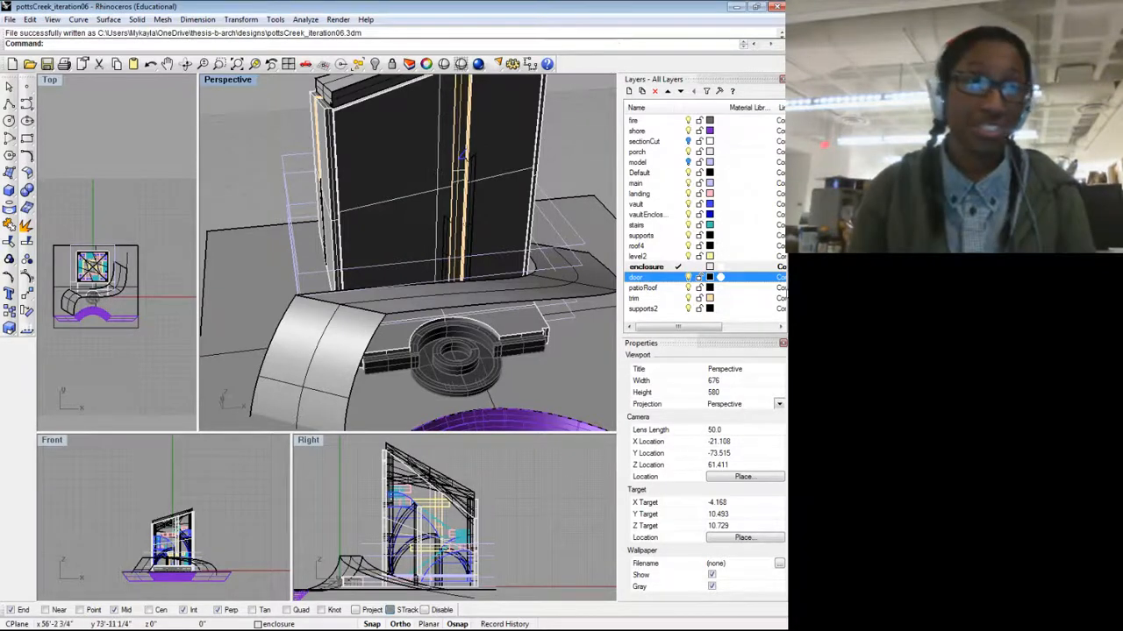
click(710, 278)
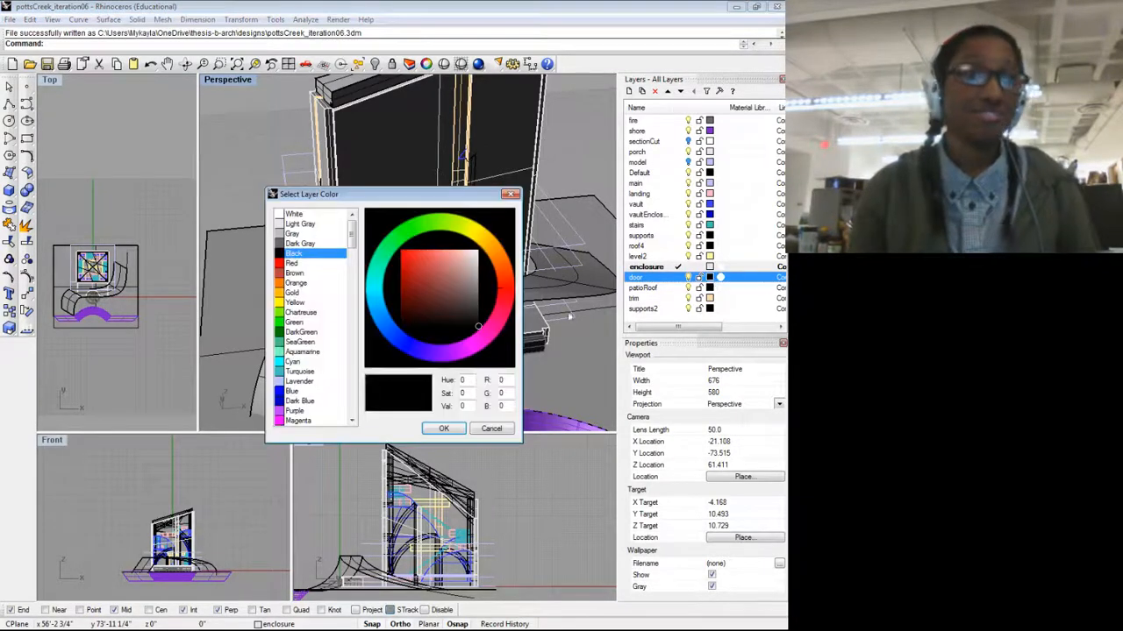
click(279, 297)
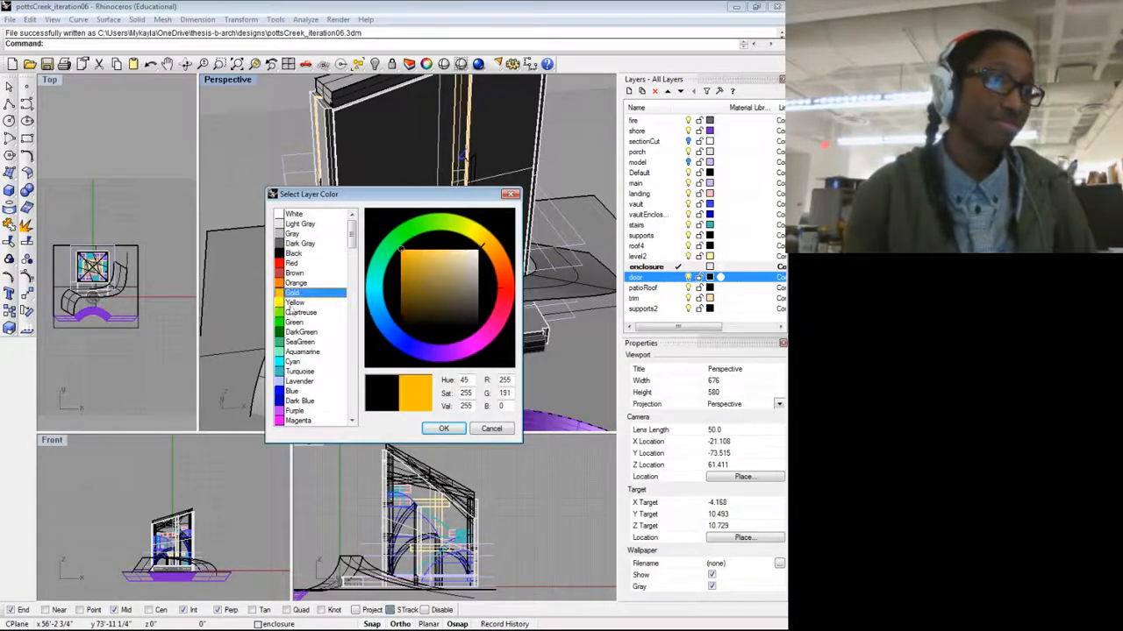
click(442, 431)
Step: Examine where the vertical trim and supports meet the enclosure walls, up close and around the outside of the house
drag(452, 290, 408, 183)
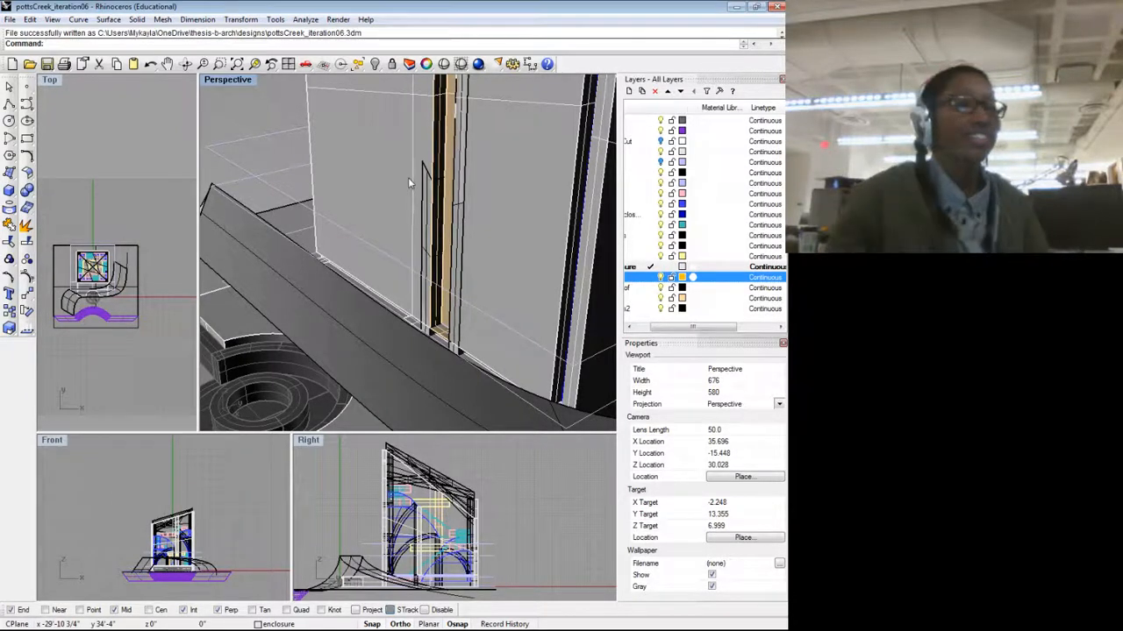
scroll(476, 201, down, 6)
drag(470, 190, 400, 201)
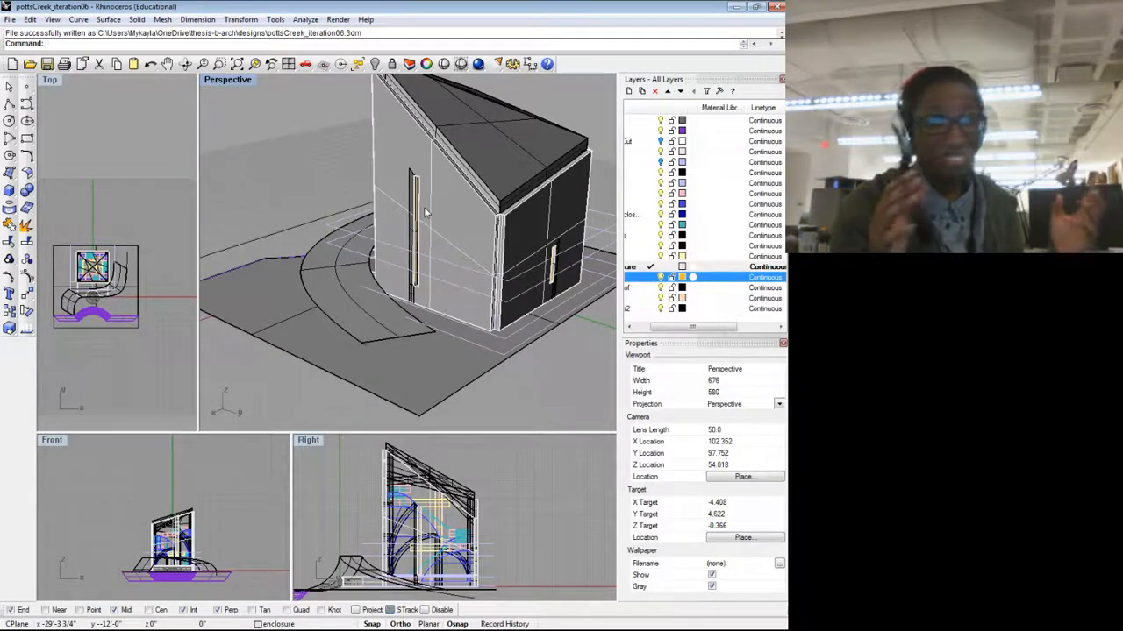
scroll(423, 209, down, 4)
drag(383, 279, 438, 228)
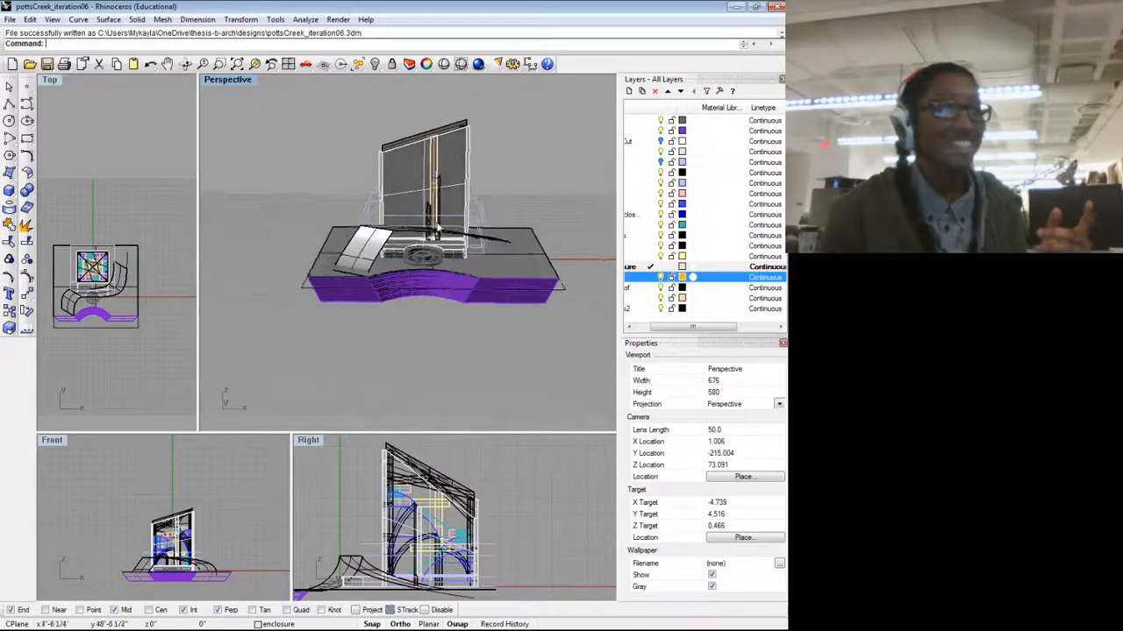
scroll(421, 215, up, 8)
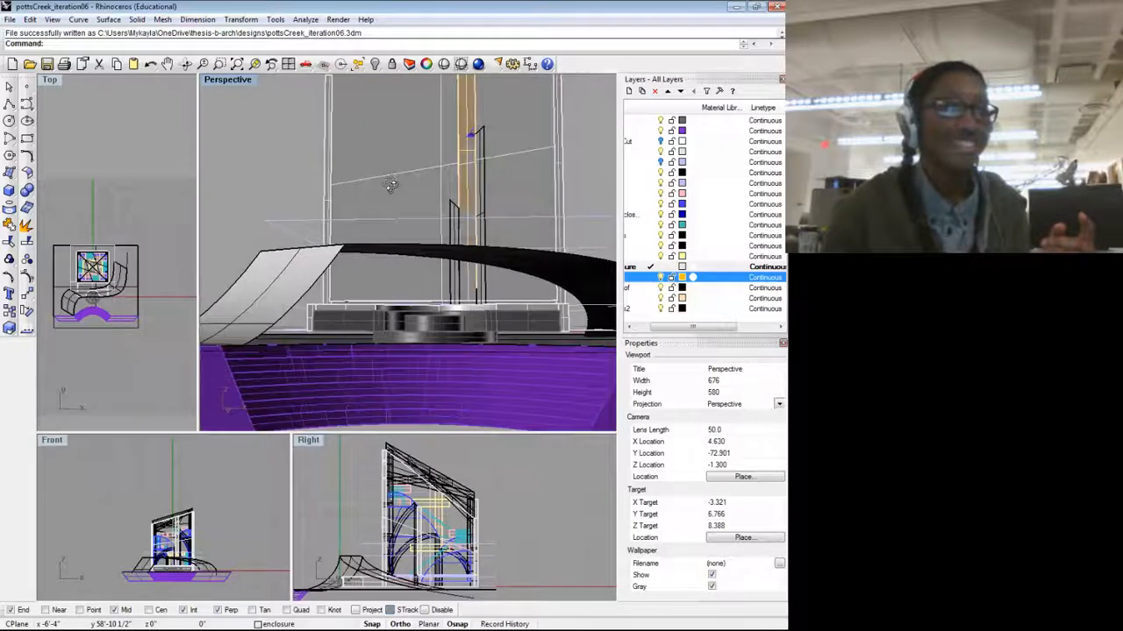
drag(392, 185, 388, 206)
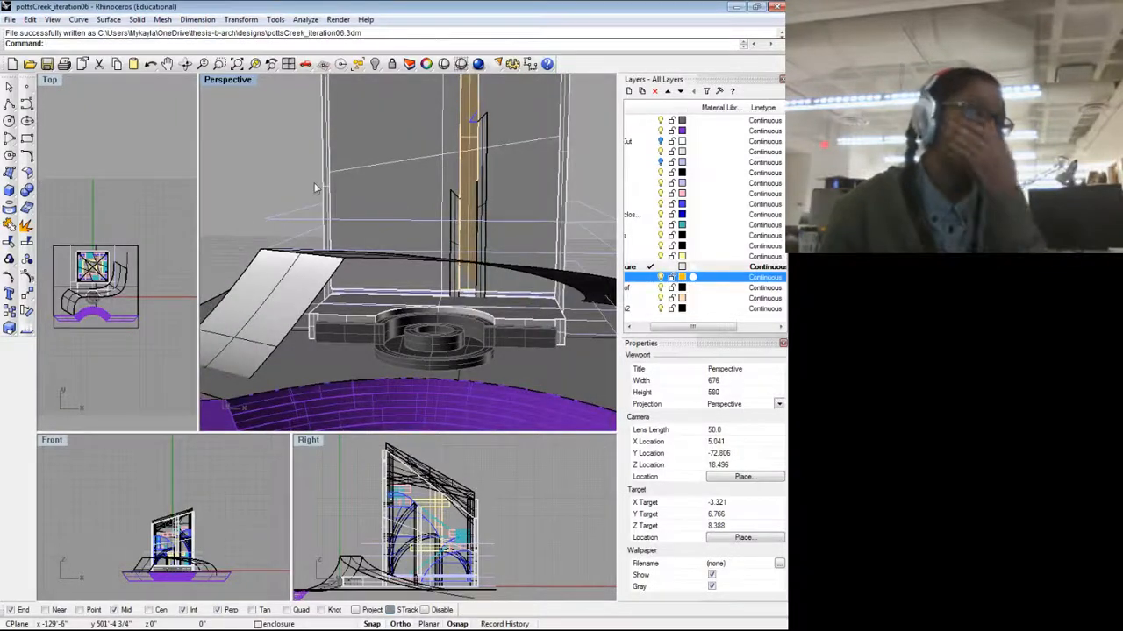
drag(368, 197, 410, 284)
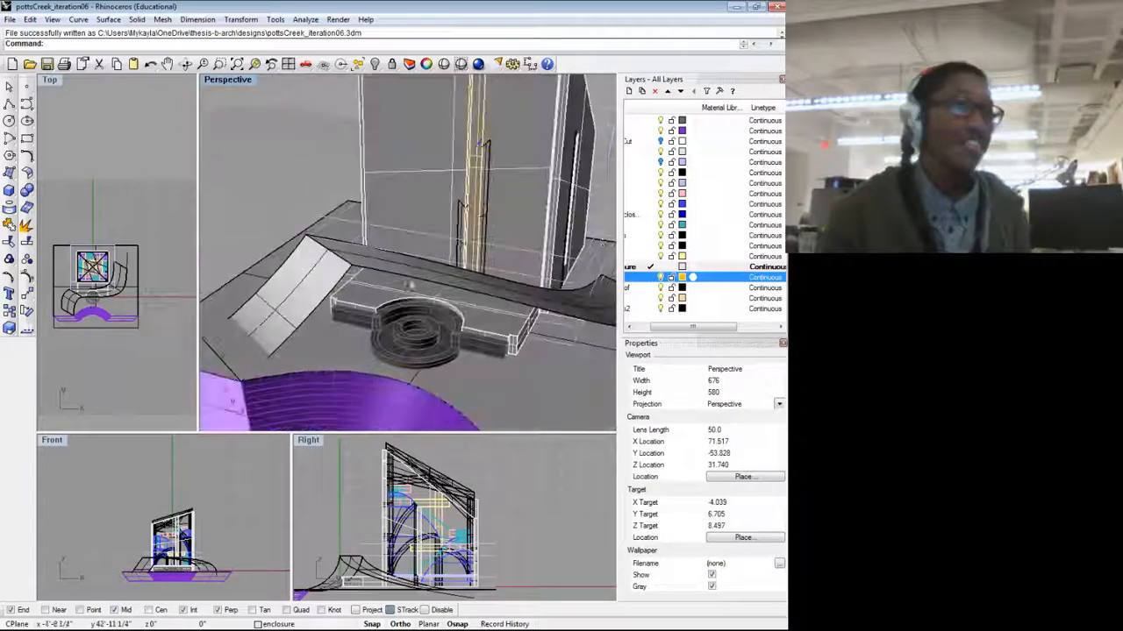
scroll(733, 293, down, 2)
Step: Make the door layer current and change its color to the darkest unnamed blue shade, just before Yellow
drag(714, 328, 620, 315)
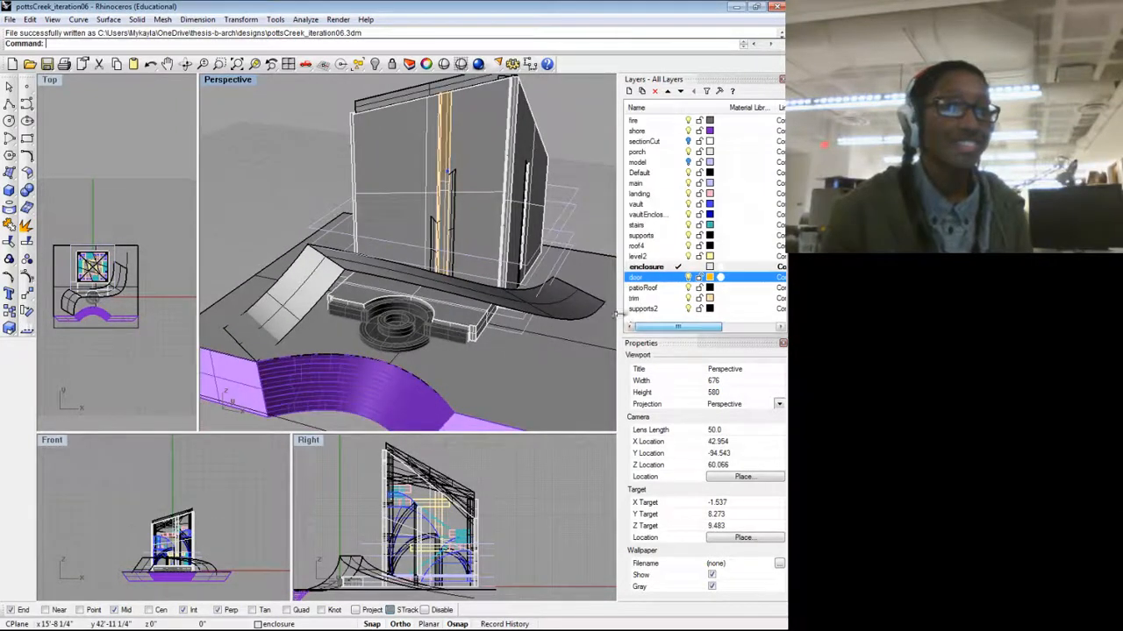
click(678, 279)
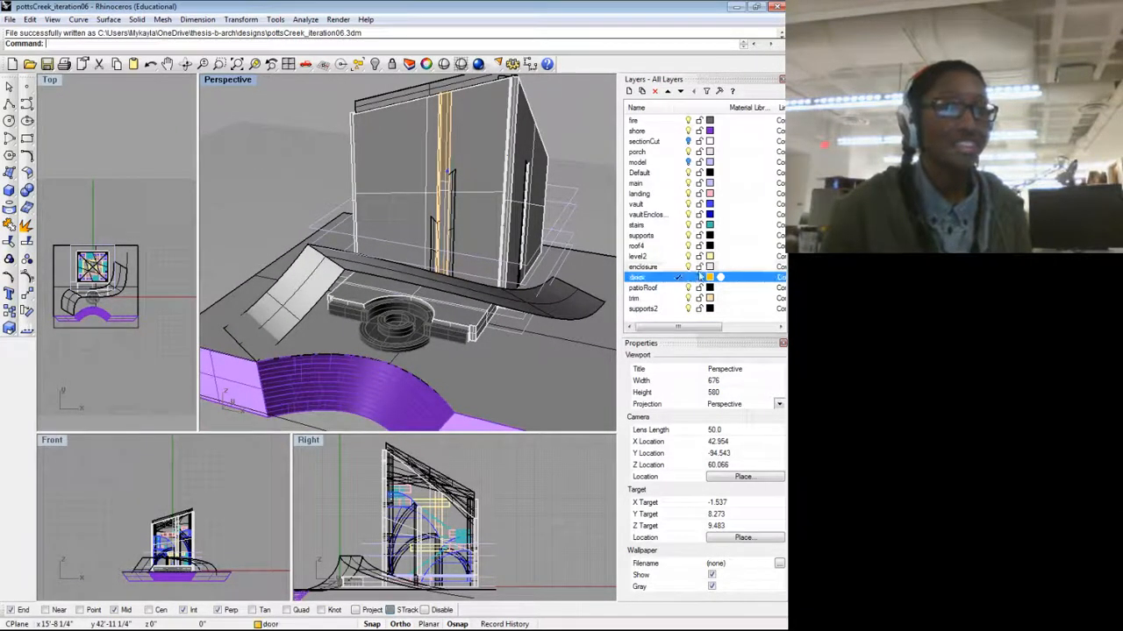
click(710, 278)
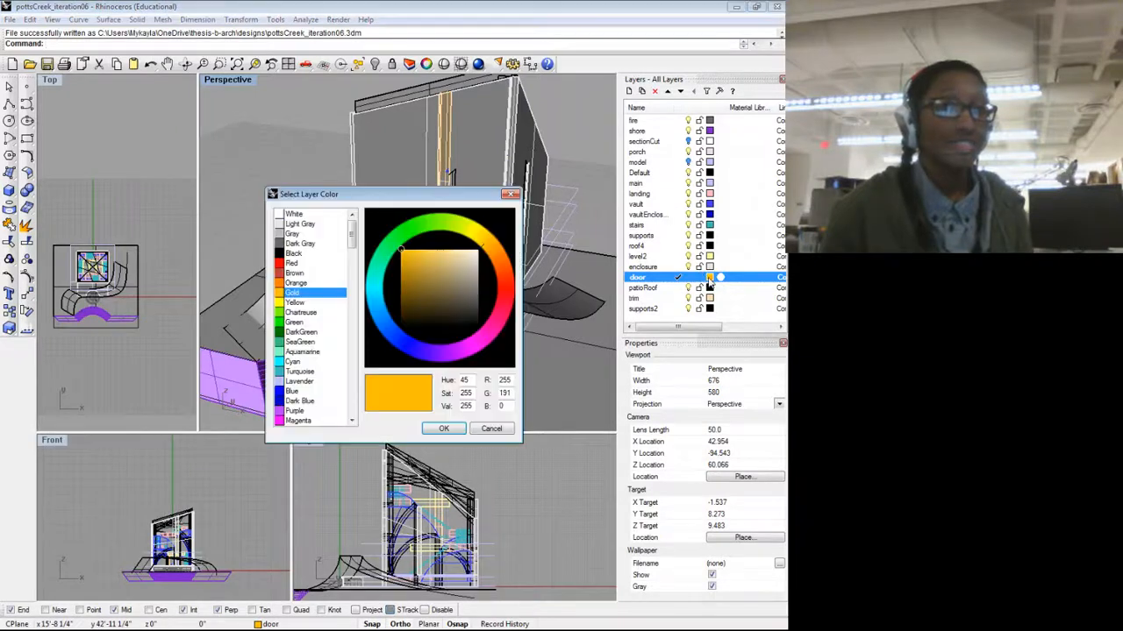
click(279, 272)
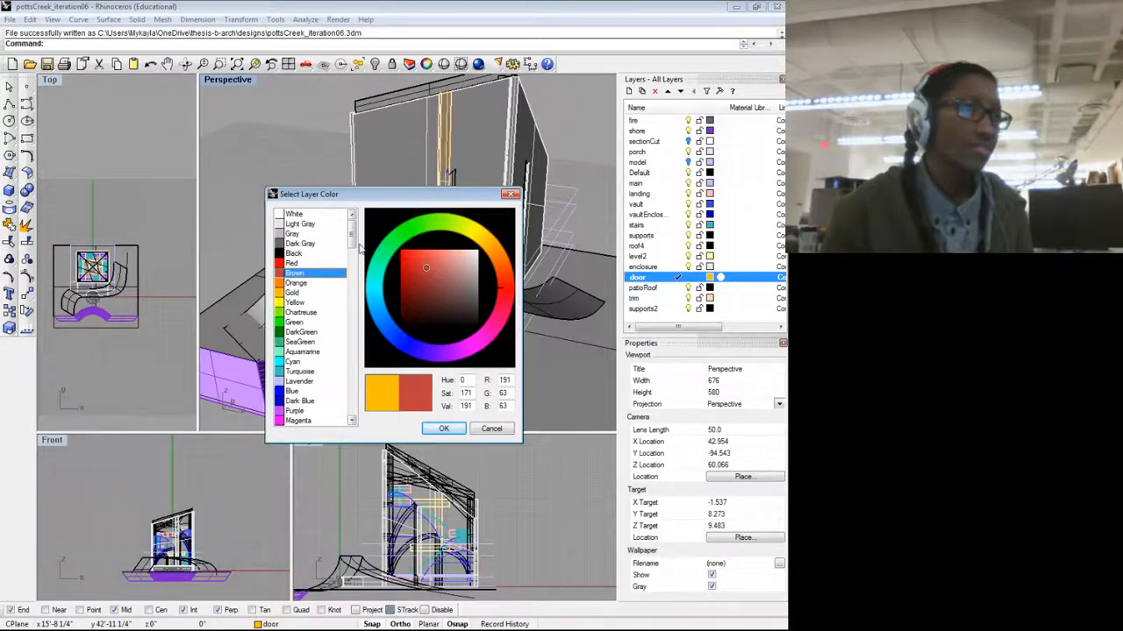
drag(354, 244, 353, 251)
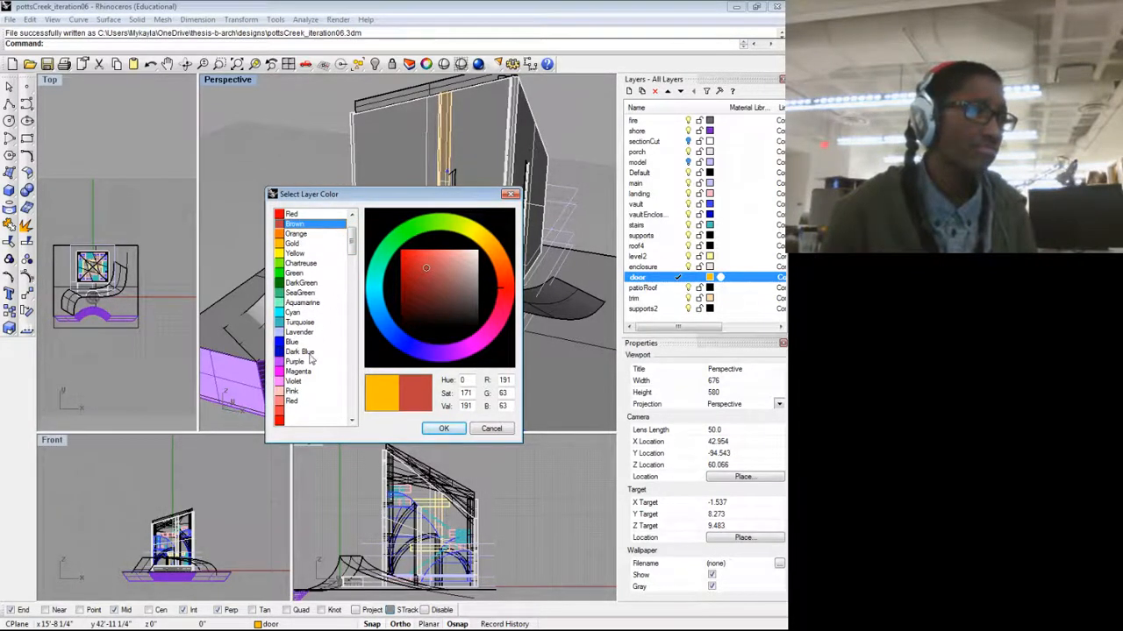
drag(352, 249, 350, 279)
click(286, 334)
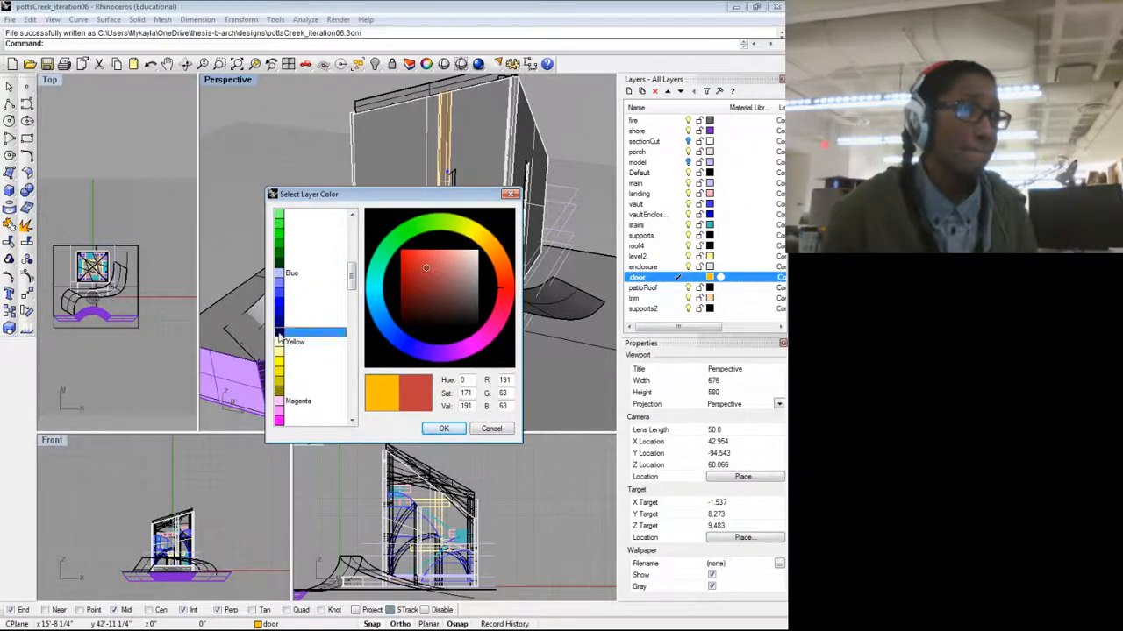
click(444, 430)
Step: Examine the house's exterior from the back, side and shore, including the wall slots and the trim's base
scroll(429, 254, up, 1)
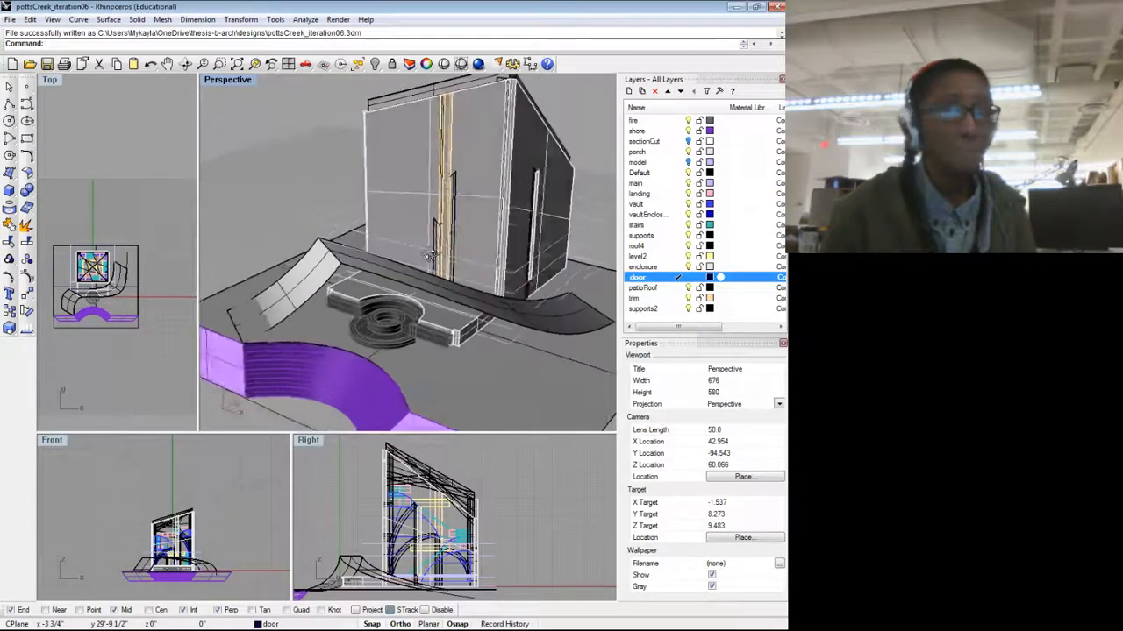
drag(429, 255, 554, 298)
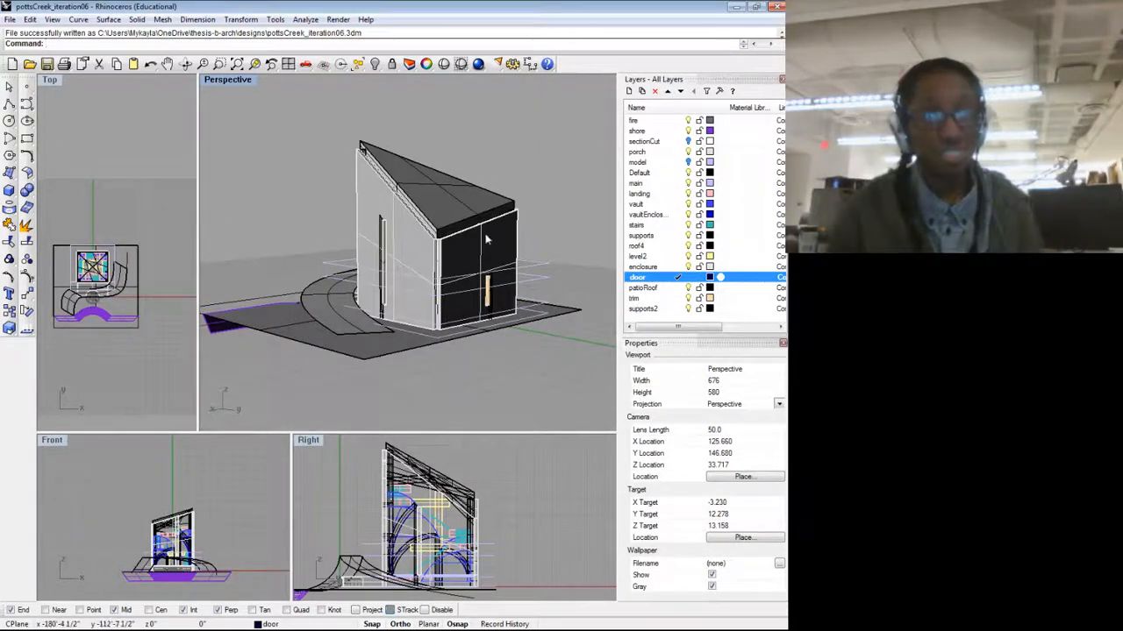
drag(538, 250, 451, 329)
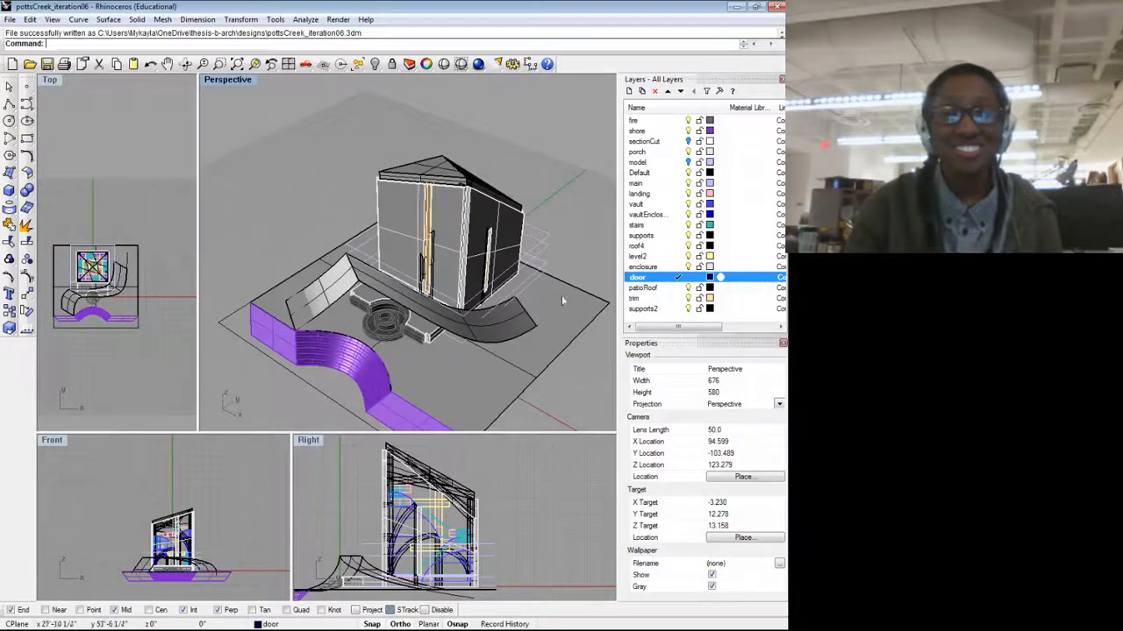
drag(580, 353, 417, 290)
scroll(417, 288, up, 5)
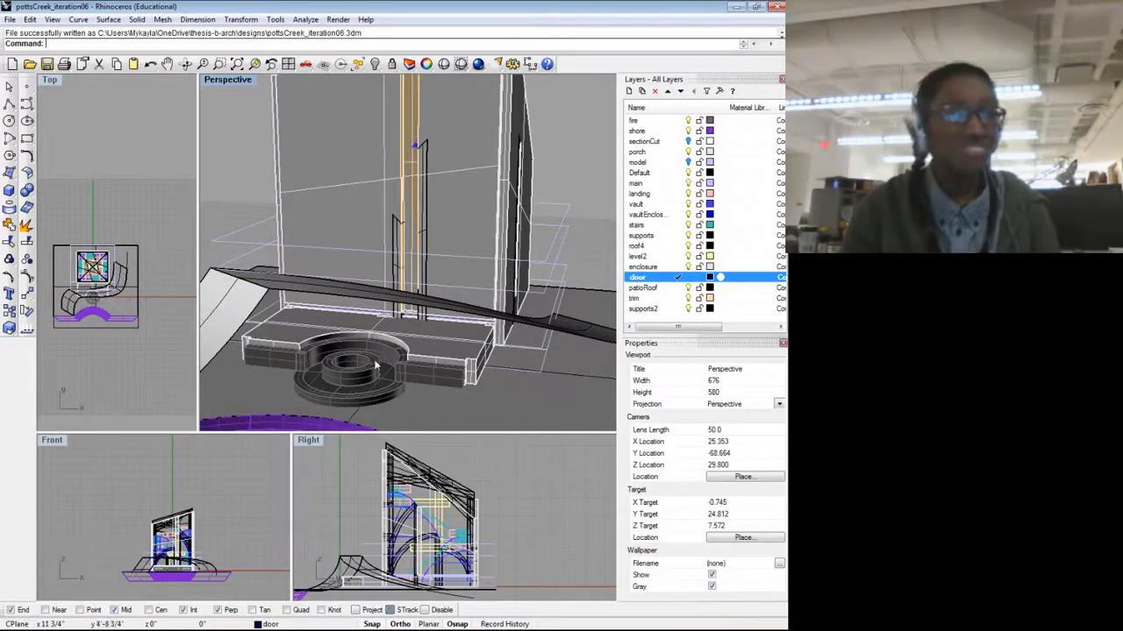
drag(375, 365, 471, 309)
scroll(400, 284, up, 4)
scroll(473, 295, down, 6)
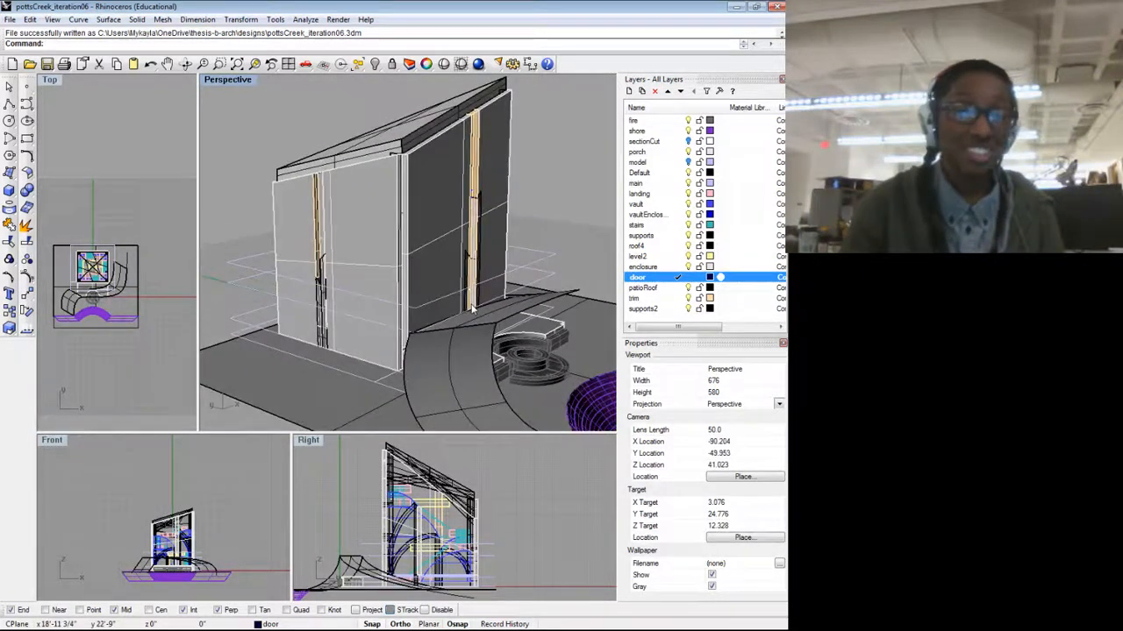
scroll(437, 283, up, 4)
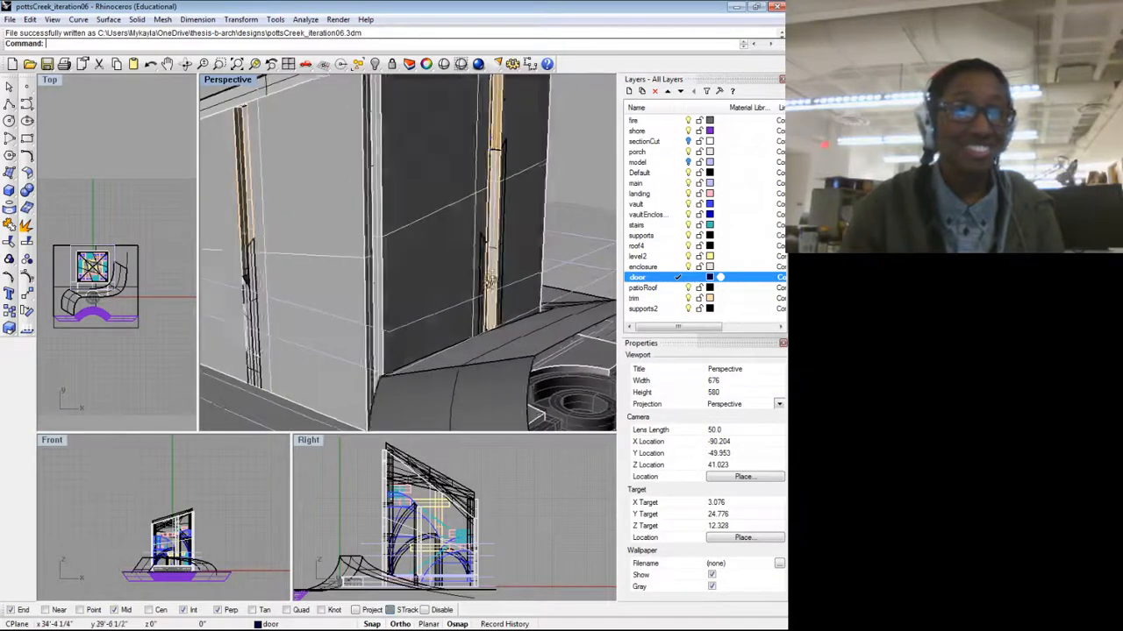
drag(470, 283, 355, 294)
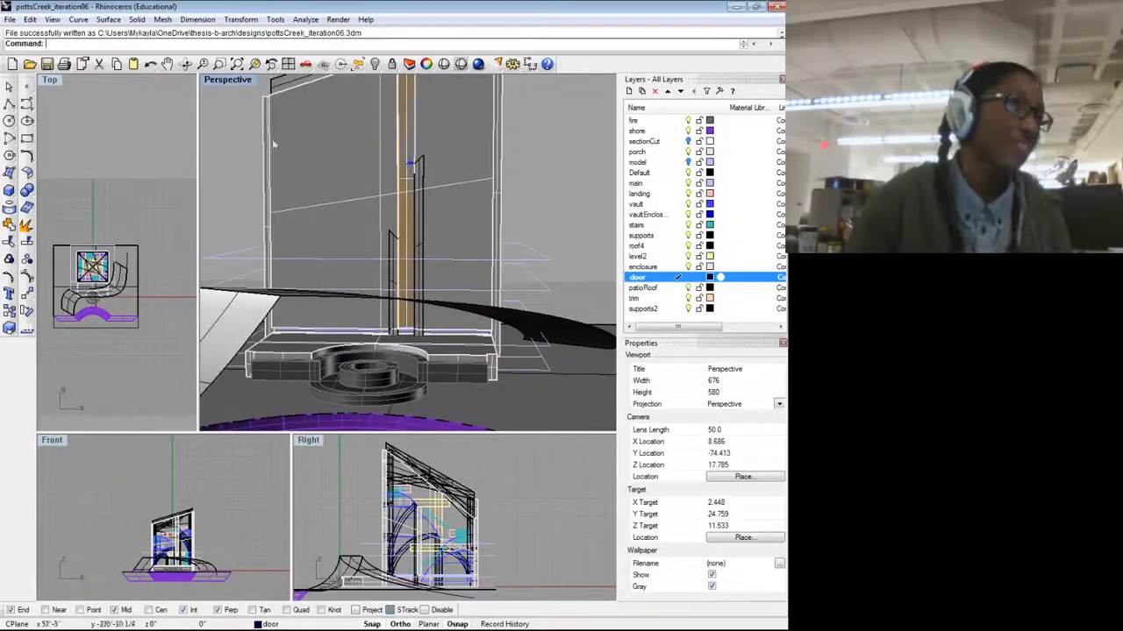
Step: Hide the enclosure layer to expose the vaults, stairs and supports behind the shore-side wall
click(689, 267)
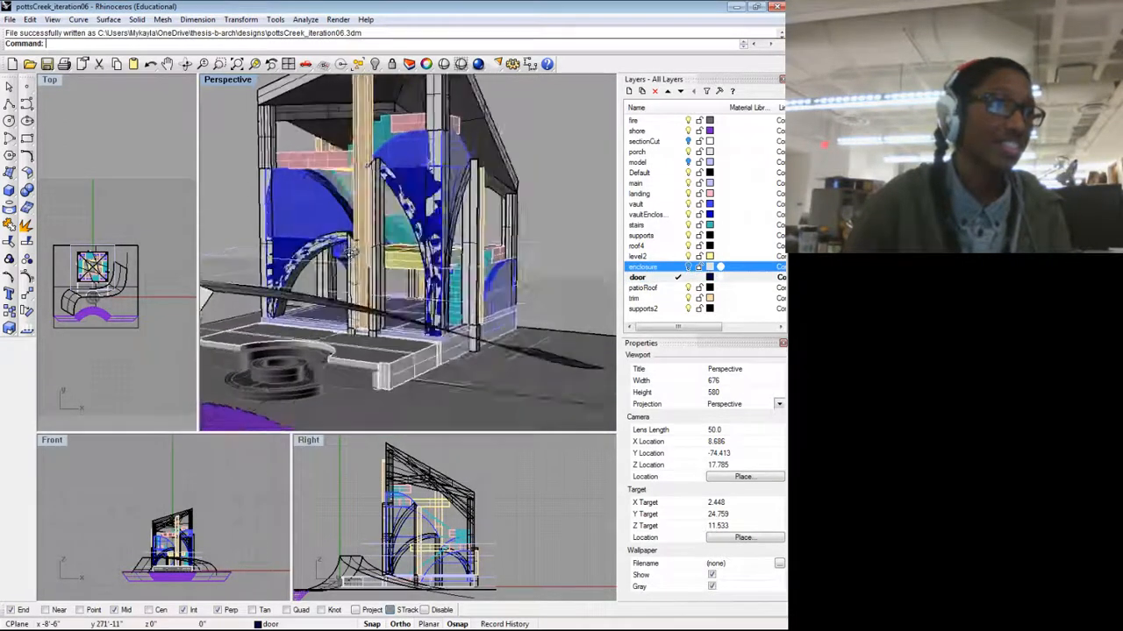
drag(307, 263, 399, 320)
scroll(506, 308, up, 7)
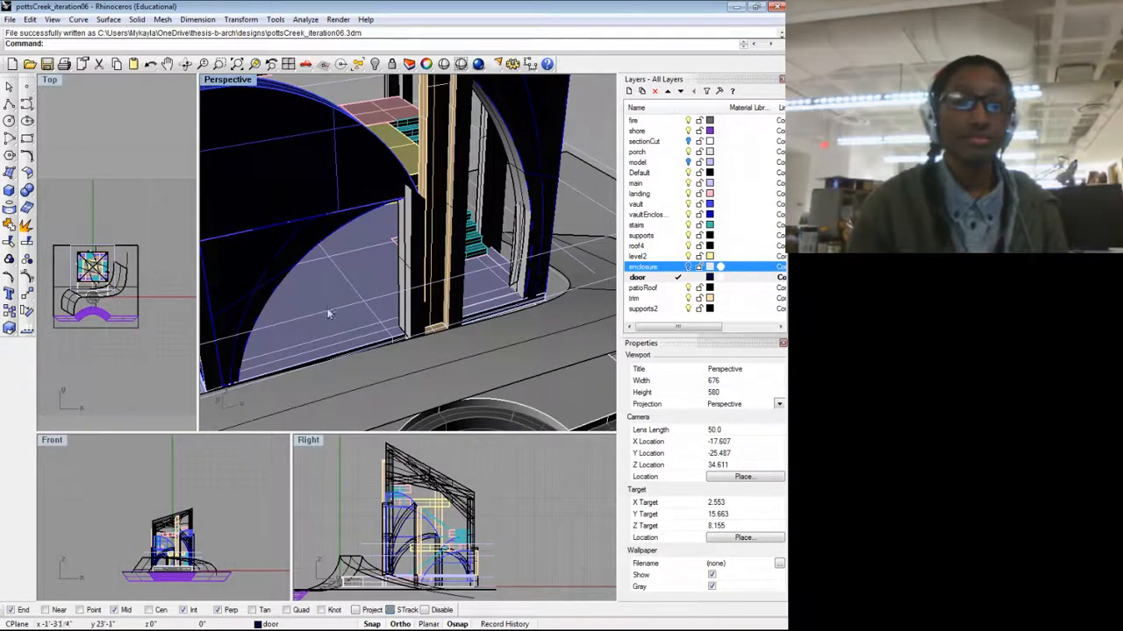
Step: Inspect the base of the shore-side trim and its flanking supports up close where they meet the floor
scroll(377, 306, up, 2)
drag(409, 286, 244, 286)
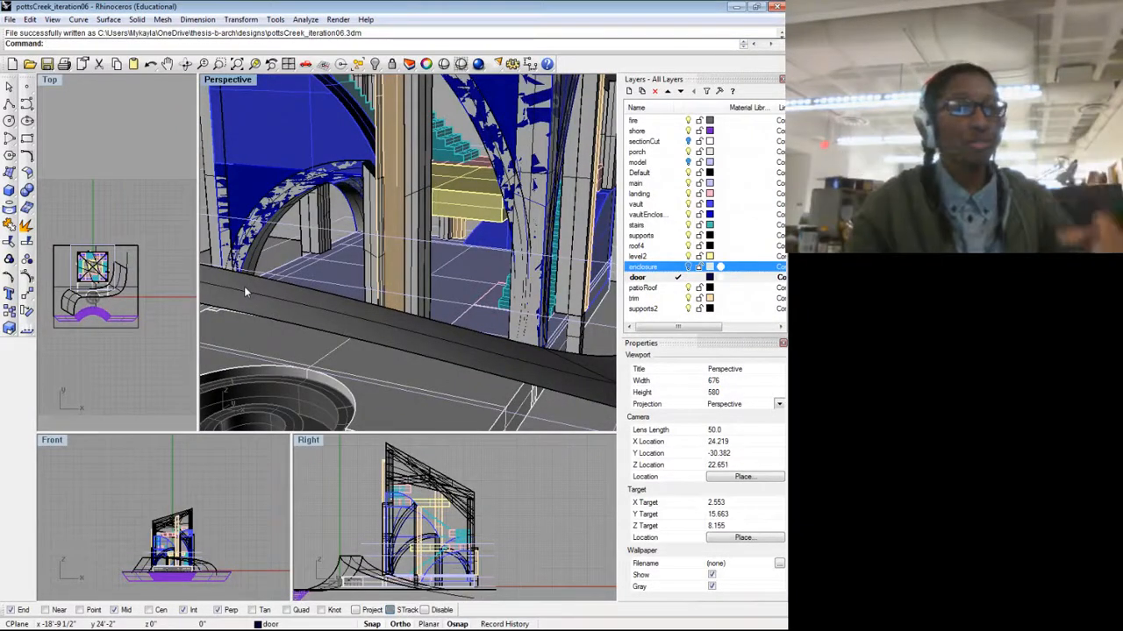
drag(391, 147, 427, 255)
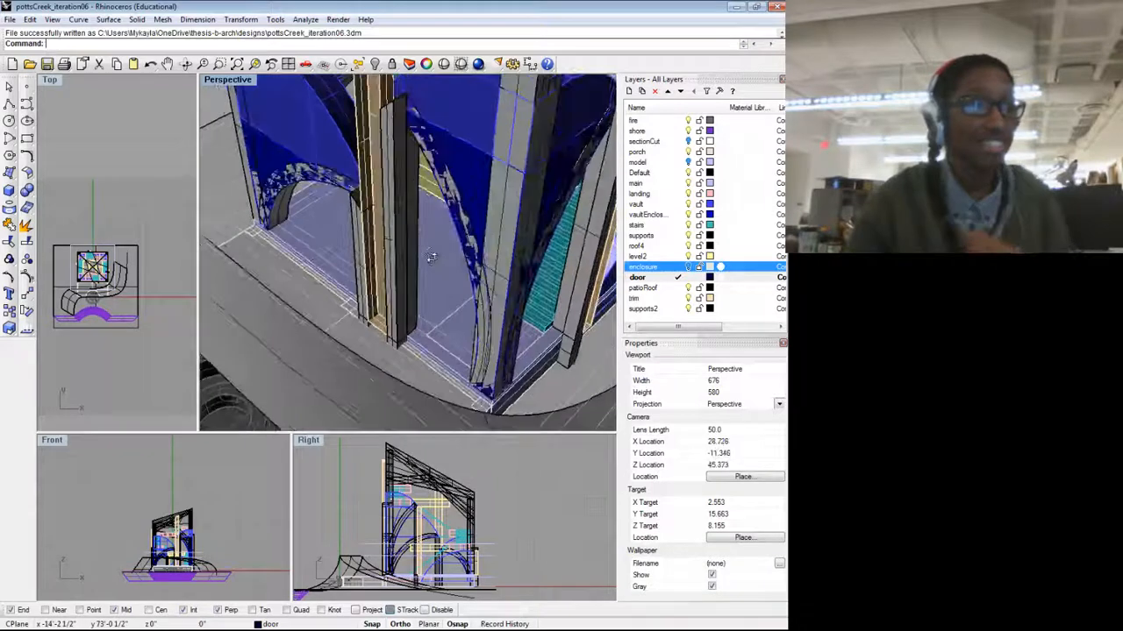
drag(278, 297, 312, 277)
scroll(504, 233, up, 4)
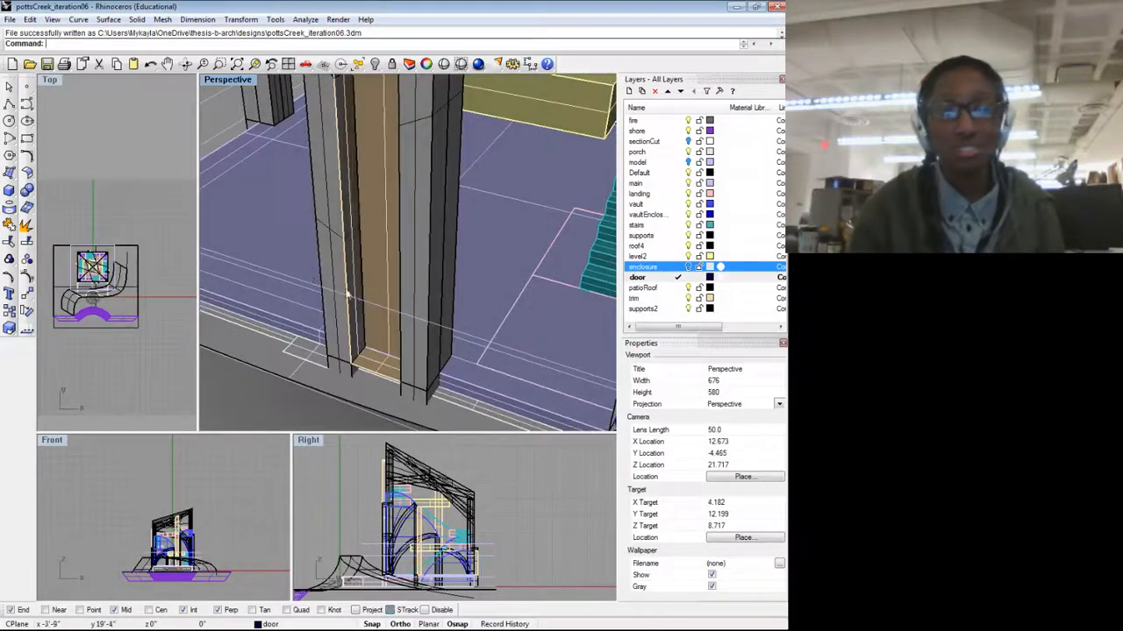
scroll(397, 248, down, 4)
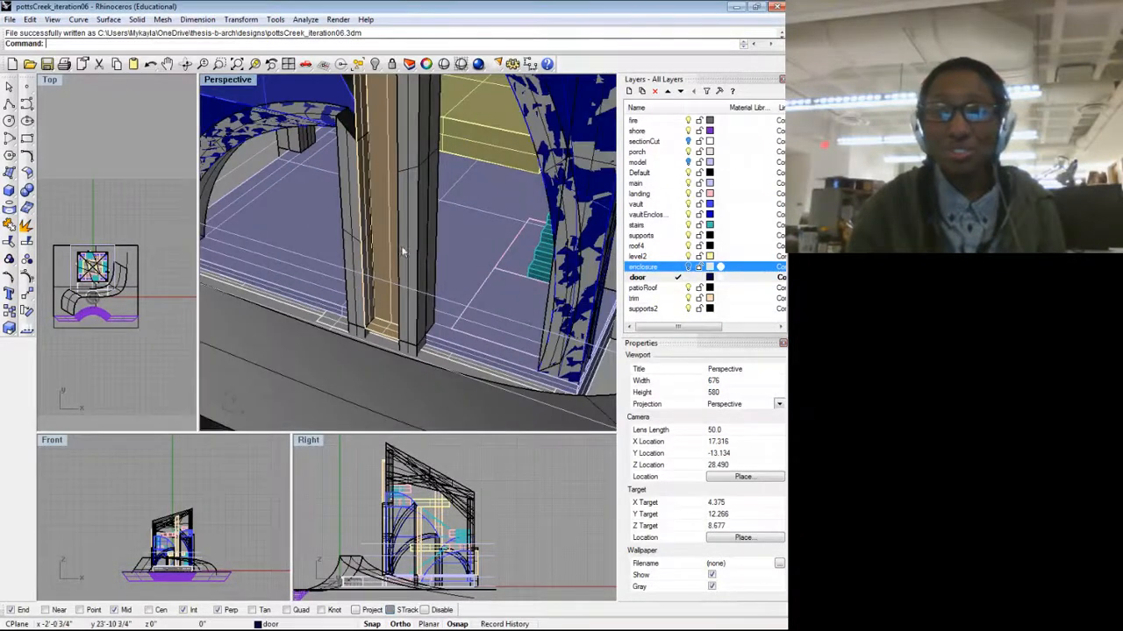
Step: Examine the openings beside the shore-side trim and the interior behind them from fire pit level
scroll(416, 252, down, 8)
drag(417, 253, 470, 260)
scroll(427, 294, up, 4)
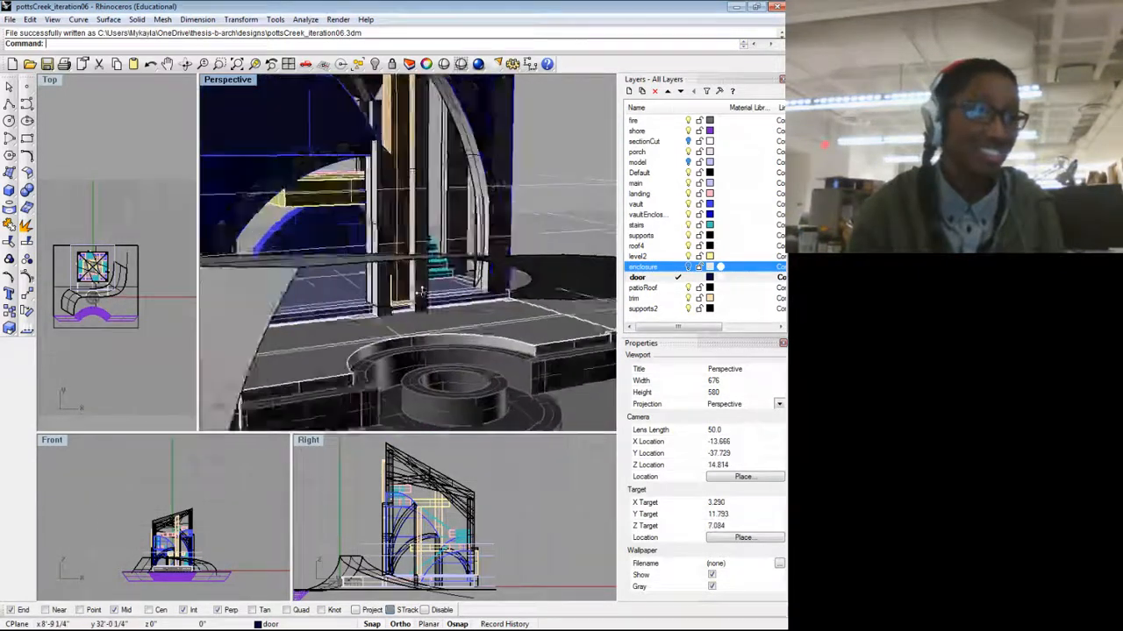
drag(428, 294, 385, 298)
scroll(444, 293, down, 4)
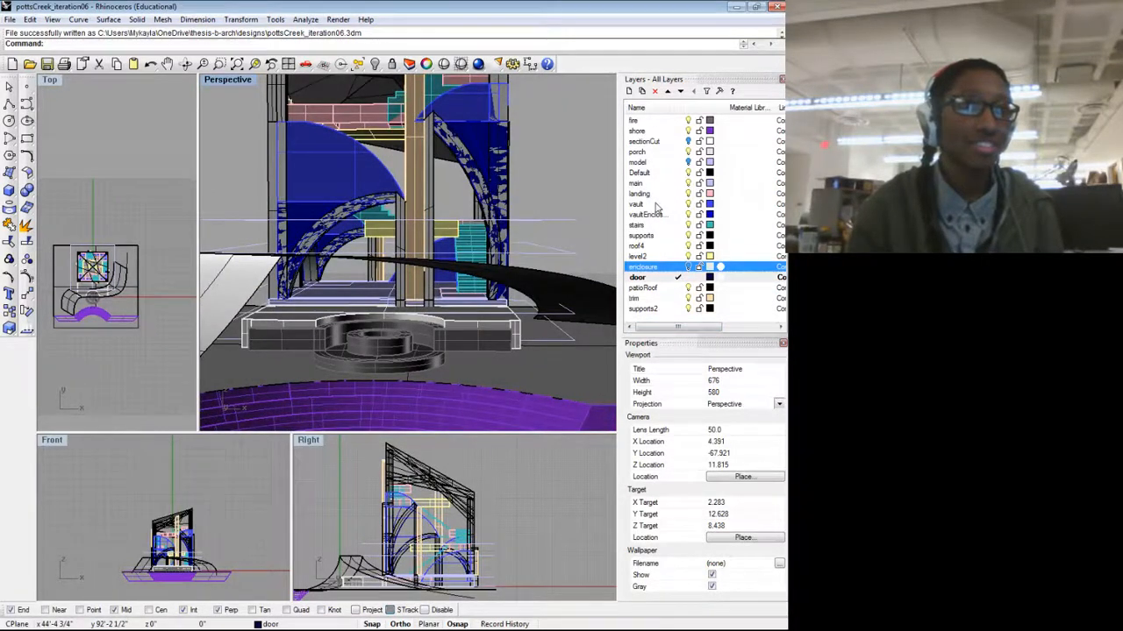
scroll(543, 304, up, 5)
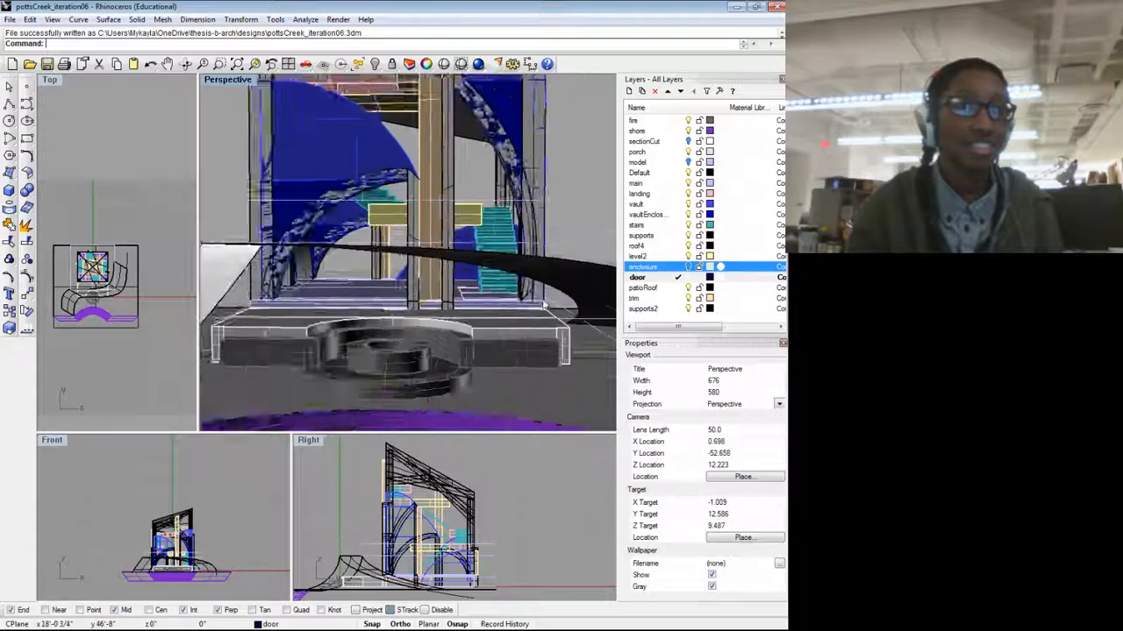
scroll(569, 311, up, 3)
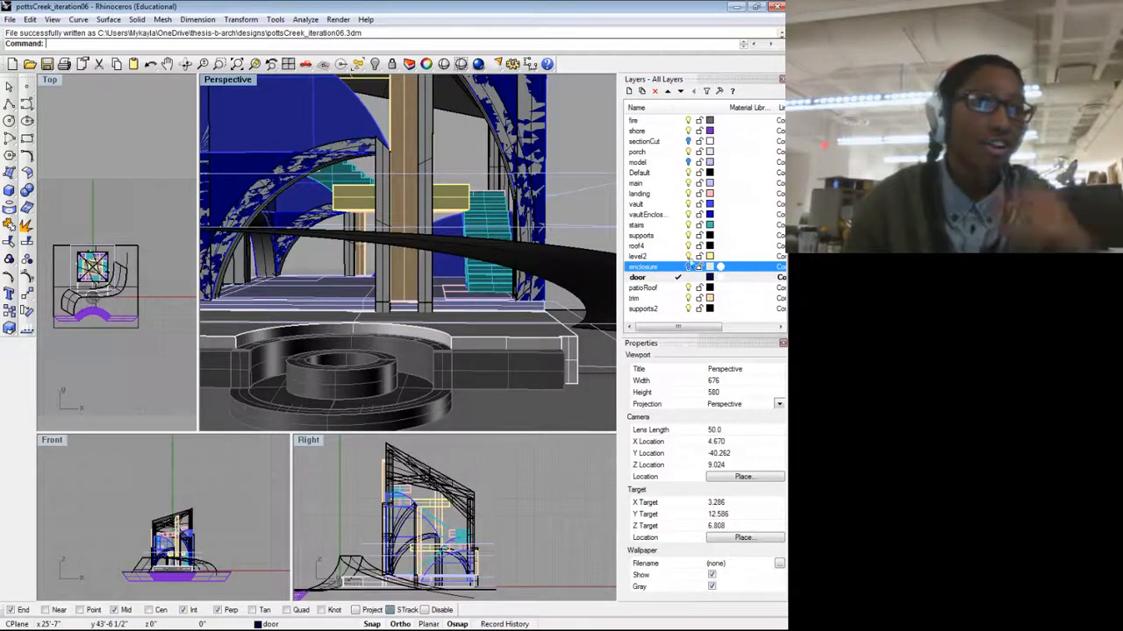
scroll(263, 244, up, 2)
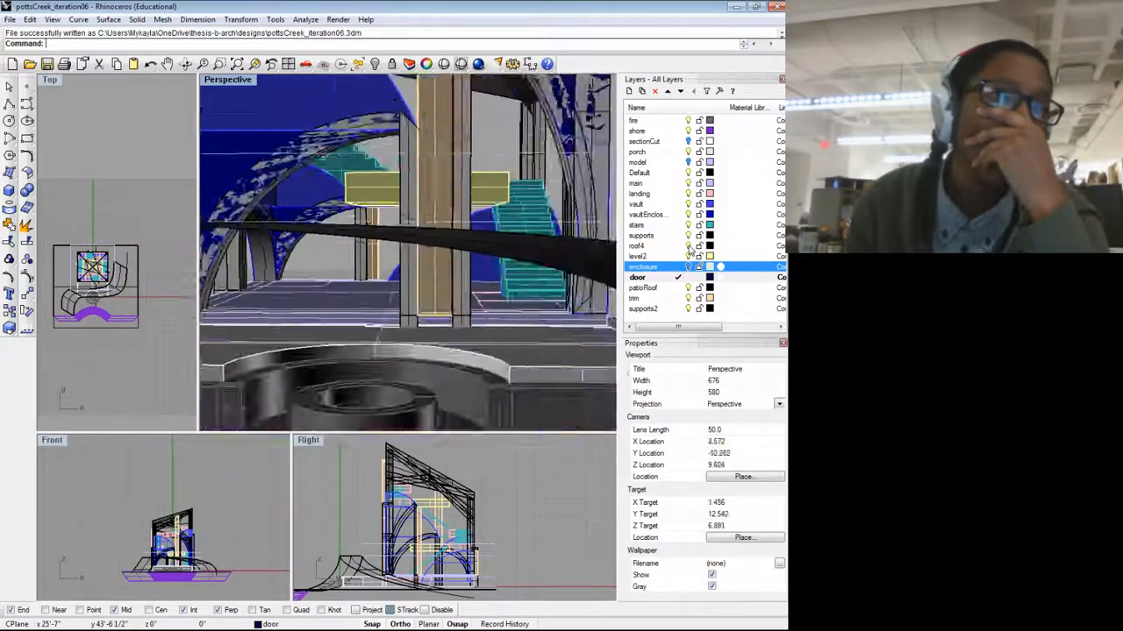
Step: Turn on the model layer to show the human scale figures beside the shore-side trim
scroll(263, 243, down, 4)
mouse_move(700, 330)
mouse_down()
mouse_move(759, 330)
mouse_move(679, 332)
mouse_up()
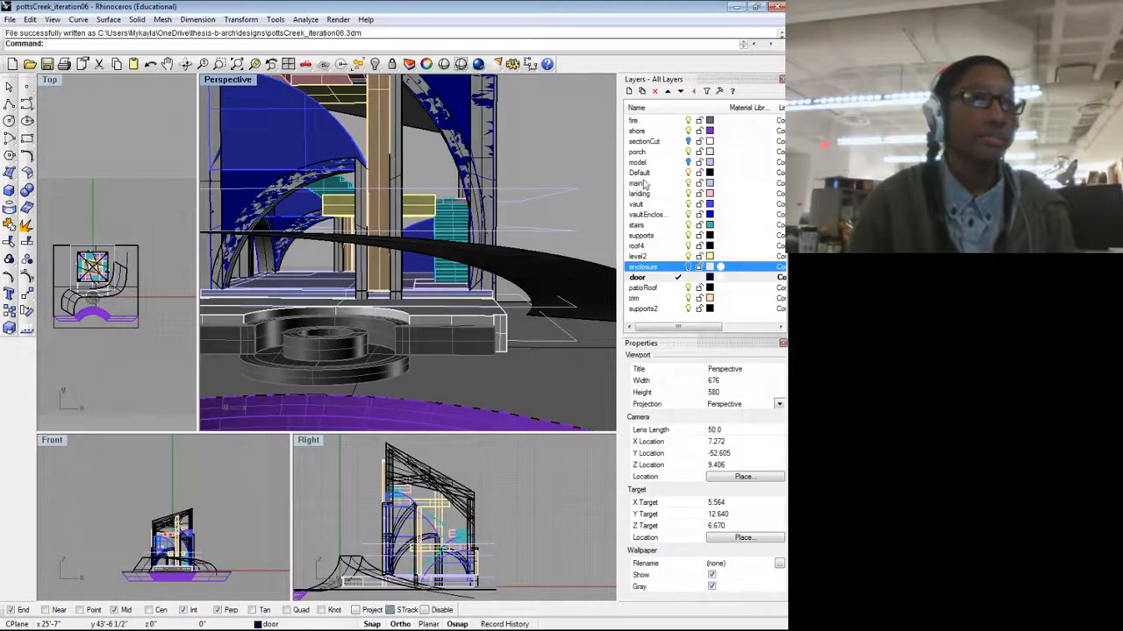
click(689, 166)
click(689, 163)
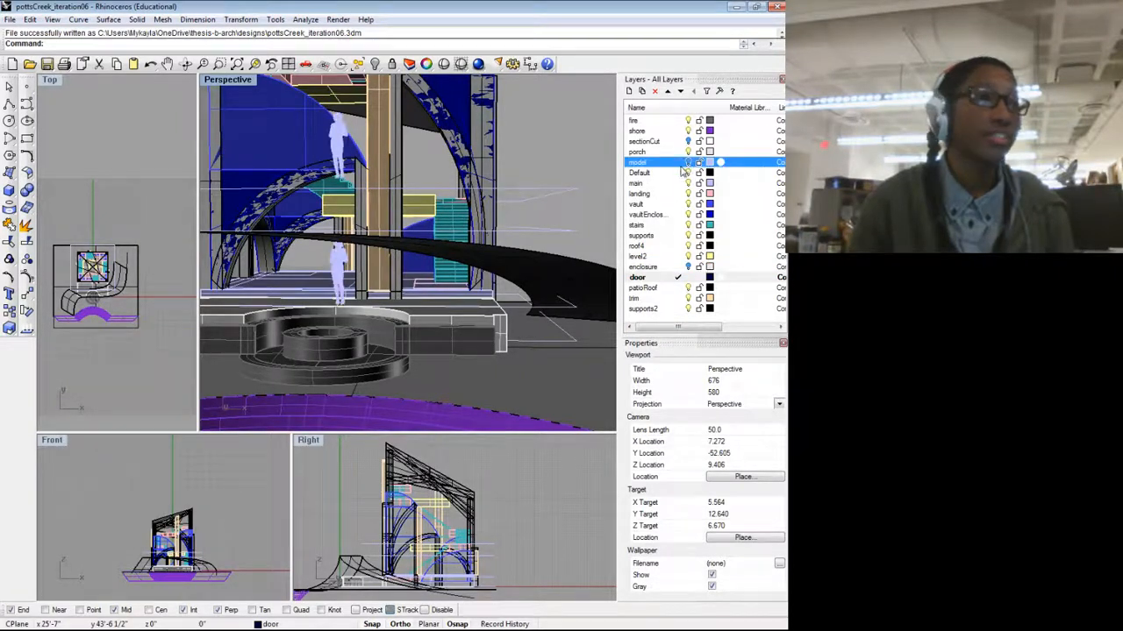
Step: Examine the human figures' scale against the trim, supports and openings, both up close and from across the shore
scroll(386, 273, up, 10)
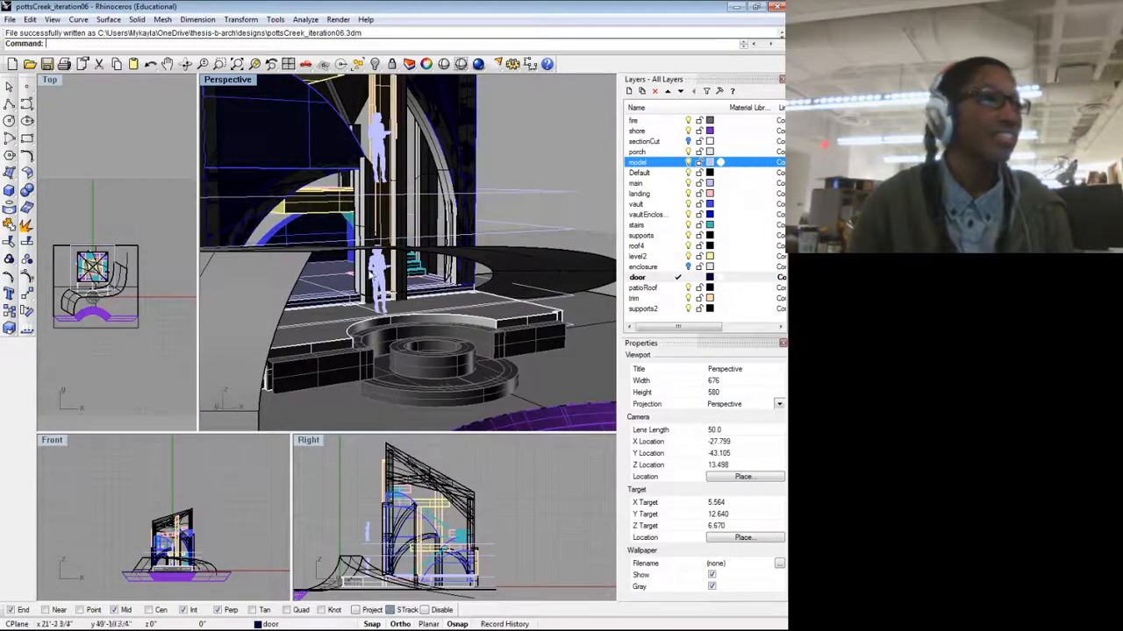
scroll(379, 272, up, 2)
scroll(379, 272, up, 10)
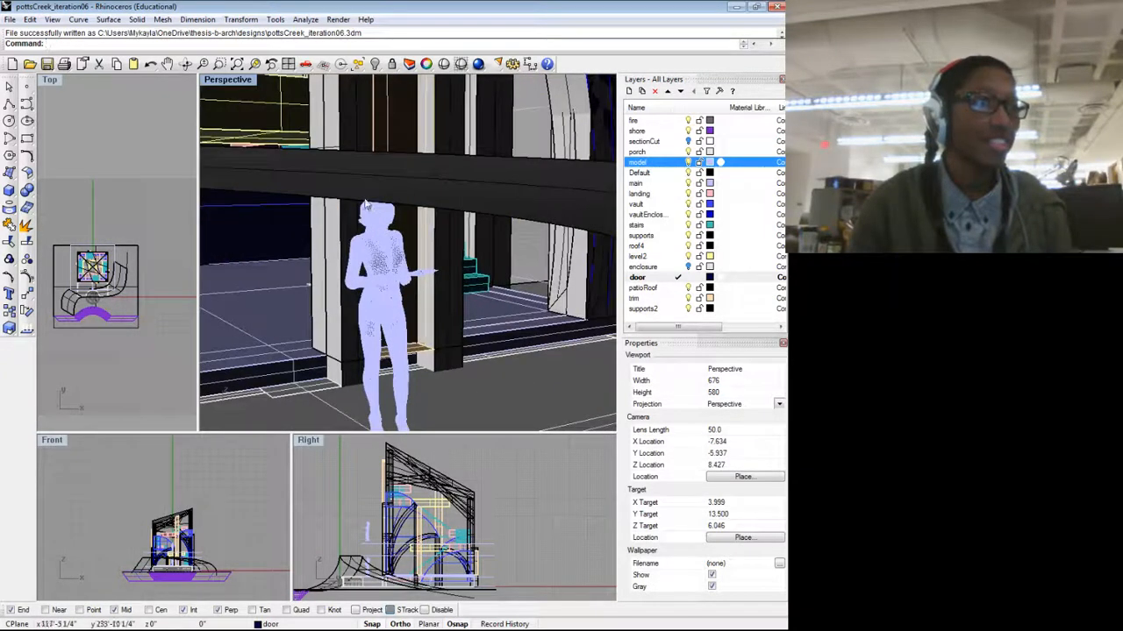
scroll(369, 211, down, 4)
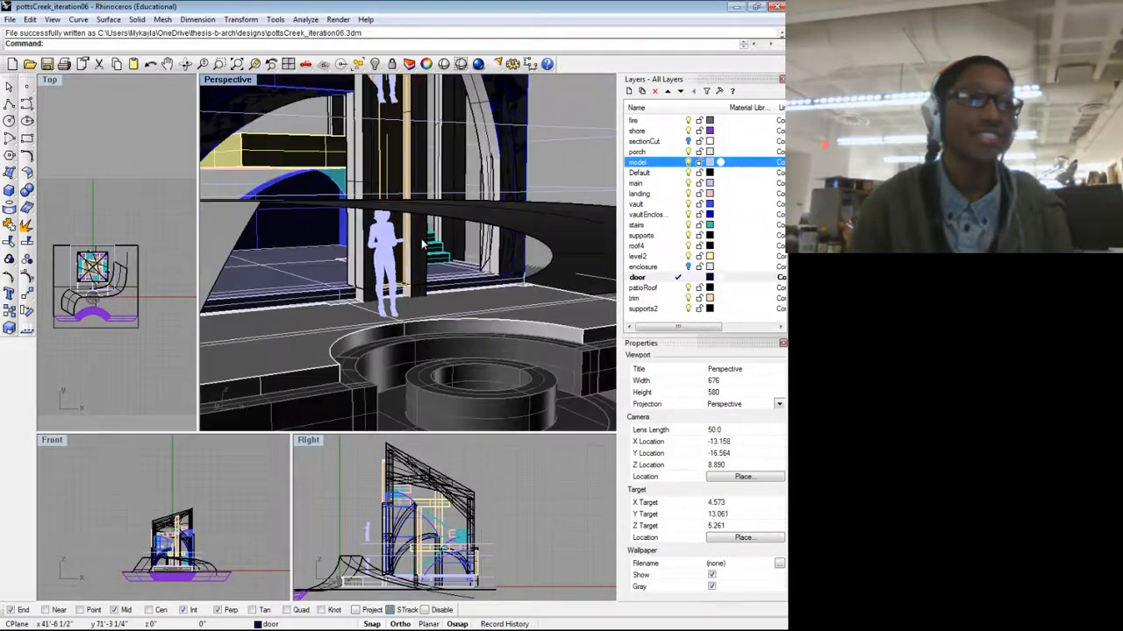
scroll(425, 244, down, 2)
scroll(469, 316, down, 2)
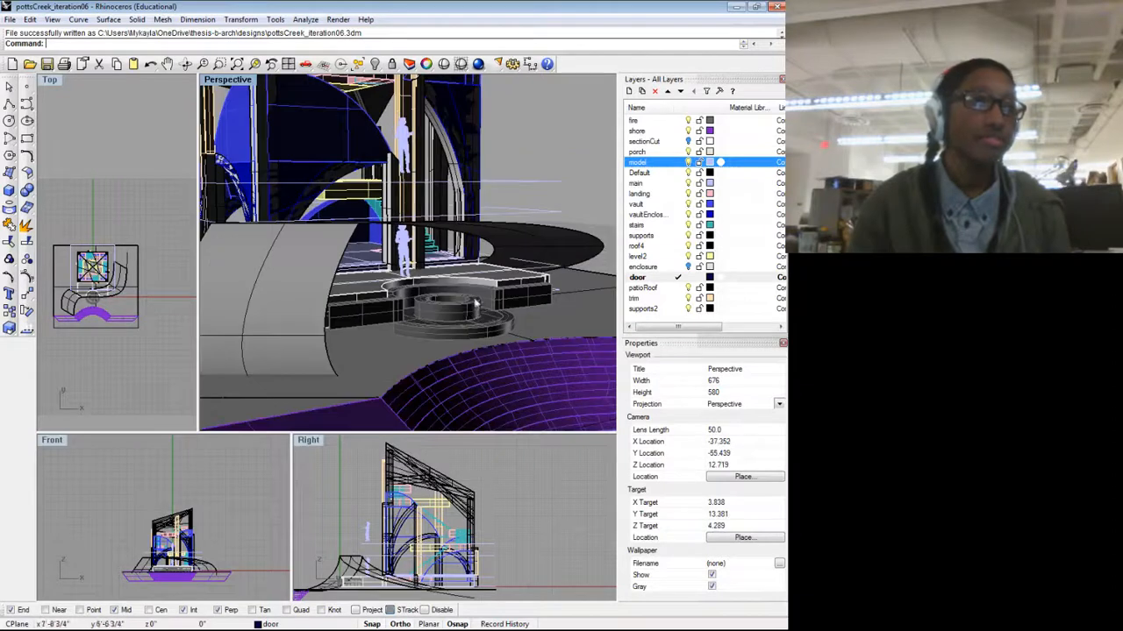
scroll(444, 281, down, 2)
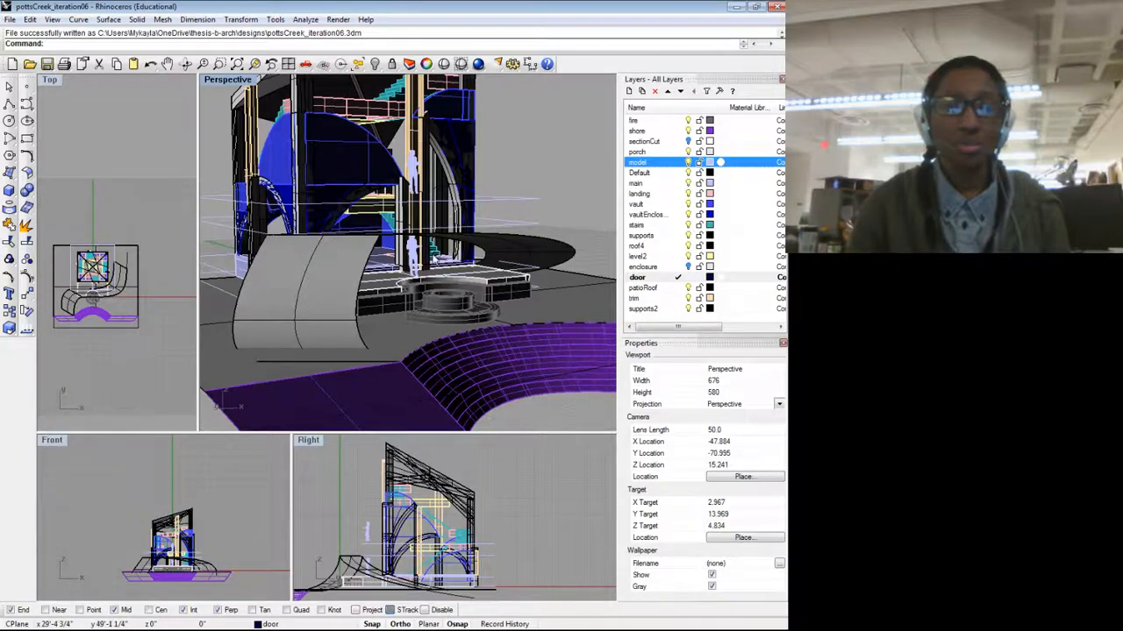
drag(413, 265, 366, 268)
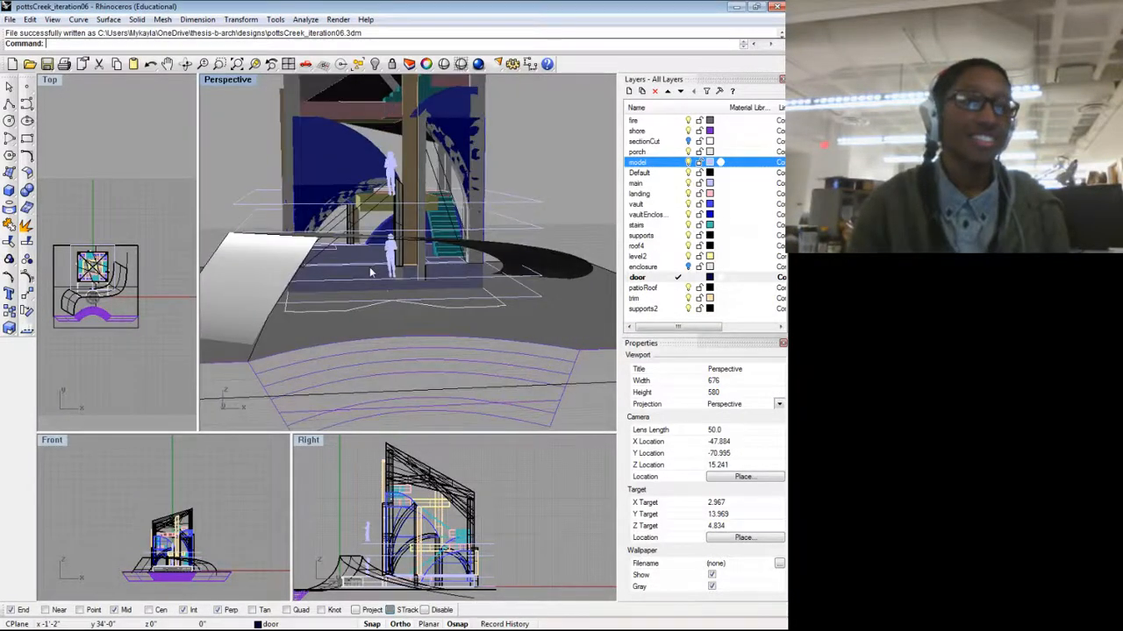
scroll(371, 263, up, 3)
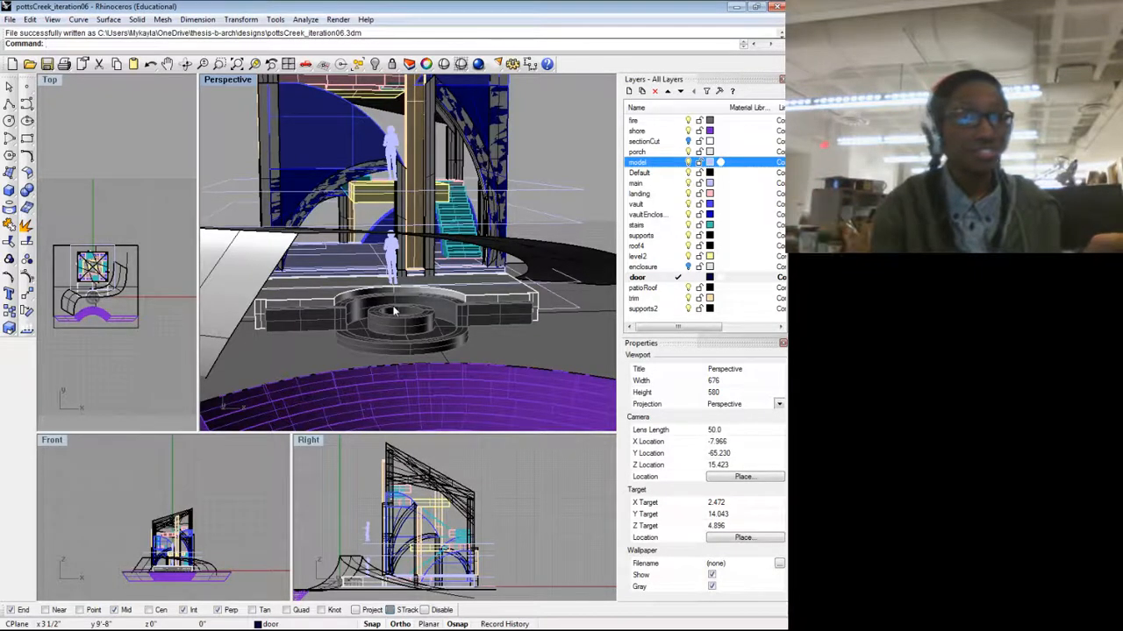
scroll(408, 289, down, 4)
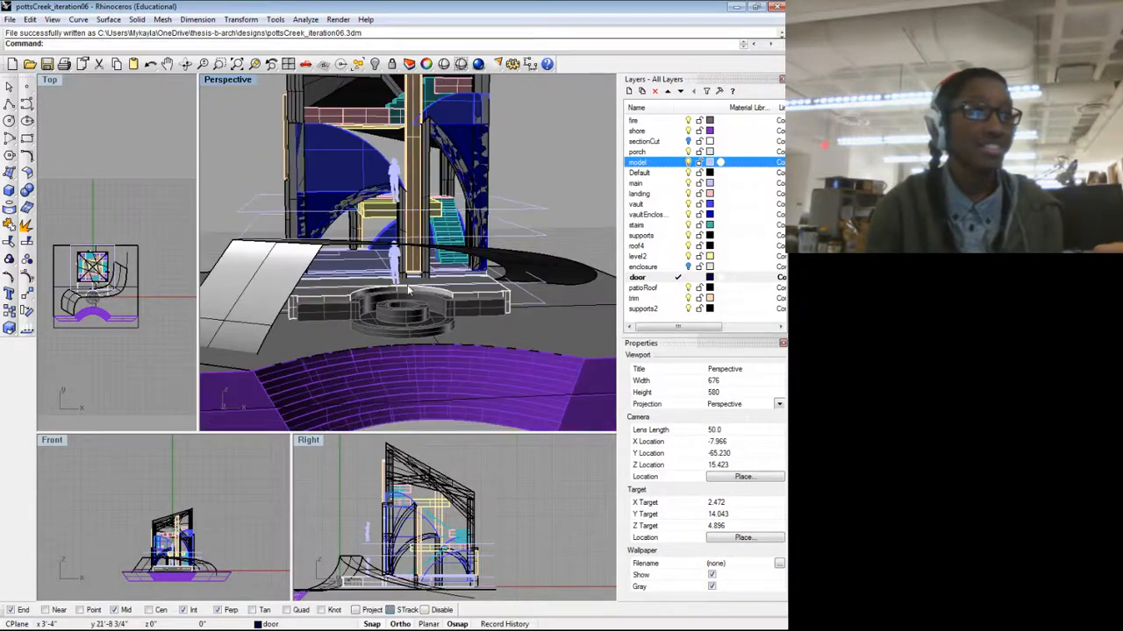
scroll(393, 278, down, 3)
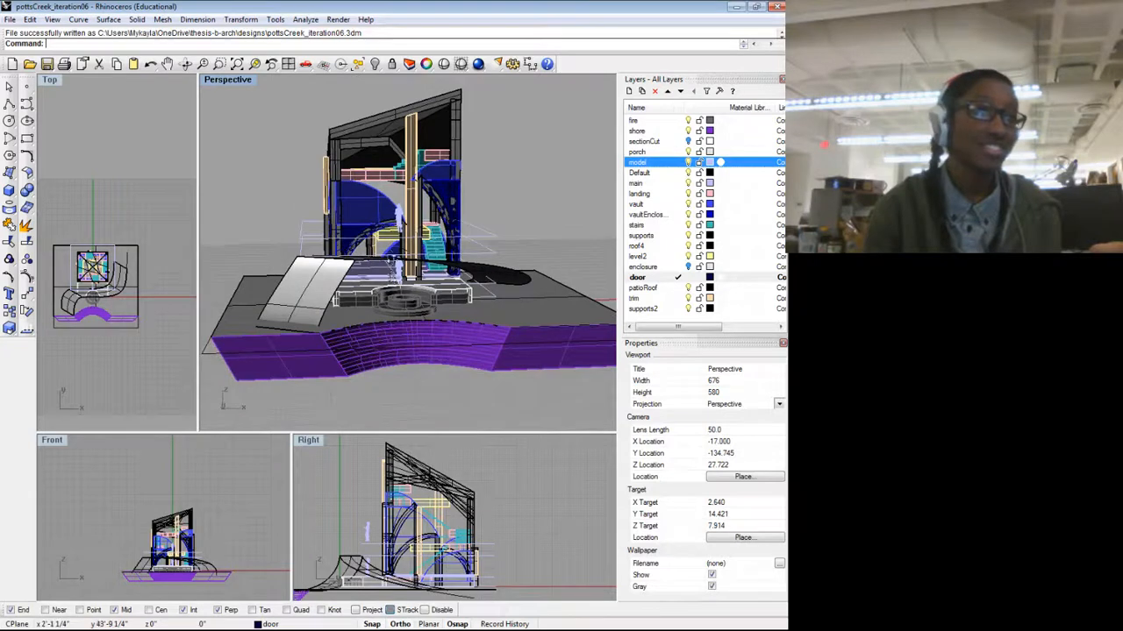
drag(392, 265, 419, 277)
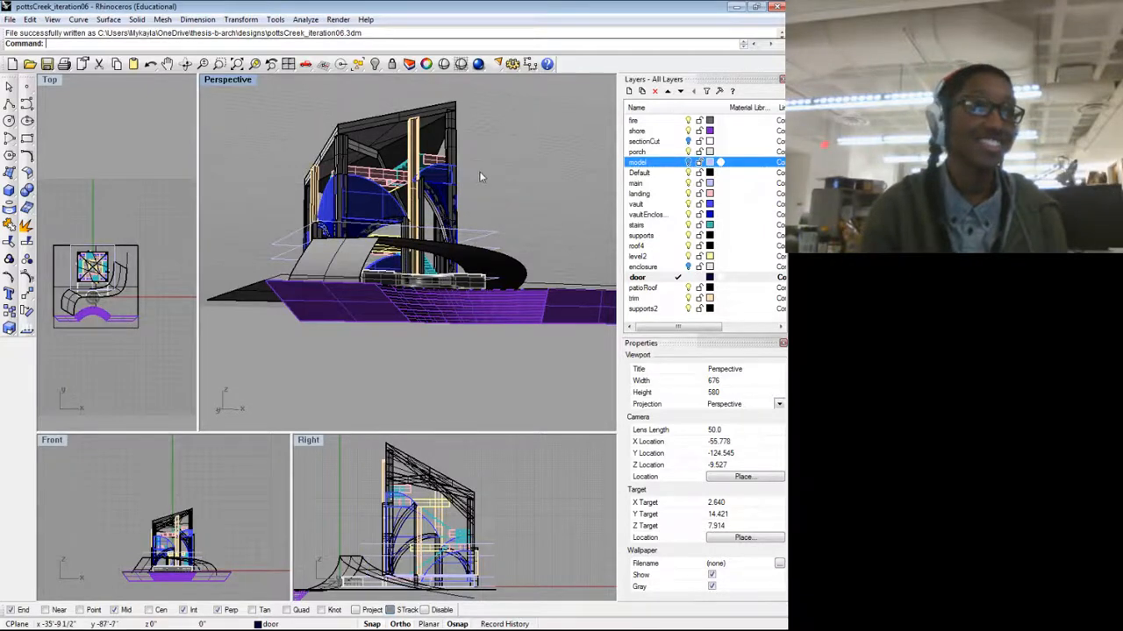
Step: Set the door layer's color to light green (RGB 127, 255, 127)
drag(479, 176, 418, 362)
scroll(477, 230, up, 8)
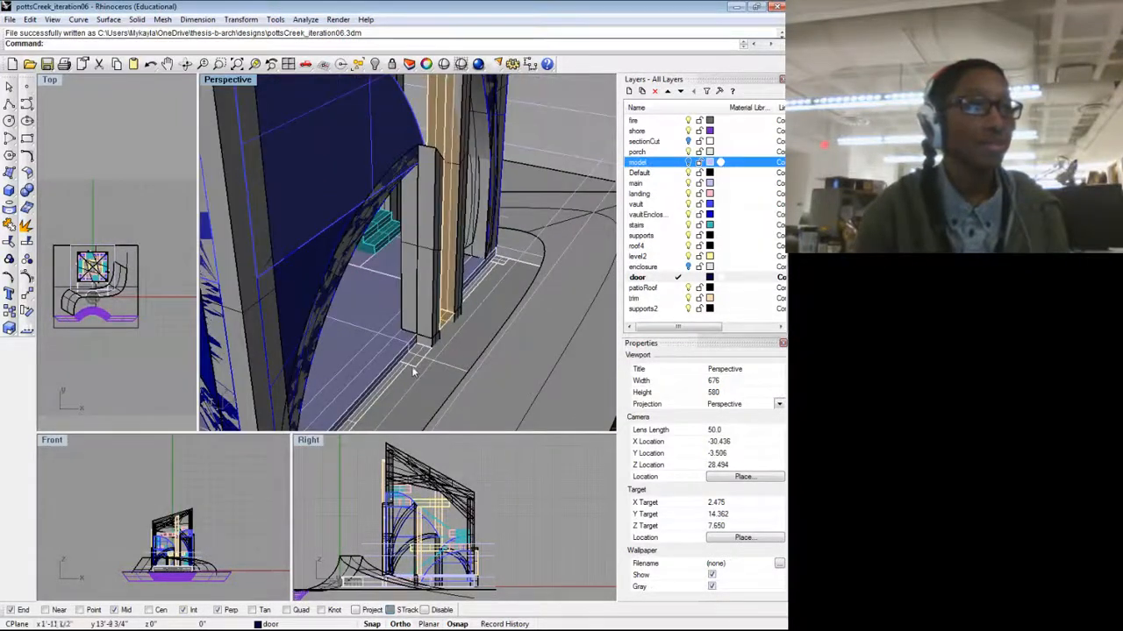
click(711, 277)
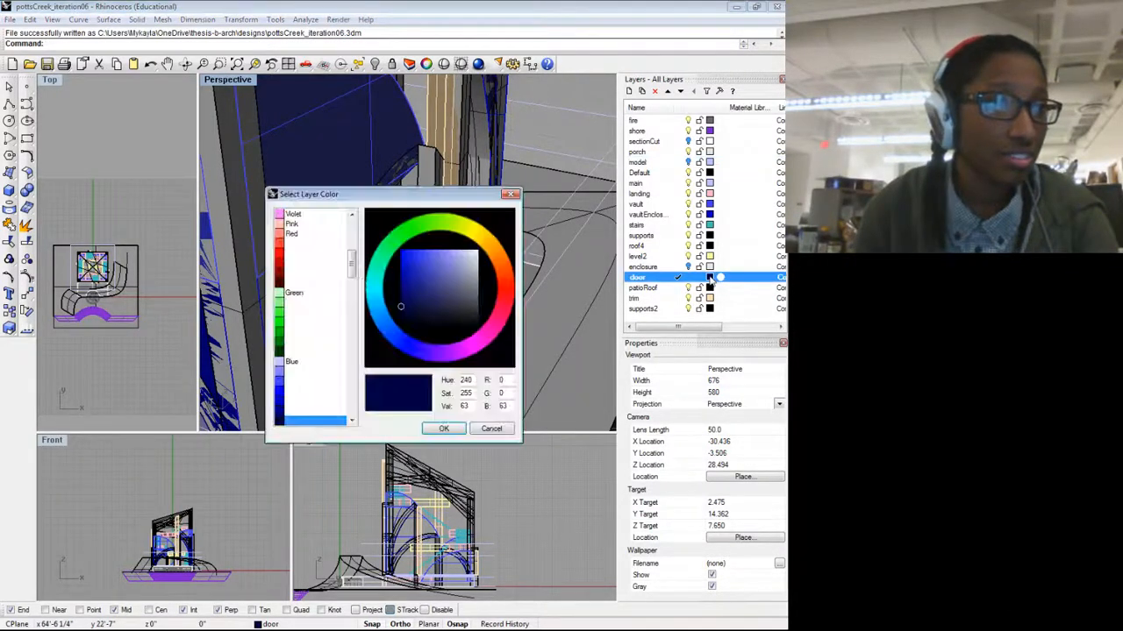
click(283, 365)
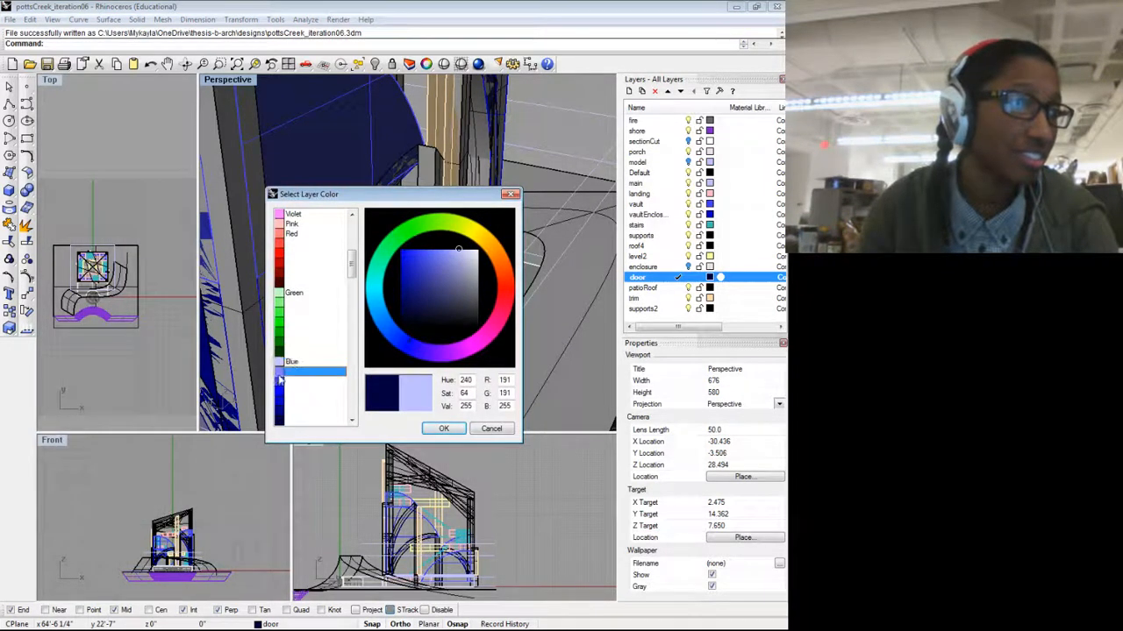
click(279, 382)
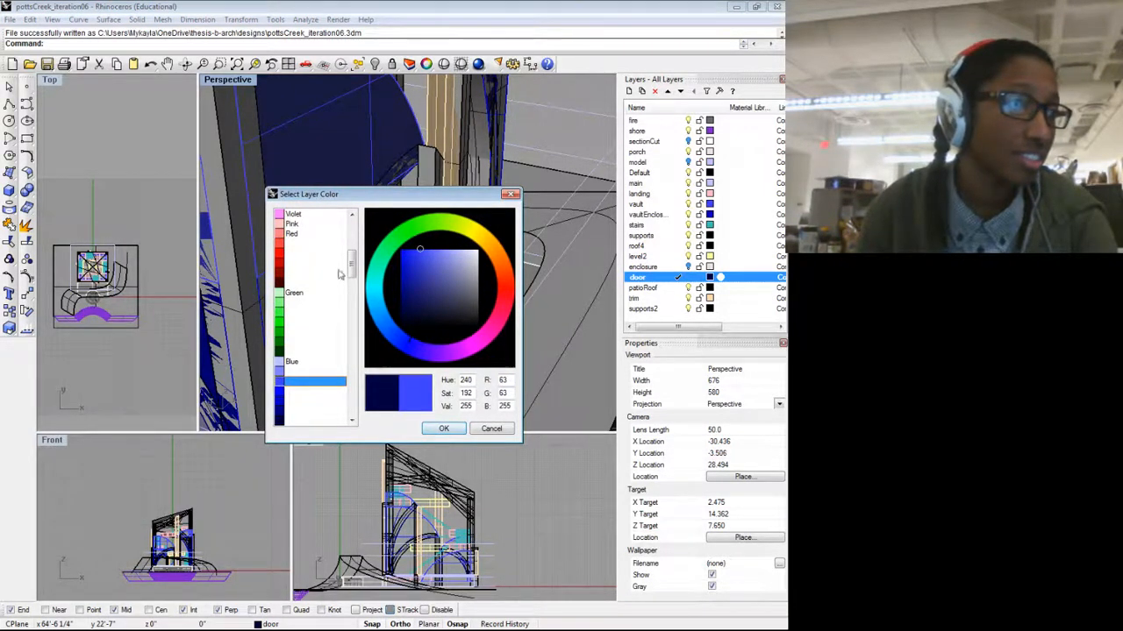
click(284, 322)
click(282, 313)
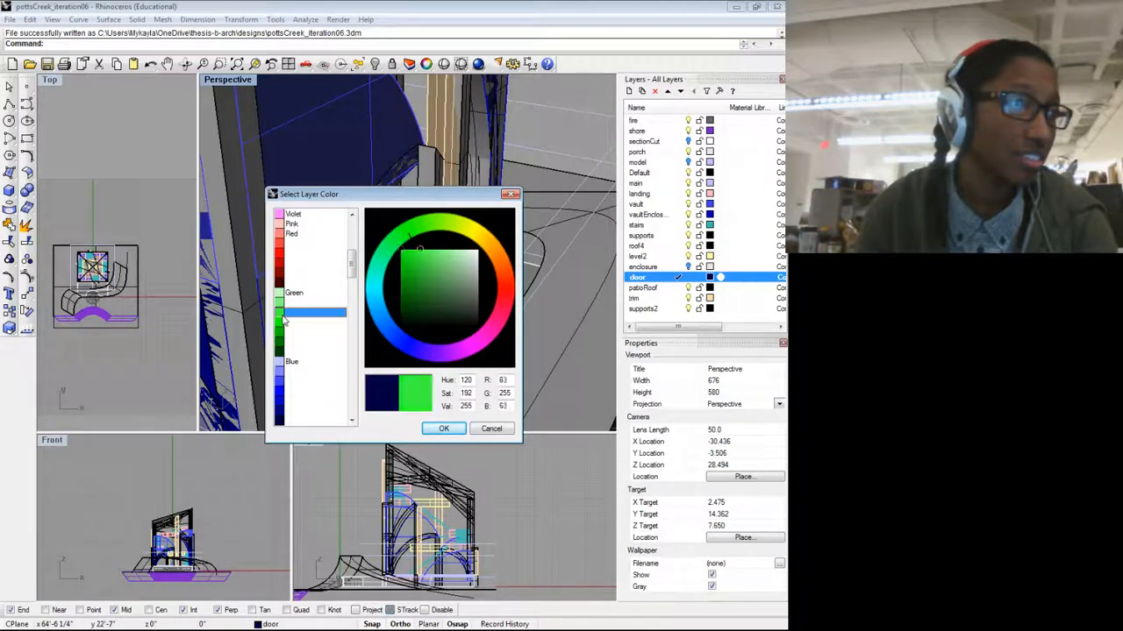
click(279, 342)
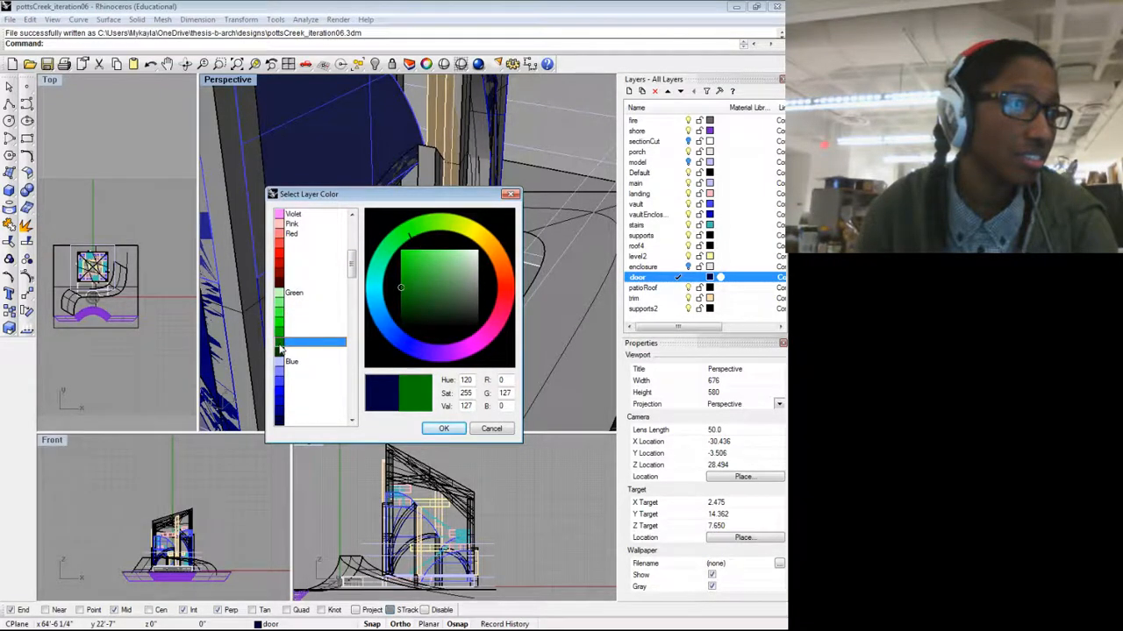
click(276, 332)
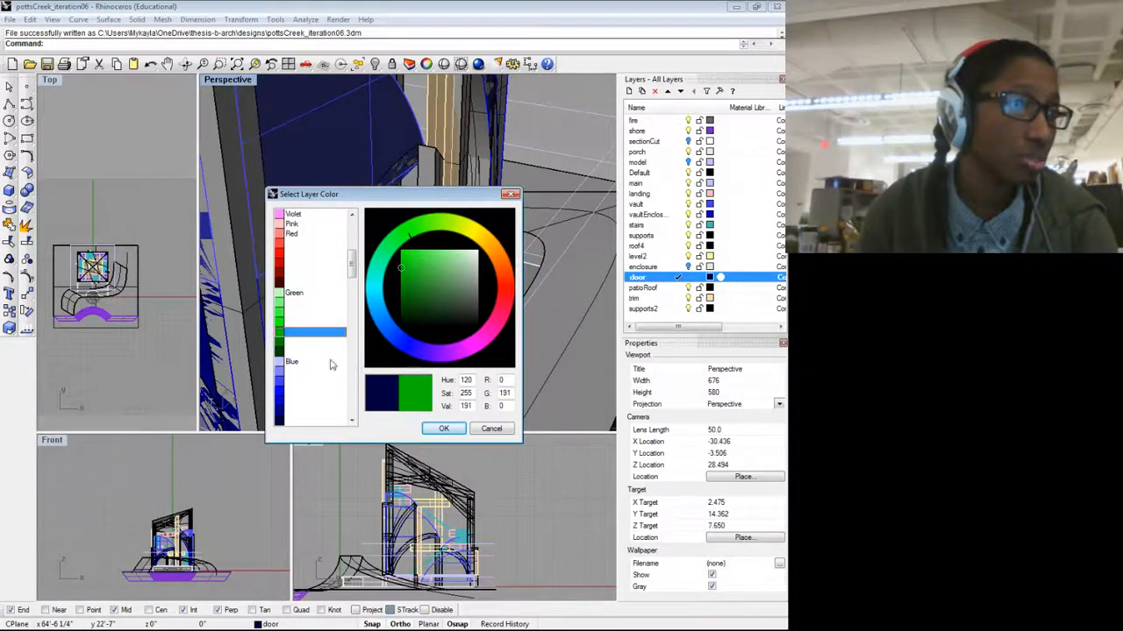
click(282, 321)
click(281, 304)
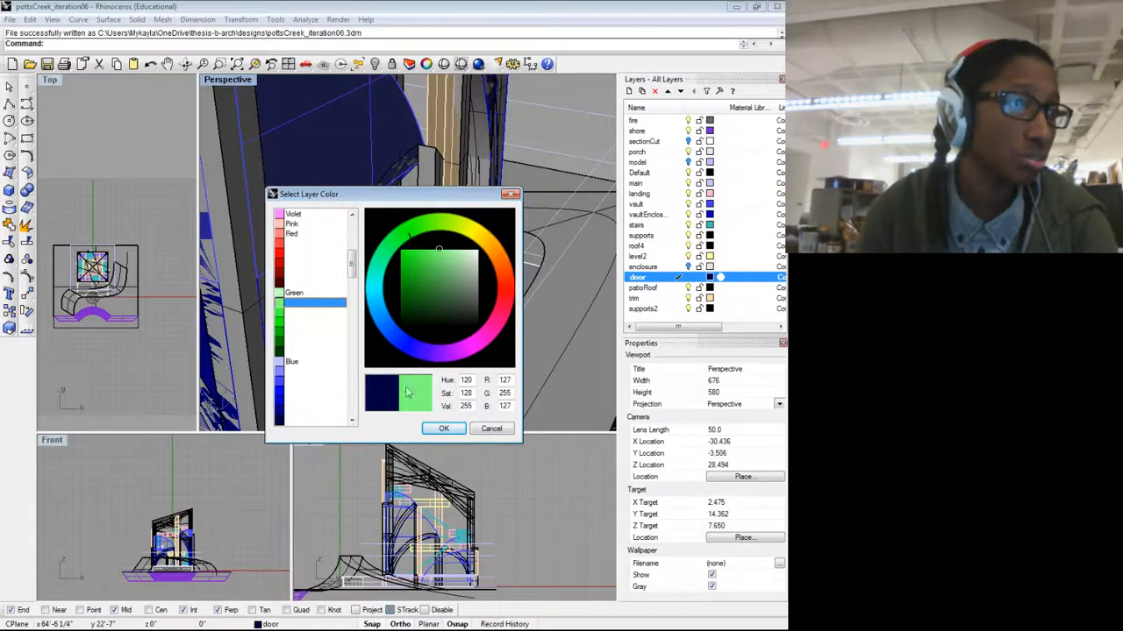
click(444, 430)
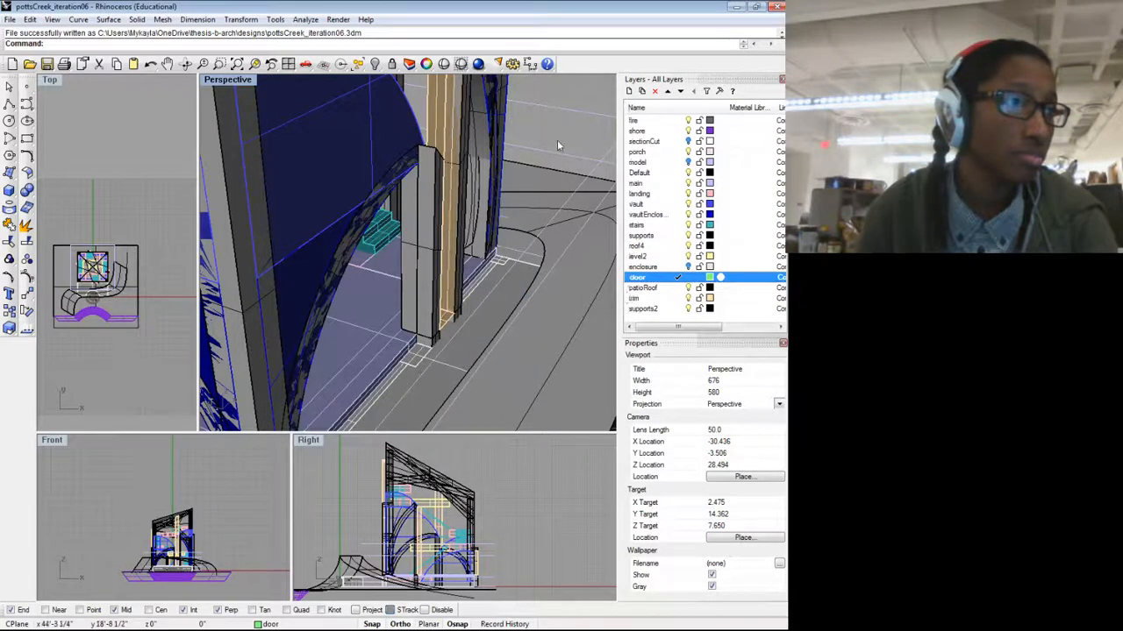
Step: Draw a 7' vertical line up from the floor edge at the base of the support beside the shore-side trim
drag(557, 143, 520, 212)
scroll(513, 195, up, 3)
scroll(513, 197, down, 2)
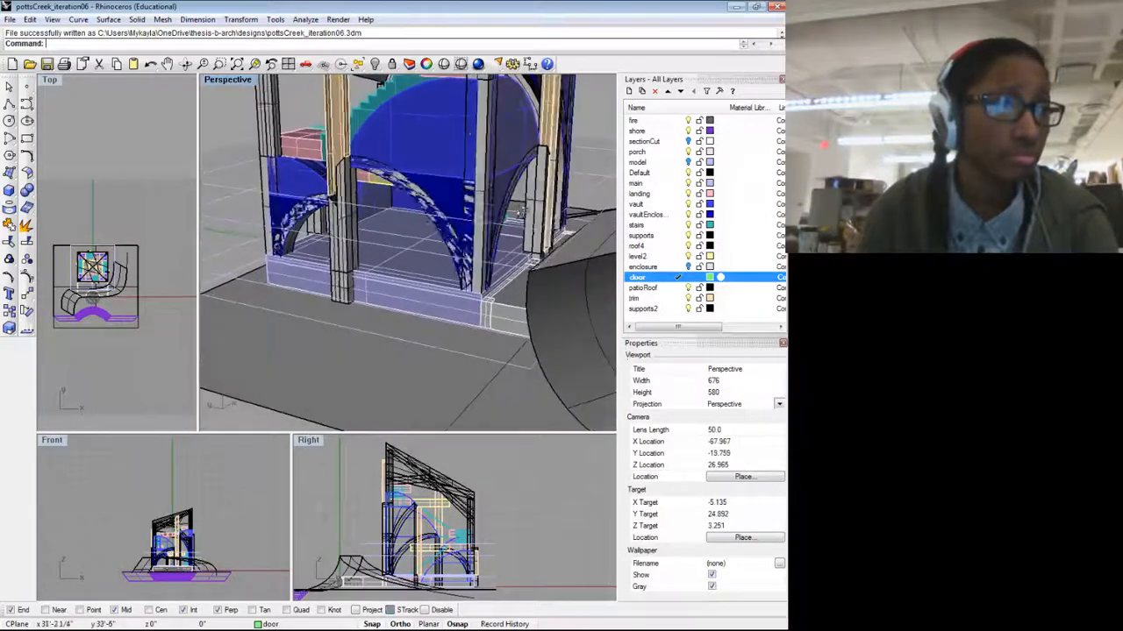
scroll(521, 212, up, 5)
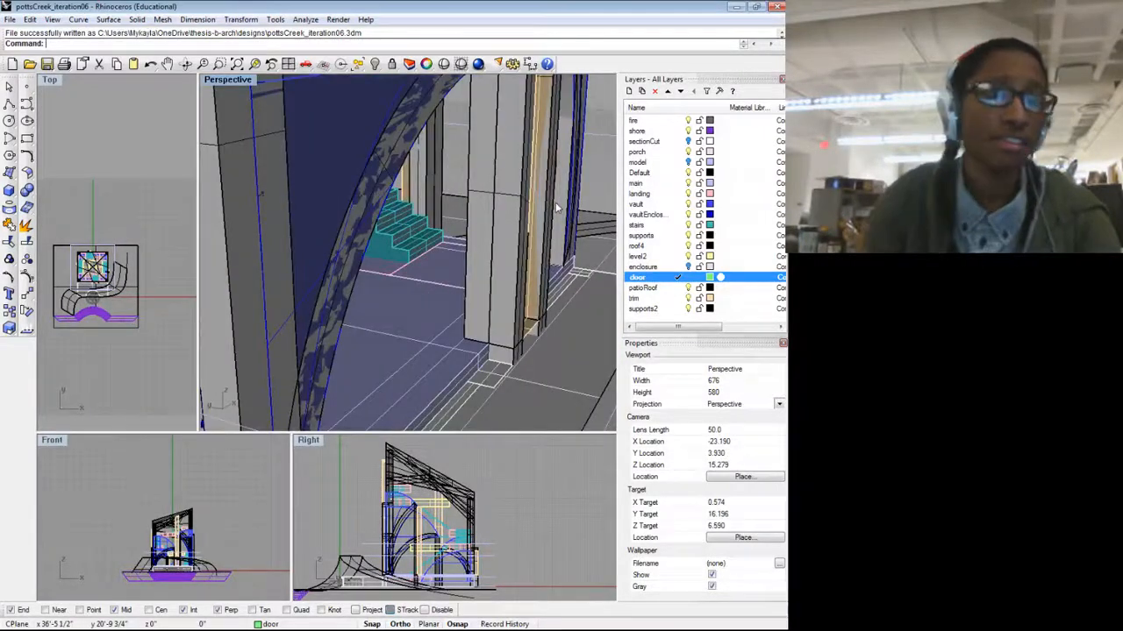
key(Return)
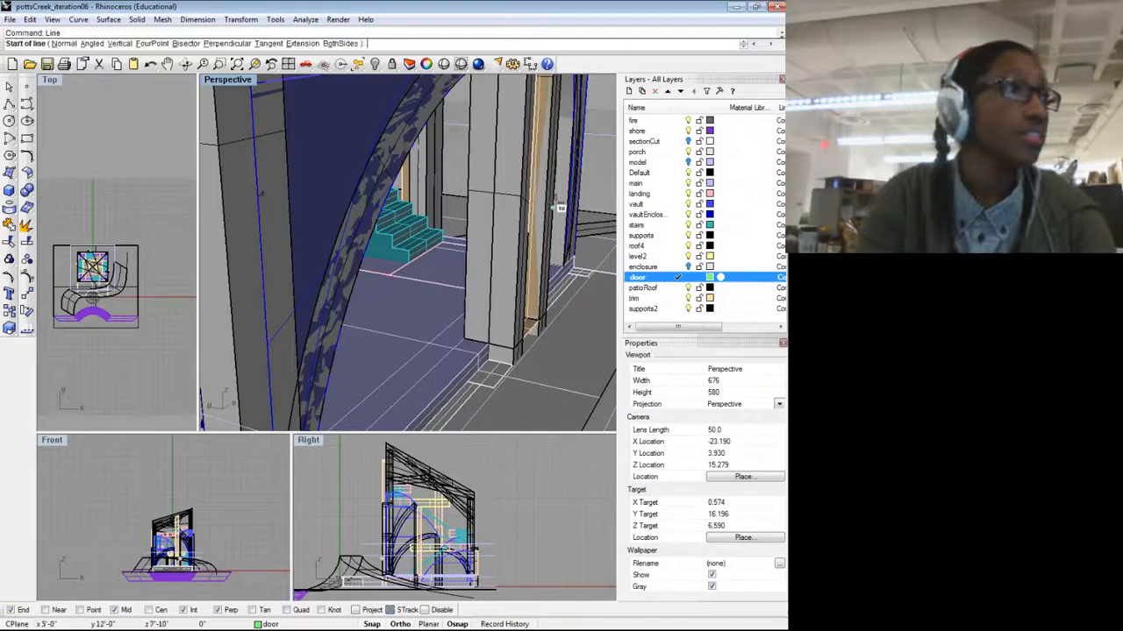
click(489, 349)
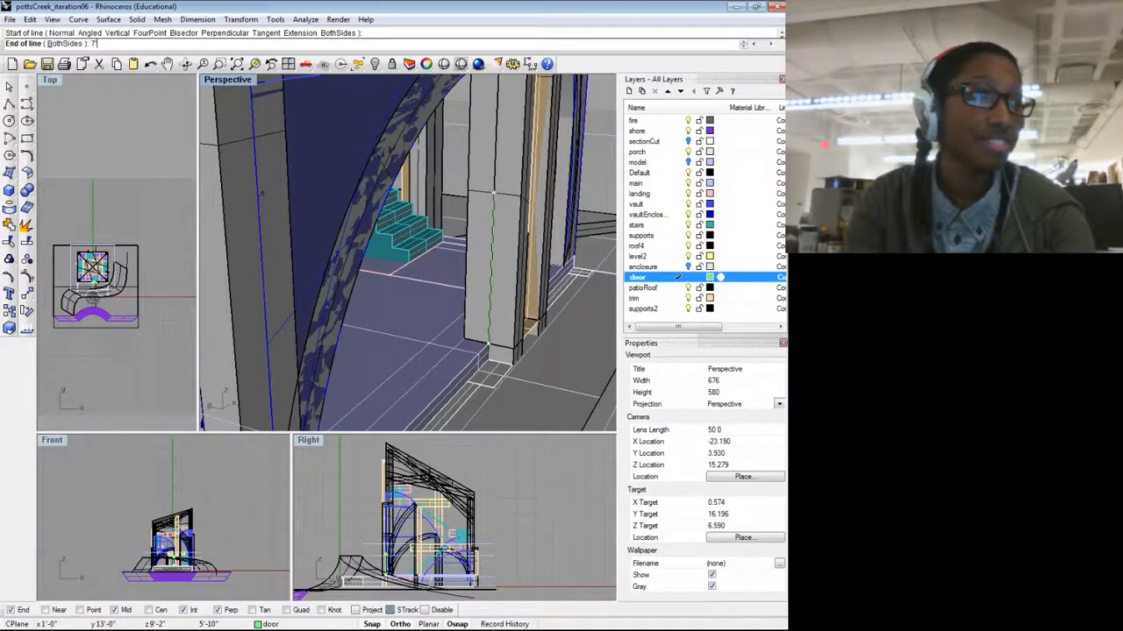
key(Return)
click(495, 193)
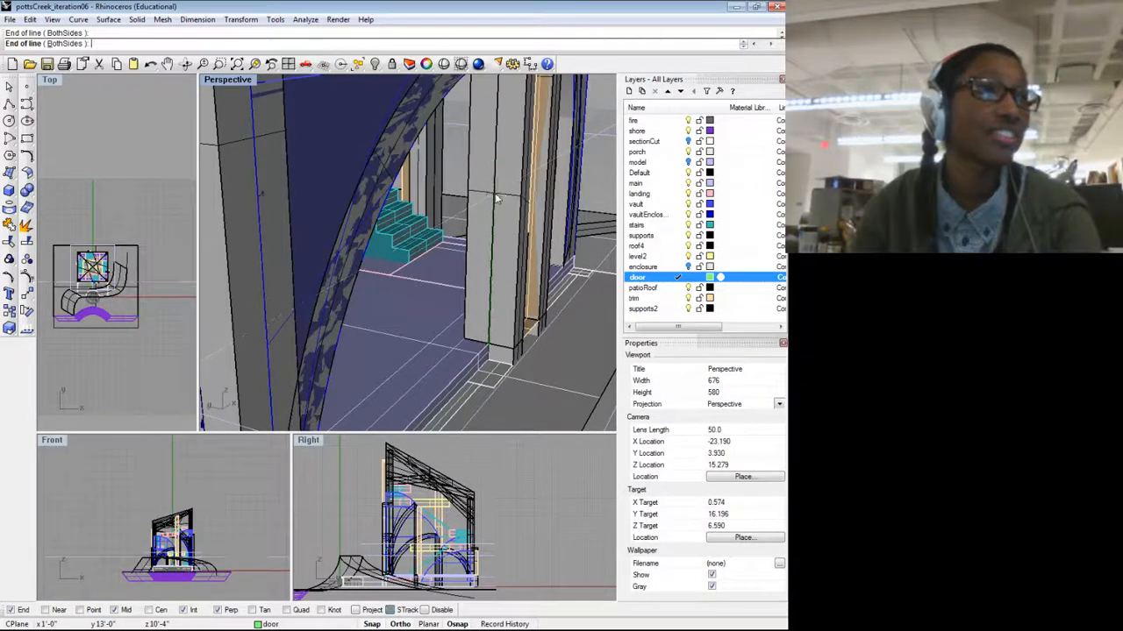
click(495, 186)
click(532, 215)
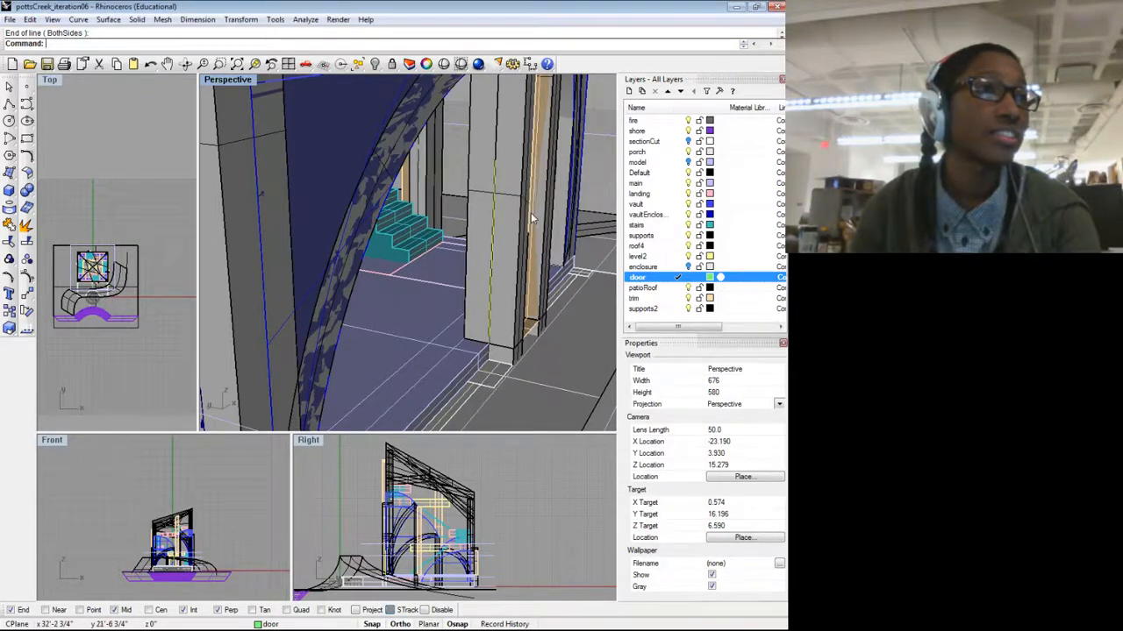
Step: Try to extrude the 7' line across the arched opening, with the extrusion direction set parallel to the shore-side floor edge
drag(533, 219, 497, 216)
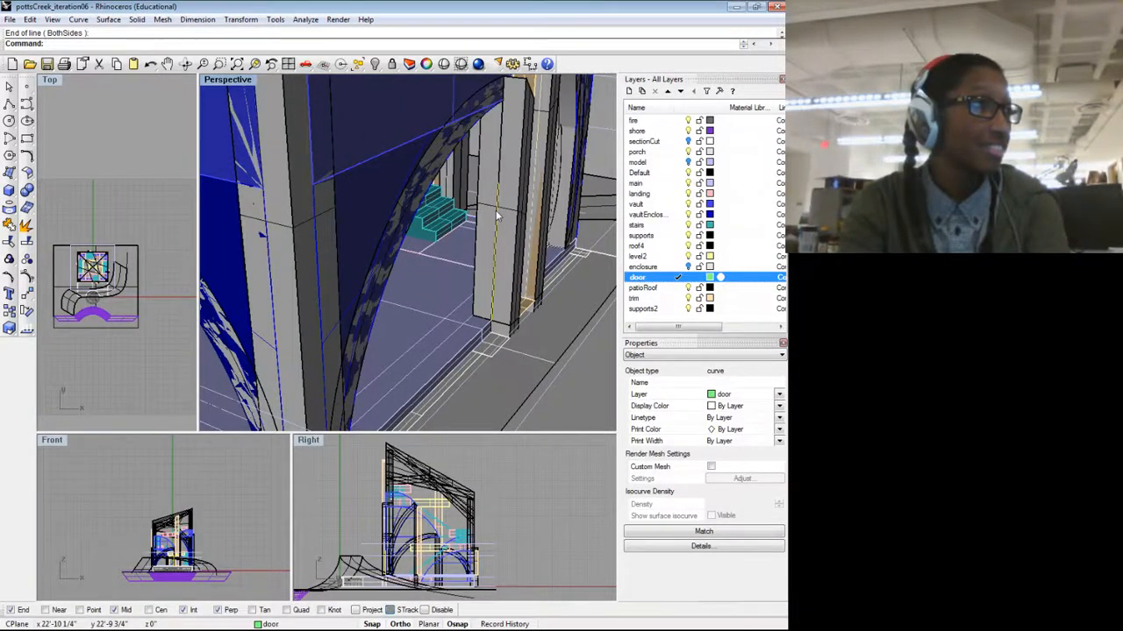
text(Extr)
key(Return)
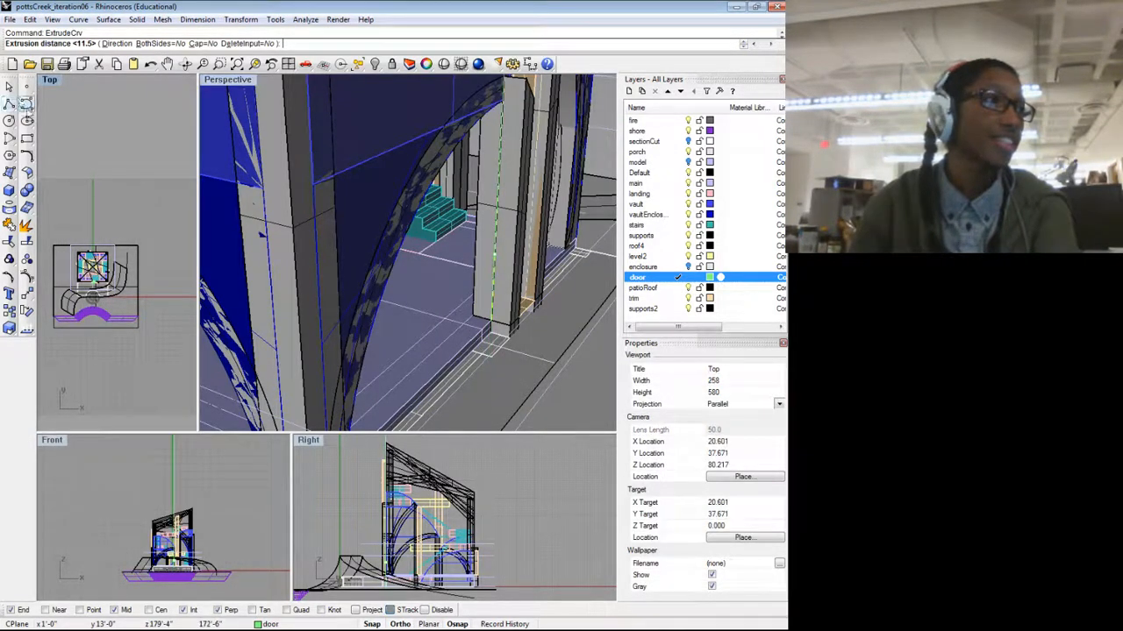
click(114, 44)
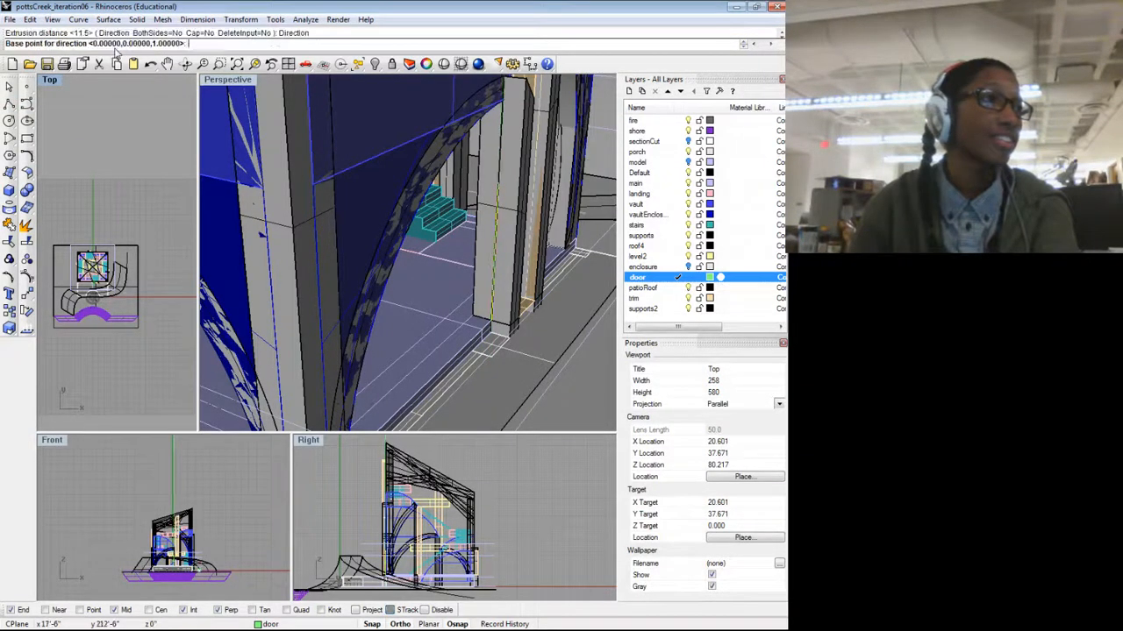
drag(393, 163, 467, 290)
click(451, 237)
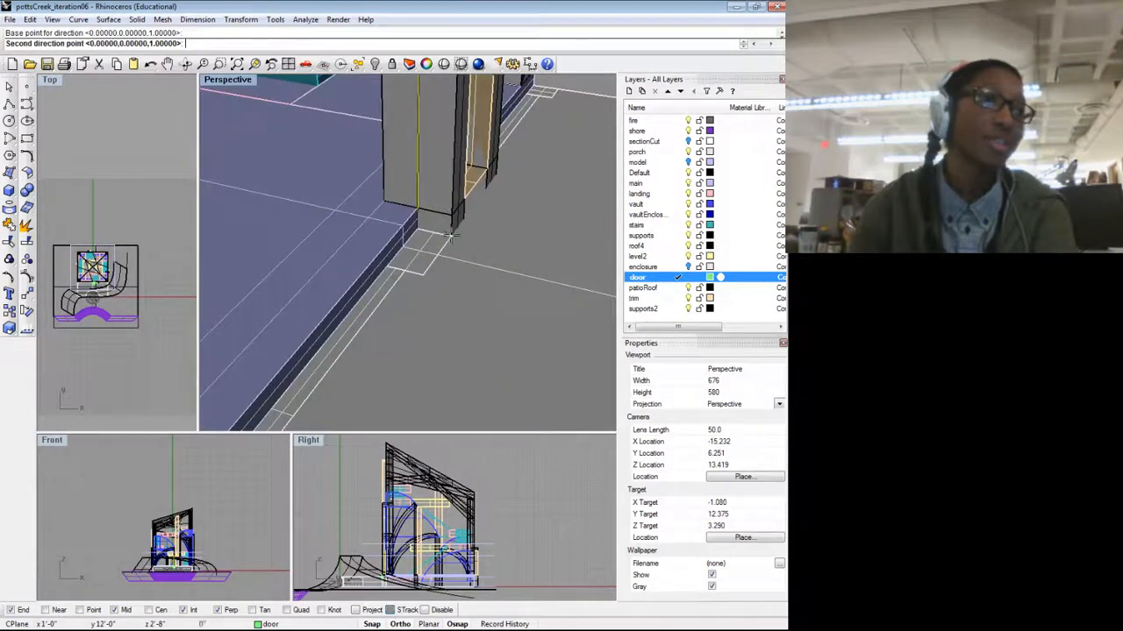
click(422, 277)
drag(413, 265, 379, 274)
scroll(280, 279, up, 4)
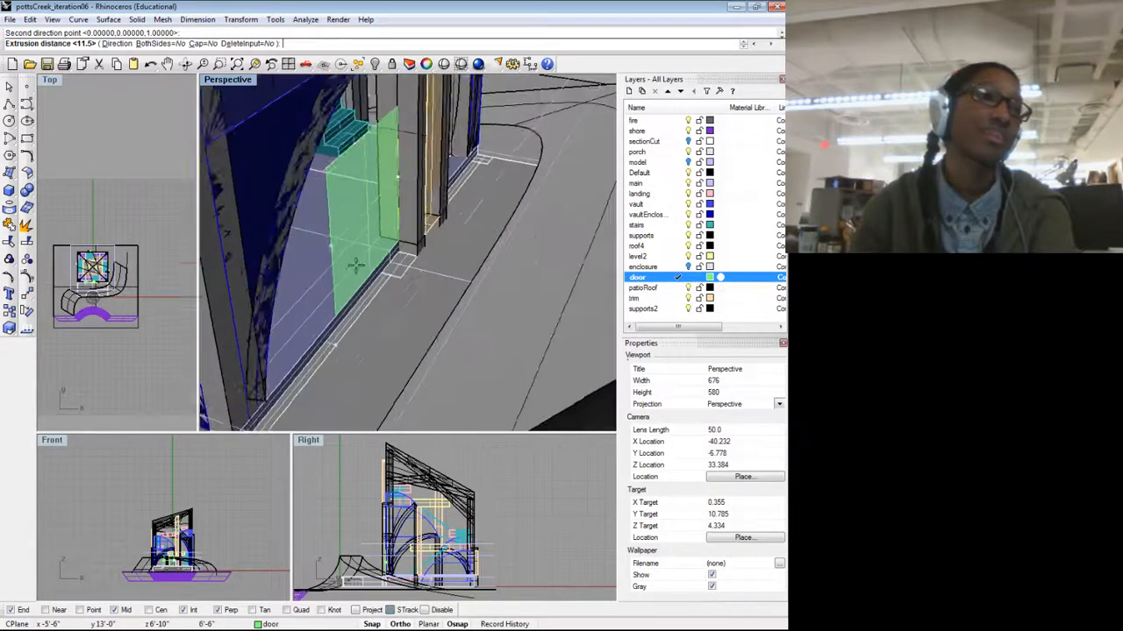
drag(281, 279, 225, 299)
right_click(226, 298)
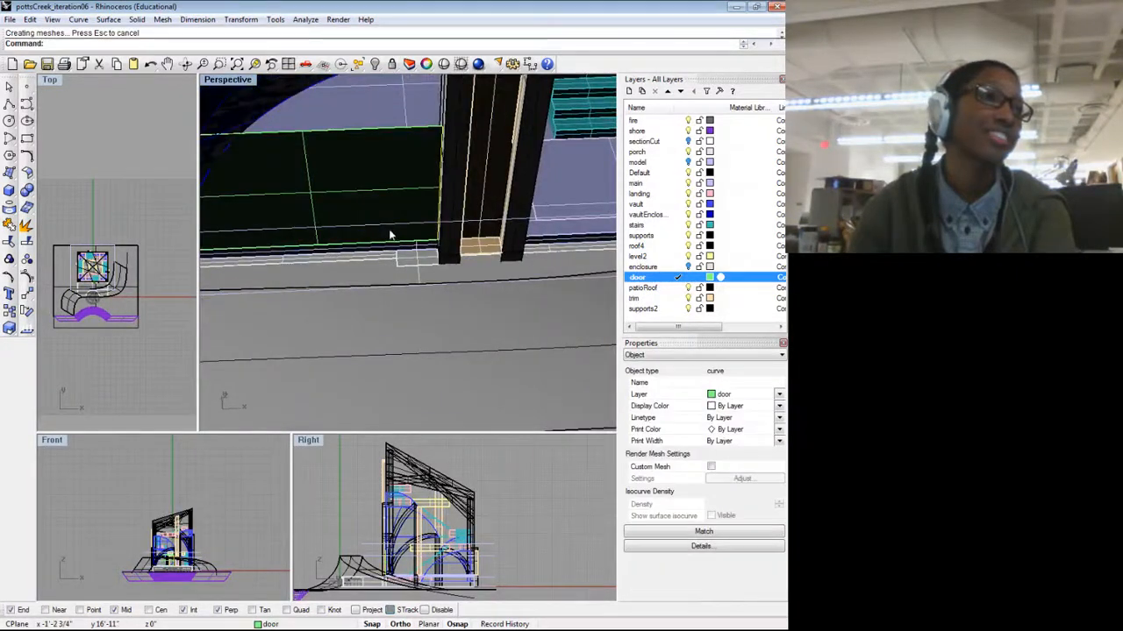
scroll(389, 257, down, 3)
drag(388, 256, 322, 256)
key(ctrl+z)
Step: Undo the previous extrusion and extrude the 7' line 4' along the direction of the shore-side floor edge as a door panel
scroll(369, 220, up, 4)
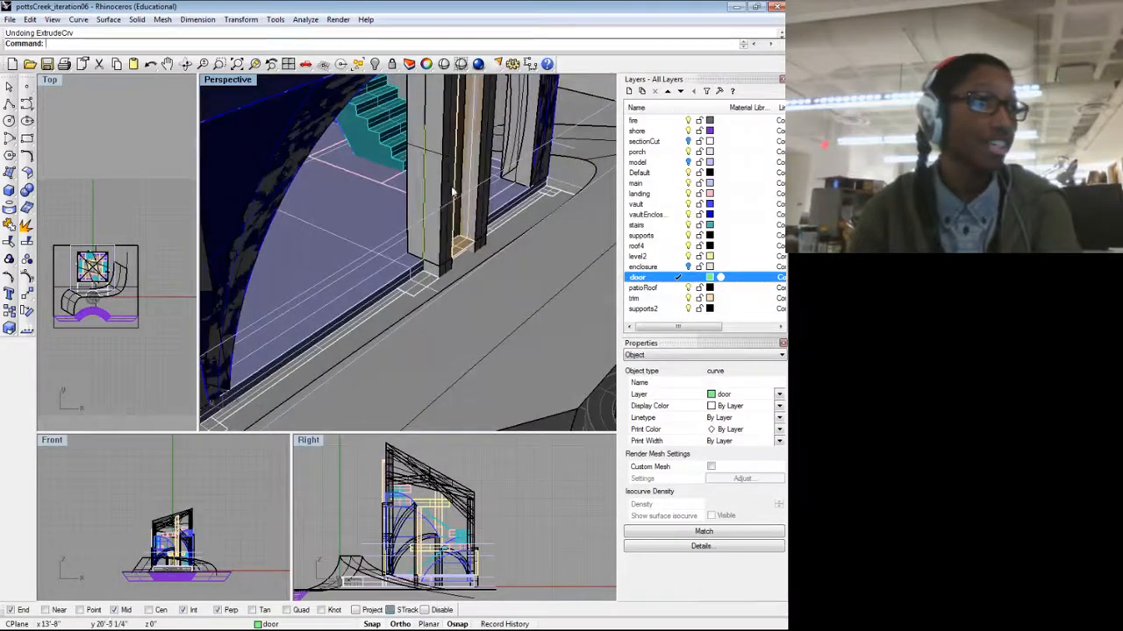
right_click(322, 256)
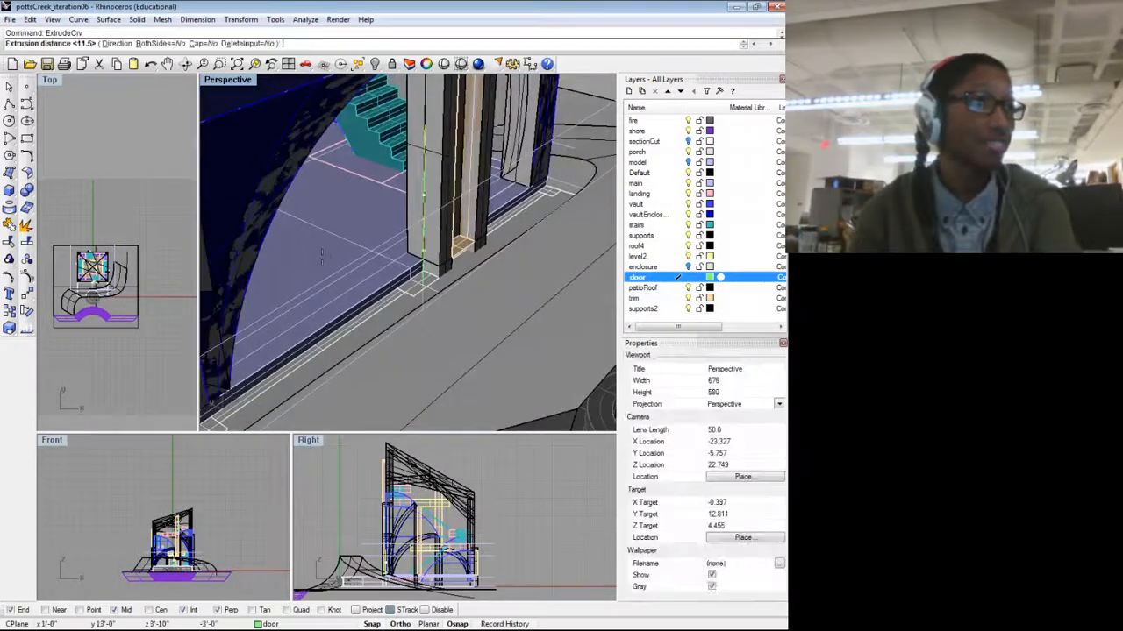
click(119, 44)
scroll(454, 275, up, 2)
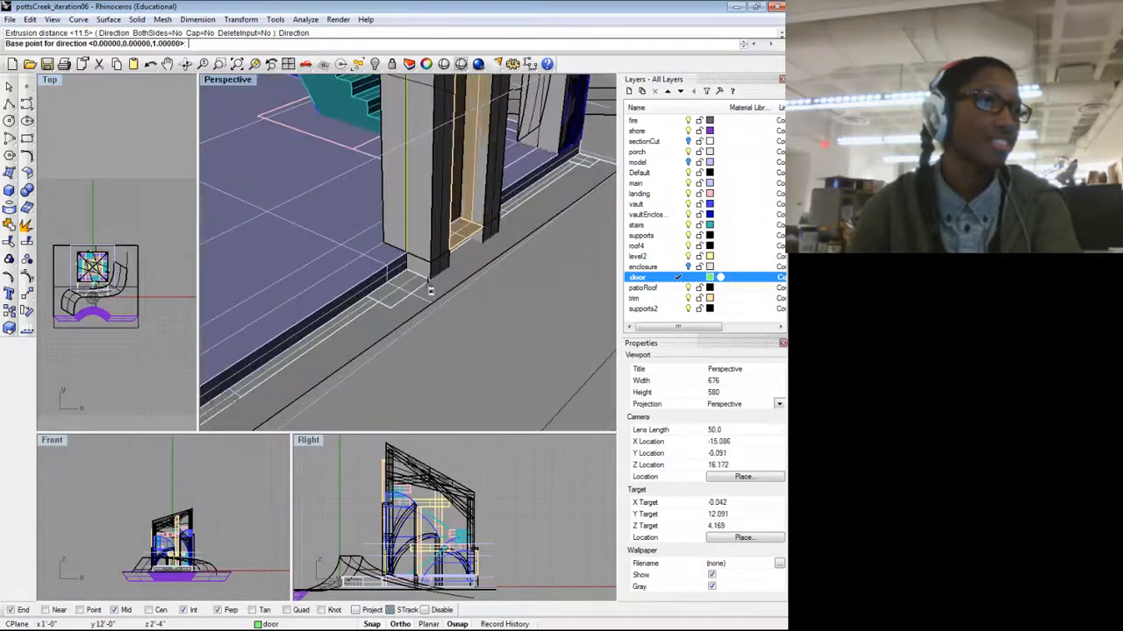
click(404, 303)
click(393, 308)
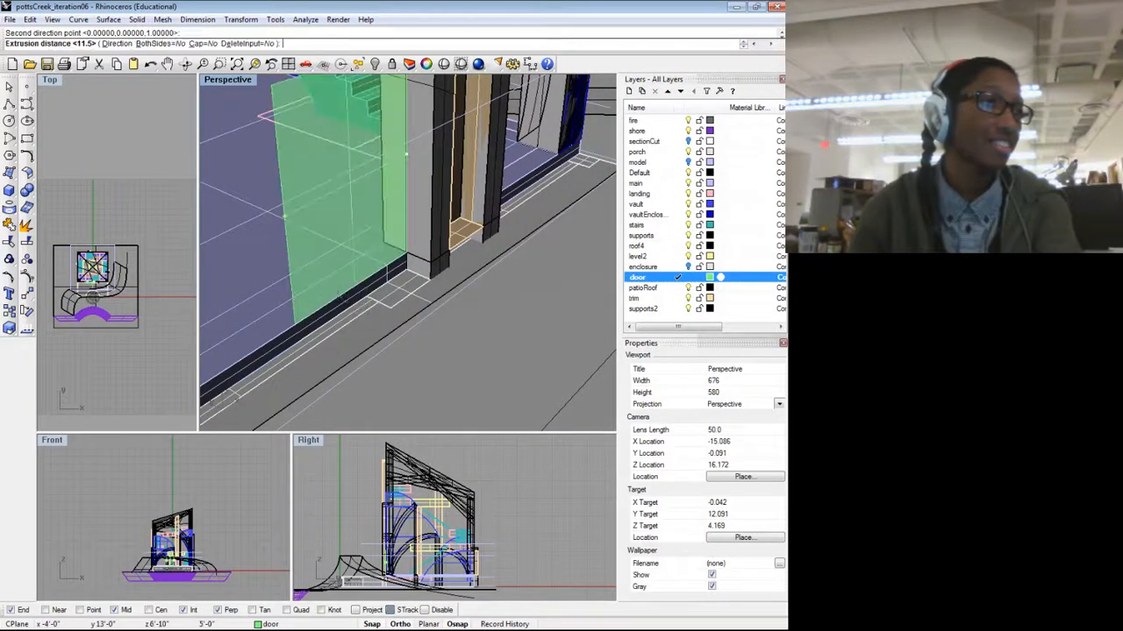
drag(318, 291, 350, 334)
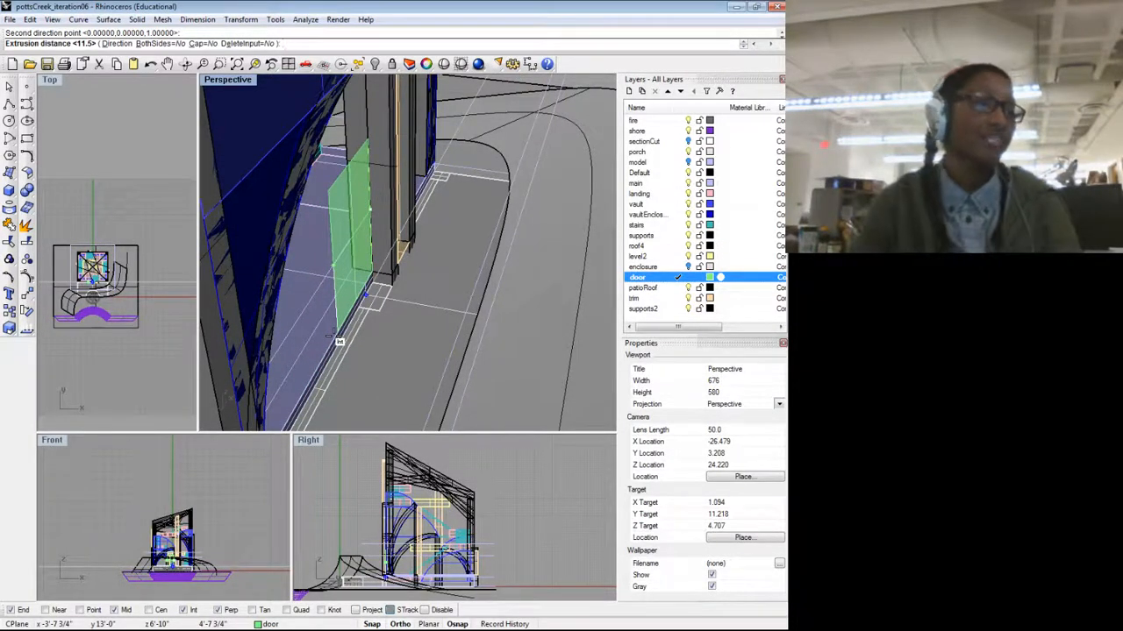
mouse_move(333, 336)
mouse_down()
mouse_move(306, 266)
mouse_move(439, 250)
mouse_move(600, 262)
mouse_move(609, 379)
mouse_move(301, 337)
mouse_move(339, 329)
mouse_up()
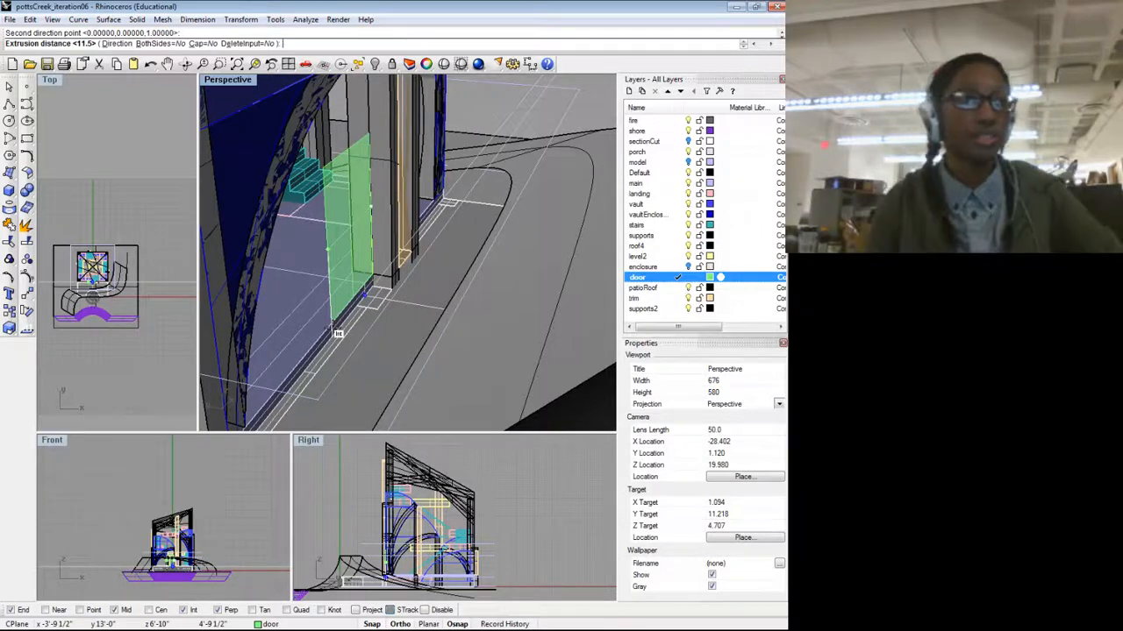
click(335, 334)
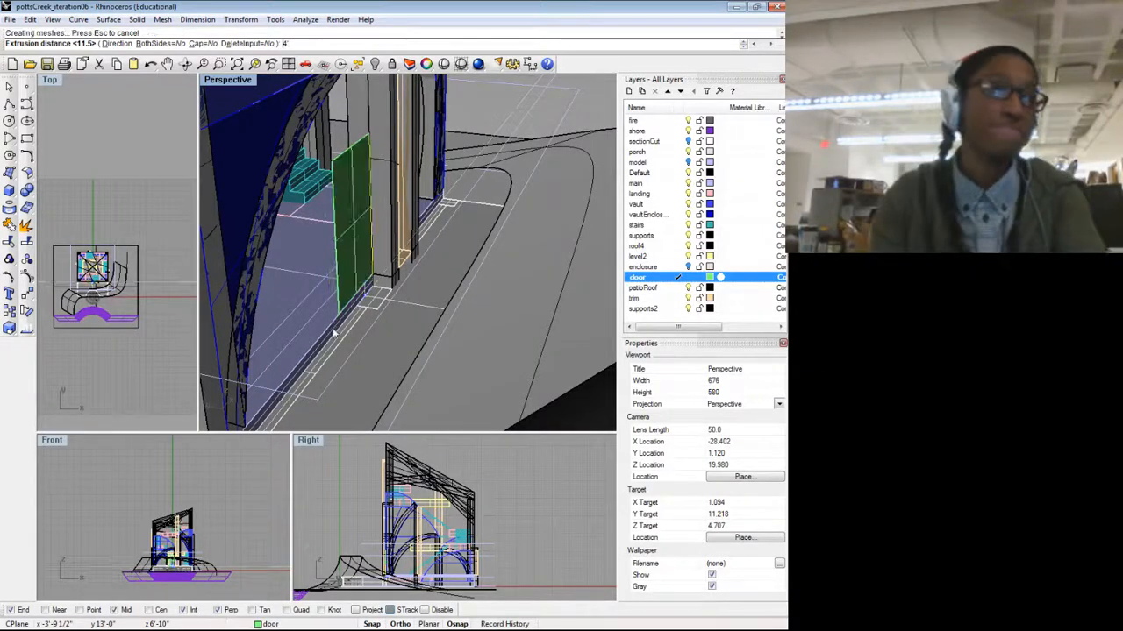
Step: Examine the door panel's size and proportions within the arched opening, both up close and against the whole house
drag(379, 272, 381, 194)
scroll(170, 249, down, 4)
scroll(449, 255, down, 7)
scroll(466, 231, up, 5)
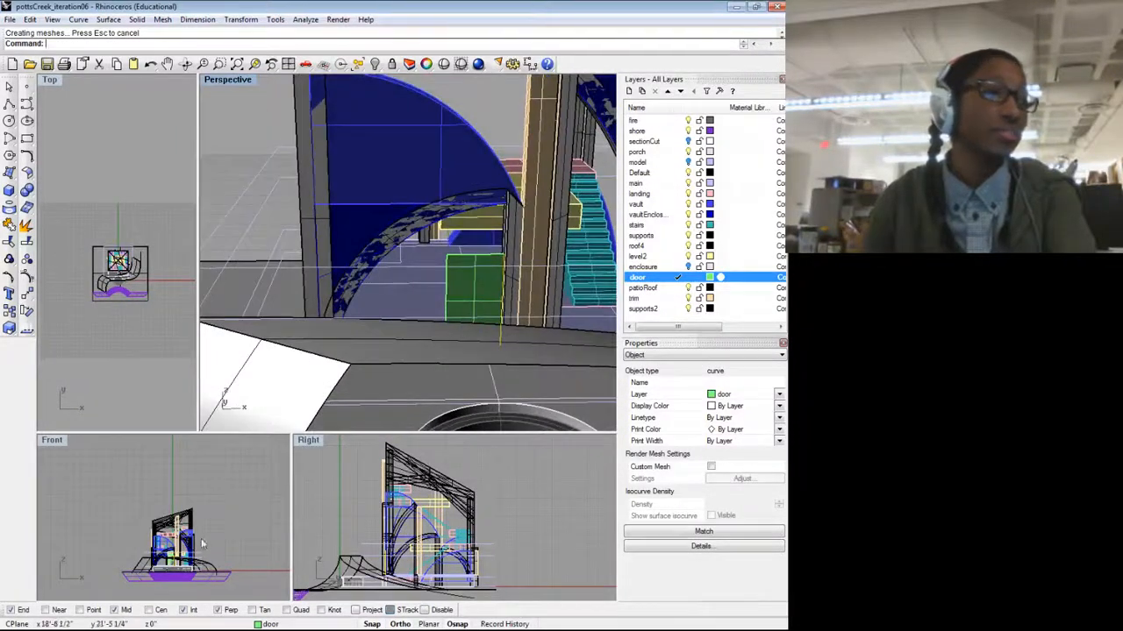
scroll(201, 544, up, 8)
scroll(131, 537, down, 4)
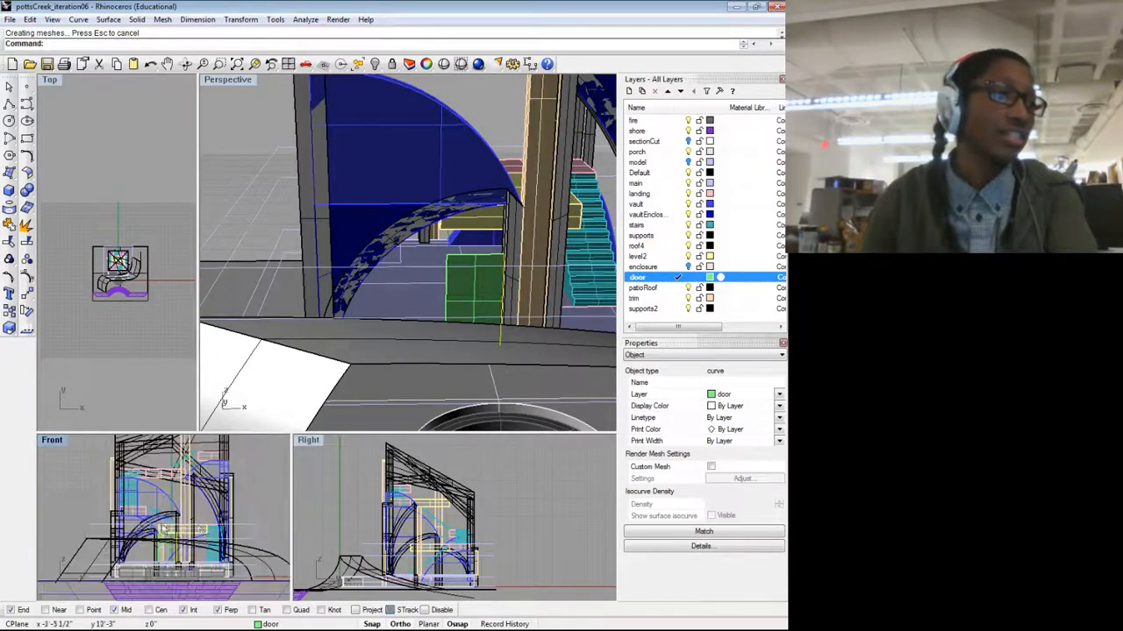
scroll(430, 294, down, 8)
drag(447, 281, 412, 320)
scroll(447, 294, up, 7)
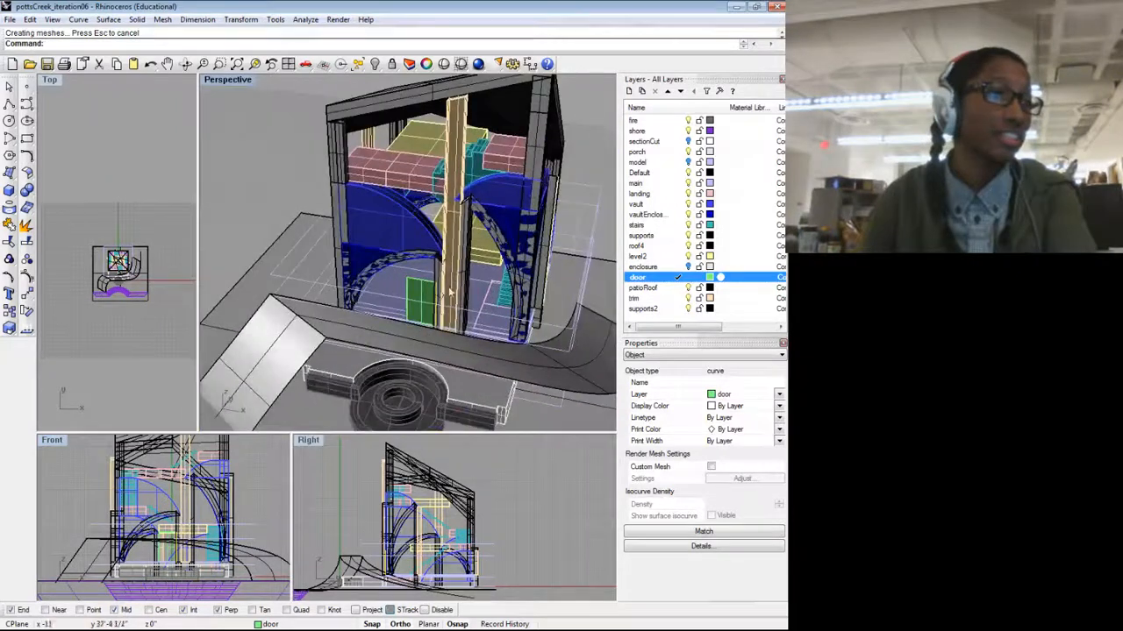
scroll(444, 263, up, 8)
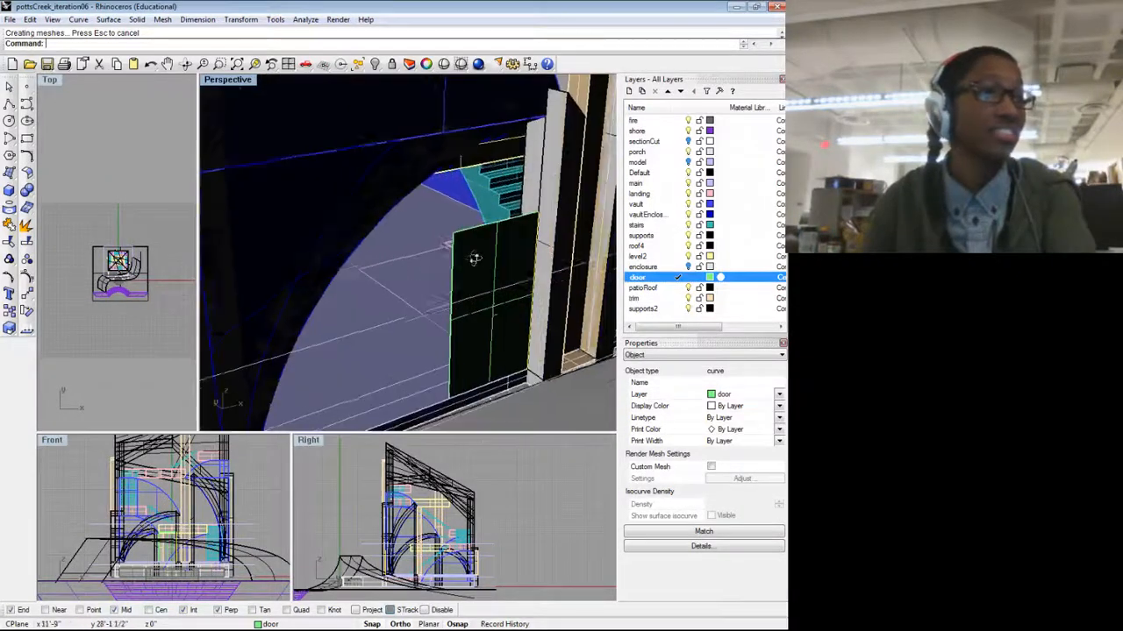
drag(445, 263, 432, 274)
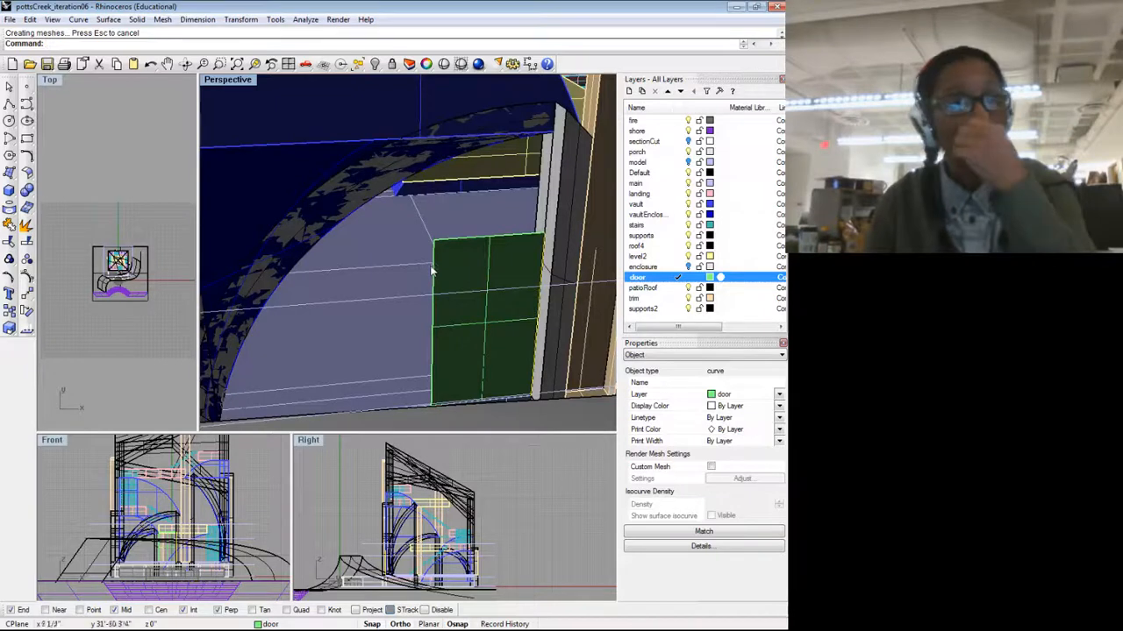
Step: Draw a 3'-6" radius arc from the door panel's upper corner at the support to the midpoint of its free edge
click(9, 139)
click(81, 155)
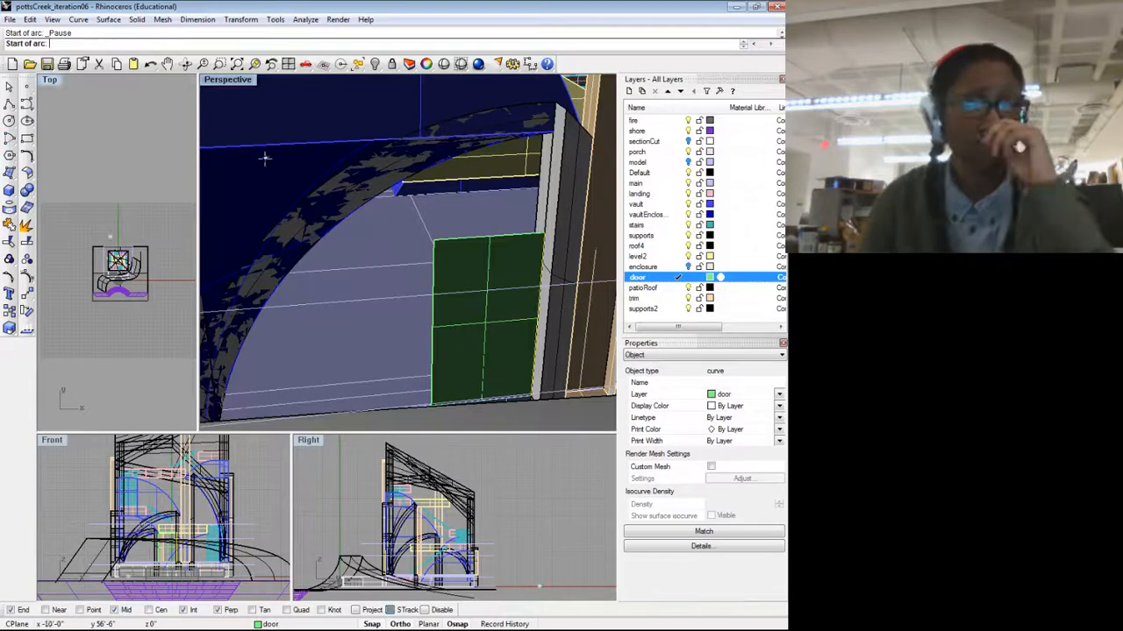
click(541, 237)
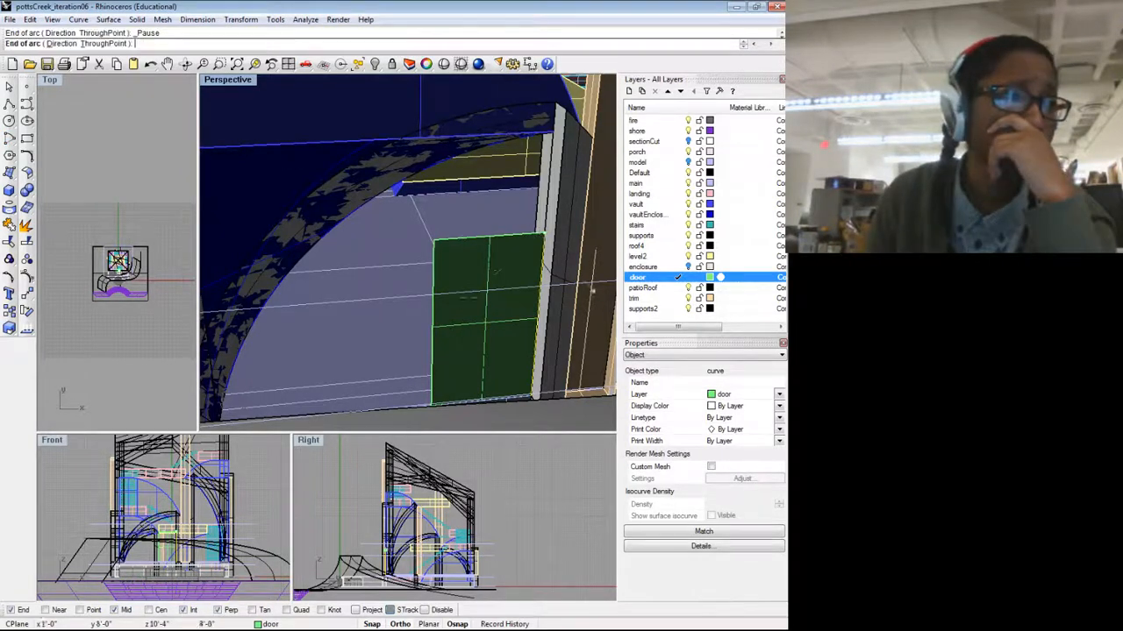
click(436, 338)
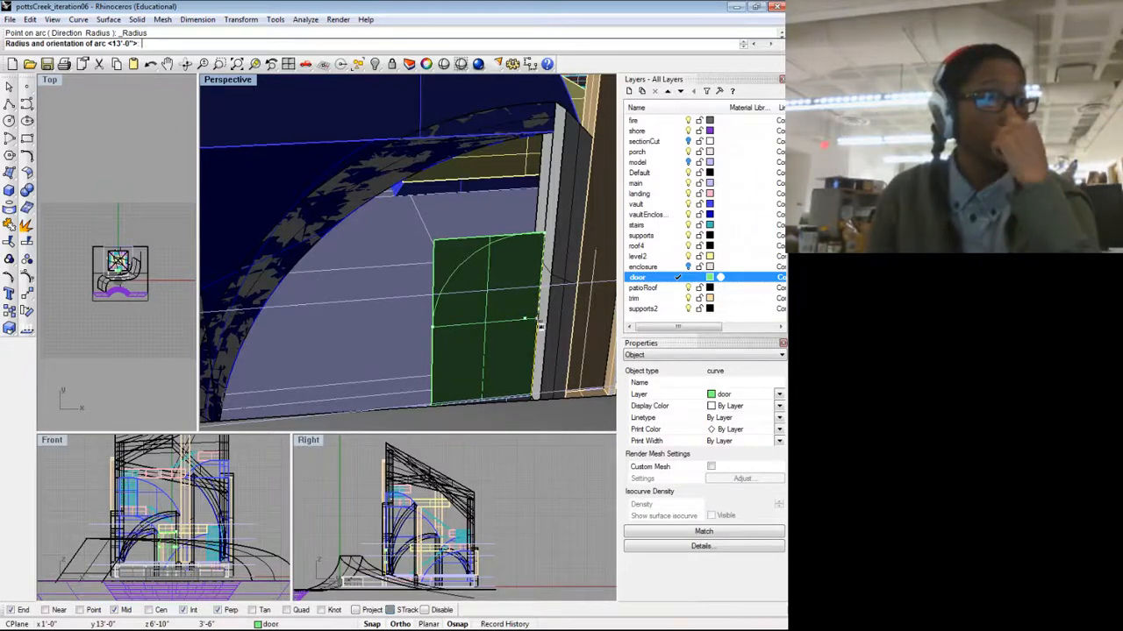
click(536, 324)
Step: Split the door panel with the arc and delete the corner piece outside it
scroll(452, 303, down, 4)
drag(447, 301, 428, 288)
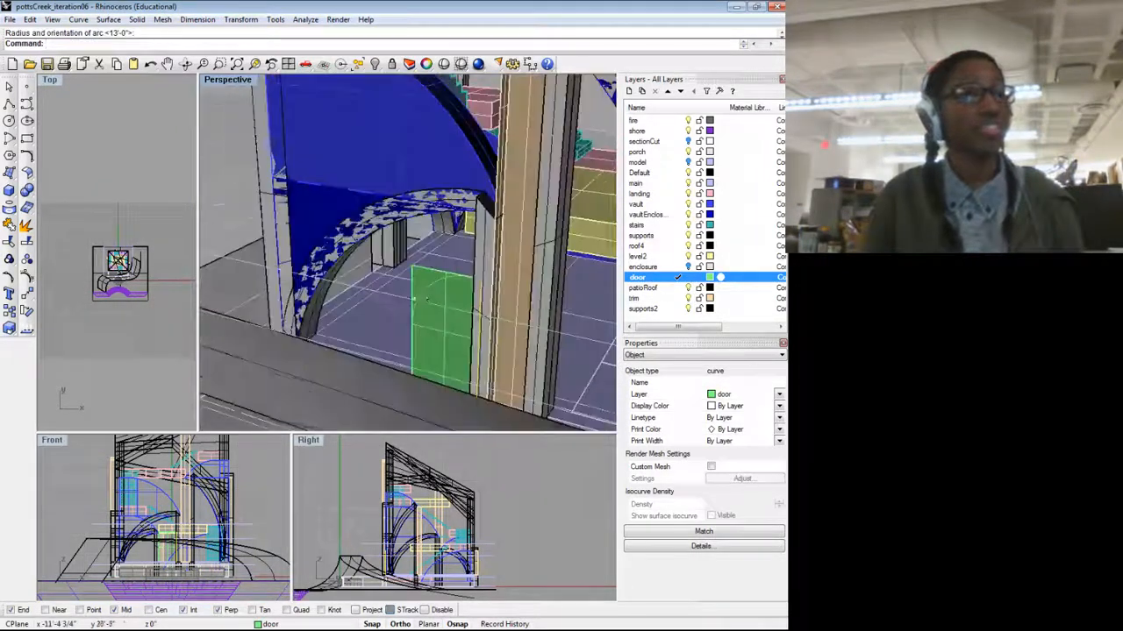
scroll(428, 287, up, 4)
click(434, 288)
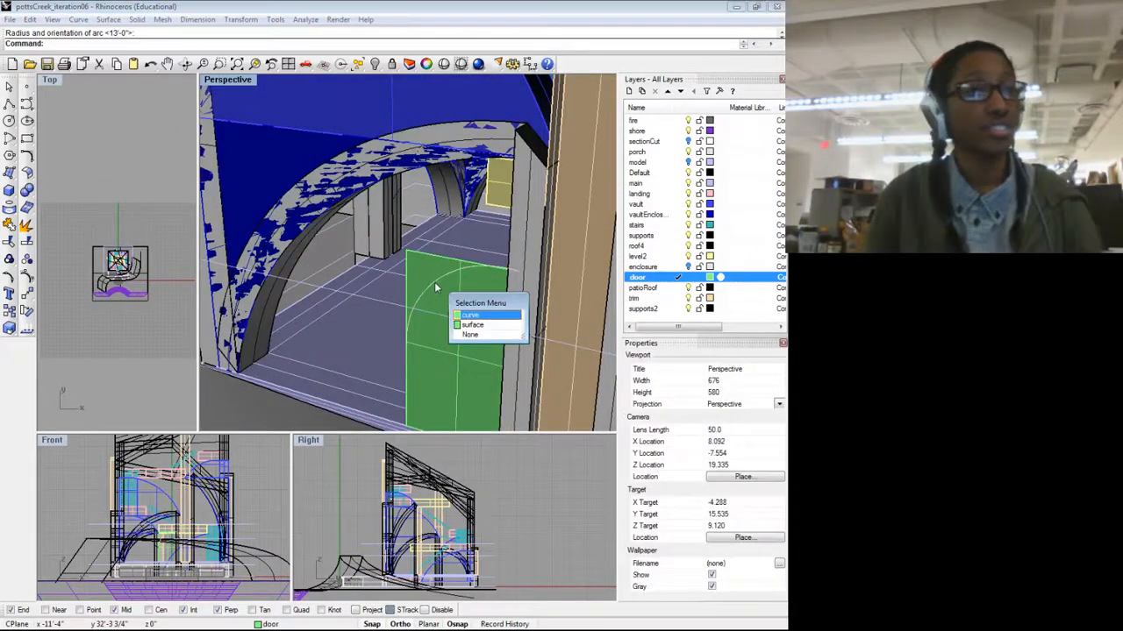
click(469, 325)
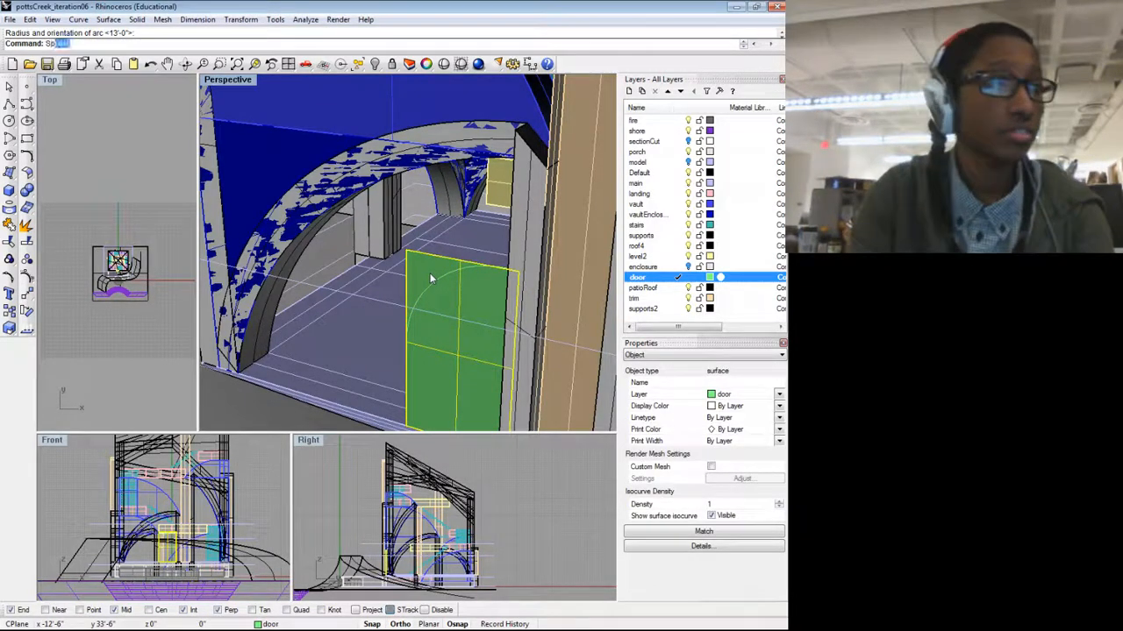
text(t)
key(Return)
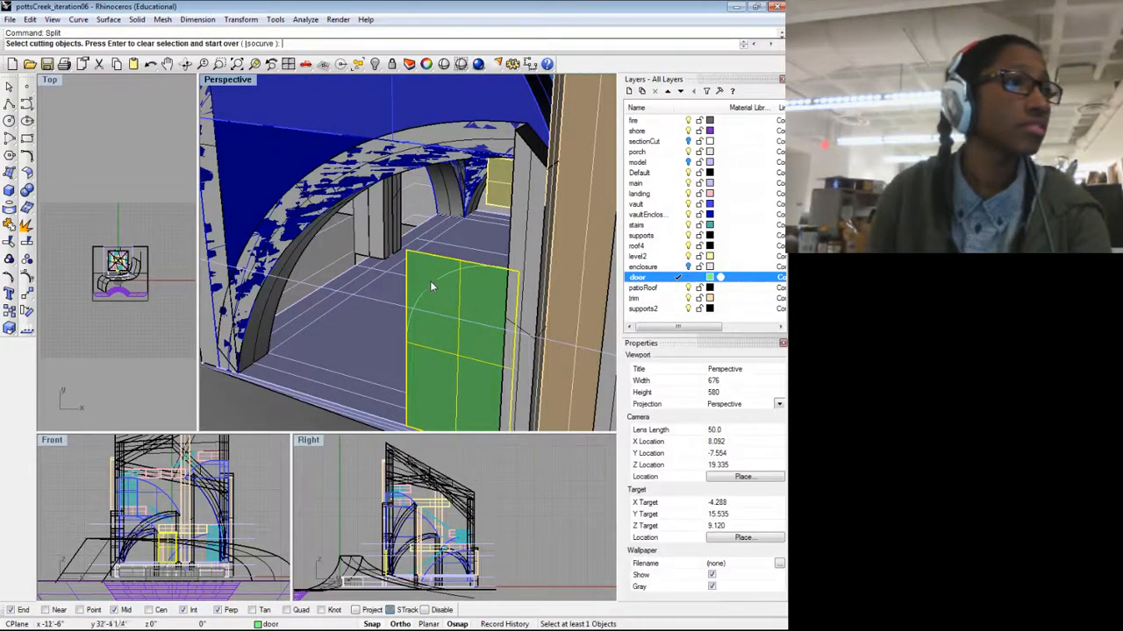
click(431, 287)
click(466, 316)
key(Return)
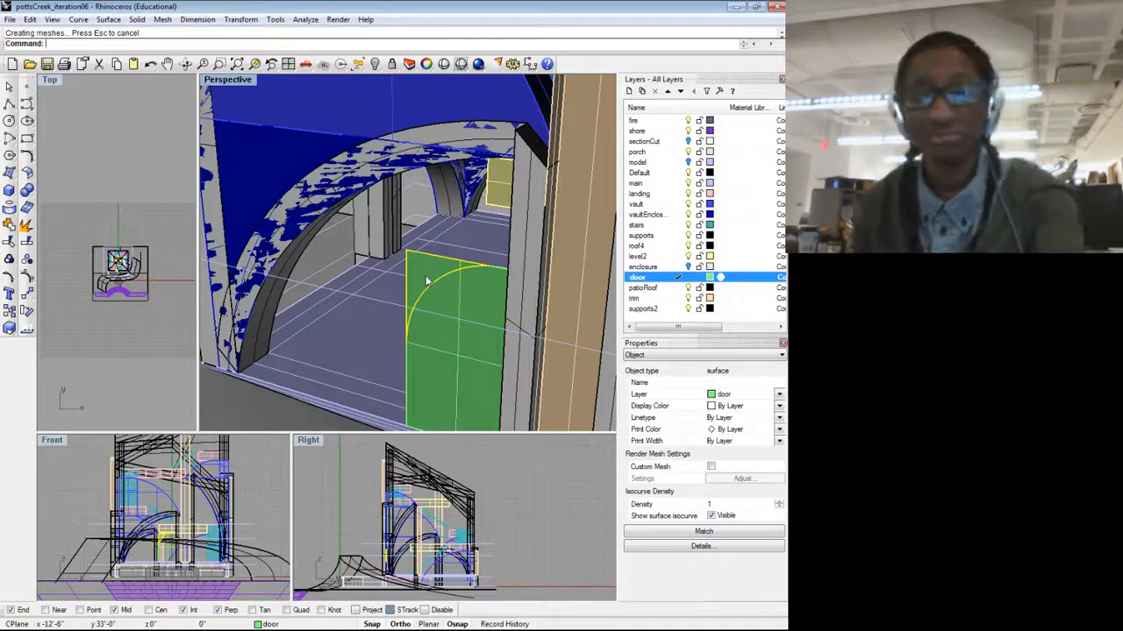
key(Delete)
Step: Inspect the rounded door from several angles, then undo the corner deletion and the split
drag(383, 293, 436, 281)
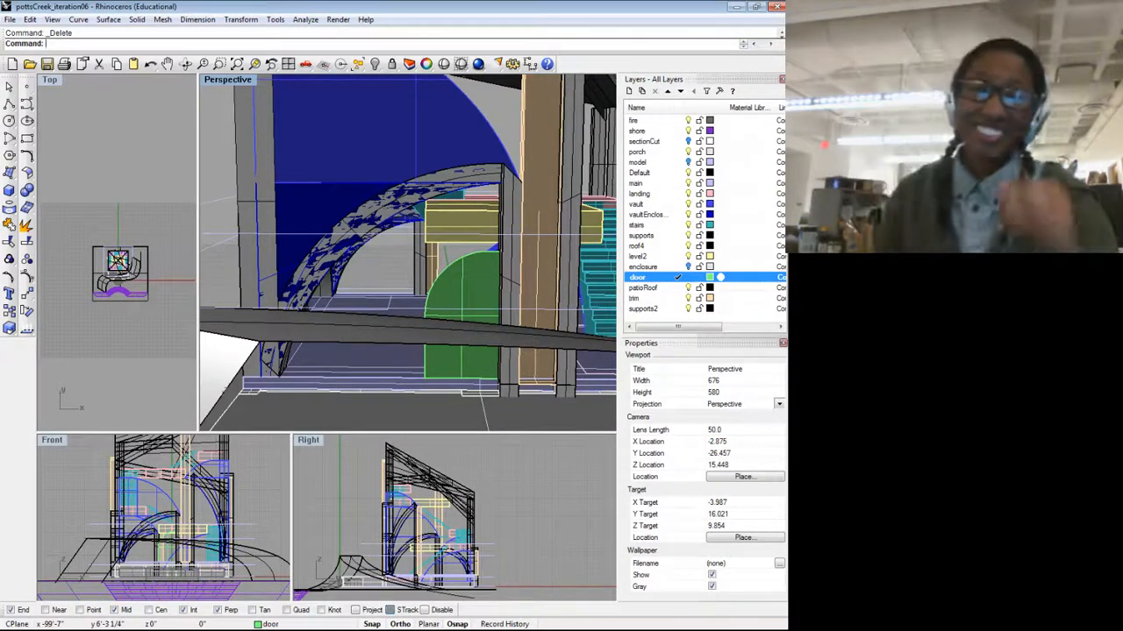
drag(290, 298, 452, 335)
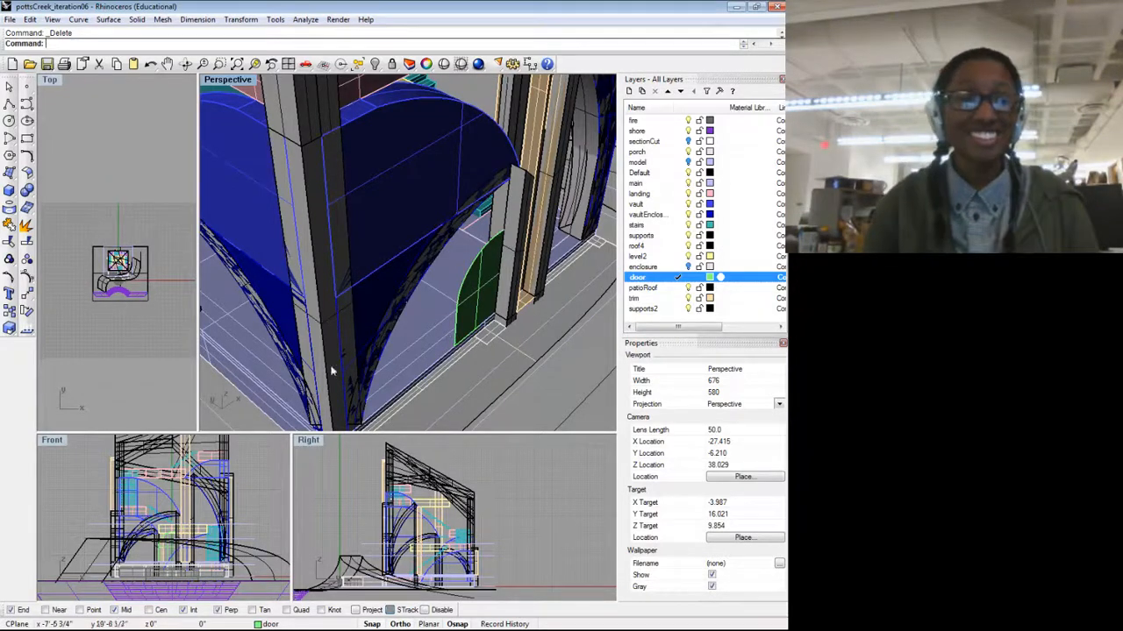
drag(537, 302, 506, 265)
scroll(470, 306, up, 4)
drag(468, 308, 402, 327)
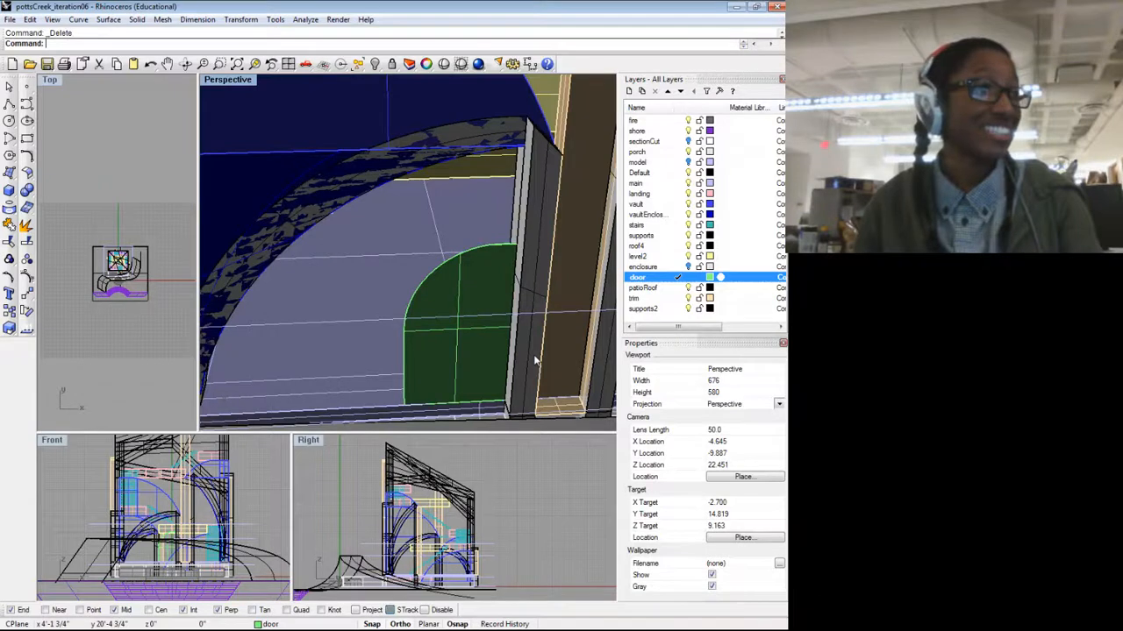
key(ctrl+z)
Step: Compare the door with its arc against the surrounding arches and delete the arc curve from the panel
click(468, 321)
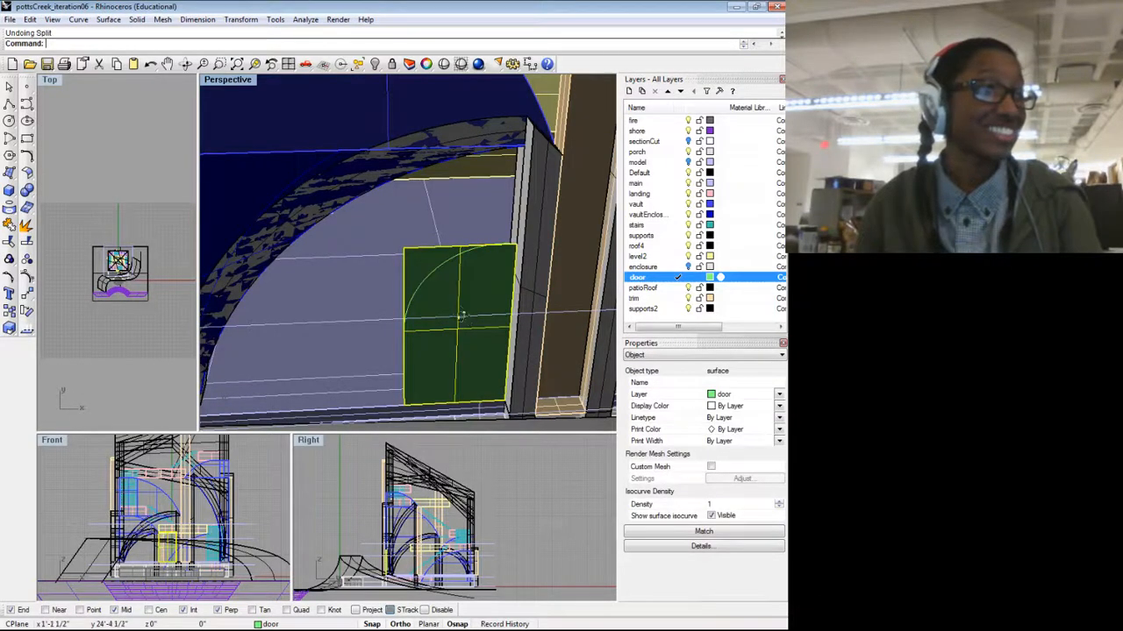
drag(462, 316, 431, 304)
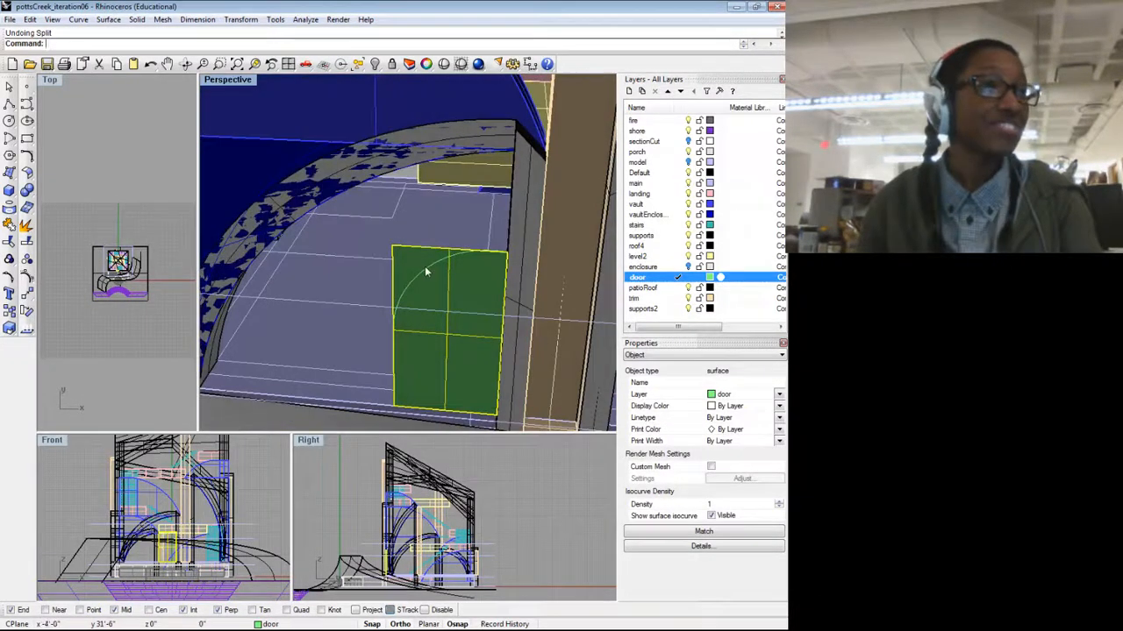
click(425, 274)
click(457, 300)
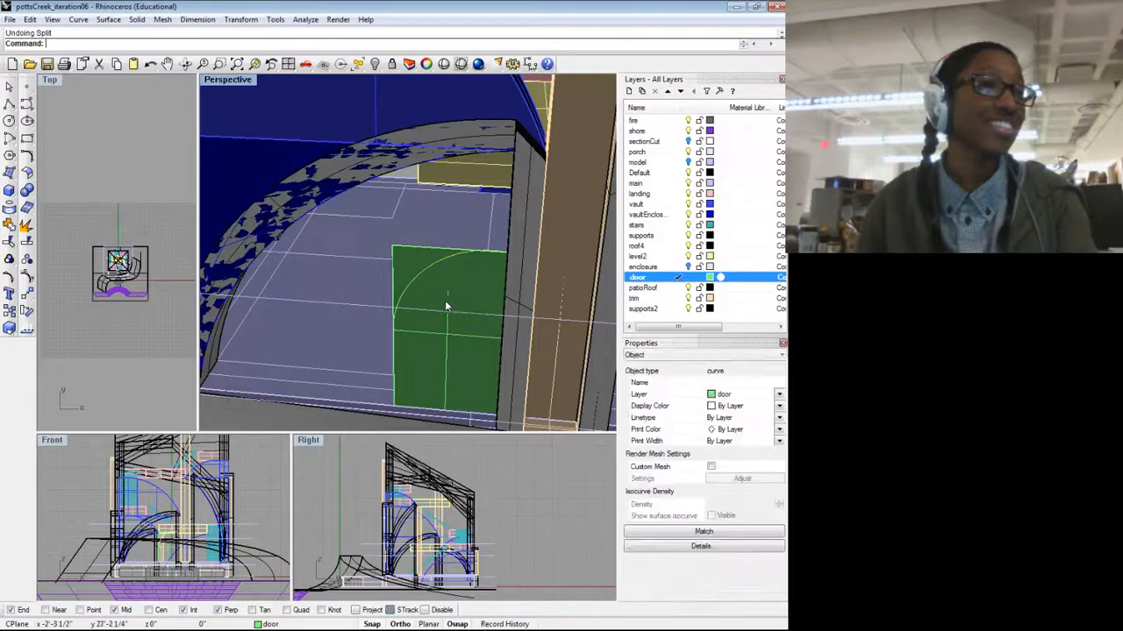
drag(446, 306, 476, 299)
scroll(492, 287, down, 7)
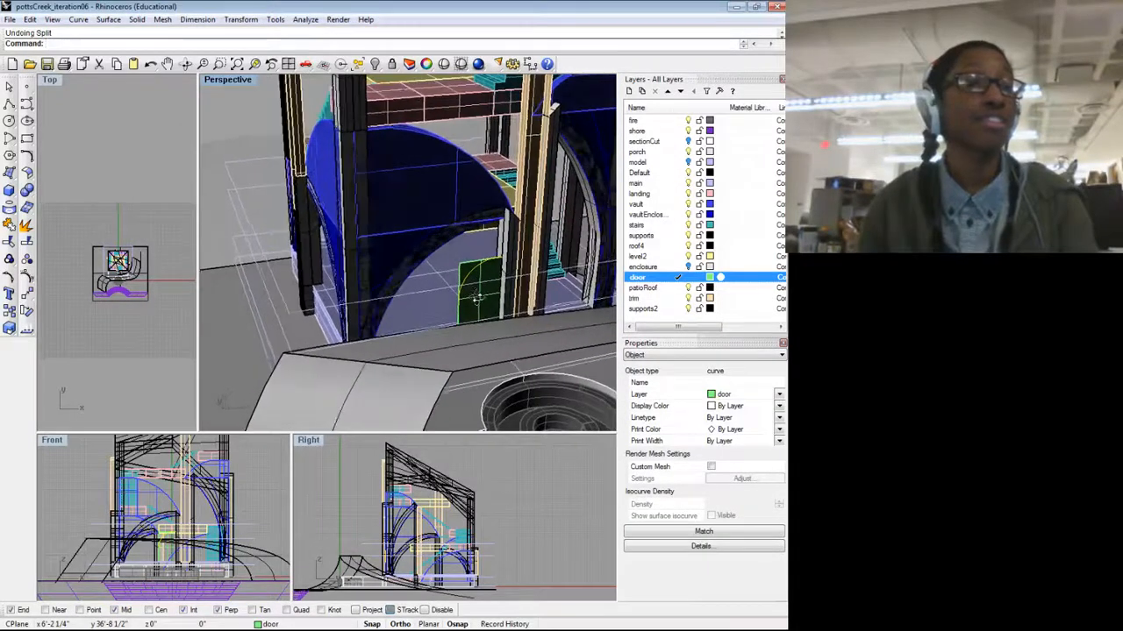
scroll(475, 299, up, 5)
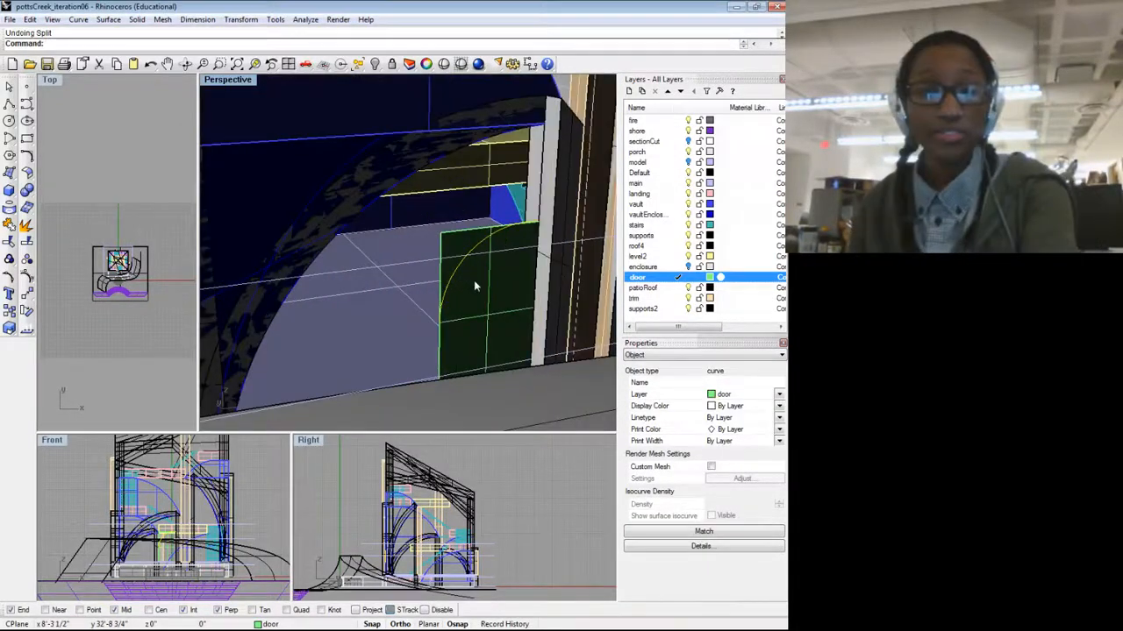
scroll(474, 280, down, 5)
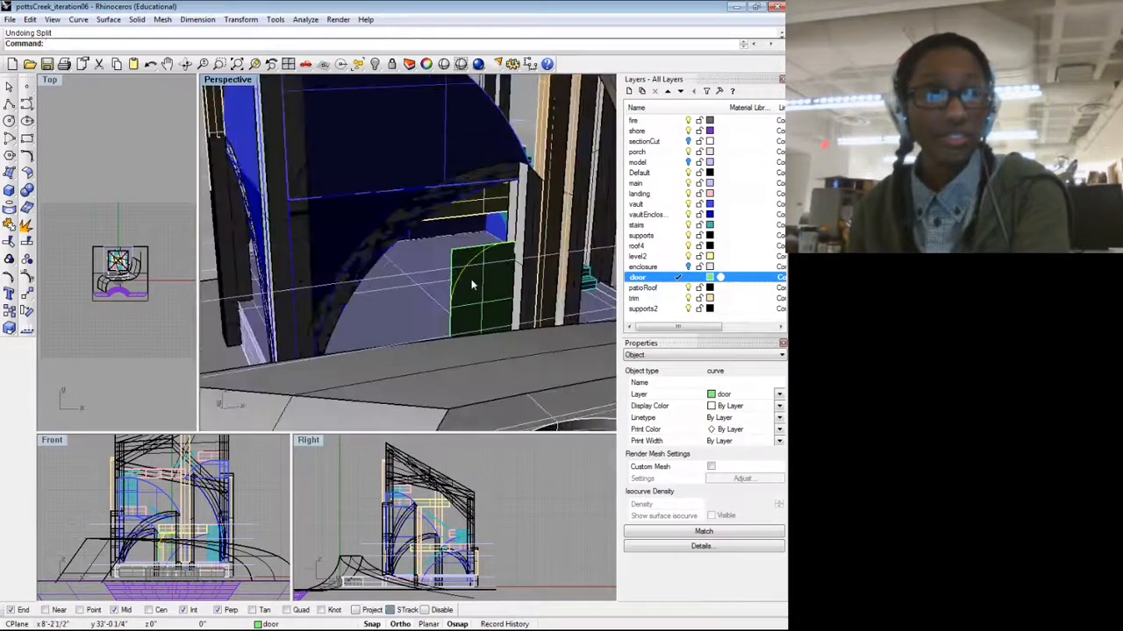
scroll(402, 276, down, 6)
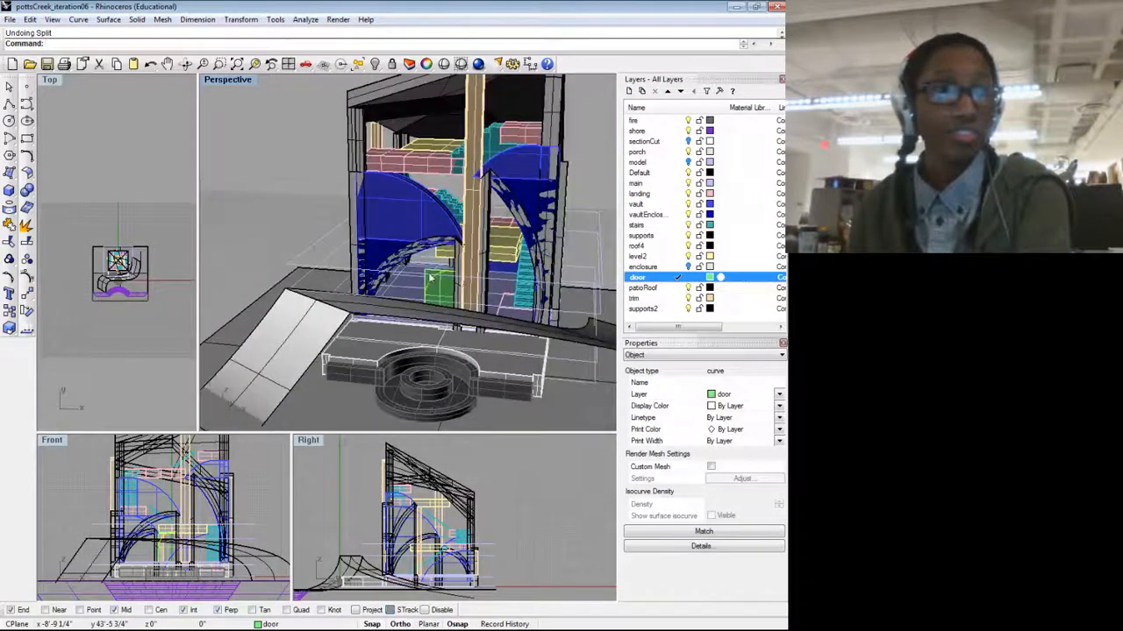
drag(430, 277, 603, 253)
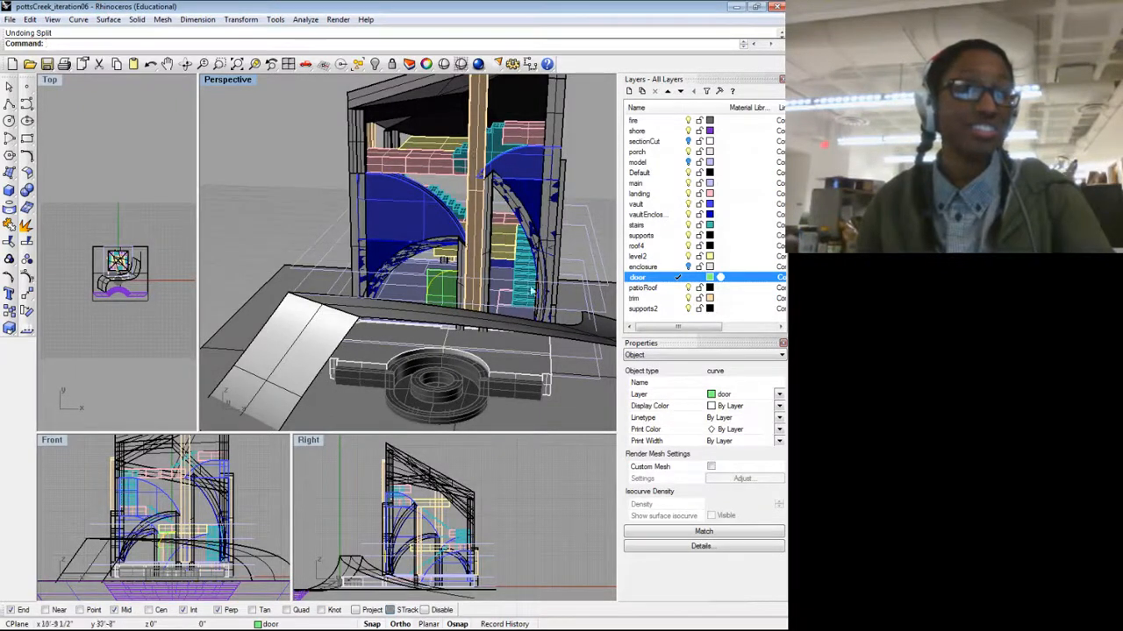
scroll(531, 291, up, 8)
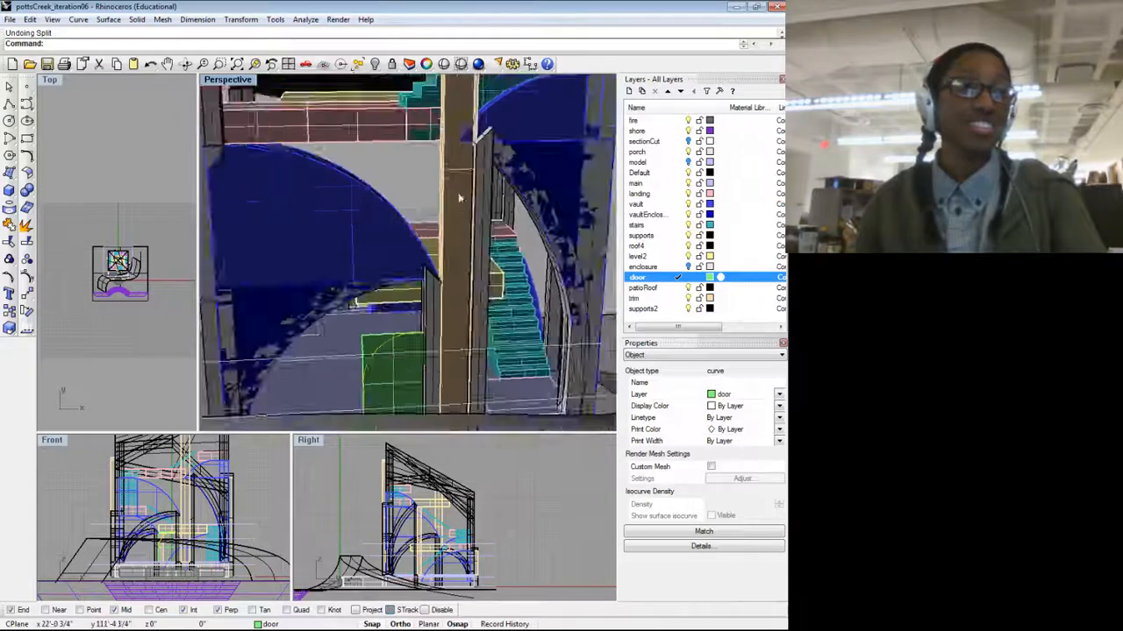
scroll(459, 198, down, 9)
drag(460, 198, 517, 229)
scroll(429, 300, up, 8)
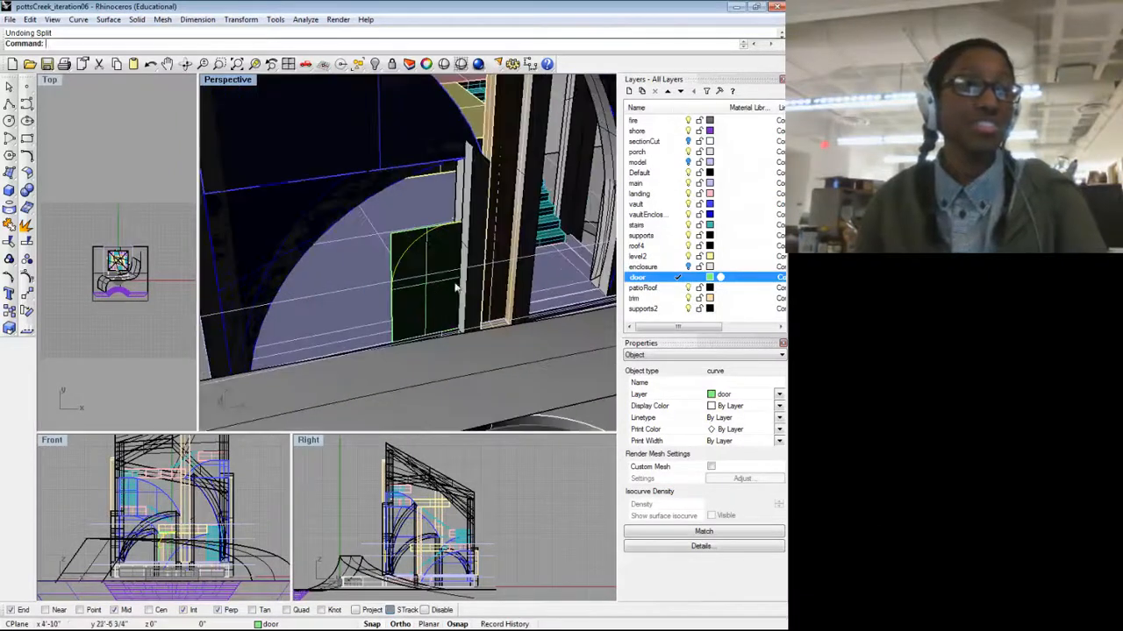
key(Delete)
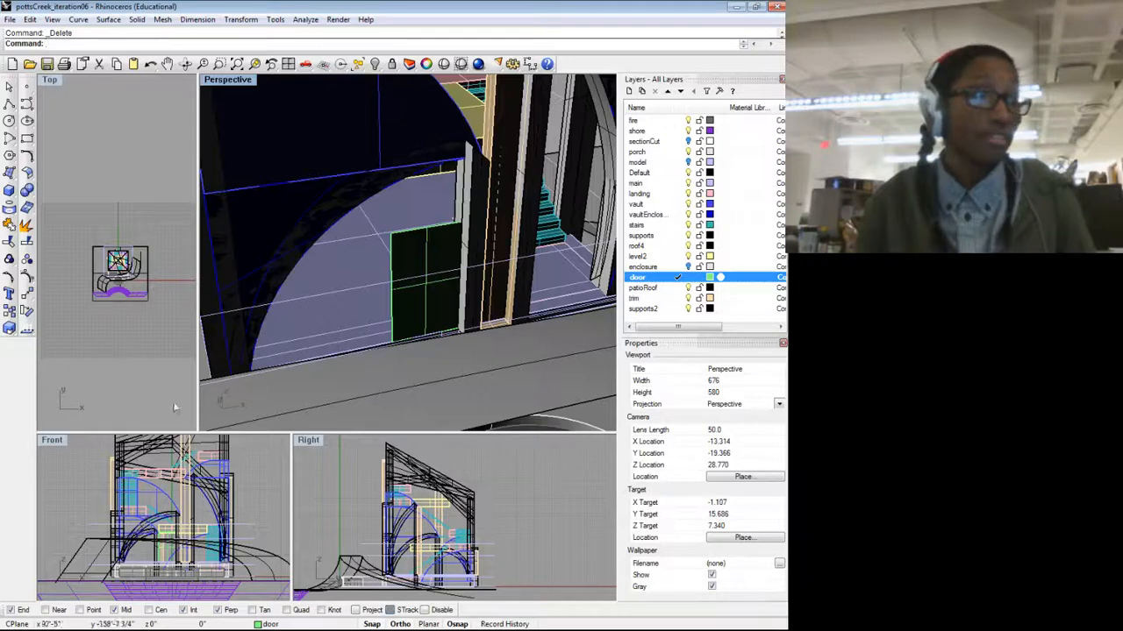
scroll(441, 290, up, 6)
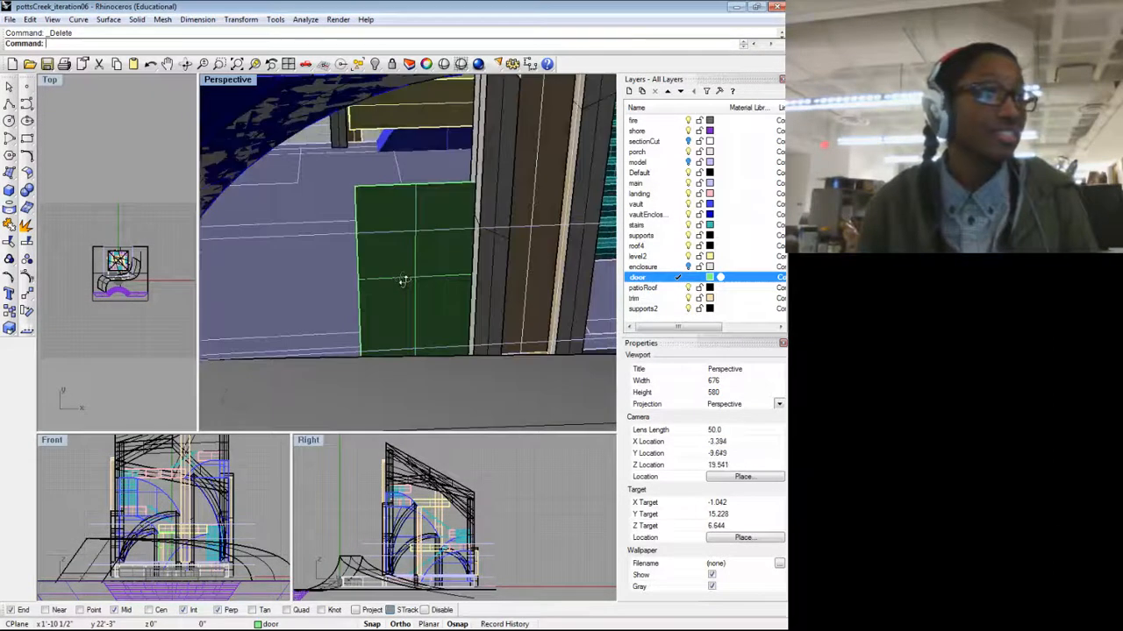
Step: Draw a start-end-radius arc from the door panel's upper corner at the support to its opposite lower corner
click(8, 138)
click(72, 149)
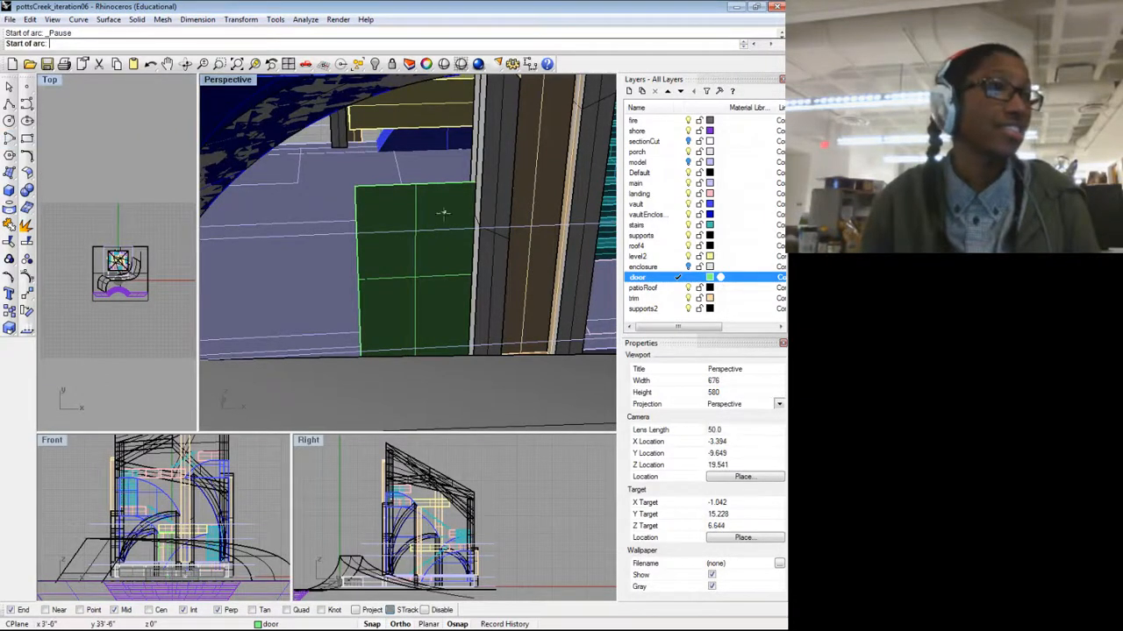
click(467, 193)
drag(389, 282, 358, 293)
click(346, 354)
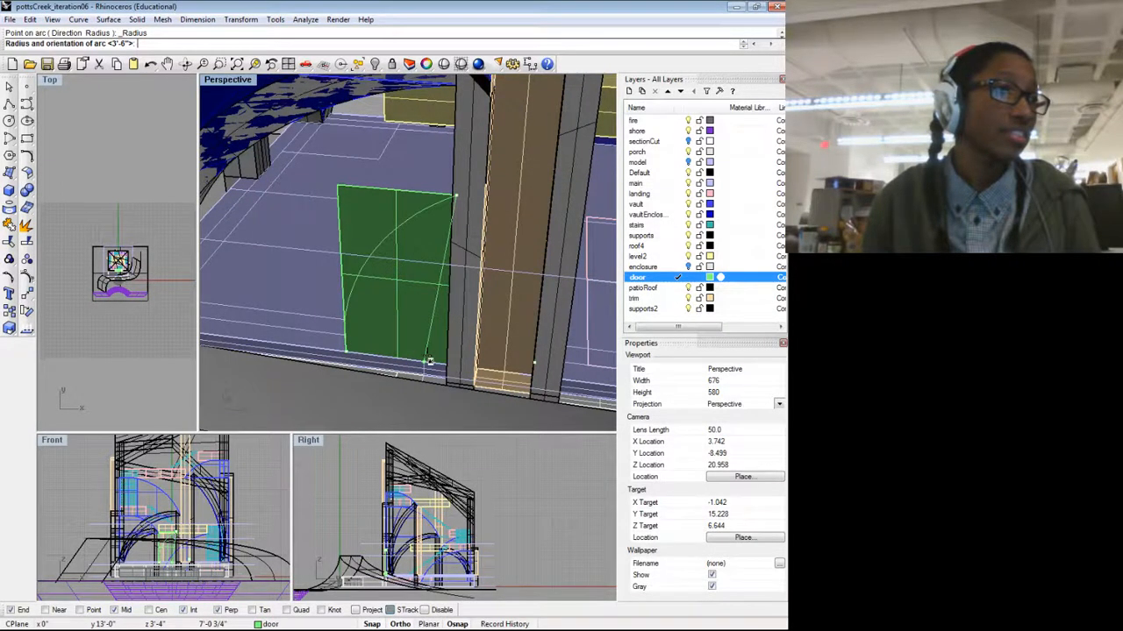
scroll(430, 360, down, 5)
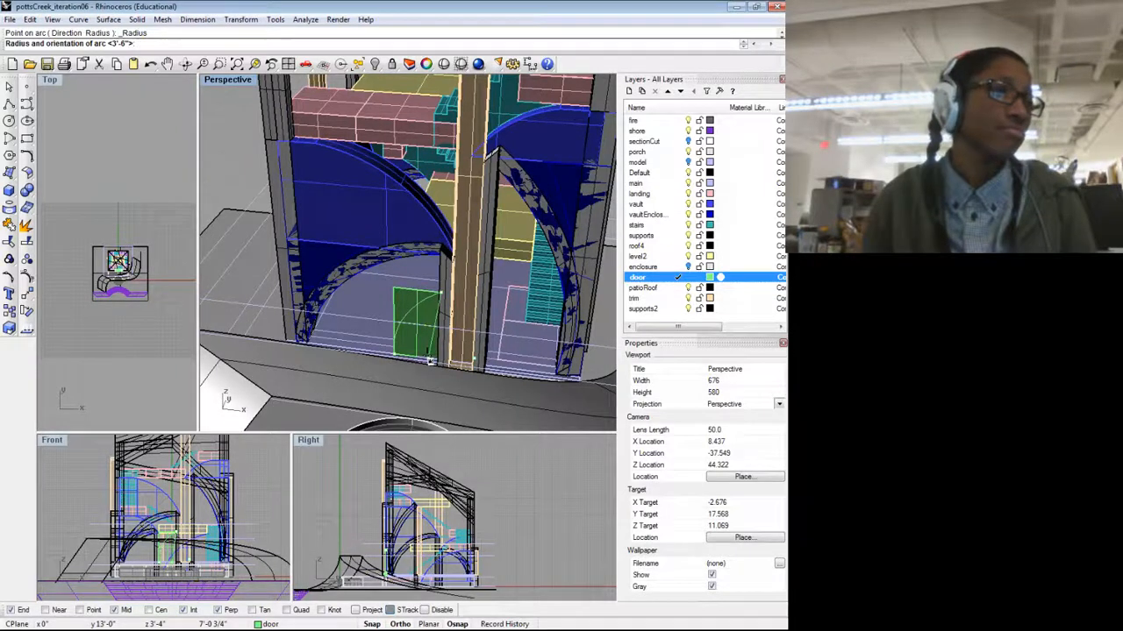
click(431, 361)
Step: Examine the new arc on the door panel from several angles against the surrounding arches
scroll(441, 300, down, 6)
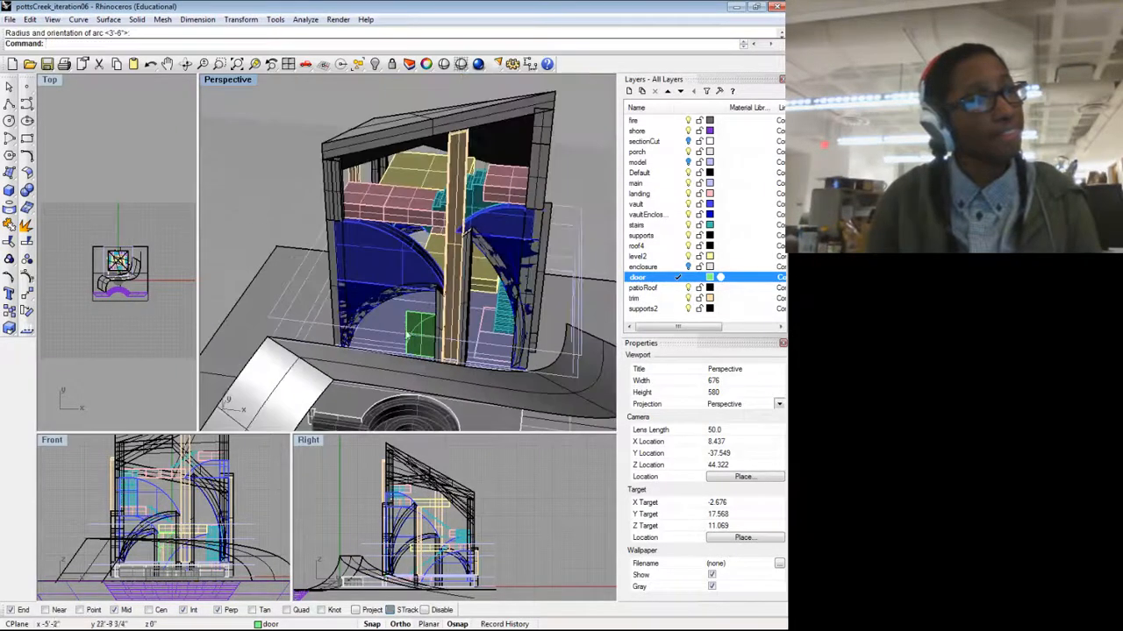
drag(441, 300, 414, 262)
scroll(430, 298, up, 10)
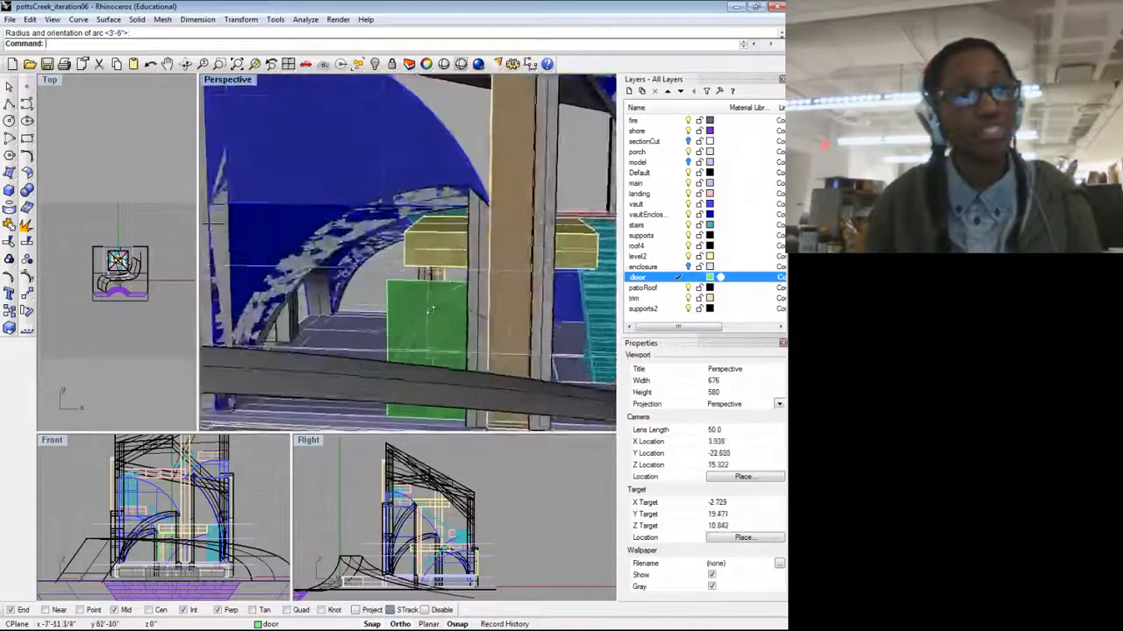
scroll(440, 315, up, 4)
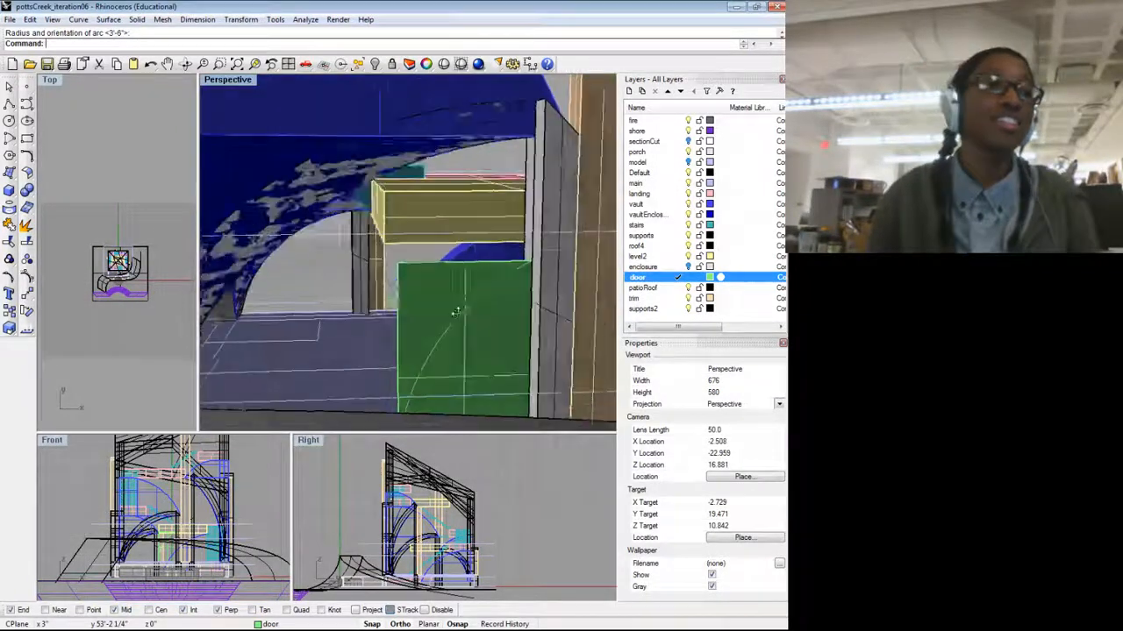
scroll(379, 356, down, 6)
drag(379, 356, 434, 379)
drag(397, 322, 368, 317)
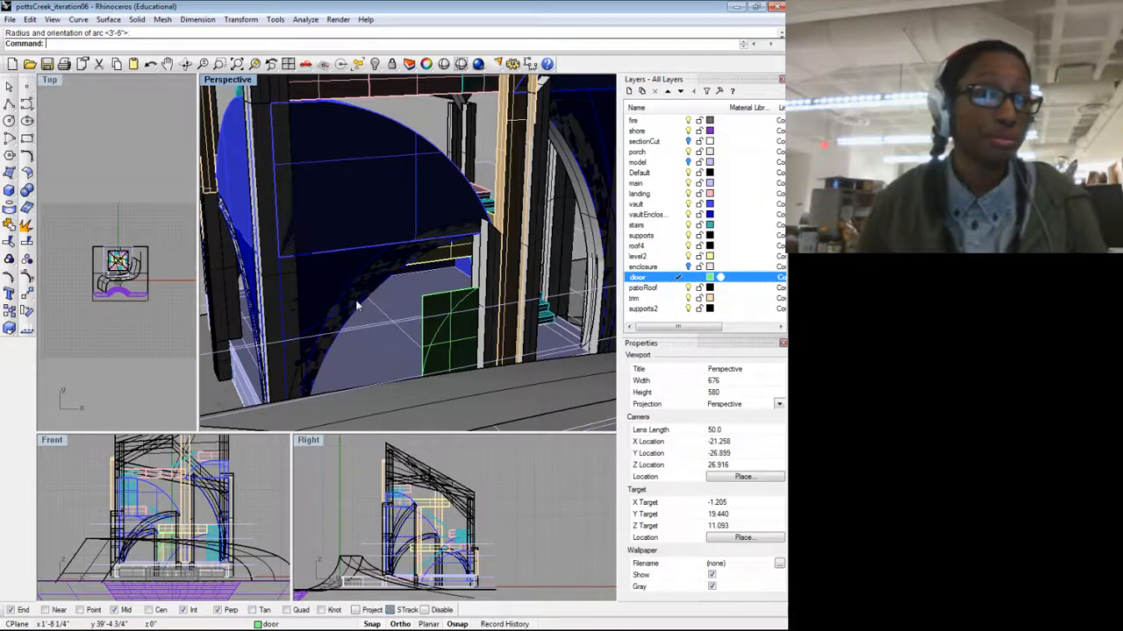
scroll(413, 325, down, 9)
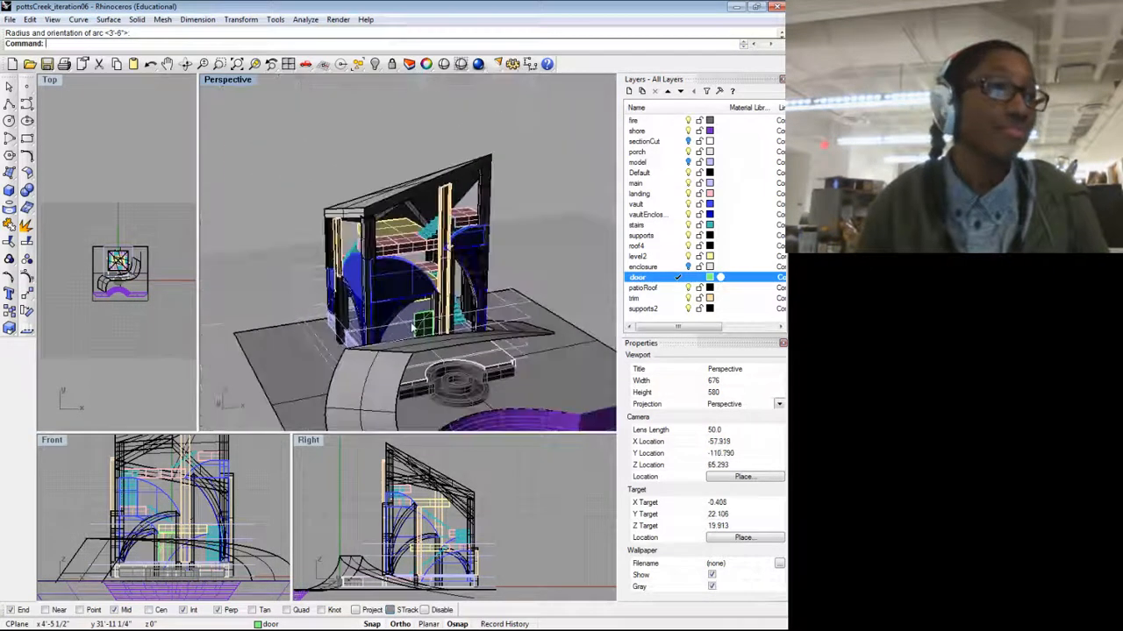
drag(421, 302, 444, 325)
scroll(401, 329, up, 10)
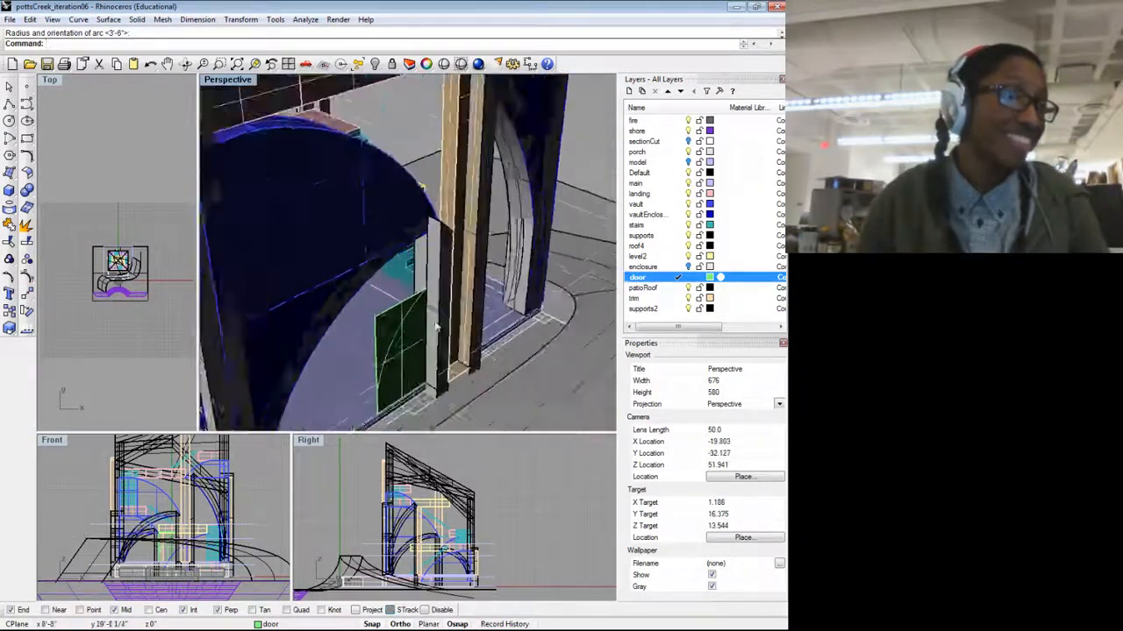
scroll(388, 317, down, 2)
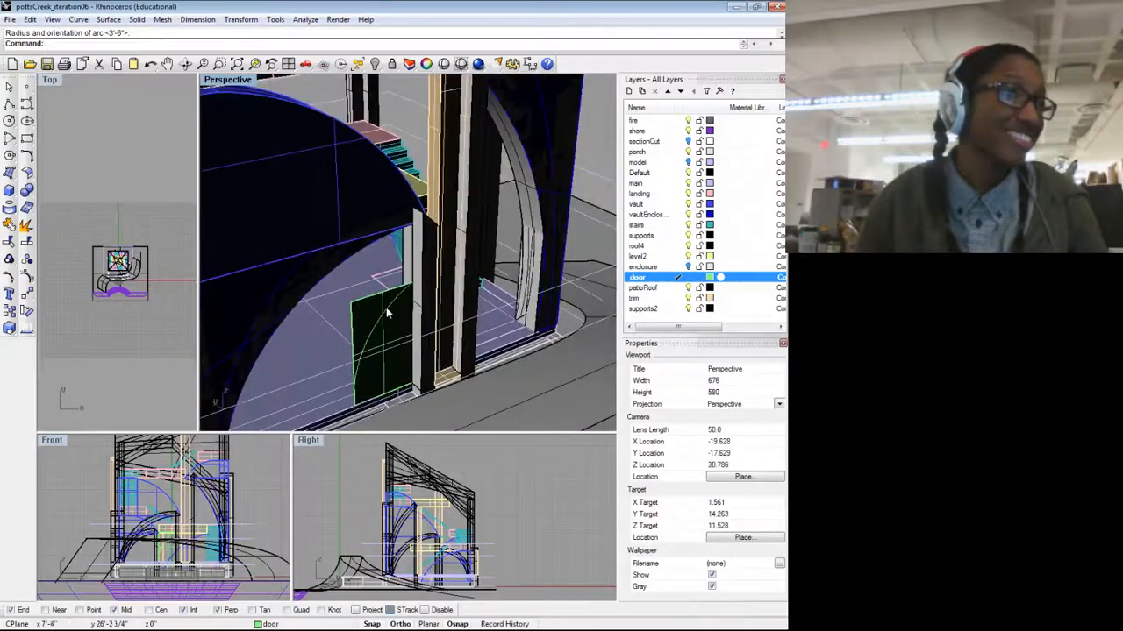
click(386, 313)
mouse_move(403, 328)
mouse_down()
mouse_move(383, 332)
mouse_move(394, 332)
mouse_up()
scroll(384, 331, down, 4)
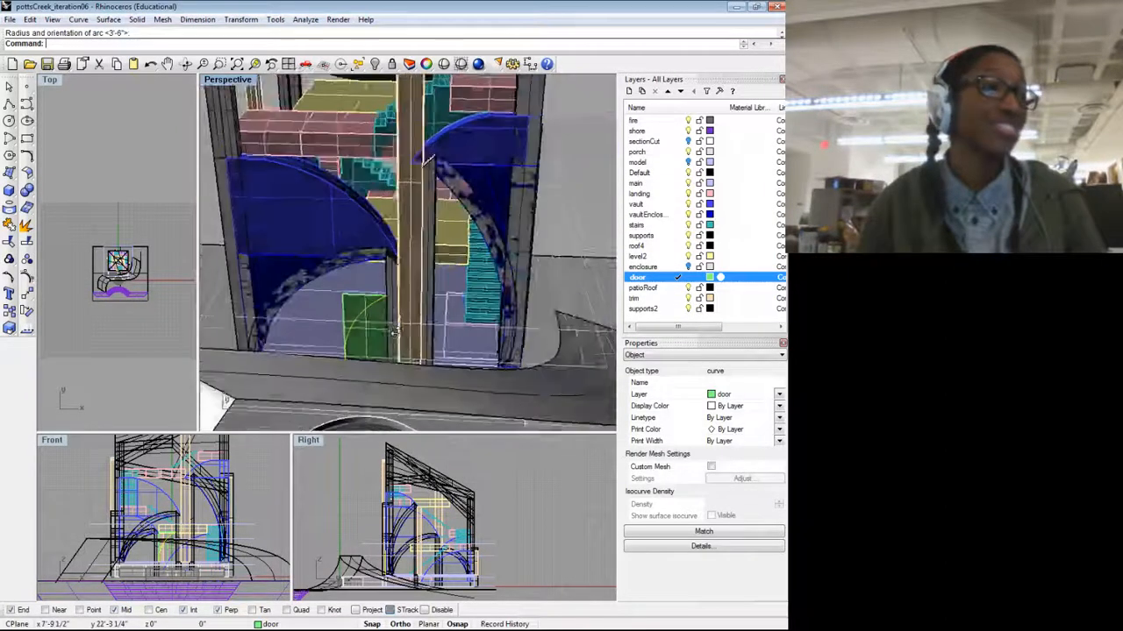
scroll(394, 330, up, 5)
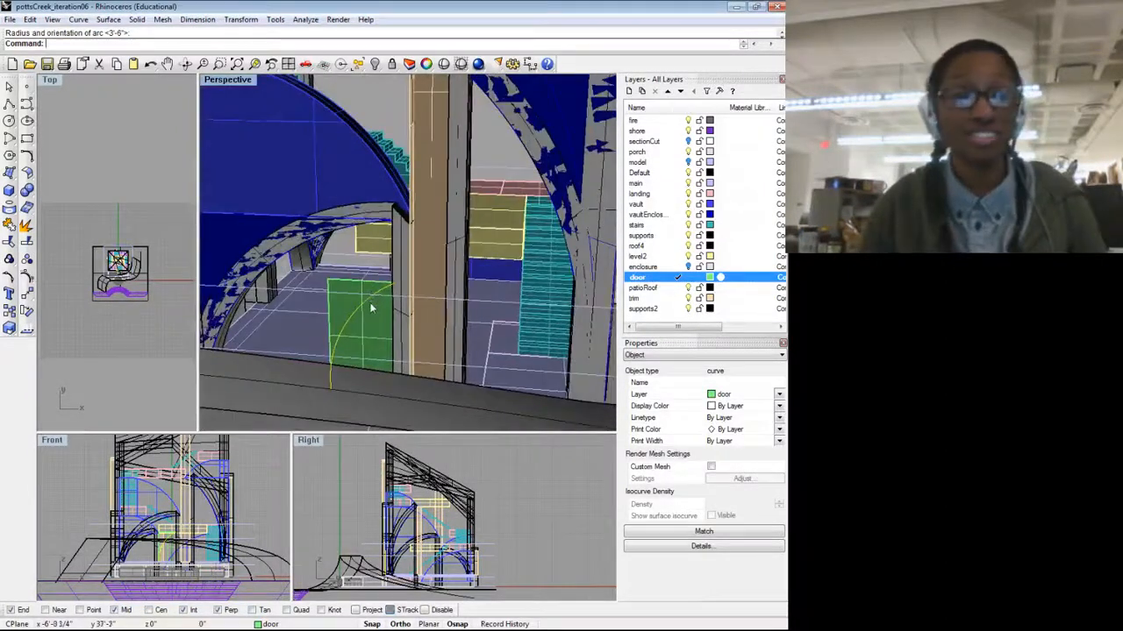
scroll(371, 308, down, 4)
drag(371, 308, 474, 309)
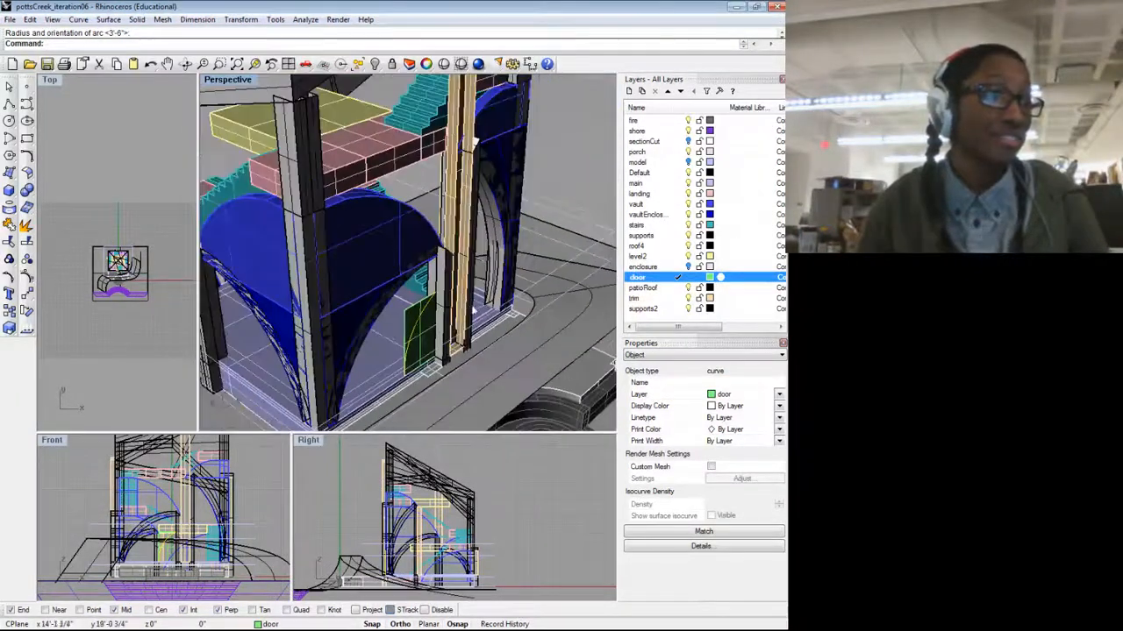
Step: Split the door panel with the new corner-to-corner arc and delete the piece outside the curve
scroll(433, 325, up, 3)
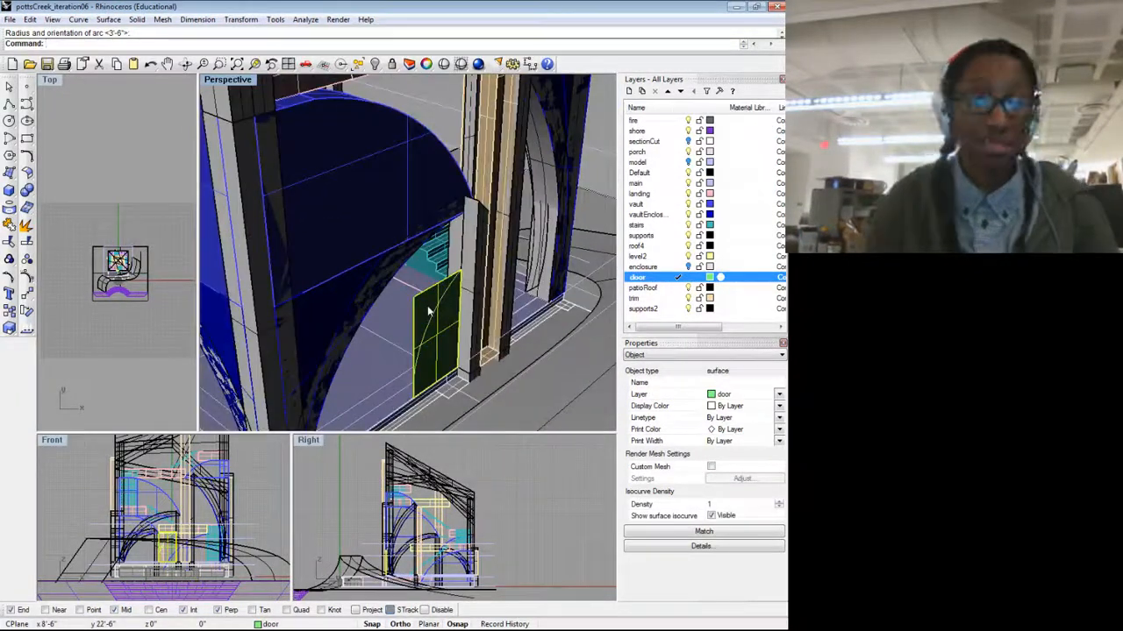
text(lit)
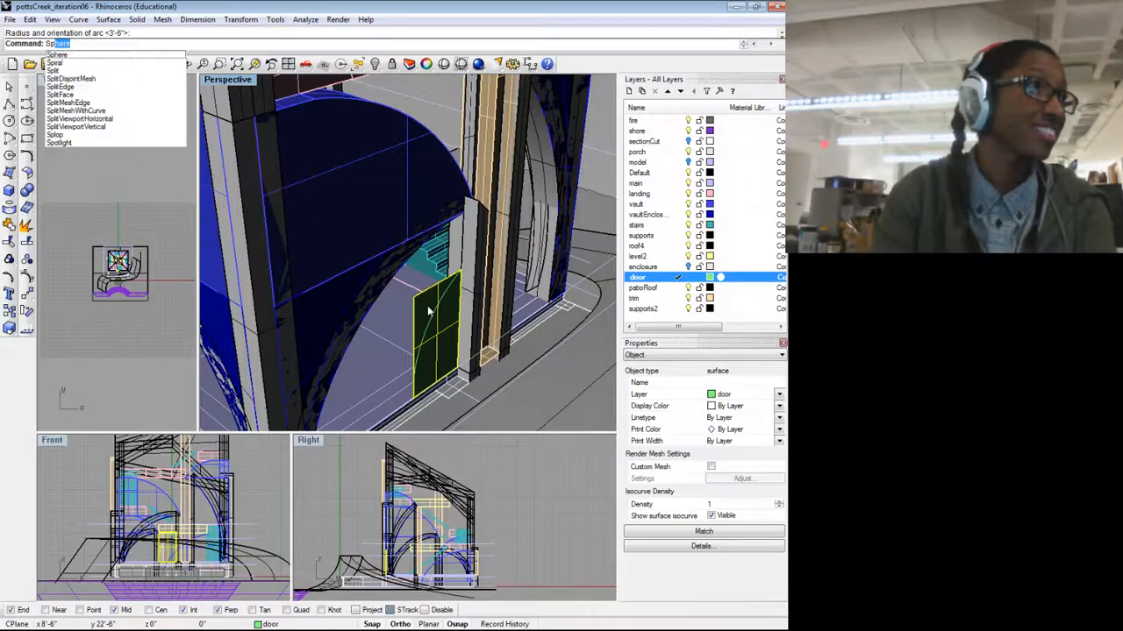
key(Return)
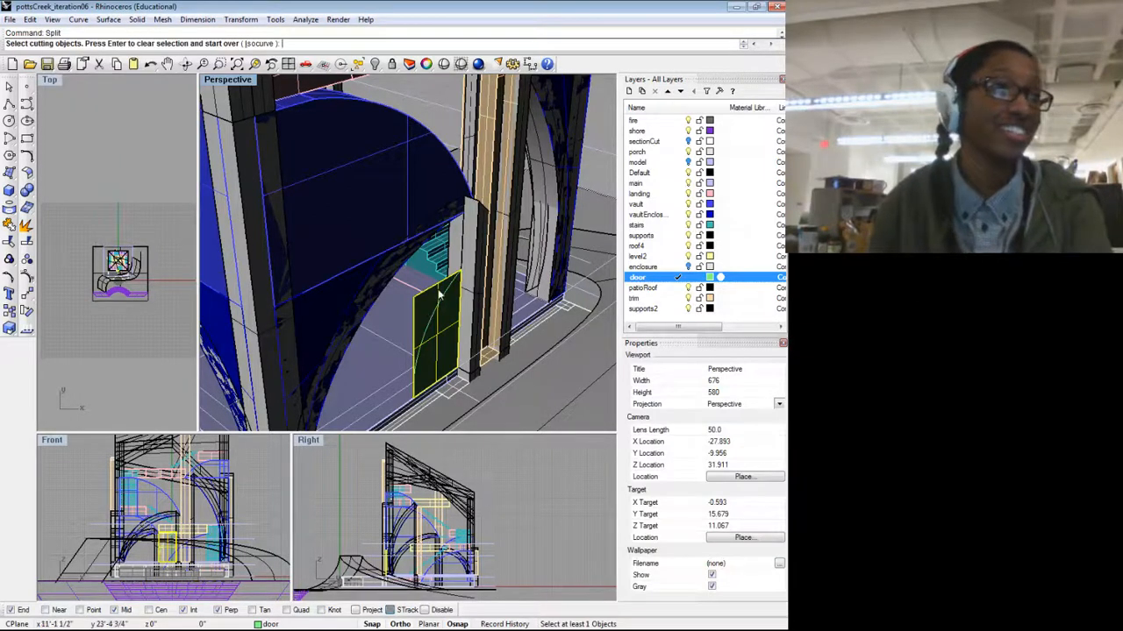
click(444, 301)
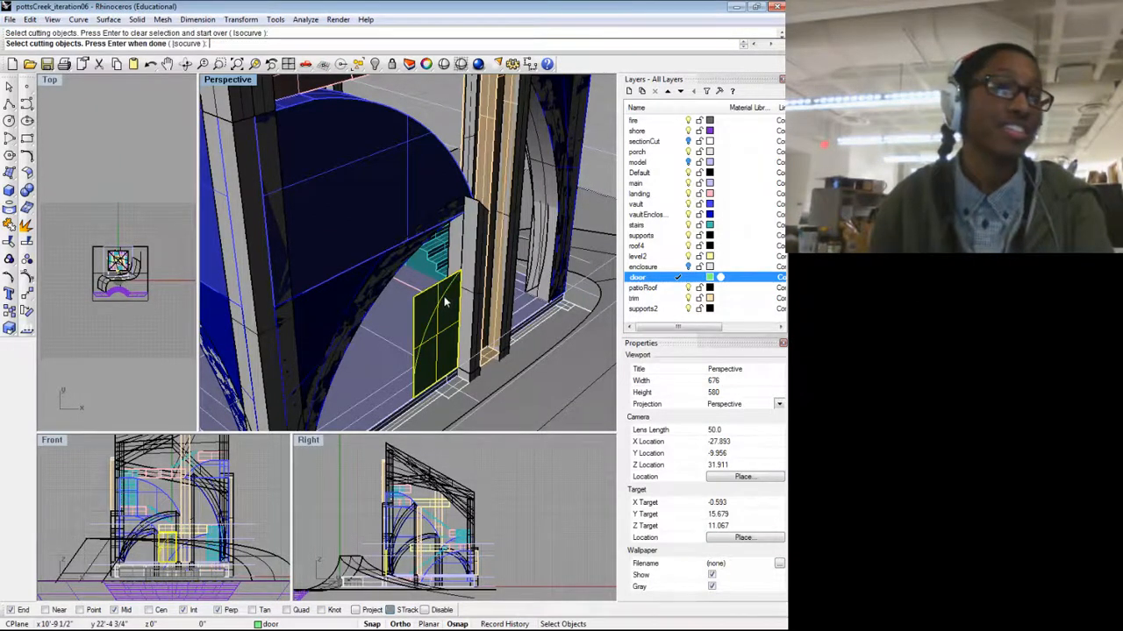
key(Return)
drag(446, 349, 401, 321)
click(400, 320)
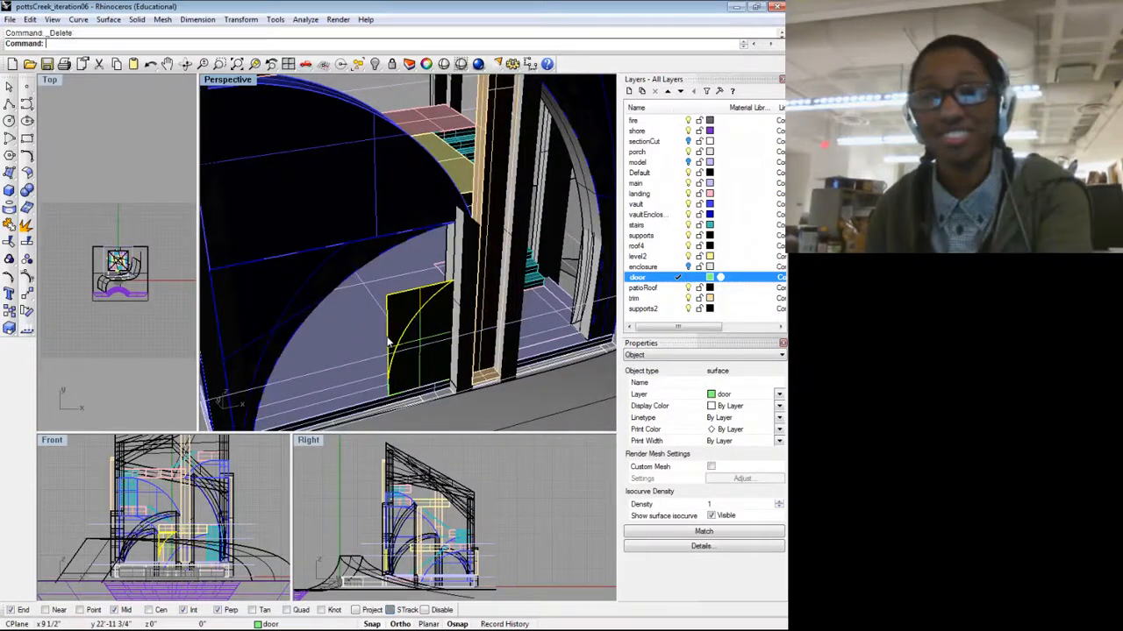
key(Delete)
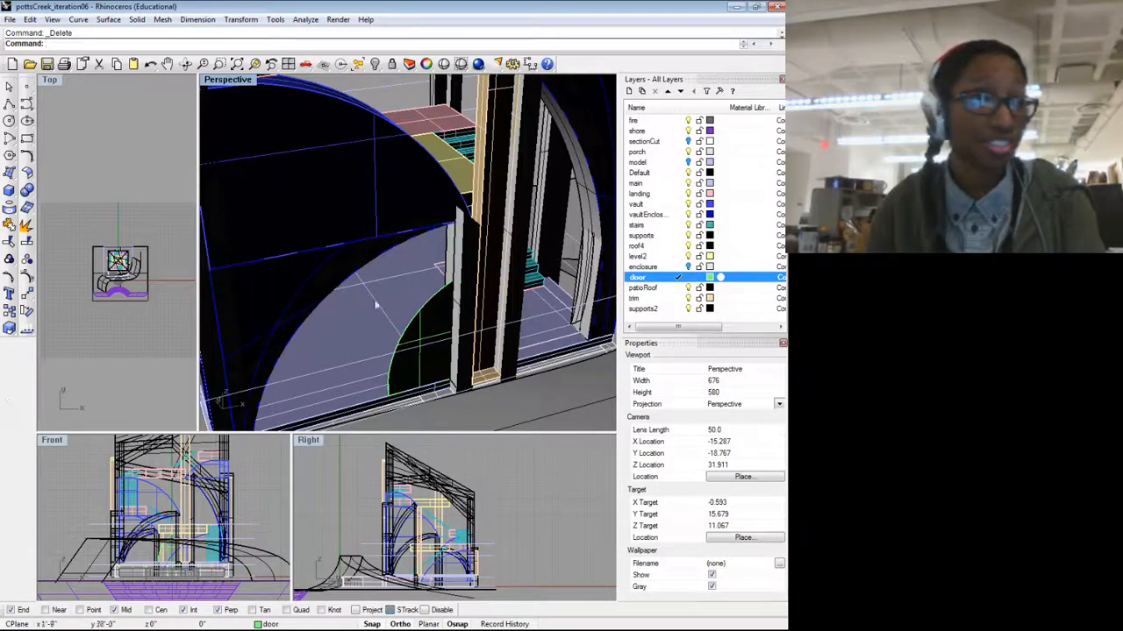
Step: Inspect the curved door's shape against the whole house and up close beside its support
scroll(376, 305, down, 6)
drag(439, 291, 468, 253)
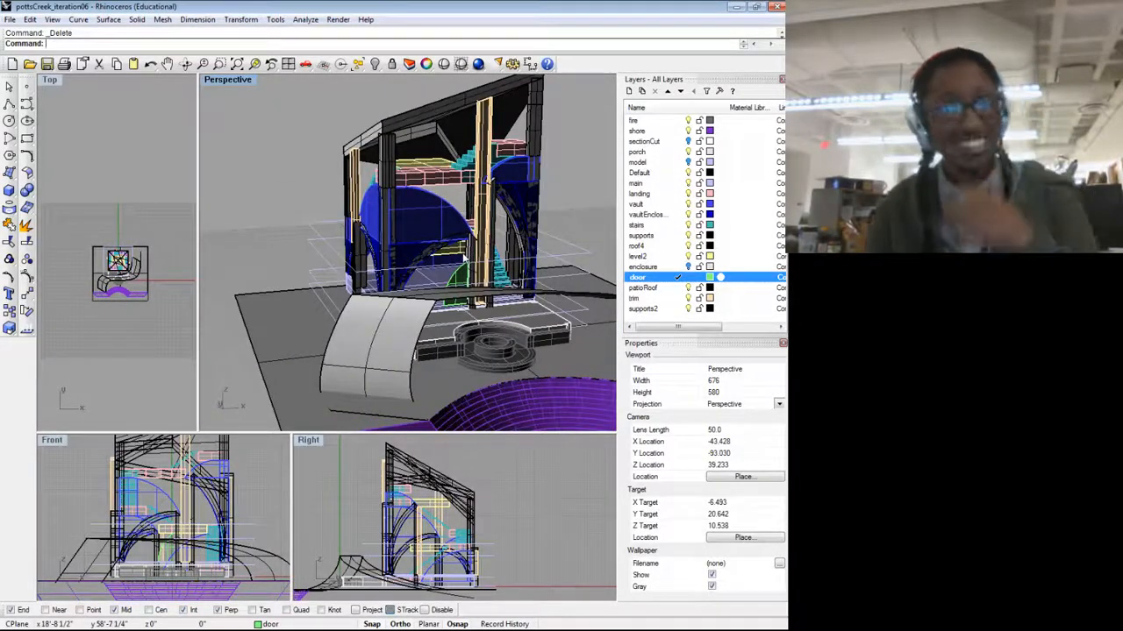
drag(468, 253, 537, 290)
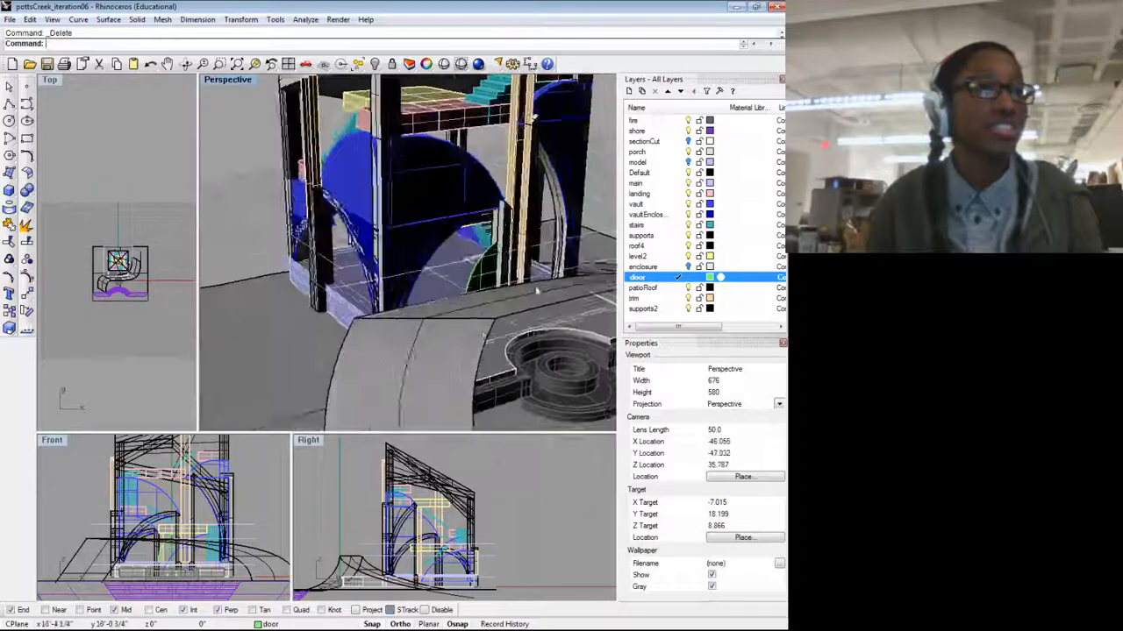
scroll(443, 286, down, 4)
drag(443, 287, 490, 345)
scroll(483, 300, up, 10)
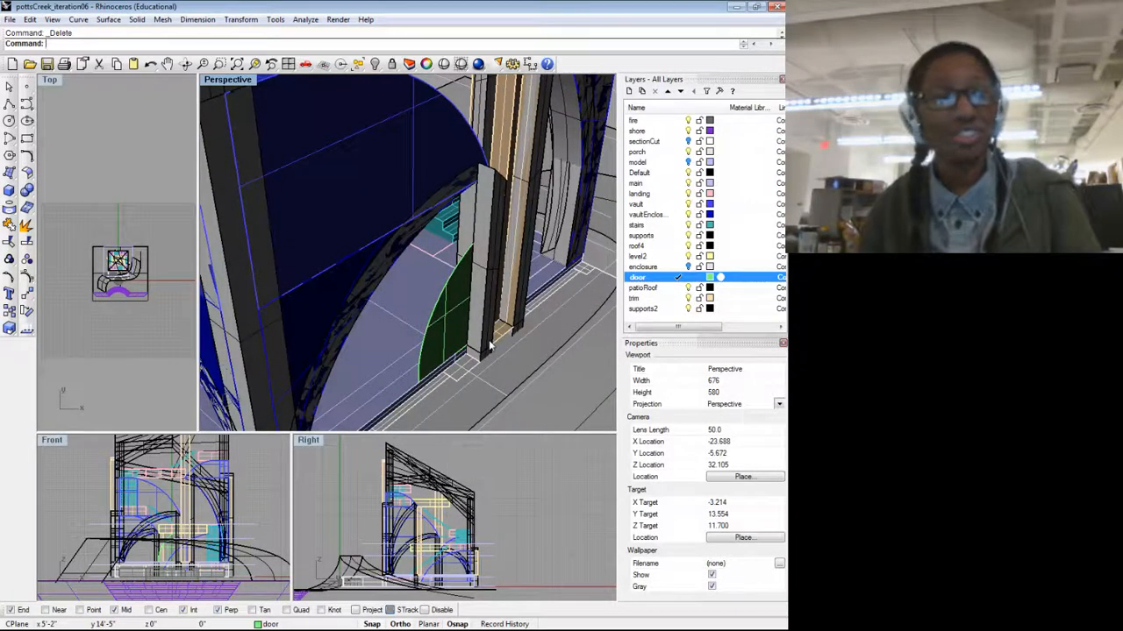
drag(489, 348, 465, 341)
Step: Extrude the curved door surface 1' toward the house interior, snapping to the support's edge
click(447, 297)
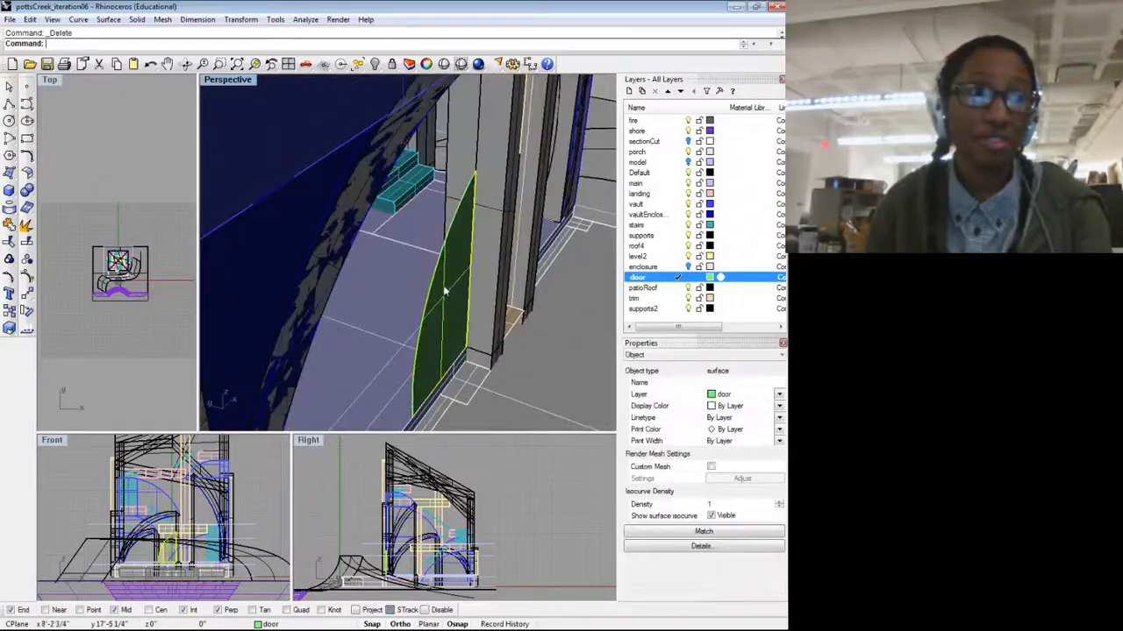
drag(447, 294, 490, 356)
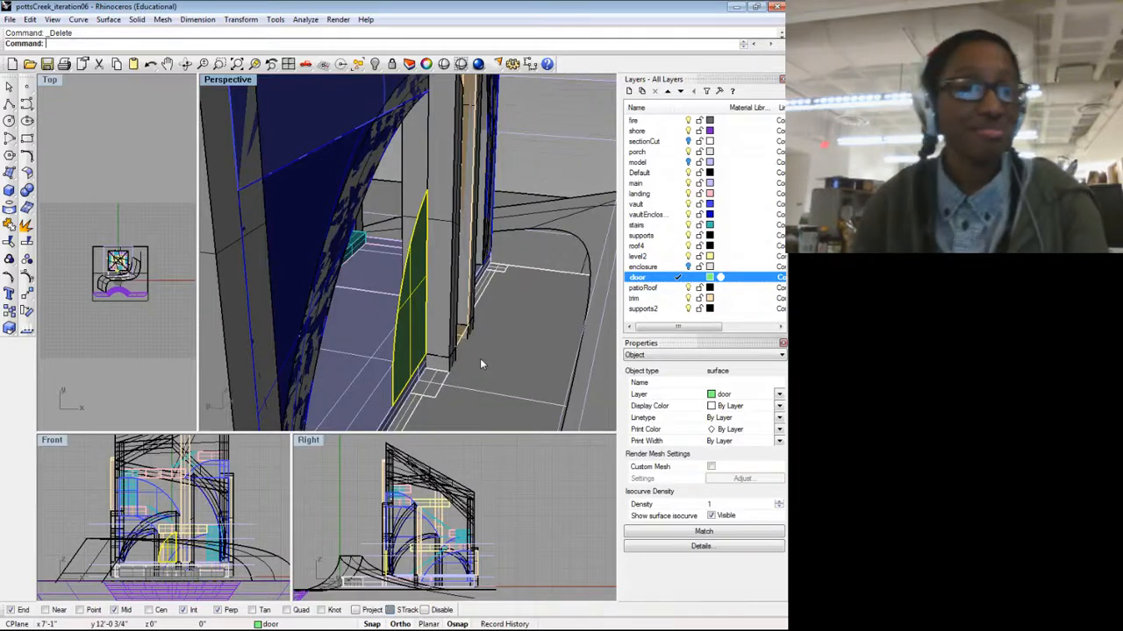
scroll(445, 235, down, 10)
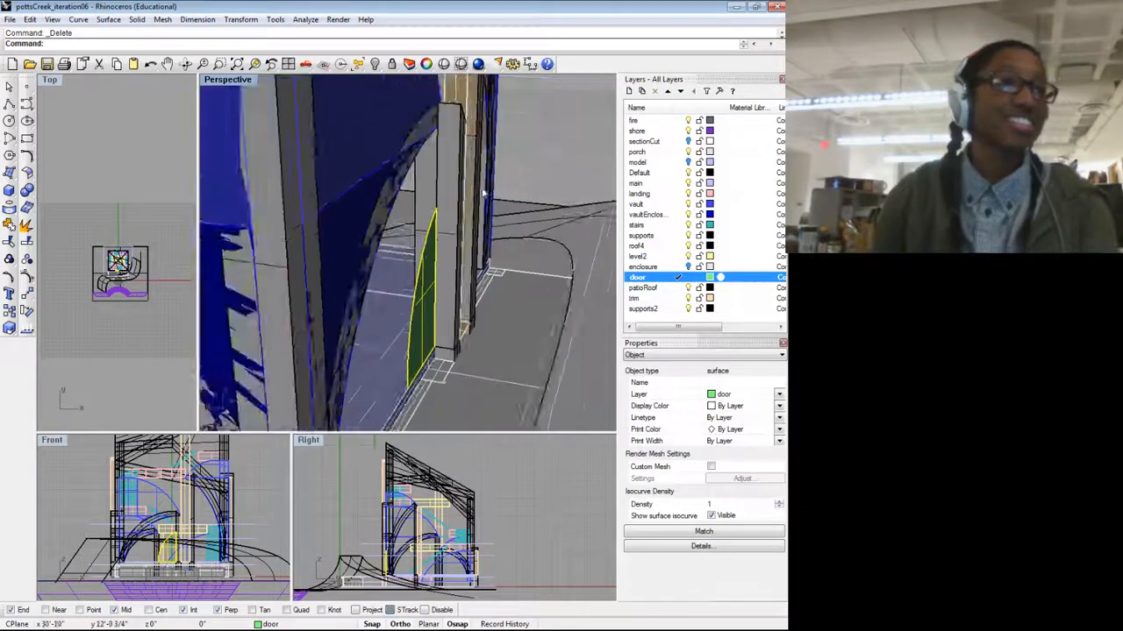
drag(417, 243, 531, 229)
scroll(345, 225, up, 10)
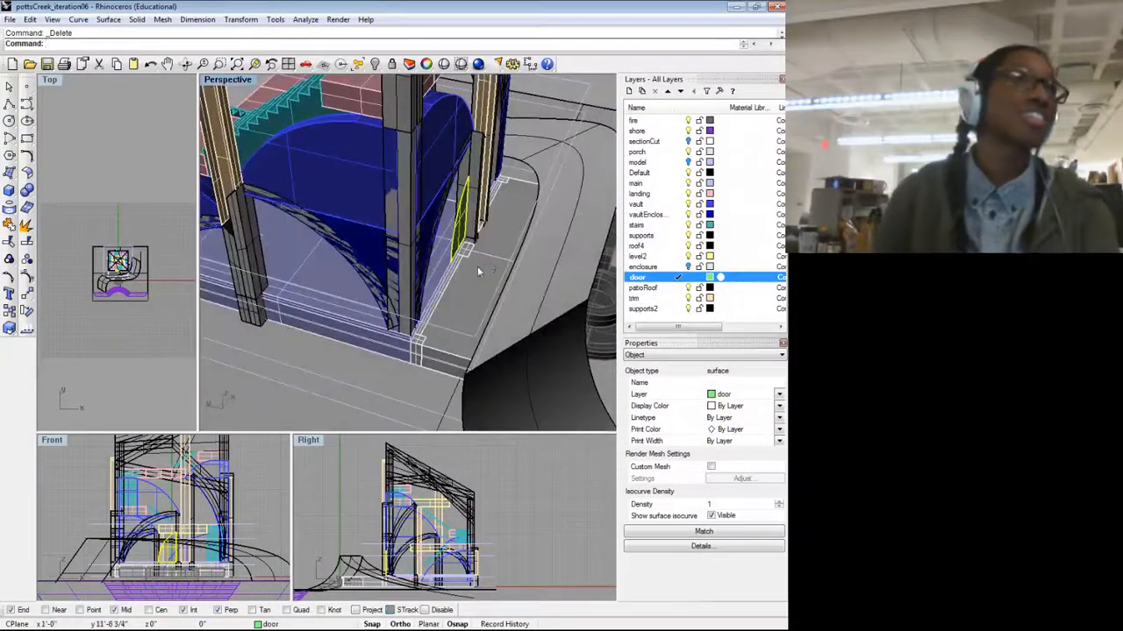
drag(477, 272, 478, 199)
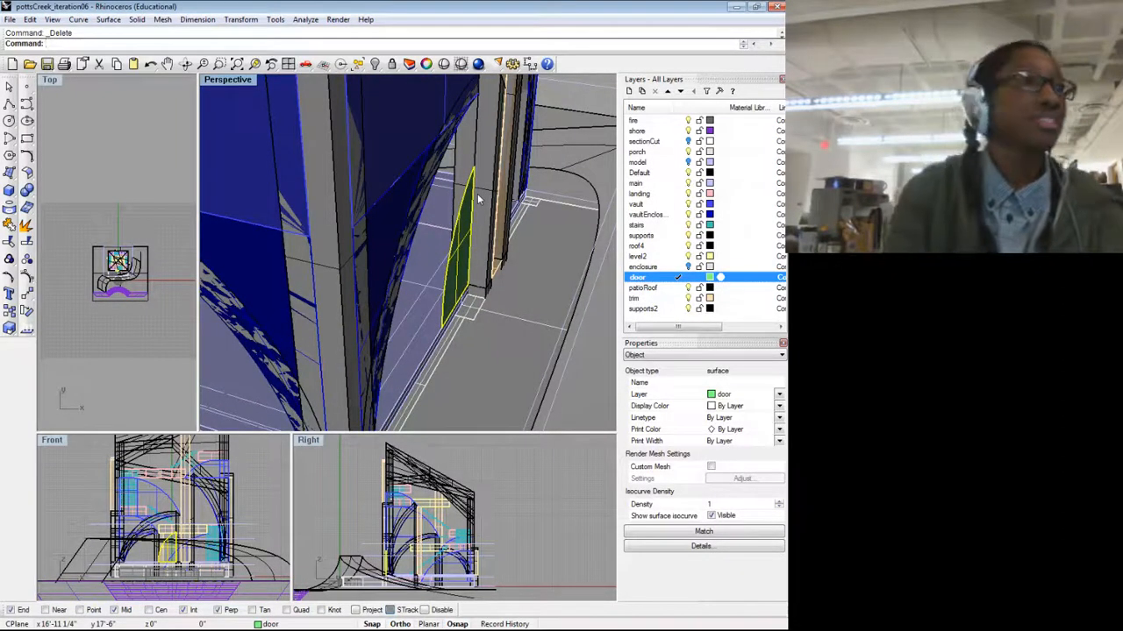
scroll(479, 199, down, 2)
drag(478, 200, 481, 241)
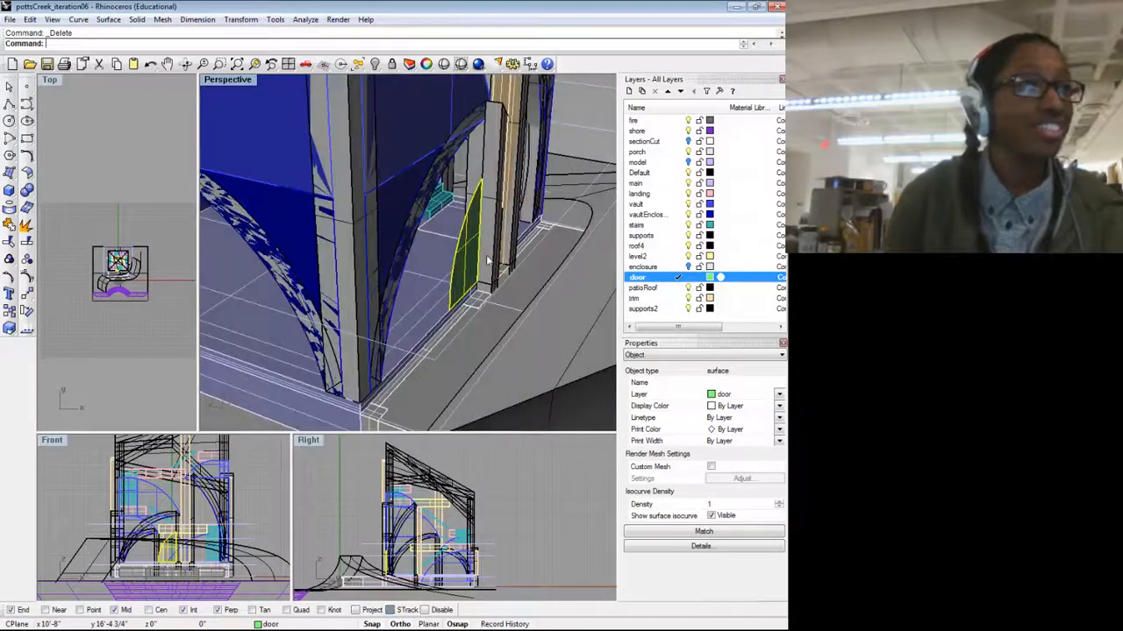
text(ExtrudeSrf)
key(Return)
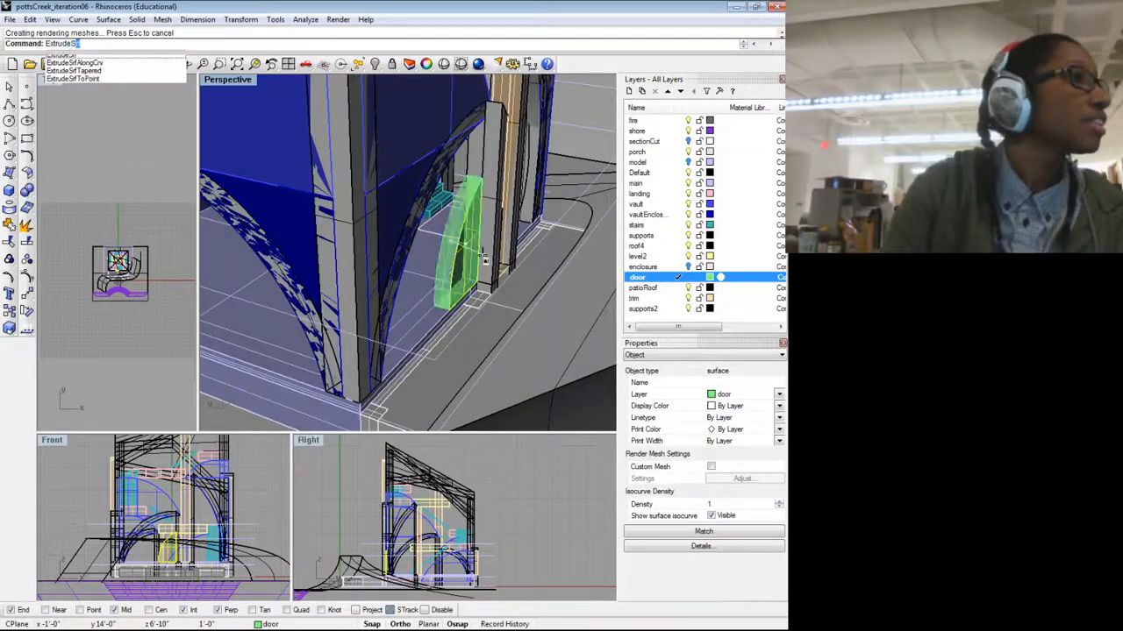
scroll(473, 178, up, 3)
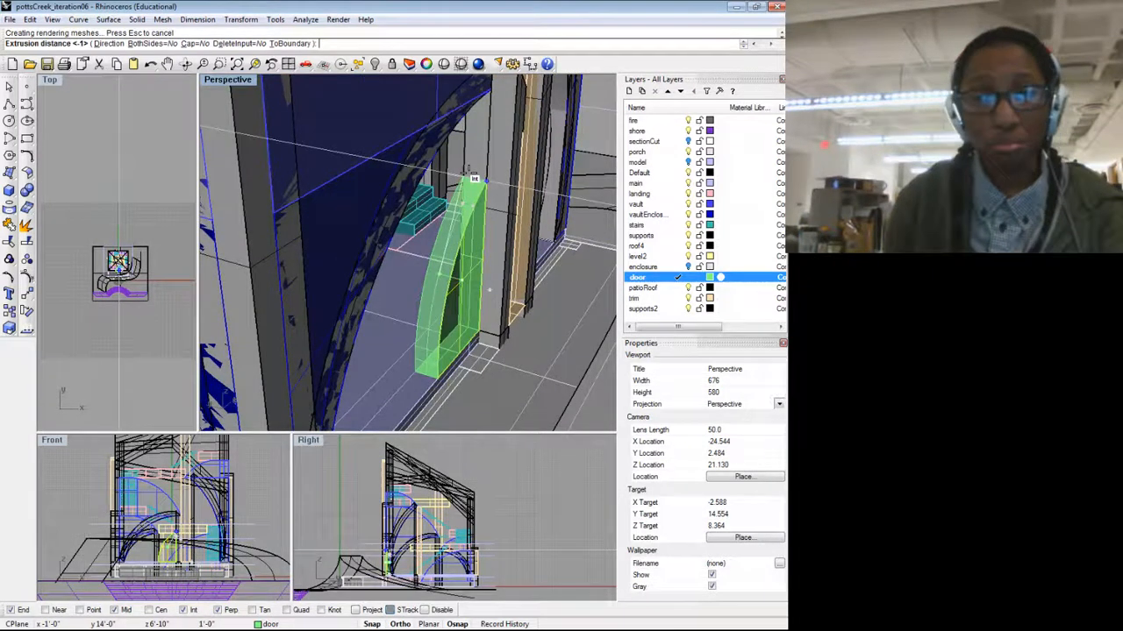
drag(468, 170, 483, 185)
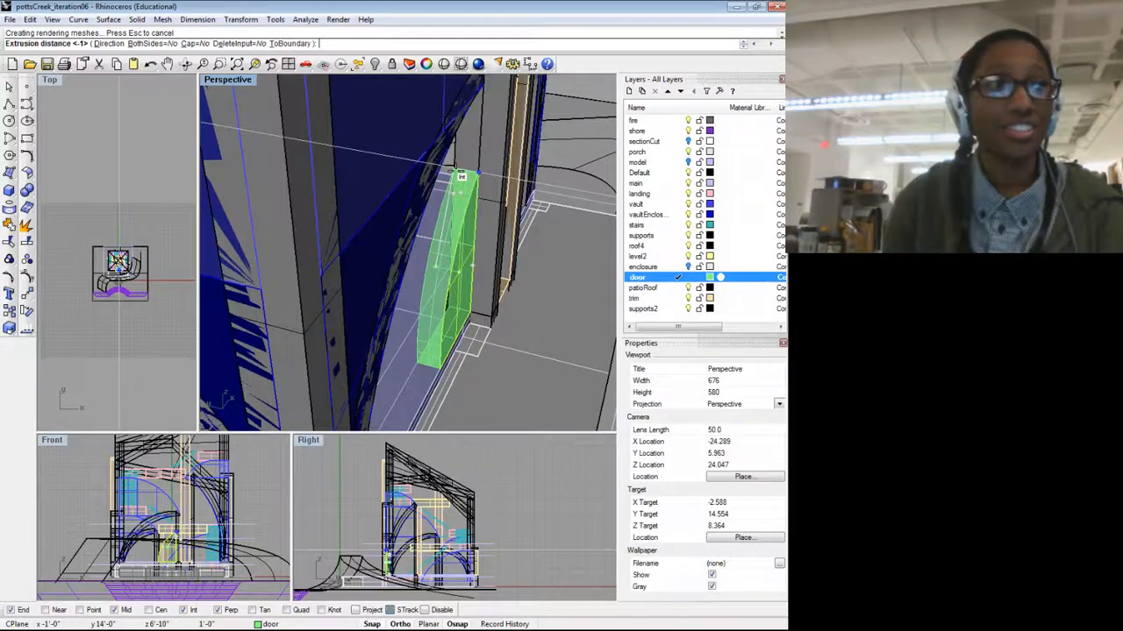
click(454, 167)
Step: Review the extruded door from inside the house, comparing its curve with the adjacent arch
scroll(457, 172, down, 4)
drag(460, 172, 491, 266)
click(526, 155)
scroll(412, 224, up, 10)
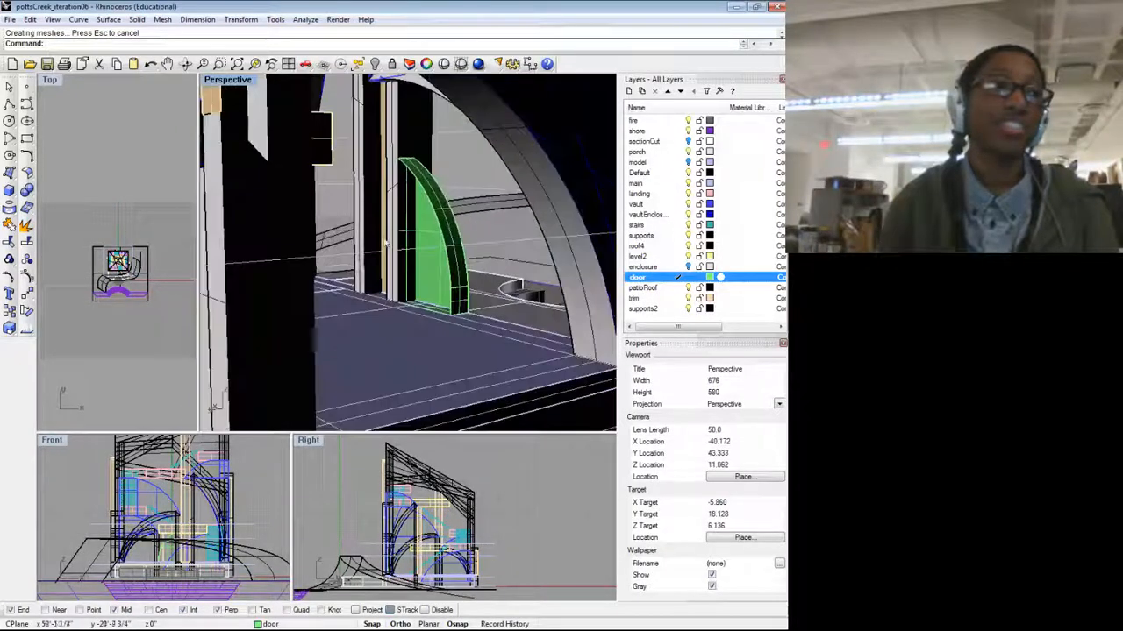
drag(398, 250, 400, 276)
scroll(417, 277, down, 3)
scroll(424, 260, up, 7)
scroll(394, 274, down, 6)
scroll(328, 254, up, 2)
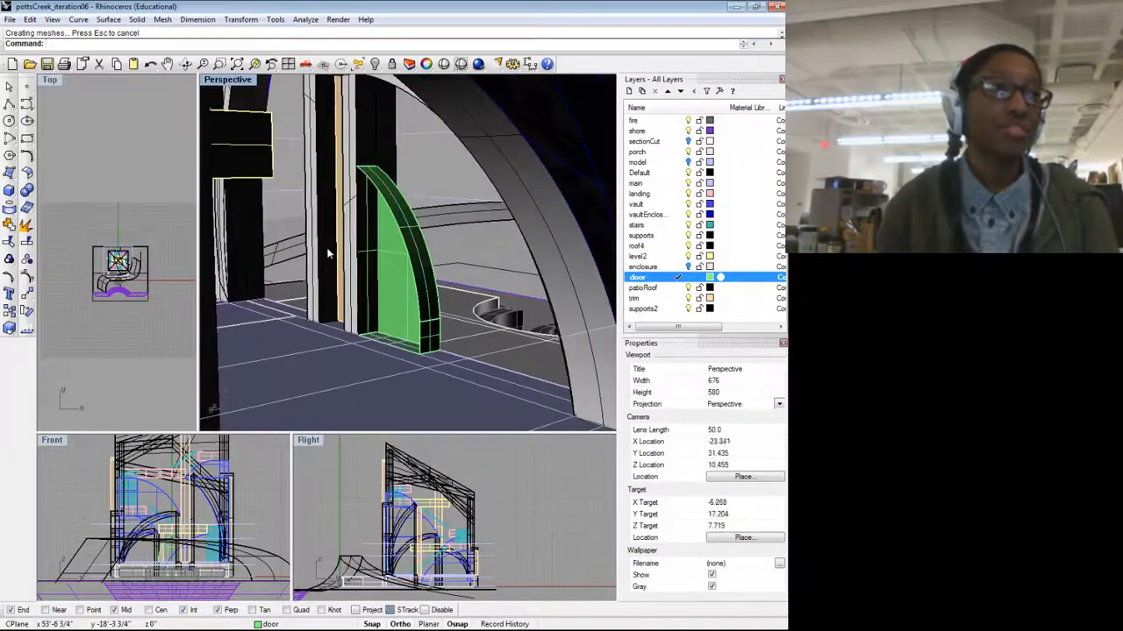
drag(328, 253, 324, 254)
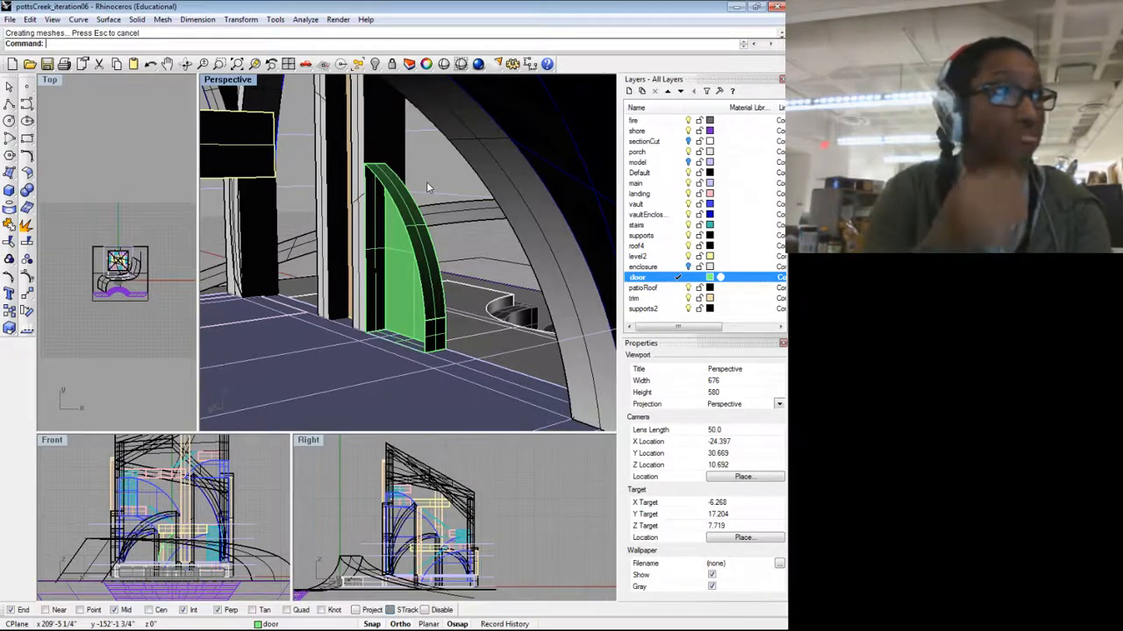
scroll(426, 181, down, 3)
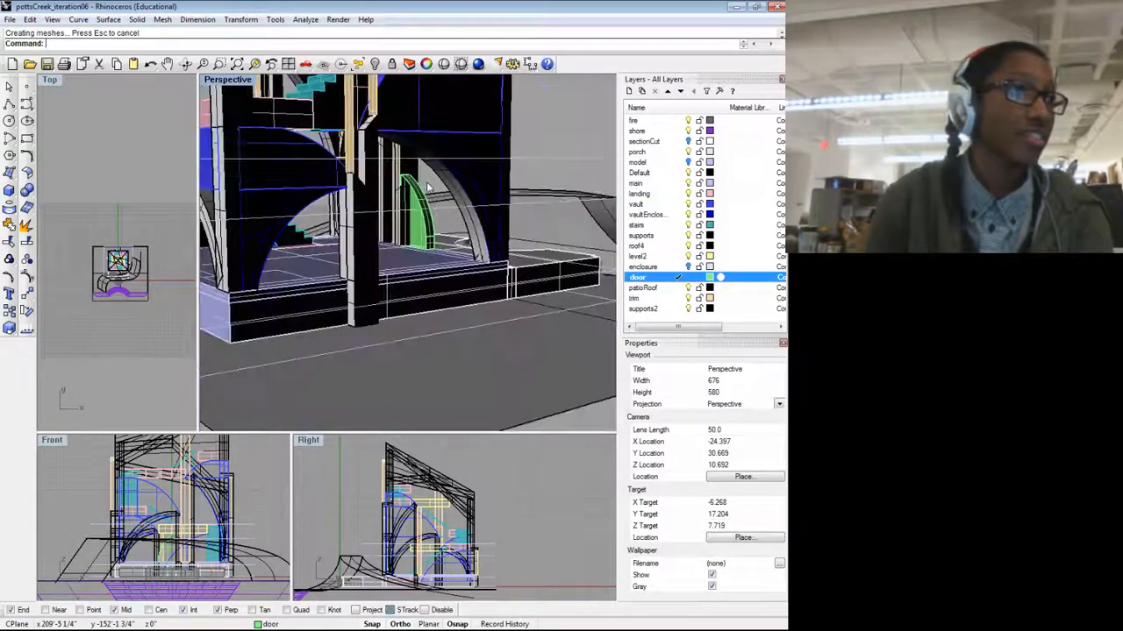
Step: Check the curved door from outside against the exterior walls by temporarily showing the enclosure layer
drag(426, 209, 558, 246)
click(688, 267)
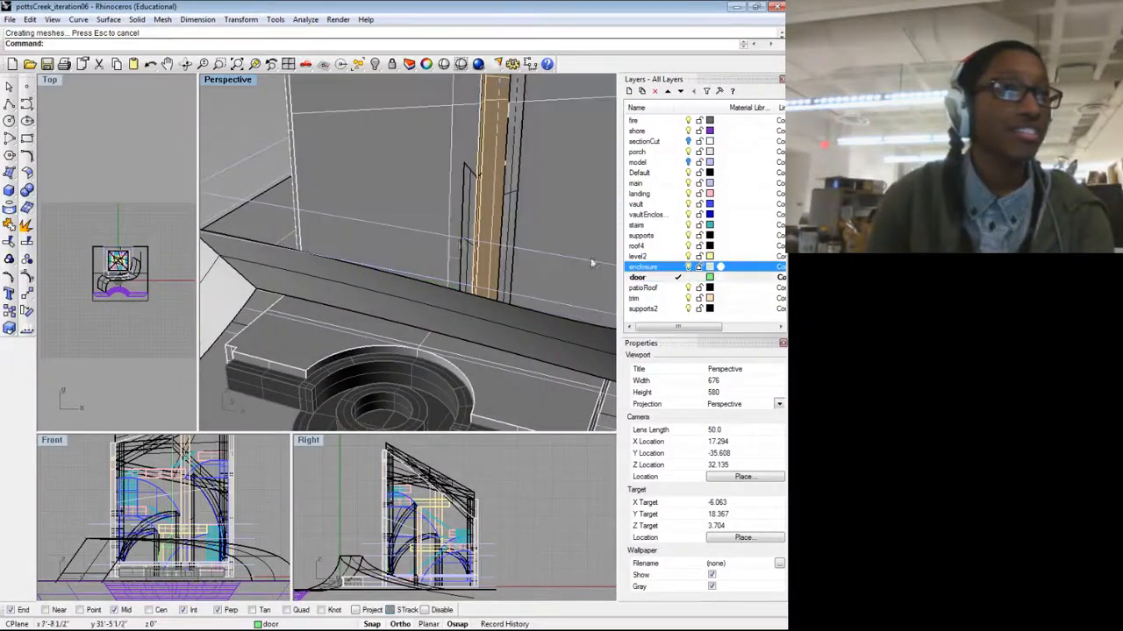
drag(452, 228, 477, 237)
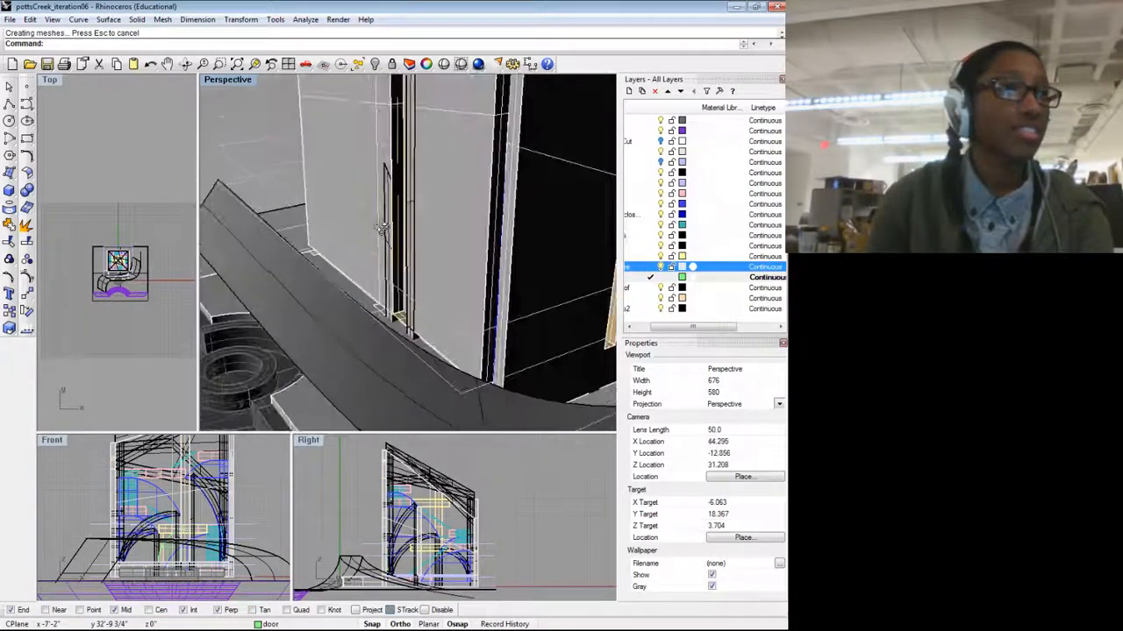
click(660, 267)
drag(397, 264, 226, 272)
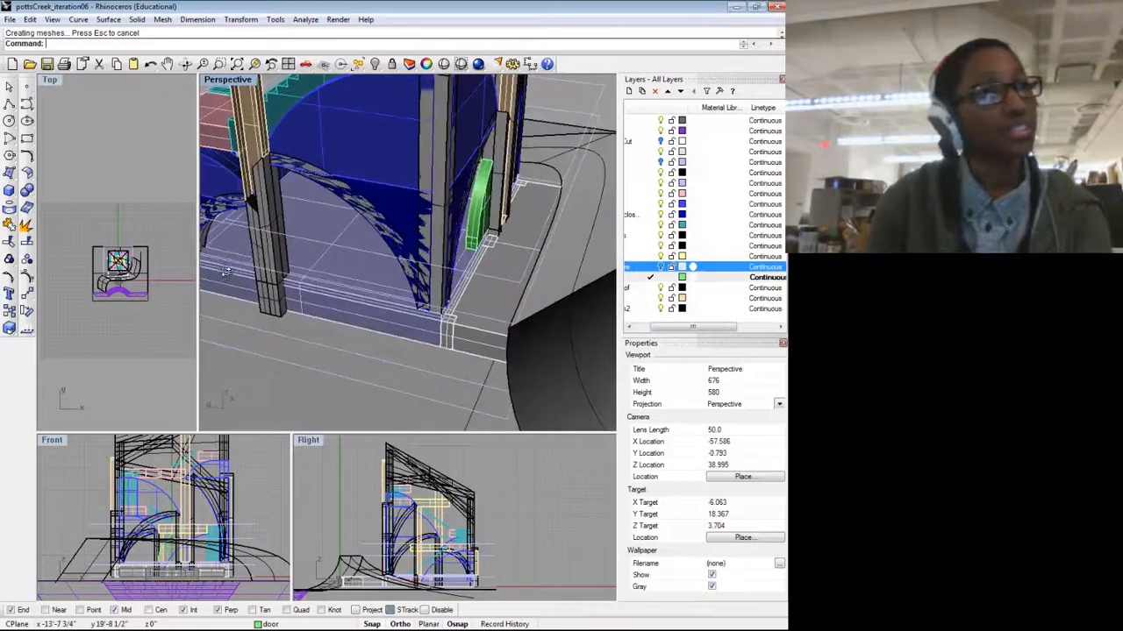
Step: Extrude the curved door's outer surface 1' outward with ExtrudeSrf, snapping to the base of the adjacent support
scroll(537, 212, up, 4)
drag(527, 205, 446, 235)
click(447, 234)
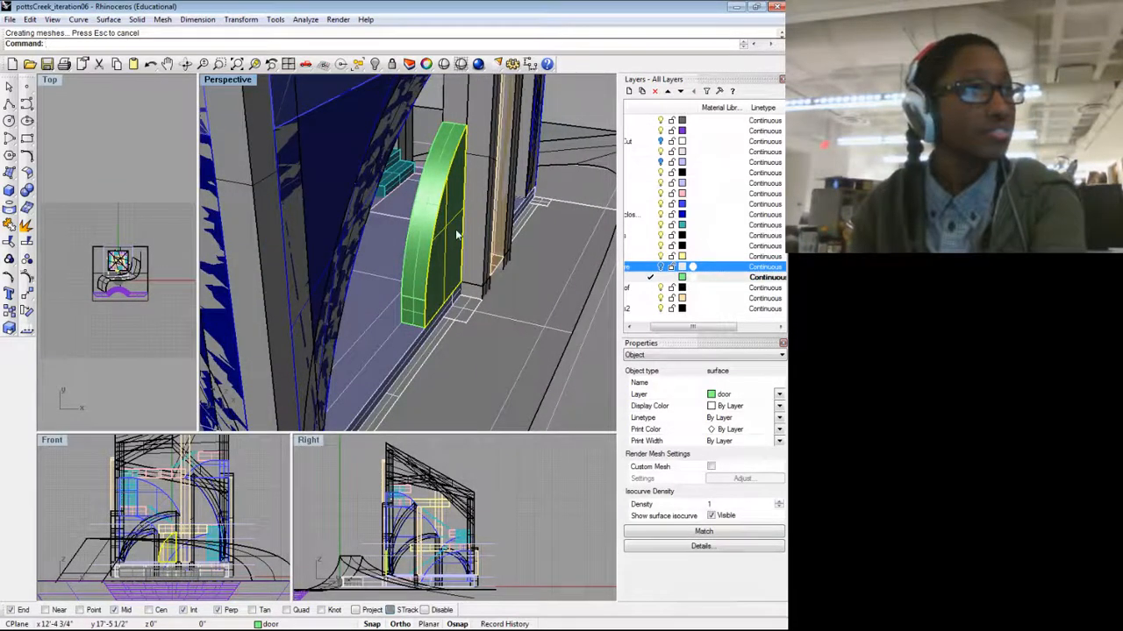
text(Ex)
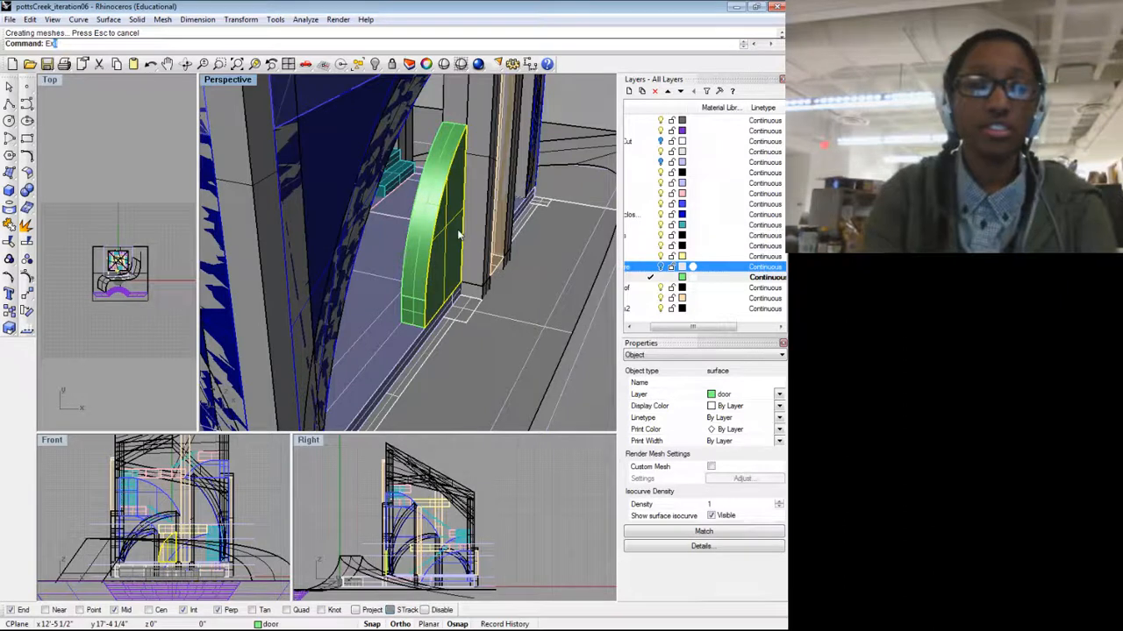
text(trudeS)
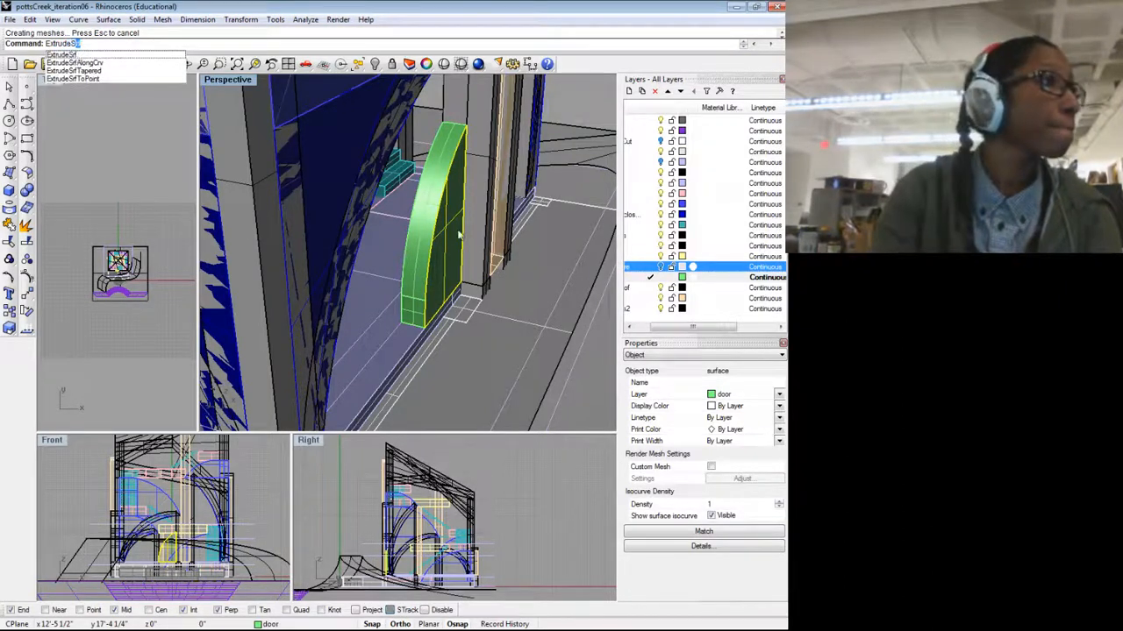
key(Return)
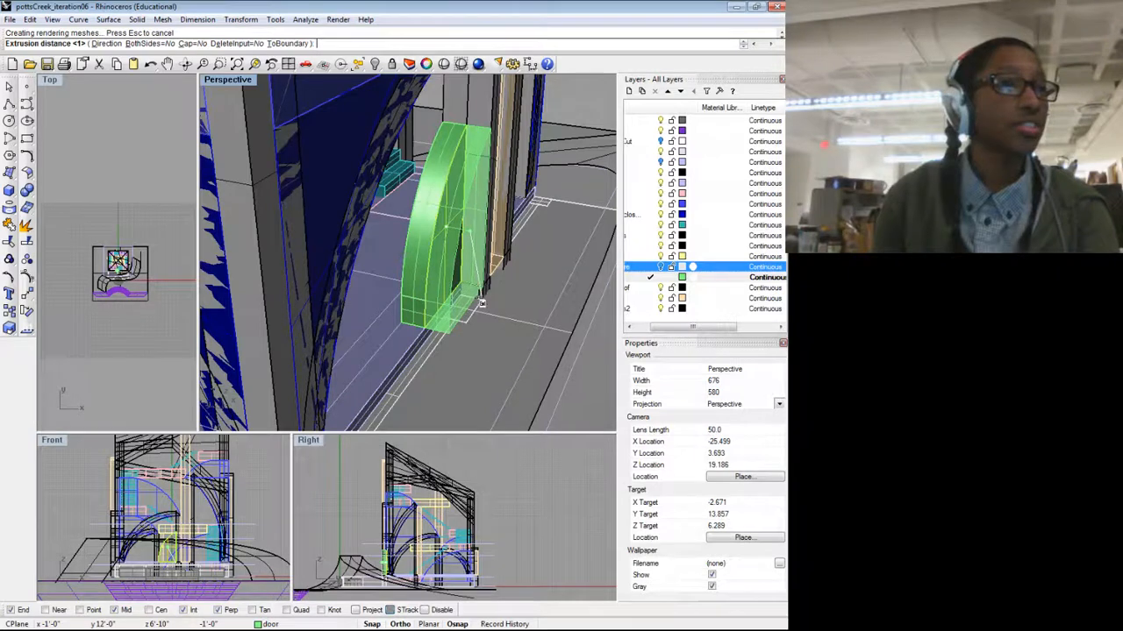
click(481, 303)
scroll(482, 302, down, 4)
drag(482, 303, 549, 307)
Step: Show the enclosure layer and split the outer shore-side wall surface, using the extruded curved door polysurface as the cutter
click(531, 163)
click(527, 187)
scroll(527, 187, down, 5)
drag(606, 262, 286, 256)
click(341, 231)
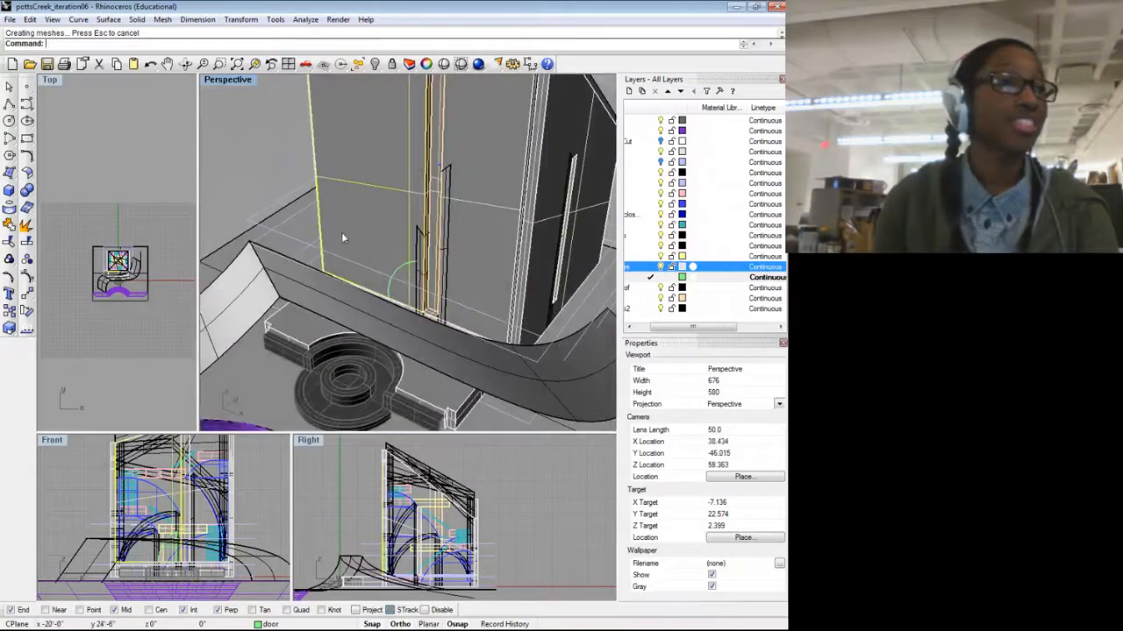
drag(278, 207, 265, 206)
scroll(317, 228, up, 5)
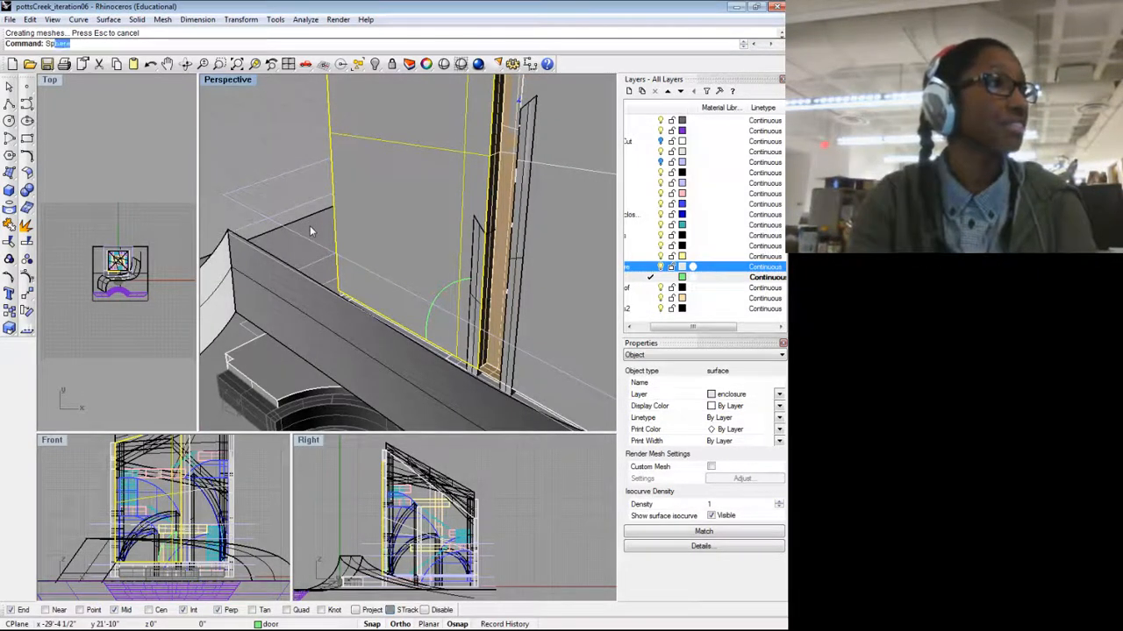
text(lit)
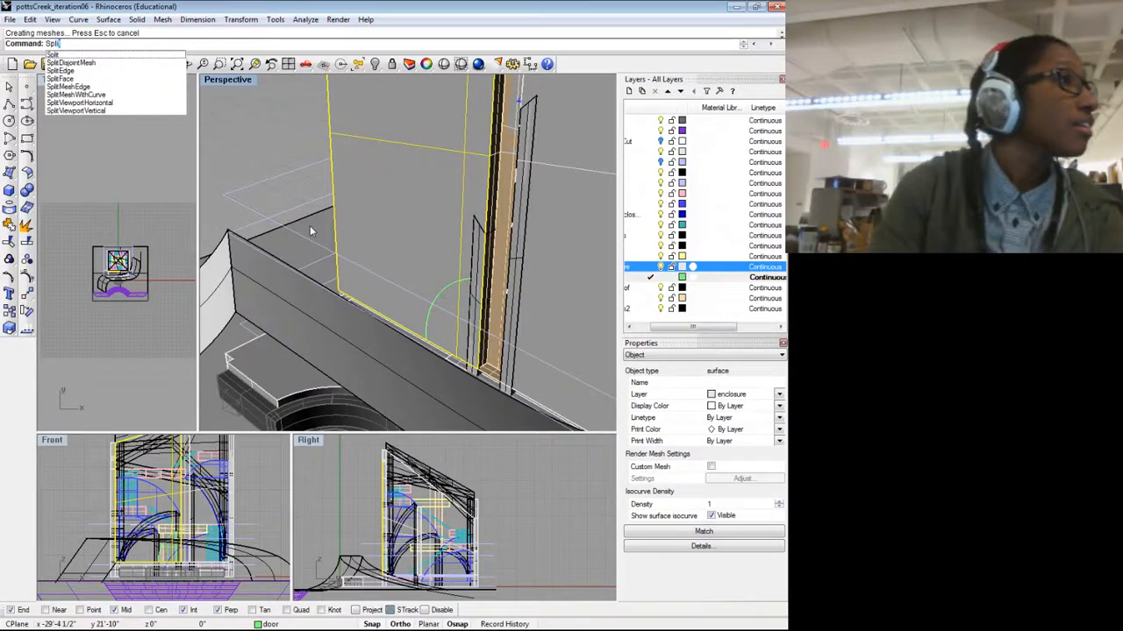
key(Return)
drag(355, 235, 515, 226)
scroll(501, 256, down, 4)
scroll(532, 219, up, 7)
click(507, 230)
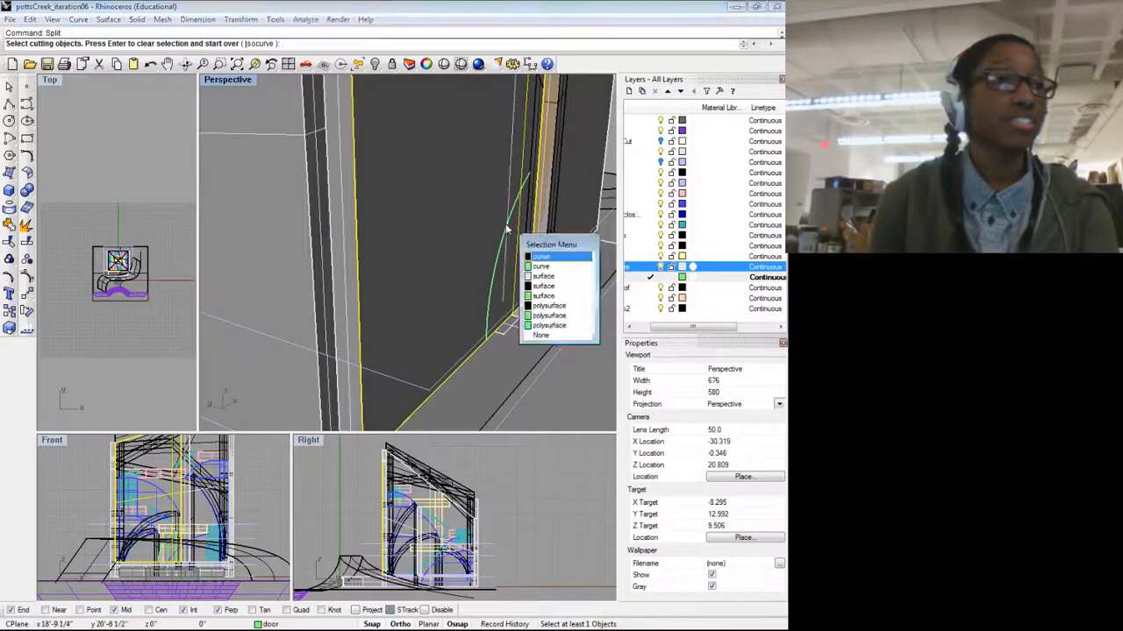
click(548, 325)
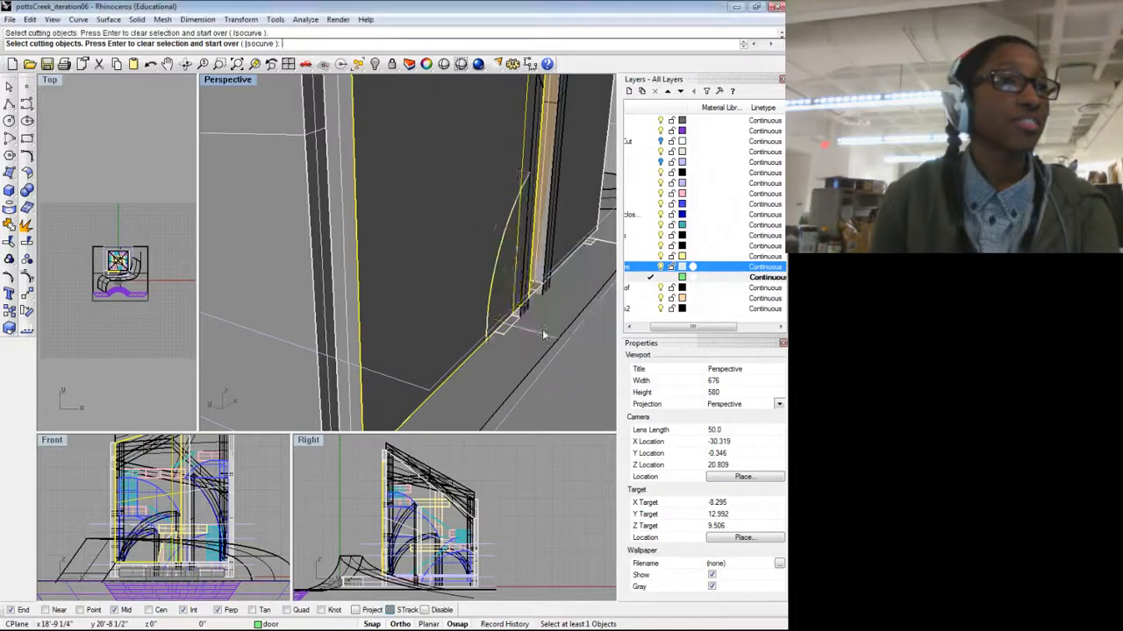
drag(513, 340, 256, 289)
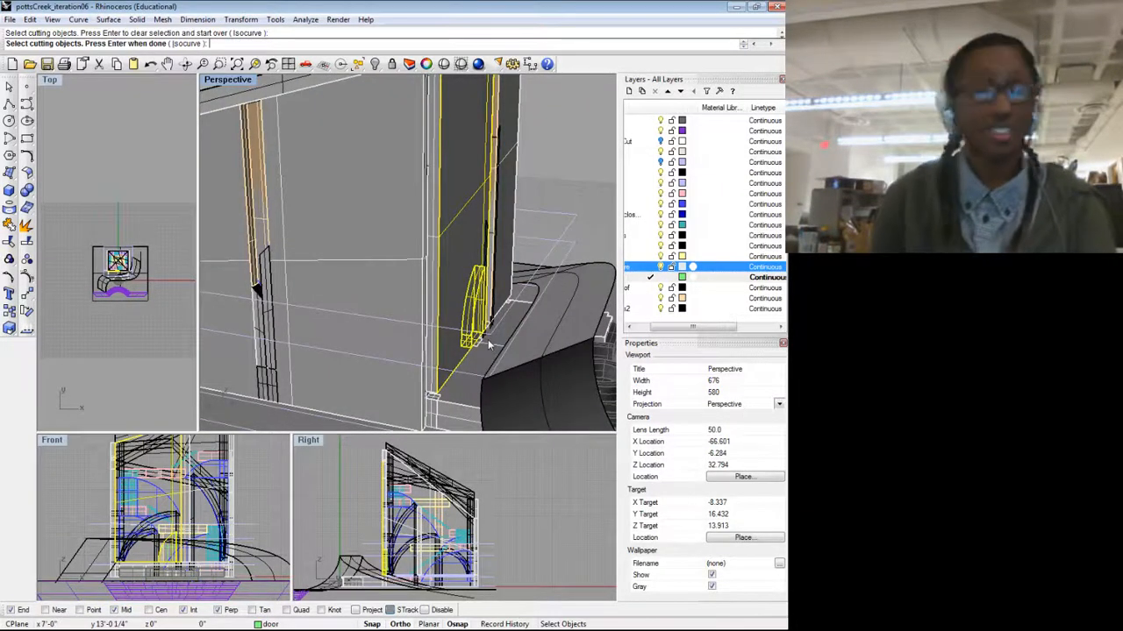
key(Return)
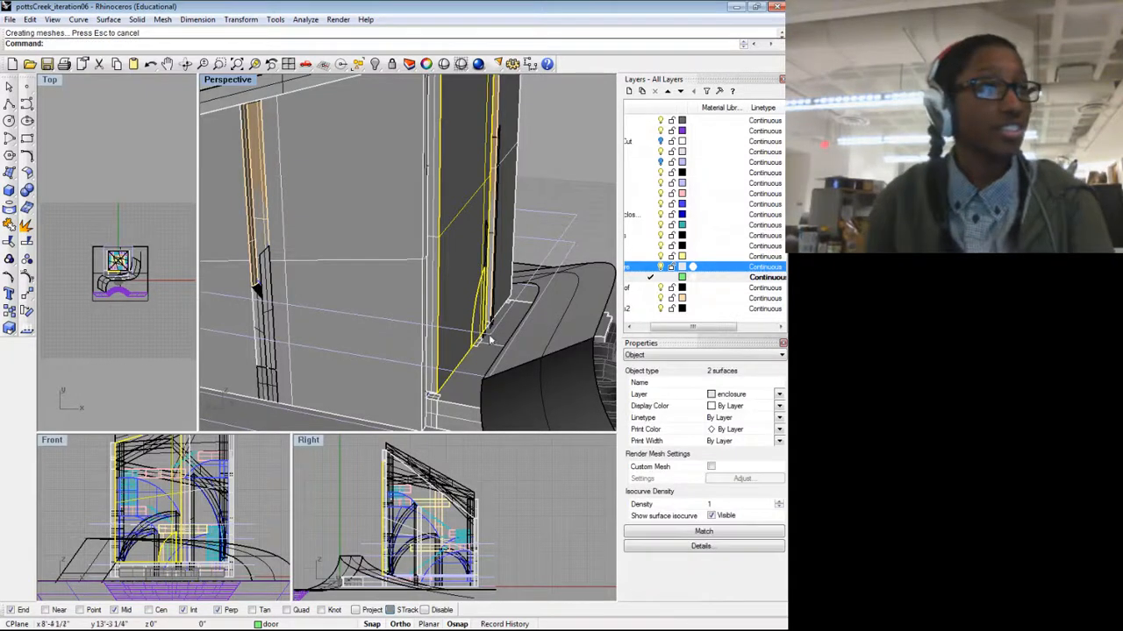
Step: Delete the door-shaped piece cut from the outer shore-side enclosure wall
drag(490, 340, 439, 344)
scroll(499, 338, up, 1)
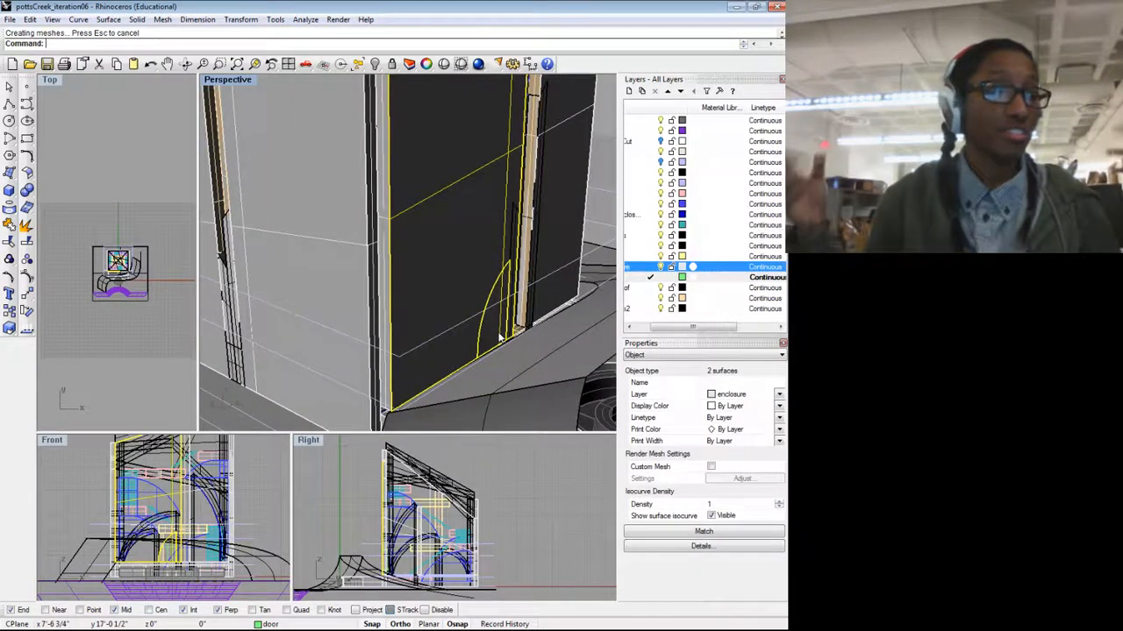
click(493, 324)
drag(498, 325, 518, 338)
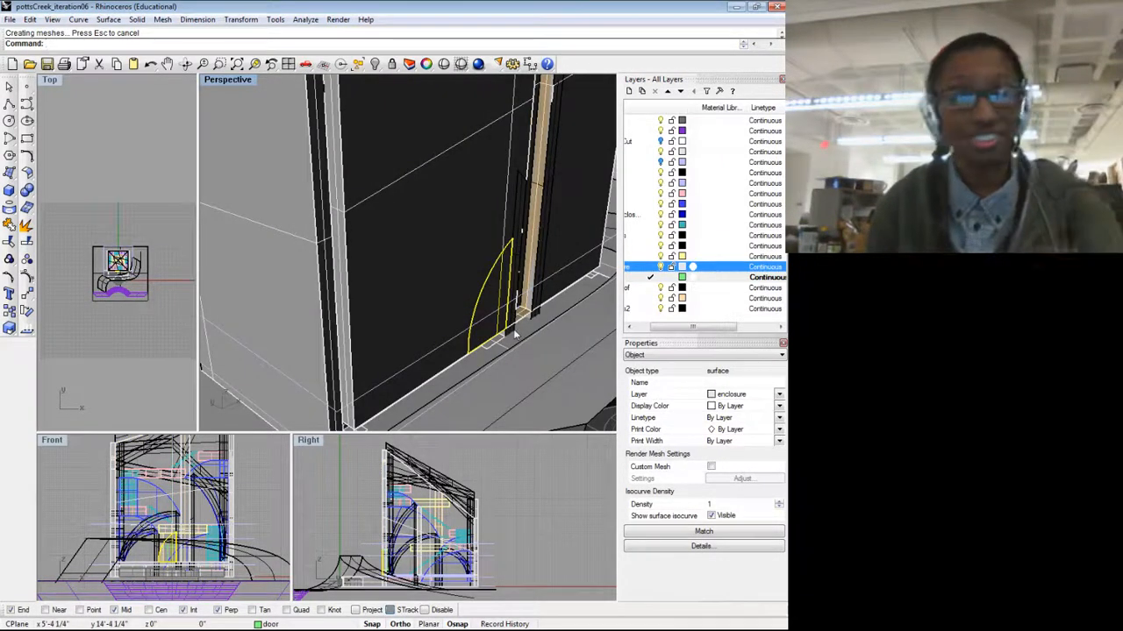
key(Delete)
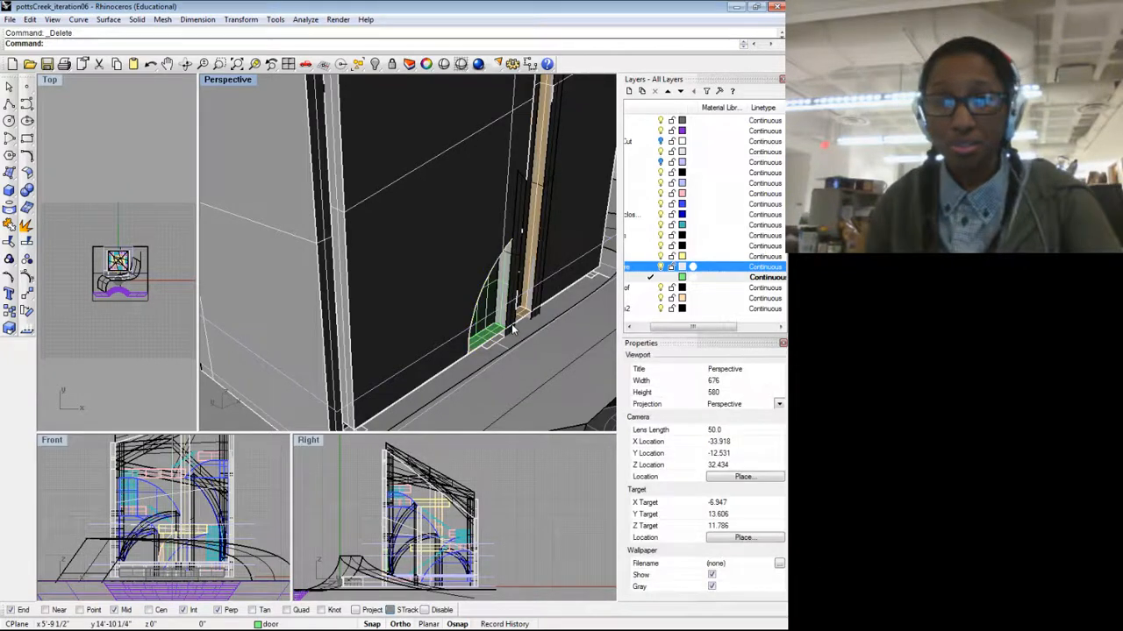
Step: Split the inner shore-side enclosure wall surface, using the curved door's inner surface and extruded polysurface as cutters
scroll(499, 348, up, 6)
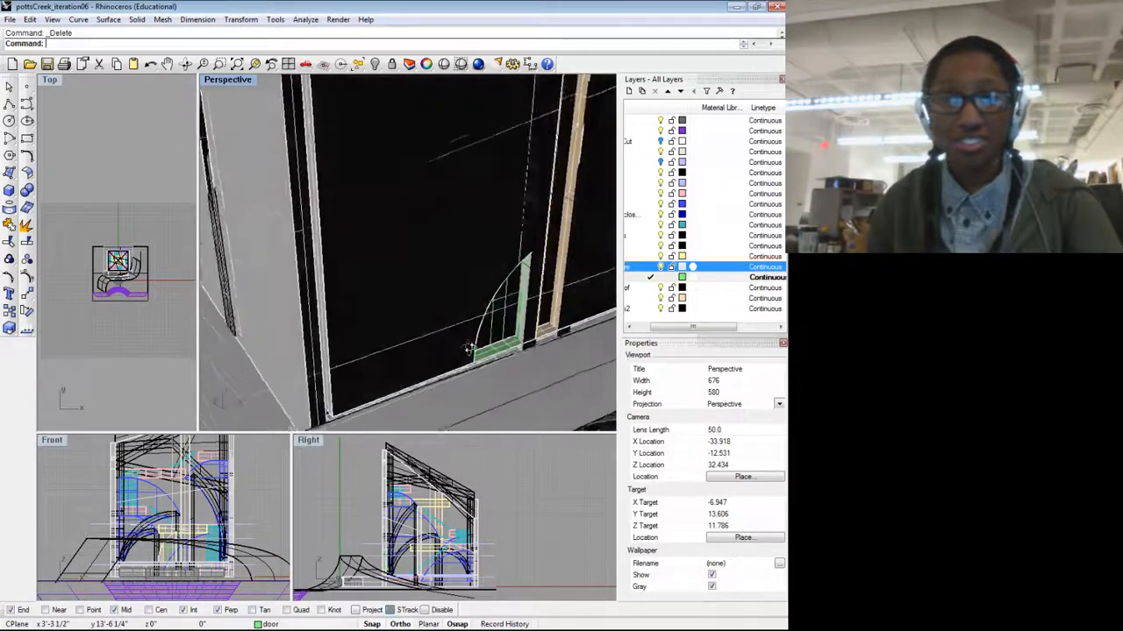
drag(375, 331, 421, 346)
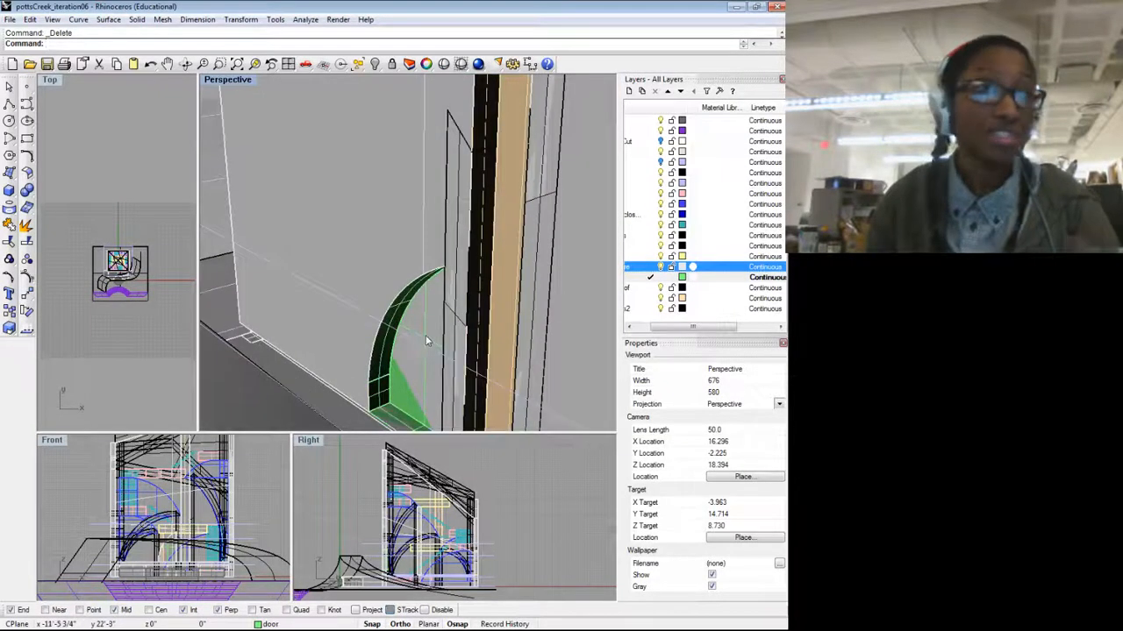
click(414, 347)
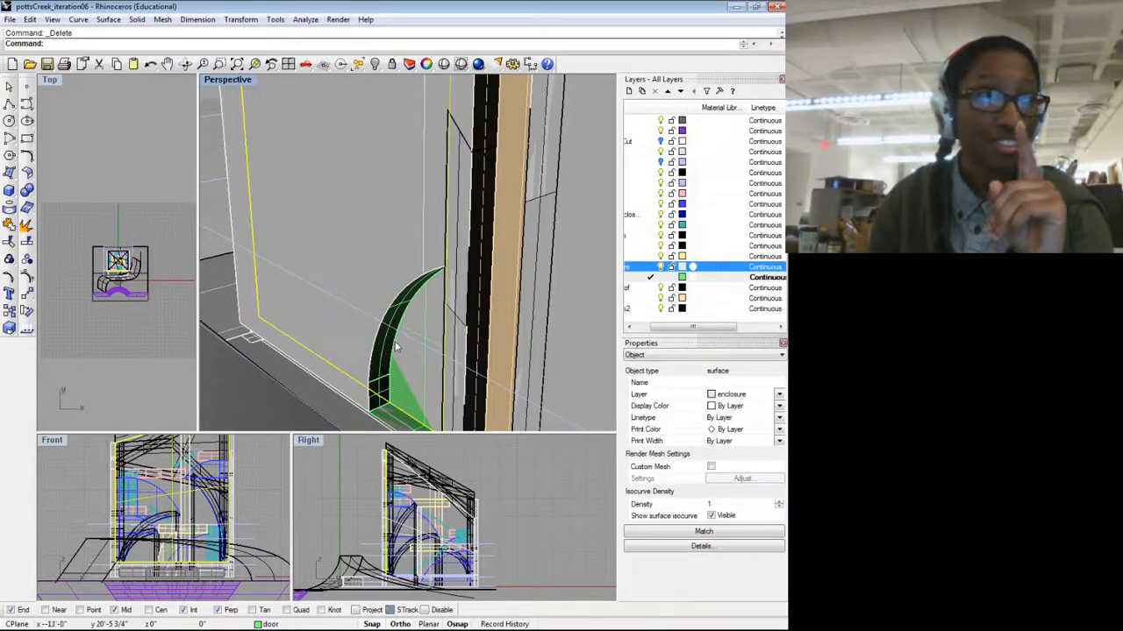
drag(414, 350, 226, 373)
drag(404, 283, 481, 301)
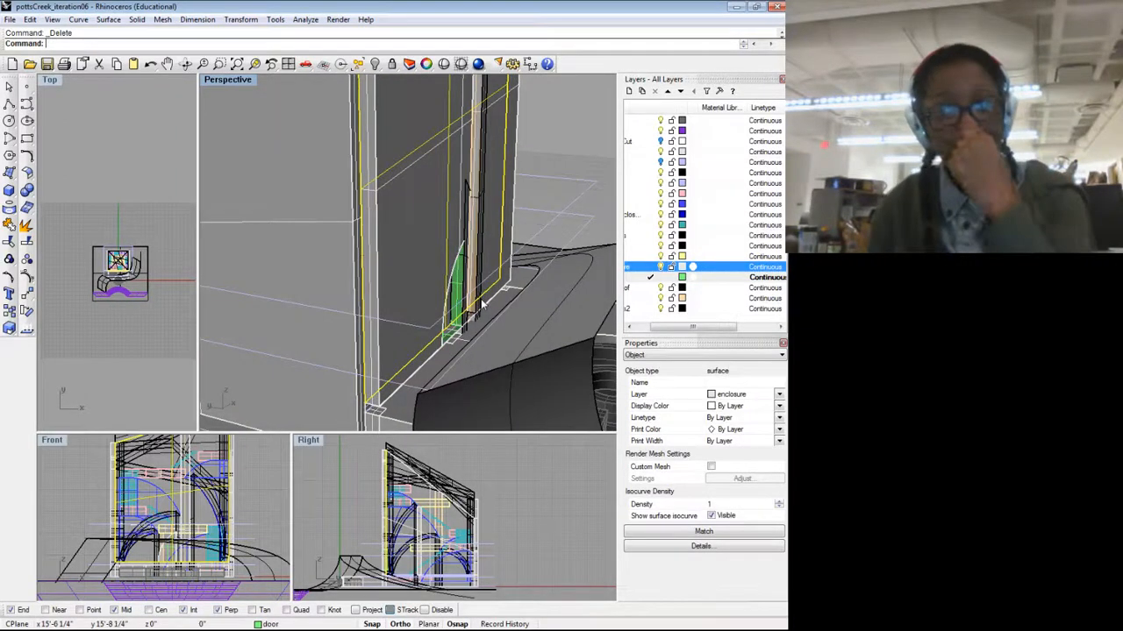
drag(475, 306, 481, 341)
scroll(480, 339, up, 5)
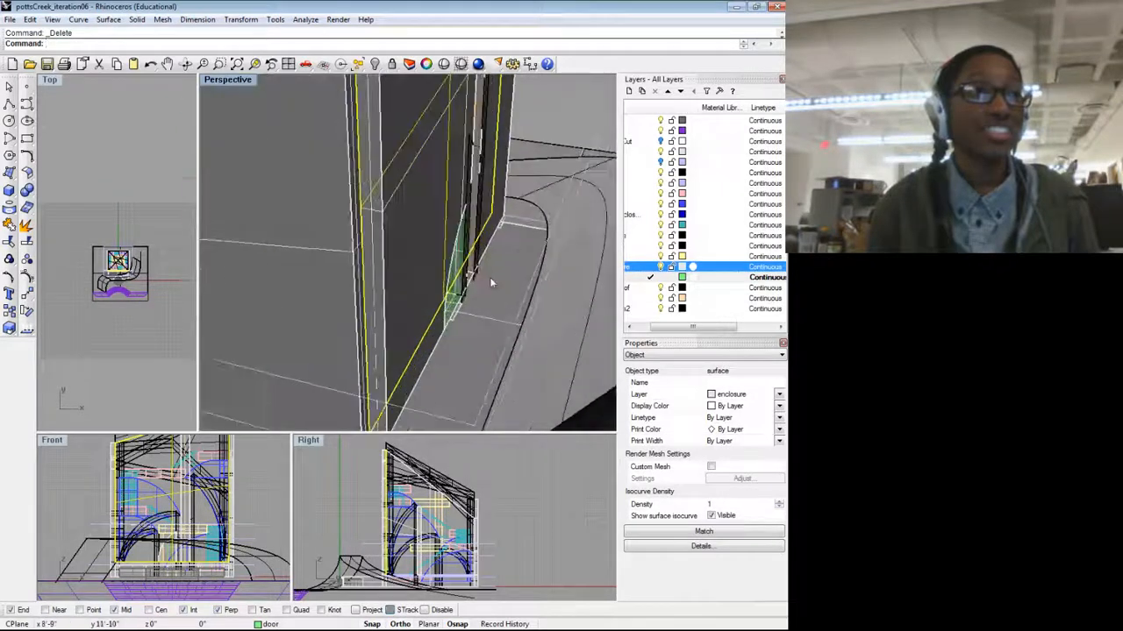
drag(487, 276, 424, 328)
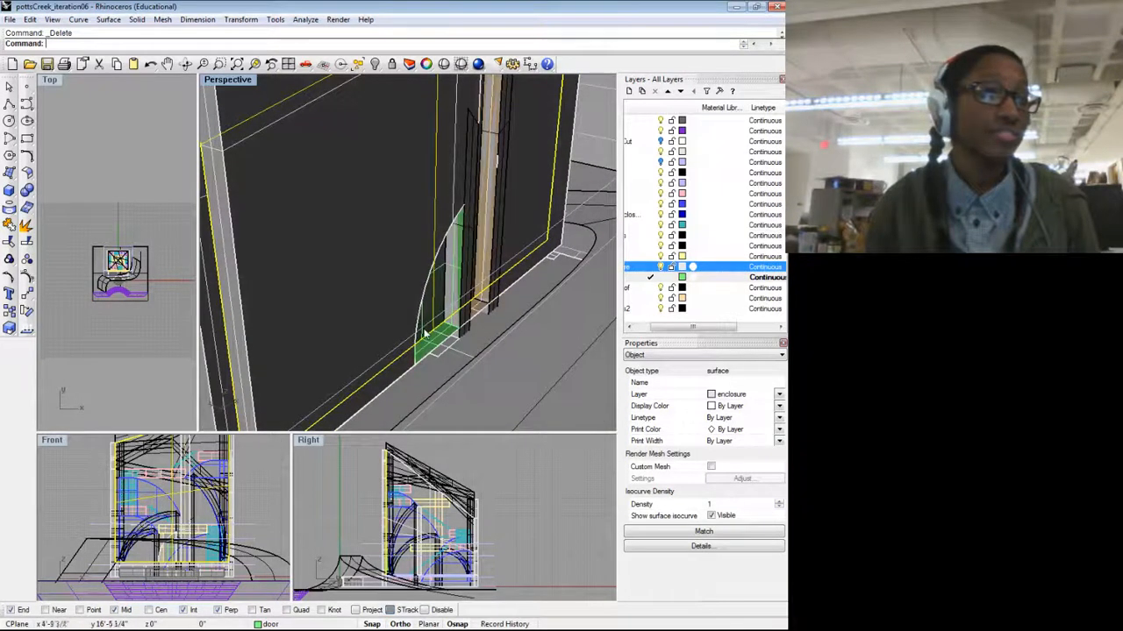
text(Split)
key(Return)
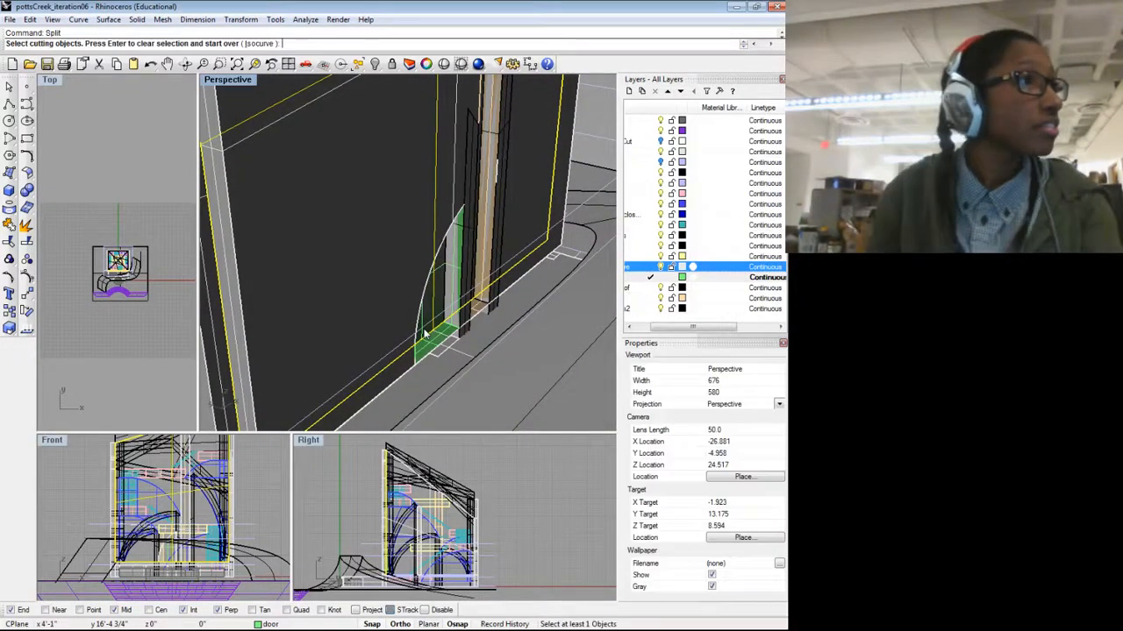
scroll(441, 287, up, 3)
click(443, 240)
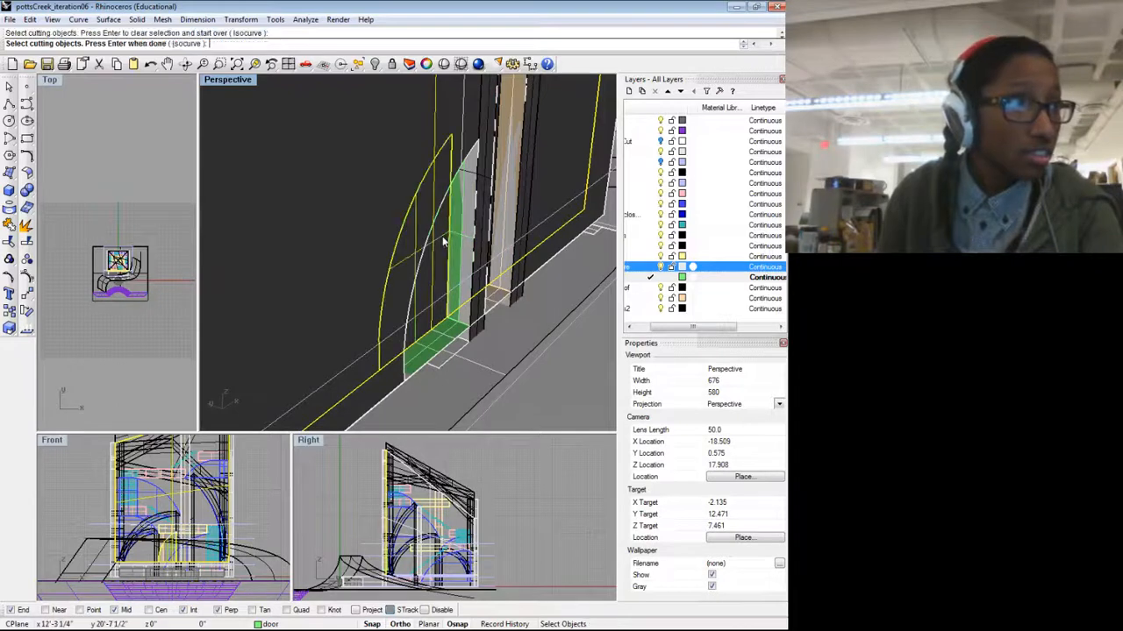
click(455, 237)
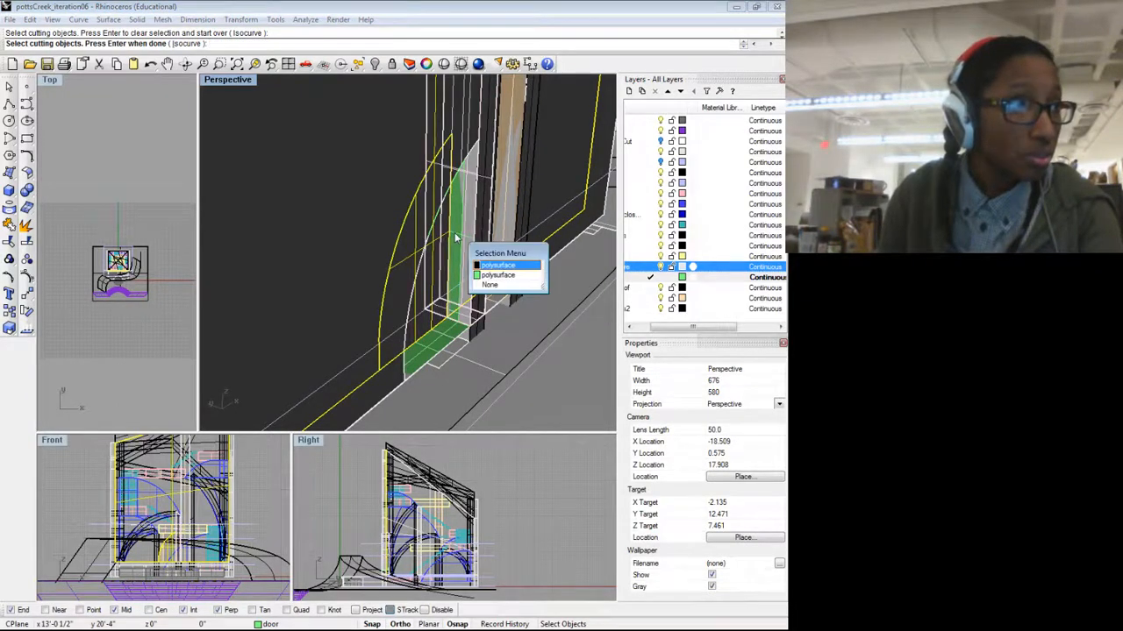
click(492, 274)
key(Return)
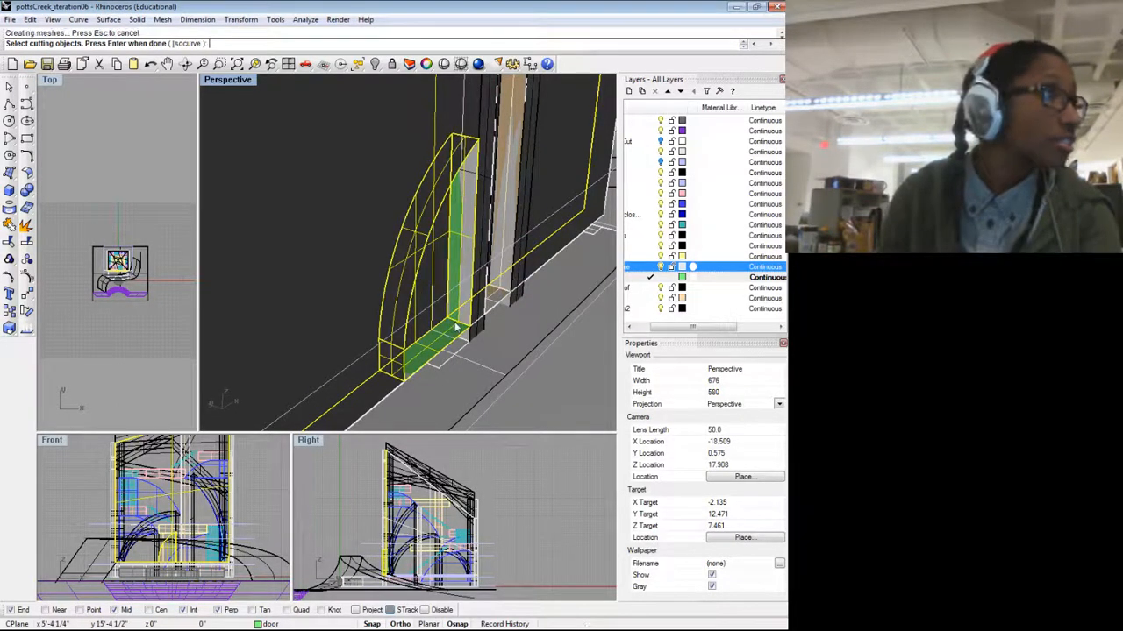
Step: Delete the door-shaped piece cut from the inner enclosure wall to clear the doorway through the wall
drag(455, 326, 429, 323)
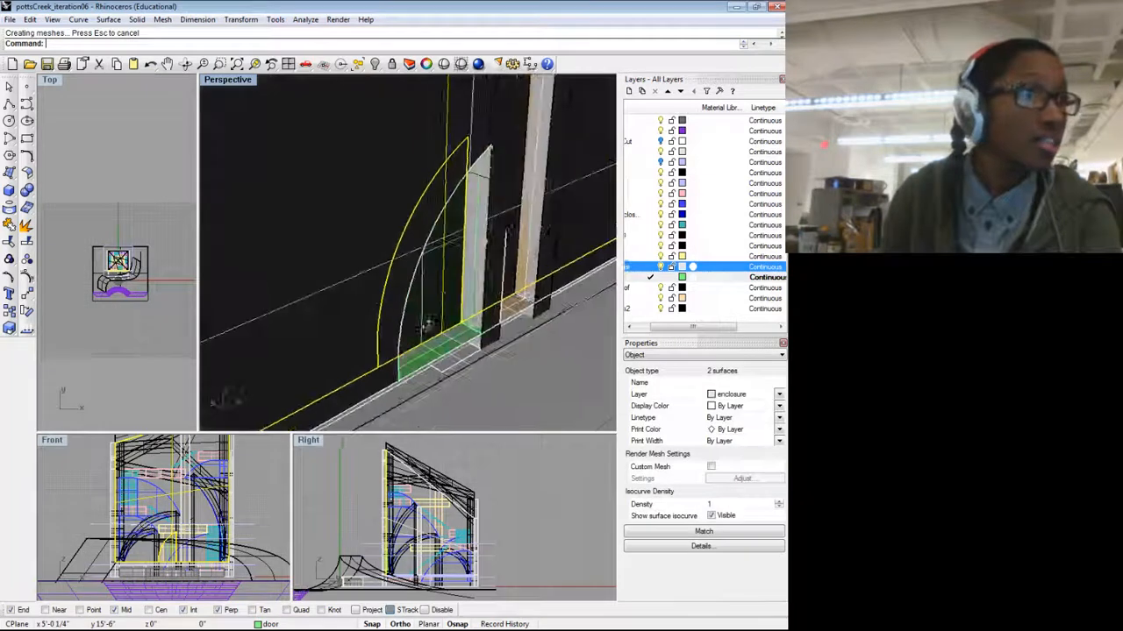
click(436, 255)
click(471, 283)
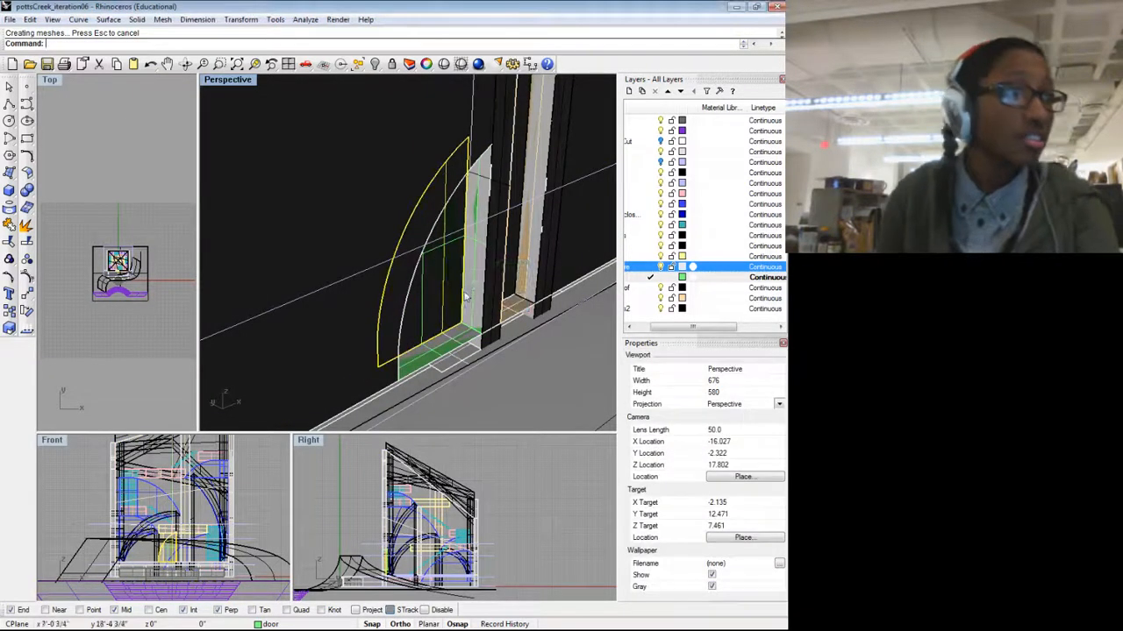
key(Delete)
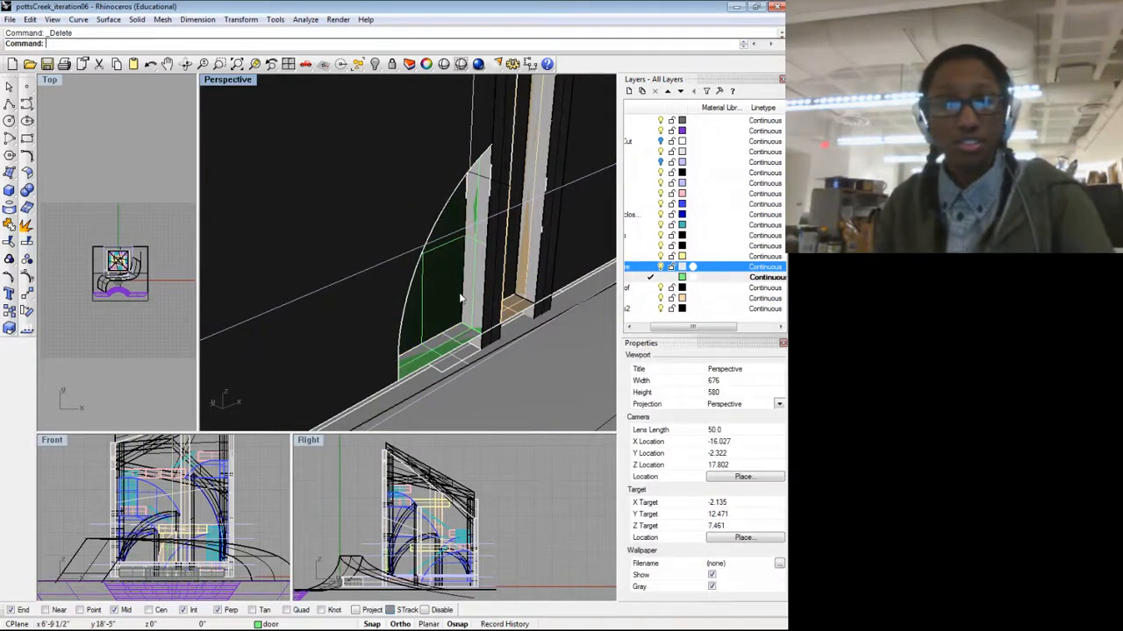
Step: Show the human figures on the model layer and check the curved door's scale against them from the shore side
drag(459, 300, 399, 327)
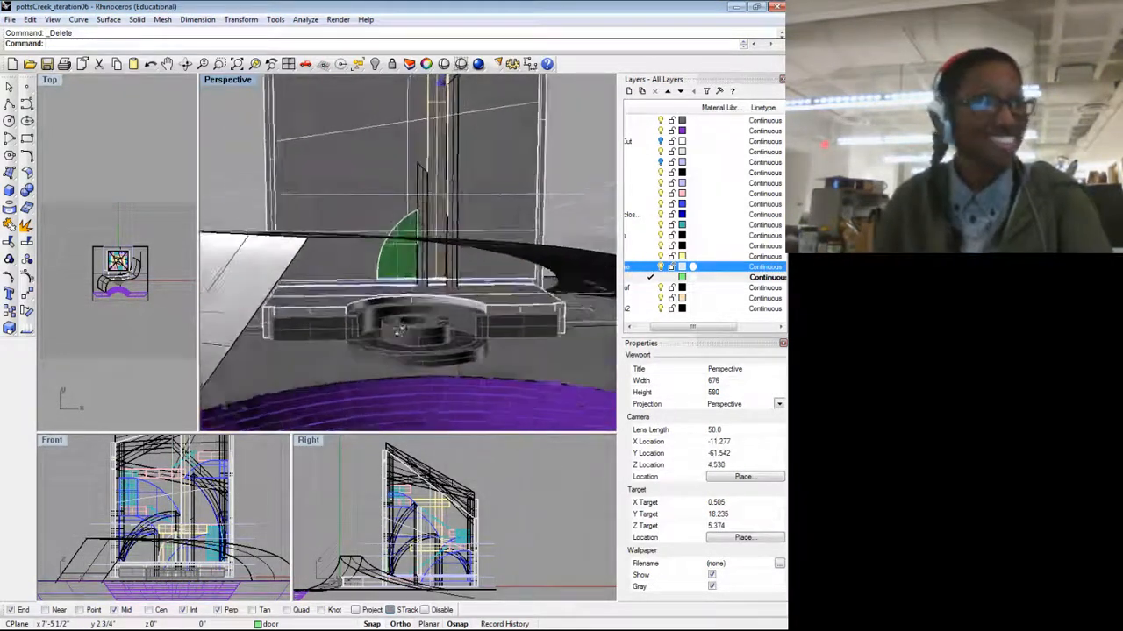
scroll(399, 327, down, 5)
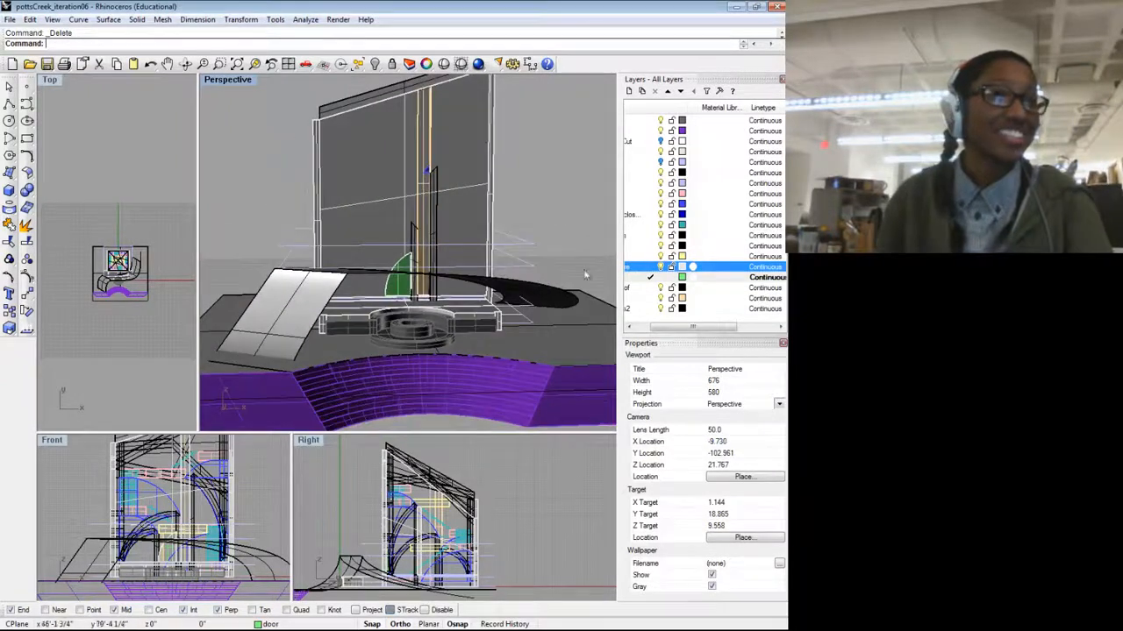
drag(661, 330, 619, 327)
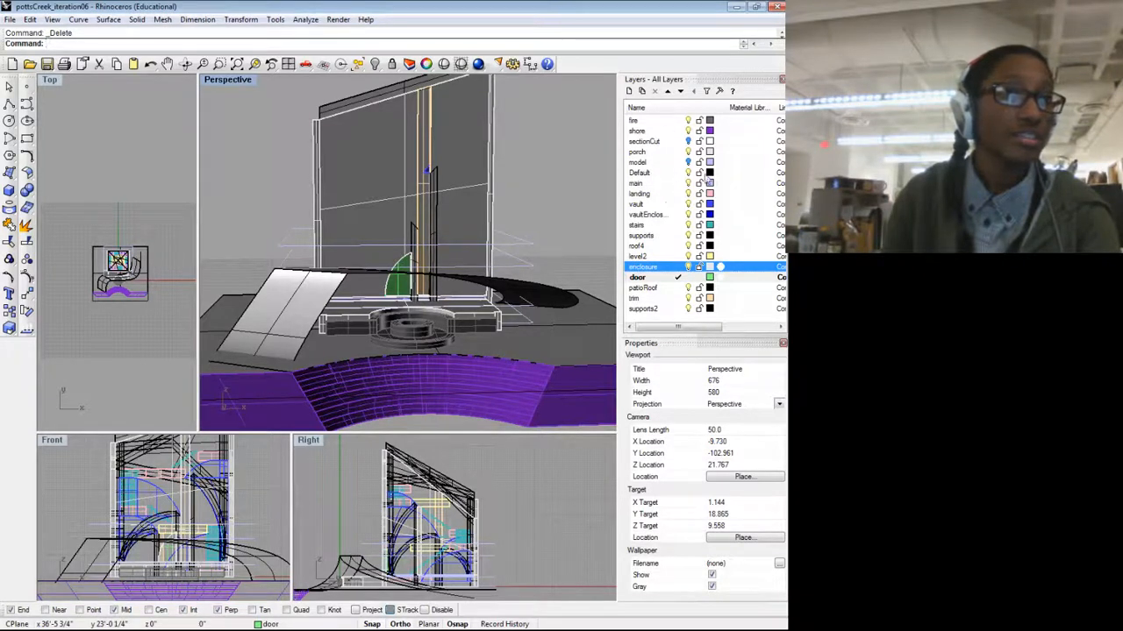
click(685, 163)
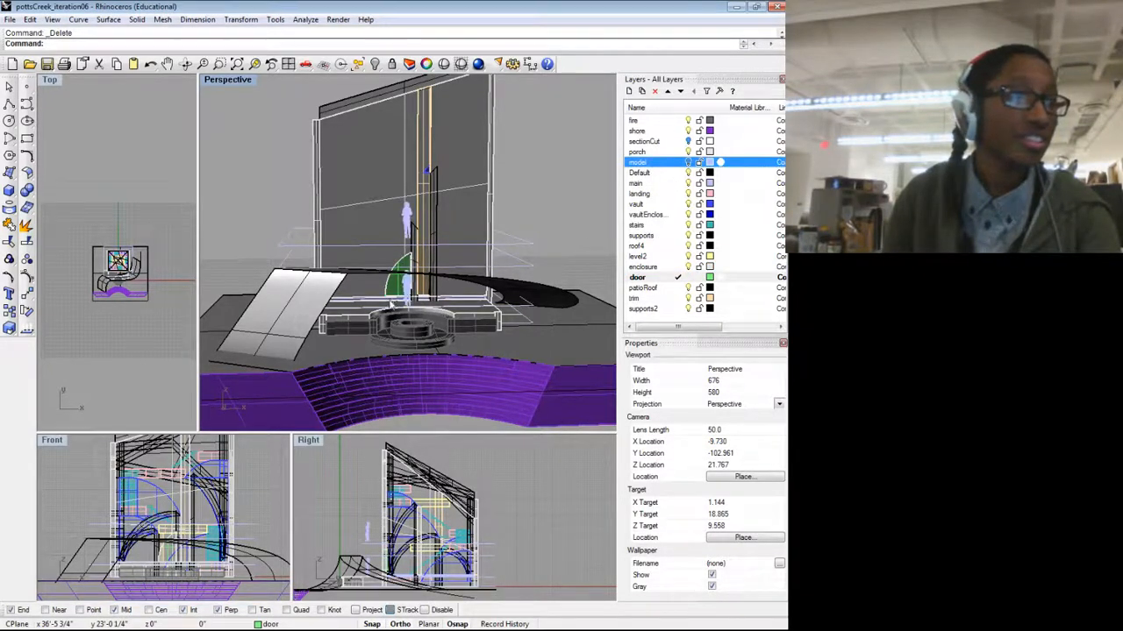
drag(429, 288, 447, 275)
scroll(431, 275, up, 2)
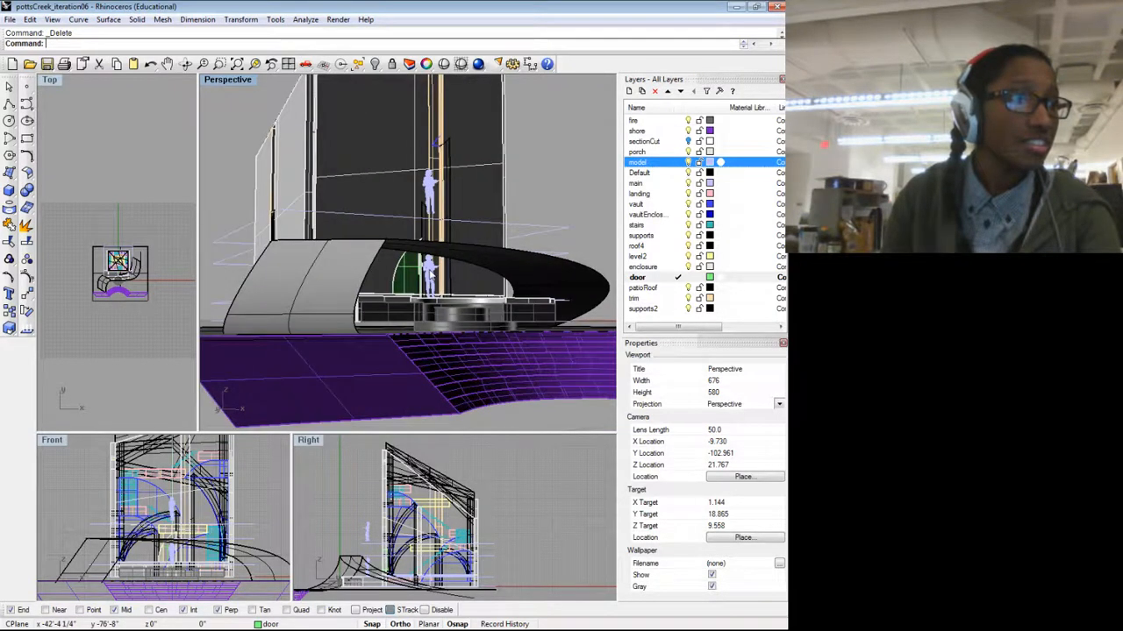
Step: Compare the curved door with the human figures at closer range and hide the model layer
scroll(431, 275, up, 4)
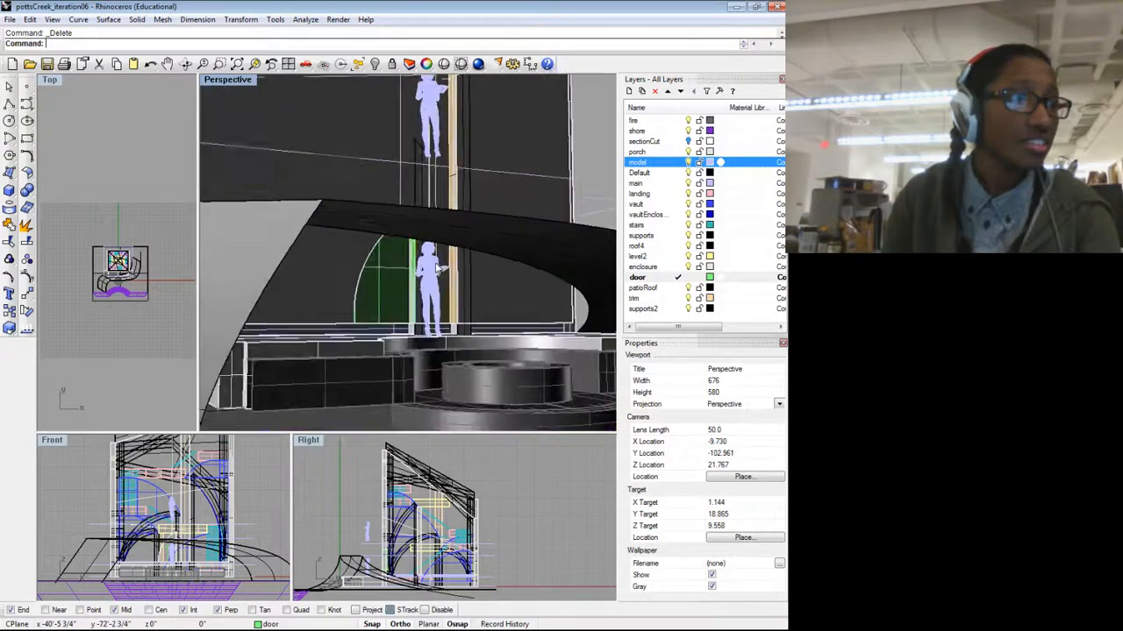
drag(450, 278, 384, 287)
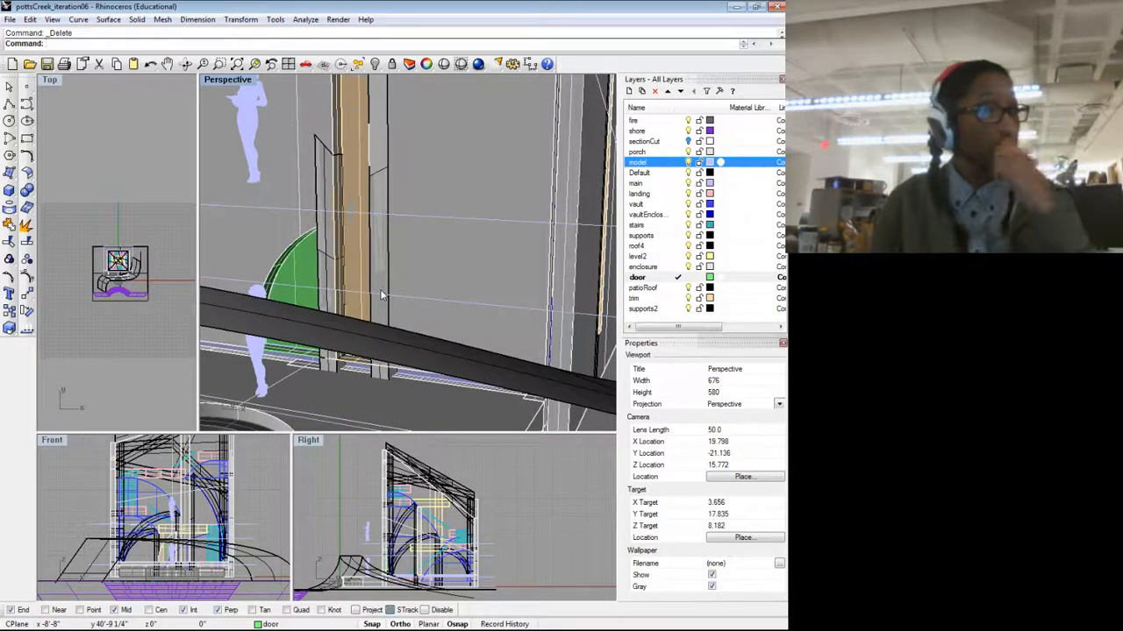
scroll(471, 306, down, 3)
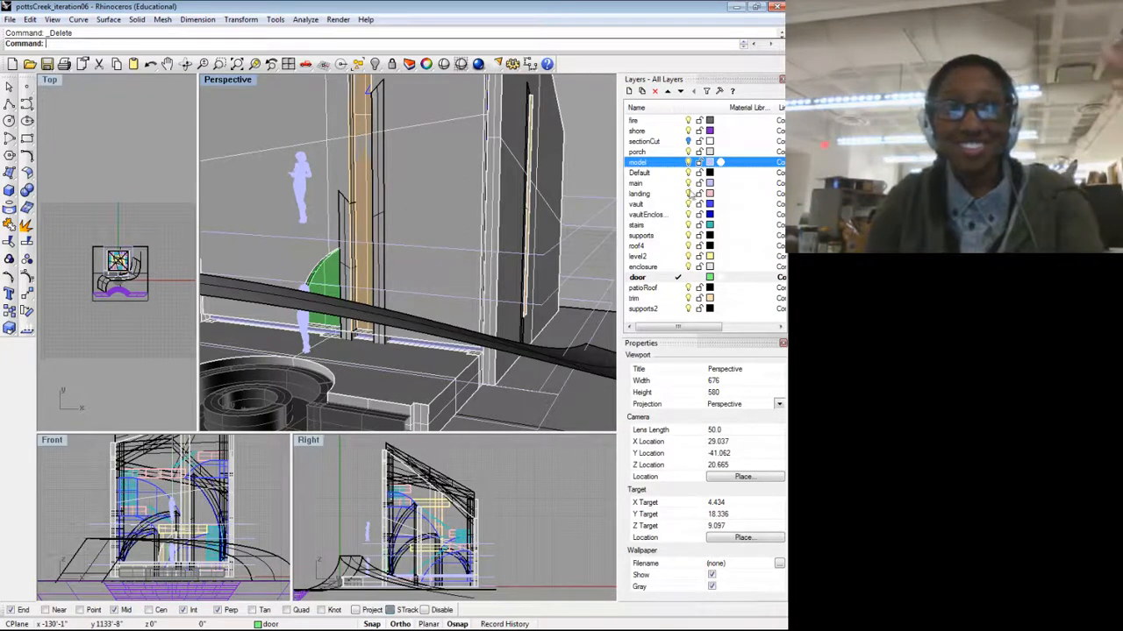
click(688, 163)
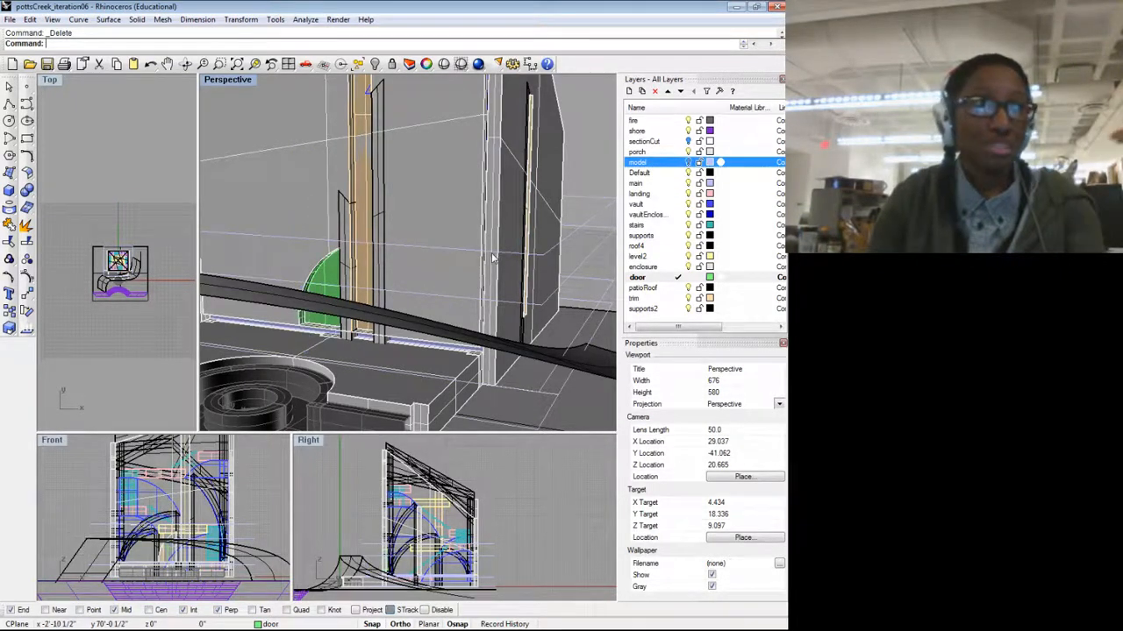
Step: Hide the enclosure layer to expose the supports and vaults around the curved door on the shore side
scroll(465, 254, down, 6)
drag(441, 281, 478, 323)
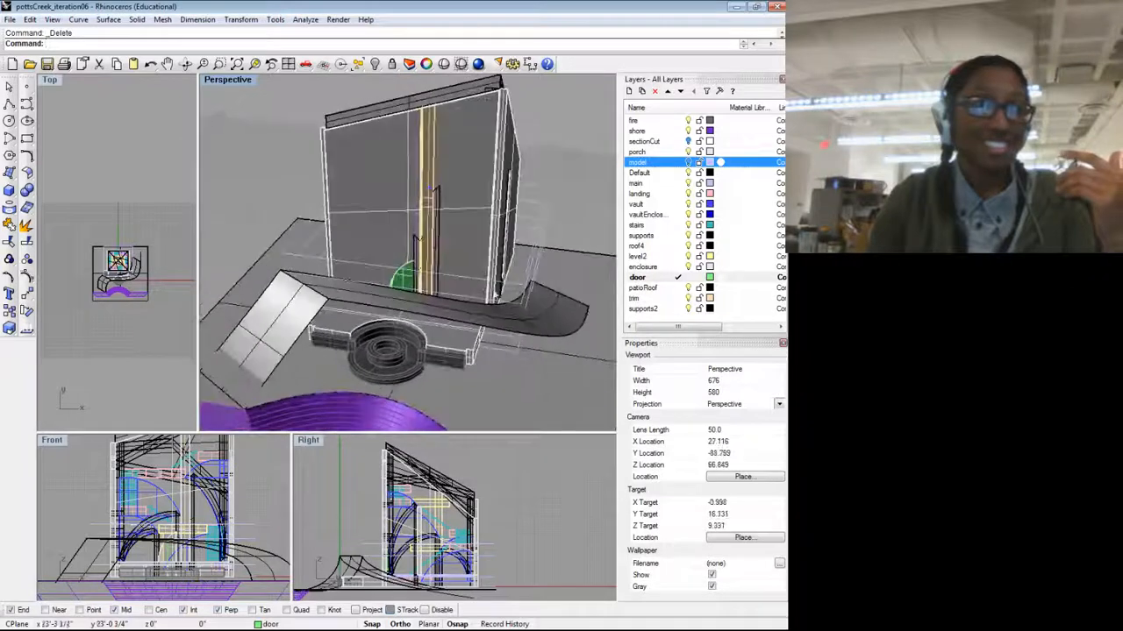
scroll(428, 275, up, 5)
drag(428, 275, 483, 251)
scroll(472, 285, up, 3)
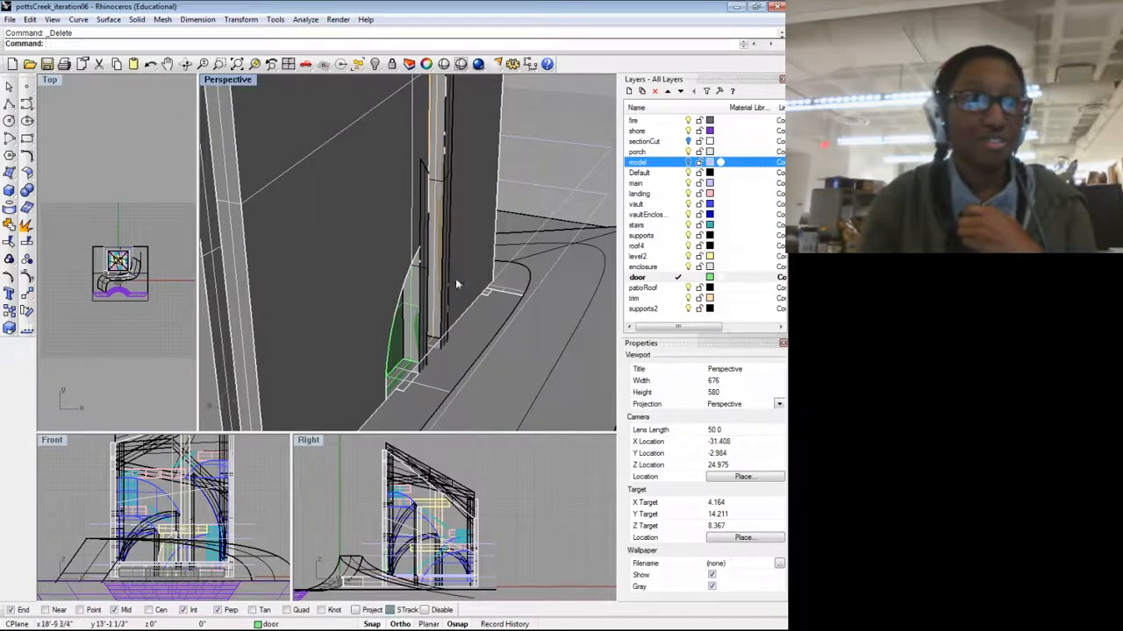
drag(453, 284, 313, 241)
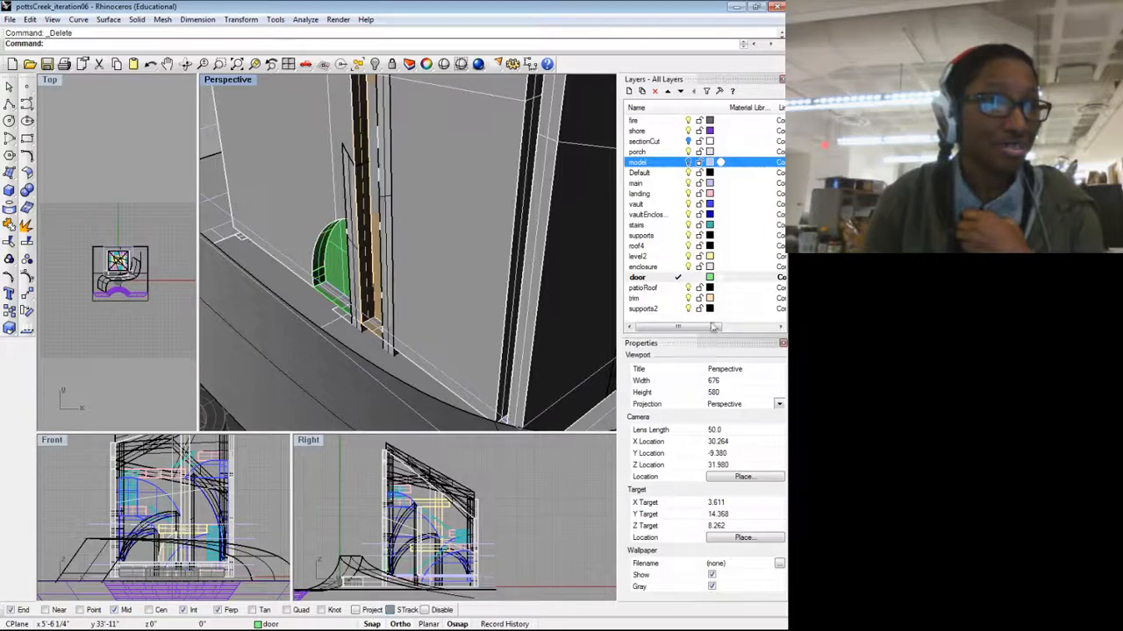
click(688, 267)
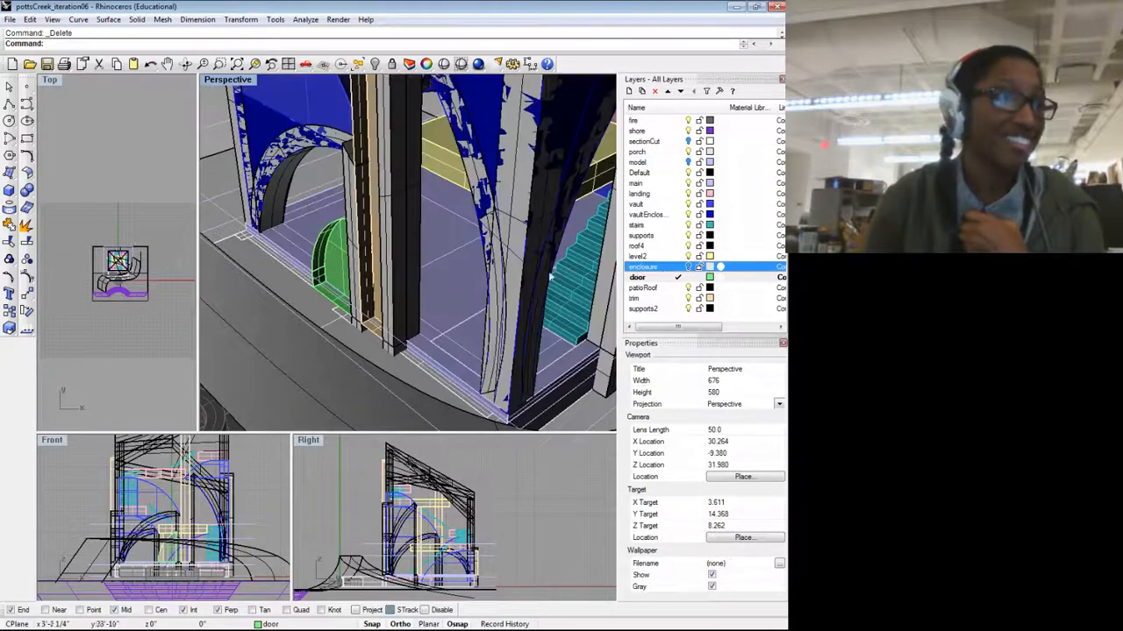
Step: Draw a vertical line about 10'-2" long down the edge of the support on the opposite side of the trim from the door
drag(434, 279, 475, 324)
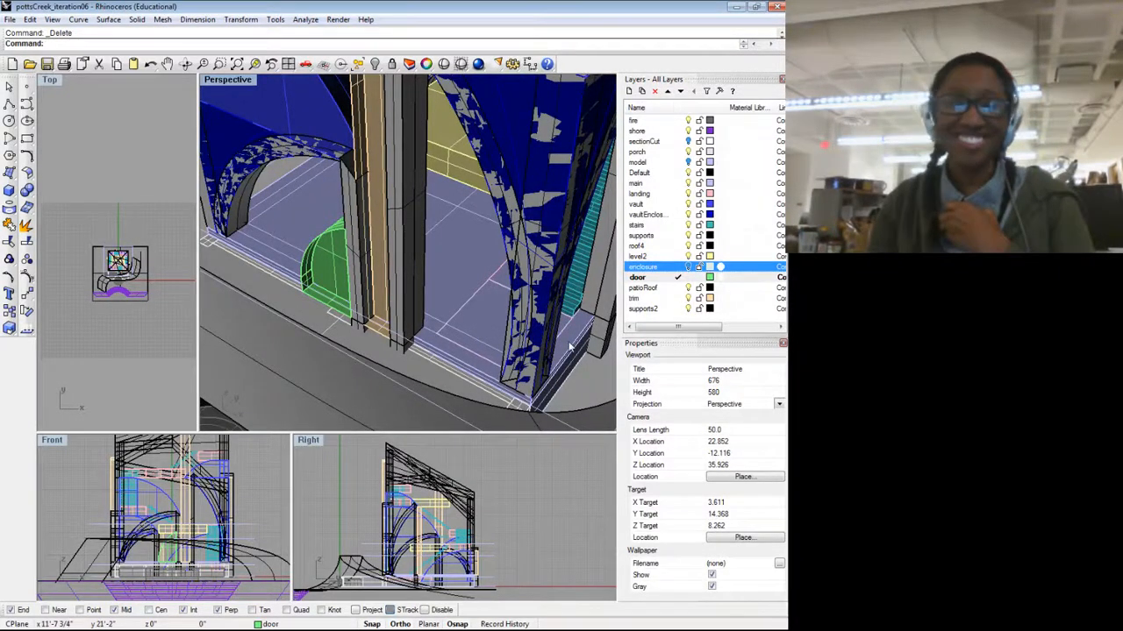
drag(530, 326, 469, 270)
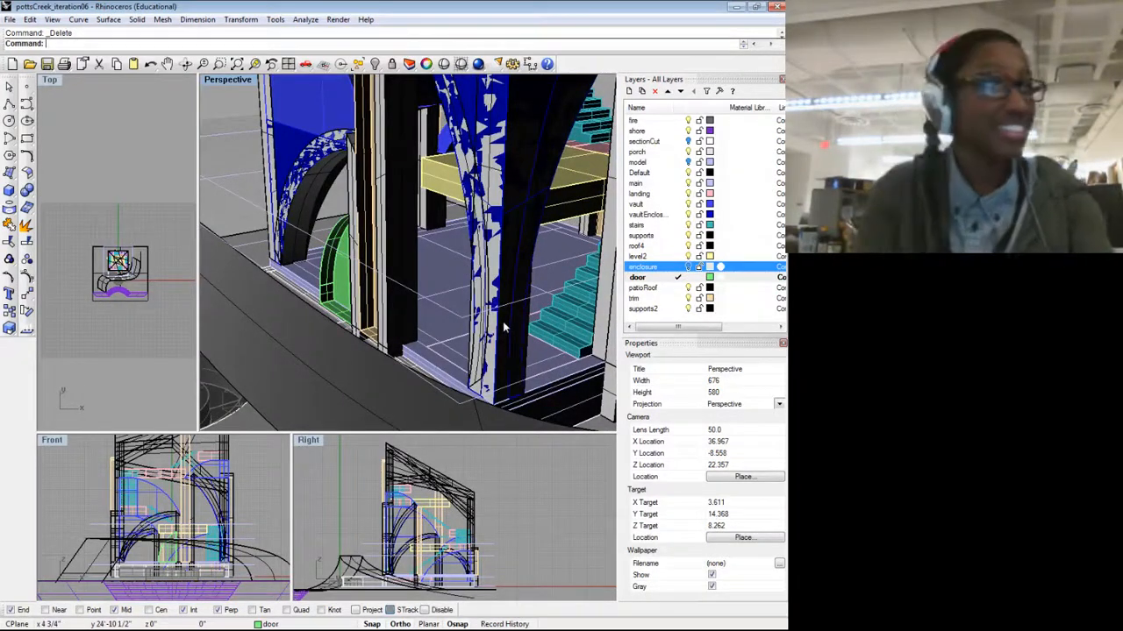
key(Return)
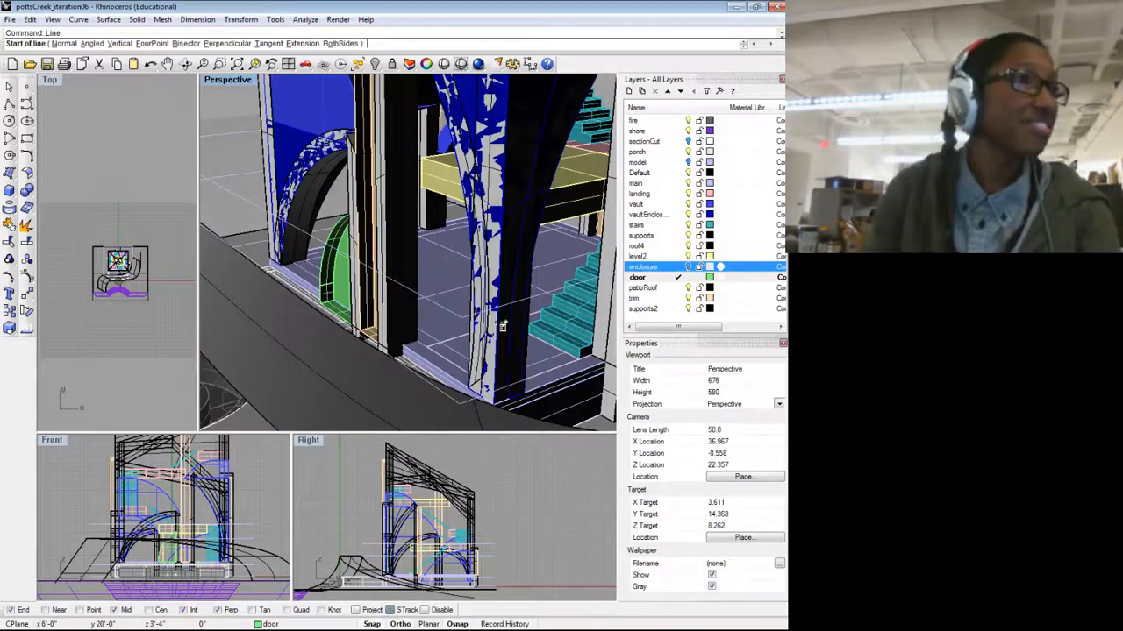
drag(357, 267, 413, 305)
scroll(421, 261, up, 3)
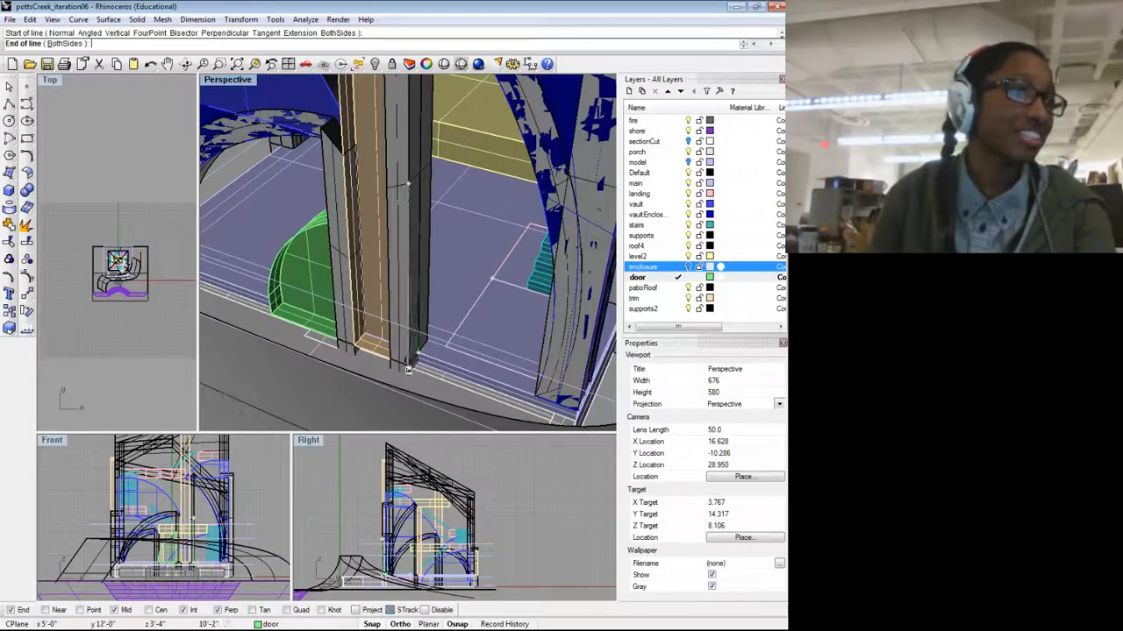
drag(406, 368, 469, 352)
scroll(502, 348, up, 5)
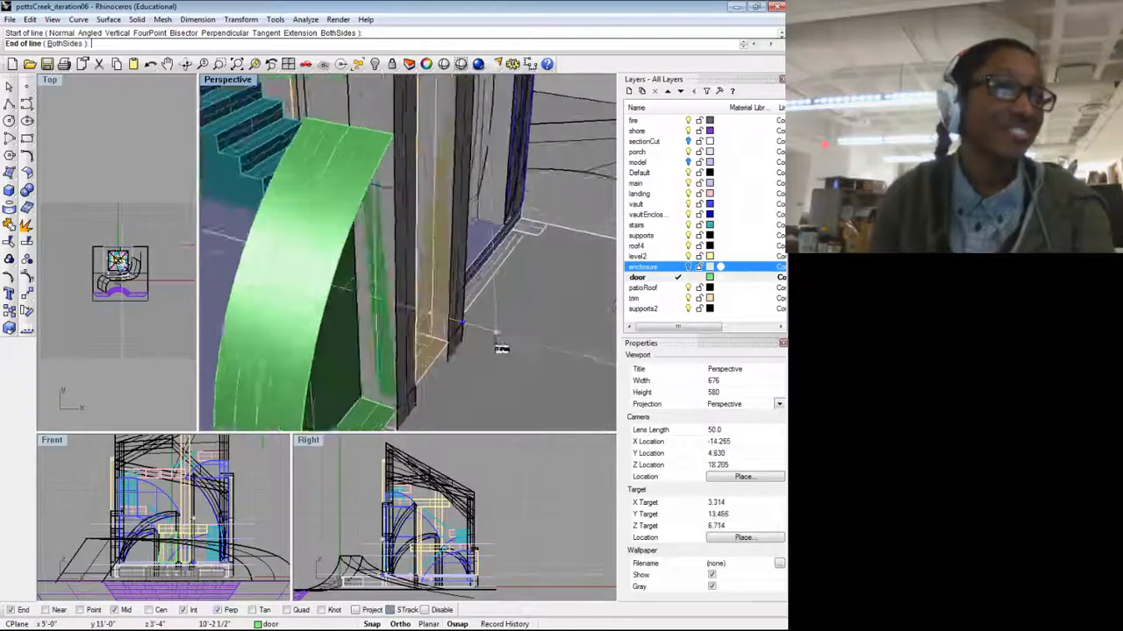
click(453, 323)
scroll(496, 332, down, 5)
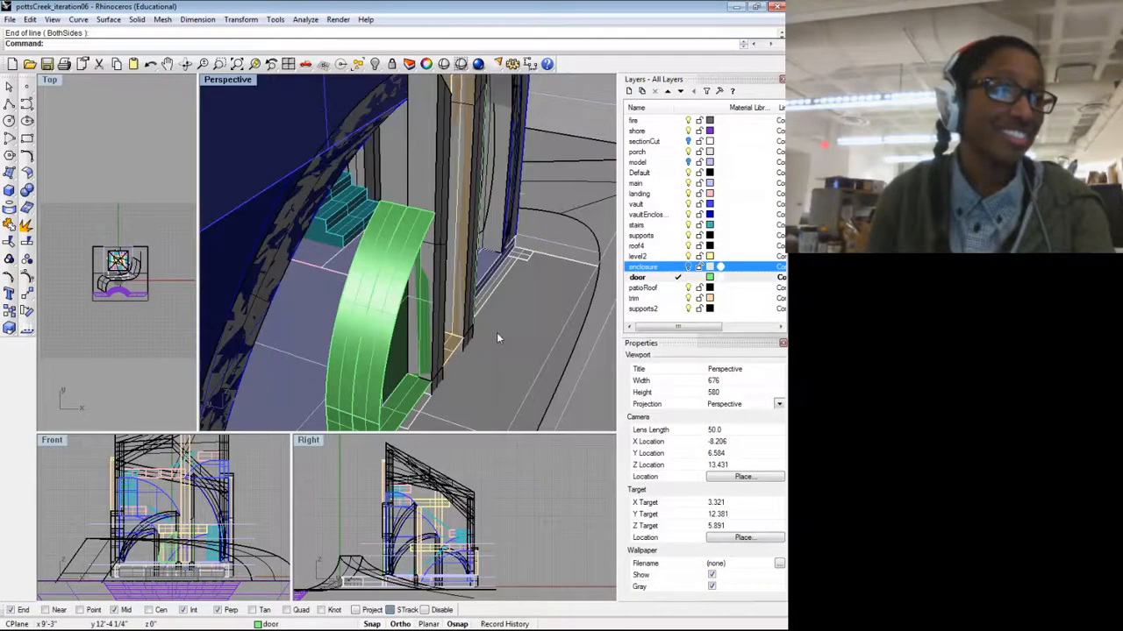
Step: Draw a 4' horizontal line from the vertical line's base, running away from the support along the floor edge
drag(496, 332, 340, 357)
key(Return)
scroll(338, 355, up, 2)
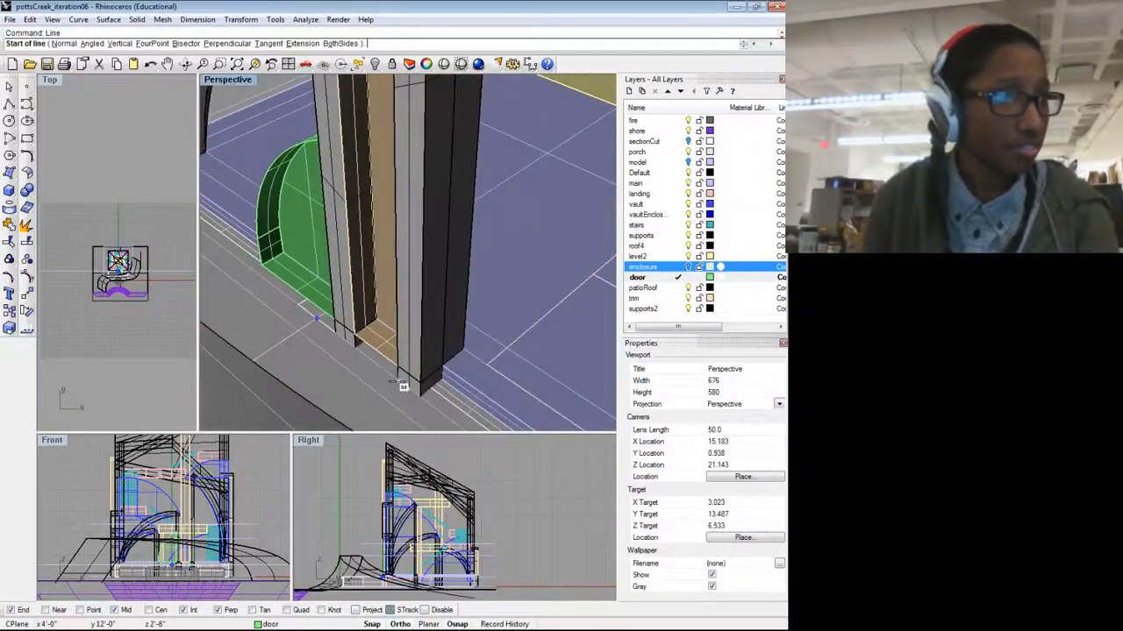
click(415, 383)
drag(418, 382, 247, 351)
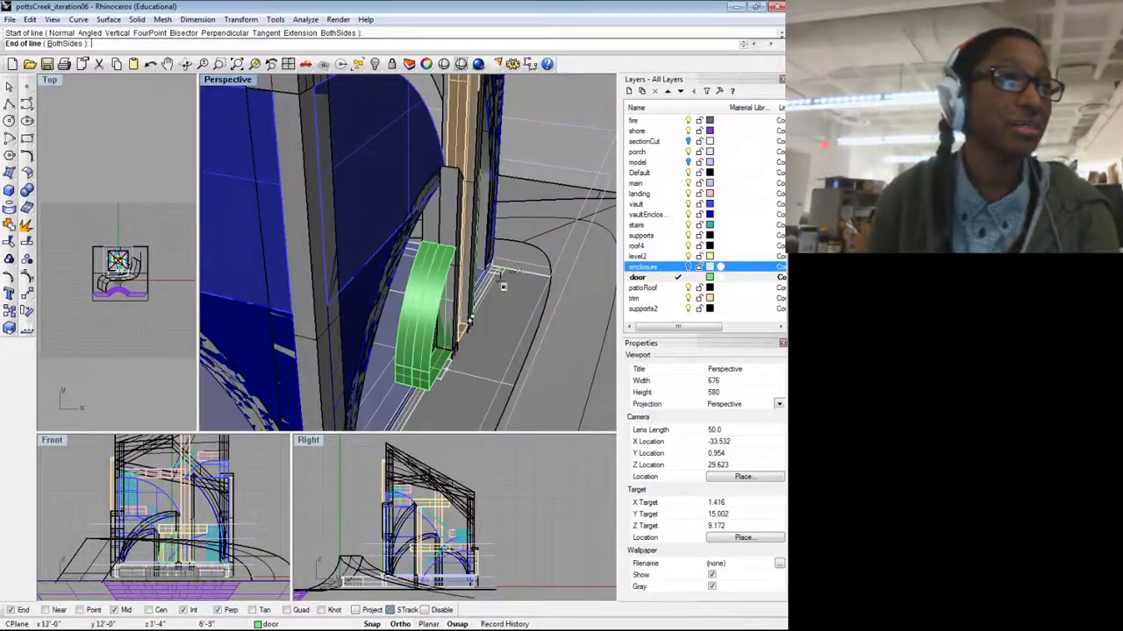
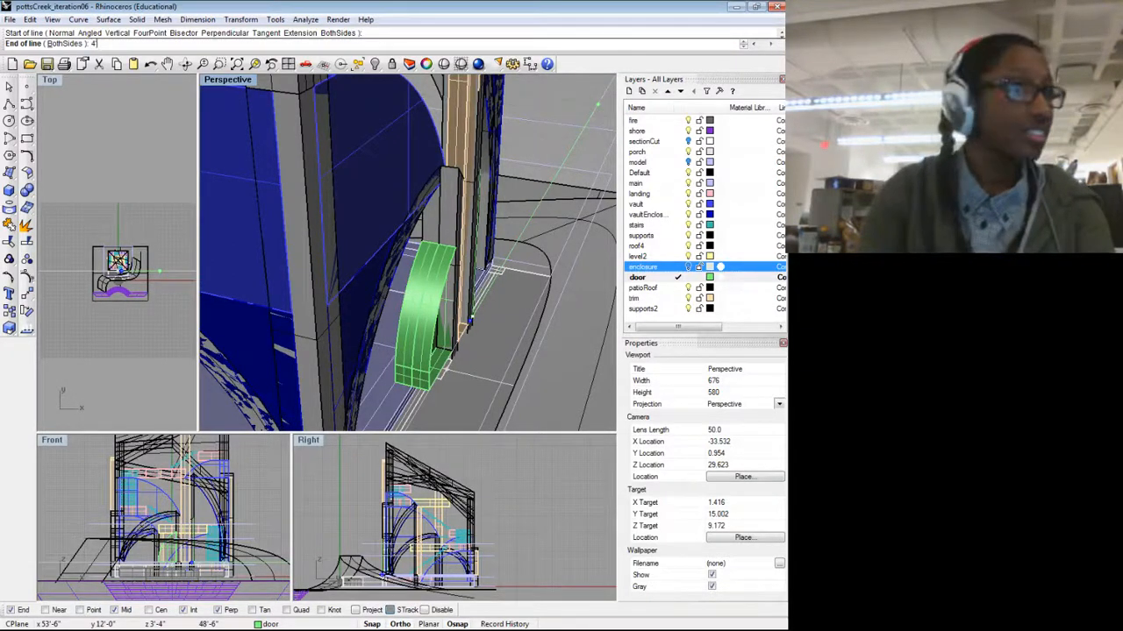
key(Return)
Step: Draw a start, end, radius arc of about 10'-7" radius from the vertical line's top to the 4' base line's outer end
scroll(530, 320, down, 2)
drag(530, 320, 373, 303)
scroll(481, 363, up, 3)
drag(480, 363, 368, 355)
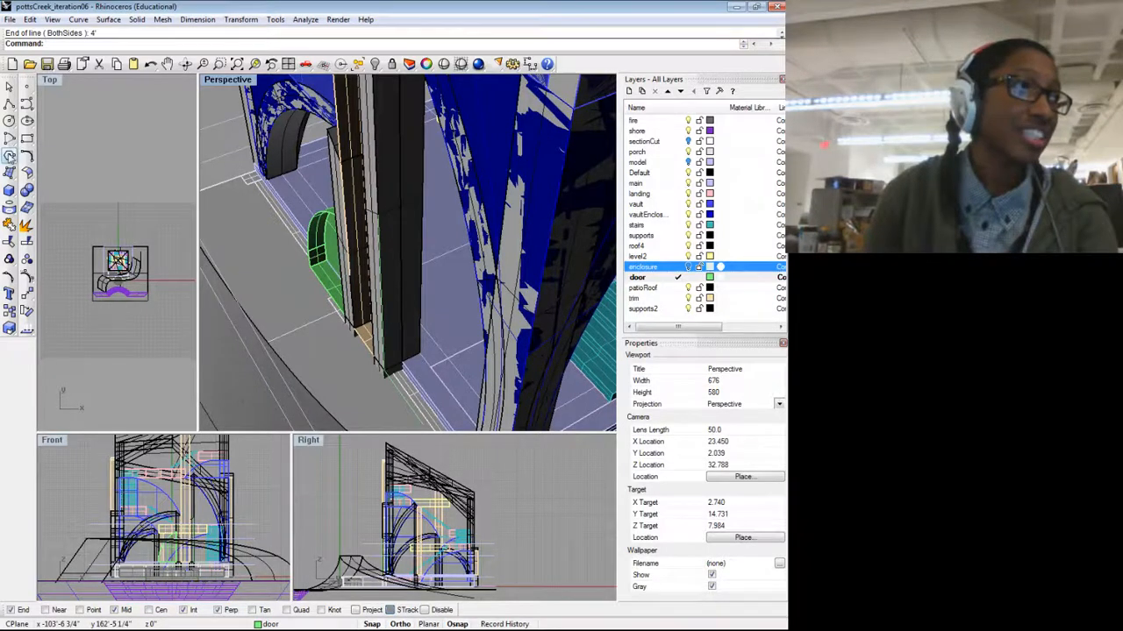
click(10, 140)
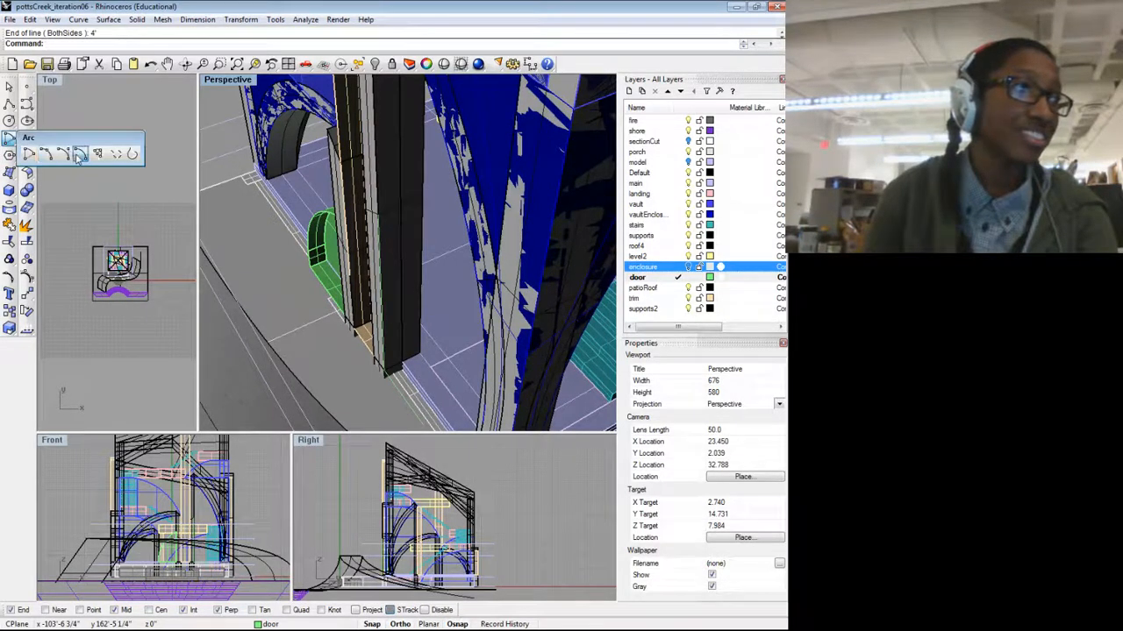
click(78, 153)
drag(356, 273, 431, 235)
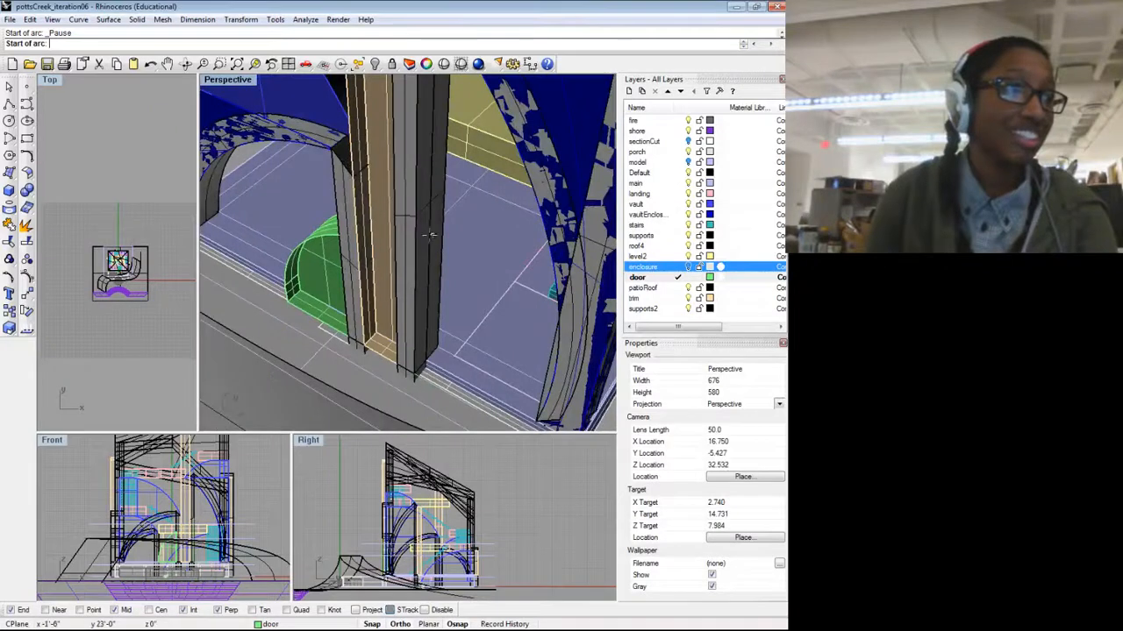
click(413, 219)
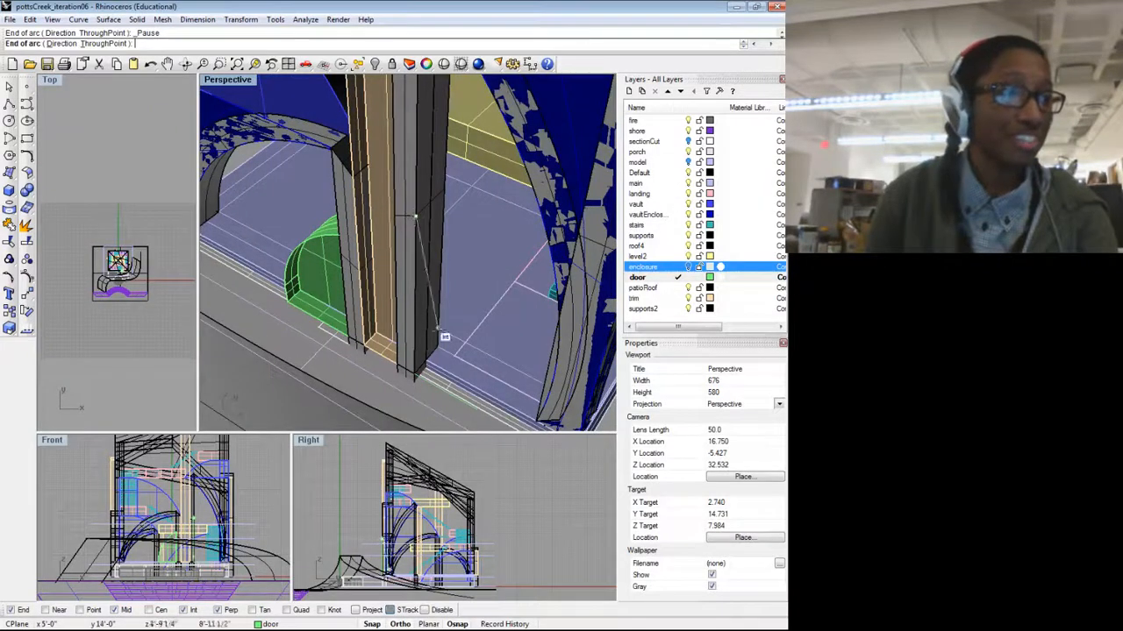
drag(561, 285, 459, 419)
click(457, 415)
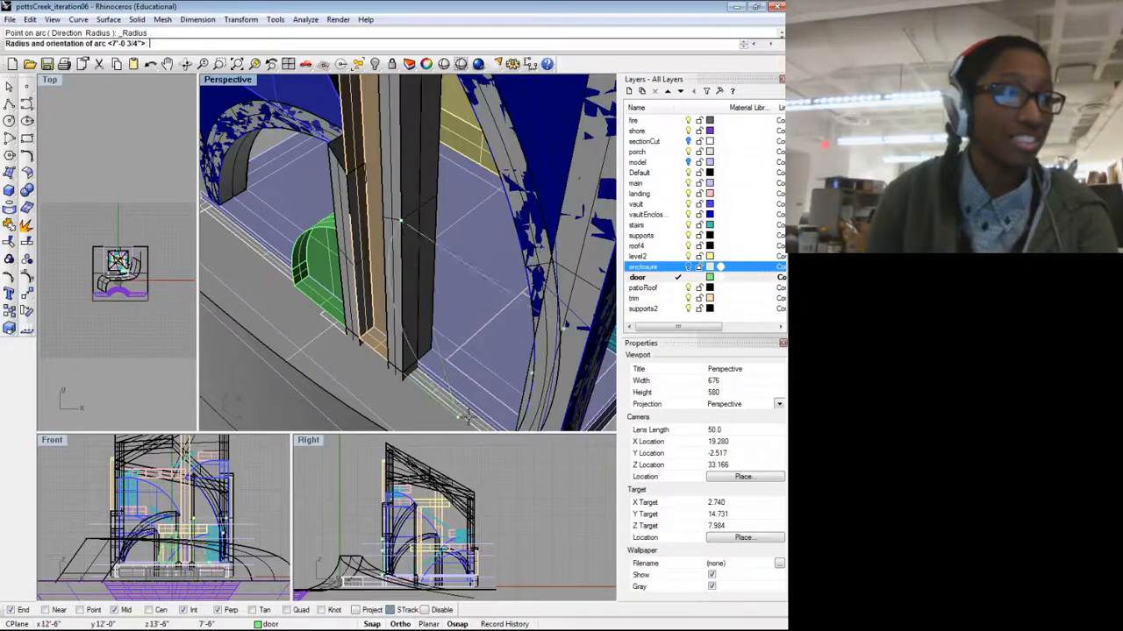
drag(457, 413, 526, 339)
scroll(527, 342, down, 2)
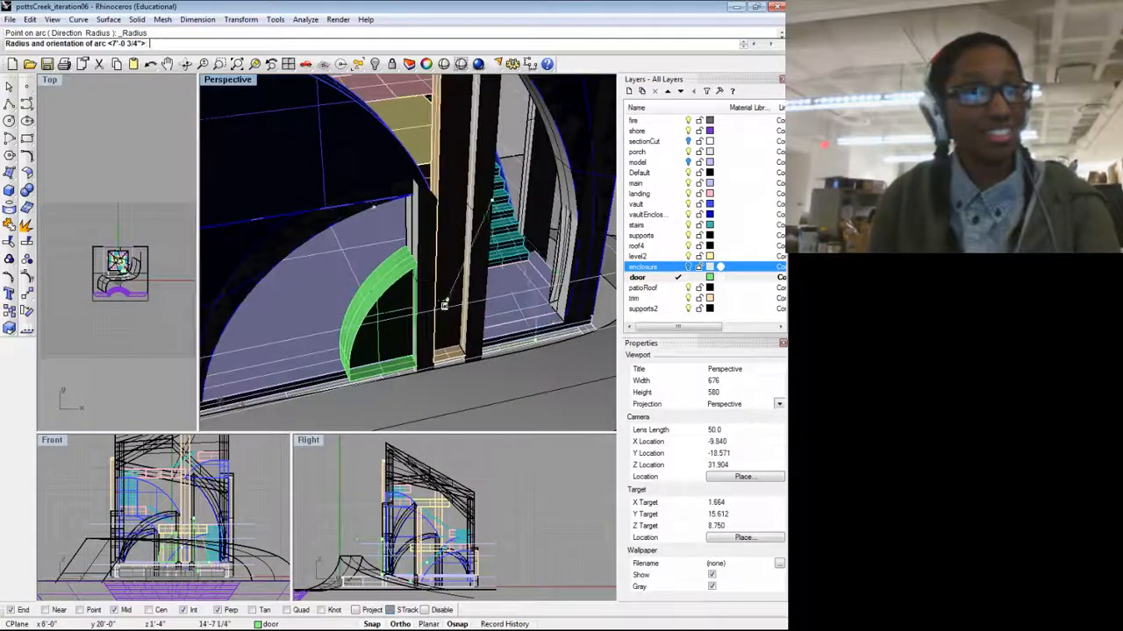
drag(445, 304, 541, 246)
scroll(539, 245, up, 4)
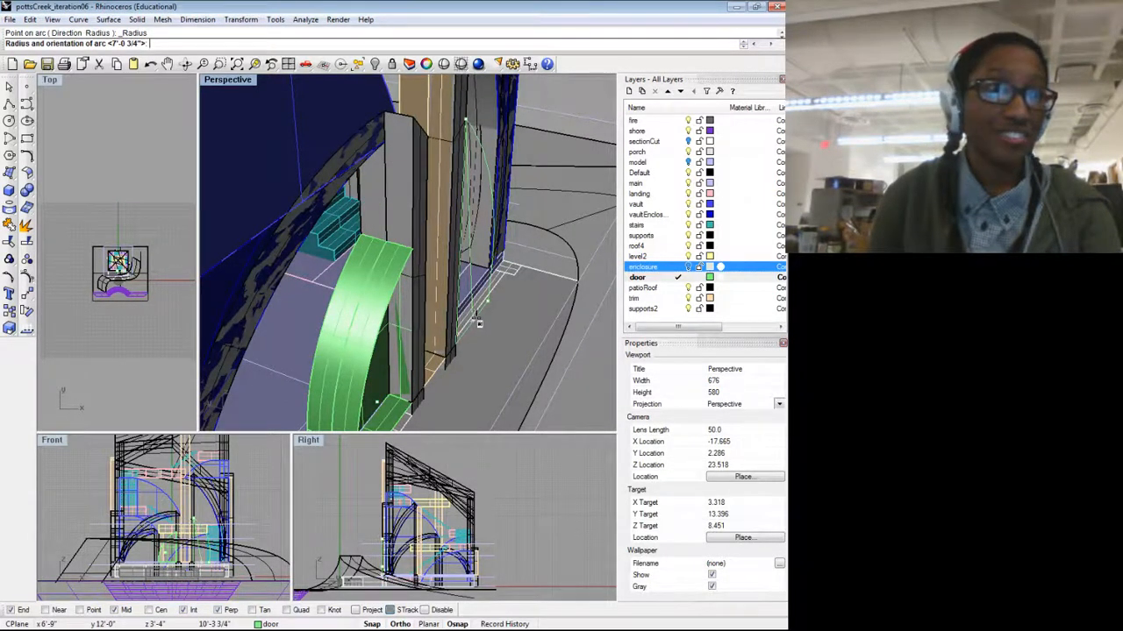
mouse_move(475, 318)
mouse_down()
mouse_move(444, 333)
mouse_move(472, 326)
mouse_up()
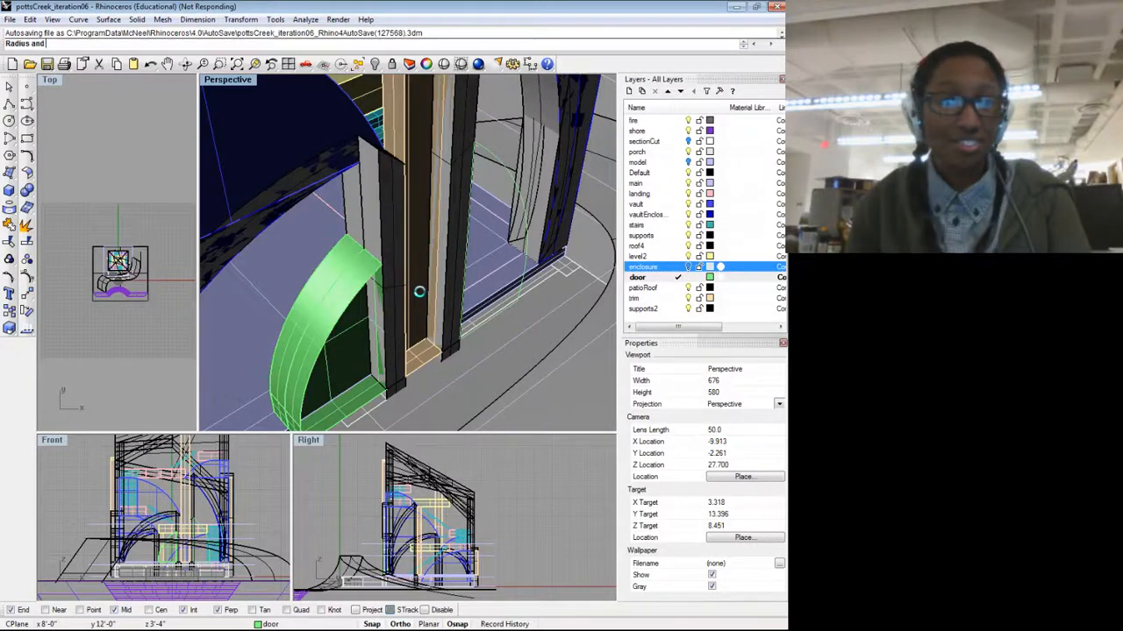
drag(460, 273, 463, 310)
scroll(386, 285, down, 3)
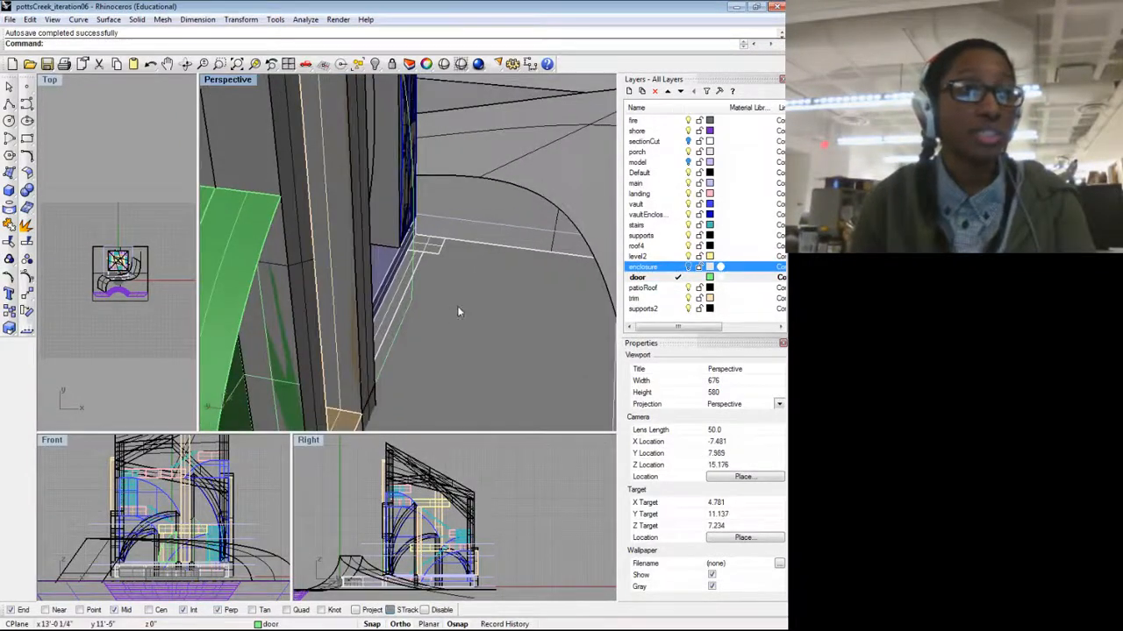
Step: Copy the 4' base line from its inner endpoint to its outer endpoint, extending the base away from the support
click(402, 324)
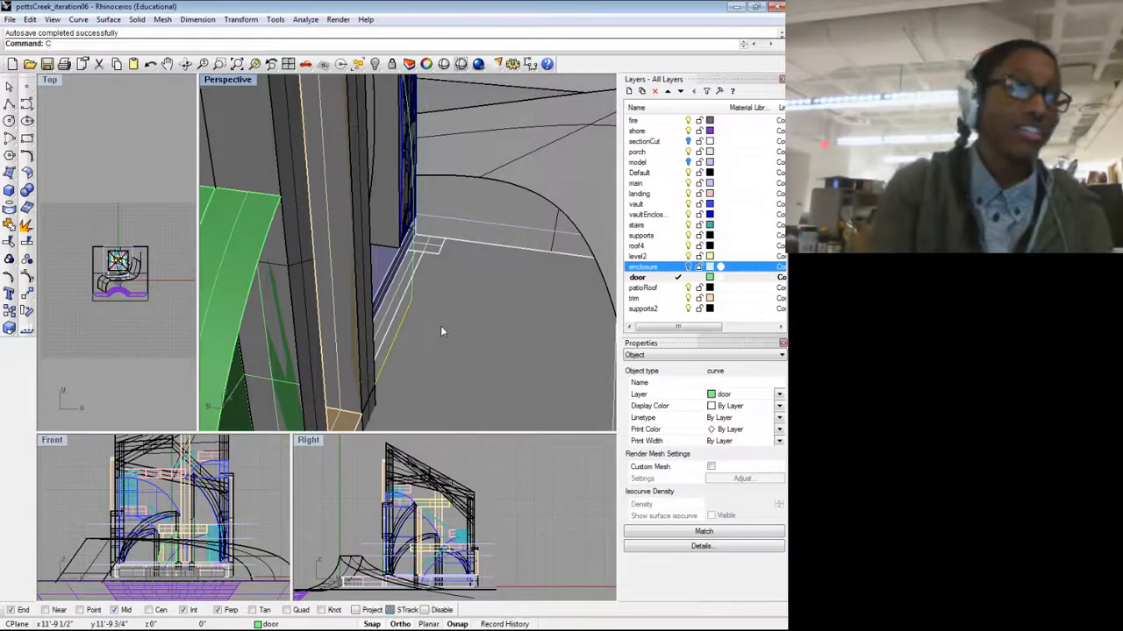
text(copy)
key(Return)
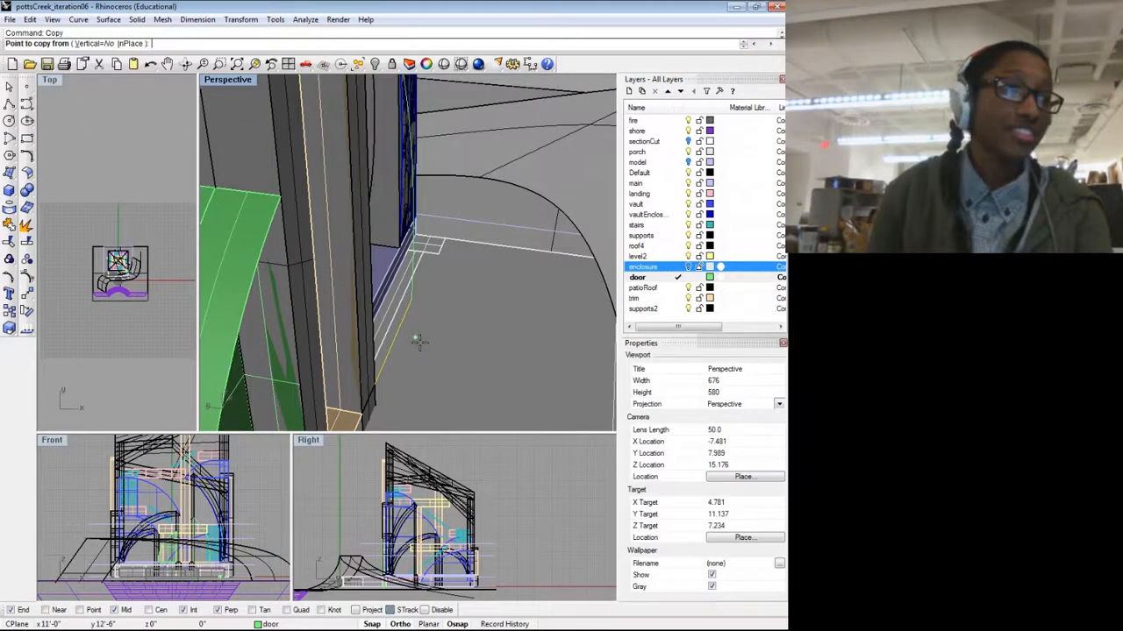
scroll(418, 346, up, 2)
click(367, 387)
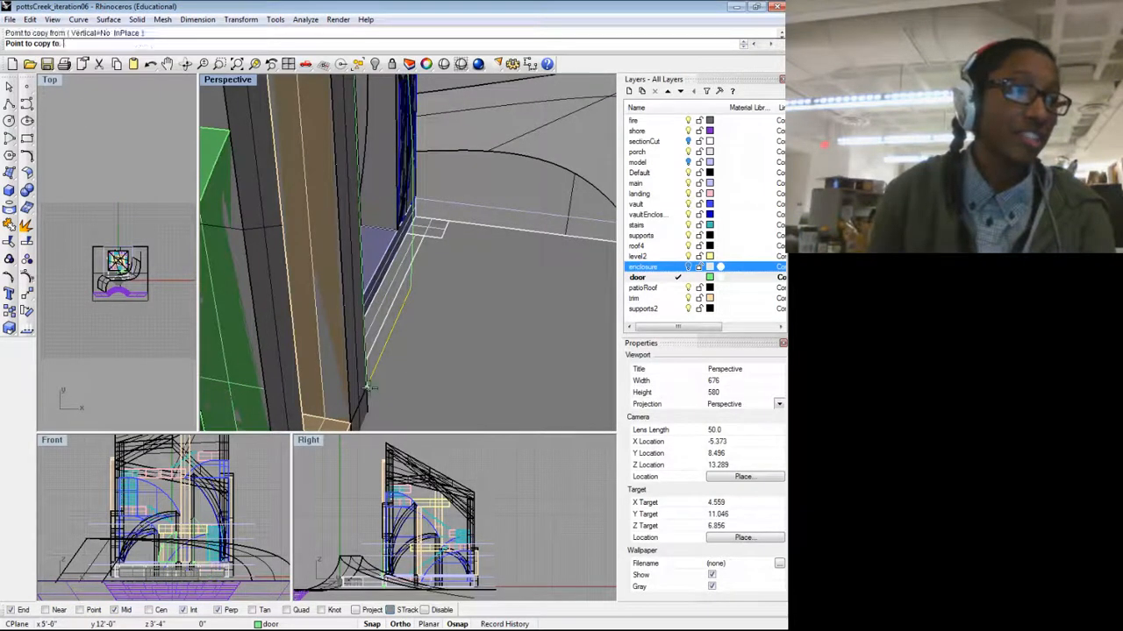
click(410, 291)
key(Return)
Step: Draw a second, wider start, end, radius arc from the vertical line's top to the copied base line's outer end
scroll(460, 298, down, 3)
drag(460, 298, 481, 326)
scroll(501, 259, up, 4)
mouse_move(494, 263)
mouse_down()
mouse_move(485, 274)
mouse_move(487, 254)
mouse_up()
scroll(493, 236, up, 2)
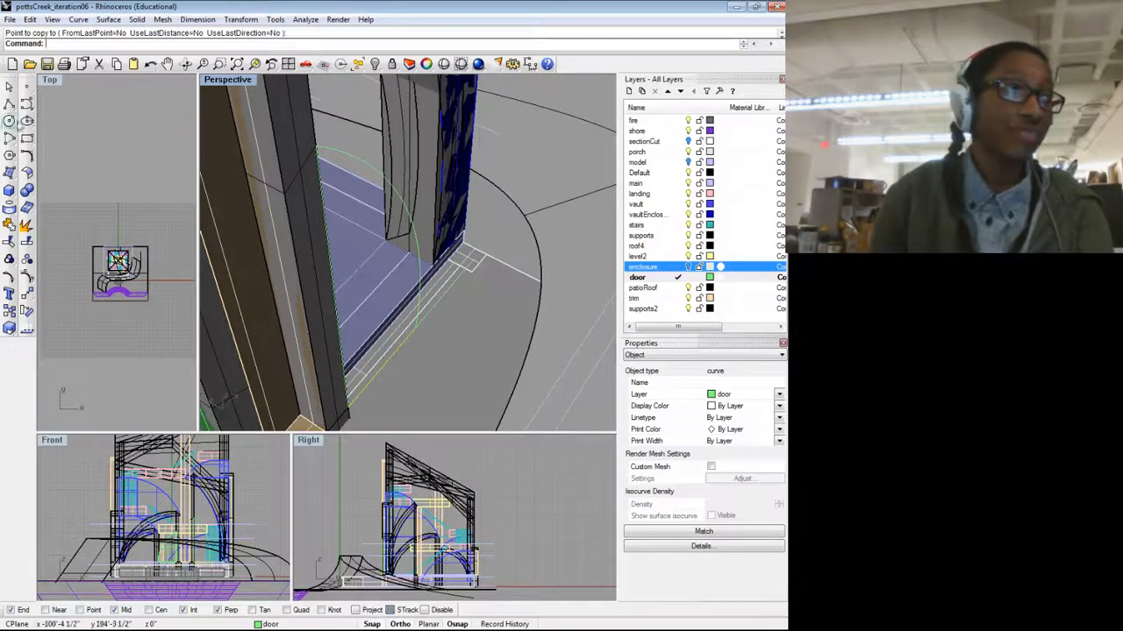
click(9, 140)
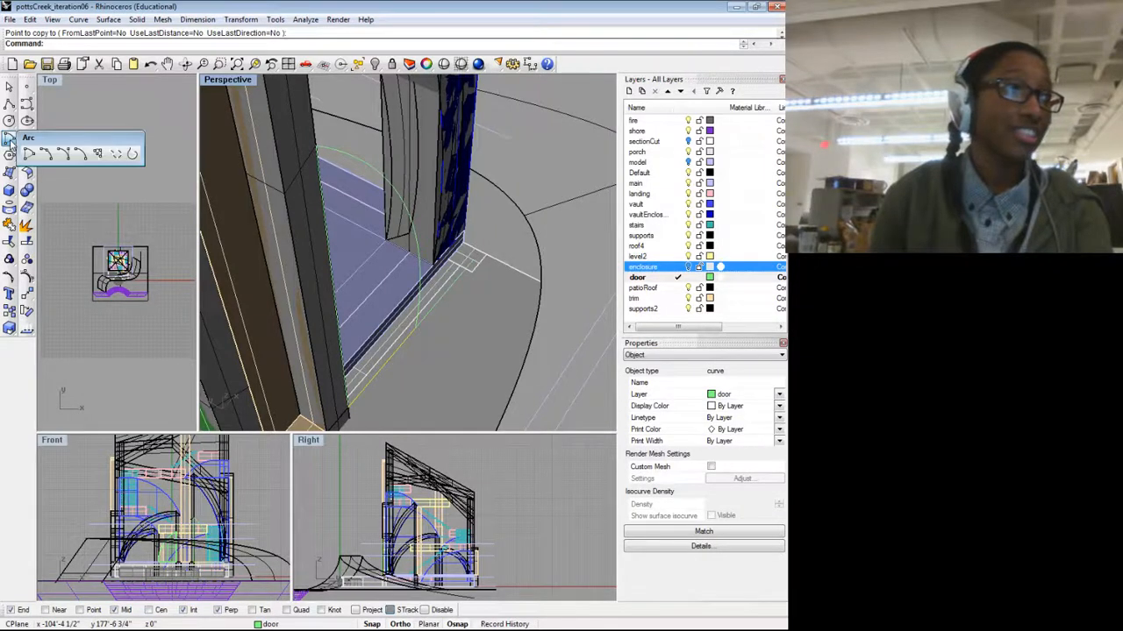
click(79, 155)
click(315, 148)
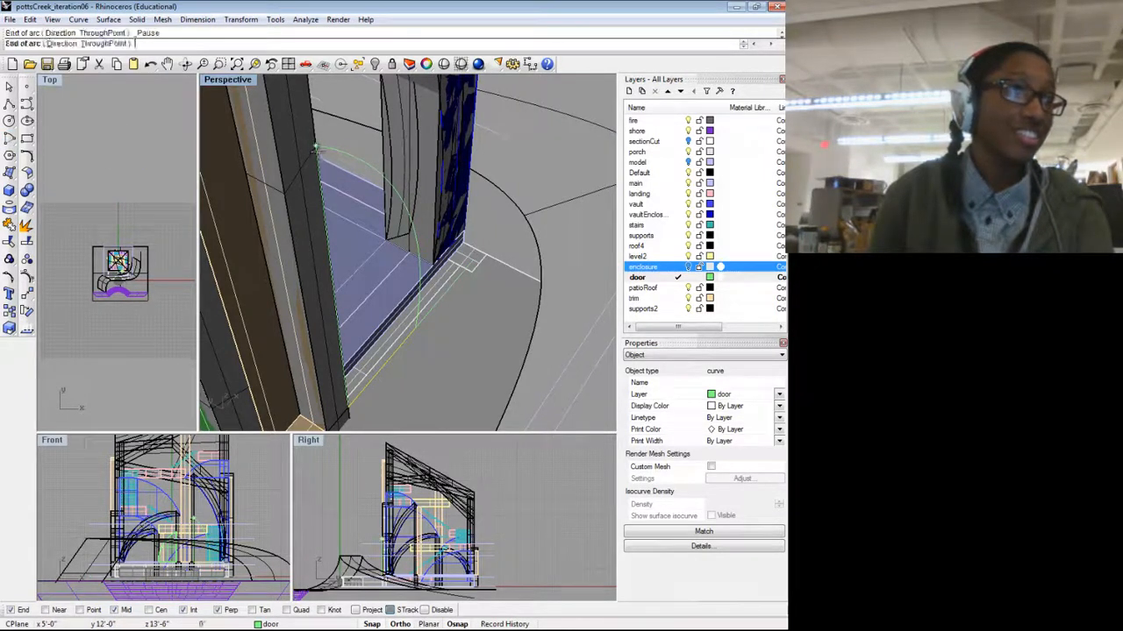
click(436, 292)
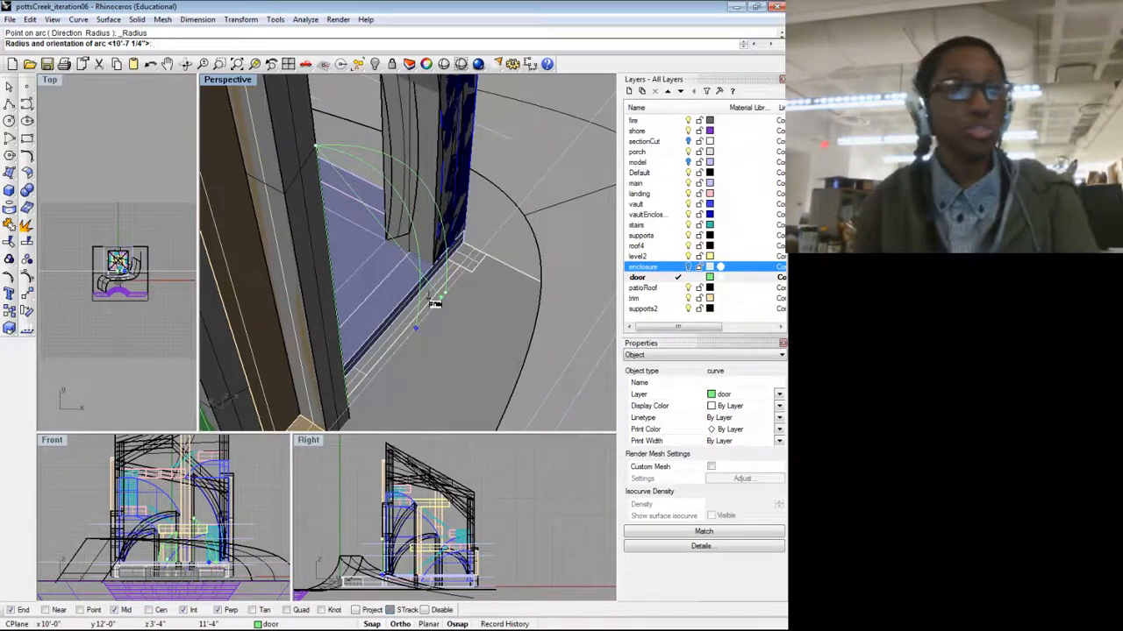
click(435, 302)
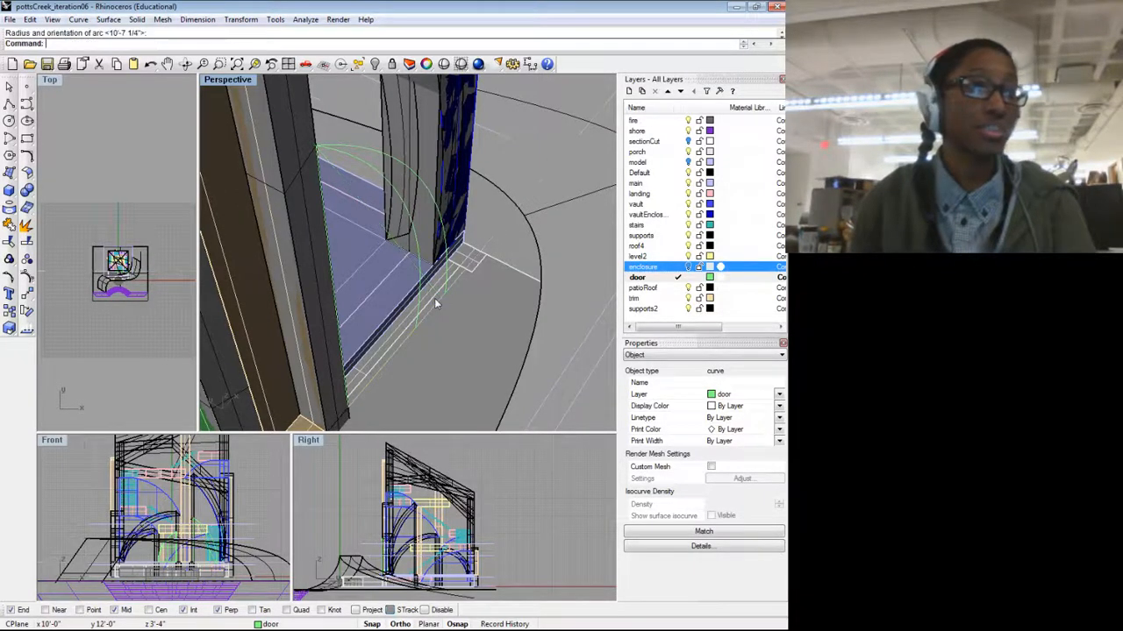
drag(356, 296, 305, 246)
scroll(471, 264, up, 5)
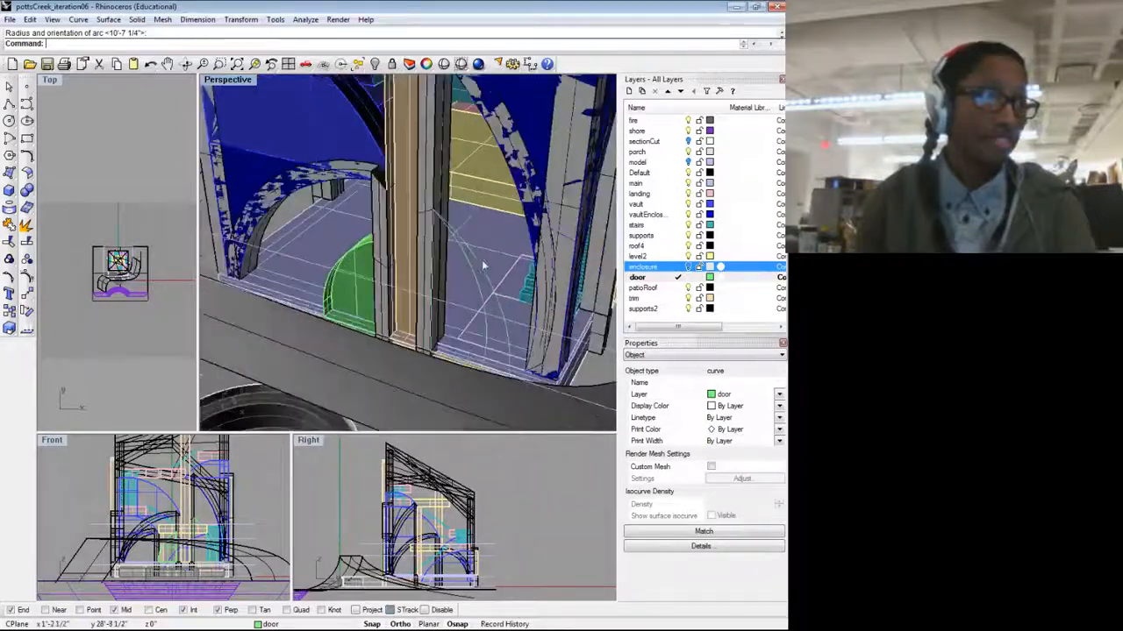
Step: Delete the unneeded construction curve beside the support, keeping the wider door arc
scroll(514, 342, up, 4)
drag(518, 351, 456, 239)
scroll(406, 267, up, 3)
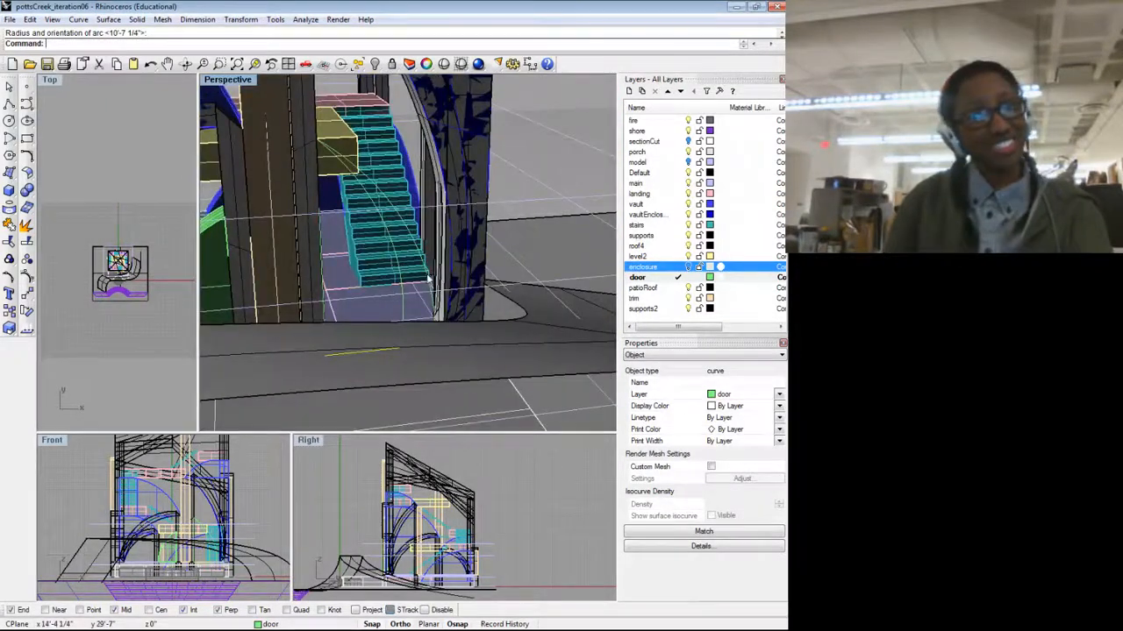
drag(429, 280, 342, 276)
scroll(430, 307, up, 3)
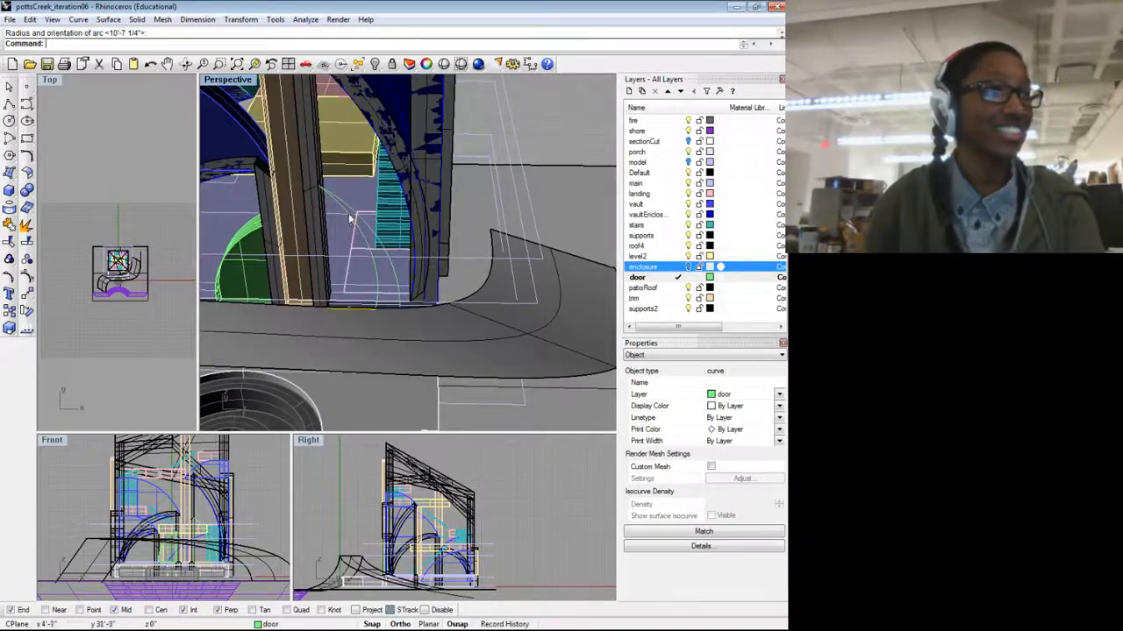
key(Delete)
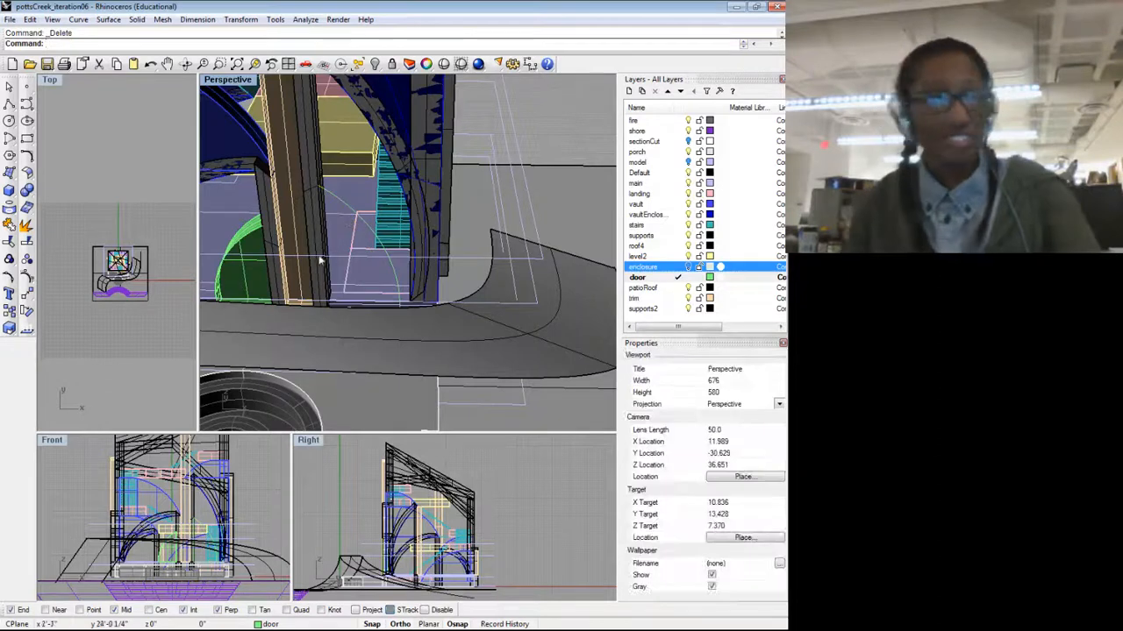
Step: Extrude the wider door arc about 2' inward from the house face with ExtrudeCrv
drag(380, 267, 436, 264)
drag(392, 288, 465, 326)
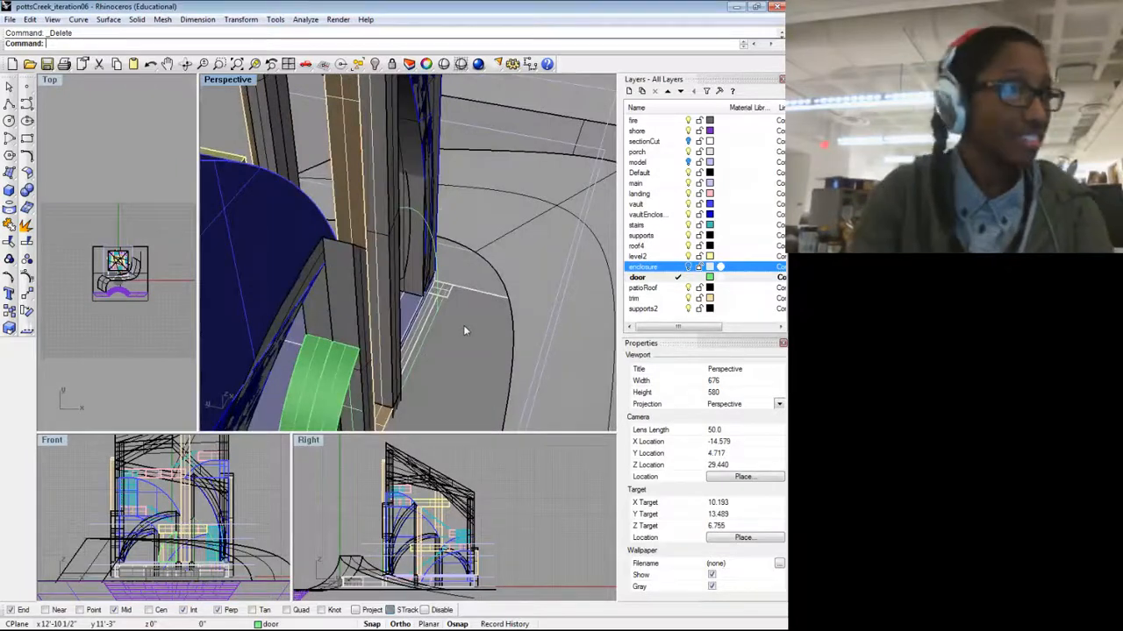
drag(463, 324, 449, 278)
click(441, 276)
text(ExtrudeCrv)
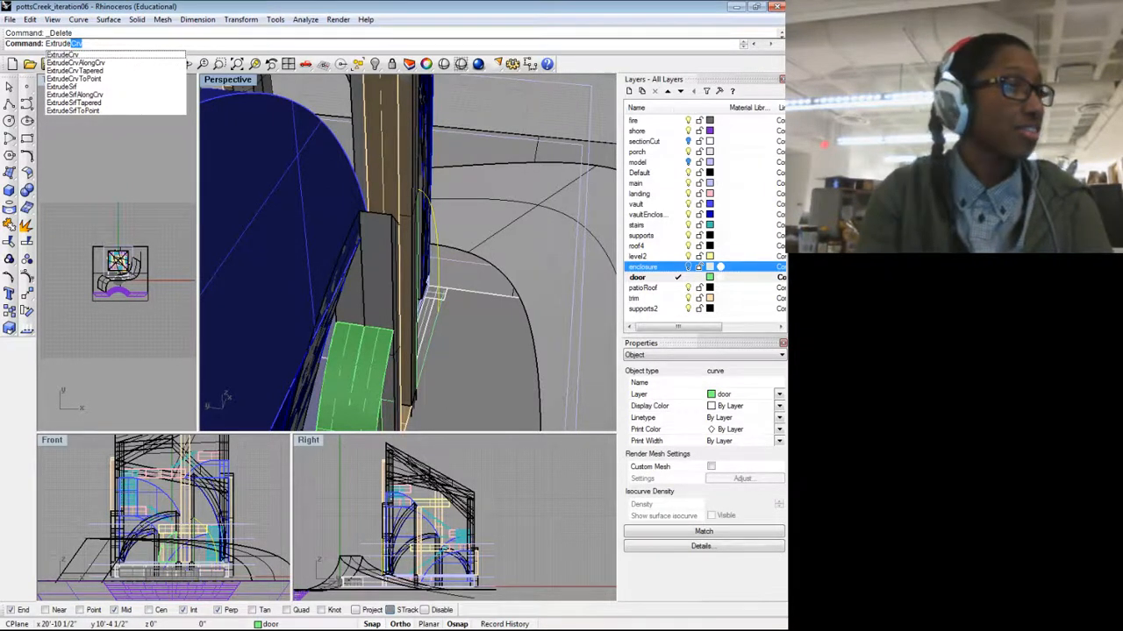
key(Return)
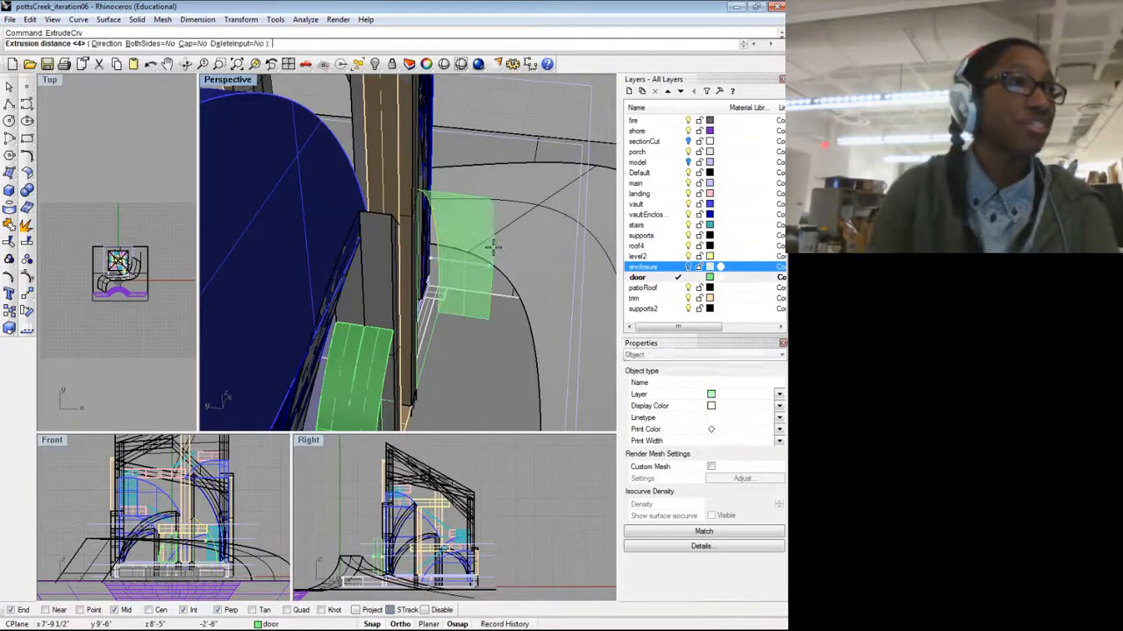
drag(438, 290, 216, 138)
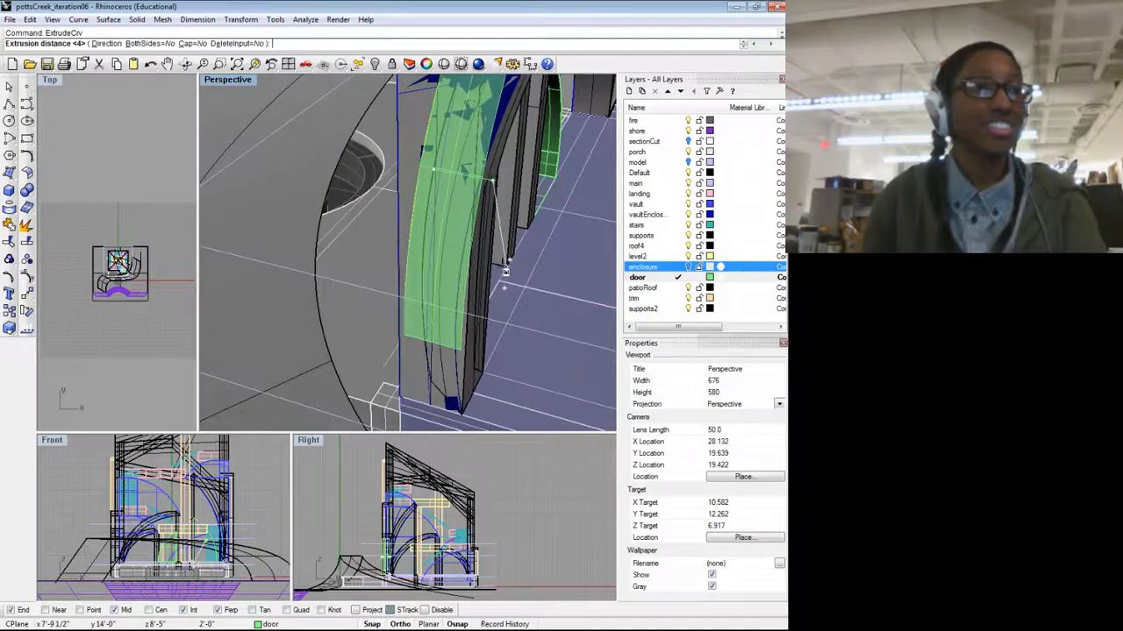
click(505, 273)
drag(451, 306, 349, 319)
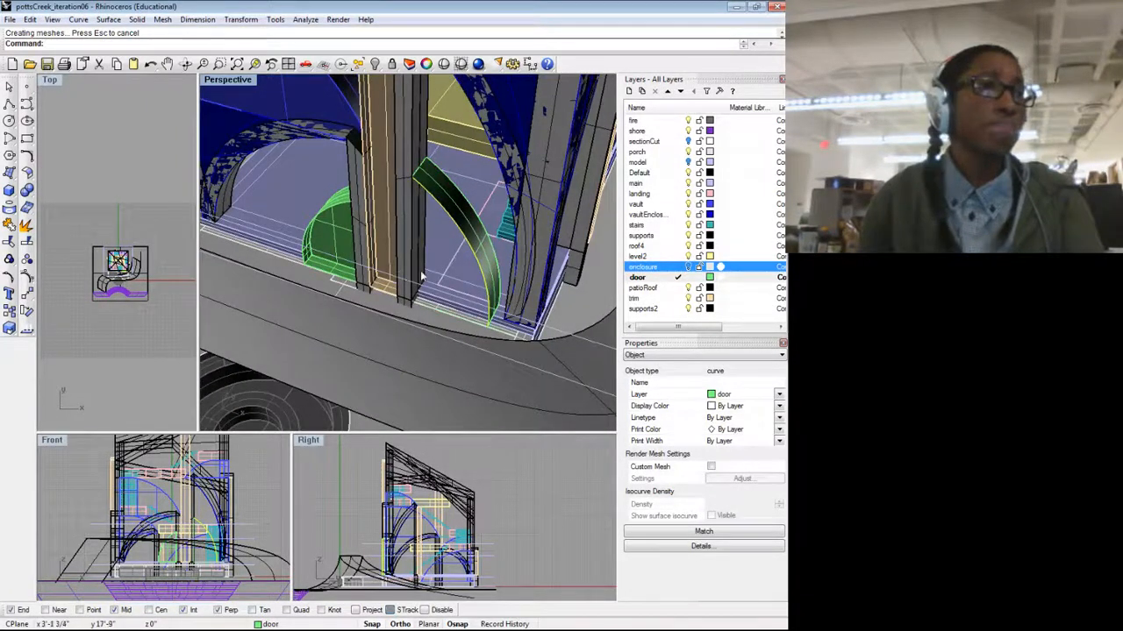
Step: Inspect the extruded arc against the adjacent support, clear the selection and undo the extrusion
drag(421, 276, 416, 249)
scroll(427, 219, up, 5)
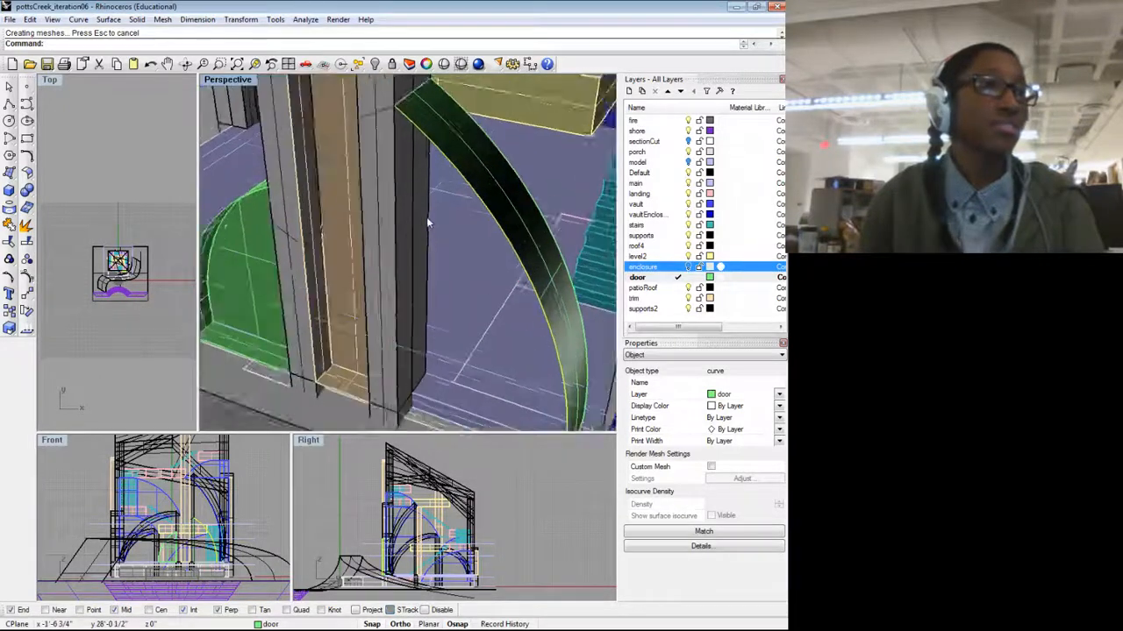
scroll(426, 216, up, 2)
click(392, 197)
click(415, 227)
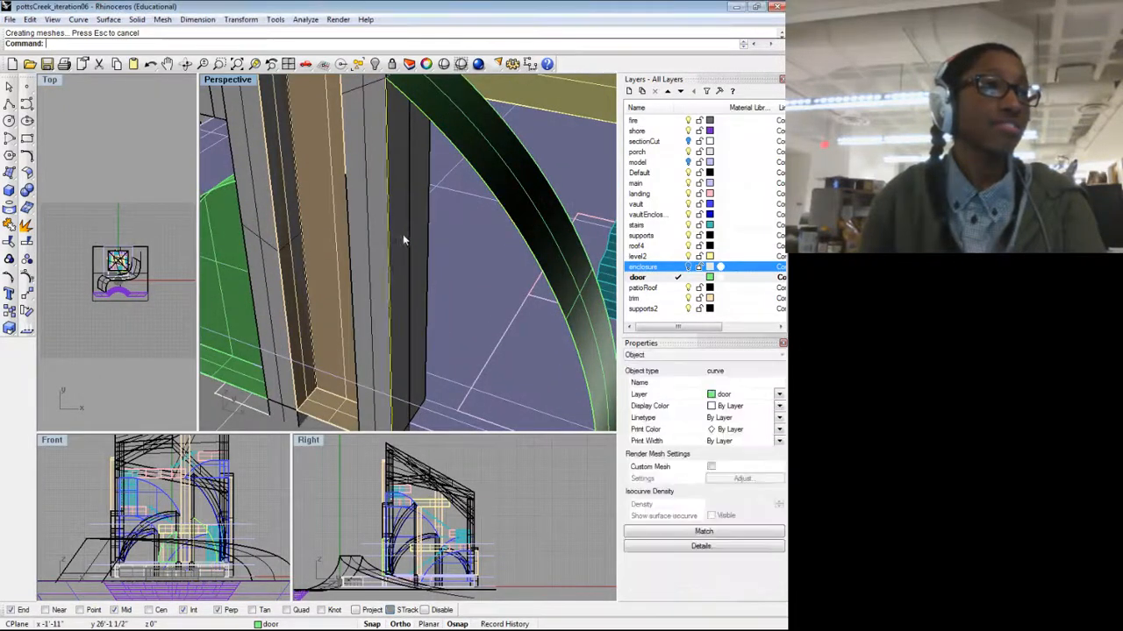
scroll(412, 246, down, 5)
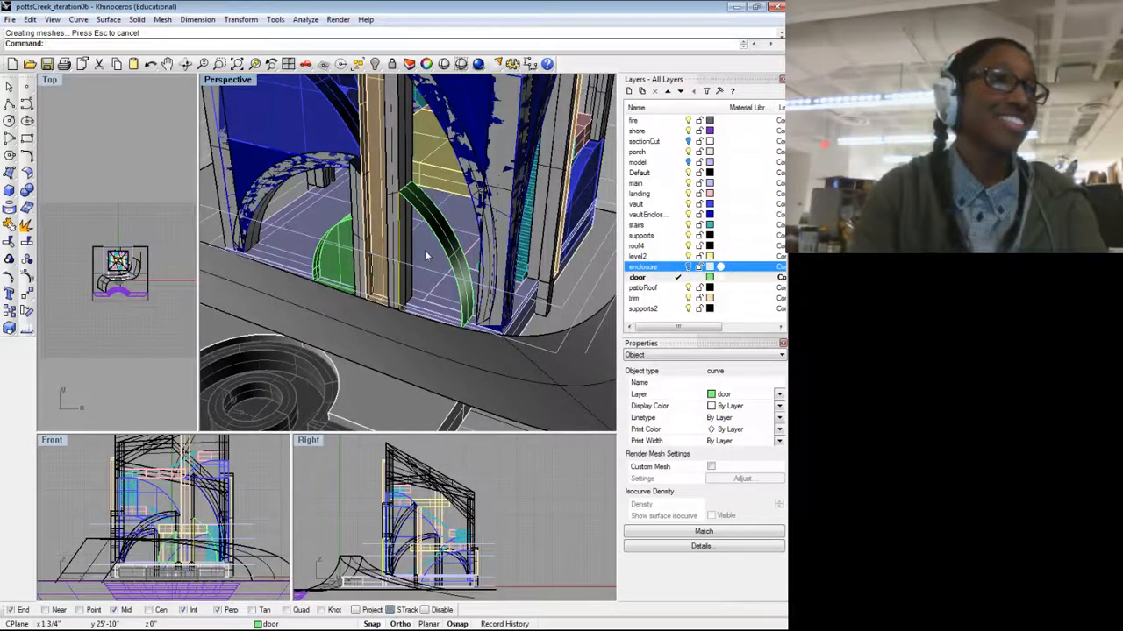
key(Escape)
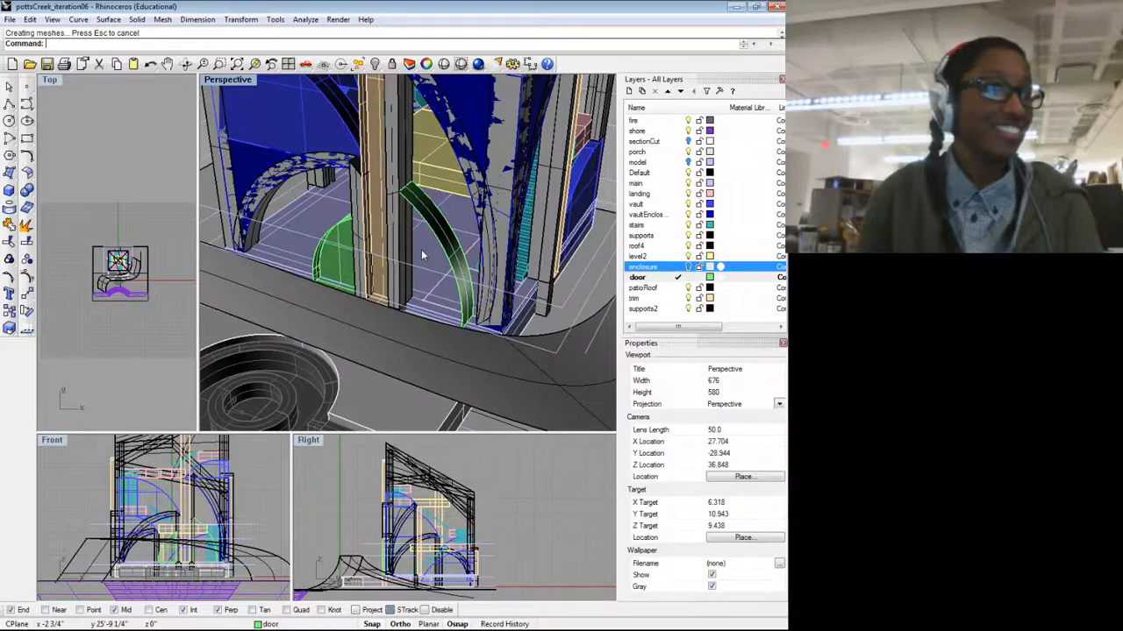
key(ctrl+z)
Step: Join the two end-to-end base lines below the wider door arc into a single curve
drag(421, 250, 485, 259)
scroll(485, 259, up, 4)
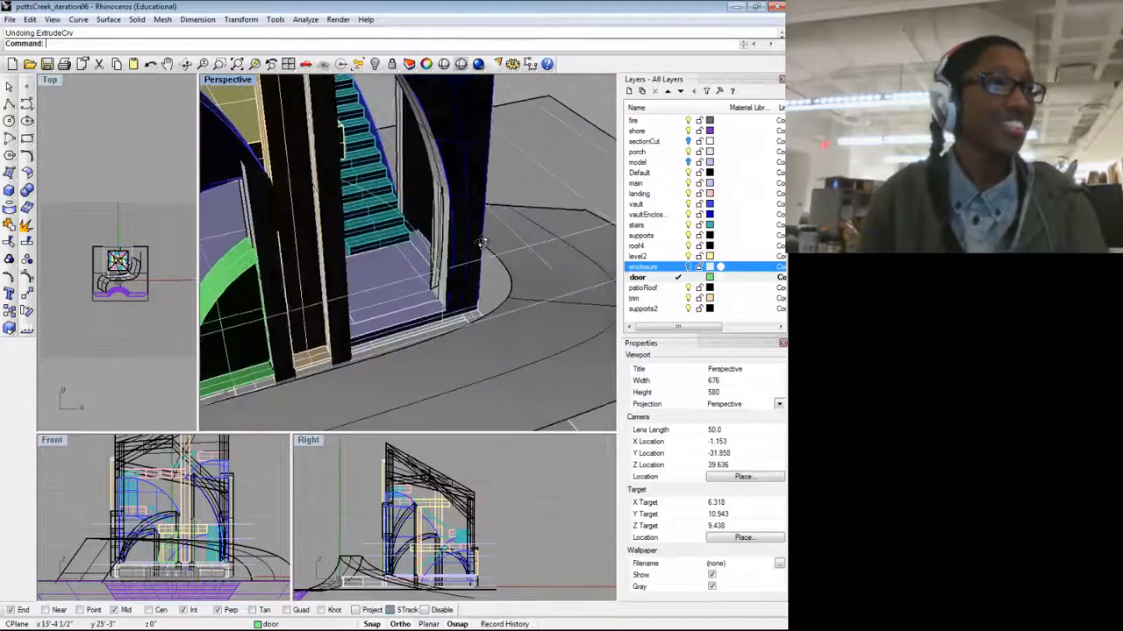
scroll(416, 348, up, 2)
drag(416, 348, 476, 349)
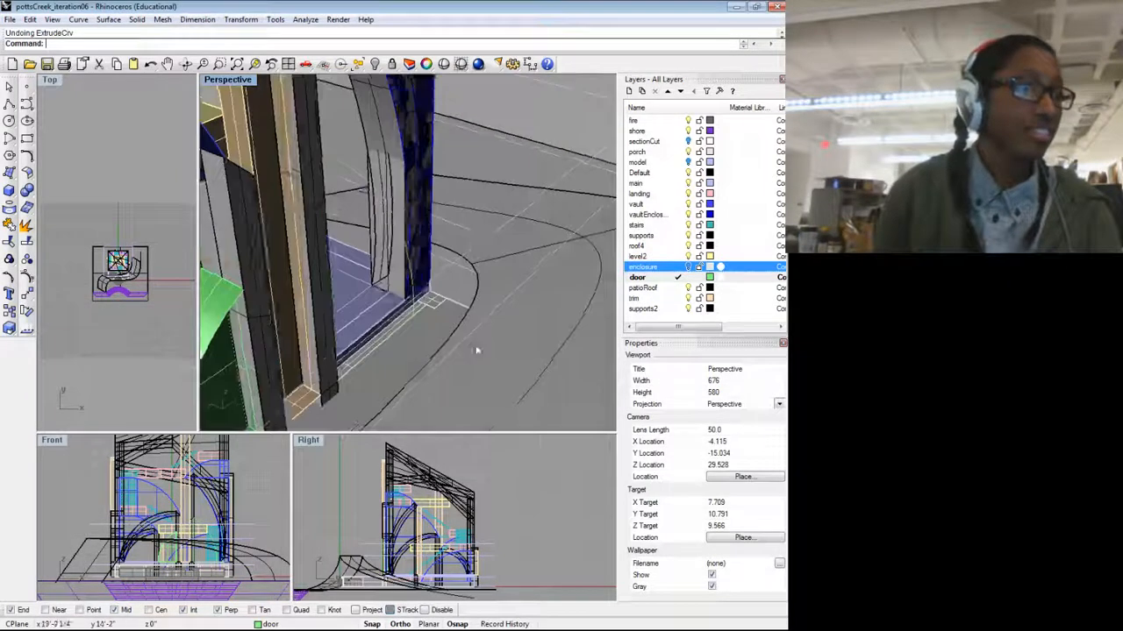
scroll(370, 355, up, 8)
click(369, 360)
click(435, 392)
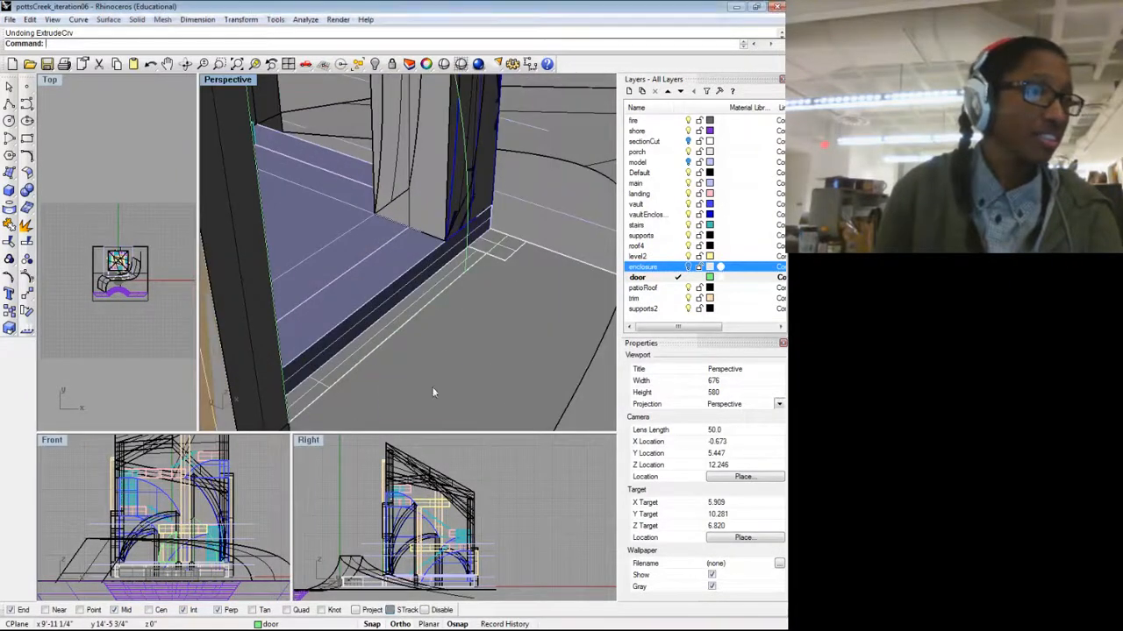
click(494, 252)
click(537, 286)
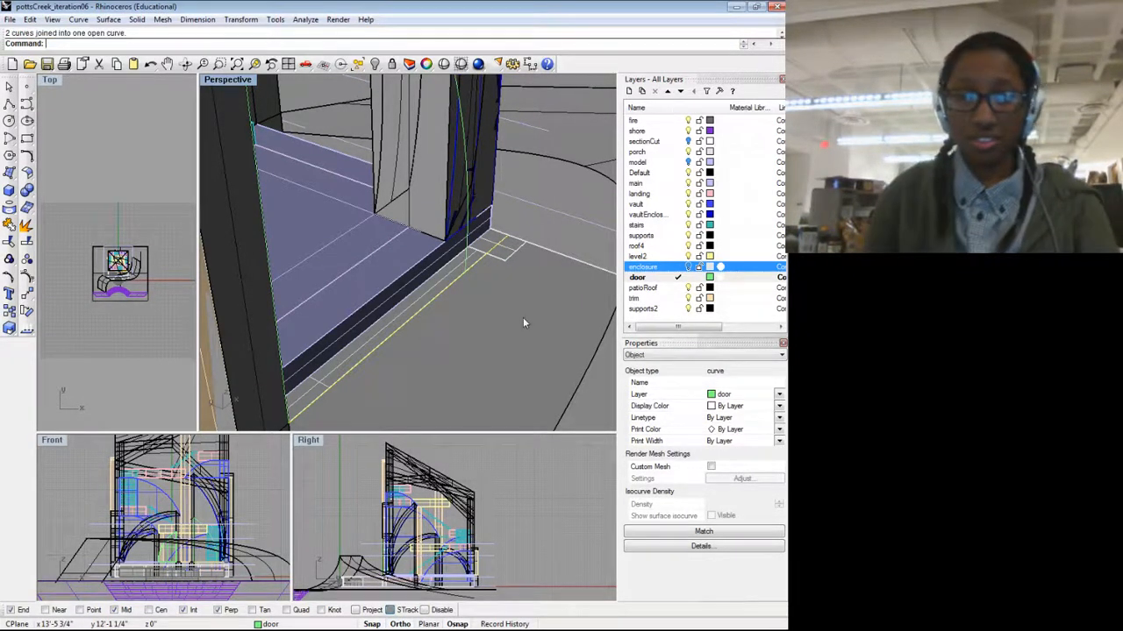
Step: Split the joined base line, using the wider door arc as the cutting object
scroll(497, 207, down, 13)
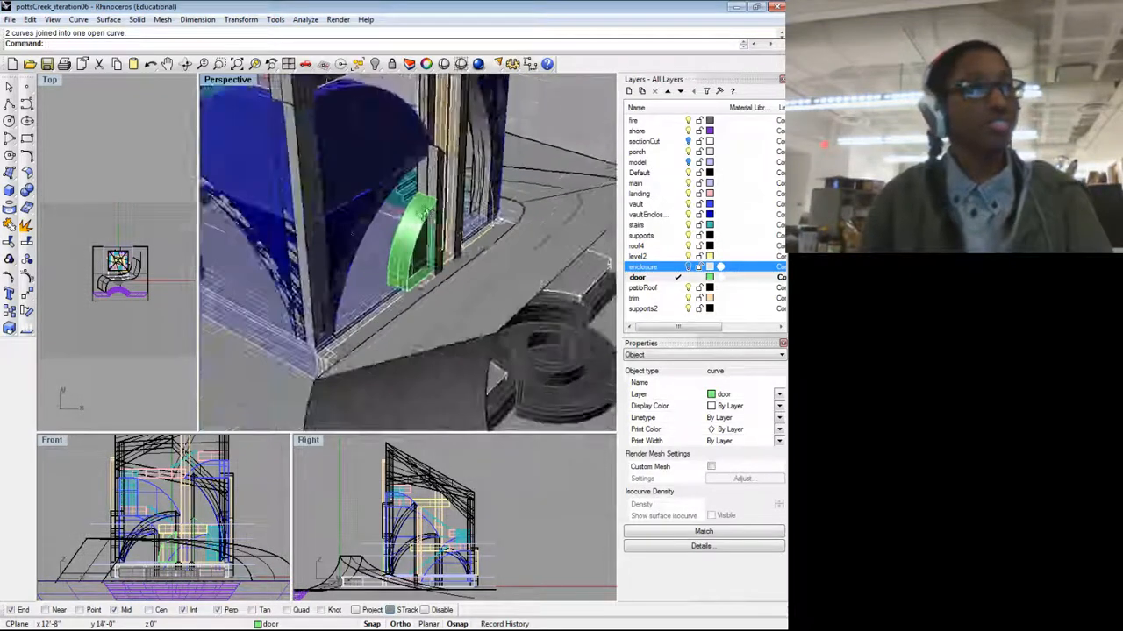
drag(496, 207, 375, 177)
scroll(385, 210, down, 7)
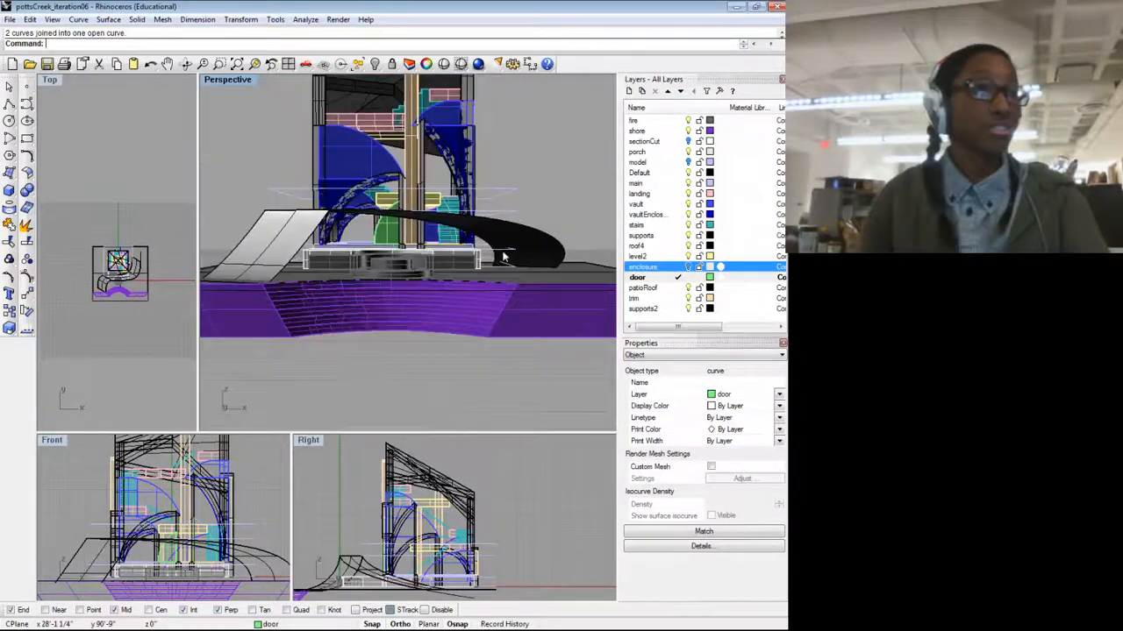
drag(504, 256, 563, 284)
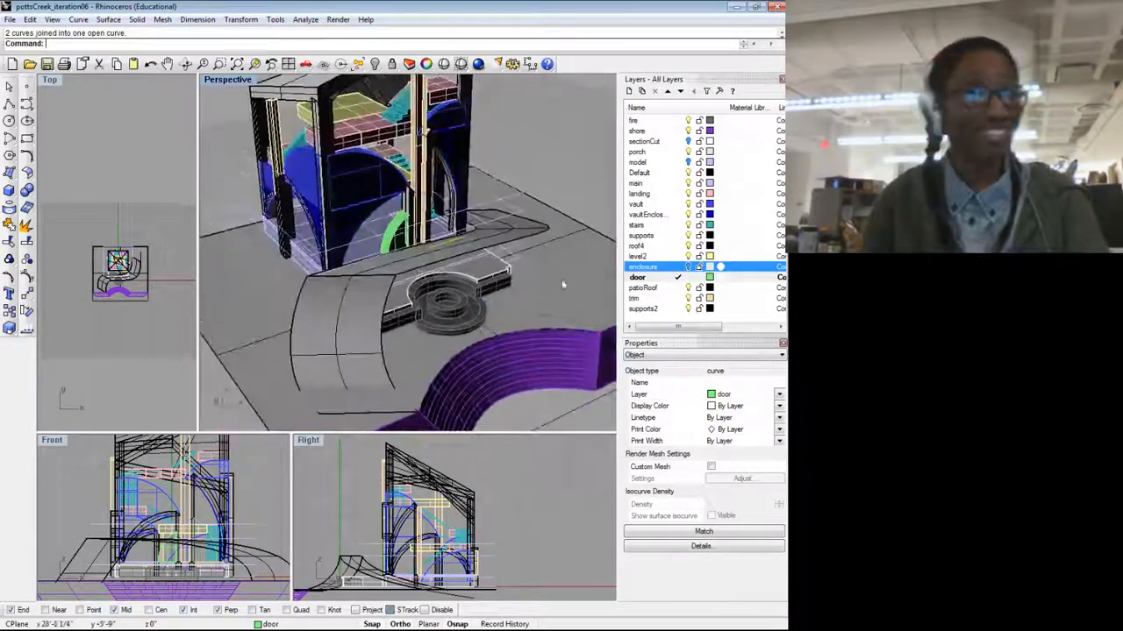
scroll(563, 283, up, 10)
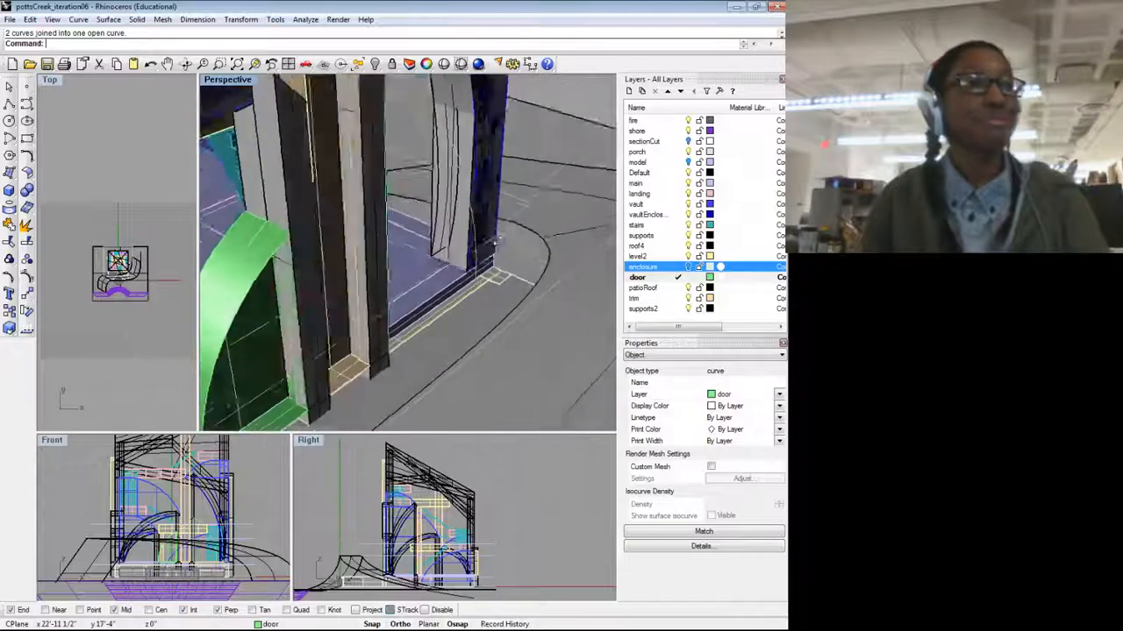
drag(495, 238, 506, 307)
scroll(392, 286, up, 8)
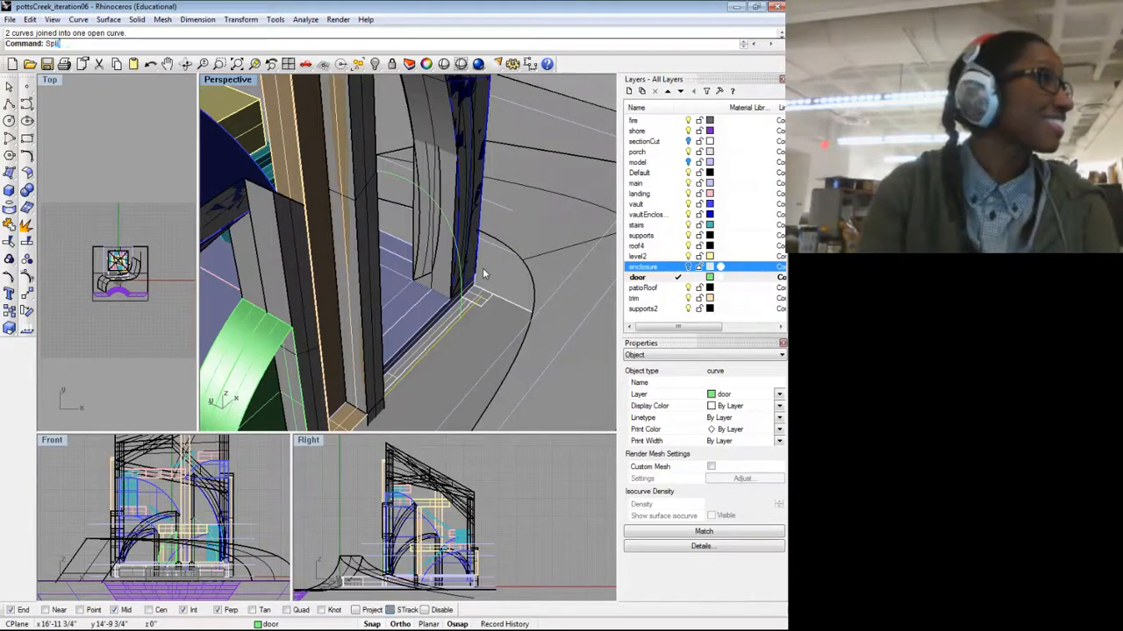
text(t)
key(Return)
scroll(480, 272, up, 2)
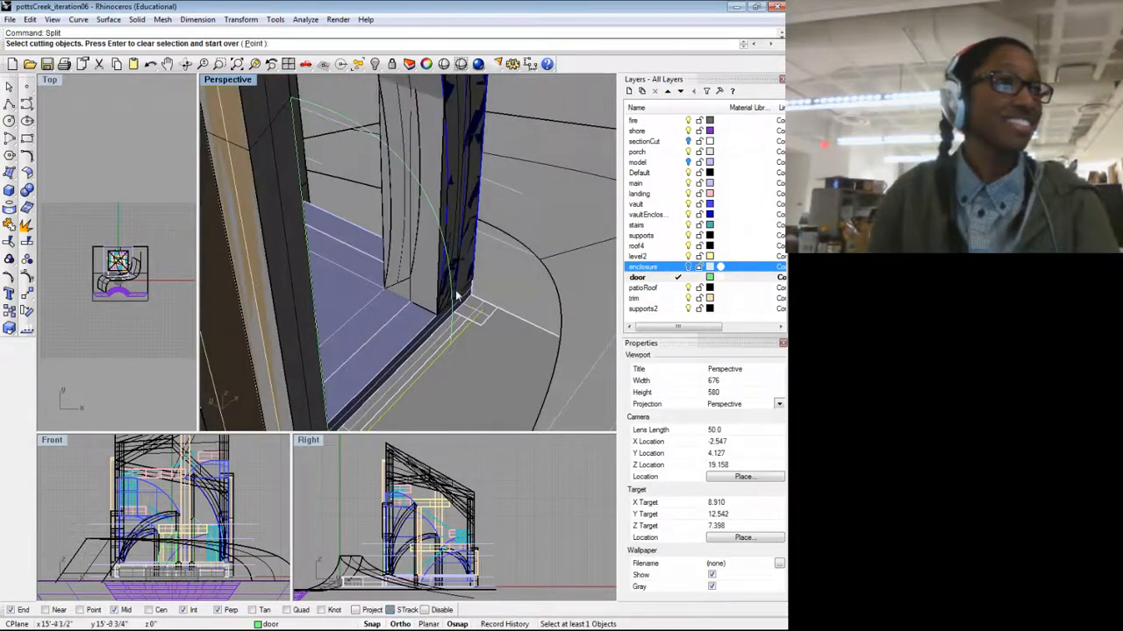
drag(456, 296, 431, 285)
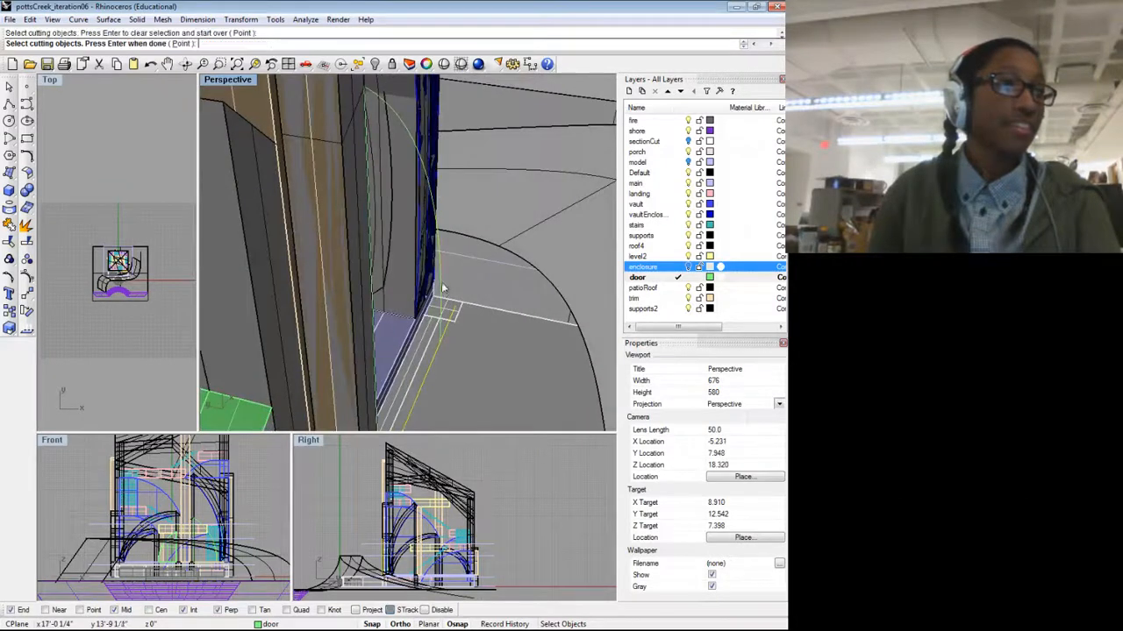
key(Return)
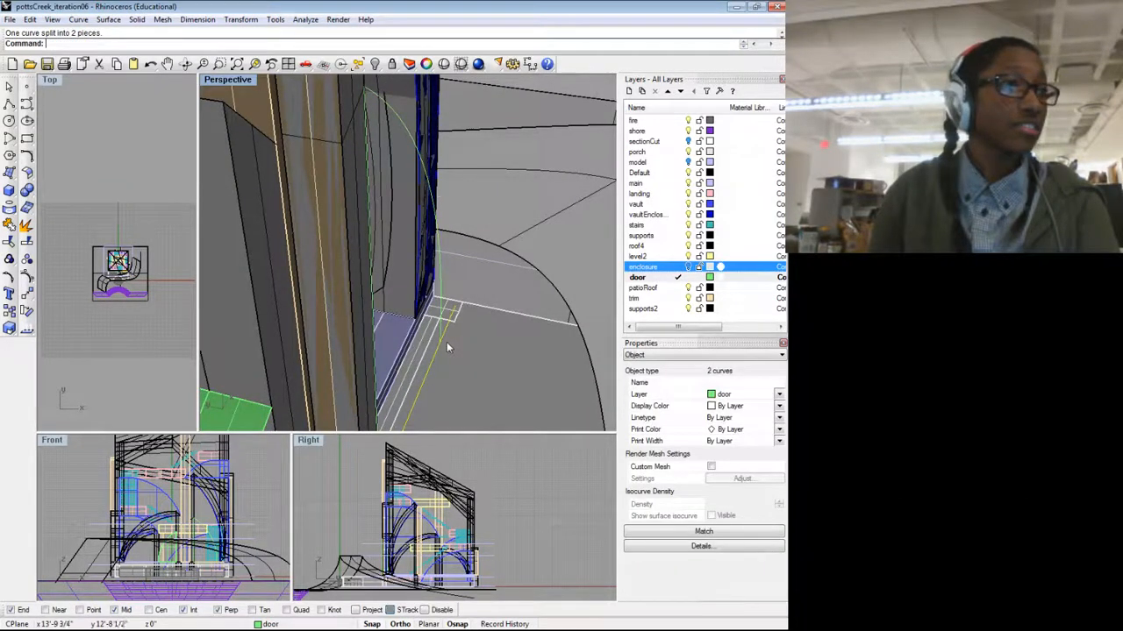
Step: Delete the piece of the split base line that extends beyond the foot of the door arc
click(466, 344)
click(475, 363)
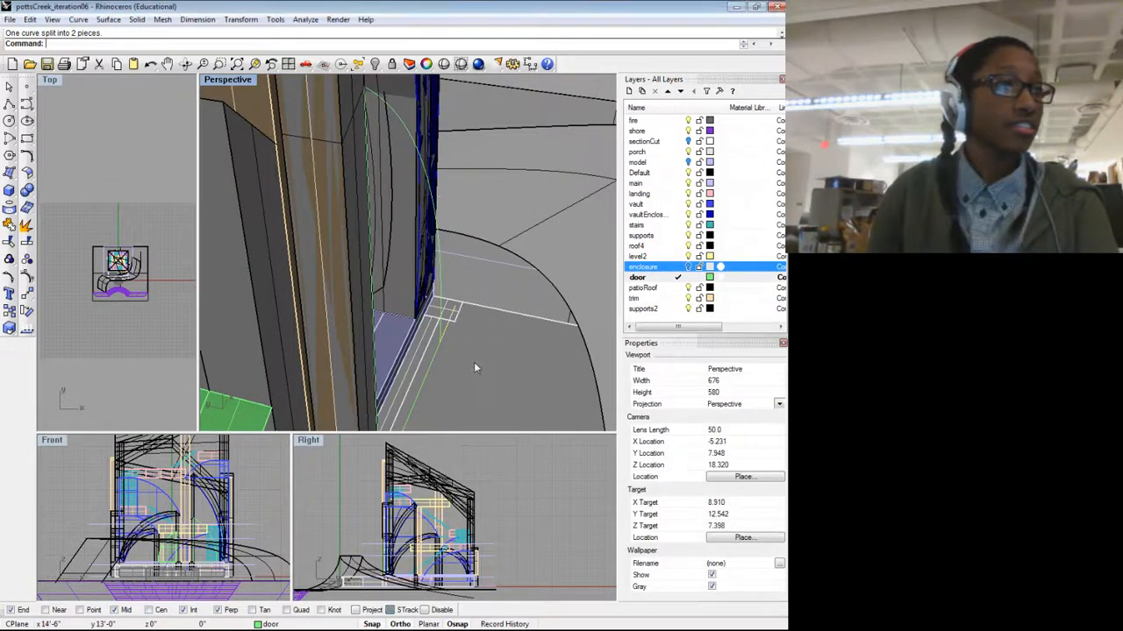
key(Delete)
Step: Copy the trimmed base line from its support-side end straight up about 10'-2" to the top of the vertical line
drag(466, 345, 441, 356)
click(442, 358)
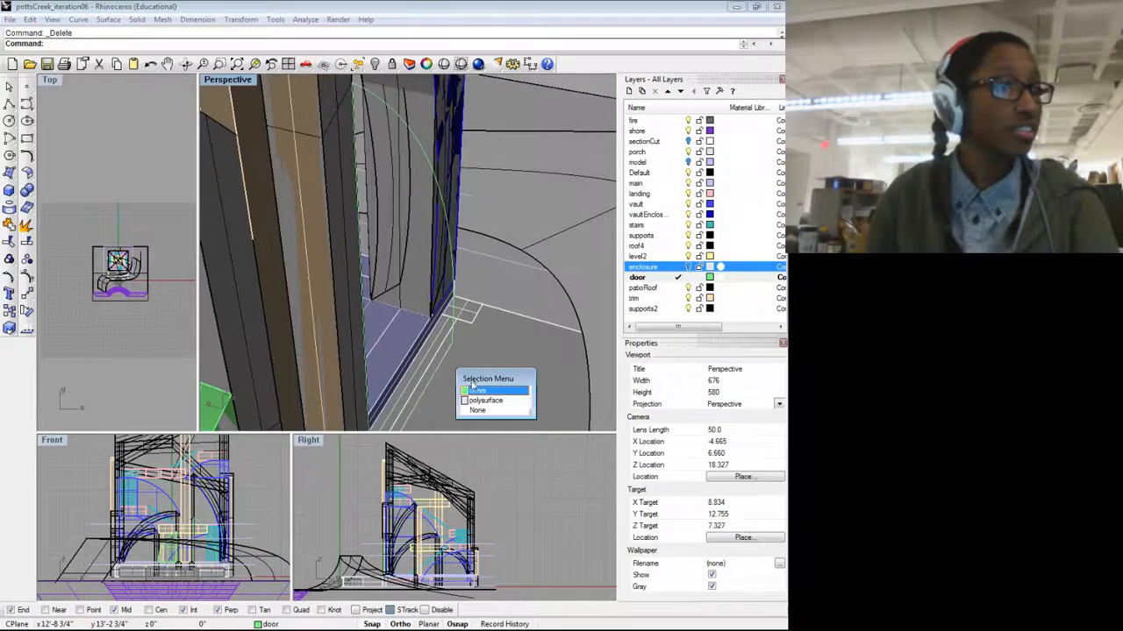
click(475, 390)
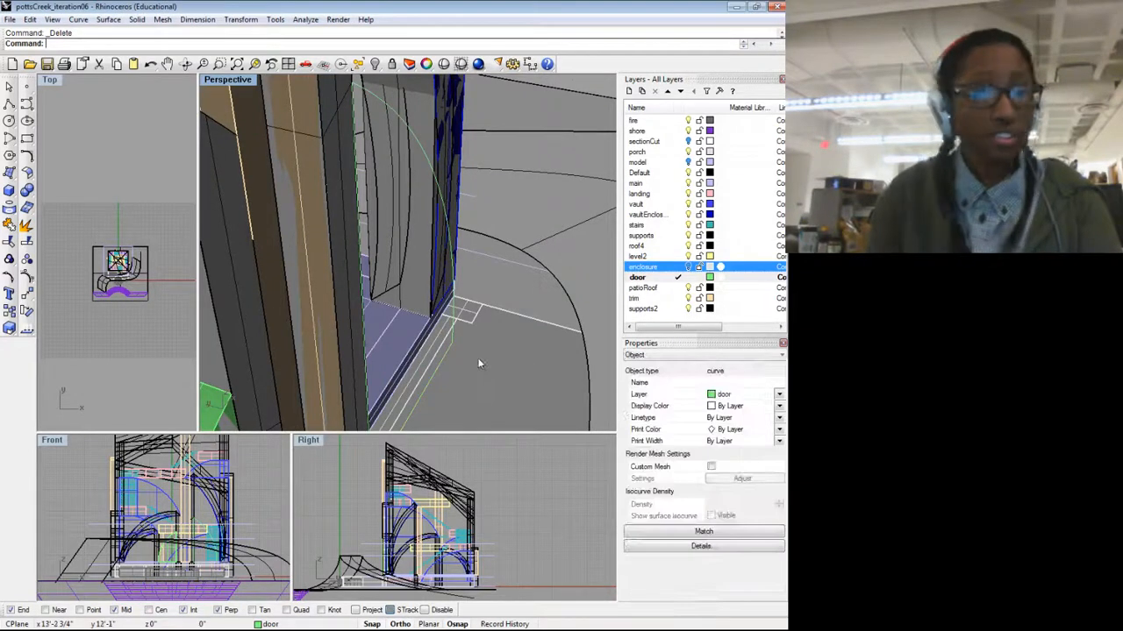
key(Return)
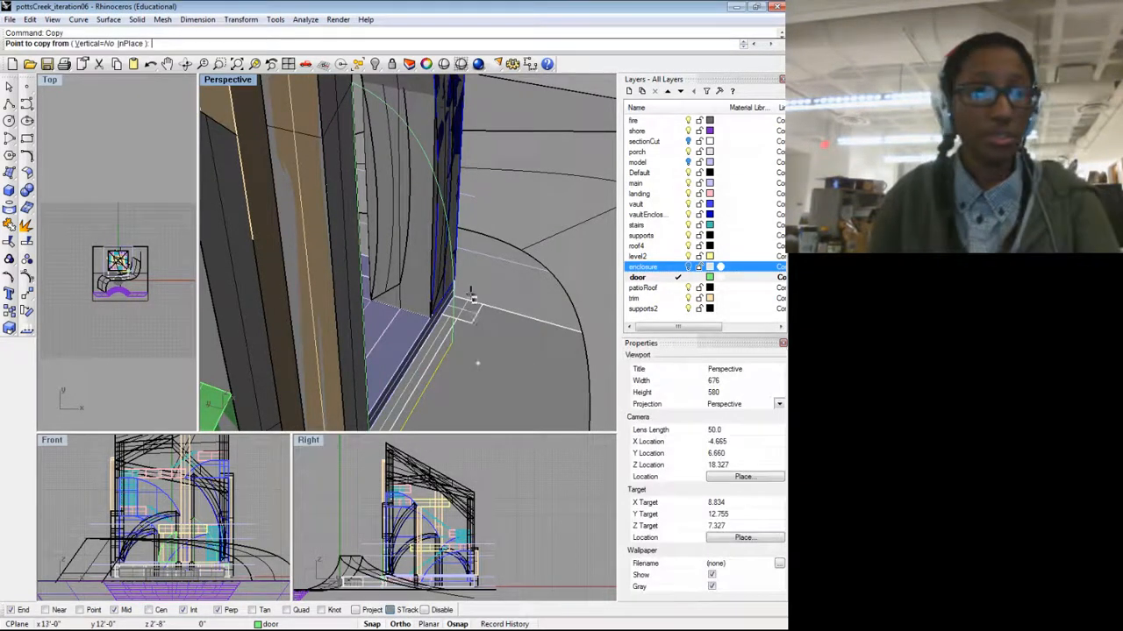
scroll(471, 296, down, 8)
drag(474, 302, 321, 352)
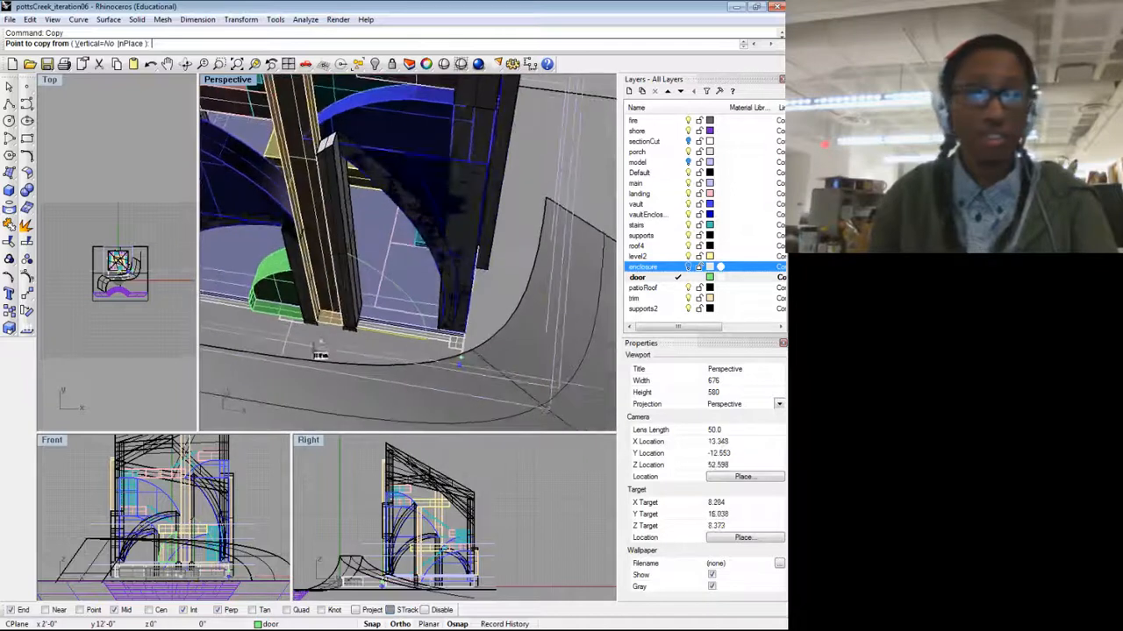
scroll(338, 326, up, 10)
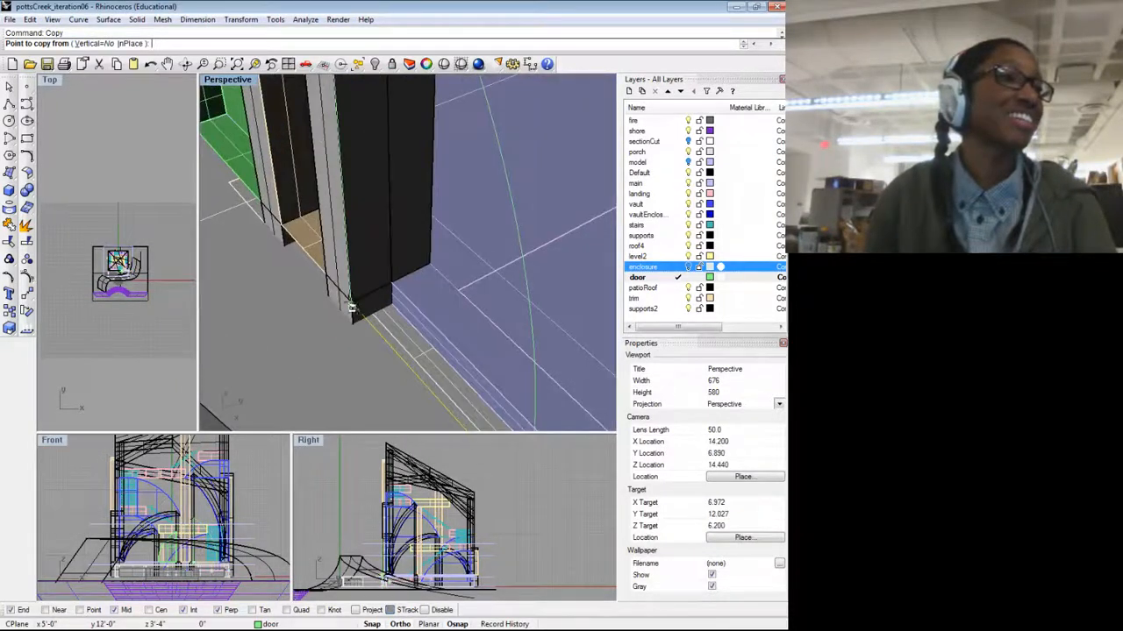
click(350, 307)
scroll(388, 211, down, 4)
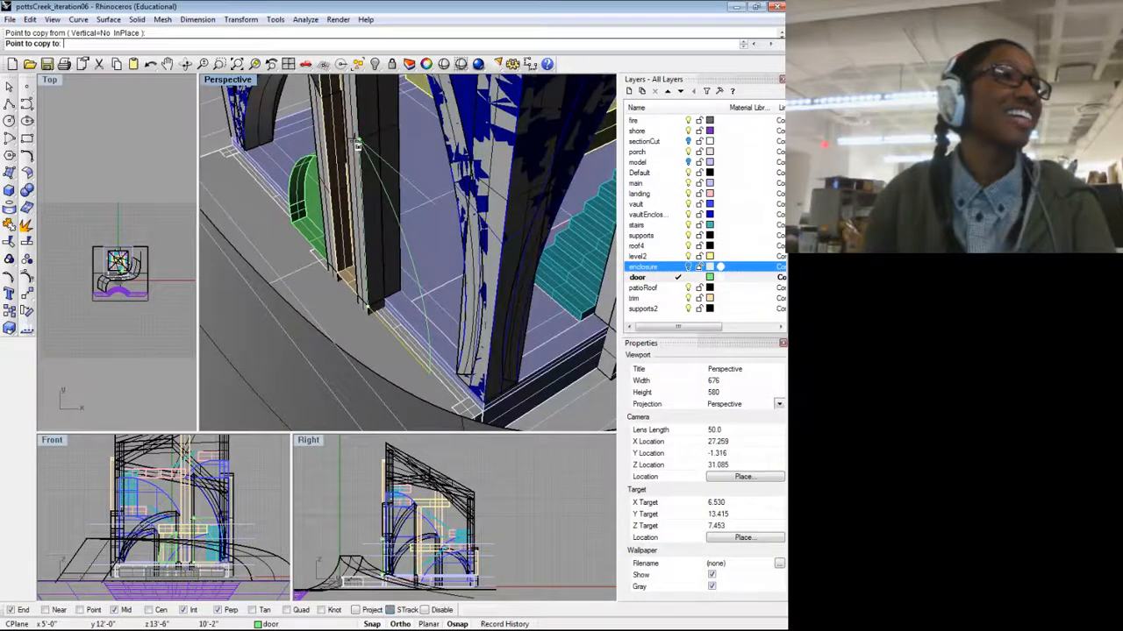
scroll(357, 143, down, 12)
key(Return)
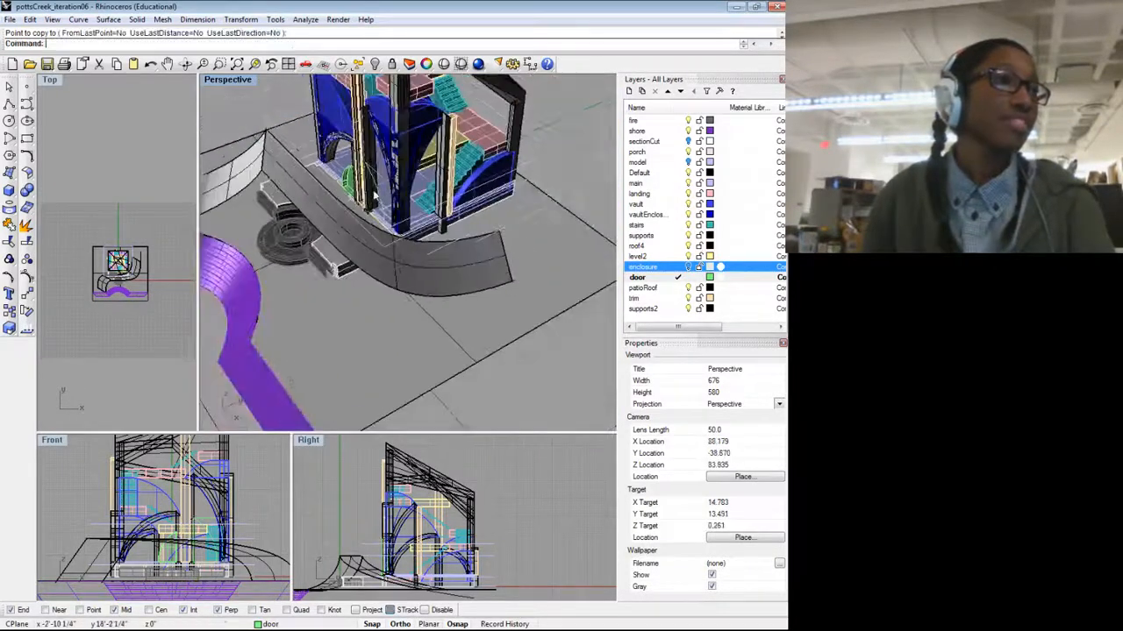
scroll(391, 175, down, 5)
drag(491, 272, 482, 198)
scroll(301, 195, up, 10)
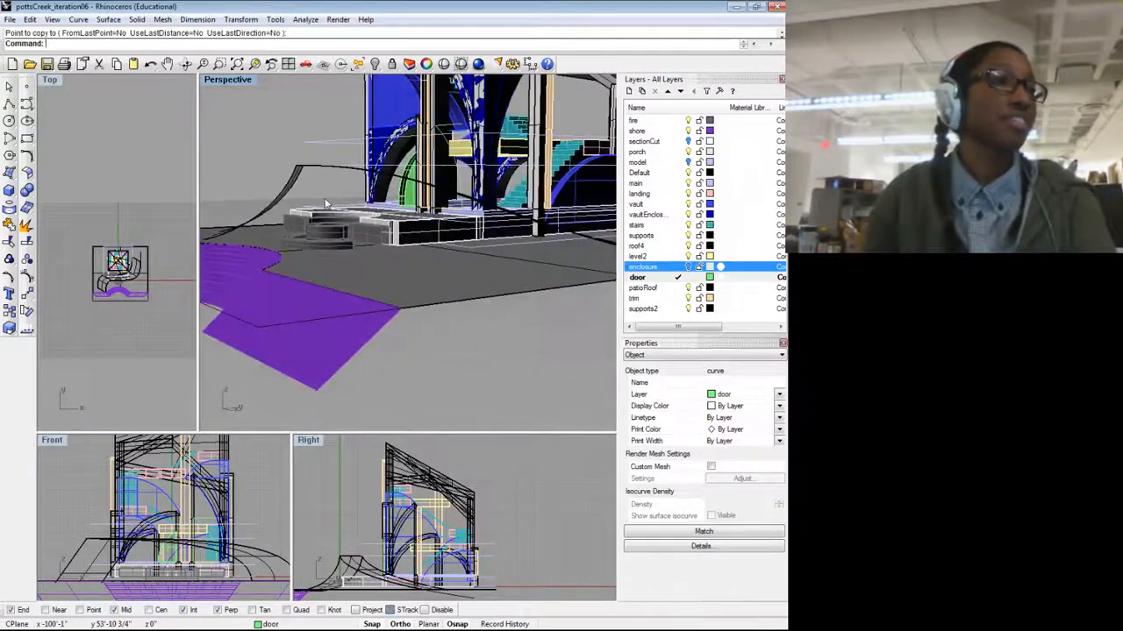
scroll(303, 201, down, 2)
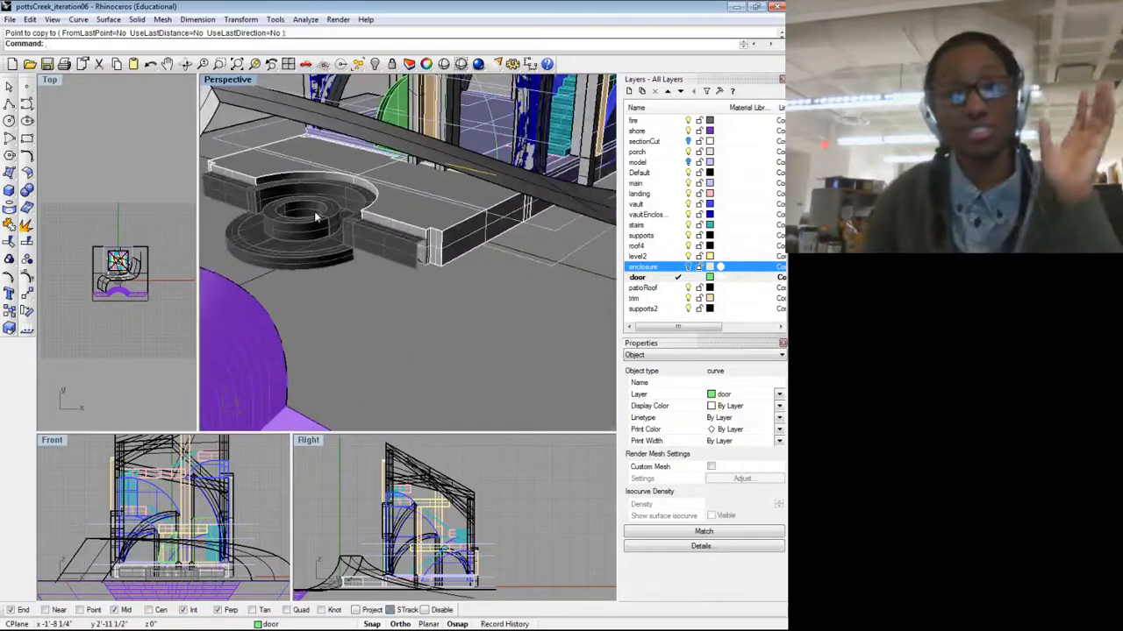
scroll(381, 227, down, 5)
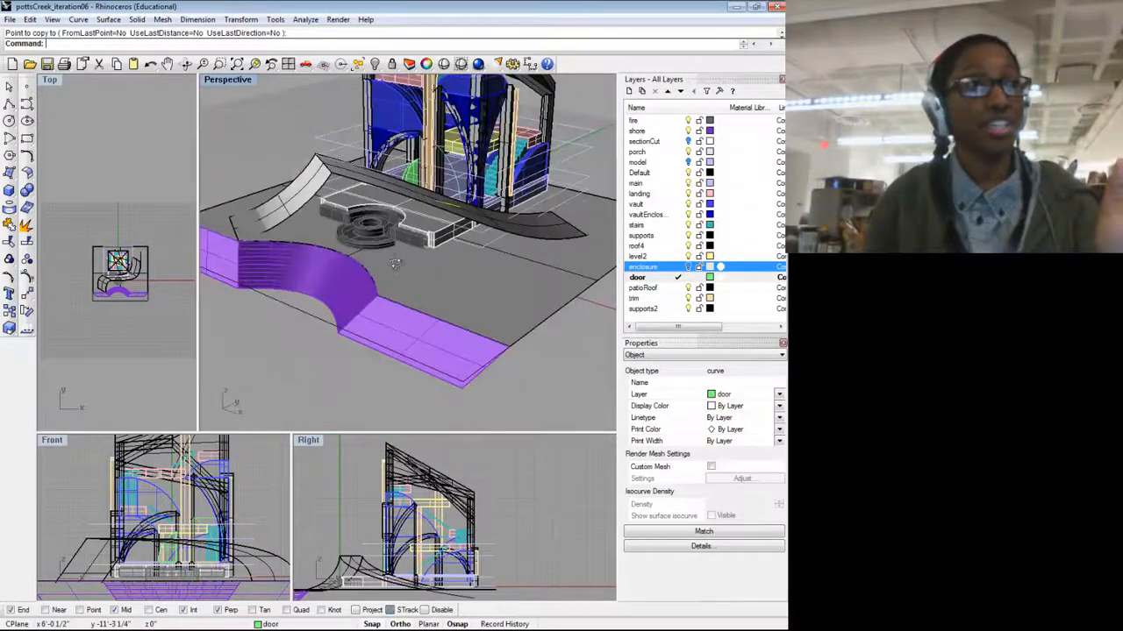
Step: Examine the terraced shore, the sunken fire pit, the curved ramp and the green door opening of the house from several sides
drag(396, 263, 570, 261)
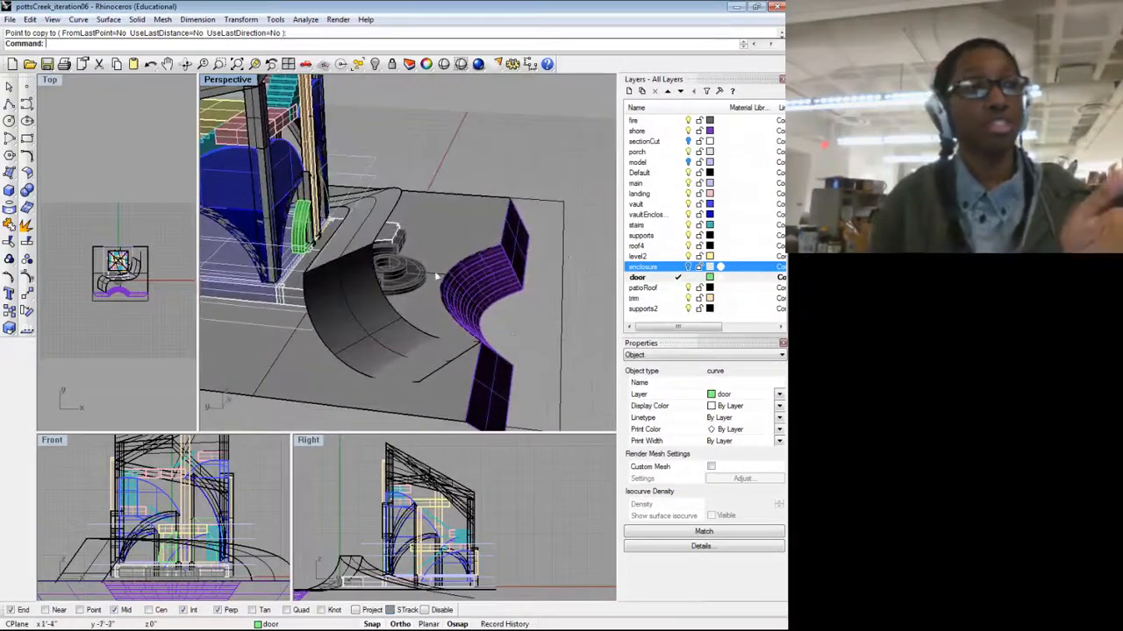
scroll(436, 277, up, 4)
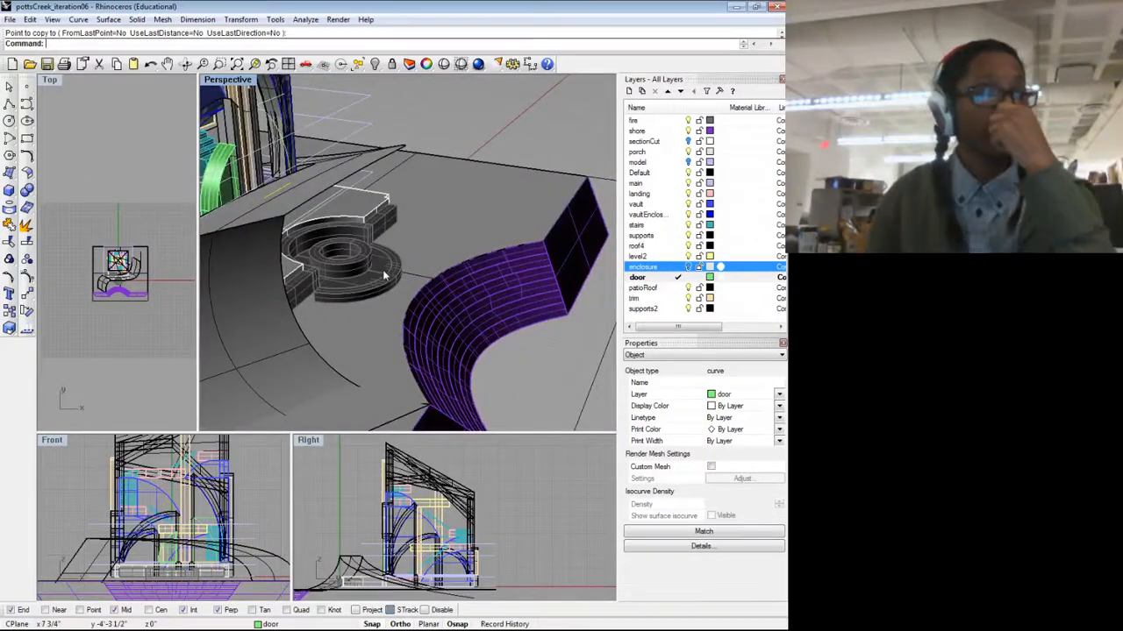
scroll(399, 248, up, 5)
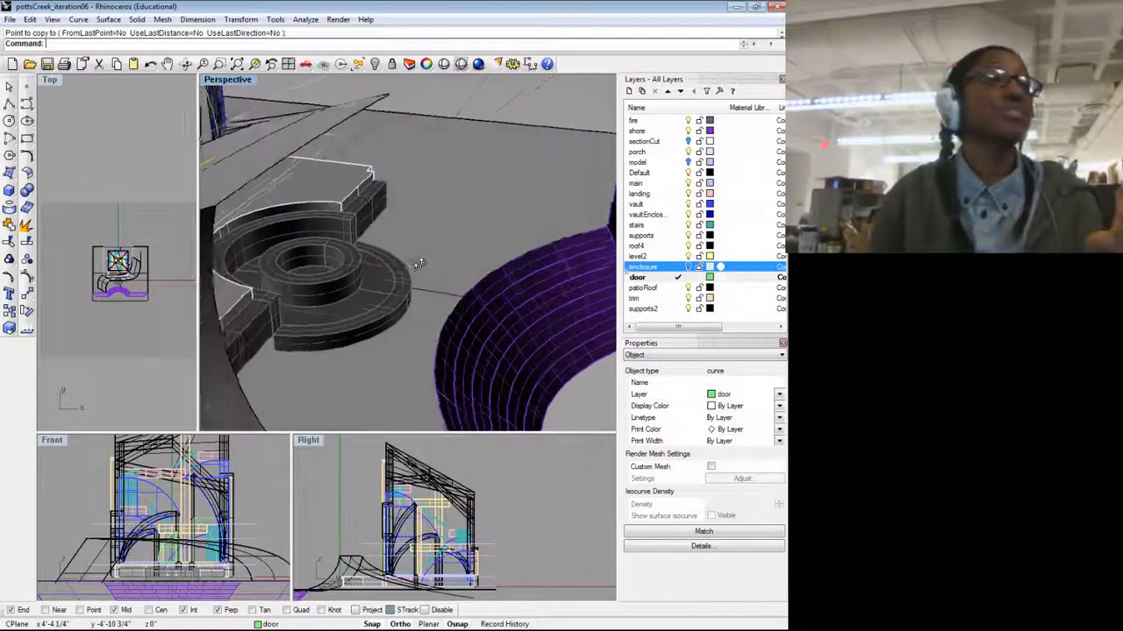
scroll(517, 219, down, 8)
drag(523, 239, 418, 254)
scroll(417, 245, up, 3)
scroll(419, 247, up, 5)
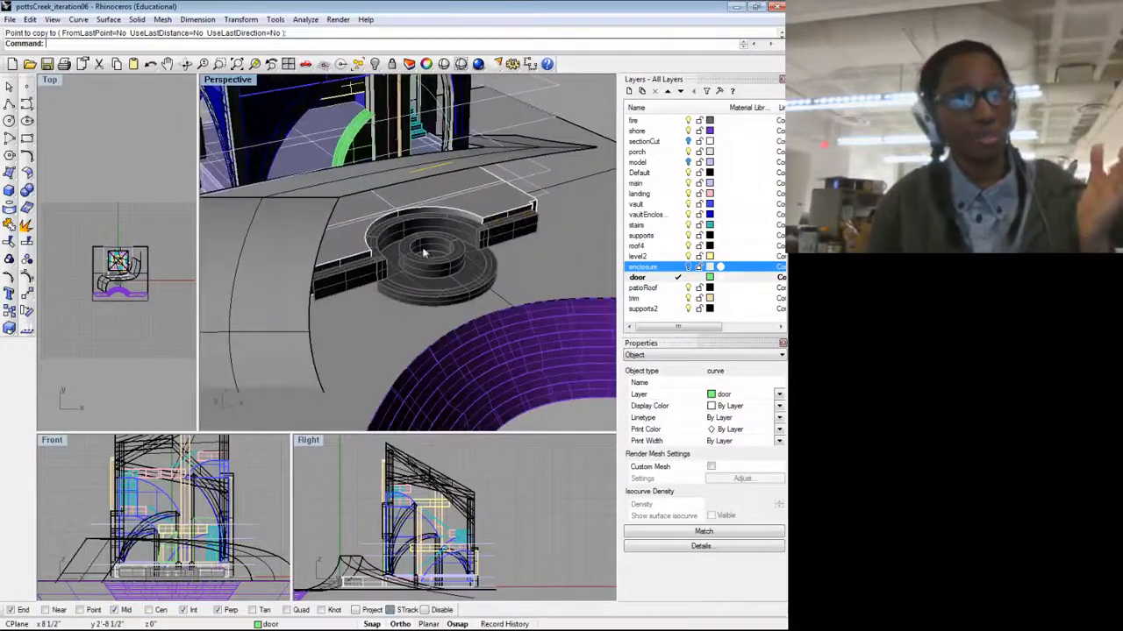
scroll(423, 248, down, 3)
drag(367, 281, 487, 291)
scroll(503, 282, down, 2)
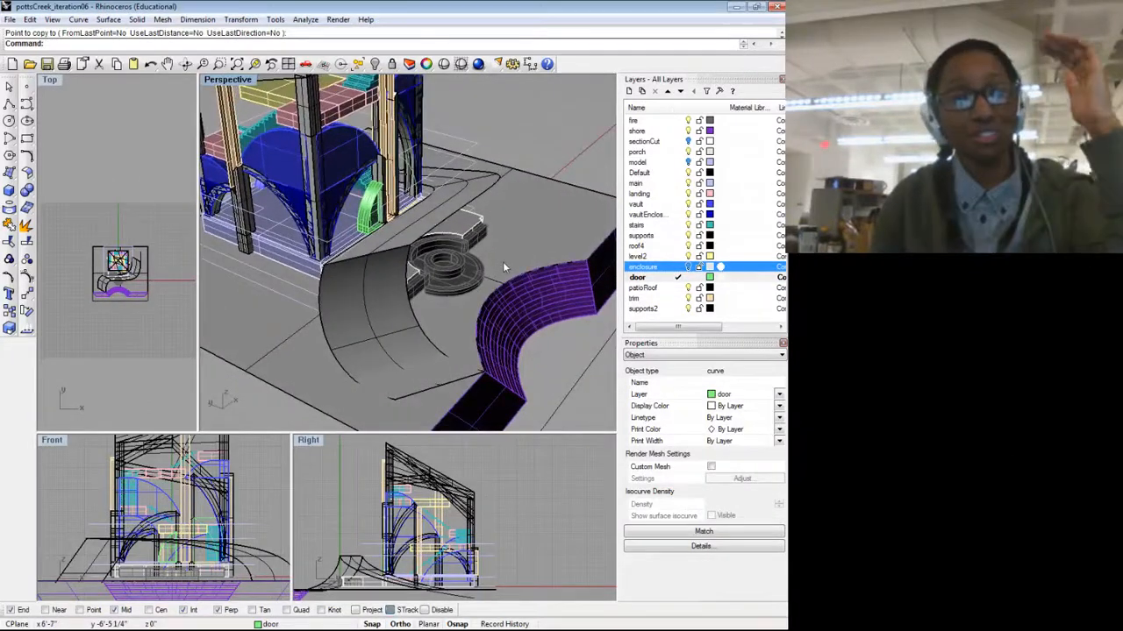
drag(503, 267, 350, 259)
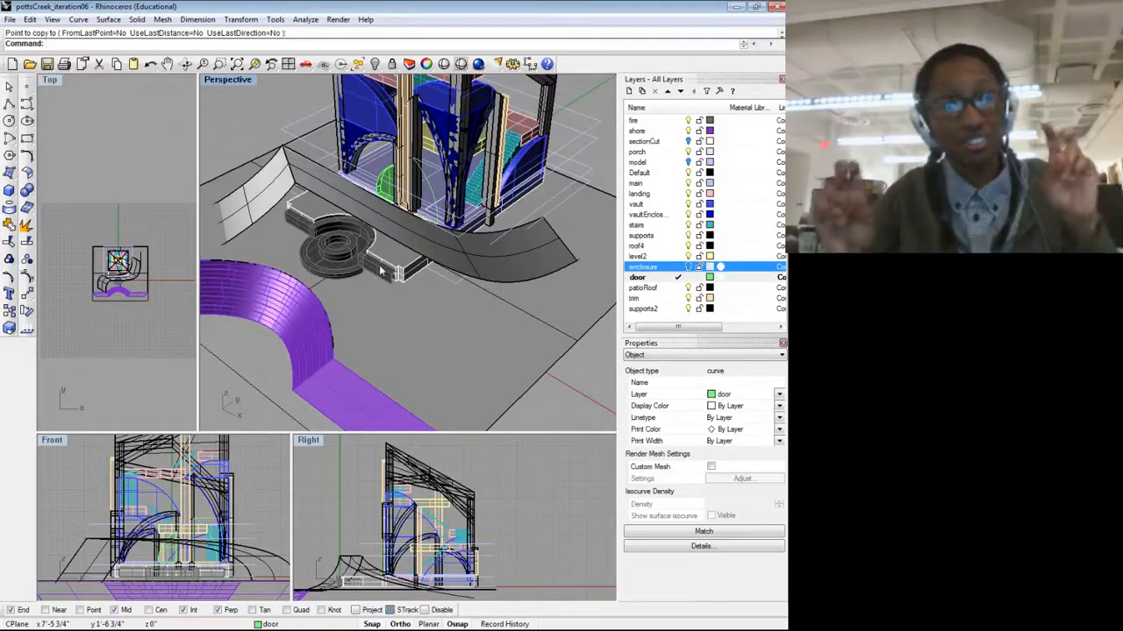
drag(407, 293, 303, 238)
scroll(303, 238, down, 4)
scroll(213, 505, down, 2)
scroll(119, 282, up, 9)
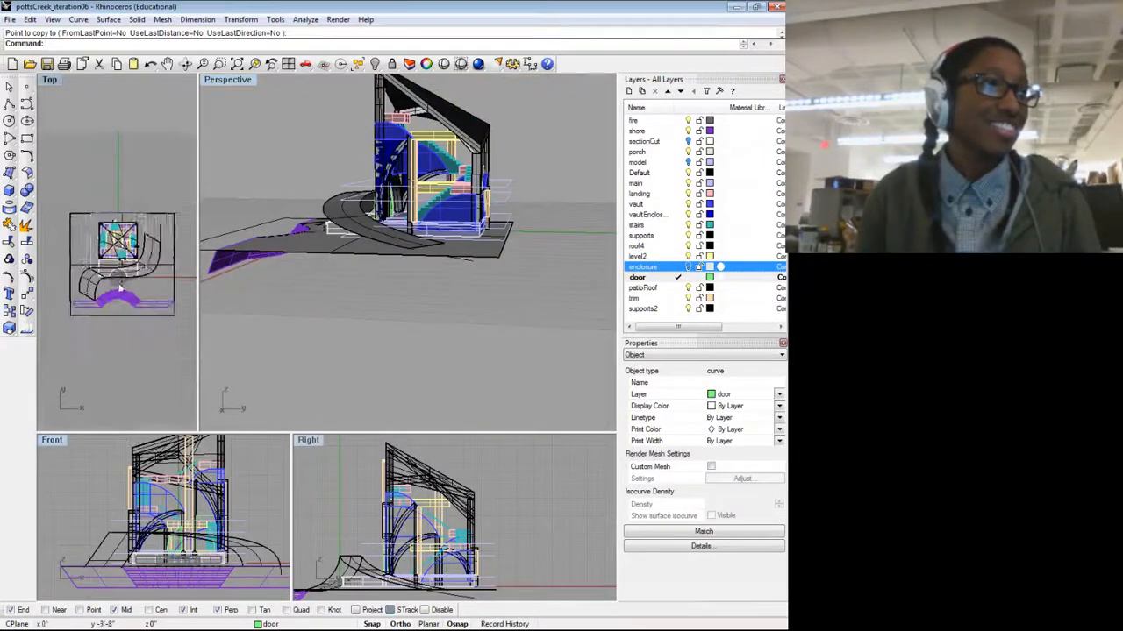
drag(290, 190, 534, 215)
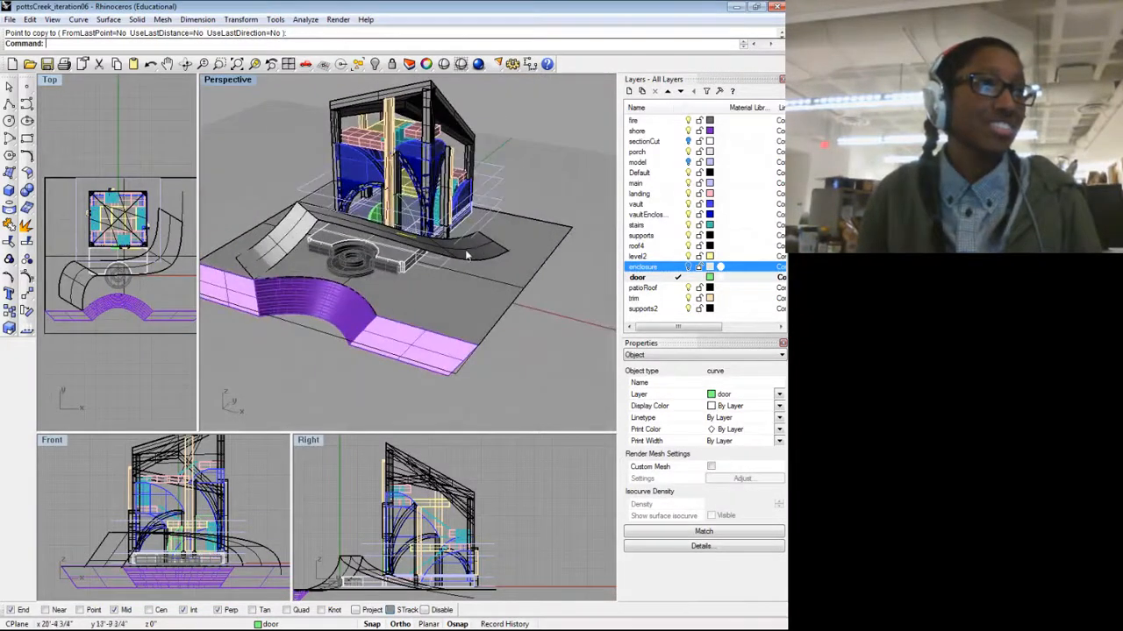
drag(467, 255, 485, 257)
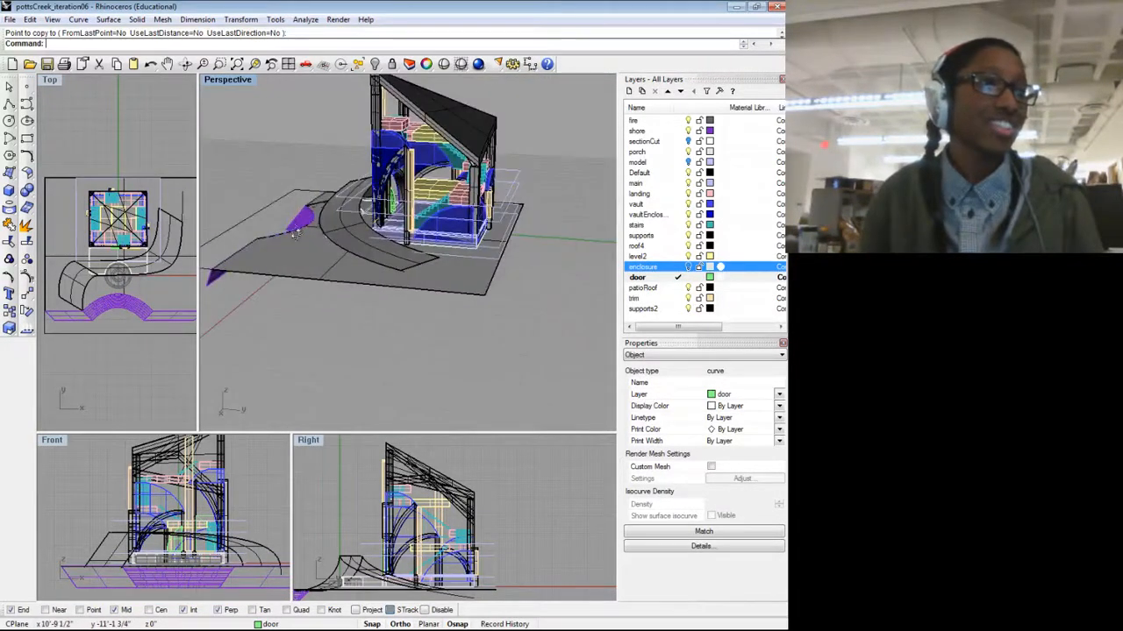
drag(297, 231, 549, 195)
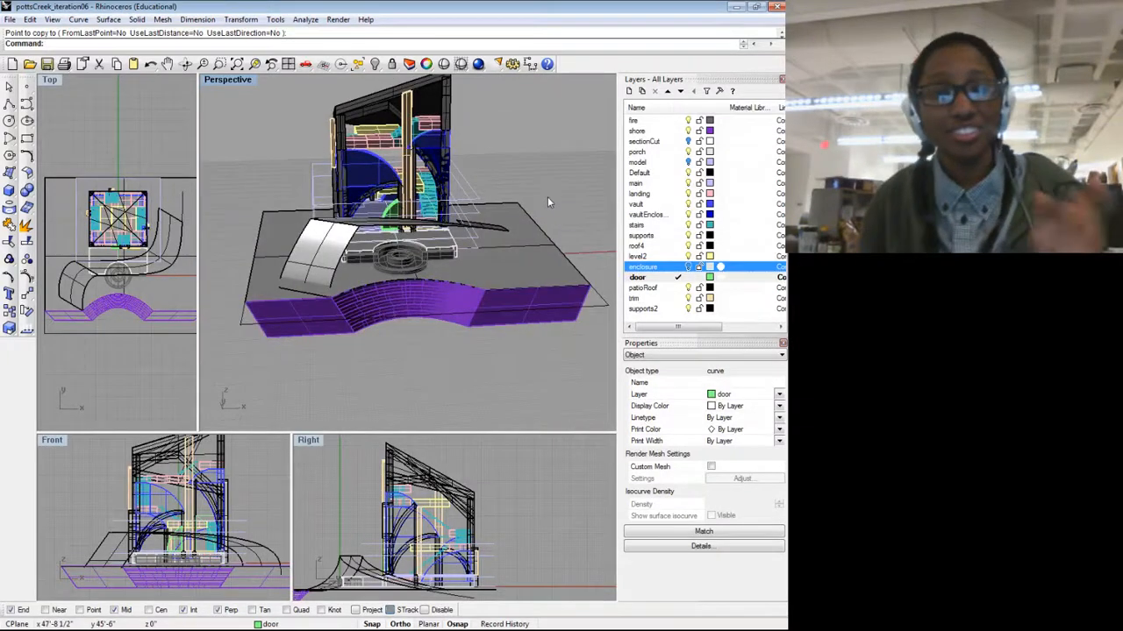
drag(465, 242, 521, 314)
scroll(403, 210, up, 8)
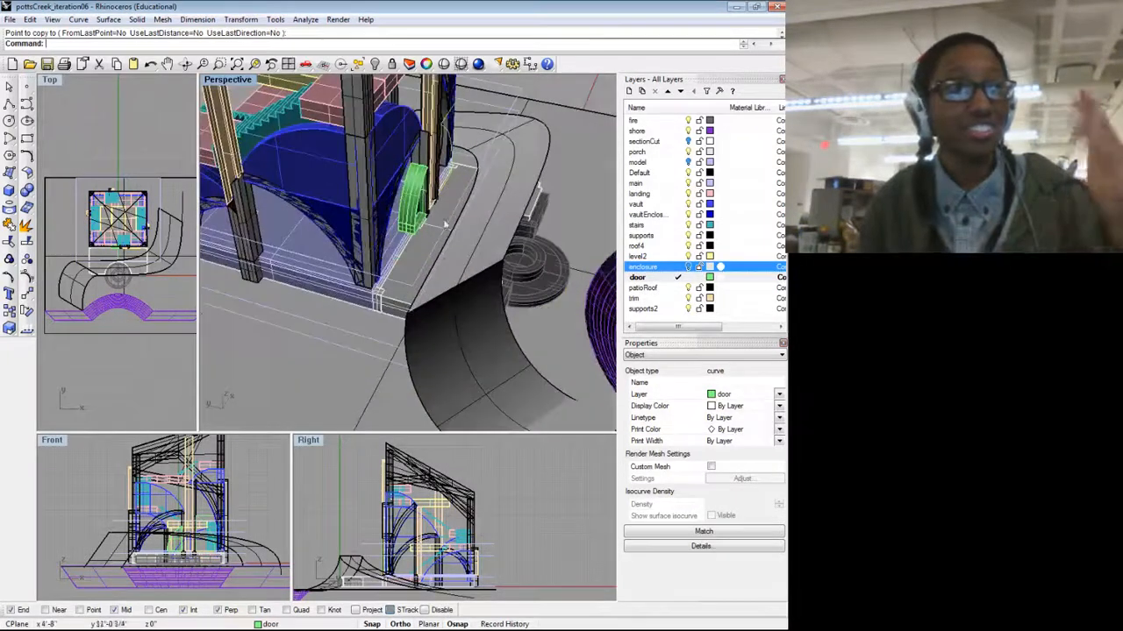
Step: Show the enclosure layer around the new shore-side door profile beside the support
click(689, 268)
scroll(517, 263, down, 7)
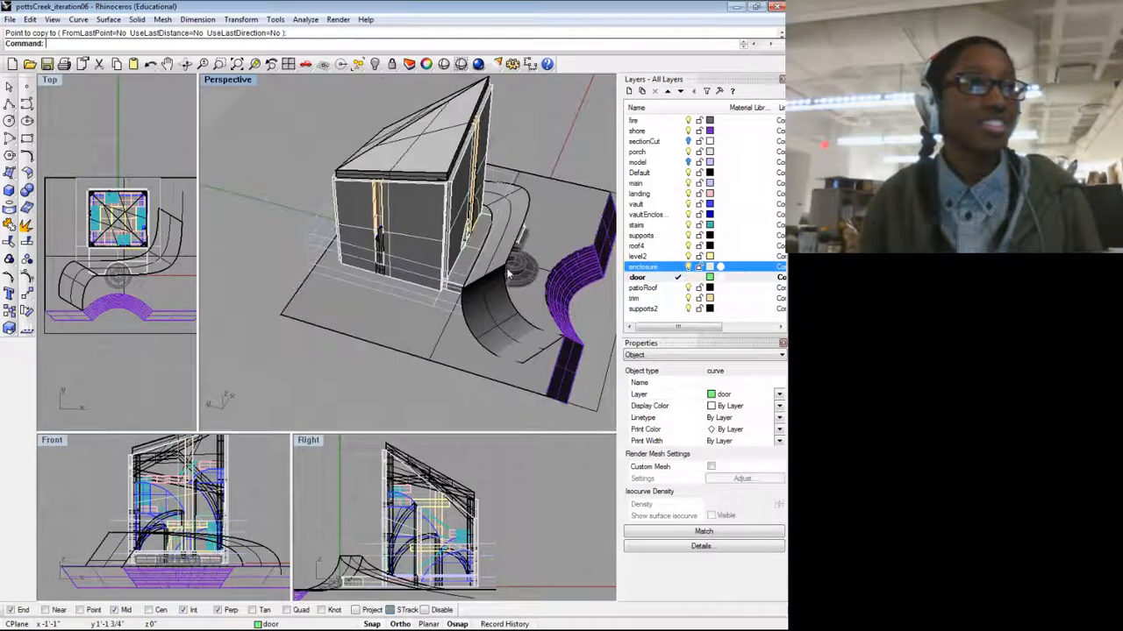
drag(518, 263, 471, 242)
scroll(472, 241, up, 5)
scroll(472, 242, up, 8)
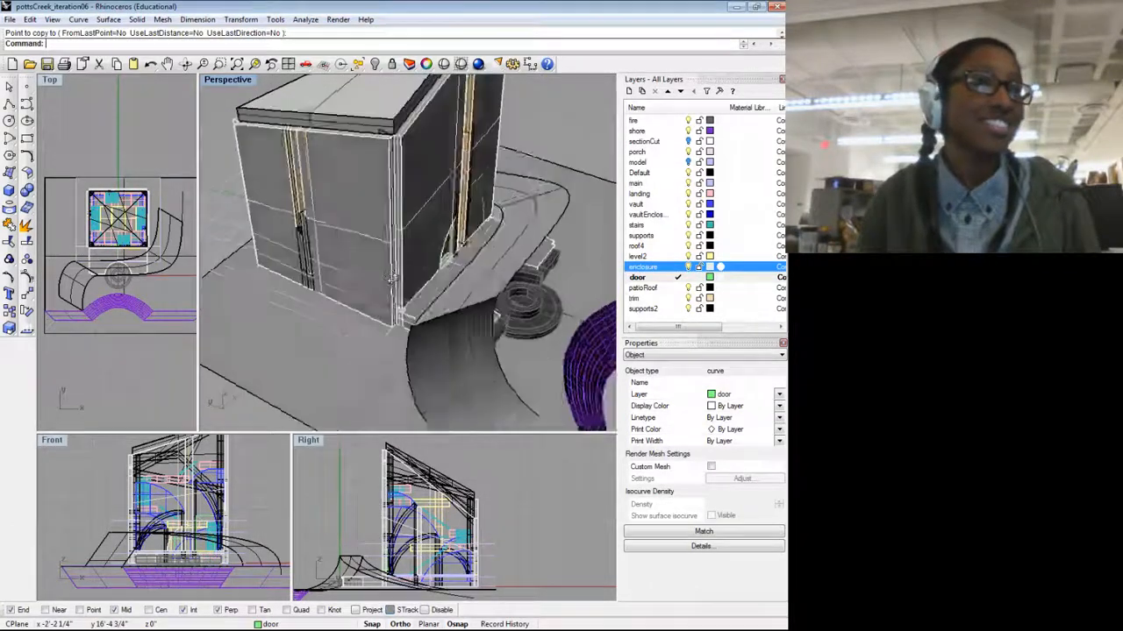
scroll(485, 194, up, 2)
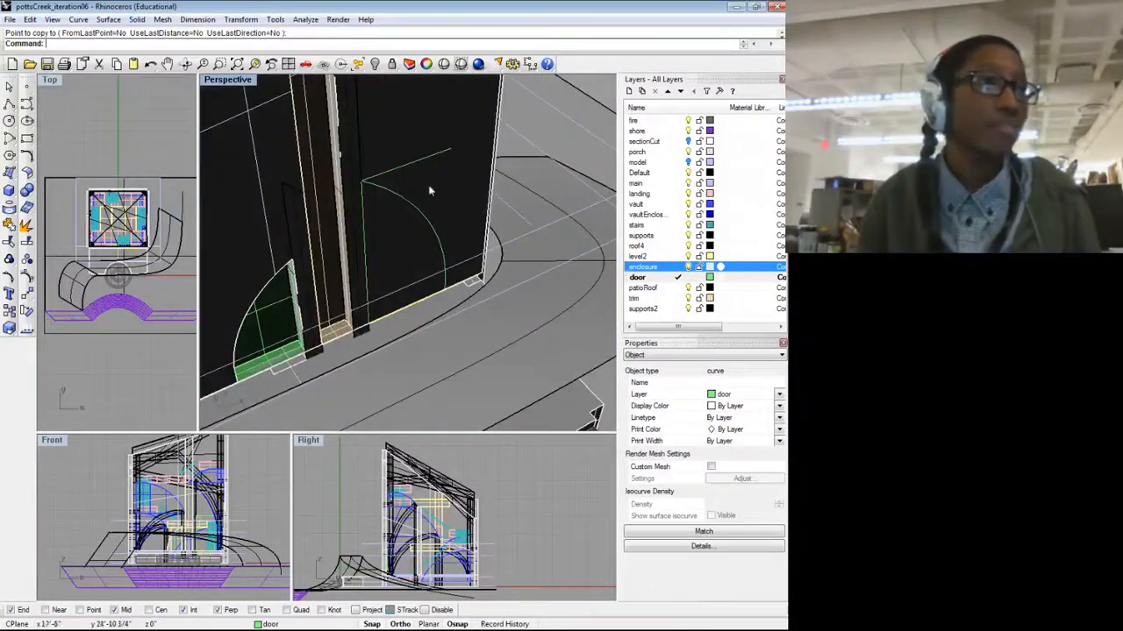
Step: Create a rectangular four-corner surface from the copied upper line's ends down to the base line's ends below the wider door arc
click(13, 174)
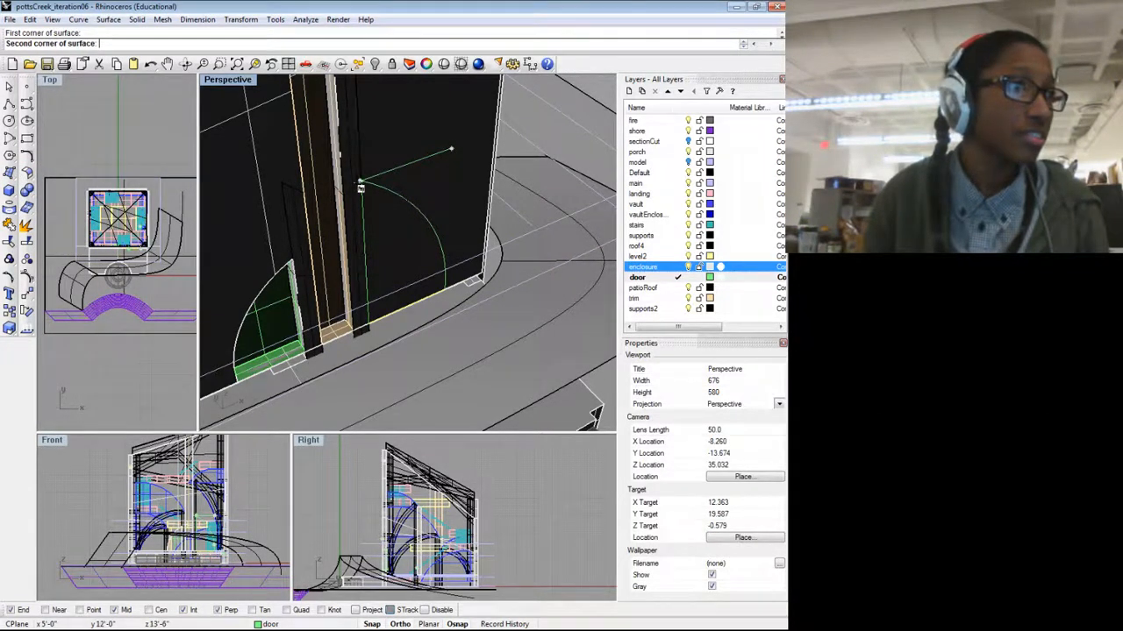
drag(368, 341, 306, 353)
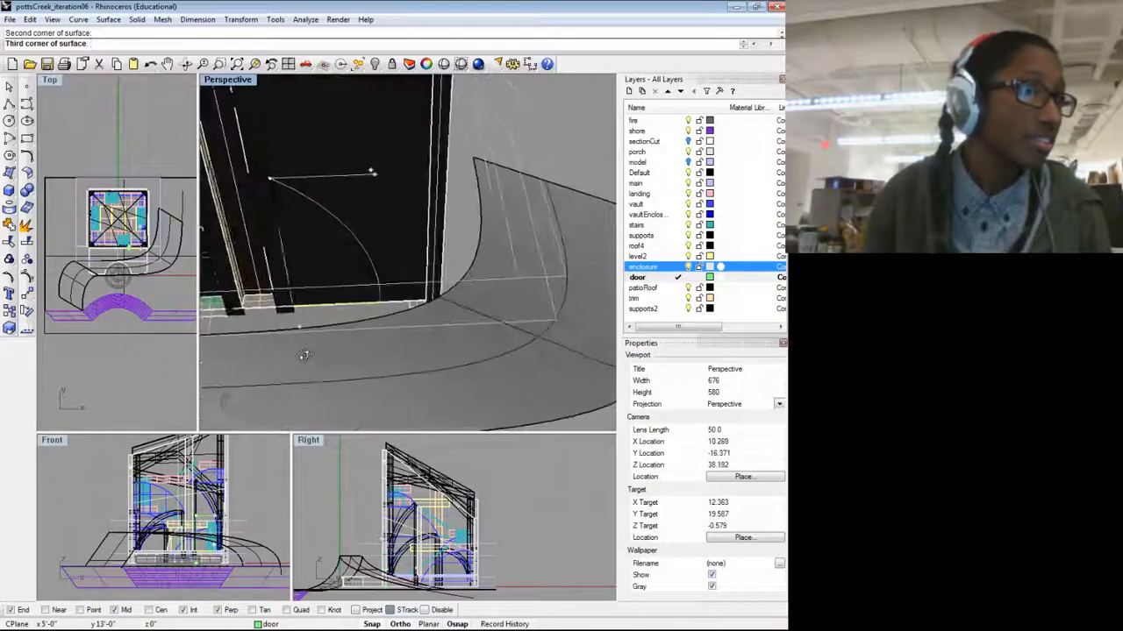
scroll(314, 320, up, 7)
drag(318, 314, 273, 321)
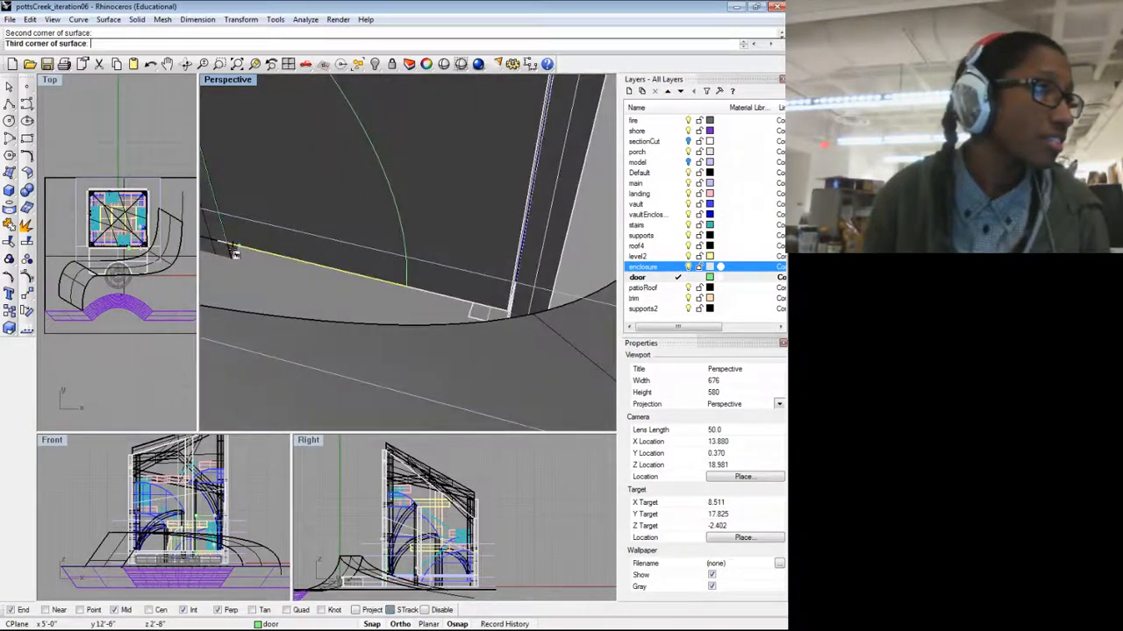
click(406, 287)
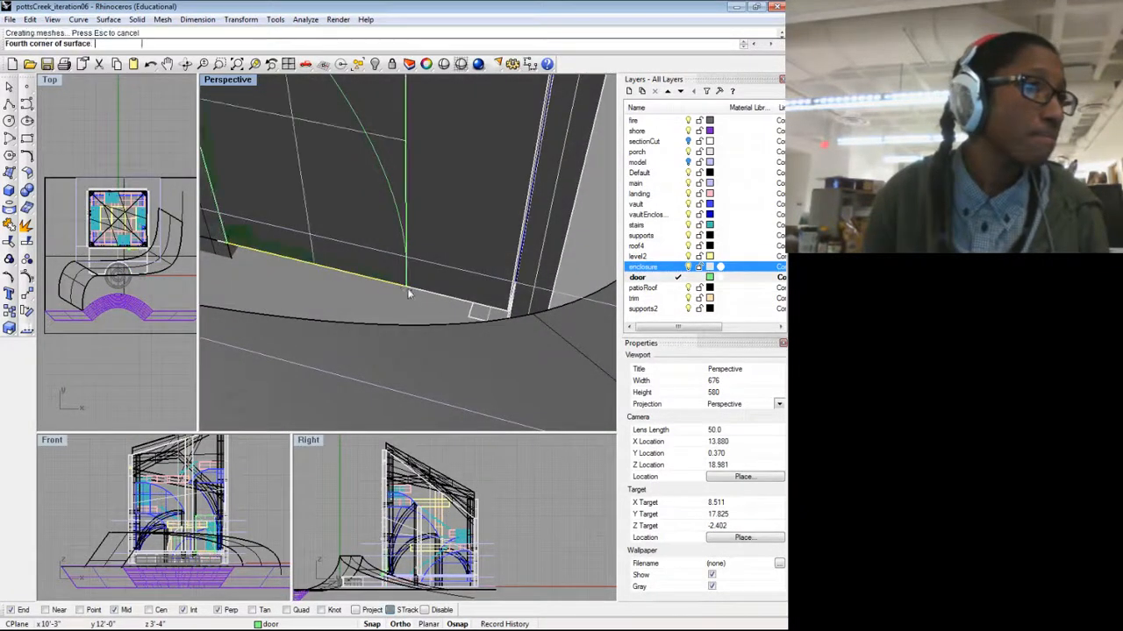
Step: Examine how the rectangular door surface and the smaller curved door sit against the enclosure wall
scroll(428, 307, down, 8)
drag(429, 308, 512, 315)
scroll(512, 316, down, 6)
scroll(485, 231, up, 6)
scroll(485, 231, up, 4)
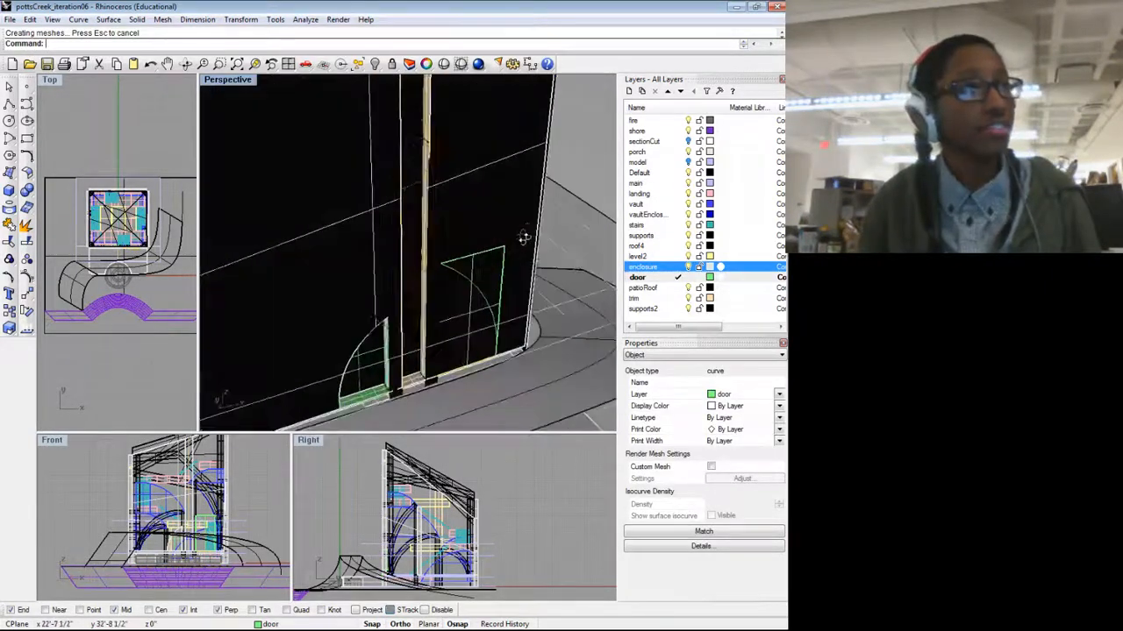
scroll(481, 200, down, 8)
drag(373, 254, 464, 255)
scroll(519, 212, up, 5)
scroll(519, 211, up, 5)
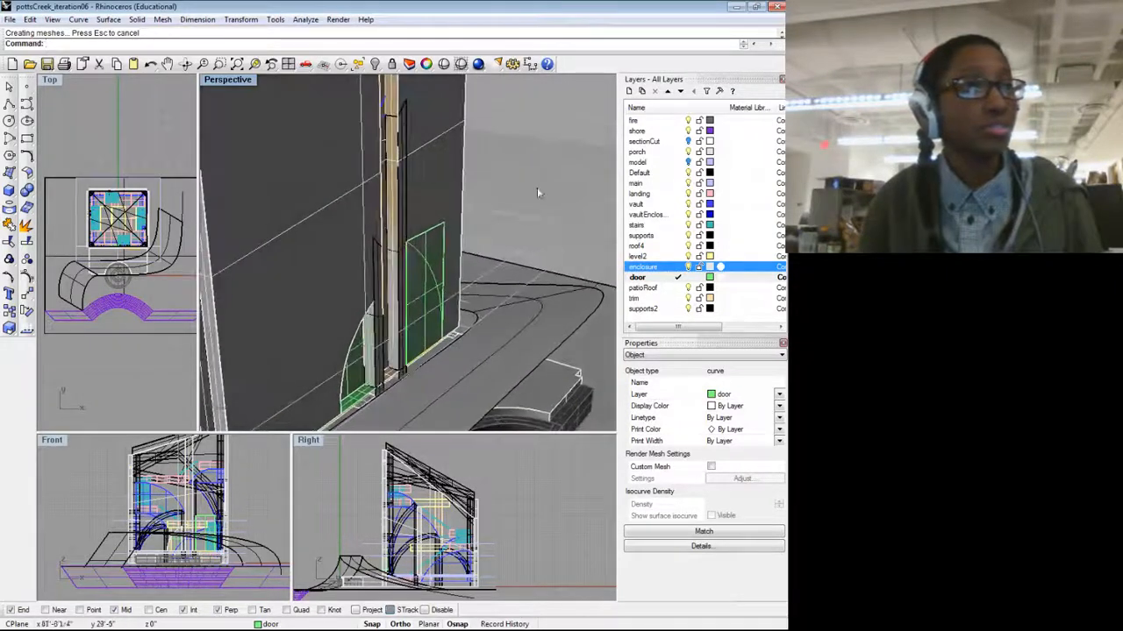
Step: Hide the enclosure layer to expose the new rectangular door surface and its arc
click(688, 268)
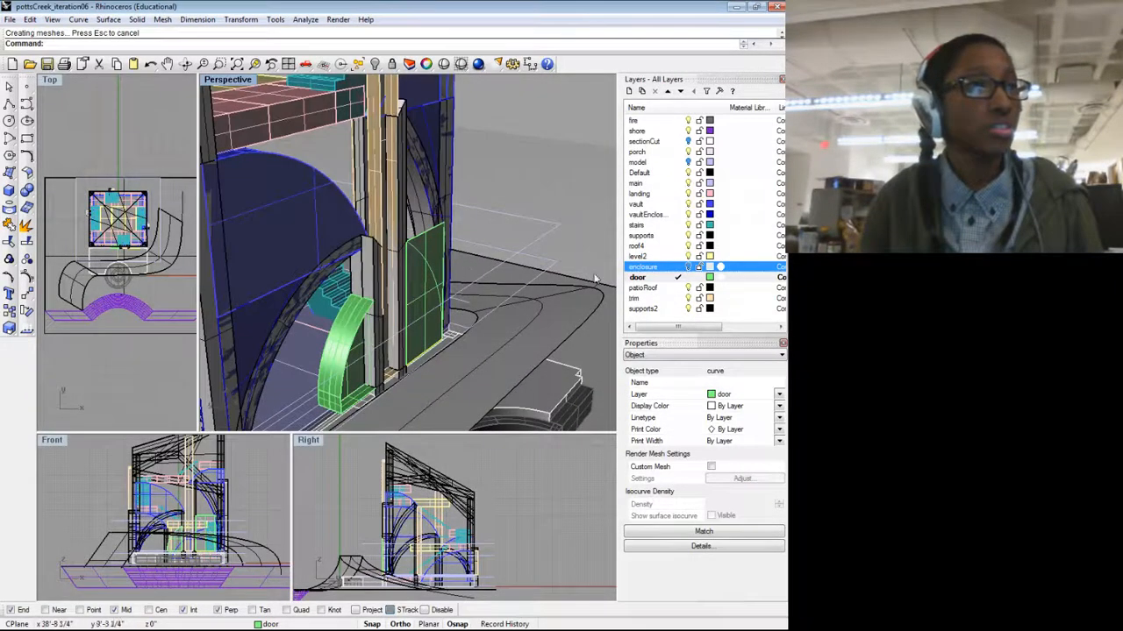
drag(437, 274, 327, 283)
scroll(327, 284, up, 3)
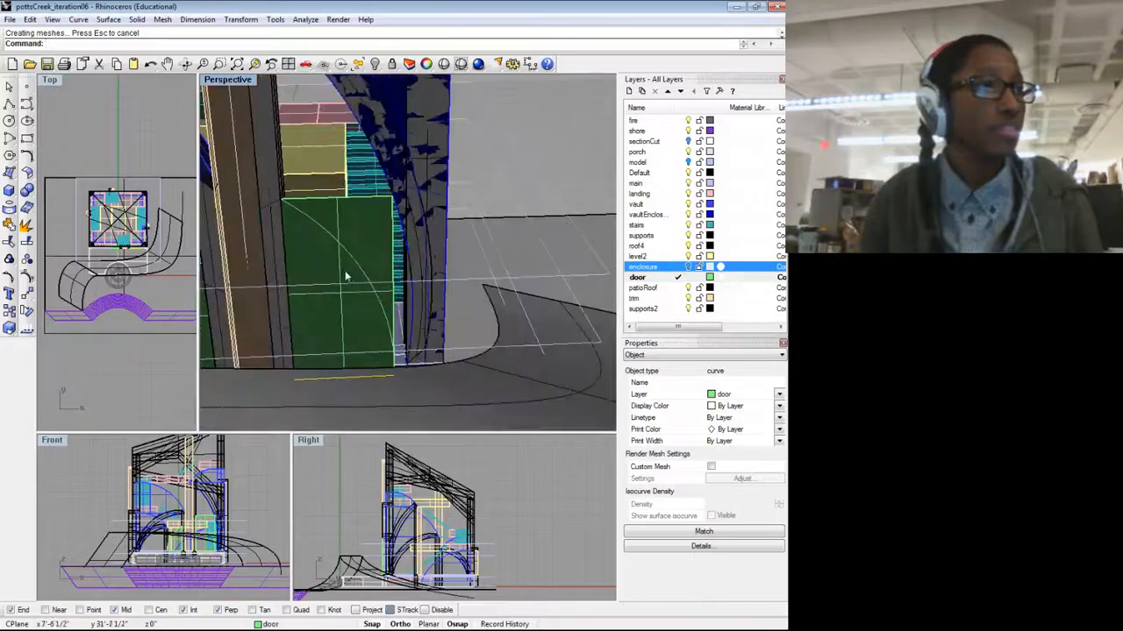
Step: Split the rectangular door surface with the wider door arc and delete the piece outside the arc
click(355, 226)
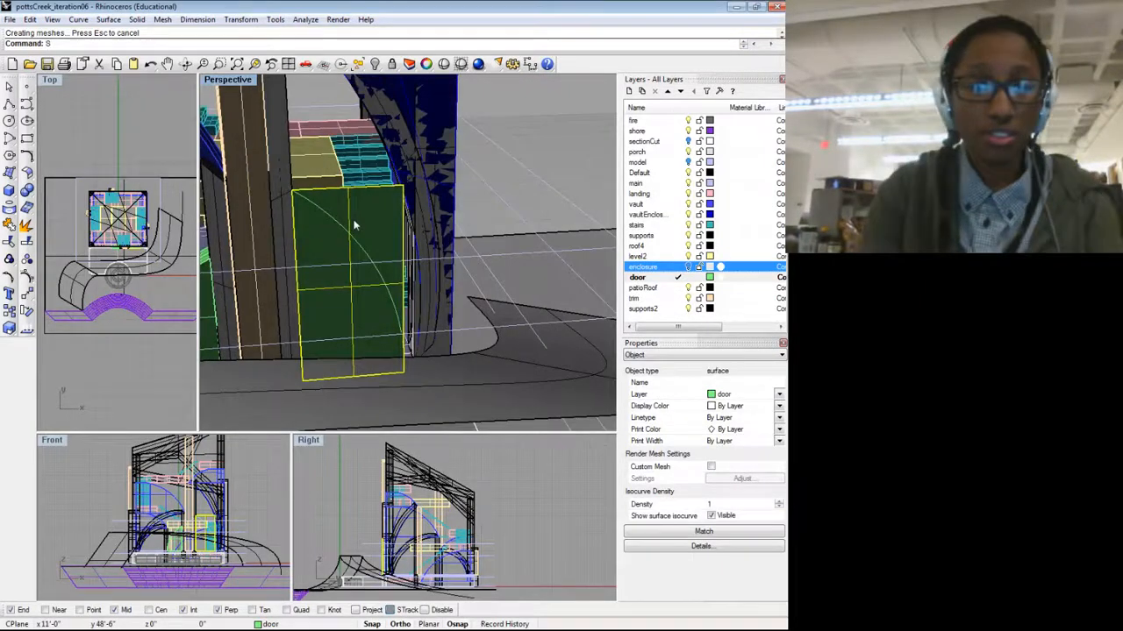
text(Split)
key(Return)
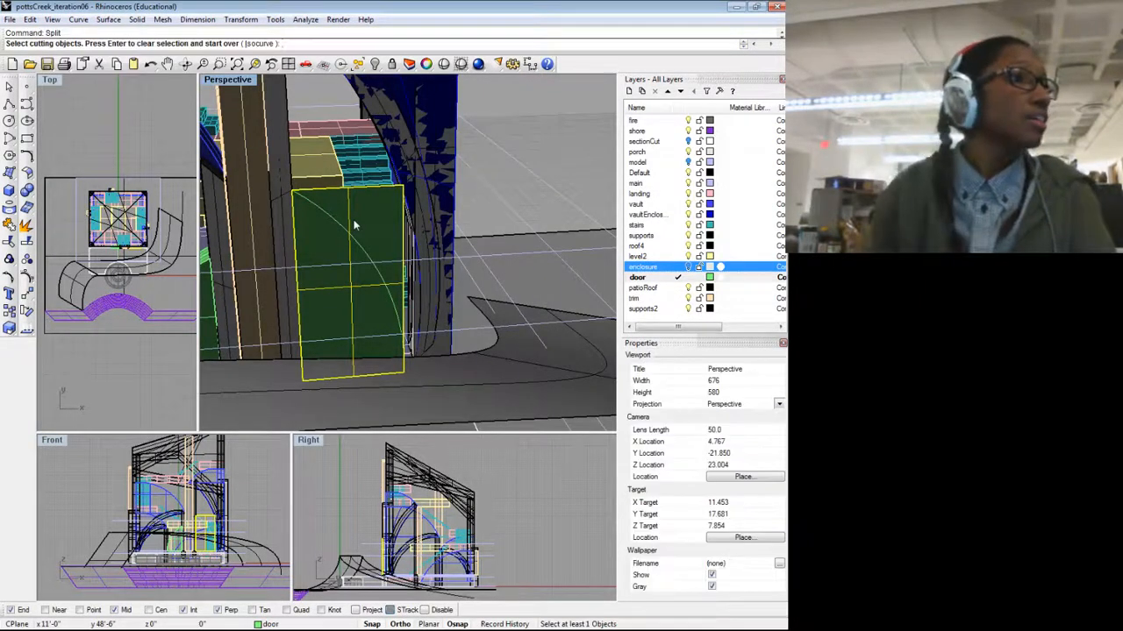
click(384, 246)
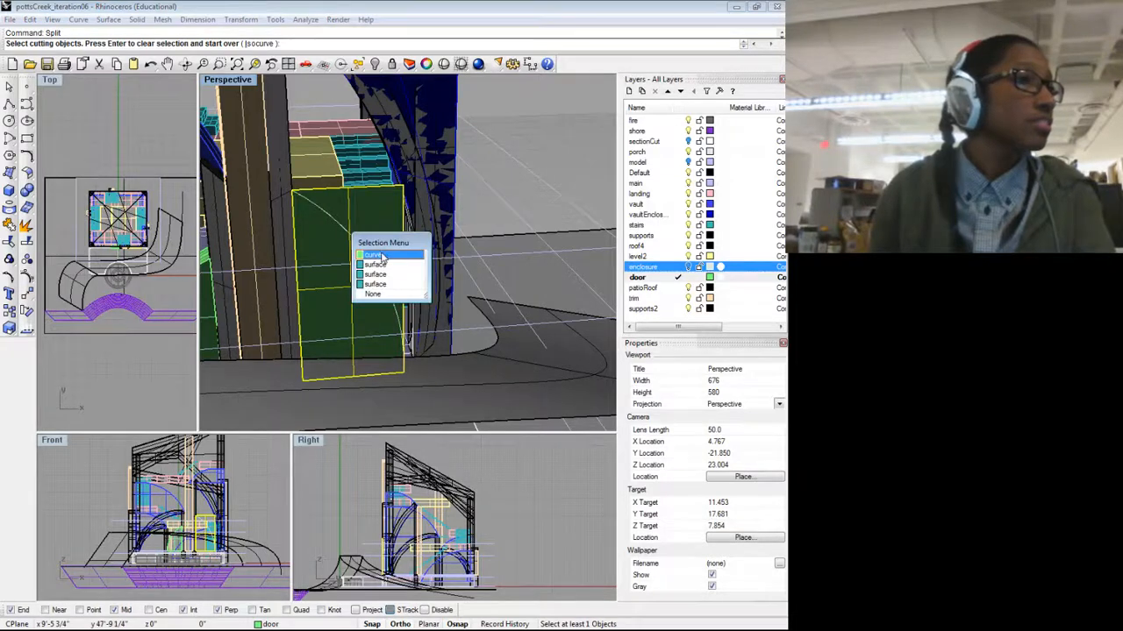
click(384, 255)
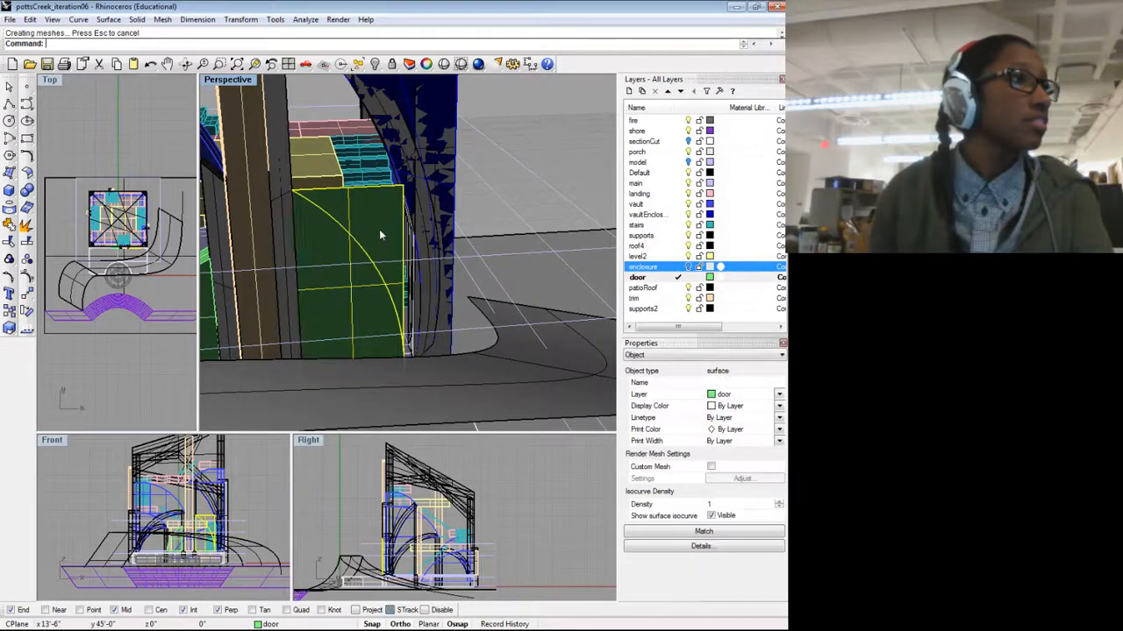
key(Delete)
Step: Extrude the remaining arc-shaped door surface about 2'-0" towards the inside of the house with ExtrudeSrf, without caps
drag(395, 287, 338, 239)
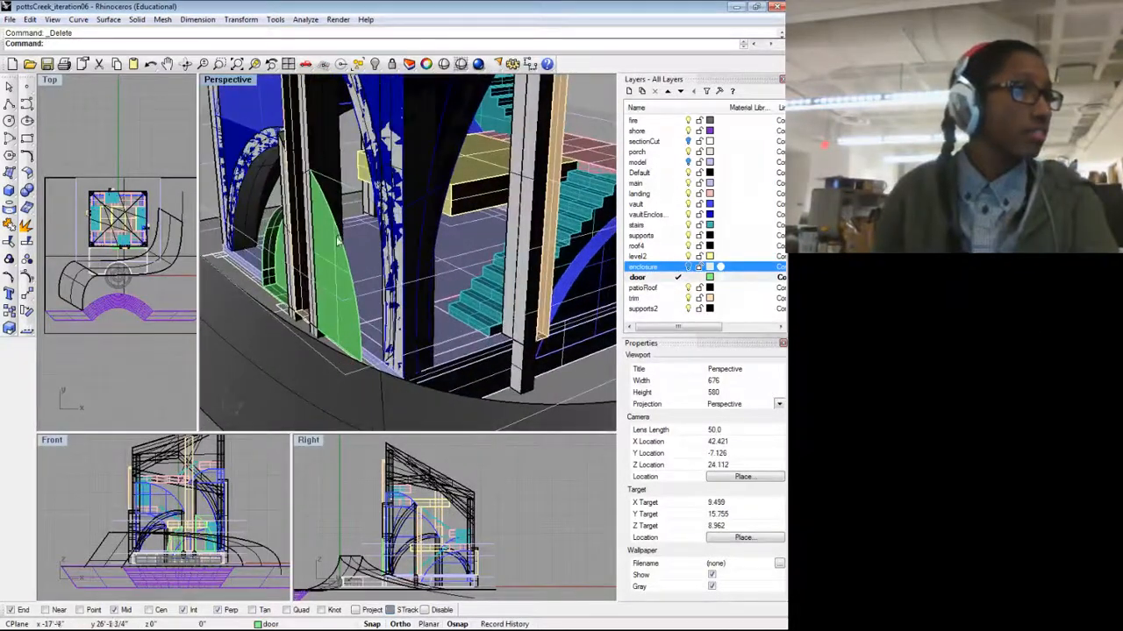
click(336, 244)
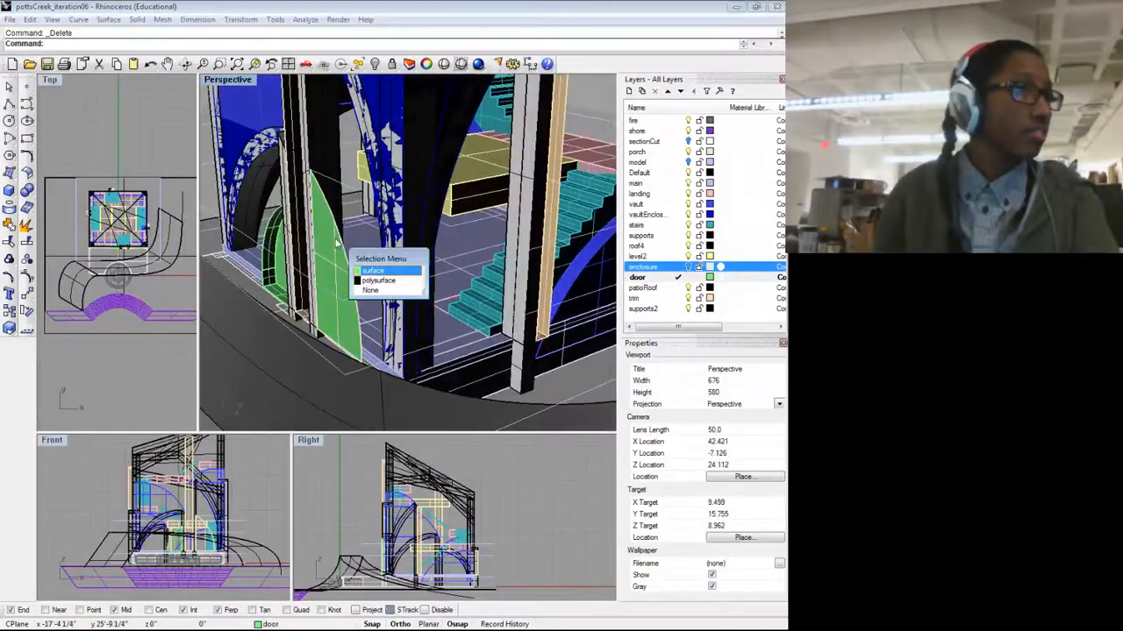
click(368, 271)
text(Ext)
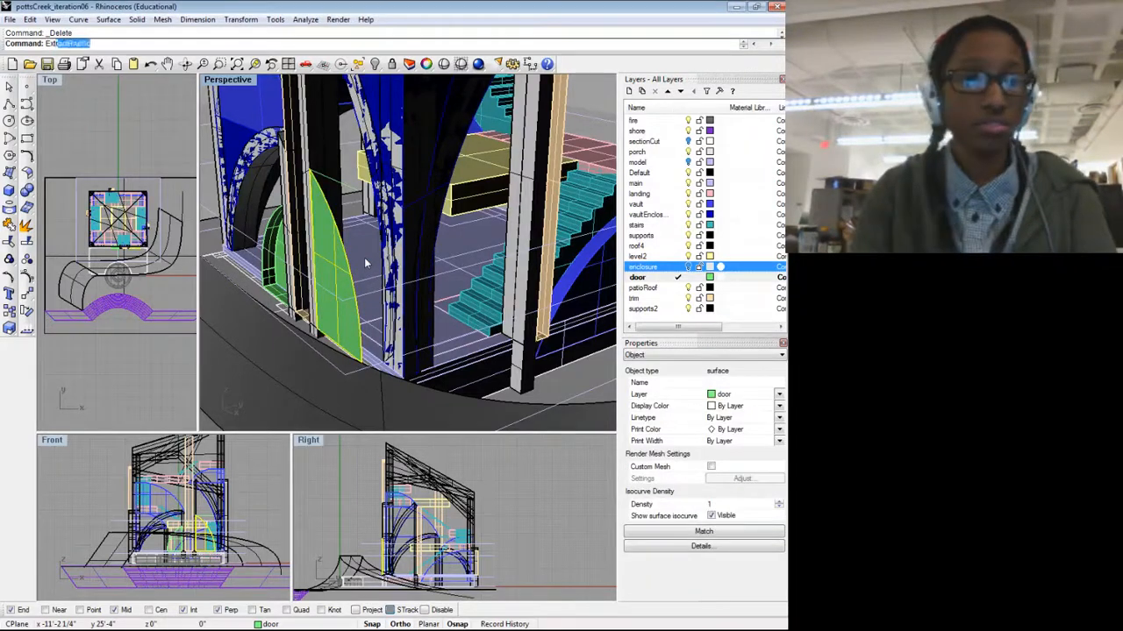
text(rudeSrf)
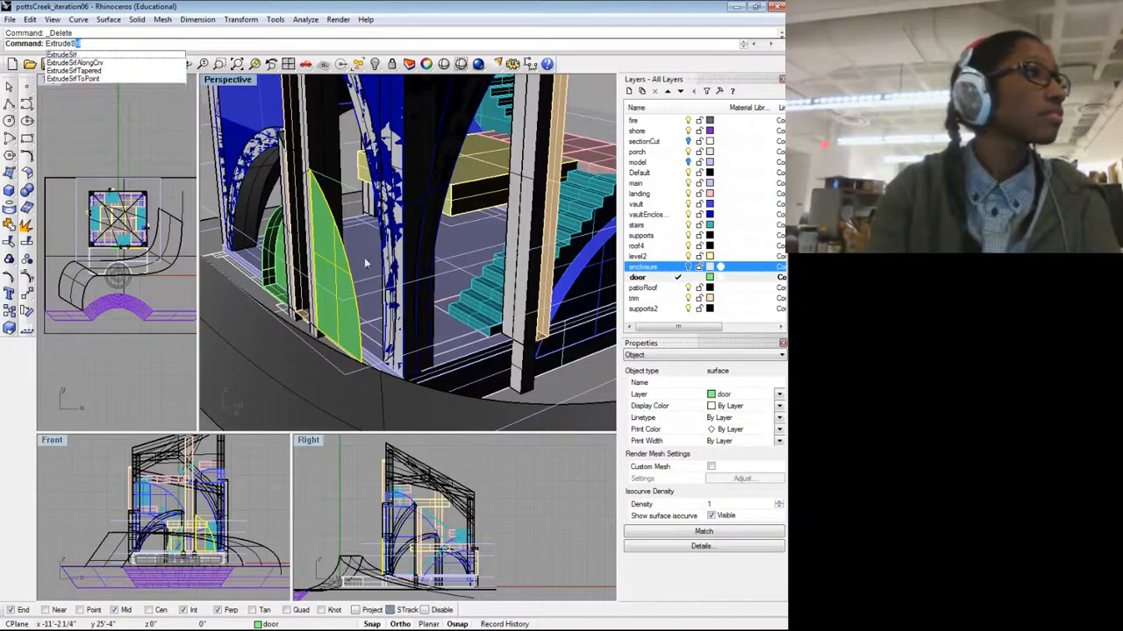
key(Return)
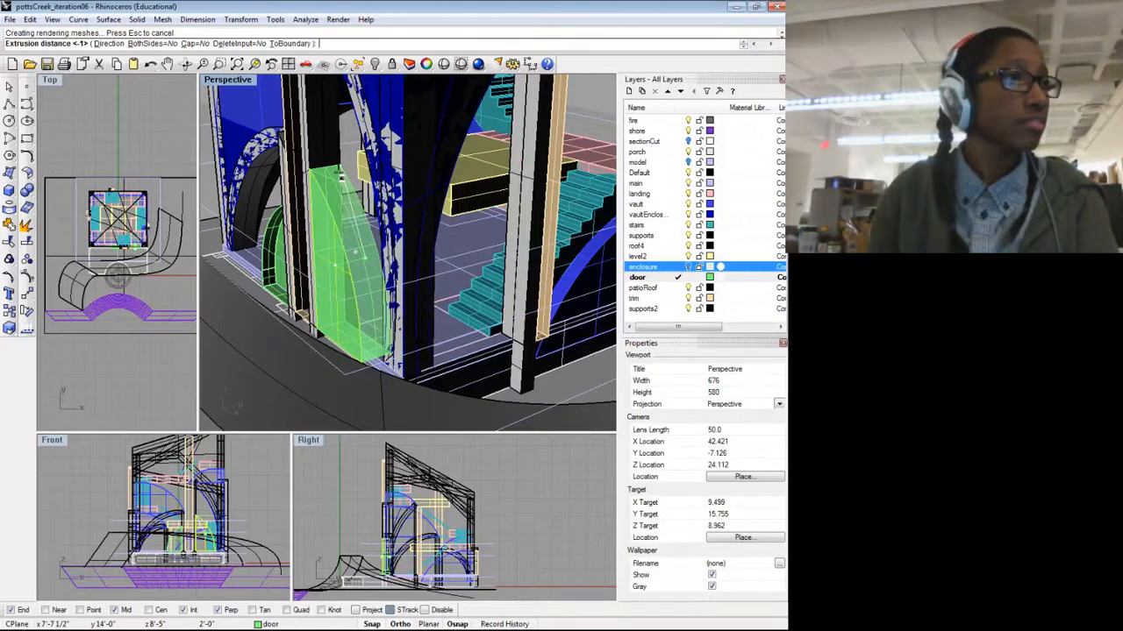
click(340, 176)
drag(340, 177, 379, 259)
key(Delete)
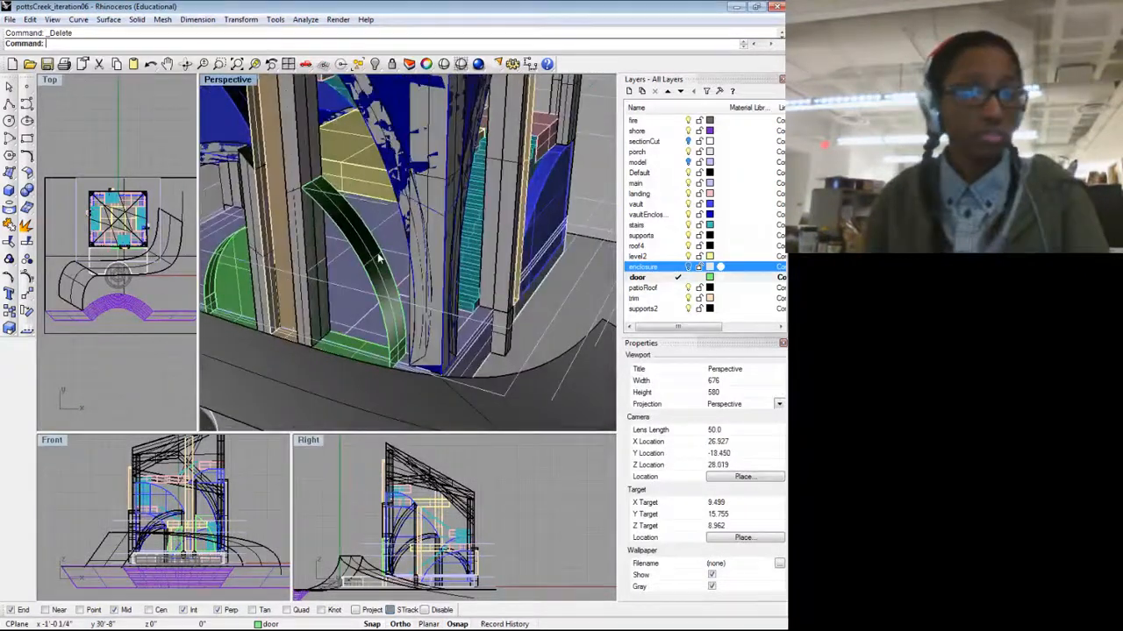
key(ctrl+z)
Step: Move the original arc-shaped door surface from the extrusion's outer upper corner to its inner upper corner
text(move)
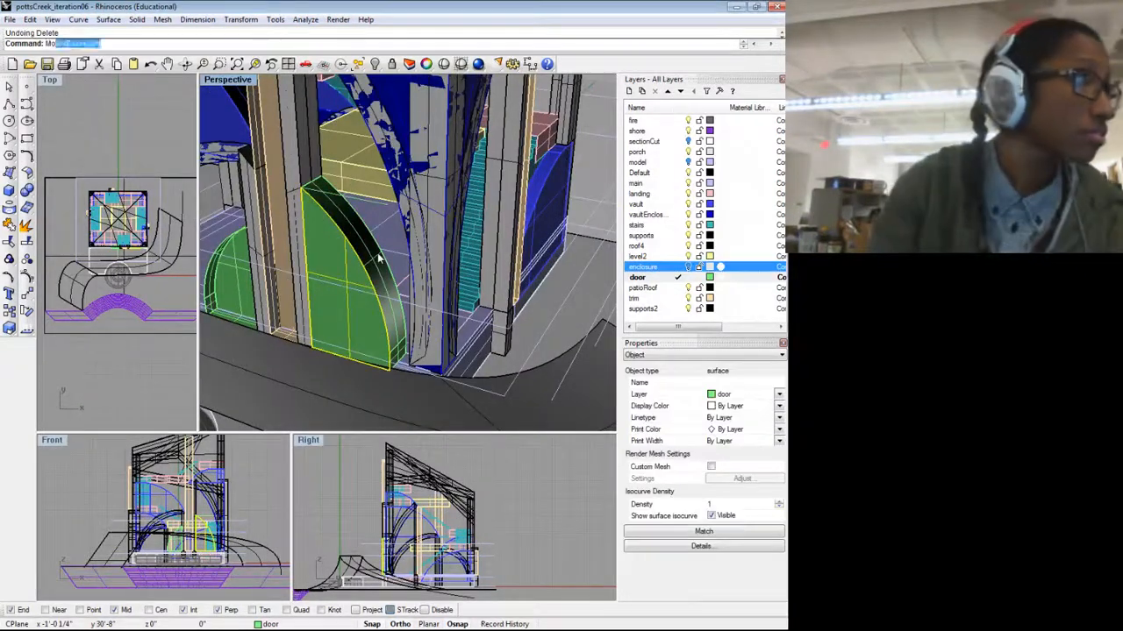
key(Return)
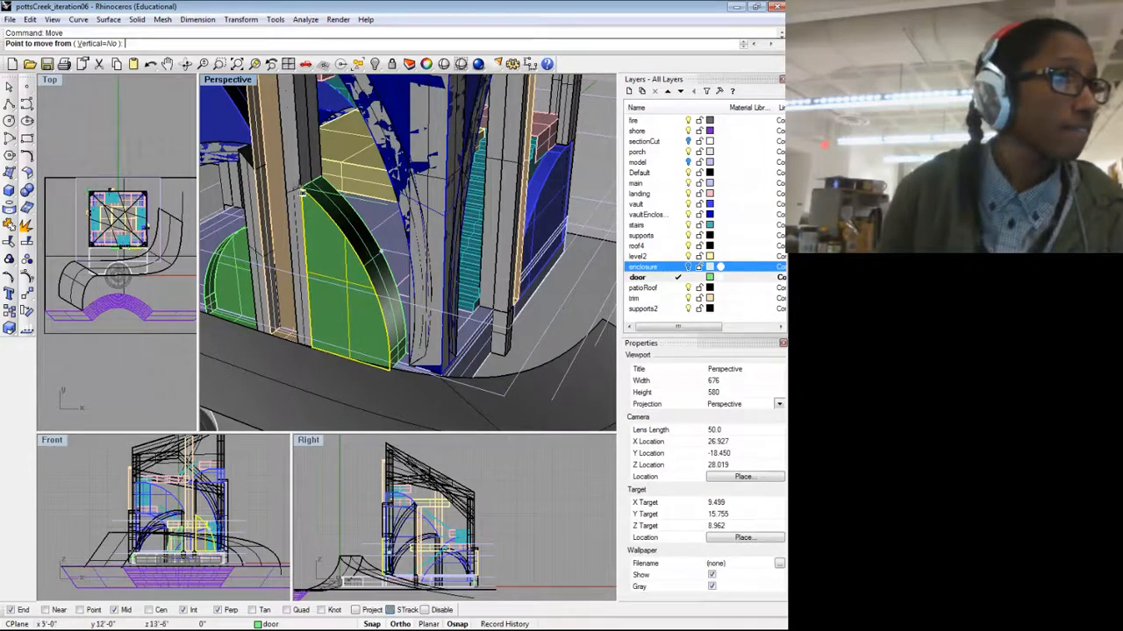
click(300, 193)
click(322, 179)
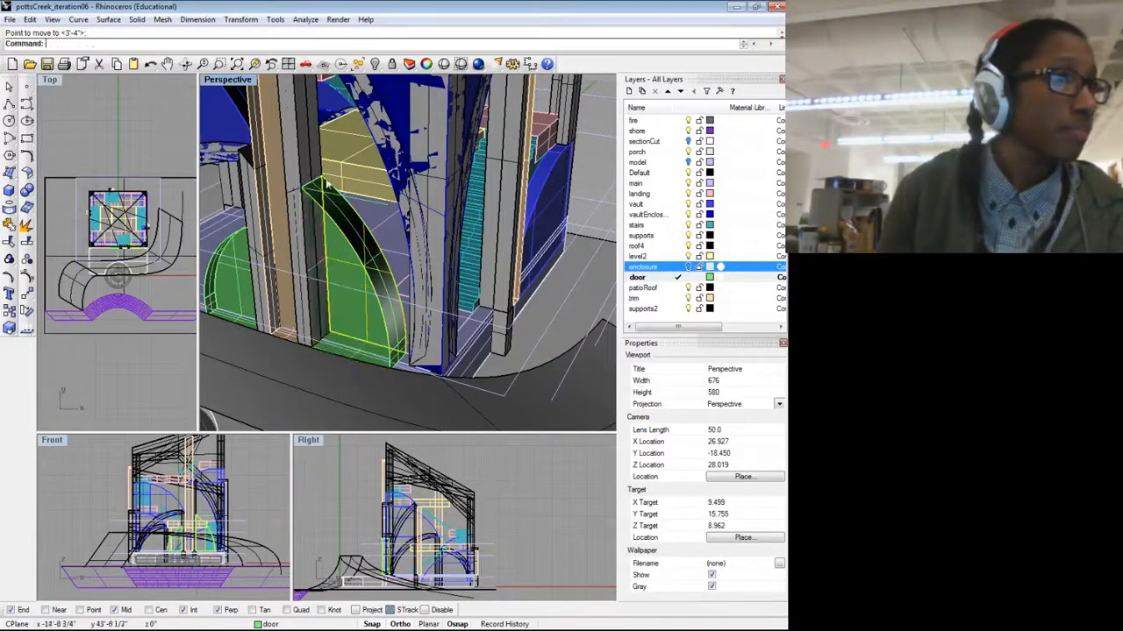
Step: Delete the leftover construction curve near the top of the new arc-shaped door recess
scroll(339, 208, down, 4)
key(Escape)
drag(339, 219, 412, 216)
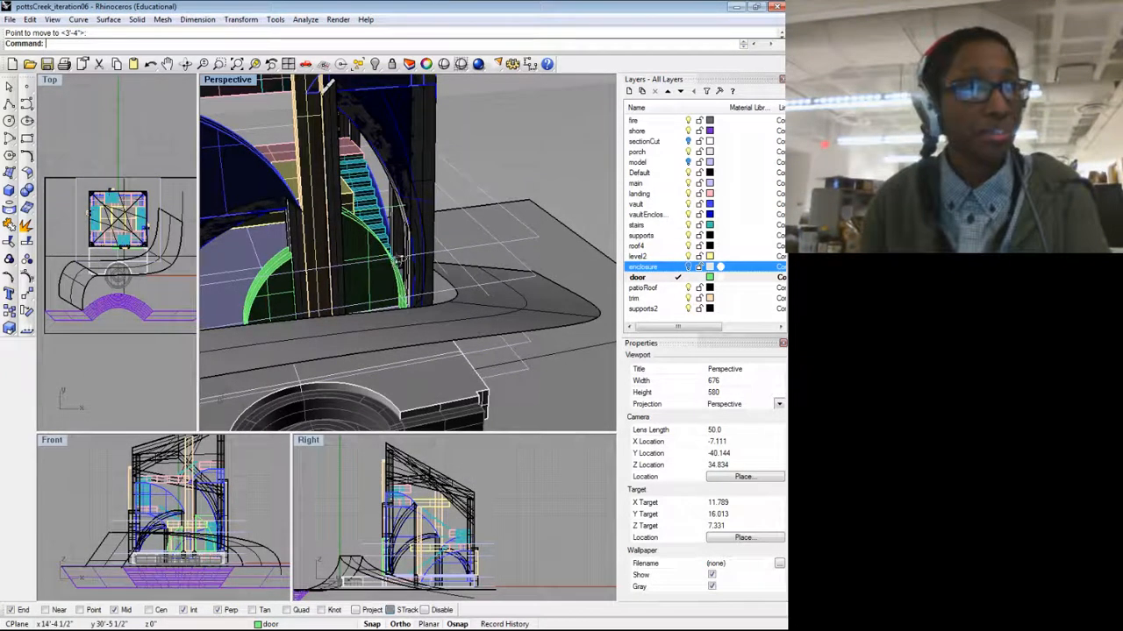
drag(400, 260, 520, 234)
scroll(497, 245, down, 5)
scroll(452, 265, up, 5)
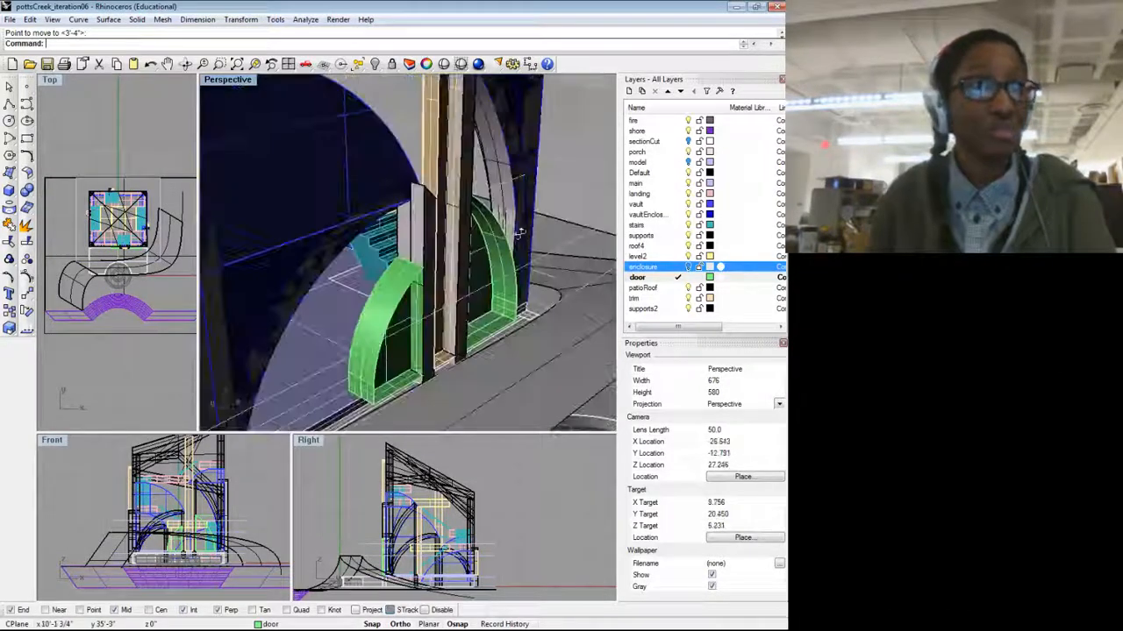
click(487, 193)
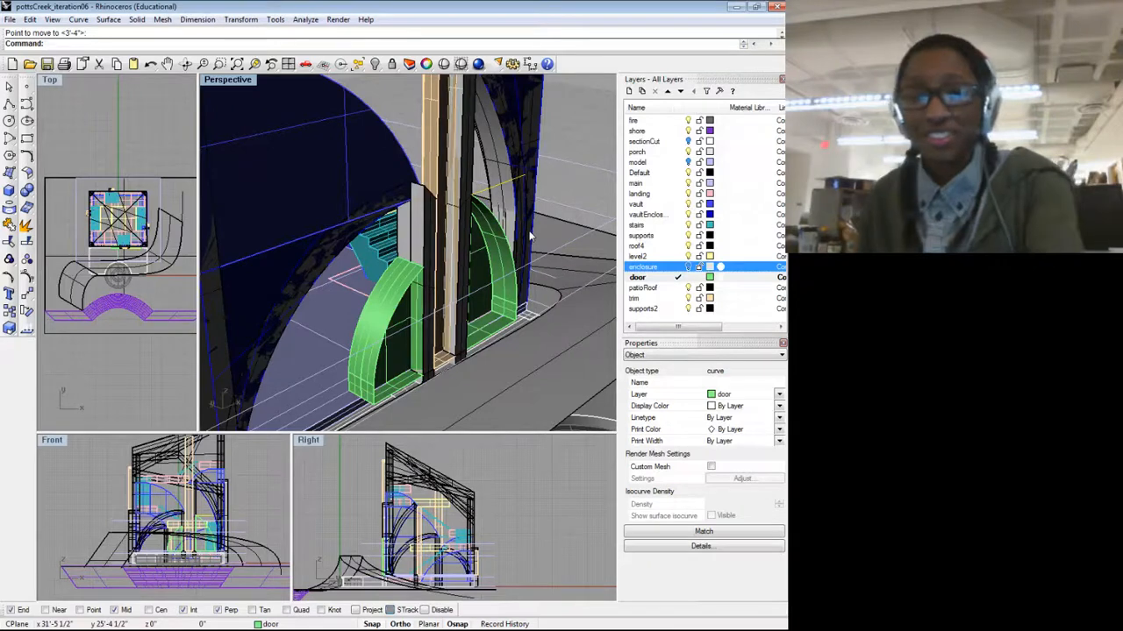
key(Delete)
Step: Show the enclosure layer again and inspect the two curved doors against the shore-side wall
scroll(526, 236, down, 5)
drag(483, 279, 338, 297)
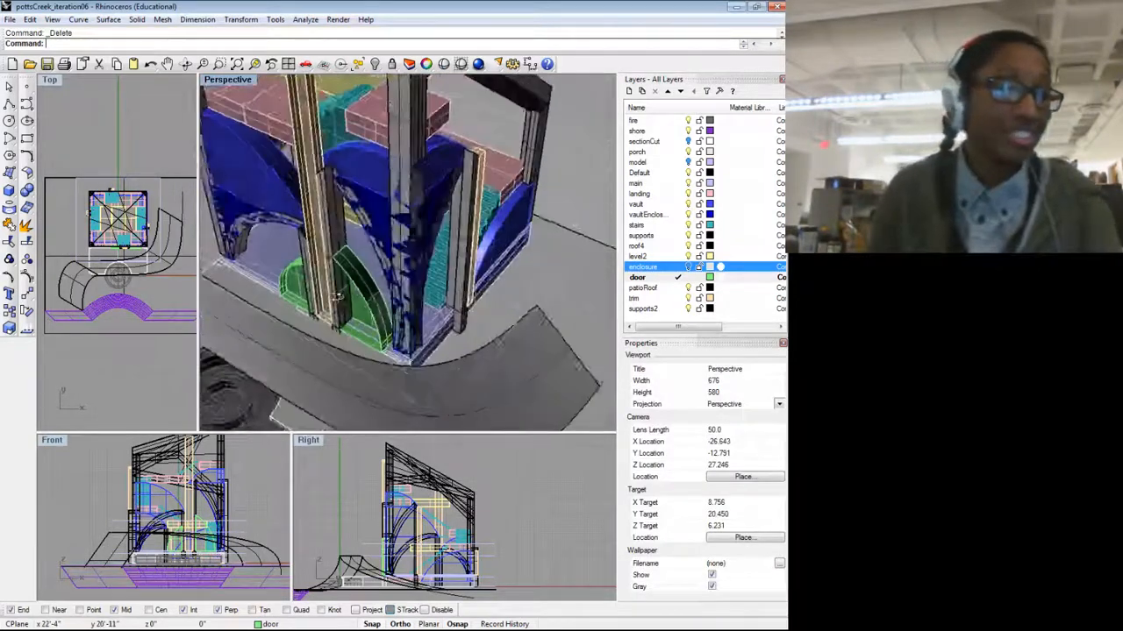
scroll(338, 297, down, 6)
drag(430, 285, 329, 293)
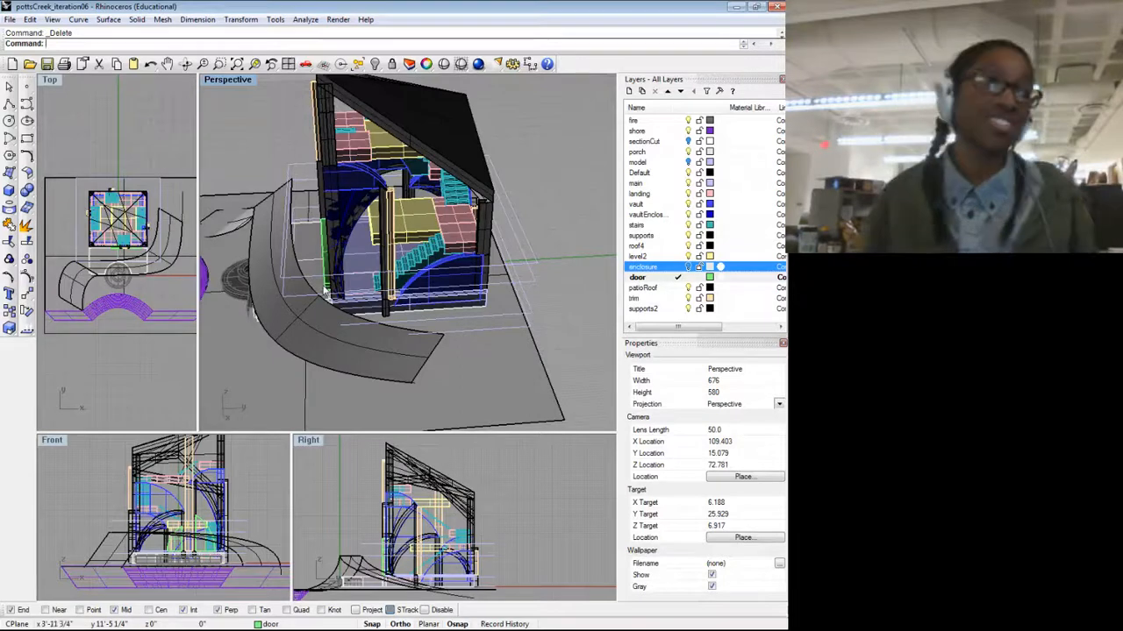
drag(312, 325, 395, 312)
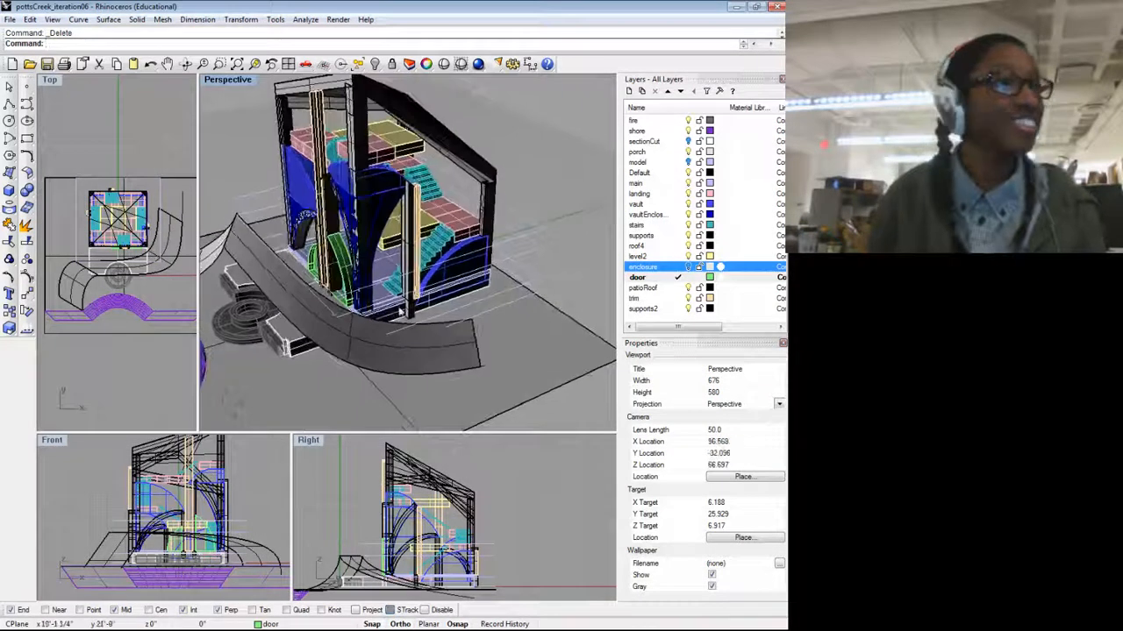
click(688, 267)
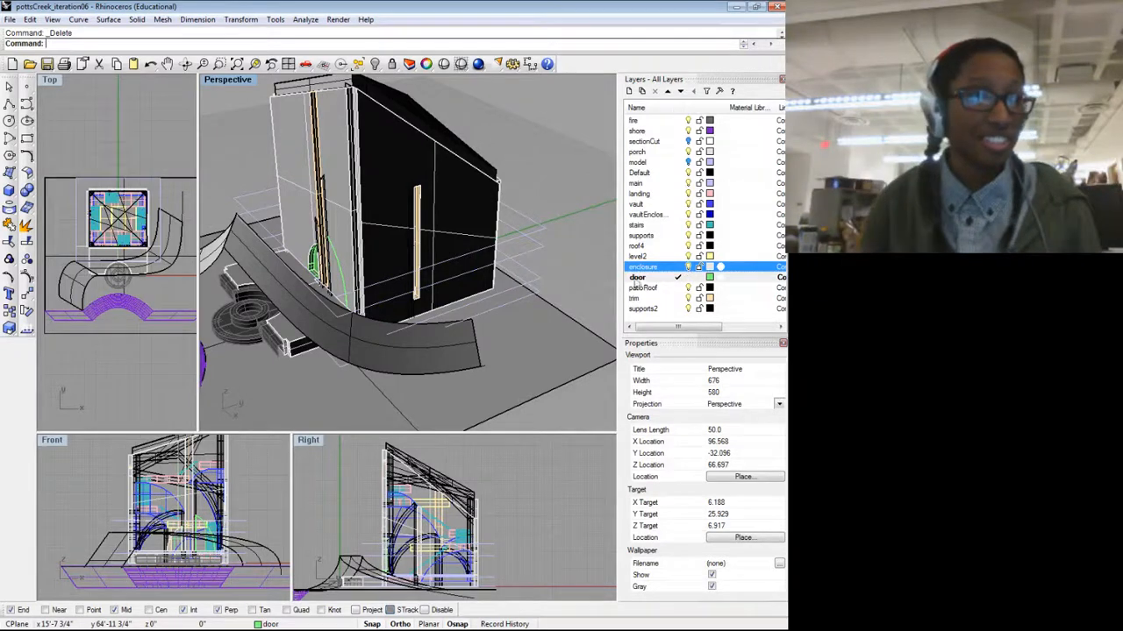
drag(270, 308, 491, 263)
scroll(491, 231, up, 3)
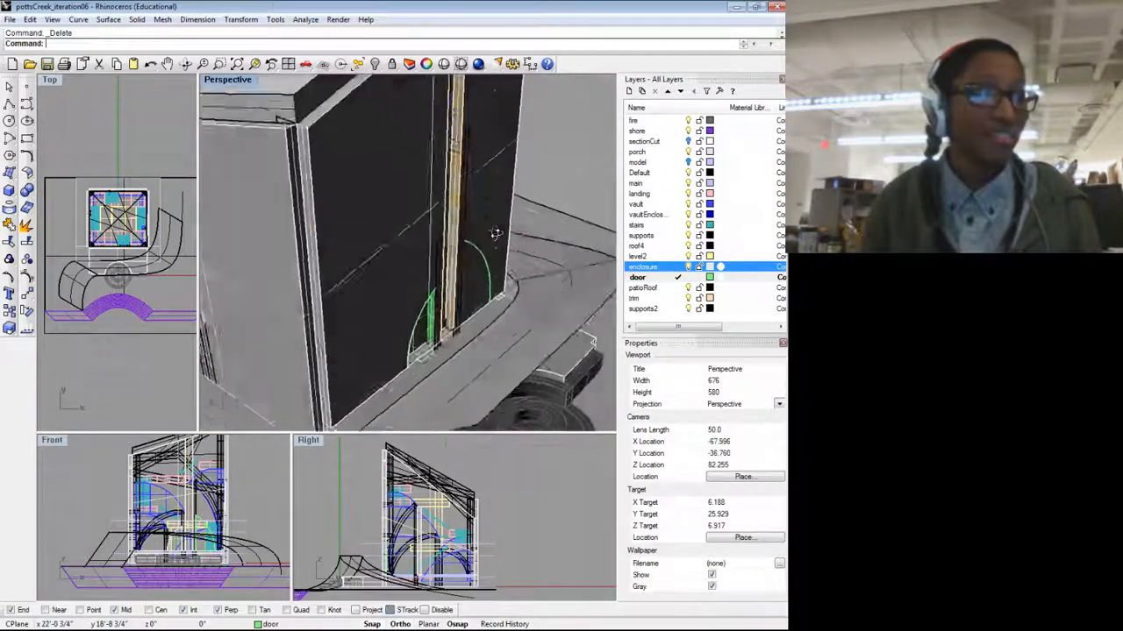
Step: Split the outer enclosure surface beside the trim with the arched door polysurface and delete the piece covering the door
click(471, 189)
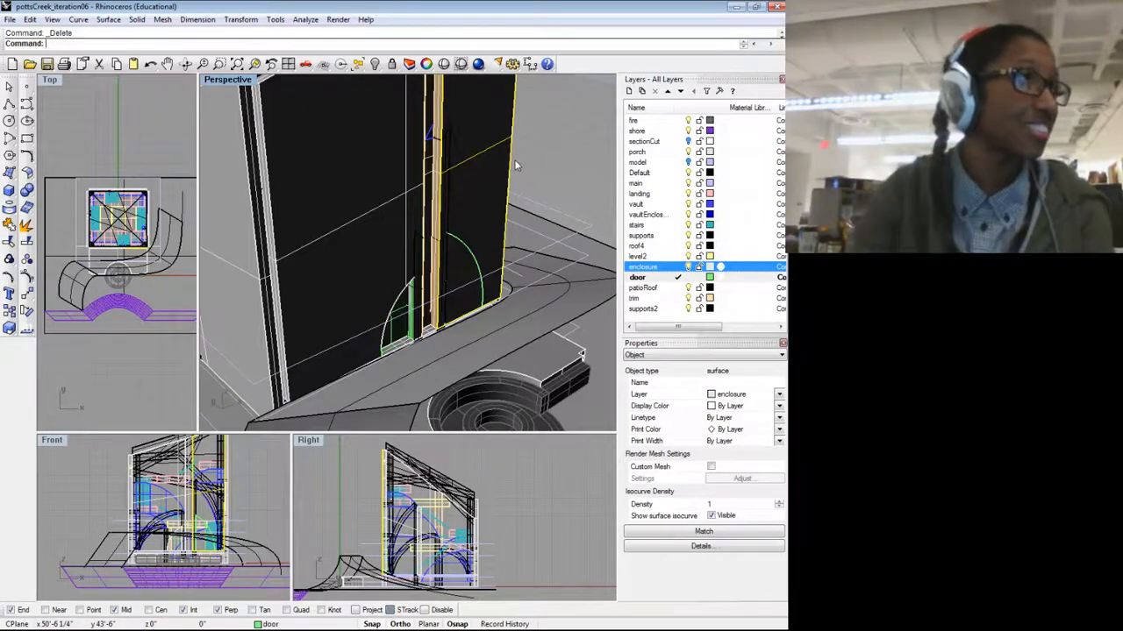
text(Split)
key(Return)
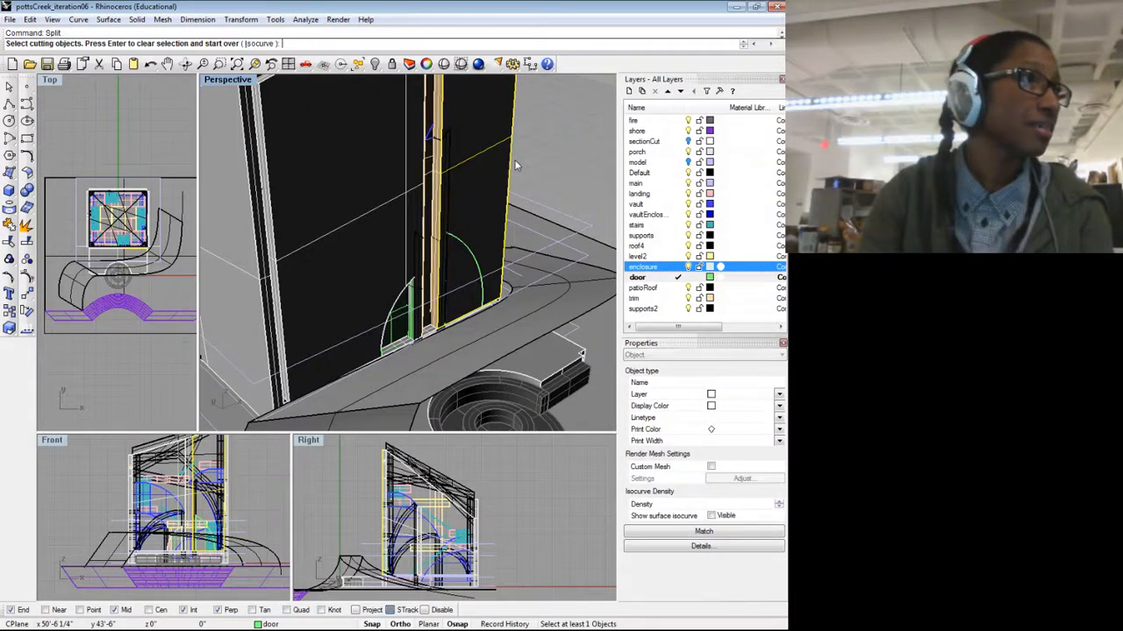
scroll(460, 254, up, 3)
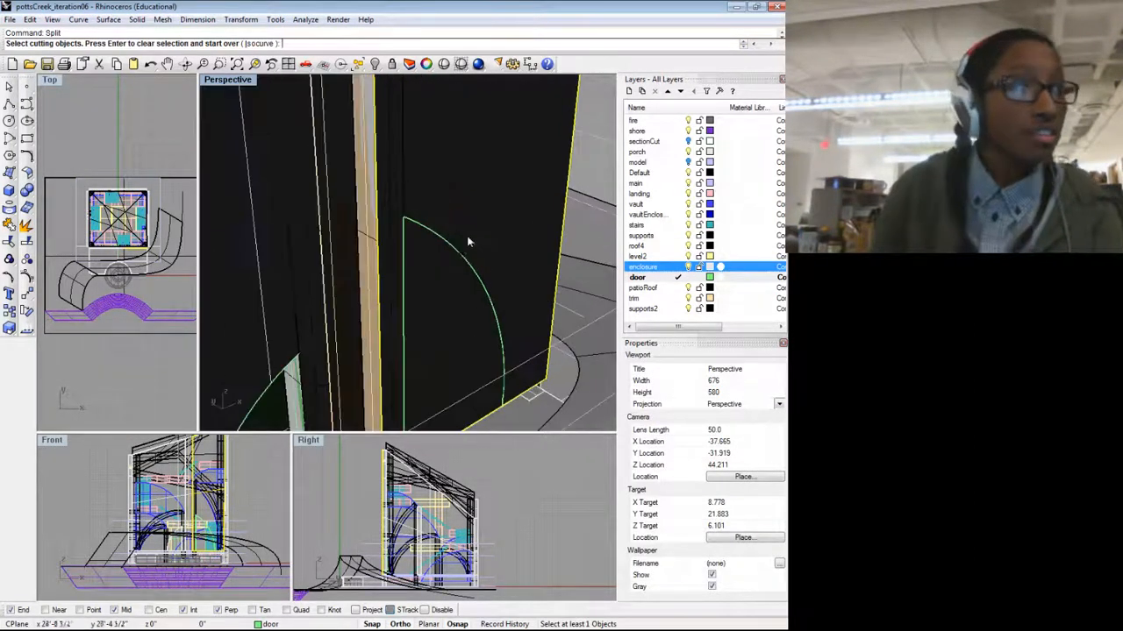
click(456, 254)
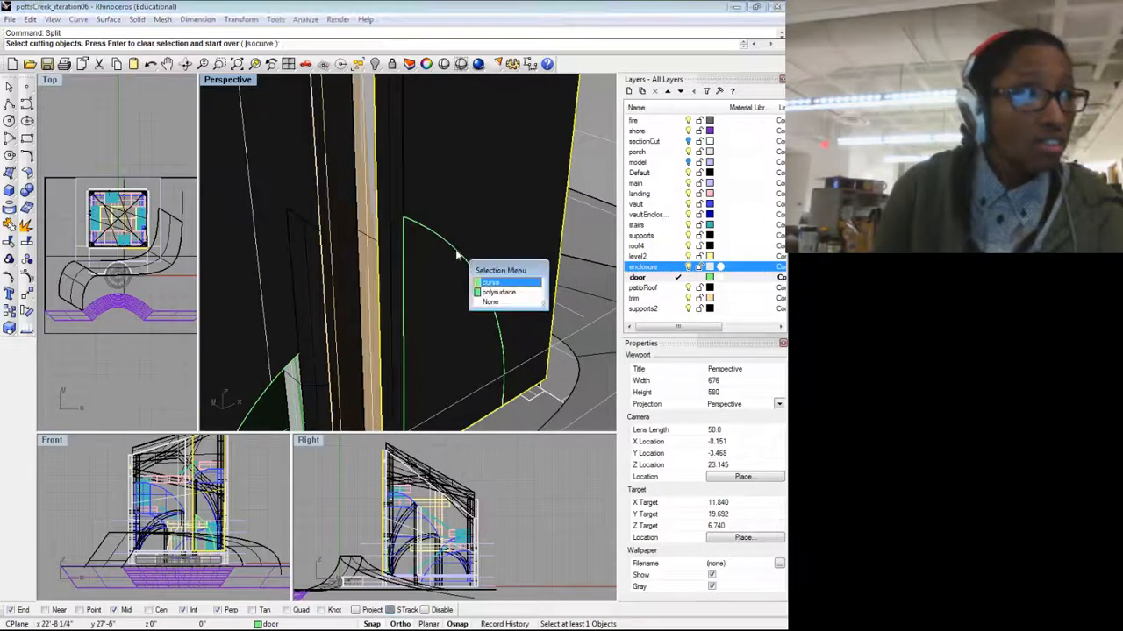
click(504, 292)
key(Return)
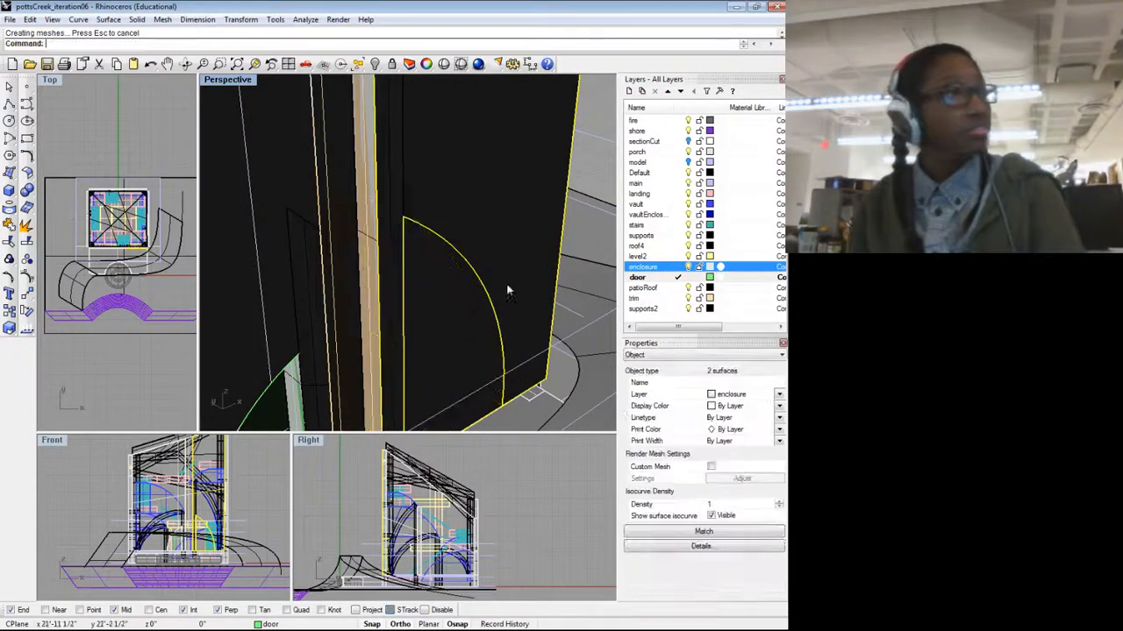
click(459, 323)
key(Delete)
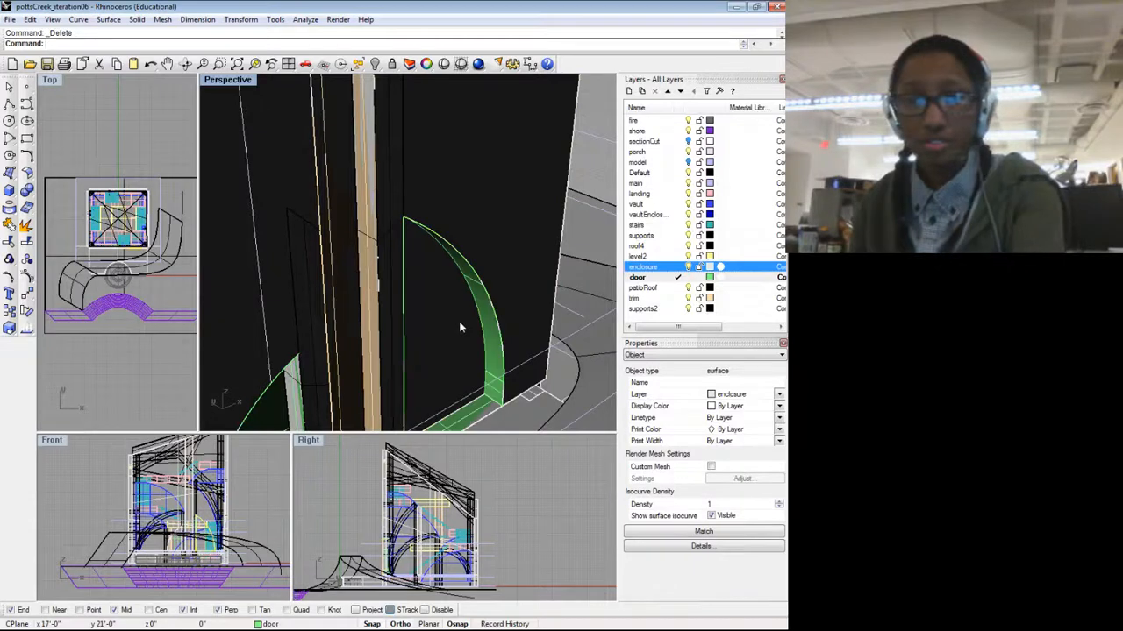
Step: Split the inner enclosure surface behind the opening with the same door polysurface and delete the piece inside the door outline
scroll(508, 280, down, 4)
drag(509, 280, 426, 264)
click(441, 287)
scroll(427, 293, down, 5)
text(Sp)
key(Return)
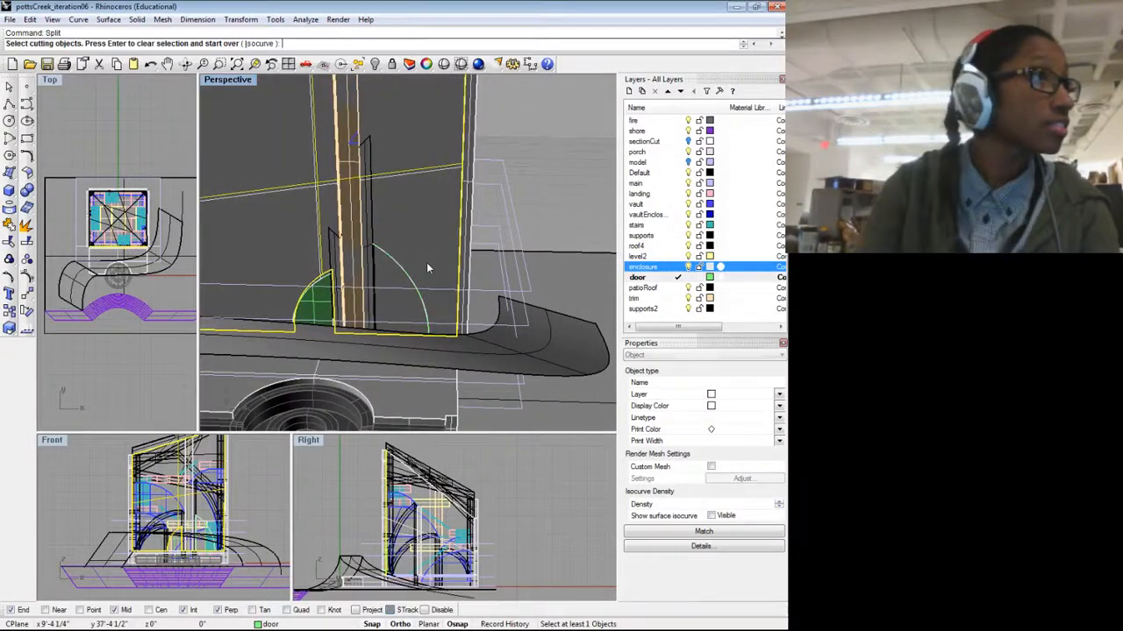
drag(381, 263, 559, 301)
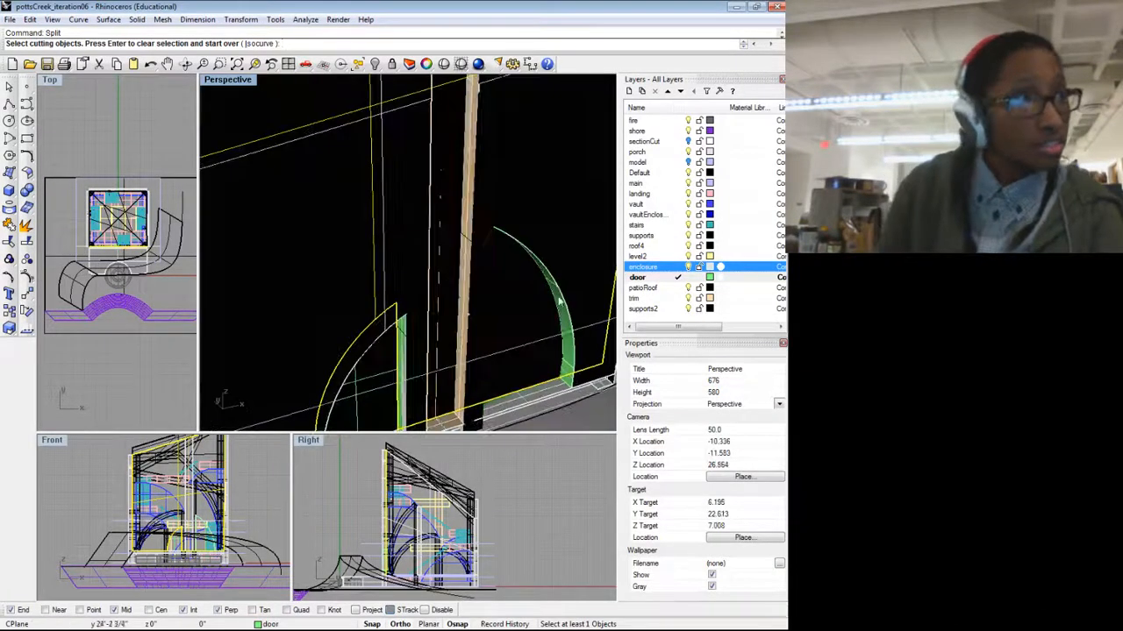
click(561, 305)
click(563, 332)
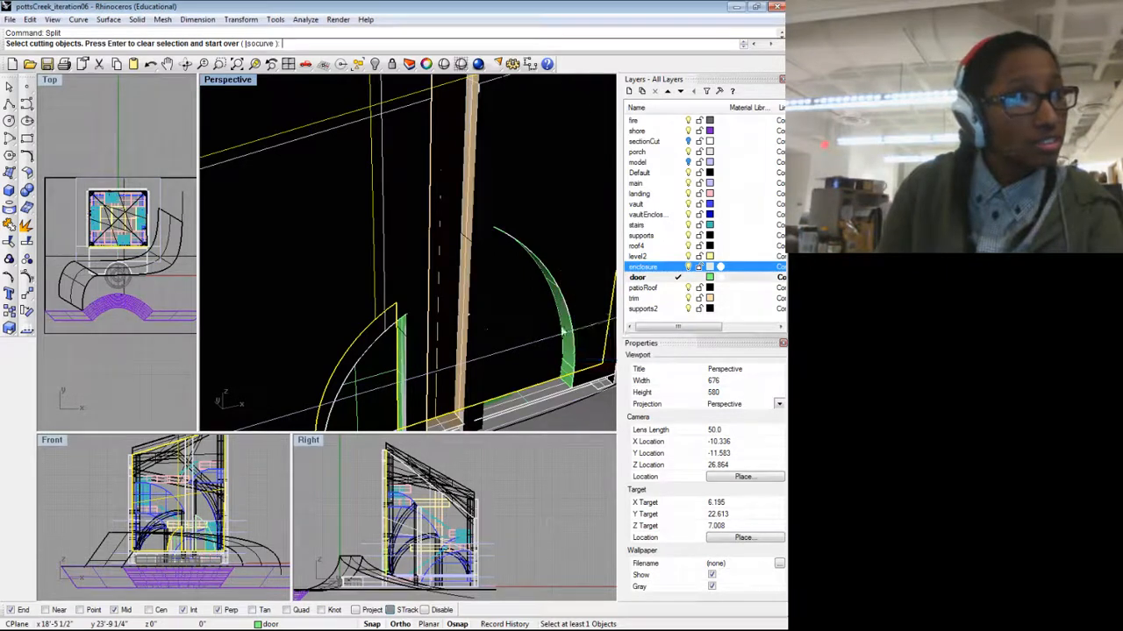
click(556, 296)
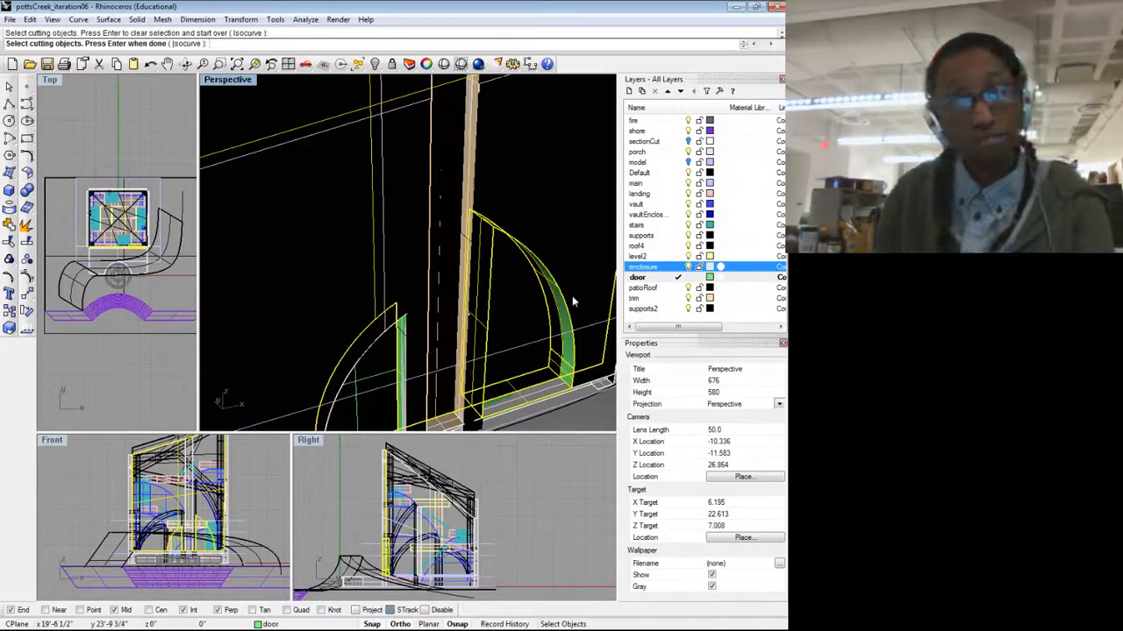
key(Return)
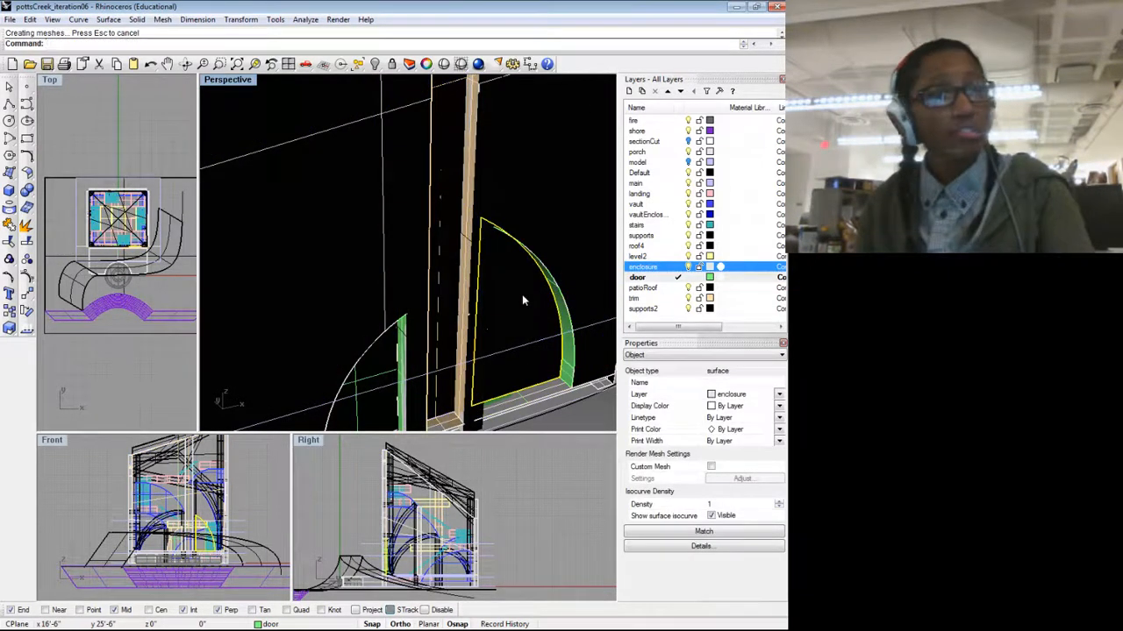
key(Delete)
Step: Examine the arched door openings, enclosure walls, porch and curved landscape surfaces from several sides and distances
drag(461, 264, 419, 258)
scroll(325, 202, down, 5)
scroll(421, 256, up, 4)
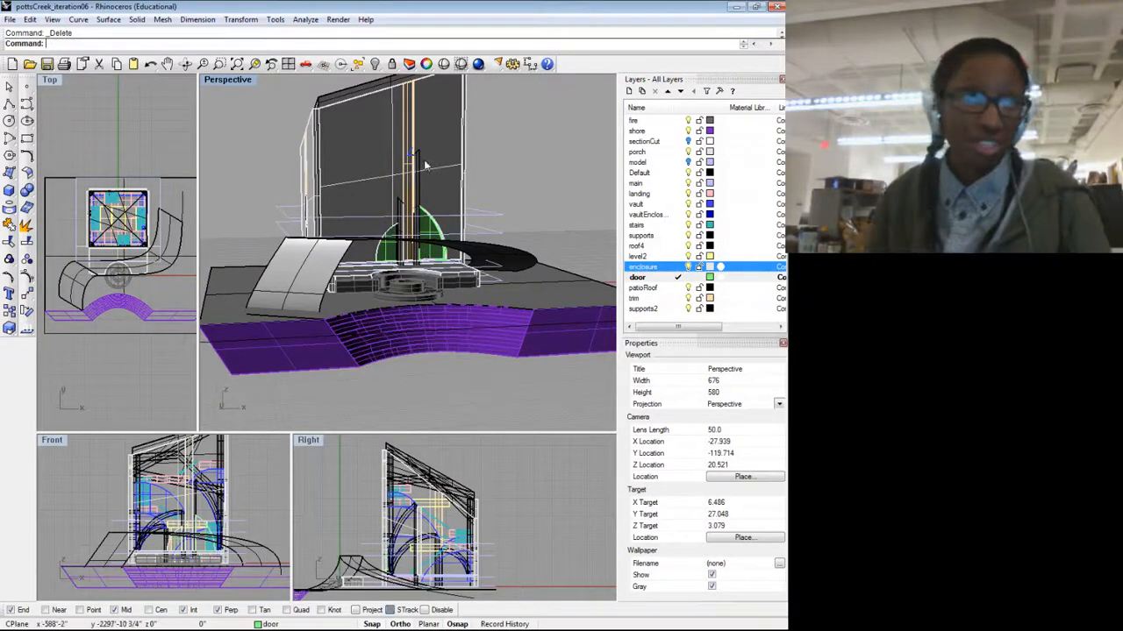
drag(425, 165, 566, 258)
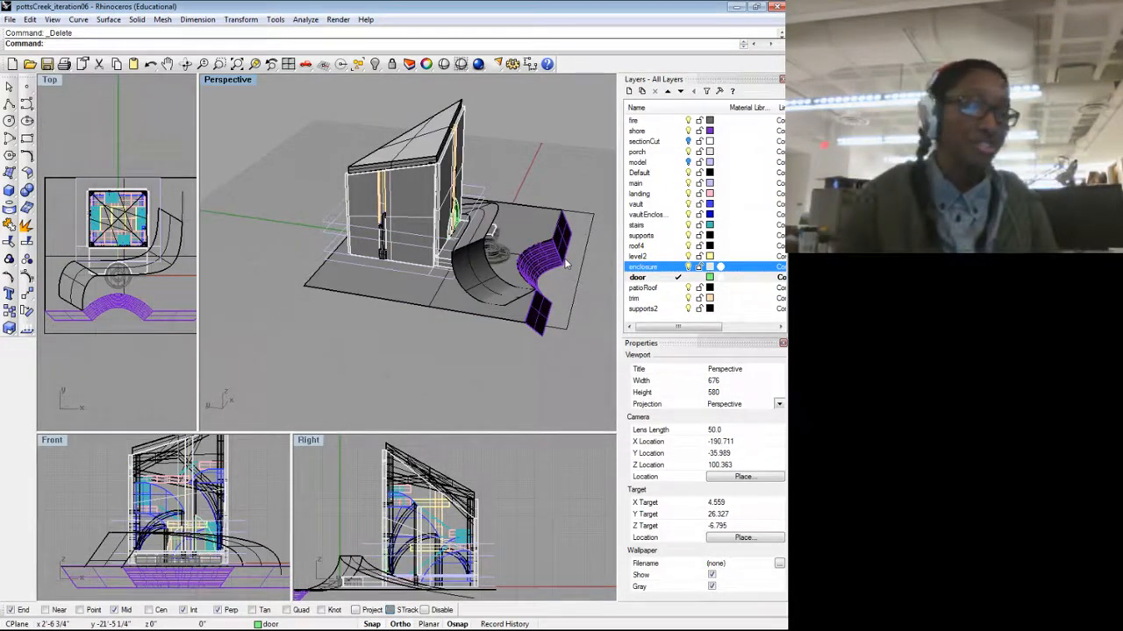
drag(530, 255, 372, 325)
scroll(407, 219, up, 8)
scroll(421, 230, down, 6)
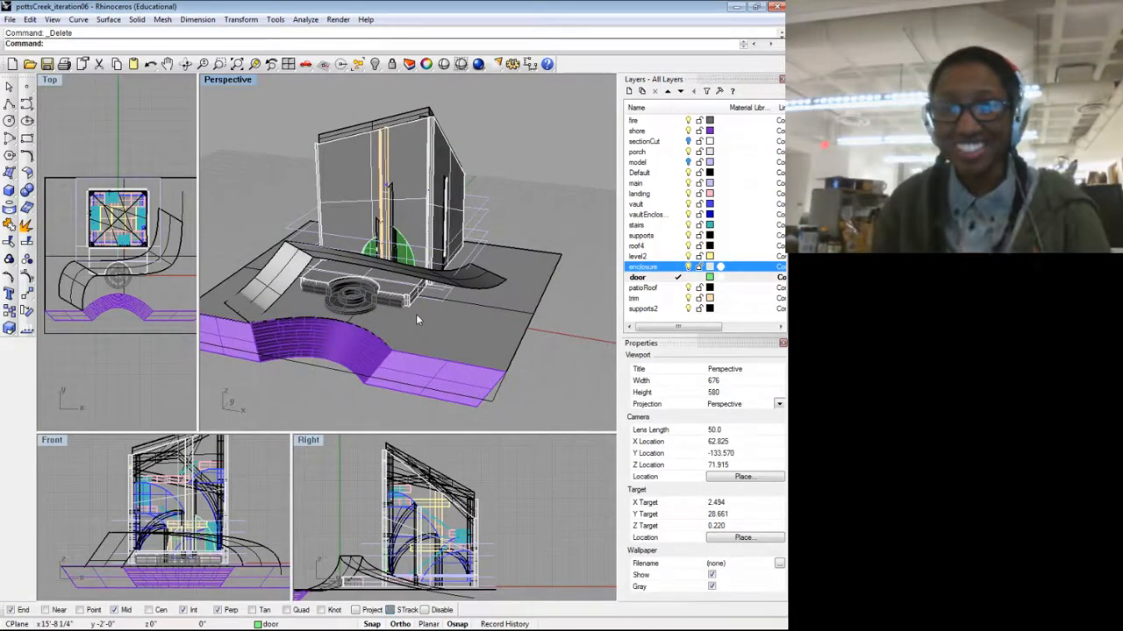
drag(416, 331, 521, 246)
scroll(521, 246, up, 5)
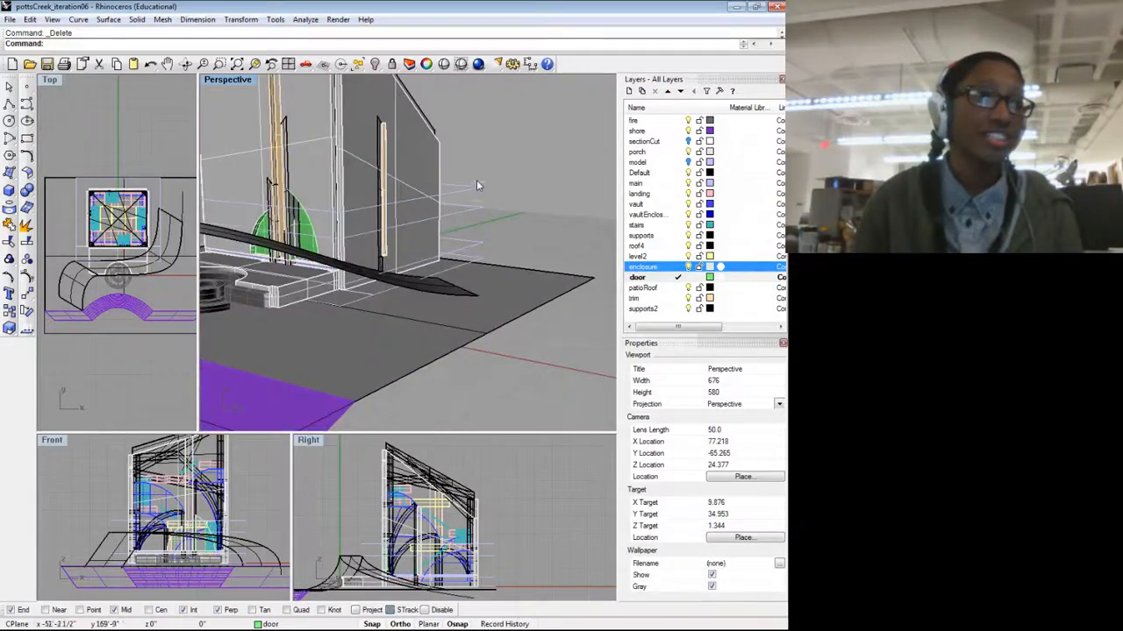
click(478, 192)
click(540, 222)
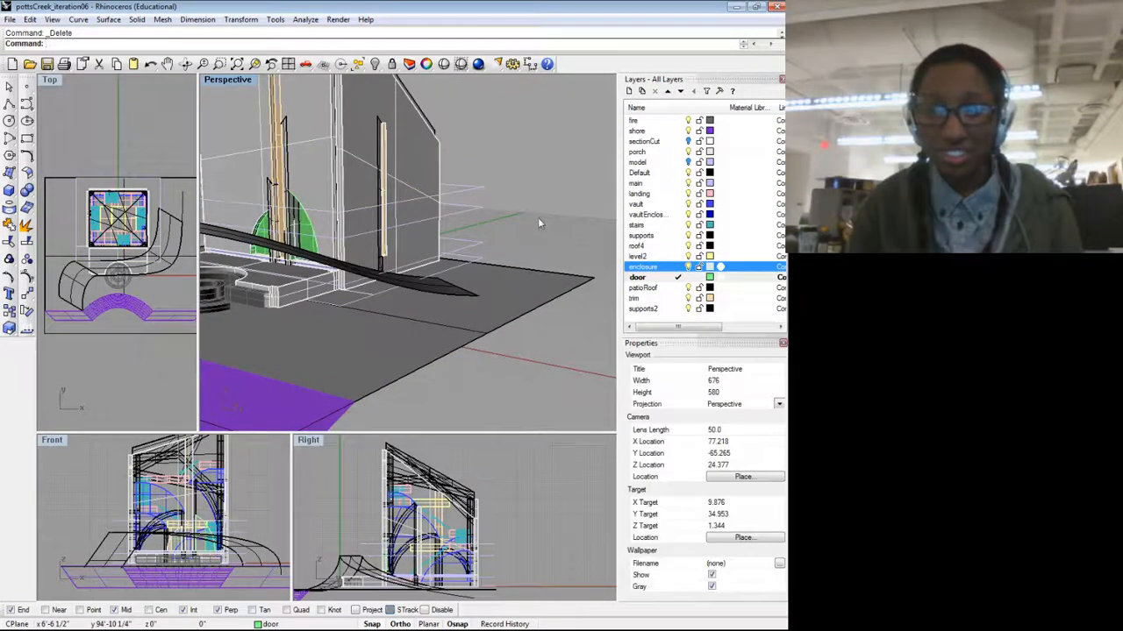
scroll(539, 222, down, 8)
drag(539, 222, 514, 239)
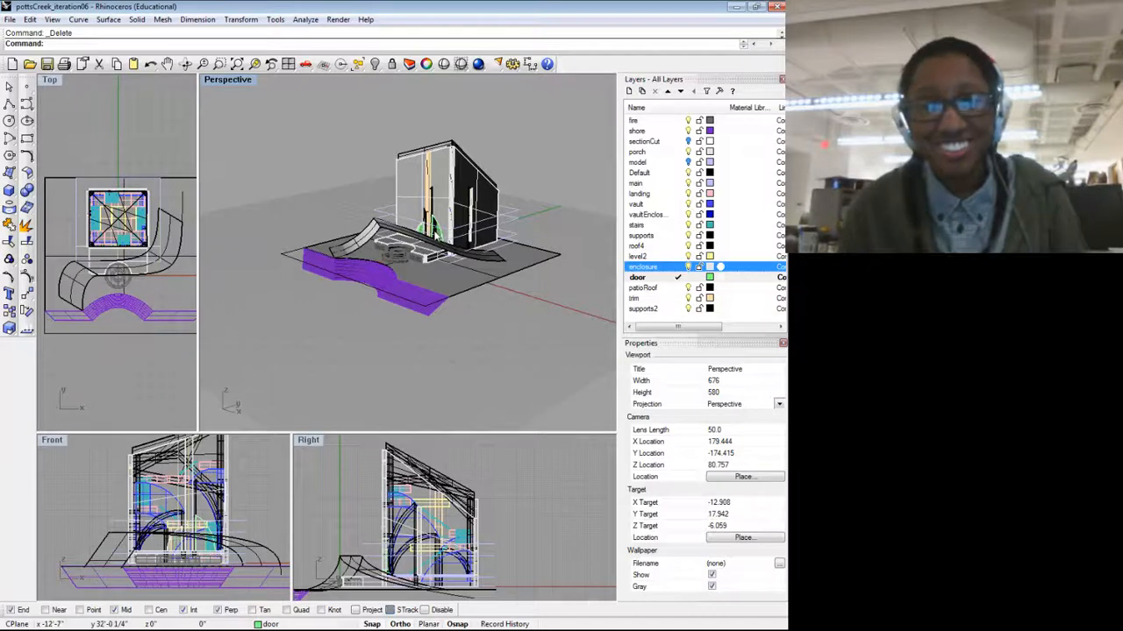
drag(433, 244, 281, 181)
scroll(300, 261, up, 6)
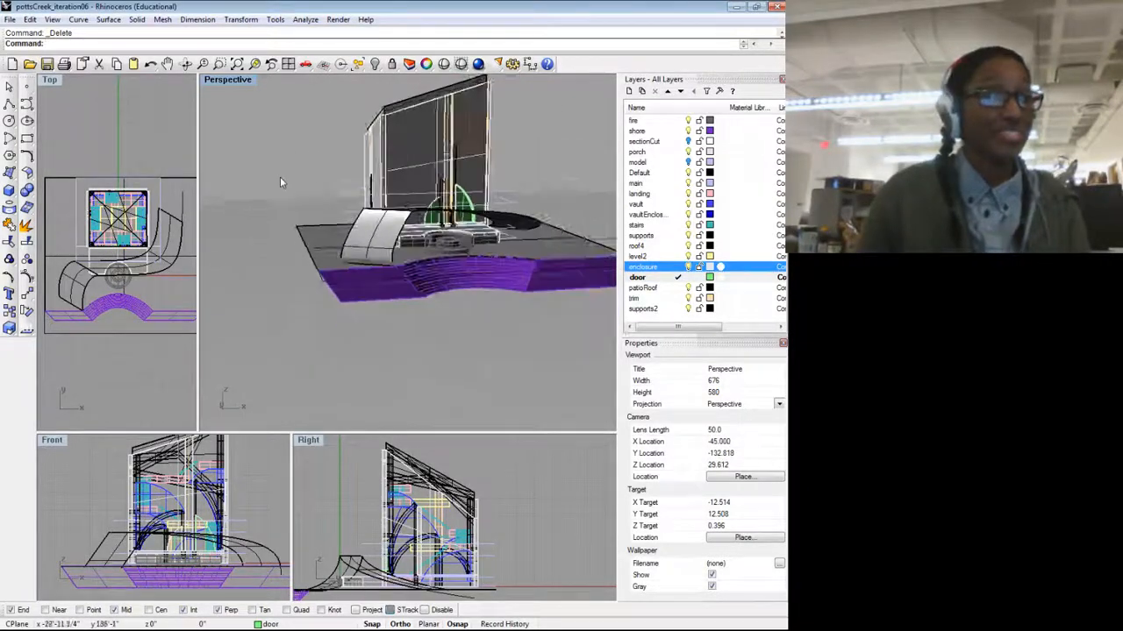
scroll(496, 213, up, 6)
drag(497, 212, 332, 210)
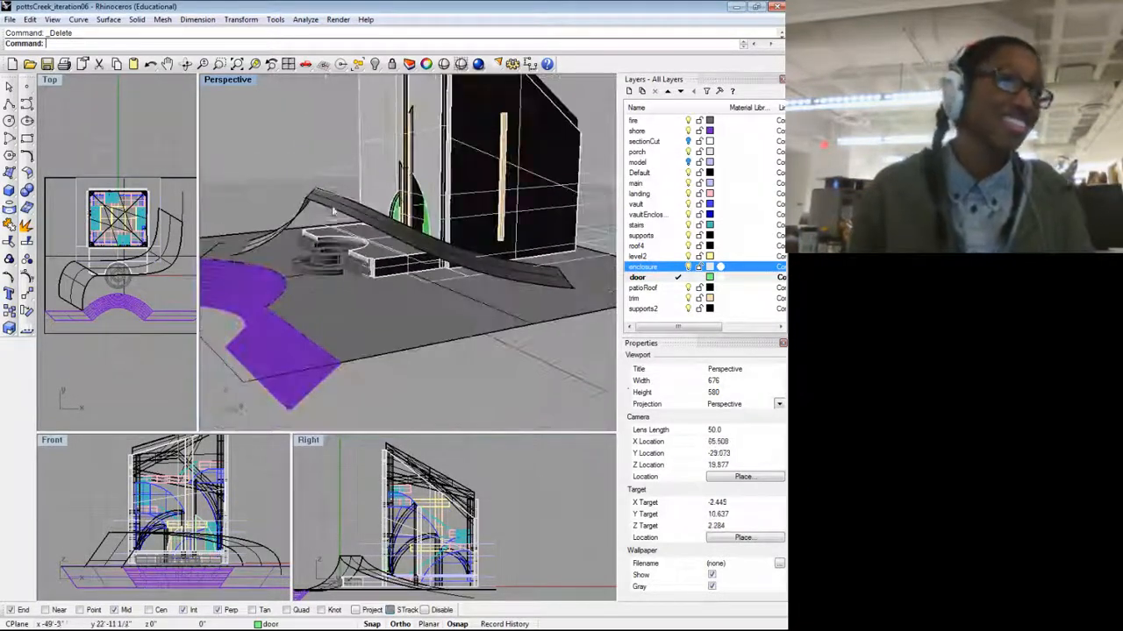
drag(345, 304, 439, 281)
scroll(489, 250, up, 4)
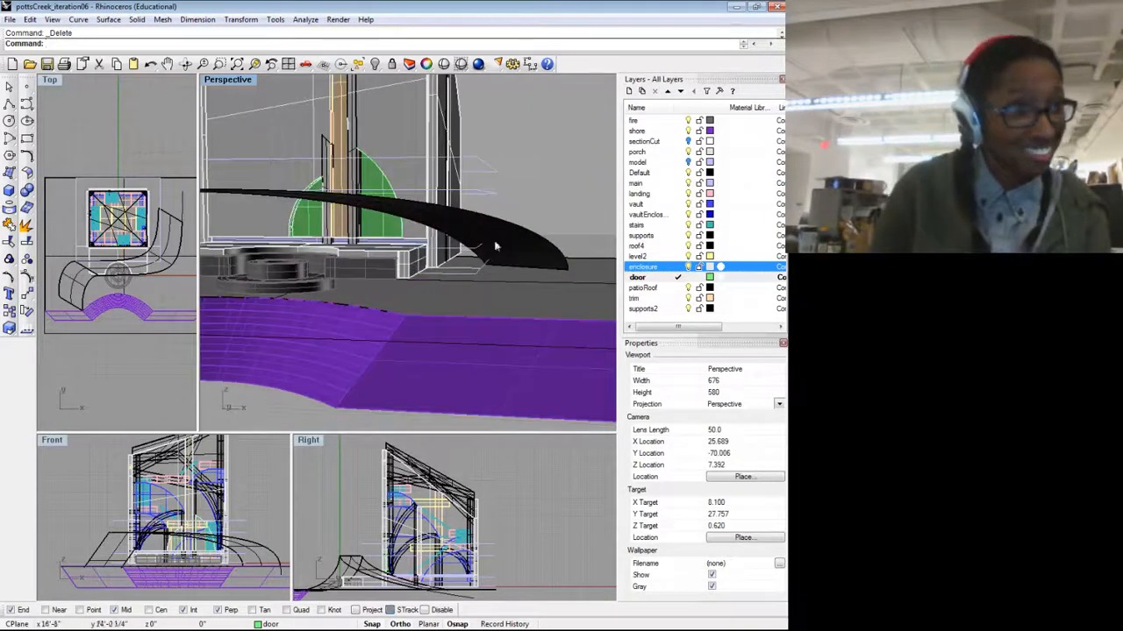
drag(526, 307, 487, 314)
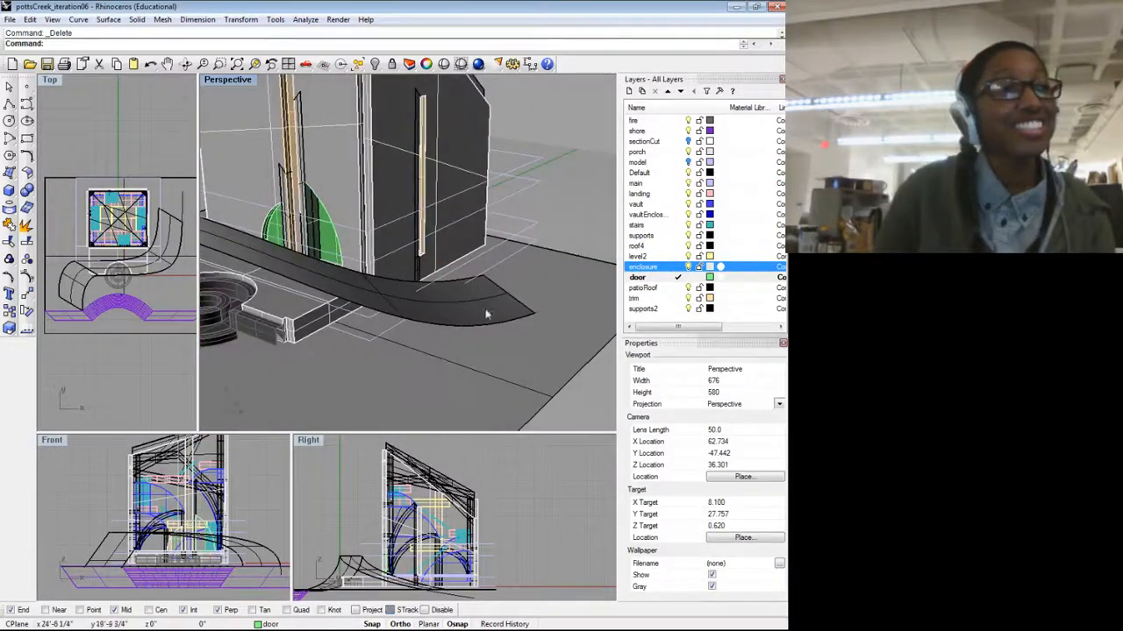
scroll(374, 365, down, 6)
drag(321, 347, 372, 328)
scroll(331, 333, up, 5)
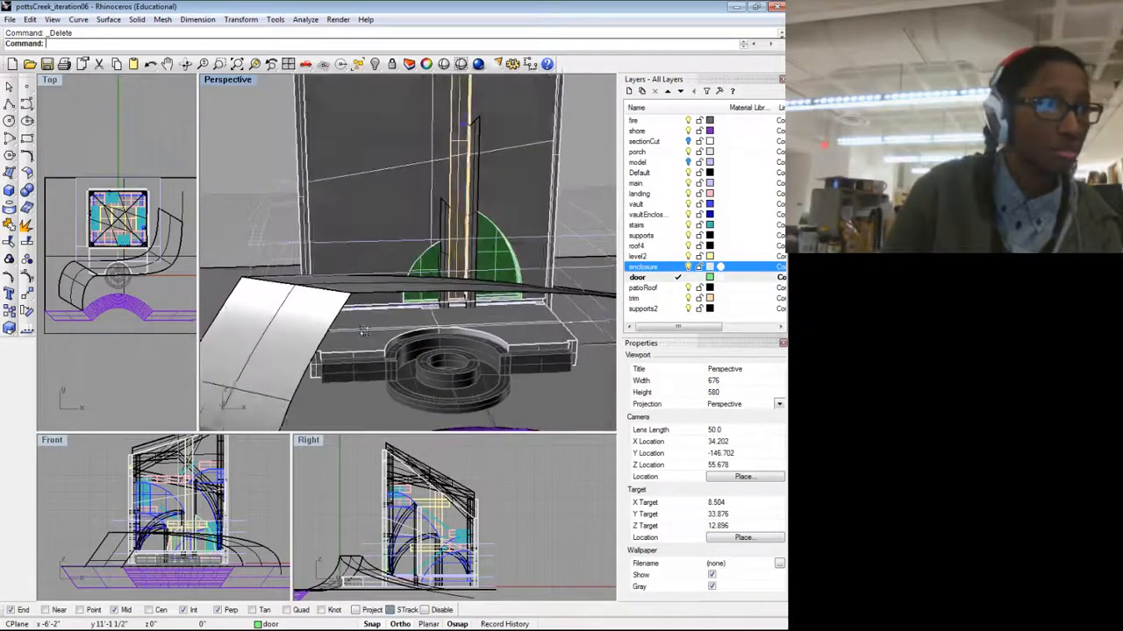
scroll(562, 309, down, 4)
drag(562, 308, 471, 340)
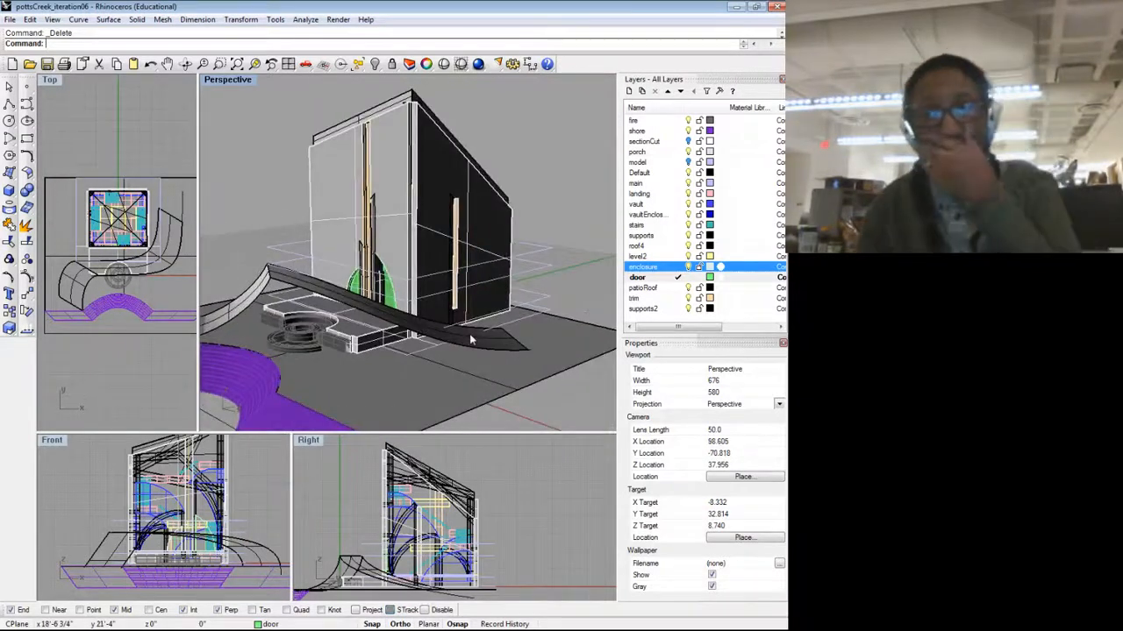
scroll(318, 327, up, 3)
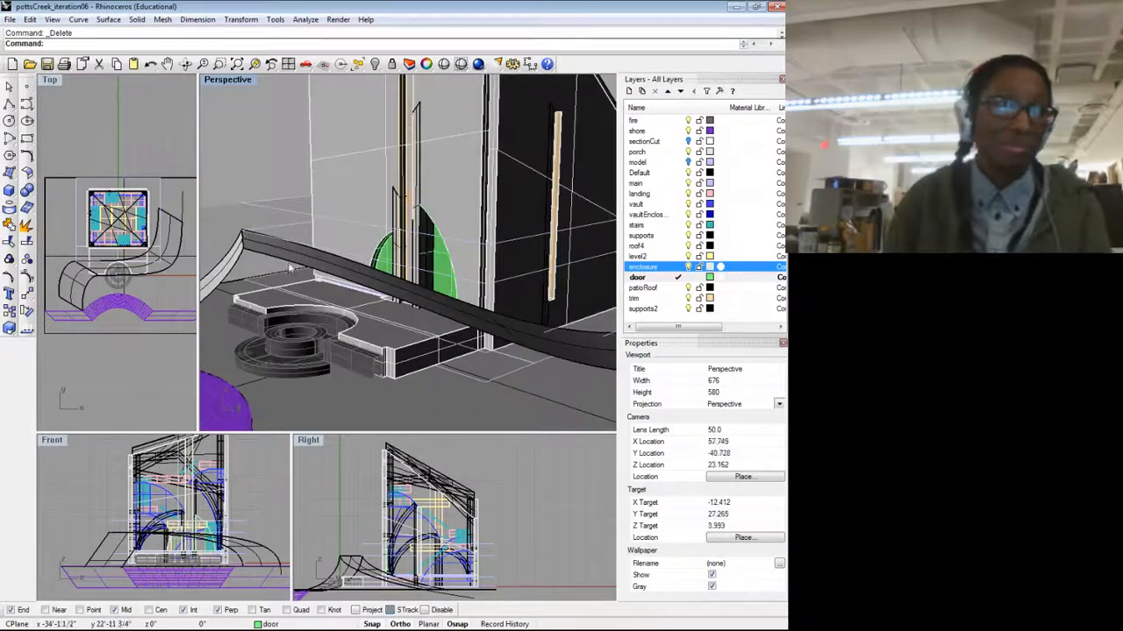
scroll(385, 326, down, 5)
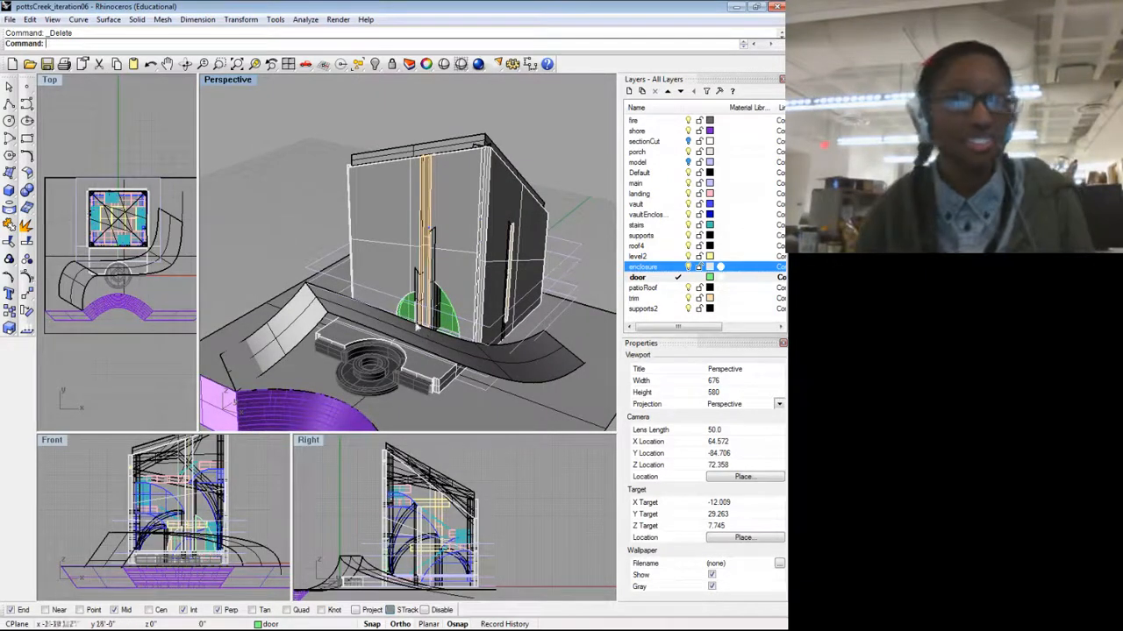
drag(446, 344, 524, 336)
scroll(552, 324, up, 4)
drag(446, 323, 499, 332)
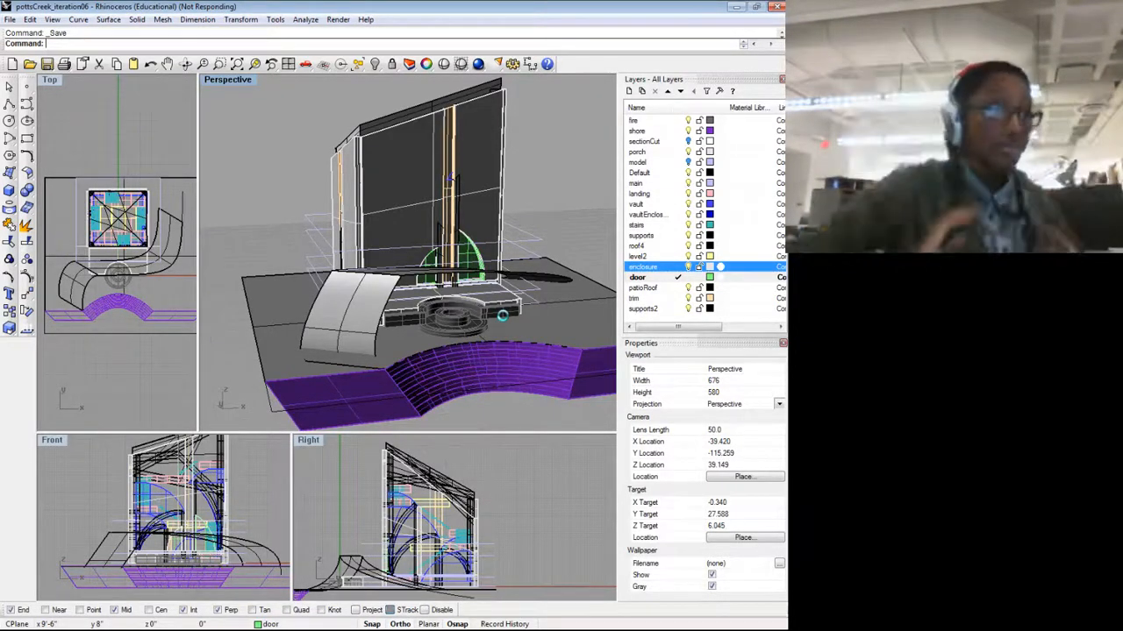
Step: Make the sectionCut layer visible and inspect where its vertical cutting plane passes through the building
drag(450, 177, 372, 214)
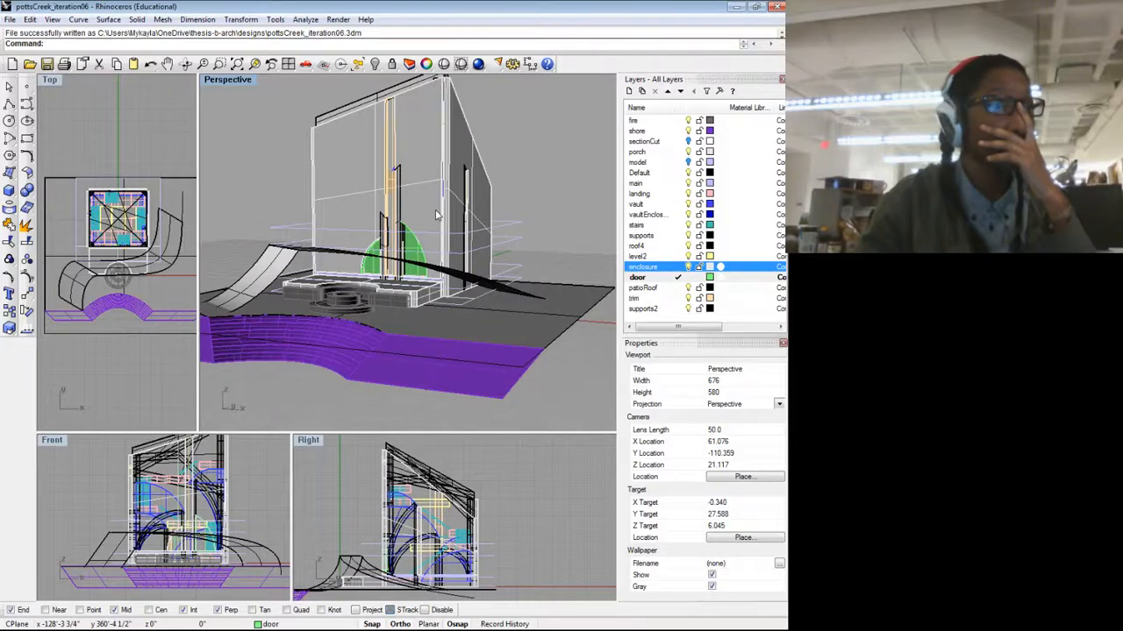
drag(436, 214, 445, 198)
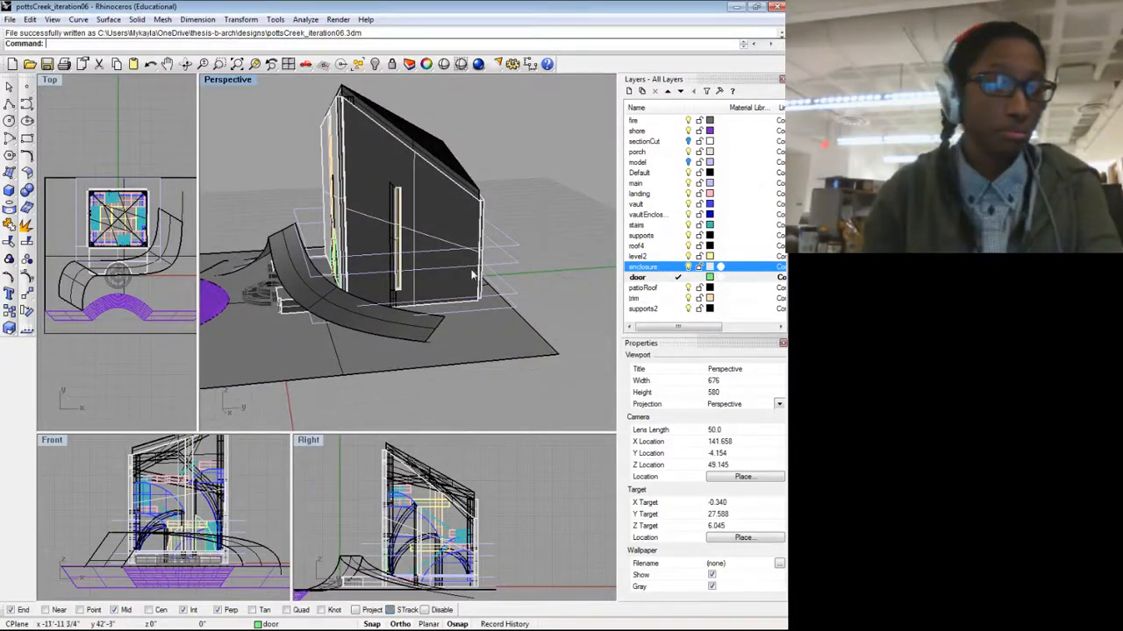
drag(365, 352, 676, 230)
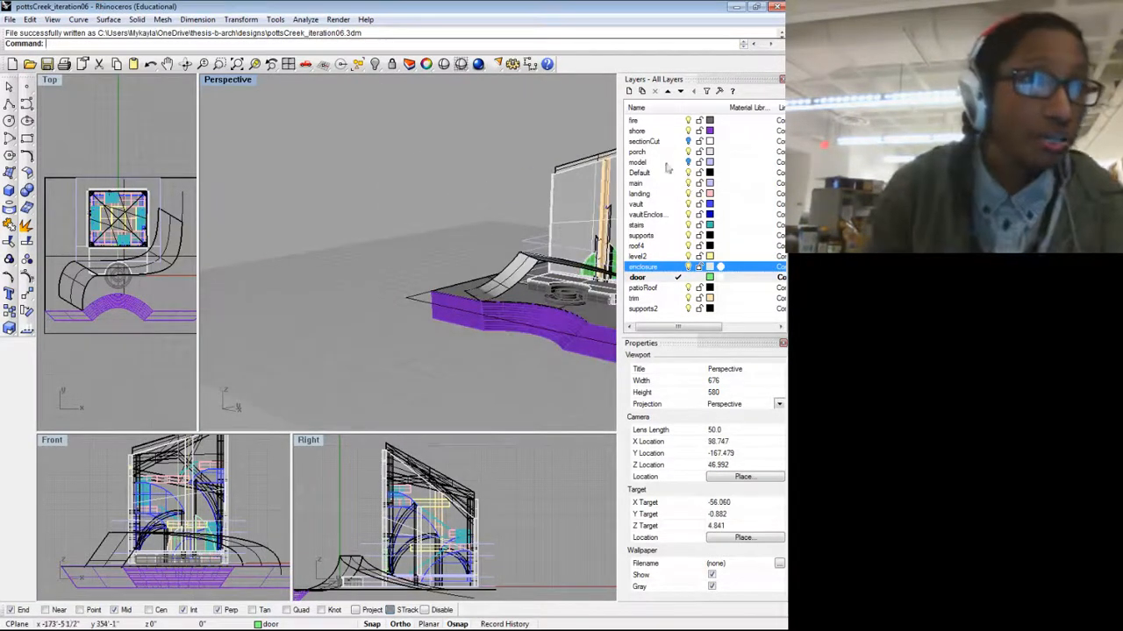
click(688, 142)
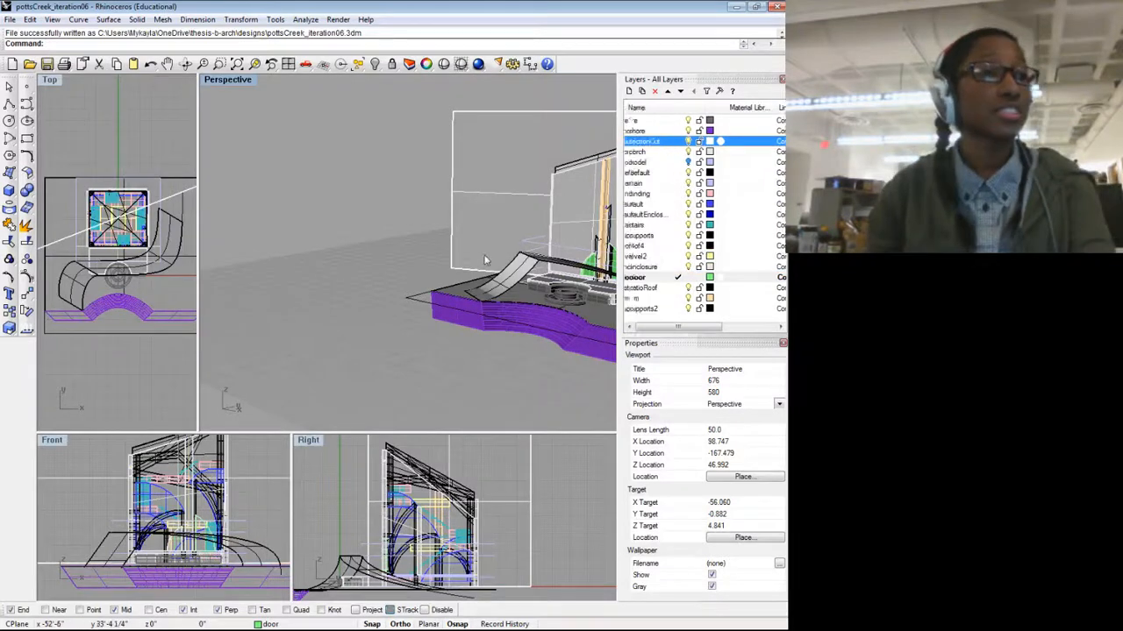
scroll(361, 246, down, 4)
drag(473, 246, 314, 258)
drag(385, 264, 445, 274)
drag(435, 249, 455, 266)
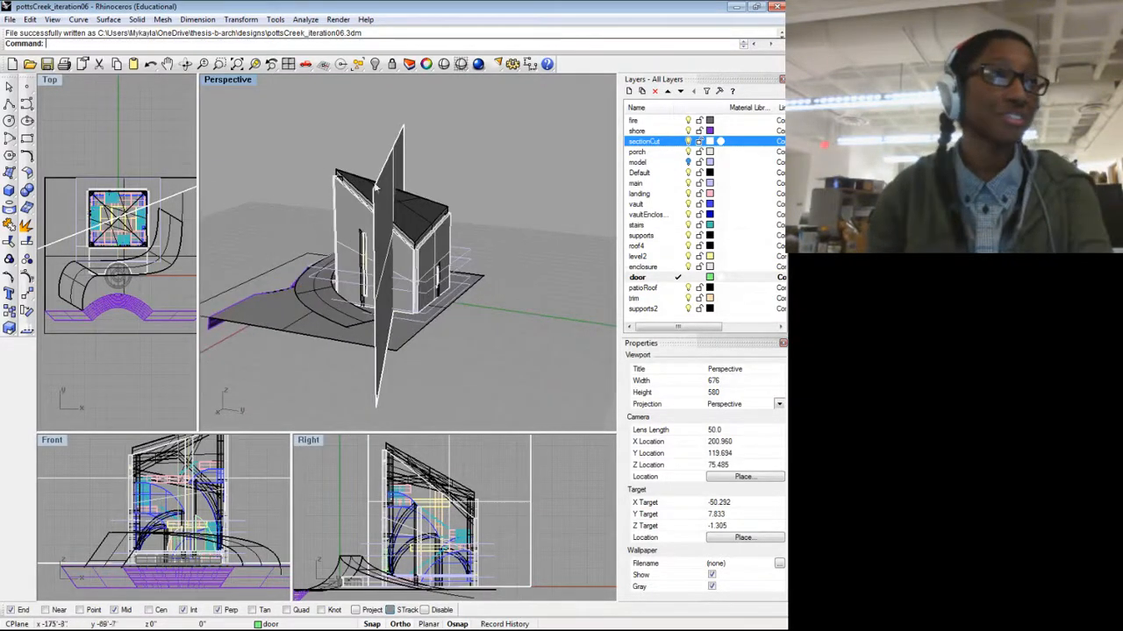
Step: Save a copy of the model in the designs folder as pottsCreek_iteration06_section01
click(10, 19)
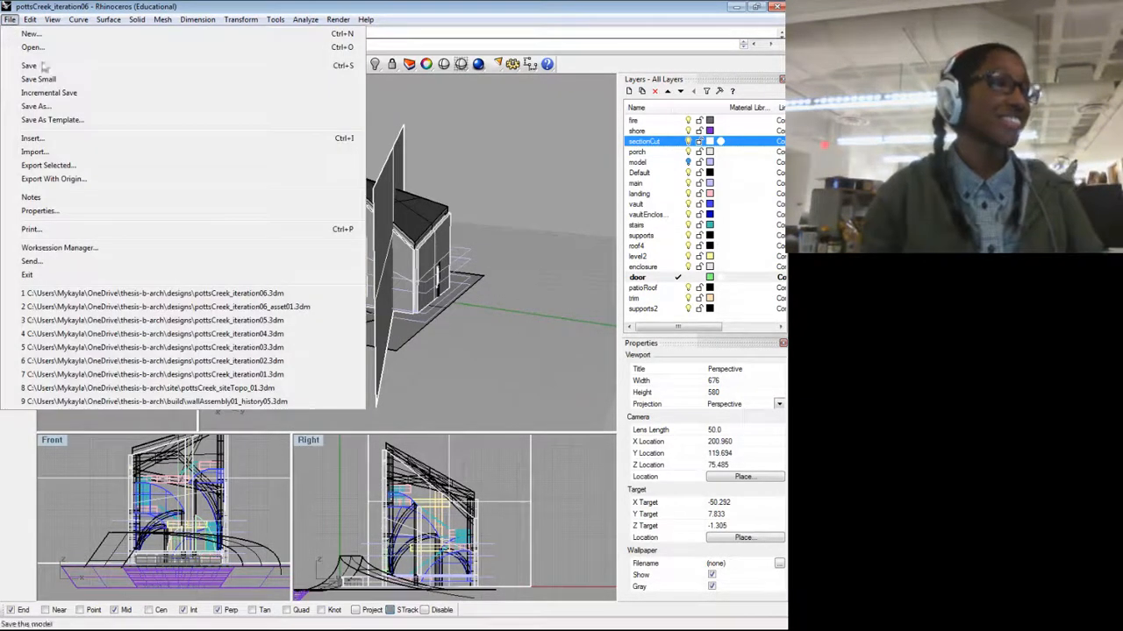
click(49, 106)
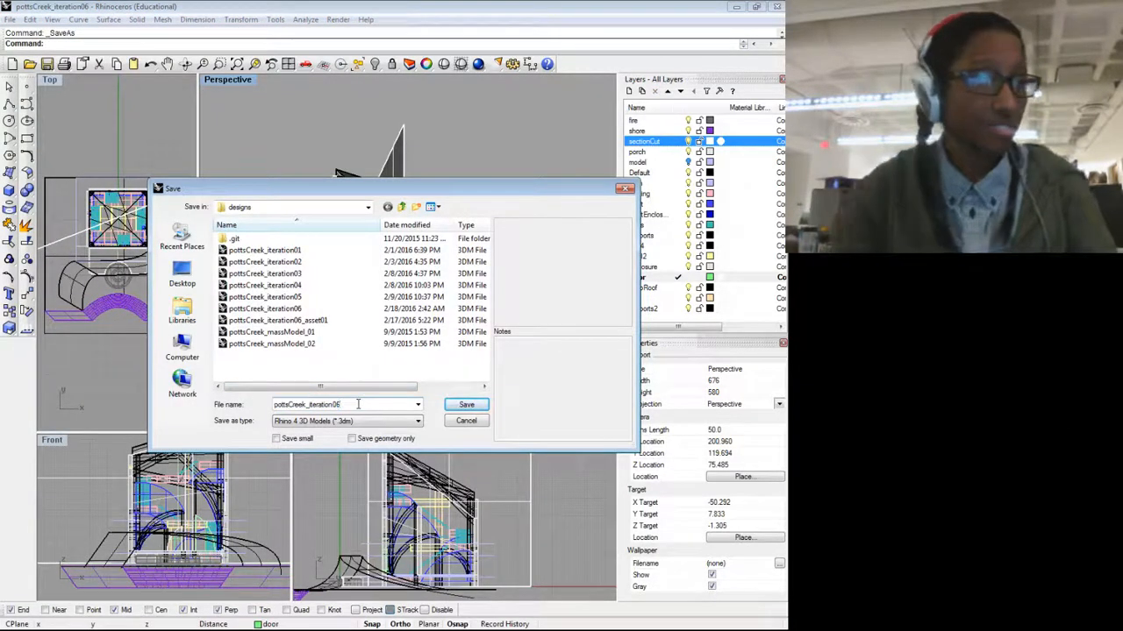
text(_se)
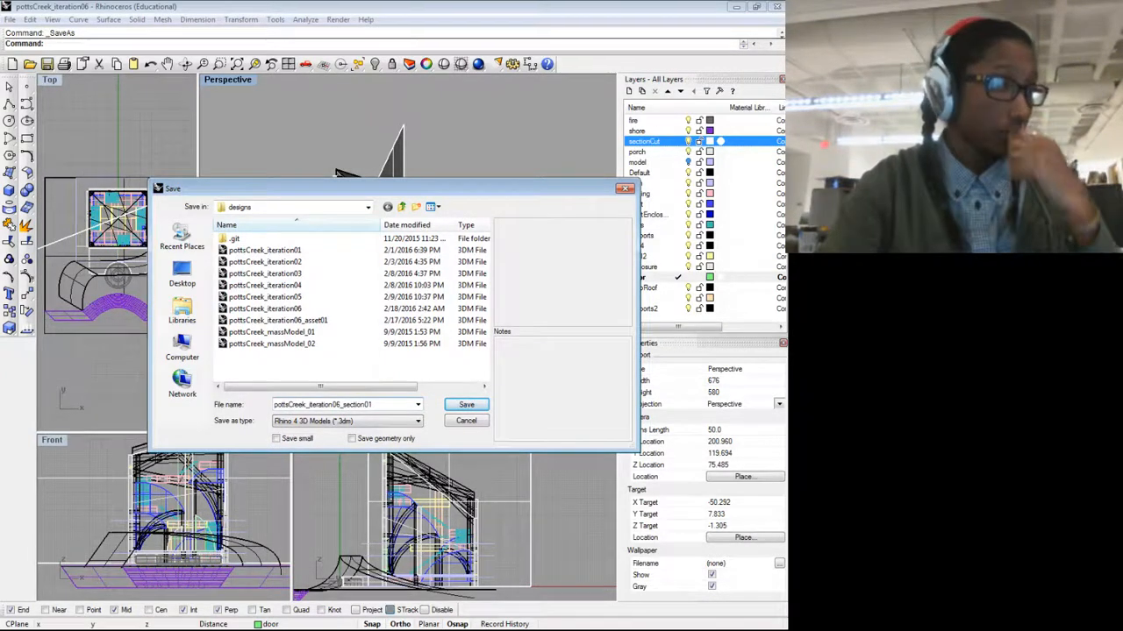
text(ction01)
key(Return)
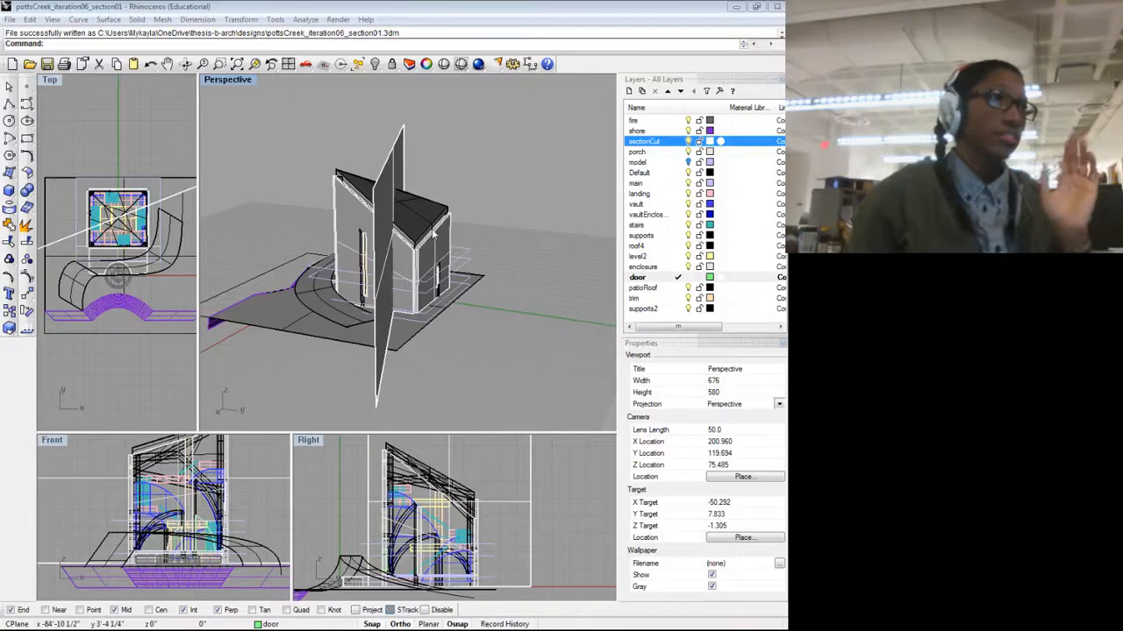
Step: Hide the sectionCut layer and delete the loose outline curves that extend beyond the building's side
drag(431, 233, 605, 250)
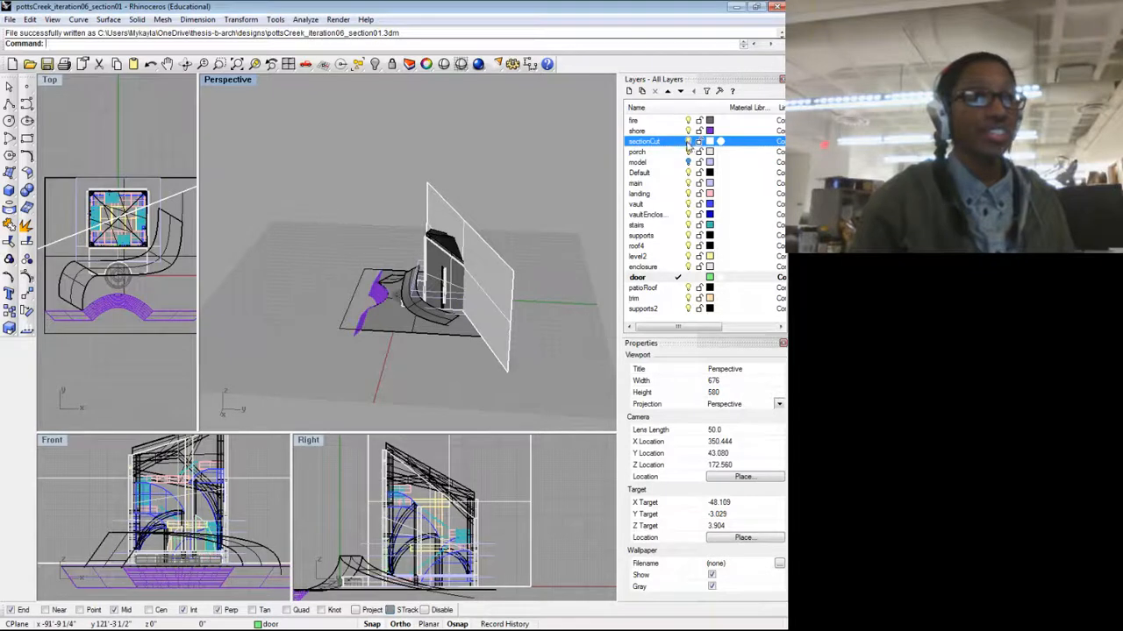
click(688, 141)
scroll(465, 219, down, 3)
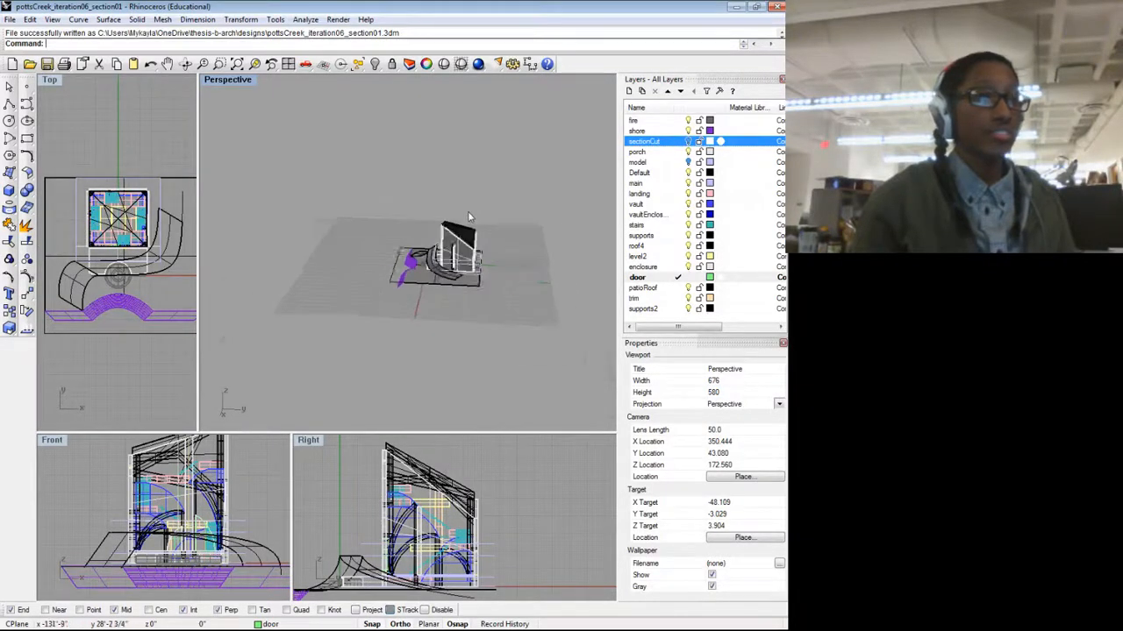
drag(466, 265, 575, 264)
scroll(488, 246, up, 4)
scroll(524, 254, up, 9)
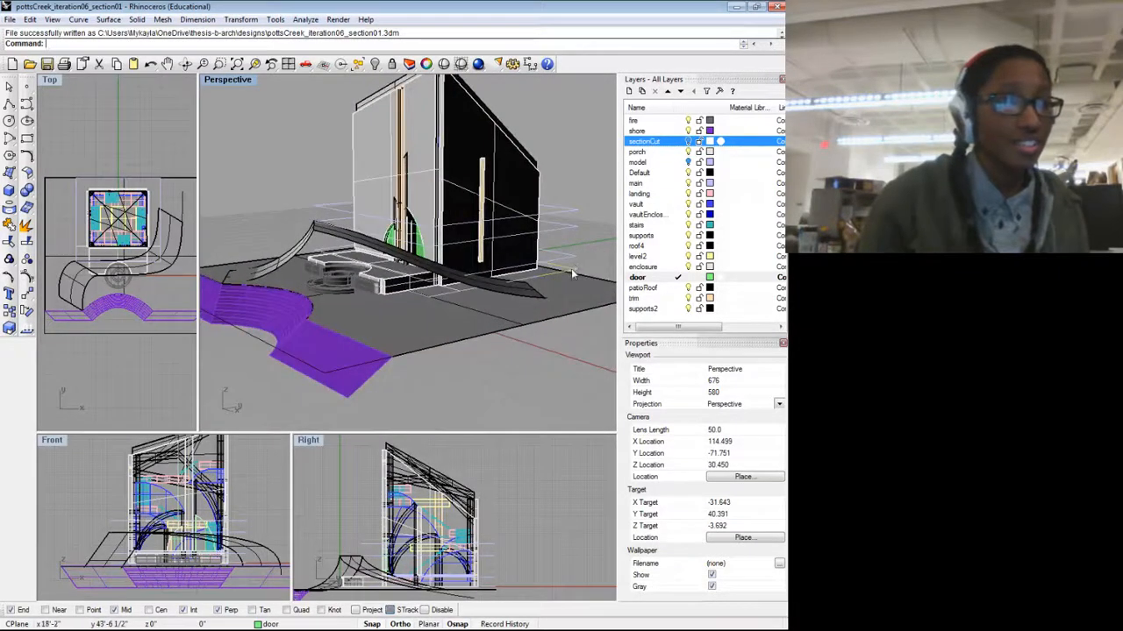
click(571, 275)
key(Delete)
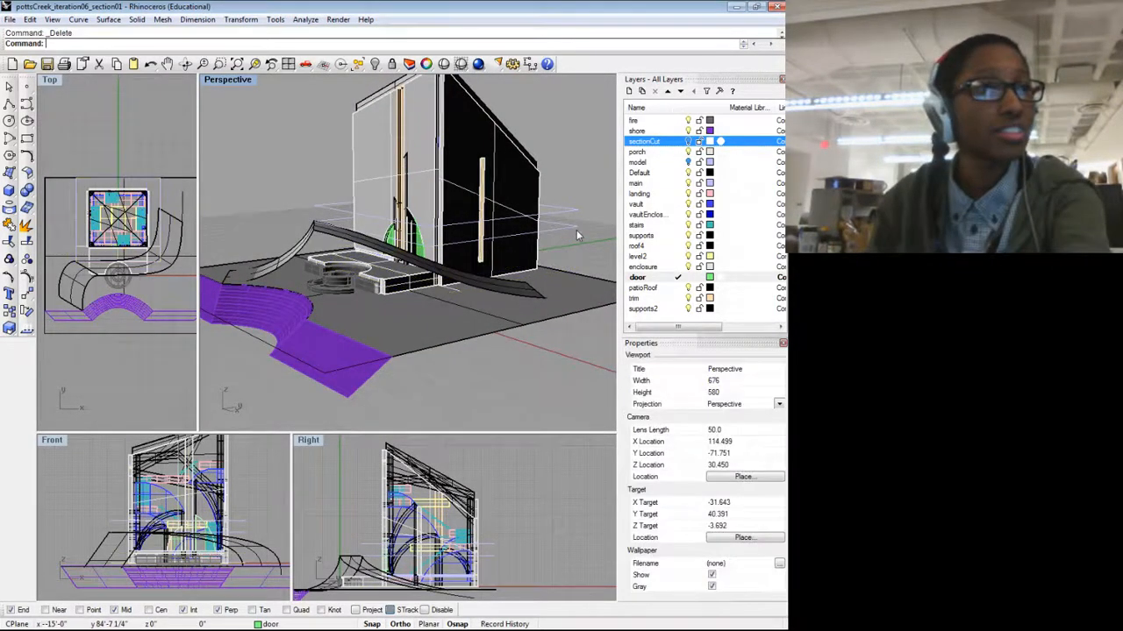
shift+click(575, 208)
key(Delete)
Step: Examine the building's exterior walls, roof and curved landscape surfaces from several sides and distances
scroll(570, 223, down, 6)
drag(567, 228, 390, 282)
scroll(438, 255, down, 4)
scroll(405, 267, down, 4)
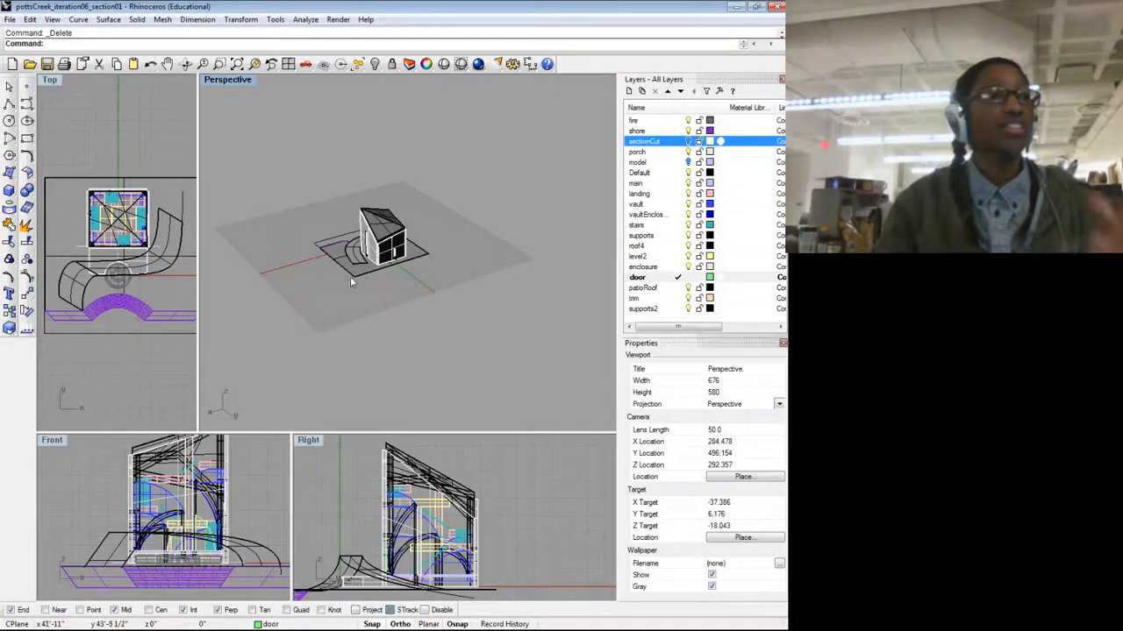
scroll(367, 260, up, 3)
scroll(369, 258, up, 5)
drag(369, 258, 423, 205)
scroll(404, 258, down, 8)
scroll(423, 204, up, 8)
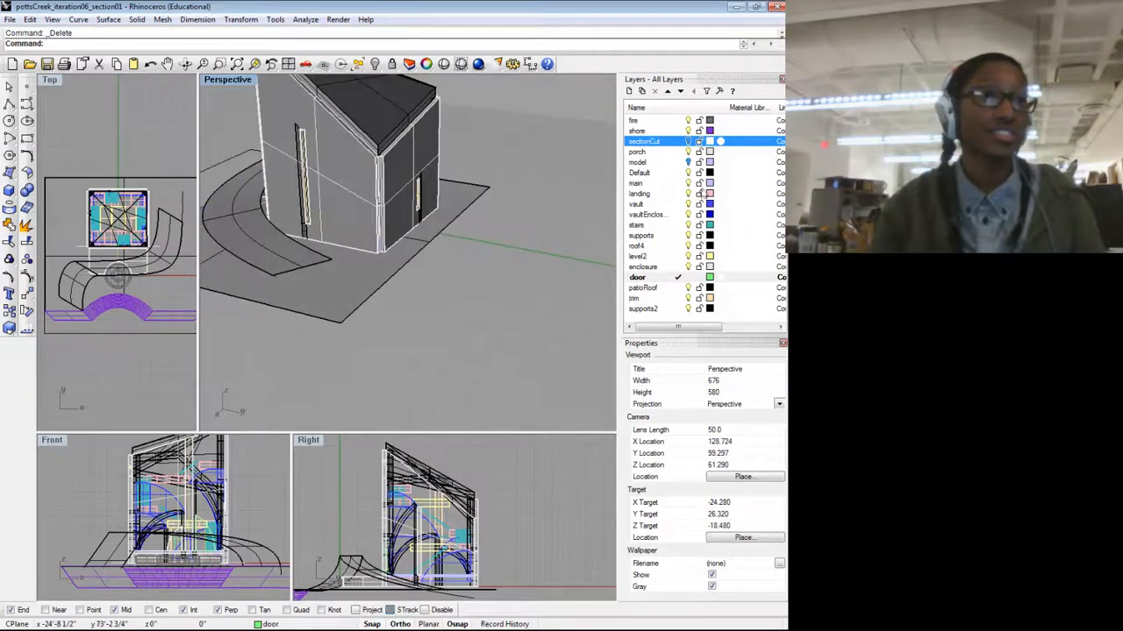
Step: Hide the enclosure layer to examine the vaults, stairs, landings and door inside the building, and make the layer visible again
click(688, 267)
drag(456, 231, 417, 261)
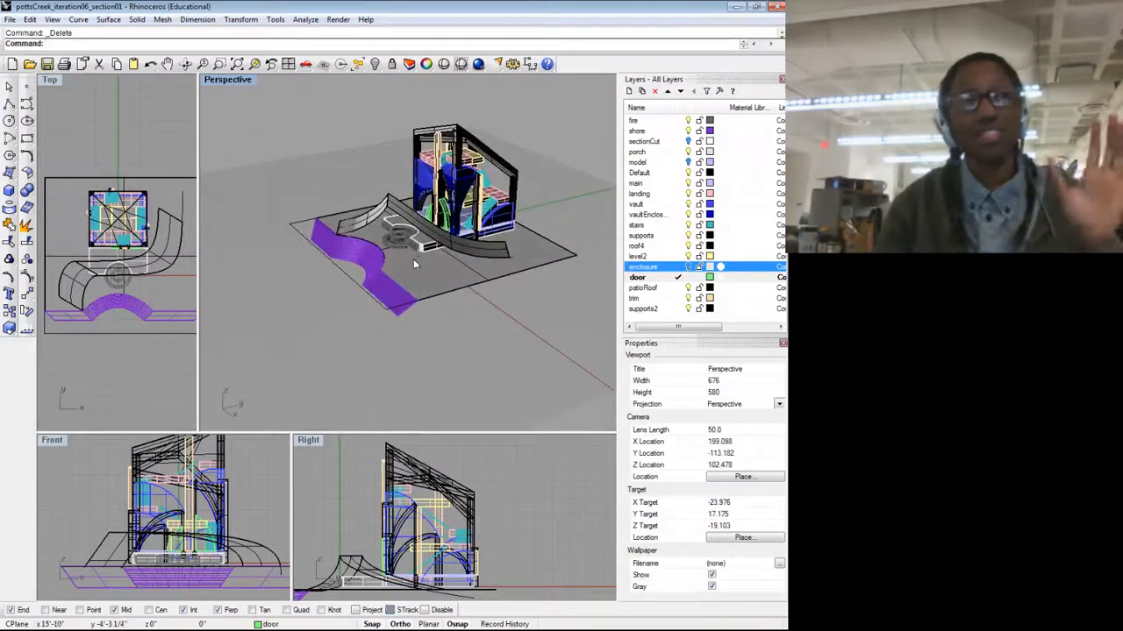
scroll(443, 197, up, 5)
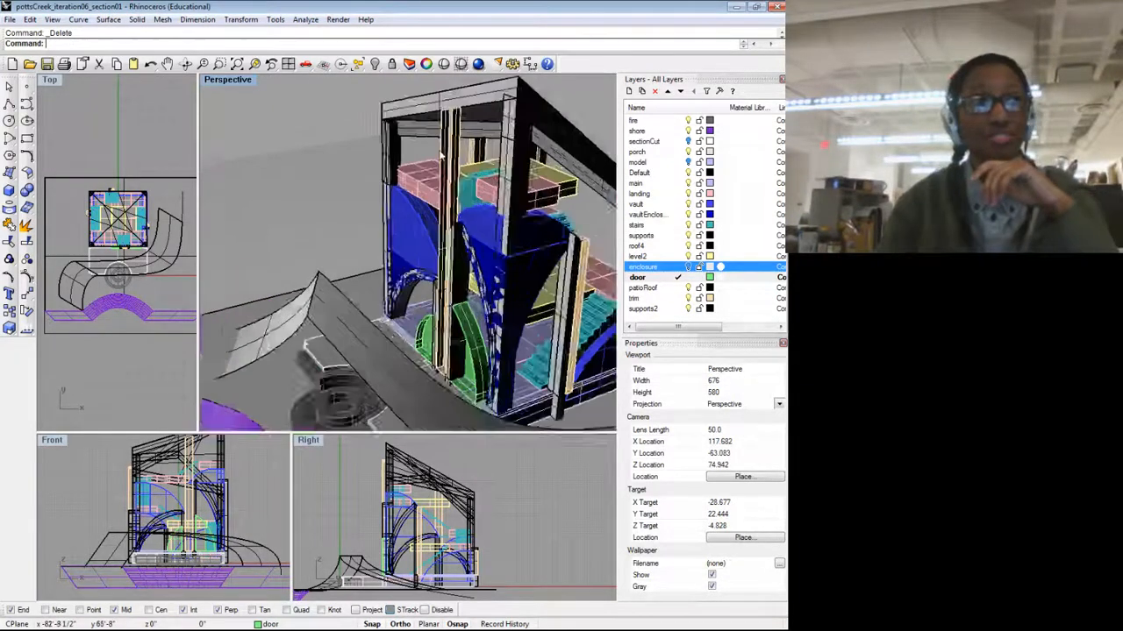
scroll(442, 156, up, 3)
drag(443, 167, 507, 182)
scroll(507, 182, down, 4)
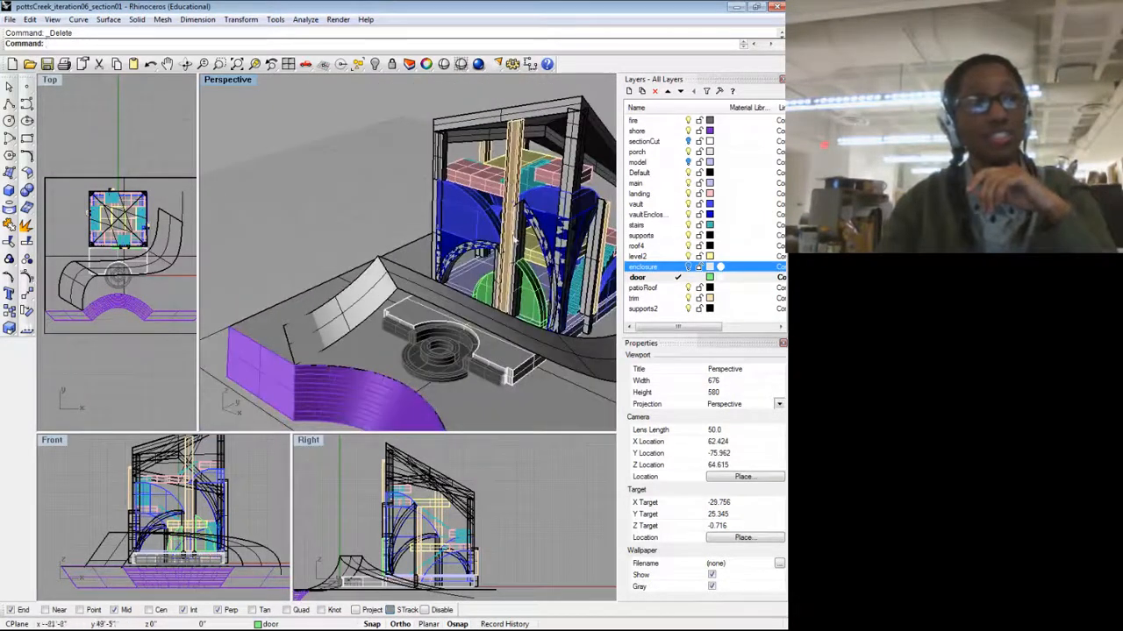
drag(507, 272, 493, 274)
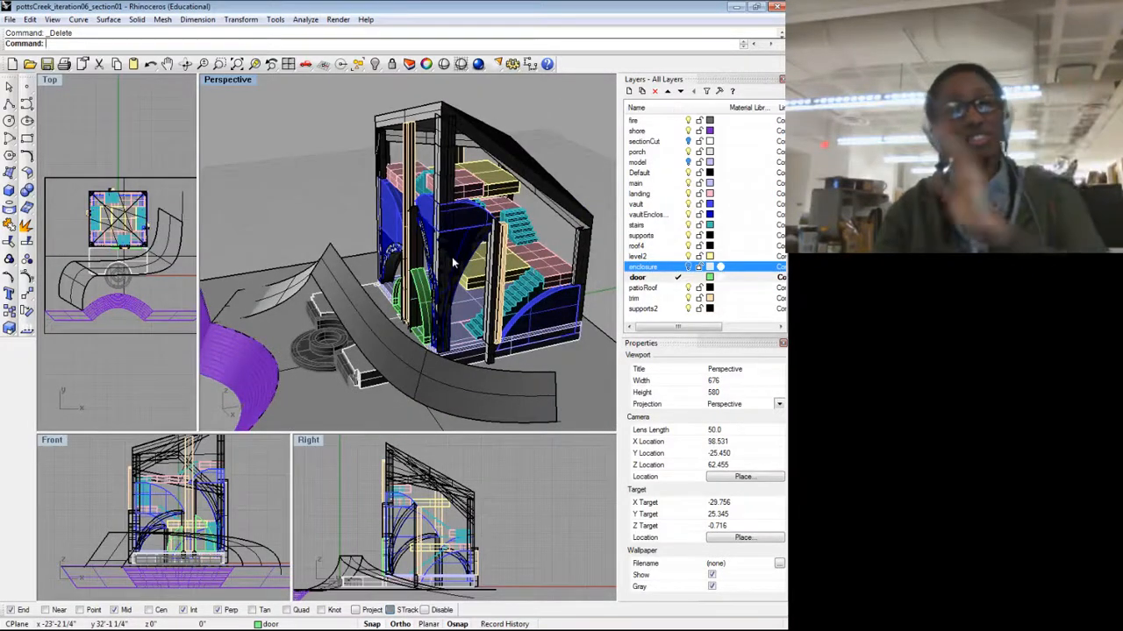
scroll(457, 264, down, 4)
drag(498, 275, 460, 286)
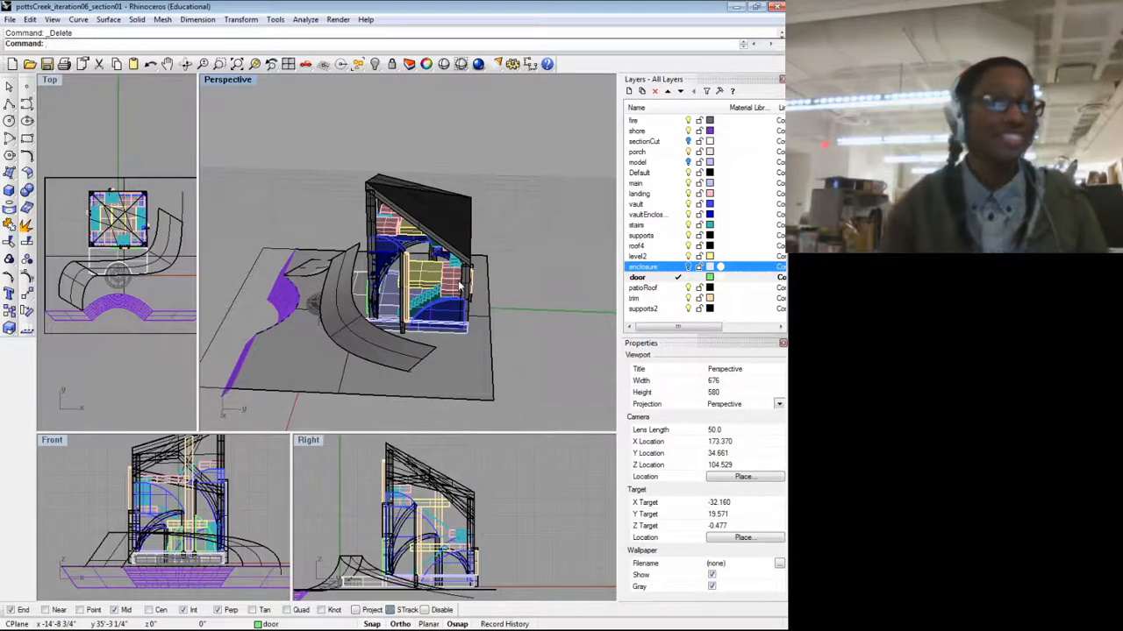
scroll(460, 287, up, 3)
drag(460, 286, 507, 288)
scroll(370, 282, down, 2)
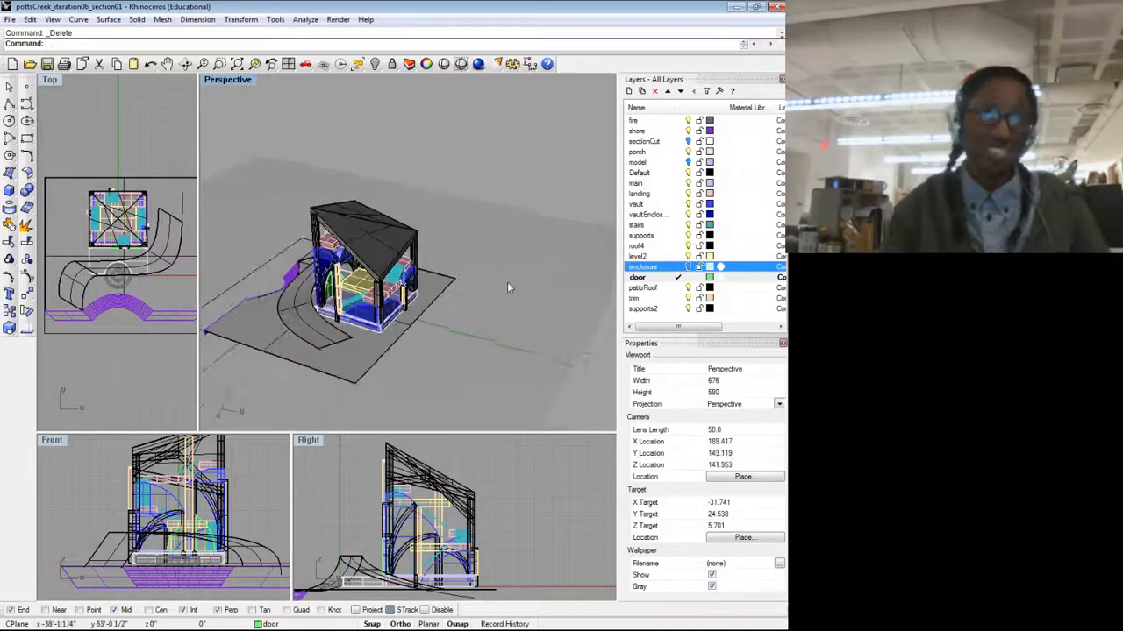
click(688, 267)
drag(454, 346, 234, 327)
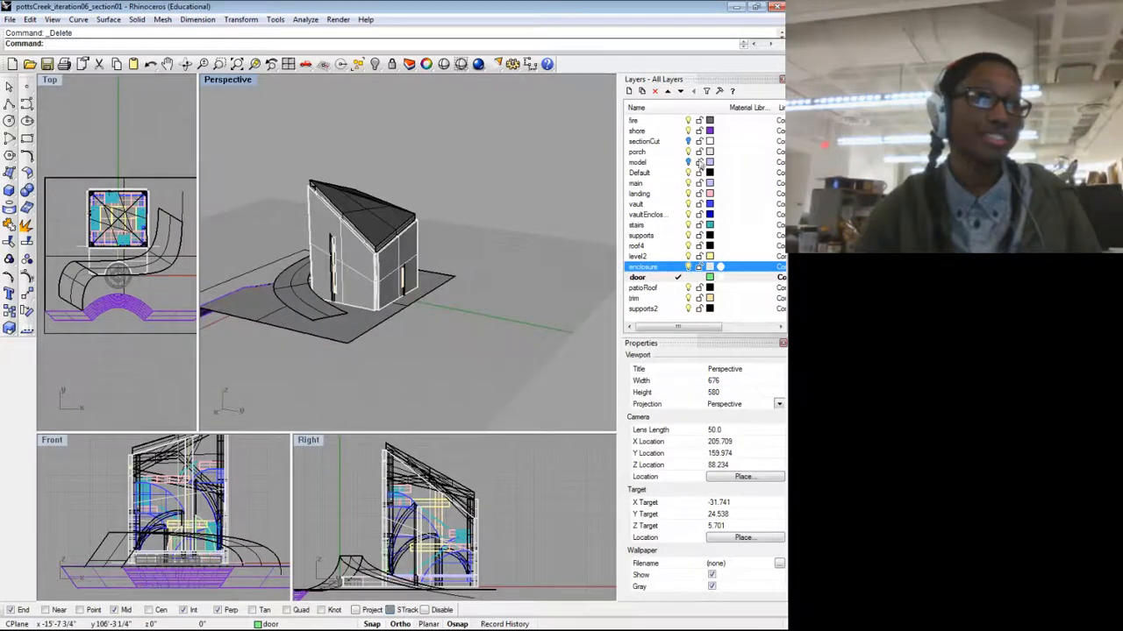
Step: Group all visible model geometry while keeping the sectionCut layer hidden
click(688, 142)
click(688, 142)
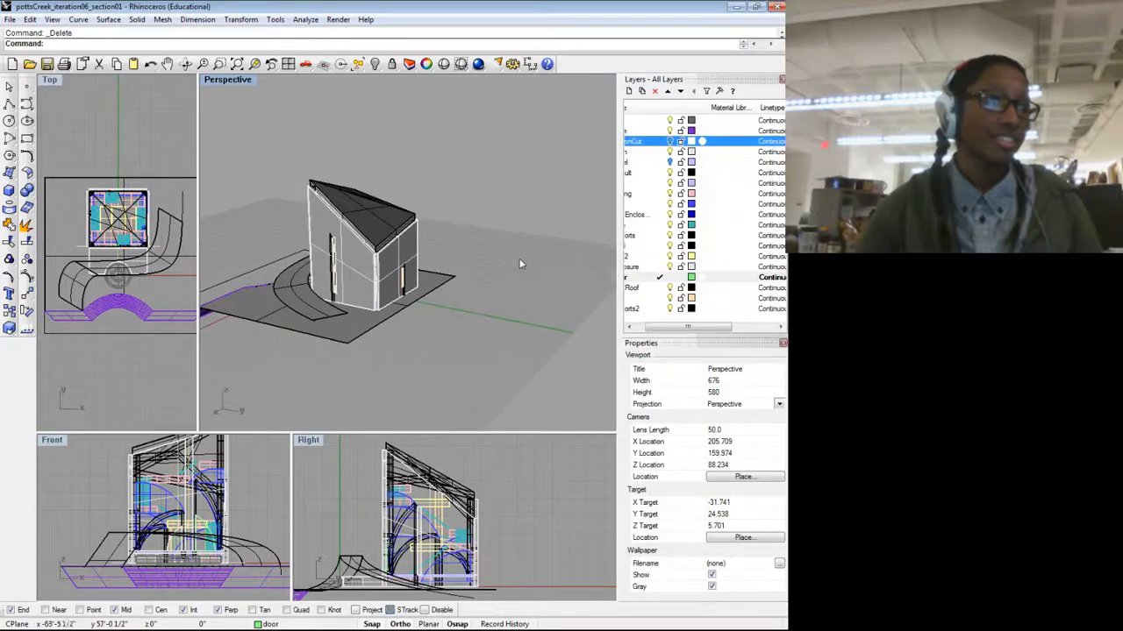
drag(520, 263, 577, 250)
scroll(573, 253, down, 4)
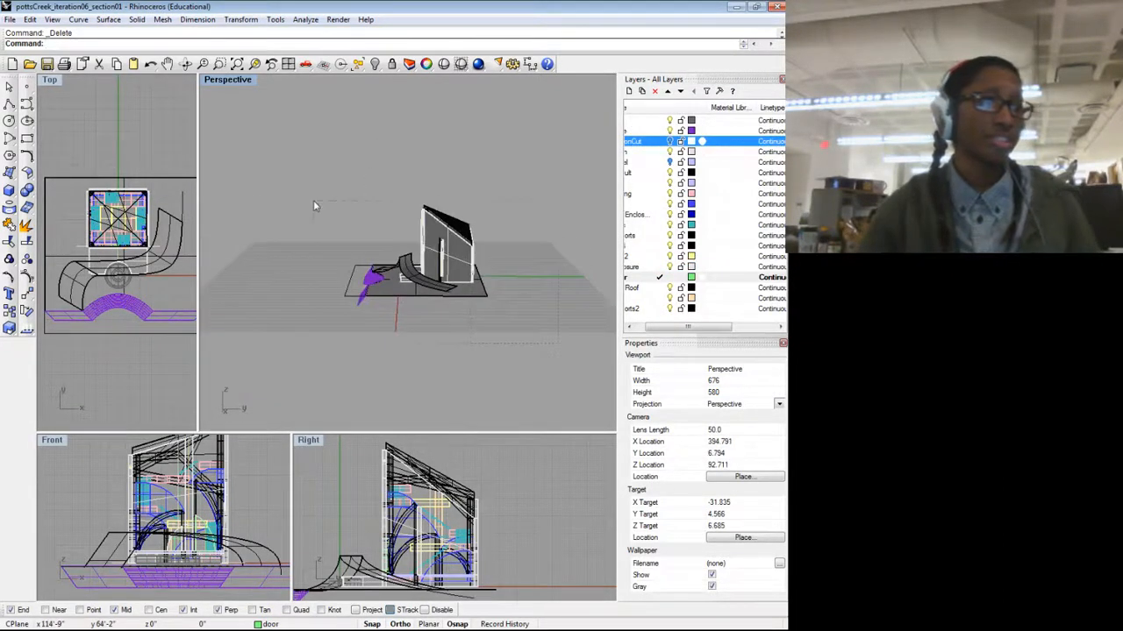
key(ctrl+a)
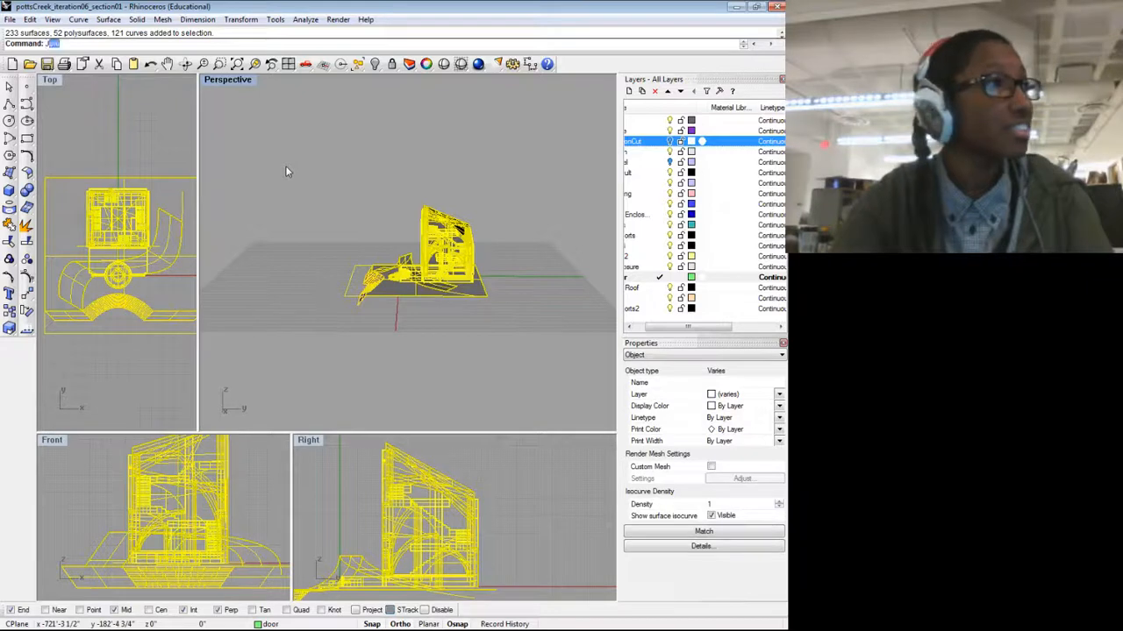
key(Return)
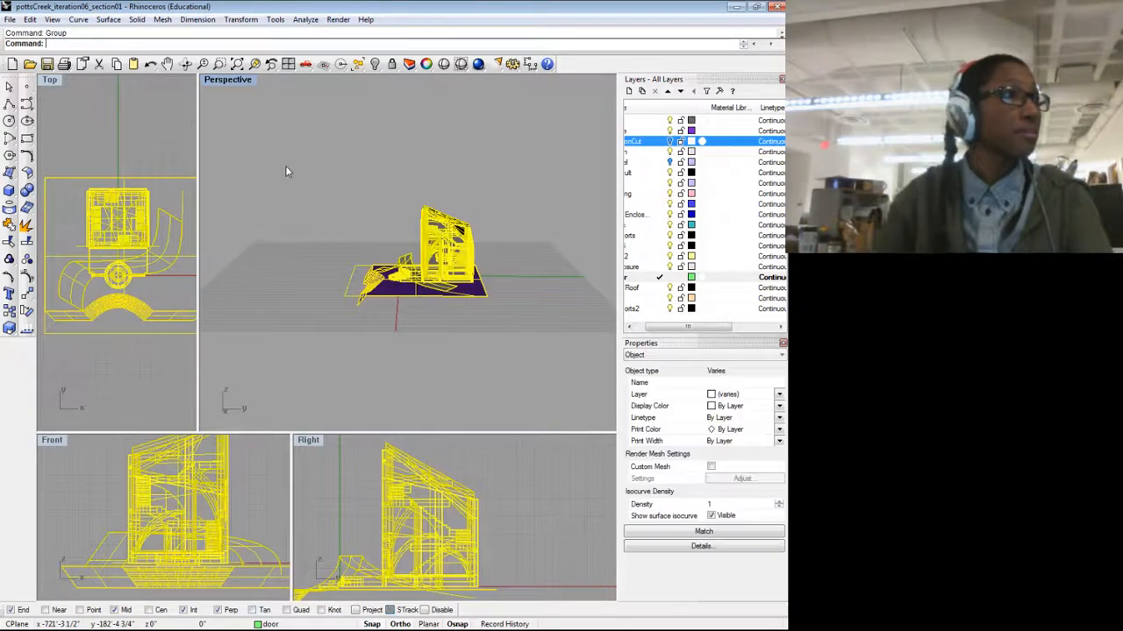
click(541, 193)
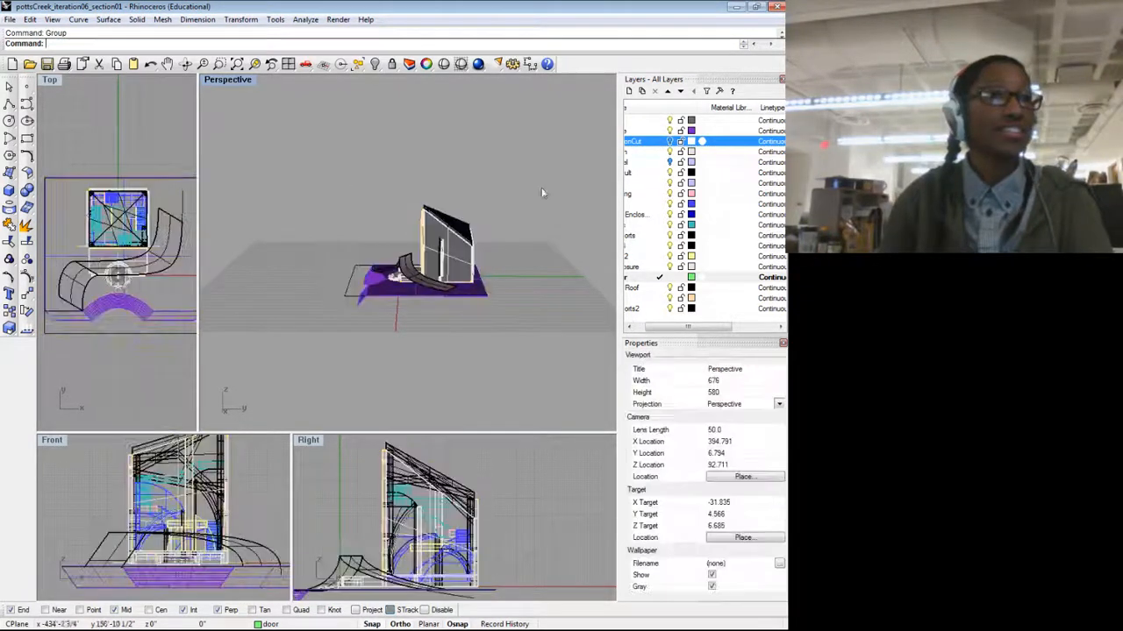
Step: Make the sectionCut layer's vertical cutting plane visible and view where it crosses the building
click(671, 141)
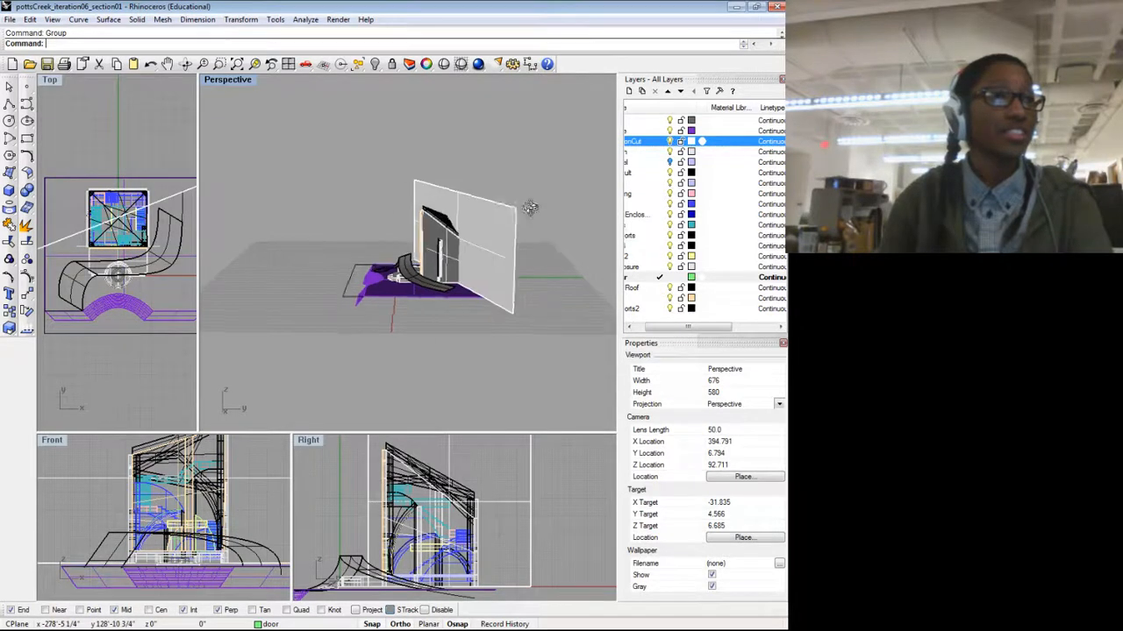
drag(518, 206, 474, 202)
drag(421, 241, 454, 244)
Step: Try to split the entire grouped model with the vertical section plane as the cutting object, and clear the selection
key(ctrl+a)
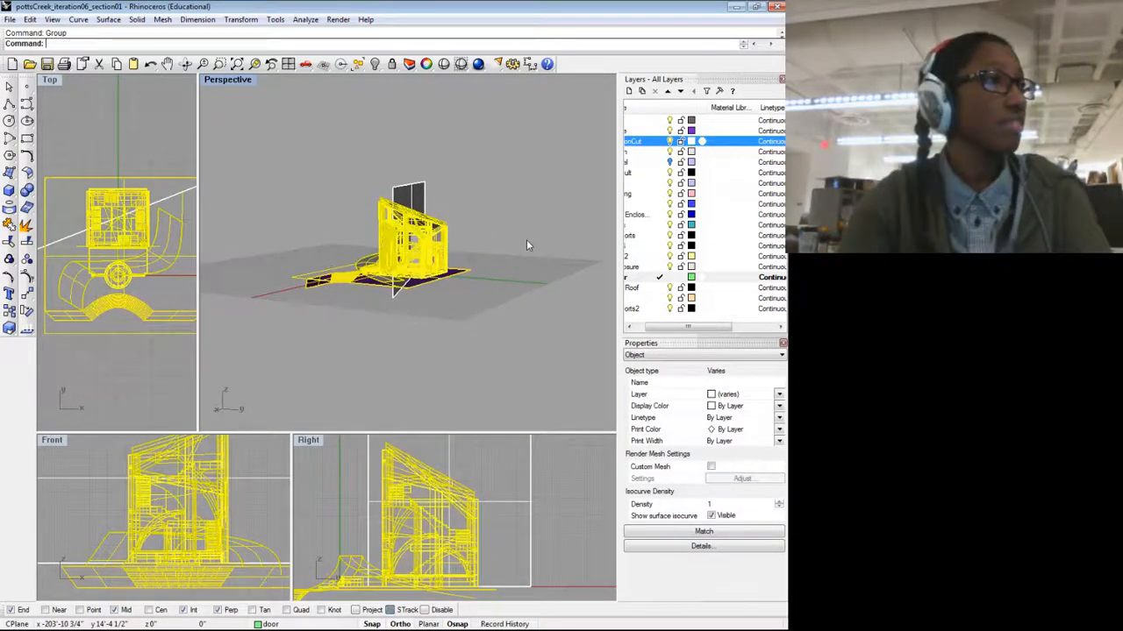
text(Split)
key(Return)
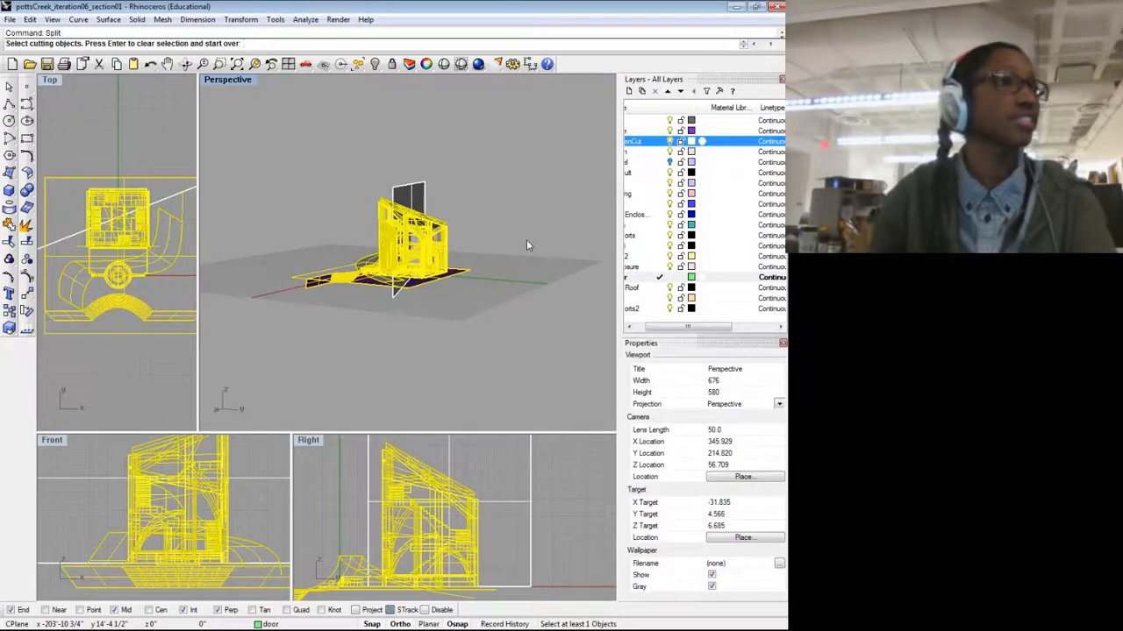
scroll(435, 185, up, 3)
click(409, 204)
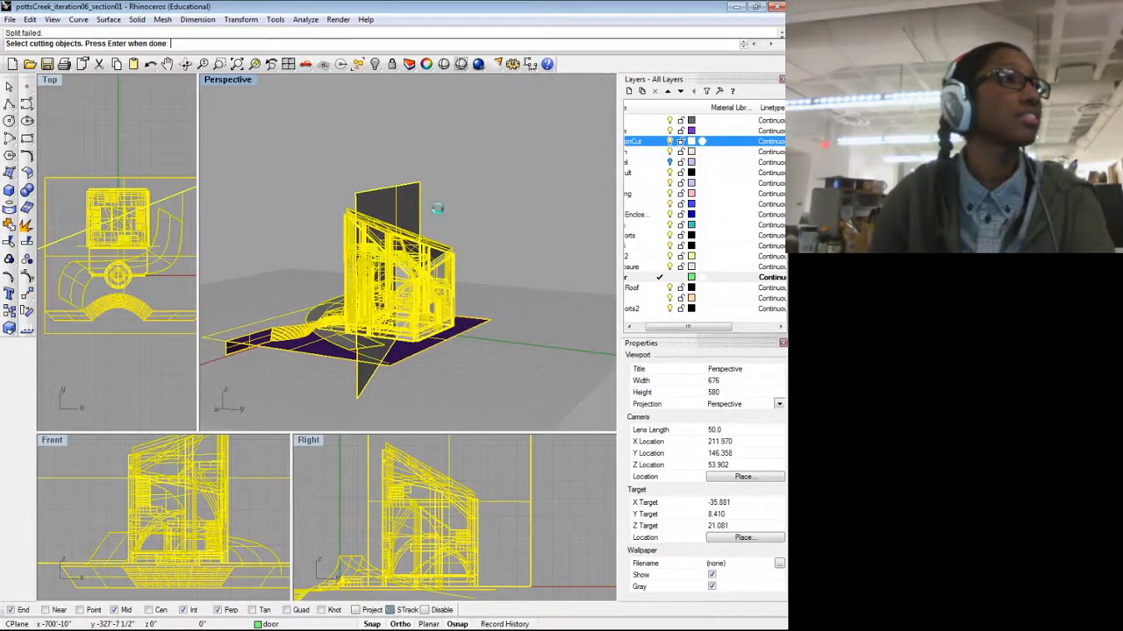
key(Return)
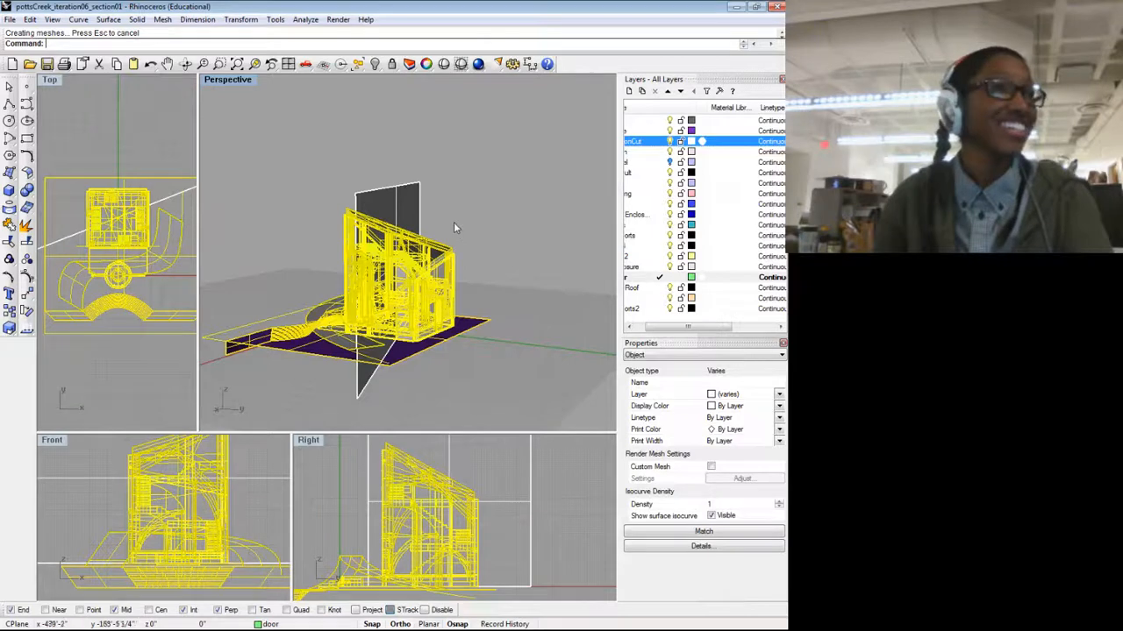
drag(453, 222, 512, 251)
click(479, 290)
click(460, 291)
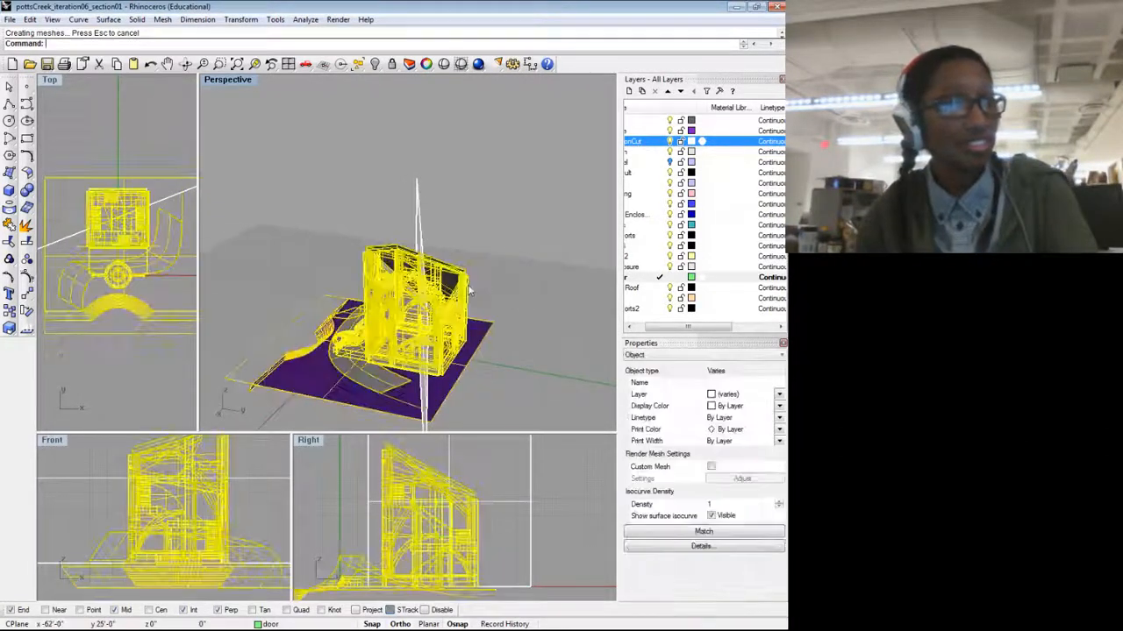
scroll(493, 255, down, 4)
click(496, 252)
drag(498, 251, 500, 274)
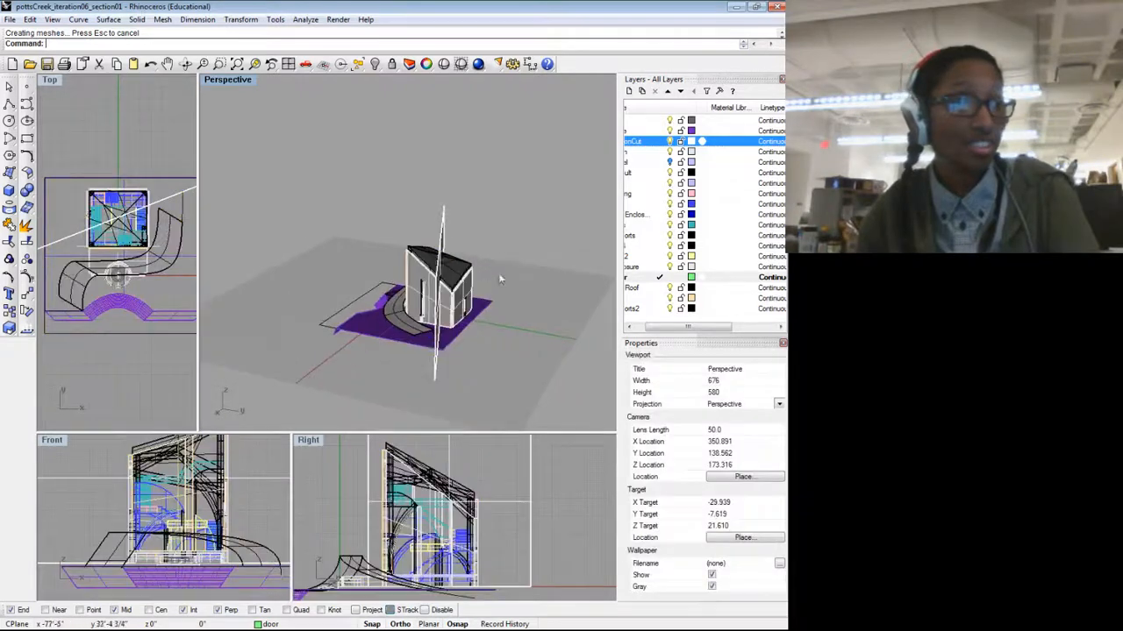
Step: Explode the polysurfaces of the grouped building model into separate surfaces, leaving out the cutting plane
click(472, 280)
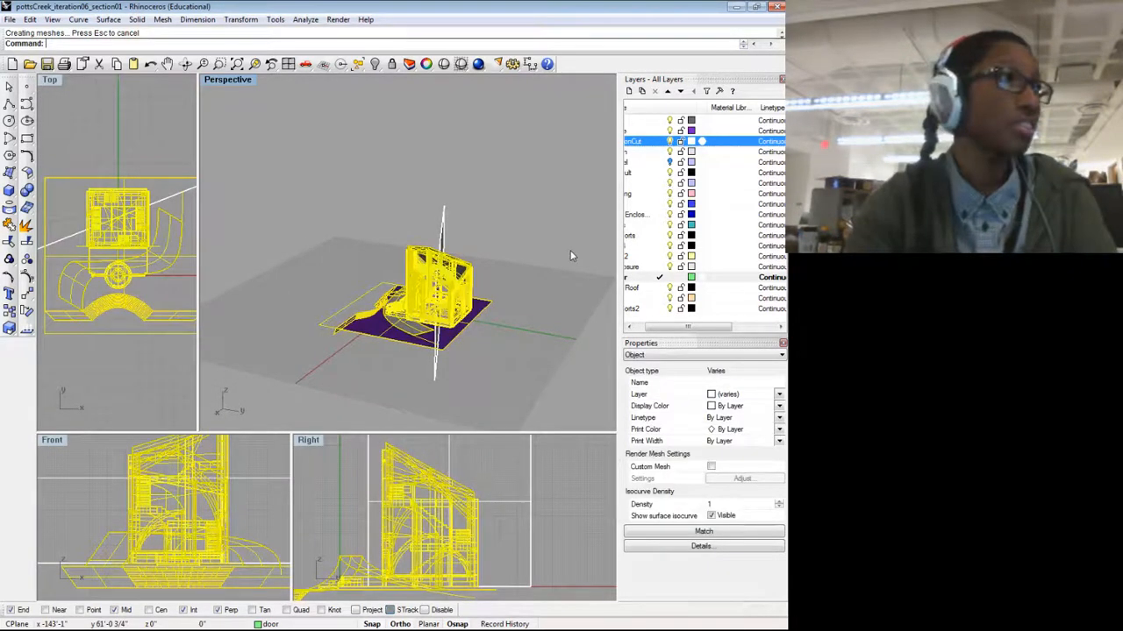
text(Explode)
key(Return)
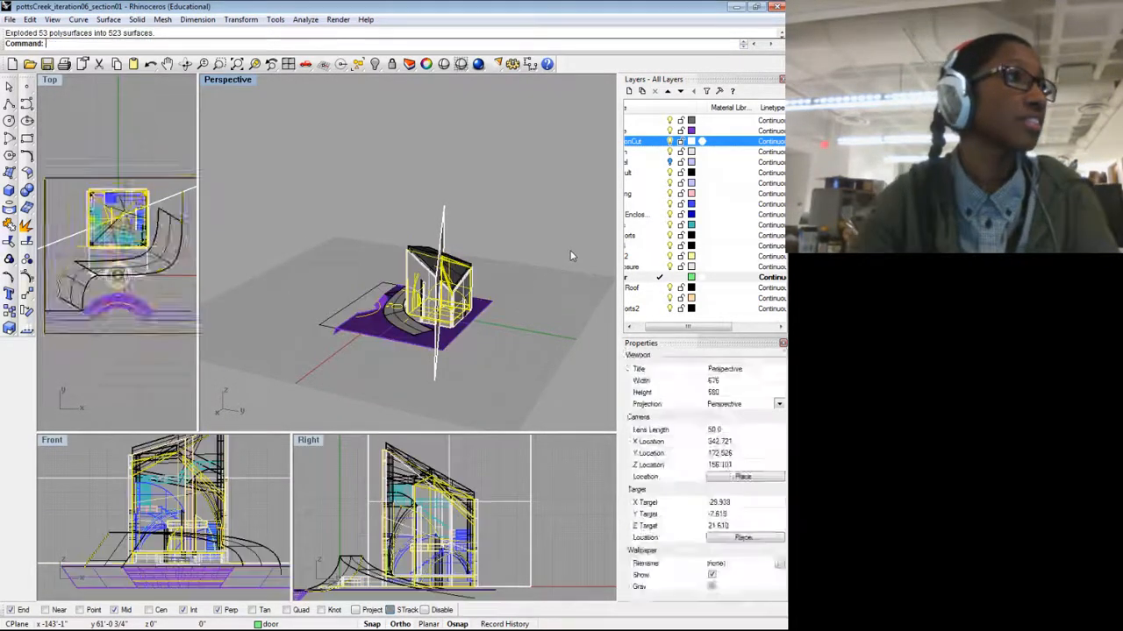
scroll(516, 271, up, 4)
drag(515, 285, 506, 315)
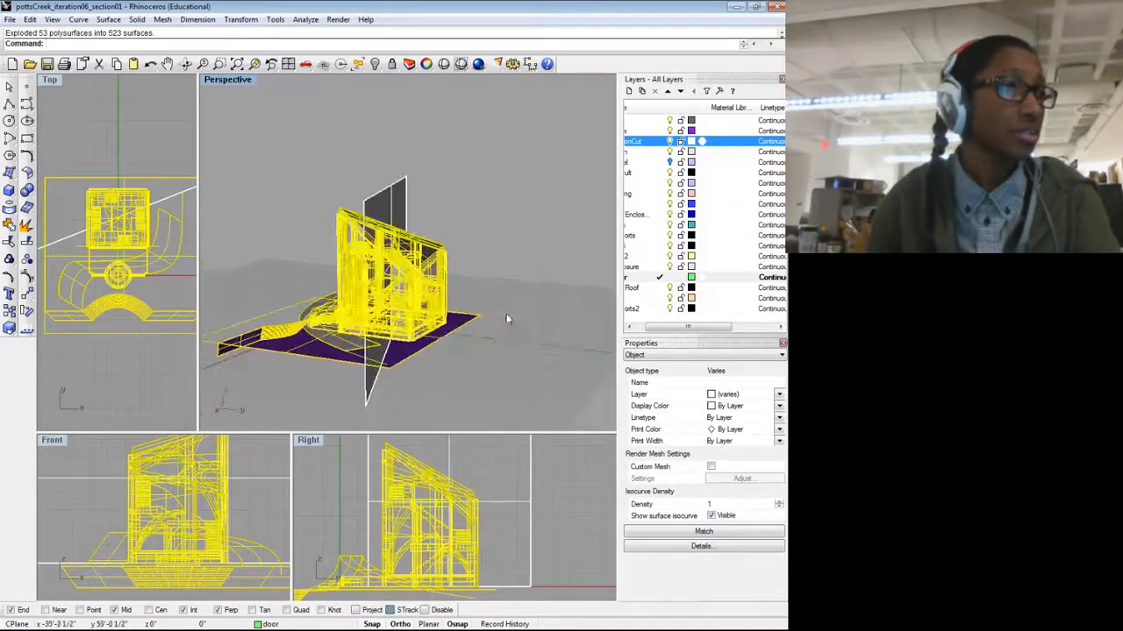
Step: Ungroup the exploded building model
scroll(506, 317, down, 4)
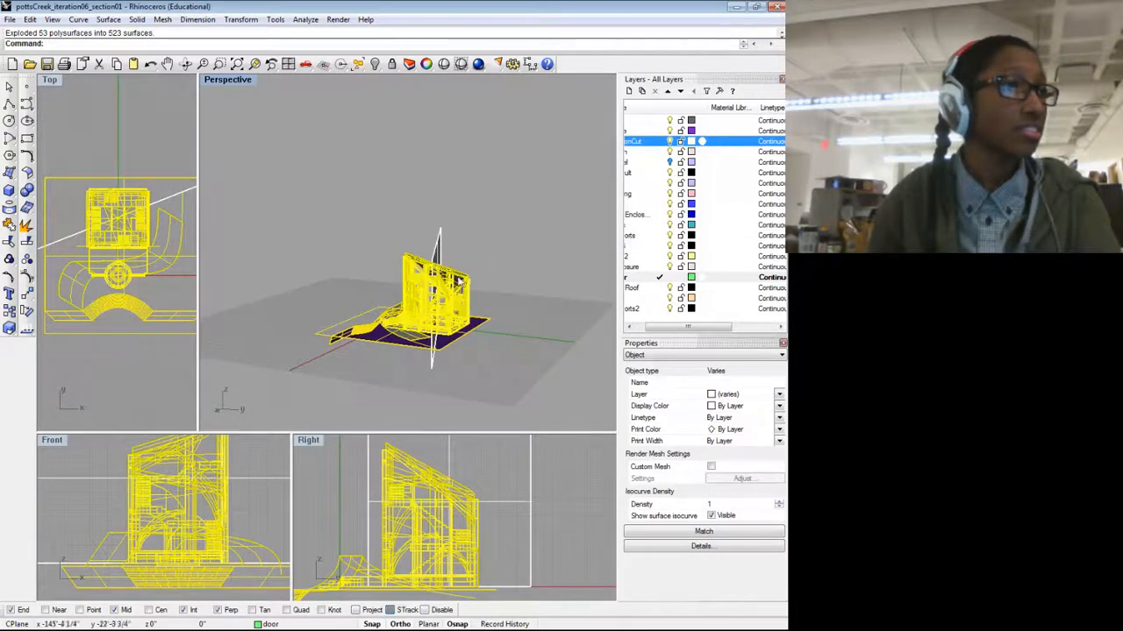
click(478, 246)
click(460, 290)
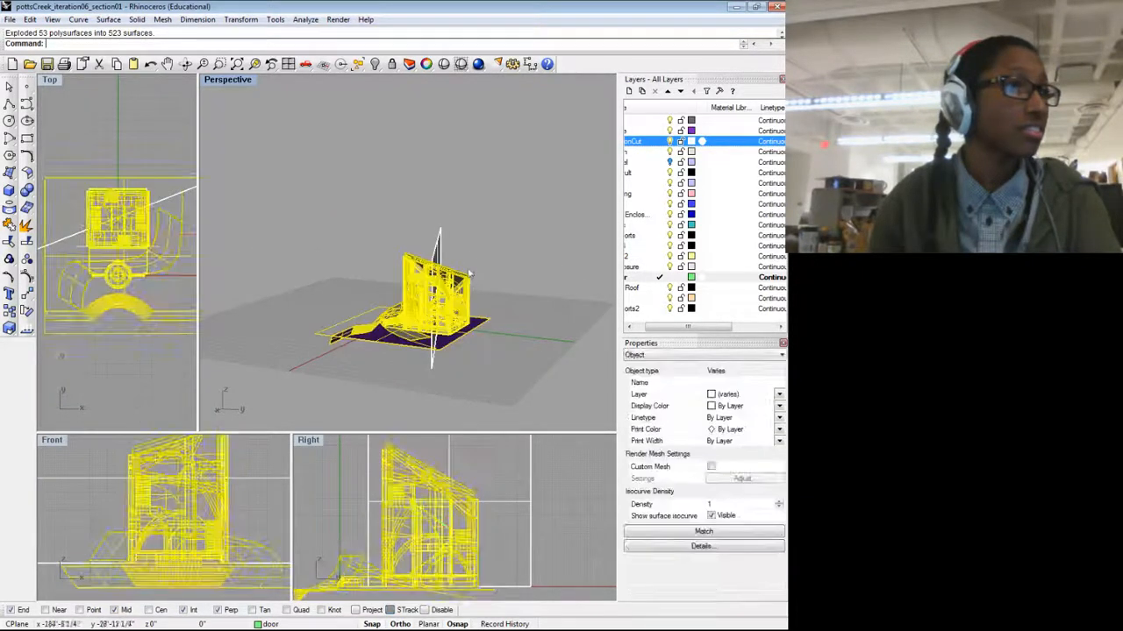
key(Escape)
click(459, 292)
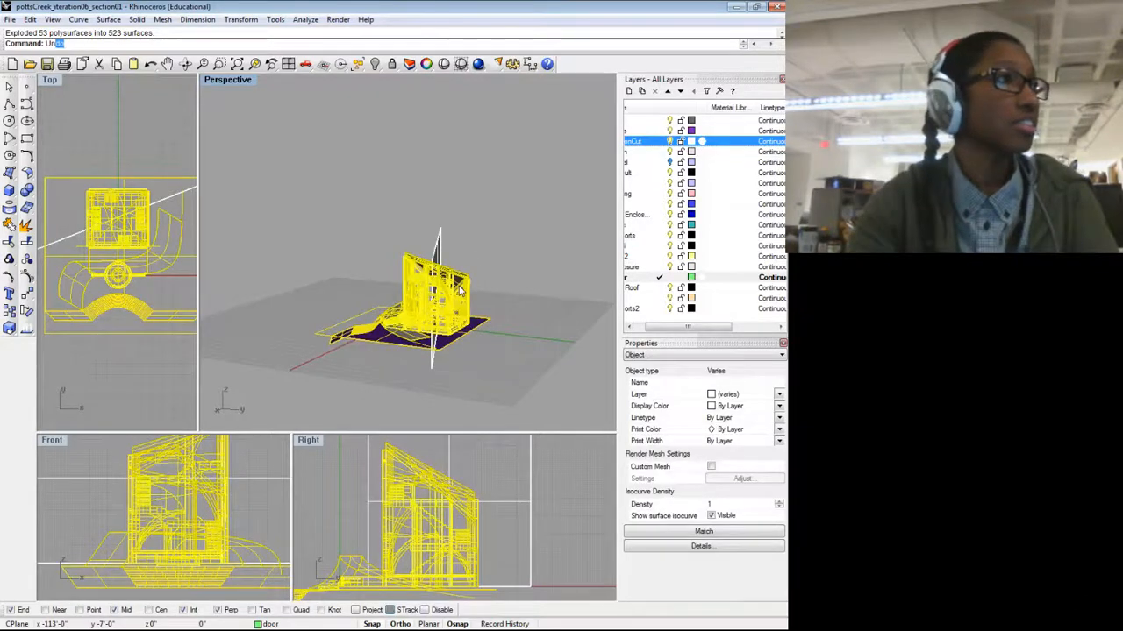
key(Return)
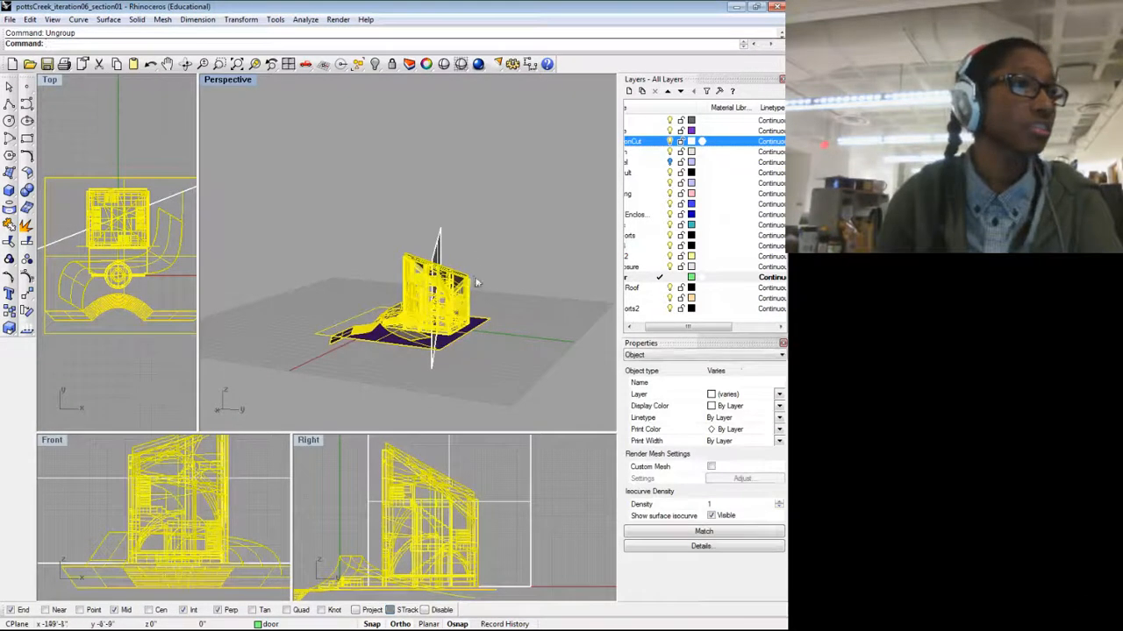
Step: Check the separated roof and wall surfaces of the ungrouped building and view the section plane from another side
scroll(471, 283, up, 3)
click(453, 291)
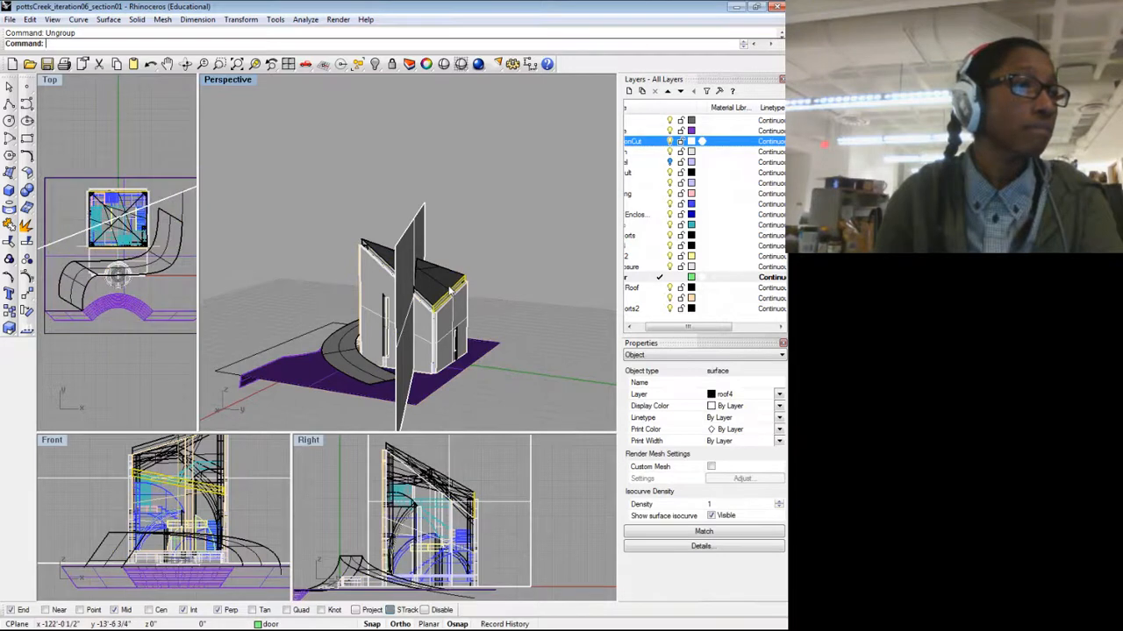
scroll(452, 291, down, 4)
click(460, 277)
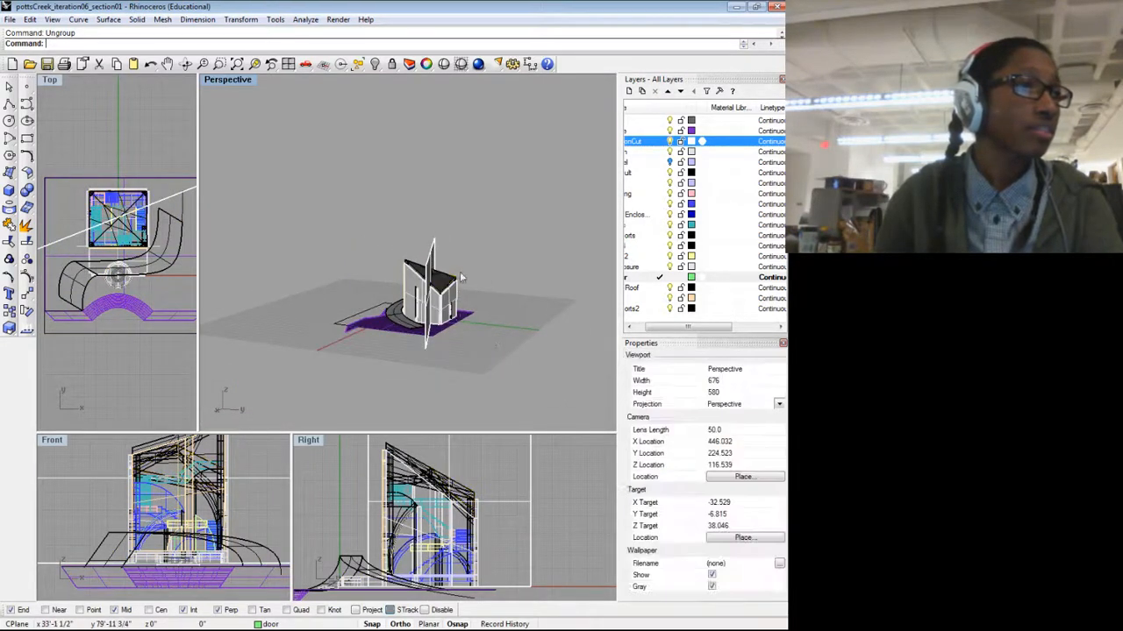
drag(445, 254, 541, 335)
scroll(498, 334, up, 5)
click(493, 325)
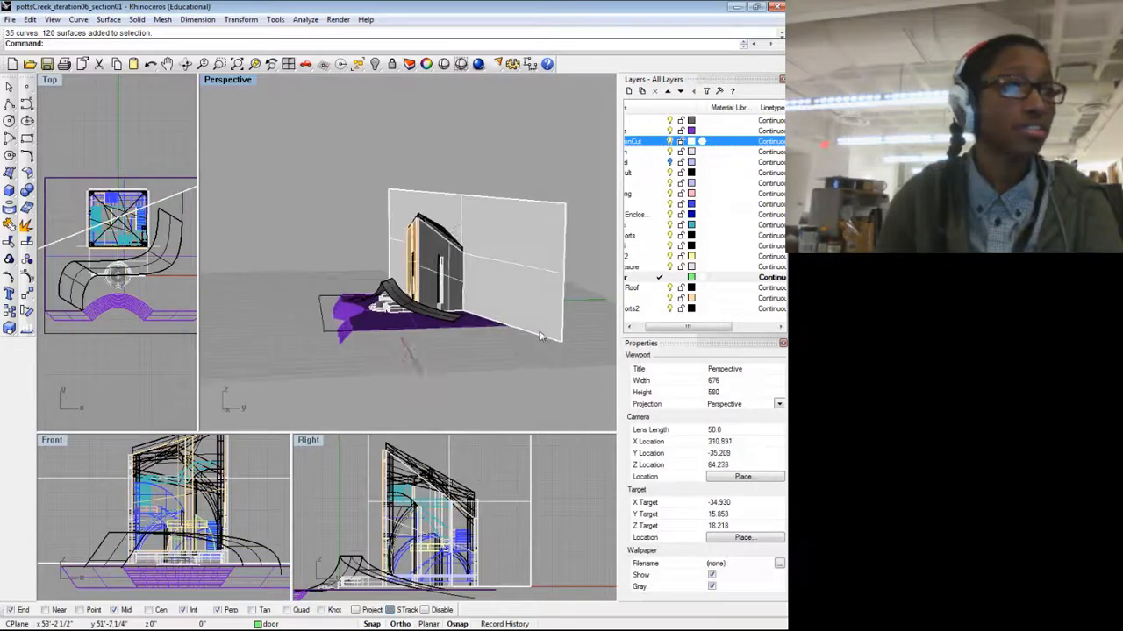
Step: Toggle the sectionCut layer's visibility off and on, and make it the current layer
click(670, 142)
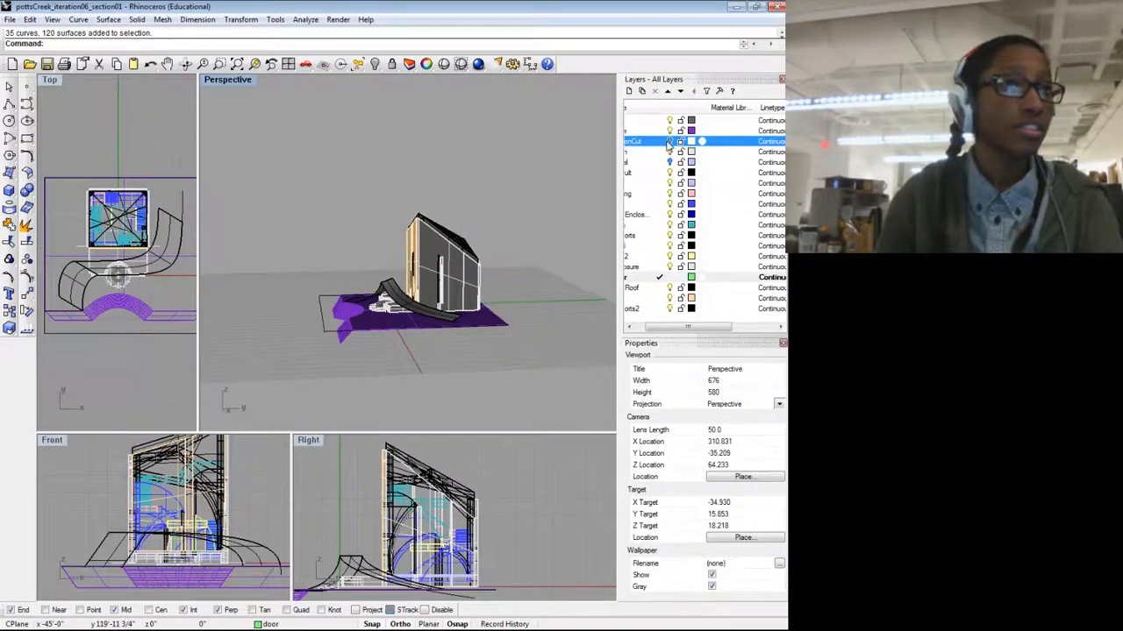
click(669, 142)
click(658, 141)
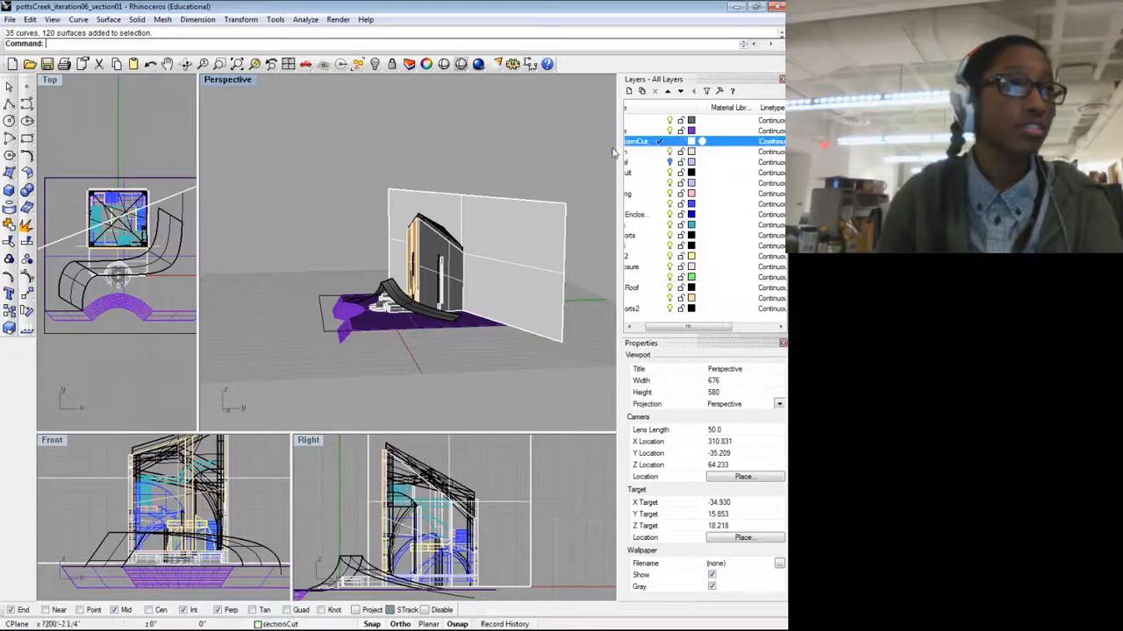
Step: Select the trim wall's exploded faces, its top edge surface and its base strip together, and clear the selection
drag(518, 271, 444, 292)
scroll(524, 250, up, 5)
click(450, 285)
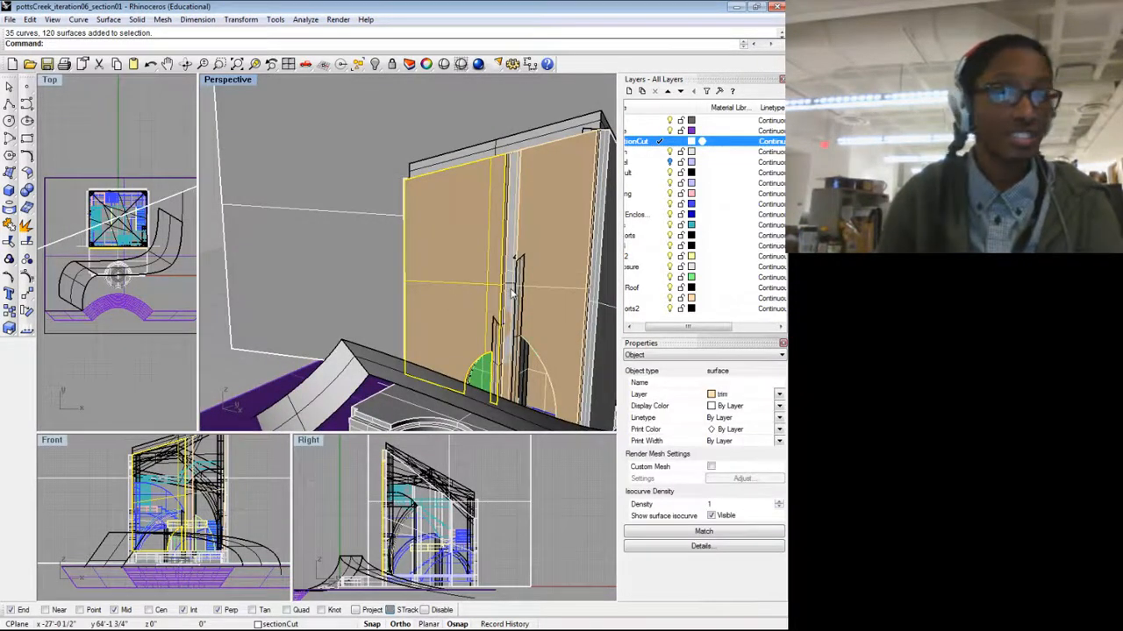
shift+click(566, 292)
drag(565, 291, 501, 367)
scroll(427, 212, up, 5)
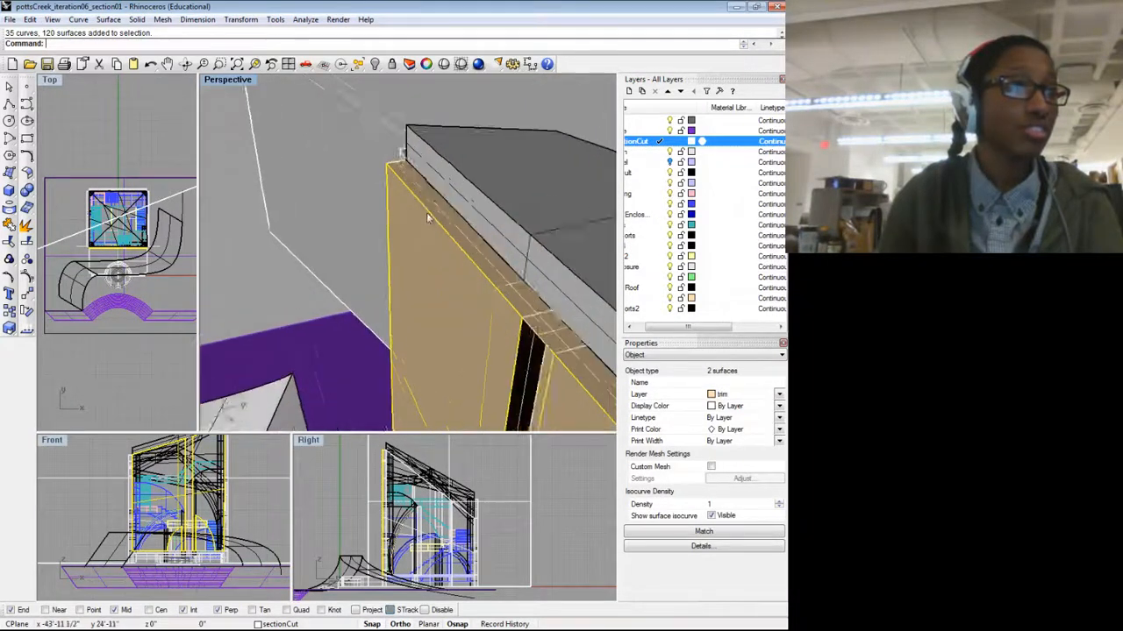
shift+click(426, 186)
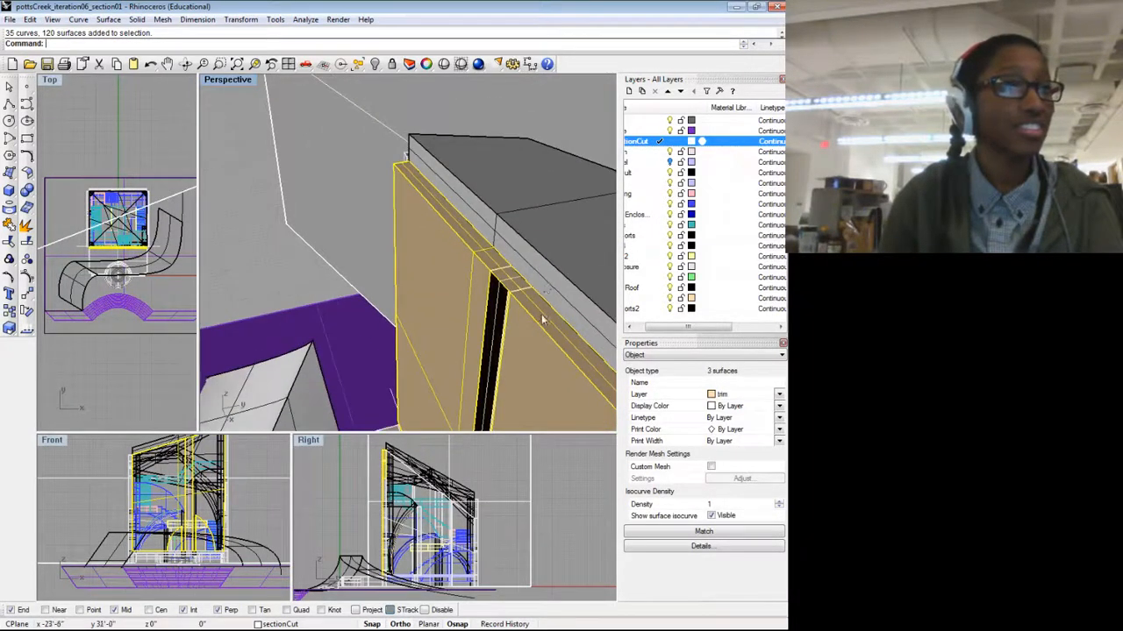
shift+click(542, 320)
drag(535, 312, 226, 281)
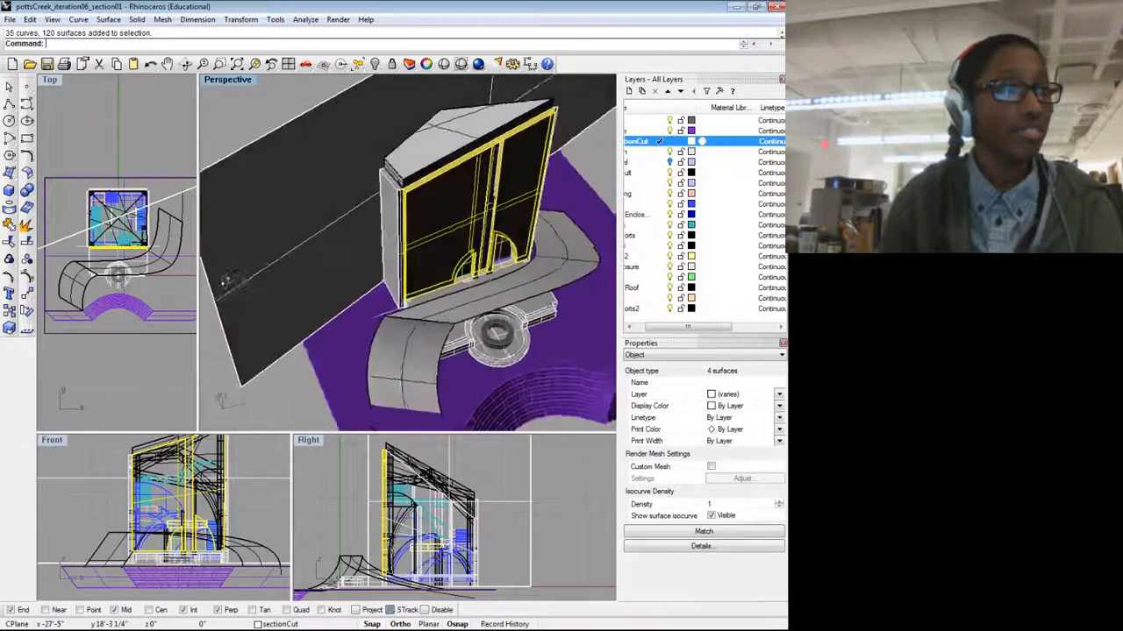
scroll(449, 302, up, 6)
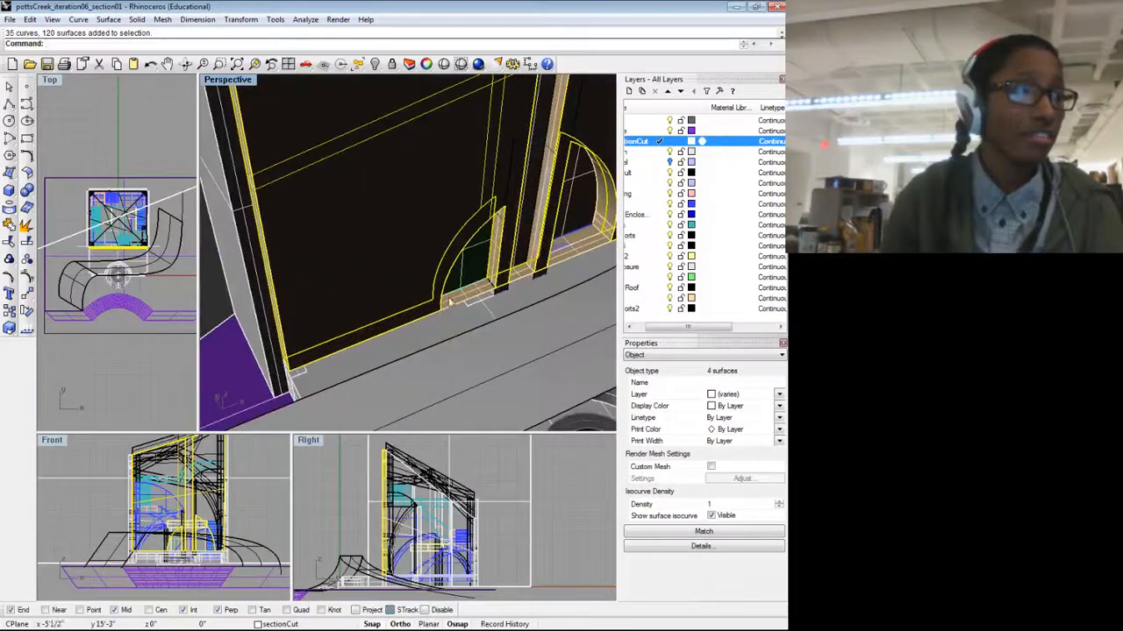
click(481, 302)
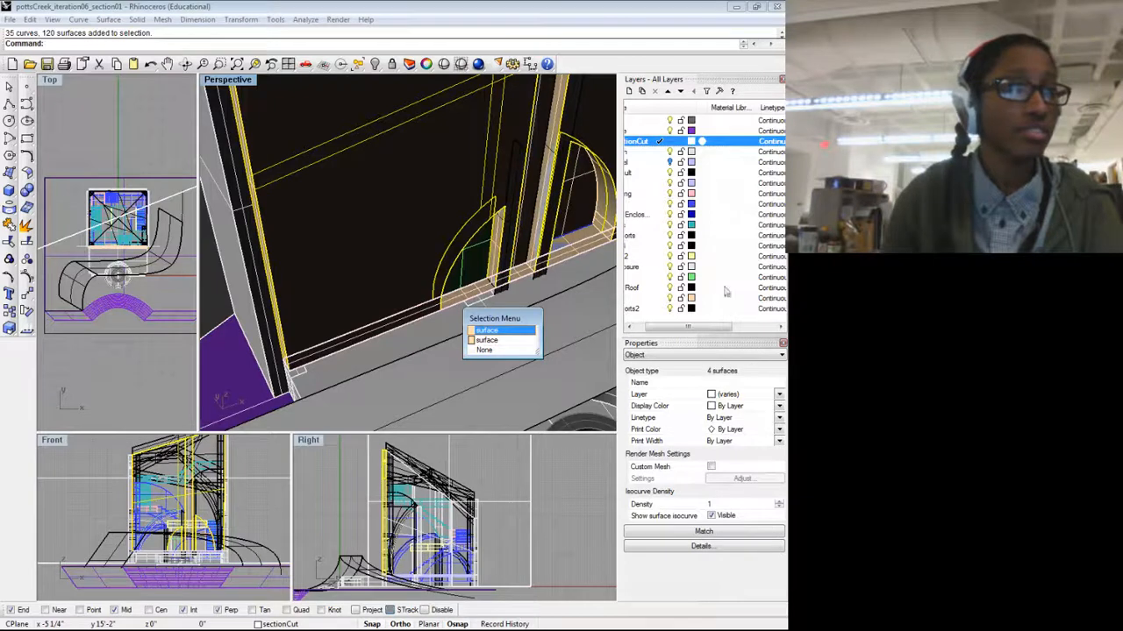
click(498, 330)
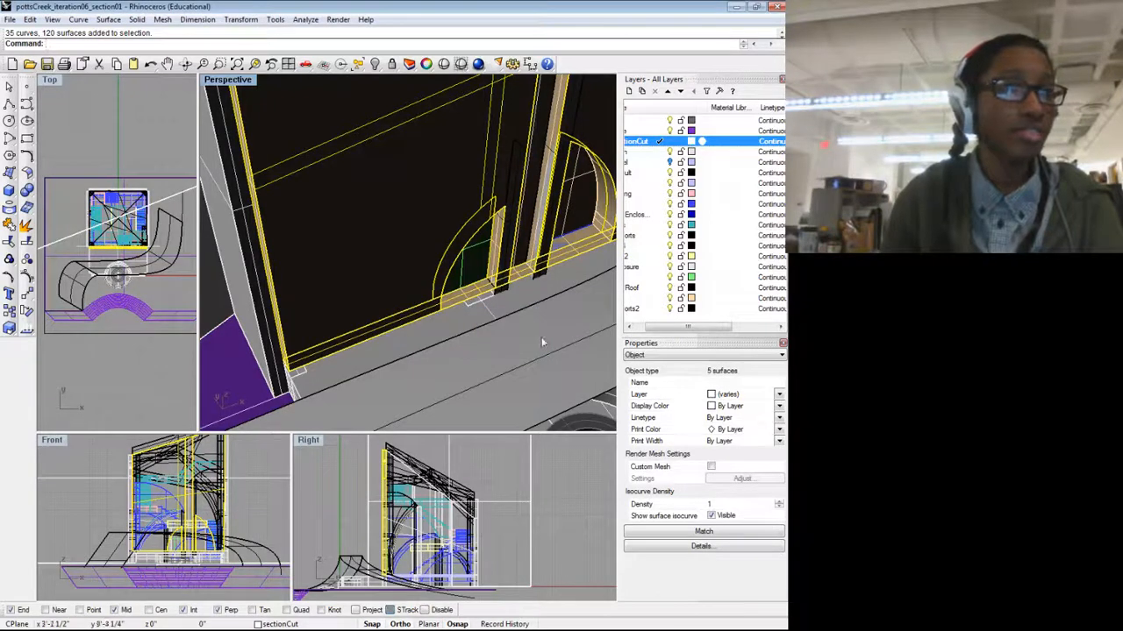
drag(581, 337, 554, 201)
scroll(445, 293, down, 7)
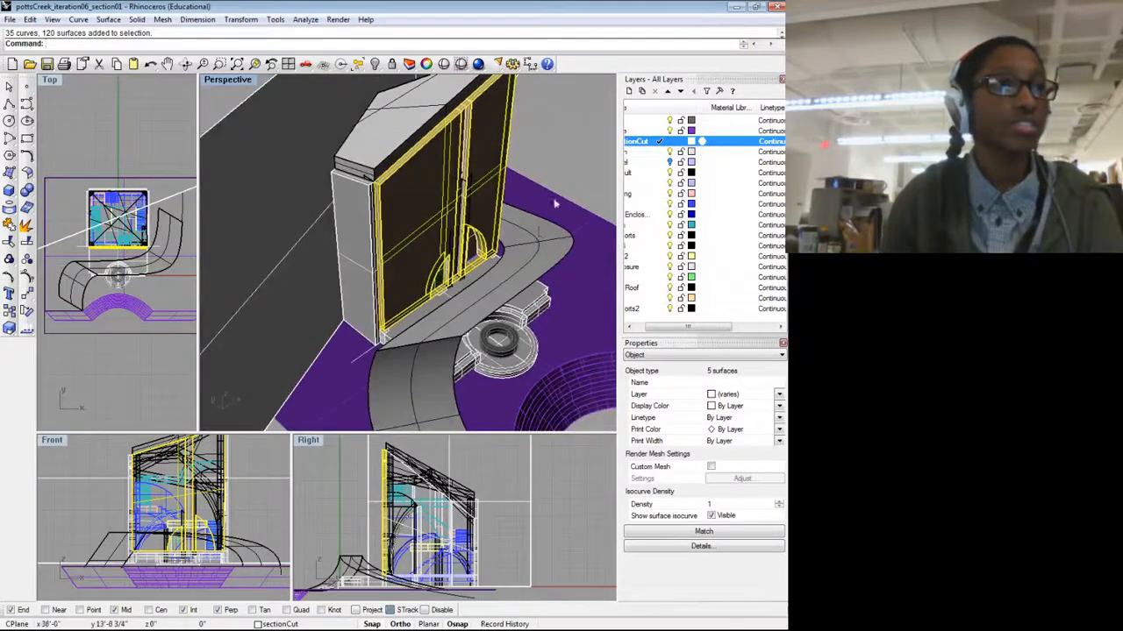
click(556, 202)
Step: Reassign the two large faces of the trim wall to the enclosure layer
scroll(555, 201, down, 5)
drag(351, 246, 413, 237)
click(449, 200)
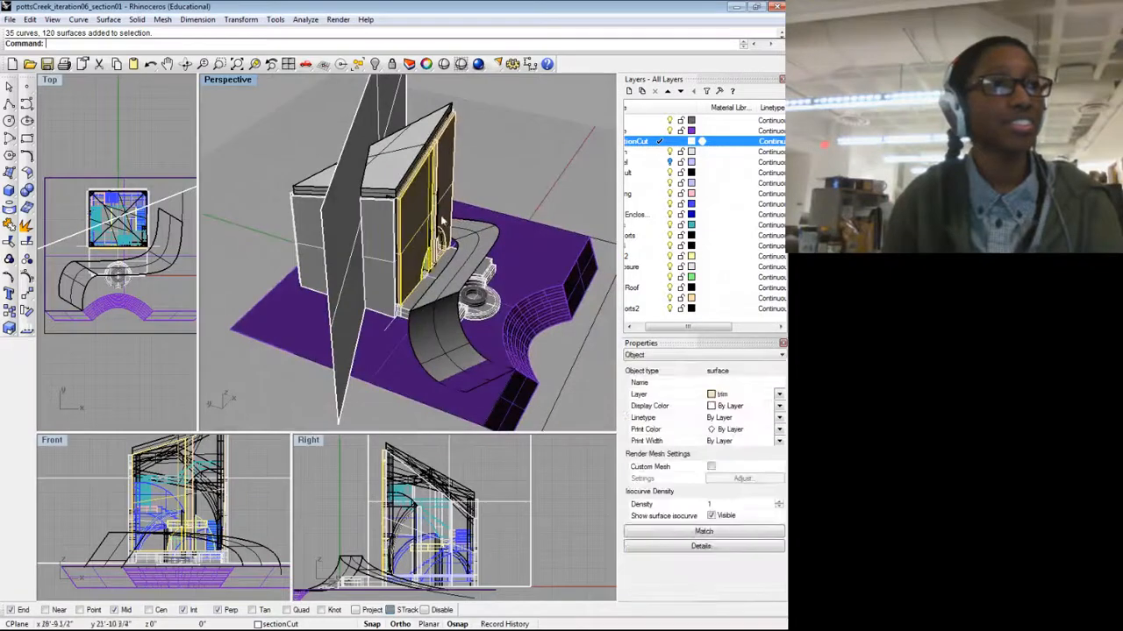
click(506, 233)
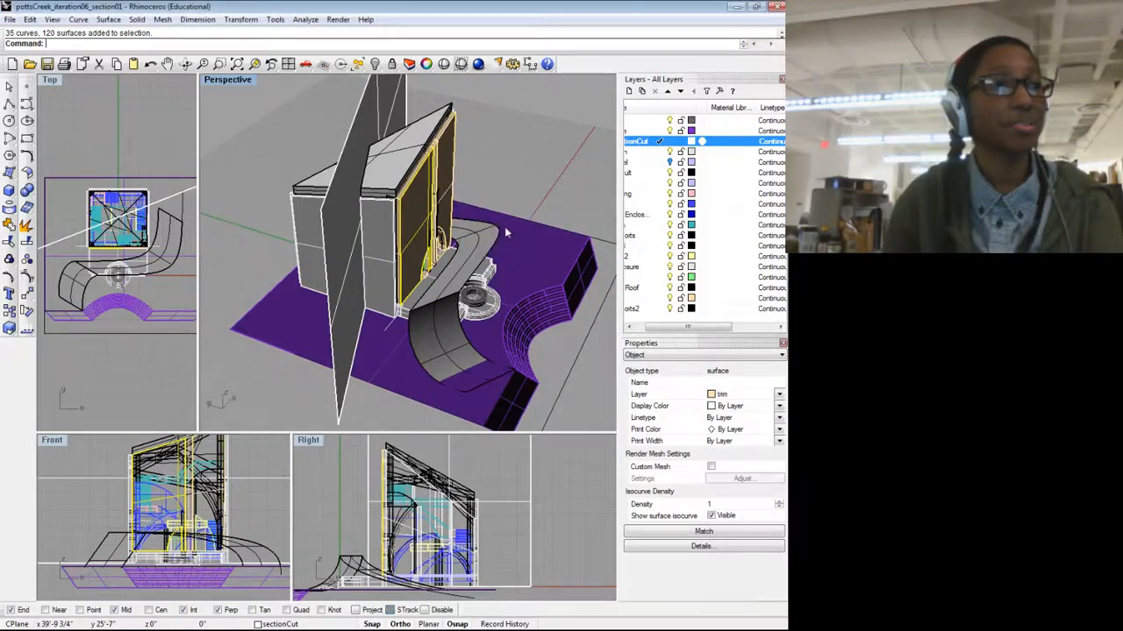
click(779, 397)
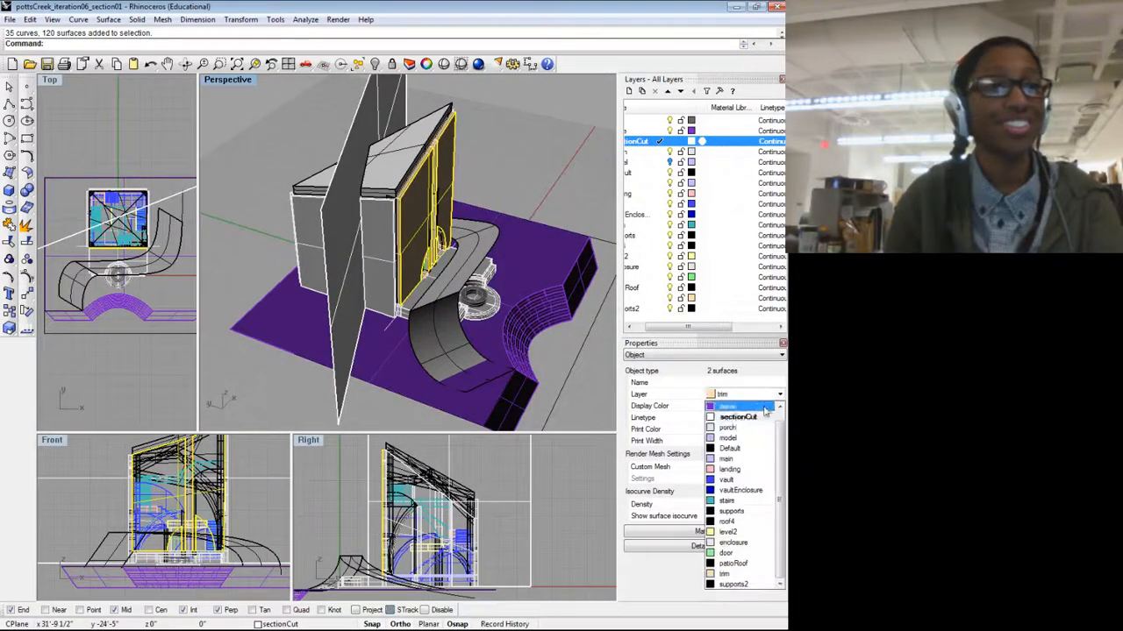
click(743, 544)
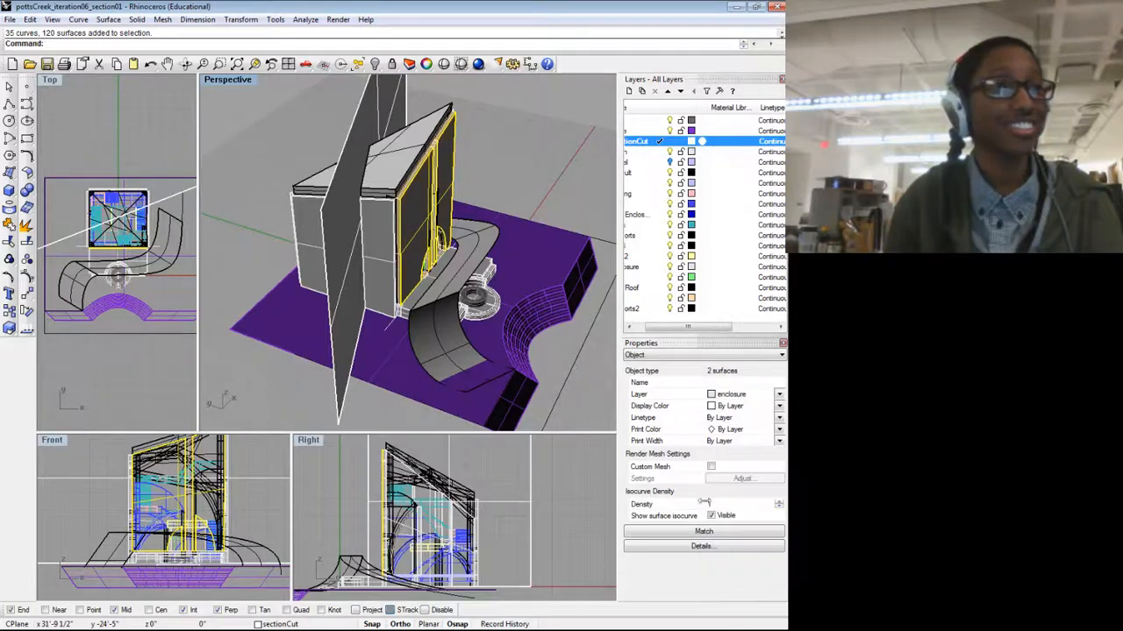
Step: Select the trim wall's top edge surface, undo the recent edits back through the Join, and clear the selection
click(571, 223)
scroll(358, 161, up, 5)
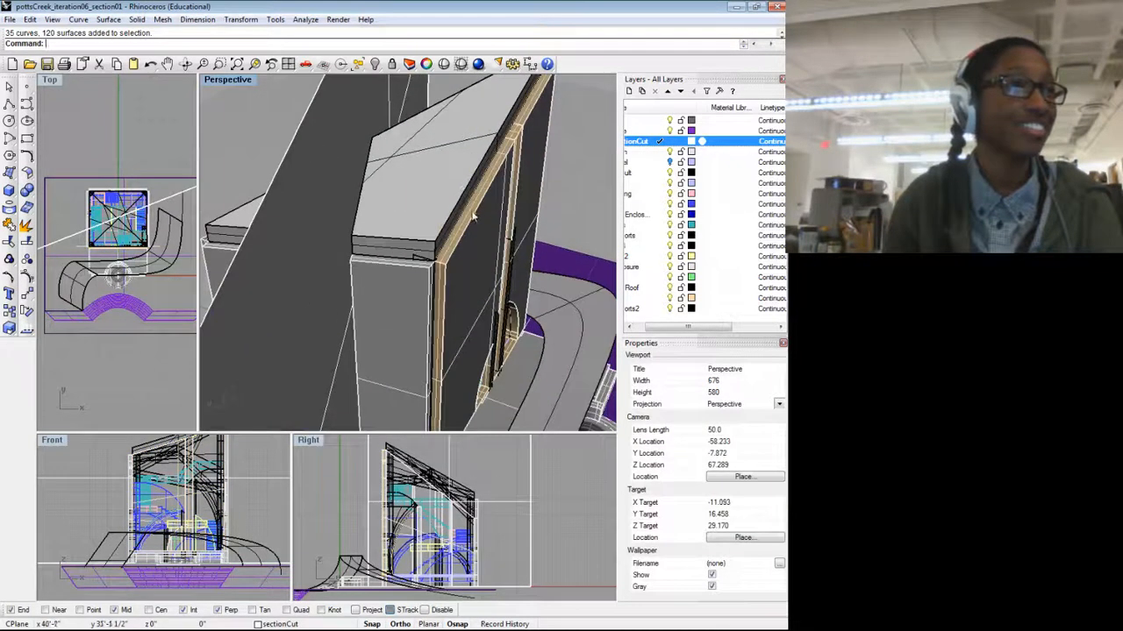
click(469, 216)
scroll(459, 279, down, 5)
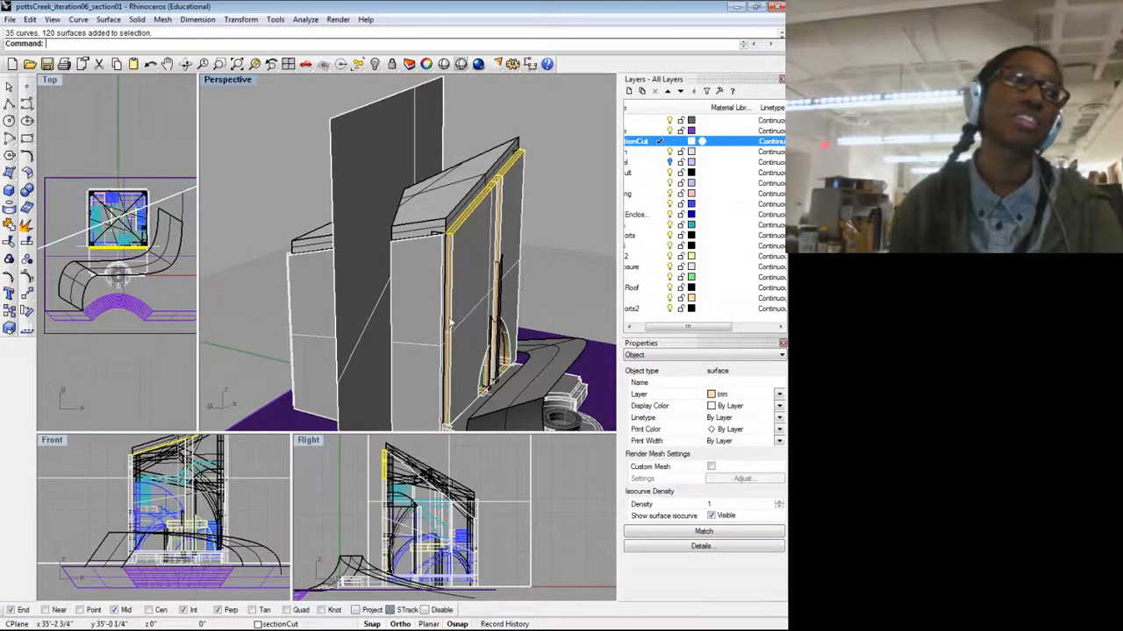
key(ctrl+z)
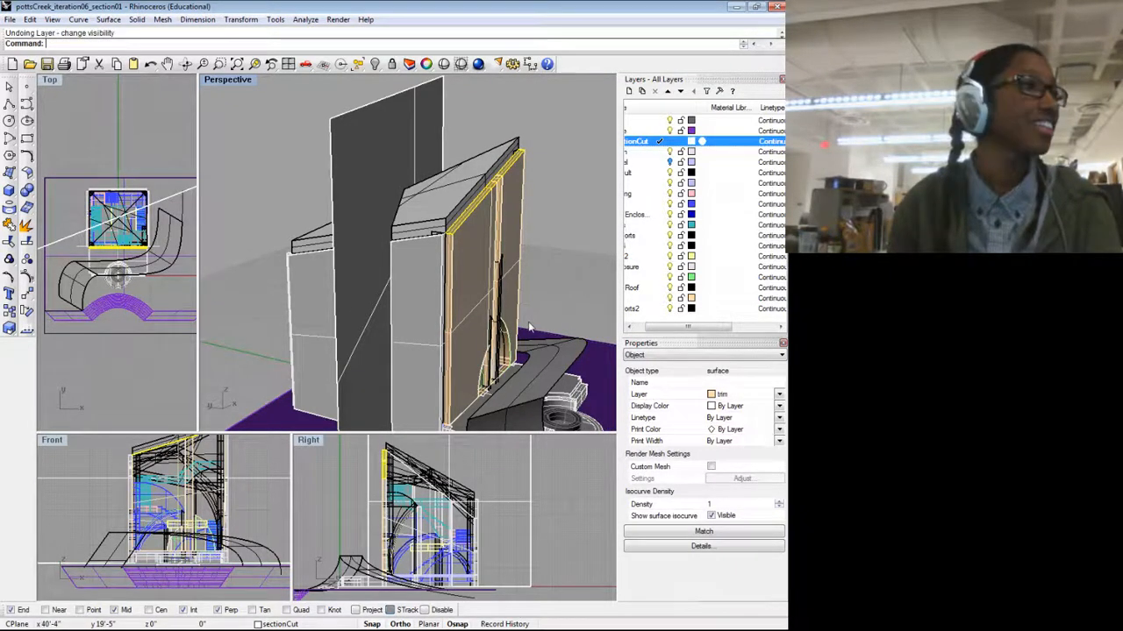
key(ctrl+z)
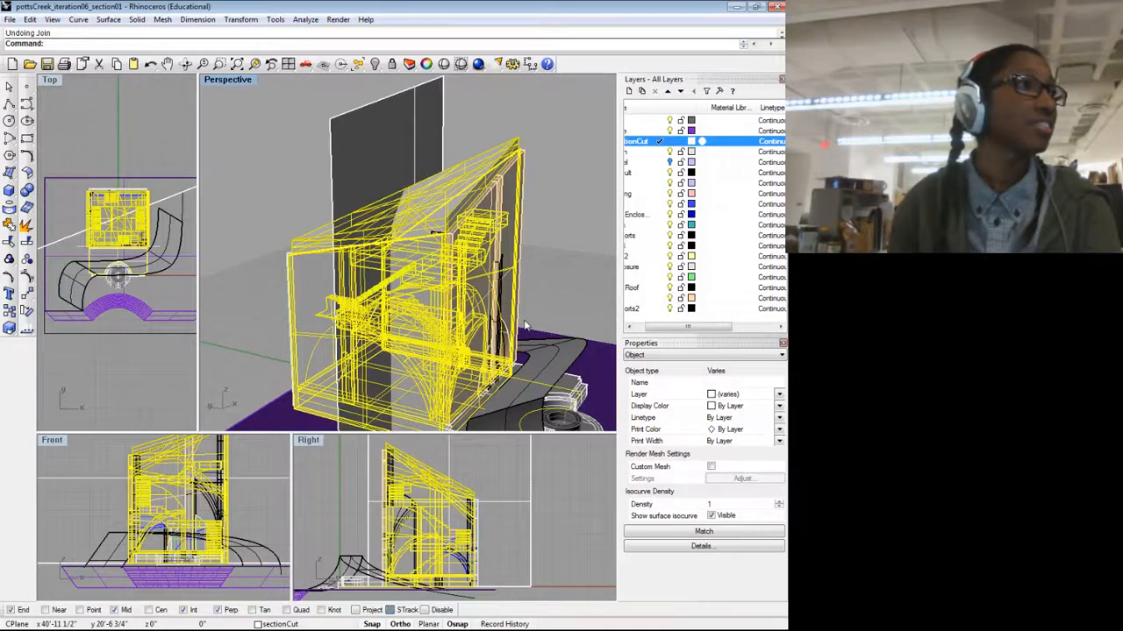
click(552, 162)
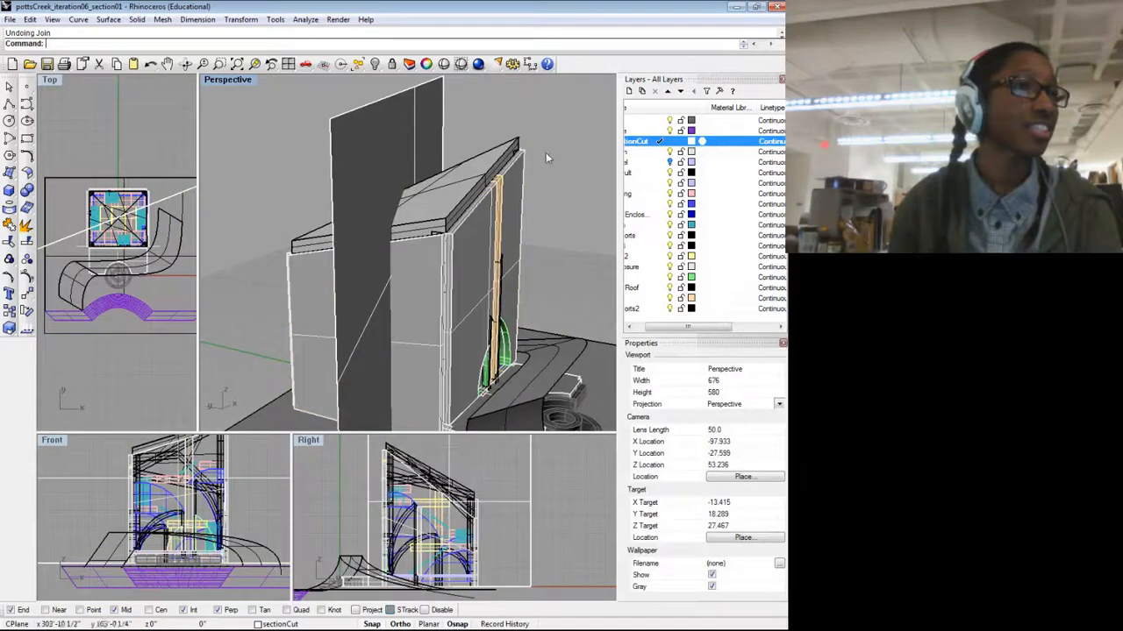
Step: Extrude the line at the section plane's base downward so that the cutting plane extends below the ground
drag(547, 157, 531, 262)
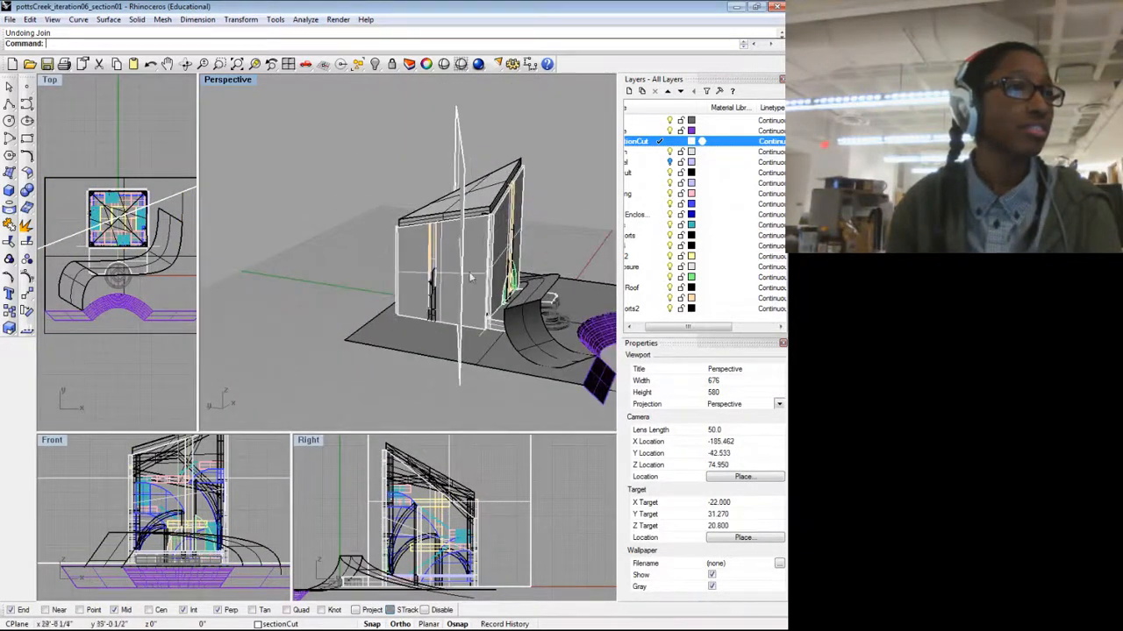
drag(470, 277, 370, 293)
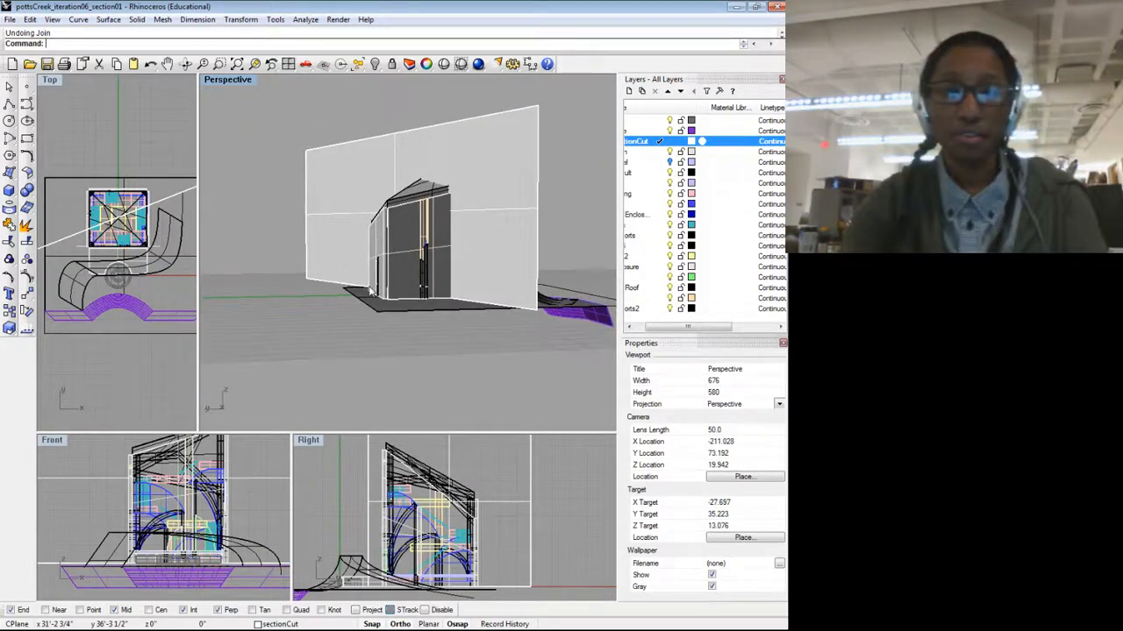
text(xtrude)
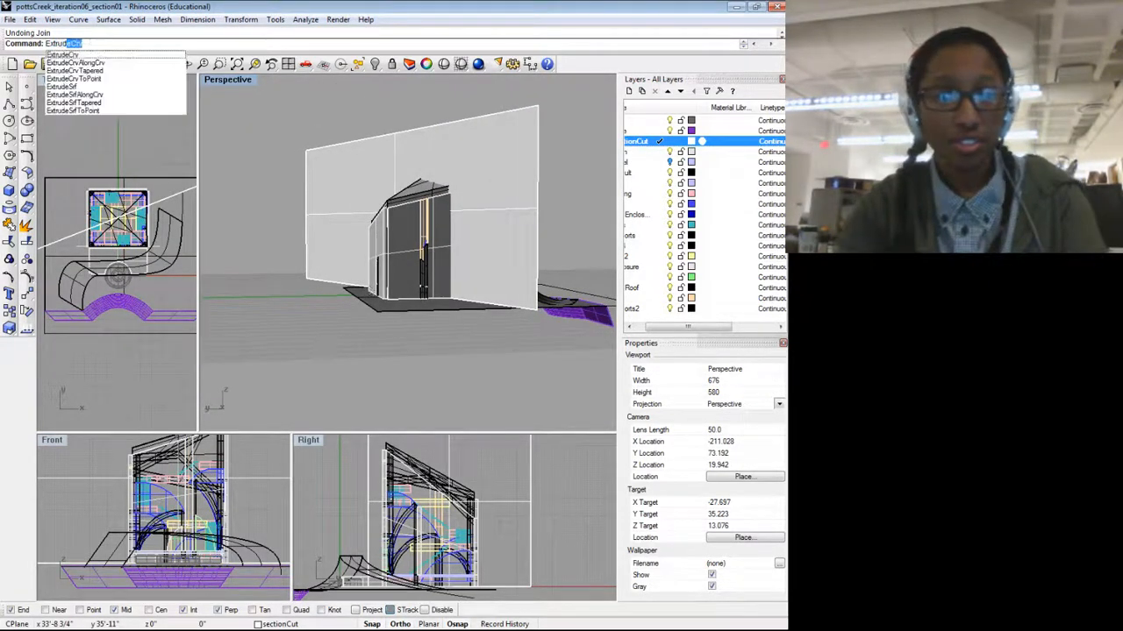
key(Return)
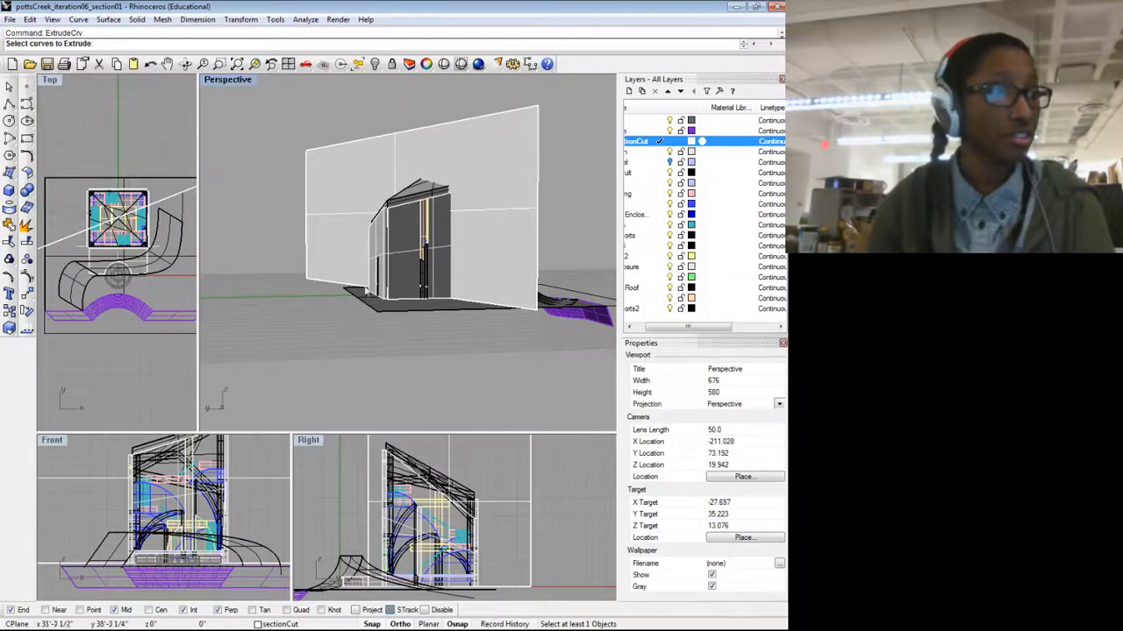
click(318, 284)
click(357, 313)
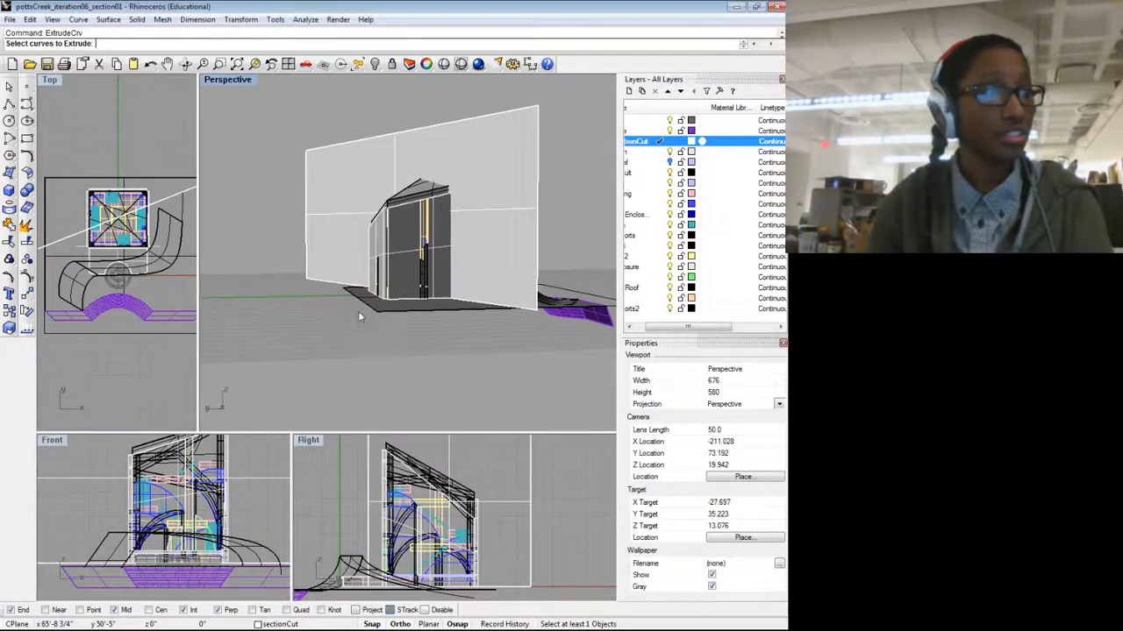
key(Return)
click(390, 365)
scroll(392, 367, down, 4)
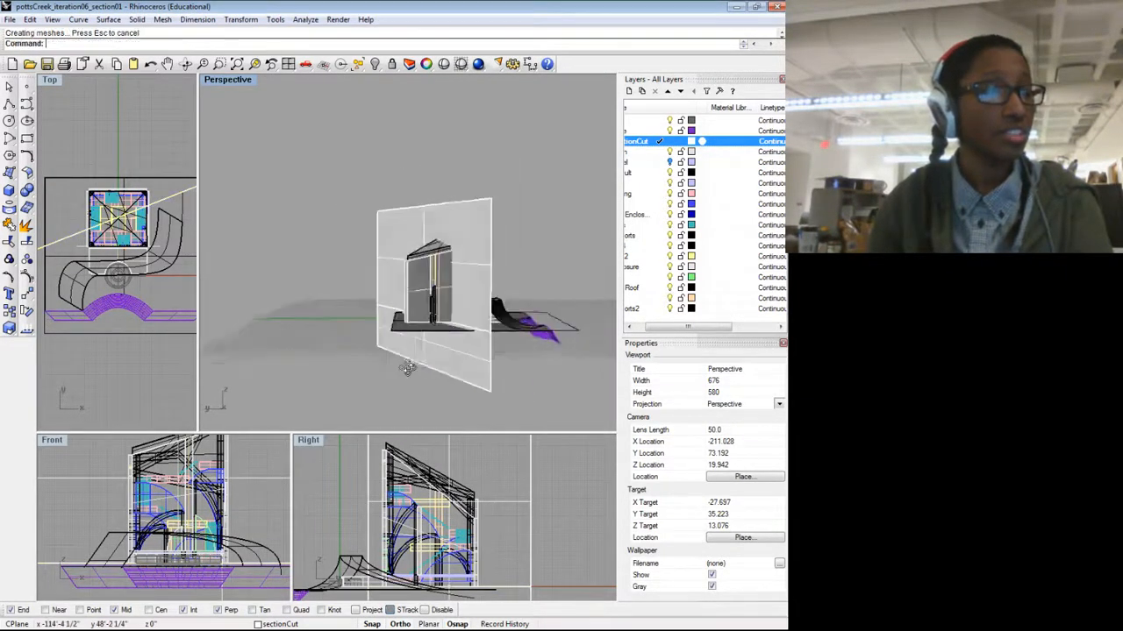
drag(408, 370, 495, 368)
scroll(493, 369, down, 4)
scroll(535, 386, down, 4)
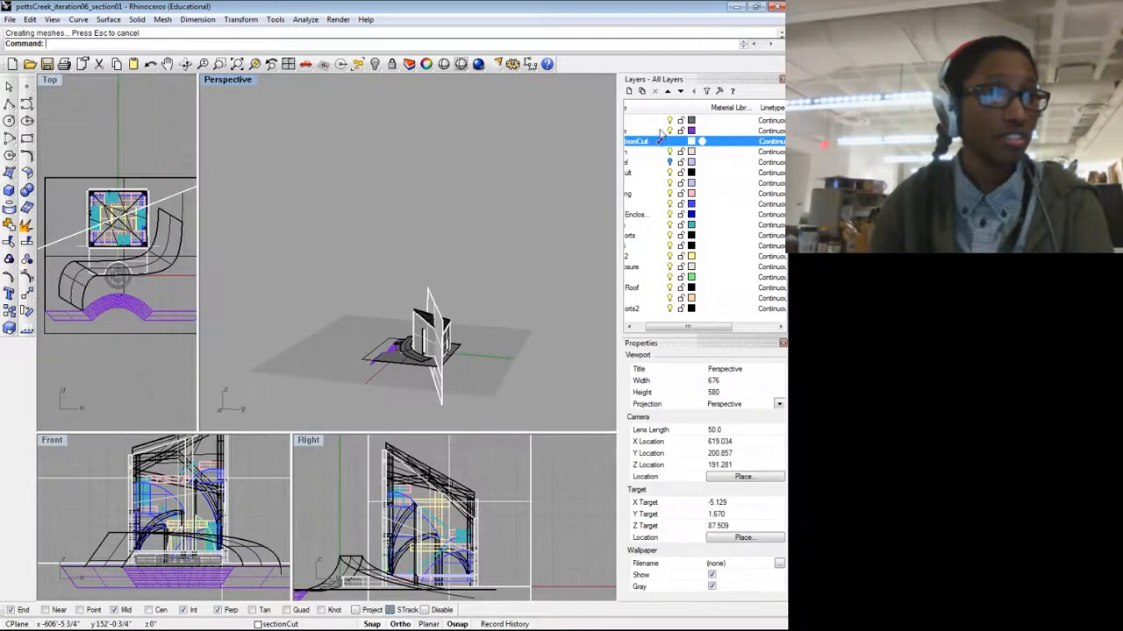
Step: Make shore the current layer and hide the sectionCut layer
click(657, 131)
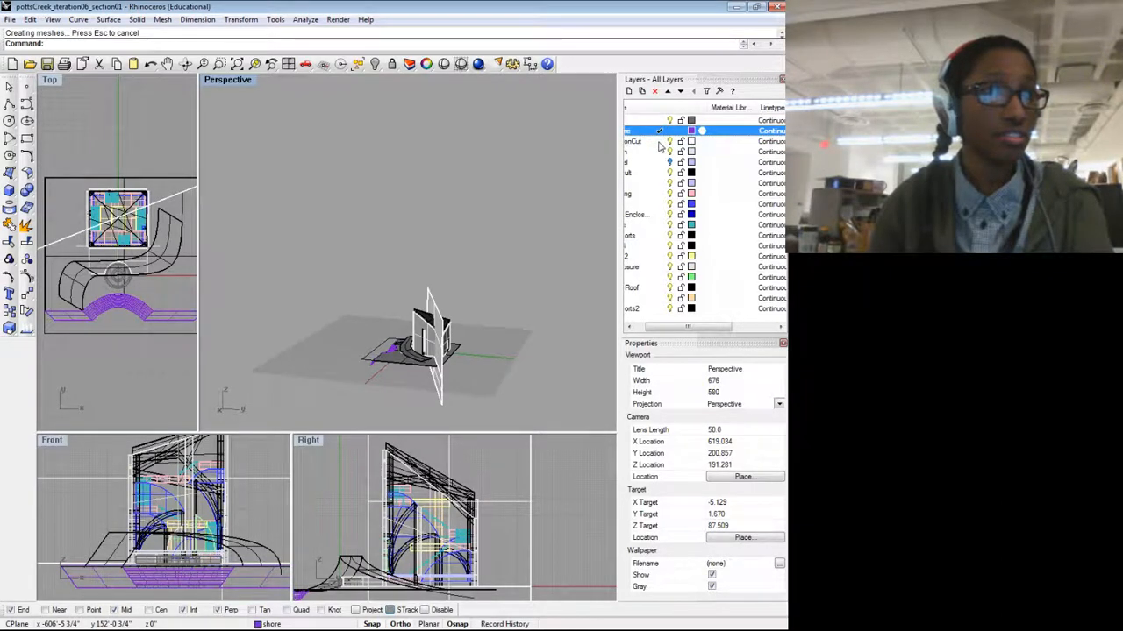
click(670, 142)
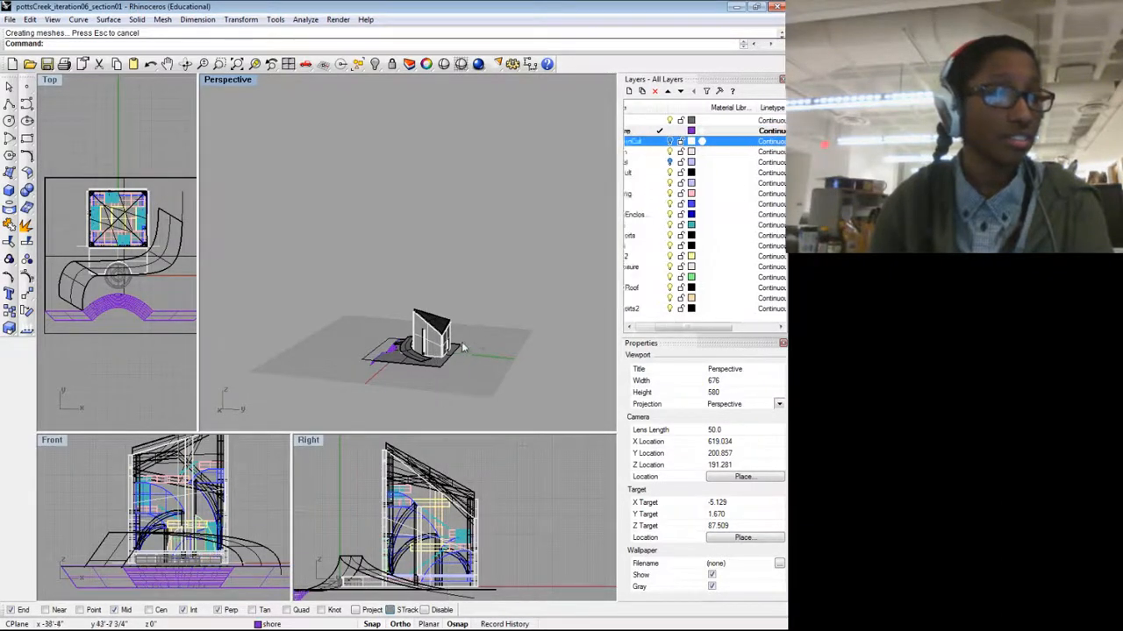
drag(473, 378, 481, 375)
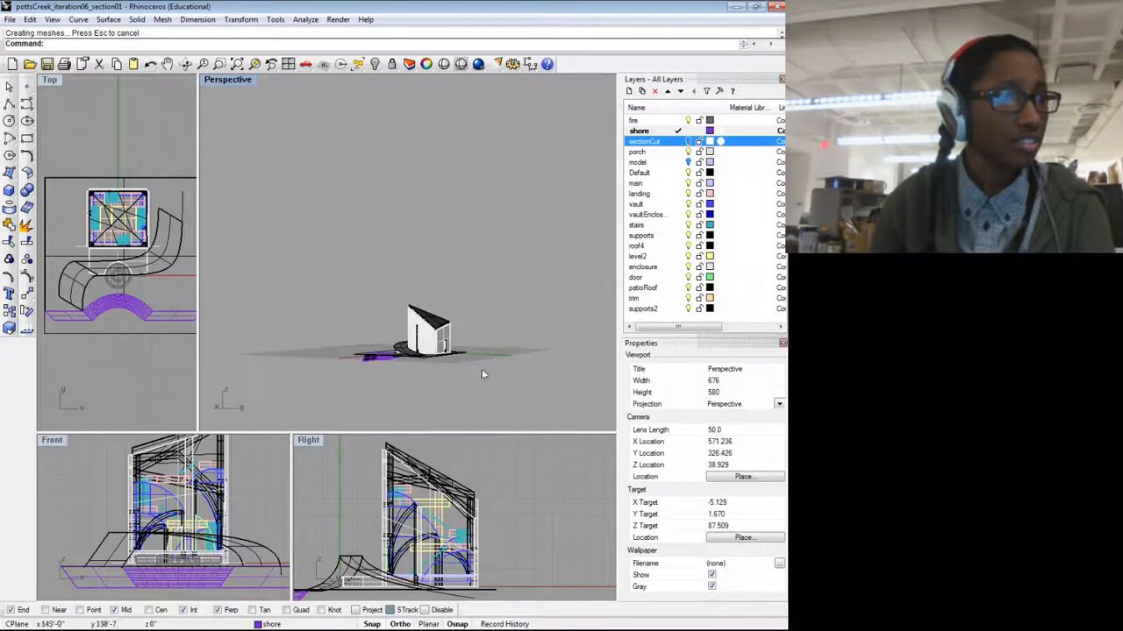
Step: Group all visible objects of the building model and show the sectionCut layer again
key(ctrl+a)
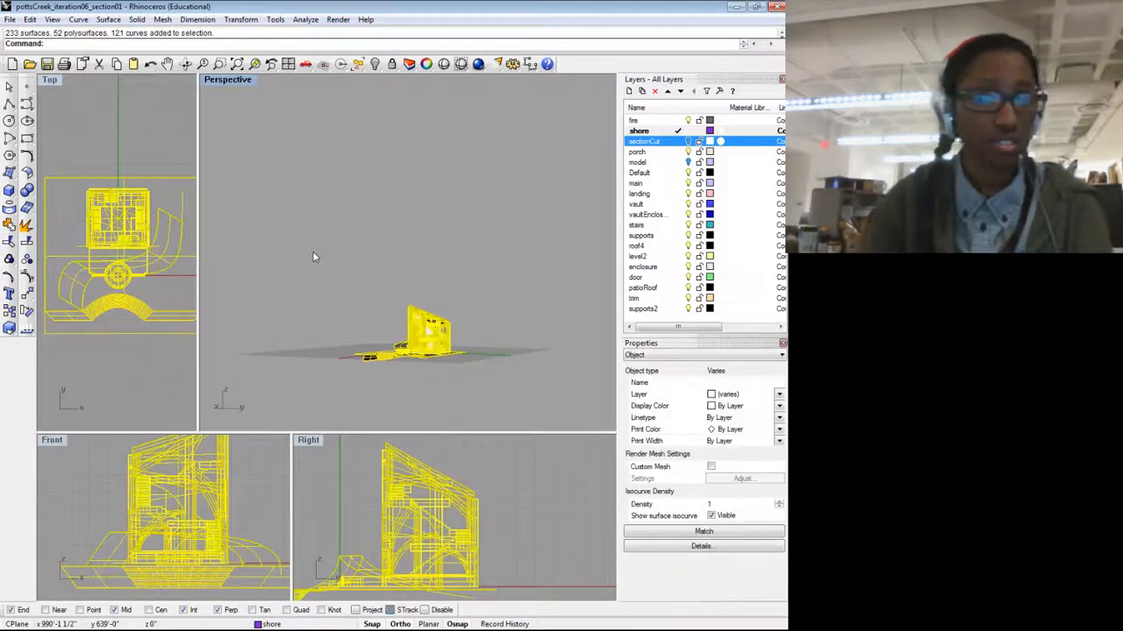
key(Return)
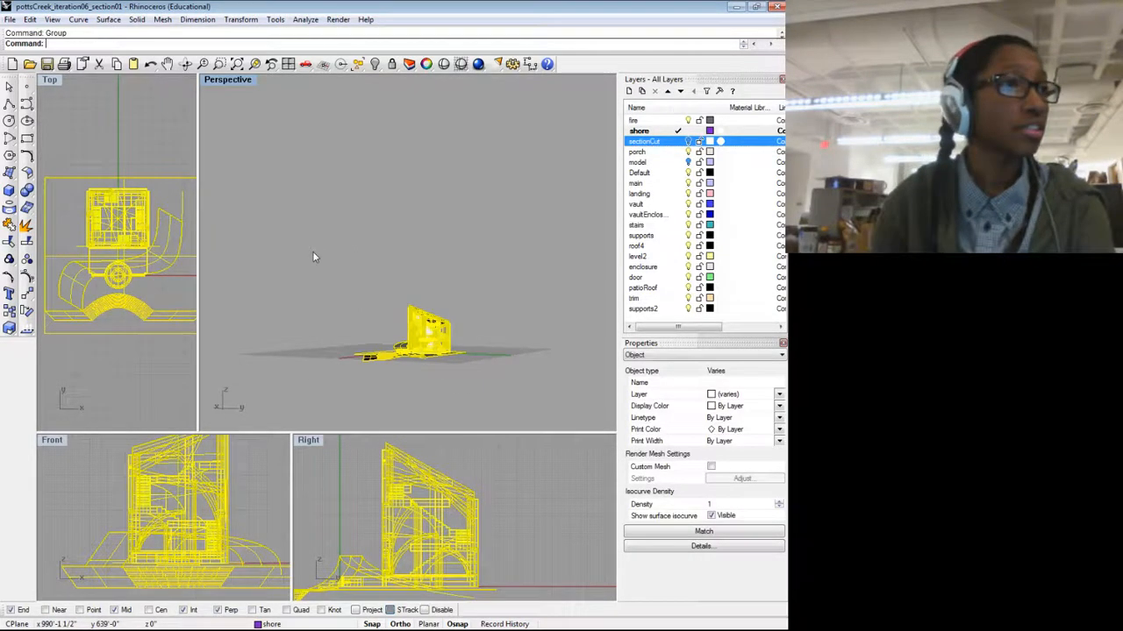
click(688, 141)
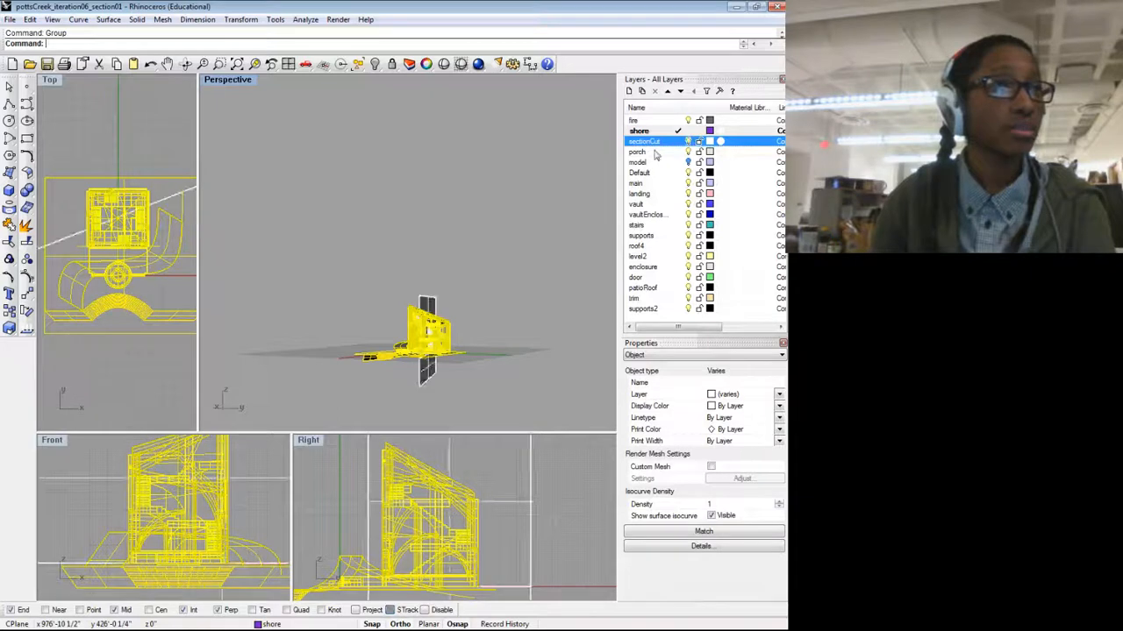
Step: Split the grouped building model using the upper part of the vertical section plane as the cutting object
click(553, 245)
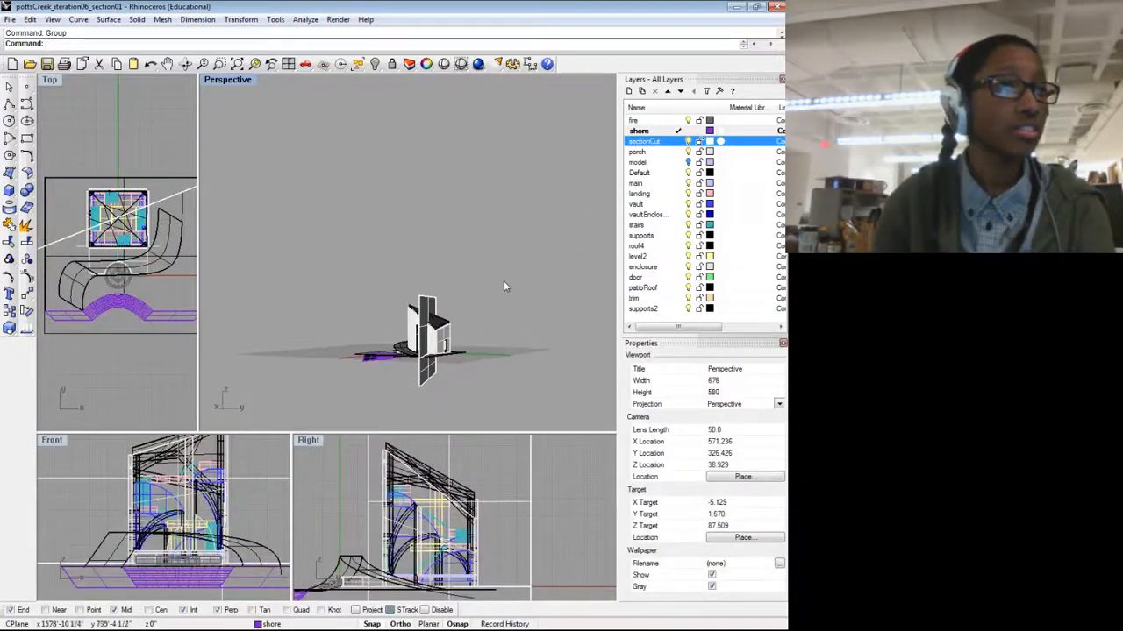
drag(504, 281, 518, 355)
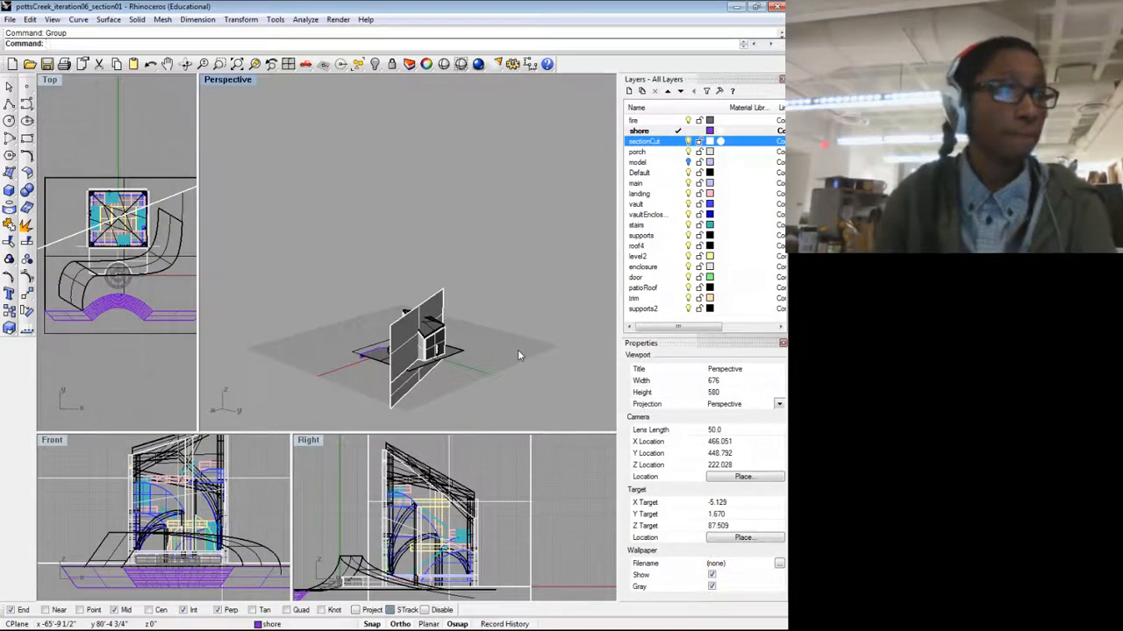
drag(419, 368, 447, 361)
click(401, 353)
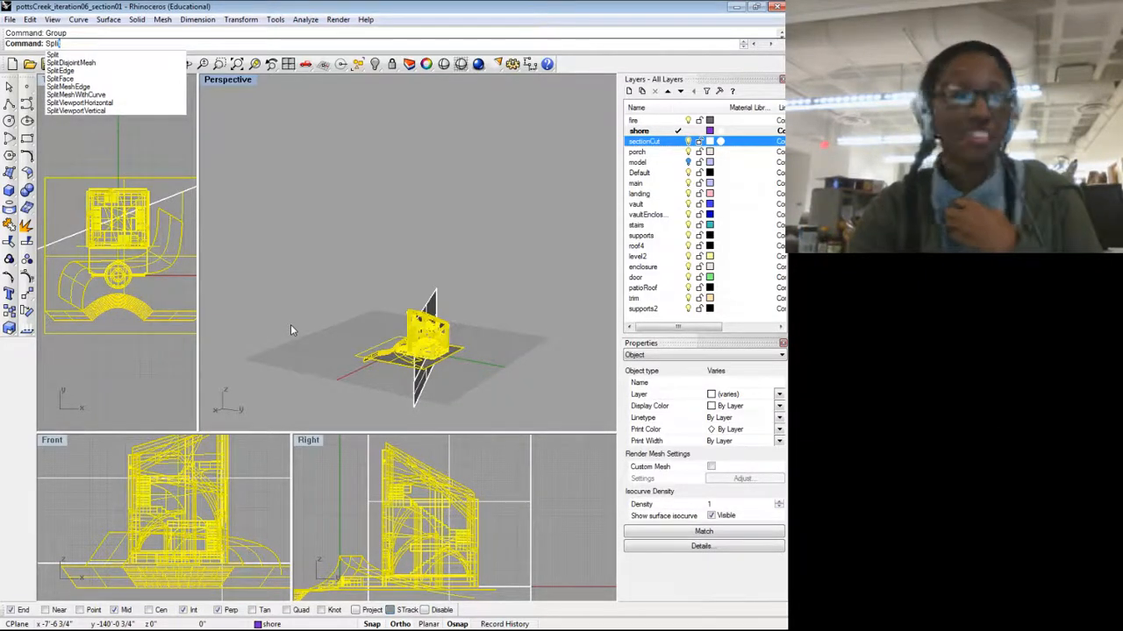
key(Return)
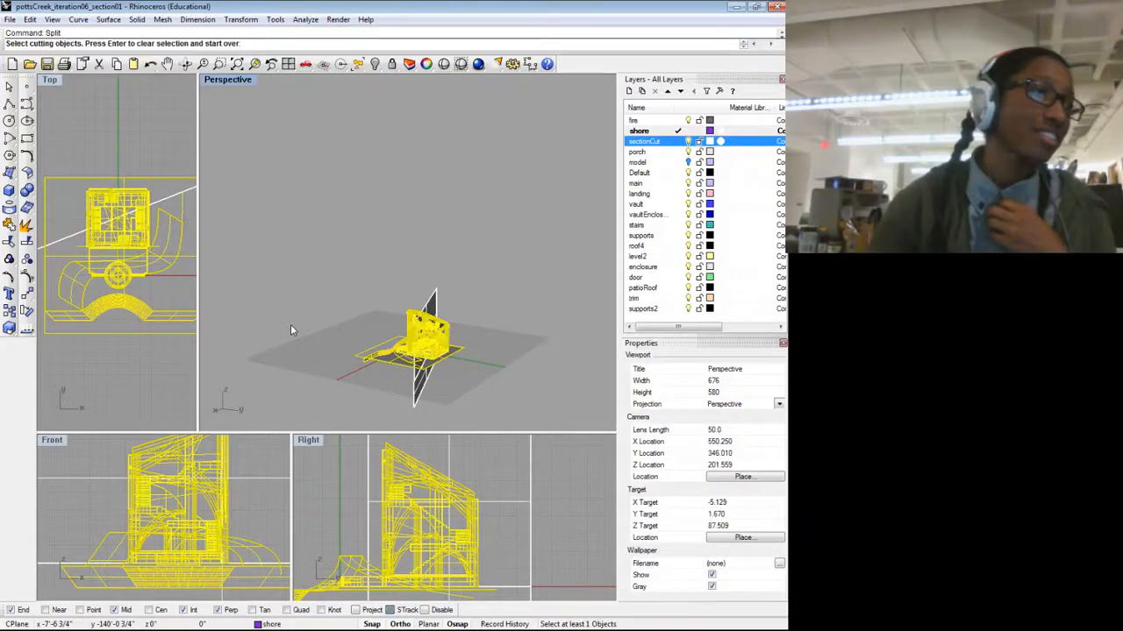
drag(375, 358, 522, 333)
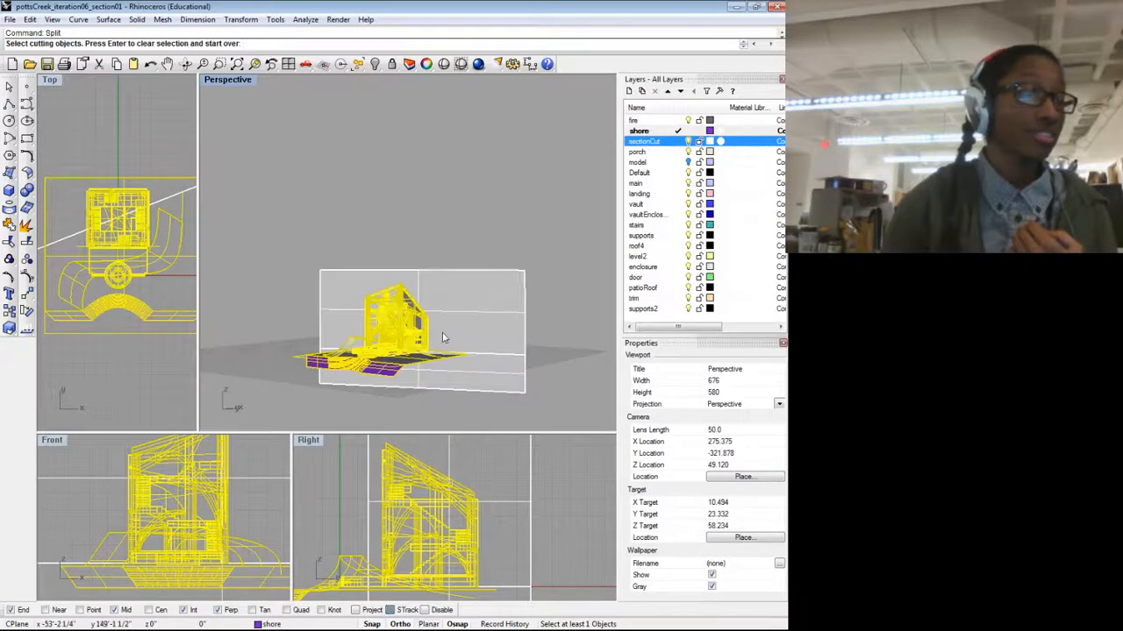
drag(444, 336, 451, 368)
click(483, 321)
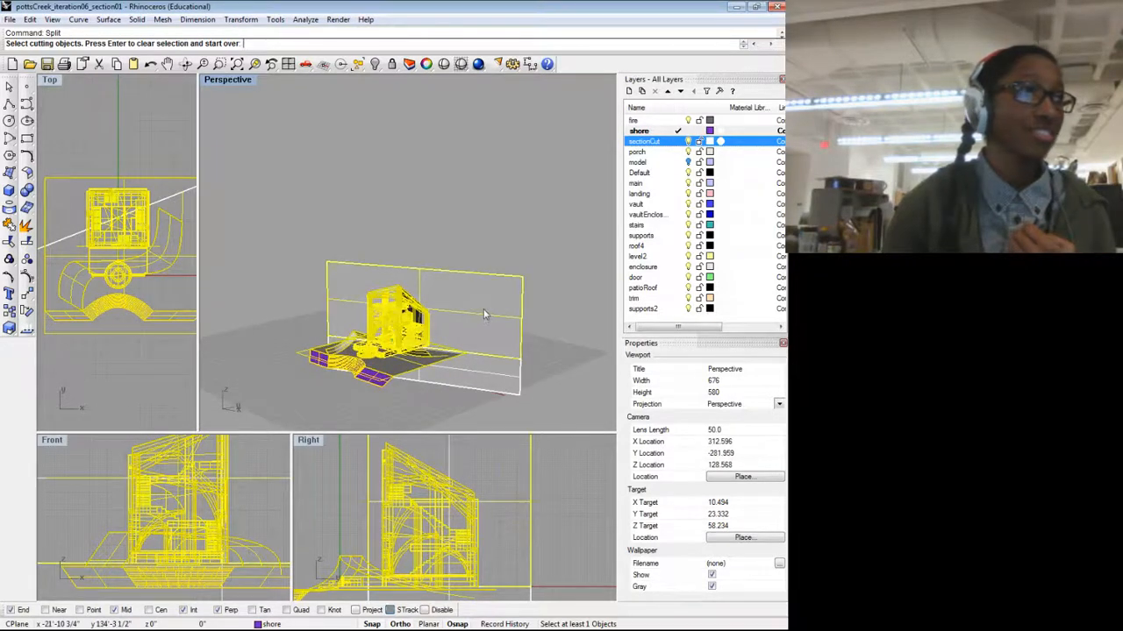
key(Return)
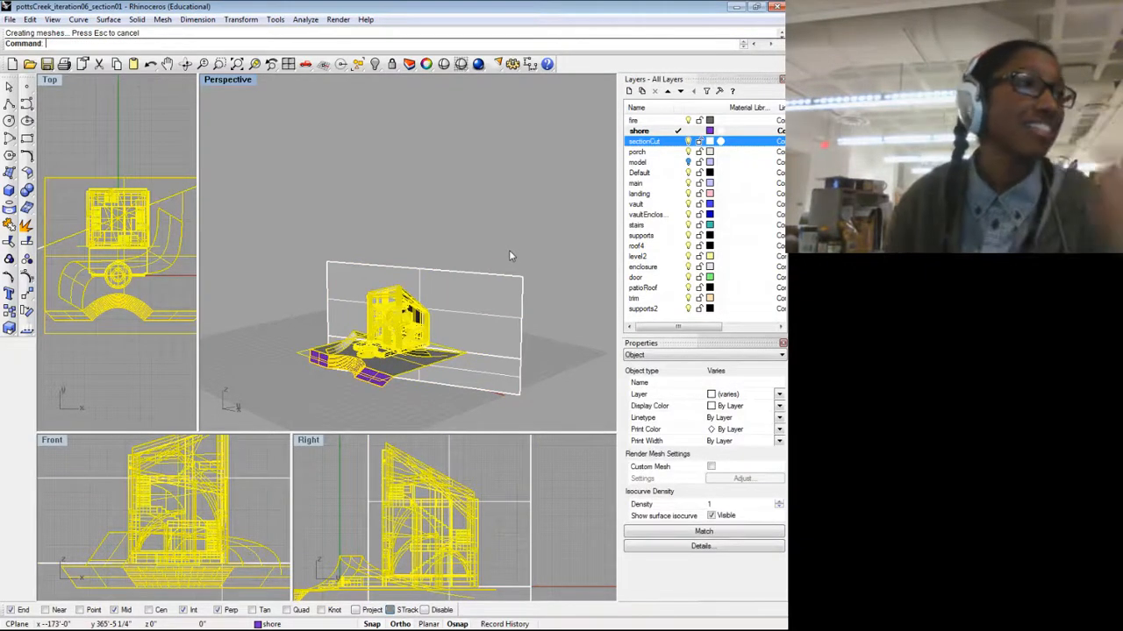
Step: Hide and show the sectionCut layer to inspect the split model, and clear the selection
drag(509, 253, 515, 306)
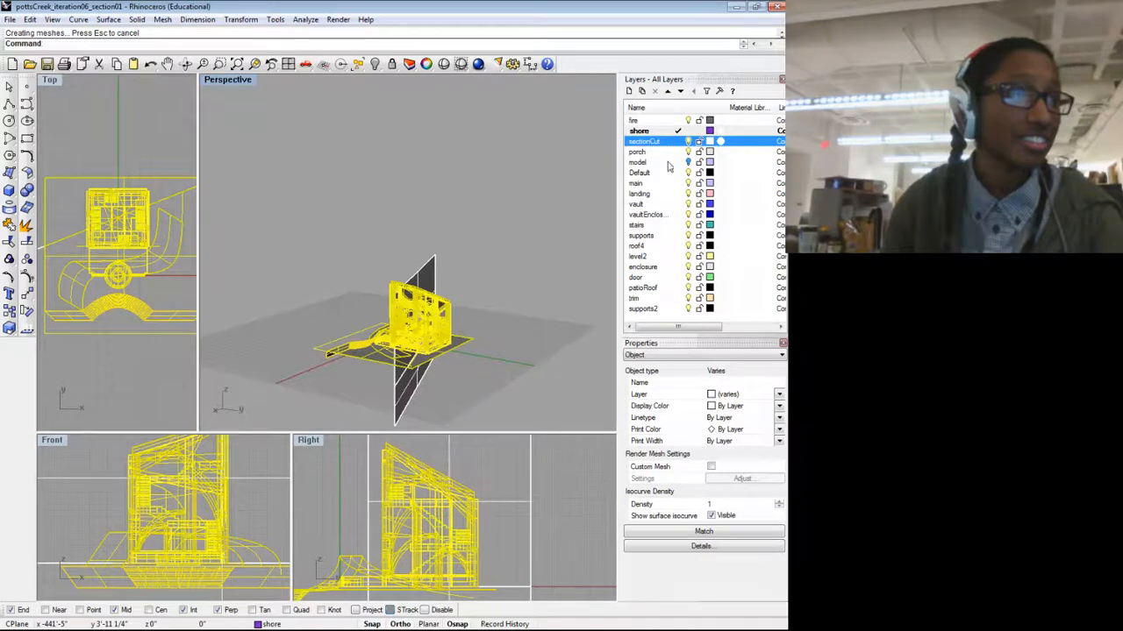
click(688, 141)
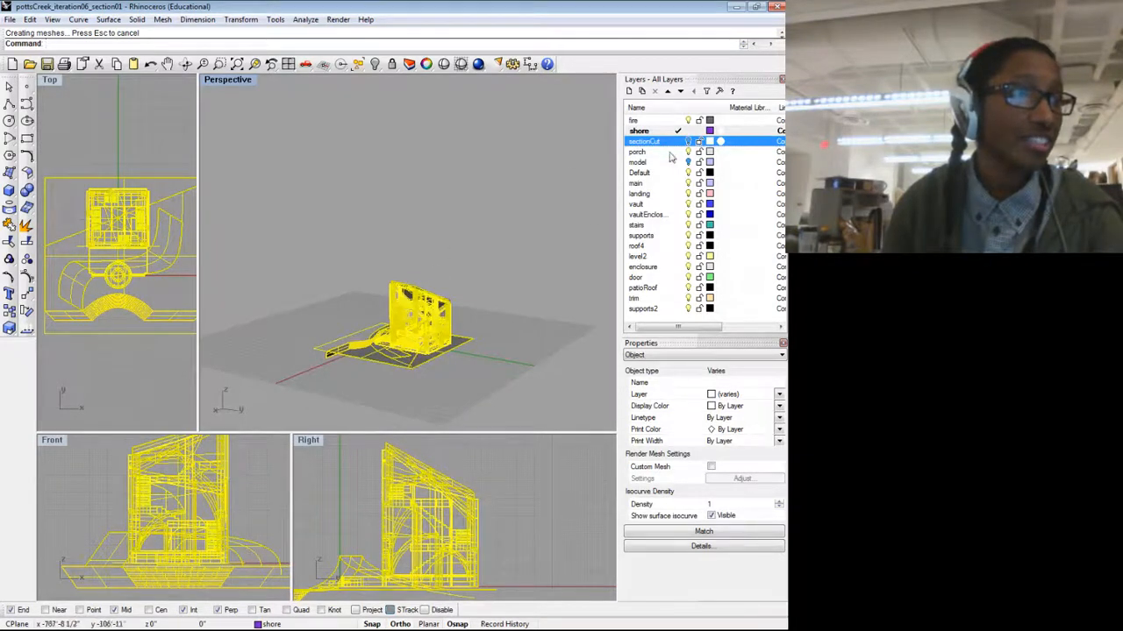
click(688, 141)
click(540, 288)
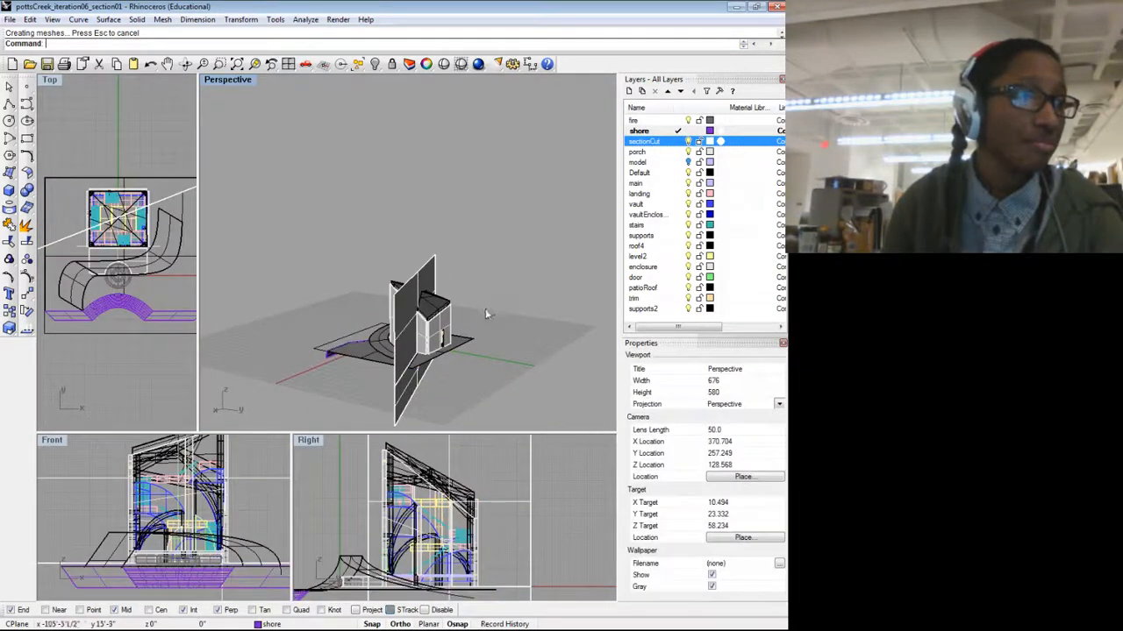
Step: Select the whole building model and ungroup it
drag(485, 308, 501, 321)
scroll(501, 321, up, 5)
key(ctrl+a)
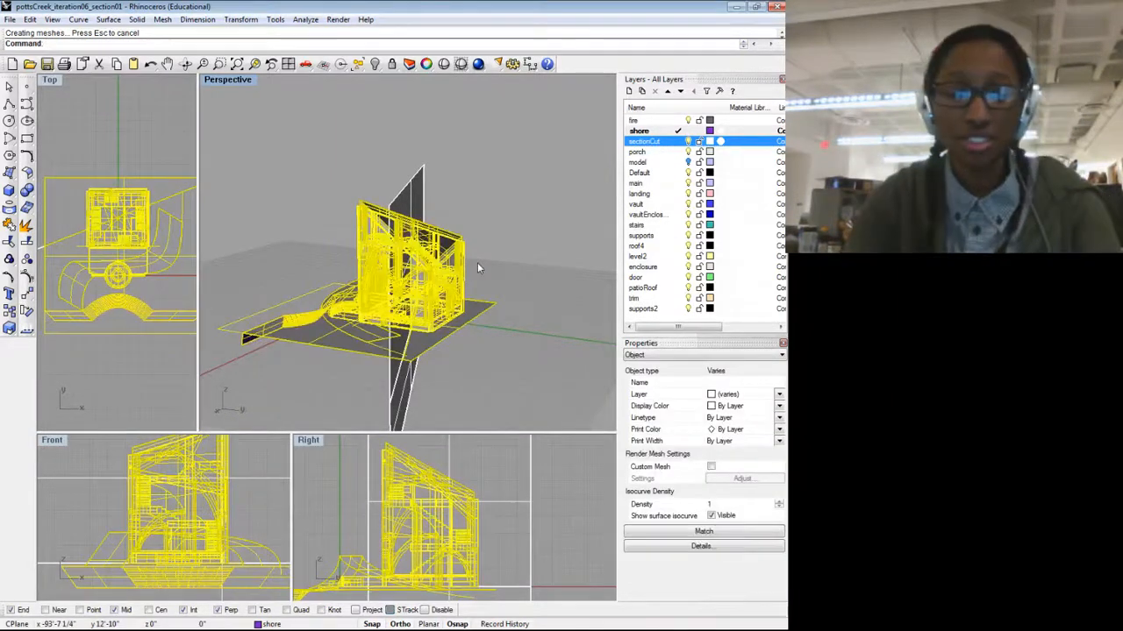
text(Ungroup)
key(Return)
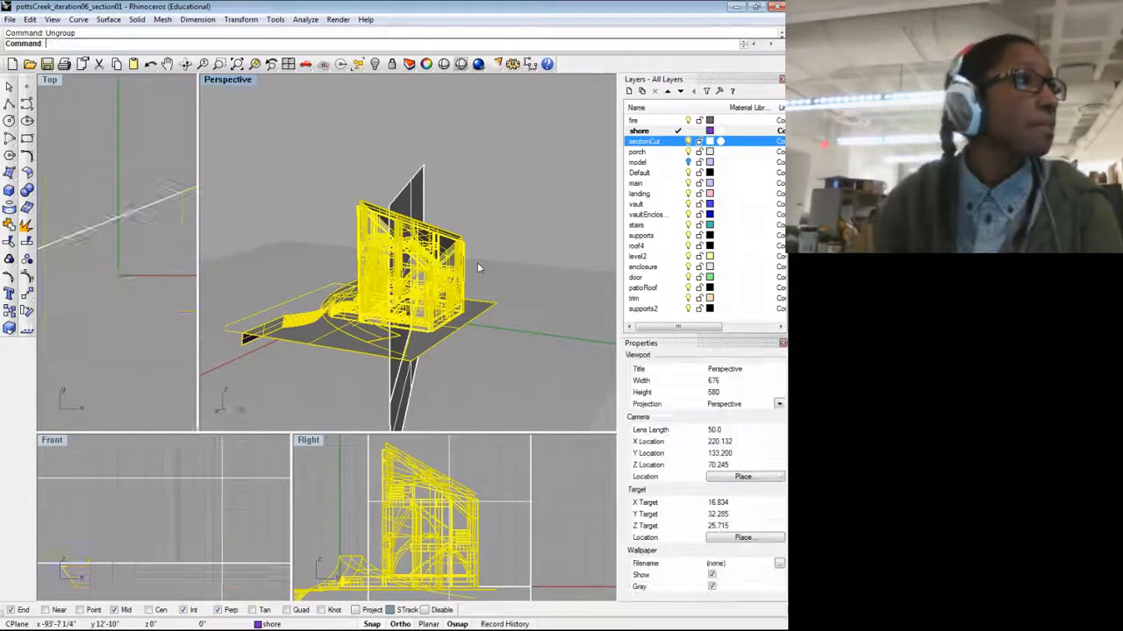
Step: Delete the ground's boundary curve on the cut-off side of the section plane
click(454, 255)
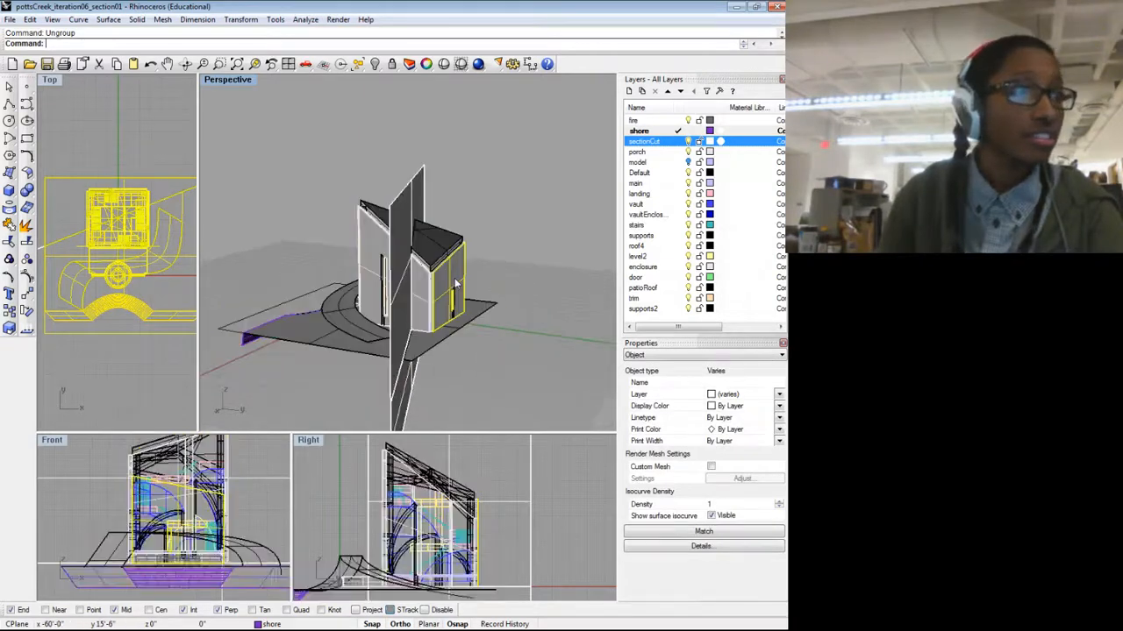
click(453, 256)
click(436, 345)
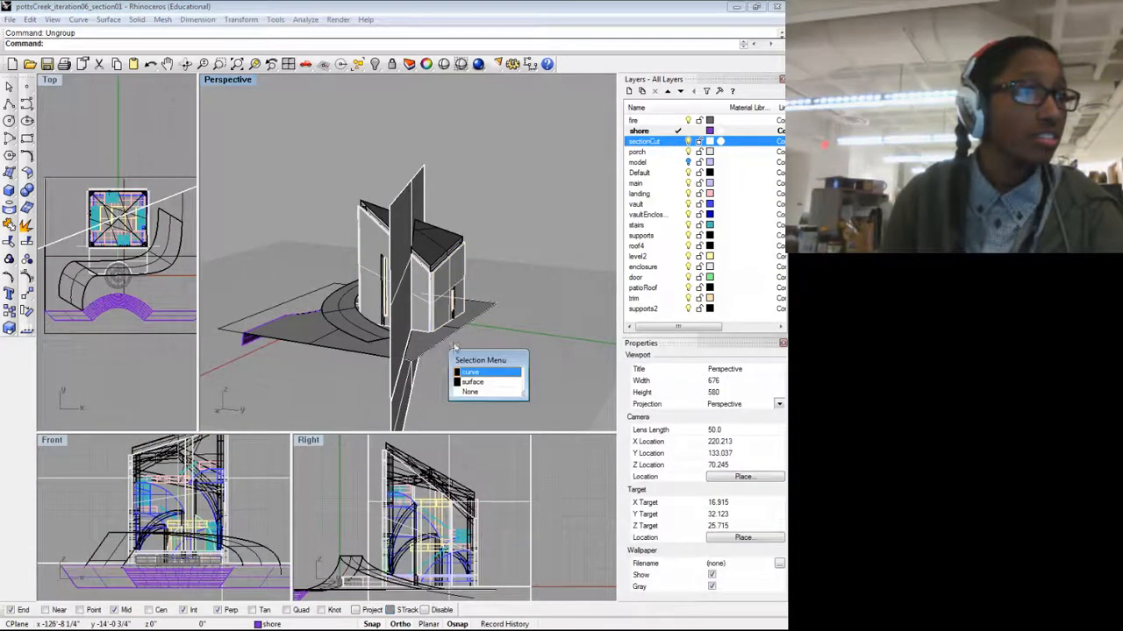
click(474, 372)
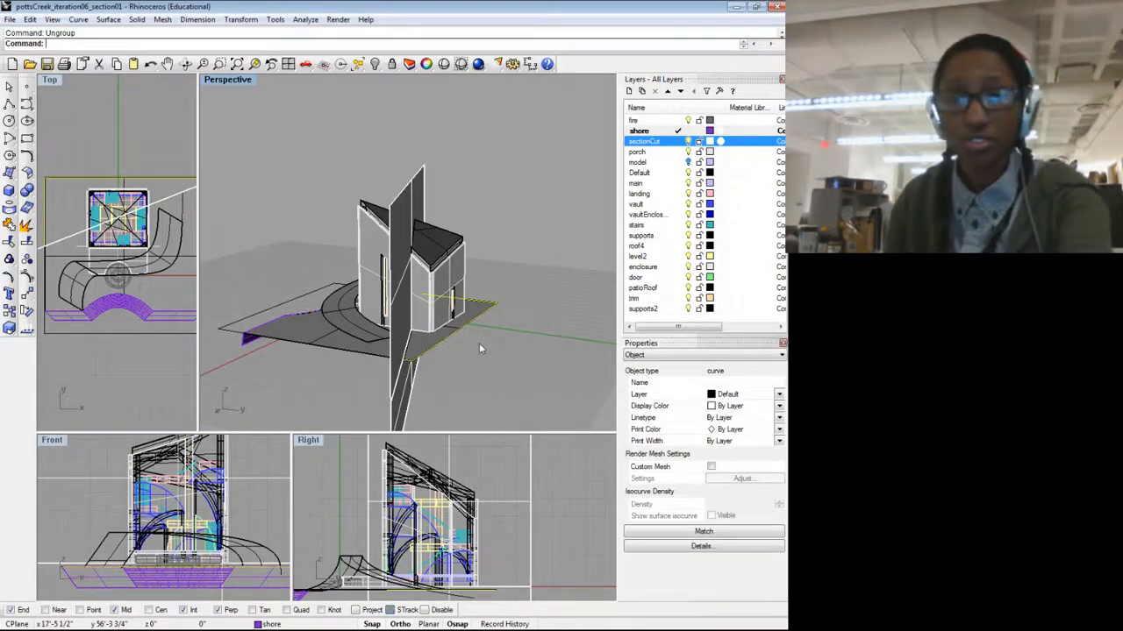
key(Delete)
Step: Delete the ground surface and the outer wall surface on the cut-off side of the section plane
drag(479, 344, 430, 329)
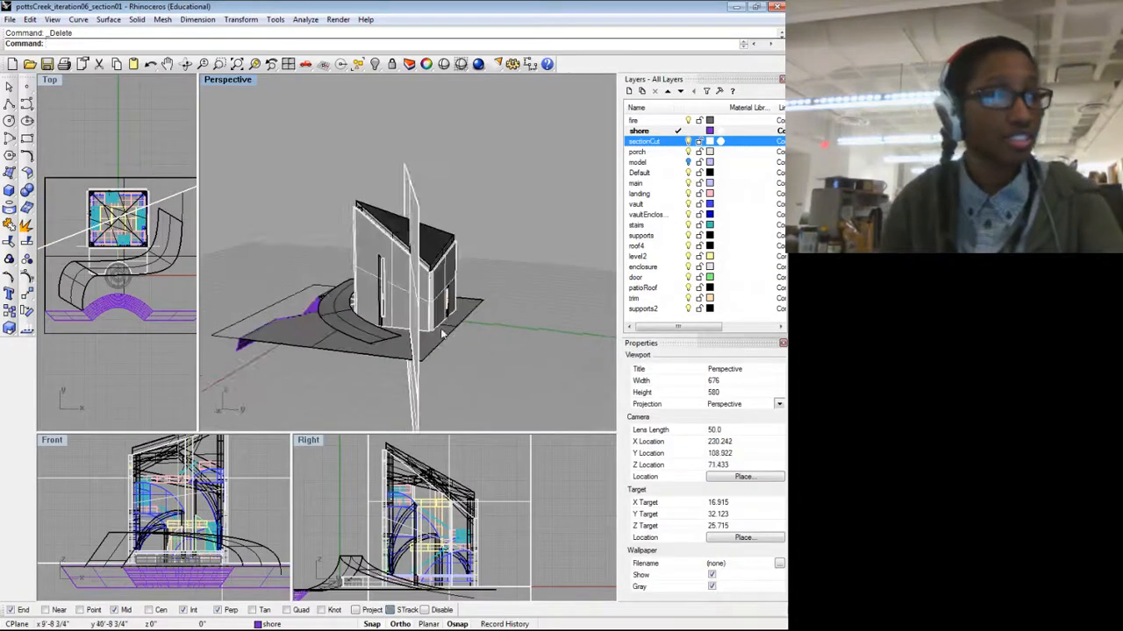
click(436, 337)
key(Delete)
drag(493, 350, 463, 323)
click(462, 323)
key(Delete)
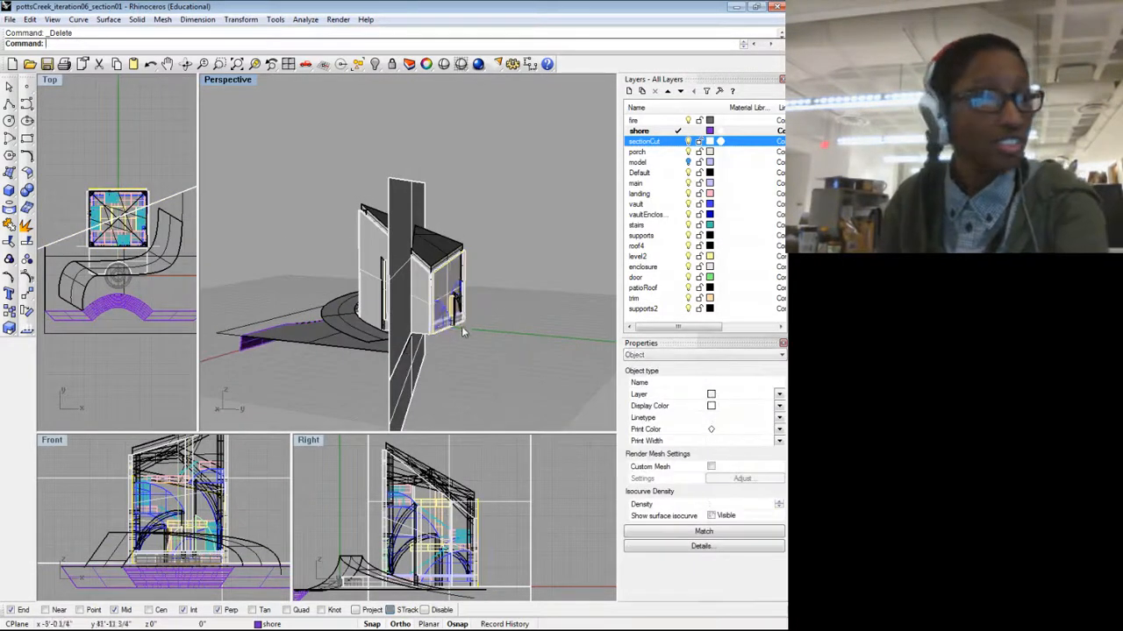
Step: Try to delete all building pieces on the cut-off side in one selection, and undo that deletion
click(449, 215)
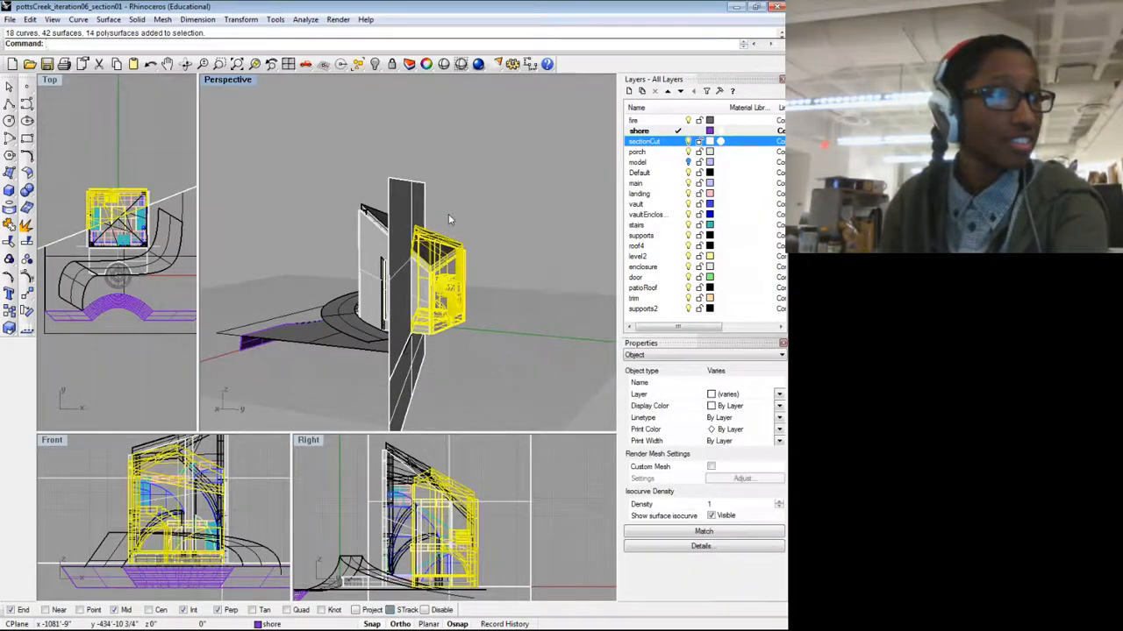
drag(448, 215, 422, 316)
key(Delete)
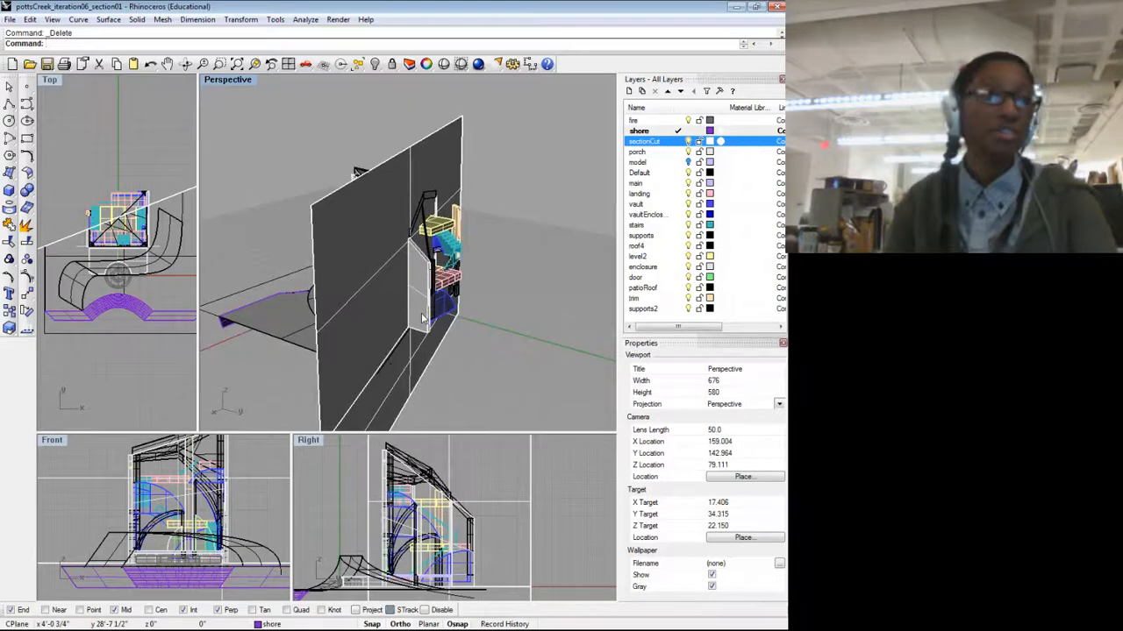
key(ctrl+z)
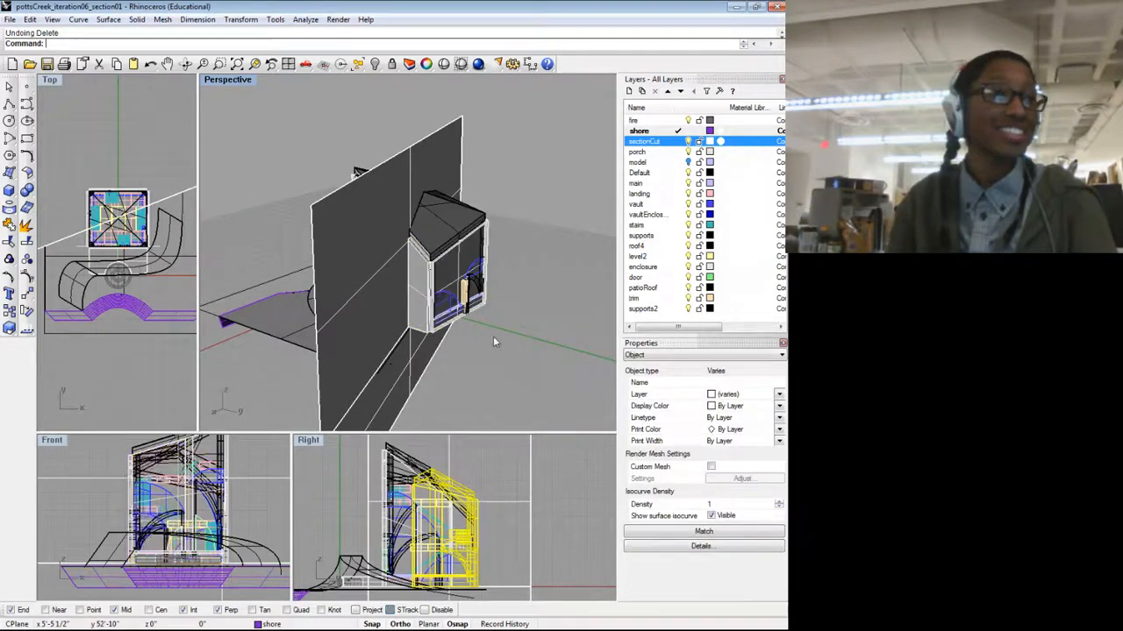
Step: Delete the large enclosure wall surface in front of the stairs on the cut-off side
click(493, 337)
mouse_move(492, 337)
mouse_down()
mouse_move(504, 343)
mouse_move(503, 326)
mouse_up()
scroll(462, 254, up, 6)
click(463, 256)
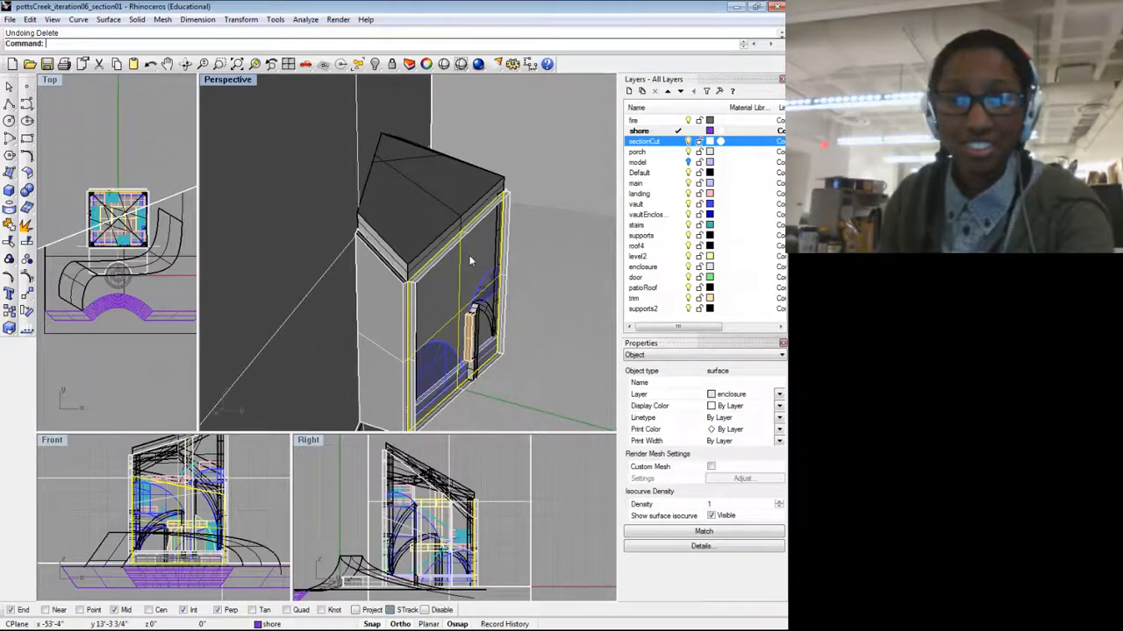
key(Delete)
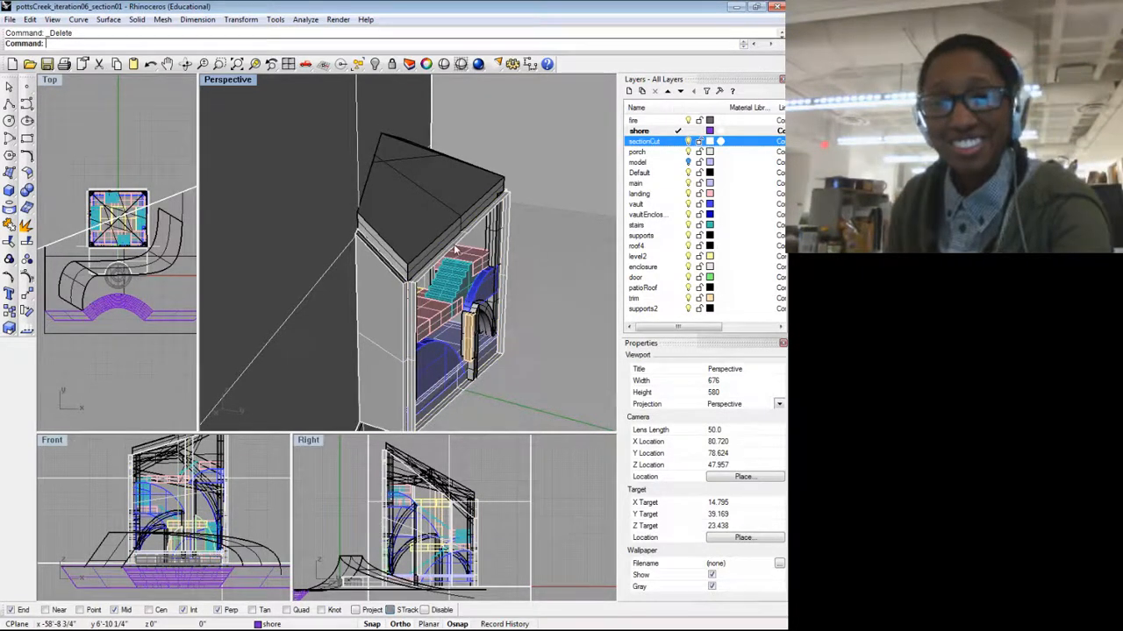
Step: Delete the roof4 polysurface and the roof surface beneath it on the cut-off side
click(476, 201)
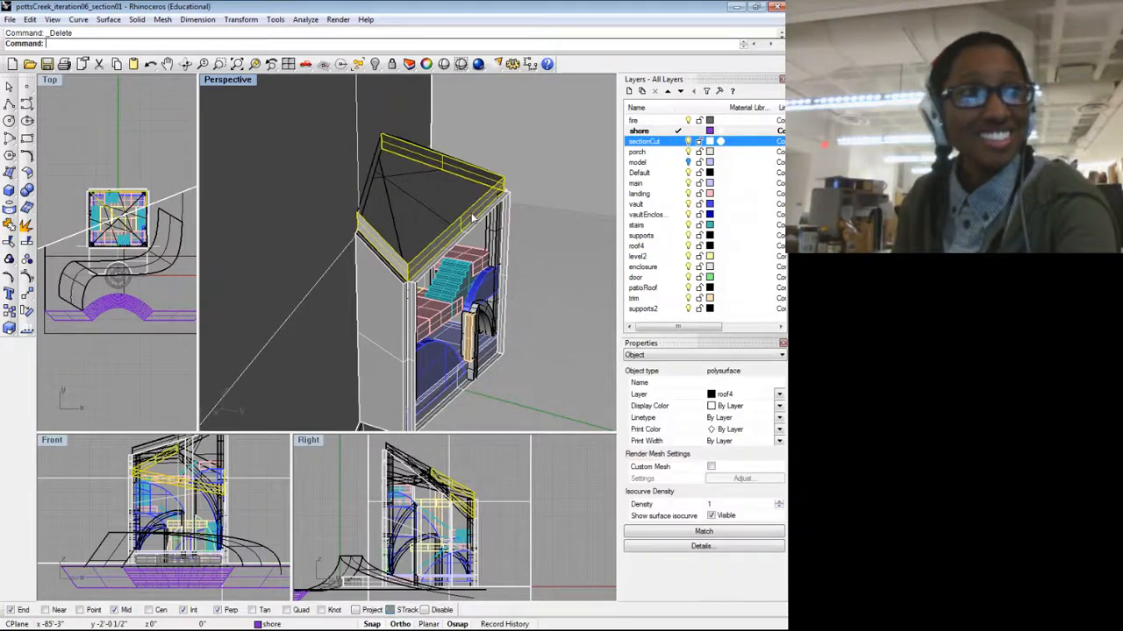
key(Escape)
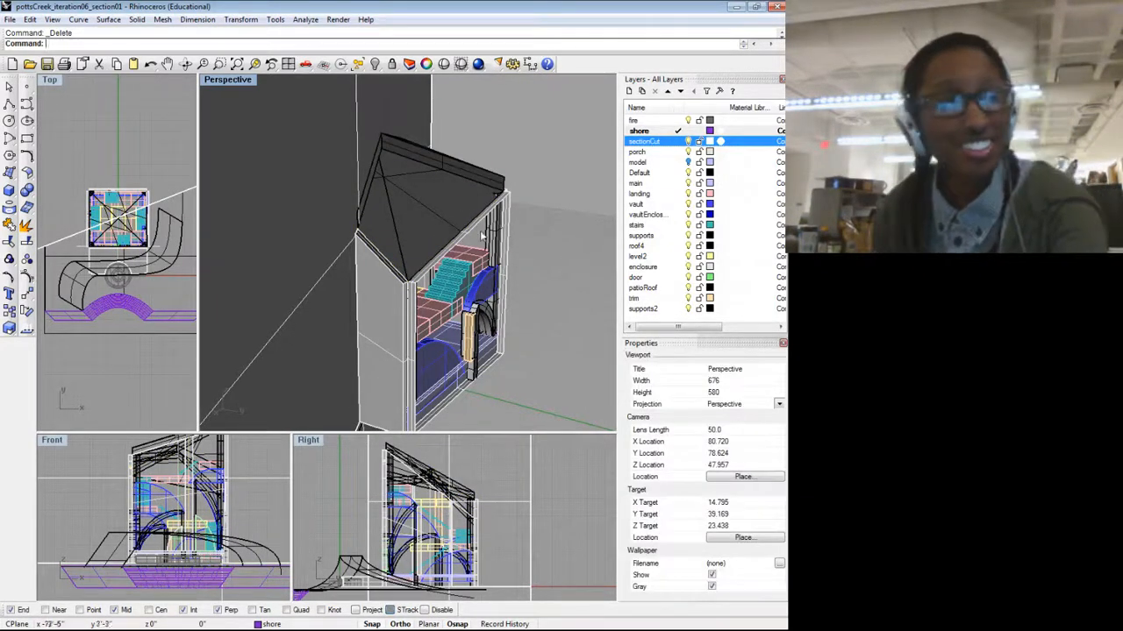
click(474, 207)
key(Delete)
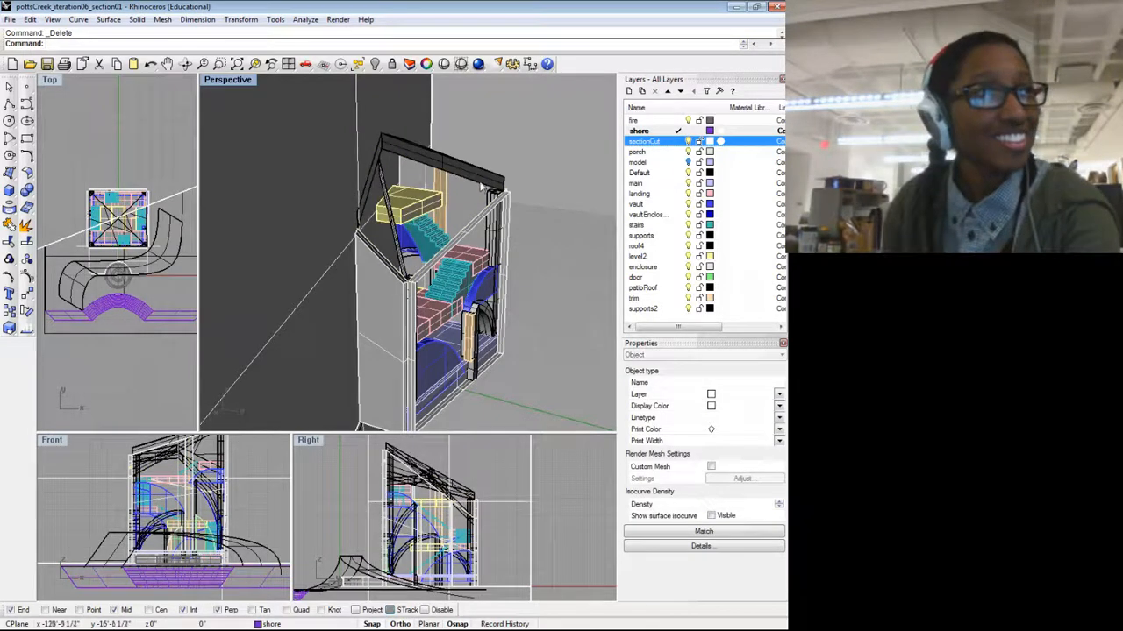
Step: Delete the remaining side wall surfaces that enclose the interior on the cut-off side
drag(504, 181, 428, 246)
key(Delete)
click(451, 281)
key(Delete)
click(375, 308)
key(Delete)
click(383, 295)
key(Delete)
key(Delete)
Step: Delete the upper and lower level2 floor pieces on the cut-off side of the section plane
scroll(433, 235, up, 4)
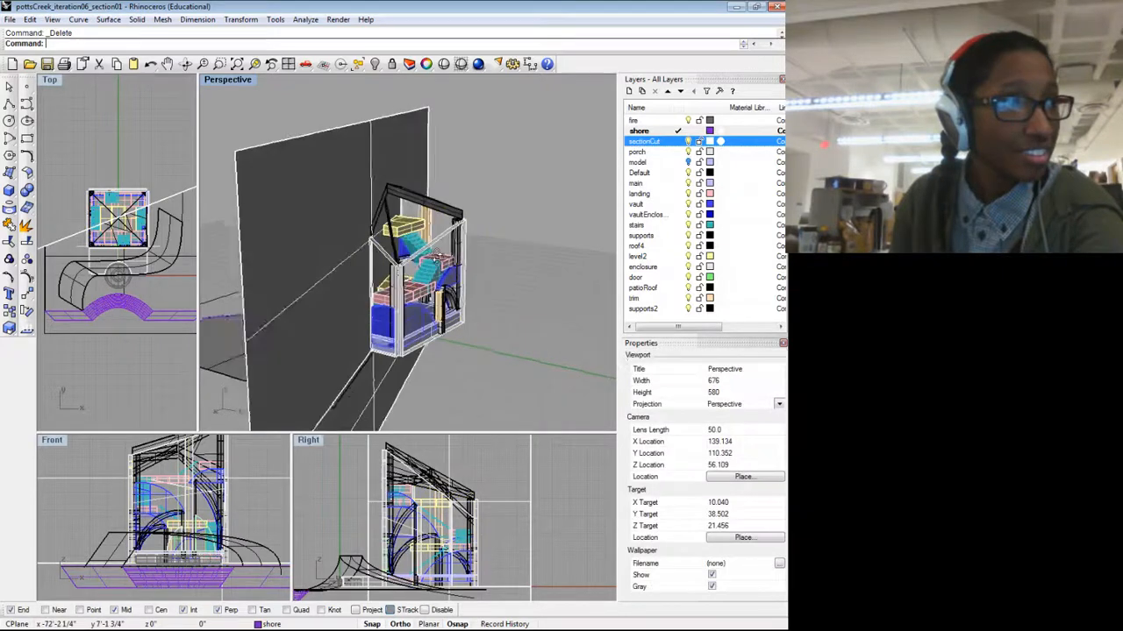
drag(443, 228, 369, 239)
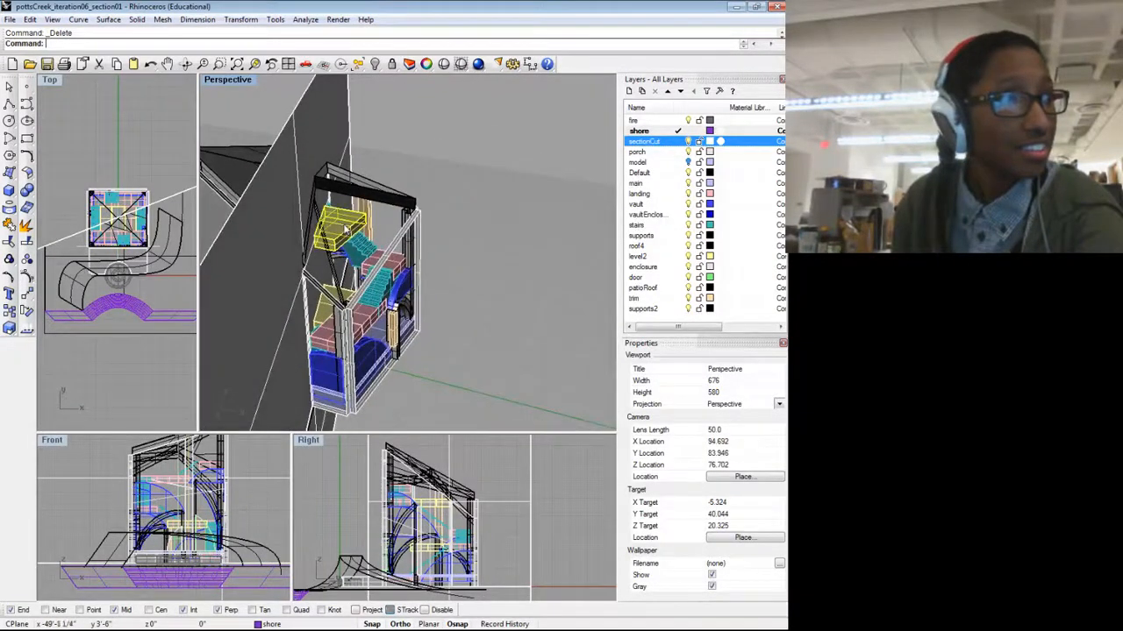
key(Delete)
click(360, 228)
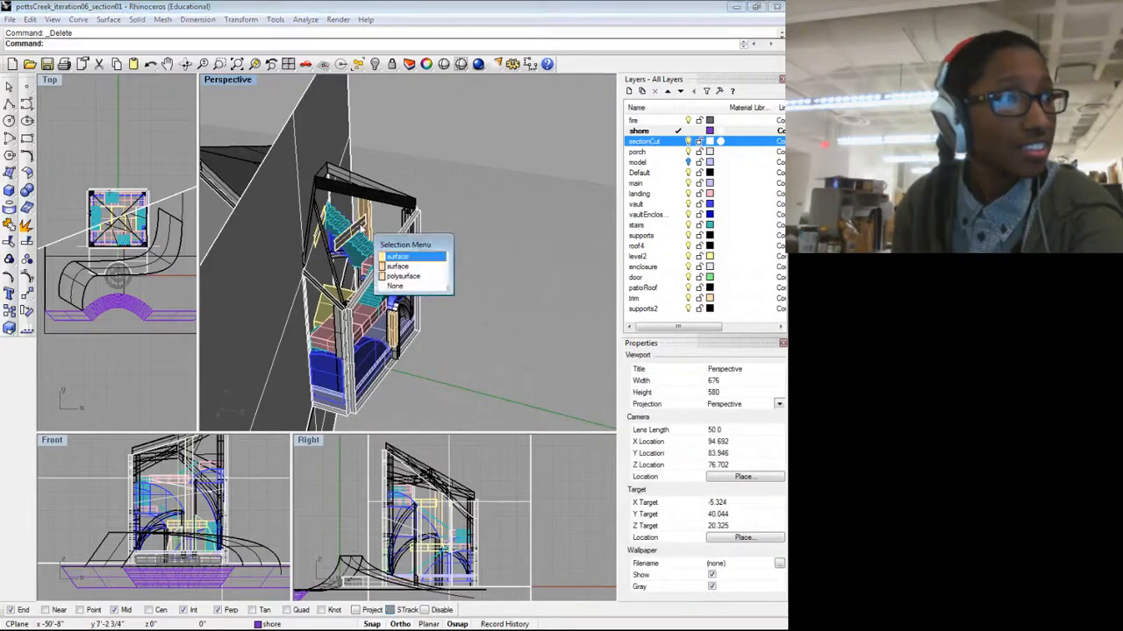
click(399, 257)
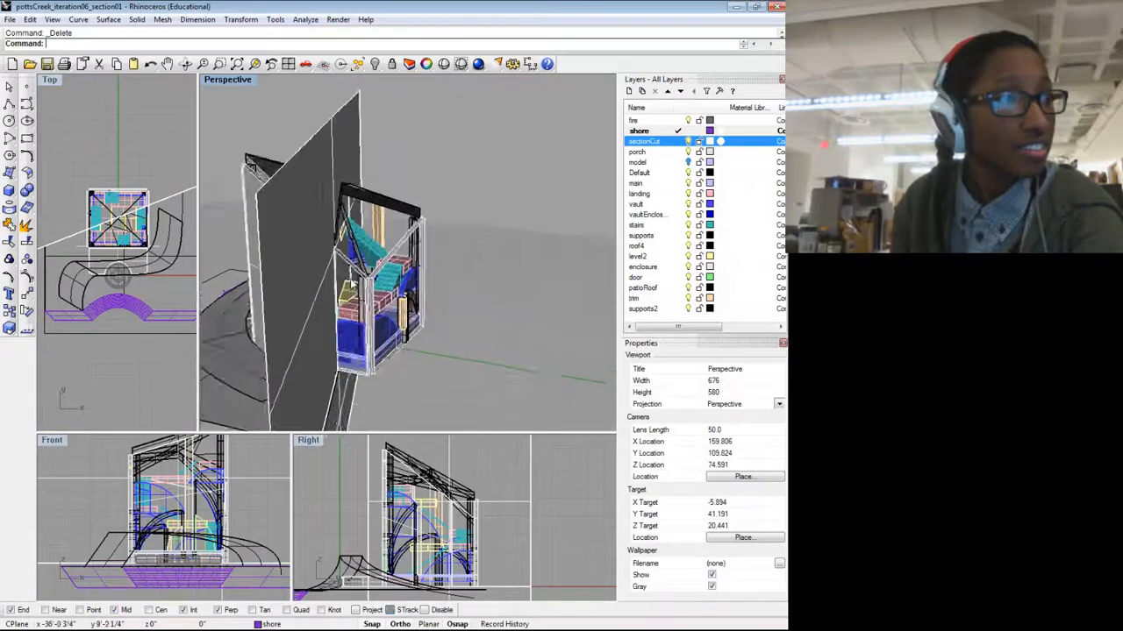
scroll(354, 282, up, 3)
click(354, 296)
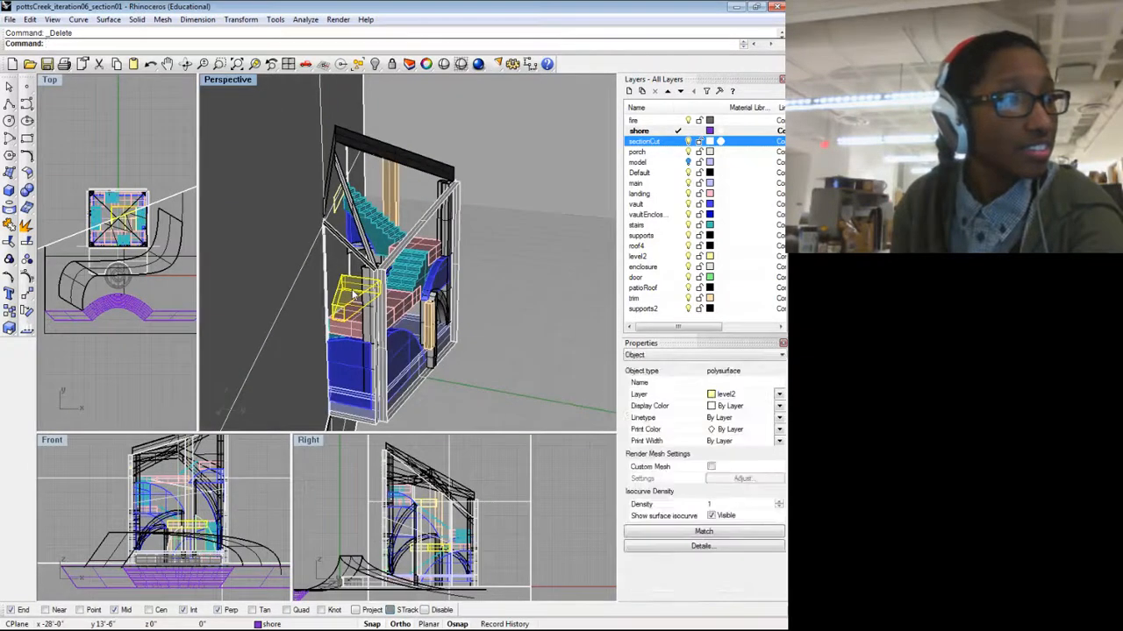
key(Escape)
Step: Delete the trim pieces beside the arched opening and an outer blue surface at the building's base on the cut-off side
scroll(355, 307, down, 2)
drag(355, 307, 412, 330)
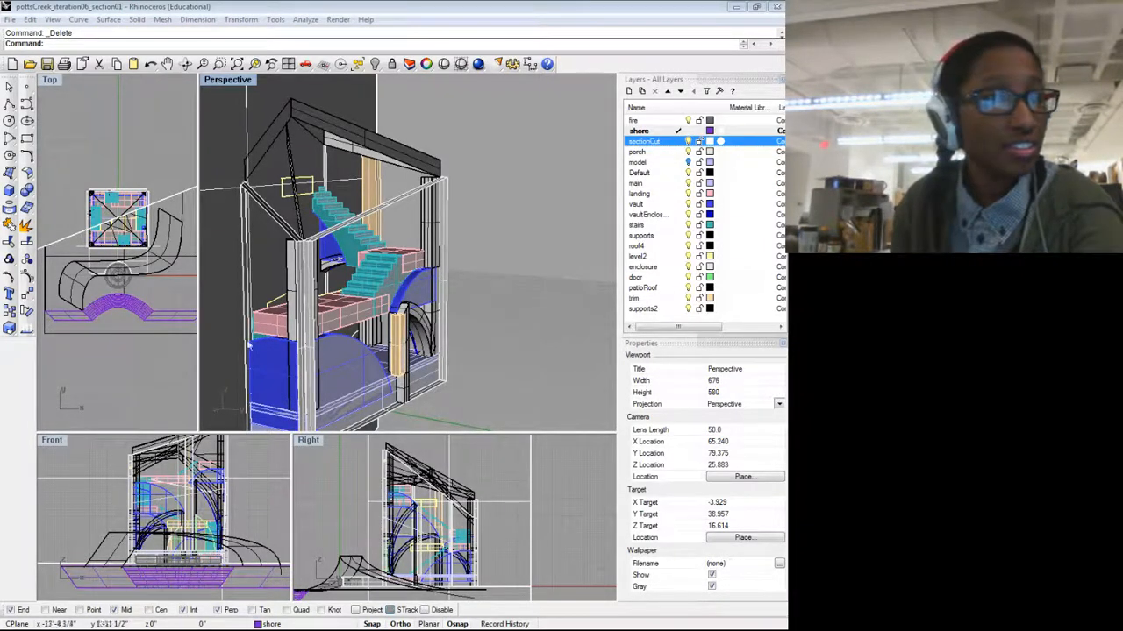
mouse_move(393, 355)
mouse_down()
mouse_move(420, 358)
mouse_move(397, 368)
mouse_up()
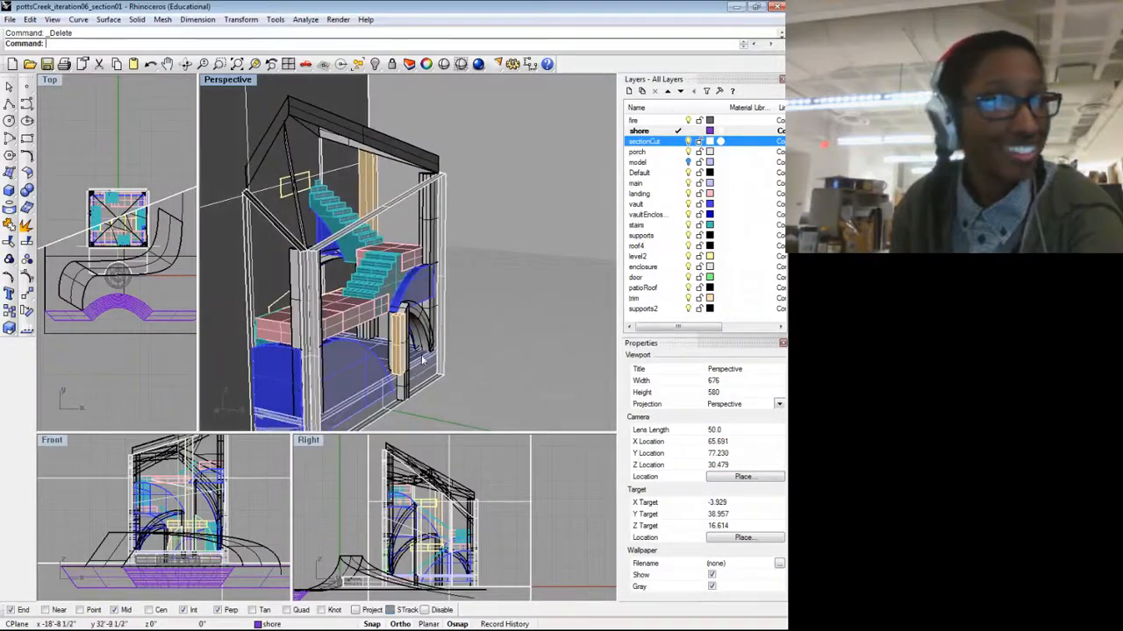
scroll(422, 360, up, 5)
click(384, 348)
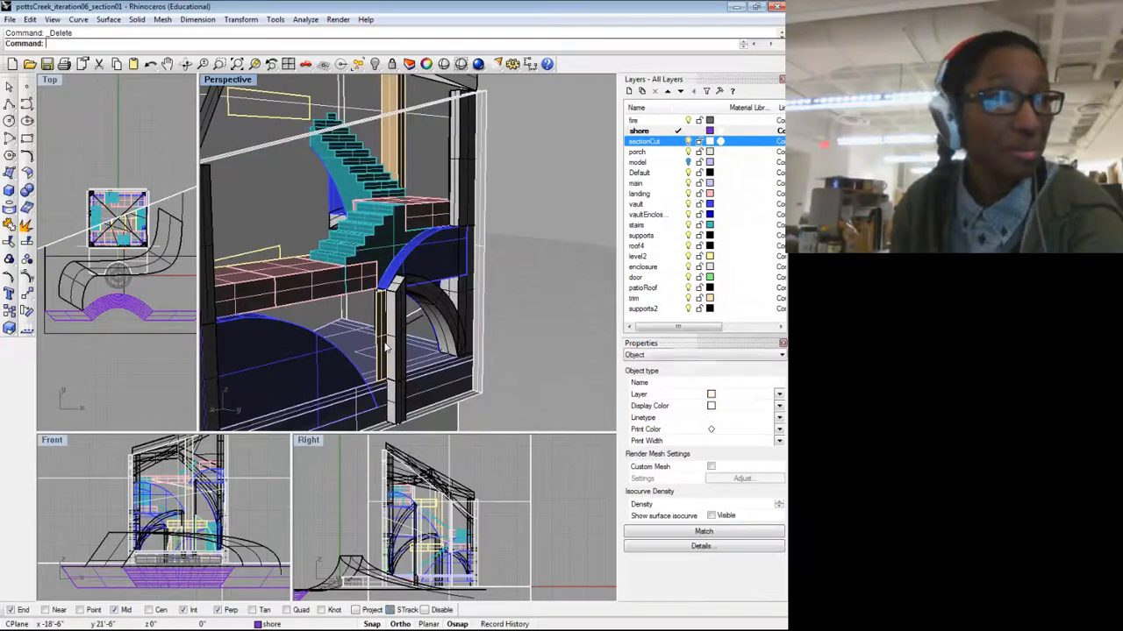
key(Escape)
drag(403, 334, 403, 365)
key(Delete)
scroll(388, 328, down, 4)
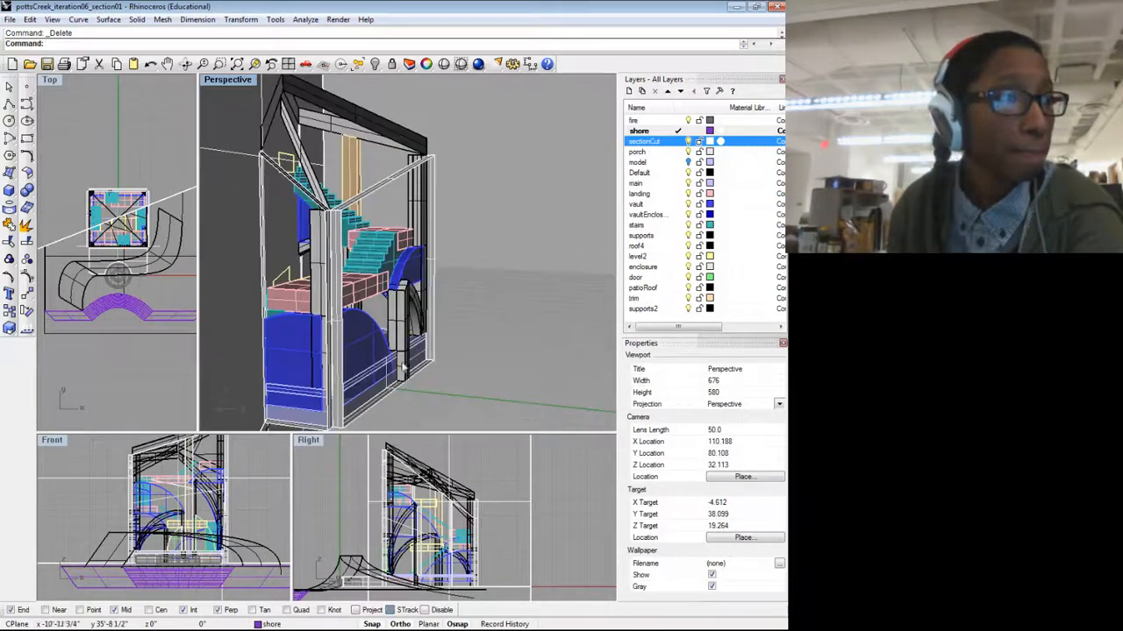
key(Delete)
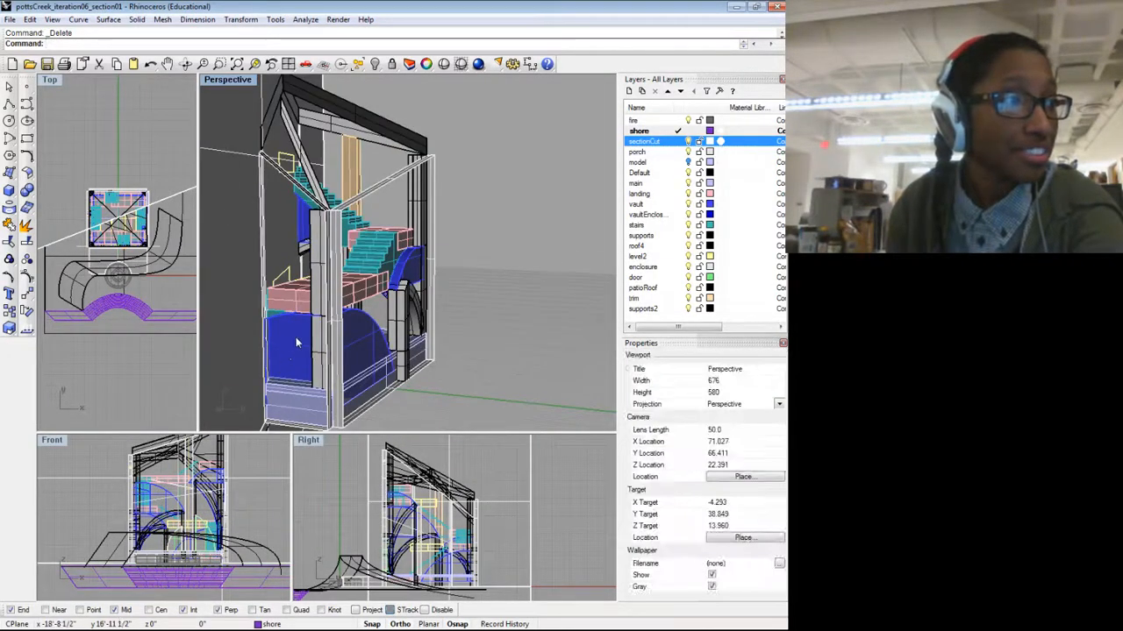
Step: Delete the blue wall surfaces enclosing the lower vault on the cut-off side of the section plane
click(295, 338)
key(Delete)
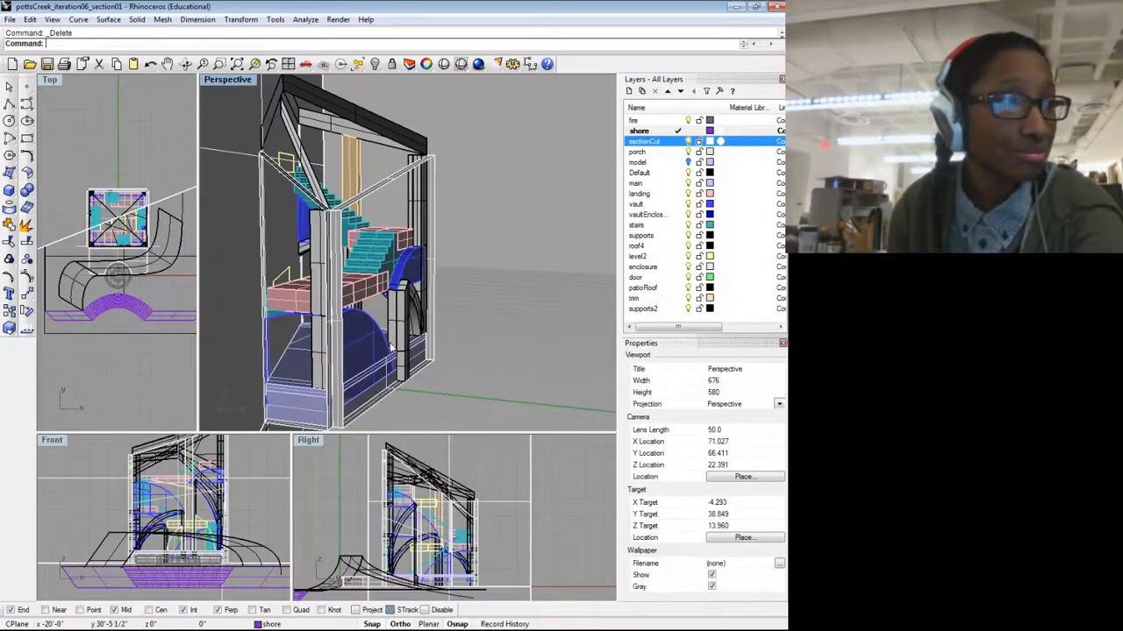
click(365, 336)
key(Delete)
mouse_move(365, 336)
mouse_down()
mouse_move(343, 349)
mouse_move(361, 386)
mouse_move(350, 377)
mouse_move(365, 345)
mouse_up()
click(335, 335)
key(Delete)
Step: Delete the narrow curved arch strip left below the pink landing on the cut-off side
scroll(342, 335, up, 6)
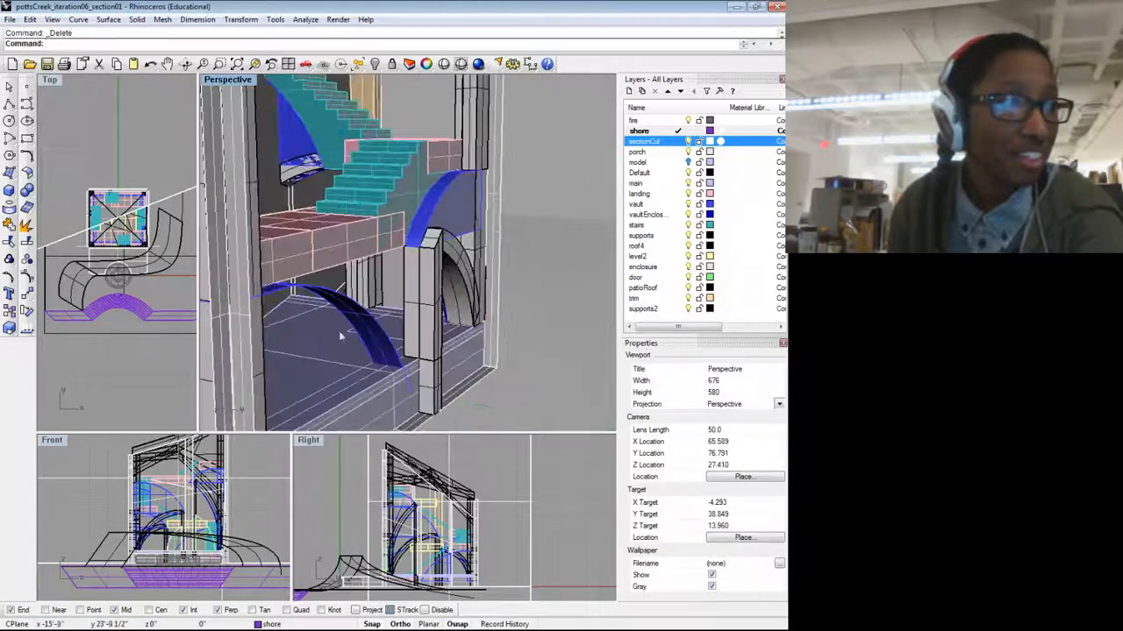
scroll(360, 339, down, 4)
scroll(338, 333, up, 3)
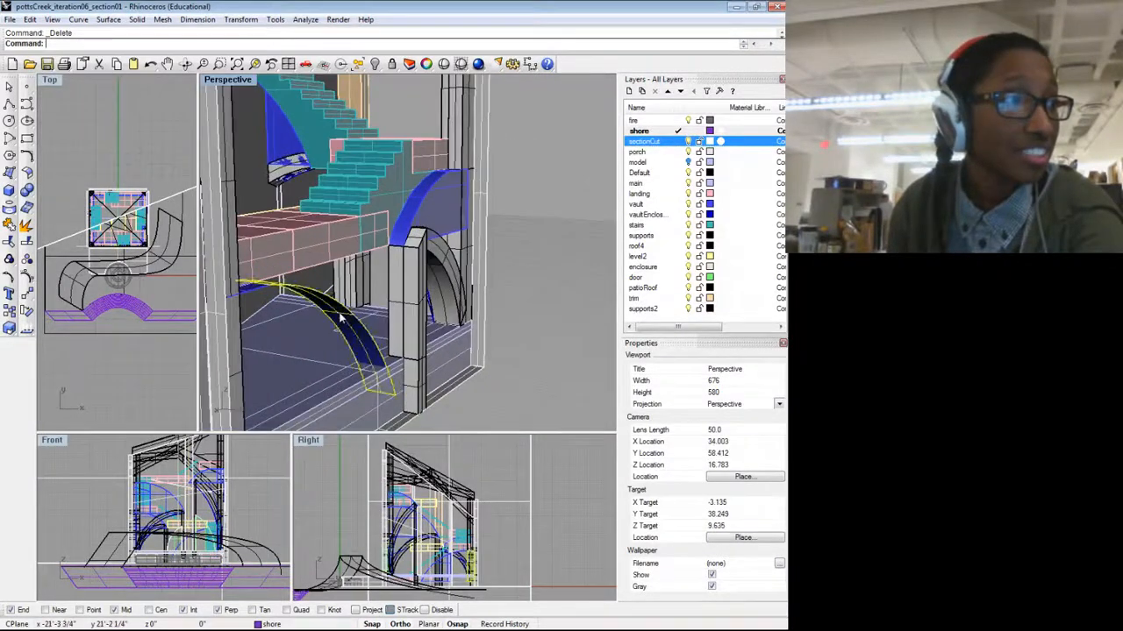
scroll(340, 319, down, 5)
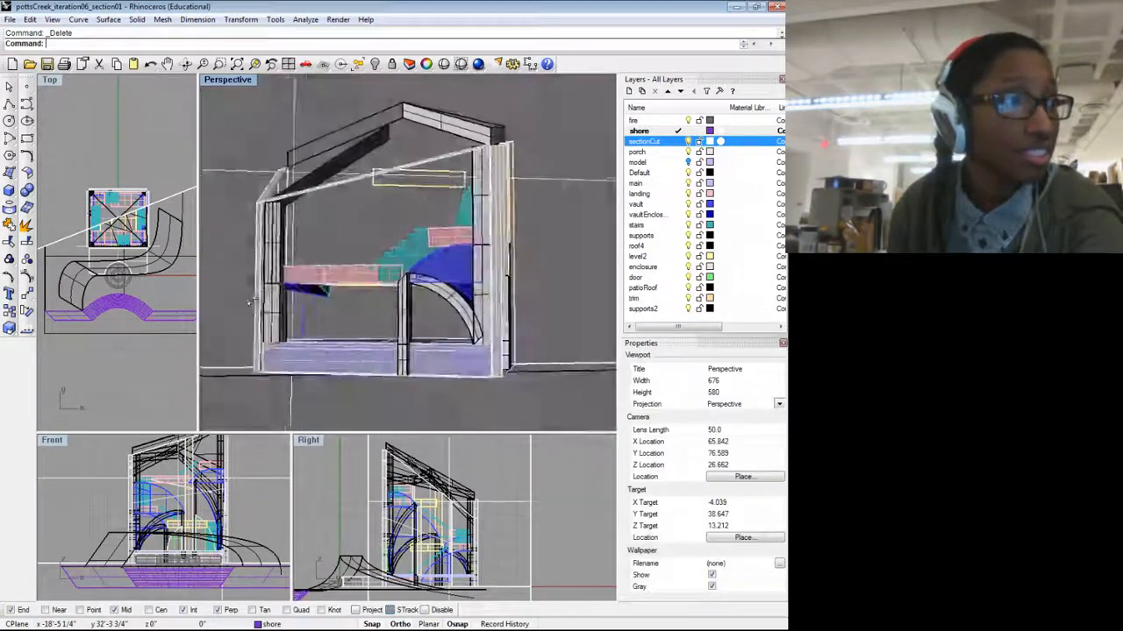
Step: Delete the supports2 post surfaces and curve standing in front of the lower arch on the cut-off side
drag(249, 302, 372, 342)
scroll(428, 315, up, 4)
drag(430, 314, 474, 309)
drag(396, 361, 420, 334)
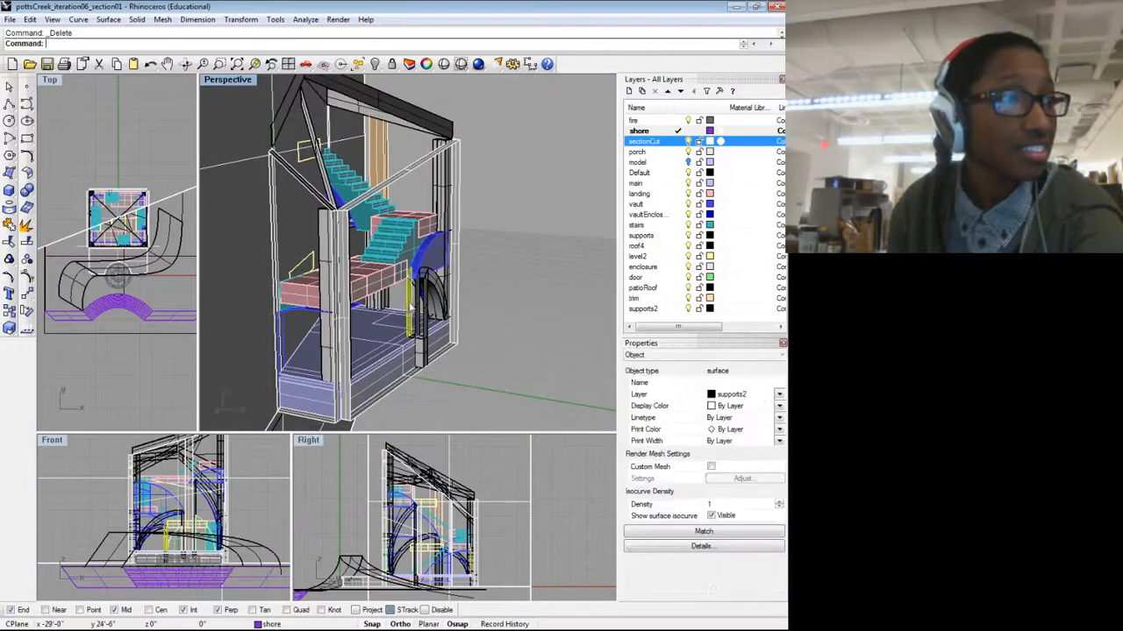
click(415, 306)
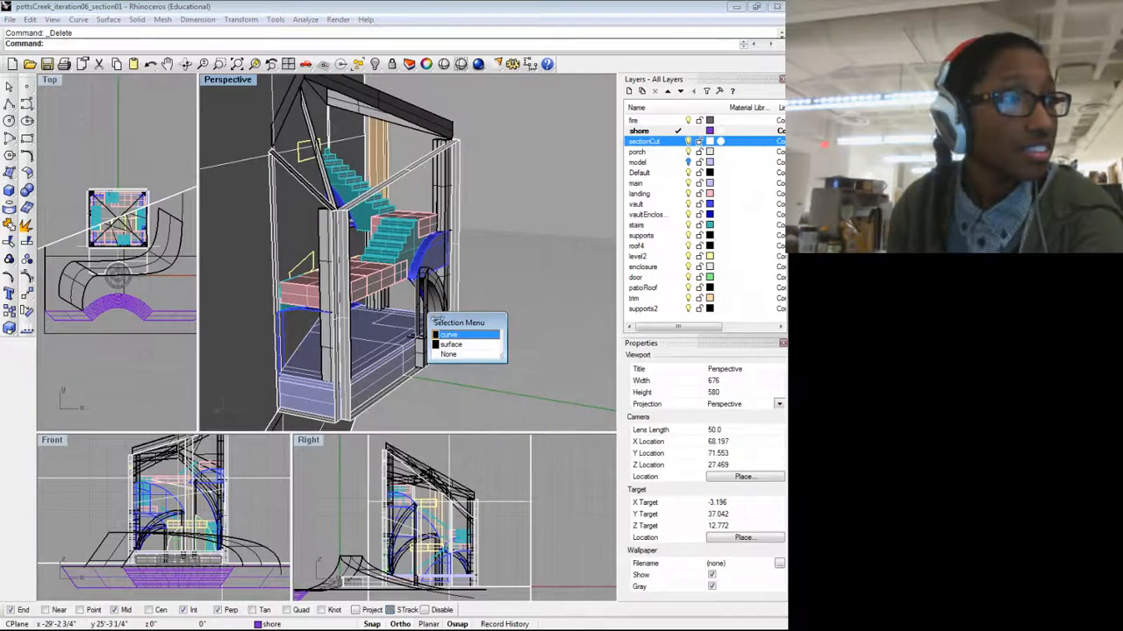
key(Escape)
scroll(423, 307, up, 6)
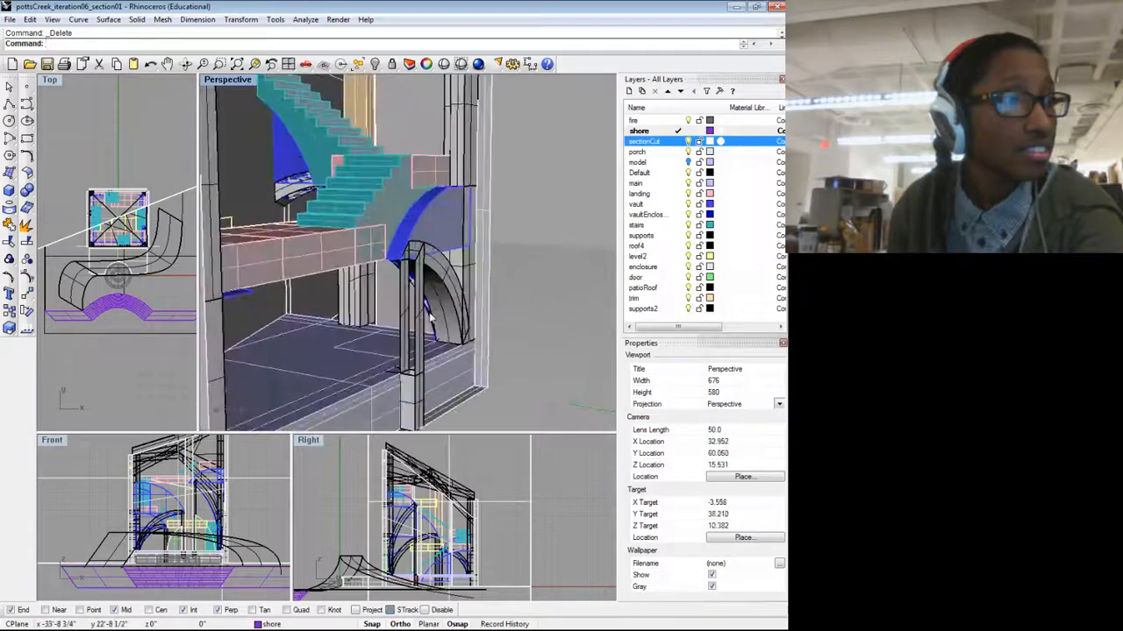
drag(422, 310, 450, 332)
drag(324, 349, 349, 352)
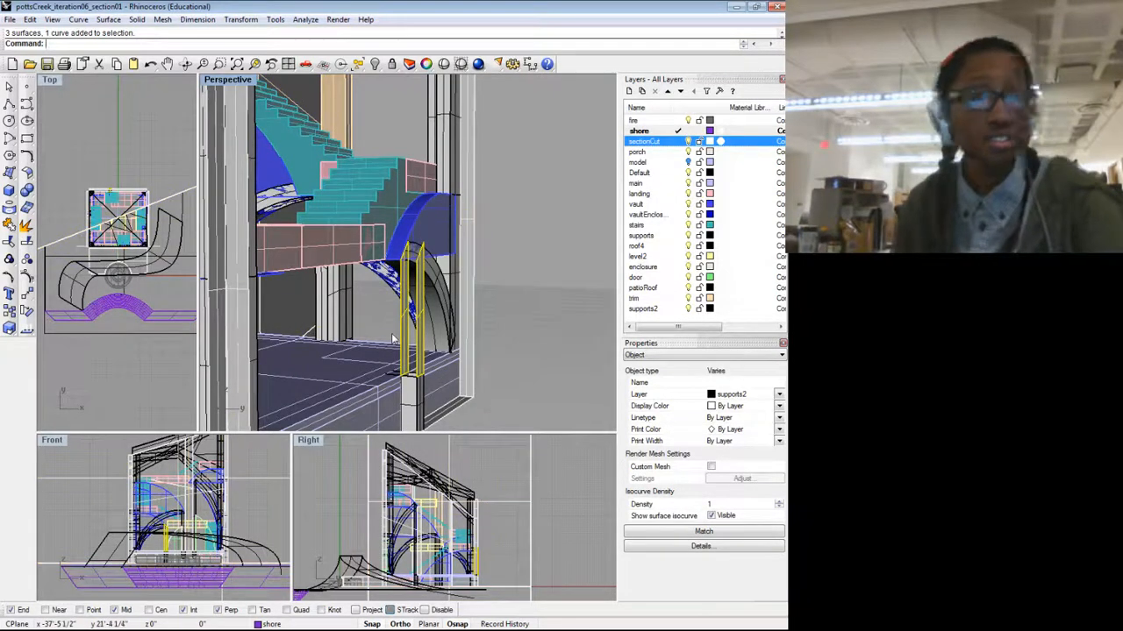
key(Delete)
Step: Delete the outer support surfaces covering the lower arch beneath the blue vault on the cut-off side
scroll(391, 333, up, 3)
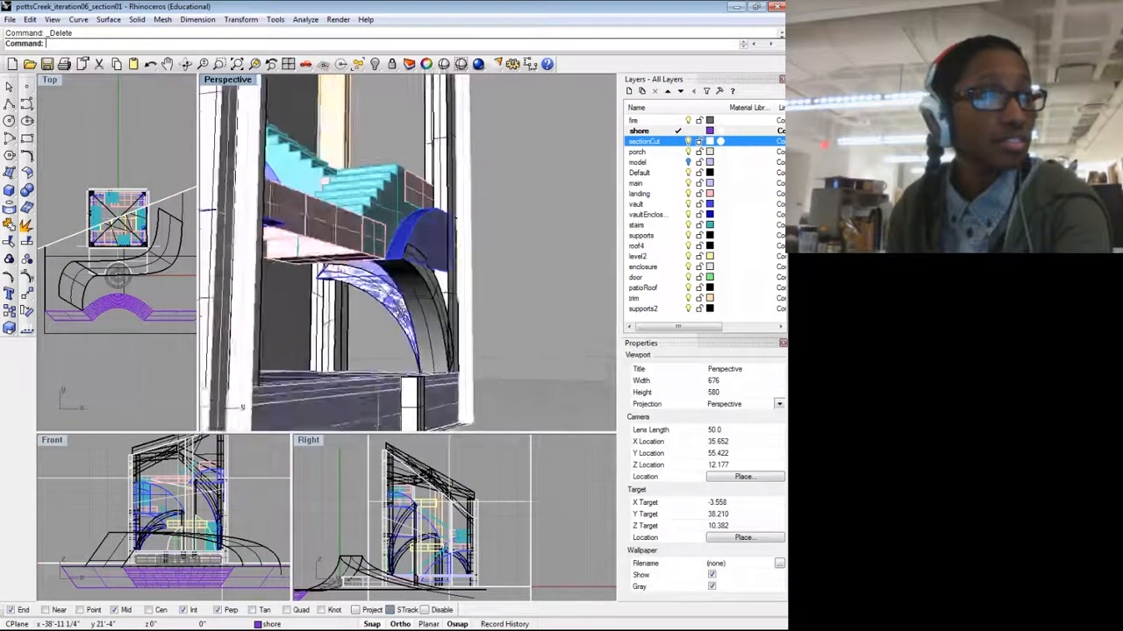
scroll(259, 318, down, 8)
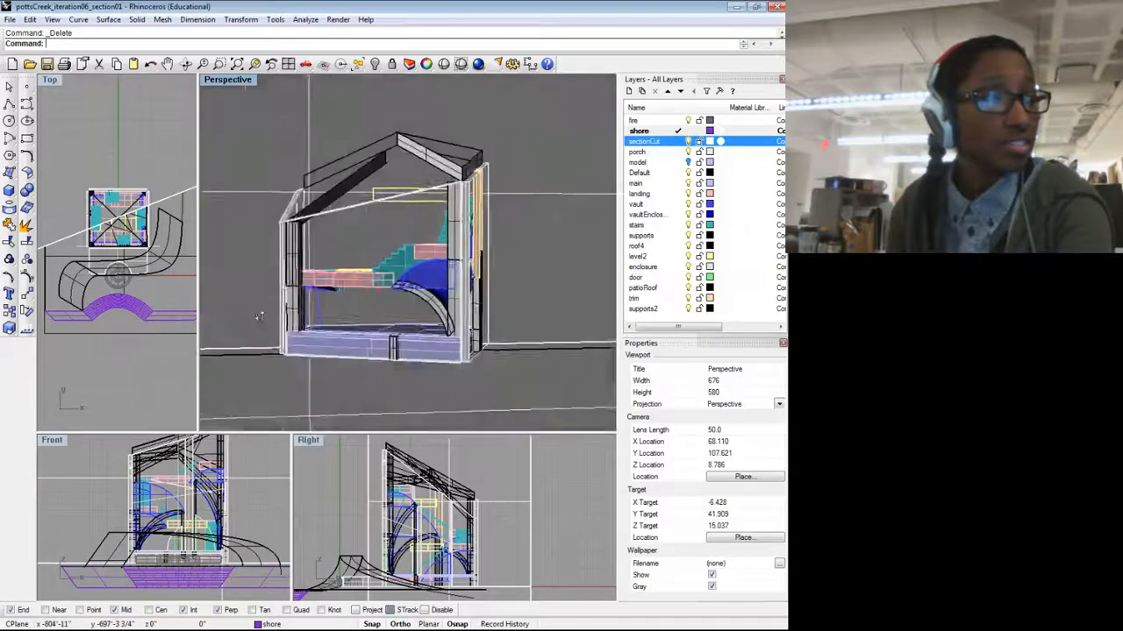
drag(259, 317, 396, 274)
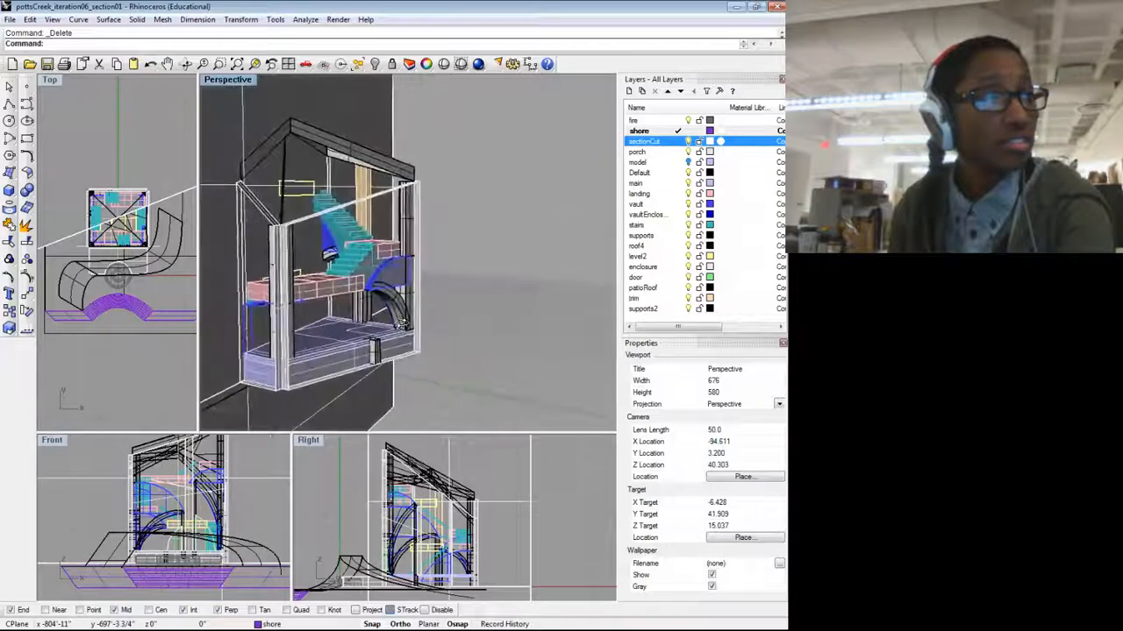
click(396, 276)
key(Delete)
click(392, 298)
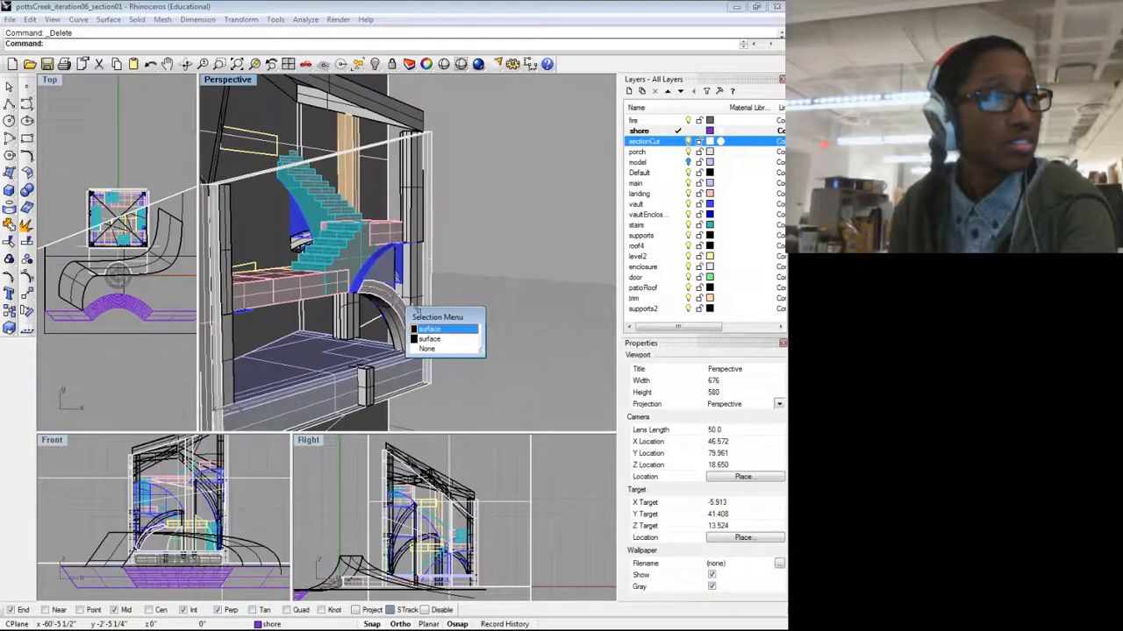
click(430, 330)
click(398, 318)
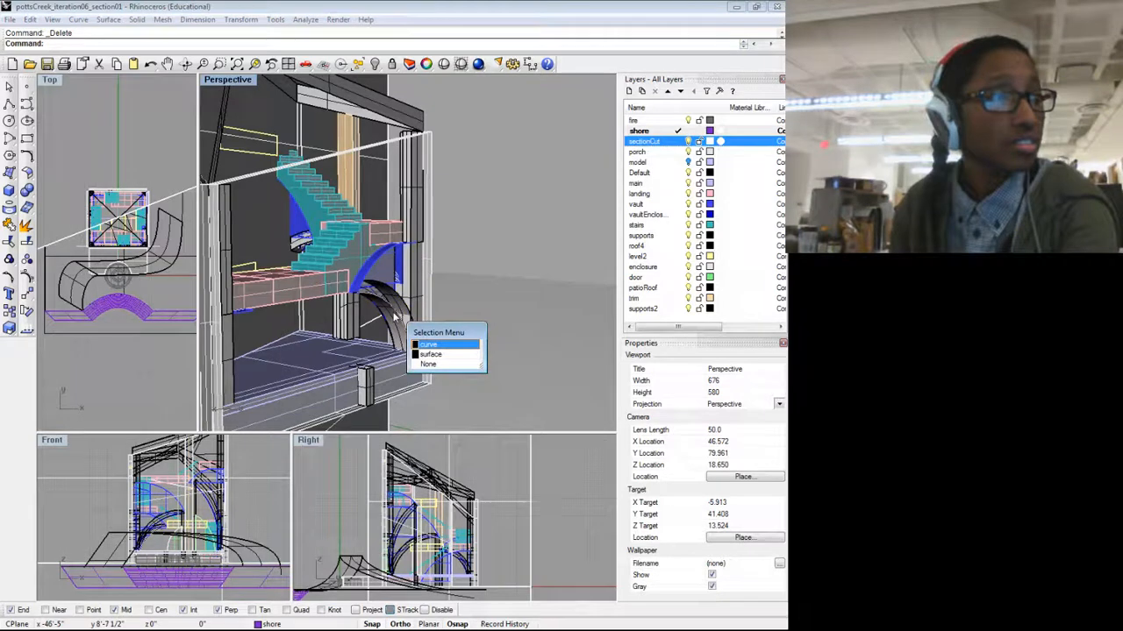
key(Escape)
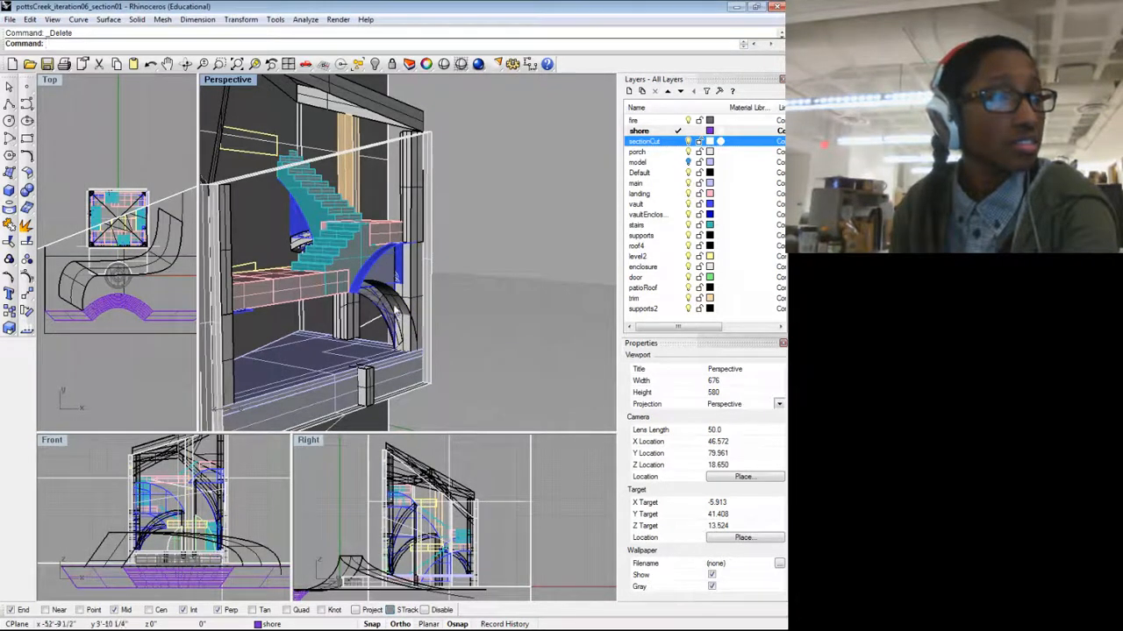
click(392, 307)
click(430, 334)
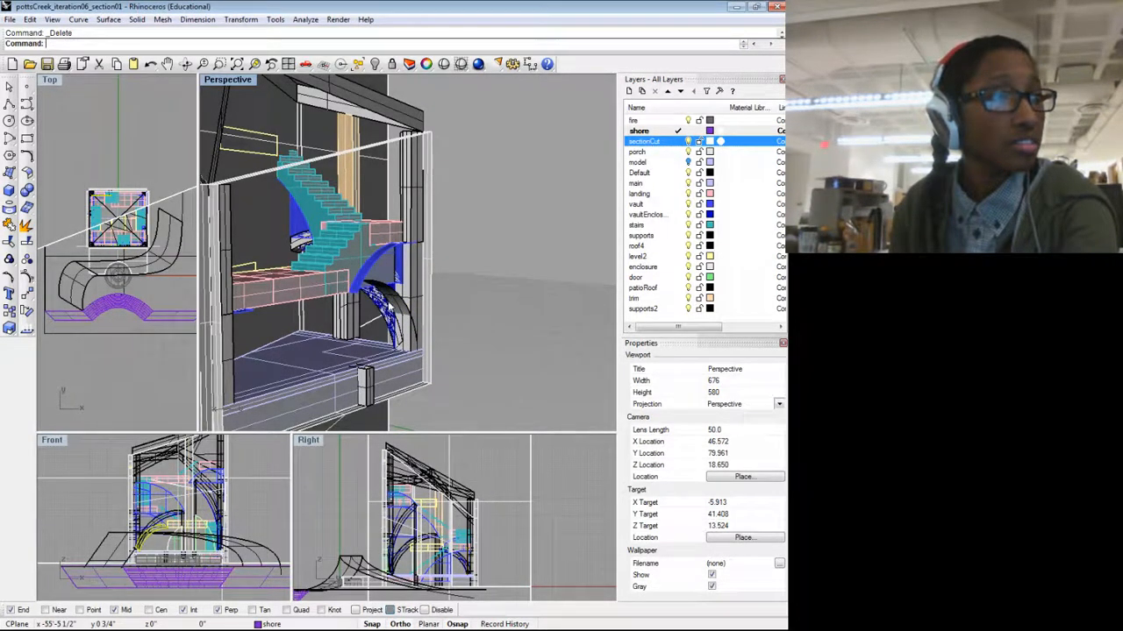
Step: Delete the remaining inner supports surface and the vaultEnclosure surface of the lower arch on the cut-off side
click(404, 310)
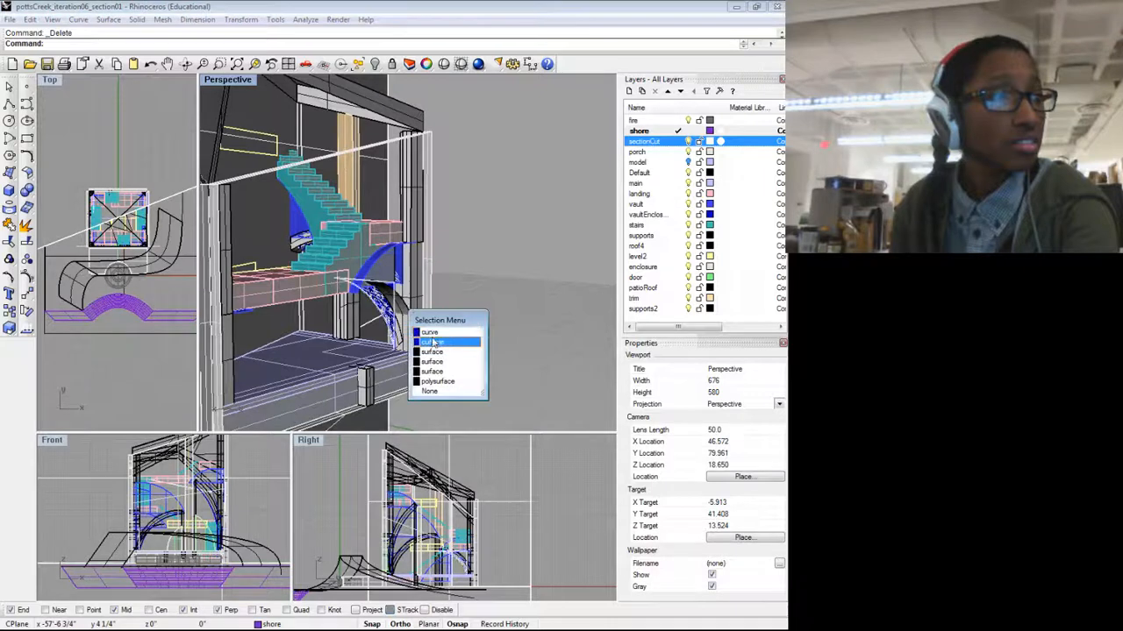
click(556, 310)
drag(556, 310, 506, 328)
key(Delete)
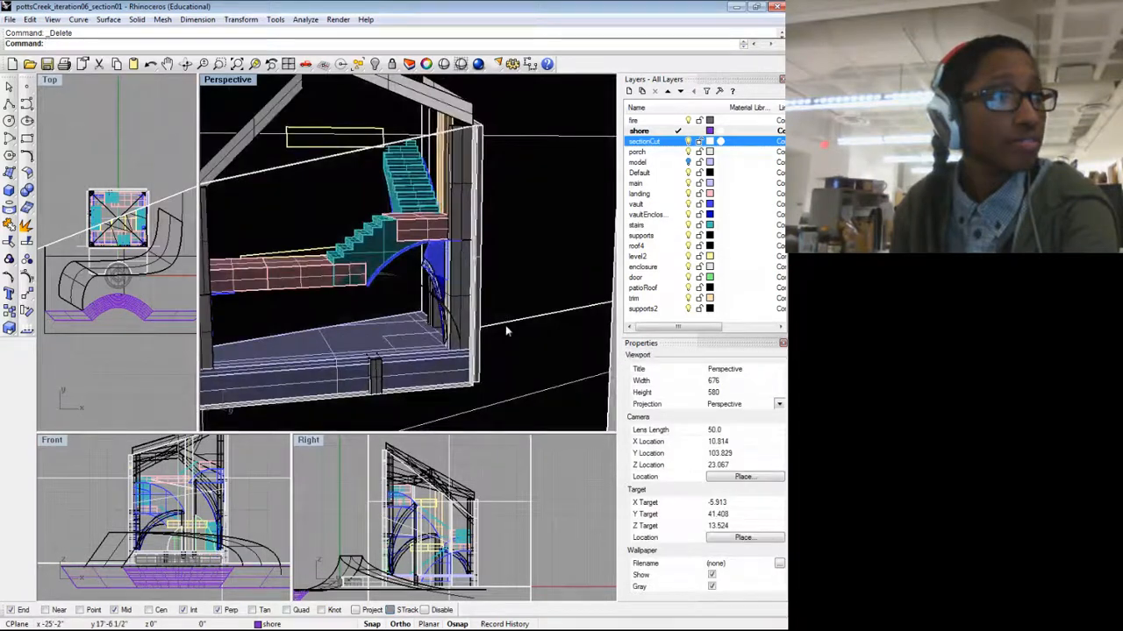
scroll(506, 328, down, 4)
scroll(447, 344, up, 8)
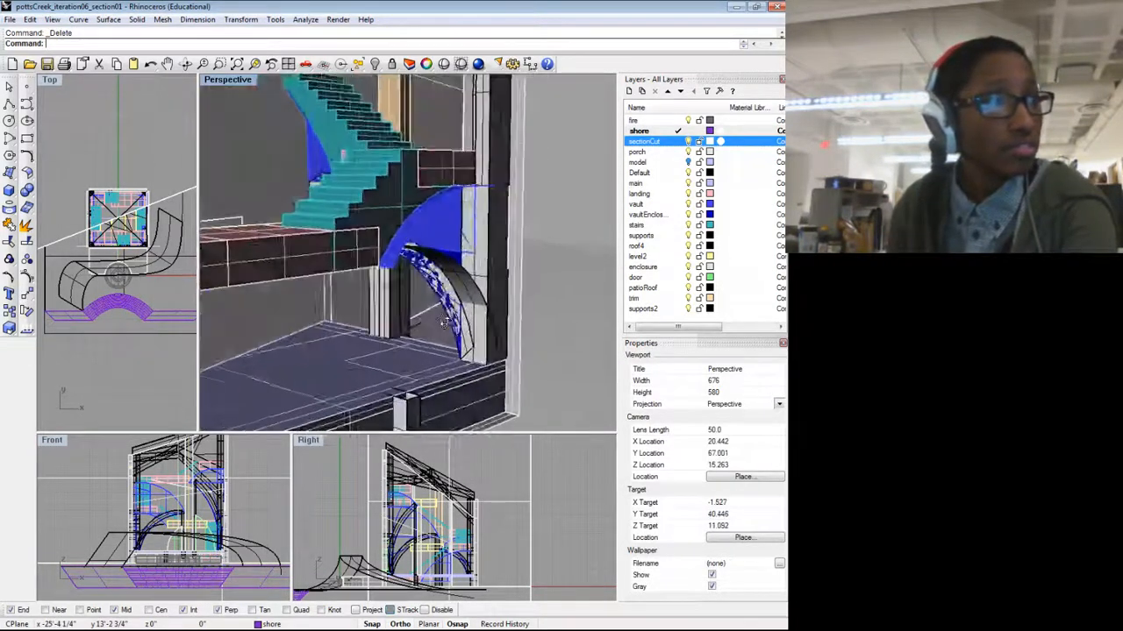
click(442, 349)
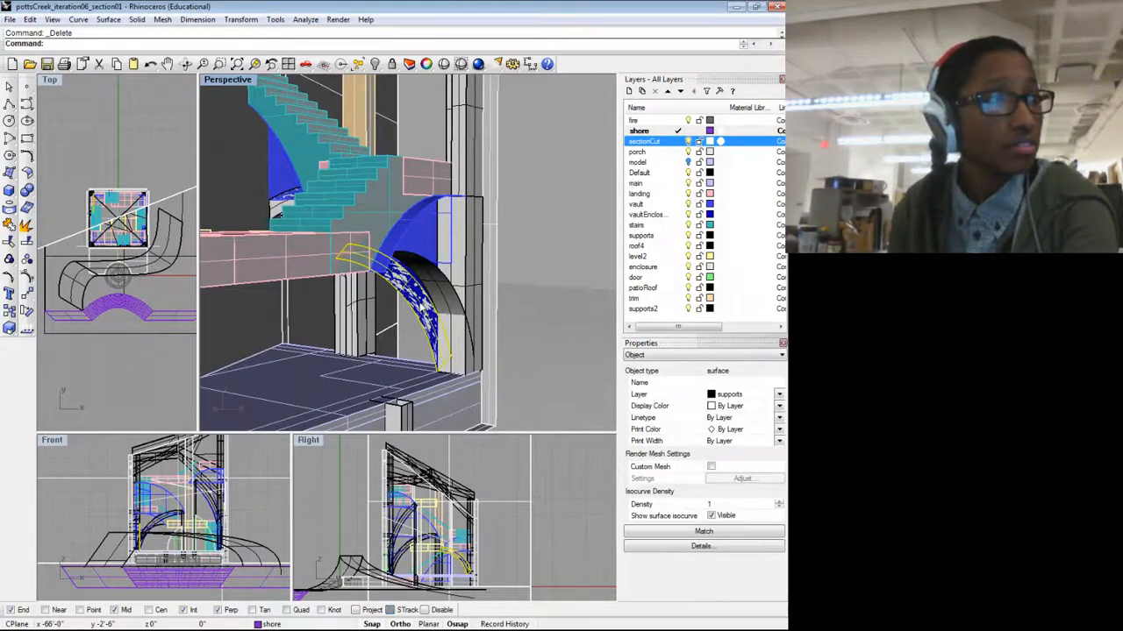
click(426, 308)
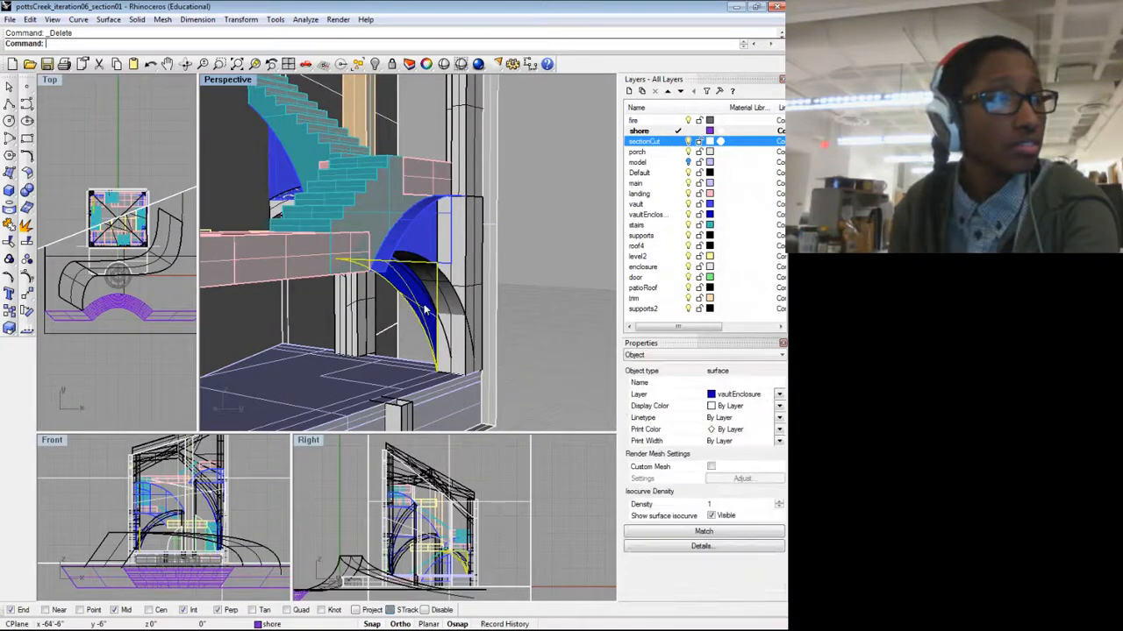
drag(464, 319, 418, 327)
click(419, 326)
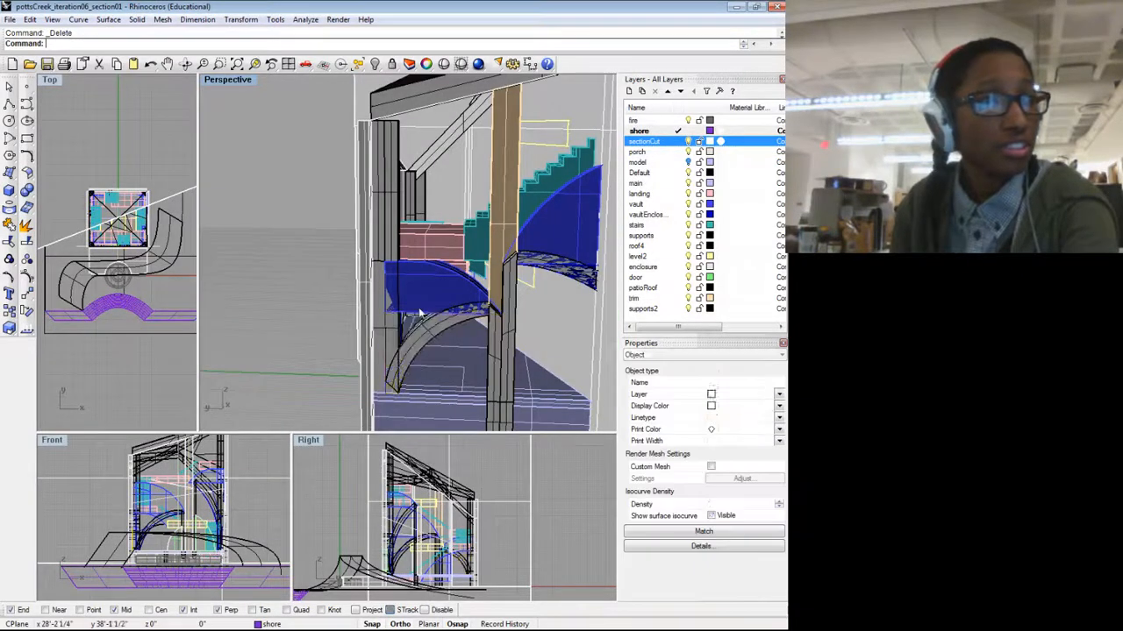
key(Escape)
scroll(427, 334, down, 8)
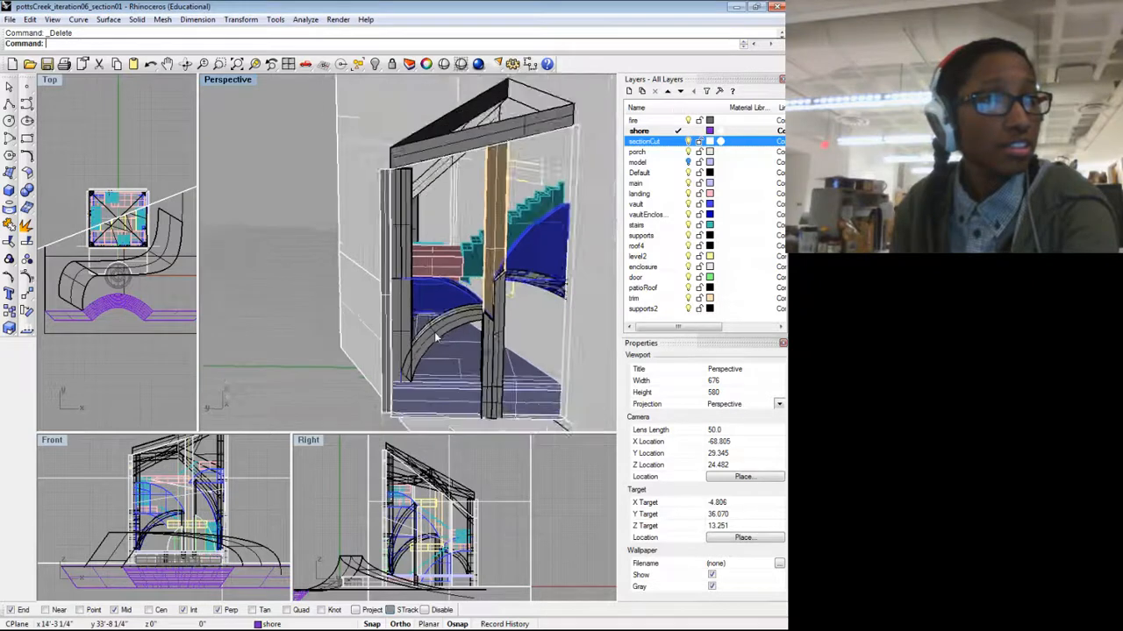
Step: Delete the upper roof beam piece and the tall tan trim panel beside the stairs on the cut-off side
drag(428, 334, 408, 259)
click(385, 193)
key(Delete)
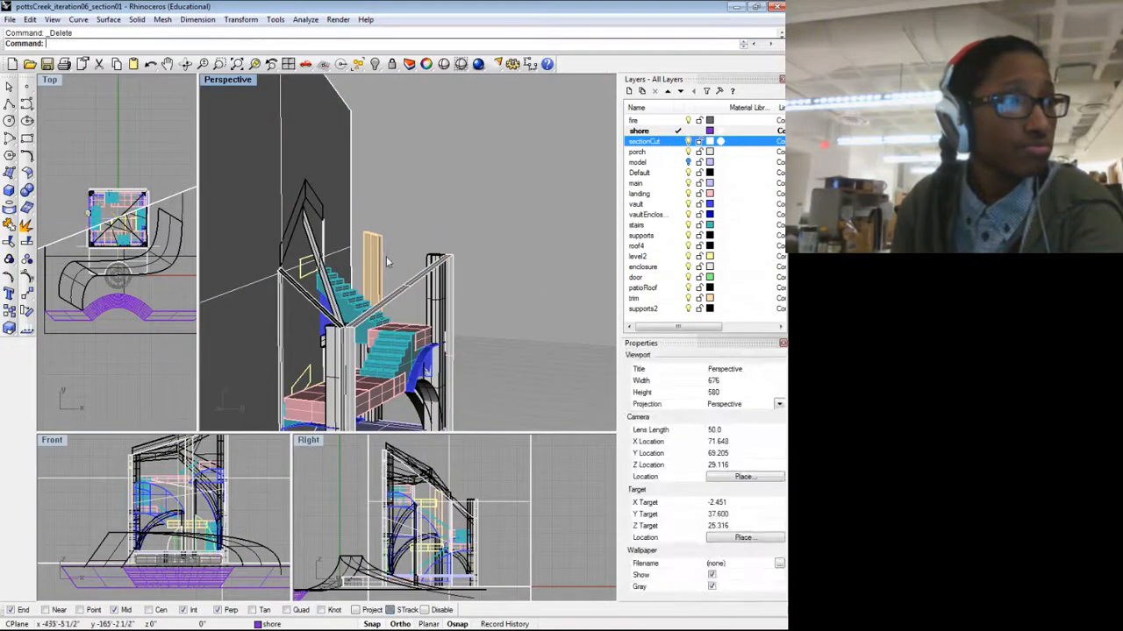
drag(375, 230, 393, 258)
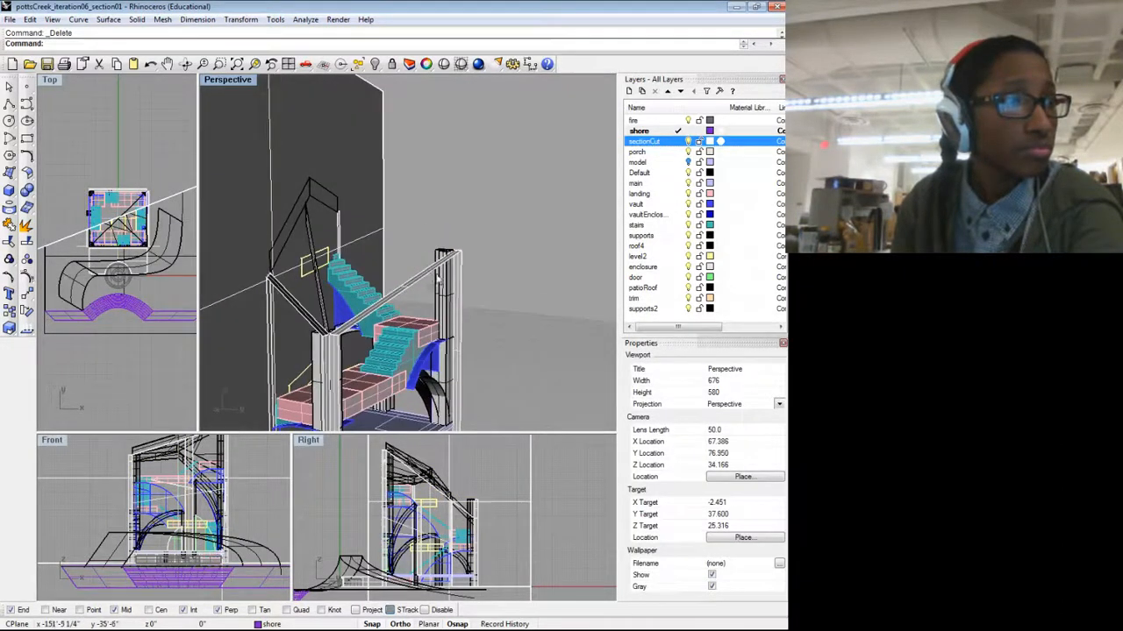
Step: Delete the black surfaces of the sloping roof beam above the corner post on the cut-off side
scroll(439, 278, down, 5)
drag(423, 309, 245, 347)
scroll(385, 250, up, 4)
scroll(386, 248, up, 6)
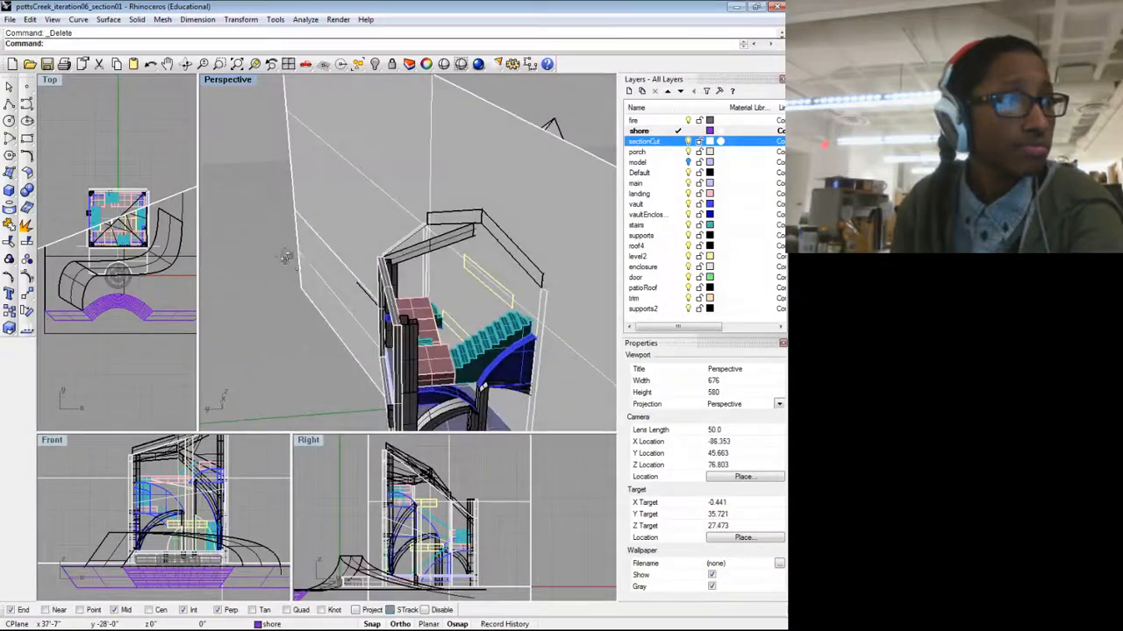
click(420, 262)
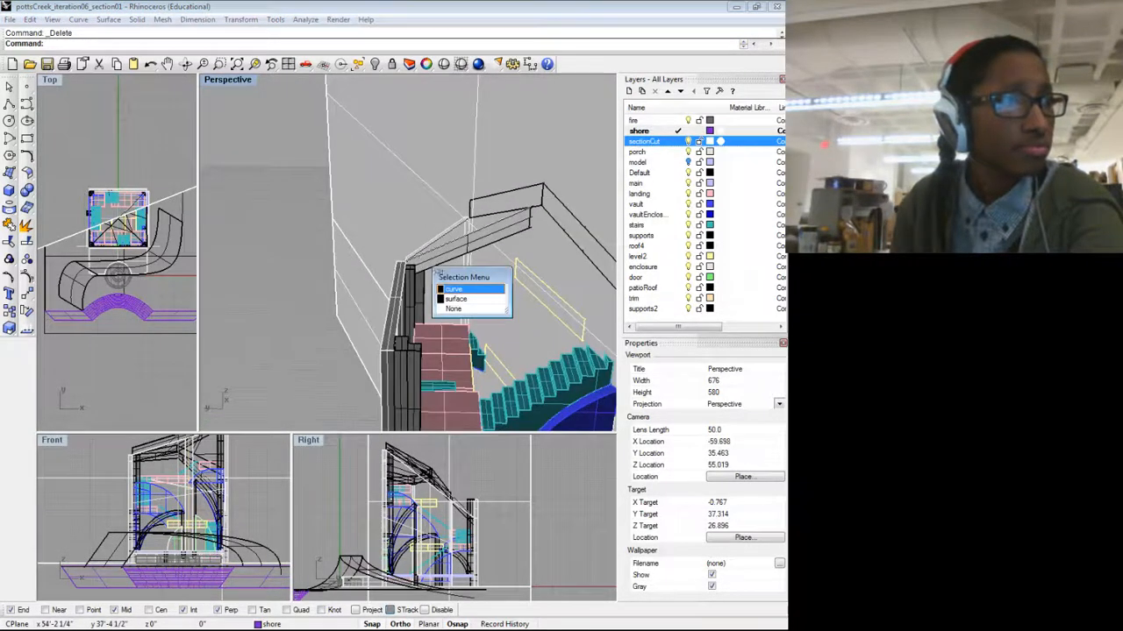
click(453, 300)
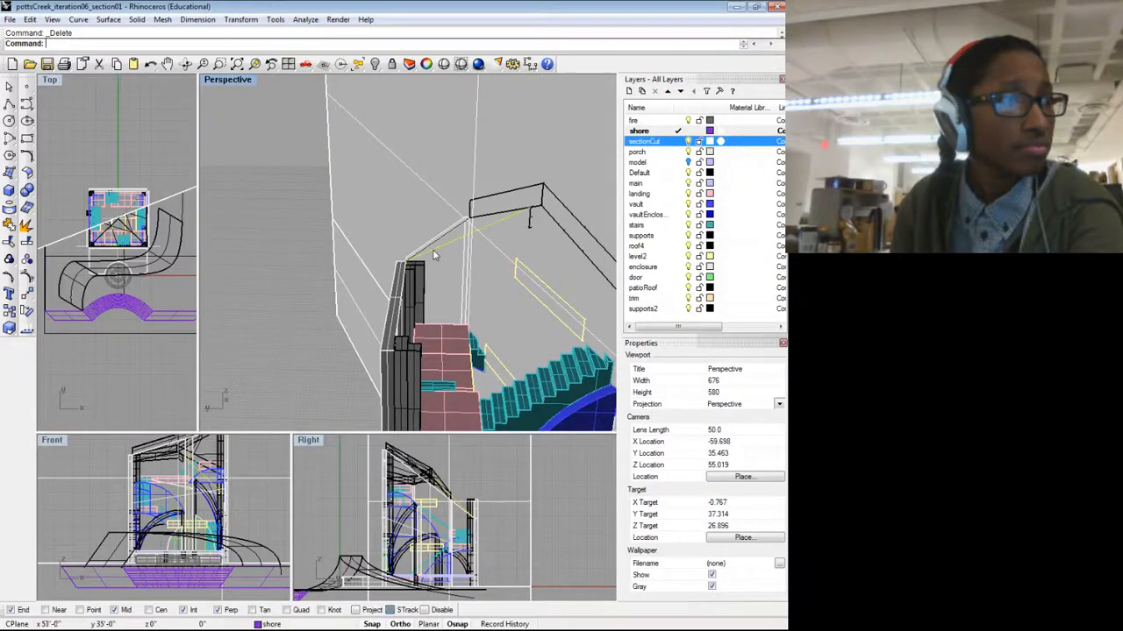
Step: Delete the leftover roof beam curve and the enclosure wall polysurfaces on the cut-off side
click(428, 248)
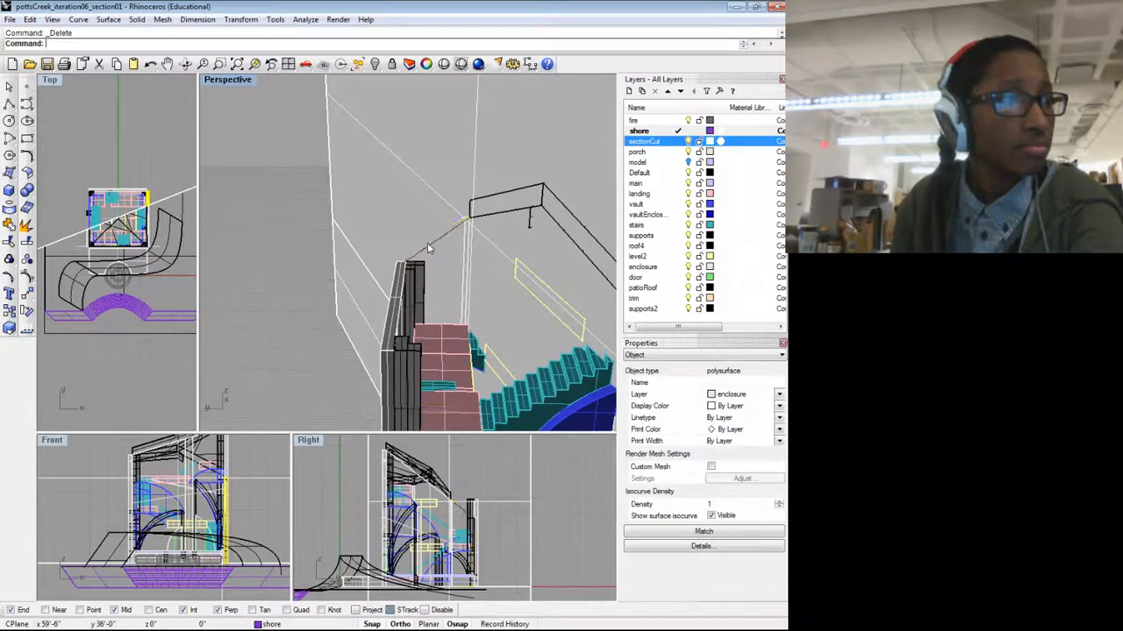
key(Delete)
click(429, 246)
key(Delete)
scroll(429, 246, down, 4)
drag(429, 246, 208, 169)
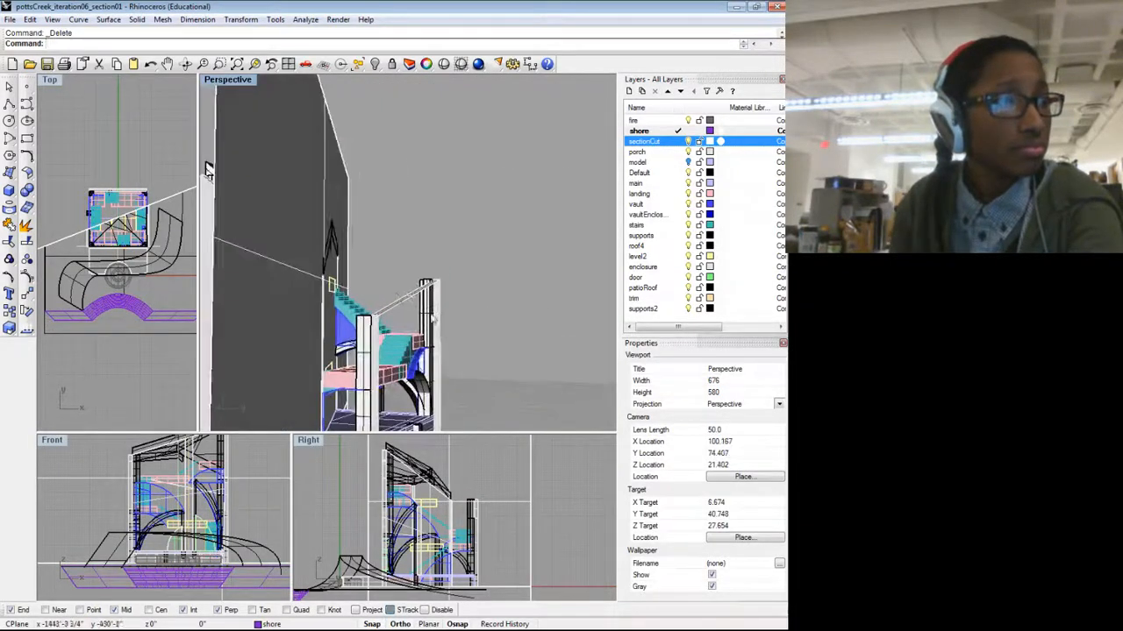
click(406, 302)
key(Delete)
Step: Delete the surfaces of the short post stub attached to the outer edge of the base
mouse_move(447, 311)
mouse_down()
mouse_move(461, 328)
mouse_move(382, 373)
mouse_up()
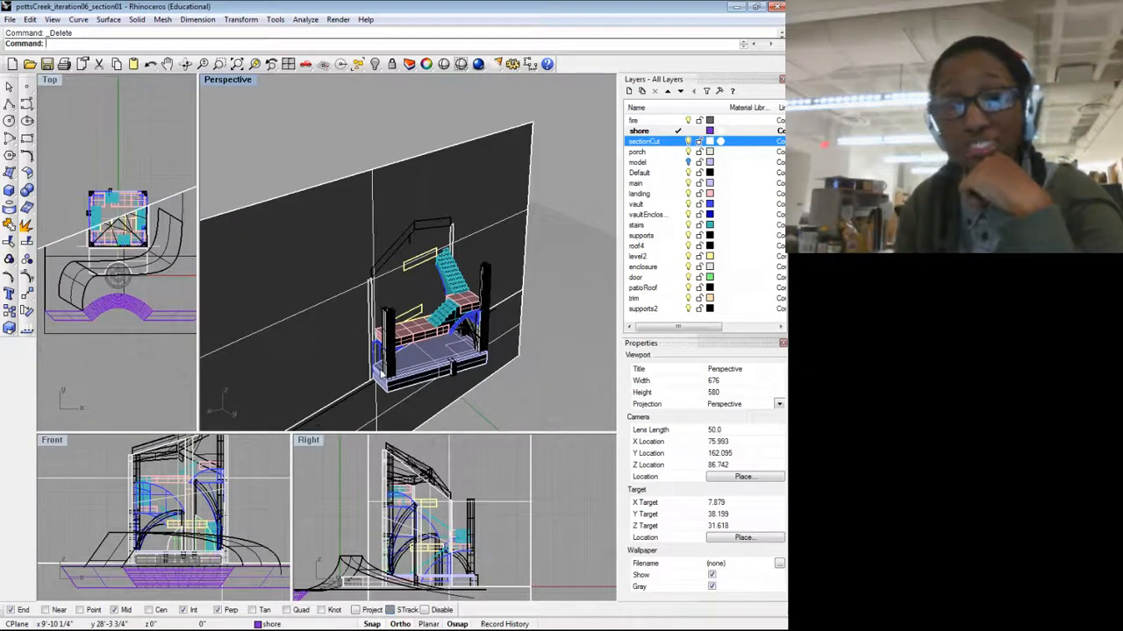
mouse_move(430, 334)
mouse_down()
mouse_move(441, 324)
mouse_move(429, 332)
mouse_move(443, 351)
mouse_up()
scroll(429, 331, down, 4)
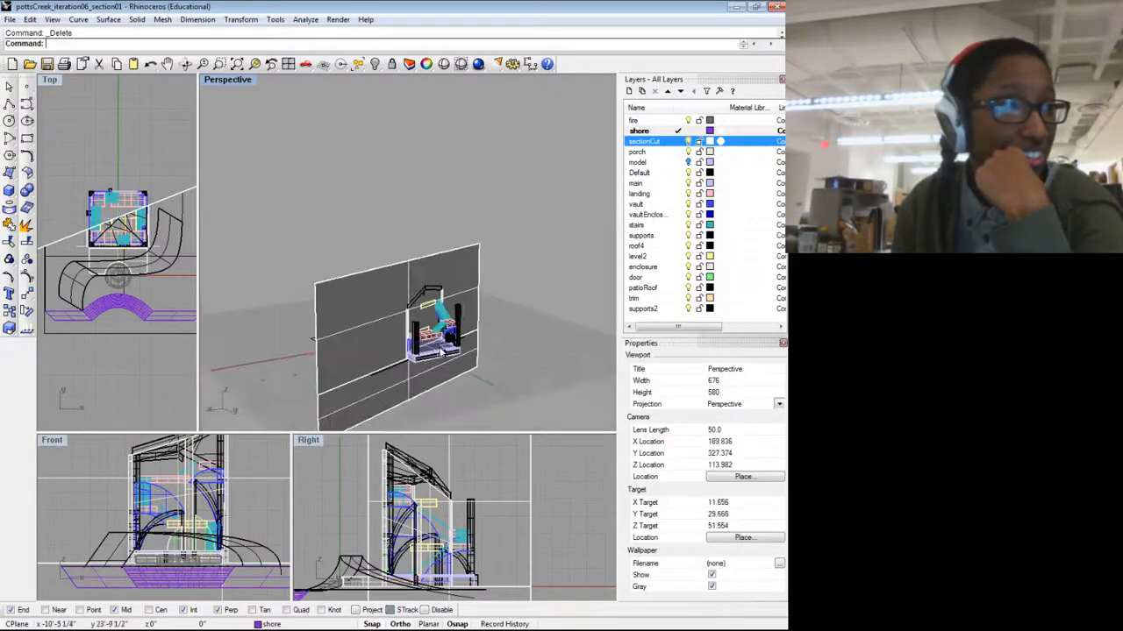
scroll(444, 351, up, 6)
click(455, 356)
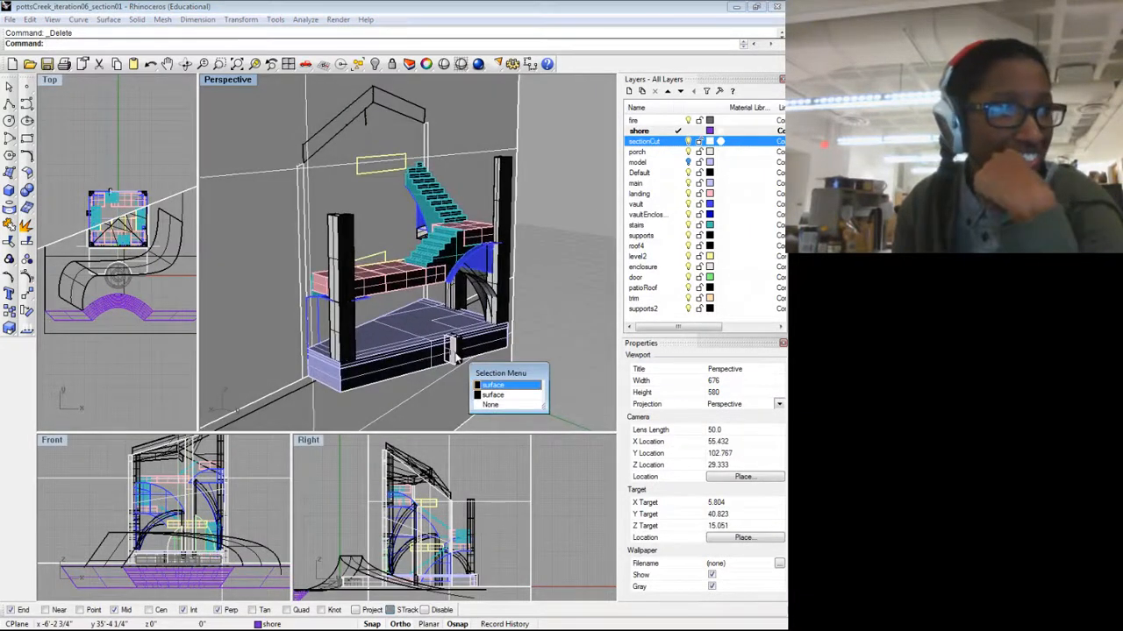
click(505, 394)
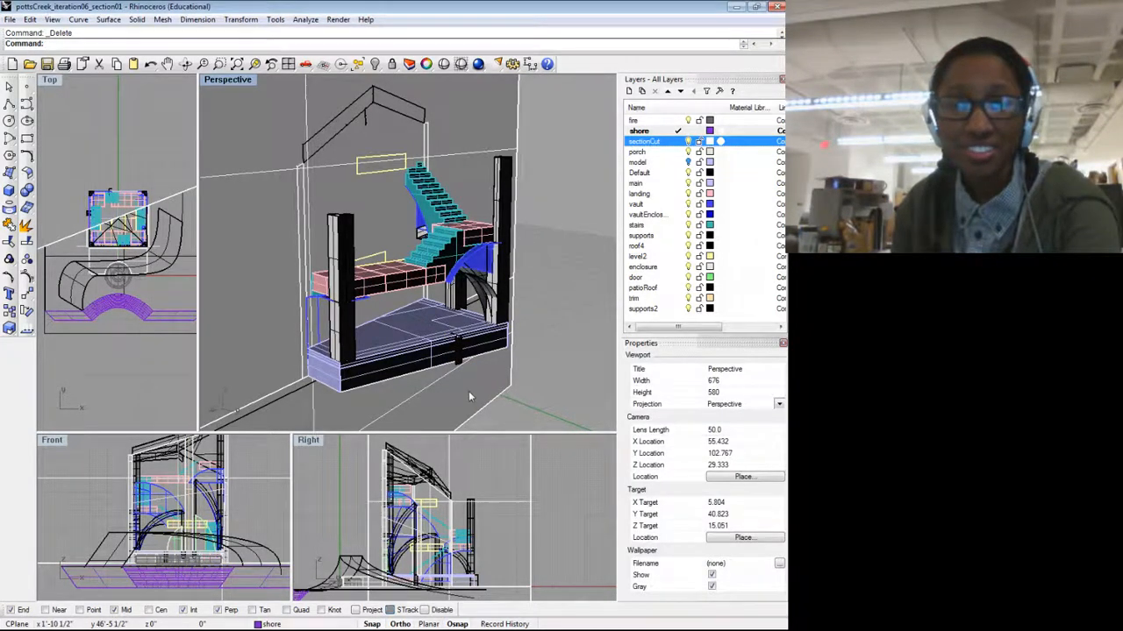
scroll(455, 391, up, 8)
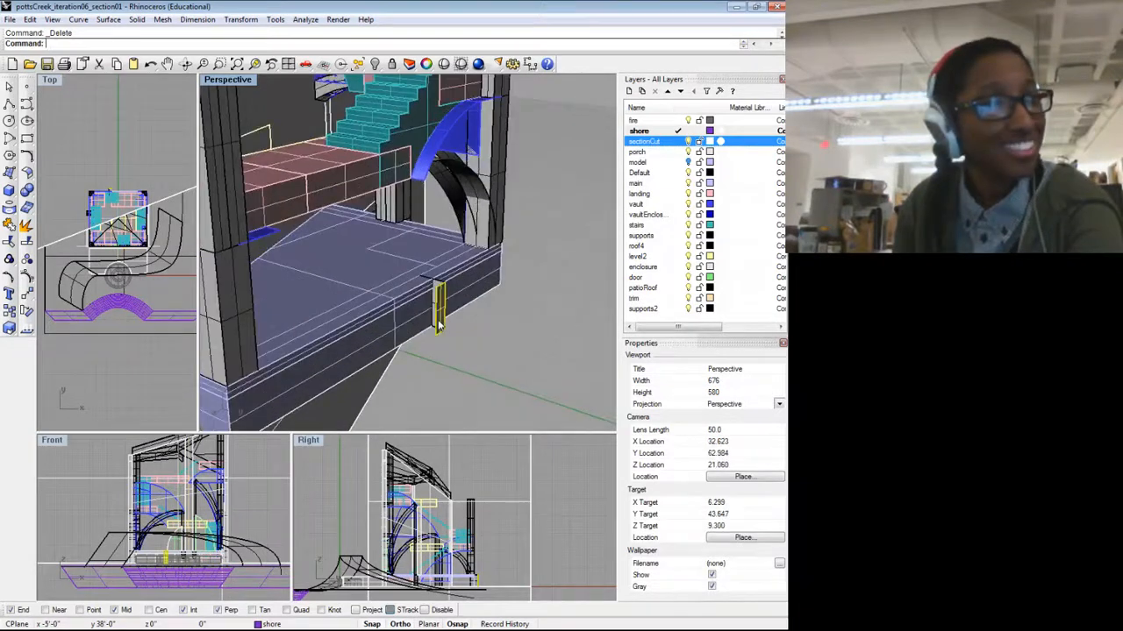
scroll(471, 311, down, 8)
drag(471, 313, 504, 280)
Step: Delete the upper support post polysurface rising above the landing at the far outer corner
scroll(419, 290, up, 5)
scroll(418, 292, up, 1)
drag(419, 301, 443, 241)
scroll(431, 325, down, 4)
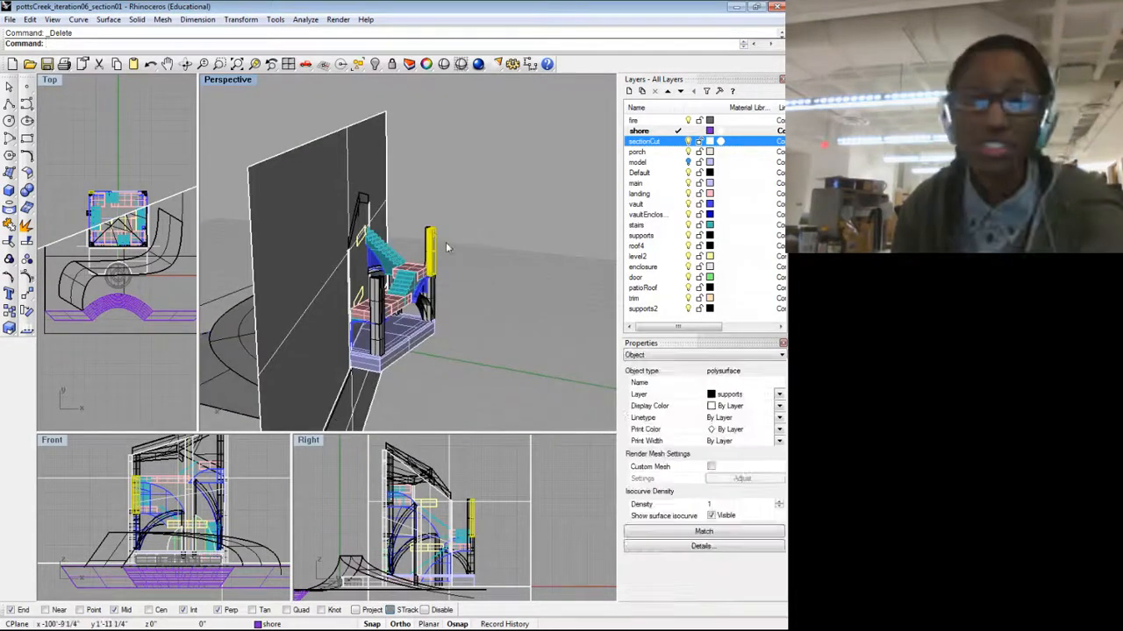
click(446, 243)
scroll(445, 250, up, 6)
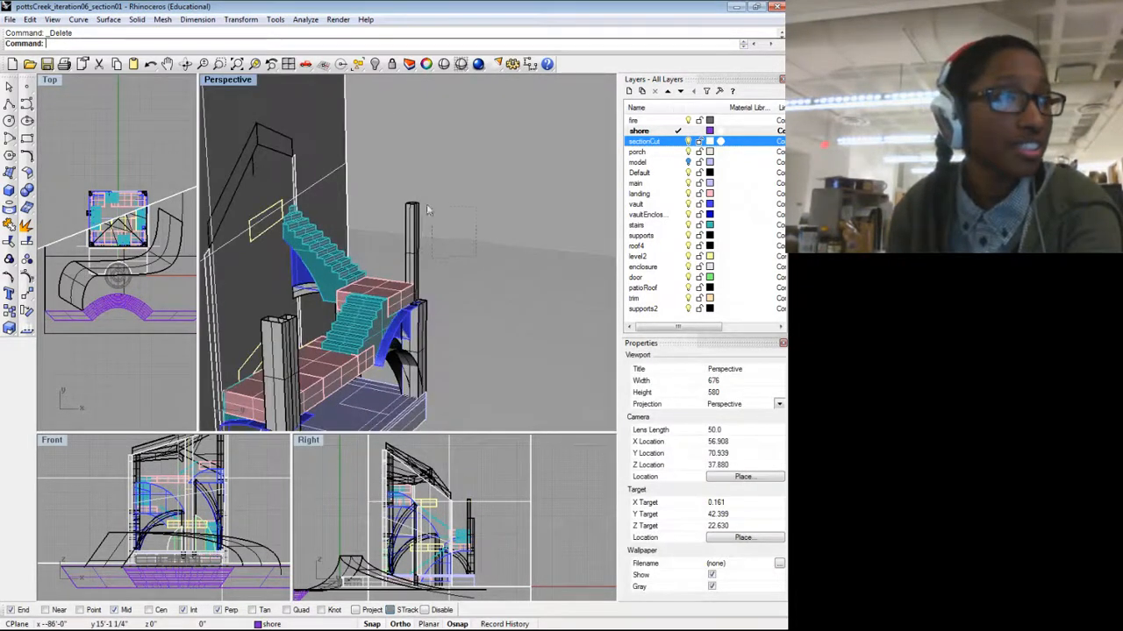
Step: Hide the sectionCut layer
drag(478, 298, 547, 290)
drag(435, 298, 496, 293)
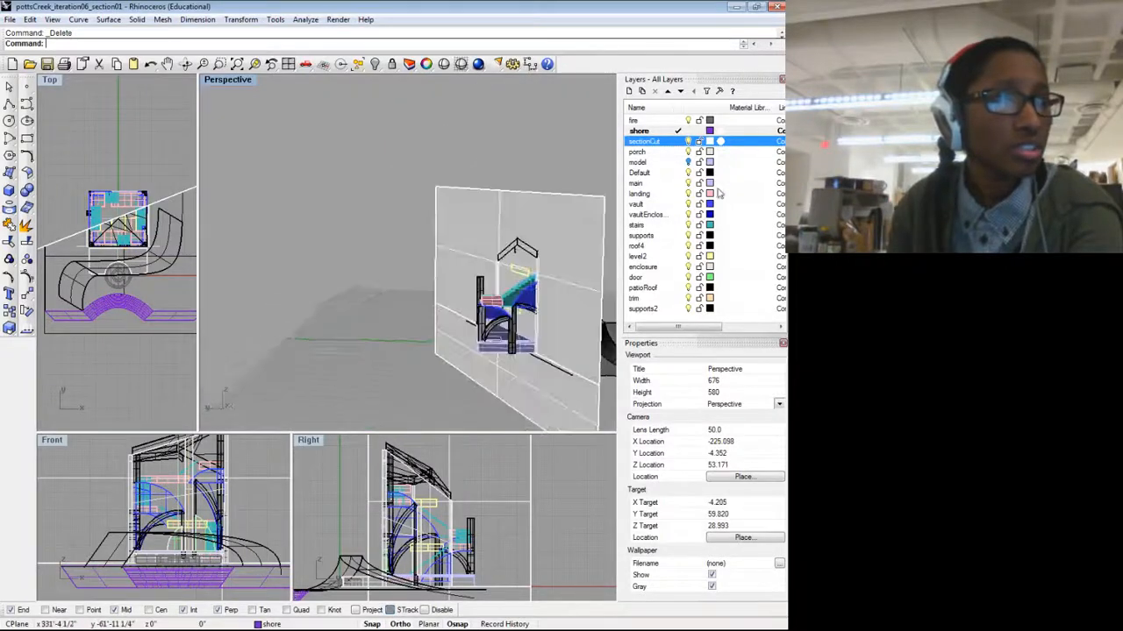
click(688, 142)
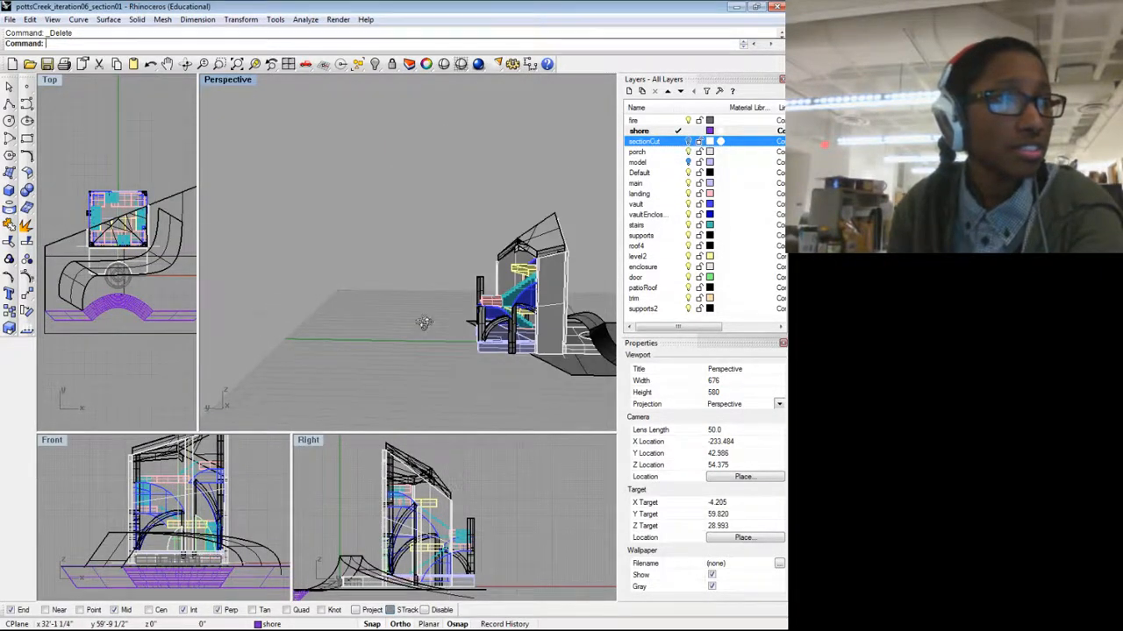
Step: Inspect the sectioned building from several sides for leftover pieces on the cut-off side
drag(425, 323, 443, 295)
scroll(523, 307, up, 5)
scroll(438, 291, down, 2)
scroll(509, 294, up, 4)
mouse_move(521, 295)
mouse_down()
mouse_move(476, 296)
mouse_move(502, 301)
mouse_up()
scroll(502, 302, down, 6)
scroll(409, 242, up, 6)
drag(411, 246, 216, 406)
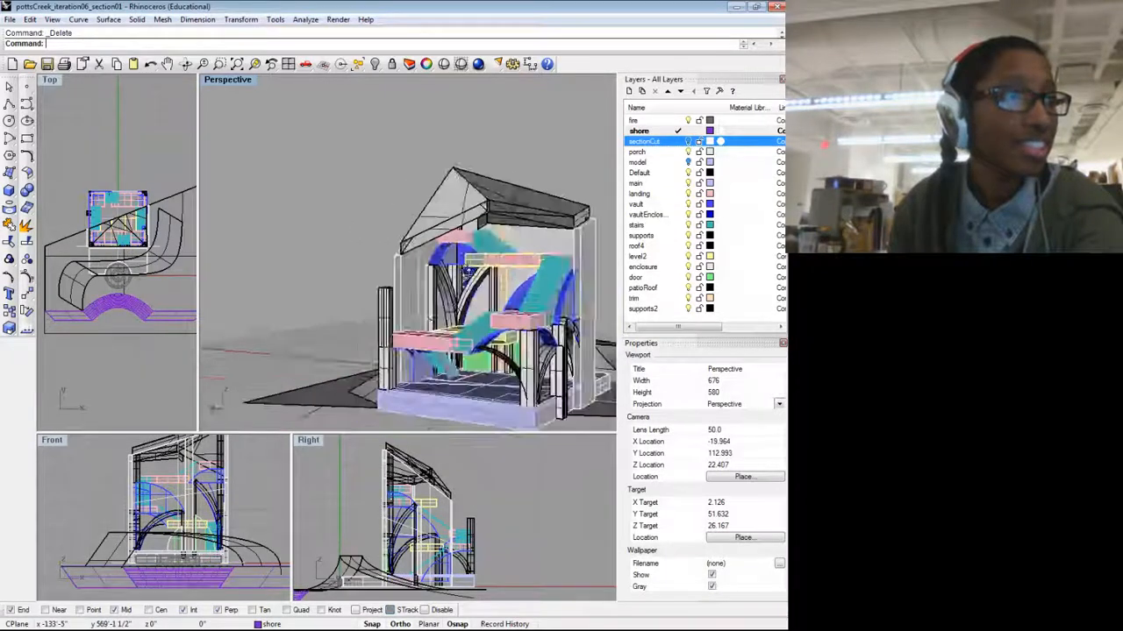
drag(467, 271, 452, 336)
scroll(428, 310, down, 3)
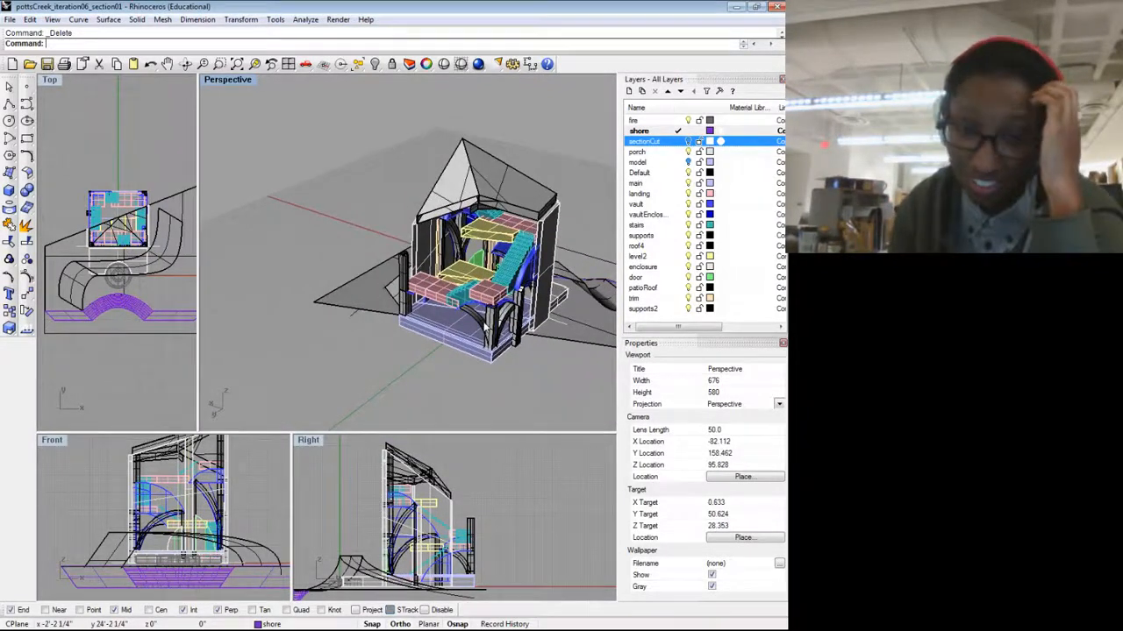
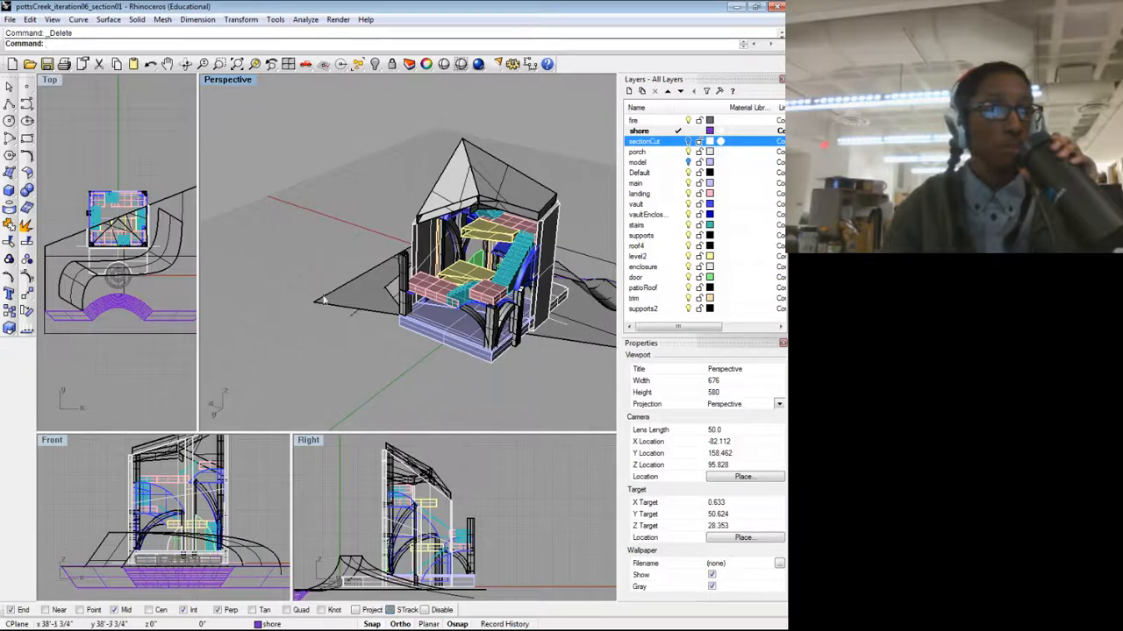
Step: Delete the two remaining upper post polysurfaces above the corner landing and the lower post polysurface beneath it
drag(323, 301, 458, 323)
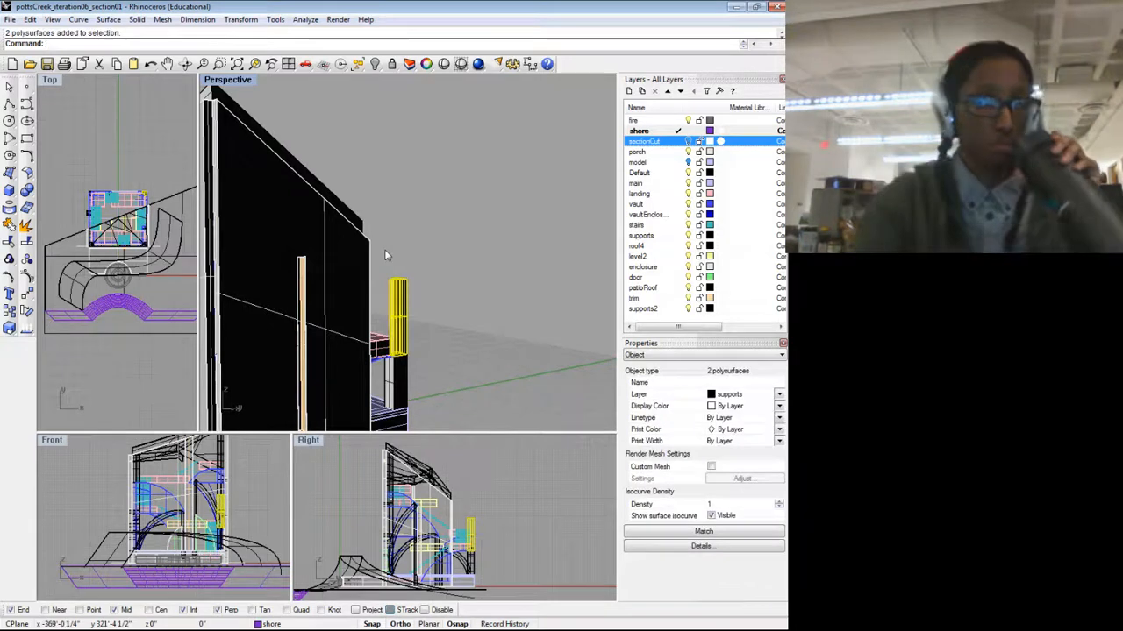
key(Delete)
drag(384, 255, 324, 284)
scroll(323, 283, up, 5)
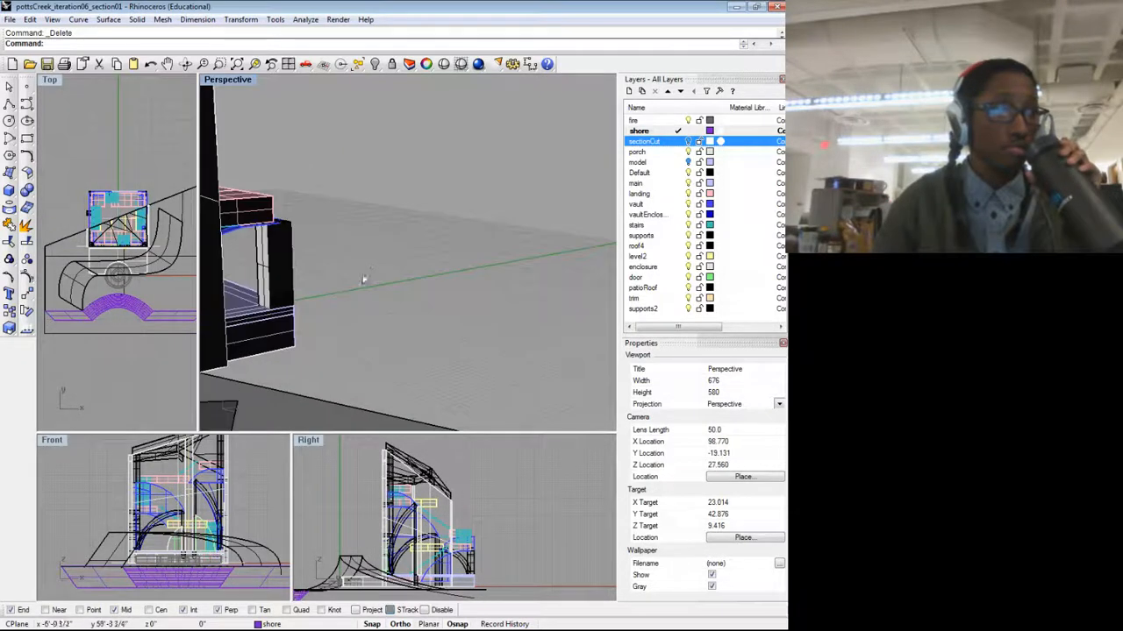
click(249, 249)
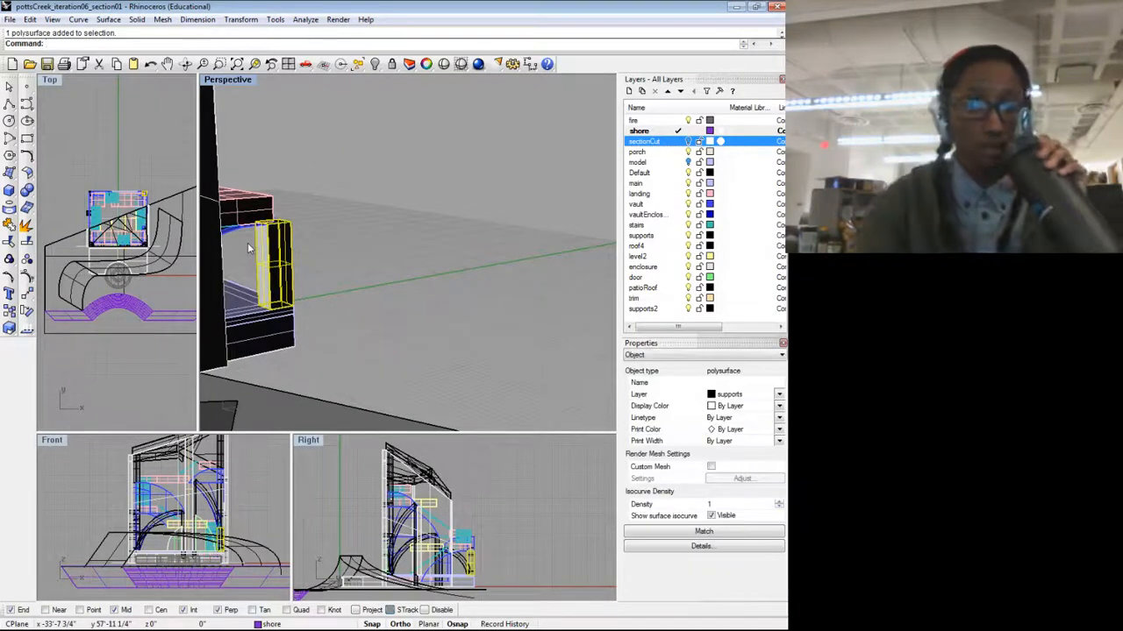
drag(265, 245, 586, 248)
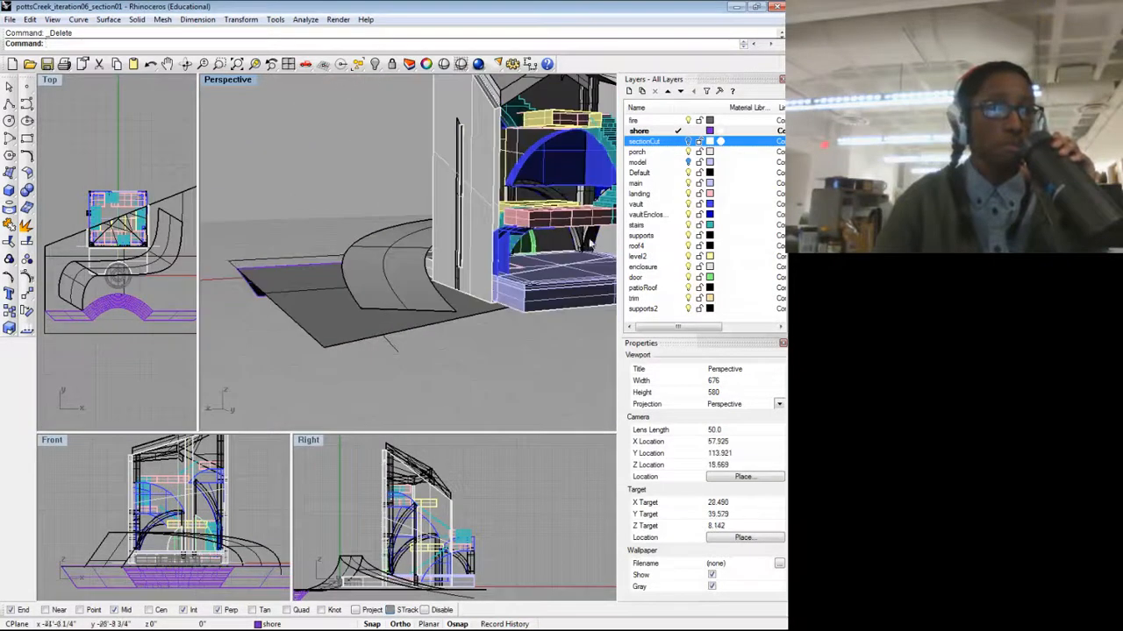
Step: Delete the edge curve and the inner side surface of the black support arch next to the corner post
drag(494, 235, 195, 224)
scroll(381, 226, down, 6)
scroll(523, 237, up, 3)
scroll(534, 239, up, 3)
drag(362, 239, 407, 305)
scroll(490, 227, up, 8)
drag(490, 227, 516, 236)
drag(382, 211, 407, 253)
click(417, 266)
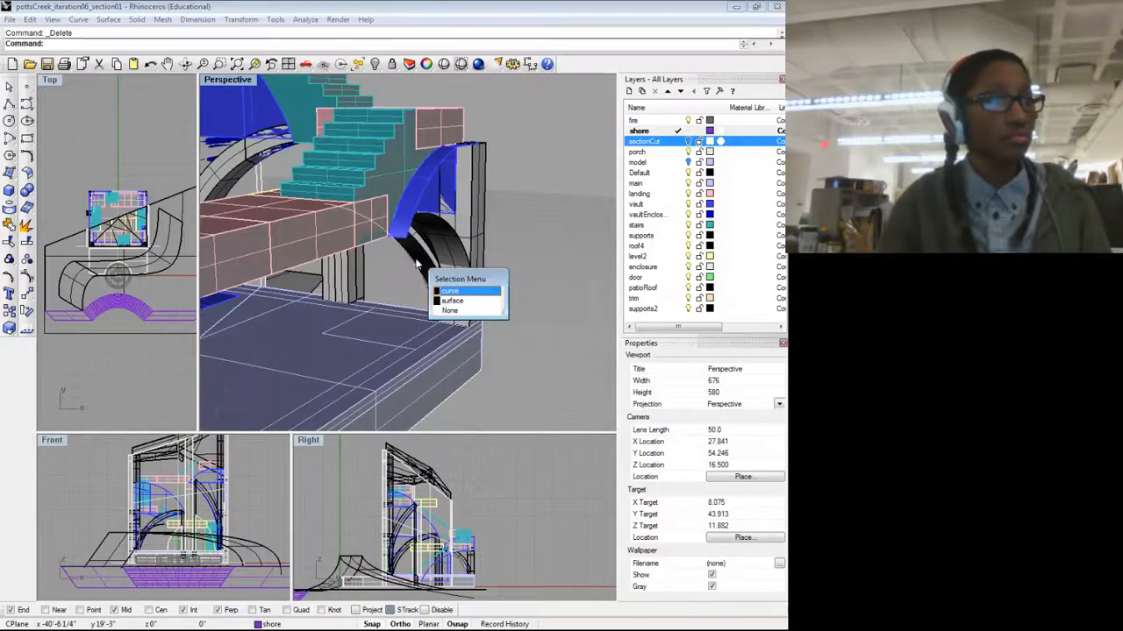
click(456, 291)
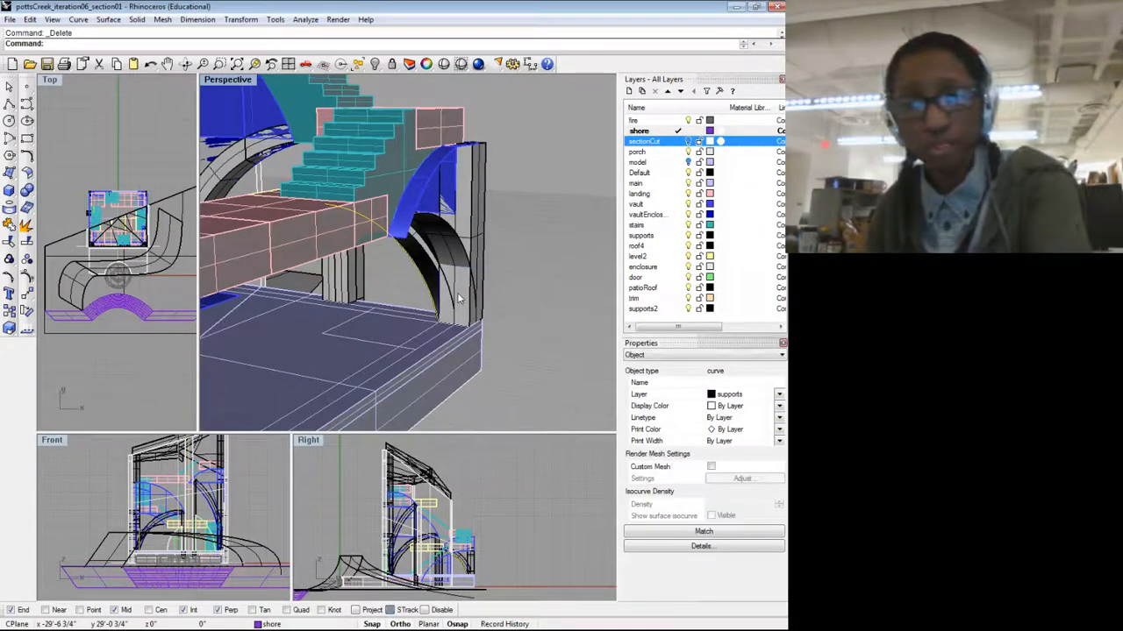
click(421, 265)
key(Delete)
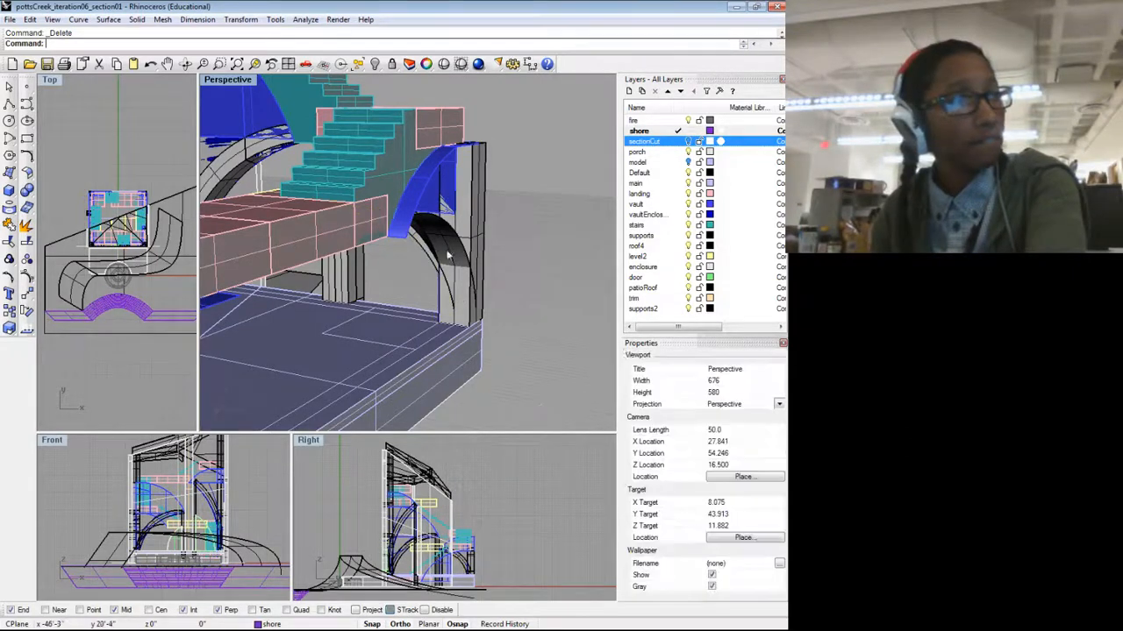
Step: Delete another surface of the black support arch beneath the corner landing
drag(448, 253, 494, 308)
scroll(370, 264, down, 12)
scroll(485, 314, up, 4)
click(471, 293)
key(Delete)
scroll(426, 331, down, 4)
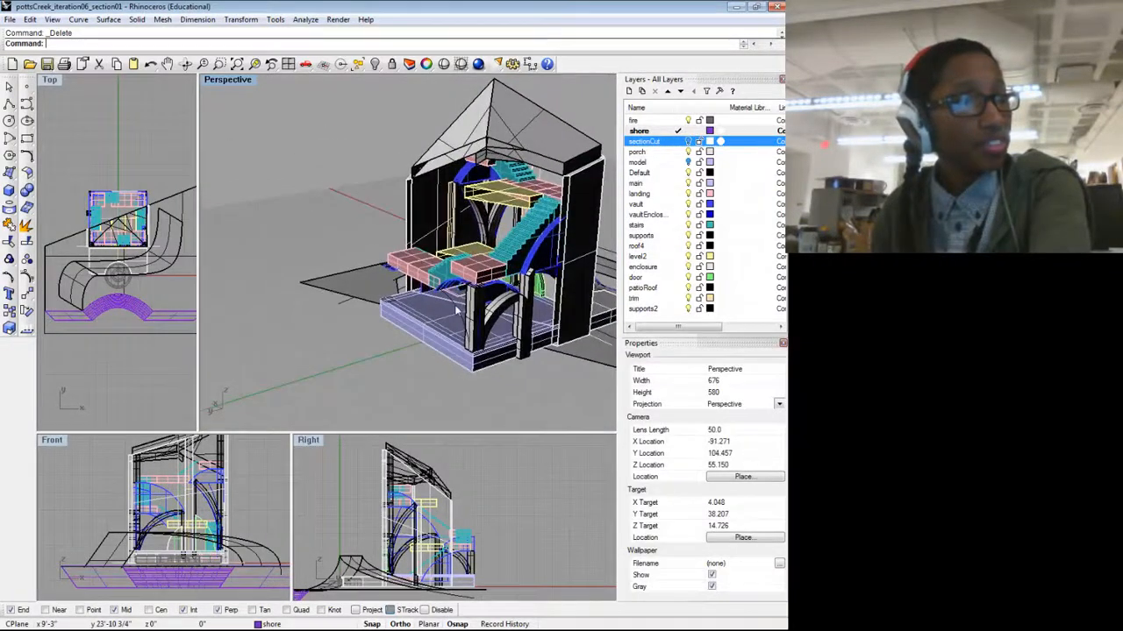
Step: Delete the blue vault enclosure surface and the last black arch surface beside the corner post
scroll(385, 312, down, 6)
drag(382, 321, 509, 318)
scroll(438, 287, up, 5)
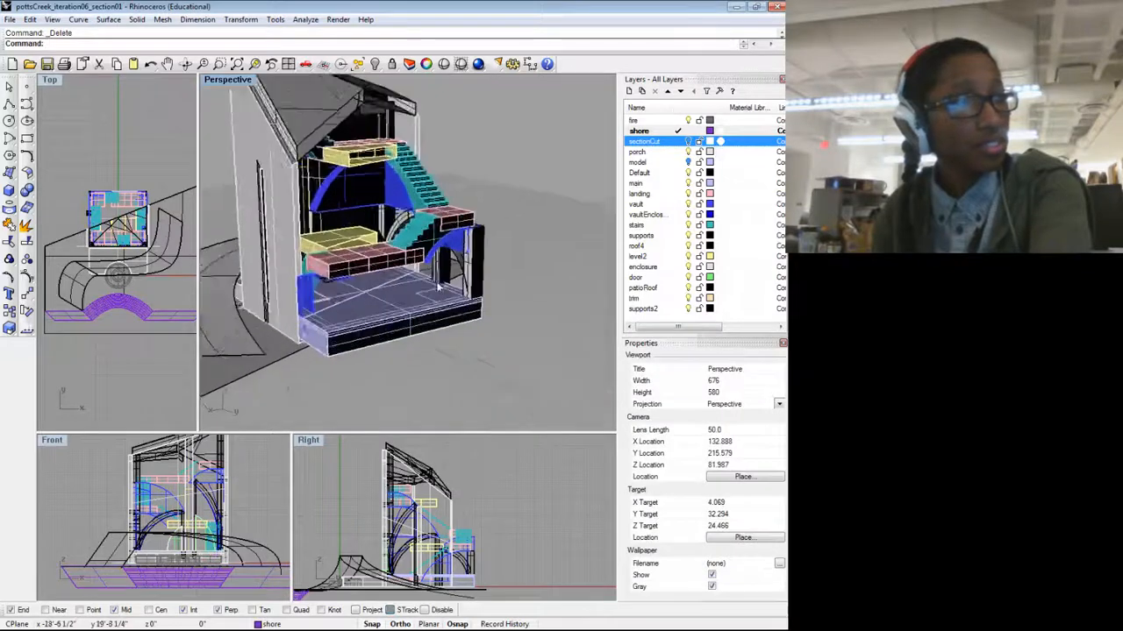
scroll(438, 287, up, 6)
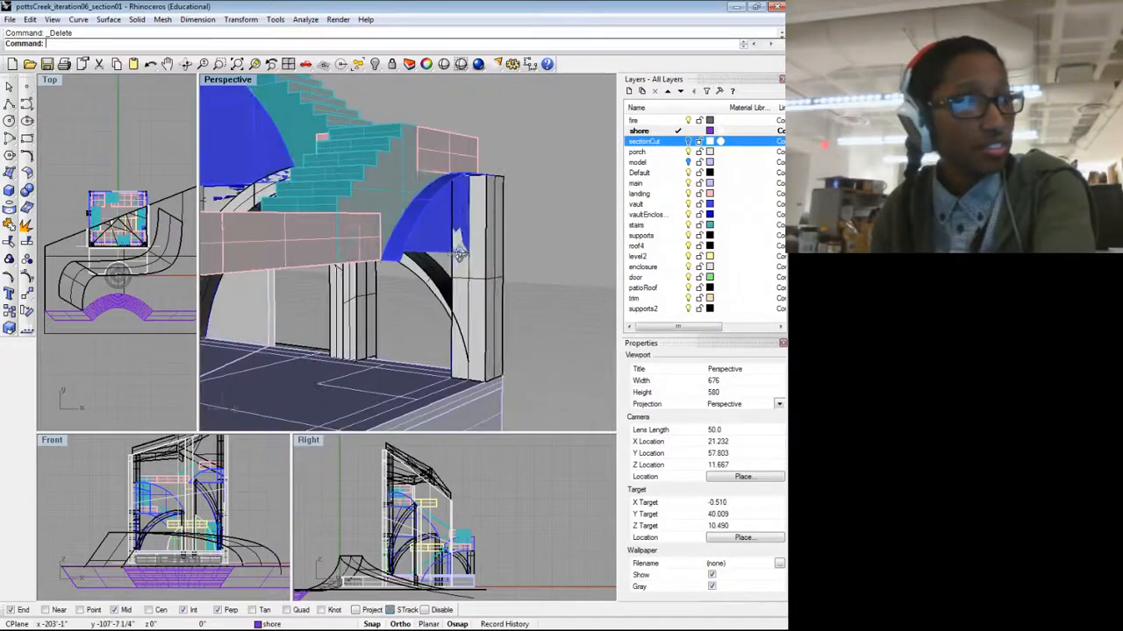
click(440, 241)
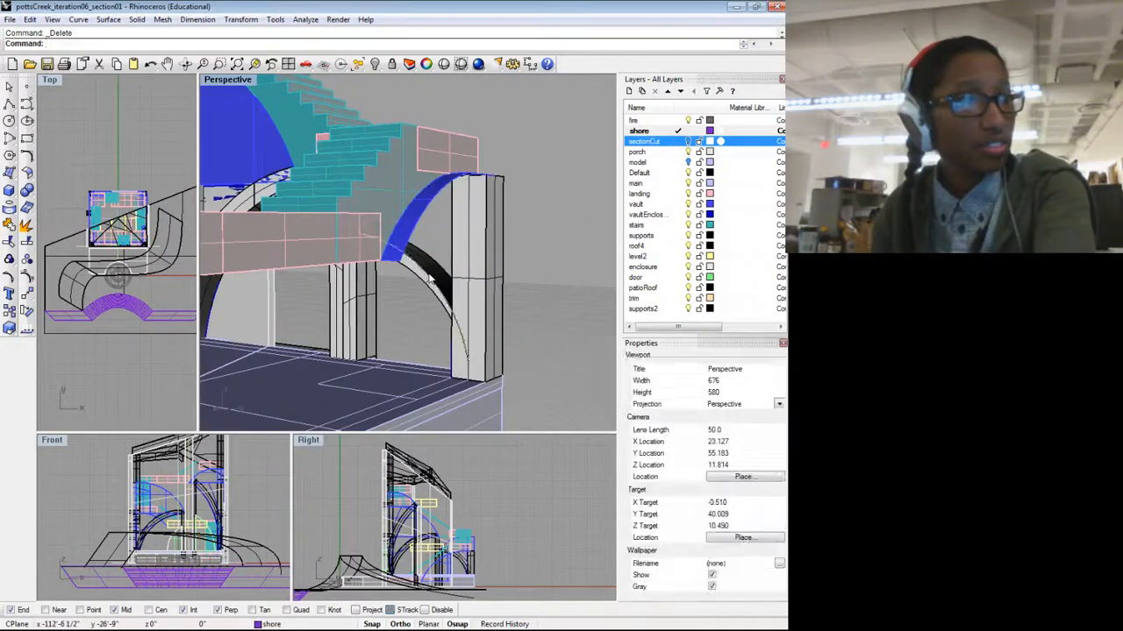
scroll(428, 280, down, 4)
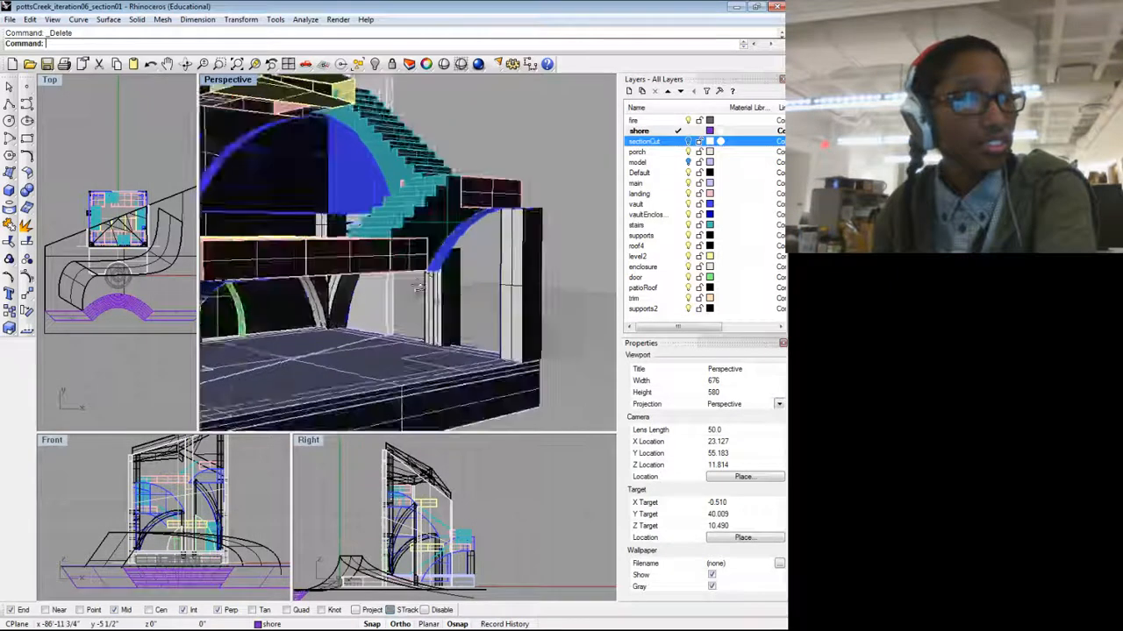
Step: Delete the inner support post standing on the base beneath the landing and stairs
drag(421, 288, 271, 345)
scroll(388, 359, down, 4)
drag(389, 358, 267, 363)
scroll(356, 317, up, 7)
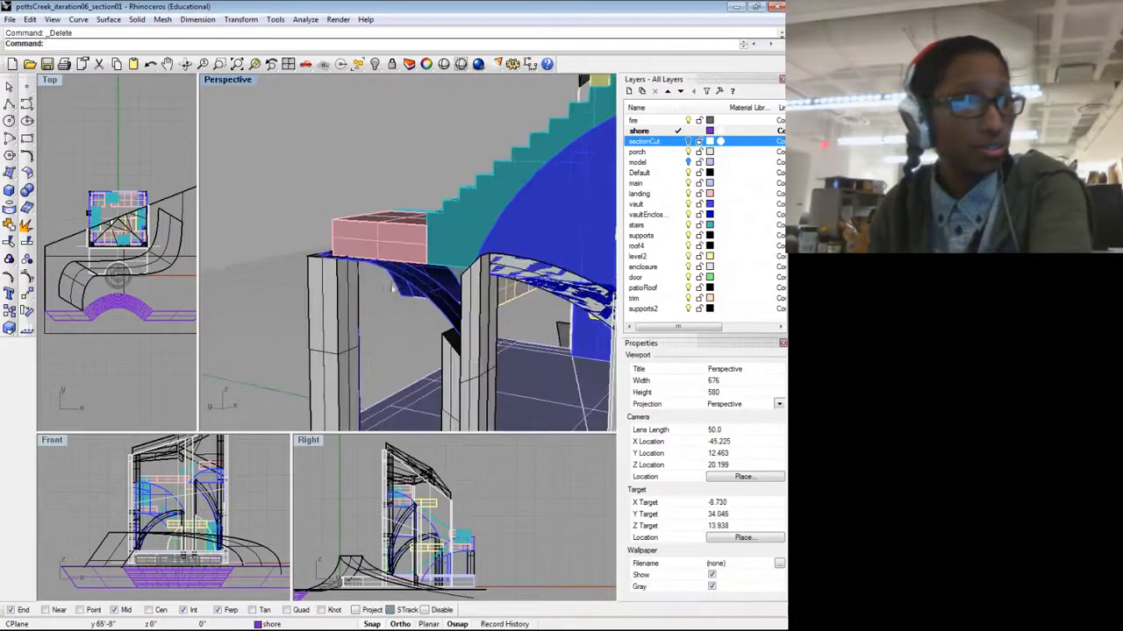
drag(356, 317, 620, 325)
scroll(373, 311, down, 6)
drag(220, 291, 313, 210)
drag(360, 317, 466, 343)
scroll(427, 333, up, 4)
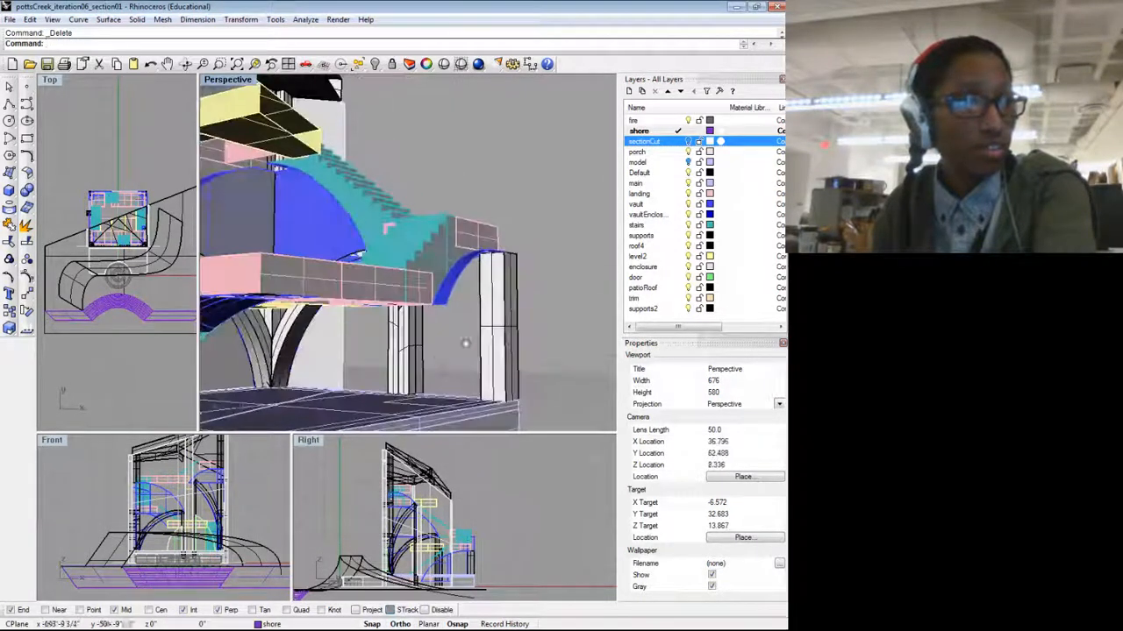
click(389, 344)
key(Delete)
Step: Delete the surfaces of the short supports2 post stub protruding from the side edge of the base
scroll(376, 338, down, 5)
drag(377, 338, 583, 345)
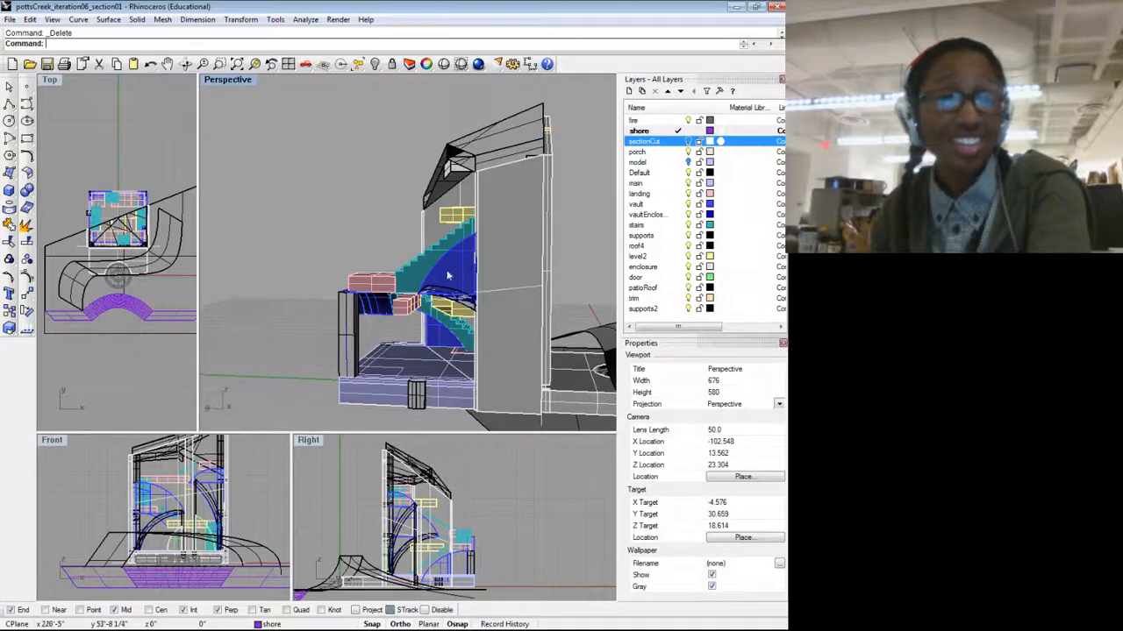
scroll(452, 277, down, 4)
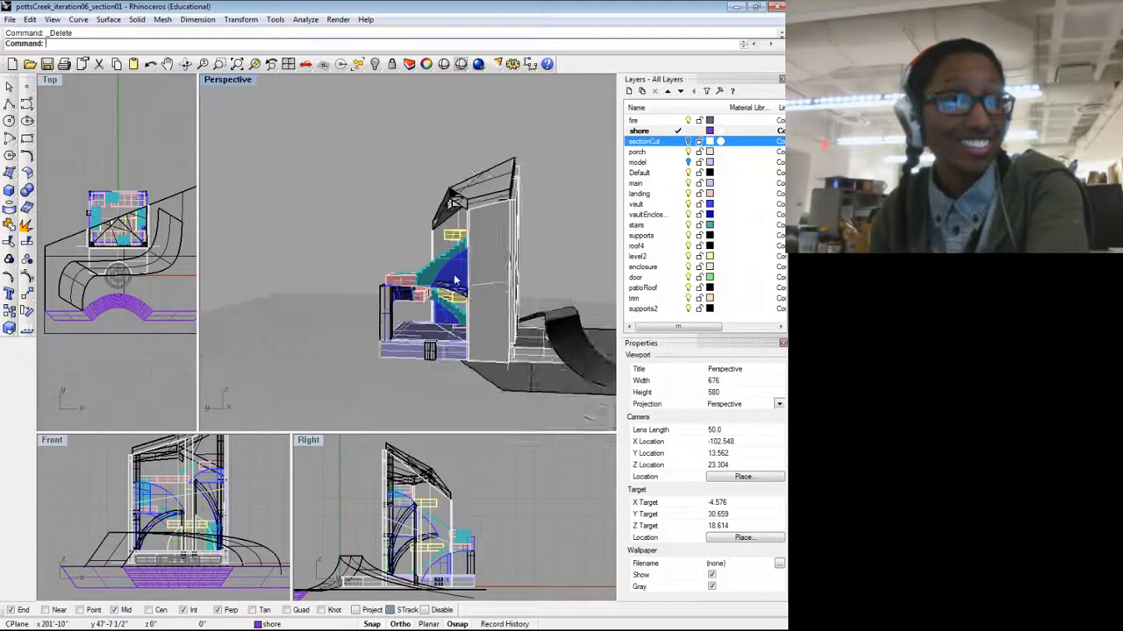
drag(454, 291, 441, 347)
scroll(441, 348, up, 6)
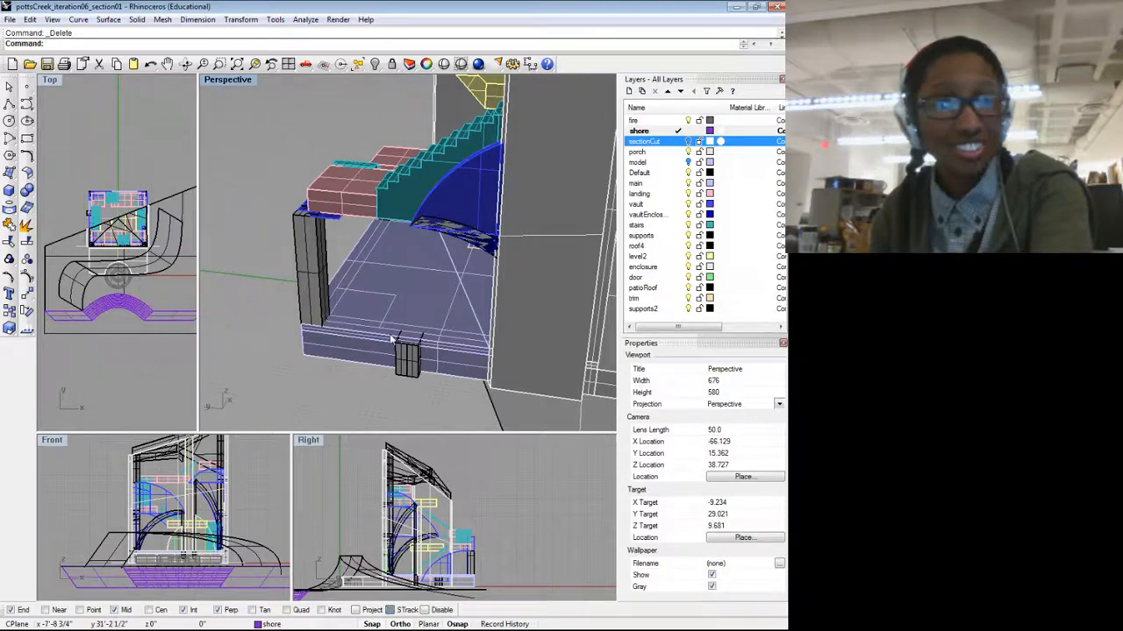
scroll(420, 372, up, 8)
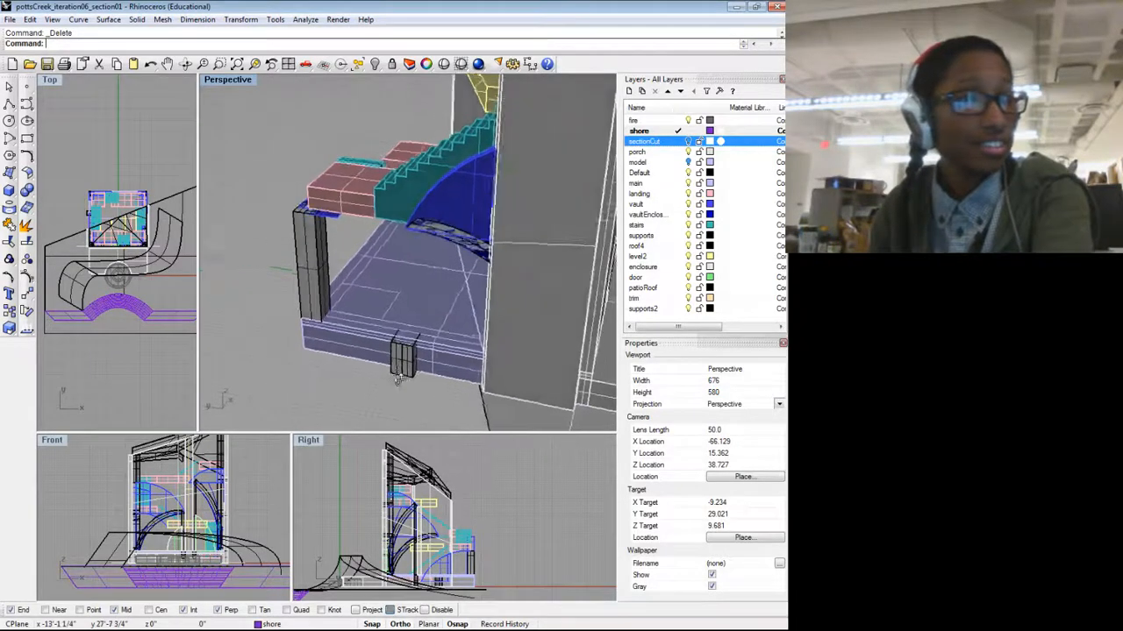
click(413, 312)
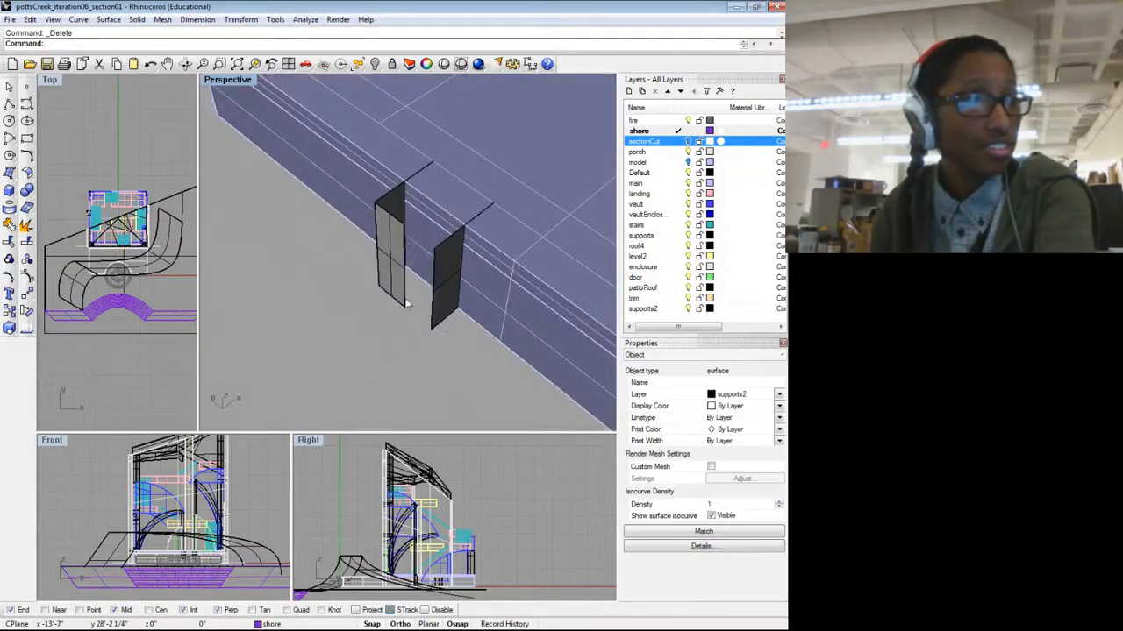
key(Delete)
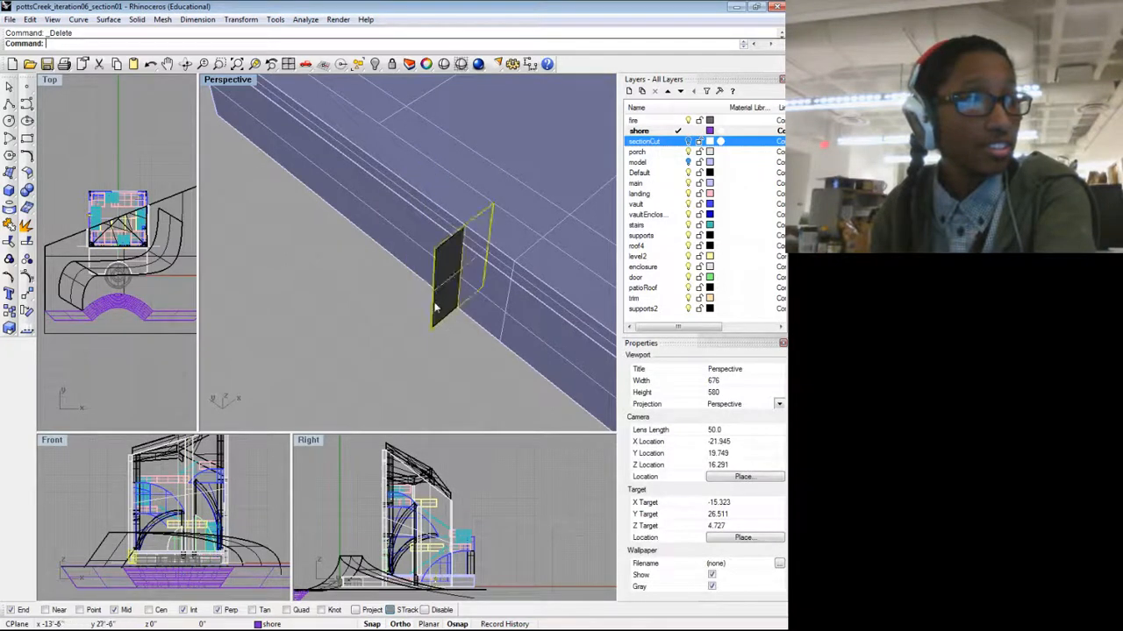
scroll(436, 307, down, 10)
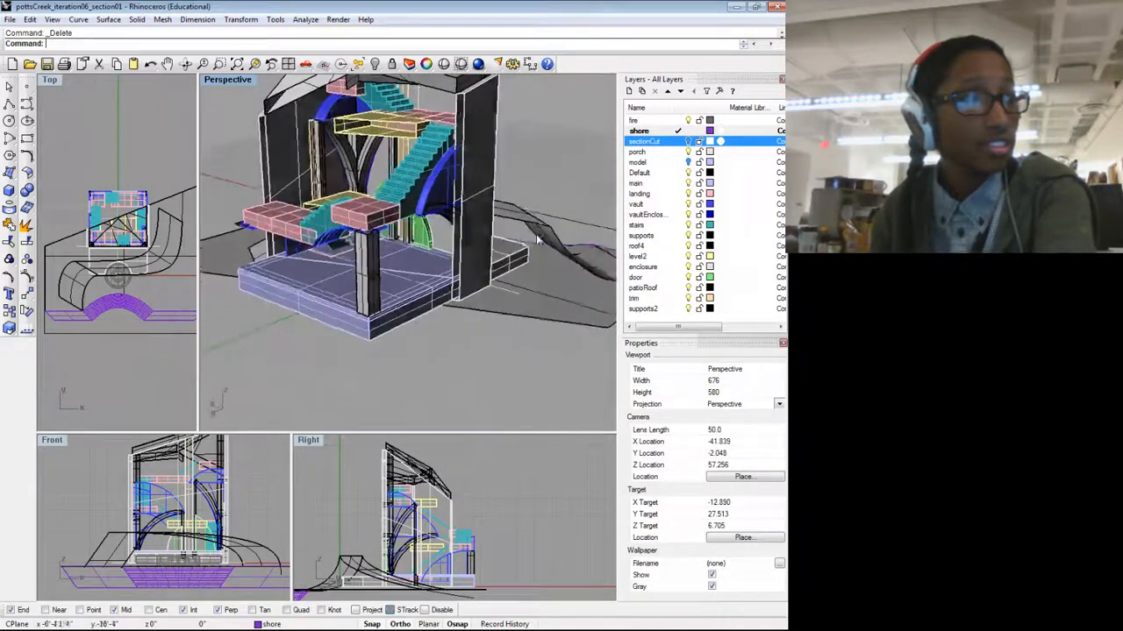
Step: Delete the black arch surface running beneath the upper stairs beside the wall
drag(539, 241, 491, 251)
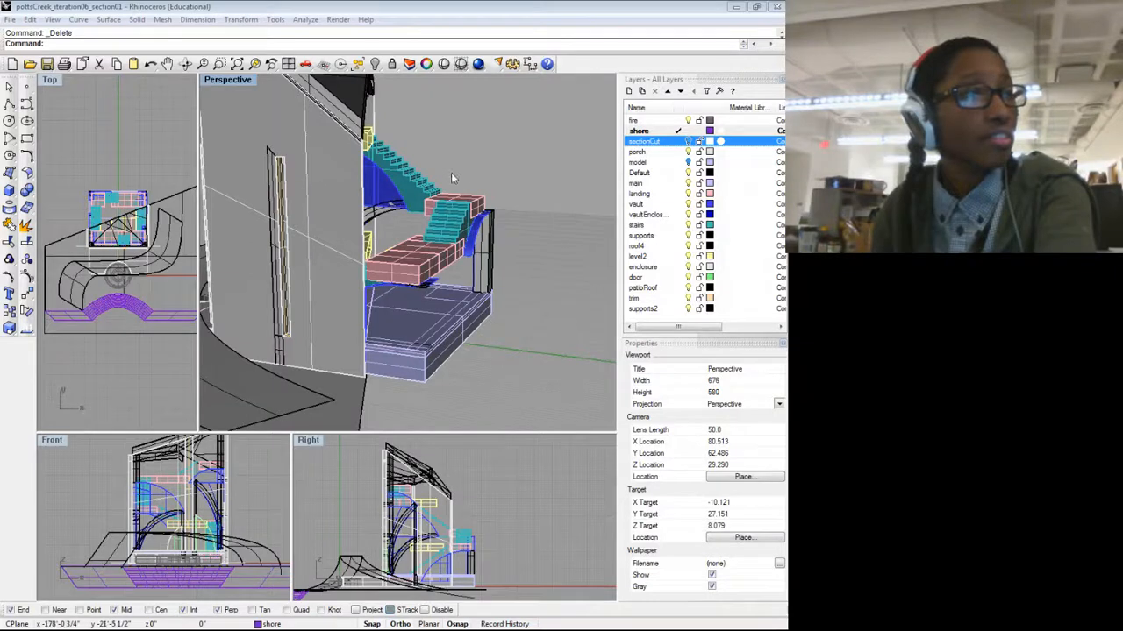
drag(463, 170, 397, 178)
scroll(397, 178, up, 6)
drag(570, 214, 361, 254)
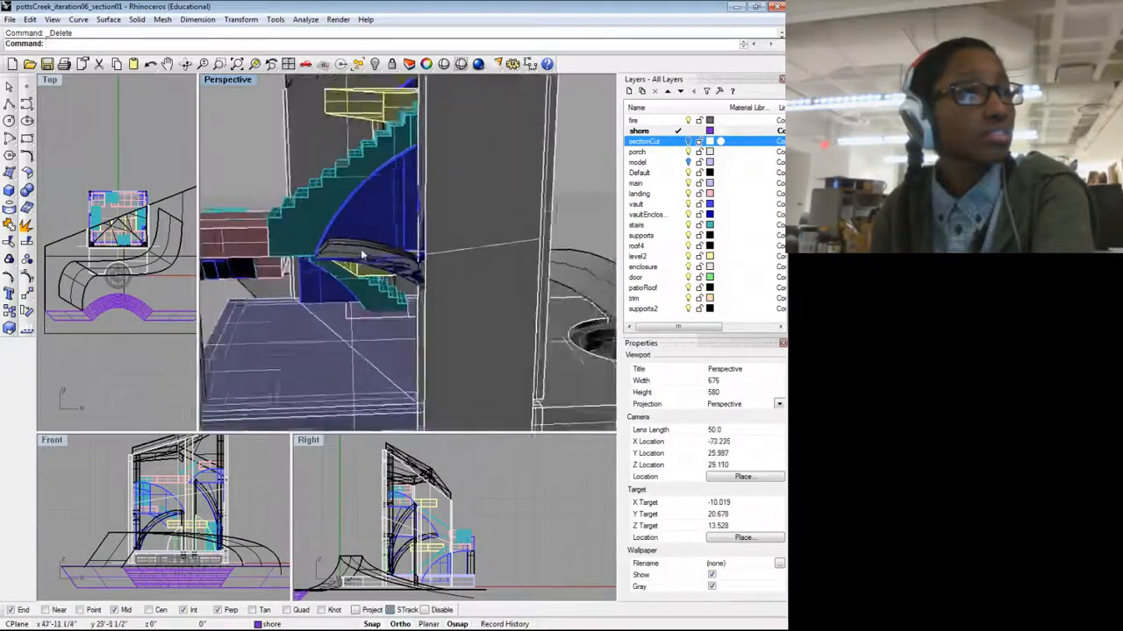
scroll(362, 255, up, 2)
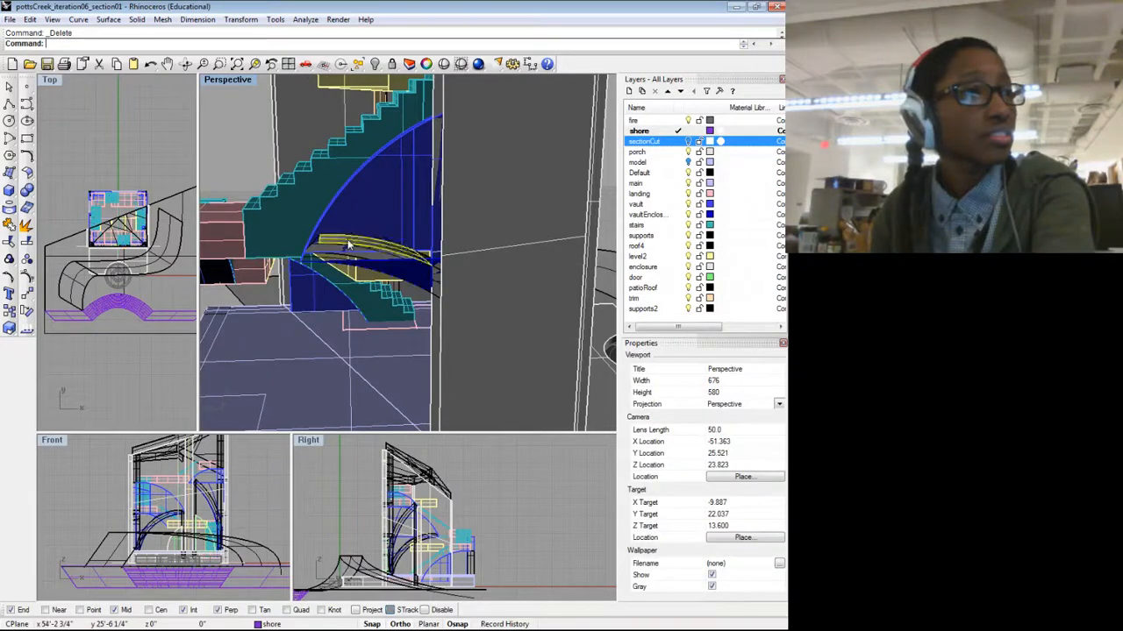
click(348, 246)
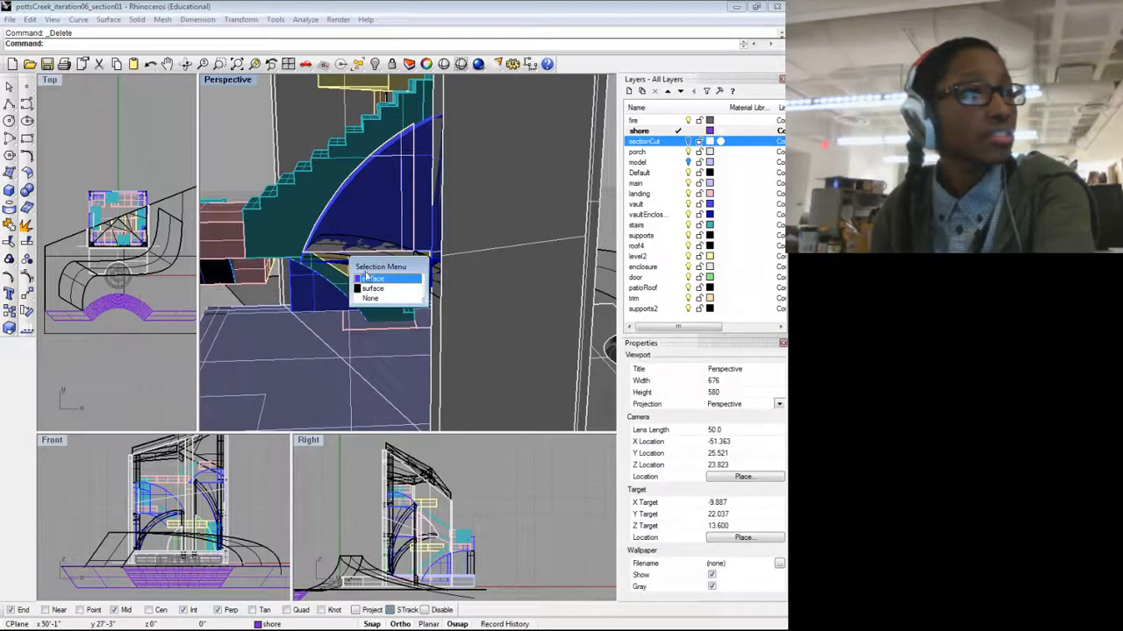
click(243, 187)
Step: Delete the blue vault enclosure surface filling the arch beneath the teal stairs
scroll(244, 186, down, 8)
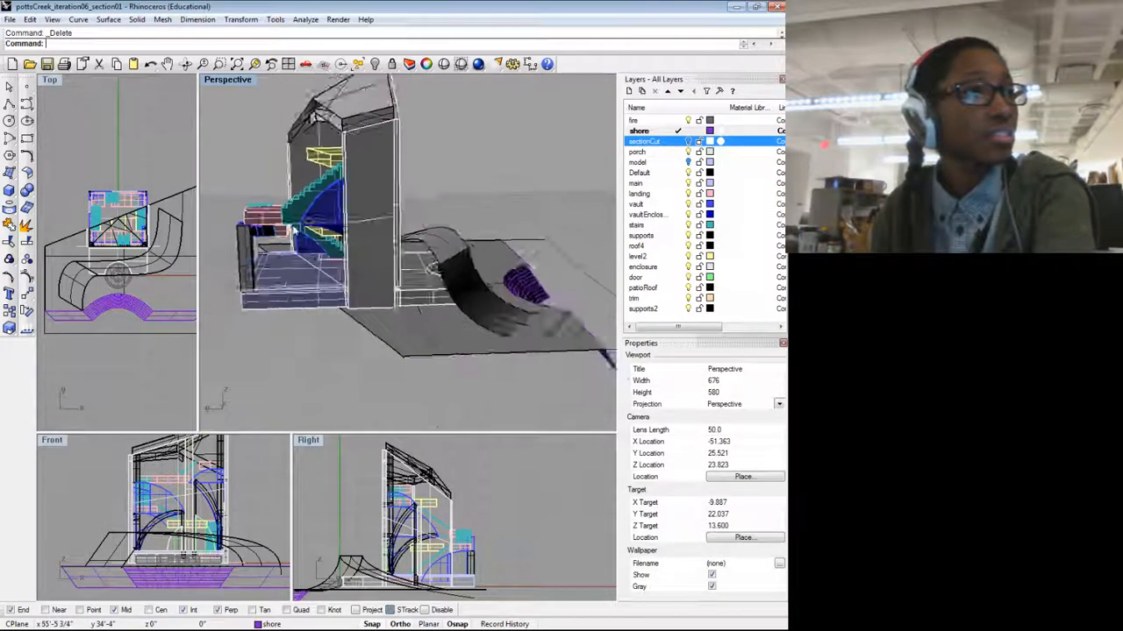
drag(244, 186, 541, 220)
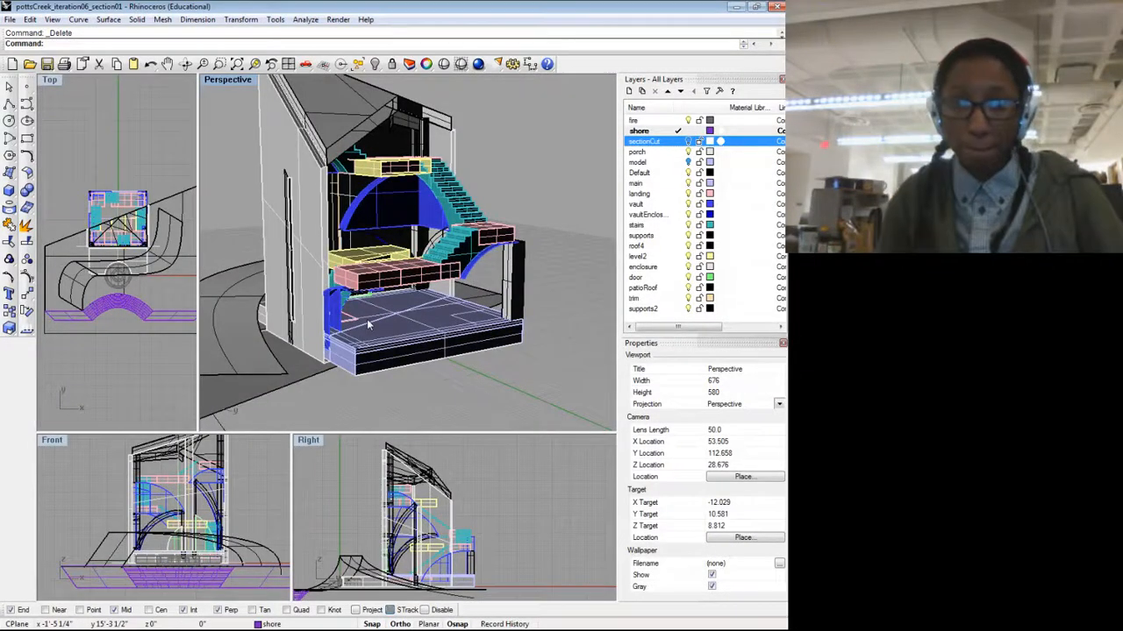
drag(368, 322, 484, 312)
scroll(484, 312, up, 6)
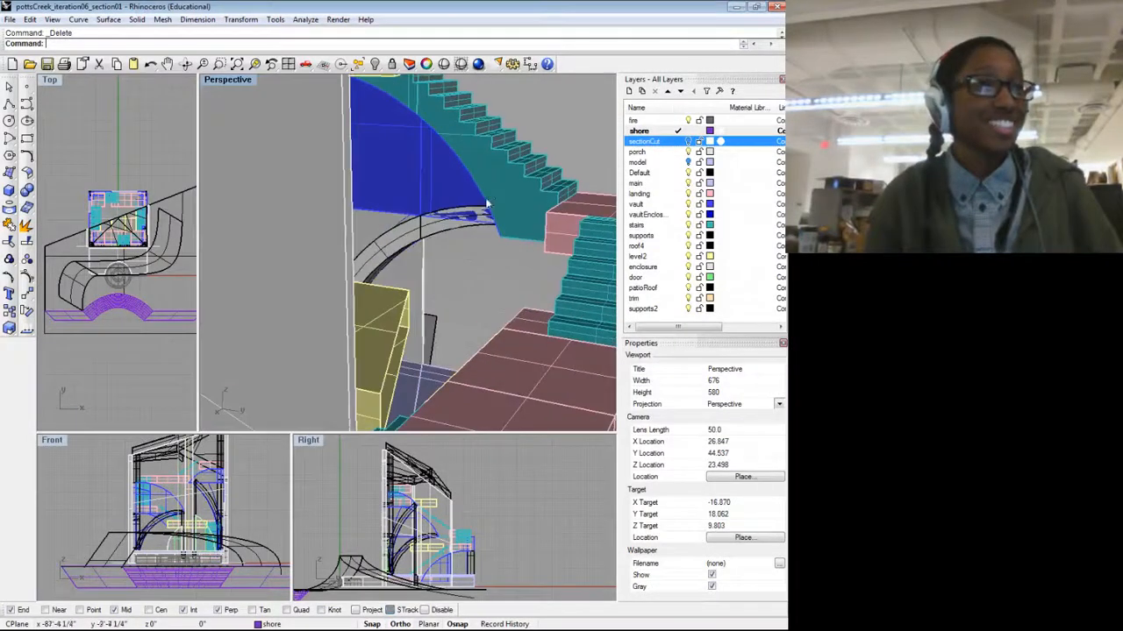
key(Delete)
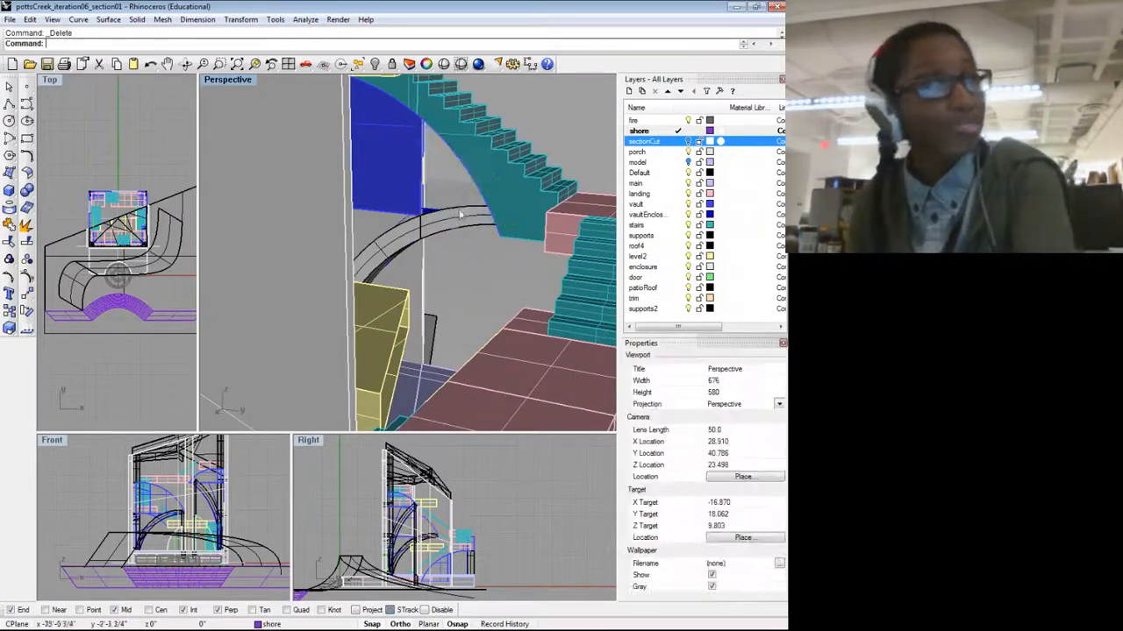
Step: Delete further surfaces of the thin black arch segment crossing beneath the blue stair vault
drag(463, 239, 470, 221)
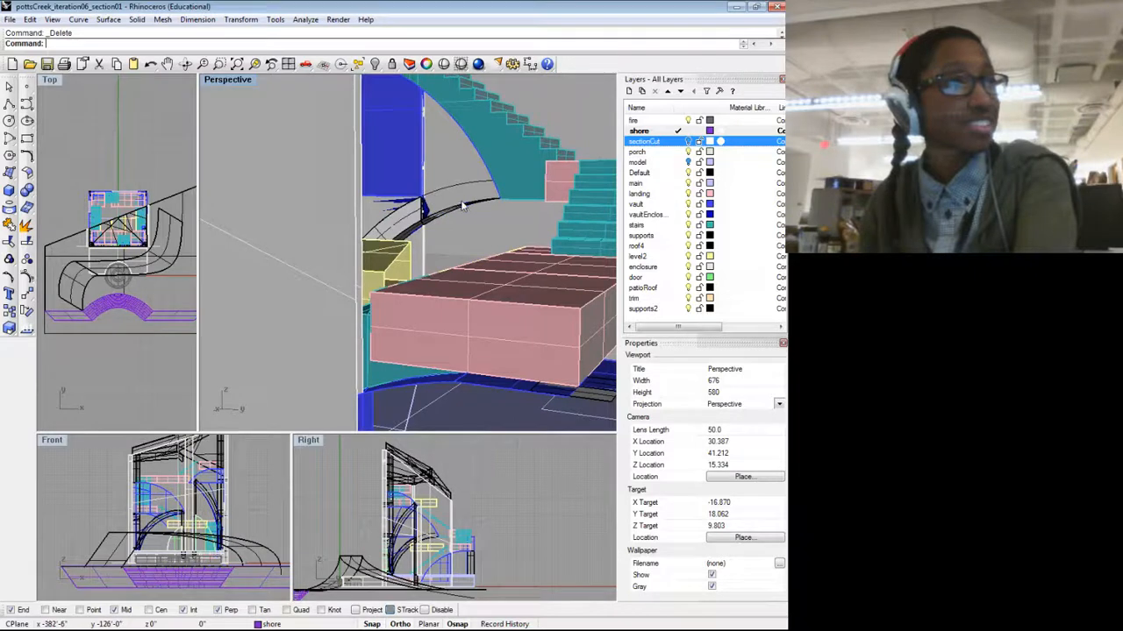
click(460, 210)
key(Delete)
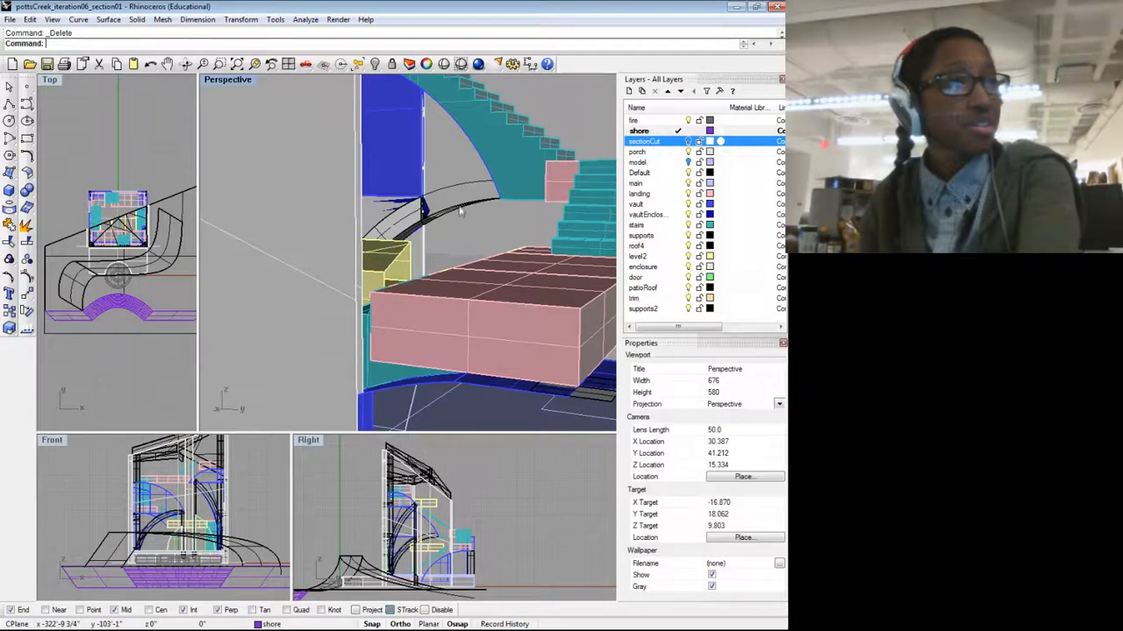
drag(458, 210, 275, 249)
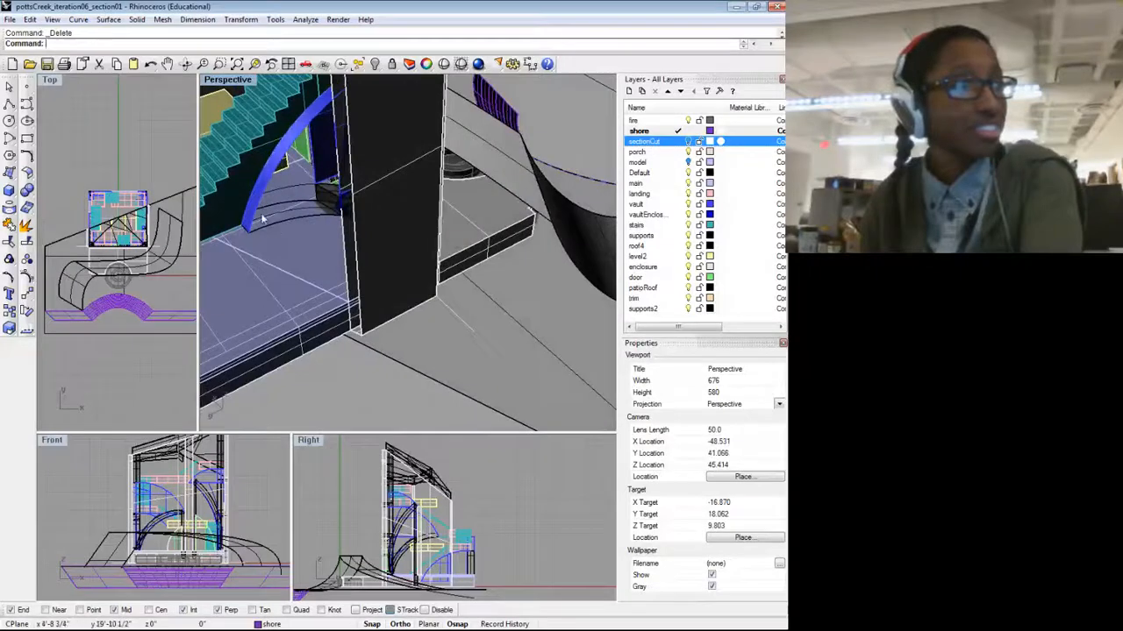
click(262, 223)
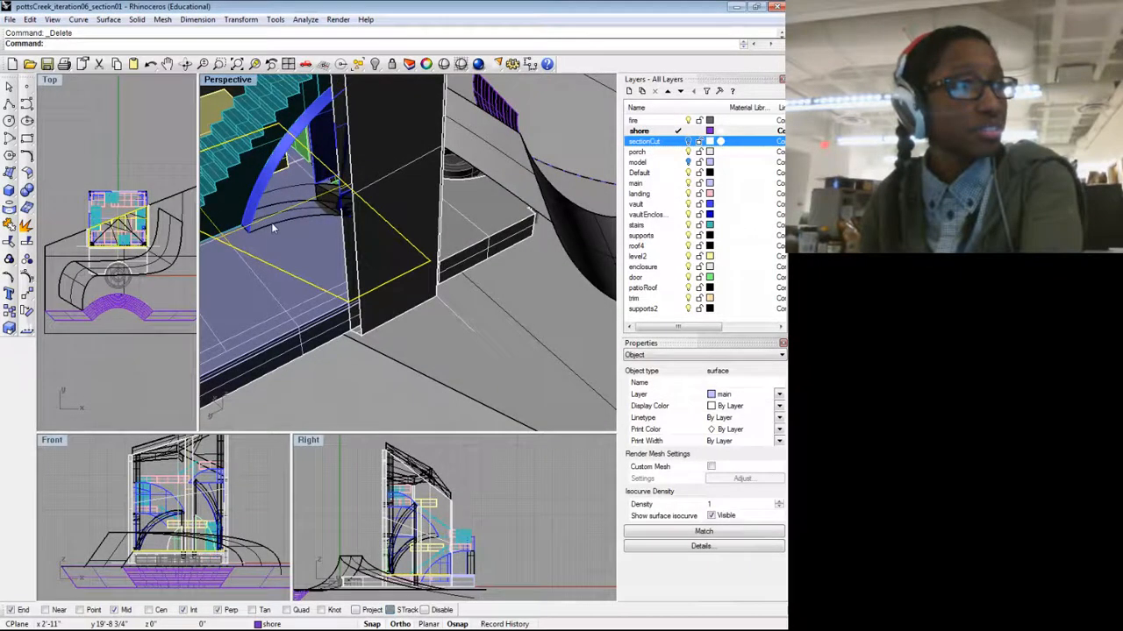
click(346, 363)
scroll(348, 363, down, 3)
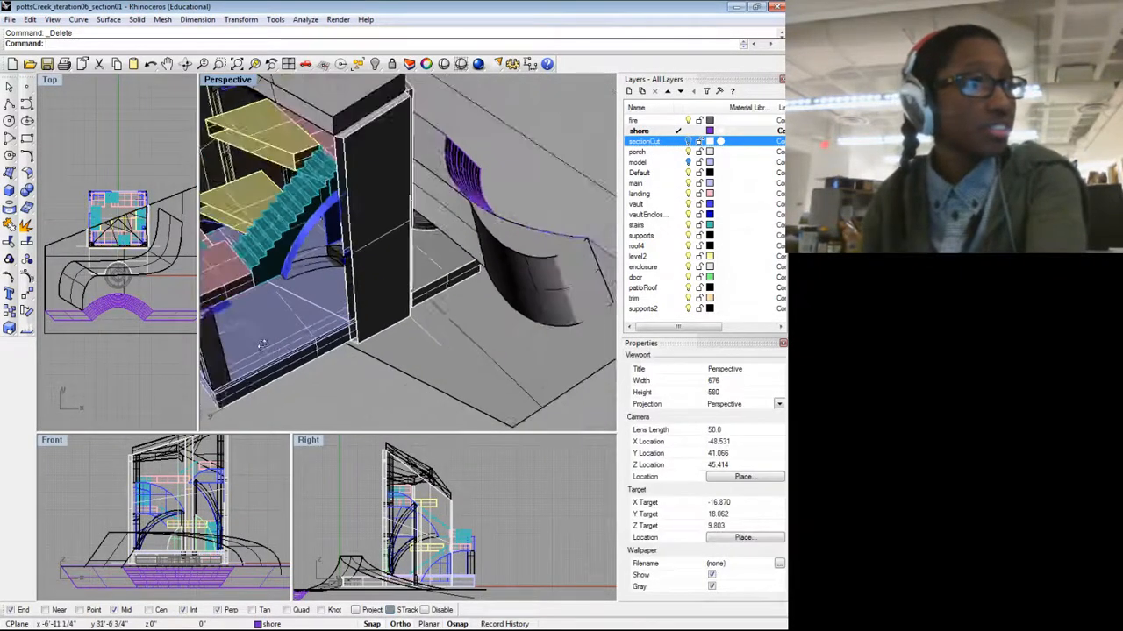
drag(263, 345, 475, 255)
scroll(473, 300, up, 2)
key(Delete)
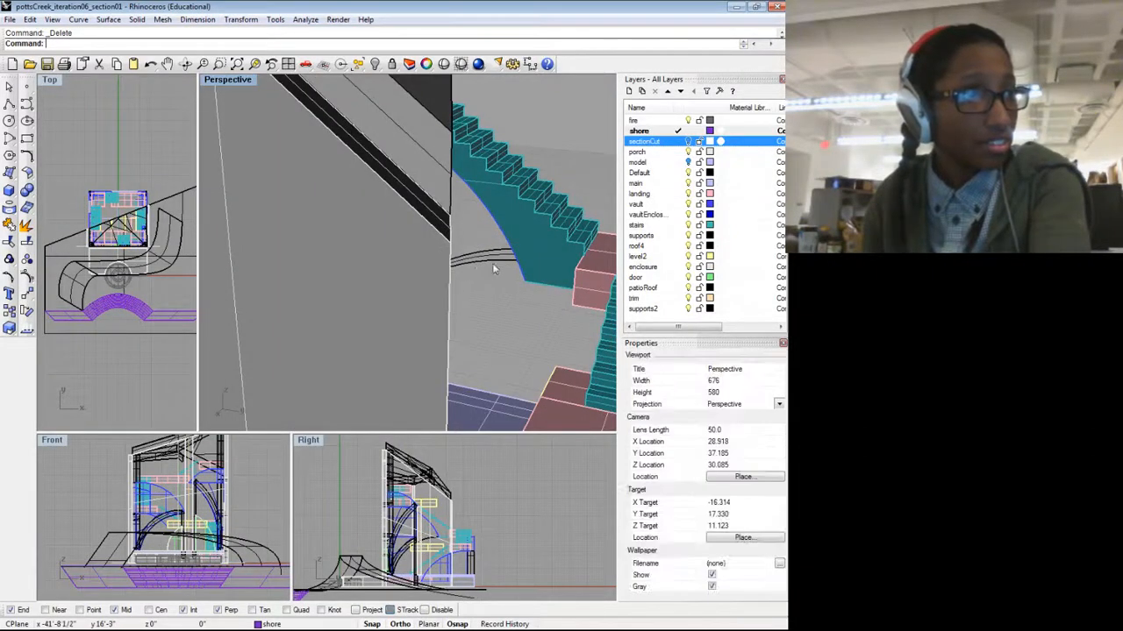
Step: Examine the remaining arch pieces beneath the stairs and landing from above and below
scroll(491, 302, down, 2)
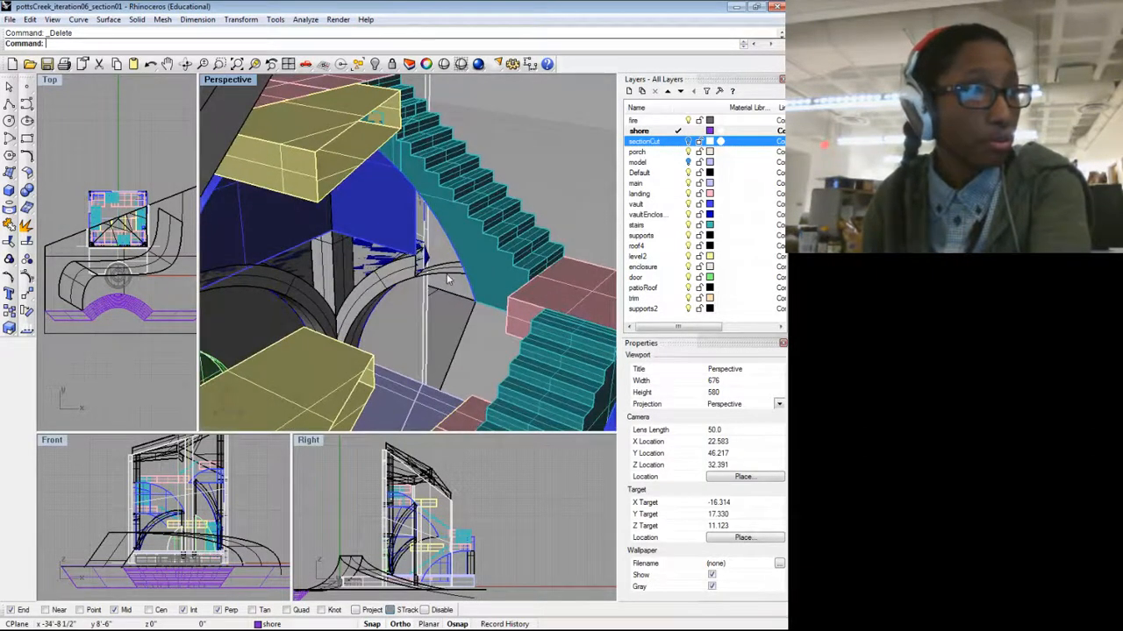
scroll(456, 269, down, 5)
drag(456, 269, 291, 277)
scroll(291, 277, up, 5)
scroll(291, 277, up, 5)
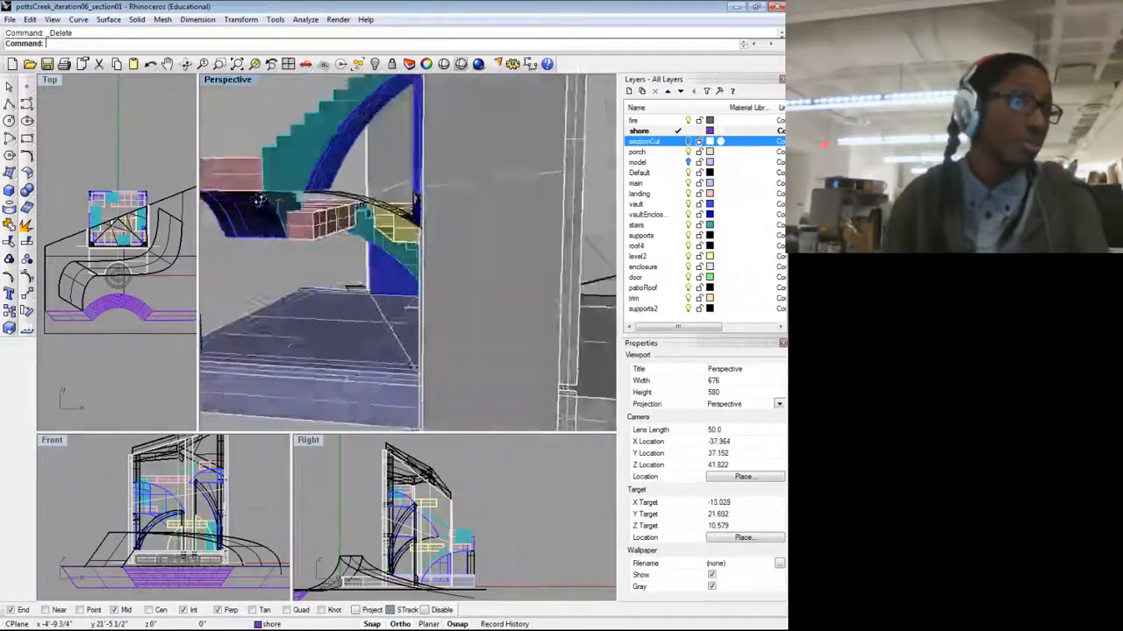
drag(602, 257, 354, 147)
scroll(356, 150, up, 4)
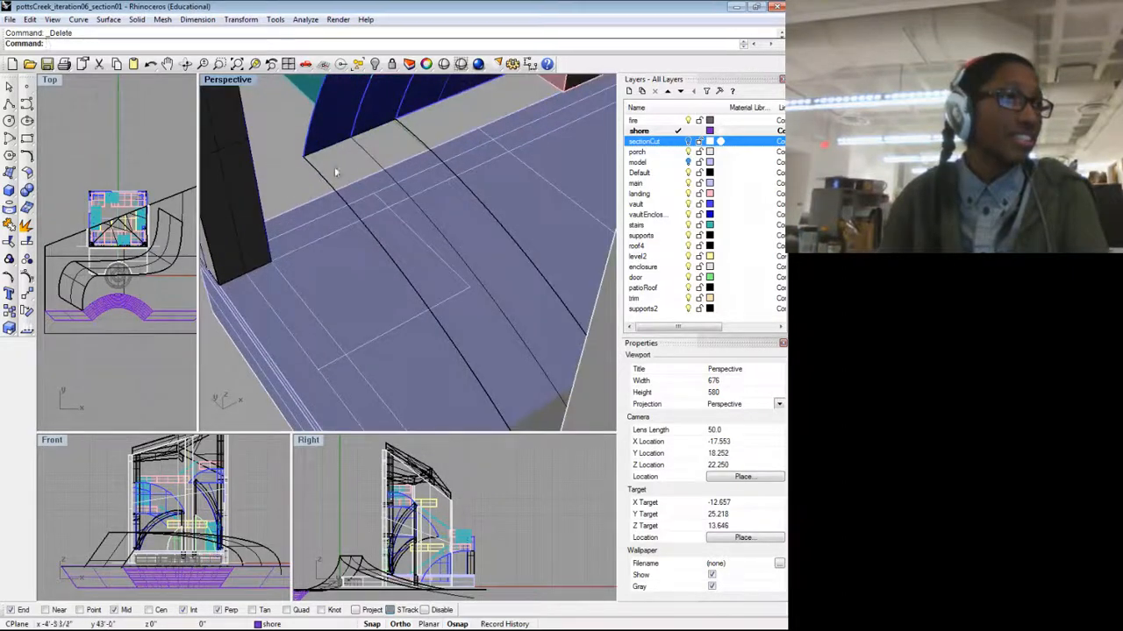
scroll(351, 189, down, 8)
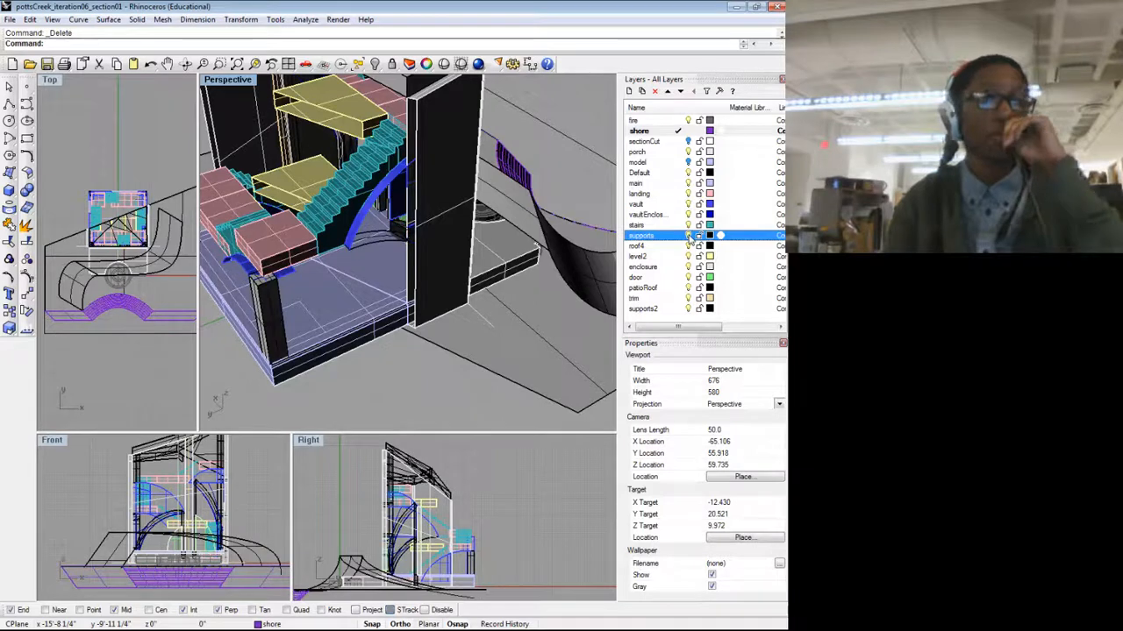
scroll(429, 316, down, 5)
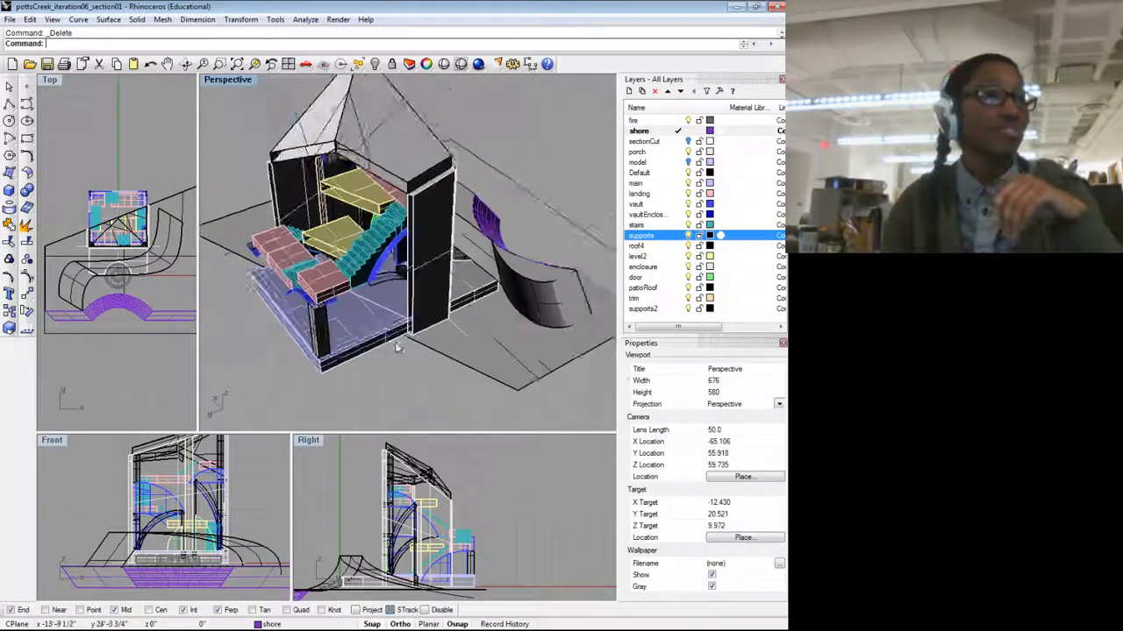
Step: Delete the leftover supports surface of the arch segment extending past the inner post toward the landing vault
drag(454, 296, 535, 264)
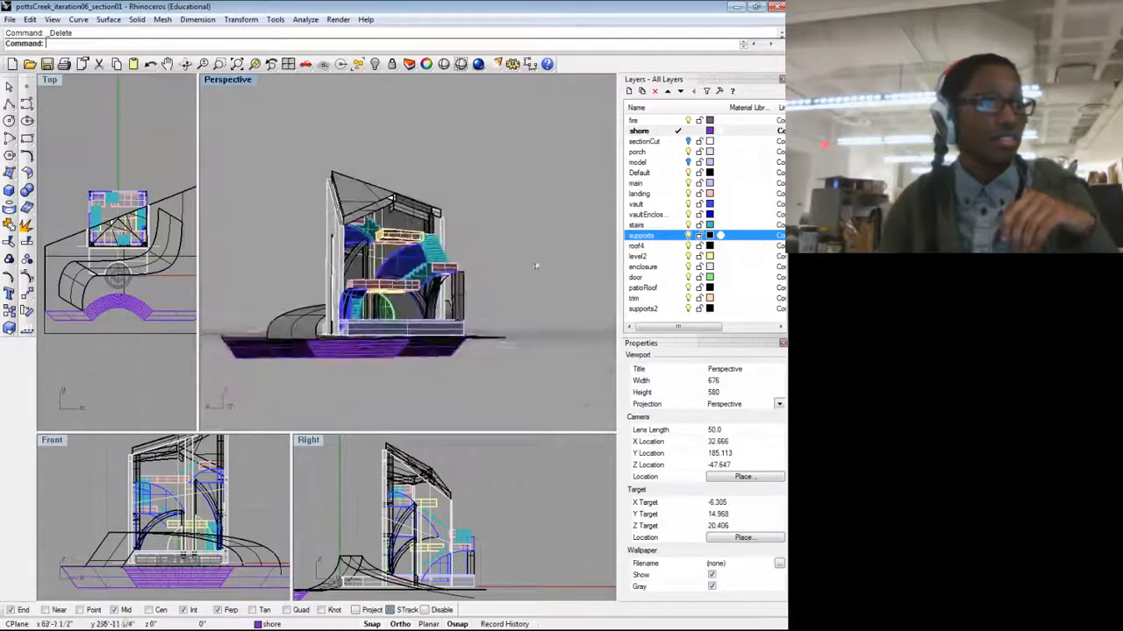
scroll(437, 305, up, 3)
scroll(513, 279, up, 10)
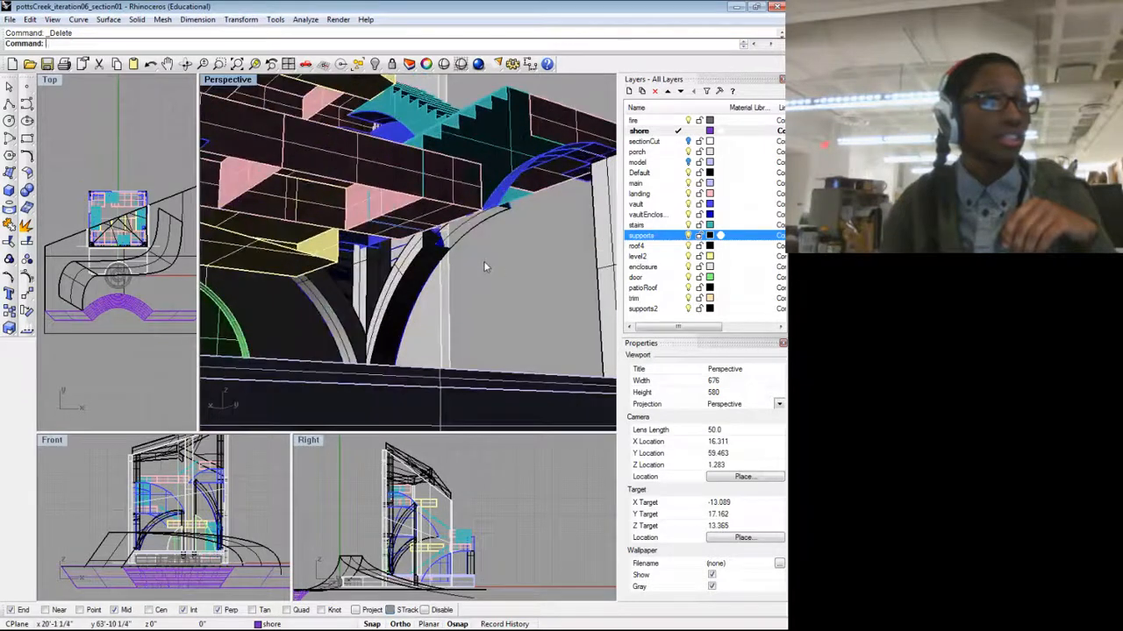
click(436, 251)
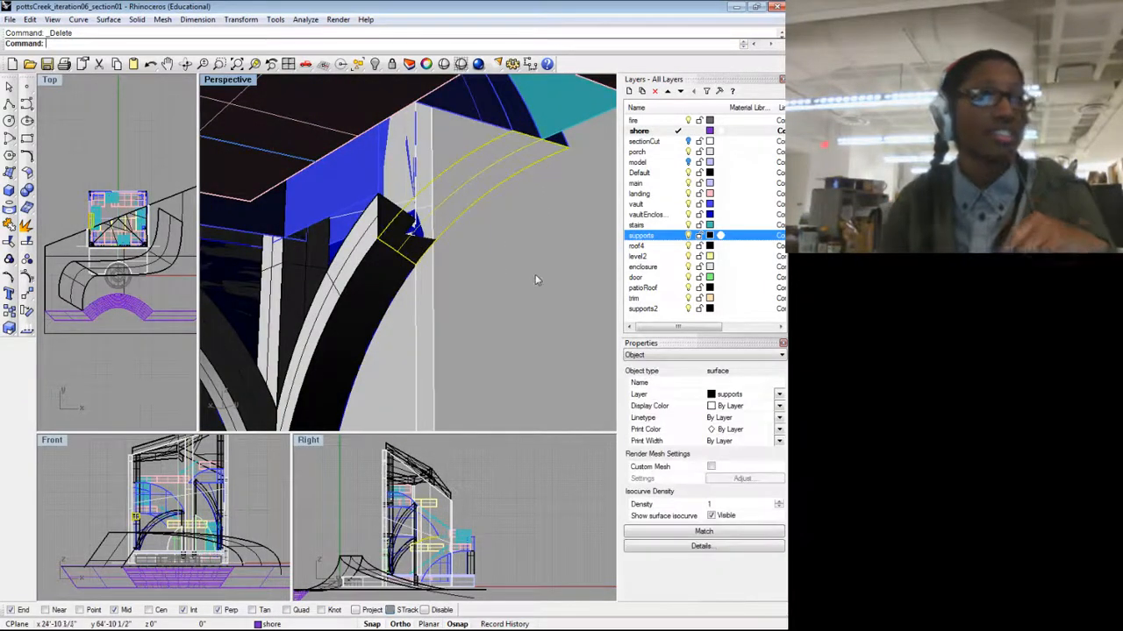
key(Escape)
Step: Set the Perspective viewport to Rendered display and review the cut building from the open section side
scroll(538, 271, down, 10)
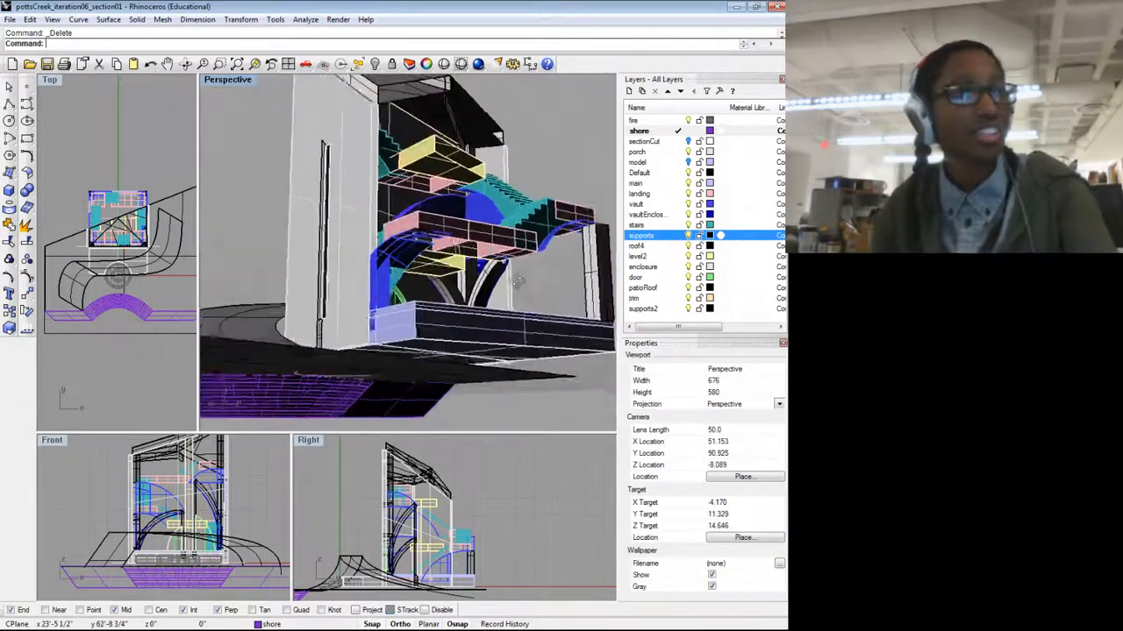
drag(538, 271, 377, 342)
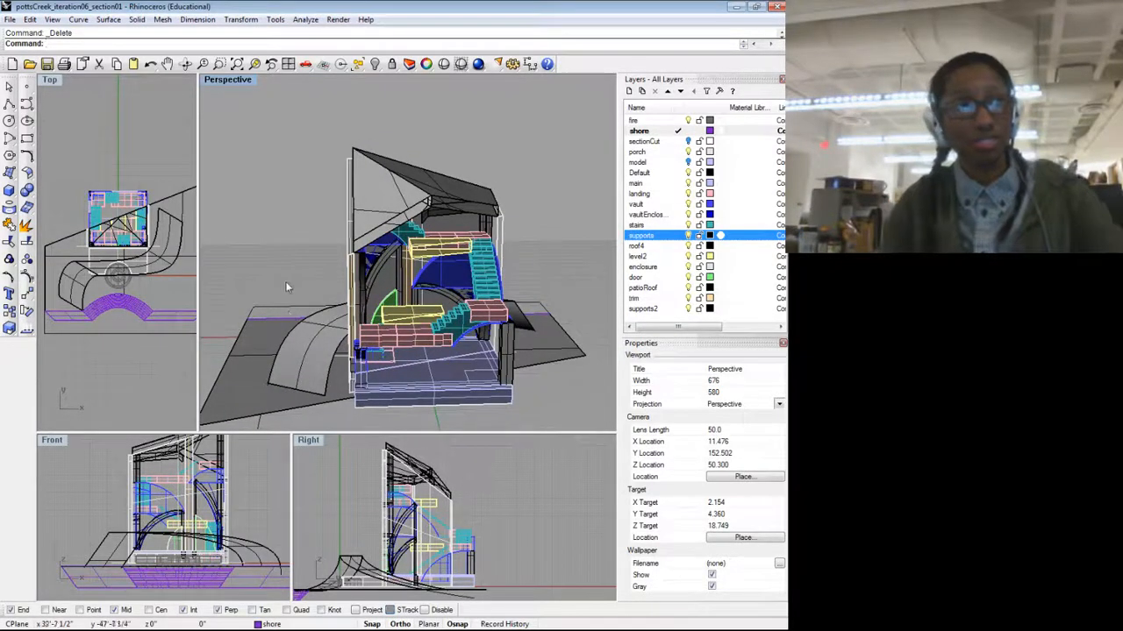
drag(283, 284, 341, 244)
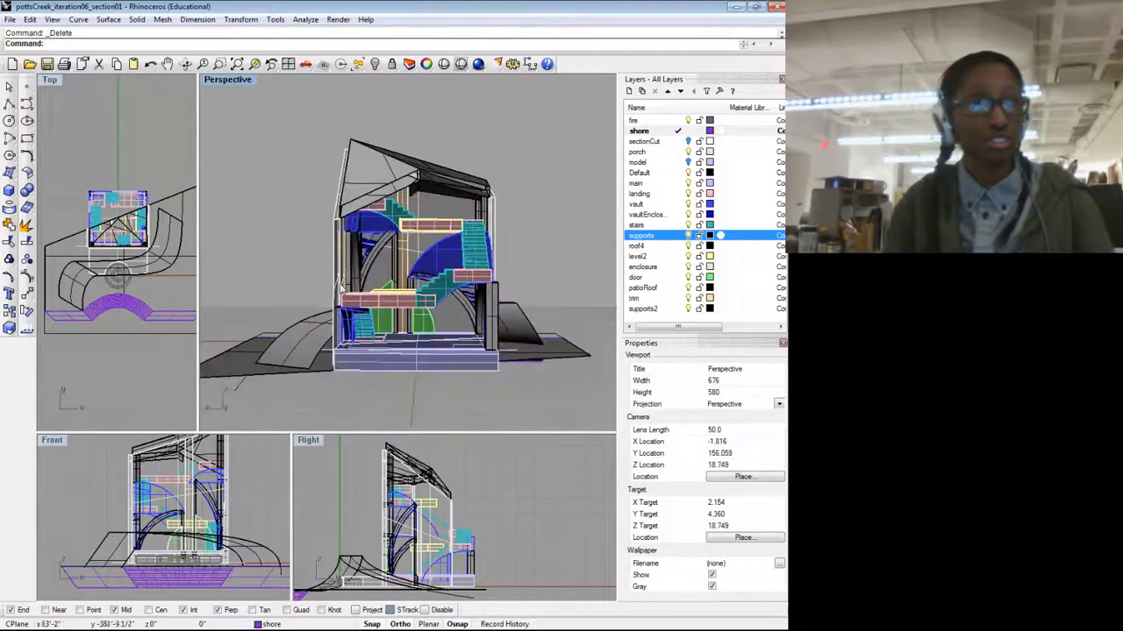
click(240, 84)
click(246, 139)
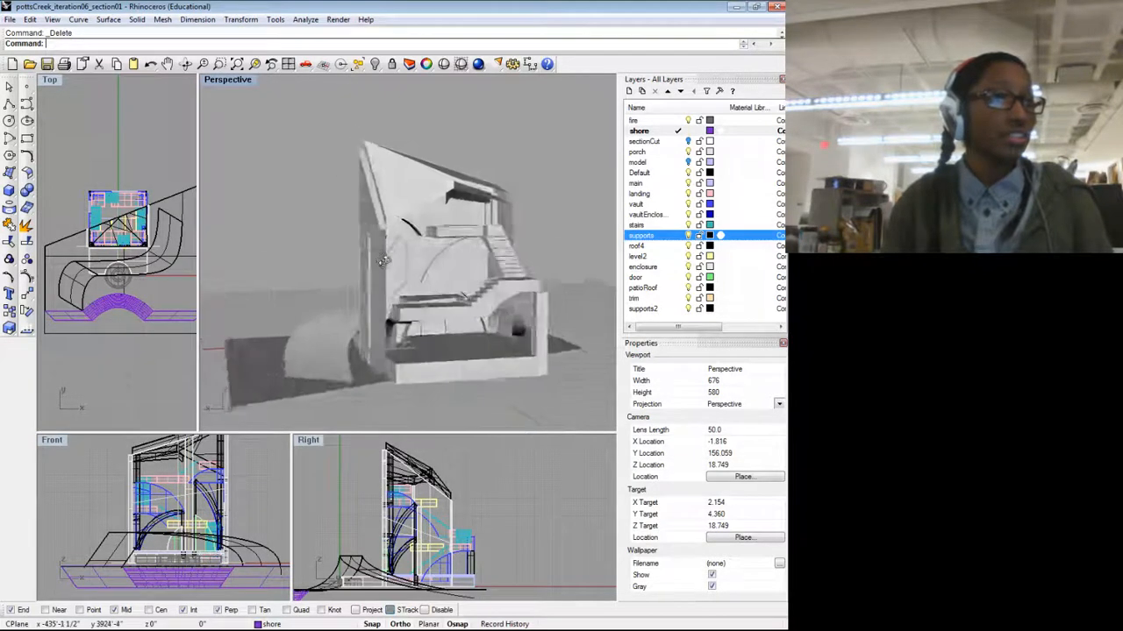
mouse_move(384, 261)
mouse_down()
mouse_move(219, 241)
mouse_move(292, 244)
mouse_move(288, 255)
mouse_up()
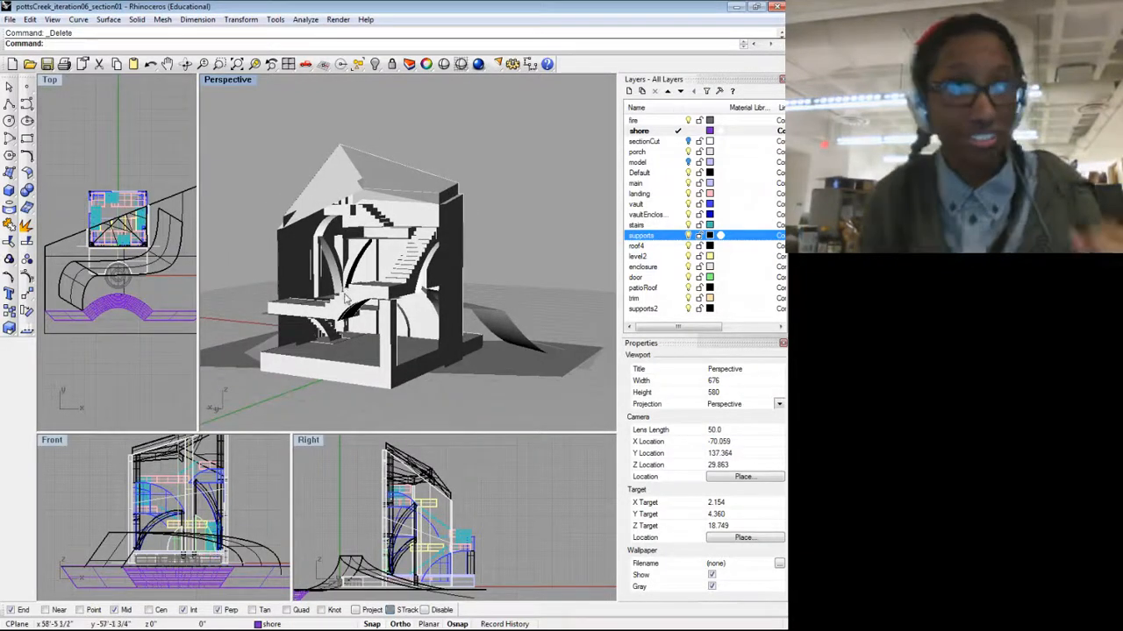
mouse_move(344, 296)
mouse_down()
mouse_move(397, 304)
mouse_move(398, 286)
mouse_move(393, 379)
mouse_move(545, 375)
mouse_move(513, 331)
mouse_move(437, 340)
mouse_move(534, 333)
mouse_move(470, 342)
mouse_move(449, 316)
mouse_move(466, 306)
mouse_move(372, 291)
mouse_move(483, 306)
mouse_move(382, 300)
mouse_move(414, 312)
mouse_move(457, 367)
mouse_move(448, 315)
mouse_up()
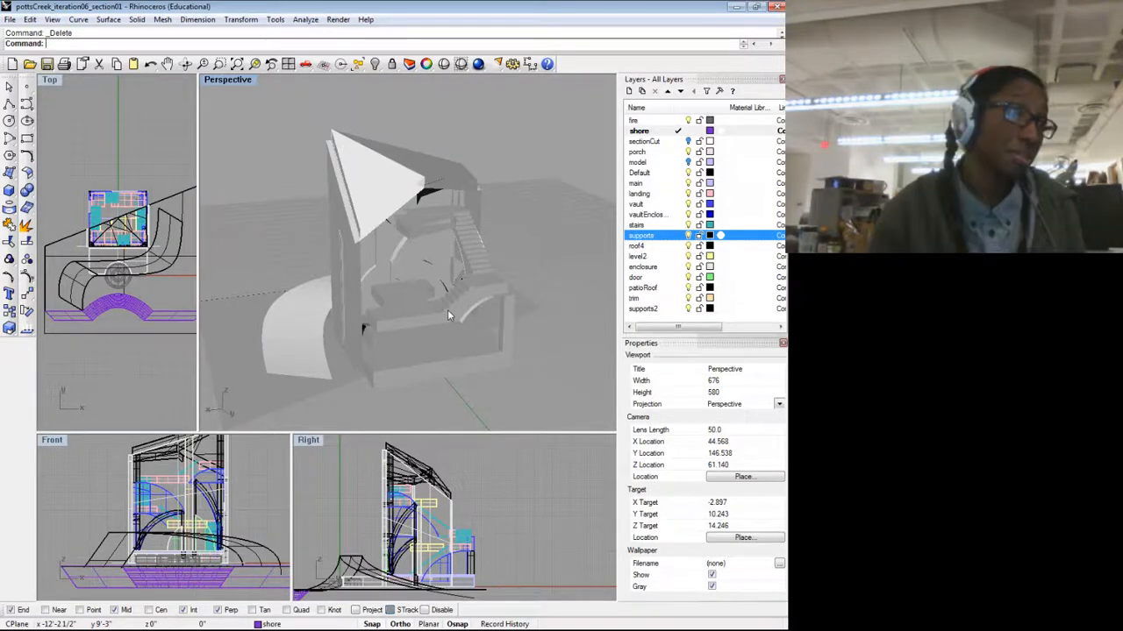
drag(381, 296, 344, 275)
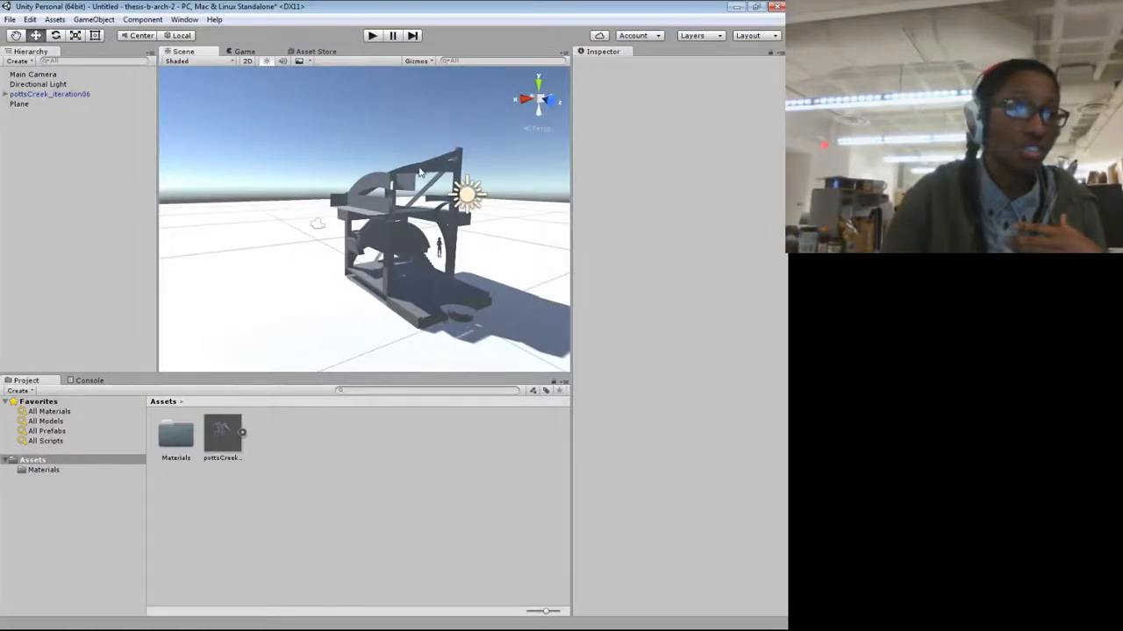
Step: Switch to Unity and examine the pottsCreek_iteration06 model in the scene from above and several sides
drag(415, 219, 548, 335)
drag(544, 323, 465, 330)
key(s)
key(a)
key(w)
key(s)
key(d)
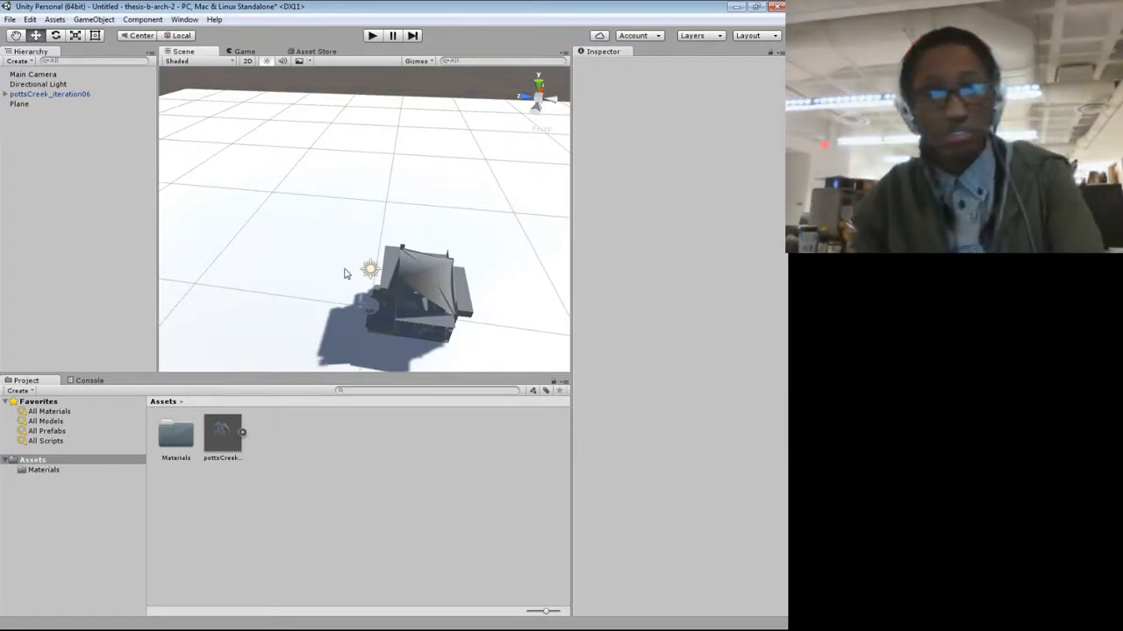
drag(345, 274, 392, 184)
key(s)
key(w)
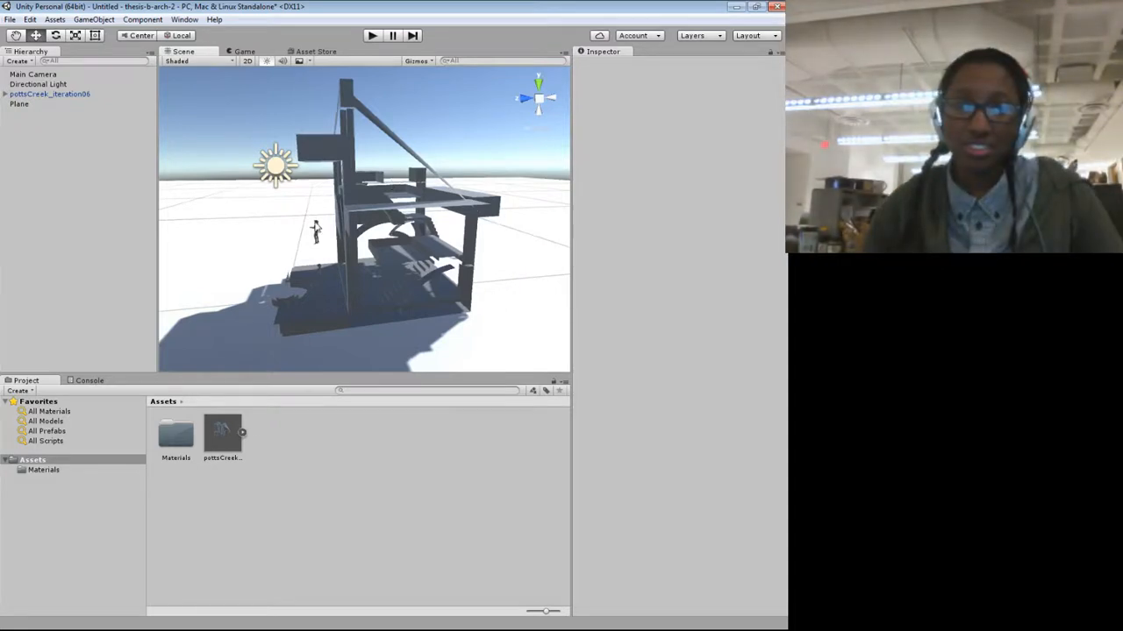
drag(301, 243, 471, 248)
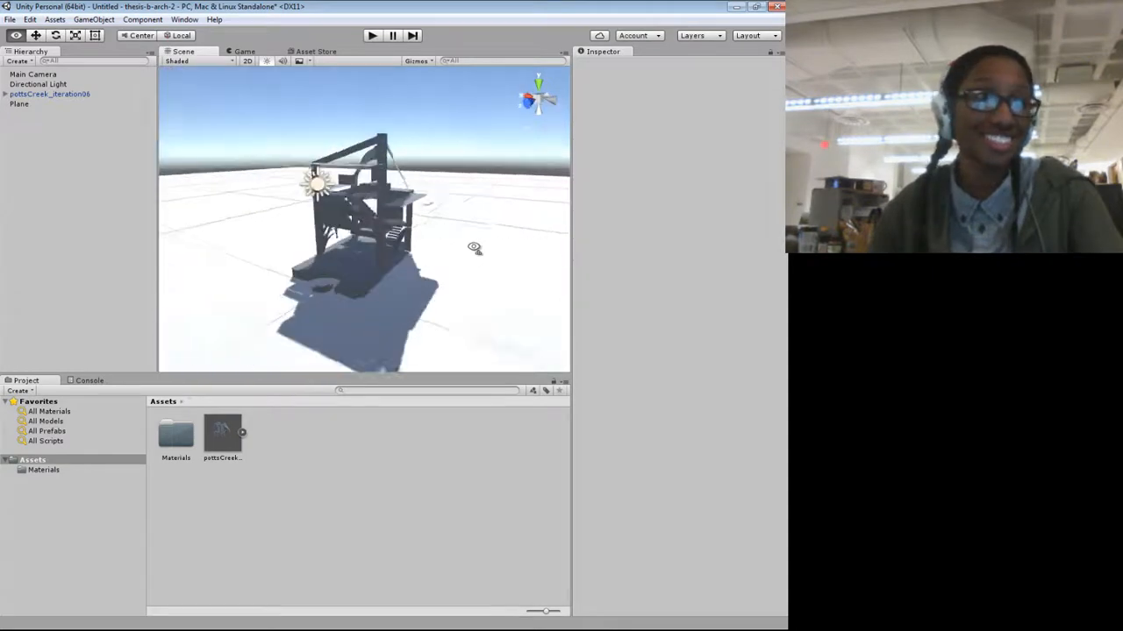
scroll(475, 252, up, 5)
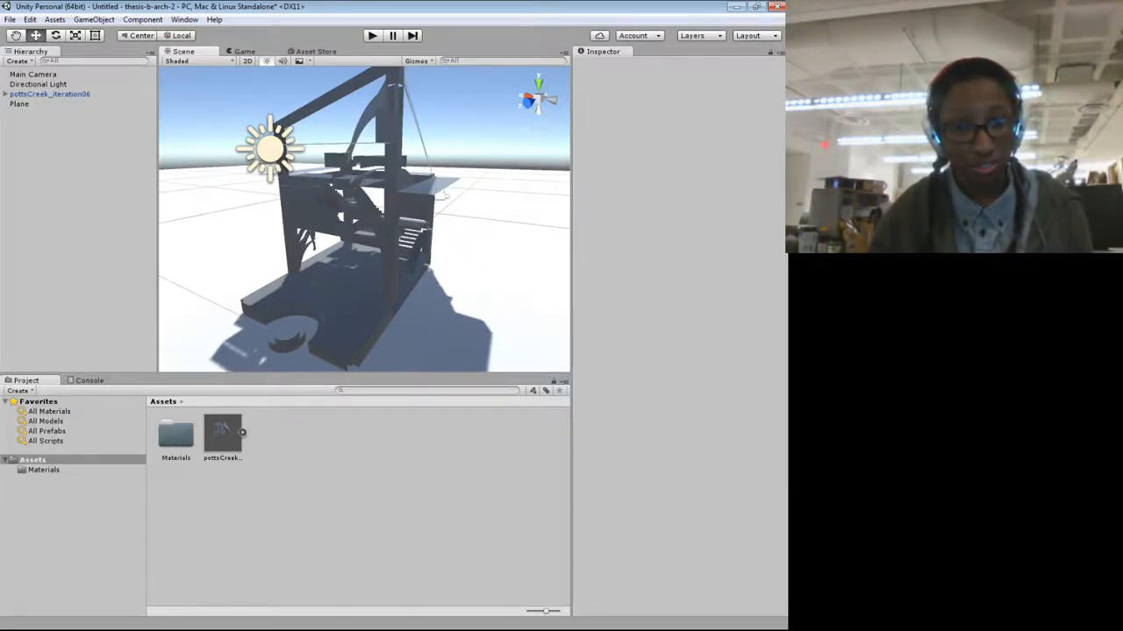
Step: Switch to Rhino and set the Perspective viewport to Shaded display
key(alt+Tab)
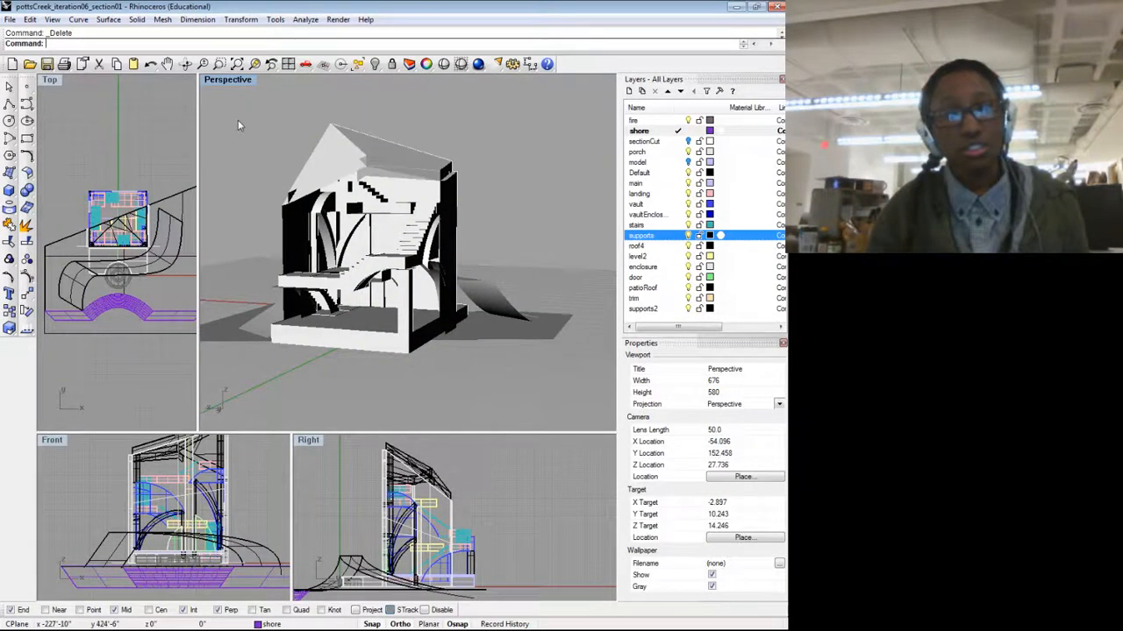
click(226, 81)
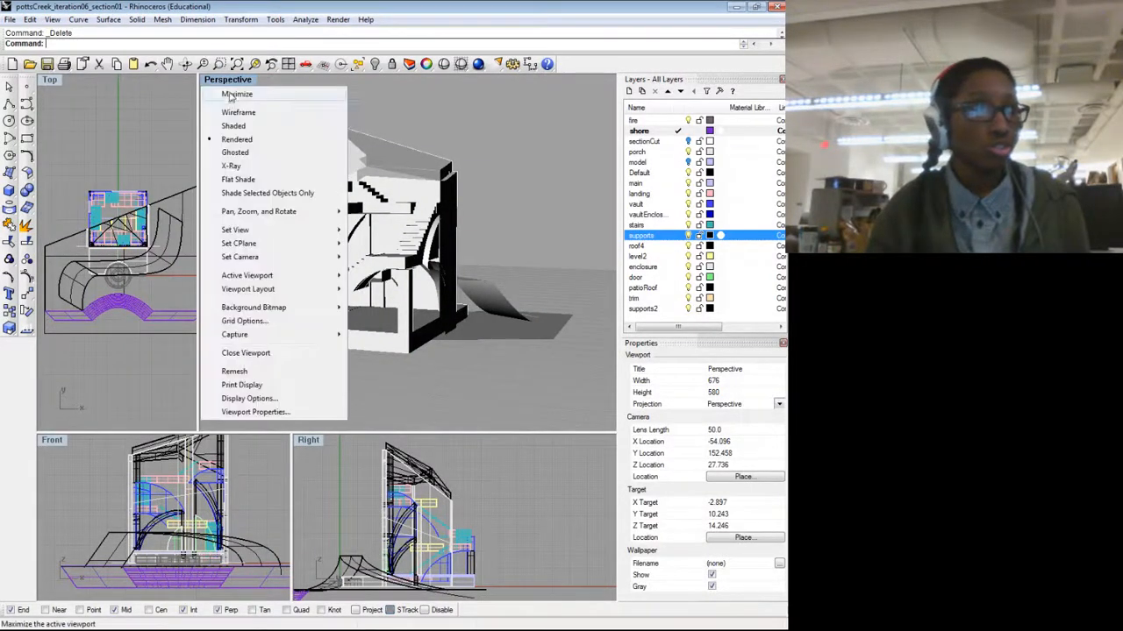
click(231, 143)
Step: Make level2 the current layer and loft a Normal-style surface from the lower slab's bottom cut edge to the edge beside the landing
drag(285, 243, 441, 273)
scroll(483, 318, up, 4)
scroll(483, 318, down, 5)
scroll(466, 371, up, 6)
scroll(431, 223, up, 5)
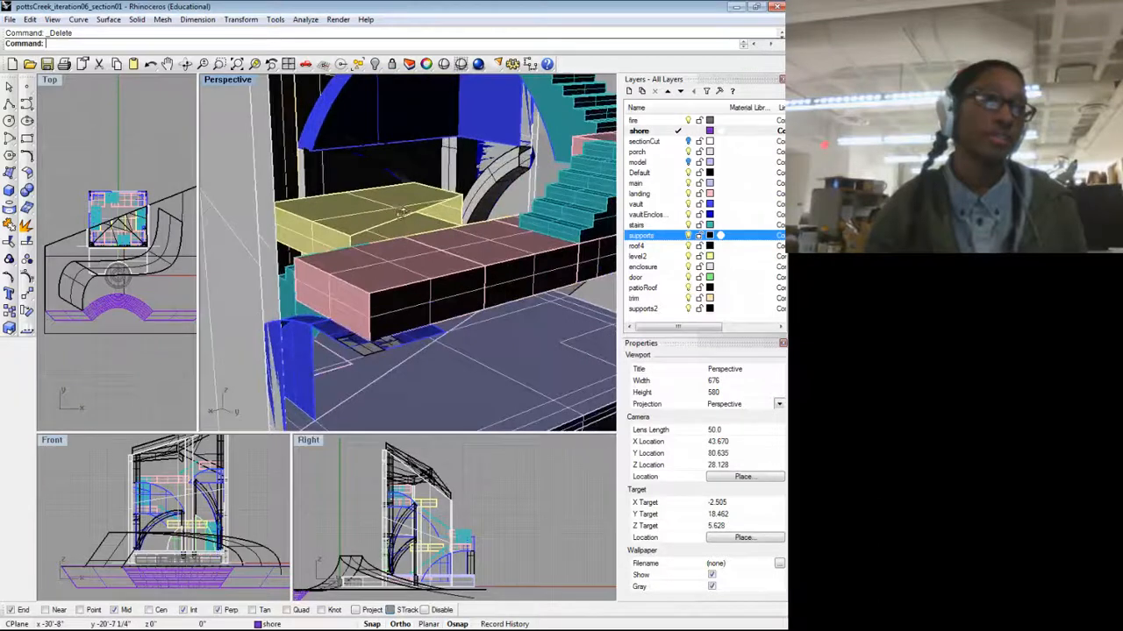
drag(429, 207, 396, 258)
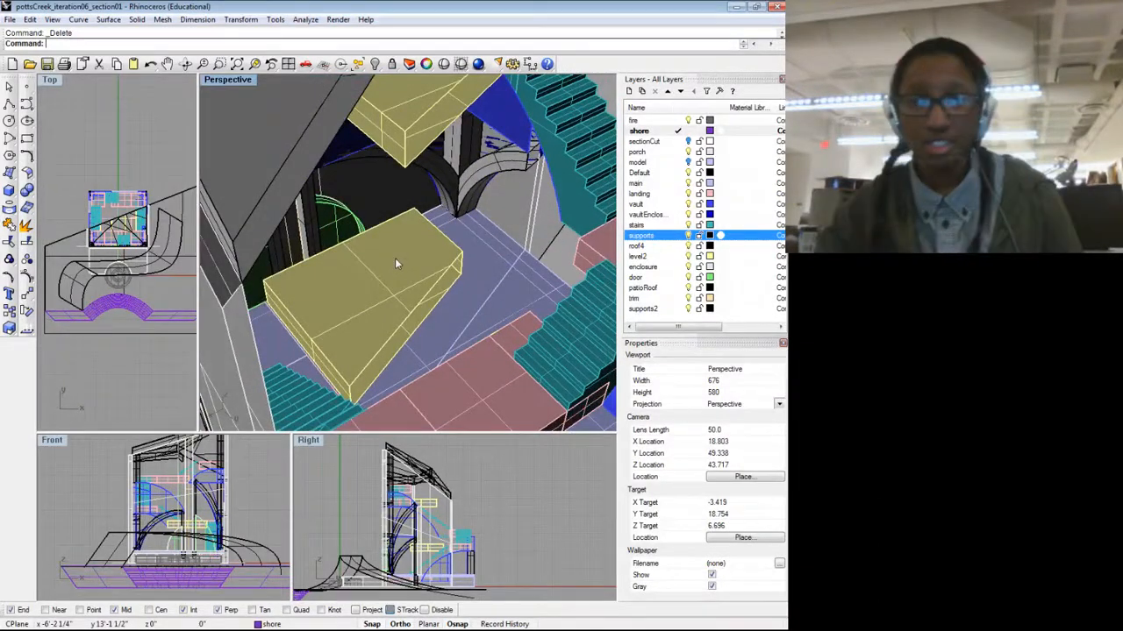
text(Loft)
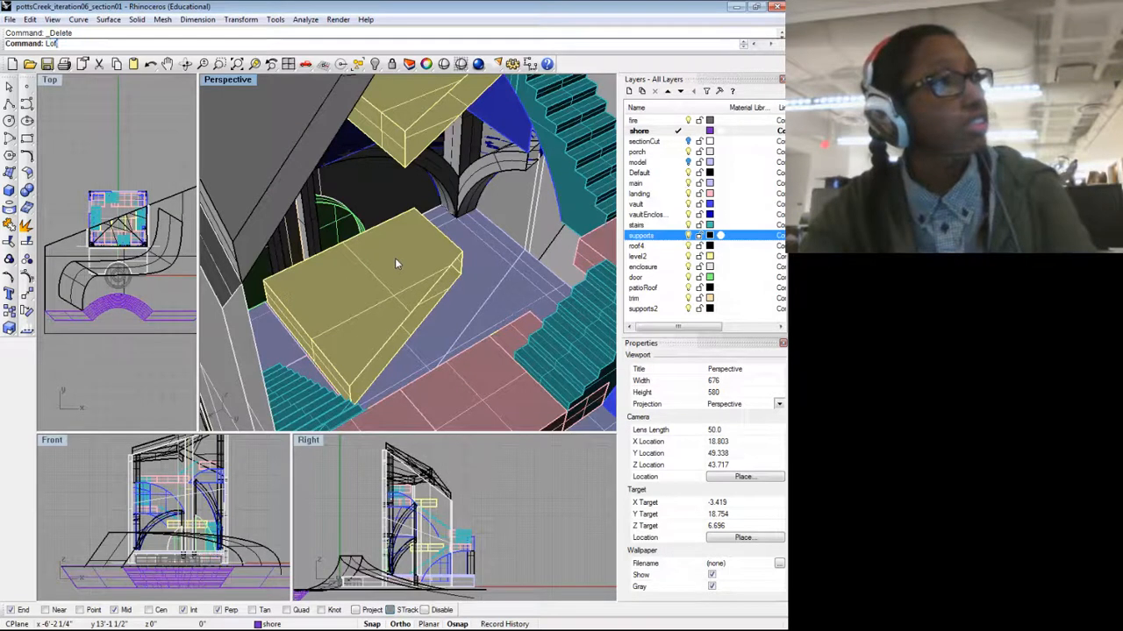
key(Return)
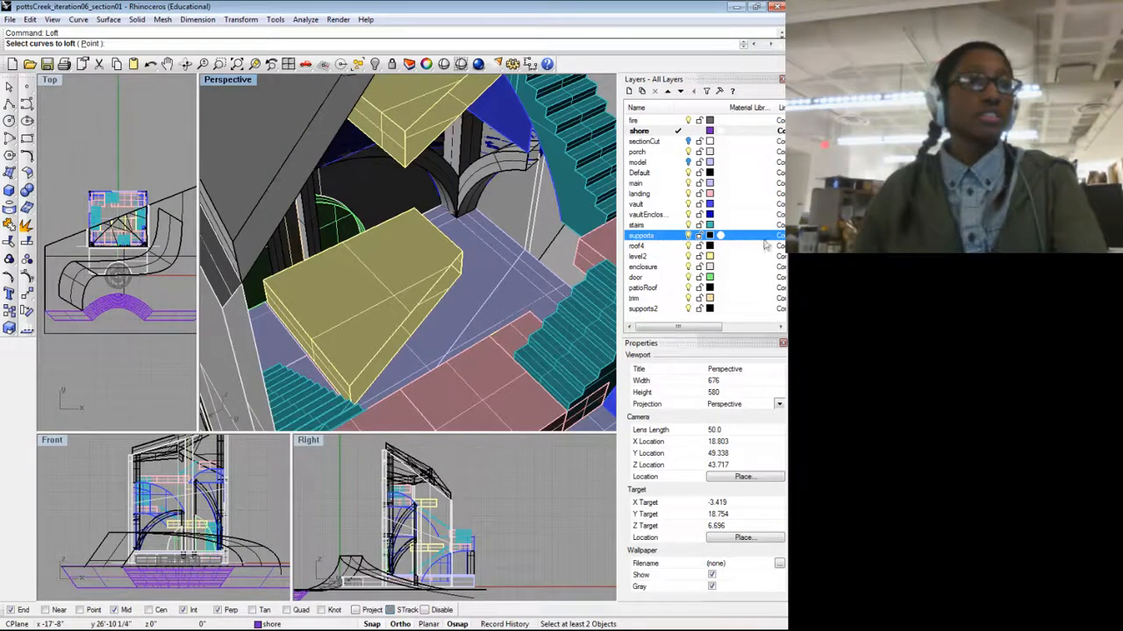
click(678, 257)
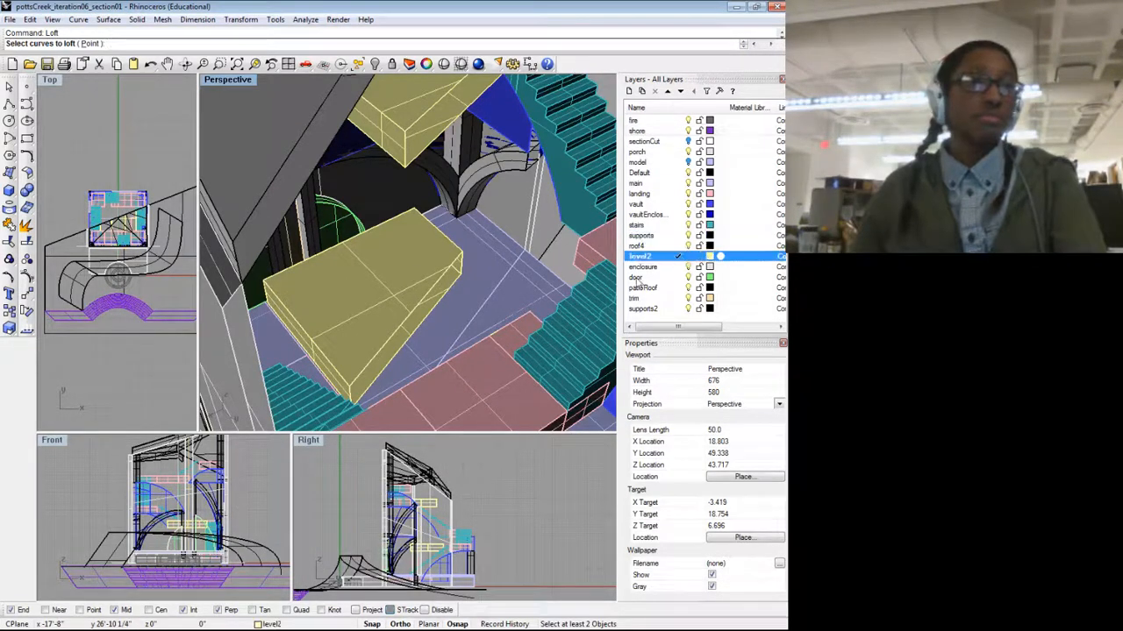
click(432, 309)
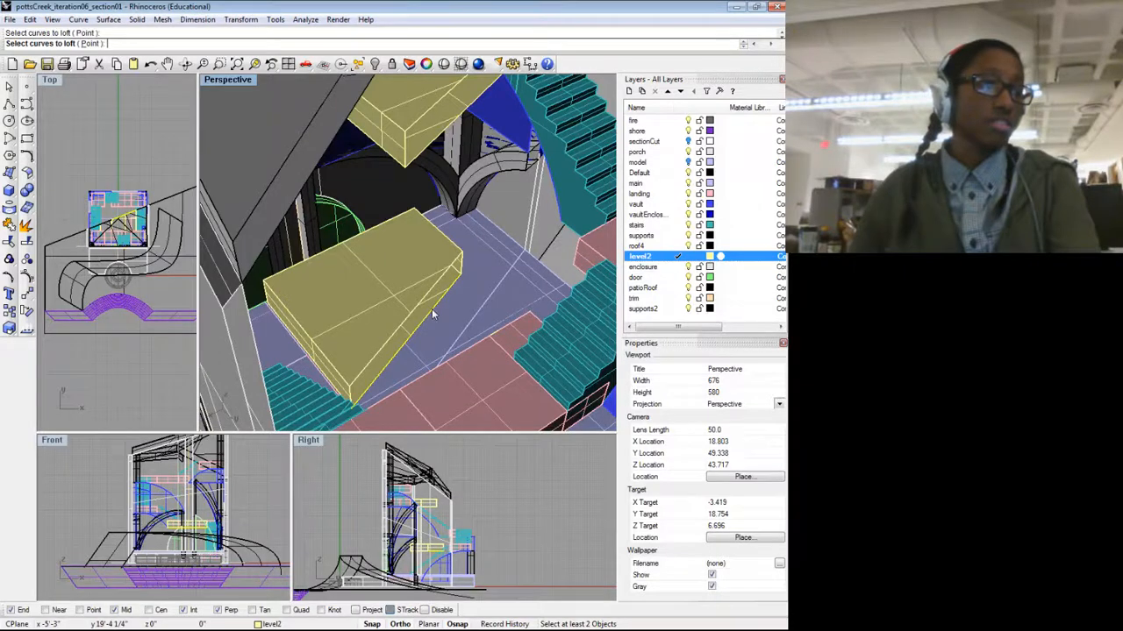
drag(457, 349, 481, 184)
click(474, 168)
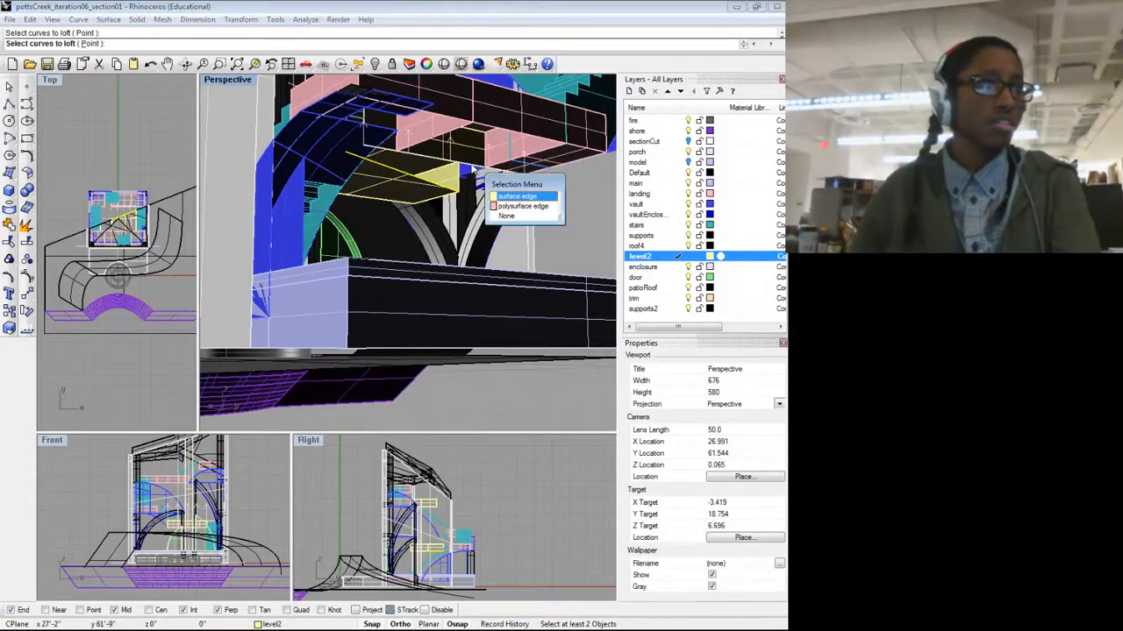
click(502, 197)
key(Return)
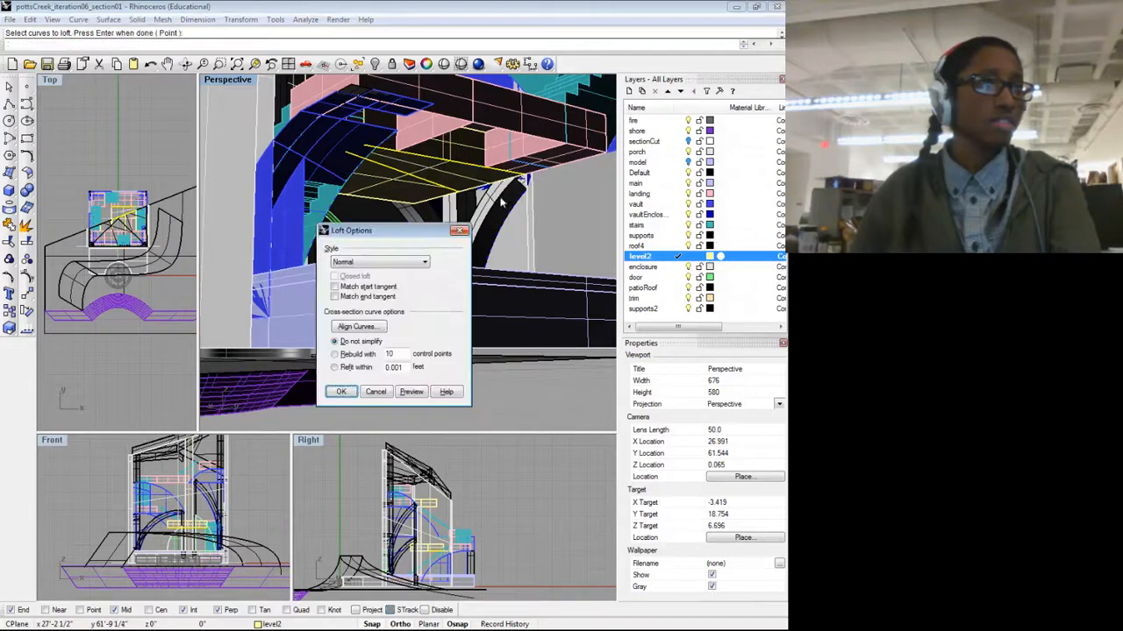
click(341, 392)
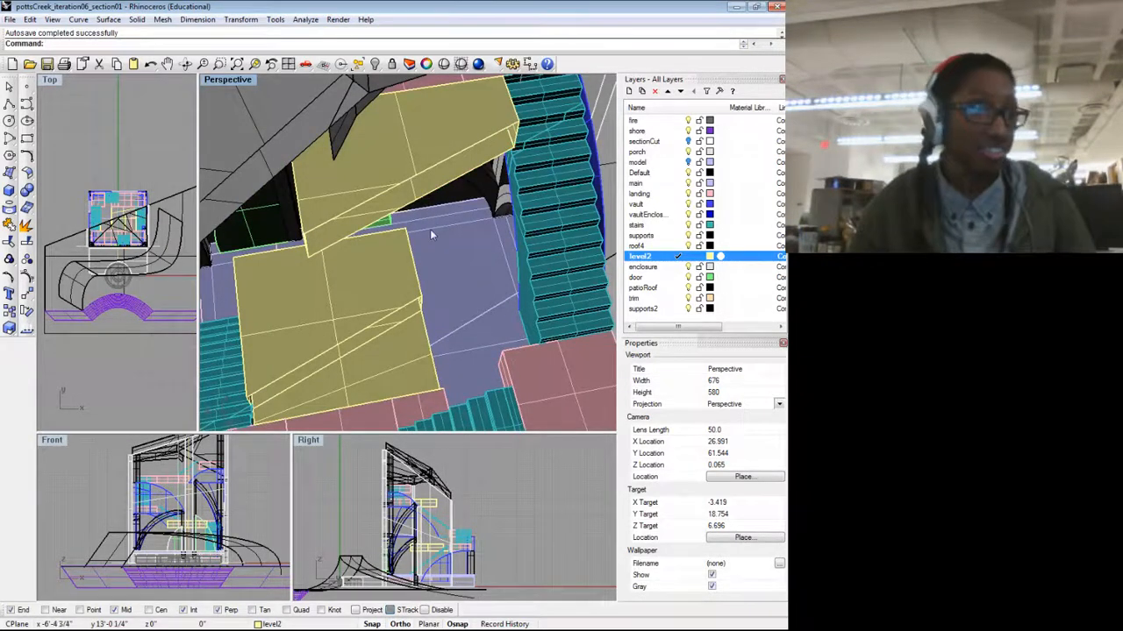
scroll(428, 233, down, 5)
drag(428, 235, 298, 200)
scroll(299, 200, down, 4)
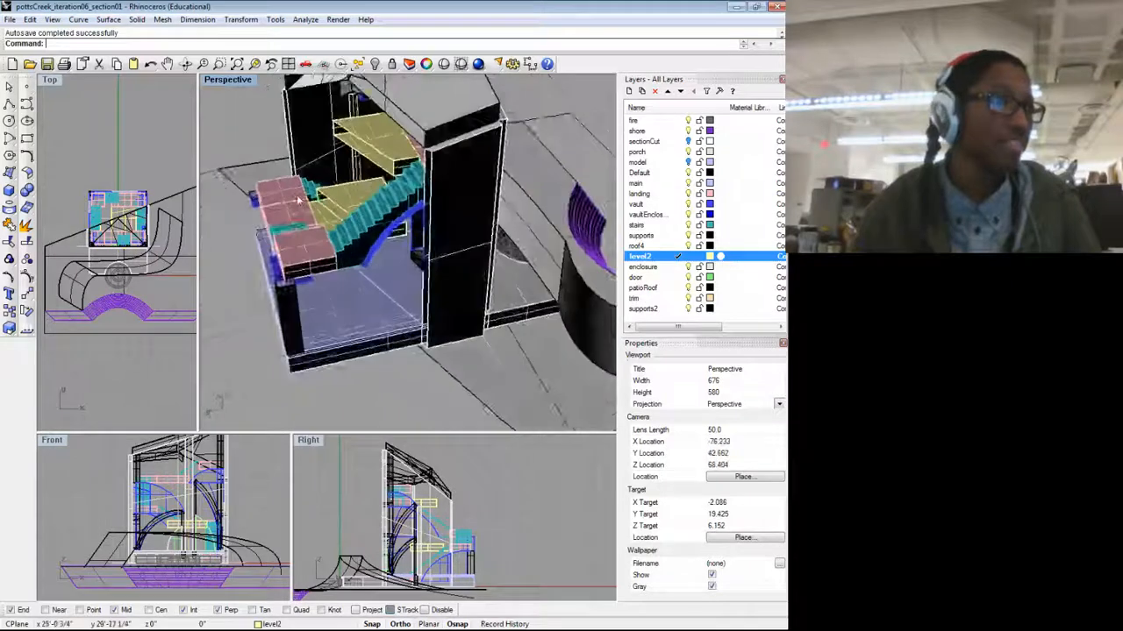
scroll(298, 200, up, 5)
scroll(386, 204, up, 3)
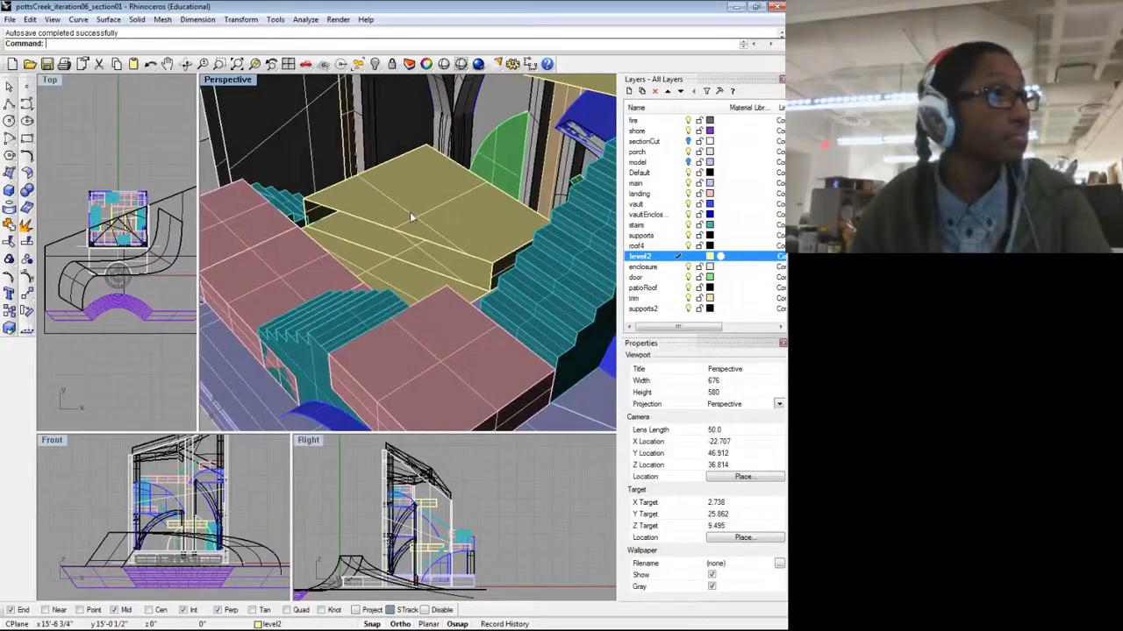
right_click(412, 213)
click(378, 227)
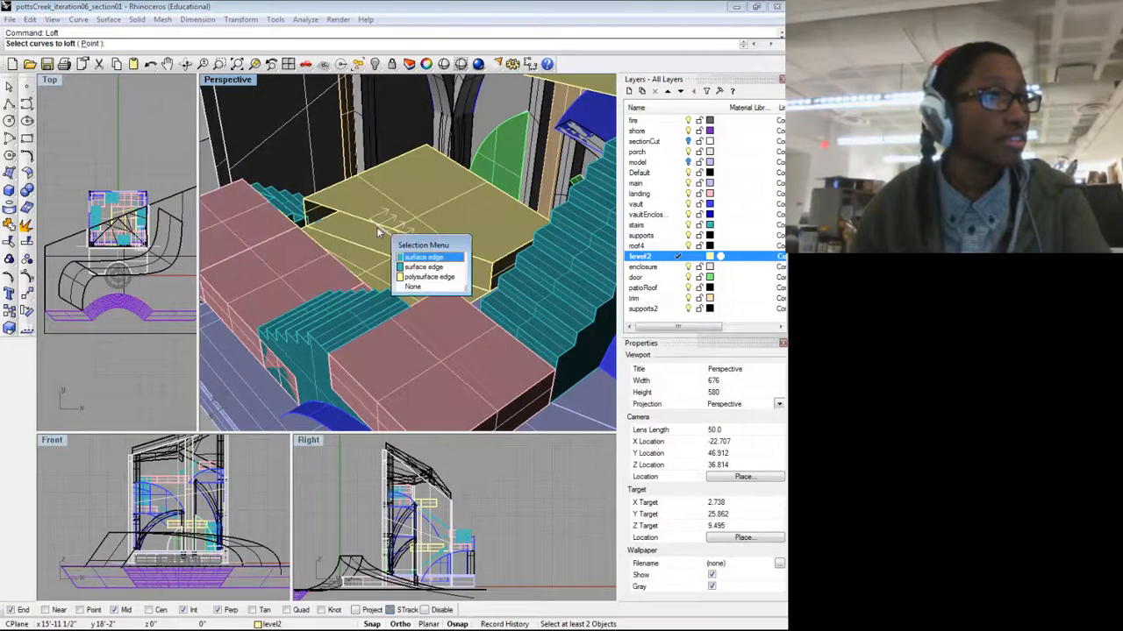
click(417, 257)
drag(417, 256, 321, 294)
scroll(304, 236, up, 6)
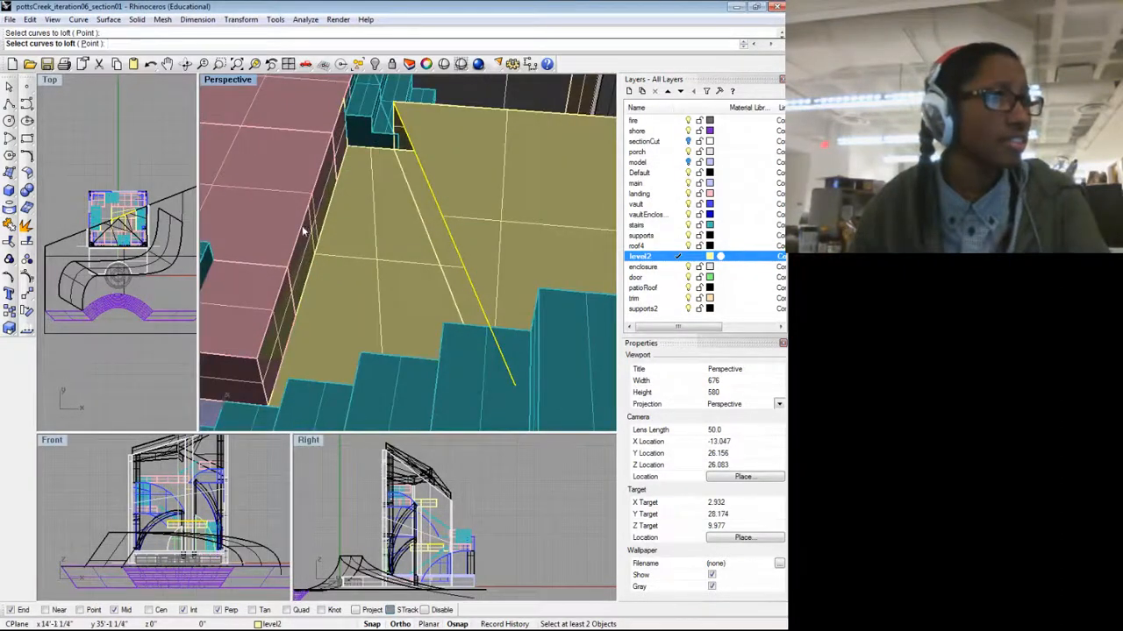
click(302, 230)
click(335, 264)
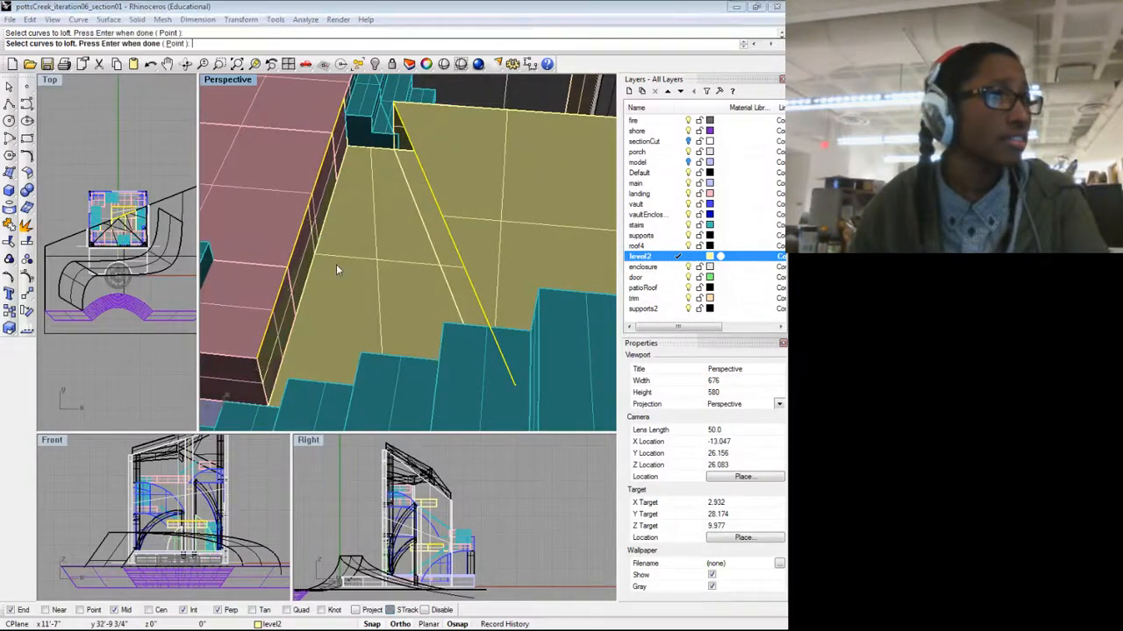
key(Return)
click(375, 392)
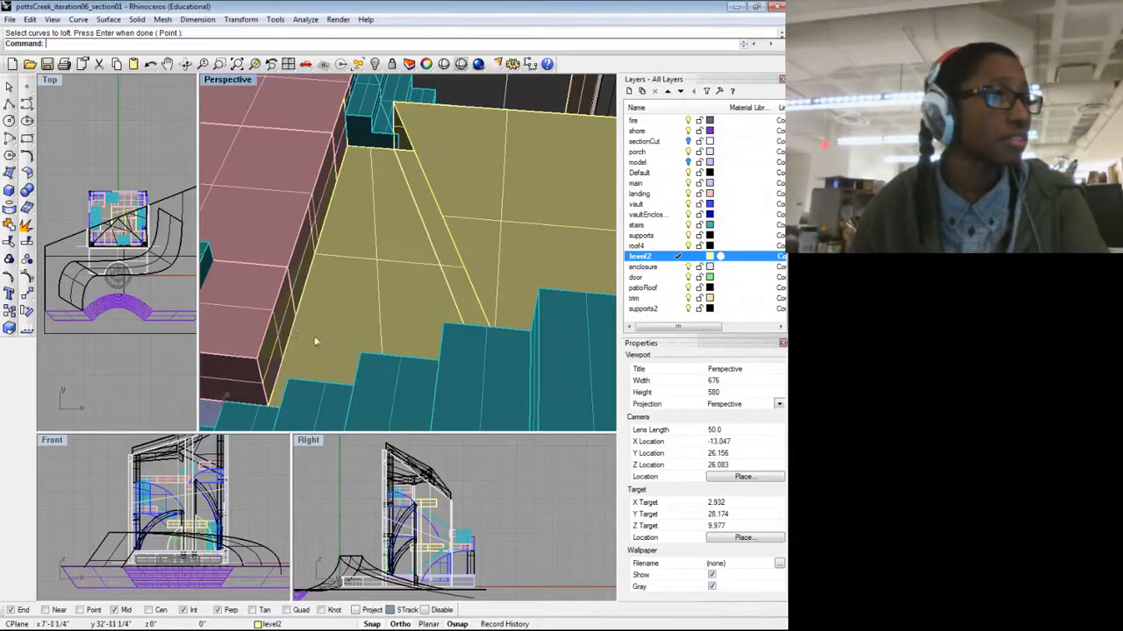
Step: Loft a Normal-style surface between the landing's top inner edge and the lower level2 slab's top cut edge
key(Return)
click(279, 309)
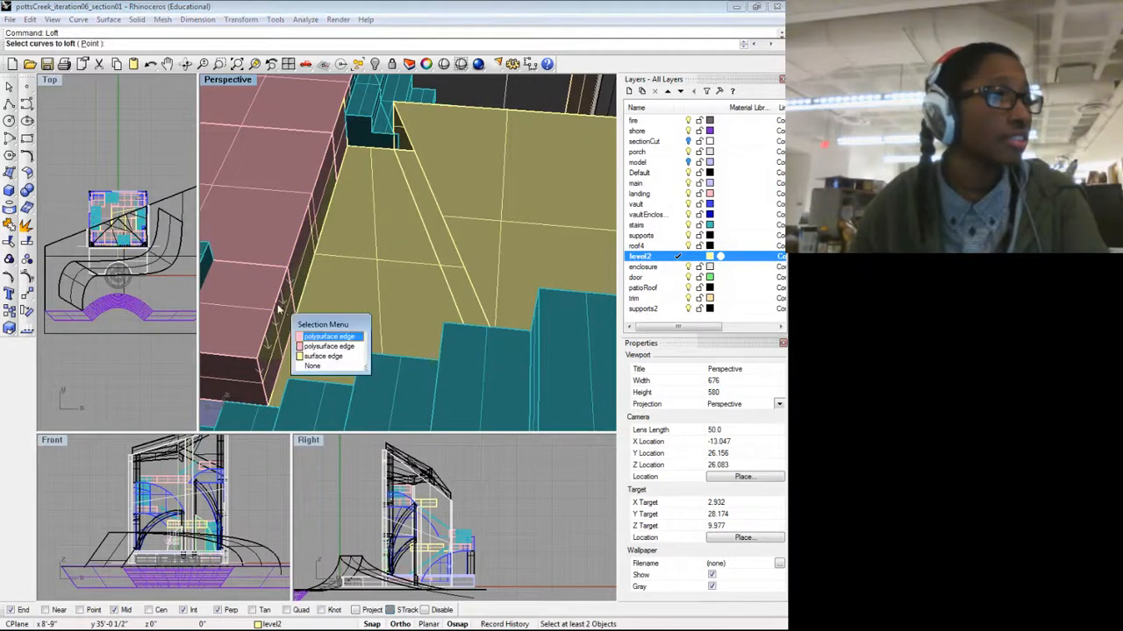
click(317, 337)
click(477, 300)
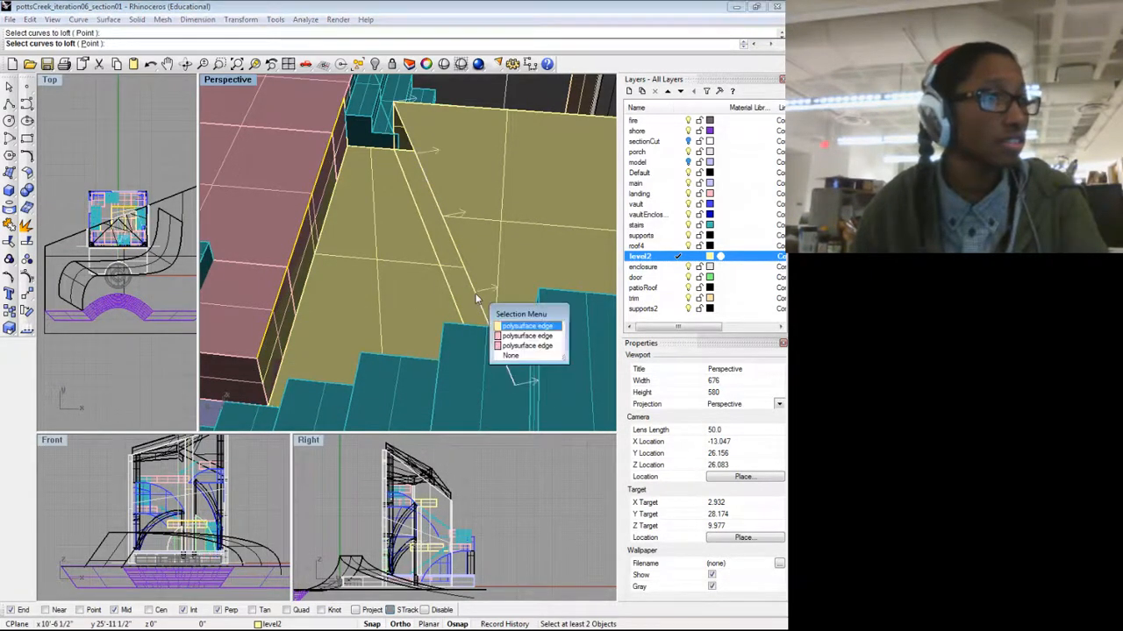
click(522, 336)
key(Return)
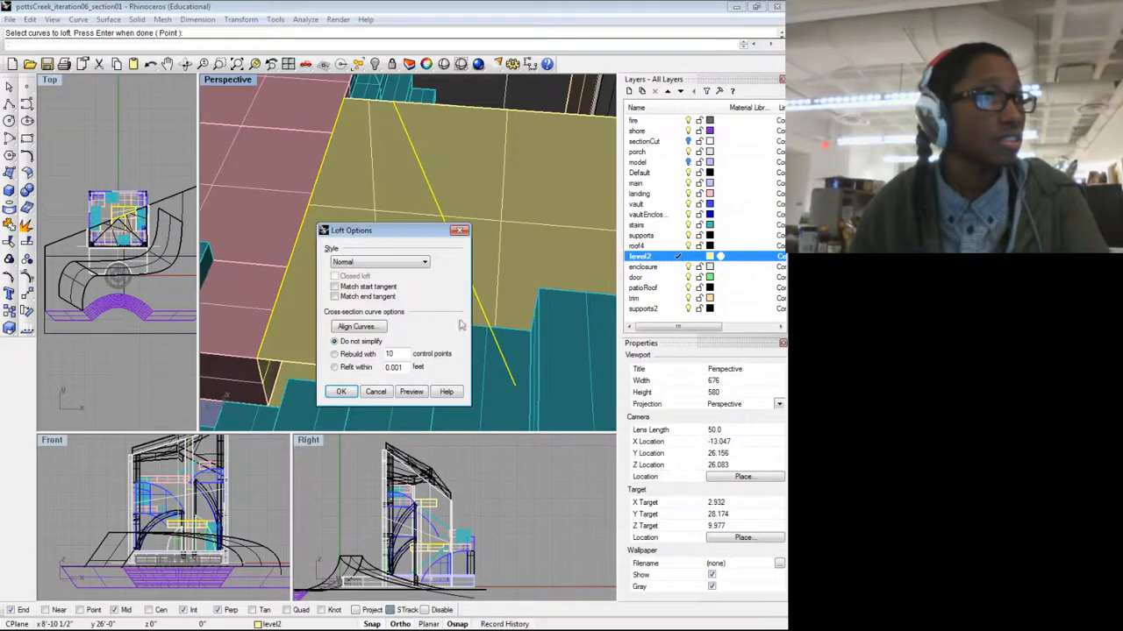
click(341, 391)
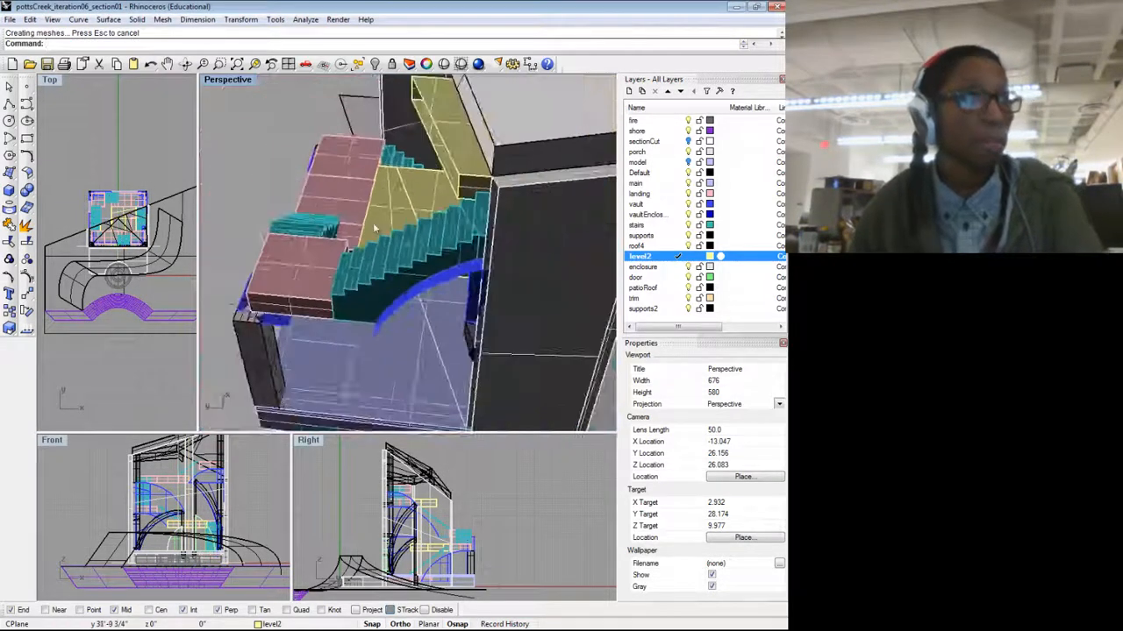
Step: Examine the extended lower slab and the whole section building in the Perspective, Right and Front viewports
drag(440, 183, 497, 146)
scroll(465, 175, up, 5)
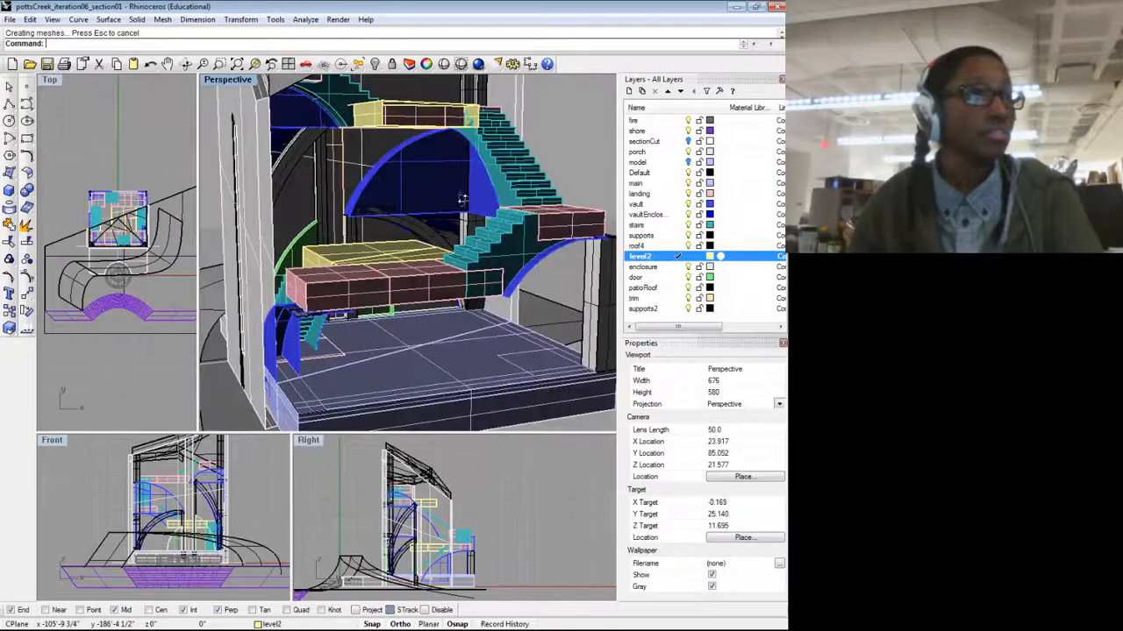
drag(462, 200, 510, 311)
scroll(424, 187, down, 6)
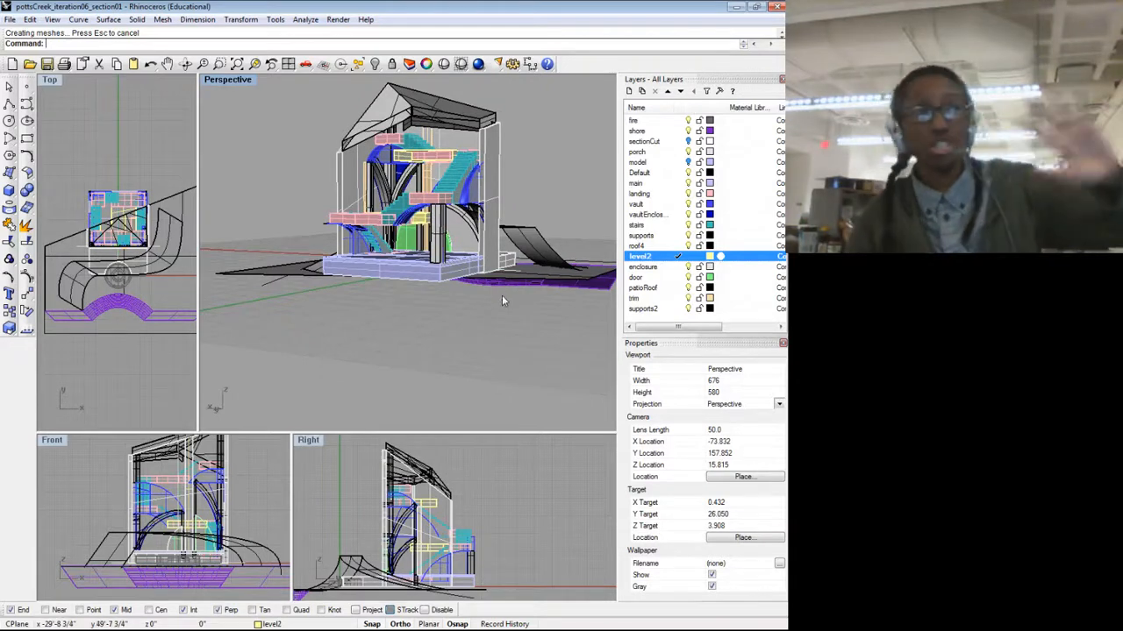
scroll(463, 178, up, 3)
scroll(513, 245, down, 5)
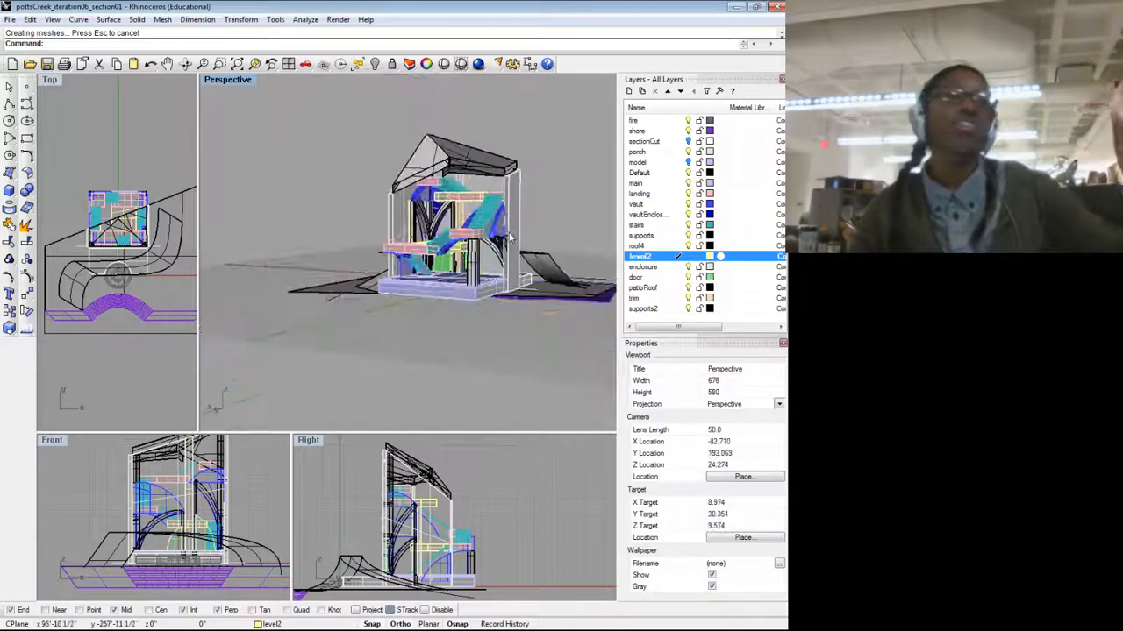
scroll(592, 166, up, 5)
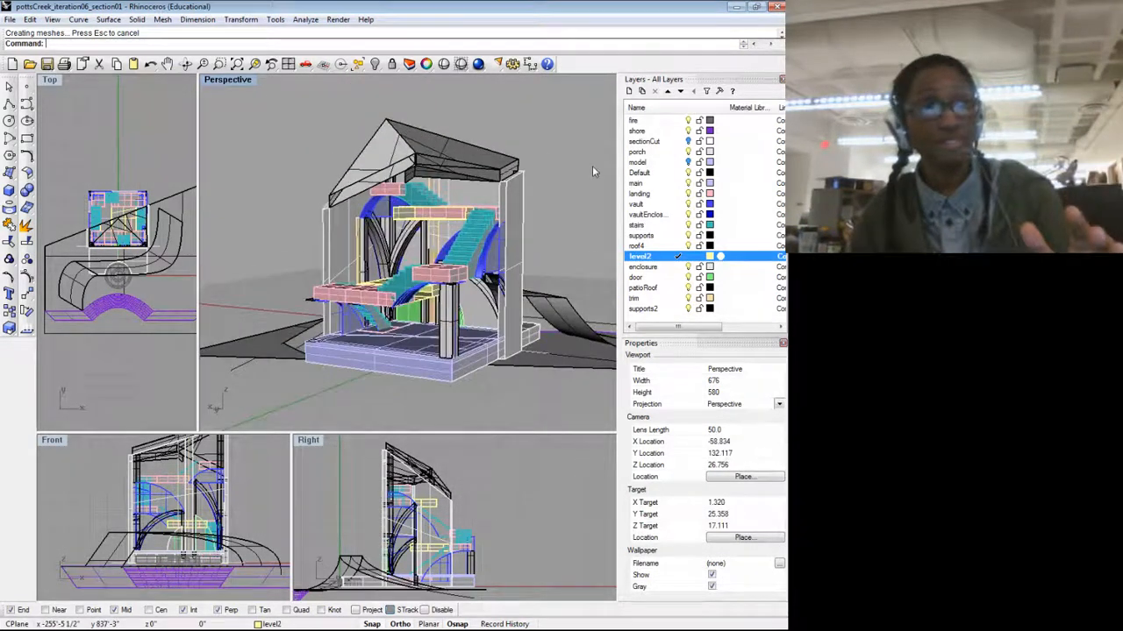
drag(501, 302, 541, 280)
scroll(541, 280, down, 6)
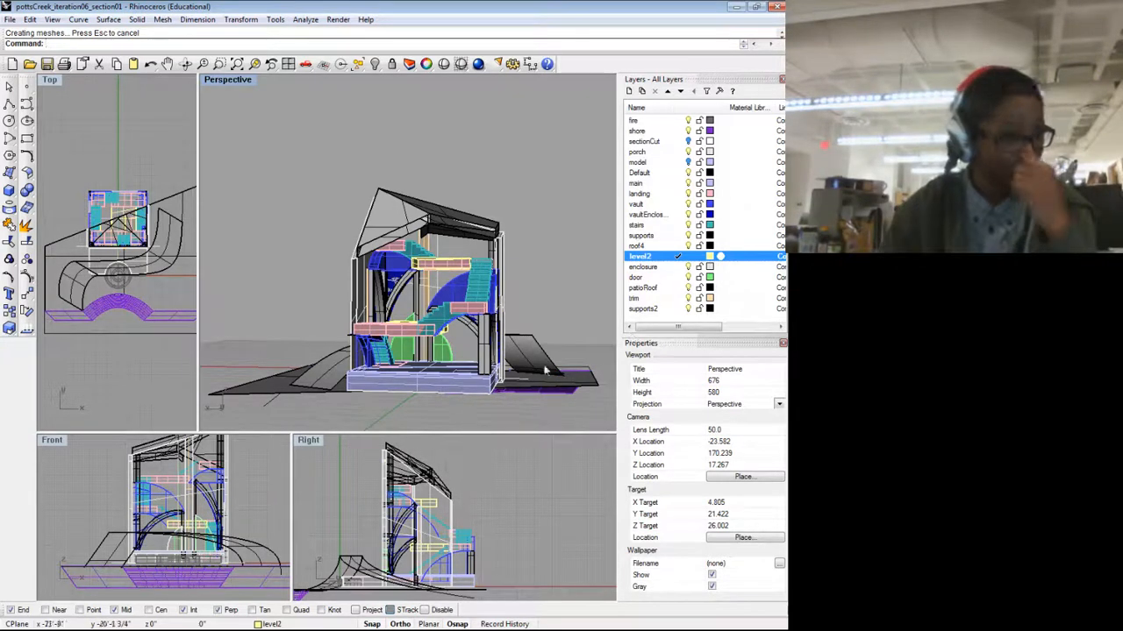
scroll(531, 570, down, 5)
scroll(532, 570, up, 4)
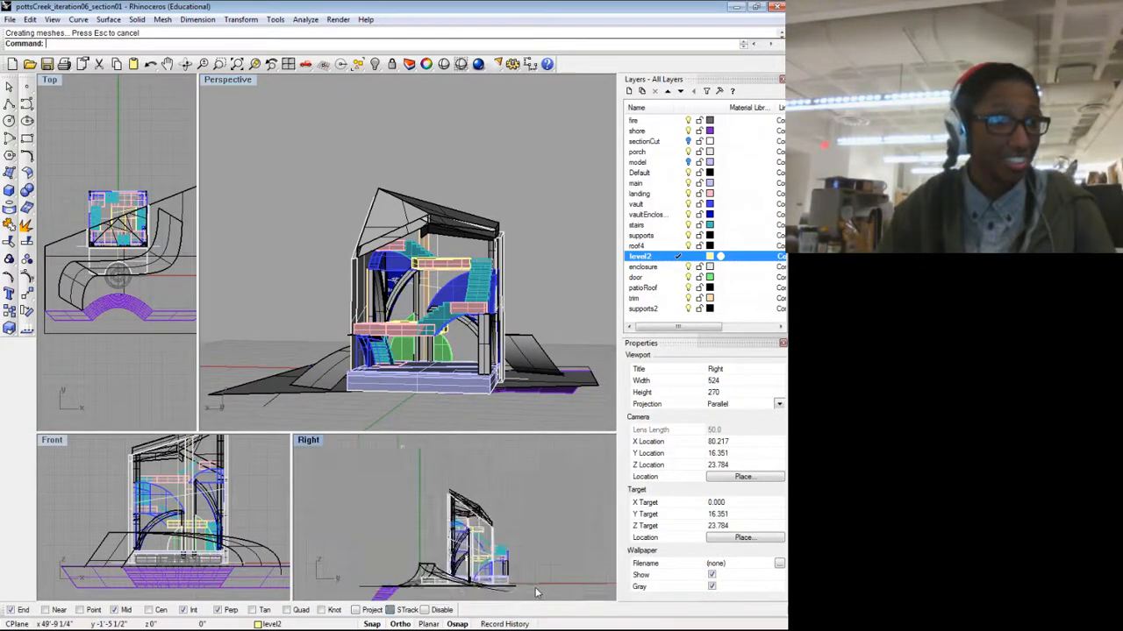
scroll(215, 576, down, 3)
scroll(215, 576, up, 2)
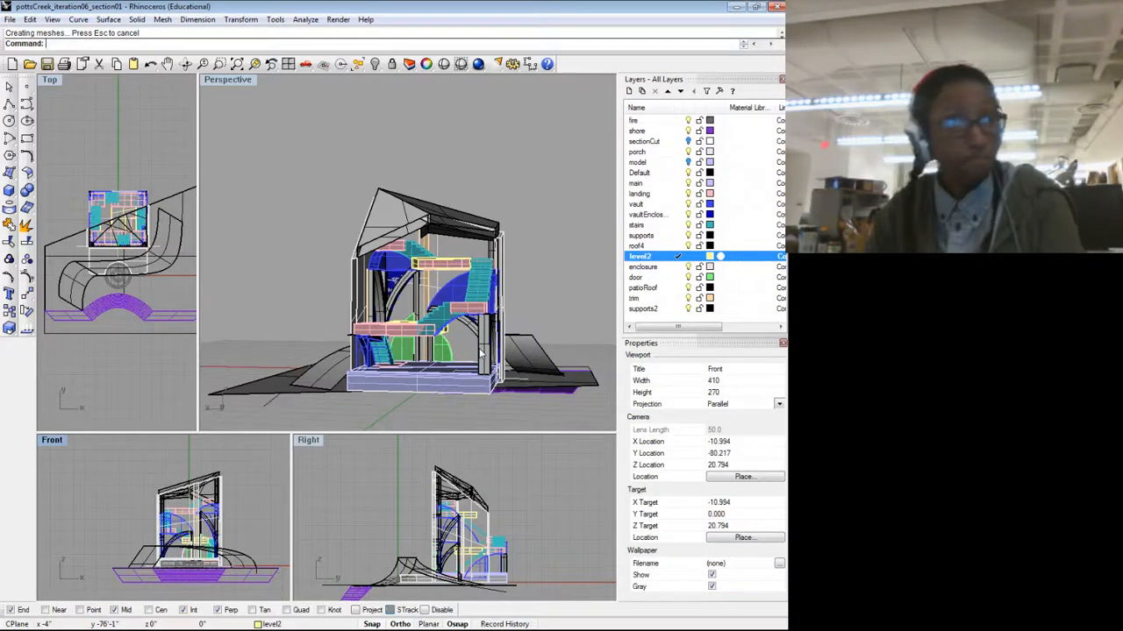
drag(481, 354, 428, 358)
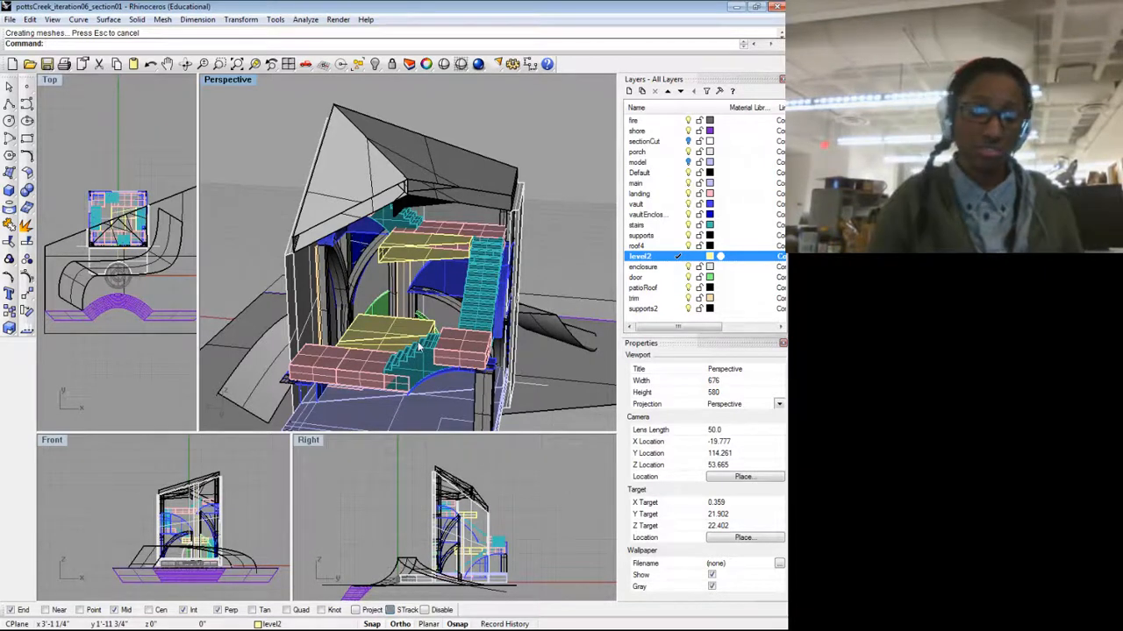
text(M)
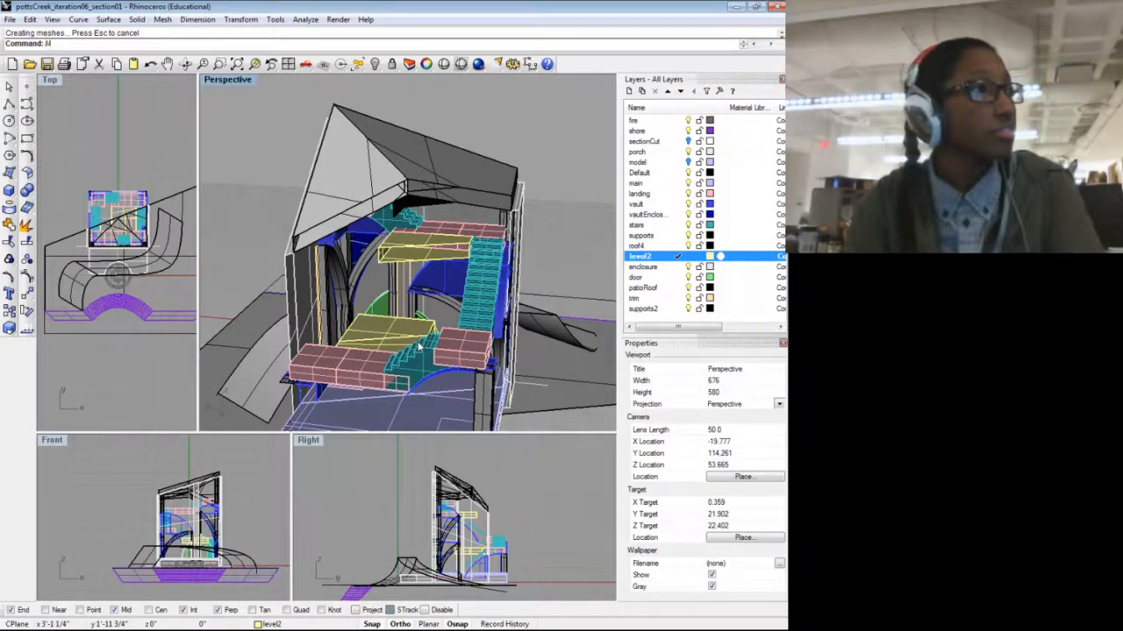
text(a)
key(BackSpace)
key(BackSpace)
key(BackSpace)
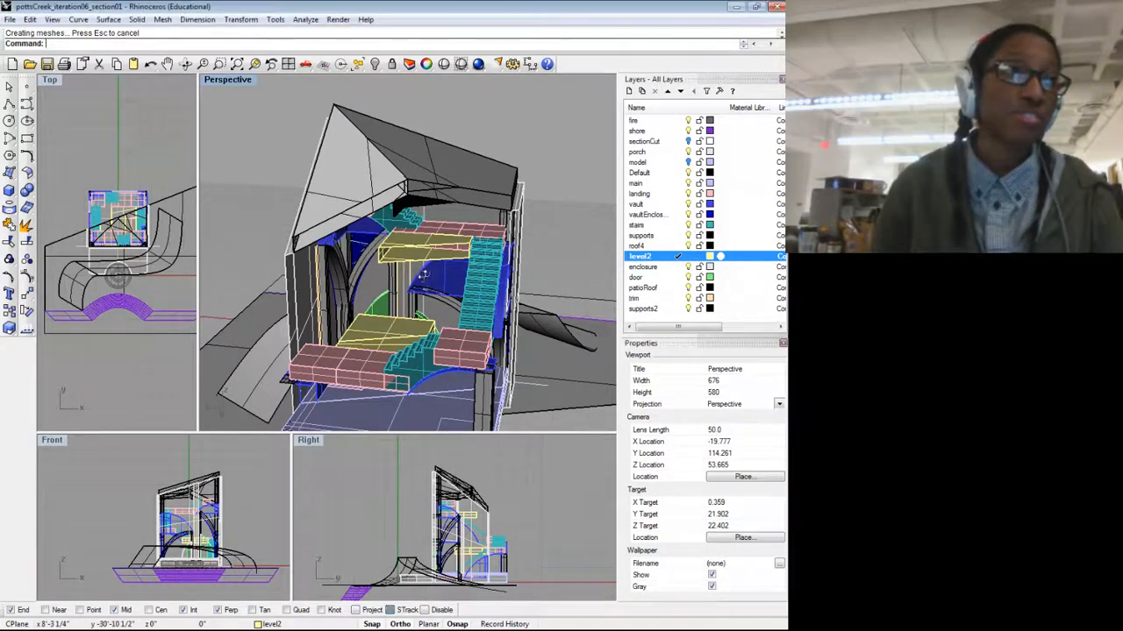
Step: Examine the stairs, landings and level2 slabs from the open section side and along the enclosure wall
drag(425, 274, 562, 286)
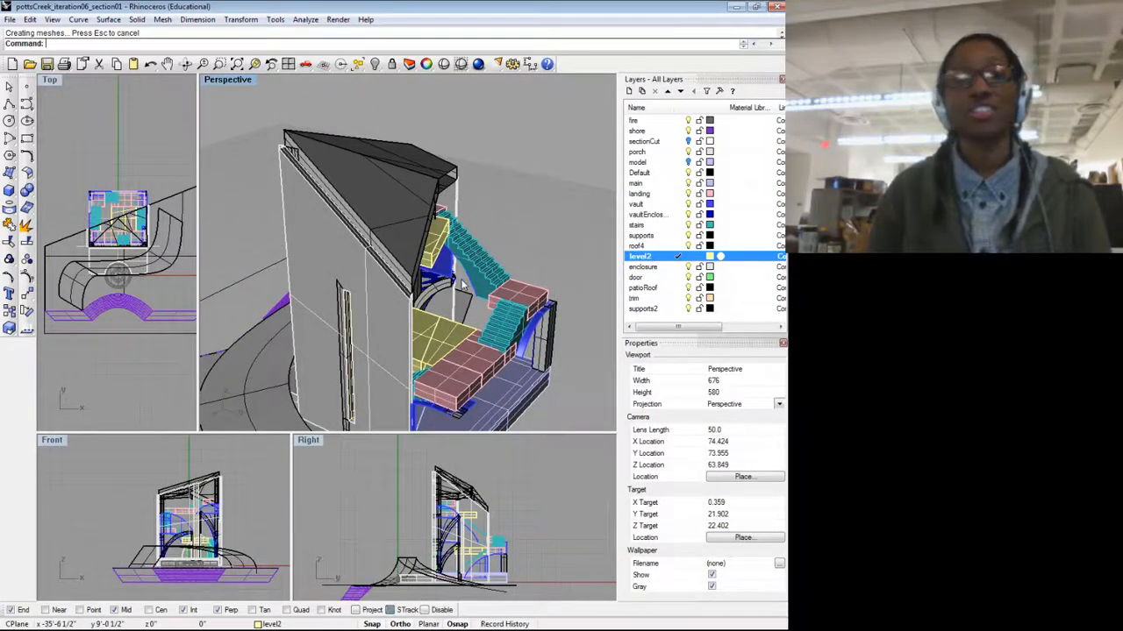
drag(448, 300, 513, 277)
scroll(414, 307, up, 4)
drag(466, 308, 406, 321)
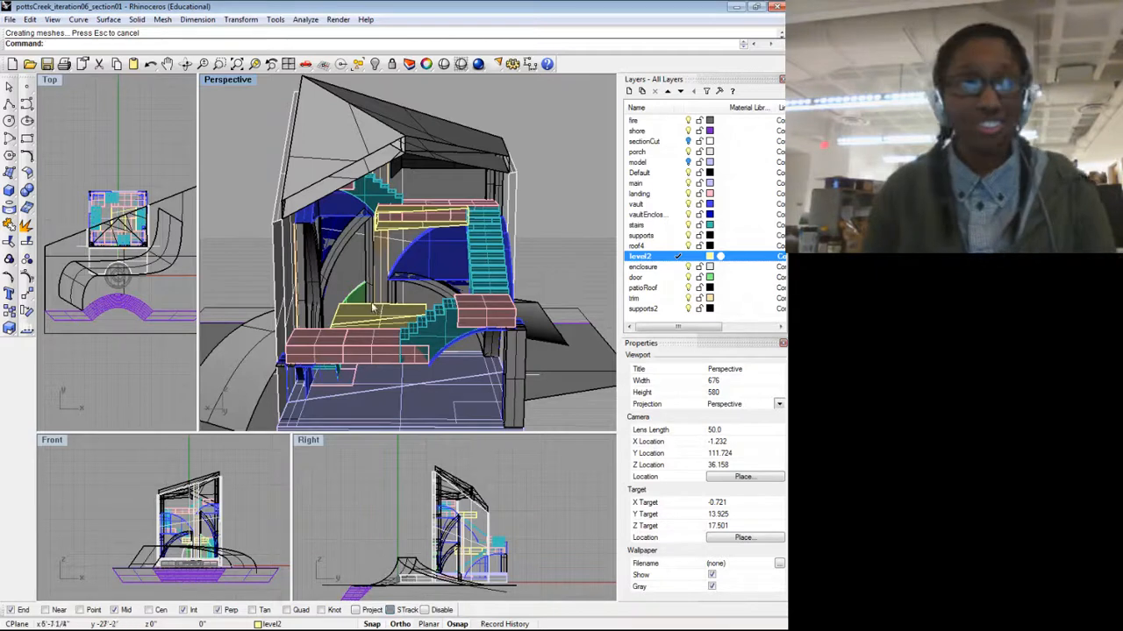
drag(336, 303, 422, 303)
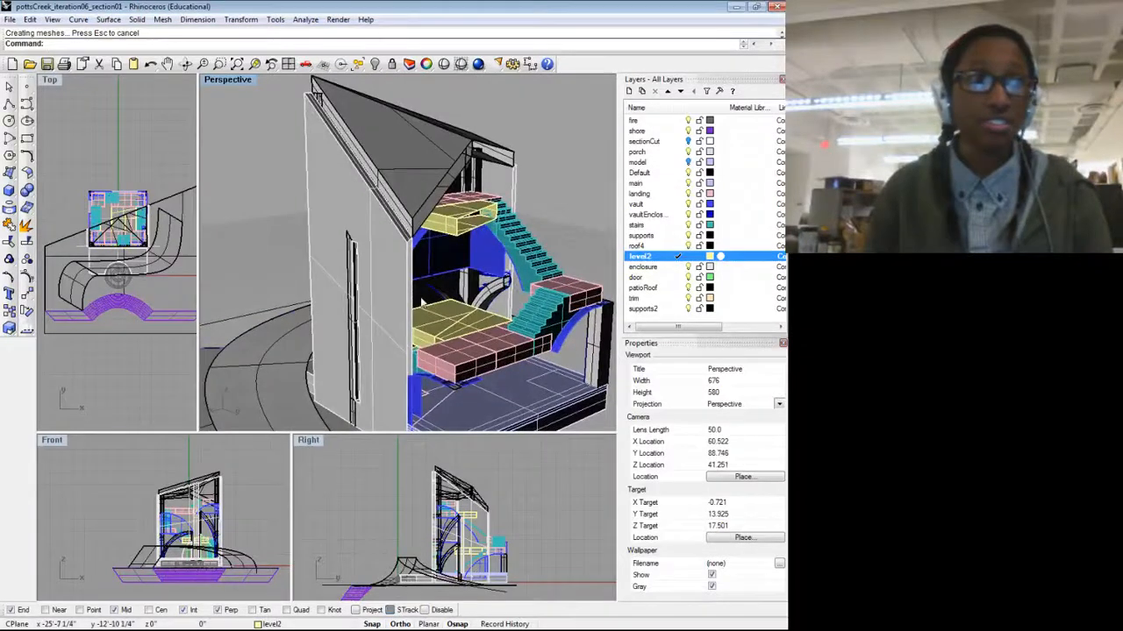
scroll(416, 338, down, 6)
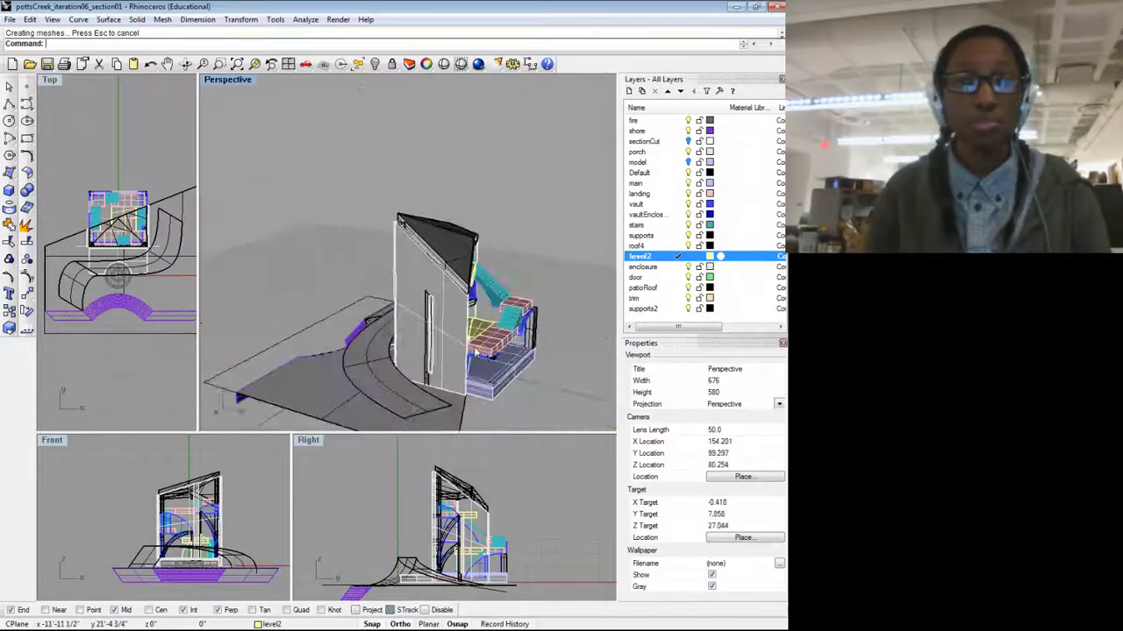
Step: Examine the section building's roof, stairs, landings and level2 slabs from the open cut side and along the enclosure wall
drag(454, 332, 435, 328)
scroll(473, 379, up, 4)
drag(478, 381, 435, 377)
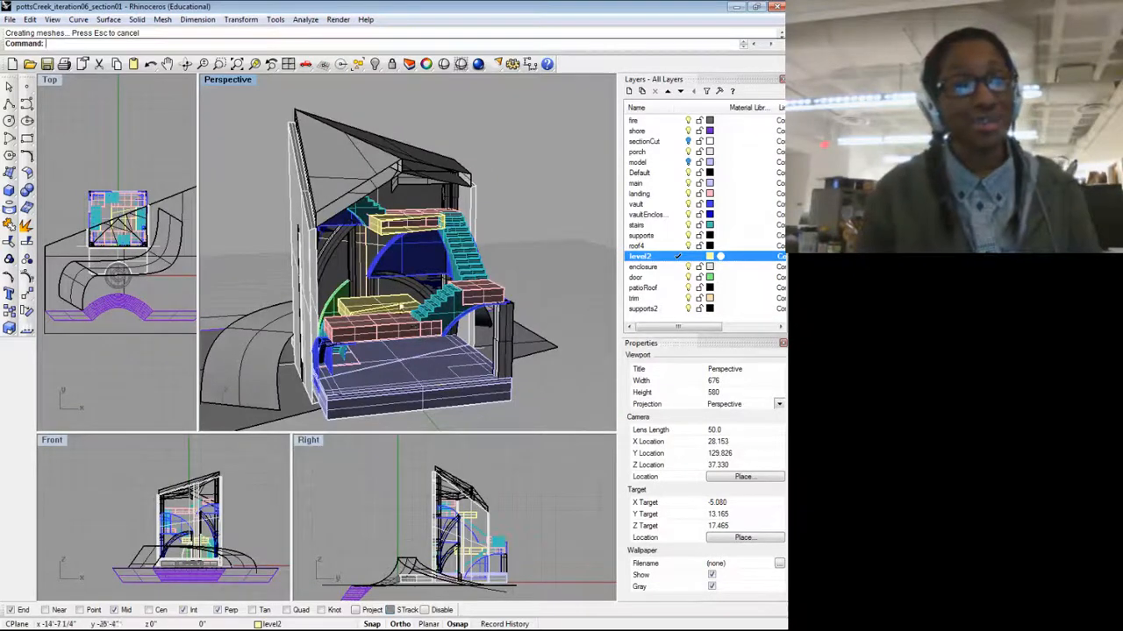
drag(354, 273, 430, 298)
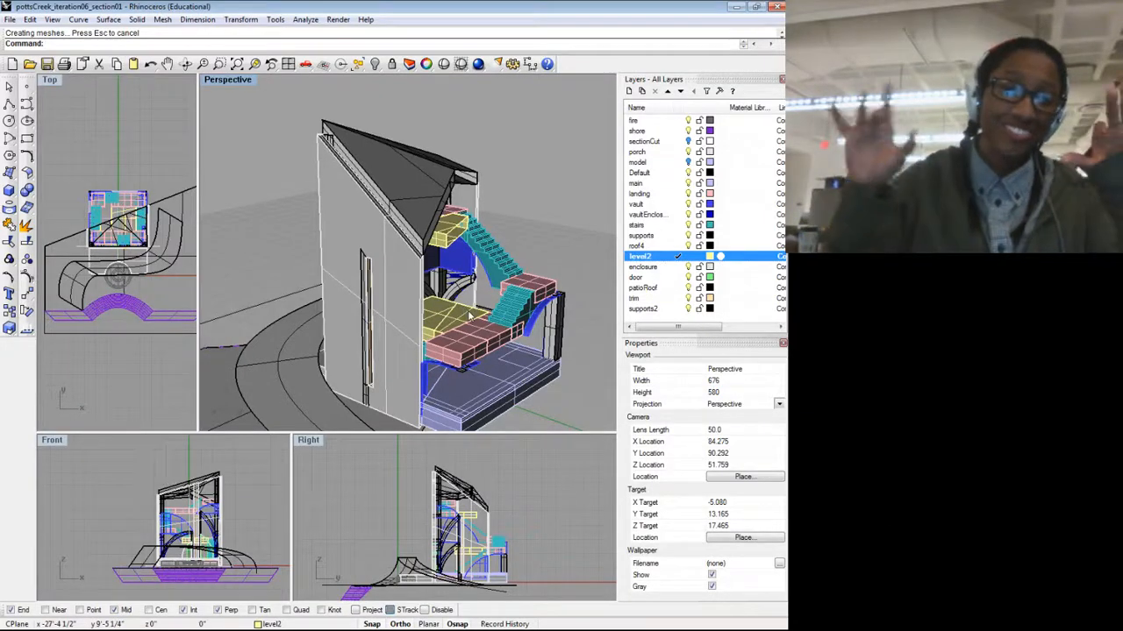
drag(469, 317, 370, 305)
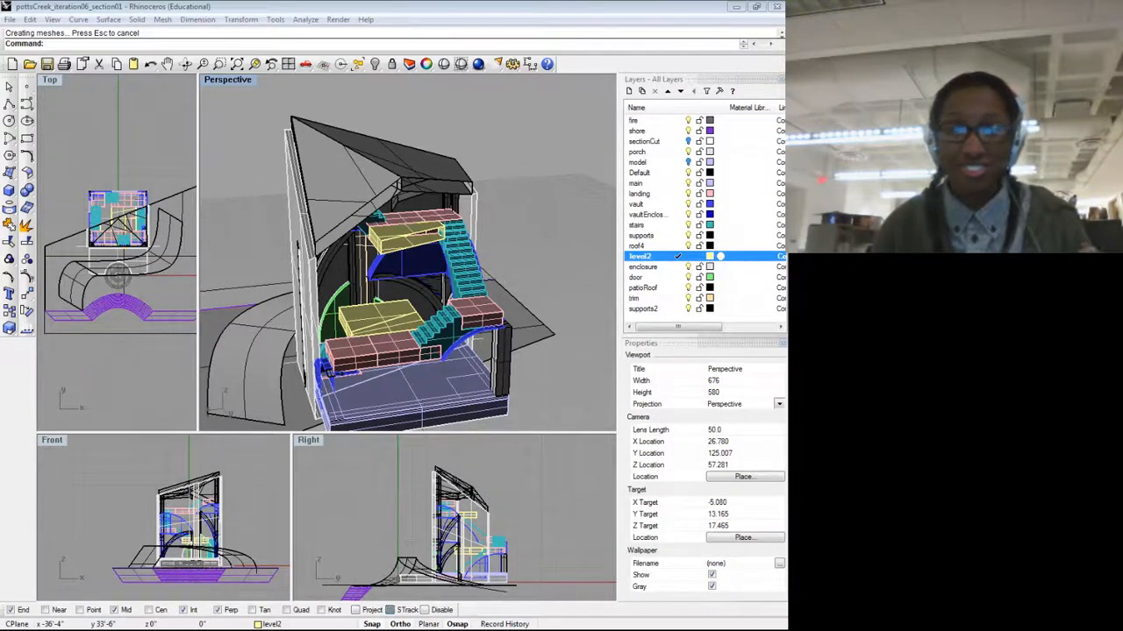
drag(436, 279, 410, 284)
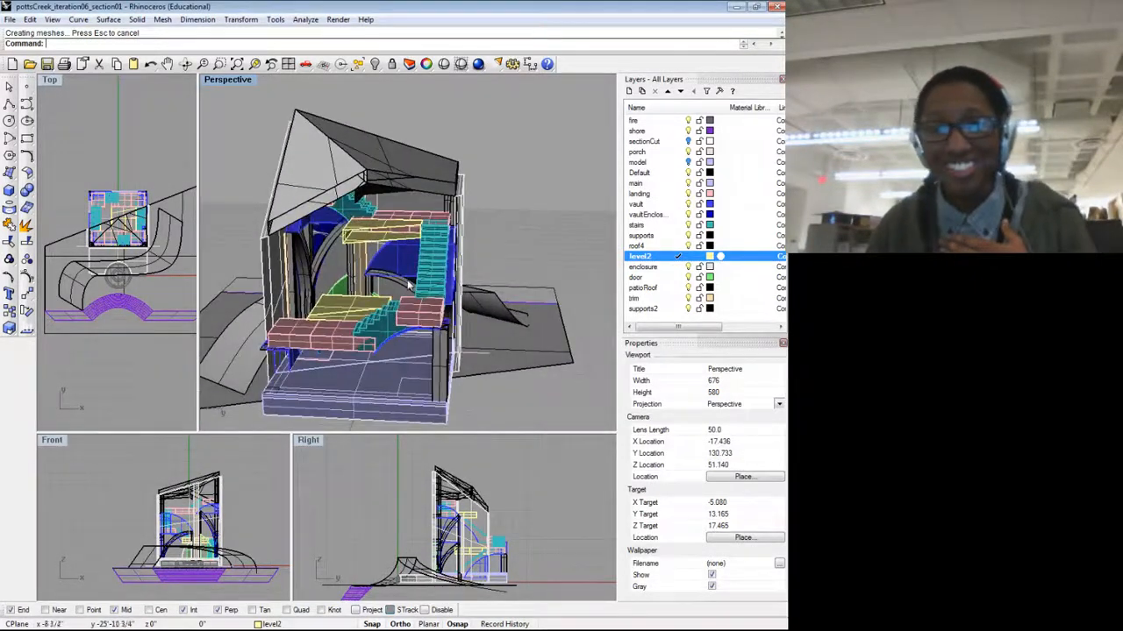
drag(292, 299, 330, 312)
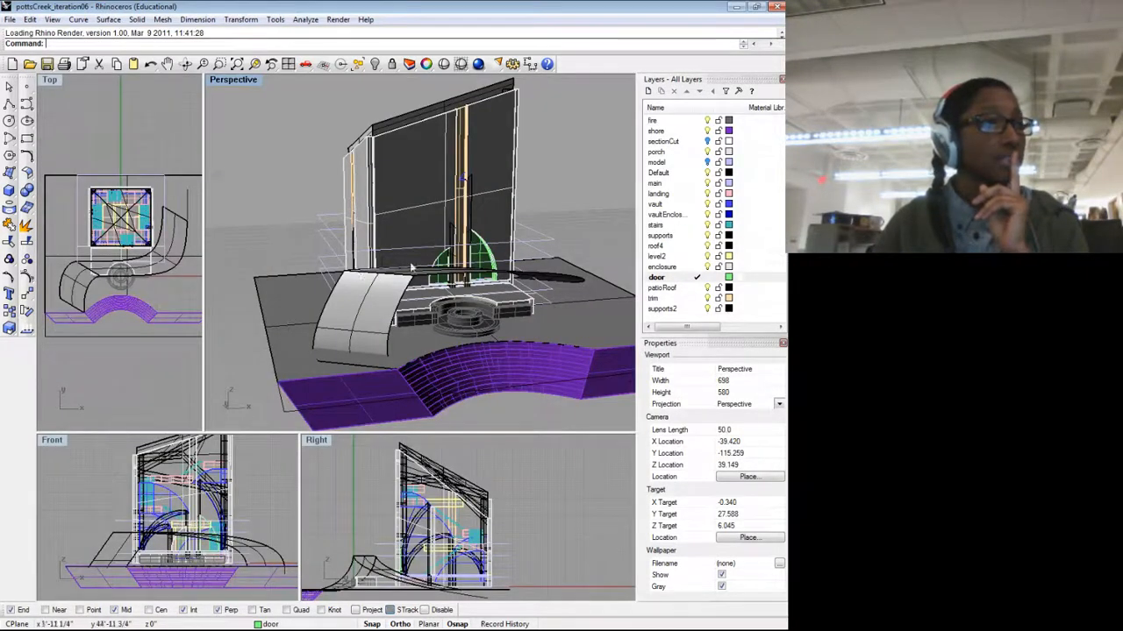
Step: Examine the uncut pottsCreek_iteration06 model, including the door panels, porch, shore and enclosure walls, up close and from outside
drag(413, 269, 518, 263)
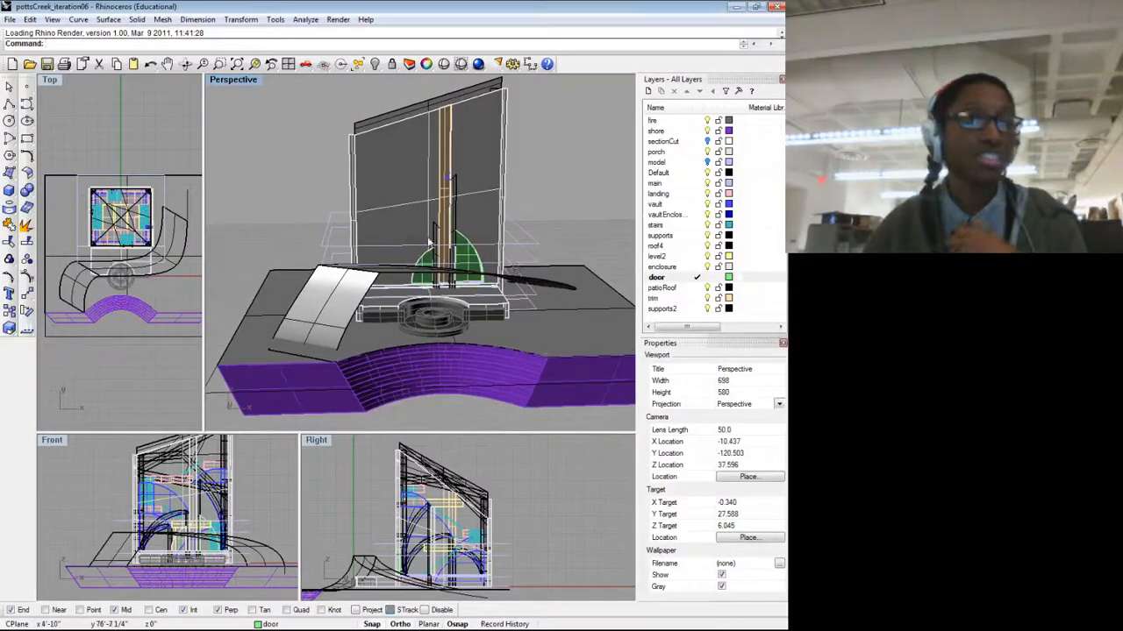
scroll(441, 262, up, 5)
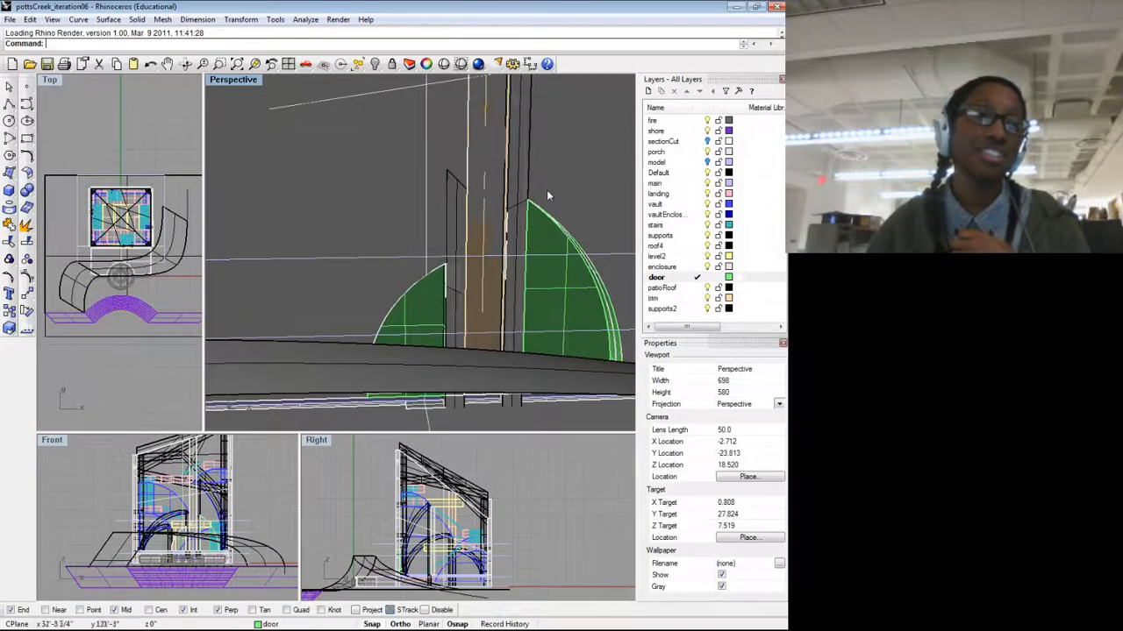
scroll(290, 233, down, 5)
scroll(463, 238, up, 5)
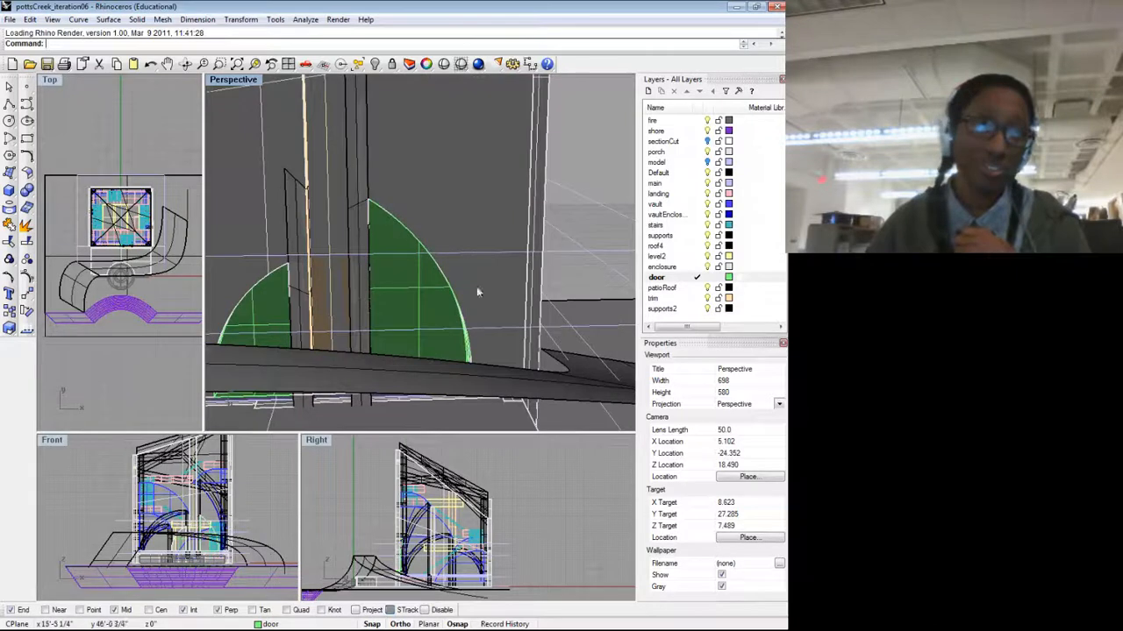
scroll(408, 273, down, 2)
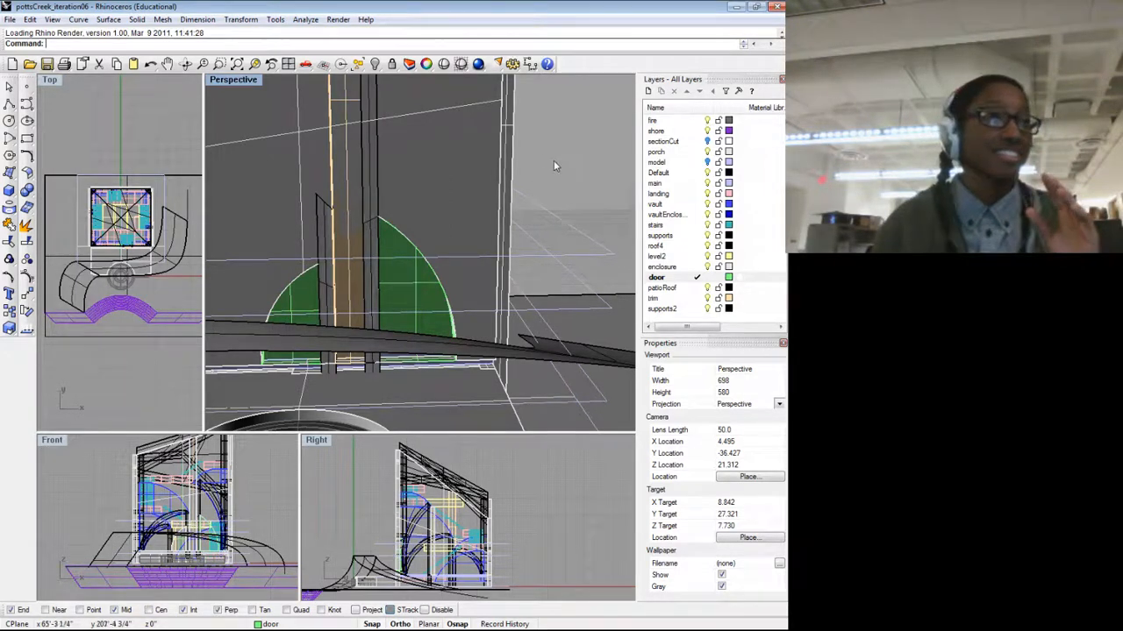
scroll(556, 163, down, 10)
drag(555, 163, 581, 219)
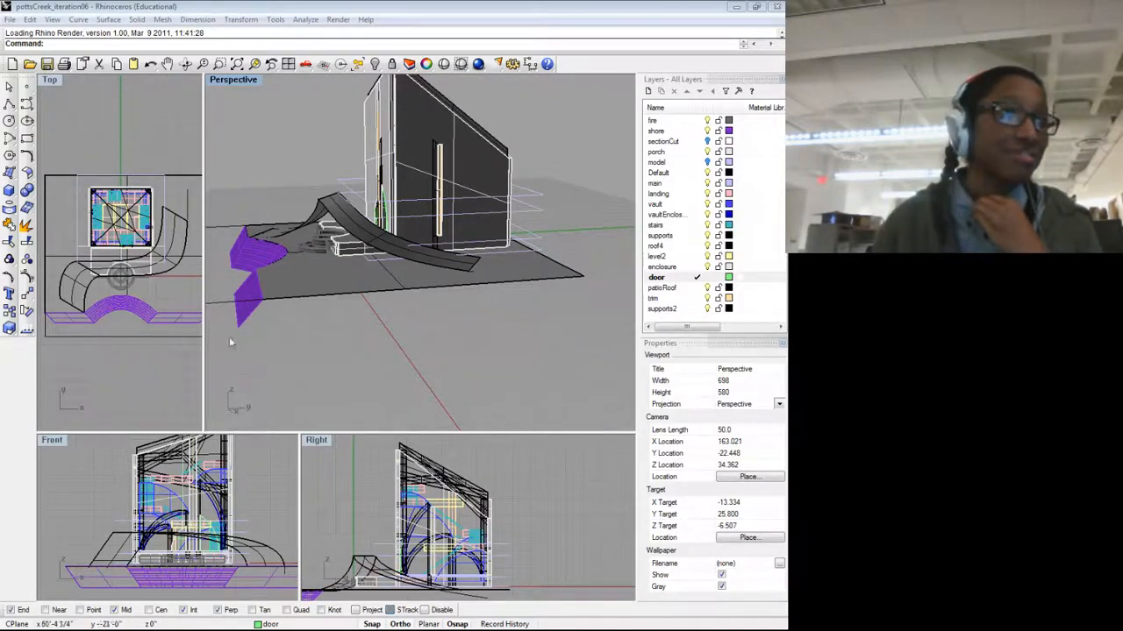
drag(422, 340, 360, 260)
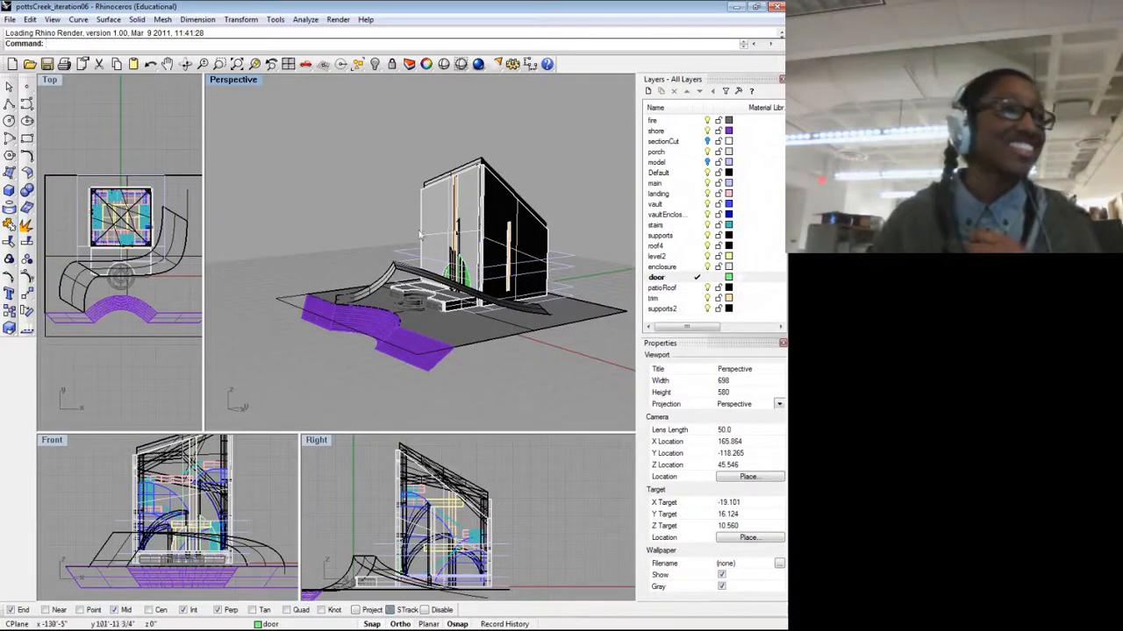
drag(242, 232, 417, 254)
scroll(520, 289, up, 4)
drag(519, 289, 302, 314)
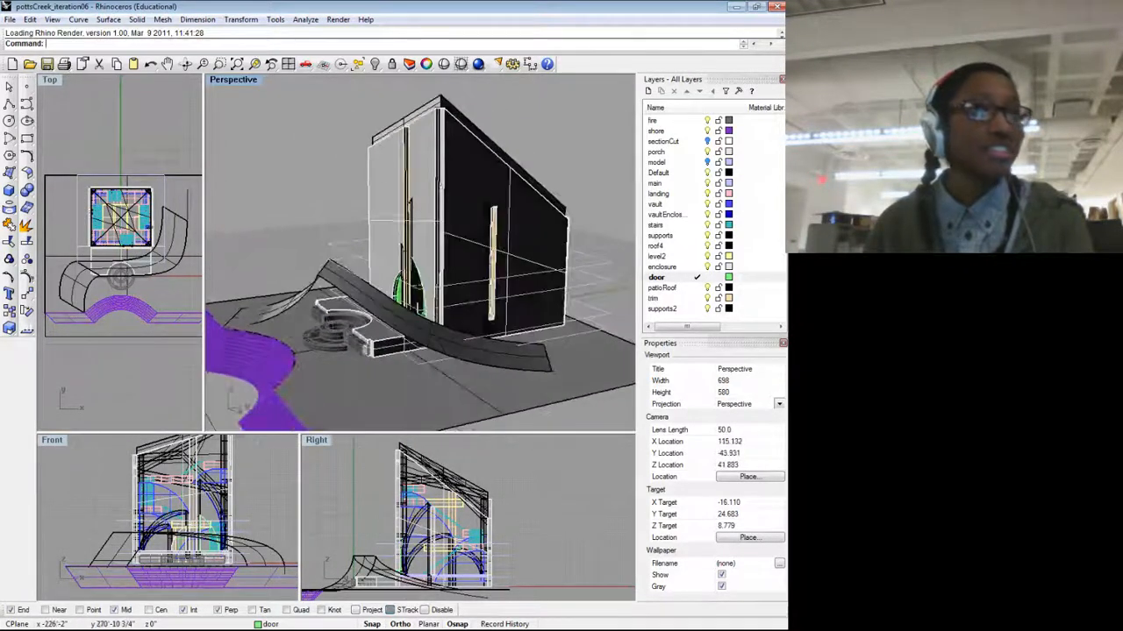
Step: Close pottsCreek_iteration06 and switch the Perspective viewport of pottsCreek_iteration06_section01 to Ghosted display
click(777, 7)
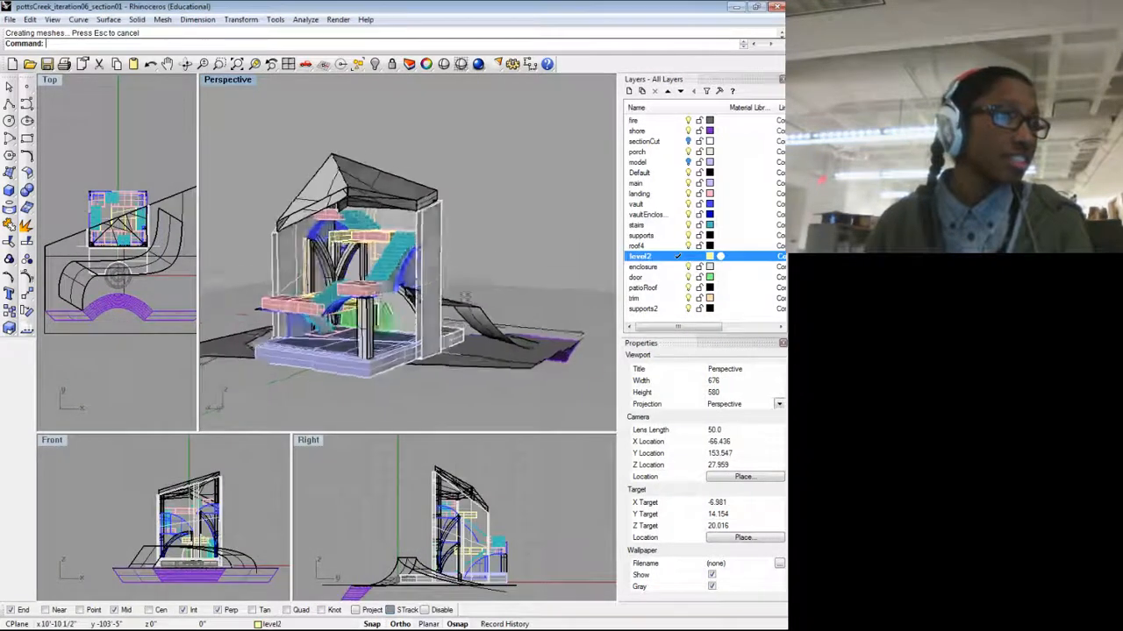
drag(526, 290, 384, 319)
click(235, 84)
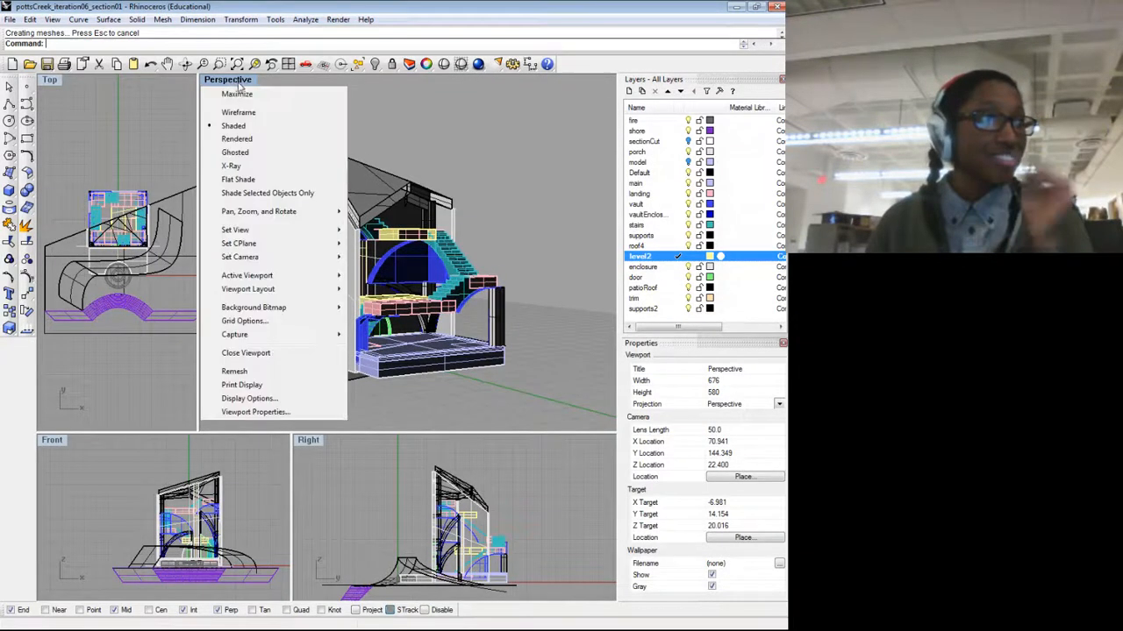
click(258, 154)
Step: Examine the ghosted section building's interior from above the open side and through the translucent enclosure wall
drag(466, 268, 348, 344)
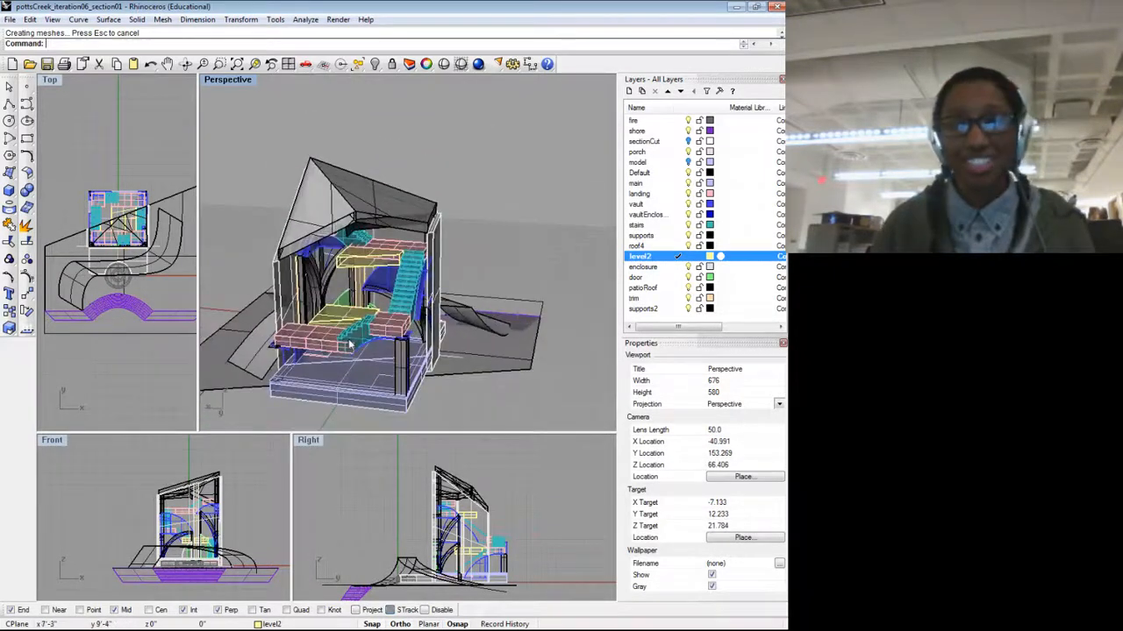
scroll(351, 346, up, 2)
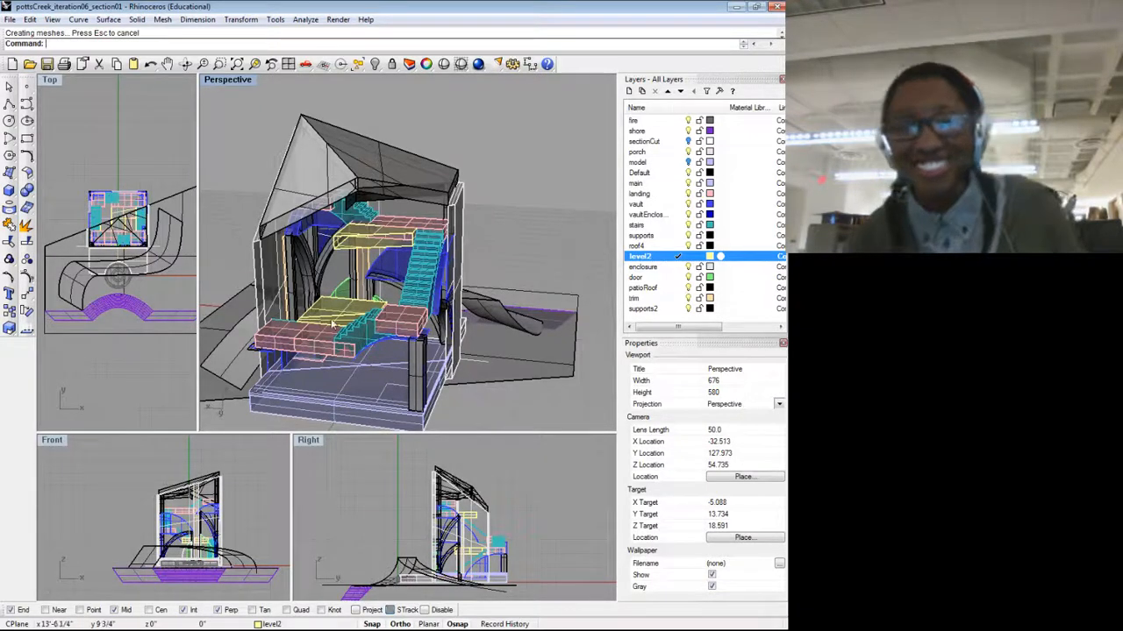
drag(333, 325, 481, 309)
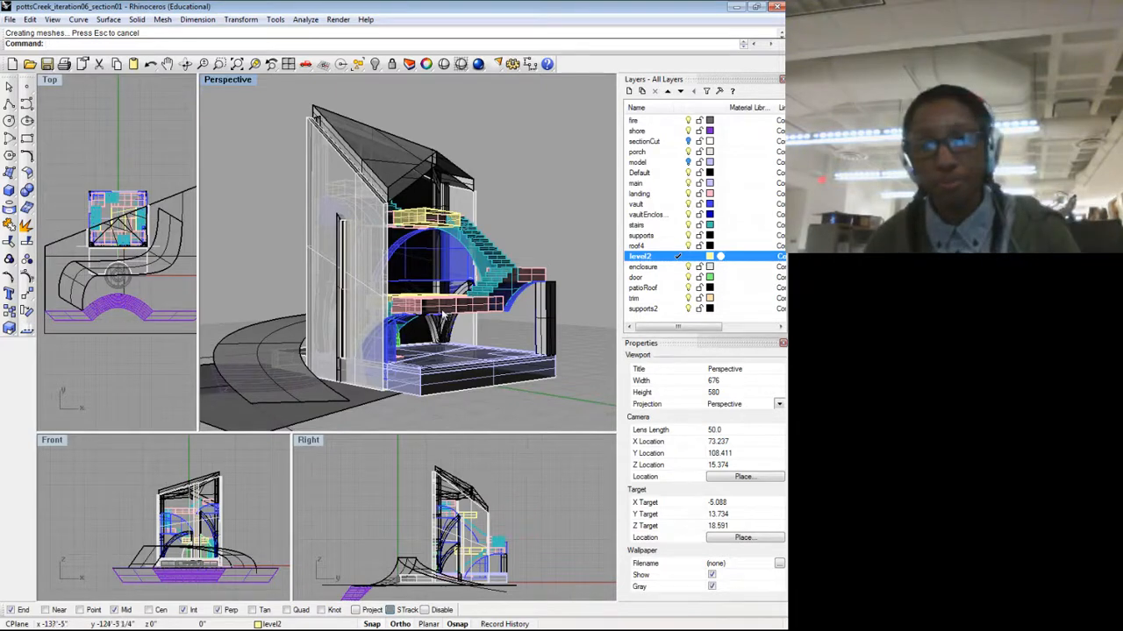
drag(539, 312, 446, 311)
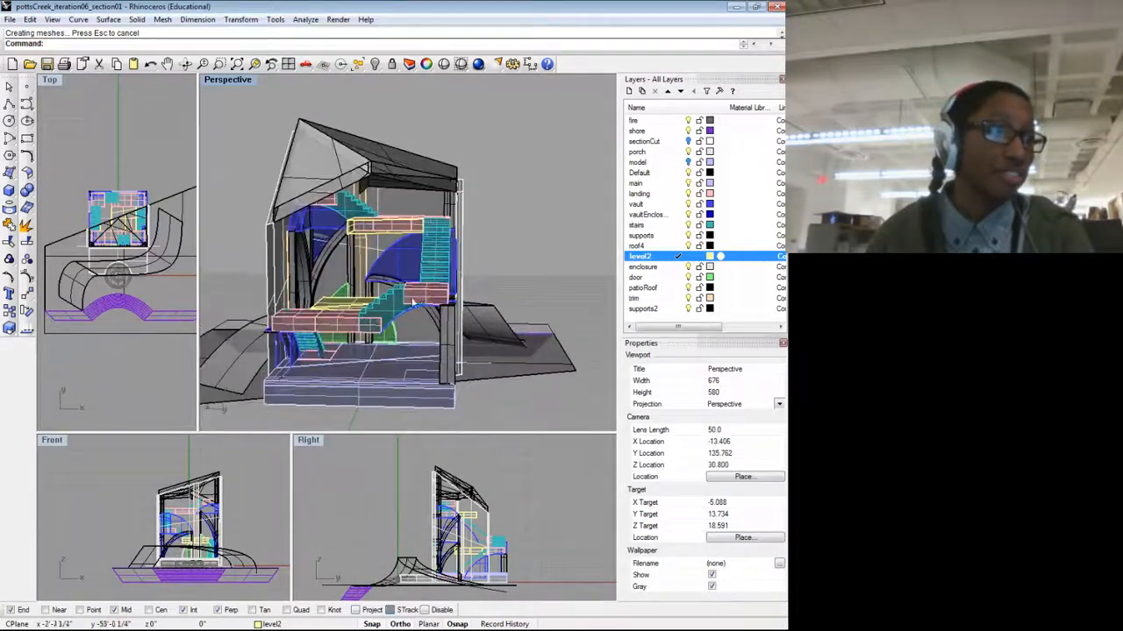
scroll(367, 298, up, 4)
drag(367, 294, 416, 300)
scroll(428, 286, down, 2)
scroll(401, 294, down, 5)
drag(410, 305, 458, 296)
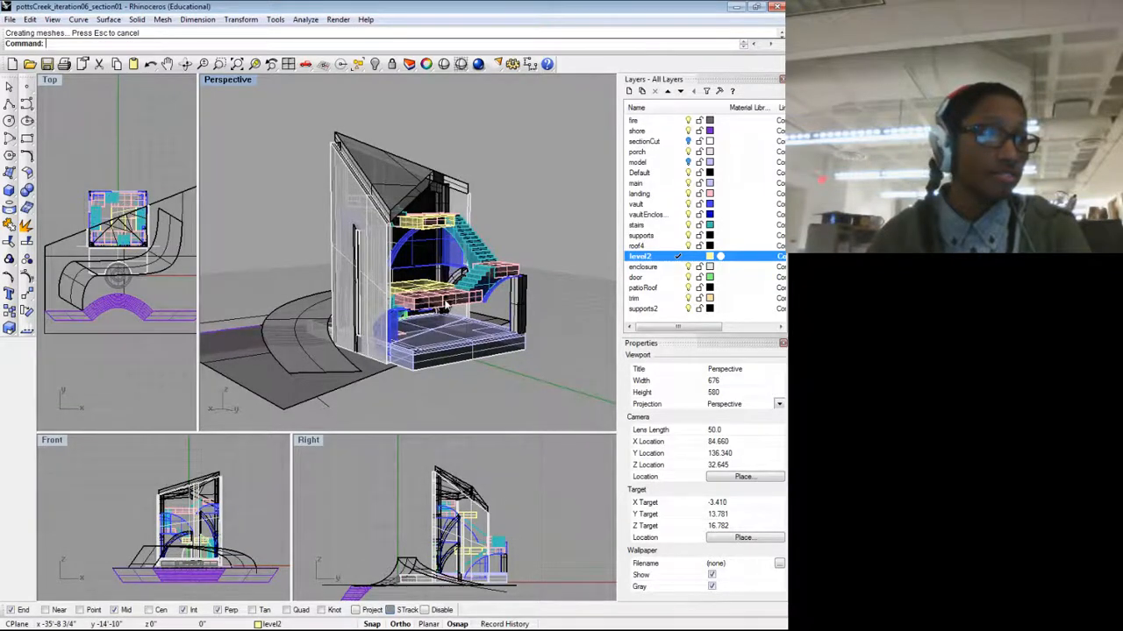
Step: Examine the ground-floor base, vault arches, landings and stairs of the ghosted section at close range from low and raised angles
scroll(444, 306, up, 3)
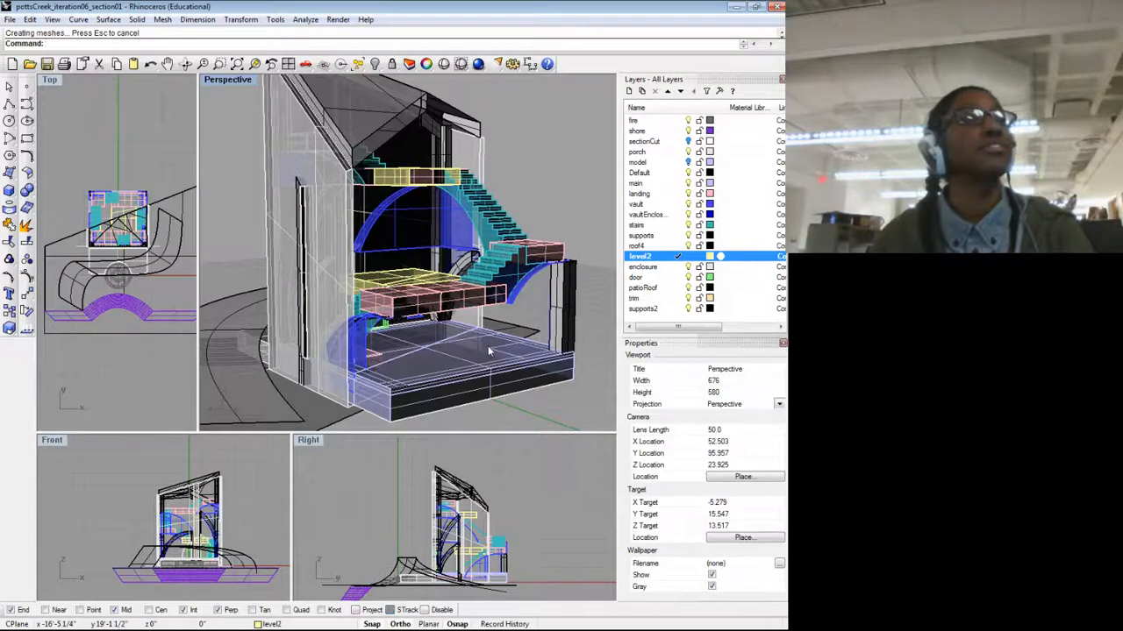
drag(490, 348, 492, 348)
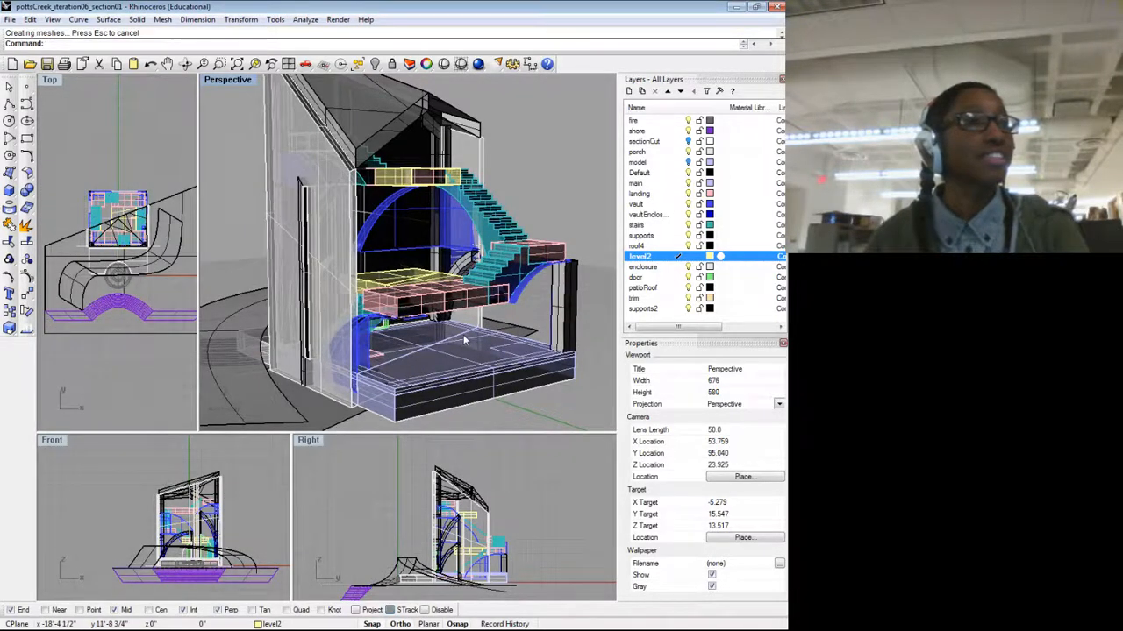
scroll(479, 337, down, 2)
scroll(474, 273, up, 2)
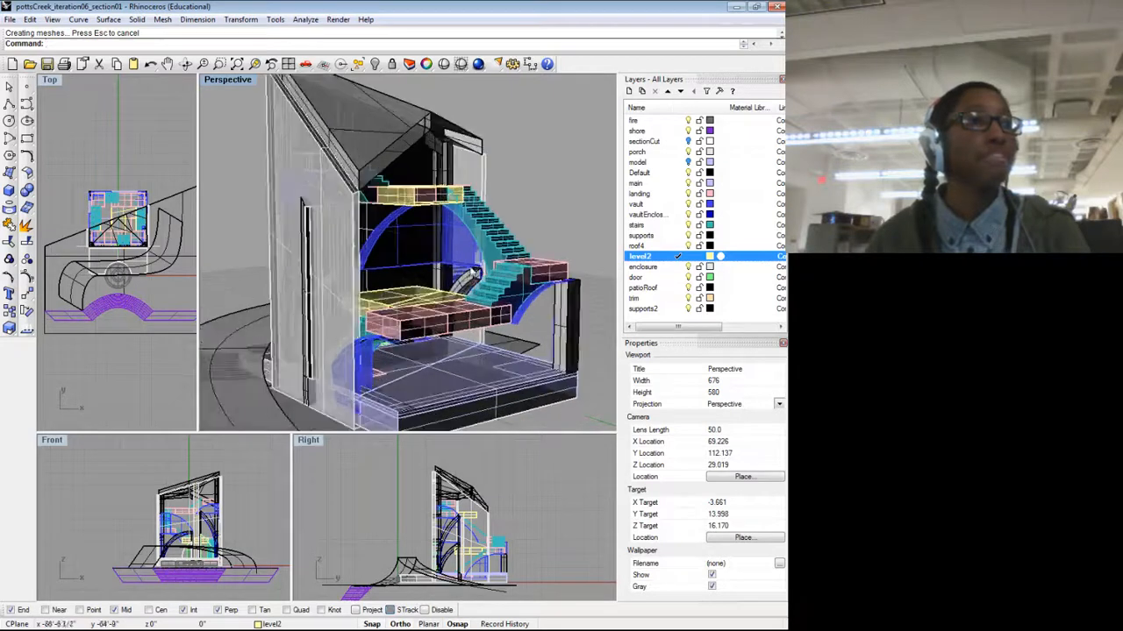
drag(474, 284, 472, 284)
scroll(475, 294, down, 2)
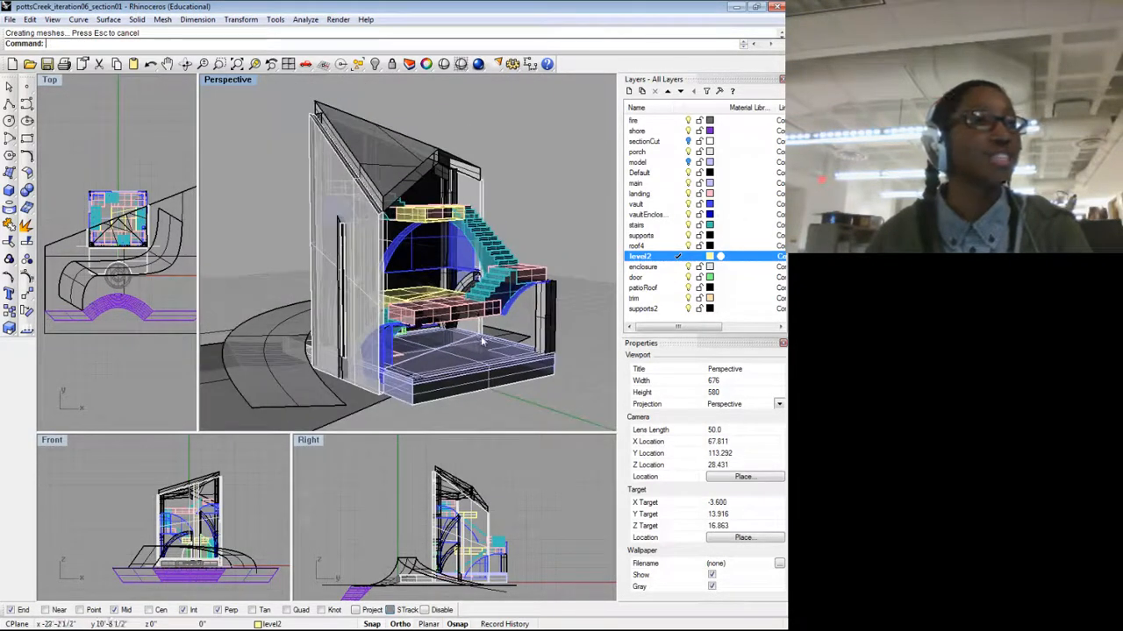
mouse_move(482, 342)
mouse_down()
mouse_move(484, 330)
mouse_move(471, 328)
mouse_up()
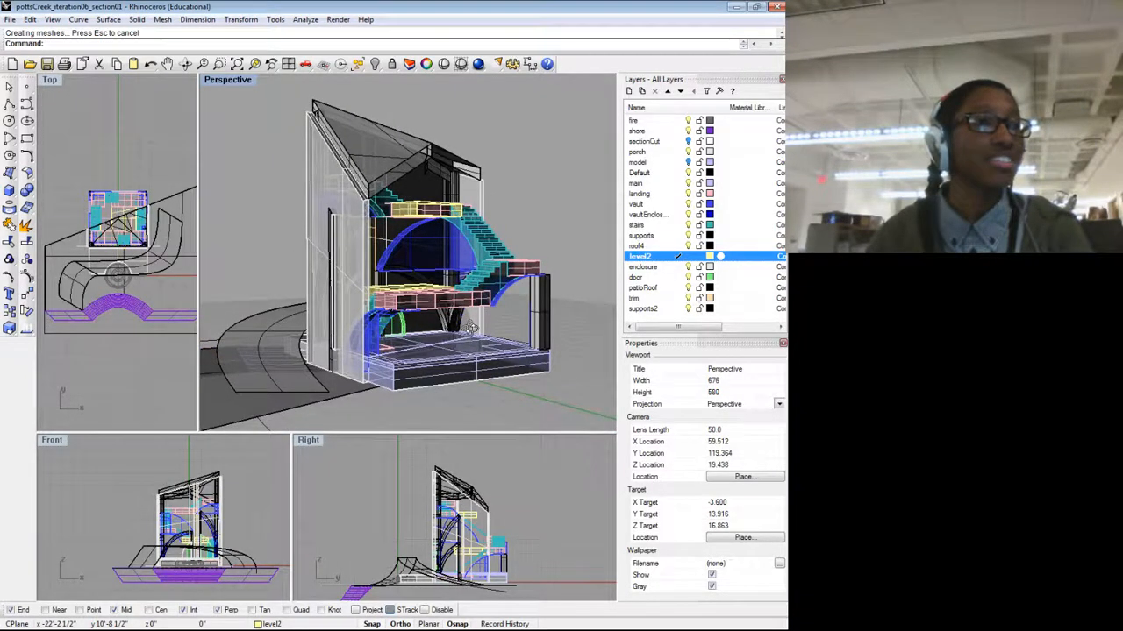
scroll(470, 341, up, 3)
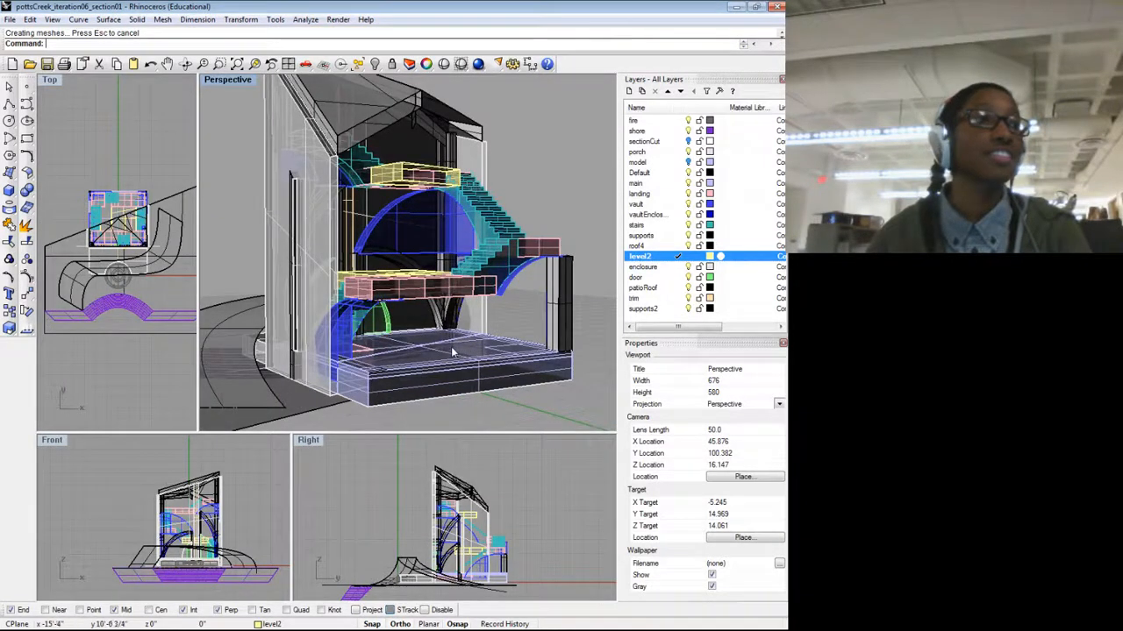
scroll(458, 358, down, 2)
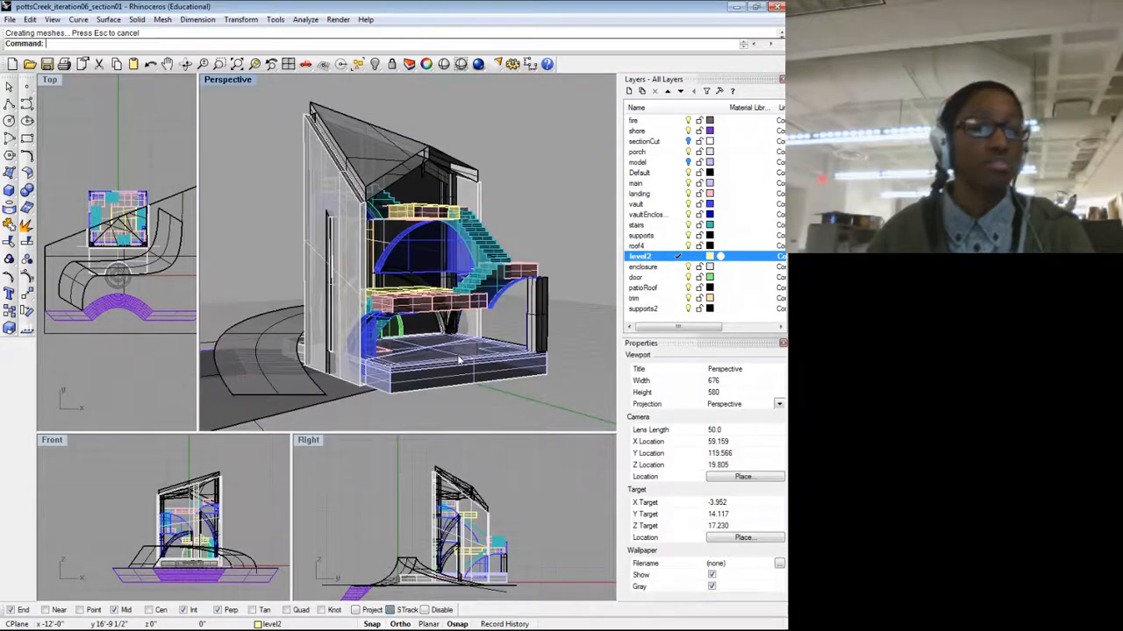
drag(459, 360, 471, 355)
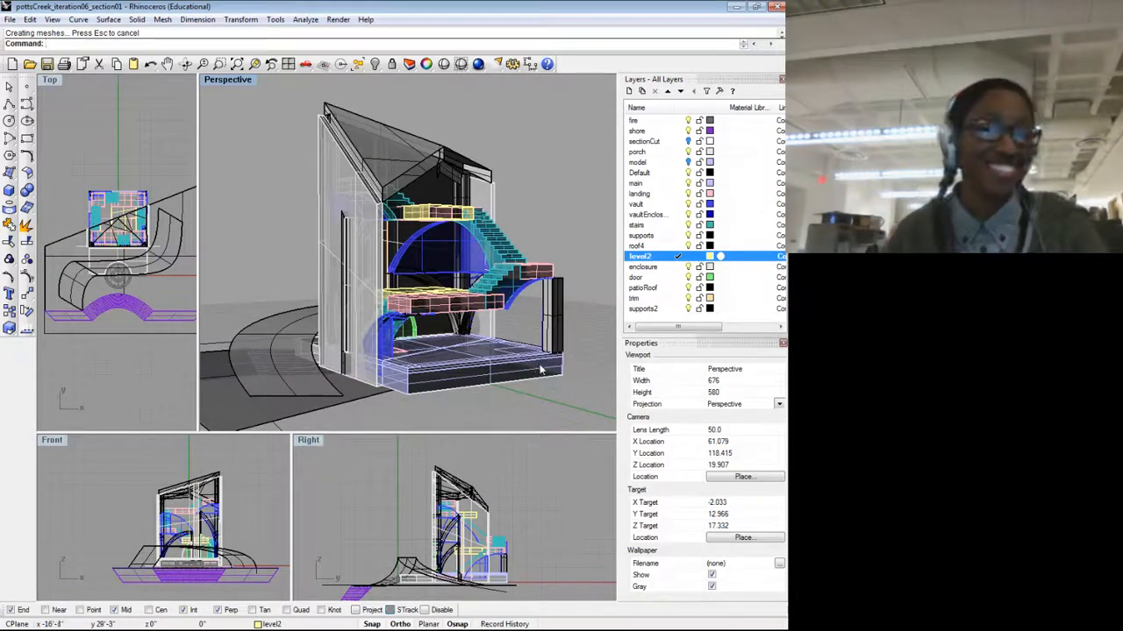
drag(538, 367, 530, 358)
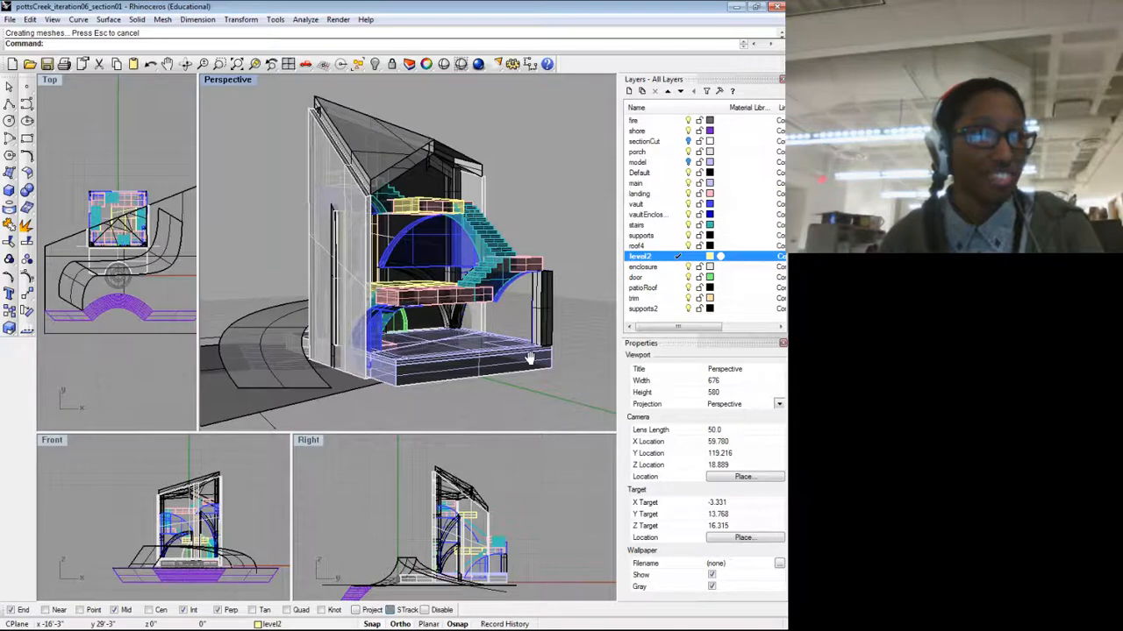
mouse_move(530, 358)
mouse_down()
mouse_move(518, 360)
mouse_move(557, 358)
mouse_move(516, 358)
mouse_up()
scroll(516, 361, up, 2)
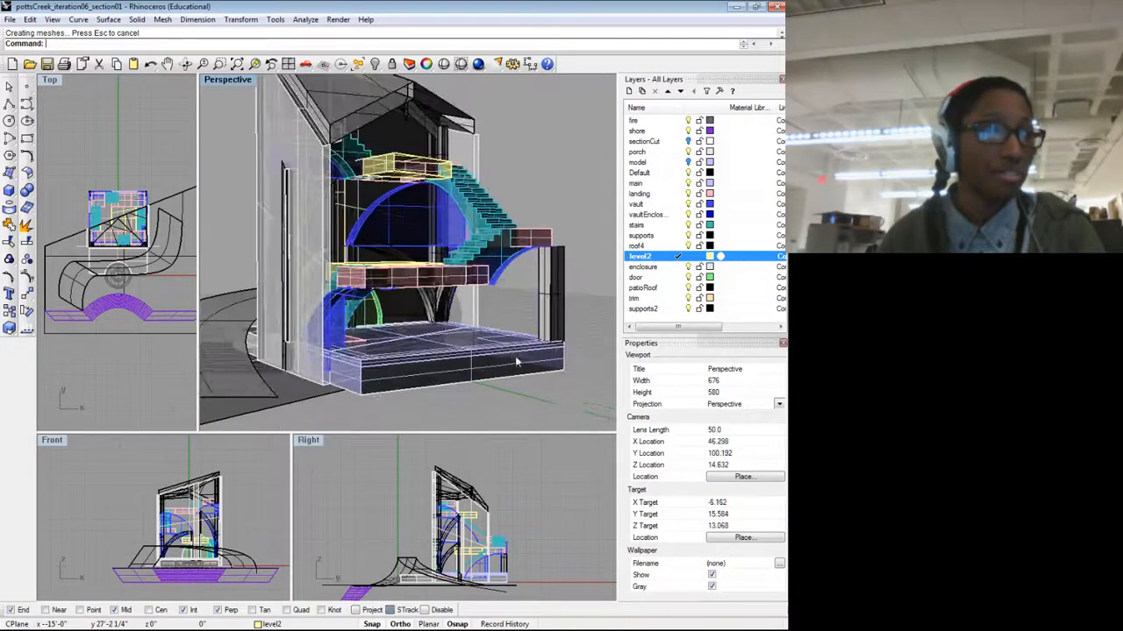
scroll(493, 358, down, 2)
scroll(466, 311, up, 2)
drag(466, 310, 467, 319)
scroll(467, 320, down, 2)
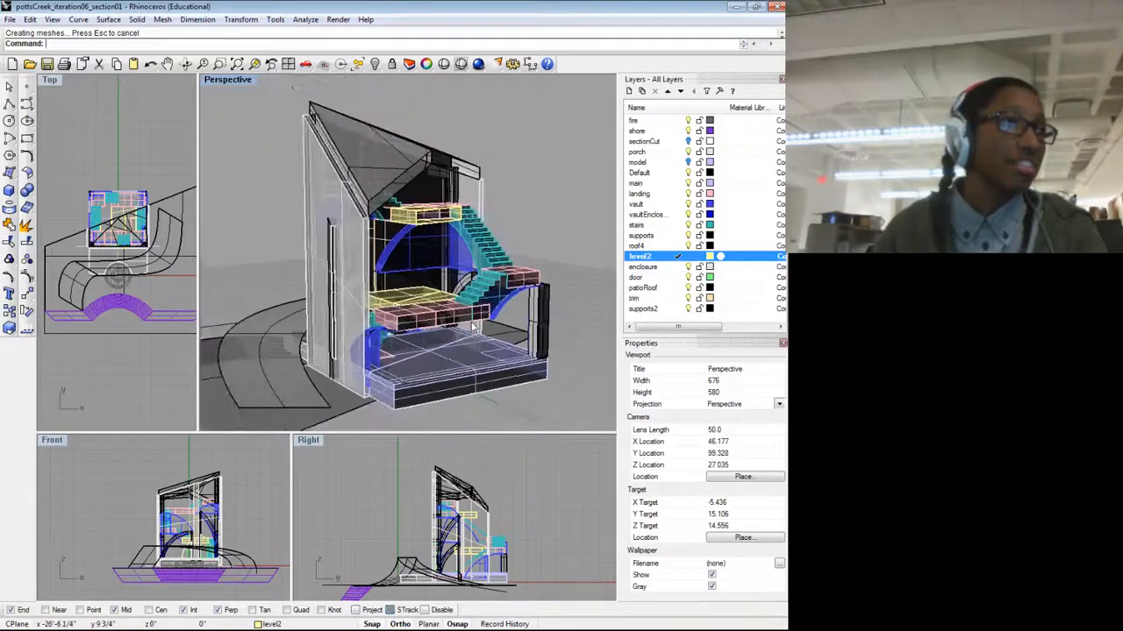
Step: Maximize the Perspective viewport and frame the ghosted section building from its open side
double_click(225, 81)
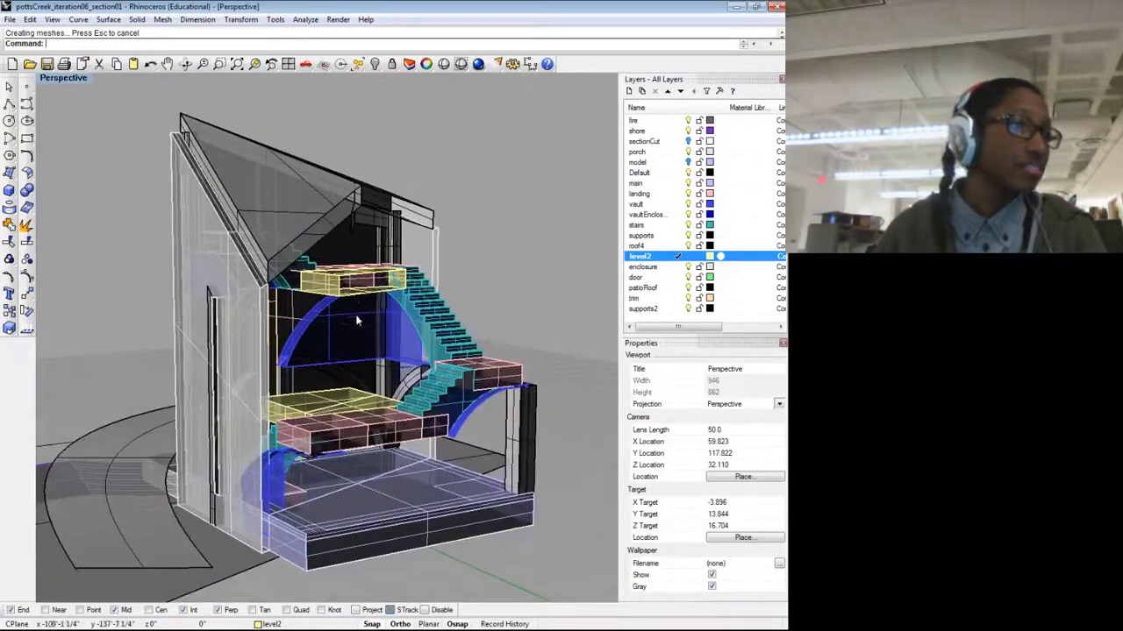
drag(368, 342, 400, 328)
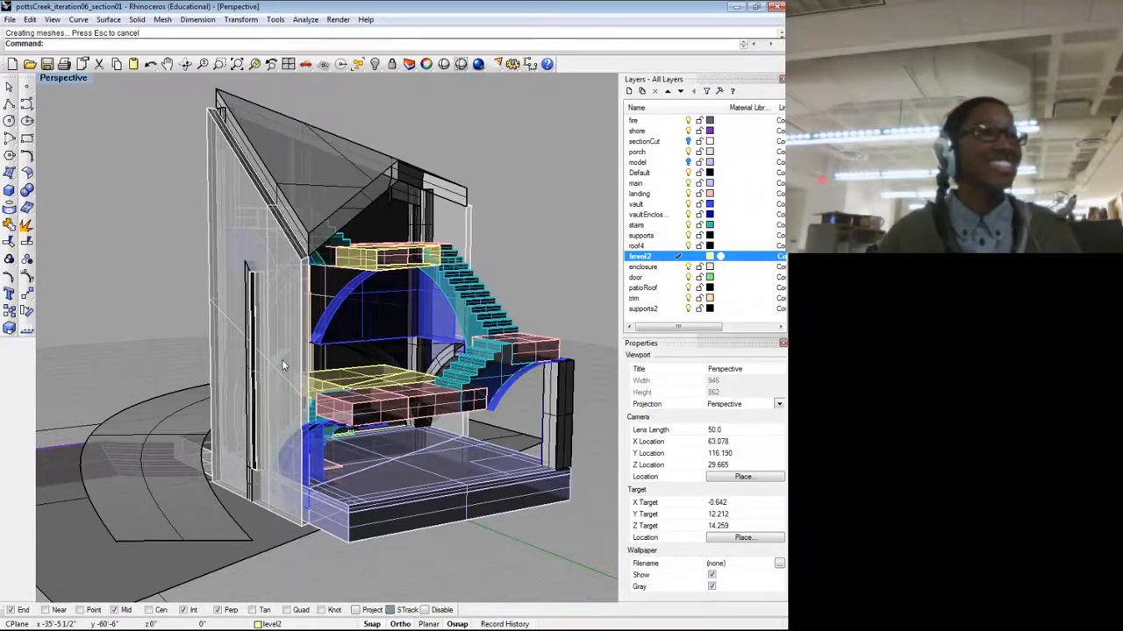
drag(282, 355, 310, 350)
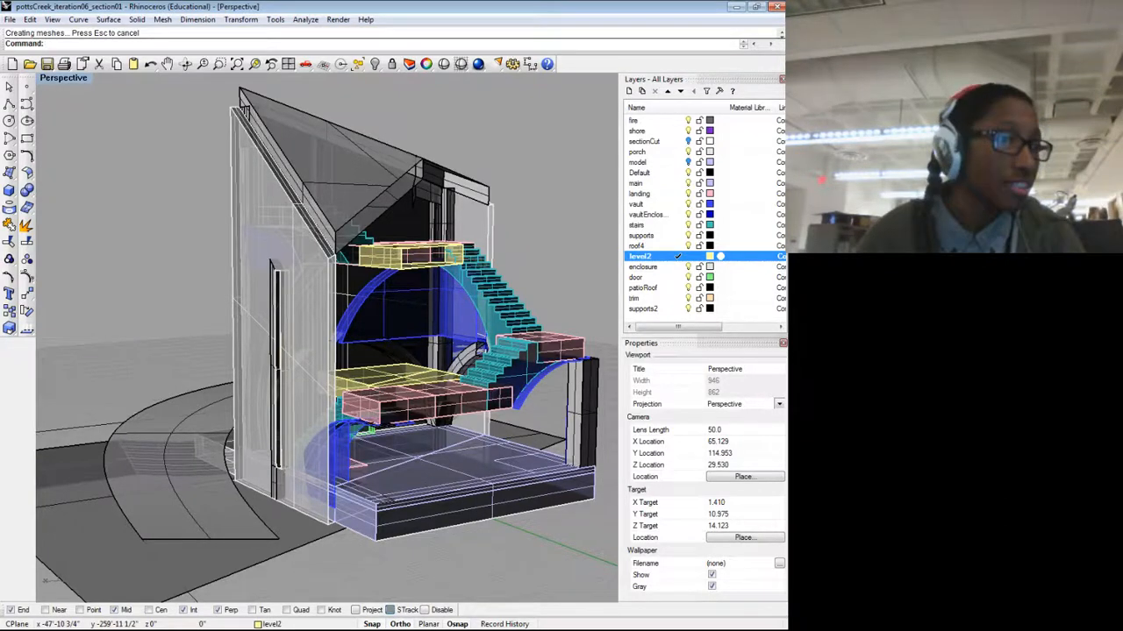
scroll(300, 428, down, 5)
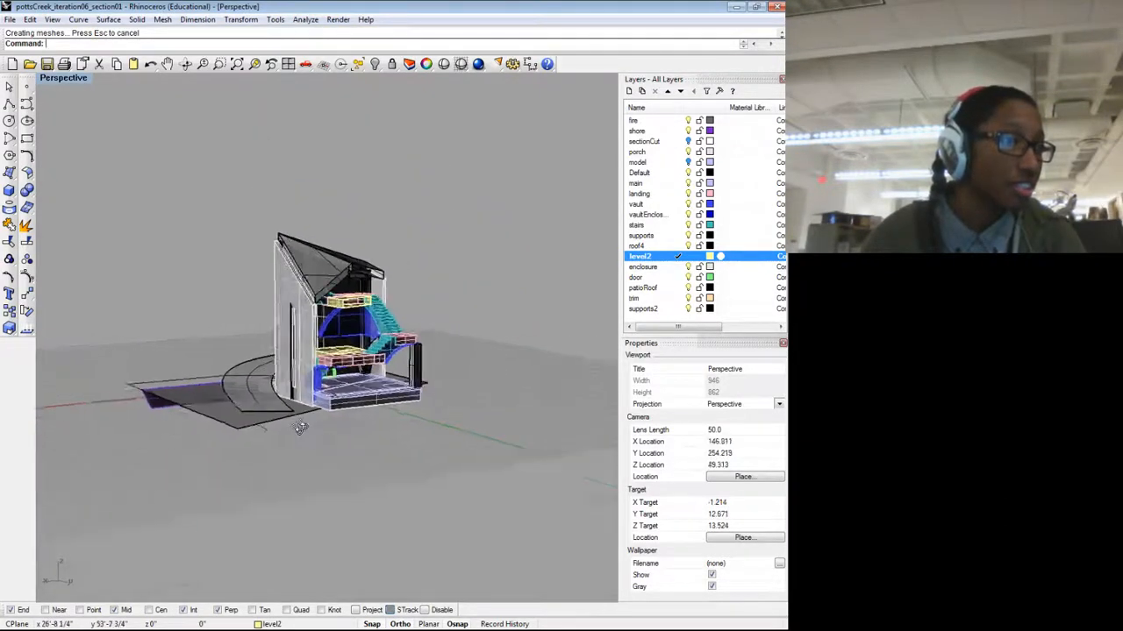
scroll(300, 428, up, 8)
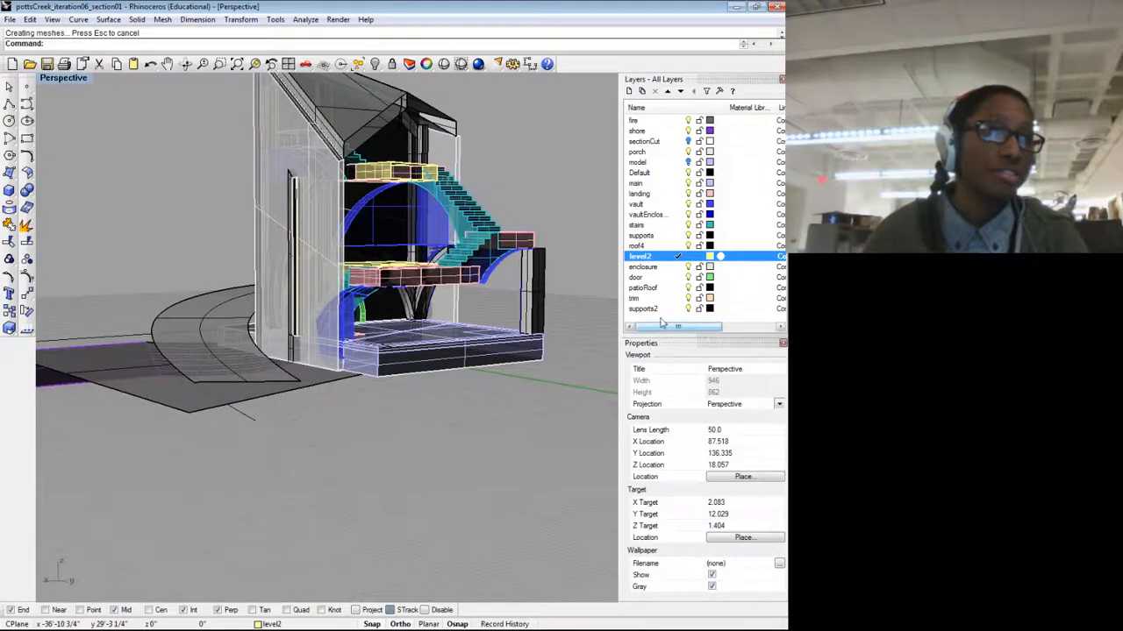
Step: Make Default the current layer
scroll(346, 275, up, 5)
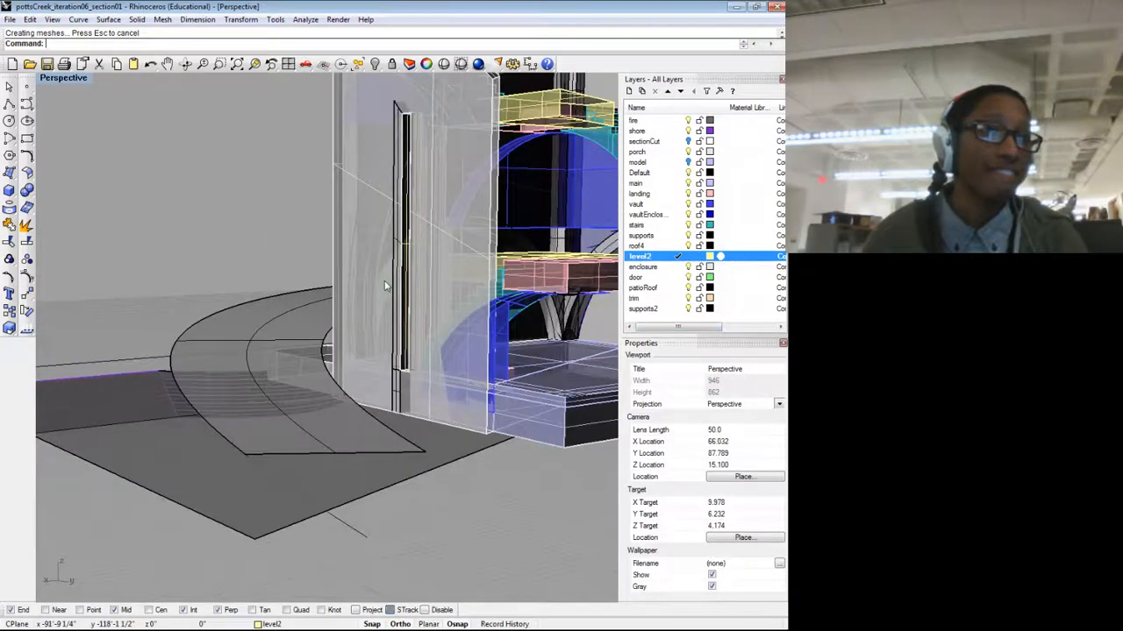
scroll(275, 267, down, 3)
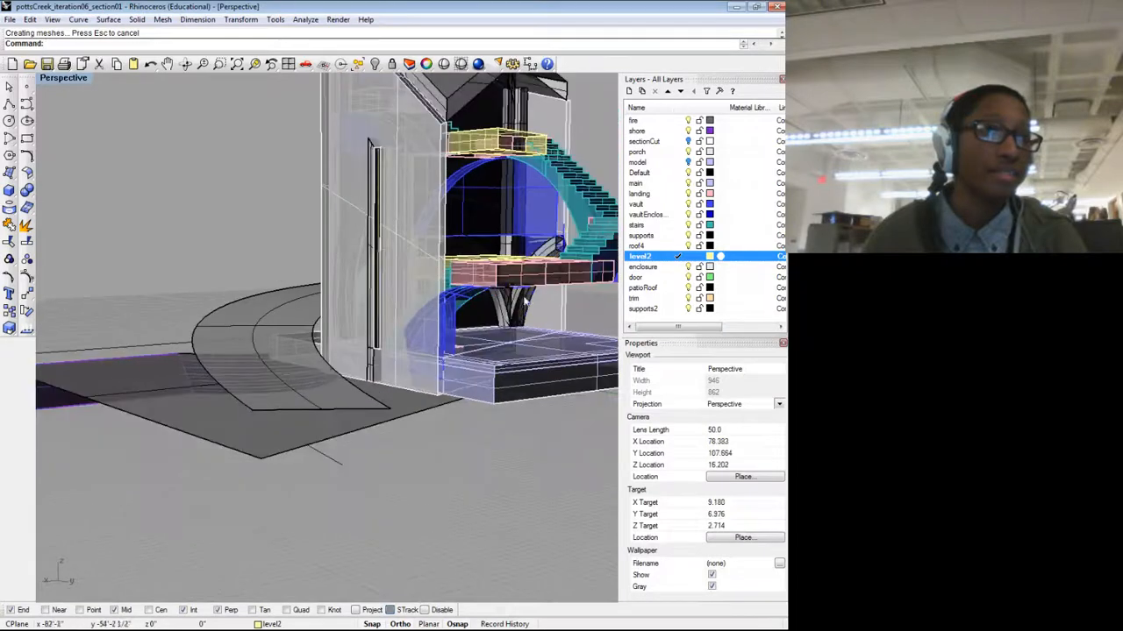
click(674, 173)
click(677, 173)
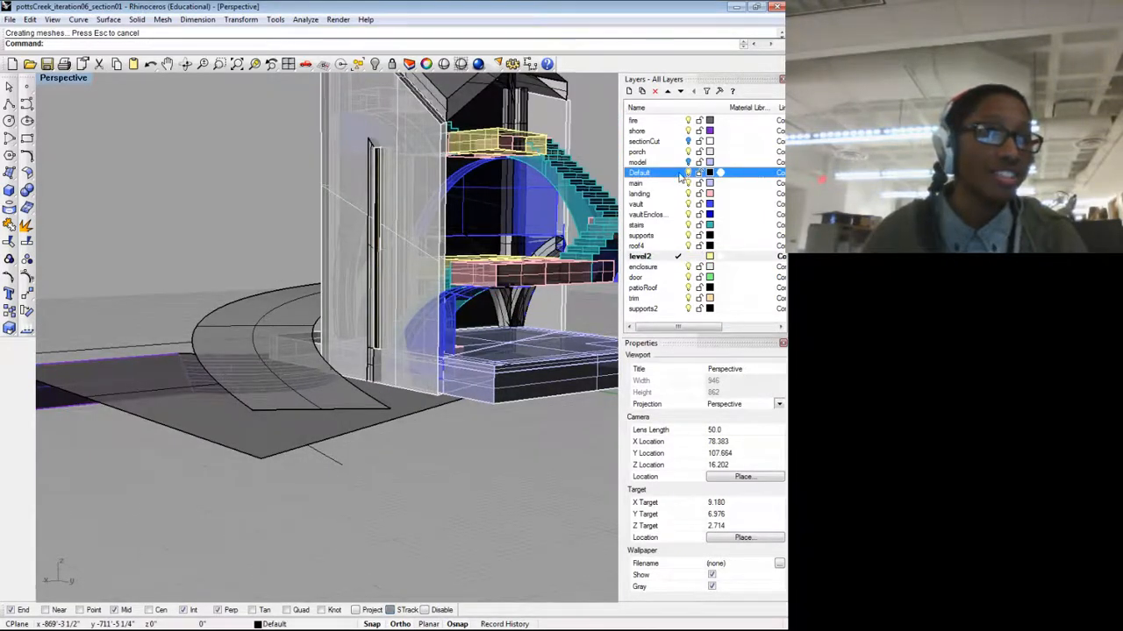
text(extrudecrv)
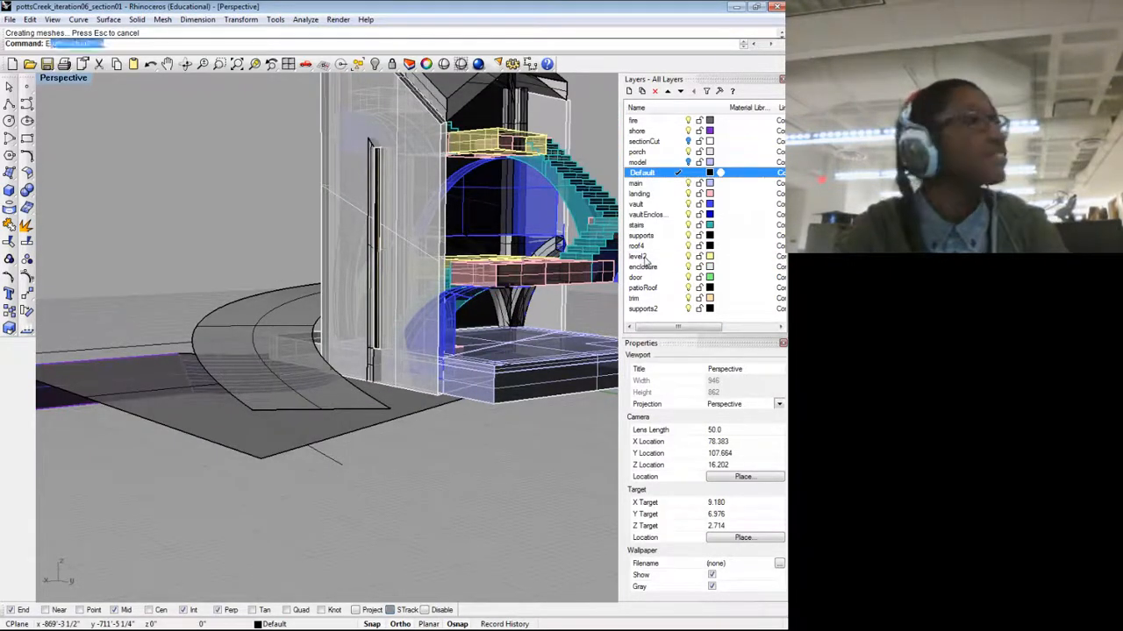
key(Return)
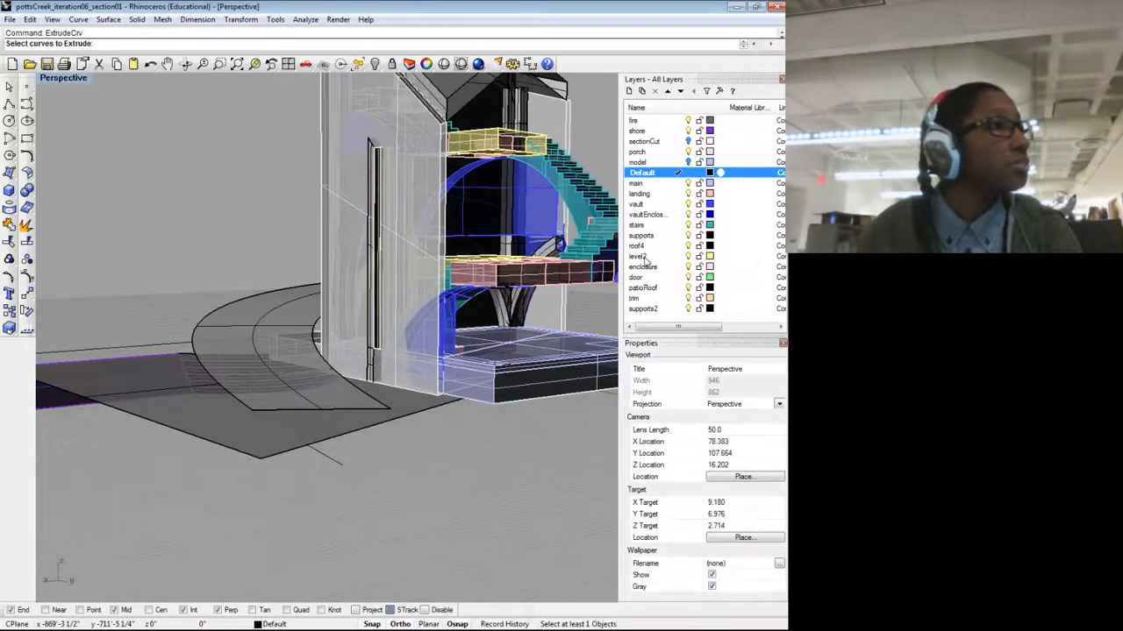
key(Escape)
Step: Extrude the flat ground surface around the building downward about 6 feet with ExtrudeSrf
text(extrudes)
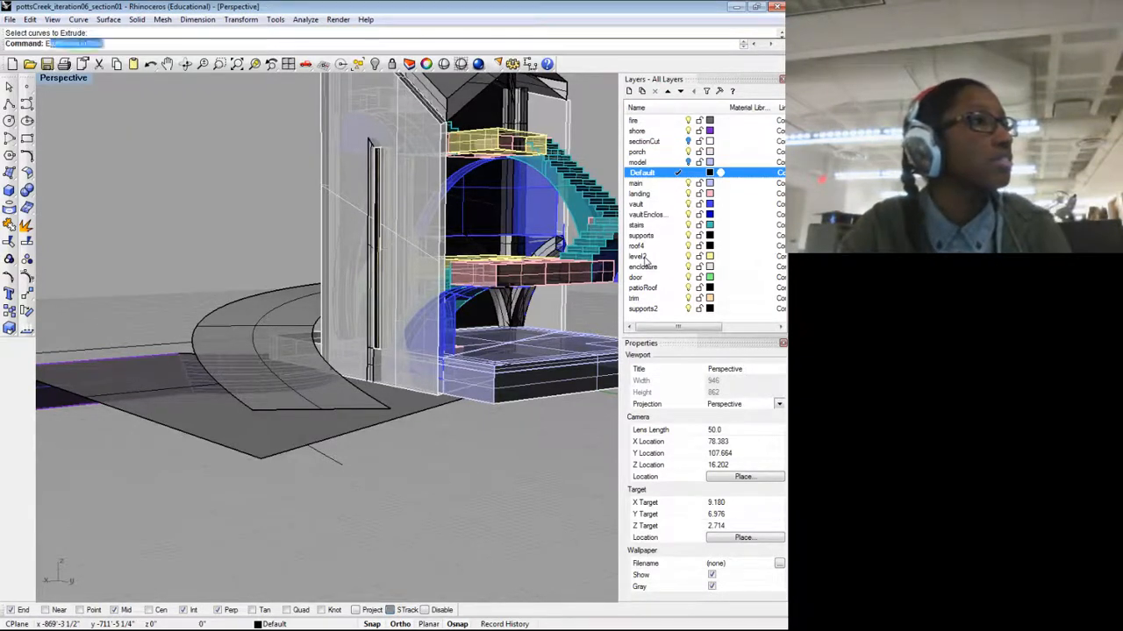
key(Return)
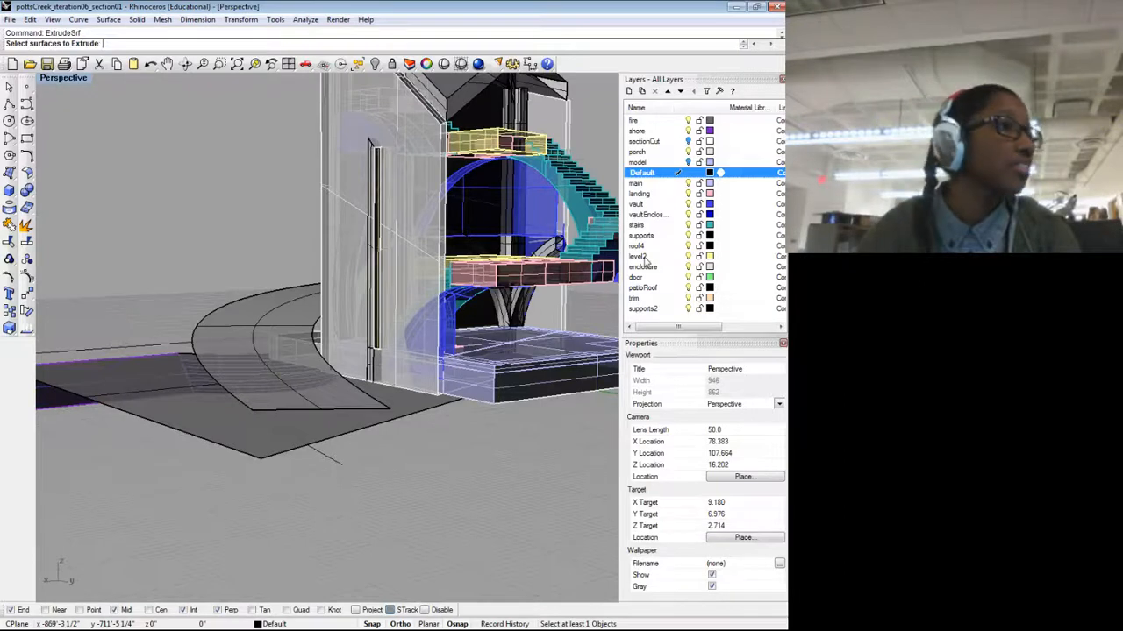
click(206, 427)
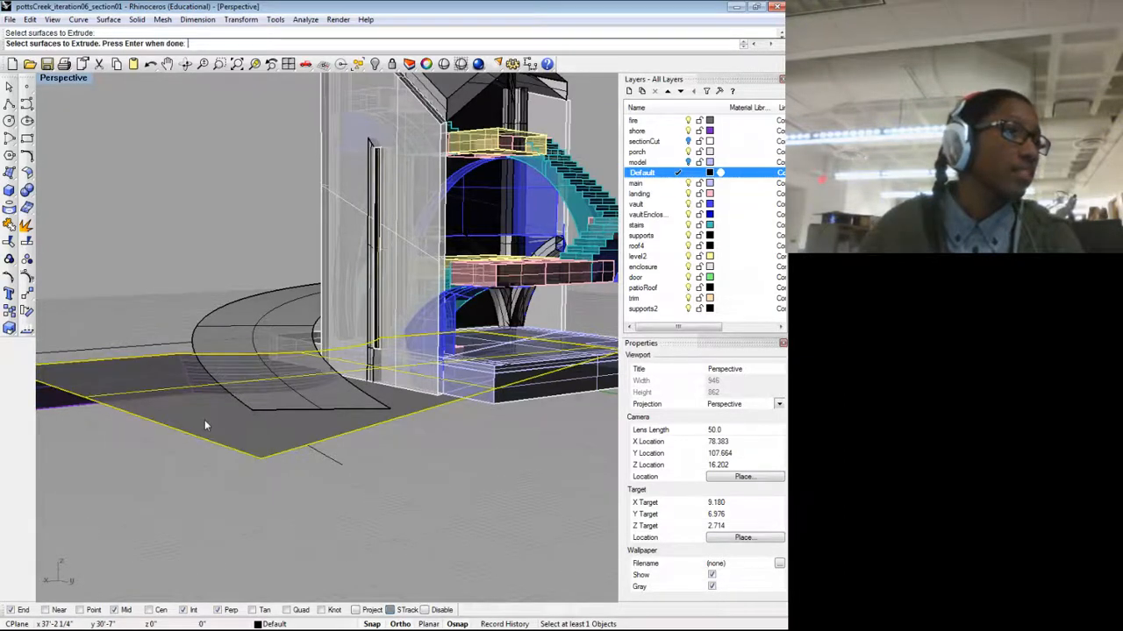
key(Return)
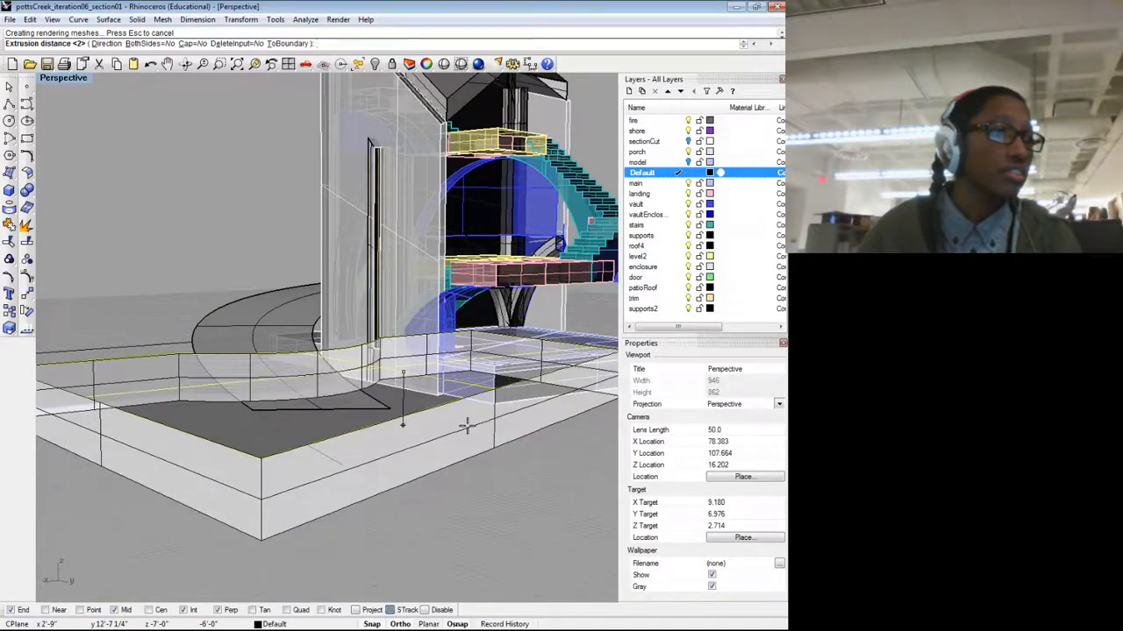
click(466, 426)
Step: Examine the section building together with the thickened ground base from low and raised angles on the open side
scroll(465, 426, down, 5)
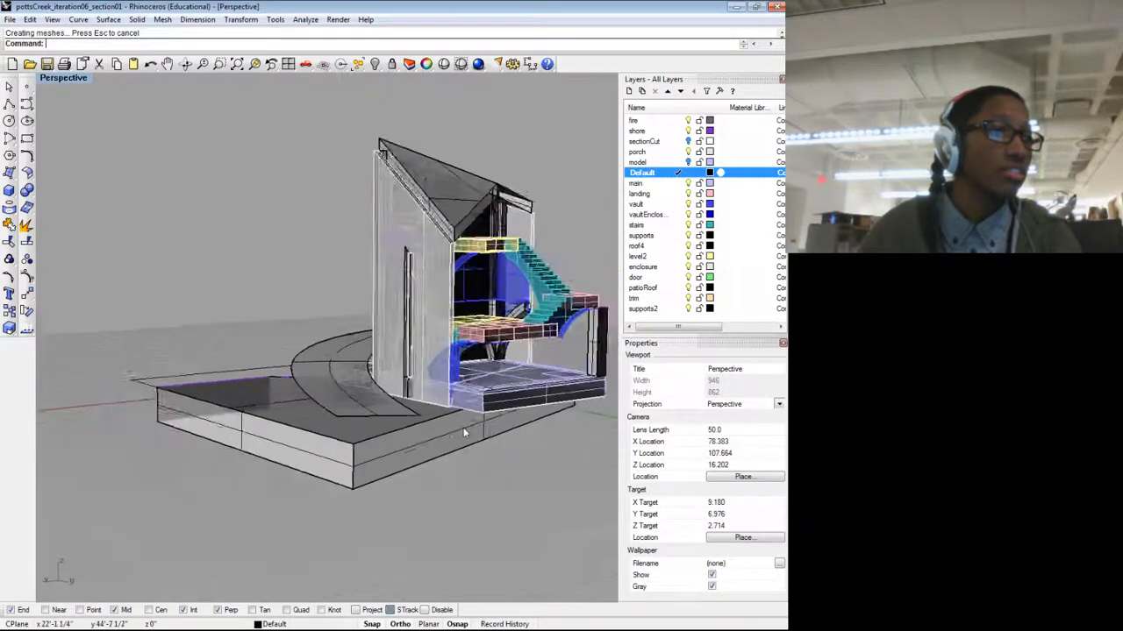
drag(480, 426, 503, 432)
scroll(504, 430, up, 4)
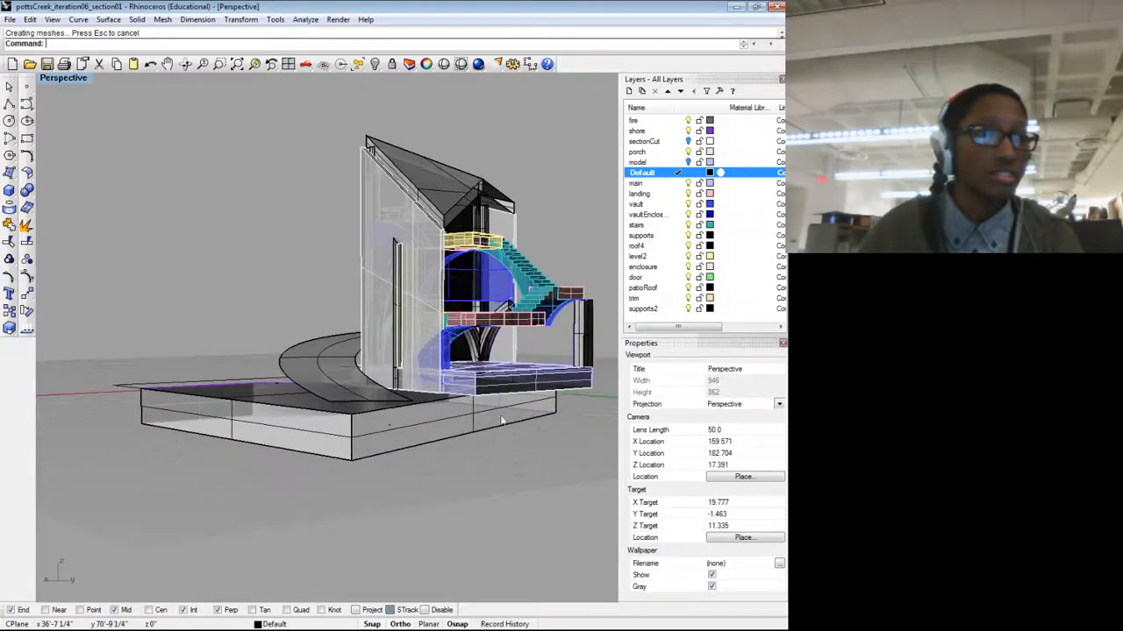
scroll(395, 426, down, 4)
scroll(396, 425, up, 3)
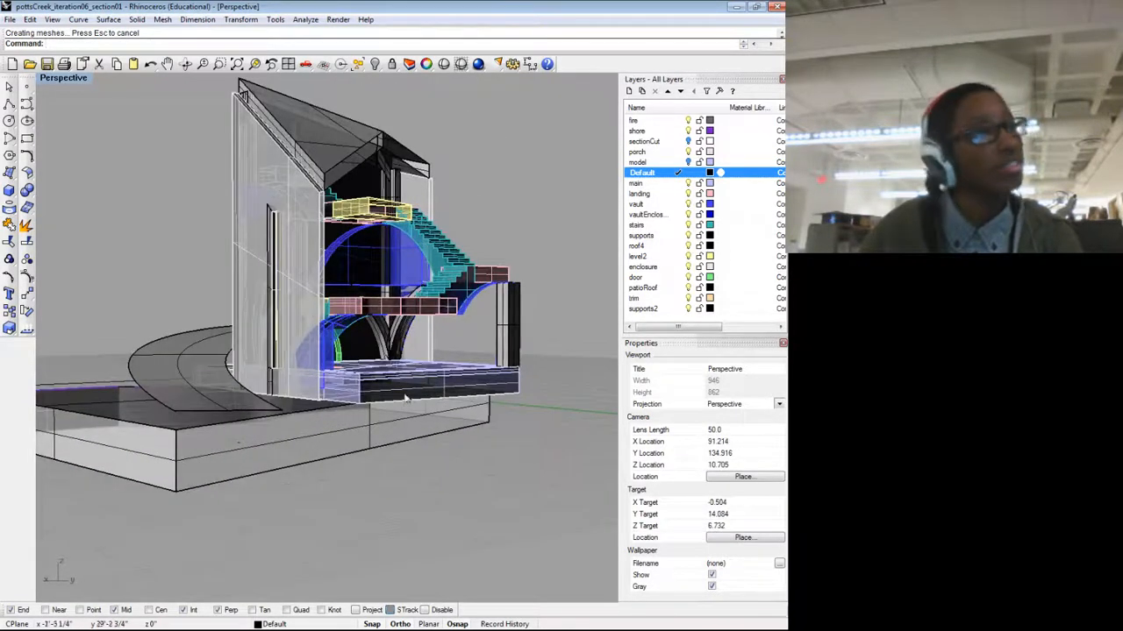
drag(405, 402, 406, 423)
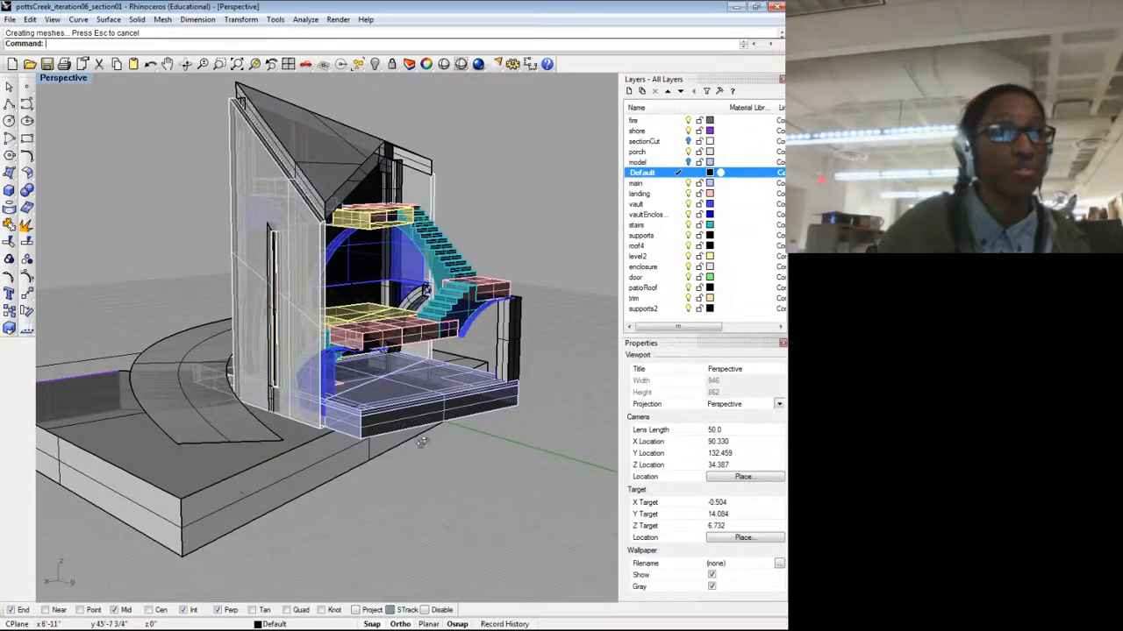
mouse_move(422, 442)
mouse_down()
mouse_move(410, 441)
mouse_move(439, 441)
mouse_up()
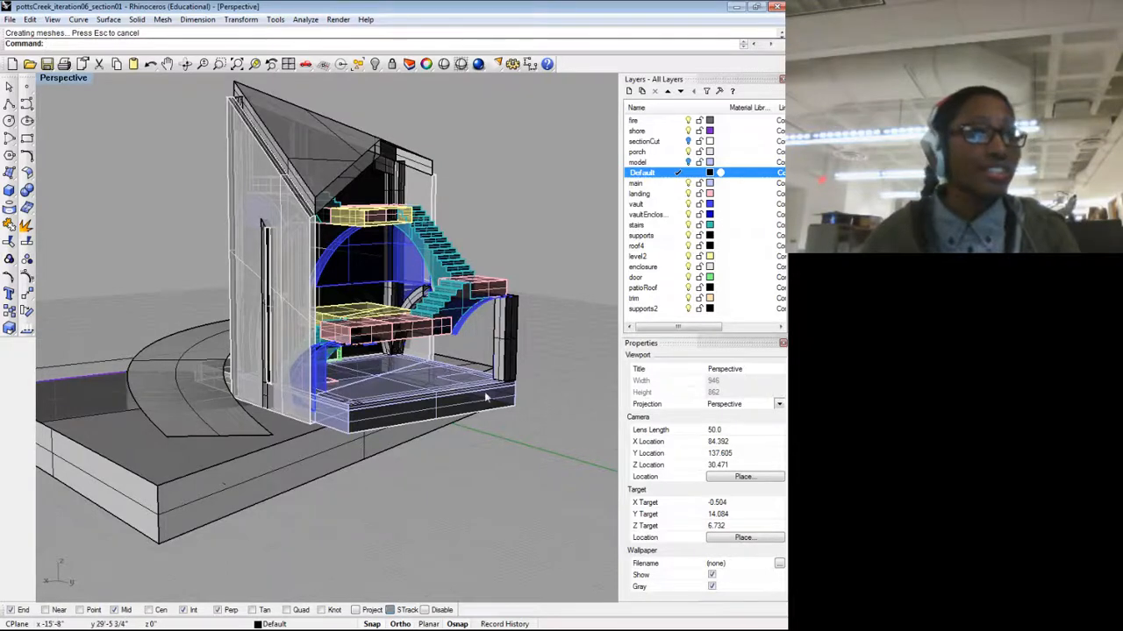
mouse_move(484, 382)
mouse_down()
mouse_move(502, 379)
mouse_move(489, 372)
mouse_up()
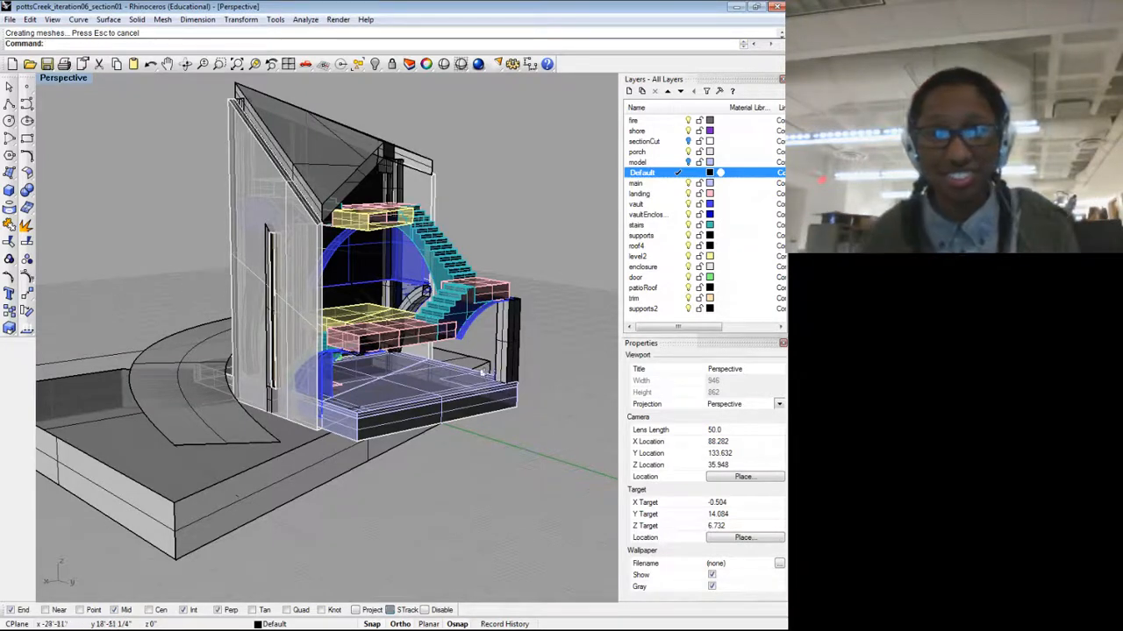
drag(443, 358, 481, 408)
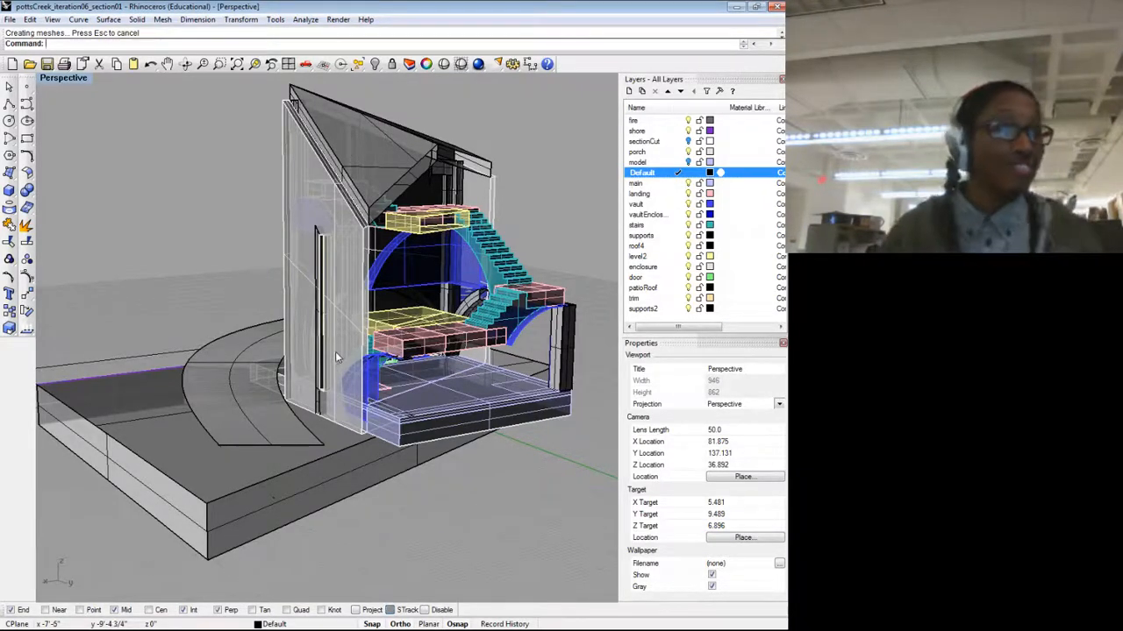
Step: Widen the Perspective viewport by narrowing the layer and property panels, and frame the section building from its open side
drag(620, 254, 736, 255)
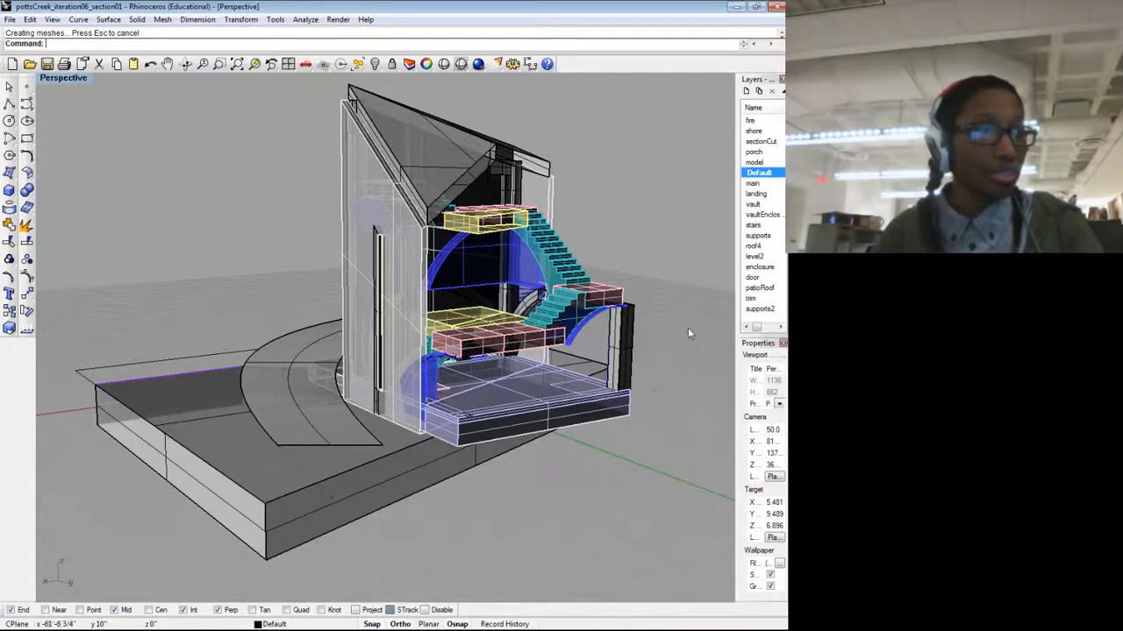
drag(689, 328, 664, 328)
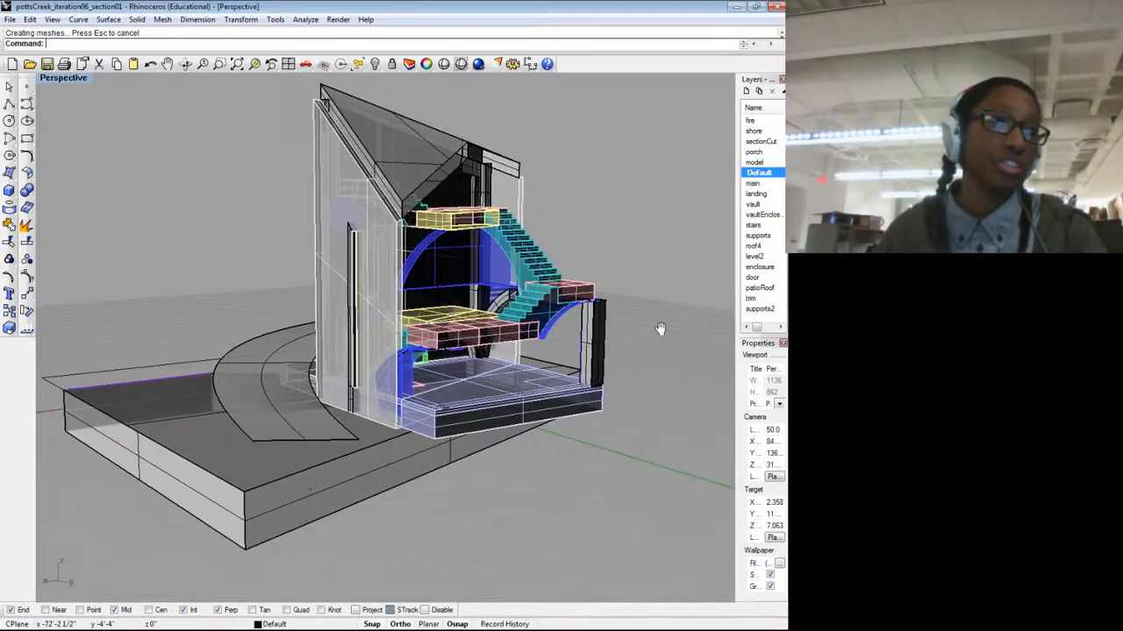
scroll(669, 342, up, 2)
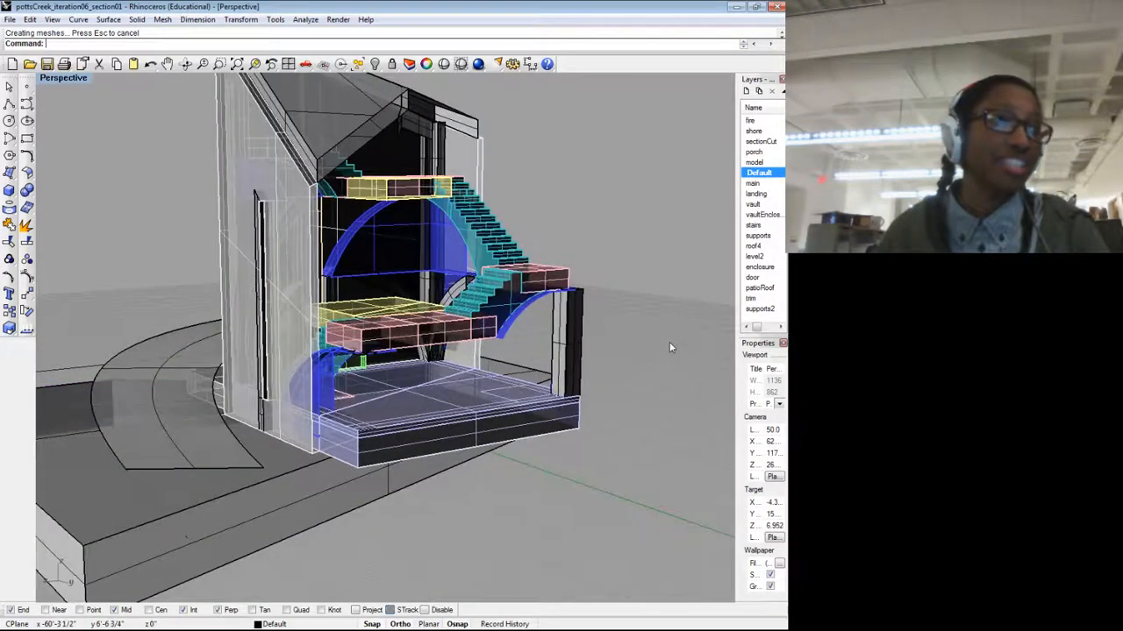
drag(669, 347, 685, 397)
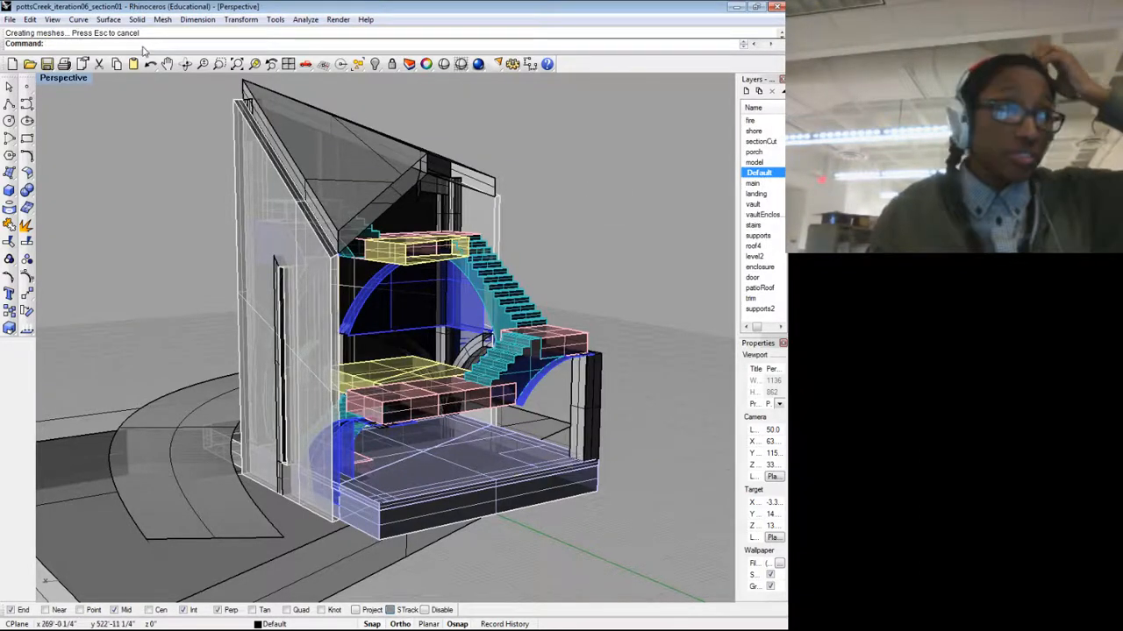
Step: Switch the Perspective viewport to Wireframe and from there to X-Ray display
click(70, 78)
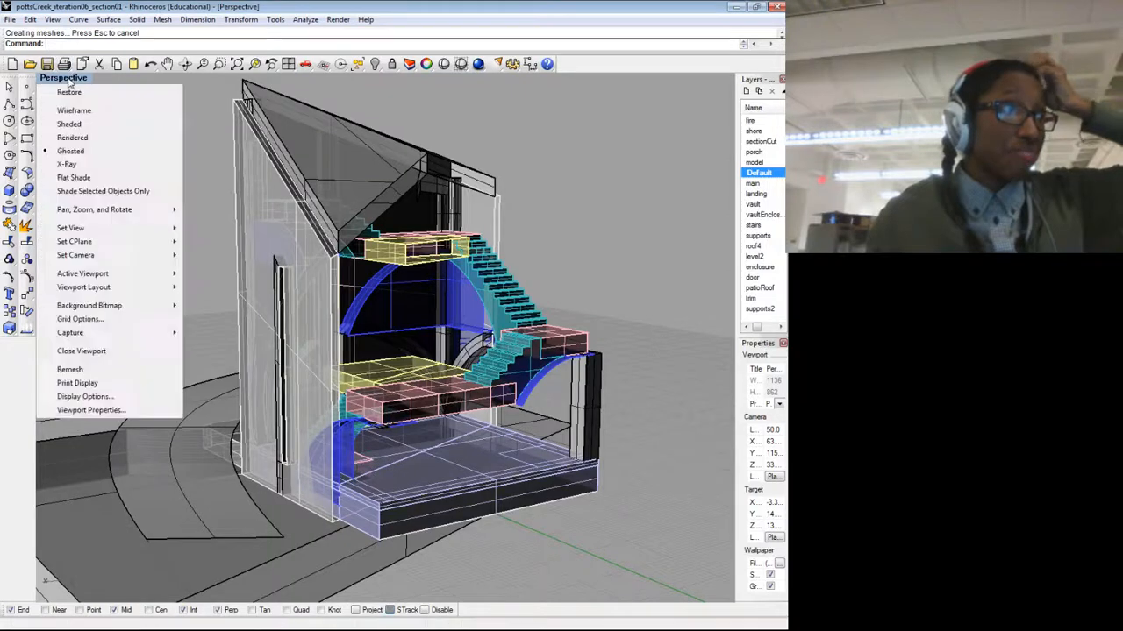
click(70, 111)
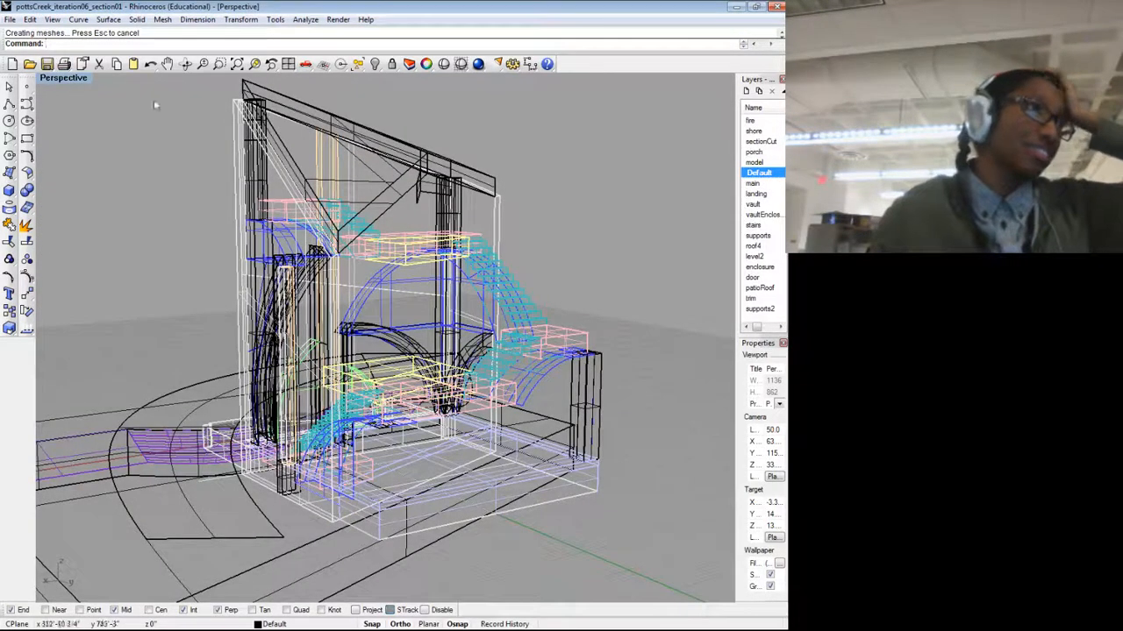
click(65, 81)
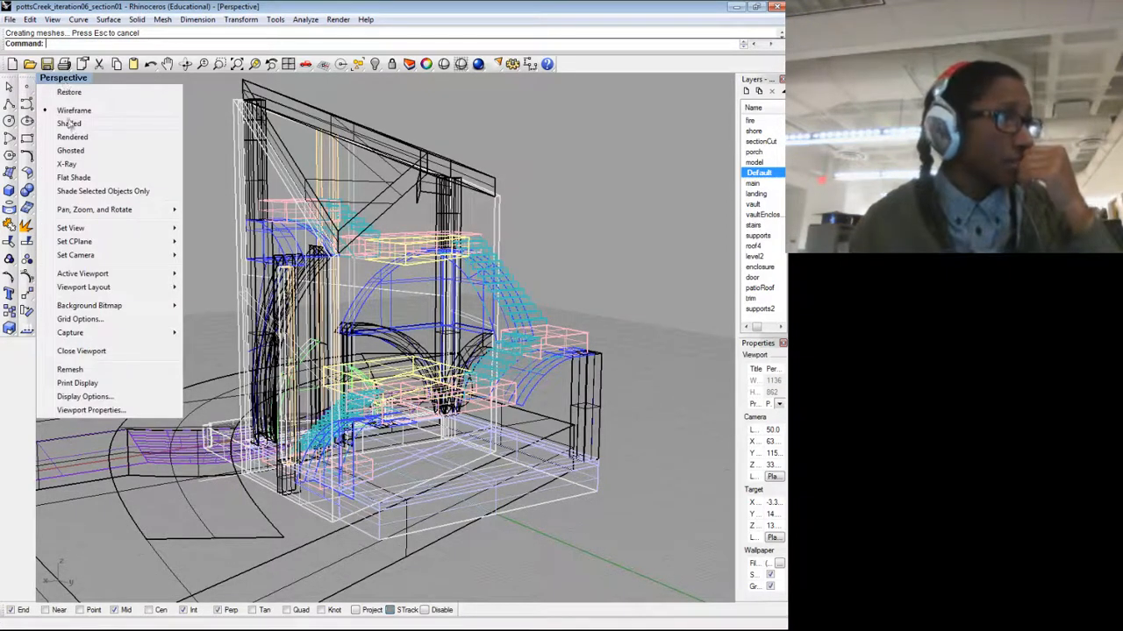
click(72, 150)
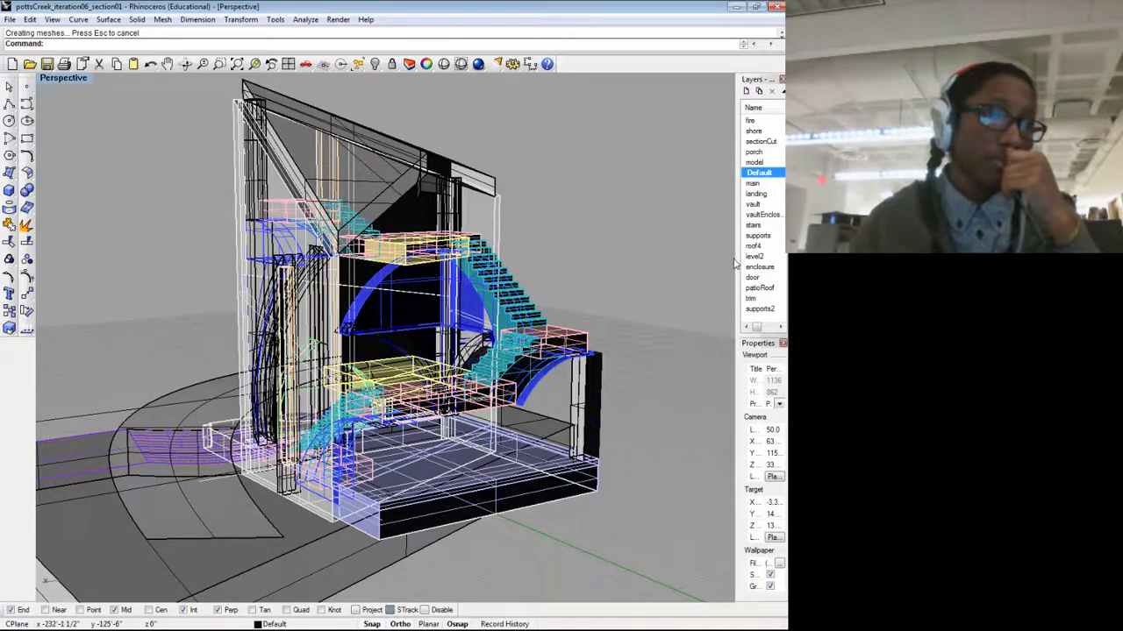
Step: Turn off the shore layer and resize the layer list to show its visibility column
drag(736, 258, 626, 252)
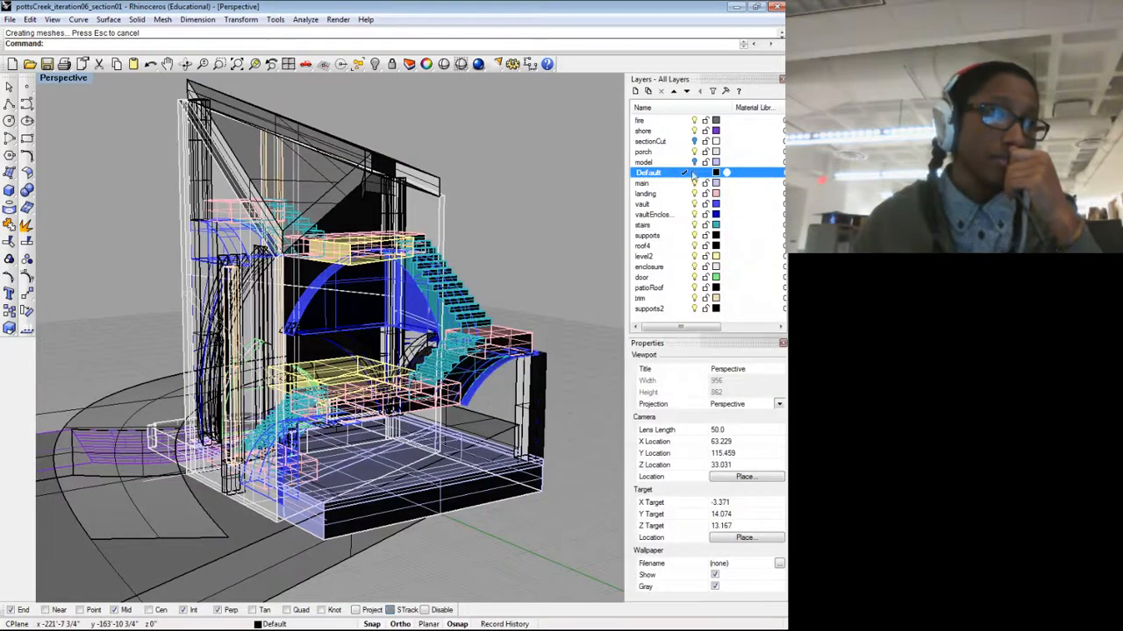
click(699, 131)
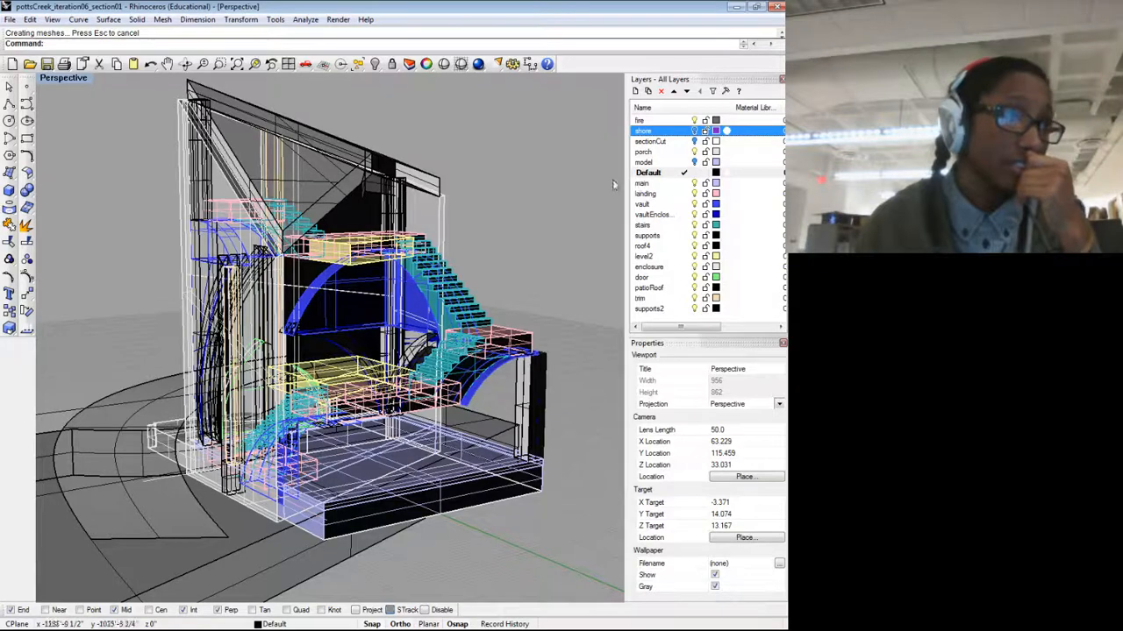
drag(625, 183, 687, 200)
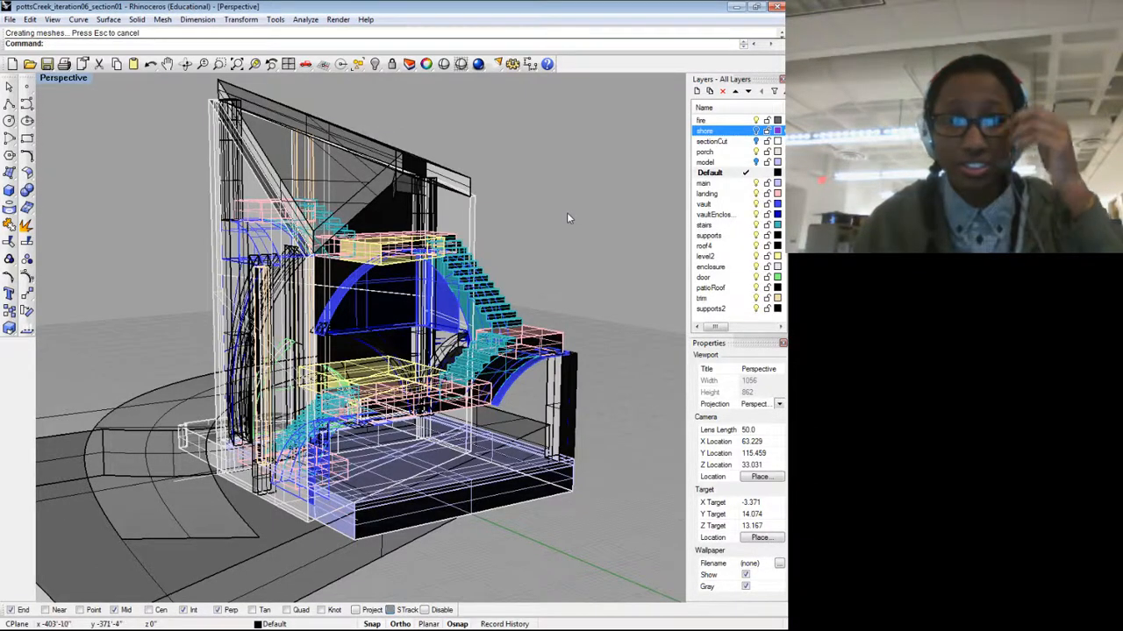
Step: Turn on Flat Shade for the Perspective viewport and set its display mode to Ghosted
click(51, 81)
click(86, 178)
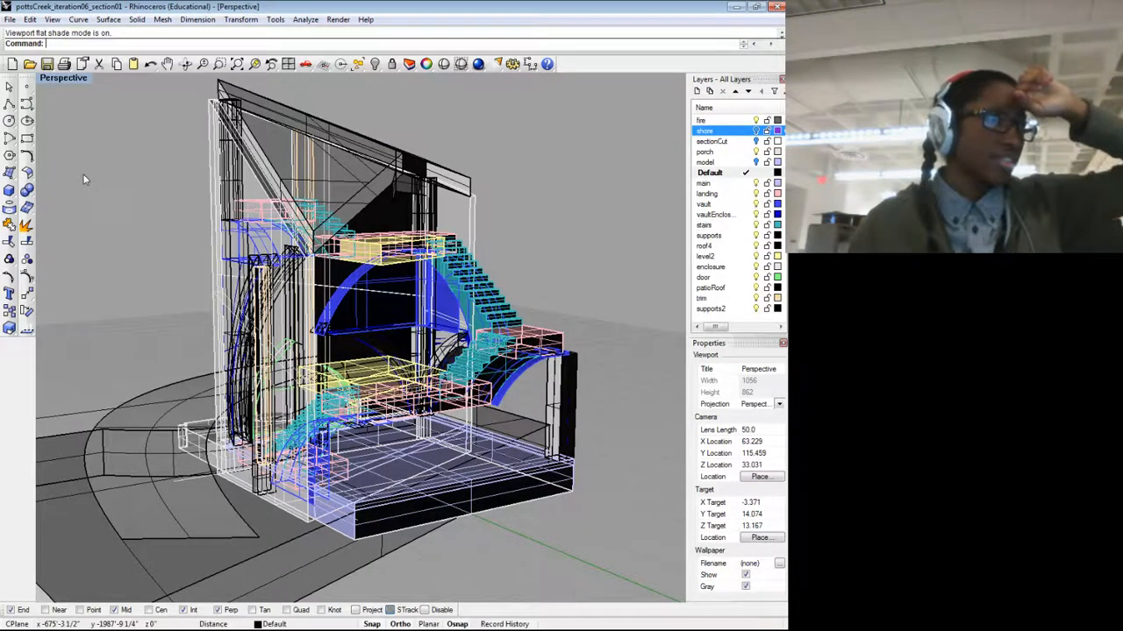
click(64, 81)
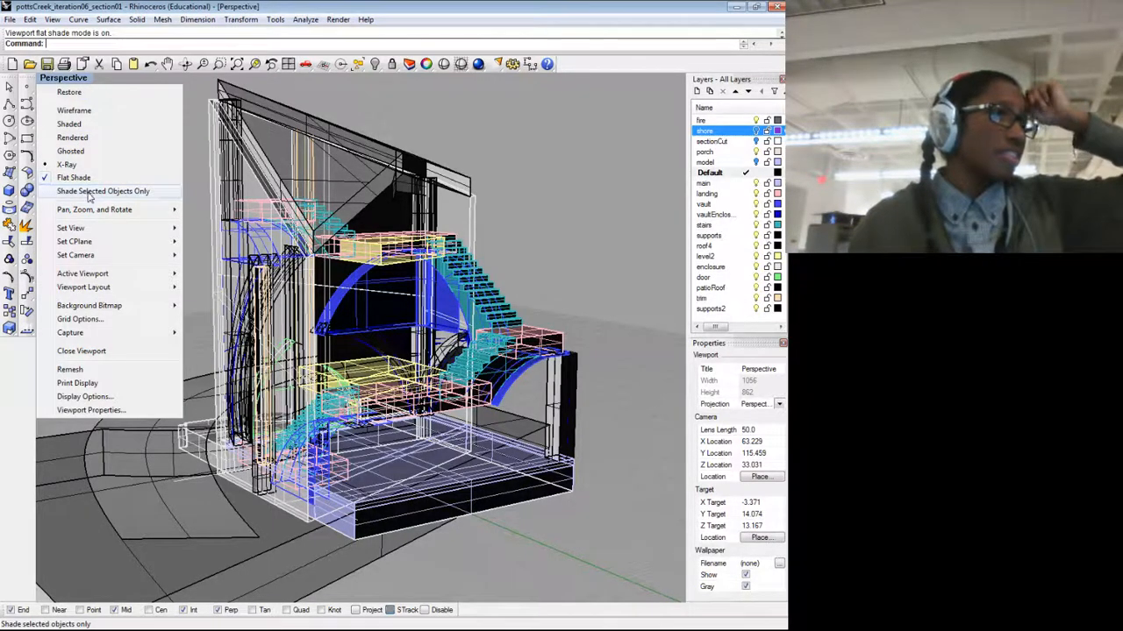
click(85, 151)
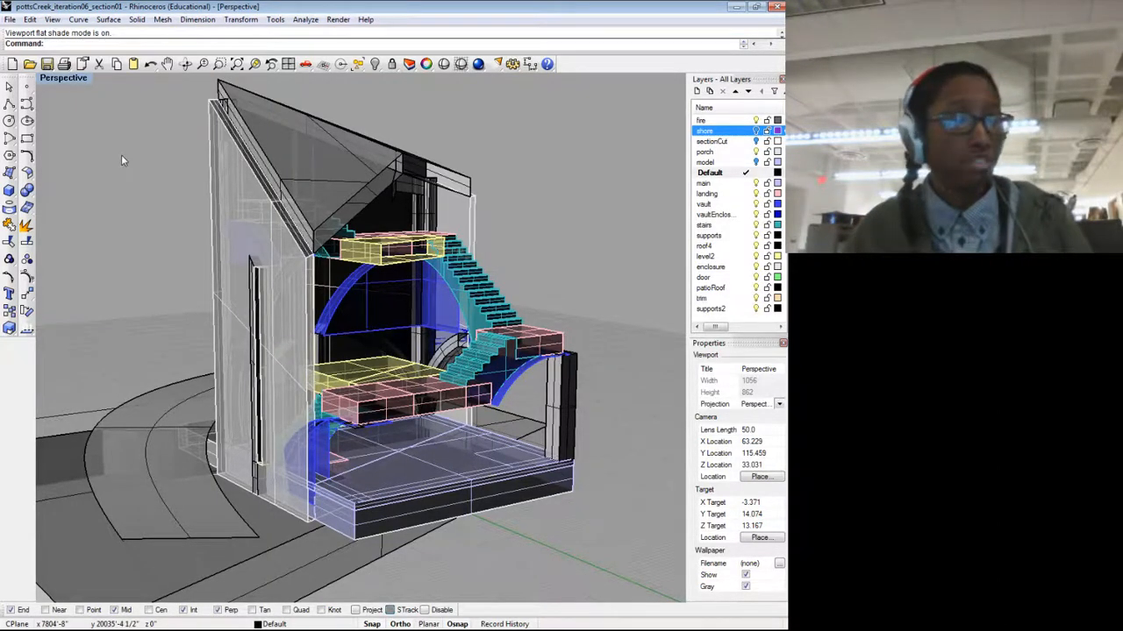
Step: Examine the ghosted section building and its ground base from slightly different angles and distances on the open side
scroll(137, 167, down, 2)
drag(137, 173, 233, 205)
scroll(225, 205, up, 2)
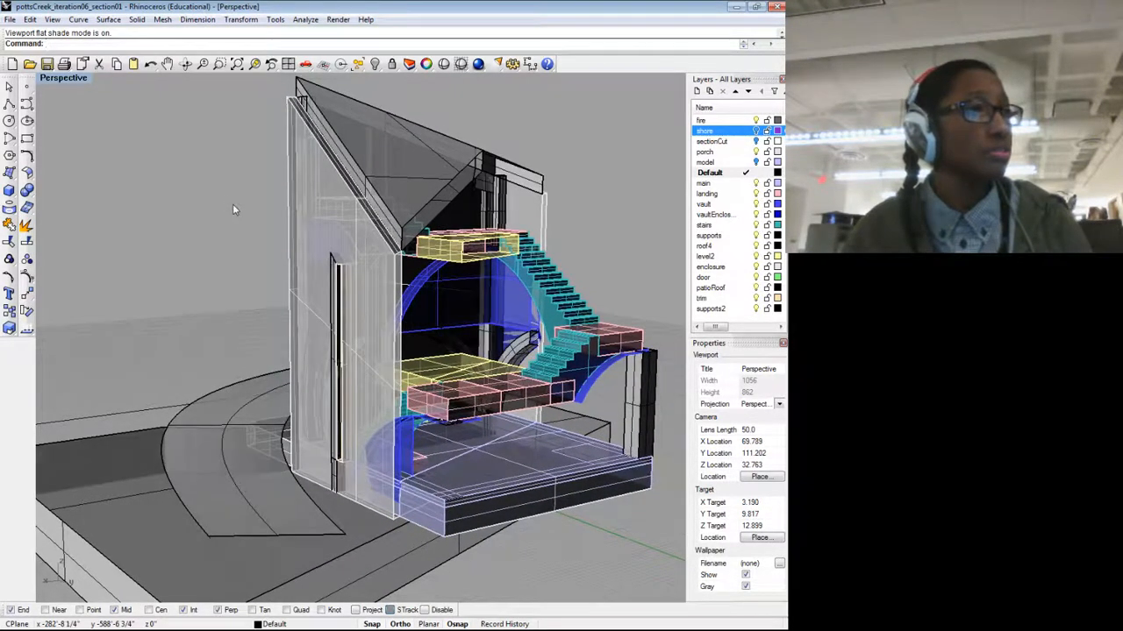
drag(235, 246, 227, 246)
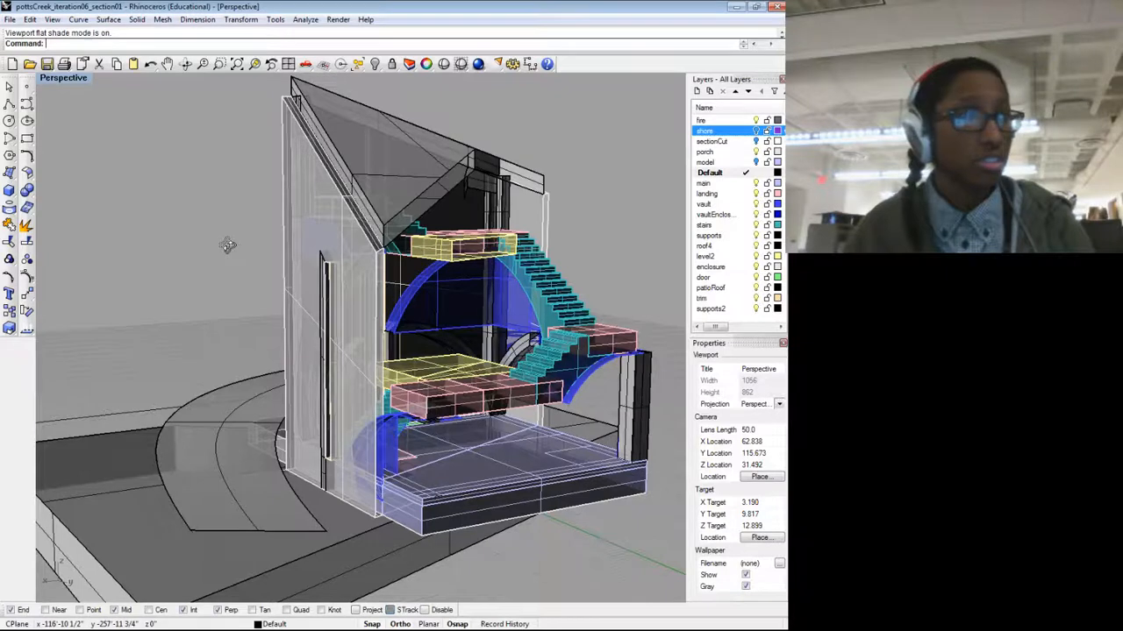
drag(228, 245, 255, 279)
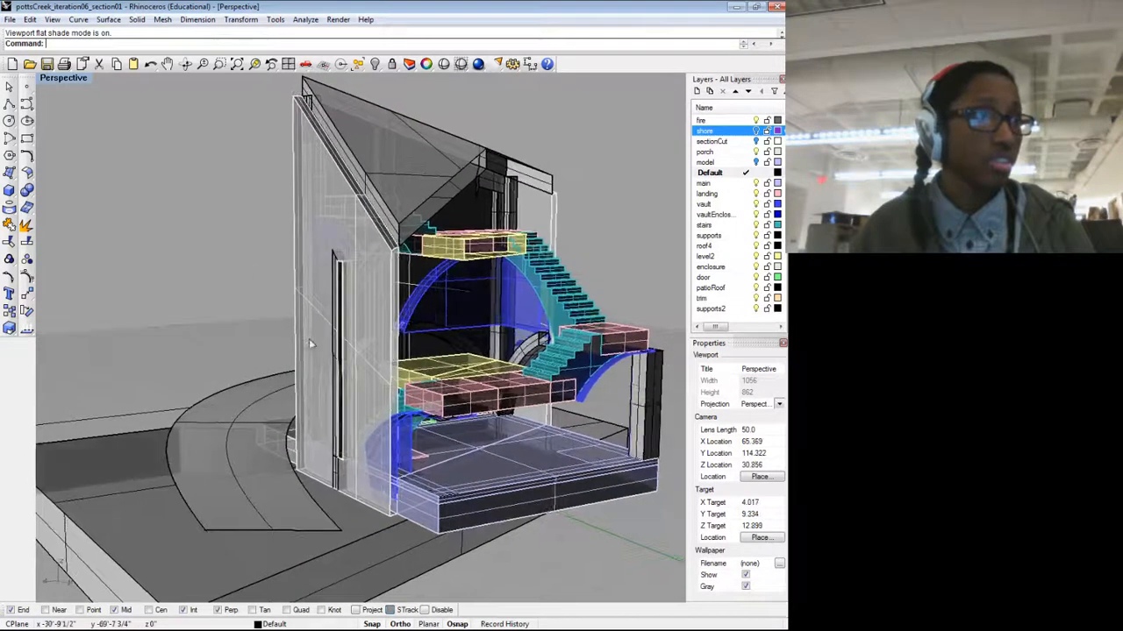
scroll(309, 340, down, 2)
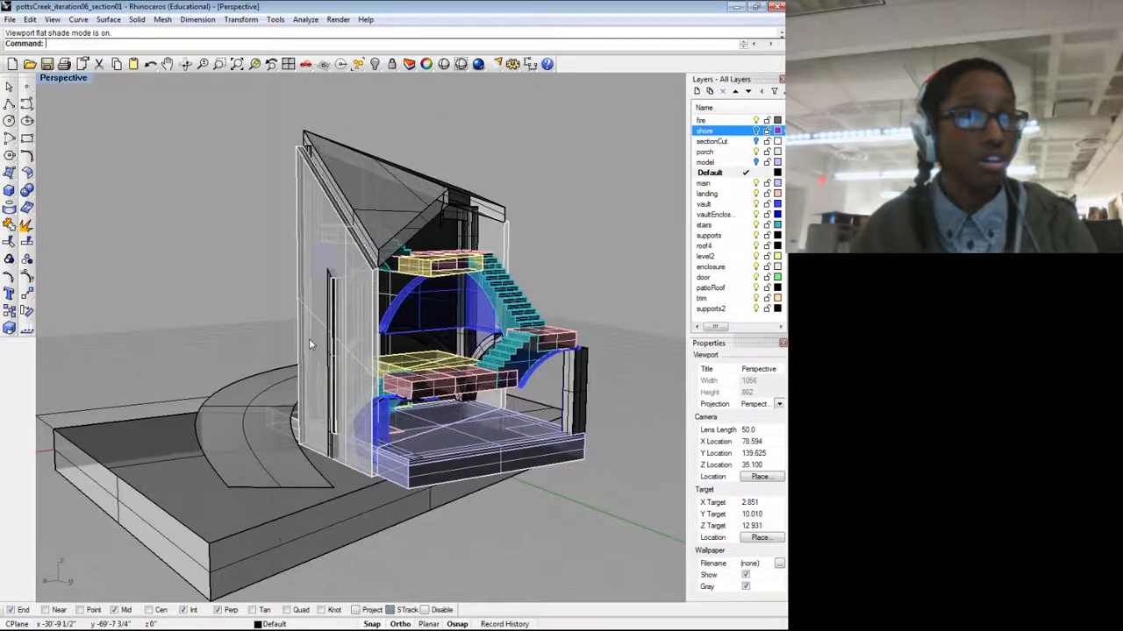
scroll(313, 339, up, 2)
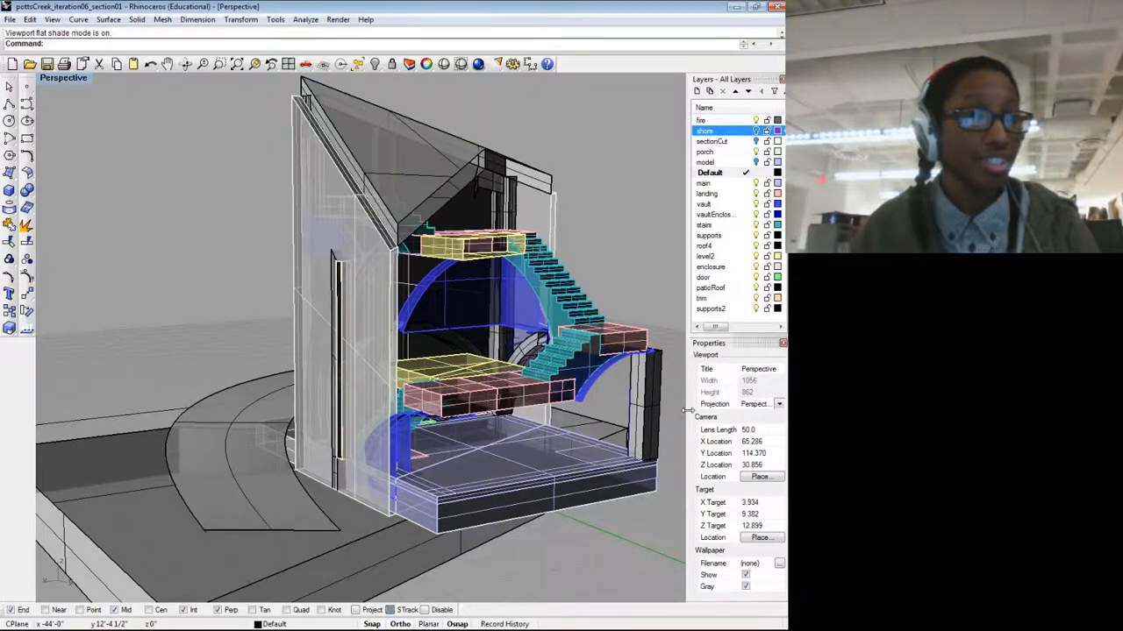
Step: Widen the Perspective viewport, centre the section building in it and capture the whole viewport with Snipping Tool
drag(693, 413, 737, 421)
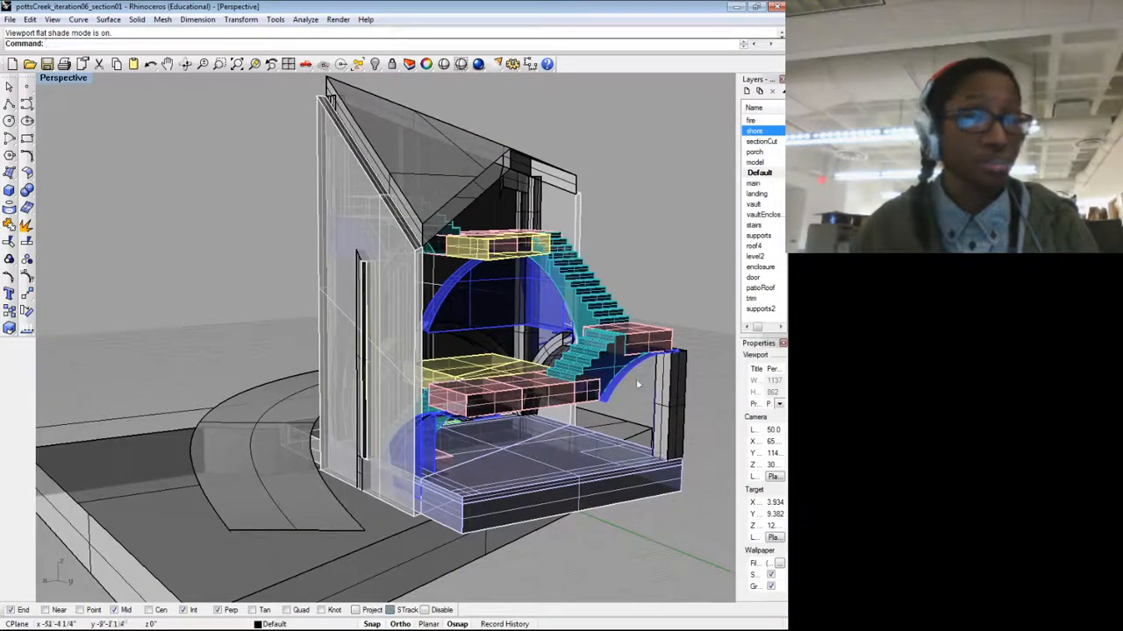
drag(618, 336, 638, 336)
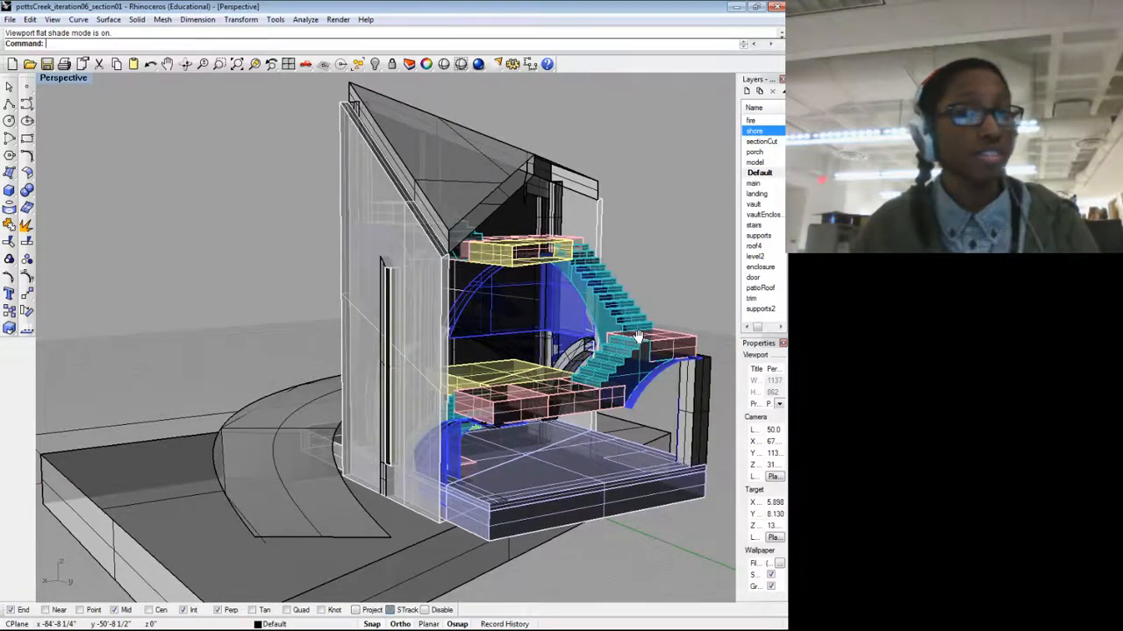
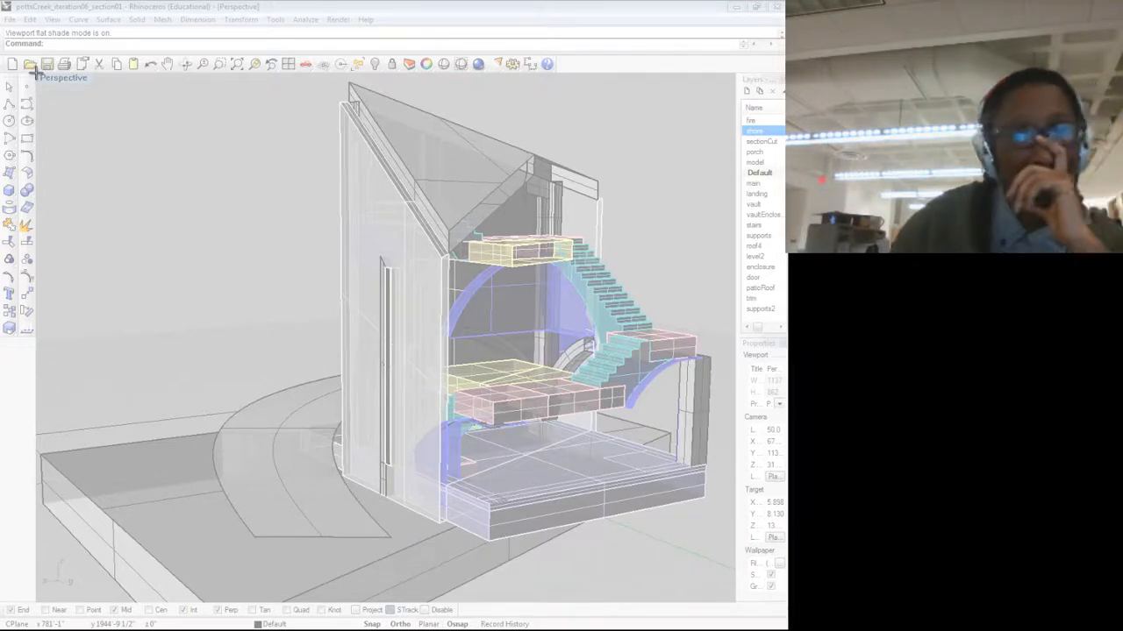
drag(36, 72, 737, 603)
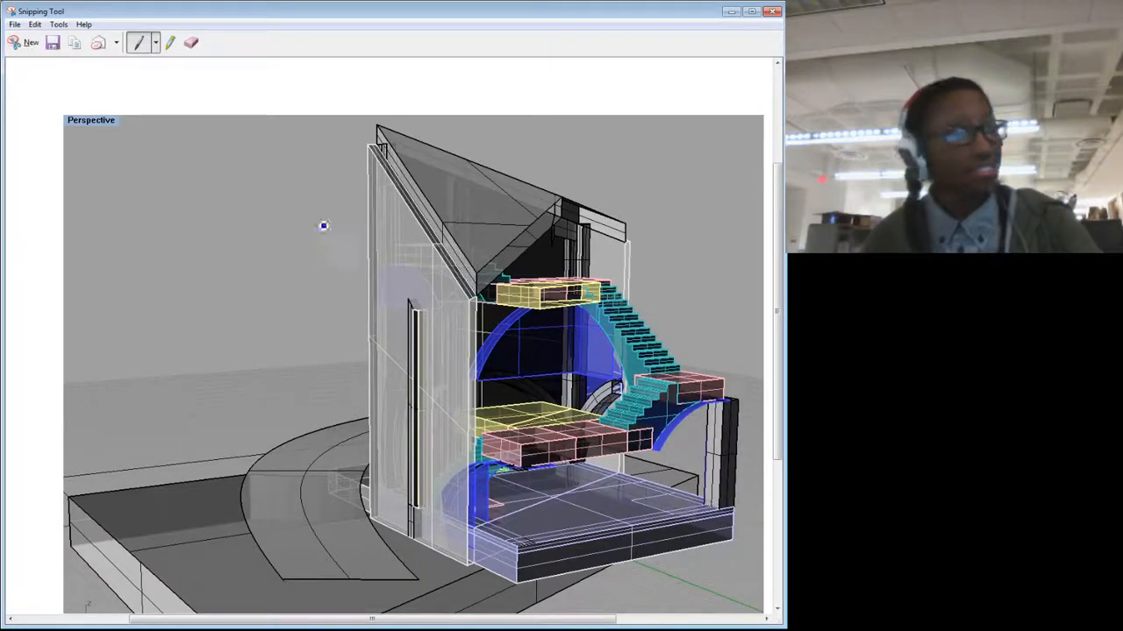
Step: Start saving the viewport capture and go to the designs folder inside thesis-b-arch on OneDrive
click(52, 42)
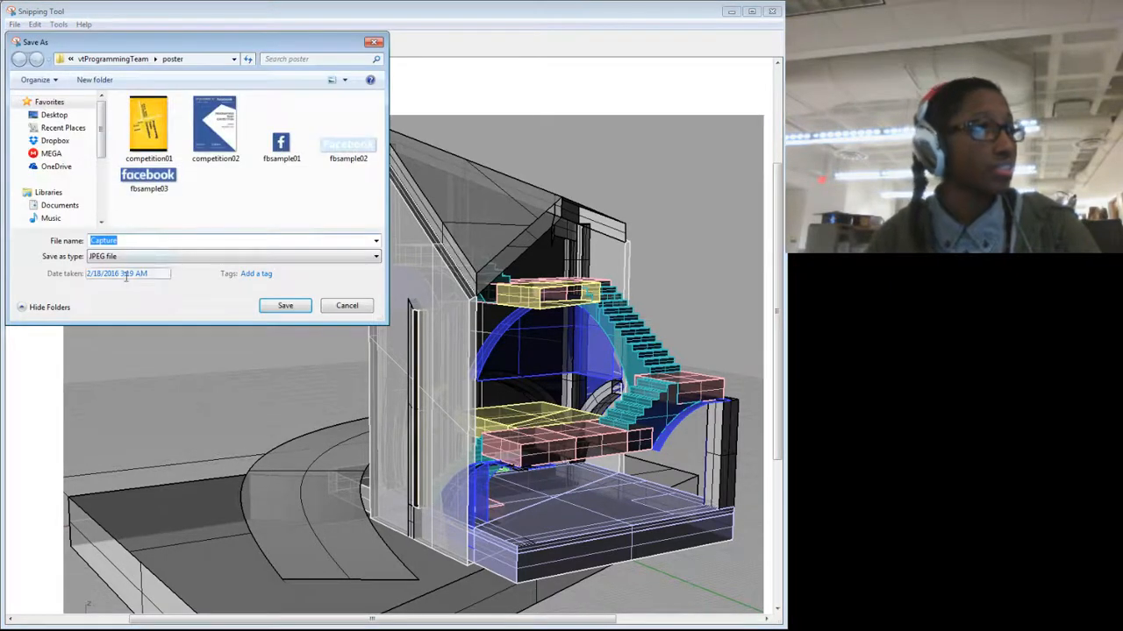
click(56, 167)
double_click(152, 167)
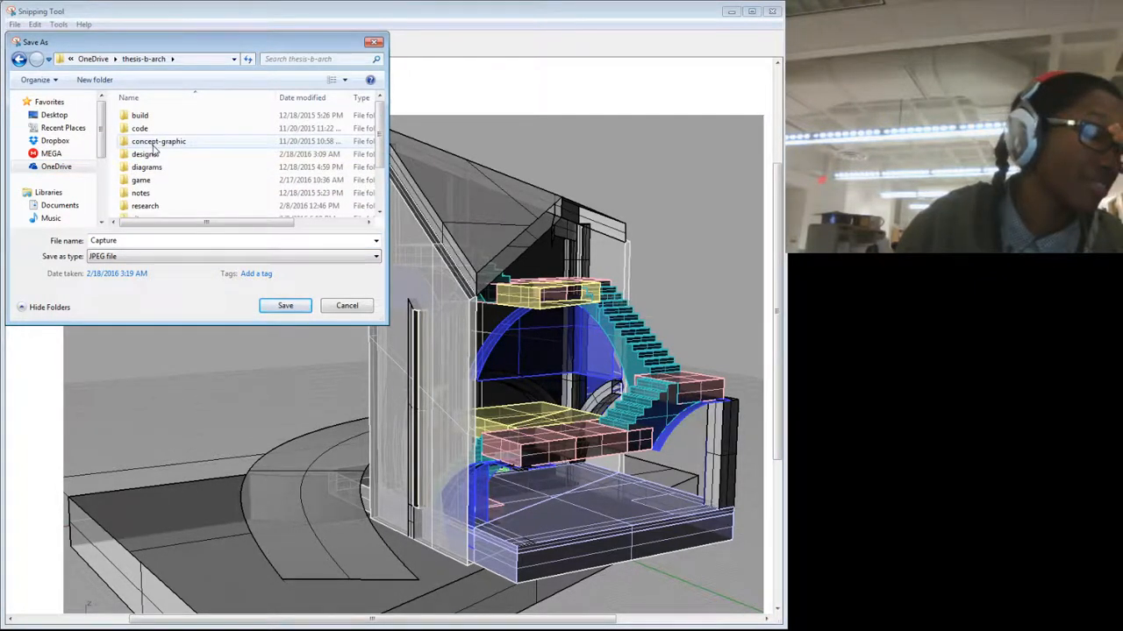
click(152, 155)
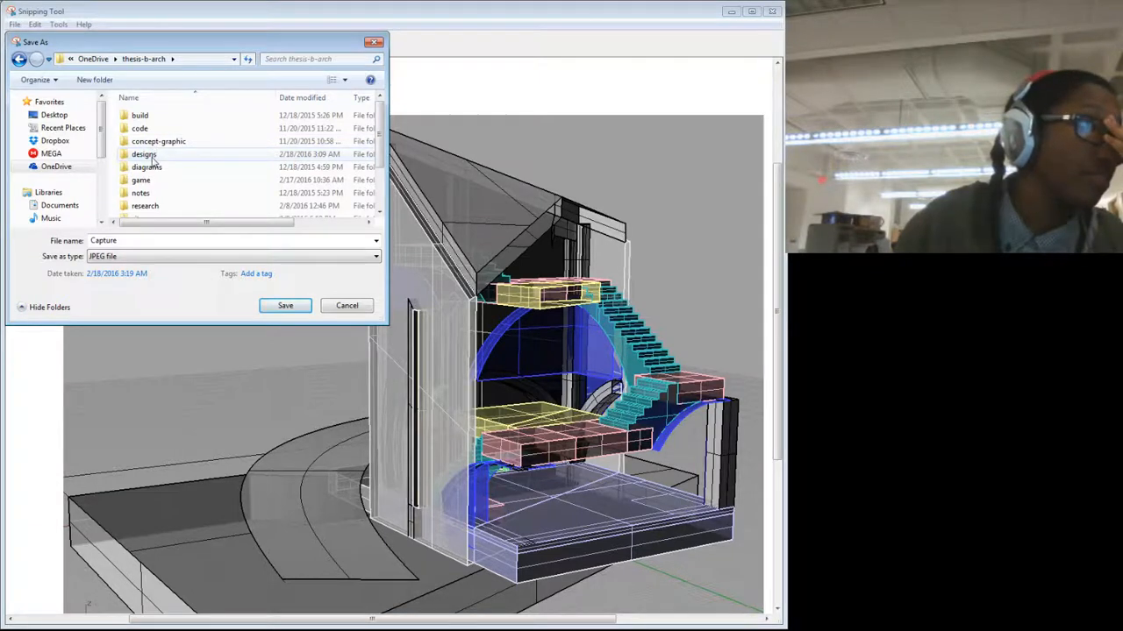
double_click(151, 155)
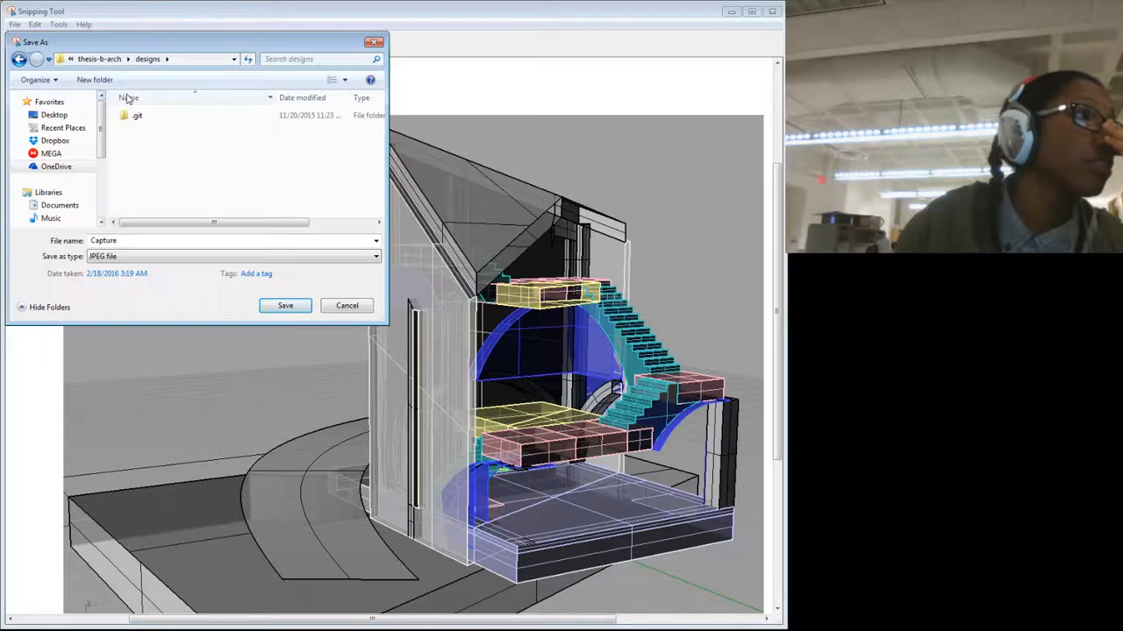
Step: Create a new folder named sections inside the designs folder and open it as the save location
click(96, 80)
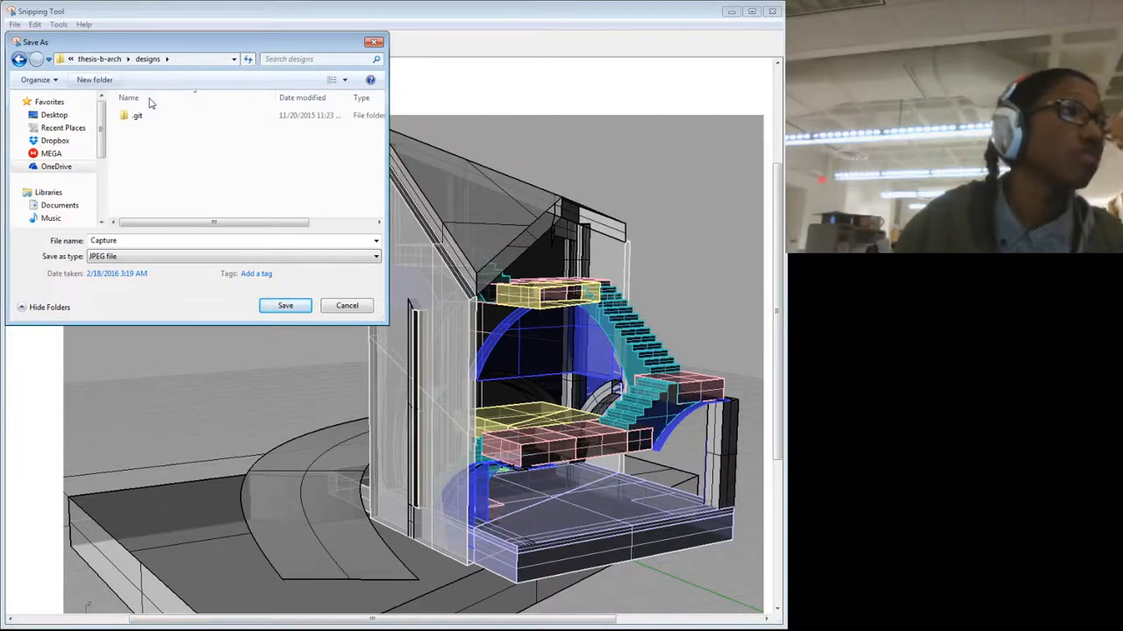
text(sections)
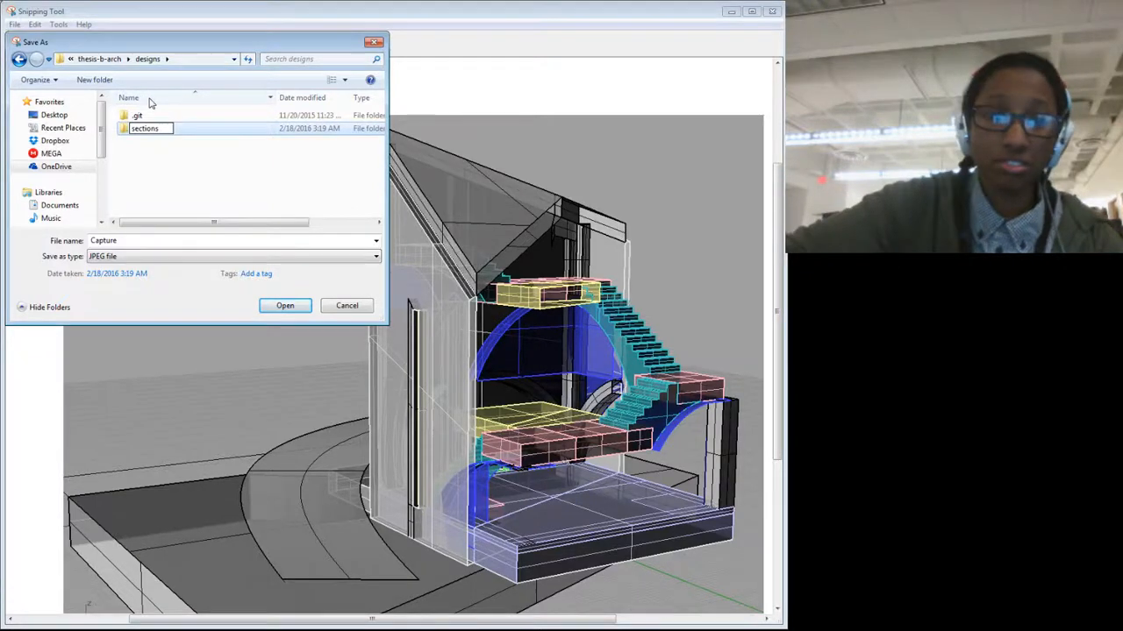
key(Return)
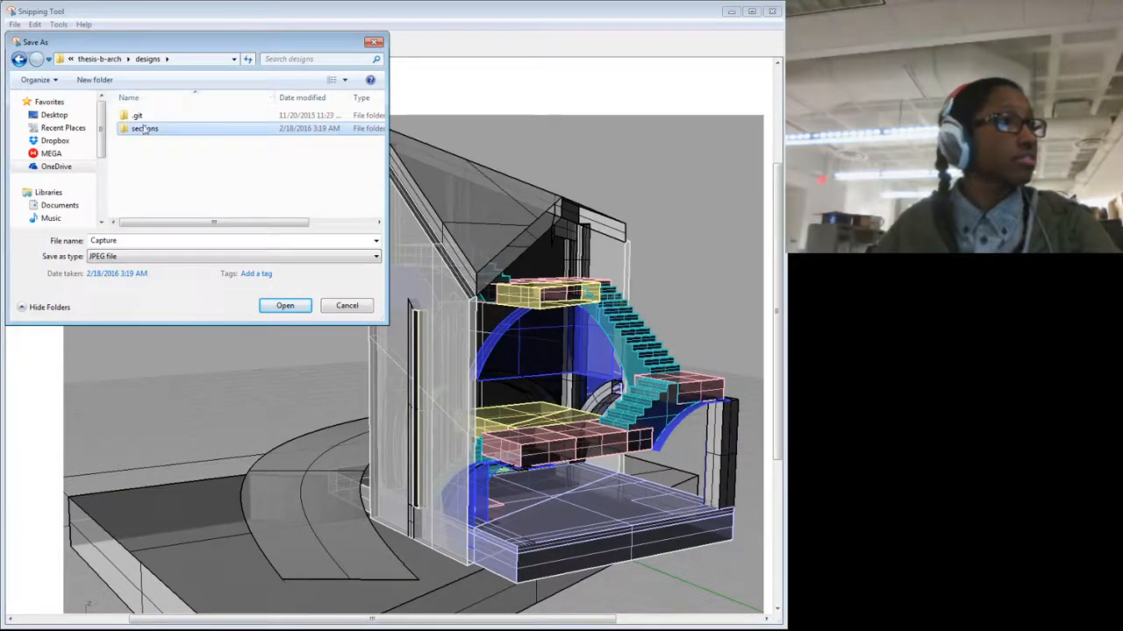
double_click(145, 128)
Step: Replace the capture's default file name with section
click(134, 241)
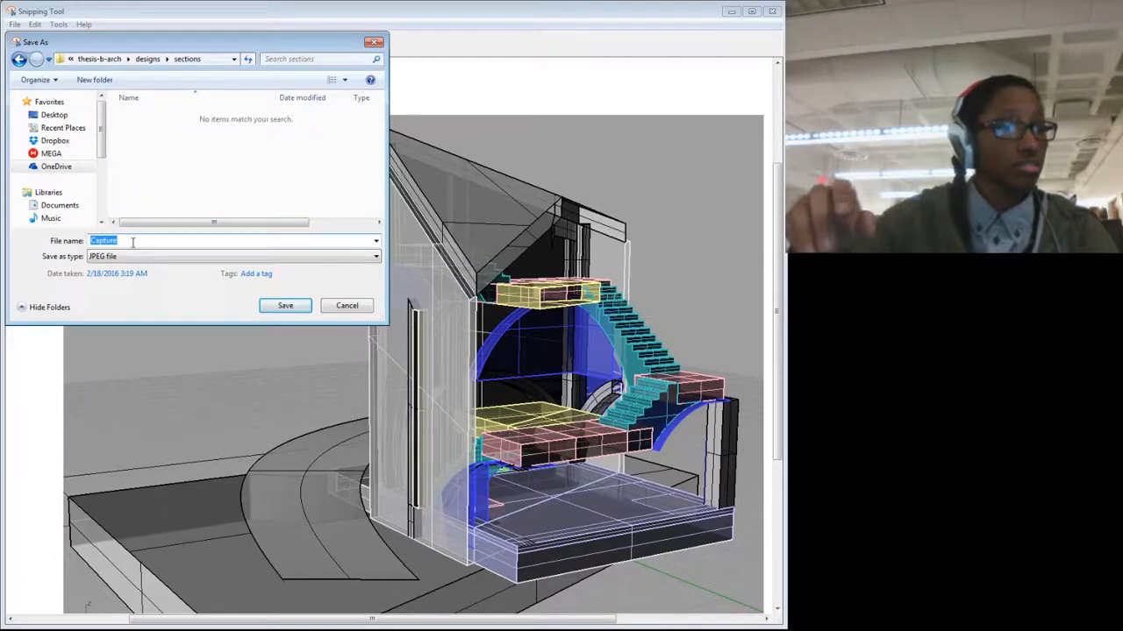
text(sec)
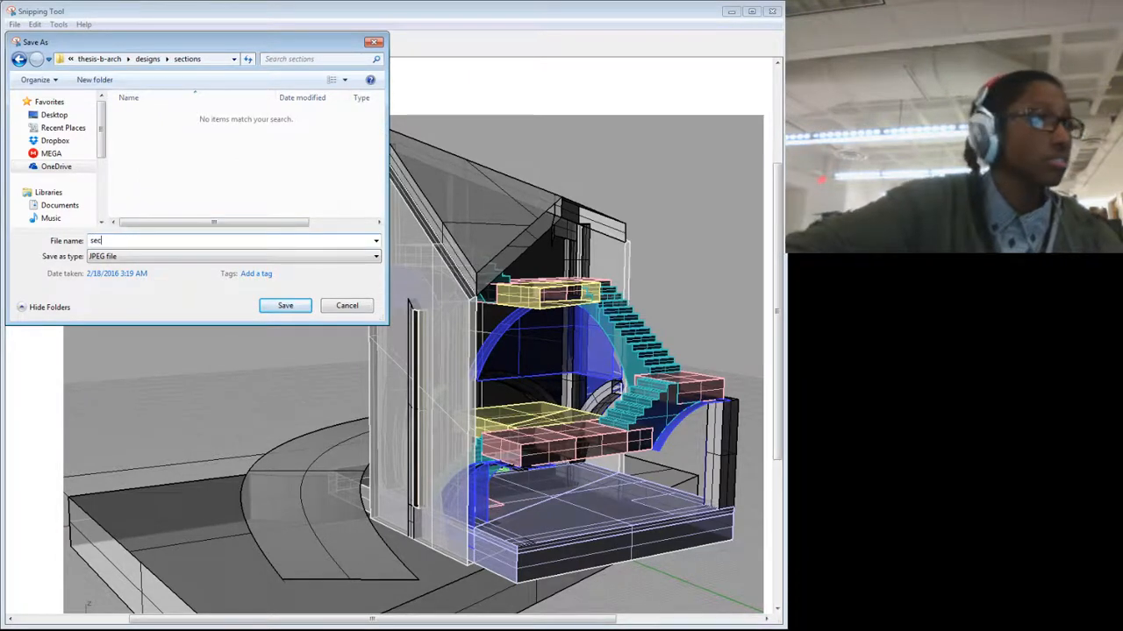
text(tion)
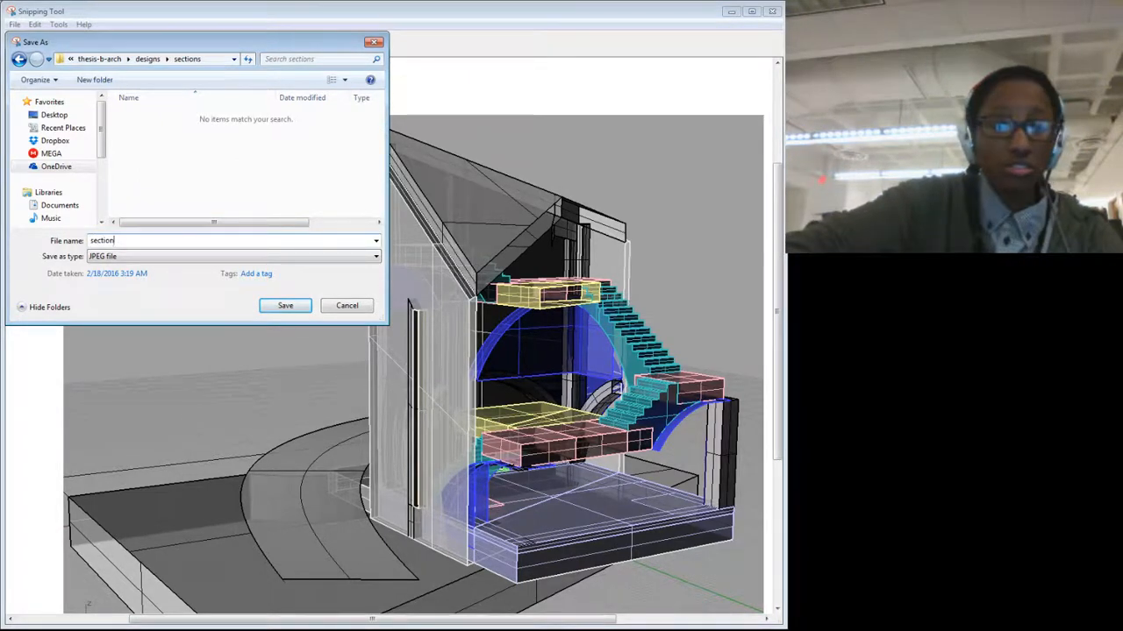
Step: Save the viewport capture as section01 in JPEG format in the sections folder and close the Snipping Tool
text(01)
key(Return)
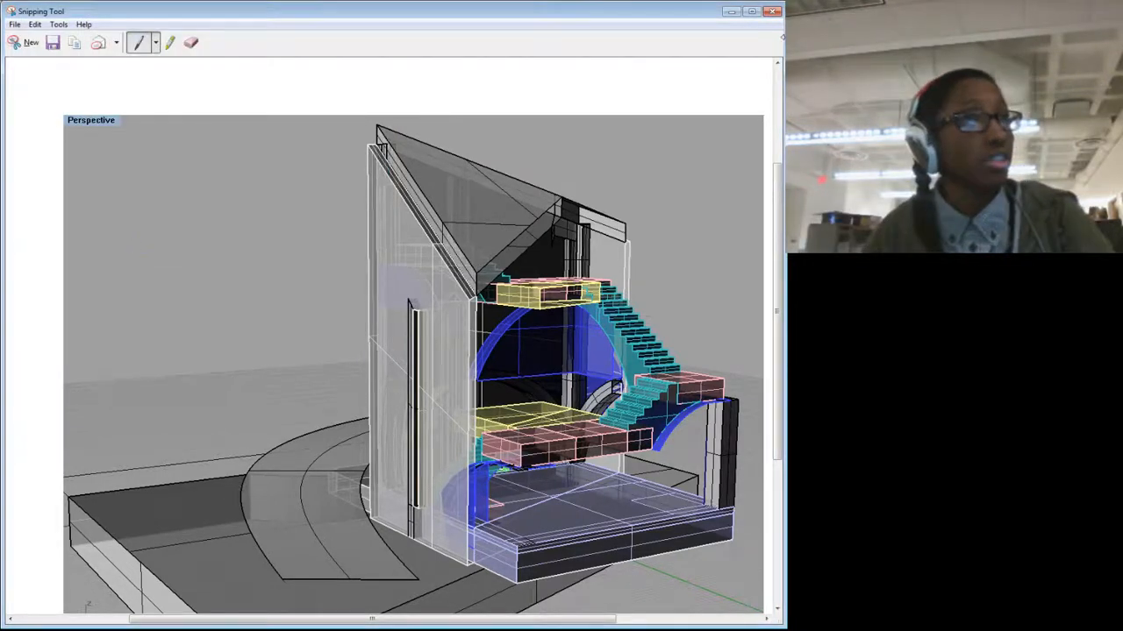
click(773, 12)
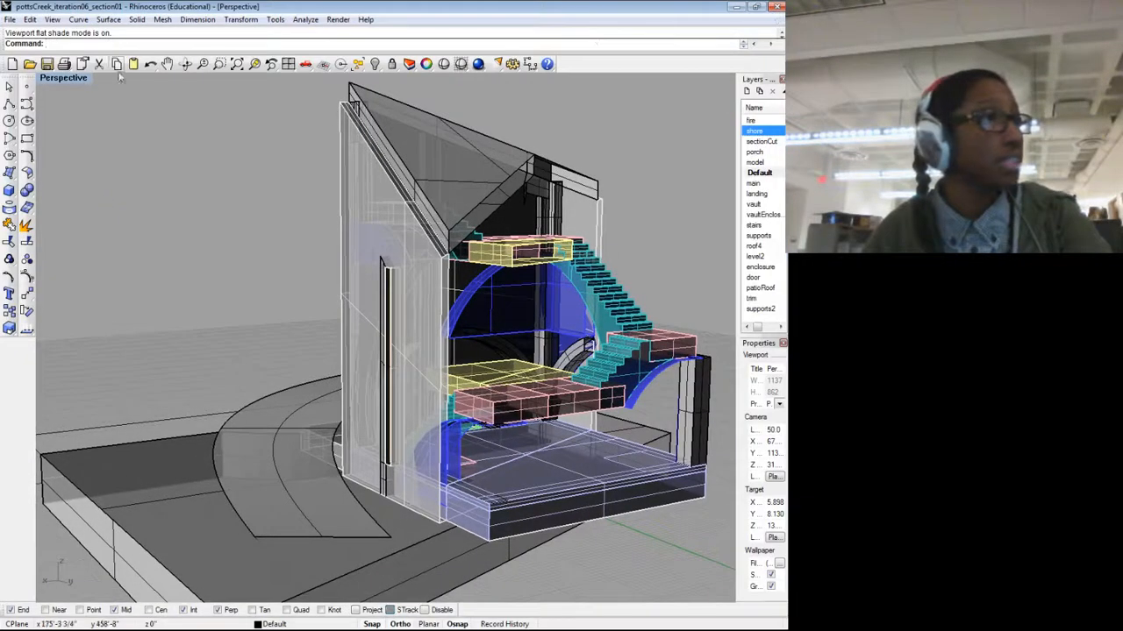
Step: Switch the Perspective viewport to Rendered display and capture the whole viewport area as a snip
click(67, 80)
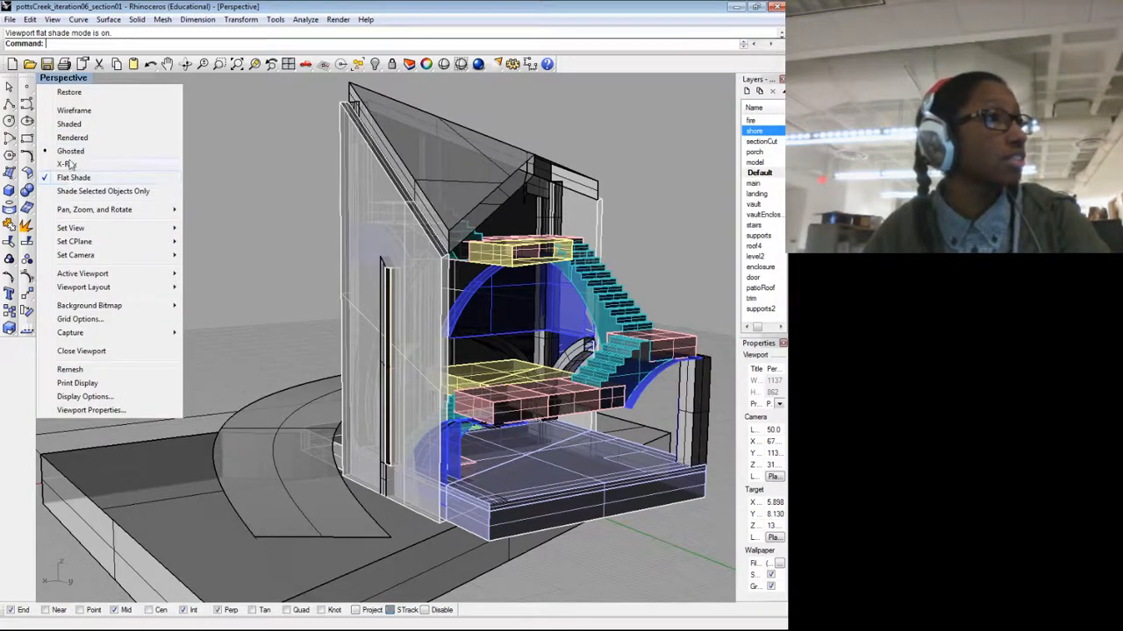
click(72, 138)
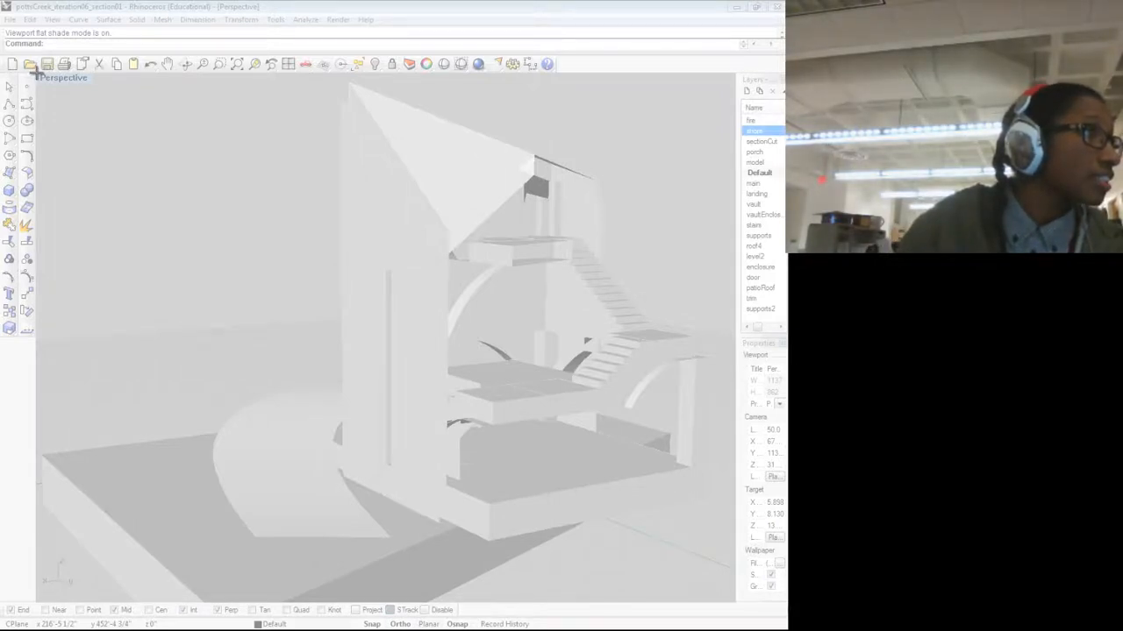
drag(37, 74, 735, 603)
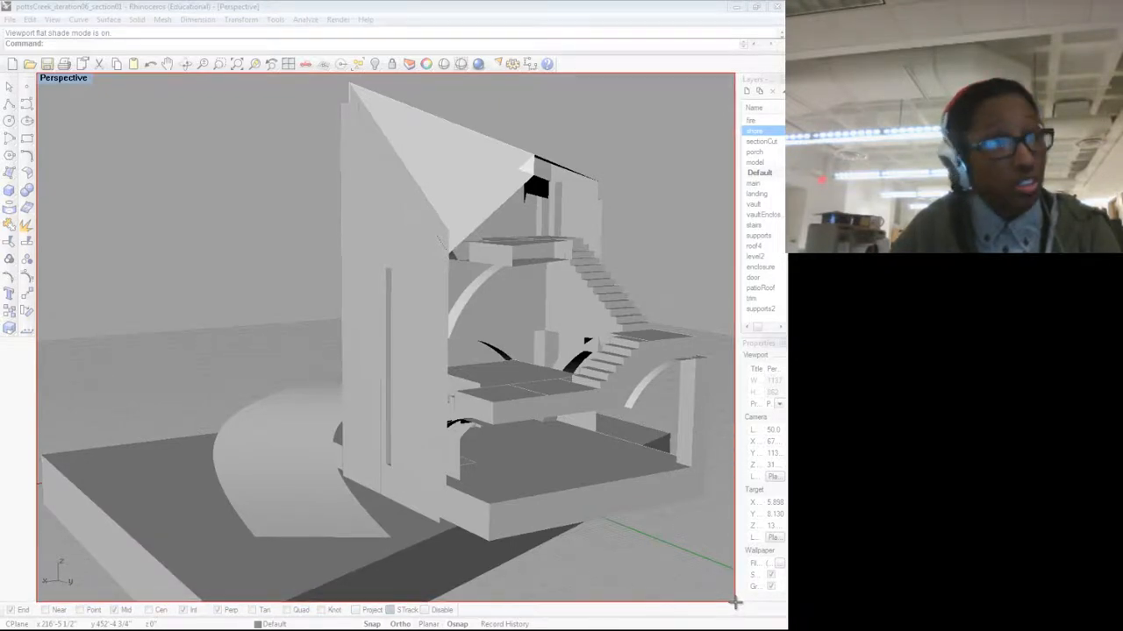
drag(735, 603, 739, 603)
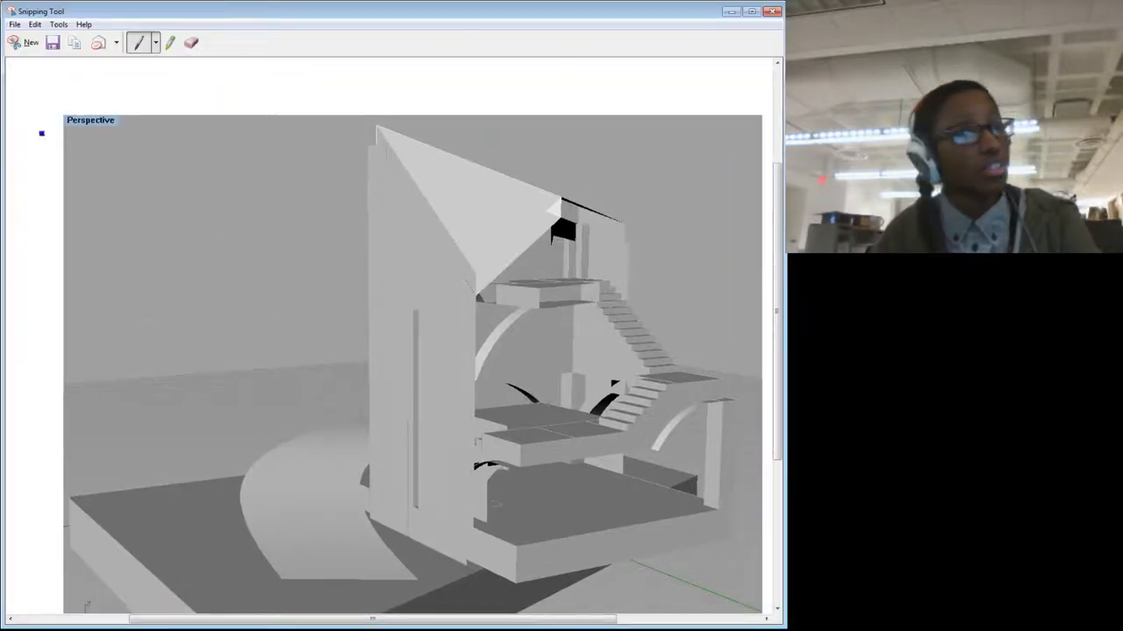
Step: Save the rendered capture as section02 in JPEG format in the sections folder and close the Snipping Tool
click(53, 42)
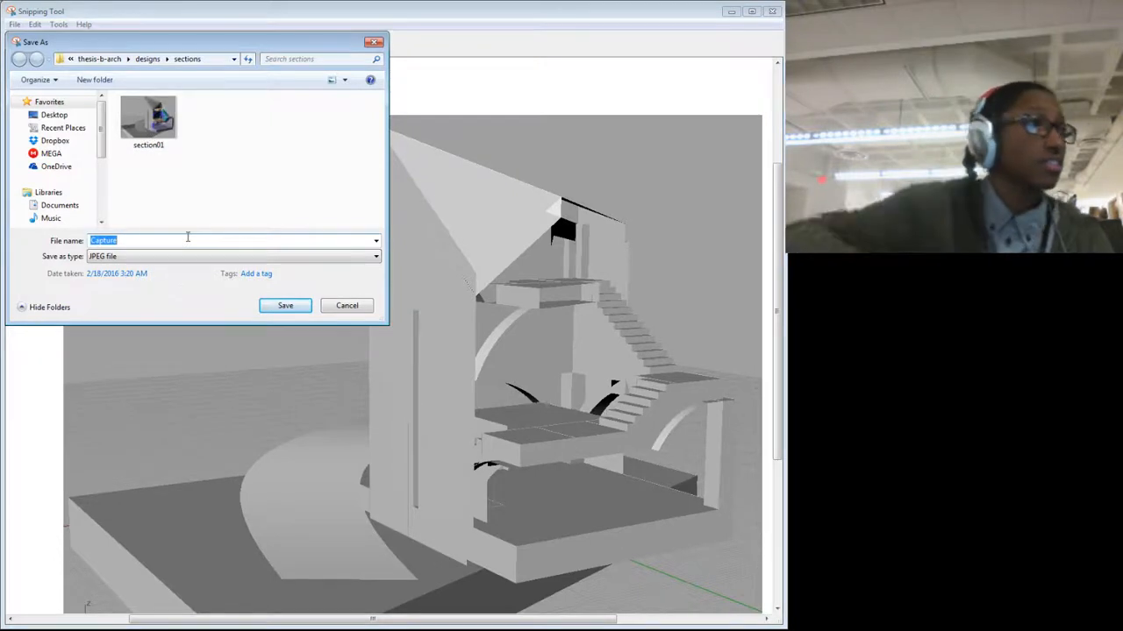
text(section02)
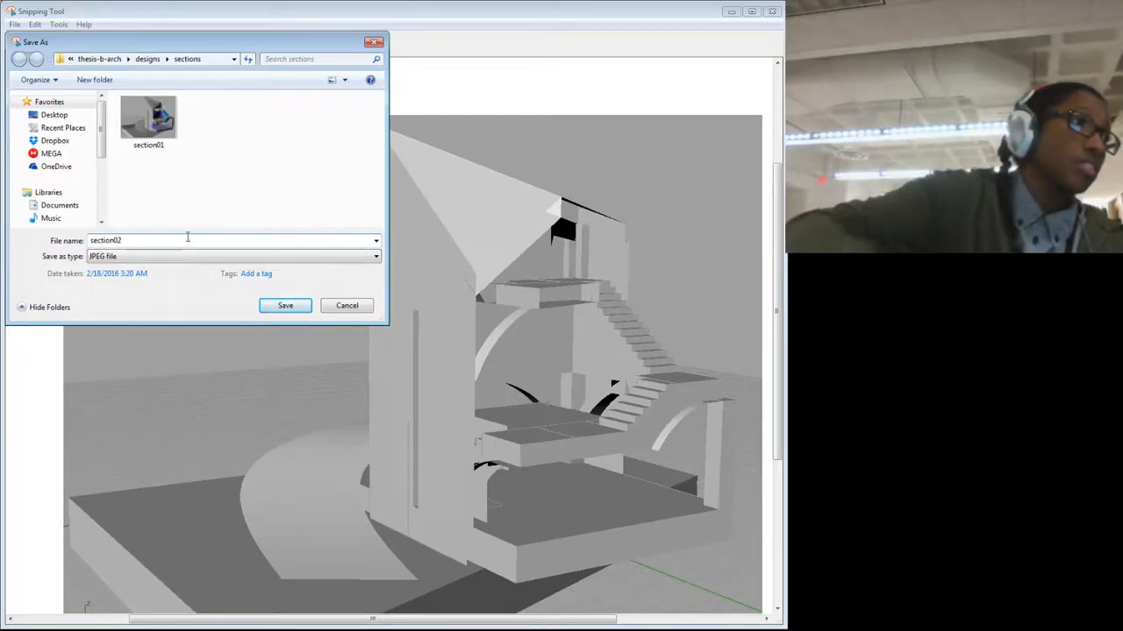
click(297, 307)
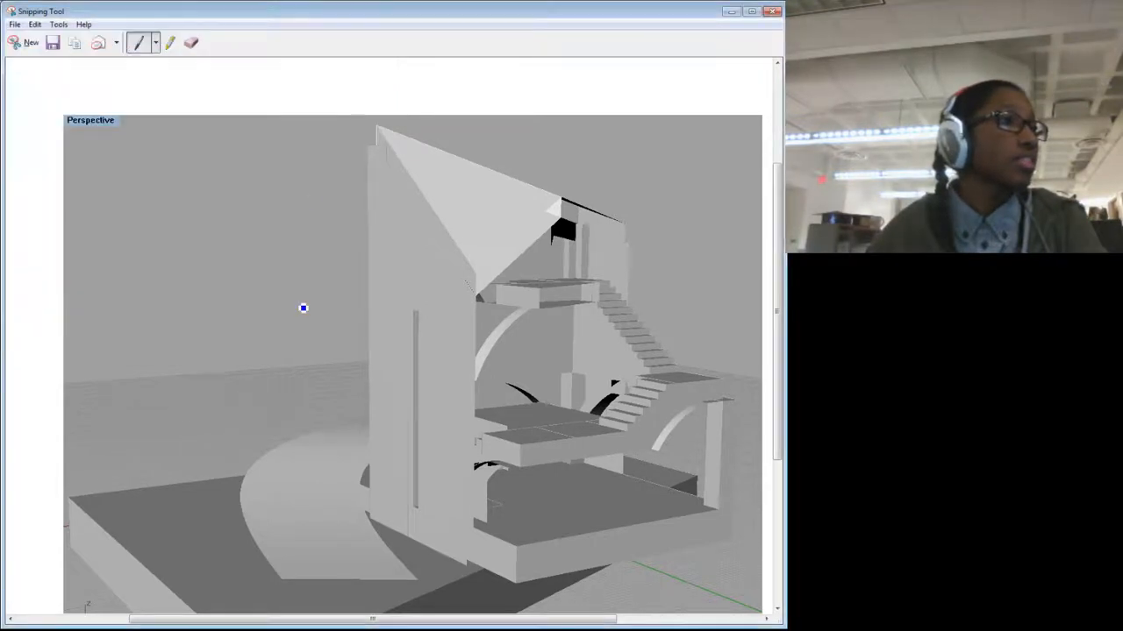
click(773, 11)
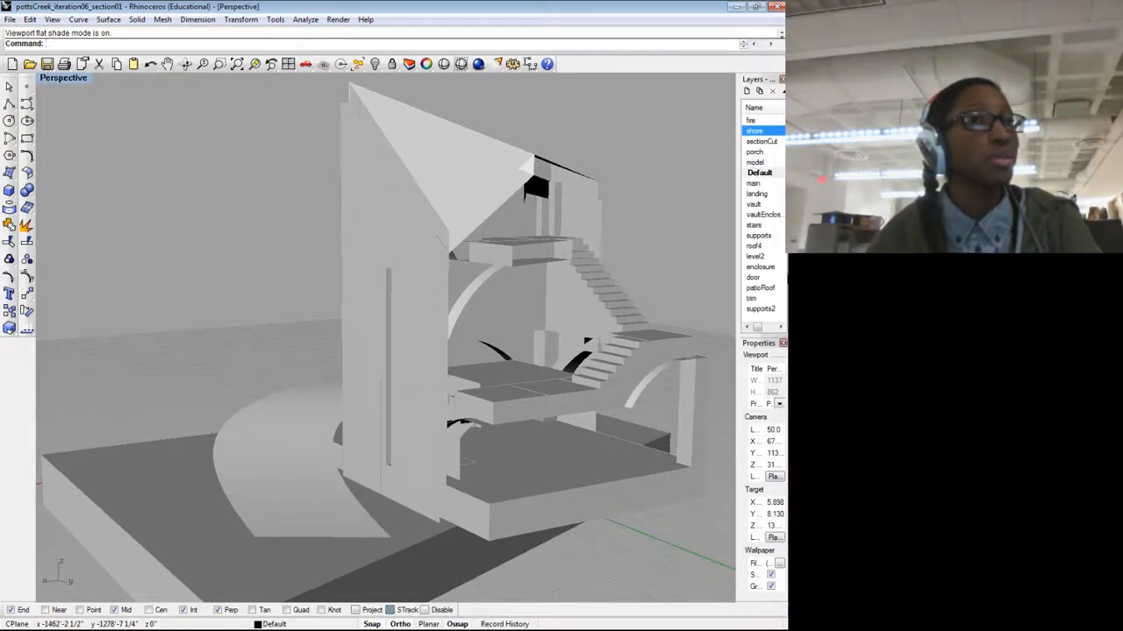
Step: Preview the Perspective viewport in X-Ray and Wireframe display, and set it back to Ghosted
drag(759, 328, 761, 328)
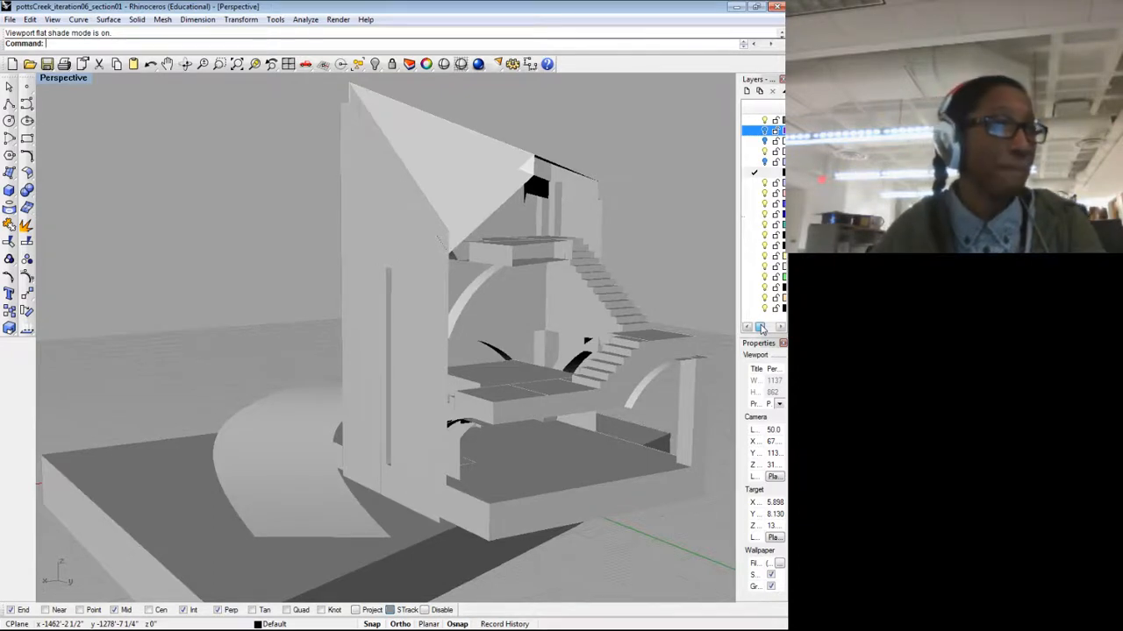
click(63, 78)
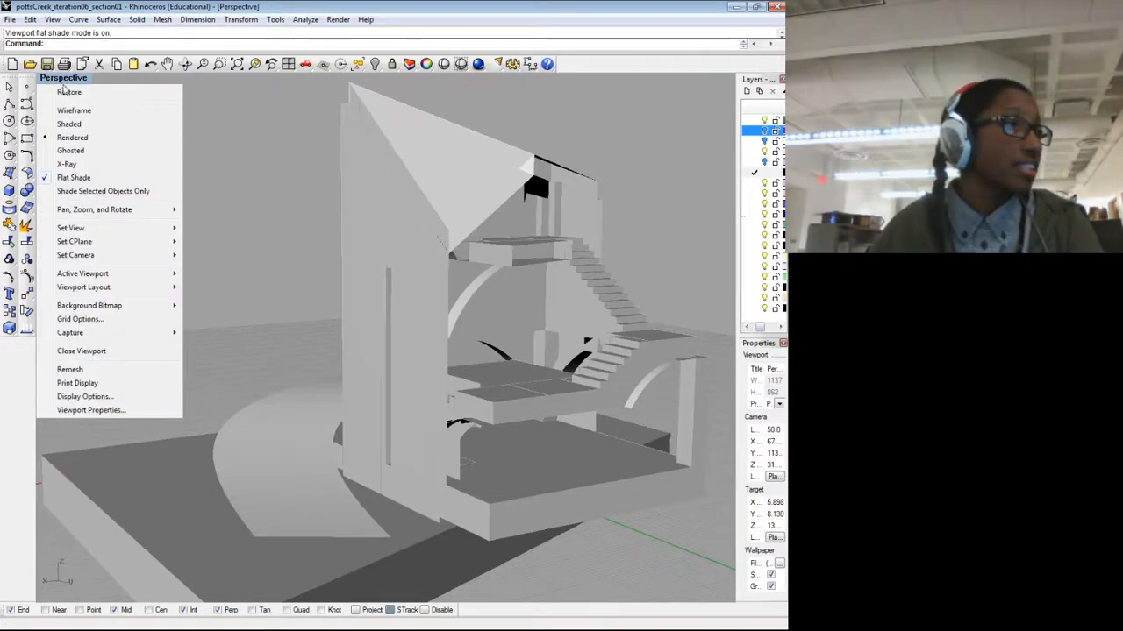
click(83, 167)
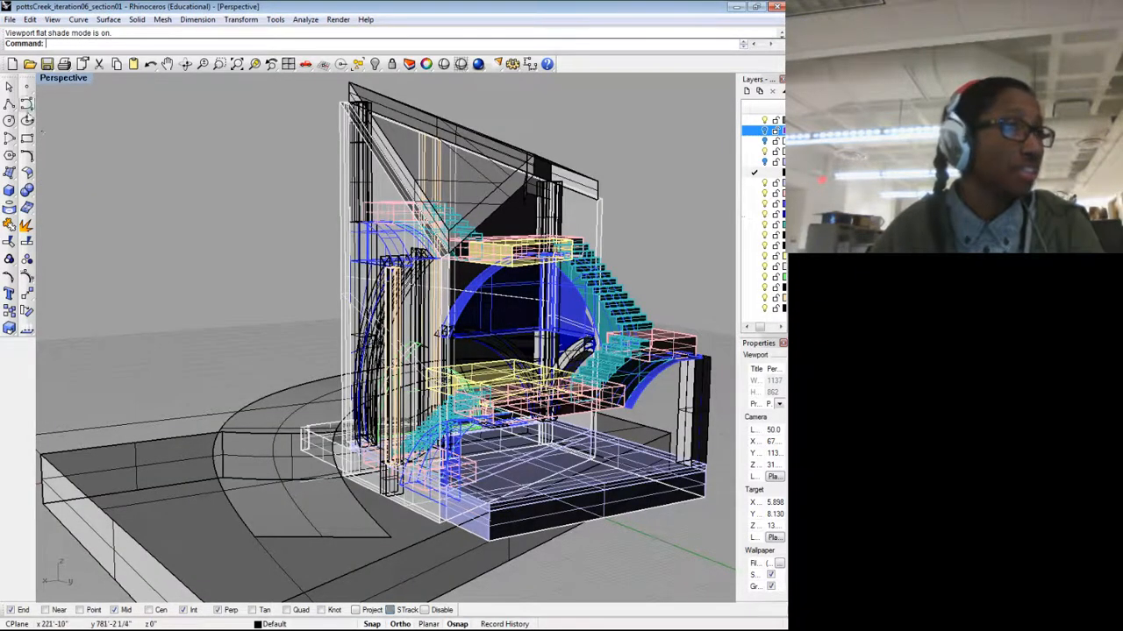
click(60, 81)
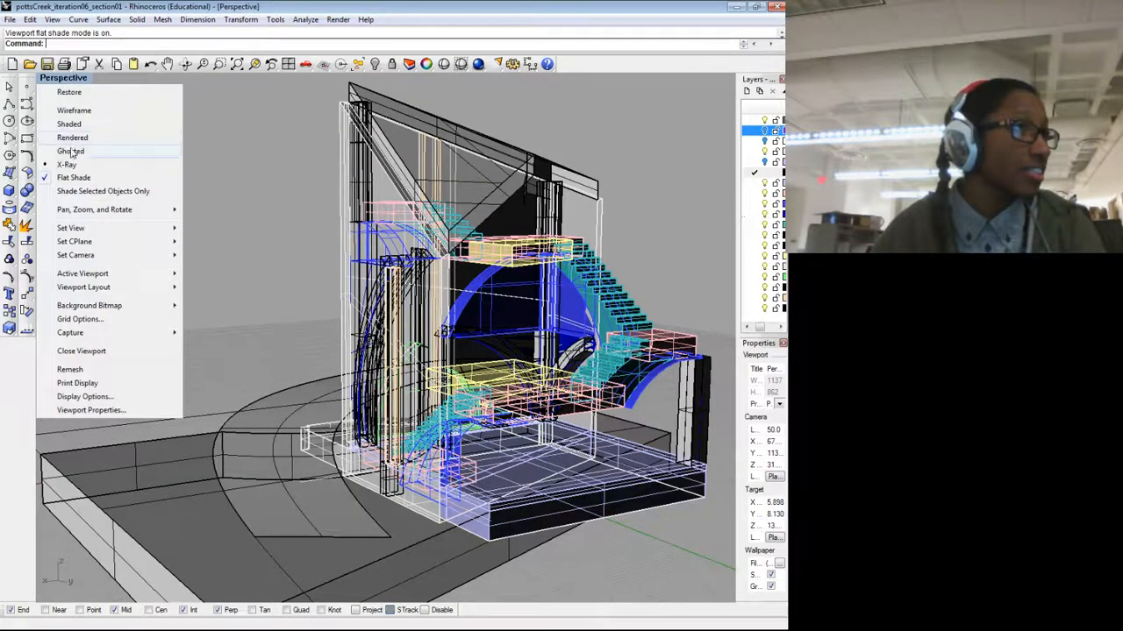
click(73, 112)
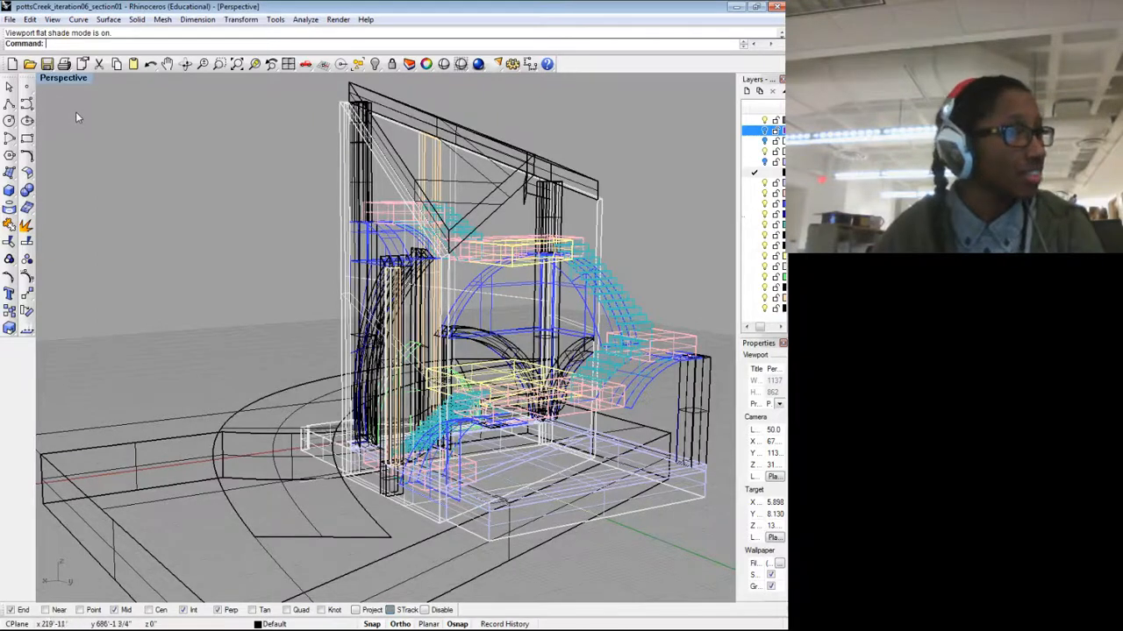
click(76, 82)
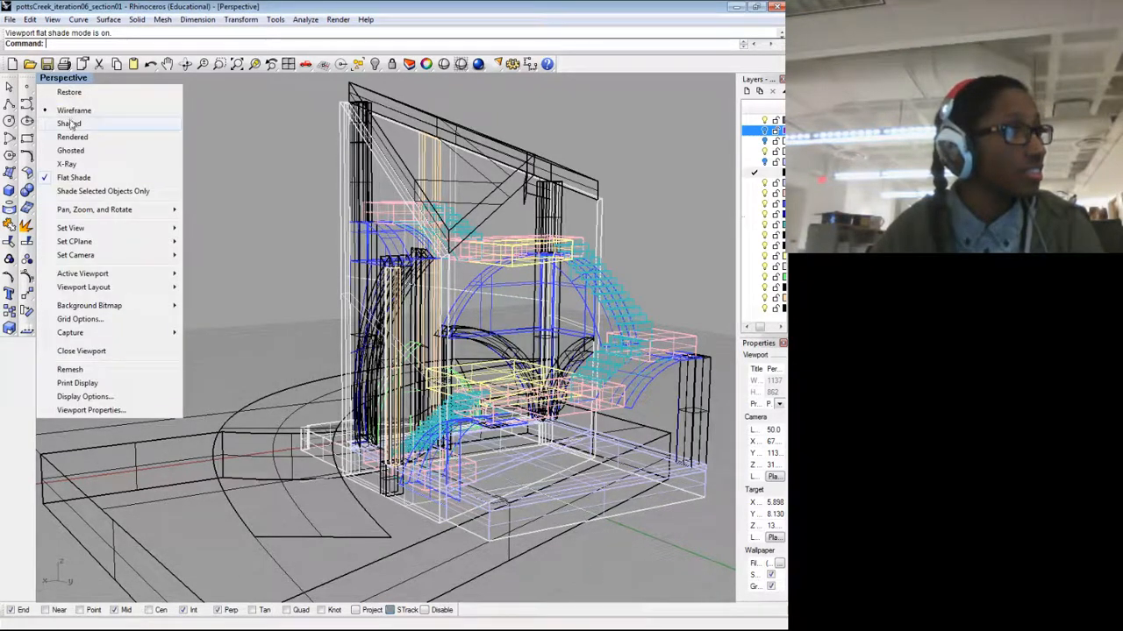
click(69, 150)
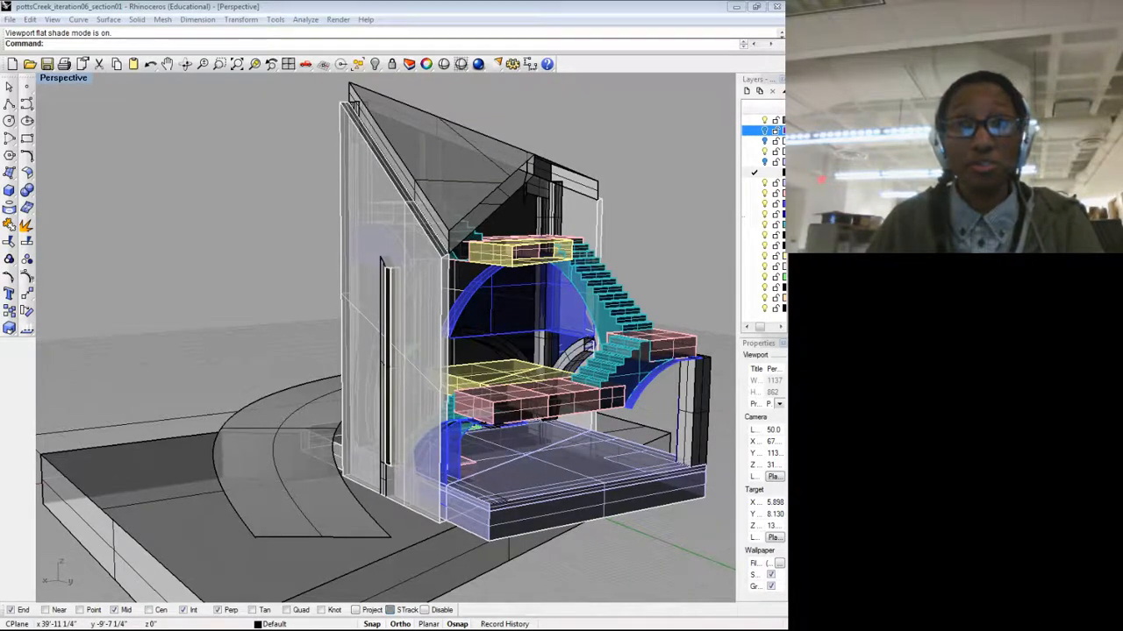
Step: Open section01.JPG and section02.JPG in Photoshop and collapse the layer list
drag(22, 154, 415, 1)
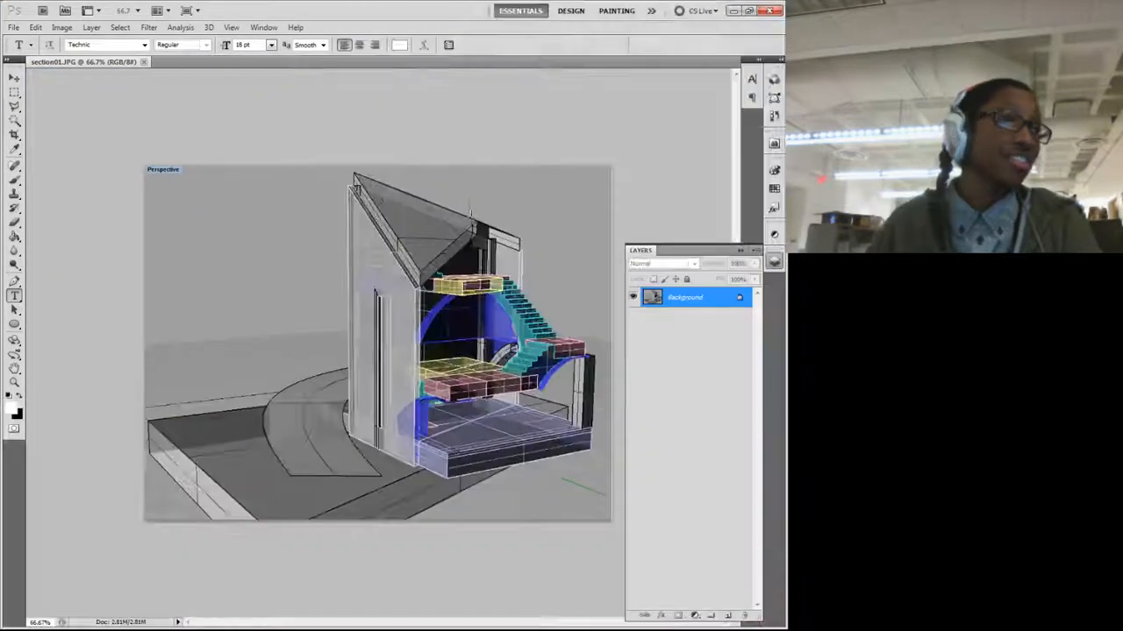
click(741, 251)
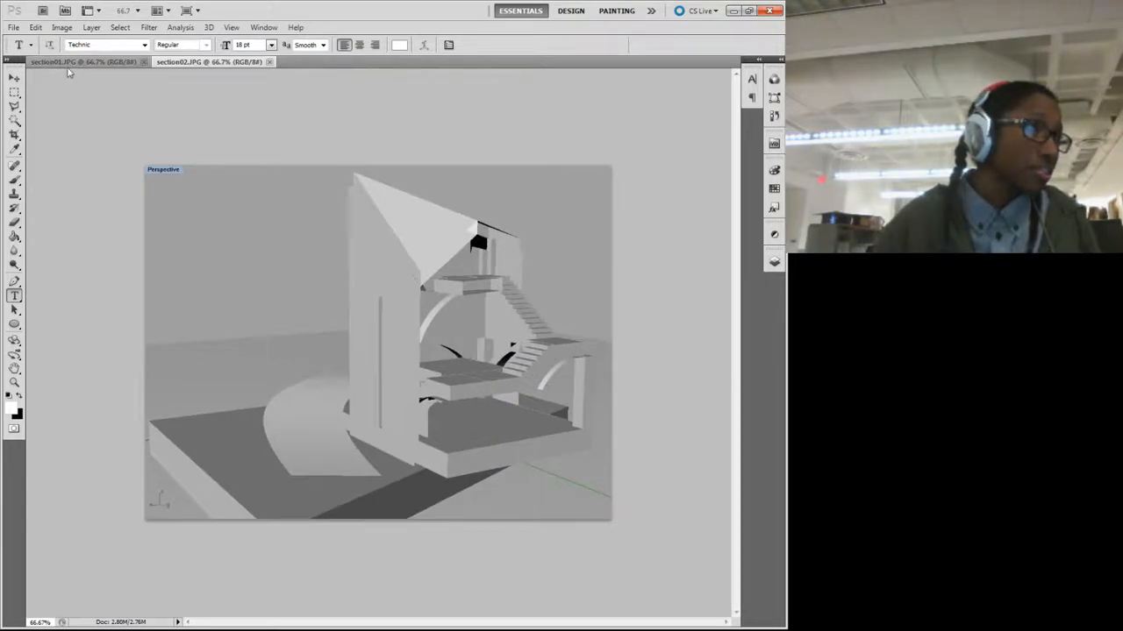
Step: Compare the ghosted view in section01.JPG with the rendered view in section02.JPG by alternating between the two documents
click(101, 62)
click(235, 63)
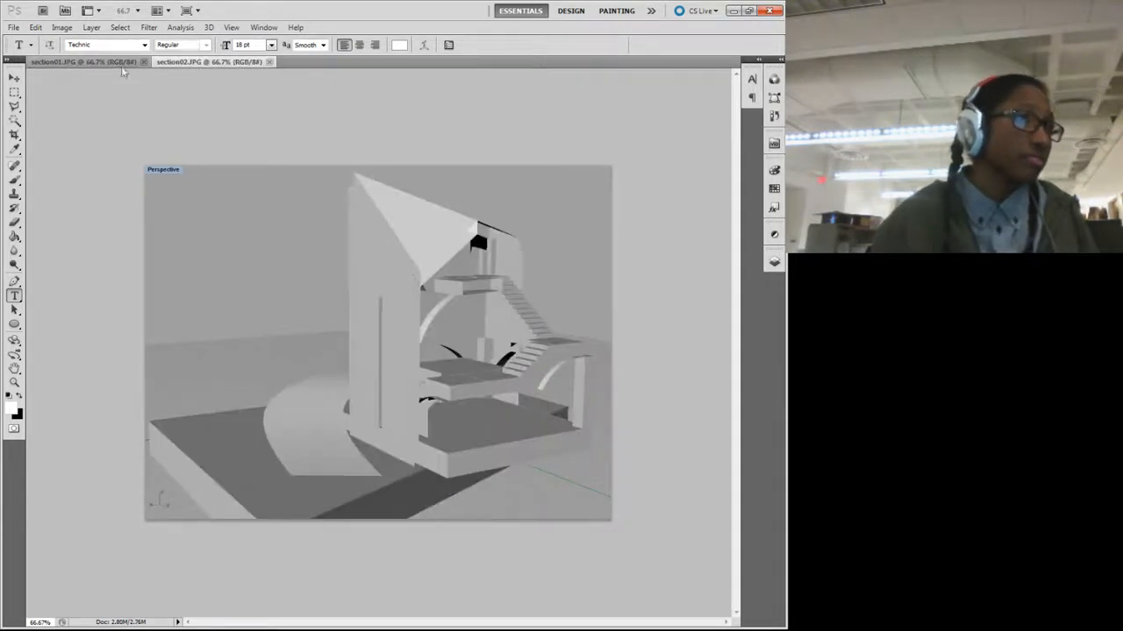
click(88, 62)
click(208, 63)
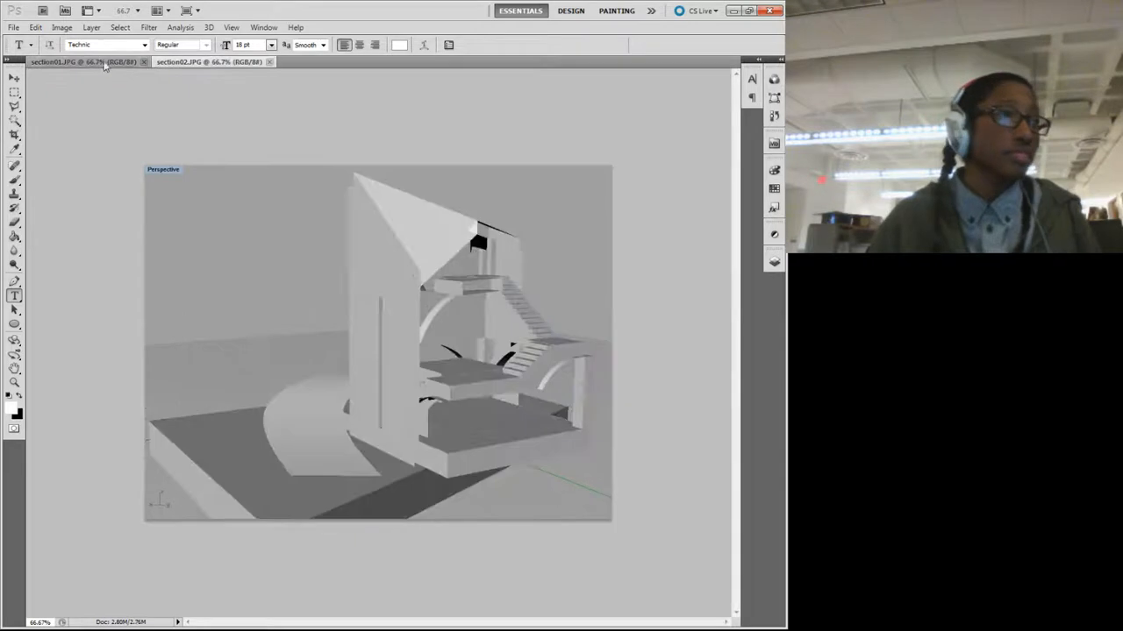
click(98, 62)
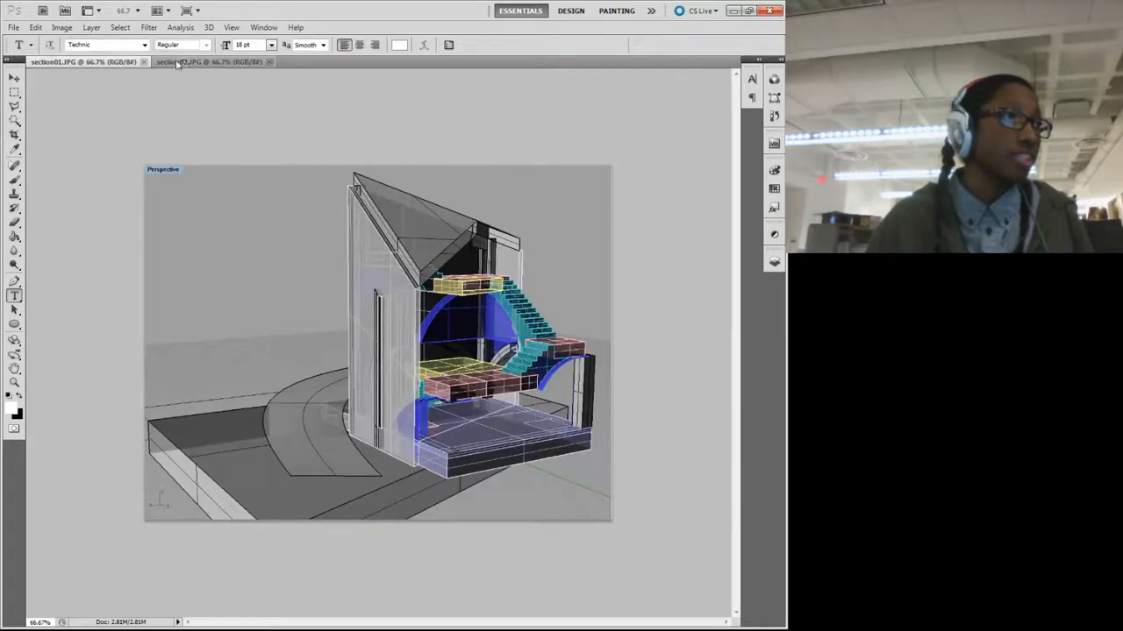
click(184, 62)
click(98, 65)
click(175, 65)
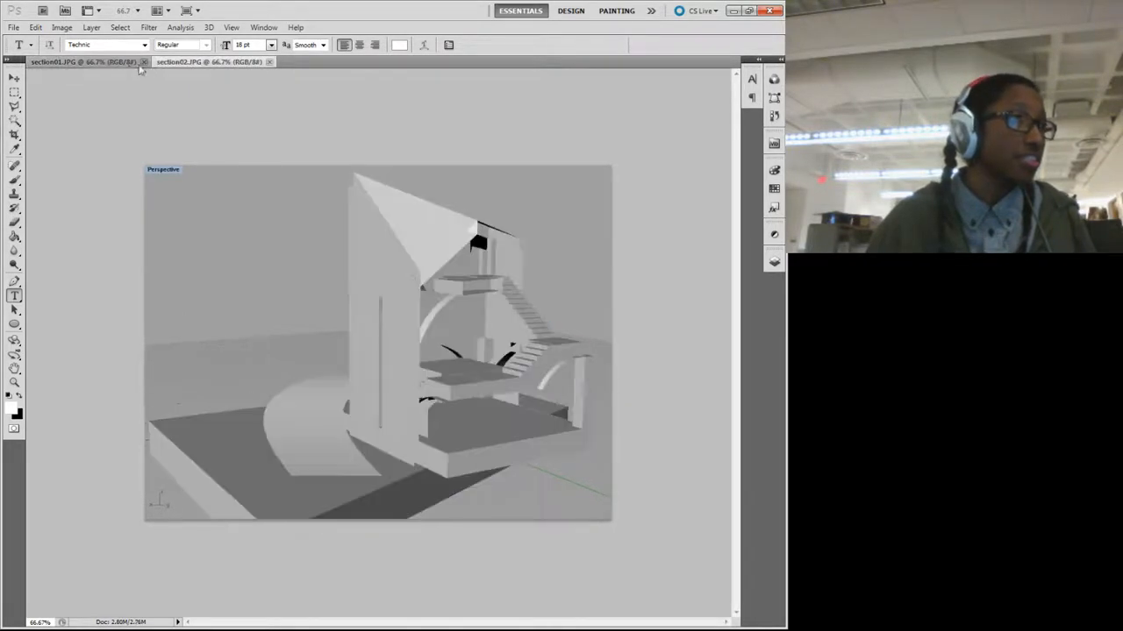
click(131, 65)
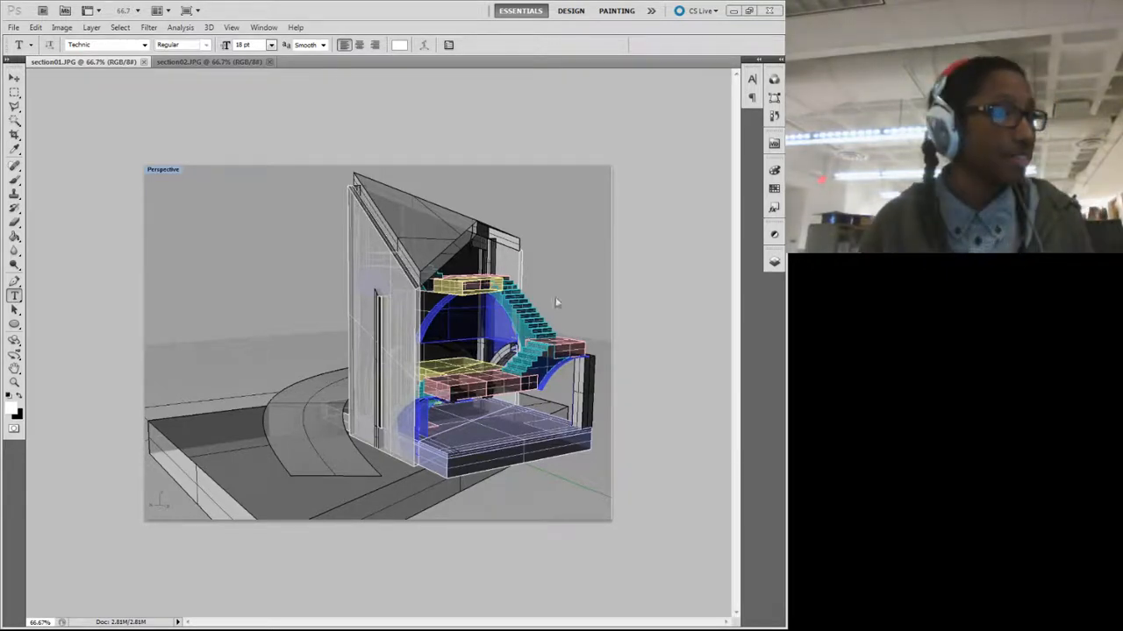
click(122, 63)
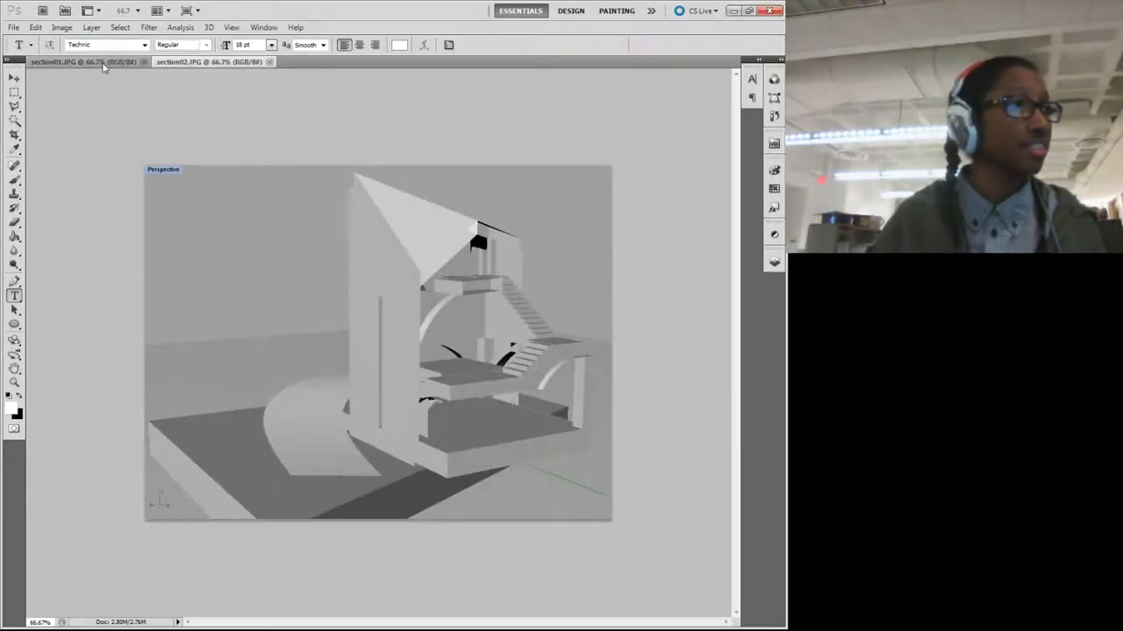
click(130, 63)
click(173, 63)
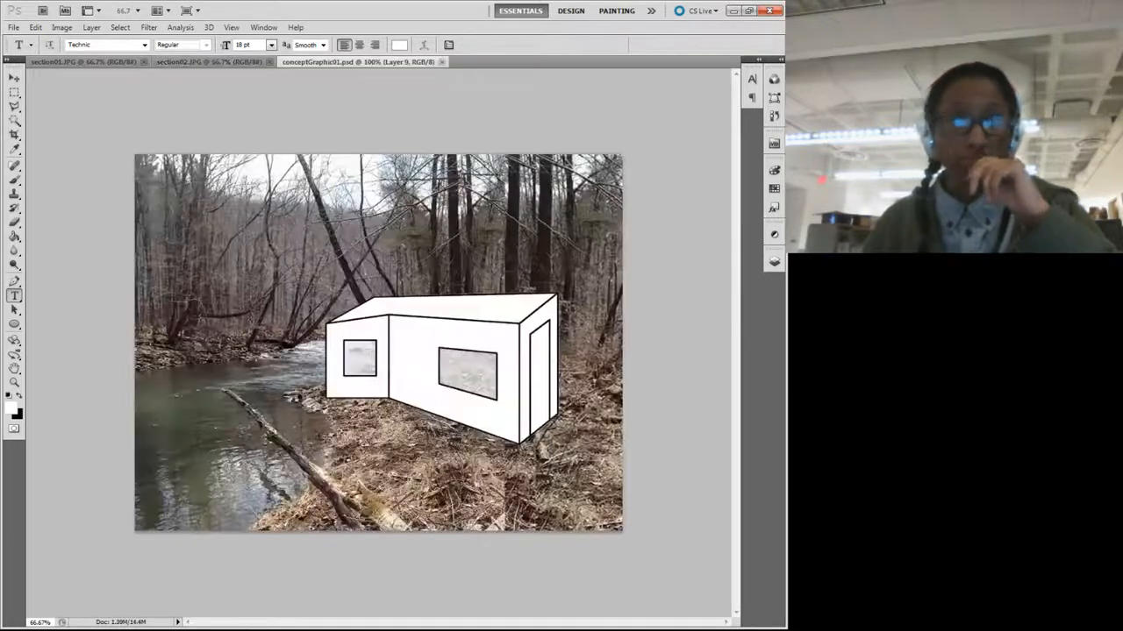
Step: Close the concept graphics conceptGraphic01.psd and conceptGraphic01_layered05.psd
click(441, 62)
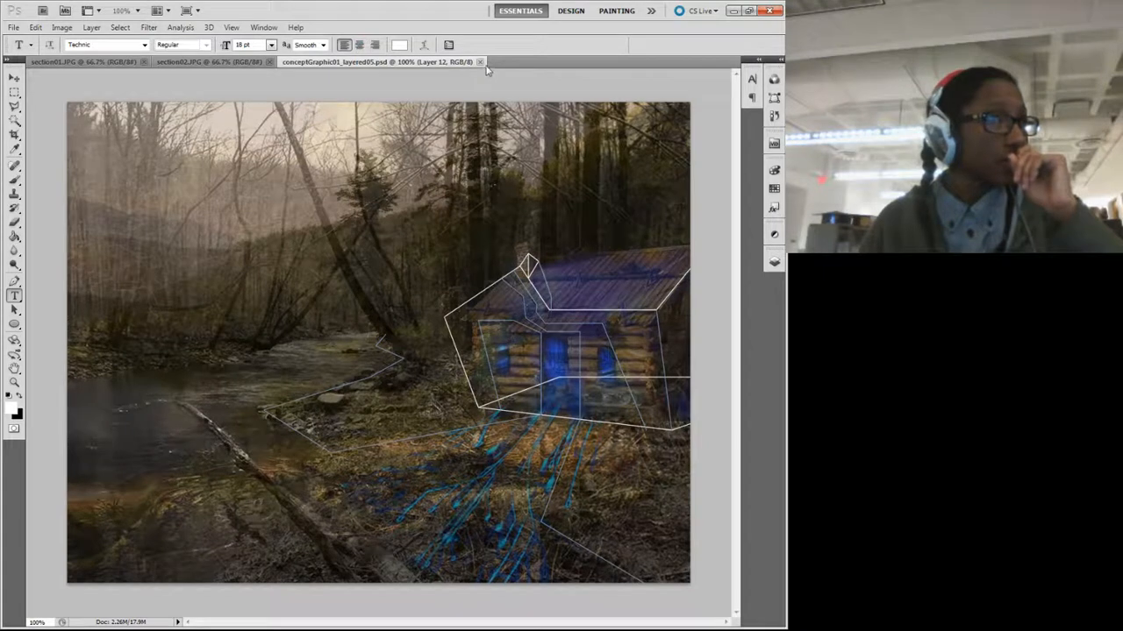
click(480, 62)
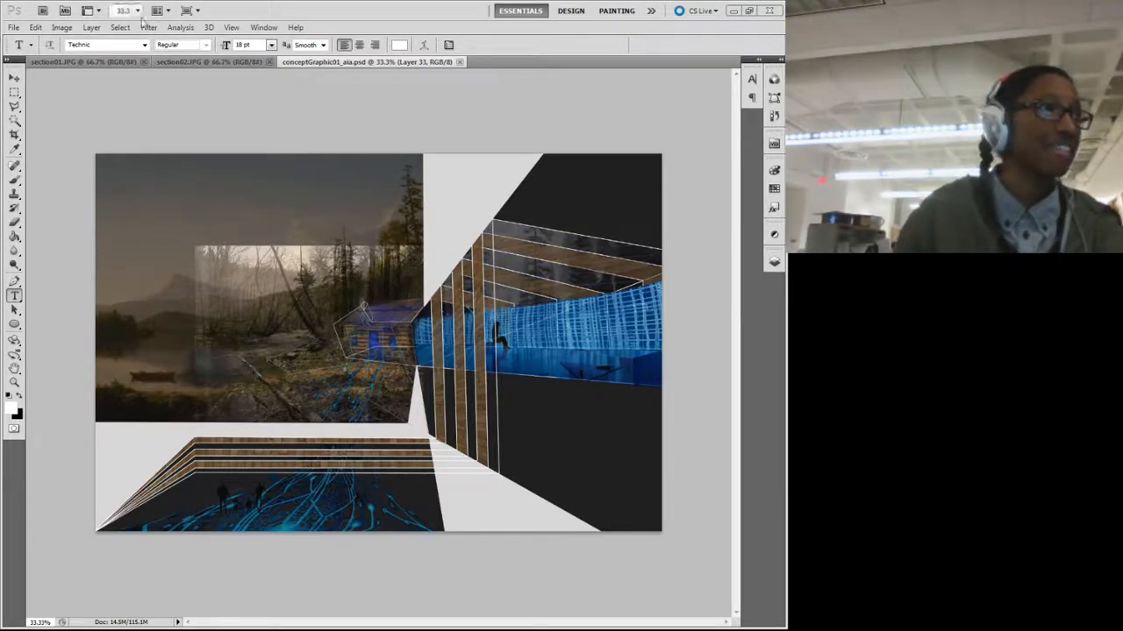
Step: Check the image size of conceptGraphic01_aia.psd and create a blank white RGB document named section01
click(61, 30)
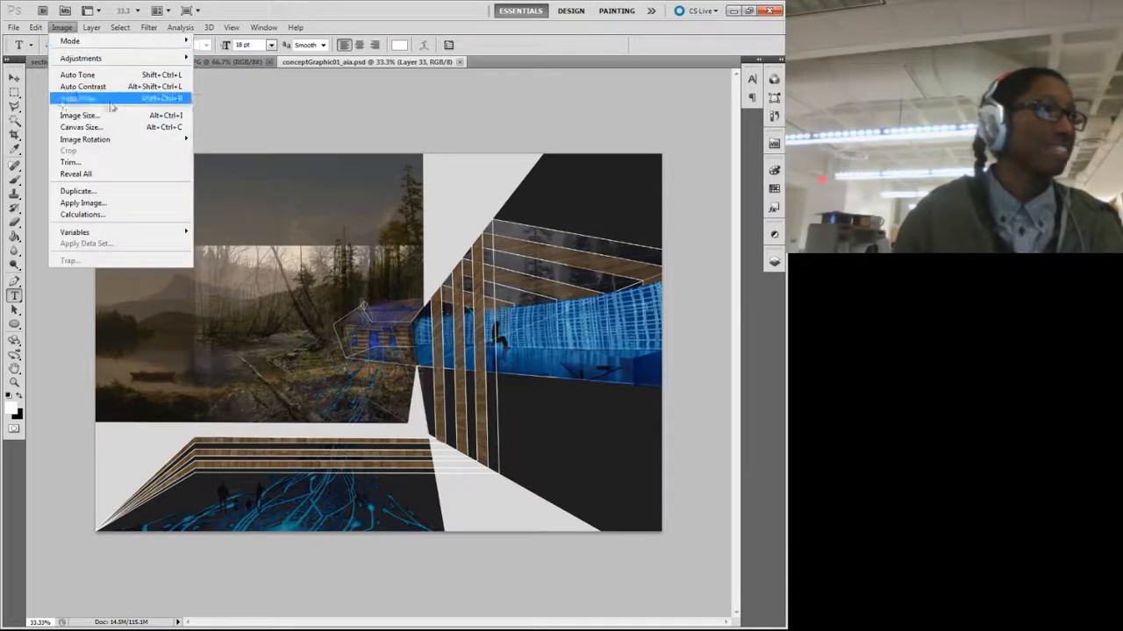
click(79, 115)
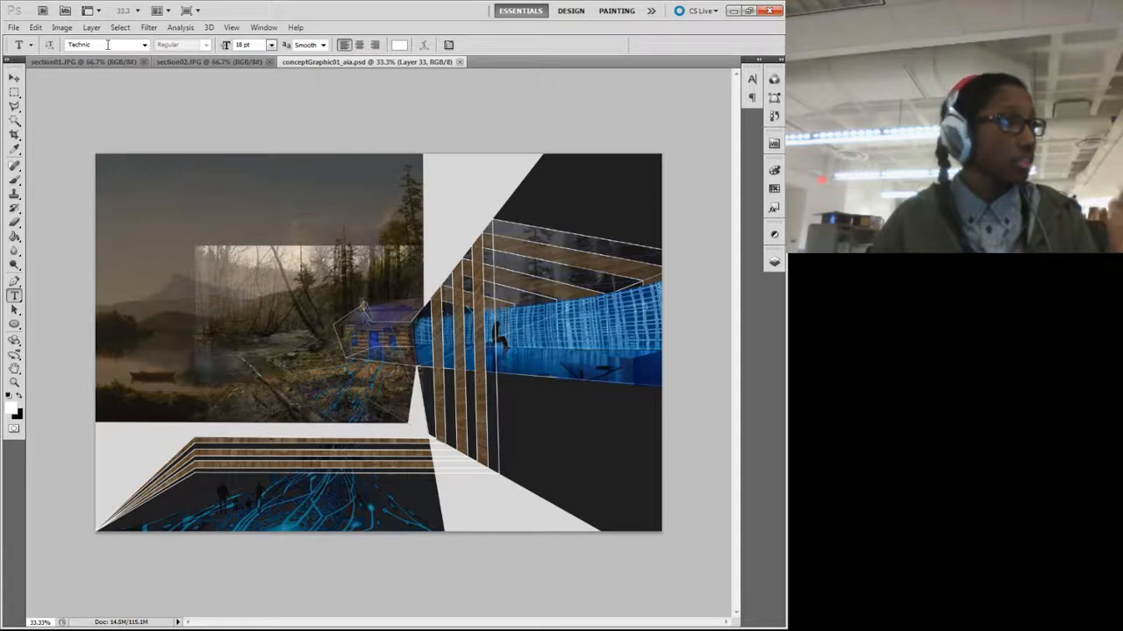
click(13, 28)
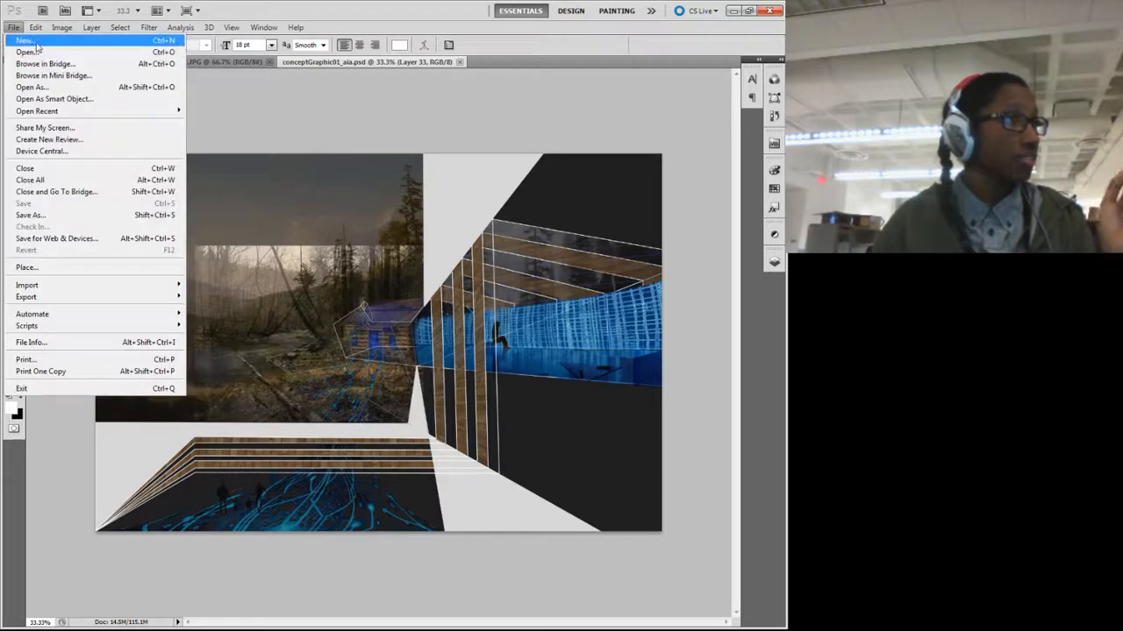
key(Escape)
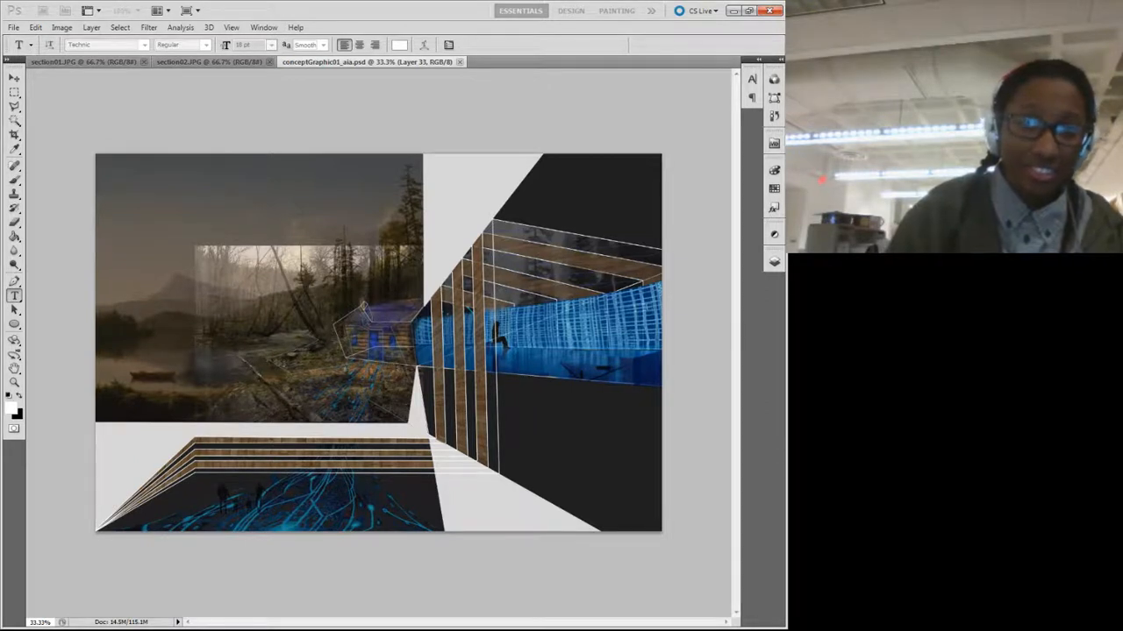
key(alt+Tab)
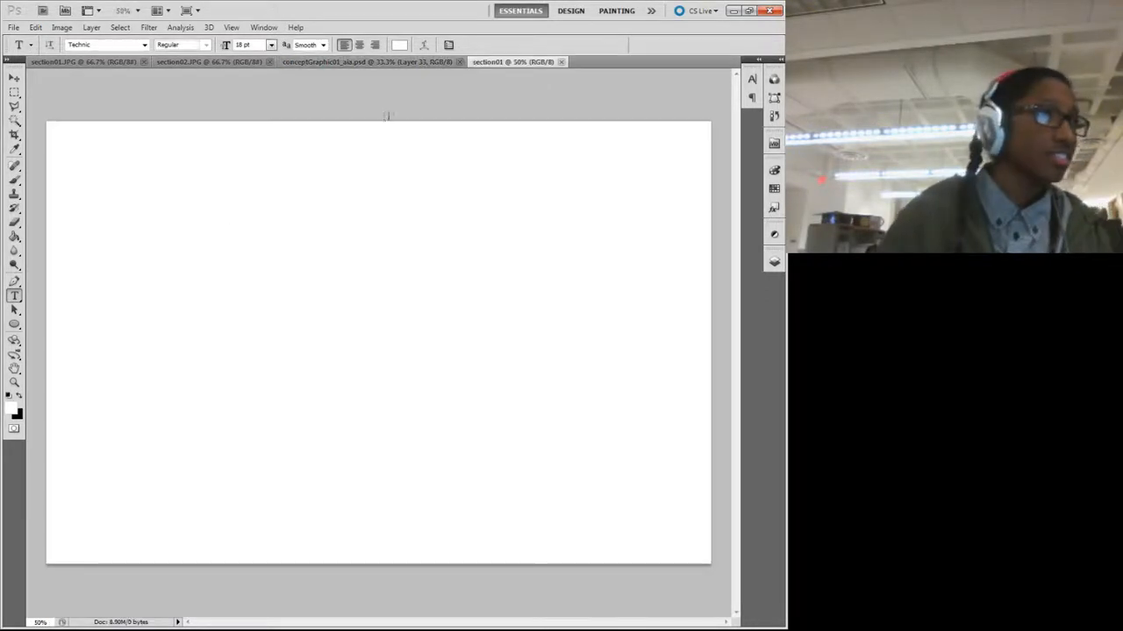
Step: Close conceptGraphic01_aia.psd and bring section02.JPG to the front
click(461, 62)
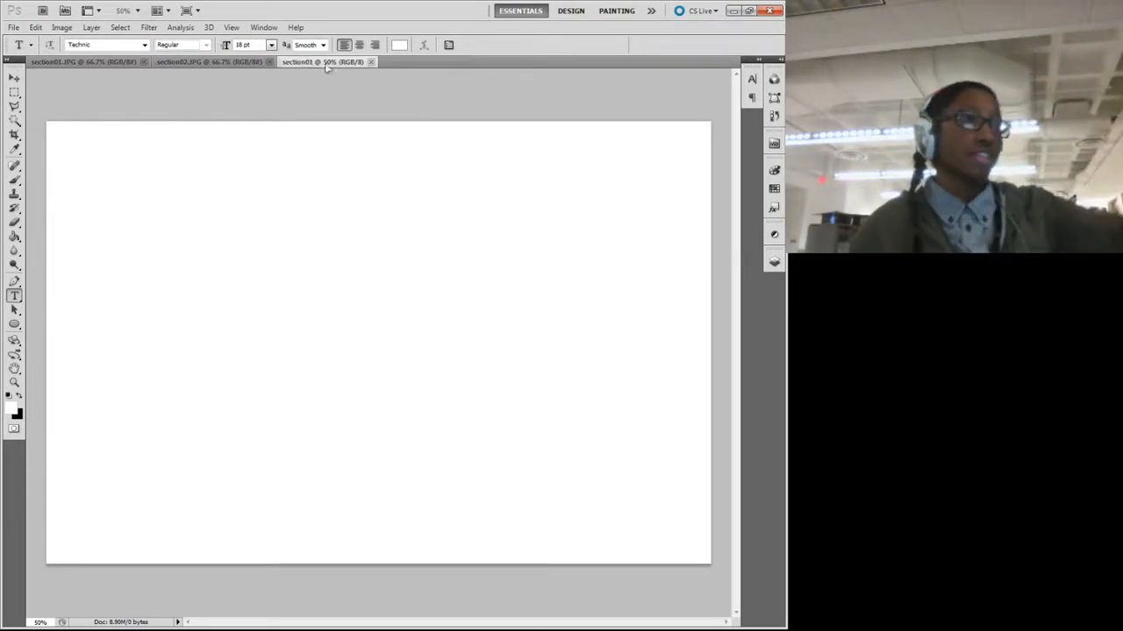
click(180, 64)
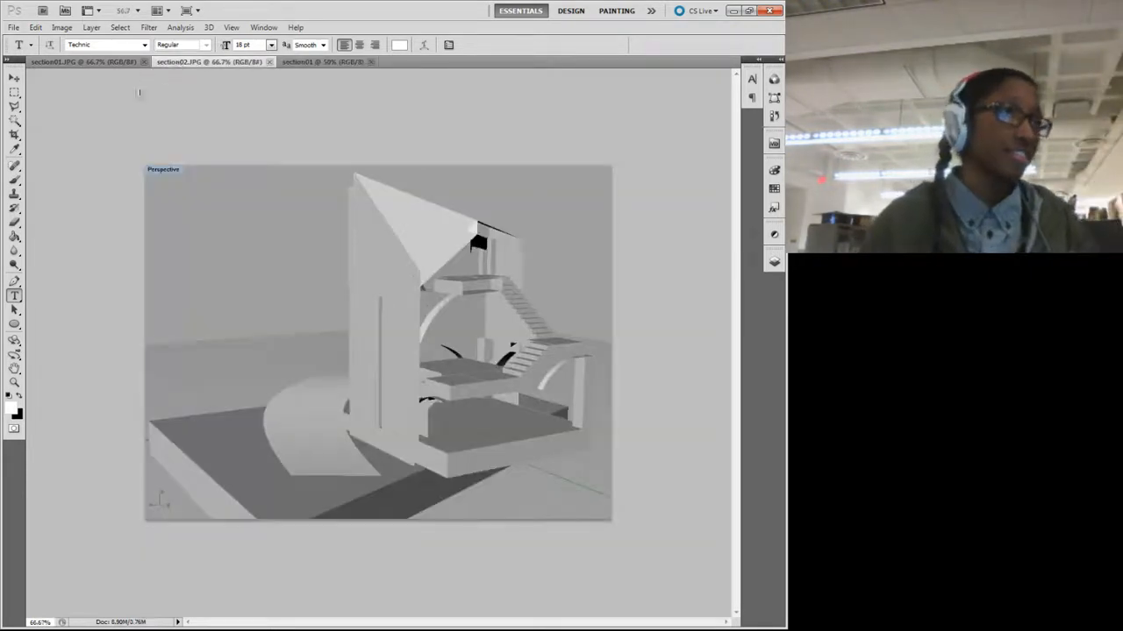
Step: Copy the ghosted view from section01.JPG into the blank section01 document and position it near the centre of the canvas
click(40, 63)
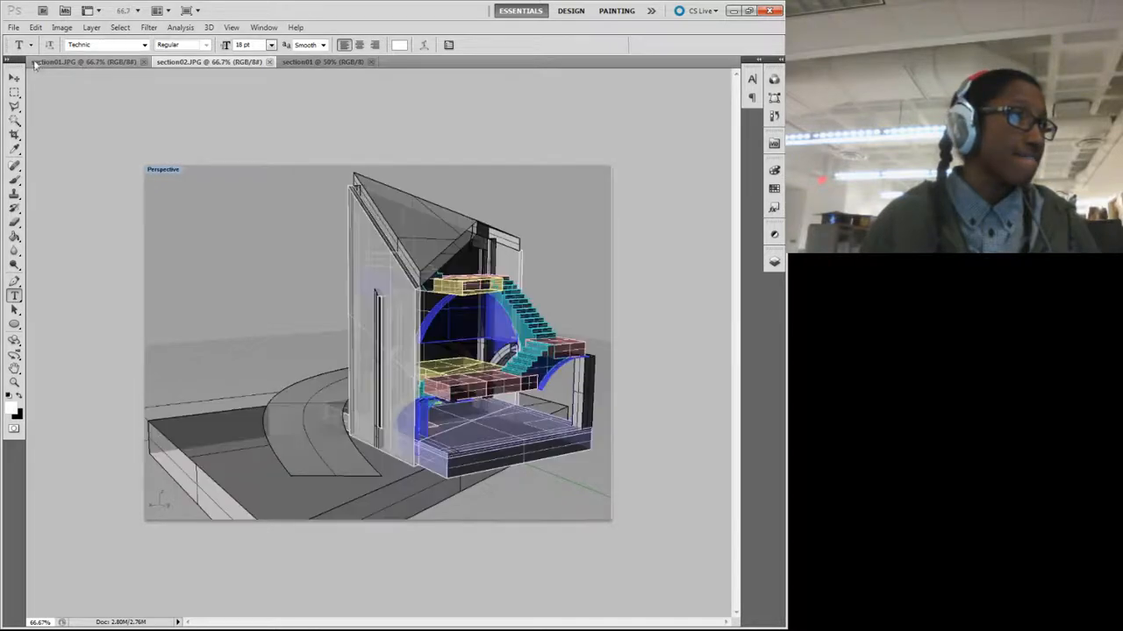
click(14, 78)
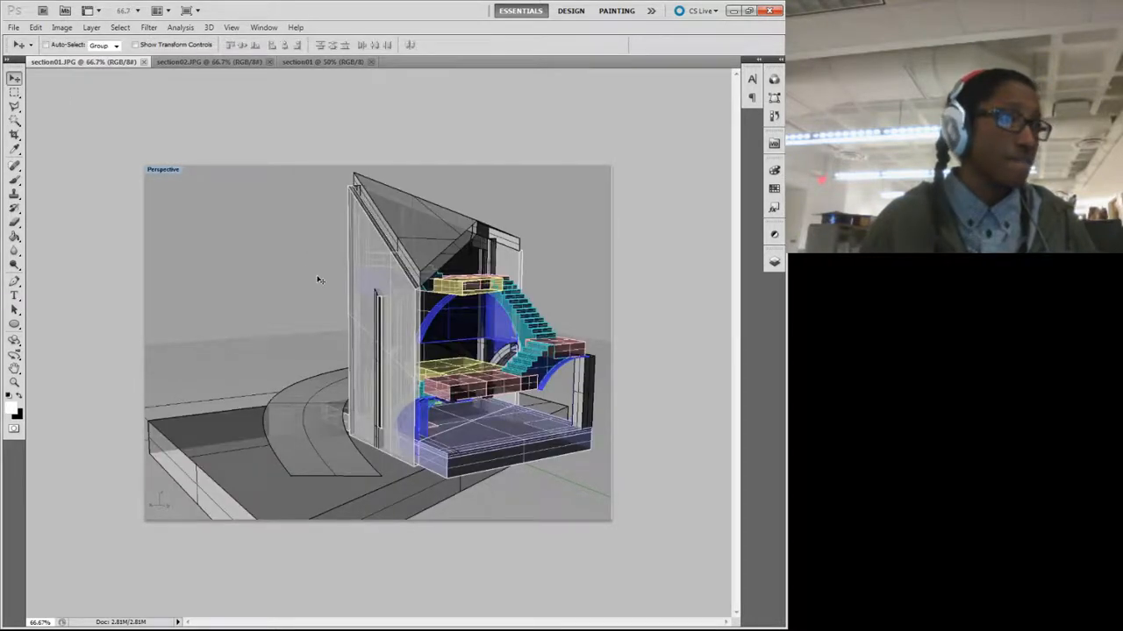
click(305, 63)
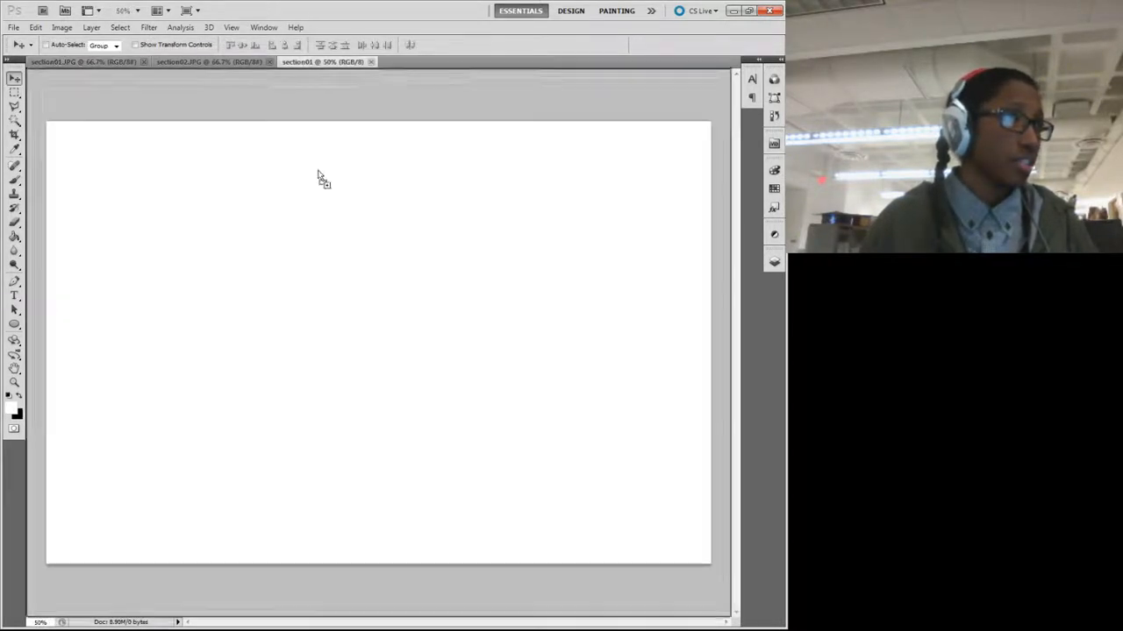
key(ctrl+v)
mouse_move(379, 342)
mouse_down()
mouse_move(379, 322)
mouse_move(375, 353)
mouse_up()
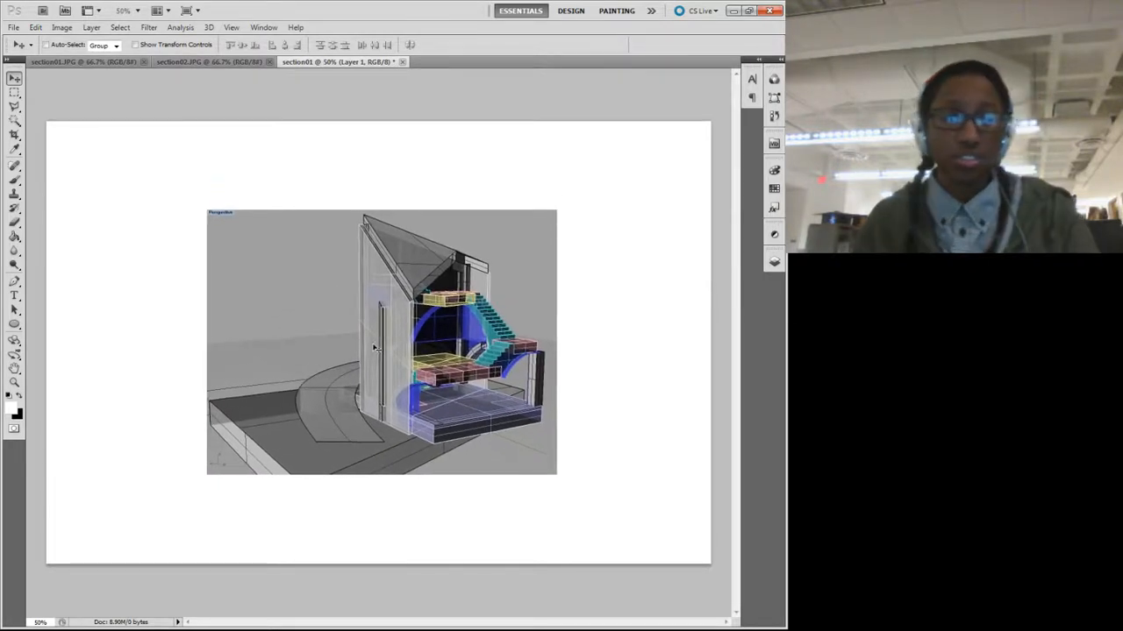
Step: Scale the ghosted view proportionally, trying 120% and 150% before applying 130%
key(ctrl+t)
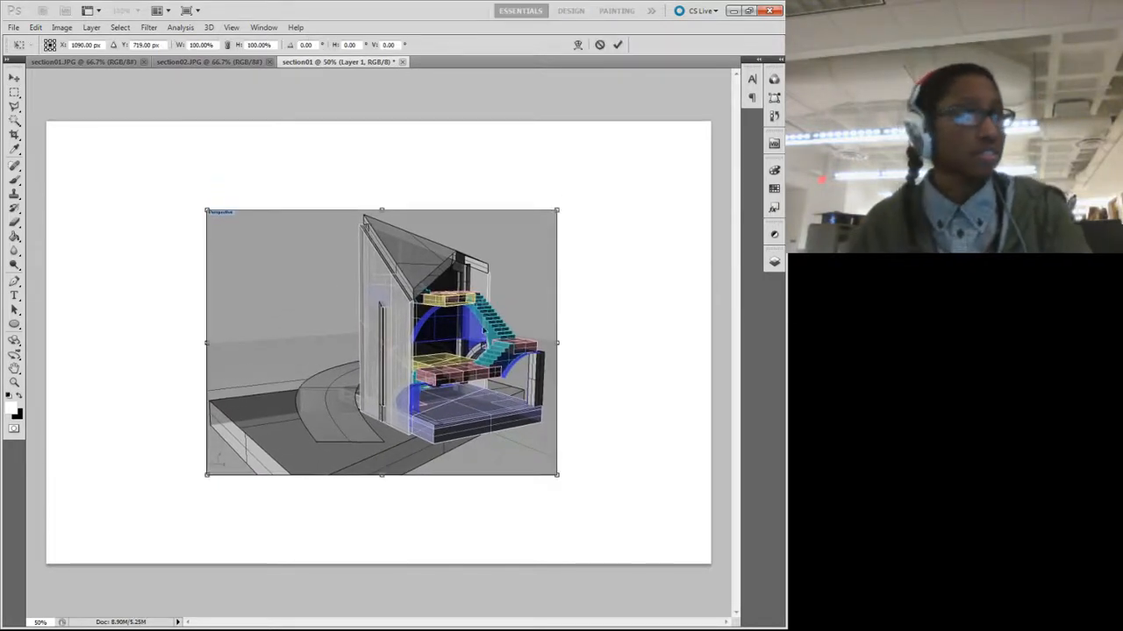
click(227, 45)
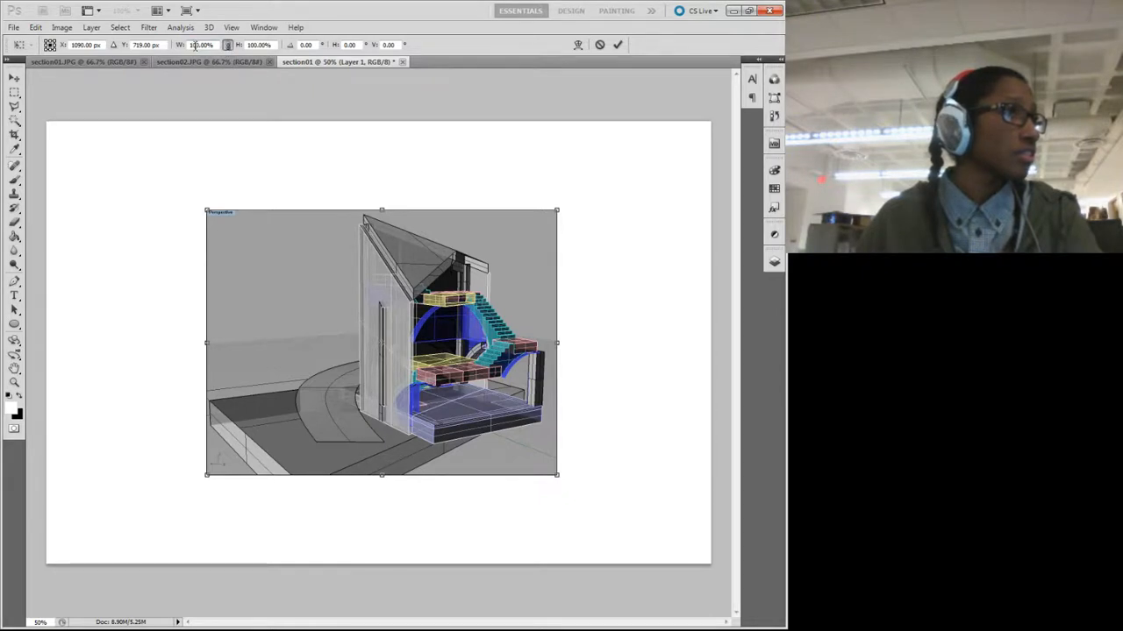
text(120)
key(Return)
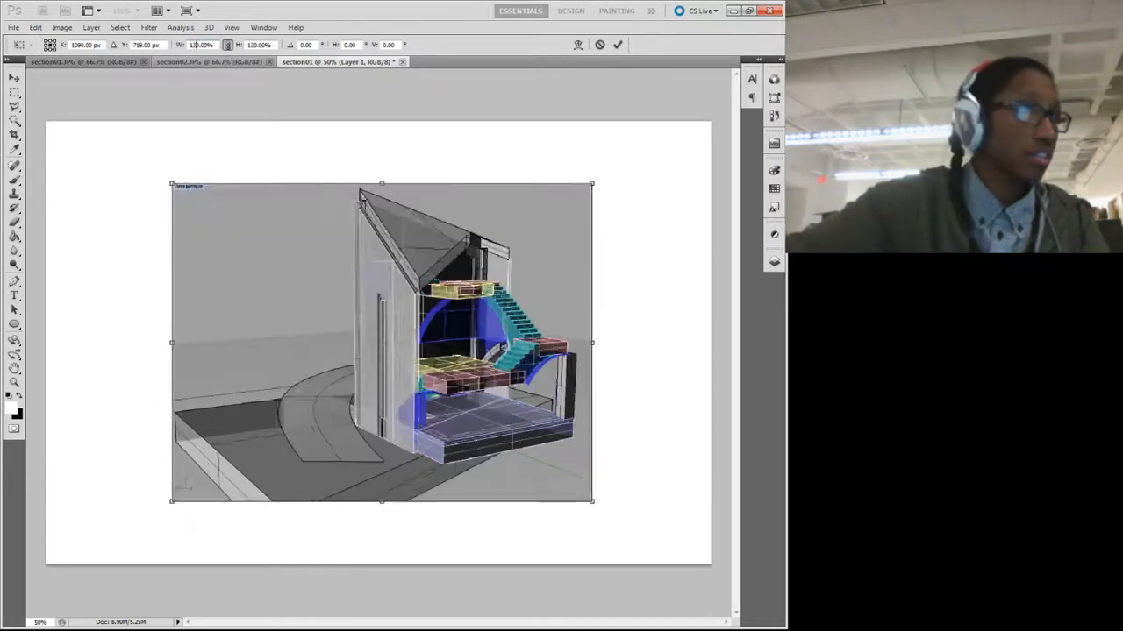
key(BackSpace)
text(5)
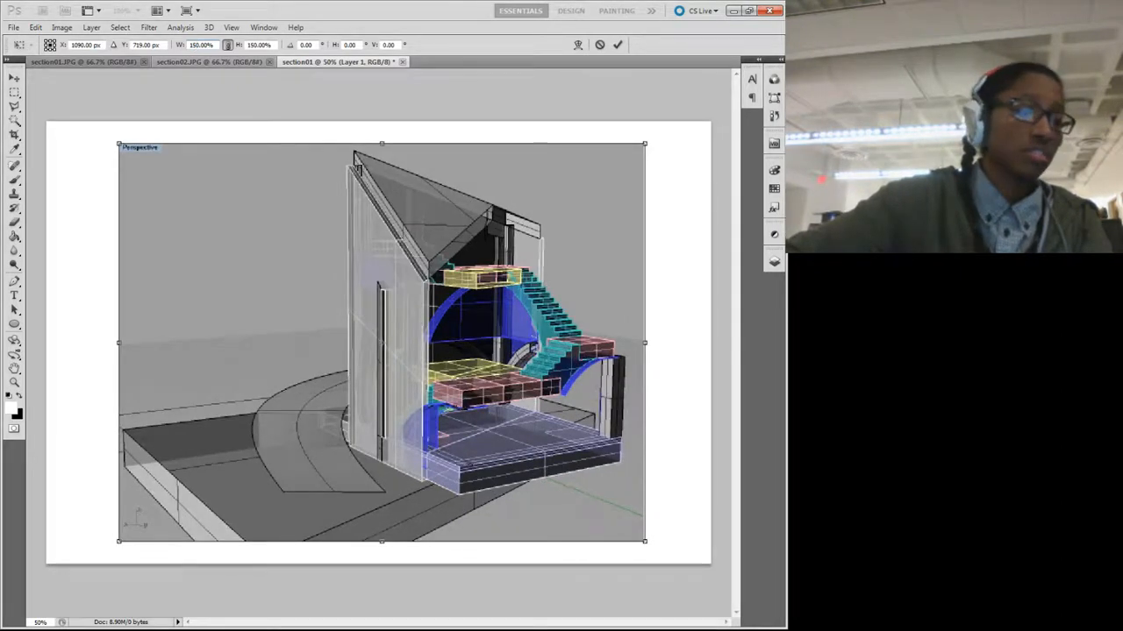
key(BackSpace)
text(02)
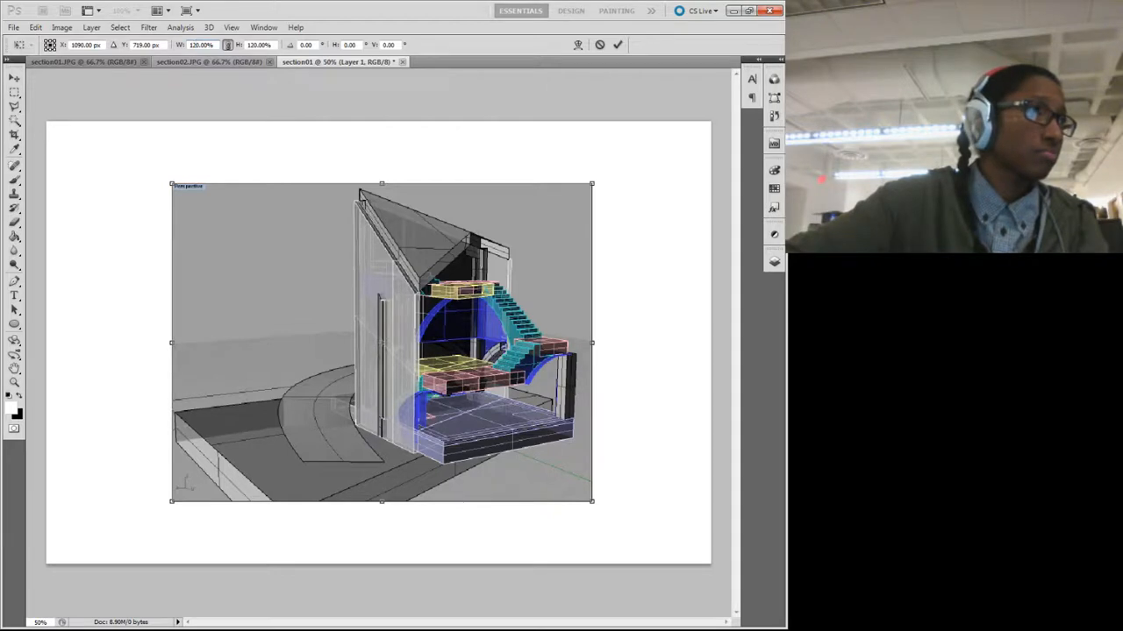
key(BackSpace)
text(3)
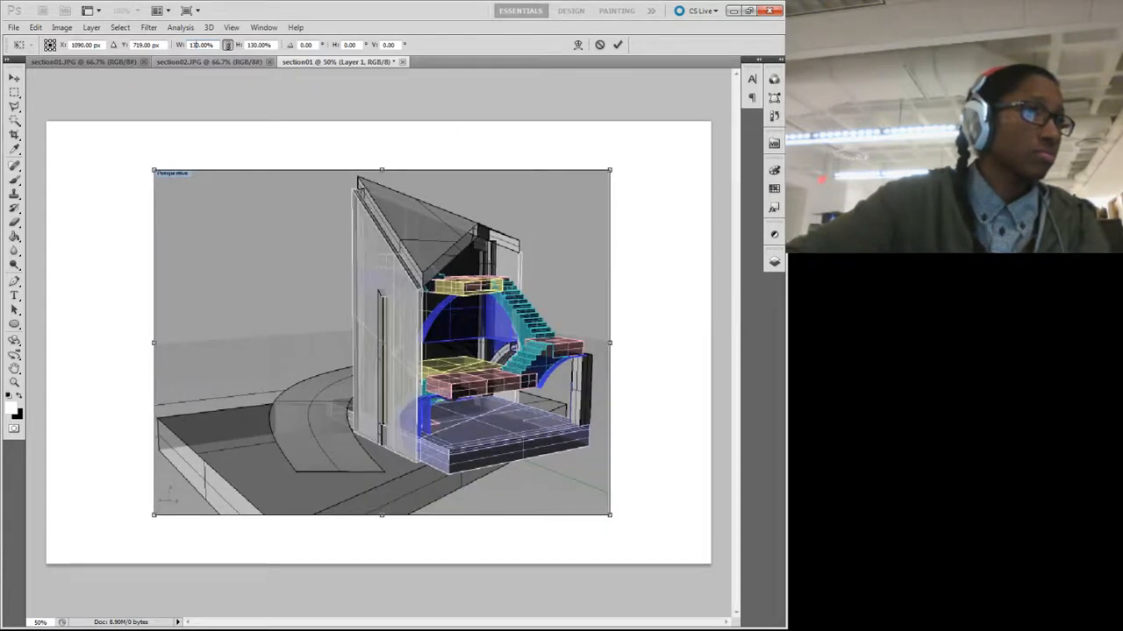
click(618, 44)
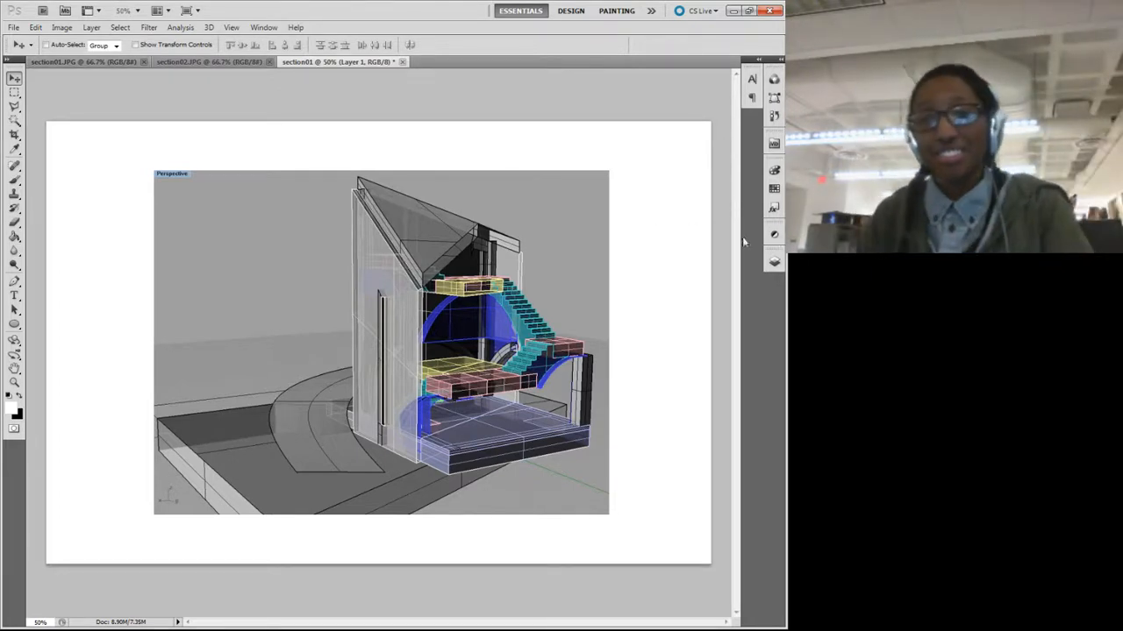
Step: Copy the rendered view from section02.JPG into section01, scale it proportionally to 130% and align it exactly over the ghosted view
click(202, 63)
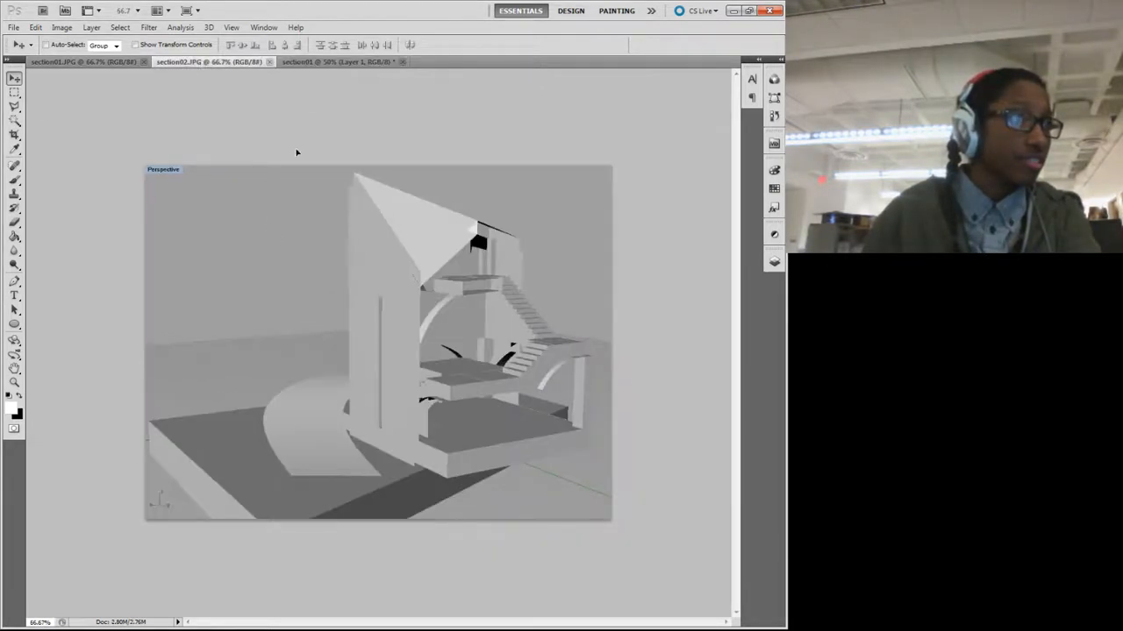
click(317, 62)
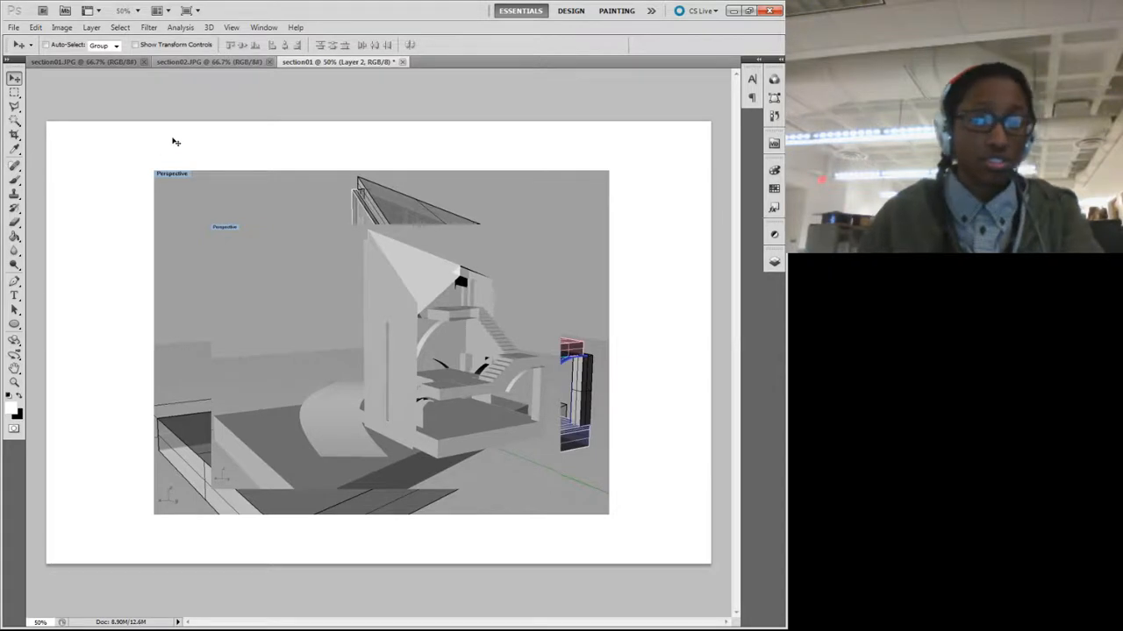
key(ctrl+t)
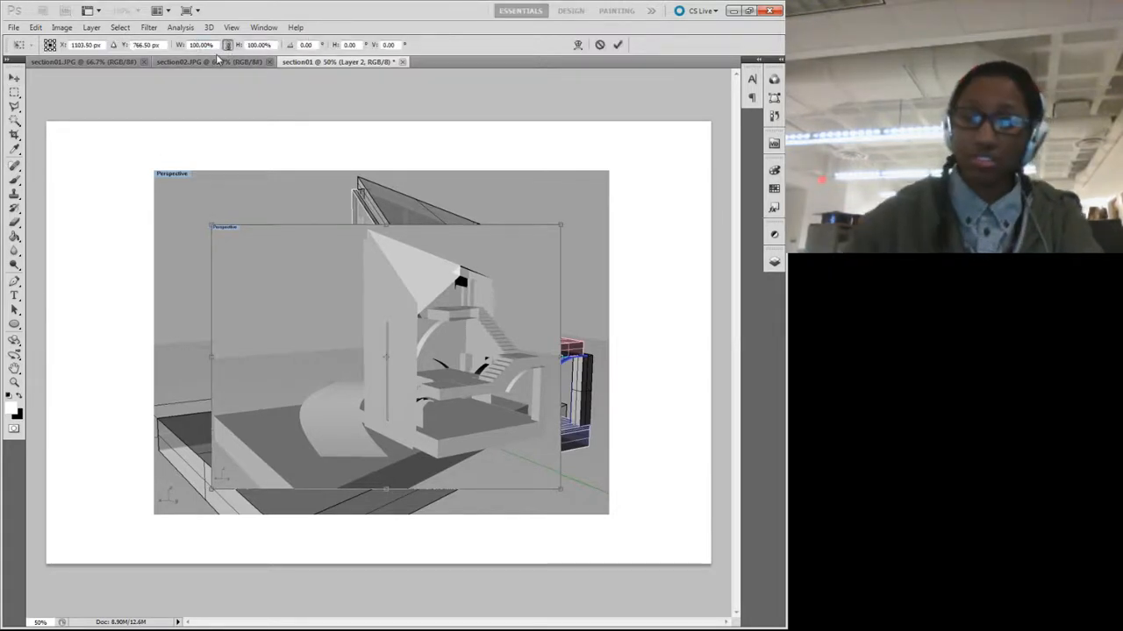
text(130)
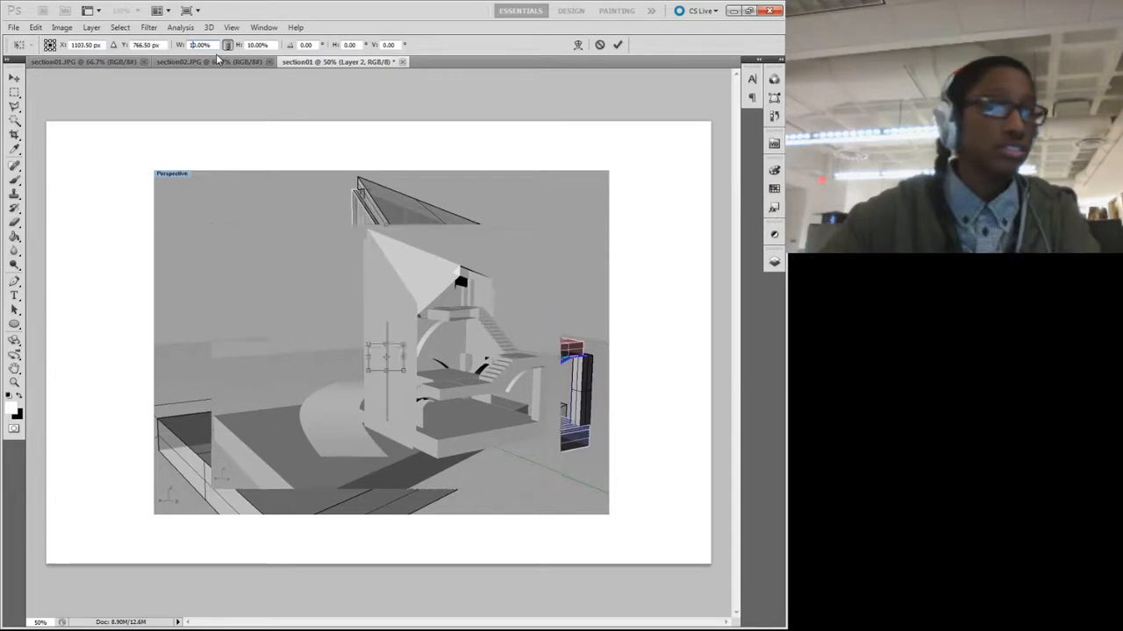
key(Return)
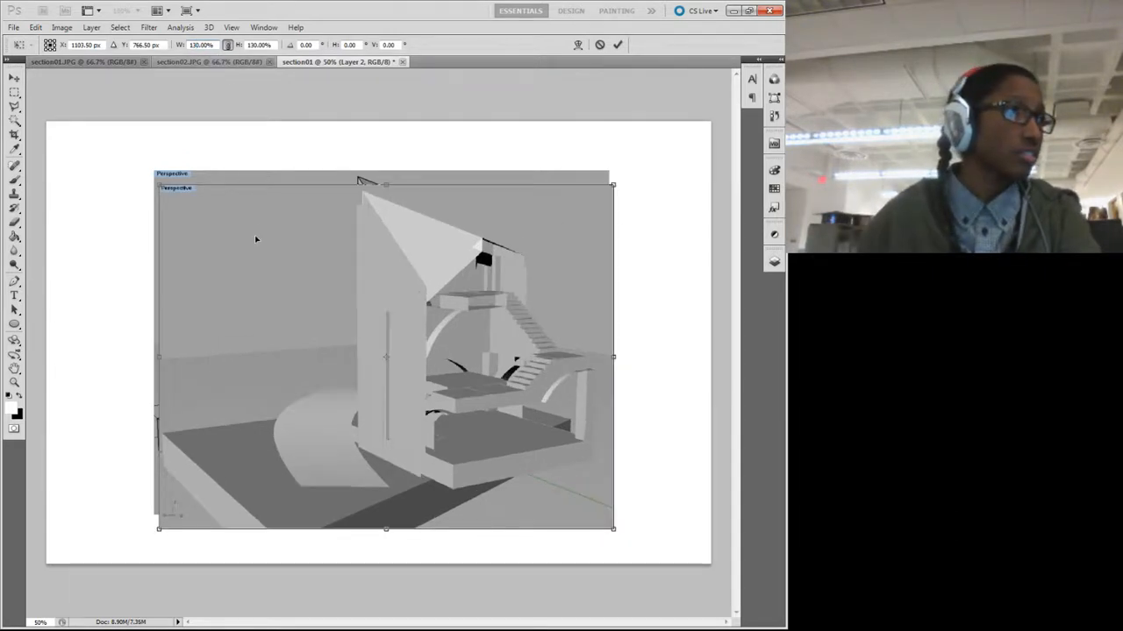
drag(256, 238, 253, 228)
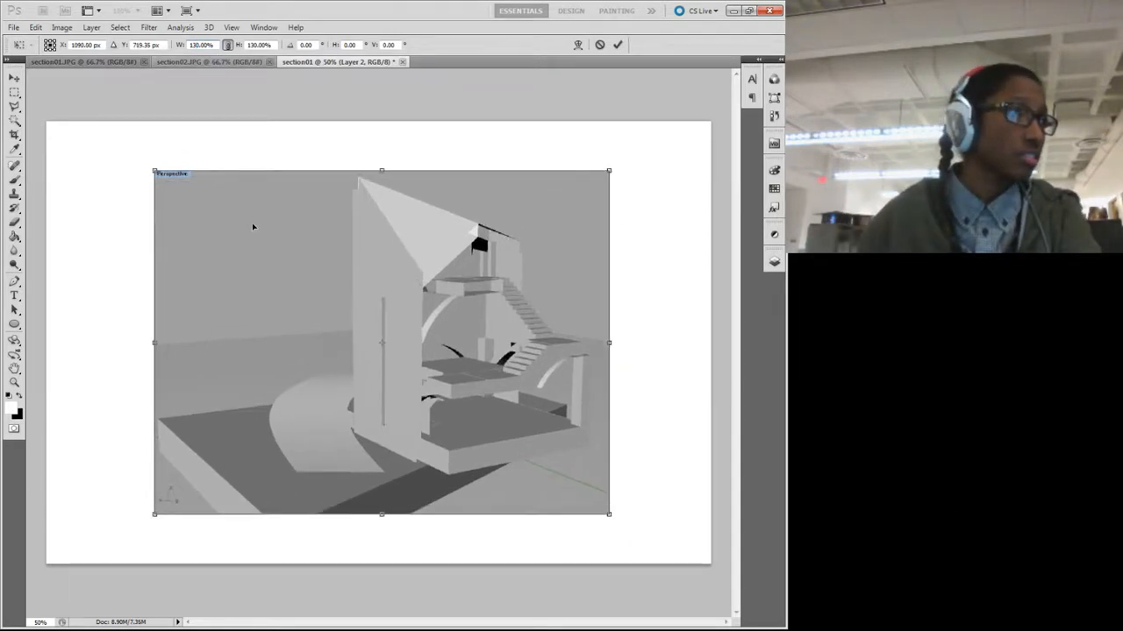
click(617, 44)
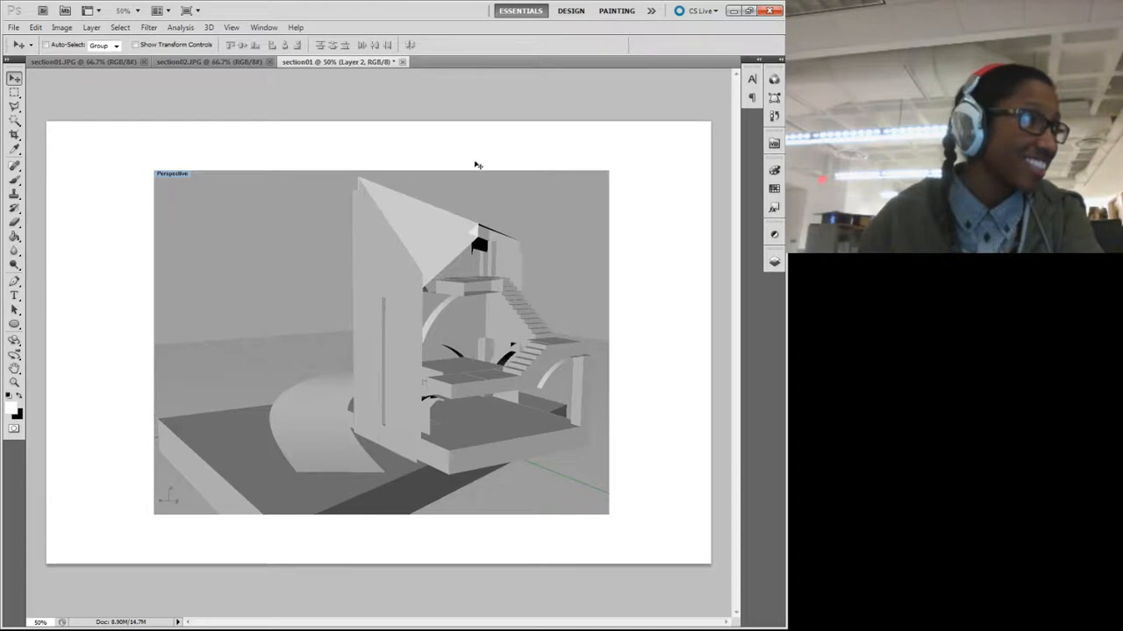
Step: Try to delete the grey background of the rendered view on Layer 2 with the Magic Wand
click(14, 120)
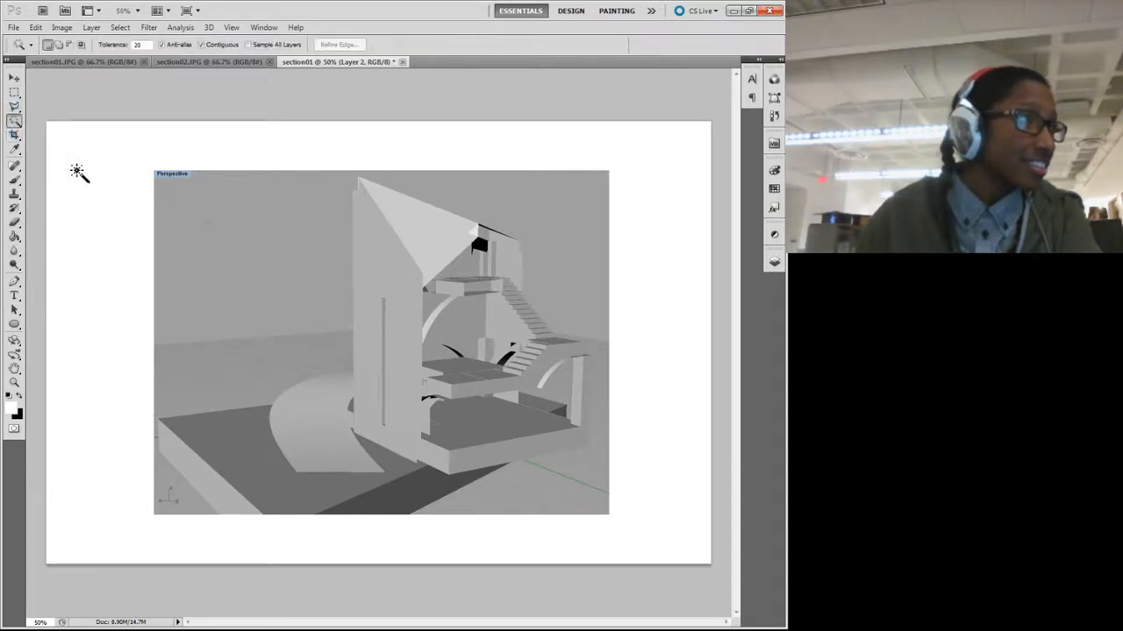
click(209, 226)
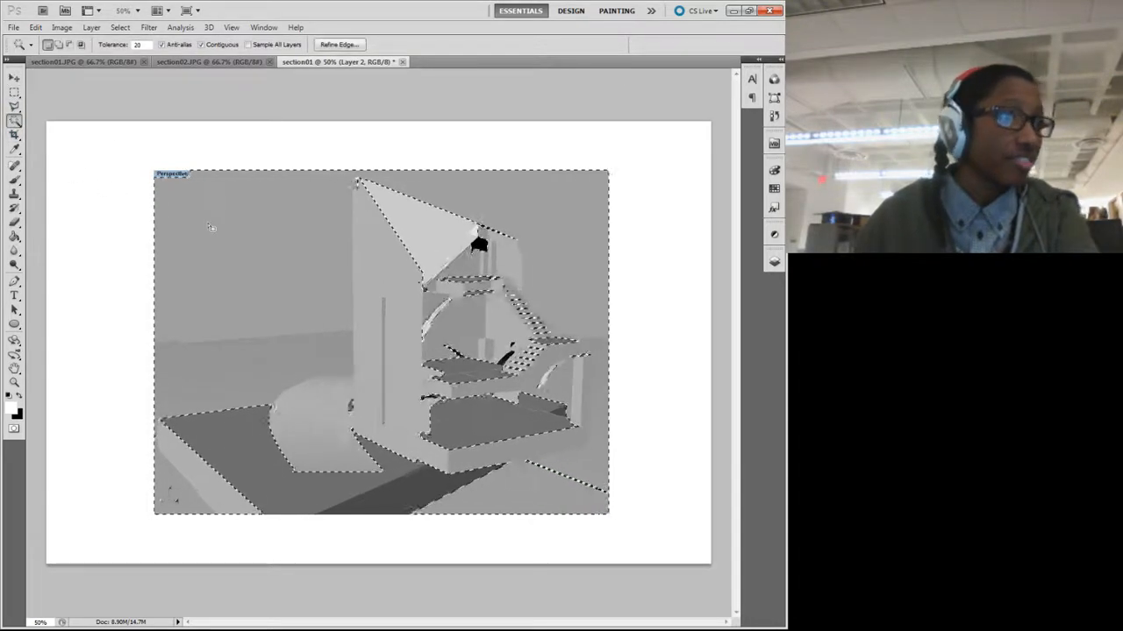
key(Delete)
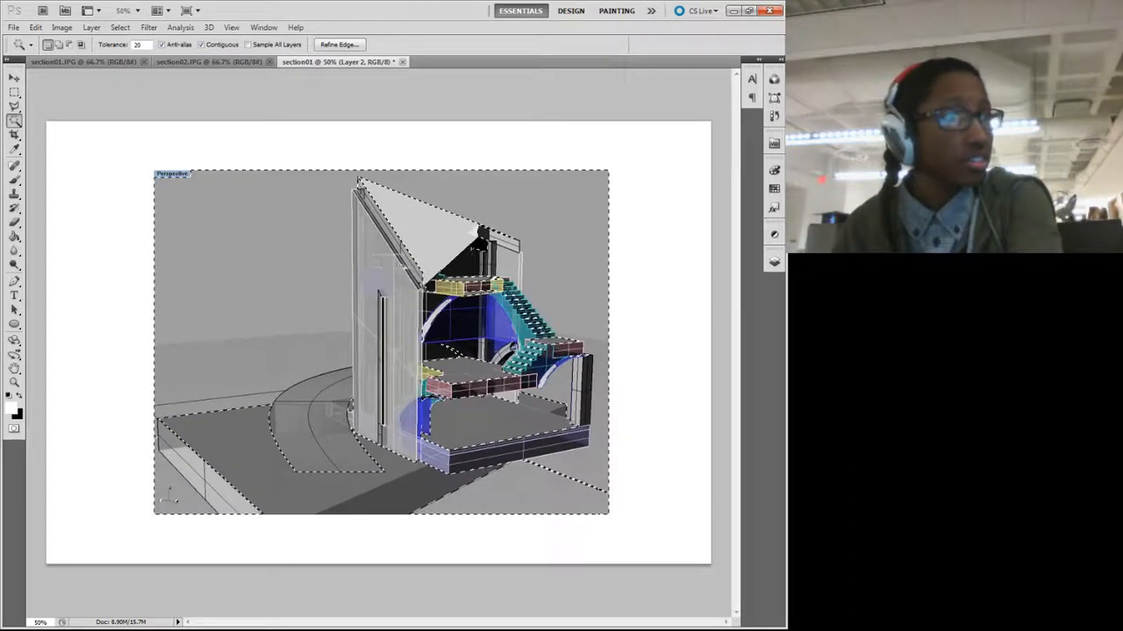
key(ctrl+d)
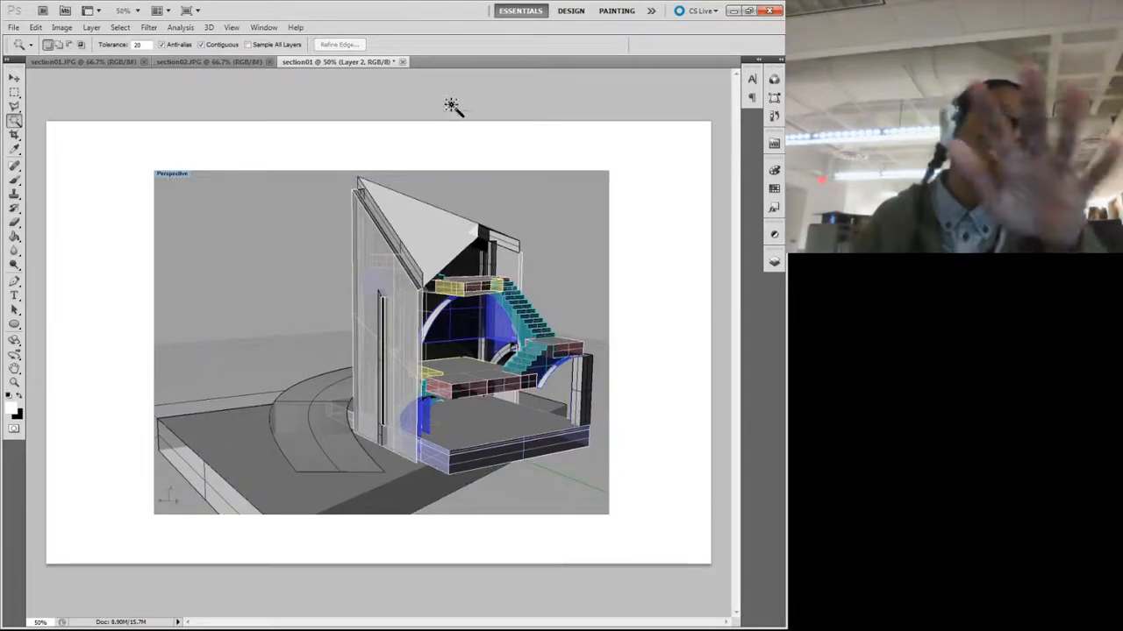
click(344, 171)
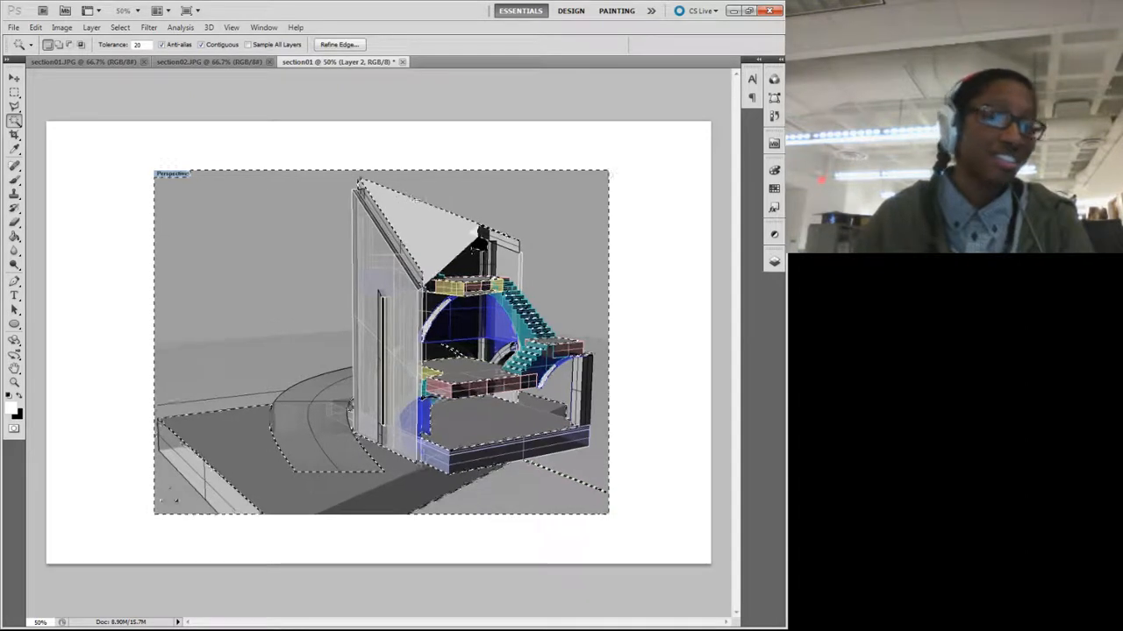
key(Delete)
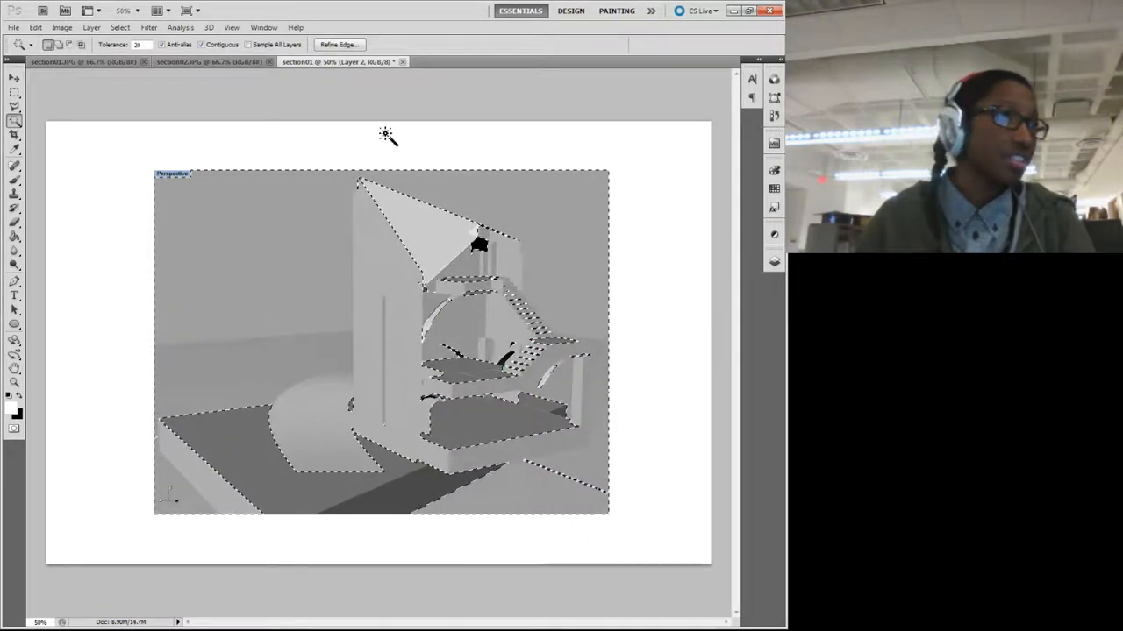
key(ctrl+d)
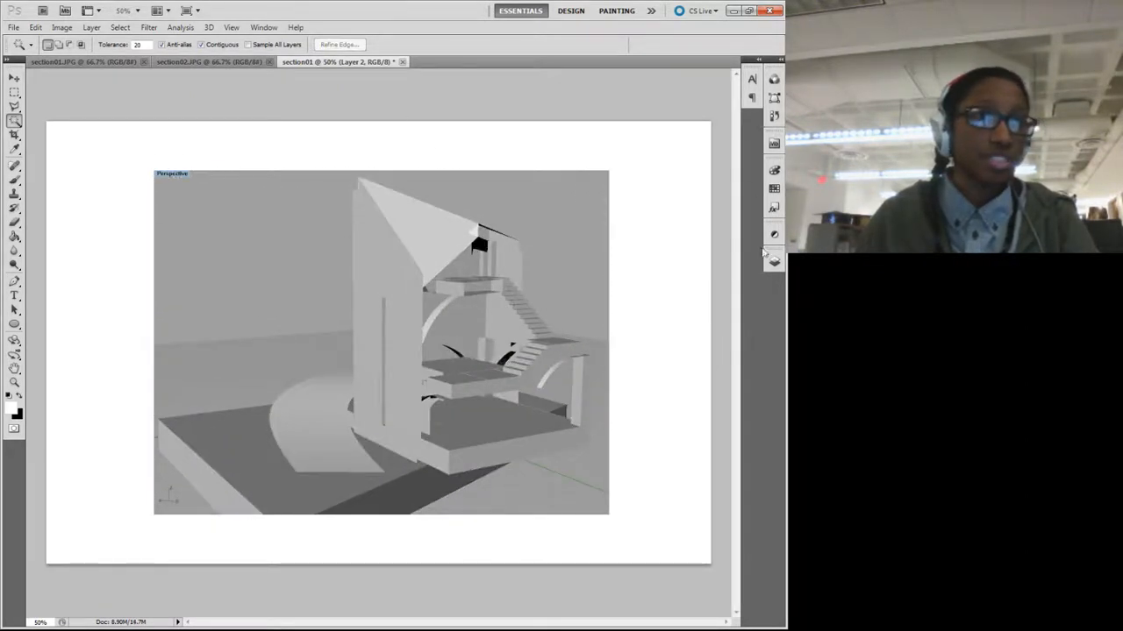
Step: Move the rendered Layer 2 below the ghosted Layer 1 and make Layer 1 active with nothing selected
click(773, 263)
drag(675, 299, 673, 327)
click(295, 274)
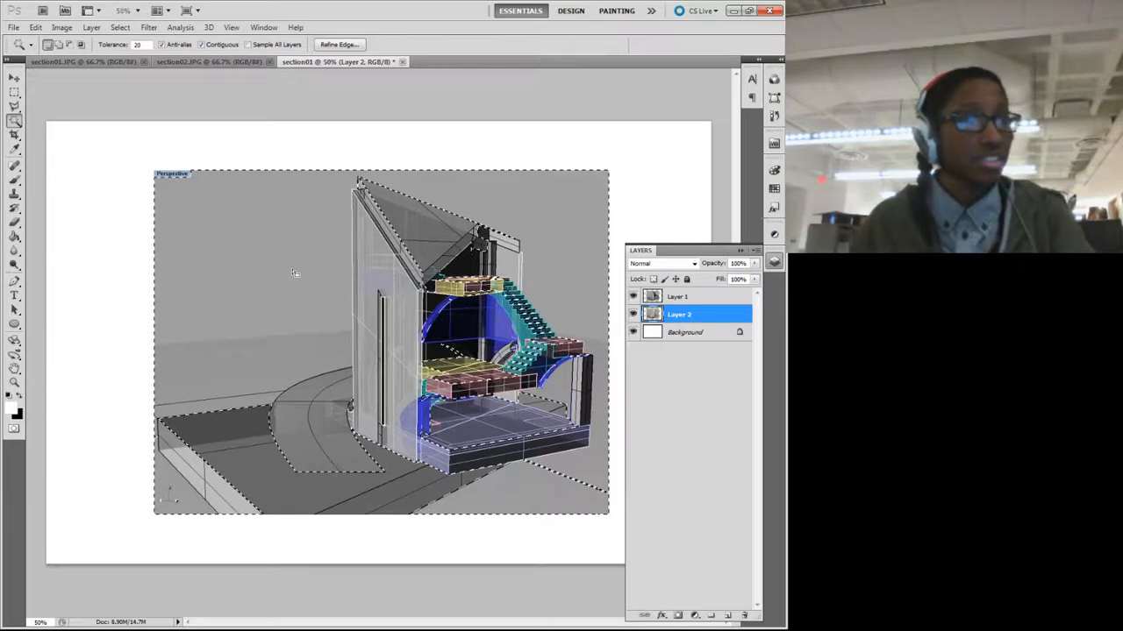
click(677, 297)
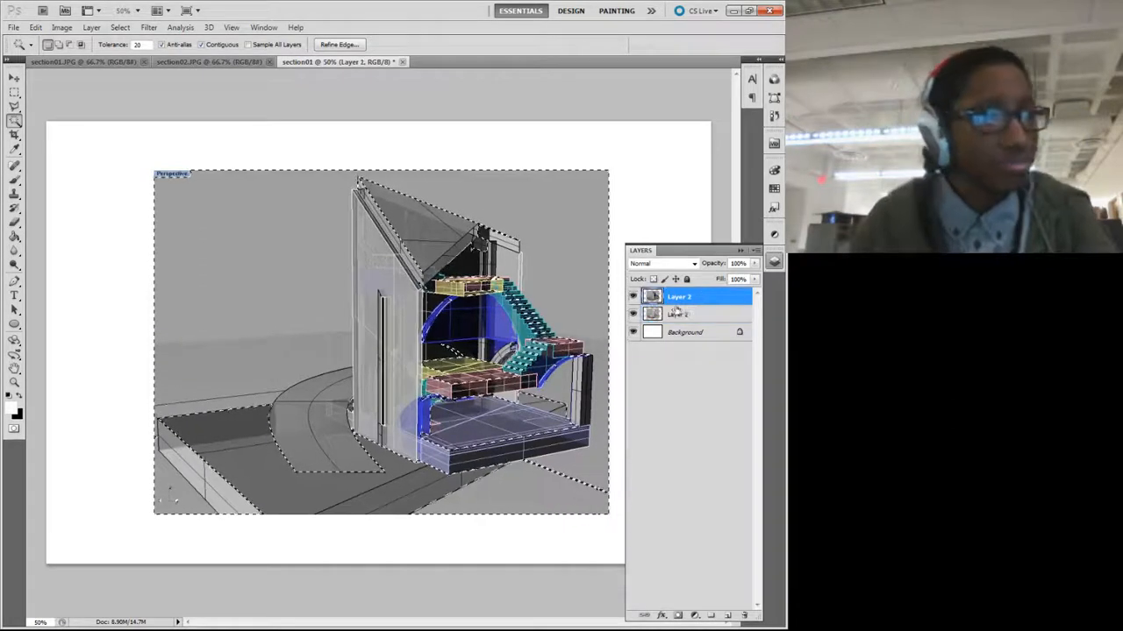
key(ctrl+d)
Step: Remove the grey background around the building from ghosted Layer 1 with the Magic Wand and select the dark ground patch
click(263, 237)
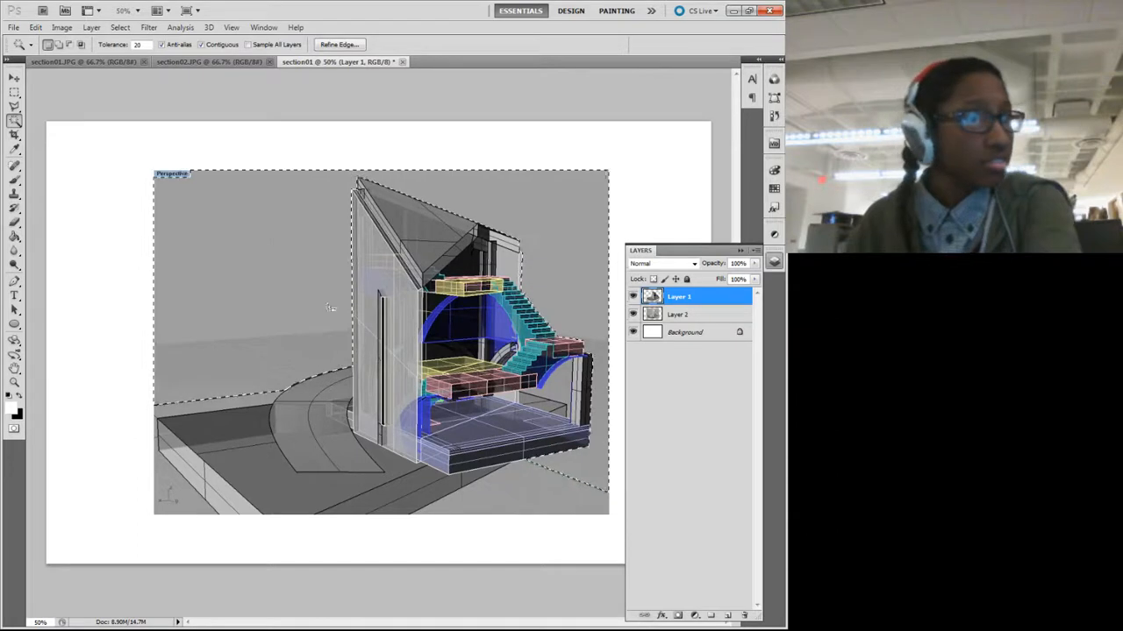
click(202, 436)
click(201, 436)
key(Delete)
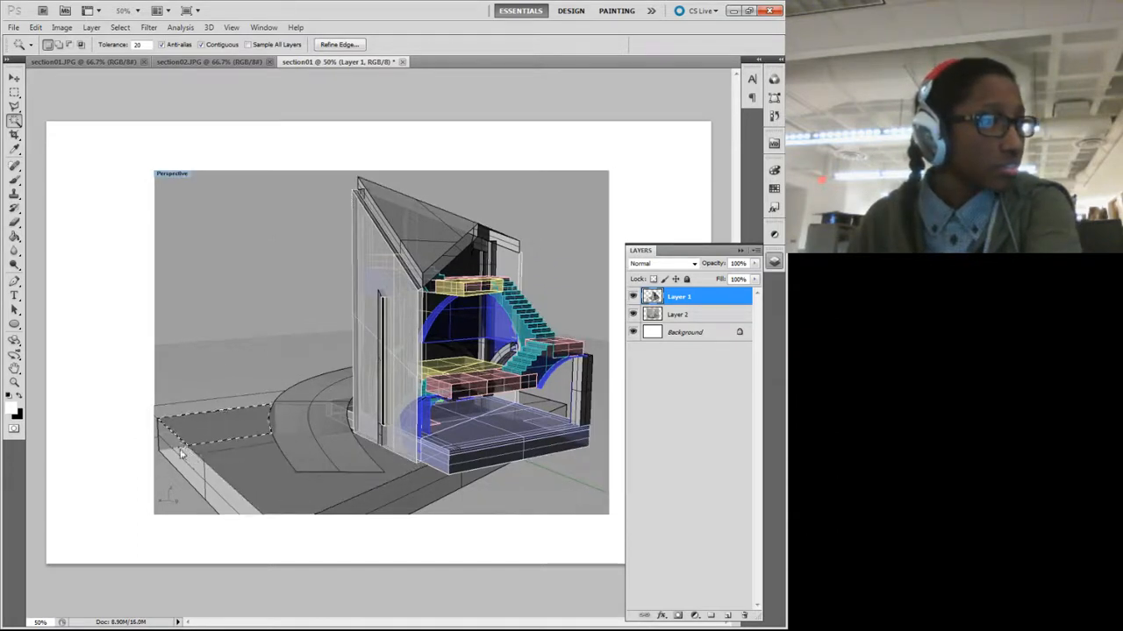
Step: Try to delete the light side face of the ground block from Layer 1 with the Magic Wand
click(182, 455)
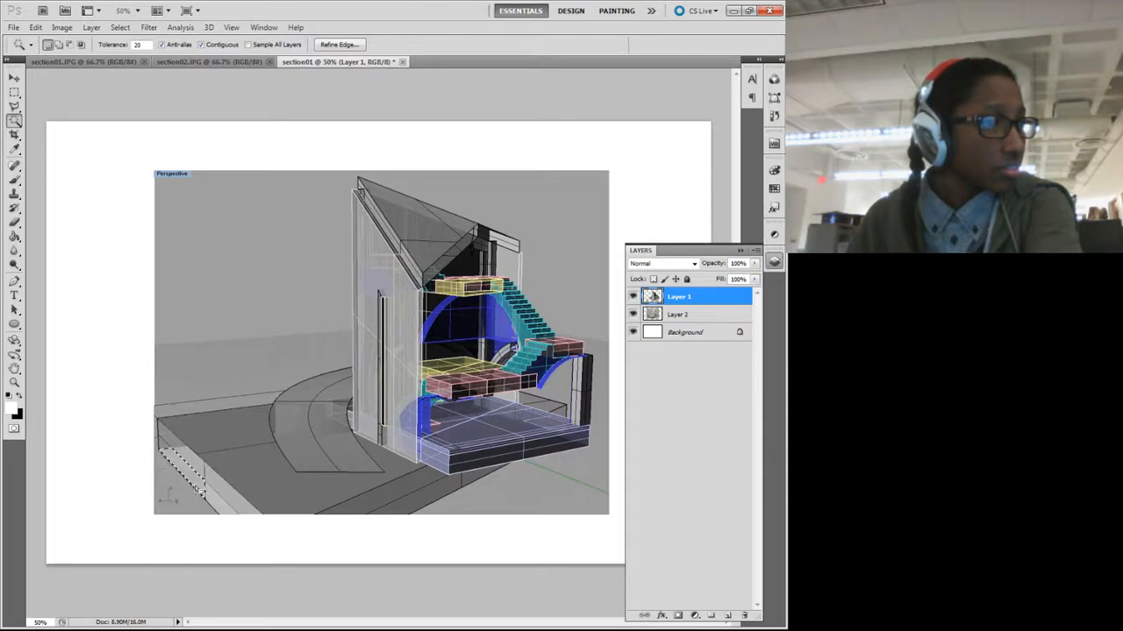
click(162, 441)
key(Delete)
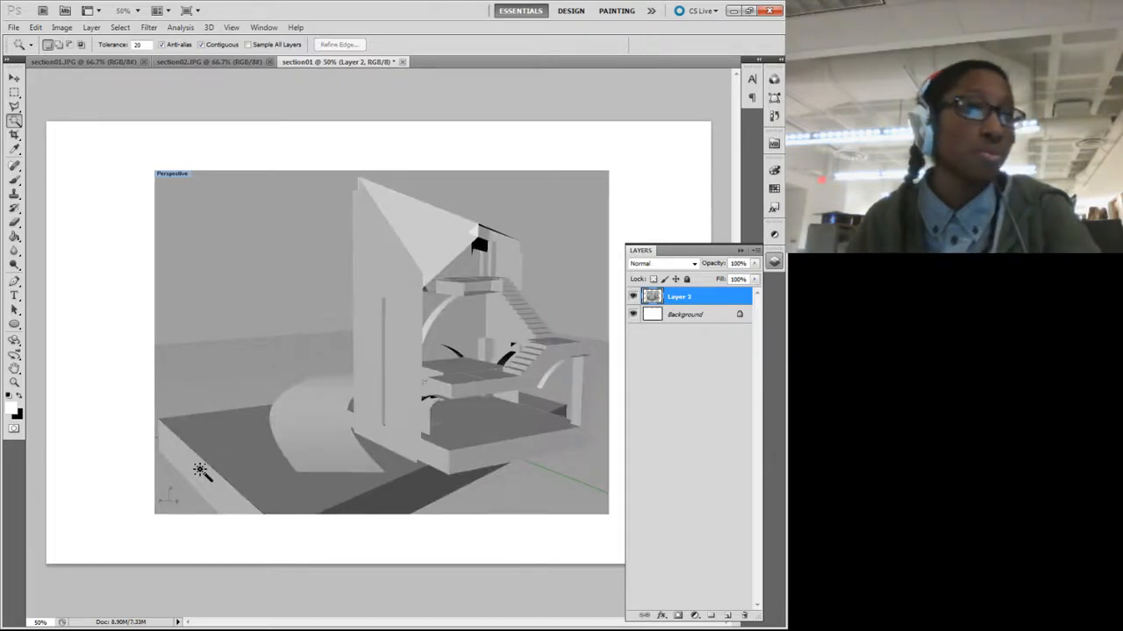
key(ctrl+z)
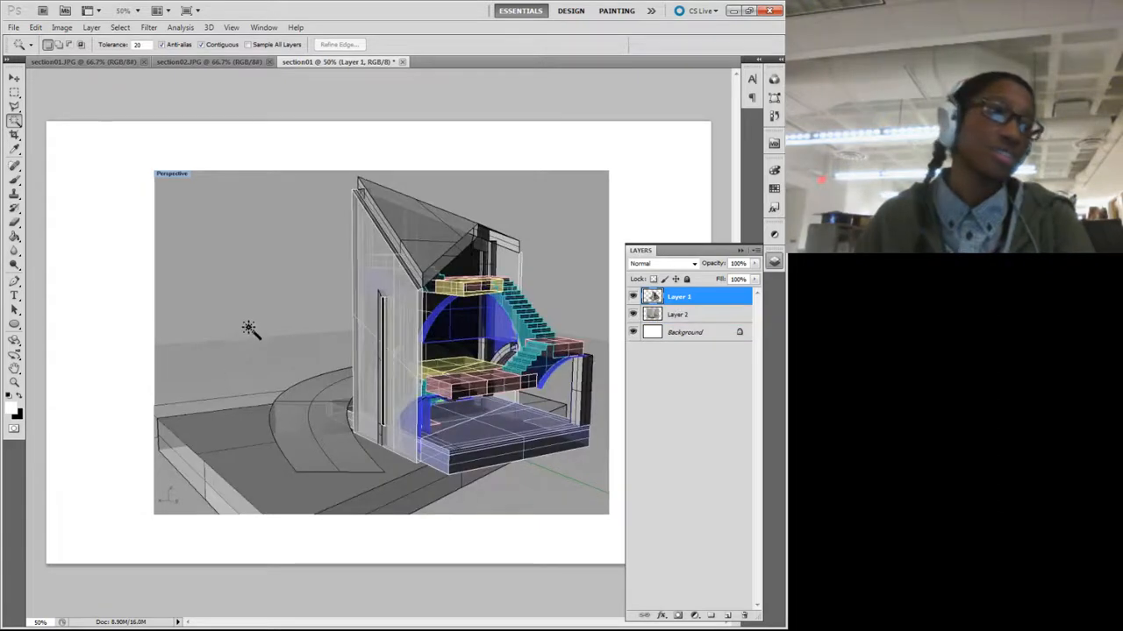
Step: Delete everything left of the building's tower wall from Layer 1 using a rectangular marquee selection
click(14, 92)
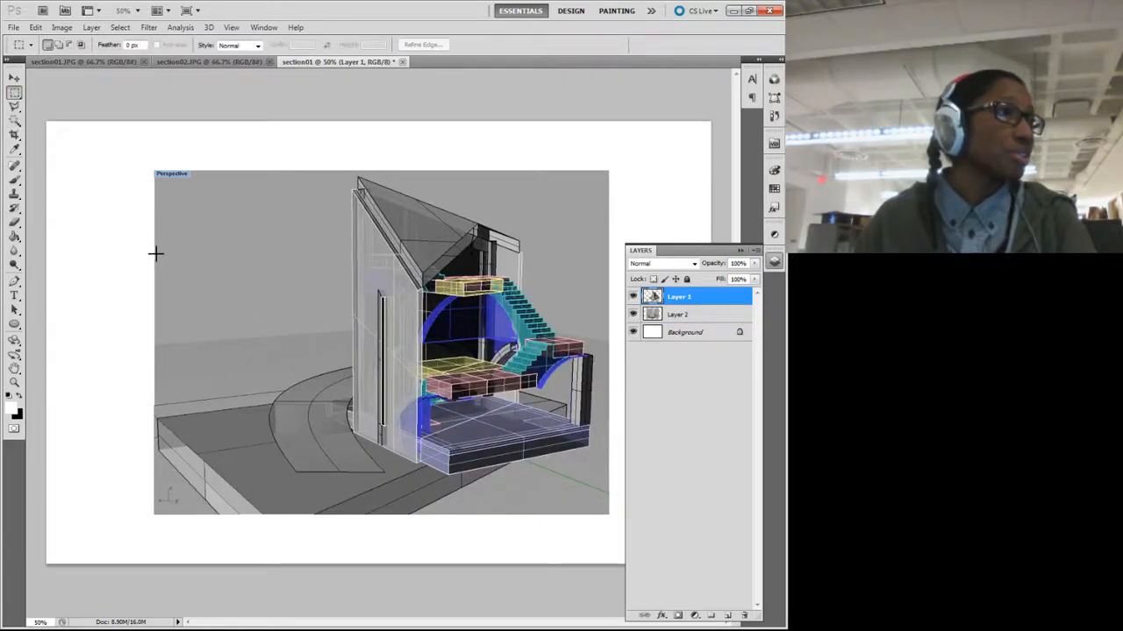
drag(209, 326, 351, 526)
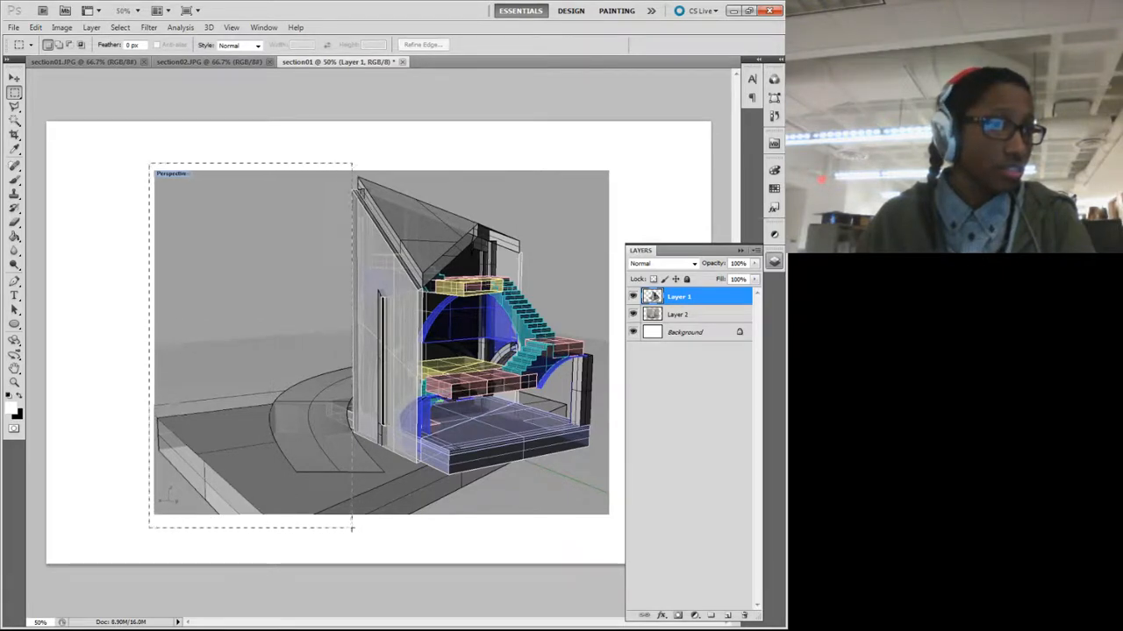
drag(351, 526, 353, 526)
key(Delete)
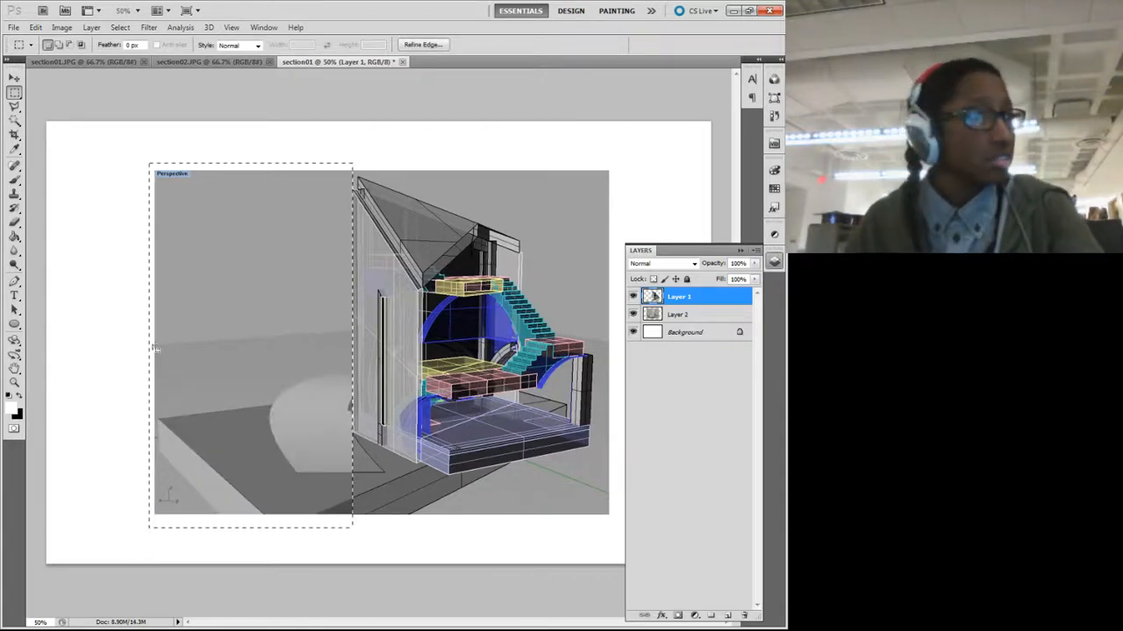
Step: Delete the strip below the building's base from Layer 1 using a rectangular marquee selection, leaving nothing selected
click(81, 255)
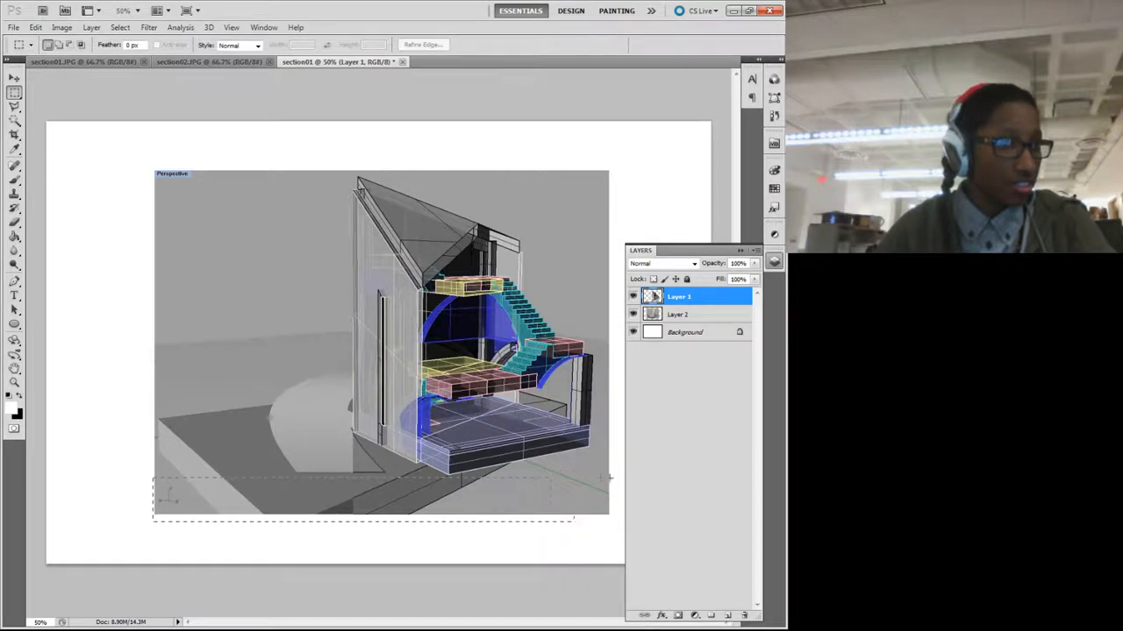
mouse_move(609, 478)
mouse_down()
mouse_move(633, 461)
mouse_move(626, 447)
mouse_move(622, 476)
mouse_up()
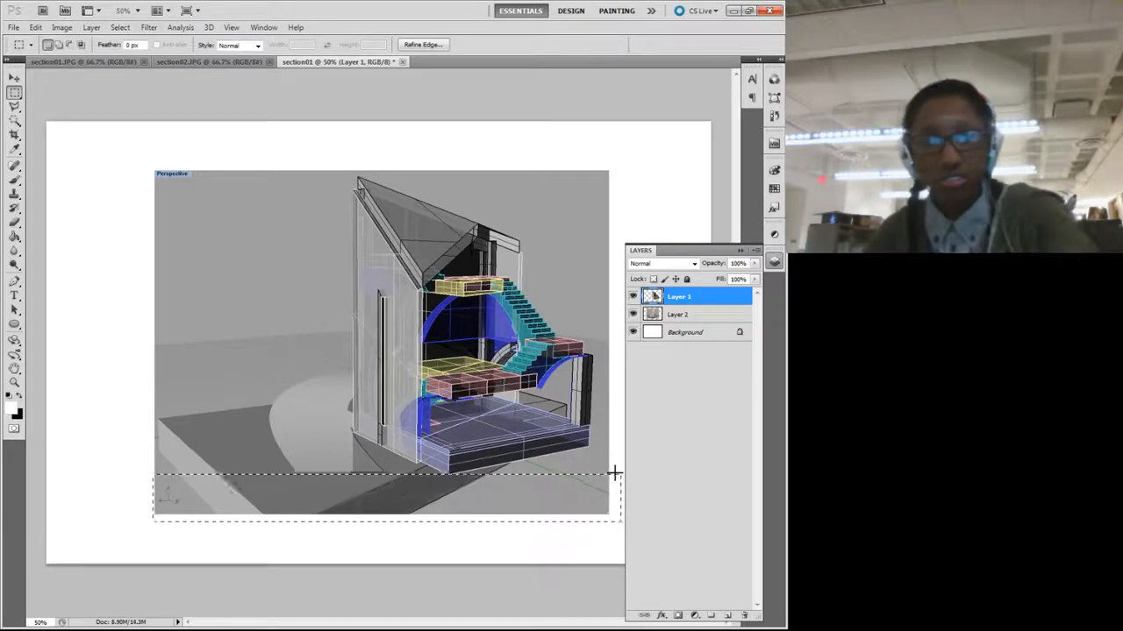
key(Delete)
click(111, 281)
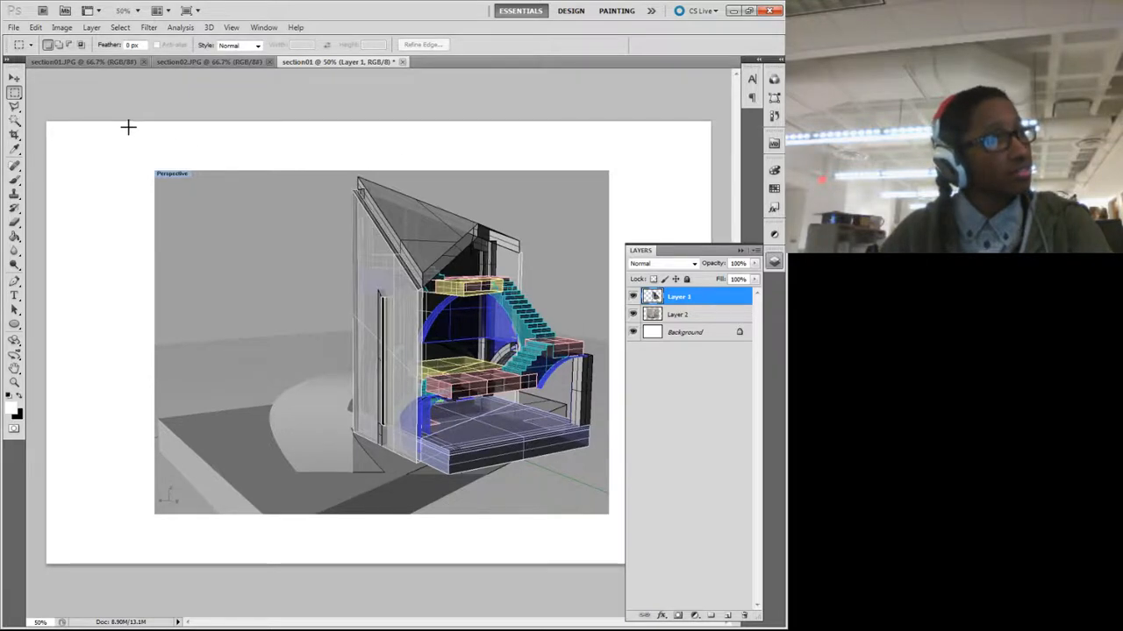
Step: Delete the full-width band across the roof peak and above from Layer 1 using a rectangular marquee selection
drag(217, 161, 445, 203)
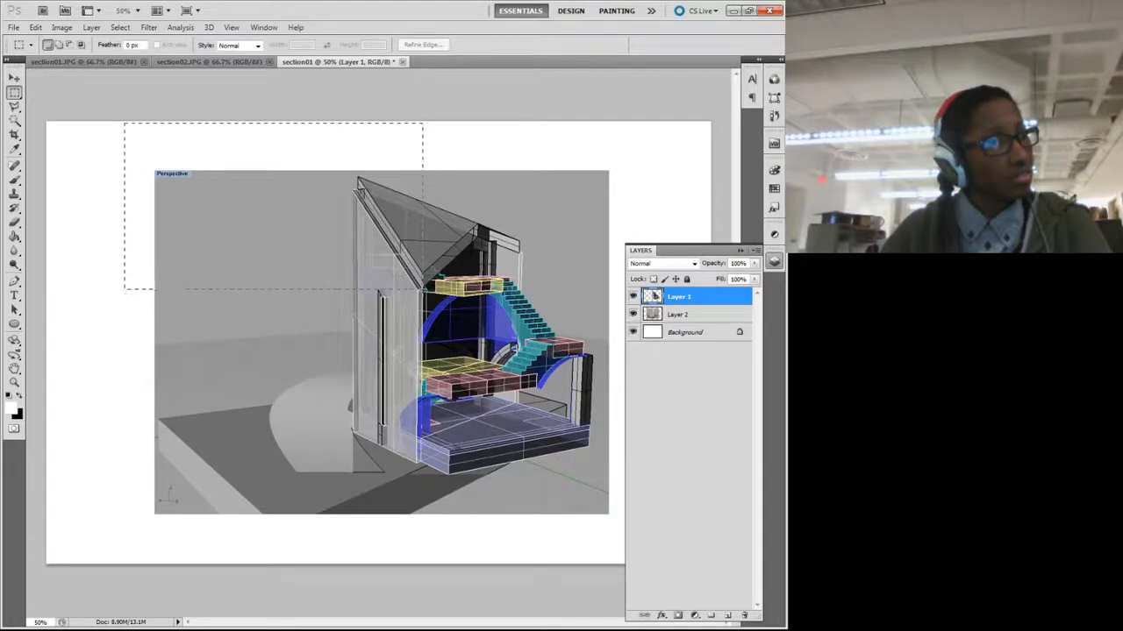
drag(445, 246, 454, 246)
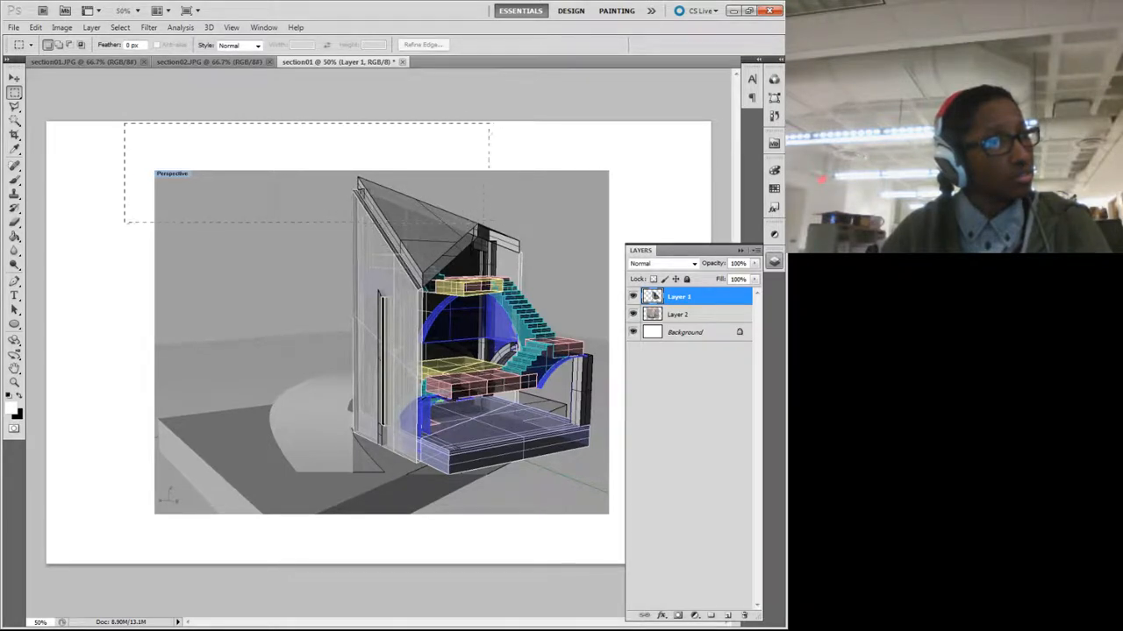
drag(617, 221, 622, 223)
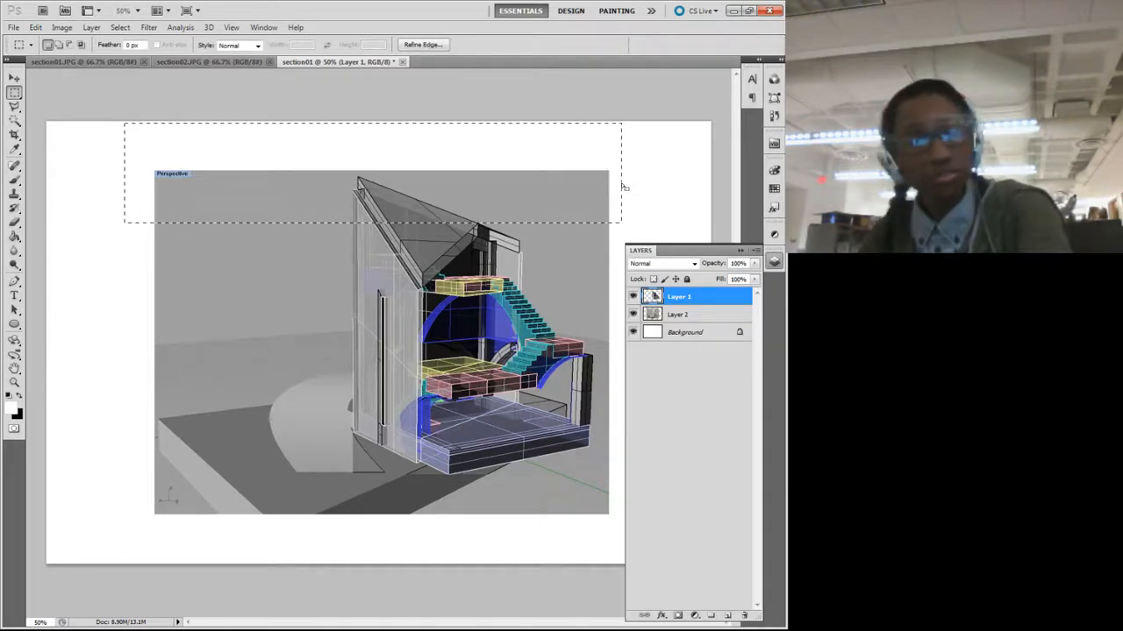
key(Delete)
click(107, 338)
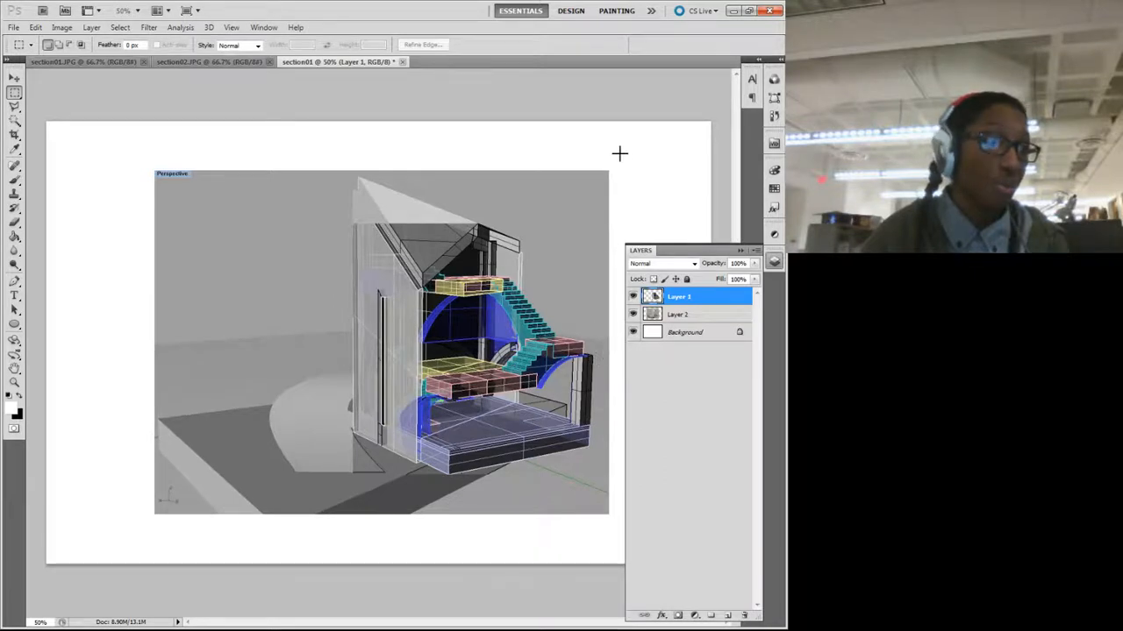
Step: Delete the strip along the building's right edge and the leftover dark column there from Layer 1 using rectangular marquee selections
drag(591, 322, 584, 517)
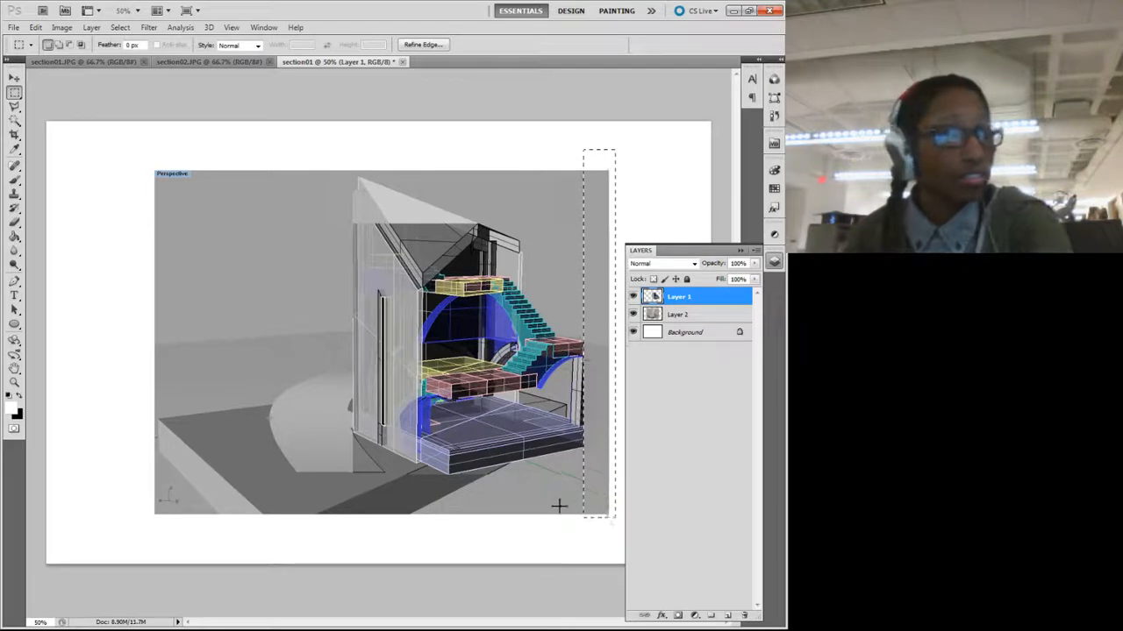
key(Delete)
key(ctrl+d)
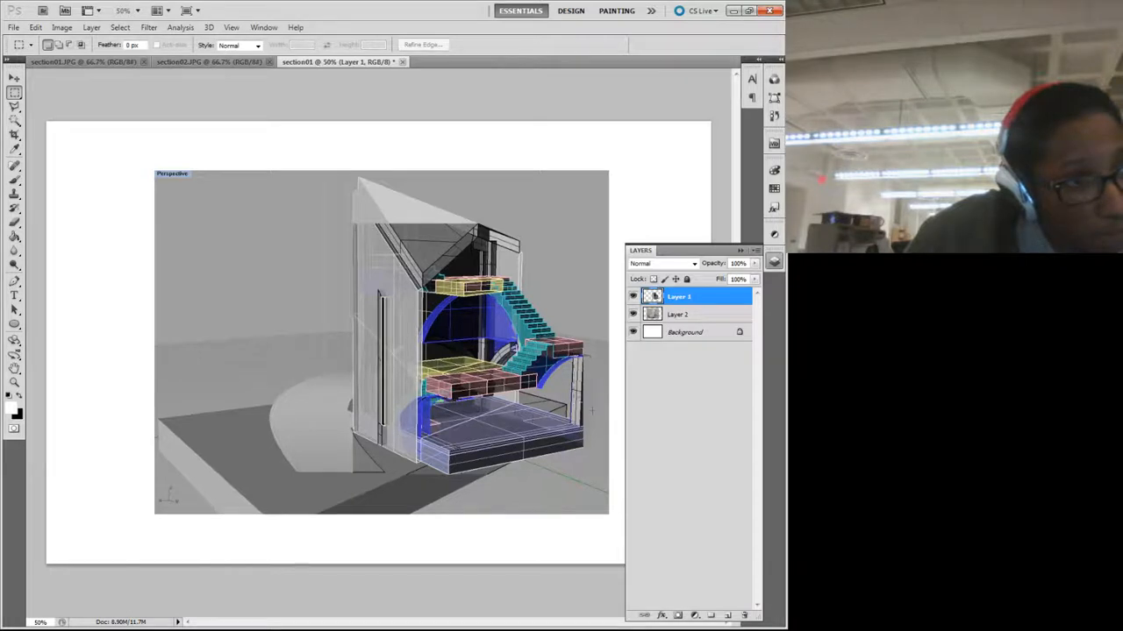
drag(591, 427, 584, 429)
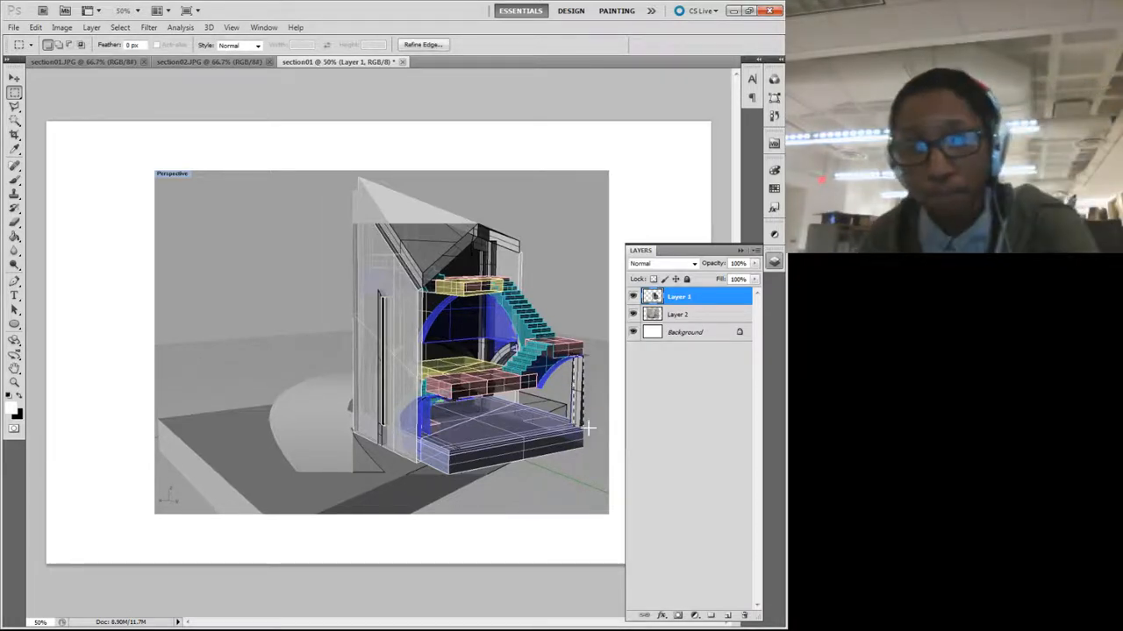
click(586, 265)
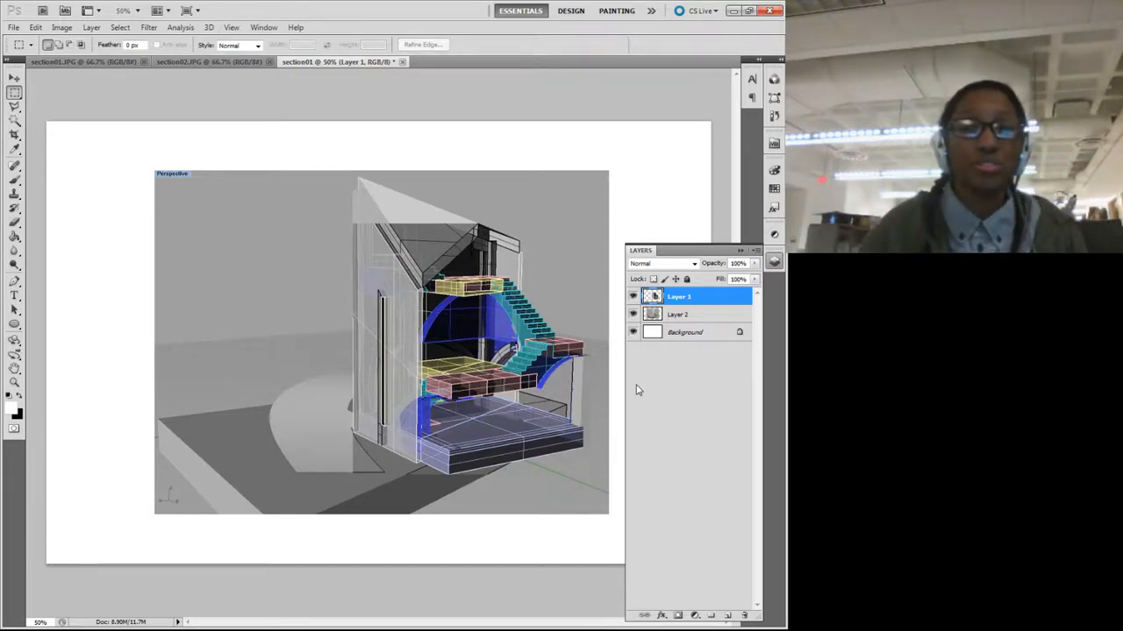
Step: Delete the ground remnants beneath the tower wall and floor slab from Layer 1 with a Polygonal Lasso selection along the base edge
click(14, 106)
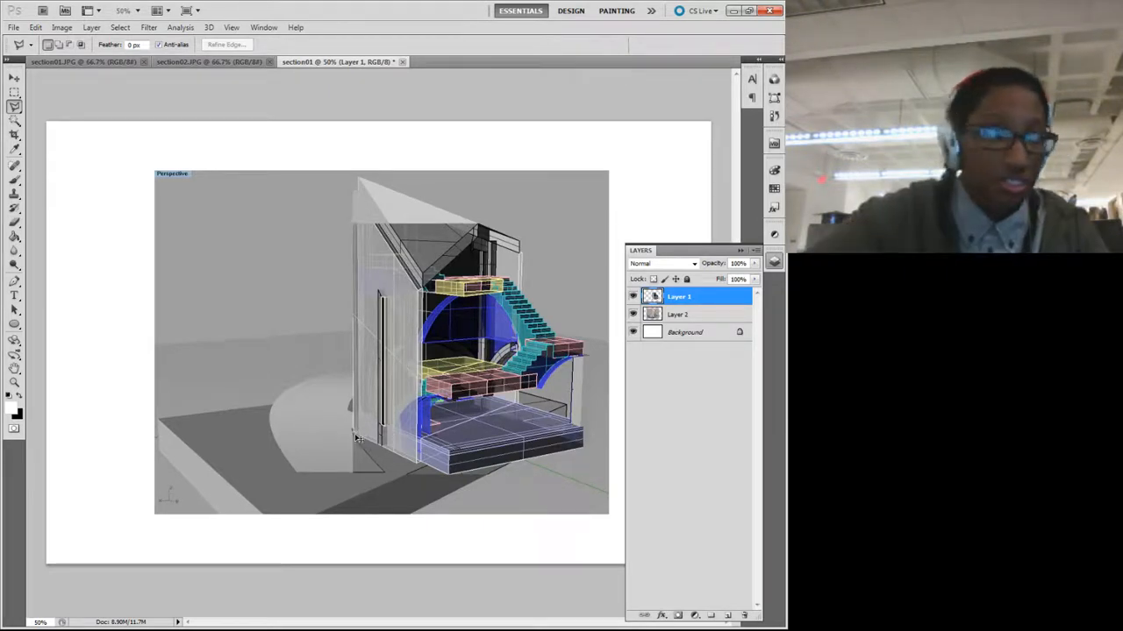
scroll(360, 436, up, 2)
scroll(368, 431, down, 2)
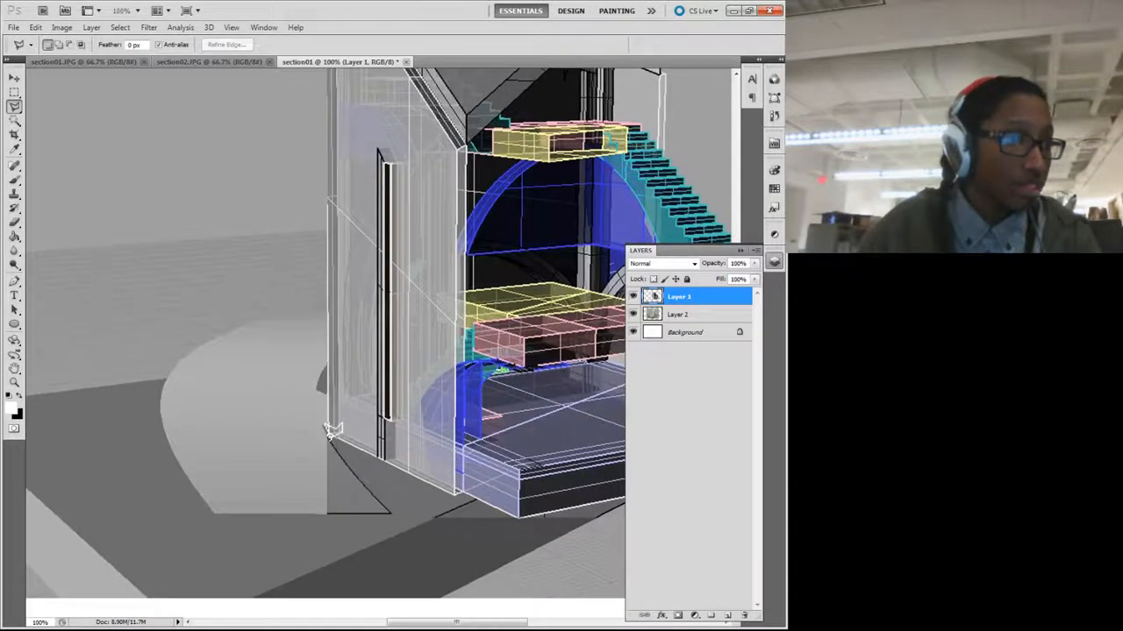
click(332, 432)
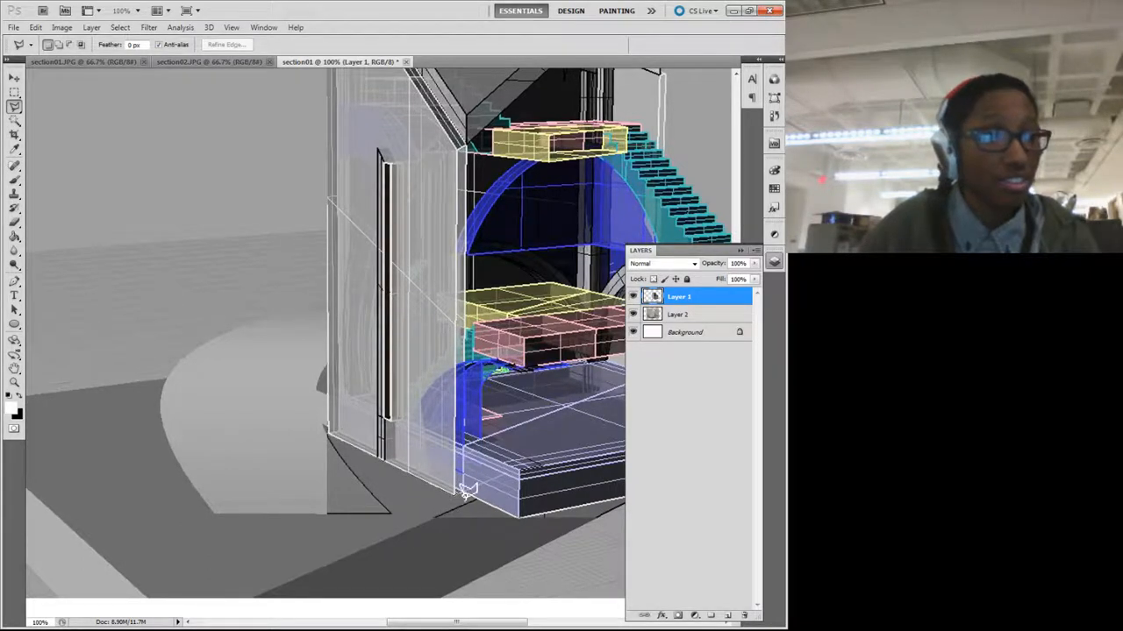
click(610, 564)
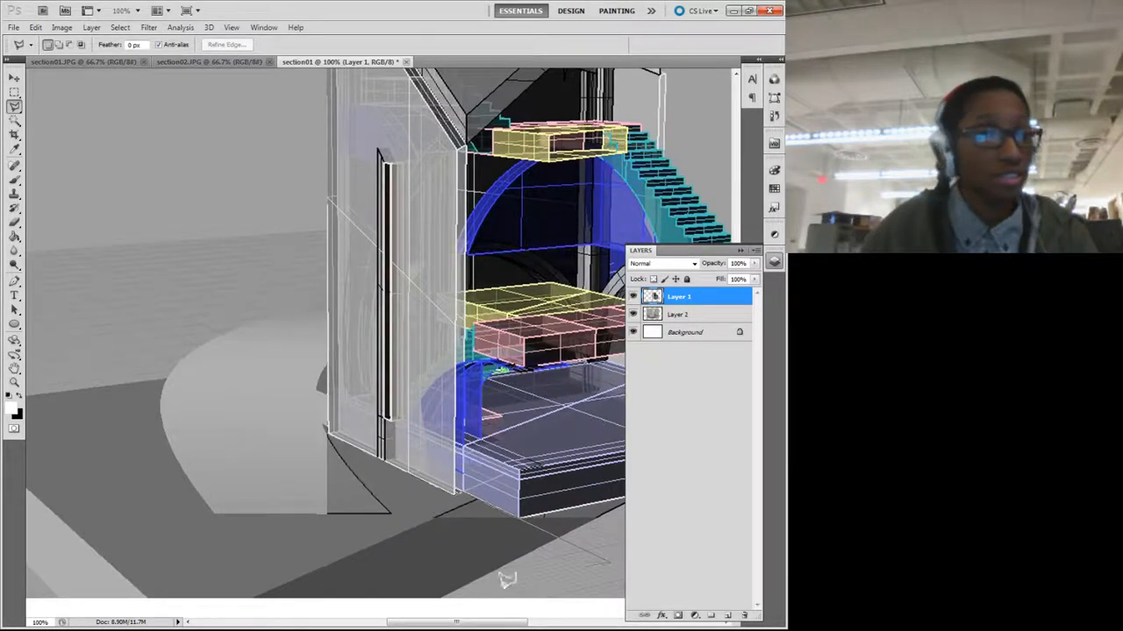
click(443, 608)
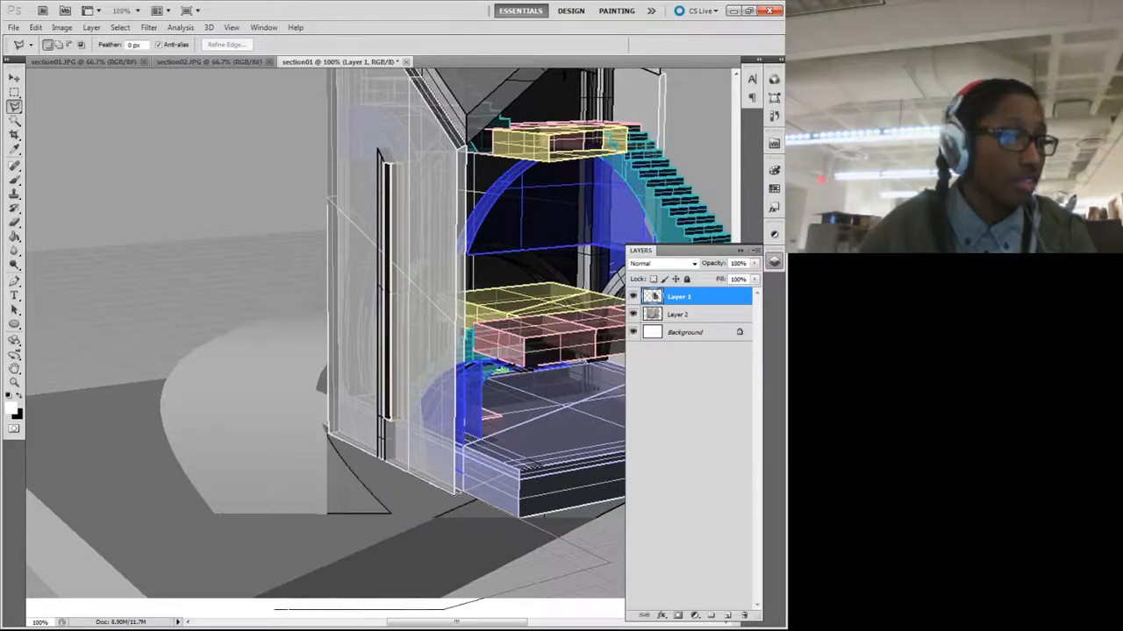
click(287, 605)
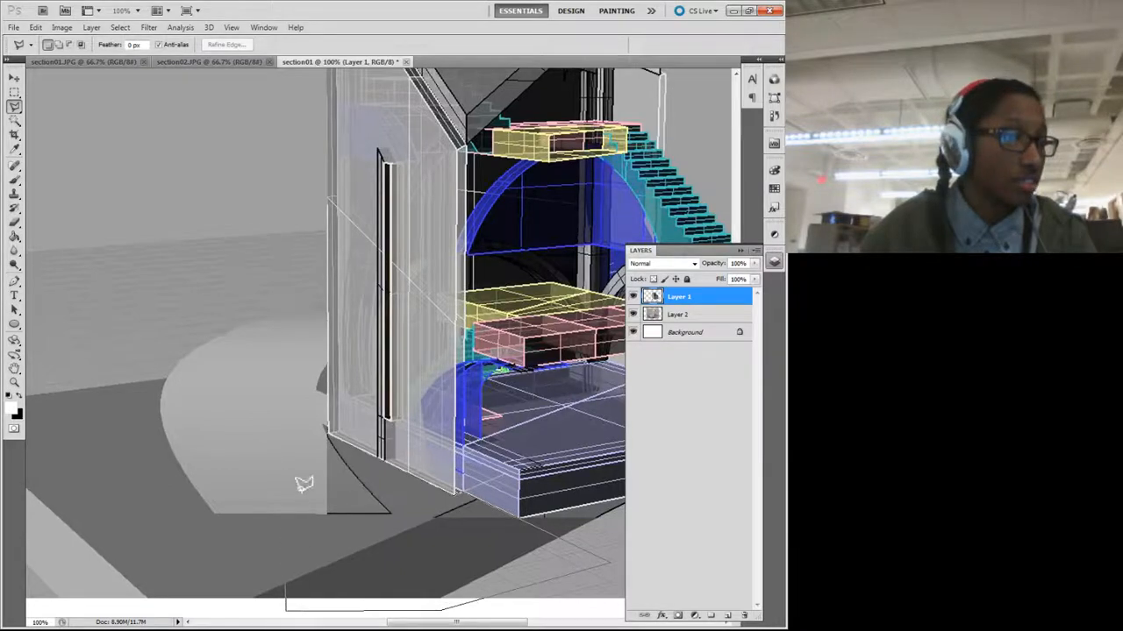
click(328, 436)
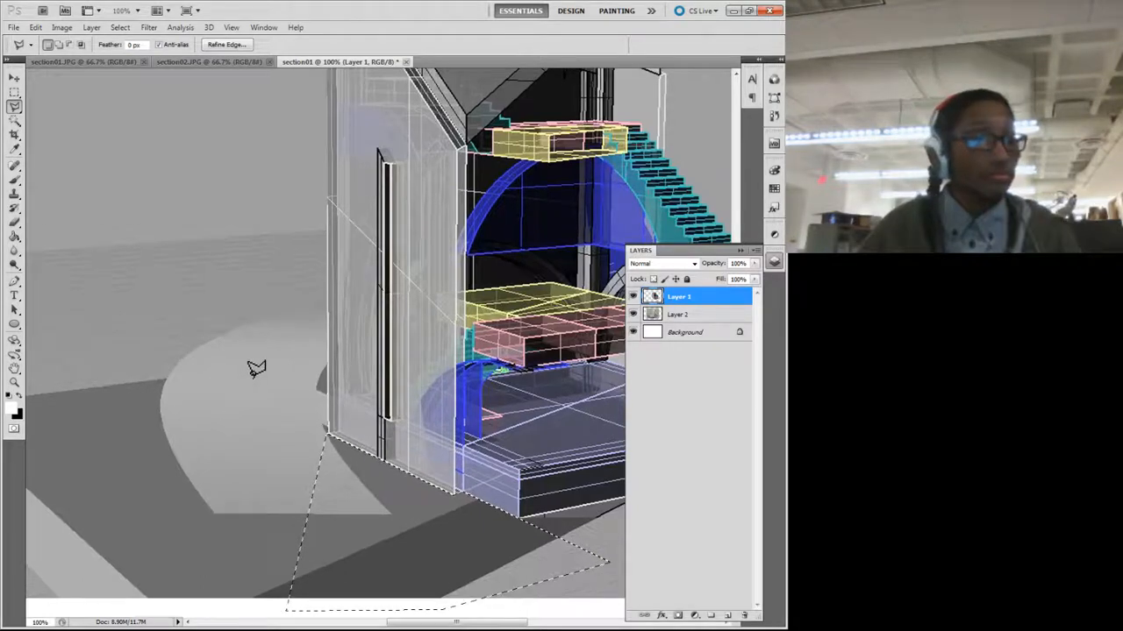
scroll(252, 370, down, 2)
key(ctrl+minus)
key(ctrl+minus)
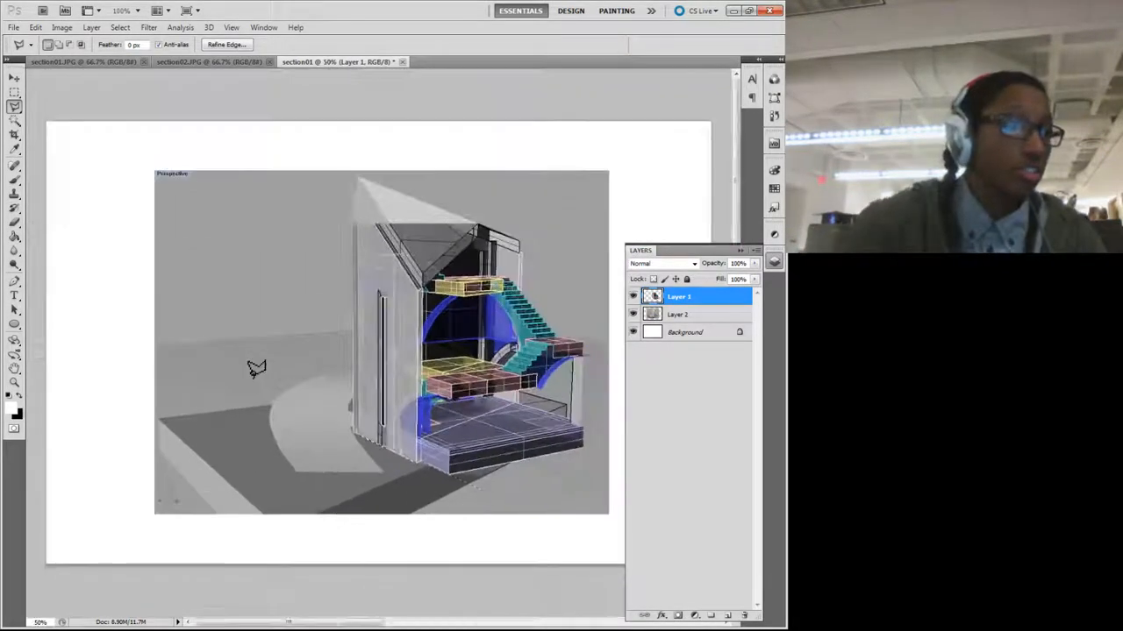
click(14, 91)
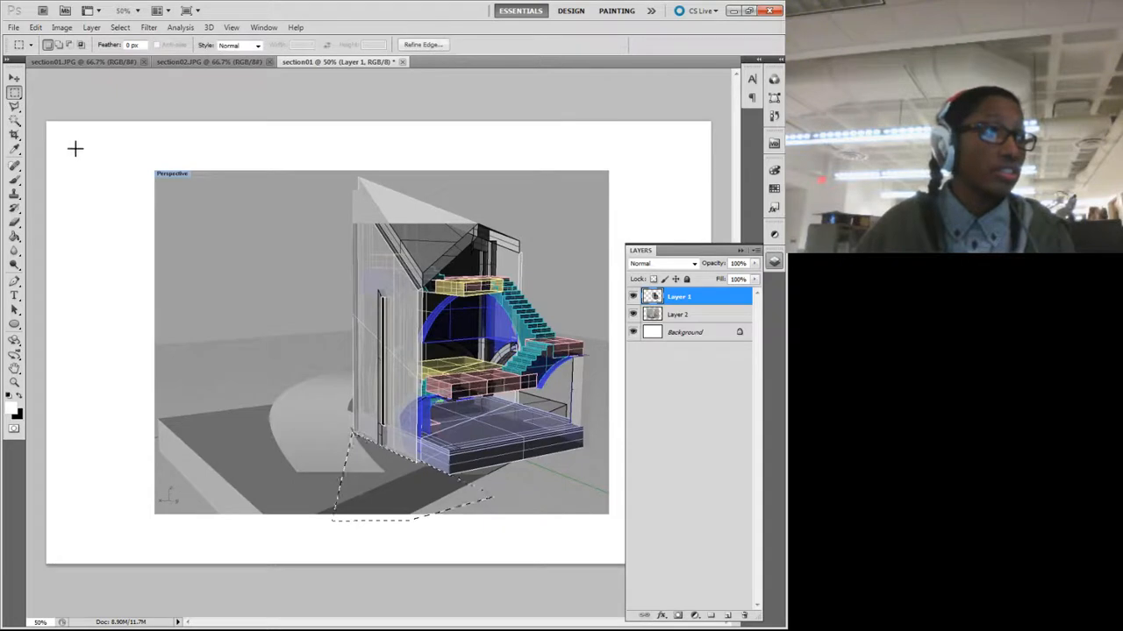
click(92, 172)
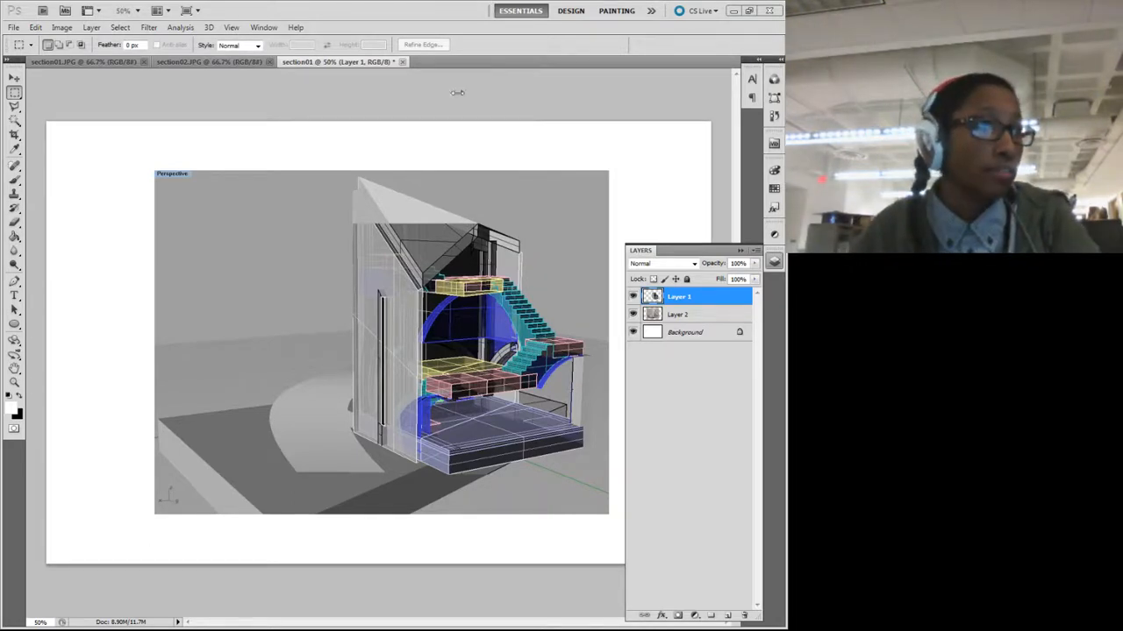
right_click(420, 307)
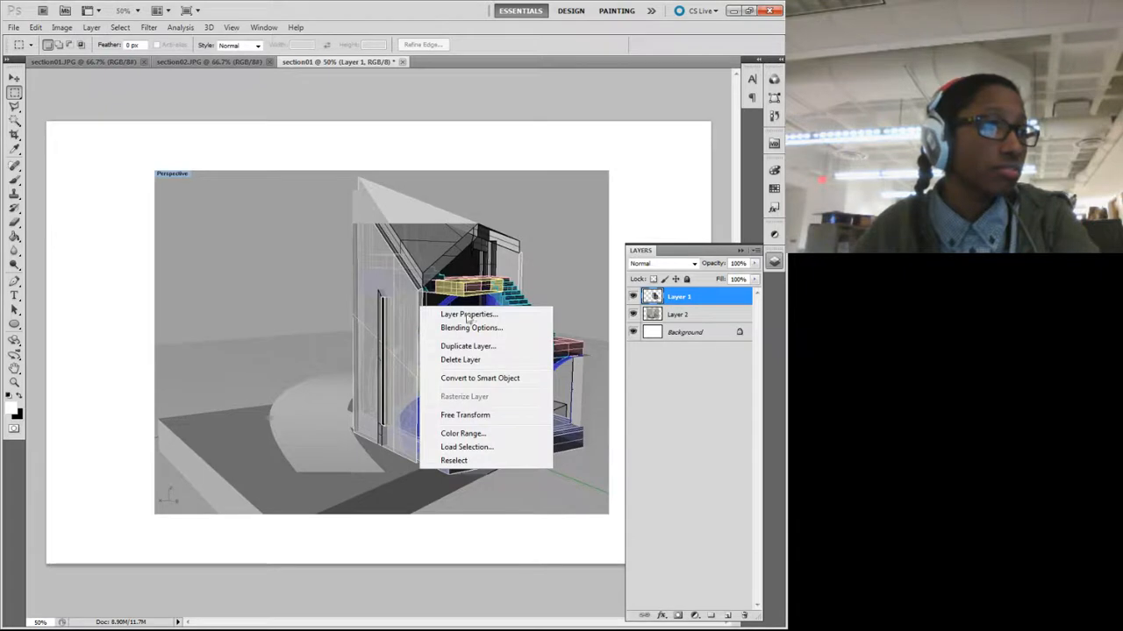
click(466, 103)
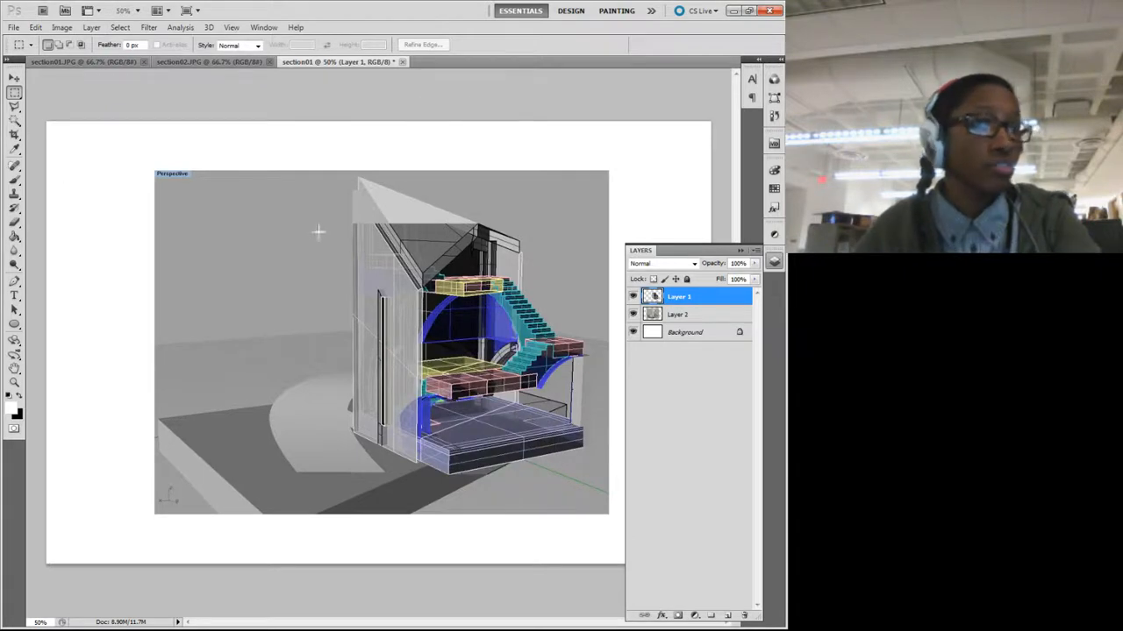
Step: Delete the remaining ghosted sloped roof surface from Layer 1 with a Polygonal Lasso selection along its edges and clear the selection
click(14, 106)
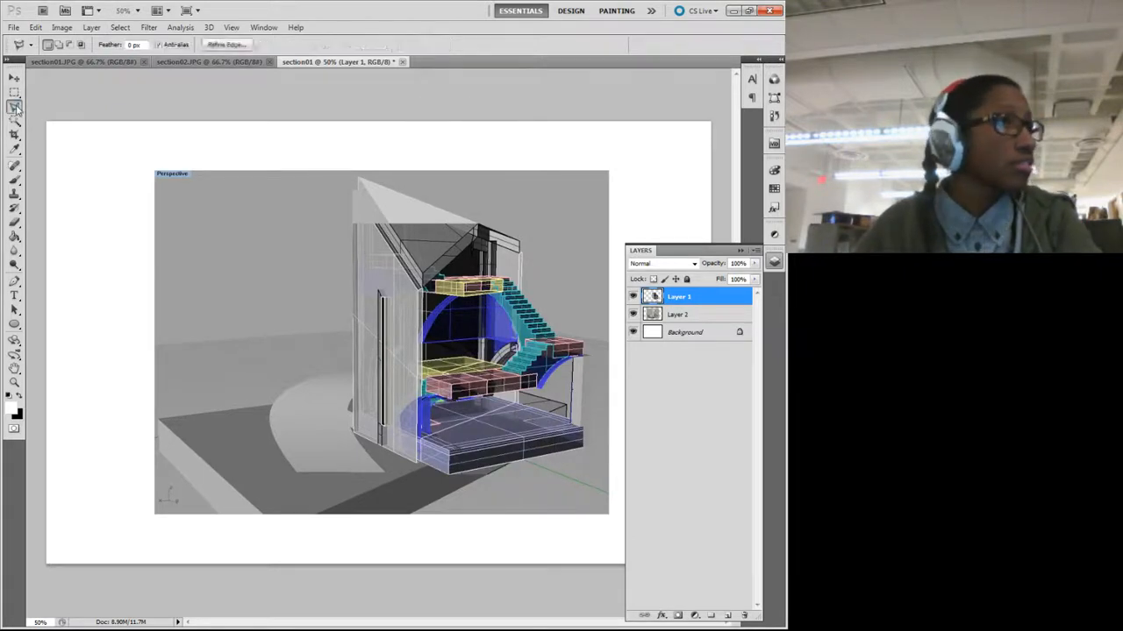
key(ctrl+plus)
key(ctrl+plus)
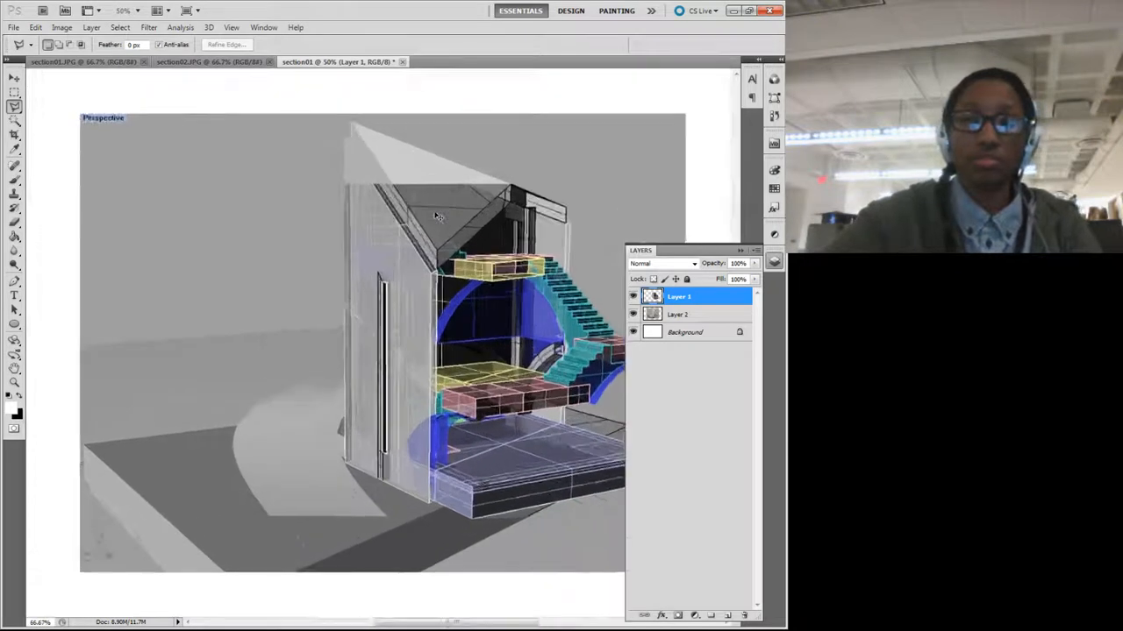
scroll(460, 248, up, 4)
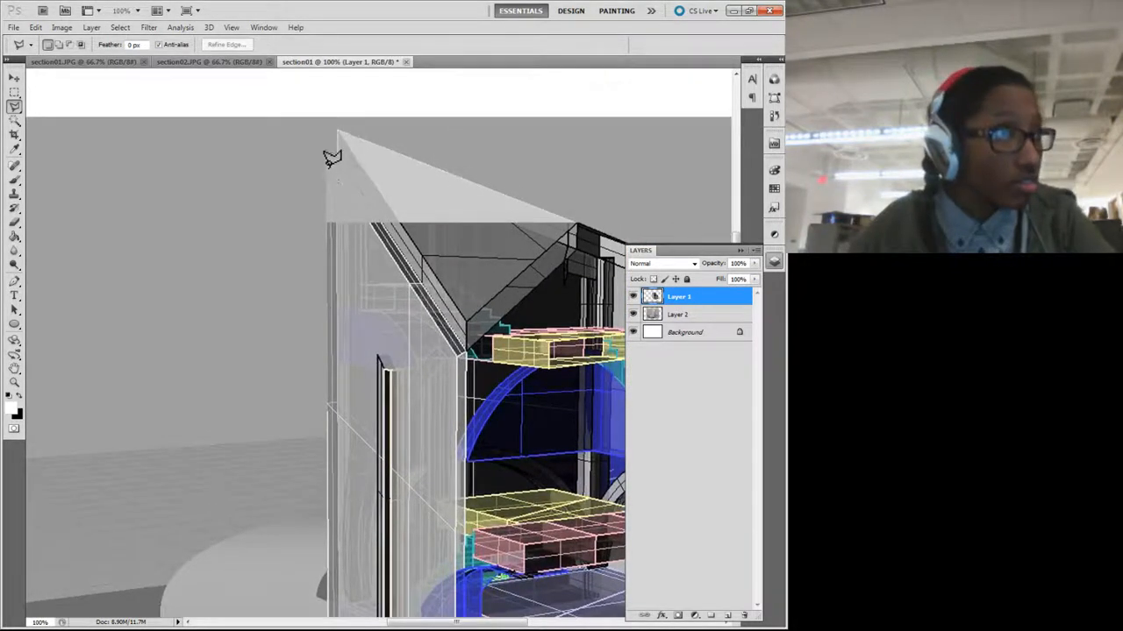
click(372, 225)
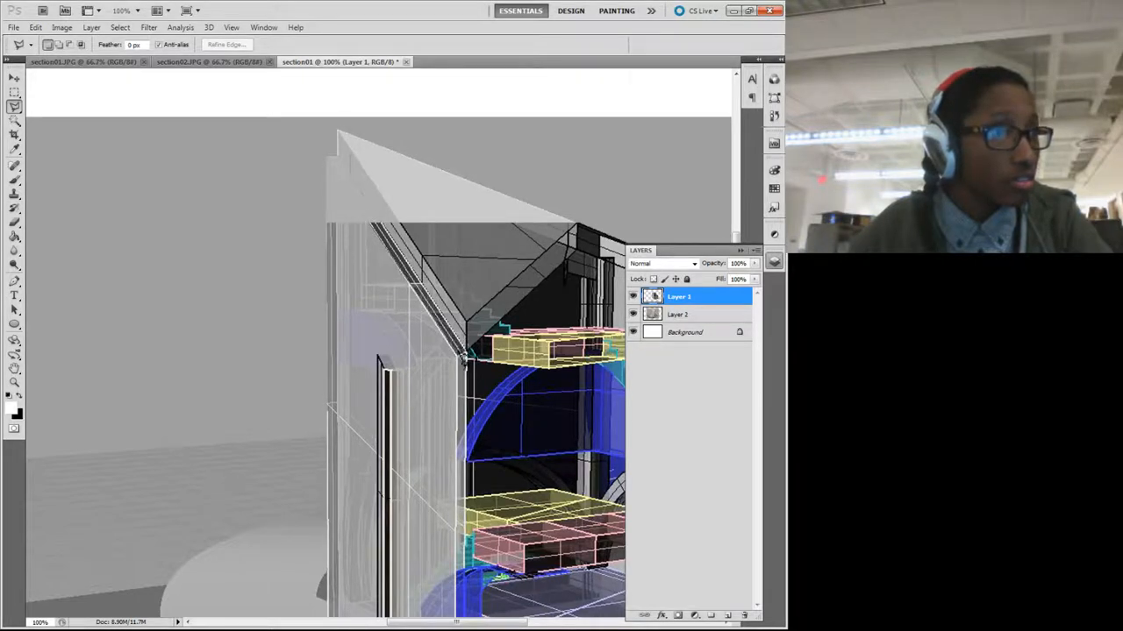
click(461, 358)
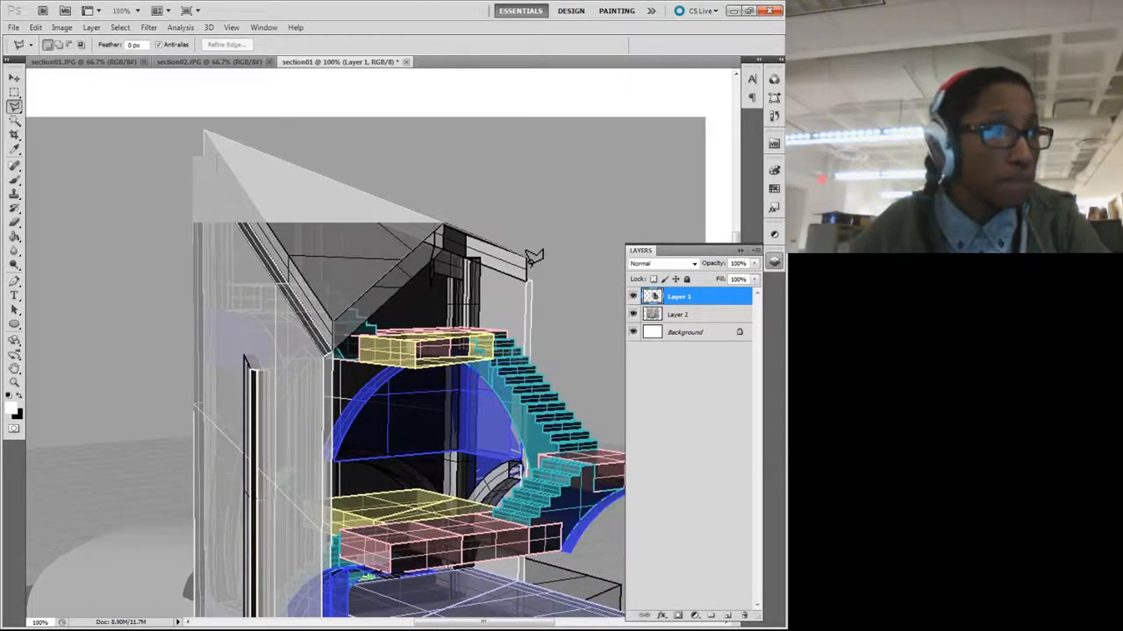
click(530, 260)
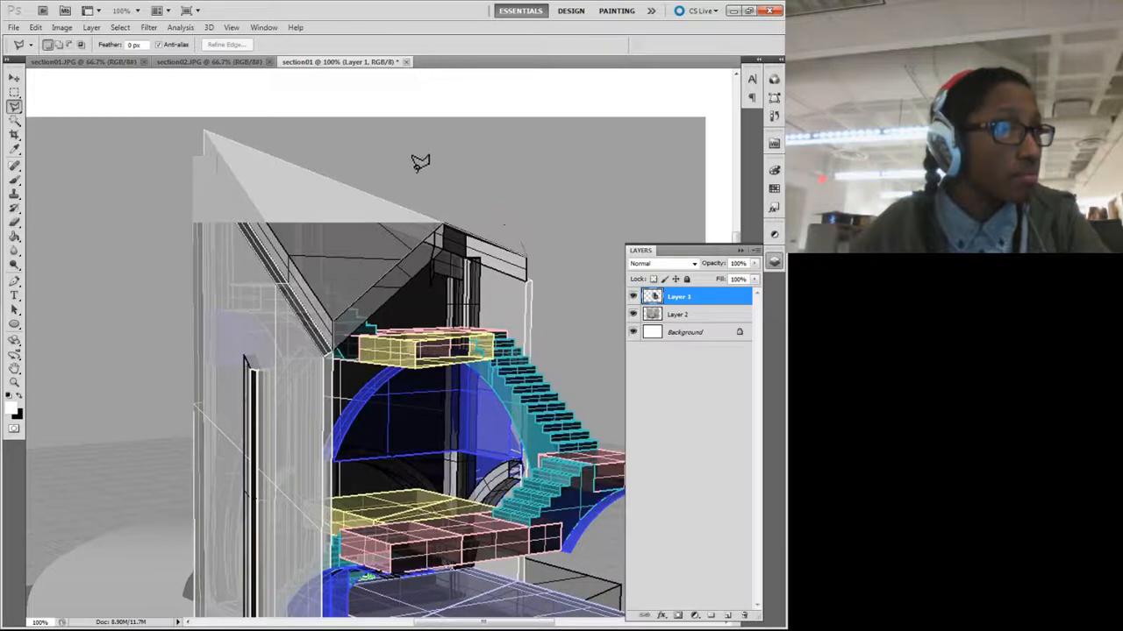
click(382, 135)
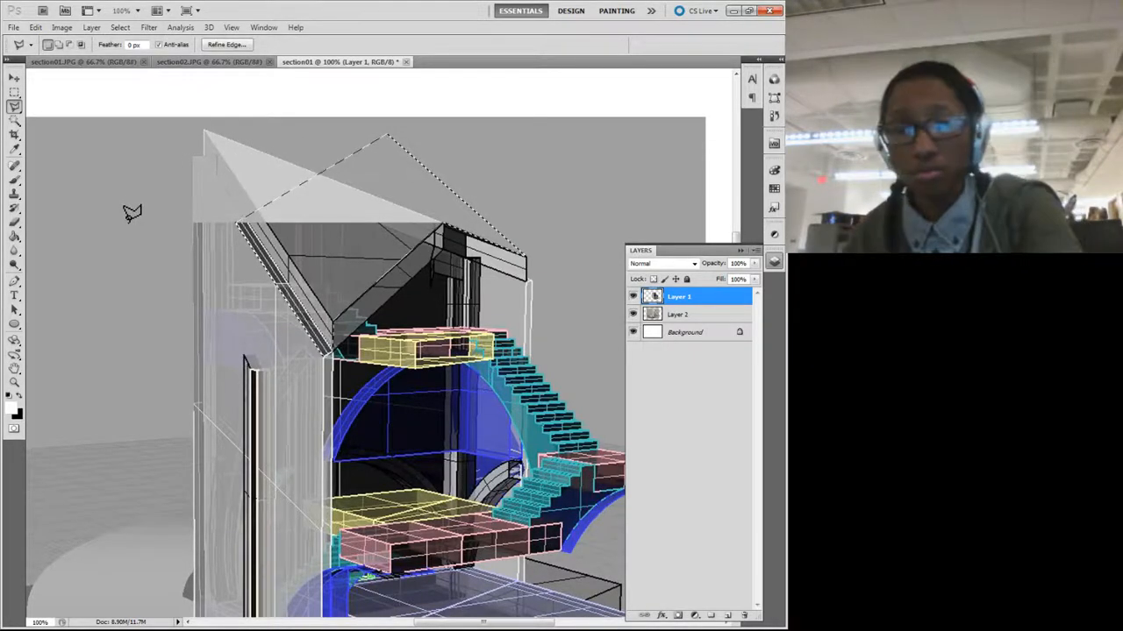
key(Delete)
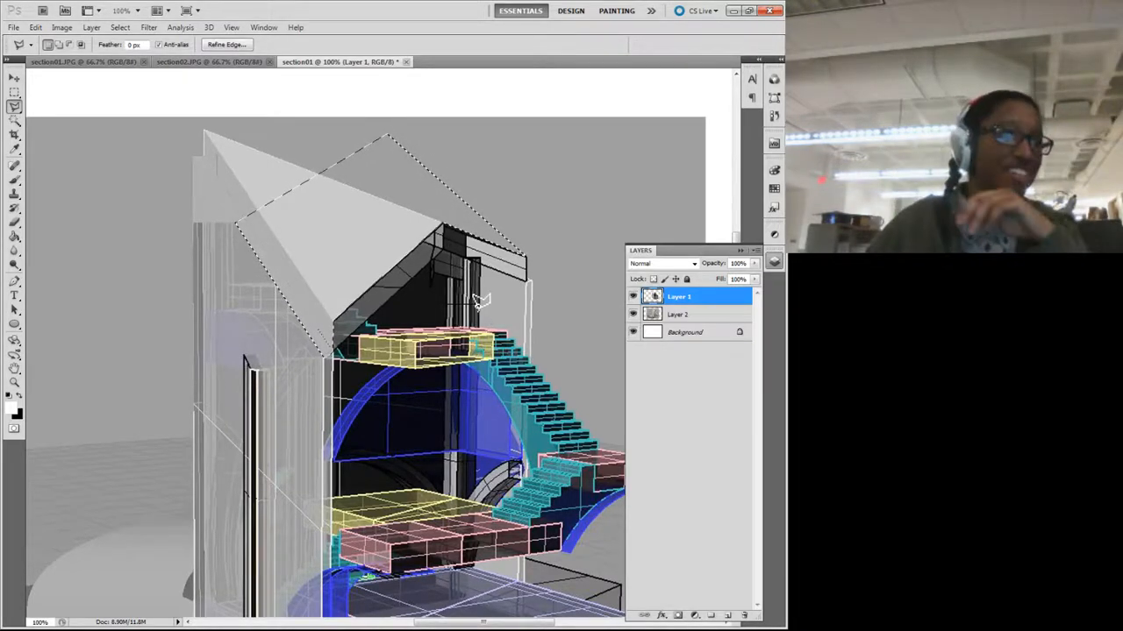
click(14, 92)
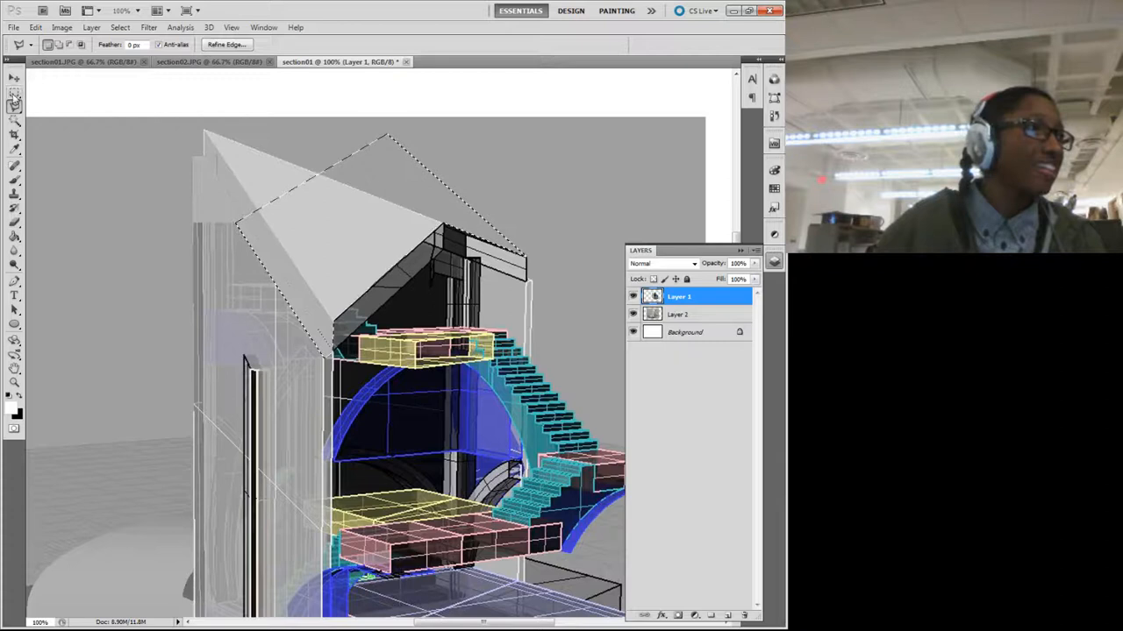
click(68, 96)
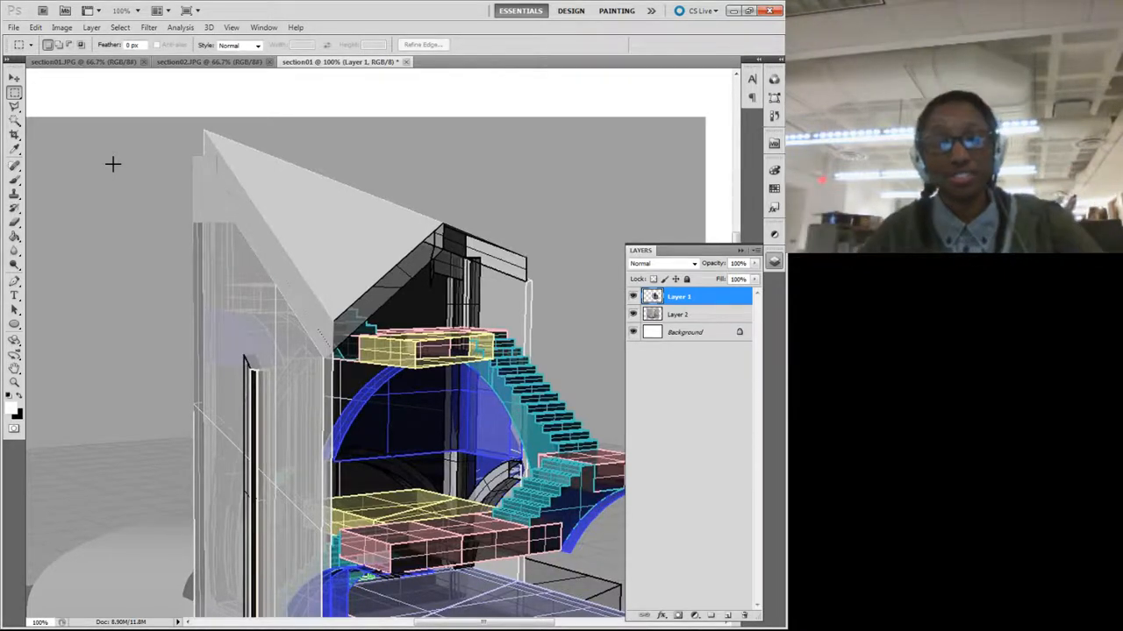
key(ctrl+minus)
key(ctrl+minus)
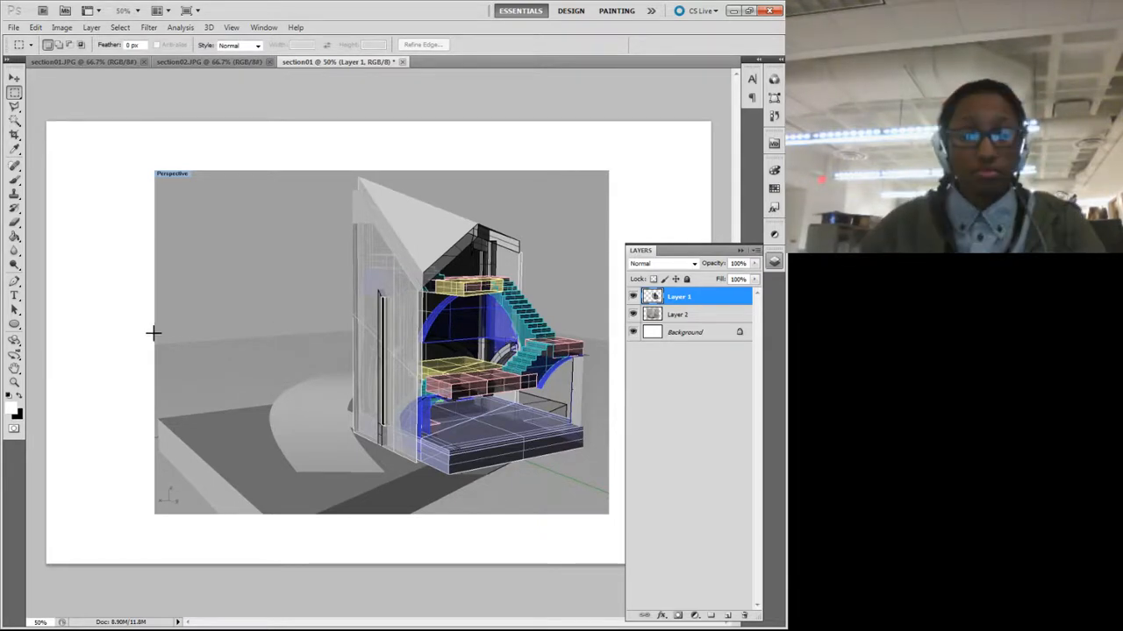
key(ctrl+minus)
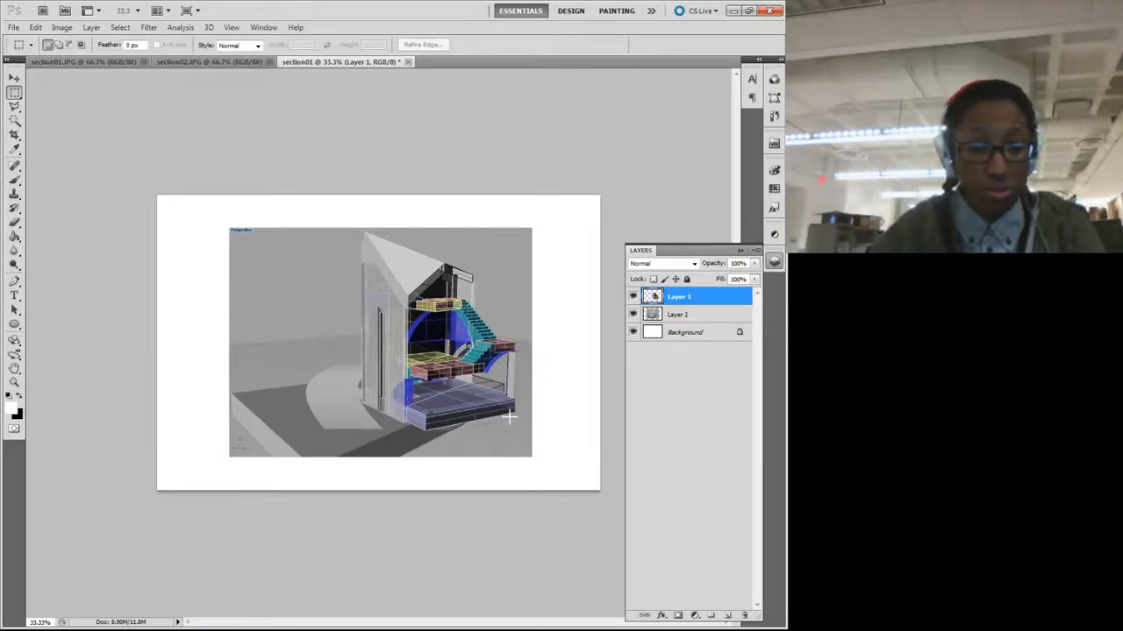
Step: Browse the concept01, concept02, concept03, diagram01 and shotsOfAwe subfolders of the concept-graphic samples folder for a background image
key(ctrl+plus)
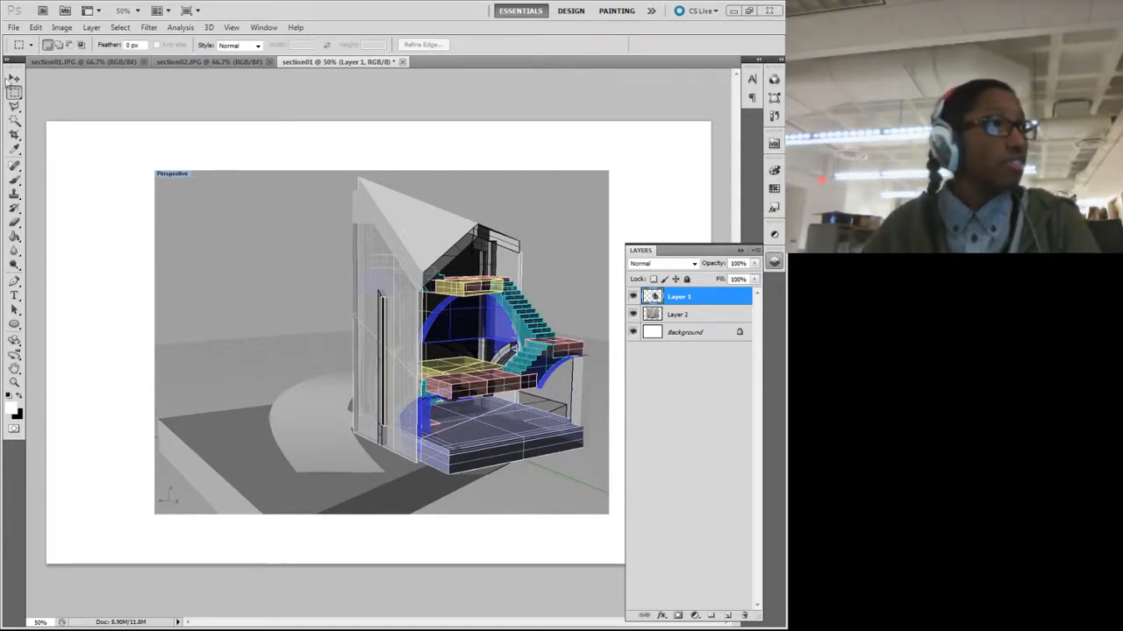
click(14, 91)
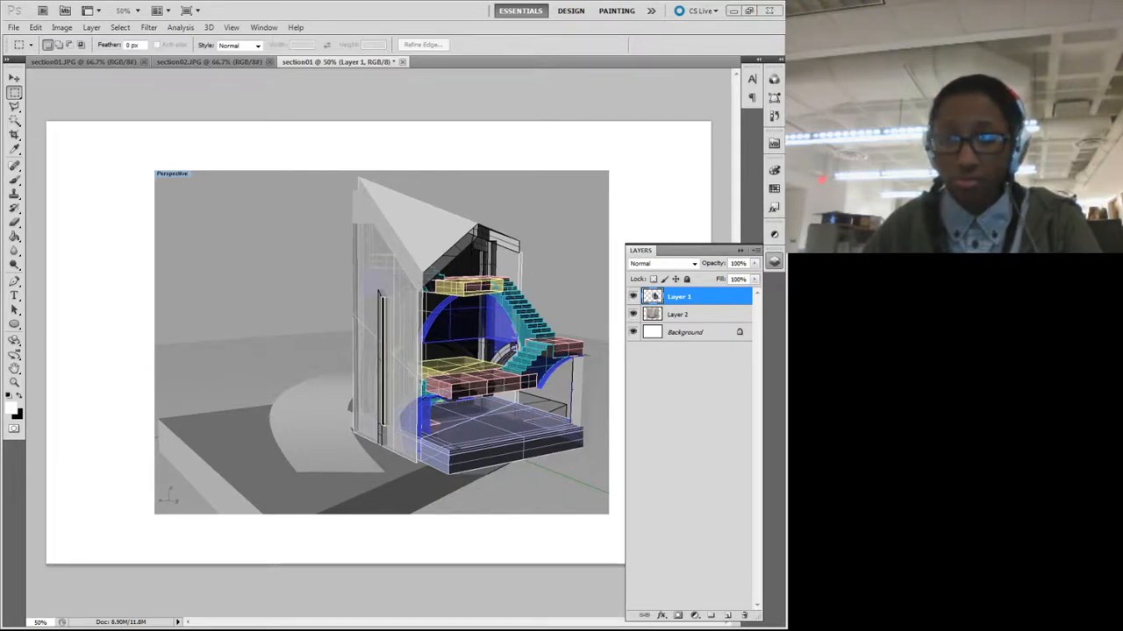
drag(0, 351, 399, 118)
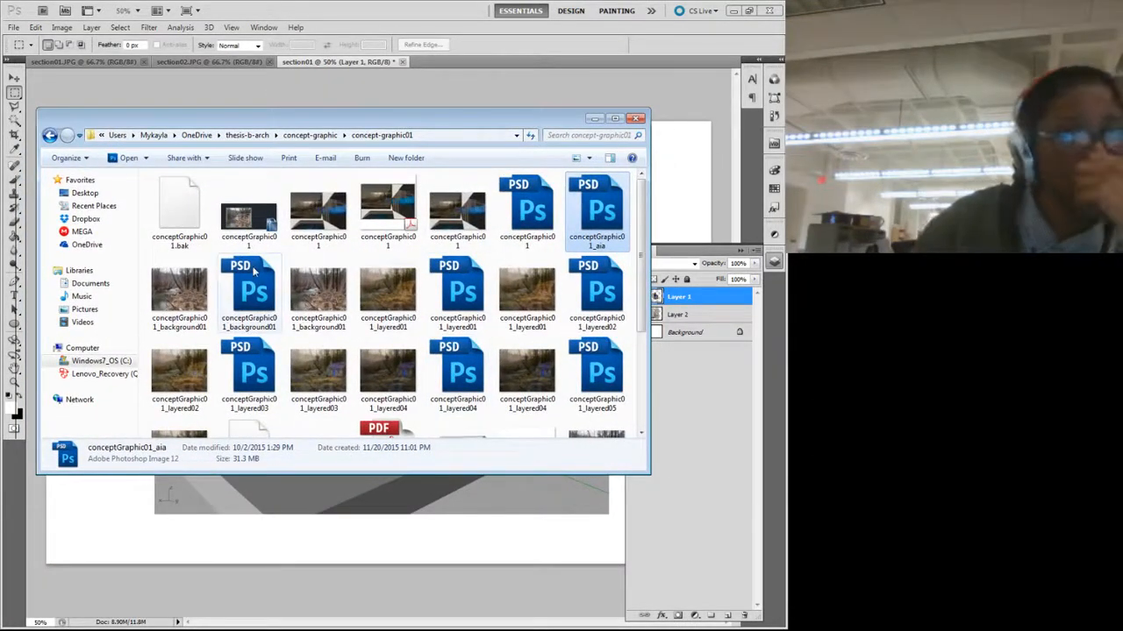
click(310, 135)
double_click(175, 258)
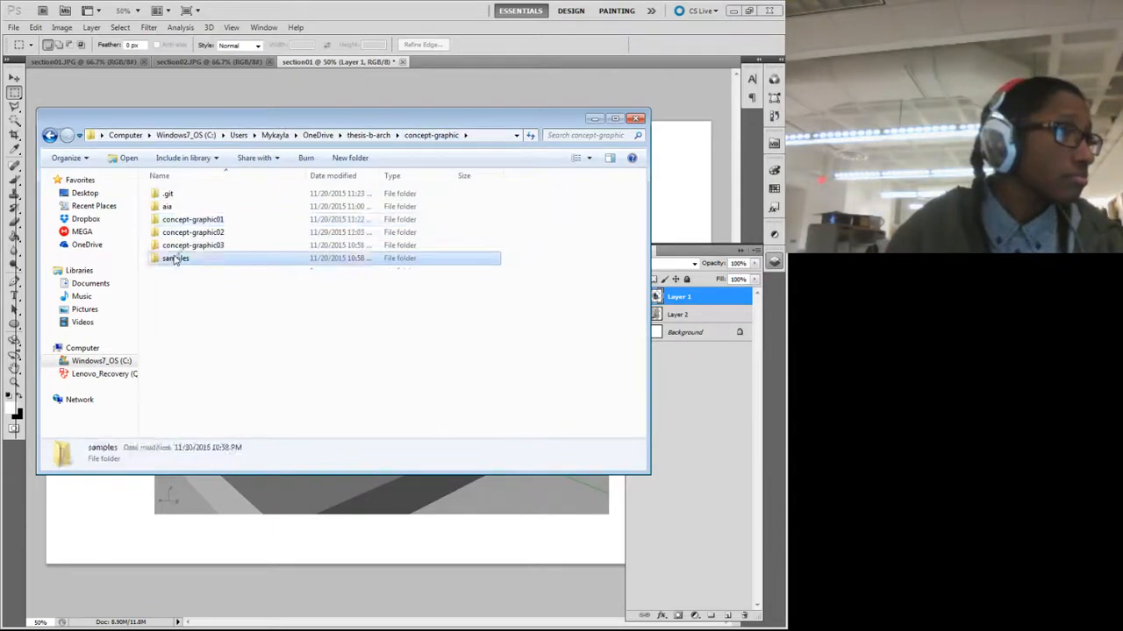
double_click(179, 194)
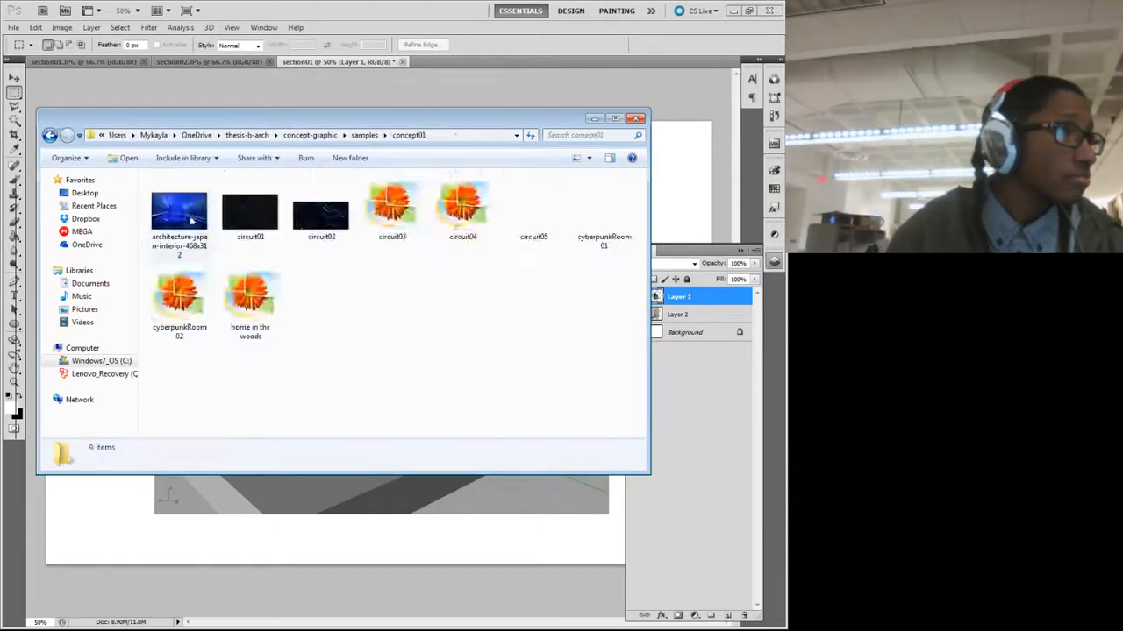
key(BackSpace)
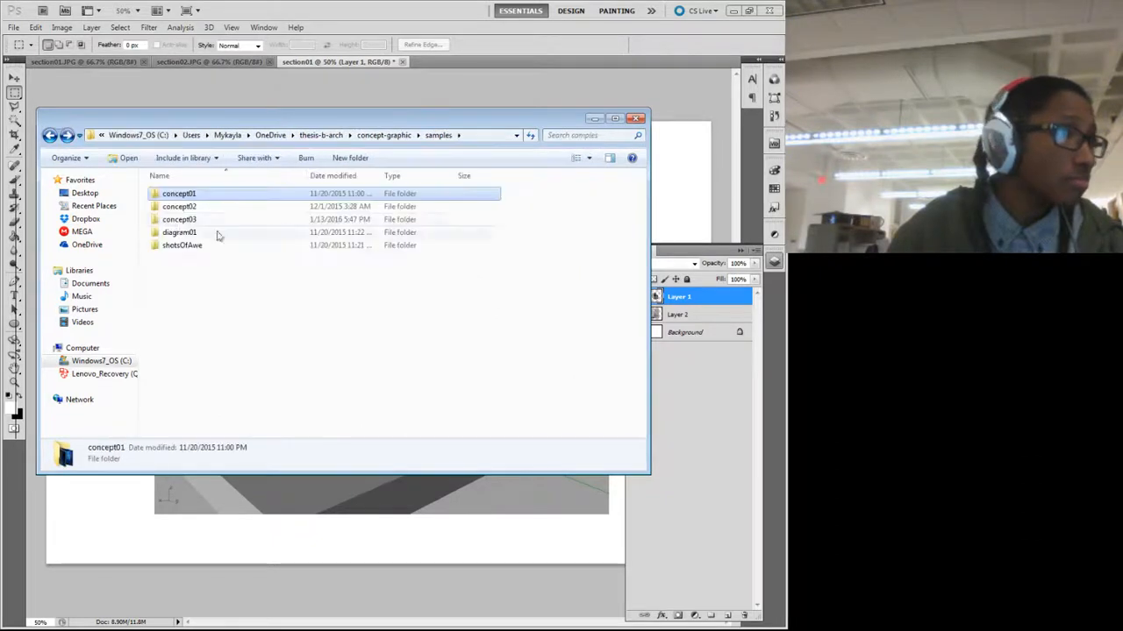
double_click(211, 204)
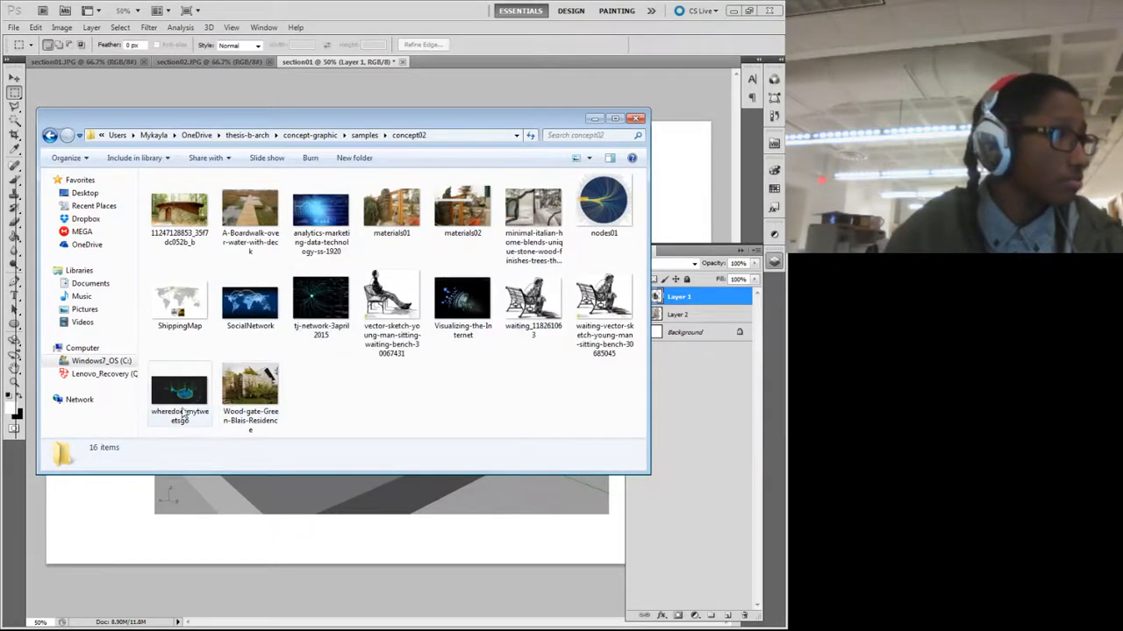
key(BackSpace)
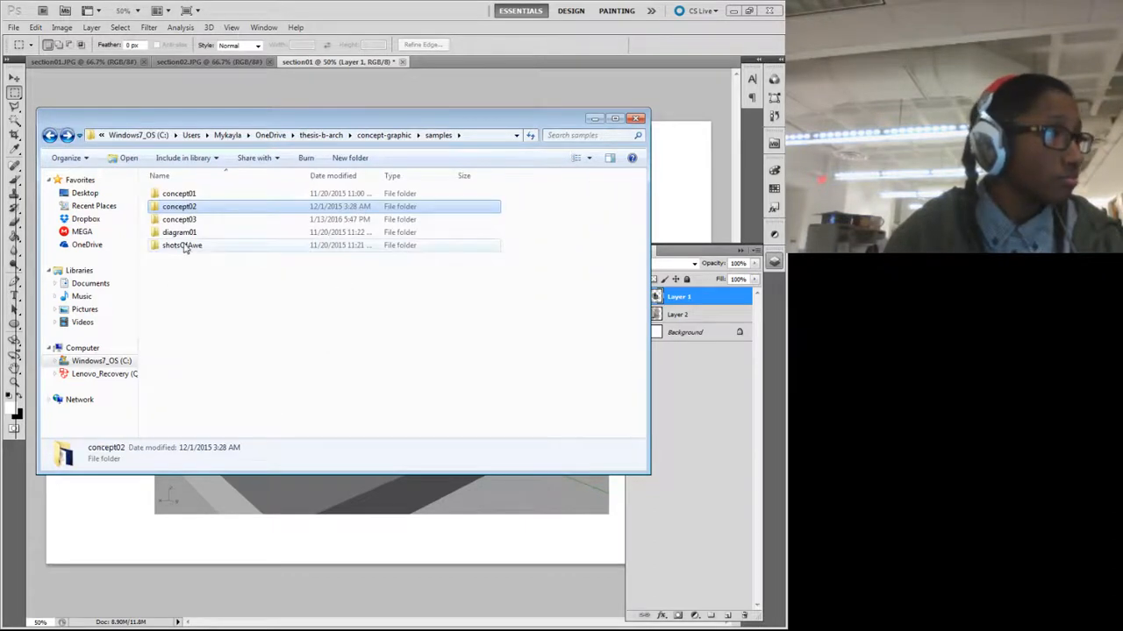
double_click(184, 221)
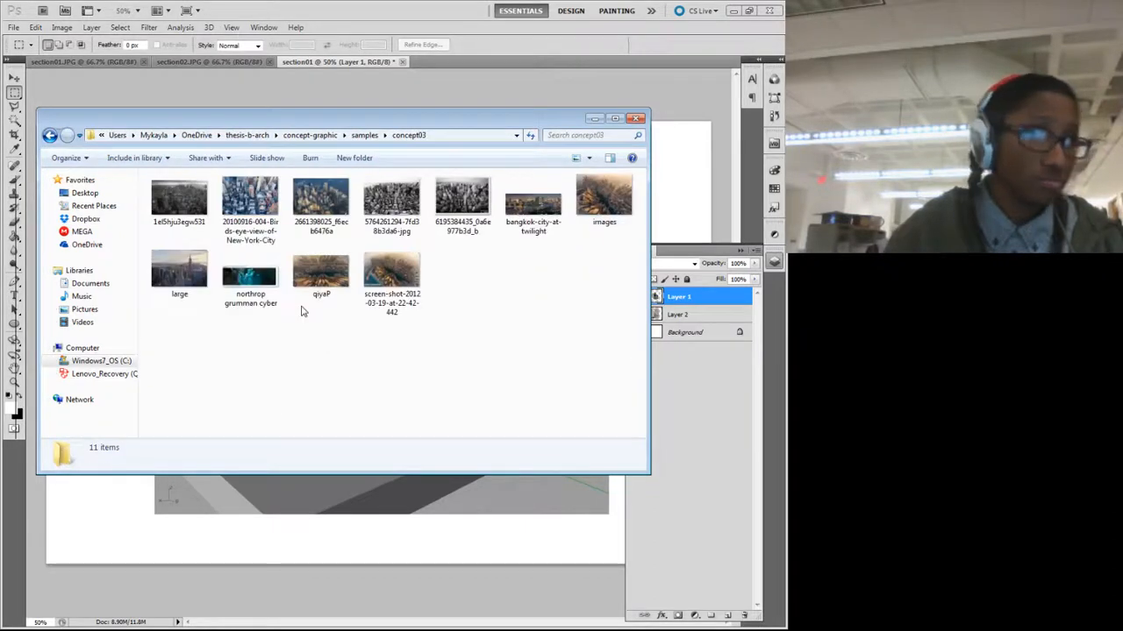
key(BackSpace)
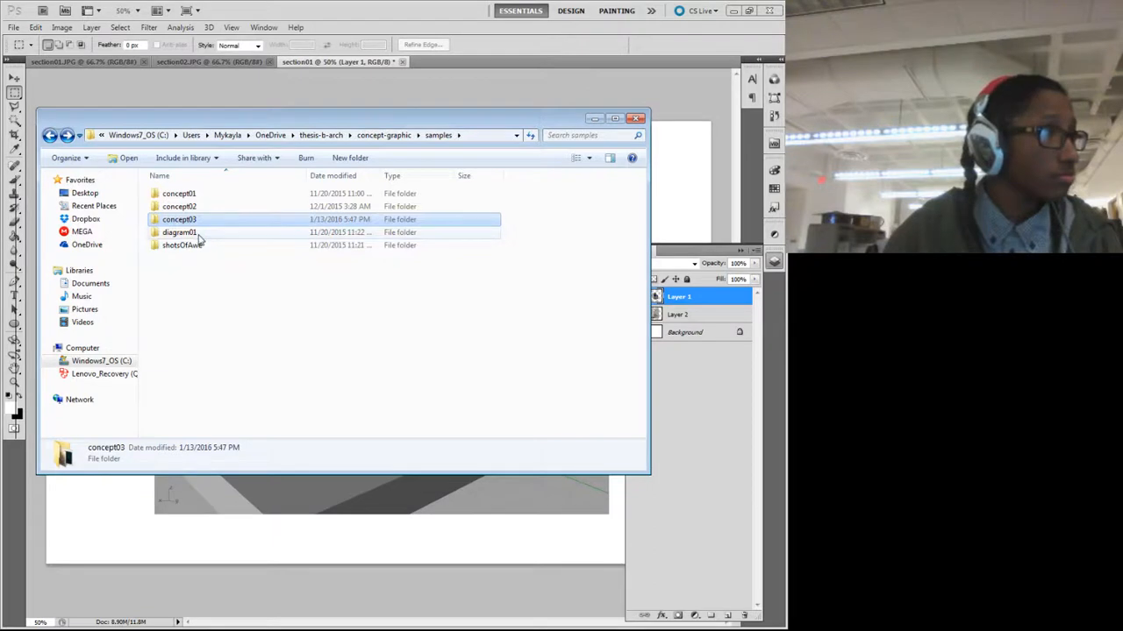
double_click(203, 242)
key(BackSpace)
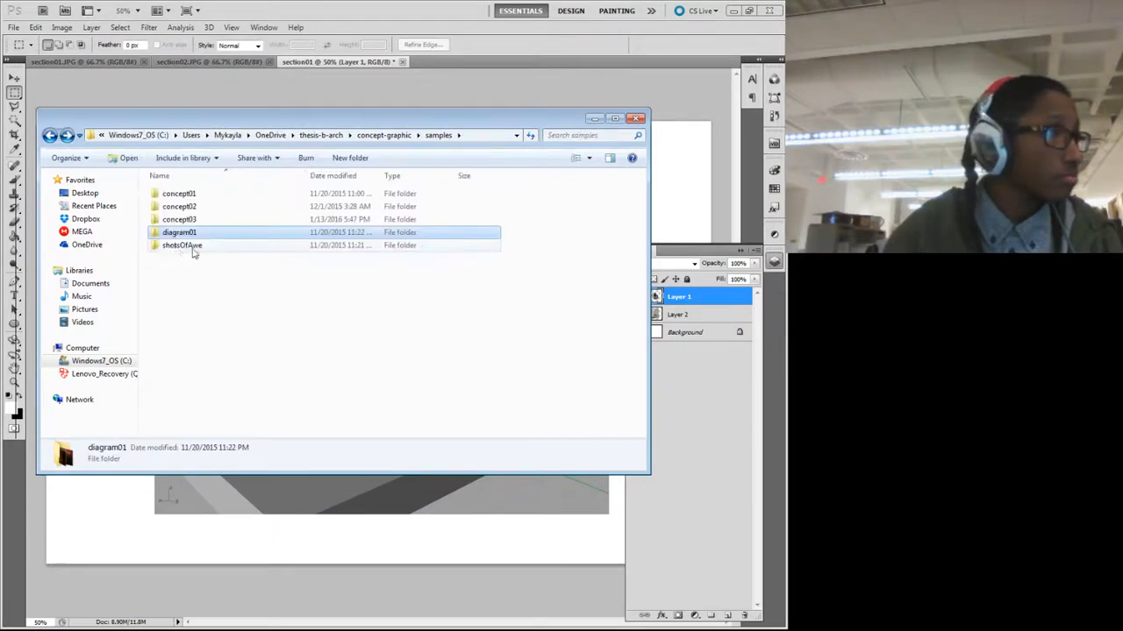
double_click(176, 248)
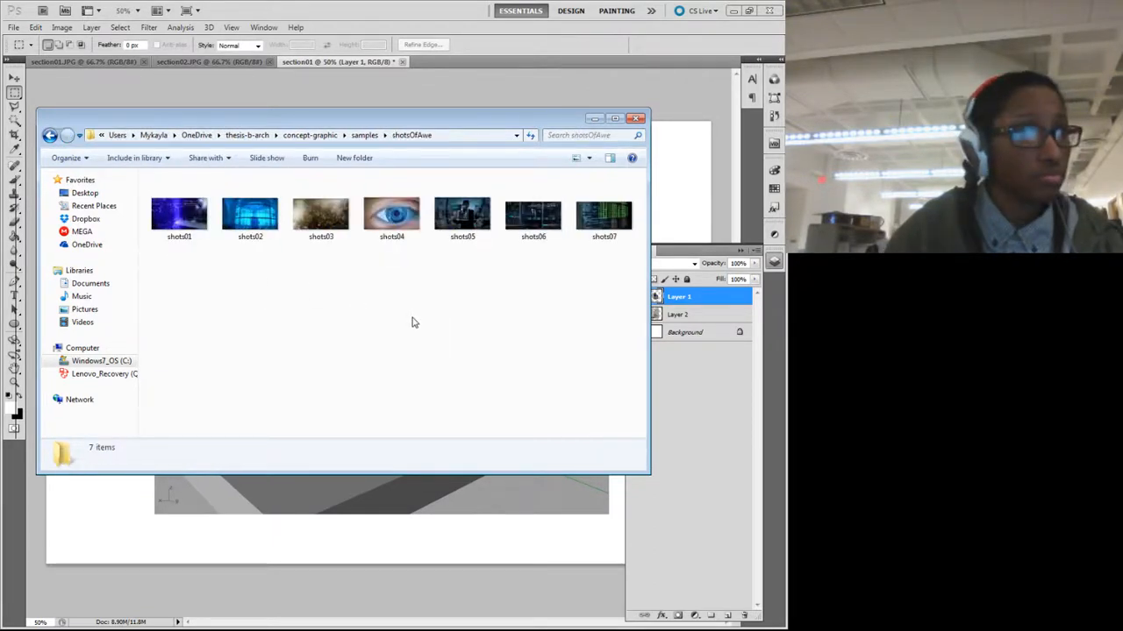
key(BackSpace)
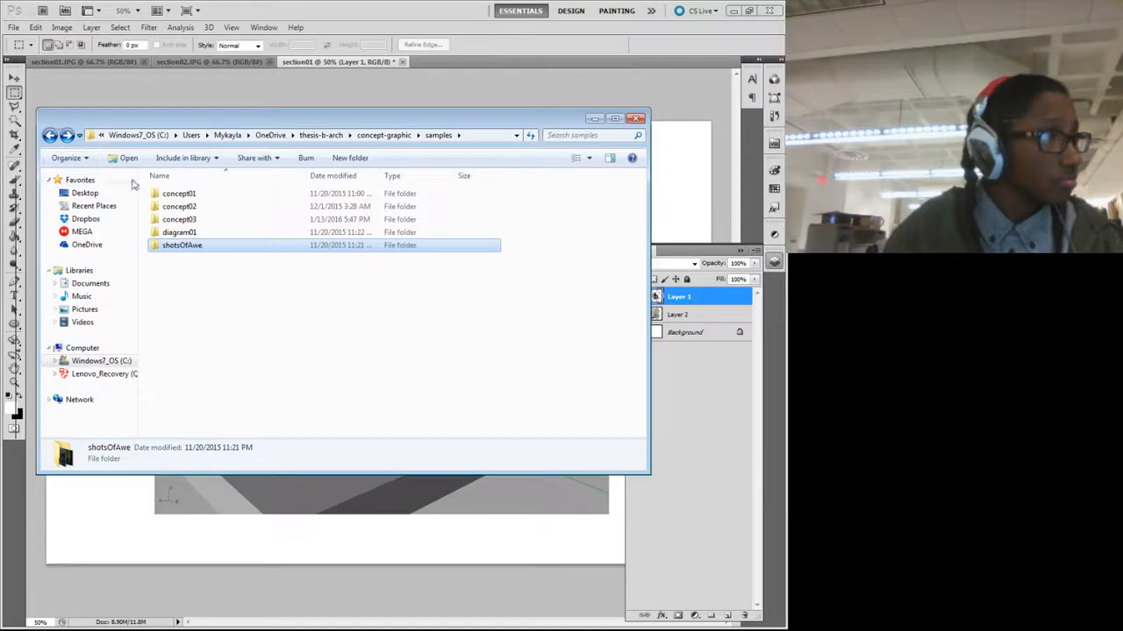
Step: Open the image shots07 from the shotsOfAwe samples folder in Photoshop
double_click(211, 247)
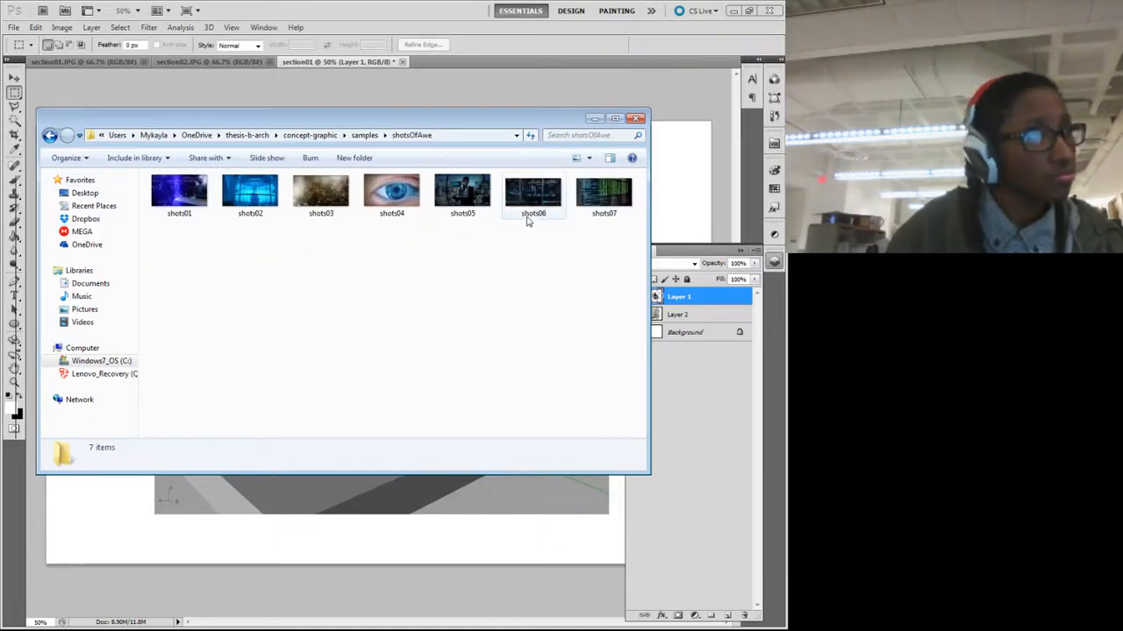
right_click(611, 193)
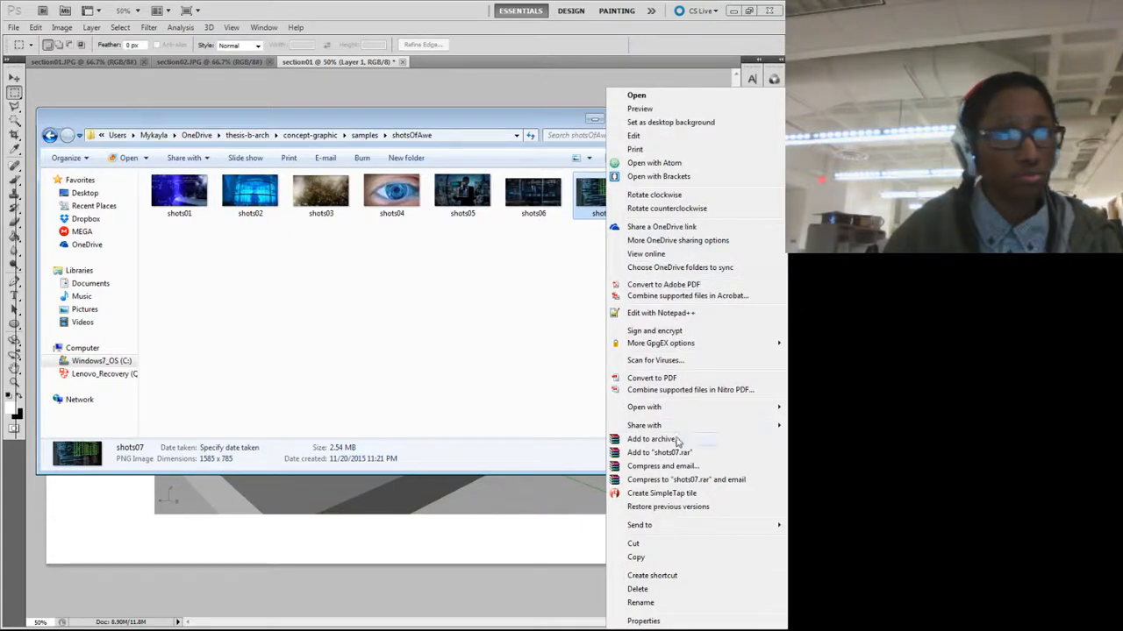
mouse_move(665, 409)
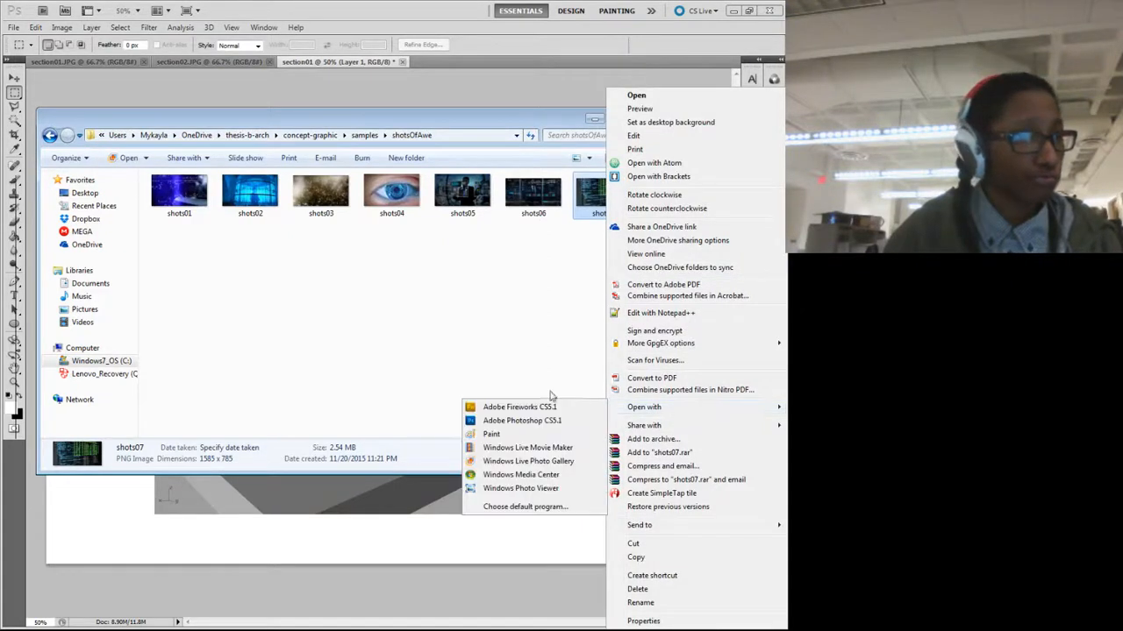
click(521, 420)
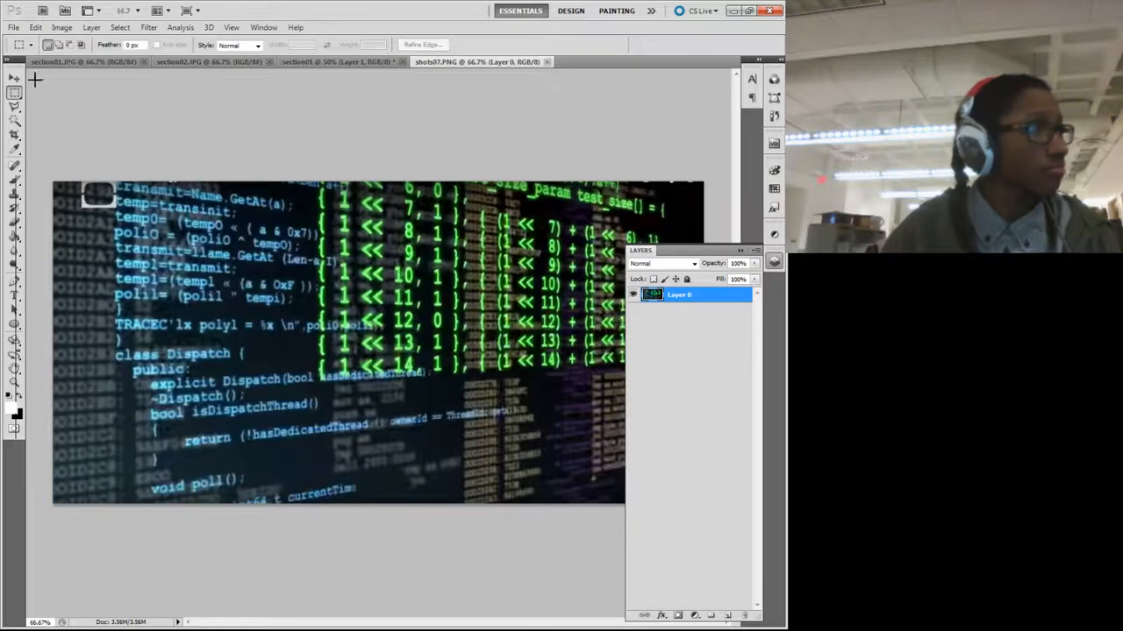
Step: Copy the shots07 code image into section01 as a layer beneath Layer 2 and move it to the canvas's upper-left corner
click(17, 77)
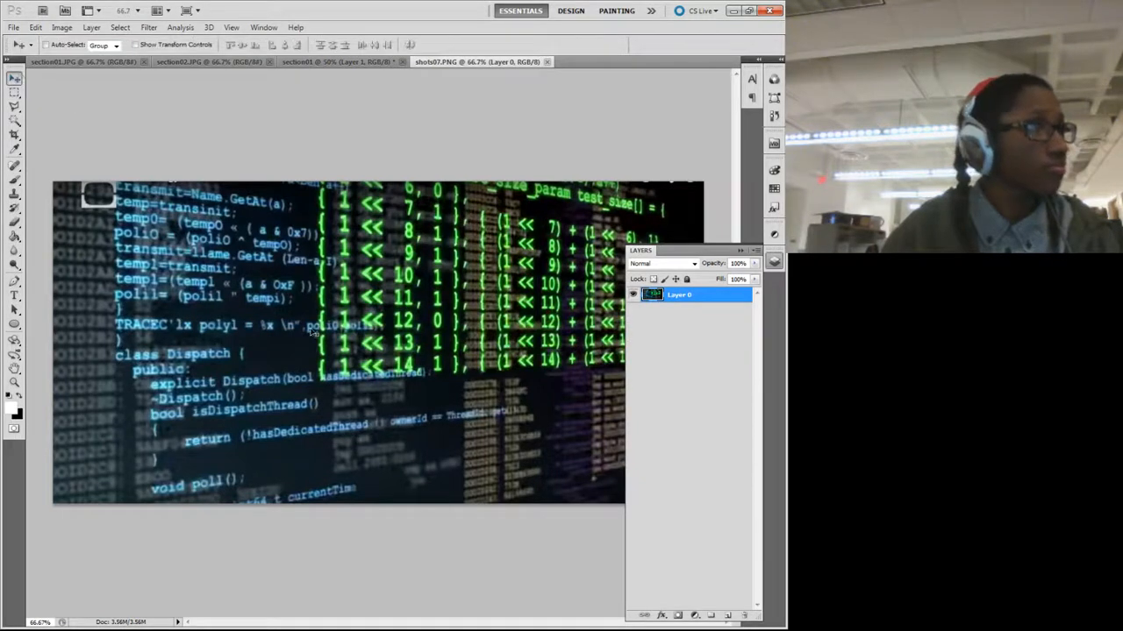
mouse_move(311, 333)
mouse_down()
mouse_move(304, 88)
mouse_move(289, 177)
mouse_move(315, 321)
mouse_up()
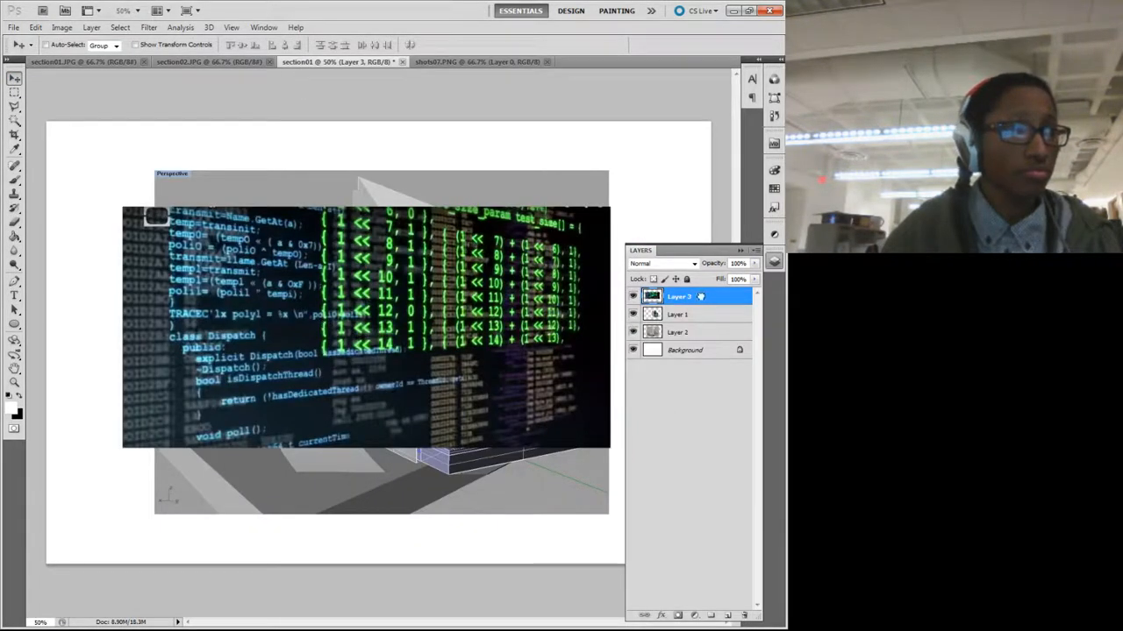
drag(700, 297, 710, 338)
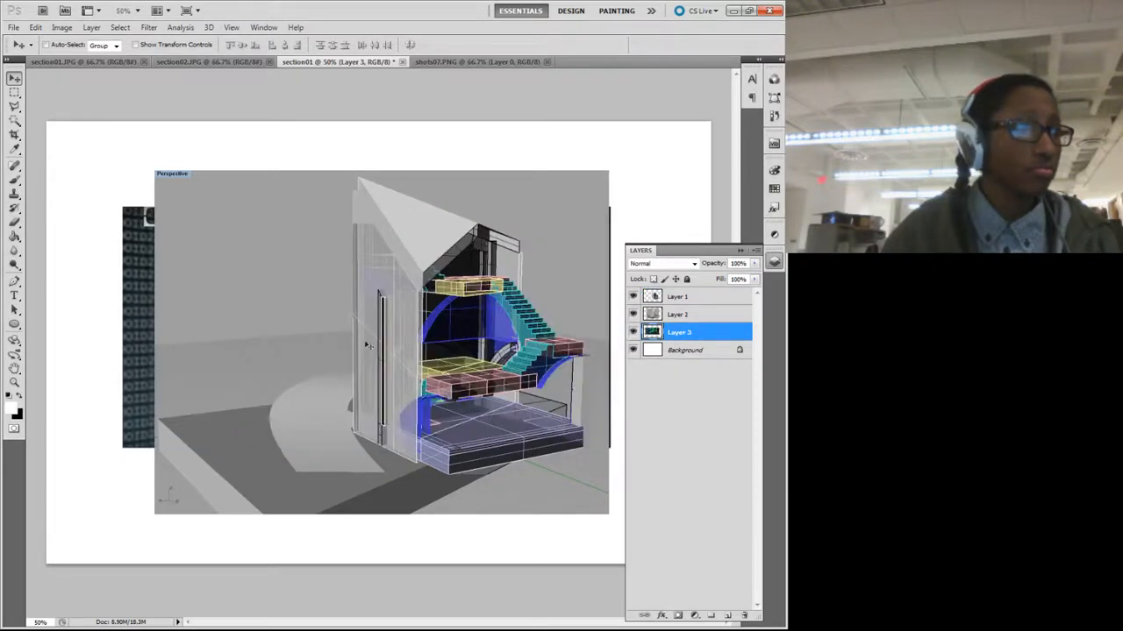
drag(127, 303, 61, 228)
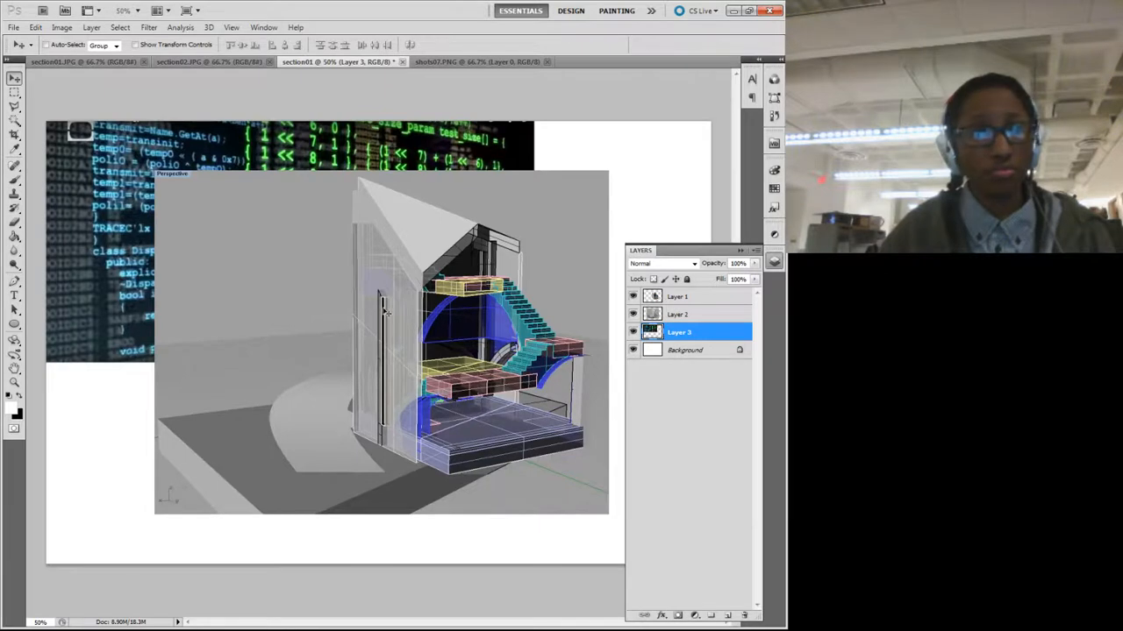
Step: Try to delete the grey background from Layer 2 with a Magic Wand selection at tolerance 20, undo it and clear the selection
click(720, 313)
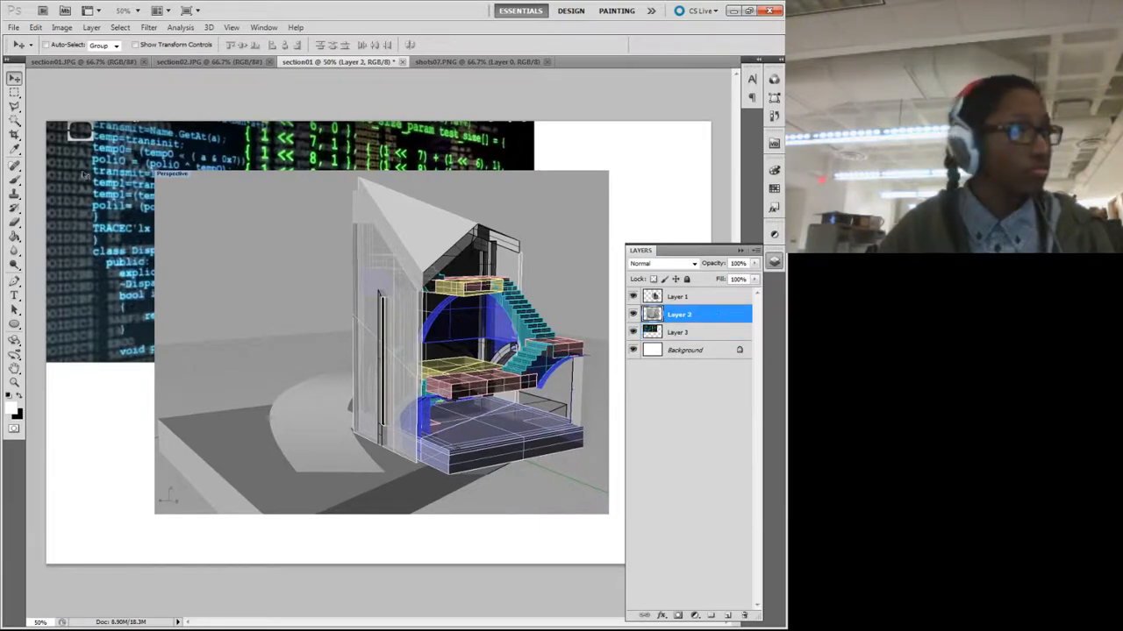
click(15, 121)
click(252, 288)
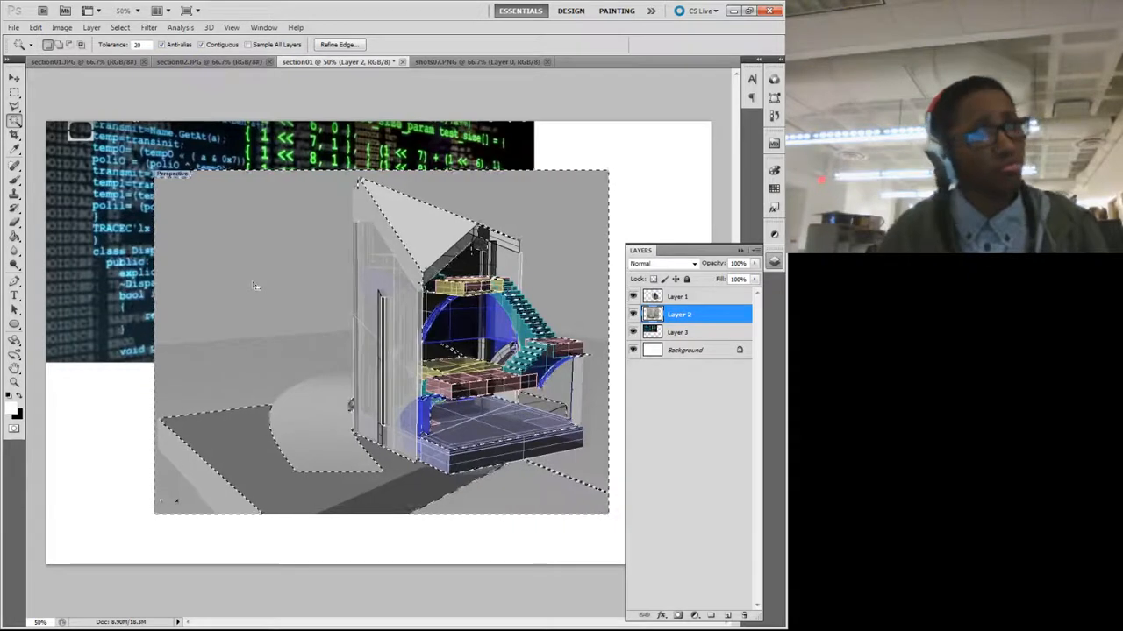
key(Delete)
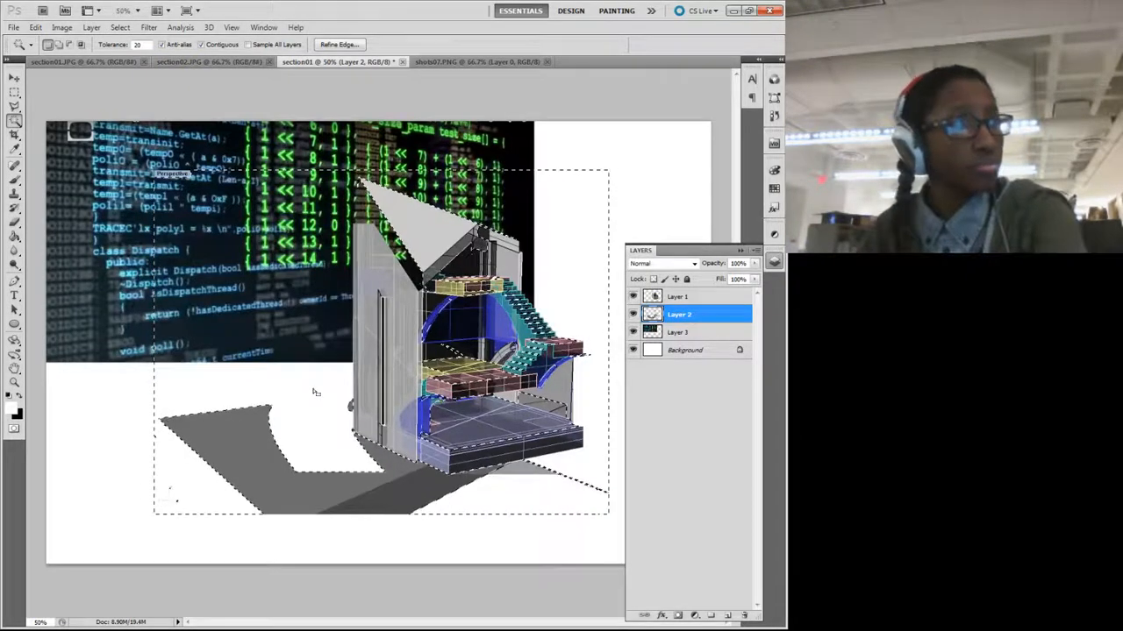
key(ctrl+z)
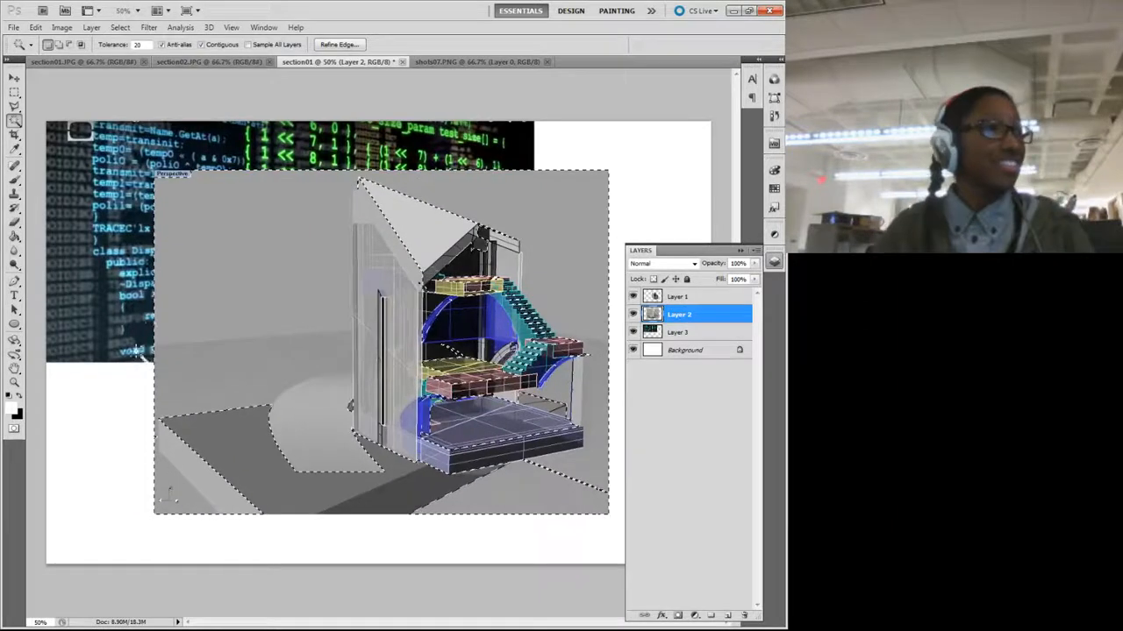
key(ctrl+d)
Step: Delete the grey background beside the tower's left wall from Layer 2 with a Polygonal Lasso selection down to the horizon and clear the selection
click(14, 106)
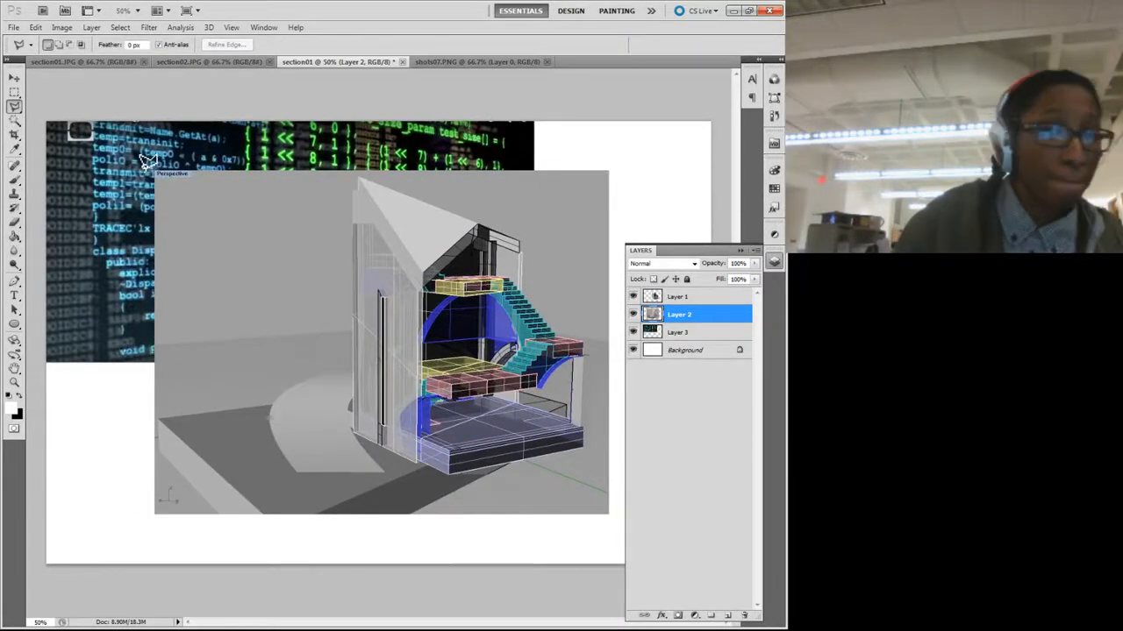
mouse_move(145, 158)
mouse_down()
mouse_move(358, 163)
mouse_move(363, 187)
mouse_up()
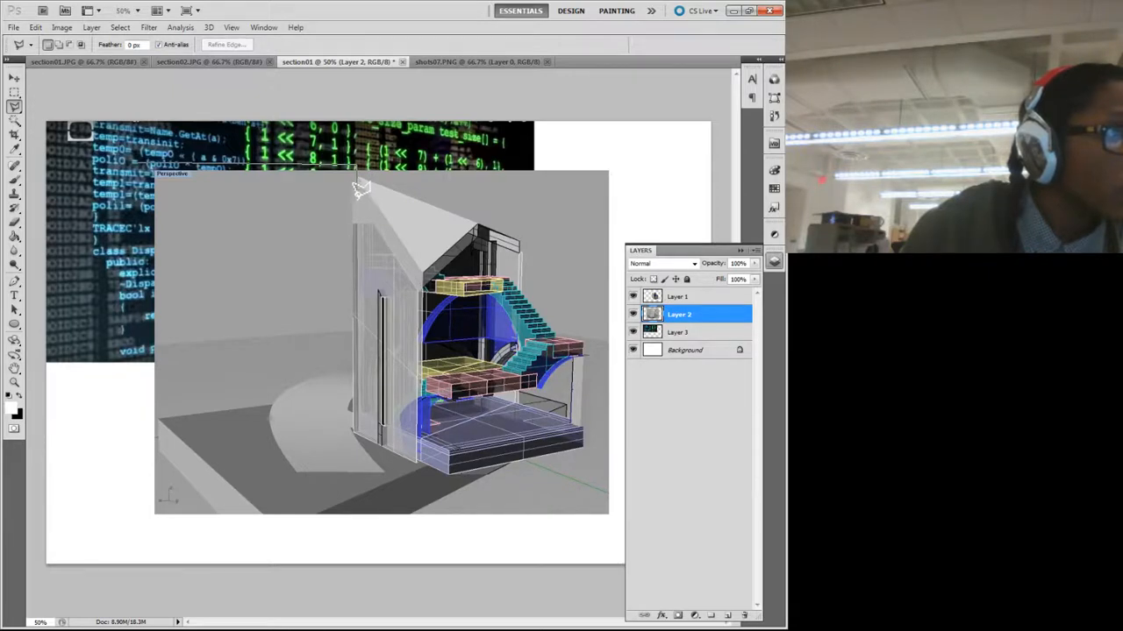
mouse_move(356, 189)
mouse_down()
mouse_move(358, 375)
mouse_move(51, 362)
mouse_move(59, 374)
mouse_move(138, 191)
mouse_move(138, 155)
mouse_up()
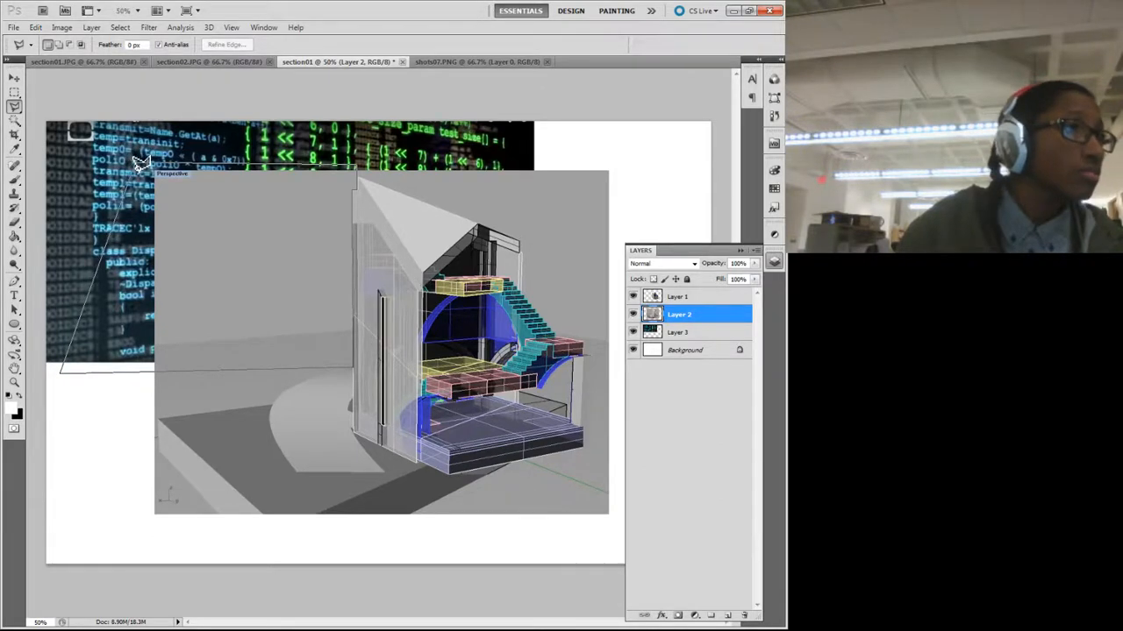
click(141, 163)
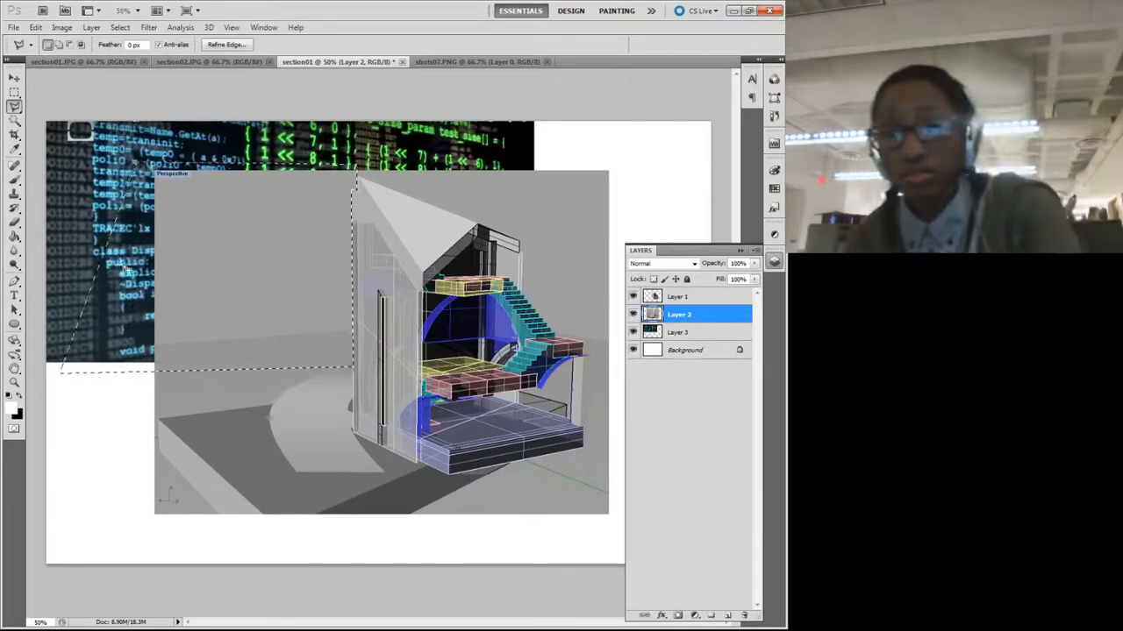
key(Delete)
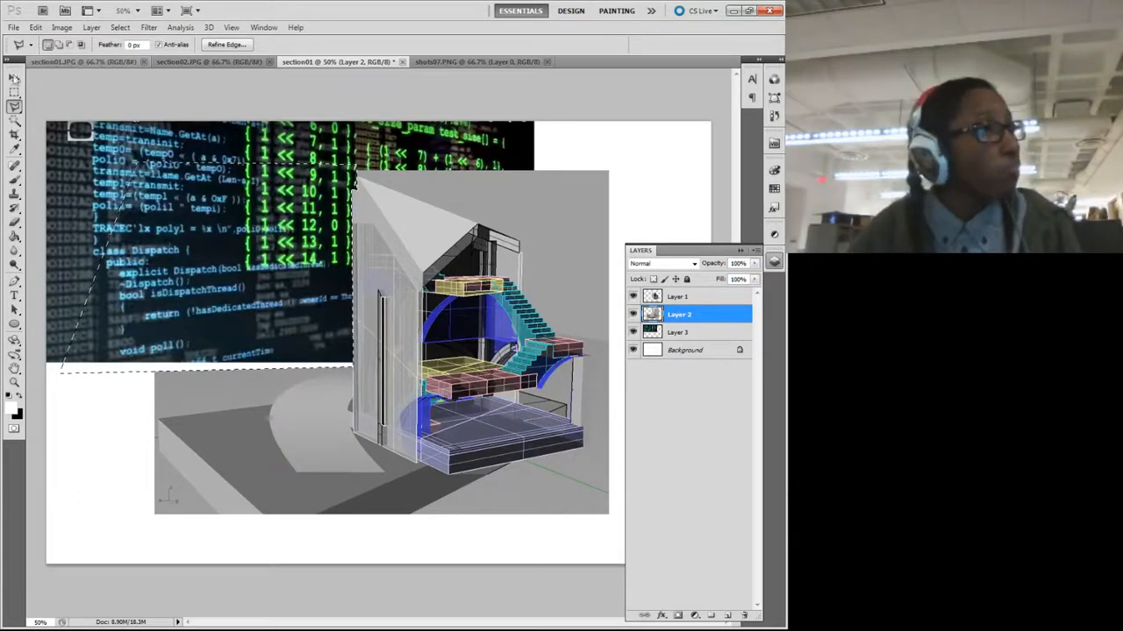
click(15, 93)
click(82, 96)
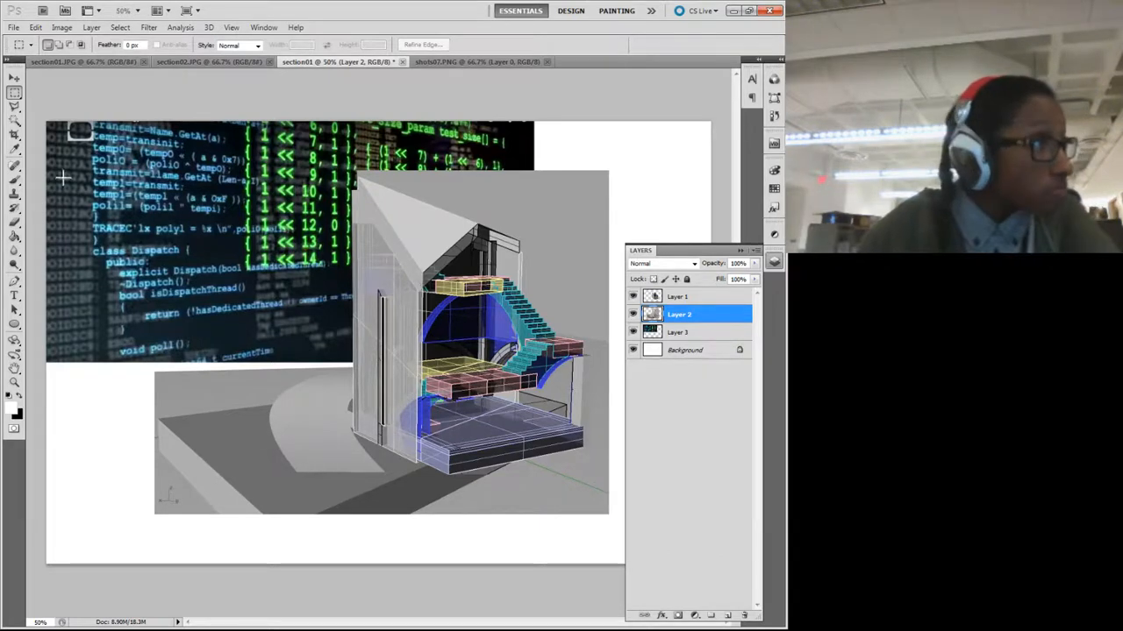
Step: Delete the grey background in Layer 2's lower-left corner with a Magic Wand selection at tolerance 20 and clear the selection
click(15, 120)
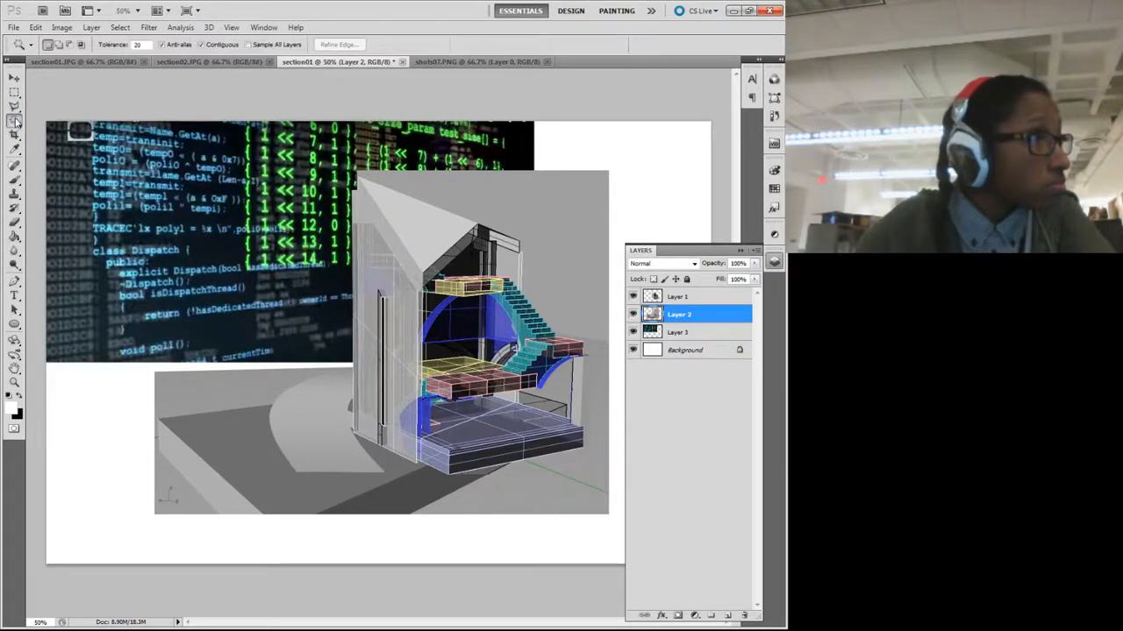
click(214, 375)
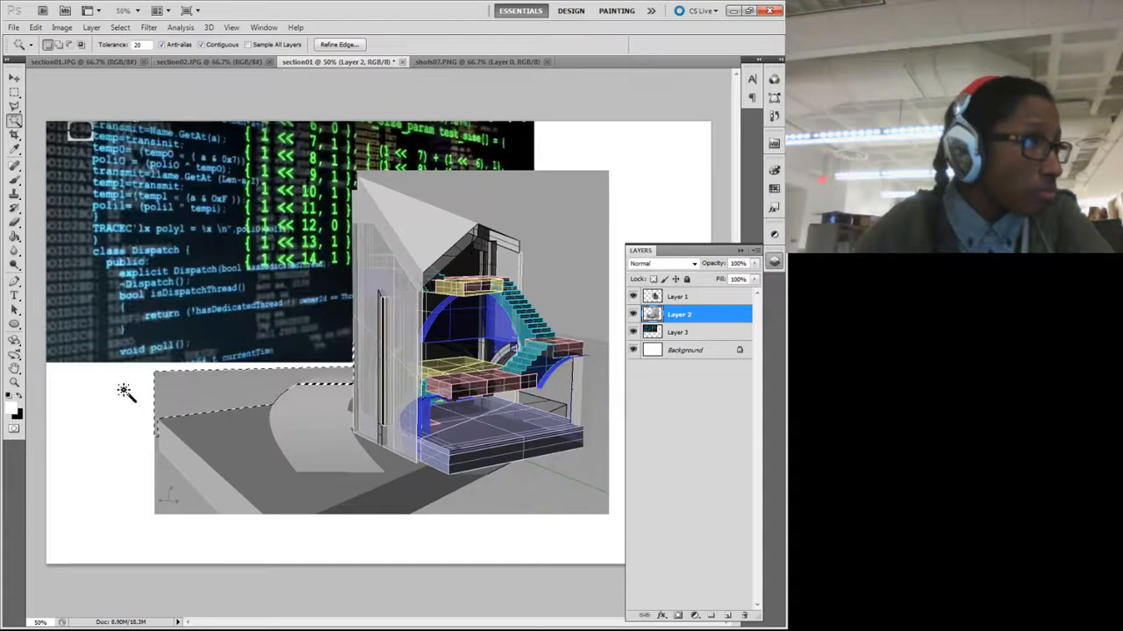
key(ctrl+d)
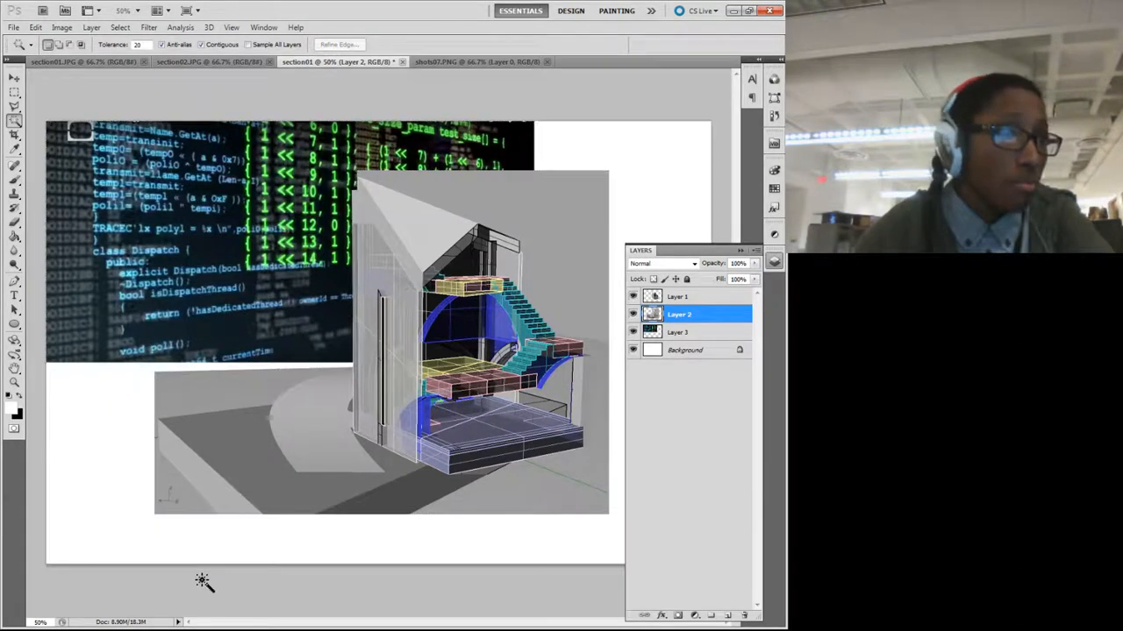
click(180, 487)
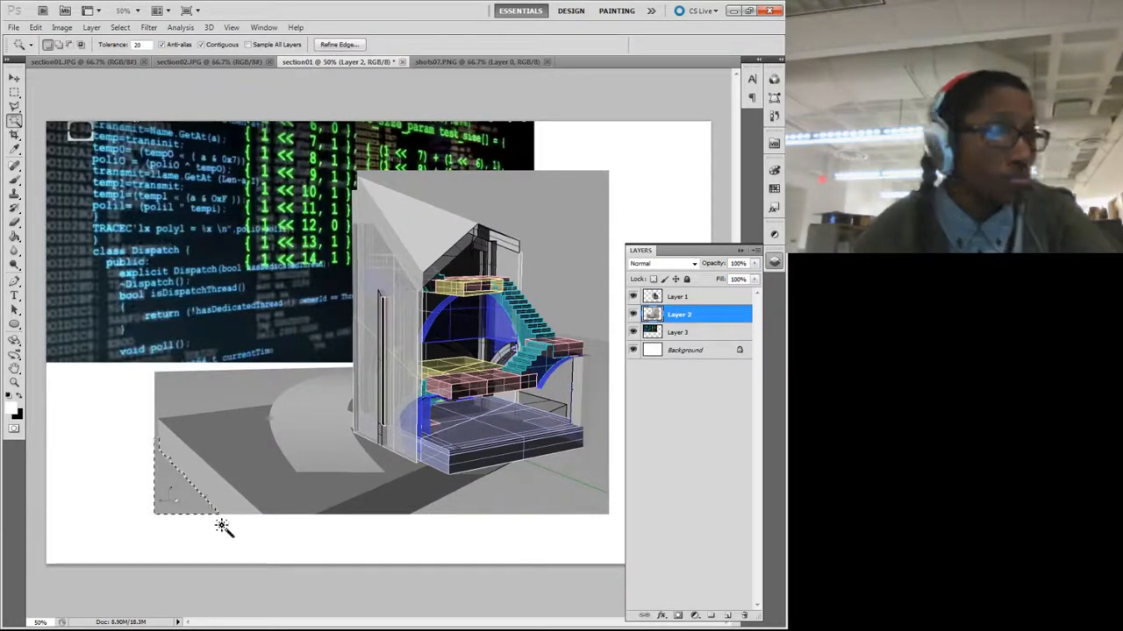
key(Delete)
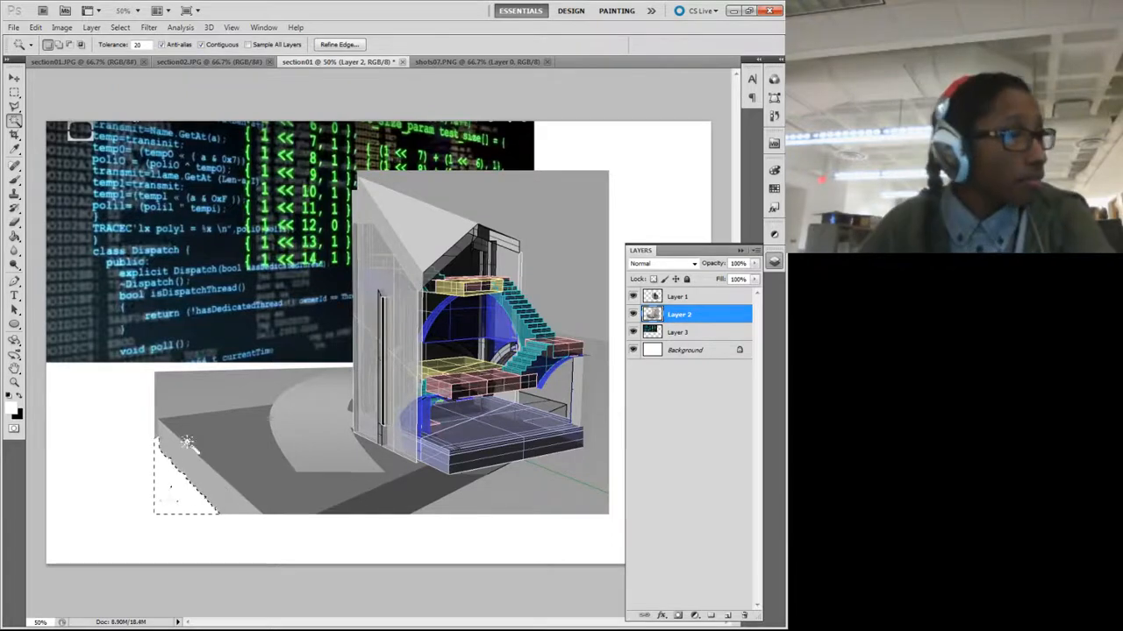
click(162, 400)
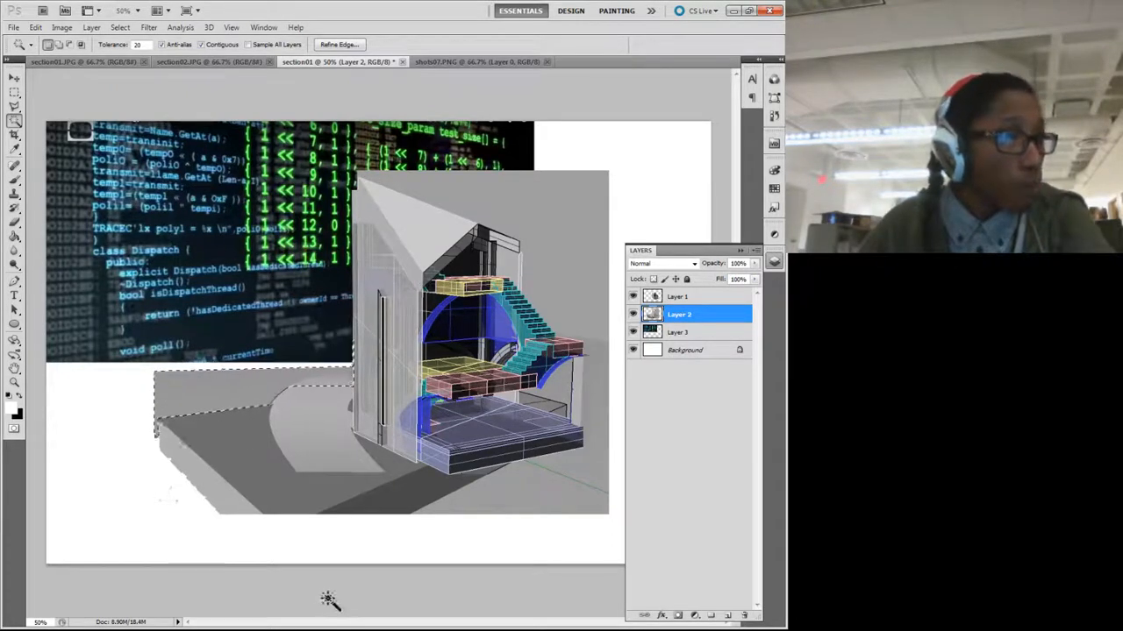
key(ctrl+d)
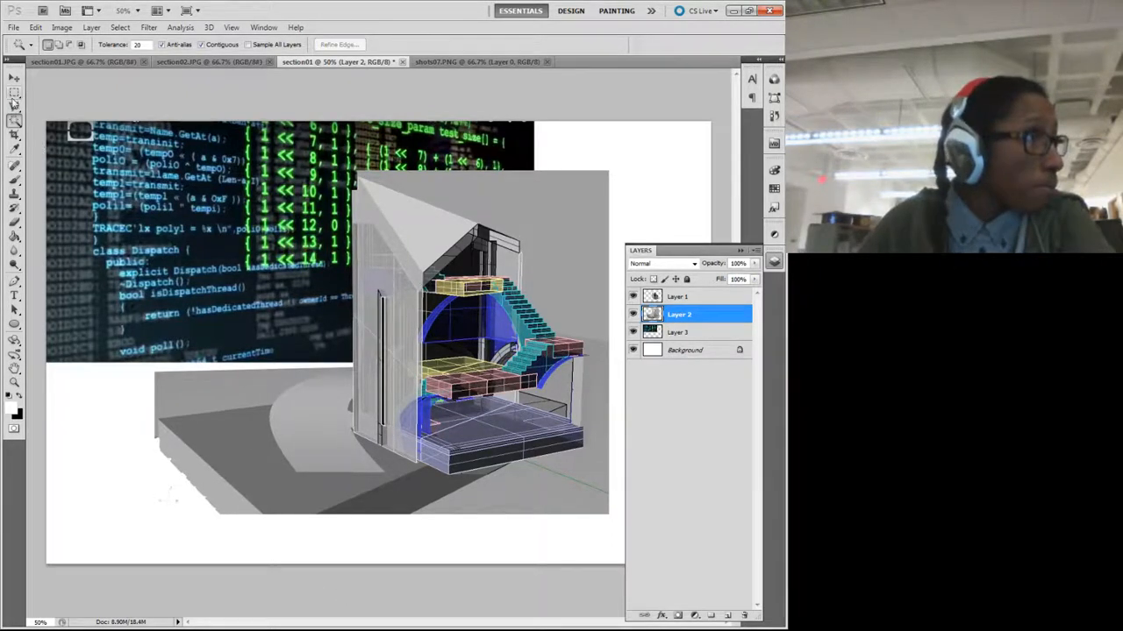
click(14, 105)
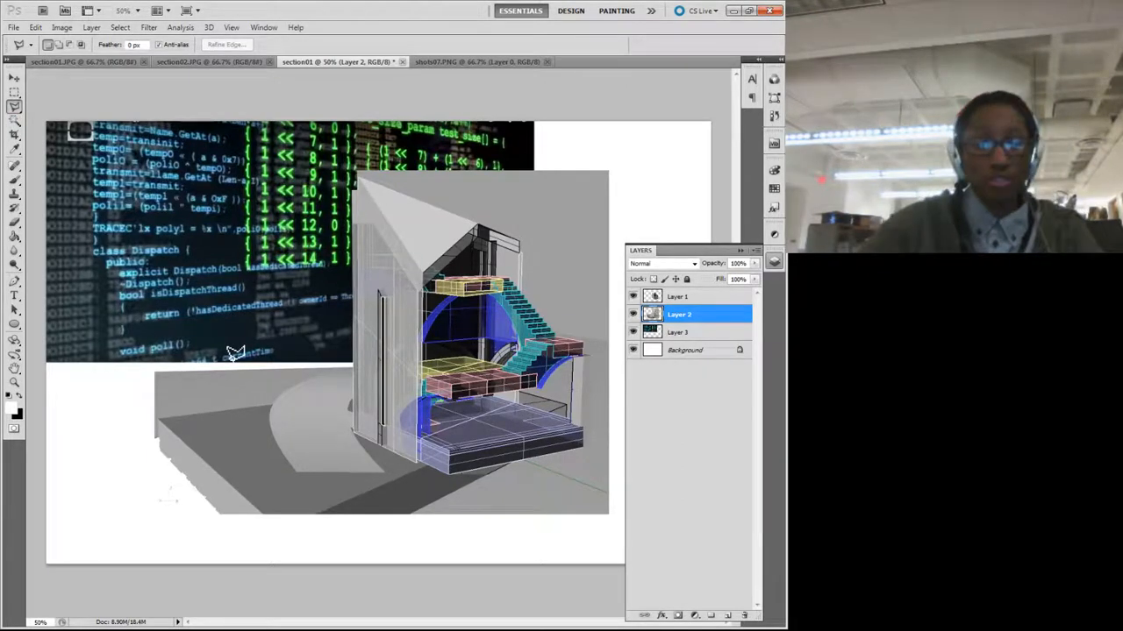
scroll(235, 354, up, 2)
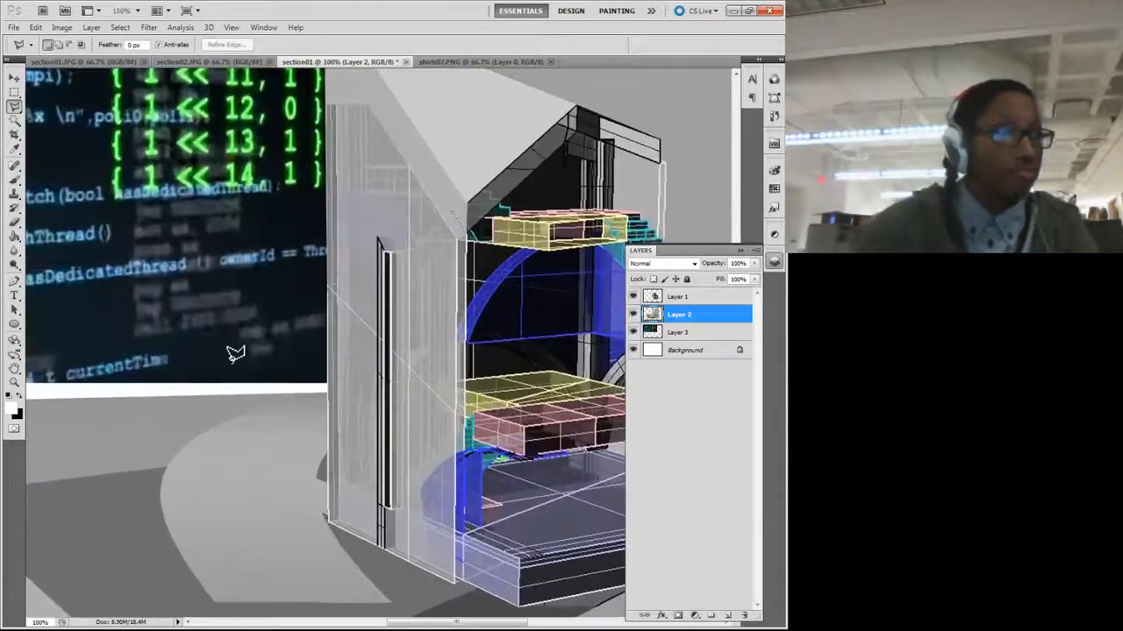
scroll(233, 354, down, 3)
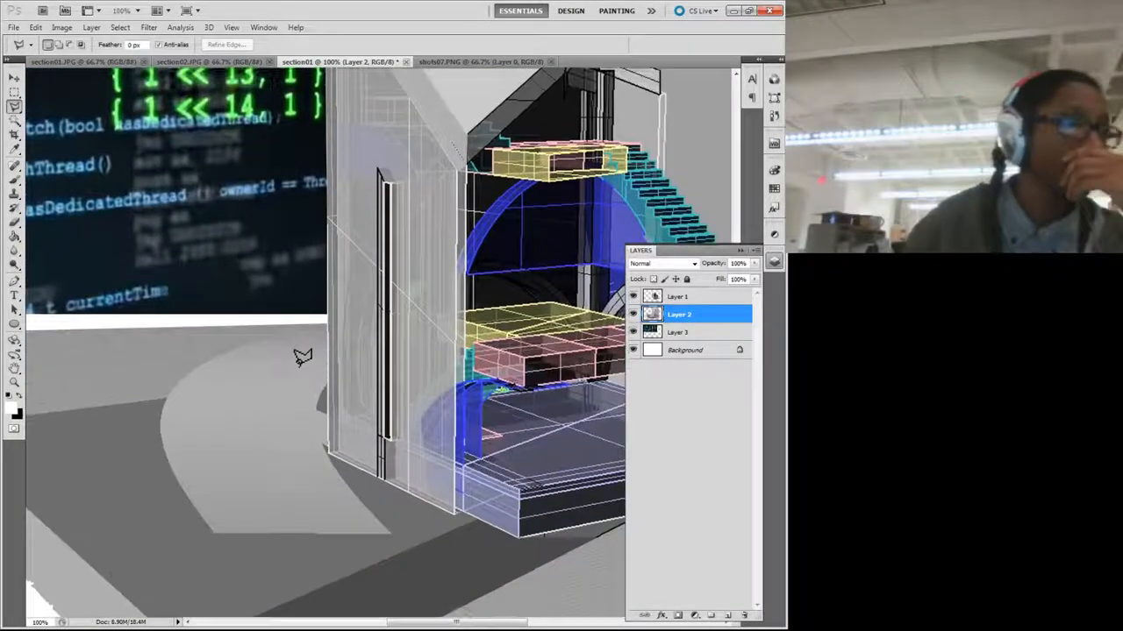
scroll(299, 355, up, 1)
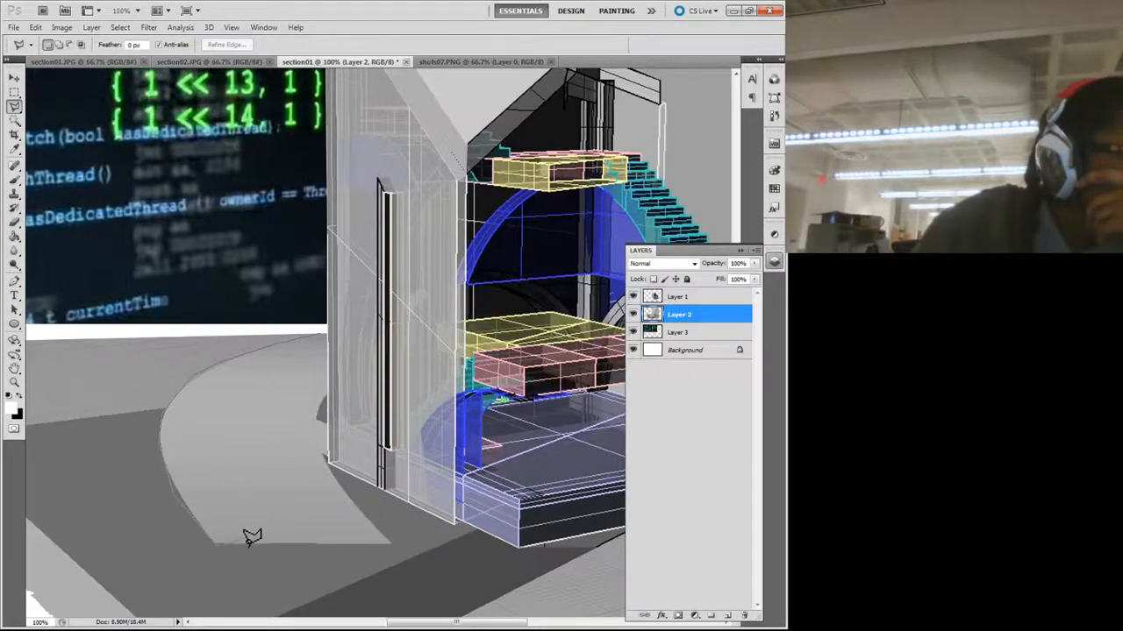
click(217, 542)
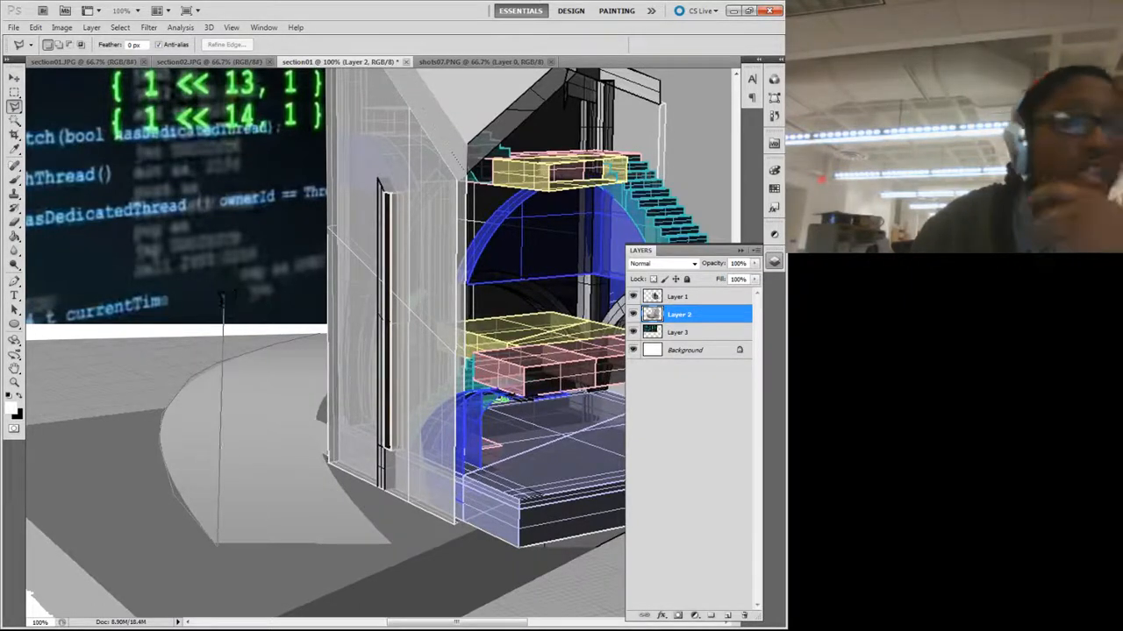
key(Escape)
scroll(355, 412, down, 1)
scroll(372, 407, down, 2)
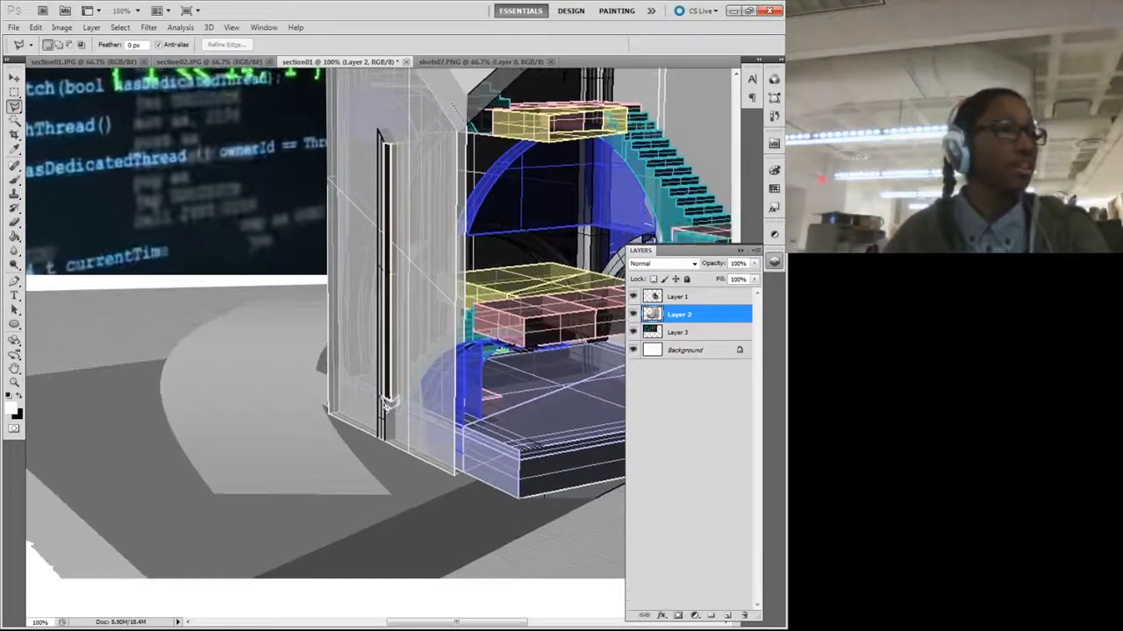
scroll(390, 401, up, 1)
scroll(389, 402, down, 2)
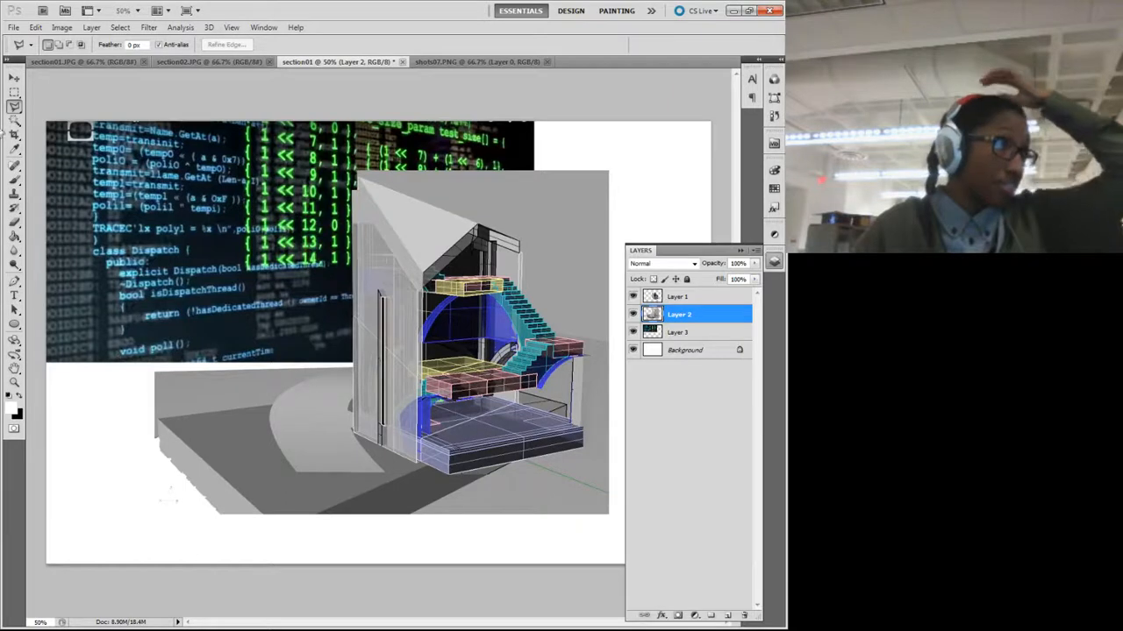
Step: Delete the grey strip above the left part of the ground from Layer 2 with a Rectangular Marquee selection and clear the selection
click(14, 91)
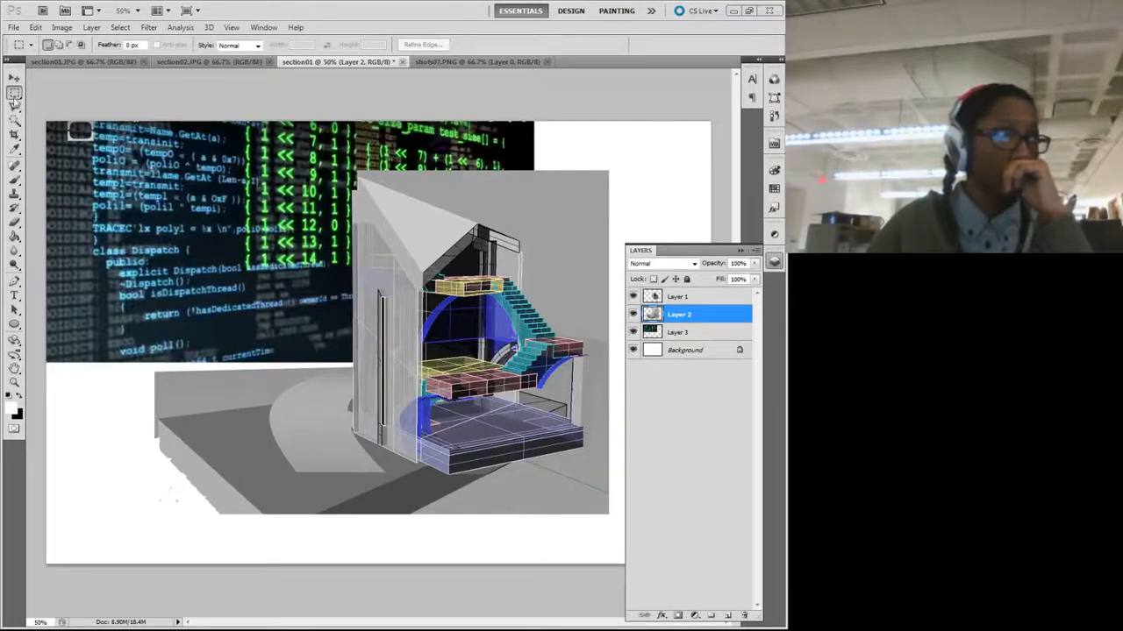
drag(128, 364, 274, 405)
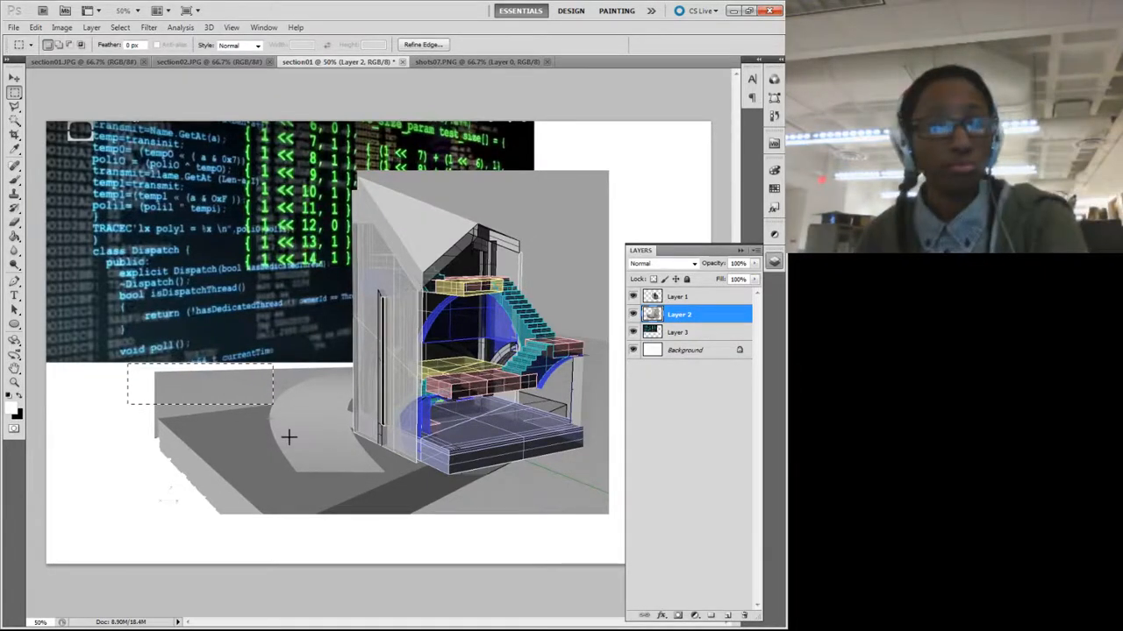
key(Delete)
click(98, 405)
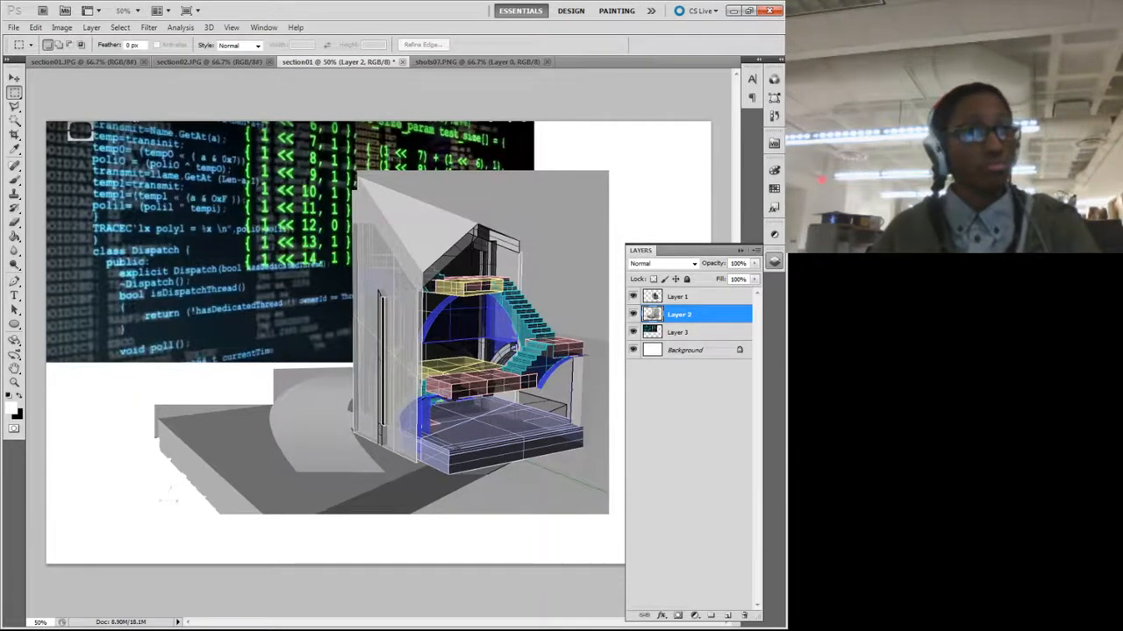
Step: Scale the code image on Layer 3 to 142.90% width and 183.44% height with Free Transform so it covers the canvas
click(743, 338)
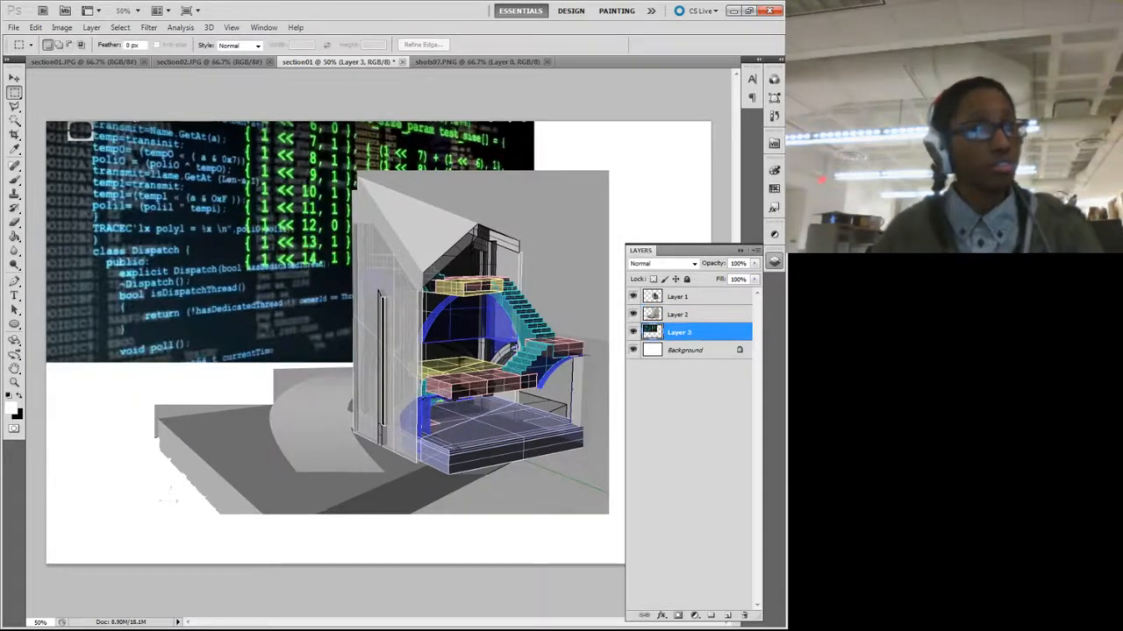
key(ctrl+t)
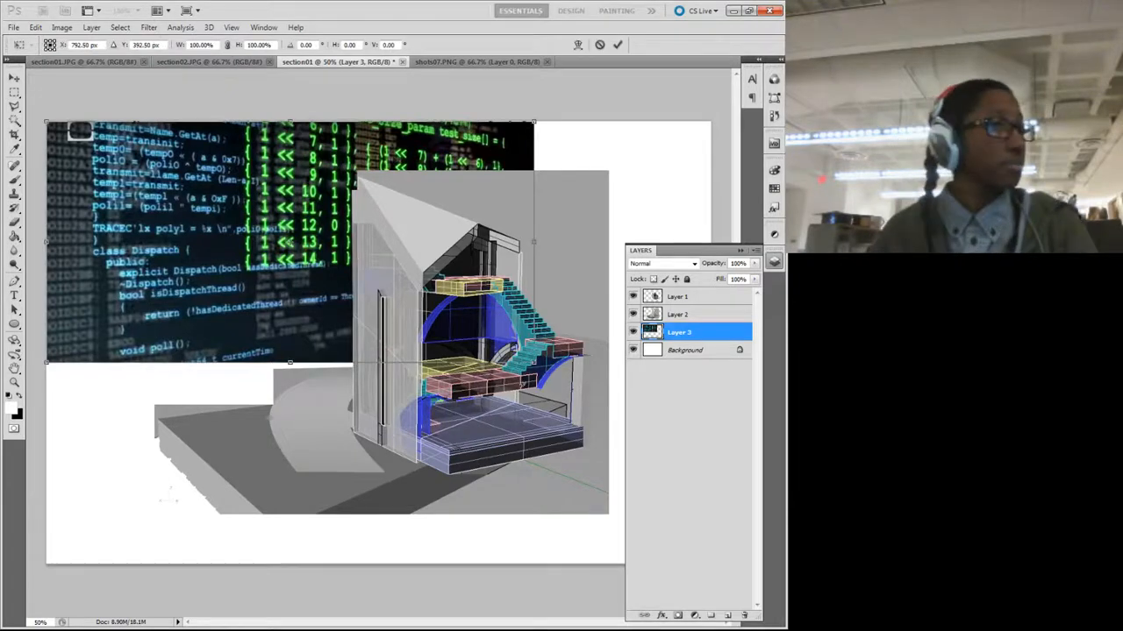
drag(533, 364, 744, 567)
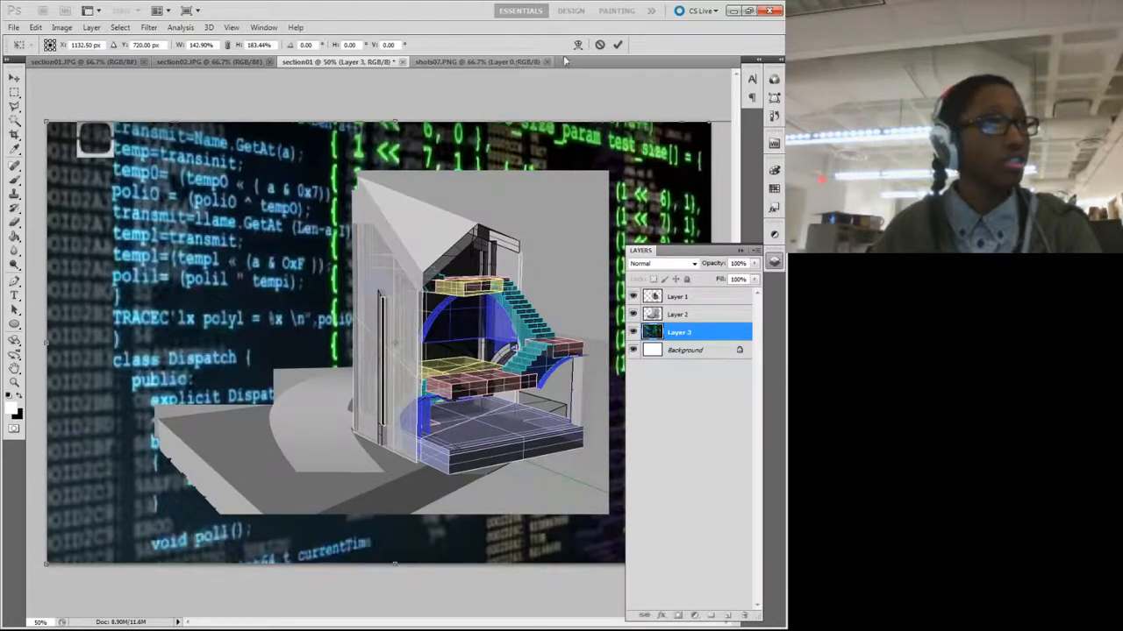
click(617, 44)
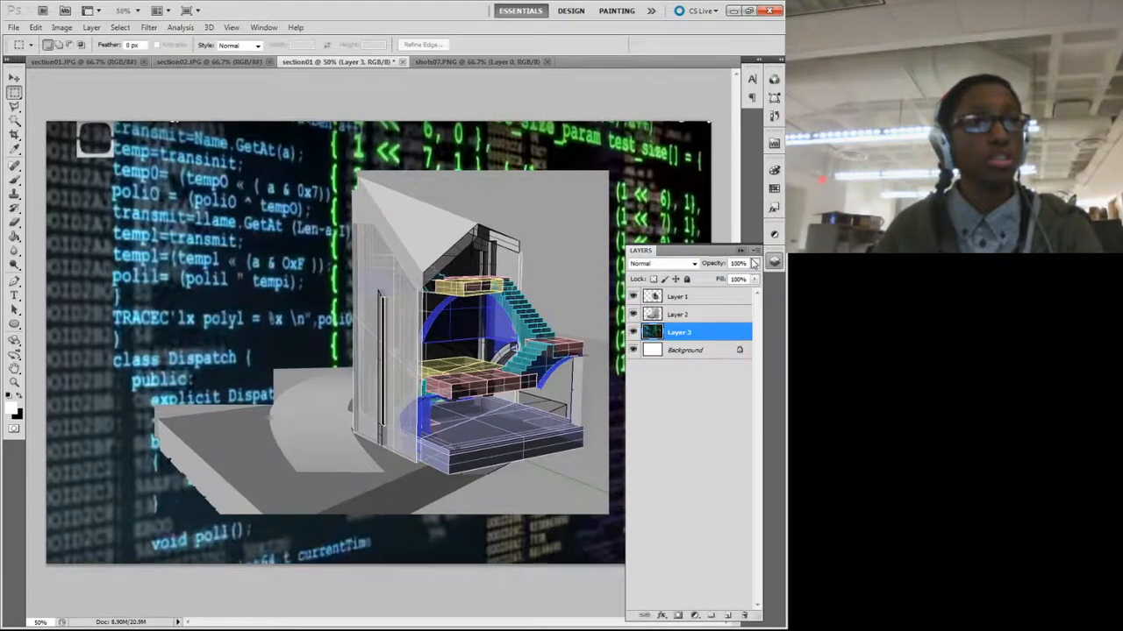
Step: Try lowering Layer 3's opacity to about 72% and restore it to 100%
click(754, 264)
drag(734, 279, 718, 279)
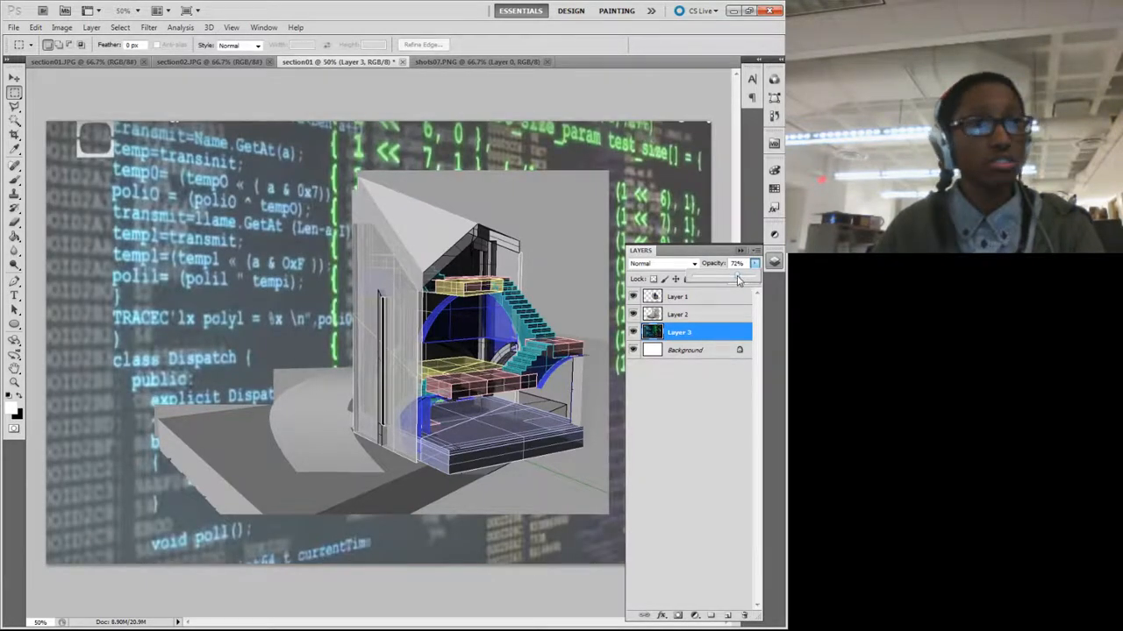
drag(739, 279, 756, 279)
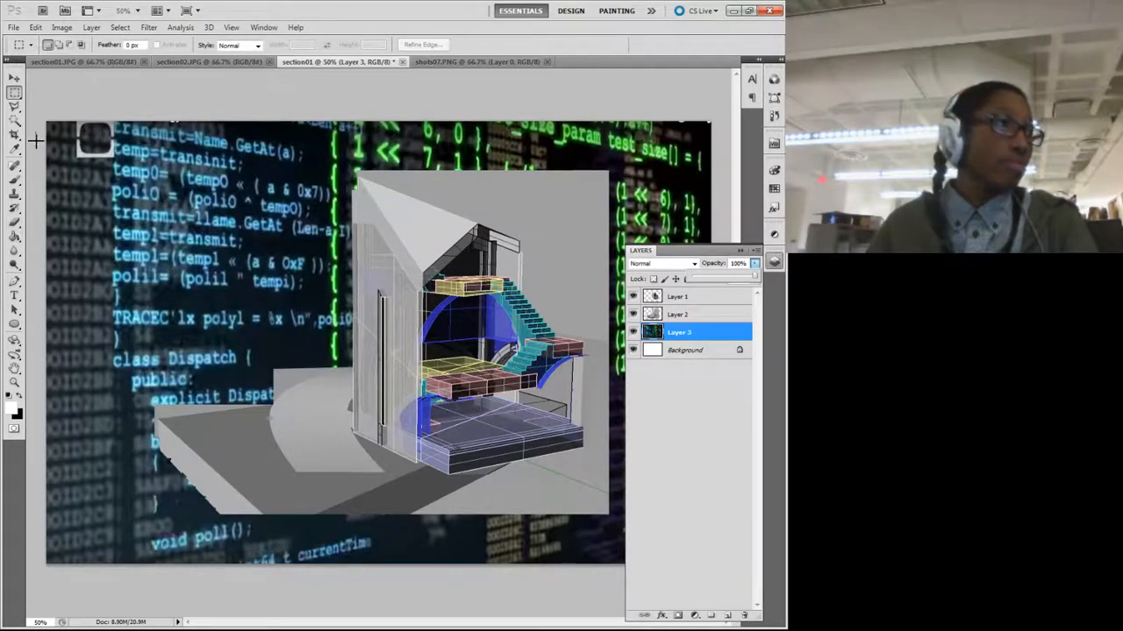
Step: Make Layer 2 active, try a Magic Wand selection of the grey background above the stairs and clear the selection
click(14, 120)
click(715, 316)
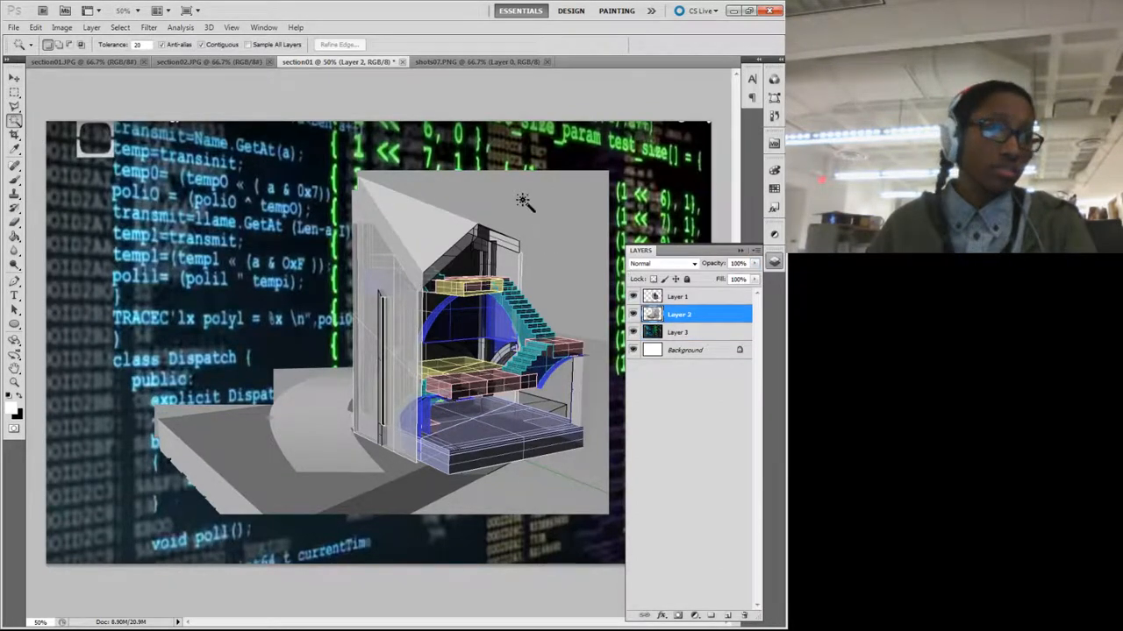
click(526, 207)
key(ctrl+d)
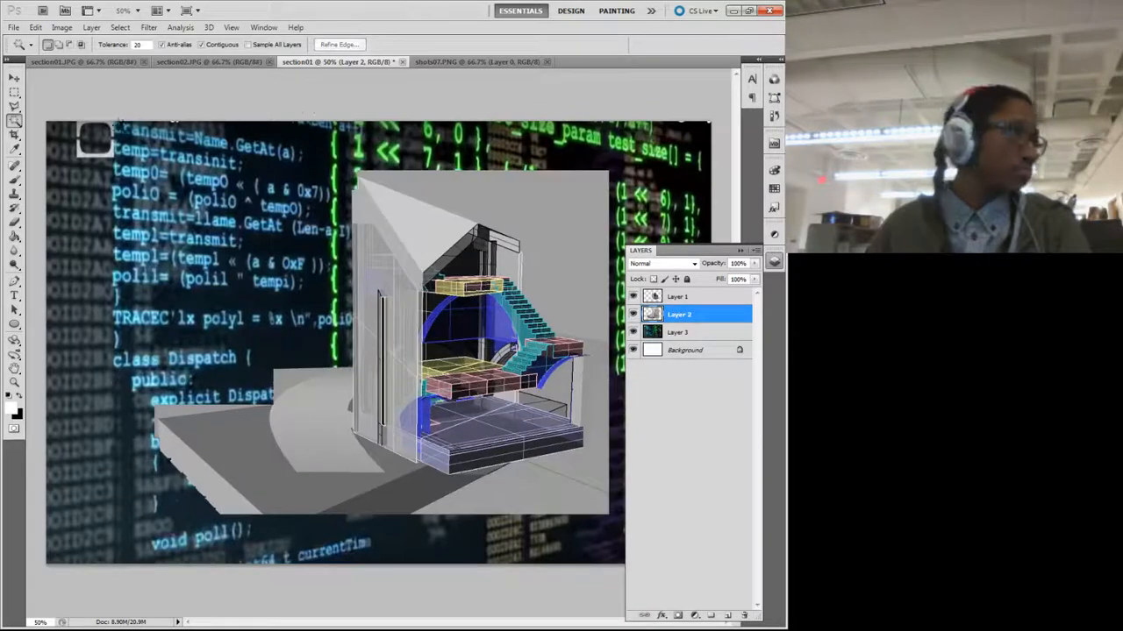
Step: Delete the grey background above the roof and beside the building's right side from Layer 2 with a Polygonal Lasso selection and clear the selection
click(14, 105)
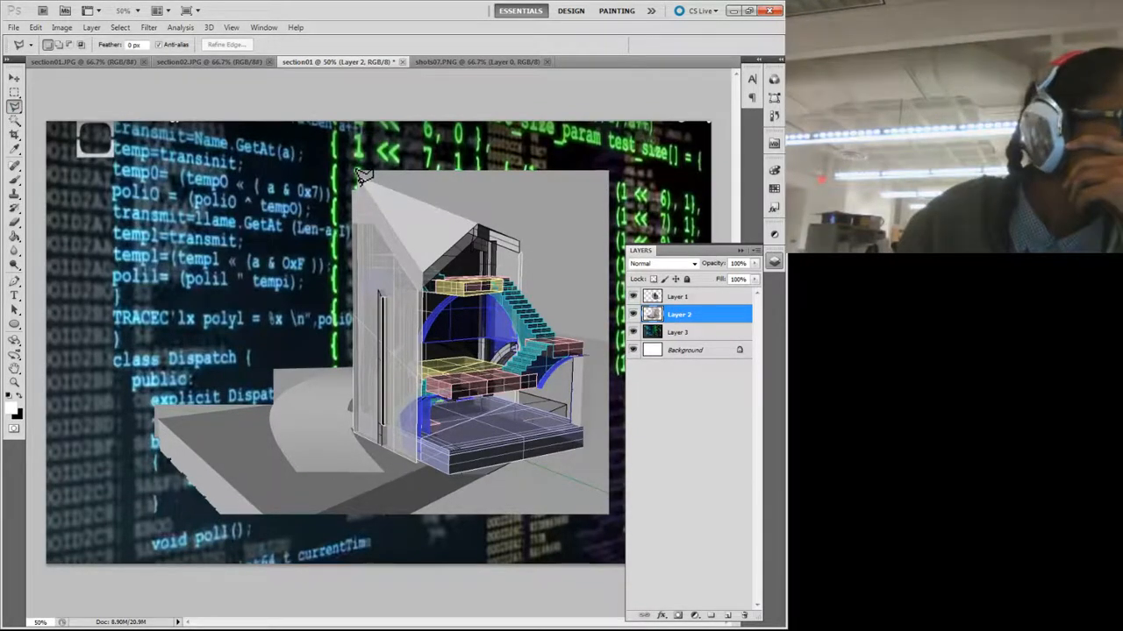
click(341, 173)
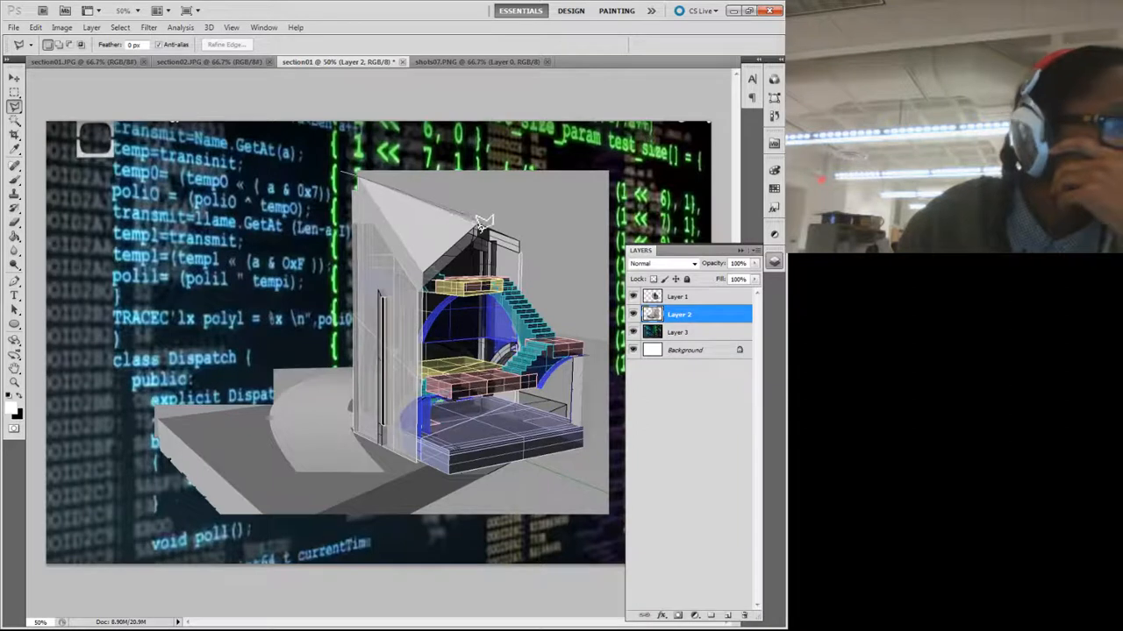
click(523, 247)
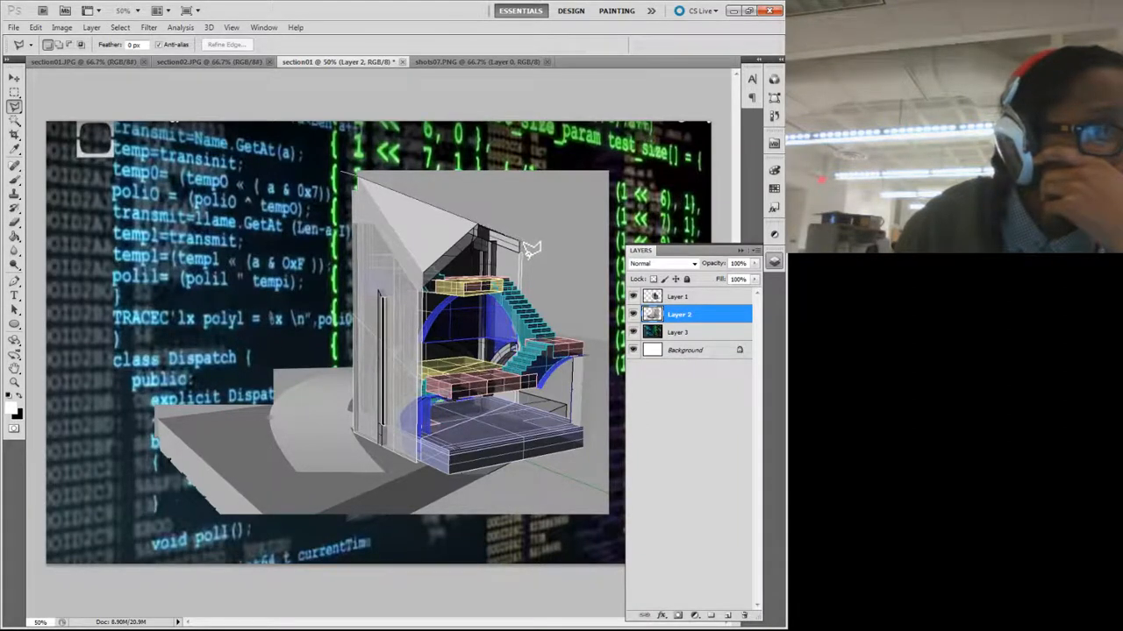
click(587, 358)
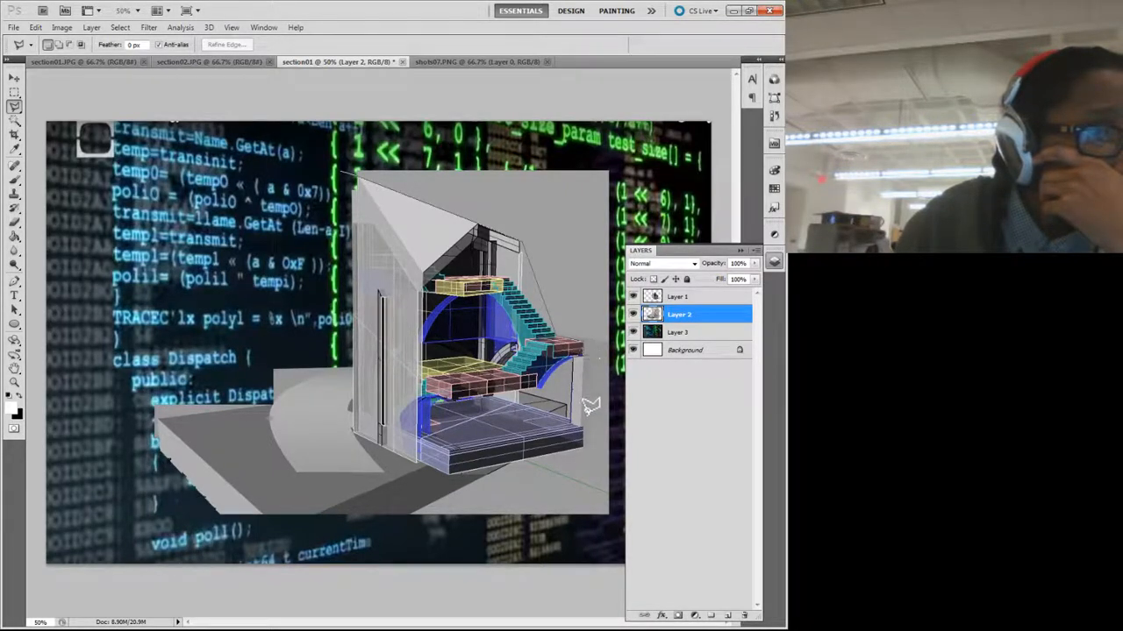
click(584, 531)
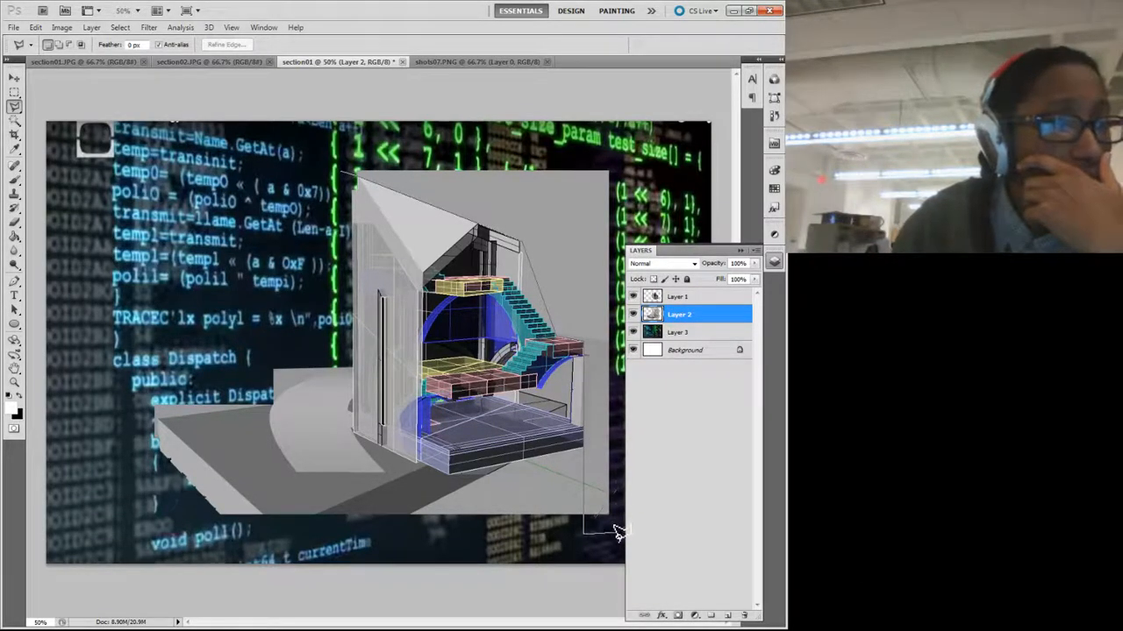
click(617, 532)
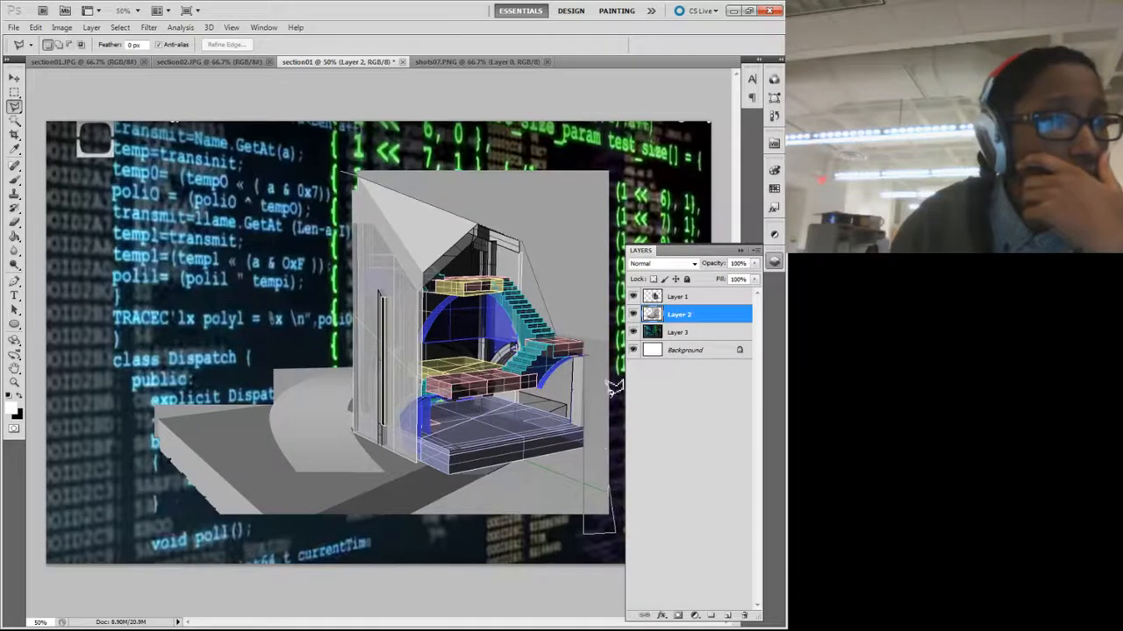
click(612, 160)
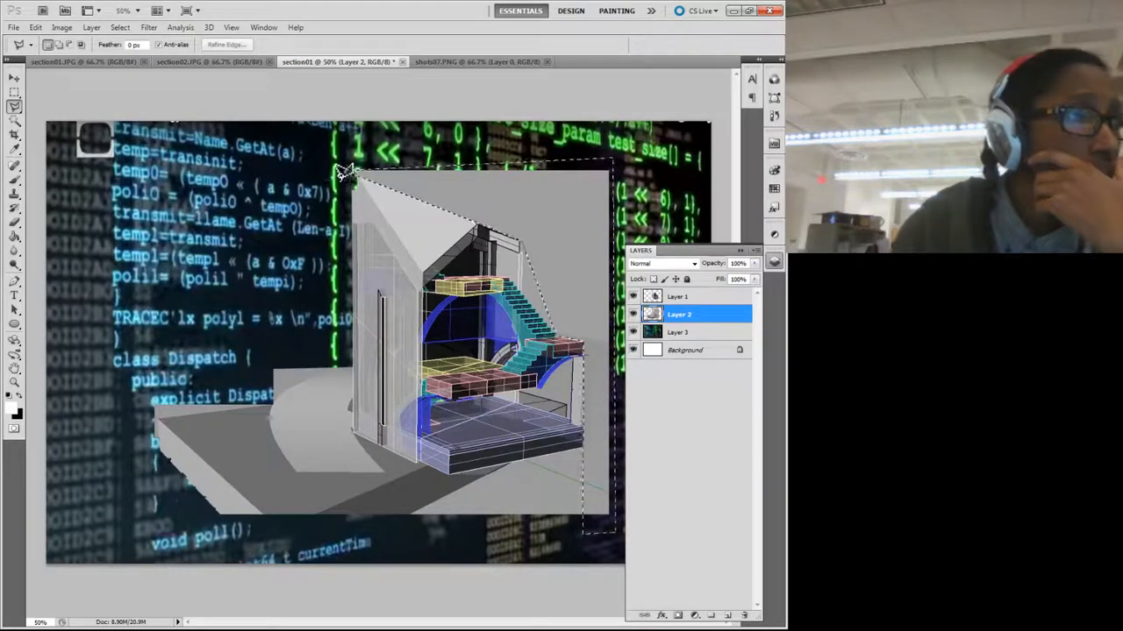
click(345, 171)
key(Delete)
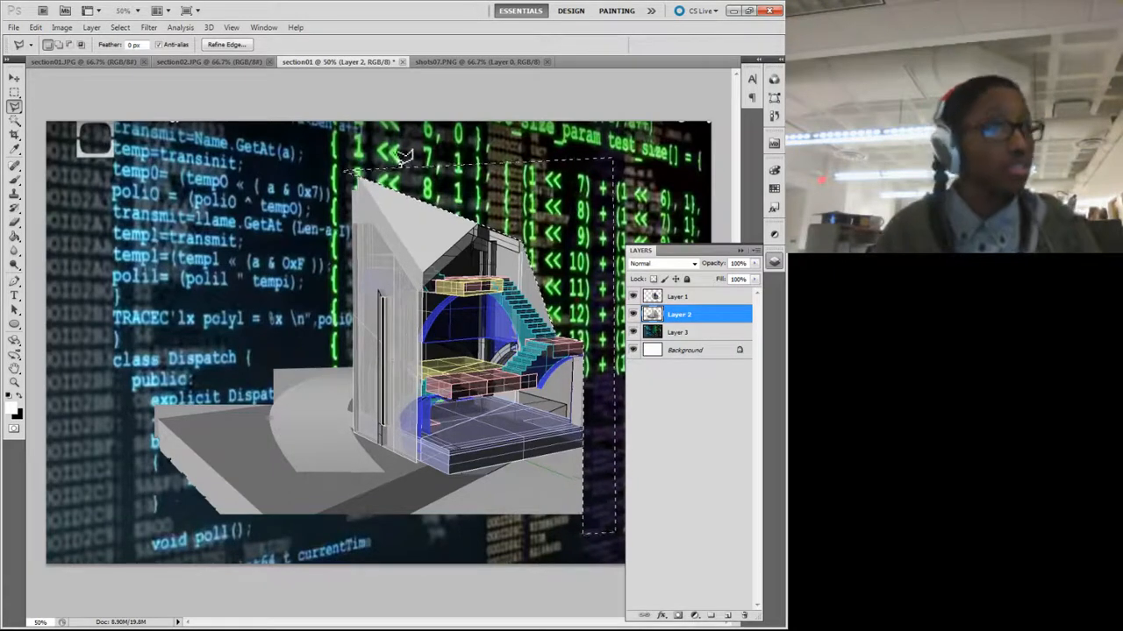
click(14, 91)
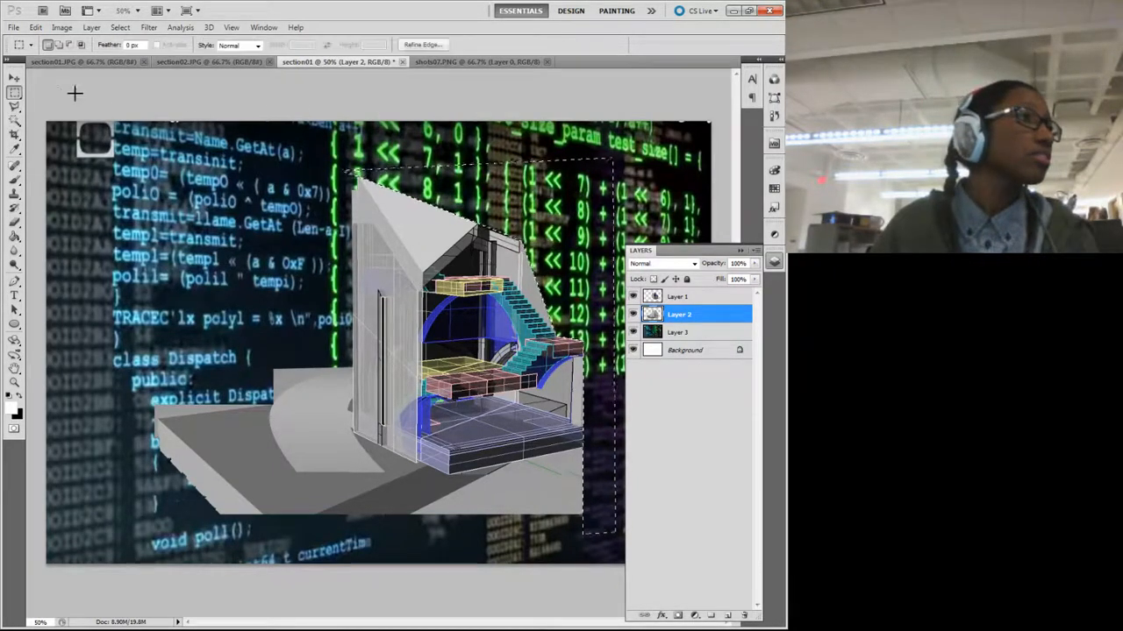
click(74, 92)
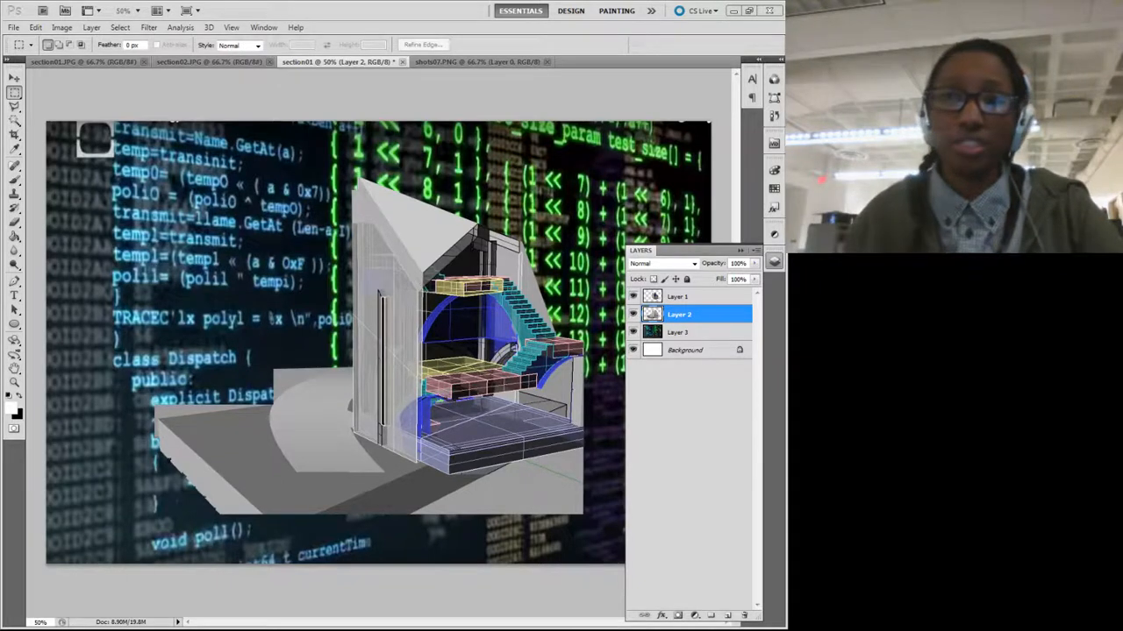
Step: Switch to the Chrome browser and search Google Images for "creek"
drag(0, 179, 575, 89)
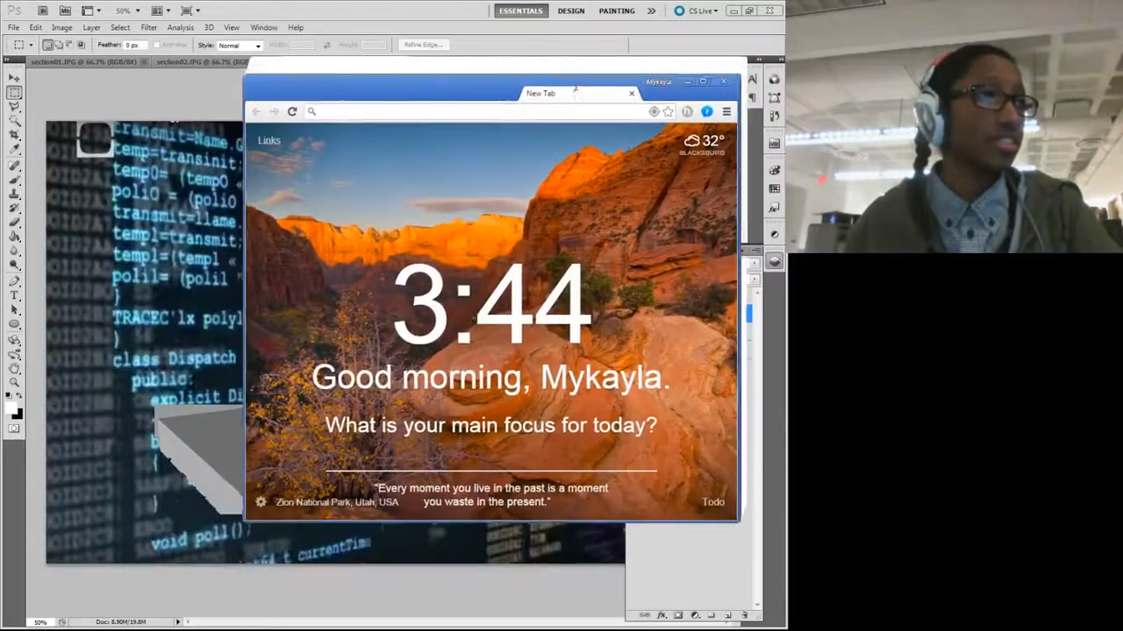
double_click(574, 89)
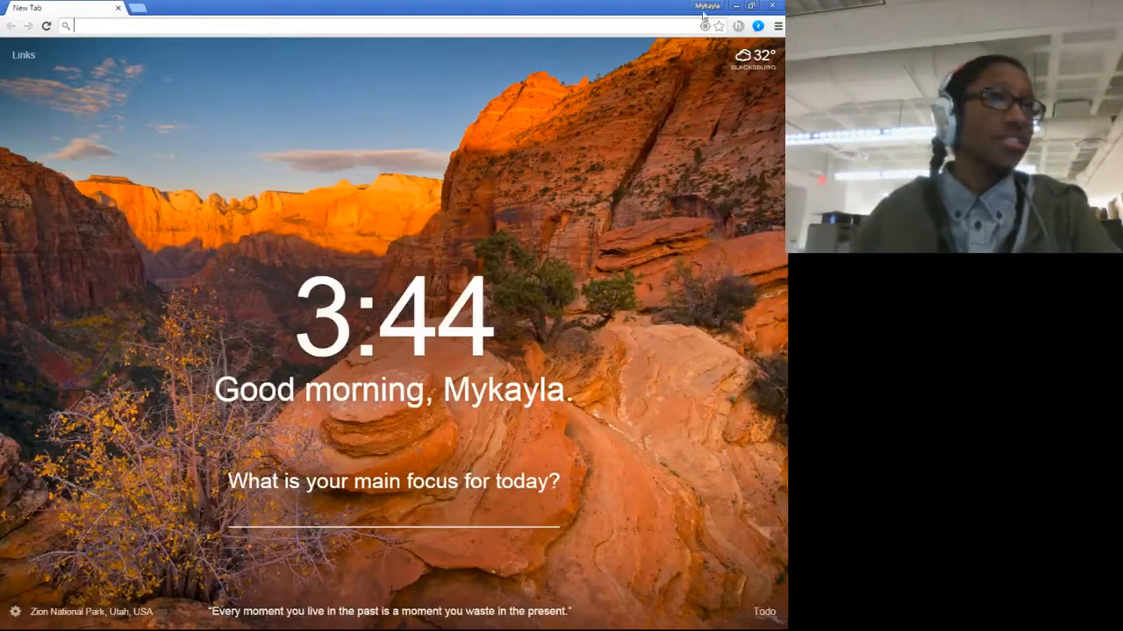
click(751, 5)
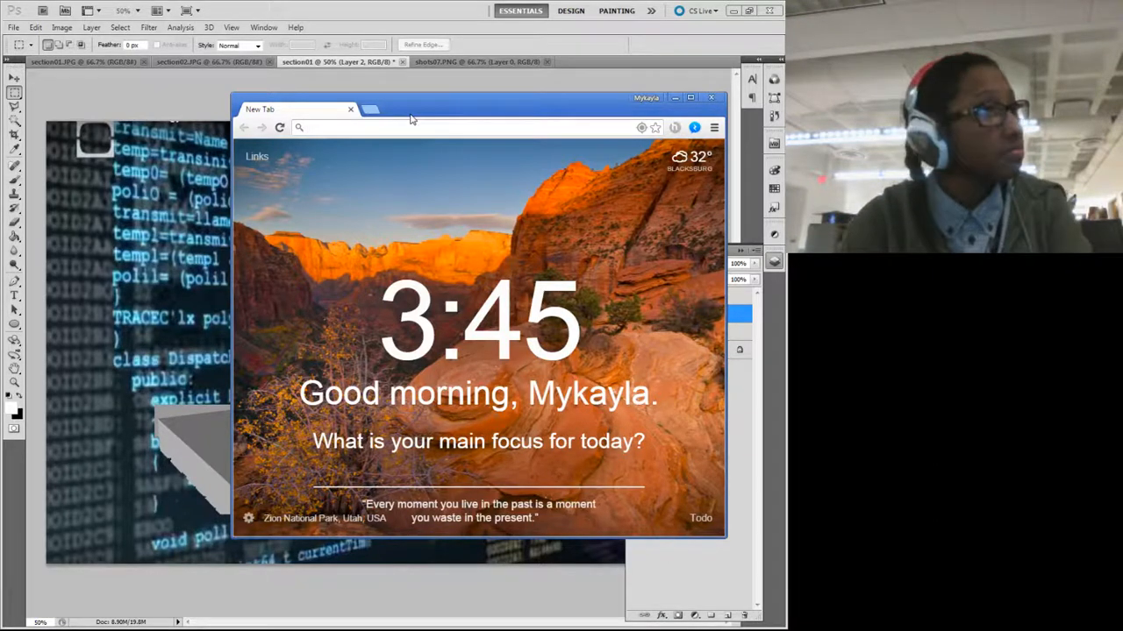
text(creek)
key(Return)
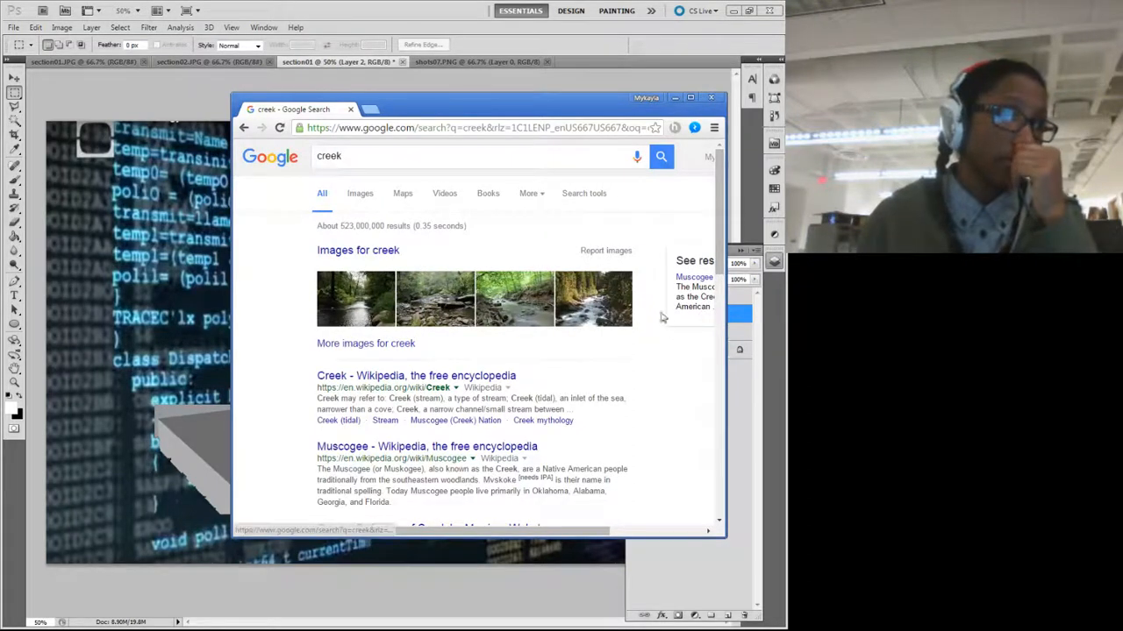
click(367, 198)
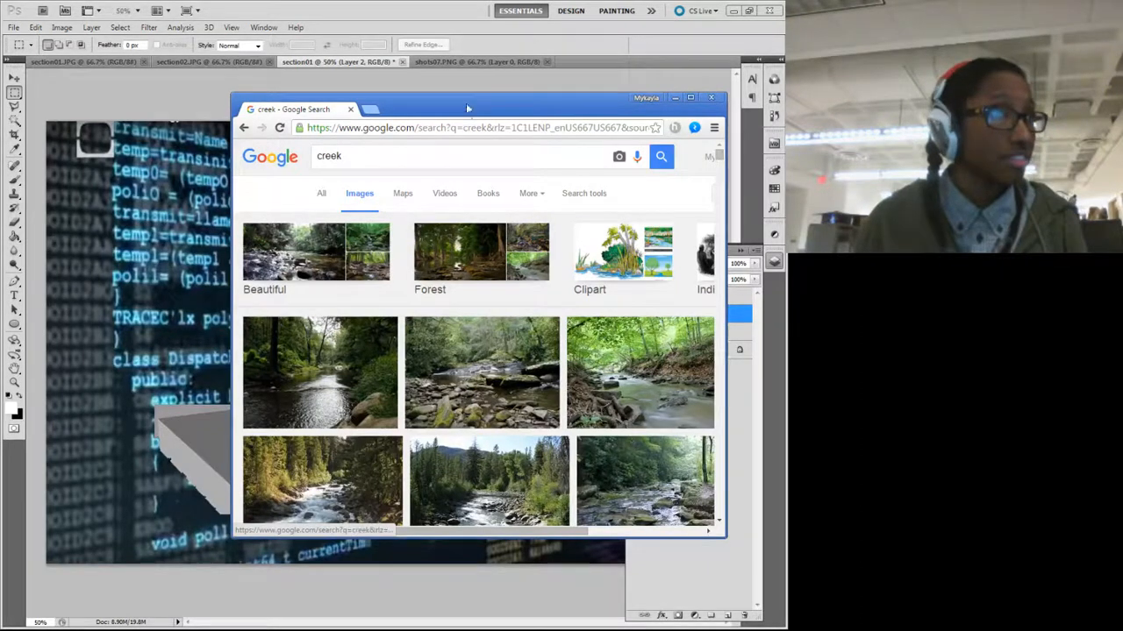
Step: Place the browser window on one half of the screen and move the Photoshop window to the upper corner of the other half
drag(468, 103, 785, 22)
drag(274, 10, 2, 12)
drag(0, 219, 177, 130)
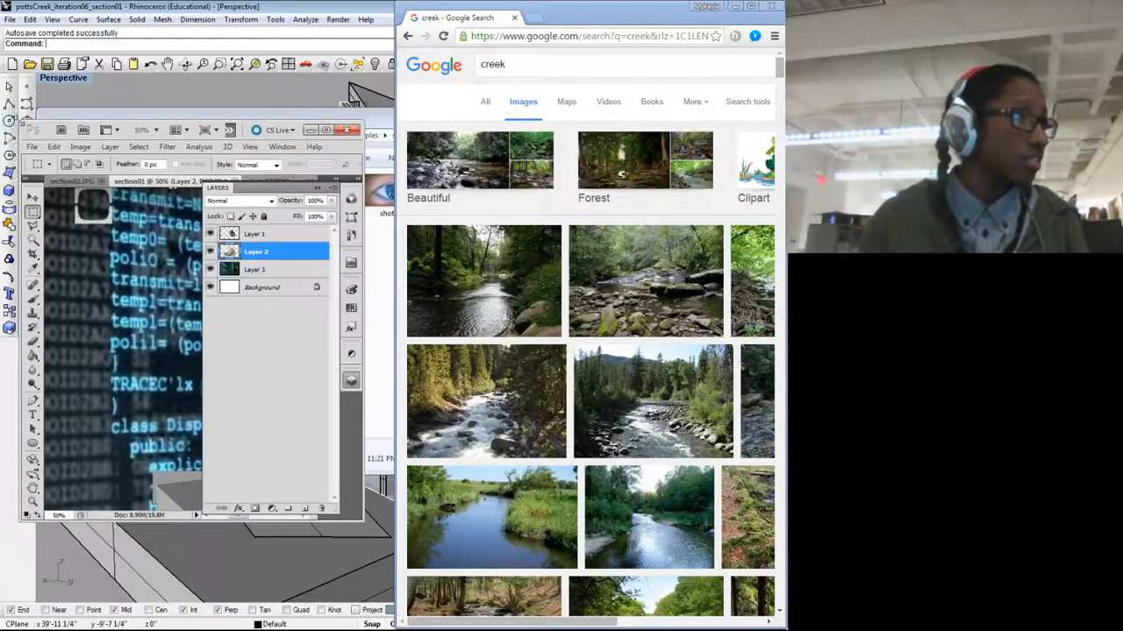
drag(25, 122, 21, 7)
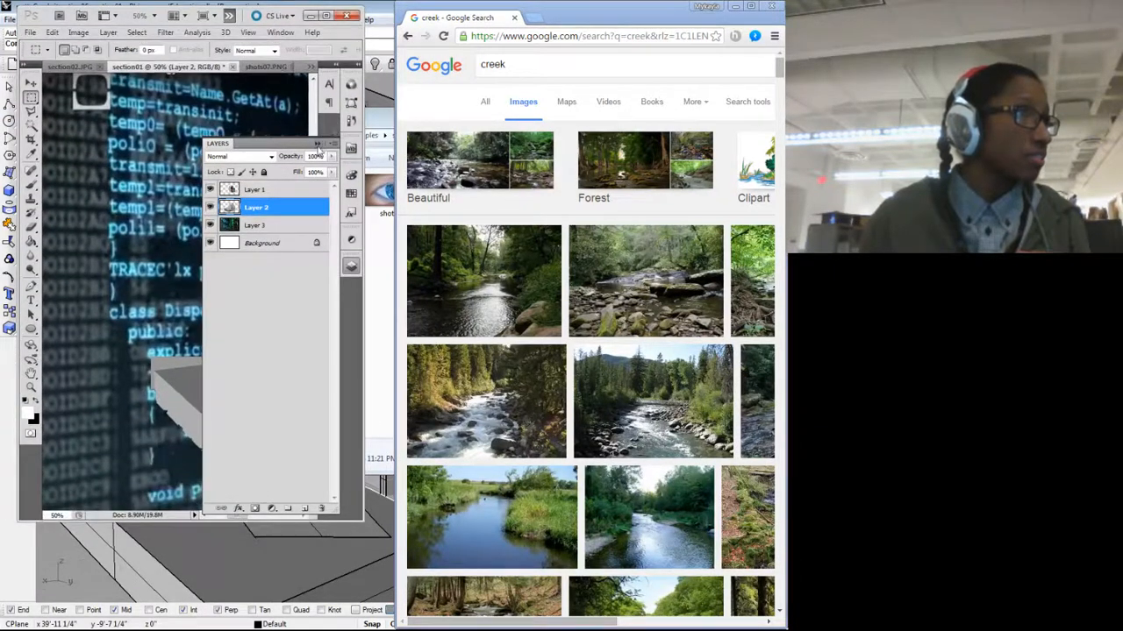
Step: Collapse the layer list and resize the Photoshop window to fill its half of the screen, with section01 shown at 25%
click(317, 143)
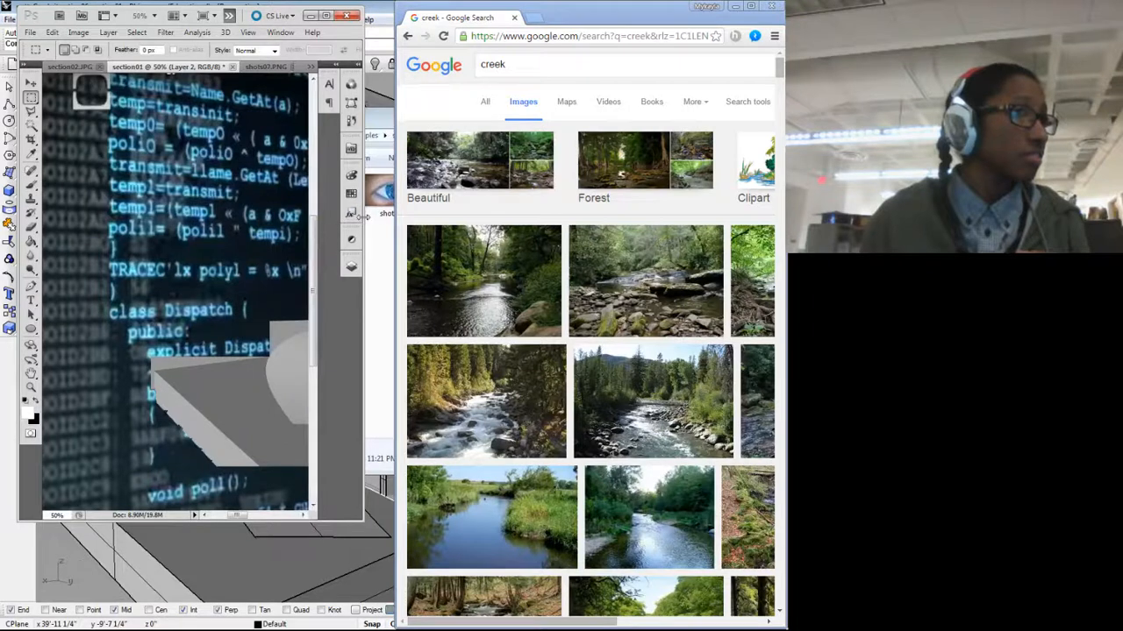
drag(363, 218, 255, 230)
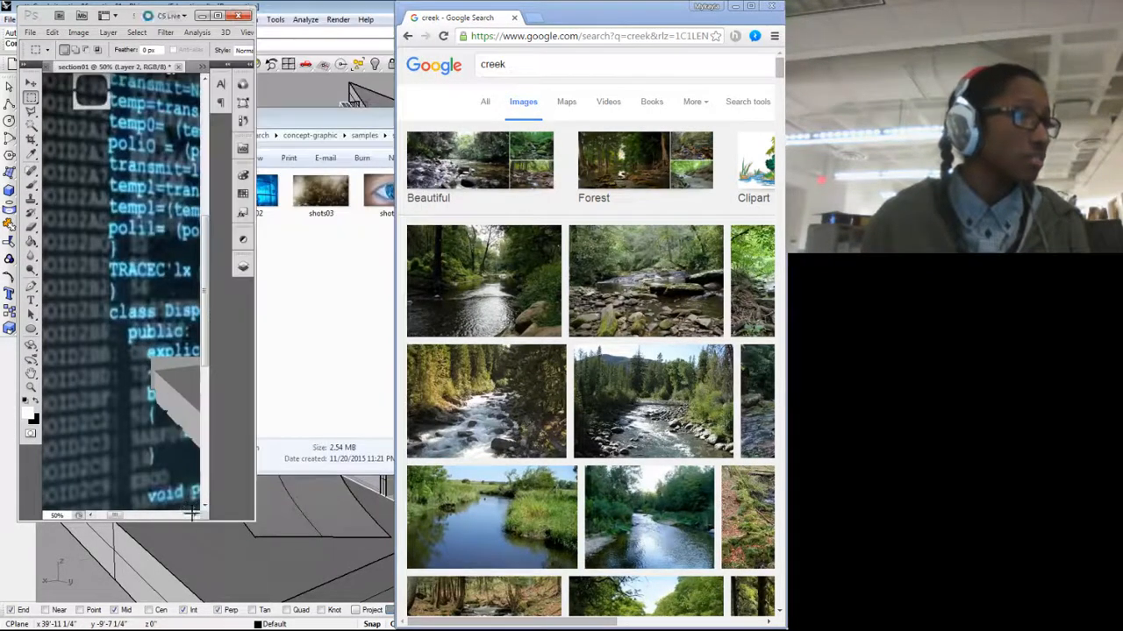
drag(195, 524, 195, 607)
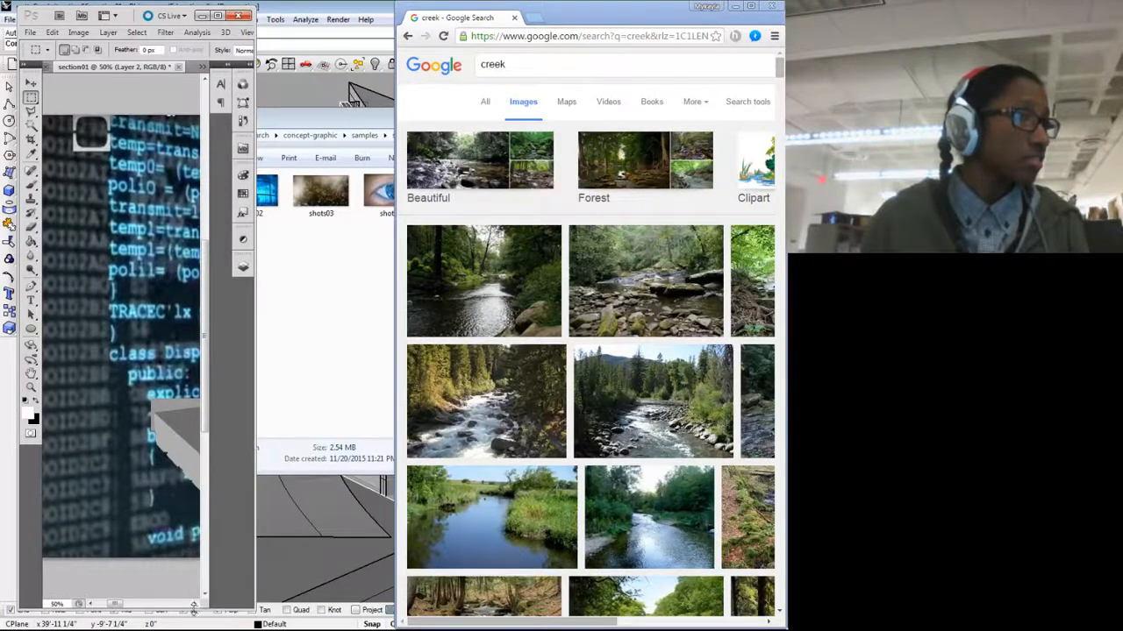
drag(253, 454, 405, 451)
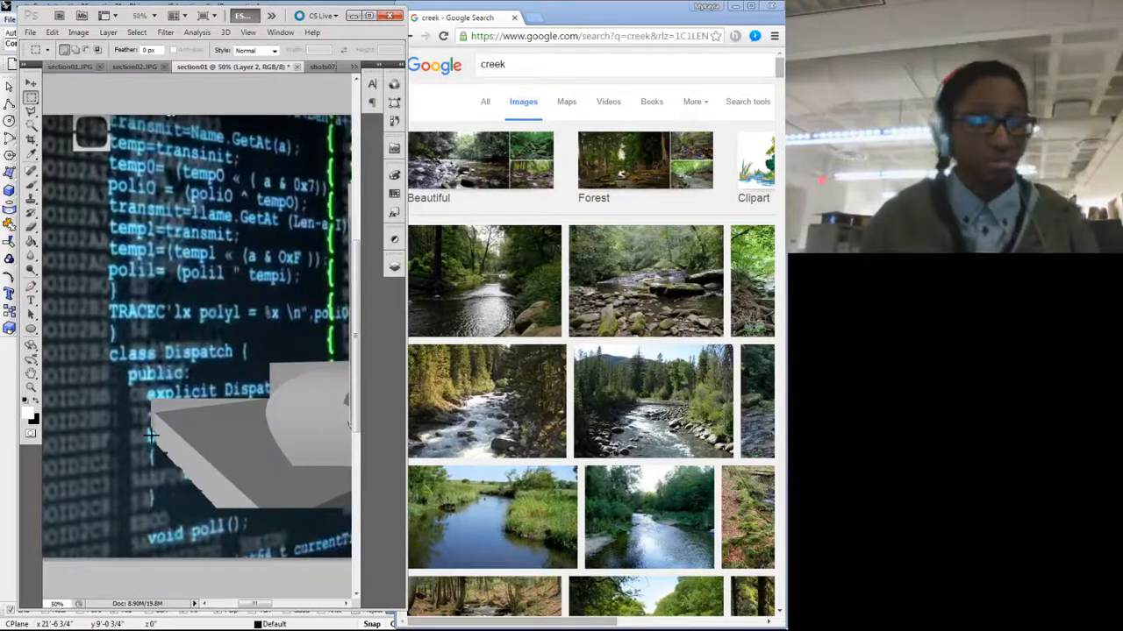
key(ctrl+minus)
key(ctrl+minus)
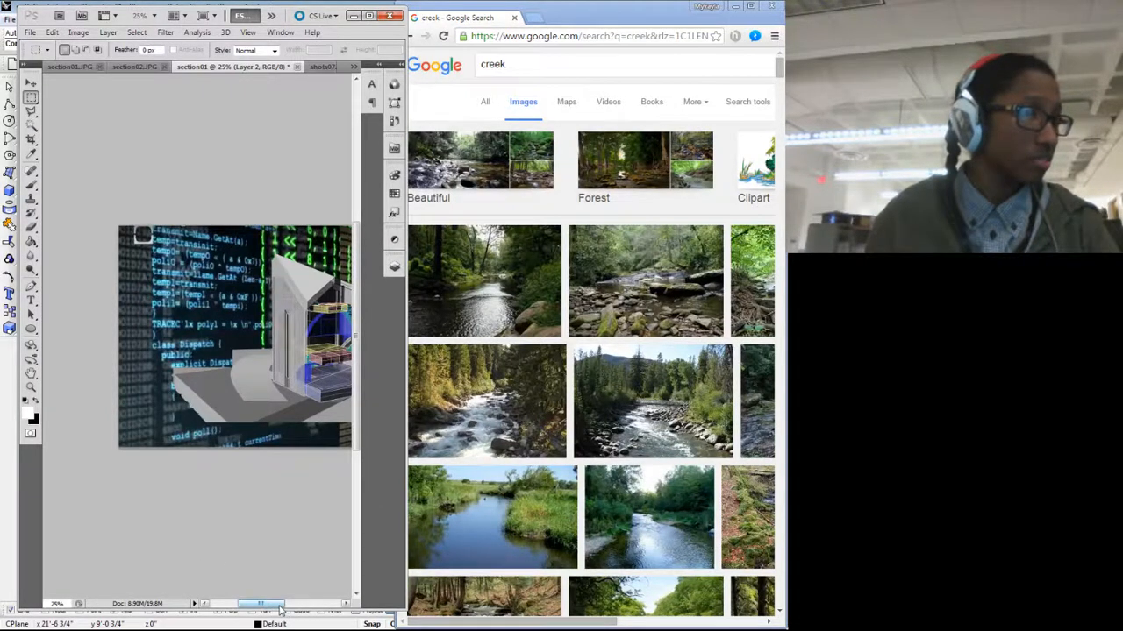
drag(279, 608, 295, 612)
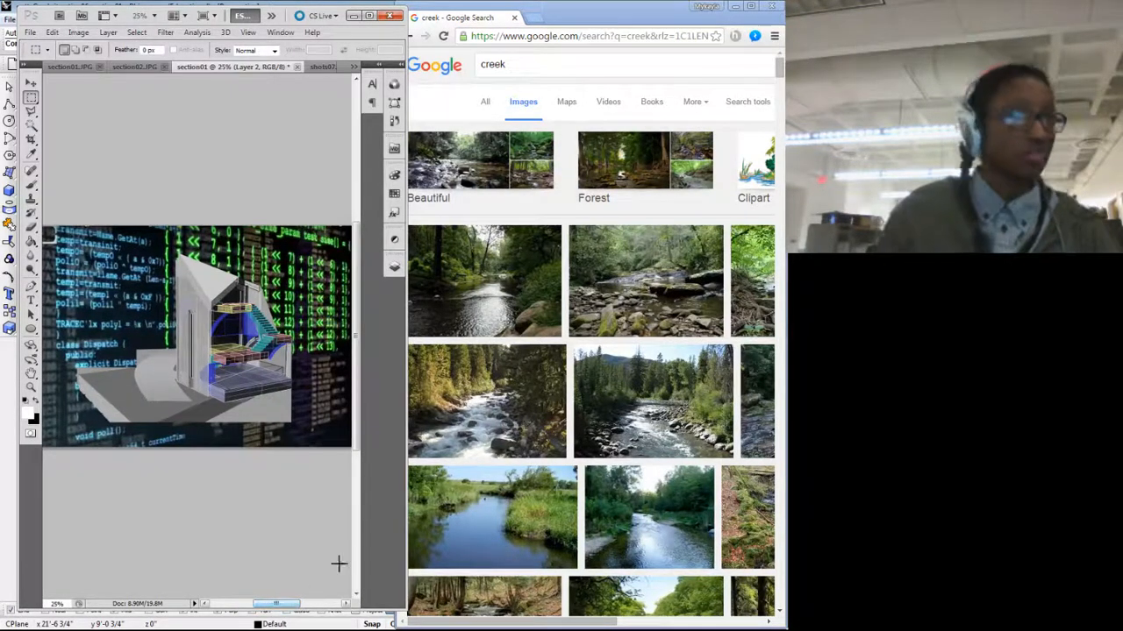
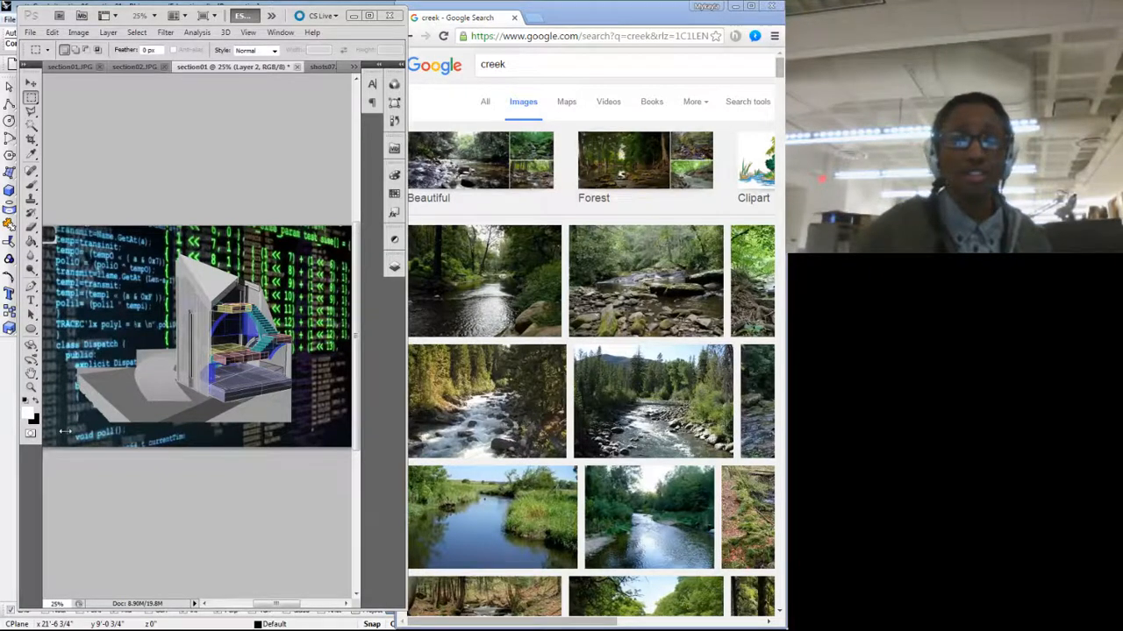
Step: Browse the creek image results and open the preview of the Darby Creek Association photo with the overhanging branch
scroll(579, 399, down, 3)
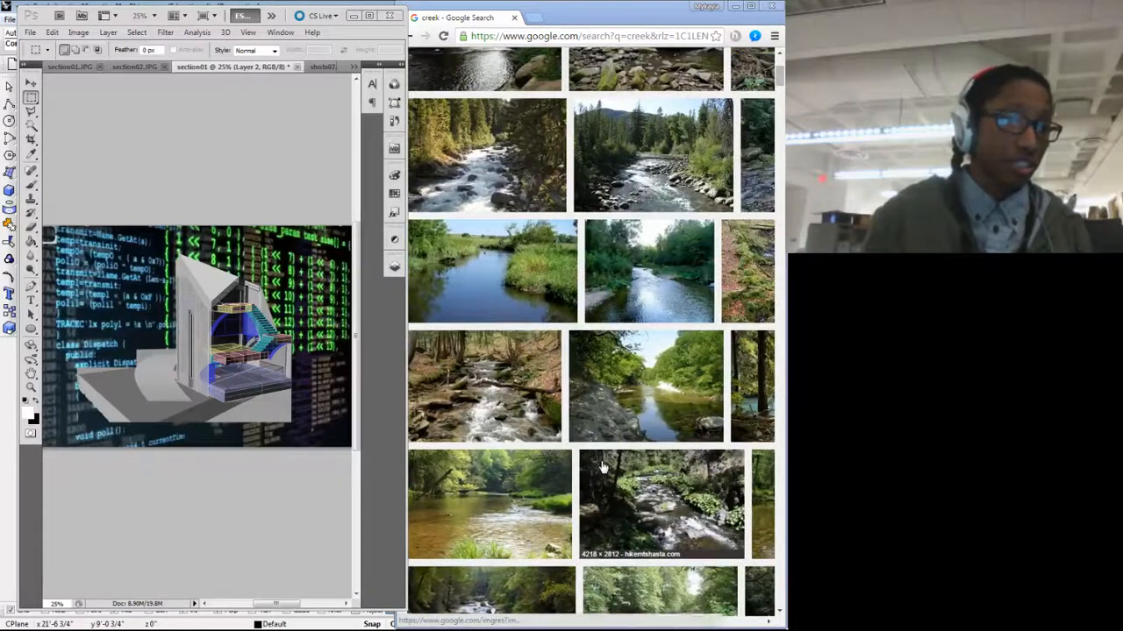
scroll(603, 473, down, 1)
scroll(601, 465, down, 3)
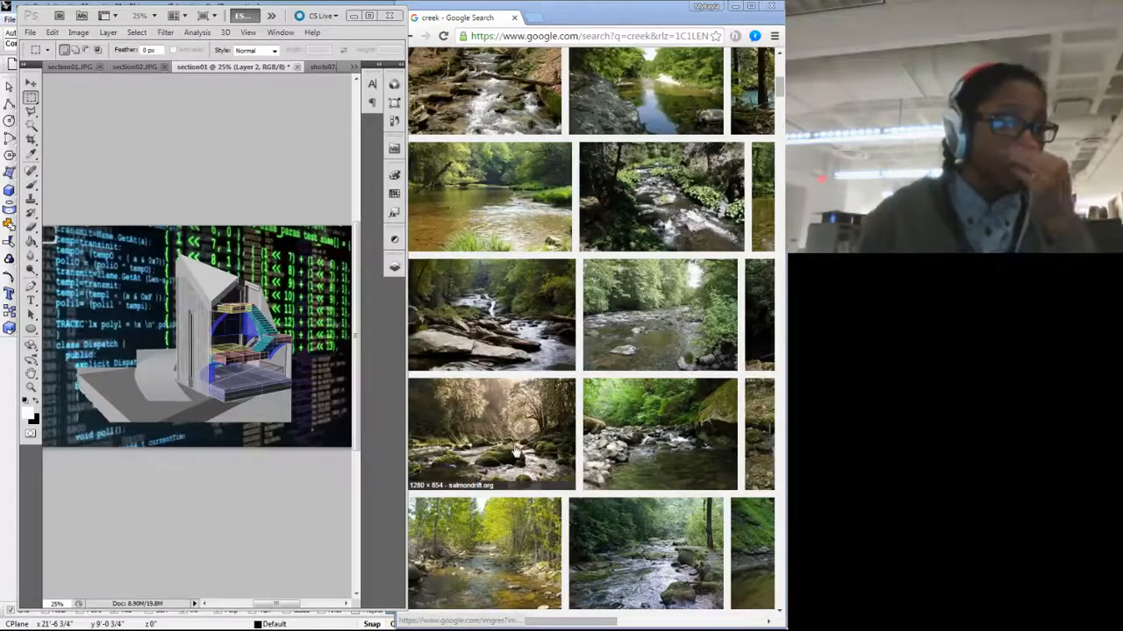
scroll(515, 450, down, 3)
scroll(516, 450, down, 2)
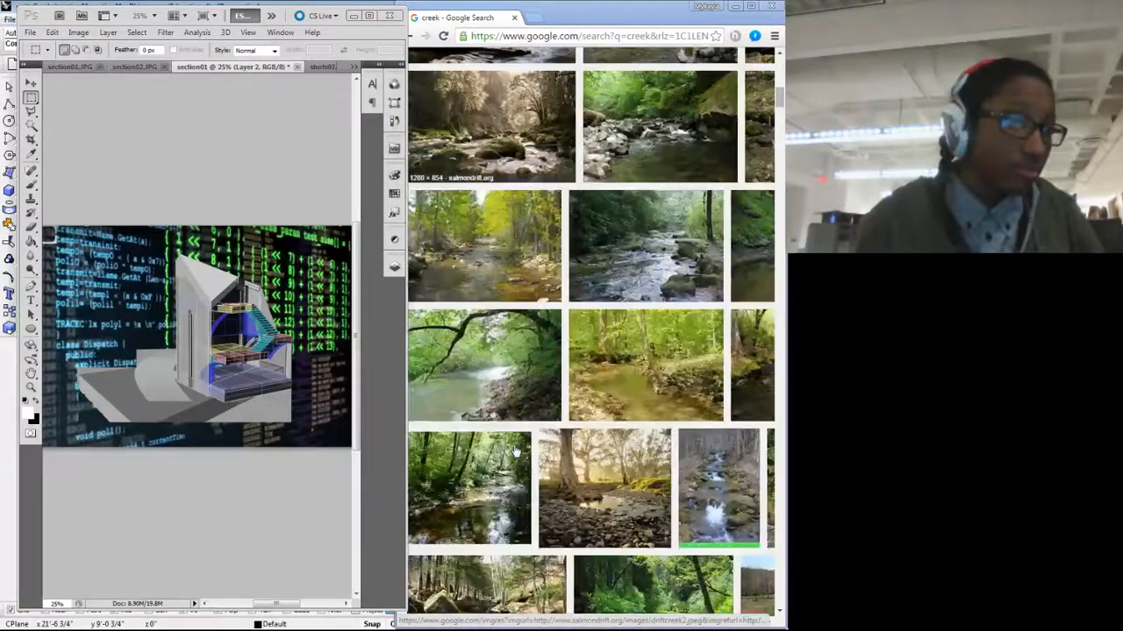
scroll(516, 450, down, 2)
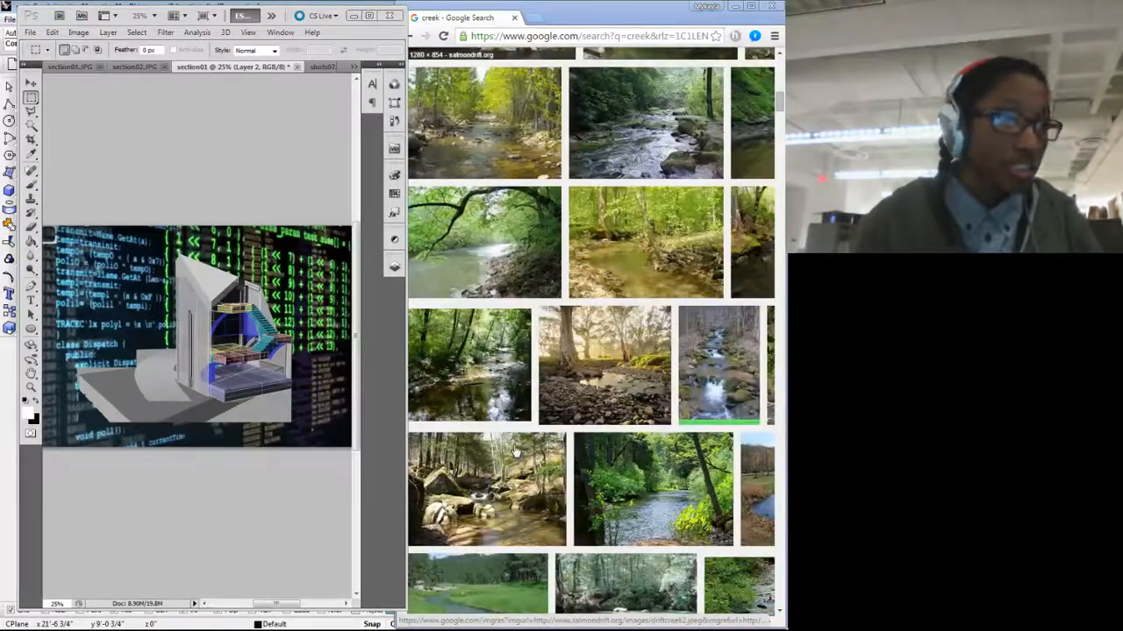
click(478, 243)
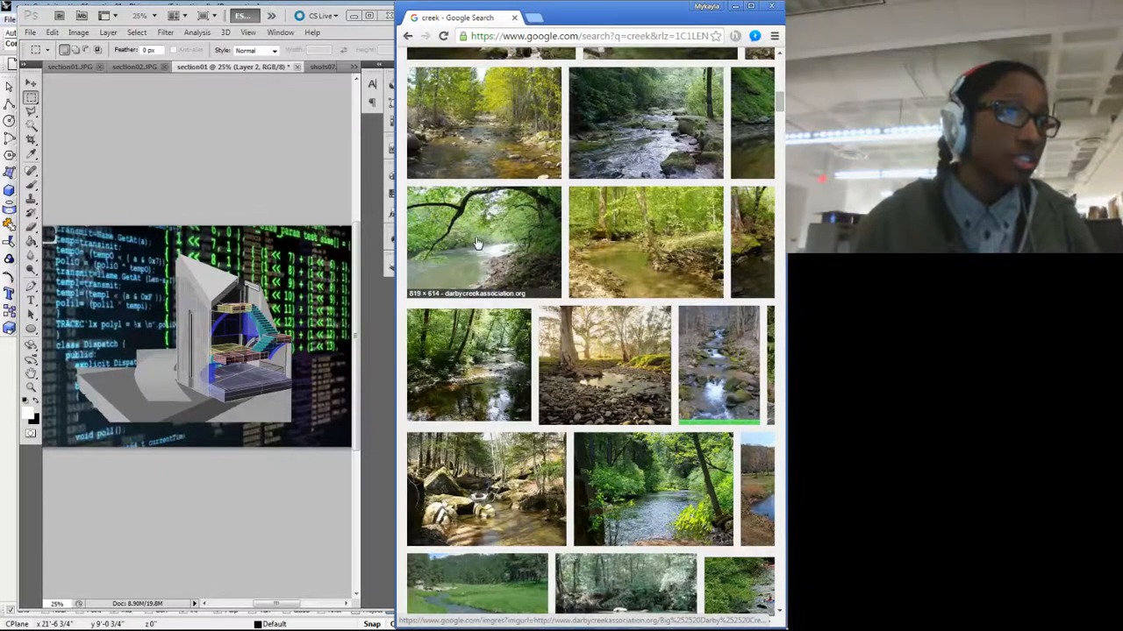
Step: Start saving the previewed creek photo and browse to the OneDrive folder thesis-b-arch > designs > sections
right_click(516, 435)
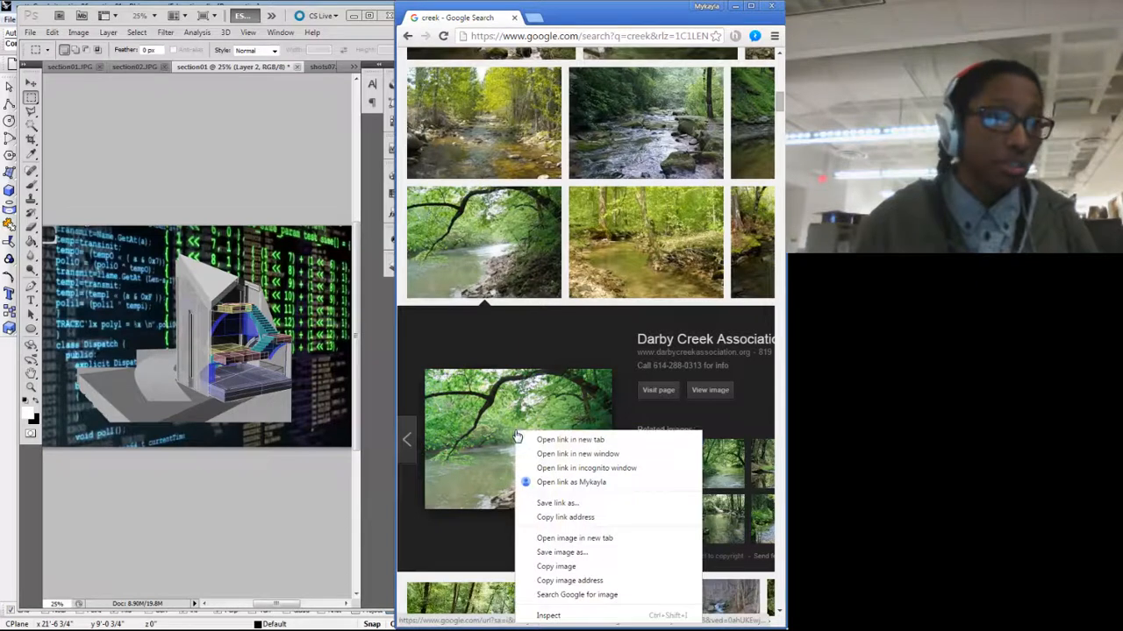
click(564, 553)
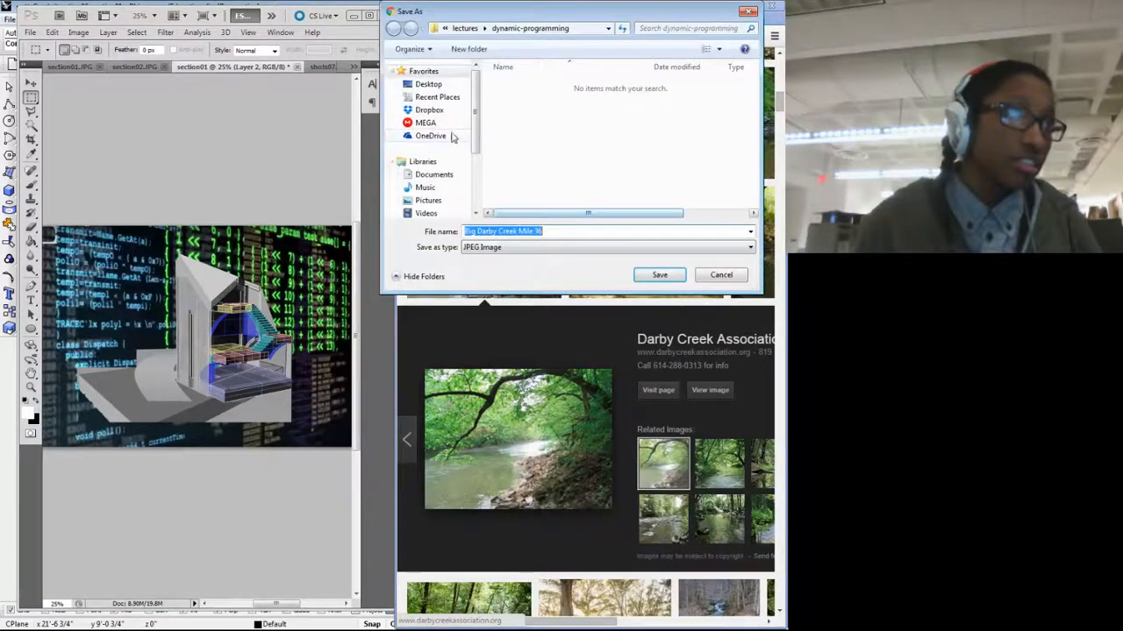
click(431, 139)
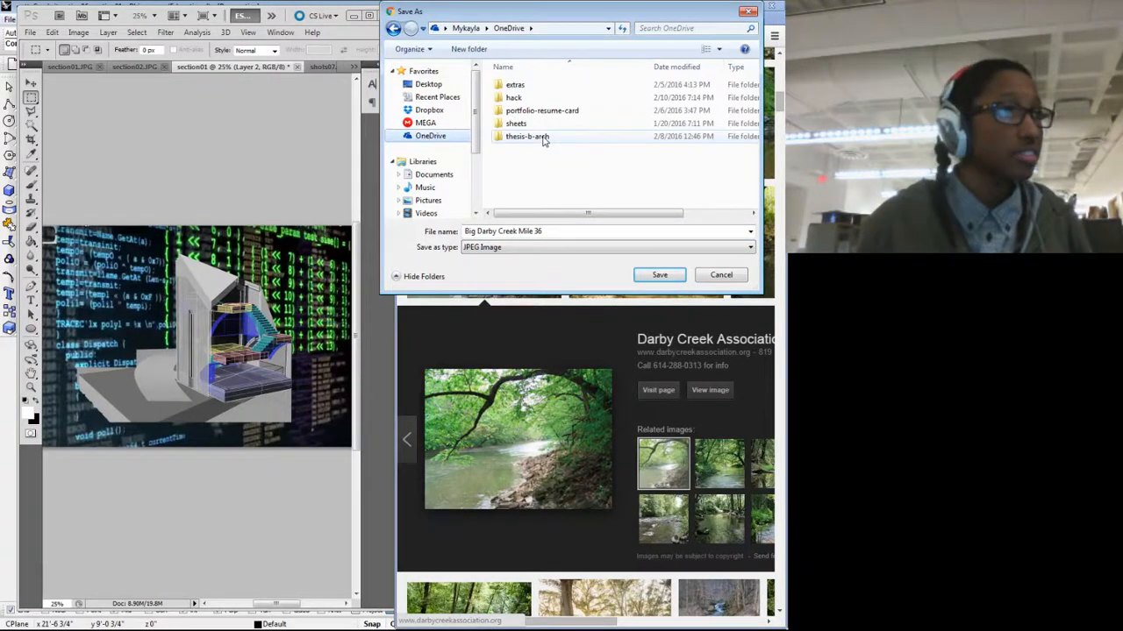
double_click(544, 141)
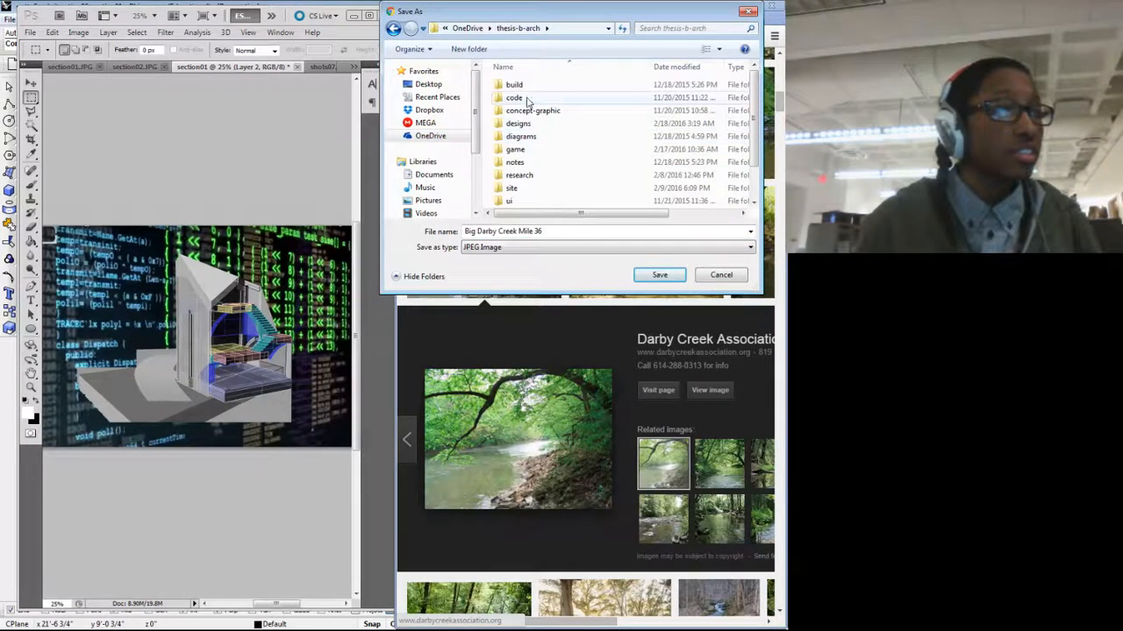
double_click(517, 123)
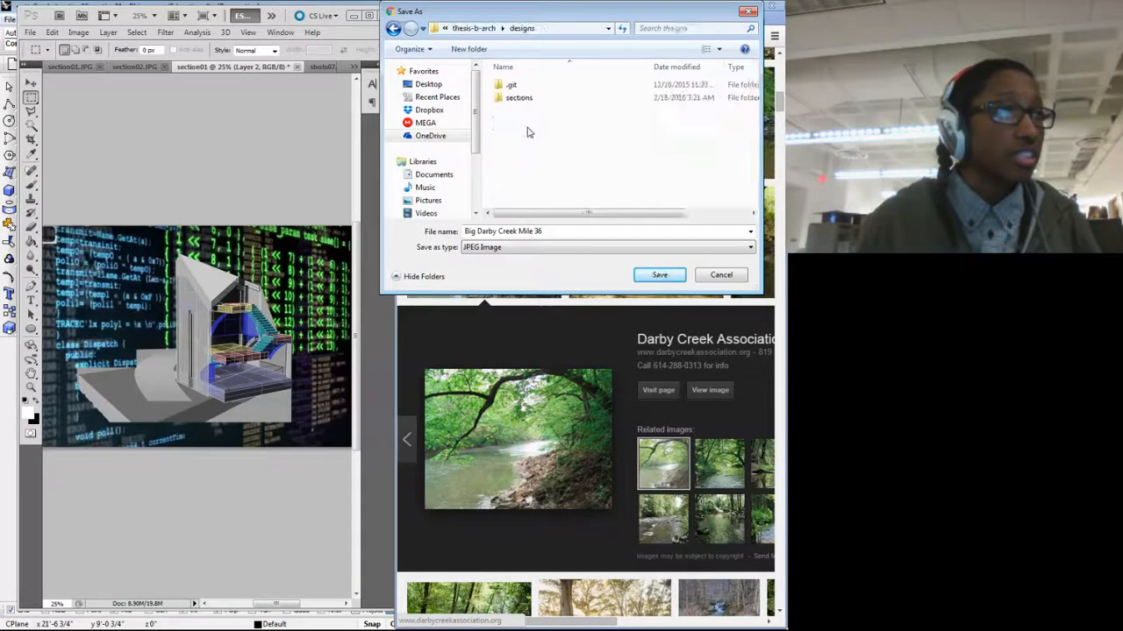
double_click(520, 98)
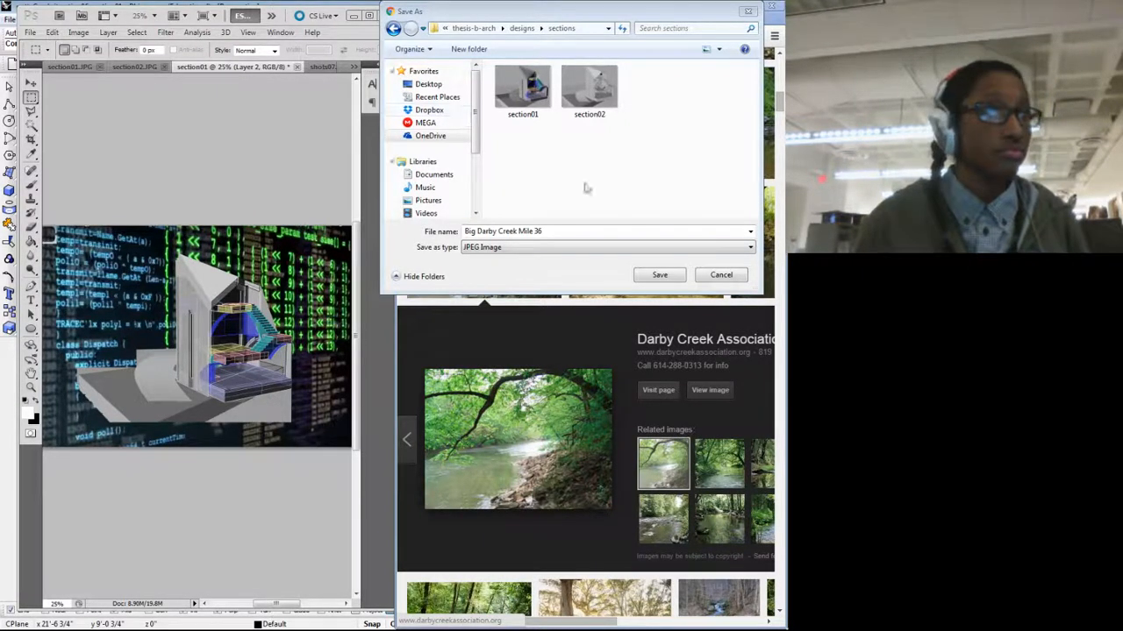
click(524, 232)
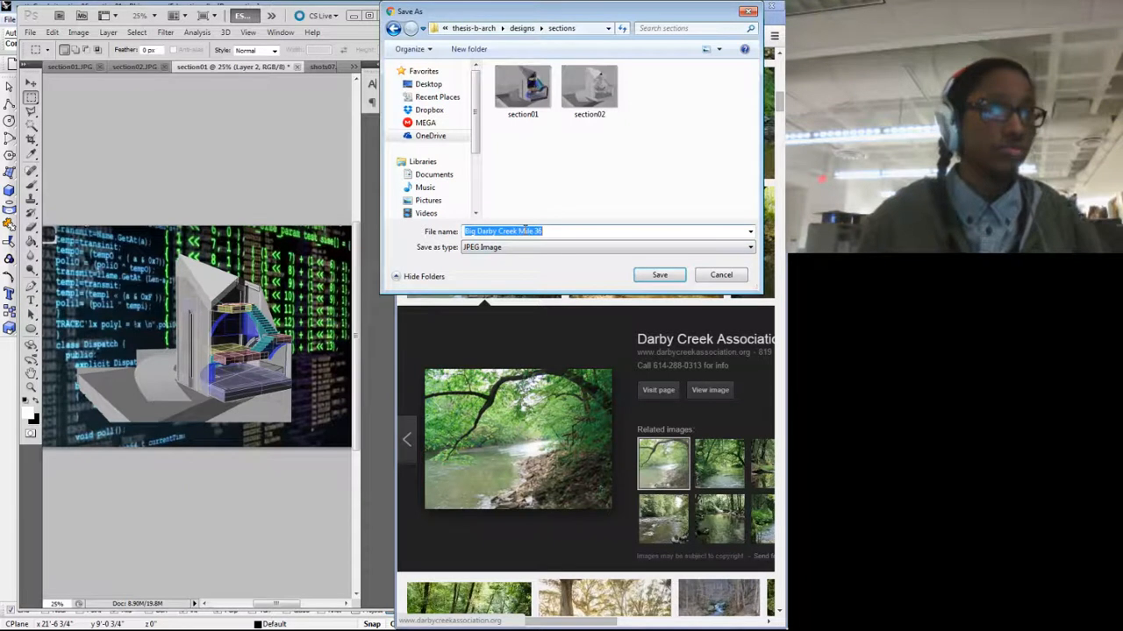
Step: Create a folder named samples inside sections and save the photo in it as creek01 in JPEG format
click(478, 50)
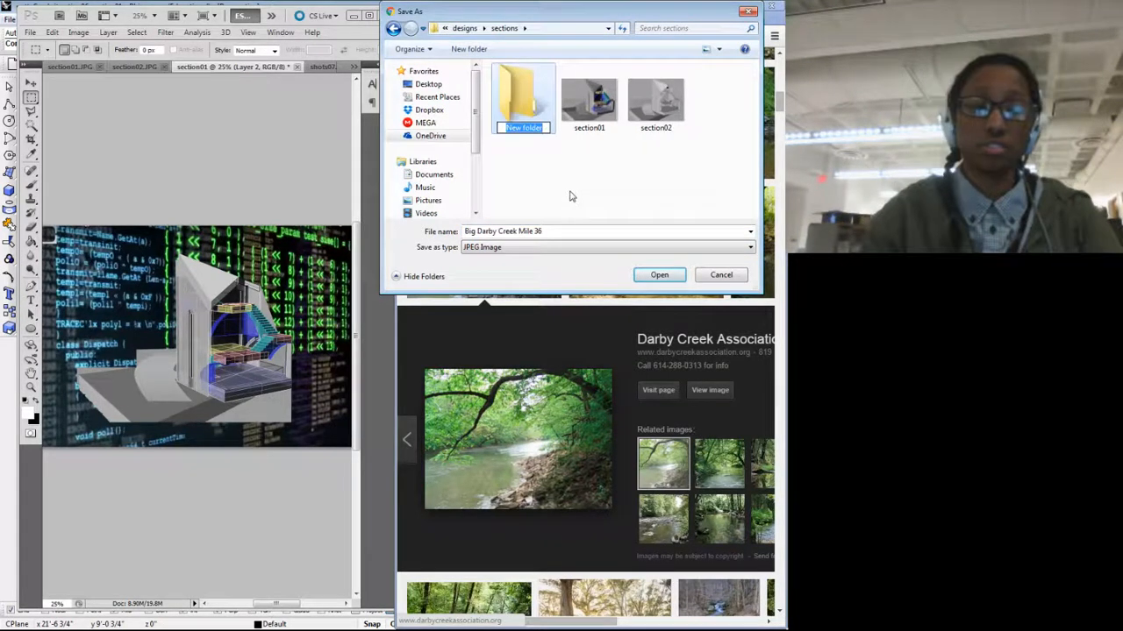
text(samples)
key(Return)
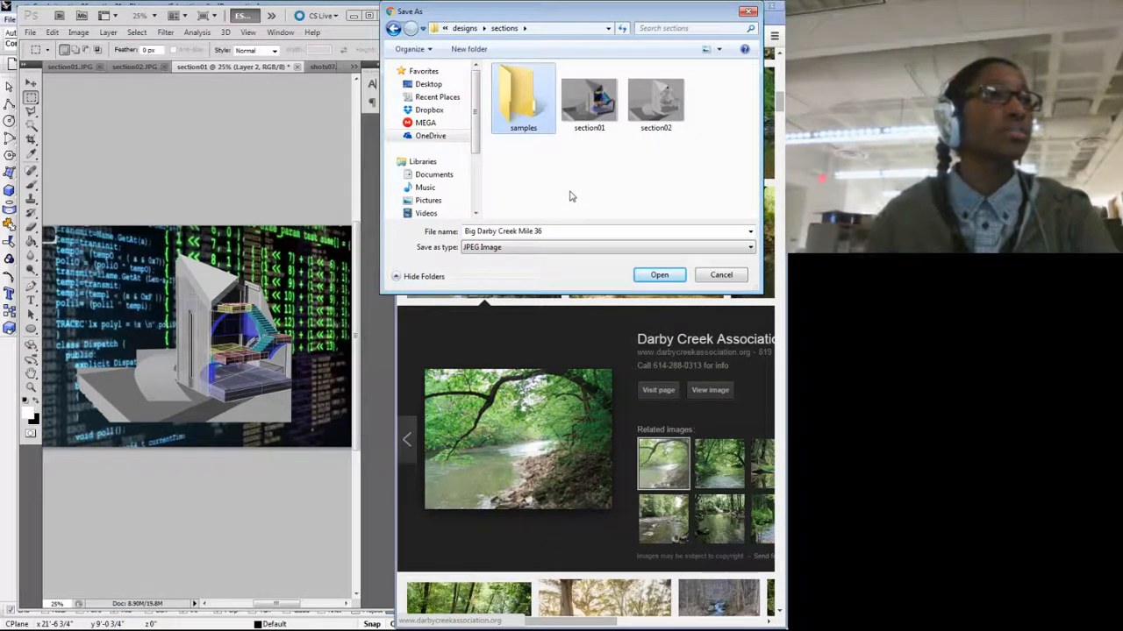
double_click(532, 103)
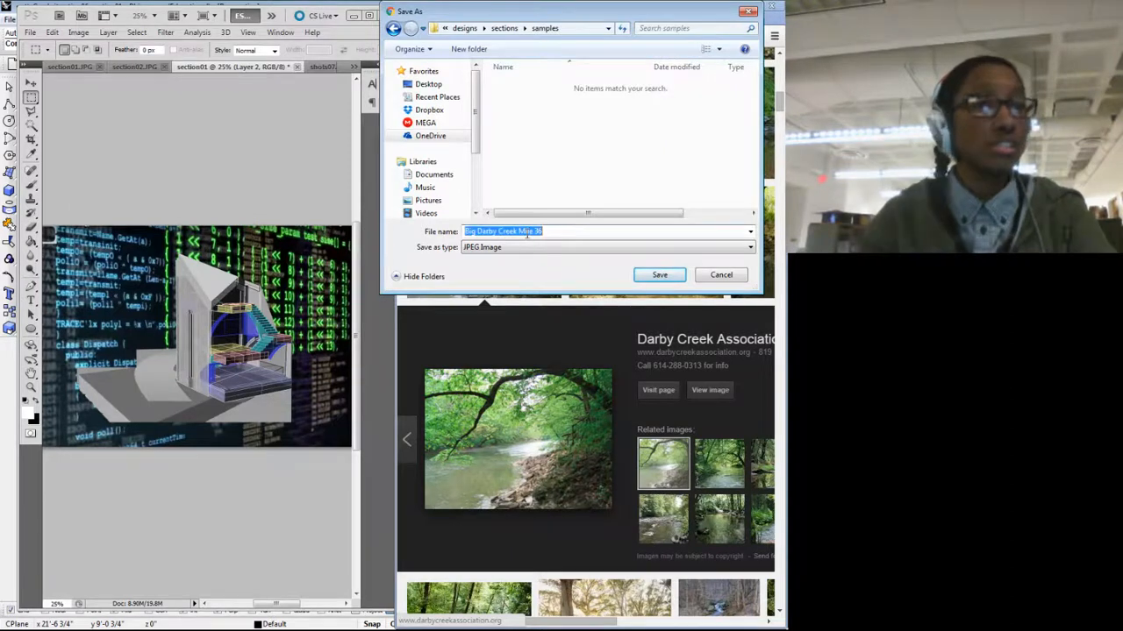
text(creek01)
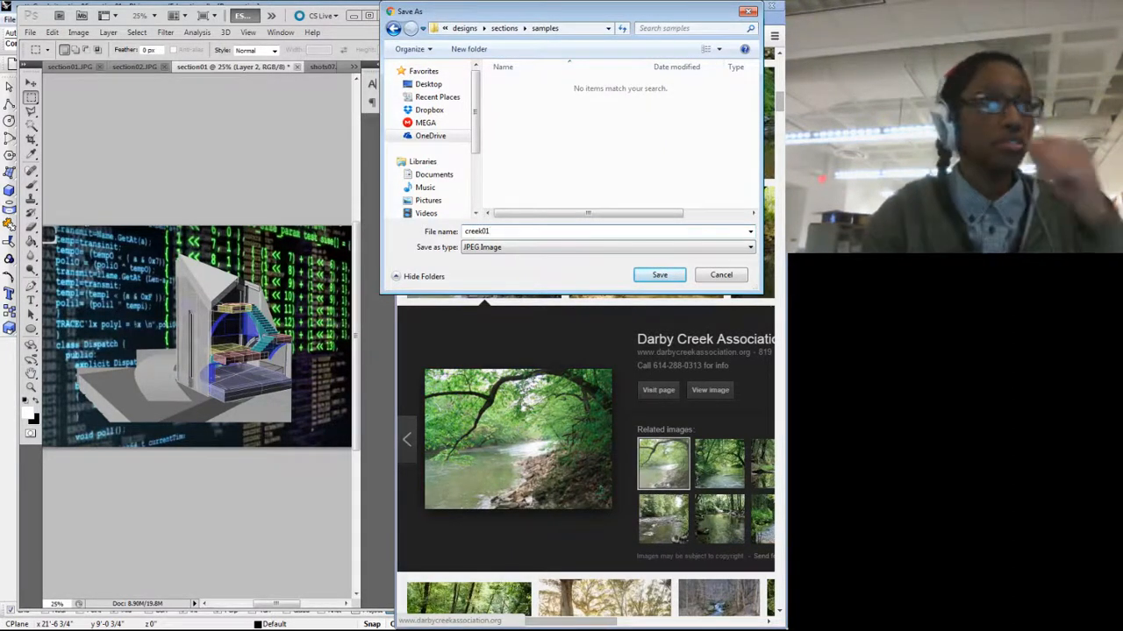
key(Return)
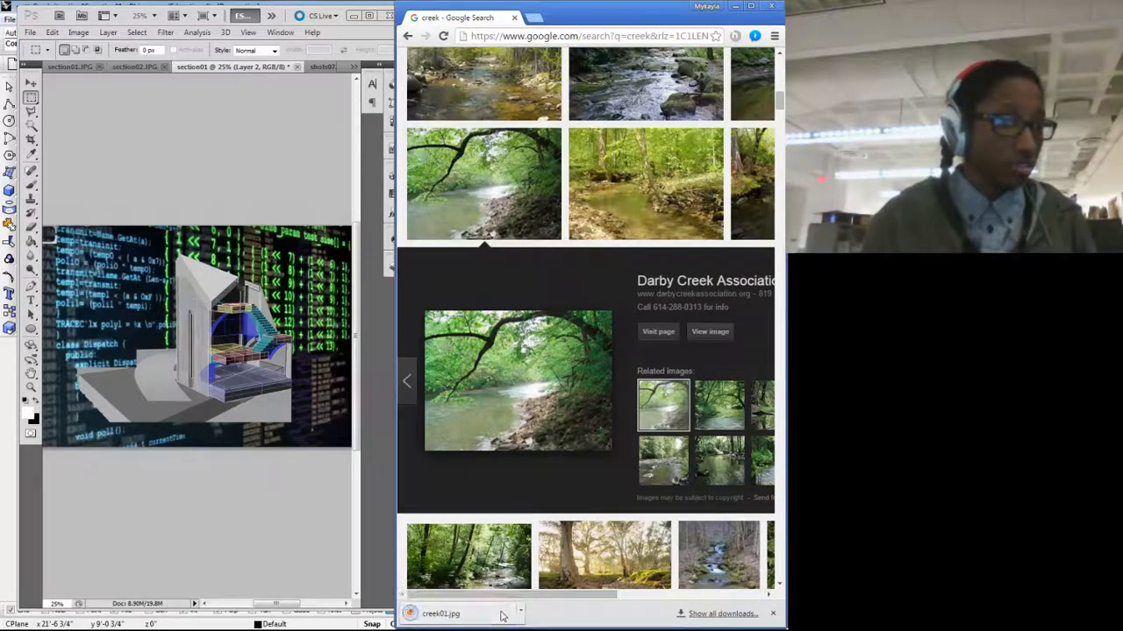
Step: Open creek01.jpg in Photoshop and copy the photo into the section01 document as a new layer with the Move tool
click(447, 614)
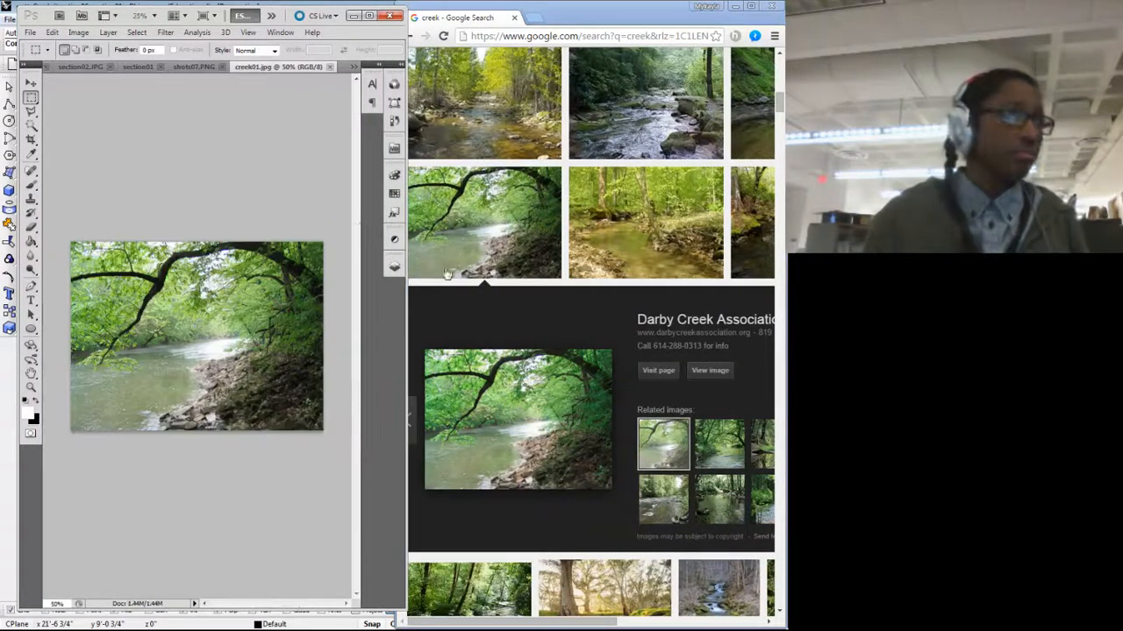
click(31, 84)
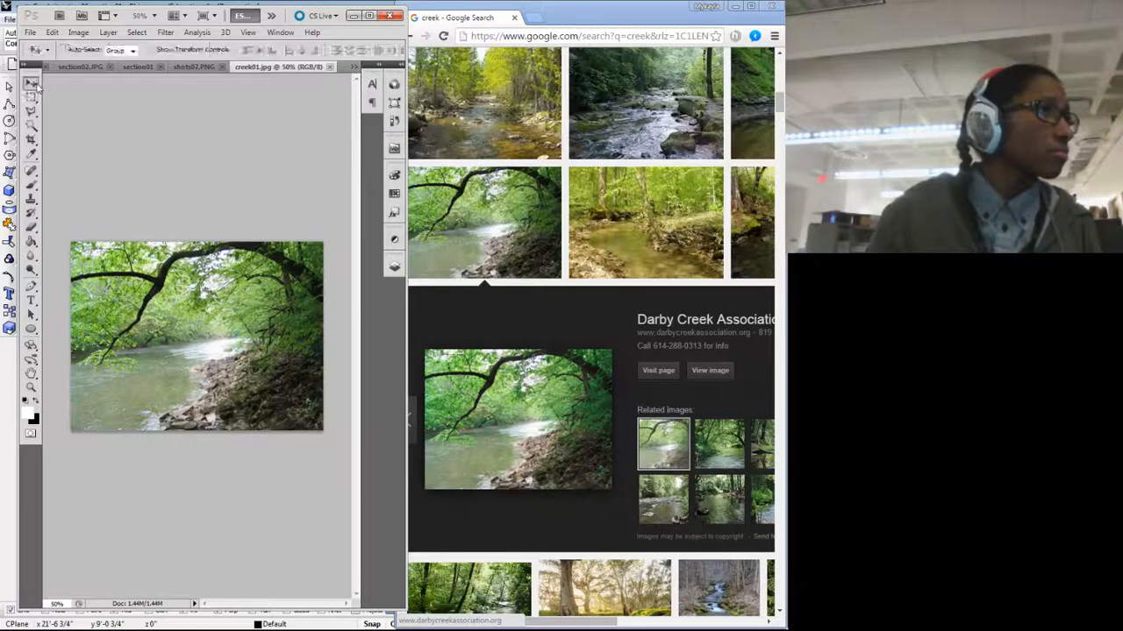
click(185, 67)
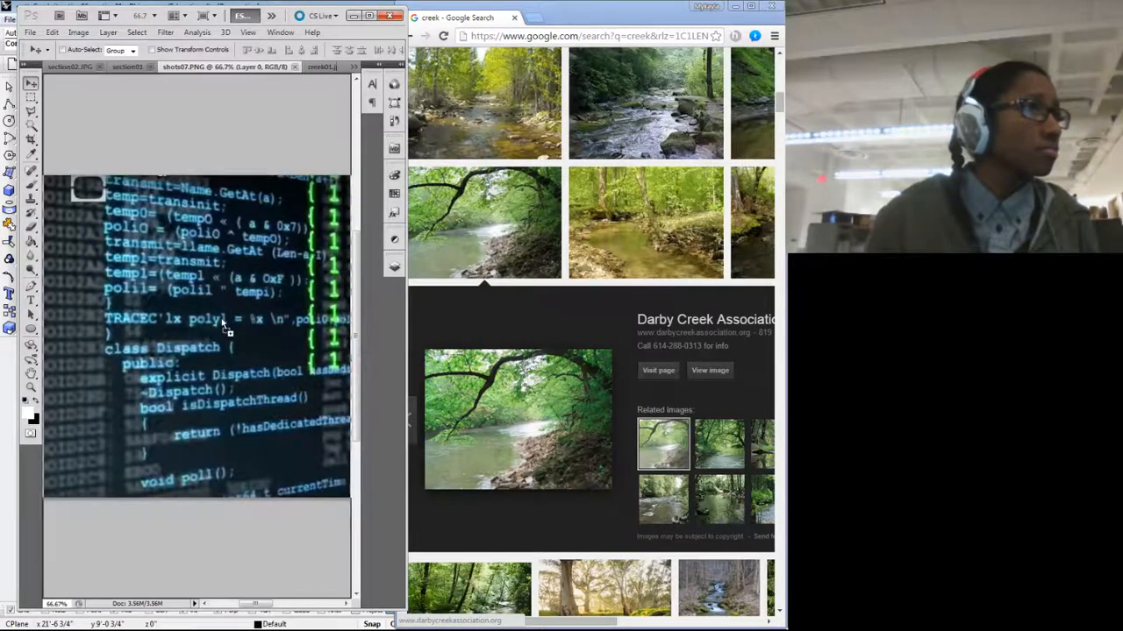
click(125, 67)
drag(126, 73, 204, 361)
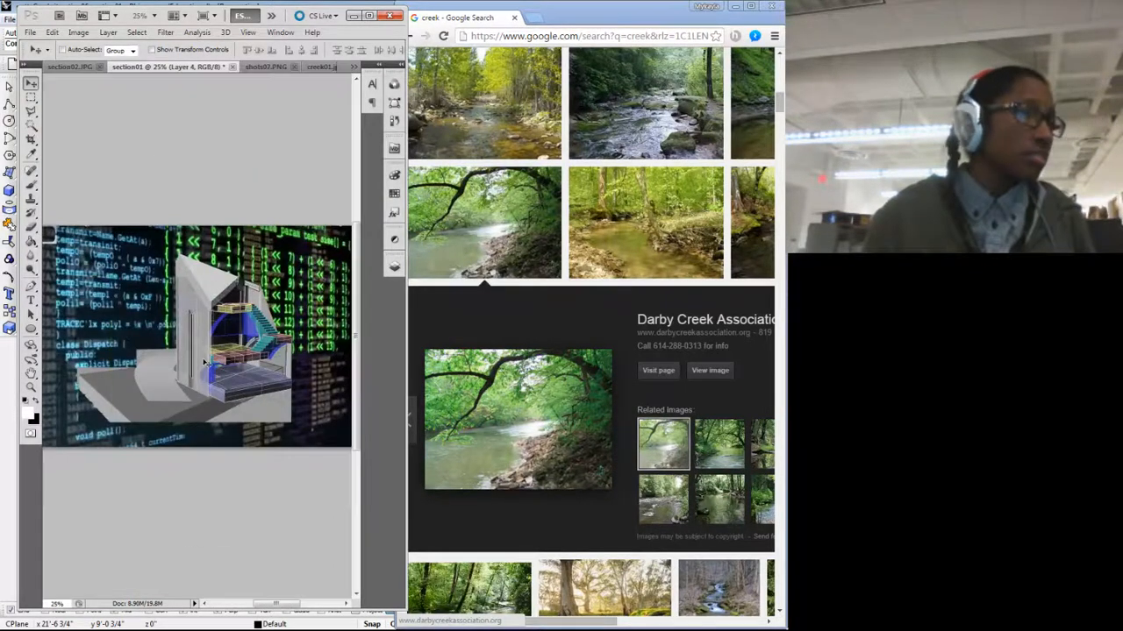
Step: Scale the creek photo on Layer 4 to 200% and align it with the upper-left corner of the canvas
drag(128, 374, 103, 355)
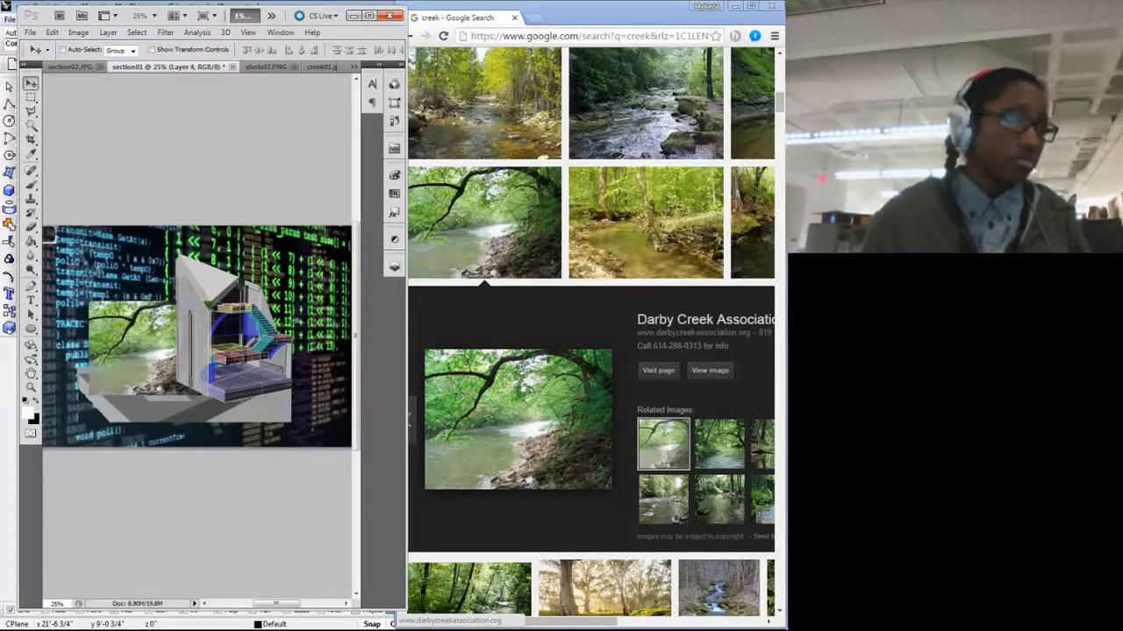
click(371, 15)
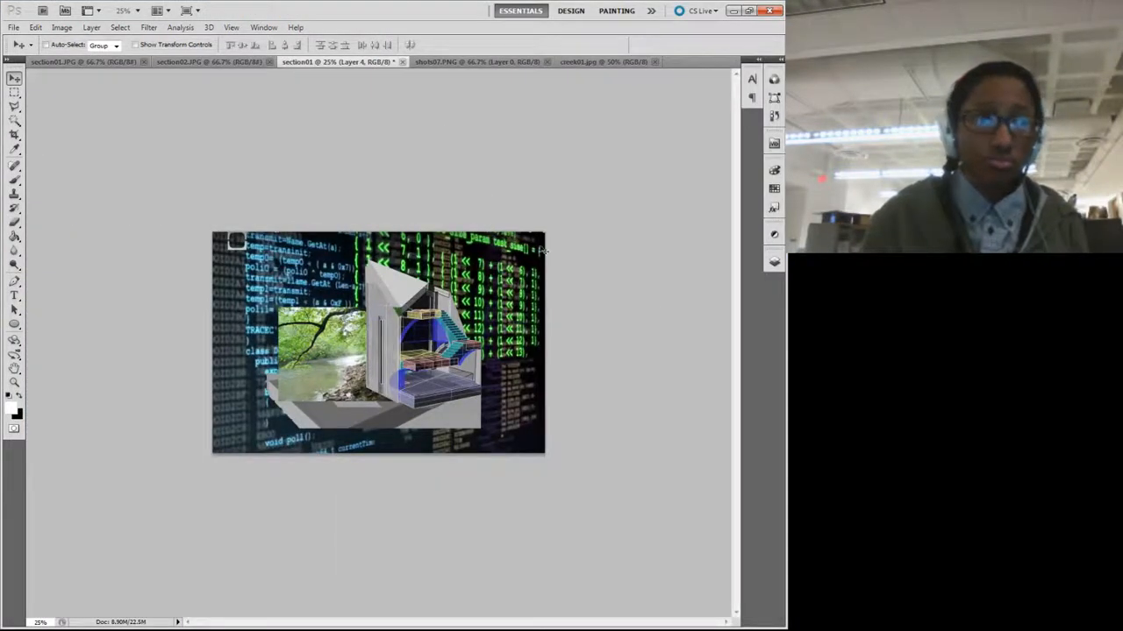
click(773, 261)
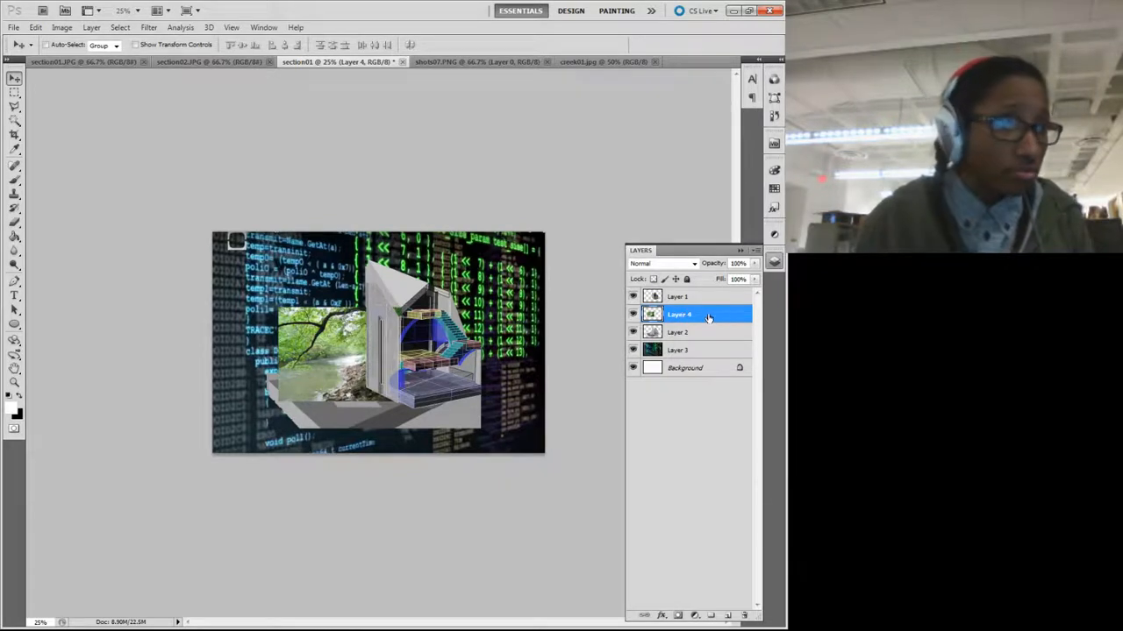
mouse_move(709, 318)
mouse_down()
mouse_move(709, 296)
mouse_move(709, 317)
mouse_up()
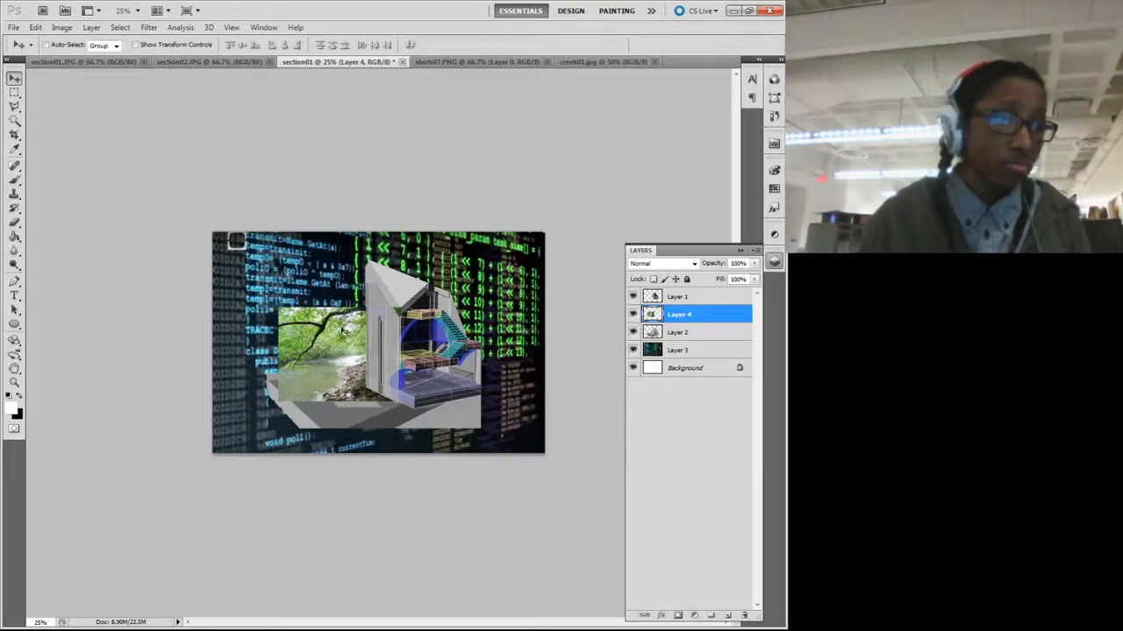
key(ctrl+t)
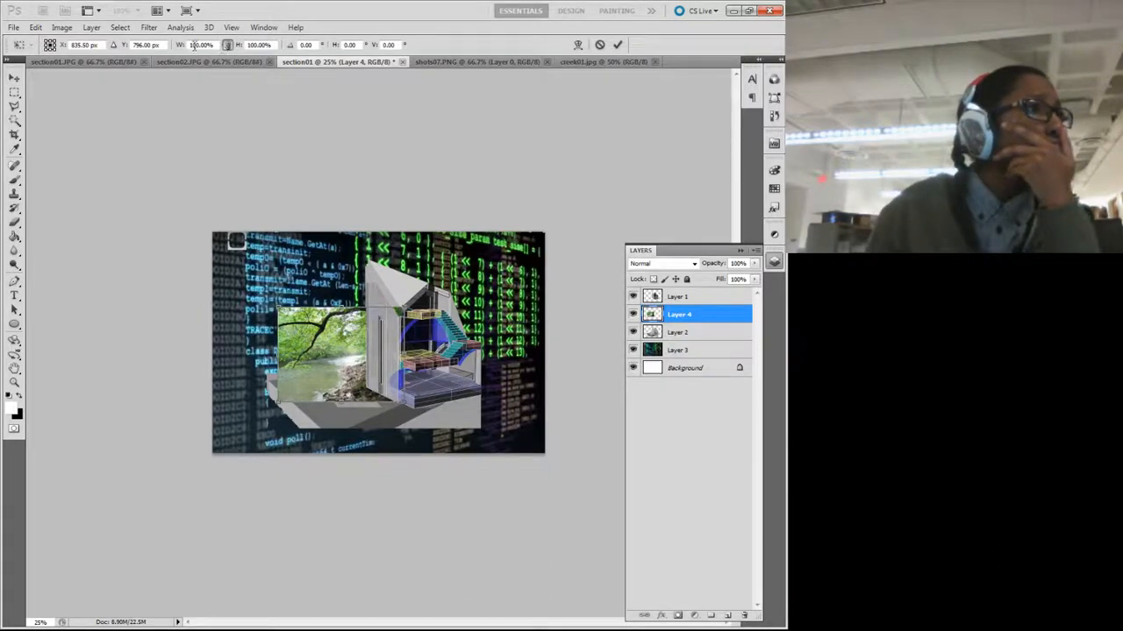
text(200)
key(Return)
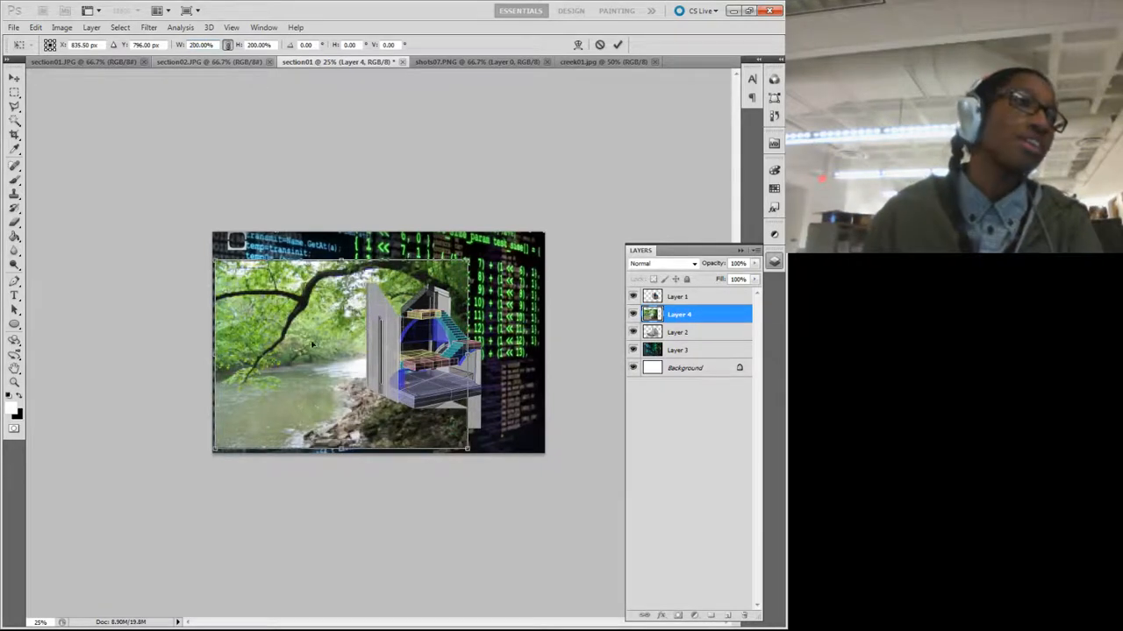
drag(311, 345, 309, 314)
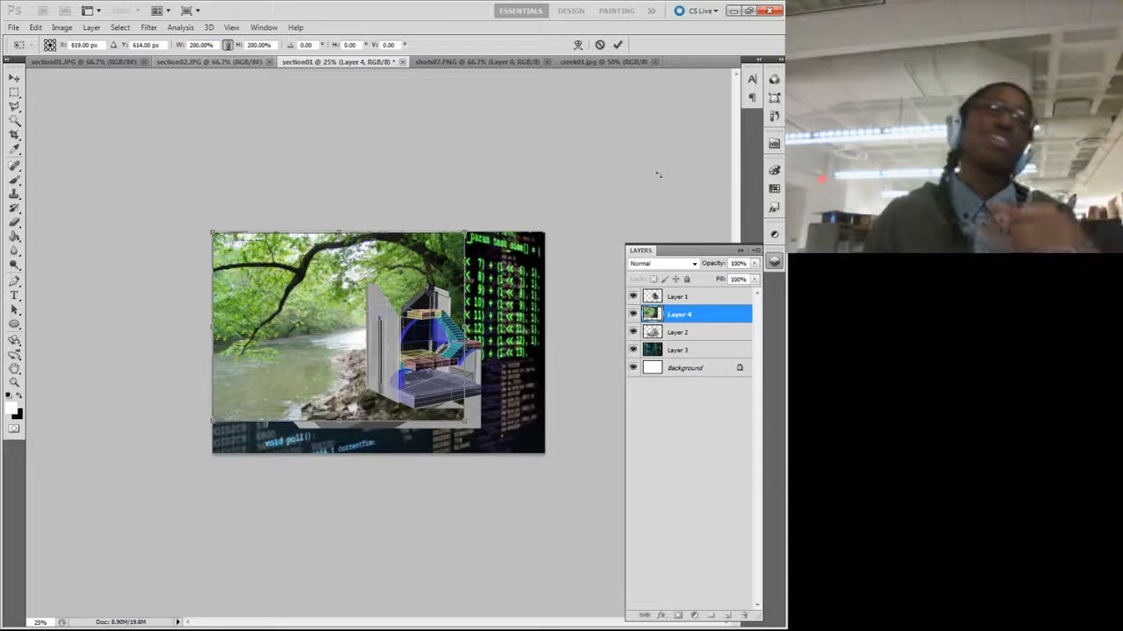
click(617, 43)
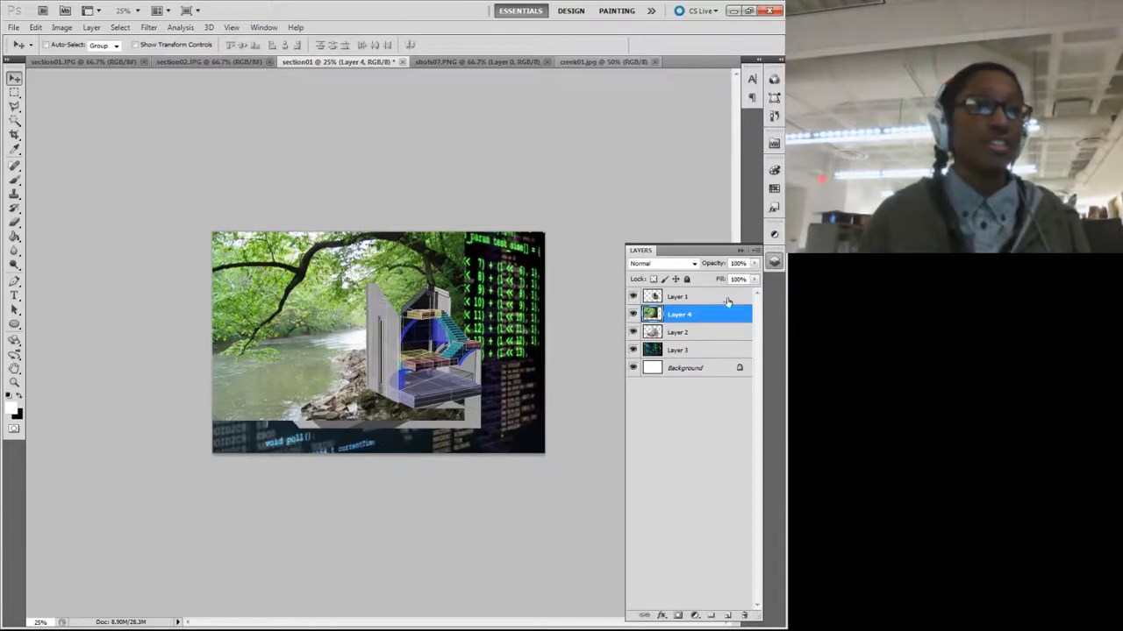
Step: Reduce the opacity of the creek photo on Layer 4 to 51%
click(754, 263)
click(715, 278)
drag(715, 278, 725, 279)
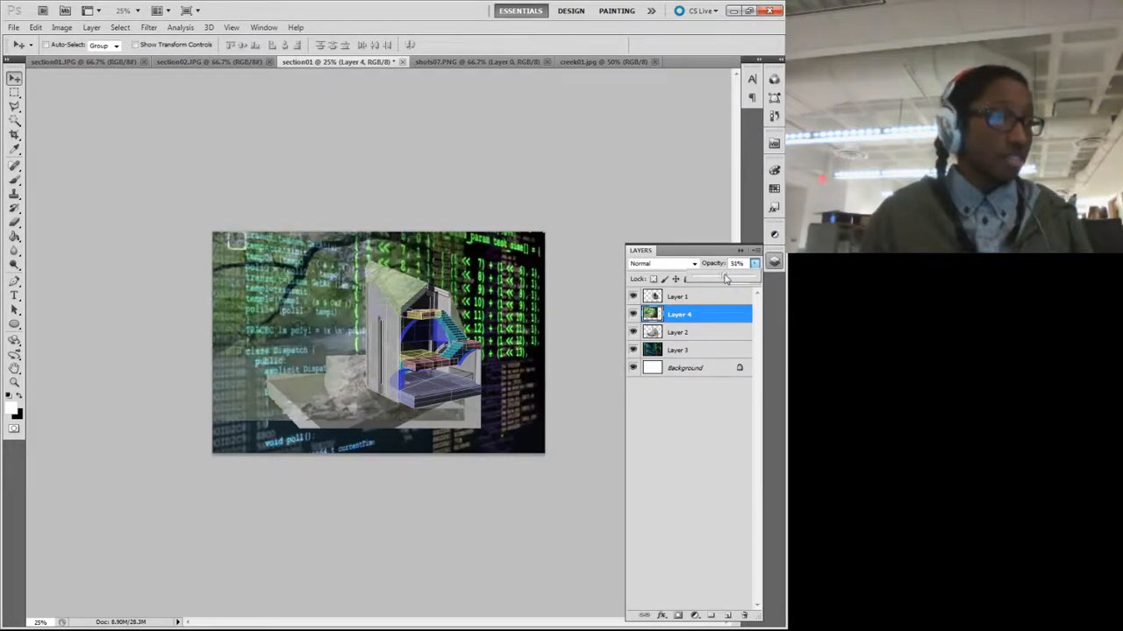
Step: Swap the foreground colour to black and fill the Background layer with it using the Paint Bucket
click(702, 350)
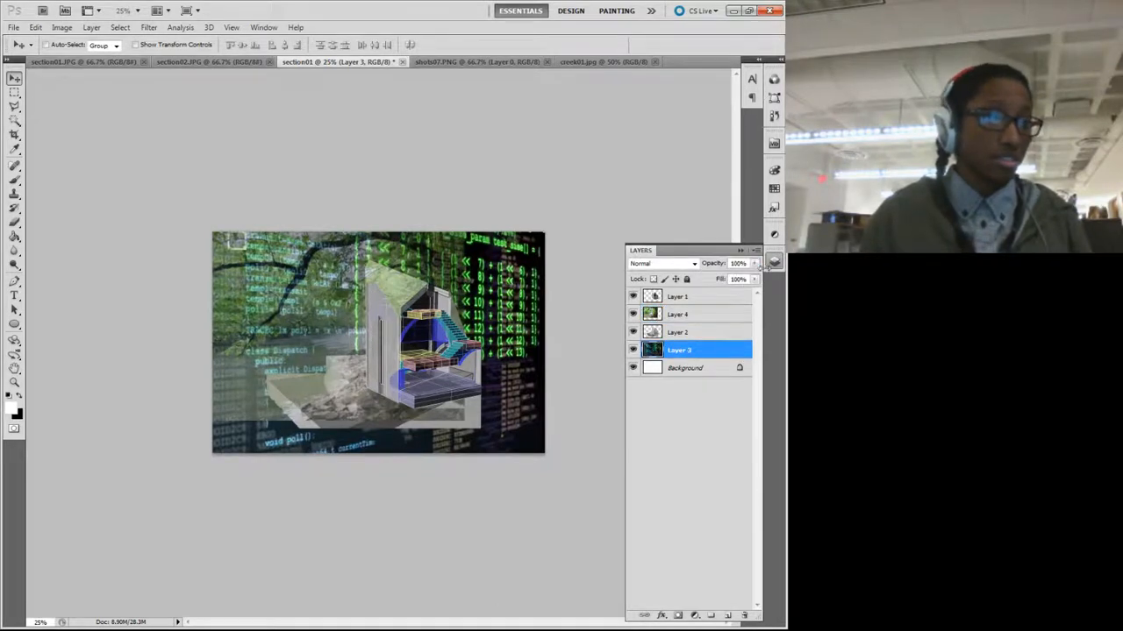
click(663, 368)
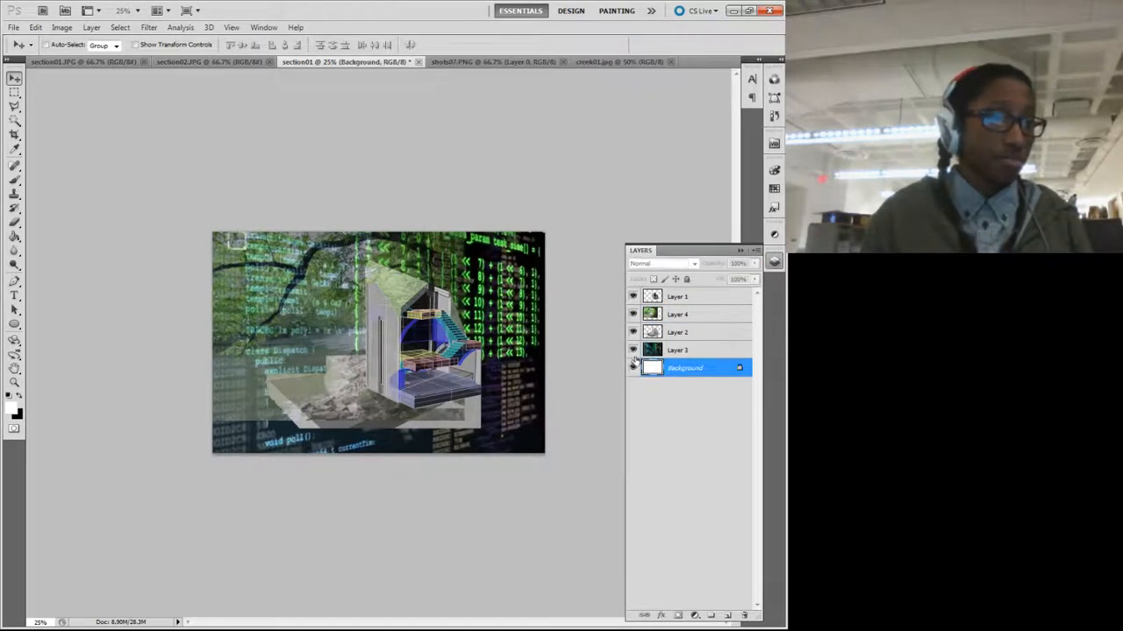
click(20, 399)
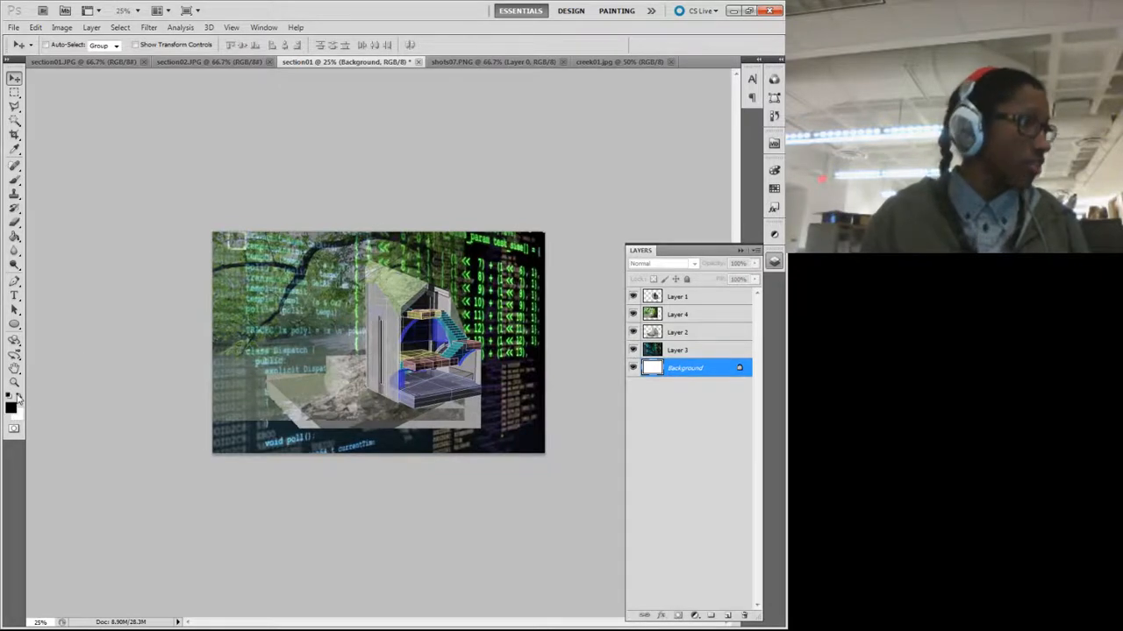
click(15, 236)
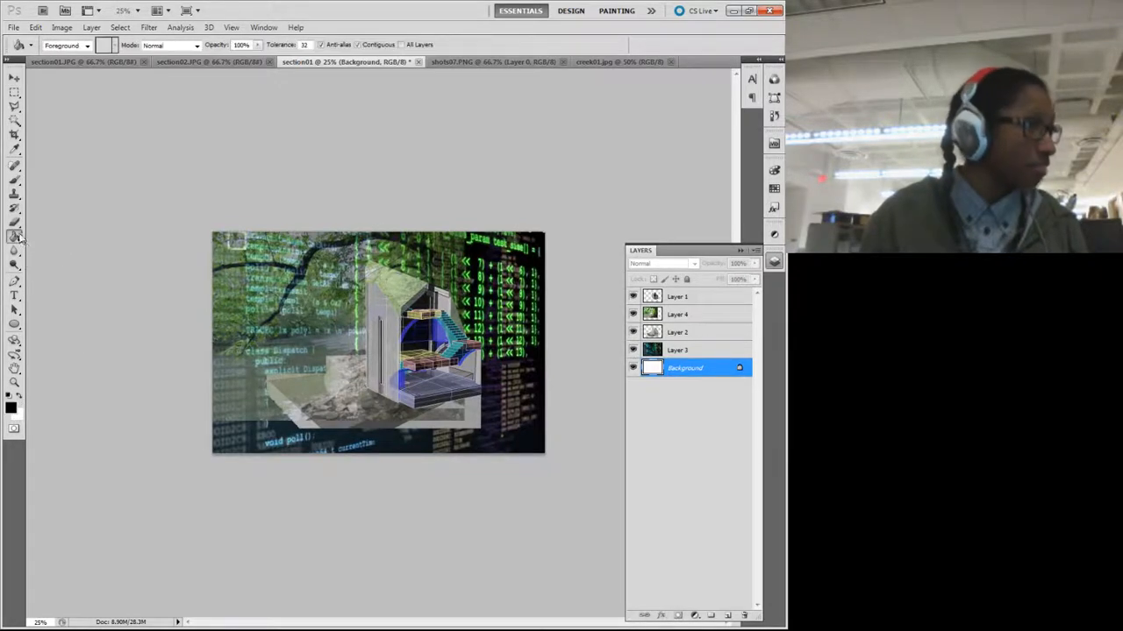
click(289, 384)
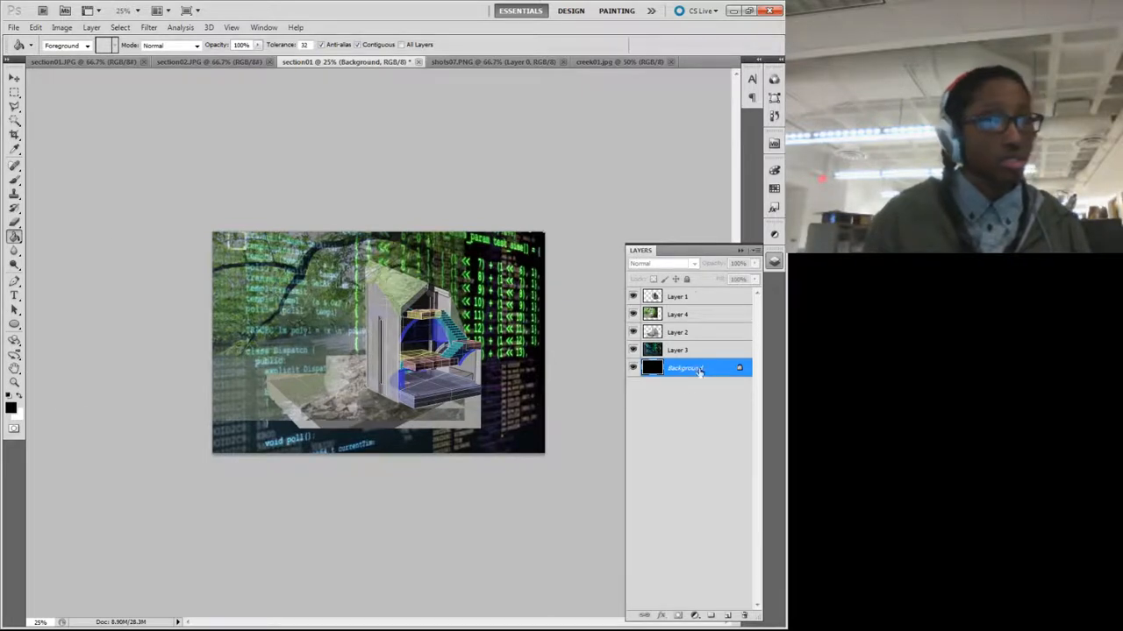
Step: Set the opacity of the code image on Layer 3 to 50%
click(722, 315)
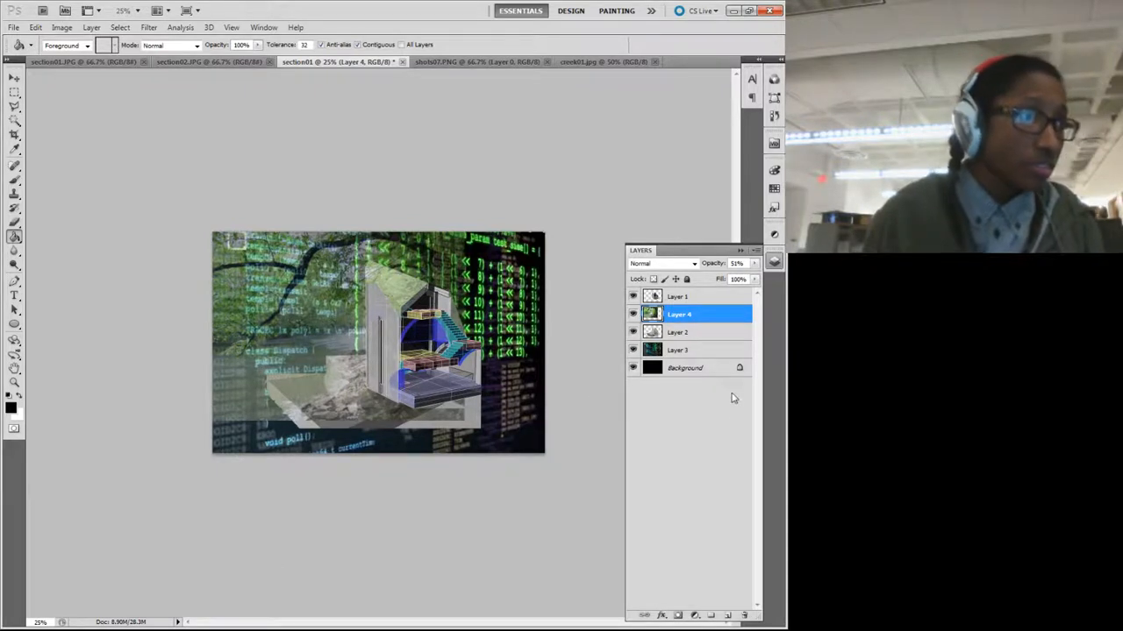
click(703, 352)
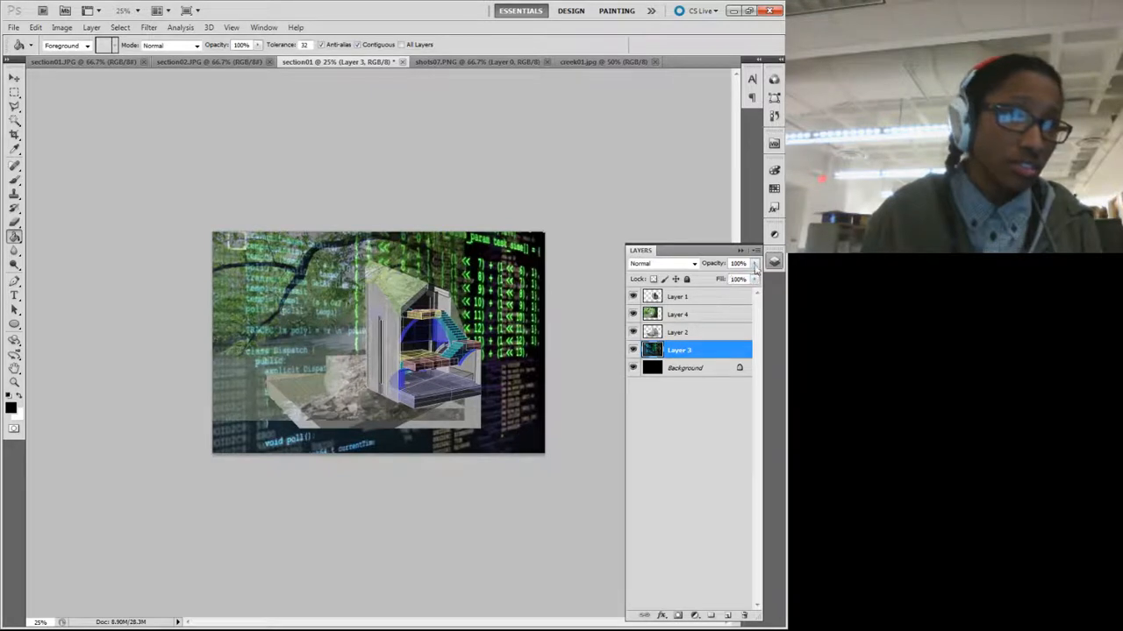
click(755, 264)
click(723, 280)
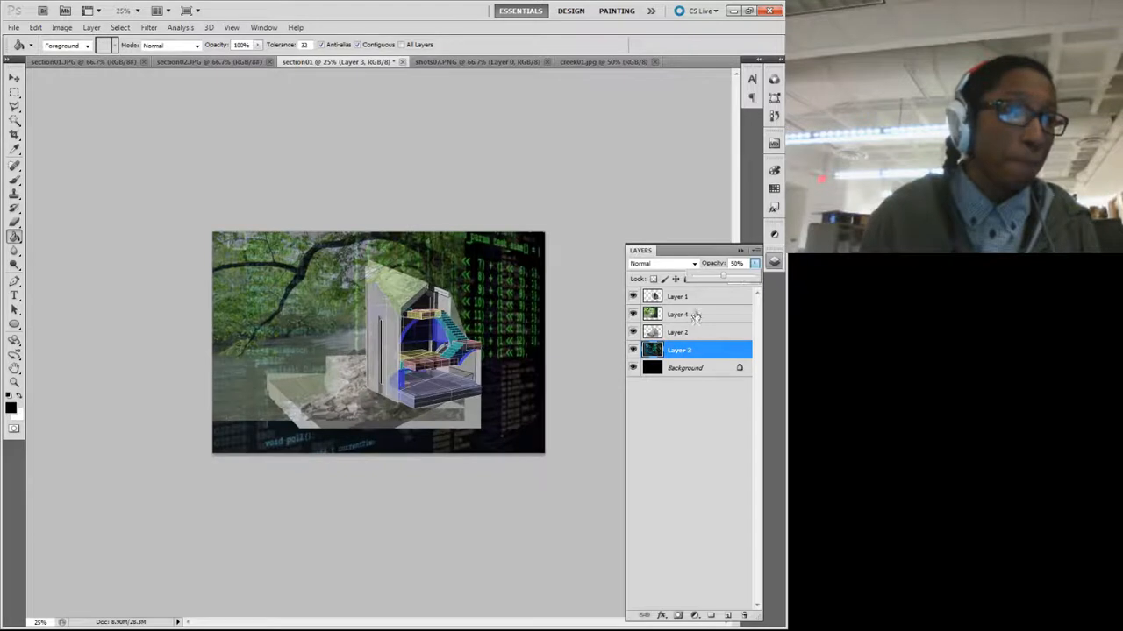
Step: Set the creek photo on Layer 4 to 65% opacity and move it below Layer 2 in the stacking order
click(695, 315)
drag(758, 270, 735, 279)
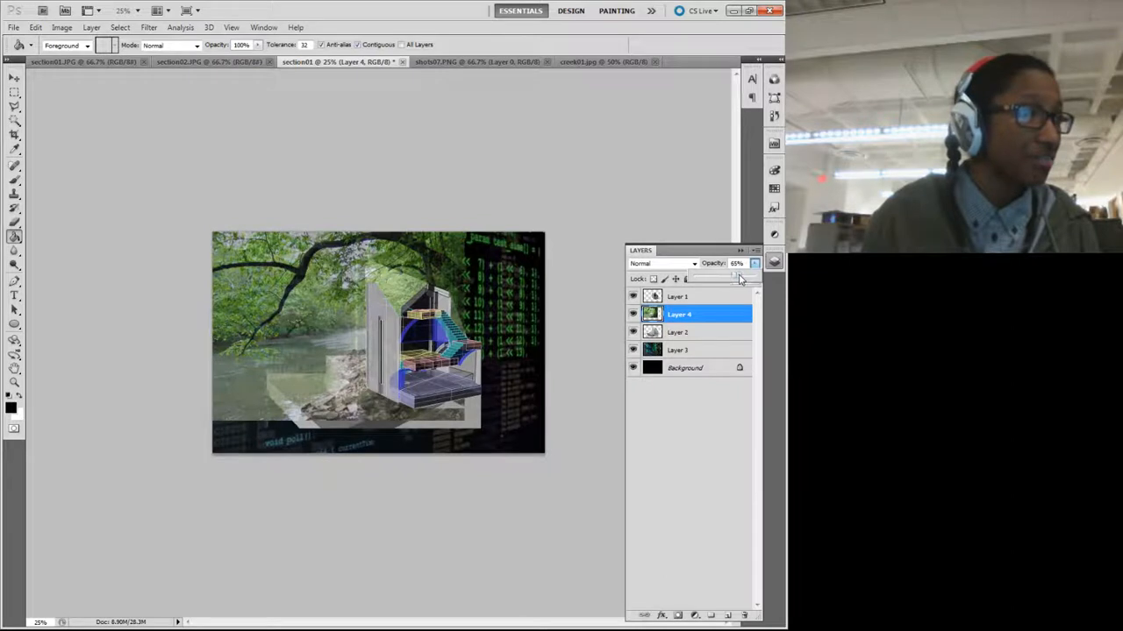
drag(690, 326, 680, 342)
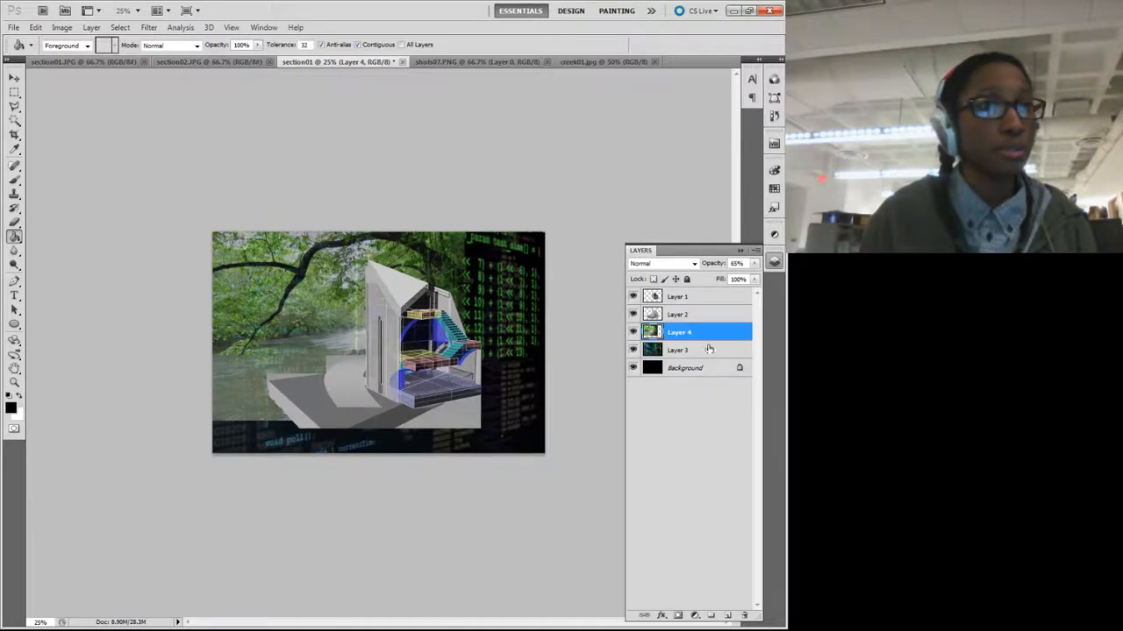
click(753, 252)
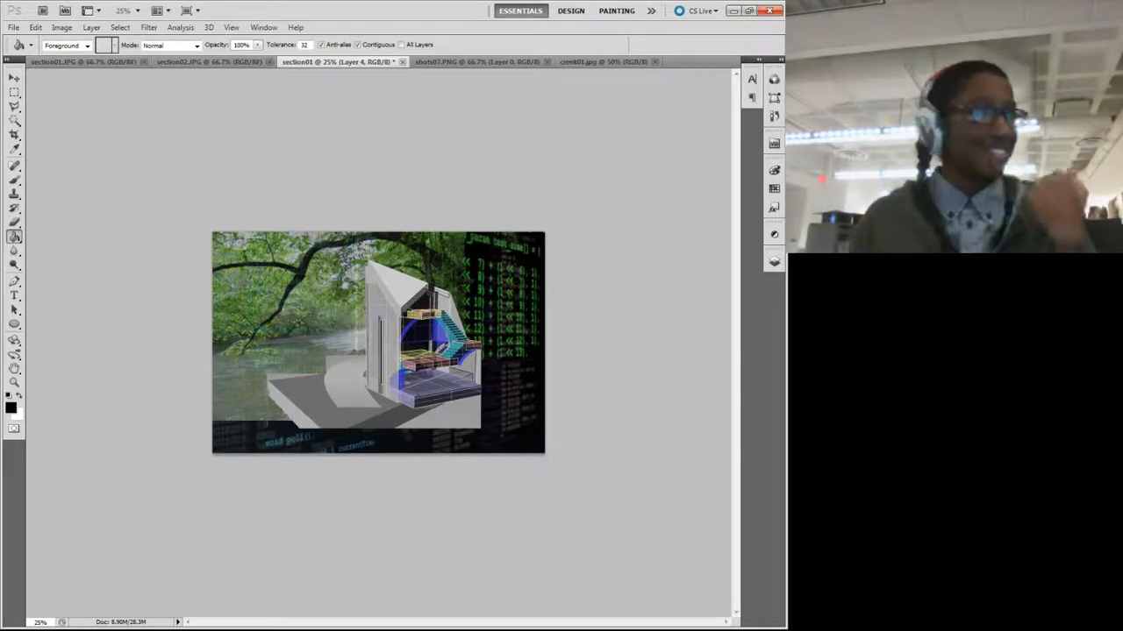
Step: Select the dark ground surface in front of the building on Layer 2 with the Magic Wand and delete it
click(18, 124)
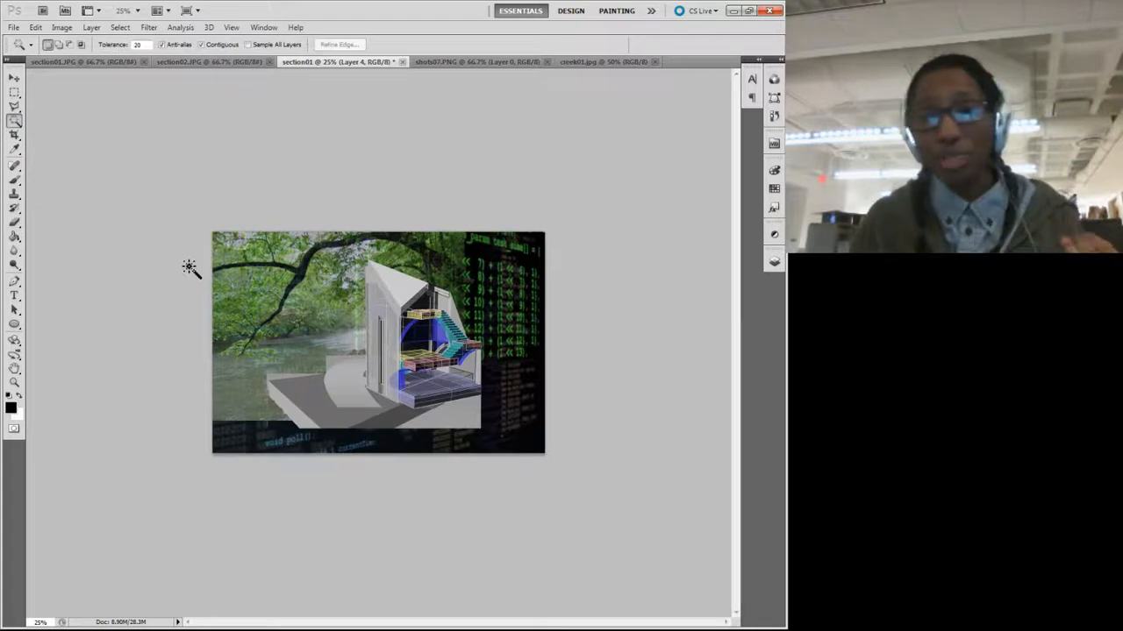
click(296, 399)
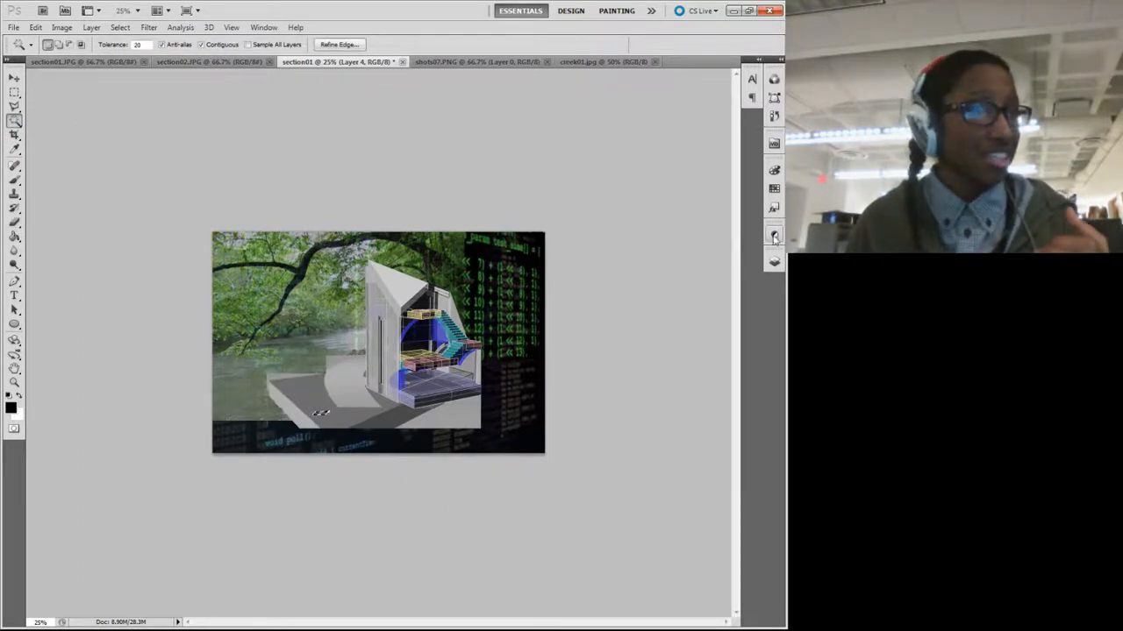
click(774, 261)
click(677, 314)
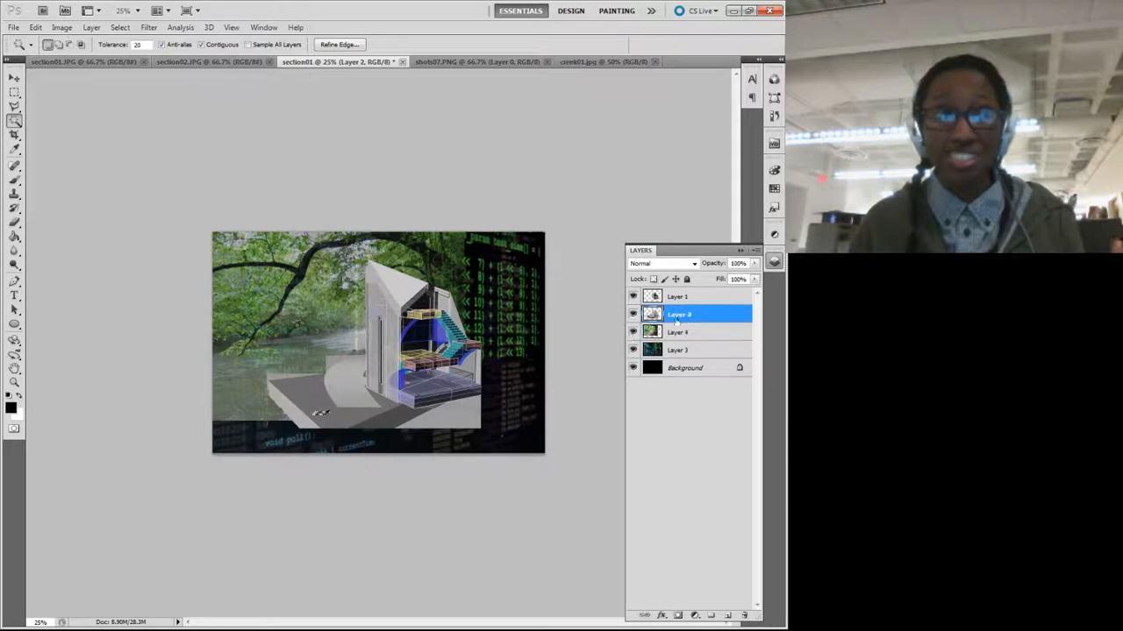
click(303, 401)
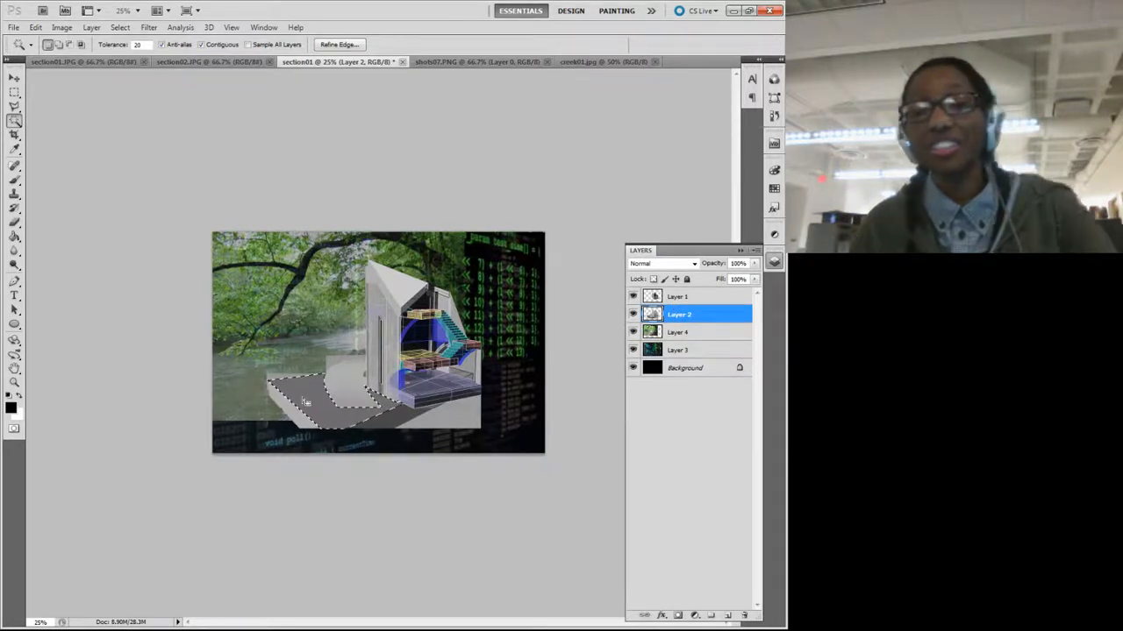
key(Delete)
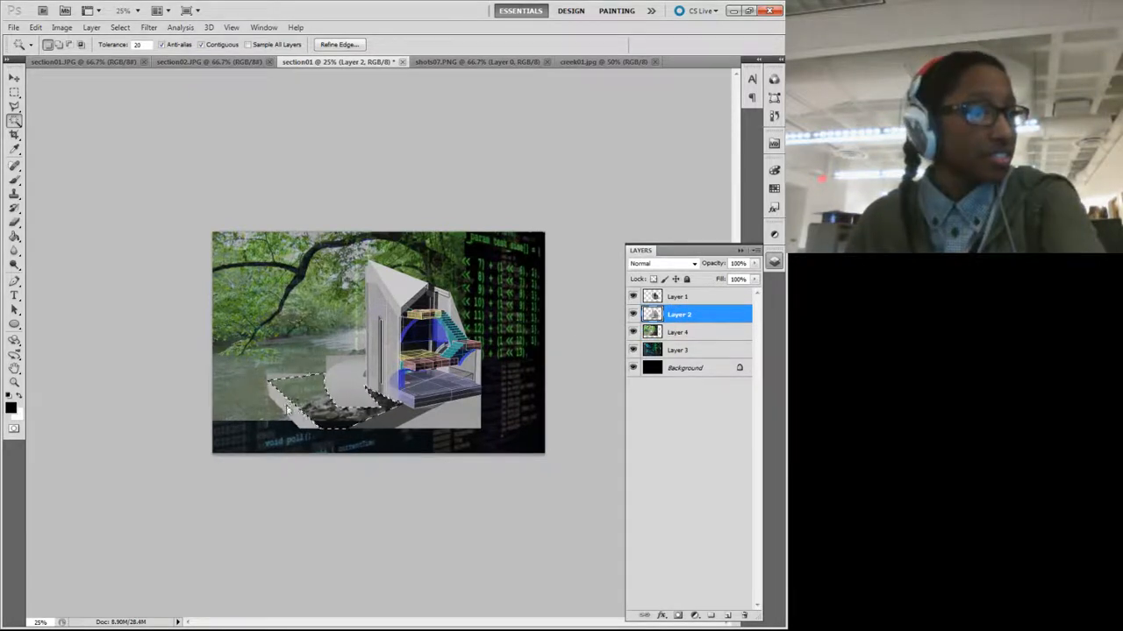
Step: Remove the light side face and leftover edge of the ground base from Layer 2, and clear the selection
click(281, 407)
key(Delete)
click(278, 384)
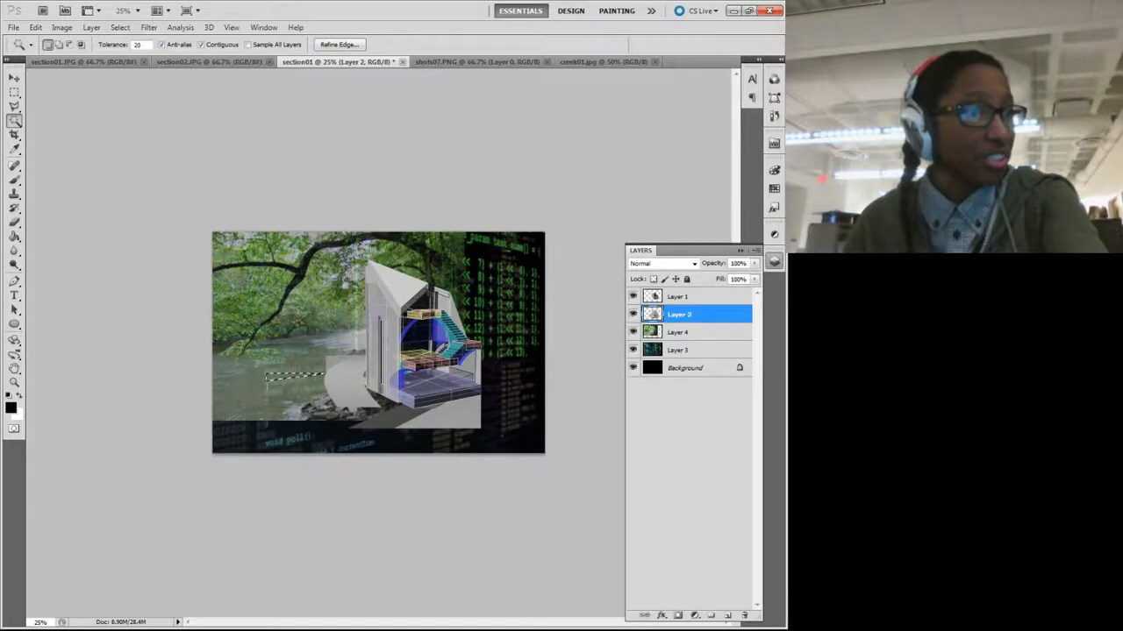
click(302, 489)
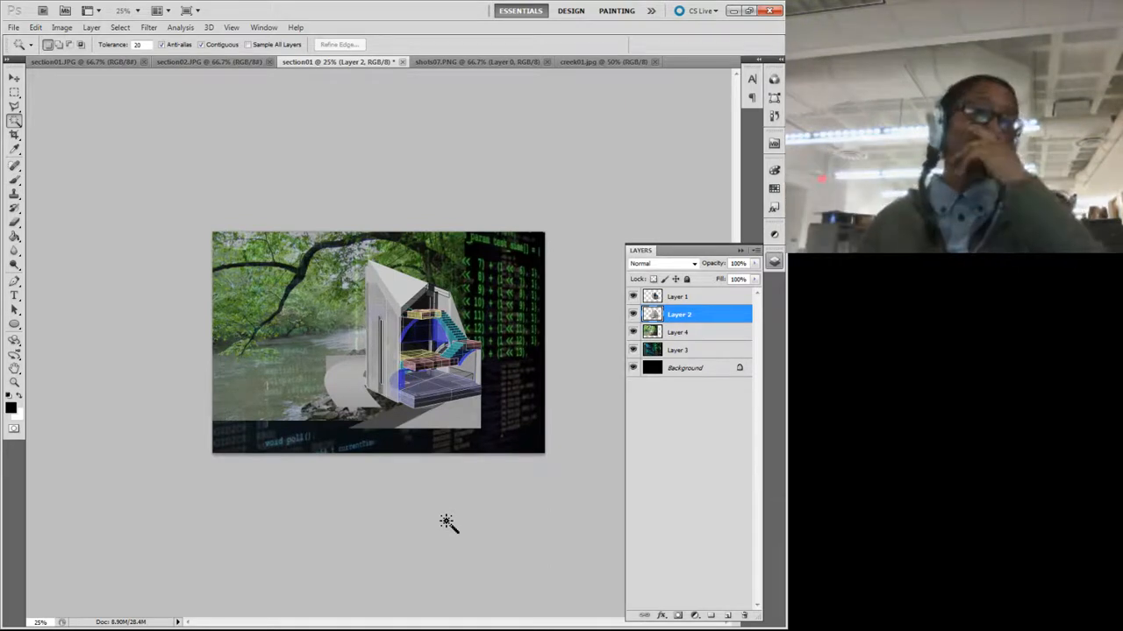
Step: Delete the remaining dark ground patch beneath the building from Layer 2 and deselect
click(432, 424)
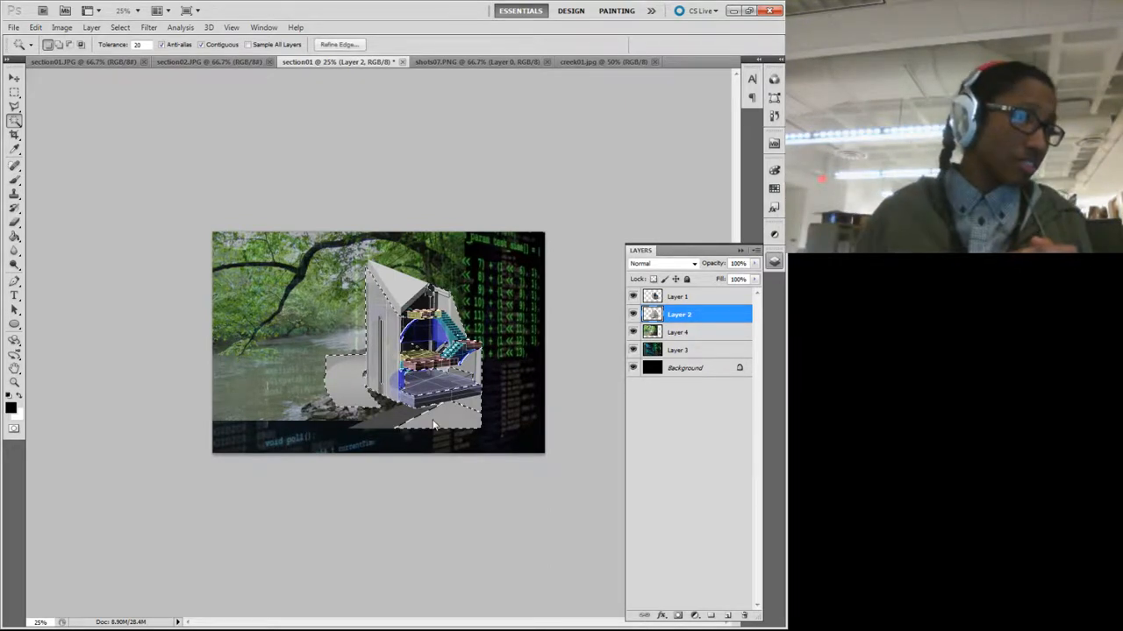
click(418, 437)
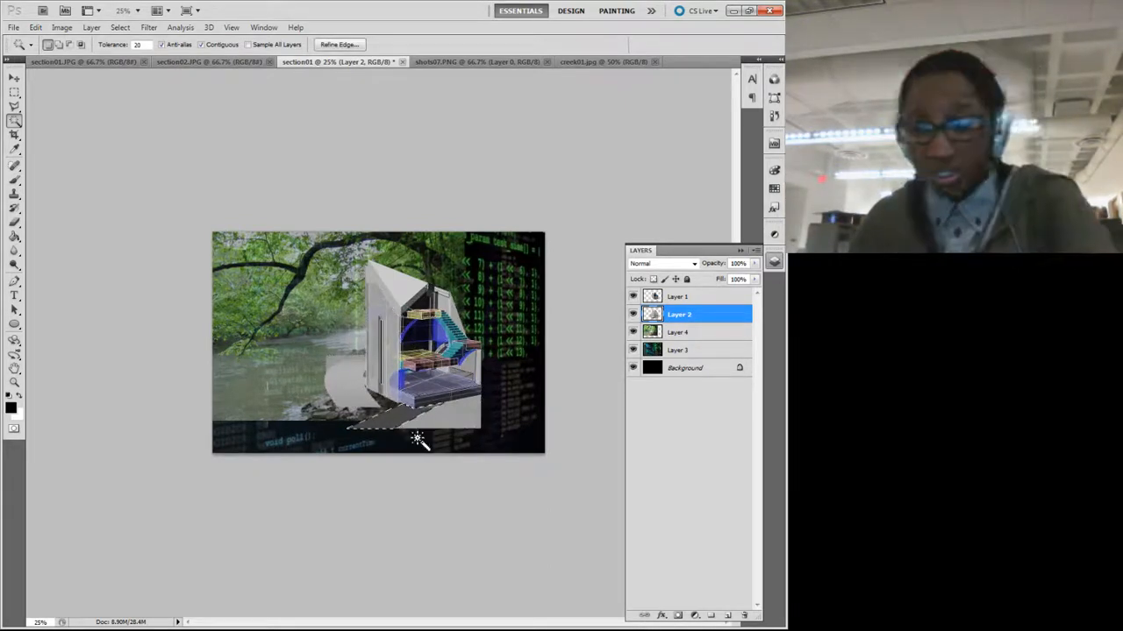
key(Delete)
key(ctrl+d)
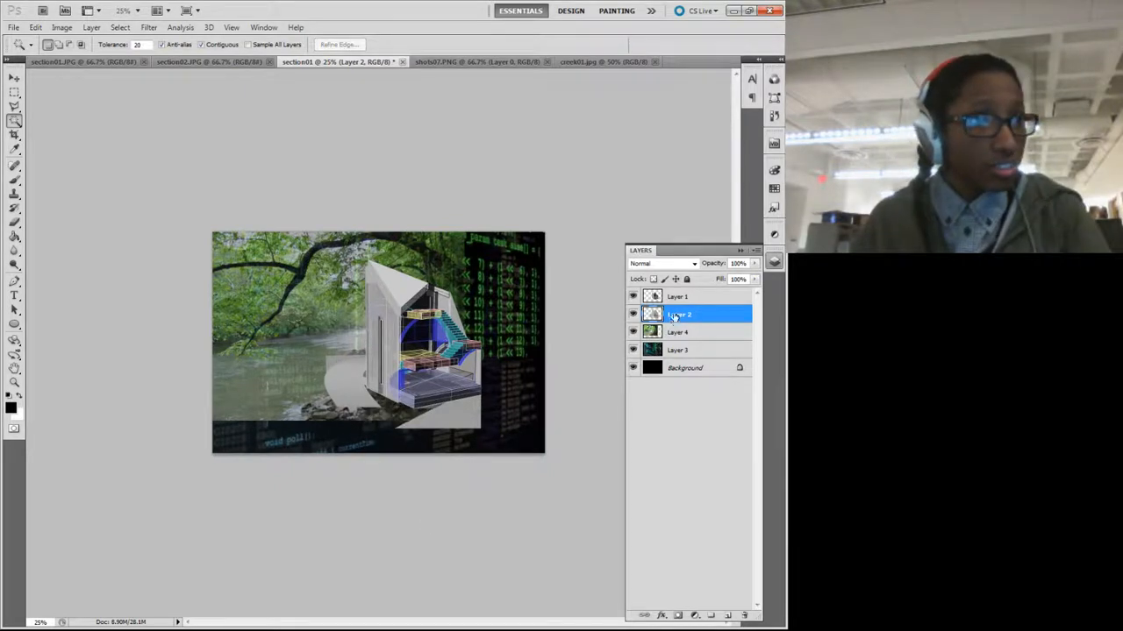
click(680, 297)
click(471, 419)
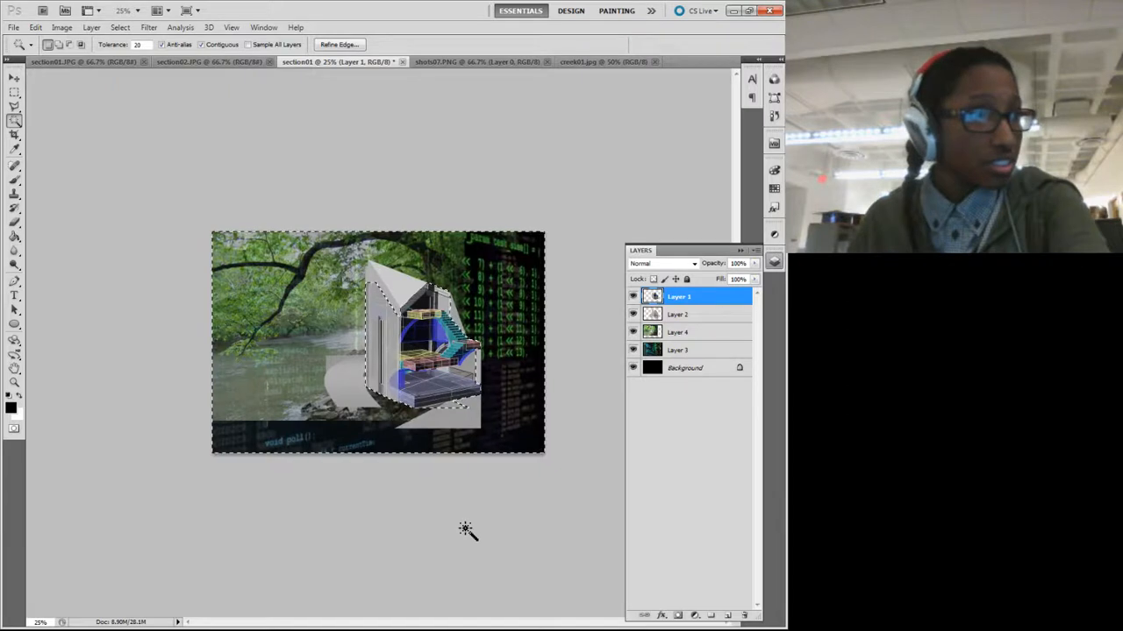
key(ctrl+d)
click(675, 315)
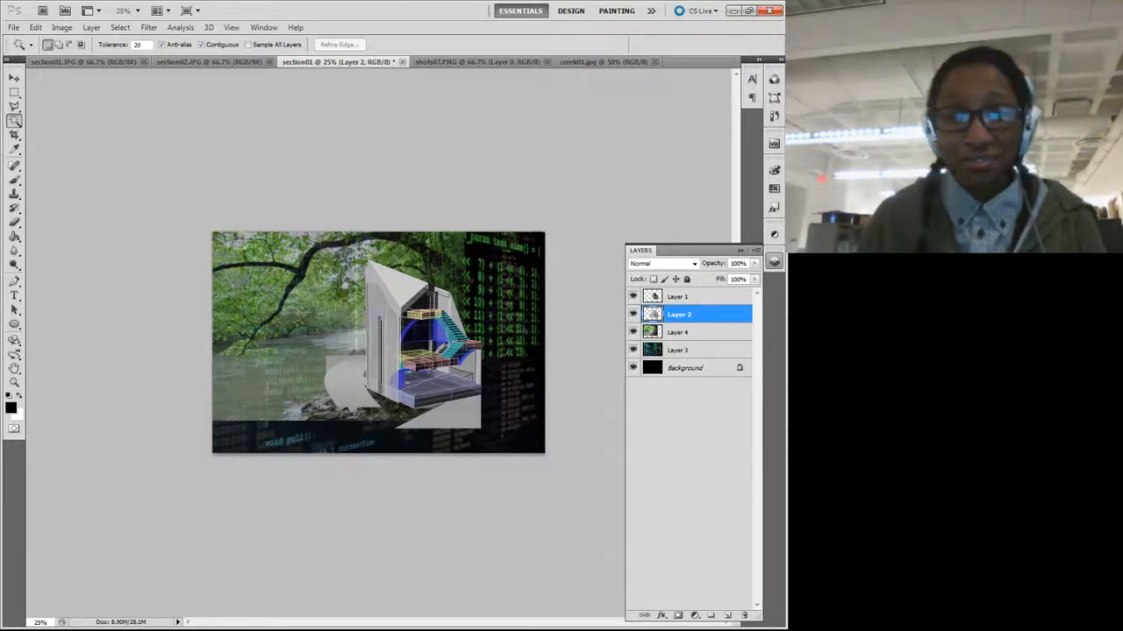
Step: Switch to Windows Explorer, browse to concept-graphic > concept-graphic01 and select the conceptGraphic01 JPEG image
key(alt+Tab)
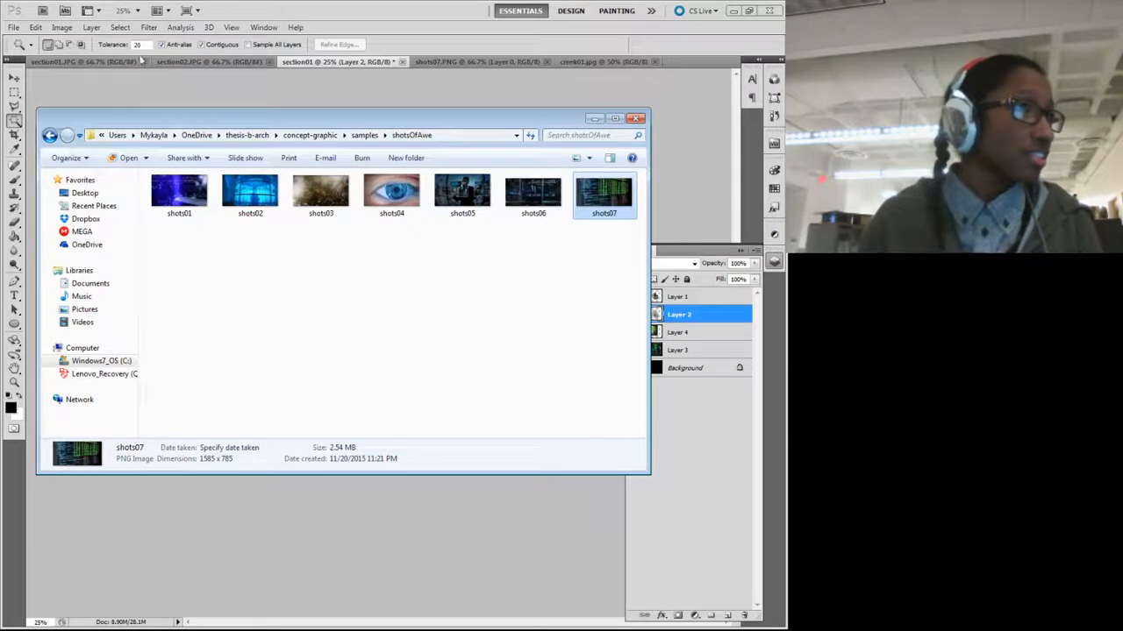
click(314, 137)
double_click(171, 220)
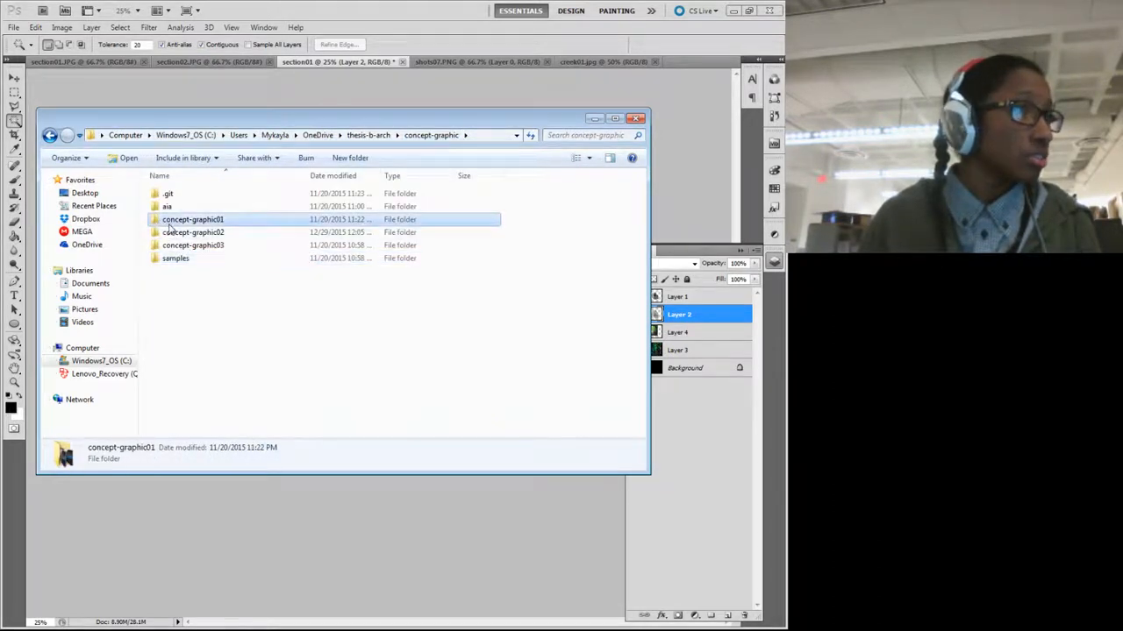
click(318, 213)
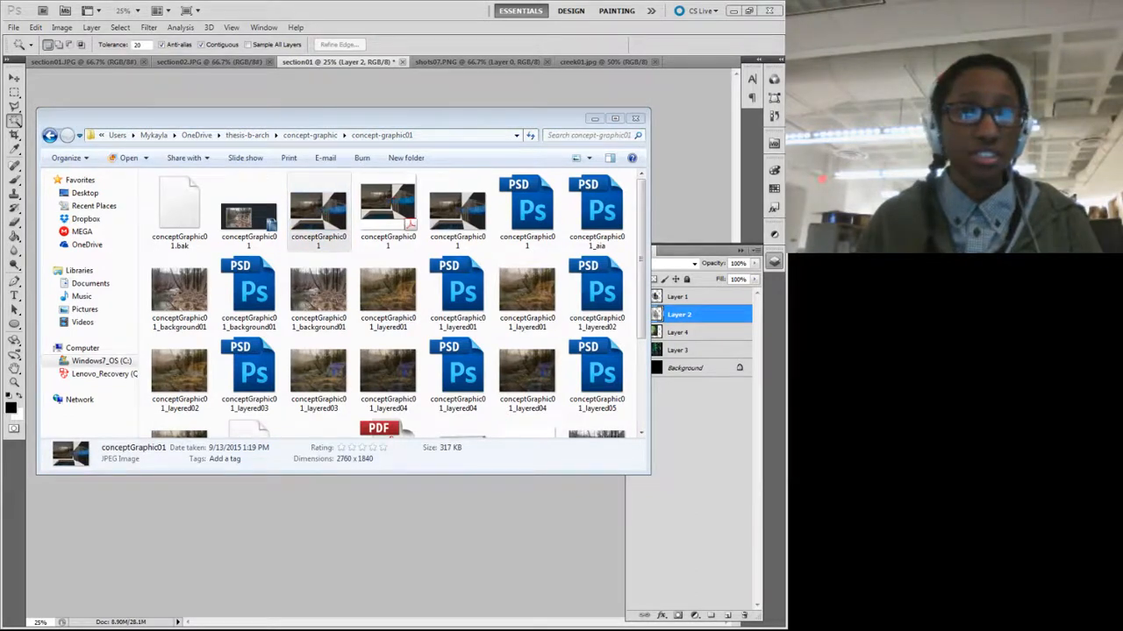
Step: Open the conceptGraphic01 JPEG in Windows Live Photo Gallery to view it, and return to the Explorer window
double_click(318, 214)
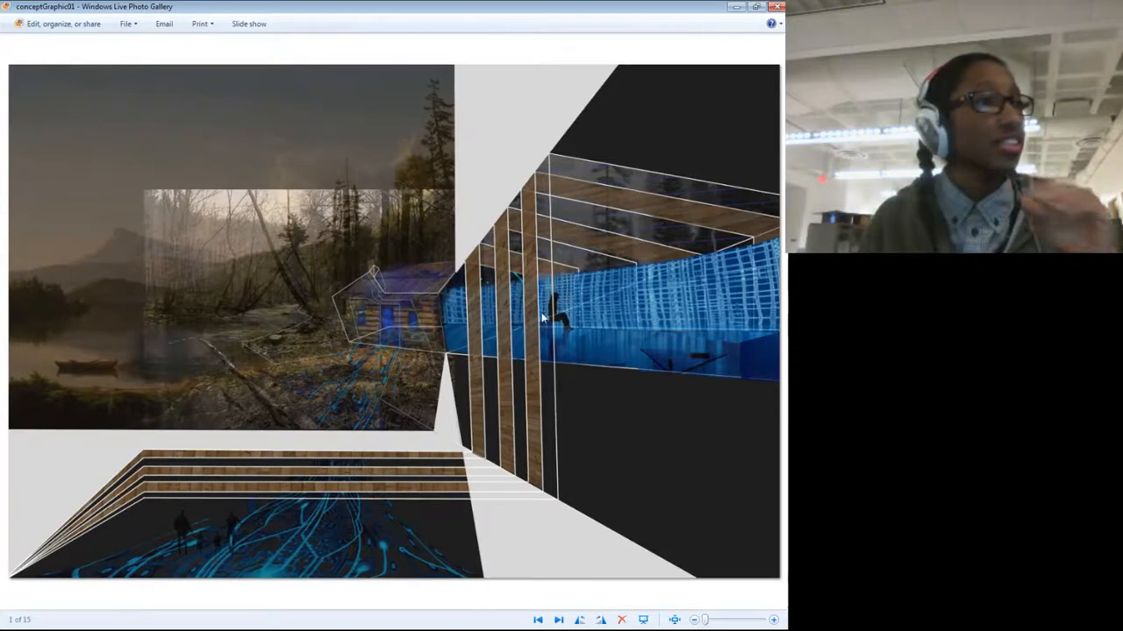
key(alt+Tab)
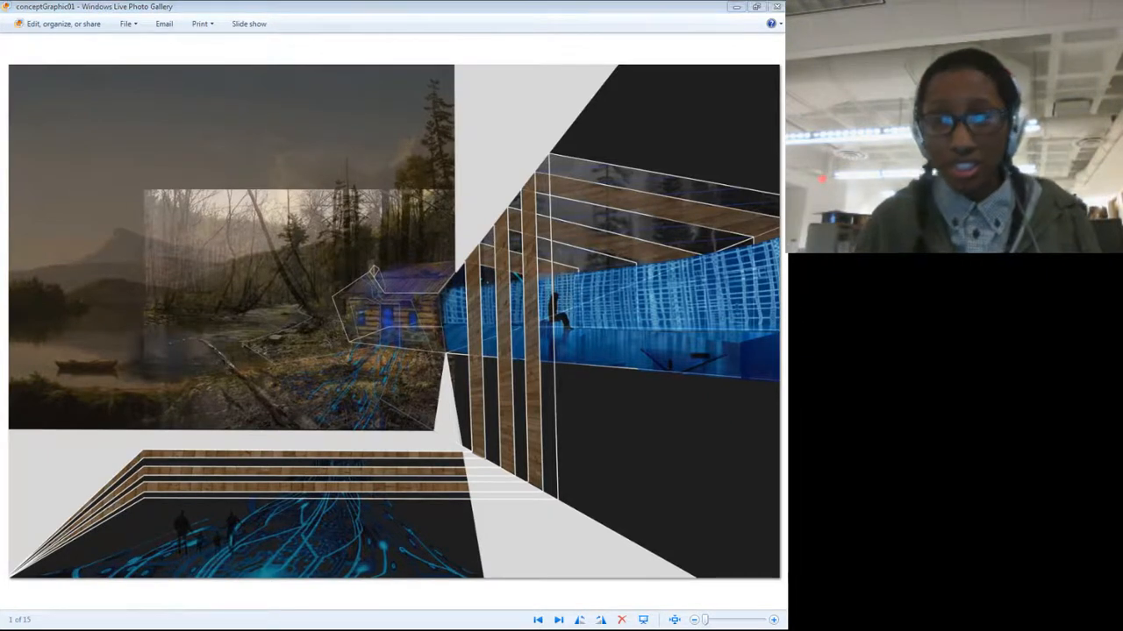
key(alt+Tab)
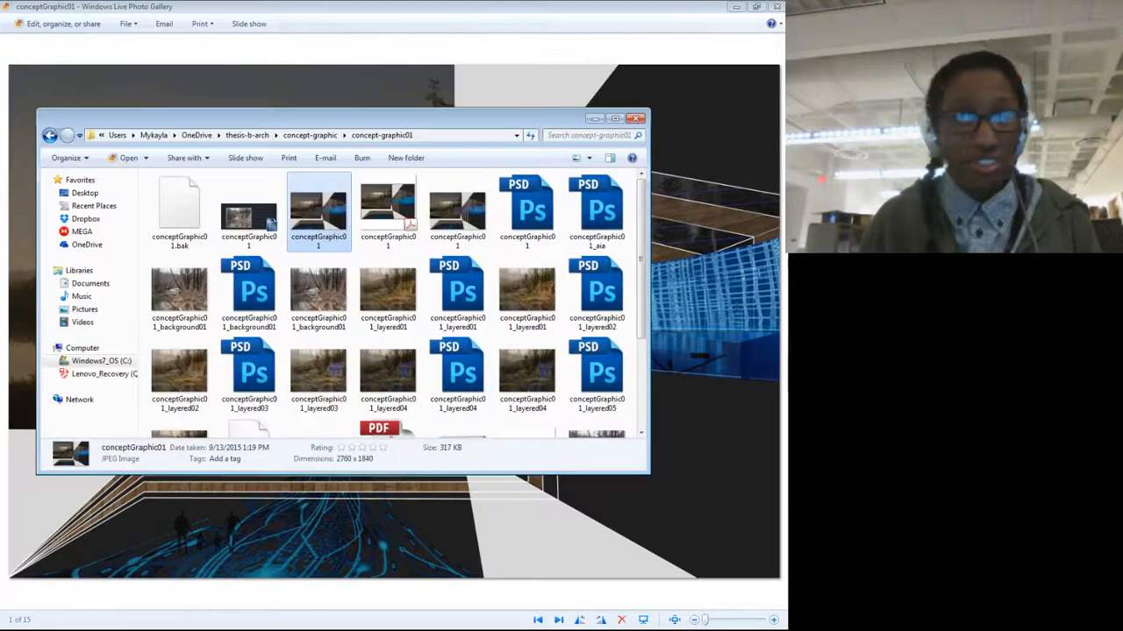
Step: Browse to the concept-graphic02 folder and open the conceptGraphic02 PNG image for viewing
click(289, 135)
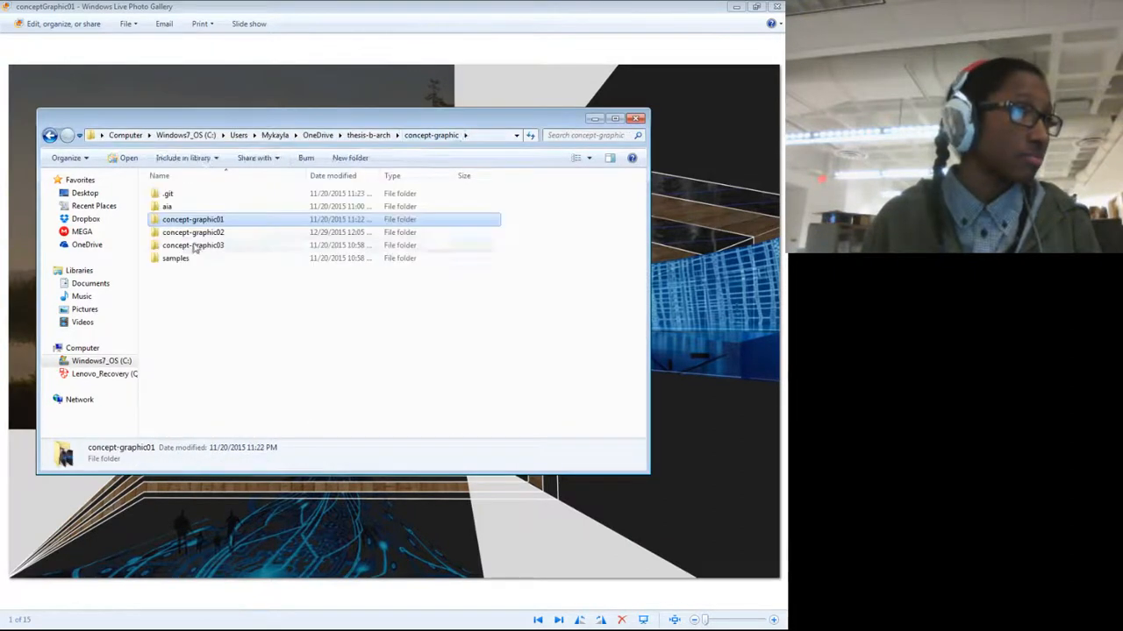
double_click(294, 232)
scroll(412, 338, down, 2)
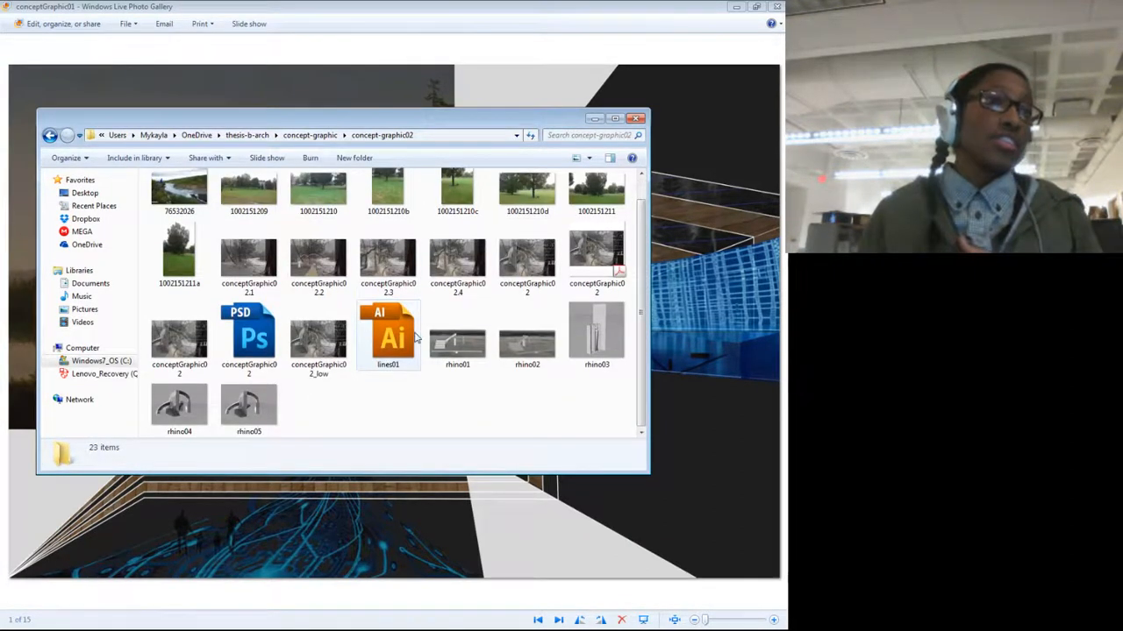
click(547, 273)
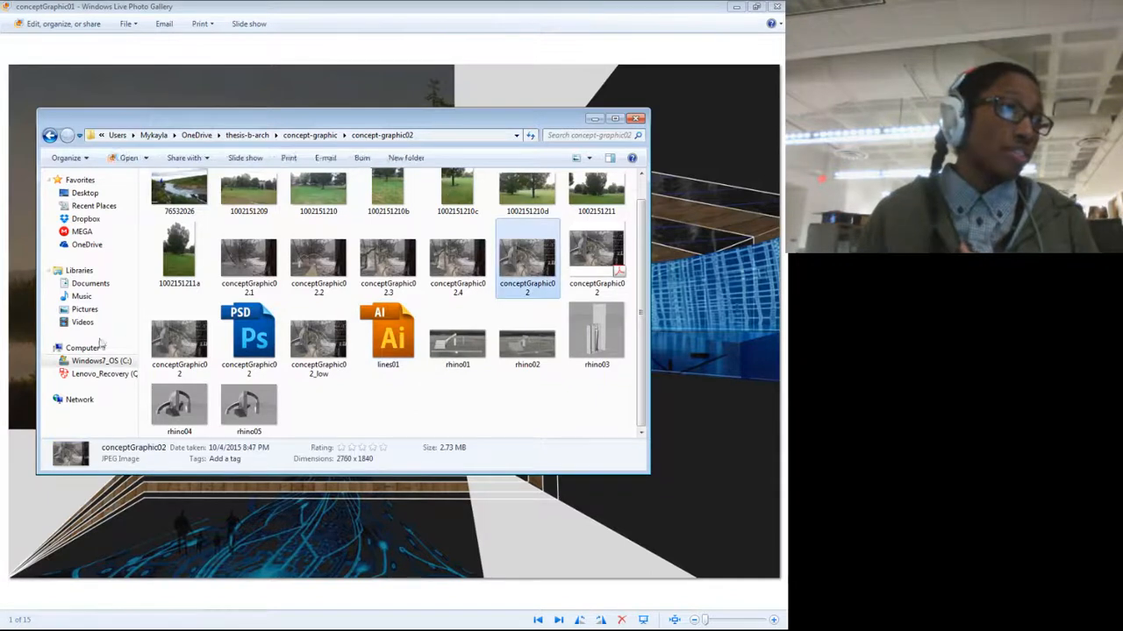
click(190, 344)
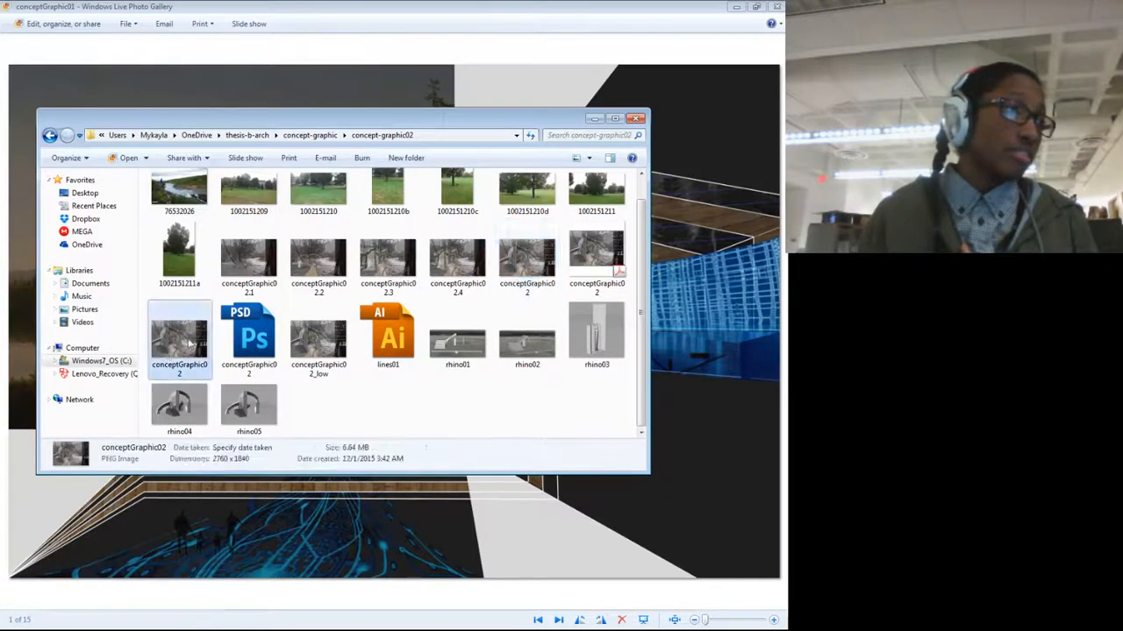
double_click(188, 347)
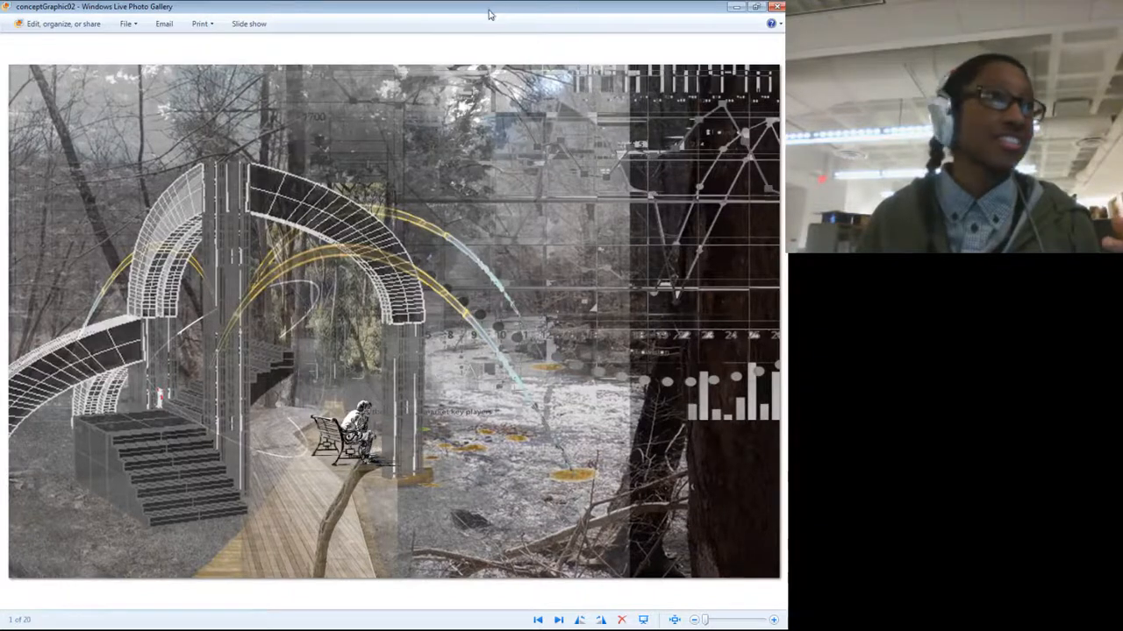
Step: Arrange the conceptGraphic01 and conceptGraphic02 viewer windows side by side to compare both graphics
drag(488, 8, 787, 198)
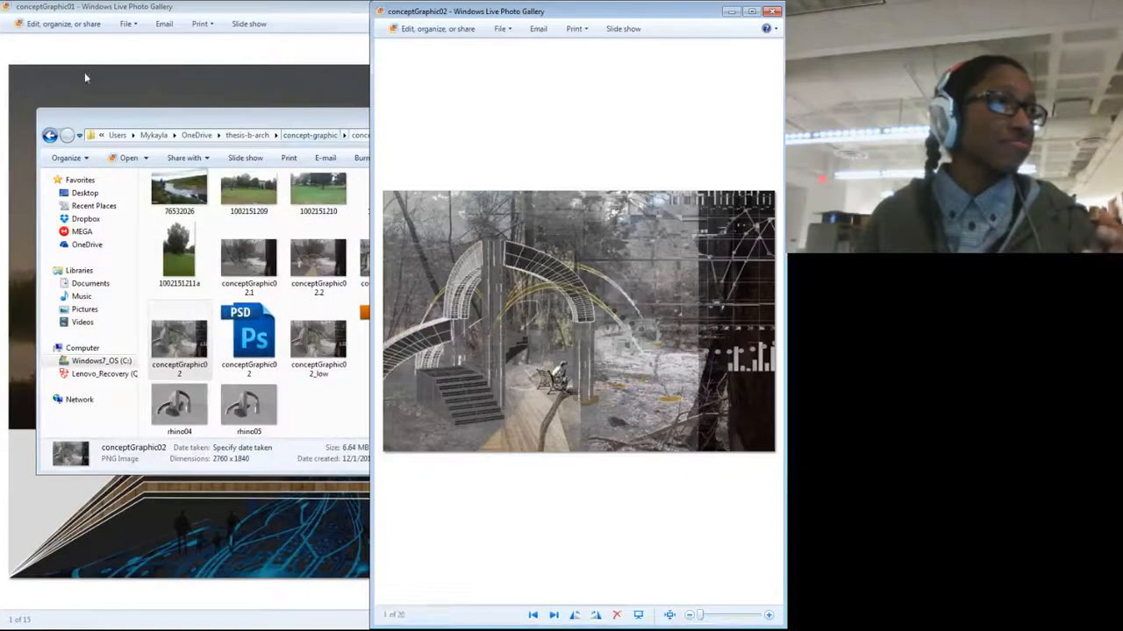
double_click(242, 6)
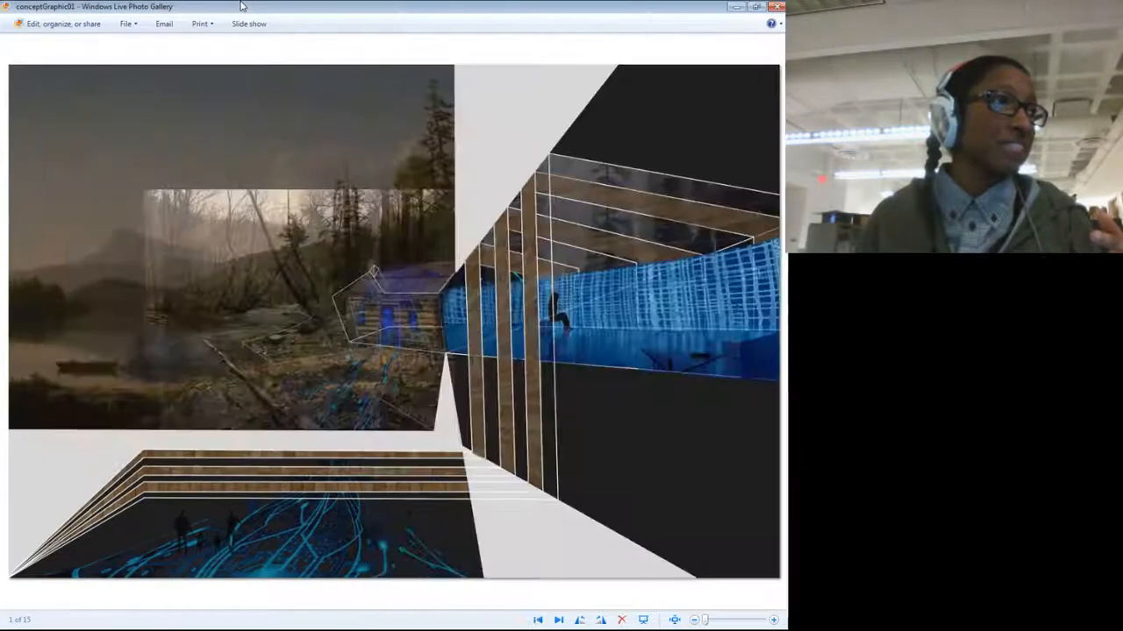
click(754, 7)
drag(237, 107, 120, 108)
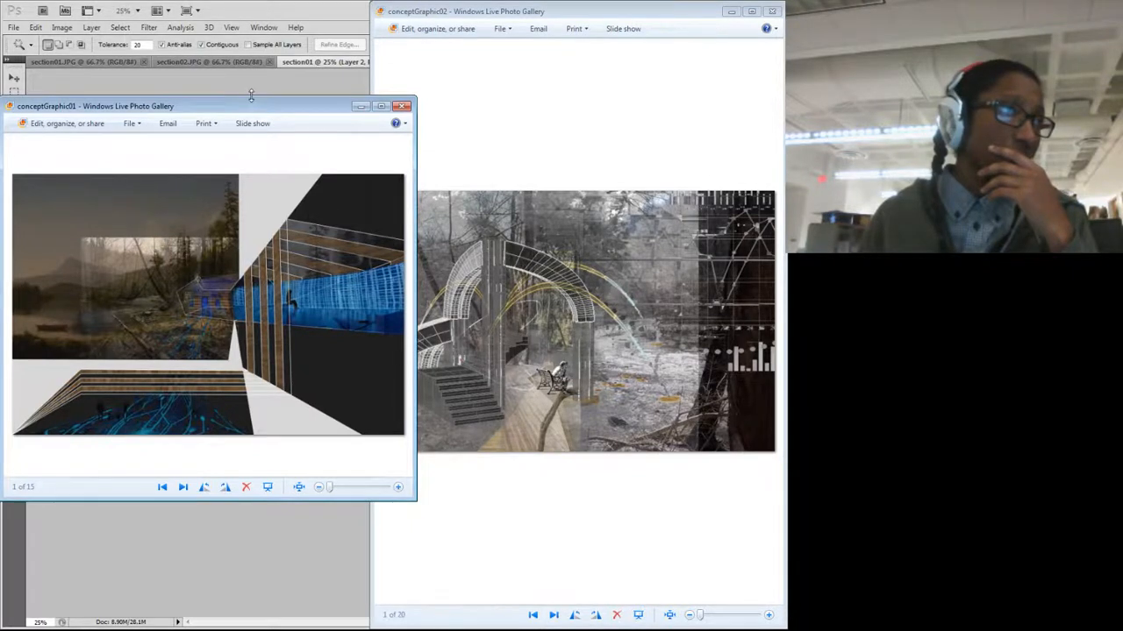
drag(251, 94, 251, 4)
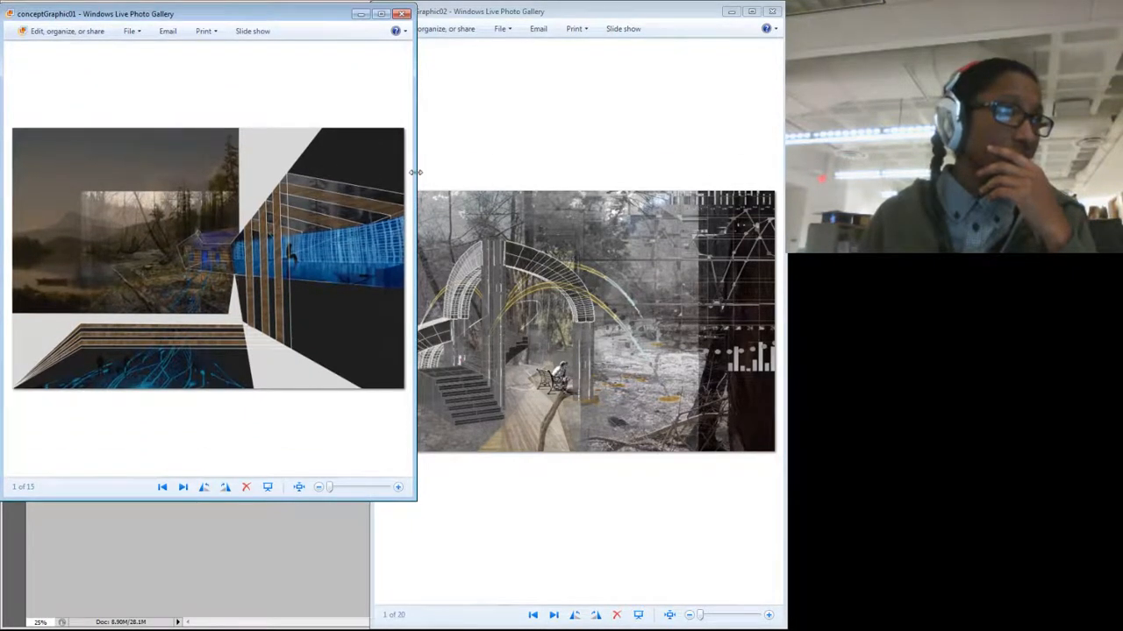
drag(416, 172, 389, 169)
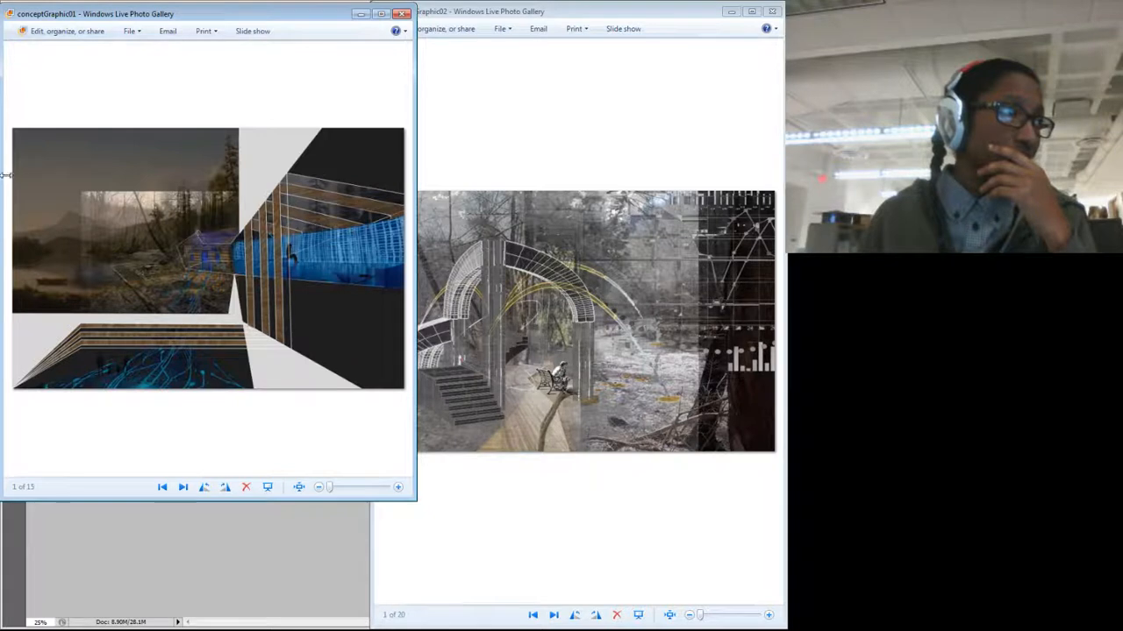
drag(60, 15, 112, 42)
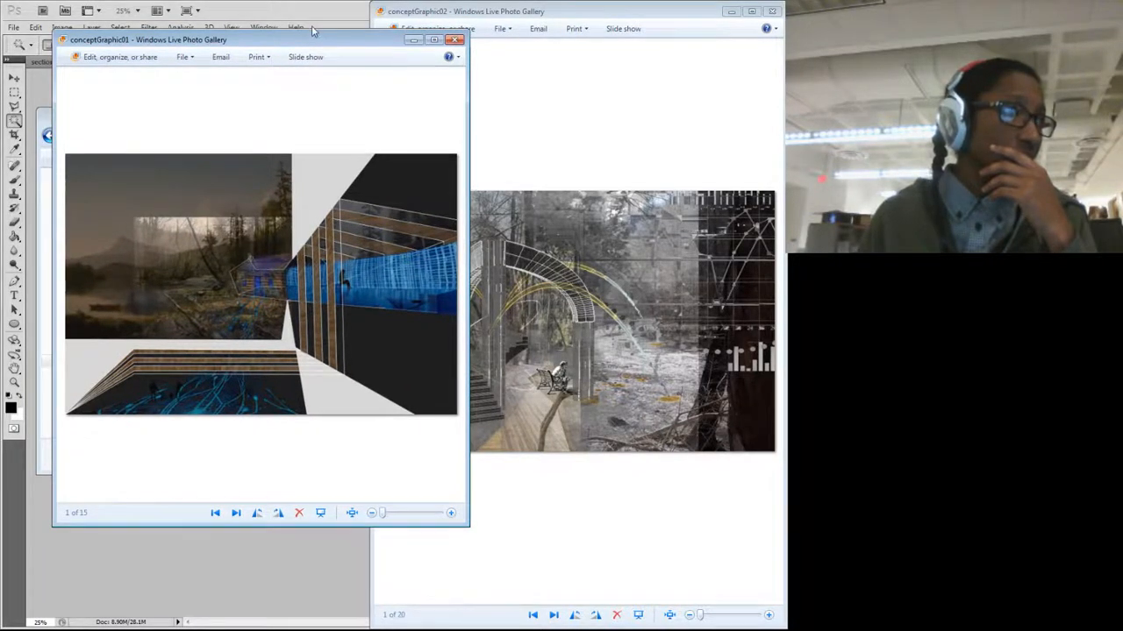
drag(308, 45, 221, 71)
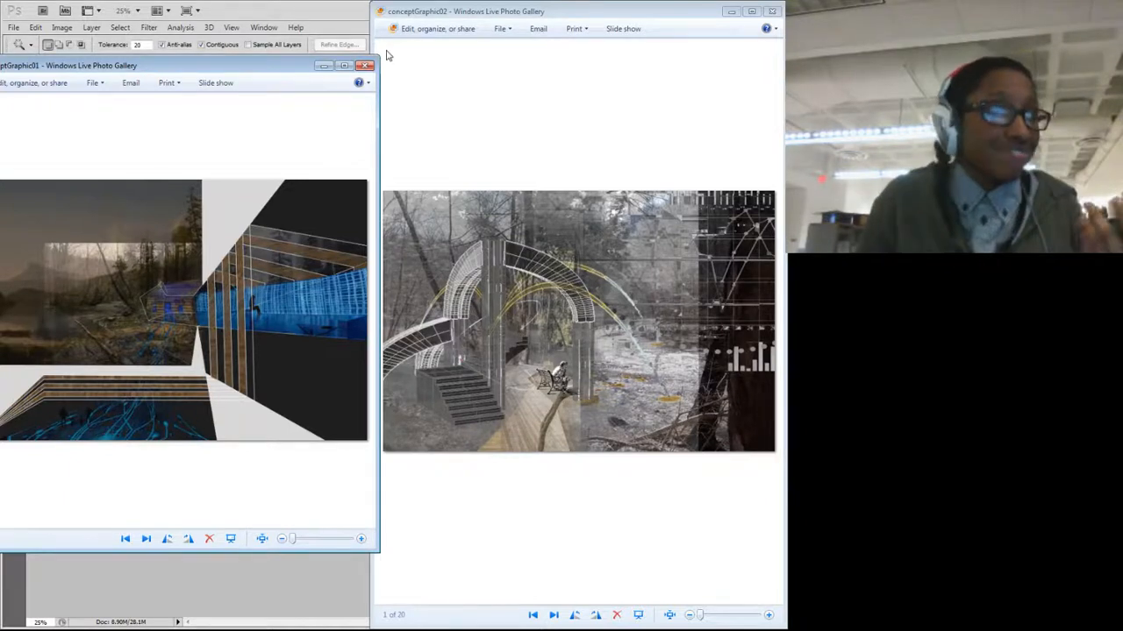
Step: Close both image viewers, minimize the Explorer window and return to the section01 document in Photoshop
click(364, 68)
drag(644, 12, 506, 87)
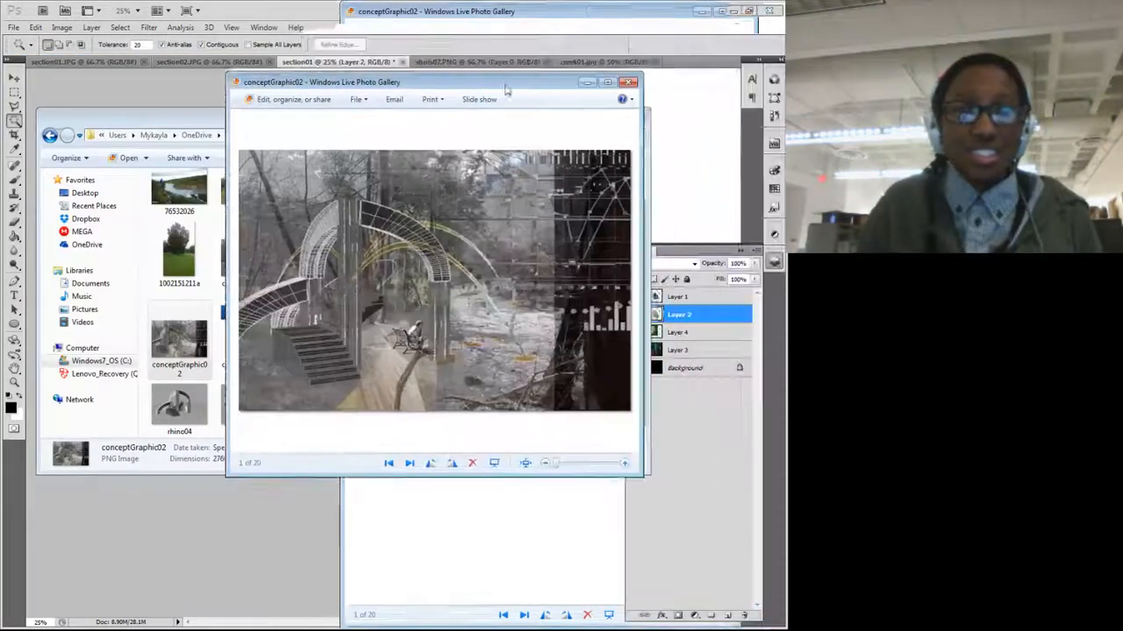
click(628, 83)
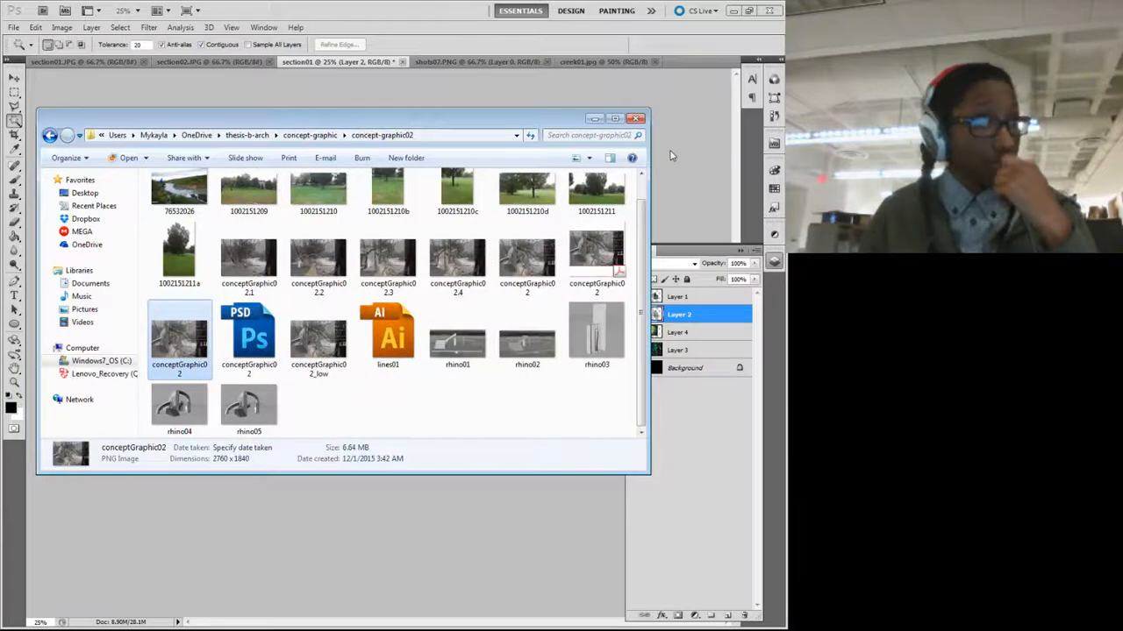
click(594, 119)
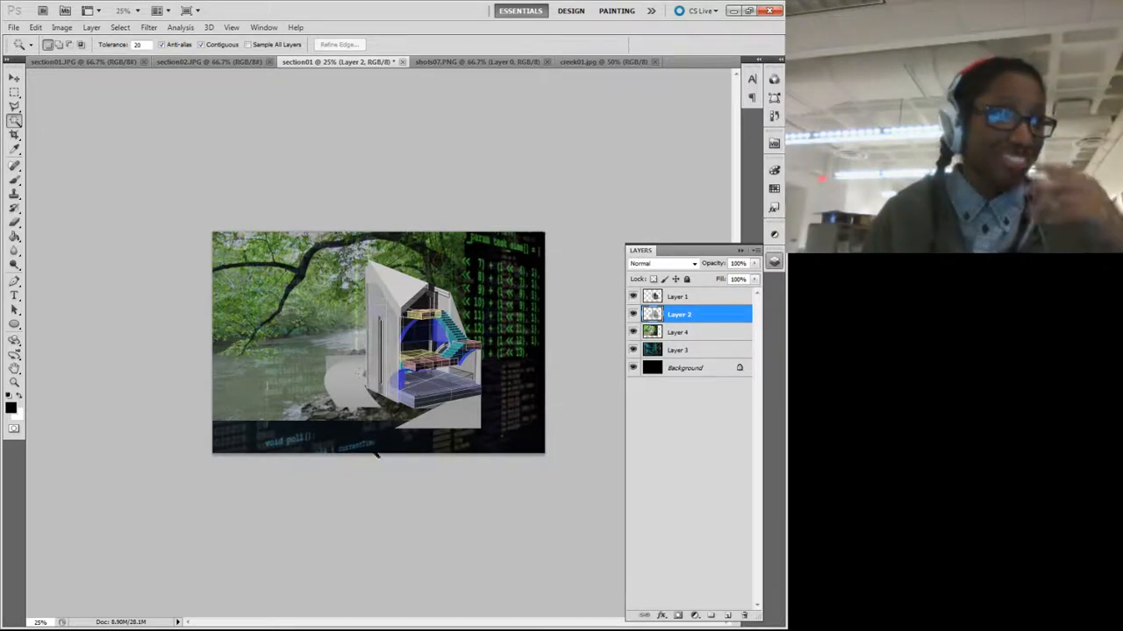
Step: Outline the light ground piece below the building's front floor edge with the Polygonal Lasso and delete it from Layer 2
click(14, 92)
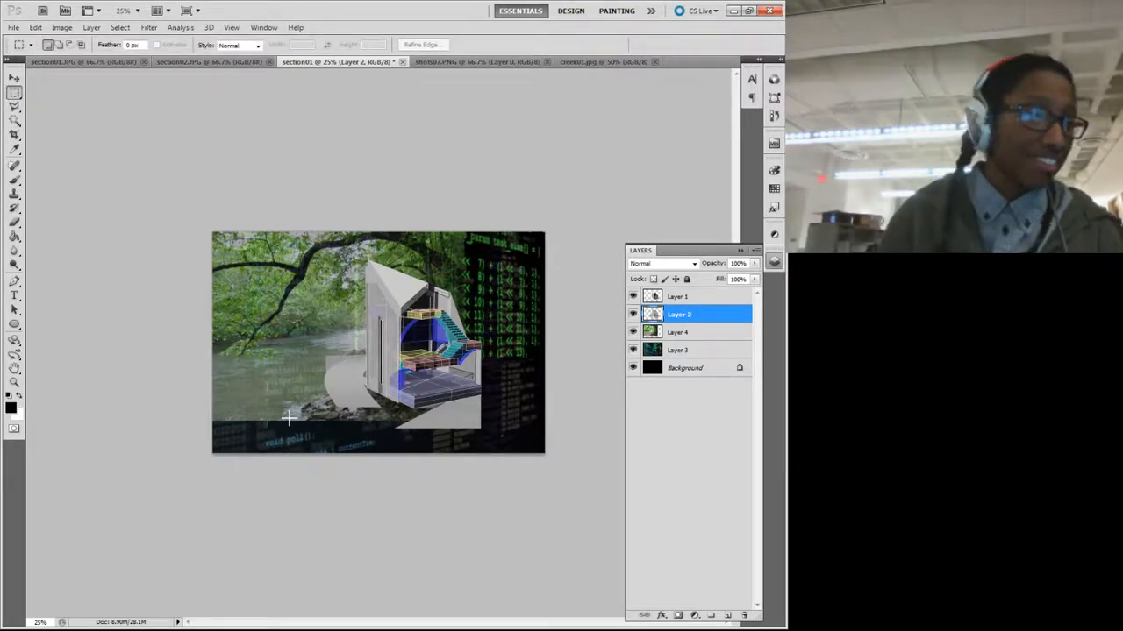
click(14, 106)
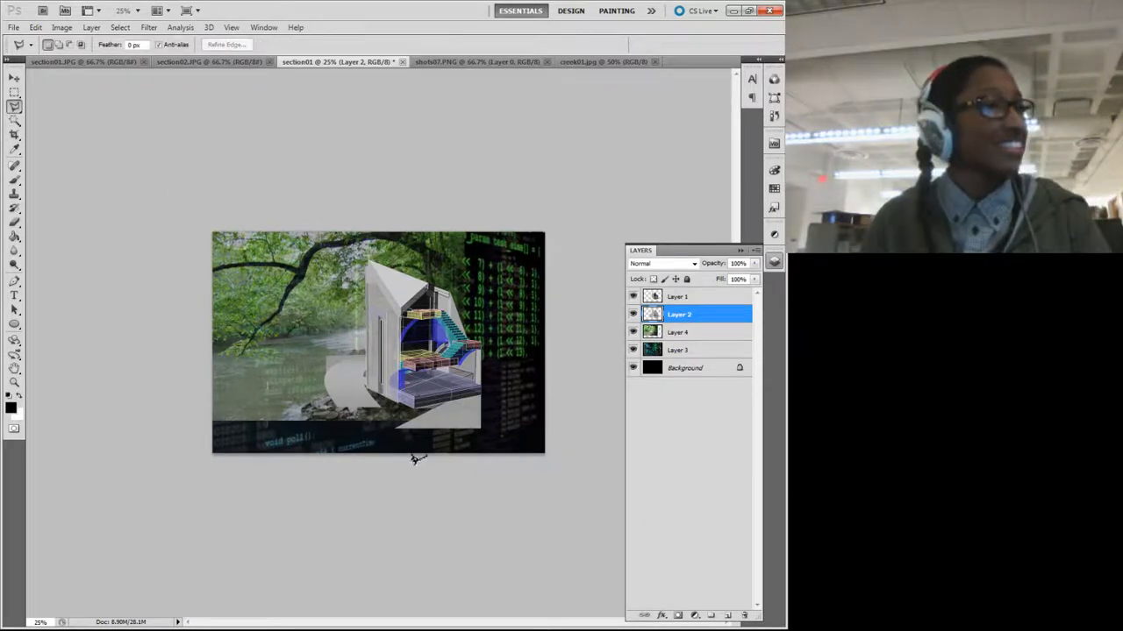
mouse_move(367, 445)
mouse_down()
mouse_move(550, 438)
mouse_move(525, 436)
mouse_move(505, 386)
mouse_move(485, 402)
mouse_up()
key(ctrl+plus)
key(ctrl+plus)
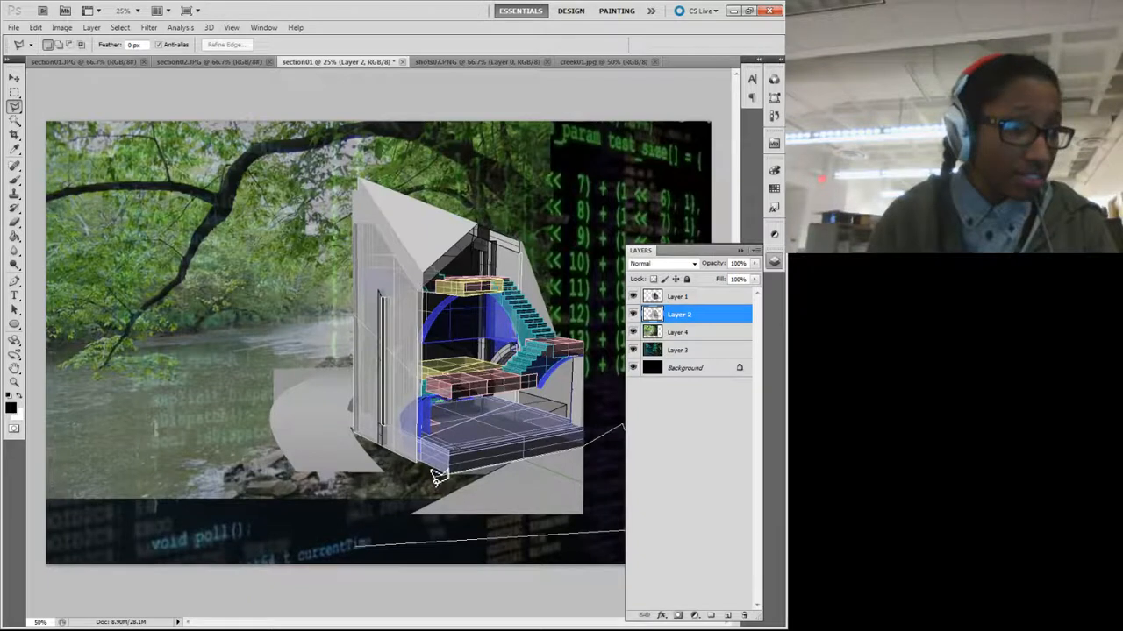
click(441, 475)
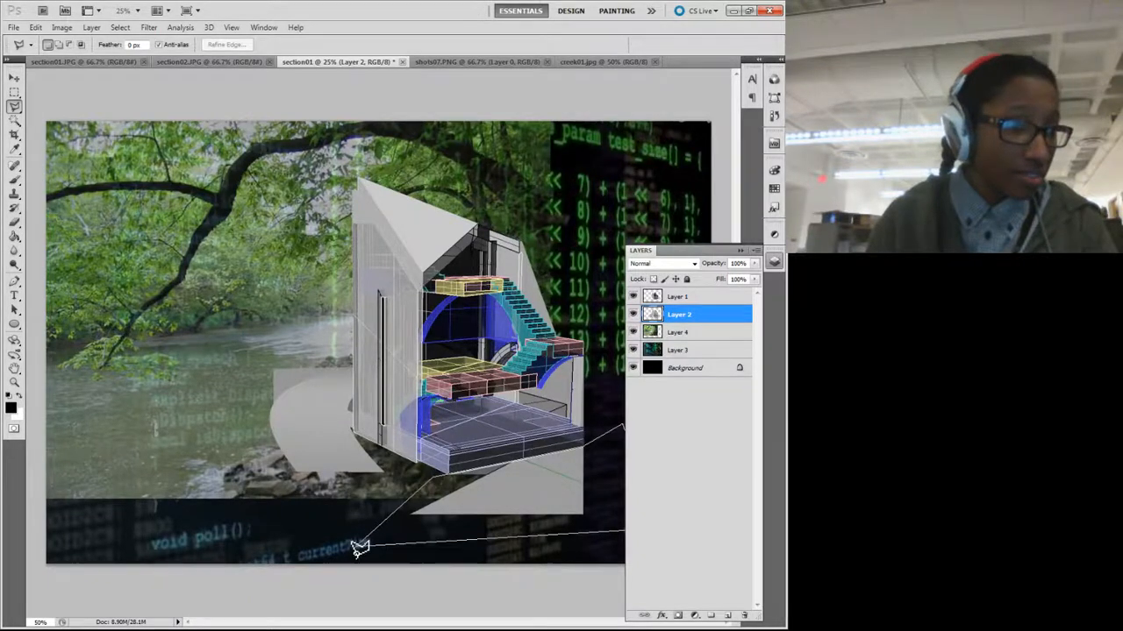
click(359, 544)
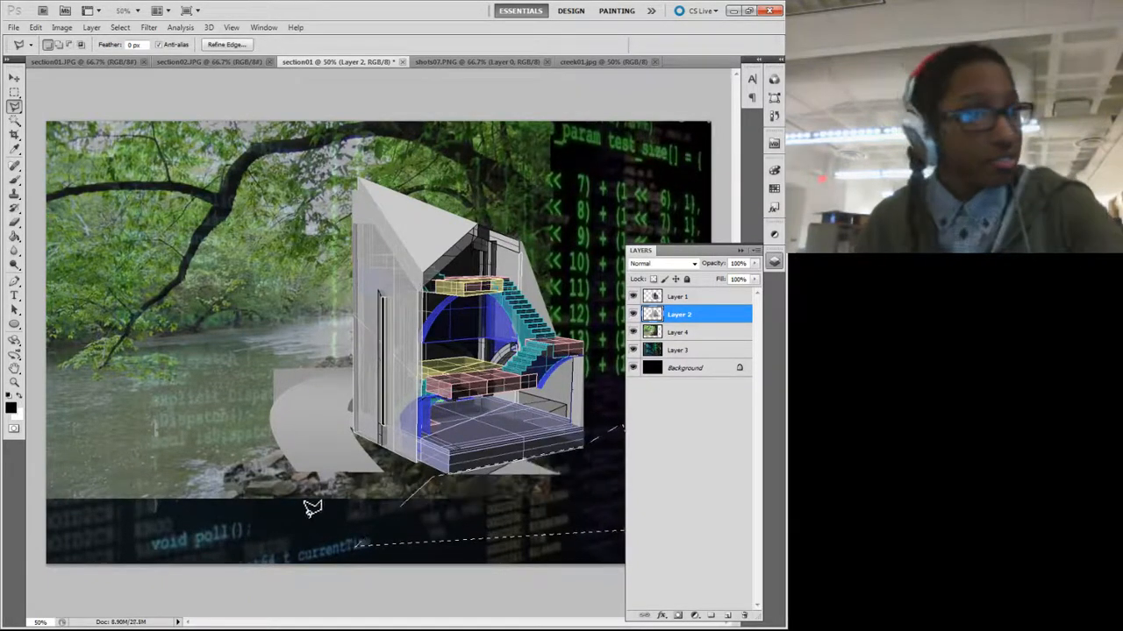
Step: Delete the same outlined ground area from Layer 1 and clear the selection
click(684, 298)
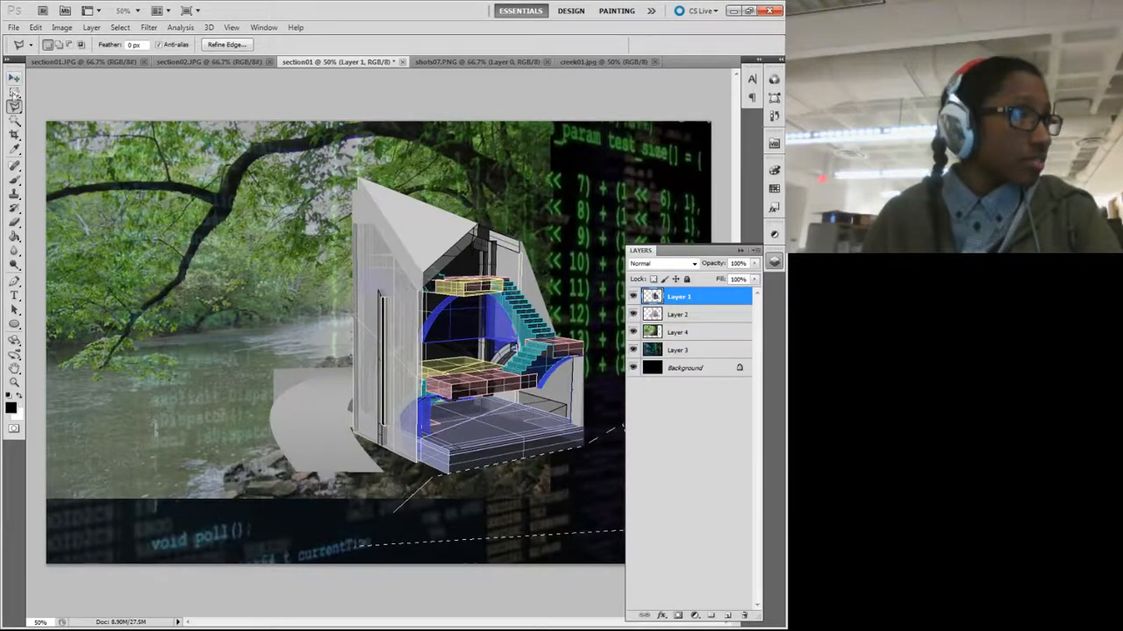
click(15, 92)
click(144, 202)
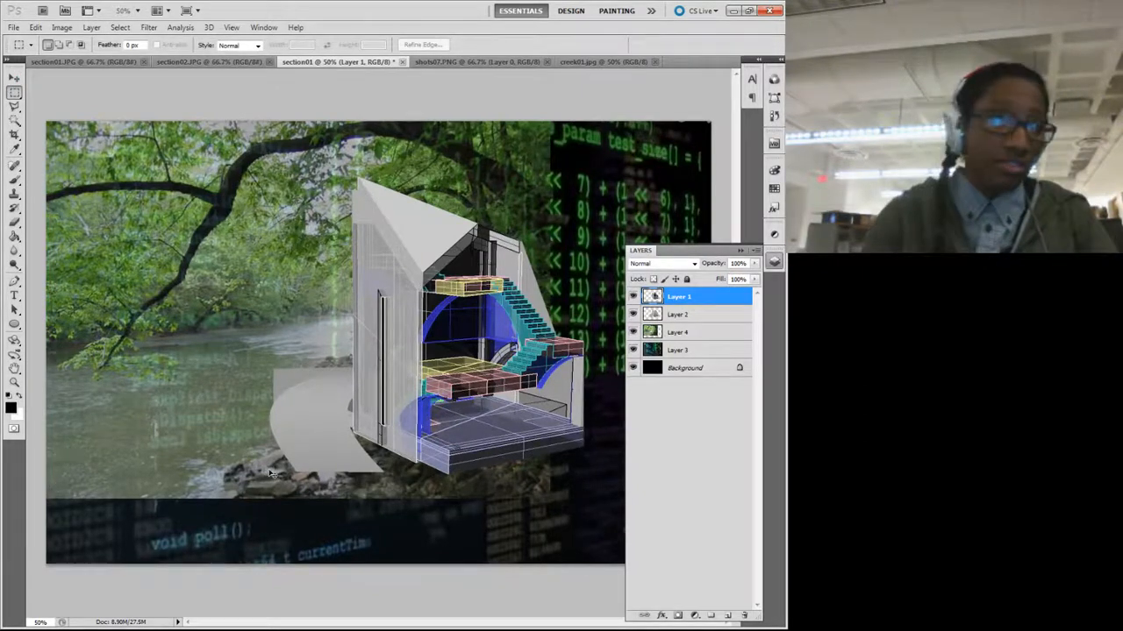
Step: Trace the ground corner above the curved path beside the building with the Polygonal Lasso, delete it from Layer 2 and deselect
key(ctrl+plus)
scroll(272, 474, left, 2)
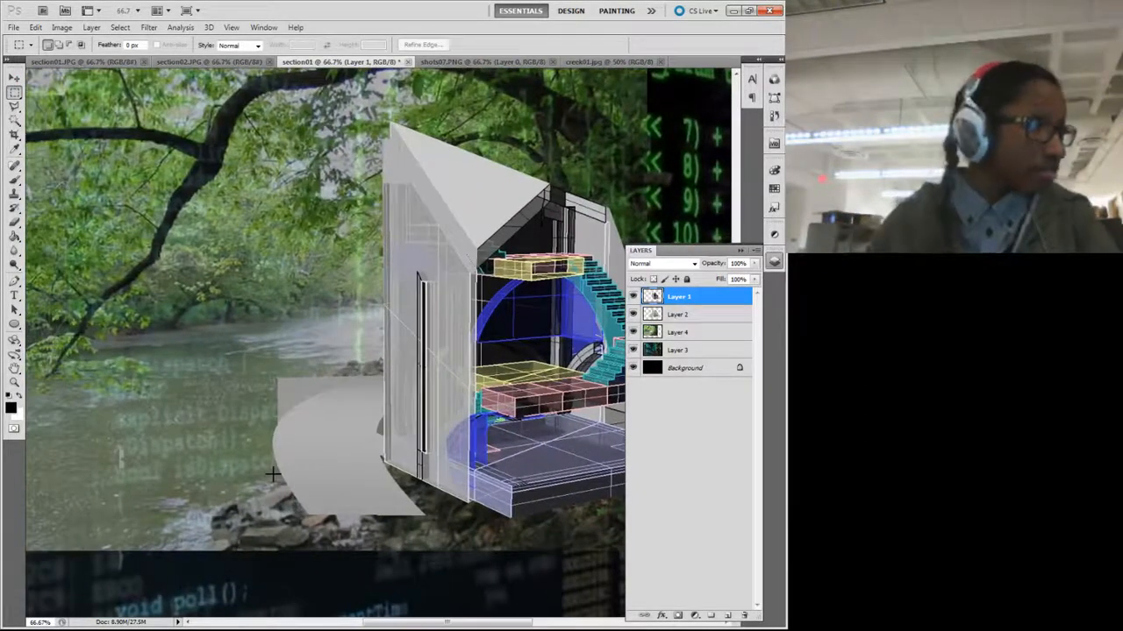
click(15, 106)
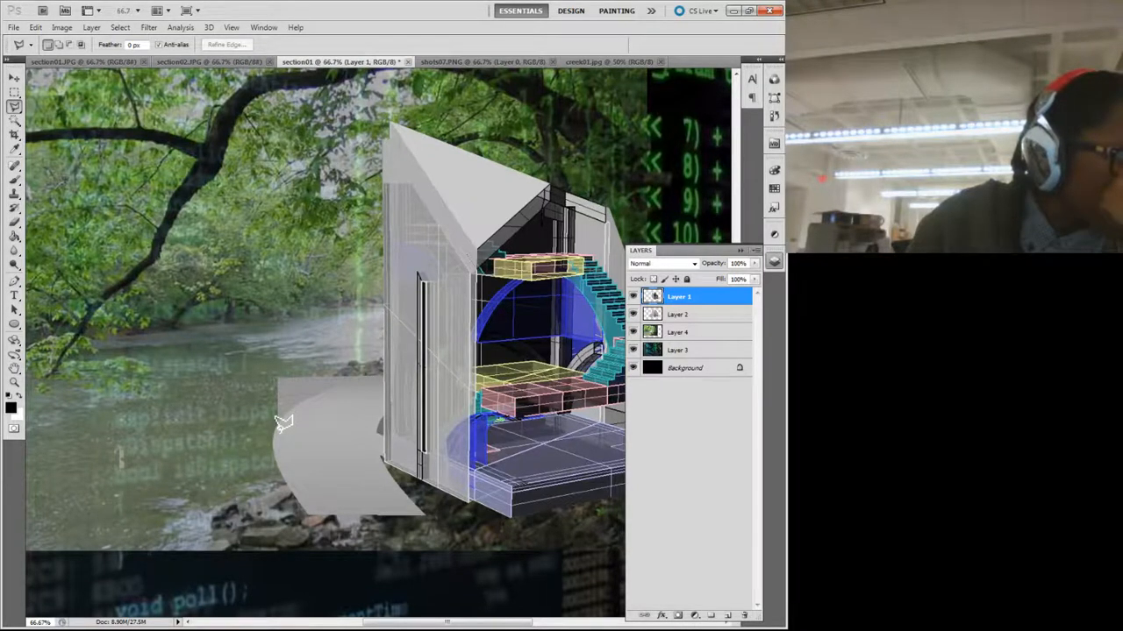
click(272, 360)
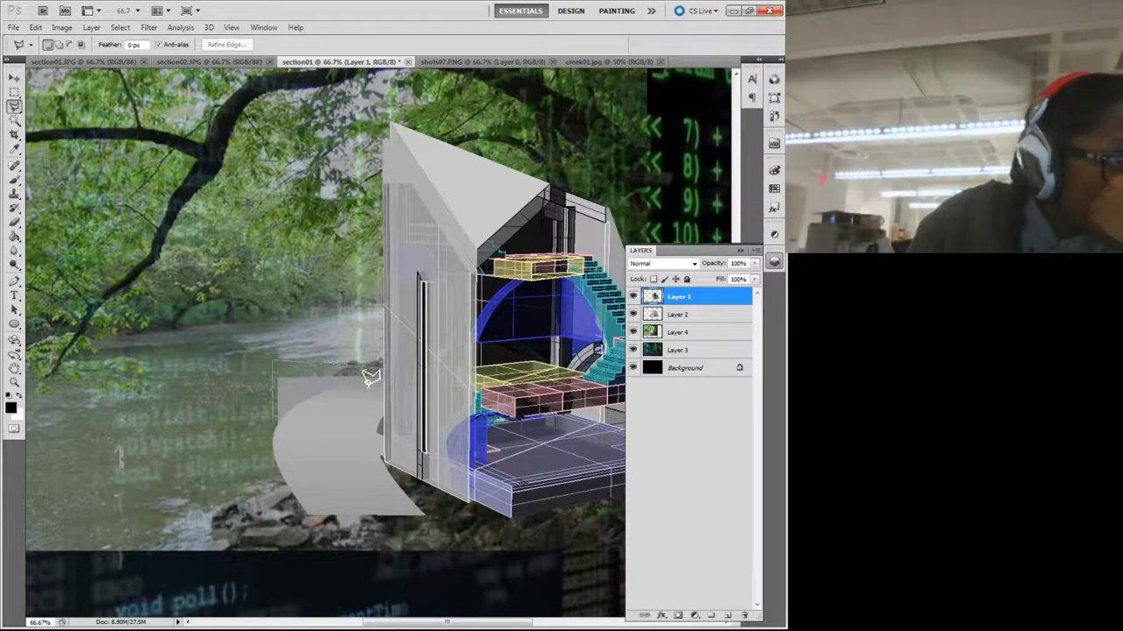
key(ctrl+plus)
key(ctrl+plus)
key(ctrl+plus)
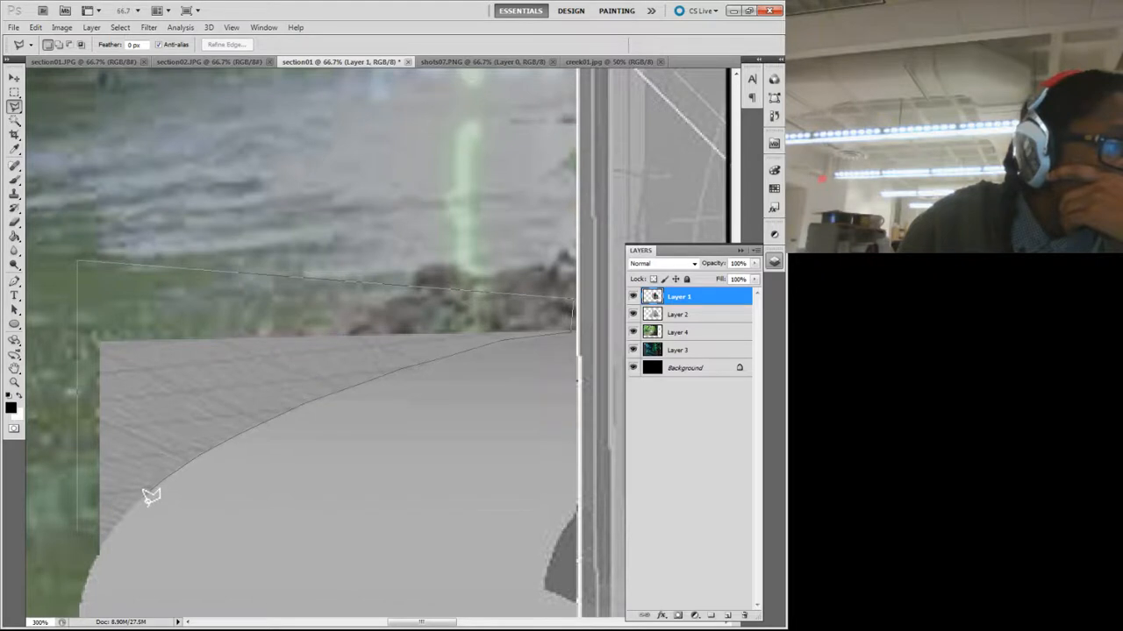
double_click(81, 530)
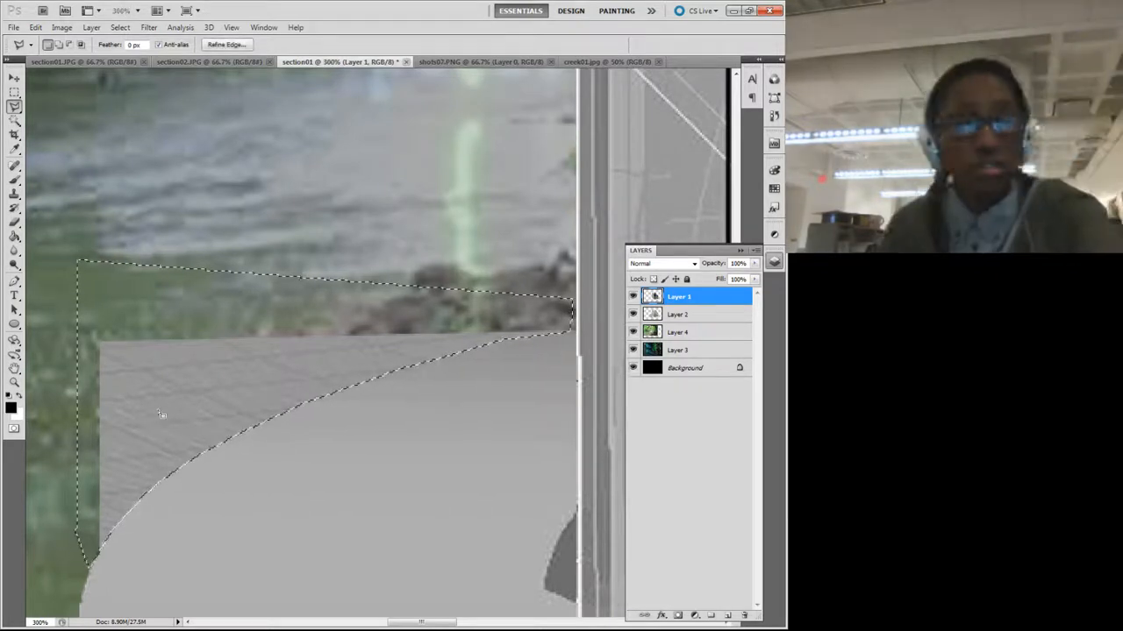
click(673, 314)
key(Delete)
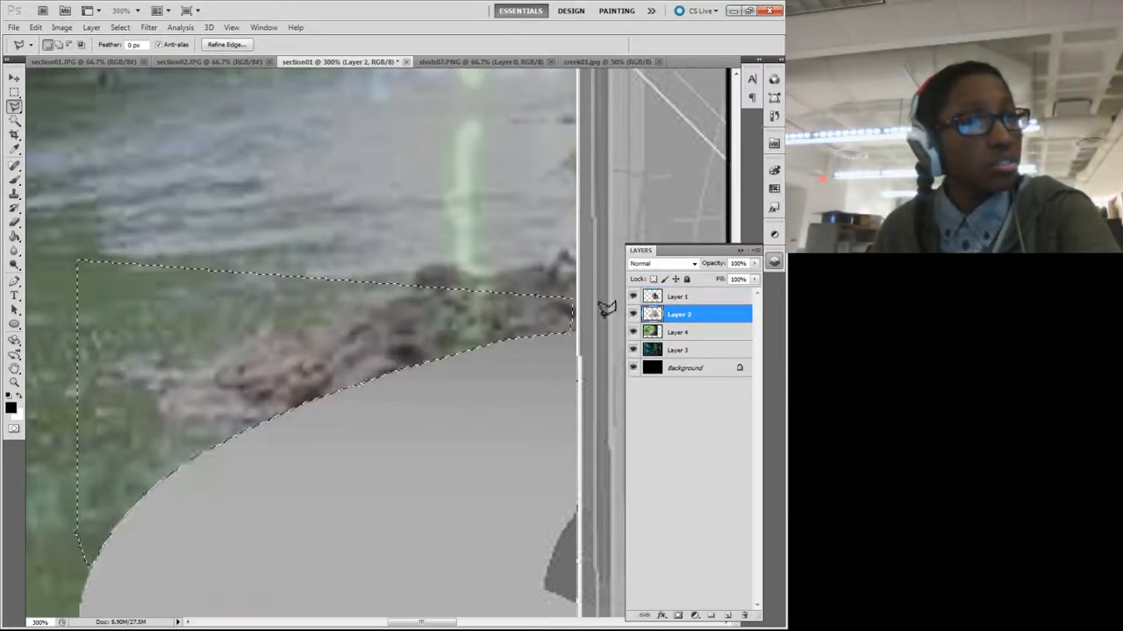
key(ctrl+d)
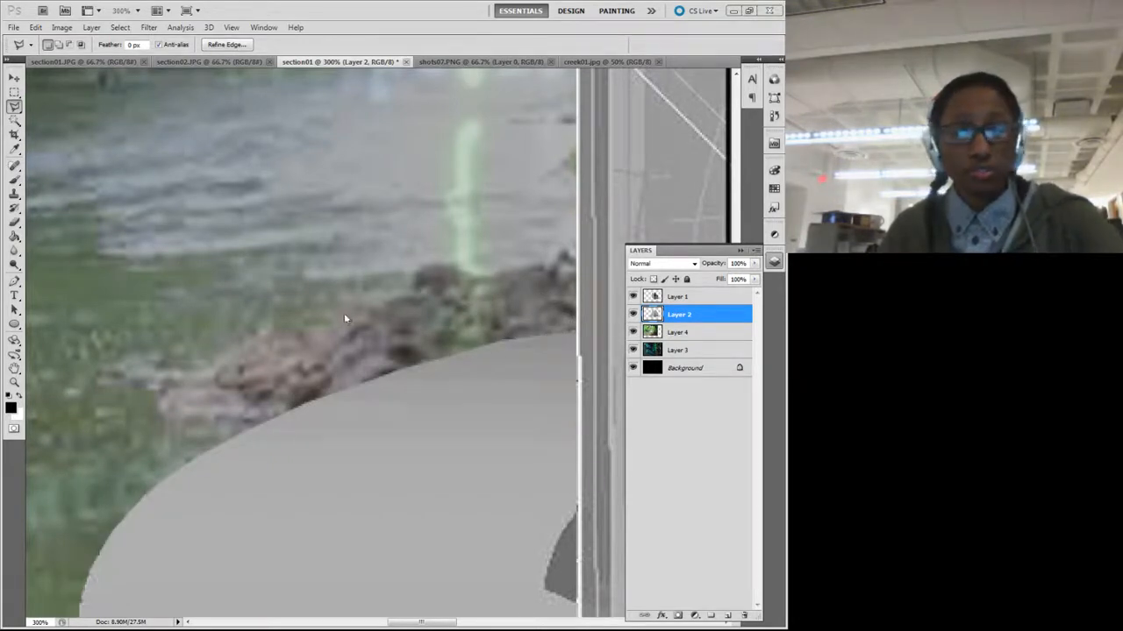
Step: Undo the deselection to restore the lasso outline above the curved path
key(ctrl+z)
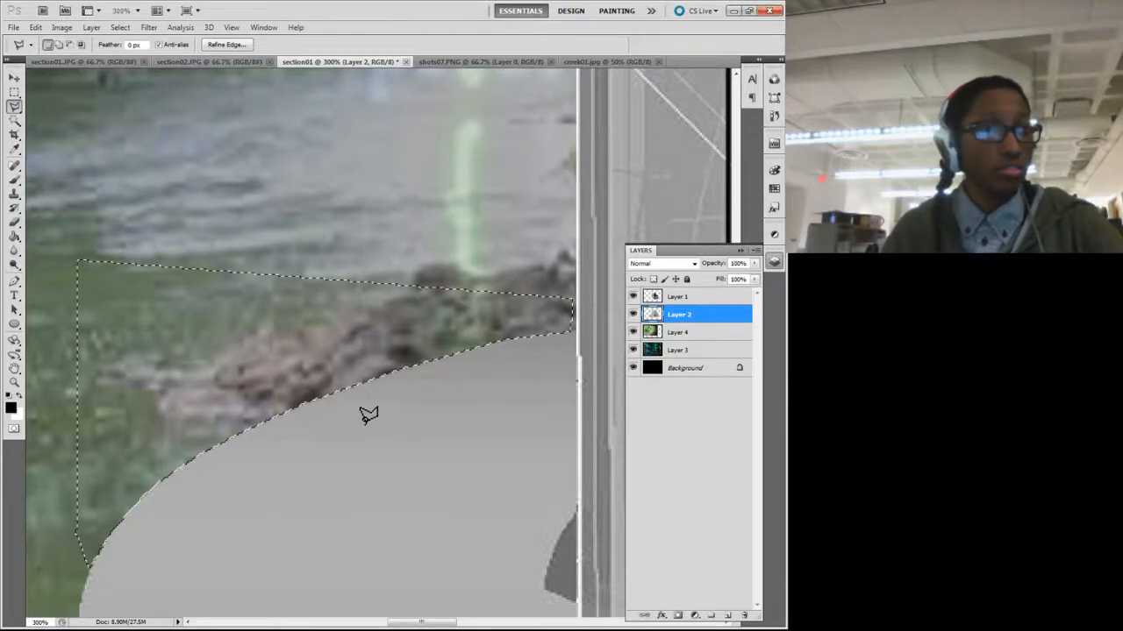
scroll(333, 374, down, 4)
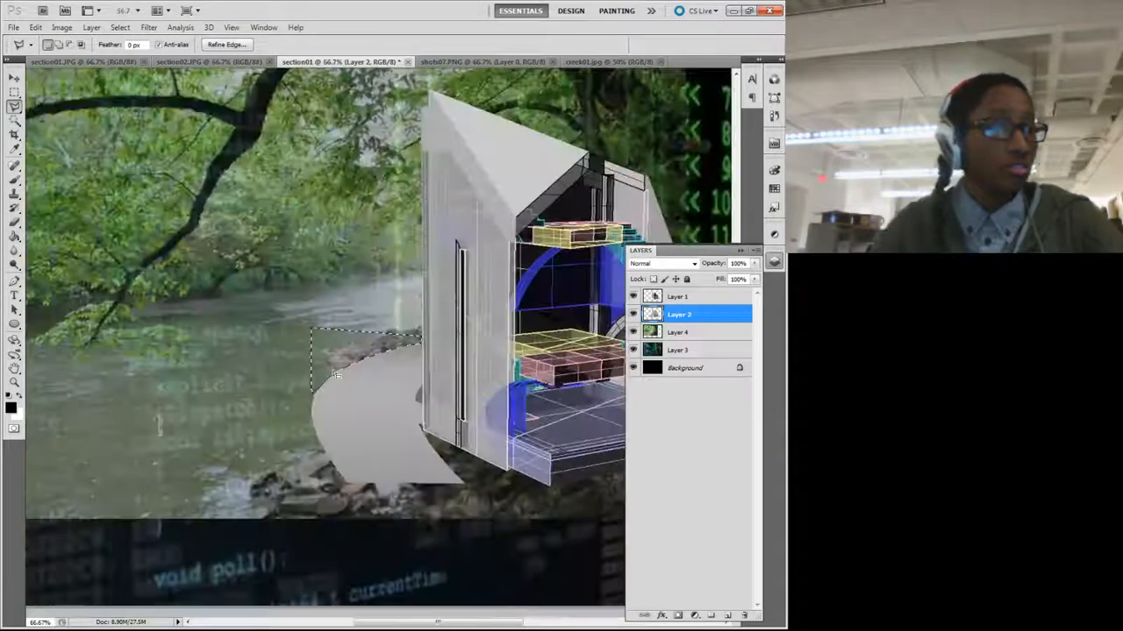
scroll(333, 374, down, 1)
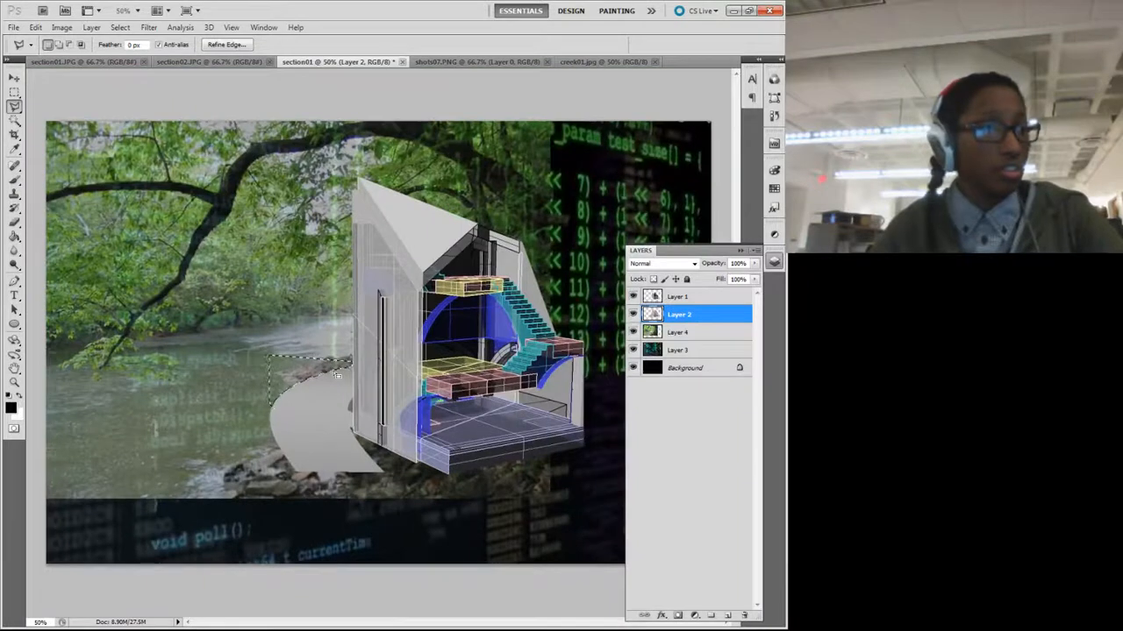
Step: Switch to the Rectangular Marquee tool and clear the lasso selection above the curved path
click(15, 91)
key(ctrl+d)
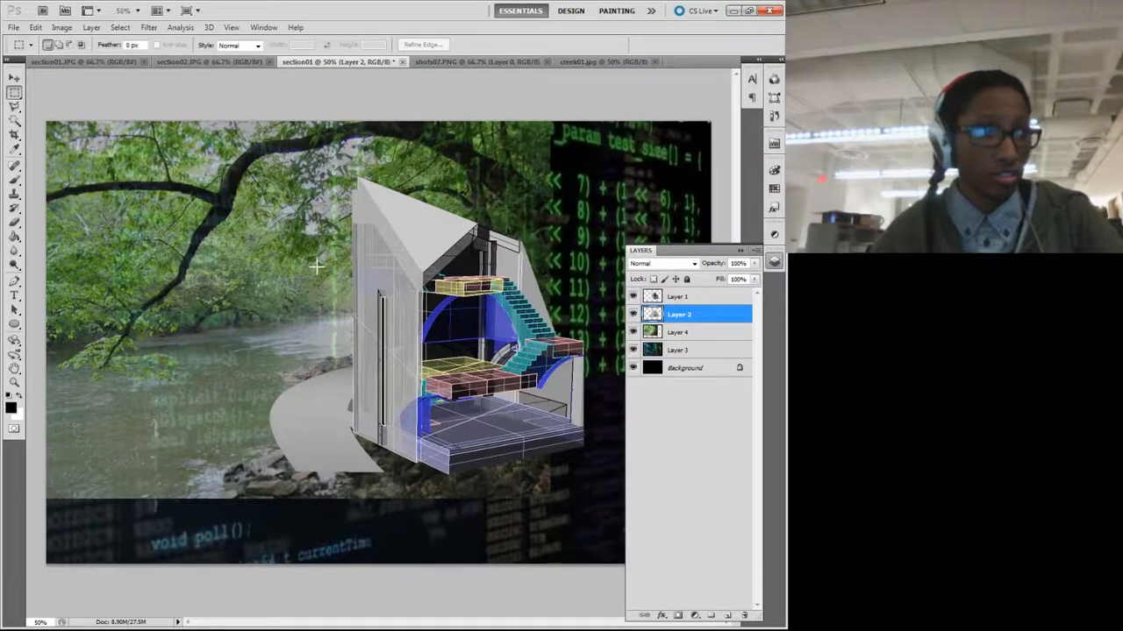
scroll(313, 265, down, 3)
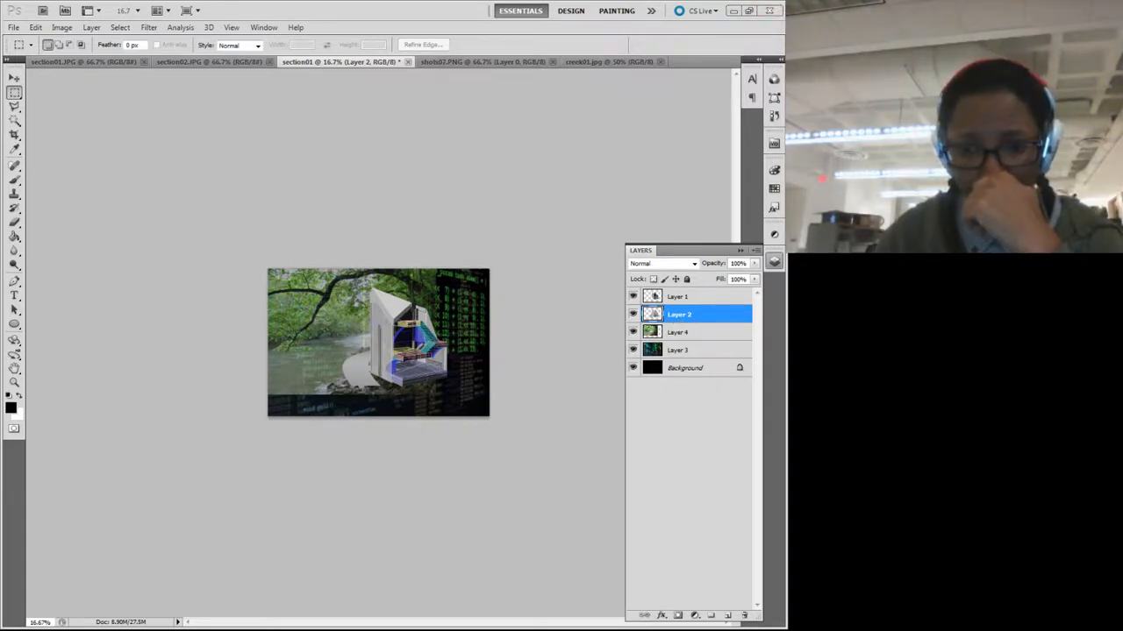
Step: Switch to Chrome and search Google Images for "wall section" in a new browser tab
key(alt+Tab)
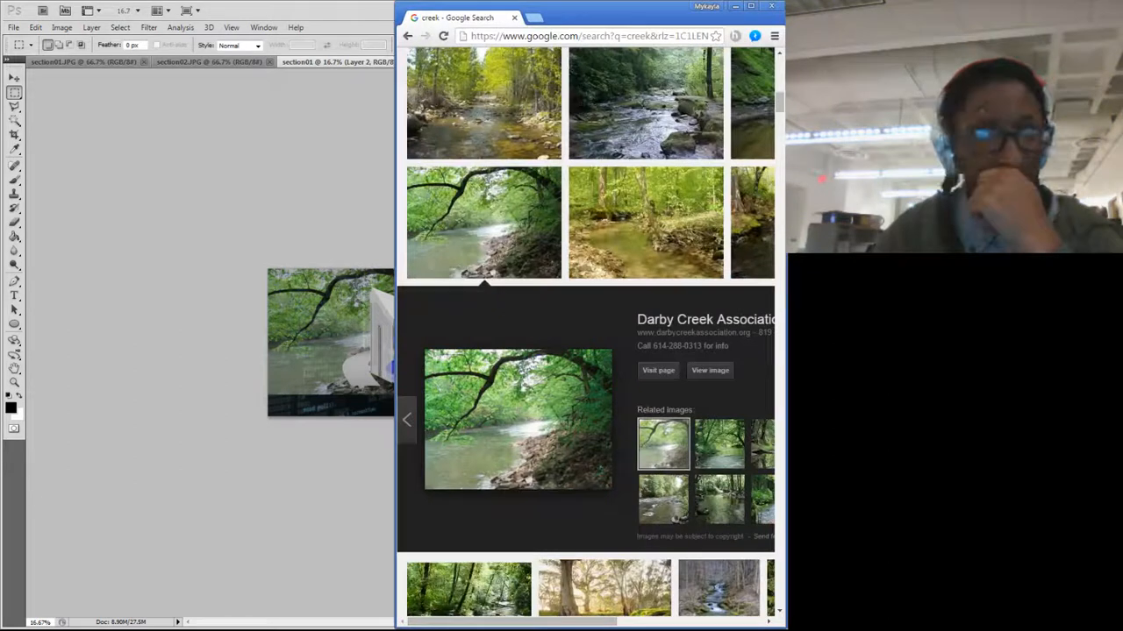
click(534, 18)
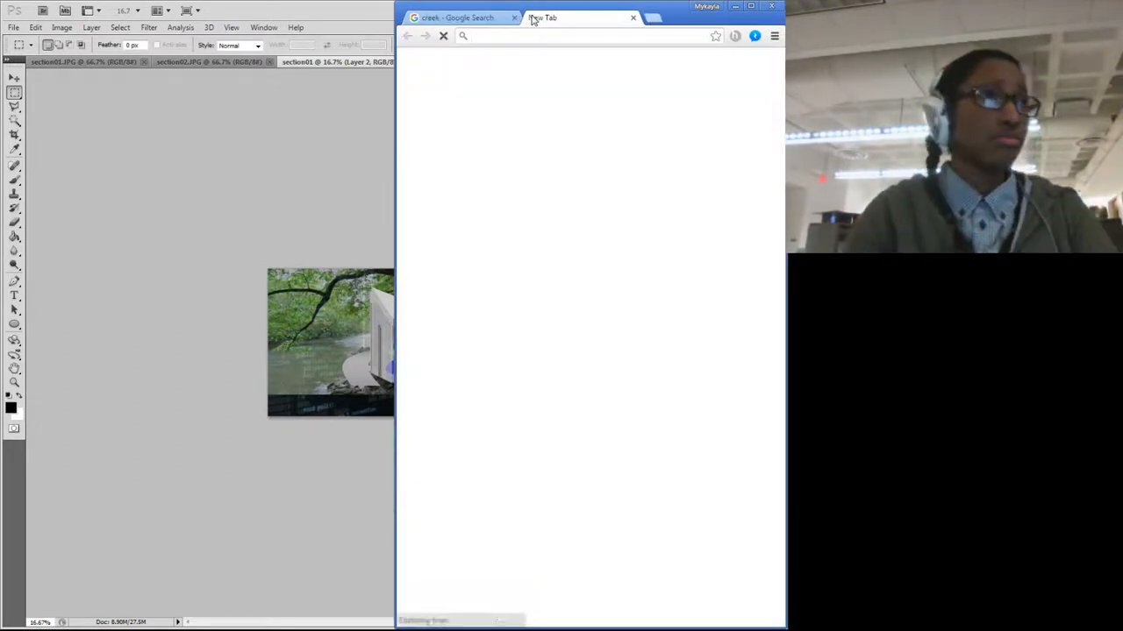
text(wall section)
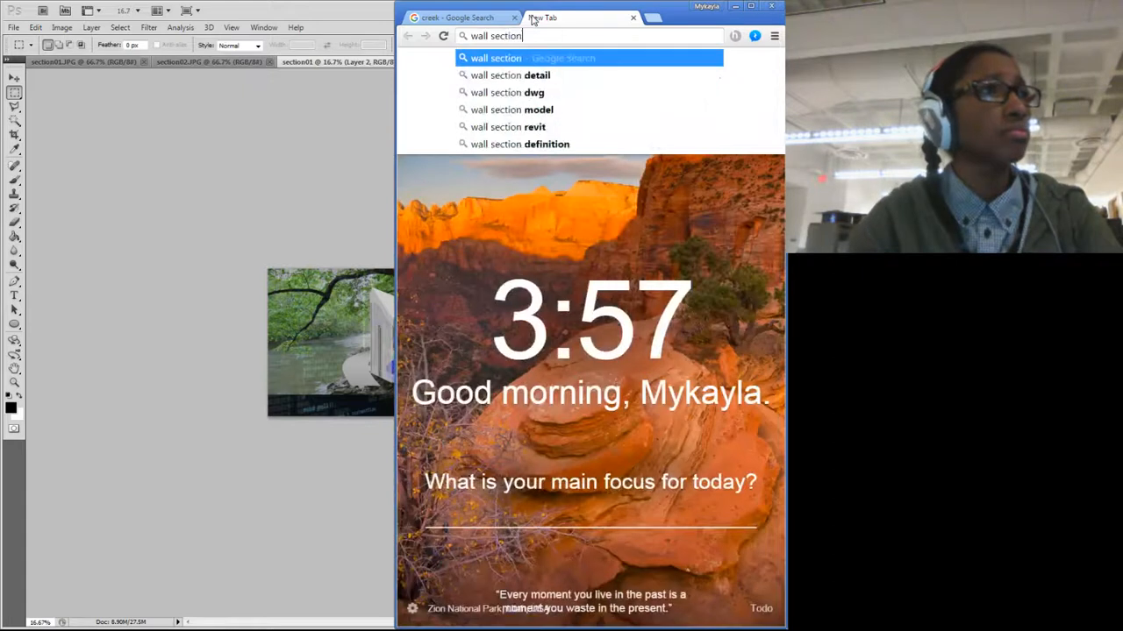
key(Return)
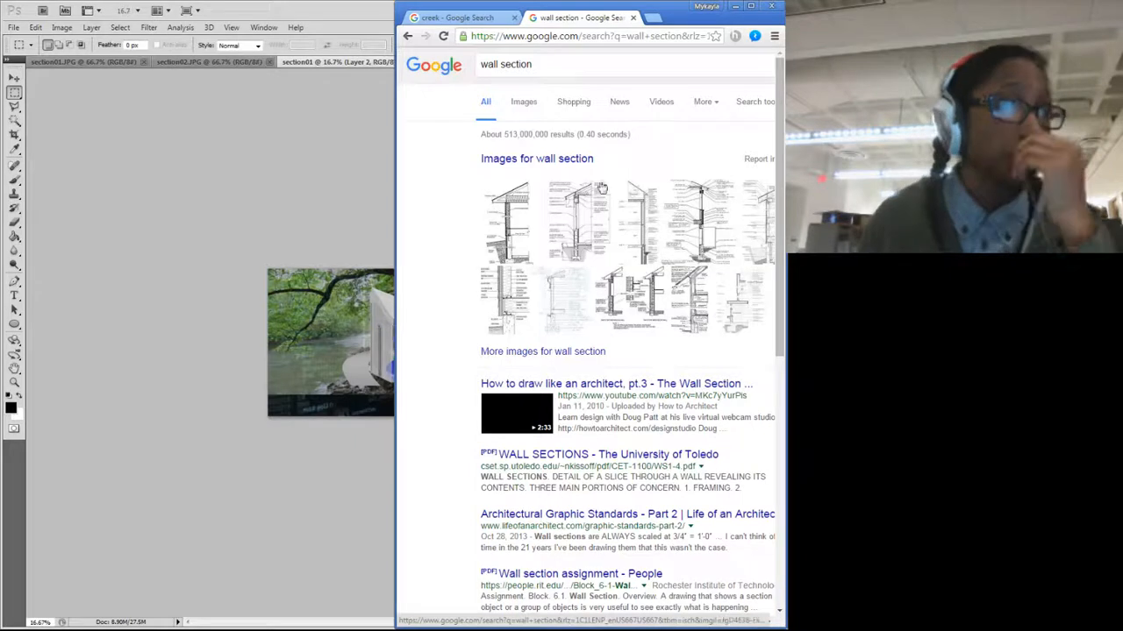
click(523, 101)
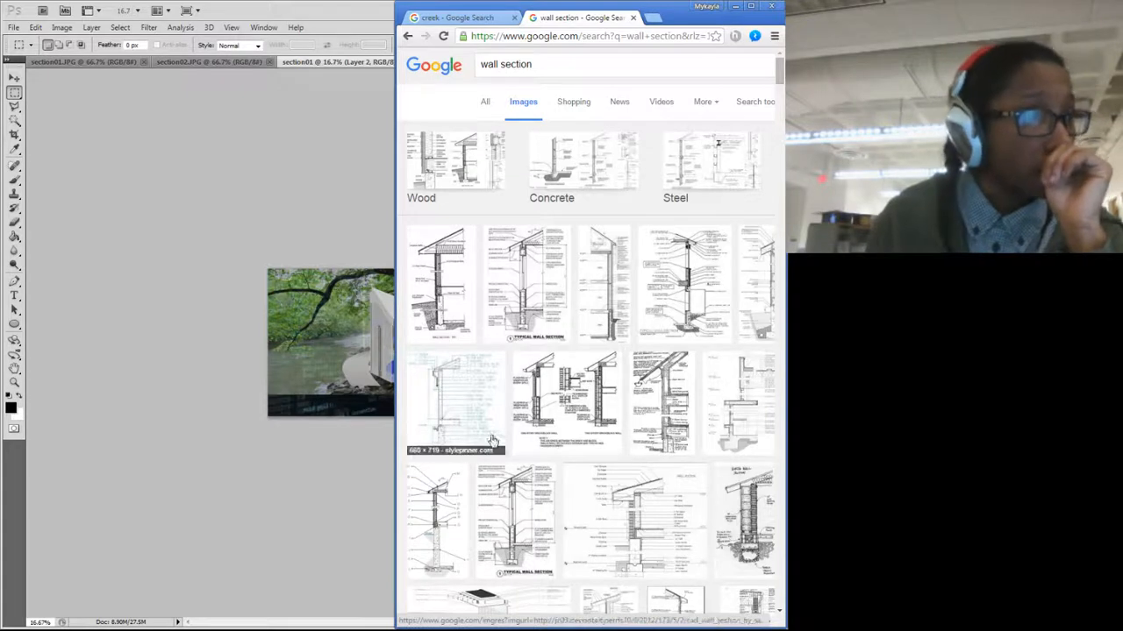
Step: Look through the wall section drawings and refine the image search to "concrete wall section"
scroll(490, 408, down, 3)
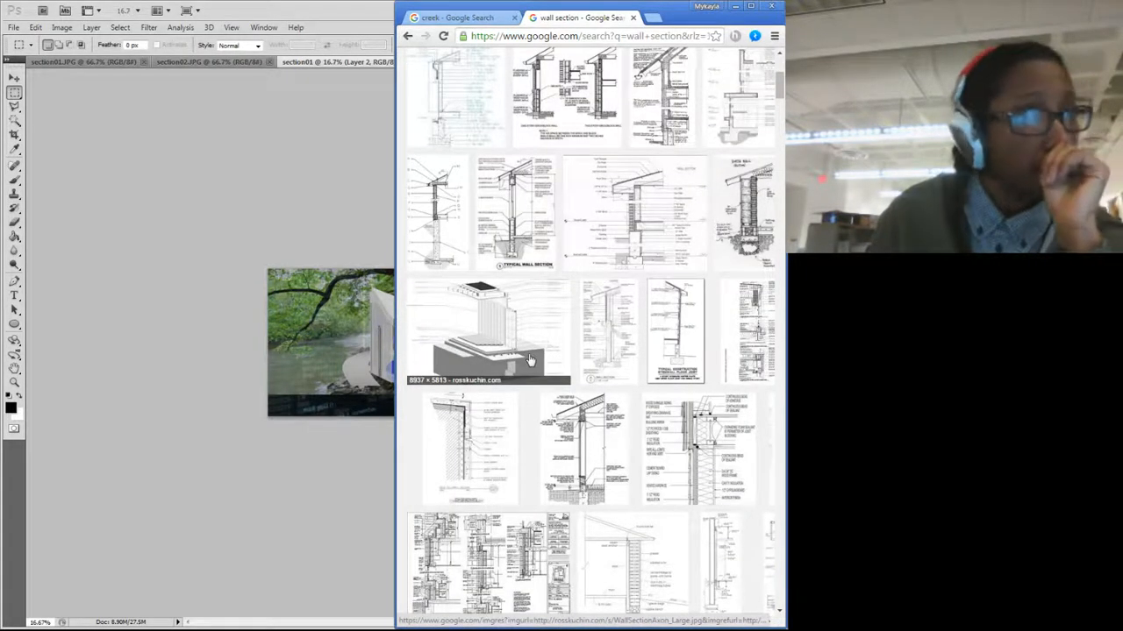
scroll(614, 386, up, 1)
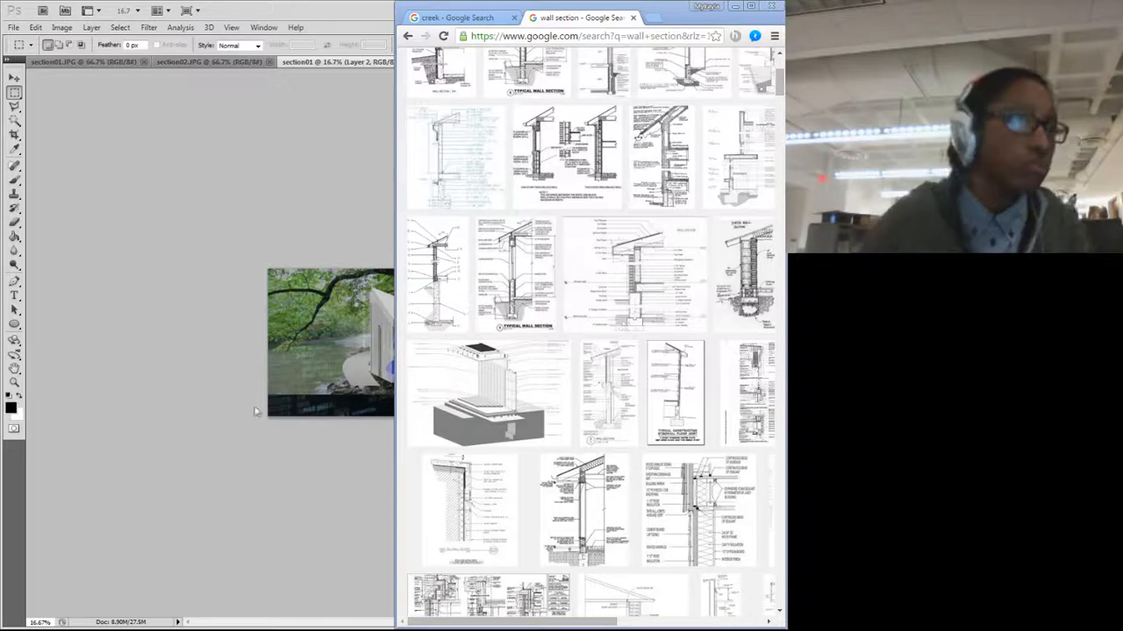
scroll(568, 315, down, 3)
scroll(485, 439, down, 3)
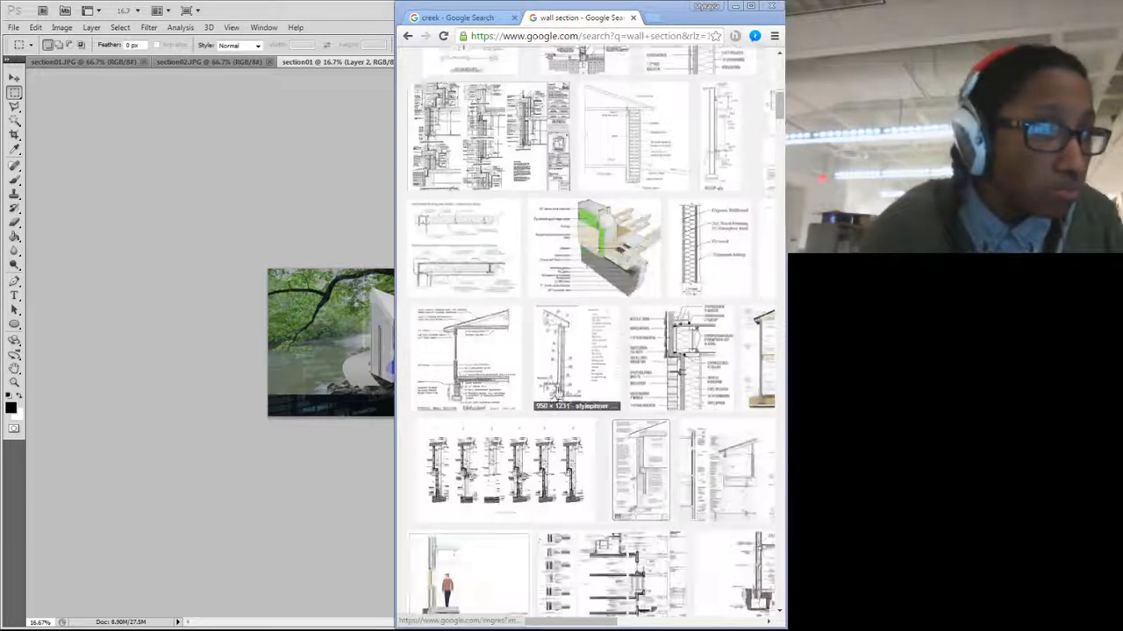
scroll(485, 439, down, 2)
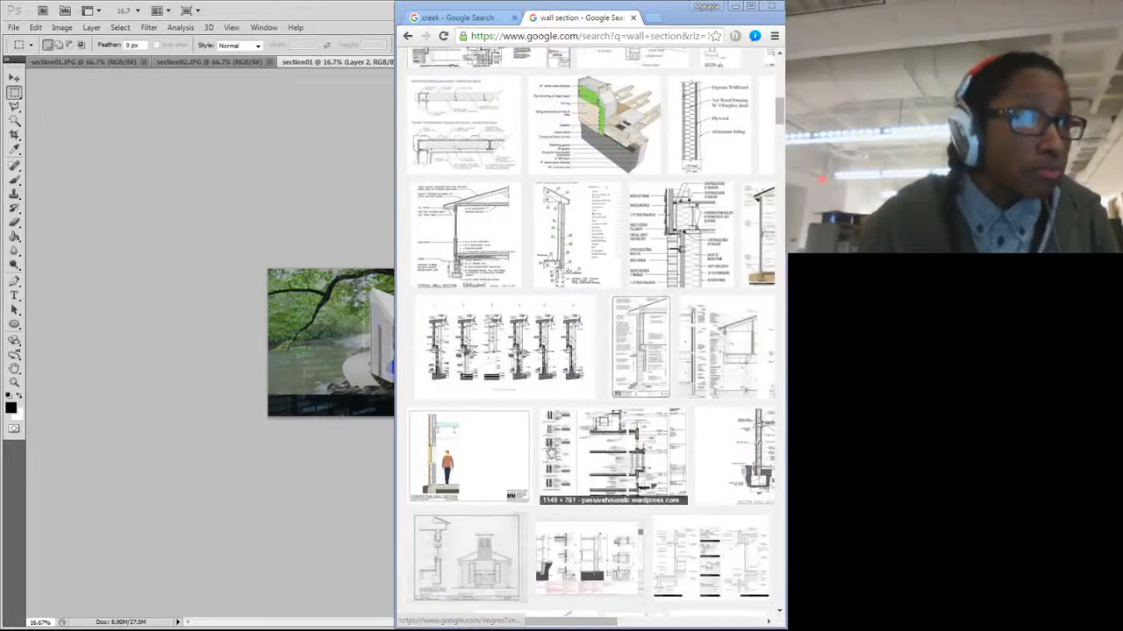
scroll(504, 426, up, 10)
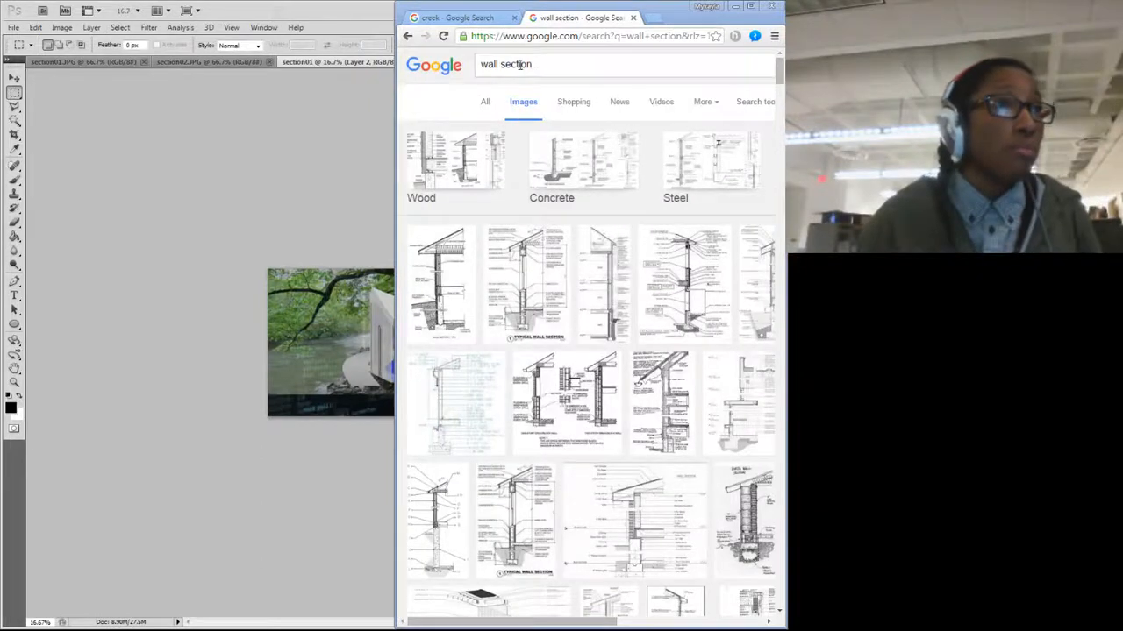
click(493, 64)
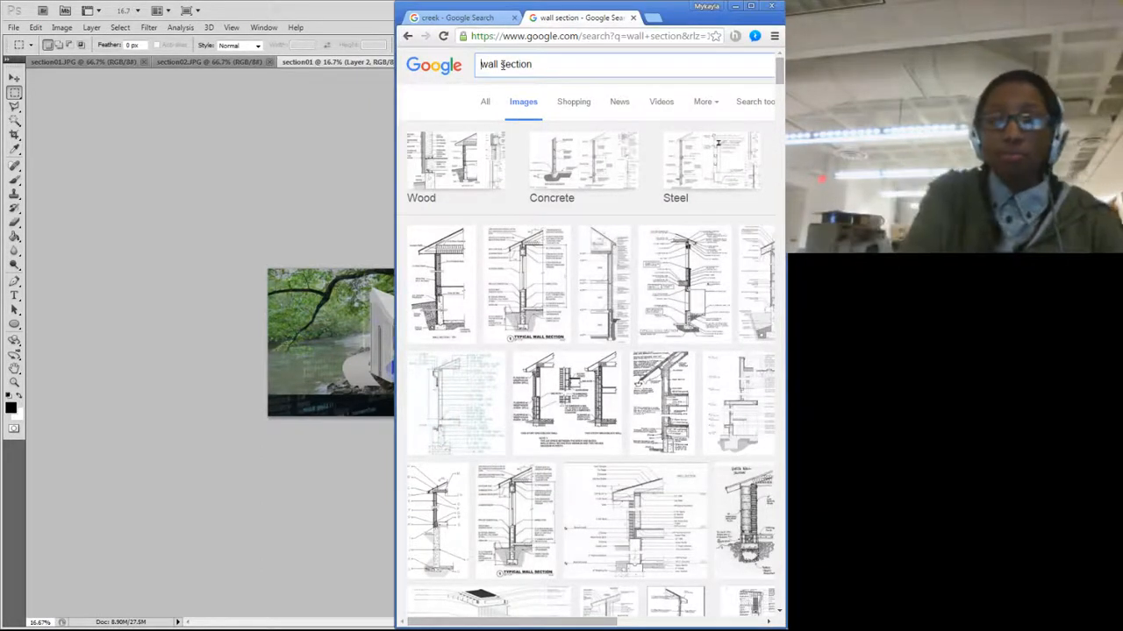
text(concrete)
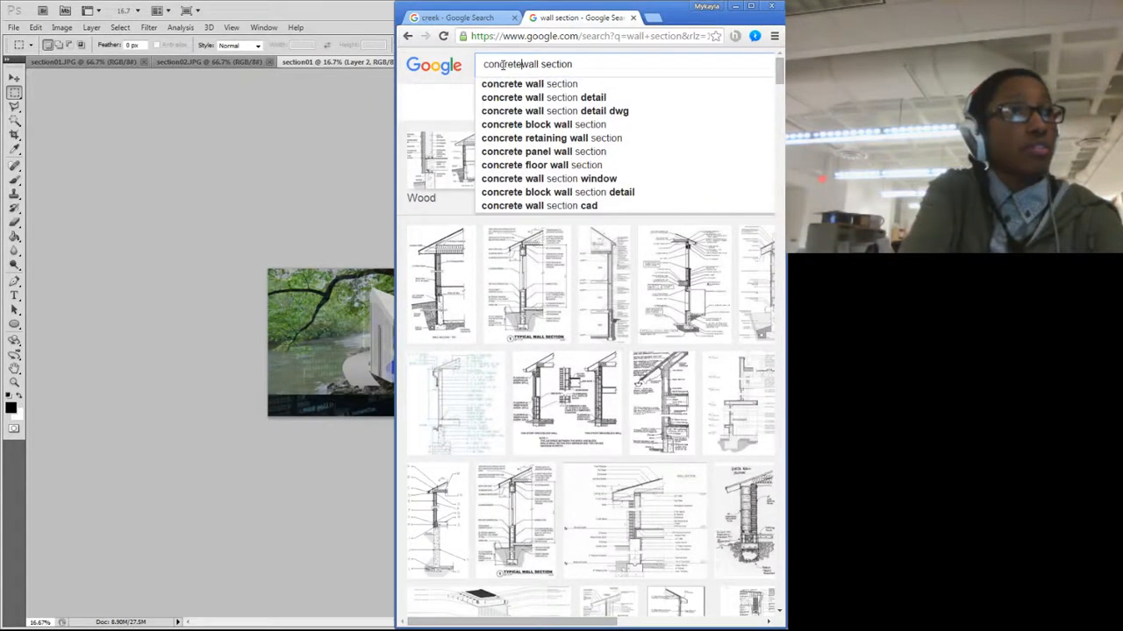
key(Return)
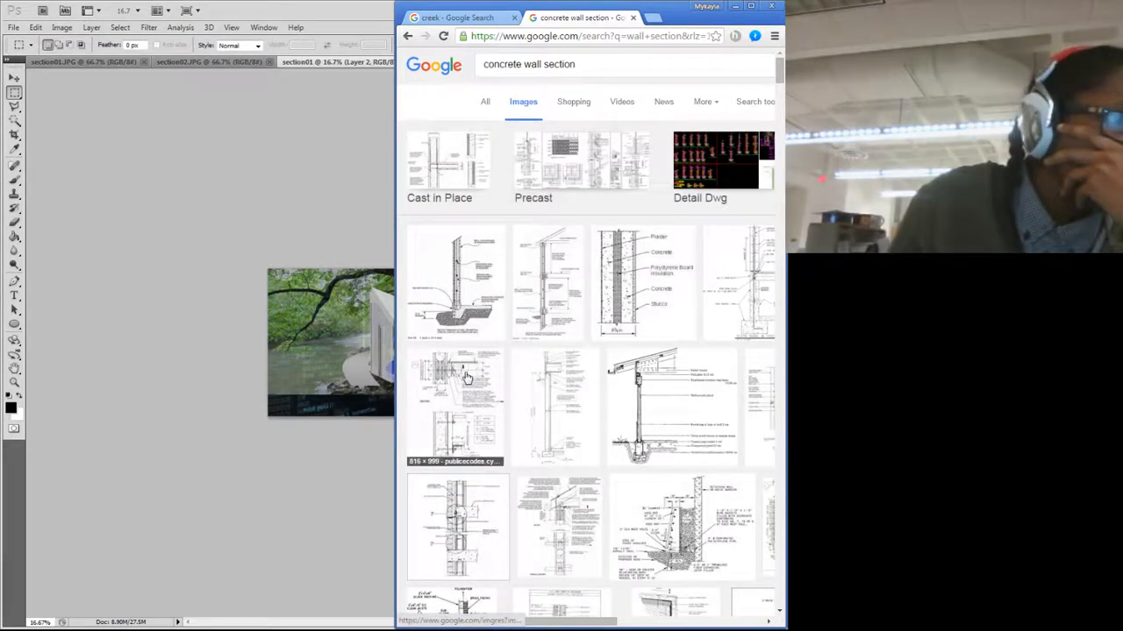
Step: Preview the first concrete wall result with the monolithic slab, and the AACPA-1 floor panel detail further down the results
click(470, 289)
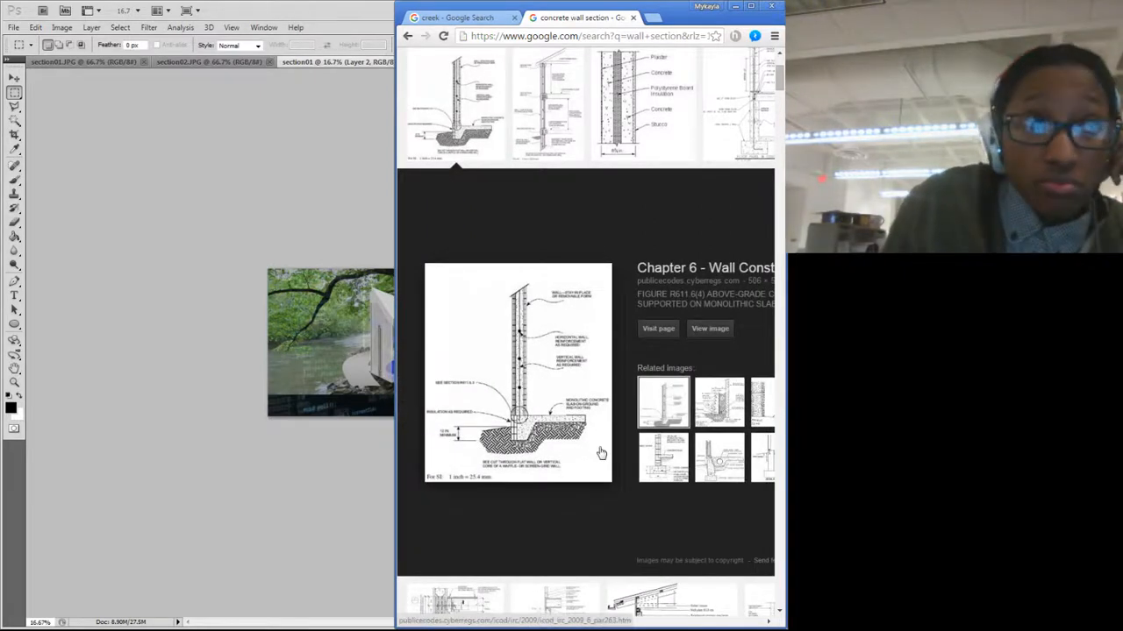
scroll(599, 451, up, 2)
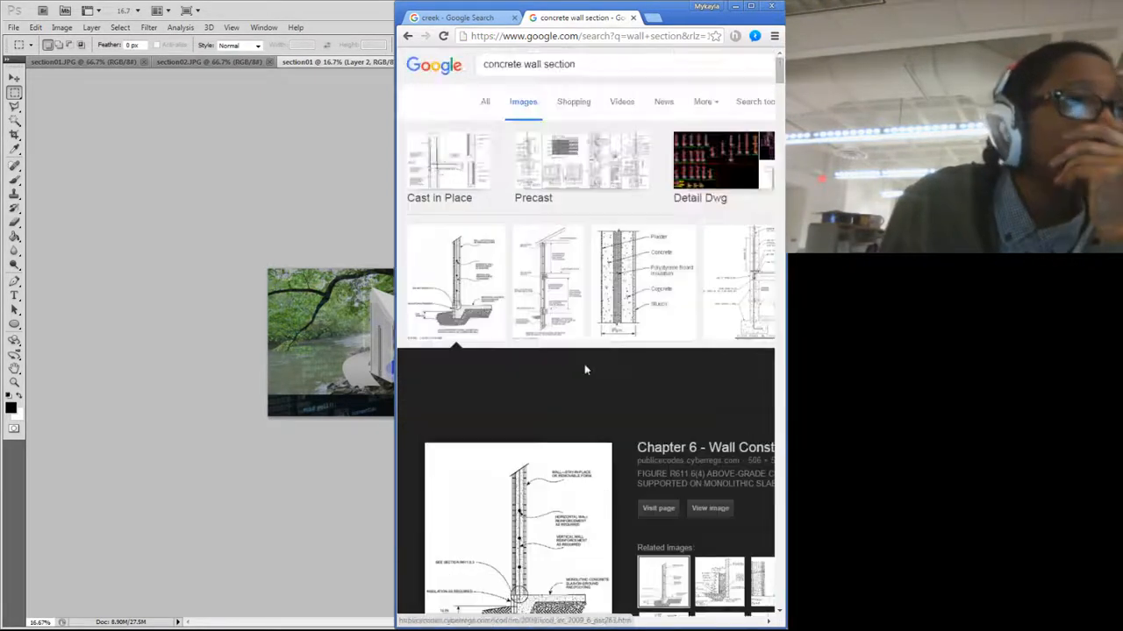
scroll(579, 369, down, 10)
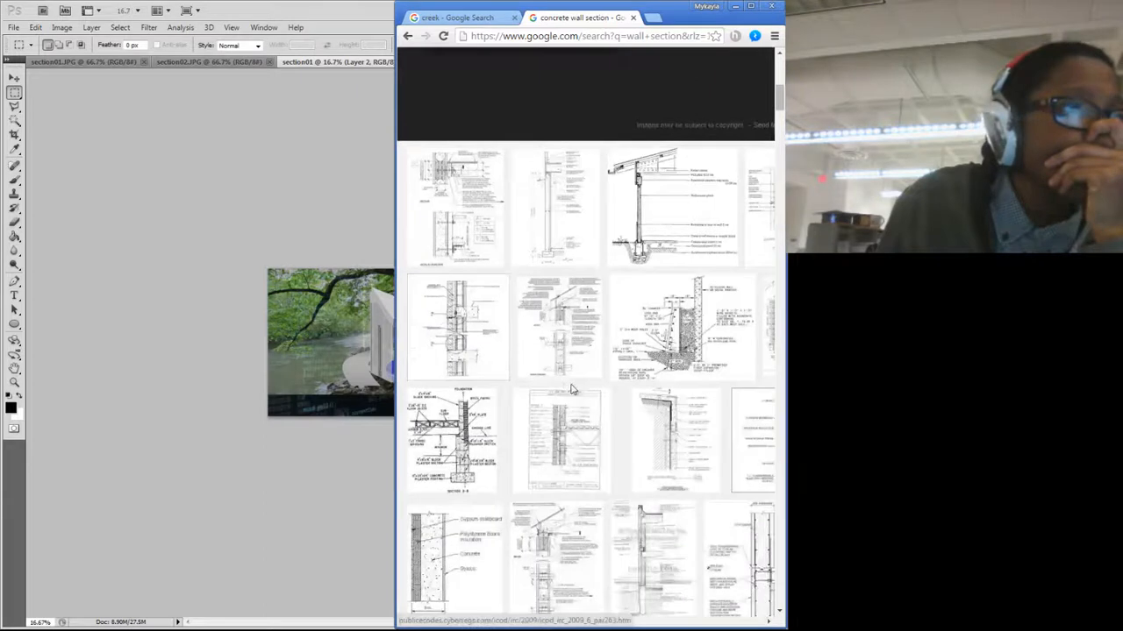
scroll(612, 404, down, 1)
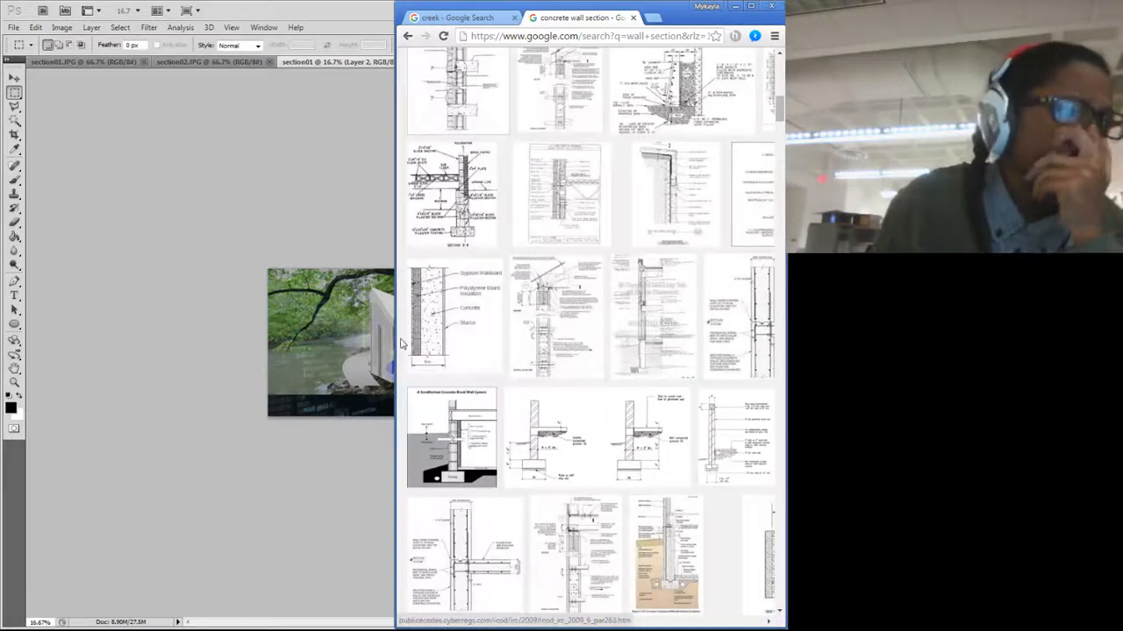
scroll(535, 416, down, 1)
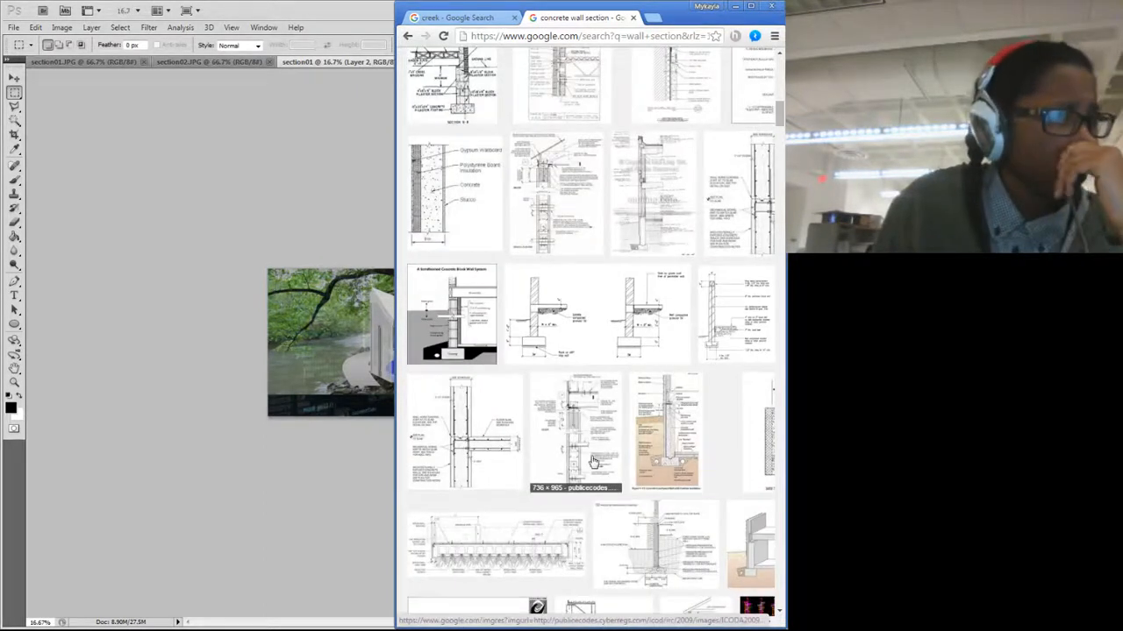
scroll(568, 443, down, 2)
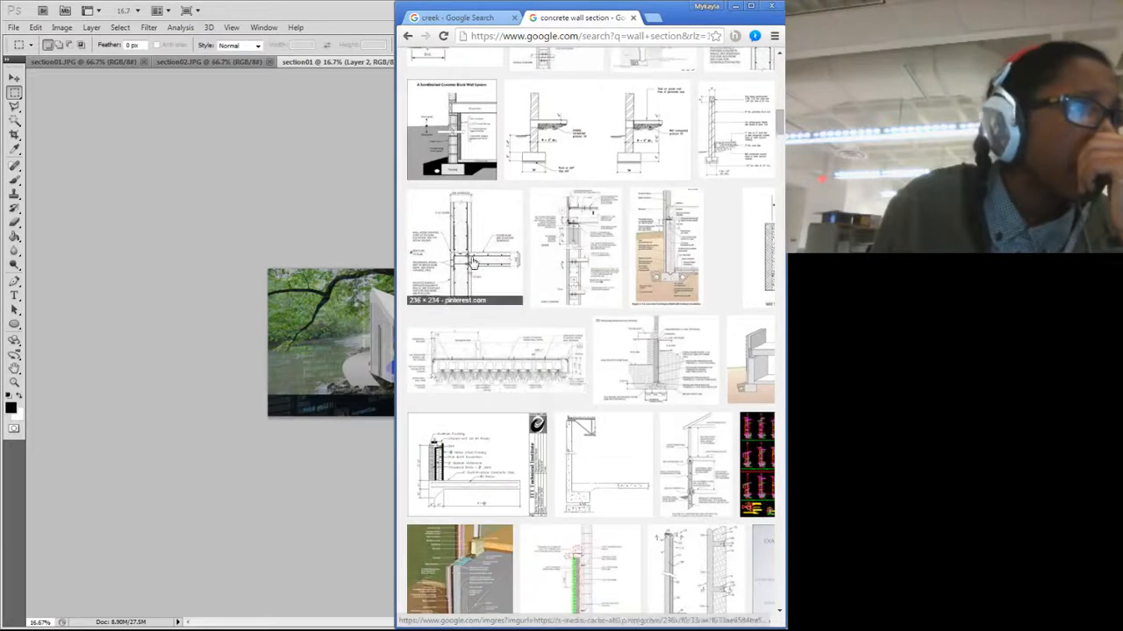
click(474, 300)
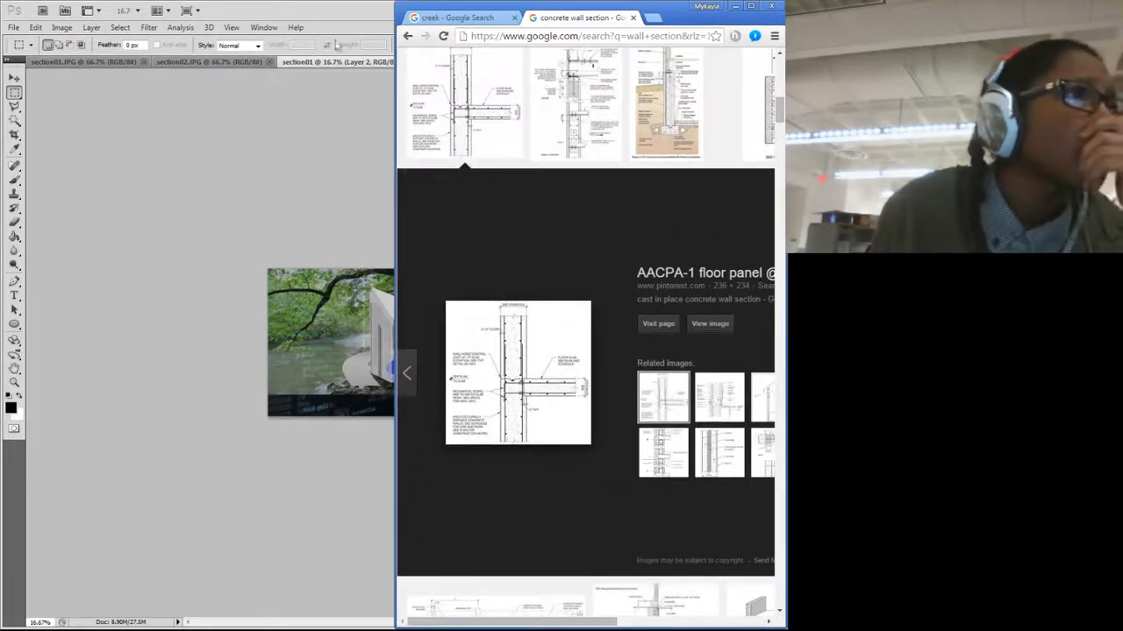
Step: Compare the drawings around the AACPA-1 floor panel preview and widen the browser window over Photoshop
drag(396, 175, 469, 205)
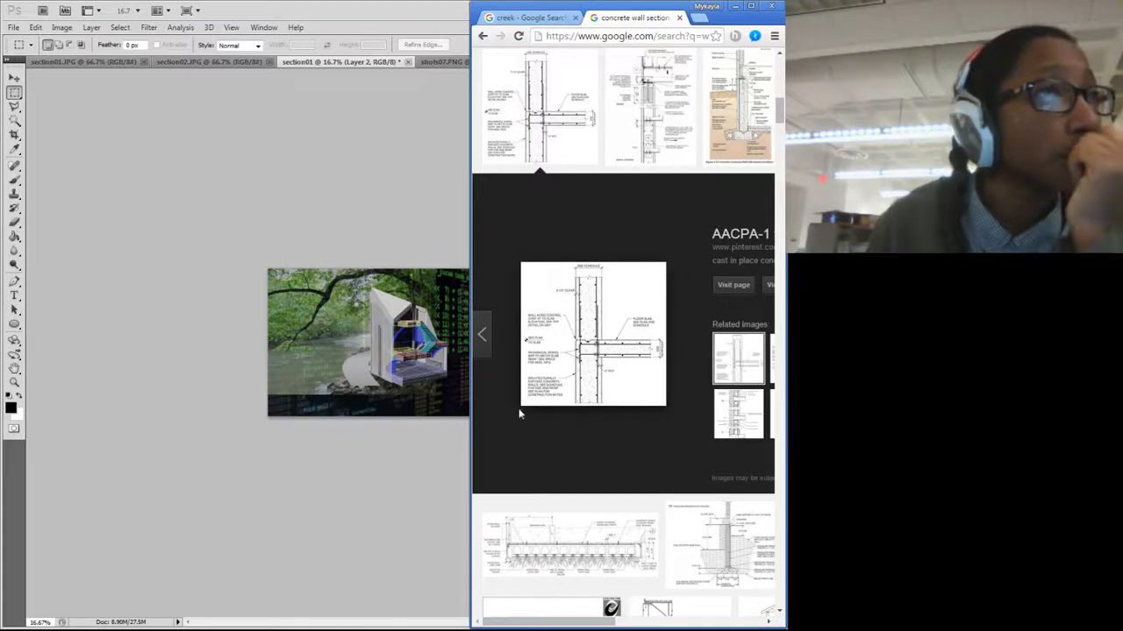
scroll(601, 404, down, 5)
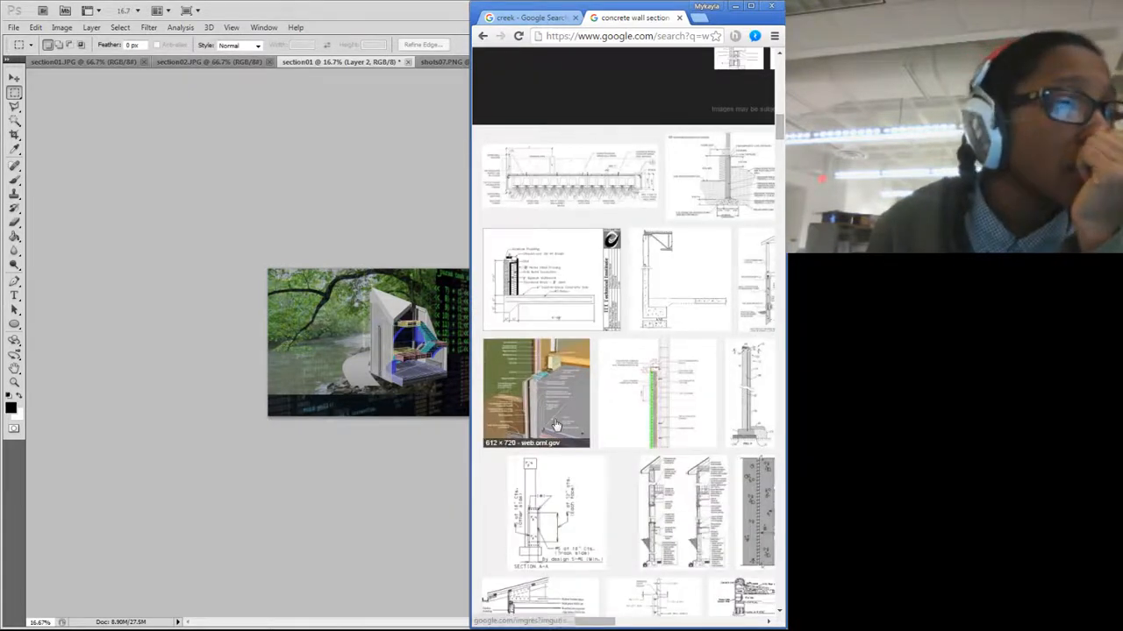
scroll(562, 417, up, 5)
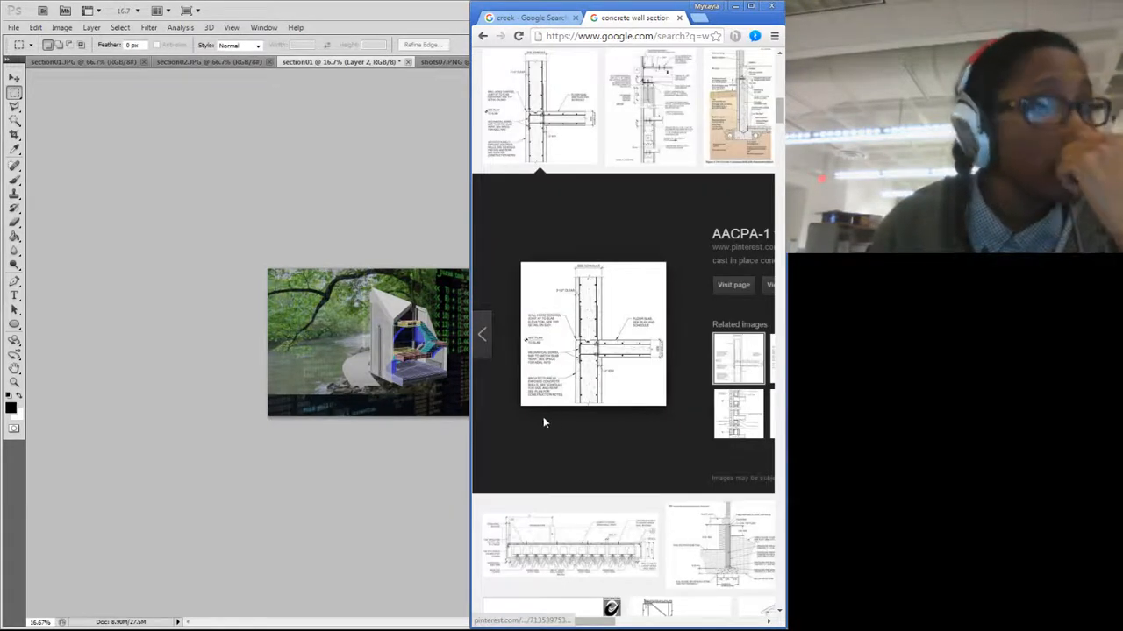
scroll(579, 434, up, 3)
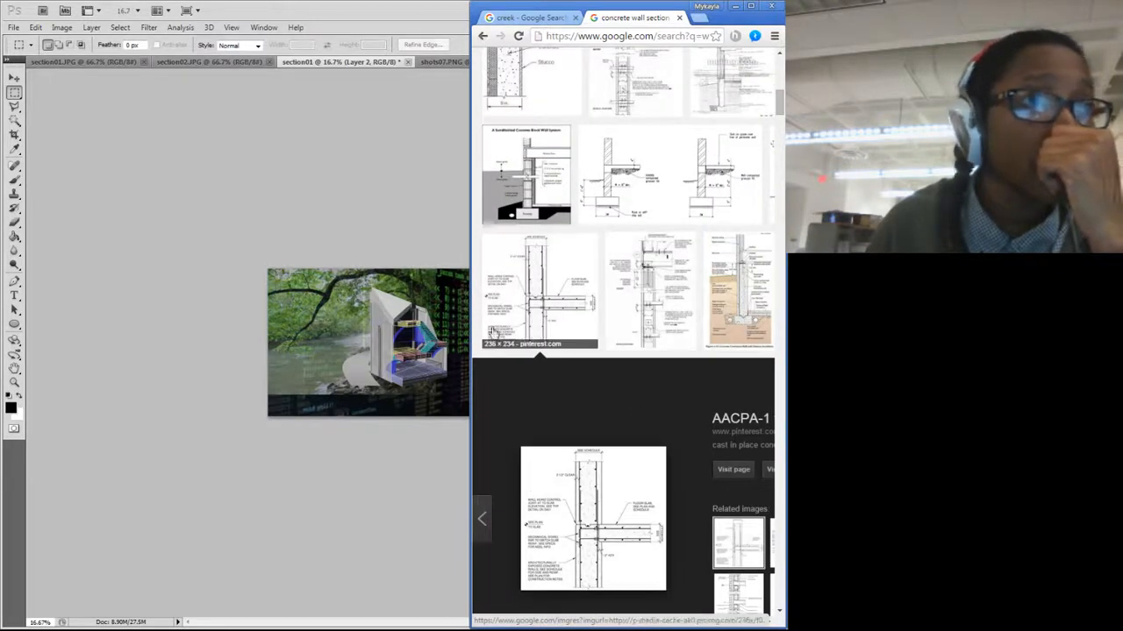
drag(471, 320, 333, 322)
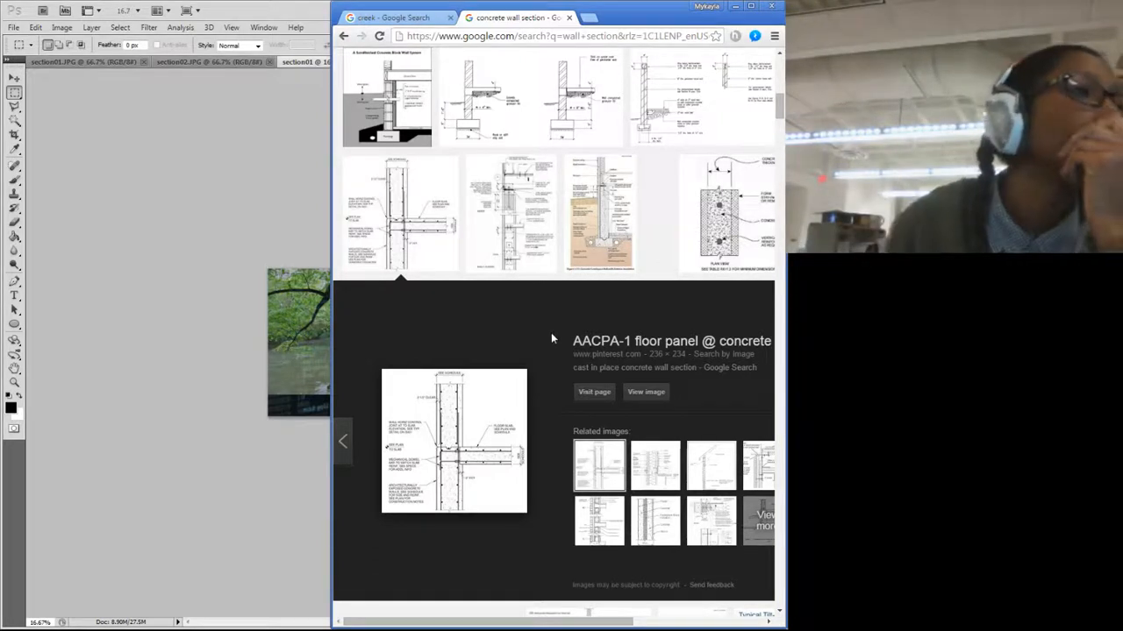
Step: Preview the concrete crawlspace wall detail with exterior insulation and check the drawings listed below it
click(600, 219)
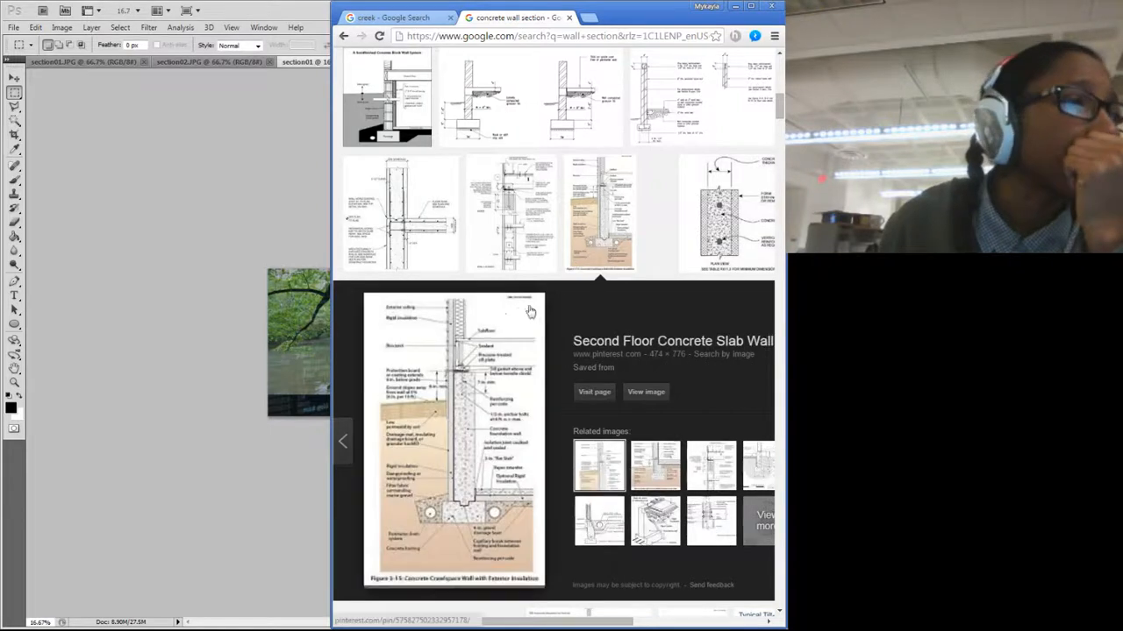
scroll(506, 320, down, 2)
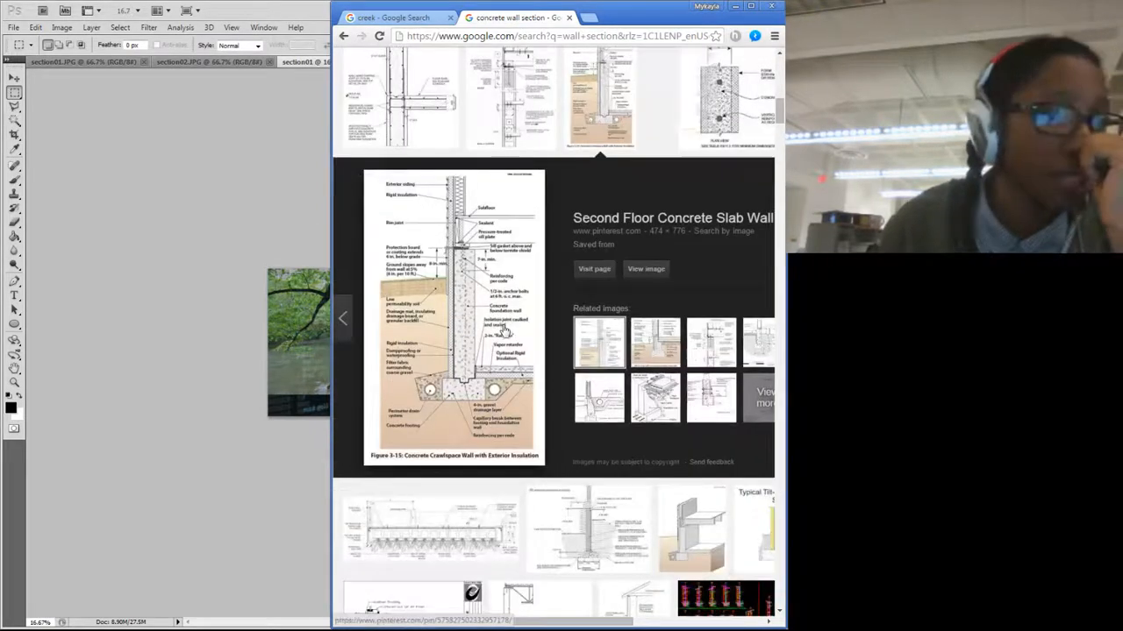
scroll(505, 328, down, 4)
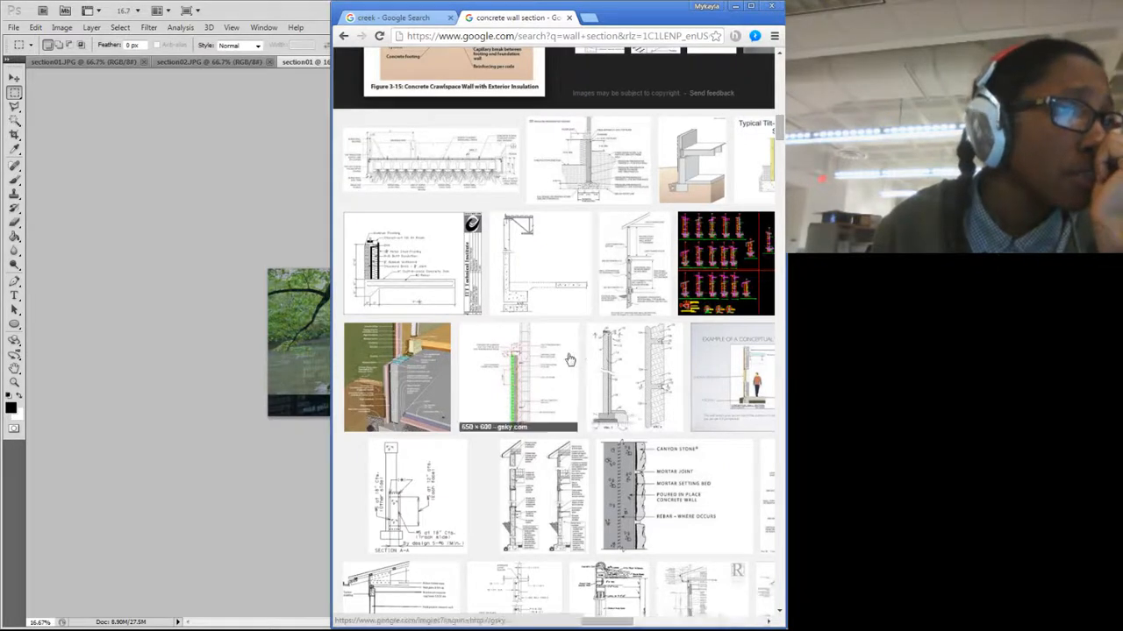
scroll(569, 358, down, 4)
scroll(567, 357, up, 2)
scroll(568, 357, up, 2)
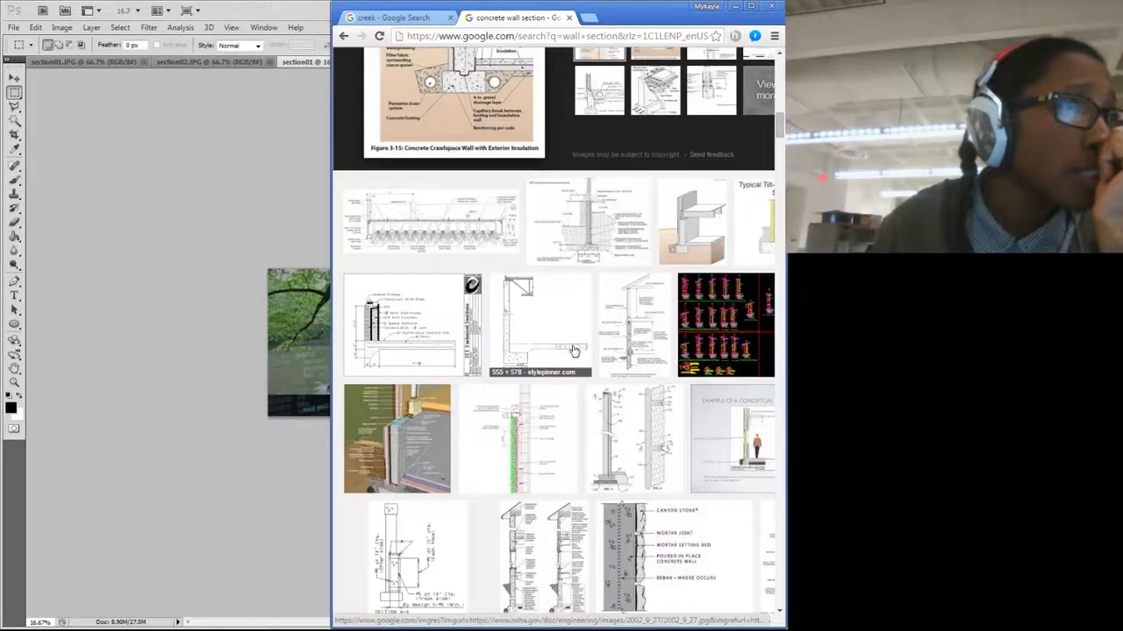
Step: Preview the permanent wood foundation basement wall section from "Chapter 4 - Foundations" and check the drawings listed below it
click(586, 255)
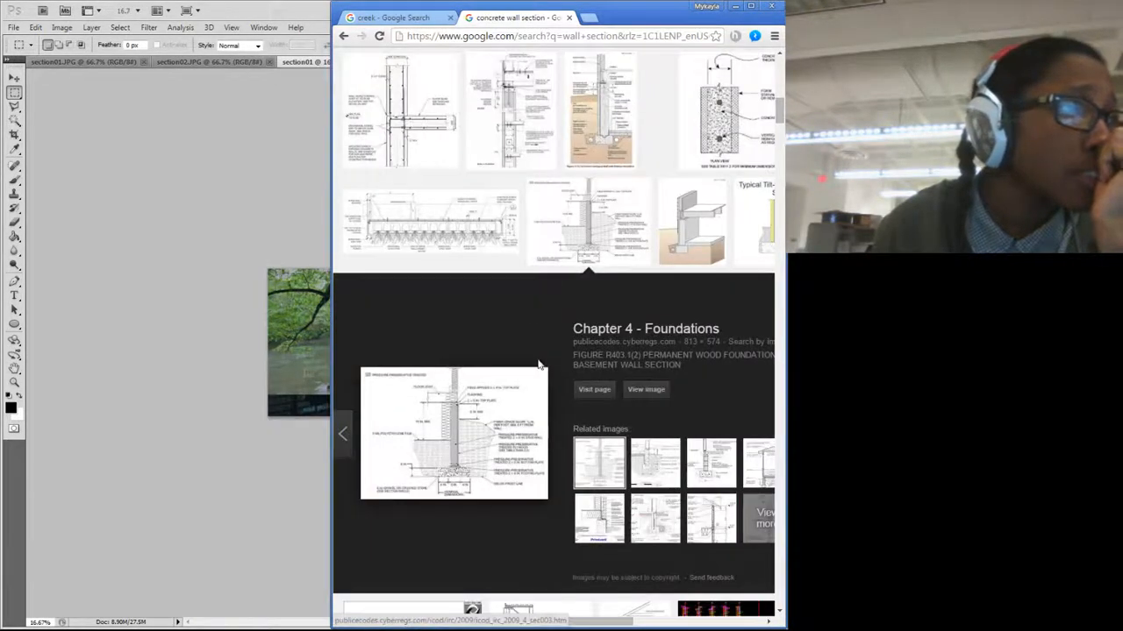
scroll(575, 202, down, 2)
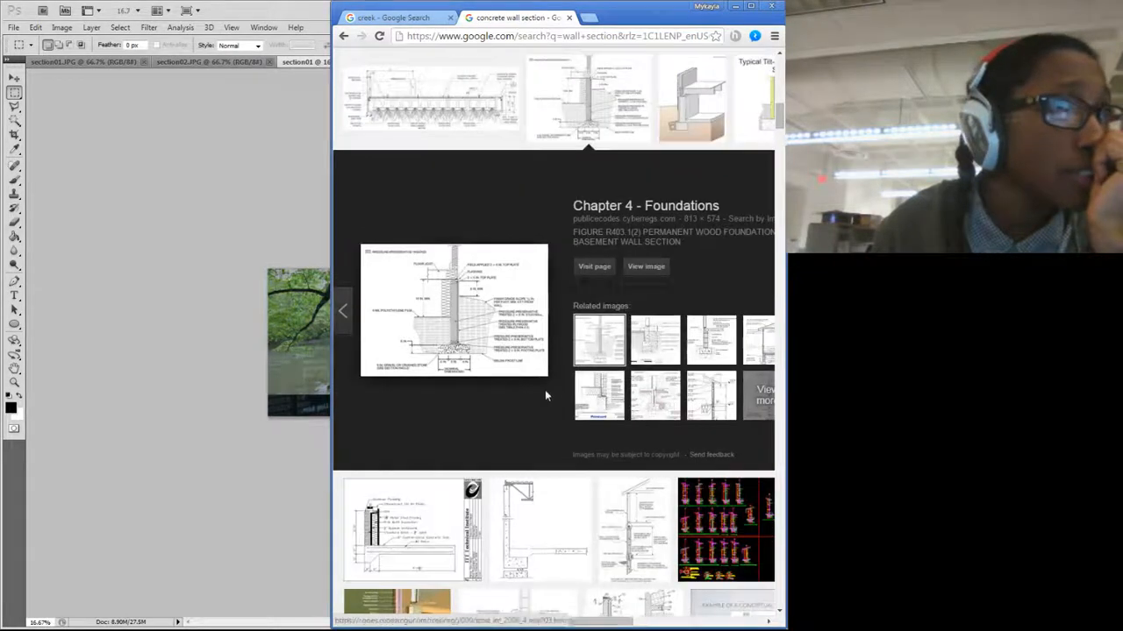
scroll(545, 393, down, 6)
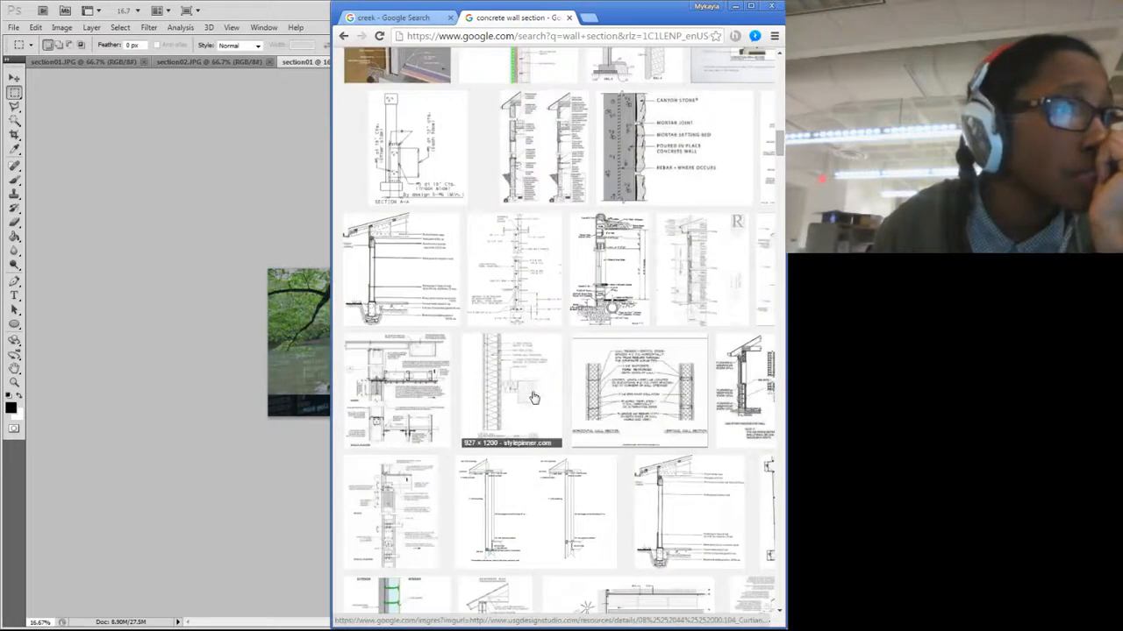
scroll(564, 414, down, 2)
scroll(564, 413, down, 3)
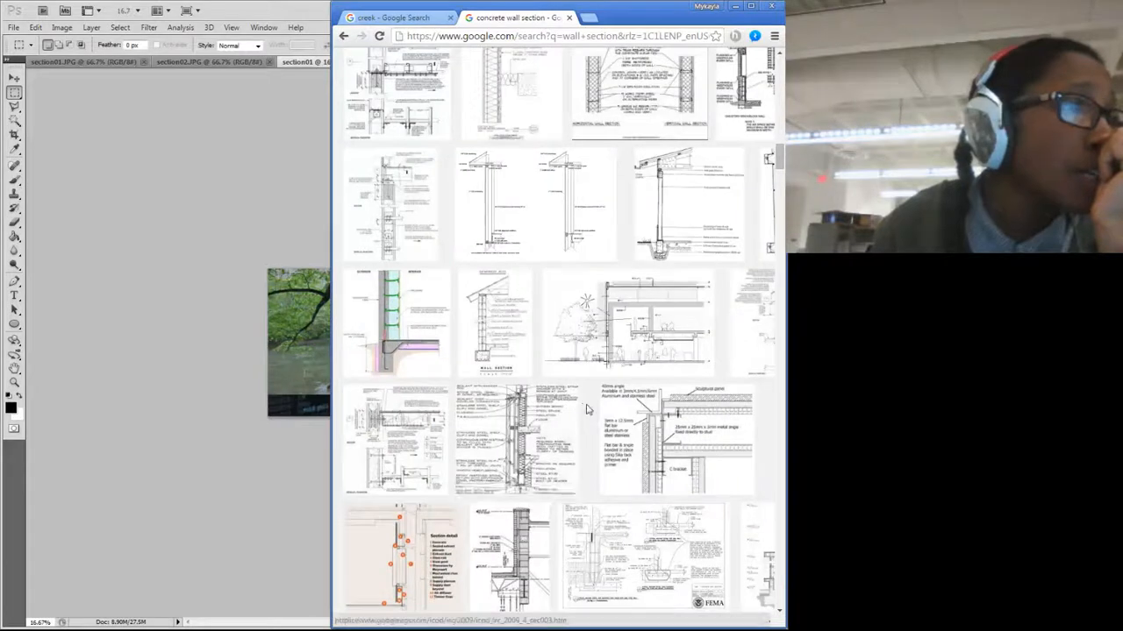
Step: Examine the remaining "concrete wall section" image results for a suitable wall detail
scroll(517, 263, down, 5)
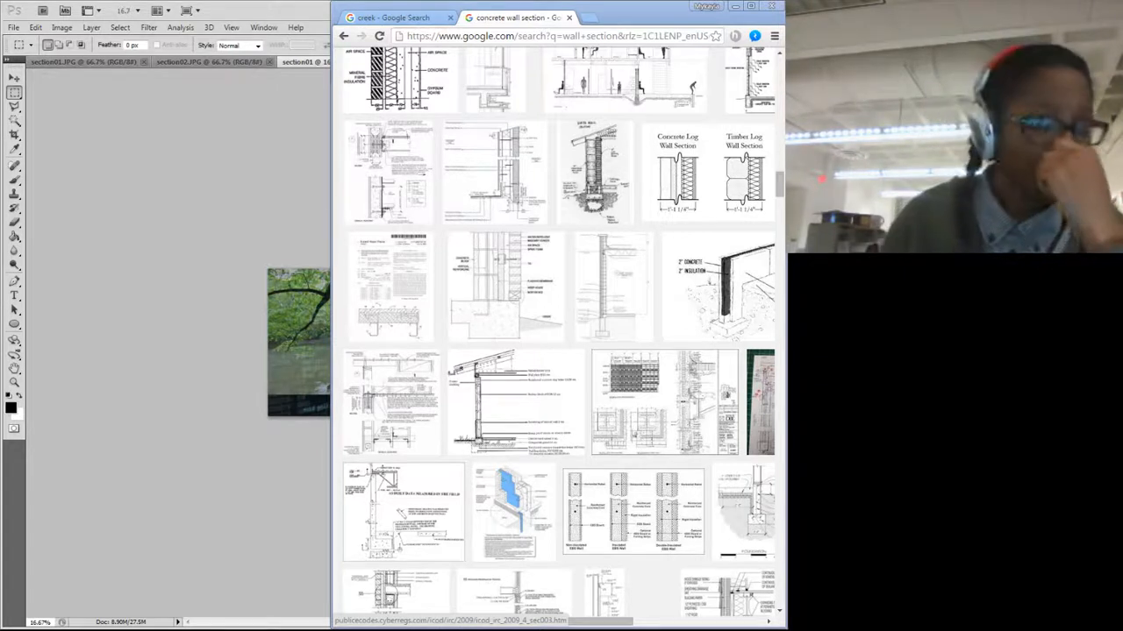
scroll(561, 412, down, 5)
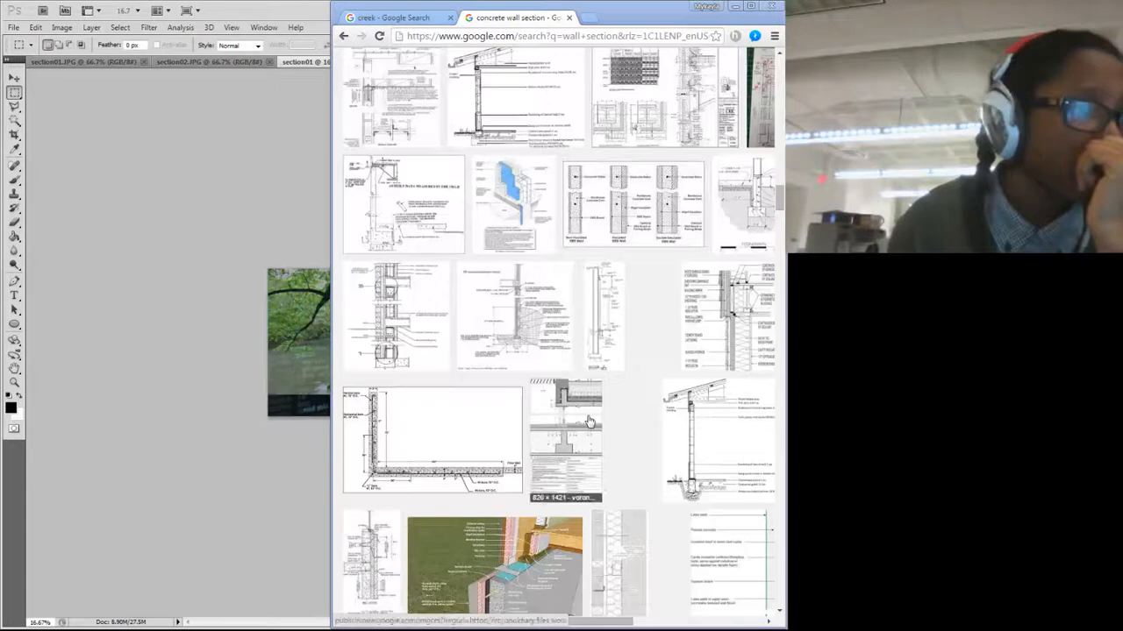
scroll(541, 405, down, 2)
scroll(541, 405, down, 2)
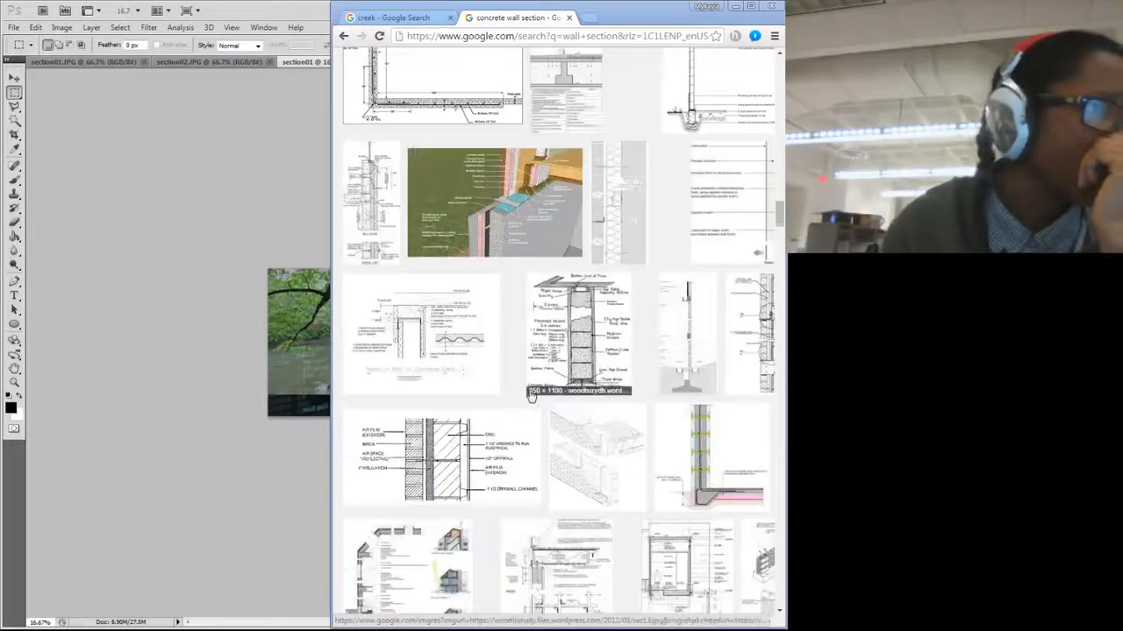
scroll(553, 395, down, 4)
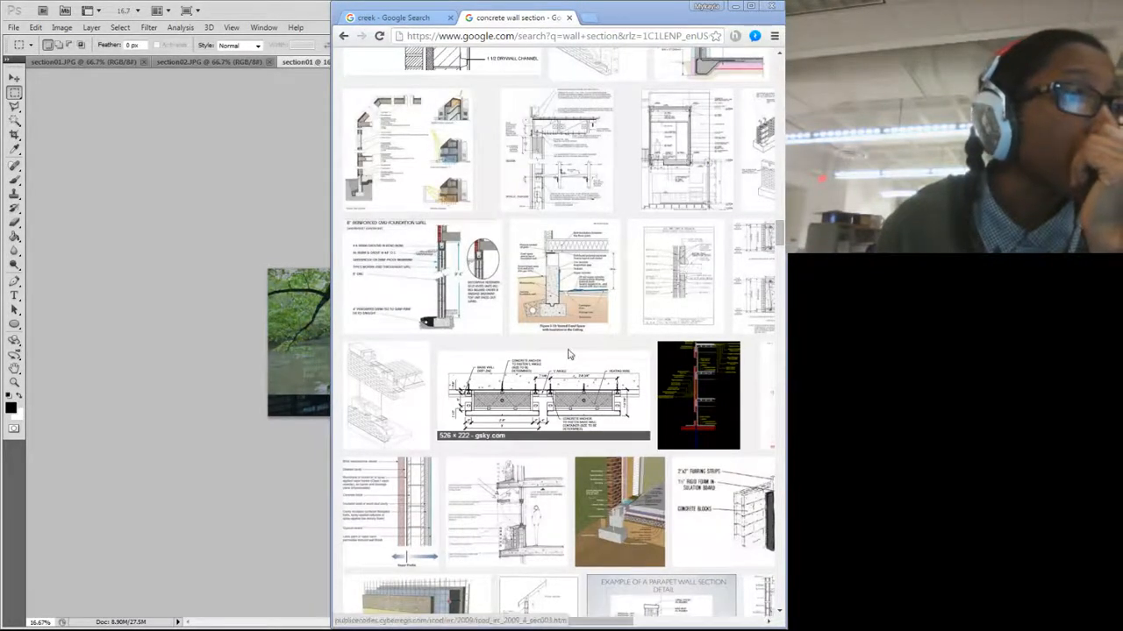
scroll(409, 264, down, 3)
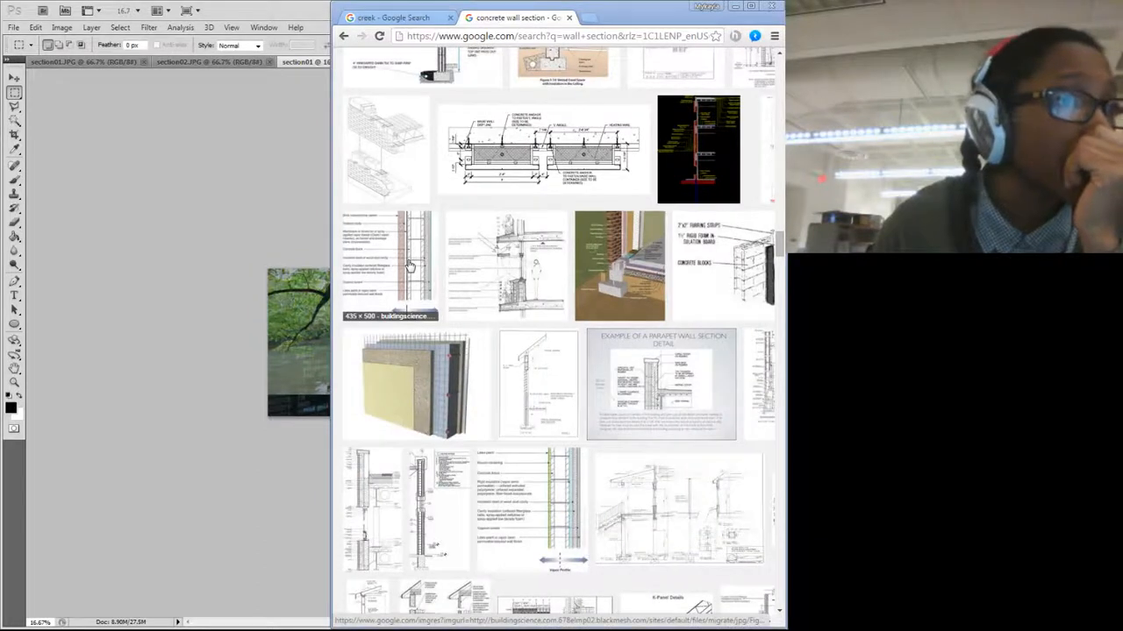
scroll(409, 265, down, 4)
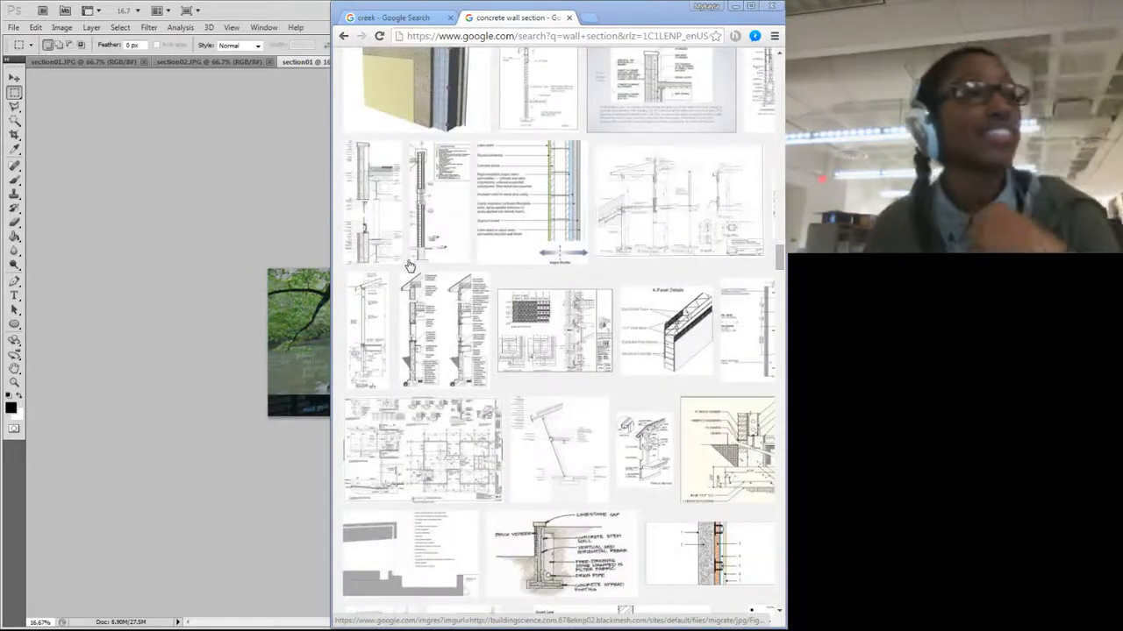
scroll(409, 265, down, 6)
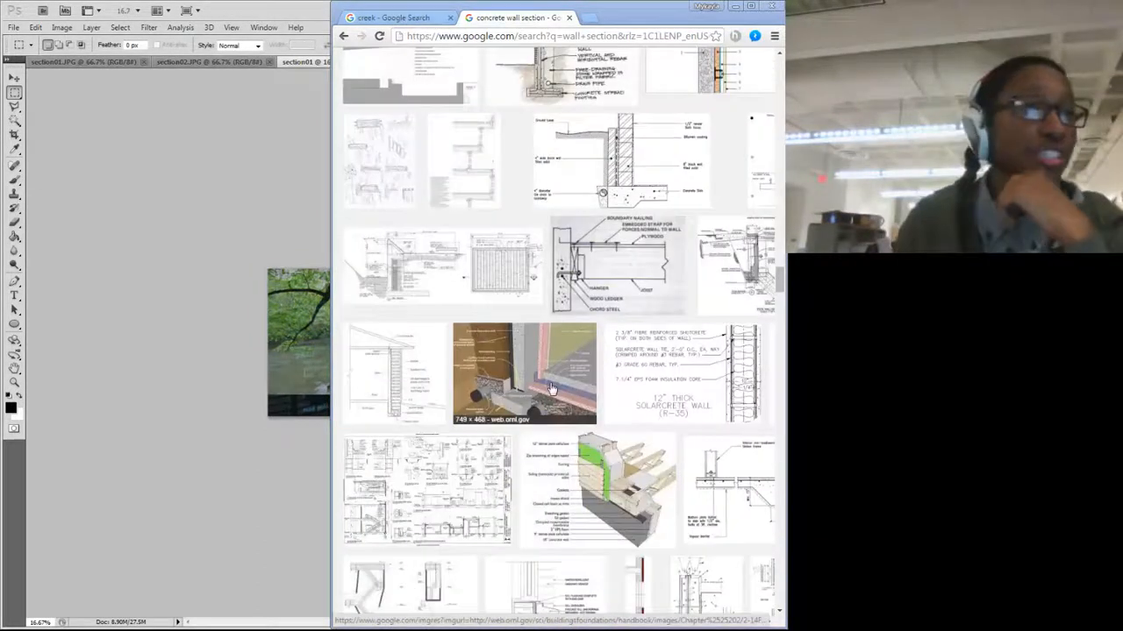
scroll(552, 389, down, 4)
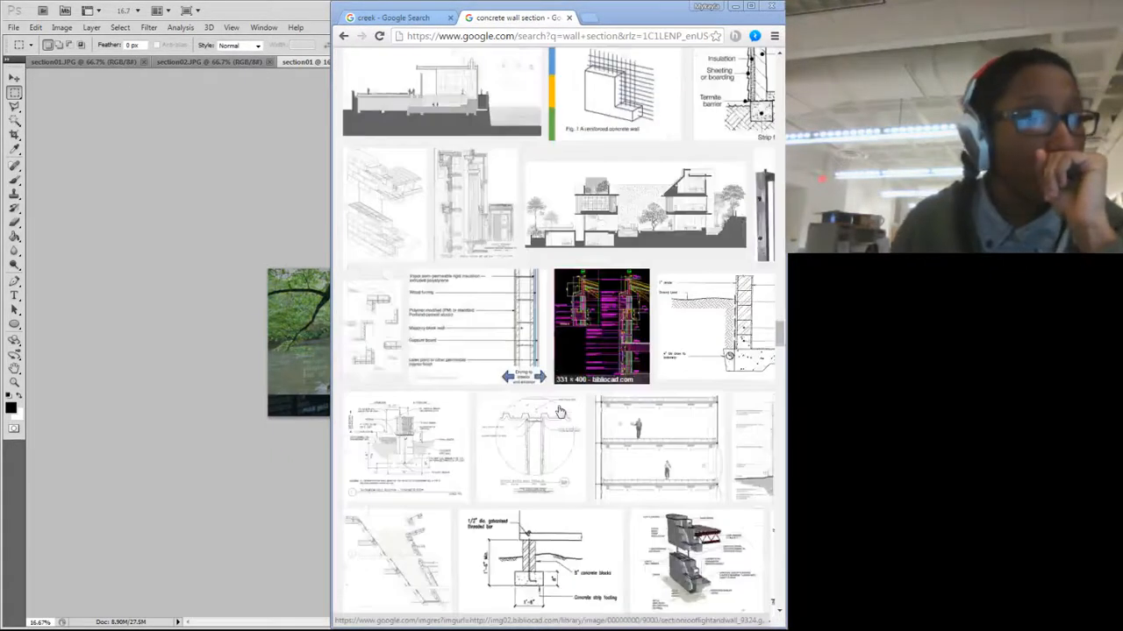
scroll(515, 427, down, 15)
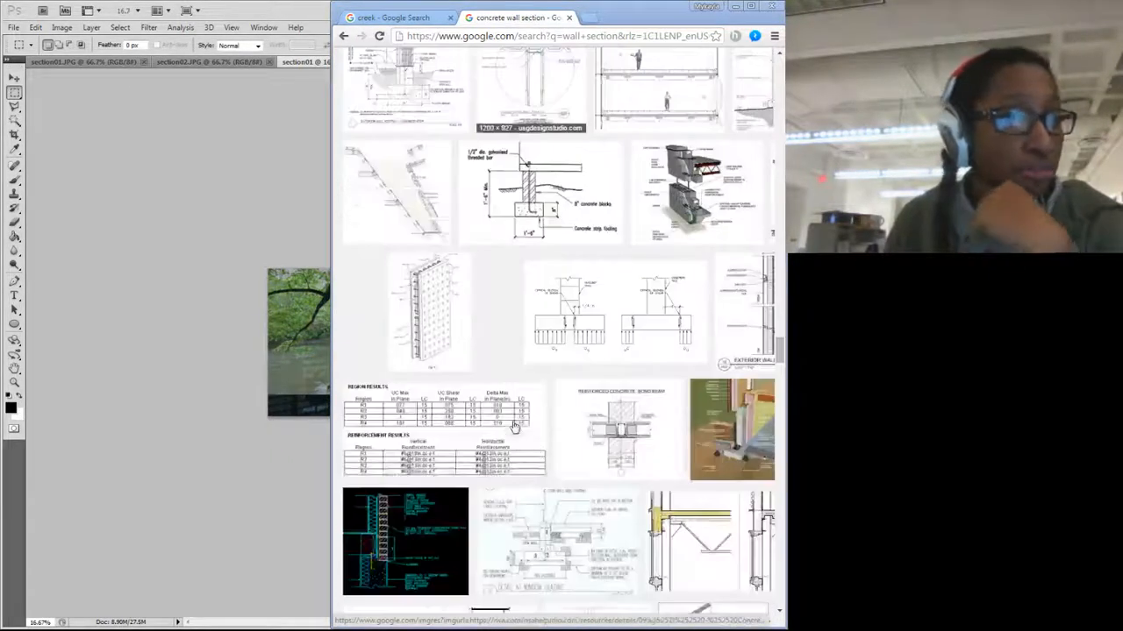
scroll(602, 377, down, 10)
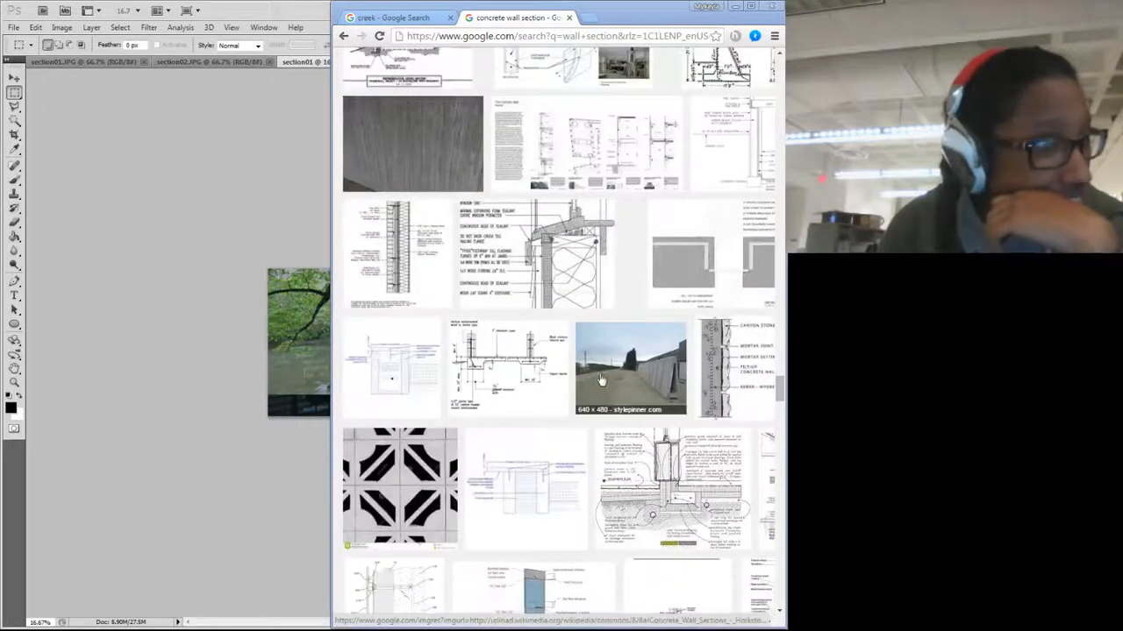
scroll(554, 419, down, 1)
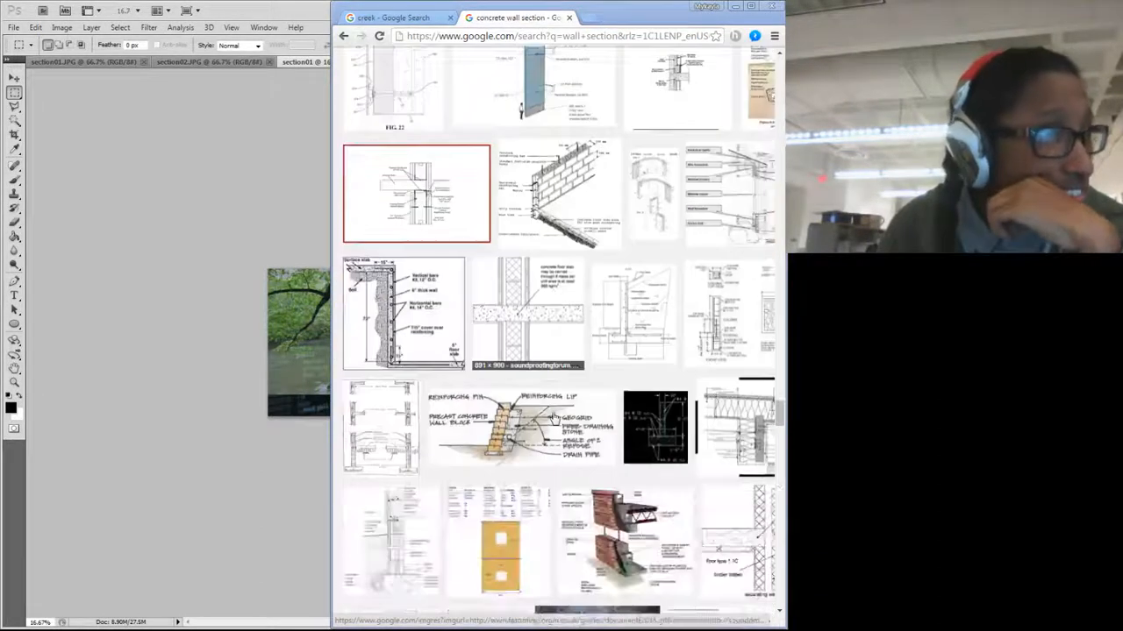
Step: Refine the image search to "cast in place concrete wall section"
scroll(550, 419, down, 15)
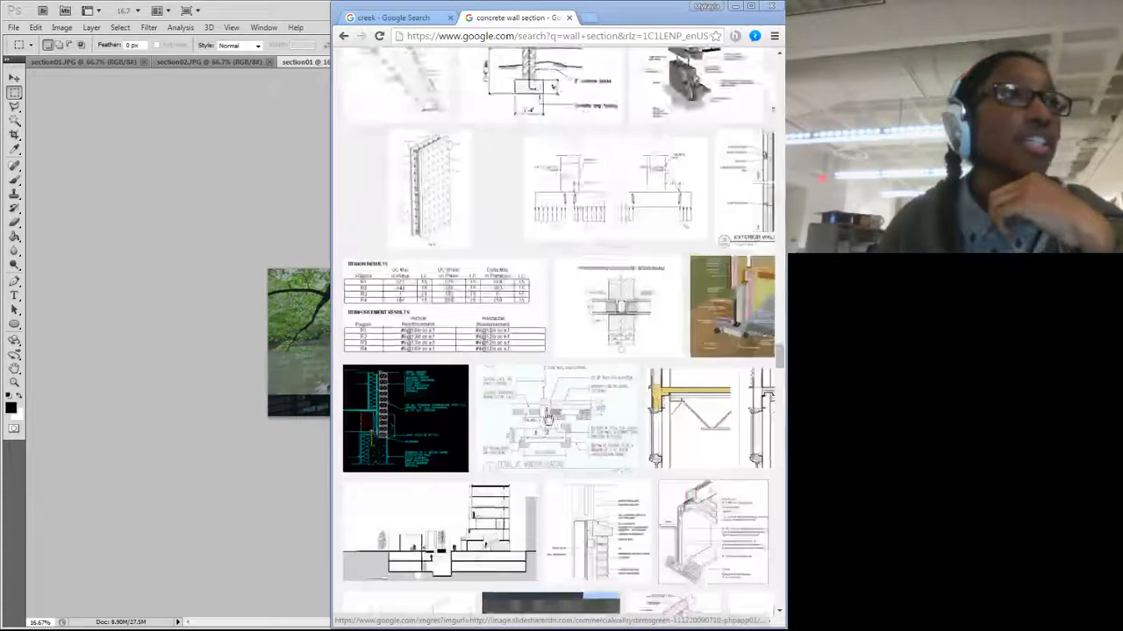
scroll(546, 418, down, 15)
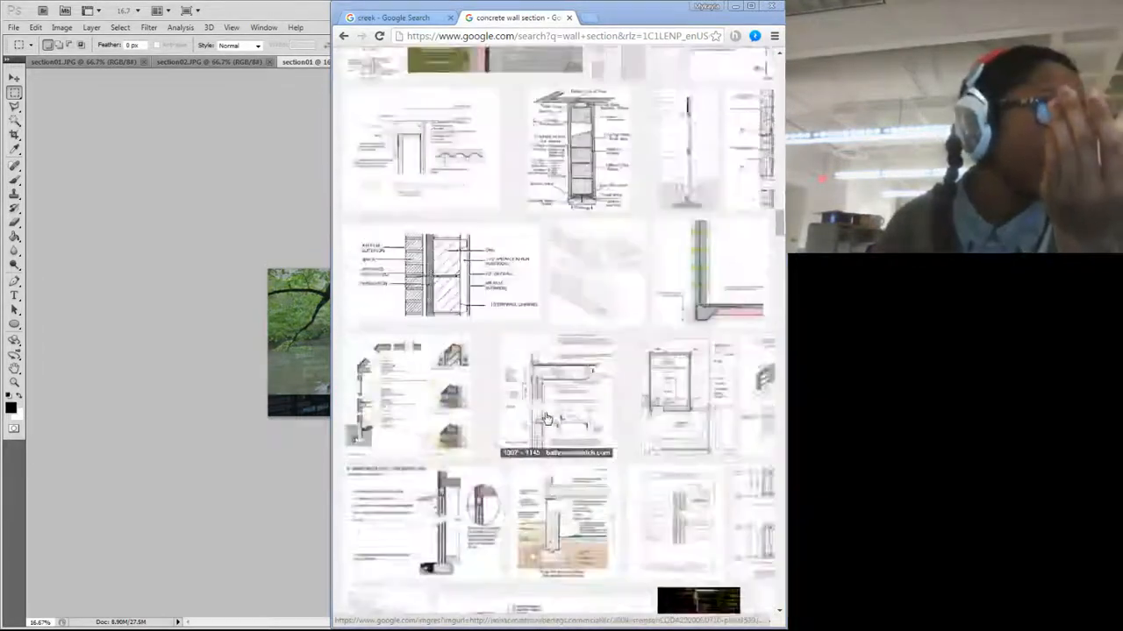
scroll(546, 408, up, 20)
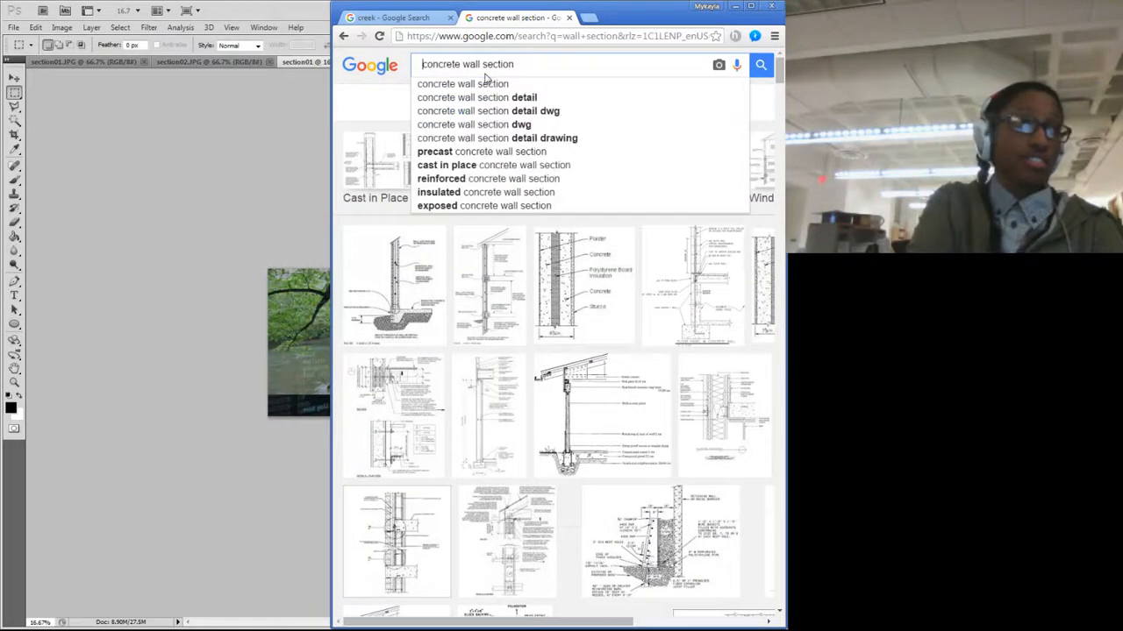
text(cast in )
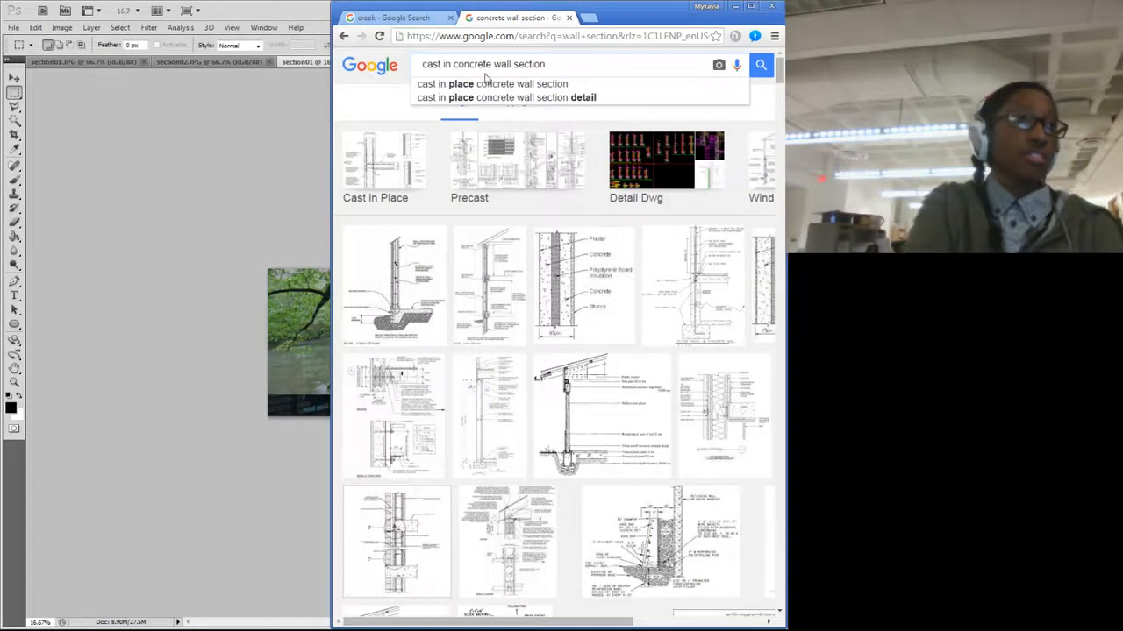
text(place)
key(Return)
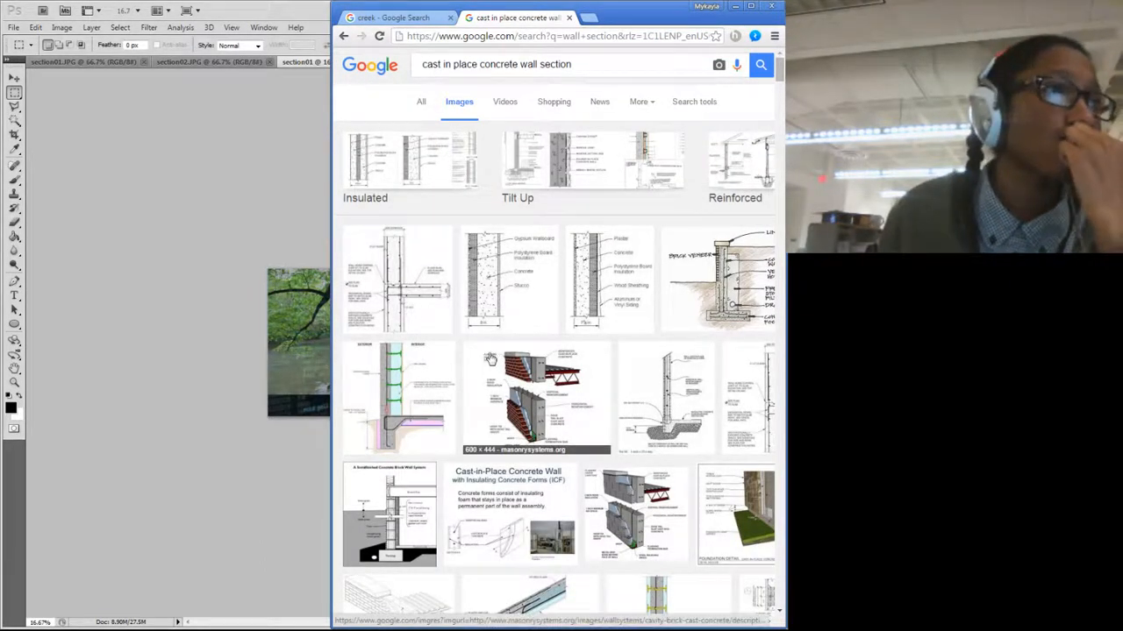
Step: Look through the cast-in-place concrete wall drawings for a usable section reference
scroll(491, 357, down, 2)
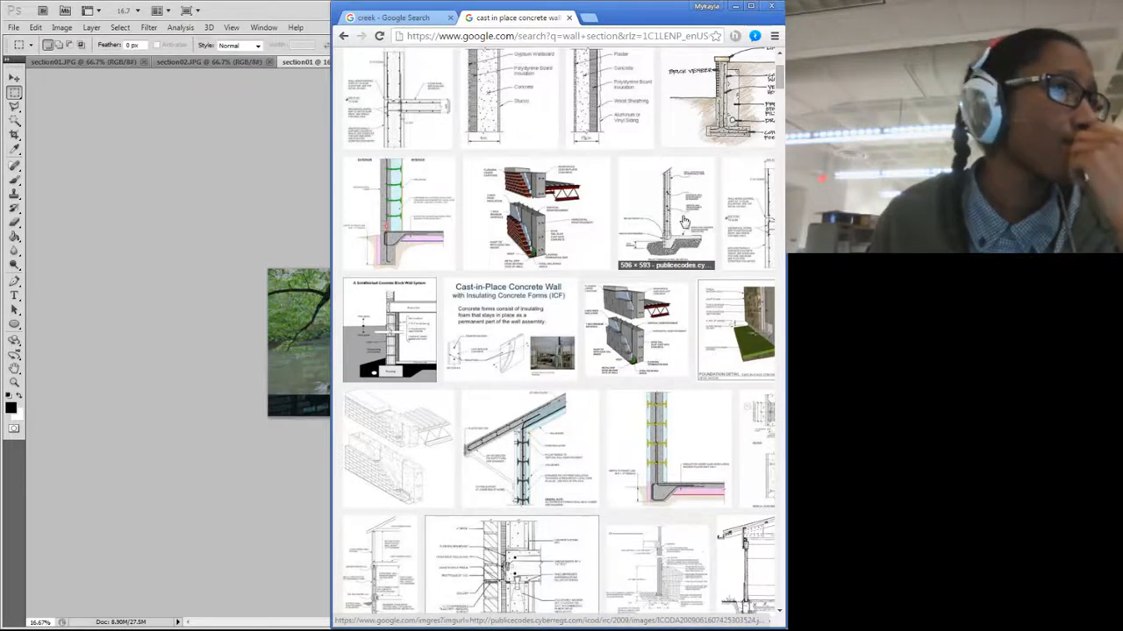
scroll(498, 391, down, 3)
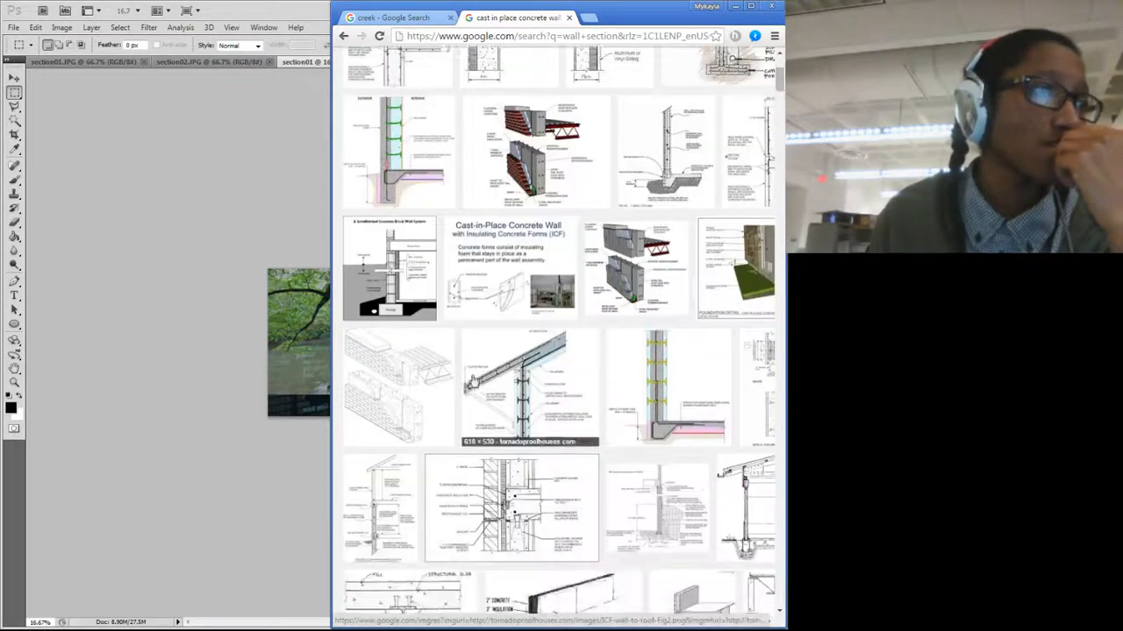
scroll(498, 391, down, 3)
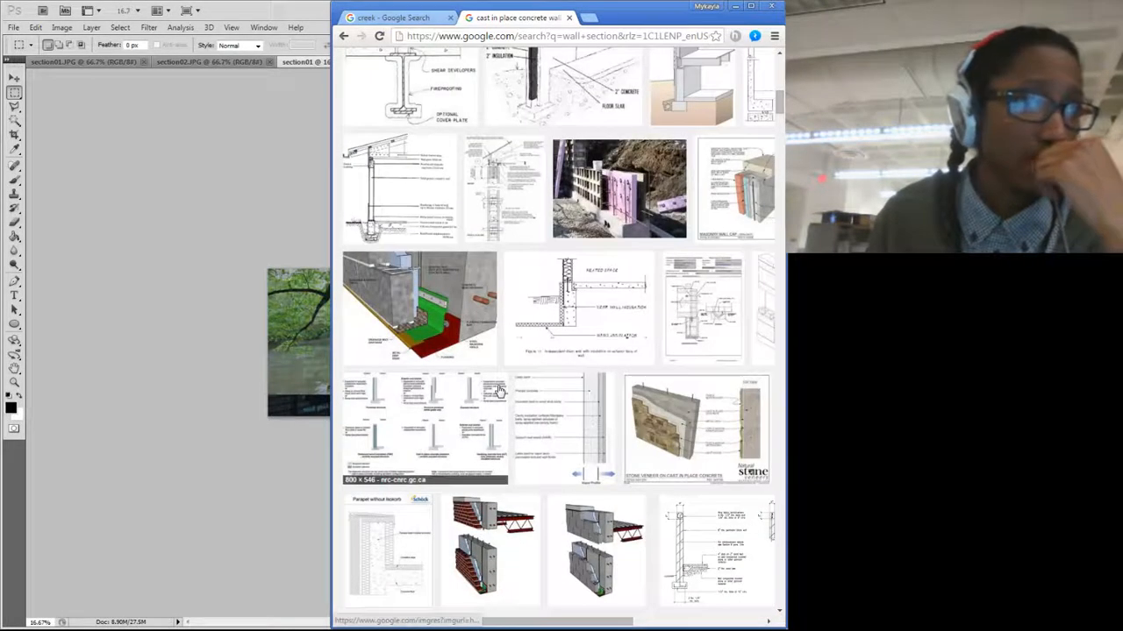
scroll(498, 391, down, 3)
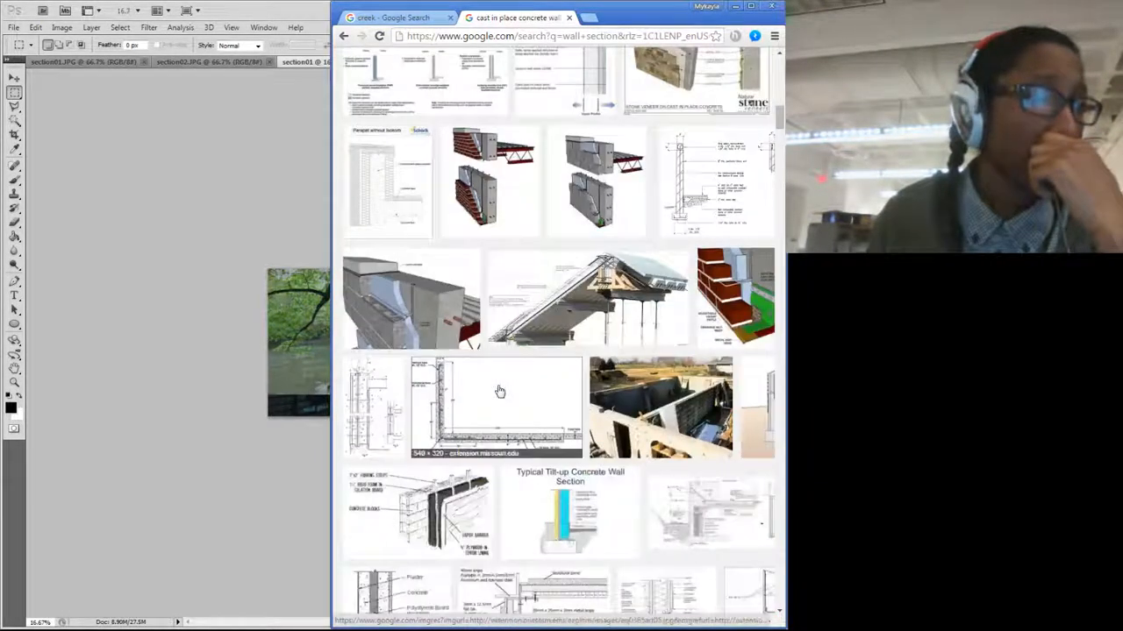
scroll(469, 377, down, 3)
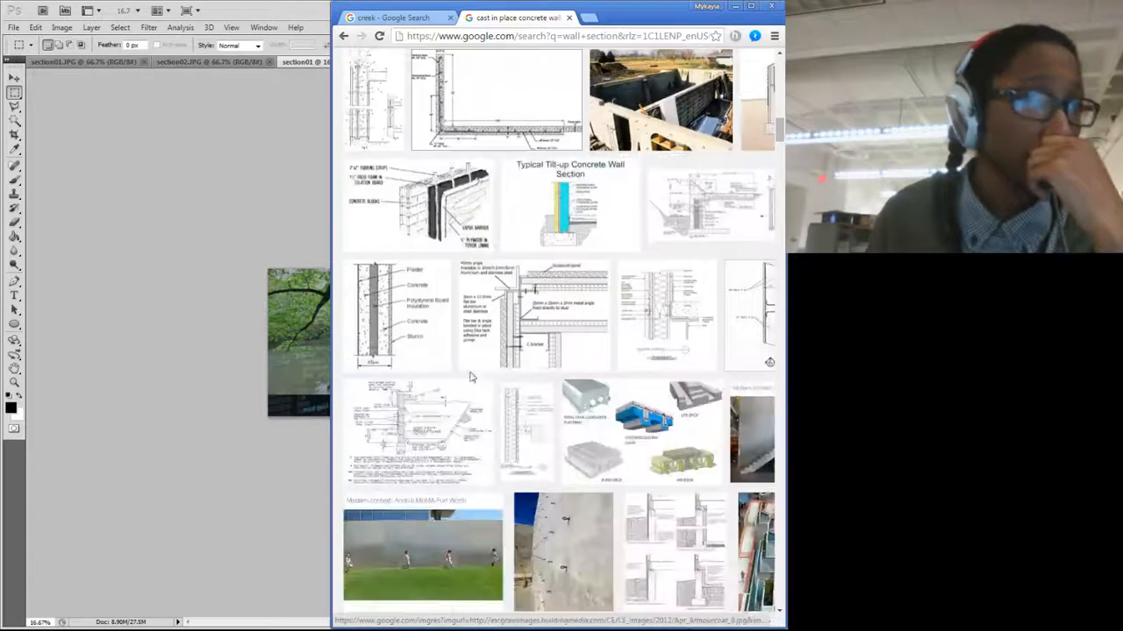
scroll(468, 391, up, 2)
scroll(468, 401, down, 2)
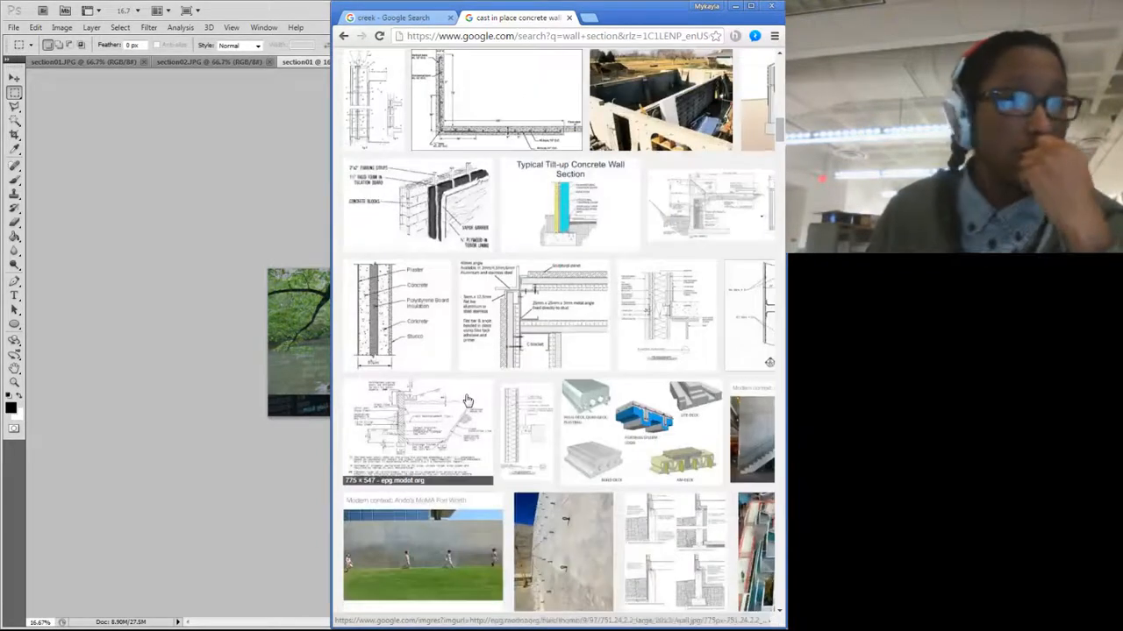
scroll(468, 401, down, 1)
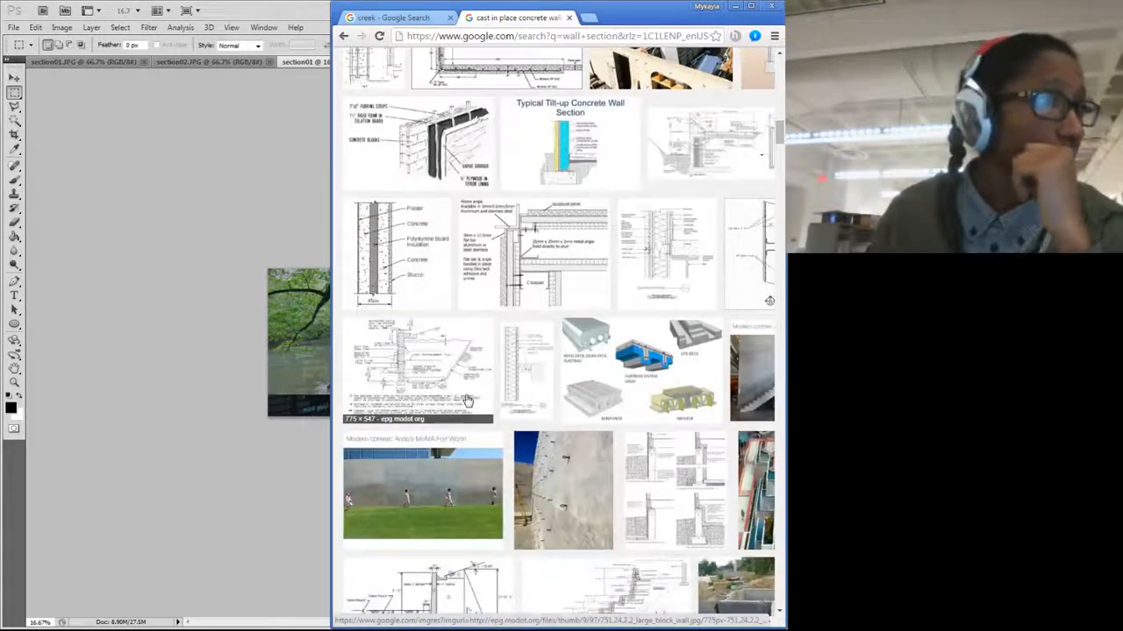
scroll(467, 401, down, 6)
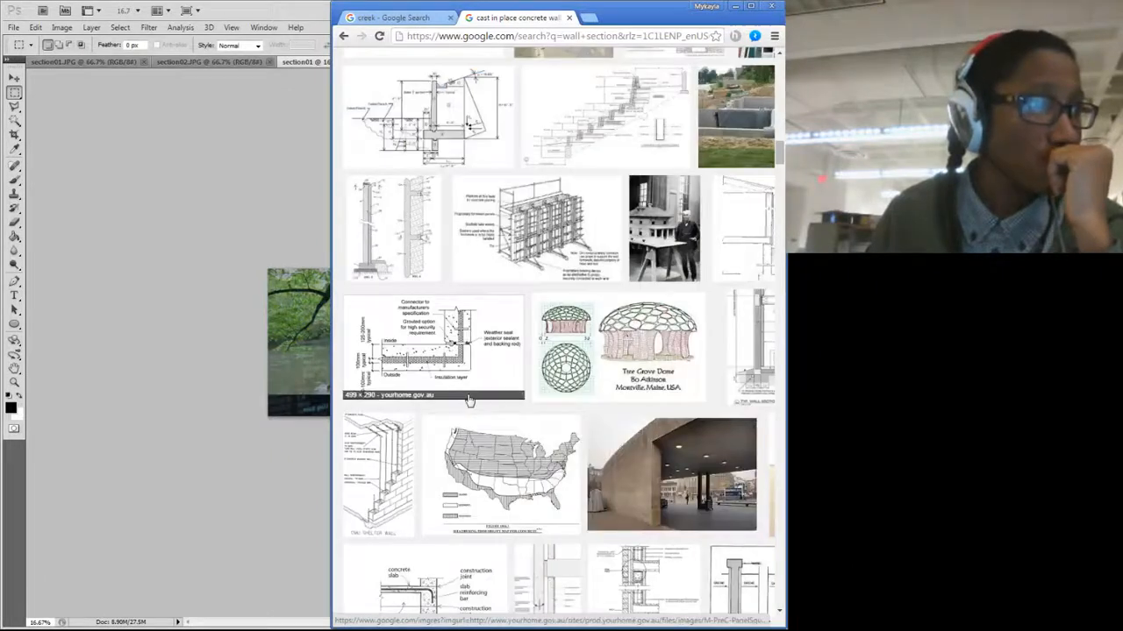
scroll(468, 401, down, 2)
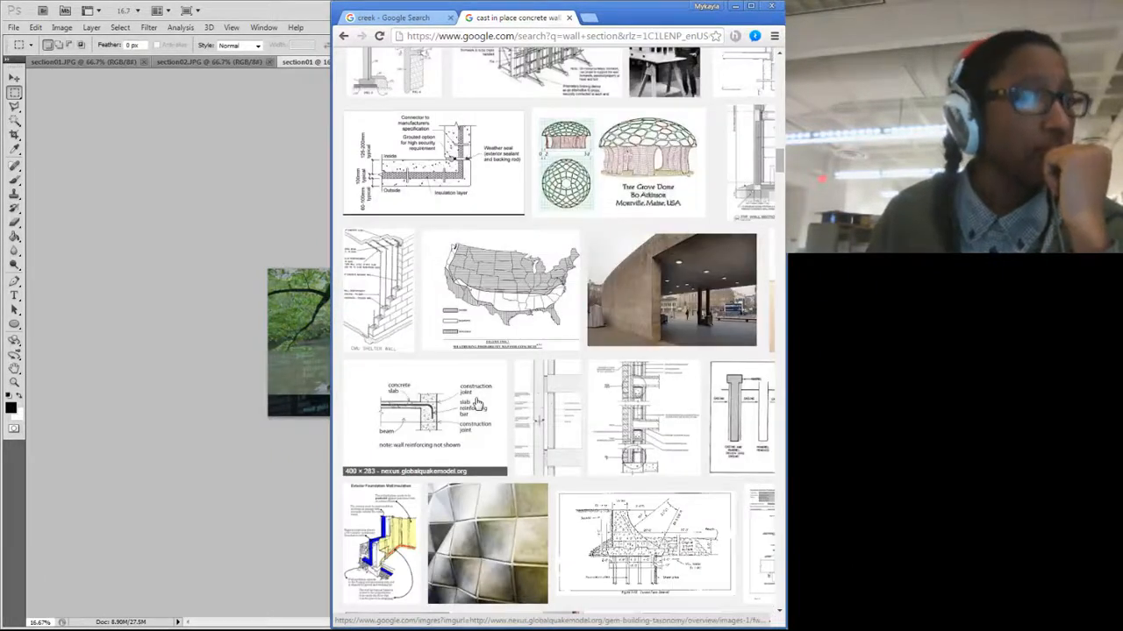
scroll(477, 403, down, 6)
scroll(476, 401, down, 2)
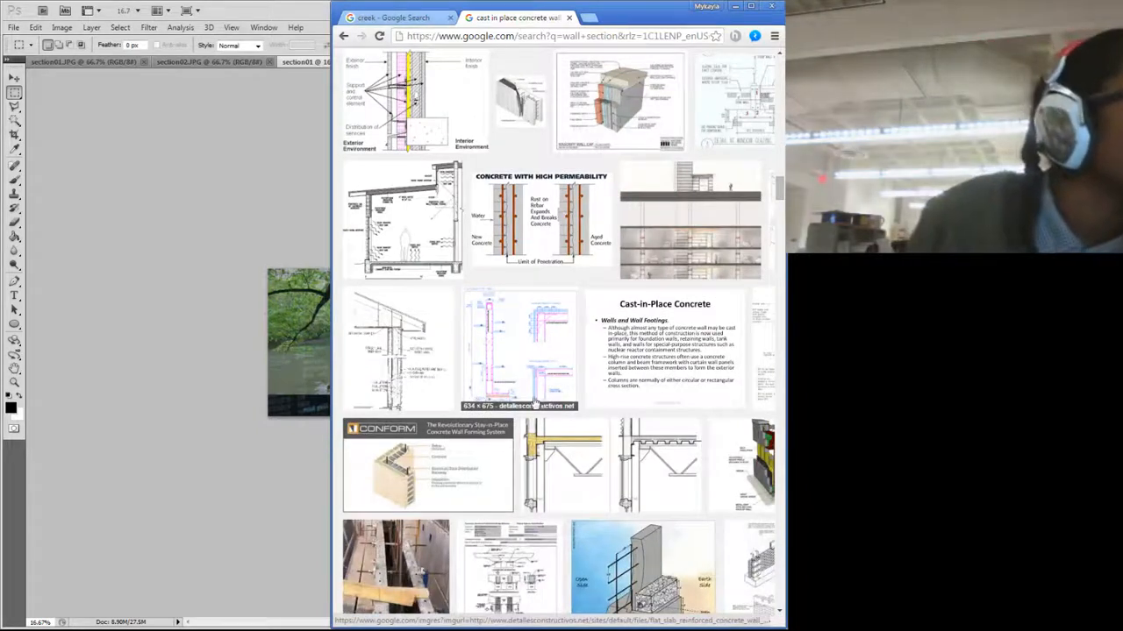
scroll(518, 403, down, 2)
scroll(518, 403, down, 2)
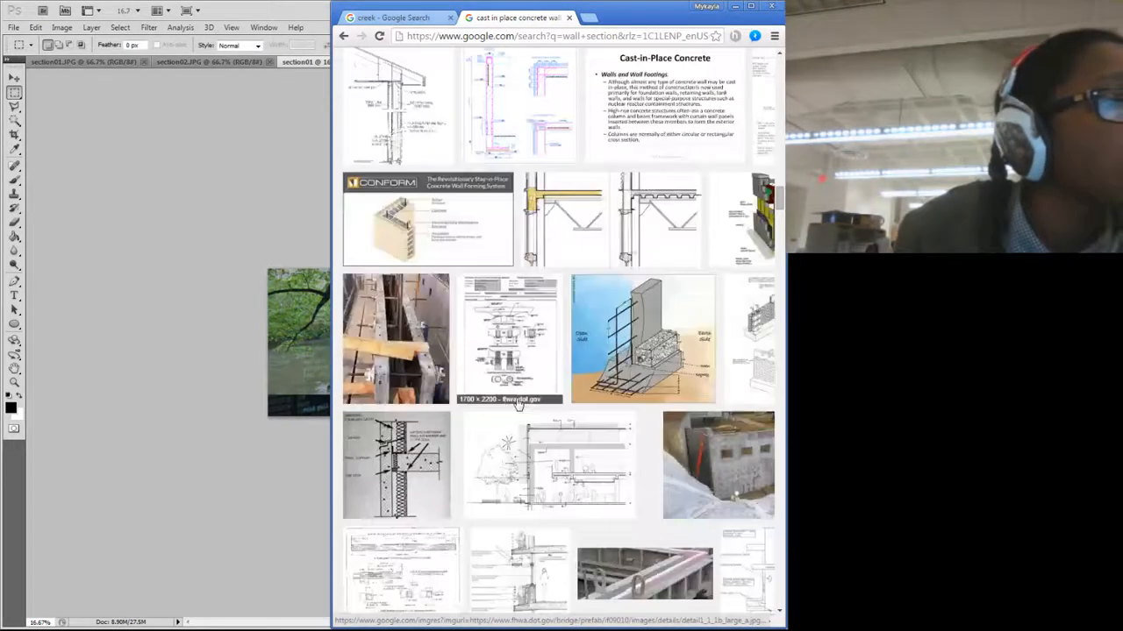
Step: Preview the reinforced wall and footing drawing from the "Performance Under Pressure" PDF, and switch back to the section01 composition in Photoshop
scroll(519, 404, down, 6)
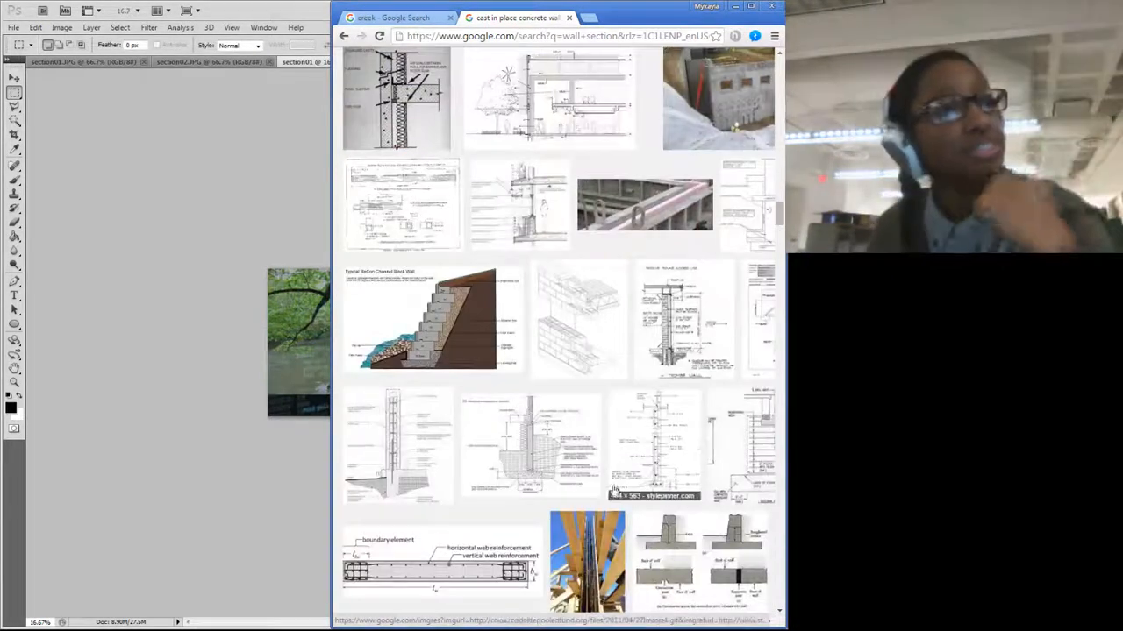
scroll(616, 491, down, 1)
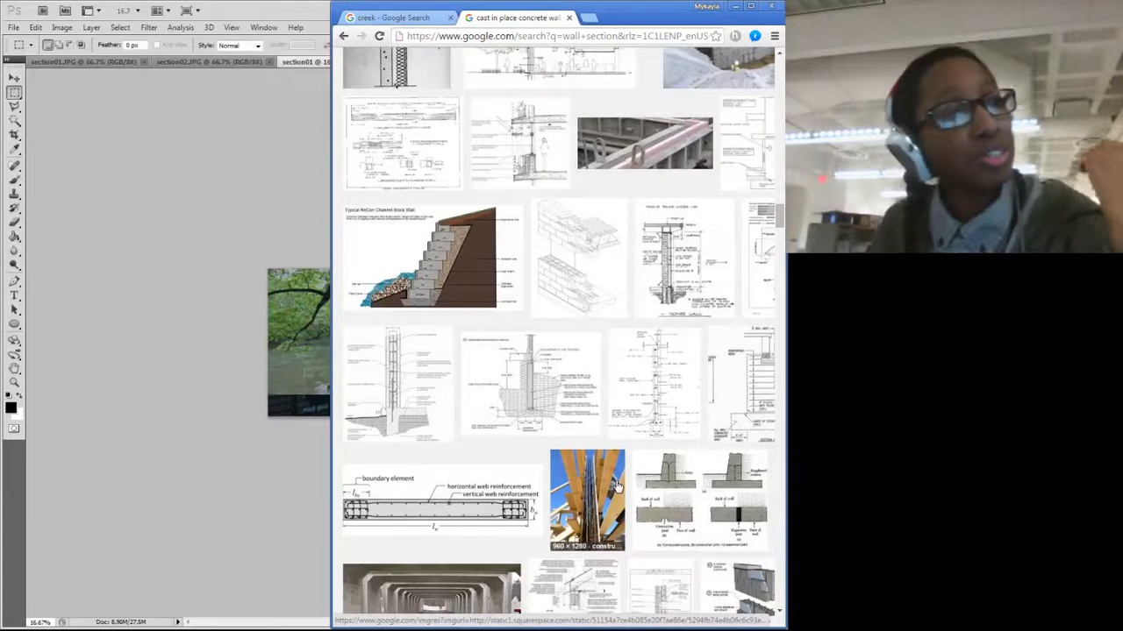
click(392, 368)
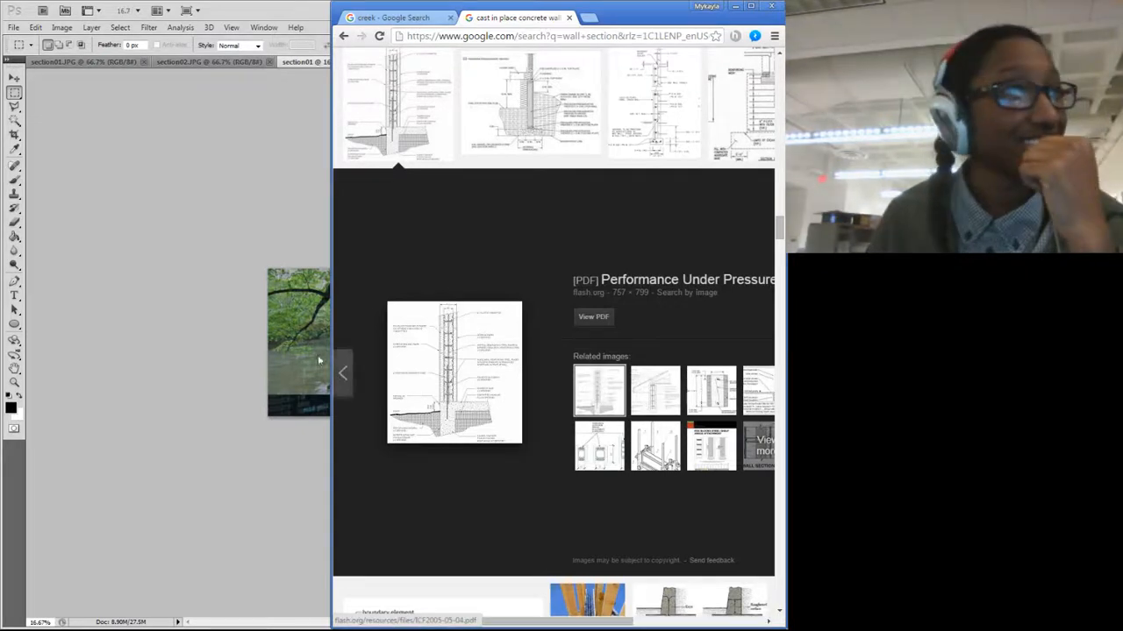
click(141, 321)
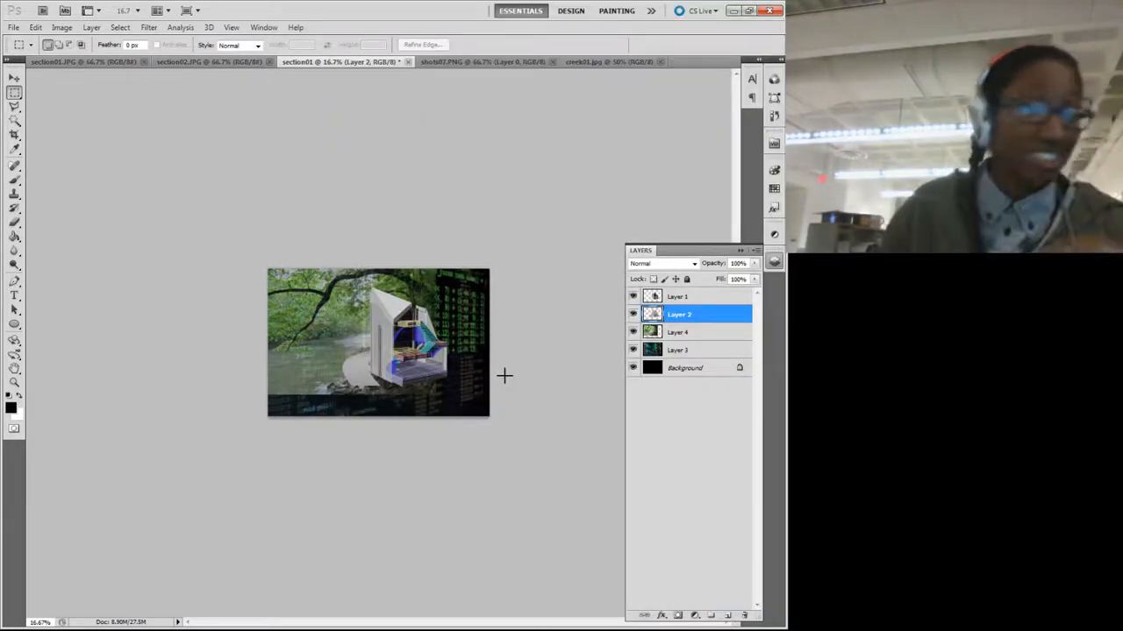
Step: Switch to Chrome and save the previewed reinforced wall and footing drawing as a JPEG named wall01 in the samples folder
key(ctrl+plus)
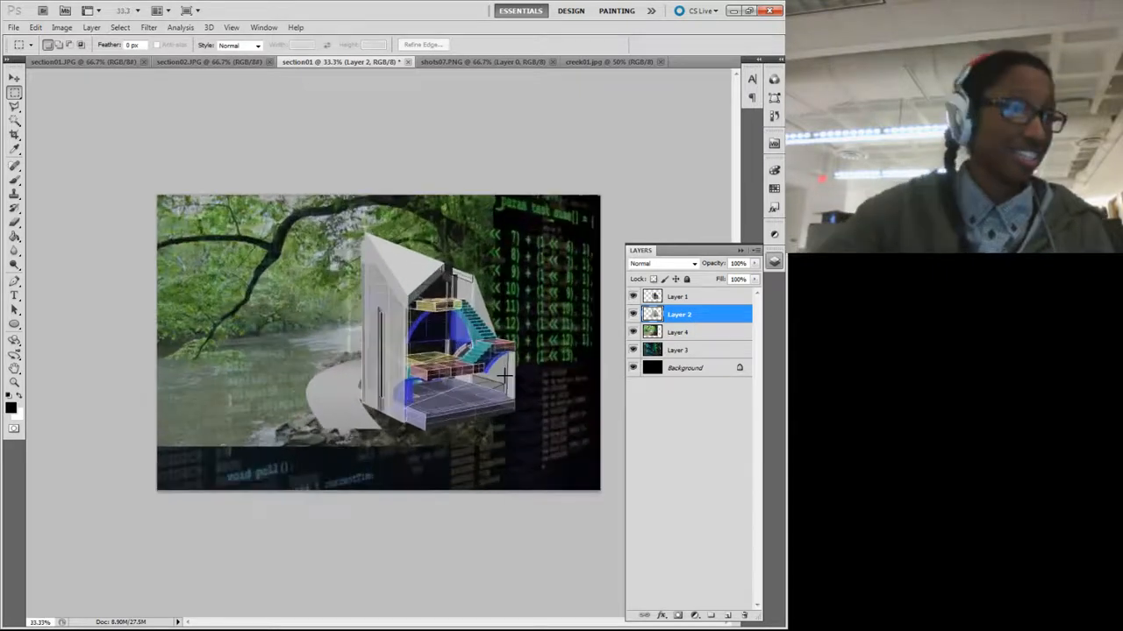
key(ctrl+plus)
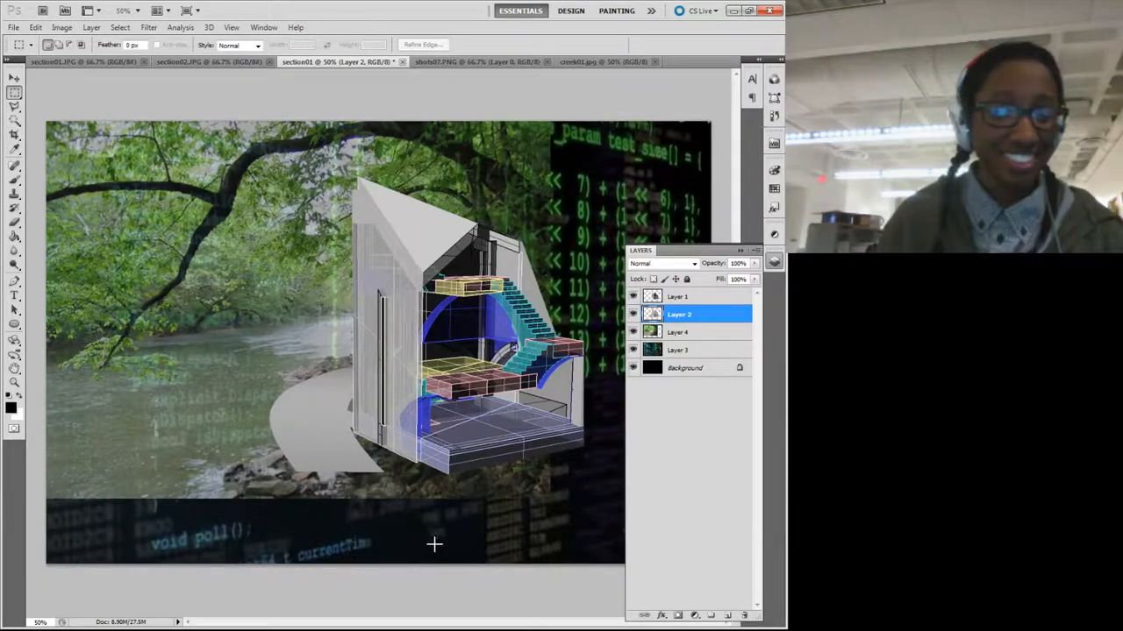
key(alt+Tab)
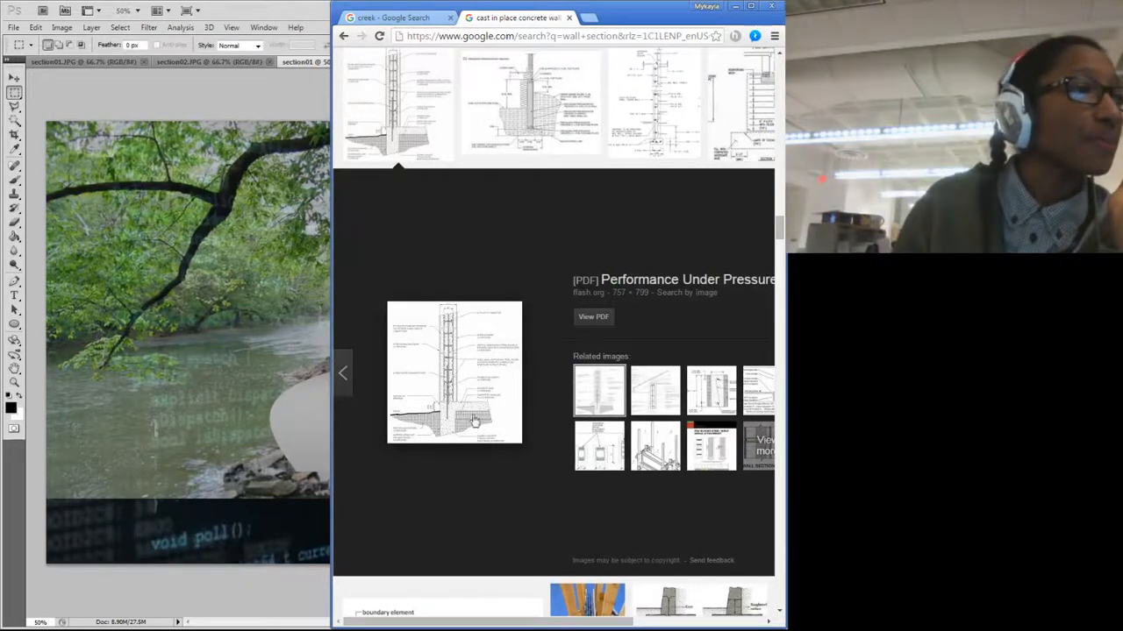
right_click(456, 362)
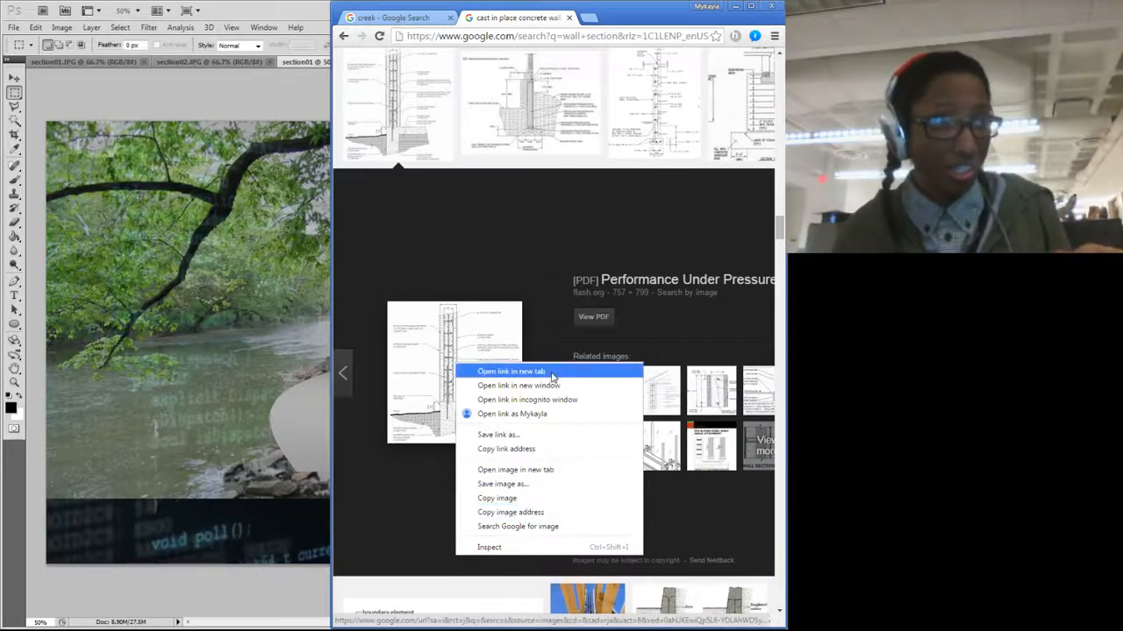
click(524, 483)
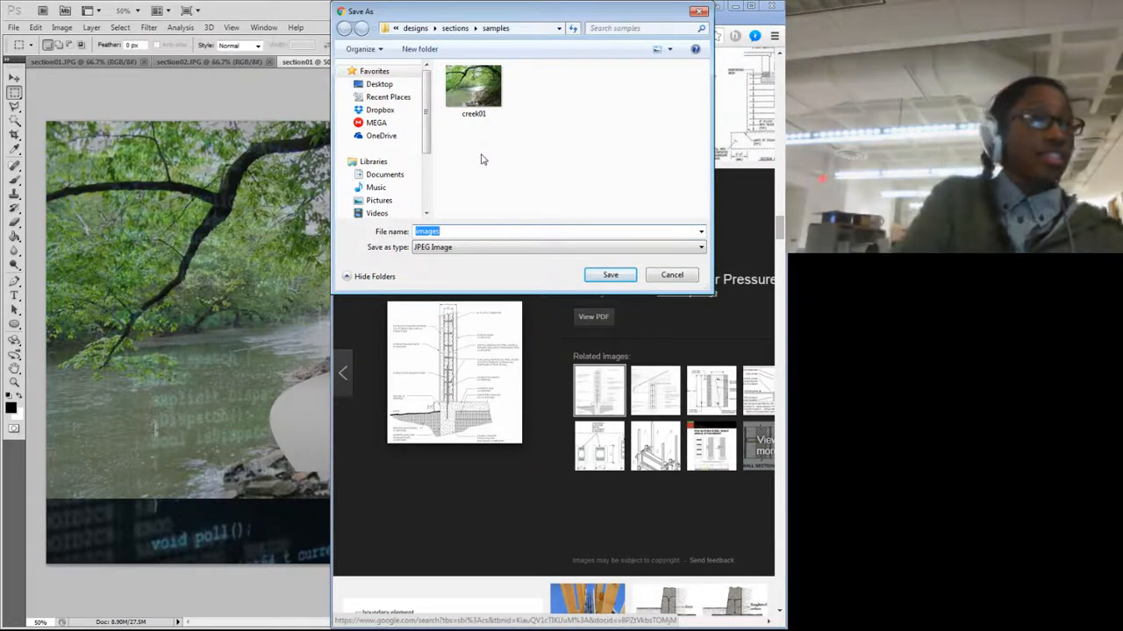
text(wall01)
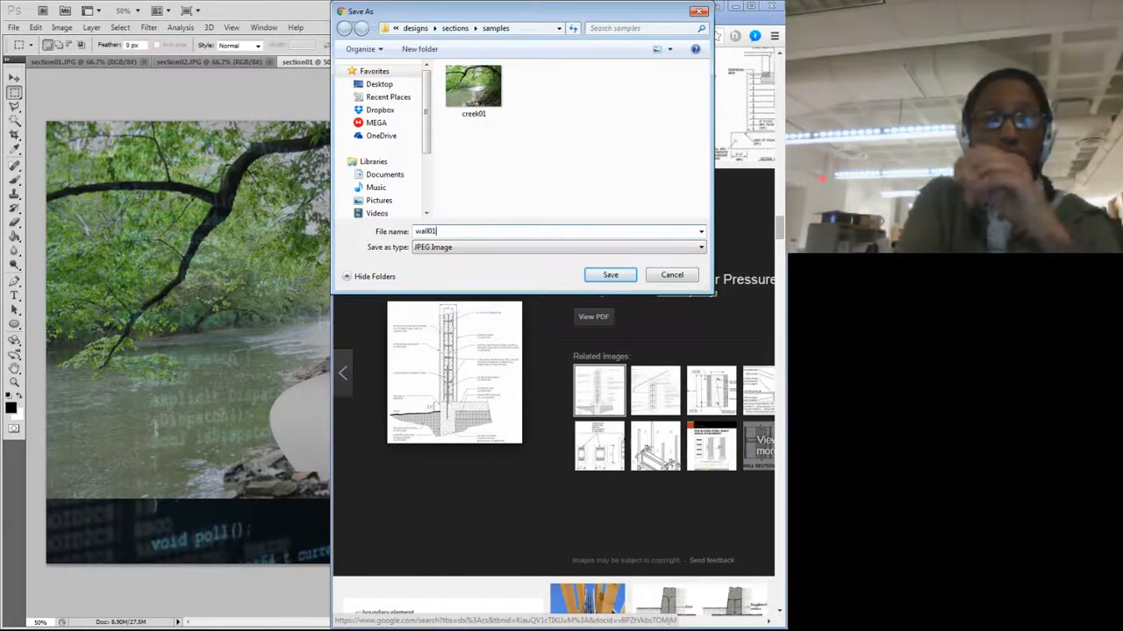
key(Return)
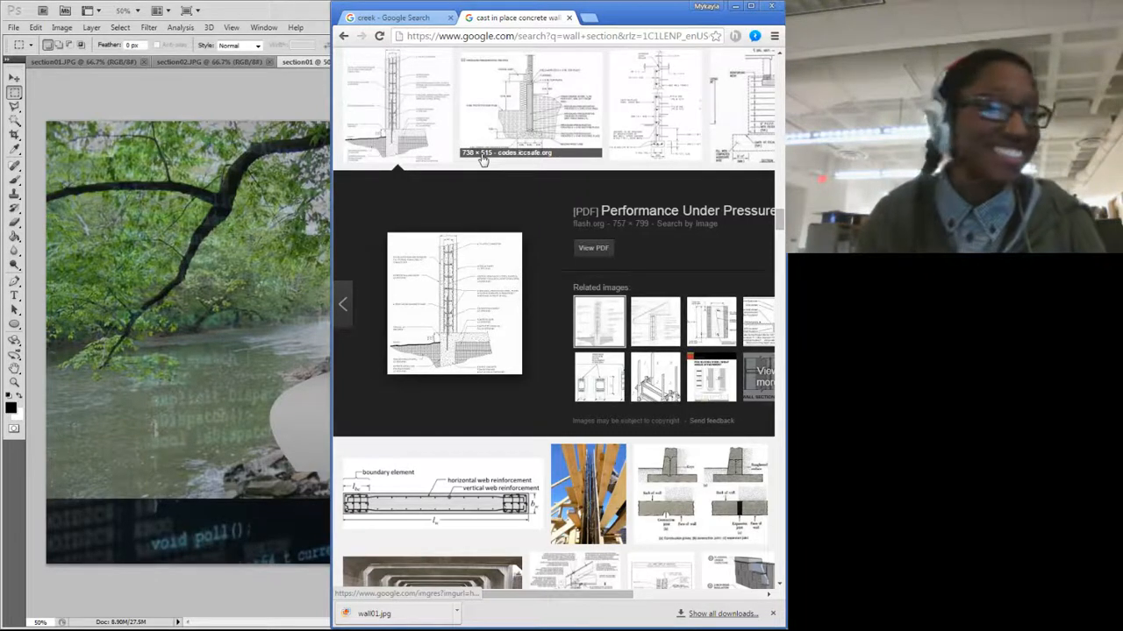
Step: Show the downloaded wall01.jpg in the samples folder and bring up the file's available actions
click(456, 614)
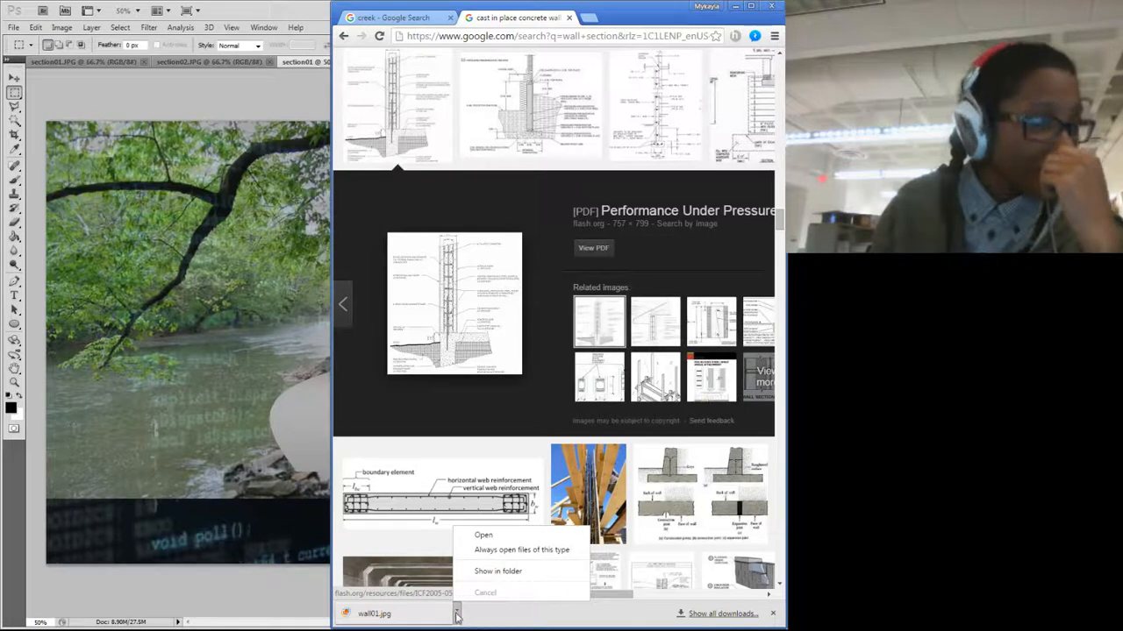
click(529, 576)
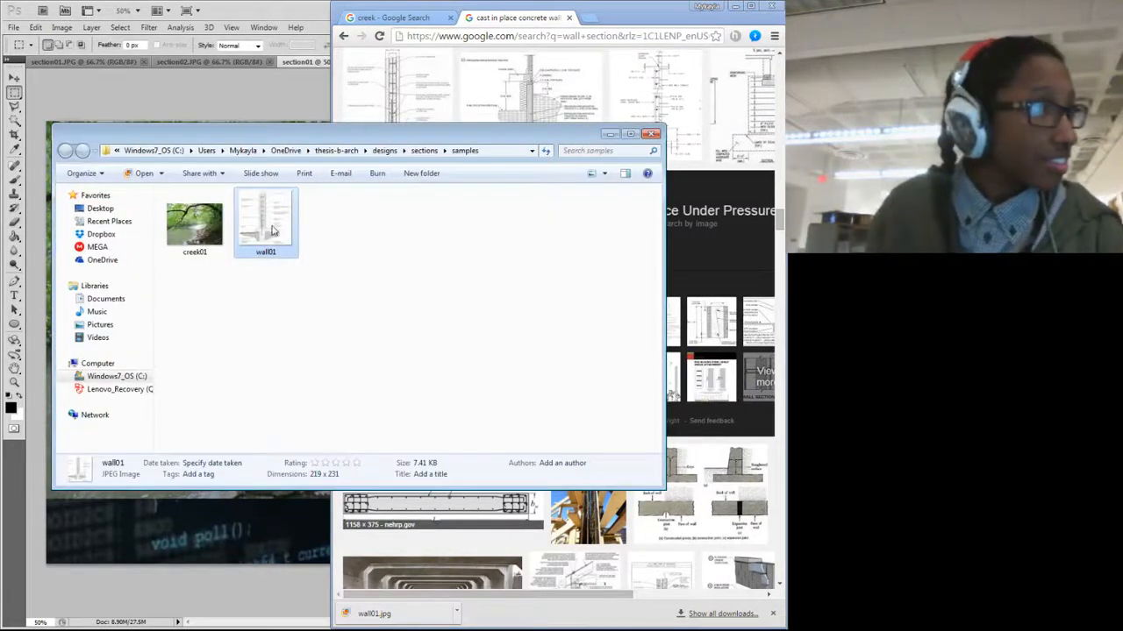
right_click(274, 230)
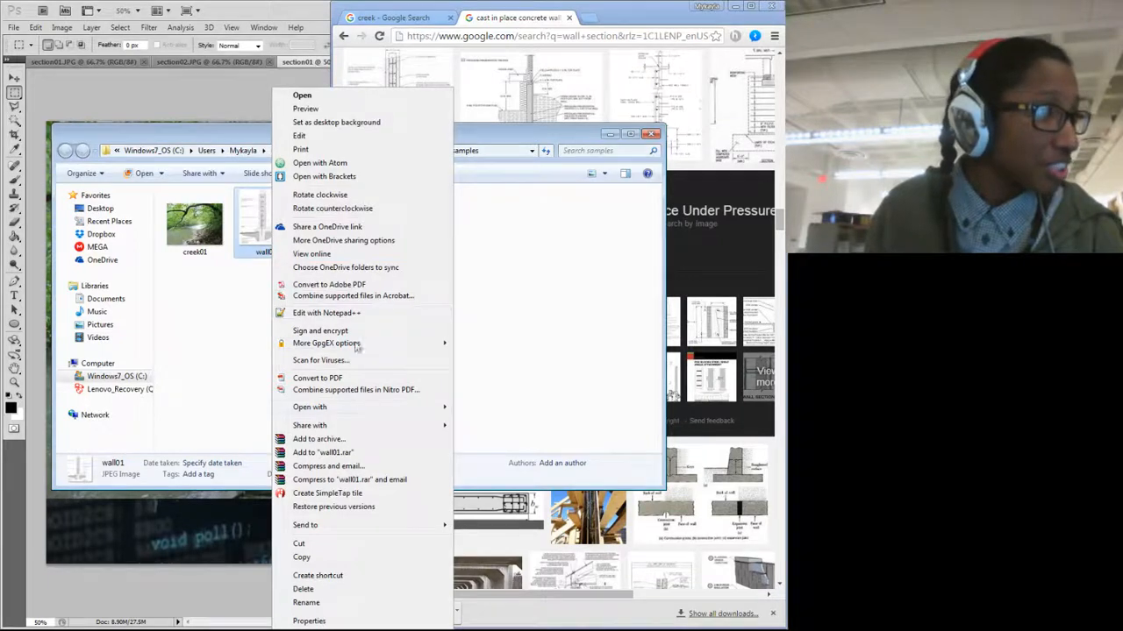
Step: Open the wall01 image from the samples folder in Photoshop and inspect the wall section drawing's resolution up close
mouse_move(430, 408)
click(509, 407)
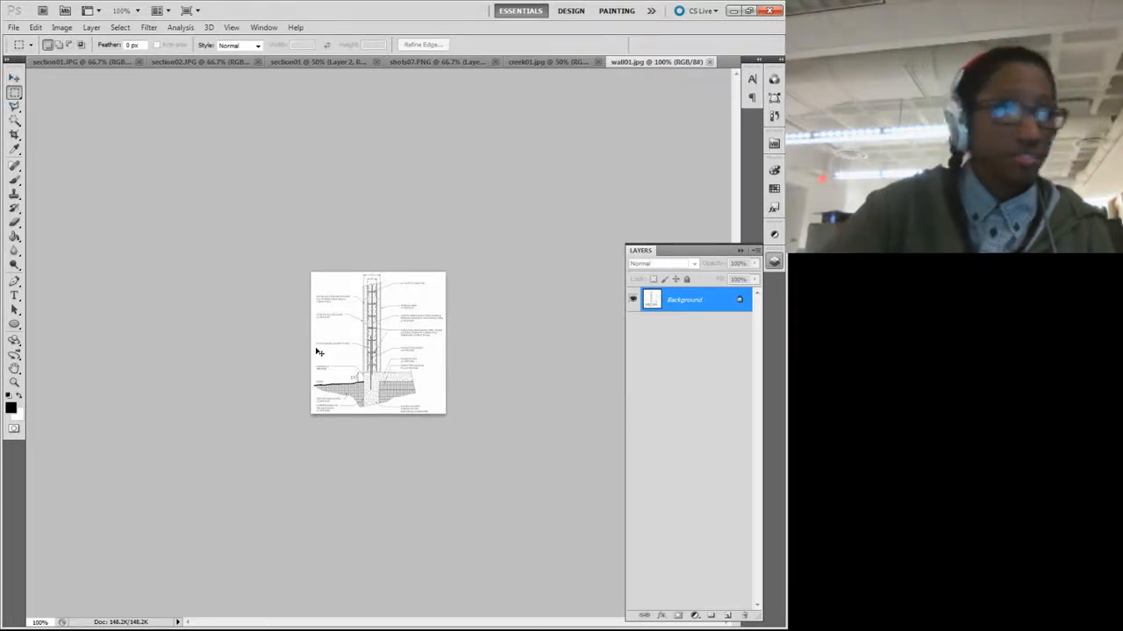
key(ctrl+plus)
key(ctrl+plus)
key(ctrl+plus)
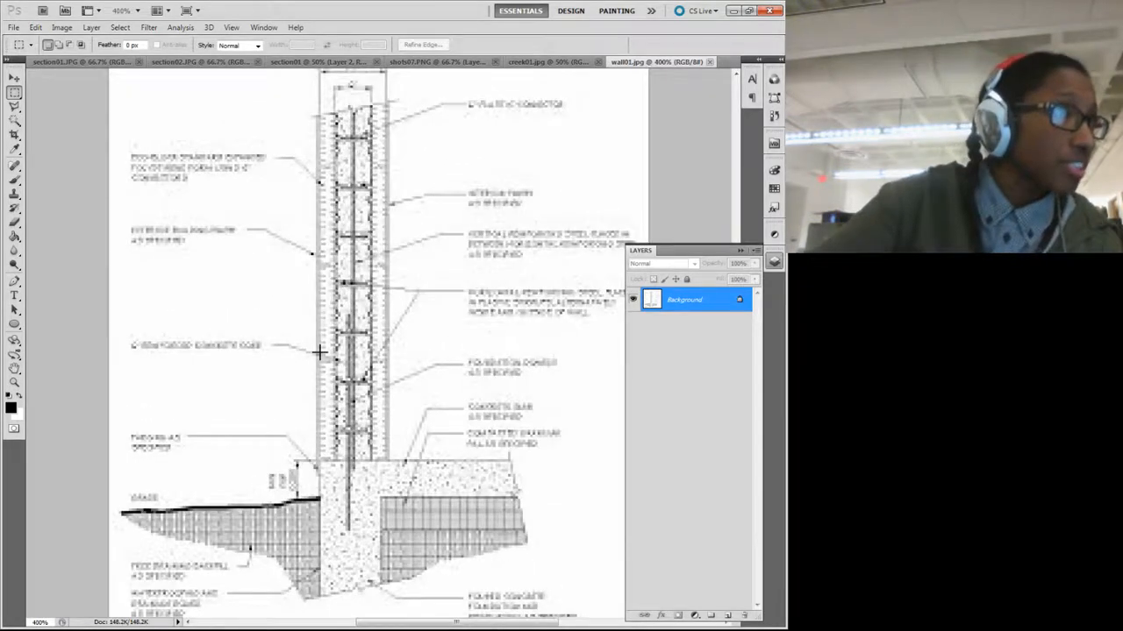
key(ctrl+minus)
key(ctrl+minus)
key(ctrl+minus)
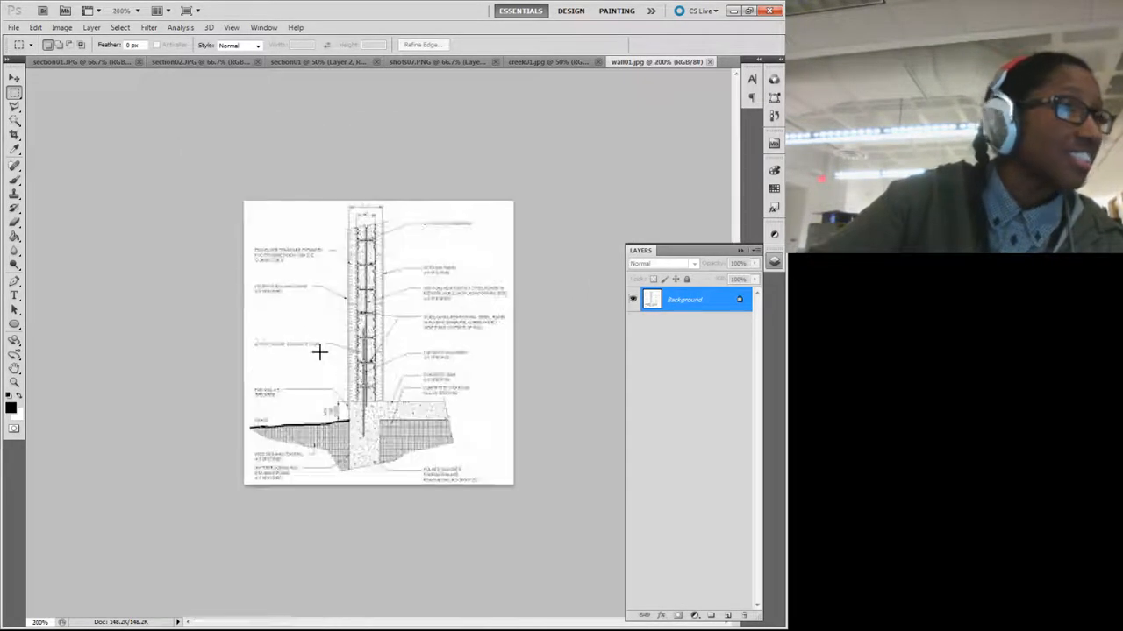
key(ctrl+plus)
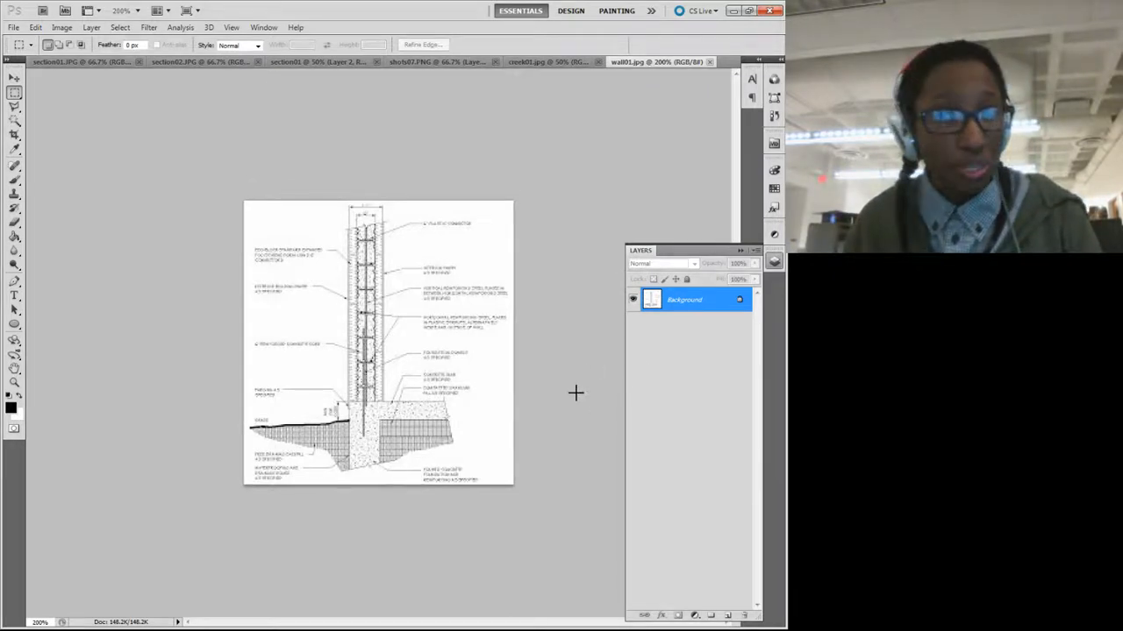
Step: Close the wall01.jpg document in Photoshop after checking the samples folder and the image search results
key(alt+Tab)
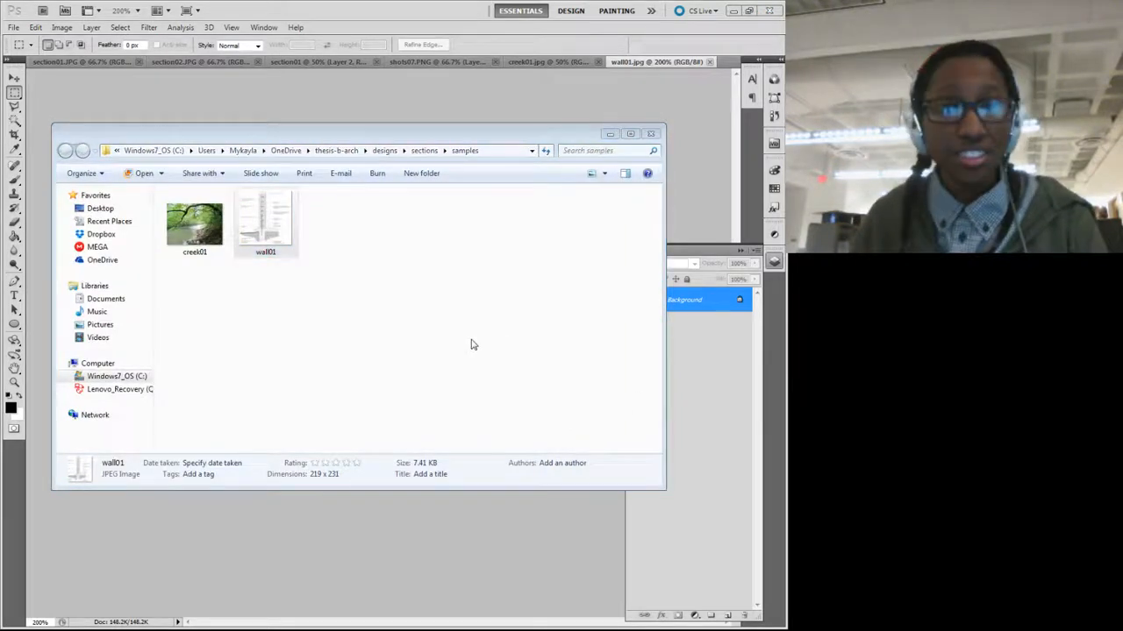
key(alt+Tab)
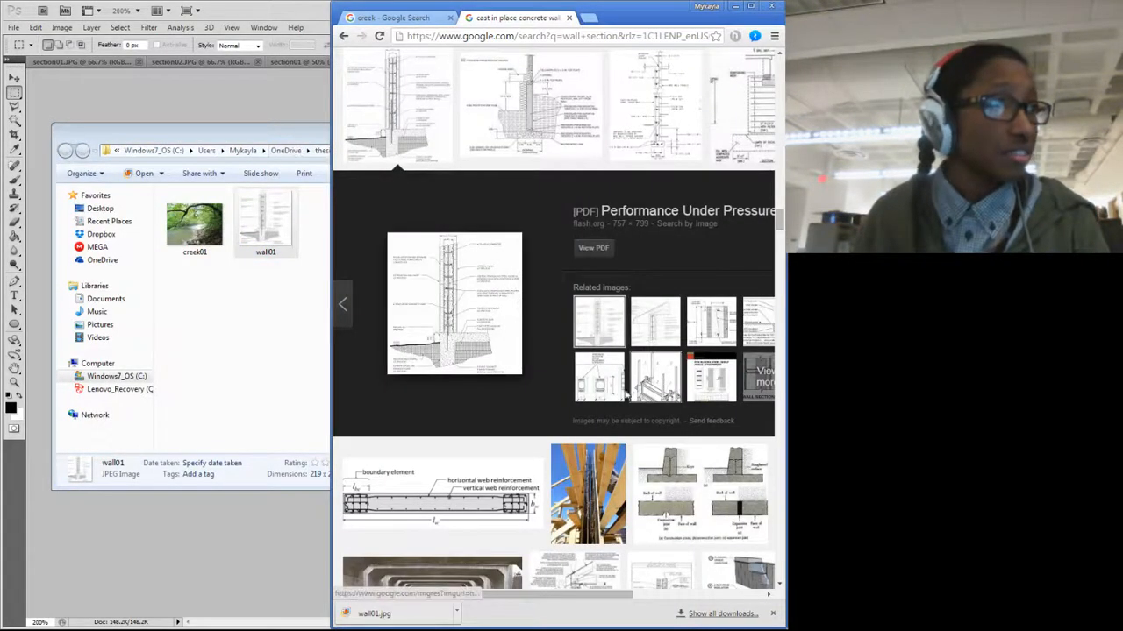
click(254, 102)
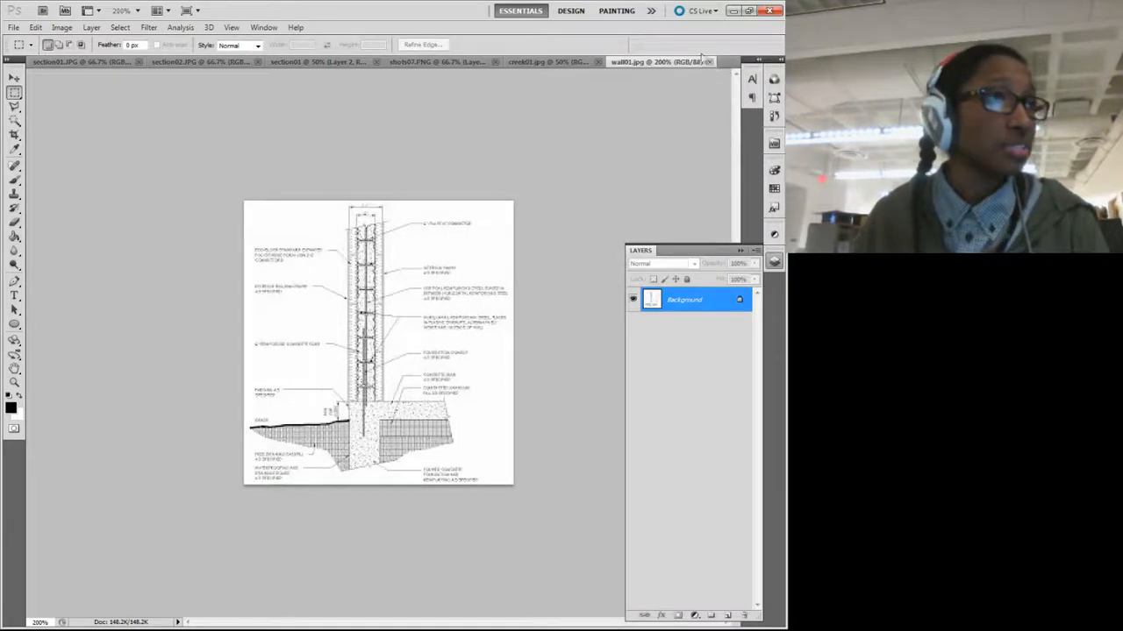
click(709, 63)
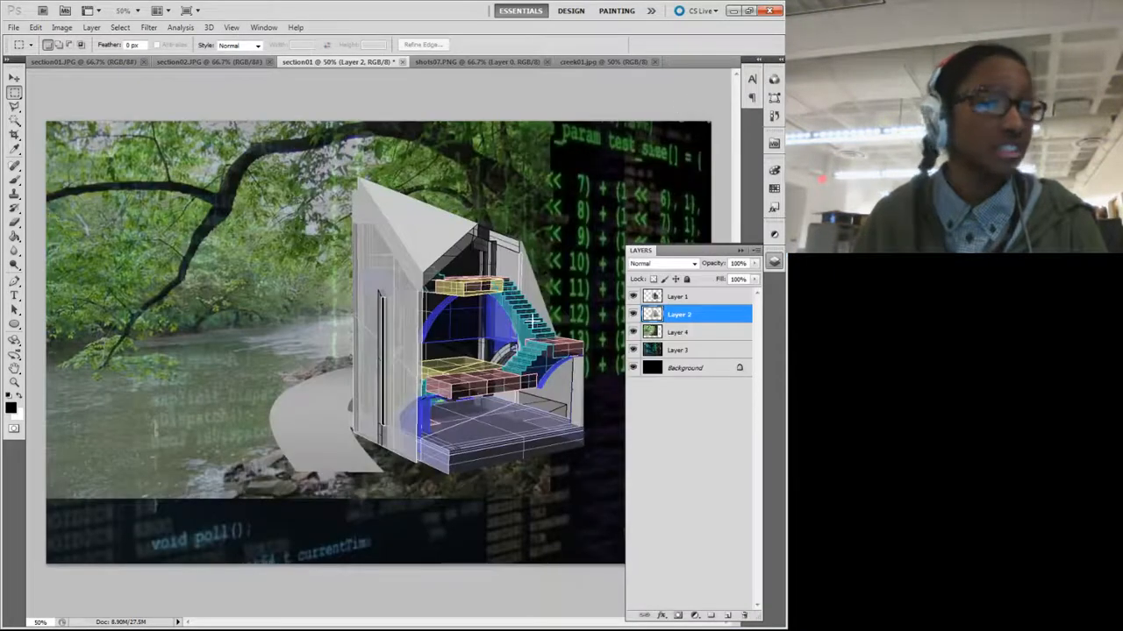
Step: Move the wall01 image from the samples folder to the Recycle Bin and minimize the folder window
key(alt+Tab)
key(alt+Tab)
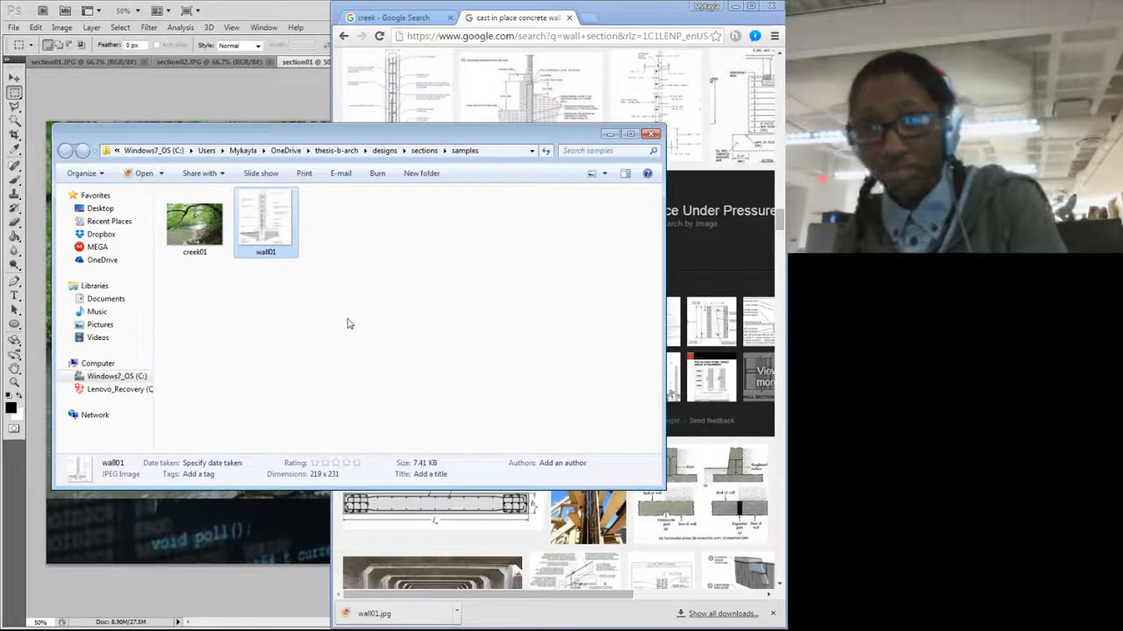
key(Delete)
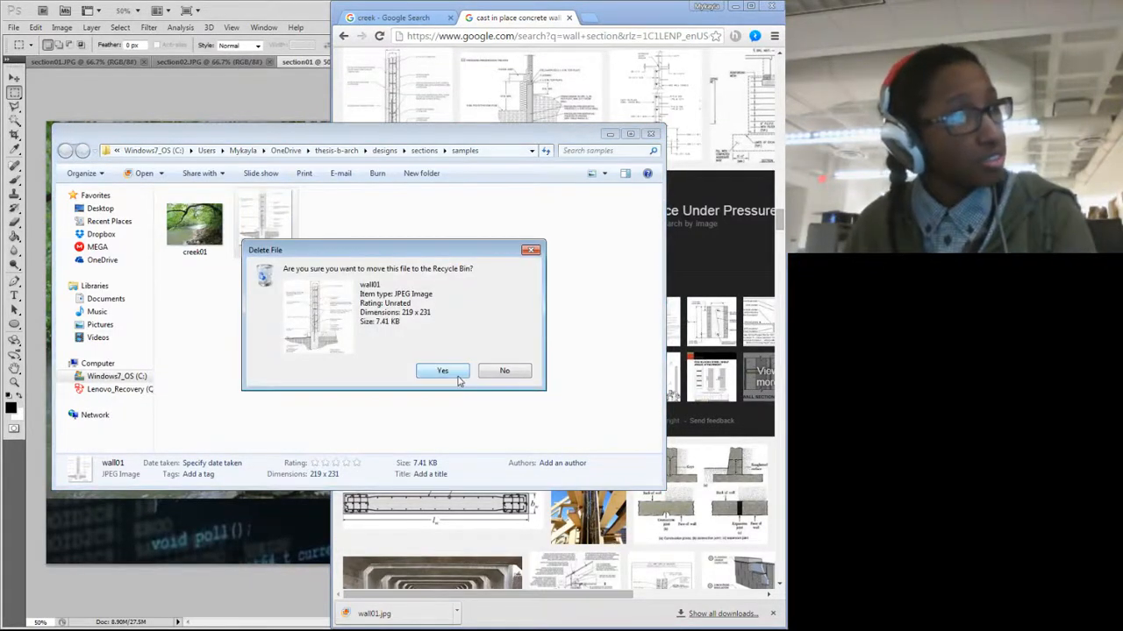
click(449, 372)
click(613, 135)
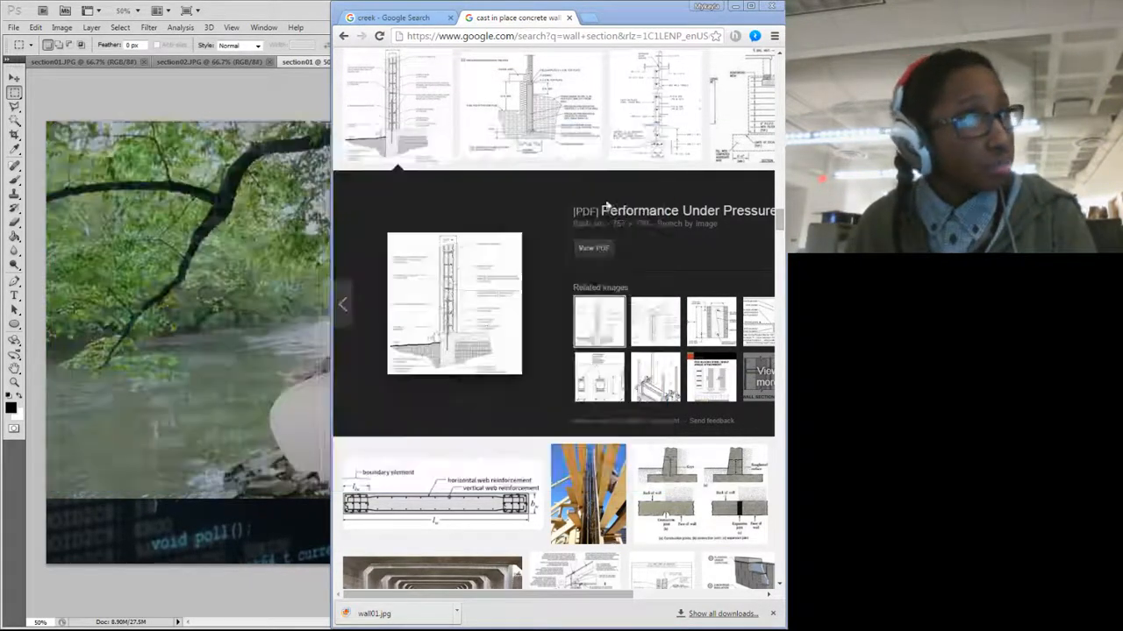
Step: Look through the Google image results for cast in place concrete wall sections for a replacement drawing
scroll(539, 315, up, 4)
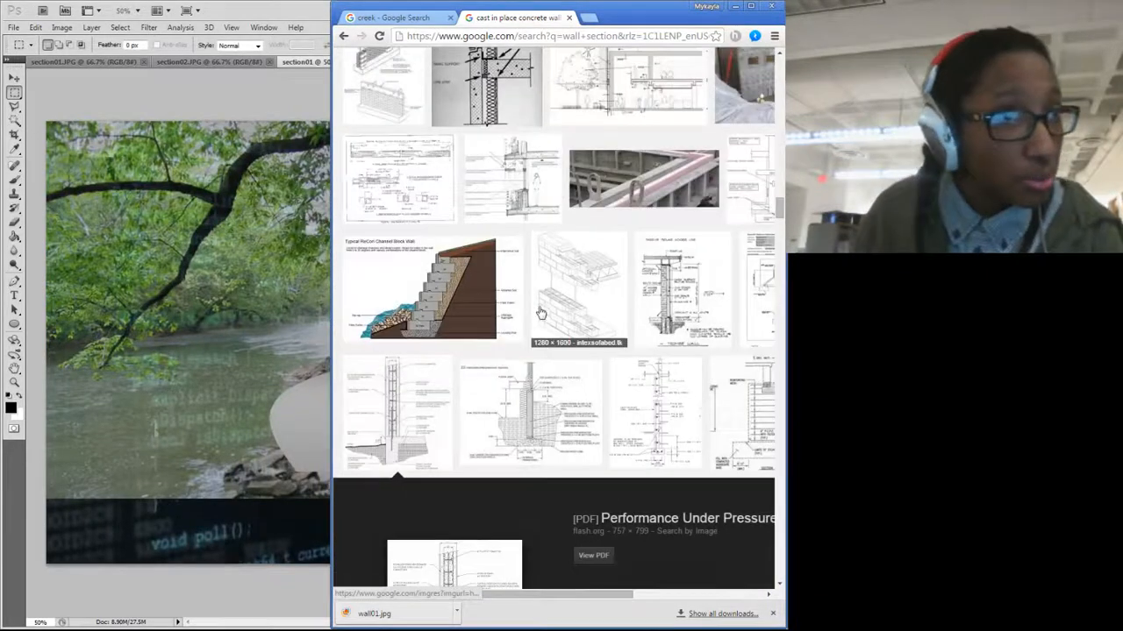
scroll(586, 311, down, 1)
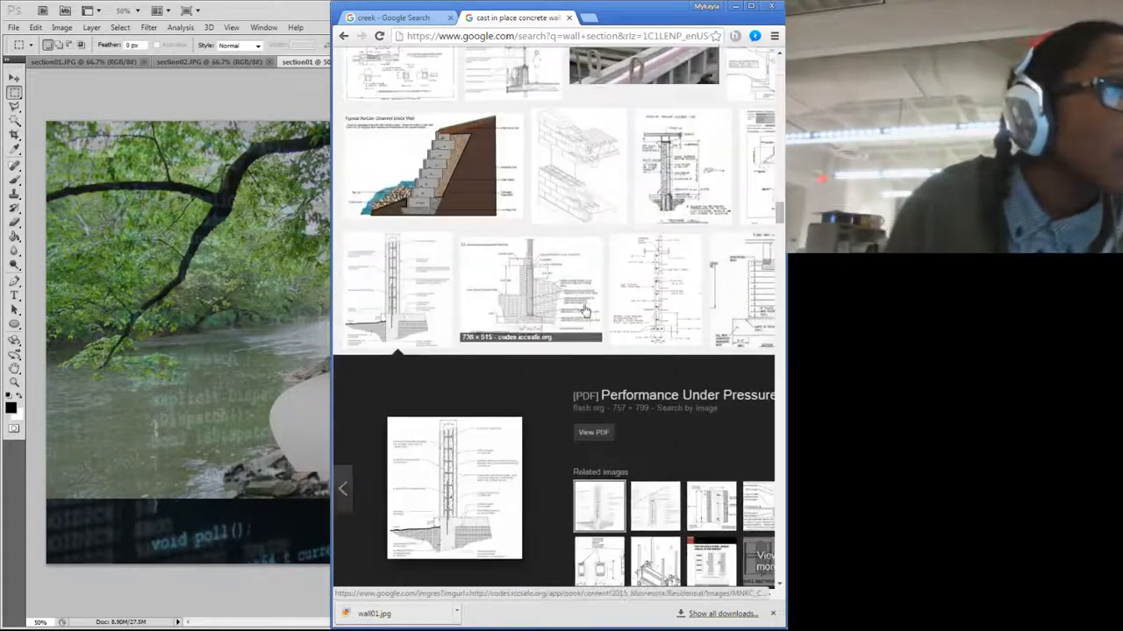
scroll(561, 316, up, 4)
scroll(538, 321, down, 1)
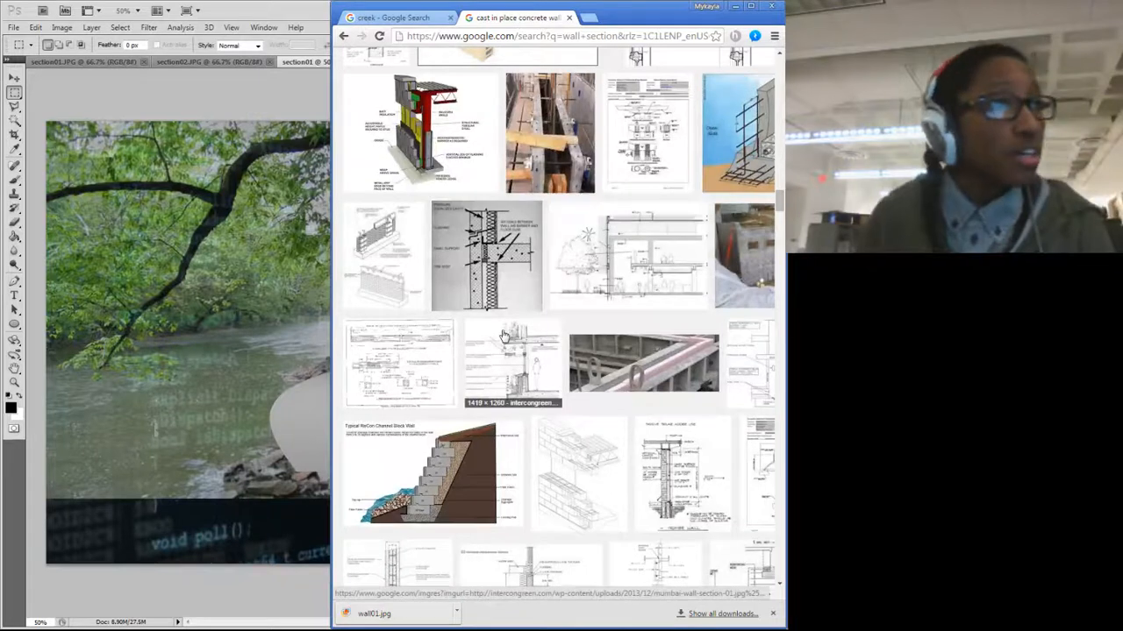
scroll(437, 305, down, 10)
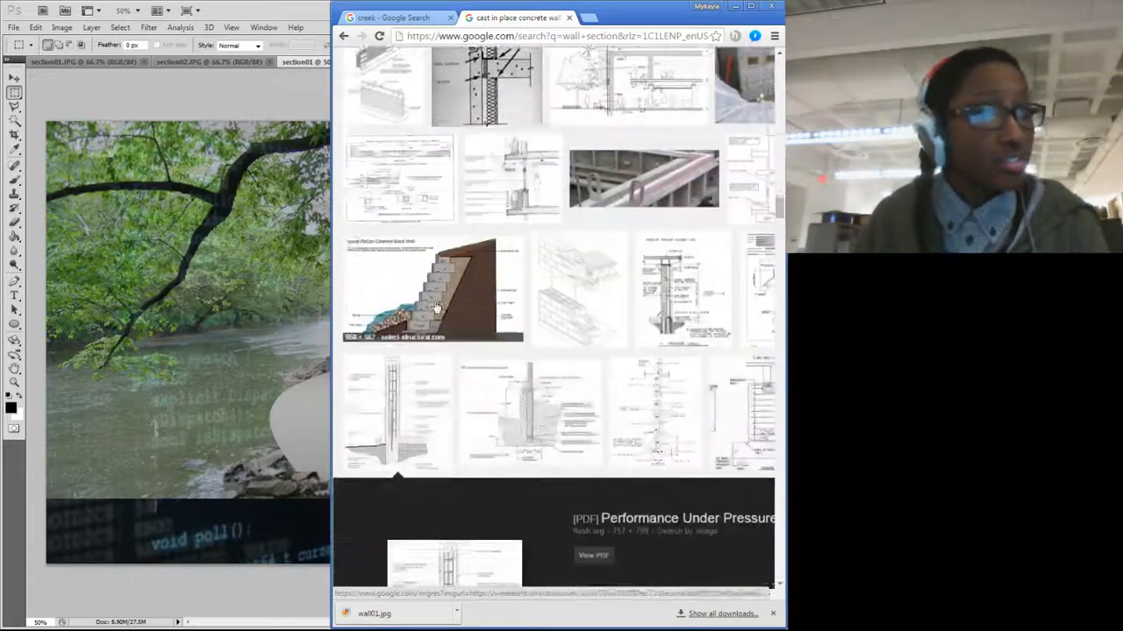
scroll(438, 303, down, 3)
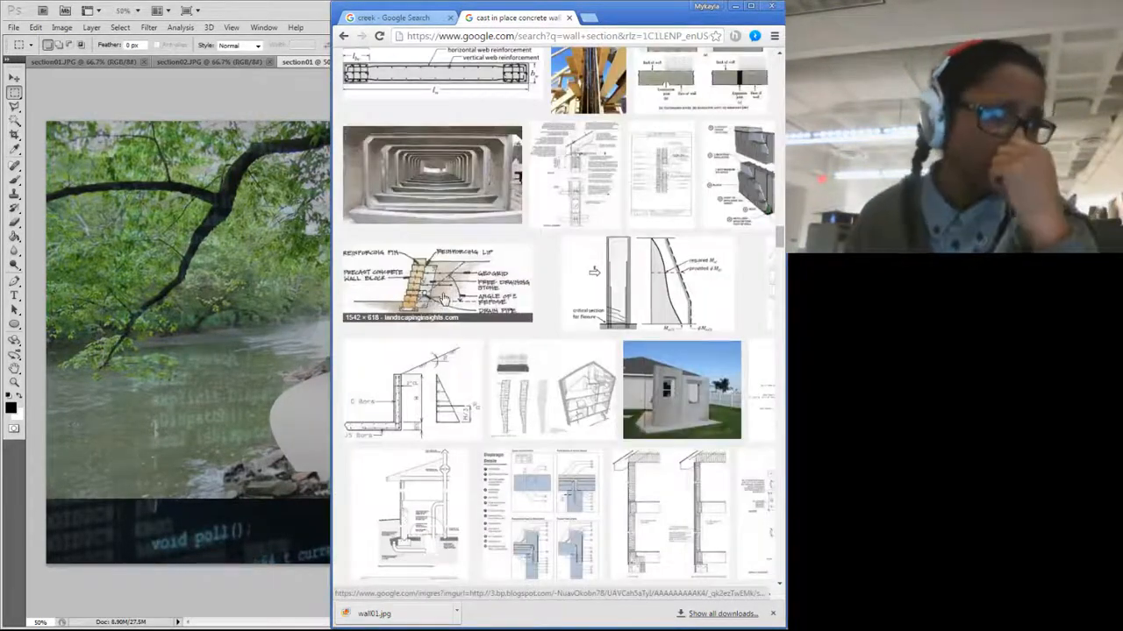
scroll(443, 301, down, 2)
scroll(445, 300, down, 2)
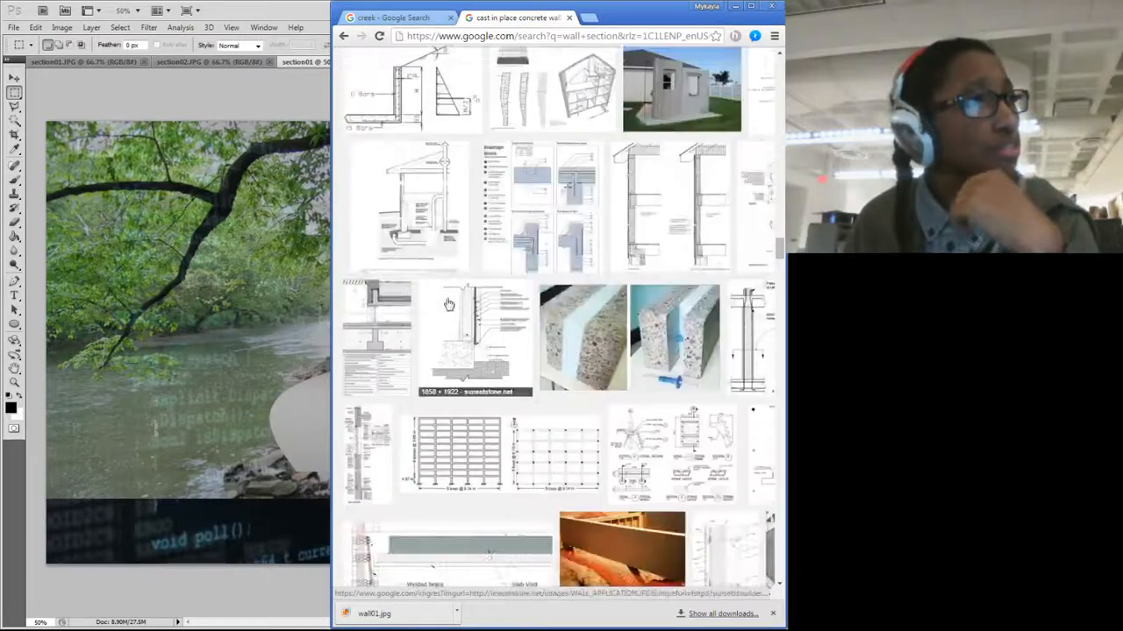
scroll(488, 355, down, 2)
scroll(491, 354, down, 2)
scroll(491, 354, down, 2)
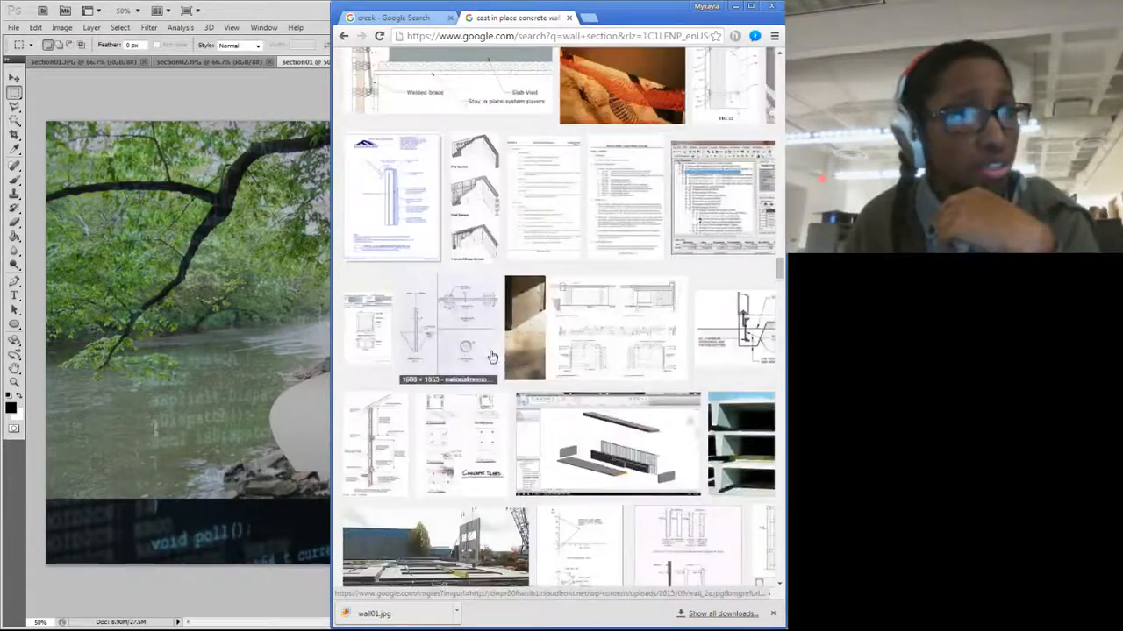
scroll(491, 355, down, 2)
scroll(492, 359, down, 2)
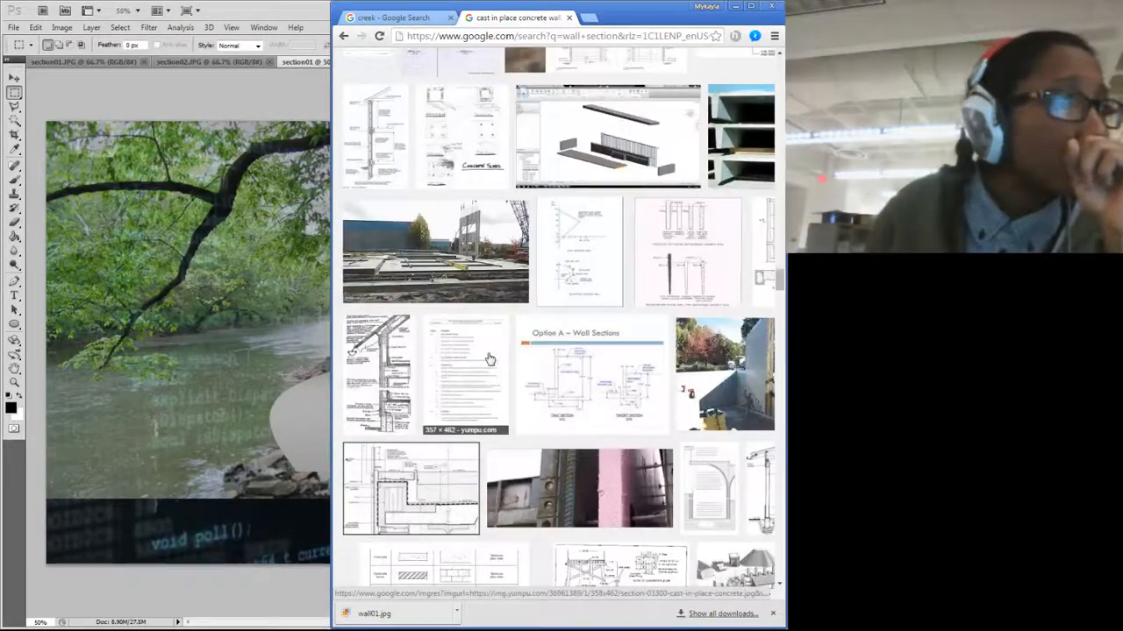
scroll(489, 362, down, 3)
scroll(489, 361, down, 1)
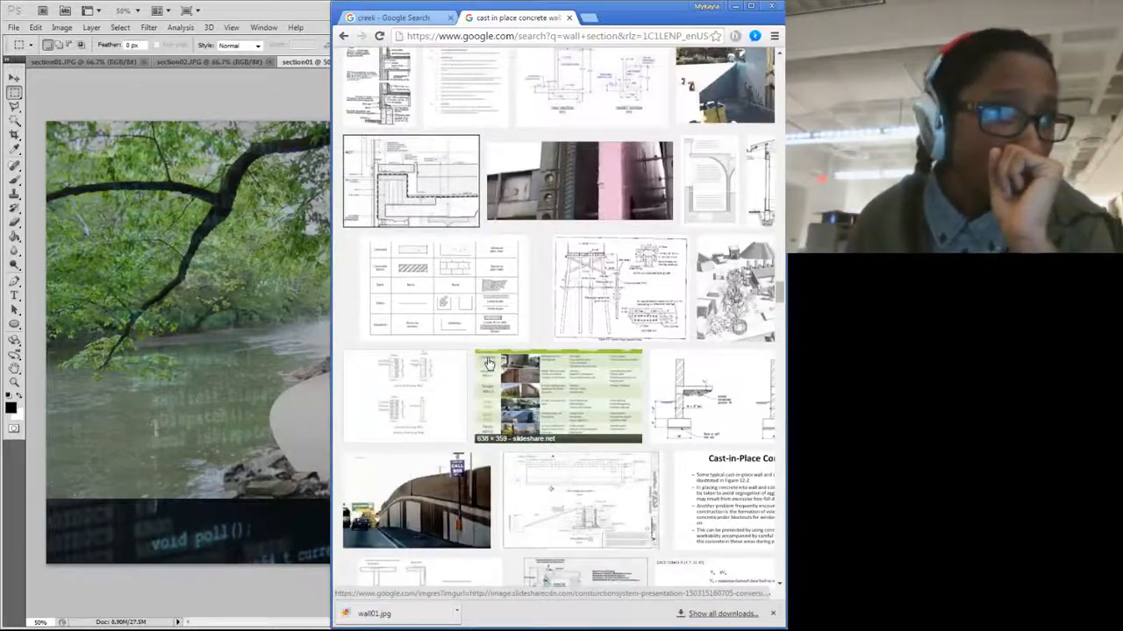
scroll(490, 364, down, 2)
scroll(490, 364, down, 2)
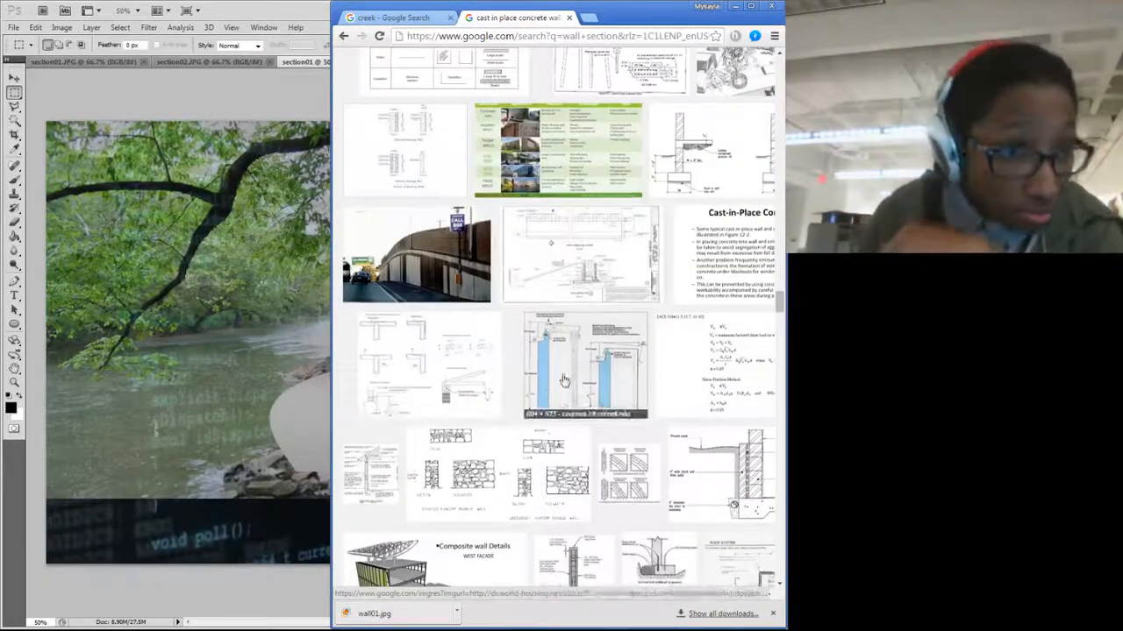
scroll(490, 364, down, 4)
scroll(528, 377, down, 2)
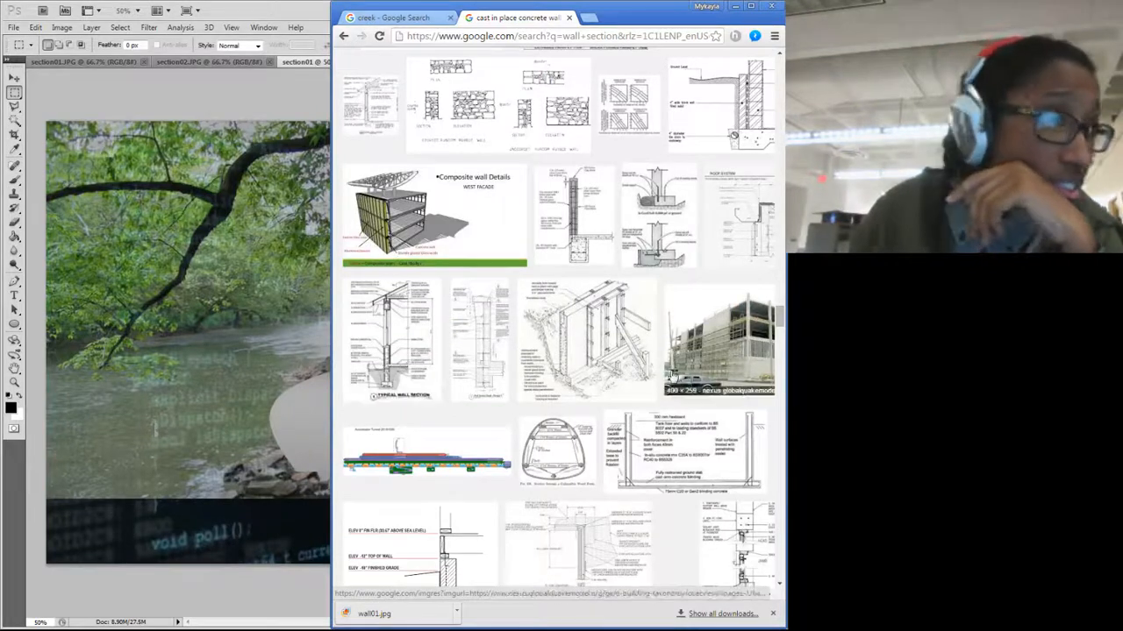
scroll(503, 304, down, 8)
scroll(502, 304, down, 10)
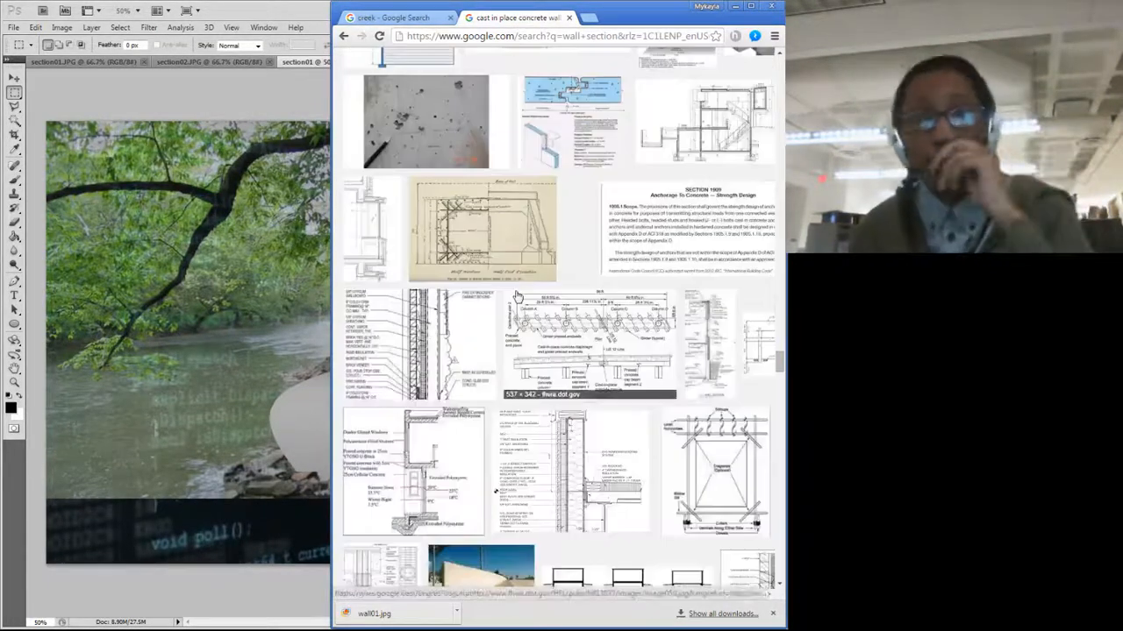
scroll(518, 297, down, 3)
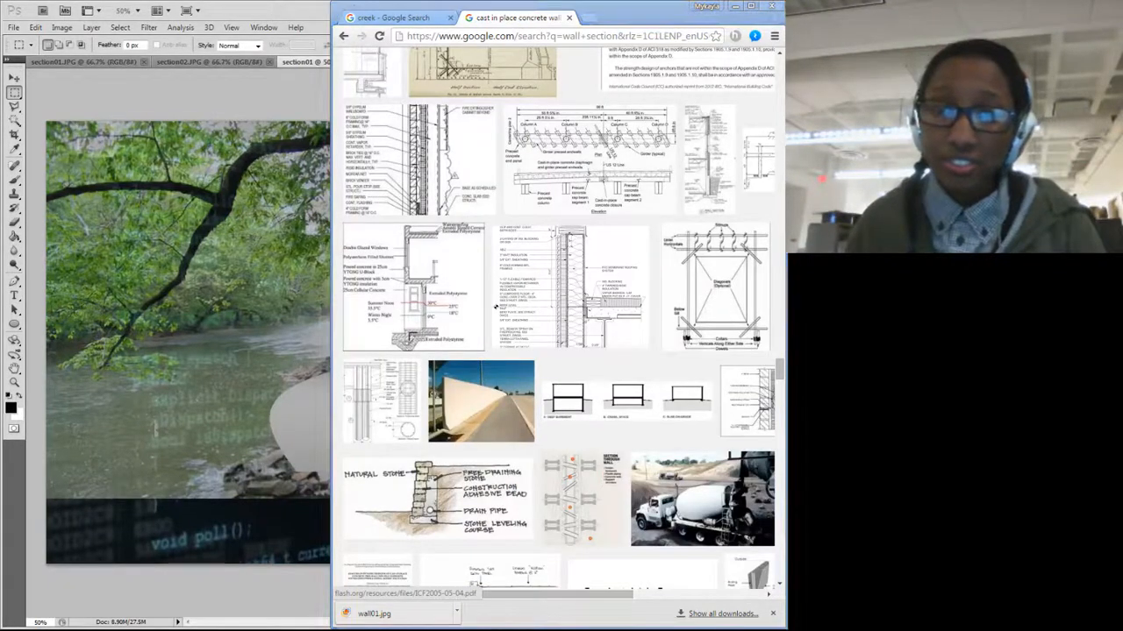
scroll(567, 364, down, 12)
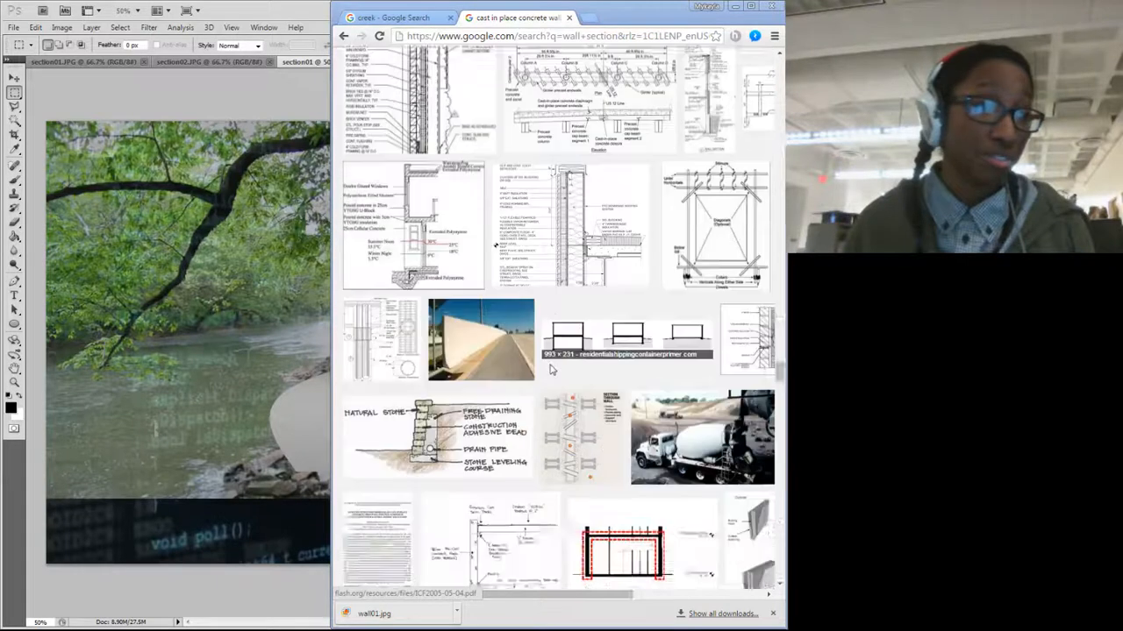
scroll(549, 375, down, 10)
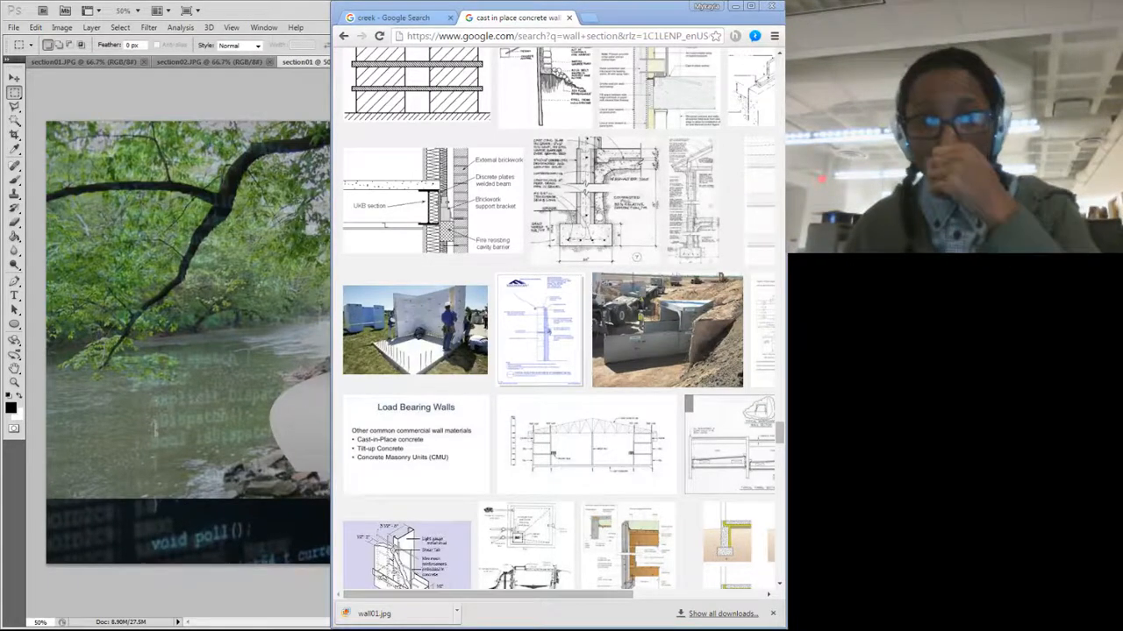
scroll(618, 309, down, 6)
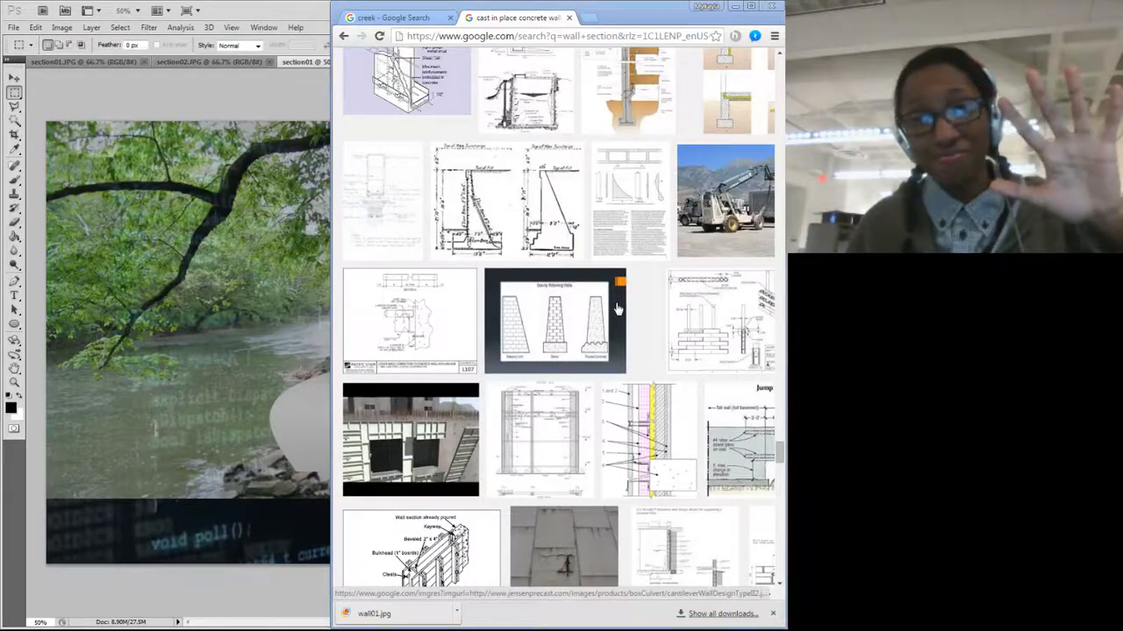
scroll(618, 309, down, 4)
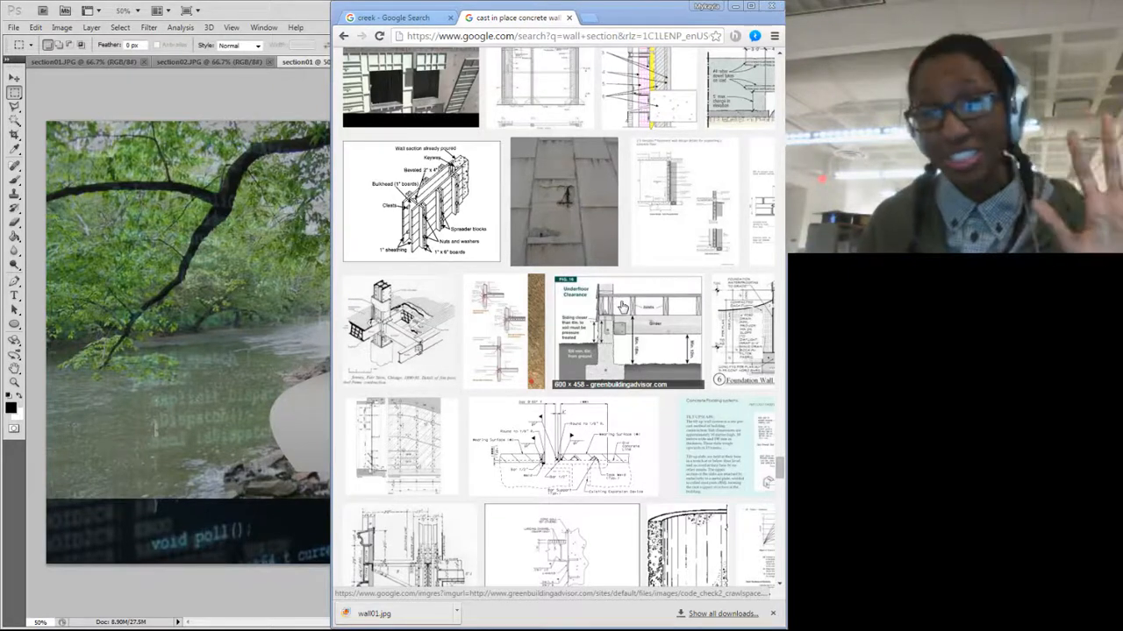
scroll(622, 306, down, 5)
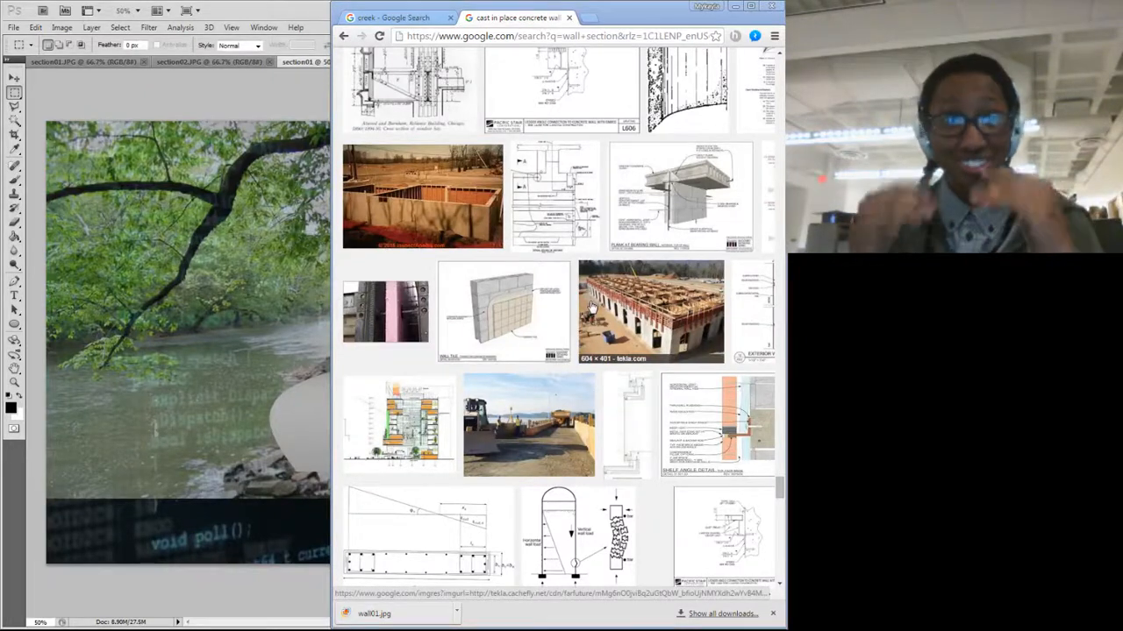
scroll(593, 307, down, 4)
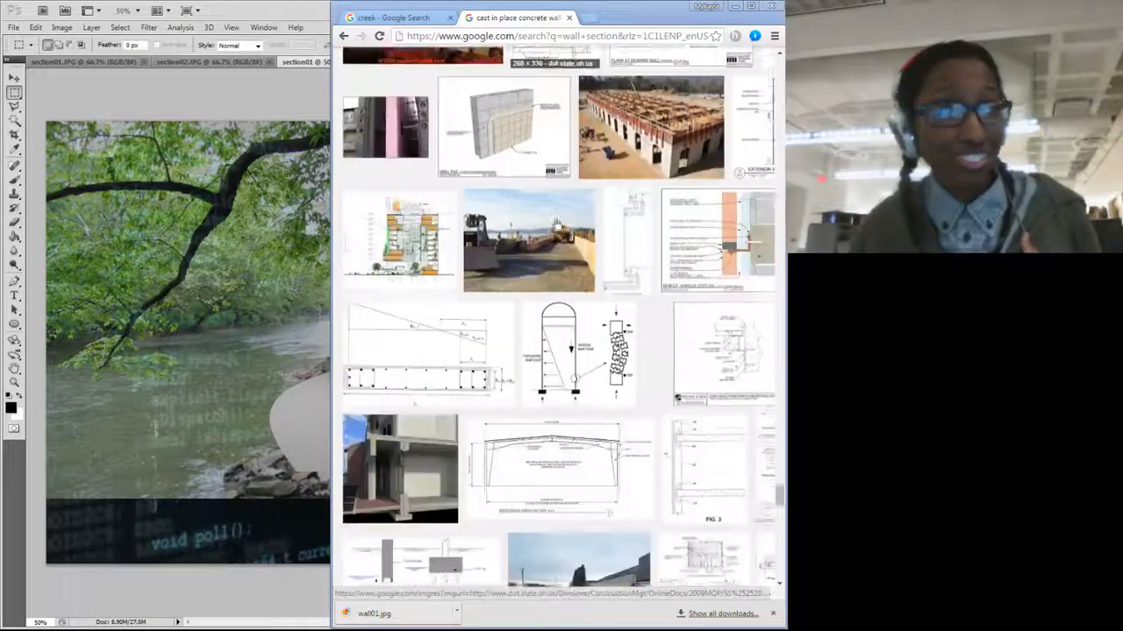
scroll(568, 239, down, 6)
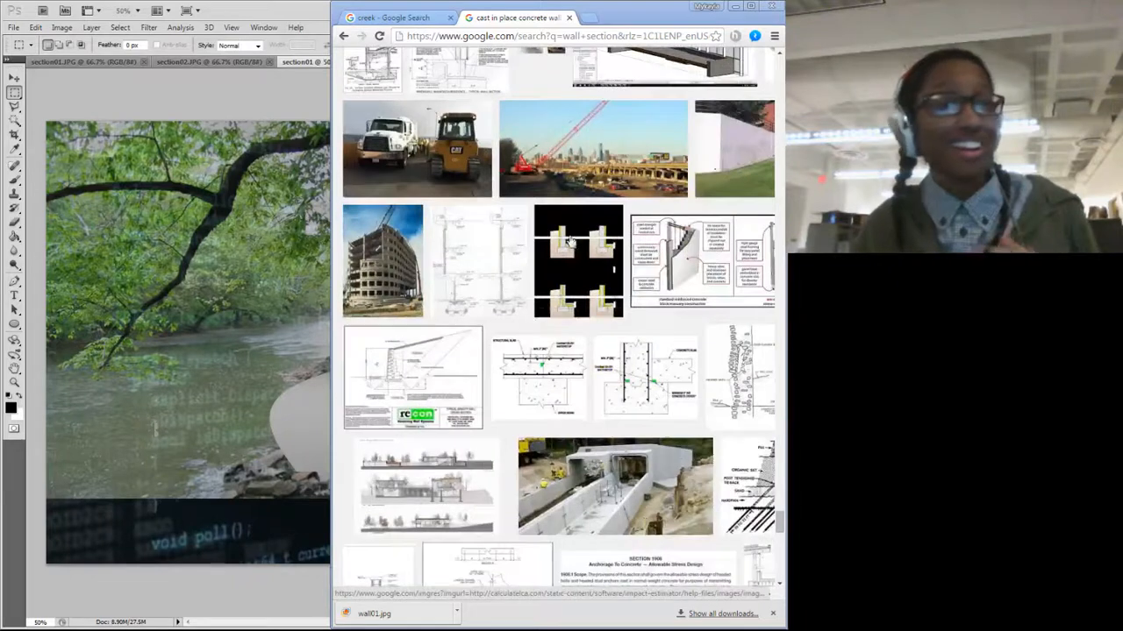
scroll(568, 245, down, 3)
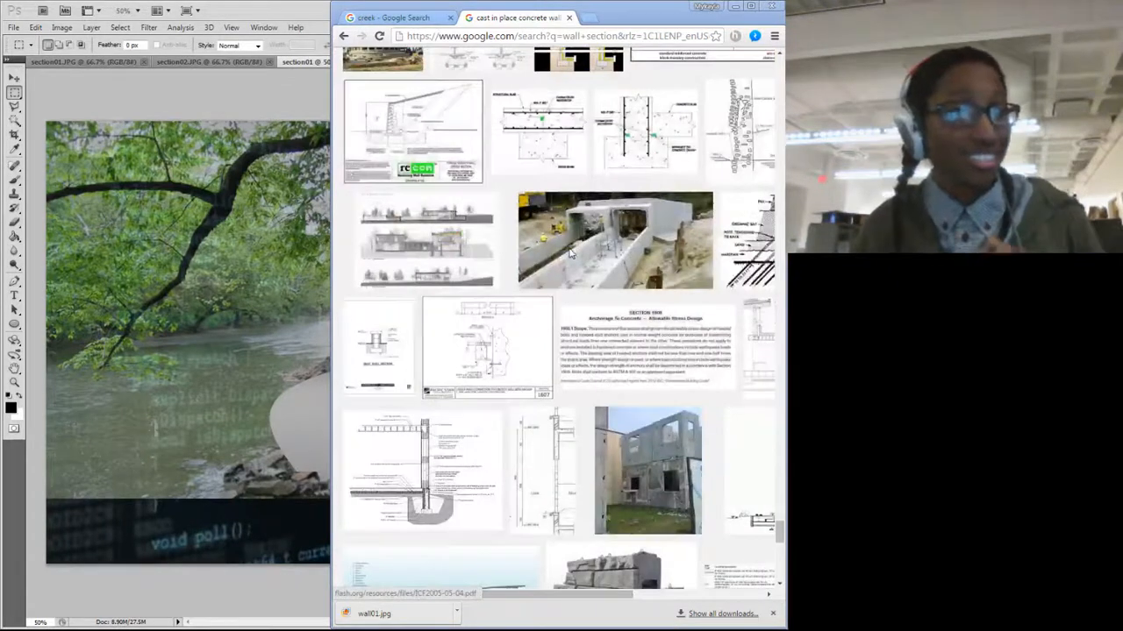
scroll(579, 239, down, 6)
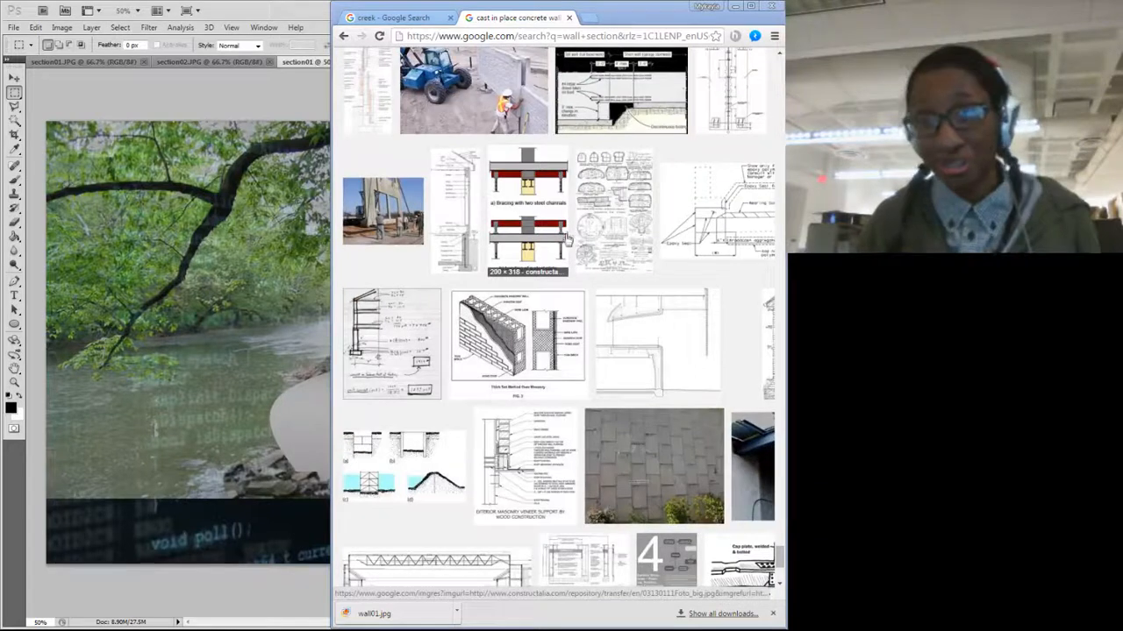
scroll(446, 279, down, 3)
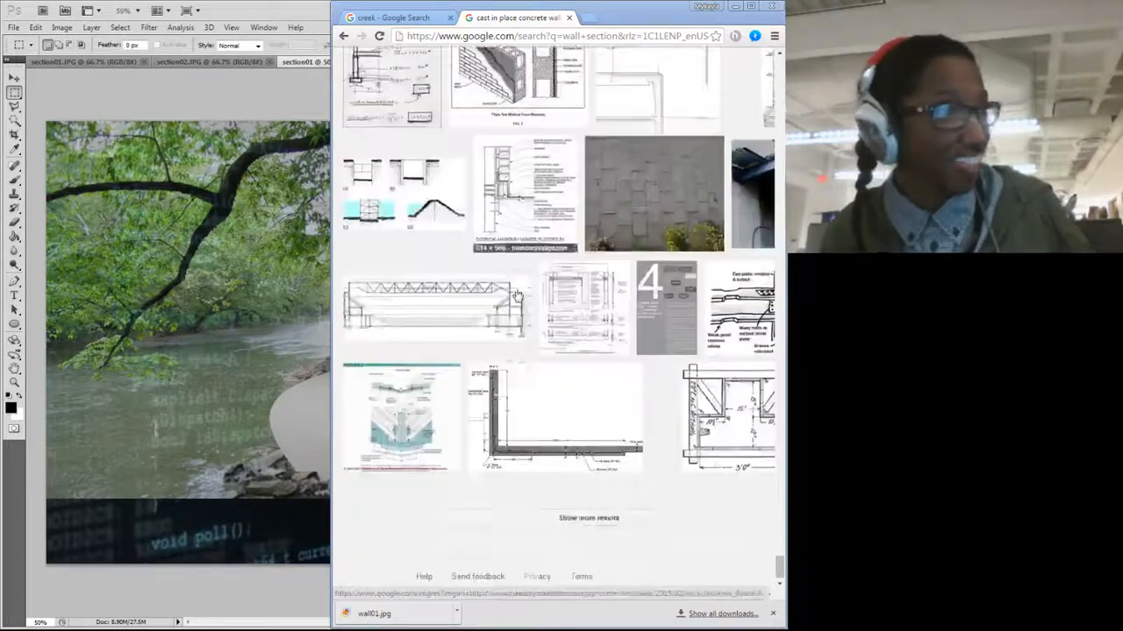
scroll(690, 326, up, 1)
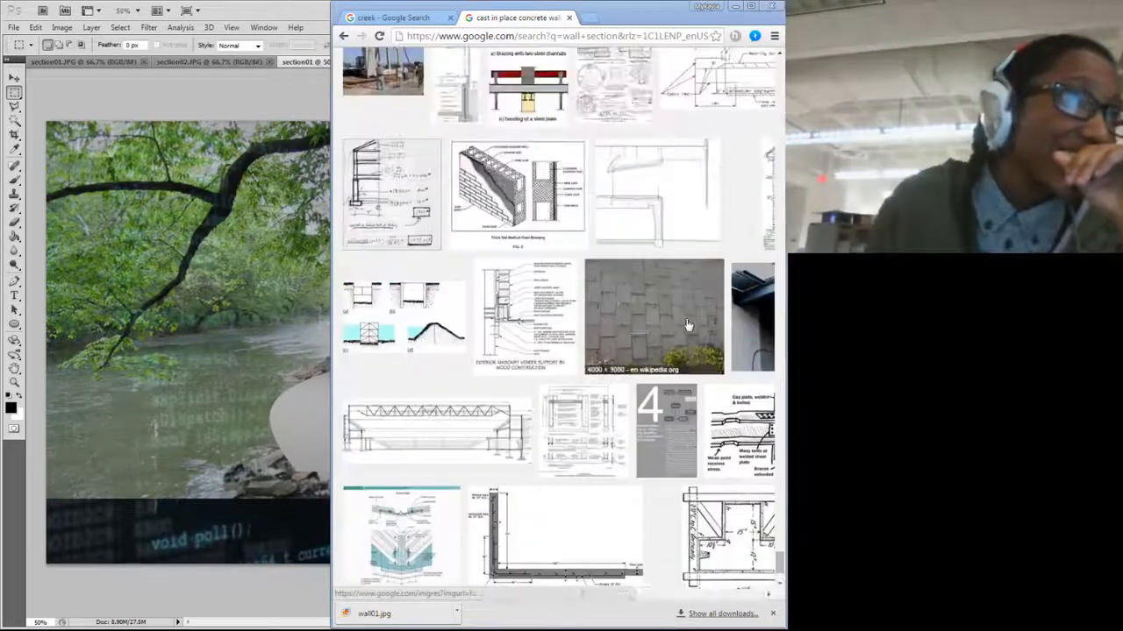
Step: Browse back up through the concrete wall section image results and preview the permanent wood foundation basement wall section
scroll(690, 327, up, 2)
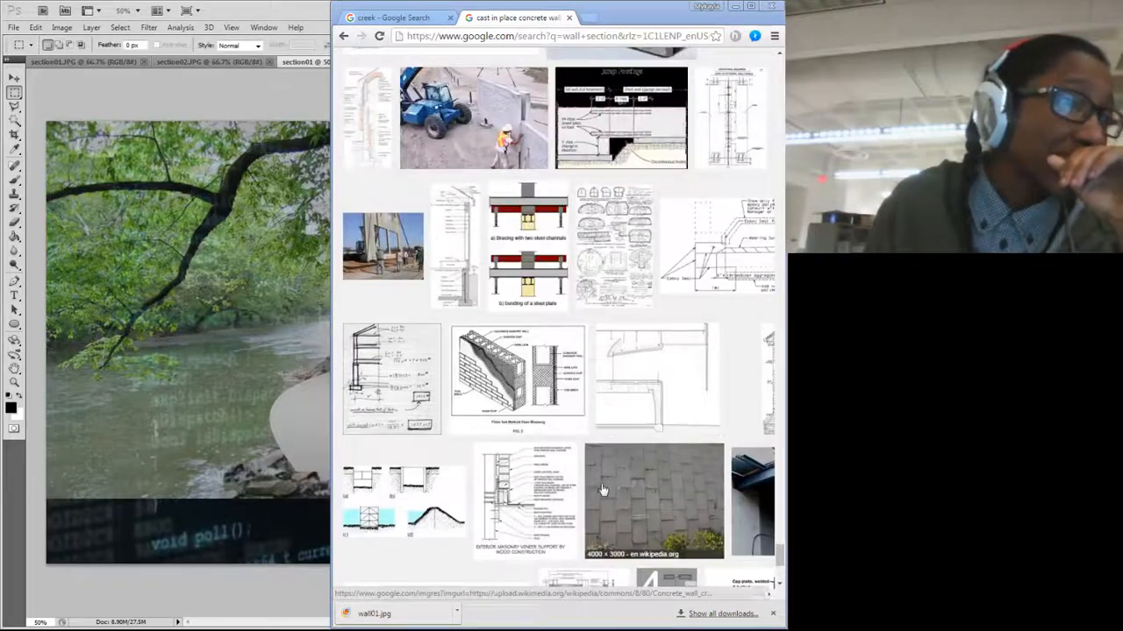
scroll(689, 326, up, 3)
scroll(628, 204, up, 15)
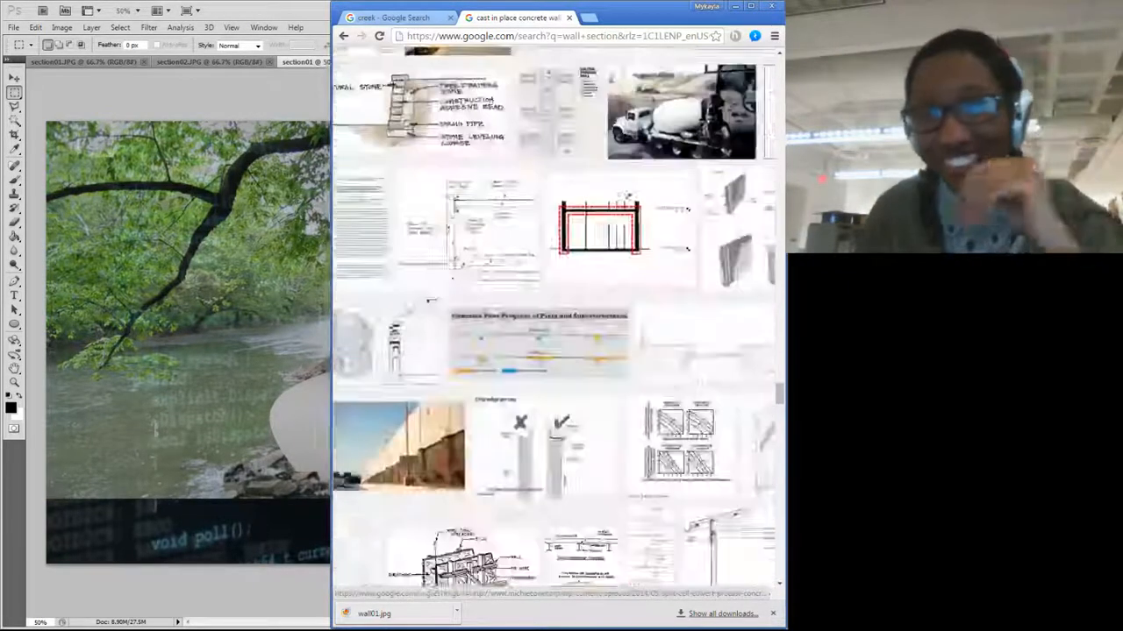
scroll(628, 205, up, 3)
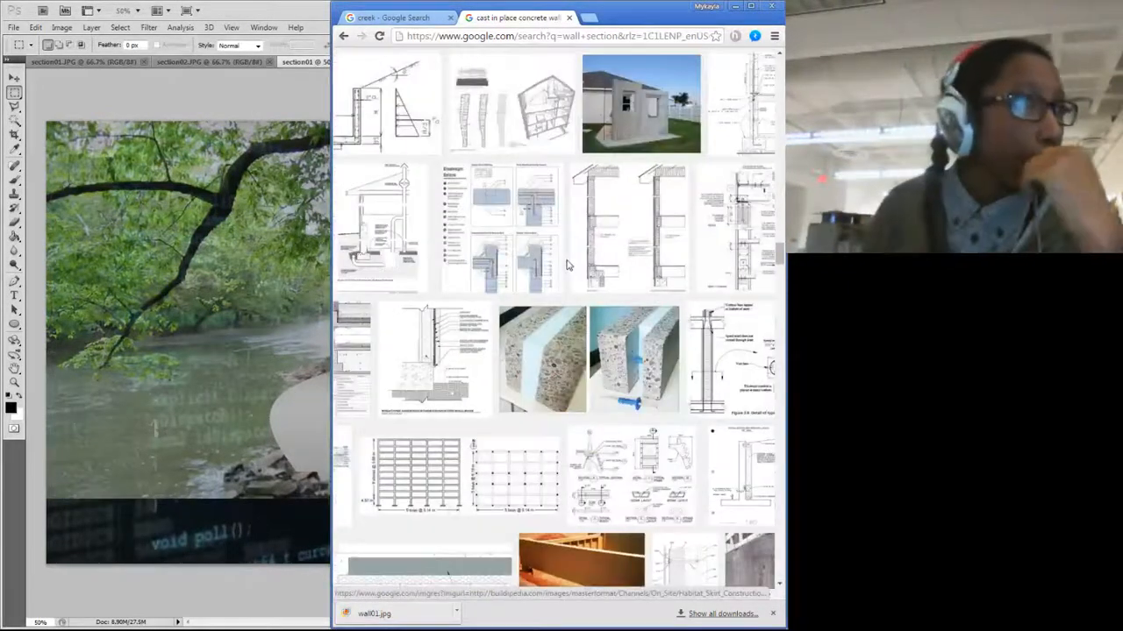
scroll(520, 327, up, 10)
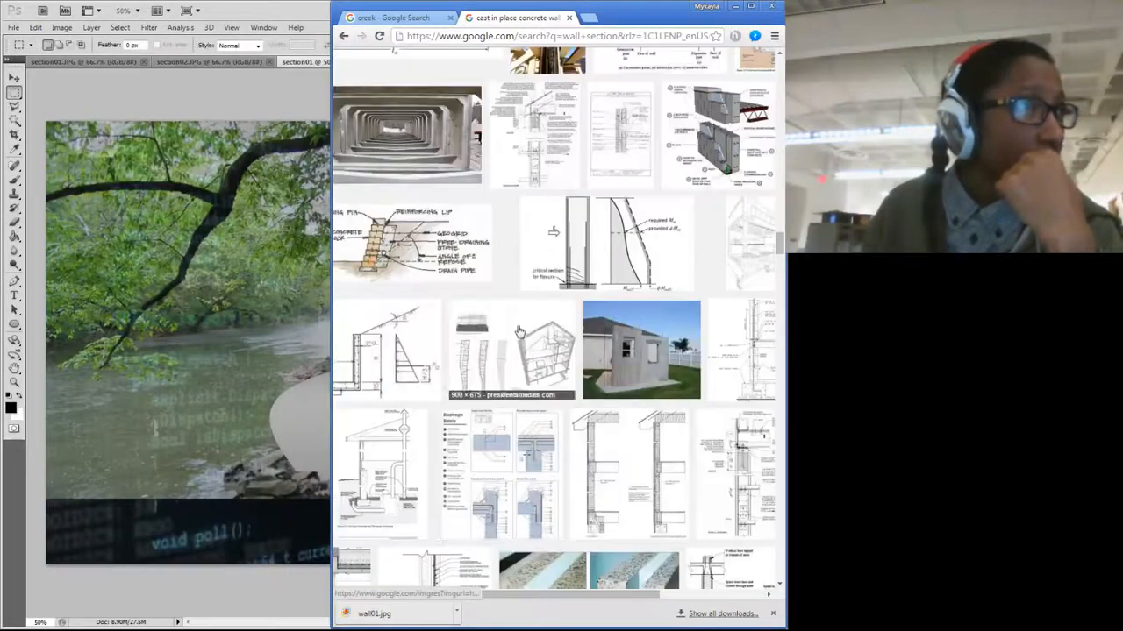
scroll(570, 369, up, 5)
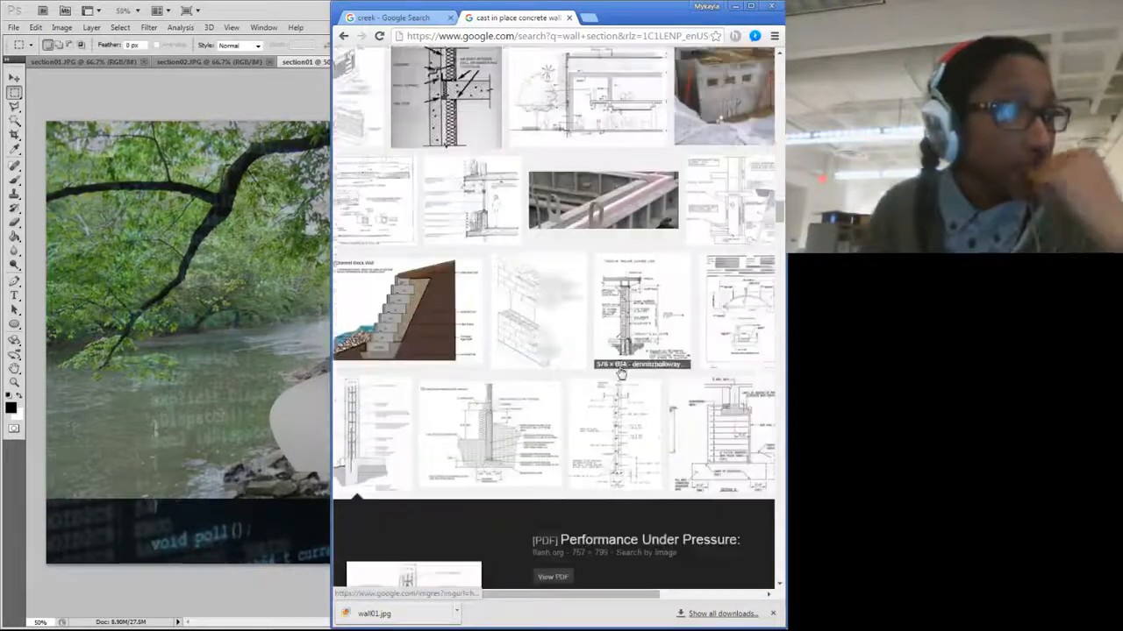
click(462, 384)
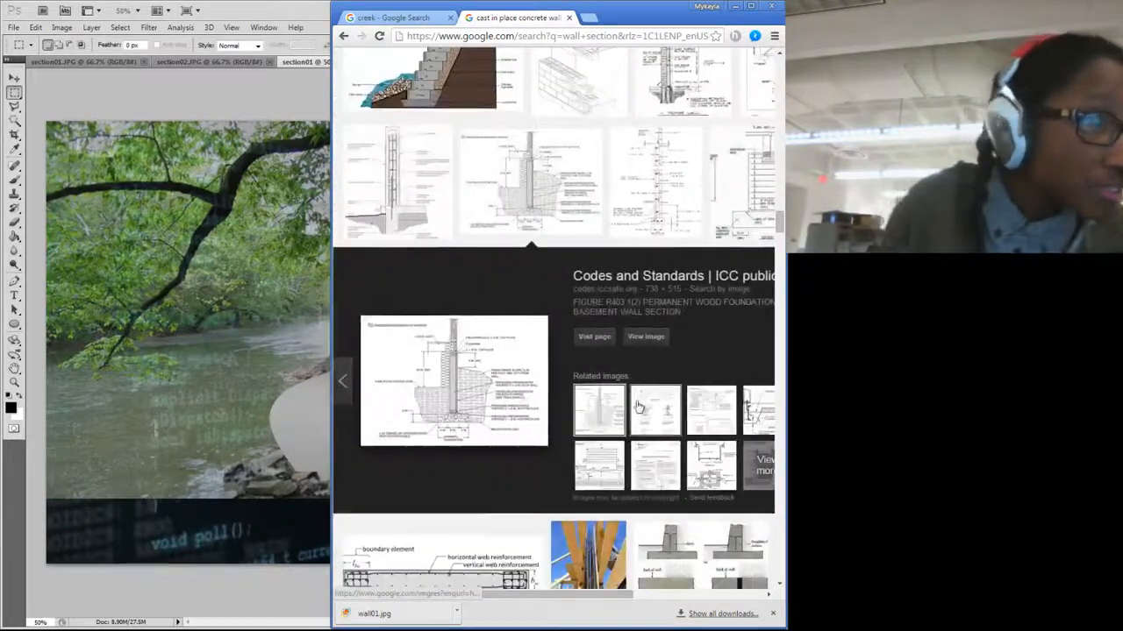
scroll(632, 396, down, 1)
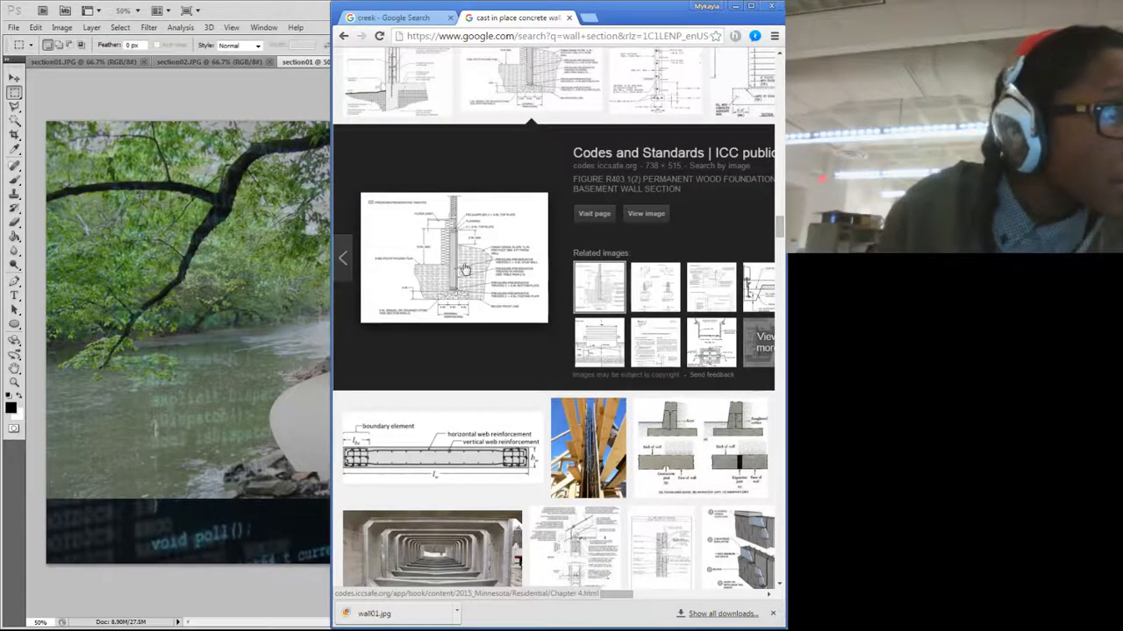
scroll(562, 368, up, 2)
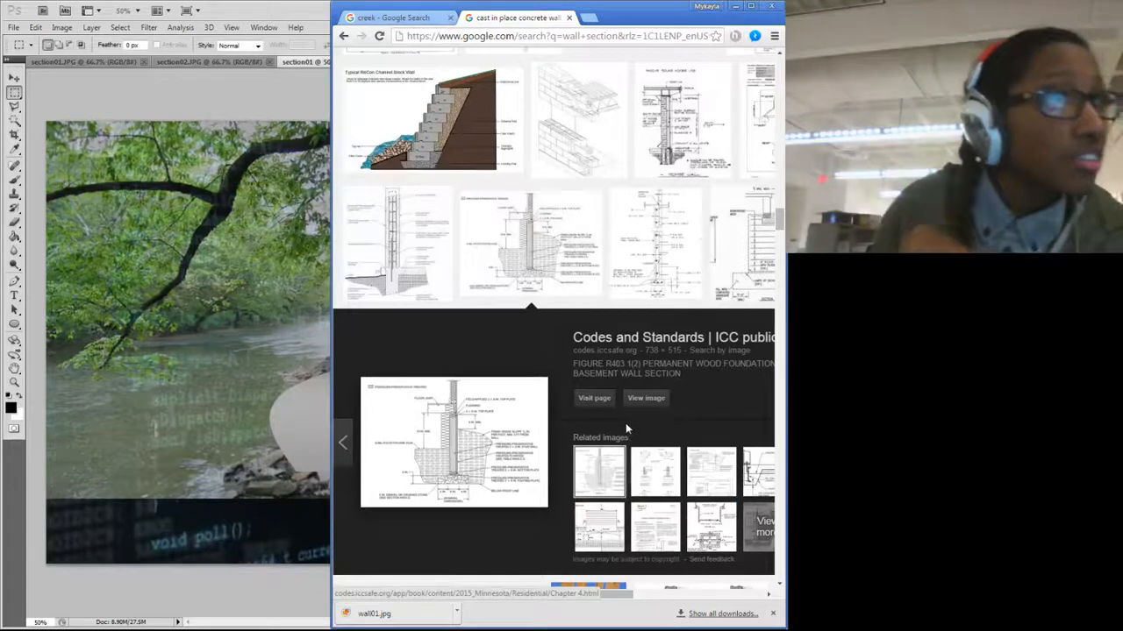
Step: Continue through the earlier image results and preview the cast-in-place concrete pile diagram
scroll(626, 425, up, 5)
scroll(629, 424, up, 5)
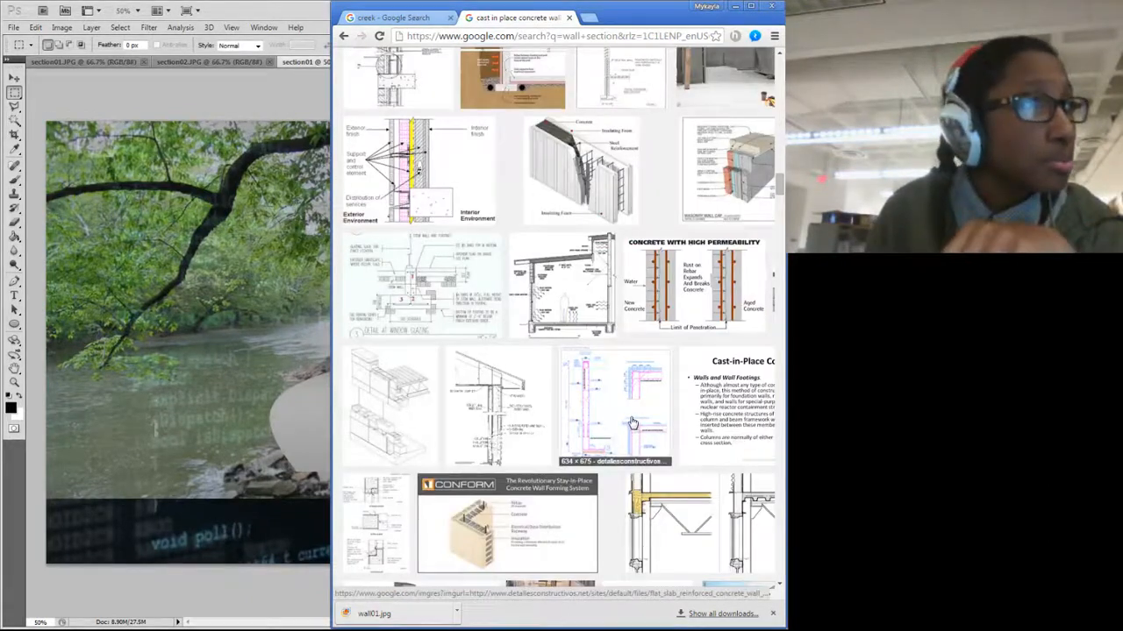
scroll(631, 424, up, 10)
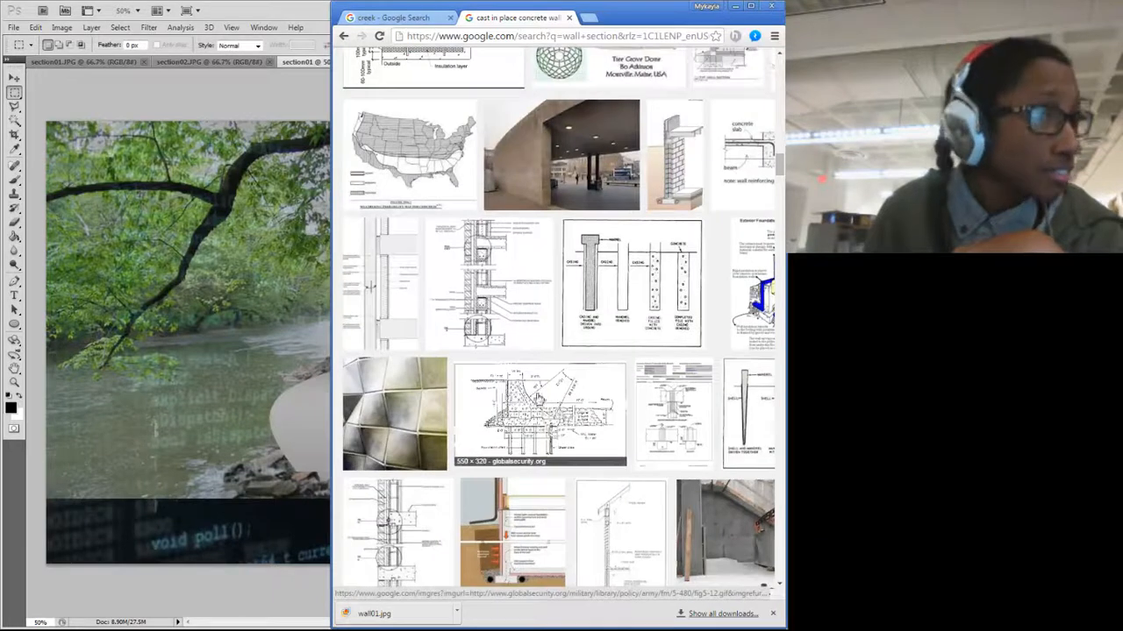
click(657, 342)
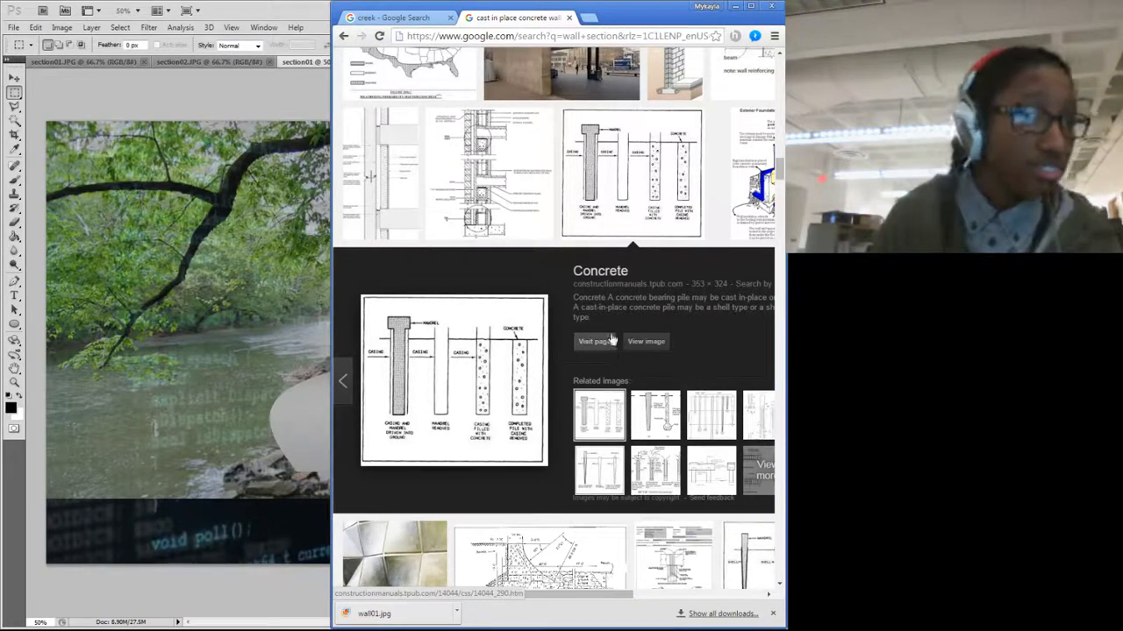
scroll(617, 383, up, 10)
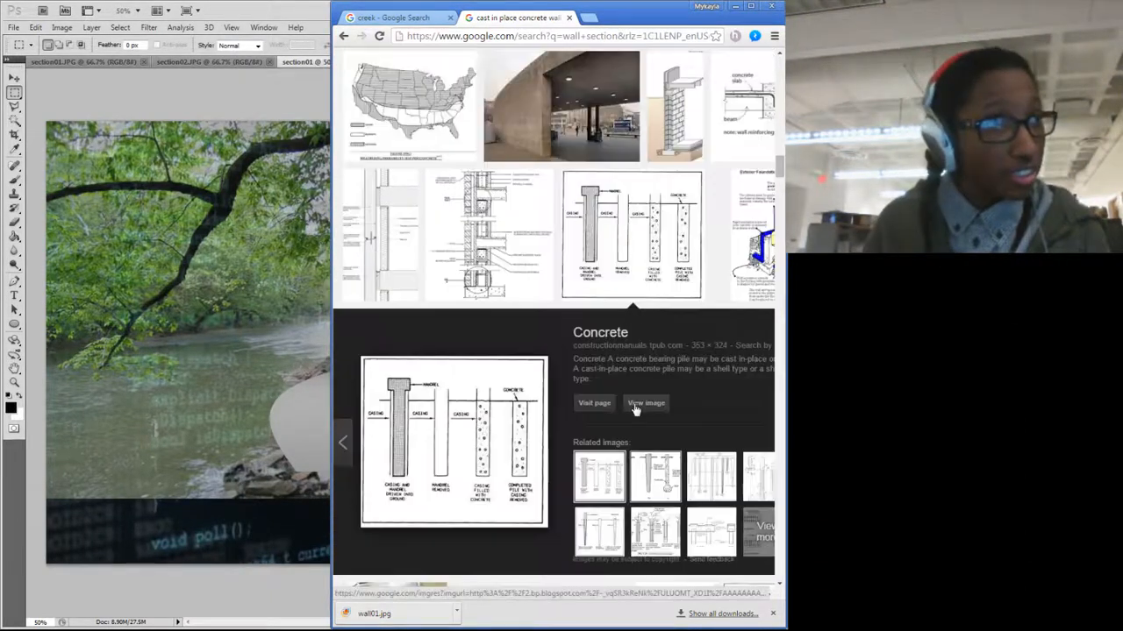
scroll(599, 405, up, 5)
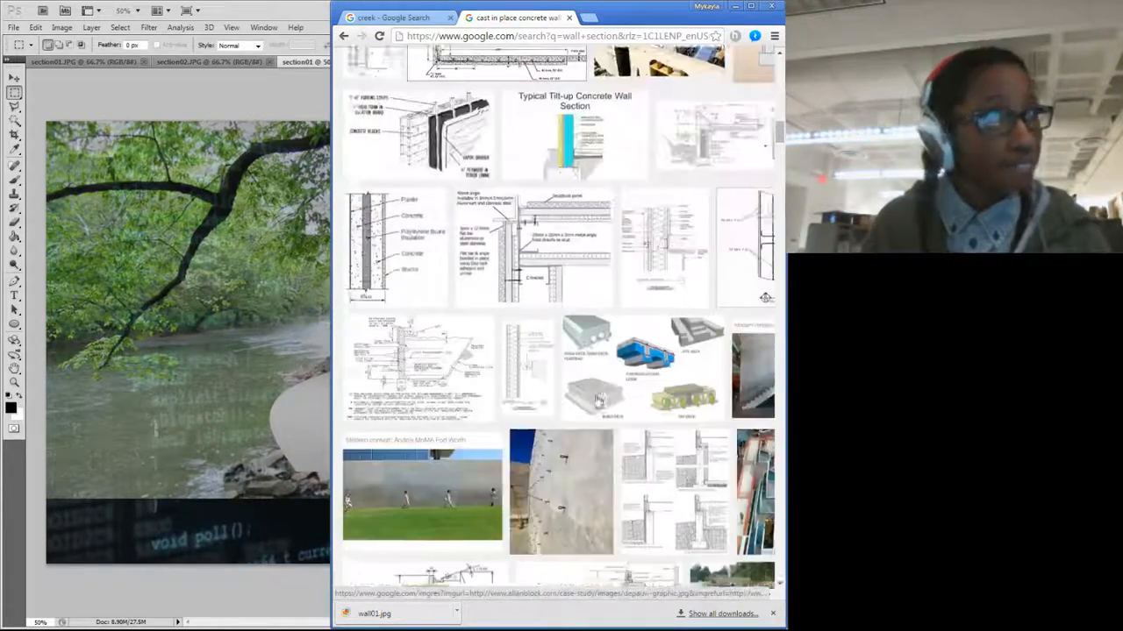
scroll(502, 403, down, 2)
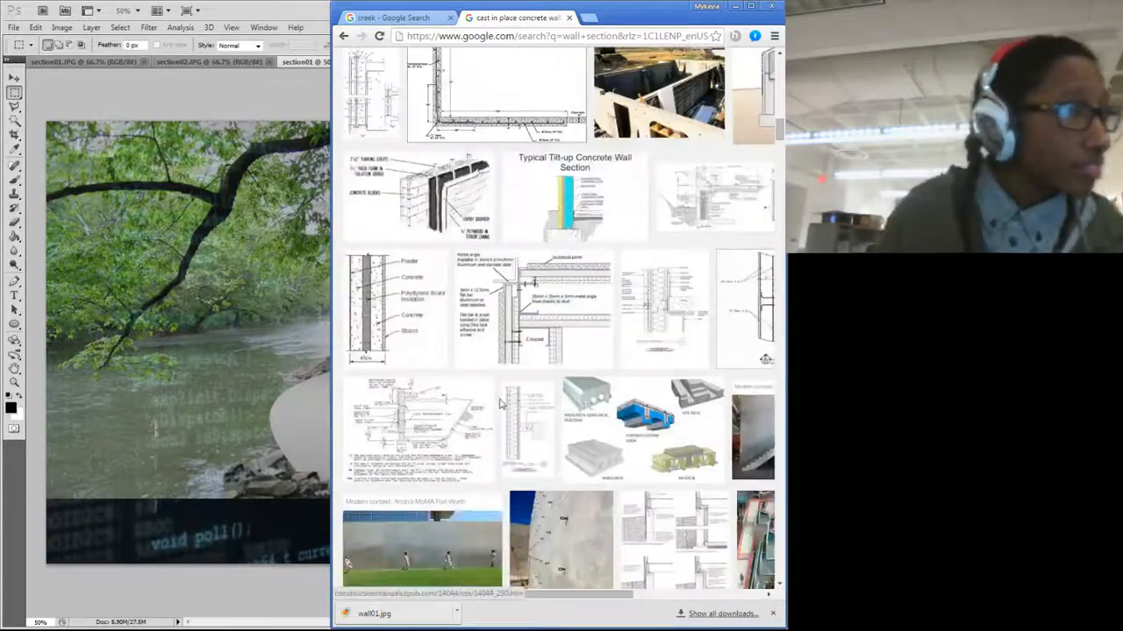
Step: Preview the insulated concrete form wall section and compare its related drawings, including the Rome and Dali museum wall sections
click(377, 311)
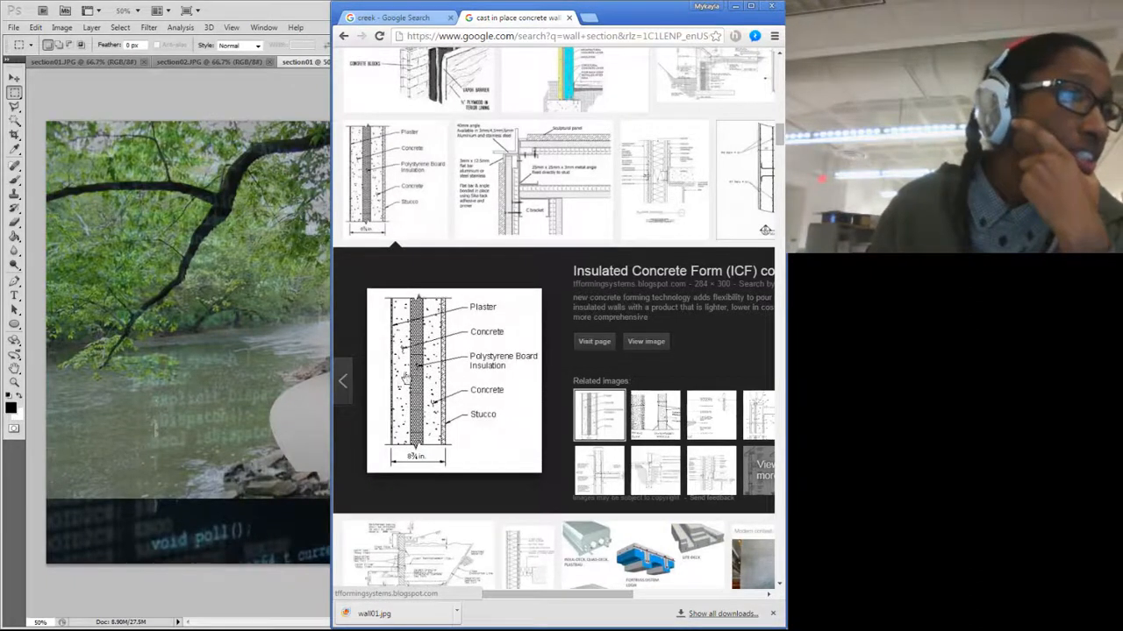
scroll(414, 377, up, 1)
scroll(417, 383, down, 2)
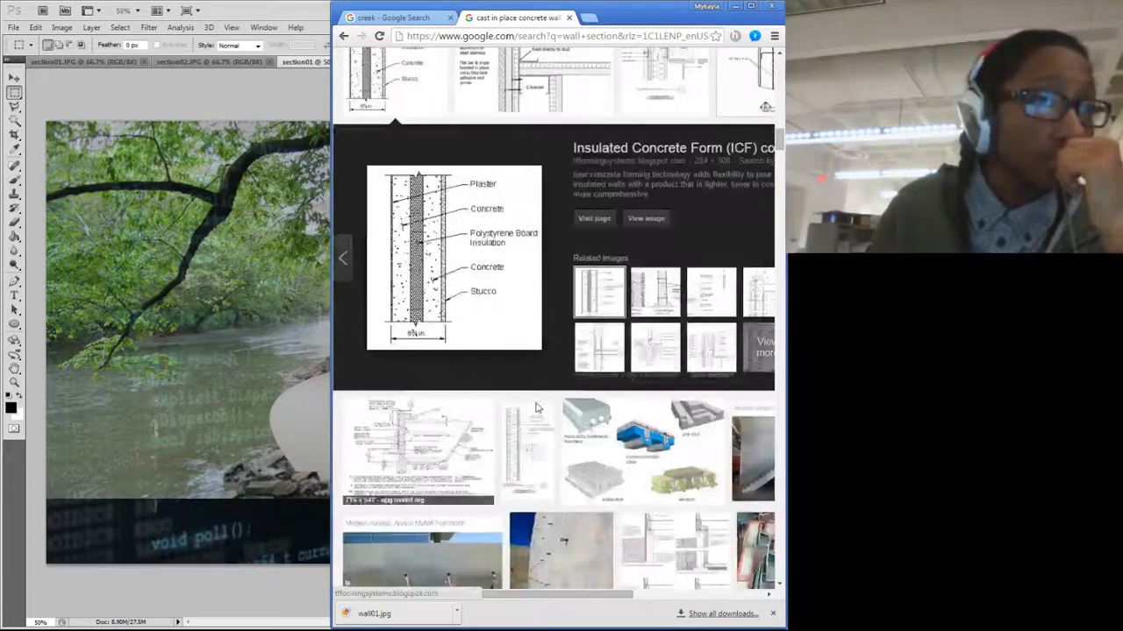
click(653, 298)
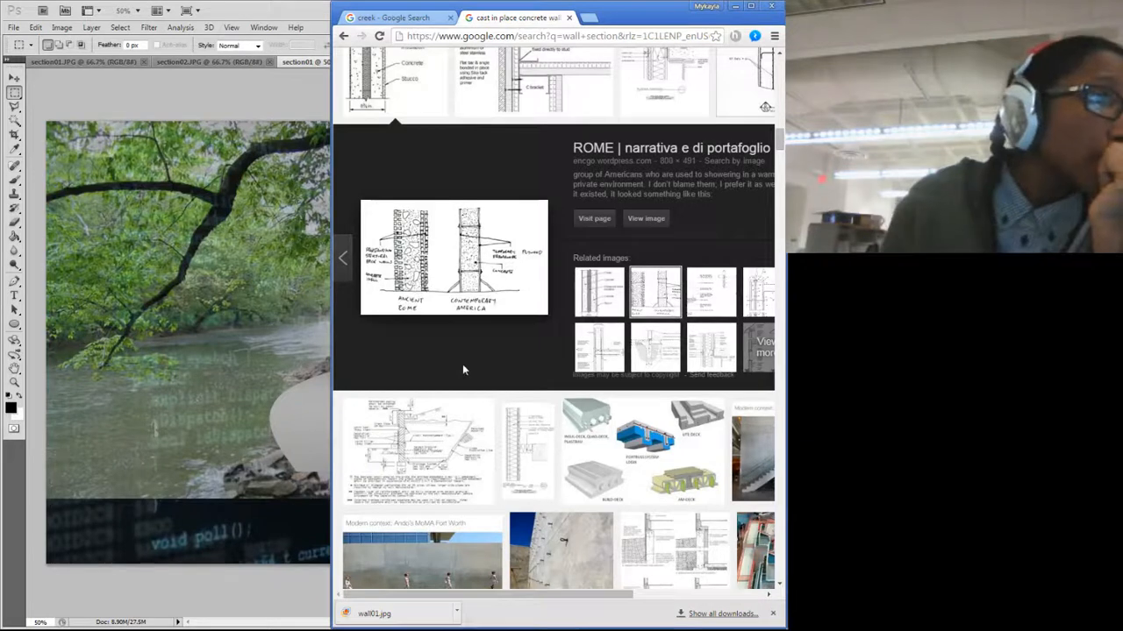
click(617, 298)
click(614, 349)
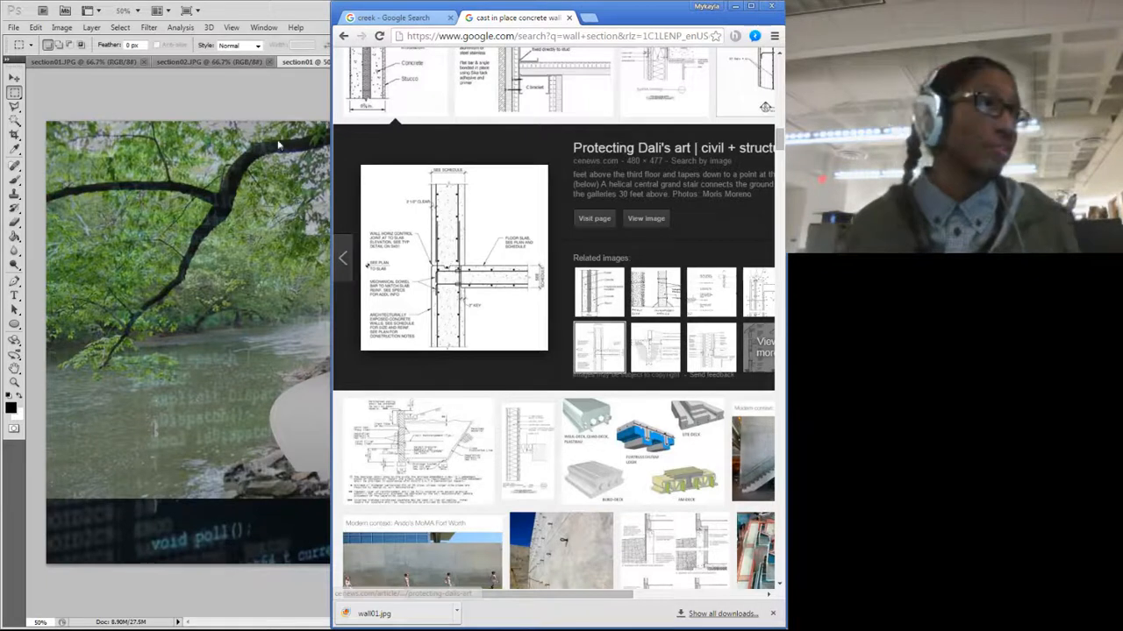
Step: Switch to Rhino and examine the pottsCreek_iteration06_section01 model in the Top, Front, Right and Perspective viewports
click(277, 75)
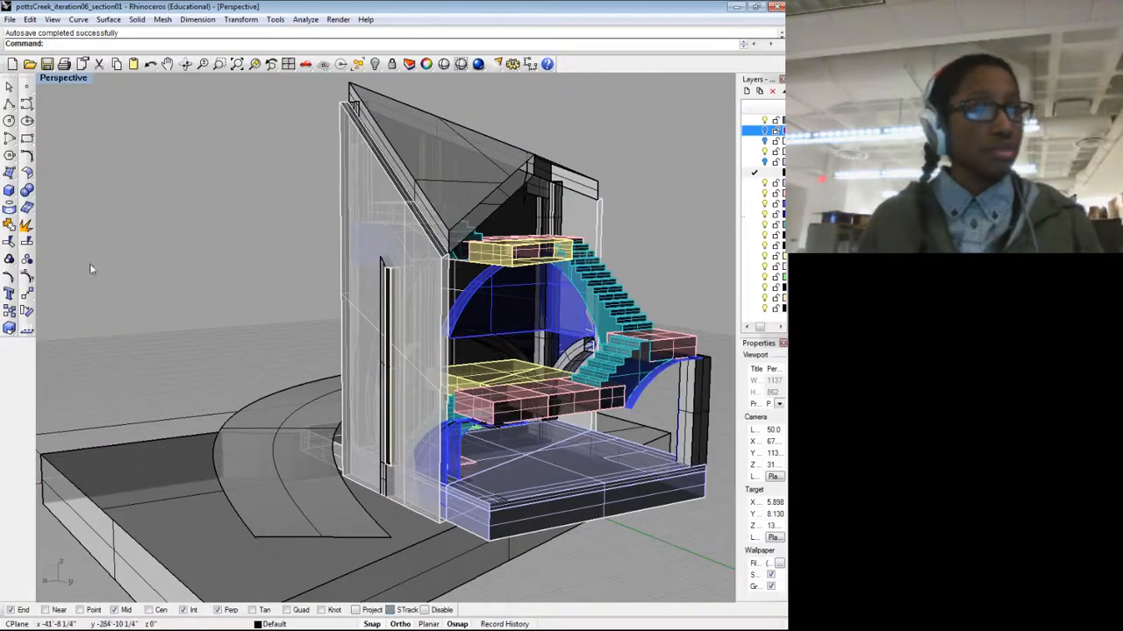
scroll(90, 268, down, 5)
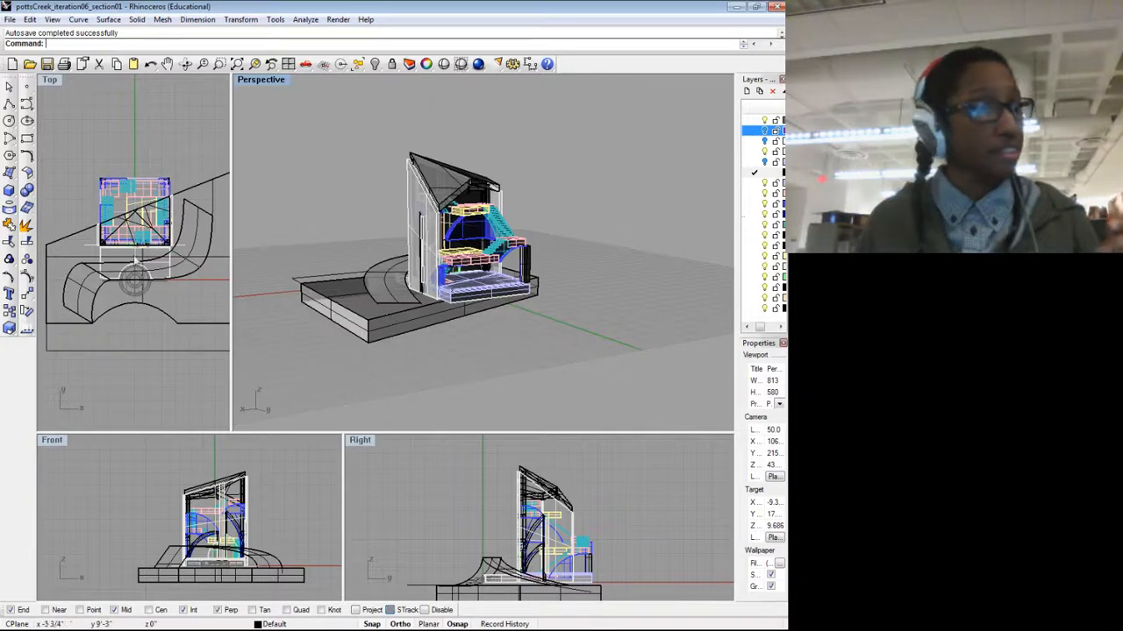
scroll(136, 263, down, 4)
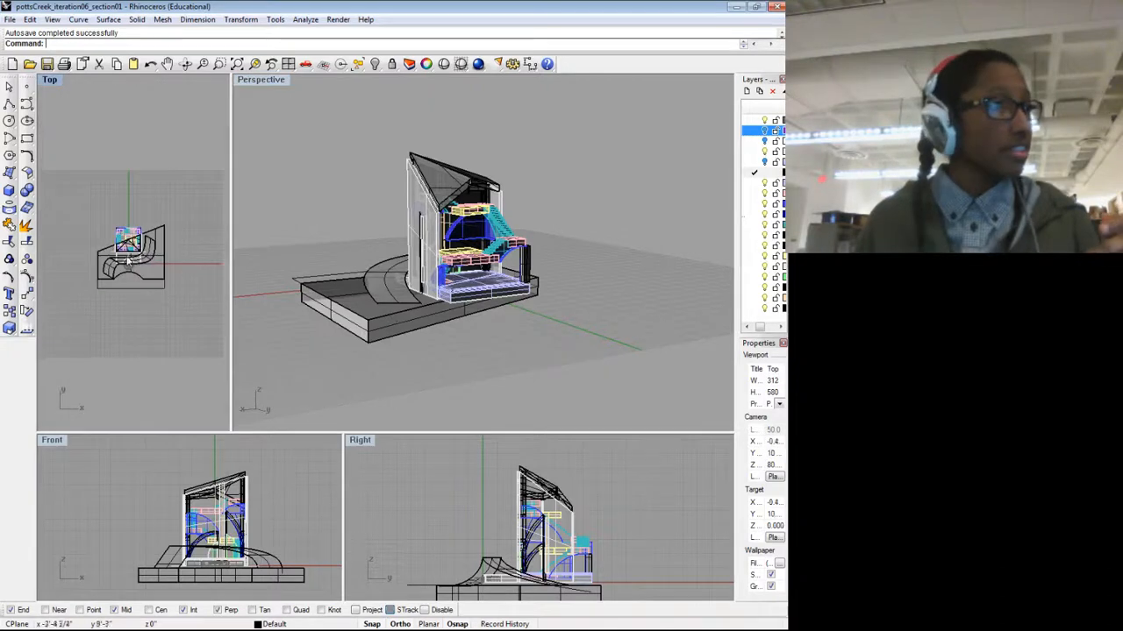
scroll(189, 526, down, 4)
scroll(570, 544, down, 4)
scroll(563, 536, up, 10)
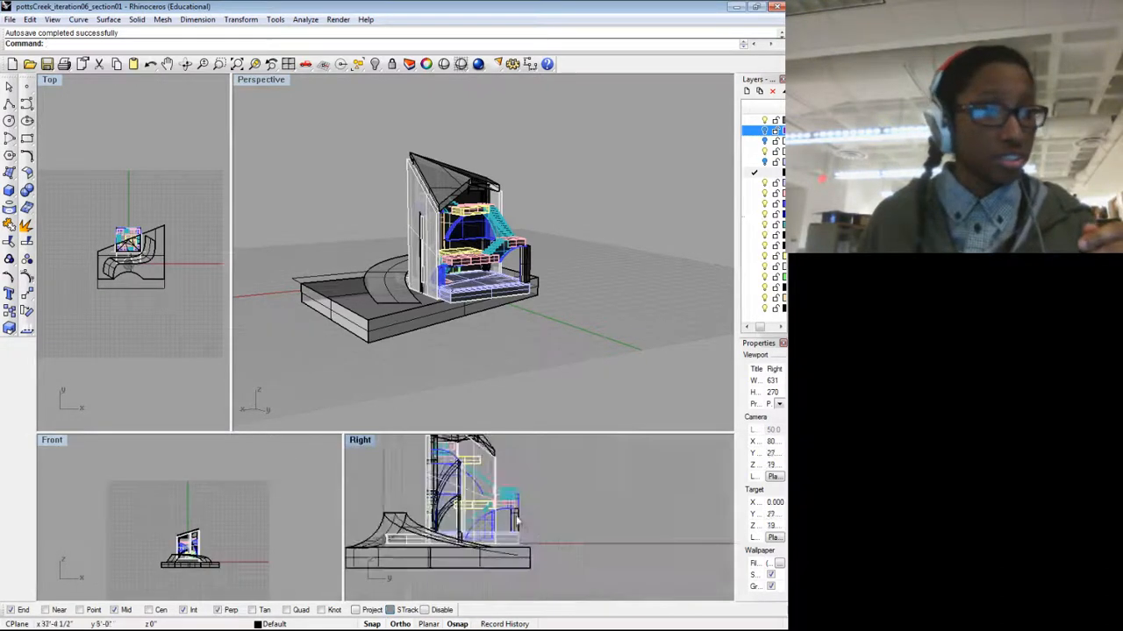
scroll(447, 496, down, 6)
scroll(465, 478, up, 3)
scroll(404, 214, down, 2)
scroll(402, 209, up, 2)
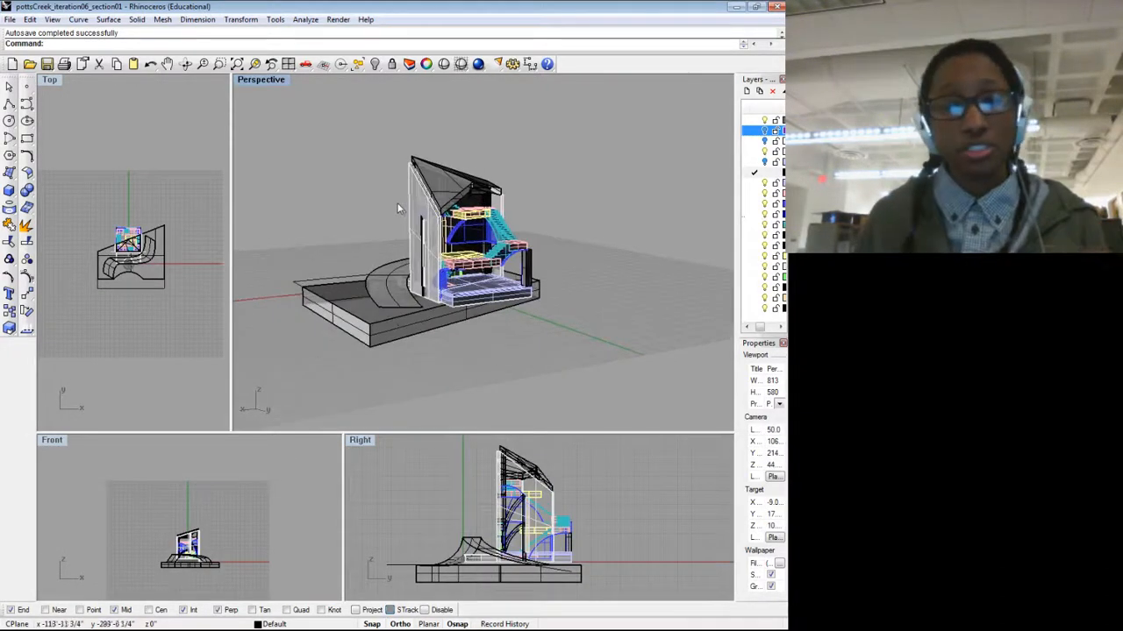
scroll(401, 190, up, 2)
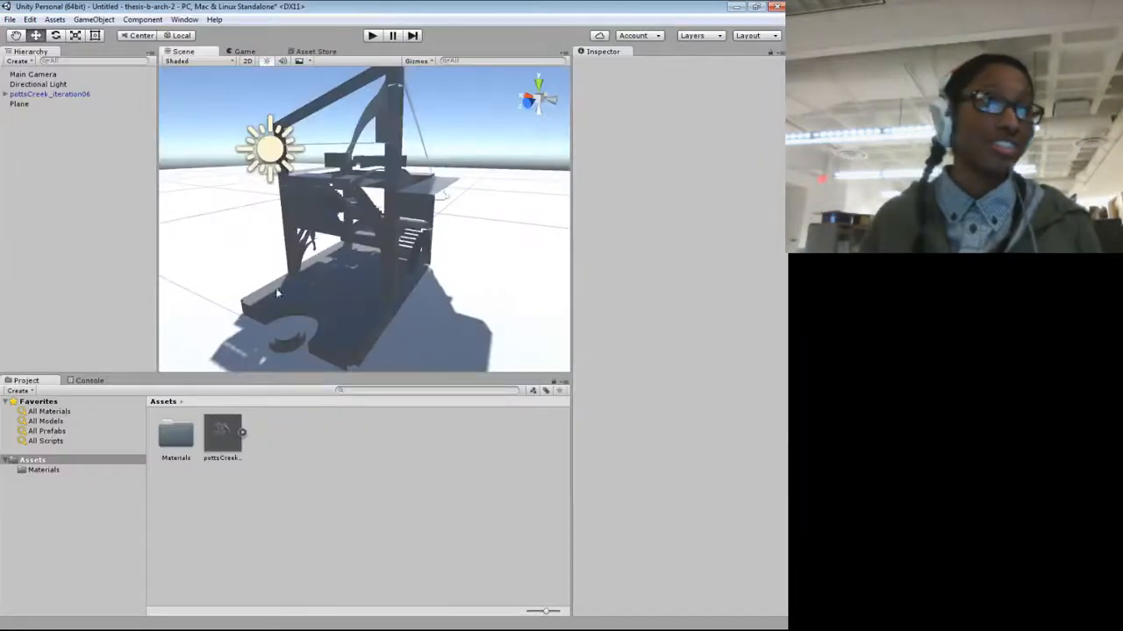
Step: Switch to Unity and examine the pottsCreek_iteration06 model in the scene from near and far and from different angles
scroll(342, 281, down, 10)
scroll(341, 281, up, 10)
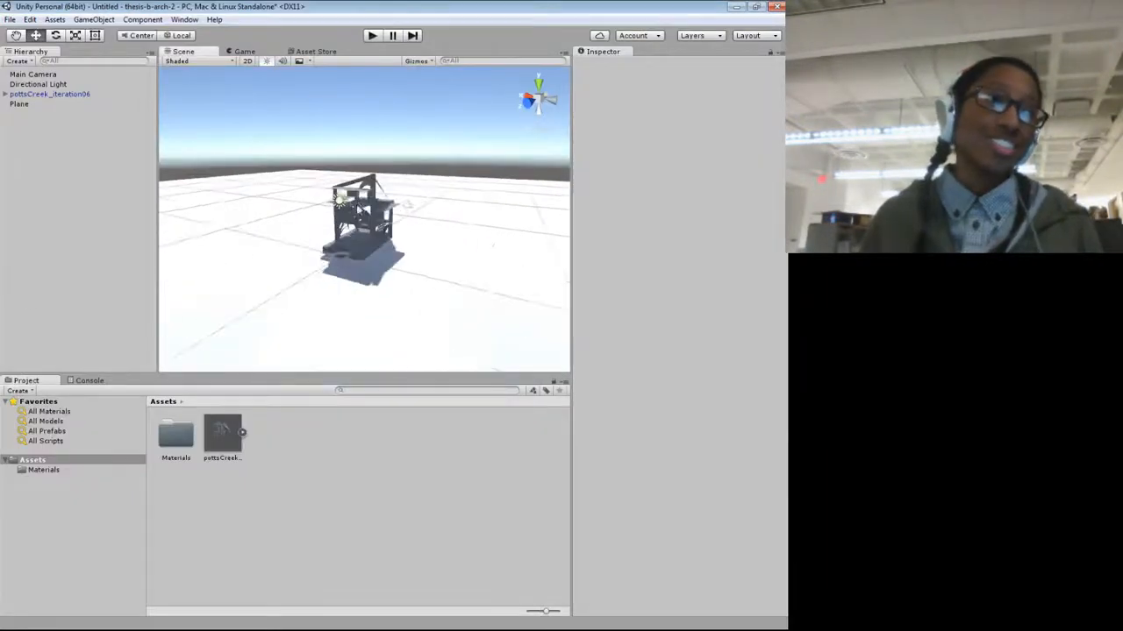
scroll(342, 280, down, 8)
drag(351, 198, 320, 178)
key(w)
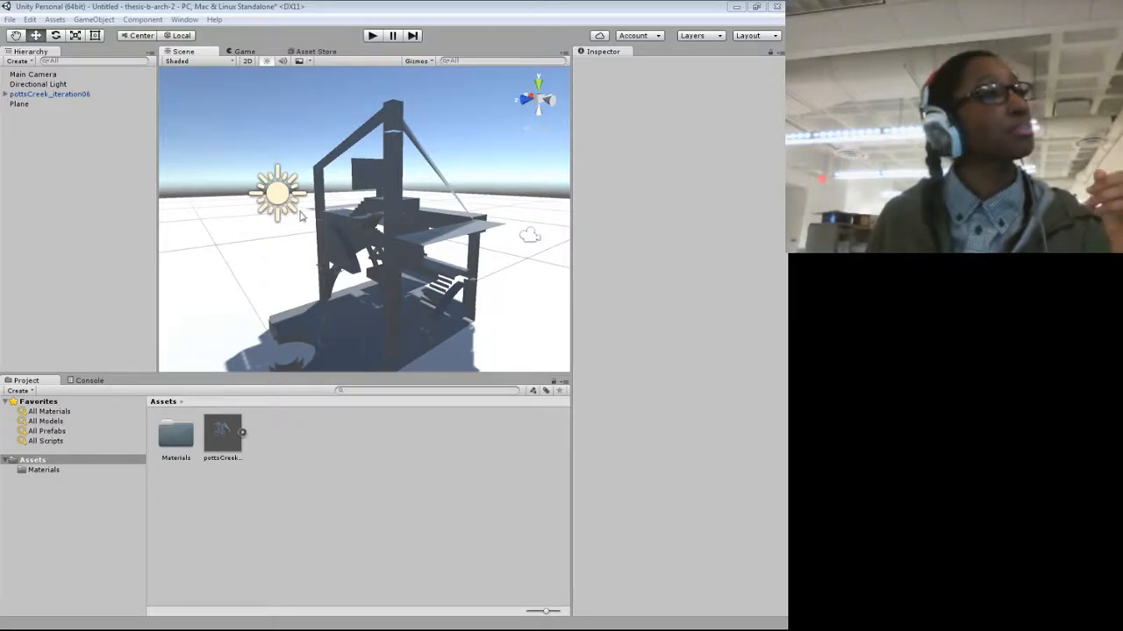
drag(301, 216, 413, 283)
scroll(413, 283, down, 6)
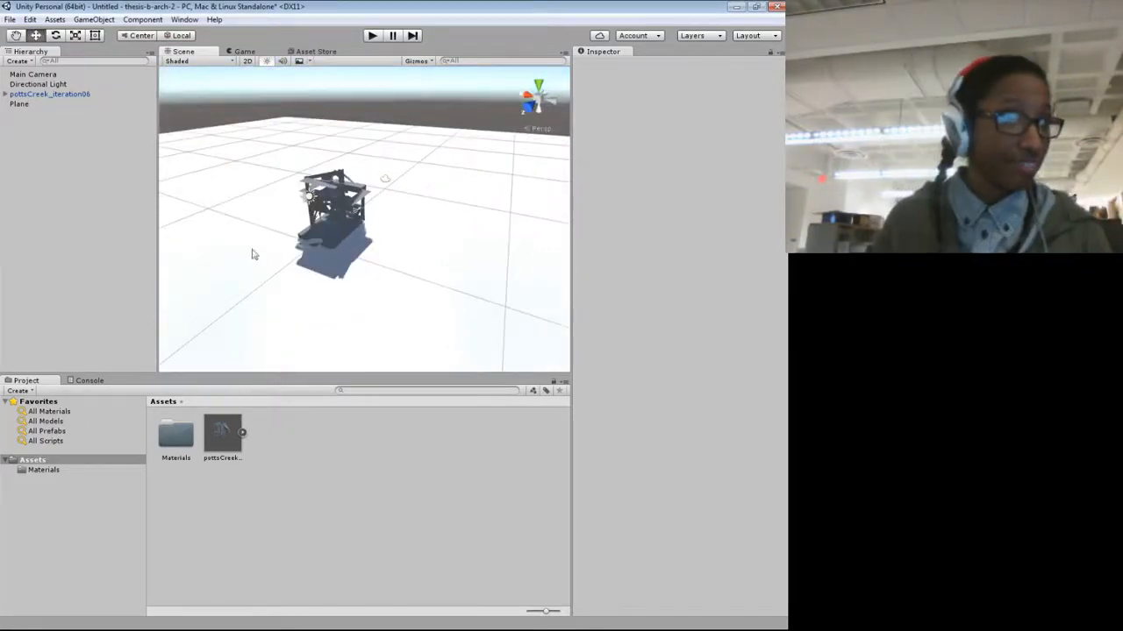
drag(296, 236, 254, 235)
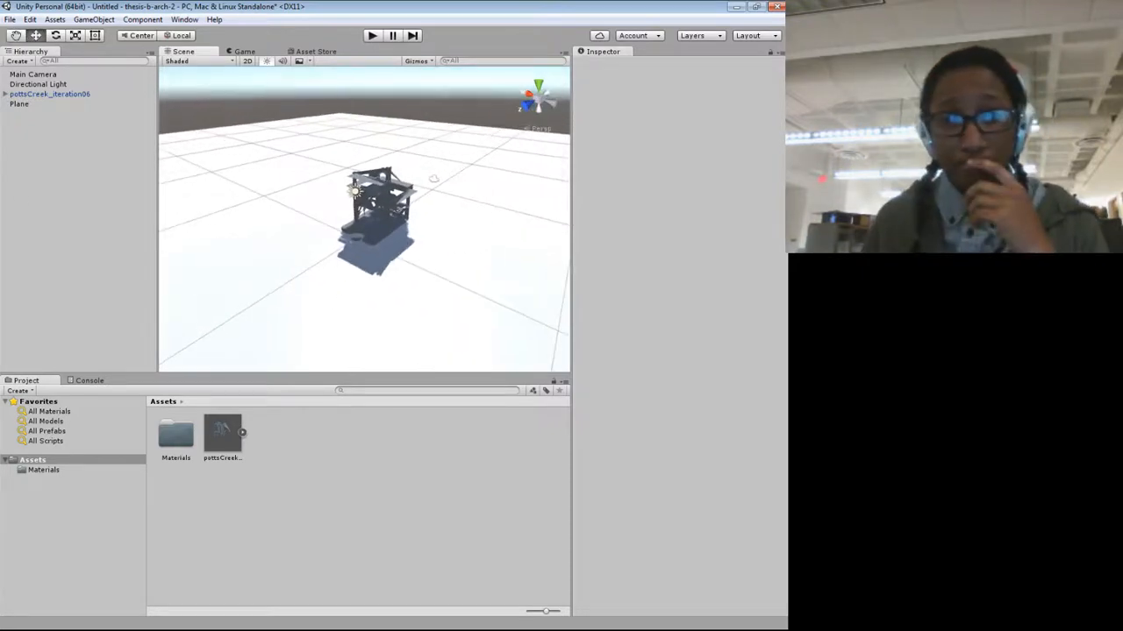
Step: Return to Rhino and inspect the sectioned building from its cut side, back and flank in the Perspective viewport
key(alt+Tab)
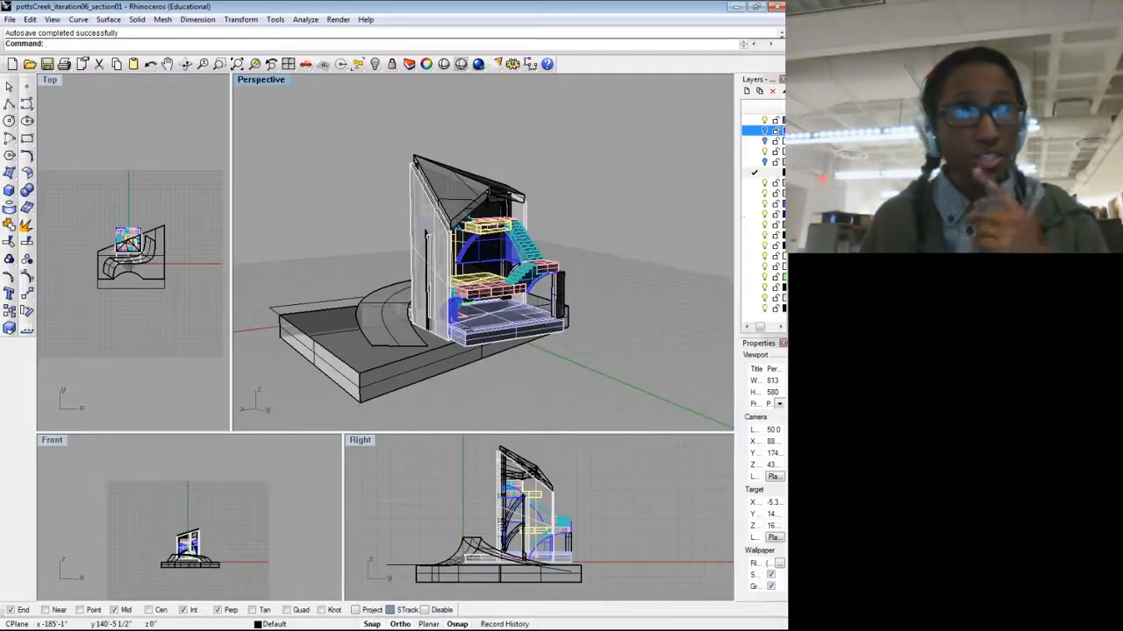
drag(621, 273, 519, 309)
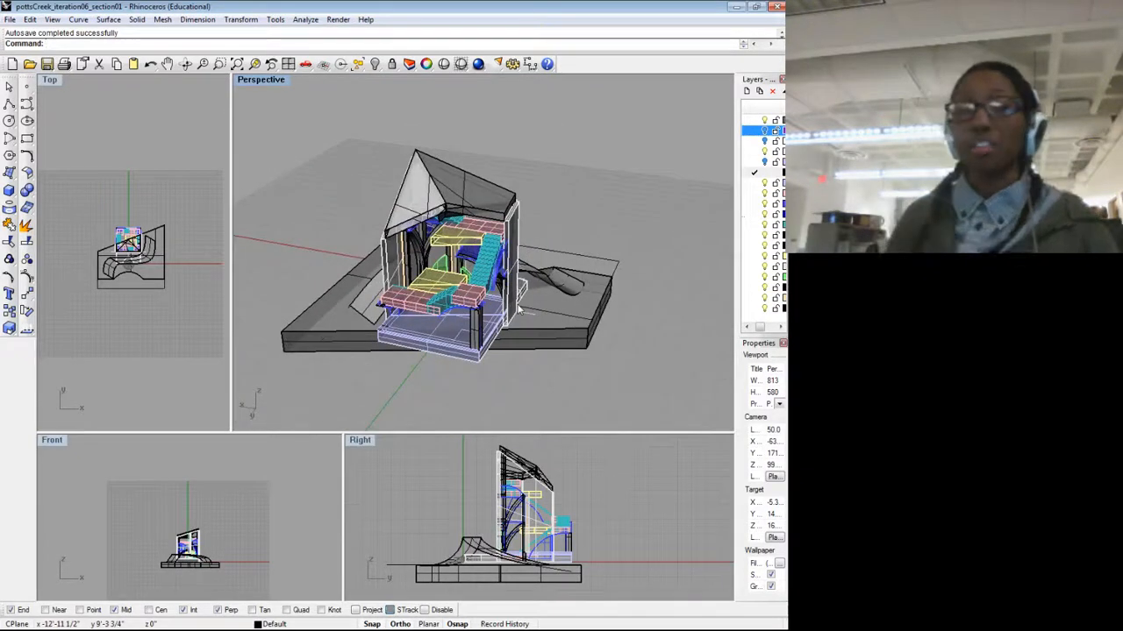
drag(357, 368, 607, 352)
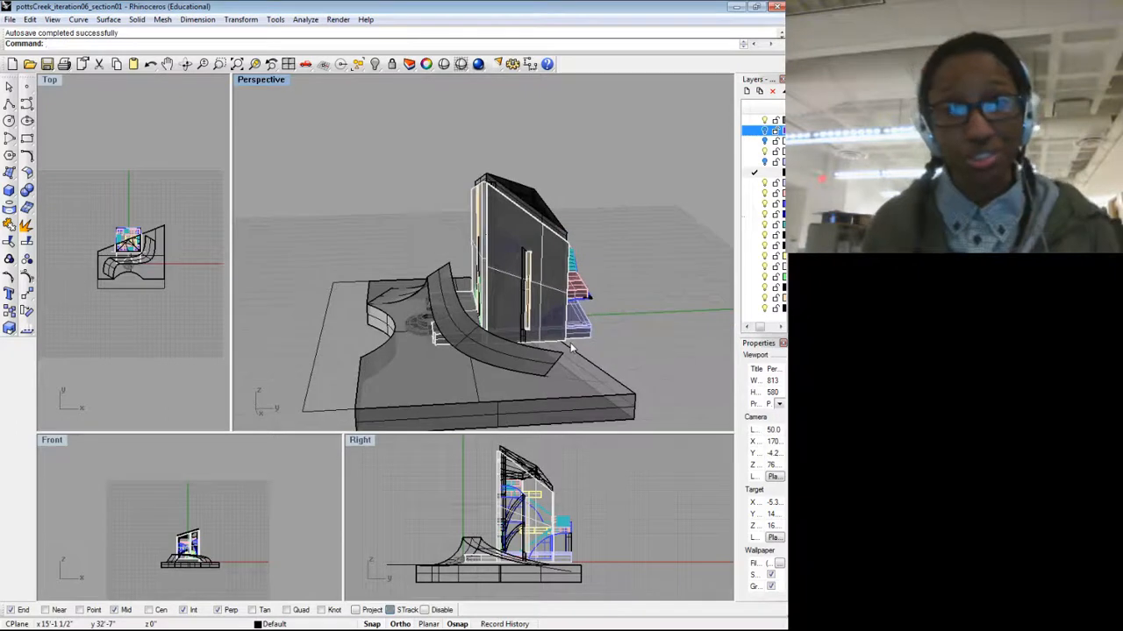
drag(637, 305, 247, 319)
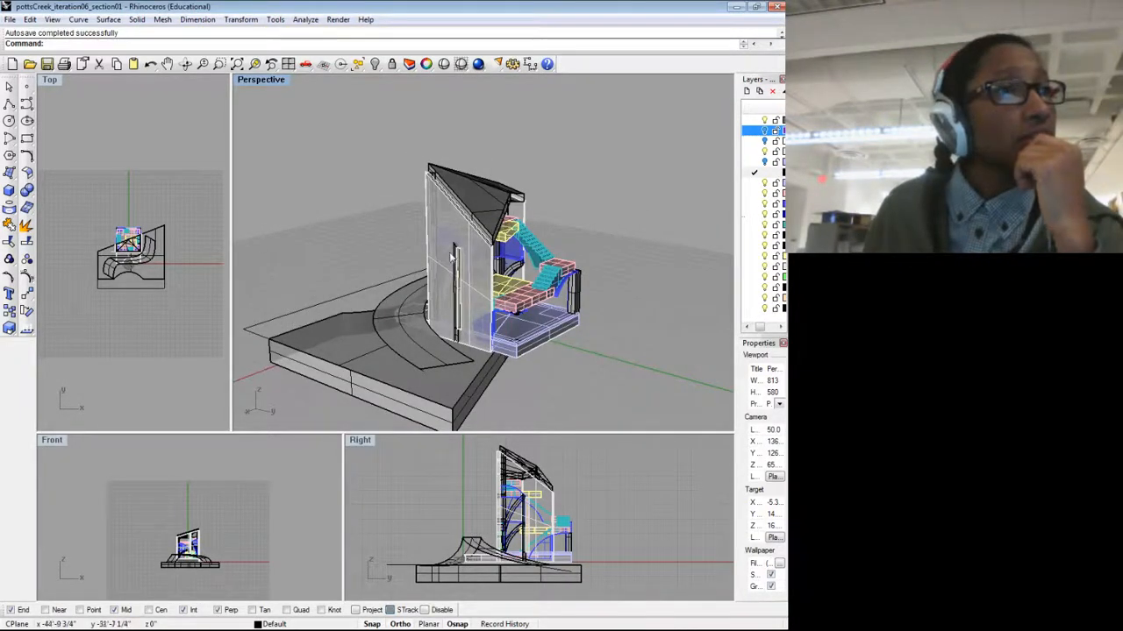
drag(456, 263, 437, 211)
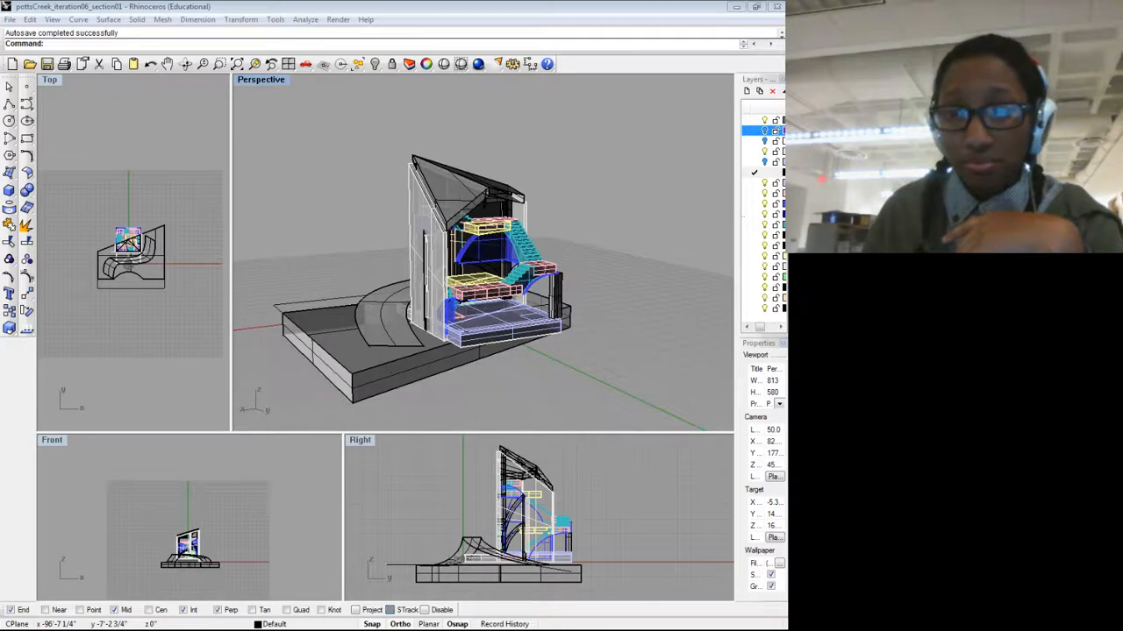
Step: Switch to the file explorer and open the designs folder inside thesis-b-arch
key(alt+Tab)
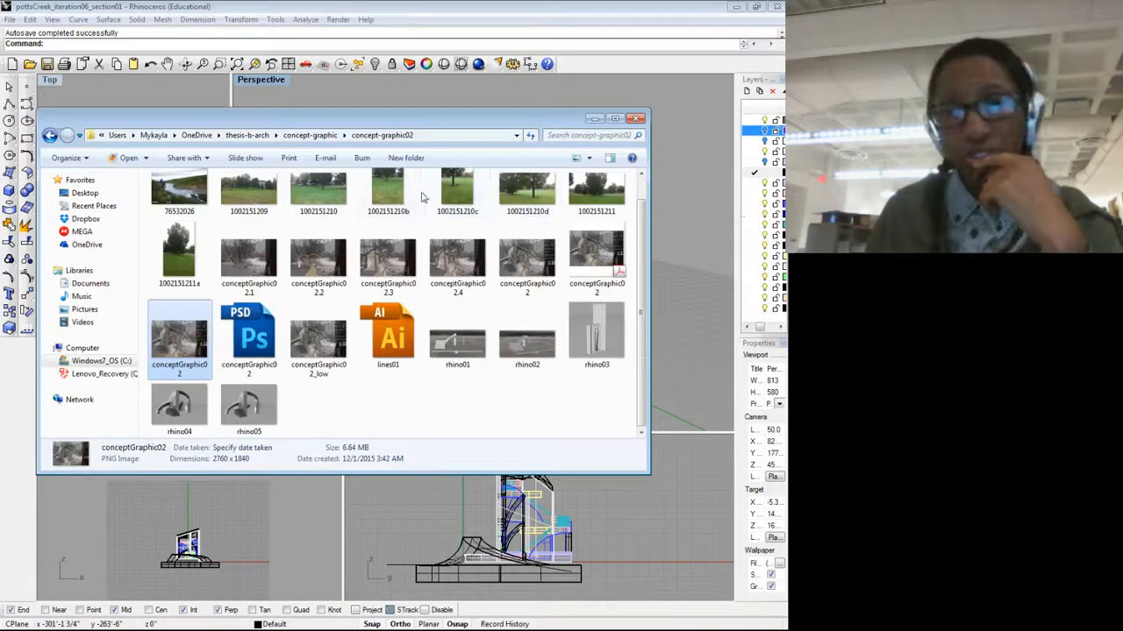
click(247, 135)
double_click(180, 232)
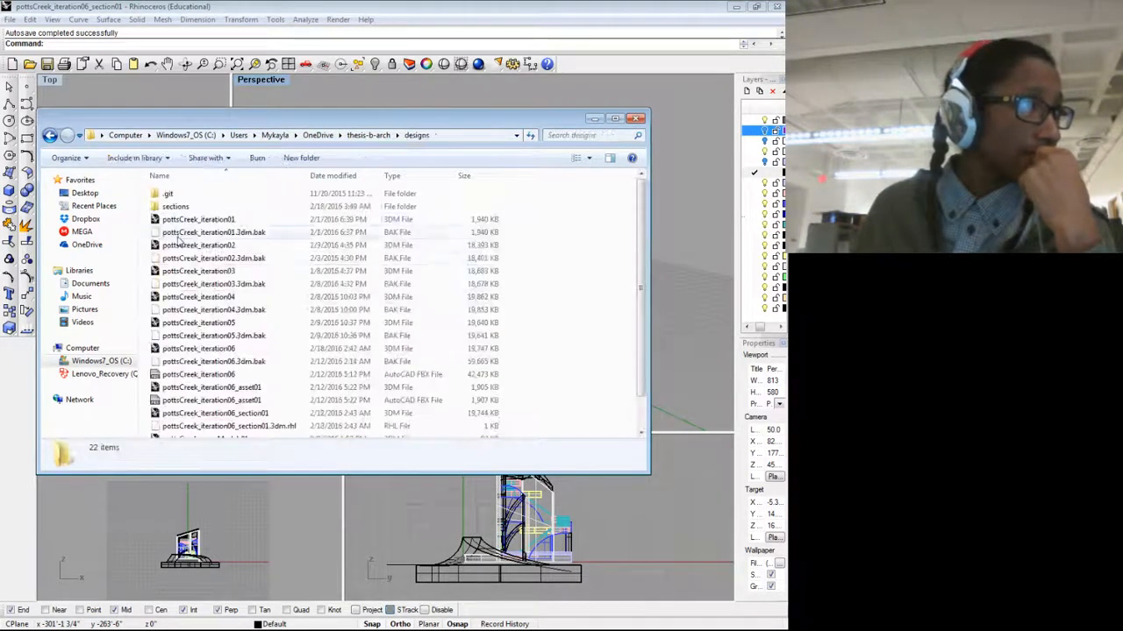
Step: Open the pottsCreek_iteration06 3DM model from the designs folder in Rhino
scroll(237, 337, down, 1)
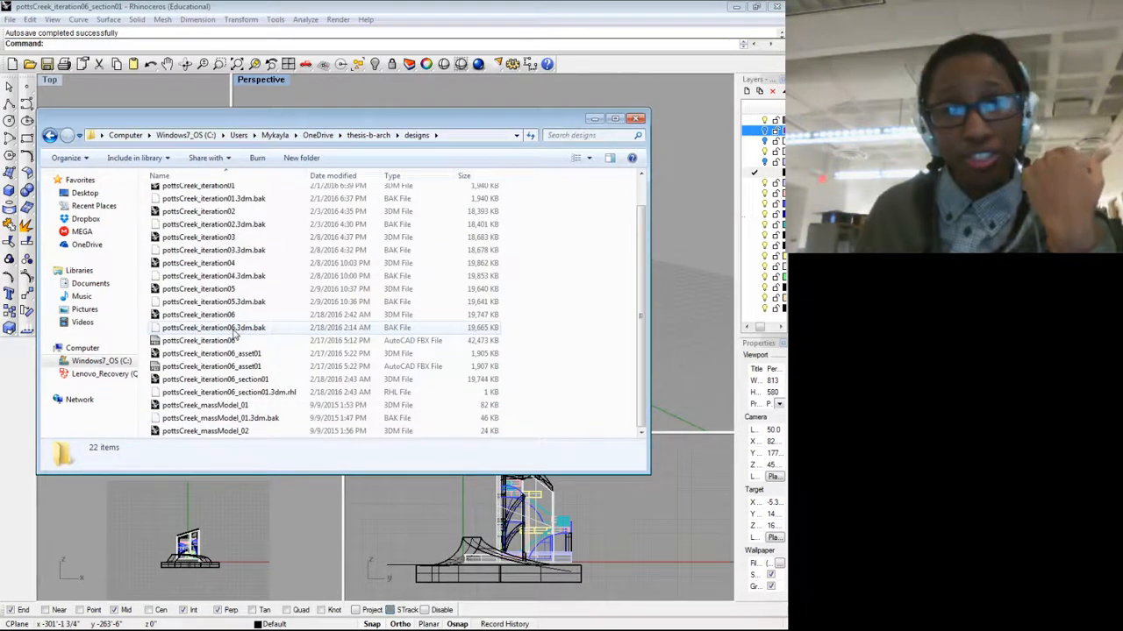
click(186, 319)
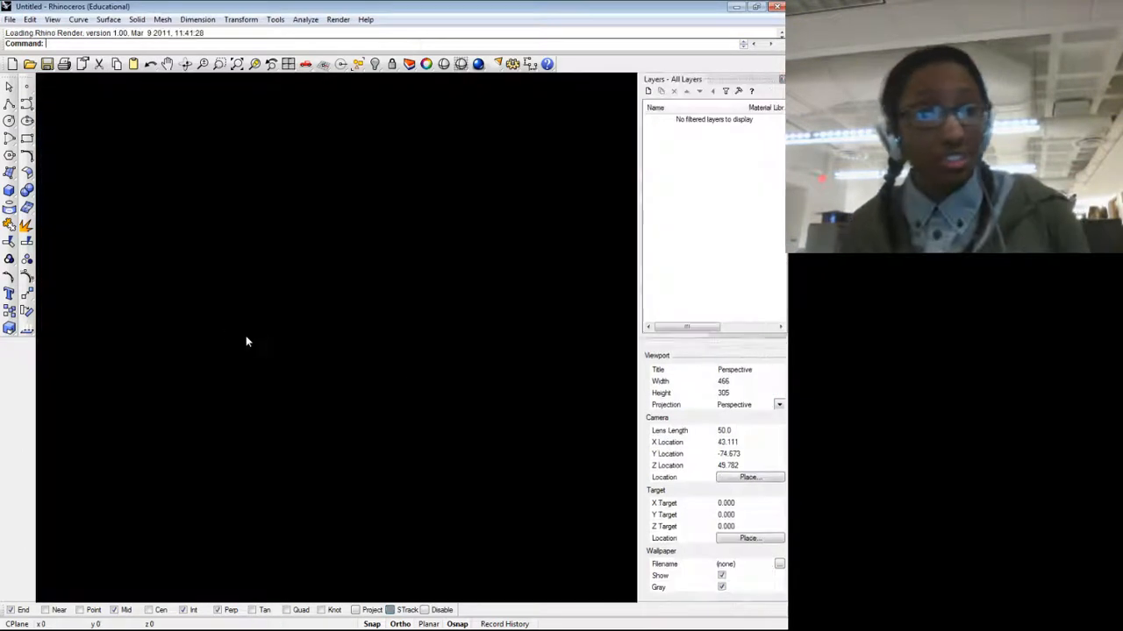
double_click(203, 317)
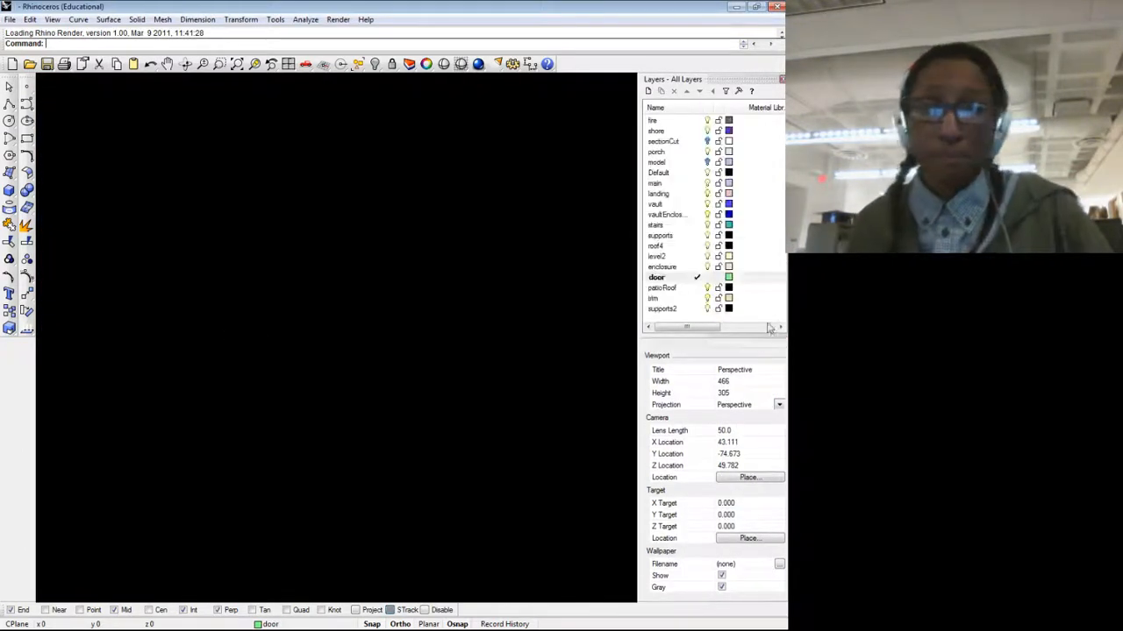
Step: Examine the pottsCreek_iteration06 building in the Perspective viewport from the front, back and sides, both near and far
scroll(424, 239, down, 8)
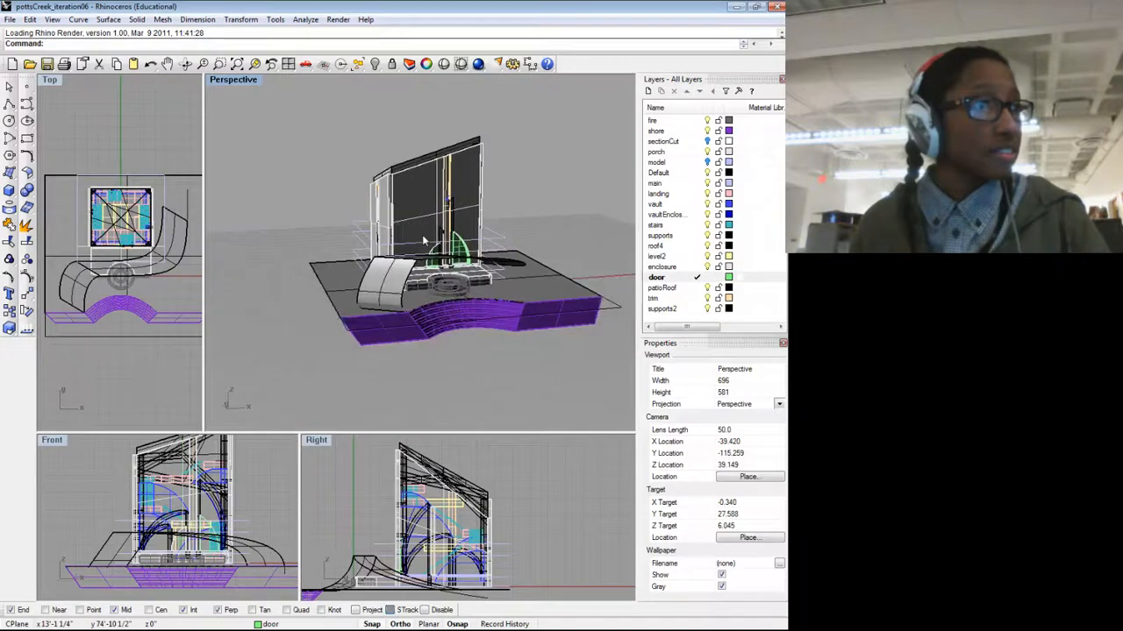
drag(211, 280, 171, 280)
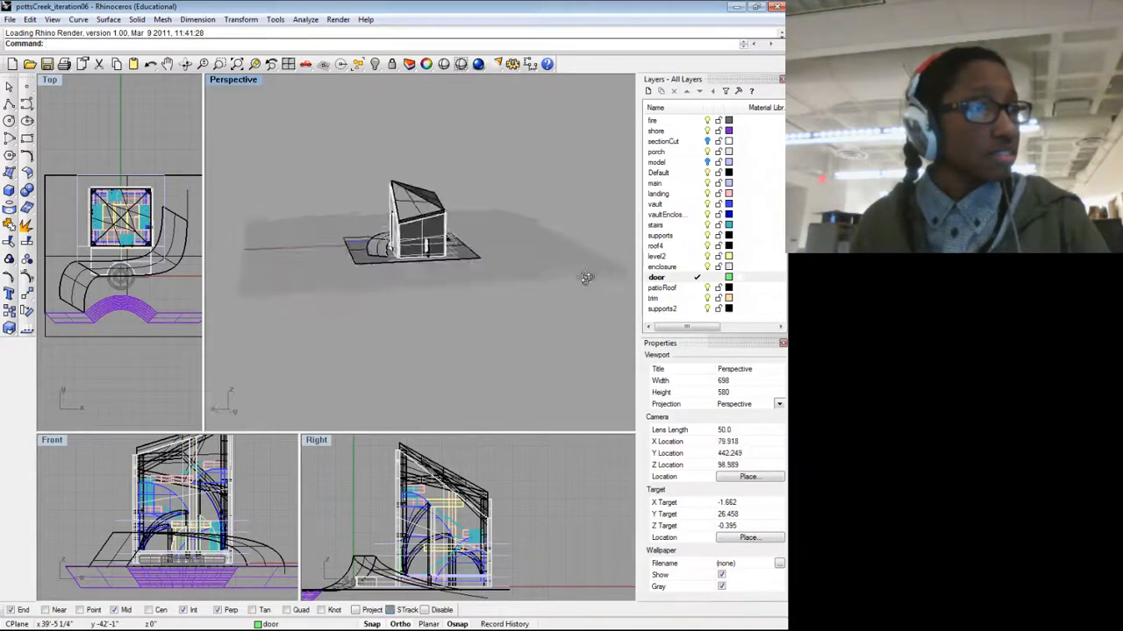
drag(587, 275, 235, 276)
scroll(417, 155, up, 9)
drag(410, 326, 538, 307)
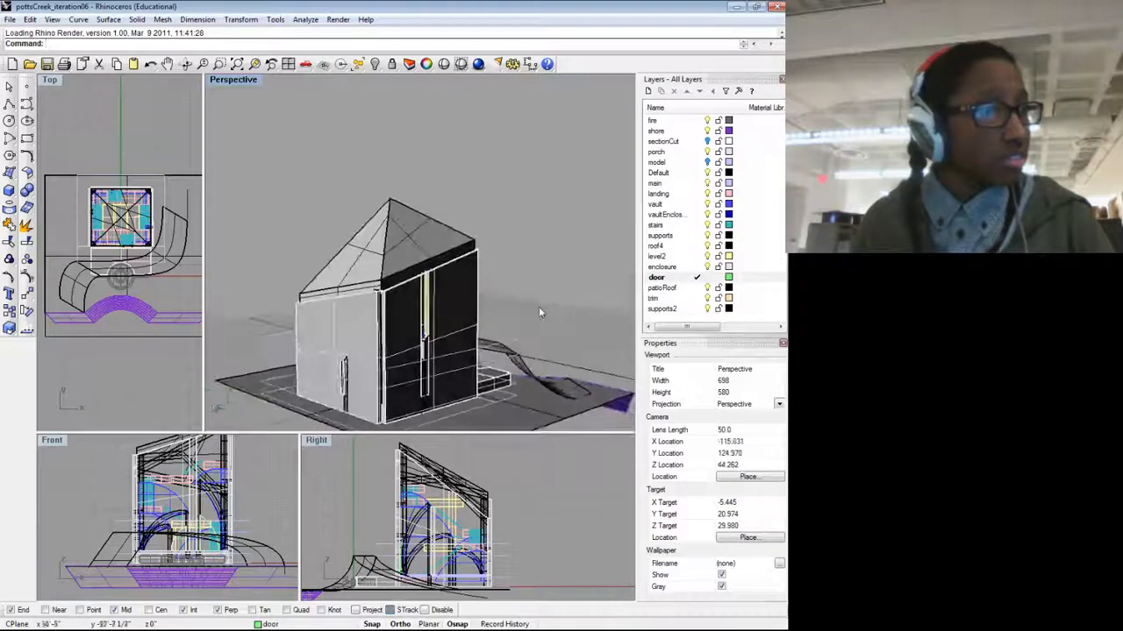
scroll(537, 306, down, 4)
drag(523, 351, 349, 321)
scroll(463, 324, up, 4)
scroll(465, 325, up, 5)
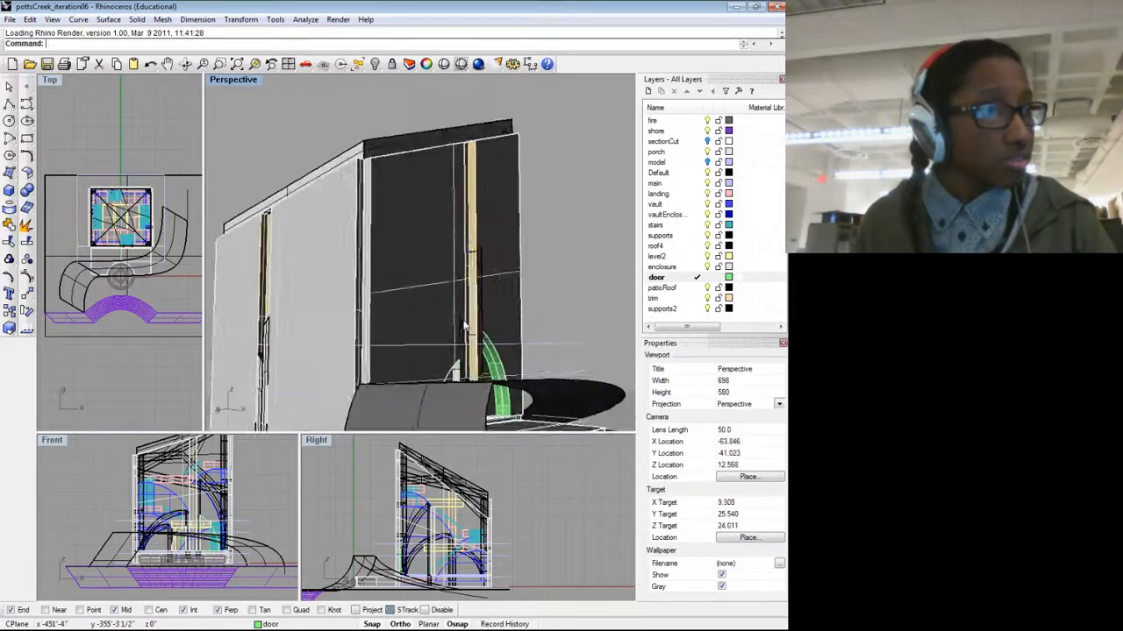
drag(465, 325, 439, 319)
scroll(448, 291, down, 6)
scroll(439, 319, up, 2)
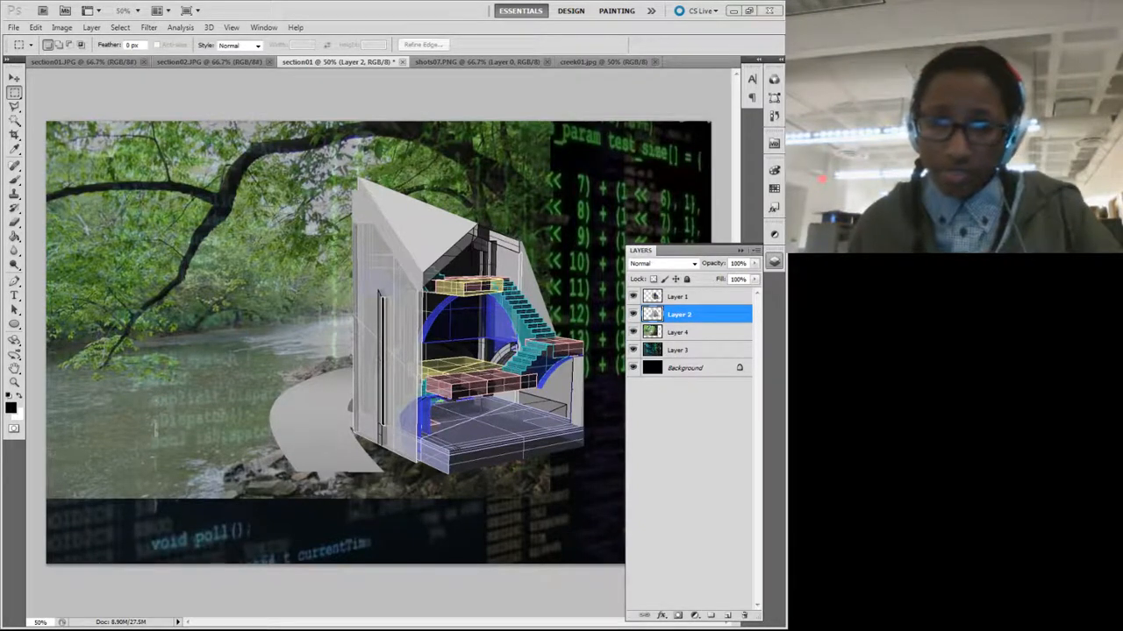
Step: Switch to Chrome and compare the related wall section images, including the patent, USG Design Studio and concrete block foundation drawings
key(alt+Tab)
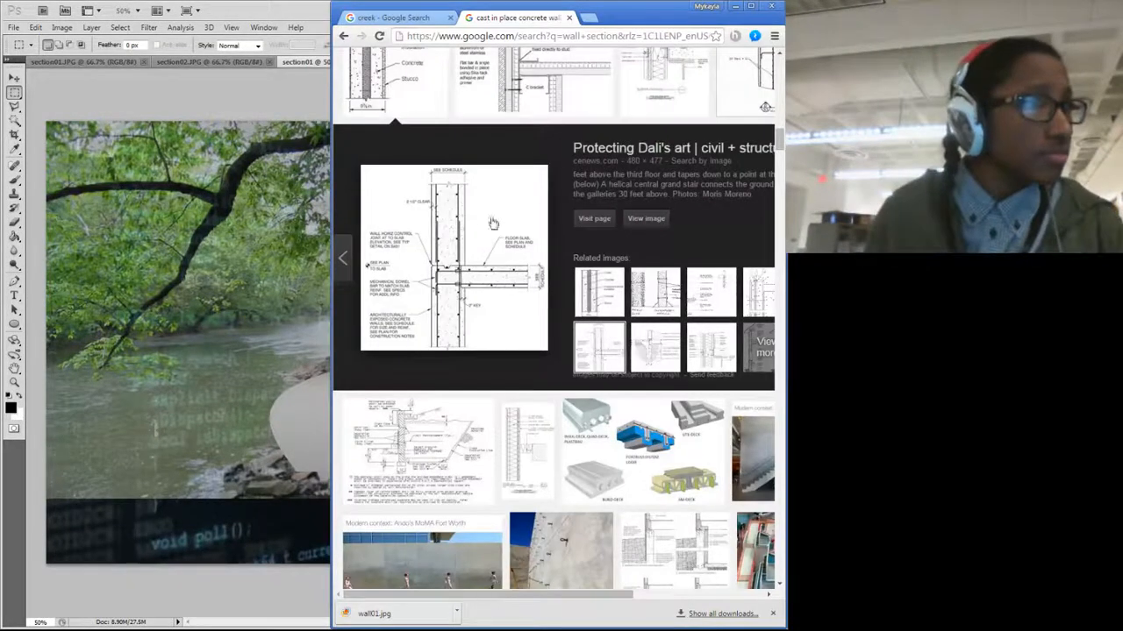
click(763, 292)
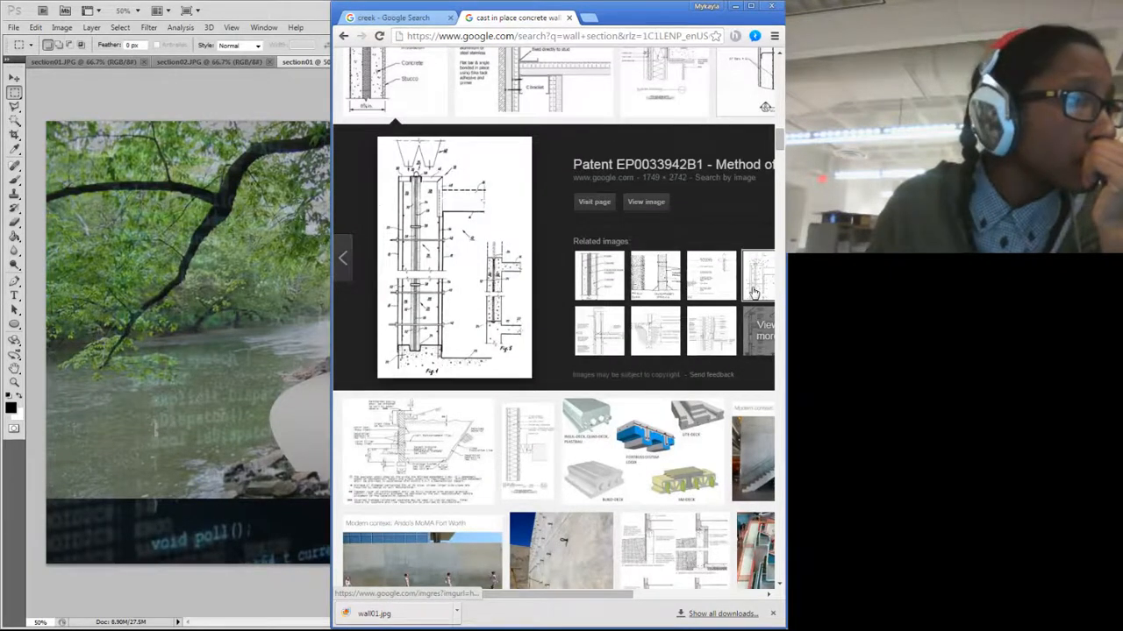
click(703, 339)
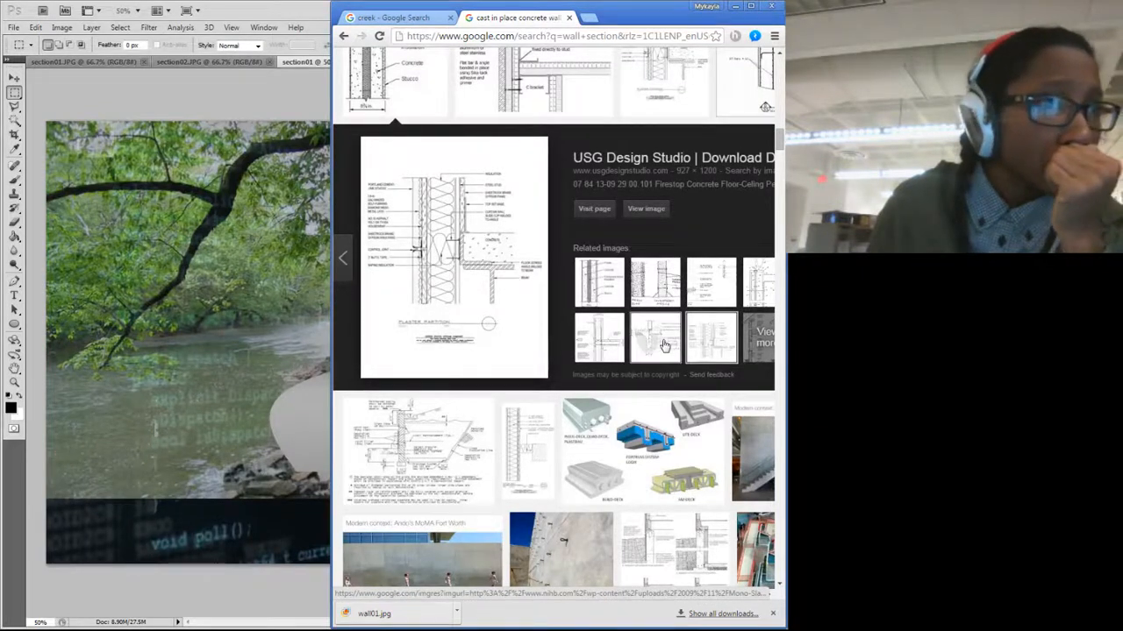
click(596, 350)
click(597, 361)
click(654, 346)
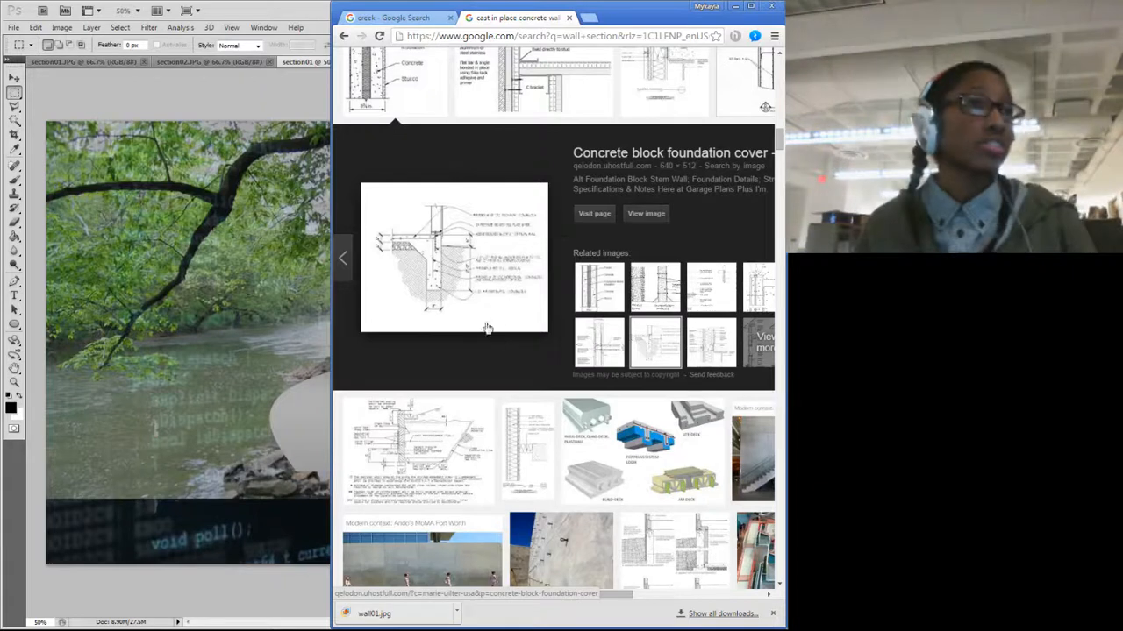
Step: Browse the earlier concrete wall section results and open the preview of DOE Building Foundations Section 4-1
scroll(520, 354, up, 3)
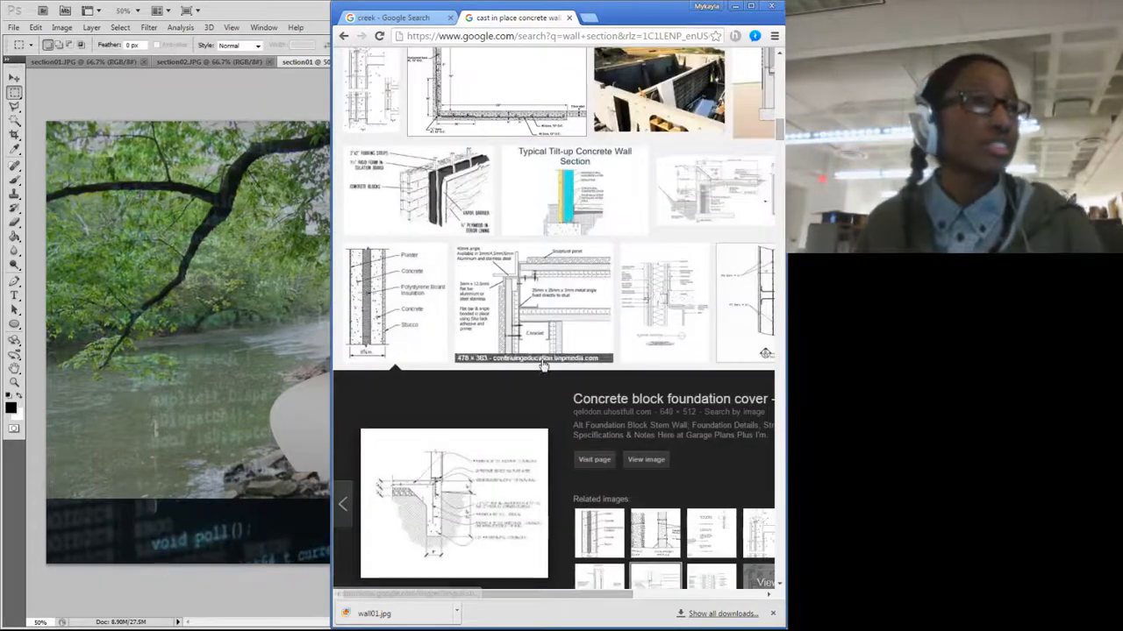
scroll(543, 365, right, 4)
scroll(550, 365, left, 4)
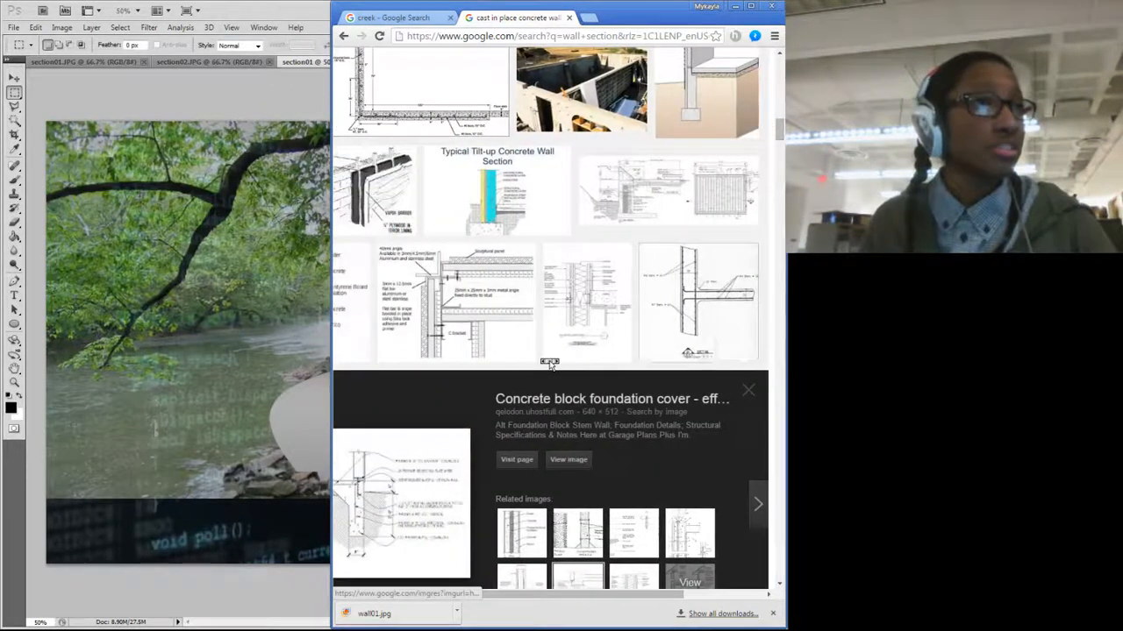
scroll(552, 366, up, 3)
scroll(568, 367, right, 4)
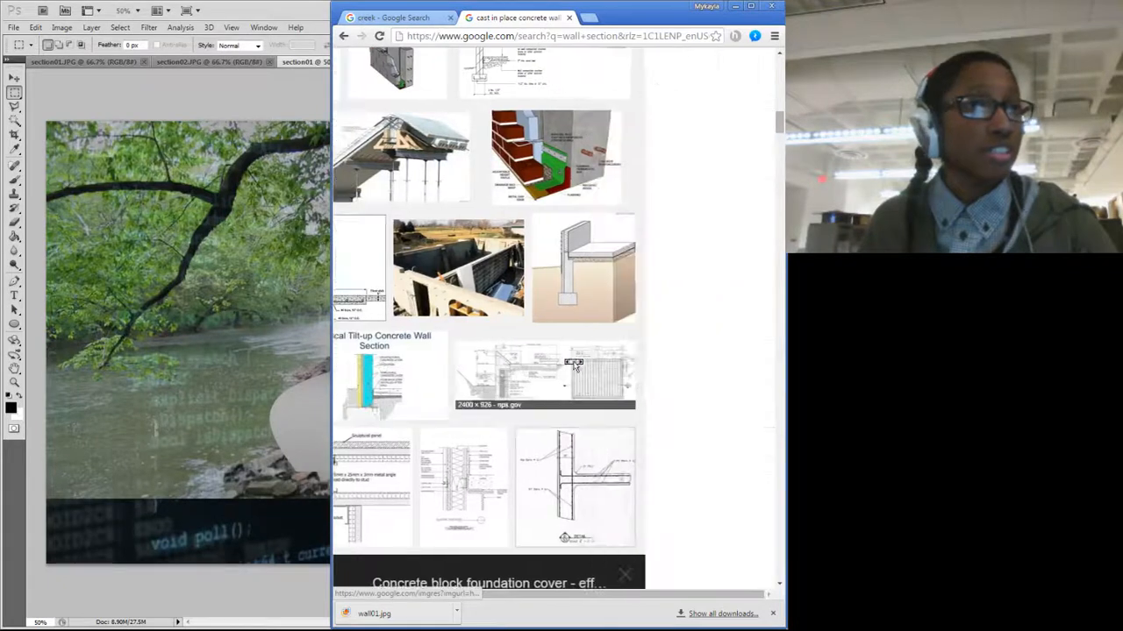
click(594, 283)
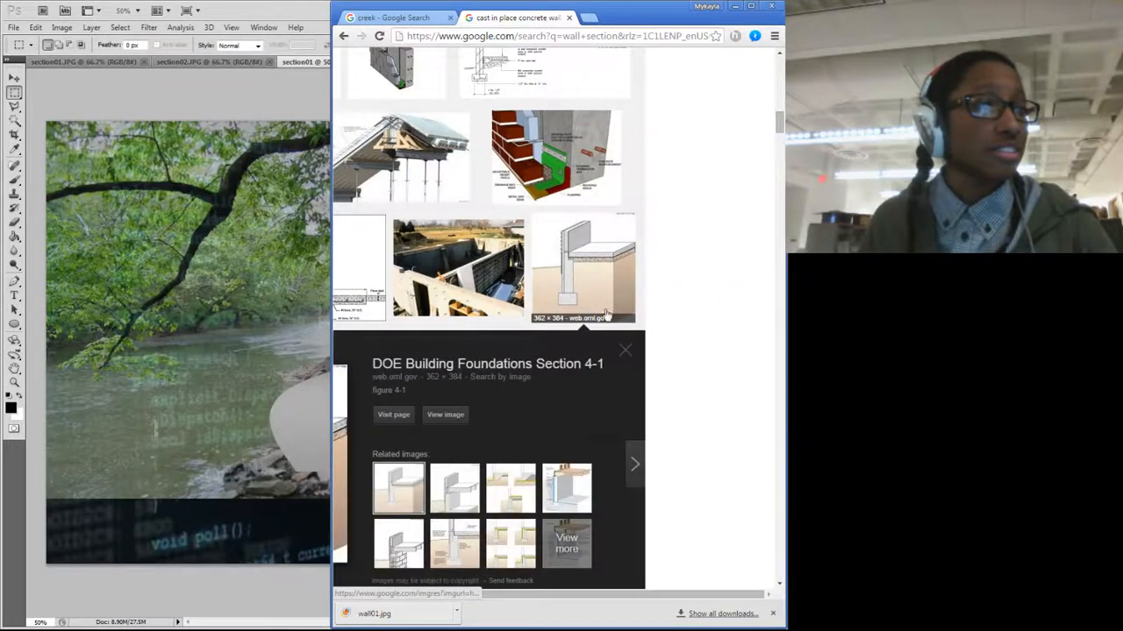
scroll(610, 318, down, 4)
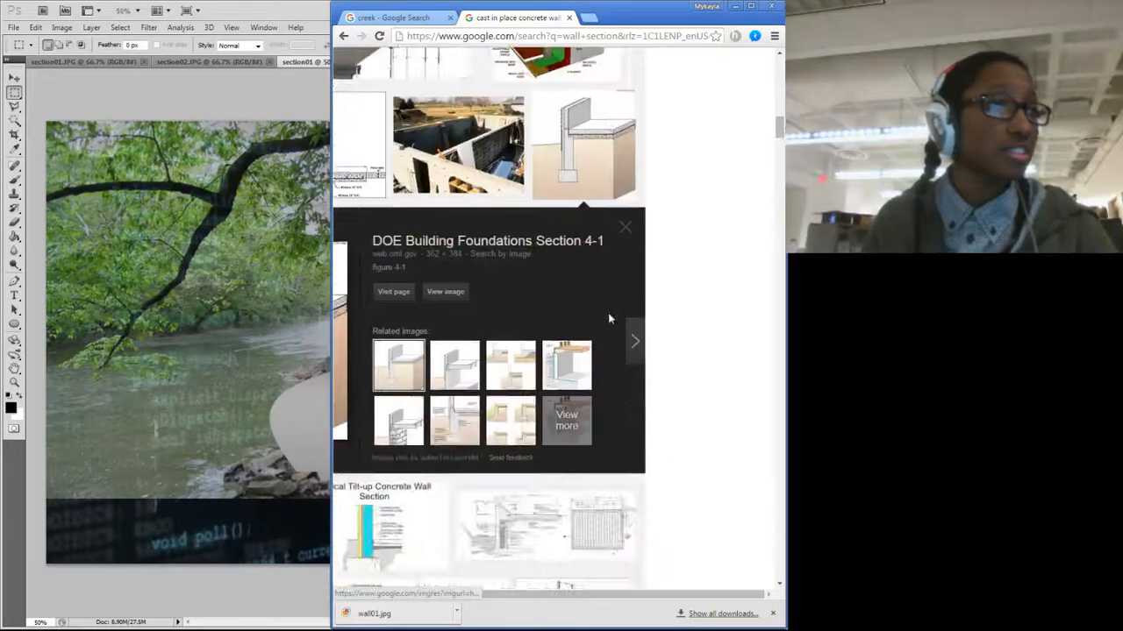
scroll(618, 319, left, 3)
scroll(622, 379, down, 1)
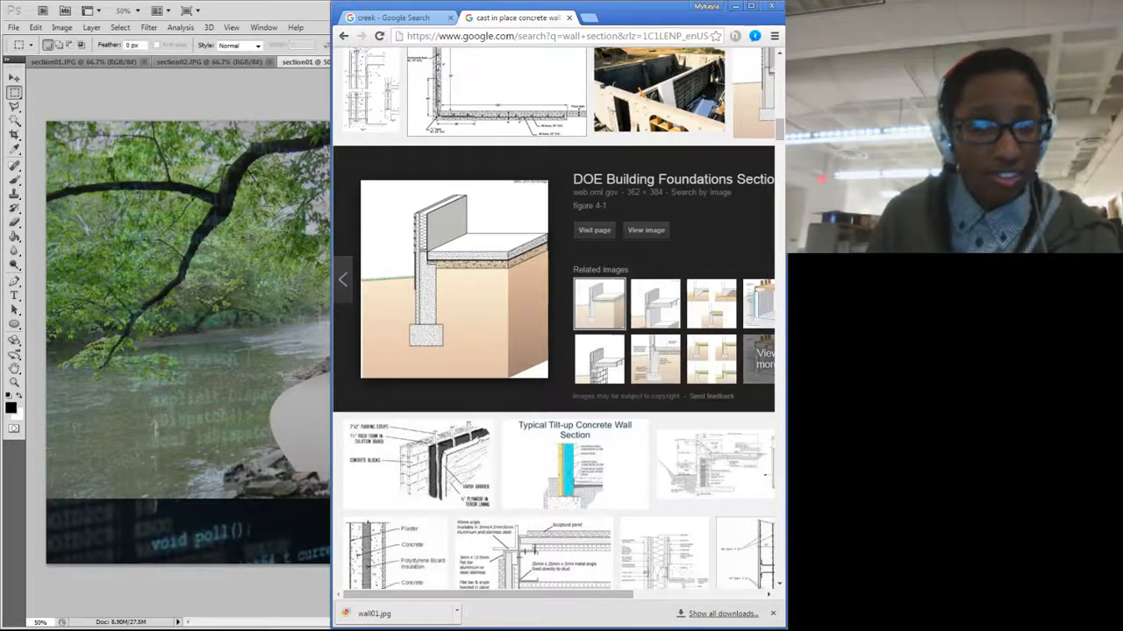
right_click(450, 283)
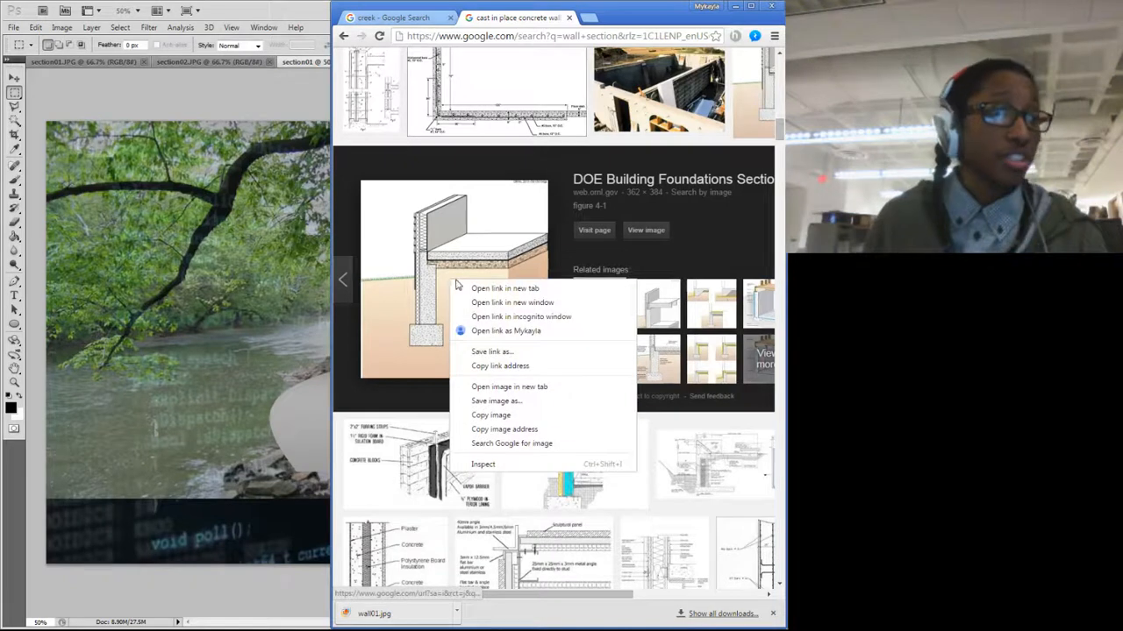
click(506, 403)
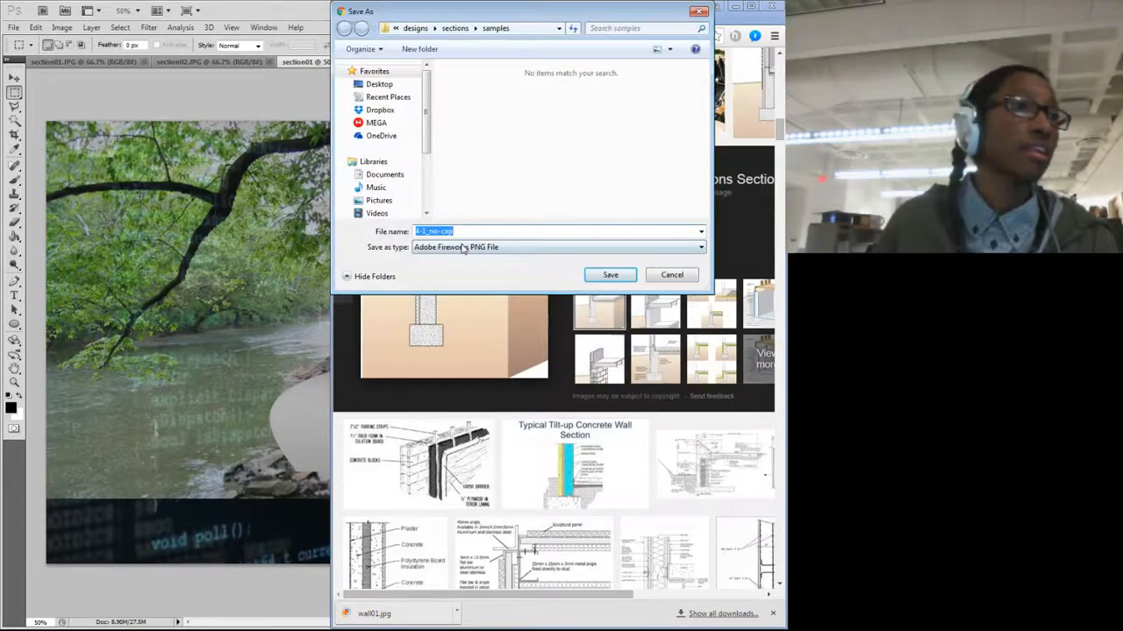
click(671, 277)
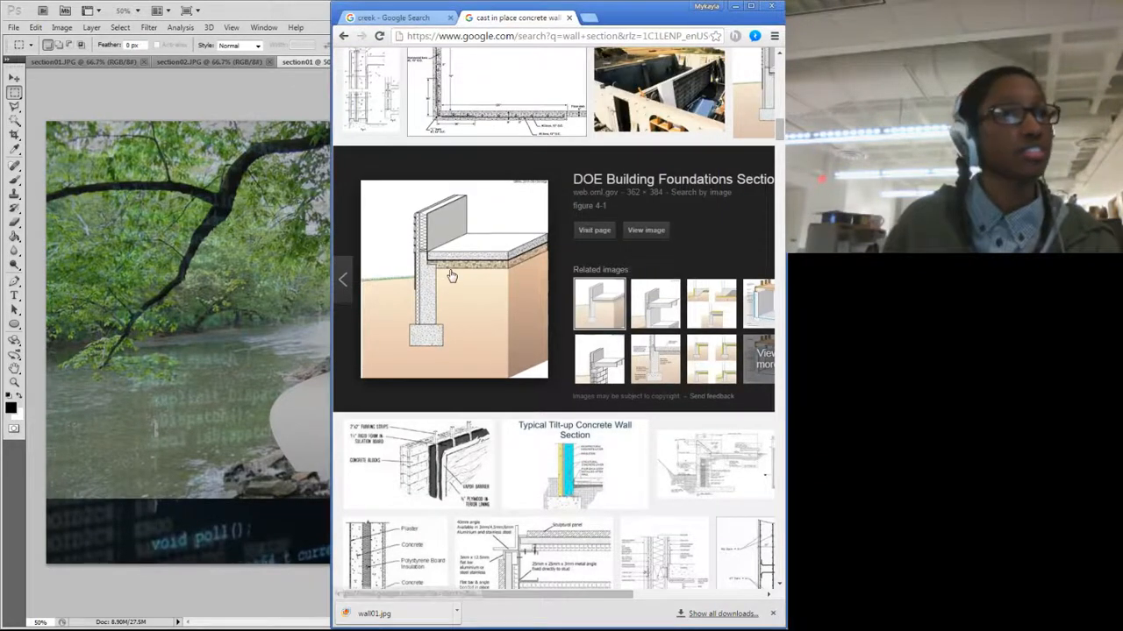
Step: Maximize the browser window and enlarge the page to 200% to show the foundation section image bigger
click(751, 6)
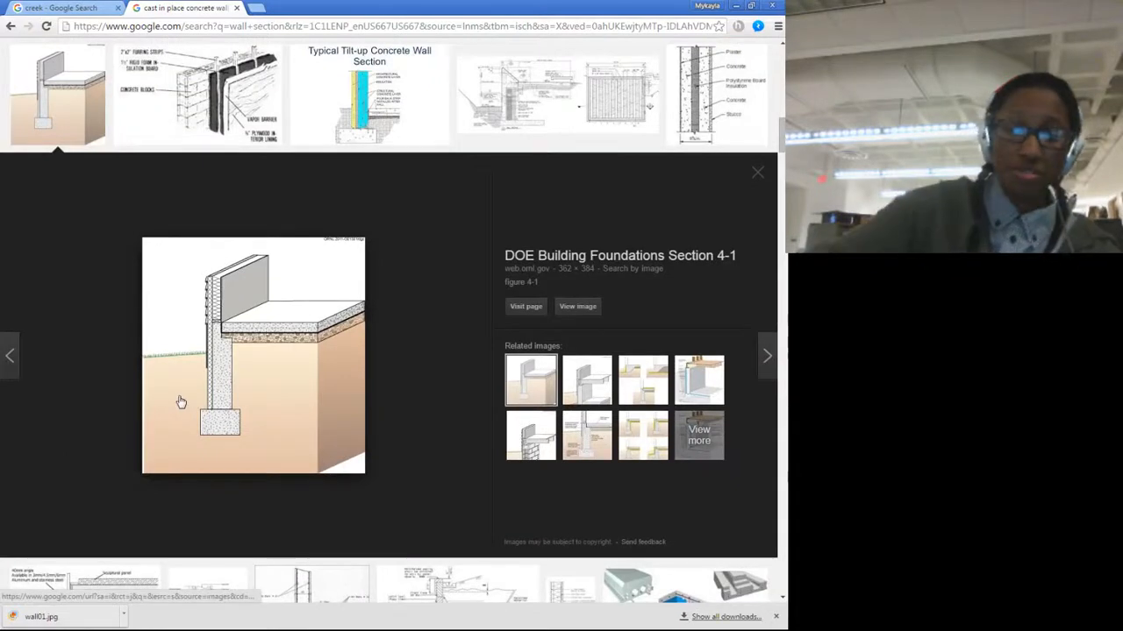
key(ctrl+plus)
key(ctrl+plus)
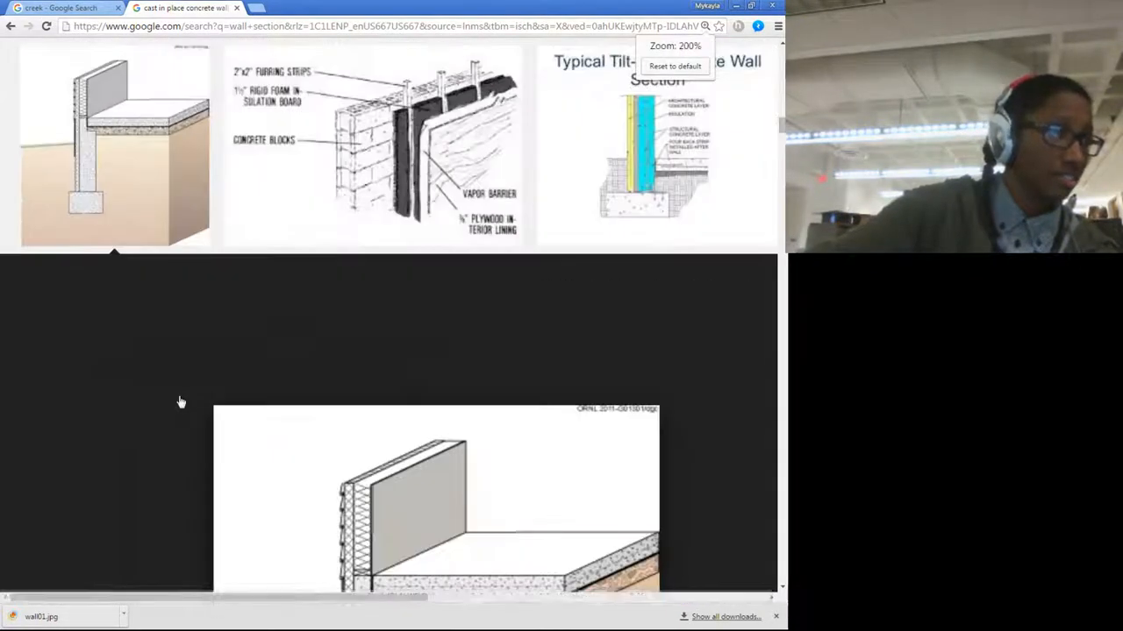
scroll(179, 401, down, 1)
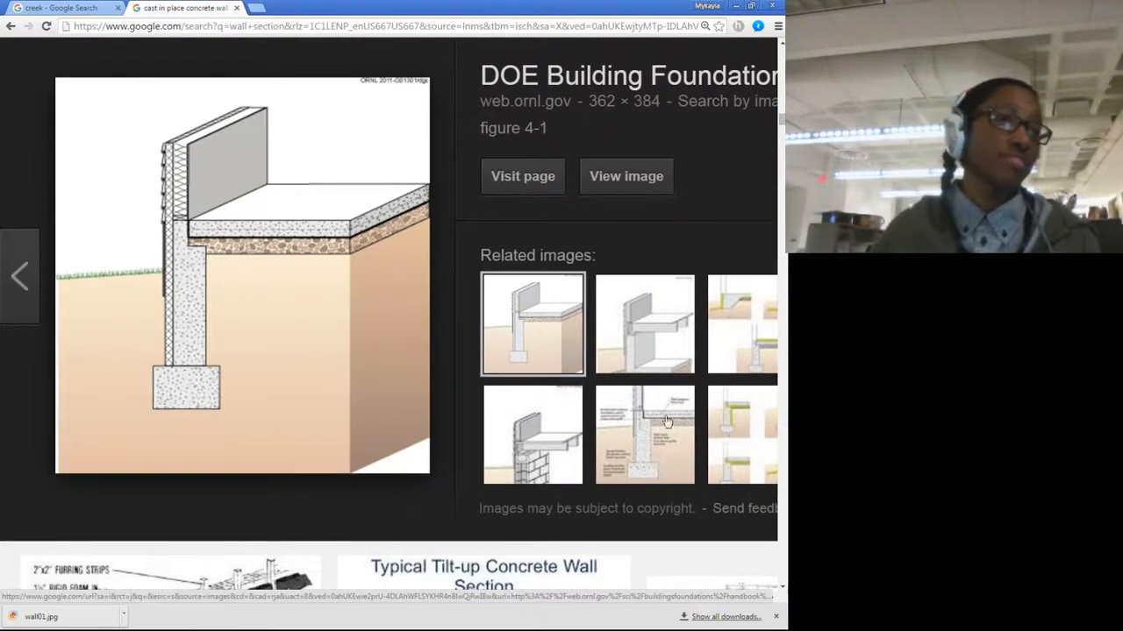
Step: Examine the related What Is A Foundation image, return to DOE Building Foundations Section 4-1, and look through further wall section results
click(665, 442)
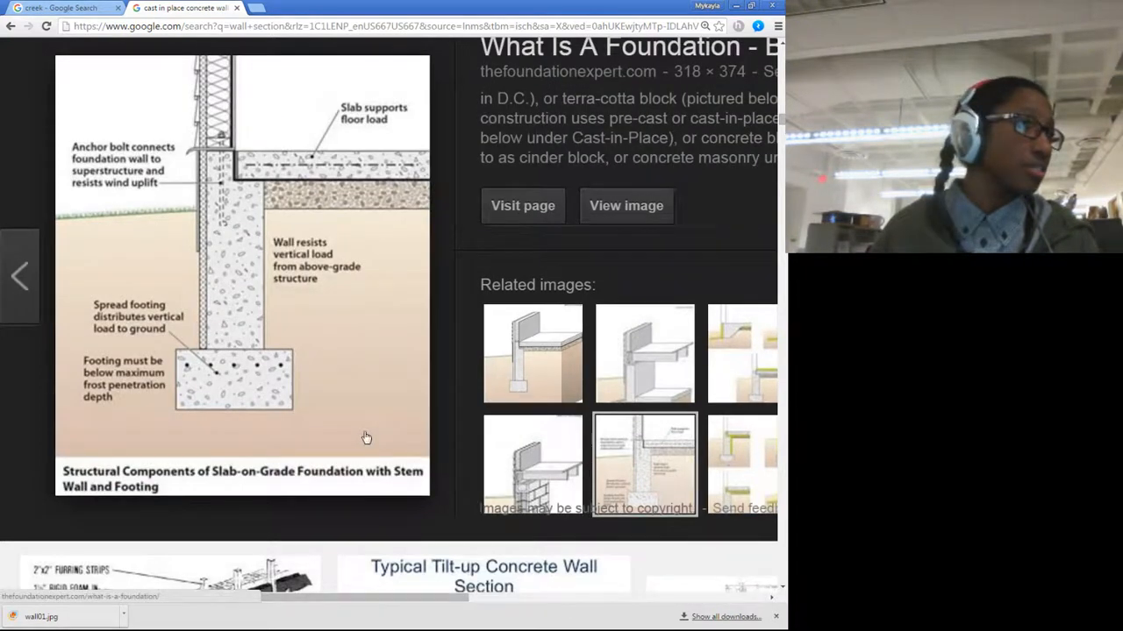
scroll(366, 438, up, 2)
scroll(366, 437, down, 4)
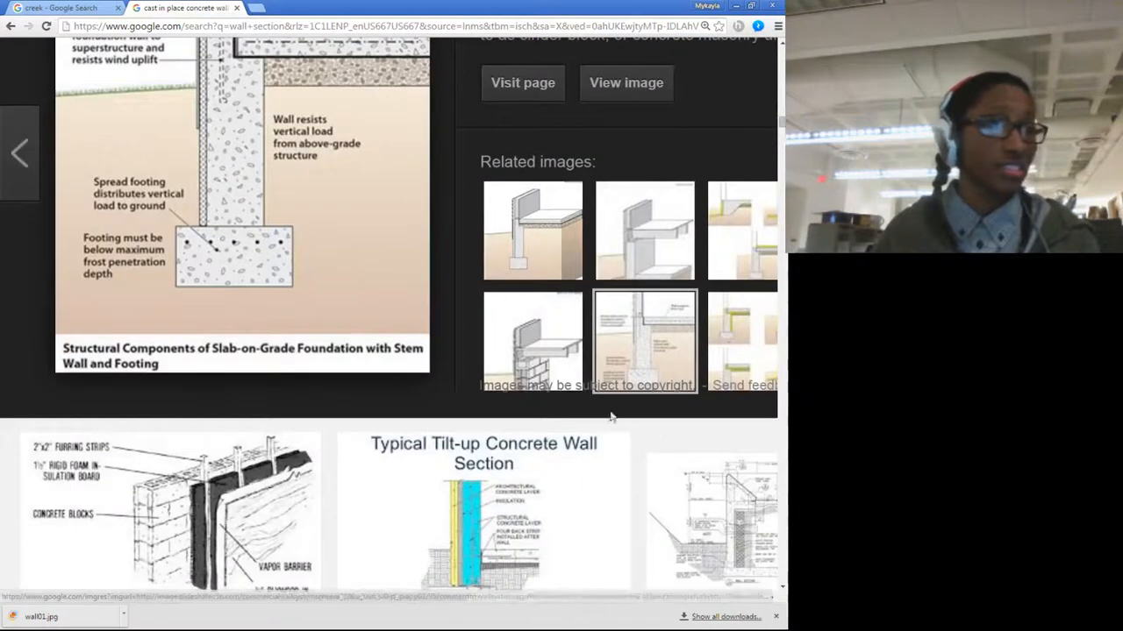
scroll(611, 416, up, 1)
click(561, 334)
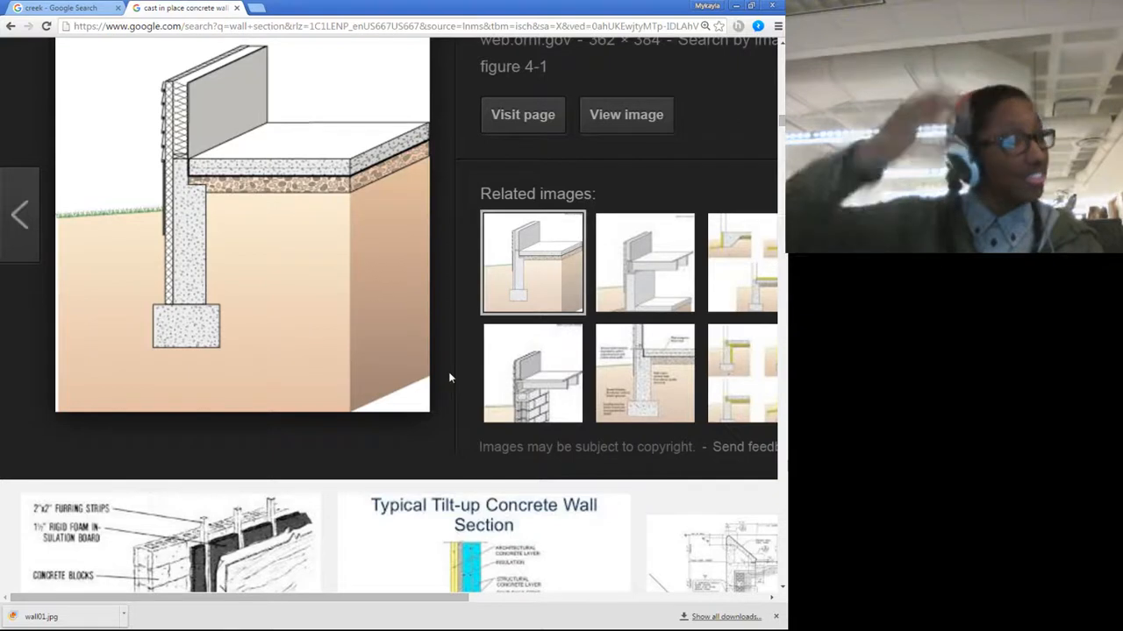
scroll(215, 522, down, 6)
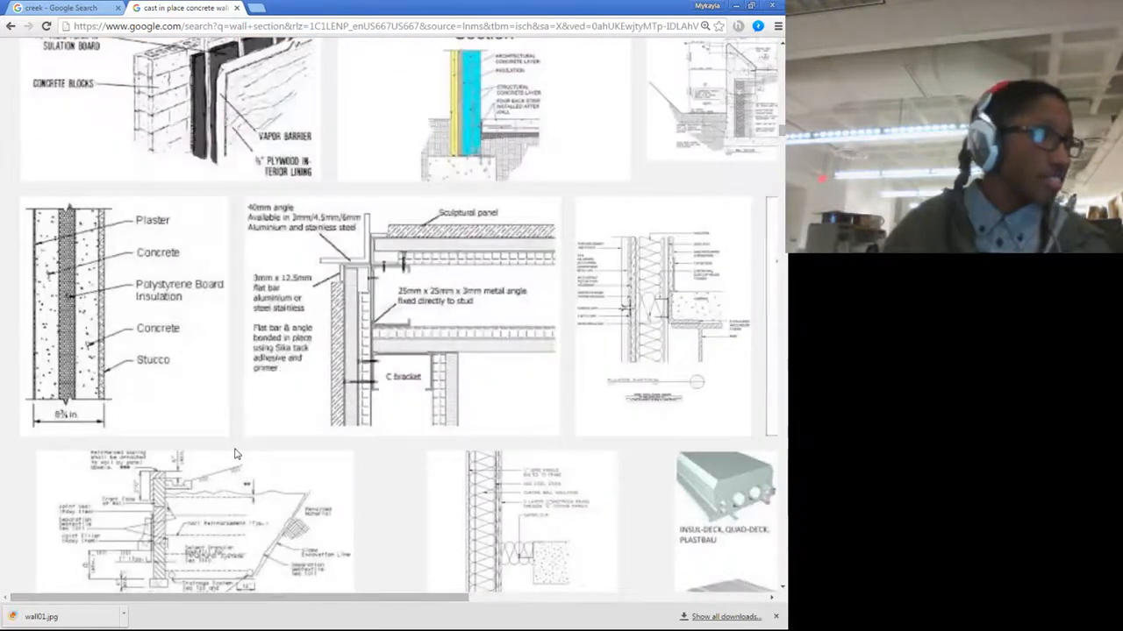
scroll(229, 456, up, 2)
scroll(225, 436, down, 2)
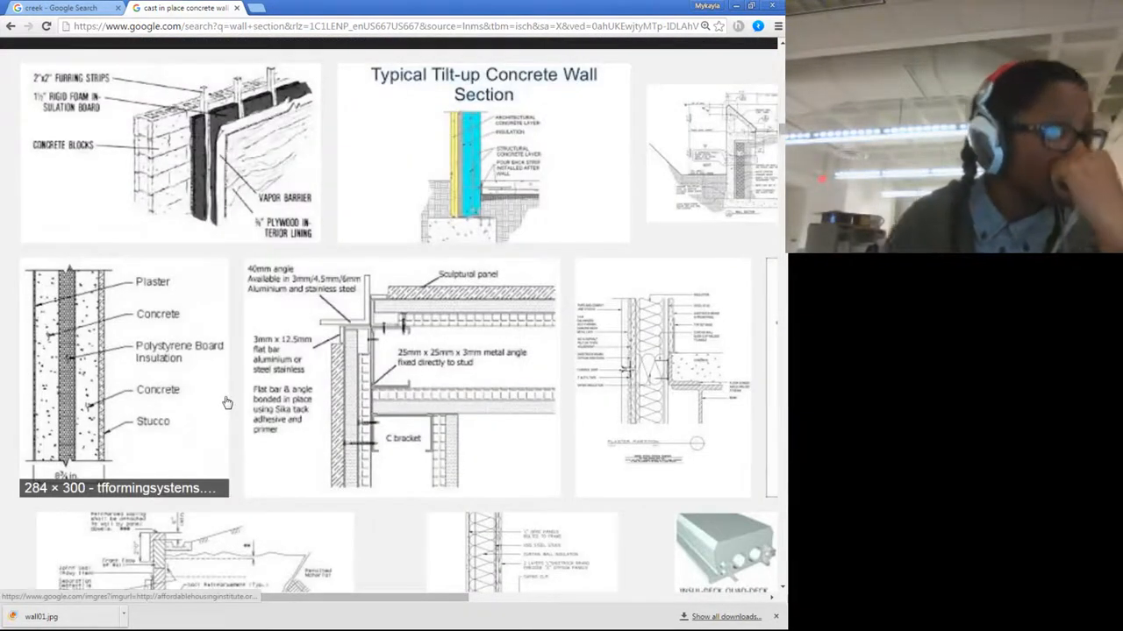
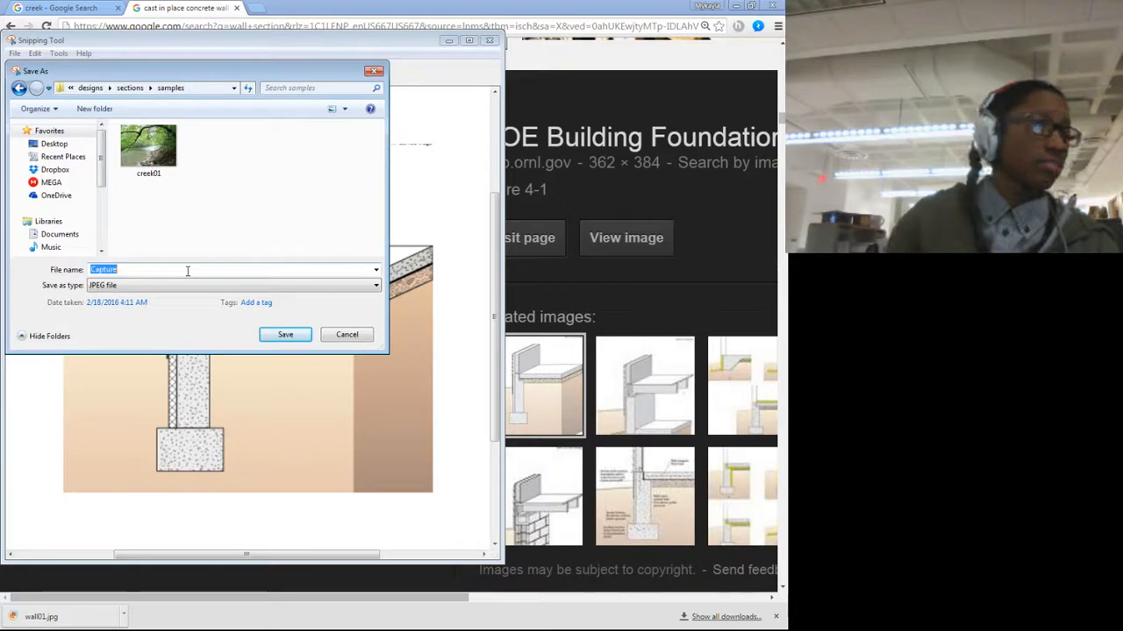
Step: Save the snip of the foundation section as the JPEG wall01 in the samples folder and close the Snipping Tool
text(wall01)
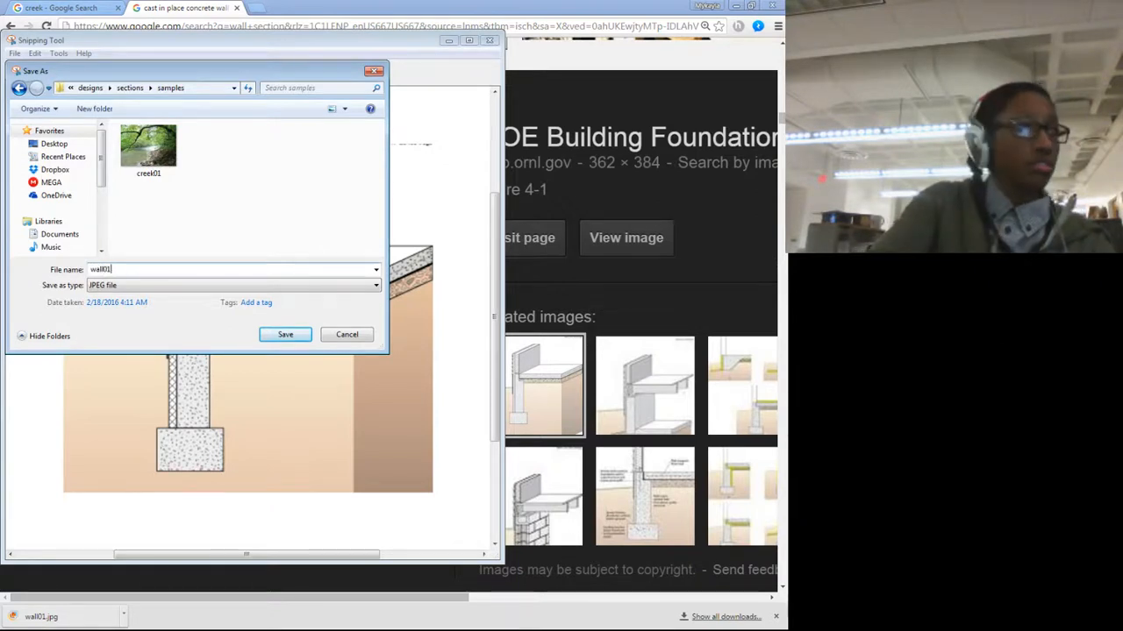
key(Return)
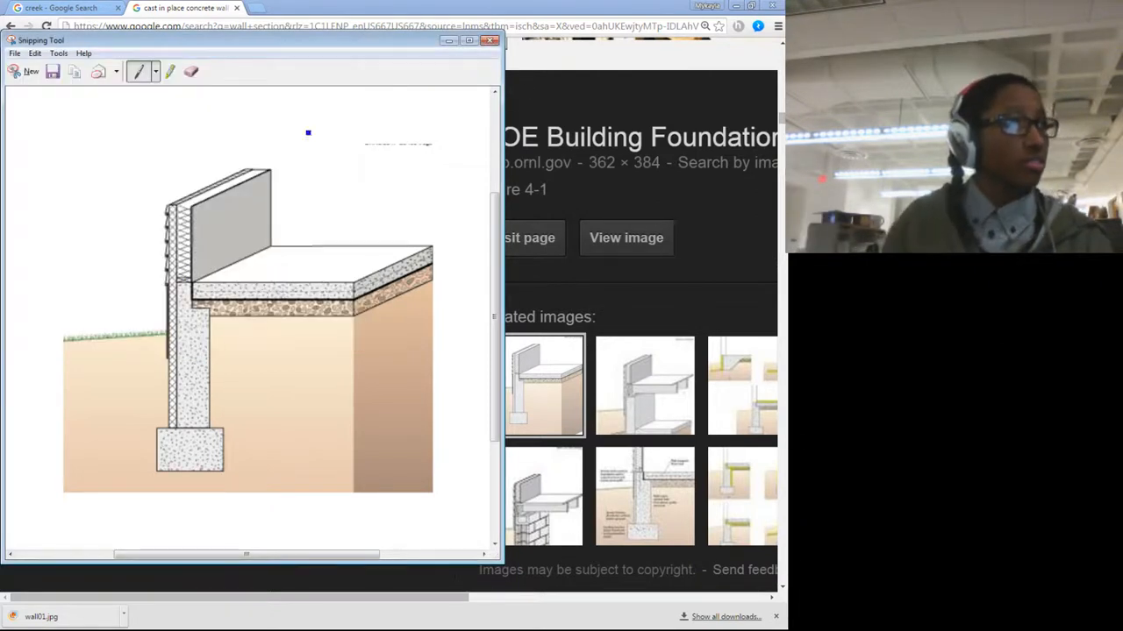
click(490, 42)
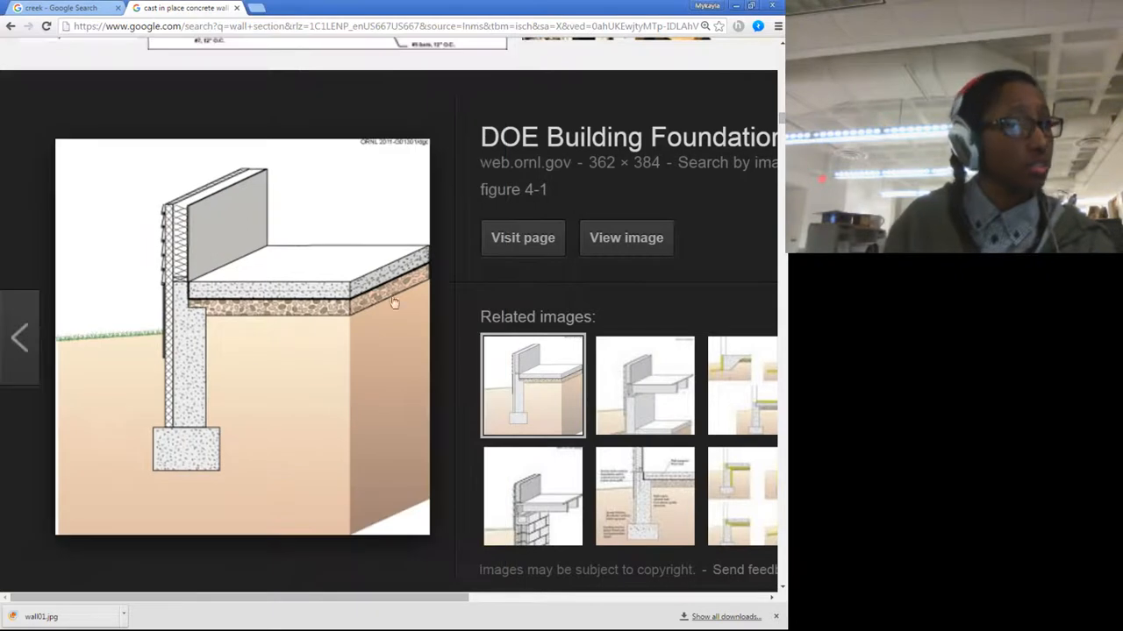
Step: Find the downloaded wall01 JPEG in the samples folder and open it in Photoshop
click(125, 616)
click(151, 574)
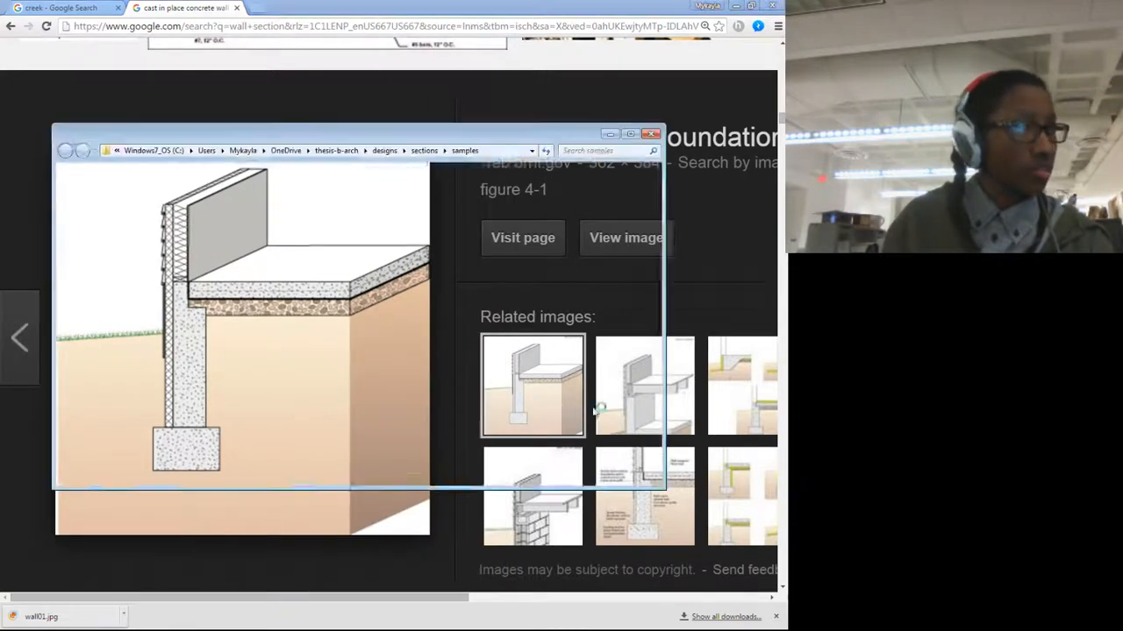
right_click(252, 245)
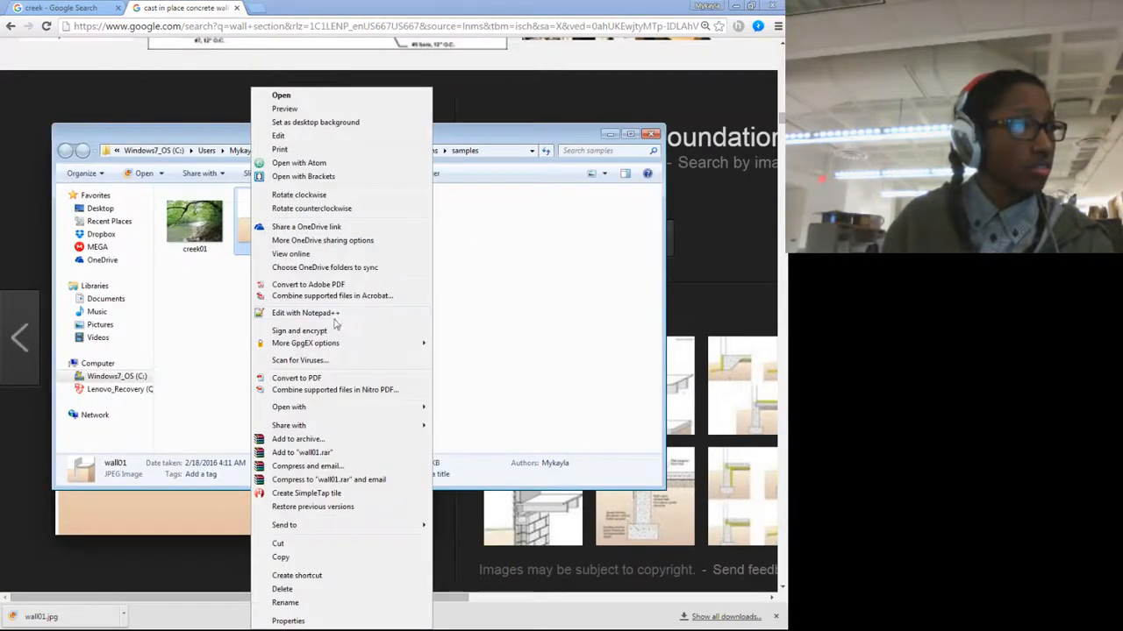
mouse_move(392, 412)
click(459, 406)
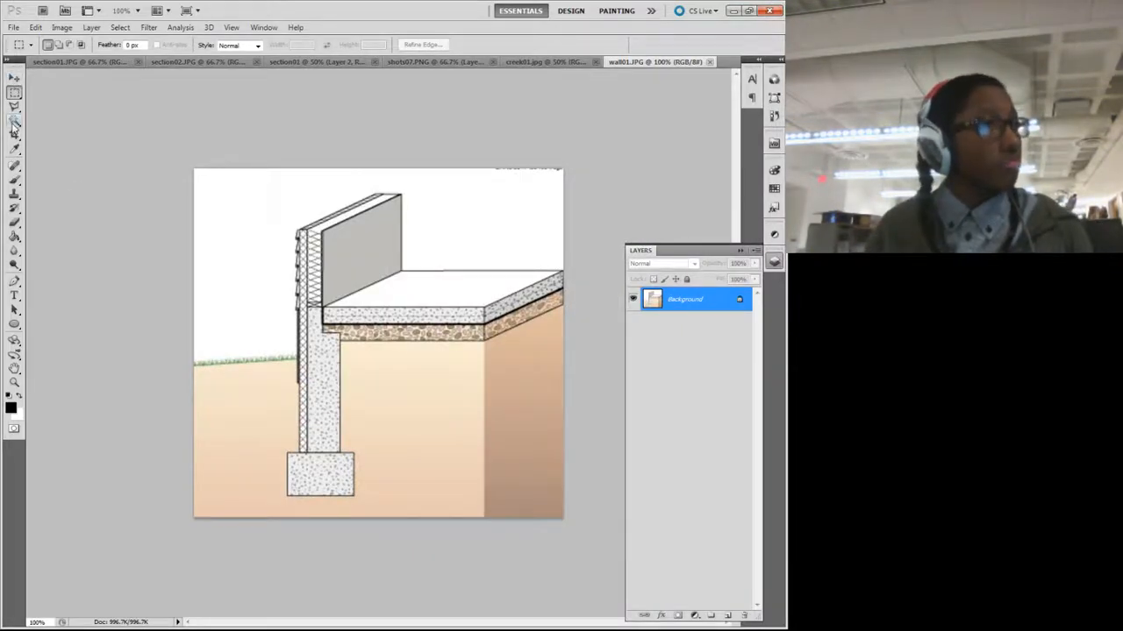
Step: Bring the coloured wall01 image into the section01 collage and place it over the river beside the building
click(14, 78)
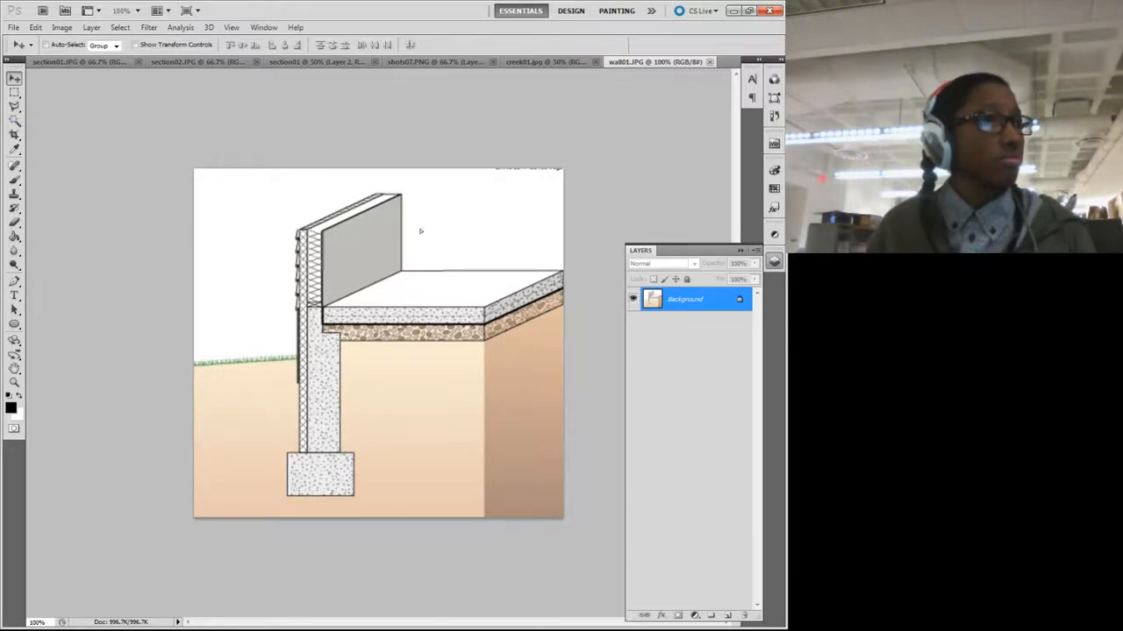
click(314, 63)
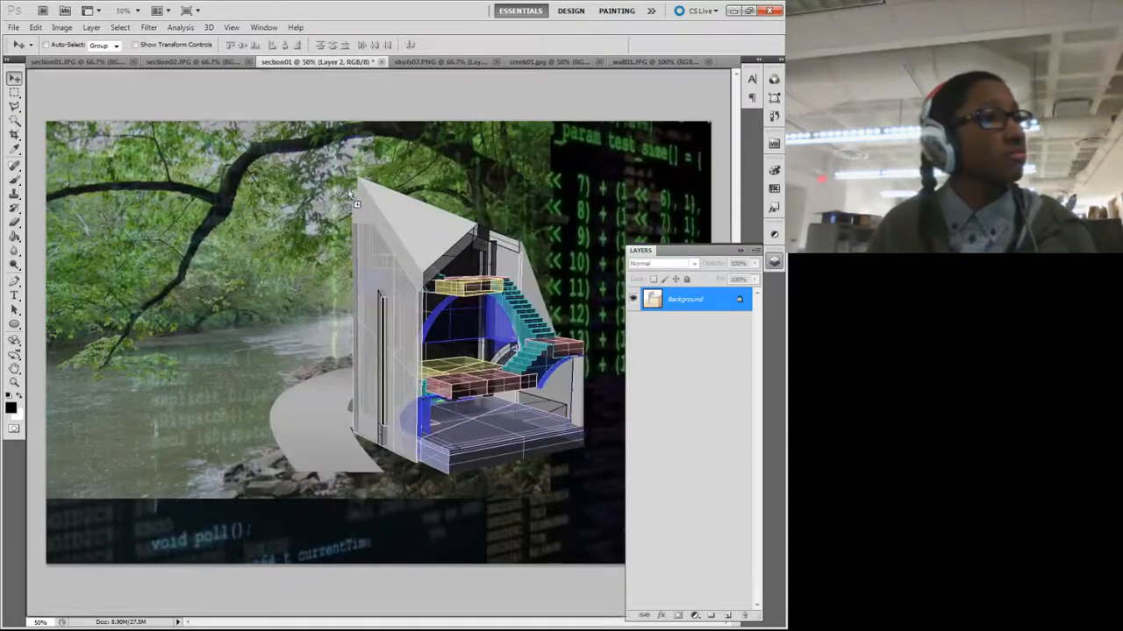
key(ctrl+v)
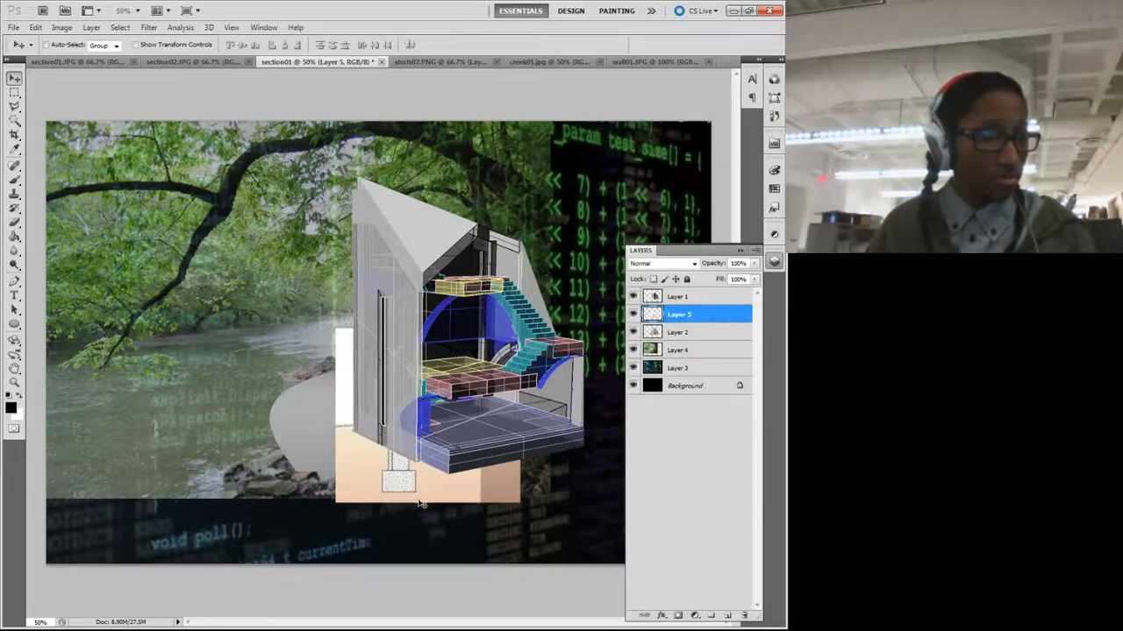
drag(377, 484, 219, 483)
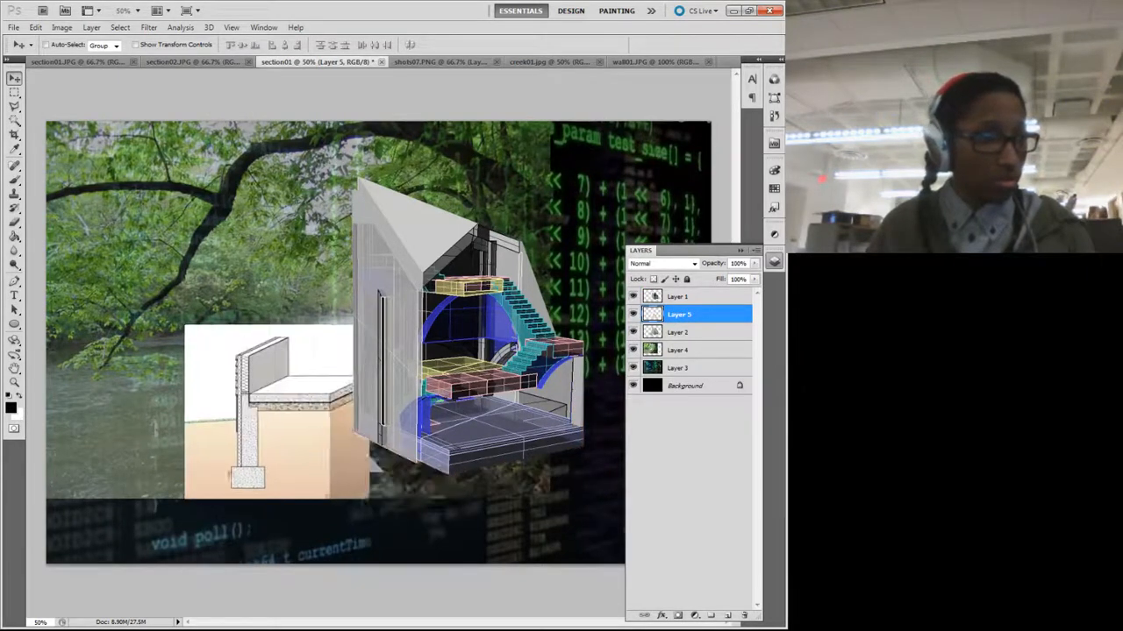
Step: Remove the white background and tan soil areas around the coloured wall section with the Magic Wand, and clear the selection
click(14, 121)
click(203, 362)
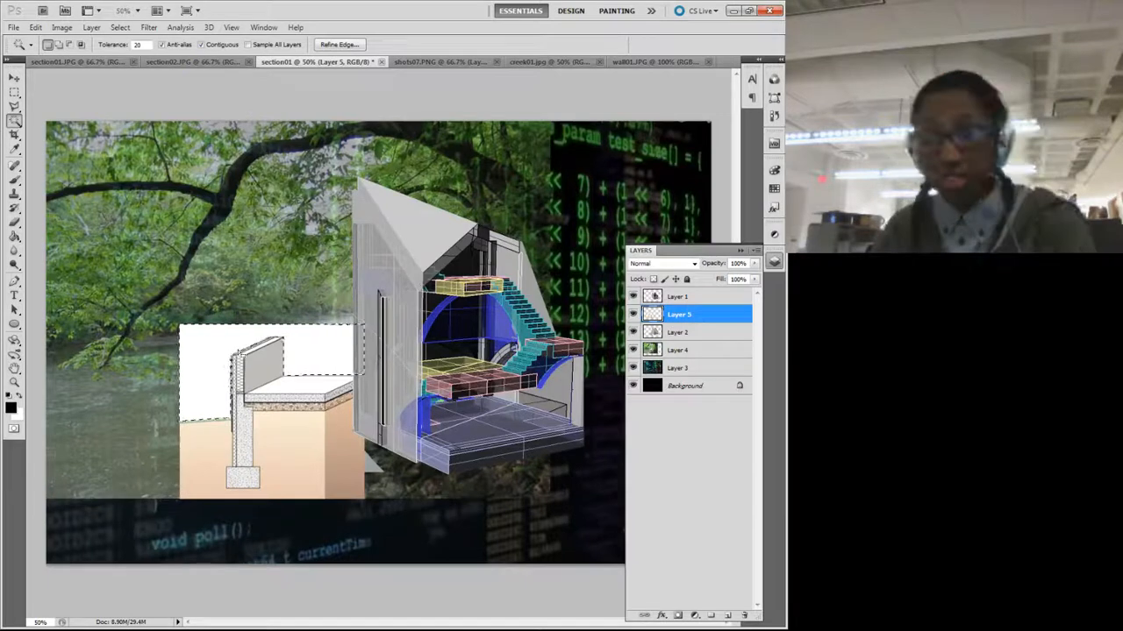
key(Delete)
click(295, 463)
key(Delete)
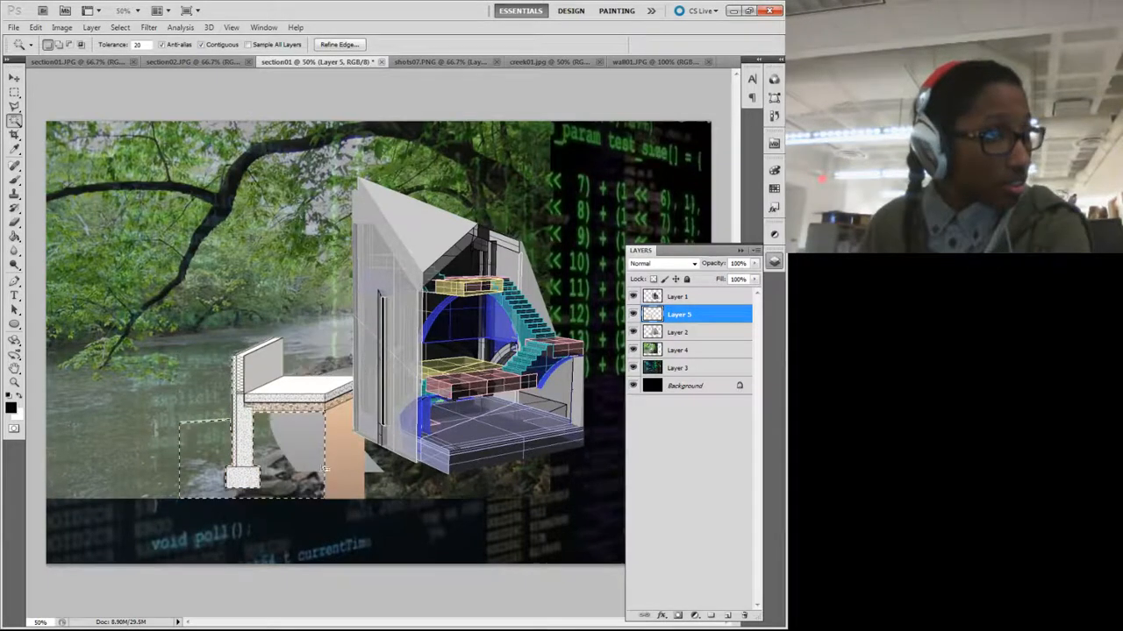
click(337, 425)
key(Delete)
click(339, 414)
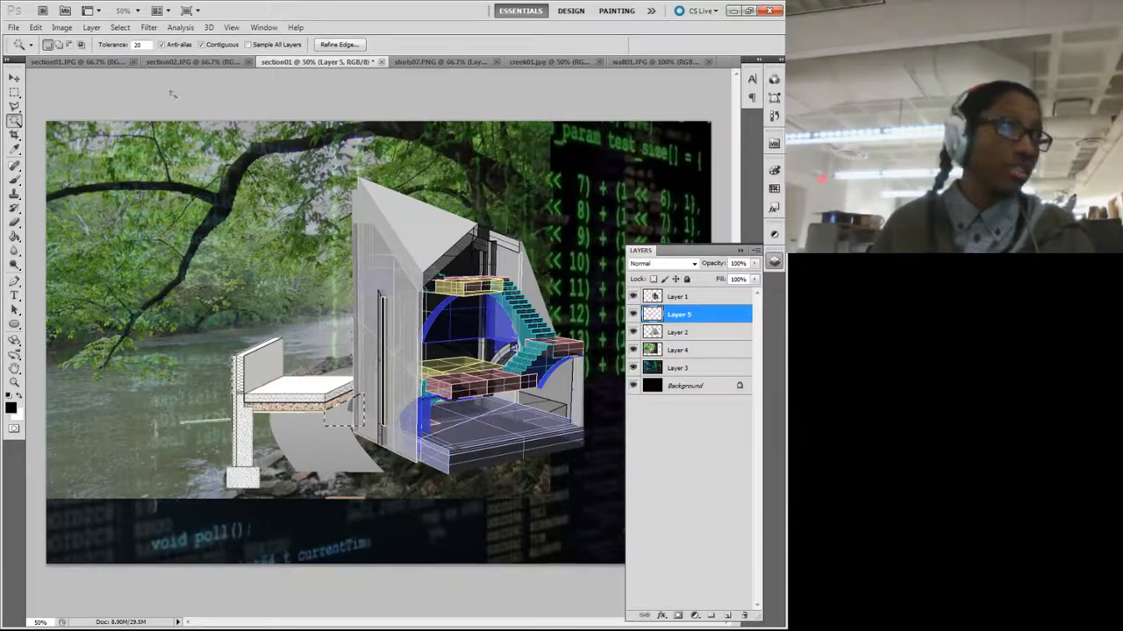
key(ctrl+d)
Step: Delete Layer 5 with the coloured wall section from the section01 collage
right_click(697, 317)
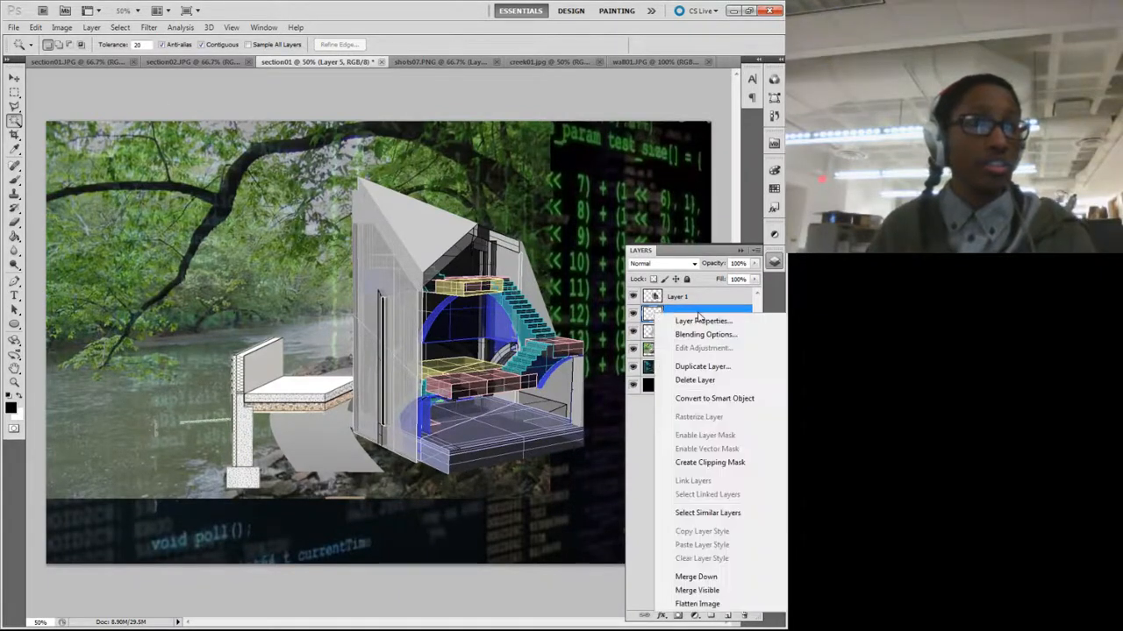
click(703, 382)
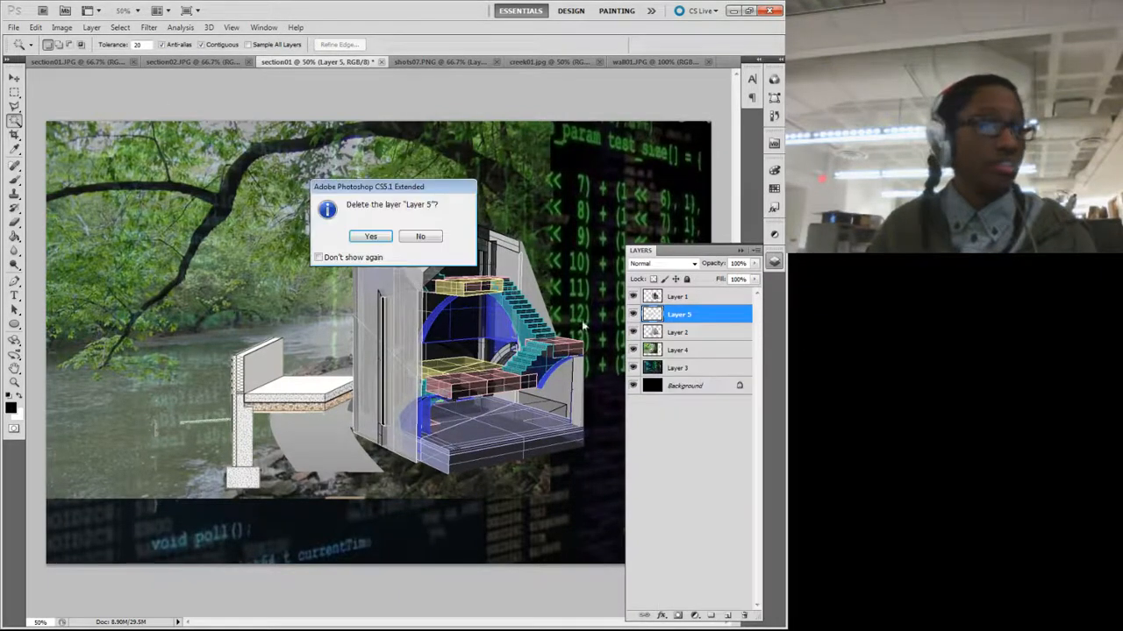
click(373, 236)
Step: Convert the wall01 image to grayscale with a Black & White adjustment, keeping the default settings
click(646, 63)
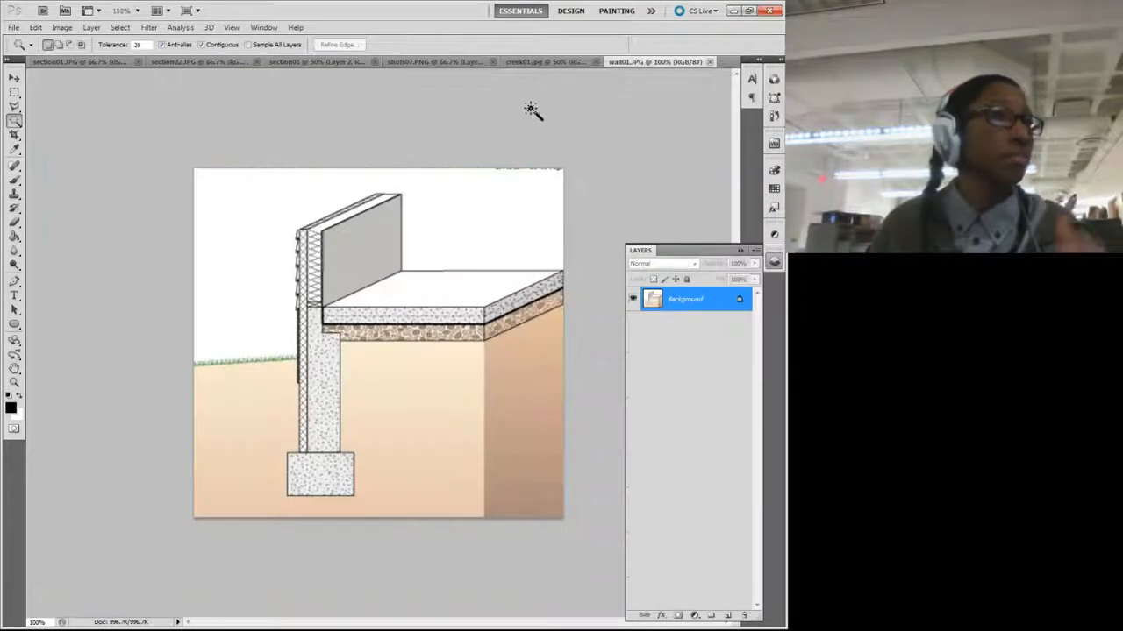
click(62, 28)
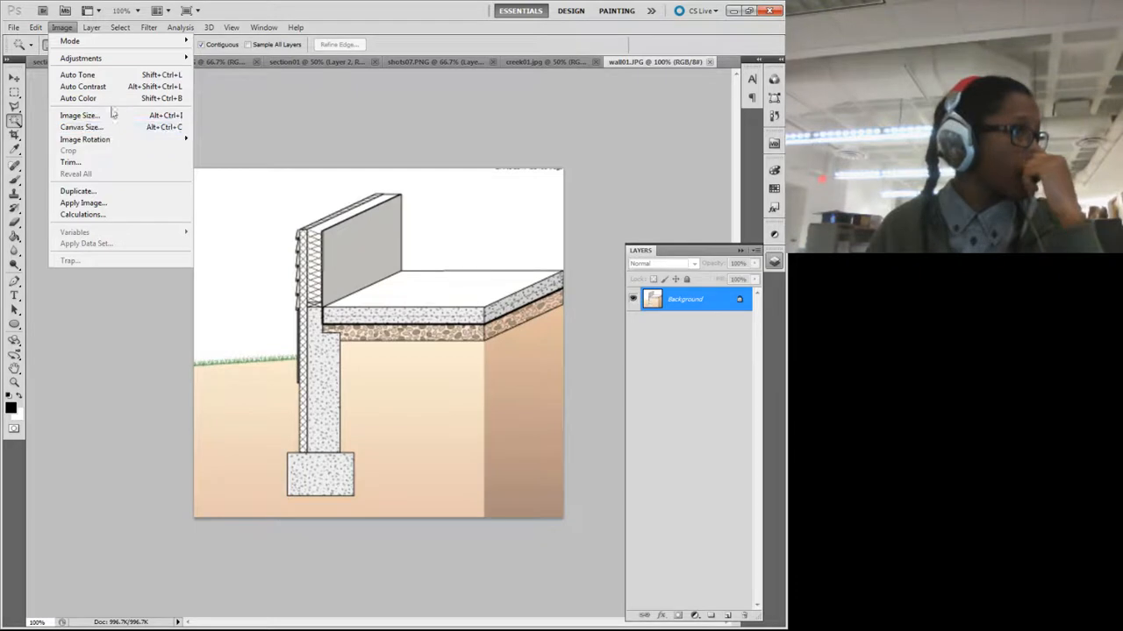
mouse_move(158, 59)
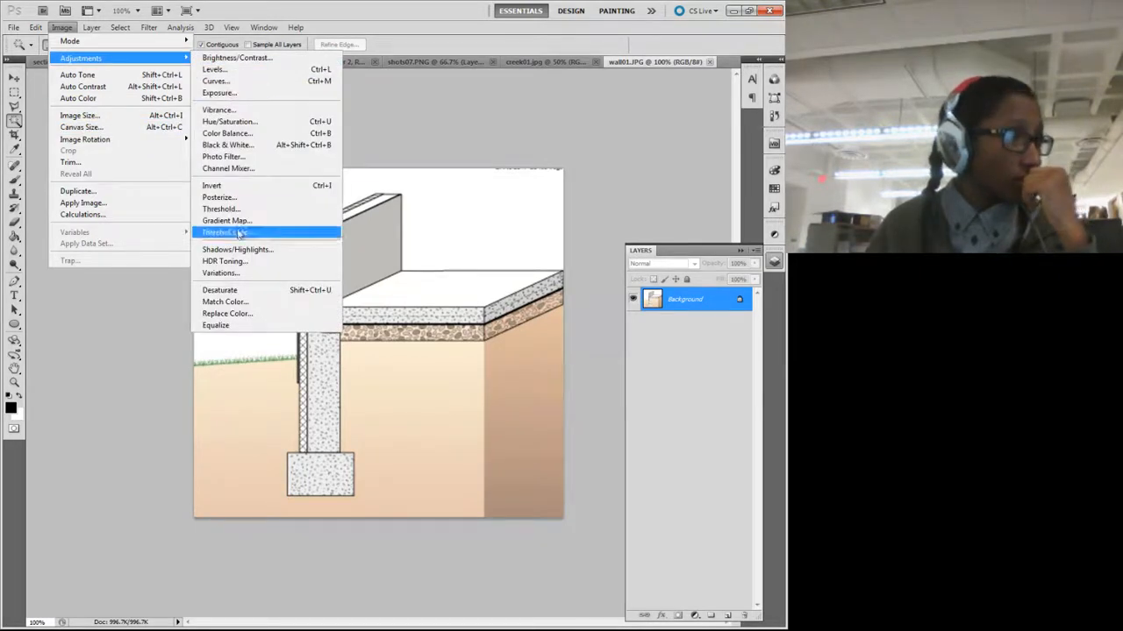
click(227, 145)
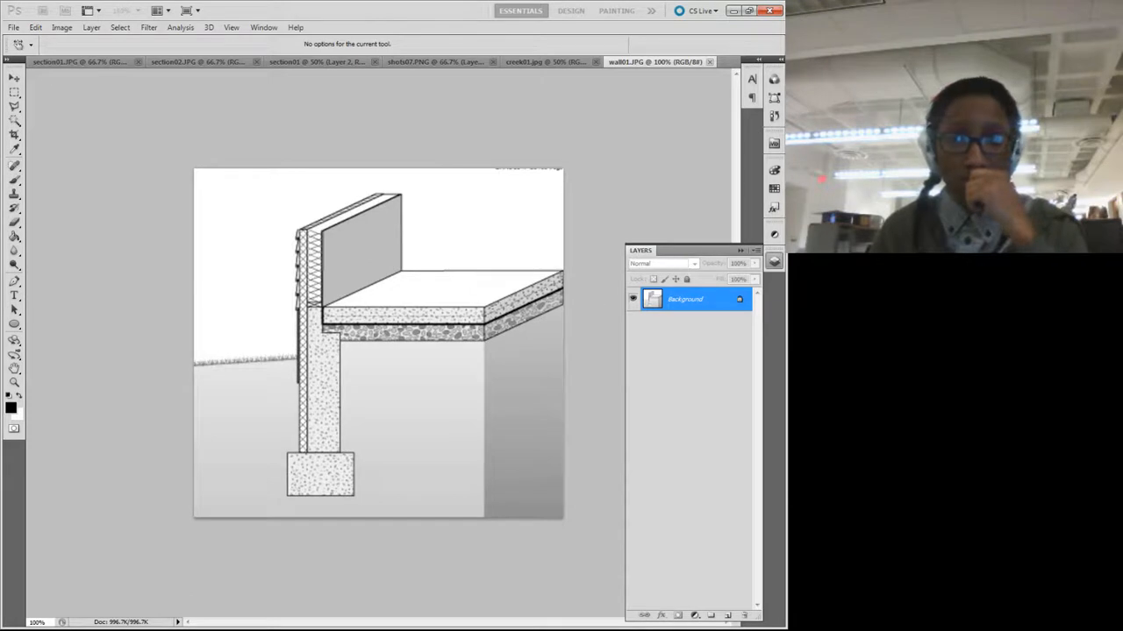
key(Return)
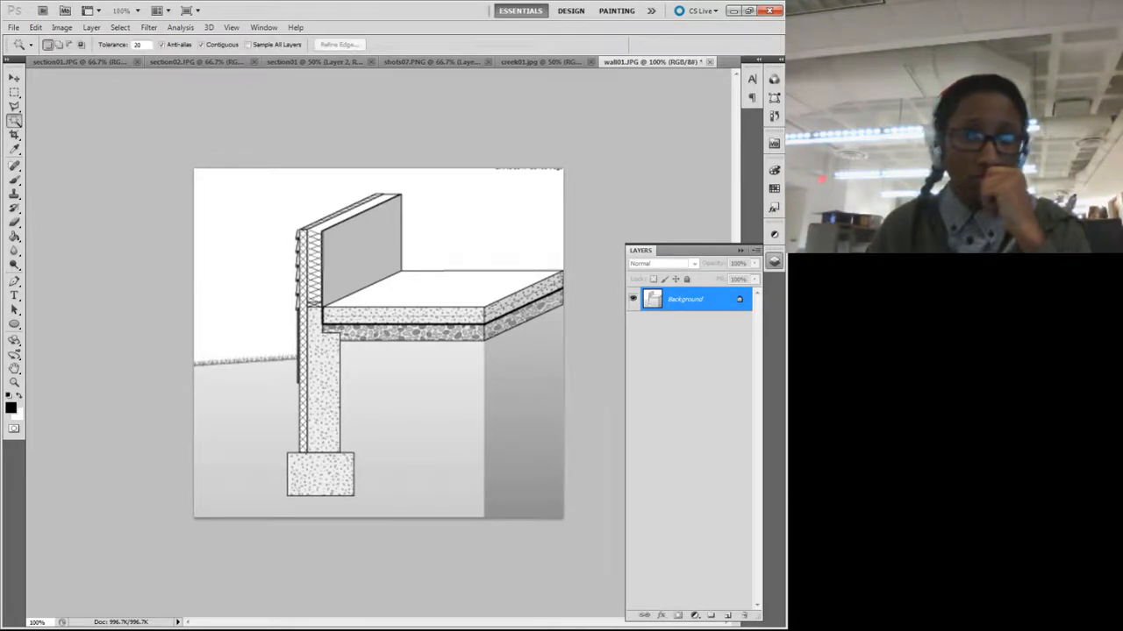
Step: Bring the grayscale wall01 image into the section01 collage and place it over the river beside the building
click(16, 79)
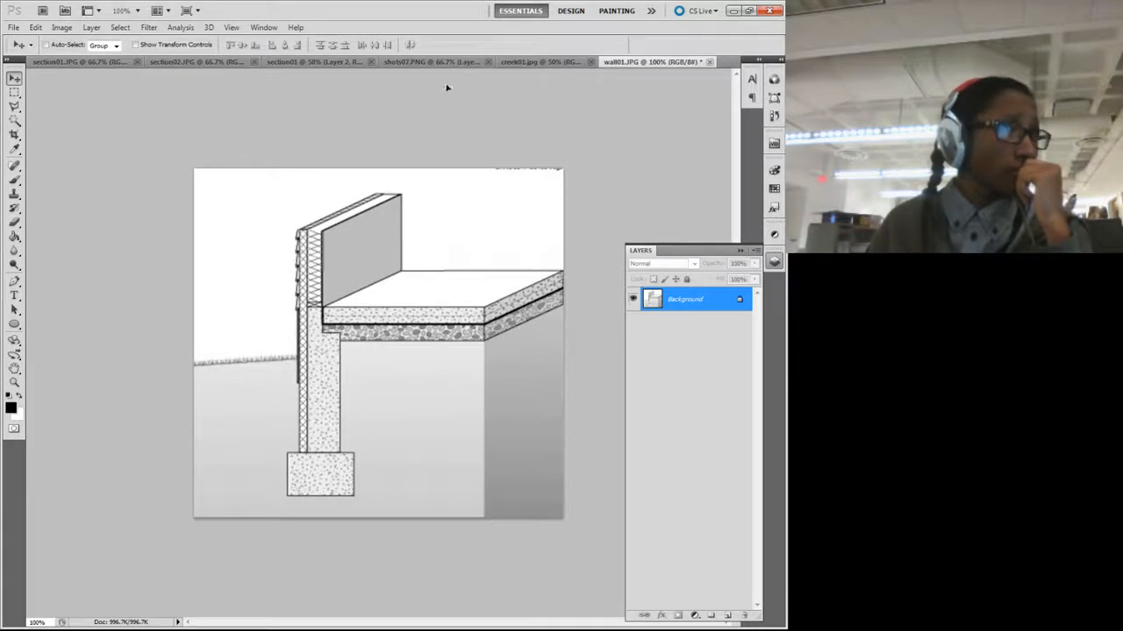
click(290, 61)
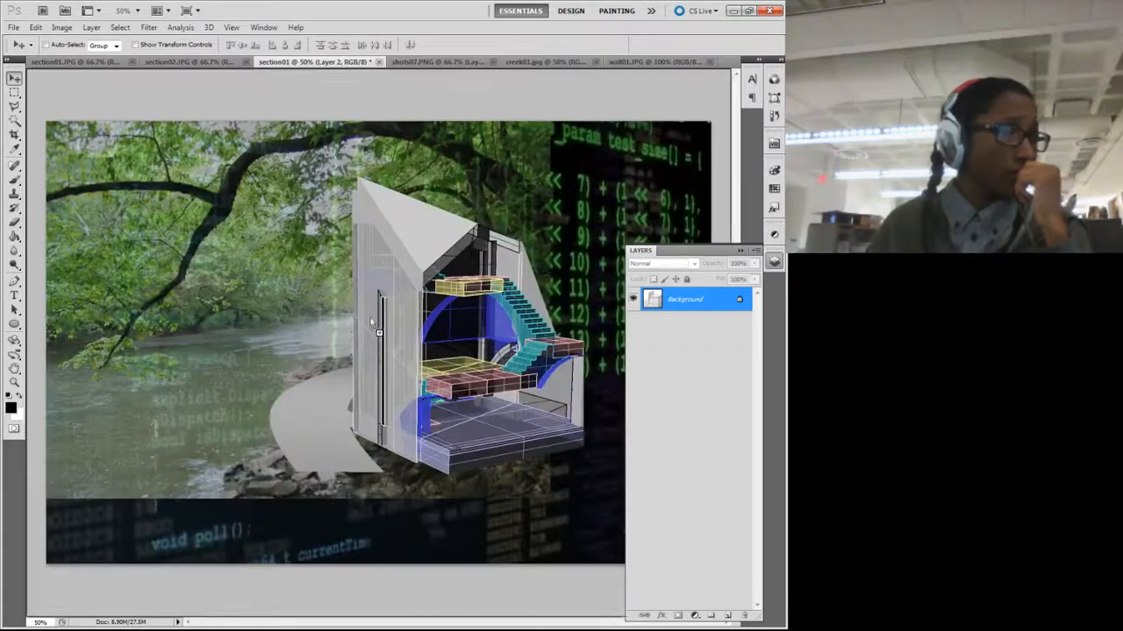
drag(374, 477, 151, 468)
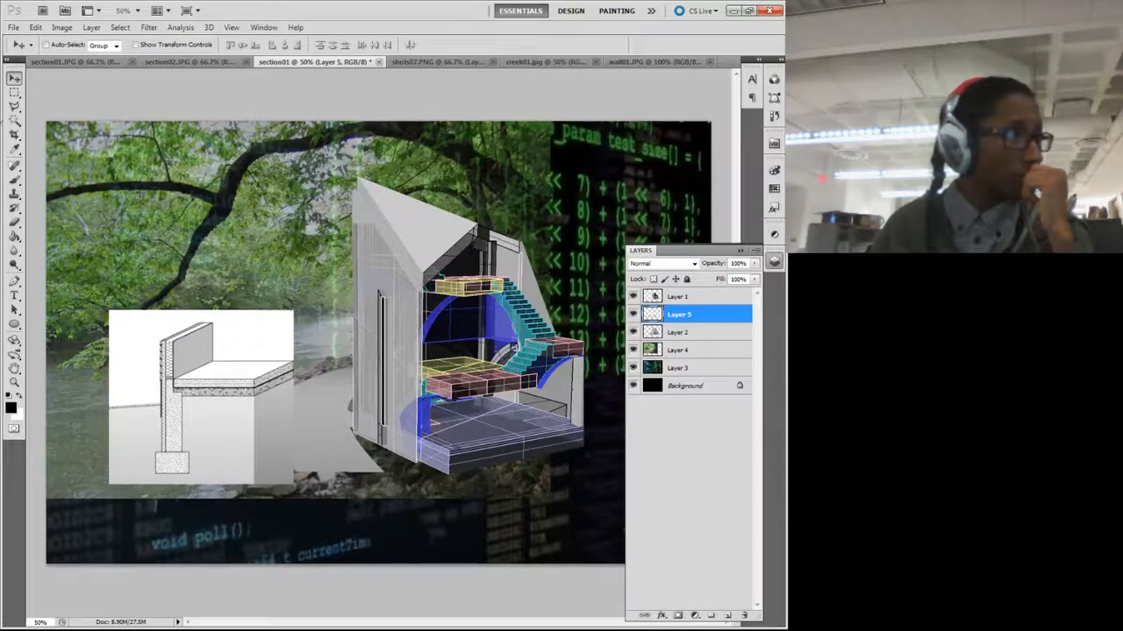
Step: Remove the white background and gray soil areas around the grayscale wall section with the Magic Wand, and clear the selection
click(14, 120)
click(149, 336)
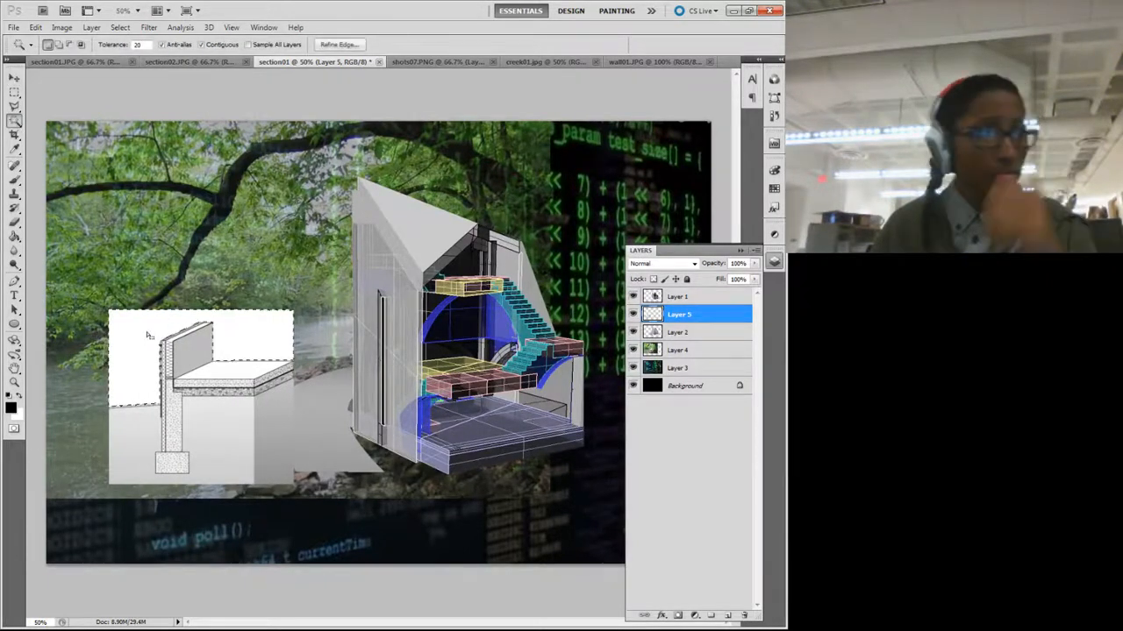
key(Delete)
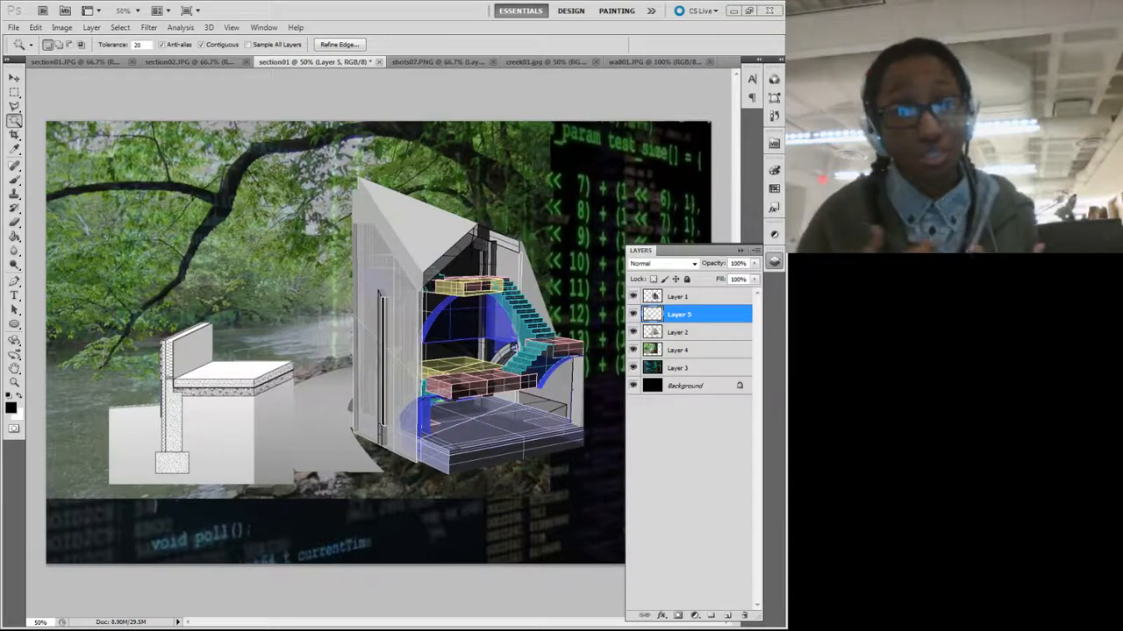
click(238, 426)
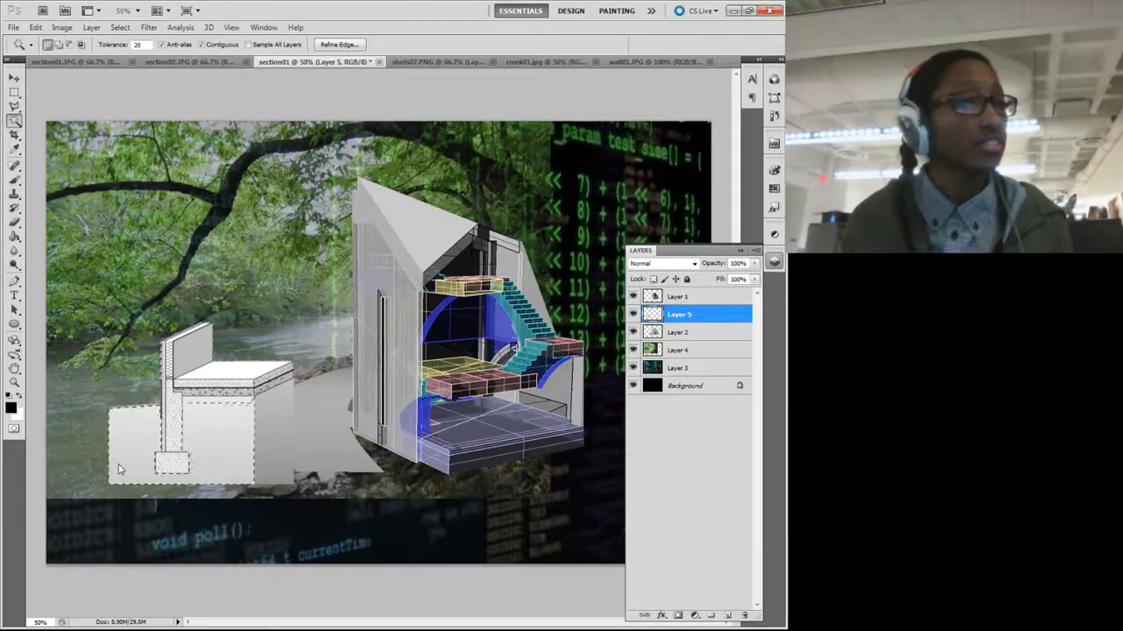
key(Delete)
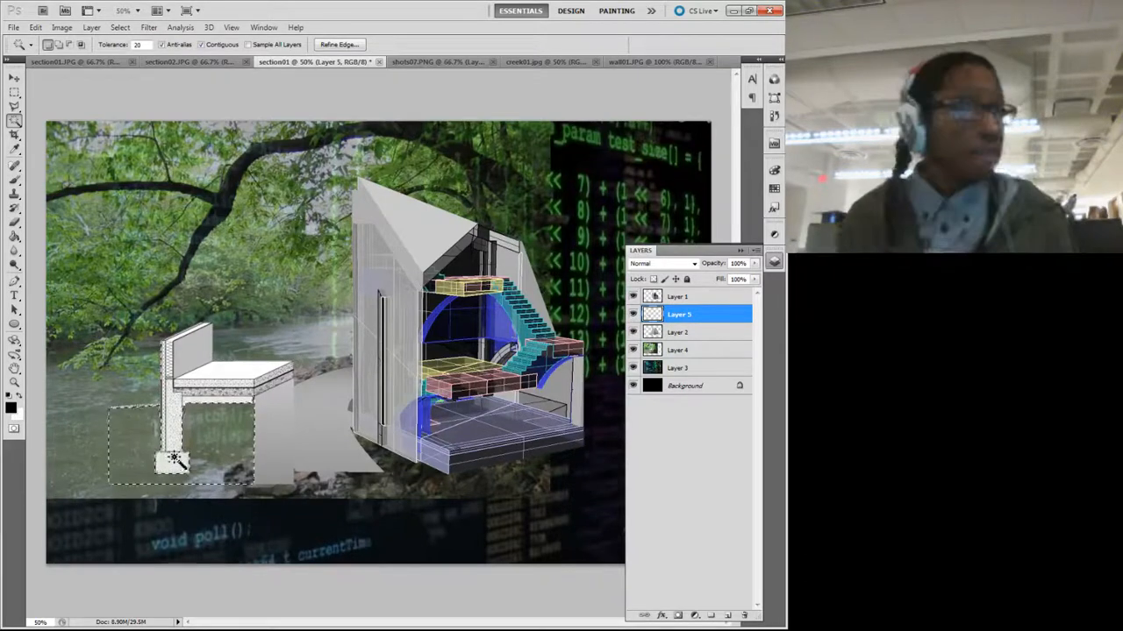
click(271, 418)
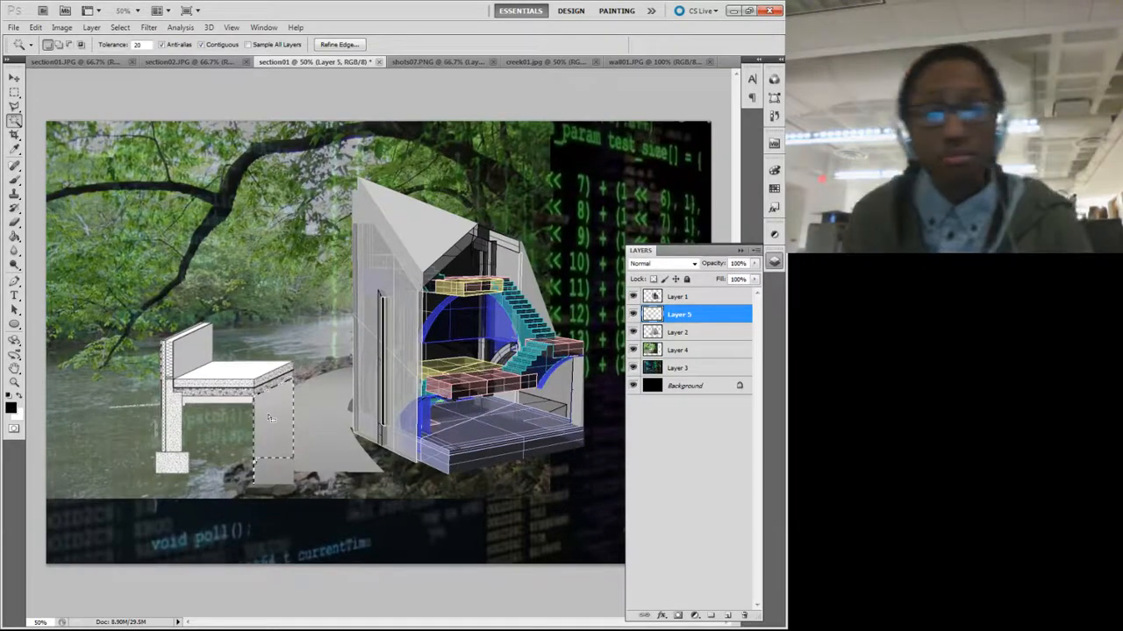
key(Delete)
click(275, 482)
key(Delete)
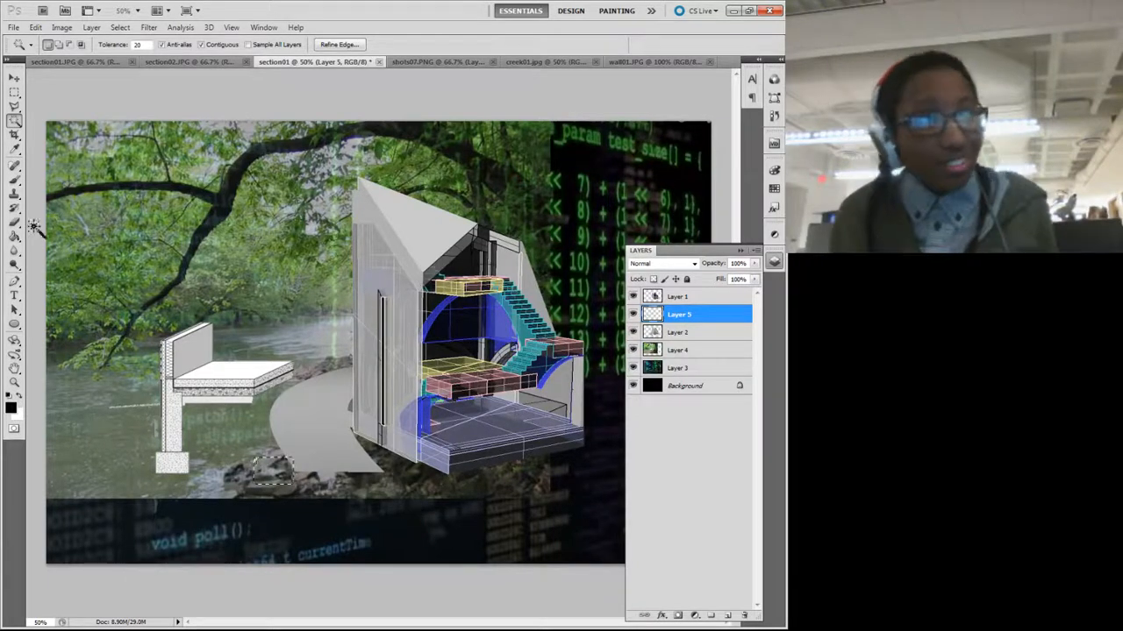
click(140, 113)
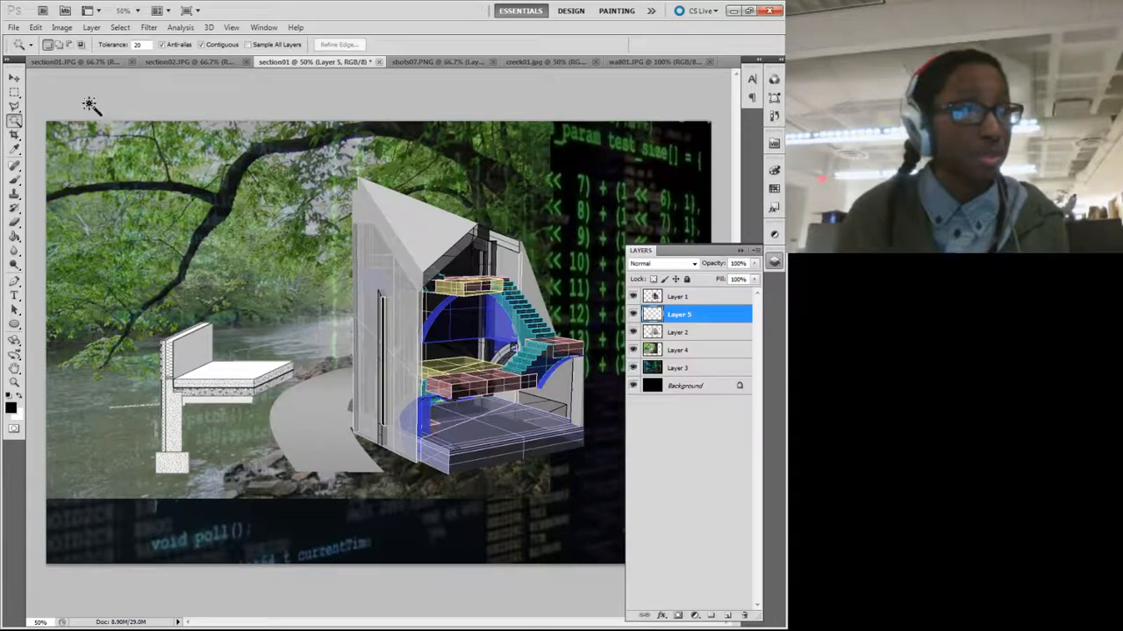
Step: Erase the leftover ground line beside the wall and the leftover strip beneath the slab using rectangular selections
click(14, 92)
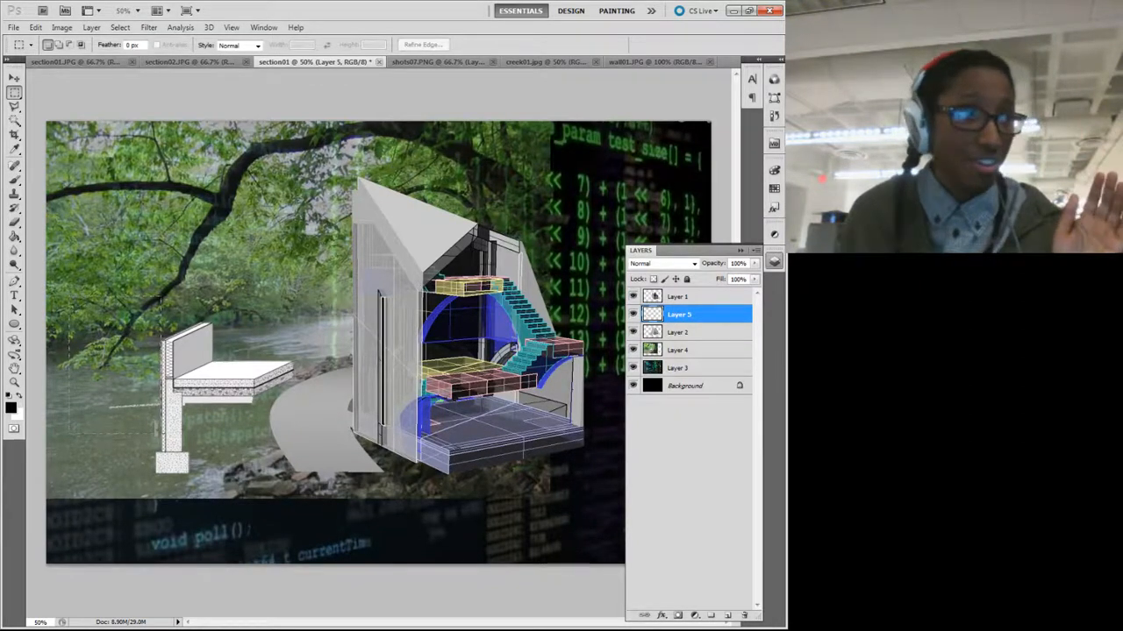
drag(70, 297, 162, 433)
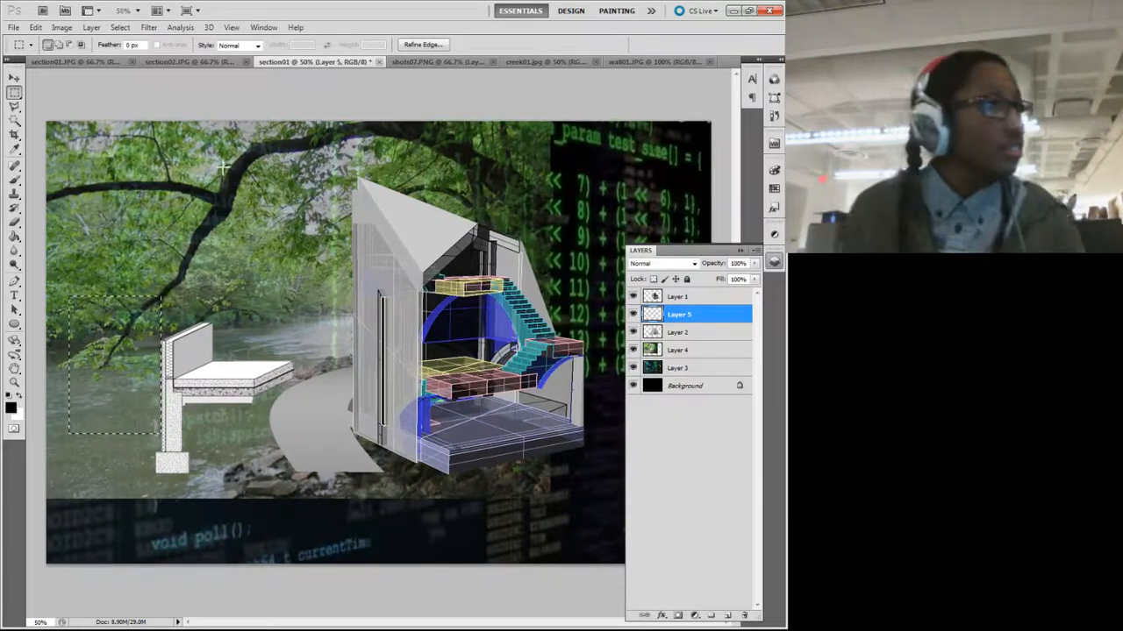
click(215, 117)
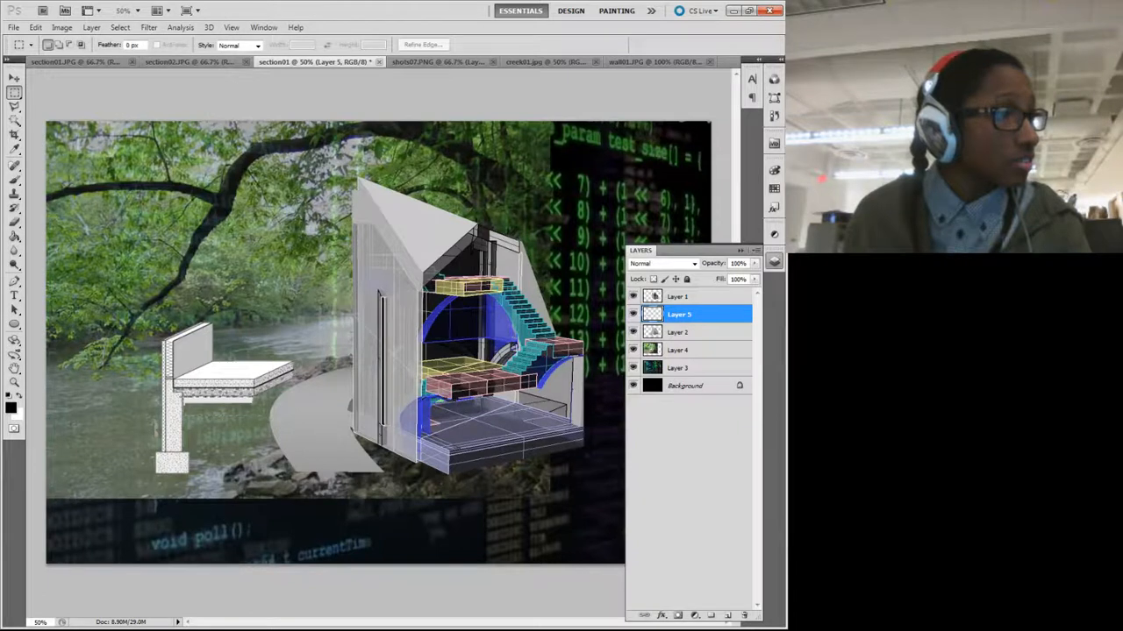
drag(183, 394, 267, 417)
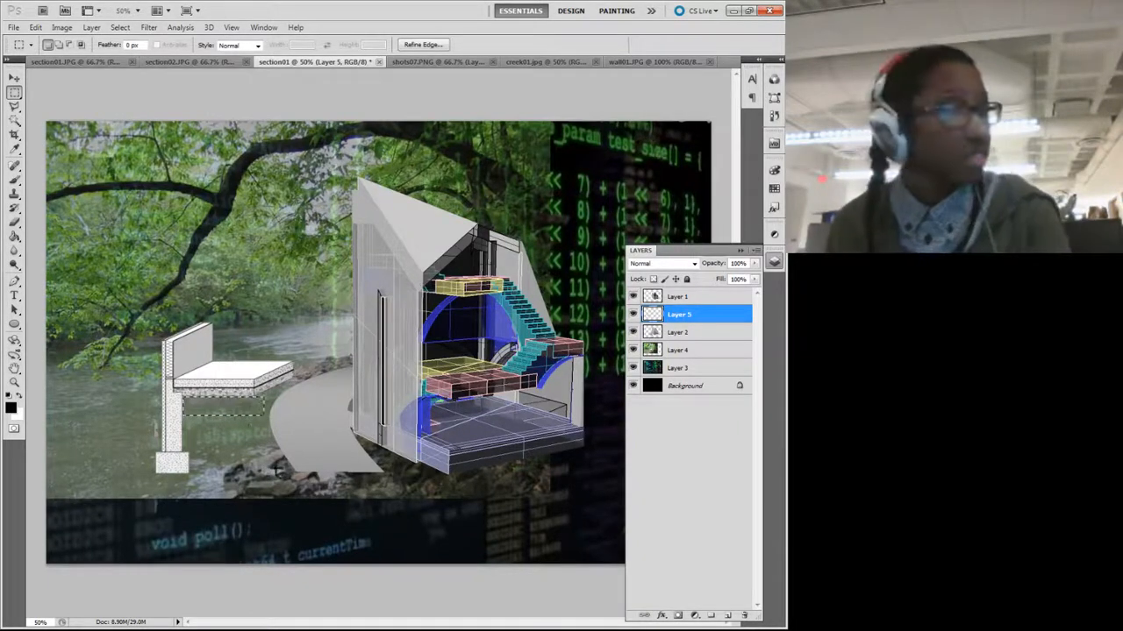
click(167, 269)
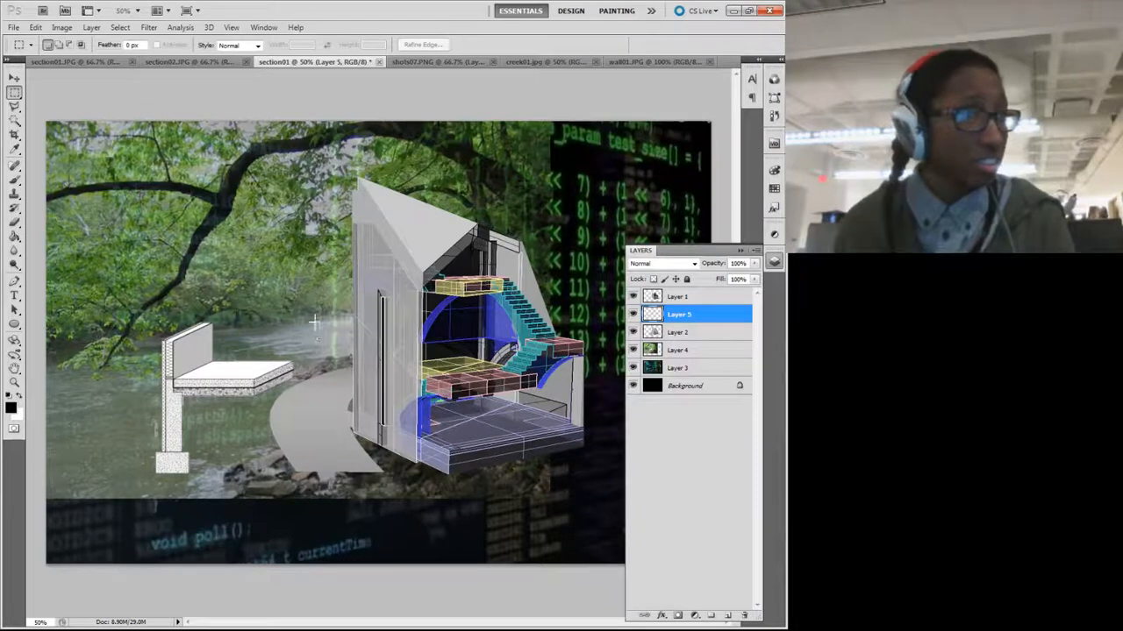
Step: Move the wall section under the building's floor with Free Transform, to about X 1413 px, Y 1007 px, and apply it
key(ctrl+t)
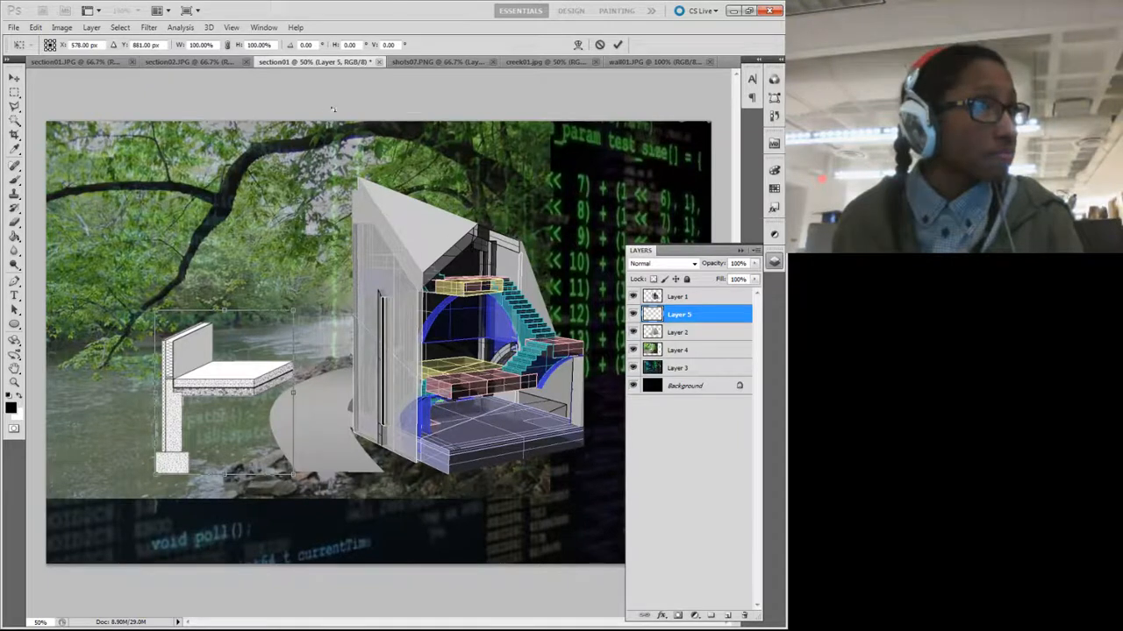
drag(224, 372, 471, 407)
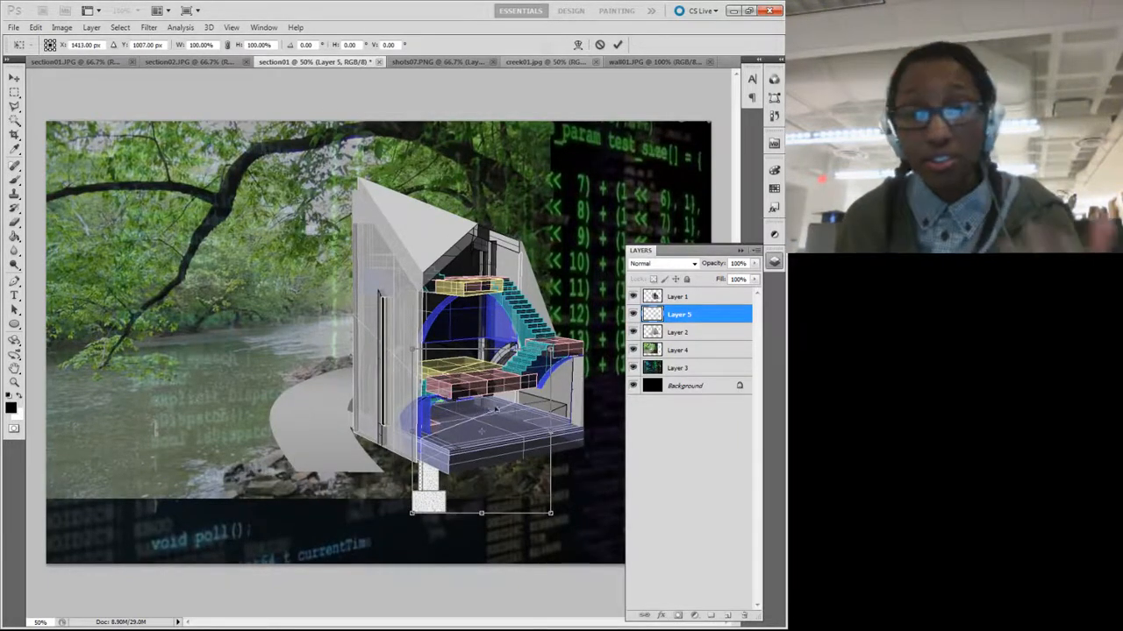
click(618, 43)
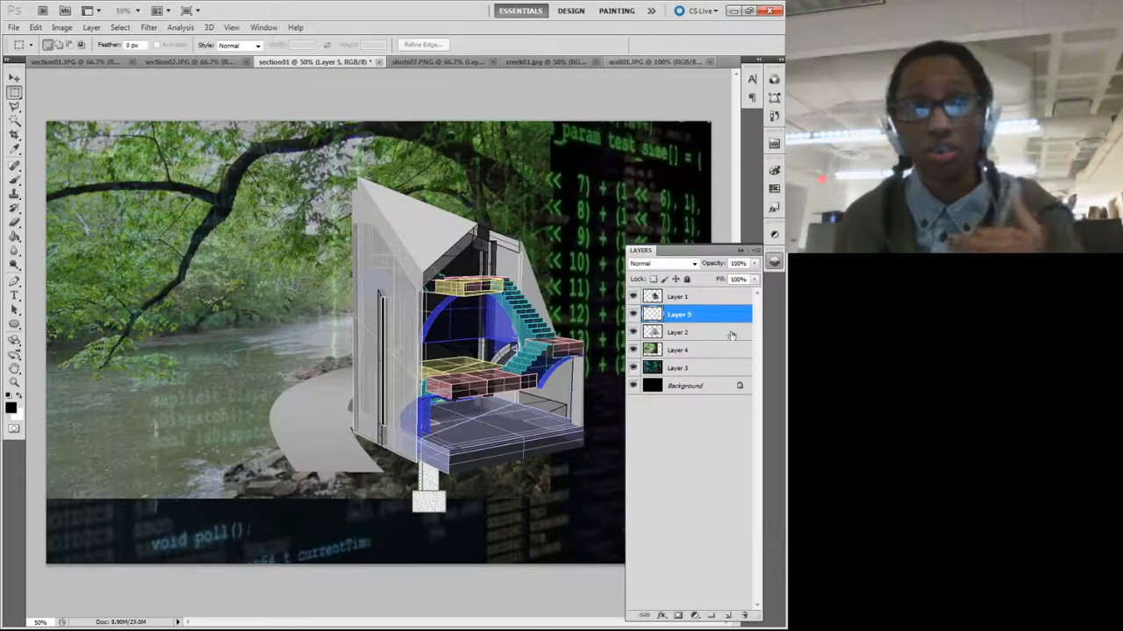
Step: Place Layer 5 above Layer 1 and warp the wall section's lower right corner up and outward to match the building floor's perspective
drag(705, 324, 701, 295)
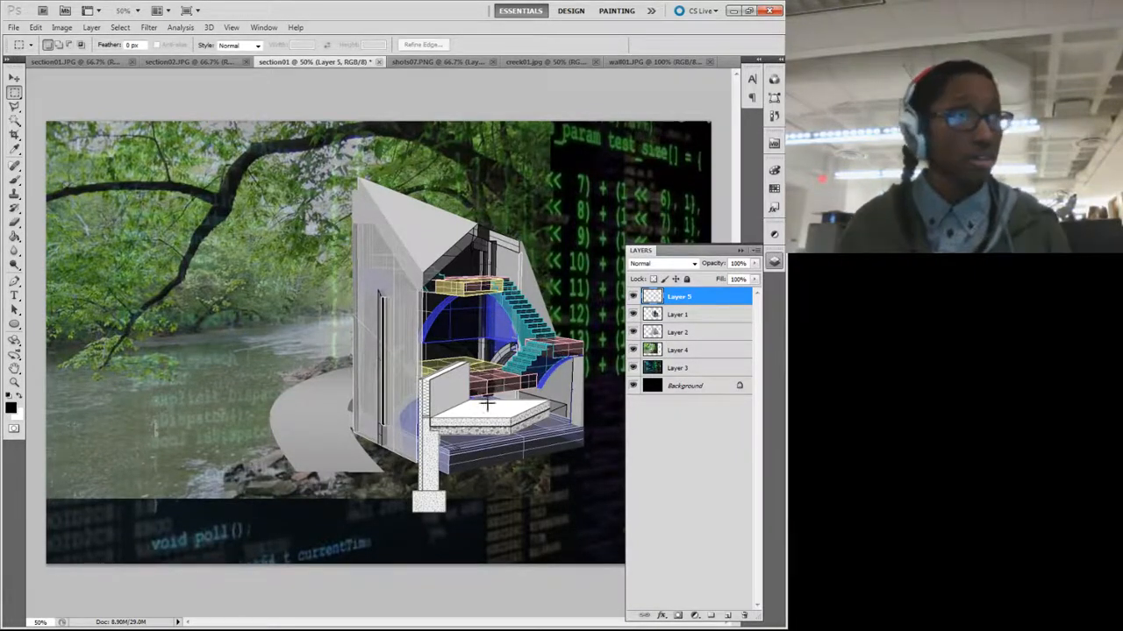
key(ctrl+t)
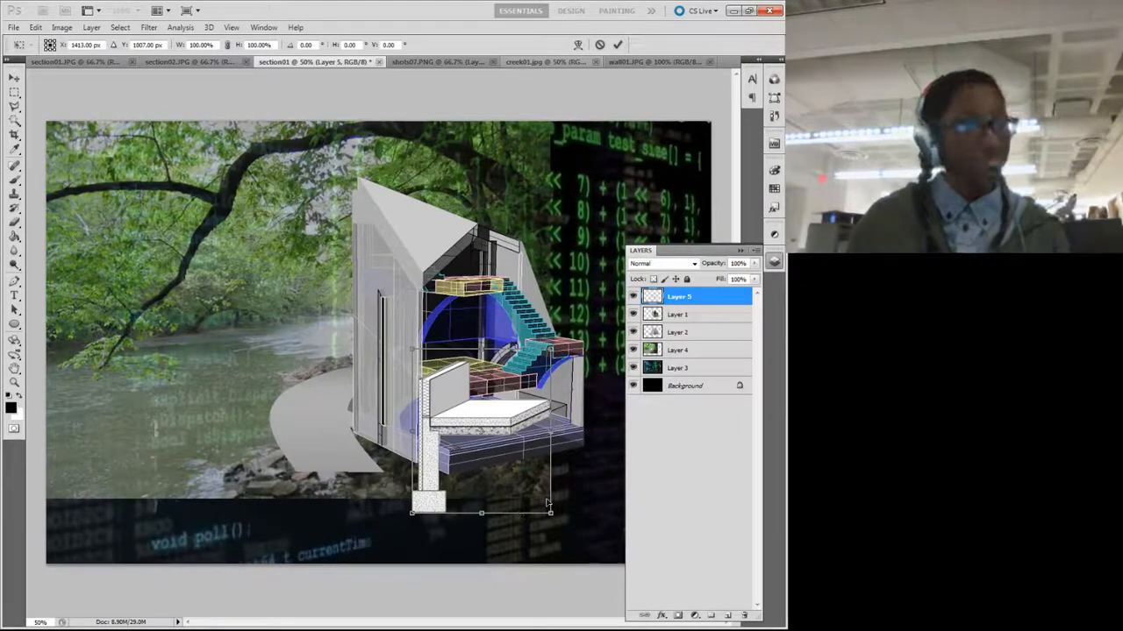
click(578, 46)
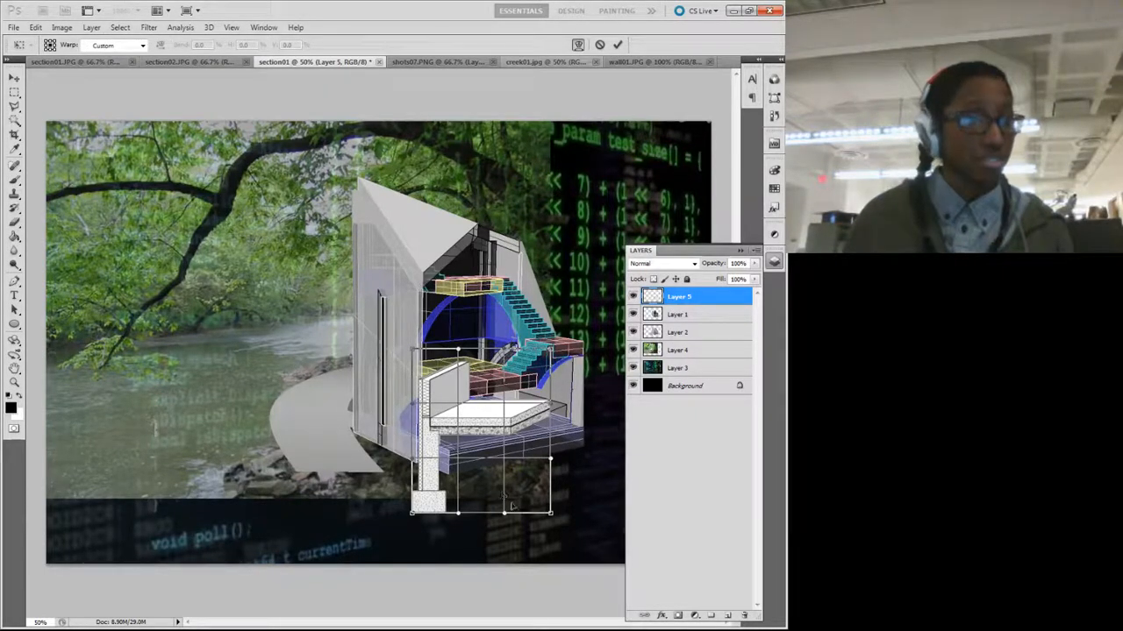
drag(551, 516, 584, 438)
drag(506, 517, 465, 496)
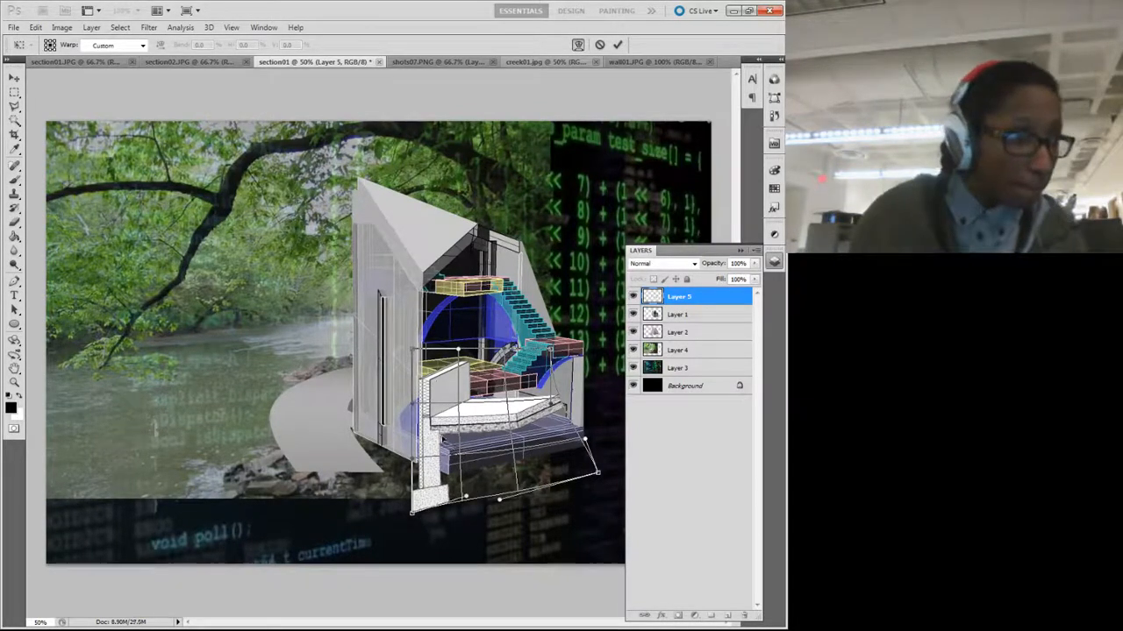
Step: Raise the warp's upper left corner above the wall and draw the lower right corner and its handles in toward the slab
drag(414, 353, 408, 313)
mouse_move(443, 499)
mouse_down()
mouse_move(425, 491)
mouse_move(456, 496)
mouse_up()
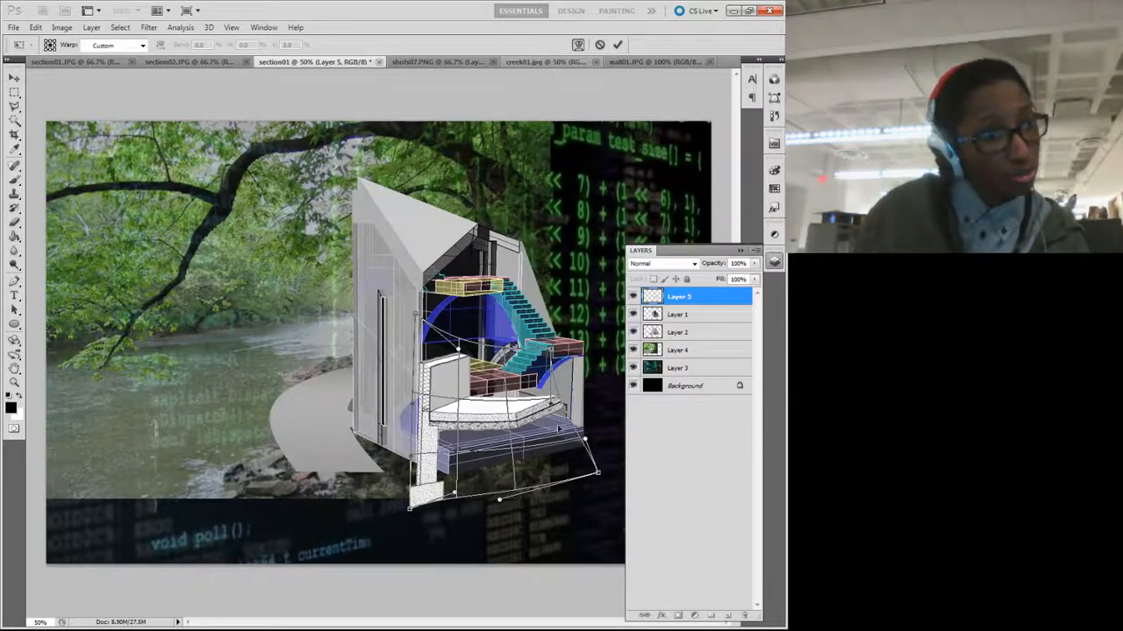
drag(597, 476, 578, 478)
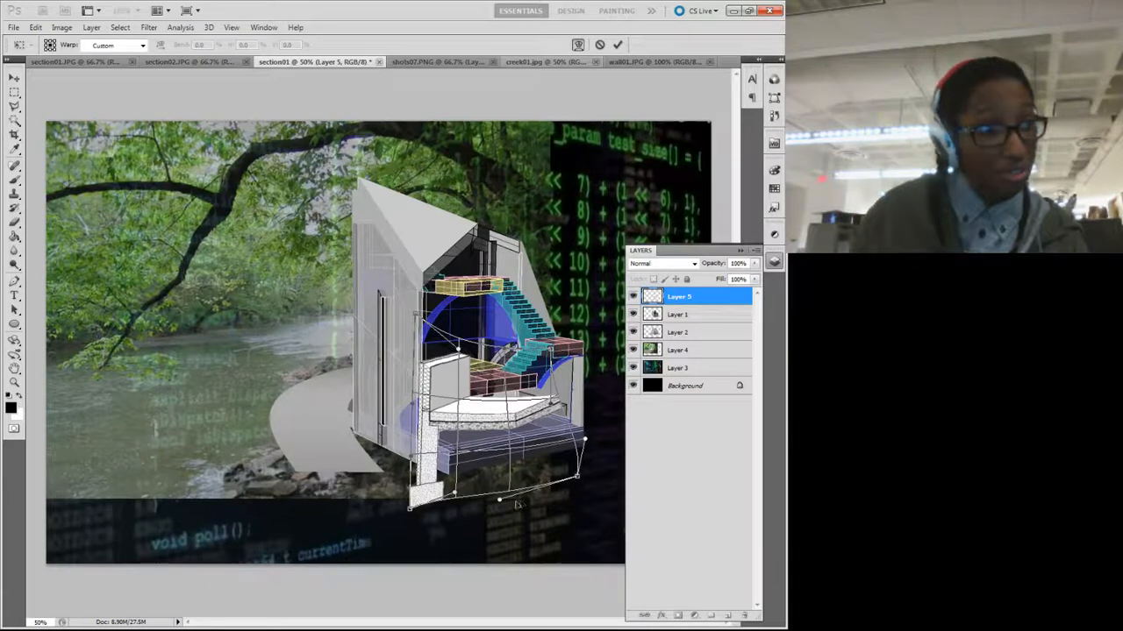
drag(501, 501, 501, 493)
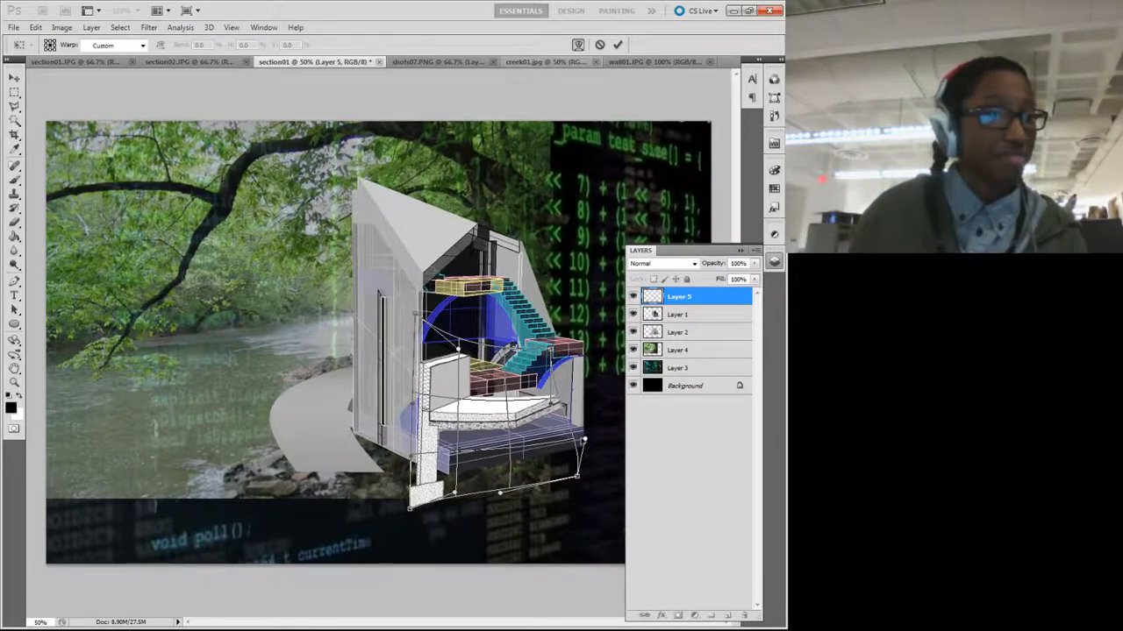
mouse_move(585, 441)
mouse_down()
mouse_move(559, 433)
mouse_move(570, 430)
mouse_up()
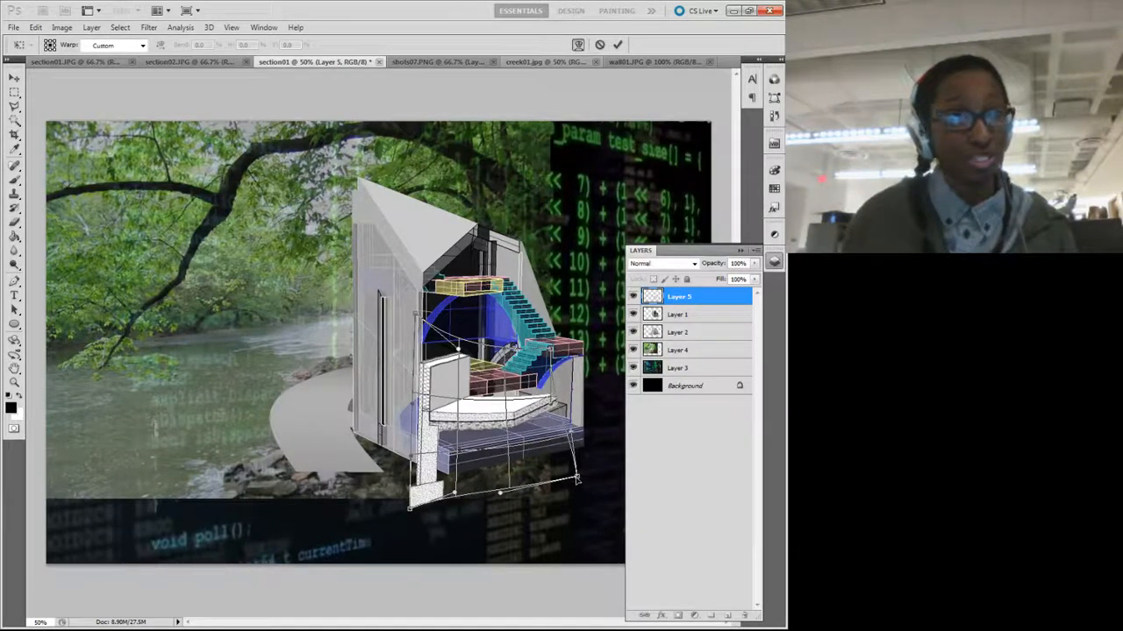
mouse_move(577, 480)
mouse_down()
mouse_move(574, 465)
mouse_move(583, 469)
mouse_up()
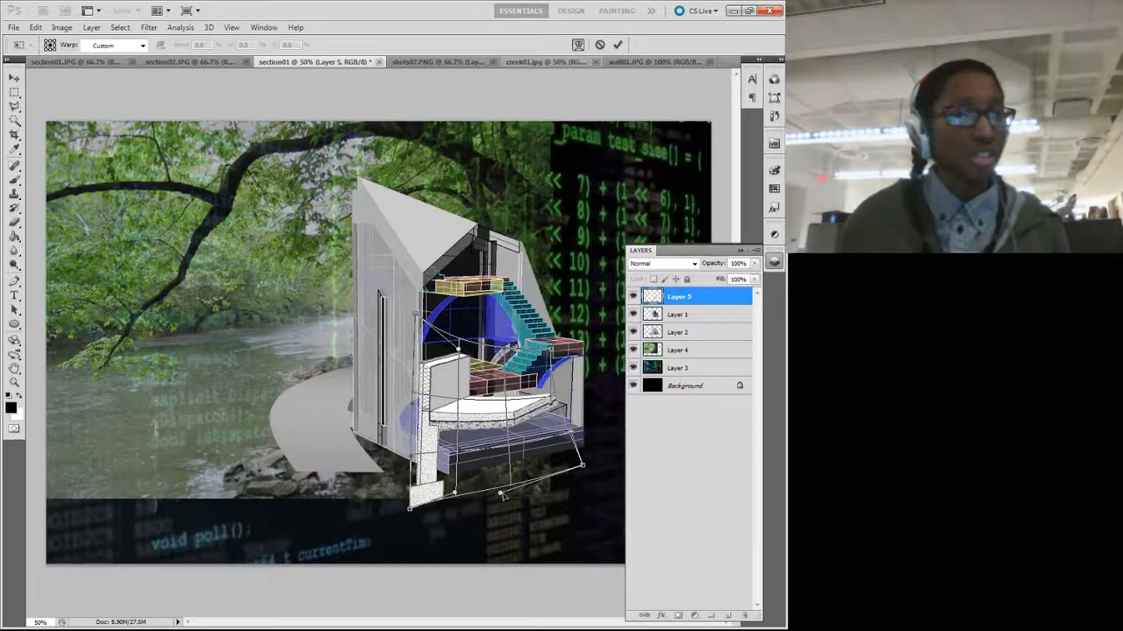
Step: Straighten the warp's right edge to near vertical and slope its lower edge evenly up from the footing
drag(500, 494, 422, 493)
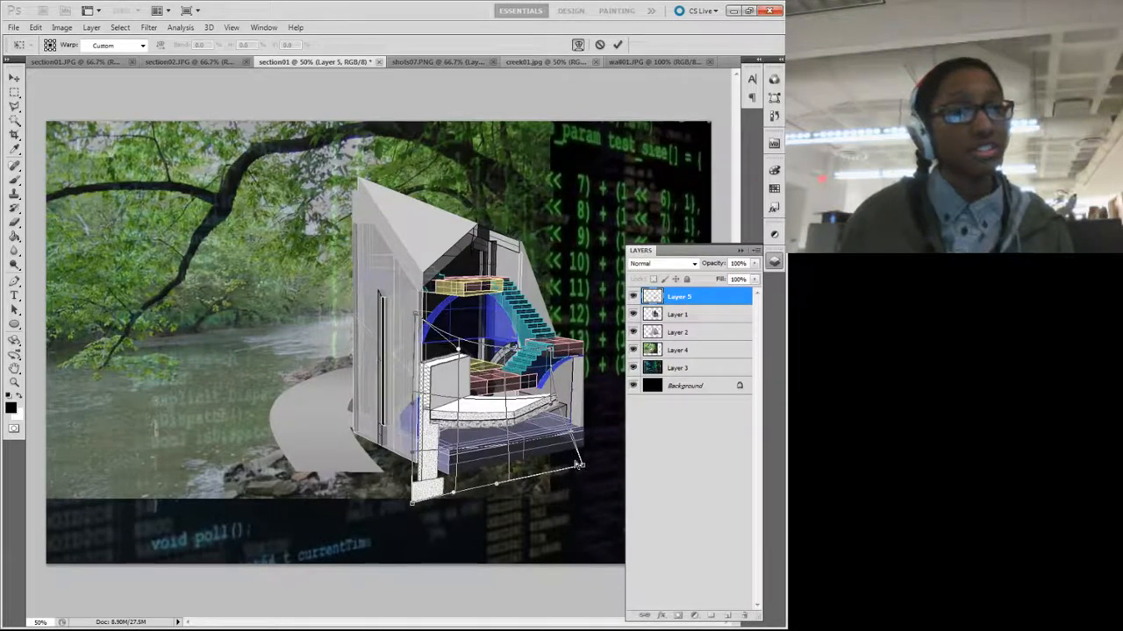
drag(579, 465, 566, 462)
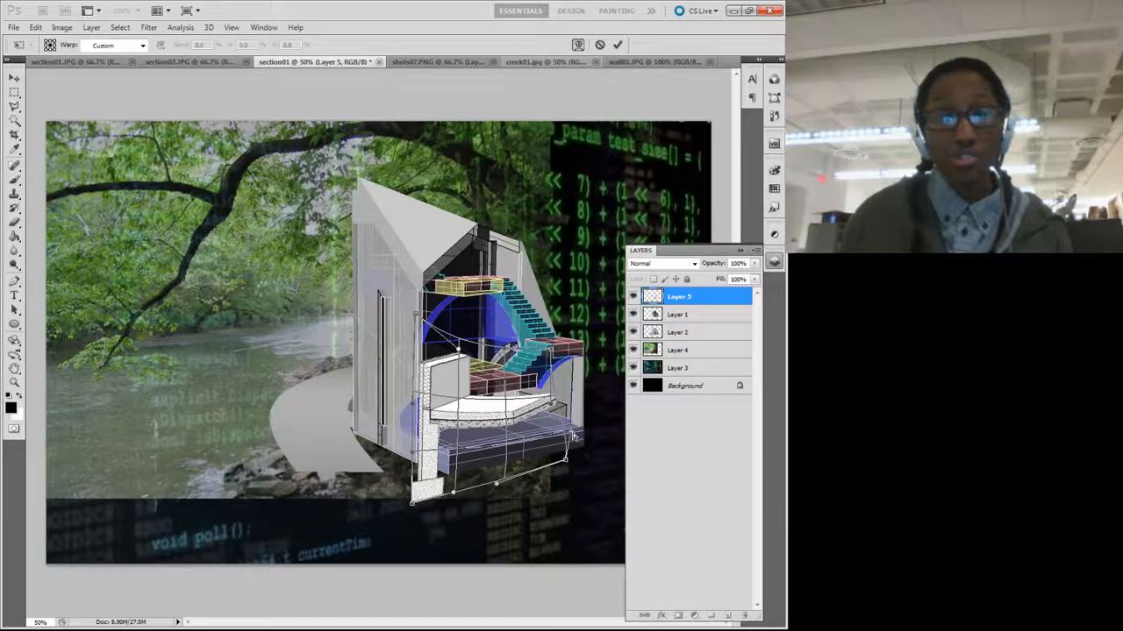
drag(569, 435, 562, 467)
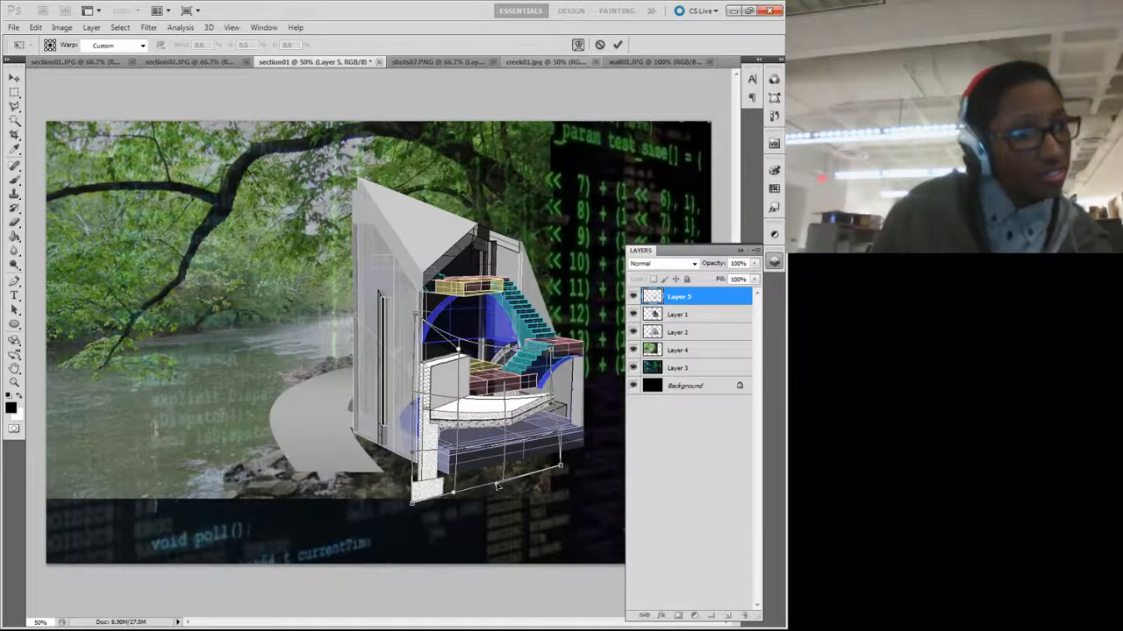
drag(497, 484, 456, 494)
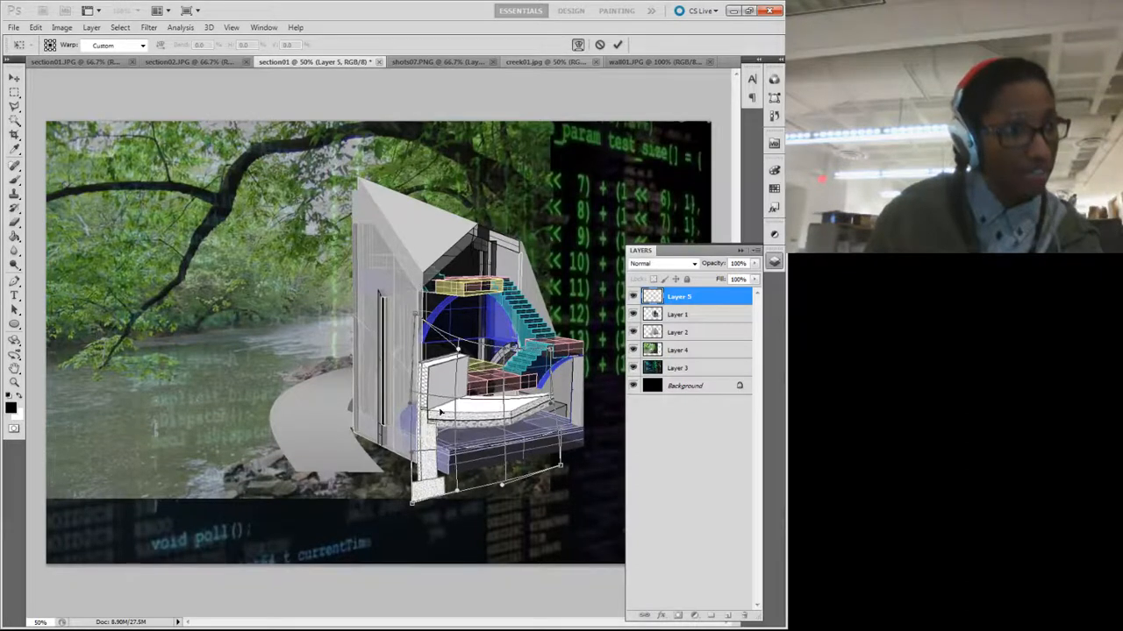
drag(442, 412, 444, 411)
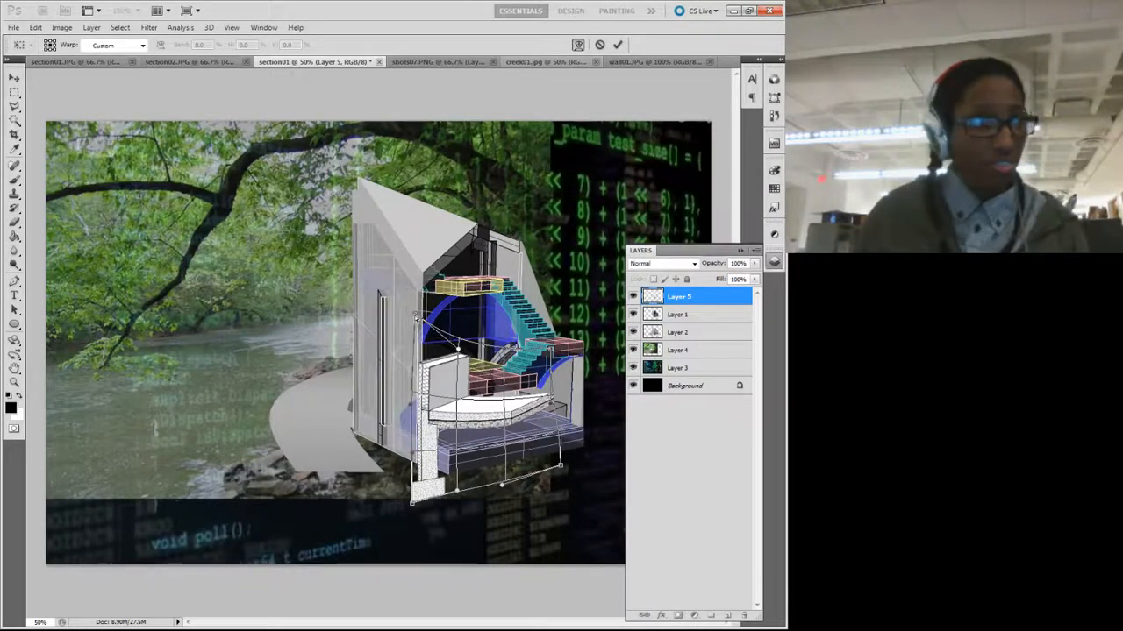
Step: Lower the warp's upper left corner to slope the wall top, and reshape the lower edge around the footing
drag(415, 316, 410, 367)
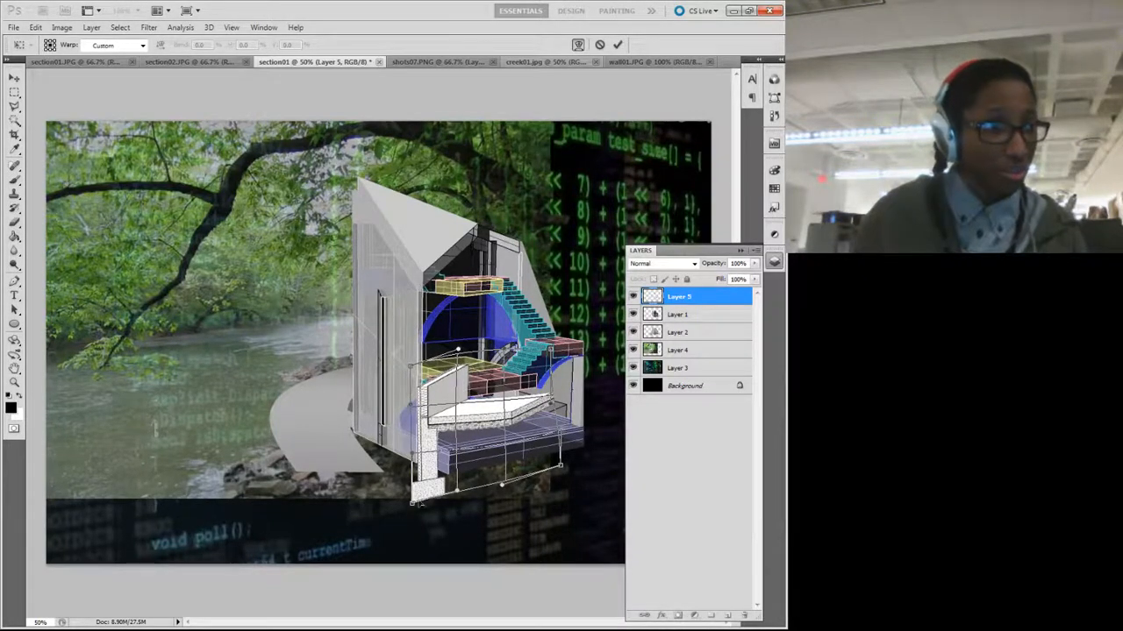
drag(414, 504, 406, 527)
drag(456, 497, 462, 516)
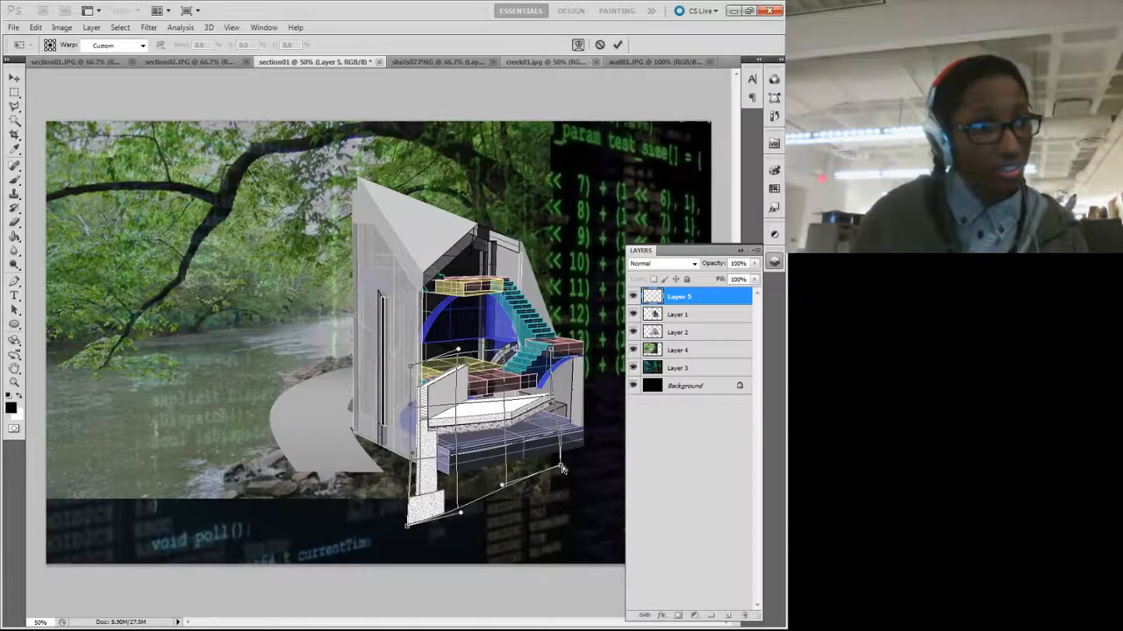
drag(560, 466, 504, 504)
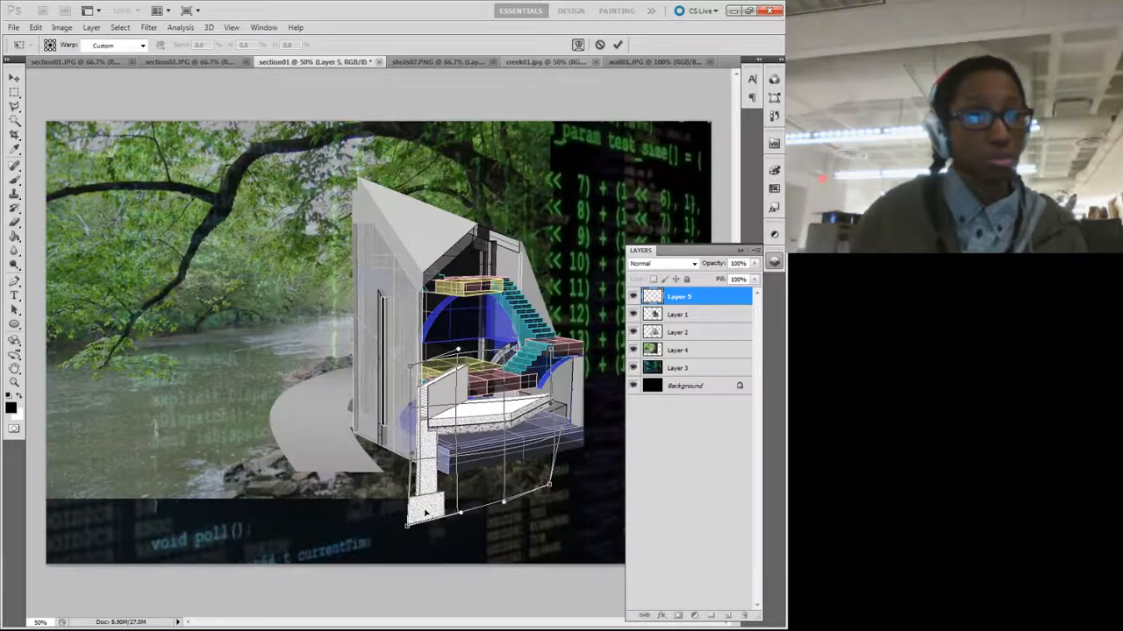
drag(426, 513, 409, 515)
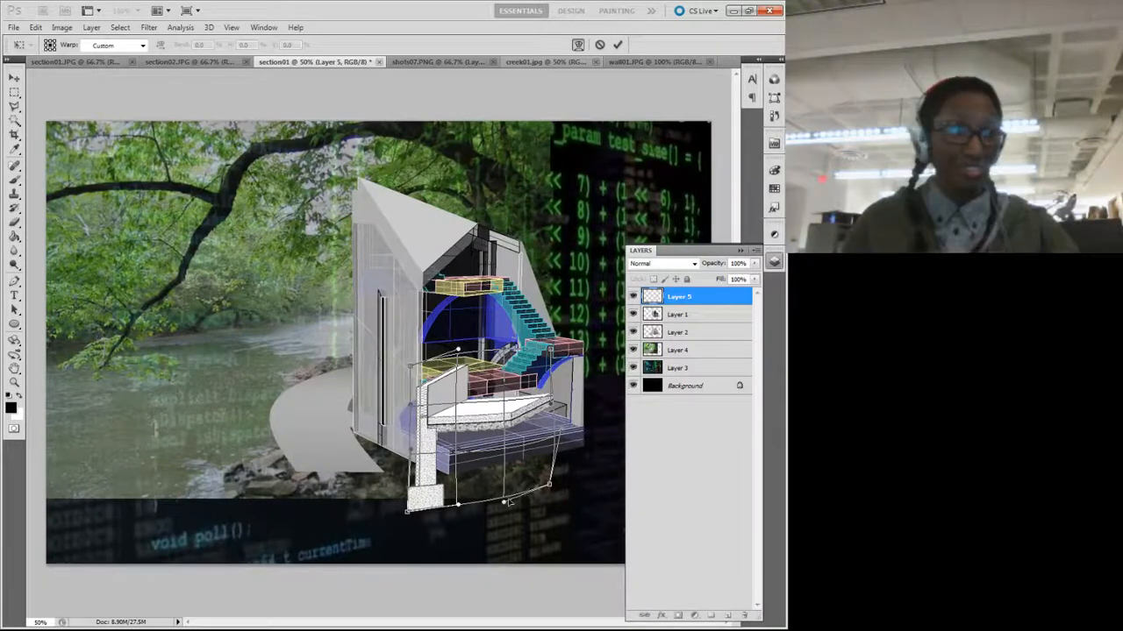
drag(504, 505, 500, 497)
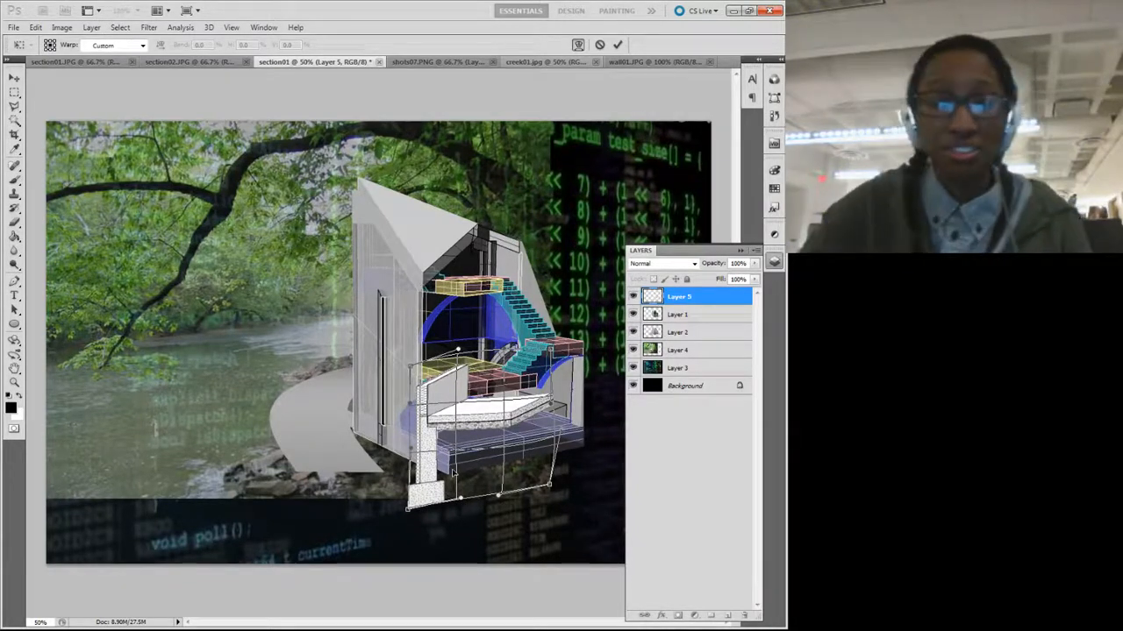
Step: Fine-tune the warp along the wall's top and left edge so the wall stands vertical, and apply it
key(ctrl+plus)
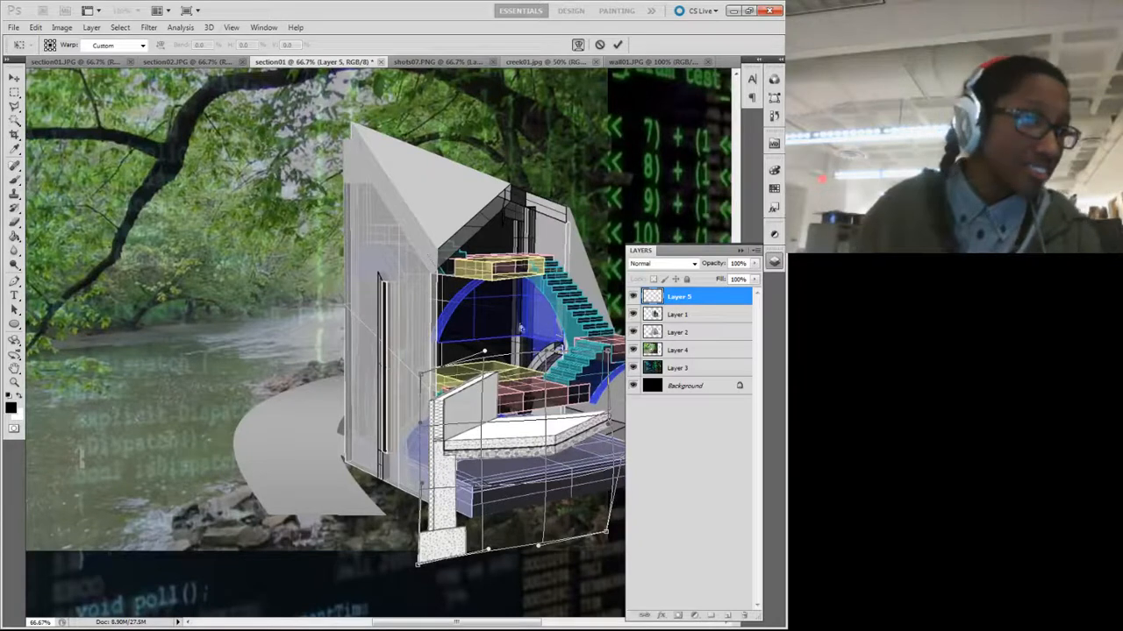
drag(487, 353, 490, 373)
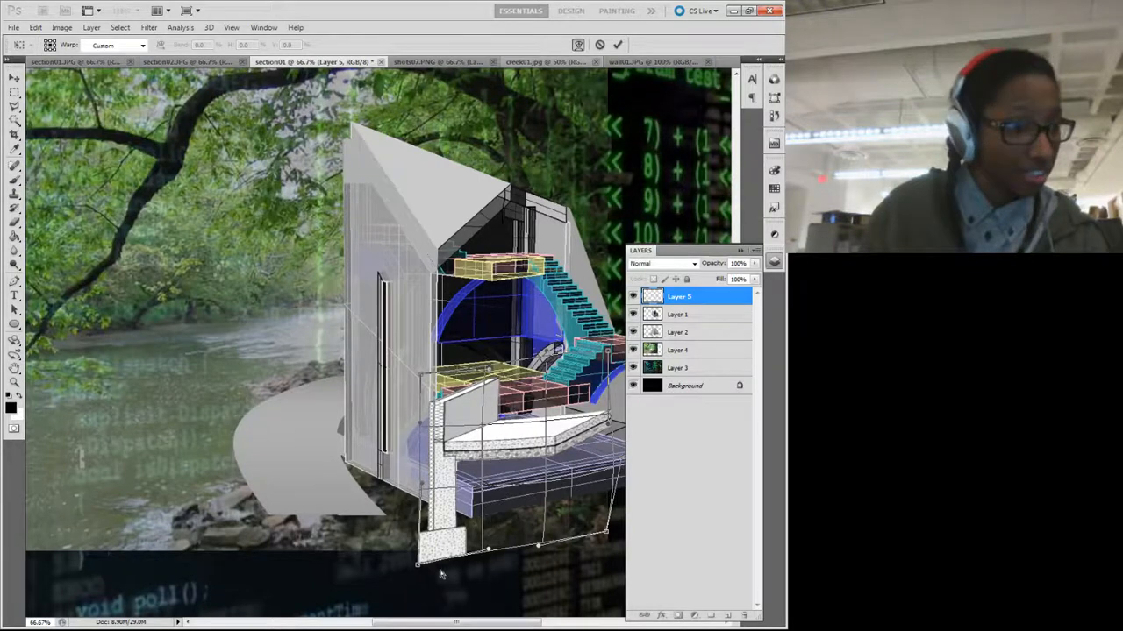
drag(419, 567, 421, 569)
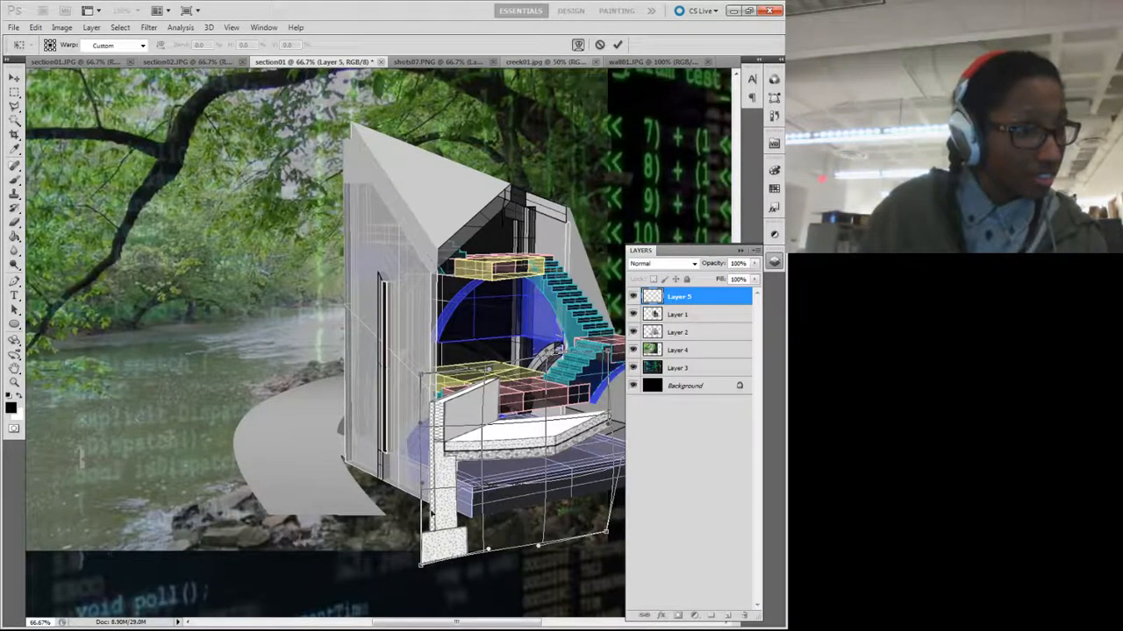
drag(428, 430, 422, 429)
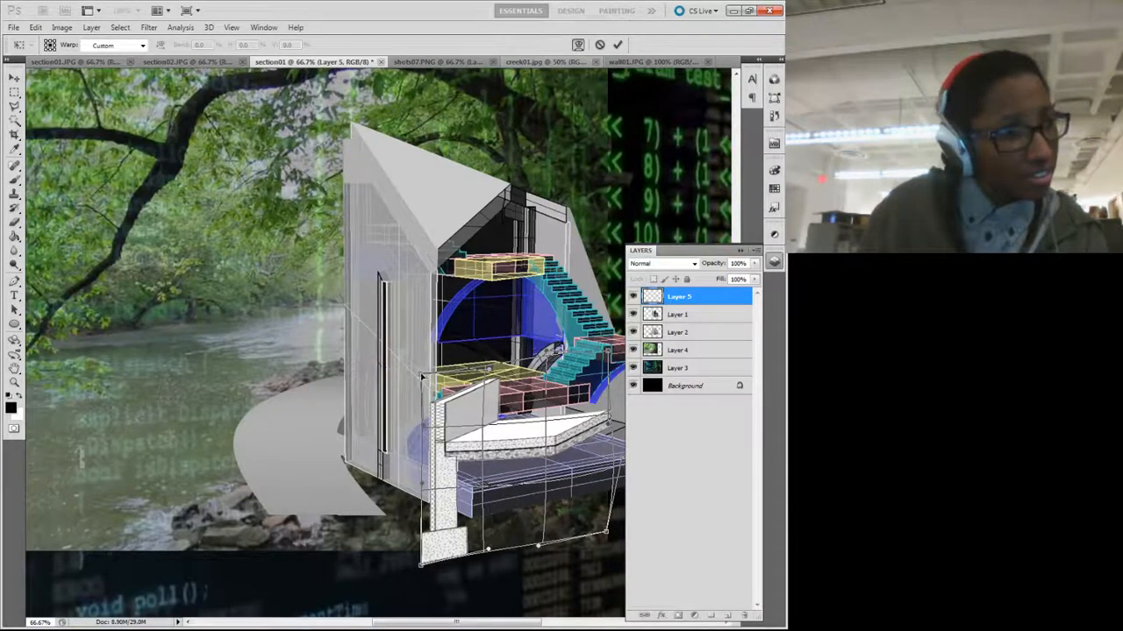
drag(424, 376, 423, 376)
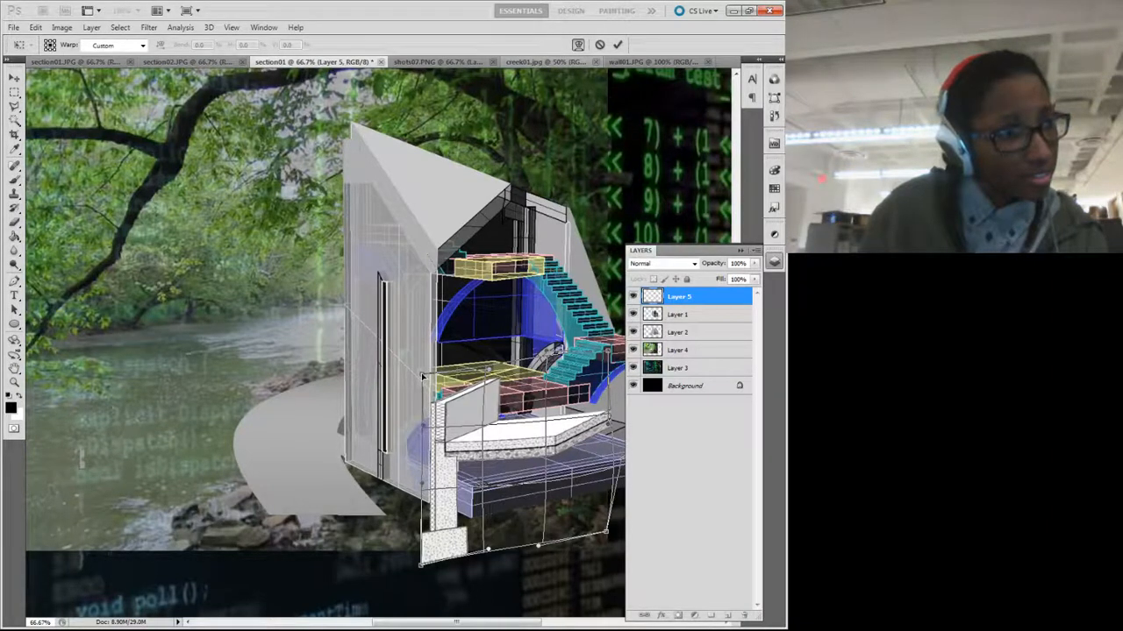
scroll(270, 388, down, 2)
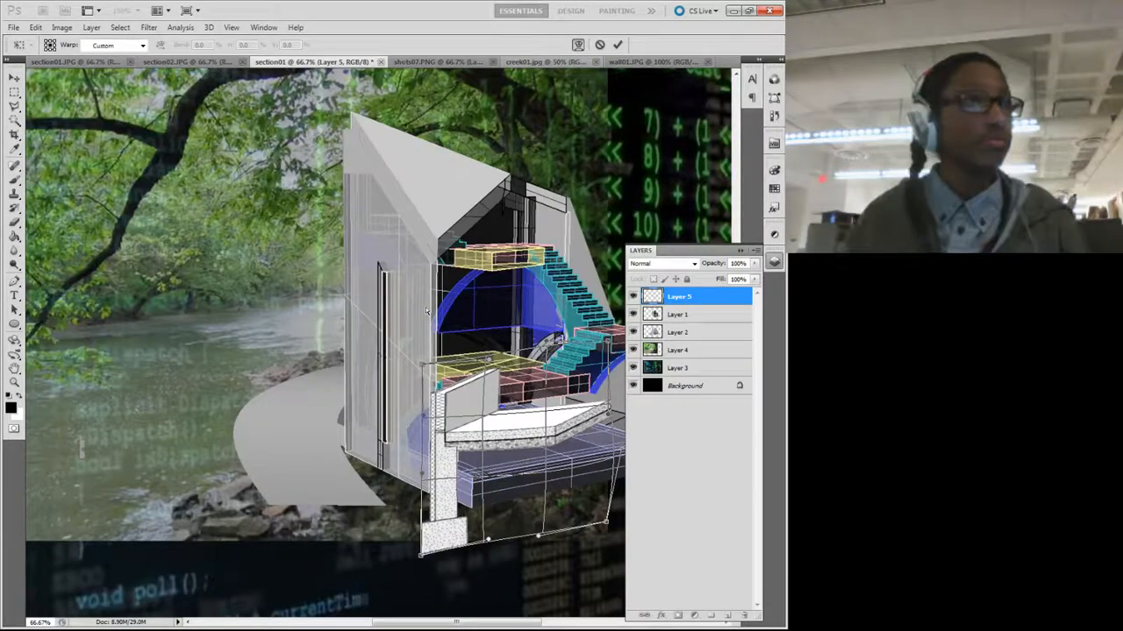
click(617, 45)
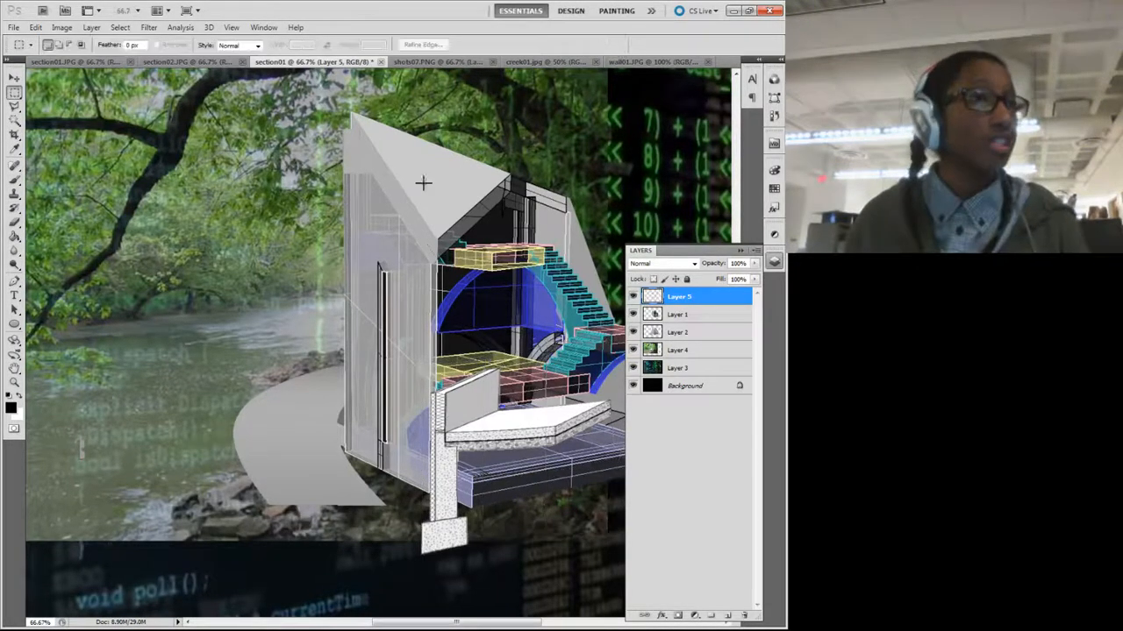
Step: Move the warped wall section down below the building's lower floor, to about X 1405 px, Y 1122.5 px
click(14, 79)
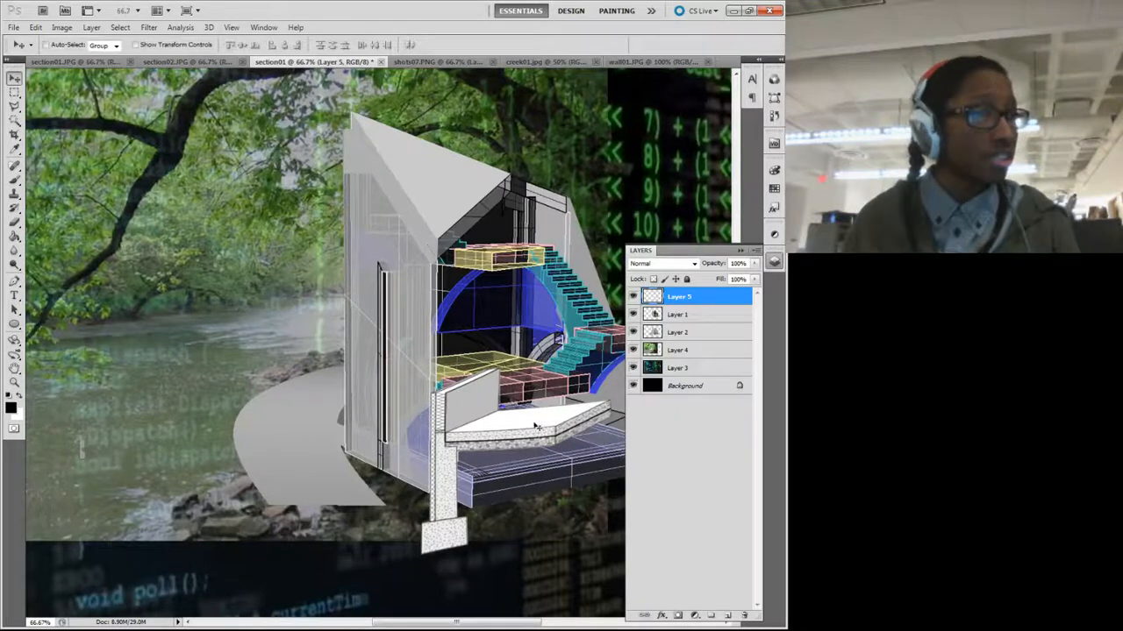
drag(535, 426, 512, 473)
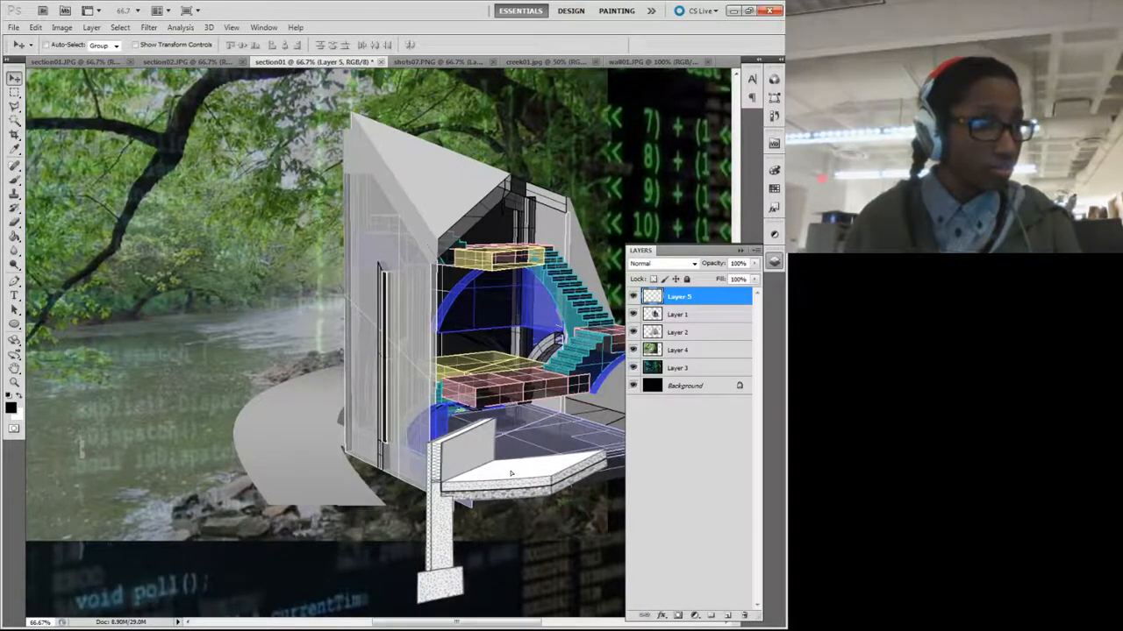
key(ctrl+minus)
key(ctrl+minus)
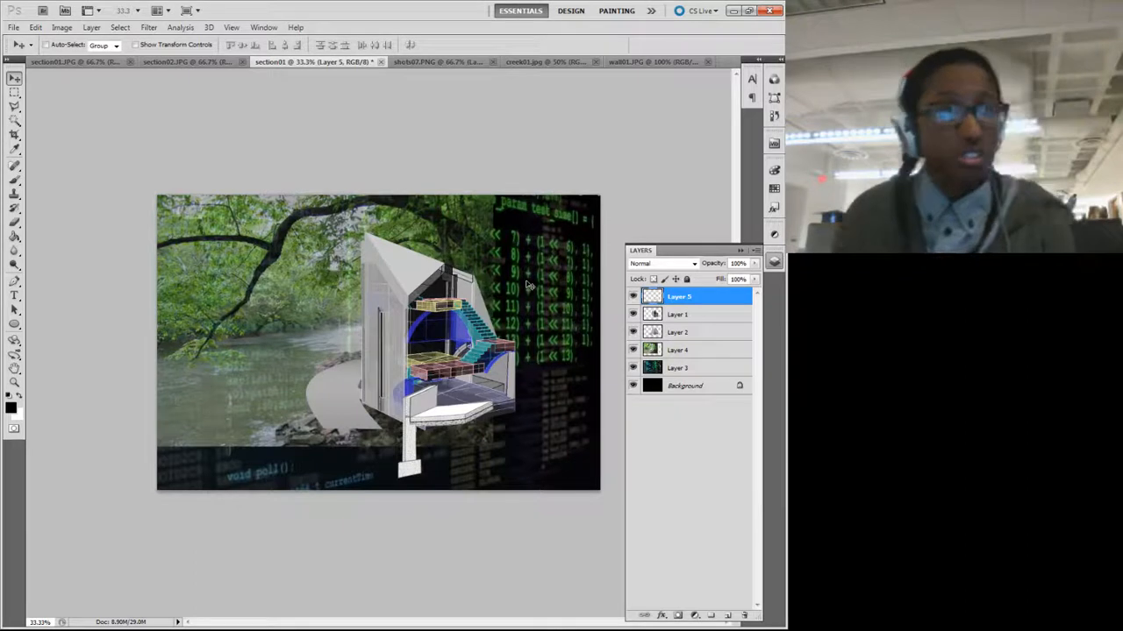
Step: Warp the wall section on Layer 5, pulling its slab's outer end toward the building's far corner and adjusting the wall top
key(ctrl+t)
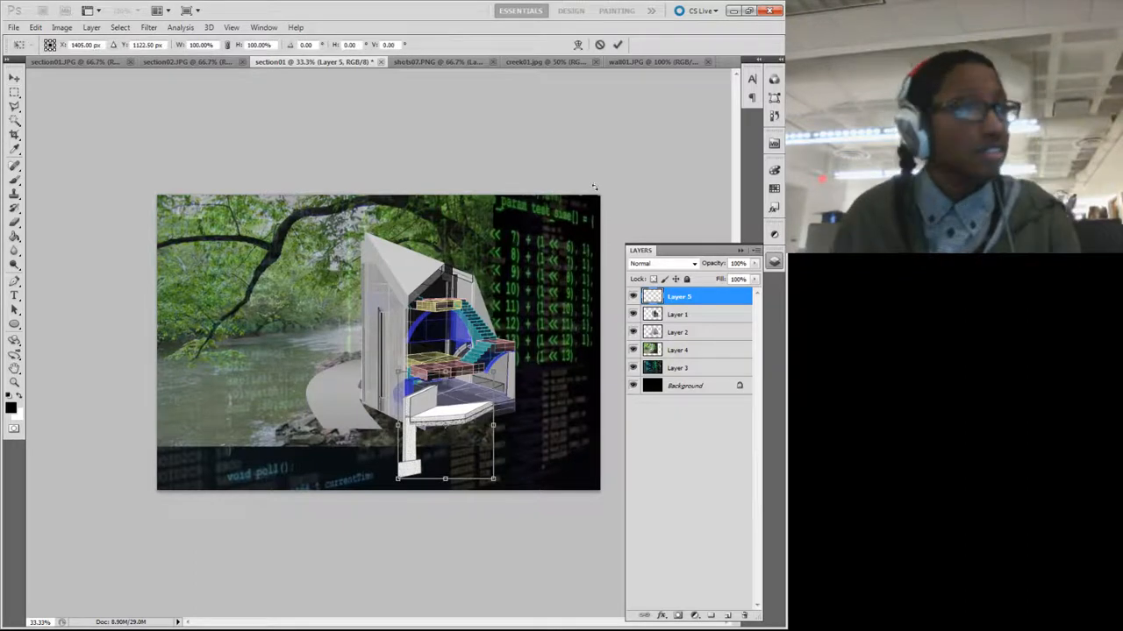
click(578, 45)
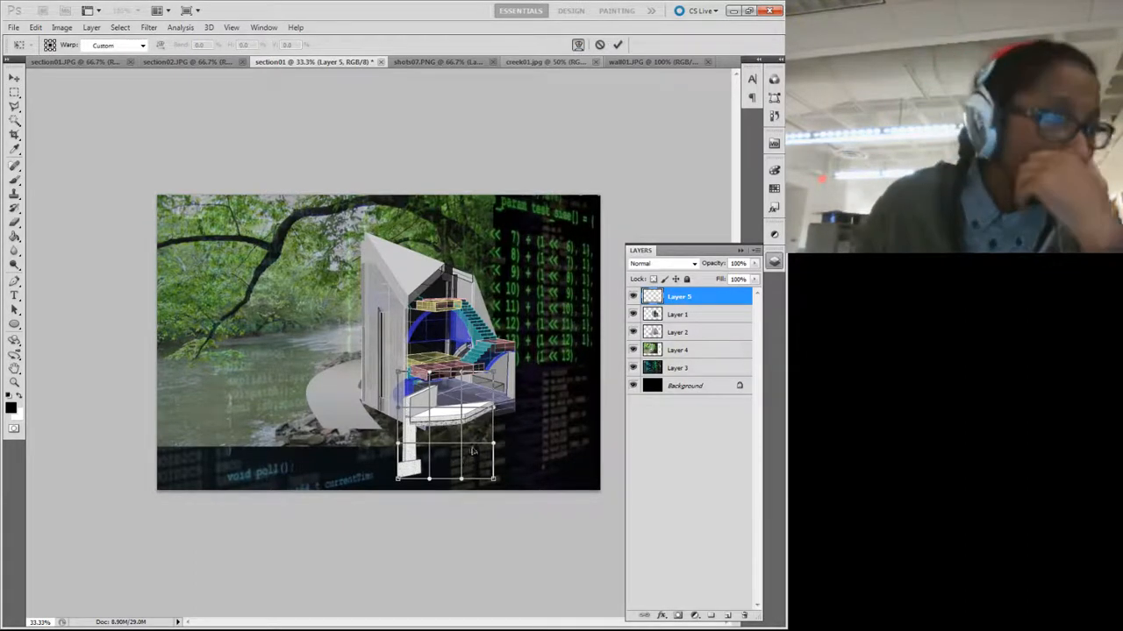
drag(472, 428, 471, 423)
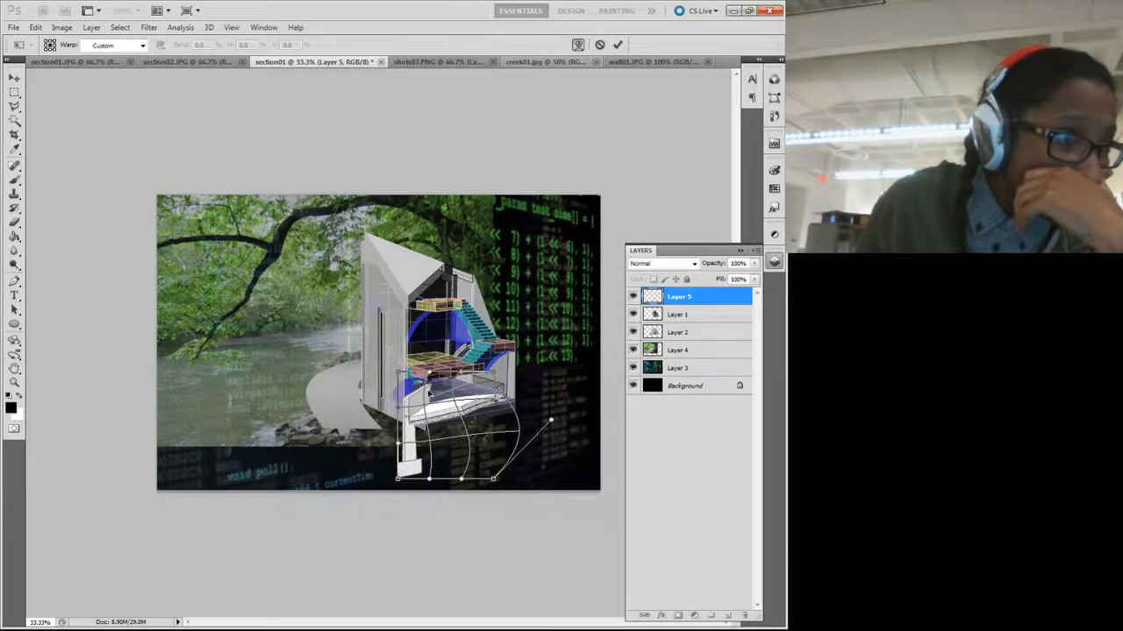
drag(412, 396, 429, 397)
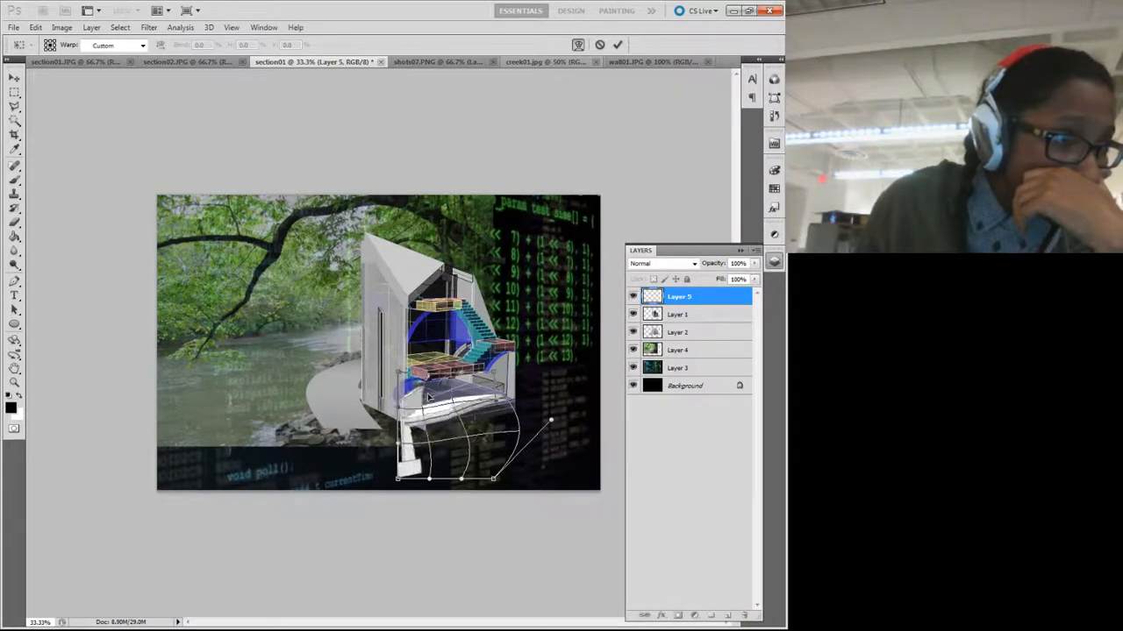
right_click(430, 396)
key(Escape)
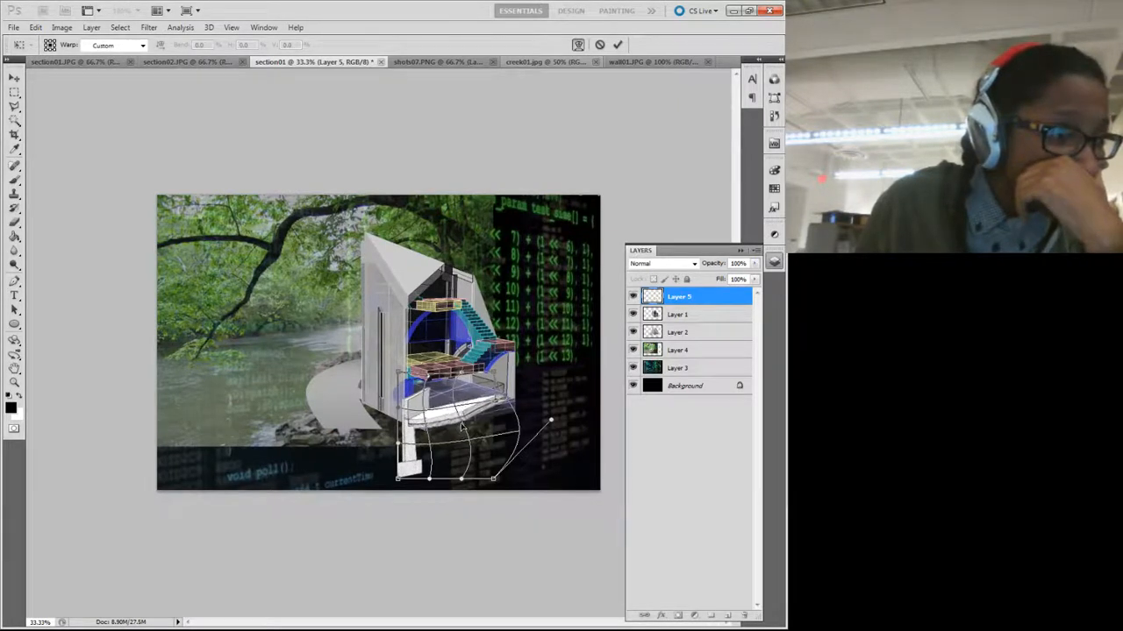
Step: Straighten the warp's outer edge to near vertical, even out the slab between its edges, and apply the warp
drag(512, 418, 493, 438)
drag(418, 440, 430, 471)
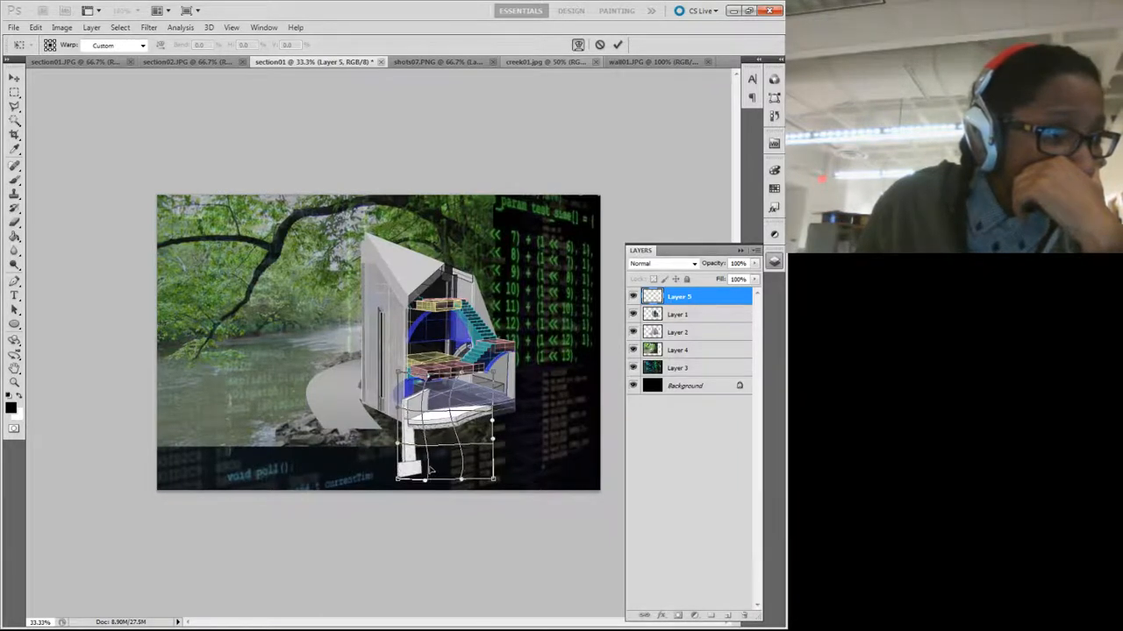
drag(430, 413, 427, 409)
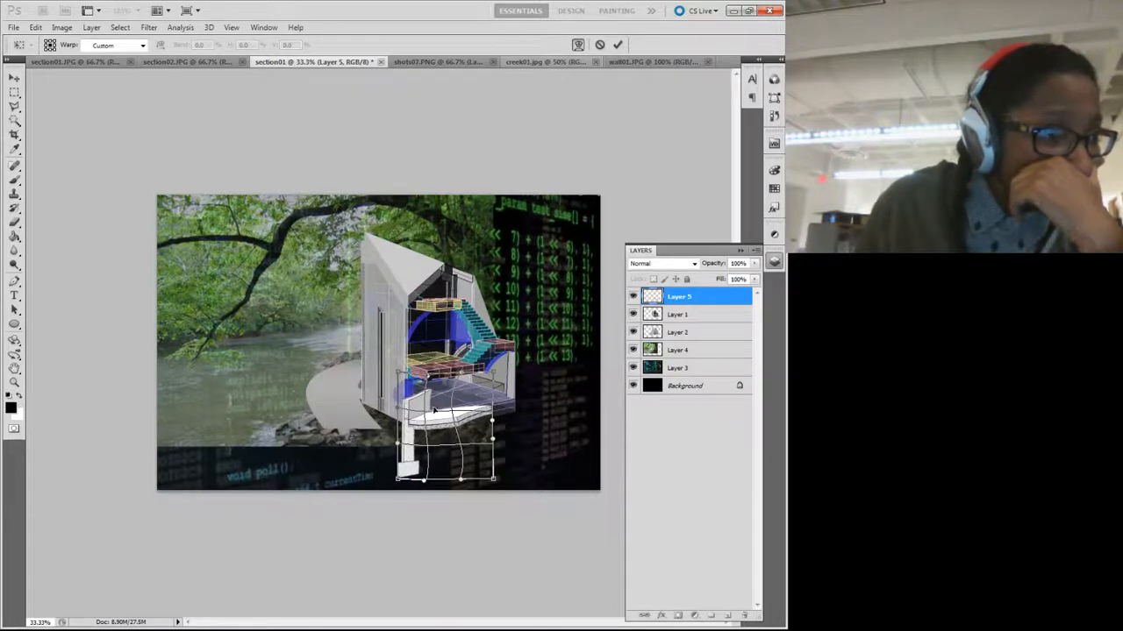
right_click(437, 411)
key(Escape)
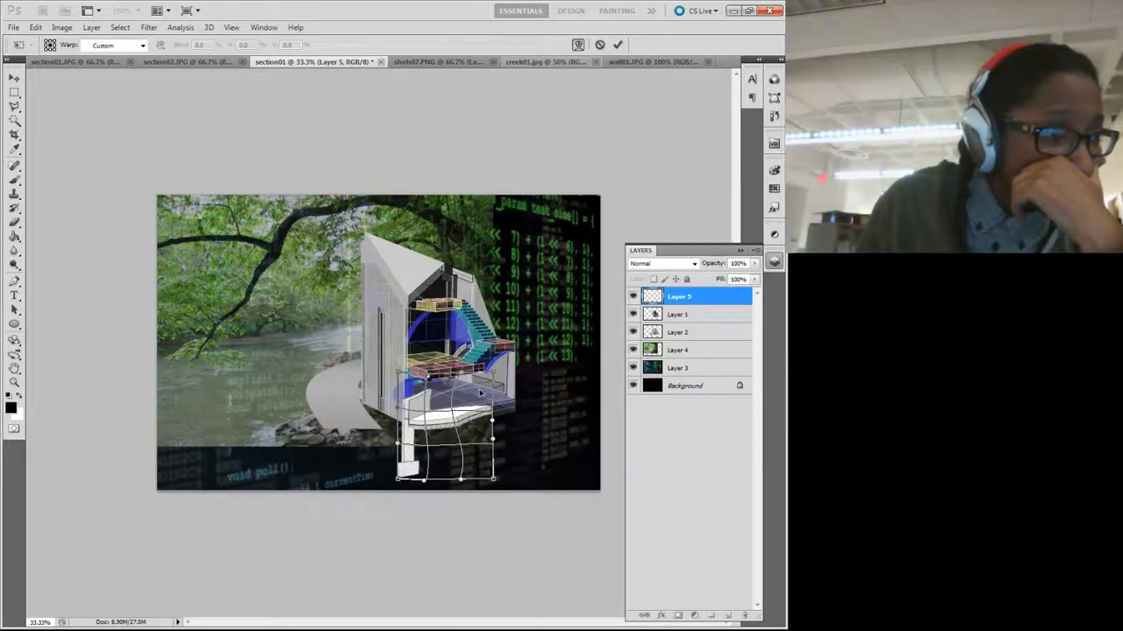
drag(452, 416, 465, 412)
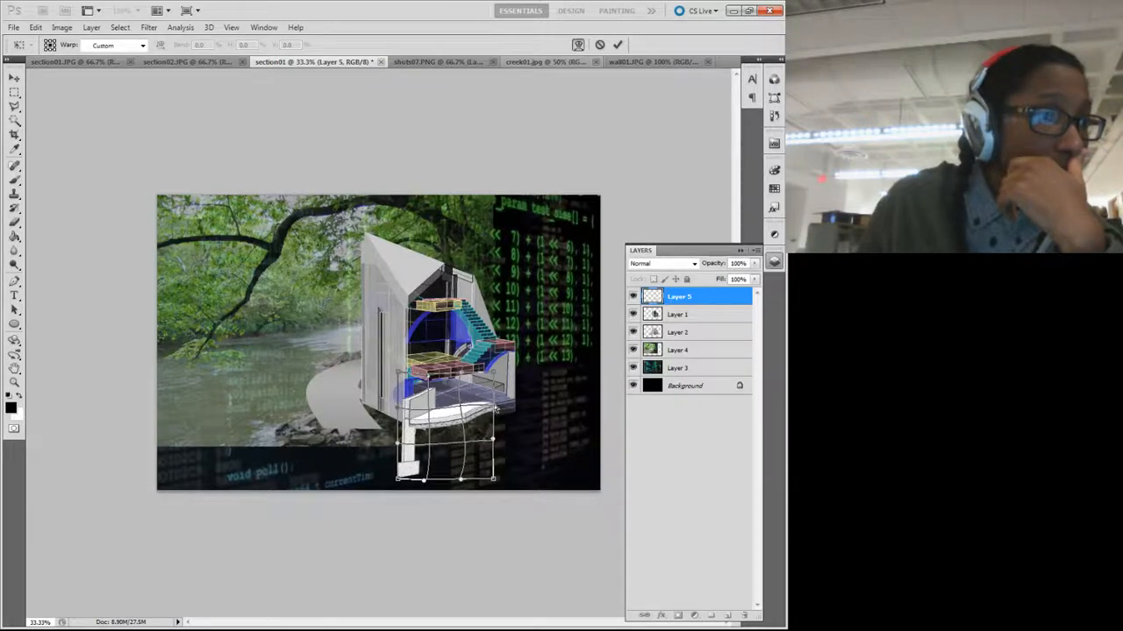
drag(495, 417, 463, 414)
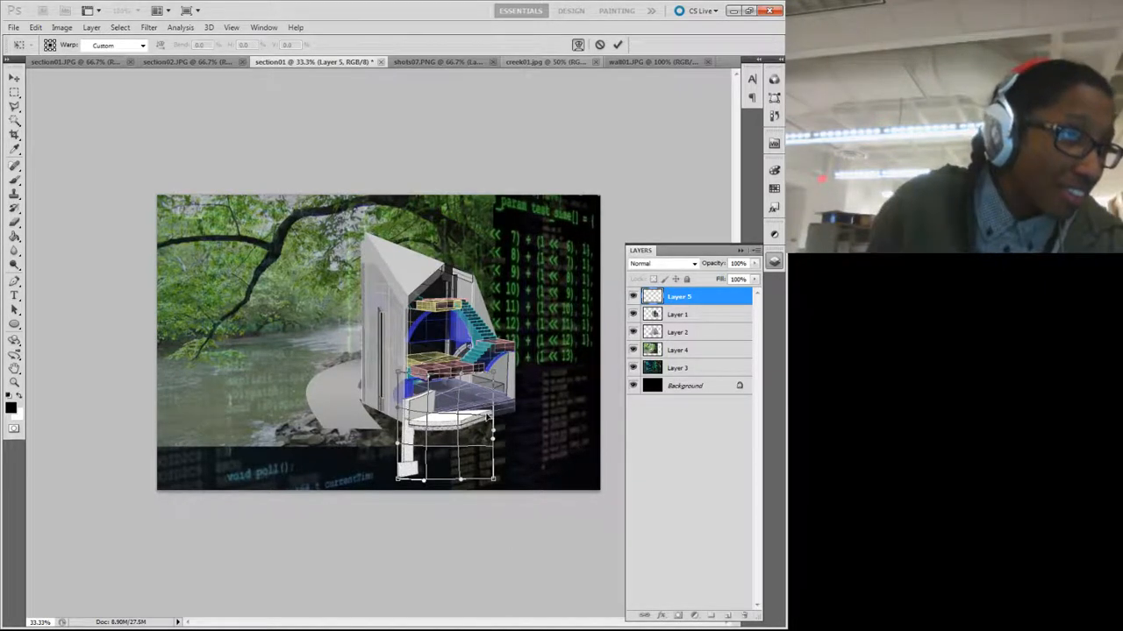
drag(487, 418, 425, 410)
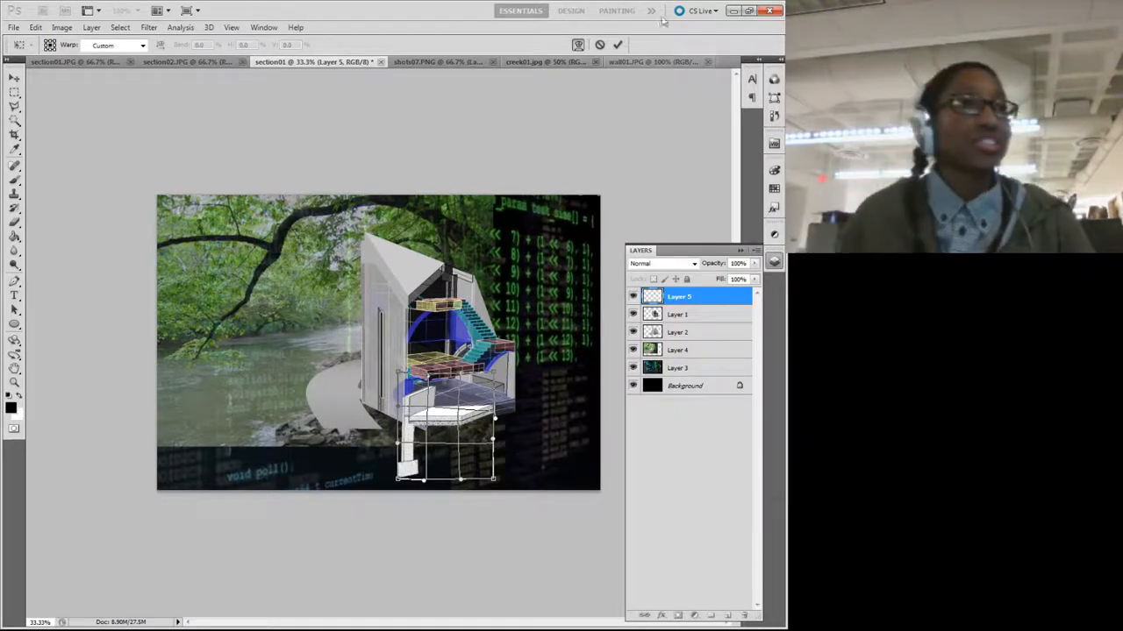
click(617, 44)
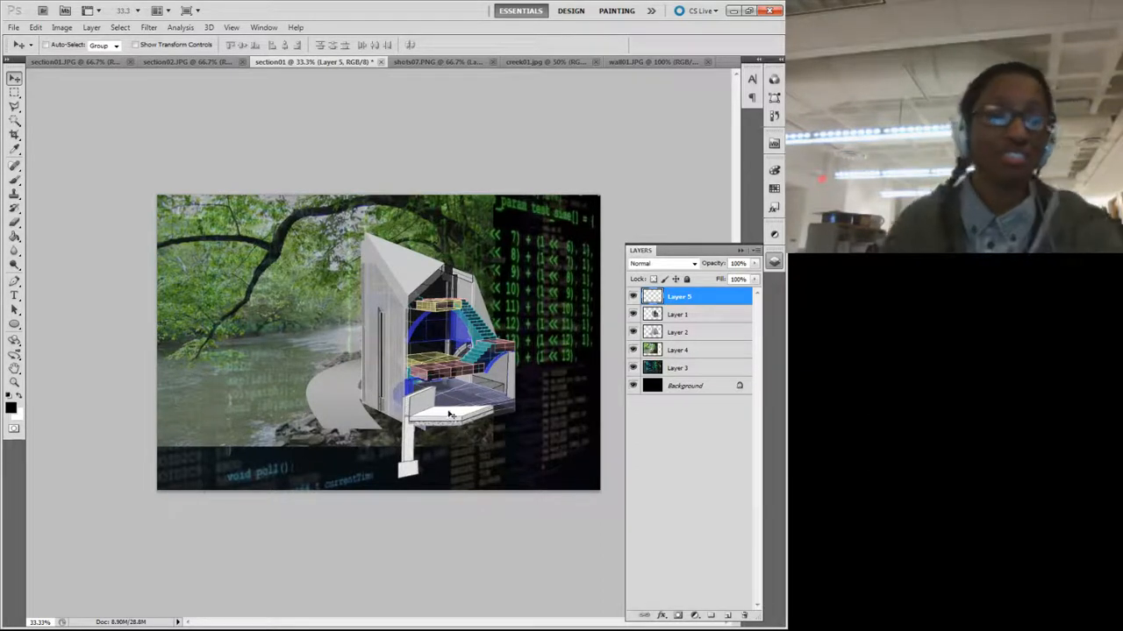
Step: Warp Layer 5 again to extend the slab's end to the building's far corner, raise its underside to fit, and apply
key(ctrl+t)
click(578, 44)
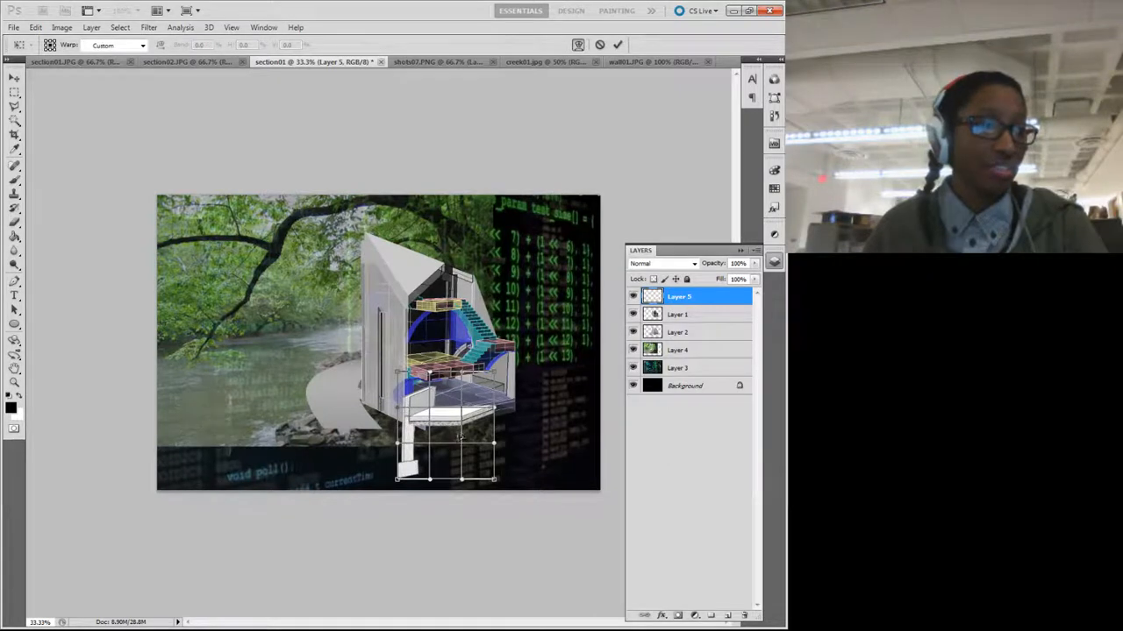
drag(463, 436, 463, 439)
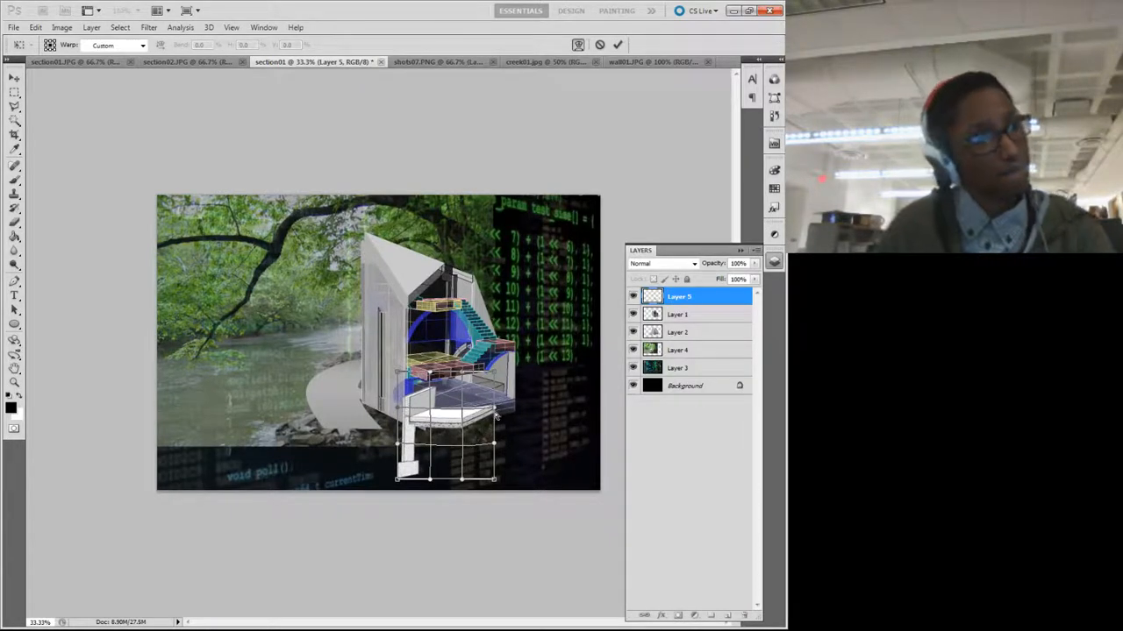
drag(494, 409, 546, 396)
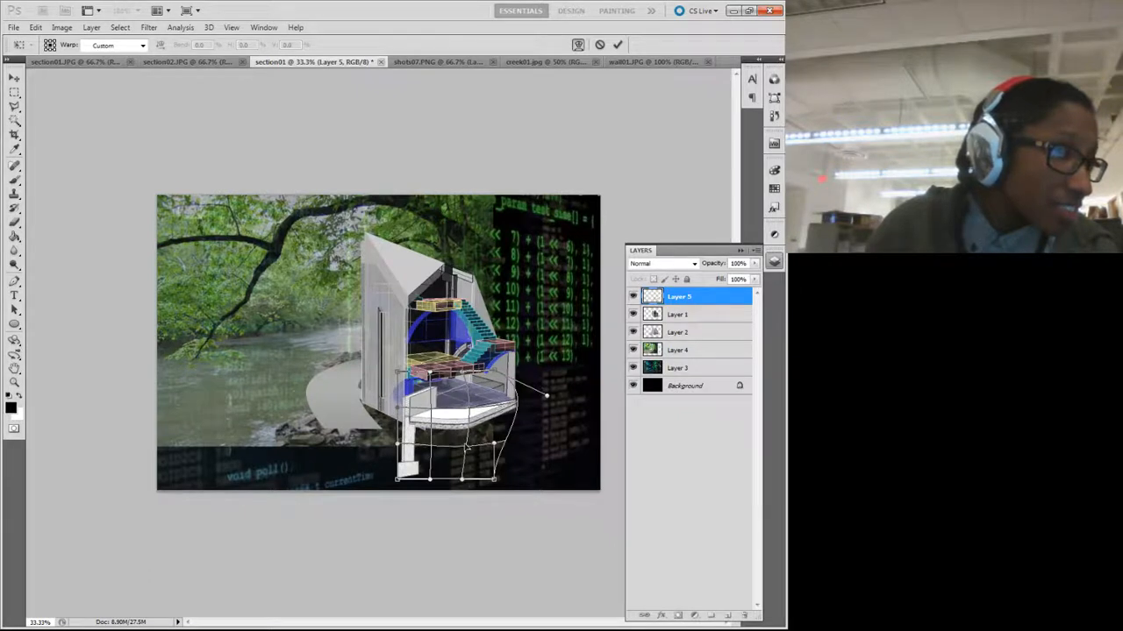
drag(467, 445, 469, 401)
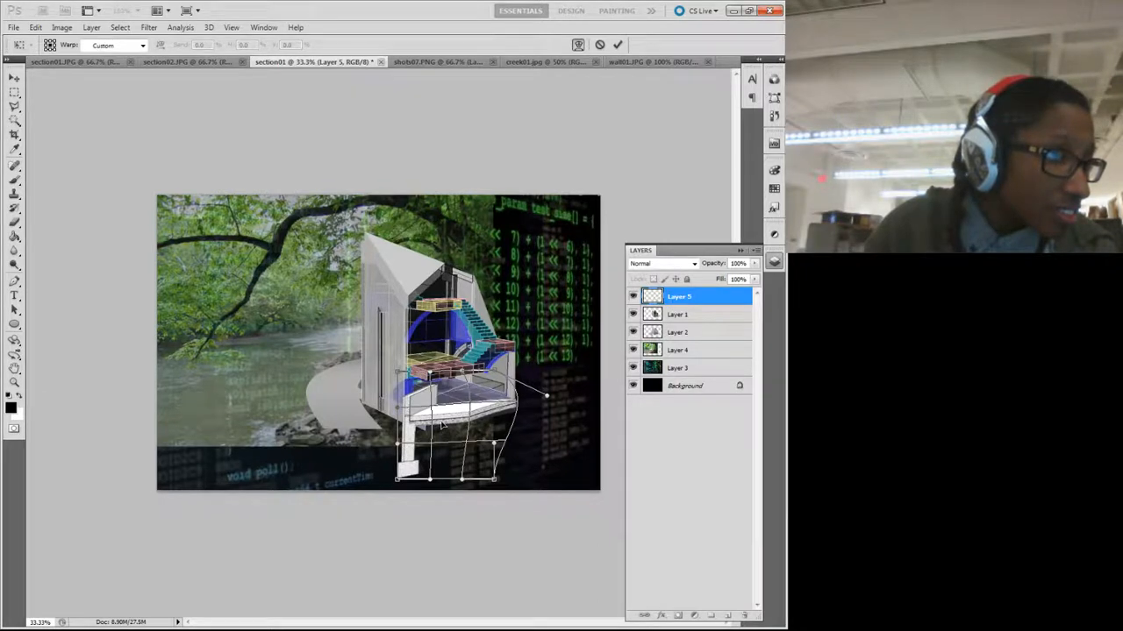
drag(442, 425, 442, 422)
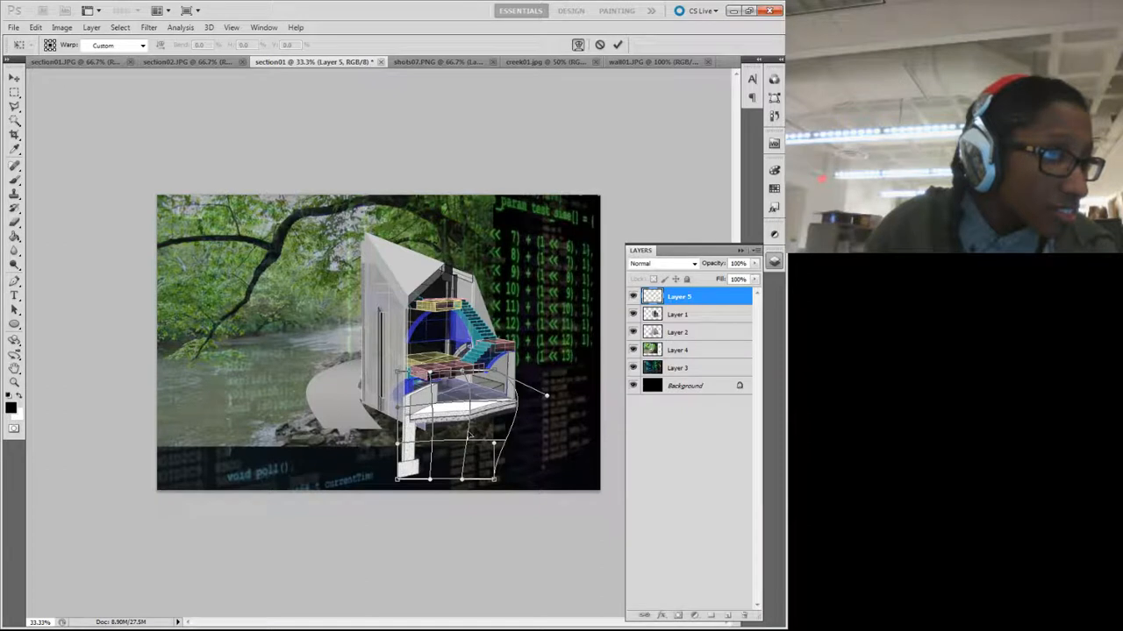
drag(469, 435, 469, 434)
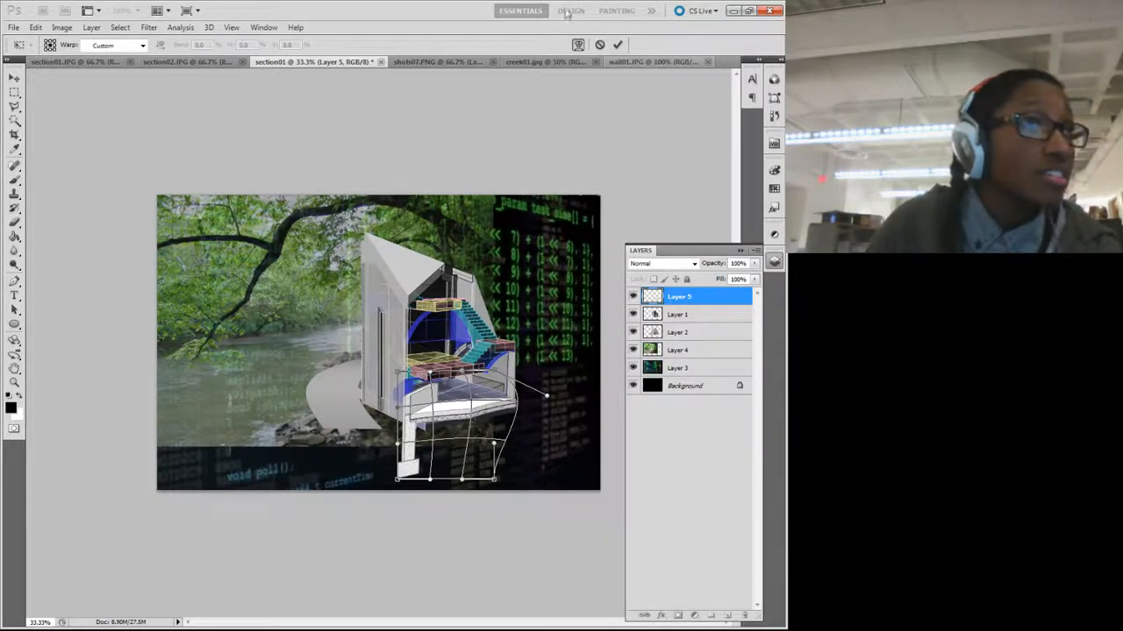
click(618, 43)
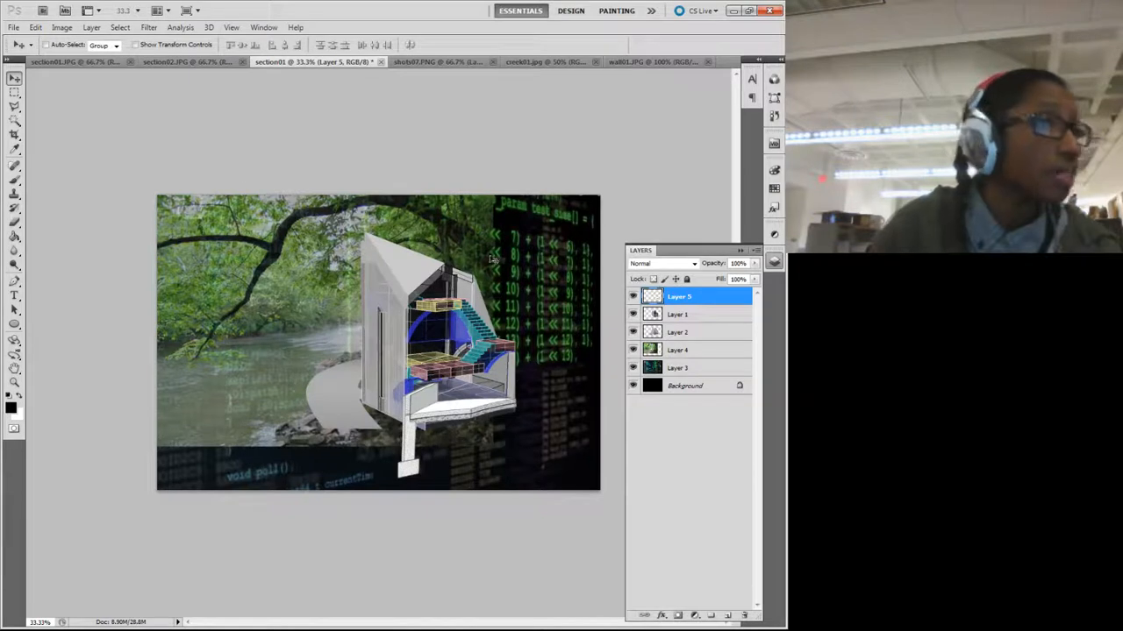
Step: Outline the grey upright wall panel above the slab on Layer 5 with the Polygonal Lasso and delete it
click(14, 91)
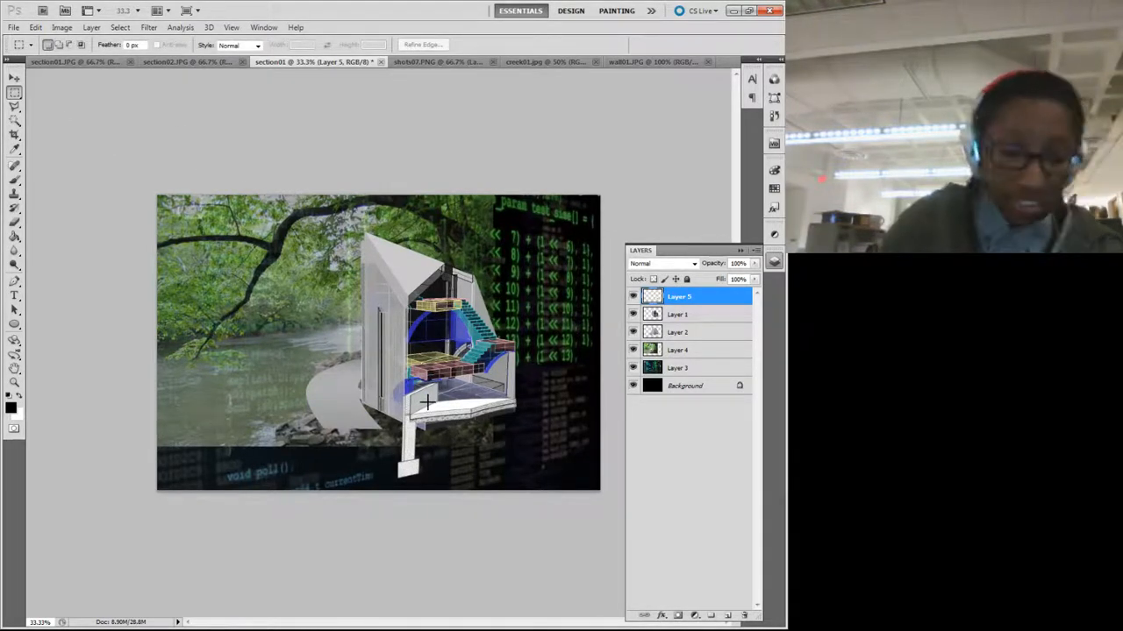
key(ctrl+plus)
key(ctrl+plus)
key(ctrl+plus)
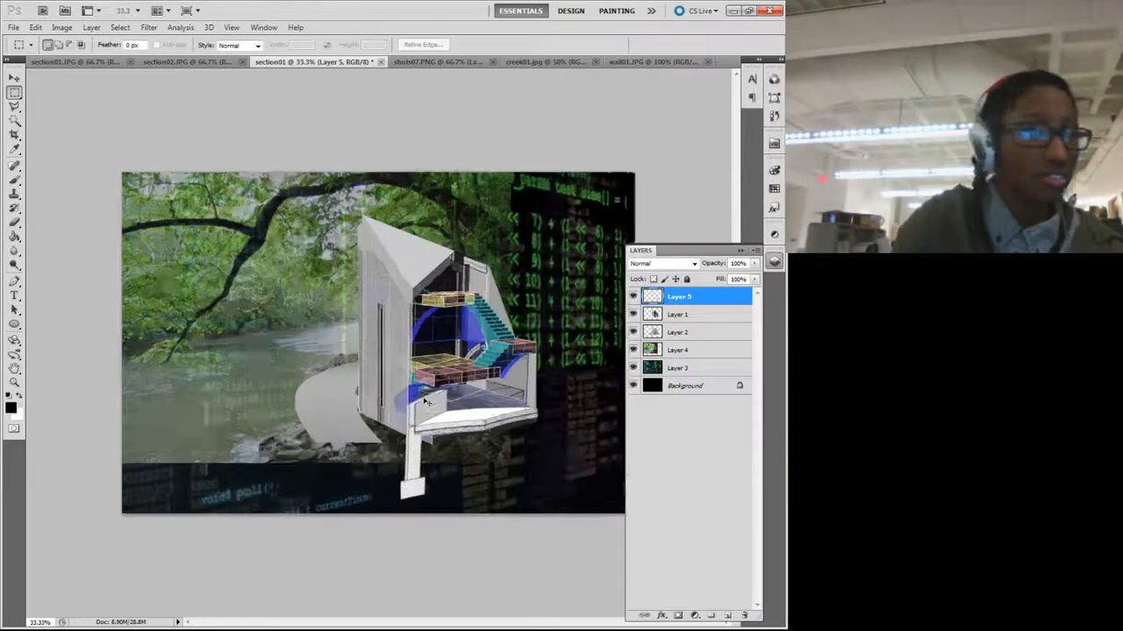
scroll(347, 390, down, 1)
scroll(346, 390, down, 5)
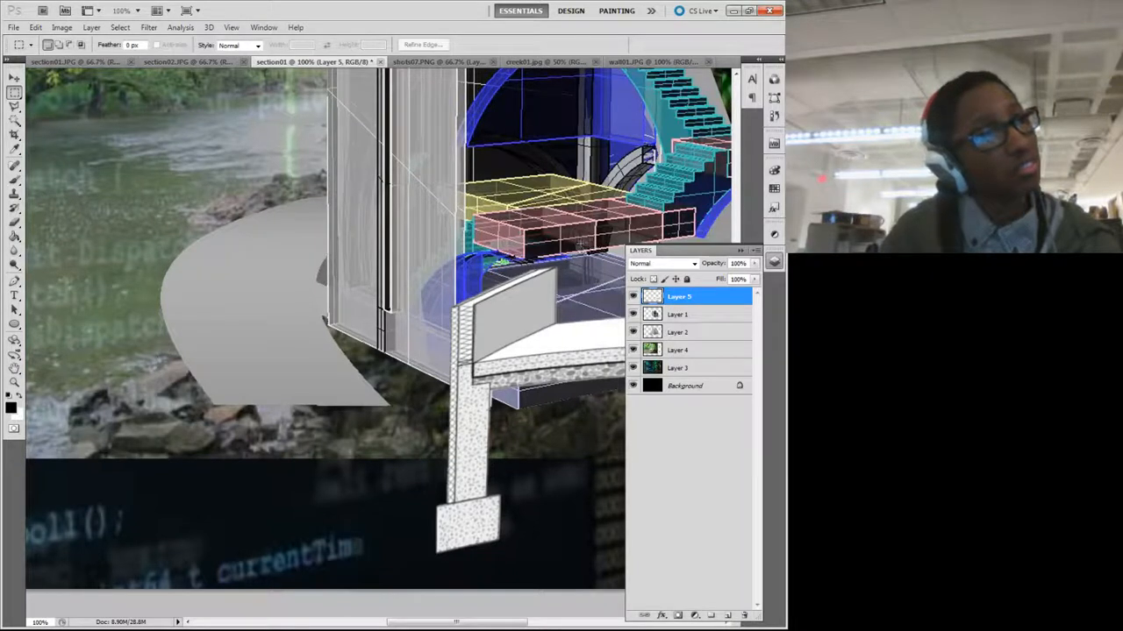
drag(496, 340, 562, 316)
click(349, 266)
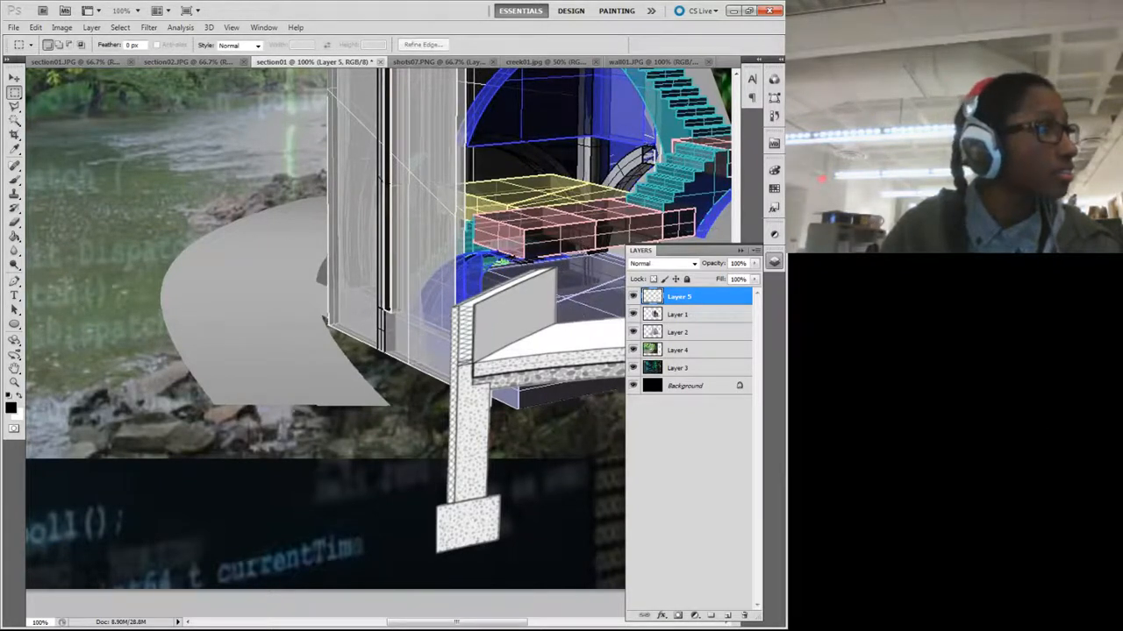
click(15, 106)
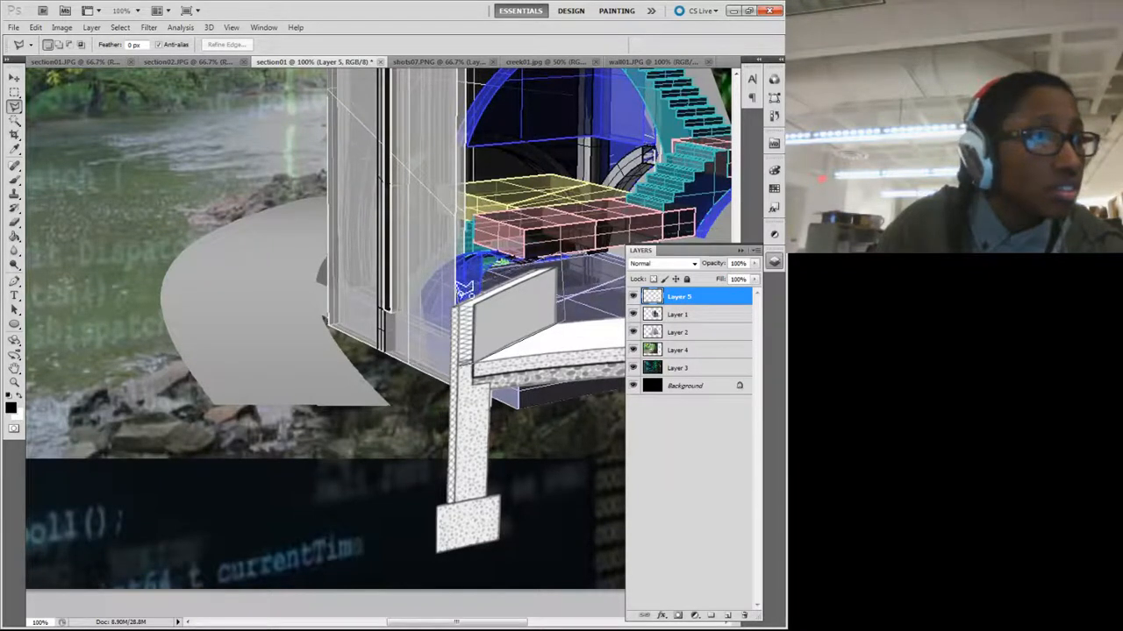
double_click(458, 298)
key(Delete)
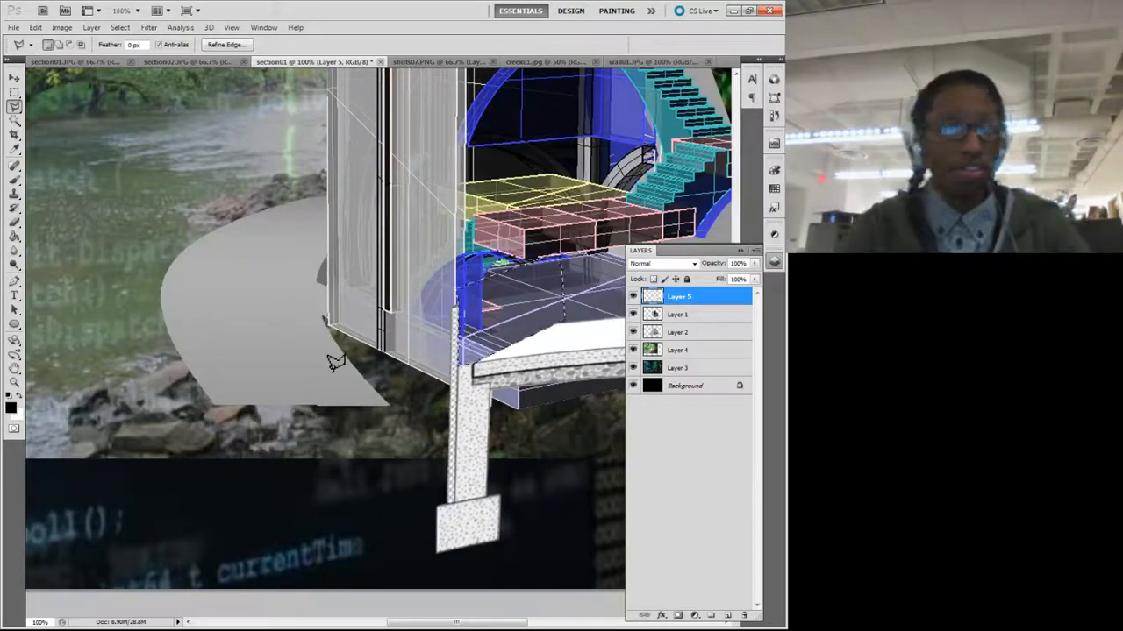
Step: Clear the selection left around the deleted wall panel
key(ctrl+minus)
key(ctrl+minus)
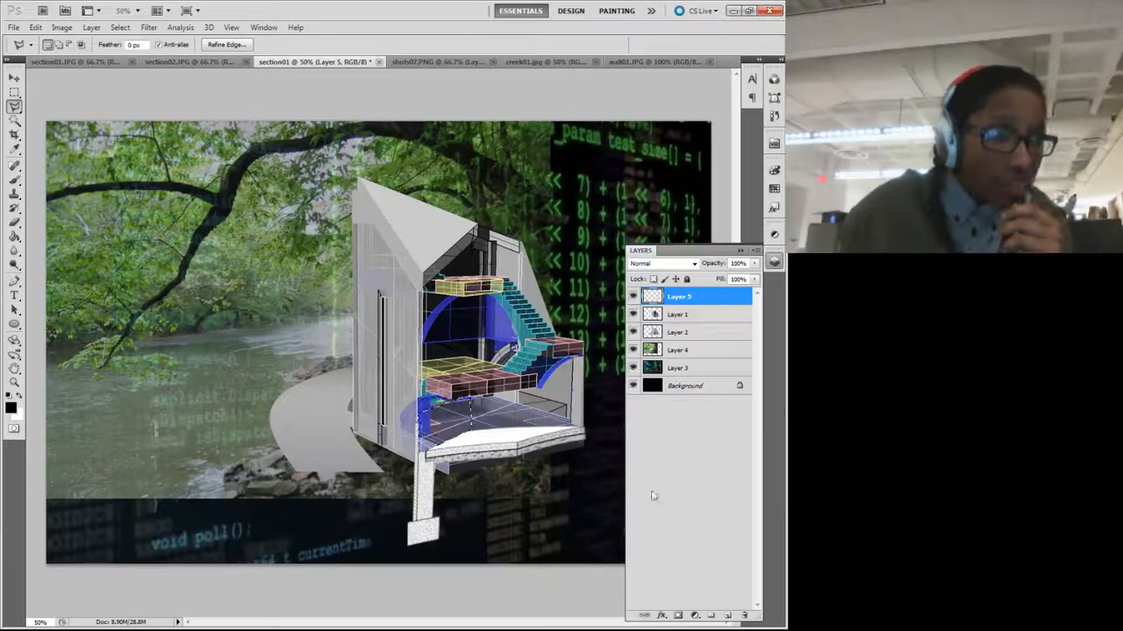
key(m)
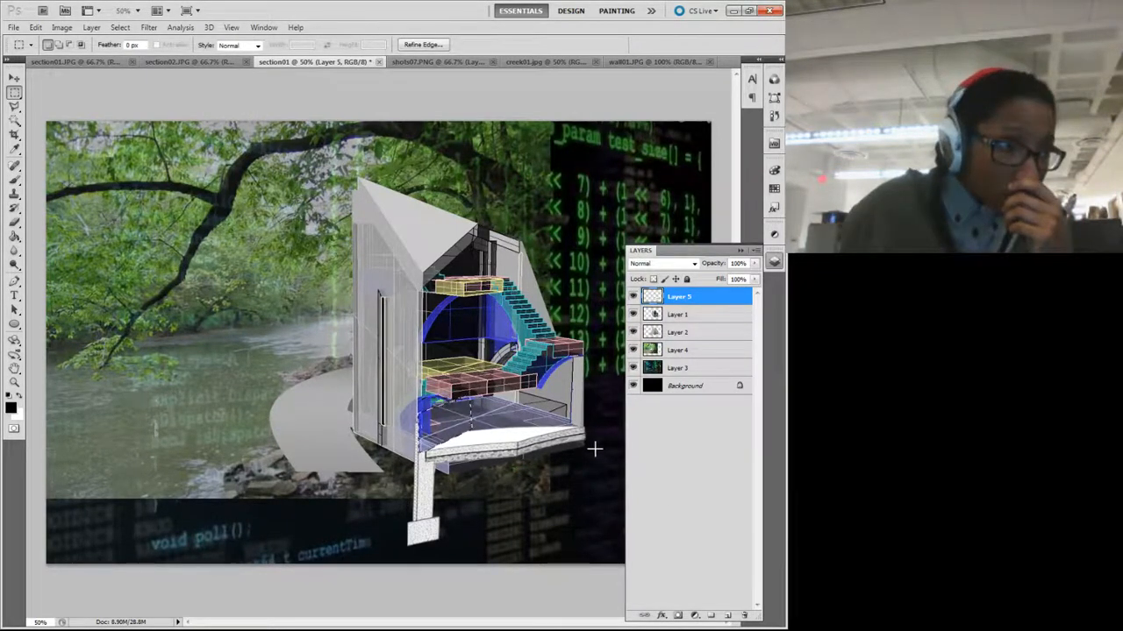
drag(568, 445, 496, 450)
click(508, 499)
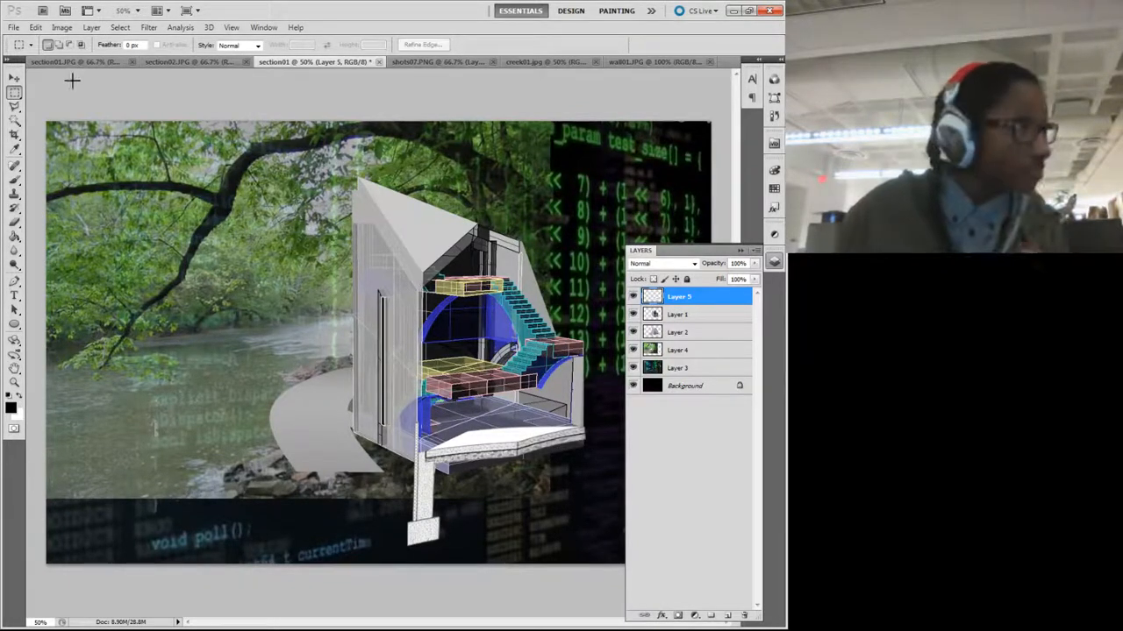
Step: Marquee-select the strip directly beneath the slab beside the footing wall on Layer 1 and delete the building linework inside it
click(14, 106)
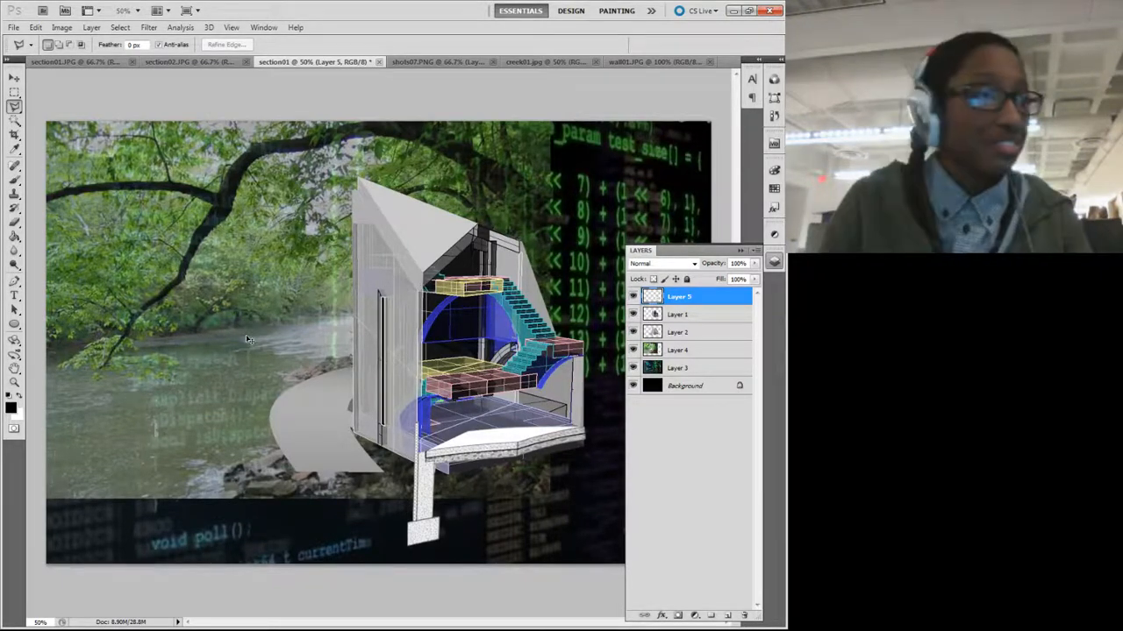
key(ctrl+plus)
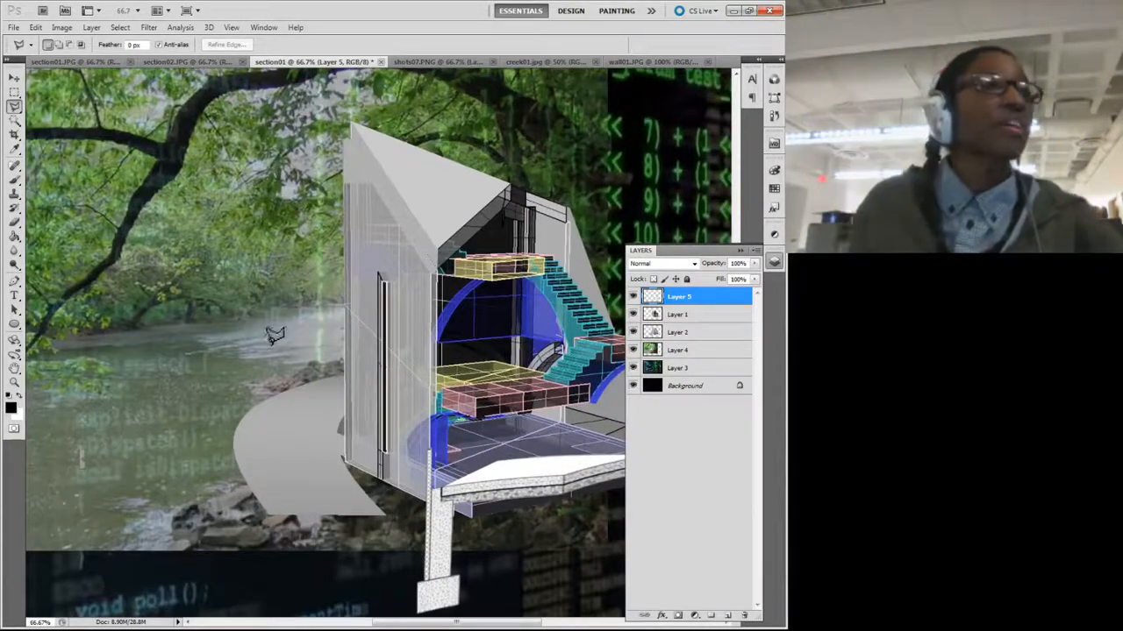
scroll(408, 326, right, 8)
scroll(408, 323, down, 4)
scroll(409, 323, right, 3)
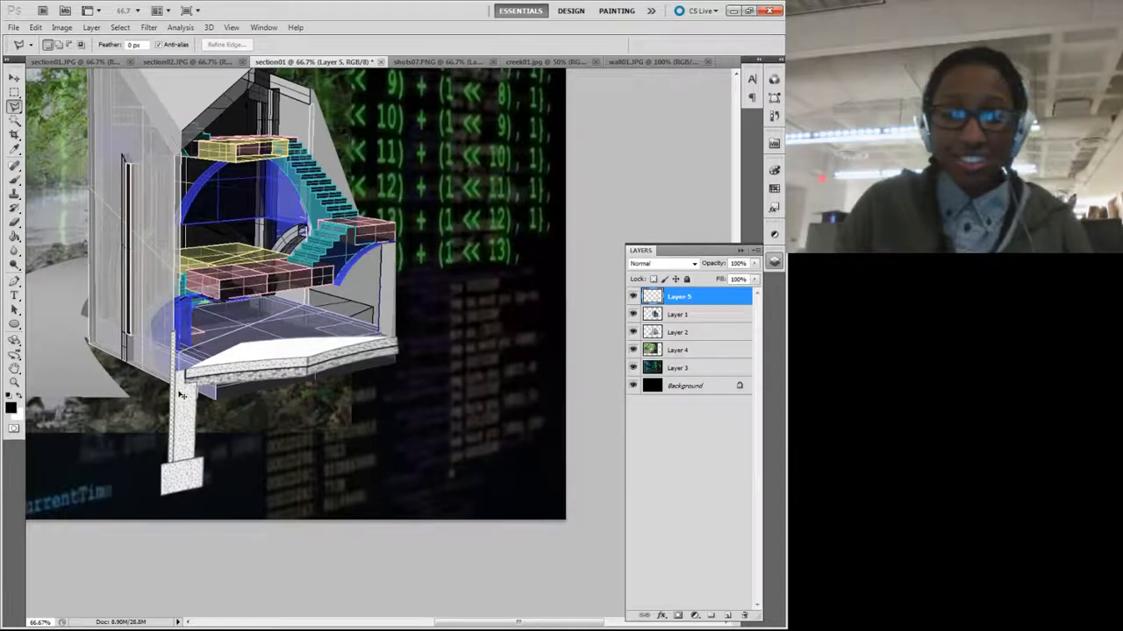
key(ctrl+plus)
scroll(188, 397, left, 3)
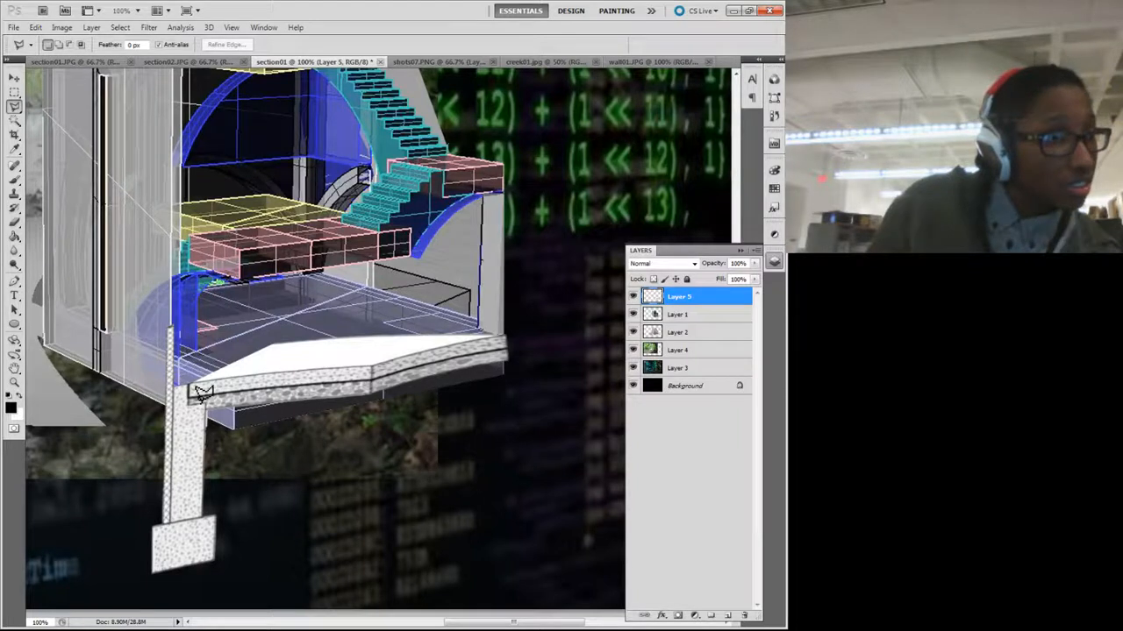
click(692, 333)
click(690, 317)
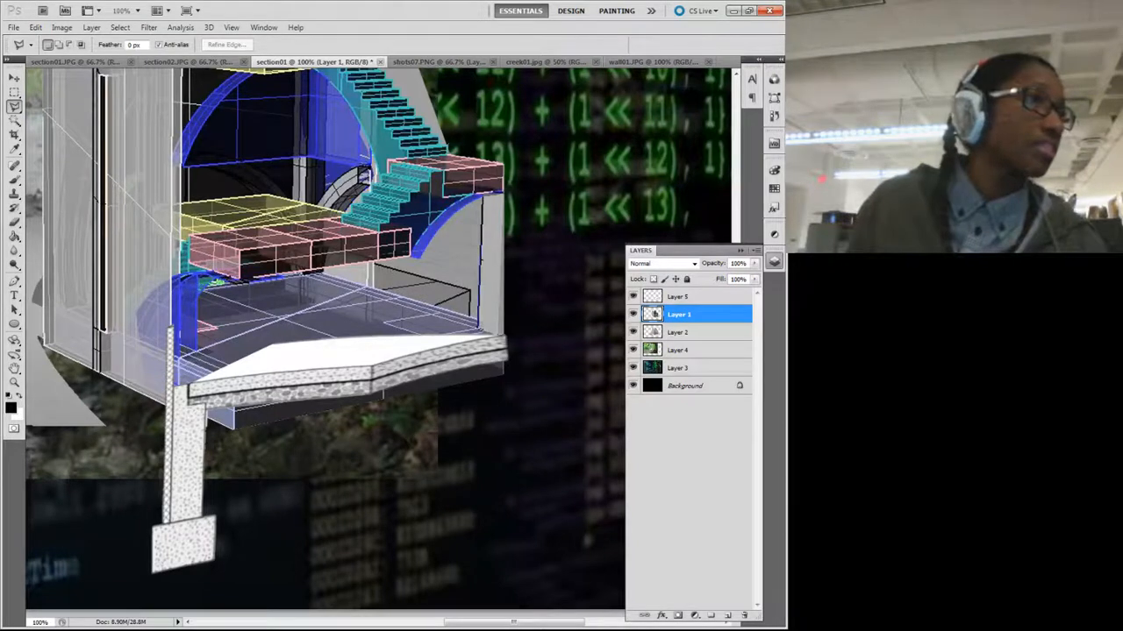
click(14, 91)
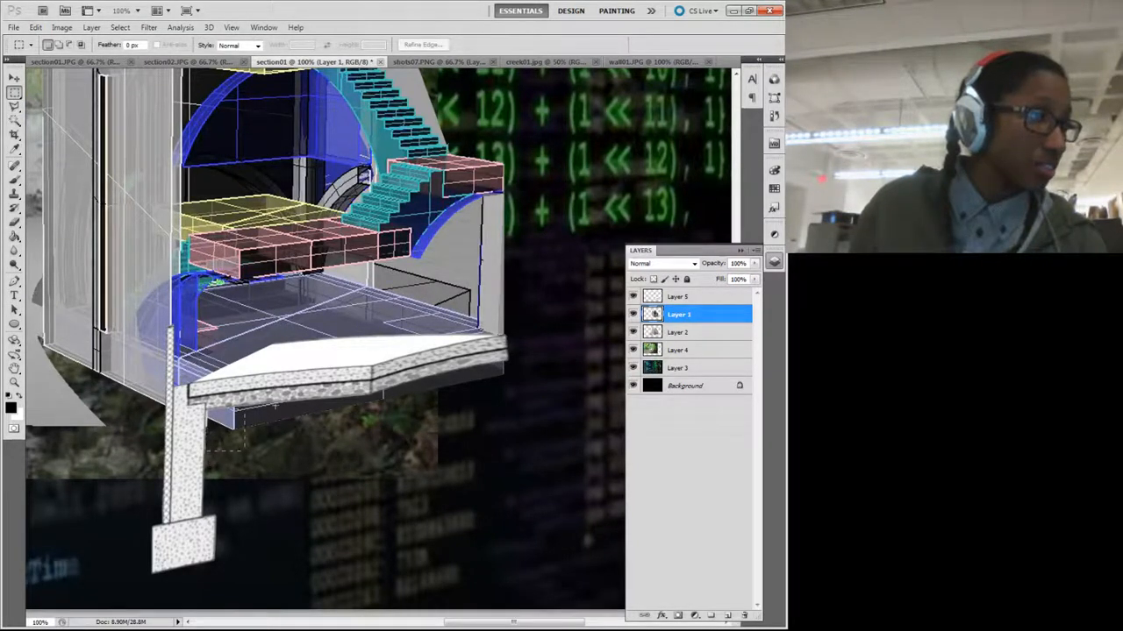
drag(206, 405, 462, 452)
drag(461, 407, 464, 410)
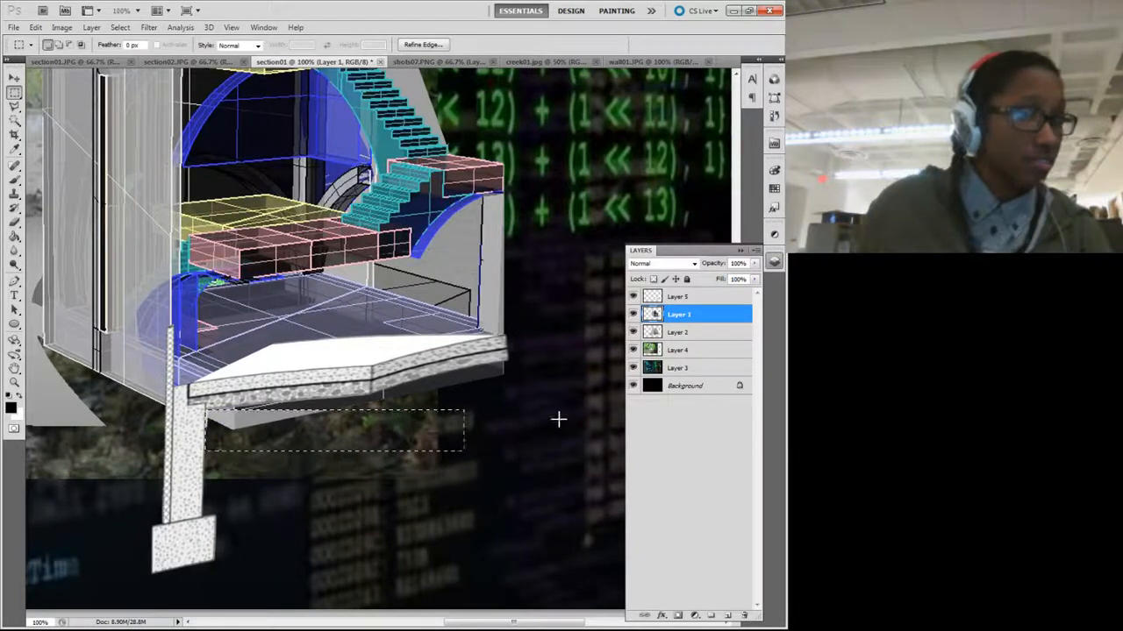
Step: Outline the slab's outer end and the area beneath the slab with the Polygonal Lasso, and delete it from the building layers and Layer 5
click(681, 334)
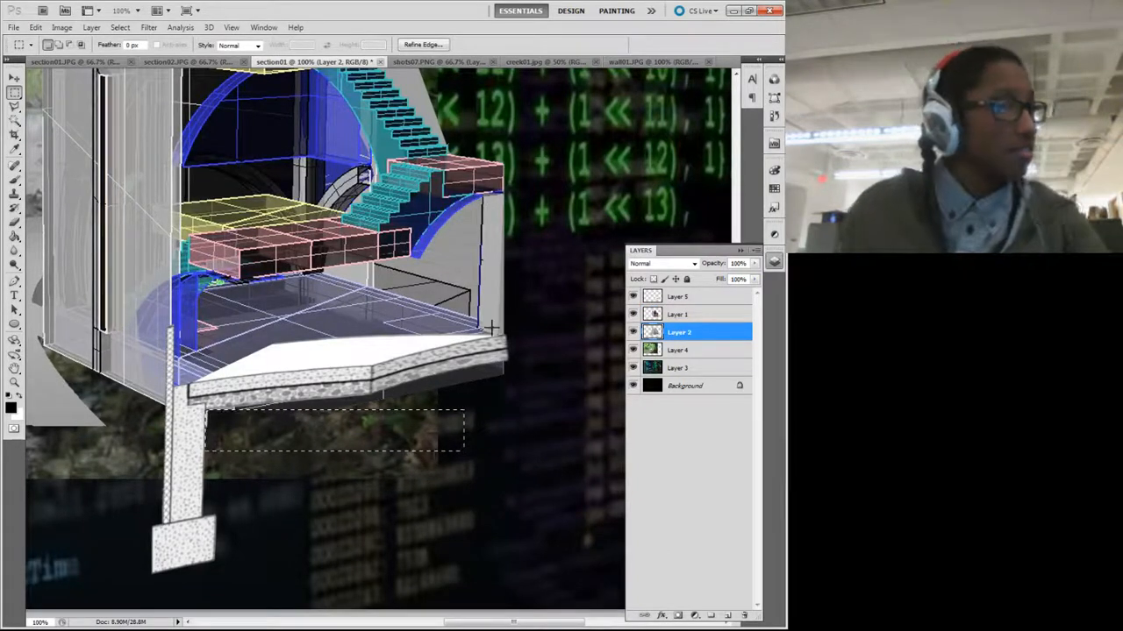
click(527, 447)
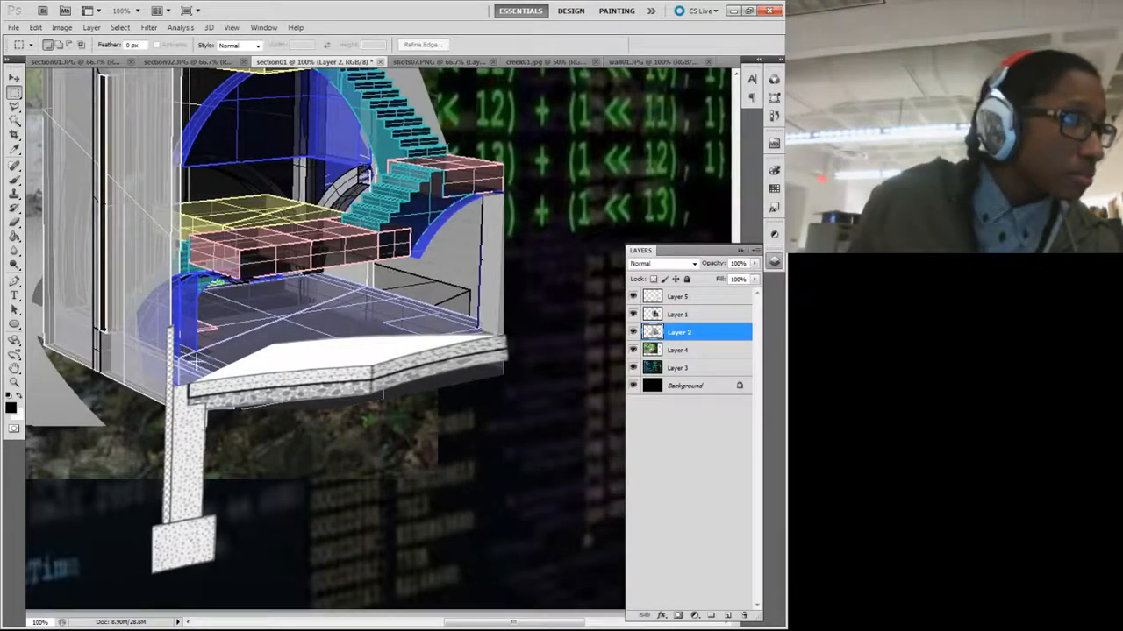
click(14, 105)
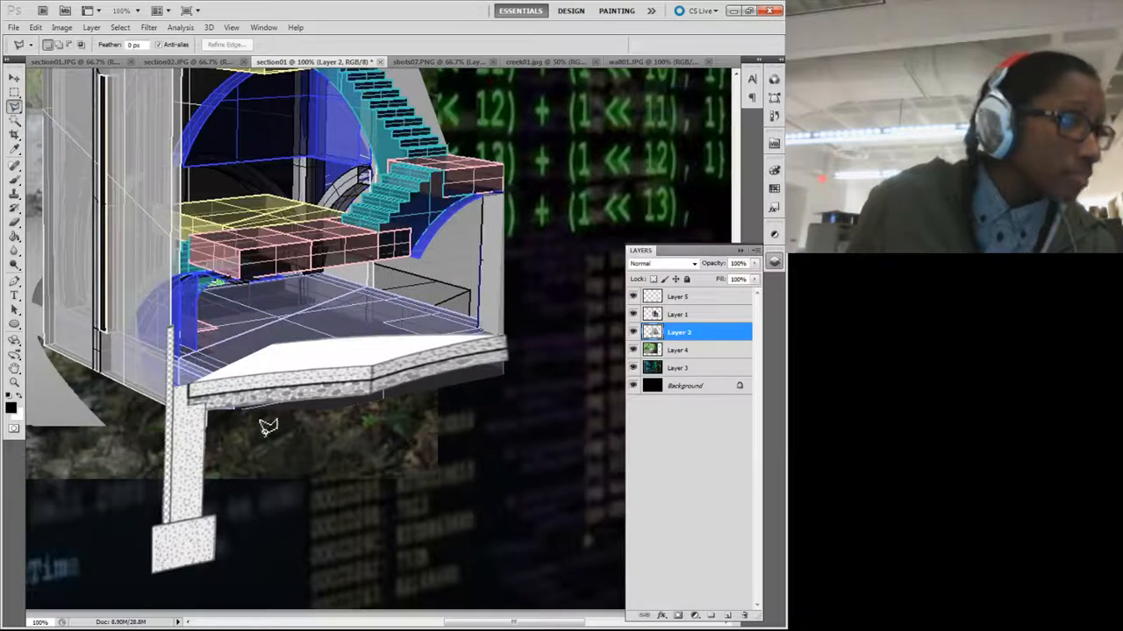
click(371, 398)
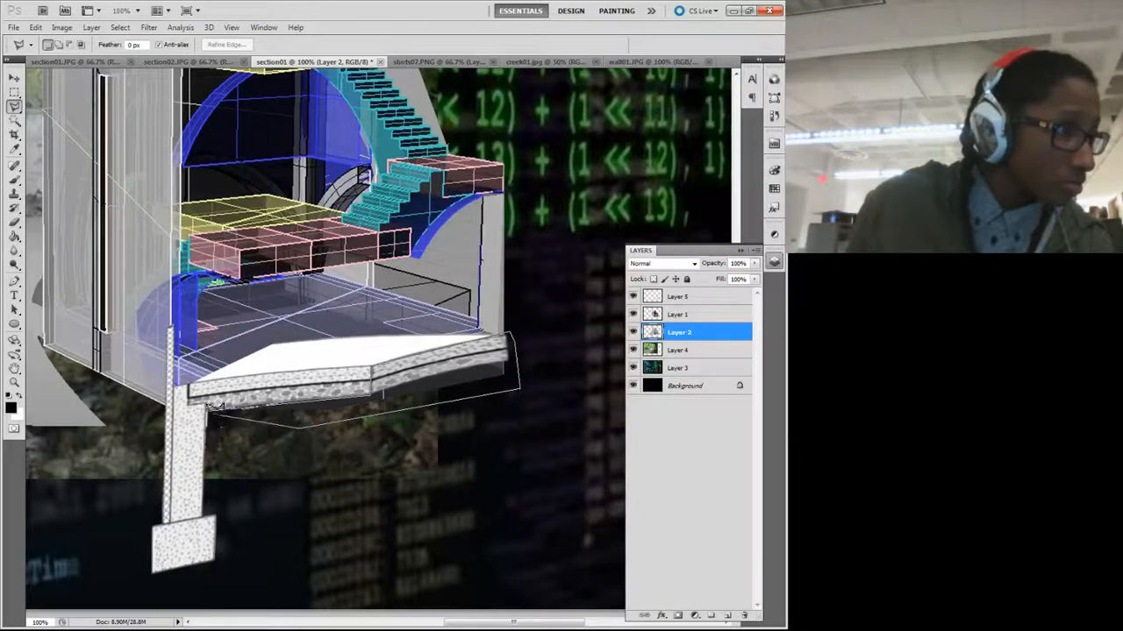
click(209, 410)
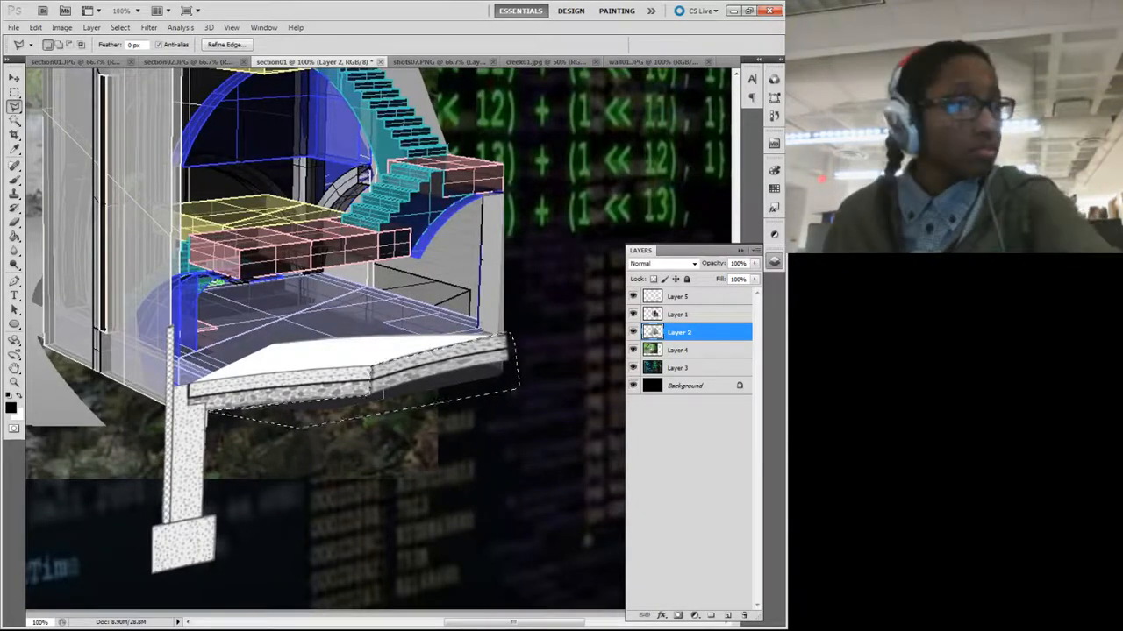
click(702, 319)
key(Delete)
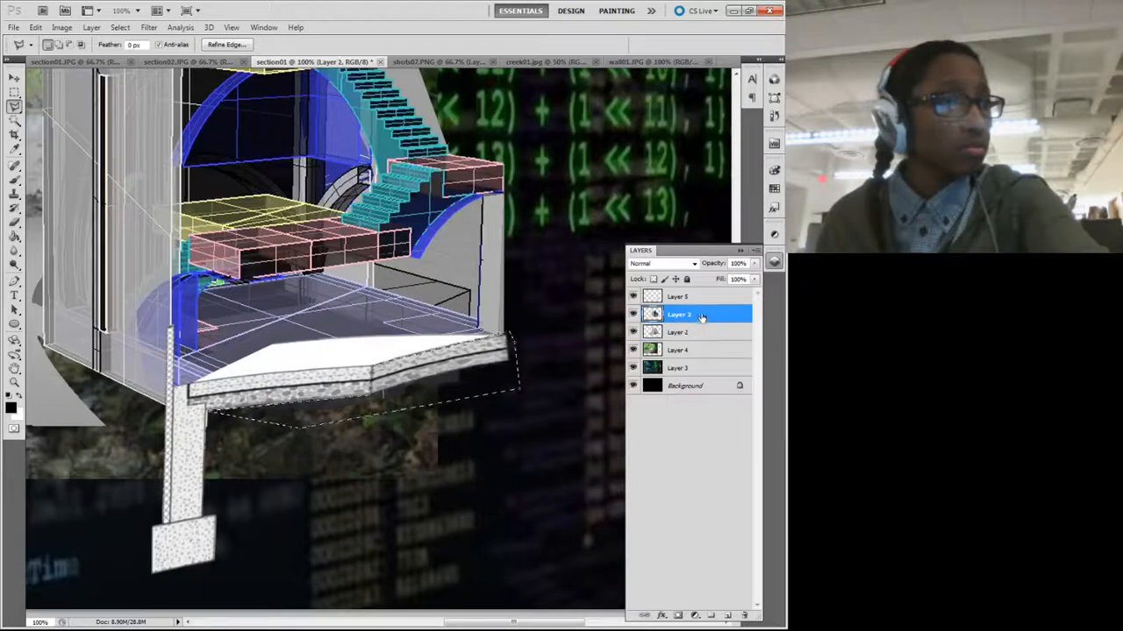
click(699, 301)
key(Delete)
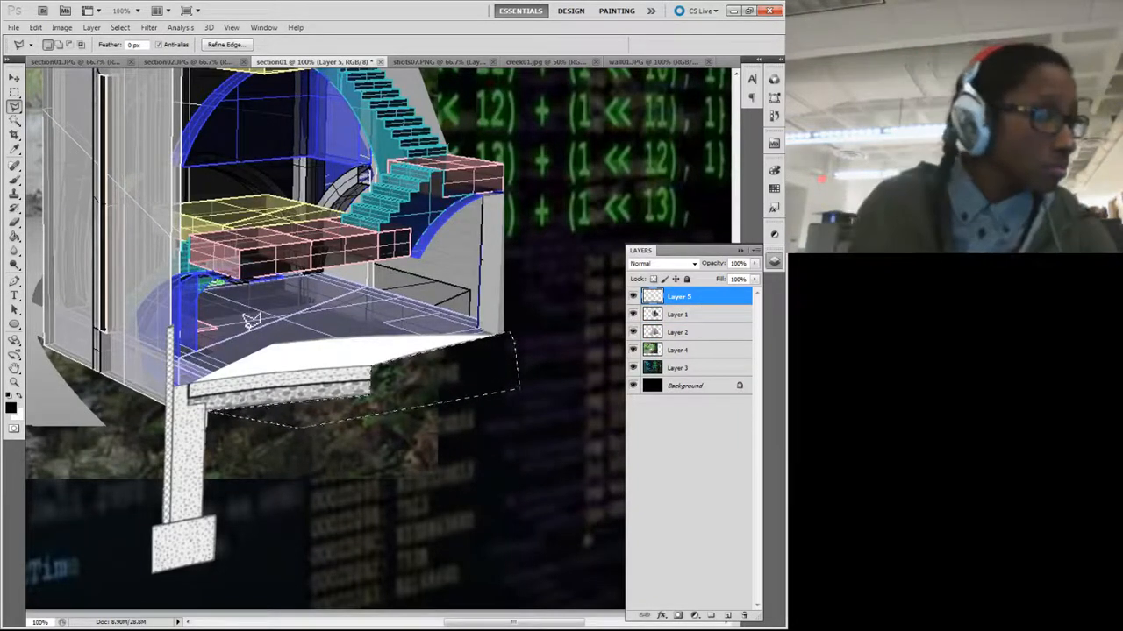
Step: Outline the white top surface of the slab on Layer 5 with the Polygonal Lasso, delete it, and clear the selection
click(190, 386)
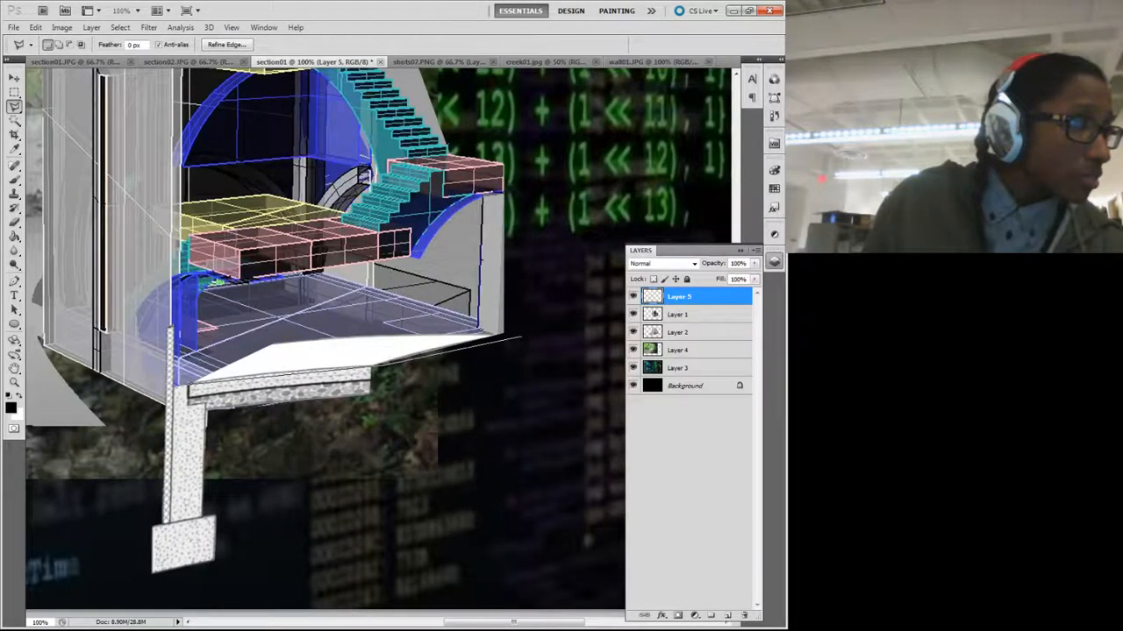
click(475, 327)
click(192, 384)
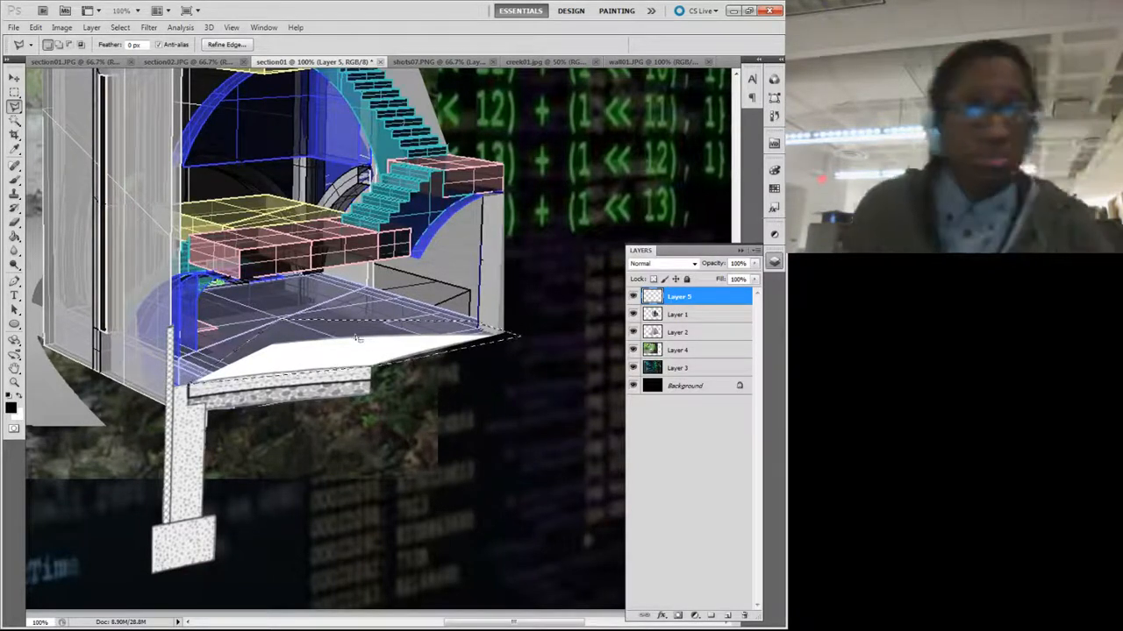
key(Delete)
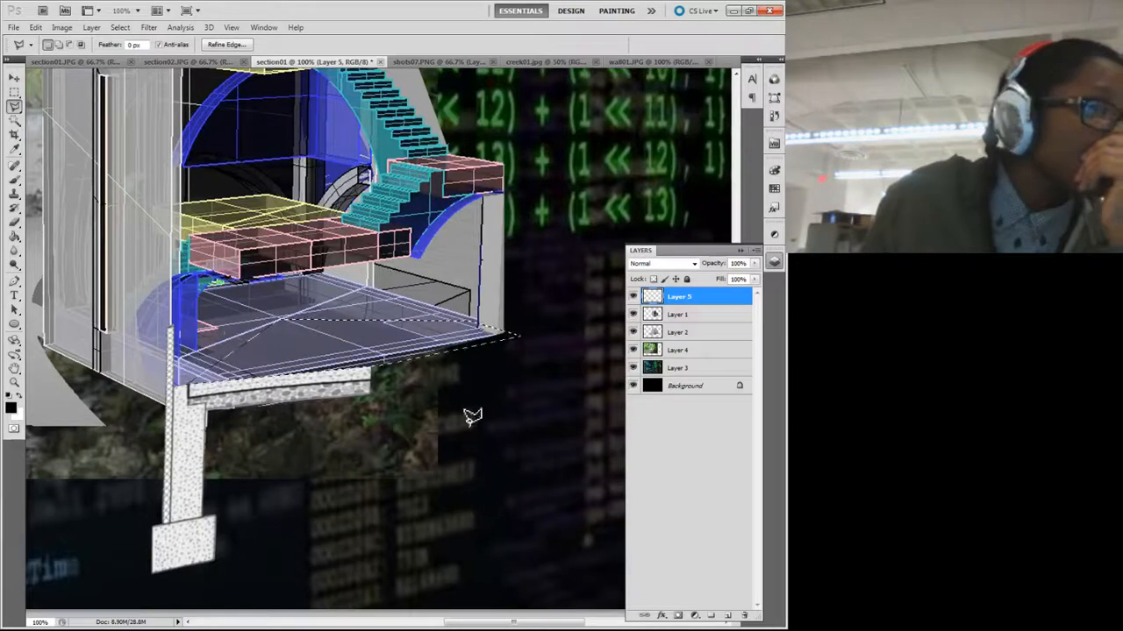
key(ctrl+d)
Step: Outline the thin sliver along the floor's lower edge past its outer corner, delete it from Layers 1 and 2, and clear the selection
click(541, 335)
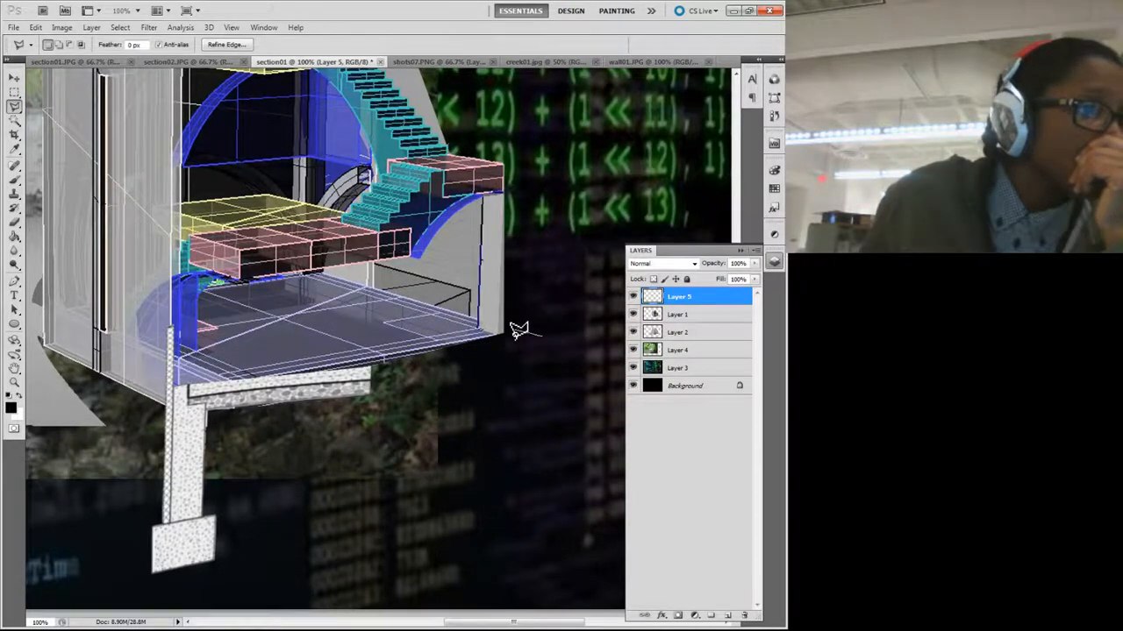
click(505, 334)
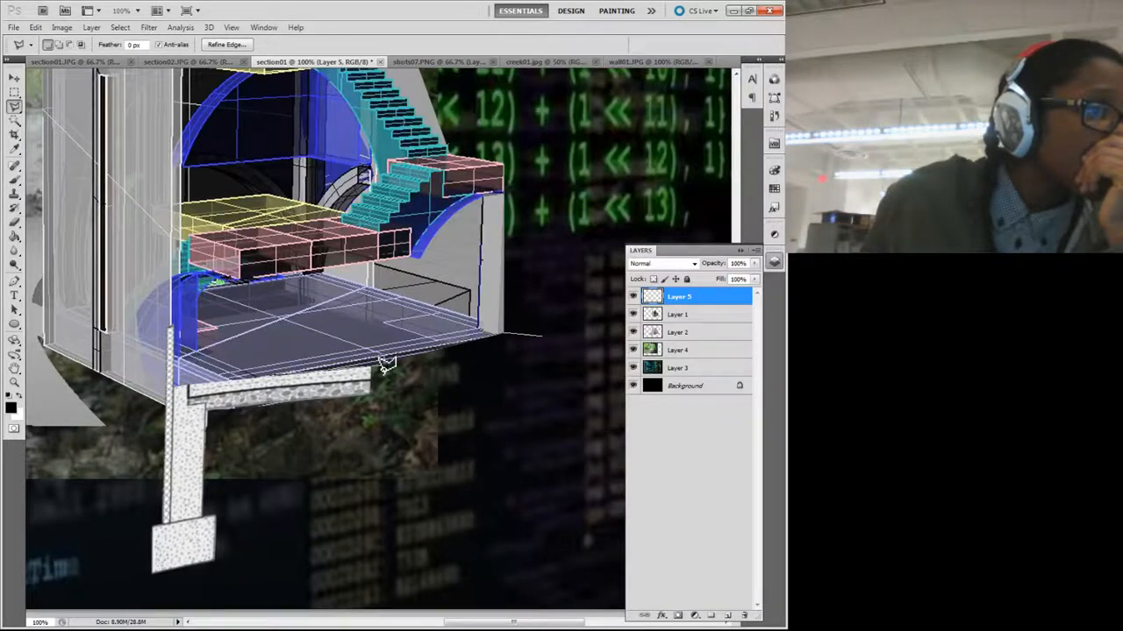
double_click(542, 336)
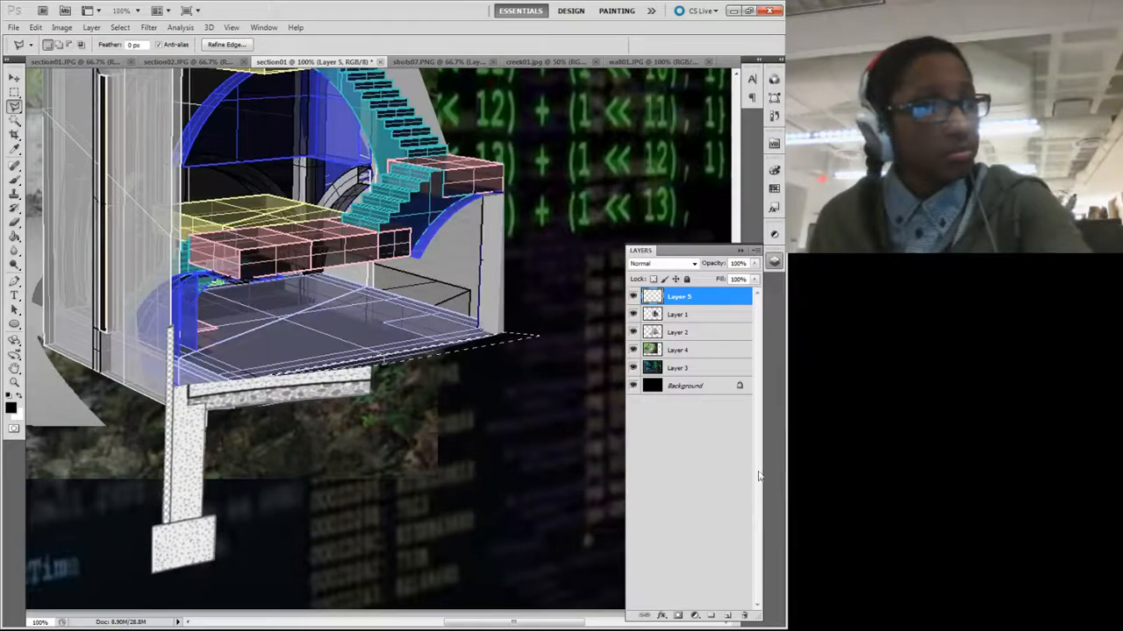
click(693, 314)
scroll(532, 371, down, 1)
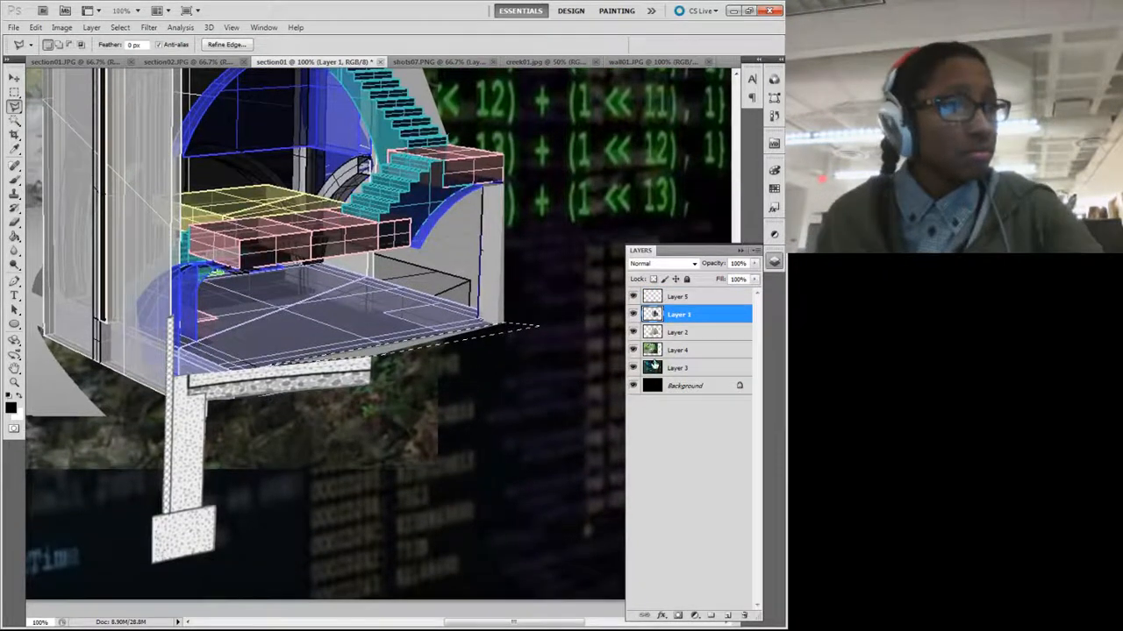
click(669, 336)
key(Delete)
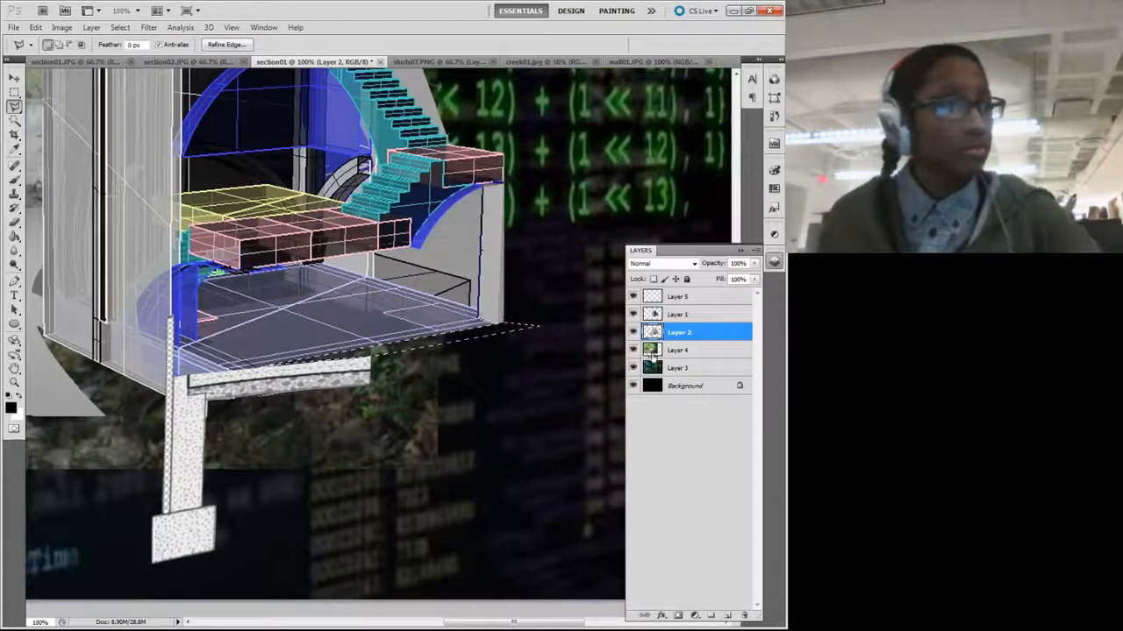
scroll(591, 406, down, 1)
scroll(573, 421, up, 1)
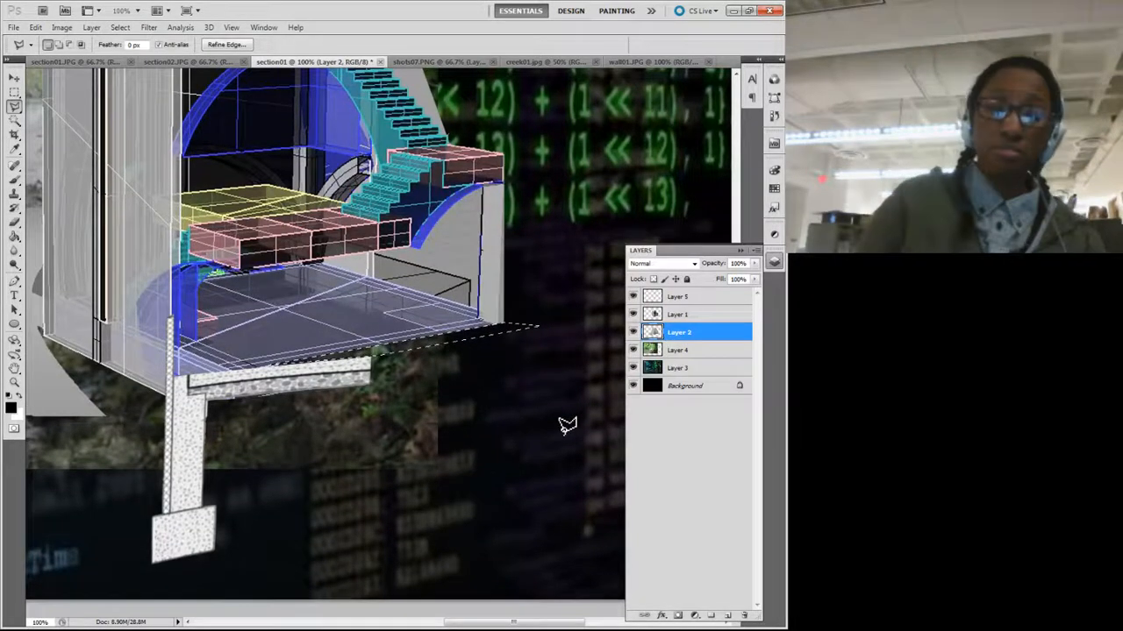
scroll(570, 423, down, 3)
scroll(564, 429, down, 1)
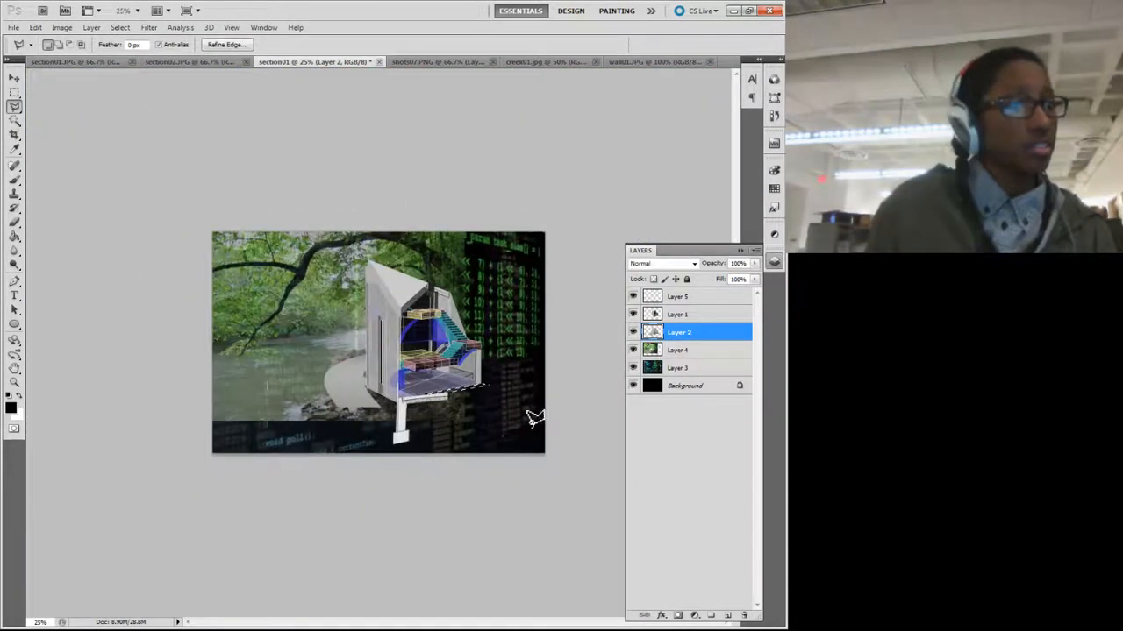
click(14, 91)
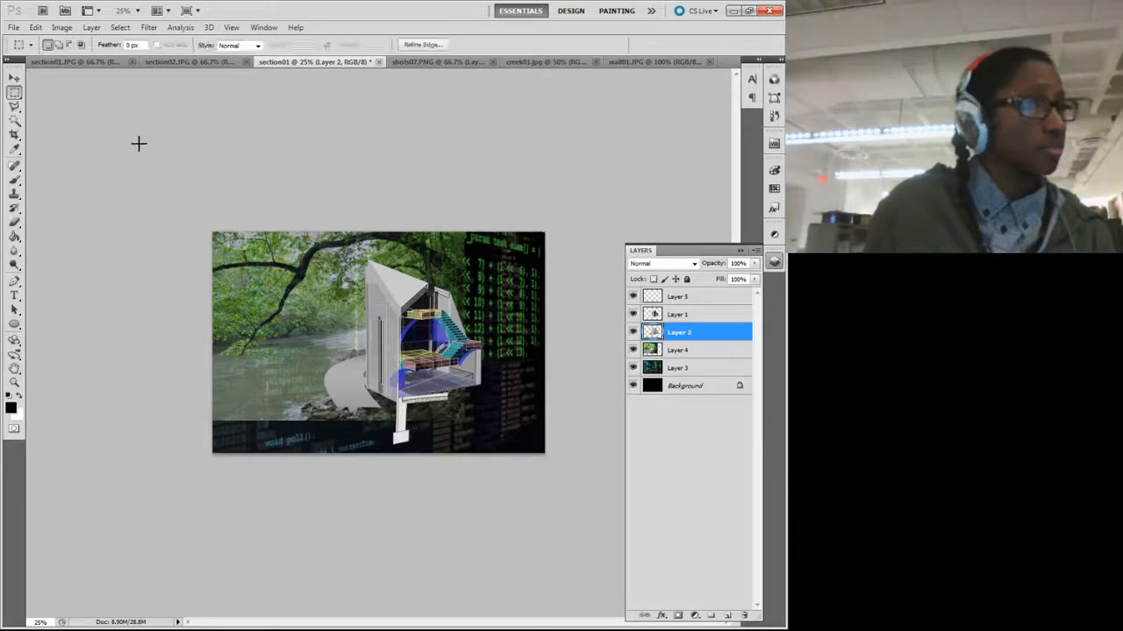
Step: Warp Layer 5 to raise and slightly extend the slab's outer end along the underside of the building floor, and apply
click(671, 300)
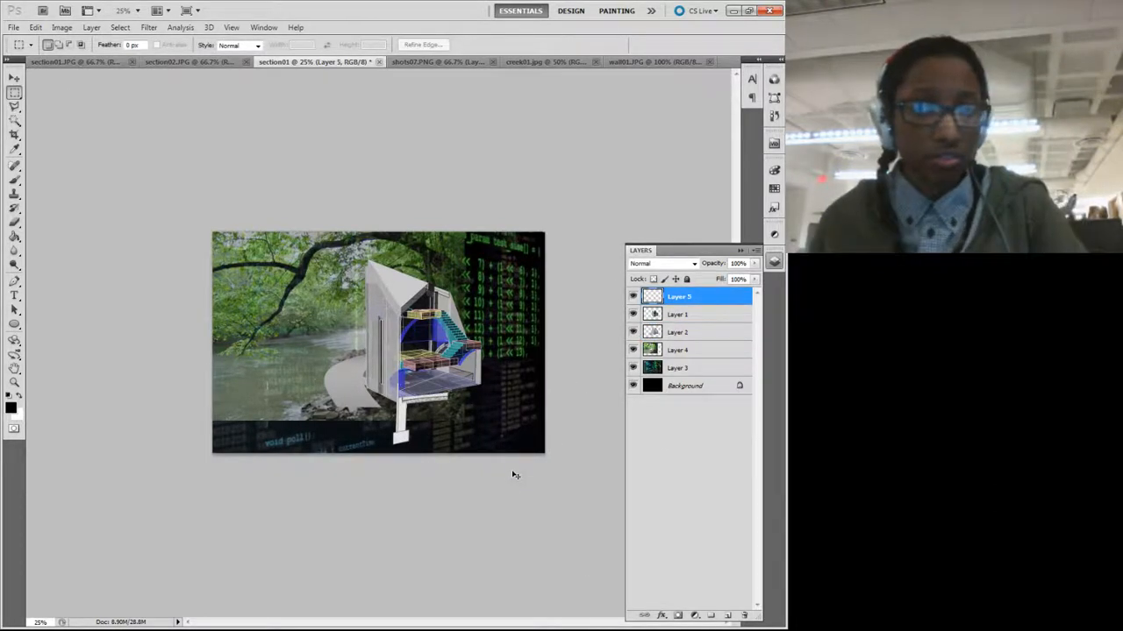
key(ctrl+t)
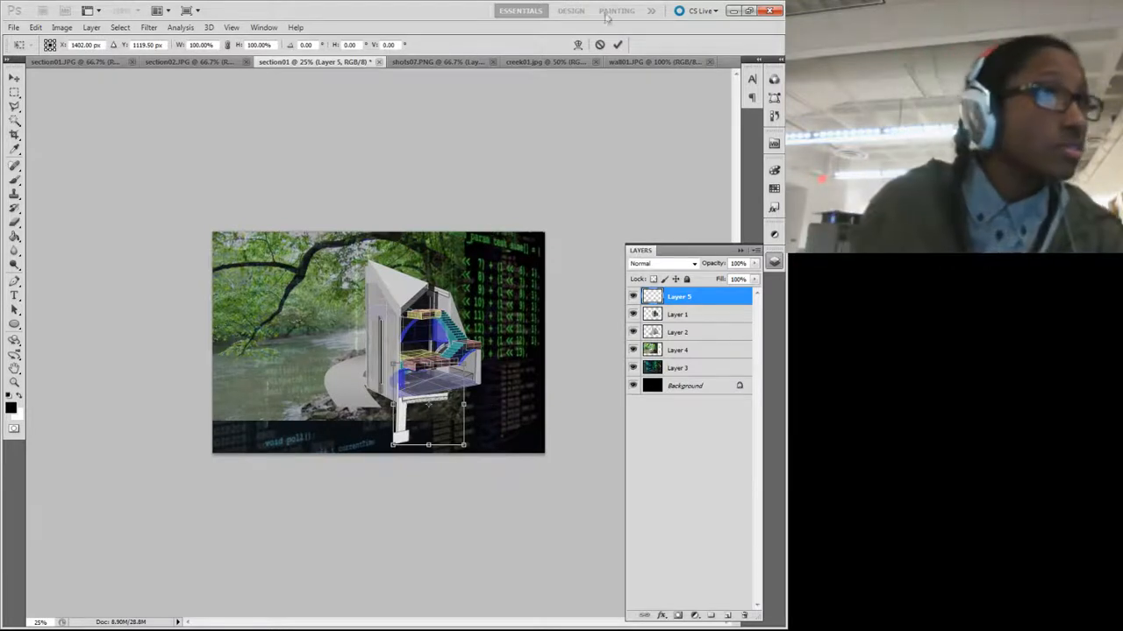
click(578, 44)
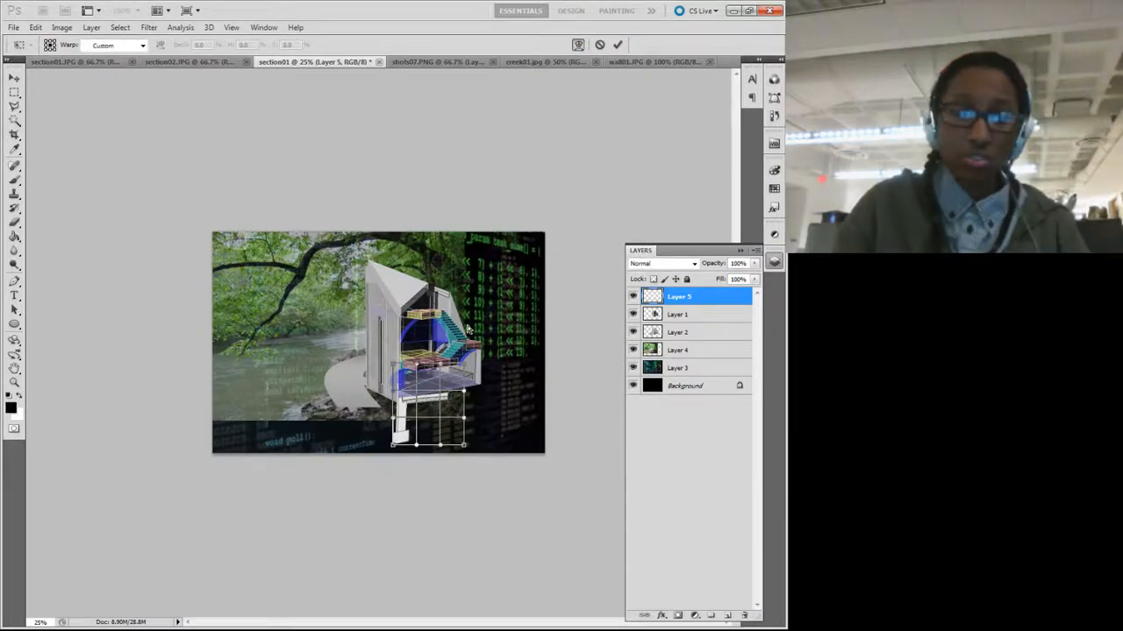
key(ctrl+plus)
key(ctrl+plus)
key(ctrl+plus)
key(ctrl+plus)
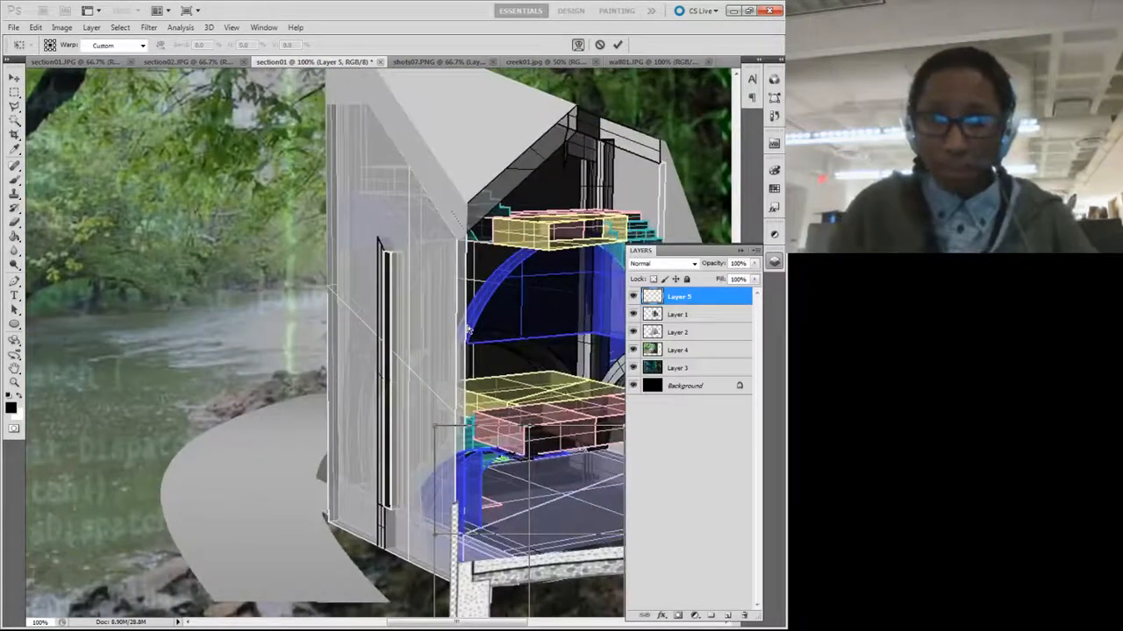
scroll(467, 328, down, 5)
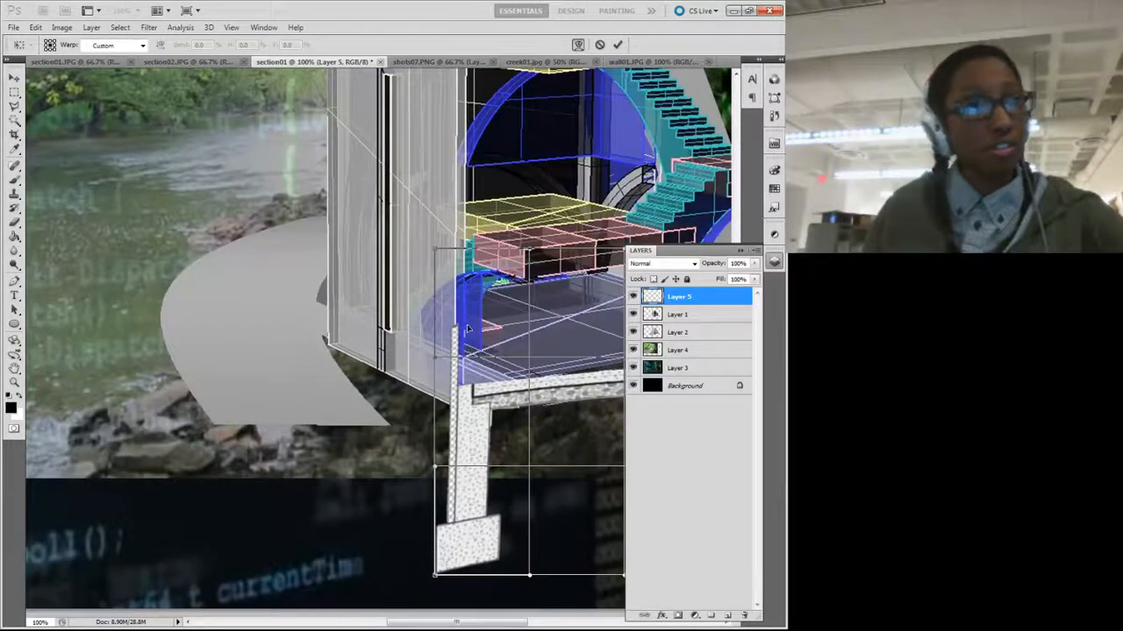
scroll(507, 388, right, 5)
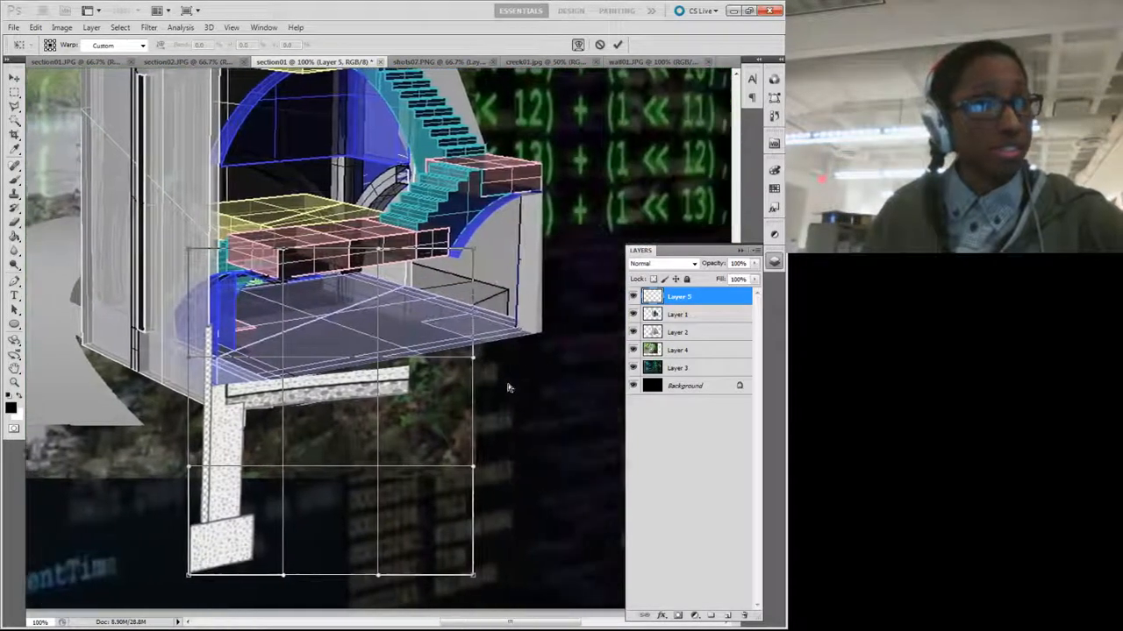
scroll(507, 387, right, 1)
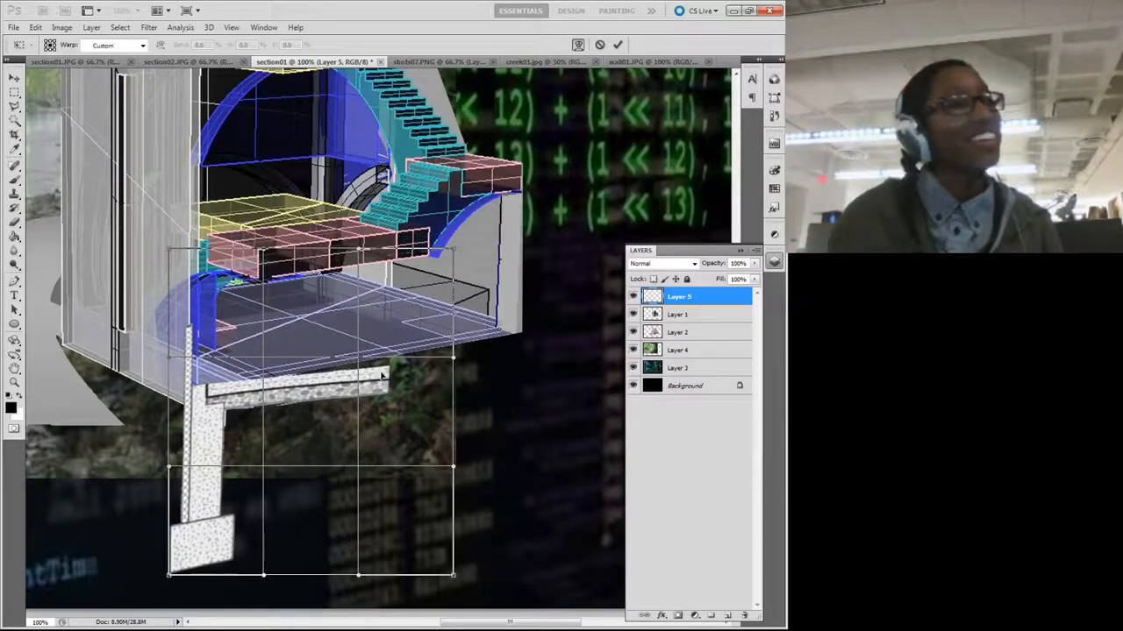
drag(390, 371, 393, 367)
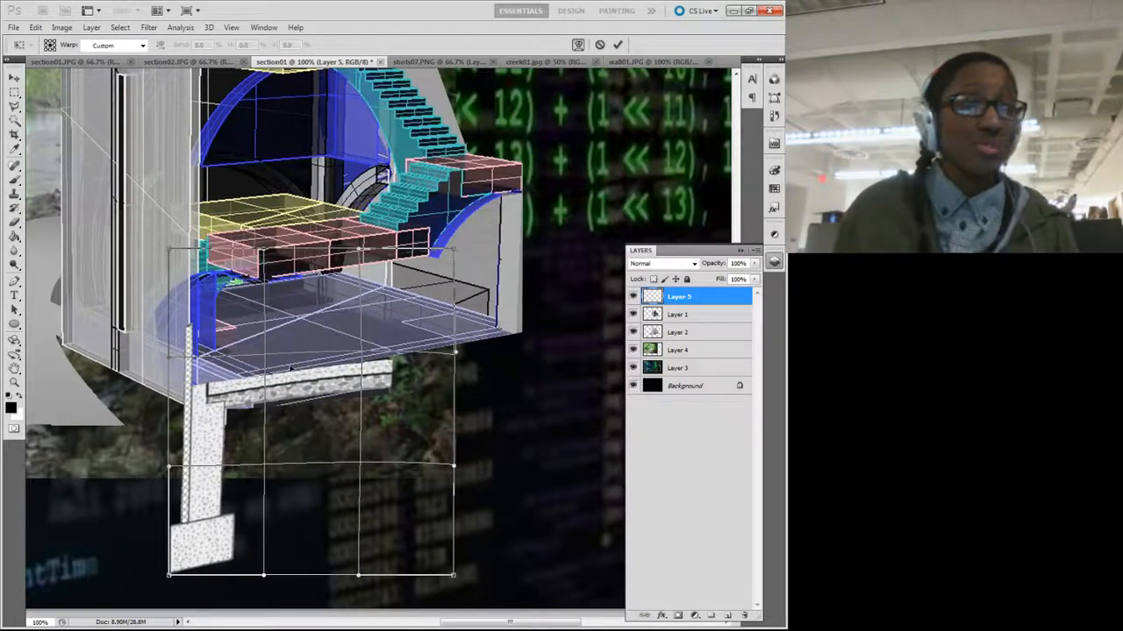
drag(261, 380, 258, 382)
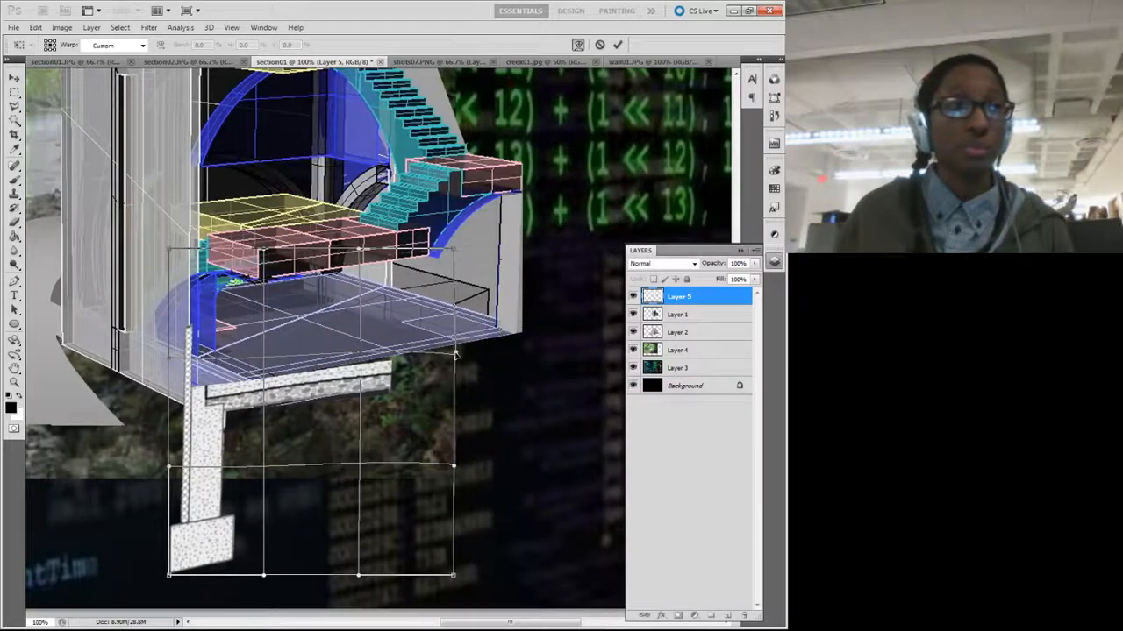
drag(456, 355, 456, 341)
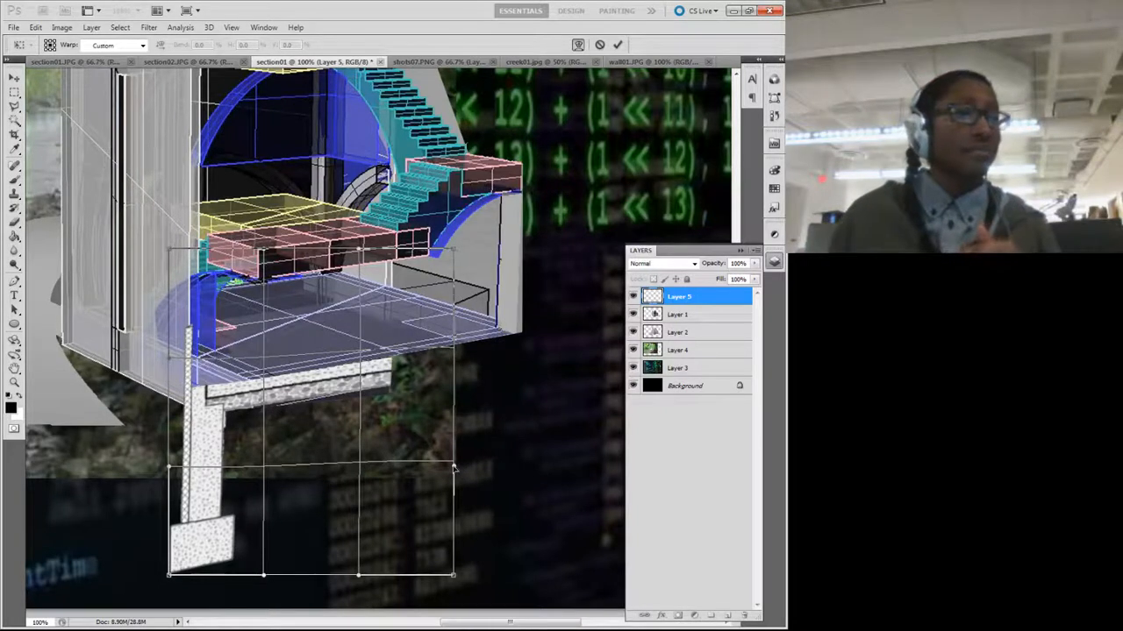
drag(455, 467, 479, 460)
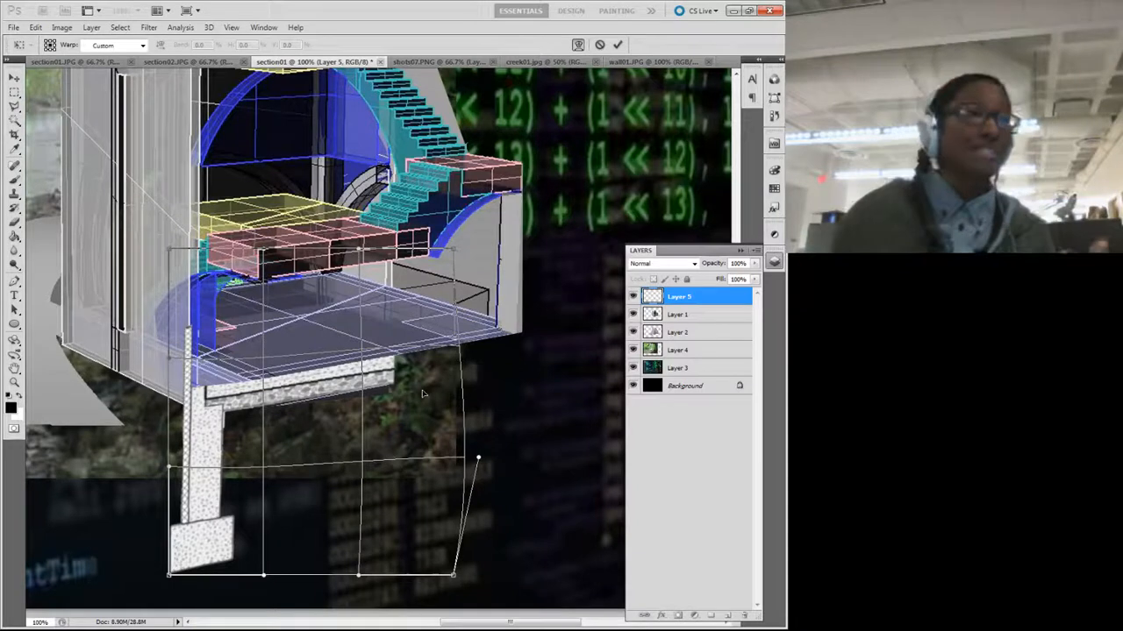
click(619, 45)
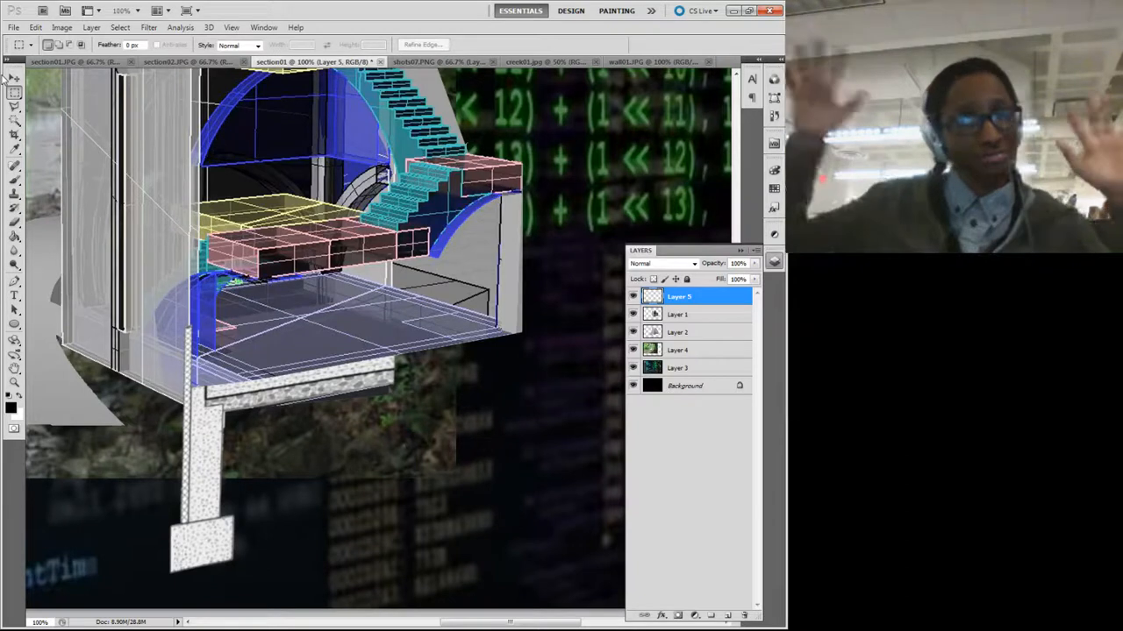
Step: Outline the area beneath the slab with the Polygonal Lasso, delete its leftovers from Layers 1 and 2, and clear the selection
click(682, 314)
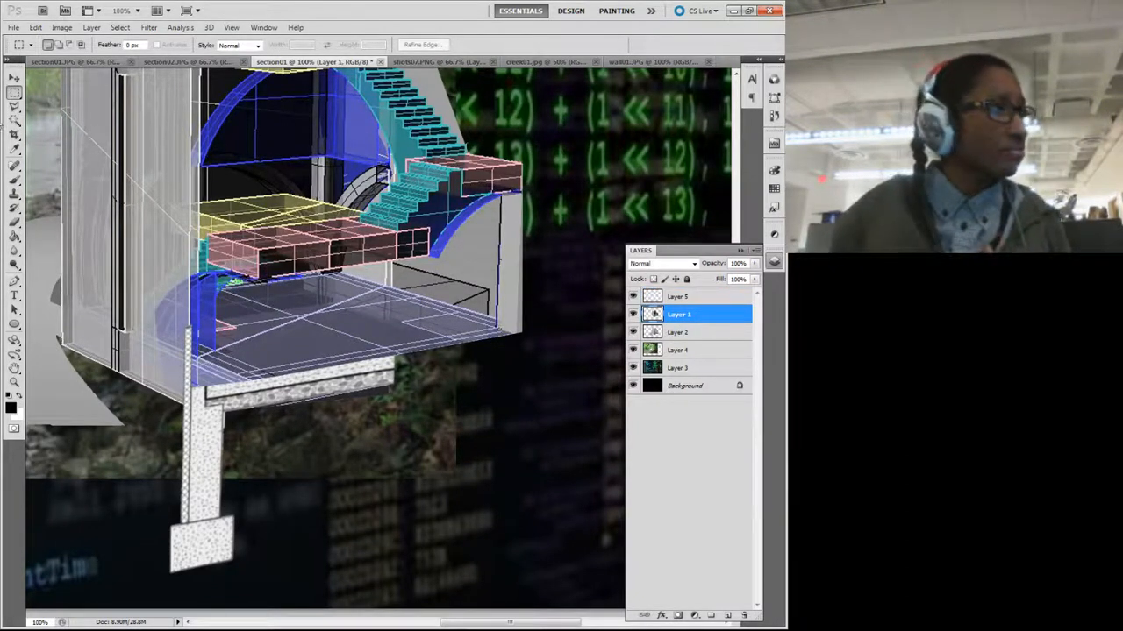
click(14, 105)
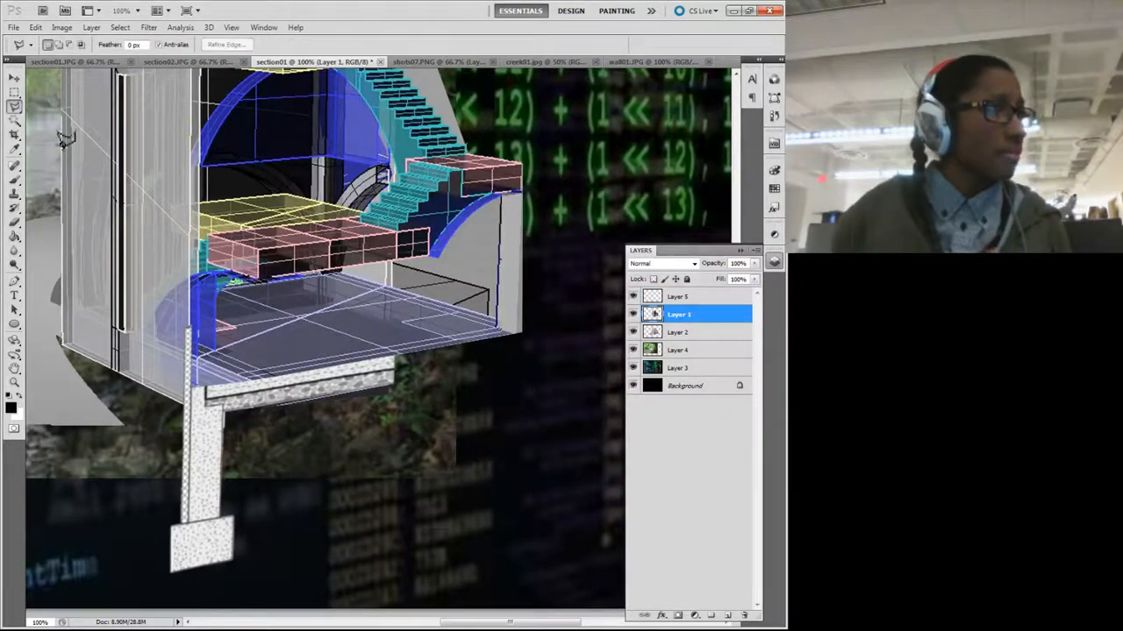
click(249, 438)
click(449, 424)
click(428, 375)
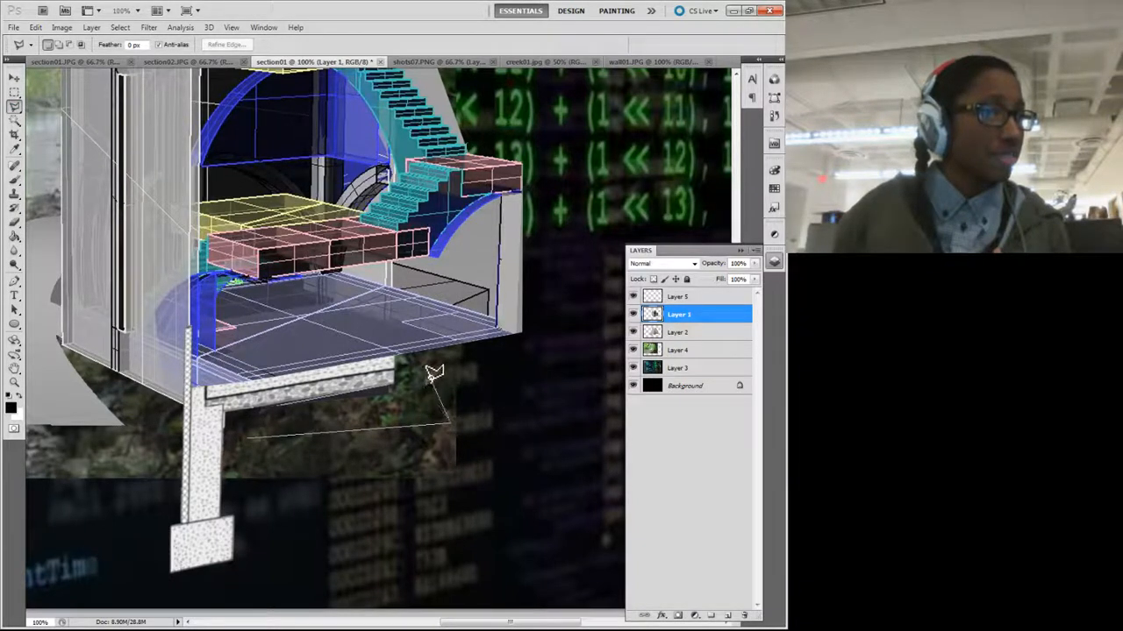
click(233, 399)
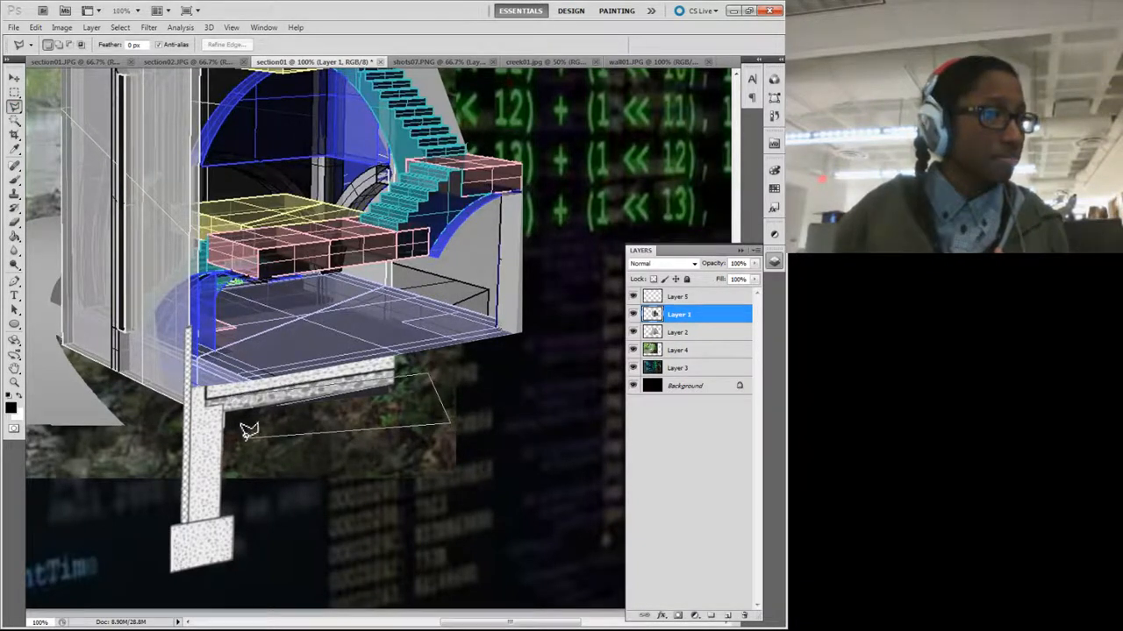
click(250, 436)
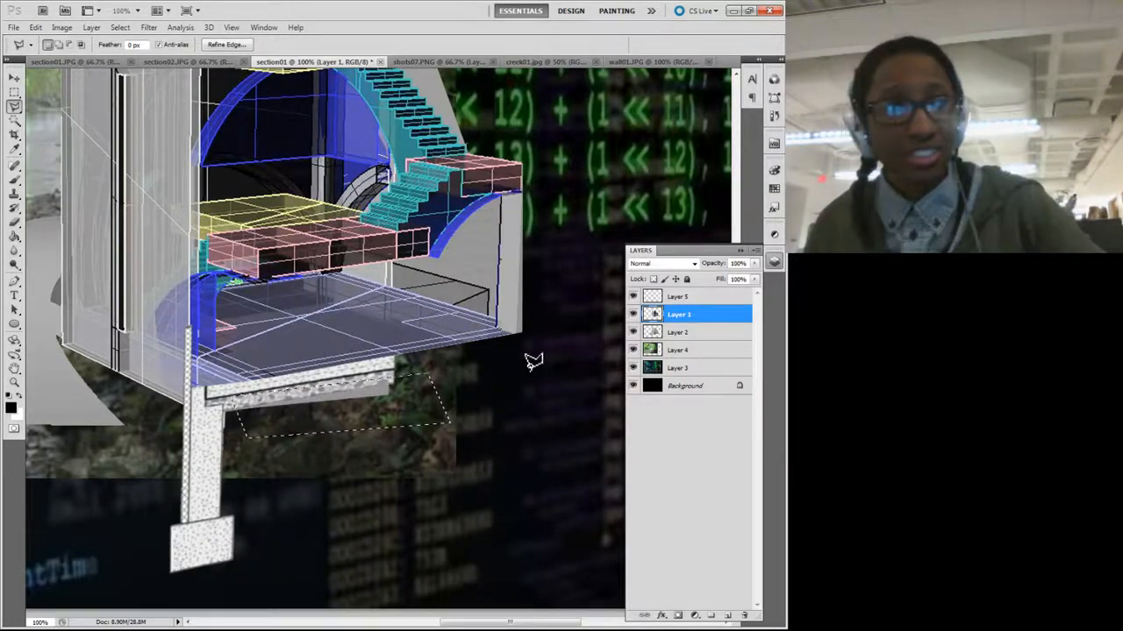
click(705, 333)
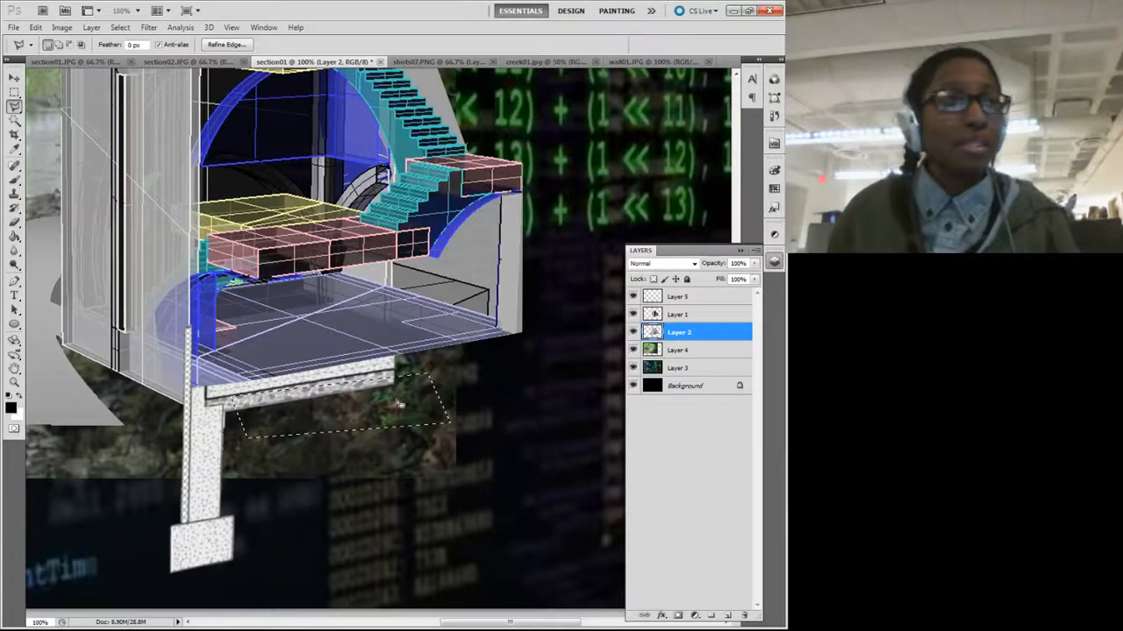
key(v)
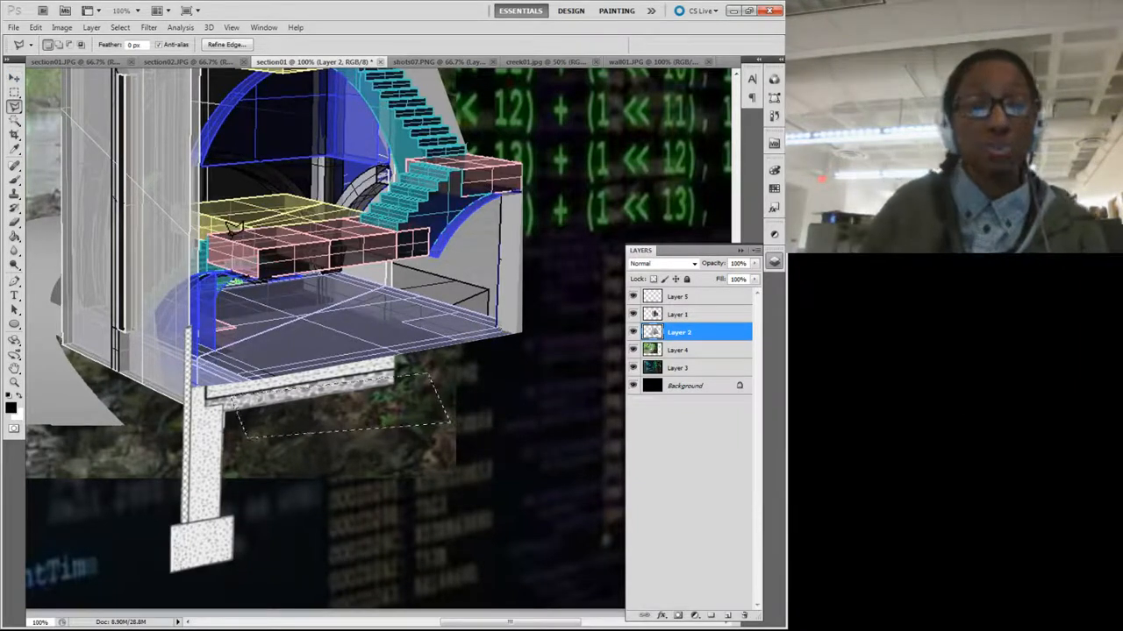
key(ctrl+minus)
key(ctrl+minus)
key(ctrl+minus)
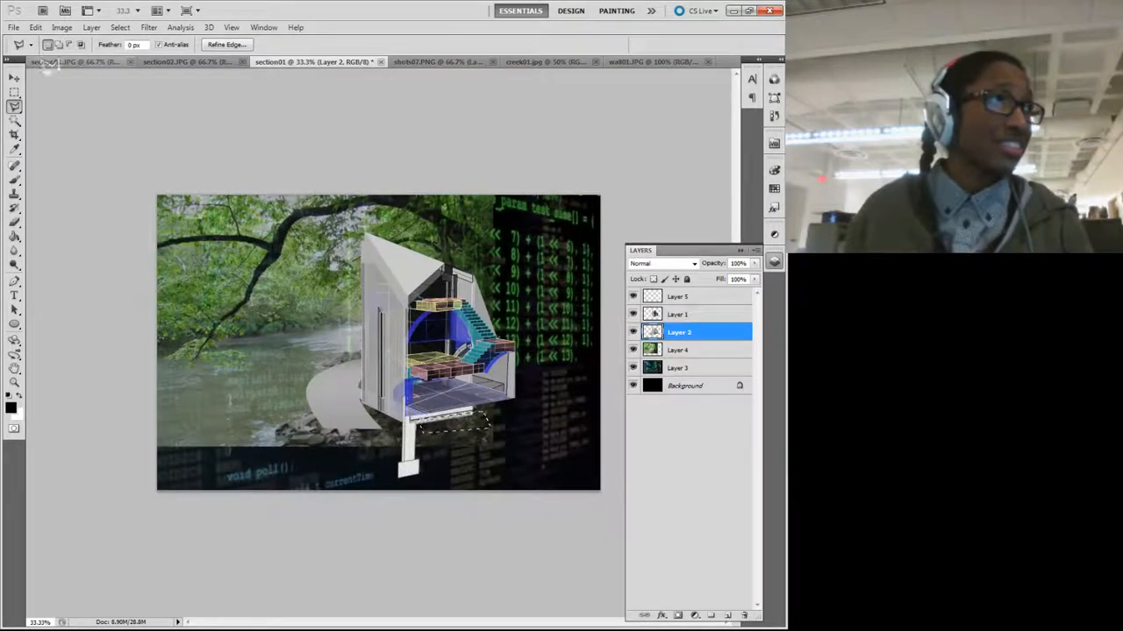
click(15, 92)
click(168, 151)
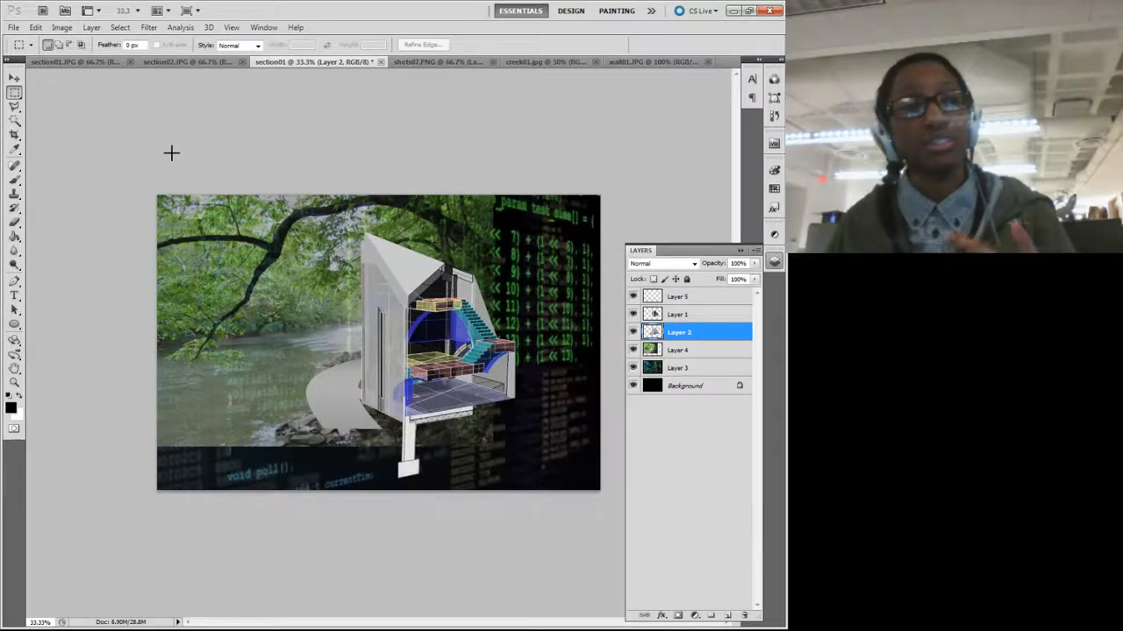
Step: Marquee the small area beneath the slab beside the concrete wall, delete it from Layers 2, 1 and 5, and clear the selection
key(ctrl+plus)
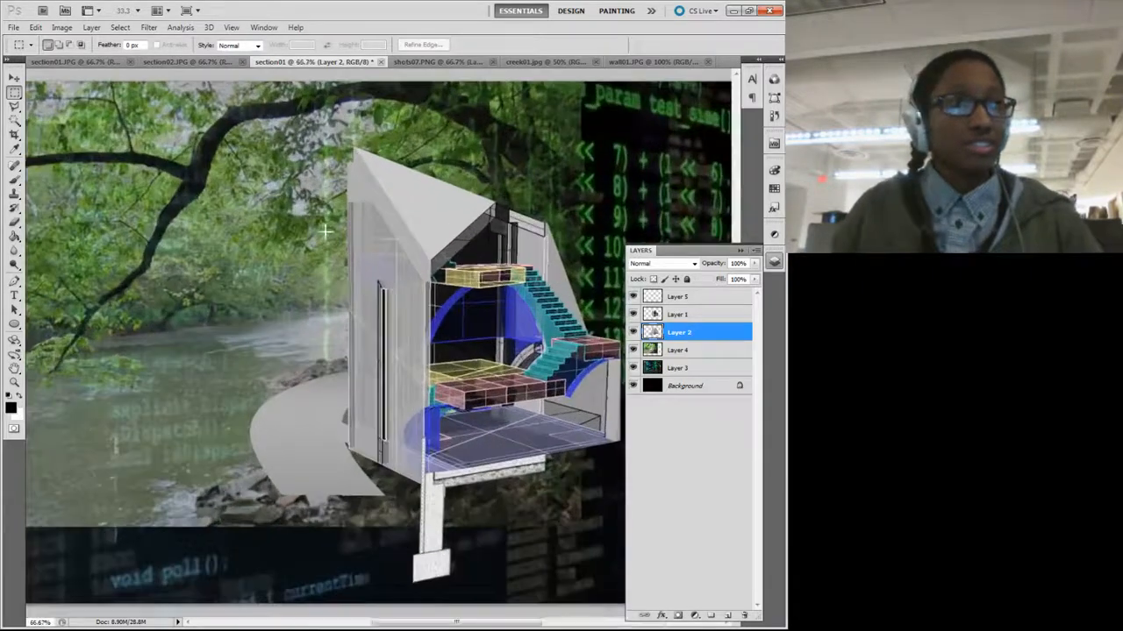
scroll(392, 218, right, 5)
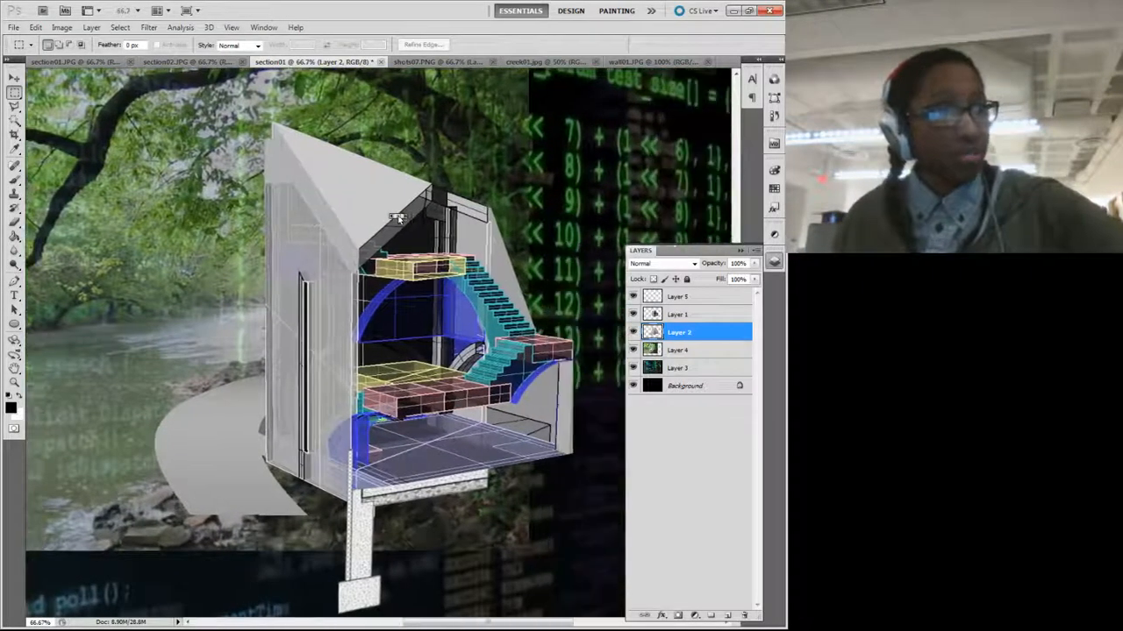
scroll(392, 218, down, 3)
scroll(392, 217, down, 1)
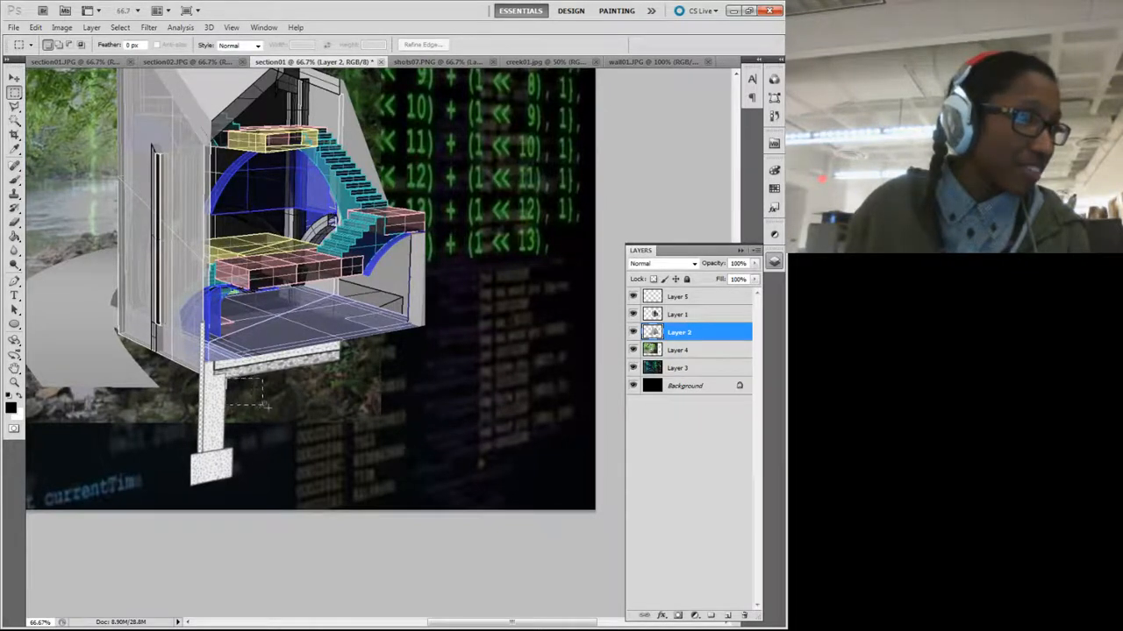
drag(266, 405, 280, 413)
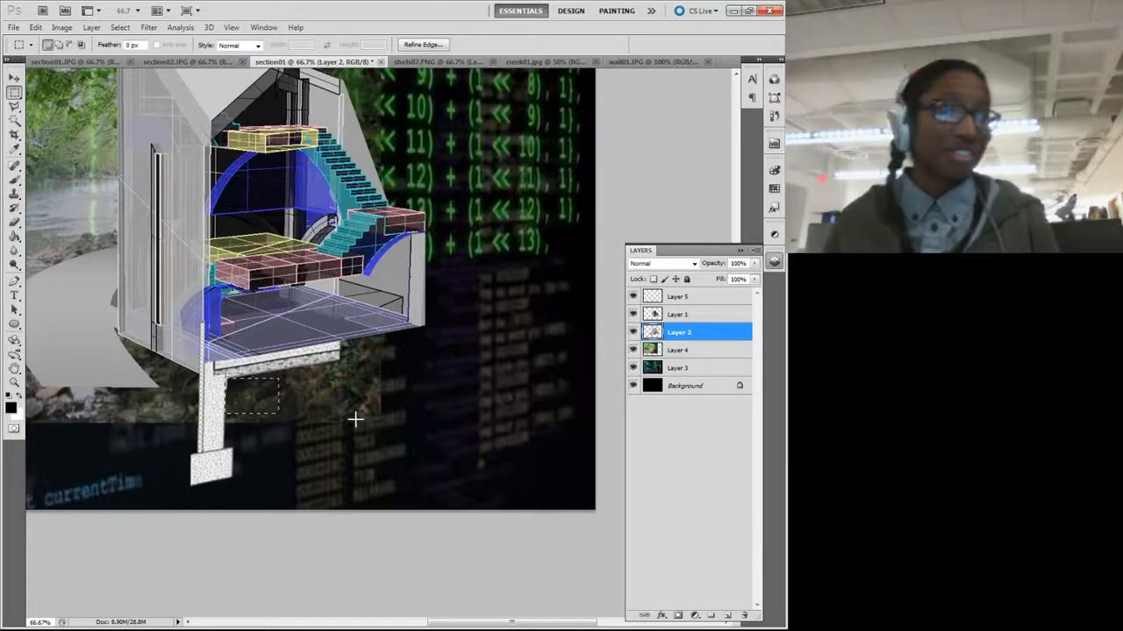
click(690, 316)
click(690, 297)
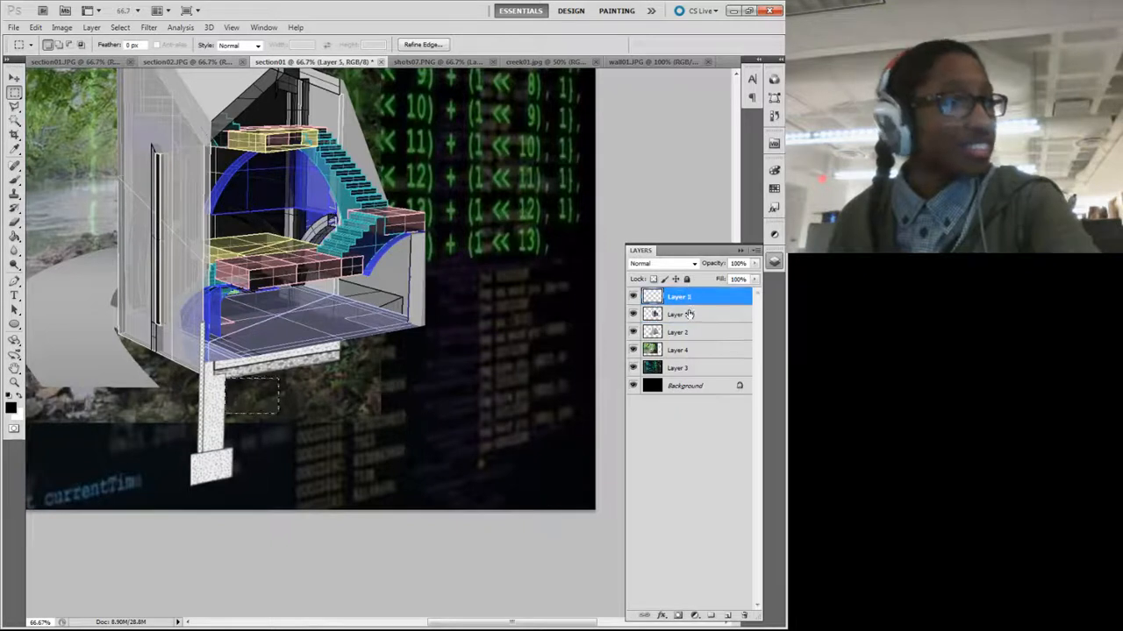
click(413, 572)
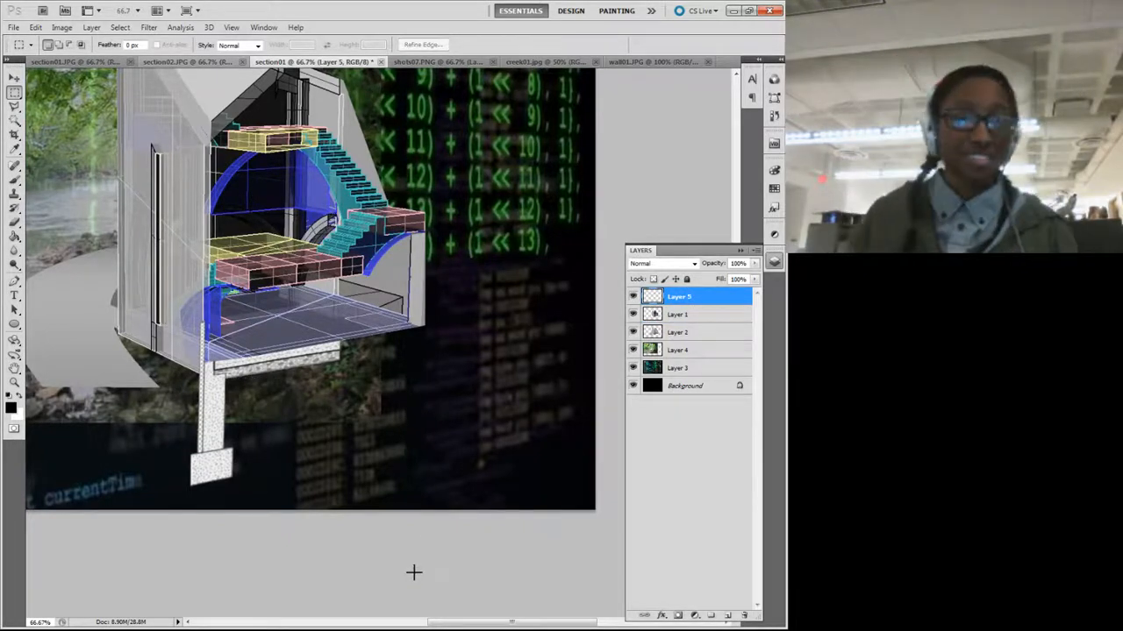
Step: Duplicate Layer 5 and place a copy of the duplicate in the wall01.JPG document
key(ctrl+minus)
key(ctrl+minus)
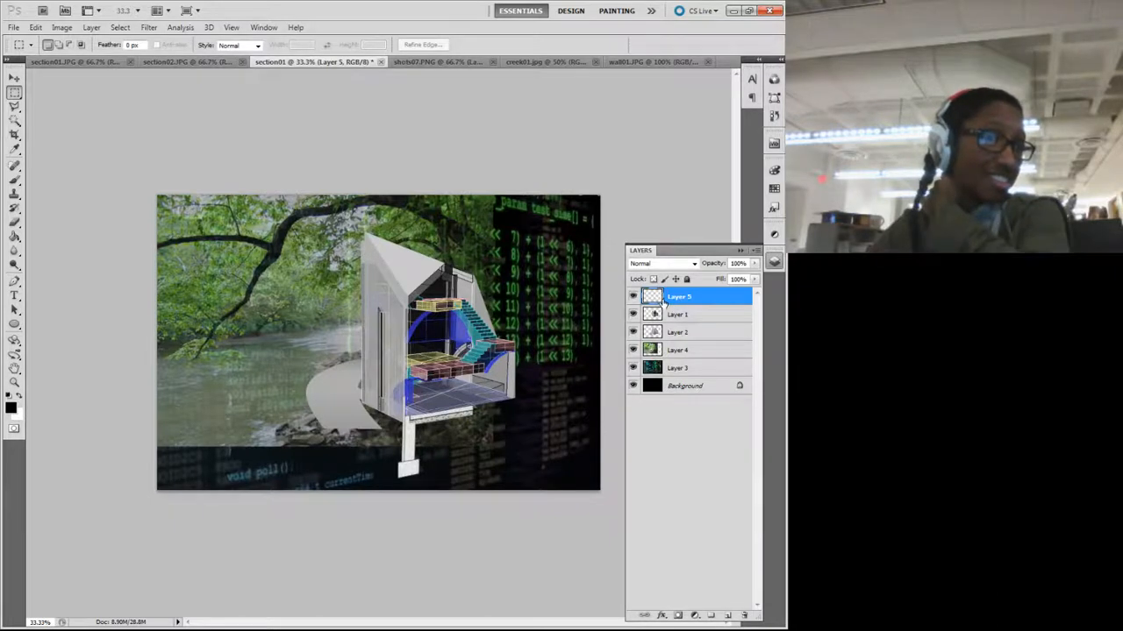
click(15, 78)
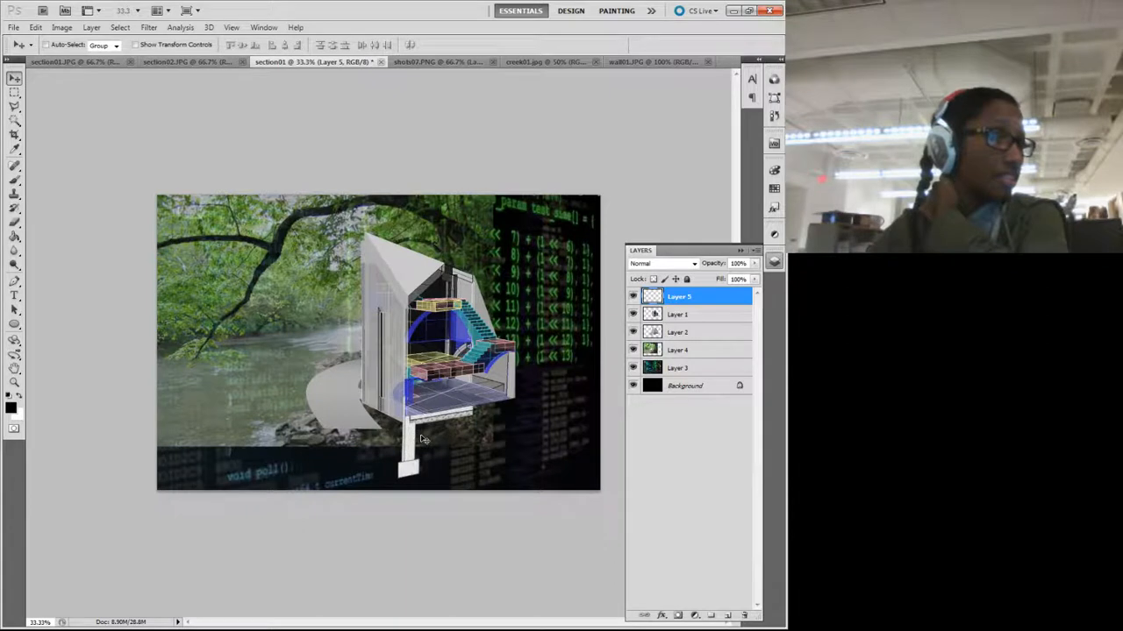
right_click(687, 299)
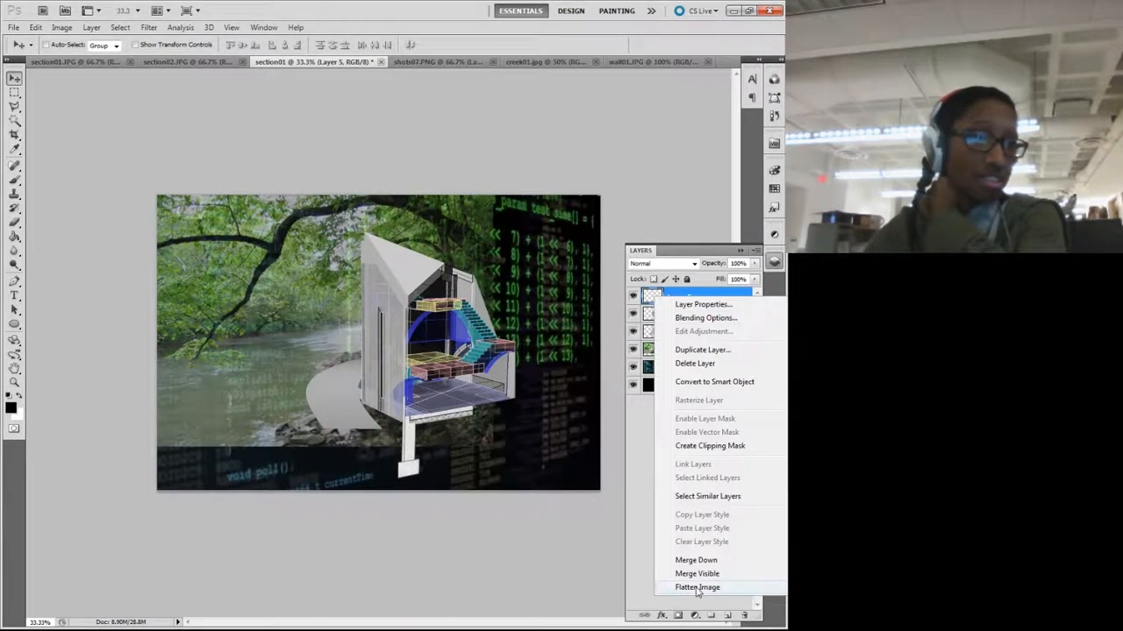
click(692, 352)
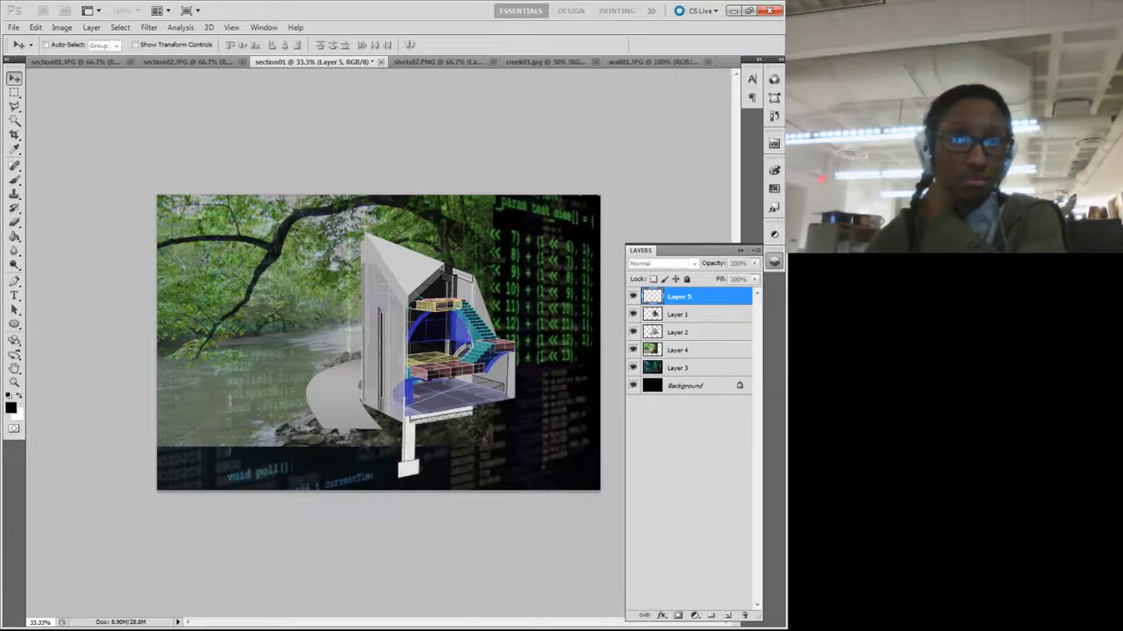
key(Return)
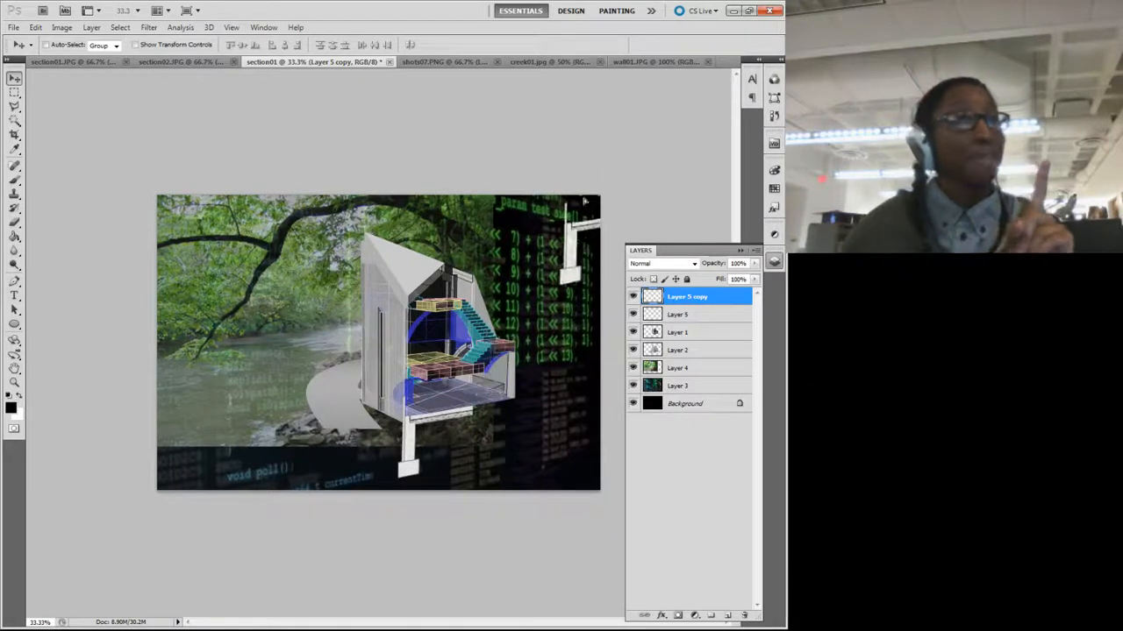
click(641, 61)
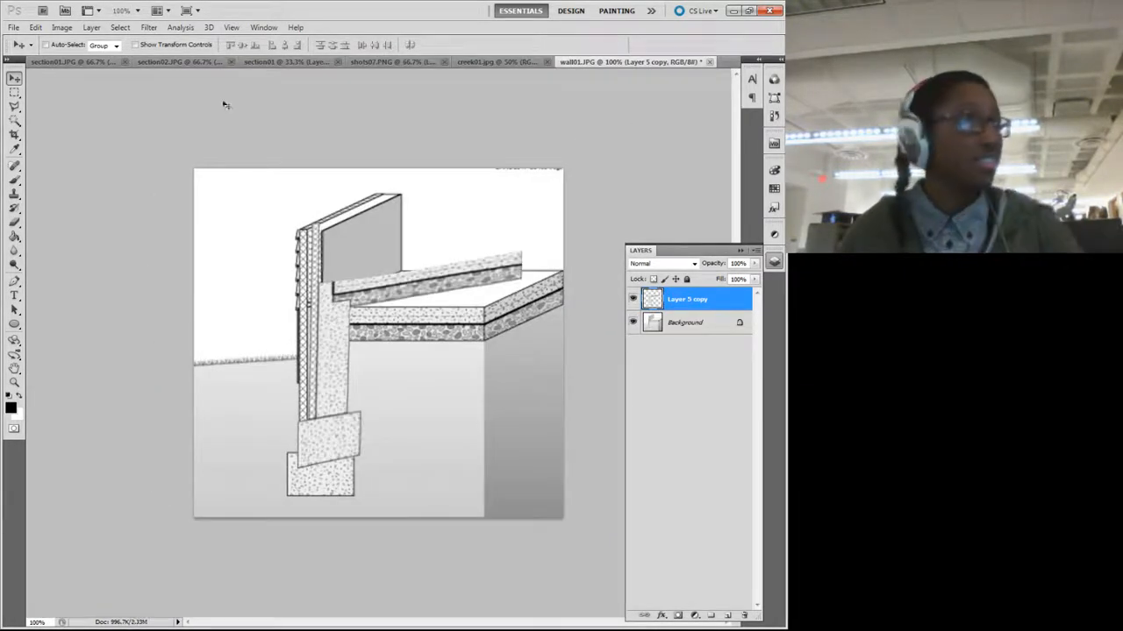
Step: Flip the wall01.JPG canvas horizontally to mirror the copied wall and slab section
click(62, 27)
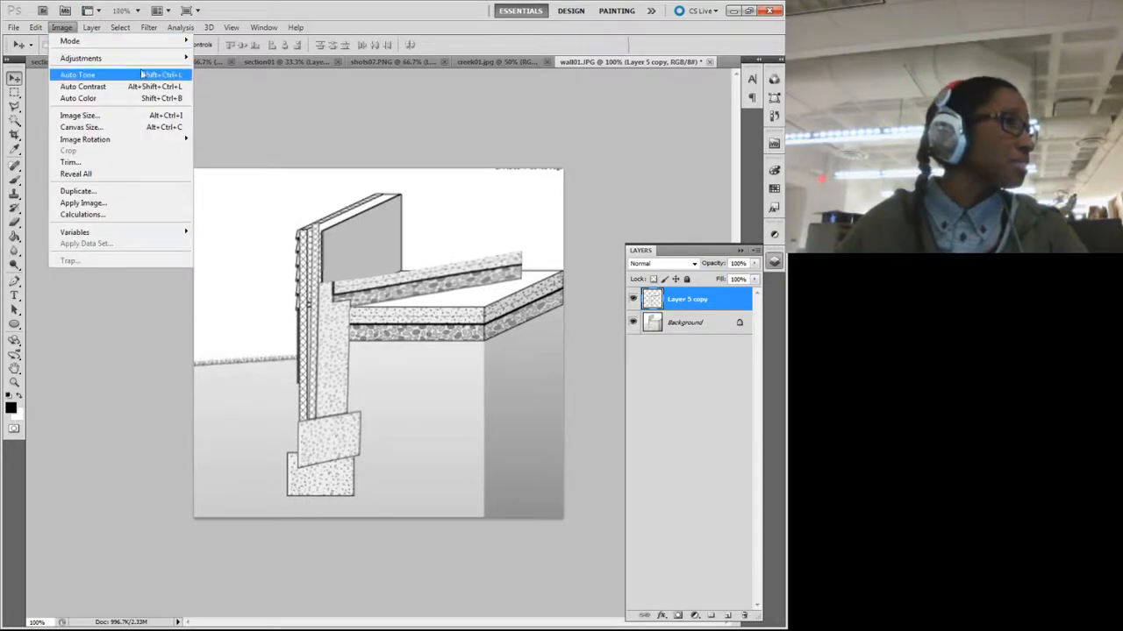
mouse_move(147, 67)
mouse_move(146, 140)
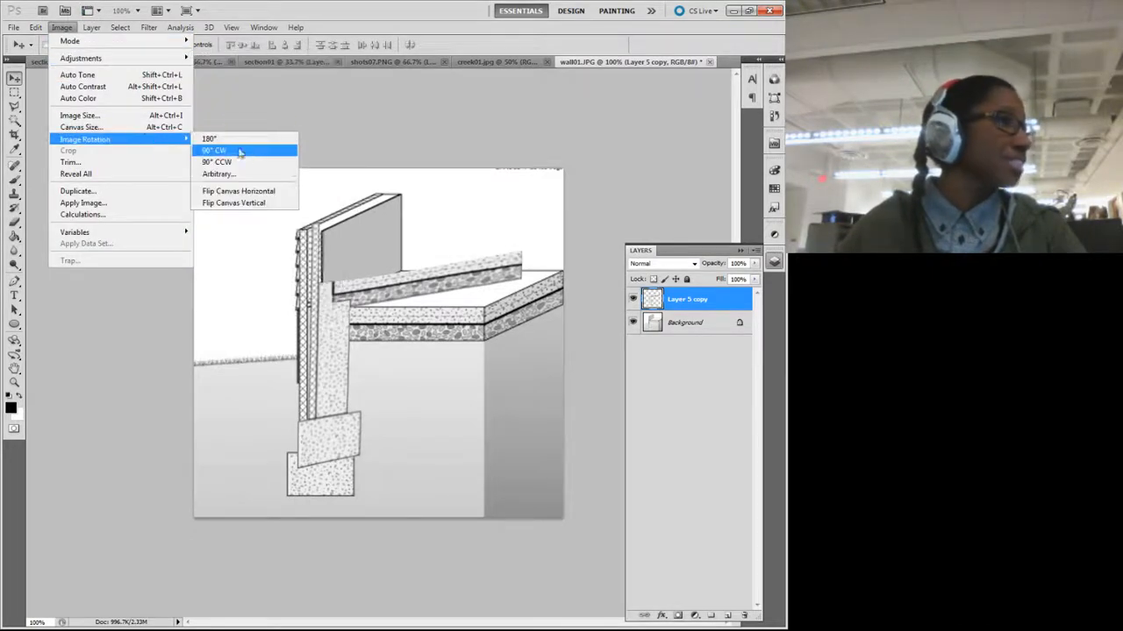
click(235, 189)
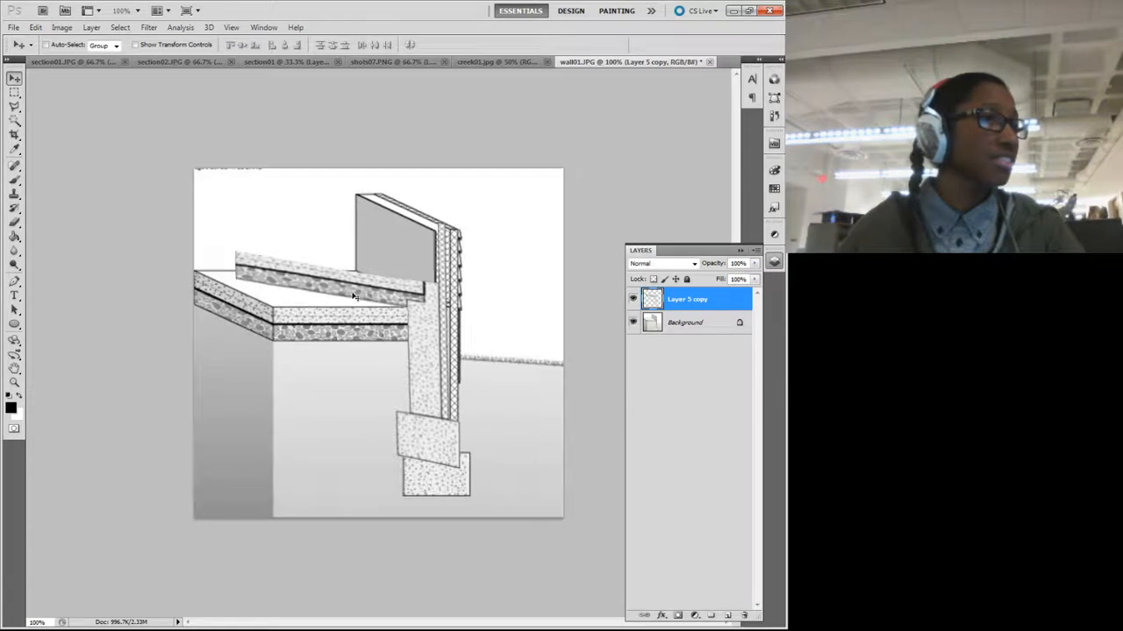
Step: Bring the mirrored Layer 5 copy into section01 and place it beneath the building's outer end, opposite the first wall
drag(353, 293, 476, 67)
click(321, 64)
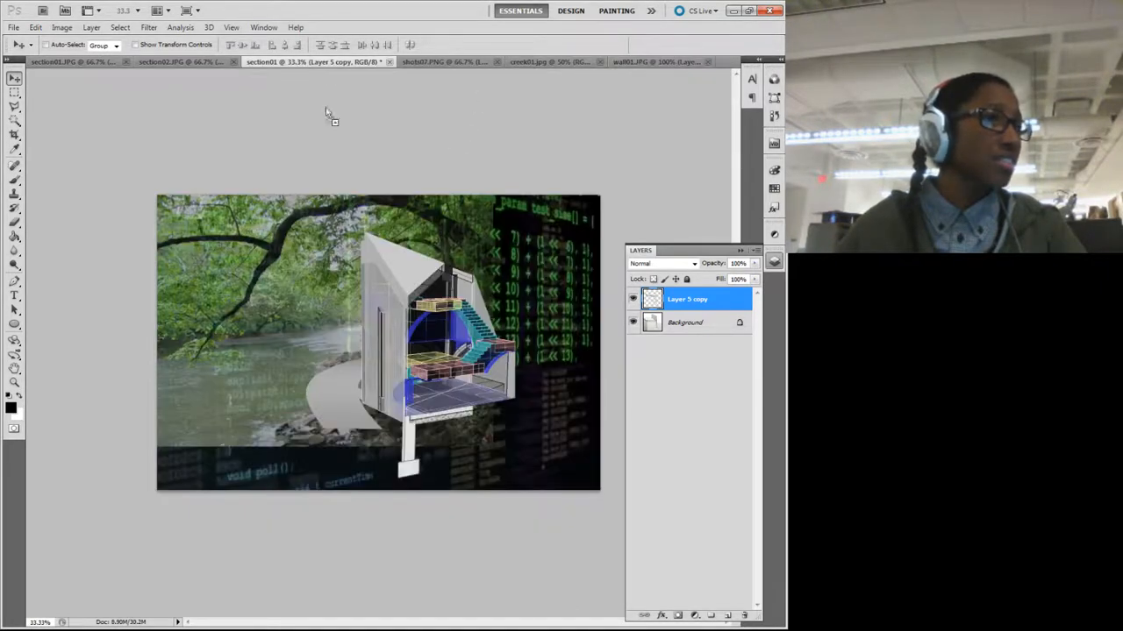
drag(481, 412, 502, 438)
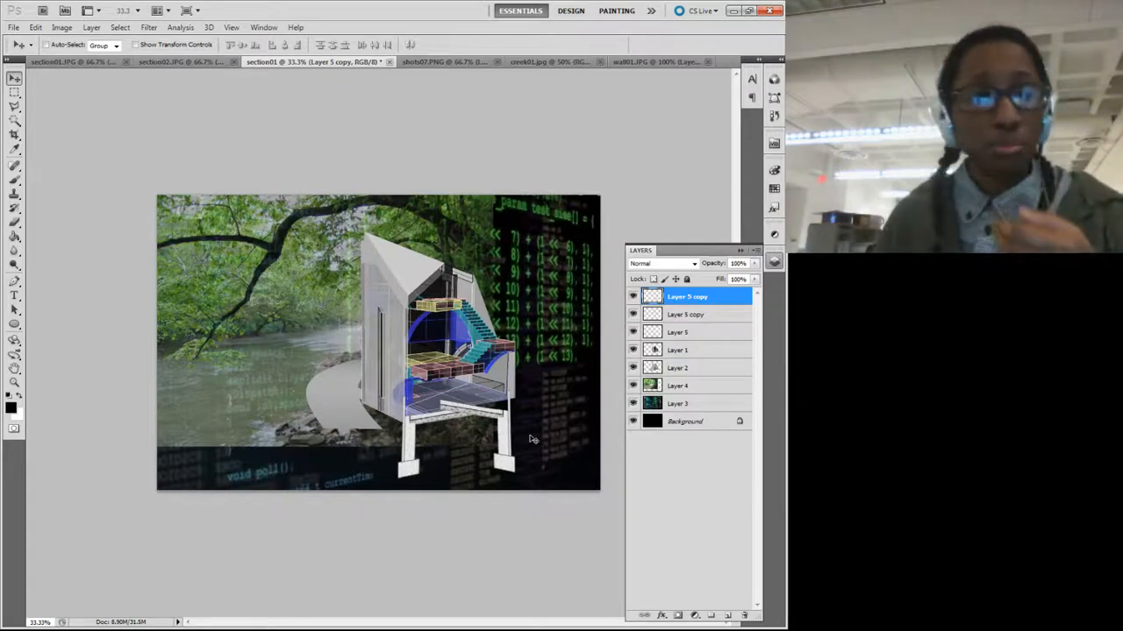
key(ctrl+t)
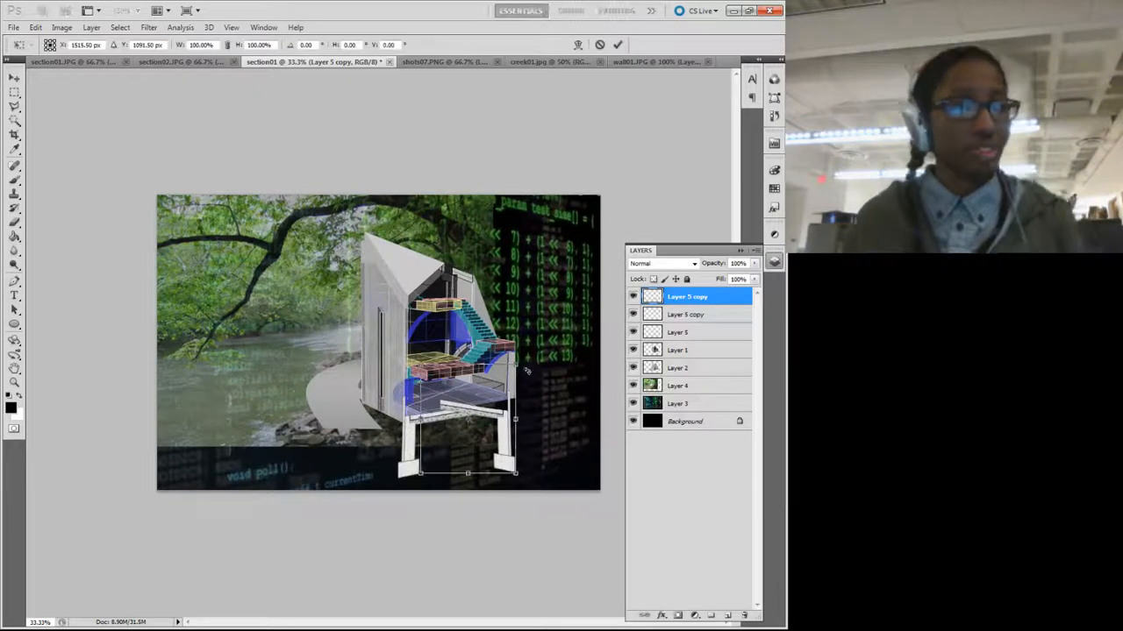
click(578, 44)
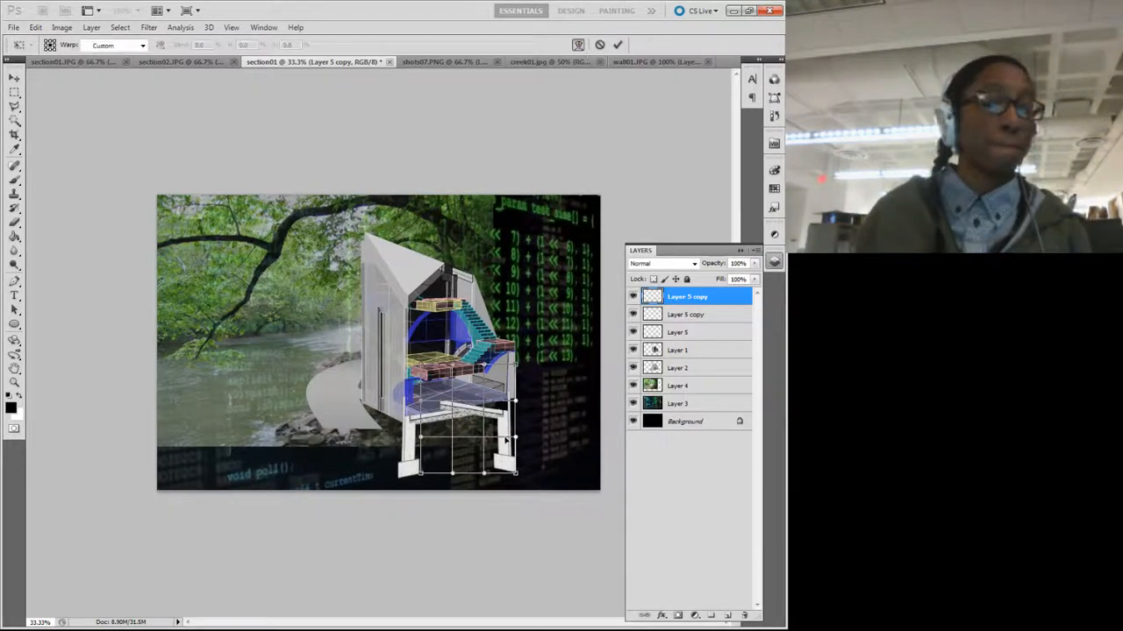
key(ctrl+plus)
key(ctrl+plus)
key(ctrl+plus)
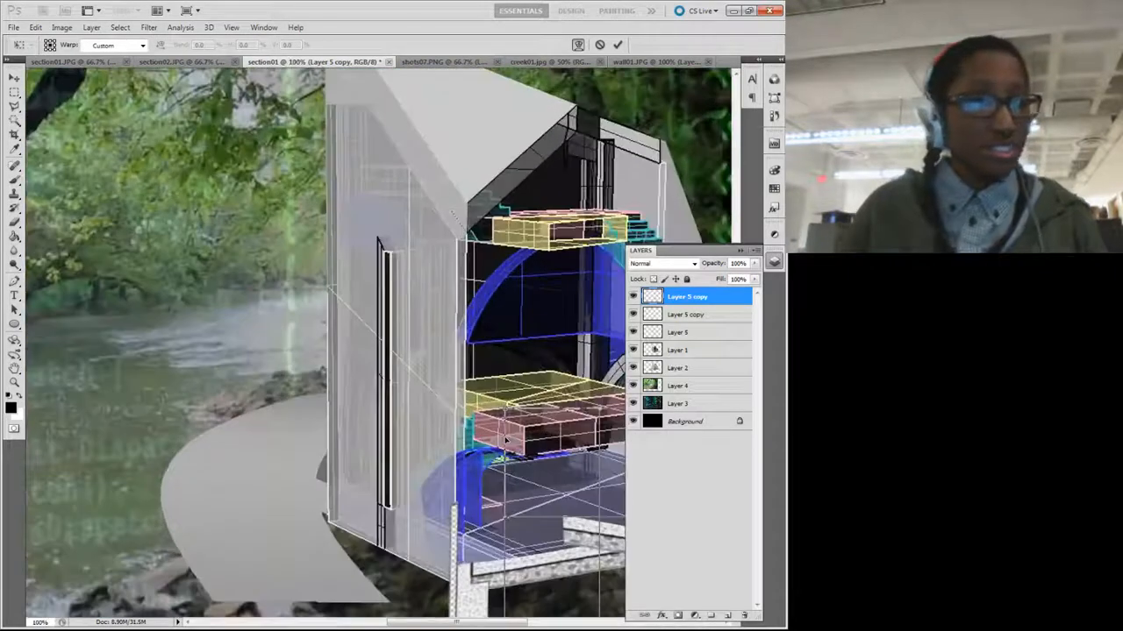
scroll(506, 439, down, 3)
scroll(506, 439, right, 4)
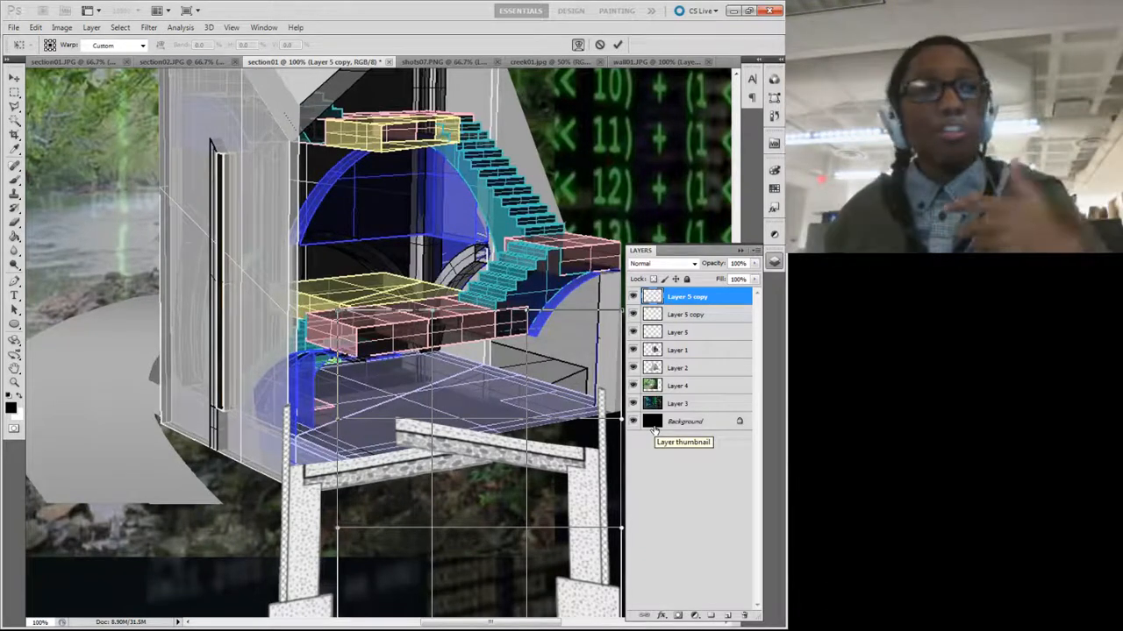
scroll(375, 299, down, 4)
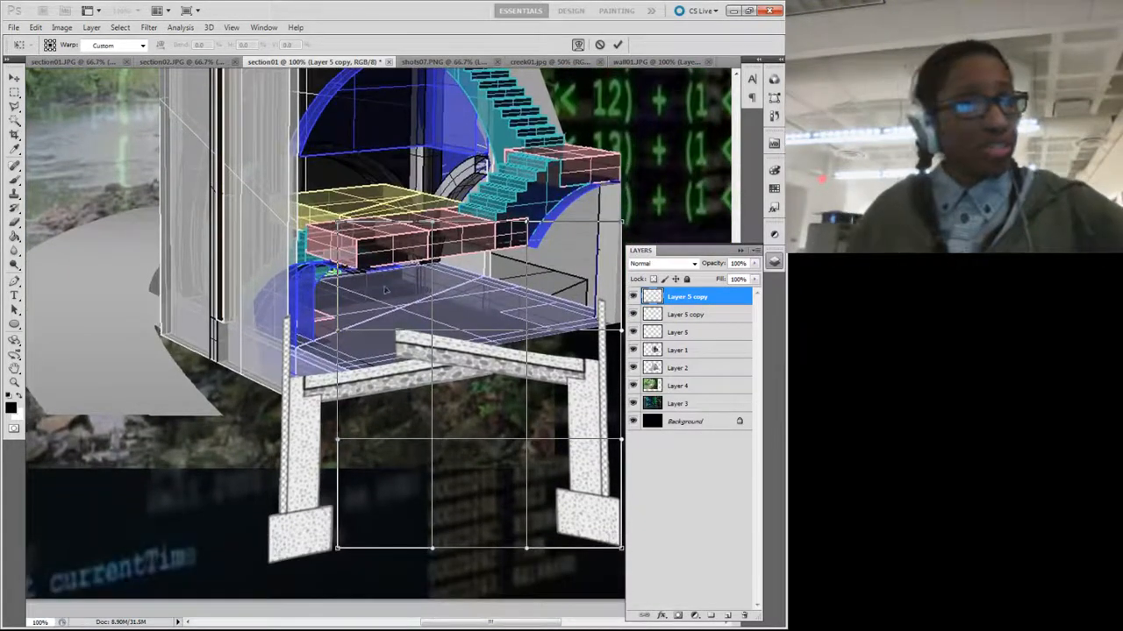
scroll(442, 306, right, 5)
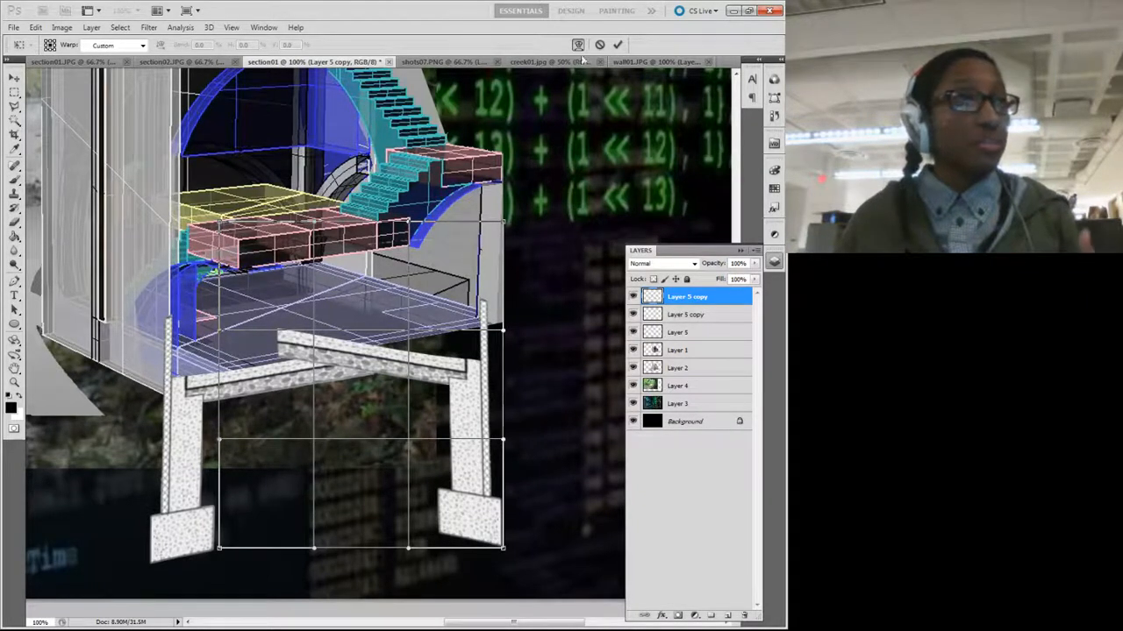
click(618, 45)
drag(396, 375, 261, 296)
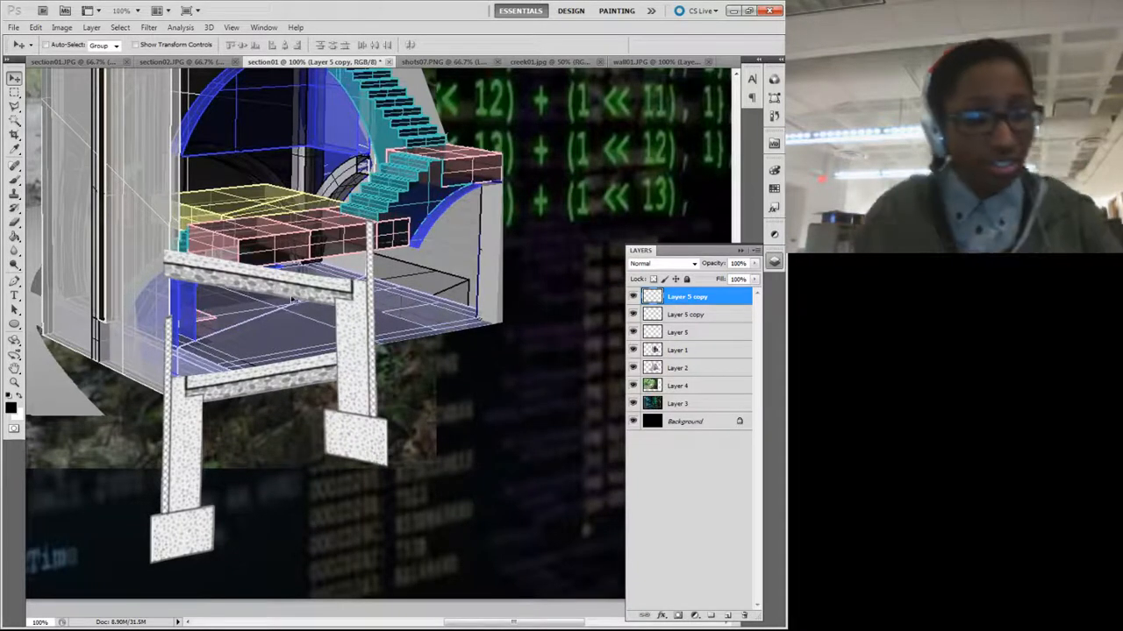
key(ctrl+t)
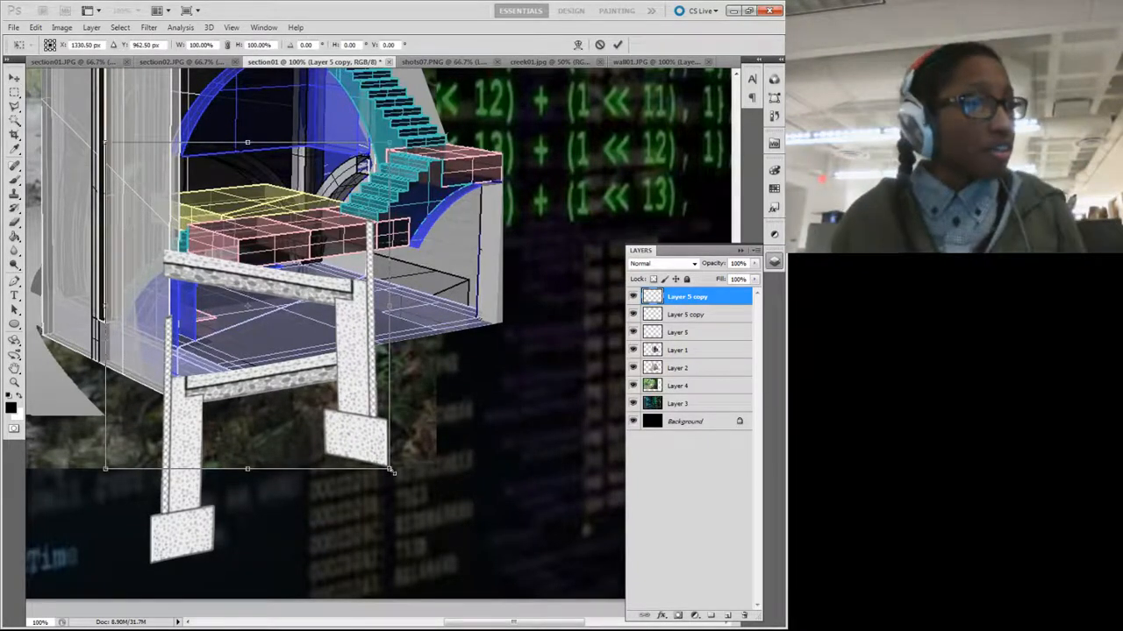
drag(397, 437, 390, 469)
click(578, 44)
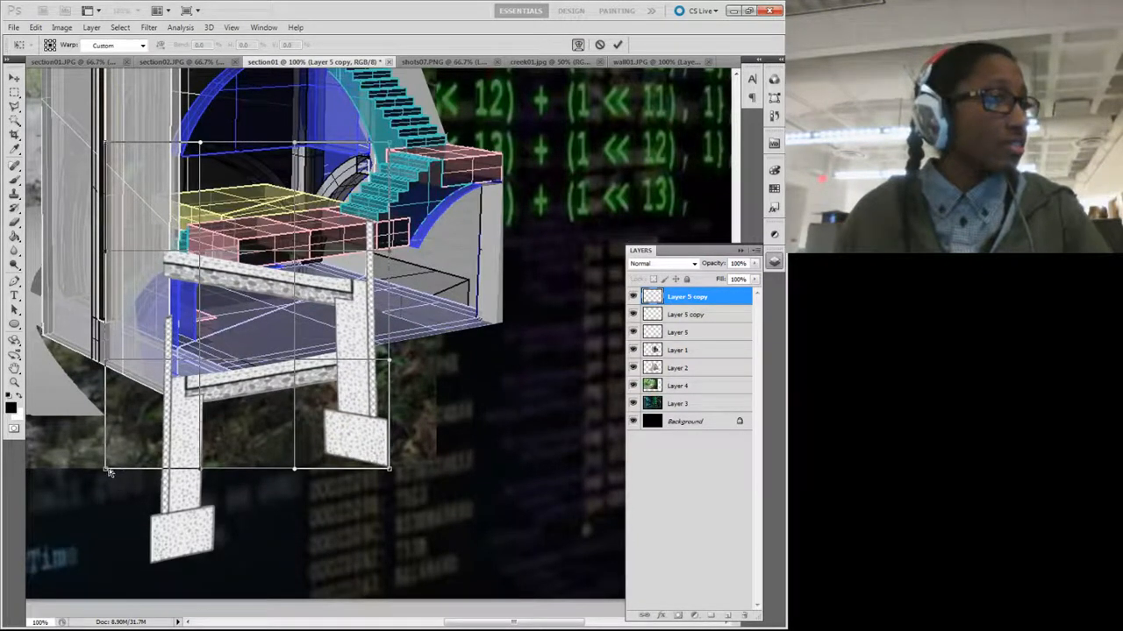
drag(107, 472, 230, 572)
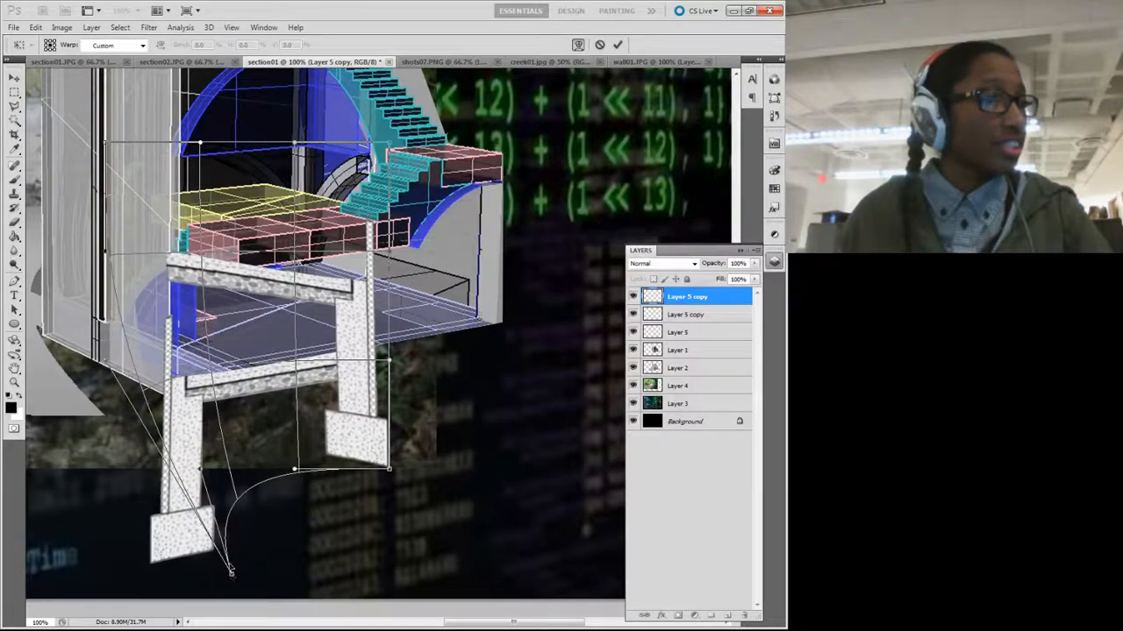
drag(298, 471, 315, 554)
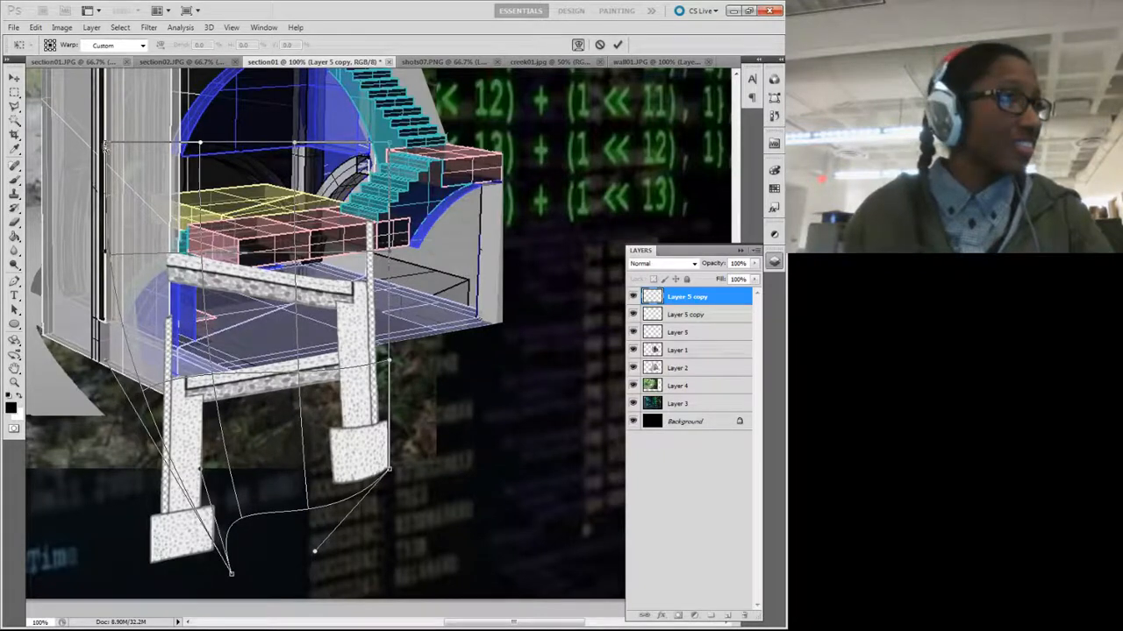
drag(105, 147, 74, 377)
drag(177, 344, 325, 448)
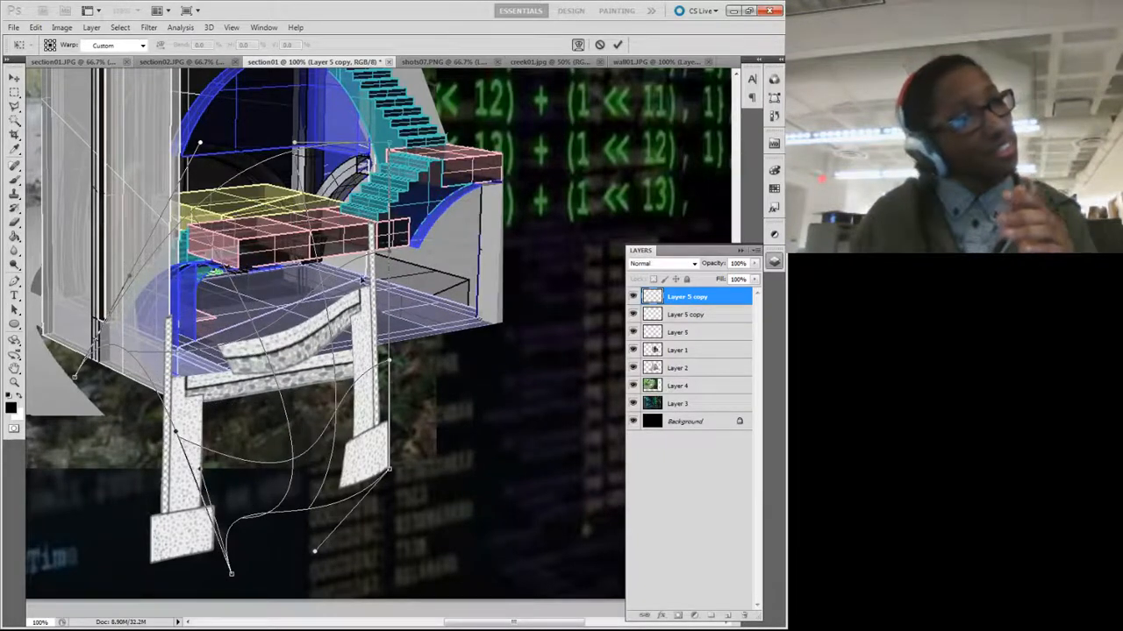
mouse_move(361, 279)
mouse_down()
mouse_move(363, 250)
mouse_move(377, 268)
mouse_move(358, 271)
mouse_up()
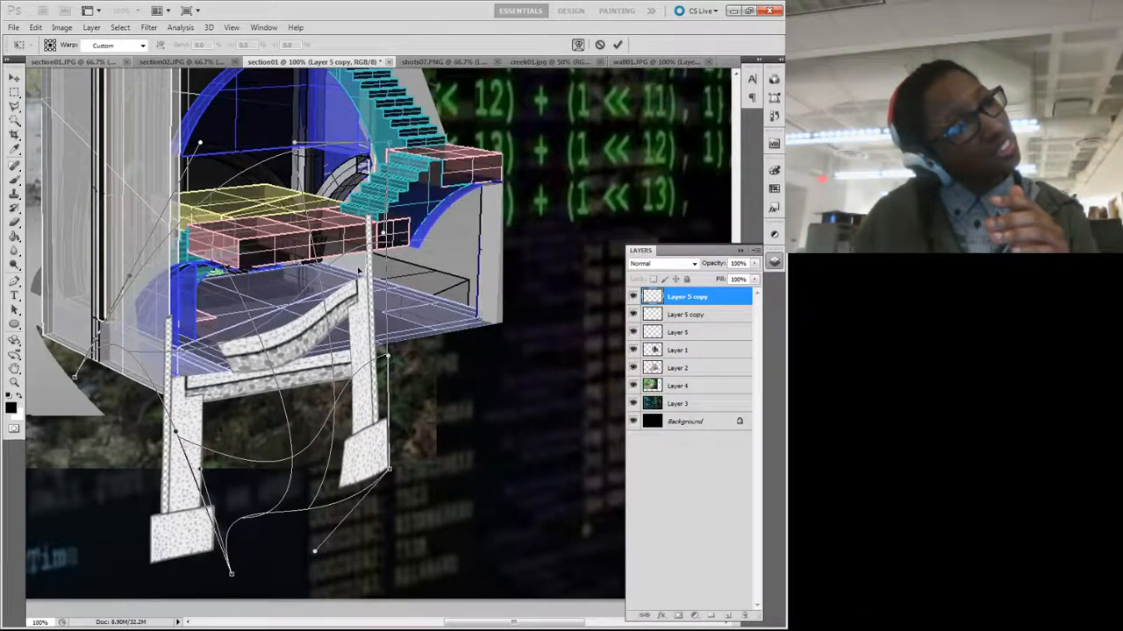
drag(378, 458, 373, 418)
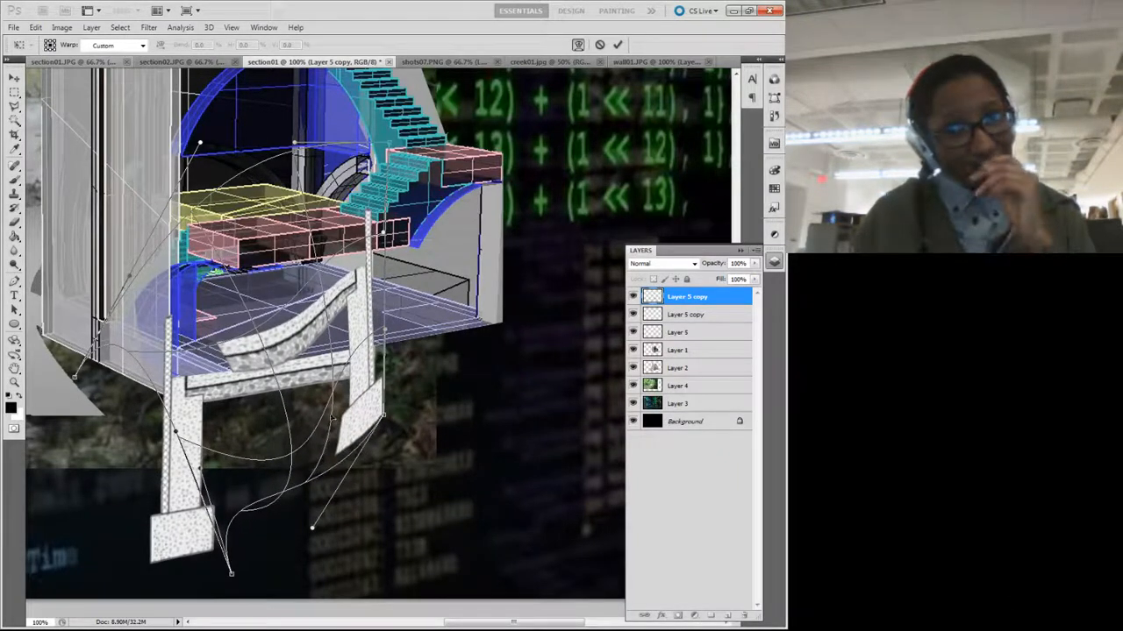
drag(317, 424, 311, 402)
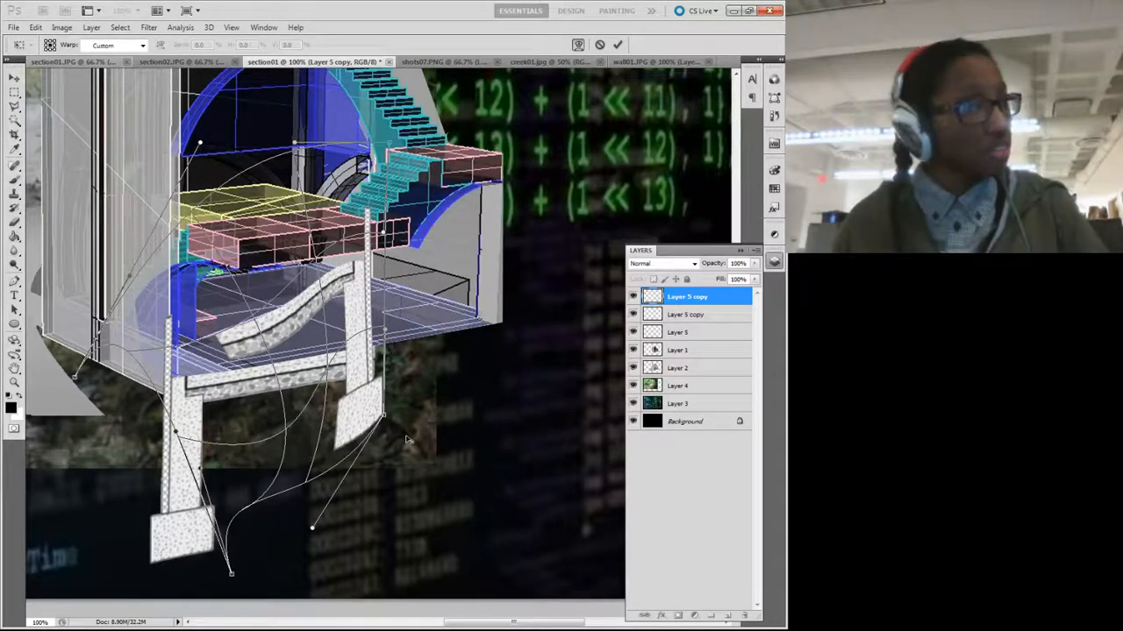
drag(338, 277, 343, 290)
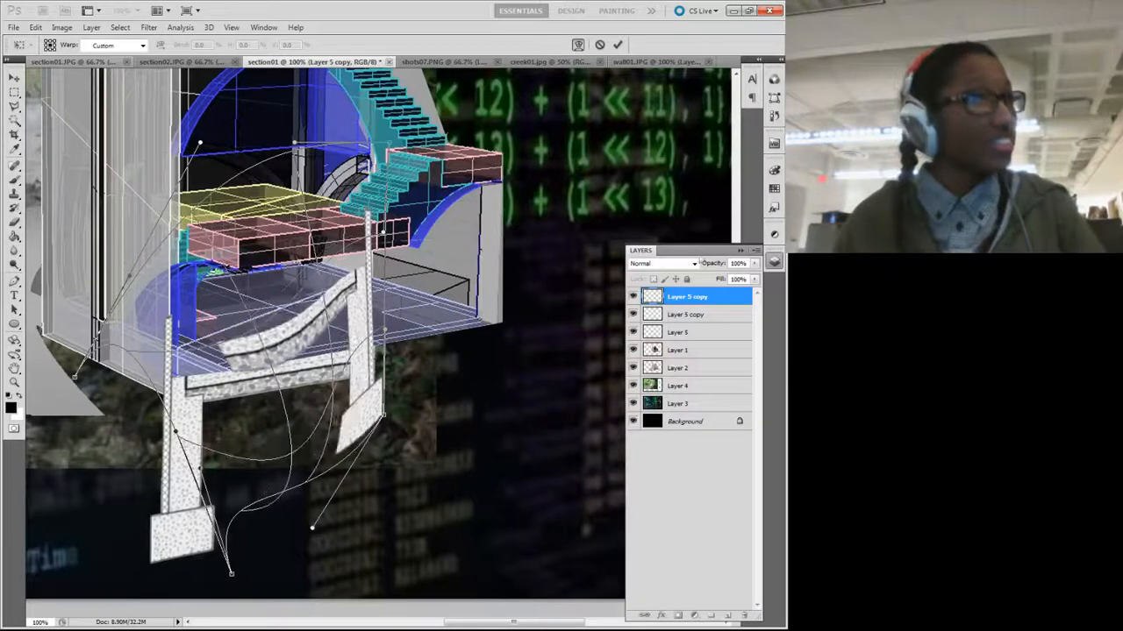
click(599, 45)
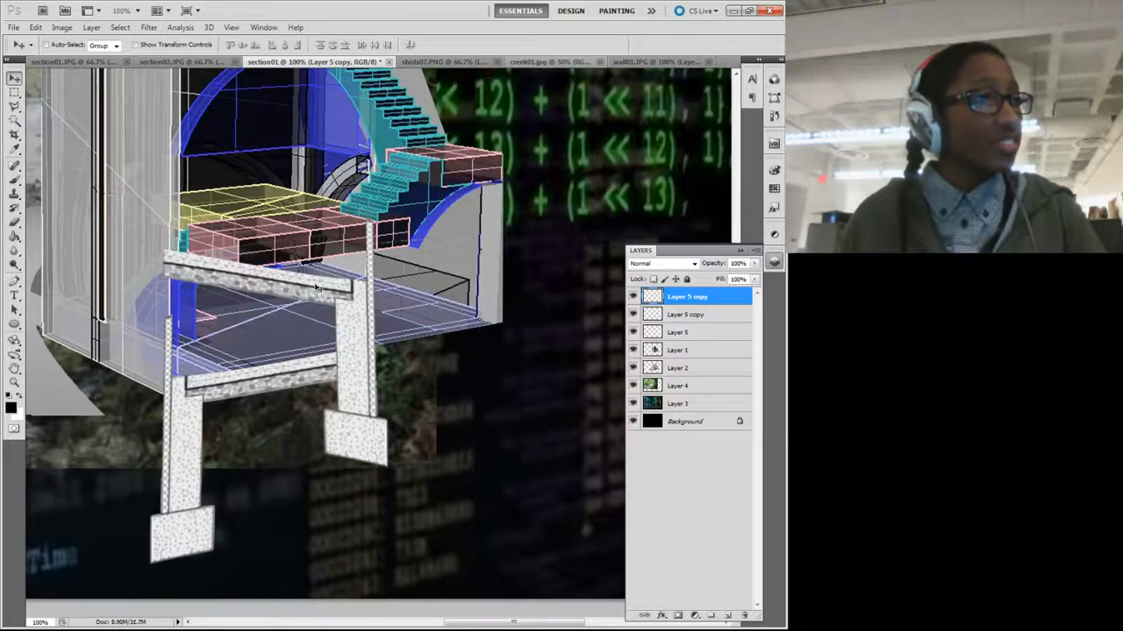
Step: Move the mirrored wall and slab section outward so its wall stands beneath the building's outer corner
drag(318, 289, 452, 329)
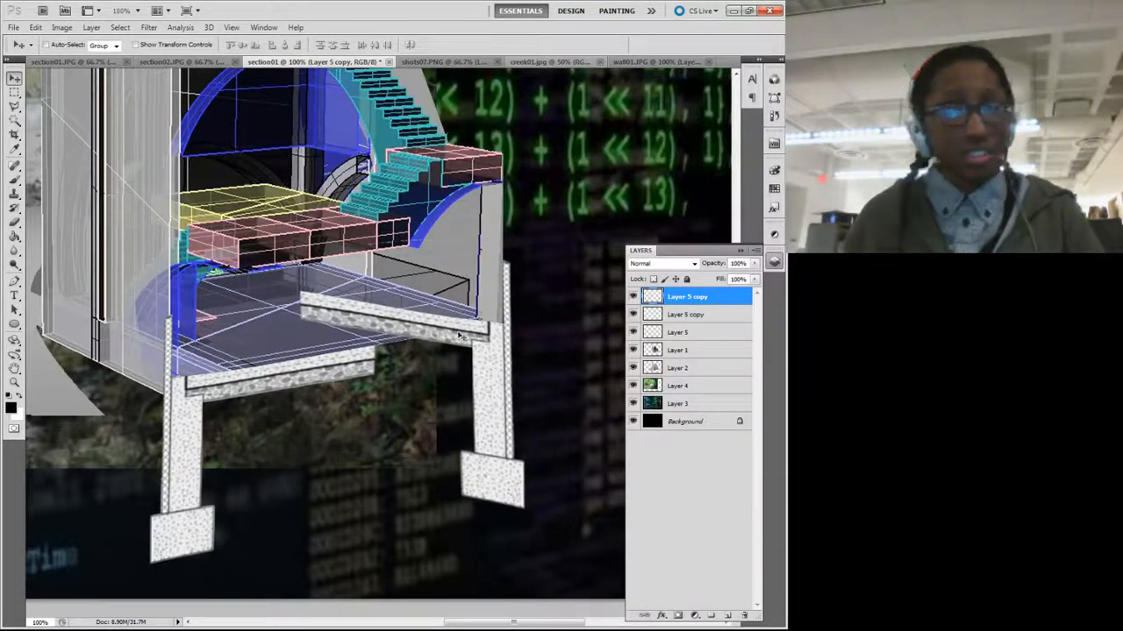
key(ctrl+t)
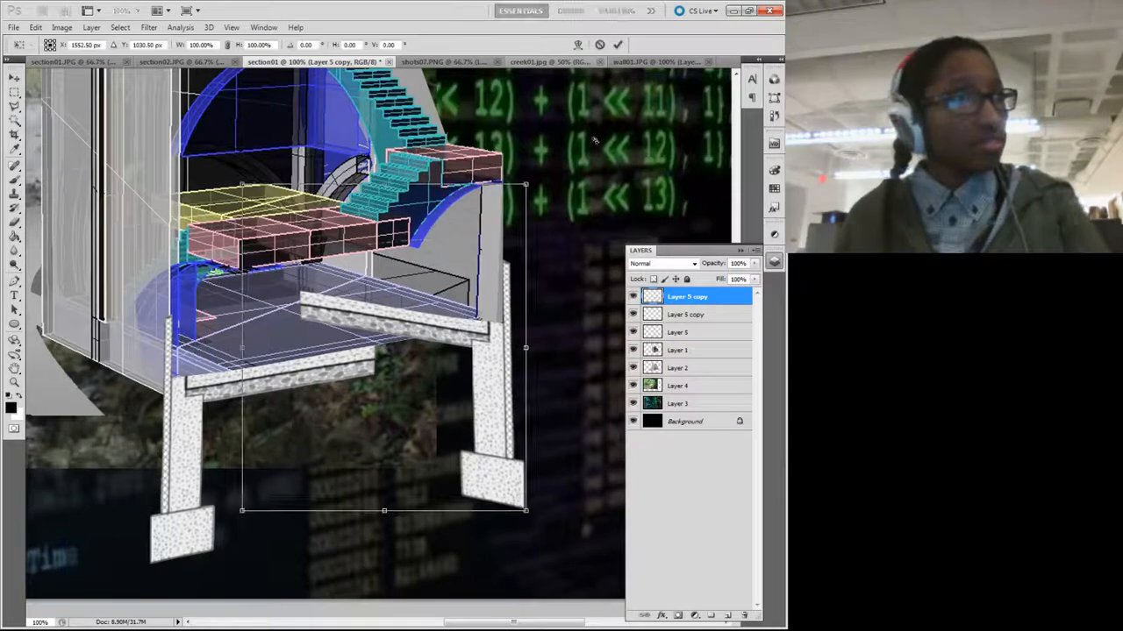
click(578, 45)
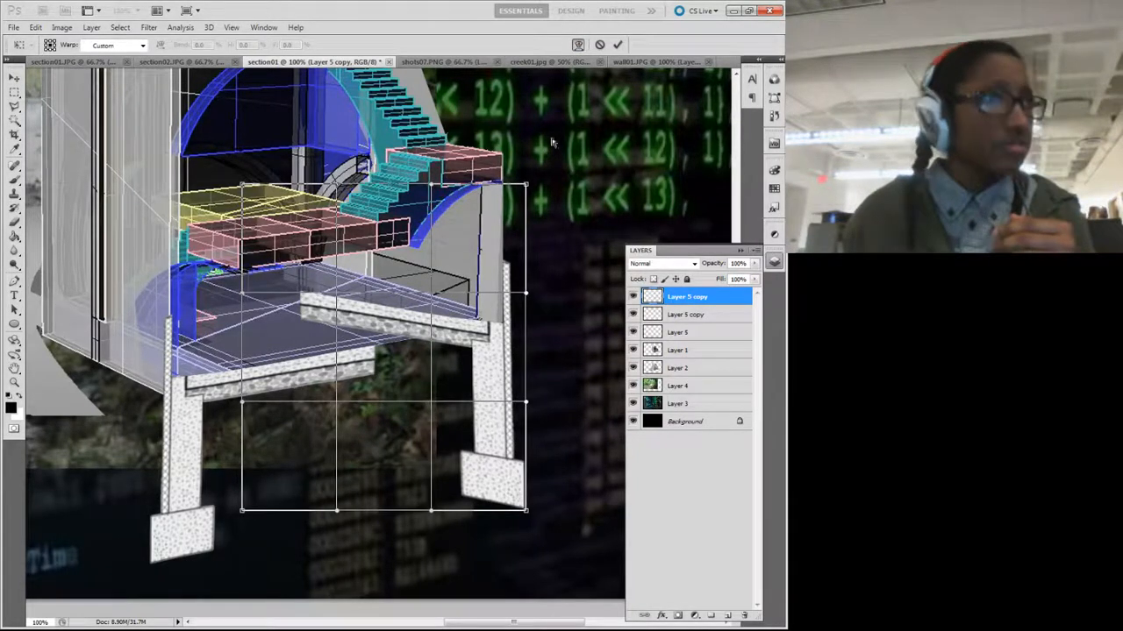
click(618, 46)
Step: Scale the mirrored wall and slab section proportionally to 90% and apply the transform
key(ctrl+t)
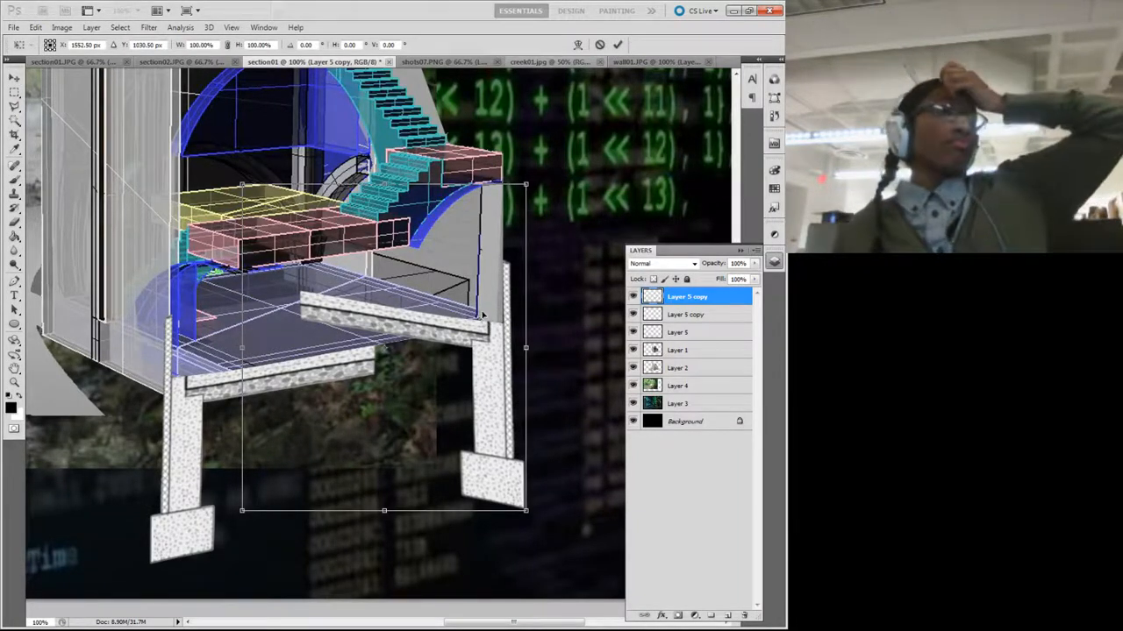
click(227, 45)
click(196, 44)
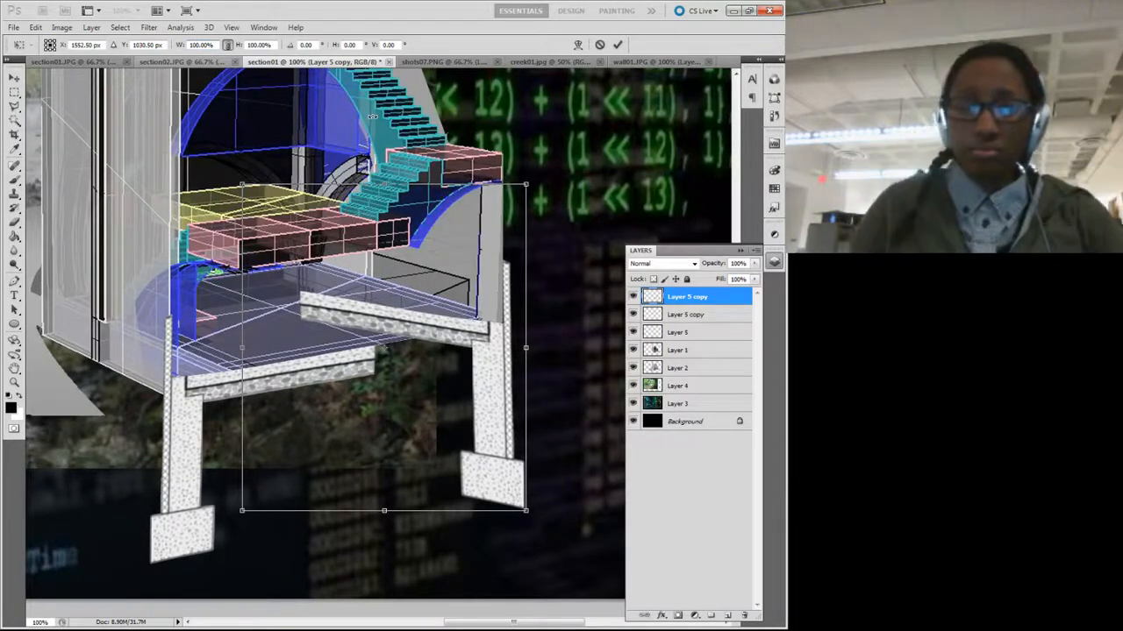
key(BackSpace)
text(9)
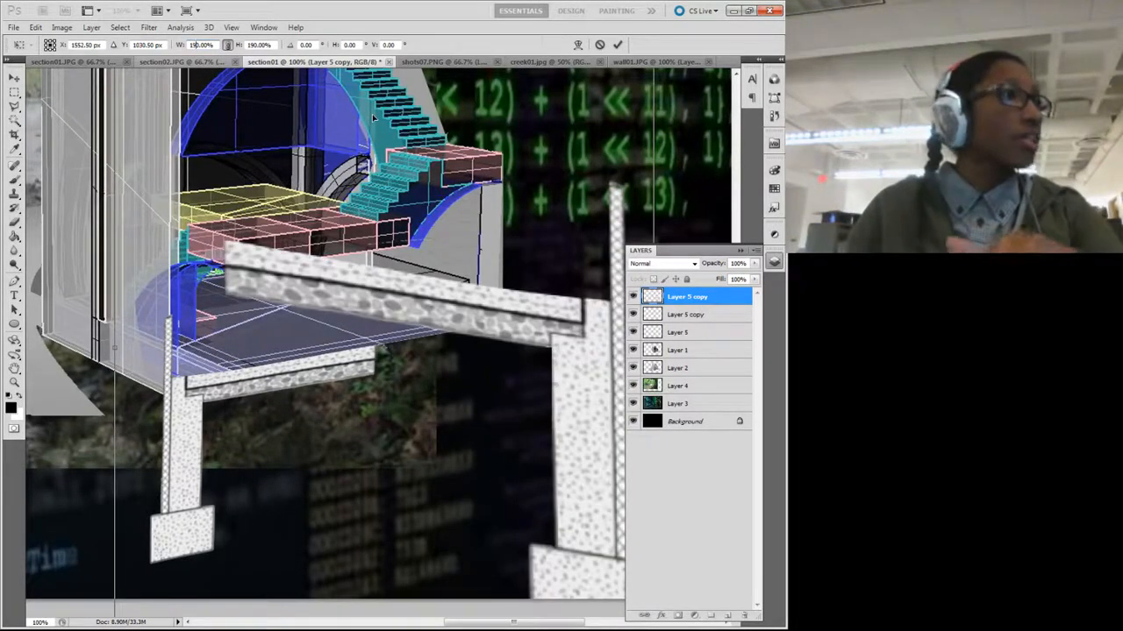
key(BackSpace)
key(BackSpace)
text(90)
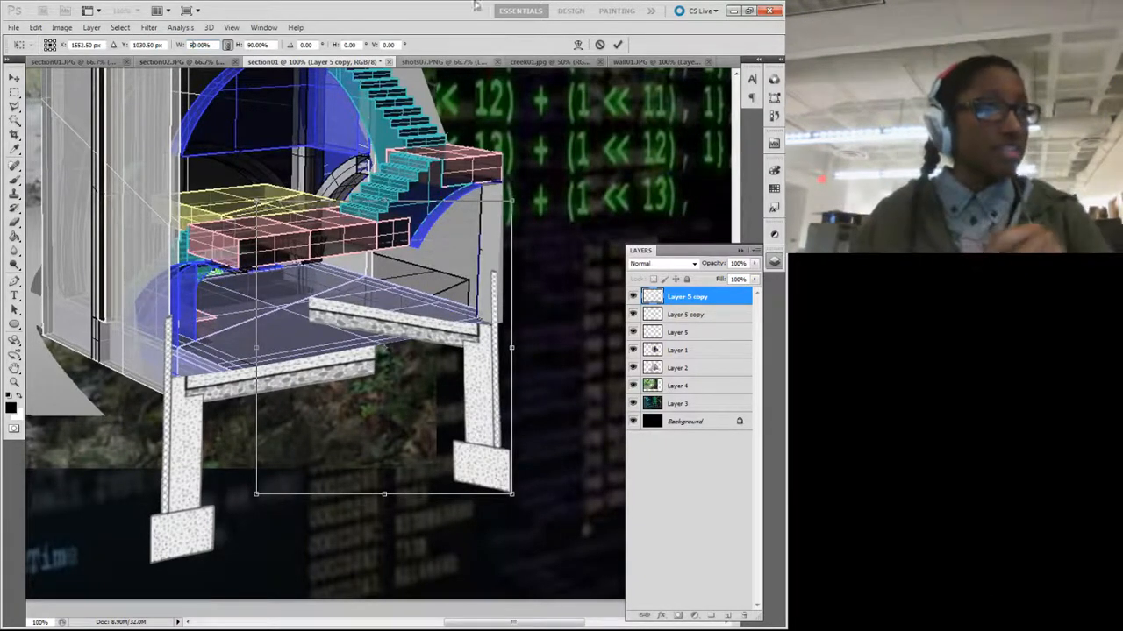
click(578, 45)
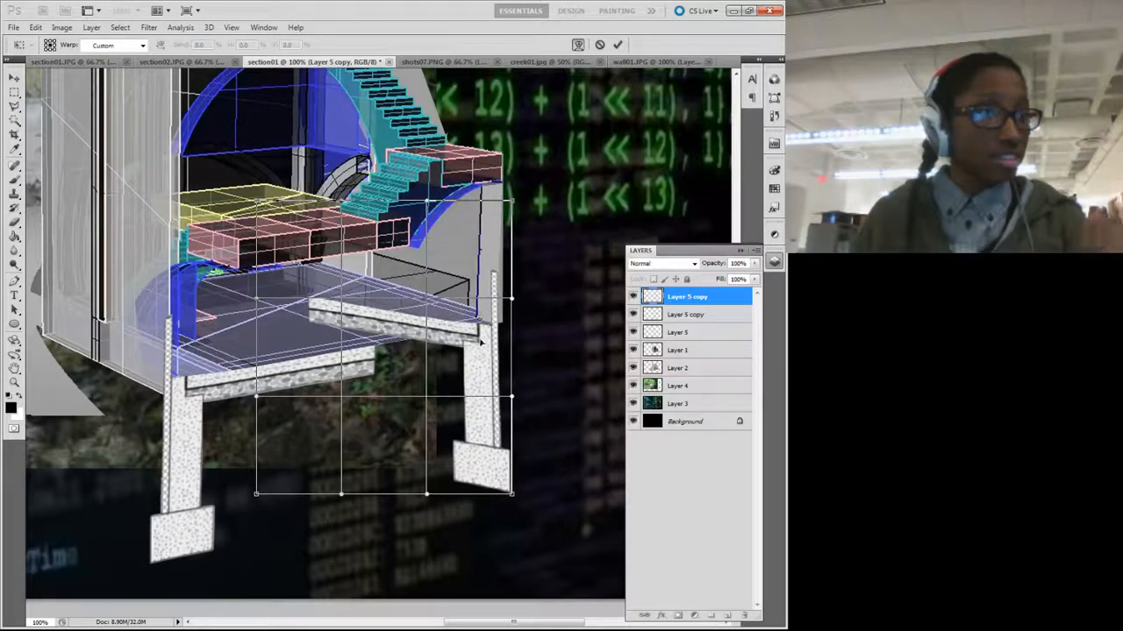
click(618, 45)
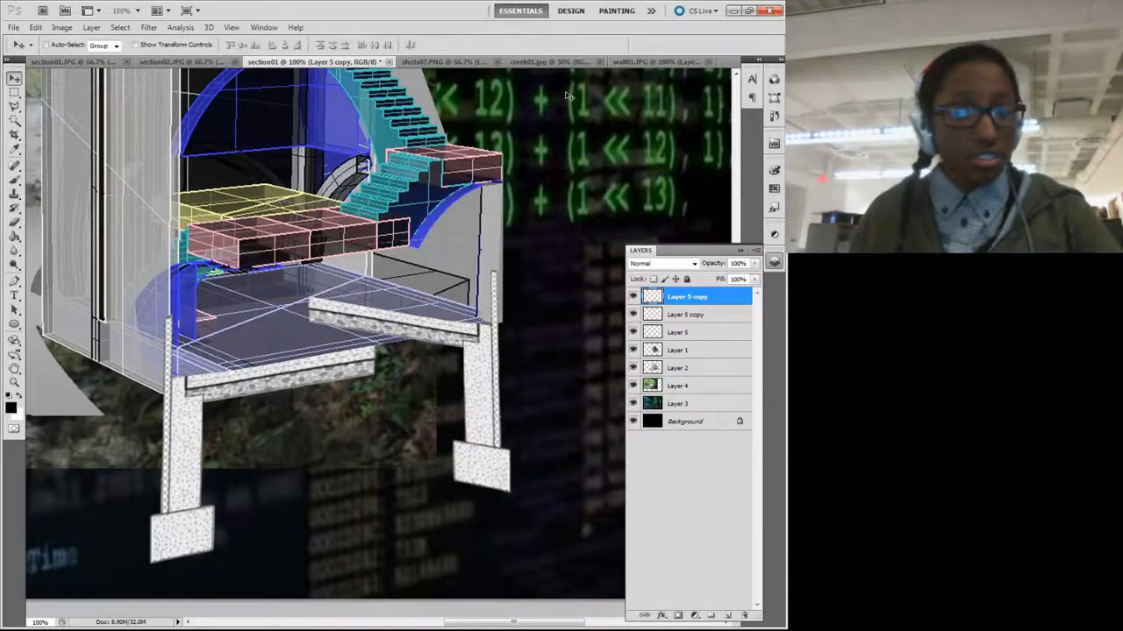
Step: Reposition the scaled section against the building's outer corner, at about X 1568.5 px, Y 1025.5 px, and apply it
key(ctrl+t)
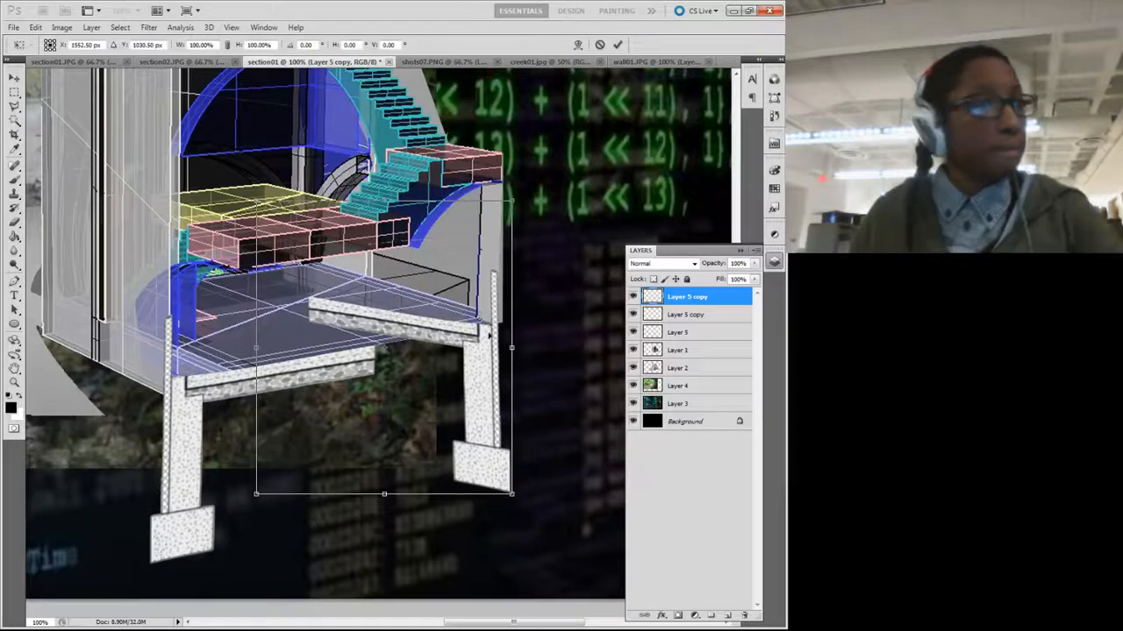
drag(455, 364, 467, 361)
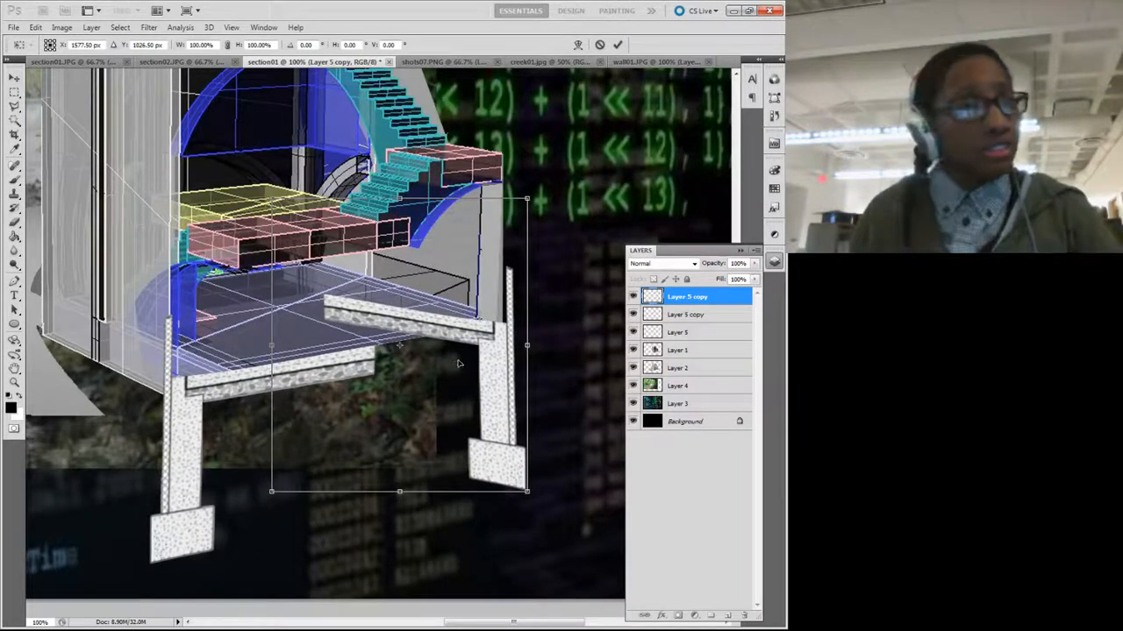
drag(494, 321, 489, 320)
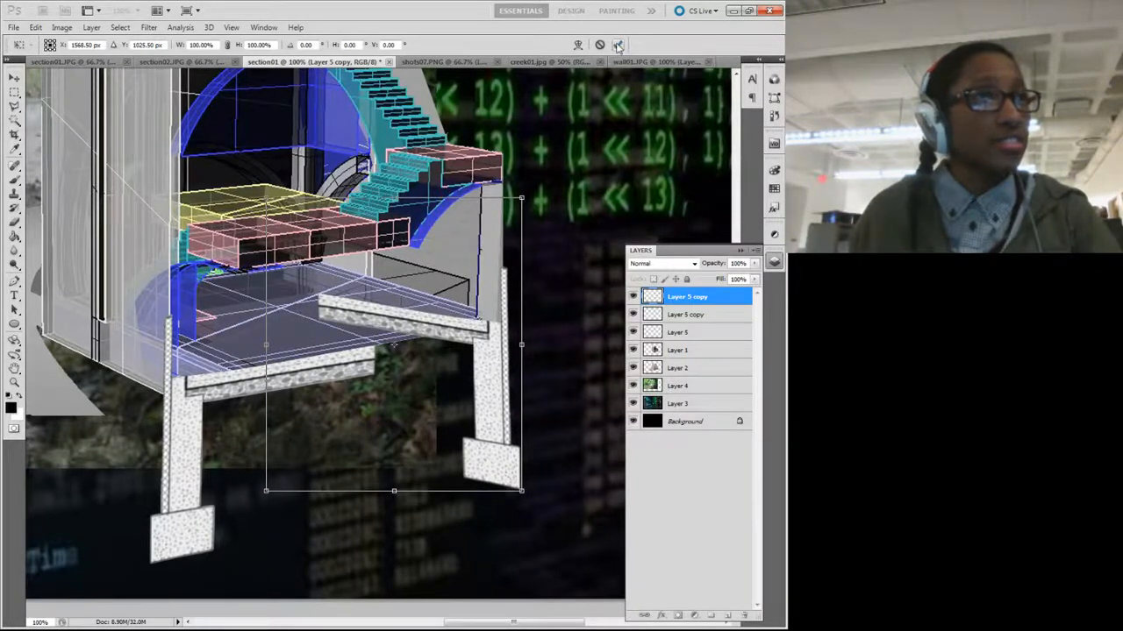
click(617, 44)
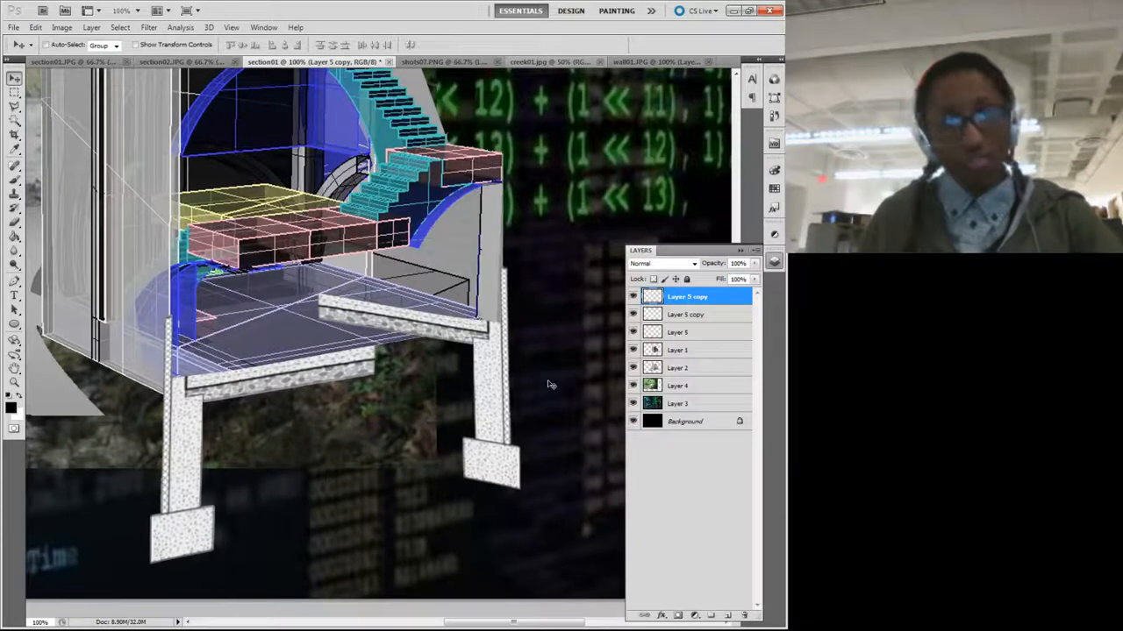
Step: Warp the mirrored section so its slab slopes along the building's floor edge and meets the first slab
key(ctrl+t)
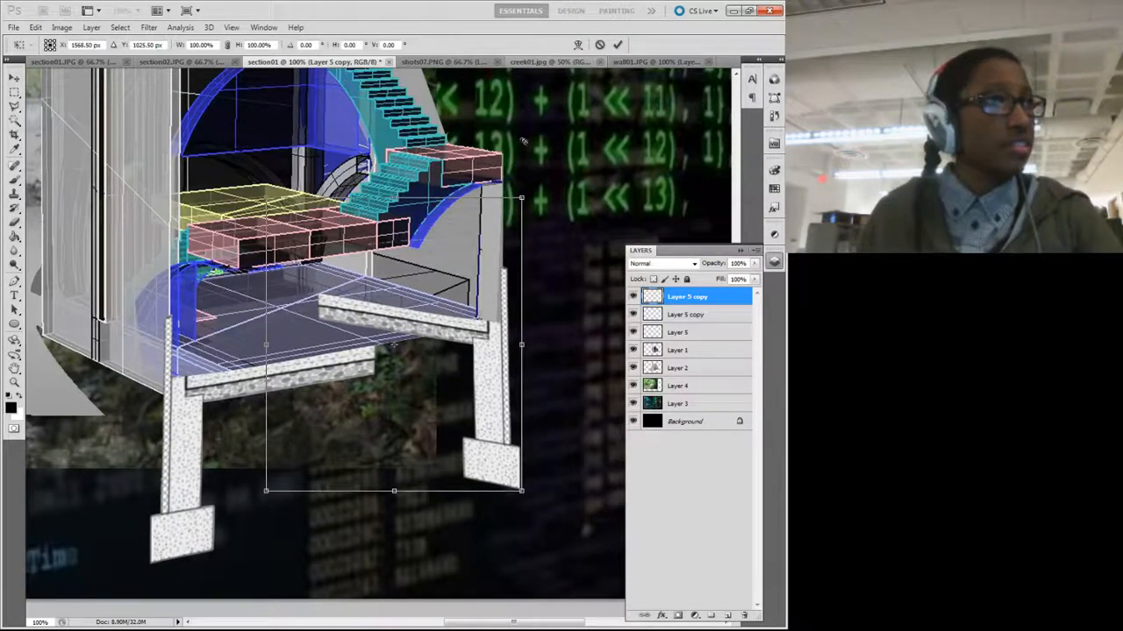
click(578, 44)
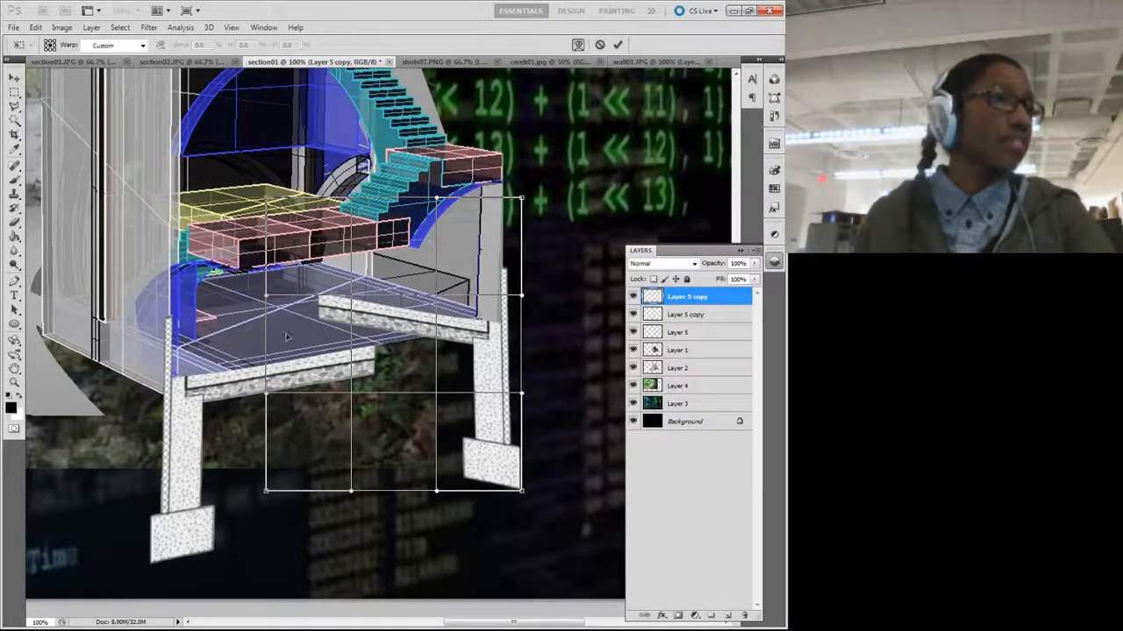
drag(275, 301, 265, 401)
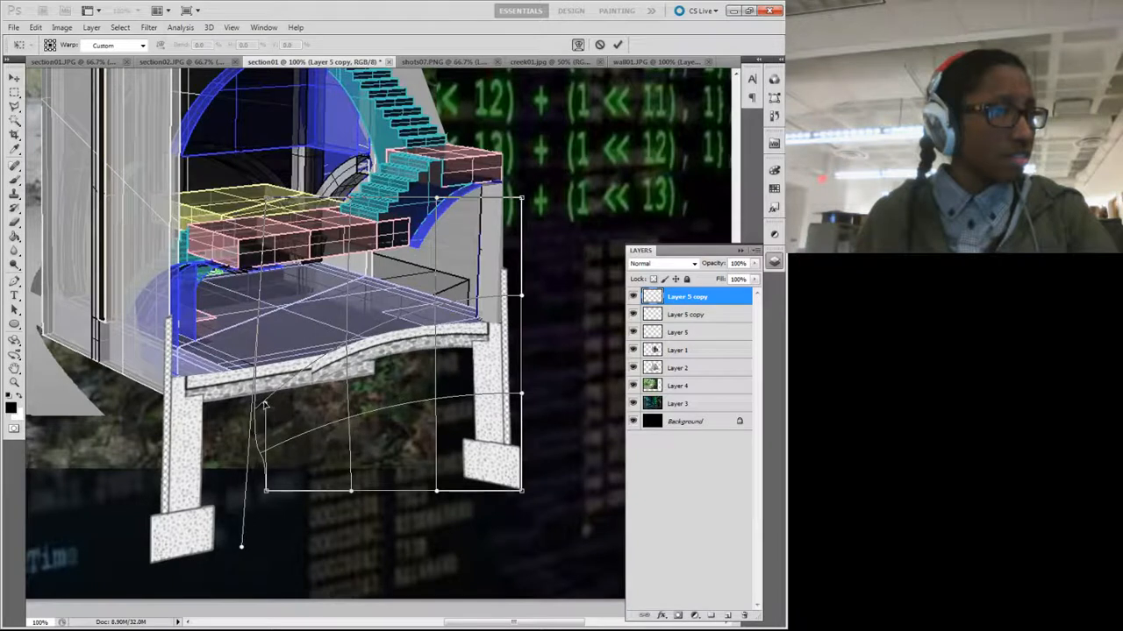
drag(429, 314, 429, 326)
drag(517, 324, 514, 314)
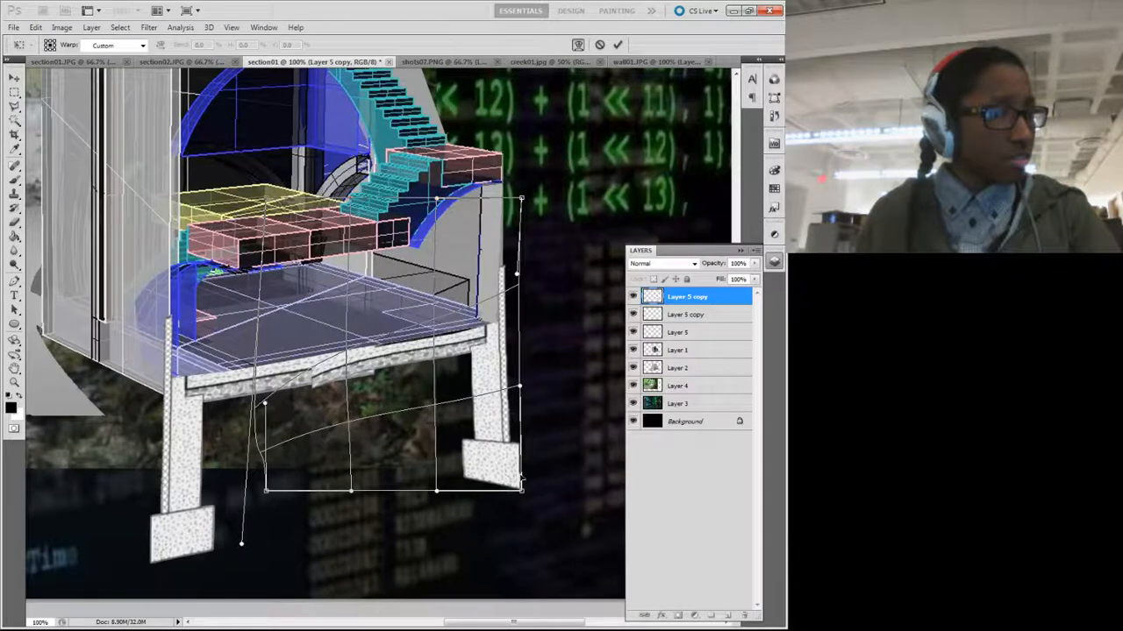
Step: Warp the mirrored section's footing upward and inward so its base slopes with the building's floor edge, and smooth the slab's inner end
drag(523, 487, 515, 455)
drag(265, 491, 261, 535)
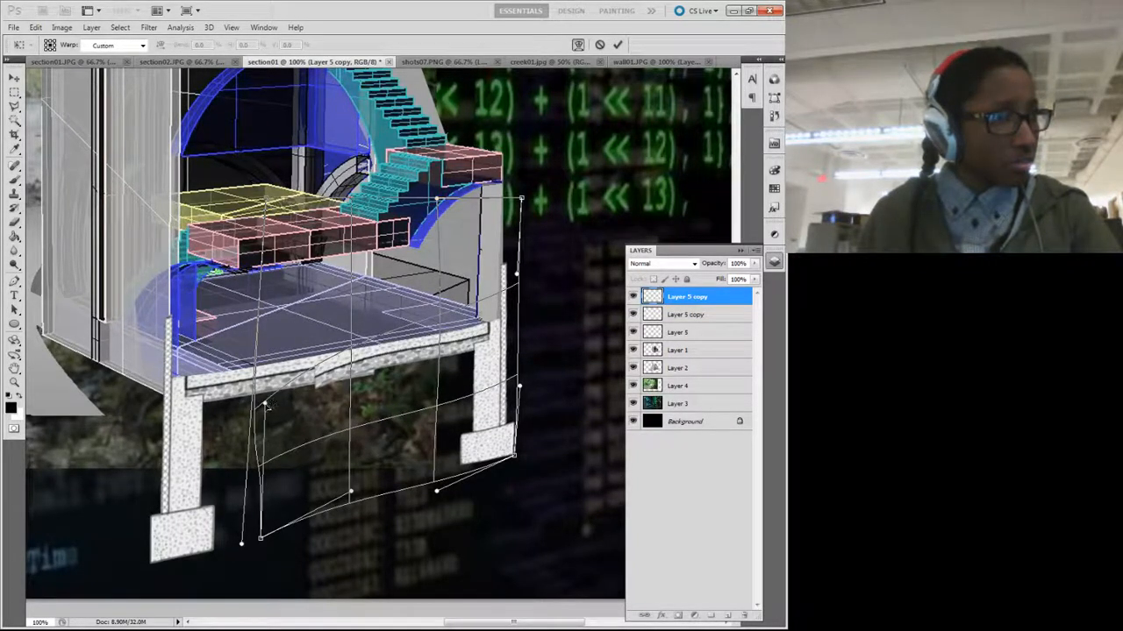
drag(265, 403, 264, 349)
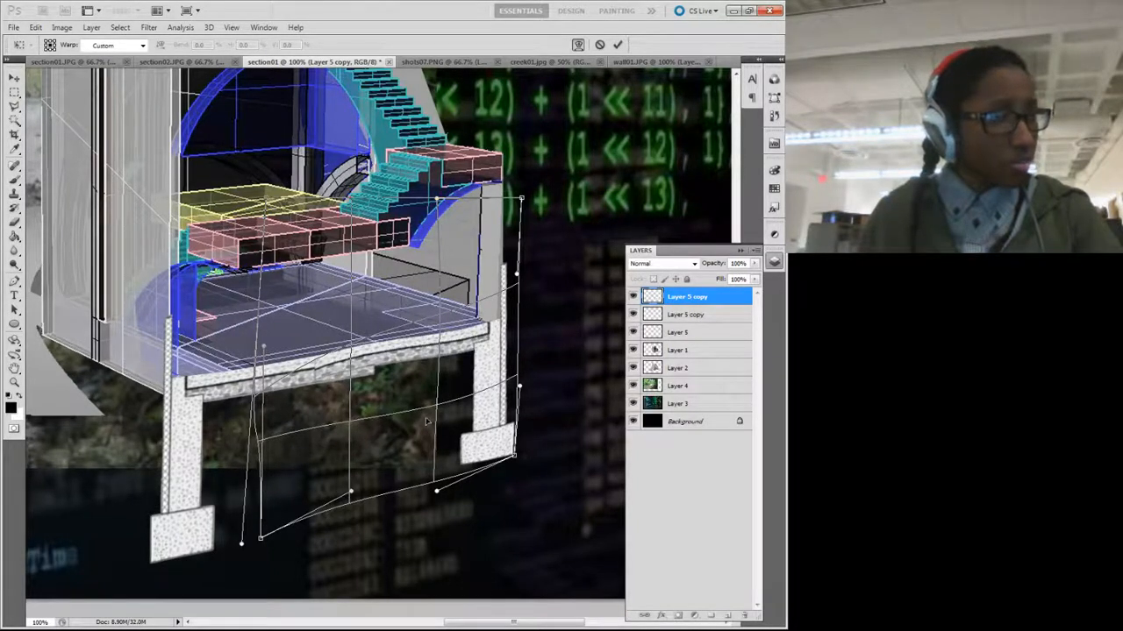
drag(437, 492, 426, 479)
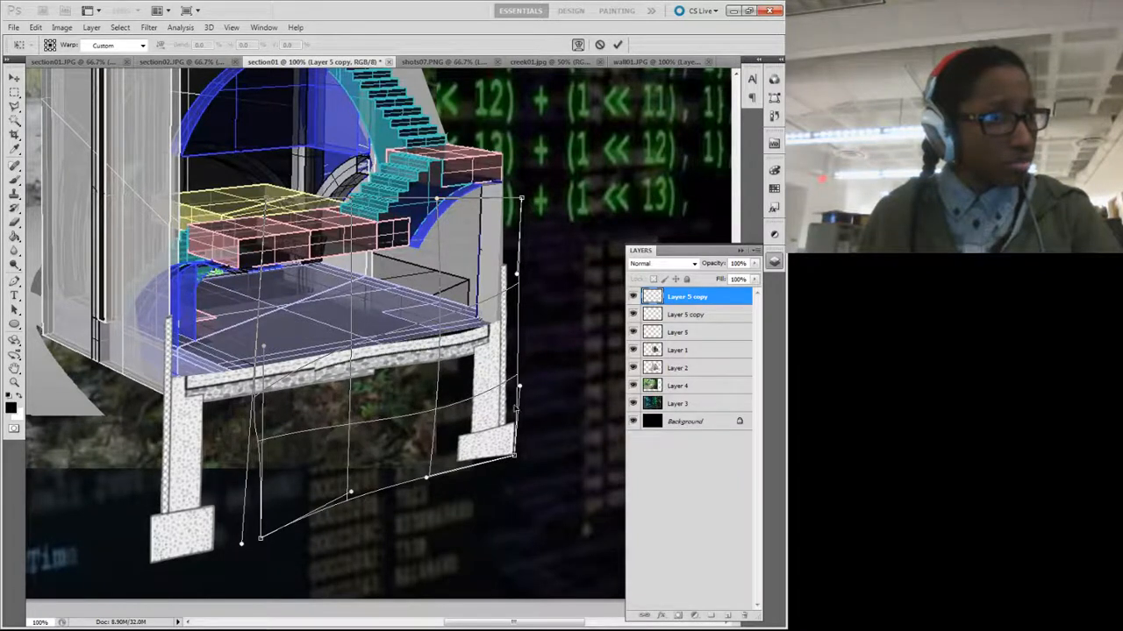
drag(521, 390, 508, 390)
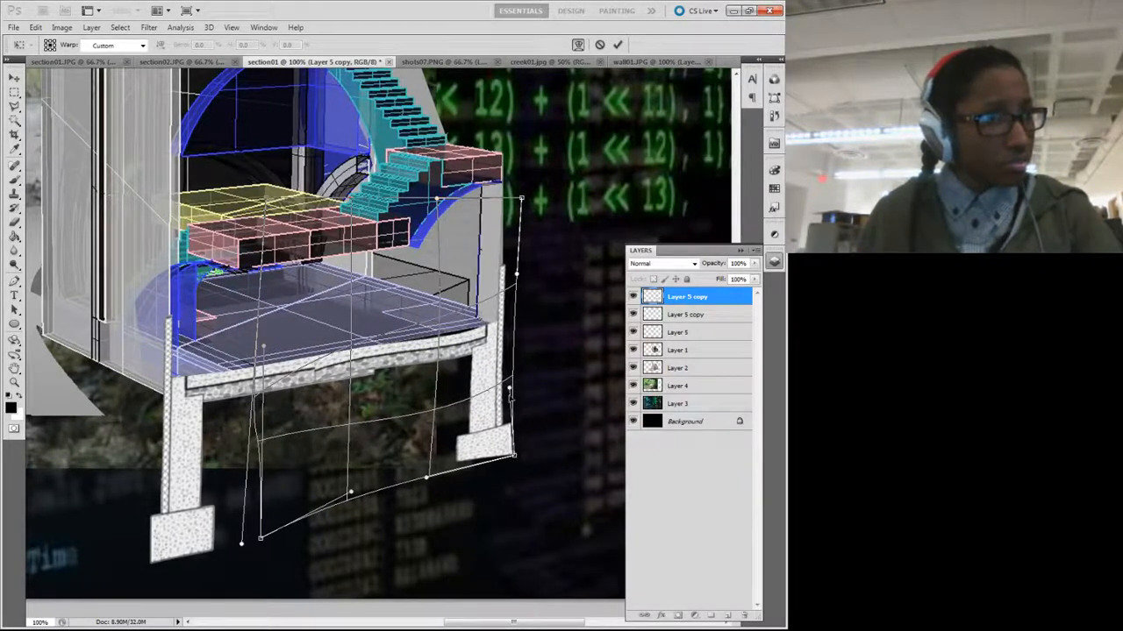
drag(518, 458, 506, 452)
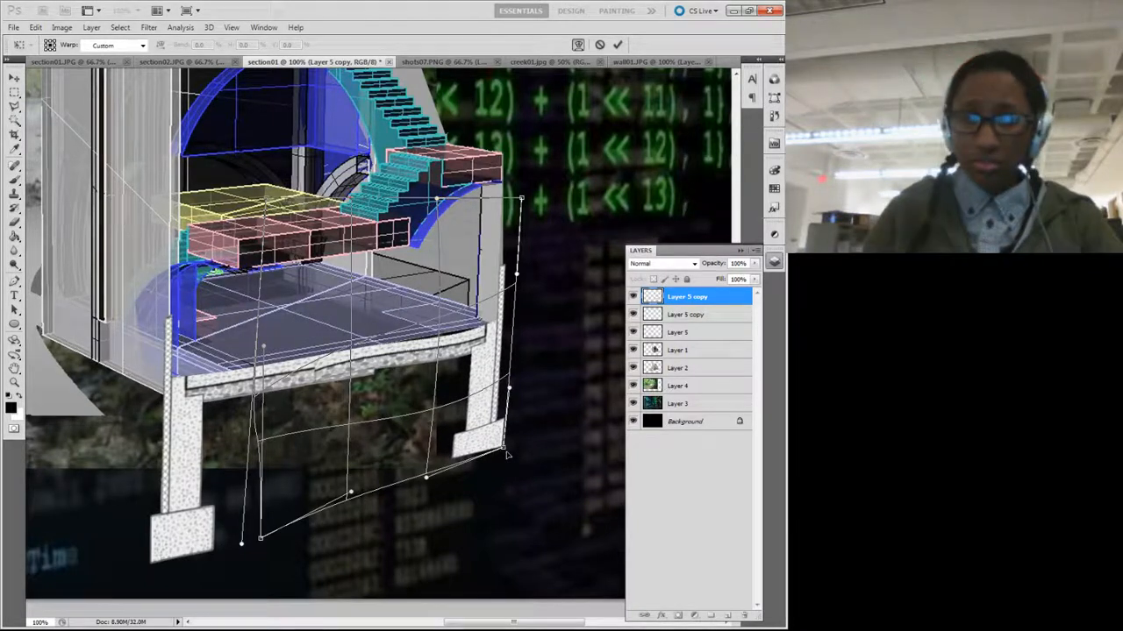
Step: Pull in the warp's inner lower corner and raise its upper outer corner to even out the mirrored slab under the floor
key(ctrl+minus)
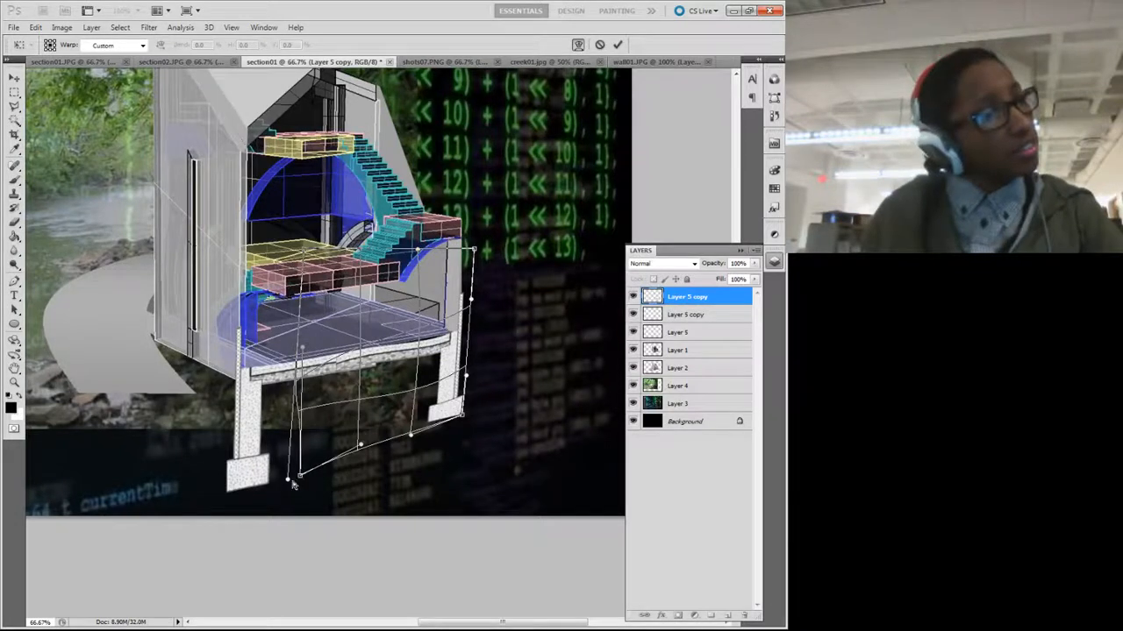
drag(300, 478, 294, 461)
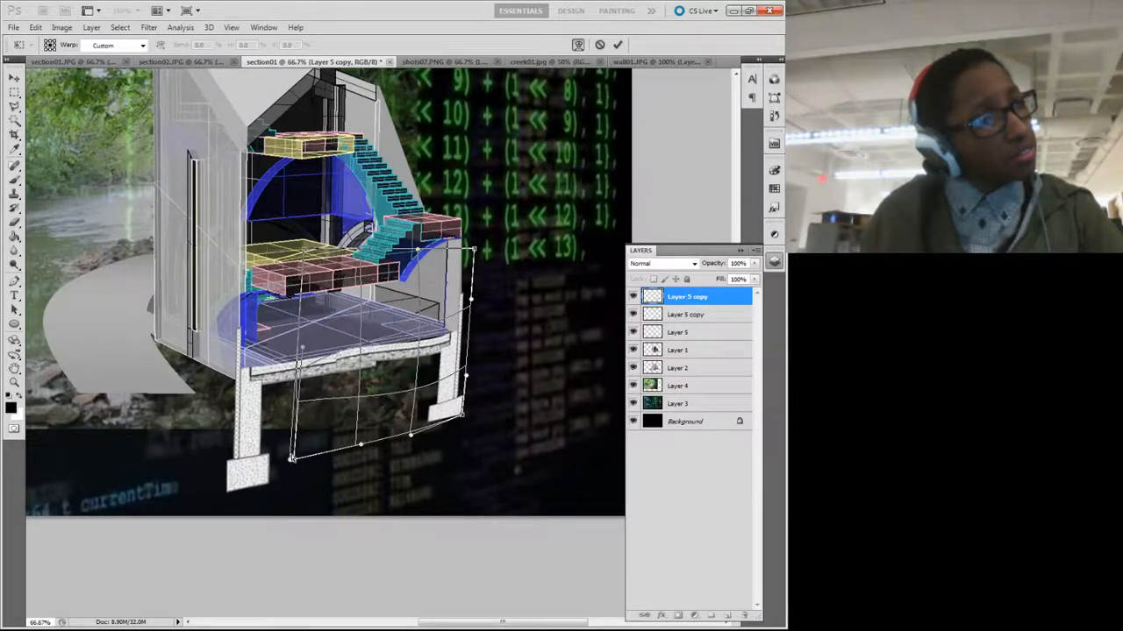
drag(297, 441, 293, 467)
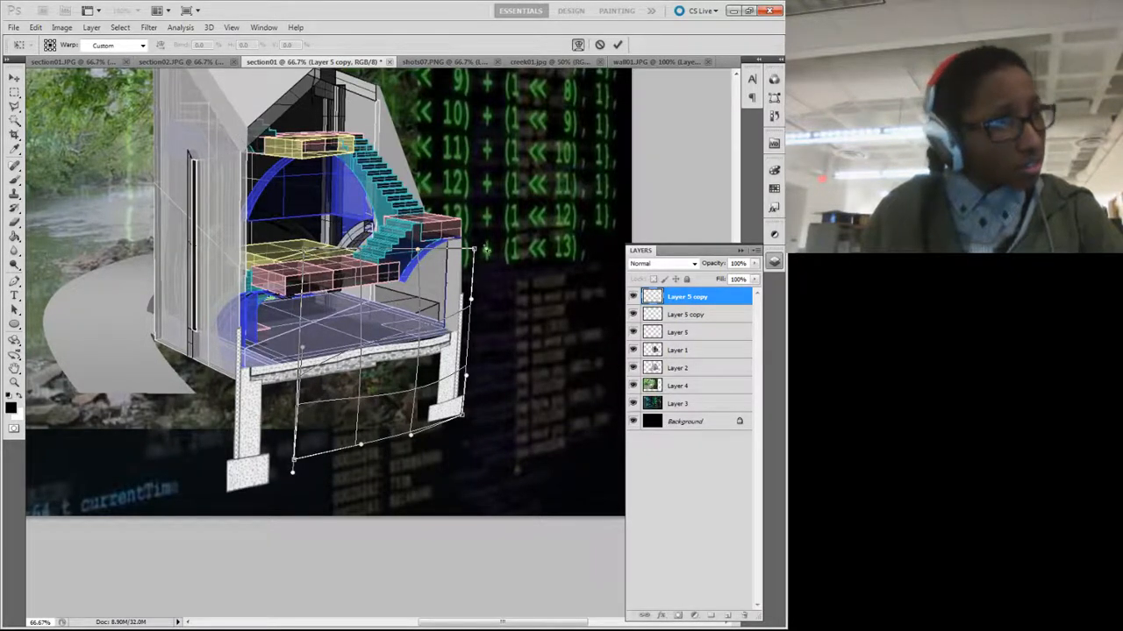
drag(475, 253, 473, 232)
drag(416, 325, 418, 318)
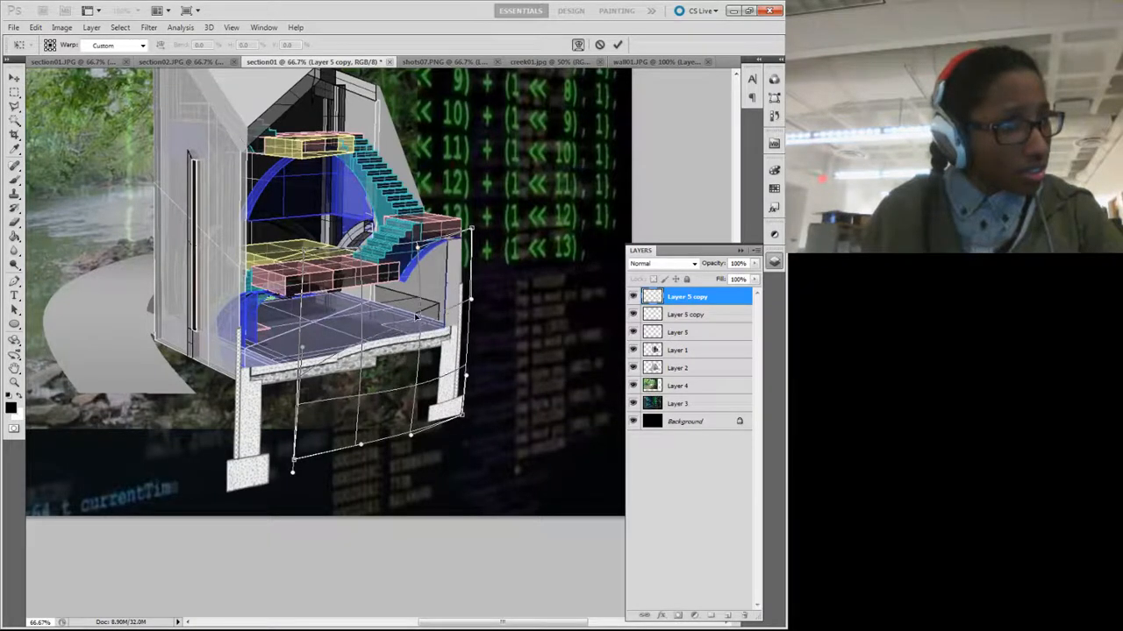
drag(412, 391, 358, 365)
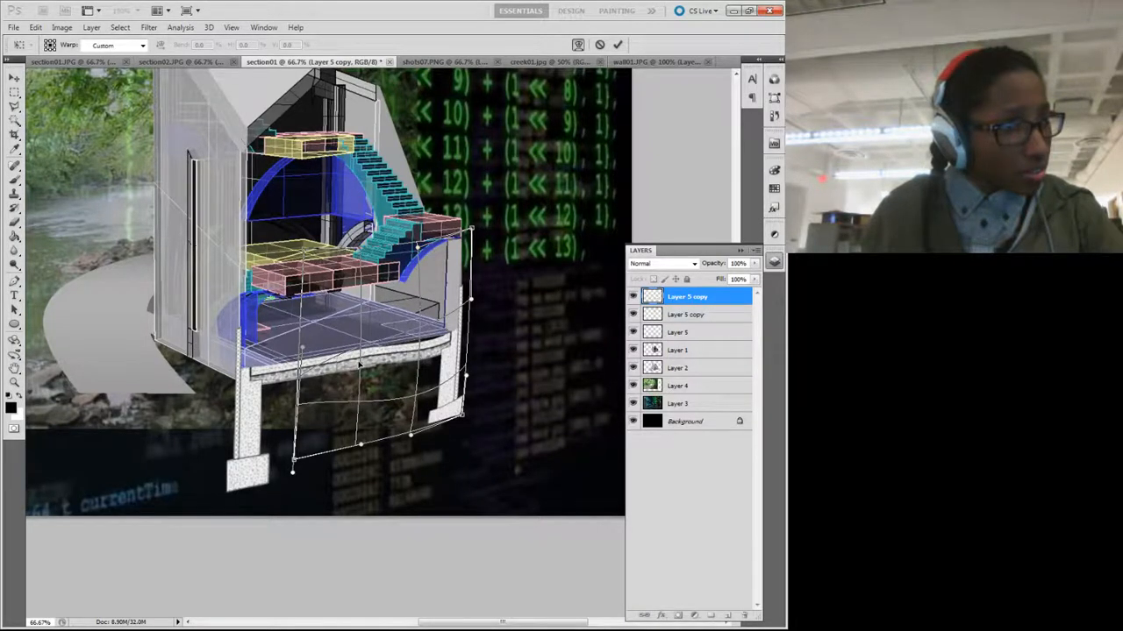
Step: Lower the mirrored footing with the warp's outer bottom curve and refit the slab against the floor edge
drag(421, 328, 424, 466)
drag(423, 421, 420, 420)
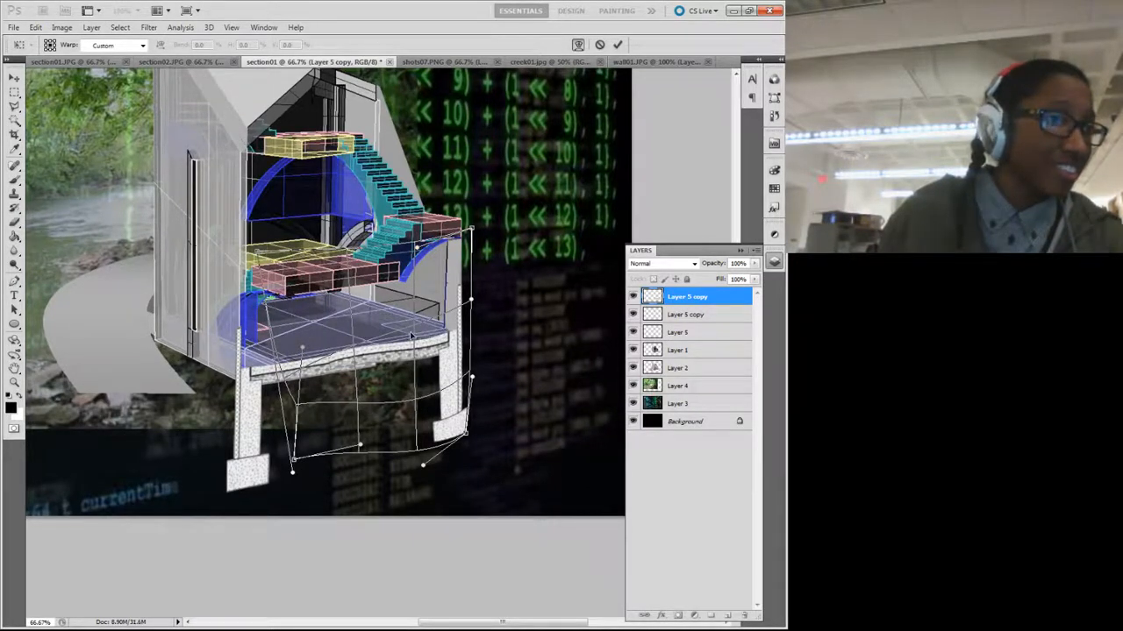
drag(411, 336, 404, 337)
drag(371, 378, 418, 337)
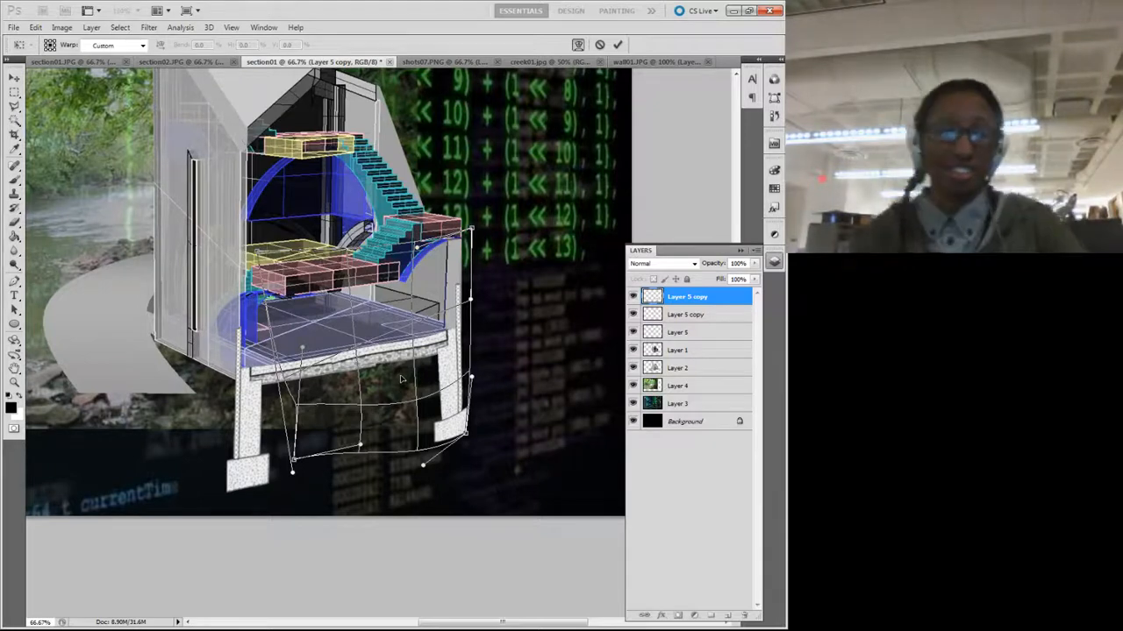
Step: Shift the mirrored wall and footing slightly inward and adjust the warp where its slab overlaps the first slab
key(ctrl+minus)
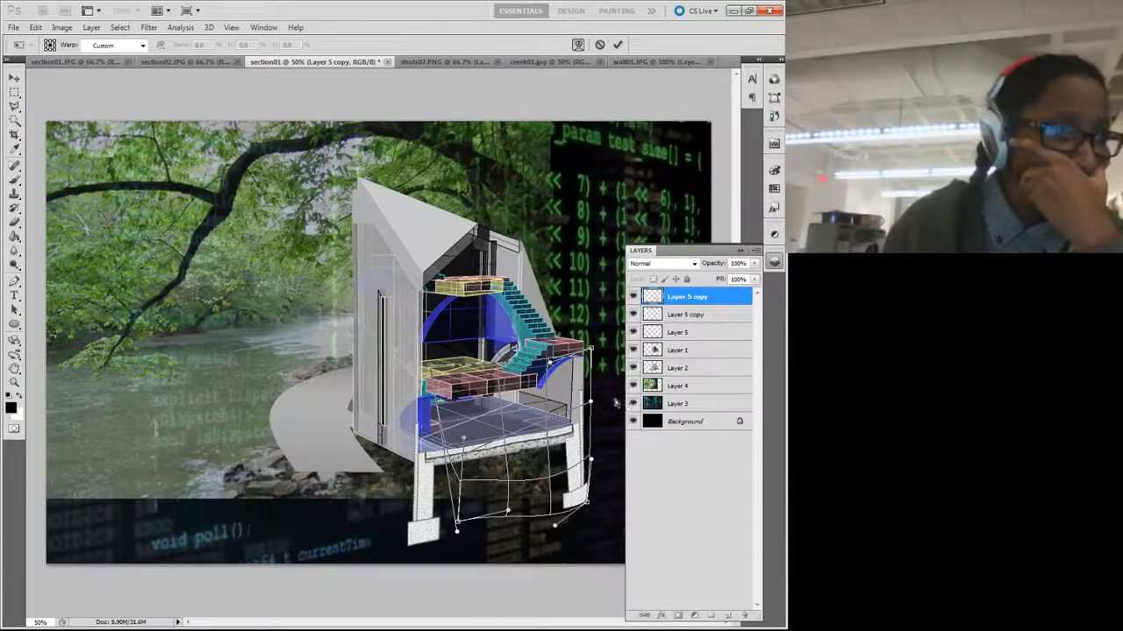
drag(580, 494, 575, 494)
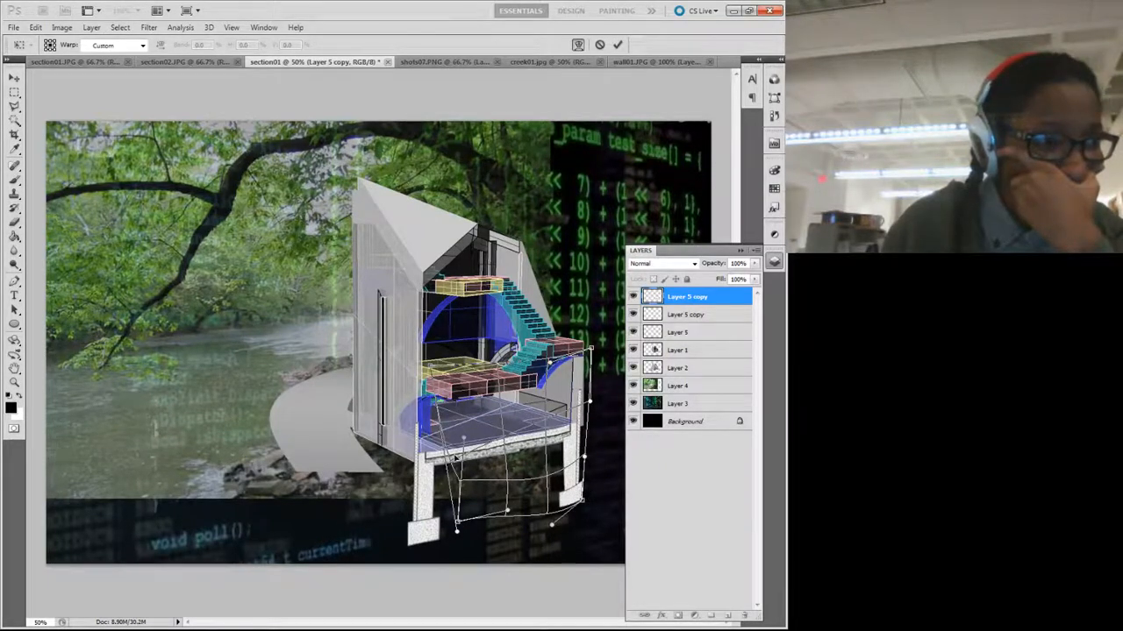
drag(461, 442, 444, 439)
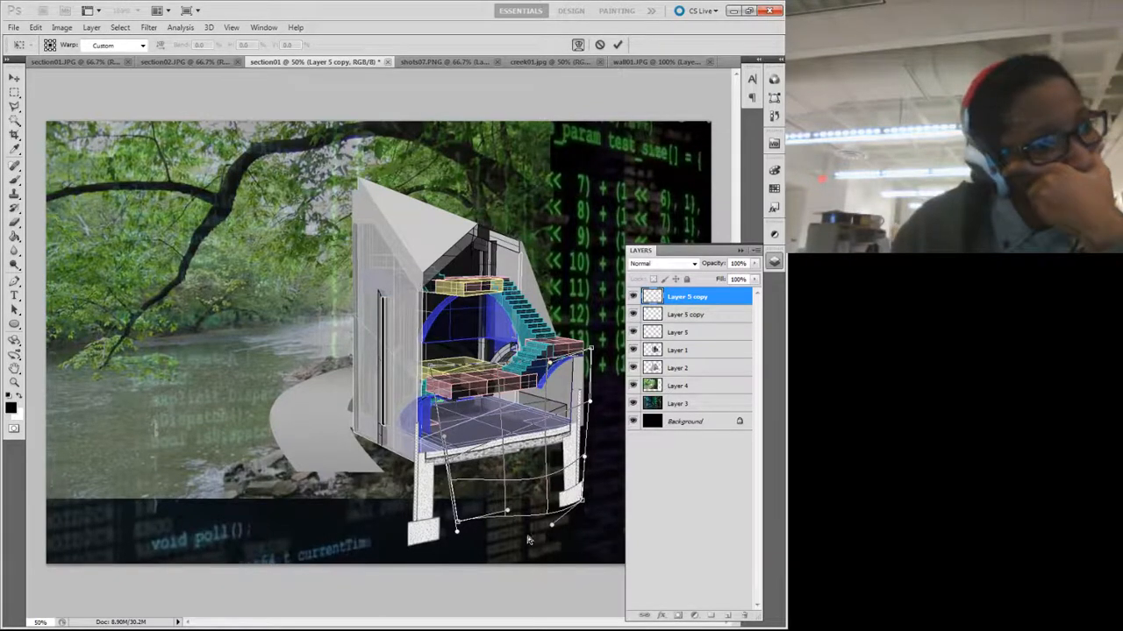
drag(550, 488, 556, 481)
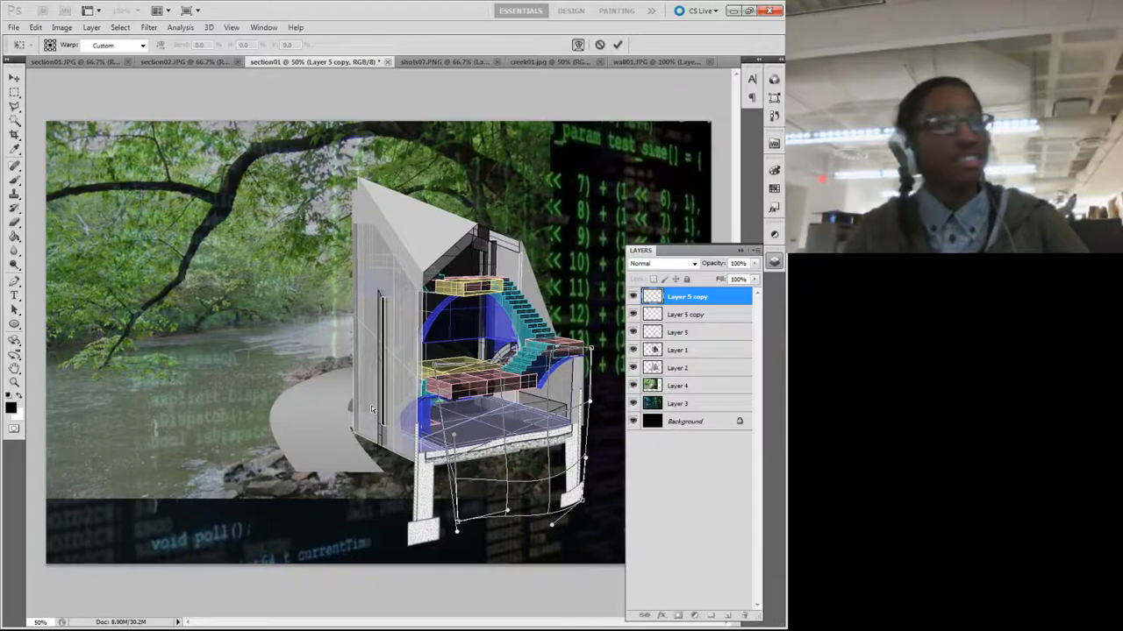
Step: Flatten the curve under the mirrored footing and pull the warp's inner lower curve toward the first wall's footing
key(ctrl+minus)
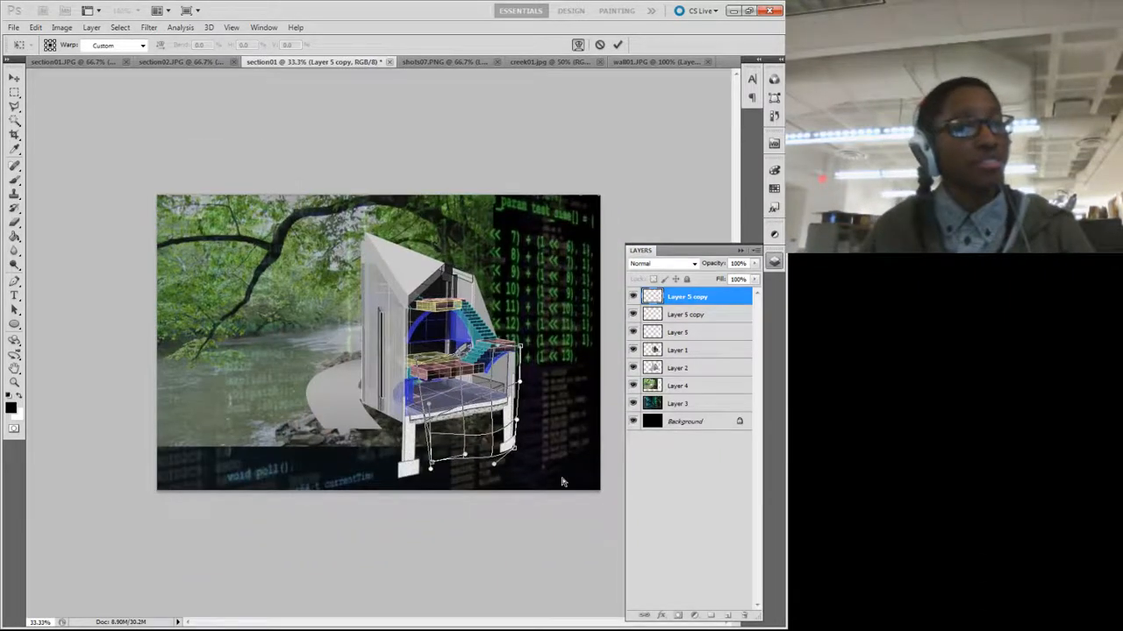
key(ctrl+plus)
key(ctrl+plus)
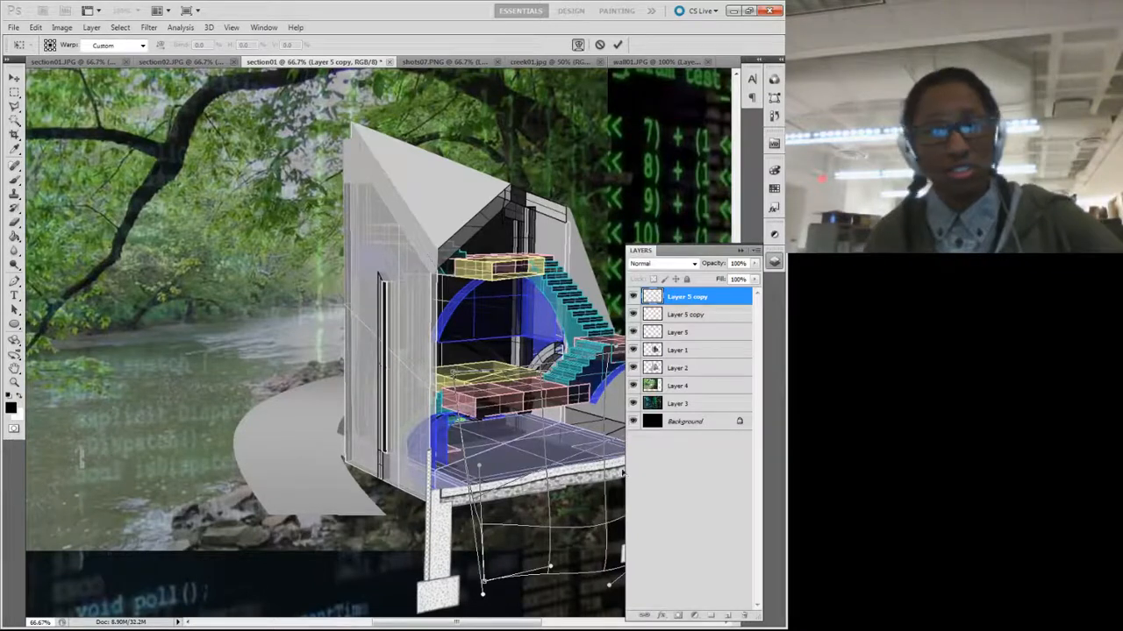
scroll(411, 449, right, 3)
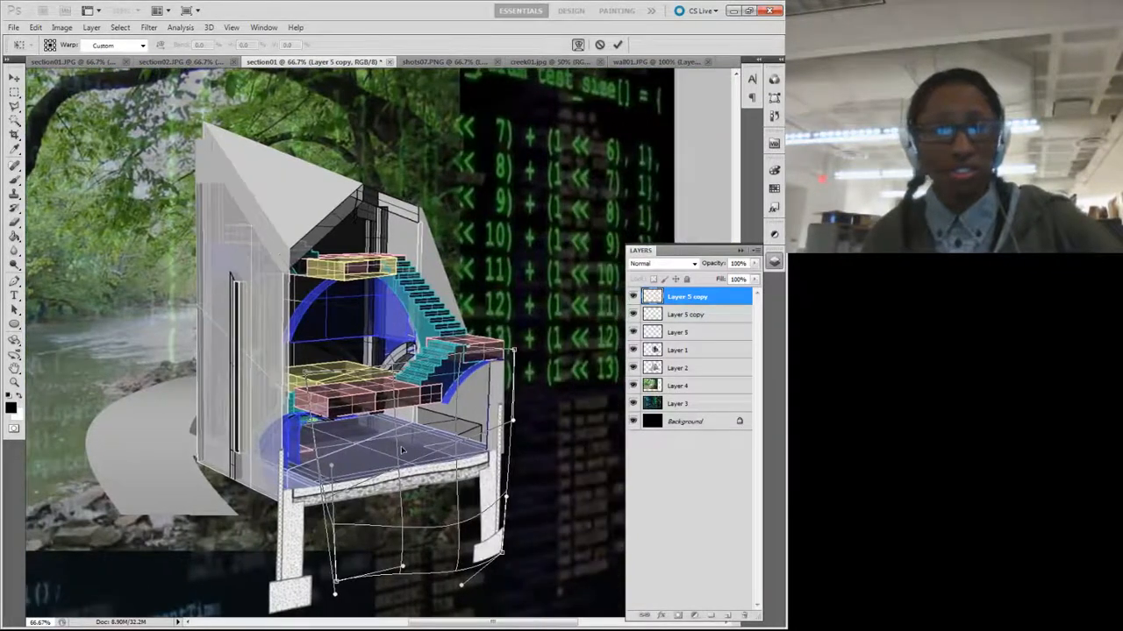
scroll(406, 429, down, 2)
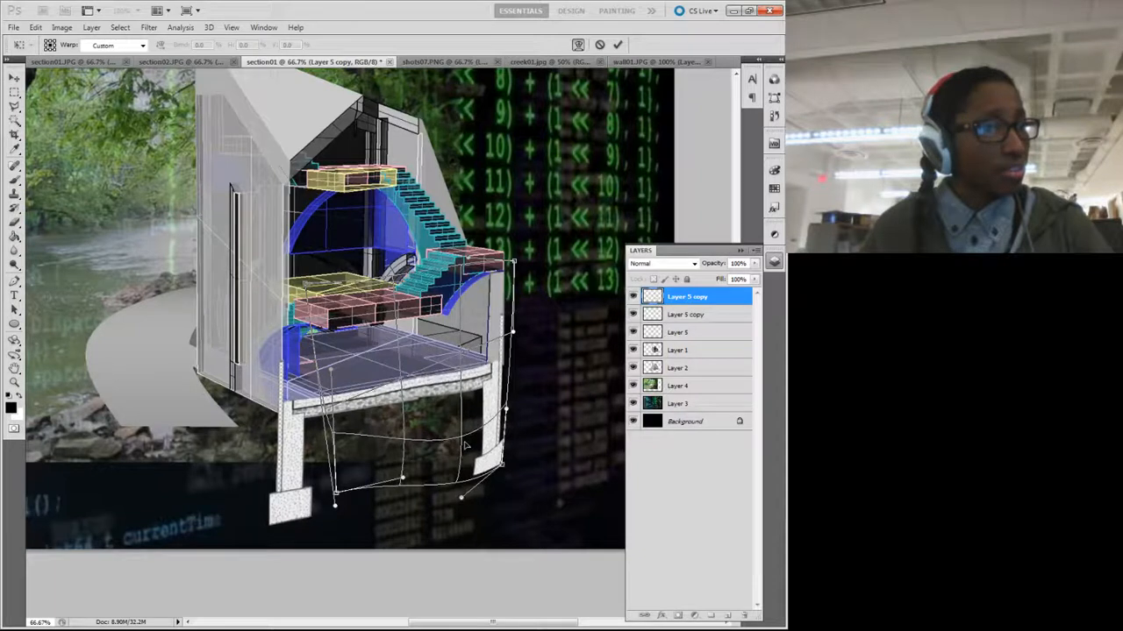
drag(499, 373, 506, 369)
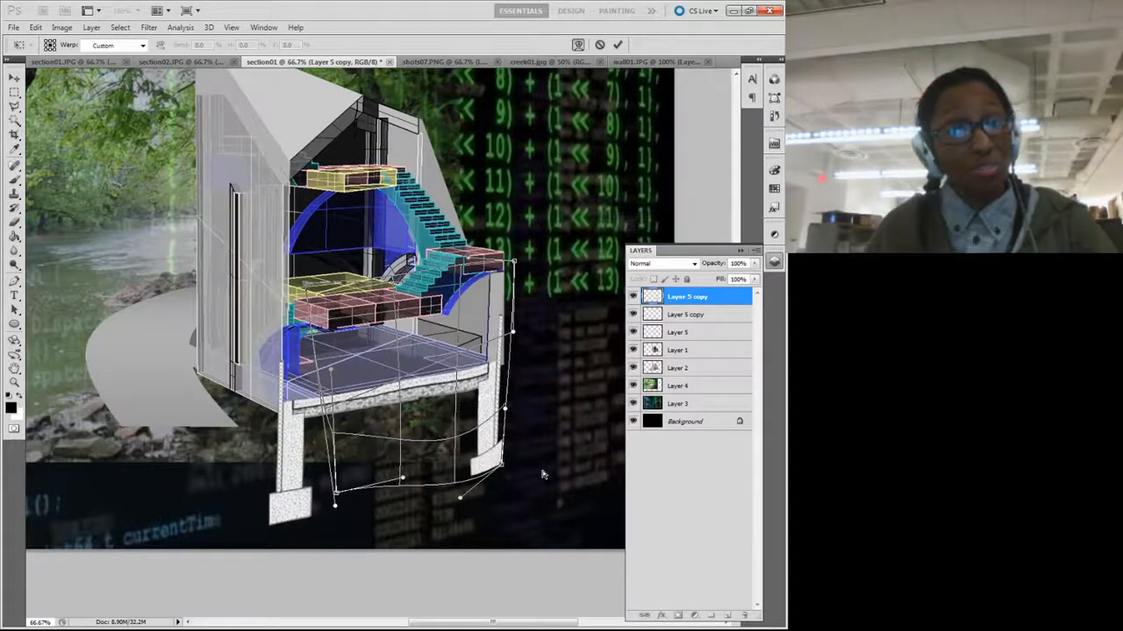
drag(504, 467, 454, 483)
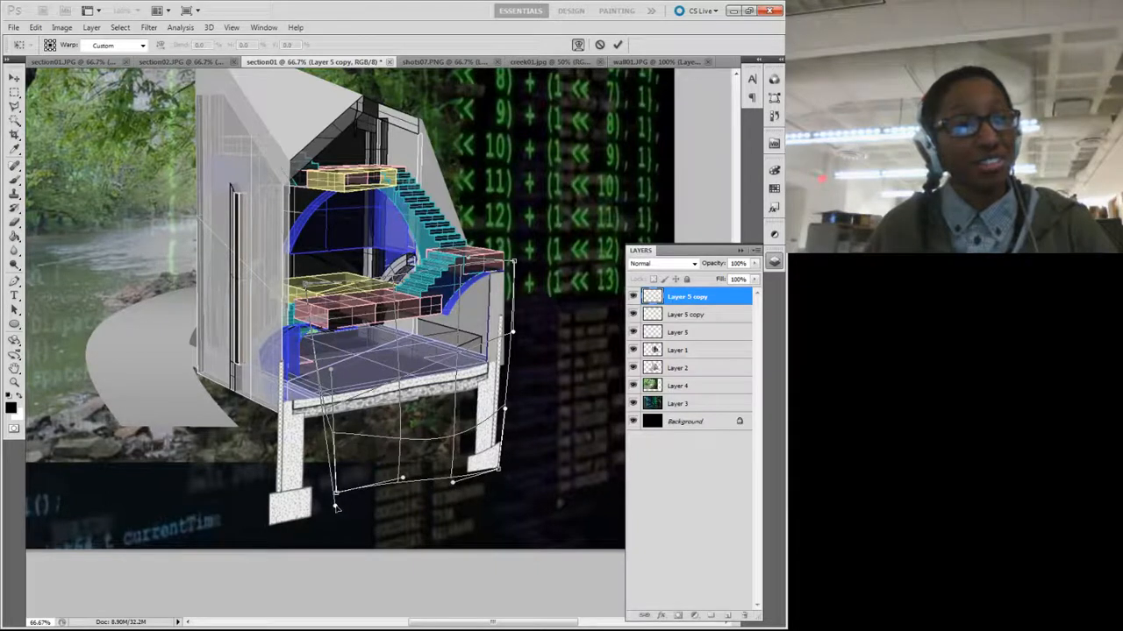
drag(335, 507, 305, 512)
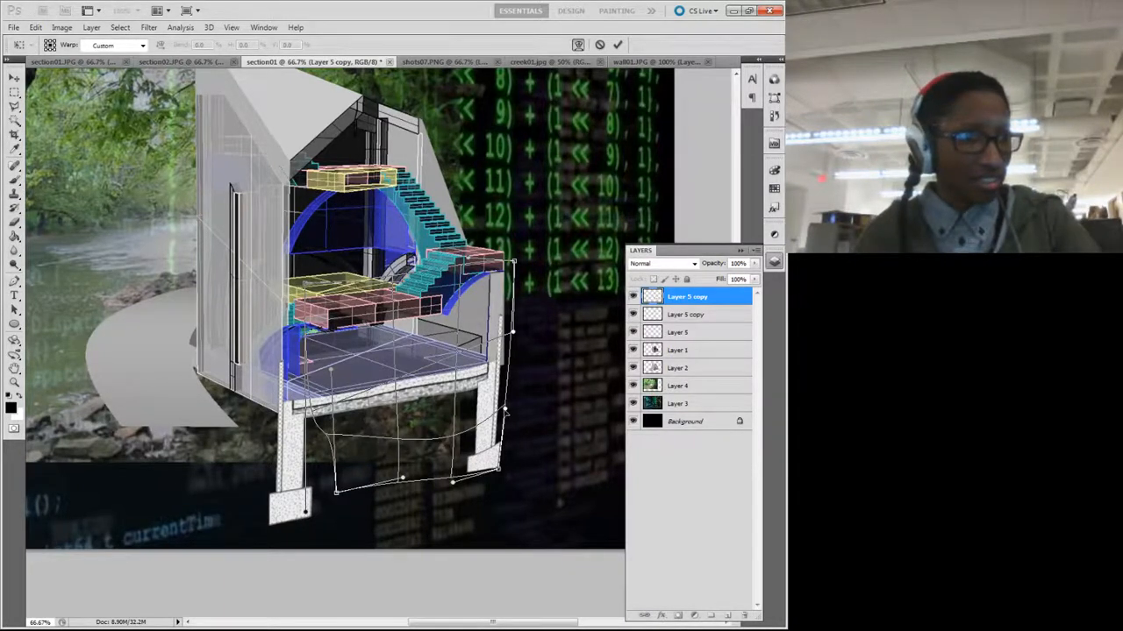
Step: Reduce the mirrored footing's height and warp its wall outward beneath the building's outer corner
drag(505, 410, 505, 445)
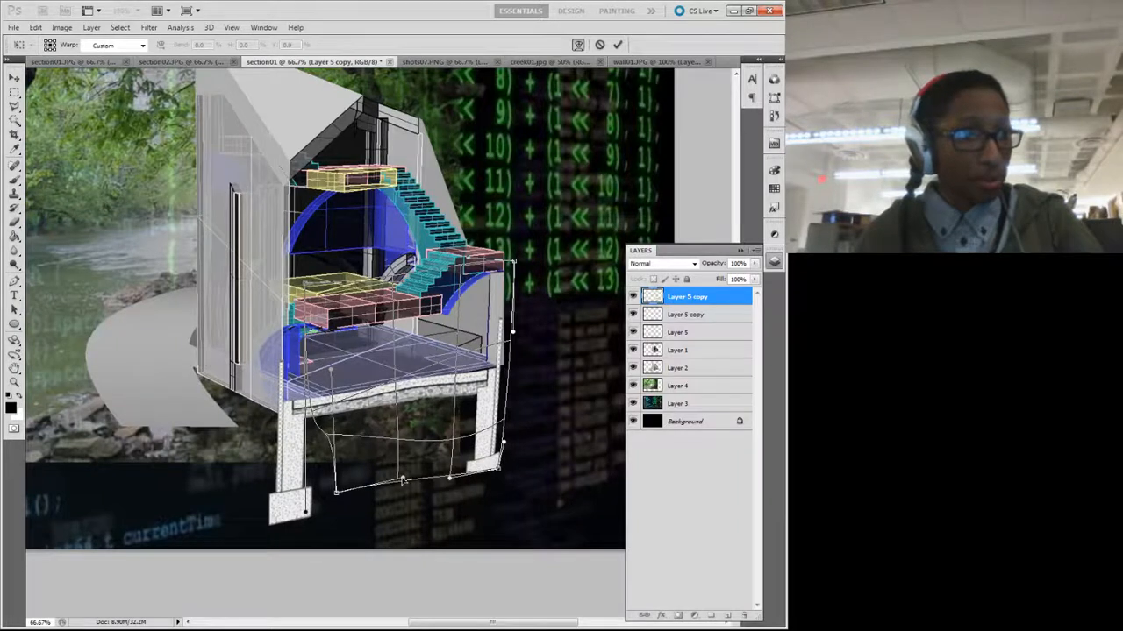
drag(403, 481, 401, 493)
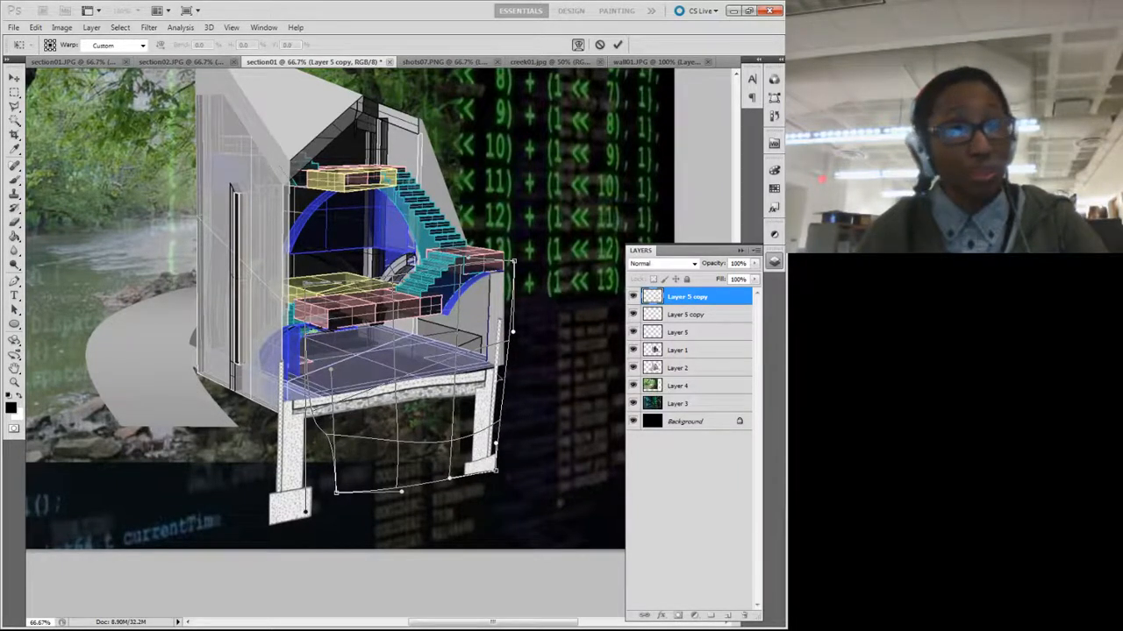
drag(494, 372, 506, 371)
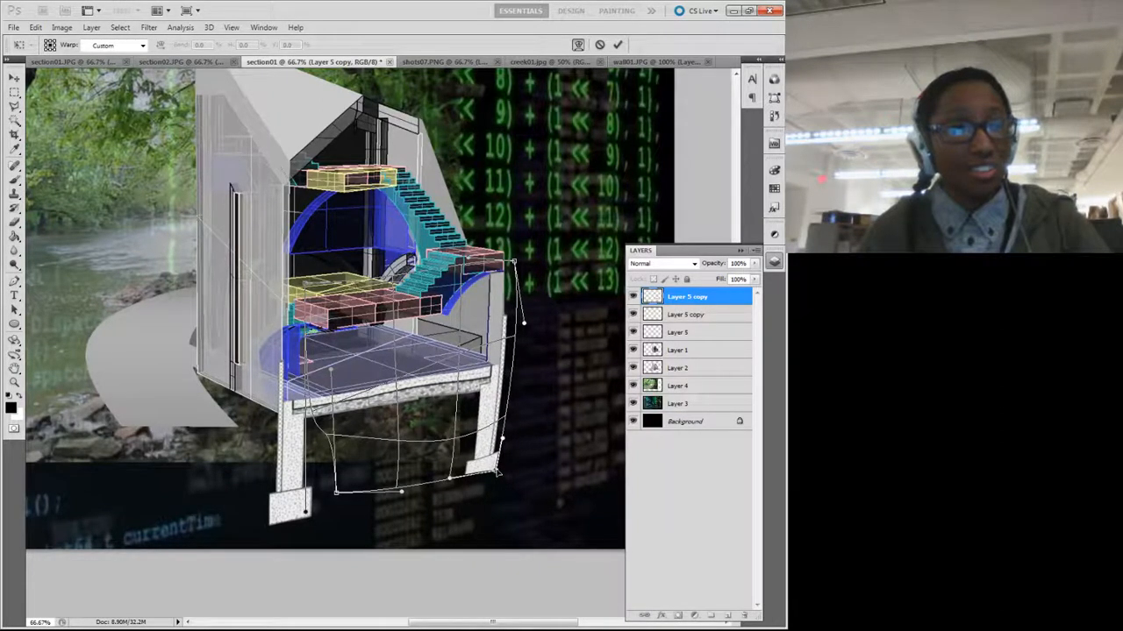
drag(497, 471, 508, 473)
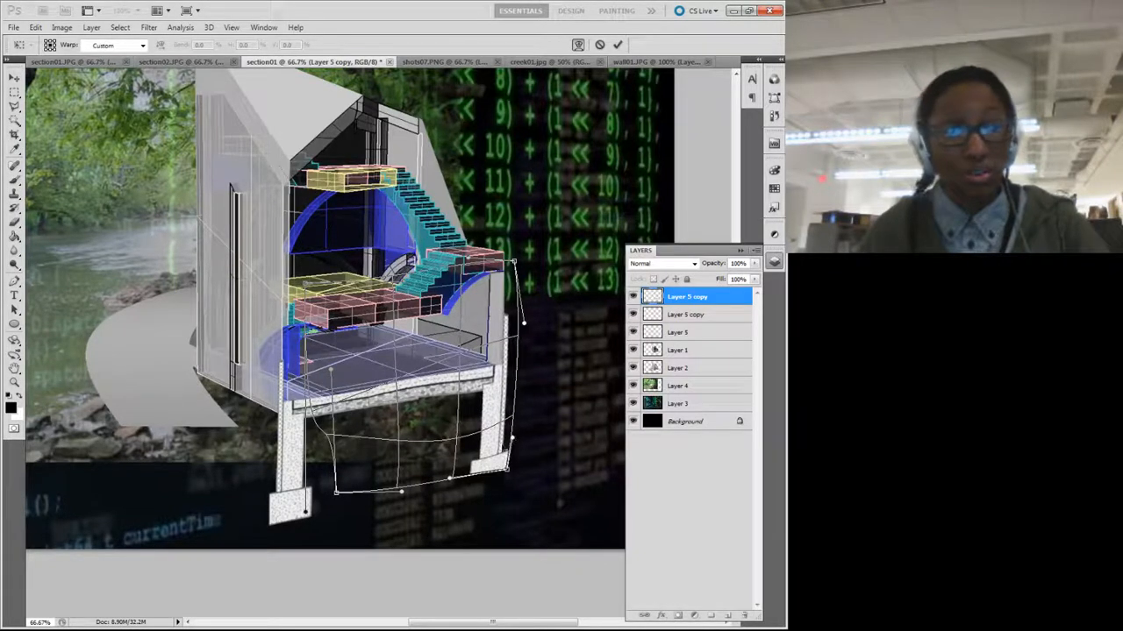
Step: Straighten the mirrored wall's outer edge by drawing its upper and lower warp curves inward
drag(403, 493, 404, 486)
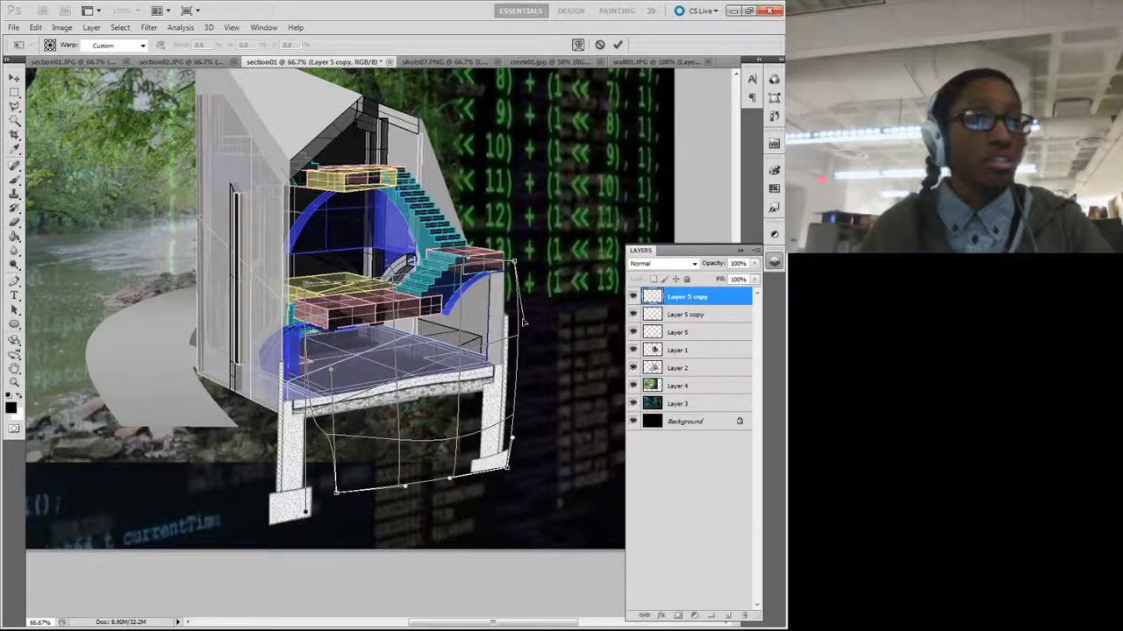
drag(525, 323, 514, 321)
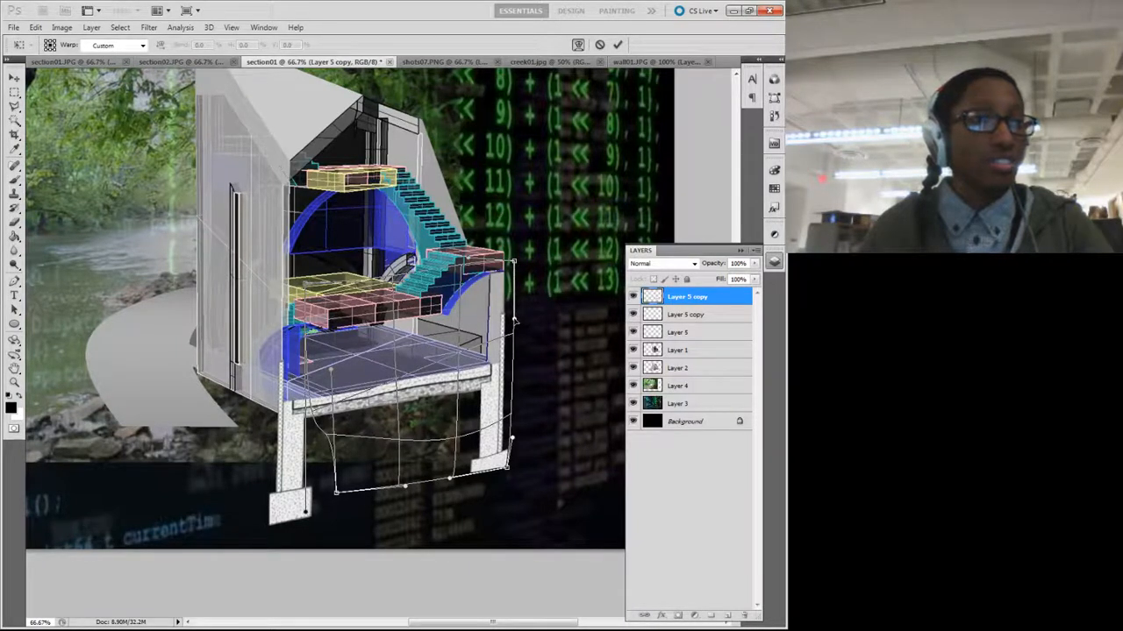
drag(511, 438, 506, 441)
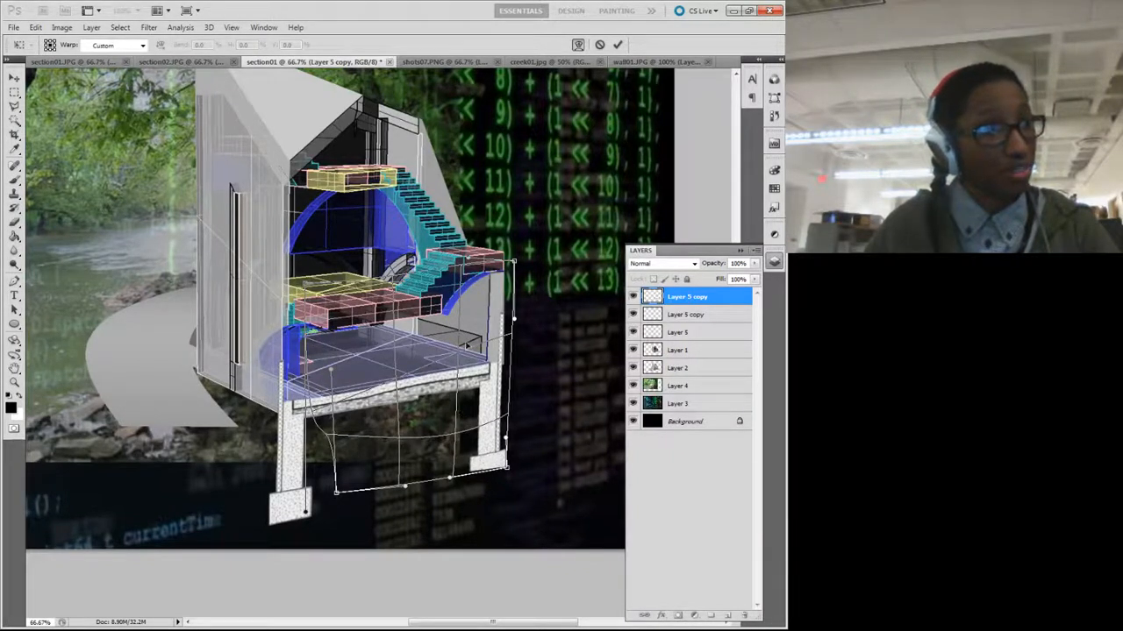
drag(469, 350, 469, 350)
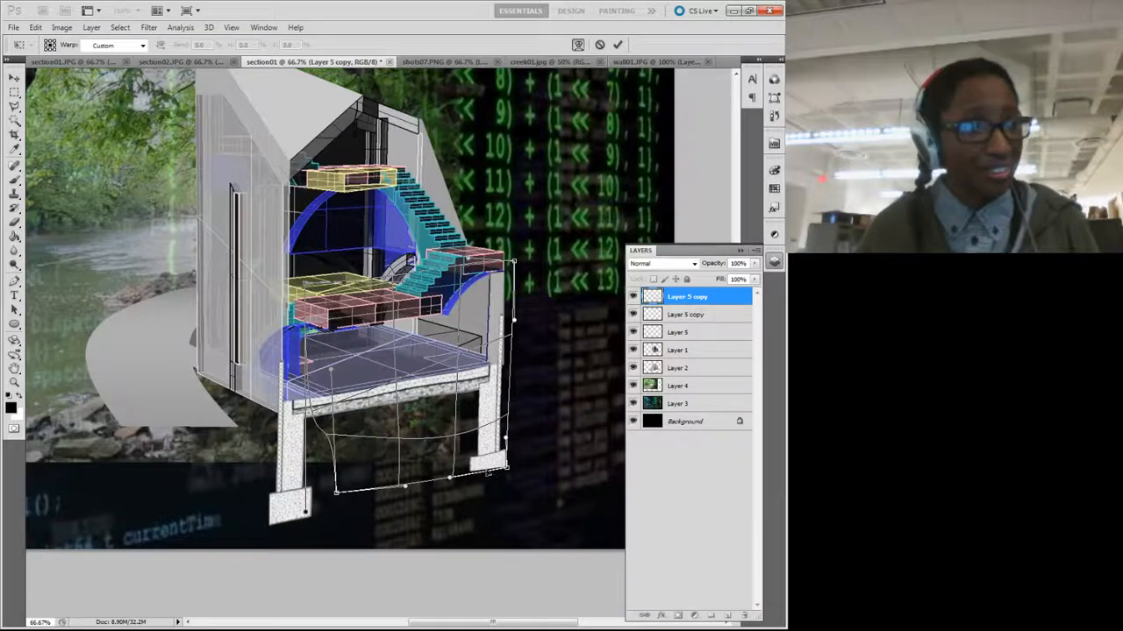
Step: Try bowing the warp's lower curve downward and its outer edge outward around the mirrored footing
drag(452, 481, 472, 492)
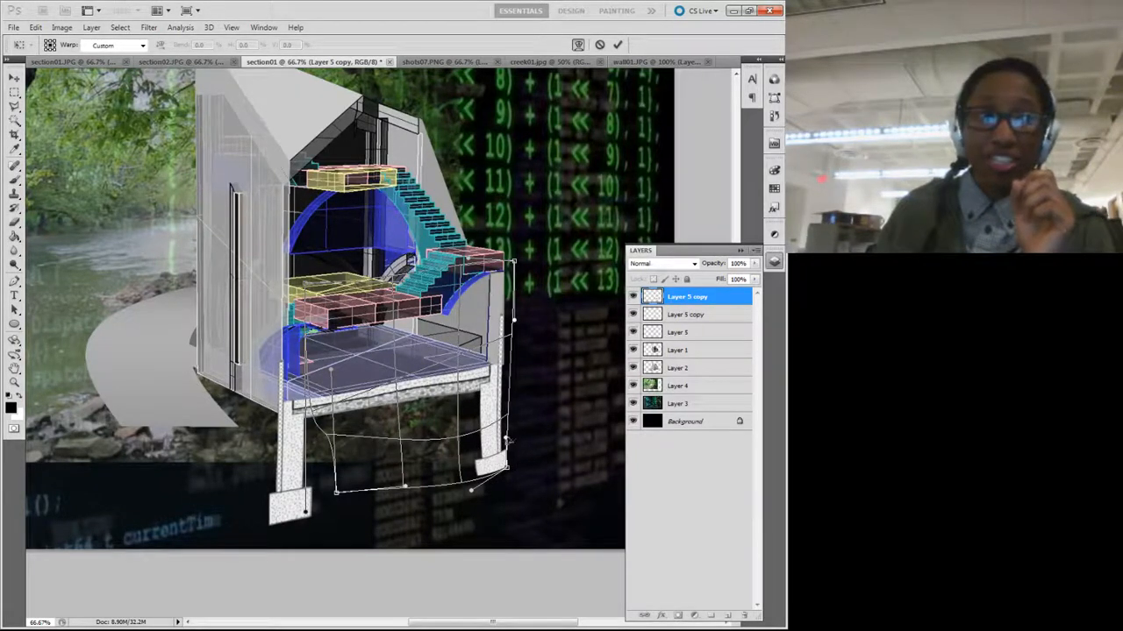
drag(508, 441, 514, 444)
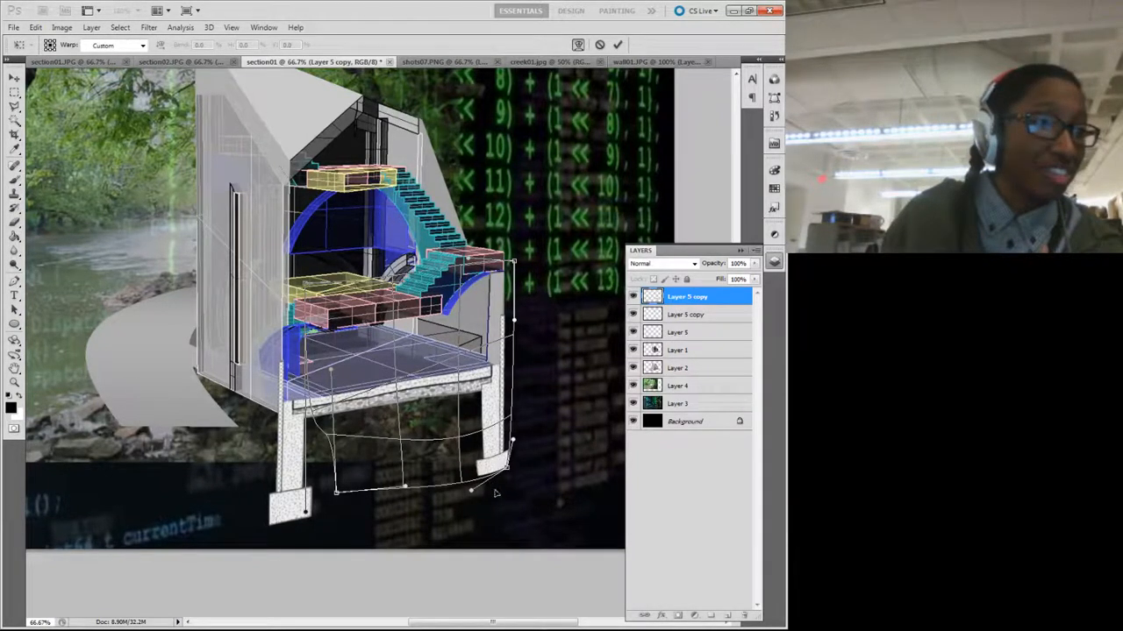
mouse_move(469, 488)
mouse_down()
mouse_move(457, 488)
mouse_move(465, 482)
mouse_up()
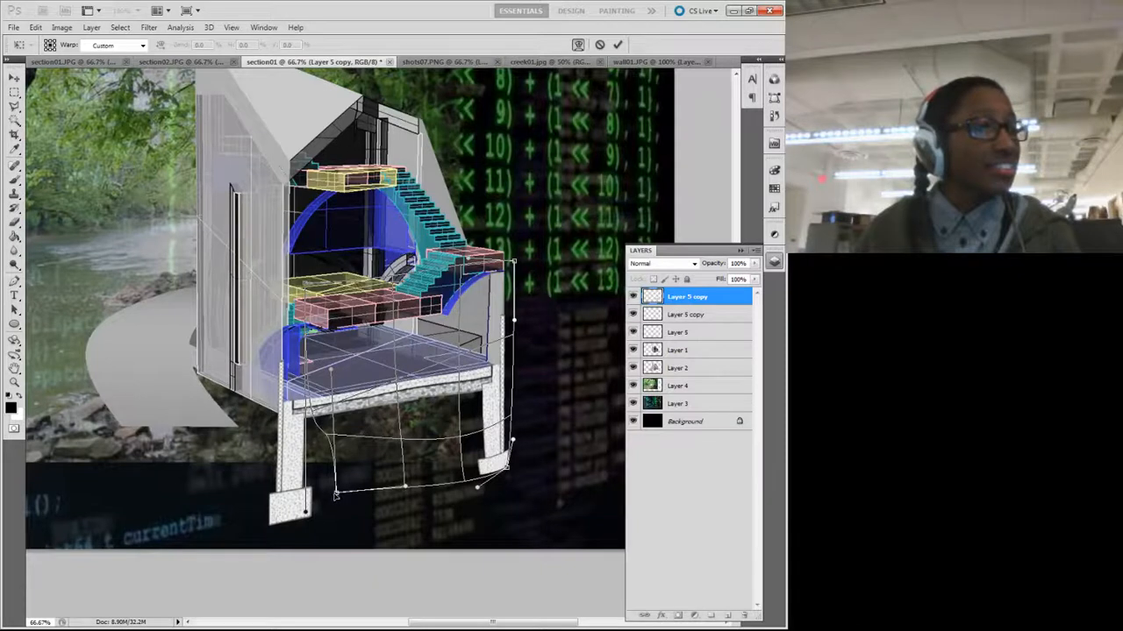
Step: Pull the warp's inner lower corner and inner edge toward the first wall's footing and nudge the overlapping slab slightly upward
drag(336, 497, 317, 517)
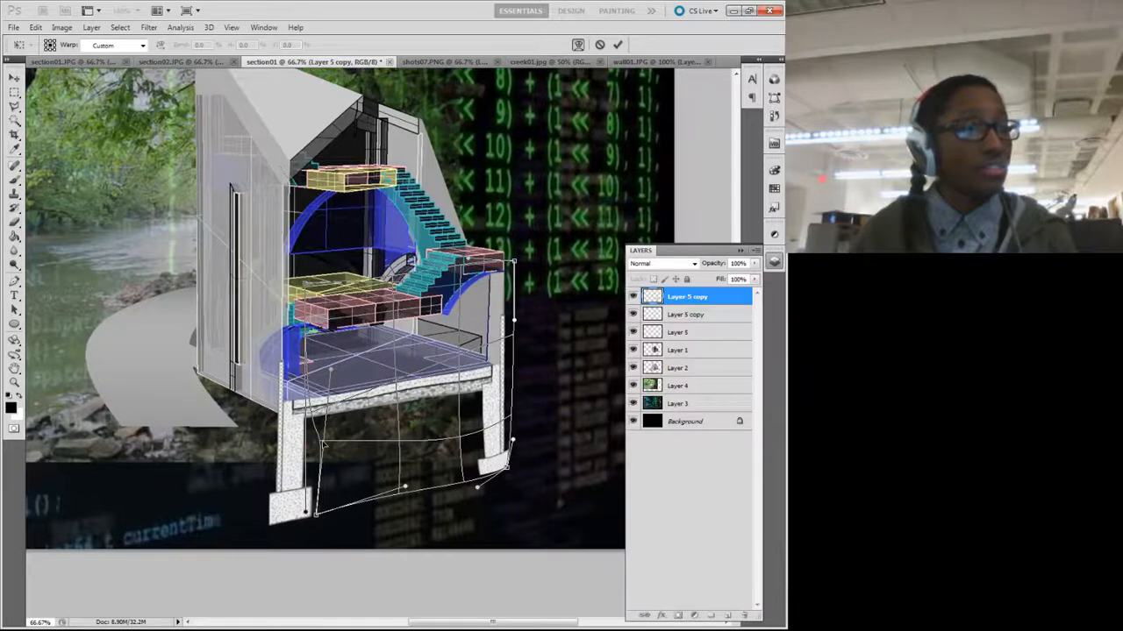
drag(323, 445, 312, 448)
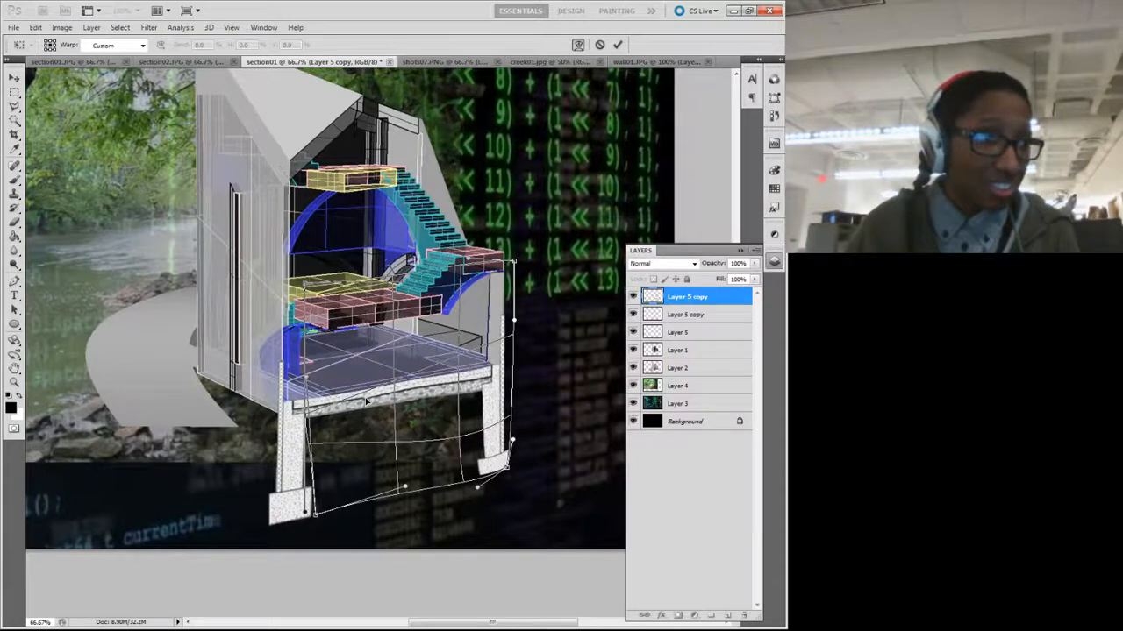
drag(367, 402, 367, 400)
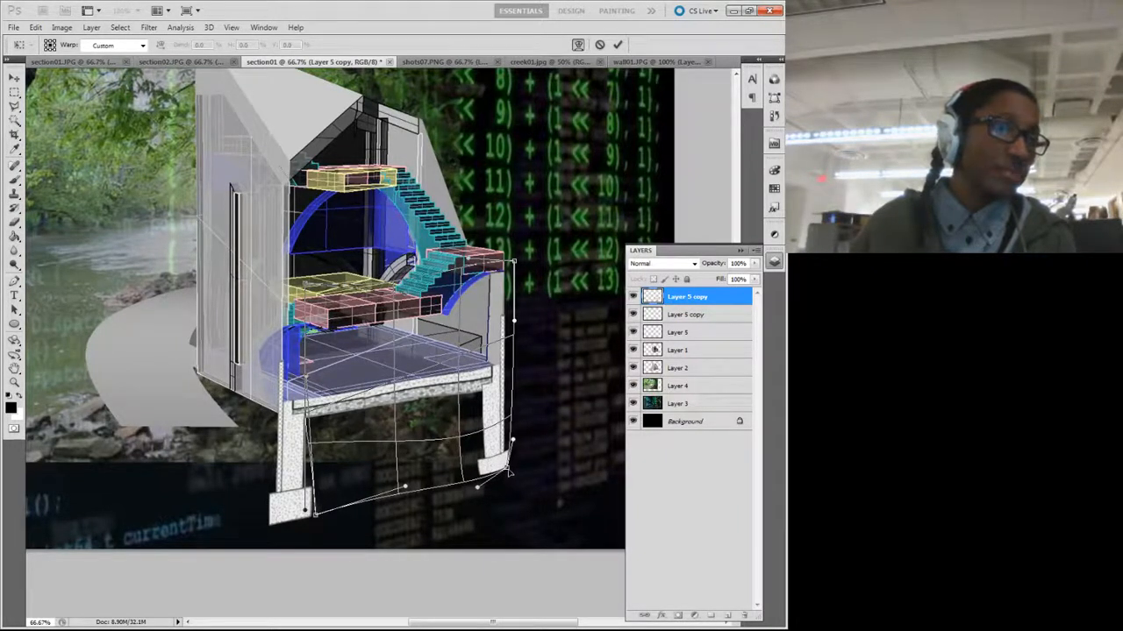
Step: Draw the warp's outer lower edge inward, straighten the lower curve to level the mirrored footing, and apply the warp
drag(508, 473, 506, 439)
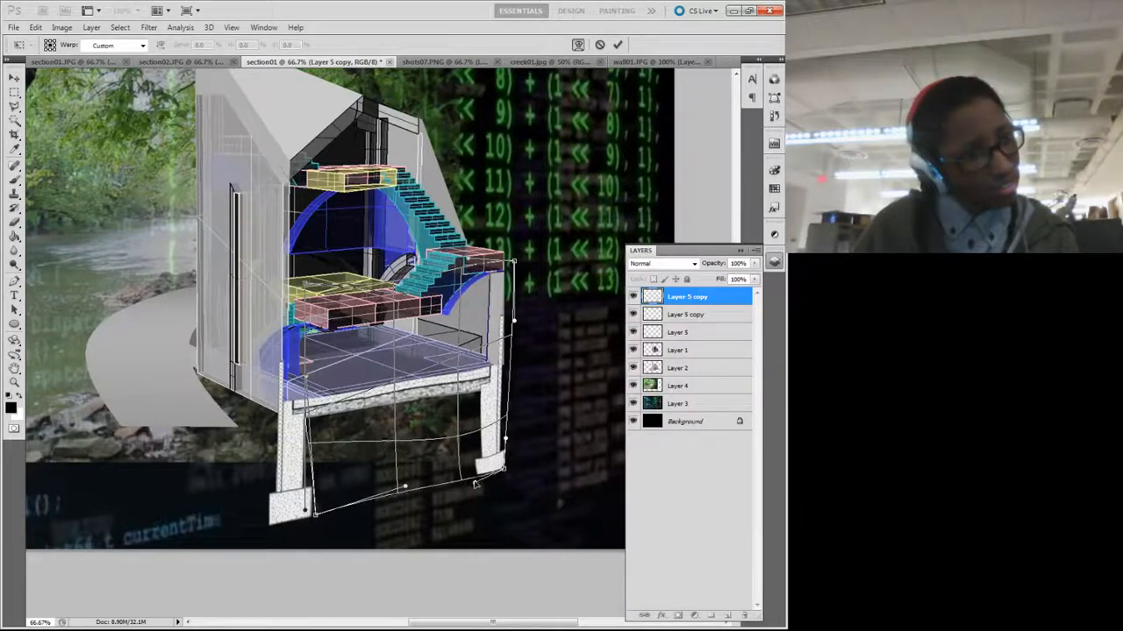
drag(475, 483, 478, 484)
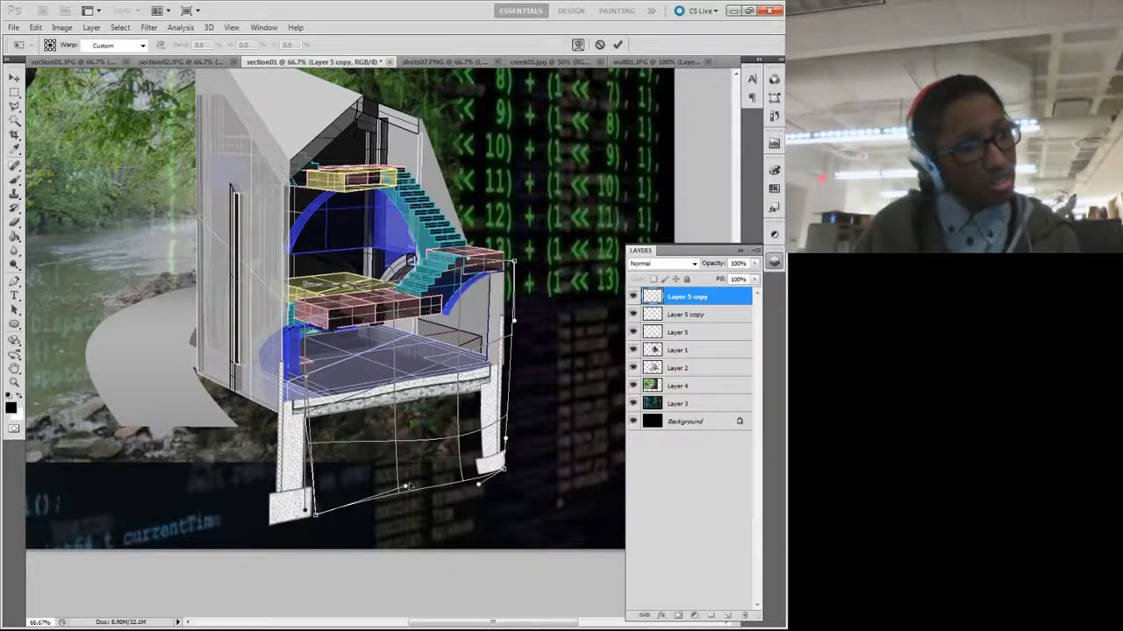
drag(407, 491, 406, 500)
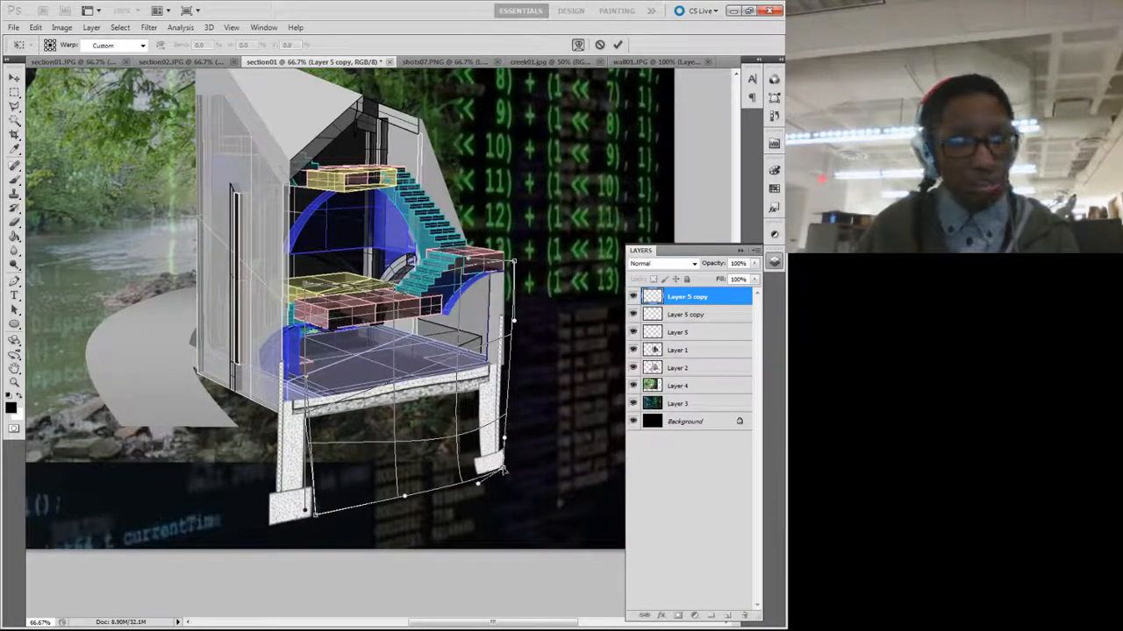
drag(478, 485, 457, 485)
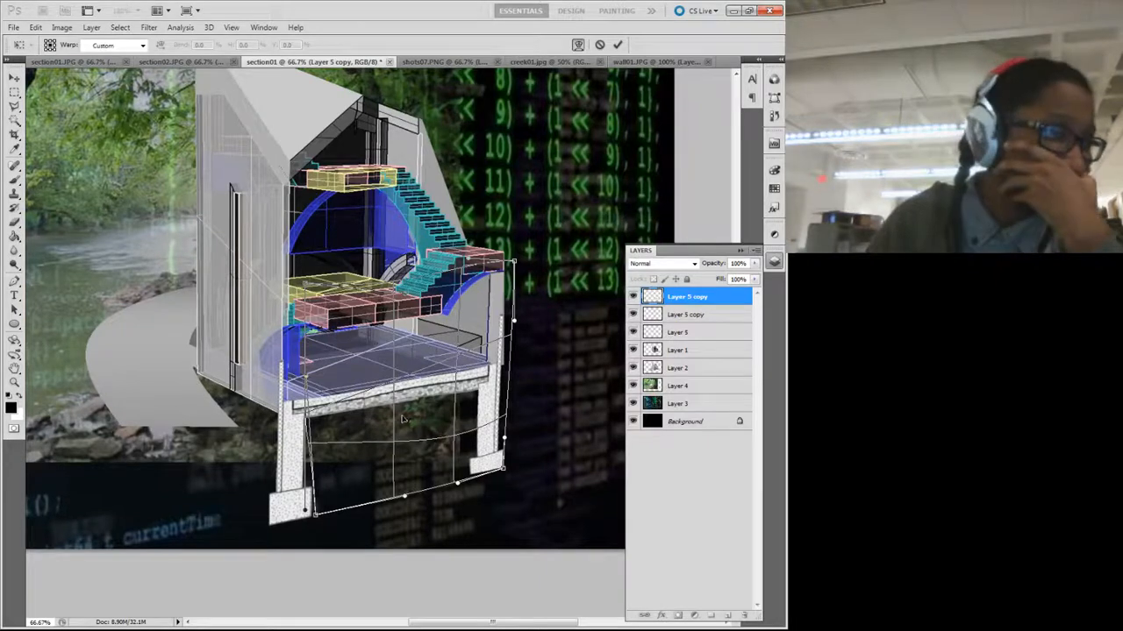
click(617, 45)
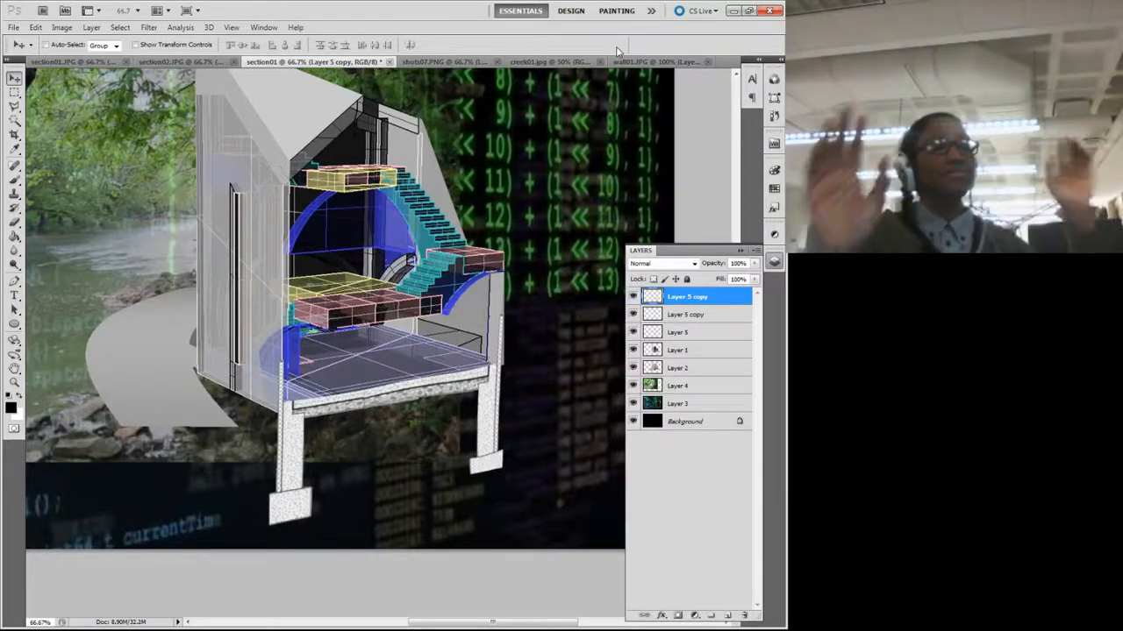
Step: Try shifting the mirrored wall section slightly outward, and undo the move
key(ctrl+minus)
key(ctrl+minus)
key(ctrl+minus)
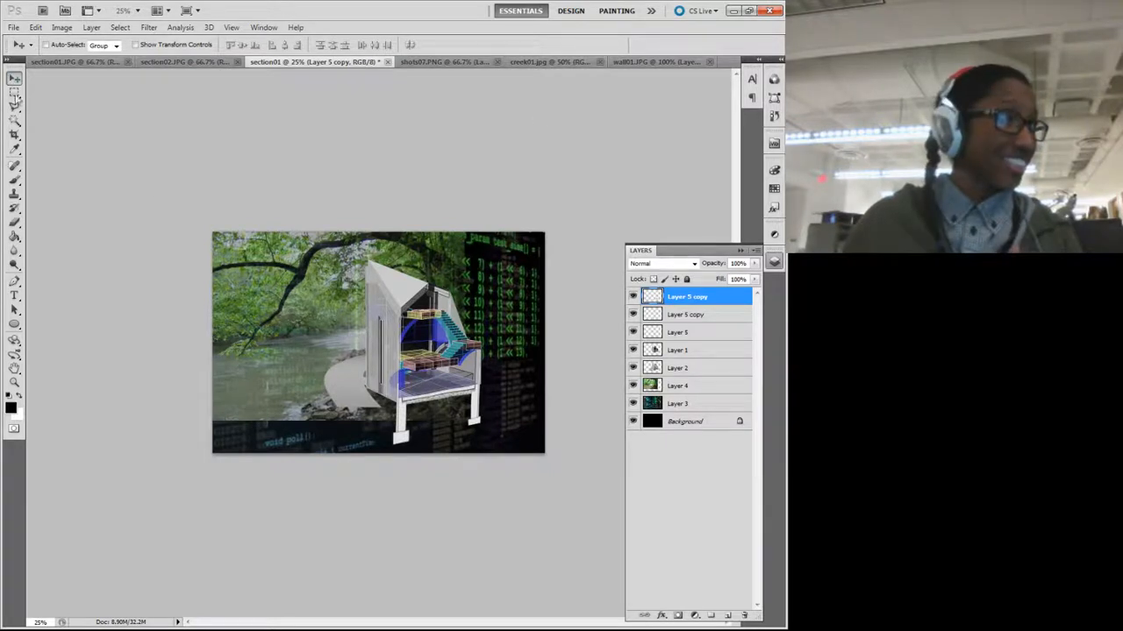
drag(456, 428, 463, 425)
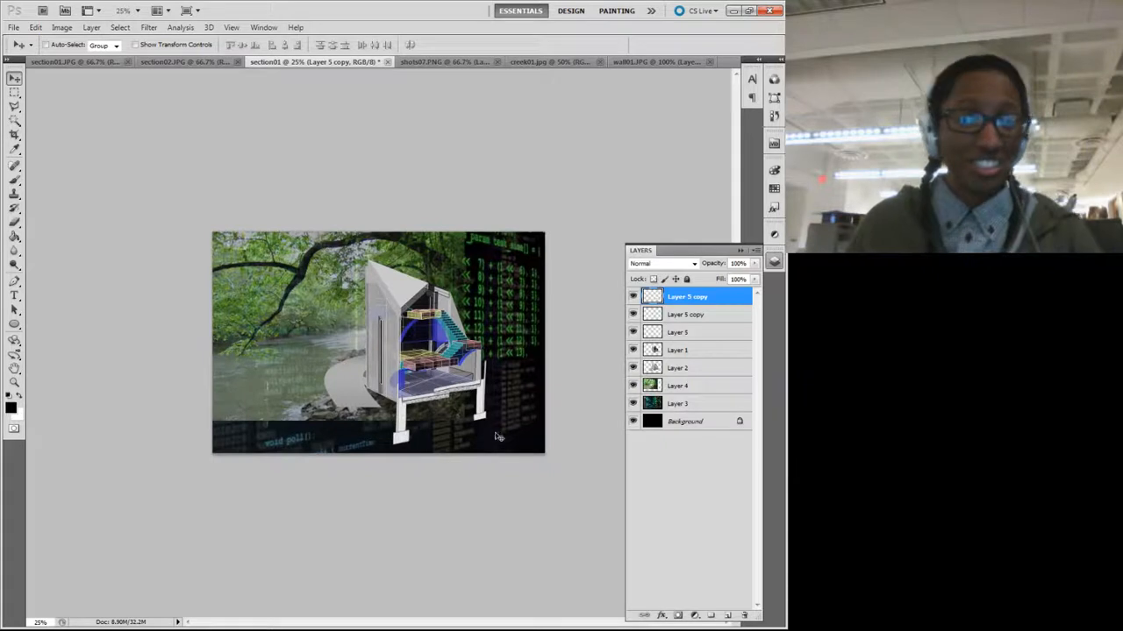
key(ctrl+z)
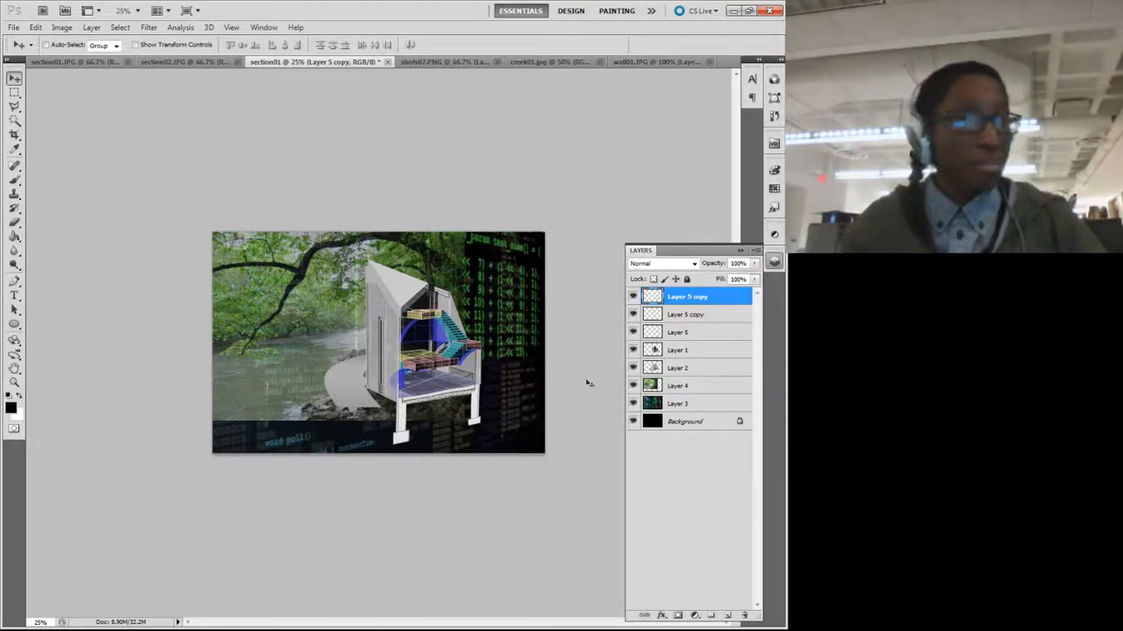
Step: Check the lower Layer 5 copy by toggling its visibility, and delete that redundant layer
click(656, 317)
click(633, 316)
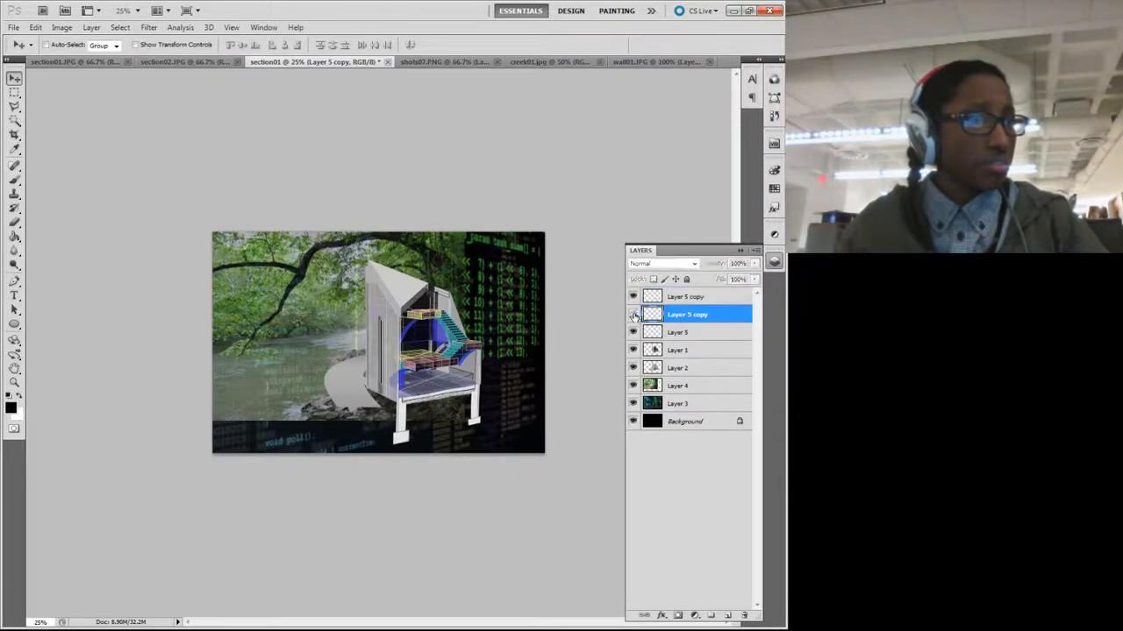
click(633, 316)
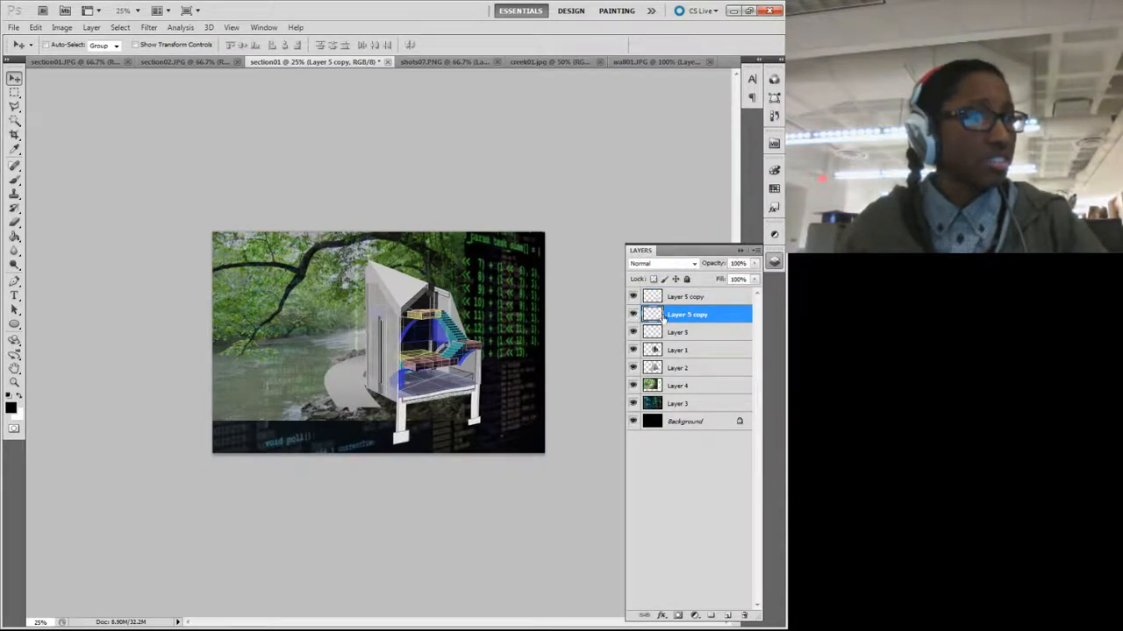
key(Delete)
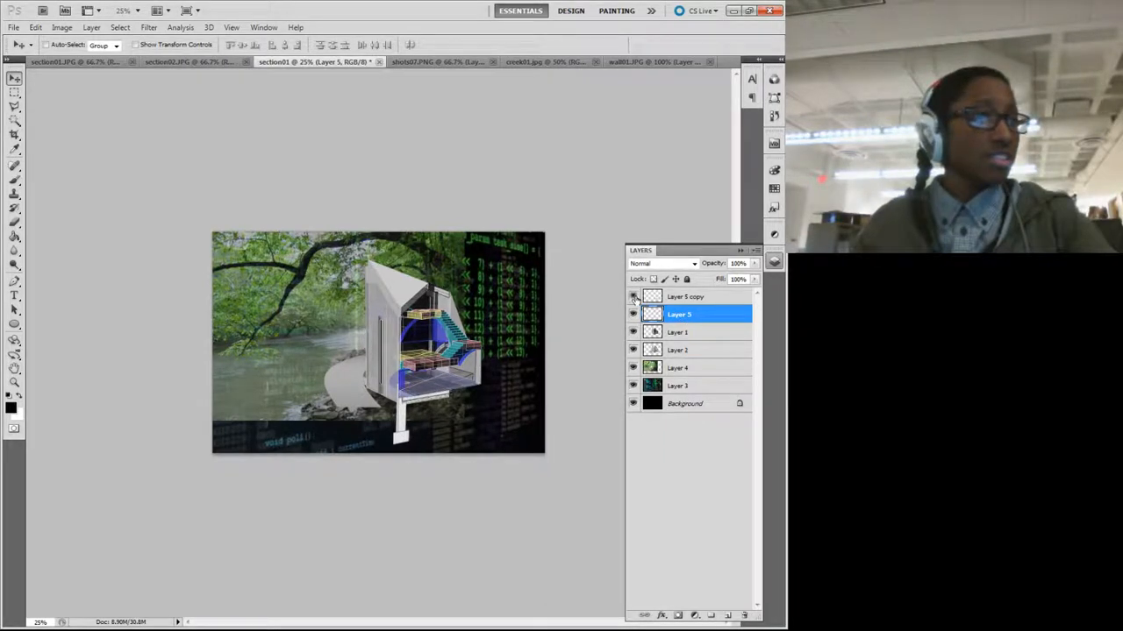
Step: Select Layer 5 copy and Layer 5 together and reduce their opacity to 75%
shift+click(692, 298)
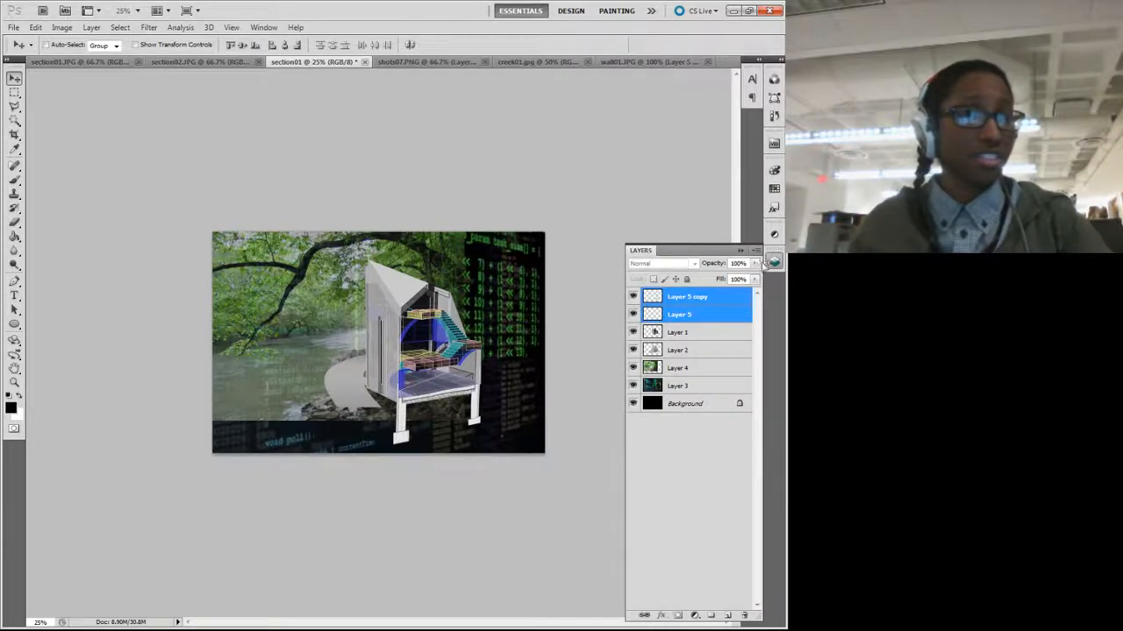
click(754, 263)
drag(737, 279, 738, 279)
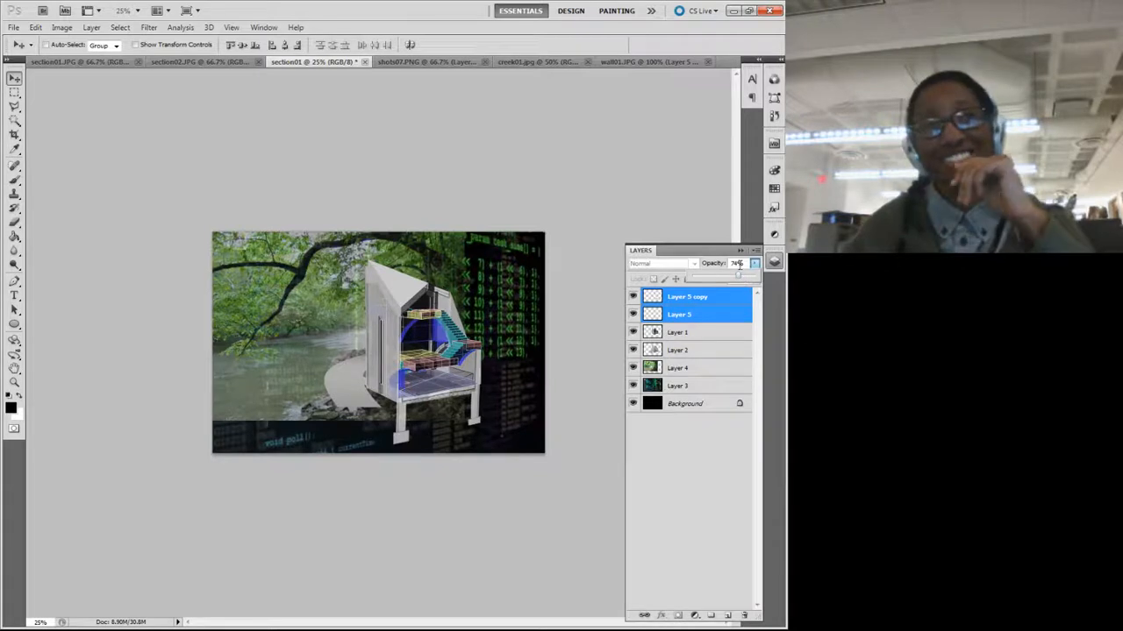
click(739, 264)
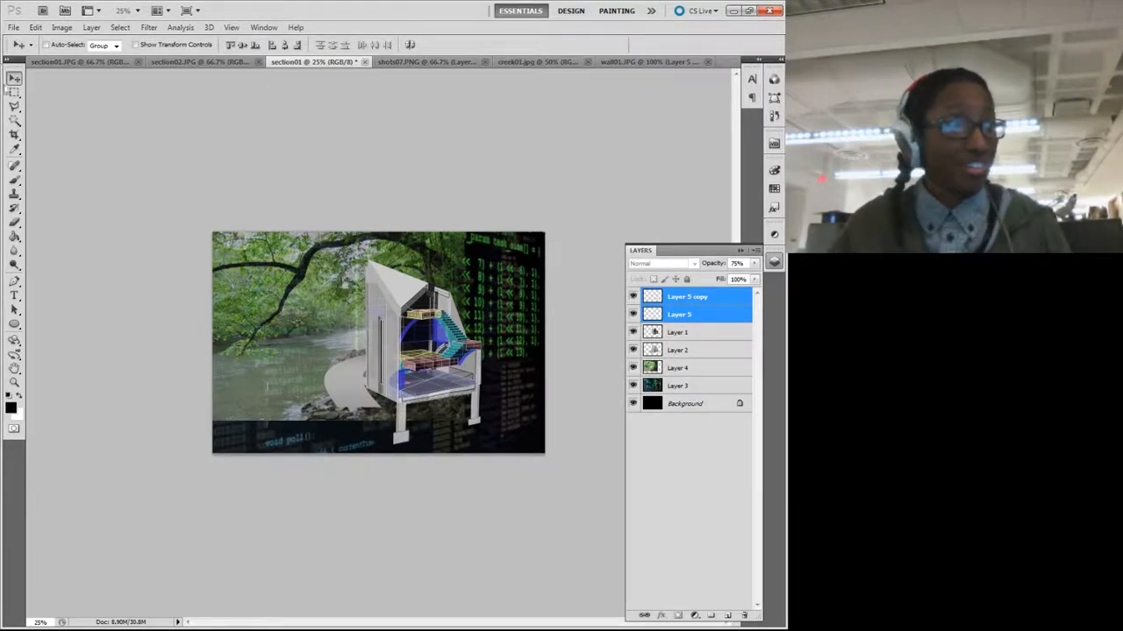
Step: Try a rectangular marquee selection around the overlapping slab portion on Layer 5, and clear the selection
key(m)
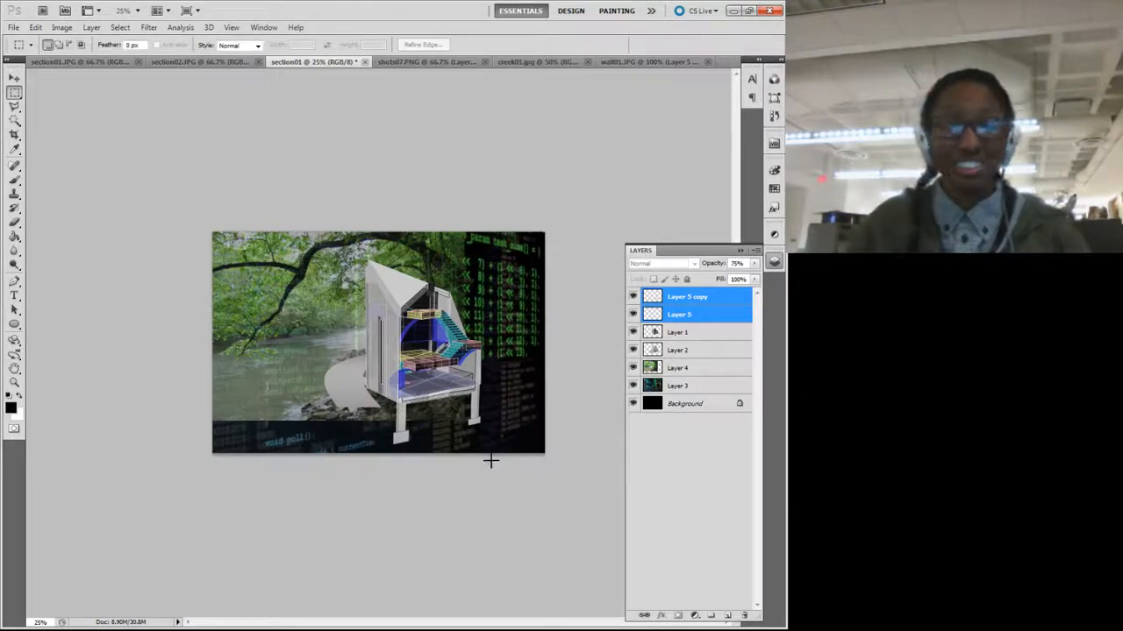
key(ctrl+plus)
key(ctrl+plus)
key(ctrl+plus)
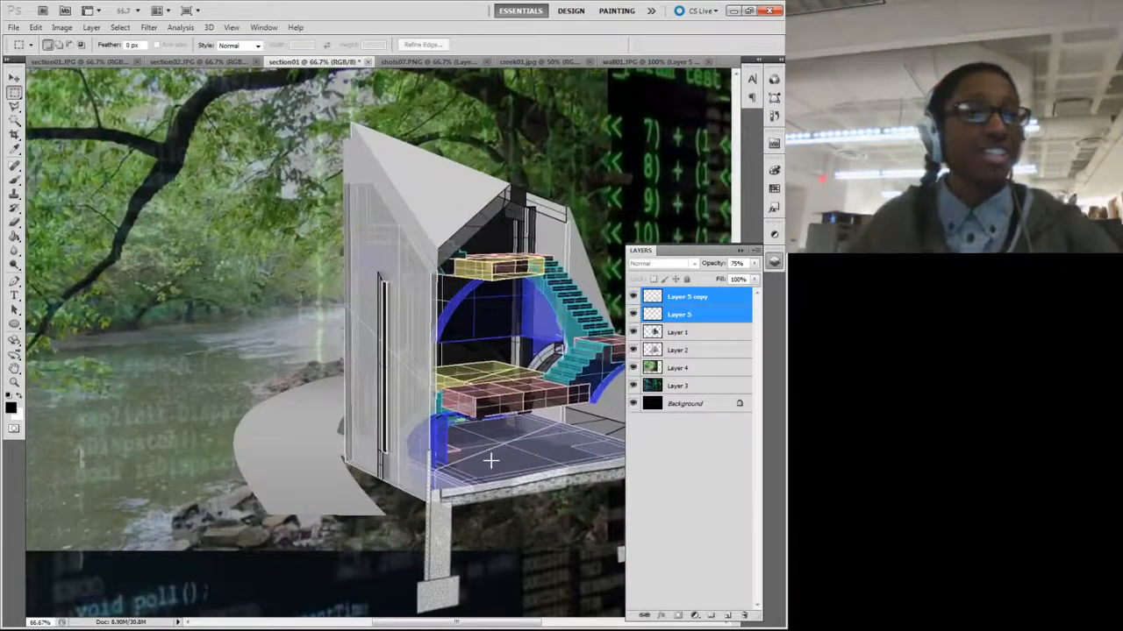
drag(595, 442, 473, 479)
key(ctrl+plus)
key(ctrl+plus)
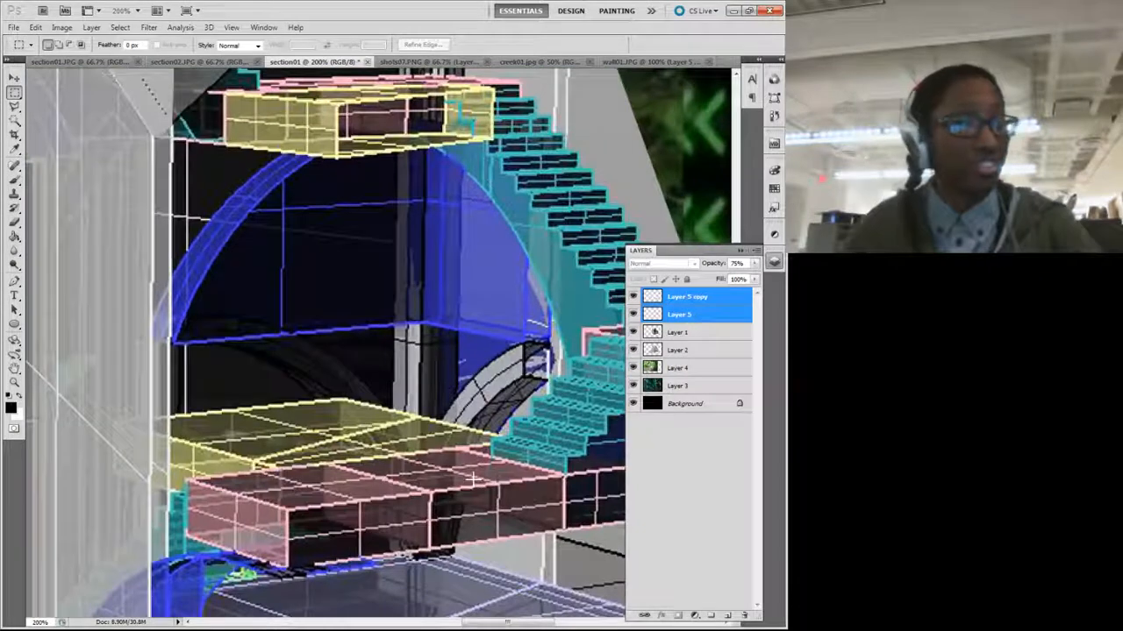
scroll(379, 191, down, 5)
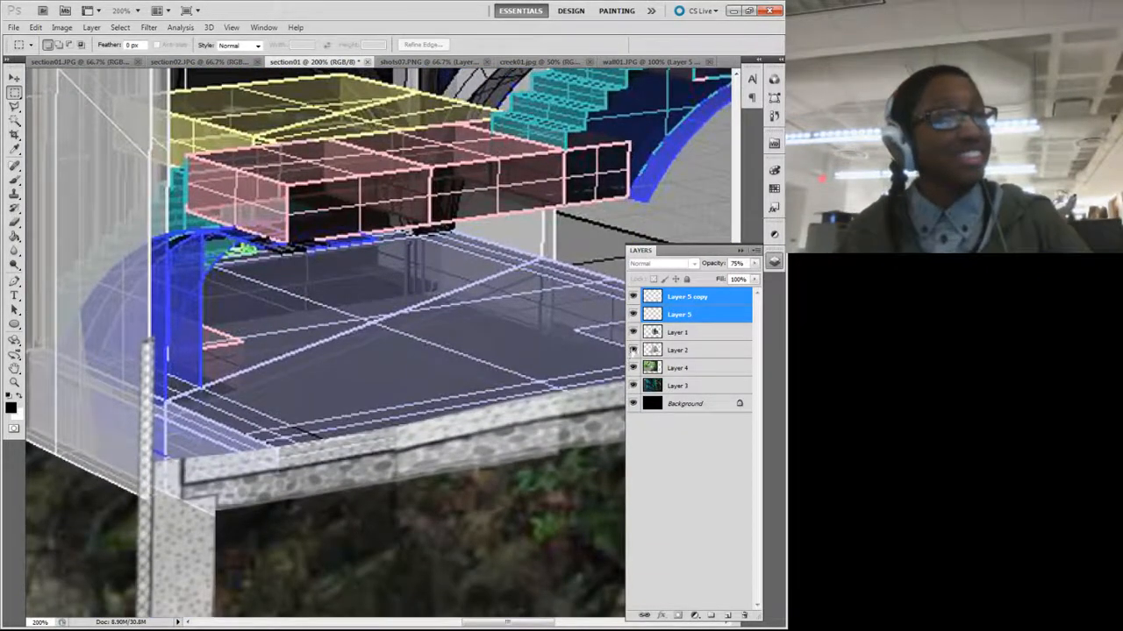
click(690, 297)
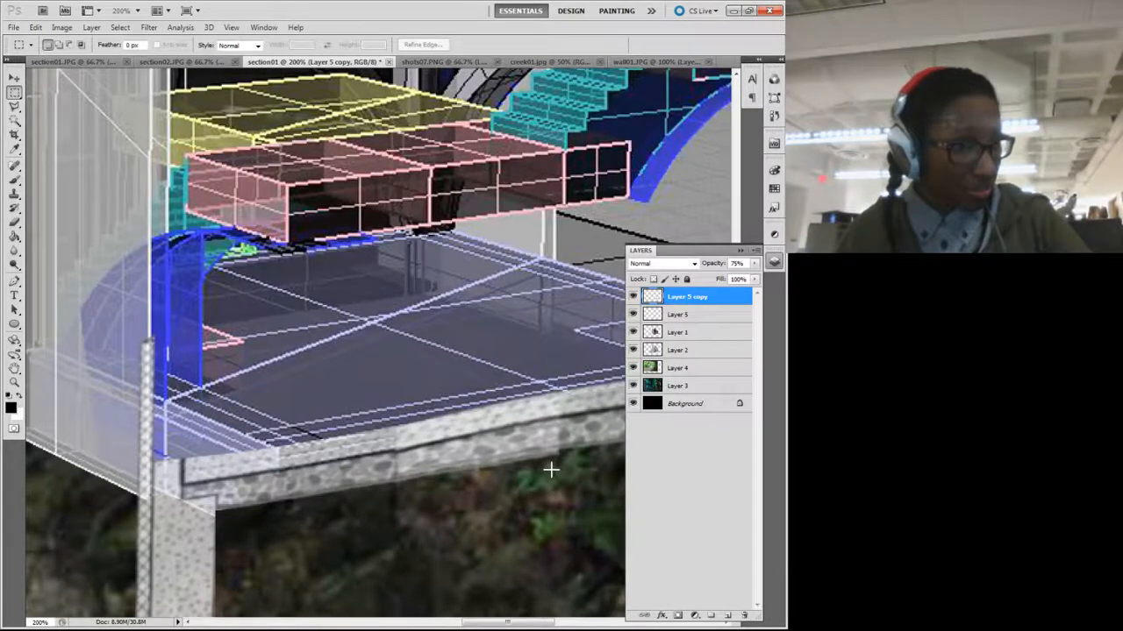
click(697, 316)
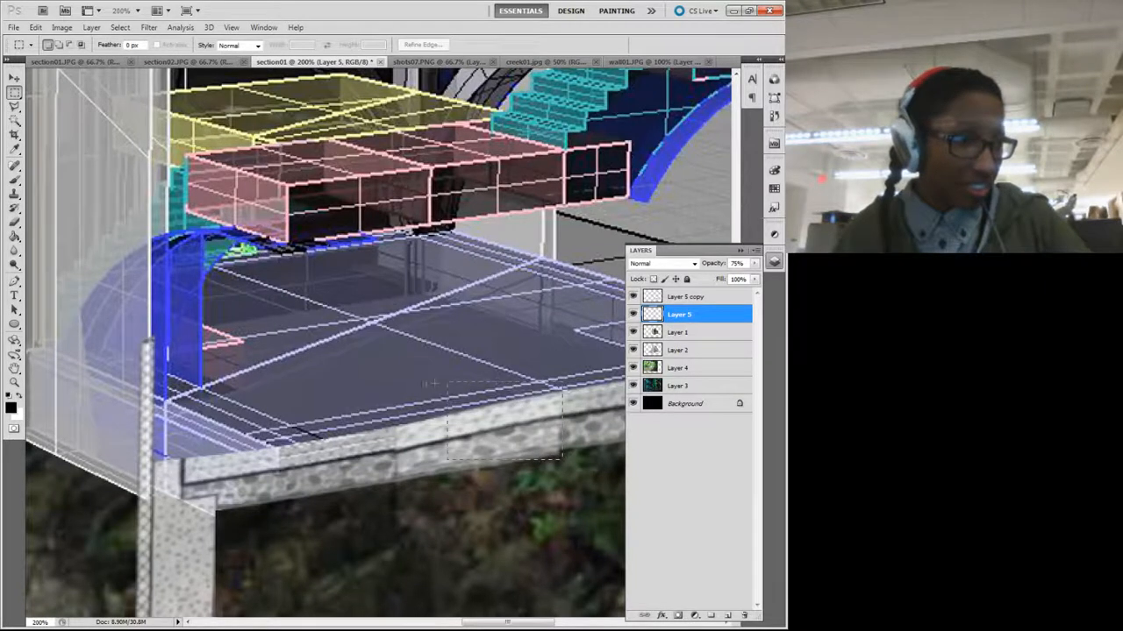
drag(391, 403, 391, 408)
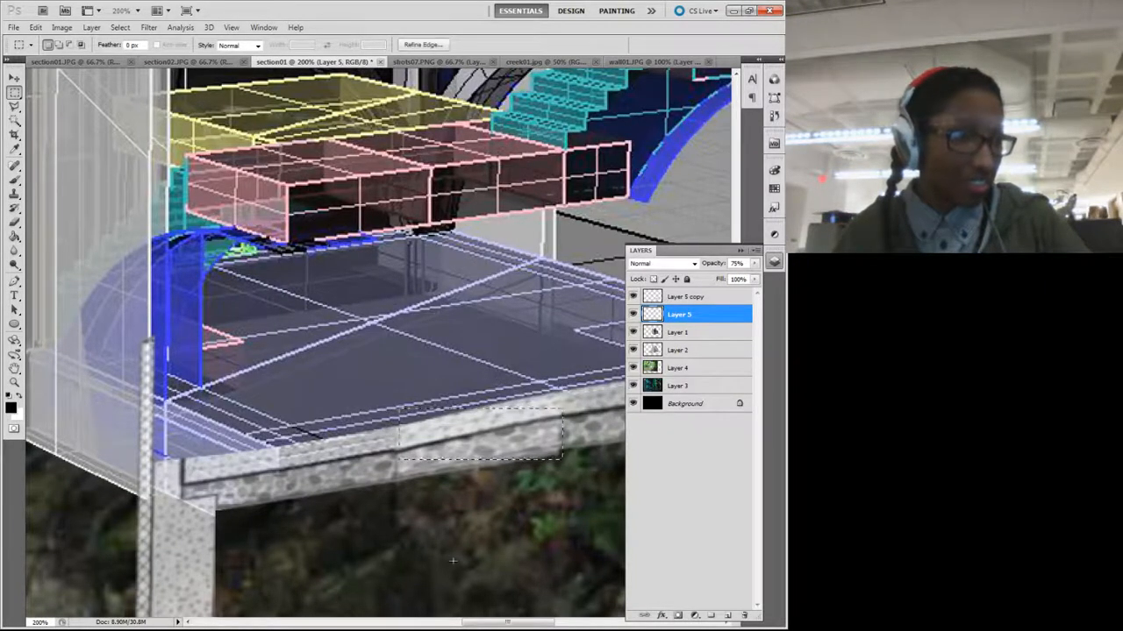
key(ctrl+d)
Step: Switch to the Polygonal Lasso tool to outline the overlapping slab portion on Layer 5
click(14, 105)
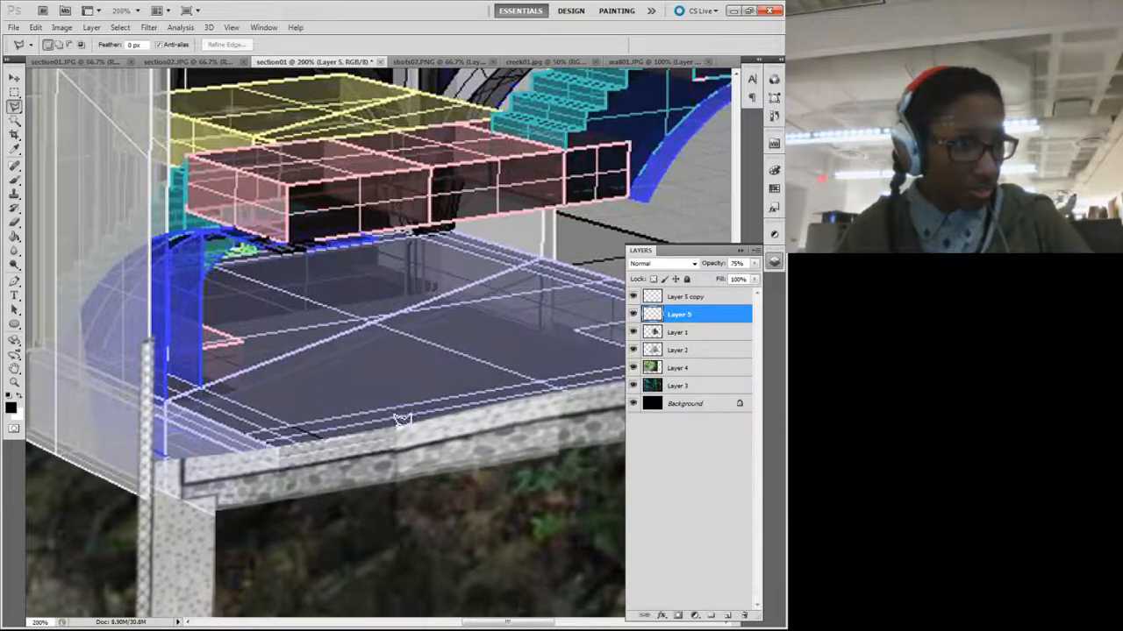
Step: Outline the middle stretch of the concrete slab's front edge on Layer 5 with a freeform lasso selection and clear that selection
mouse_move(396, 428)
mouse_down()
mouse_move(398, 492)
mouse_move(565, 480)
mouse_move(562, 382)
mouse_move(403, 419)
mouse_move(437, 382)
mouse_up()
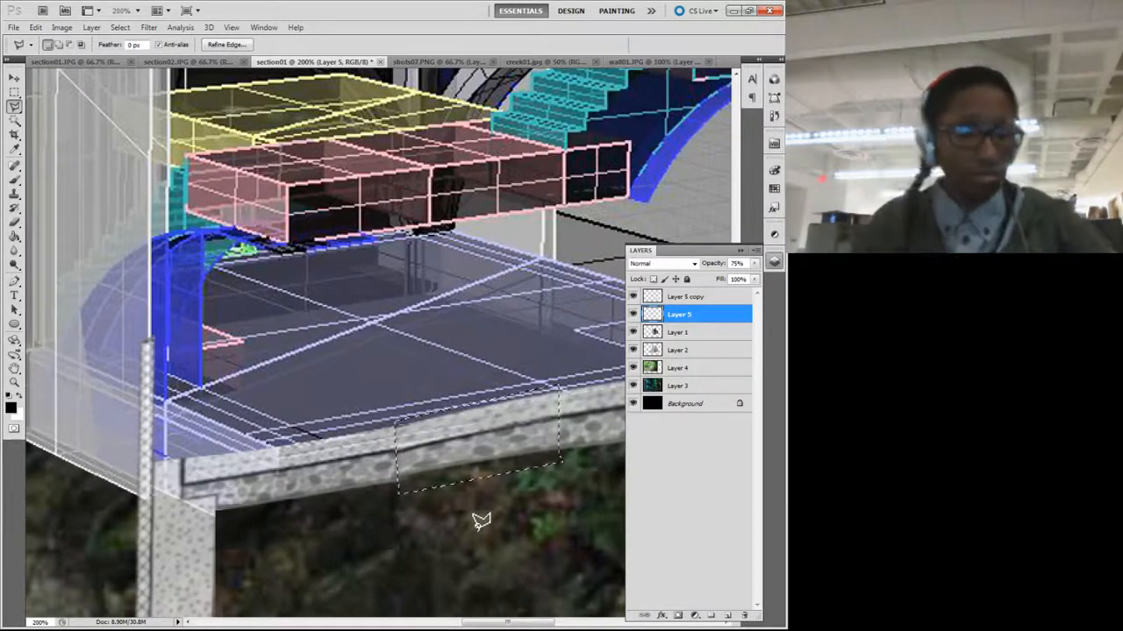
key(ctrl+minus)
key(ctrl+minus)
key(ctrl+minus)
key(ctrl+minus)
key(ctrl+minus)
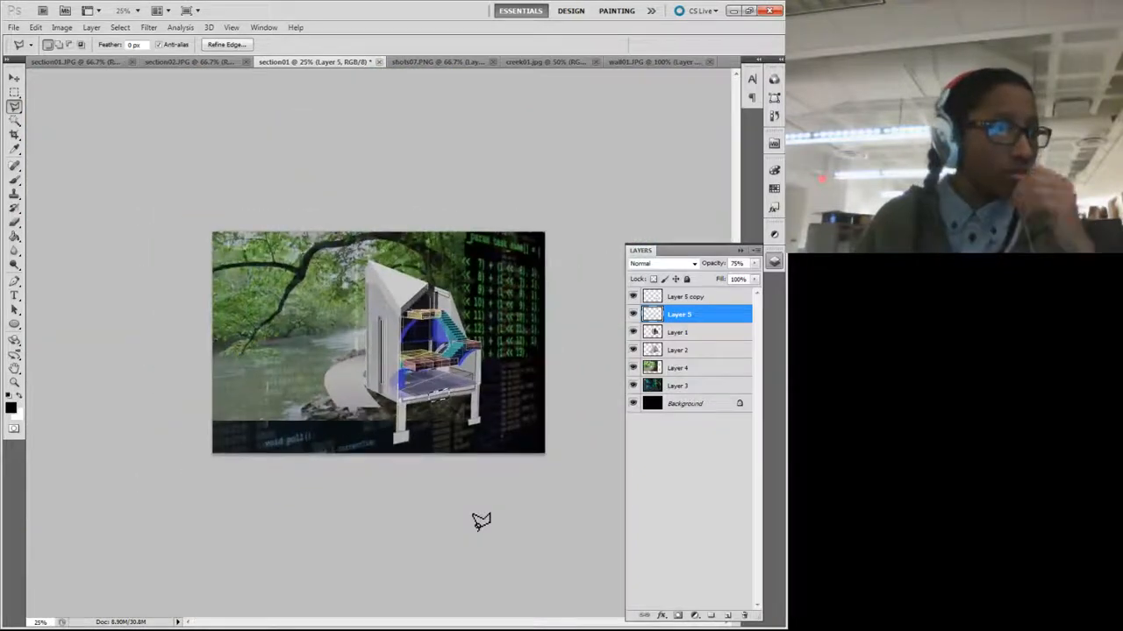
key(v)
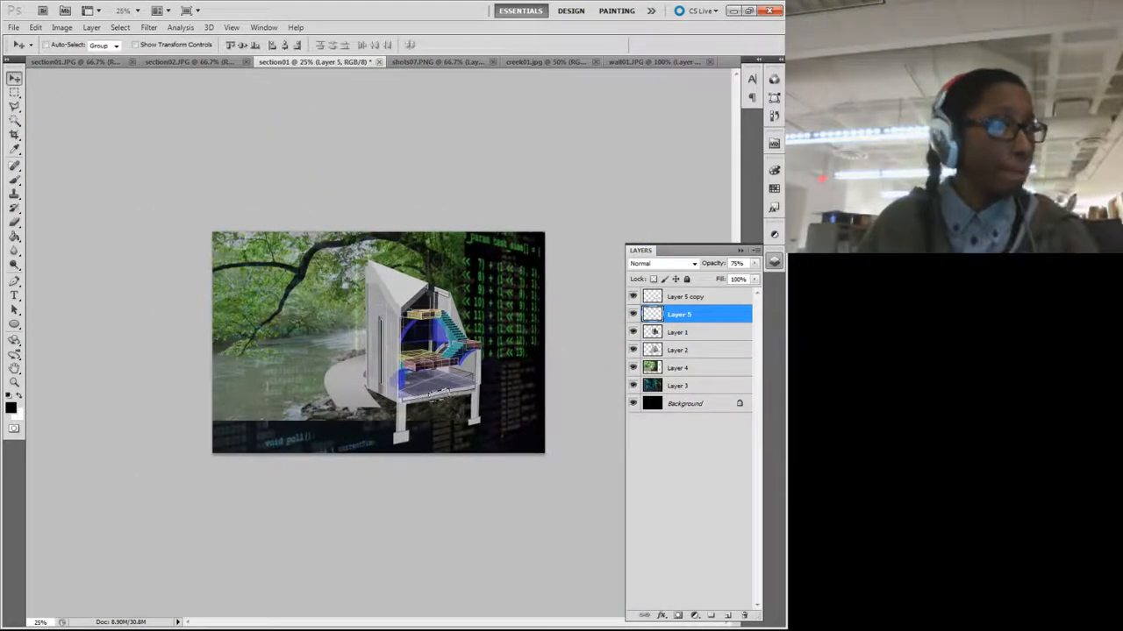
click(15, 91)
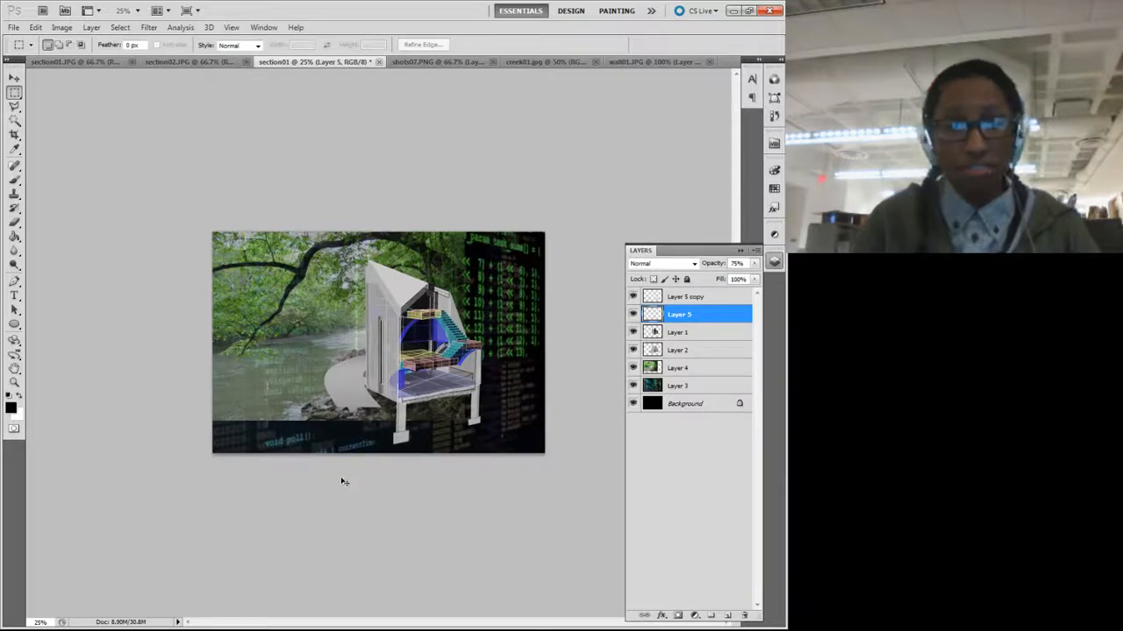
key(ctrl+plus)
key(ctrl+plus)
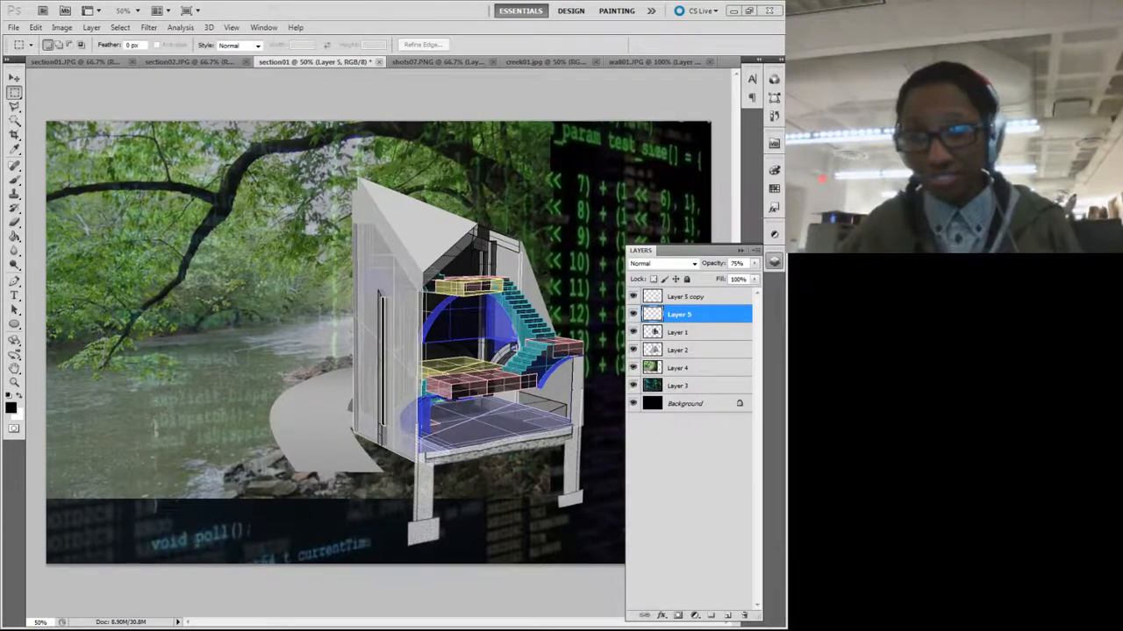
Step: Switch to Chrome and look through the cast-in-place concrete wall section image results for a suitable construction detail
key(alt+Tab)
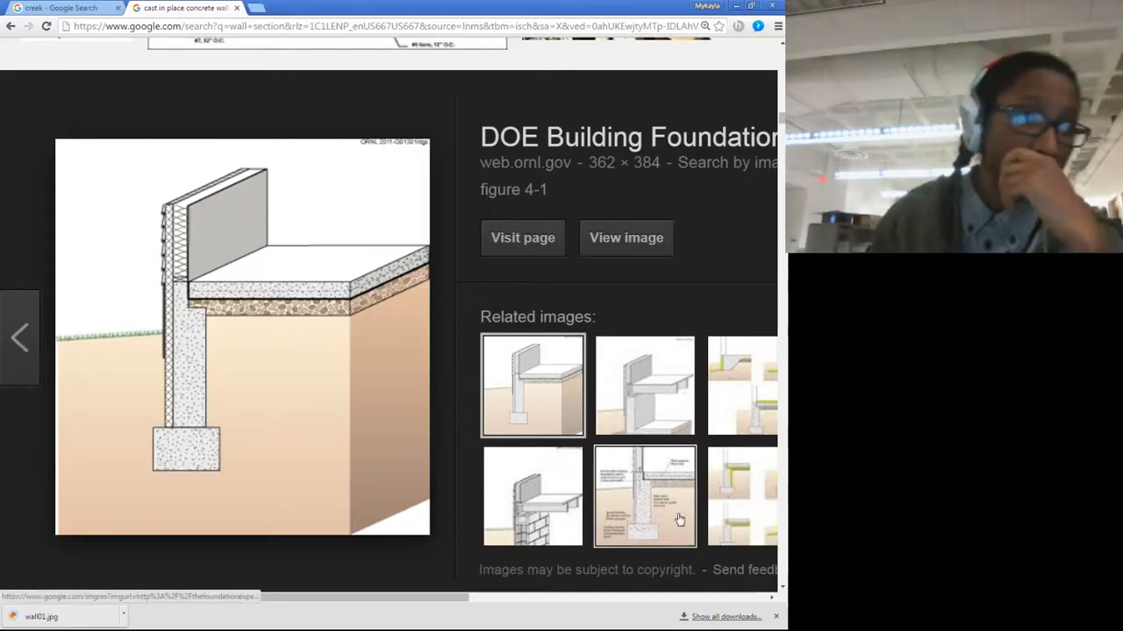
drag(431, 604, 378, 569)
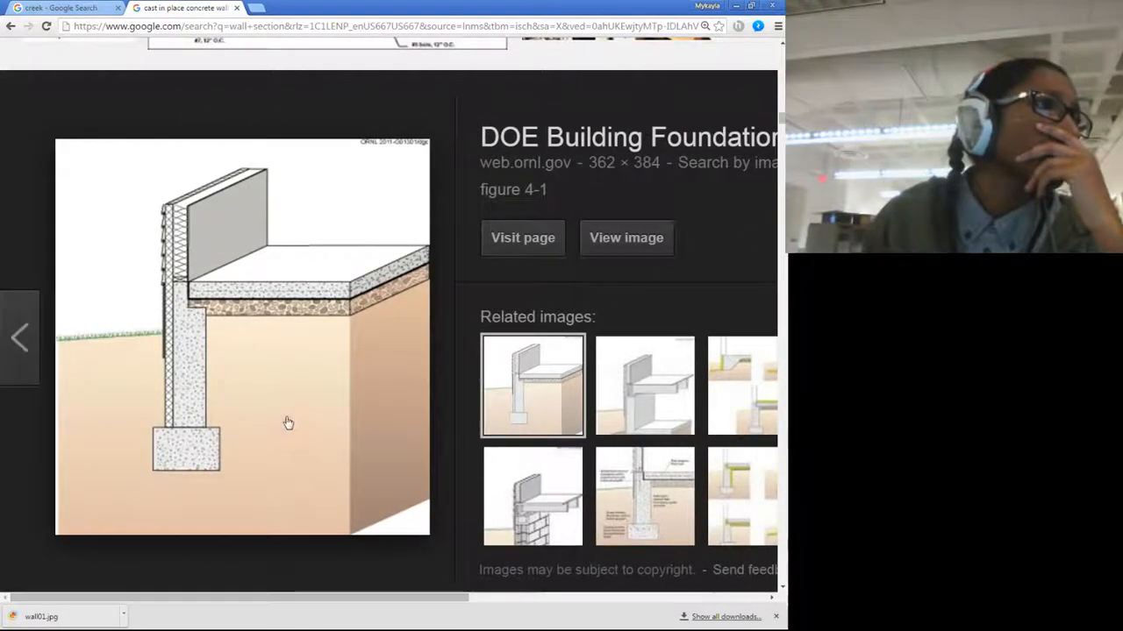
scroll(286, 421, up, 4)
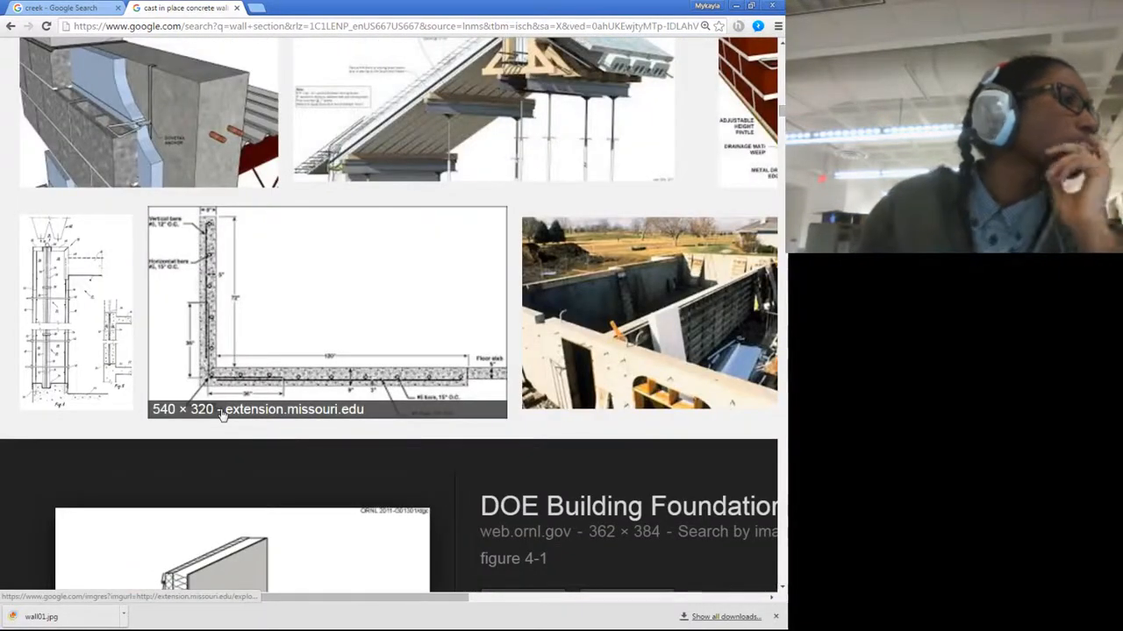
scroll(222, 414, down, 3)
scroll(433, 485, up, 3)
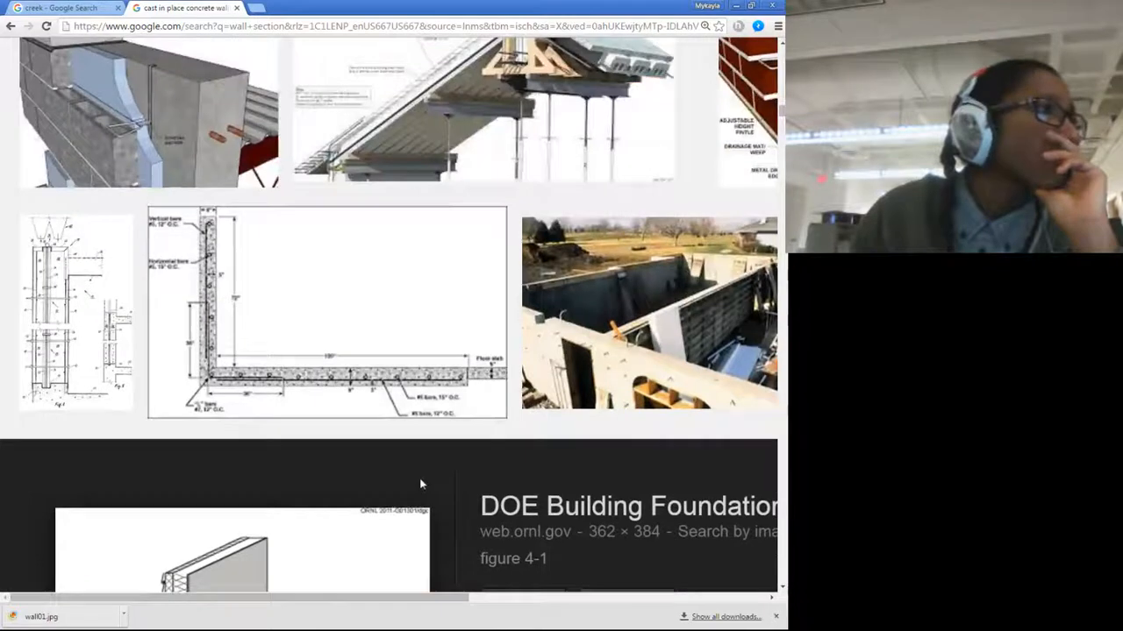
scroll(419, 483, up, 9)
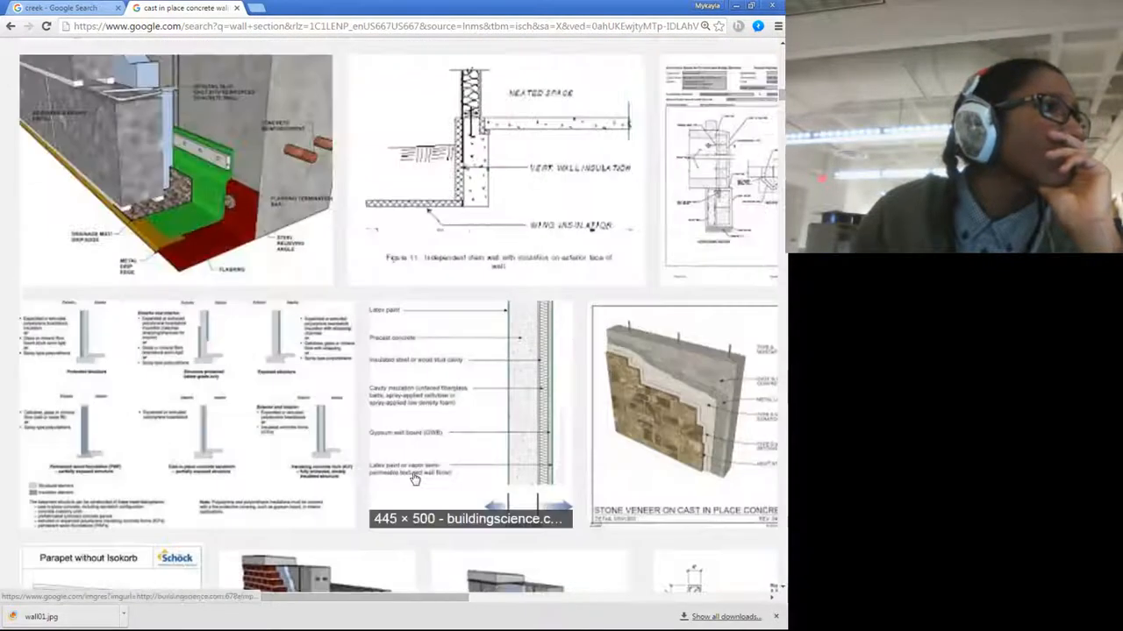
scroll(414, 478, down, 2)
scroll(408, 472, up, 6)
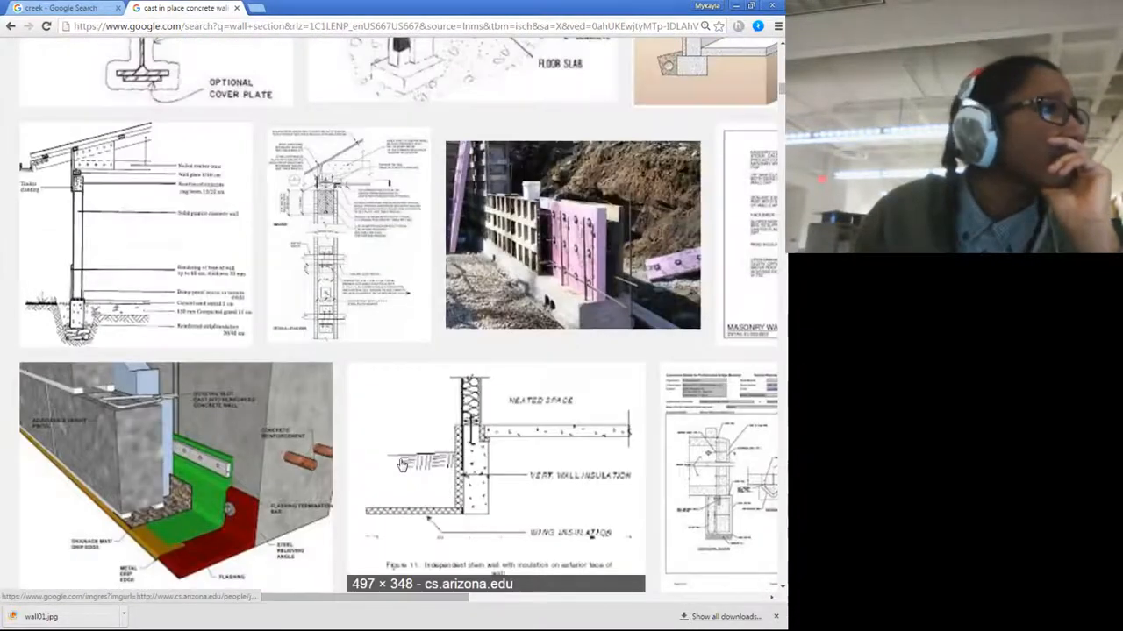
scroll(402, 465, up, 4)
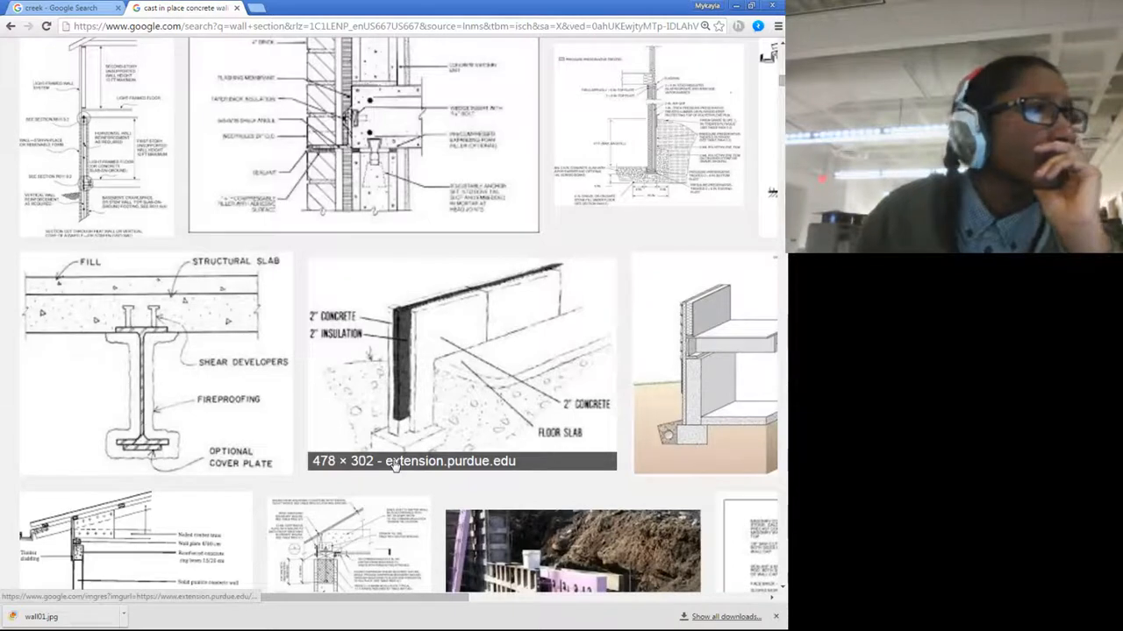
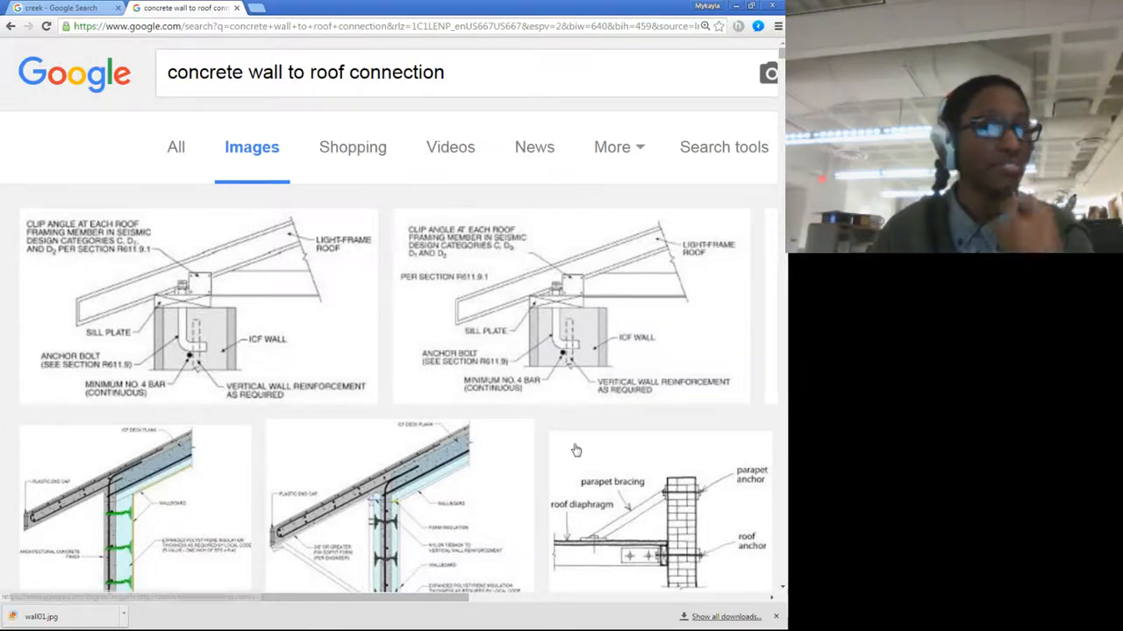
Step: Compare the details in the "concrete wall to roof connection" image results and reopen the ICF deck plank roof detail from tornadoproofhouses.com
scroll(380, 329, down, 4)
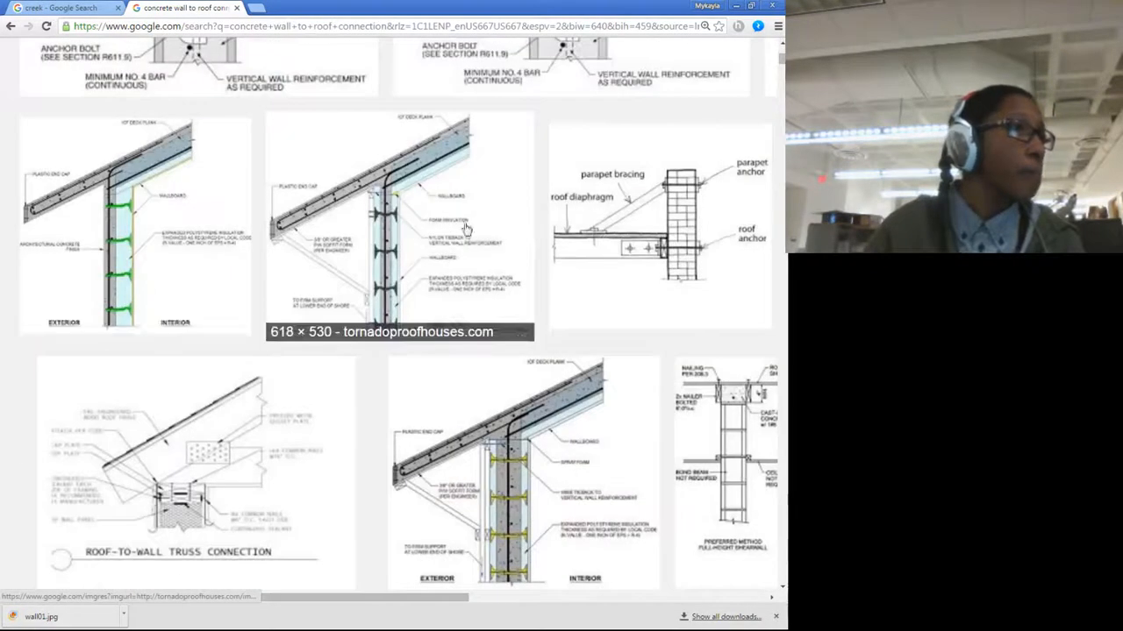
click(428, 213)
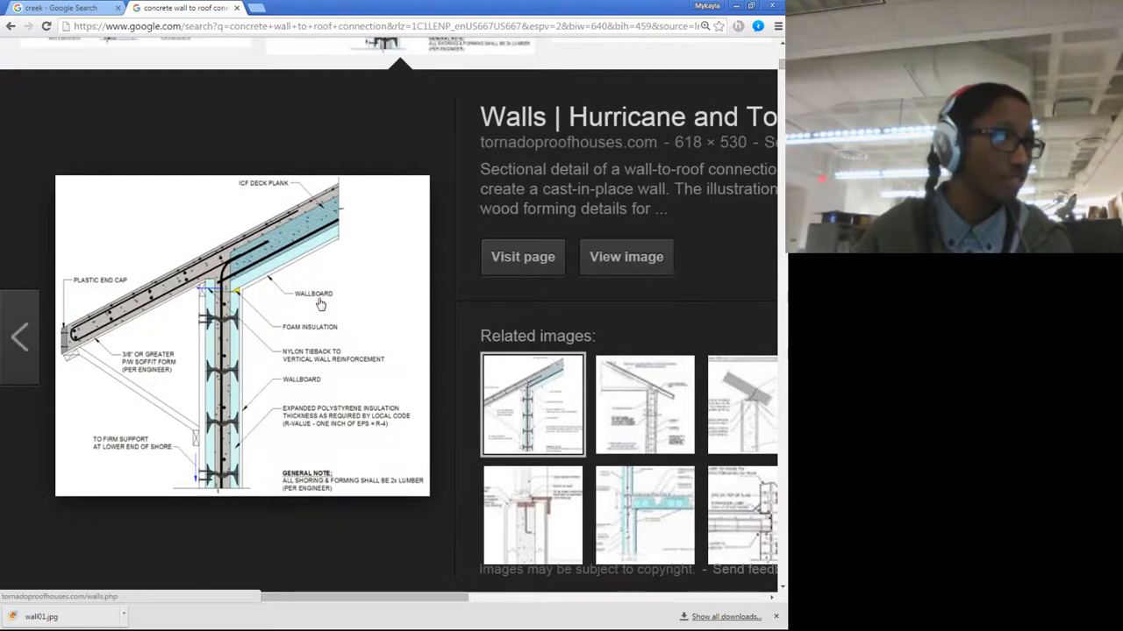
scroll(290, 272, down, 2)
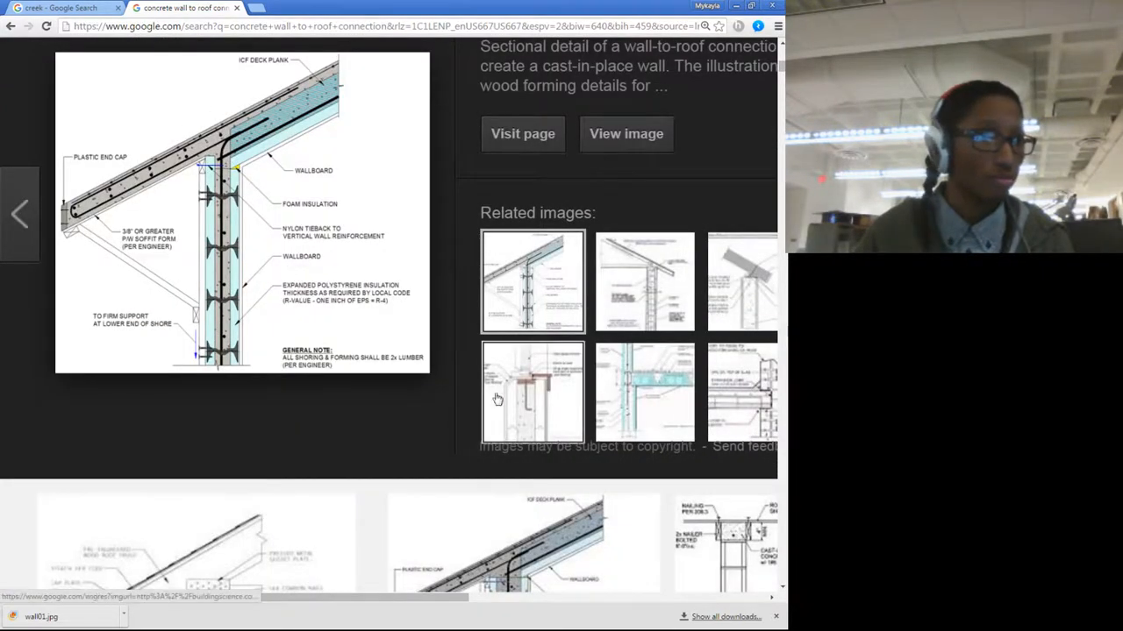
click(614, 403)
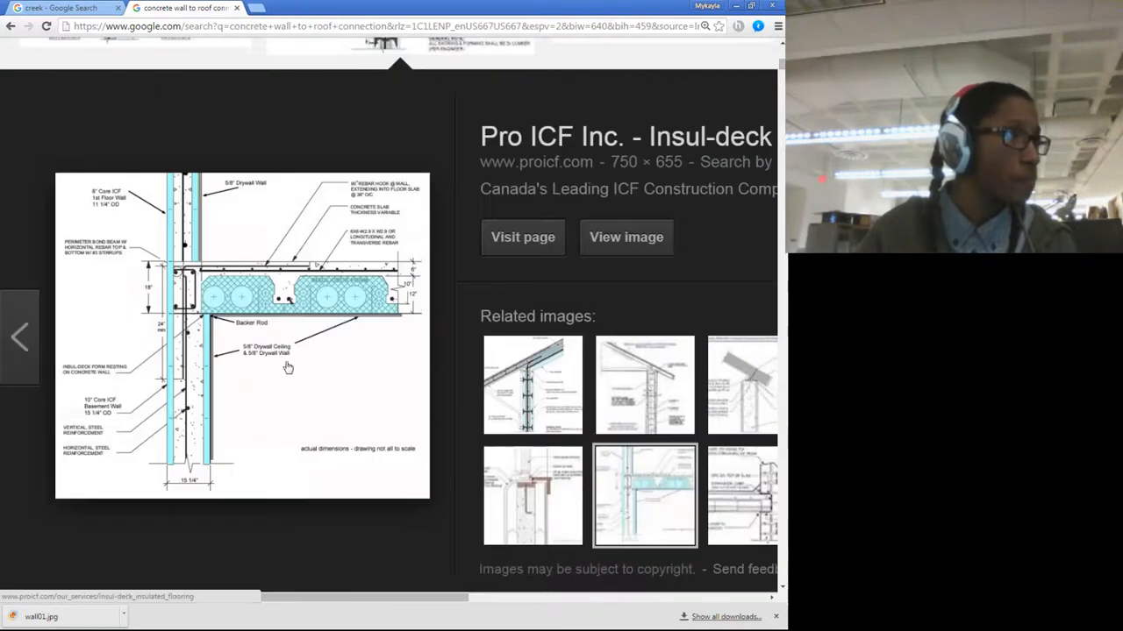
scroll(134, 244, down, 2)
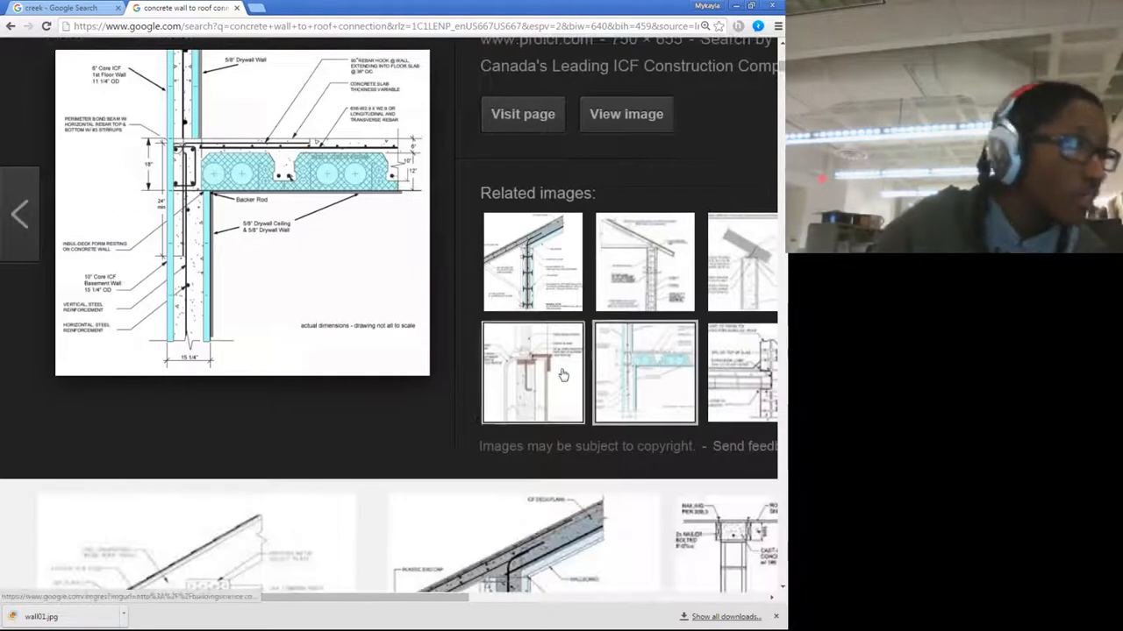
click(645, 263)
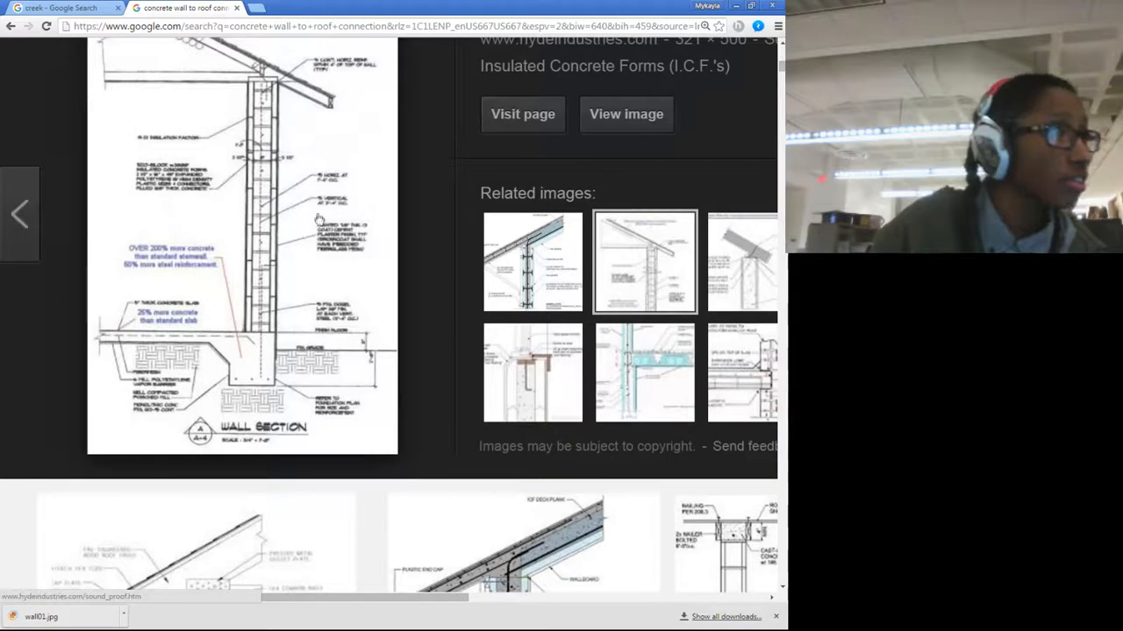
click(748, 289)
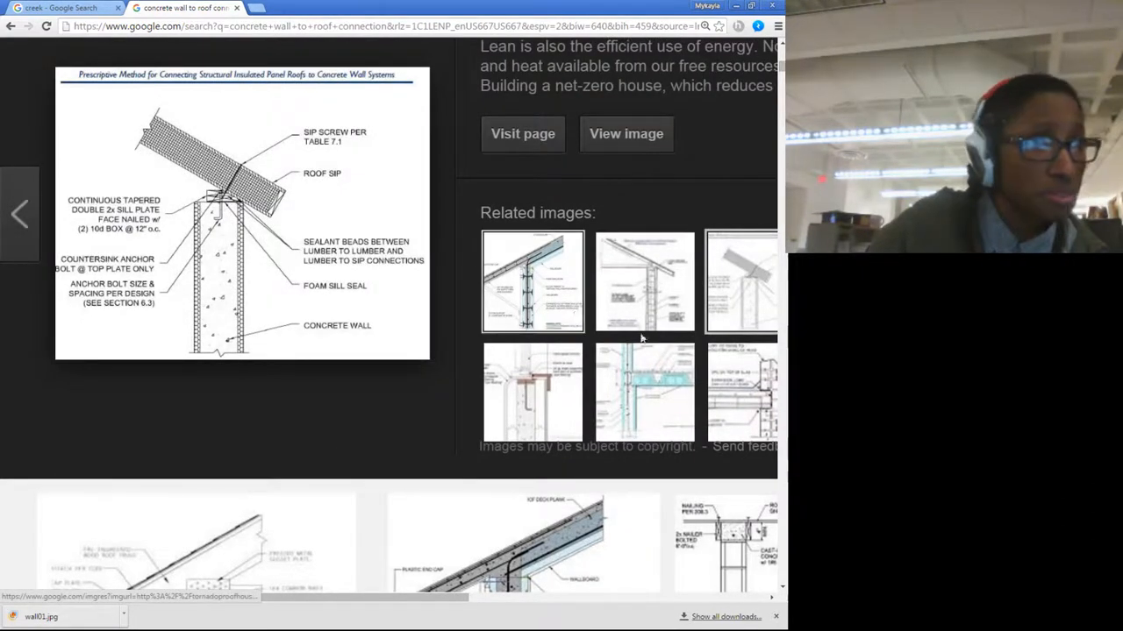
scroll(523, 397, down, 3)
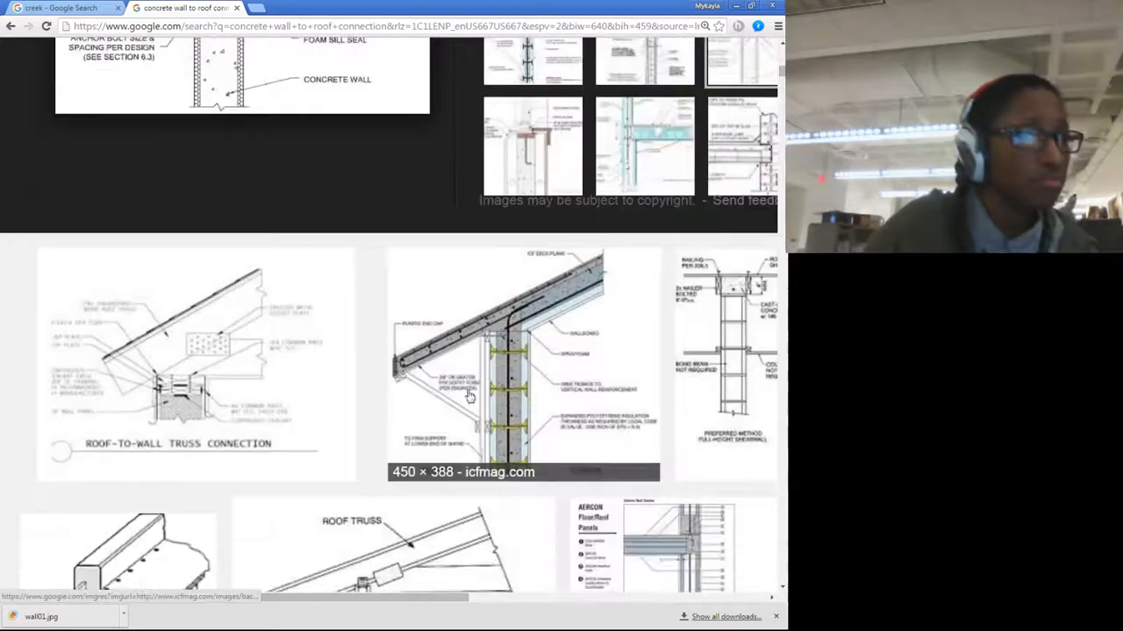
click(523, 397)
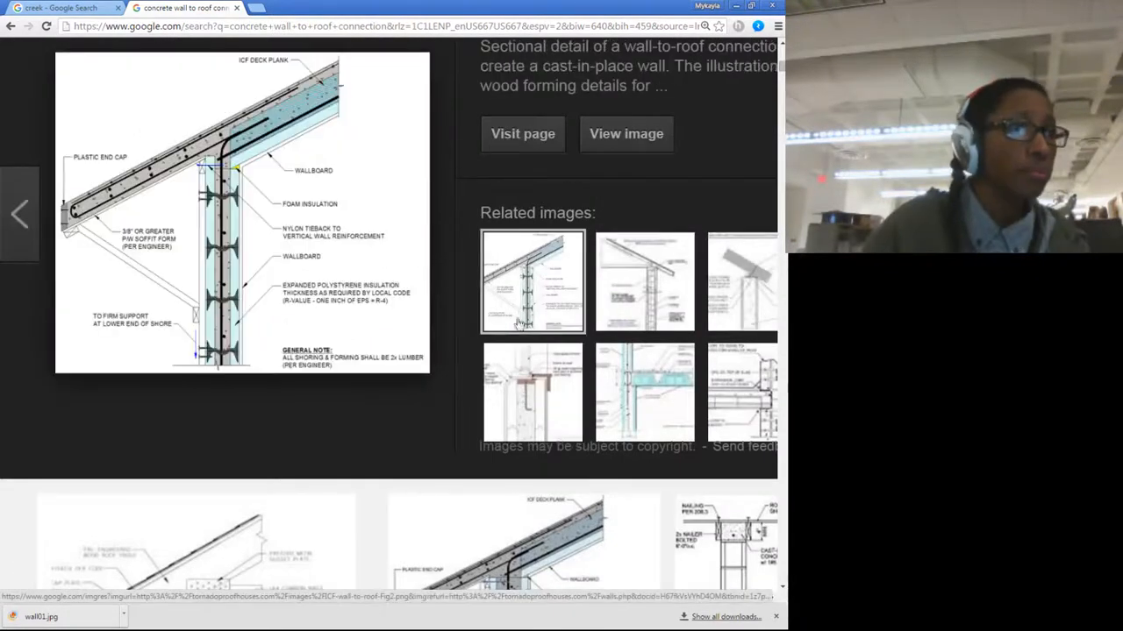
right_click(274, 192)
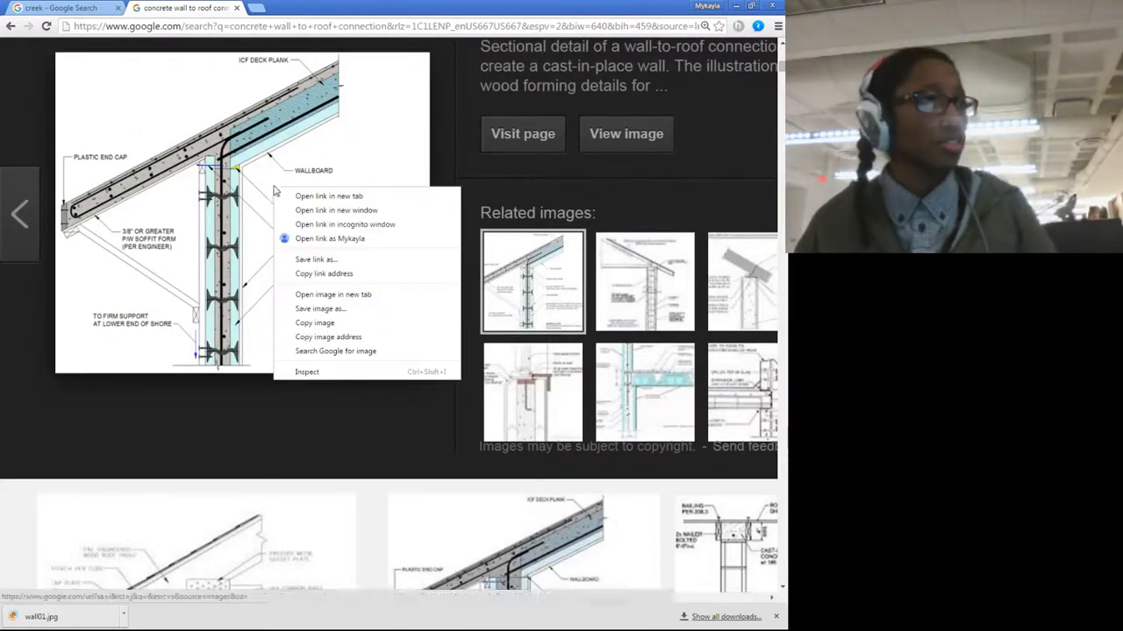
click(347, 320)
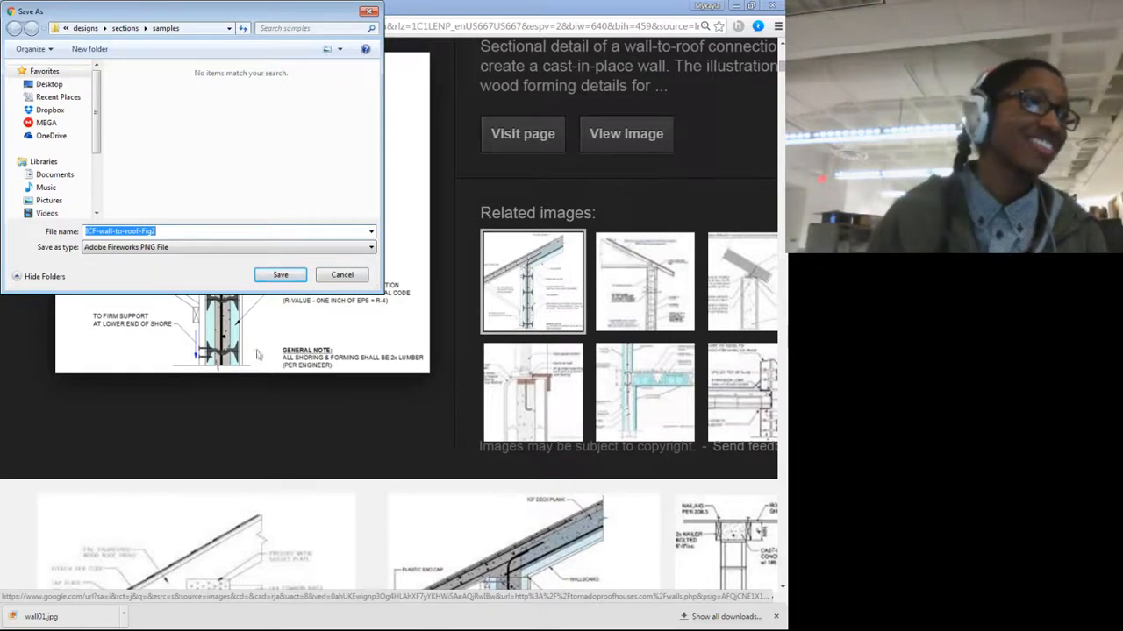
click(358, 275)
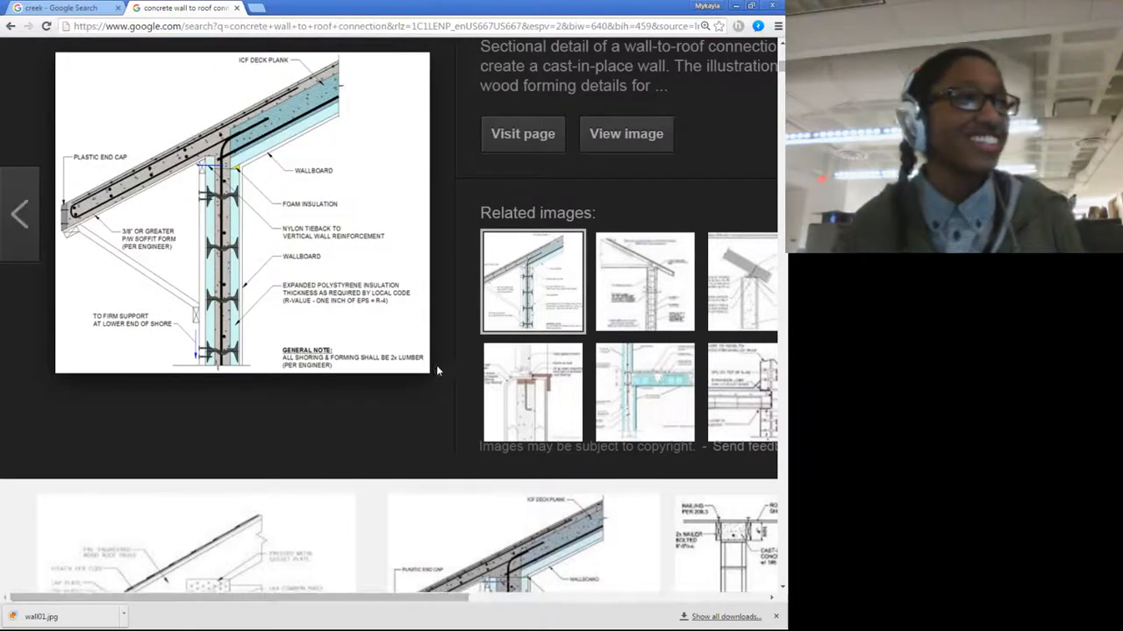
Step: Enlarge the page to 250% and capture the whole wall-to-roof connection detail with Snipping Tool
scroll(438, 374, up, 3)
scroll(383, 388, up, 2)
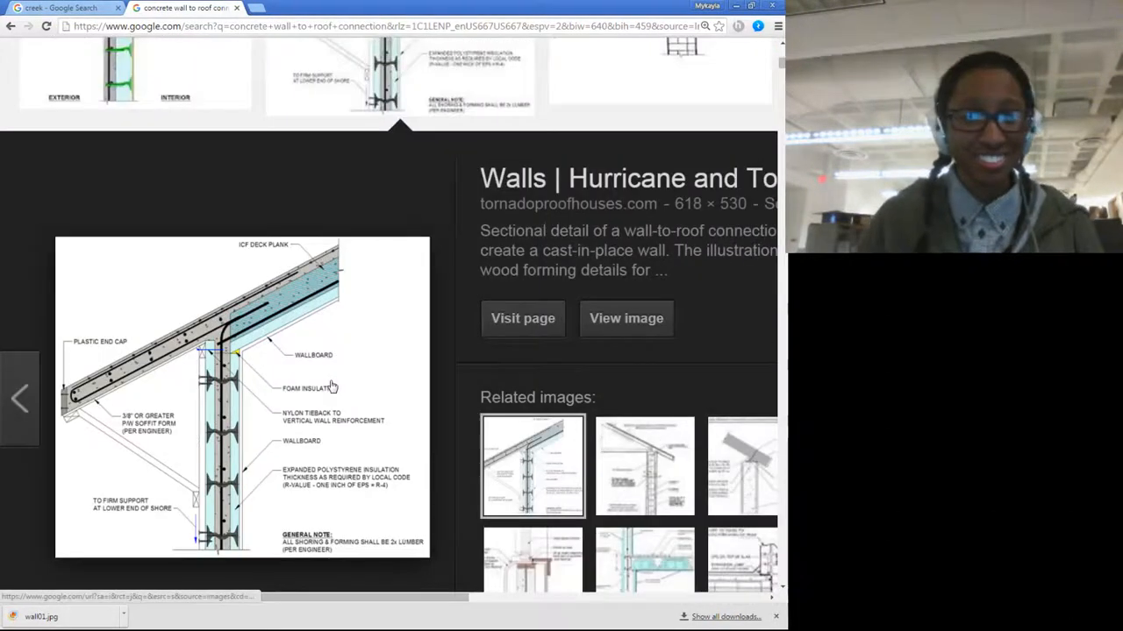
key(ctrl+plus)
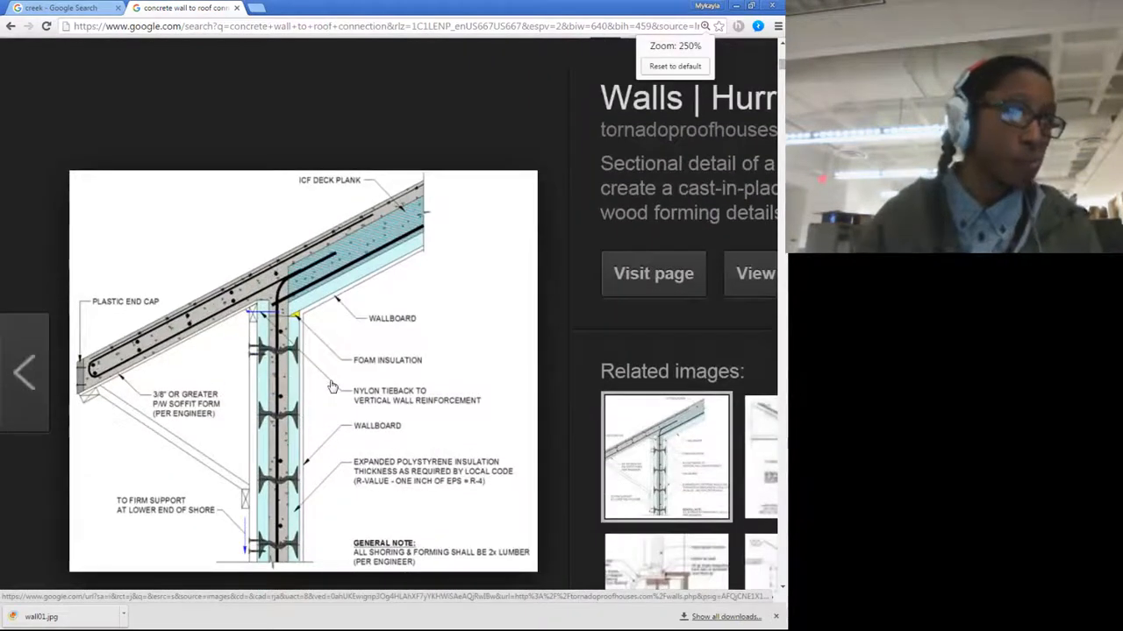
scroll(332, 387, down, 1)
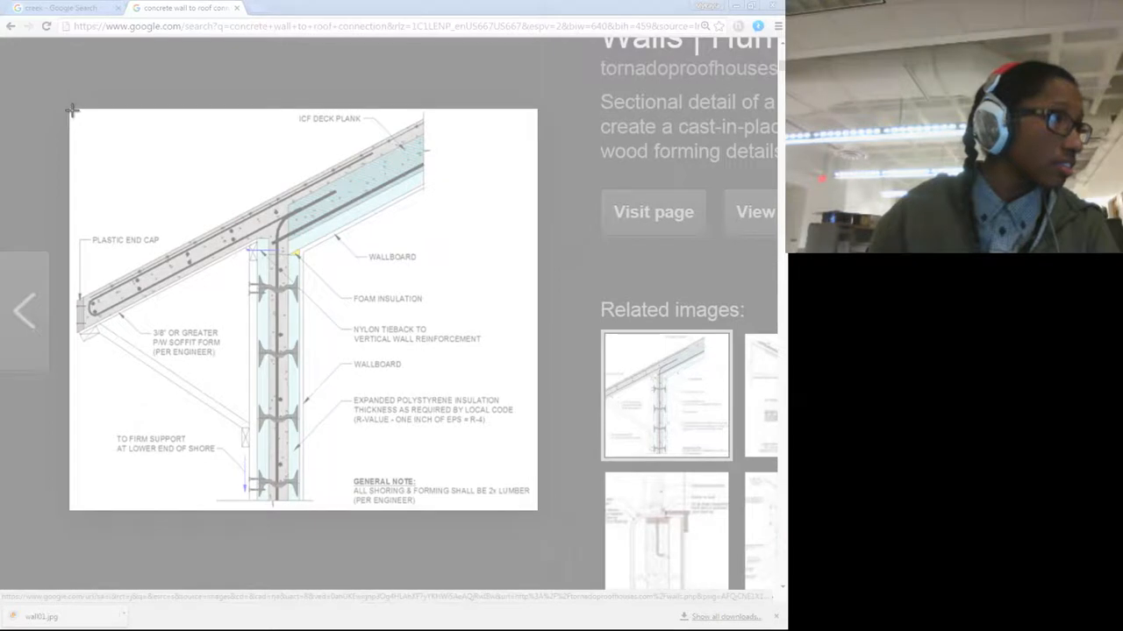
mouse_move(73, 111)
mouse_down()
mouse_move(155, 181)
mouse_move(400, 301)
mouse_move(456, 342)
mouse_move(529, 416)
mouse_move(535, 507)
mouse_up()
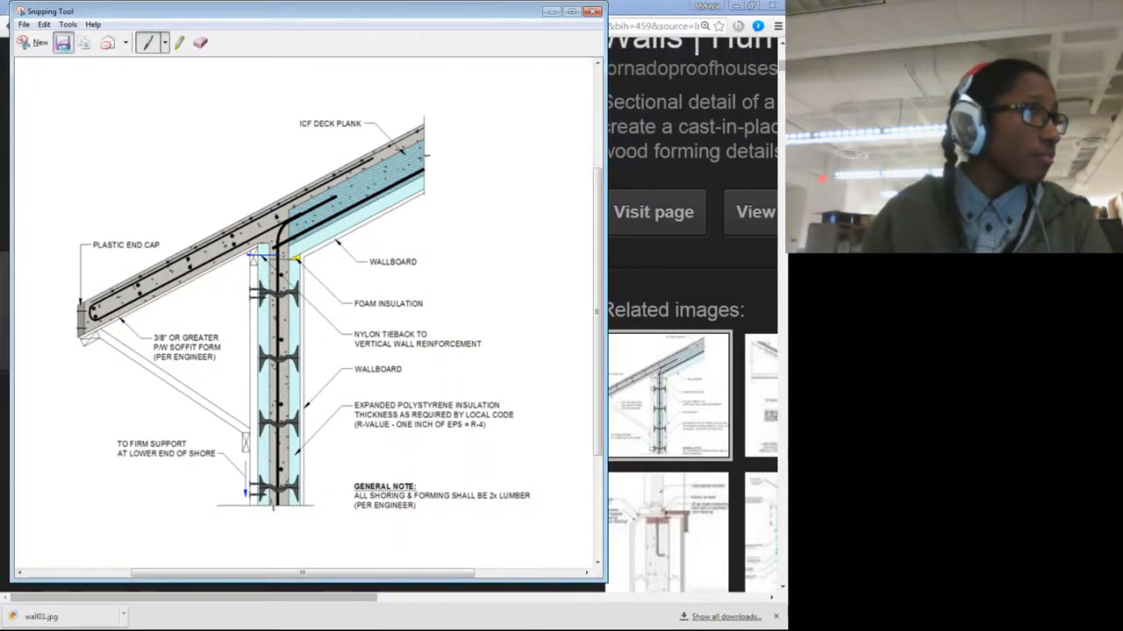
Step: Save the capture as a JPEG named roof01 in the samples folder and close Snipping Tool
click(62, 42)
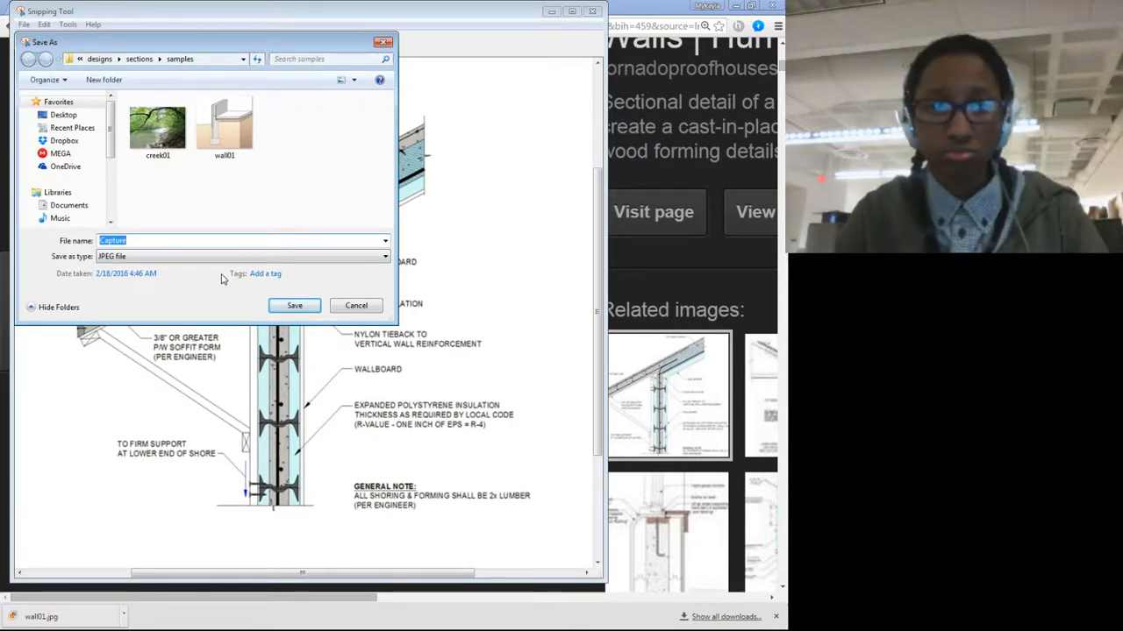
text(roof01)
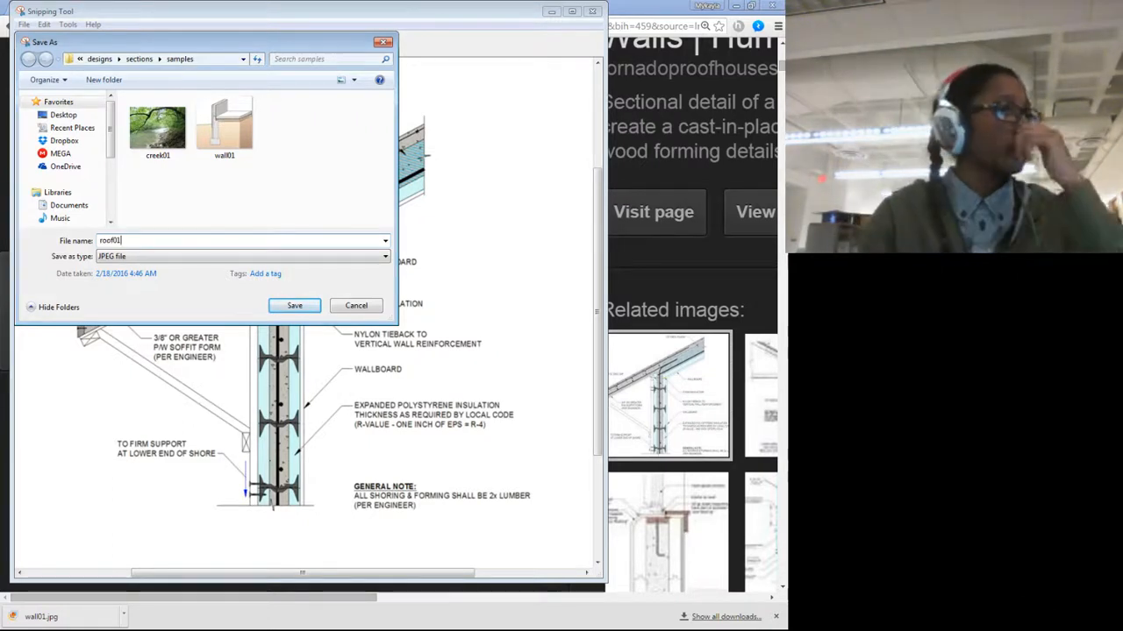
key(Return)
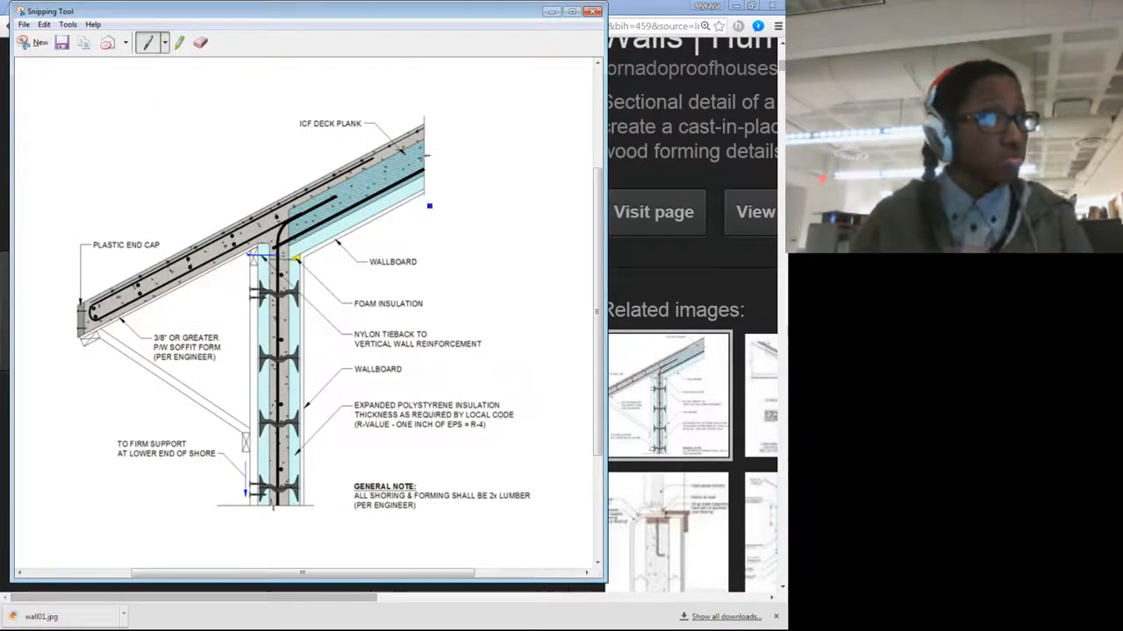
click(591, 12)
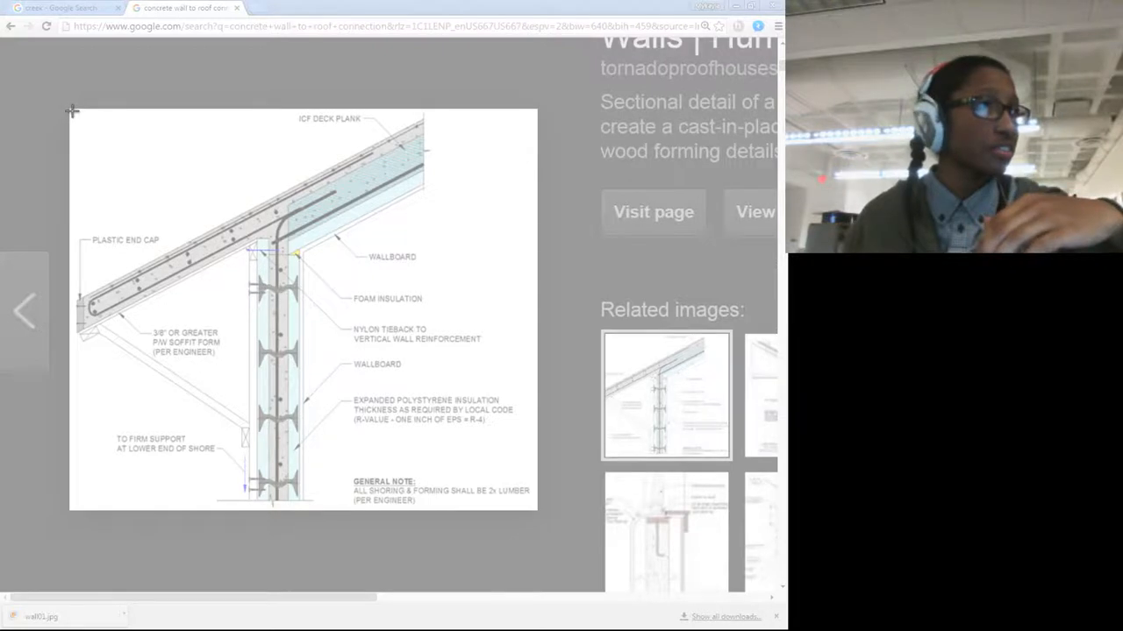
drag(70, 109, 536, 511)
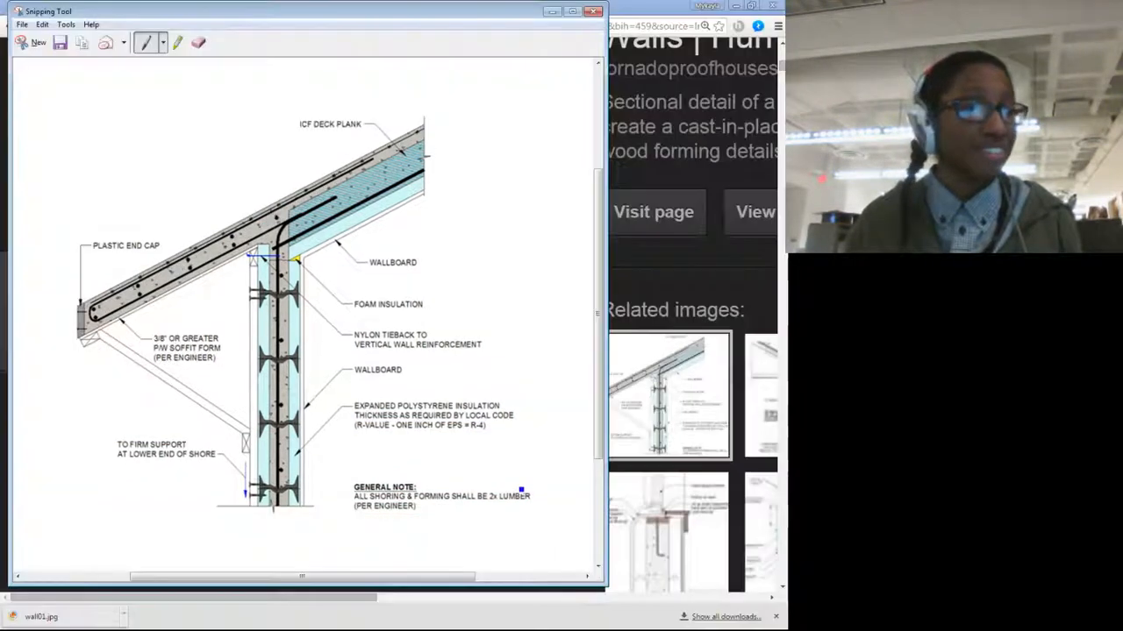
click(60, 44)
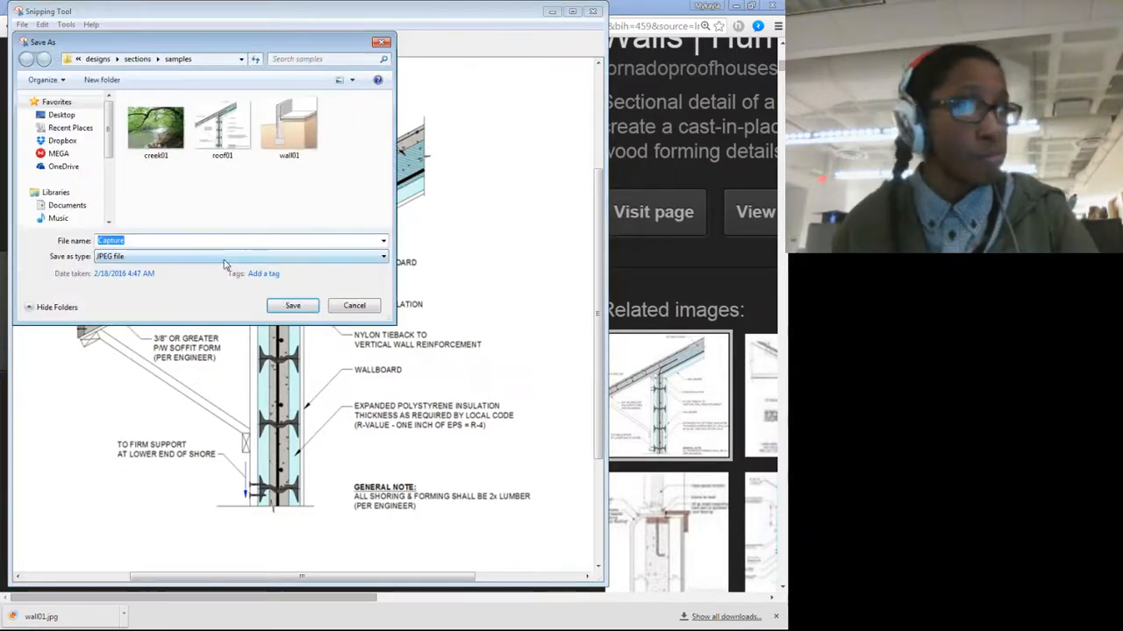
click(367, 305)
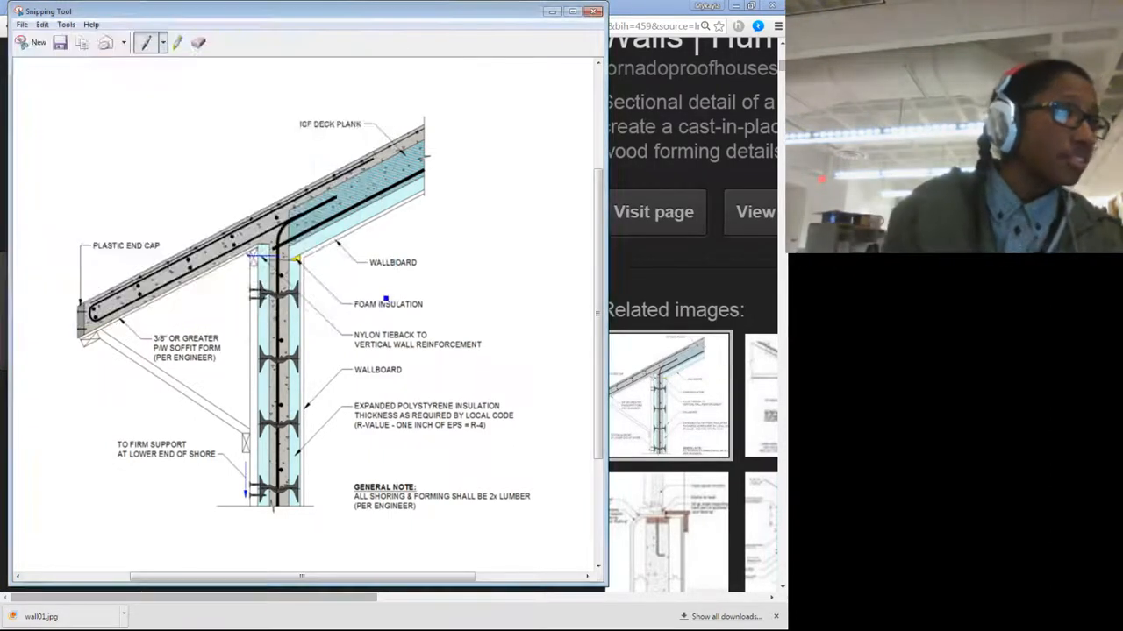
click(593, 12)
click(362, 306)
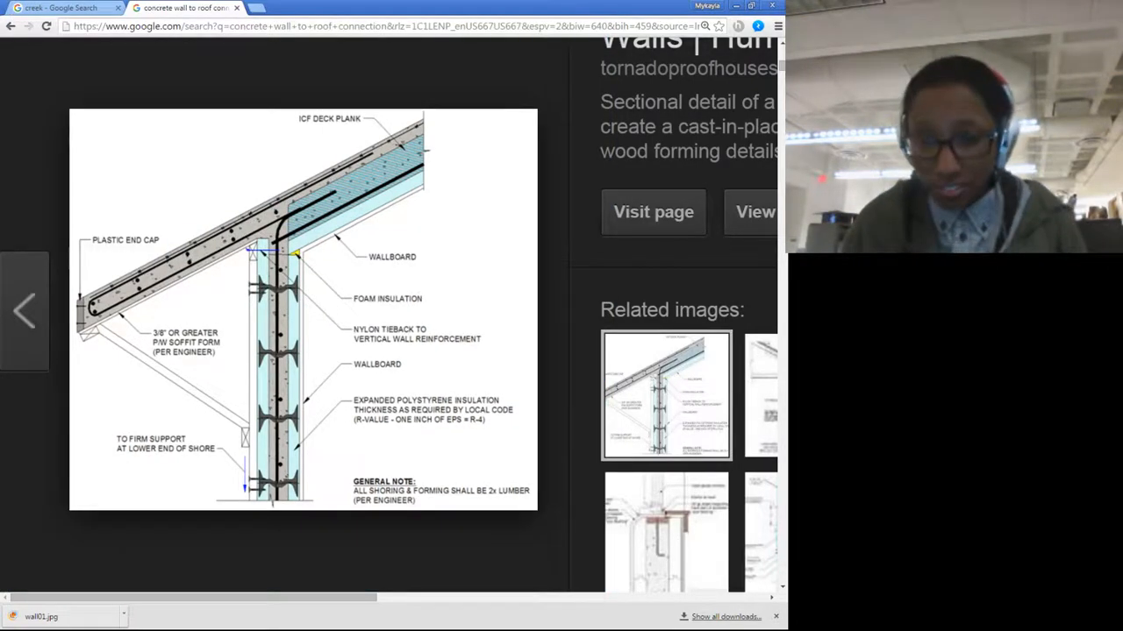
Step: Switch to the samples folder and open roof01 in Adobe Photoshop CS5.1
key(alt+Tab)
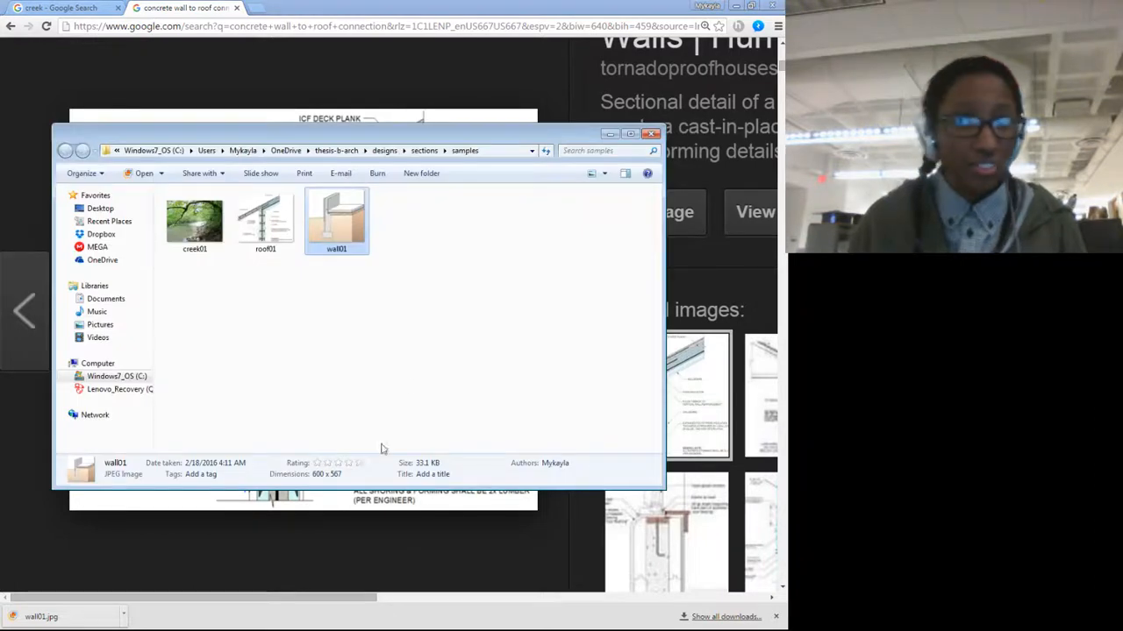
click(293, 229)
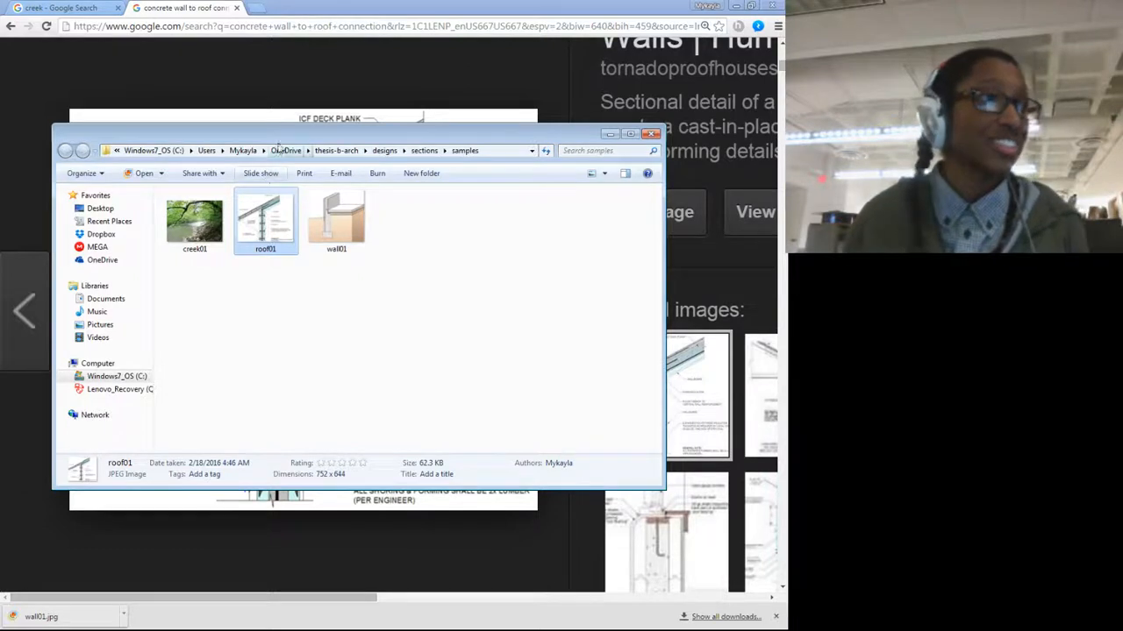
drag(283, 141, 319, 143)
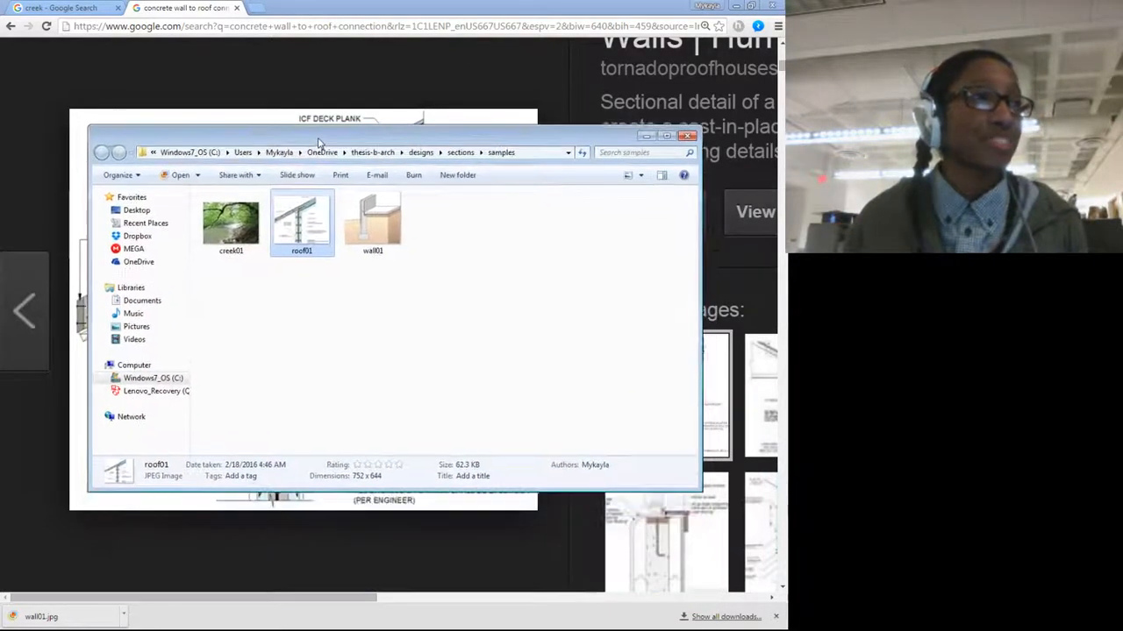
right_click(302, 211)
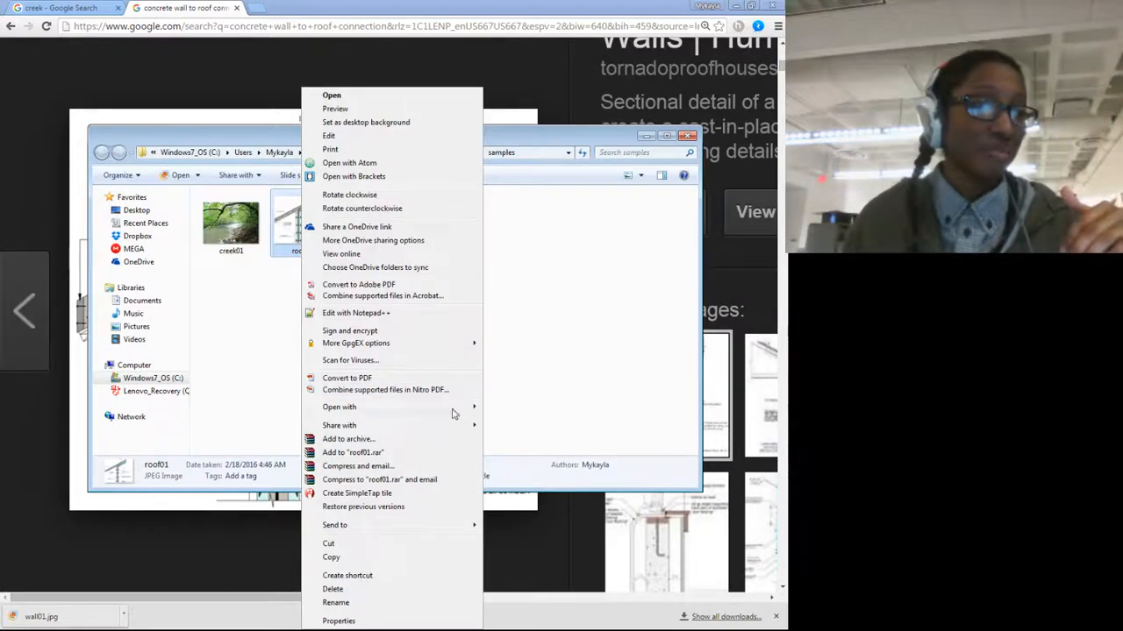
mouse_move(453, 414)
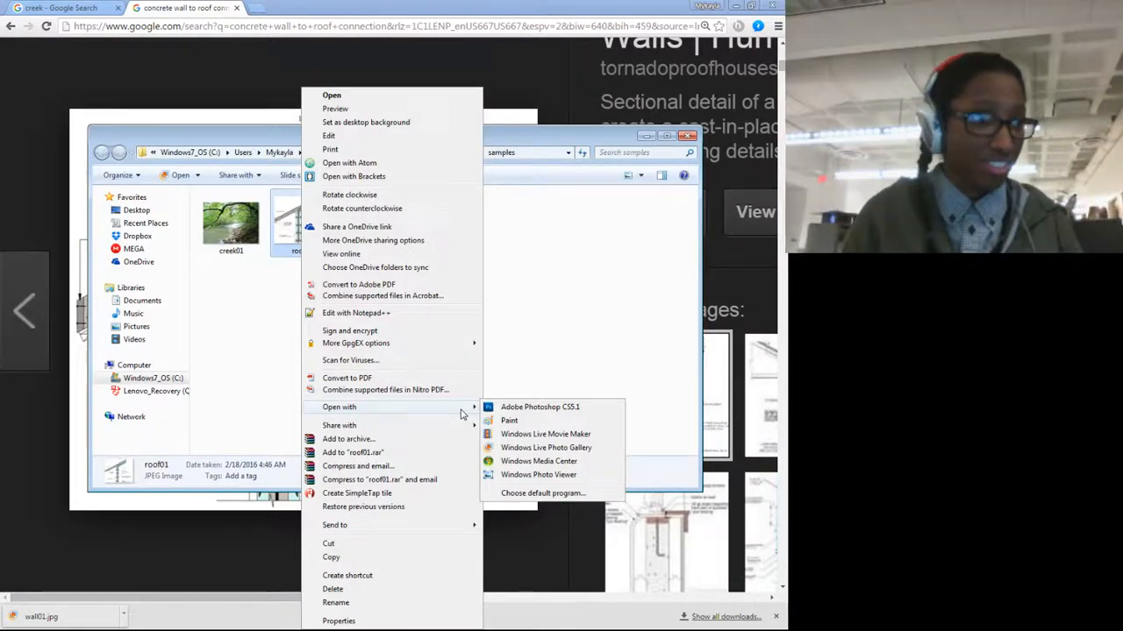
click(517, 409)
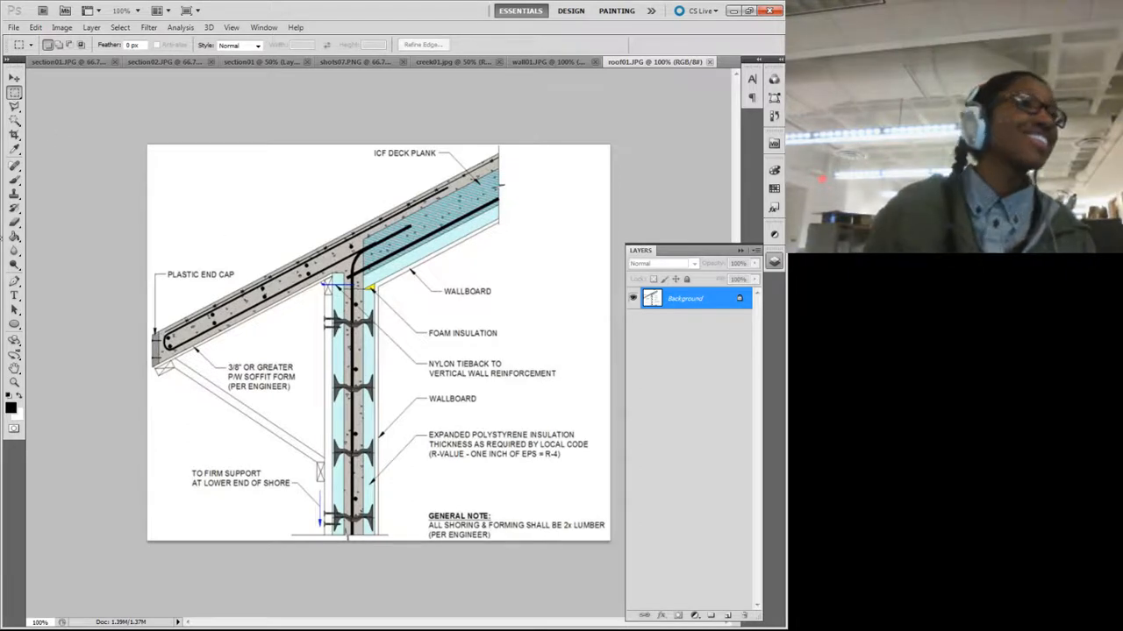
Step: Bring the roof01 detail into the section01 document as a new layer and place it over the creek beside the building
click(14, 78)
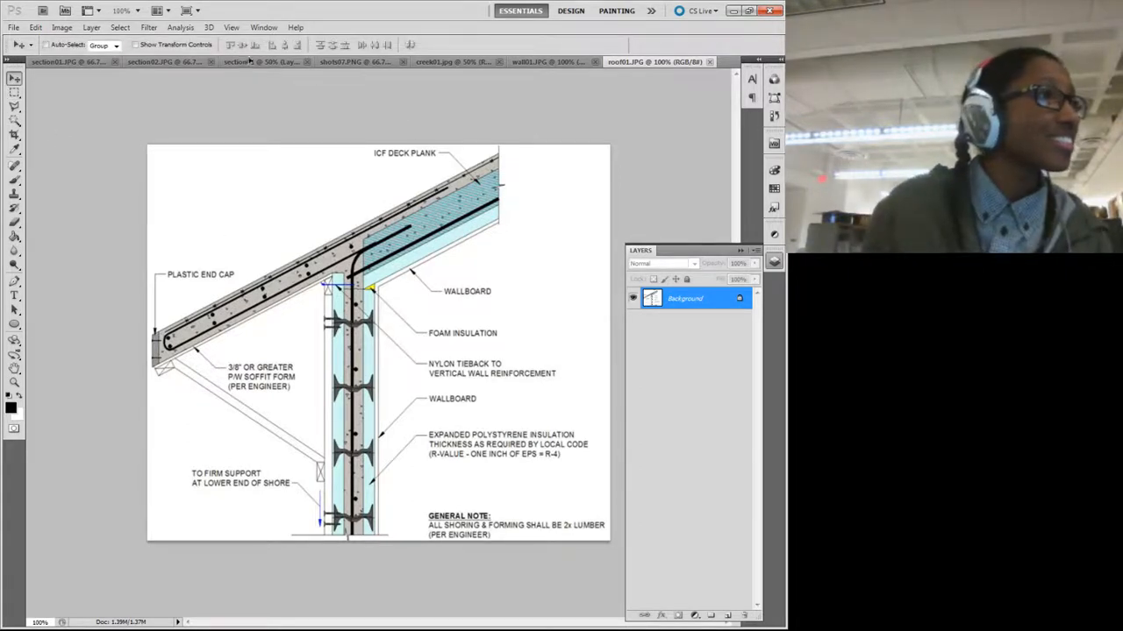
mouse_move(250, 62)
mouse_down()
mouse_move(235, 59)
mouse_move(350, 252)
mouse_up()
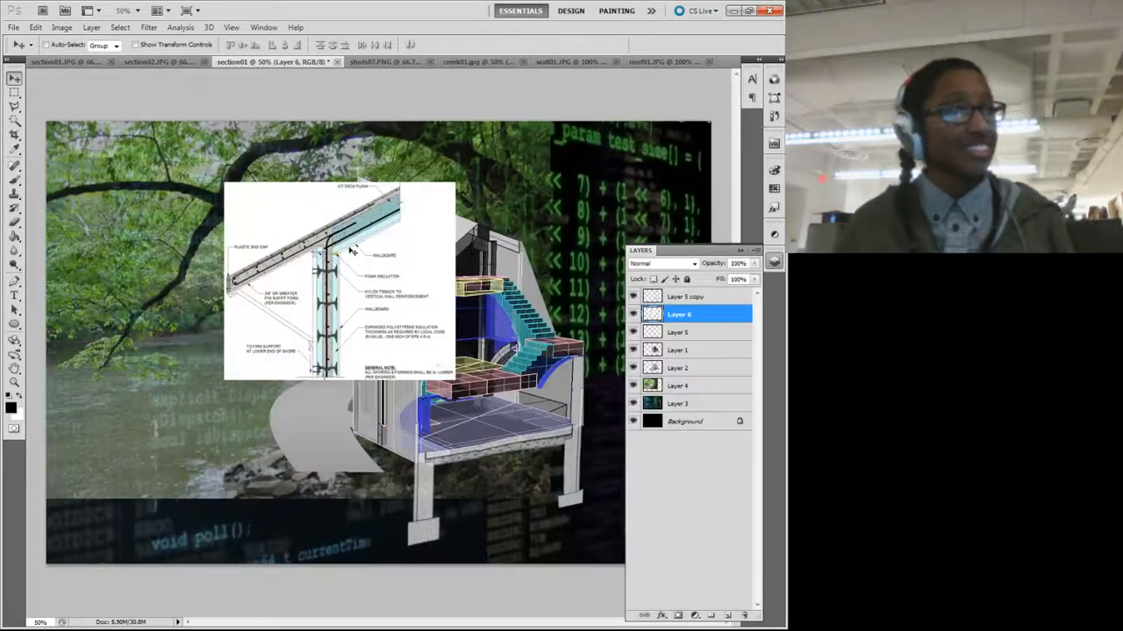
mouse_move(368, 302)
mouse_down()
mouse_move(248, 323)
mouse_move(278, 503)
mouse_move(393, 433)
mouse_move(317, 314)
mouse_up()
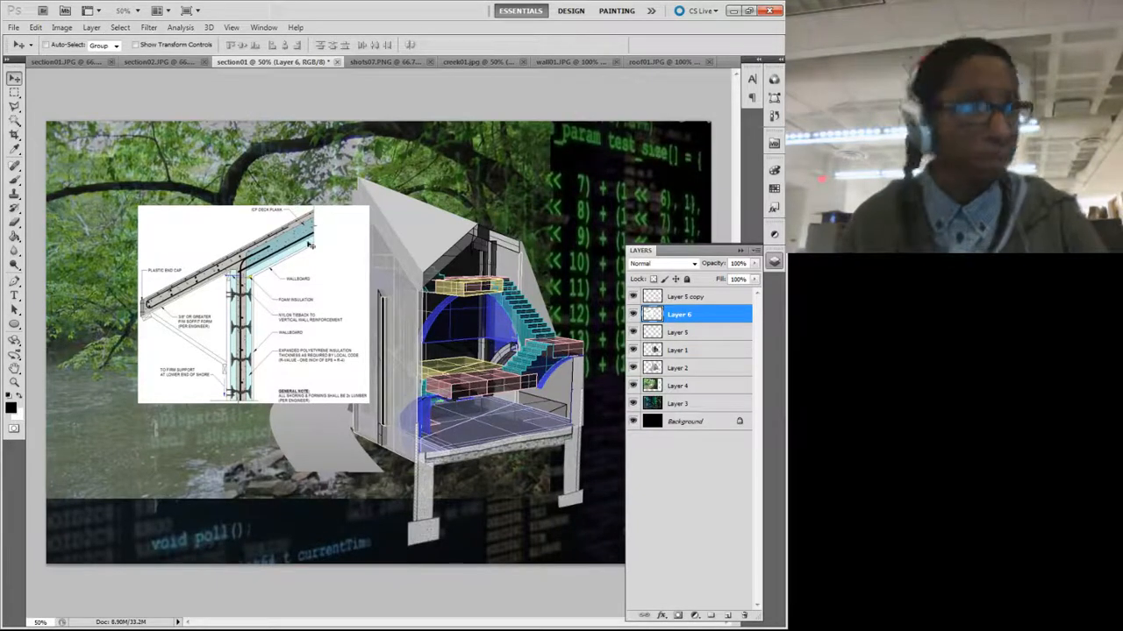
Step: Remove the white background around the placed roof detail with the Magic Wand at tolerance 20, then clear the selection
click(13, 122)
click(191, 255)
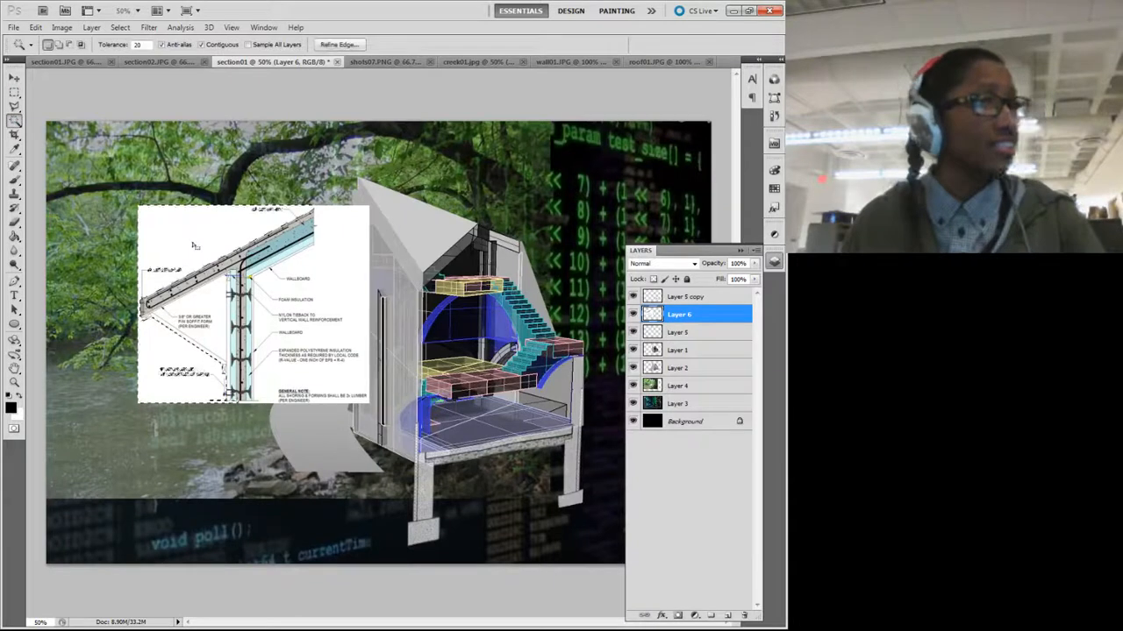
key(Delete)
click(275, 272)
key(Delete)
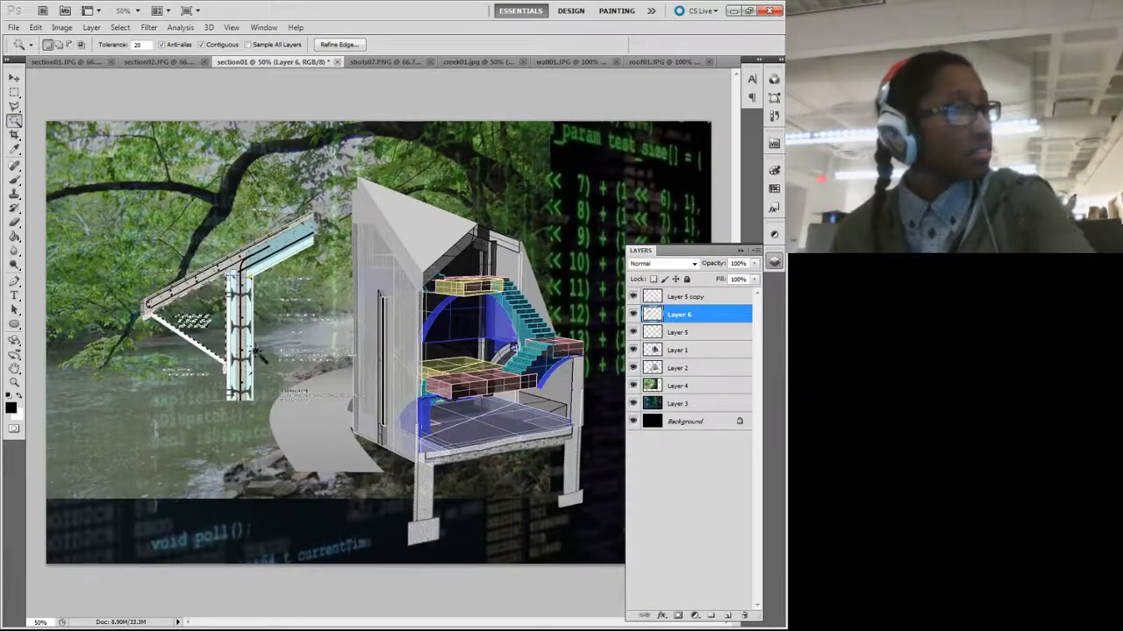
key(ctrl+d)
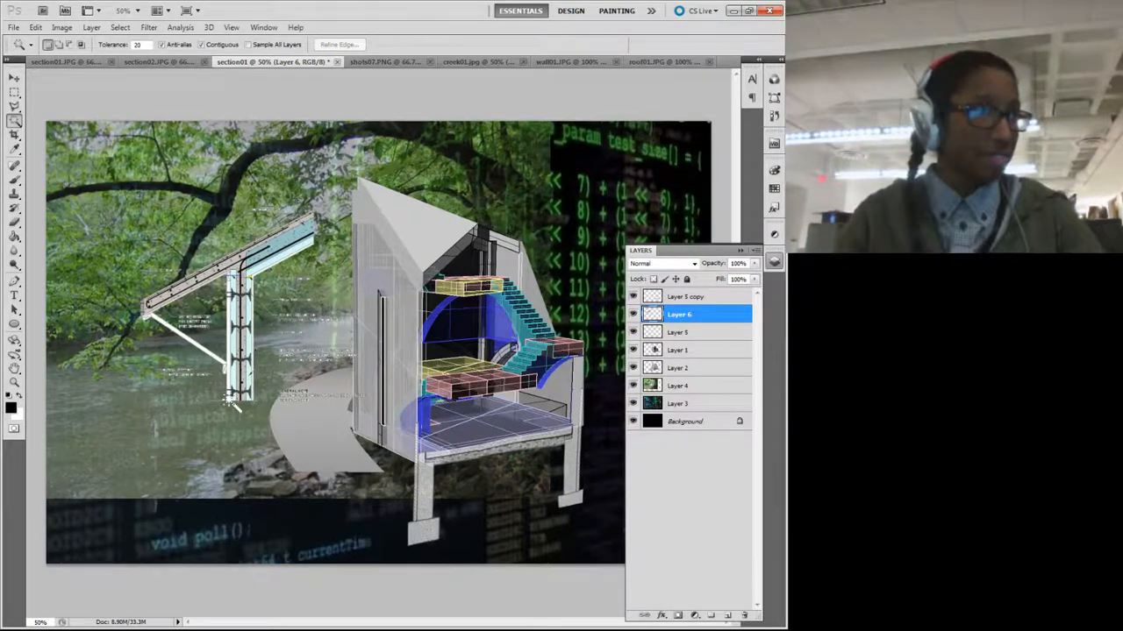
Step: Copy the cut-out roof detail into the roof01 document and convert it to greyscale with a Black & White adjustment
click(15, 78)
drag(242, 265, 390, 386)
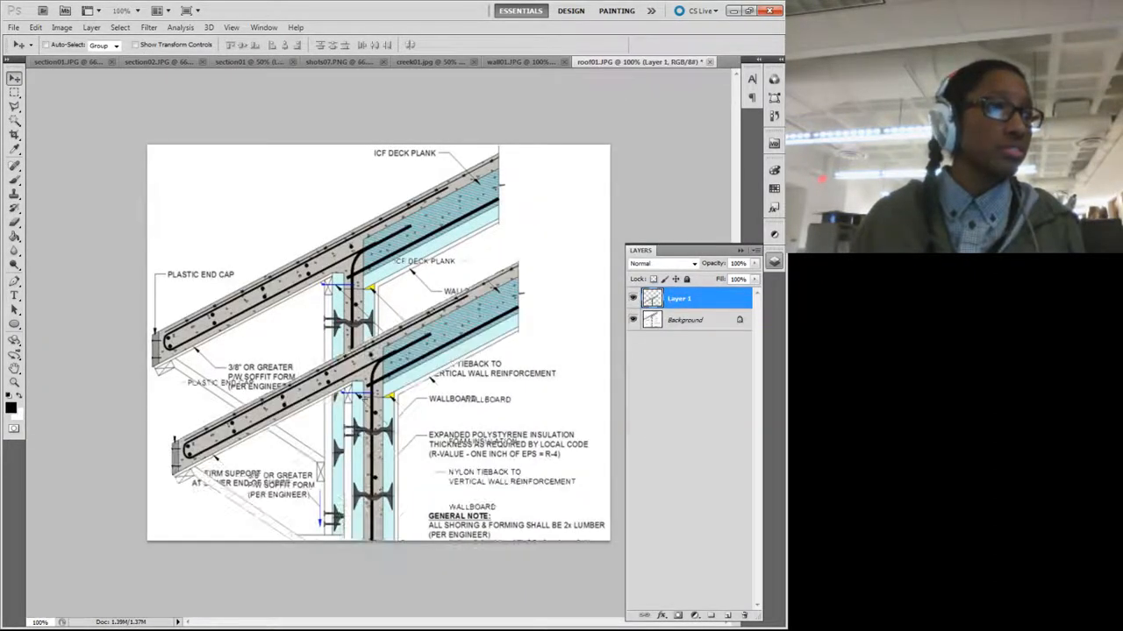
click(61, 28)
mouse_move(120, 63)
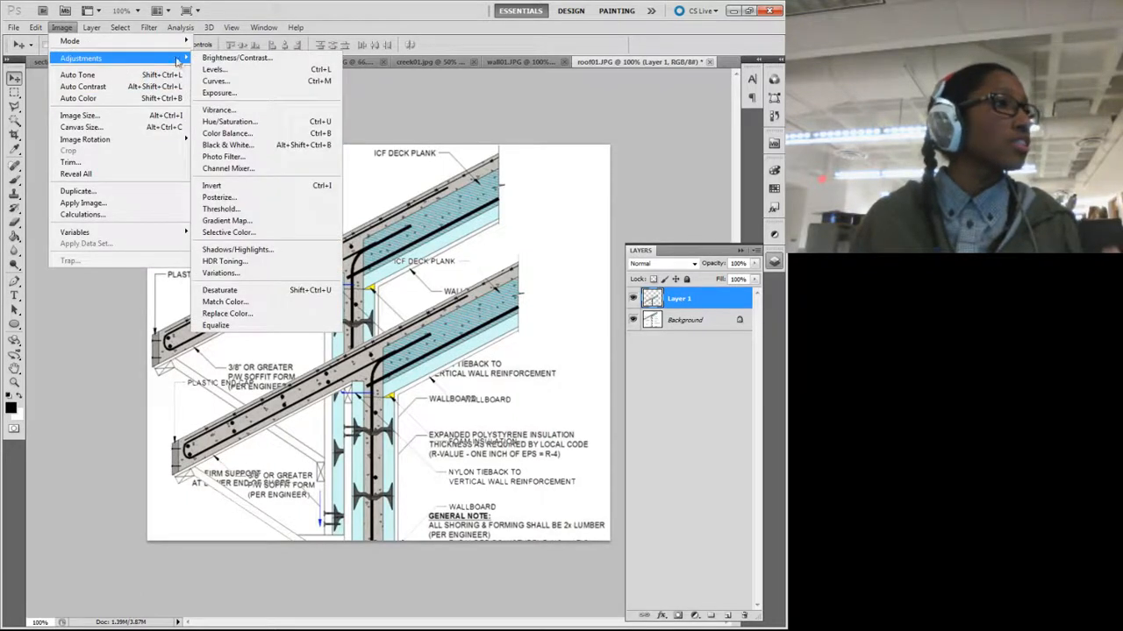
click(253, 145)
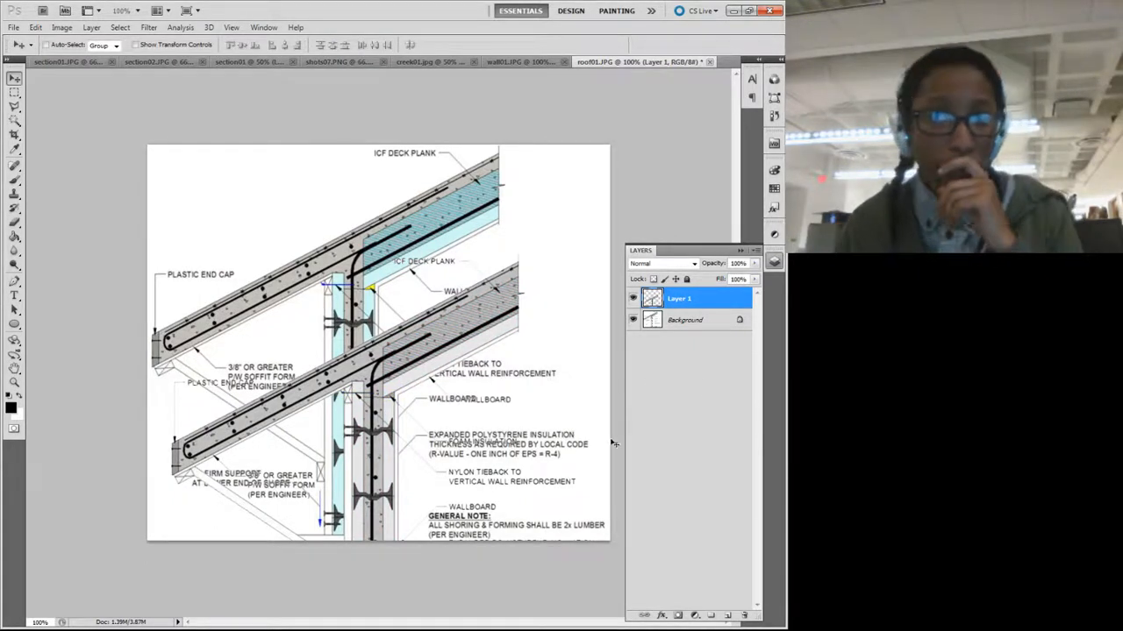
Step: Bring the greyscale roof detail into section01 against the building's roof and delete the coloured version on Layer 6
mouse_move(370, 413)
mouse_down()
mouse_move(401, 105)
mouse_move(308, 63)
mouse_move(296, 197)
mouse_move(337, 258)
mouse_up()
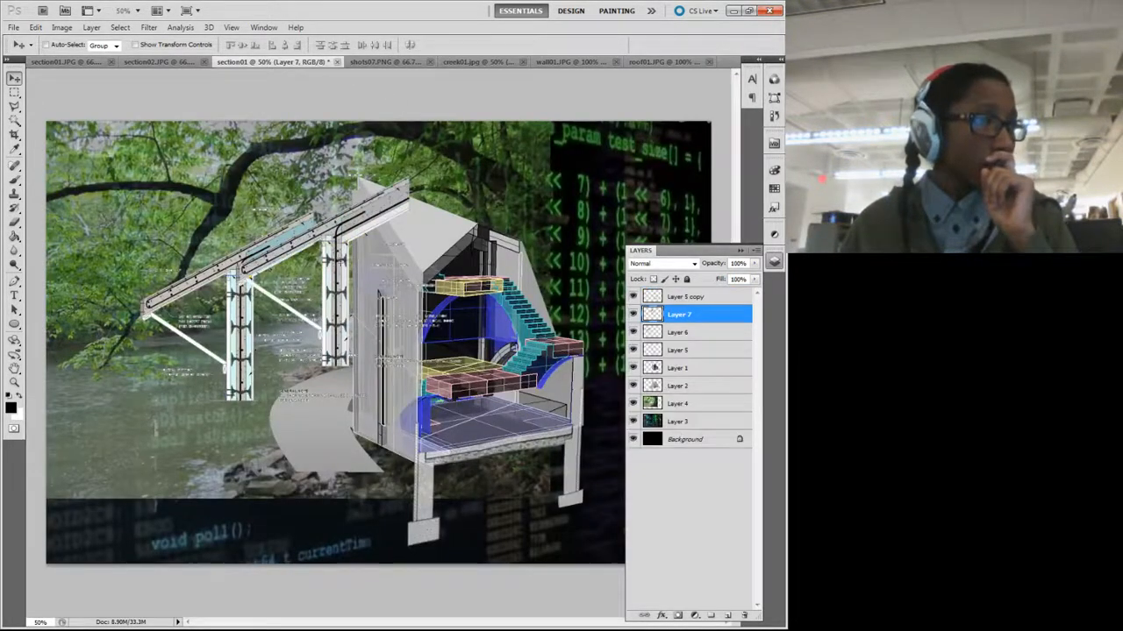
click(678, 333)
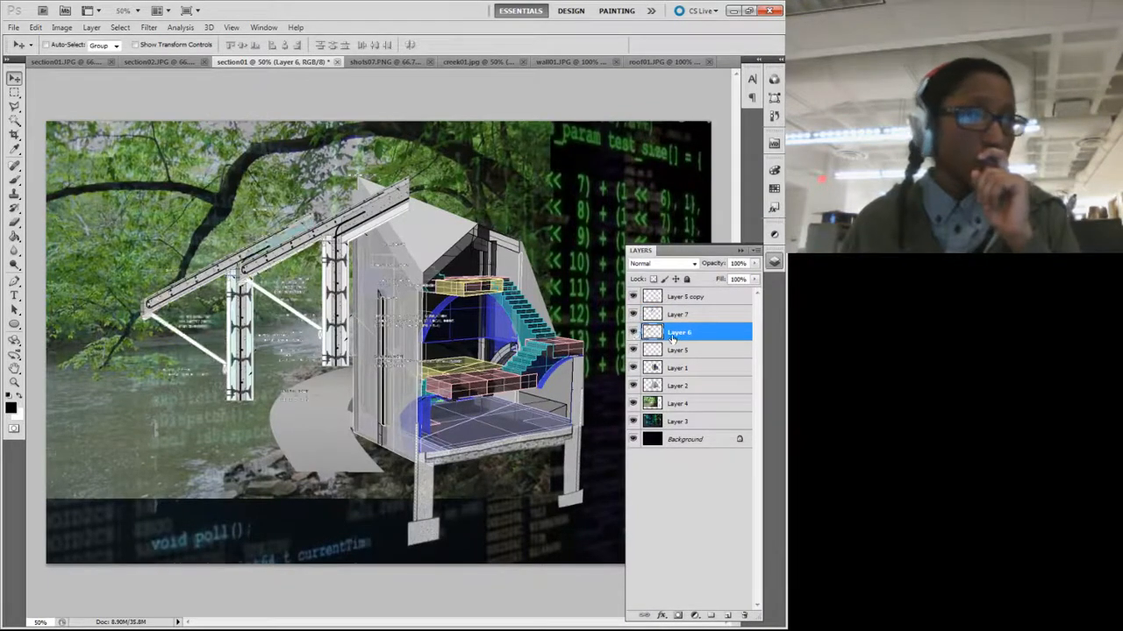
key(Delete)
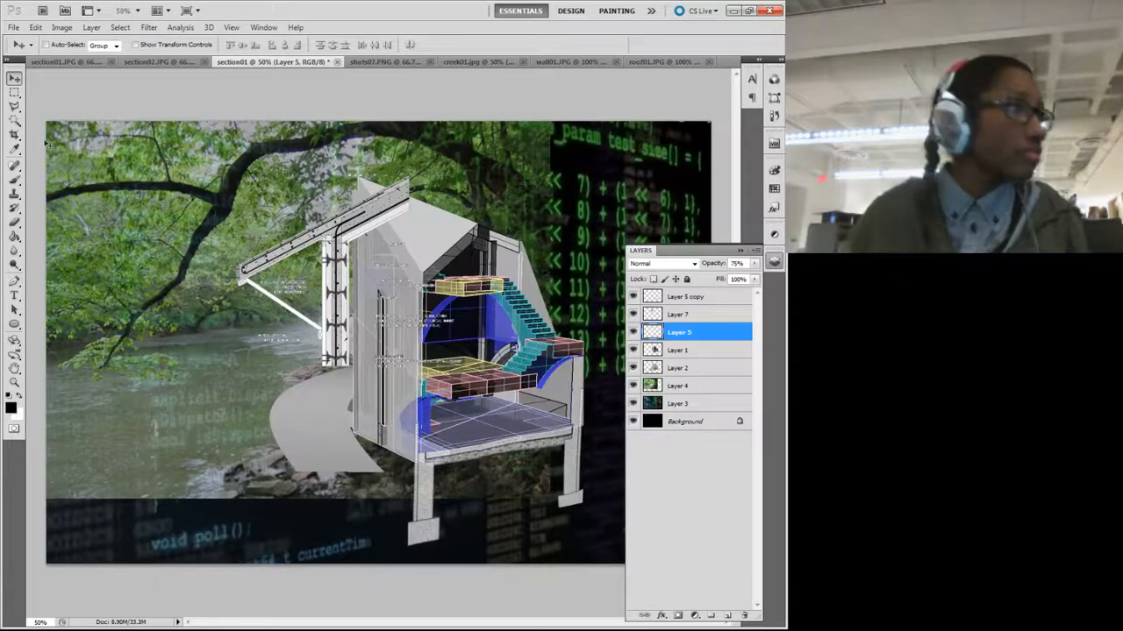
Step: On Layer 7, outline the annotation text beside the wall, over the building, with the Polygonal Lasso and erase it
click(14, 106)
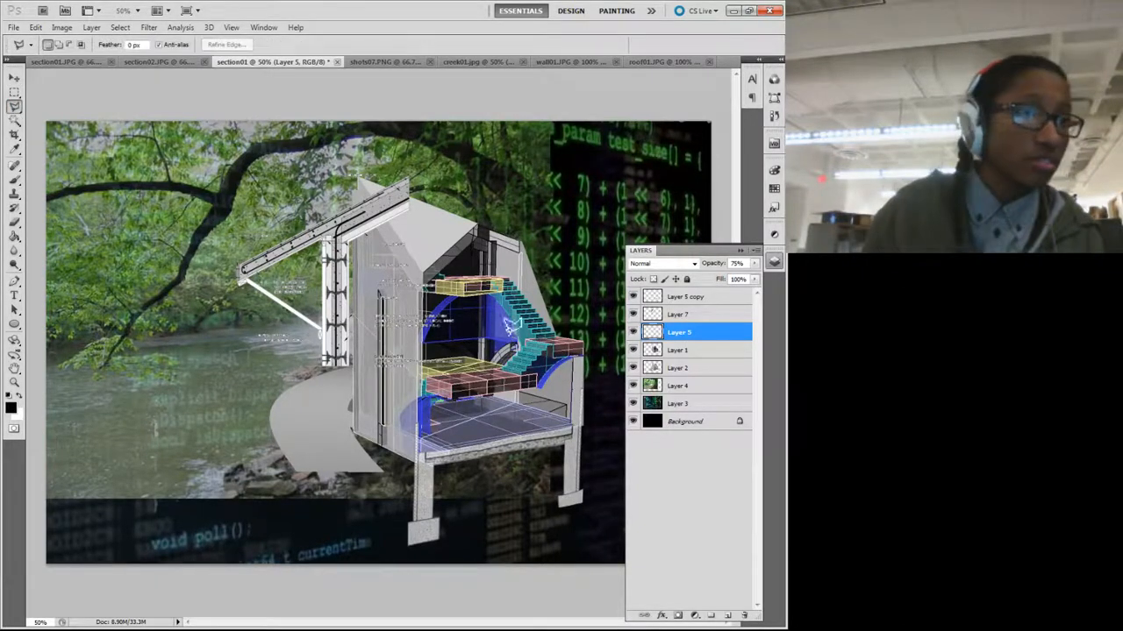
click(695, 316)
click(633, 314)
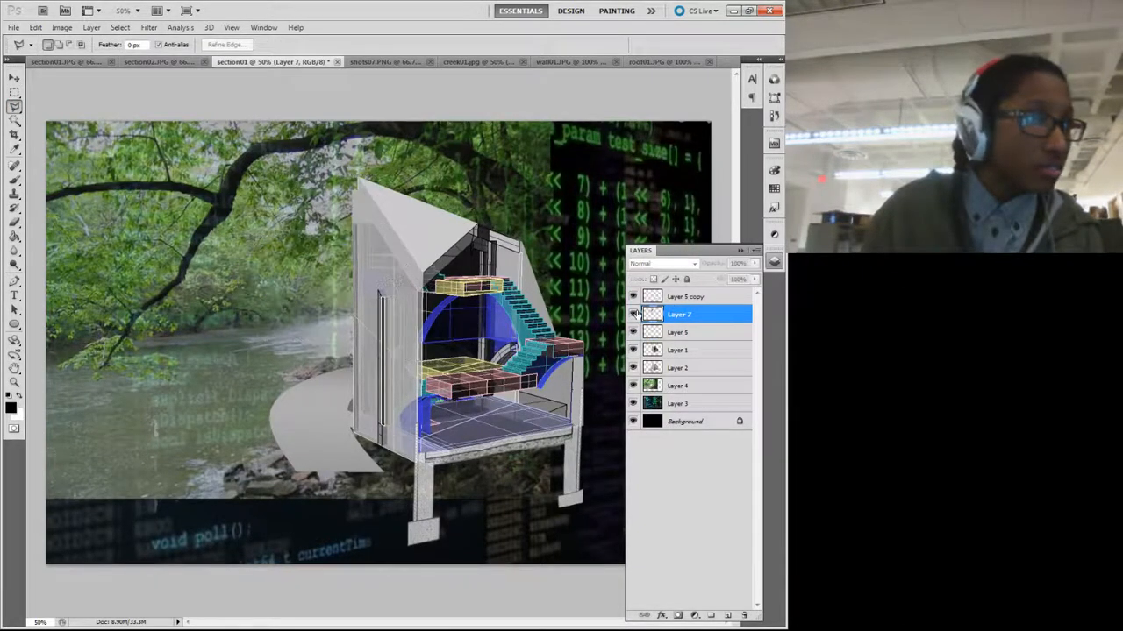
click(633, 314)
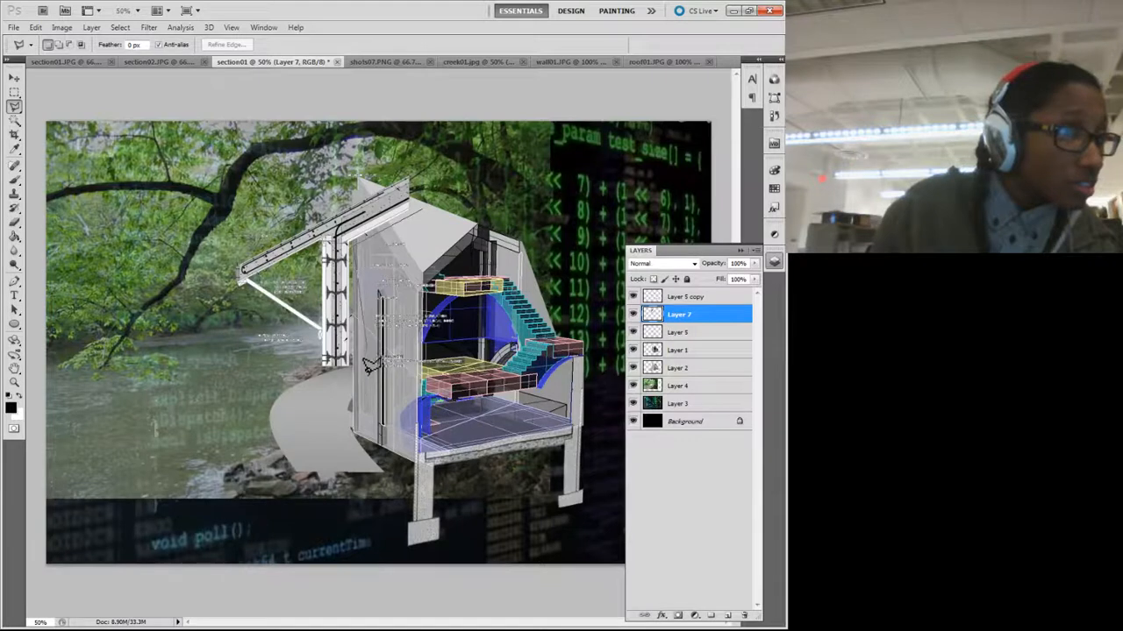
click(430, 212)
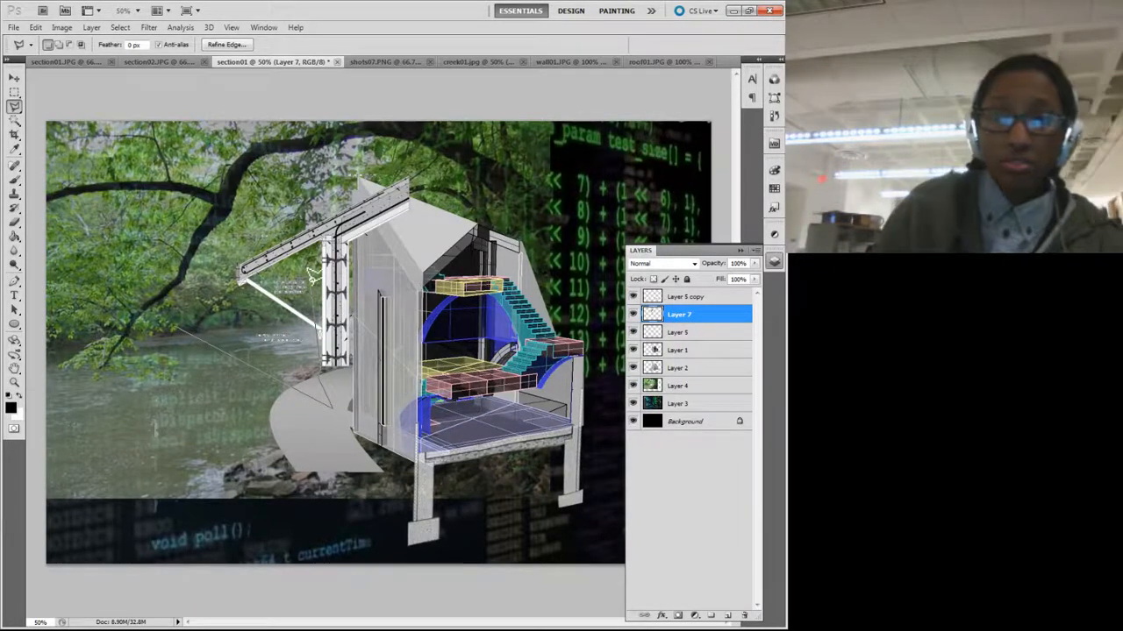
Step: Lasso and erase the diagonal shoring brace and its notes beneath the detail's roof overhang, then clear the selection
scroll(312, 277, up, 1)
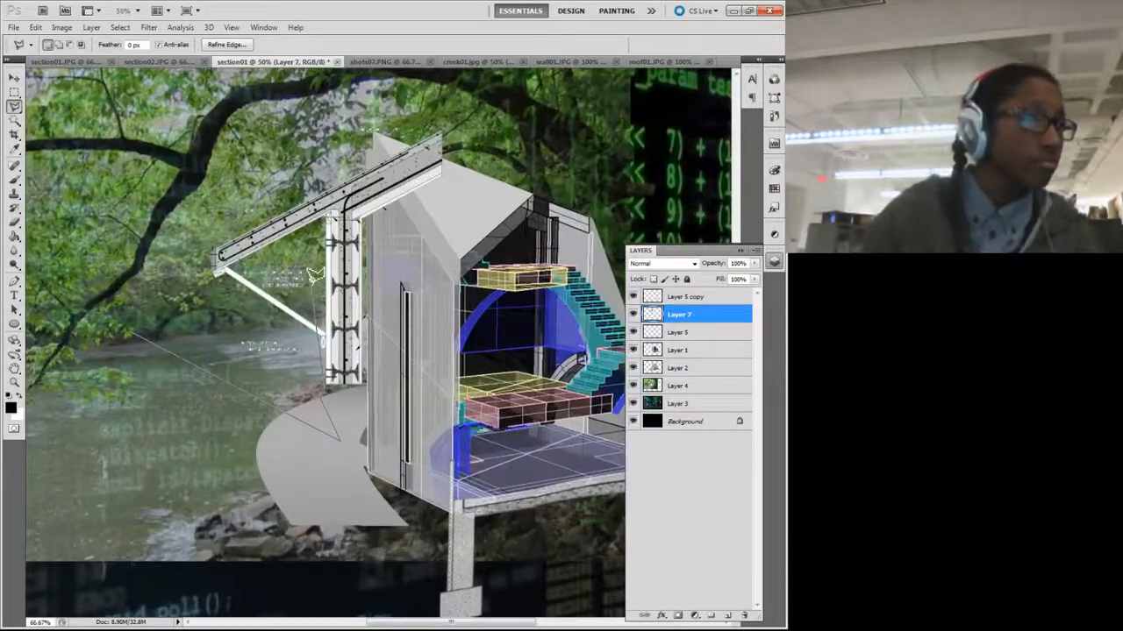
scroll(322, 283, up, 1)
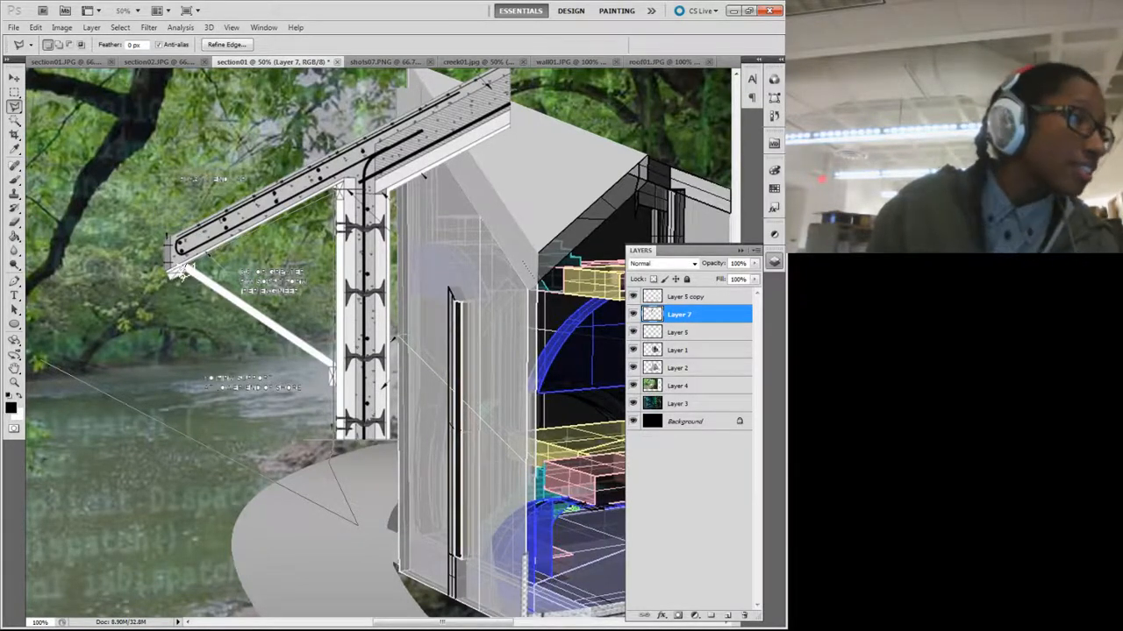
scroll(181, 271, up, 1)
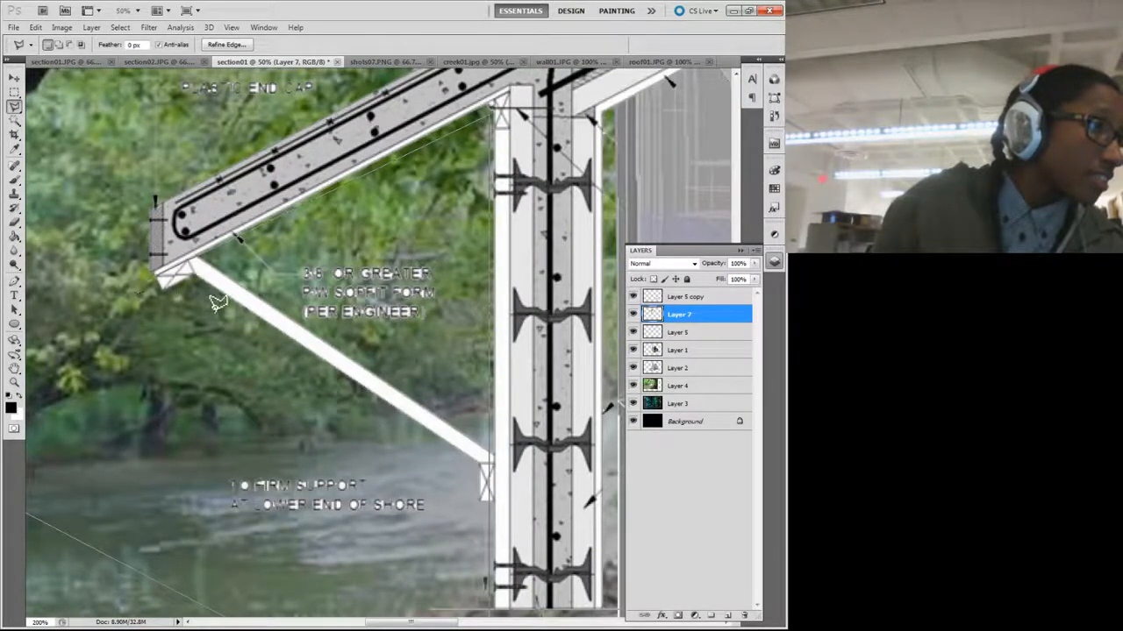
click(158, 291)
scroll(226, 299, down, 2)
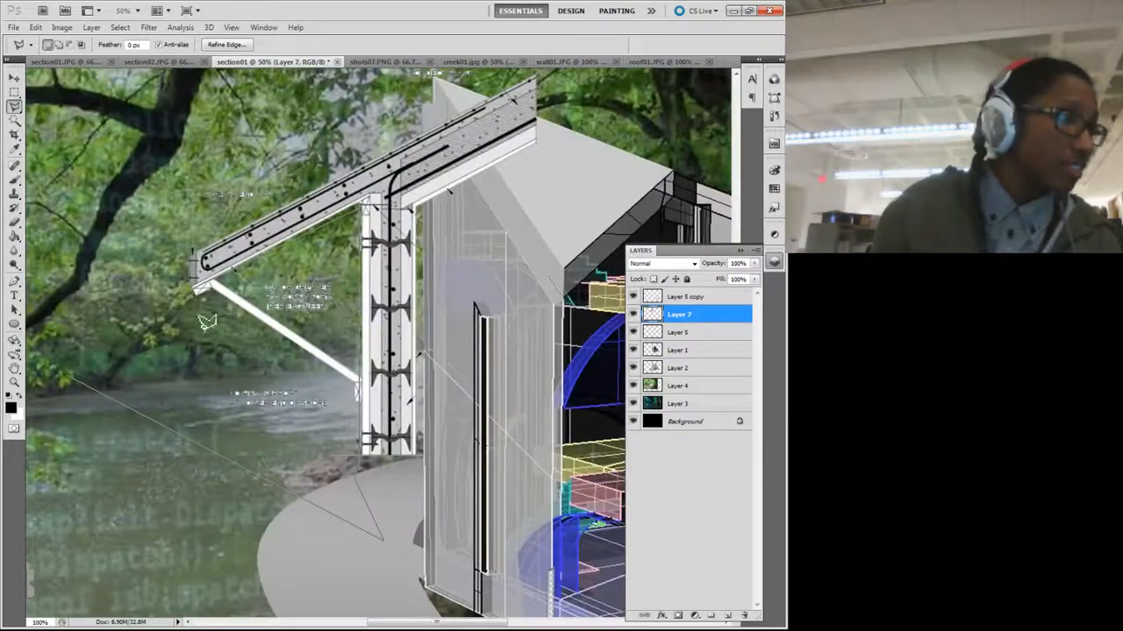
click(72, 377)
key(Delete)
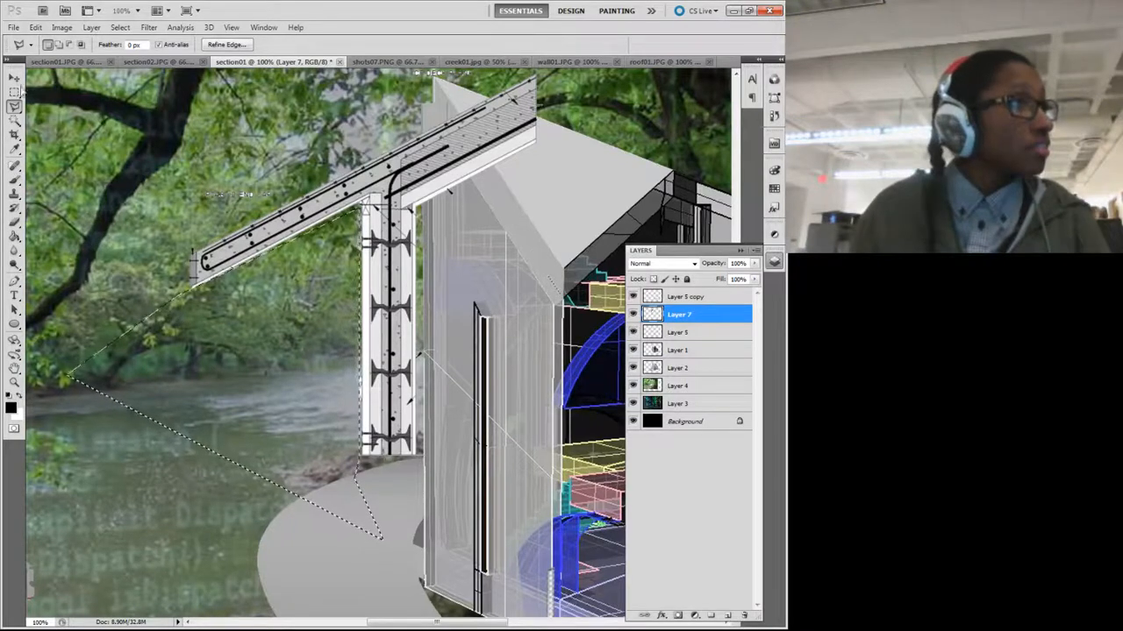
key(m)
key(ctrl+d)
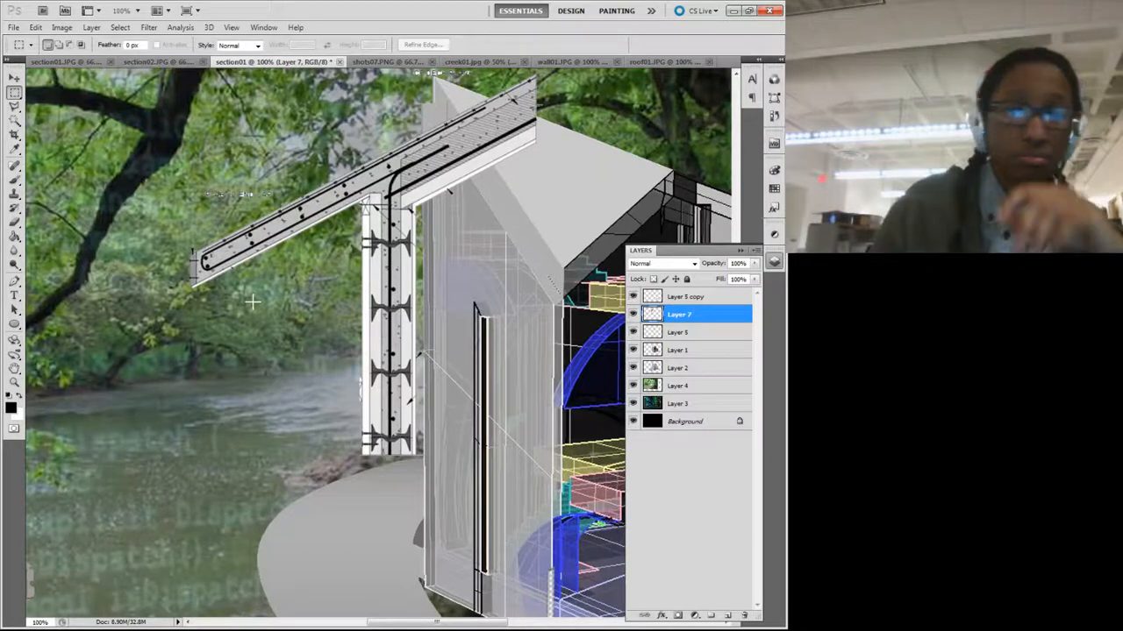
key(ctrl+minus)
key(ctrl+minus)
key(ctrl+minus)
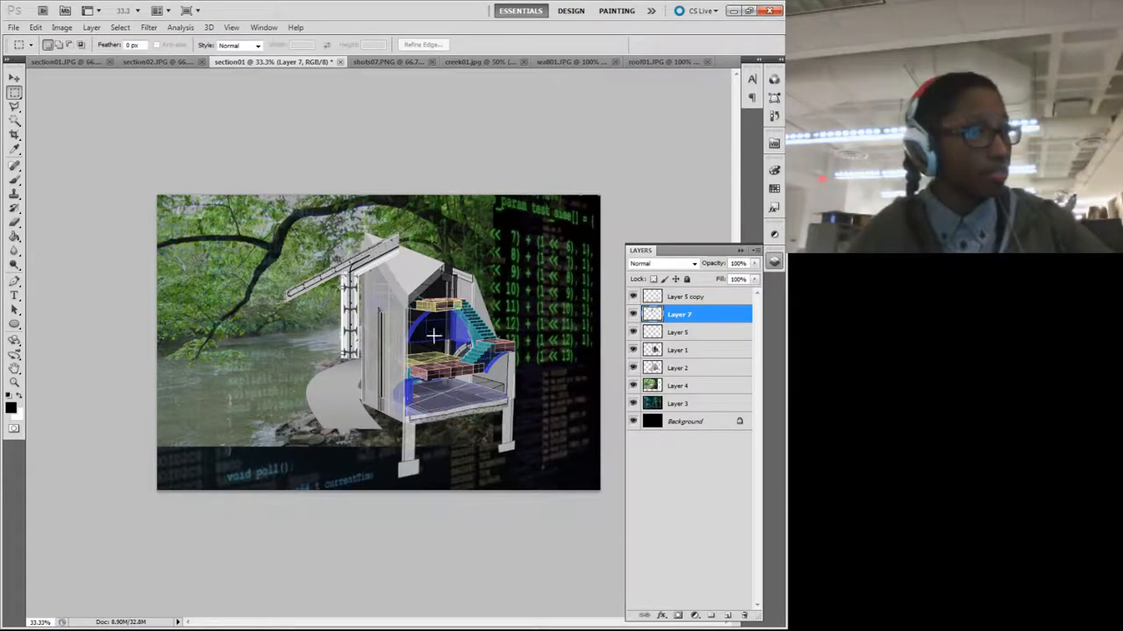
click(647, 387)
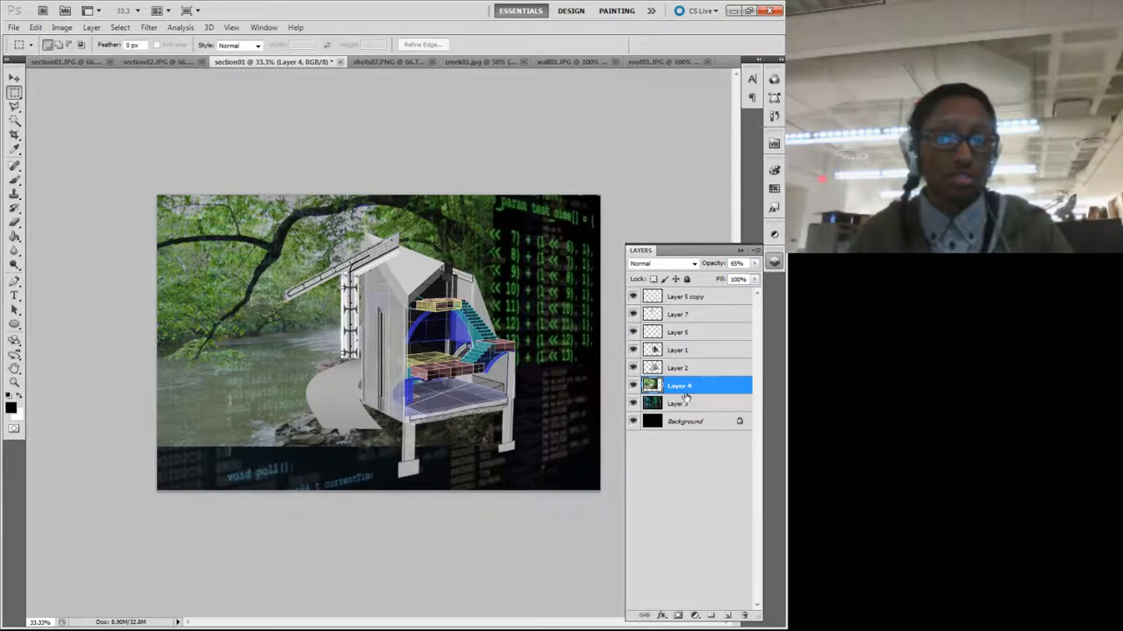
key(ctrl+t)
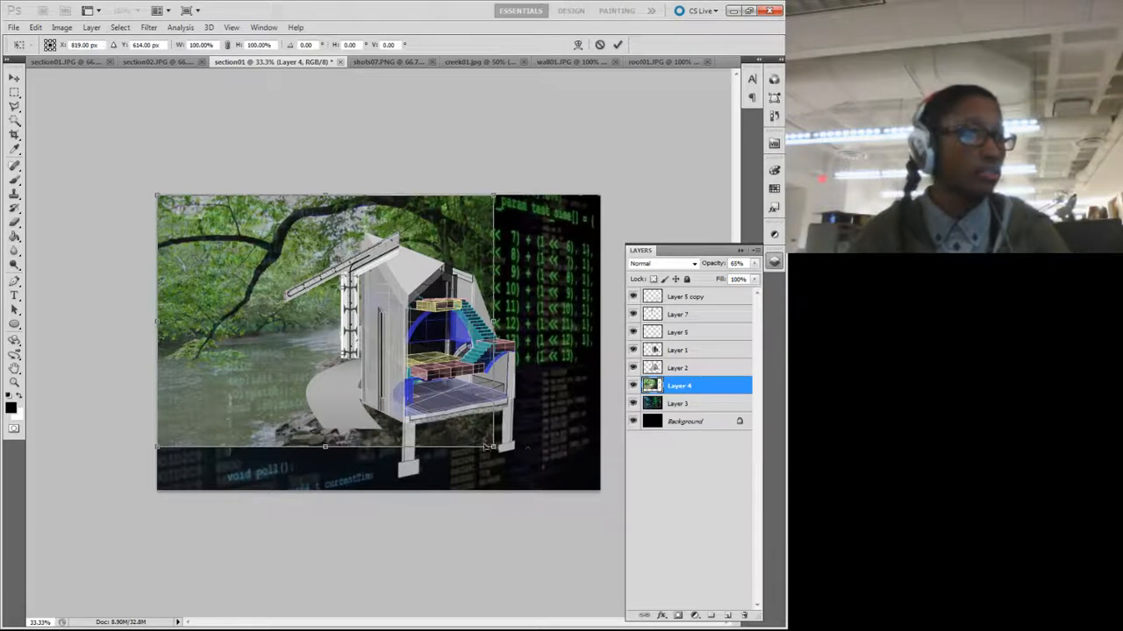
click(227, 45)
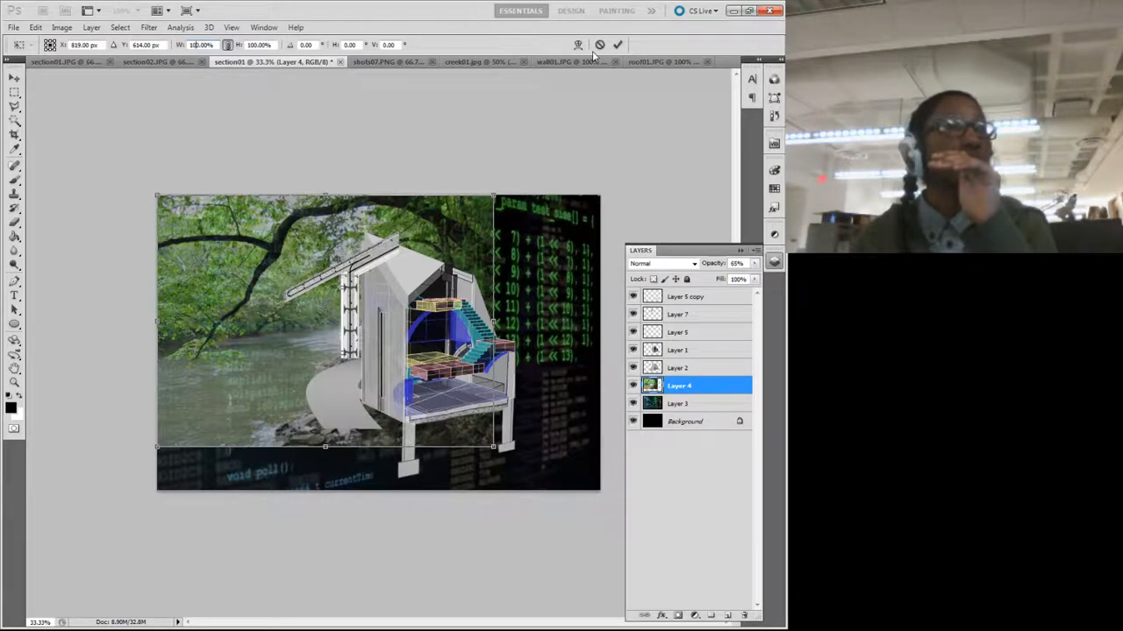
click(618, 44)
click(742, 251)
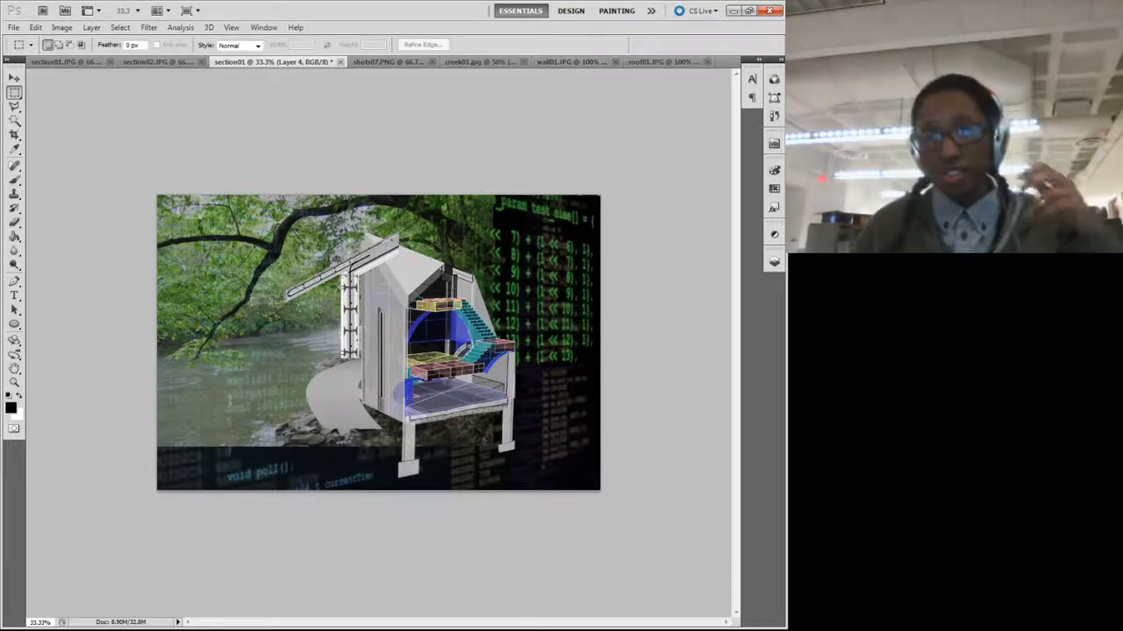
Step: Switch to Chrome and run a Google Images search for creekside
key(alt+Tab)
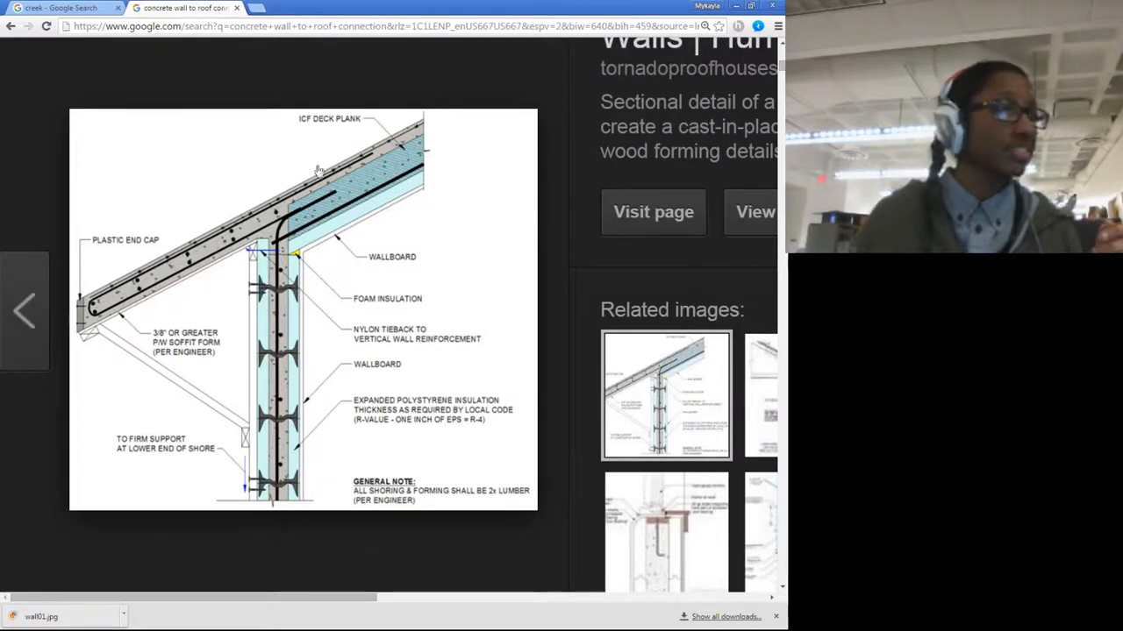
click(233, 28)
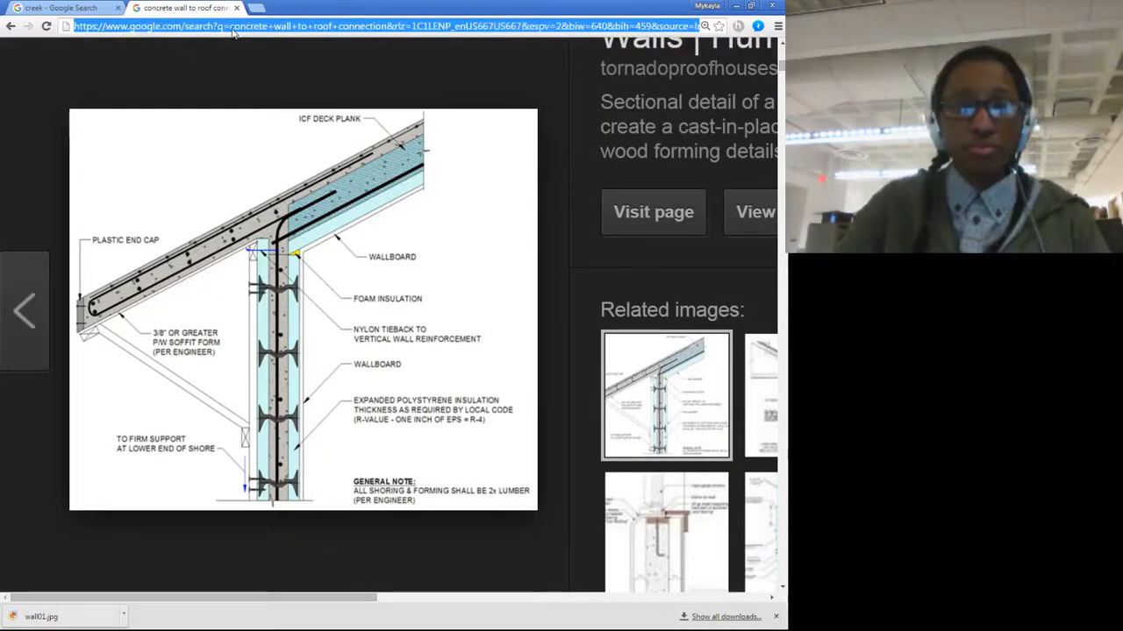
text(gr)
key(BackSpace)
key(BackSpace)
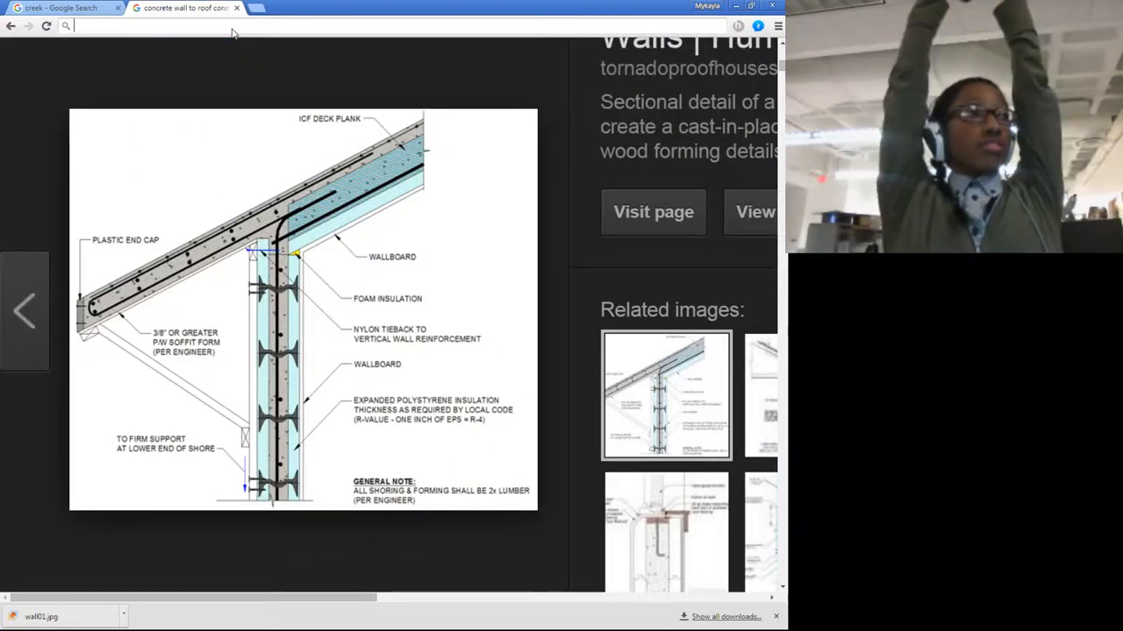
text(creeksi)
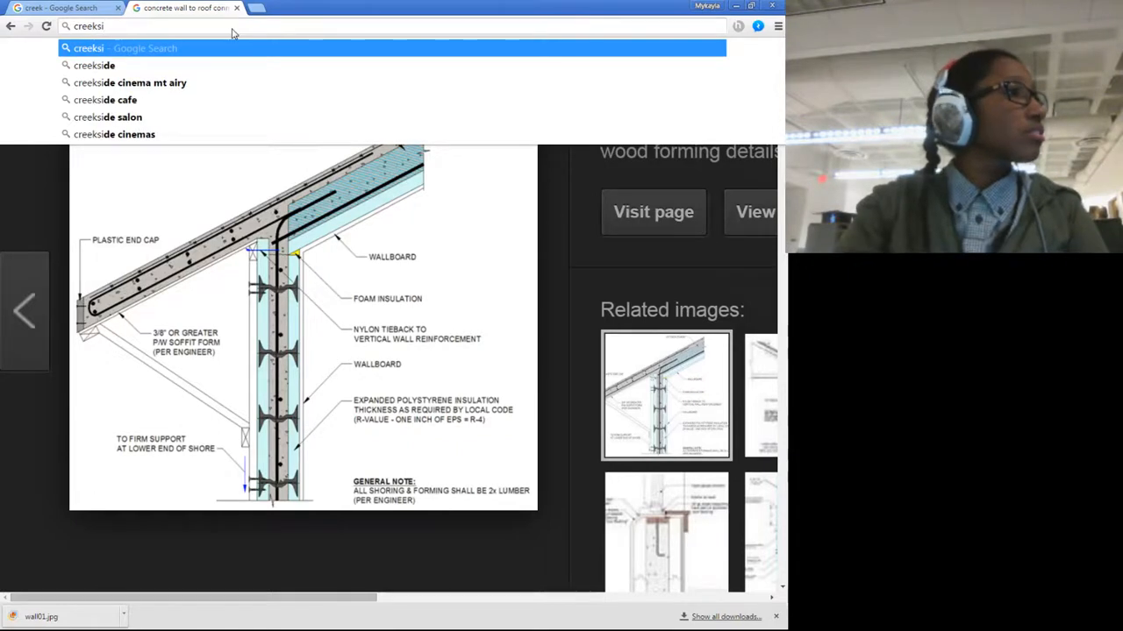
key(Down)
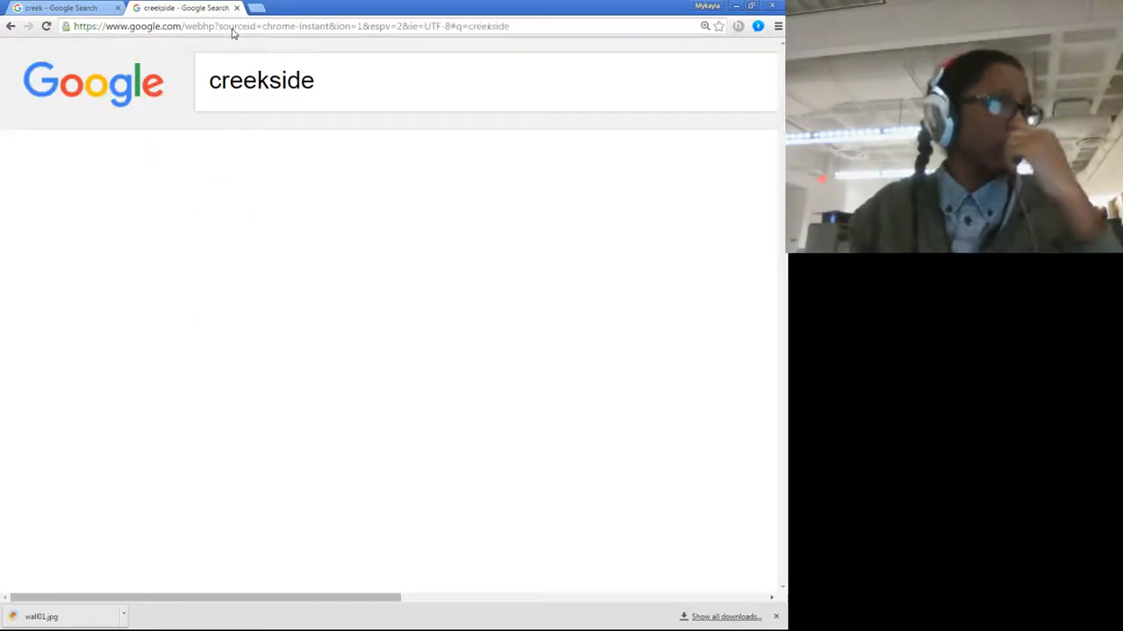
click(412, 176)
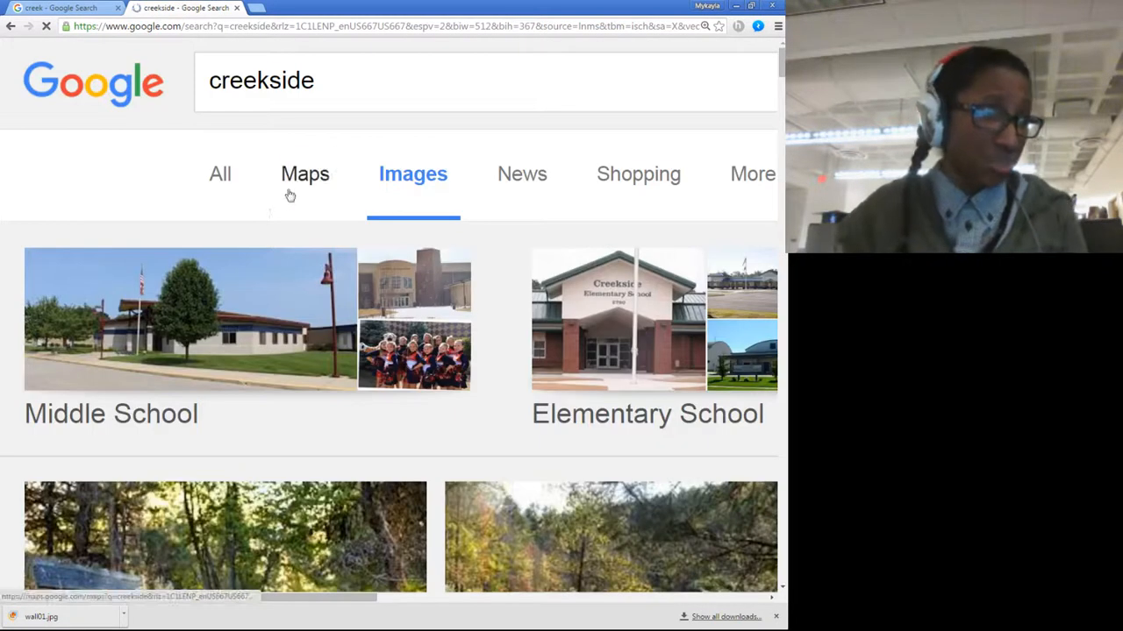
Step: Browse the creekside image results for a creek photo suitable as the collage's background, checking their subjects and pixel sizes
scroll(187, 172, down, 5)
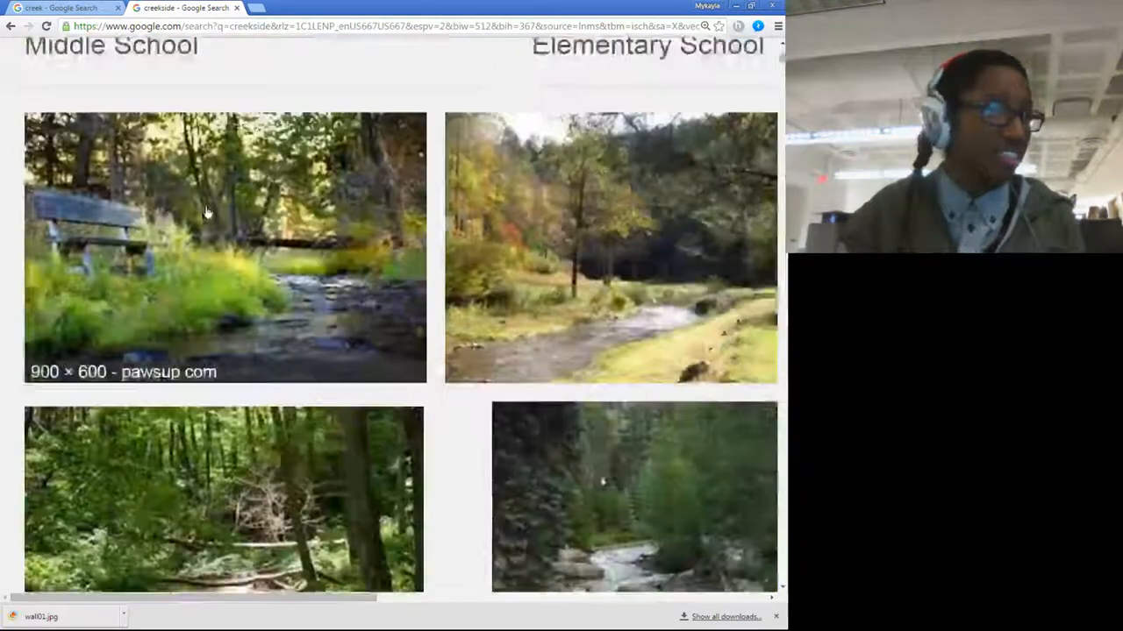
scroll(147, 192, down, 2)
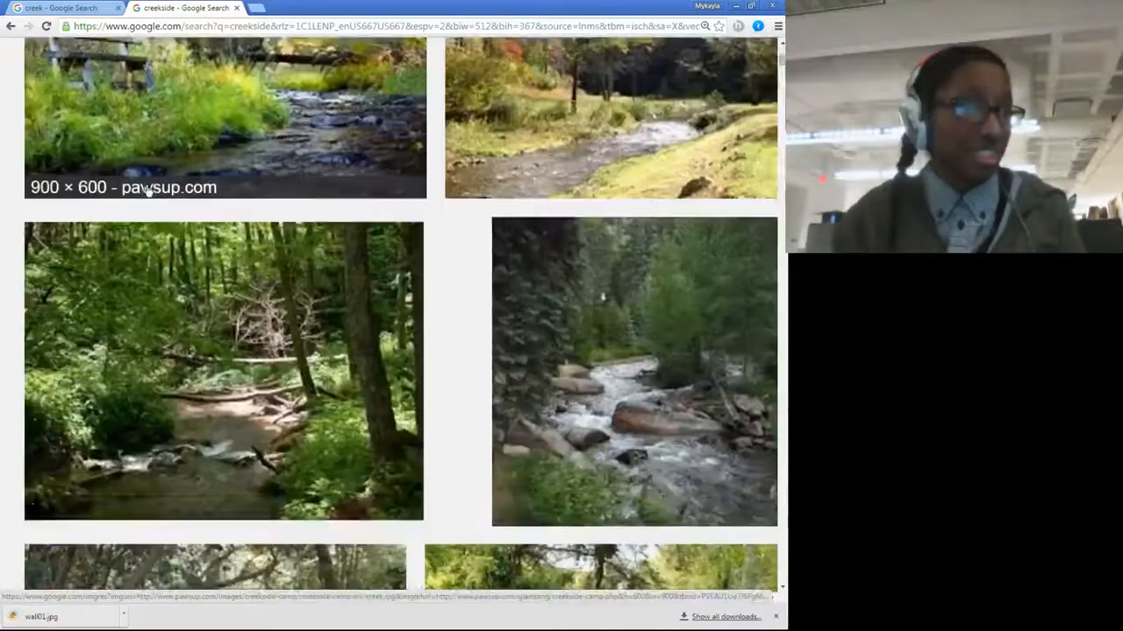
scroll(148, 189, down, 2)
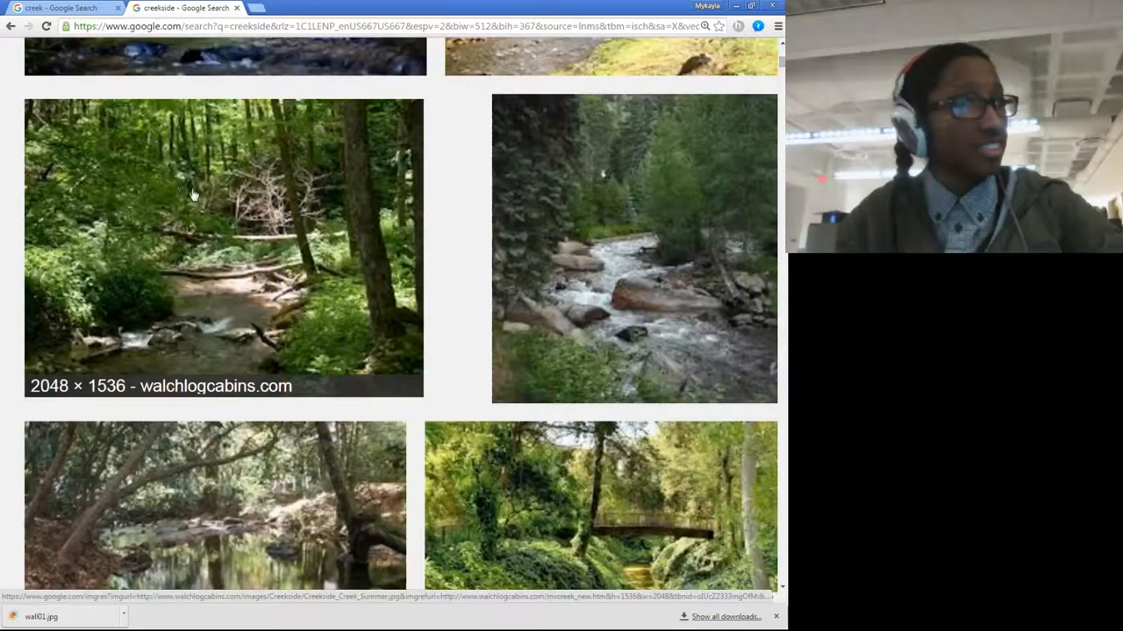
scroll(294, 215, right, 9)
scroll(299, 215, left, 3)
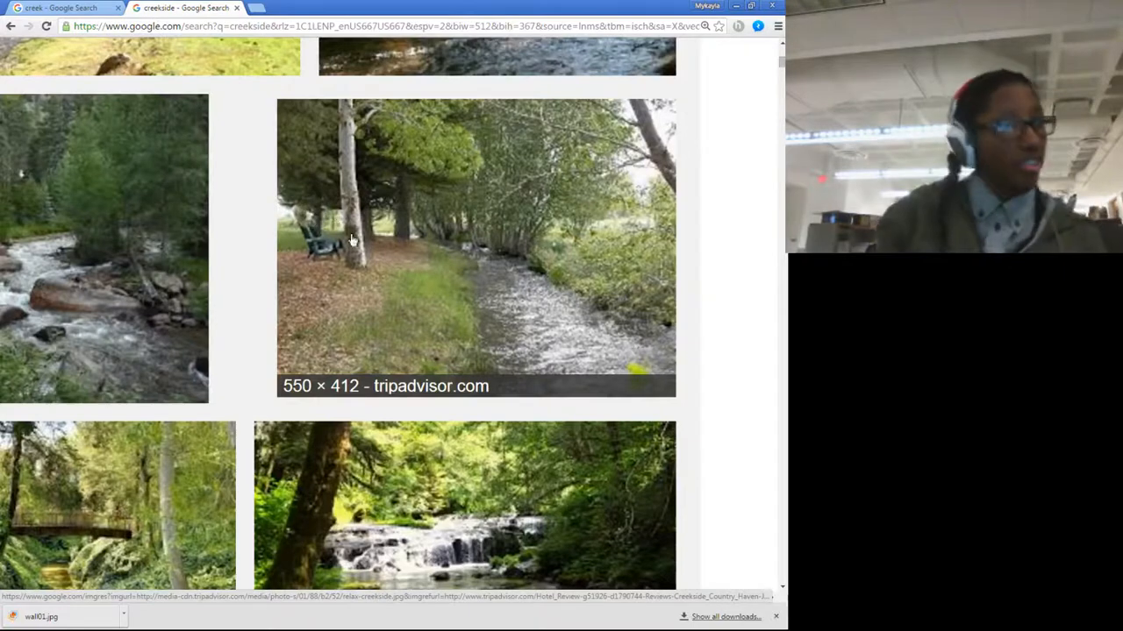
scroll(427, 396, up, 7)
scroll(416, 356, down, 8)
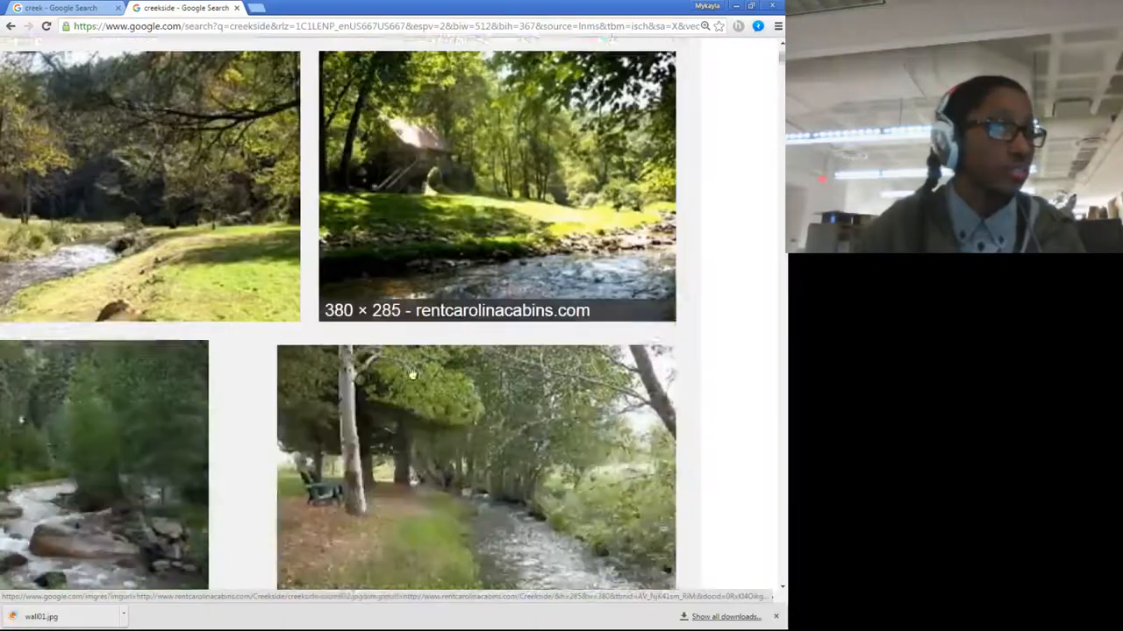
scroll(414, 349, down, 4)
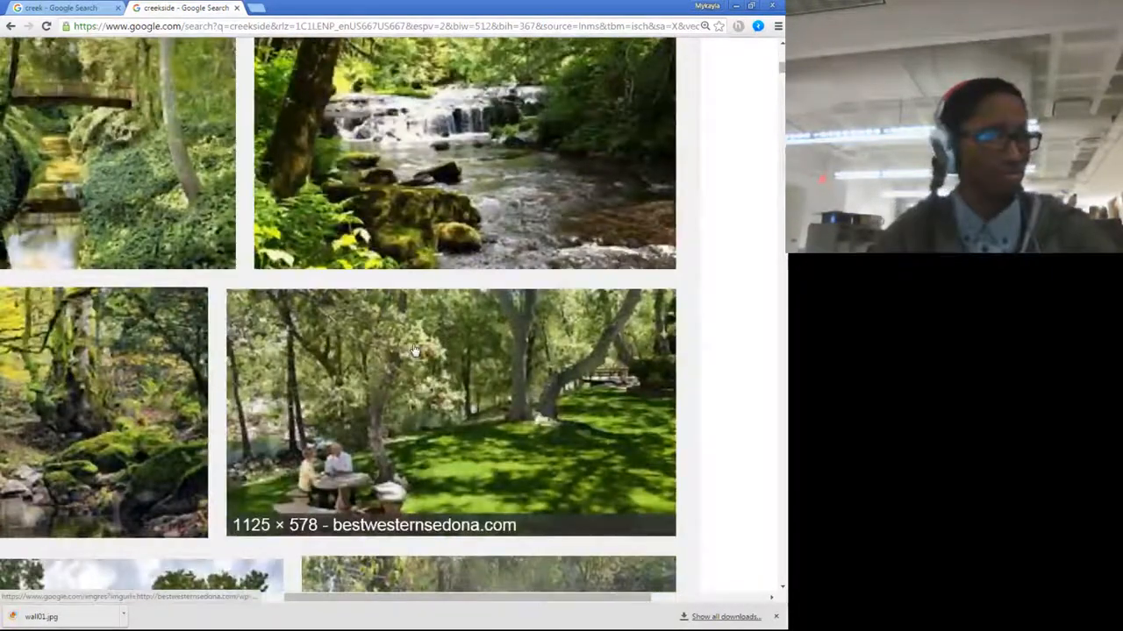
scroll(414, 349, down, 1)
scroll(415, 350, left, 5)
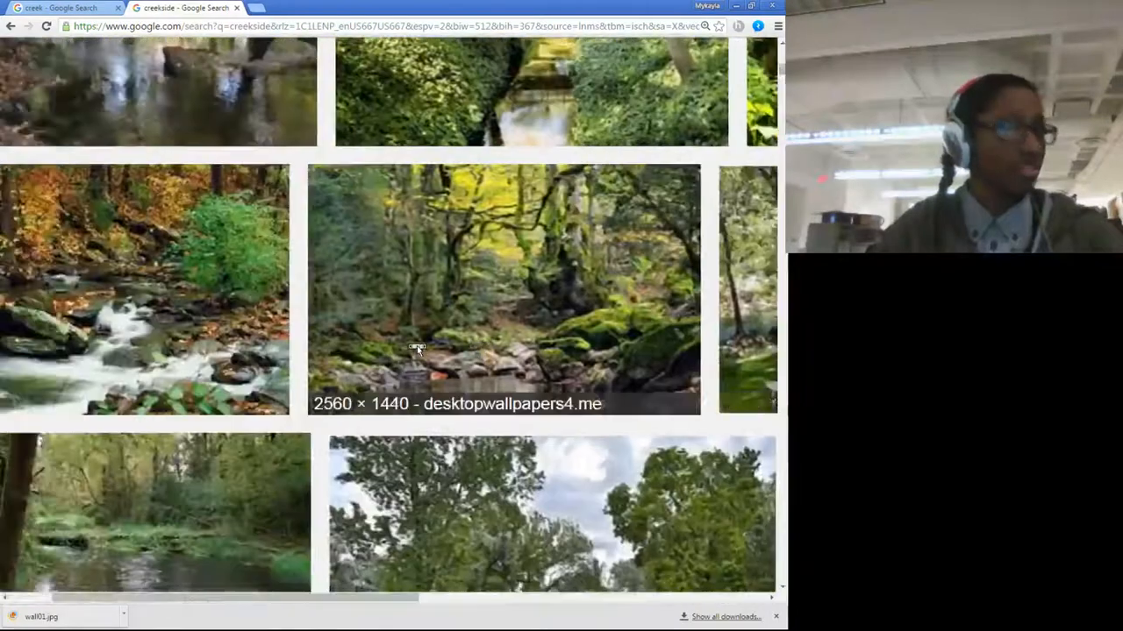
scroll(412, 350, right, 3)
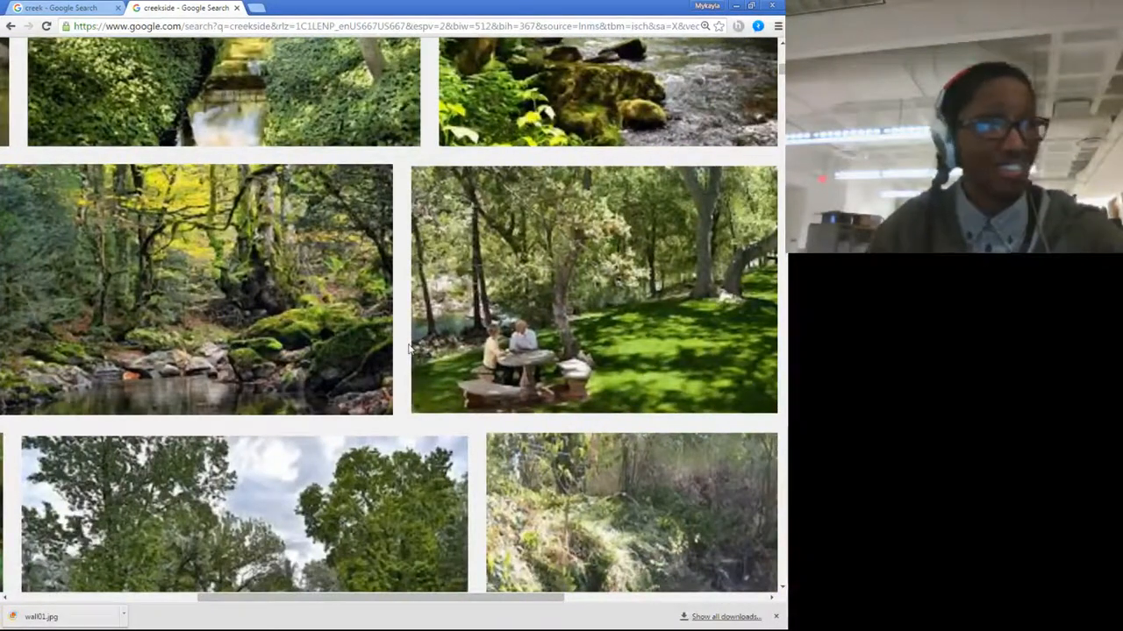
scroll(410, 349, left, 4)
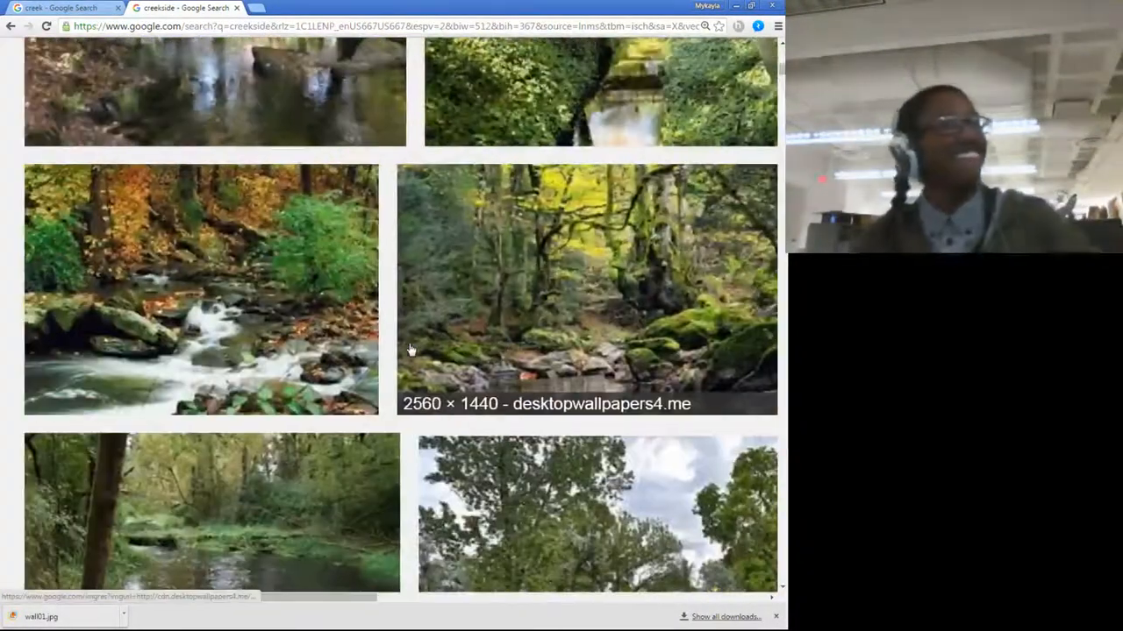
scroll(409, 338, down, 5)
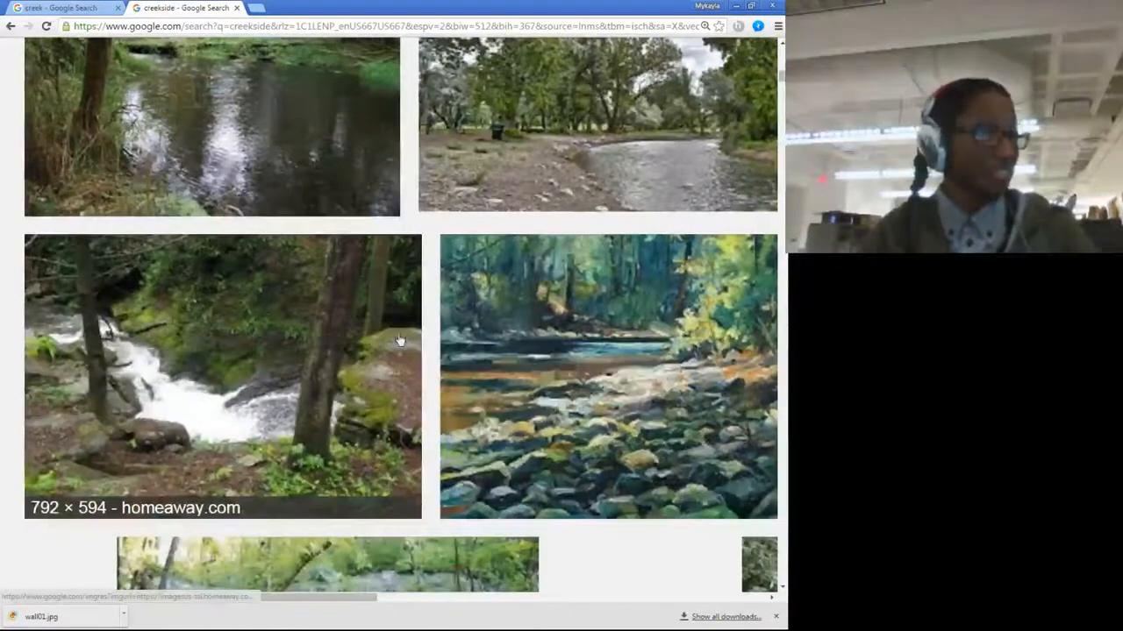
scroll(269, 321, up, 1)
scroll(285, 330, down, 4)
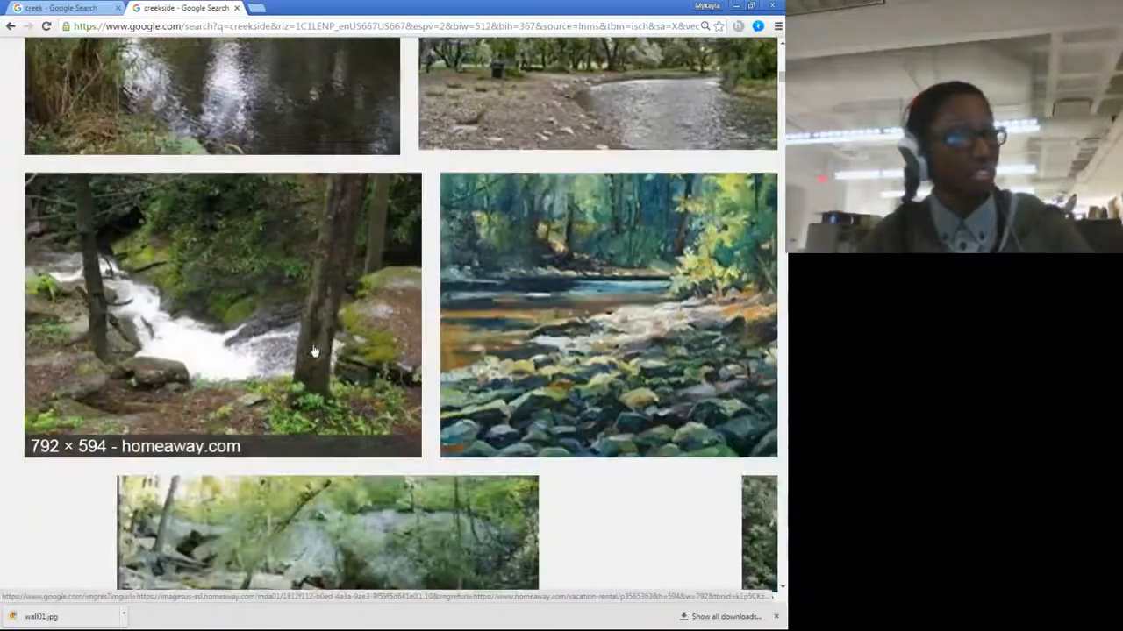
scroll(299, 338, down, 5)
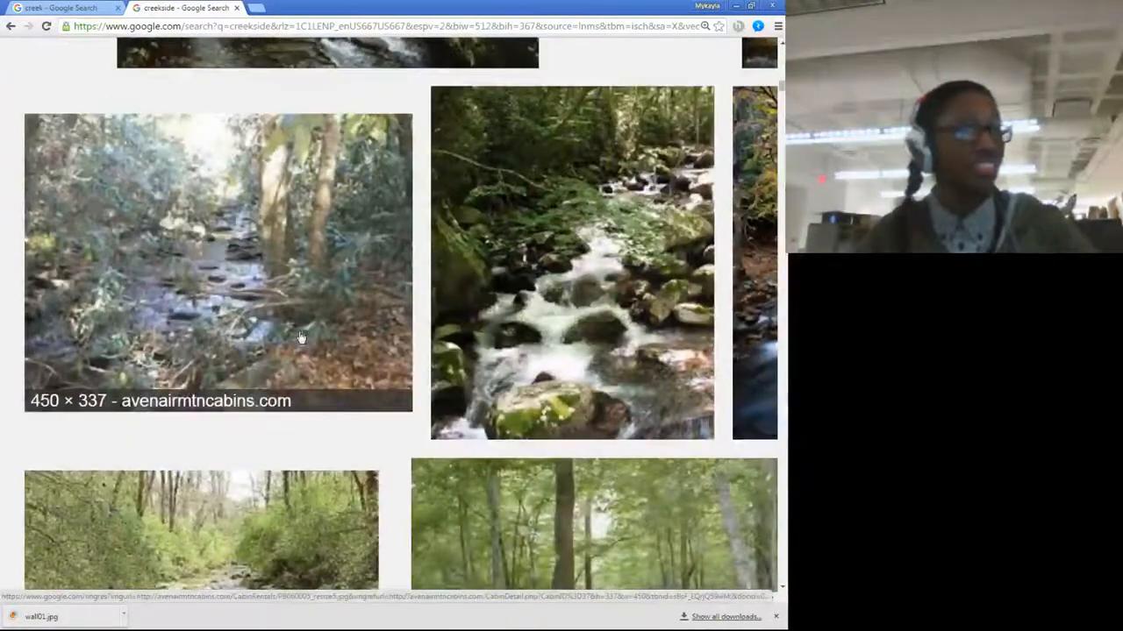
scroll(397, 334, down, 4)
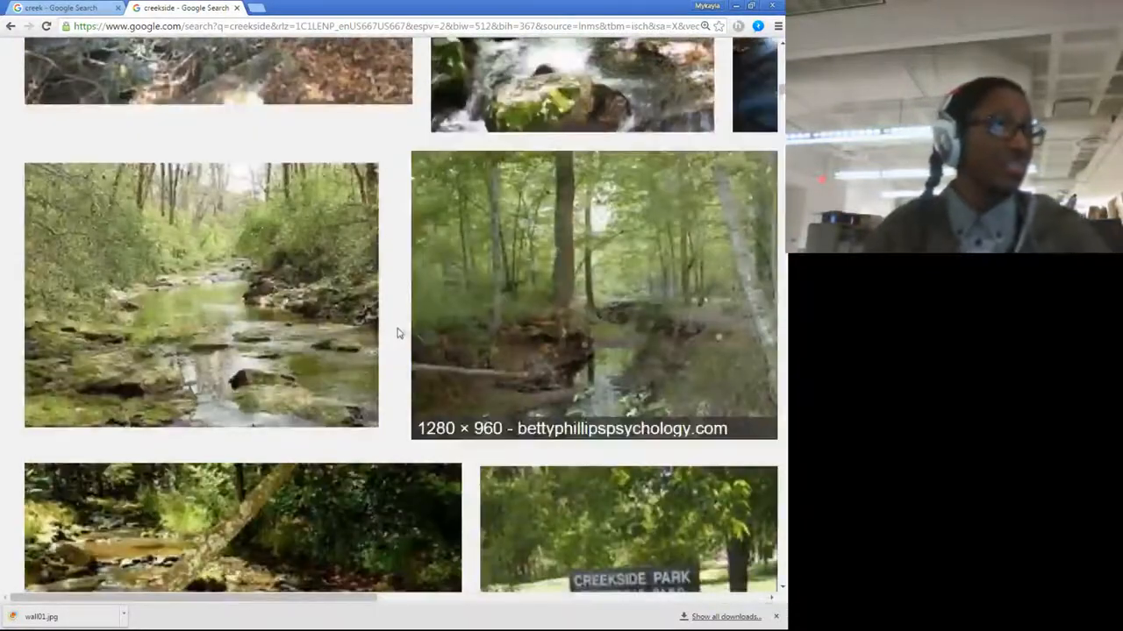
scroll(430, 324, right, 5)
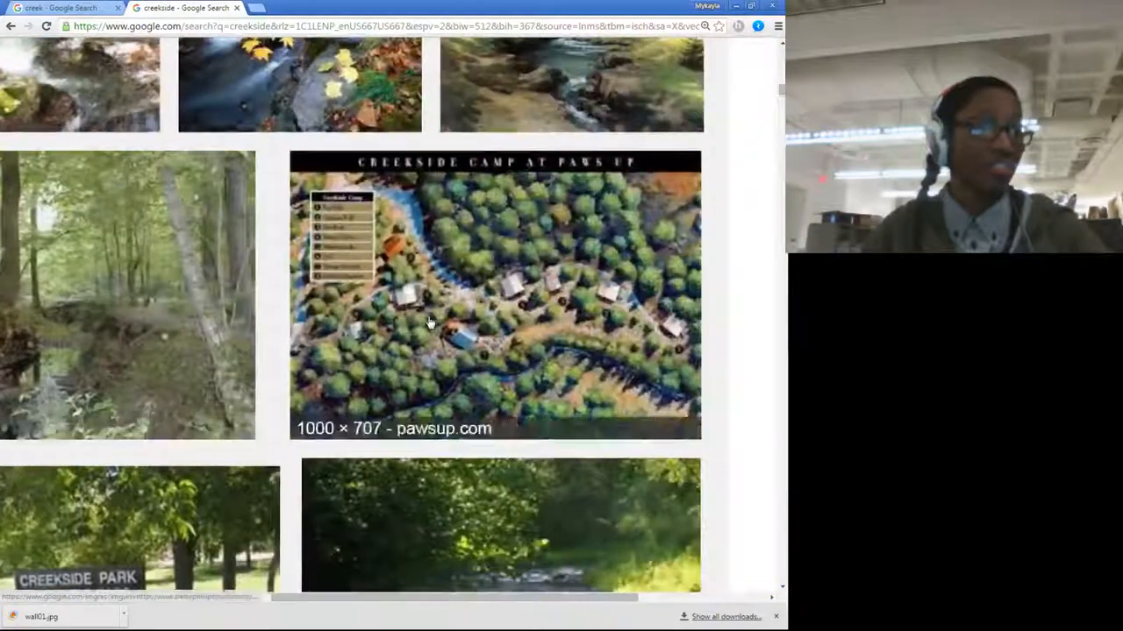
scroll(430, 323, down, 4)
scroll(436, 321, left, 5)
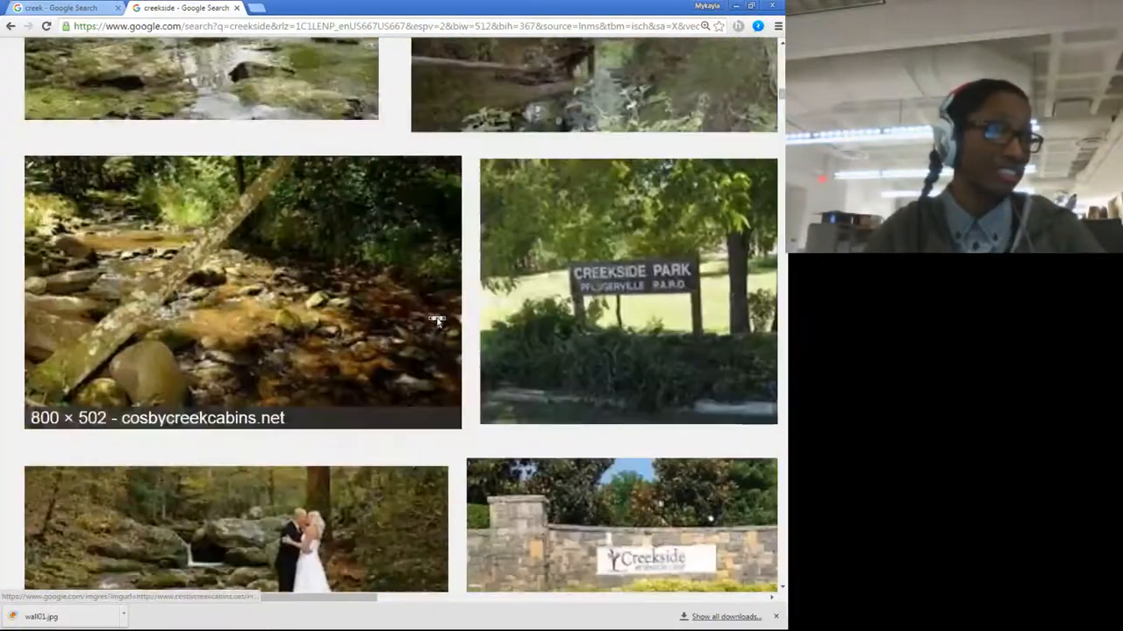
scroll(431, 323, down, 5)
scroll(430, 323, up, 2)
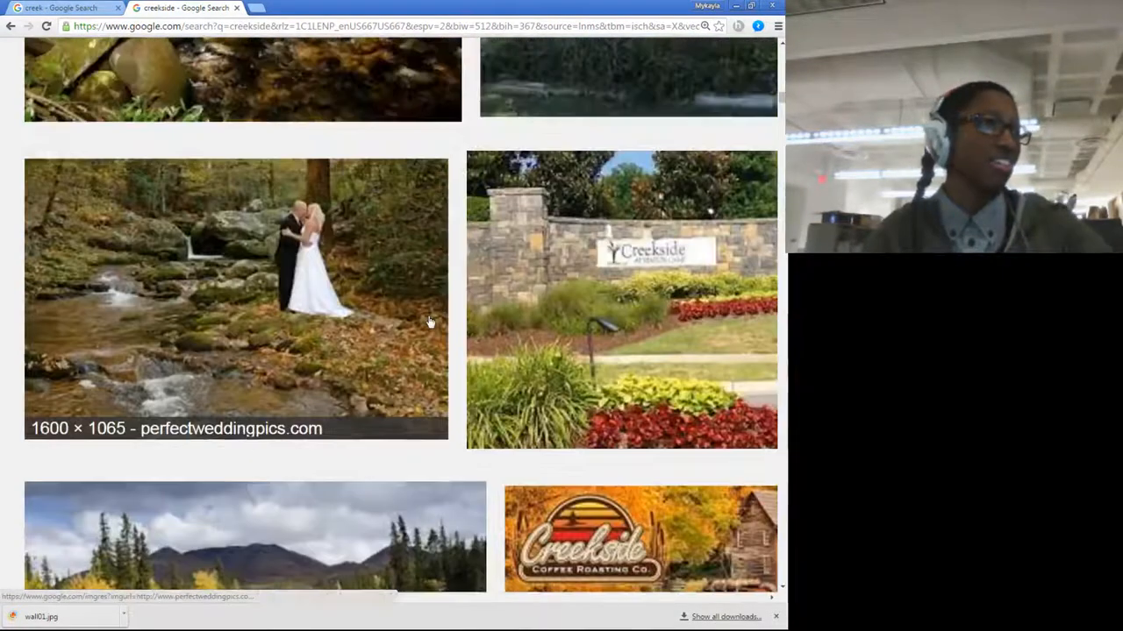
scroll(430, 321, down, 8)
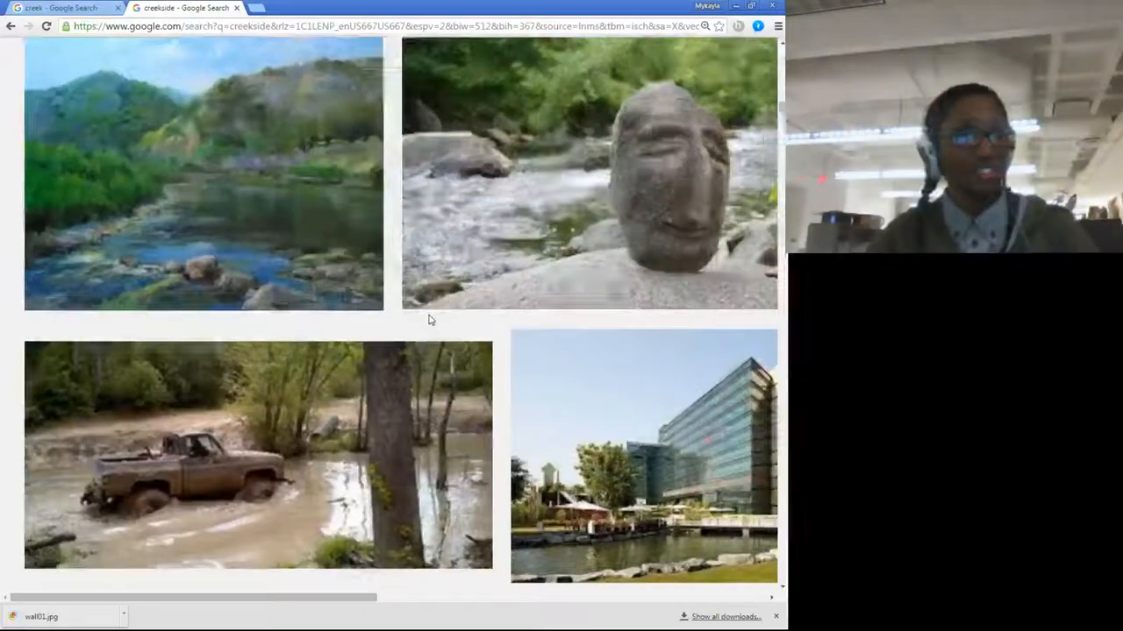
scroll(430, 321, down, 10)
Step: Return to the first rows of creekside results and compare the wooded creek and grassy bank photos there
scroll(429, 321, up, 20)
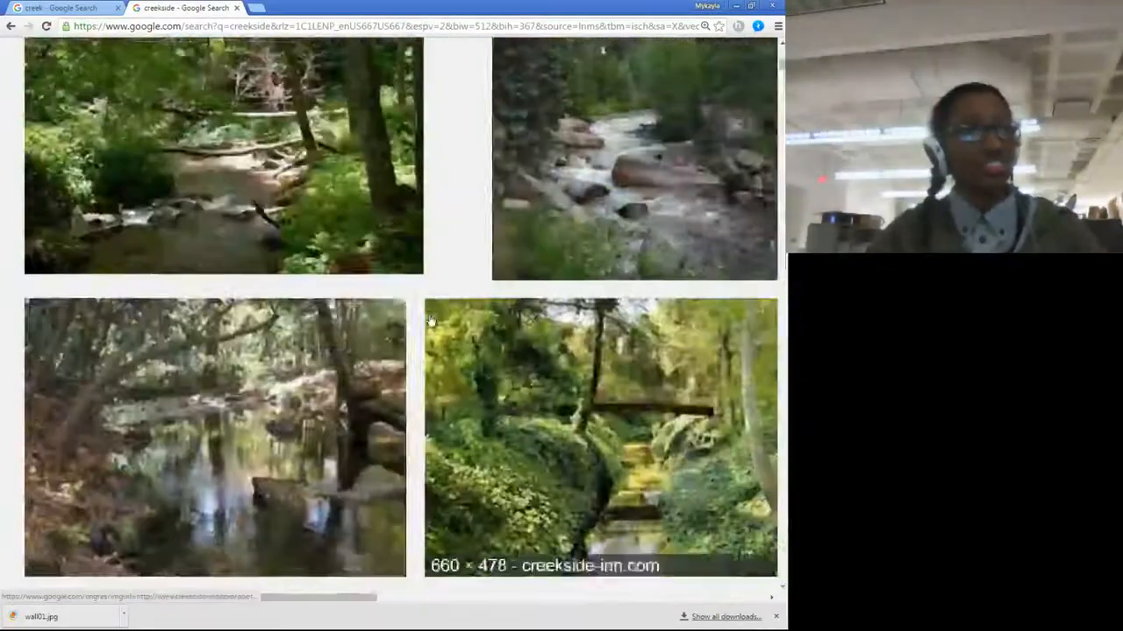
scroll(430, 321, down, 5)
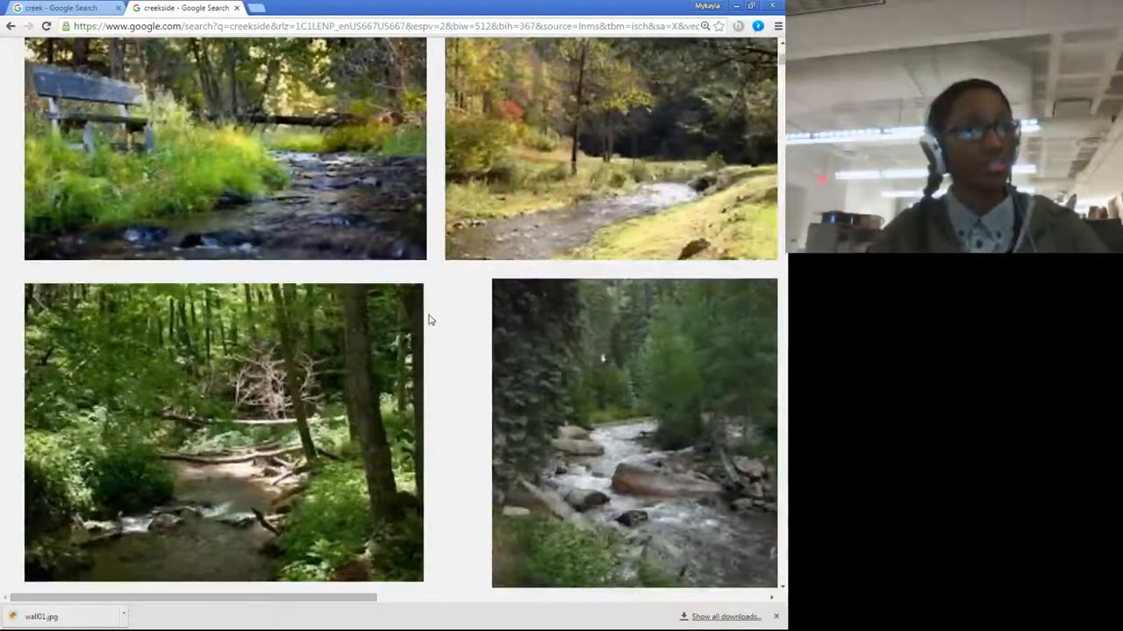
scroll(471, 320, right, 5)
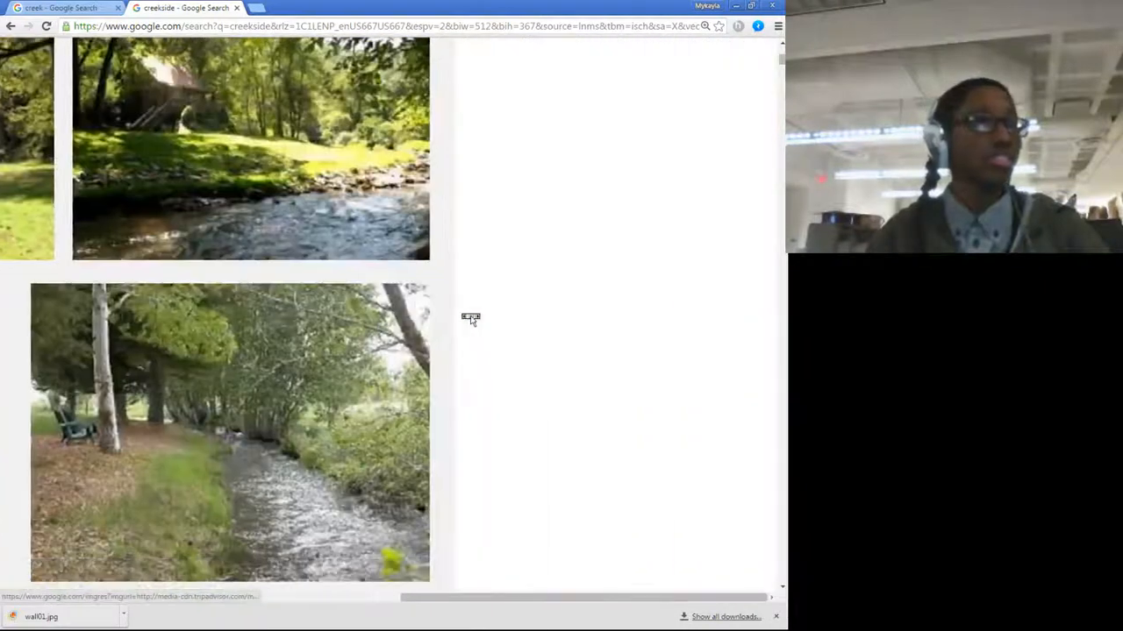
scroll(471, 319, right, 4)
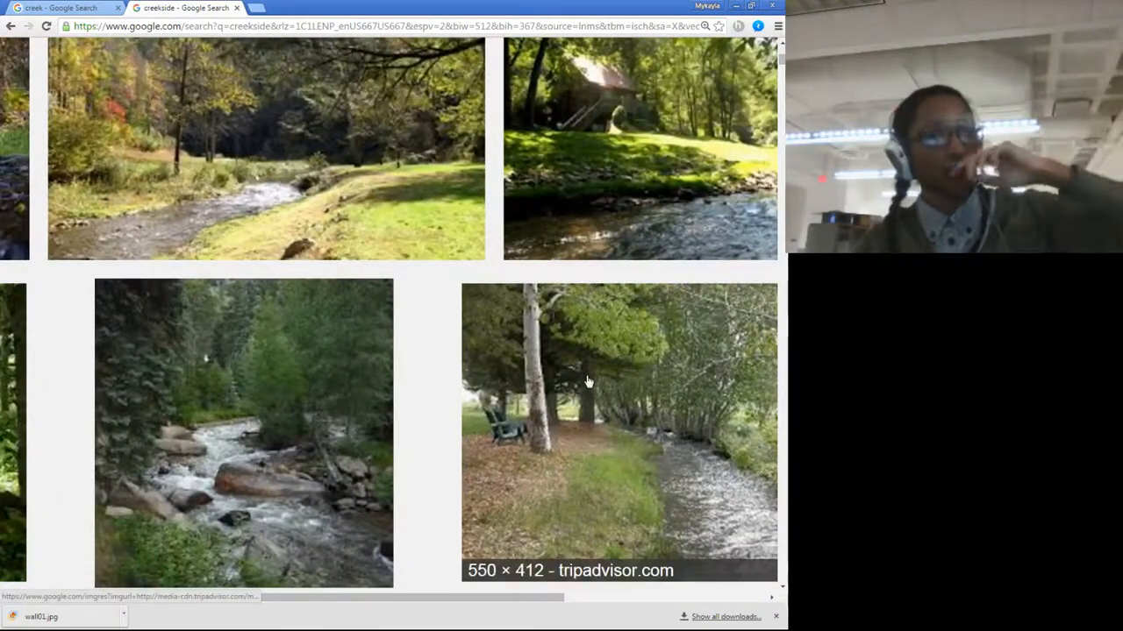
scroll(427, 362, up, 3)
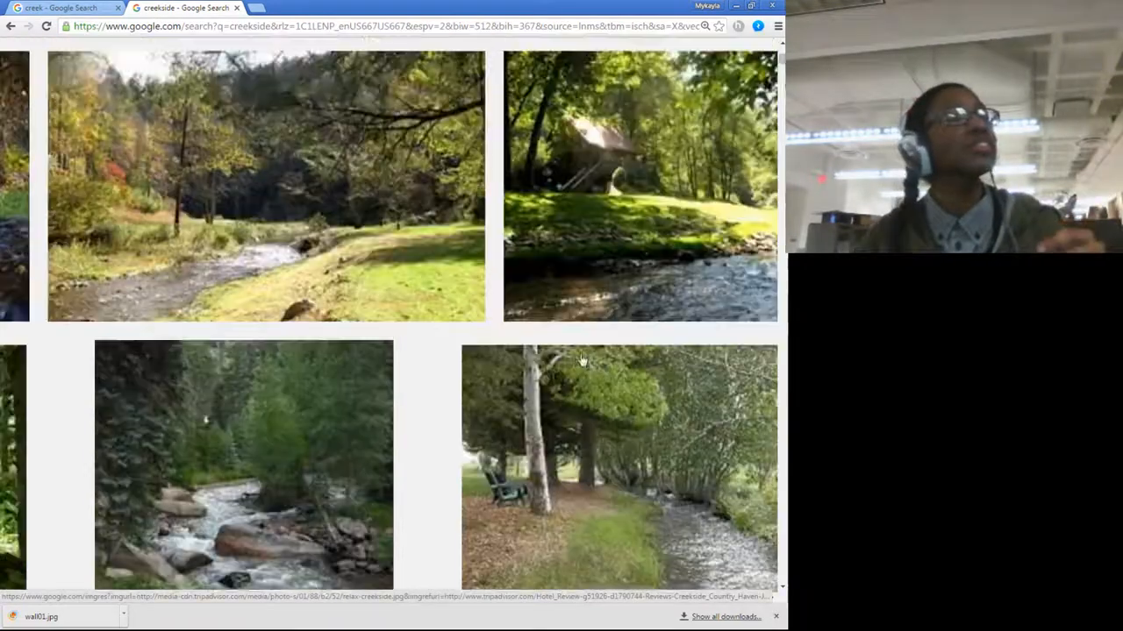
scroll(427, 363, down, 3)
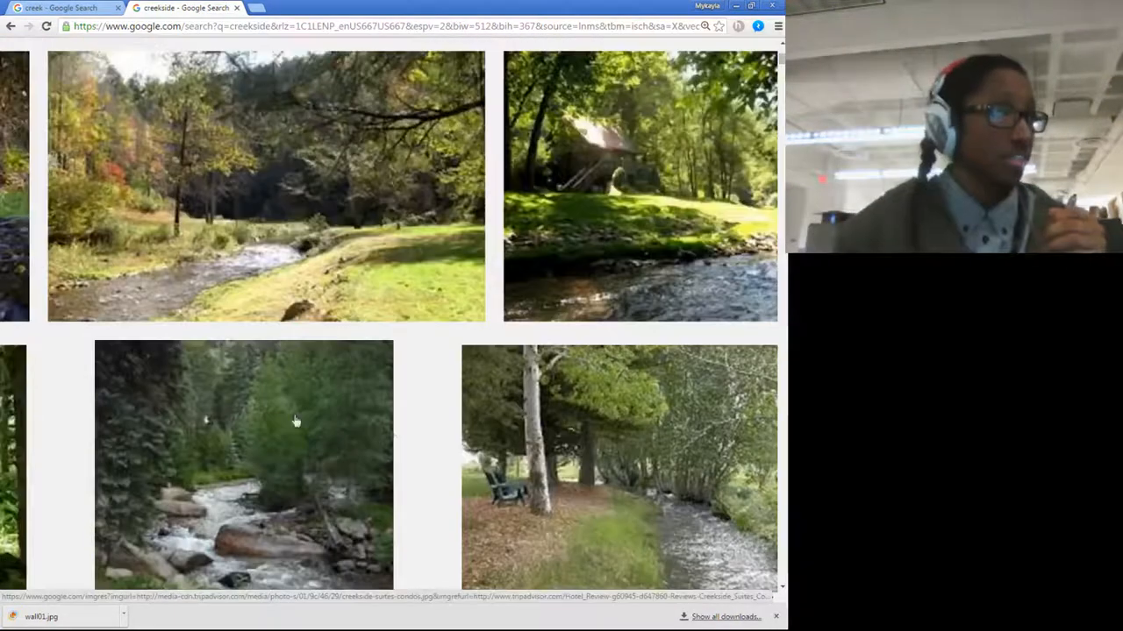
scroll(246, 220, up, 3)
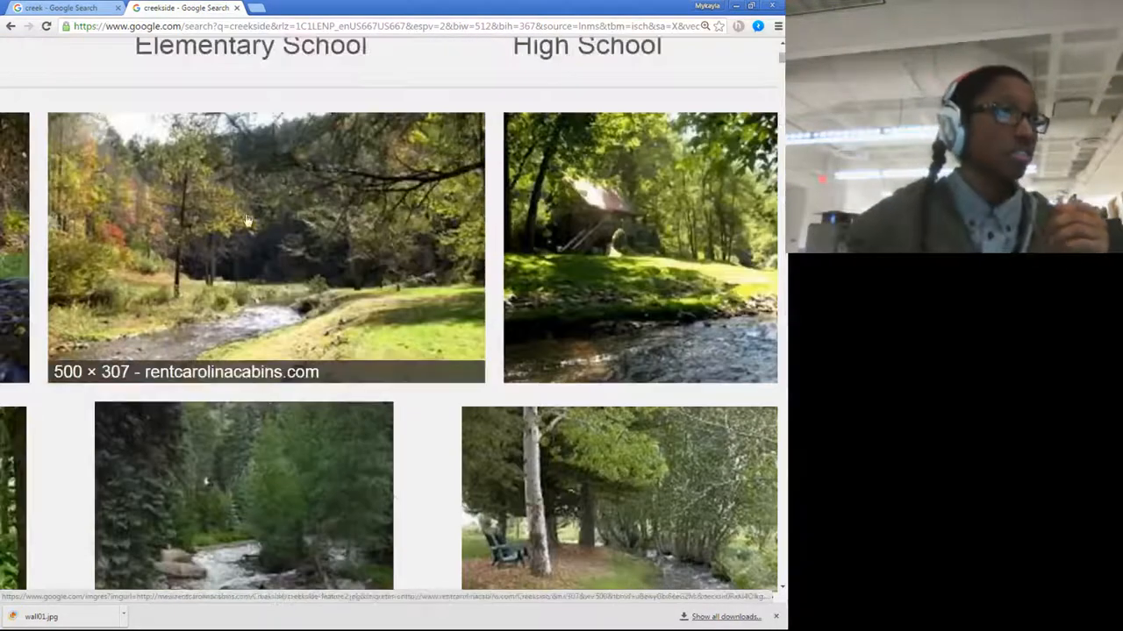
Step: Open the autumn creek and grassy bank photo and save it as creek02 in the samples folder
click(246, 220)
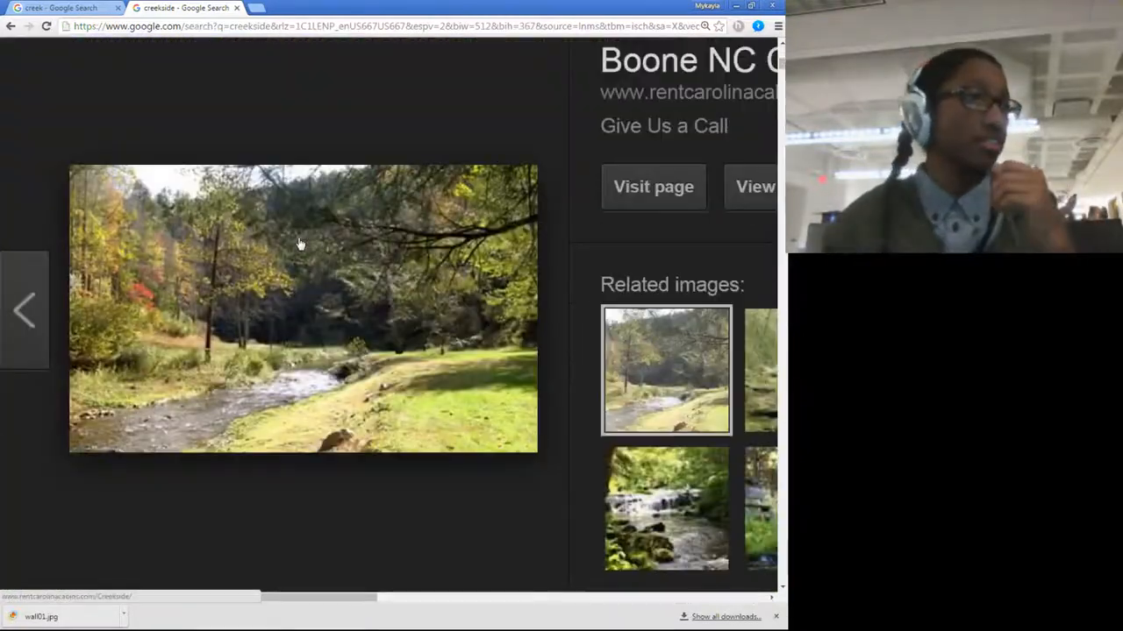
right_click(299, 244)
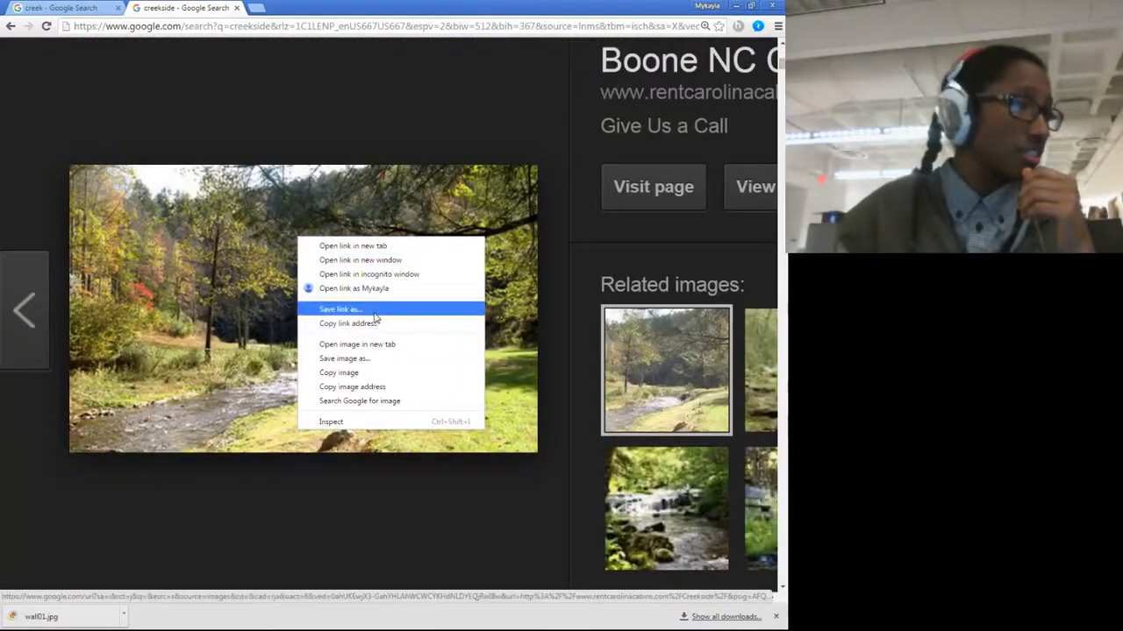
click(365, 357)
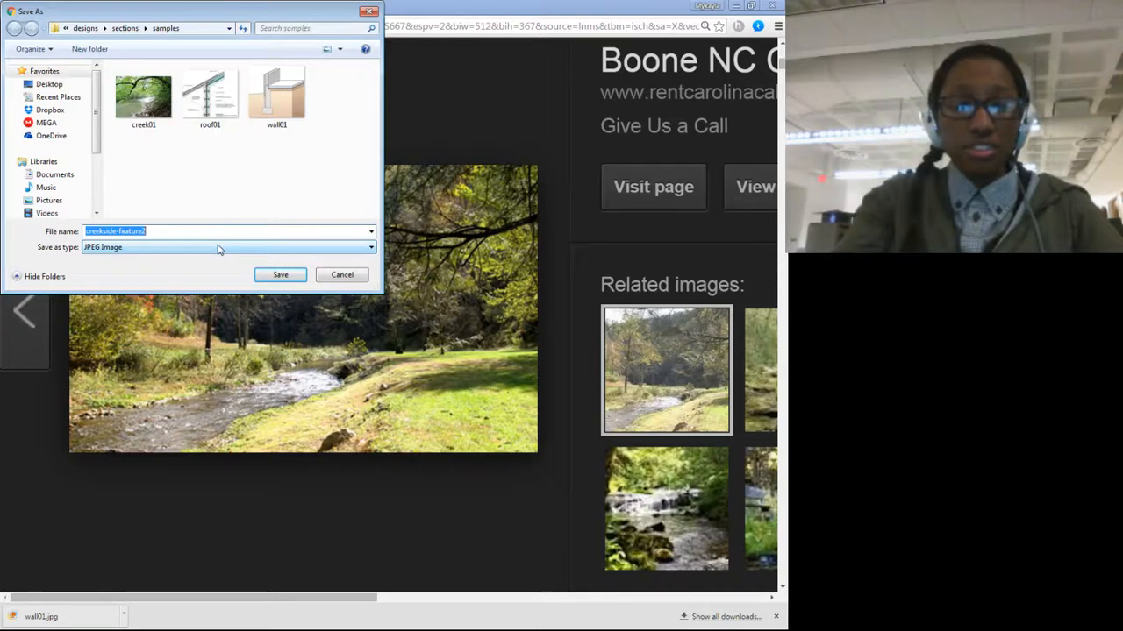
text(creek)
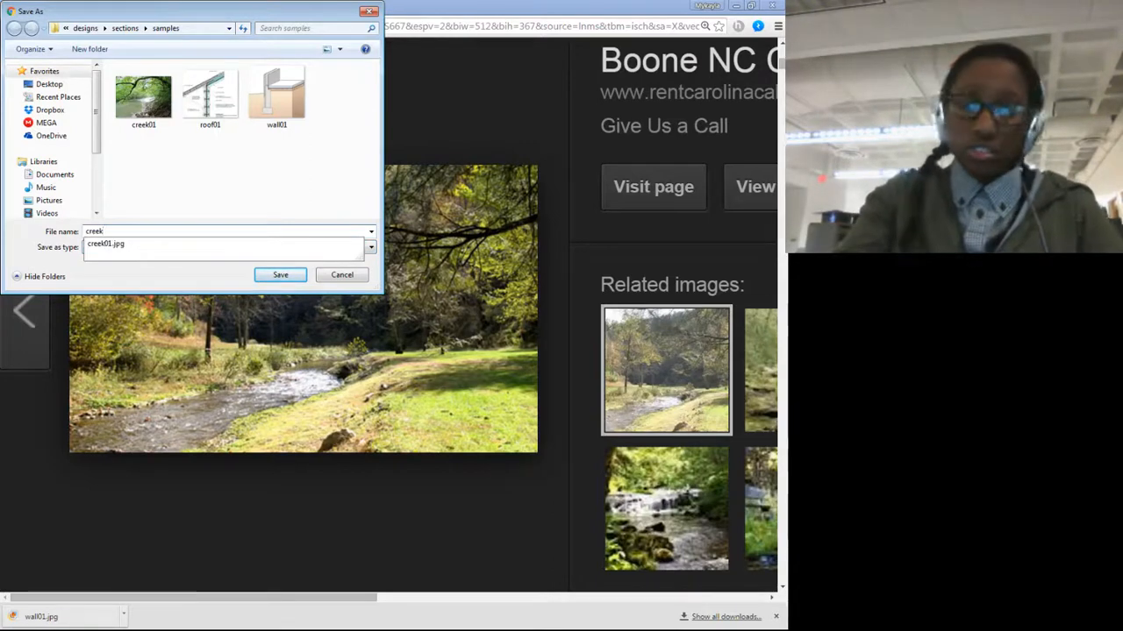
text(02)
key(Return)
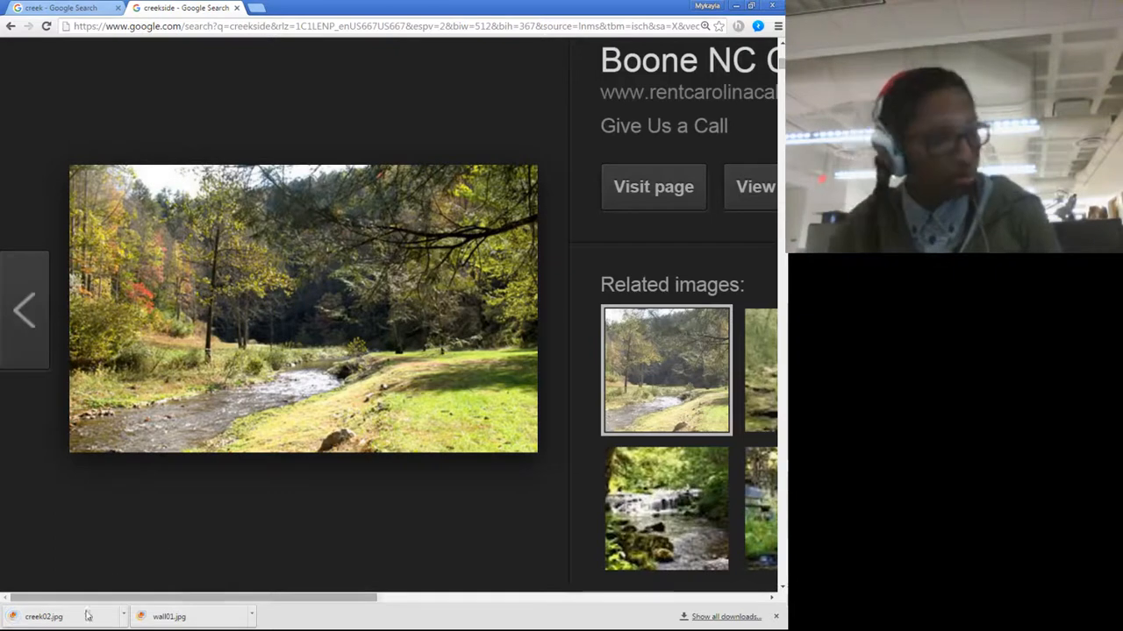
Step: Show the downloaded creek02 image in its folder and open it in Photoshop
click(123, 616)
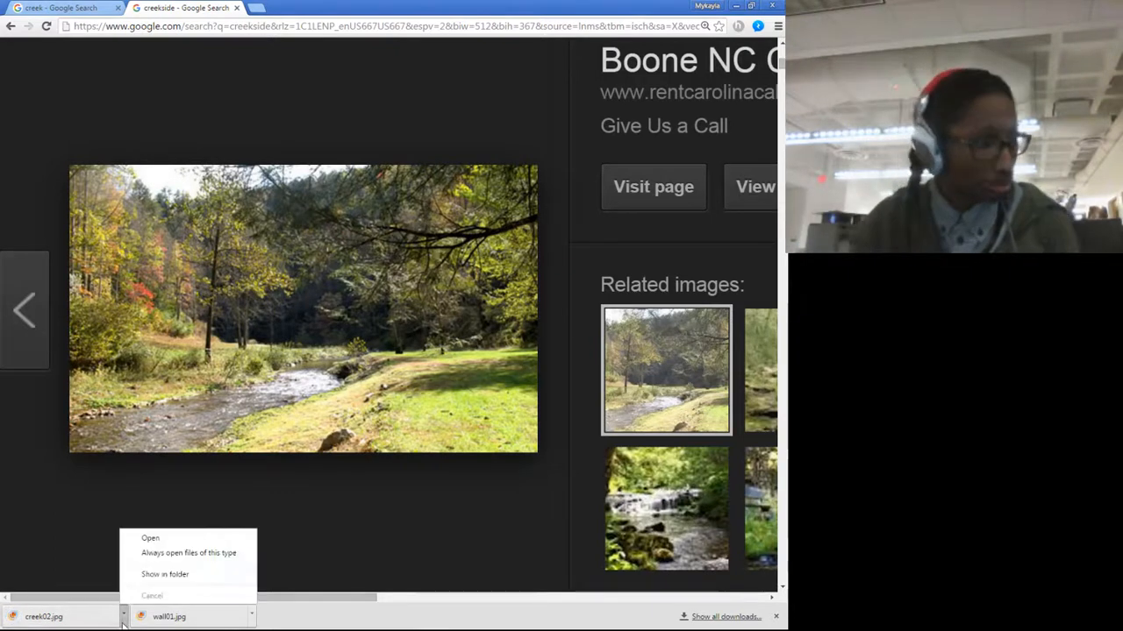
click(180, 574)
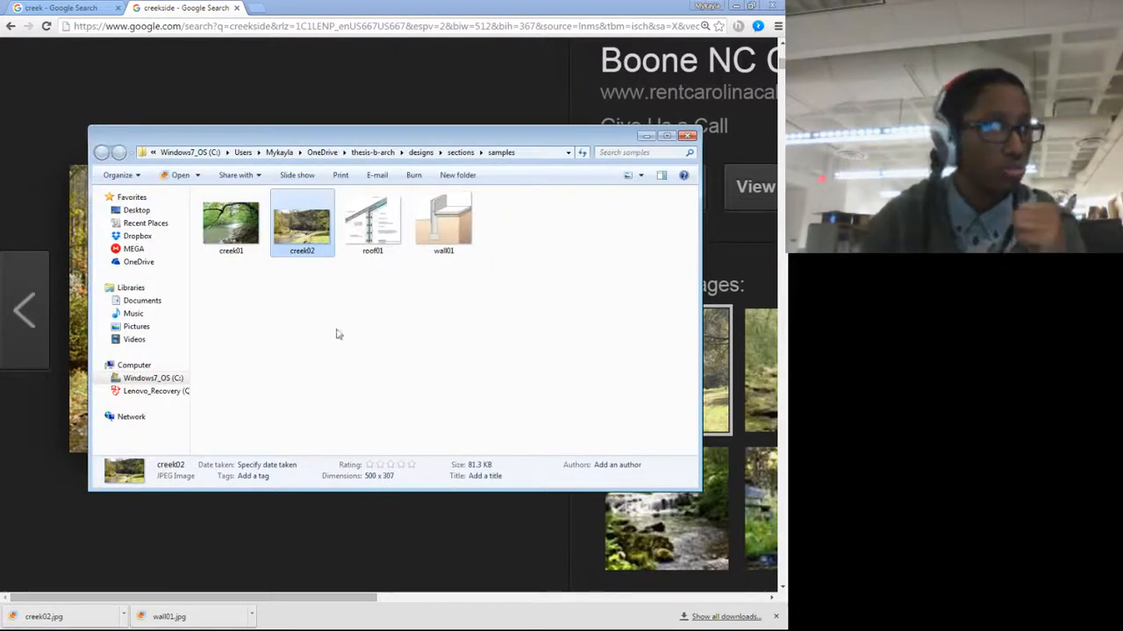
right_click(317, 230)
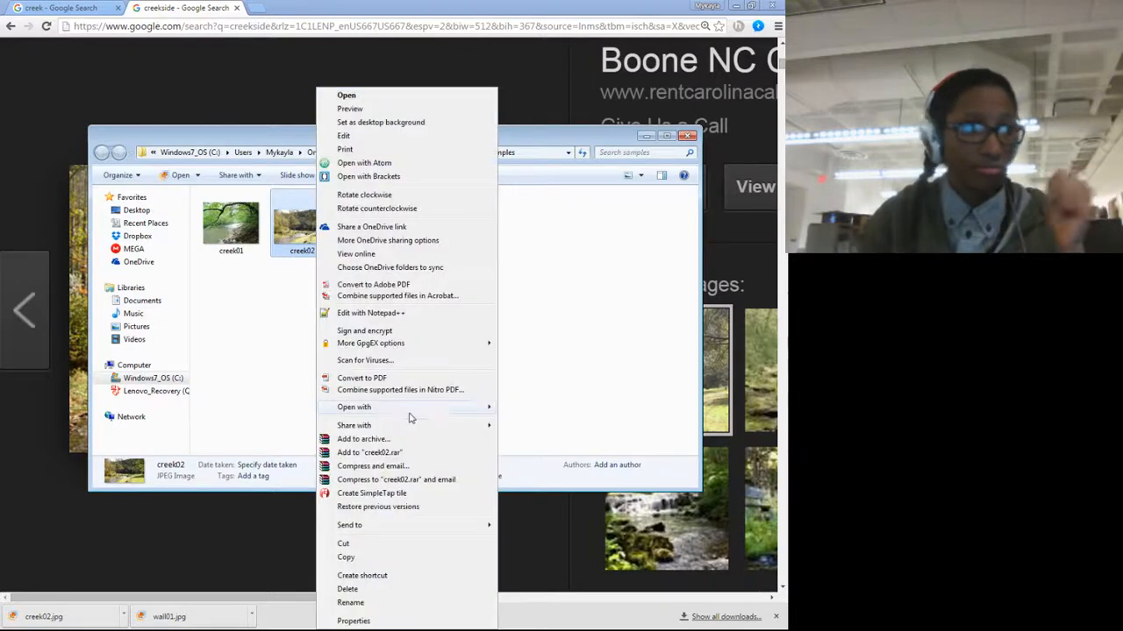
mouse_move(429, 408)
click(511, 405)
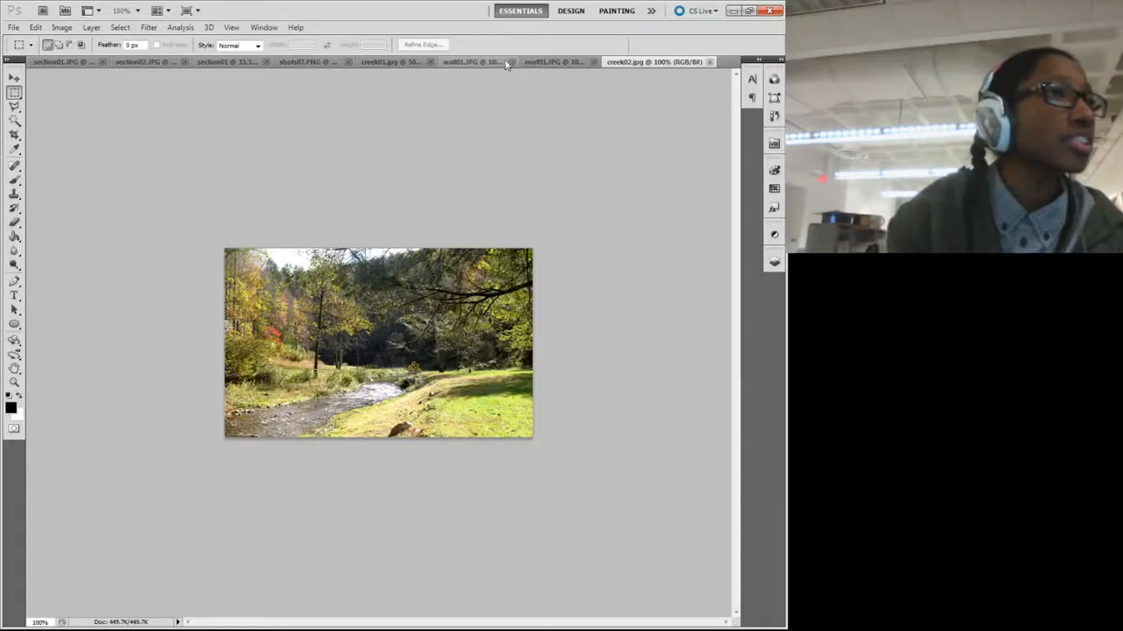
Step: Close wall01.JPG without saving its changes and close creek01.jpg
click(509, 63)
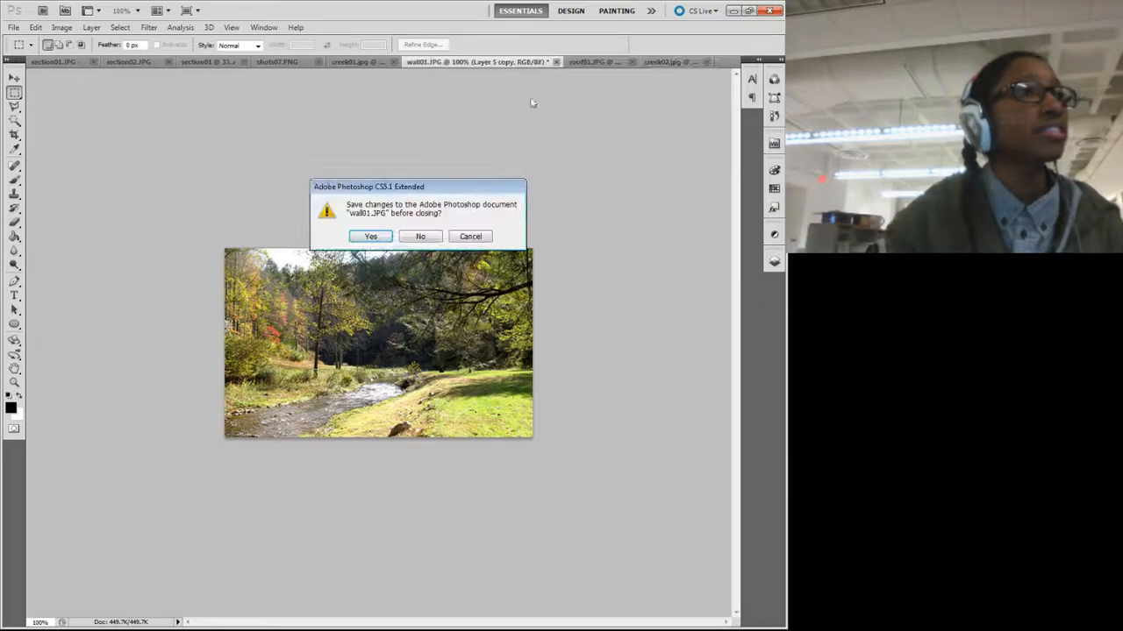
click(424, 239)
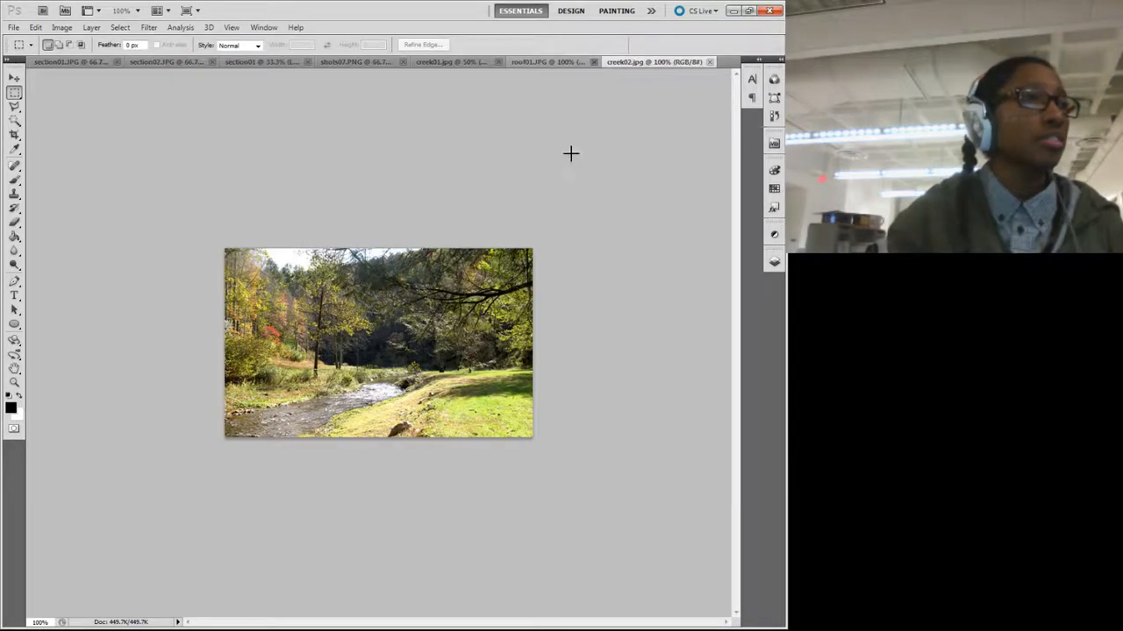
click(498, 63)
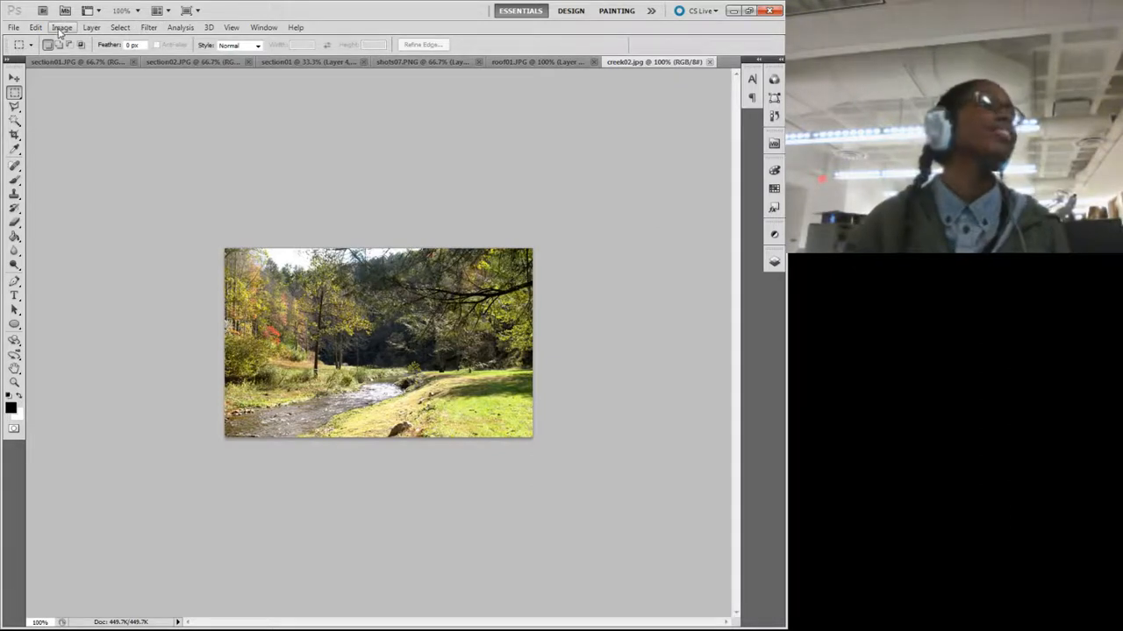
Step: Try the creek02 photo over the creek in the section01 collage, and delete its layer
click(15, 78)
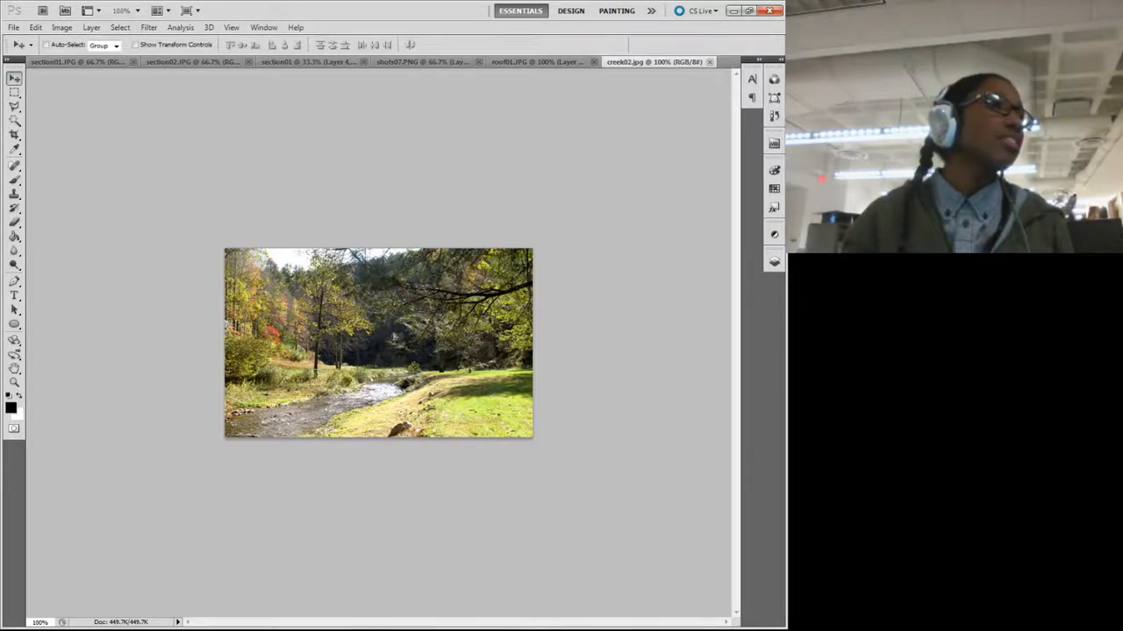
click(185, 64)
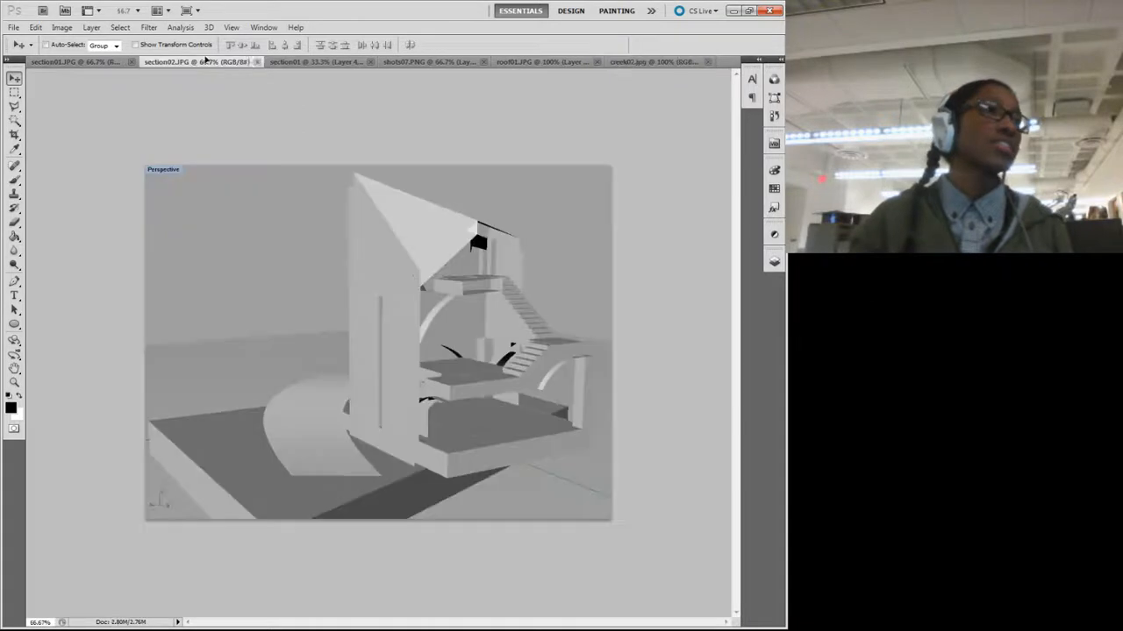
click(313, 61)
drag(314, 68, 222, 362)
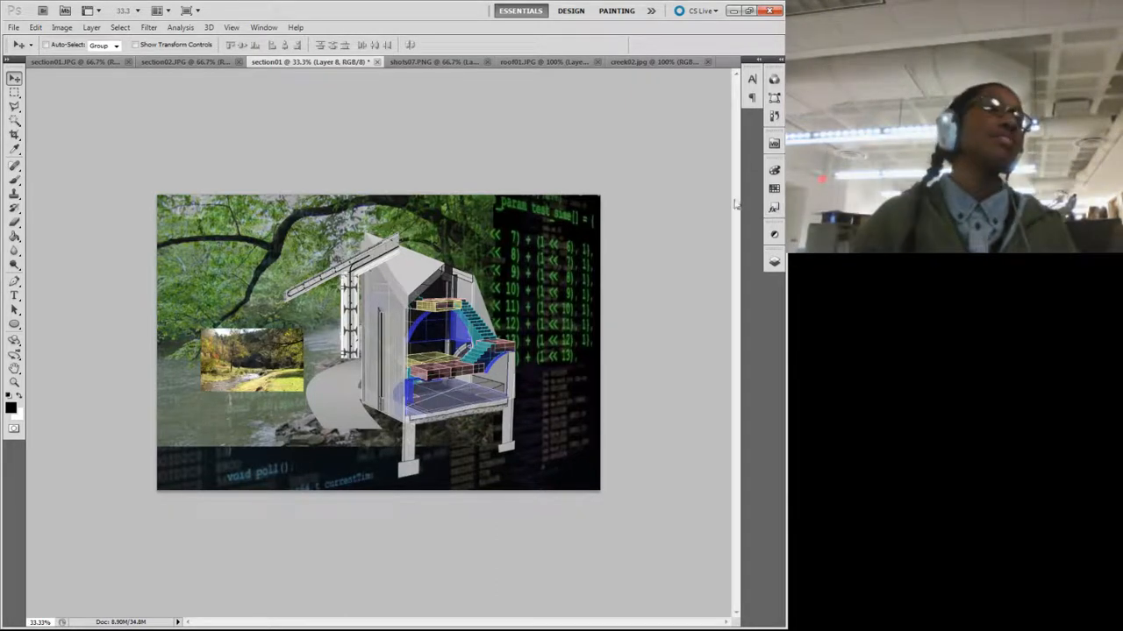
drag(227, 373, 215, 400)
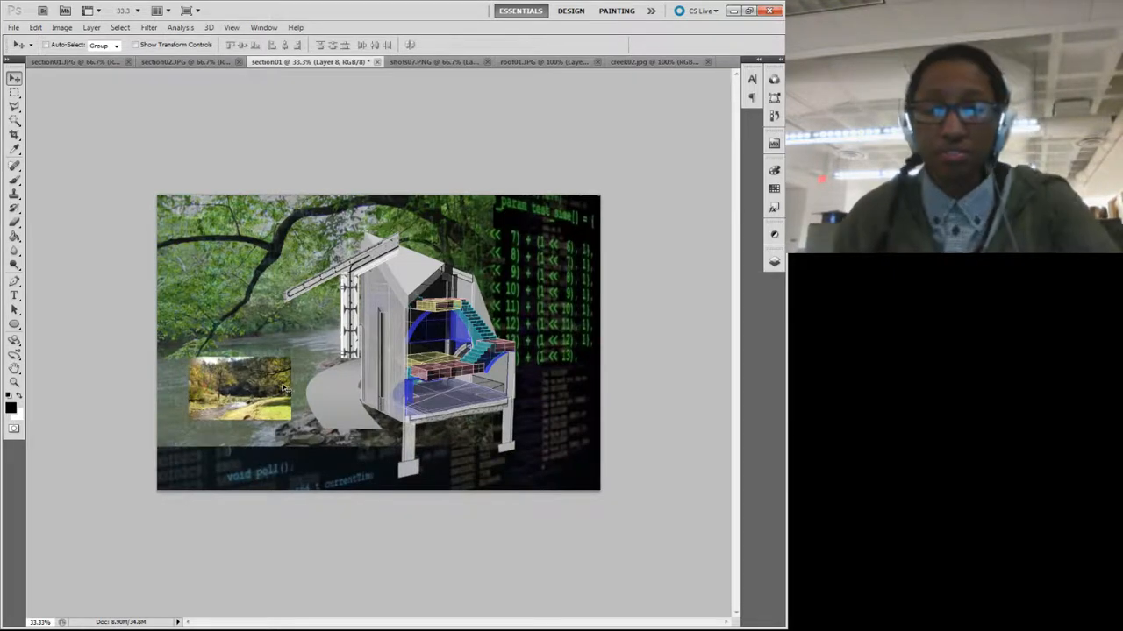
key(Delete)
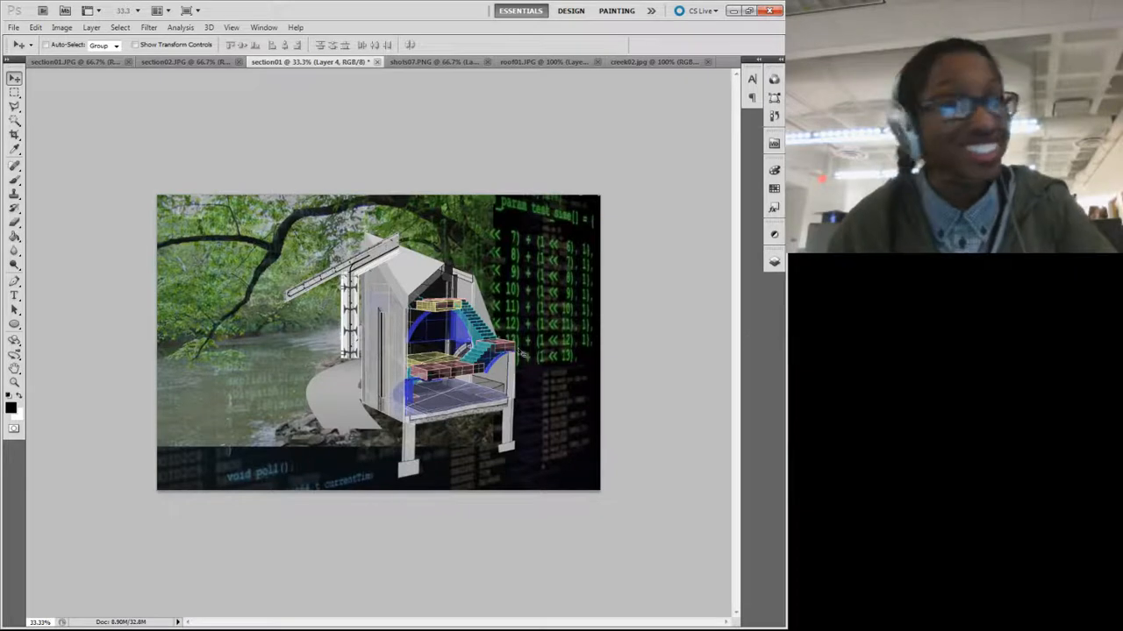
Step: Identify the wall-to-roof detail by toggling Layer 7's visibility, and make Layer 7 the active layer
click(774, 262)
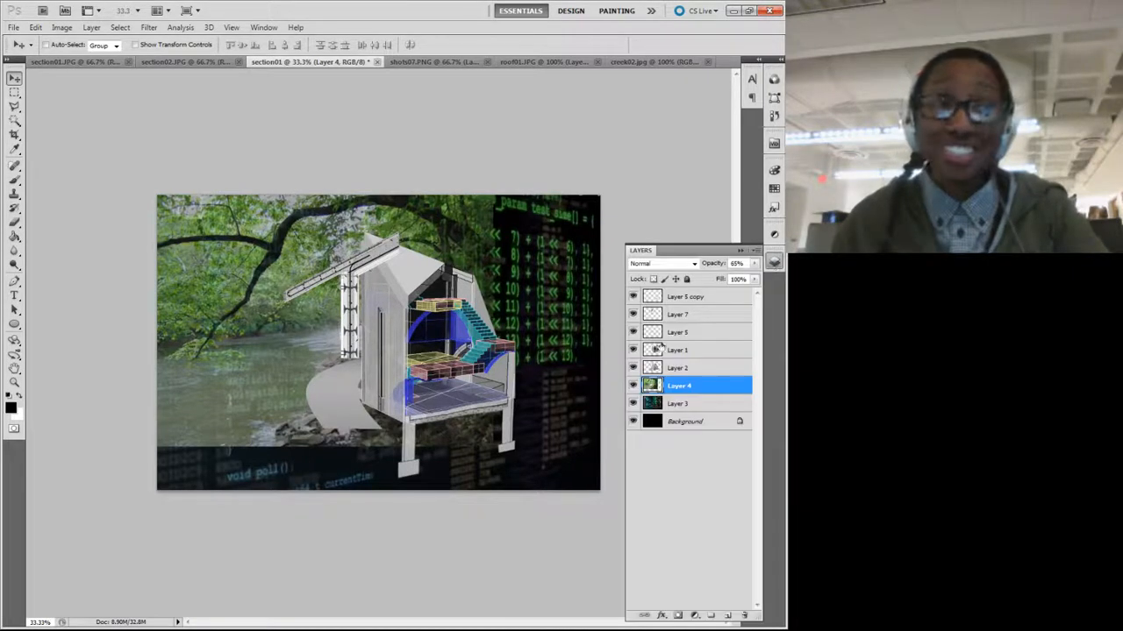
click(715, 298)
click(635, 315)
click(634, 315)
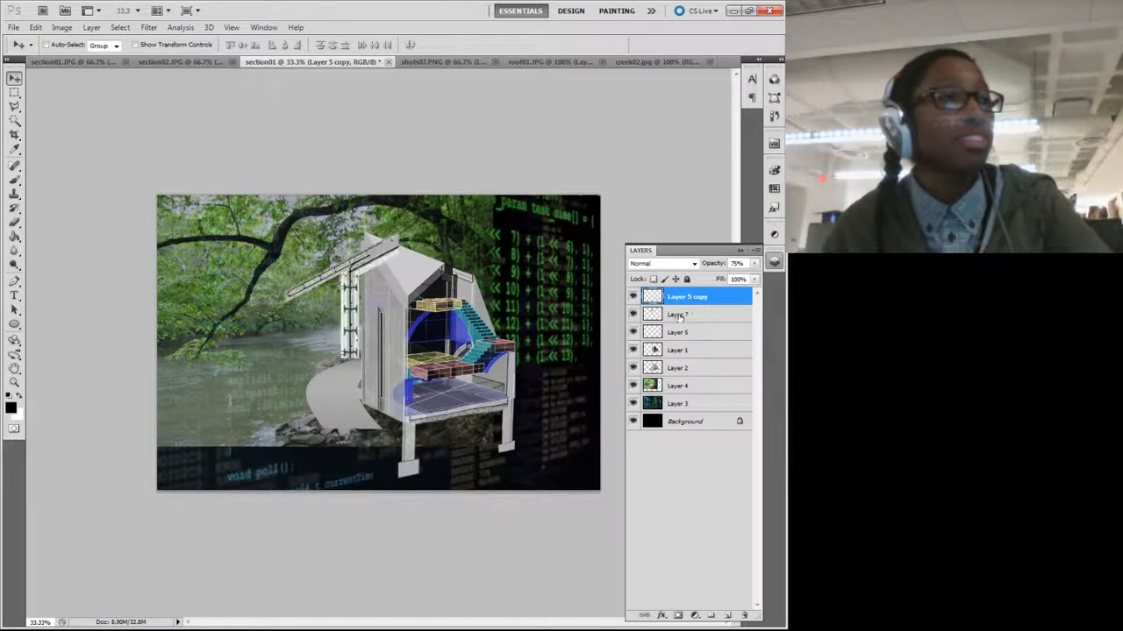
click(688, 321)
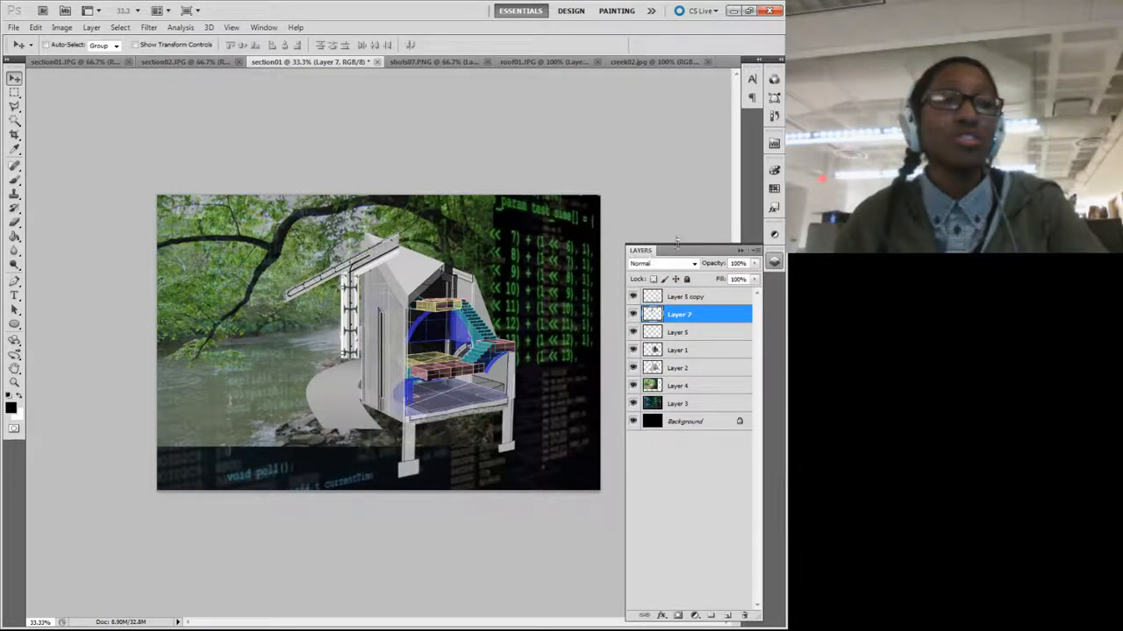
click(739, 252)
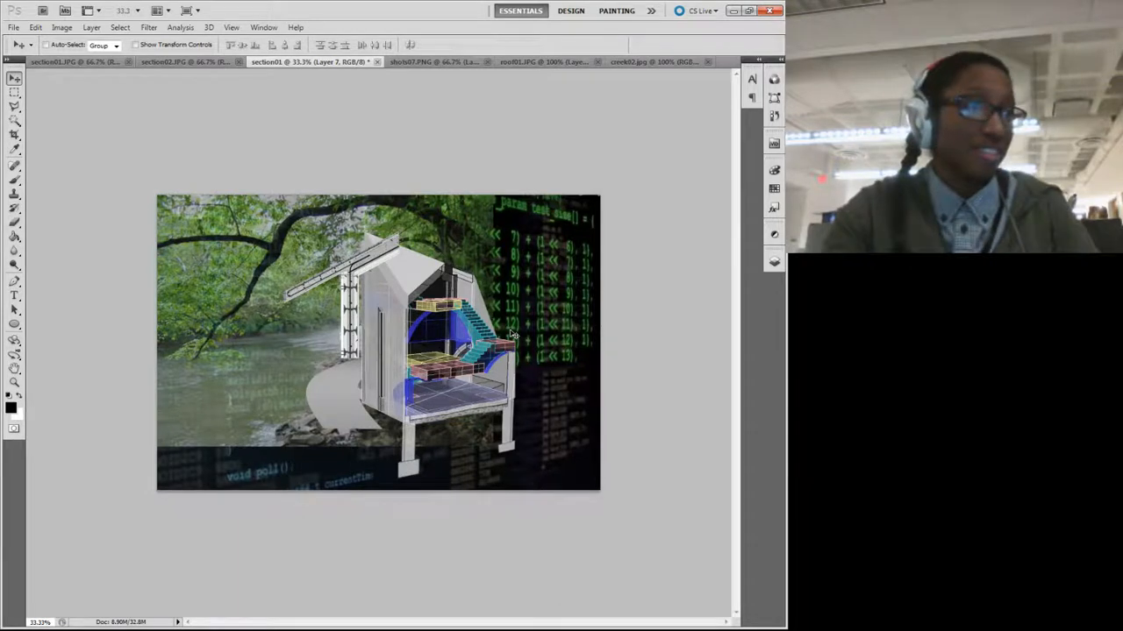
Step: Move the wall-to-roof detail onto the building's cut face, centred at about X 1171, Y 614 px, and warp its corners and edges inward
key(ctrl+t)
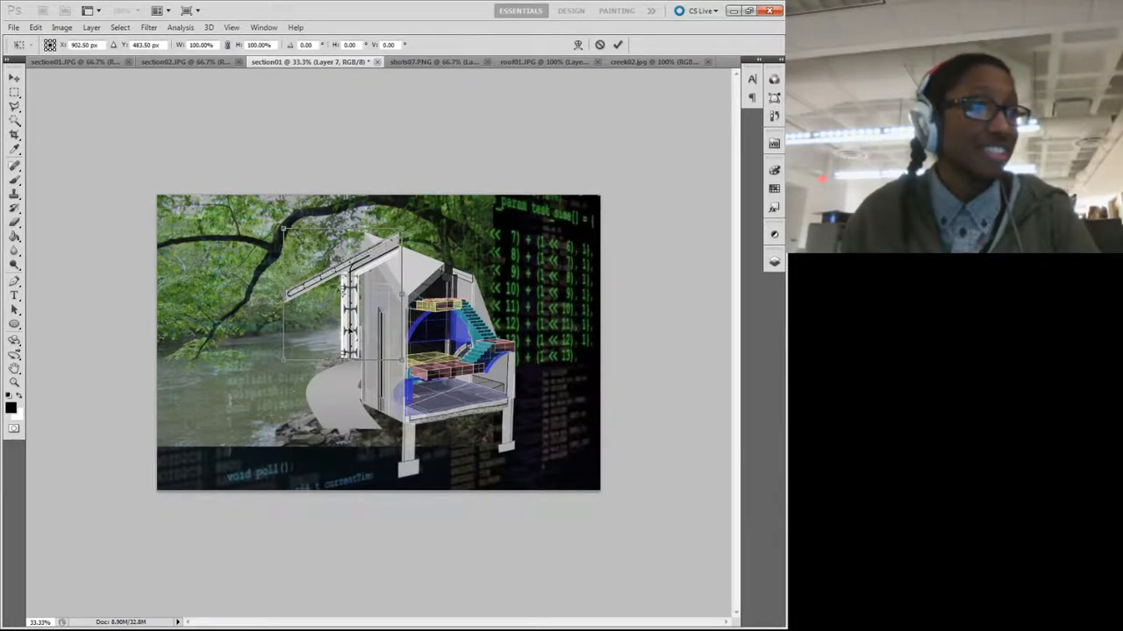
drag(342, 294, 401, 357)
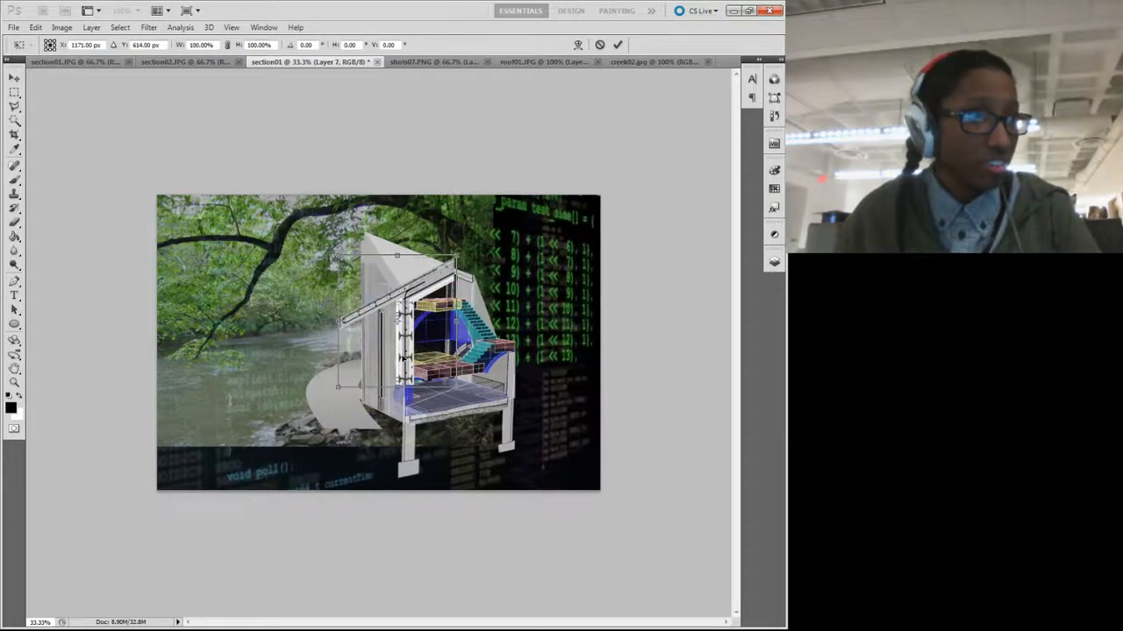
click(578, 44)
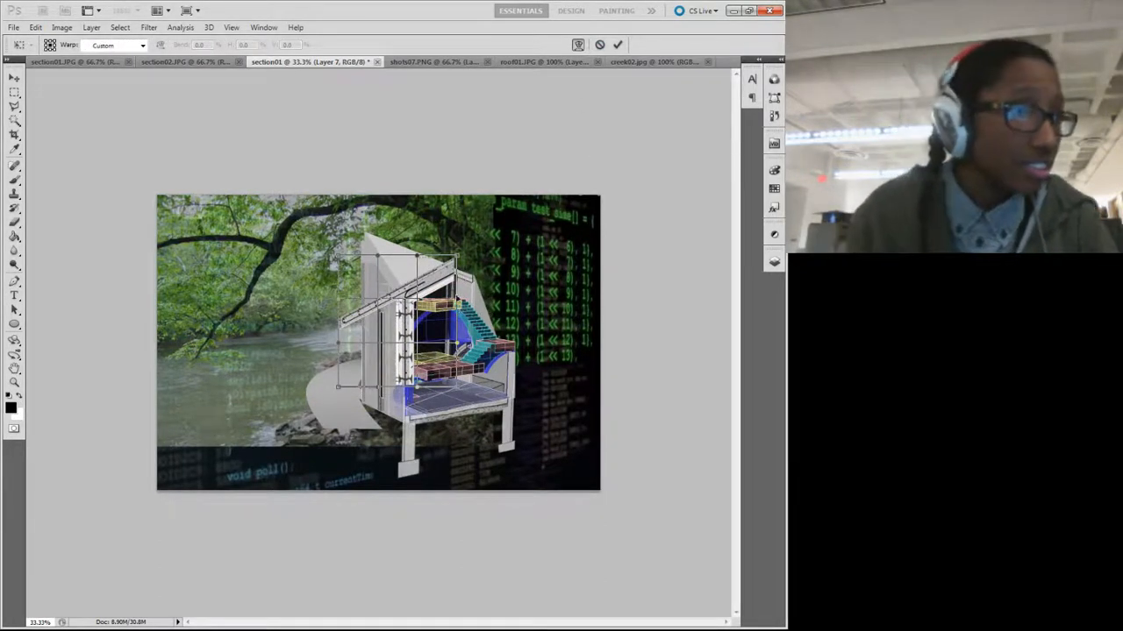
drag(456, 302, 449, 263)
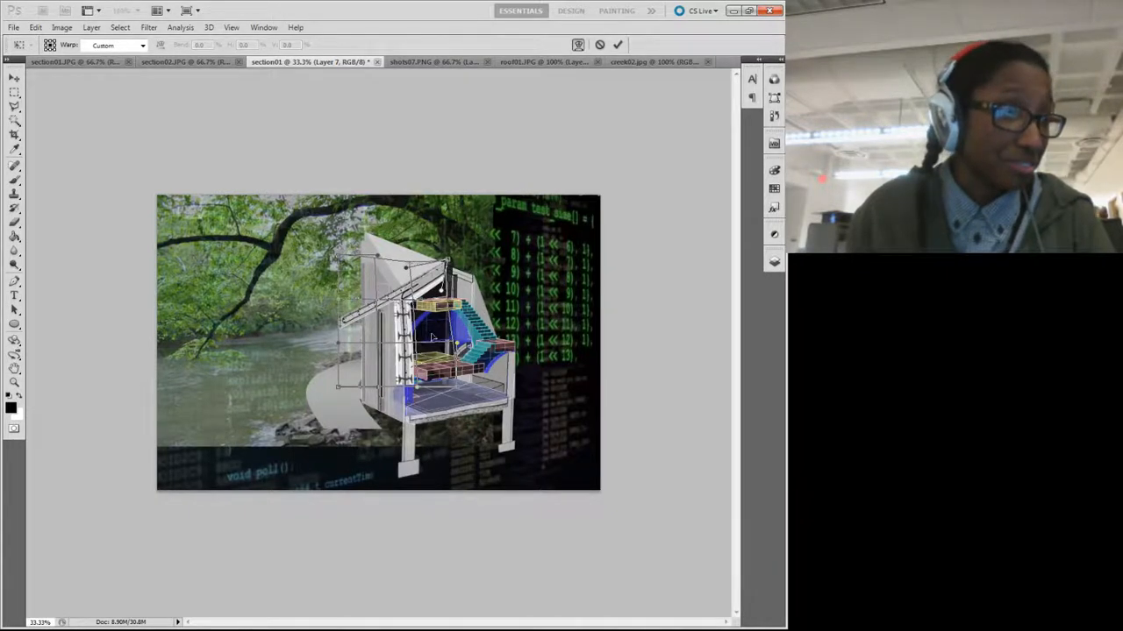
drag(452, 384, 435, 363)
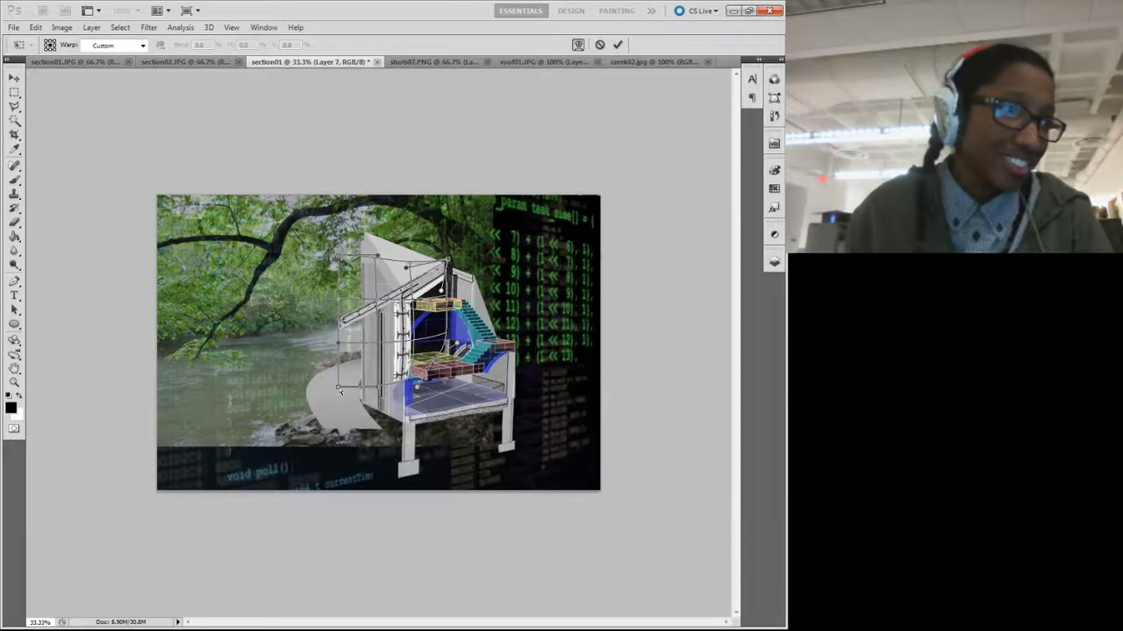
drag(349, 378, 361, 376)
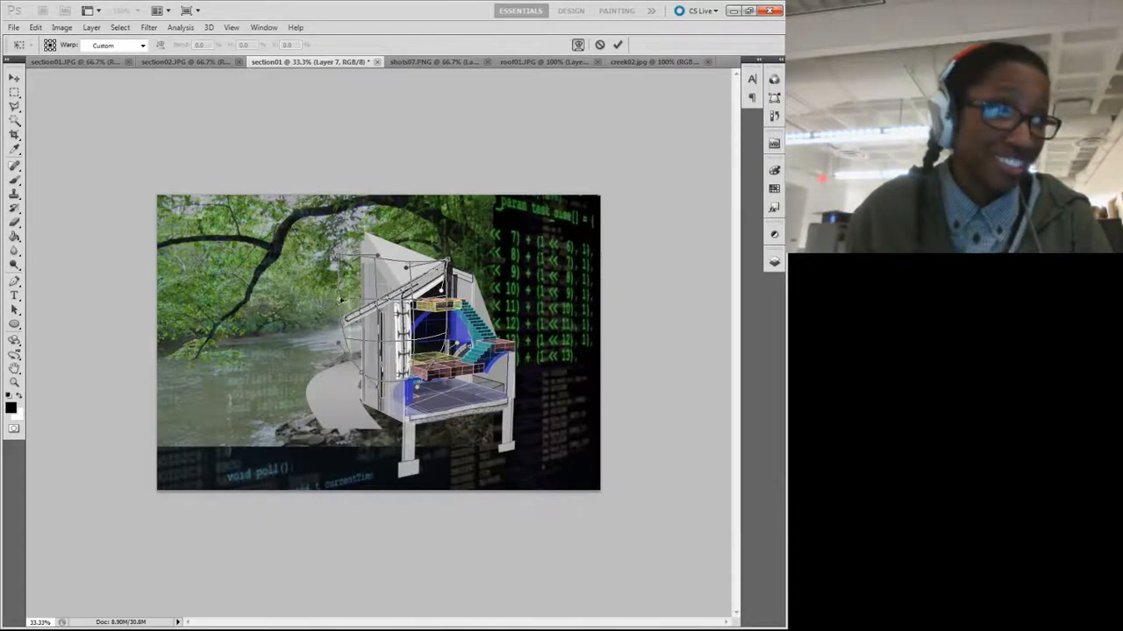
drag(347, 301, 353, 300)
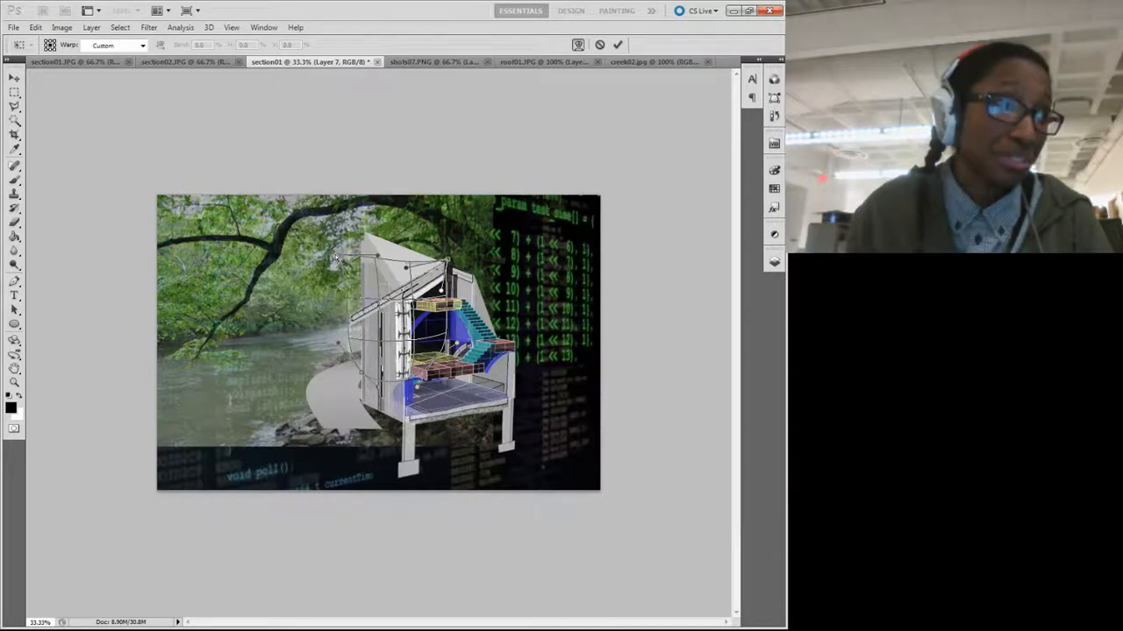
drag(349, 256, 400, 260)
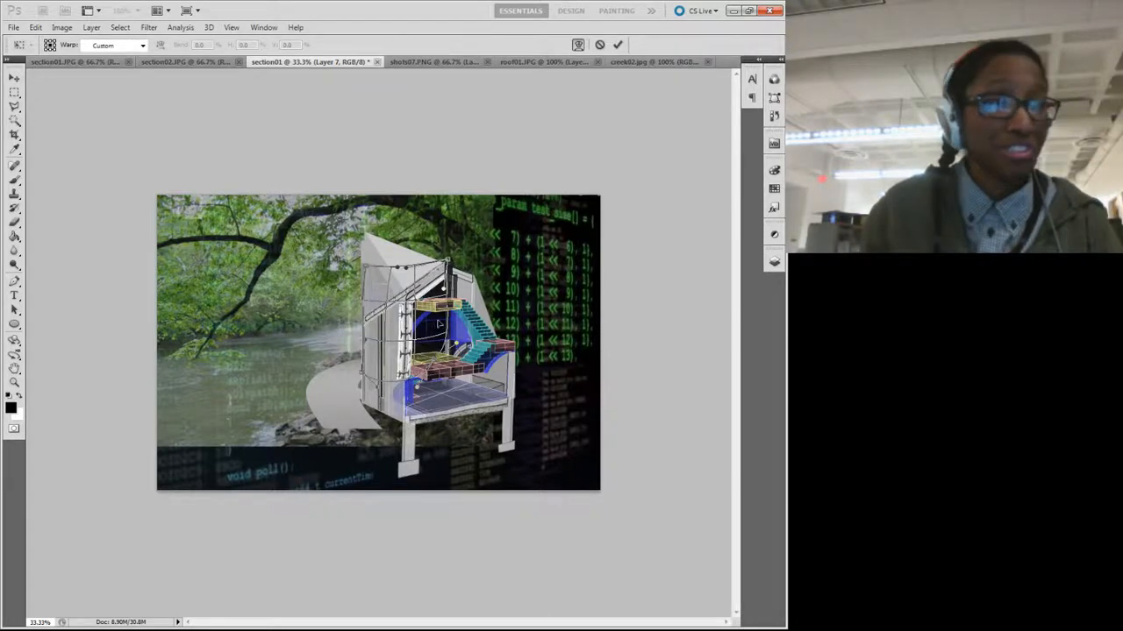
Step: Warp the wall-to-roof detail's lower wall end upward, pull in its inner edge, and nudge its peak corner onto the building's roof peak
key(ctrl+=)
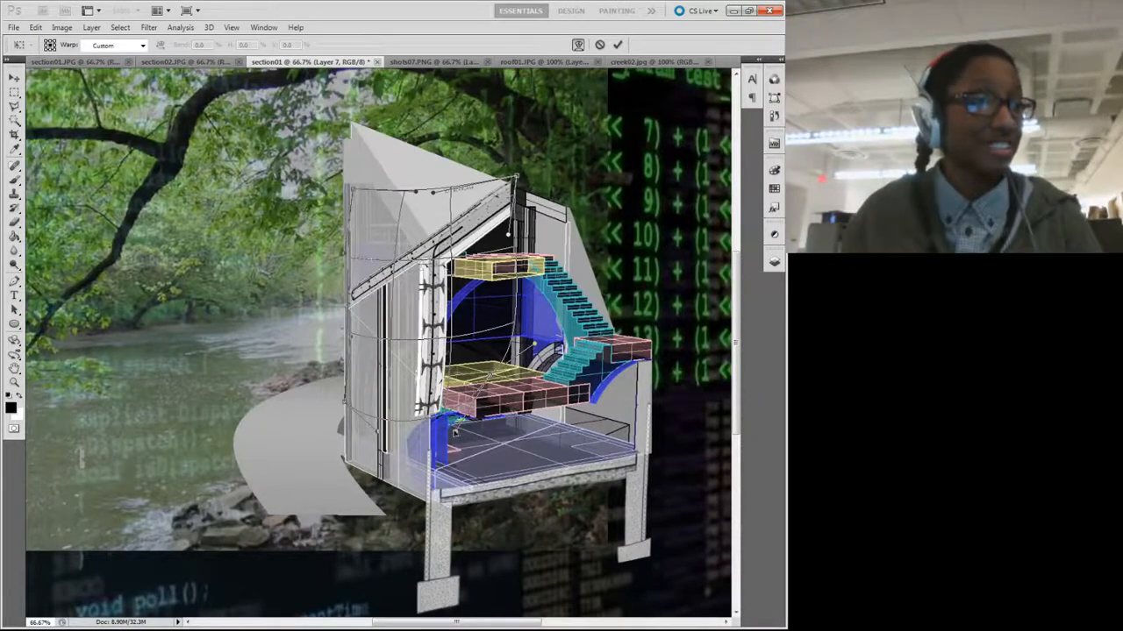
drag(456, 419, 466, 380)
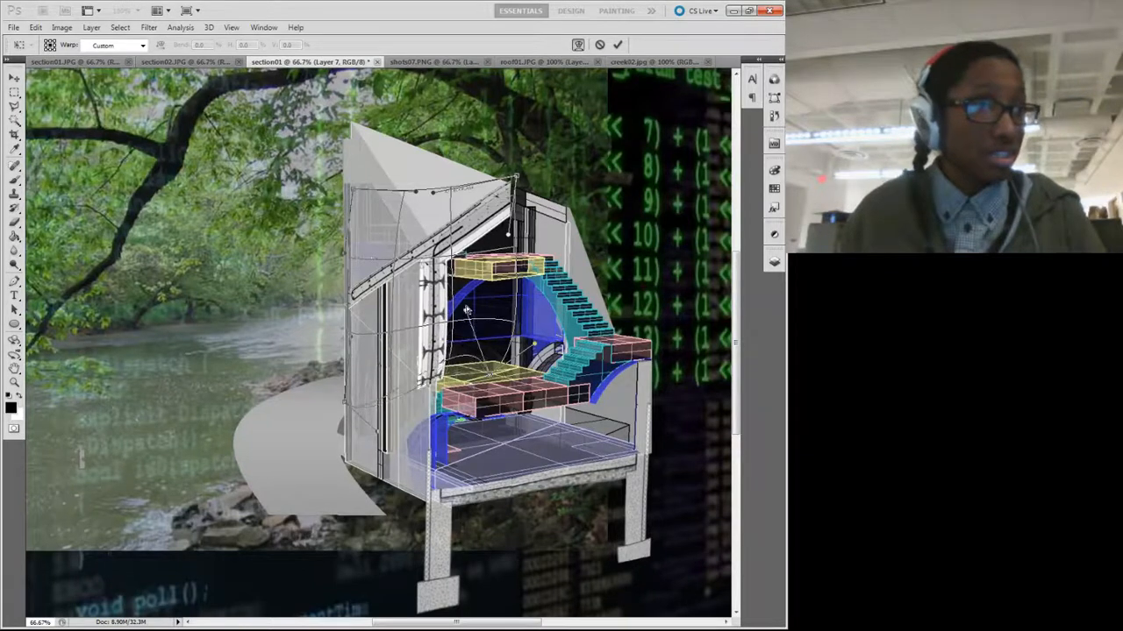
drag(457, 339, 479, 377)
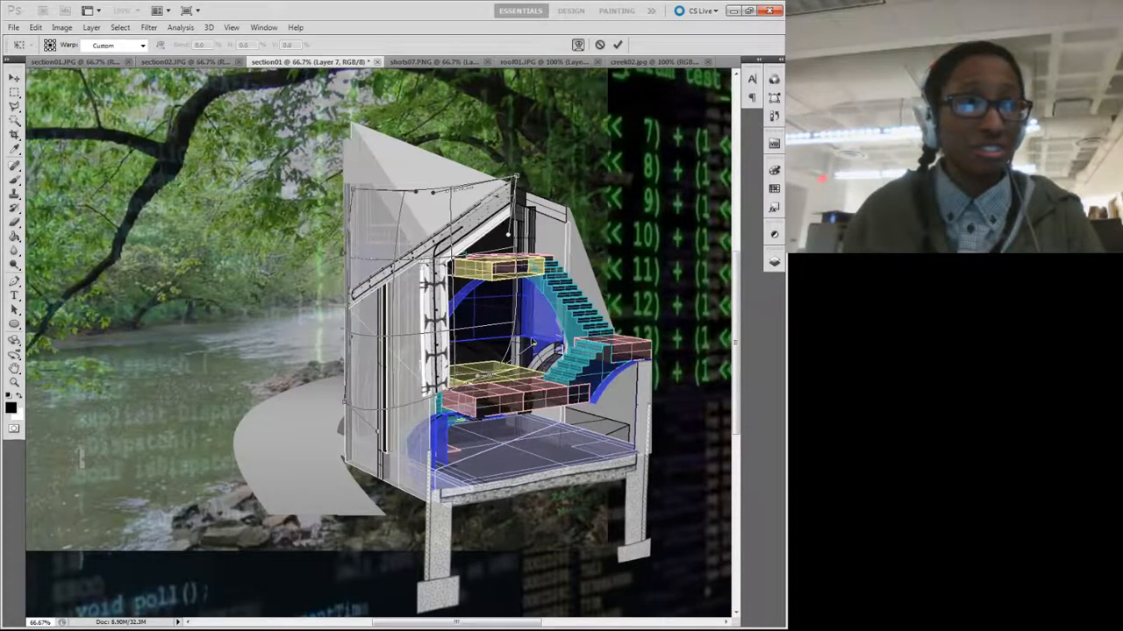
drag(535, 348, 497, 321)
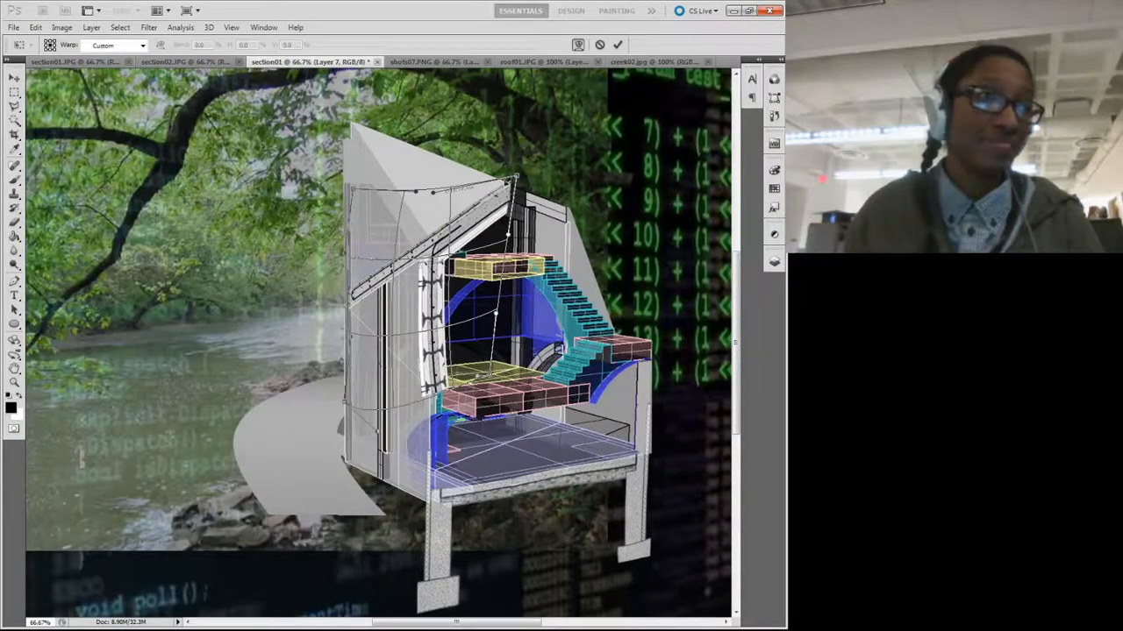
drag(516, 180, 516, 183)
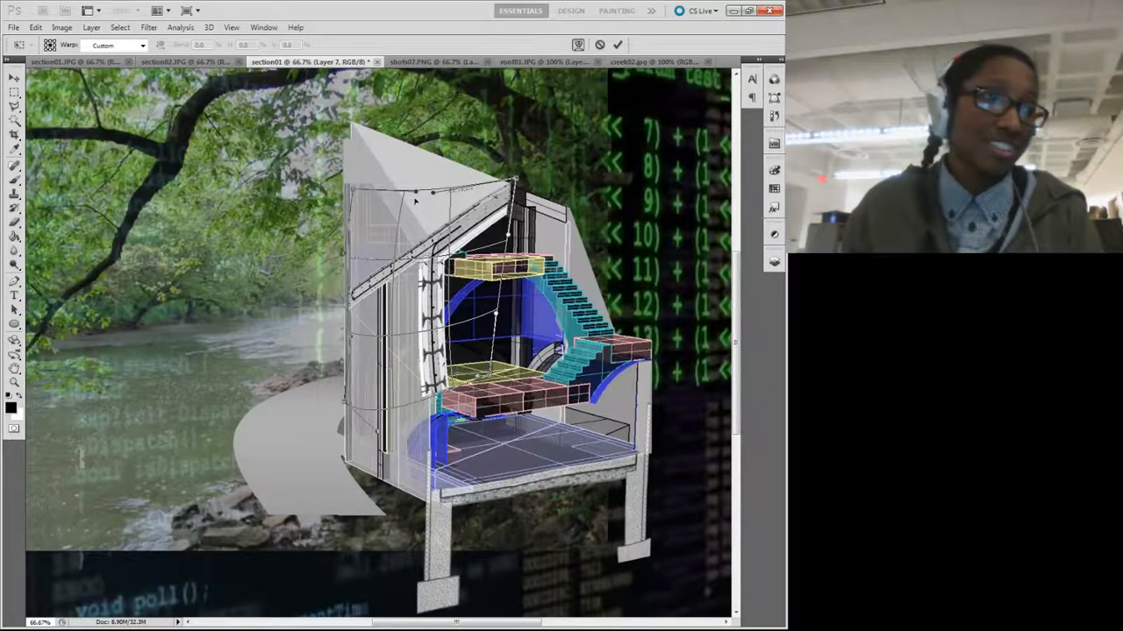
Step: Warp the detail's outer edge and lower boundary to straighten the wall strip along the building's cut edge, and apply the warp
drag(353, 191, 363, 206)
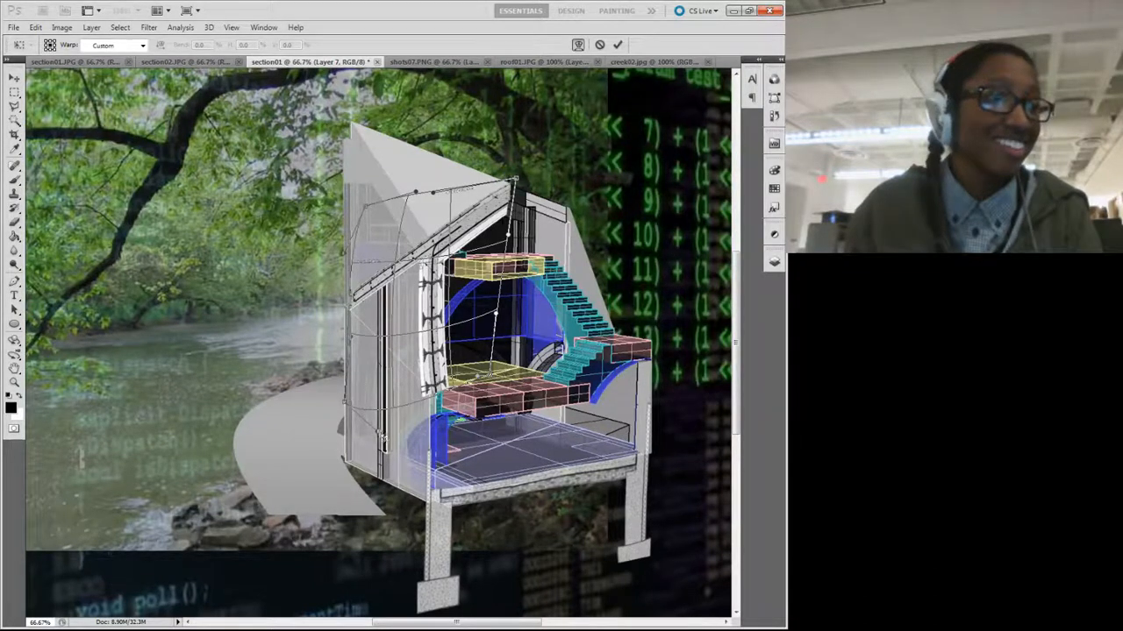
drag(380, 432, 374, 394)
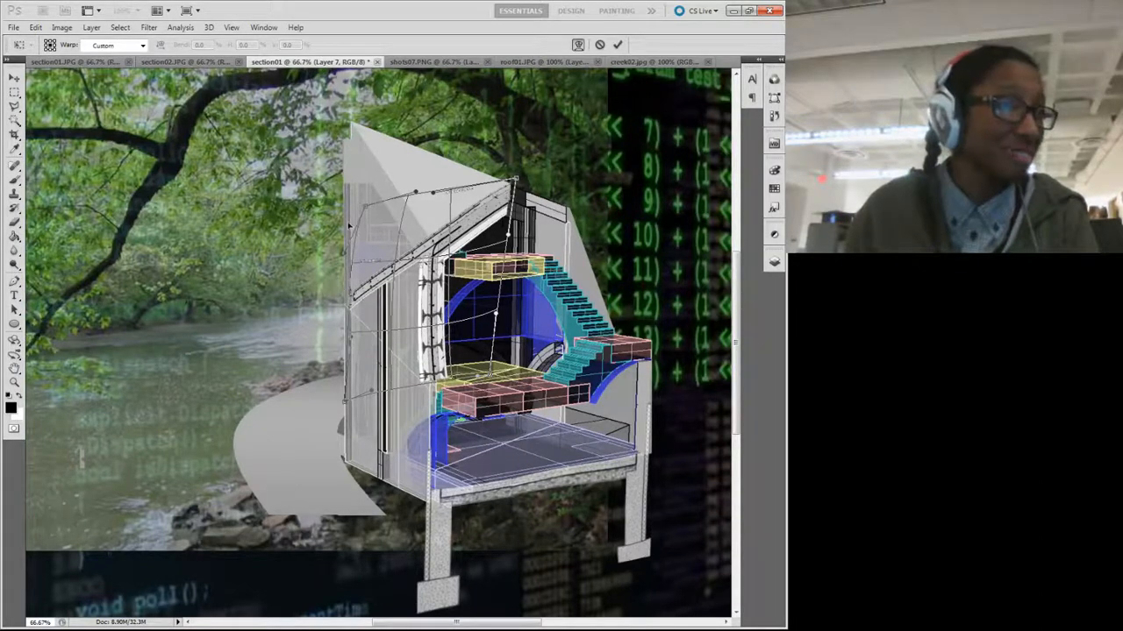
mouse_move(349, 260)
mouse_down()
mouse_move(356, 244)
mouse_move(374, 248)
mouse_move(357, 243)
mouse_up()
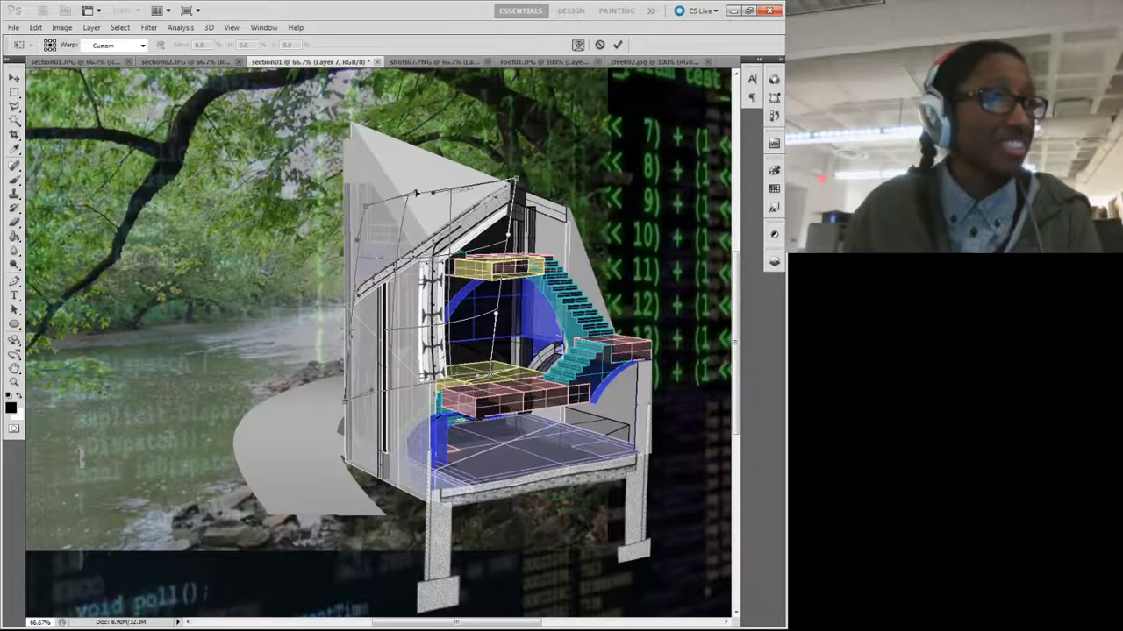
drag(416, 191, 416, 197)
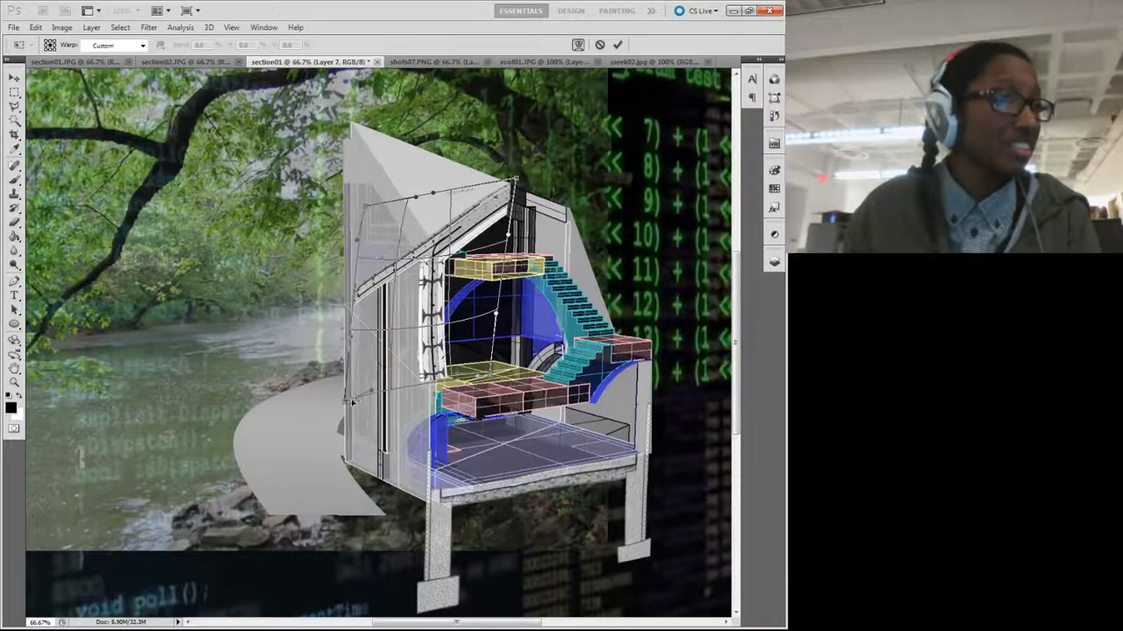
mouse_move(375, 393)
mouse_down()
mouse_move(409, 383)
mouse_move(368, 387)
mouse_up()
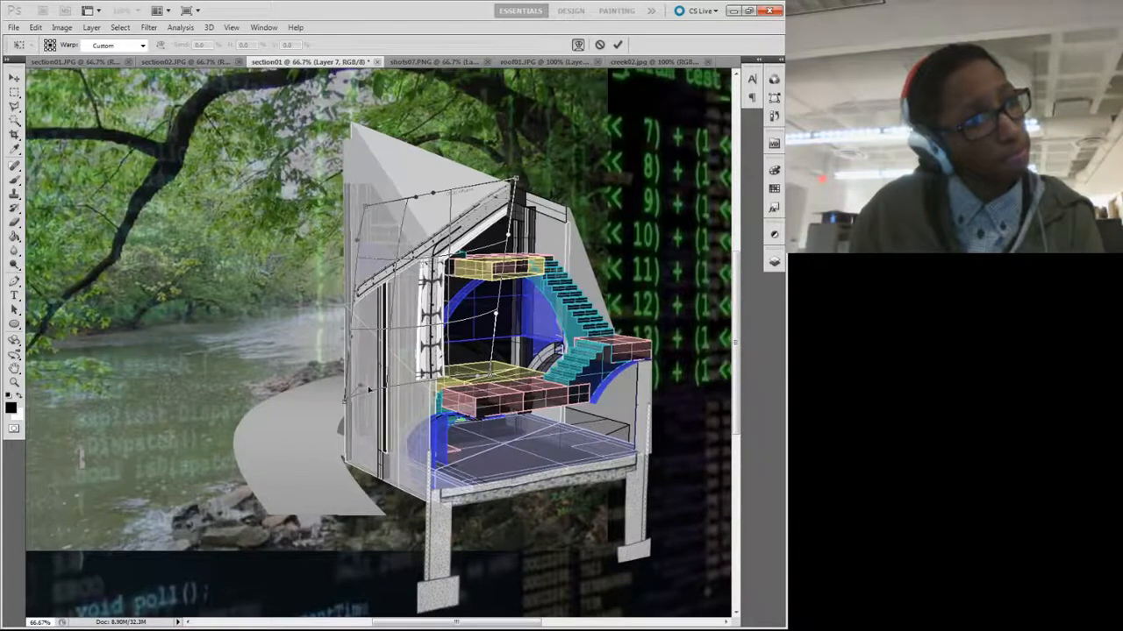
drag(390, 332, 385, 329)
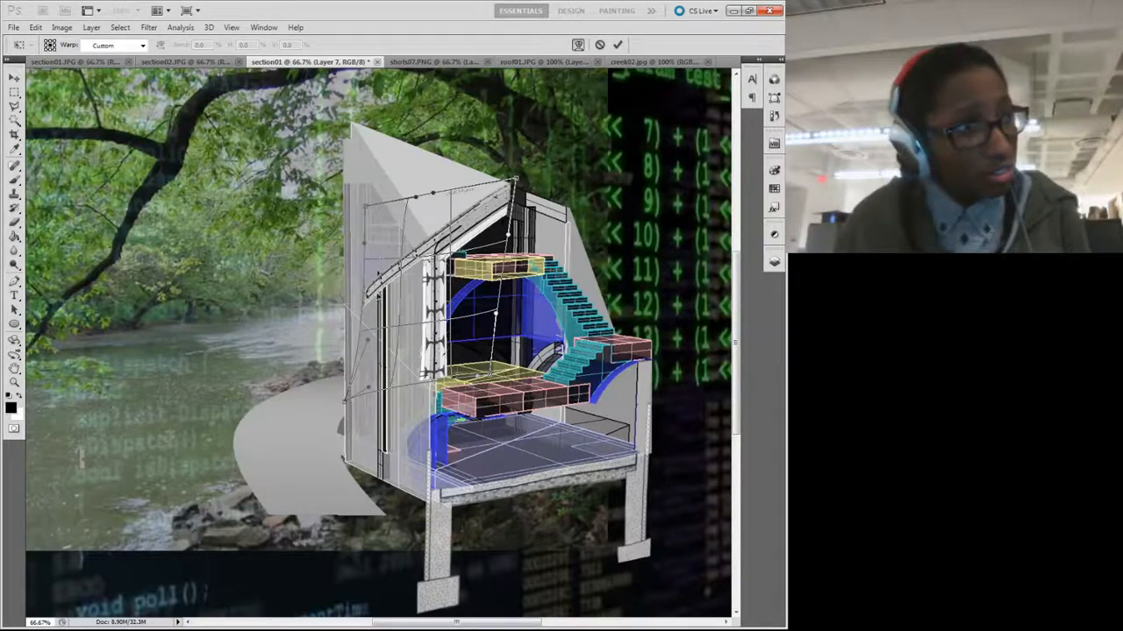
drag(355, 337, 346, 332)
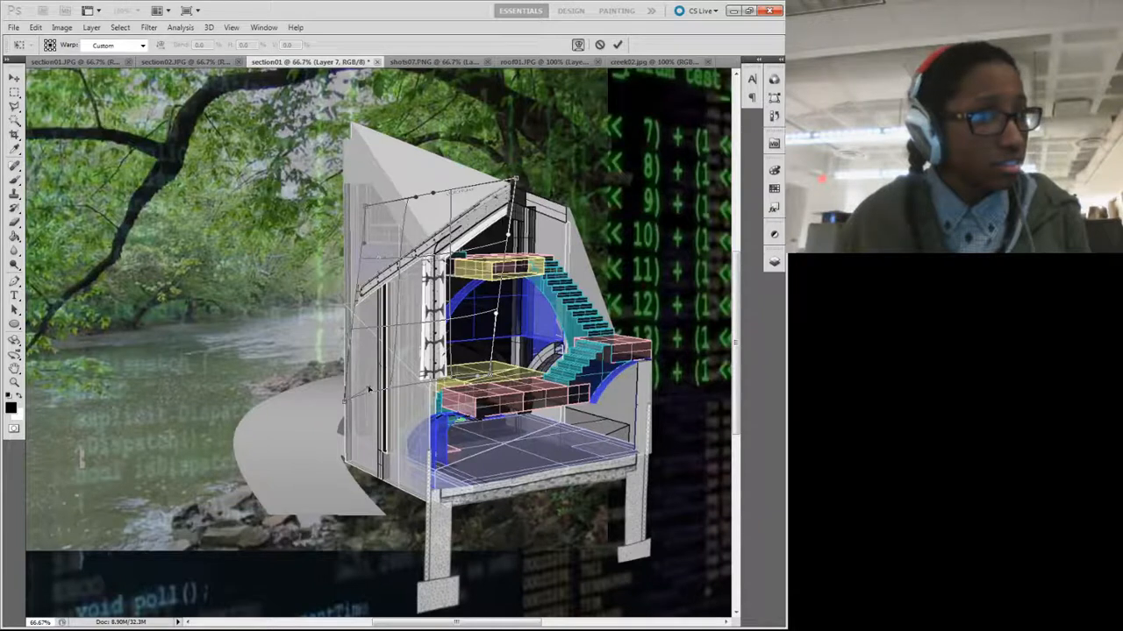
drag(368, 388, 380, 396)
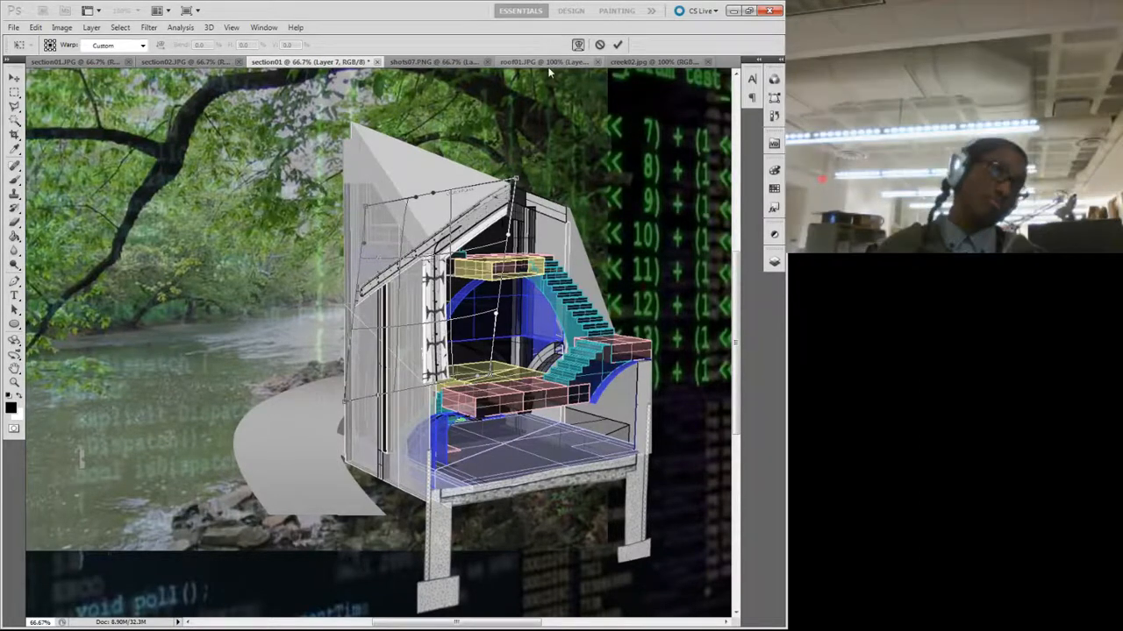
click(618, 45)
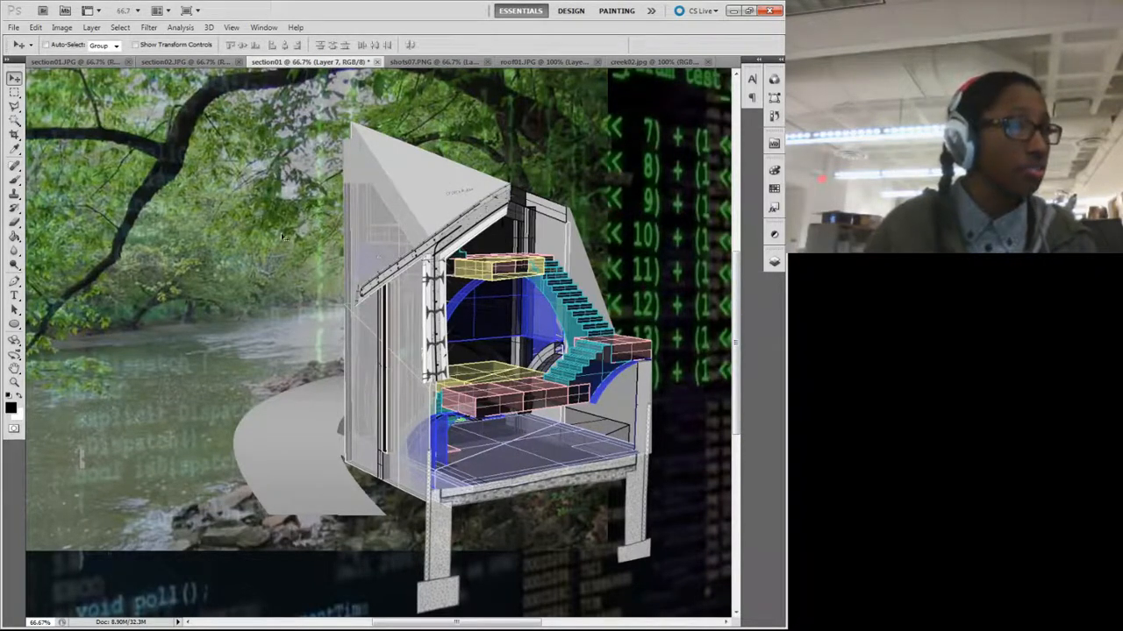
Step: Delete the roof overhang of the wall-to-roof detail that extends outside the wall strip, using a rectangular selection, and deselect
click(14, 92)
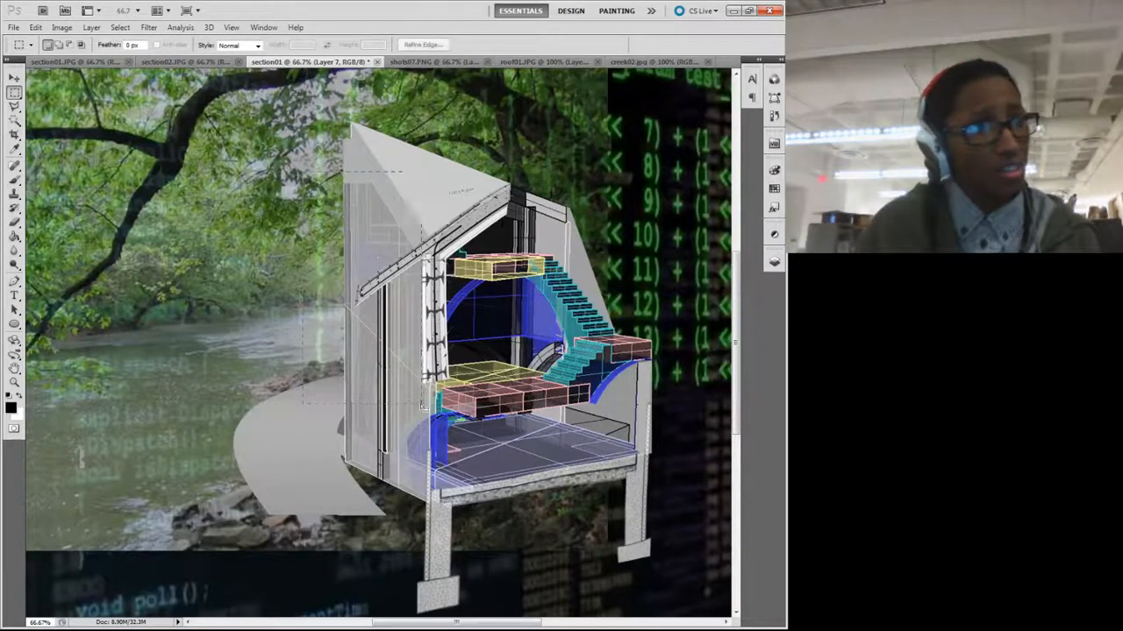
drag(422, 405, 422, 406)
key(Delete)
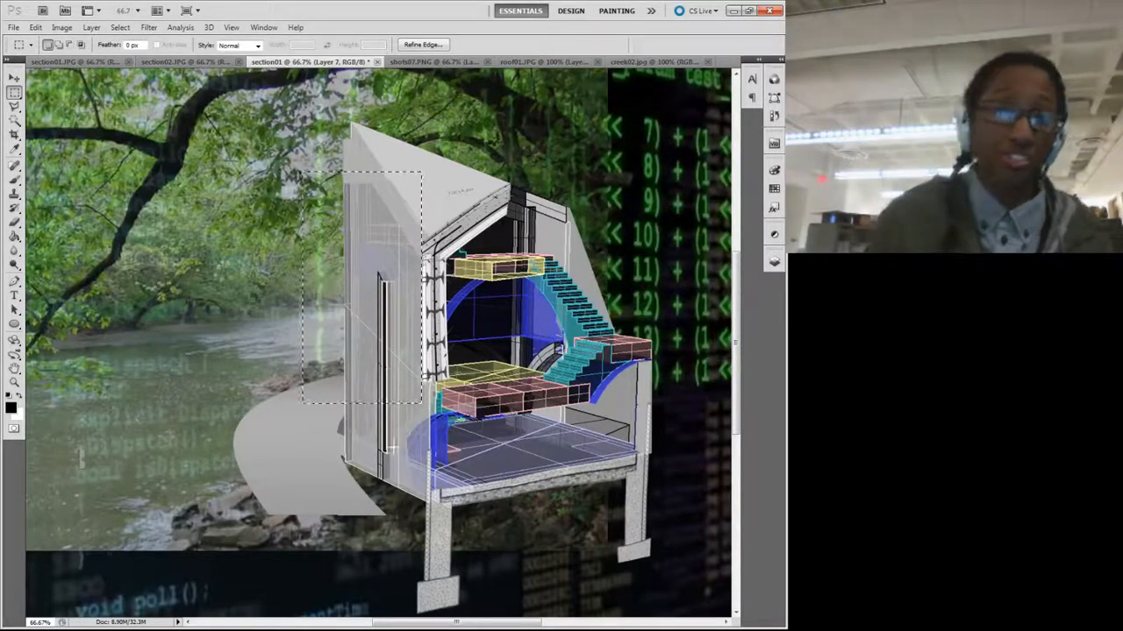
click(294, 109)
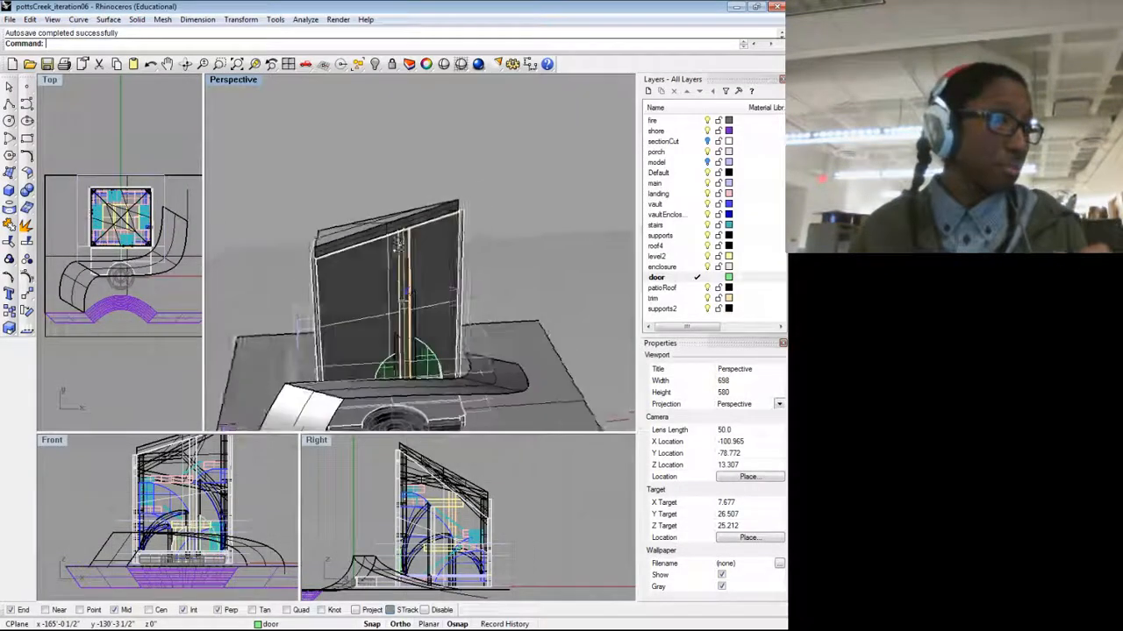
Step: Examine the pottsCreek_iteration06 model from several sides and its section01 version in Rhinoceros, and return to the Photoshop collage
drag(398, 243, 469, 265)
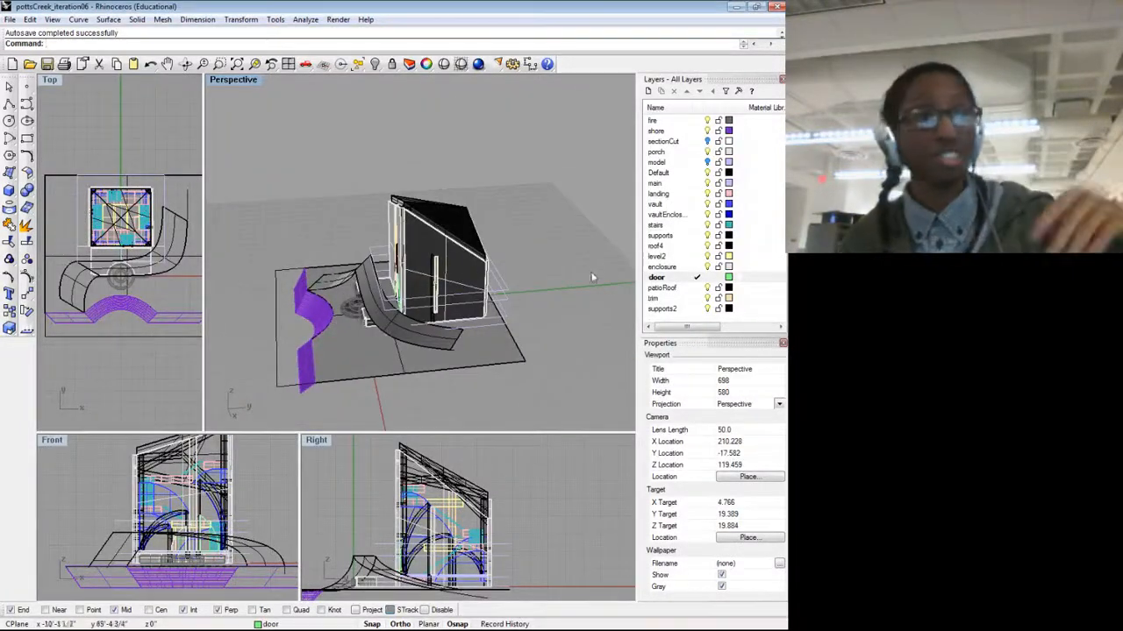
drag(592, 278, 501, 362)
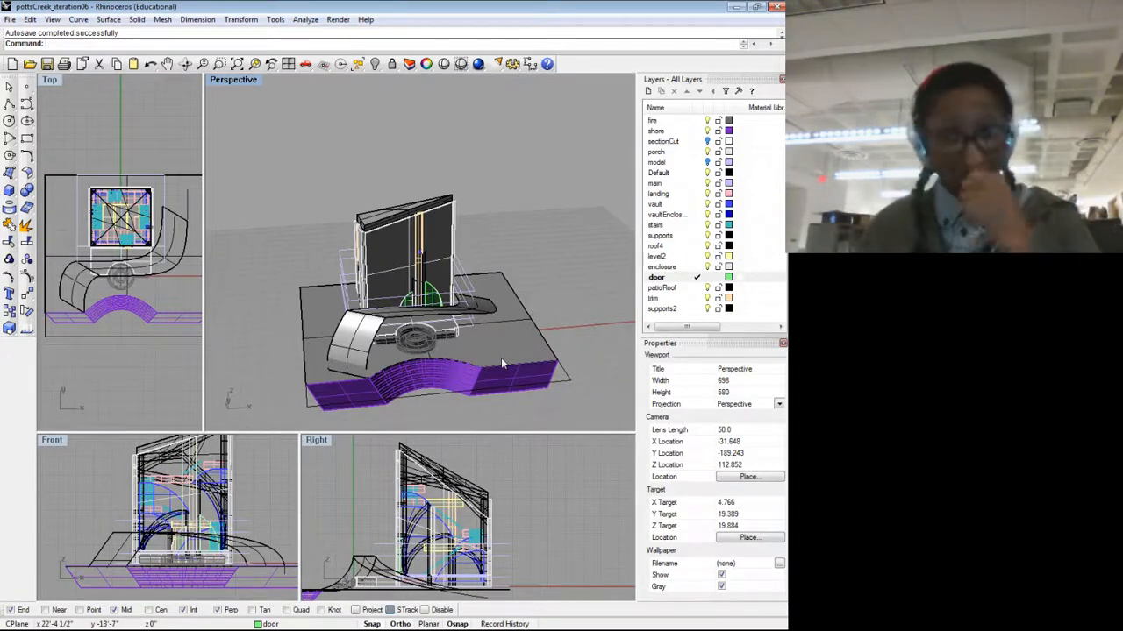
drag(272, 329, 405, 300)
scroll(409, 300, up, 8)
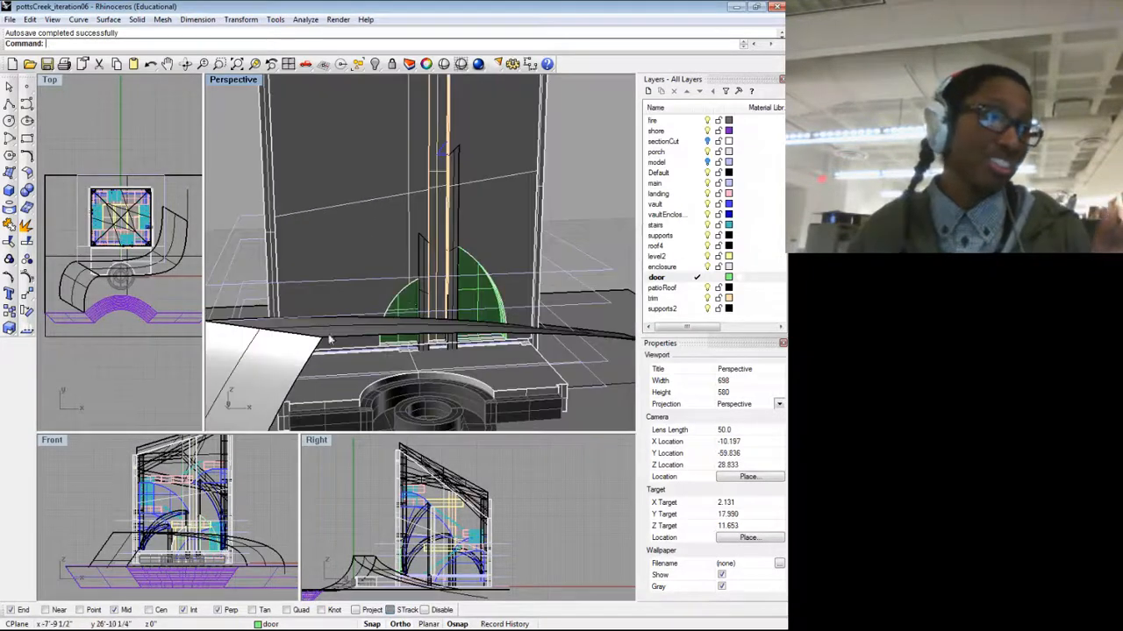
scroll(409, 300, down, 10)
drag(283, 326, 418, 296)
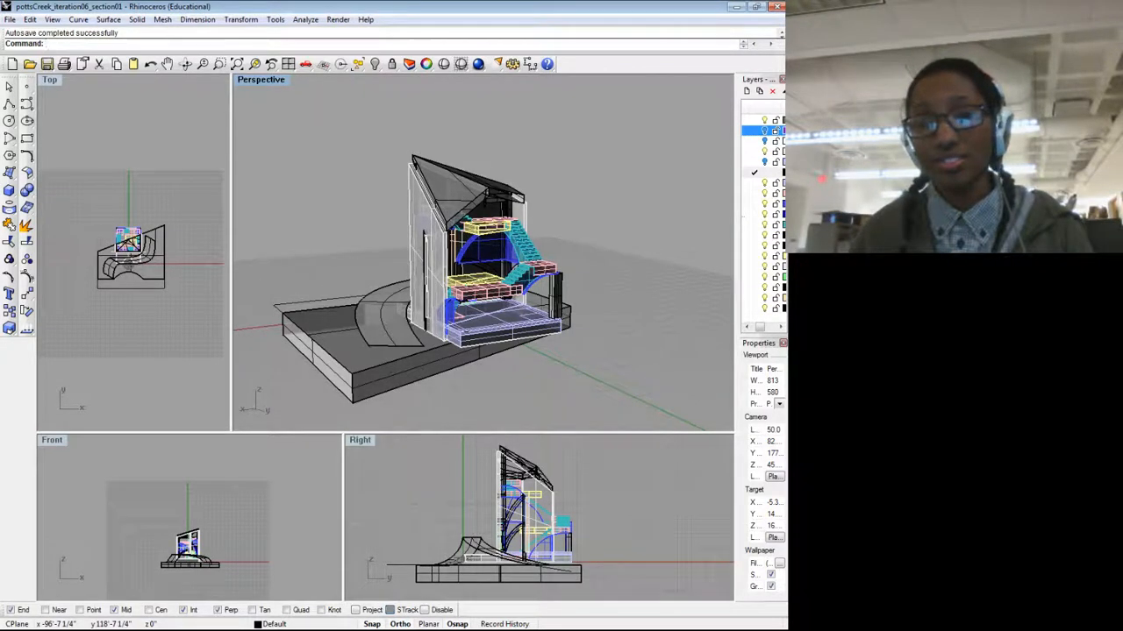
key(alt+Tab)
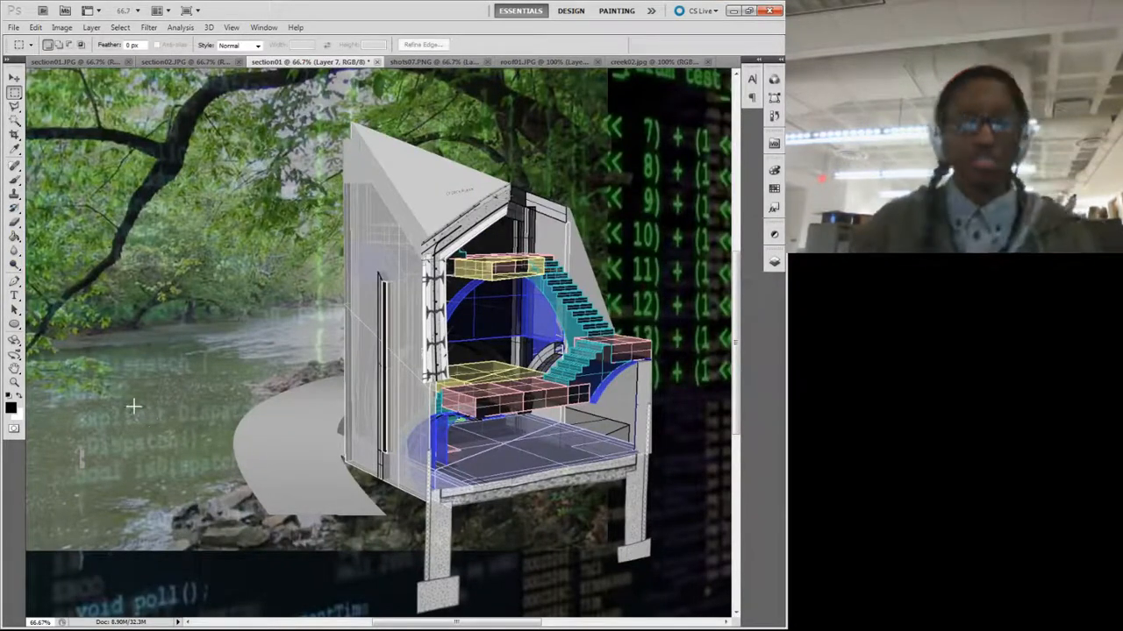
Step: Erase the stray text left on the roof surface above the detail with a rectangular selection, and deselect
key(ctrl+minus)
key(ctrl+minus)
key(ctrl+minus)
key(ctrl+minus)
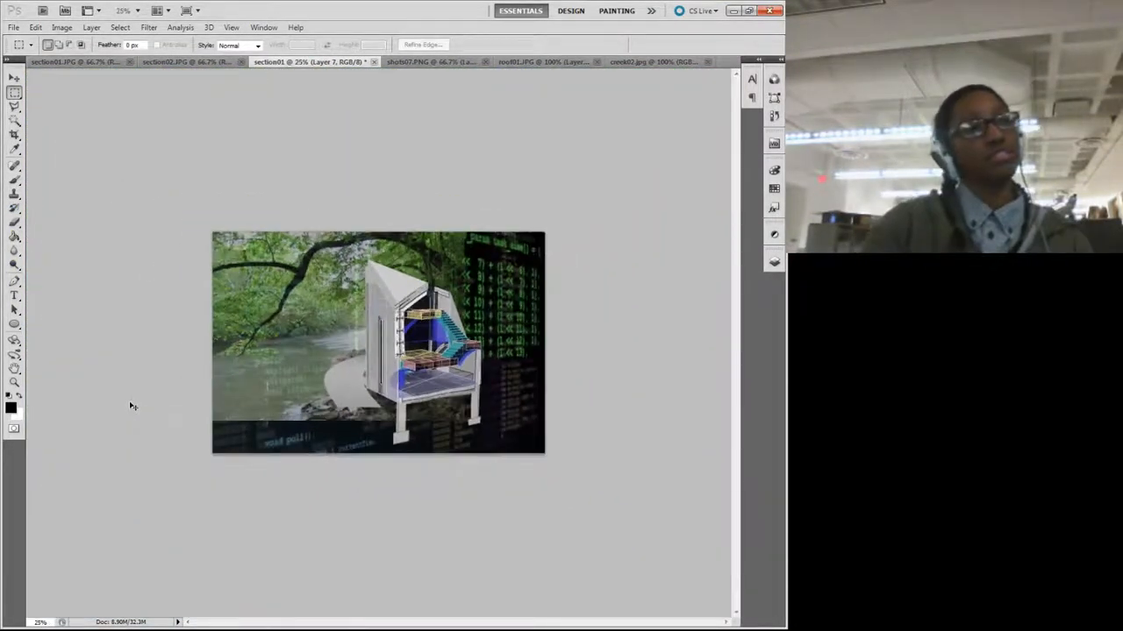
key(ctrl+plus)
key(ctrl+plus)
key(ctrl+plus)
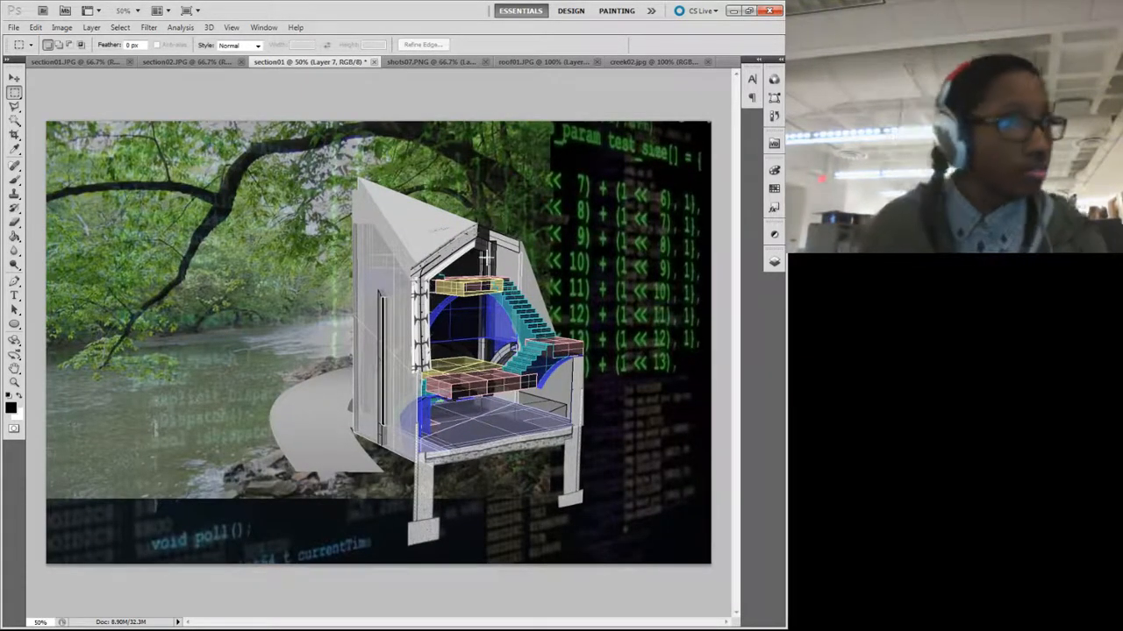
drag(391, 192, 438, 230)
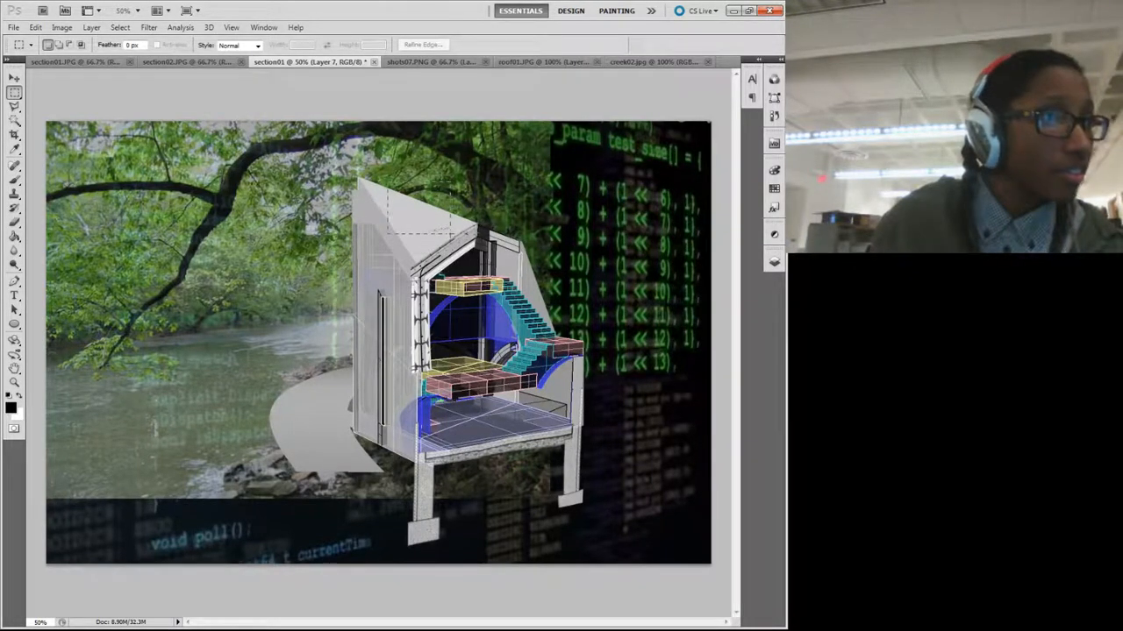
drag(454, 237, 452, 235)
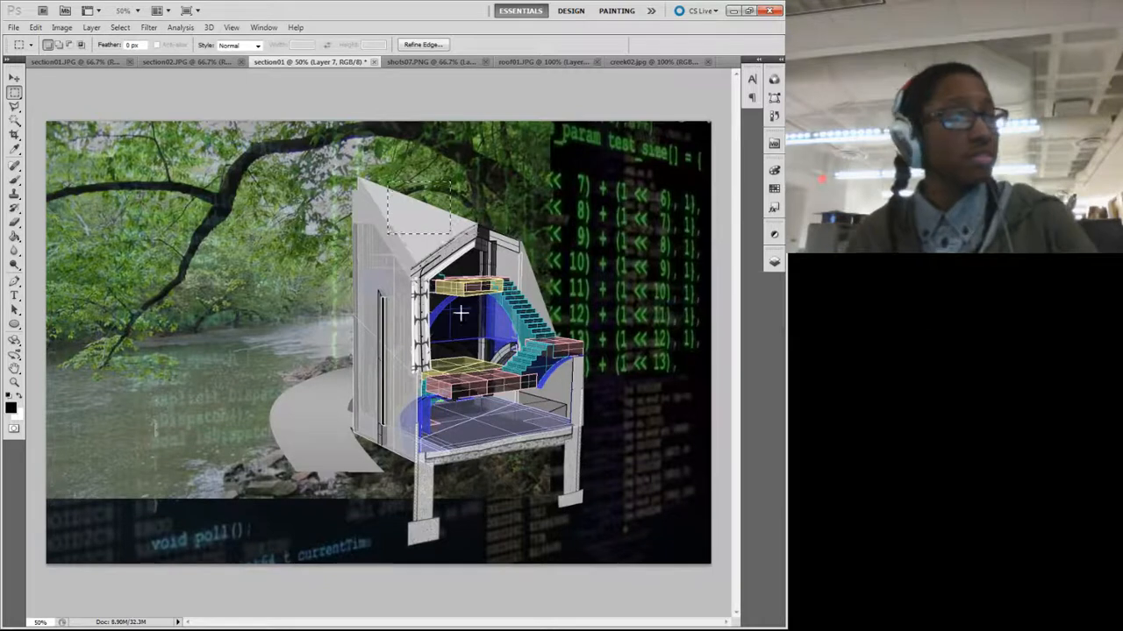
click(310, 200)
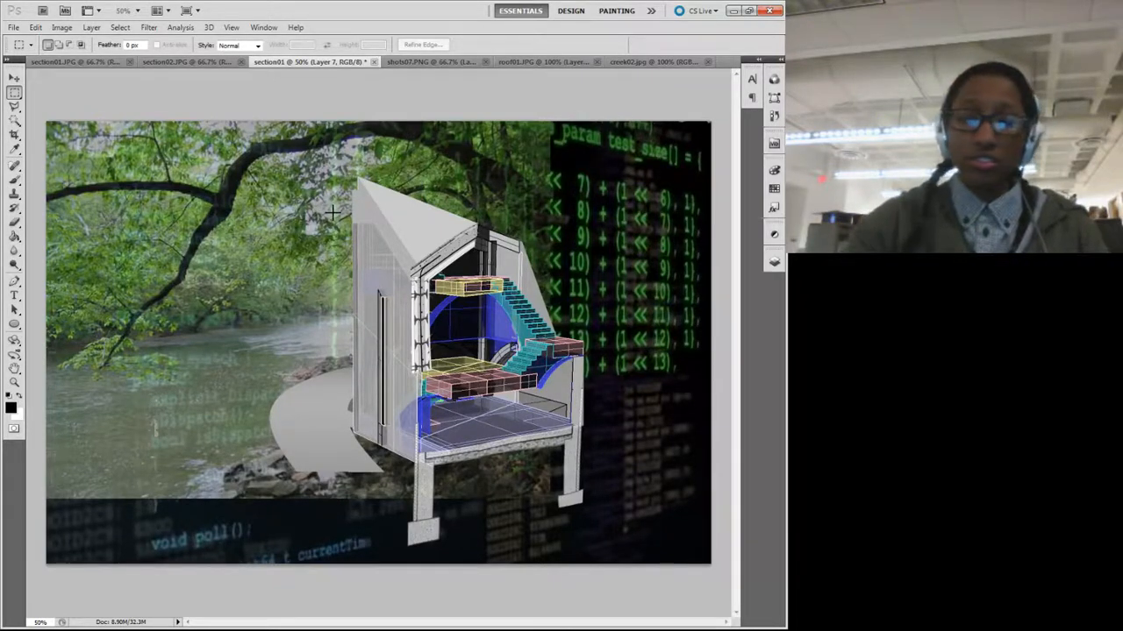
Step: Clear the small area just above the detail's roof peak with a rectangular selection, deselect, and check the fit against the building
key(ctrl+plus)
key(ctrl+plus)
key(ctrl+plus)
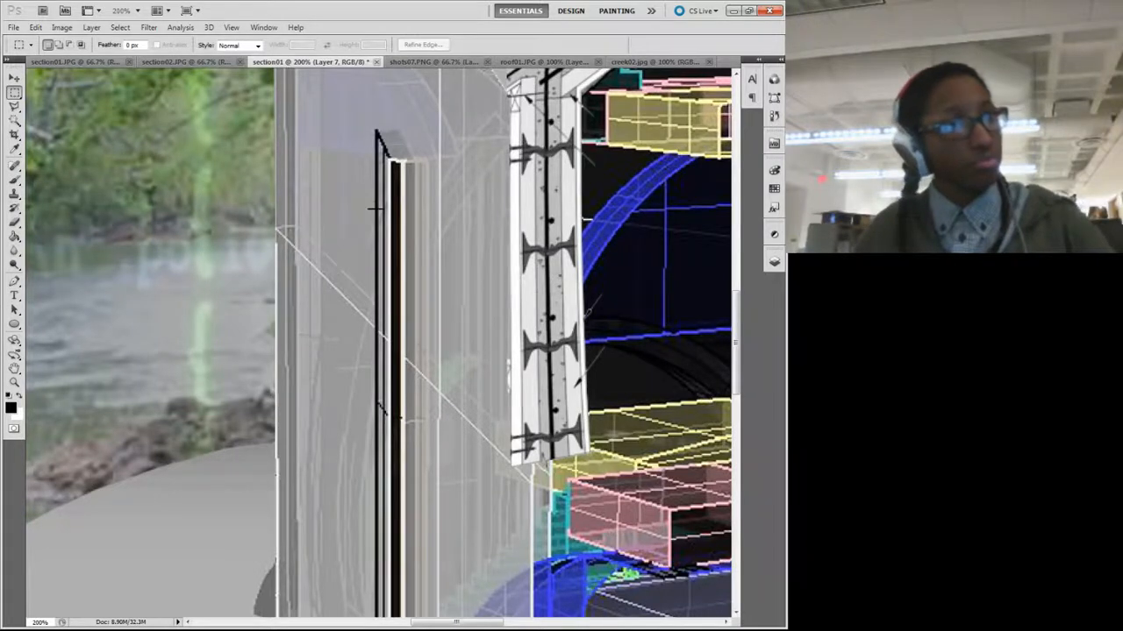
scroll(376, 209, right, 5)
scroll(376, 208, up, 3)
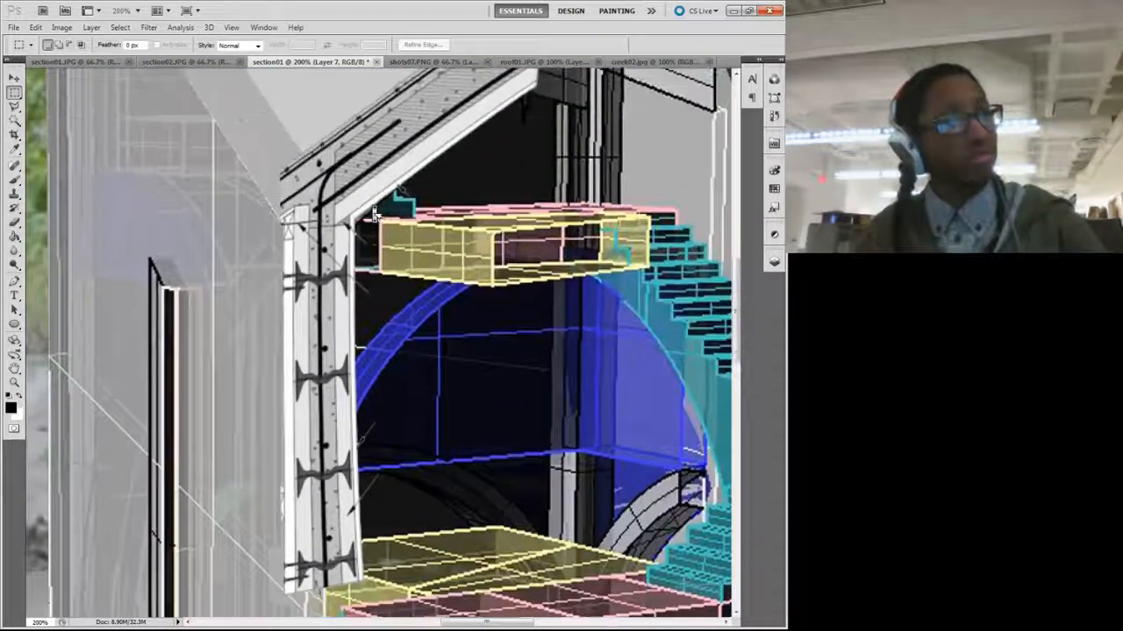
scroll(375, 210, up, 3)
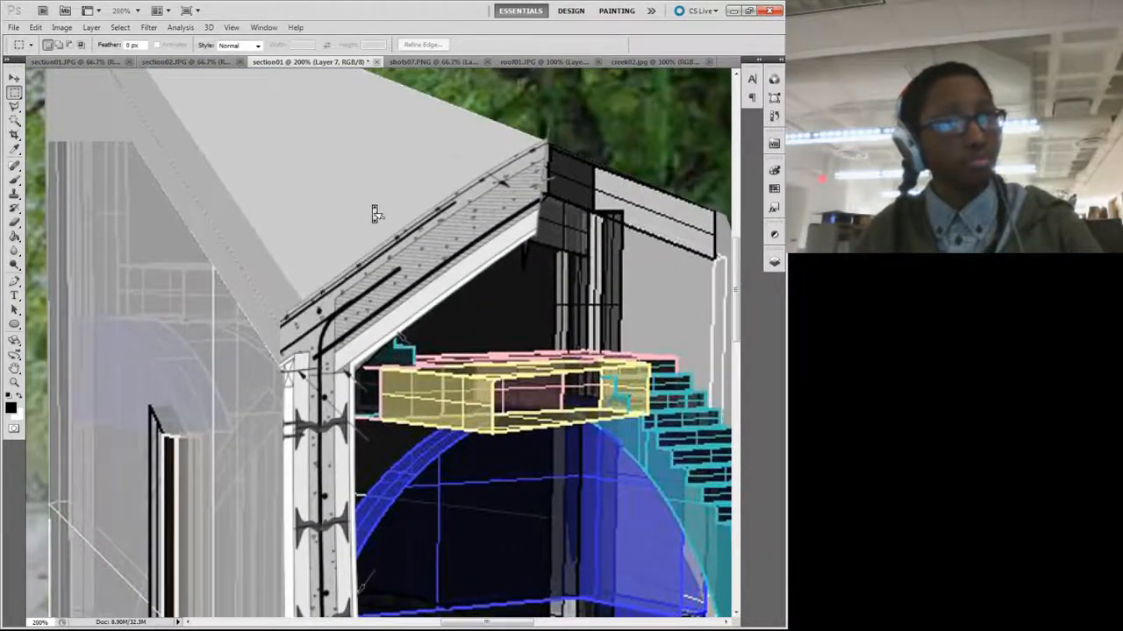
scroll(374, 214, down, 1)
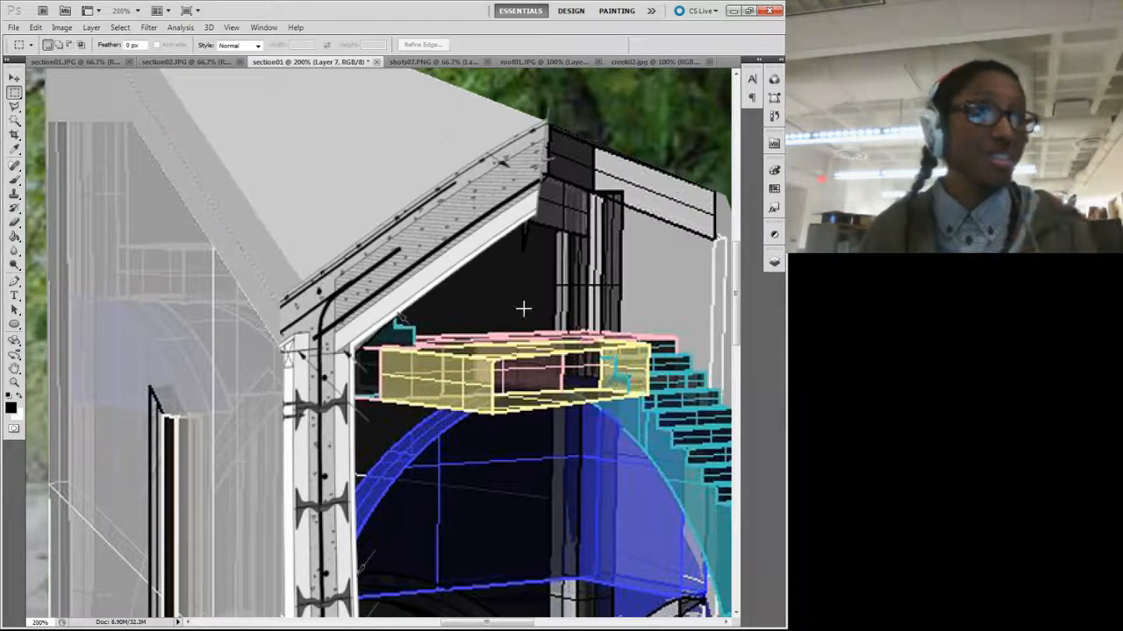
drag(521, 85, 564, 117)
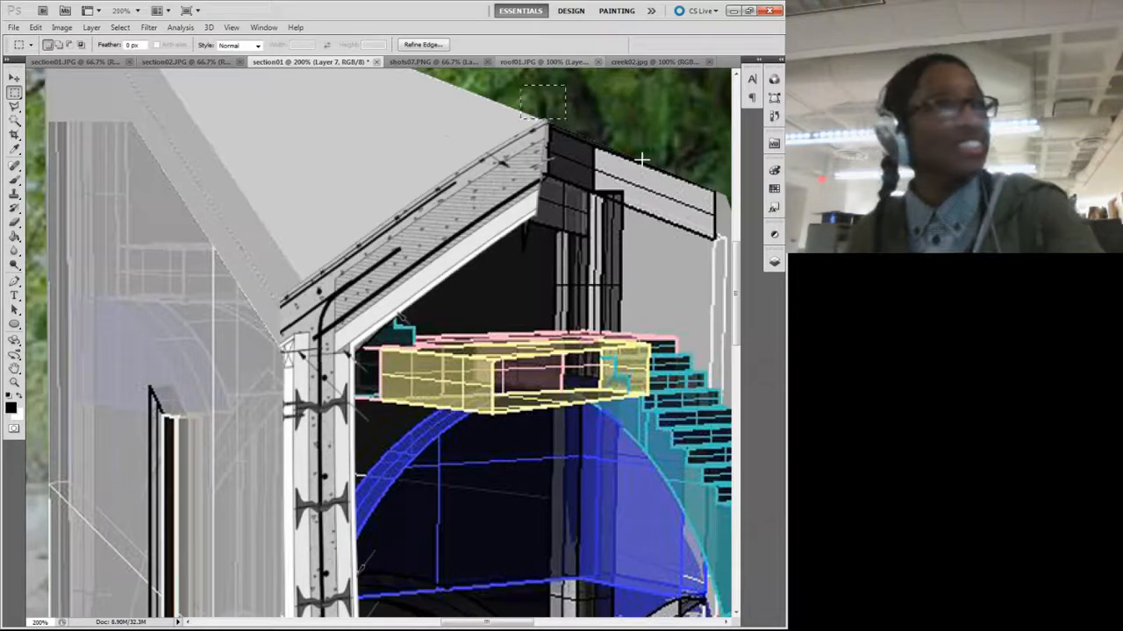
click(571, 162)
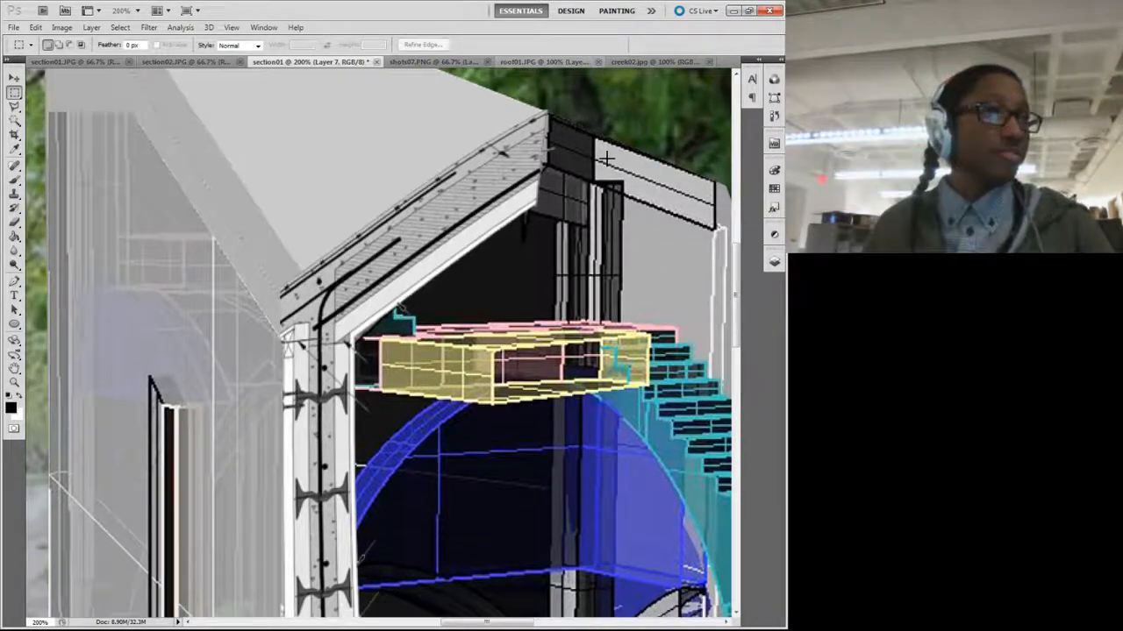
scroll(492, 149, down, 2)
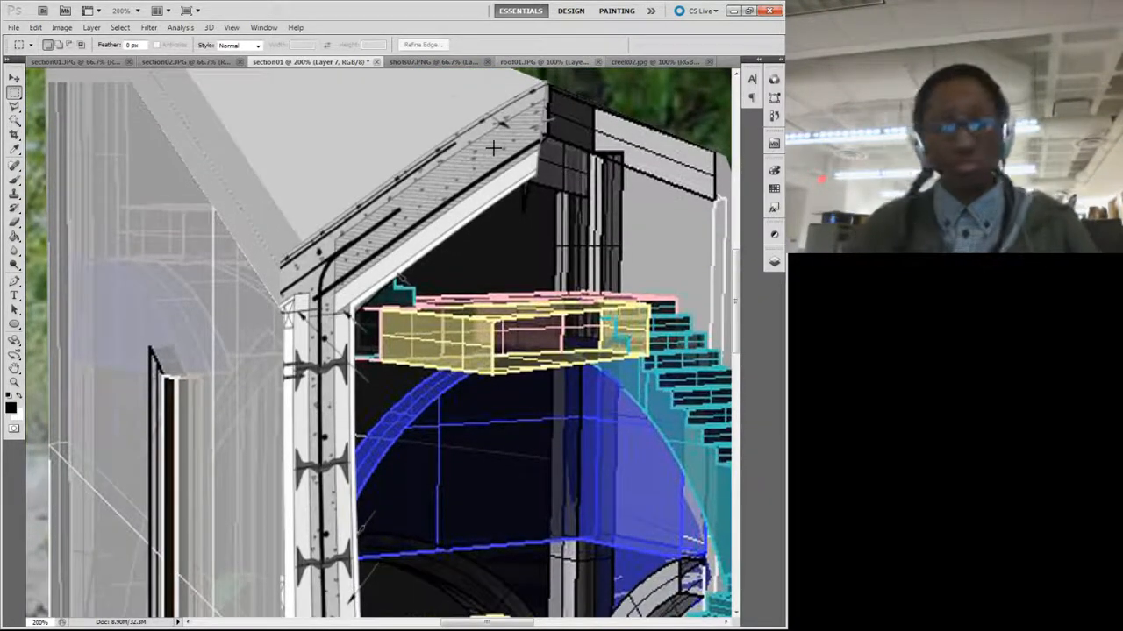
scroll(492, 149, down, 3)
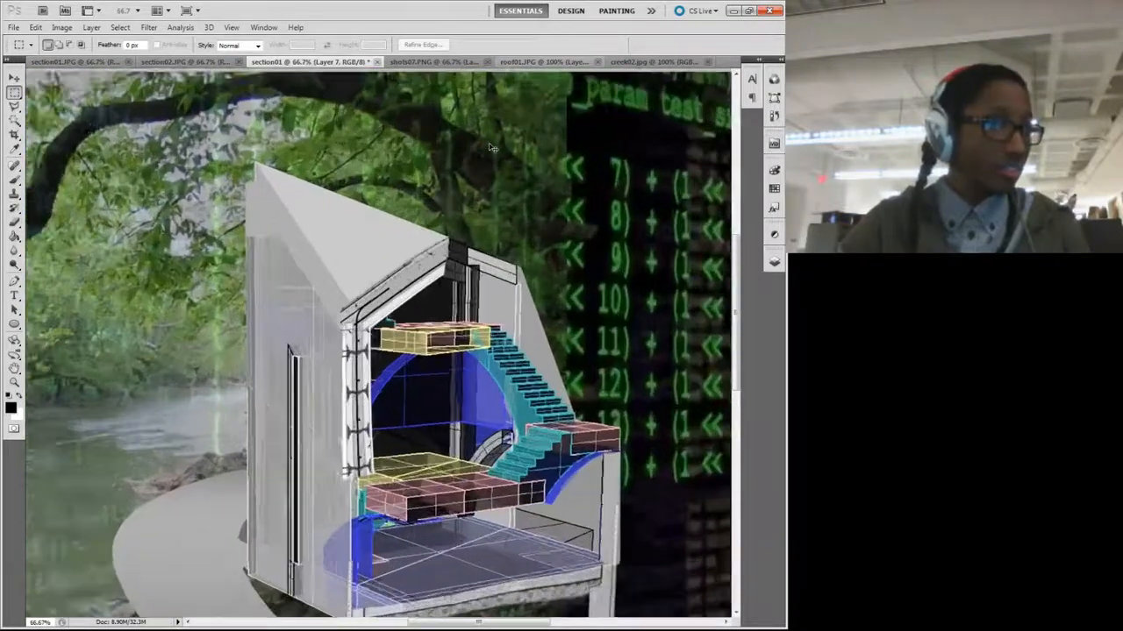
Step: Scale the wall-to-roof detail to 80% with linked width and height, and apply the transform
scroll(492, 149, up, 1)
scroll(492, 149, up, 1)
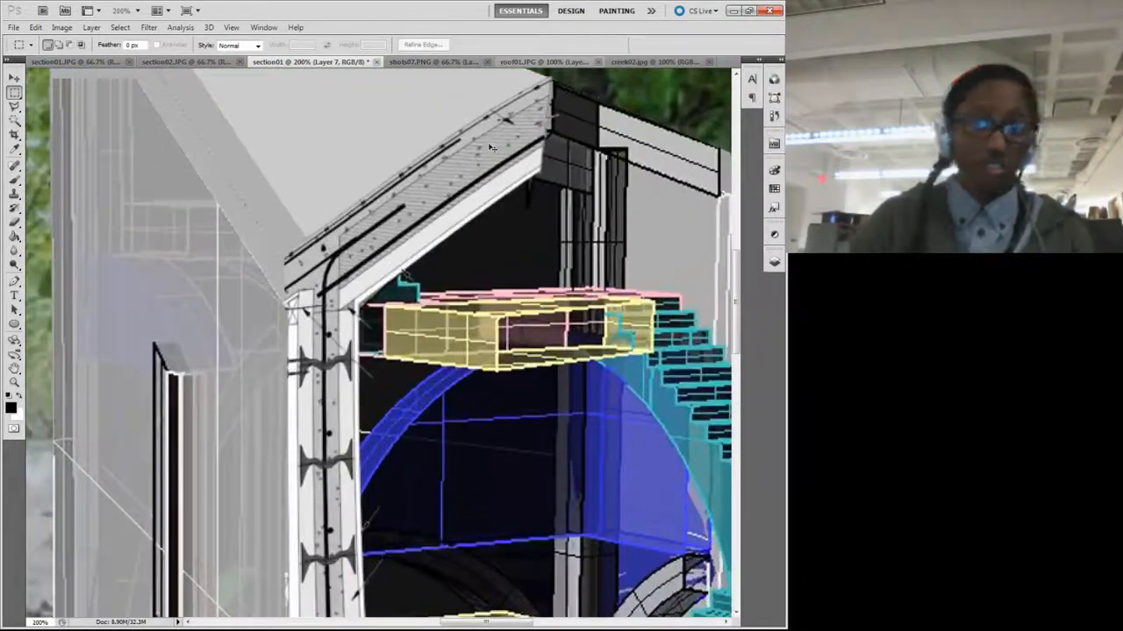
scroll(492, 149, down, 1)
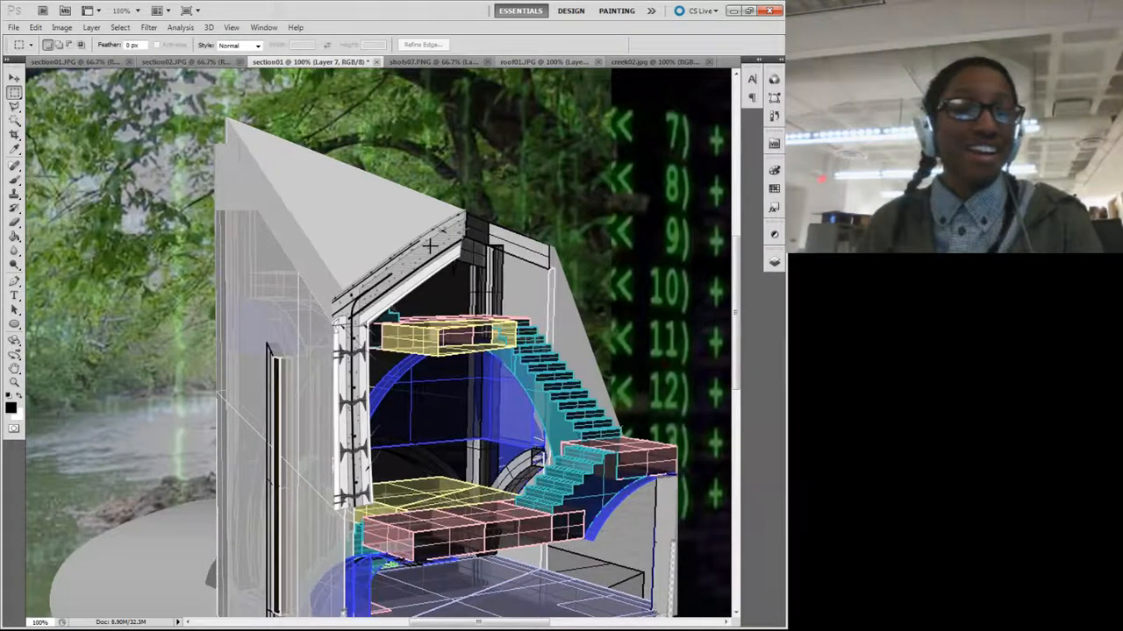
key(ctrl+t)
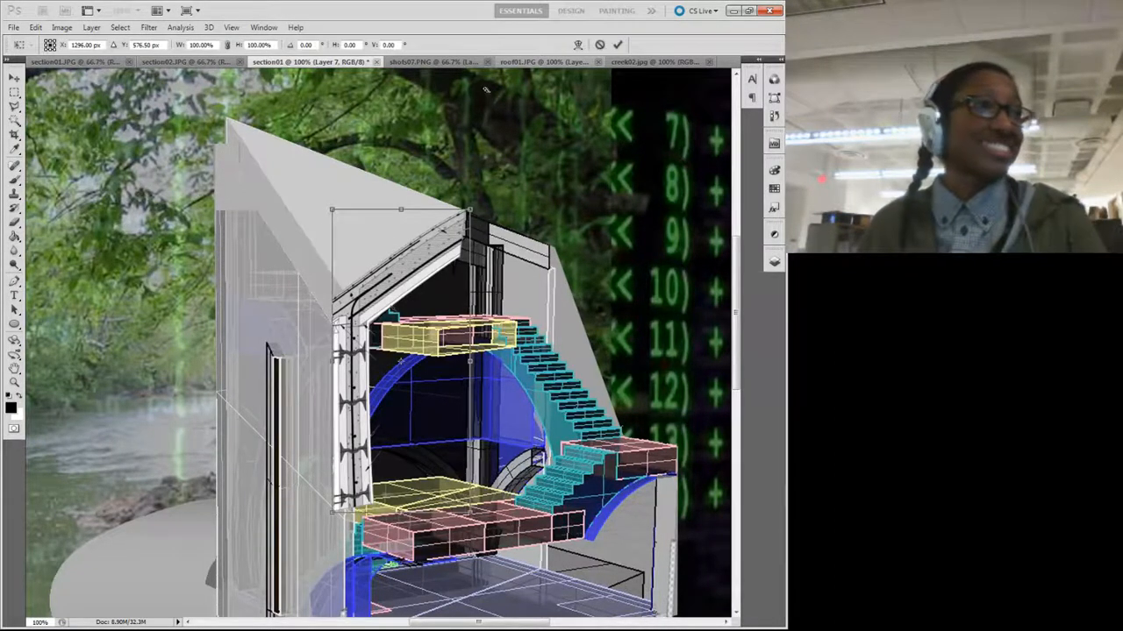
click(228, 44)
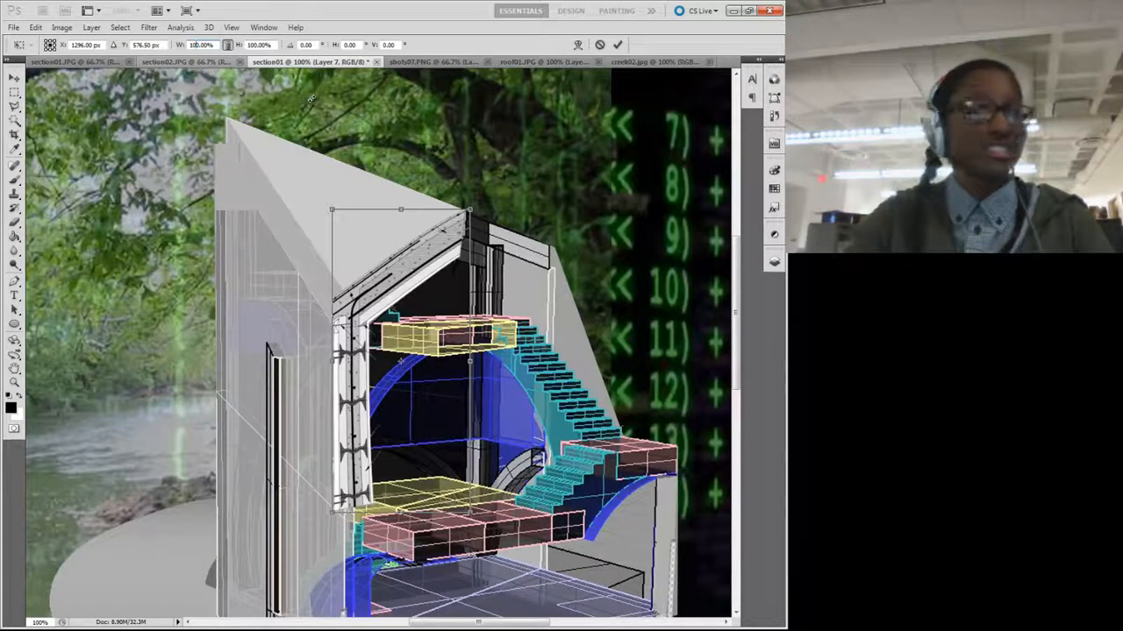
key(BackSpace)
text(9)
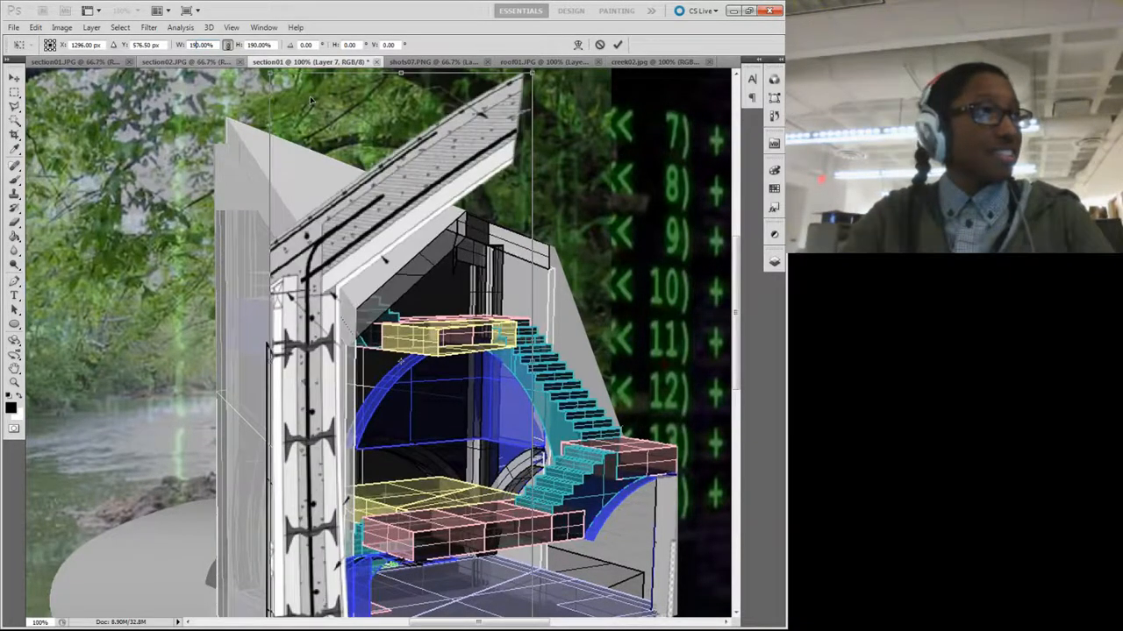
key(BackSpace)
text(9)
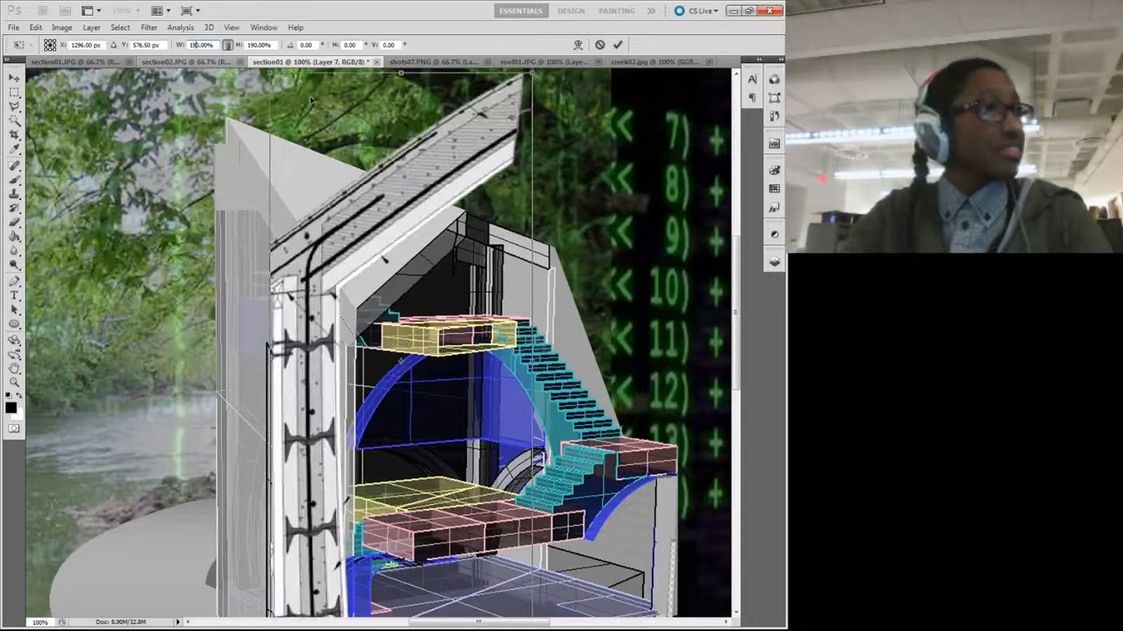
key(BackSpace)
key(BackSpace)
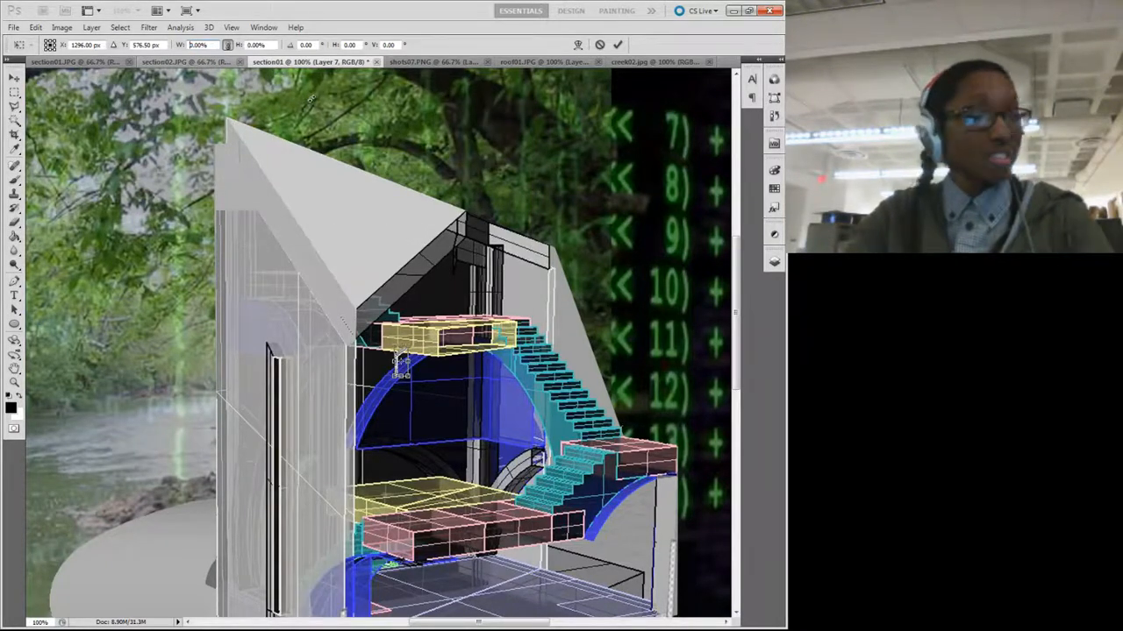
text(9)
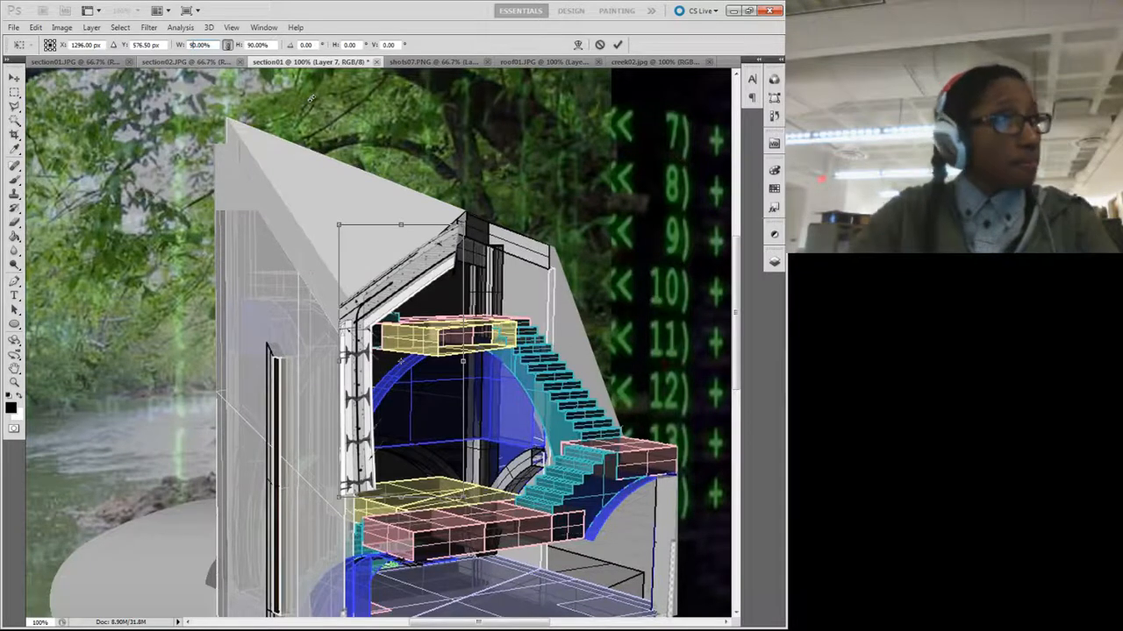
key(BackSpace)
text(8)
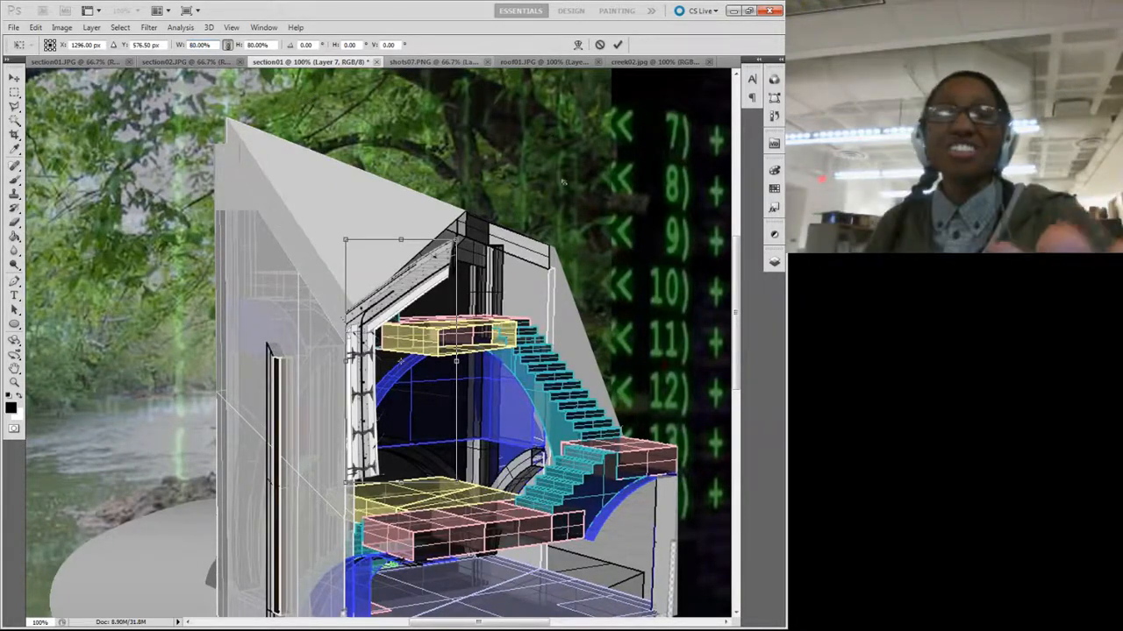
click(619, 45)
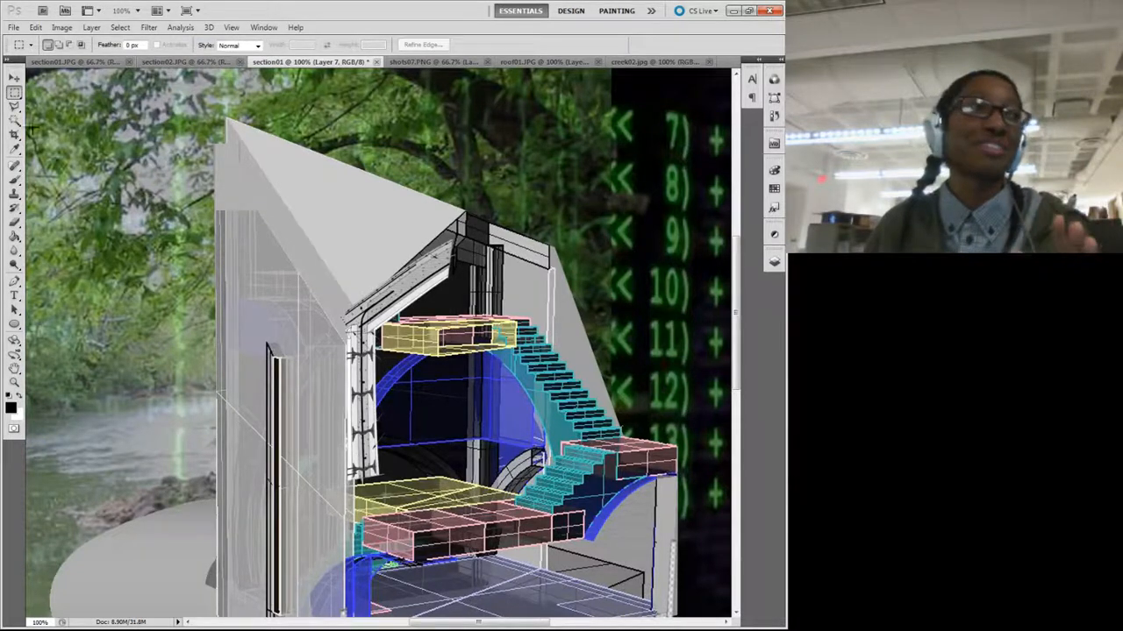
Step: Stretch the detail upward towards the roof peak to 99.44% width and 105.82% height, and apply the transform
click(15, 79)
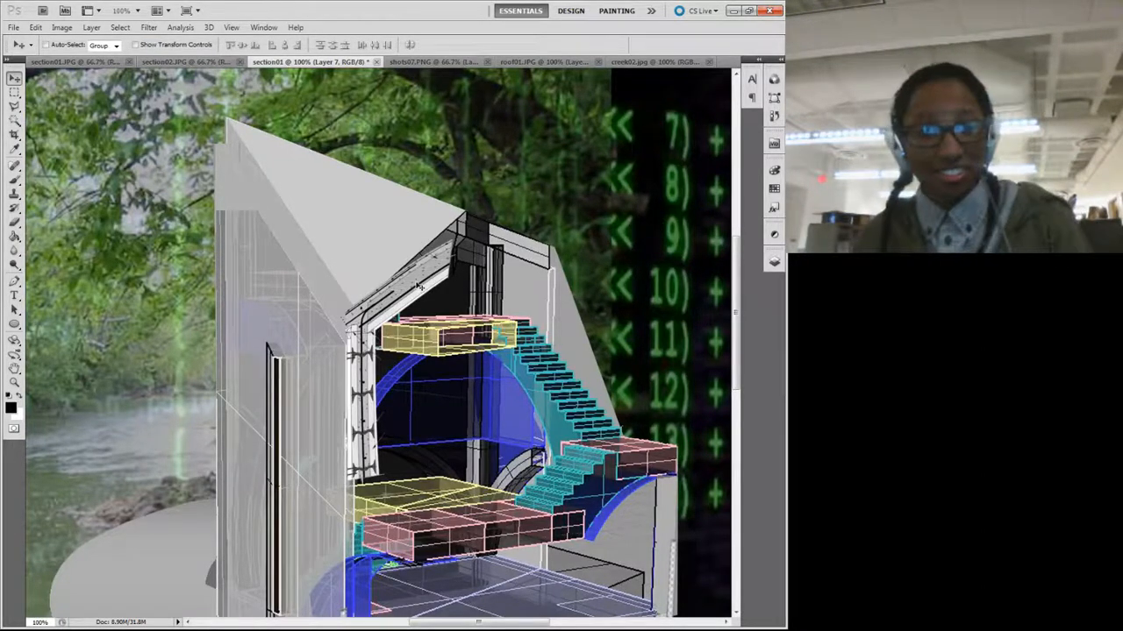
key(ctrl+t)
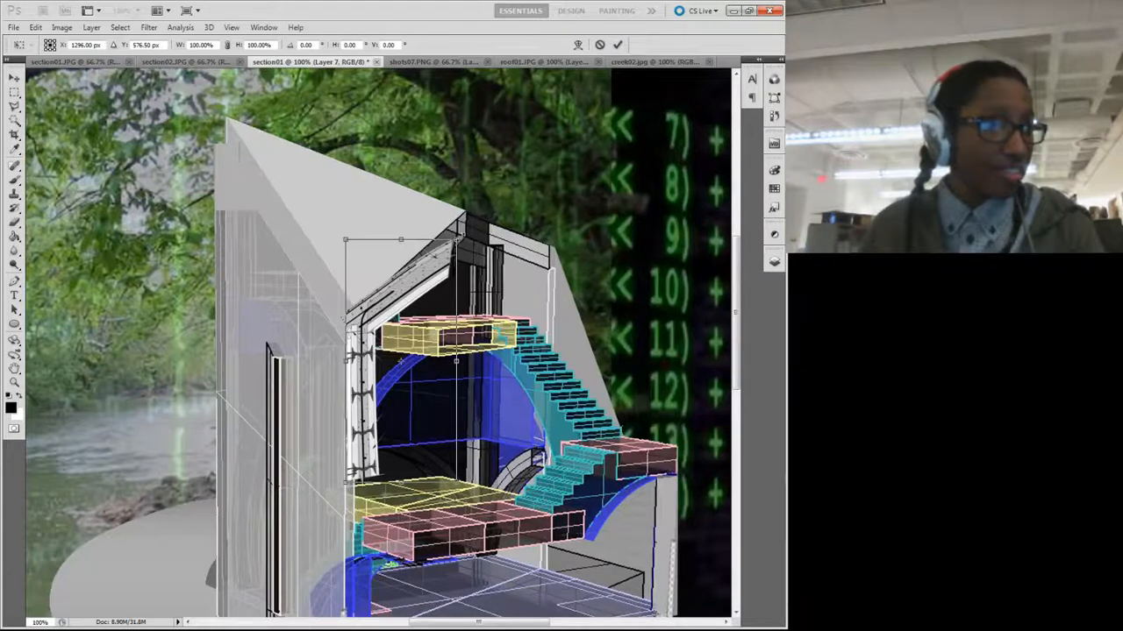
drag(457, 239, 456, 225)
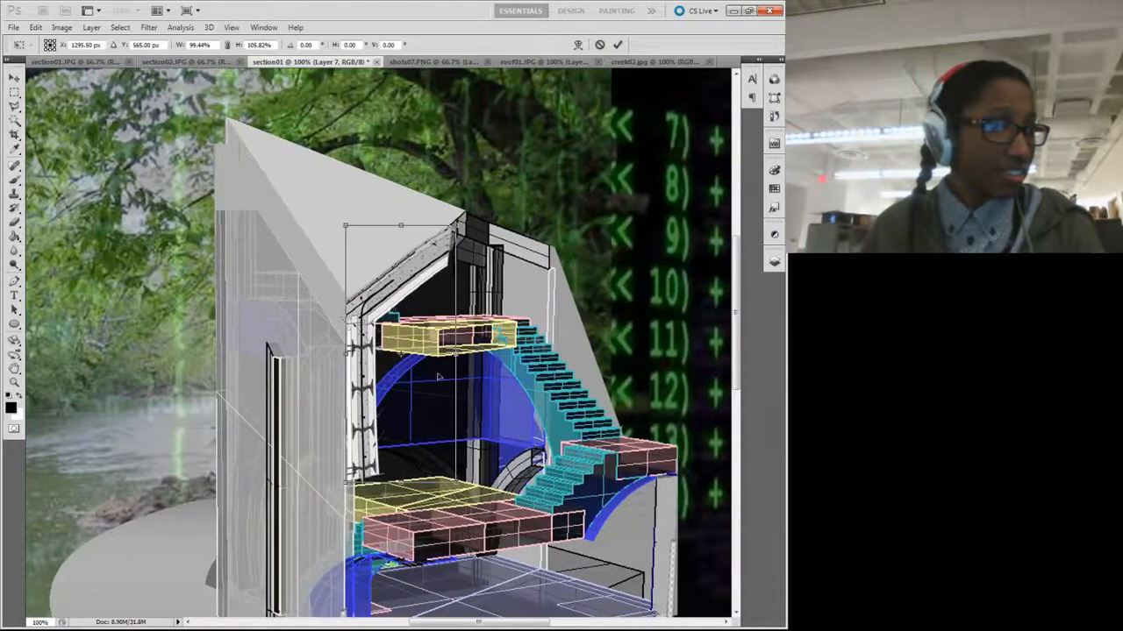
click(619, 45)
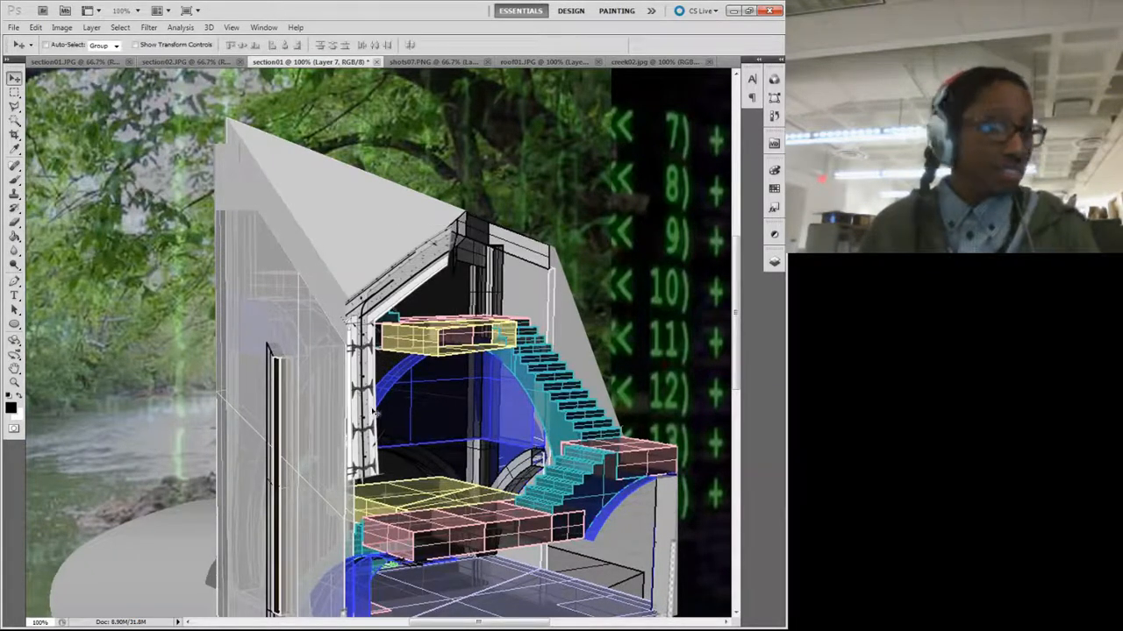
Step: Start a custom warp on the detail and pull the inner edge of its wall strip outward to make it narrower
key(ctrl+t)
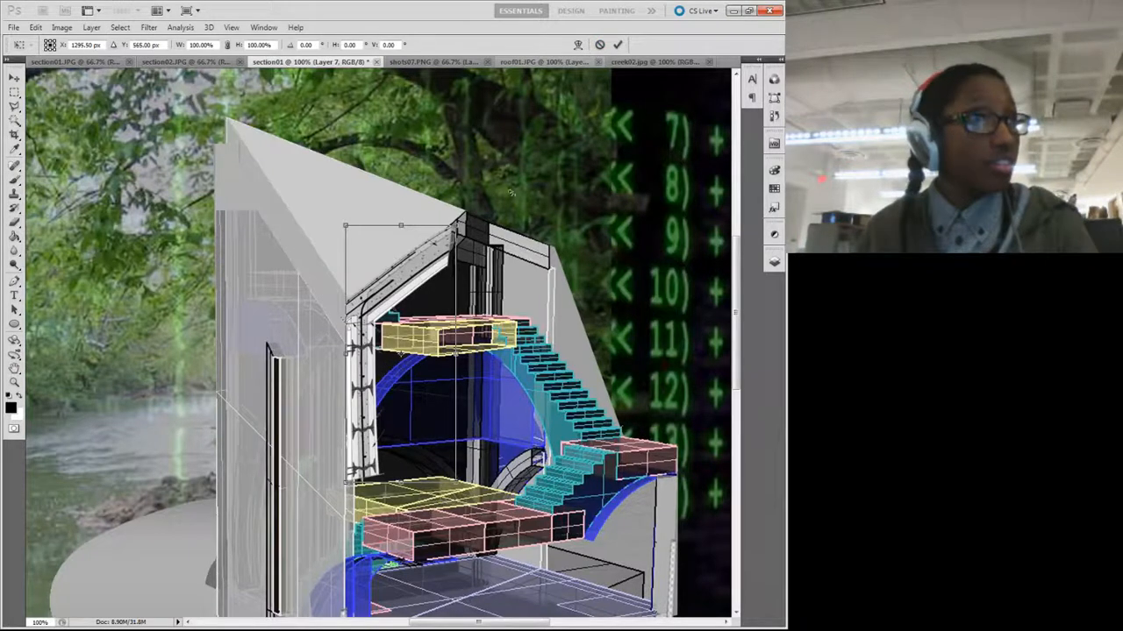
click(578, 44)
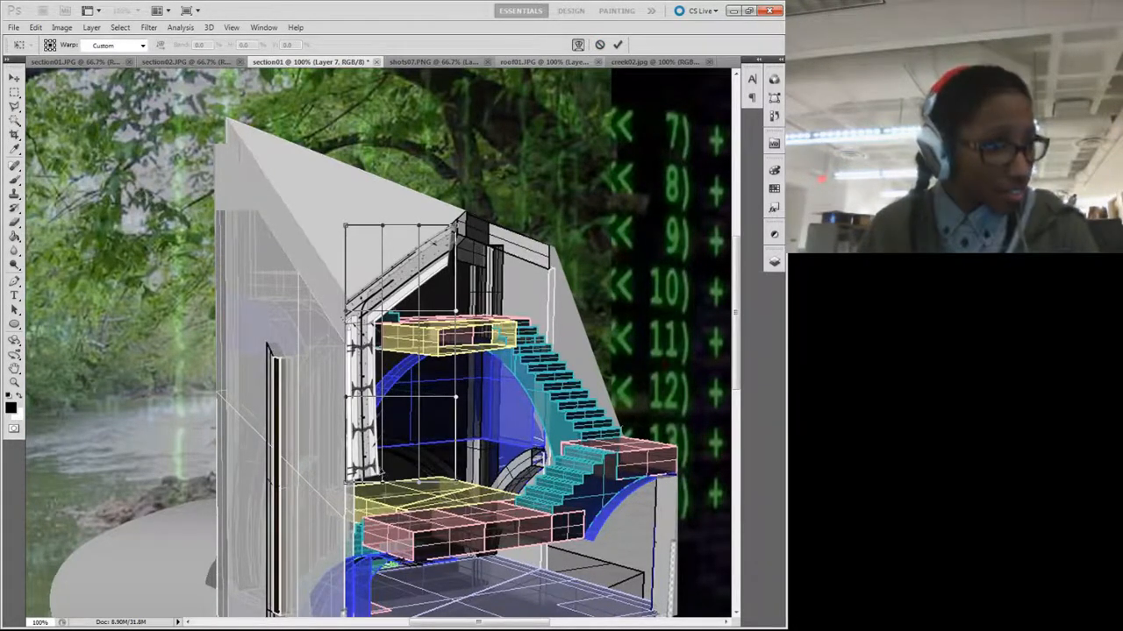
drag(382, 474, 368, 478)
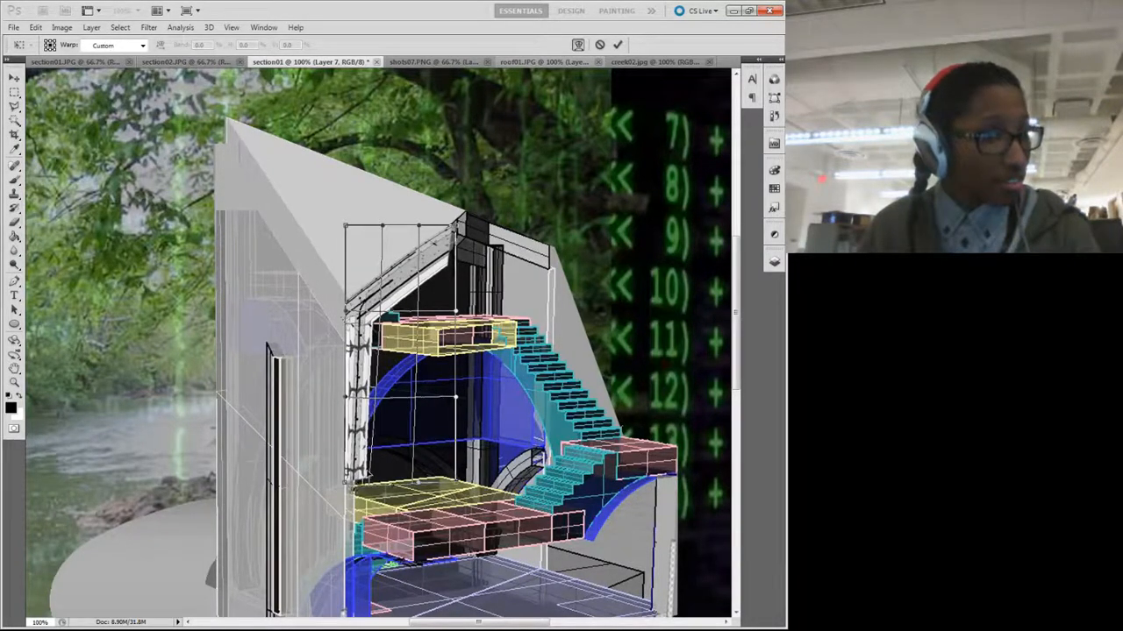
drag(381, 337, 375, 340)
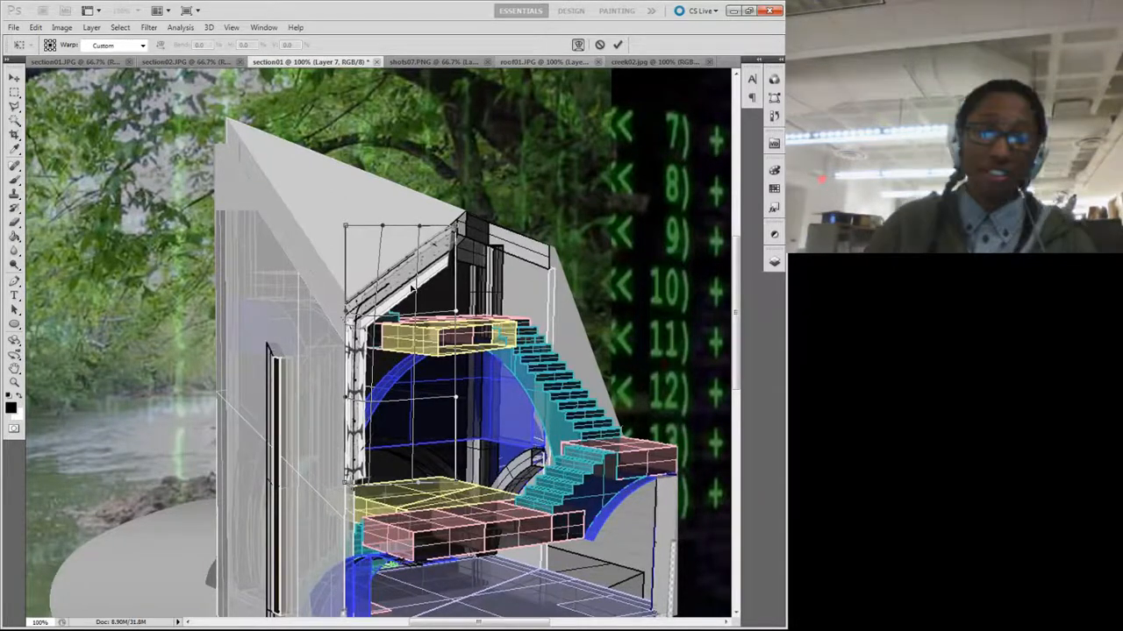
Step: Warp the detail's roof end slightly away from the ridge, adjusting its upper corner, adjacent side handle and top edge
key(ctrl+plus)
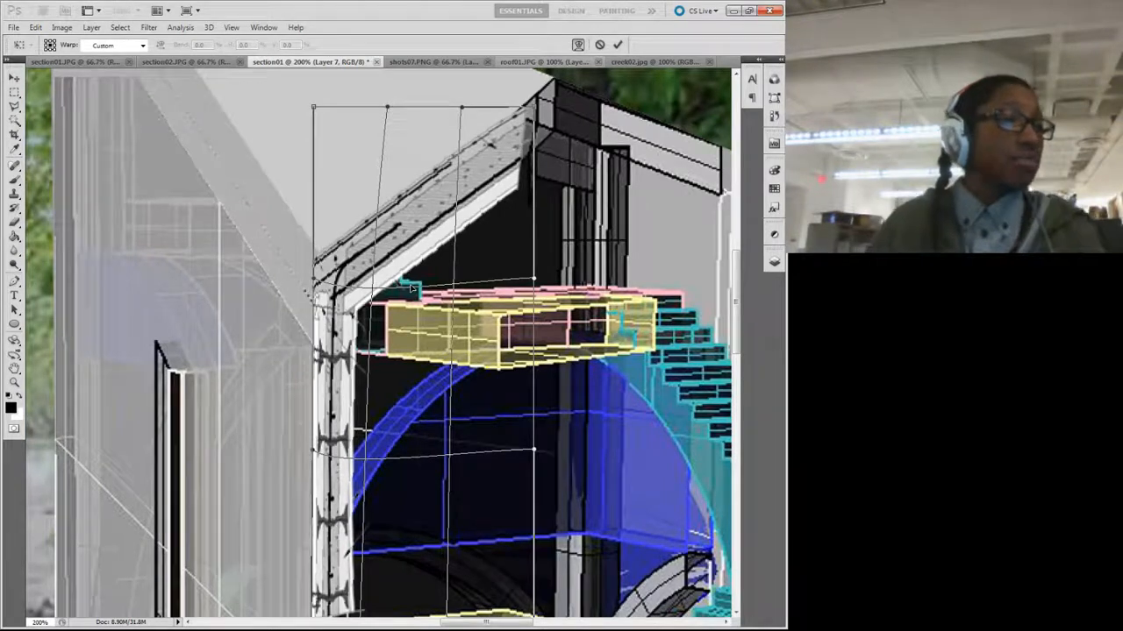
scroll(377, 342, down, 3)
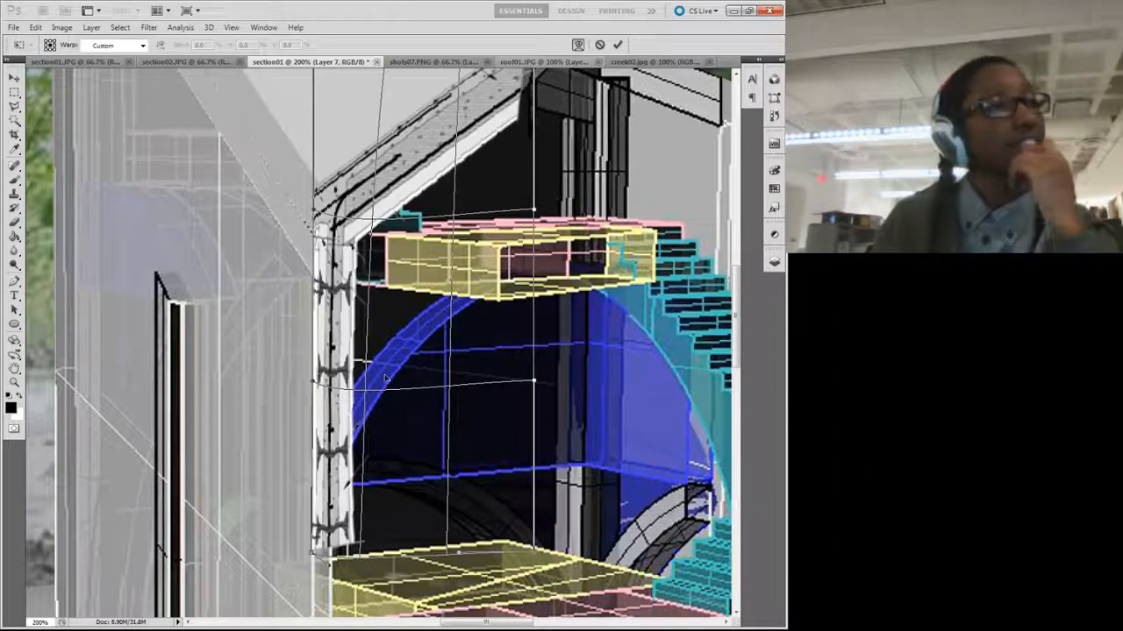
scroll(500, 280, up, 3)
scroll(499, 220, down, 1)
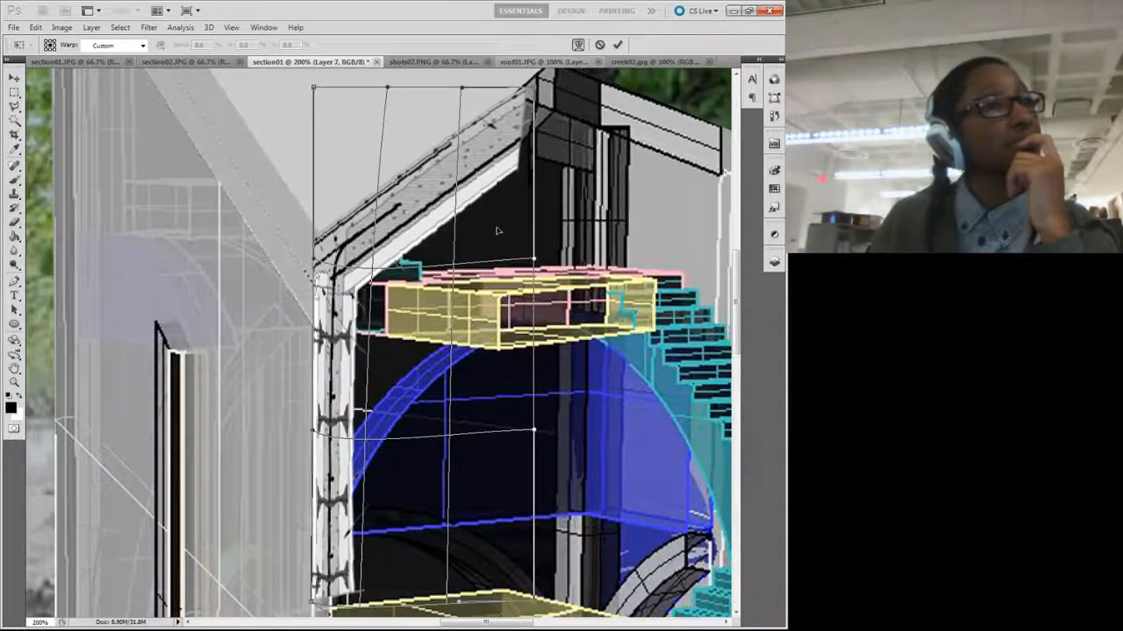
scroll(500, 230, up, 4)
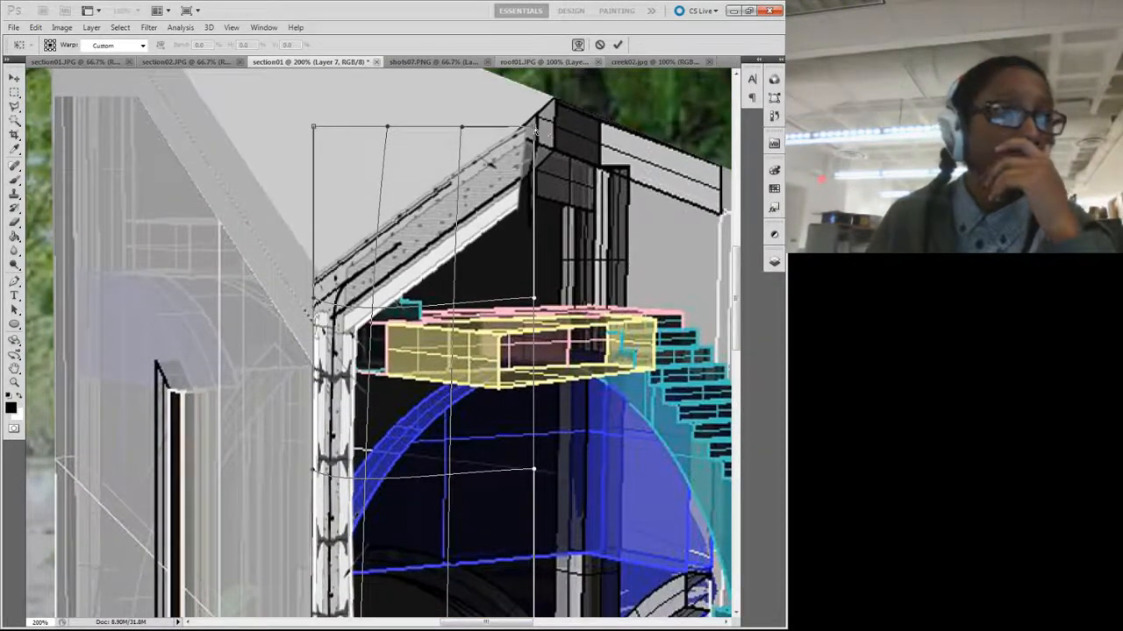
drag(535, 129, 522, 124)
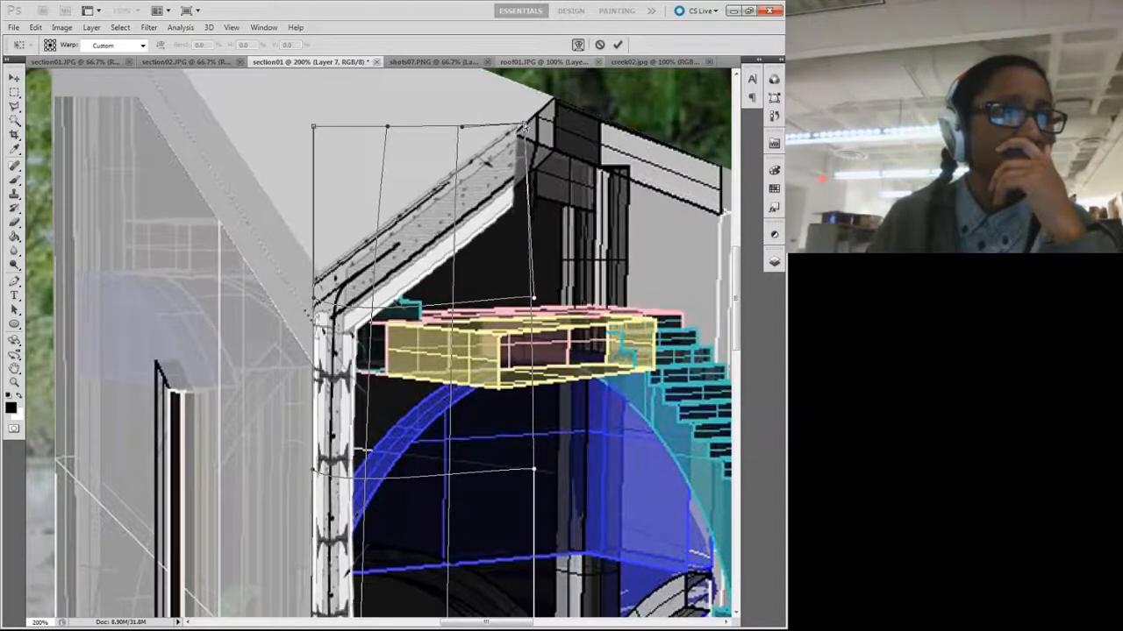
drag(533, 299, 529, 298)
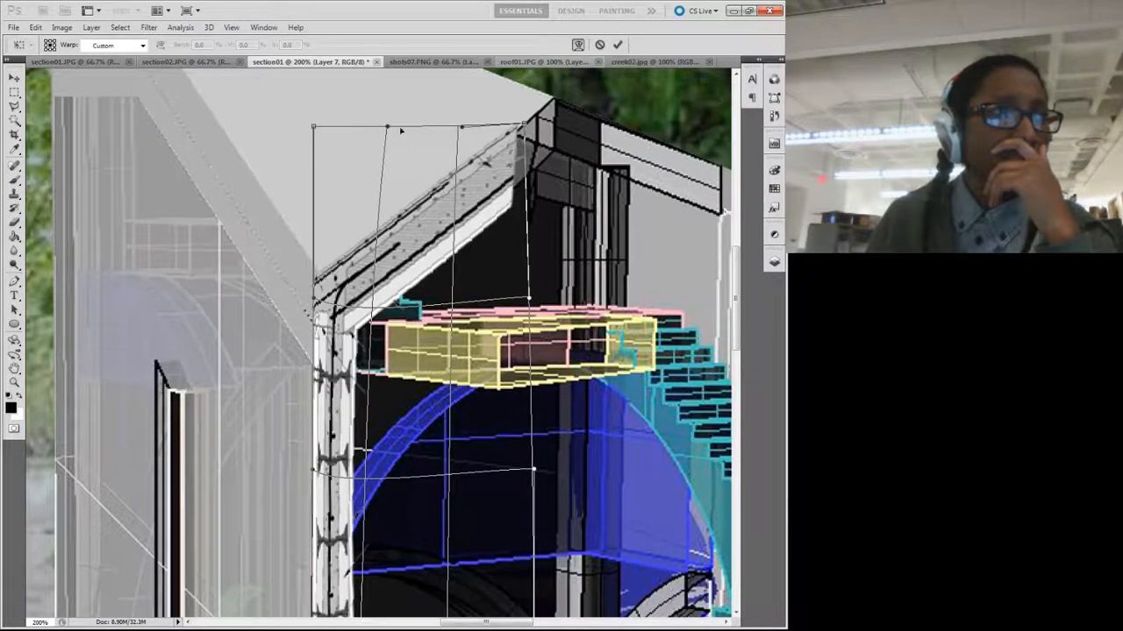
drag(388, 129, 383, 131)
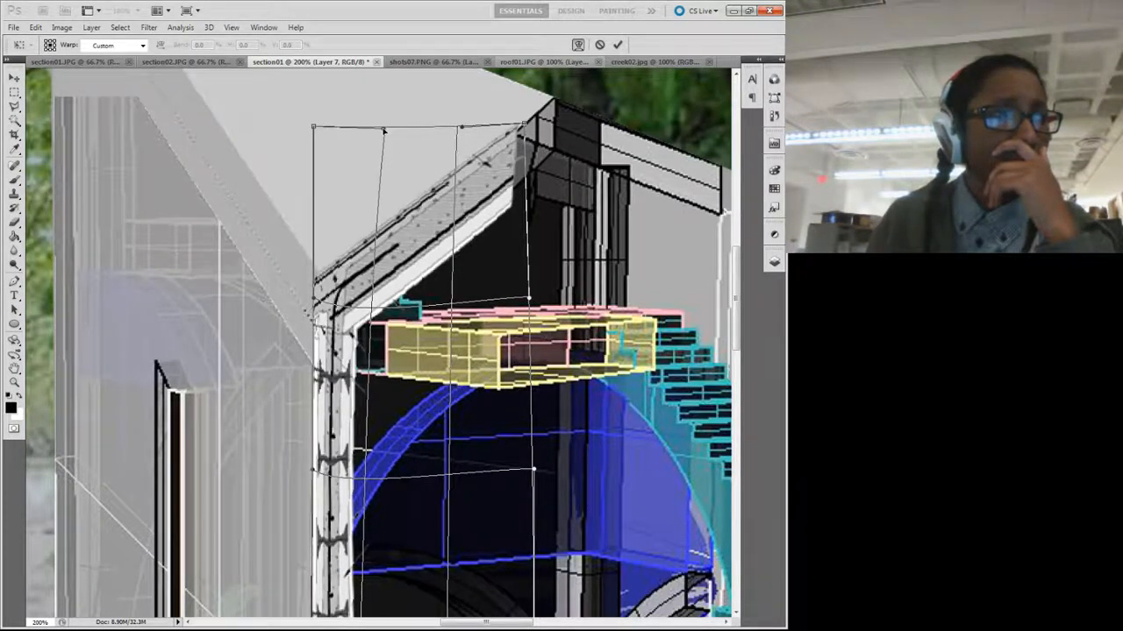
Step: Warp the lower end and outer edge of the detail's wall strip to follow the cut wall above the yellow floor slab
scroll(384, 131, down, 5)
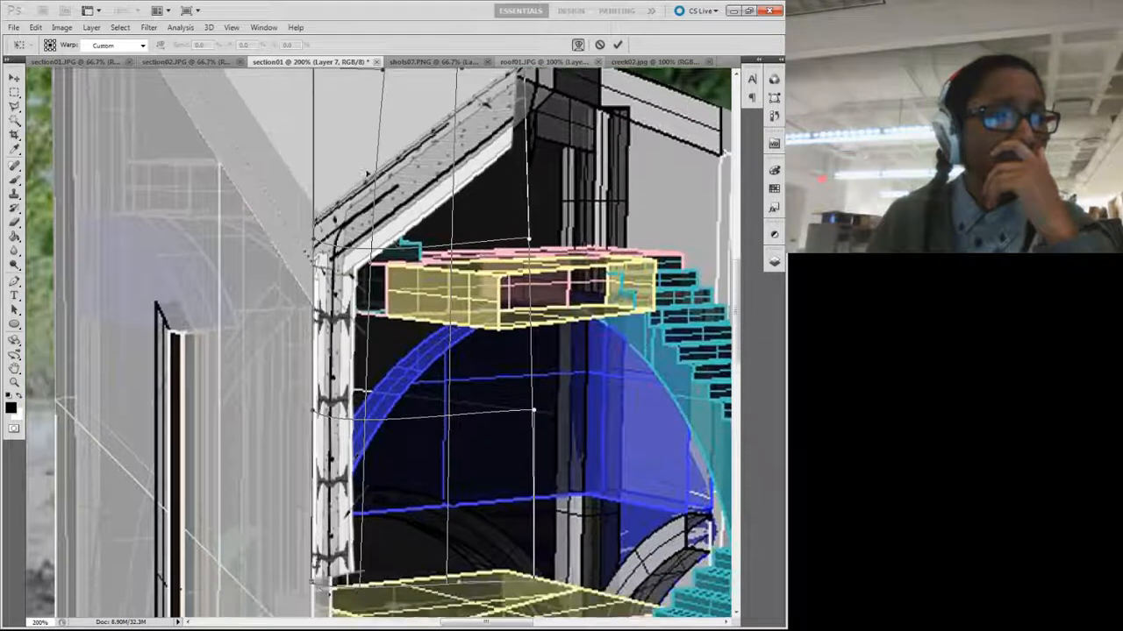
scroll(342, 489, down, 4)
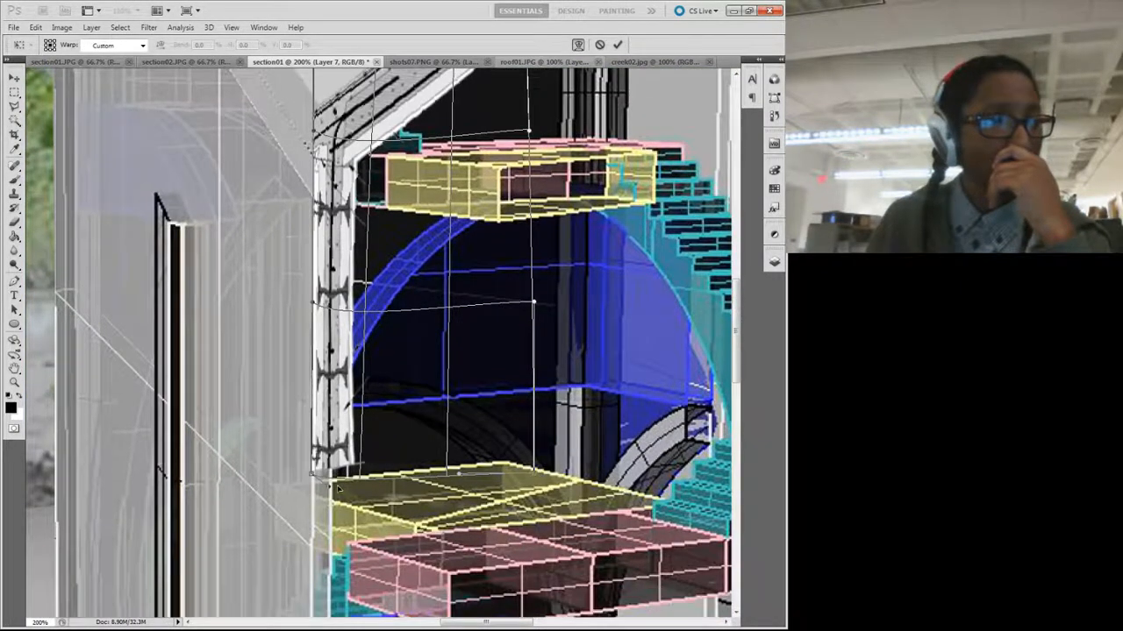
mouse_move(332, 490)
mouse_down()
mouse_move(315, 470)
mouse_move(320, 479)
mouse_up()
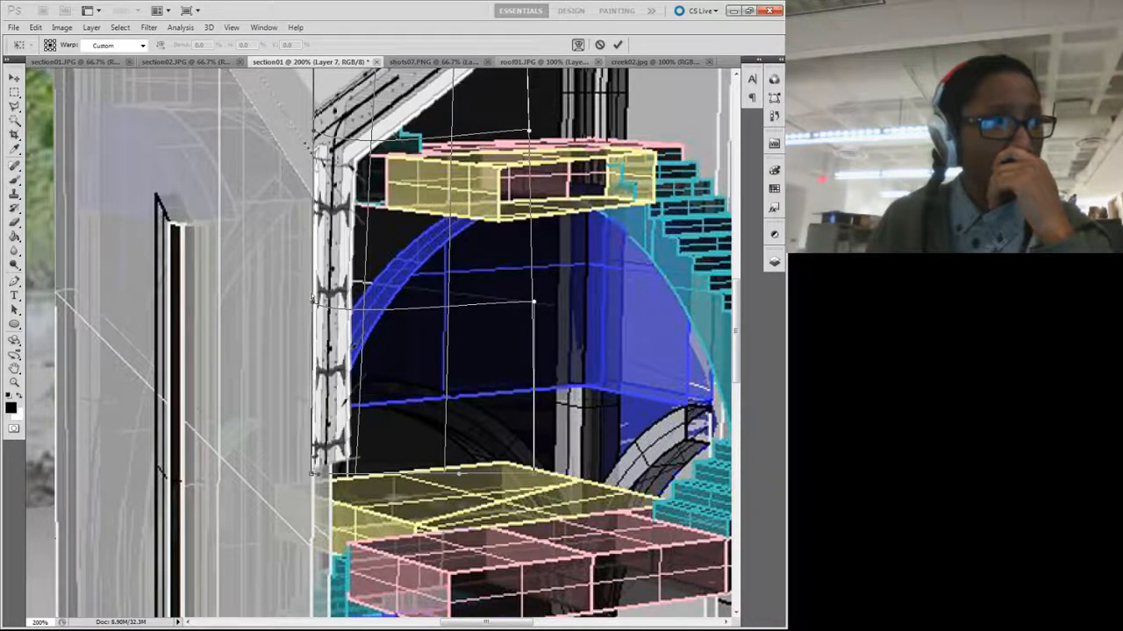
drag(312, 303, 313, 323)
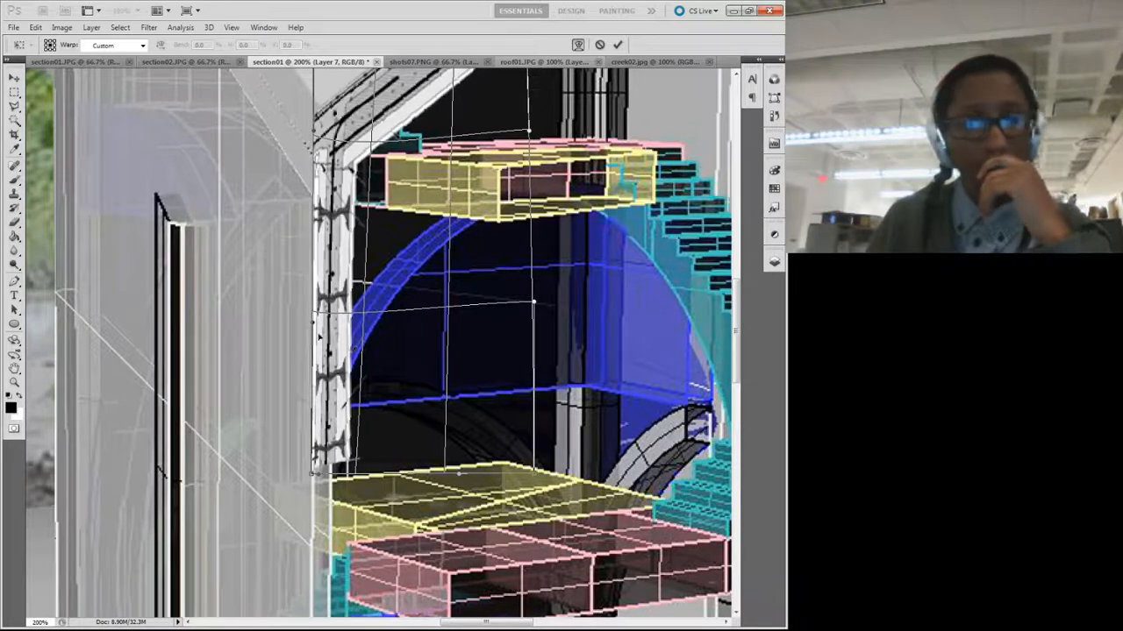
Step: Fine-tune the warp at the eave bend and lower end of the detail's wall strip, and apply the warp
key(ctrl+minus)
key(ctrl+minus)
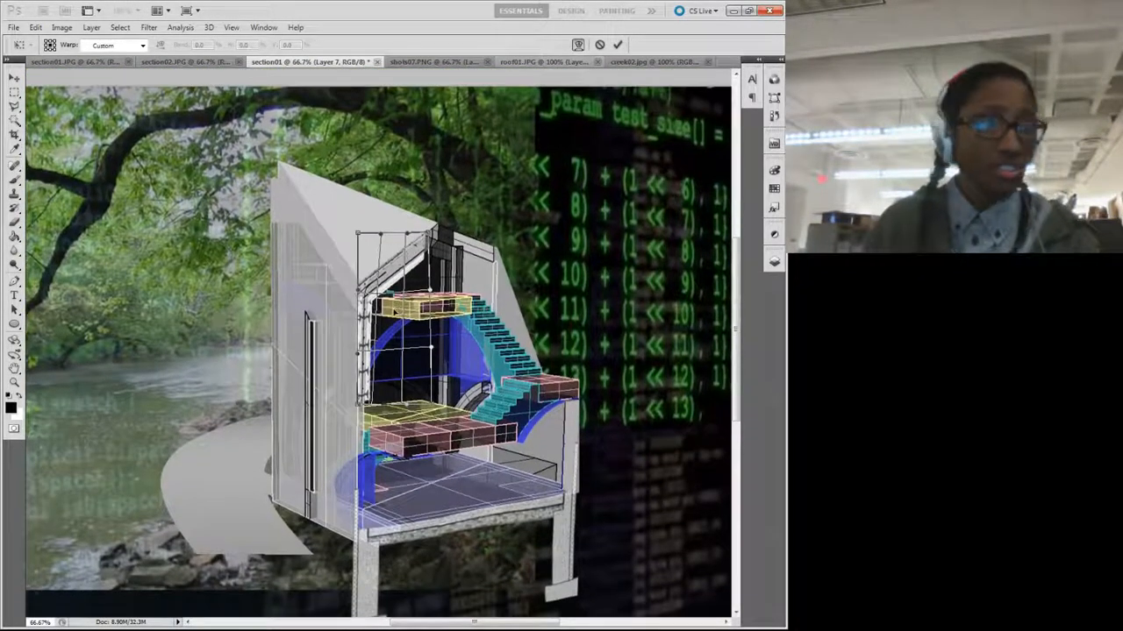
key(ctrl+plus)
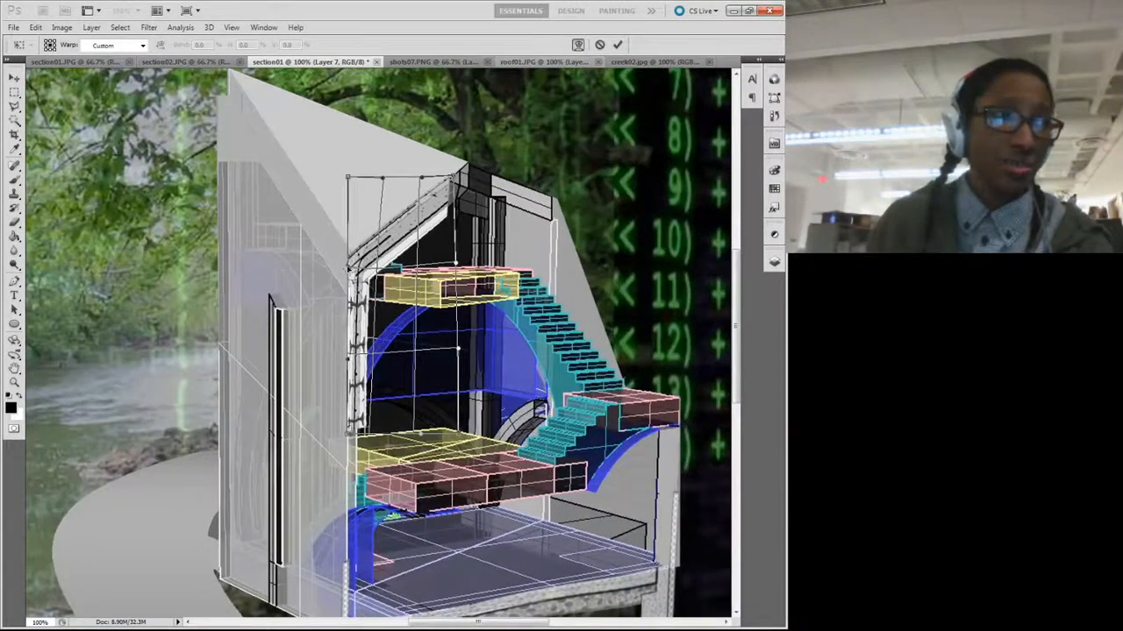
mouse_move(354, 271)
mouse_down()
mouse_move(371, 269)
mouse_move(345, 271)
mouse_up()
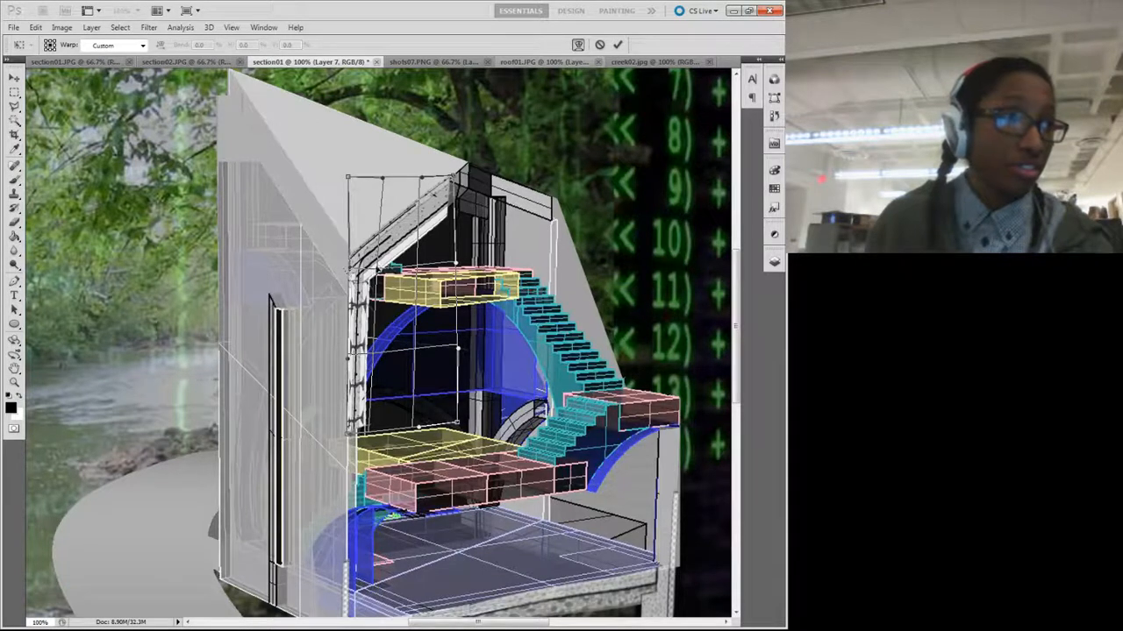
drag(377, 270, 381, 267)
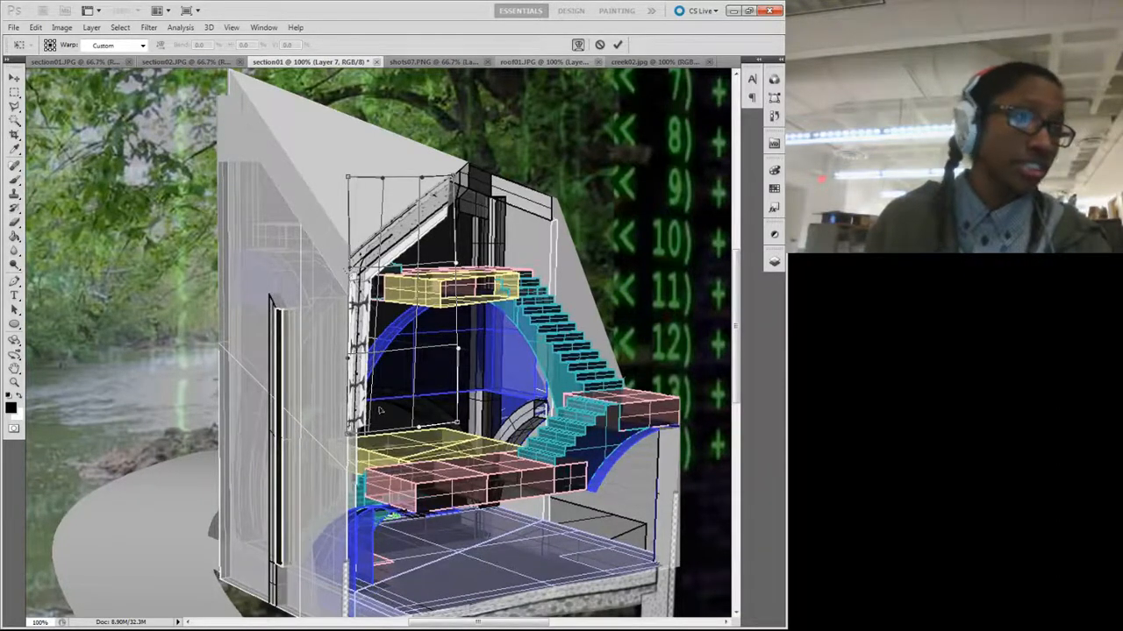
drag(349, 435, 355, 439)
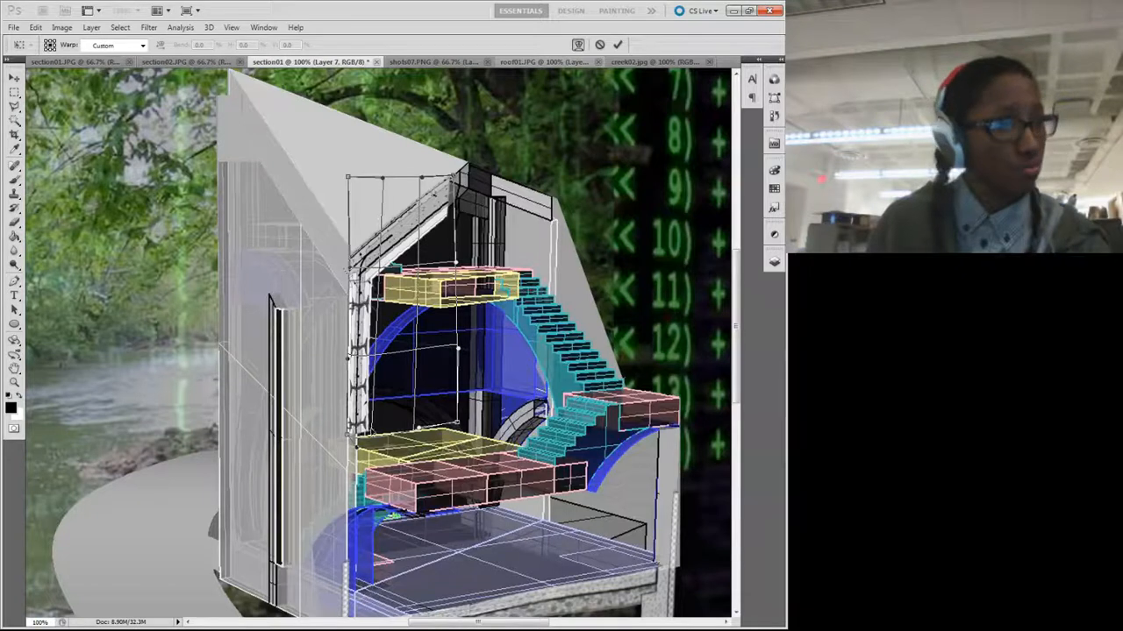
scroll(341, 455, down, 4)
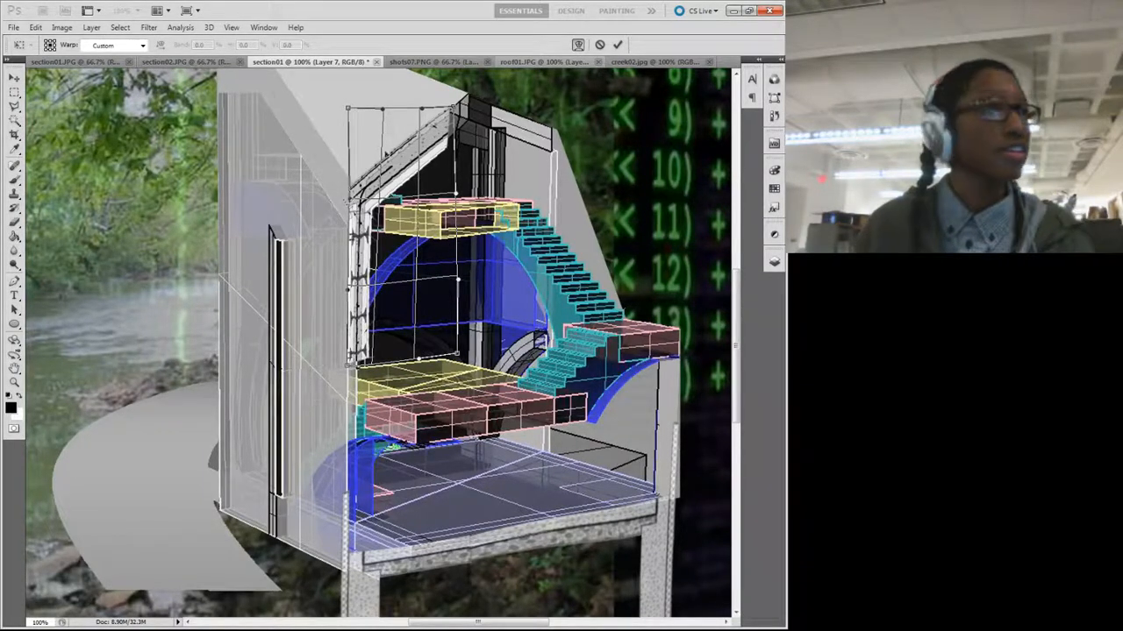
click(617, 43)
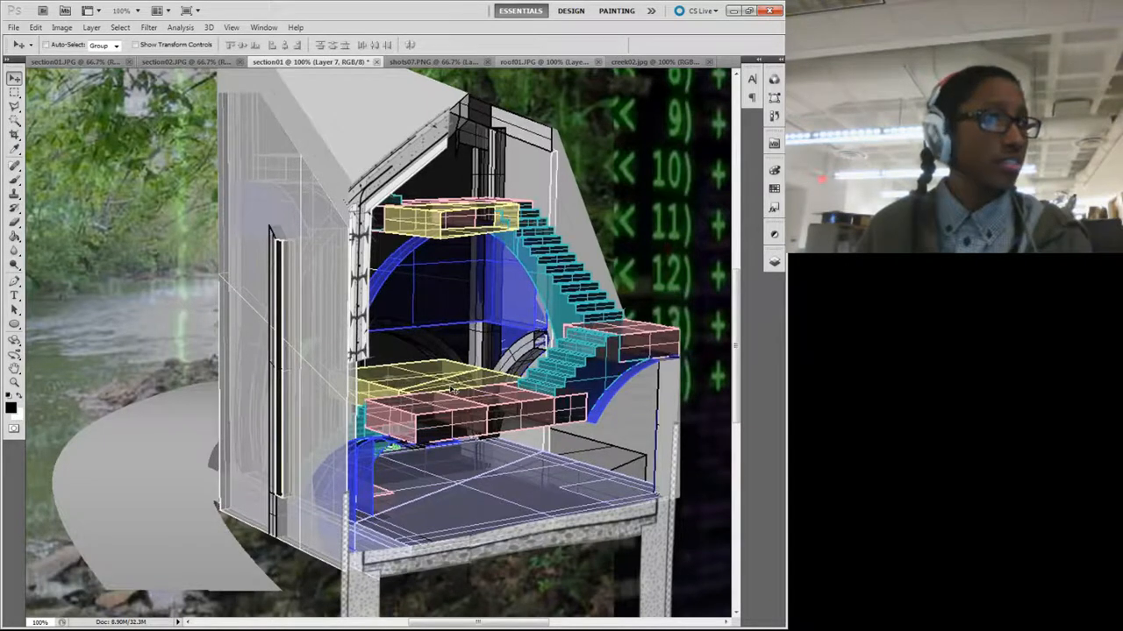
Step: Copy the upper end of the detail's roof strip to a new layer and move it up along the slope past the ridge
scroll(454, 392, up, 3)
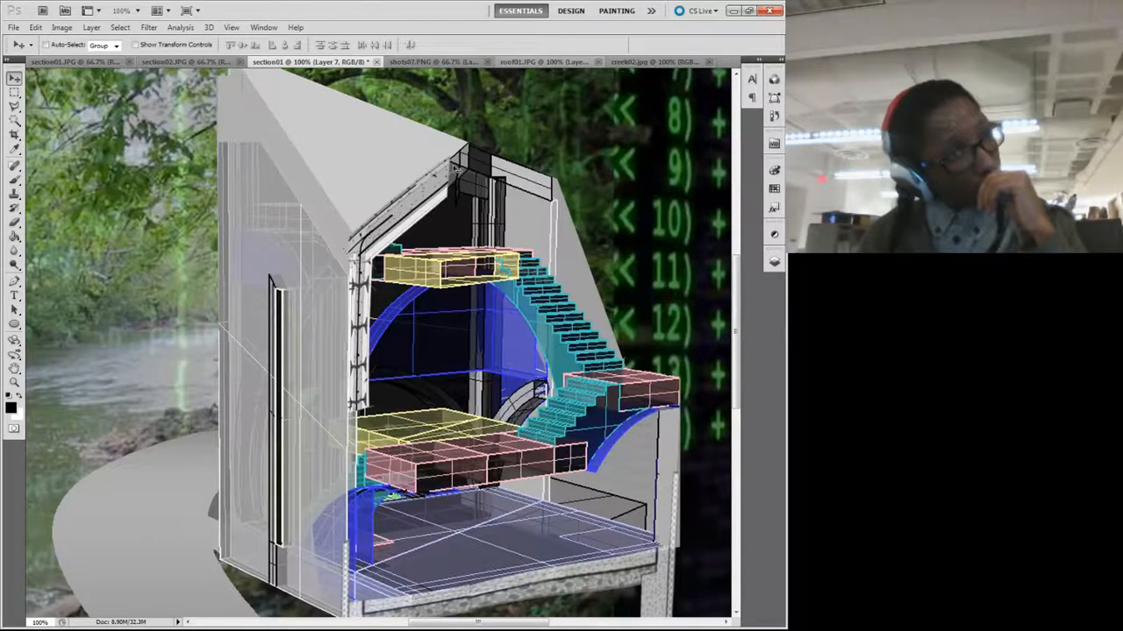
click(14, 92)
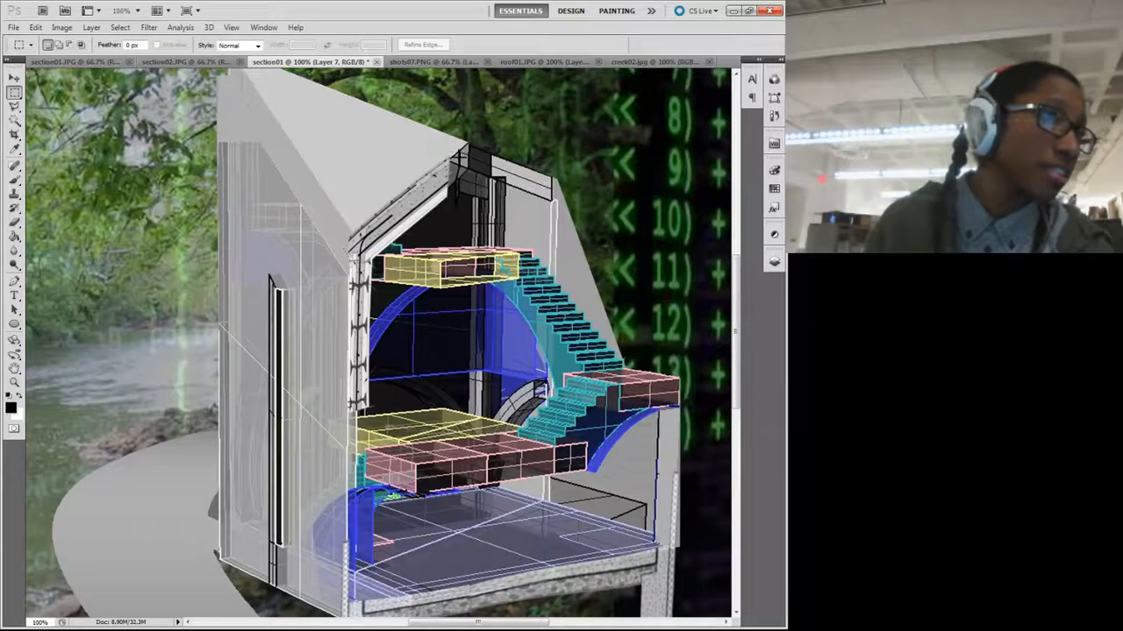
drag(430, 205, 409, 251)
right_click(438, 172)
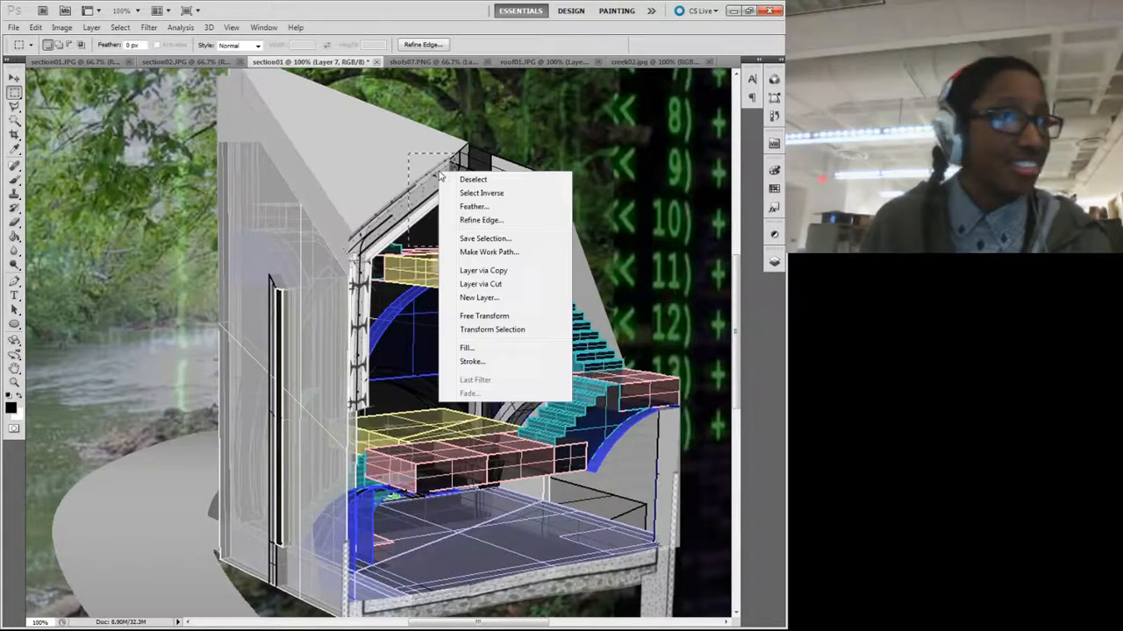
click(494, 284)
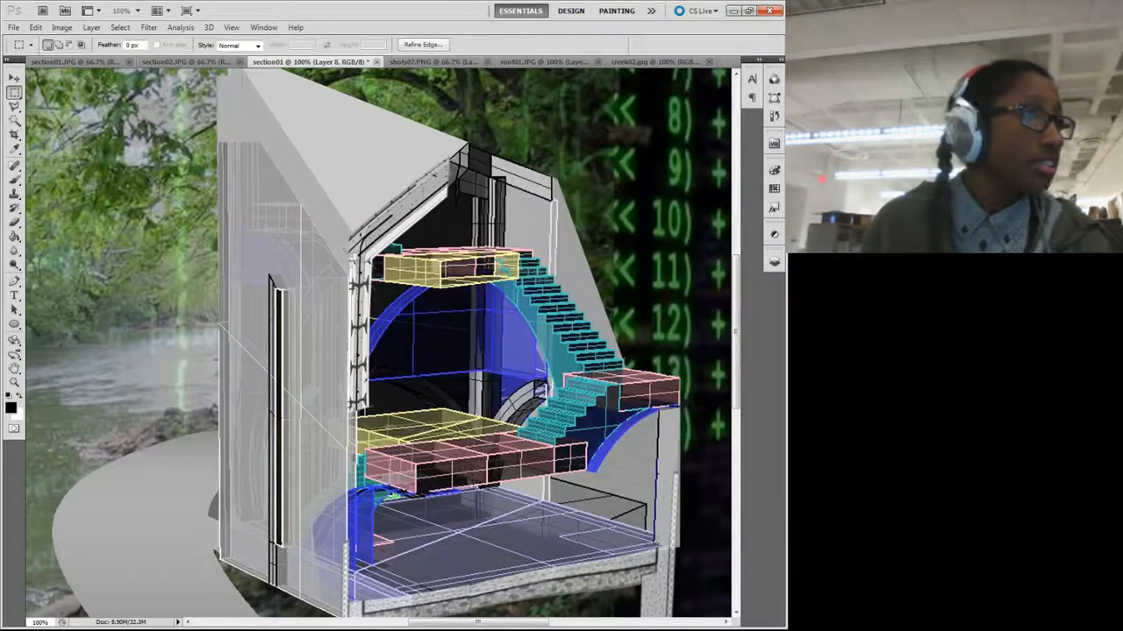
click(15, 80)
drag(443, 215, 467, 186)
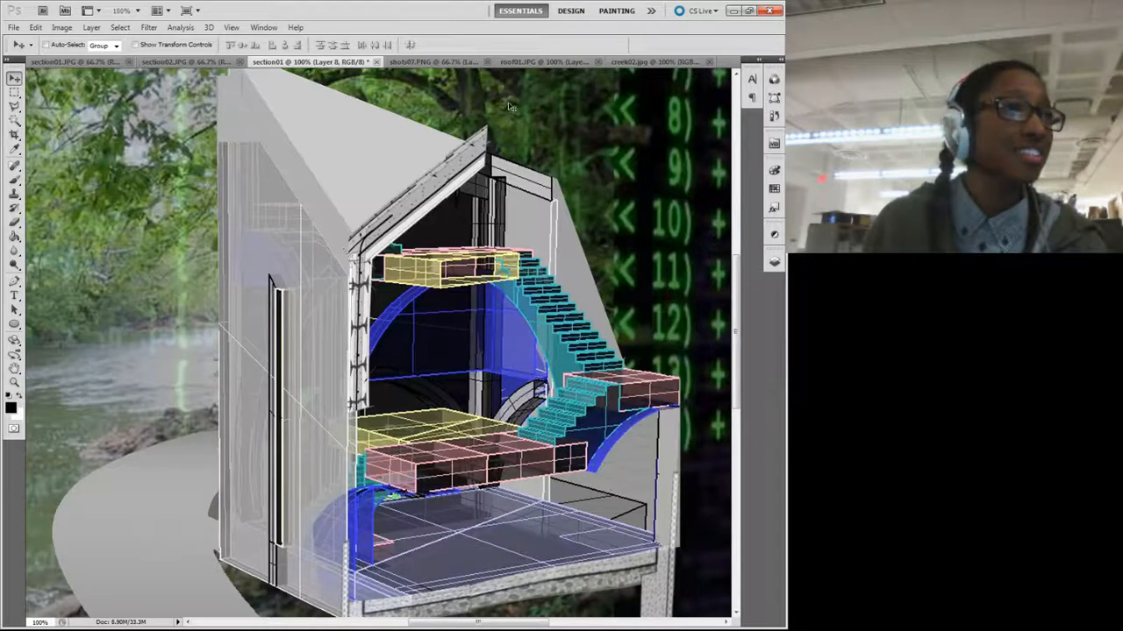
Step: Trim the copied roof piece where it overshoots the ridge by deleting the excess end in two passes, and clear the selection
key(m)
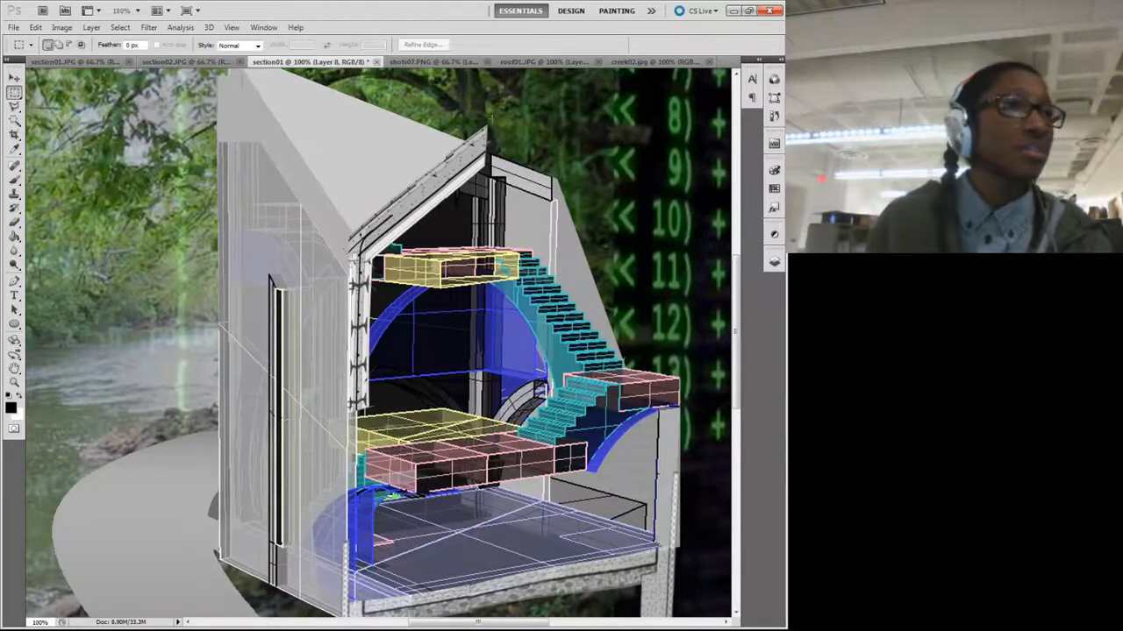
drag(474, 112, 497, 194)
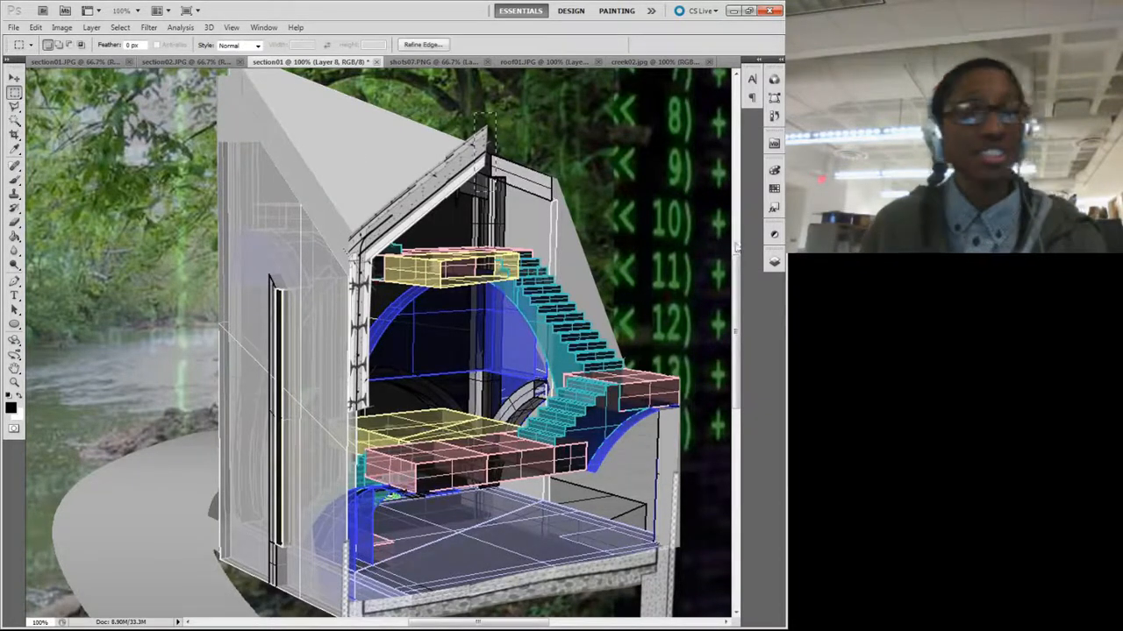
key(Delete)
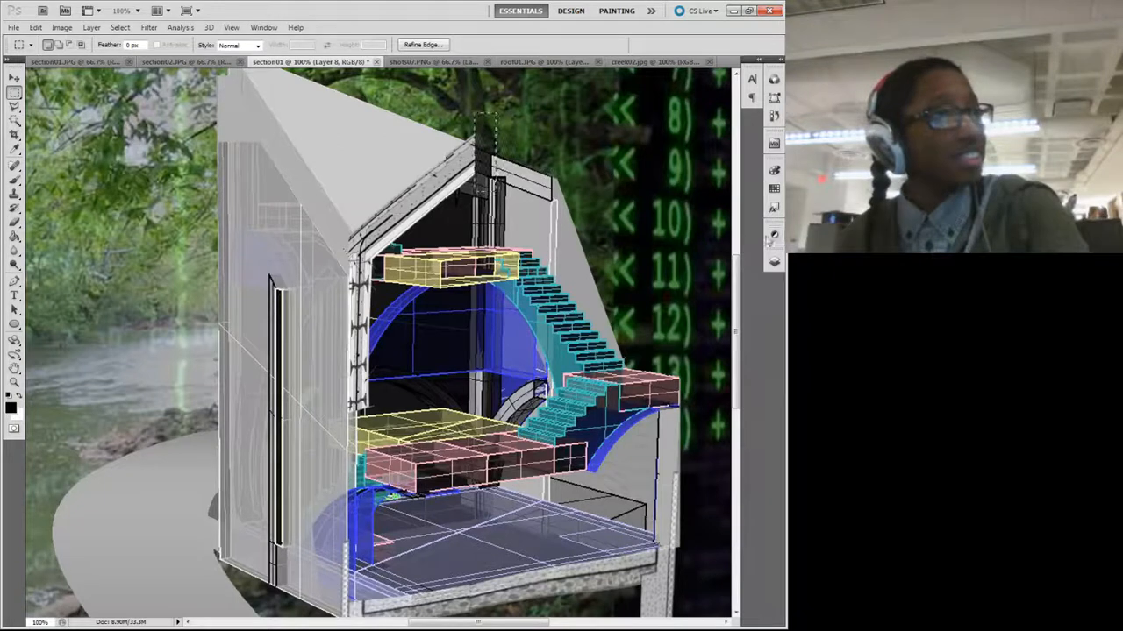
key(ctrl+d)
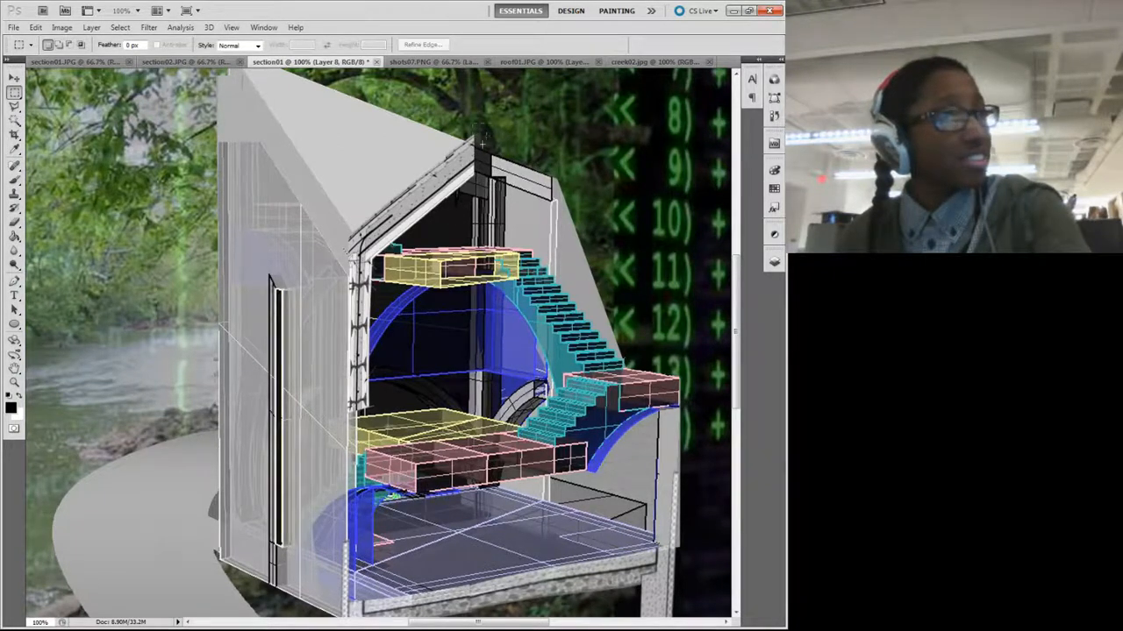
drag(472, 173, 467, 198)
key(Delete)
scroll(467, 218, down, 1)
click(569, 178)
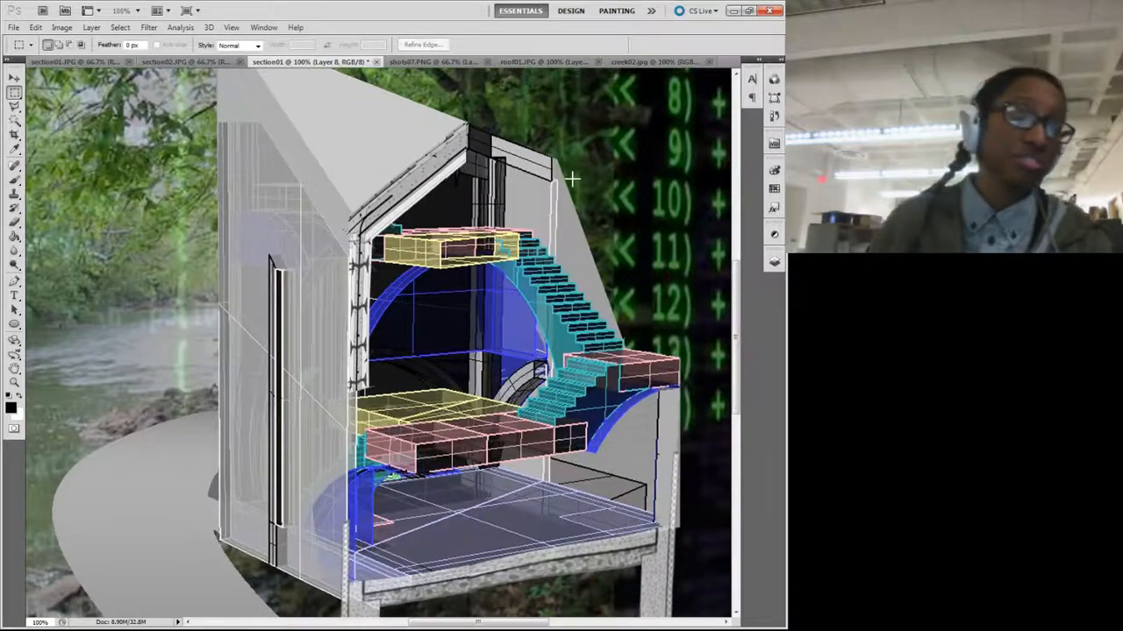
Step: Copy the wall strip between the eave and the yellow floor slab from Layer 7 to a new layer
key(ctrl+minus)
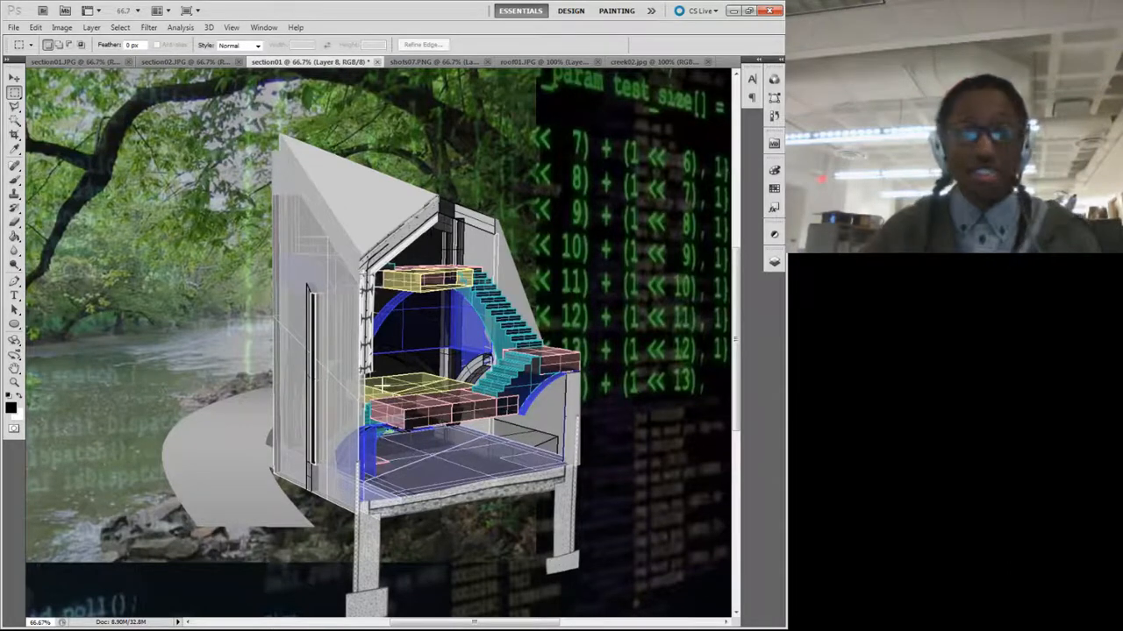
scroll(381, 386, up, 2)
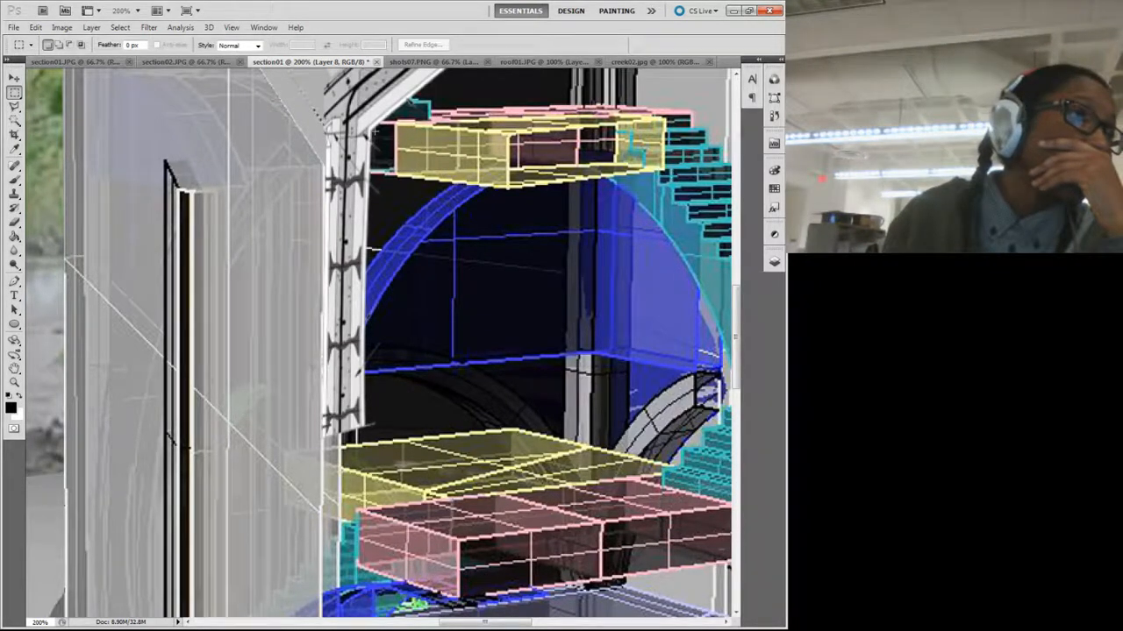
drag(375, 132, 310, 453)
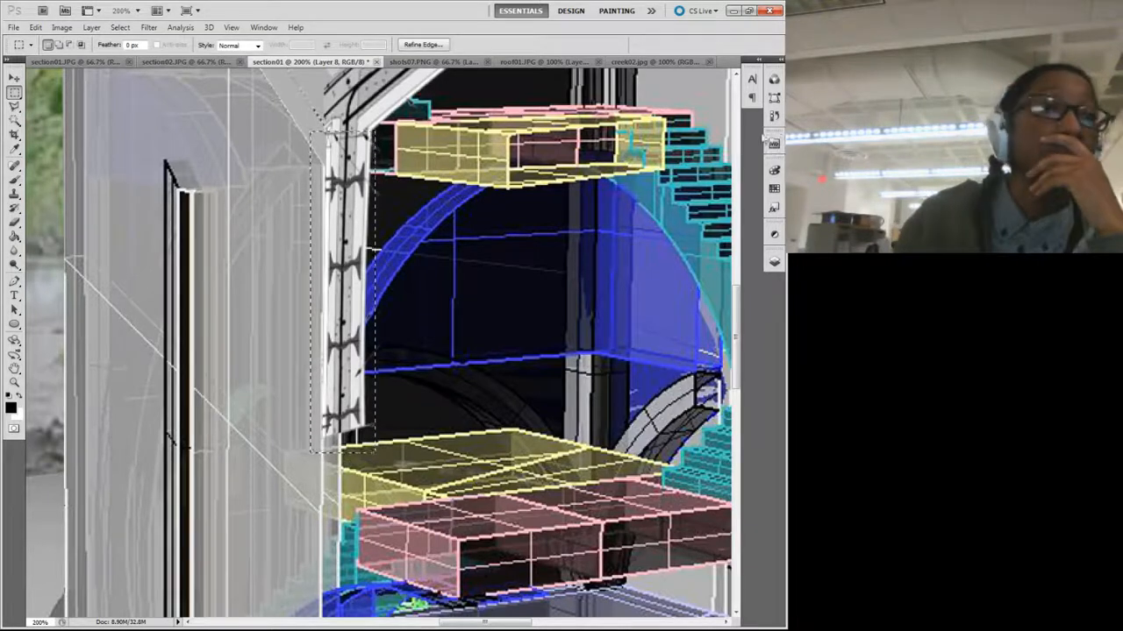
click(774, 261)
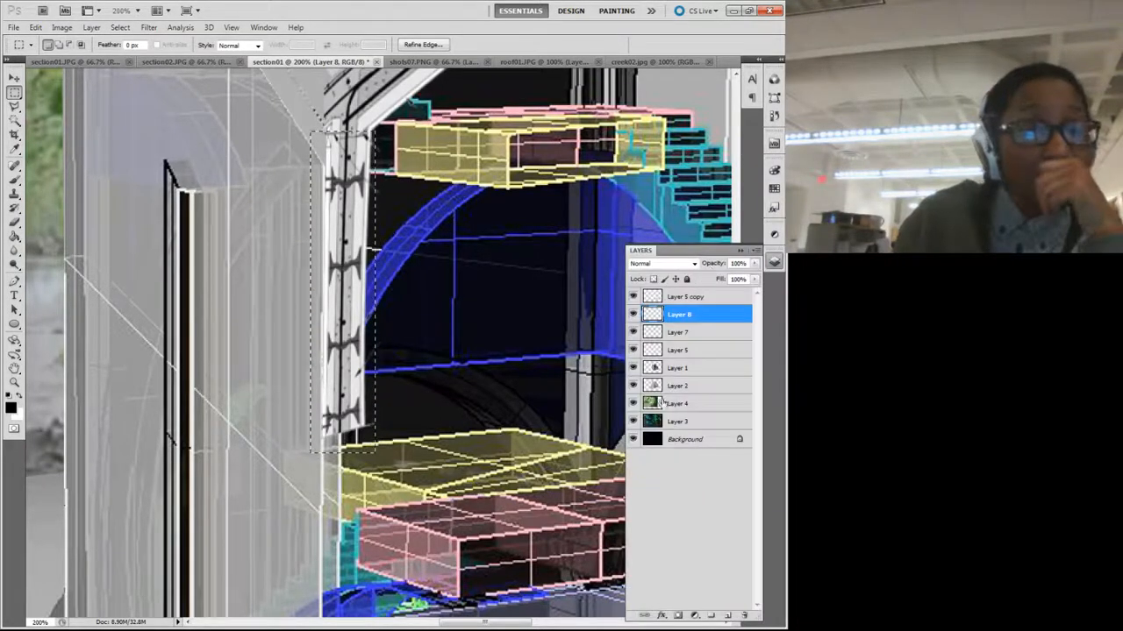
click(683, 333)
right_click(360, 314)
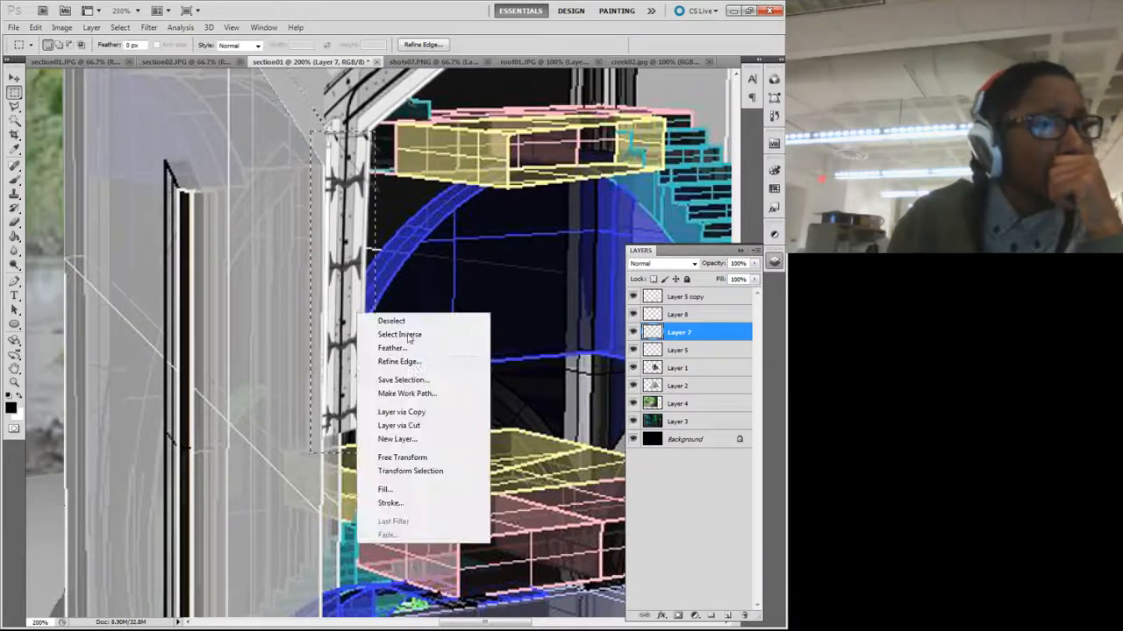
click(403, 413)
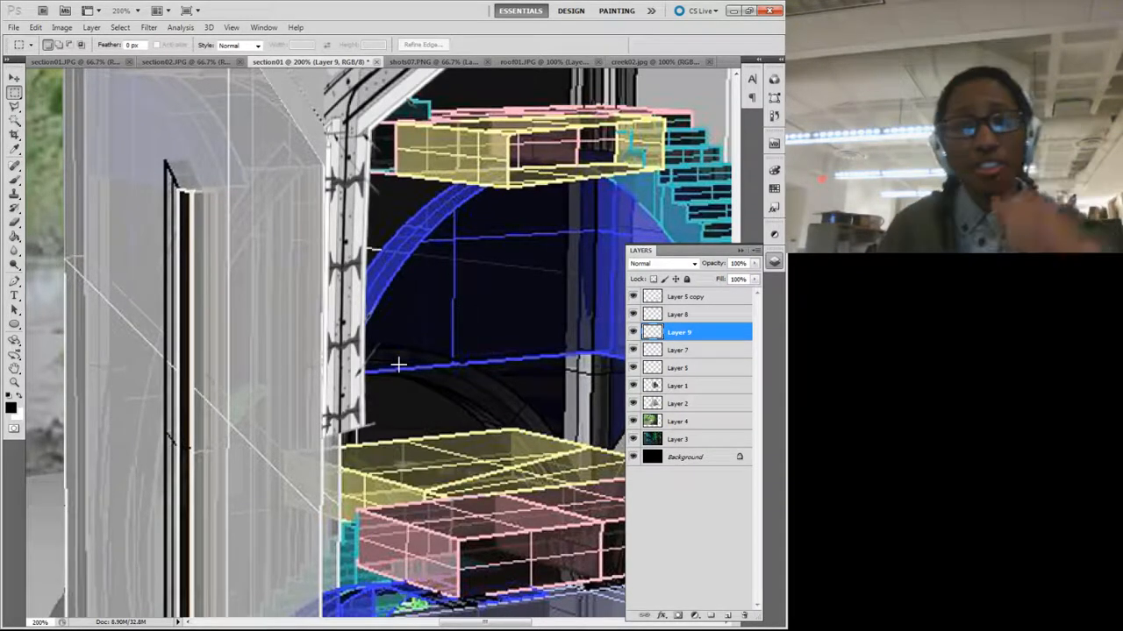
Step: Move the copied wall strip down to continue the wall to the lower floor, and scale it to 91.11% width and 104.76% height
key(ctrl+minus)
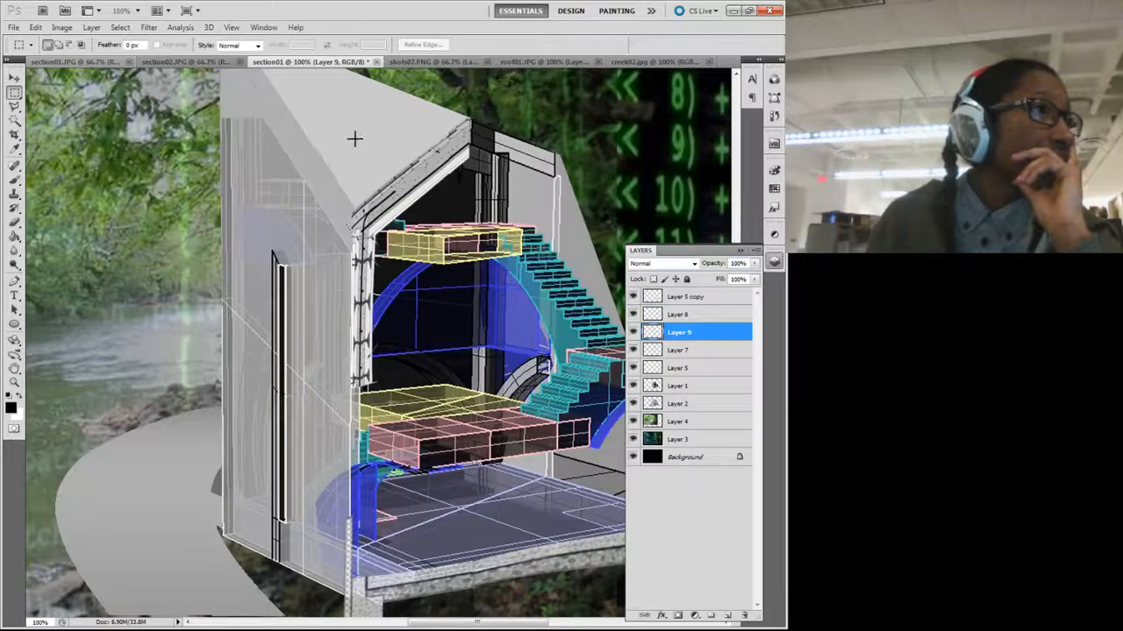
click(15, 78)
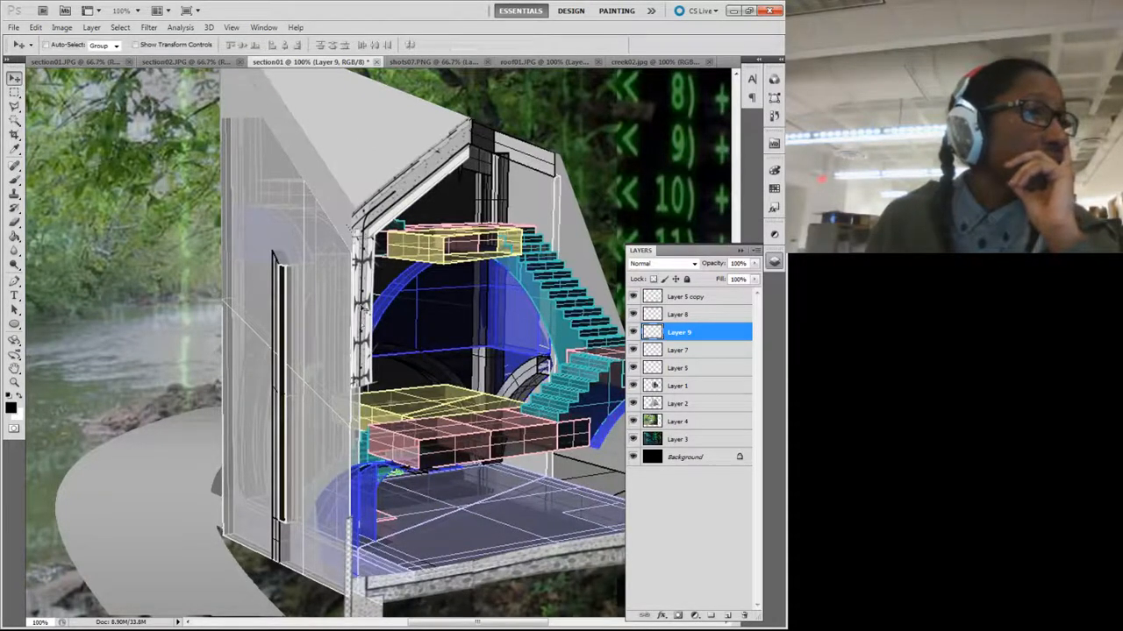
drag(366, 309, 365, 465)
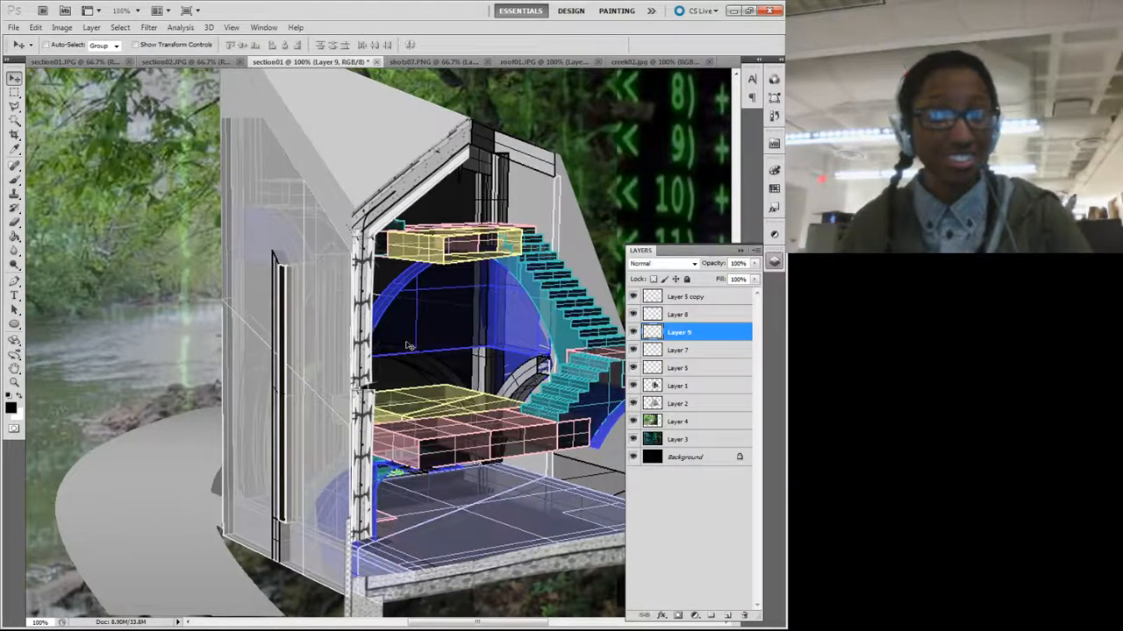
key(ctrl+t)
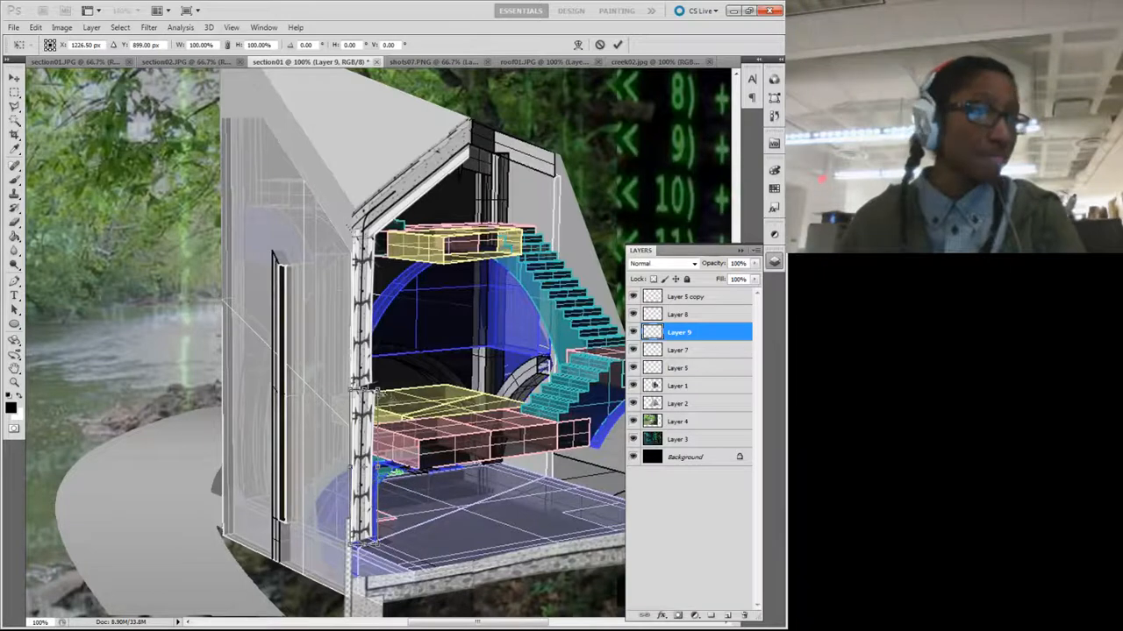
drag(375, 388, 377, 385)
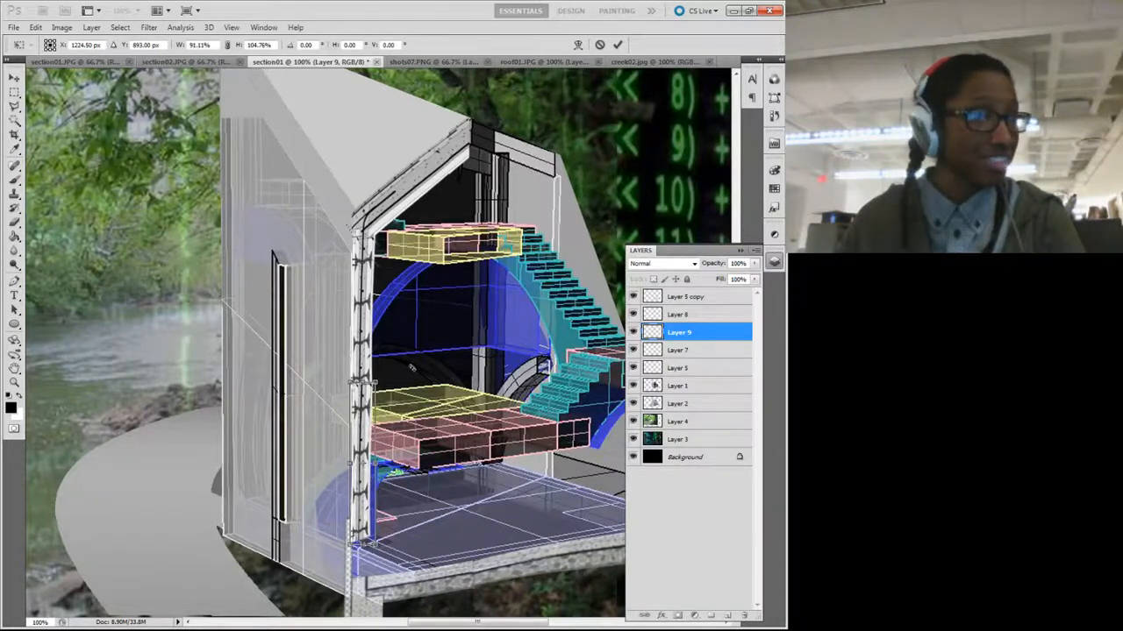
Step: Warp the upper end of the copied wall strip on Layer 9 to line up with the wall piece above, and apply the transform
click(579, 45)
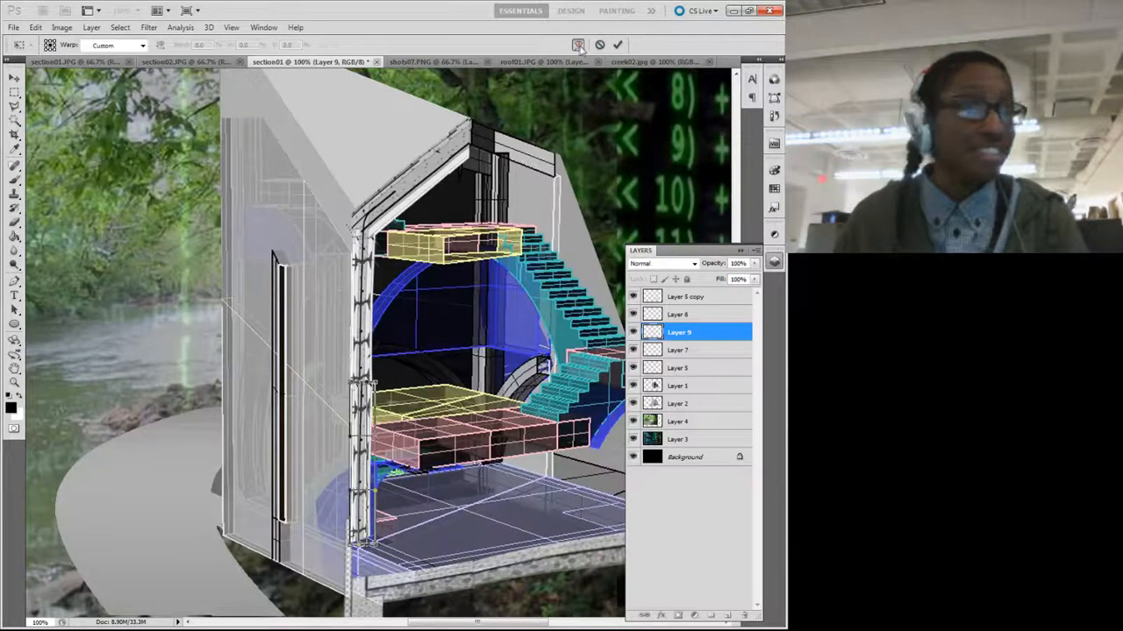
click(578, 47)
click(579, 46)
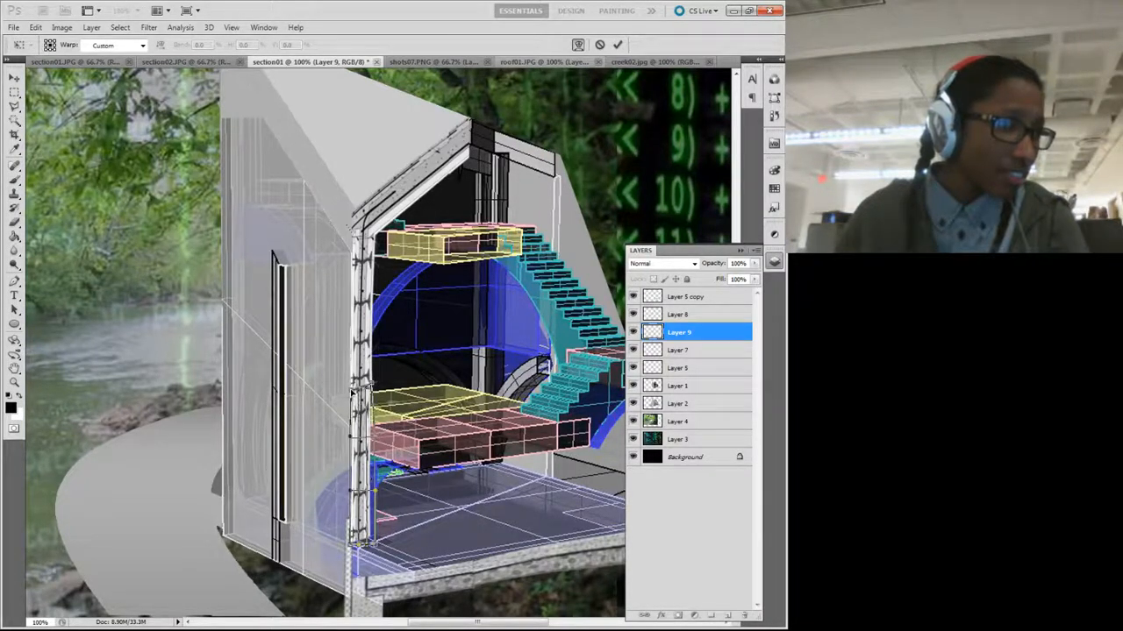
scroll(364, 390, up, 3)
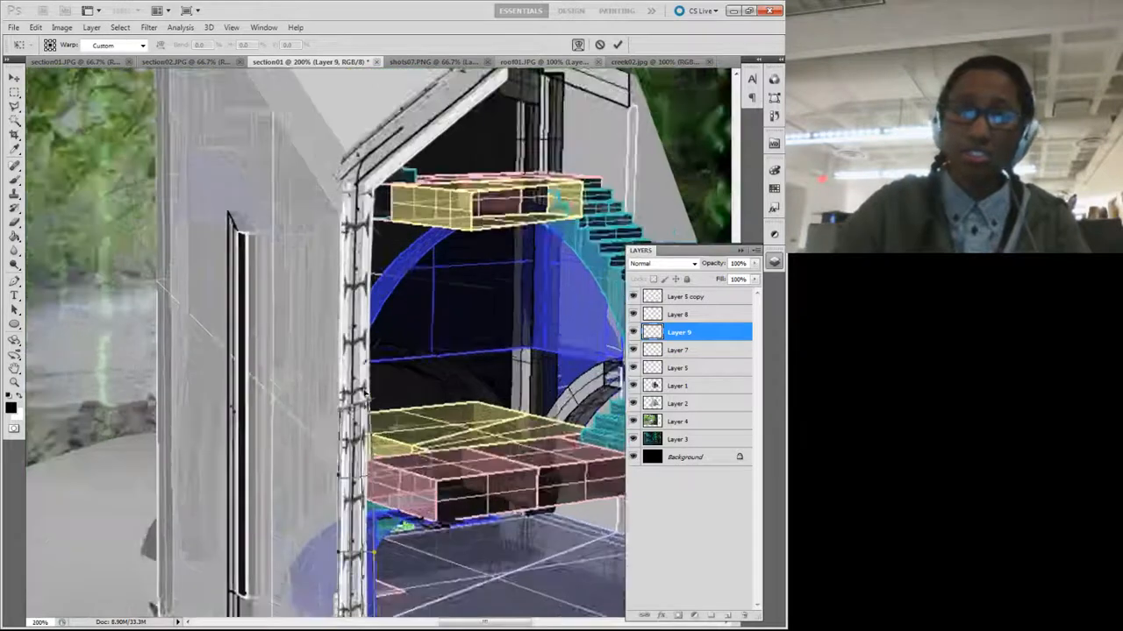
scroll(365, 394, down, 5)
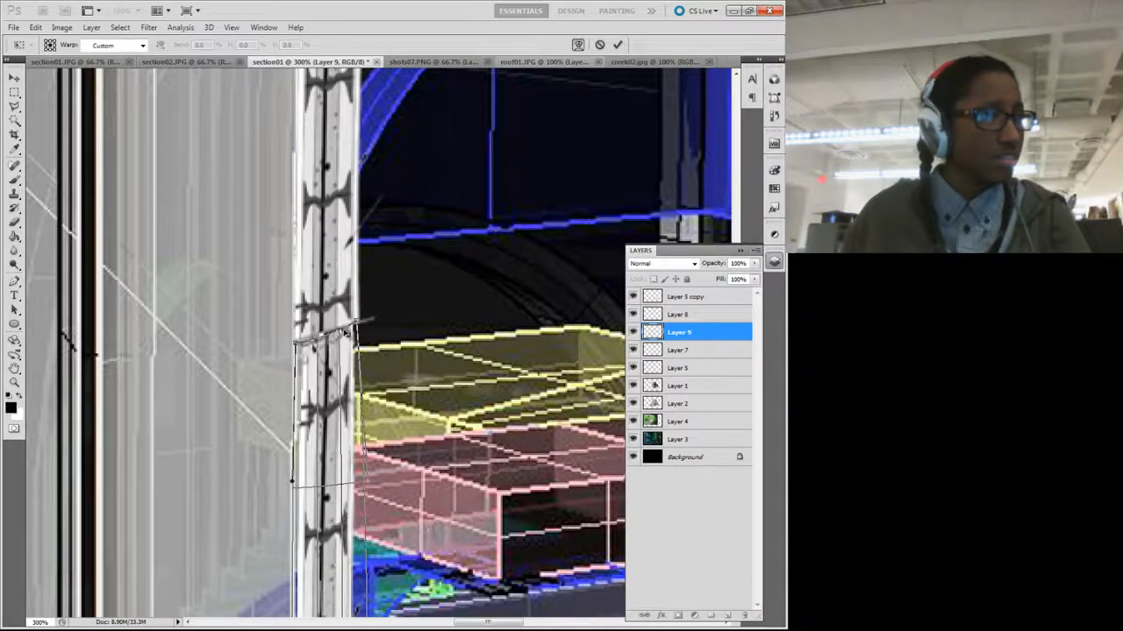
drag(357, 323, 323, 338)
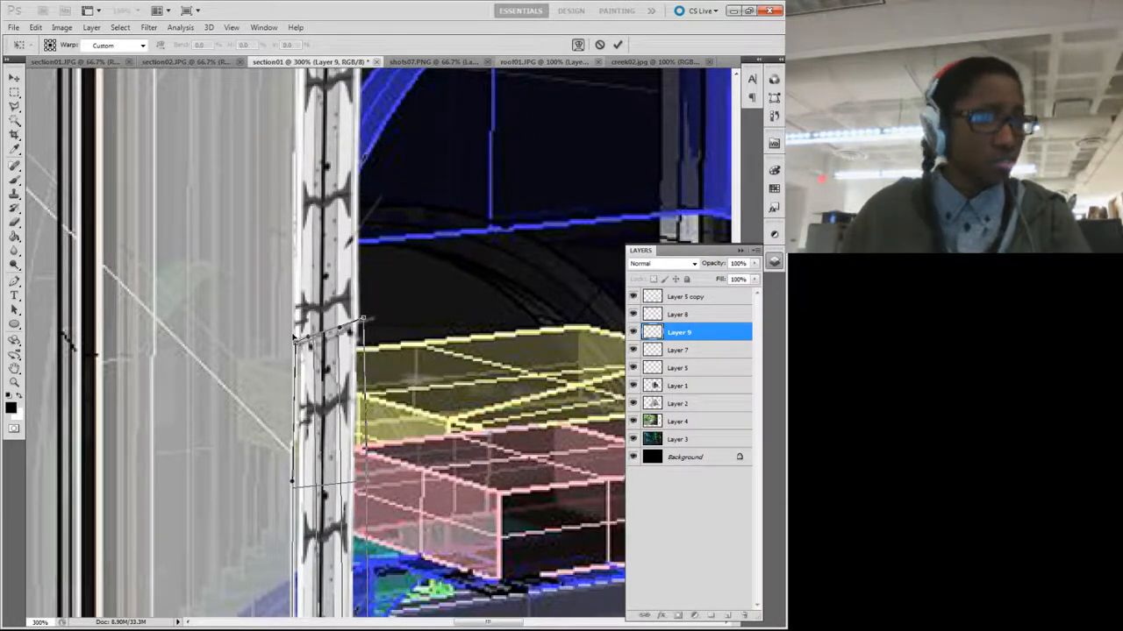
key(ctrl+minus)
key(ctrl+minus)
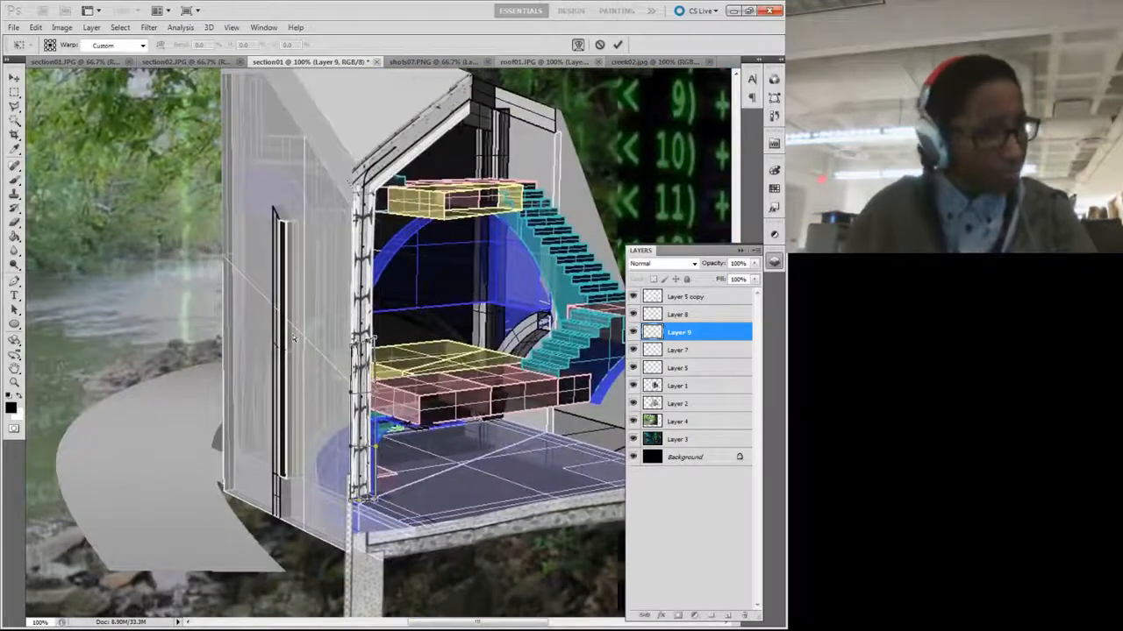
scroll(291, 343, down, 2)
scroll(359, 458, up, 1)
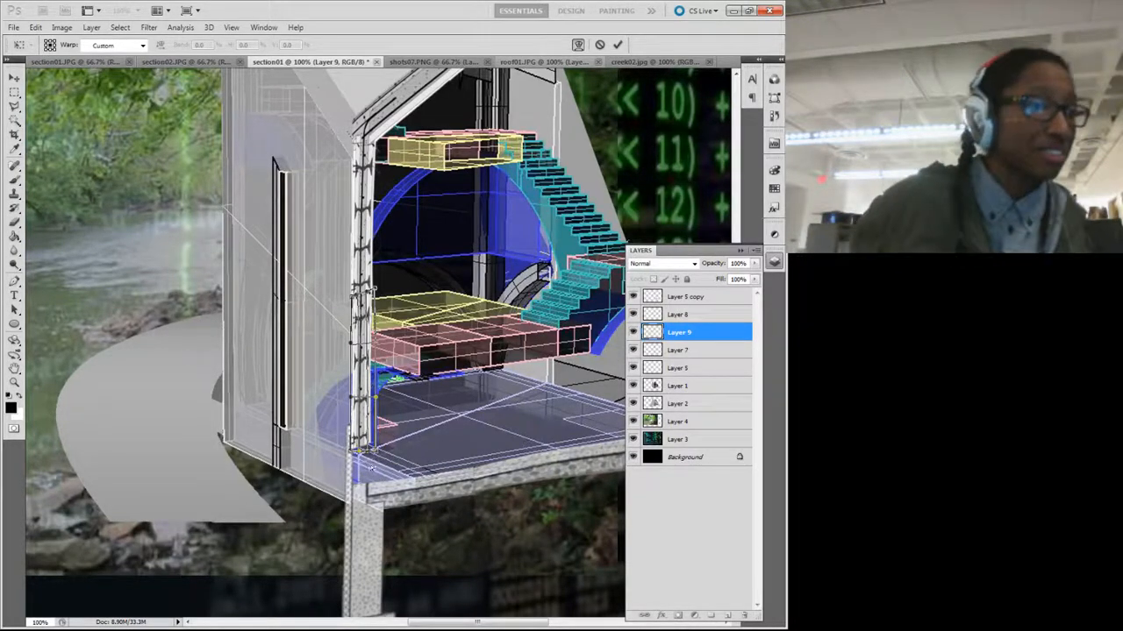
click(616, 45)
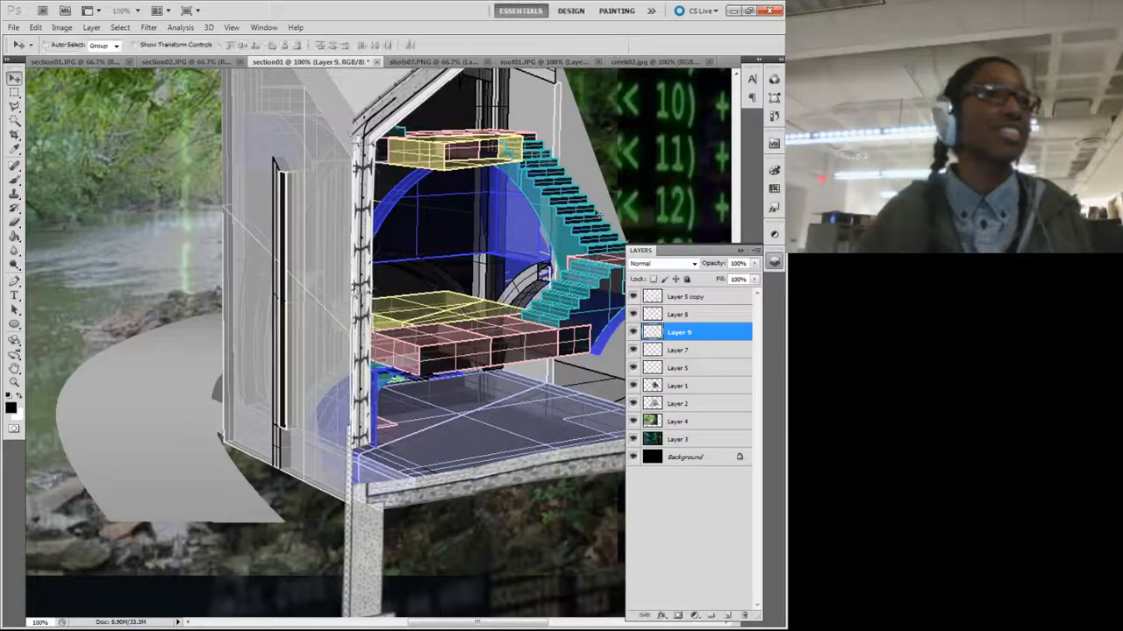
Step: Review the extended wall strip and its junction with the foundation against the whole section composition
scroll(544, 316, down, 2)
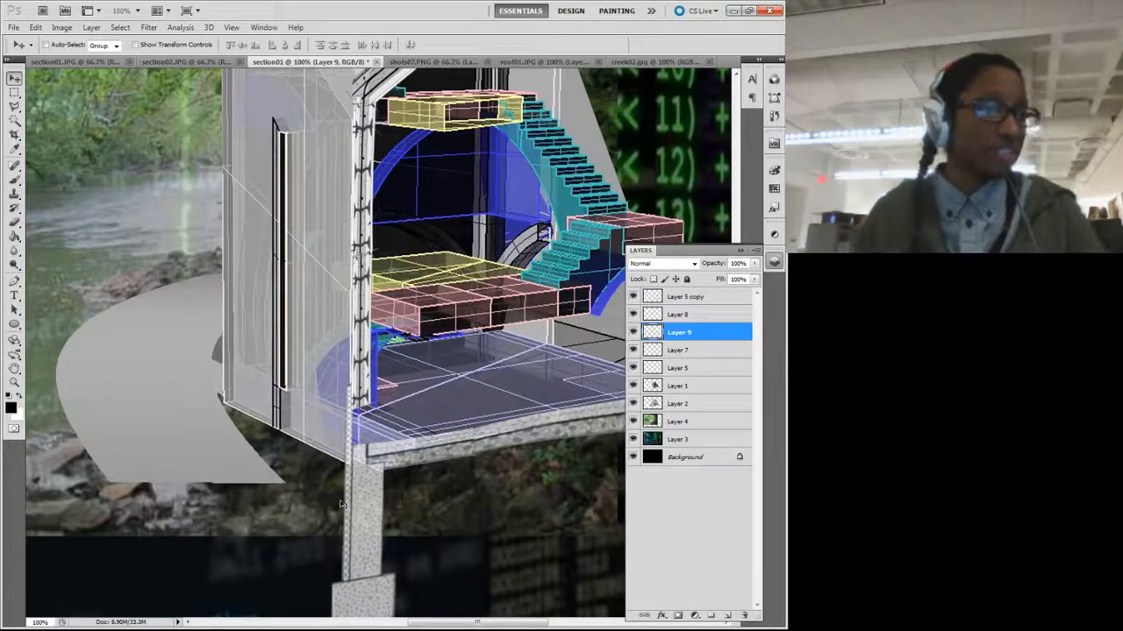
scroll(351, 483, up, 1)
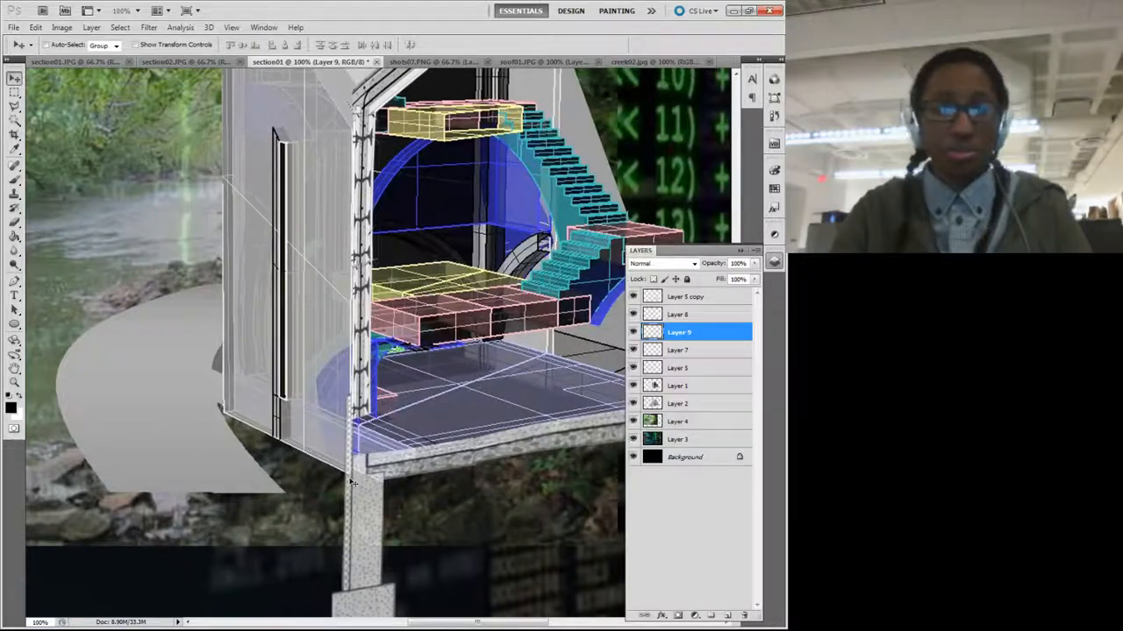
key(ctrl+minus)
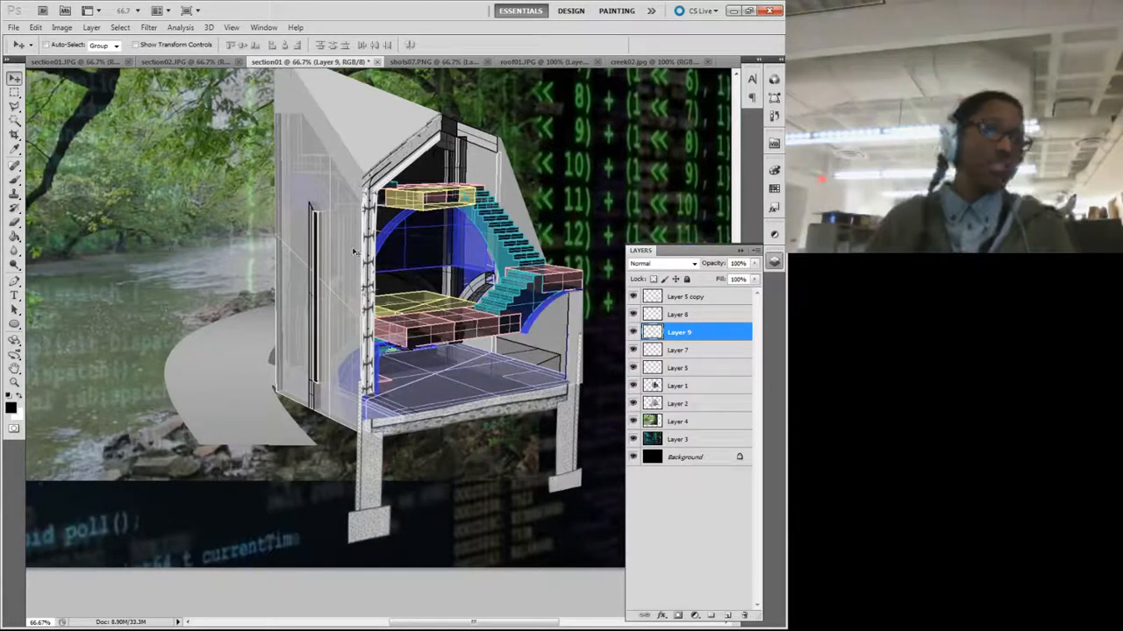
key(ctrl+minus)
key(ctrl+minus)
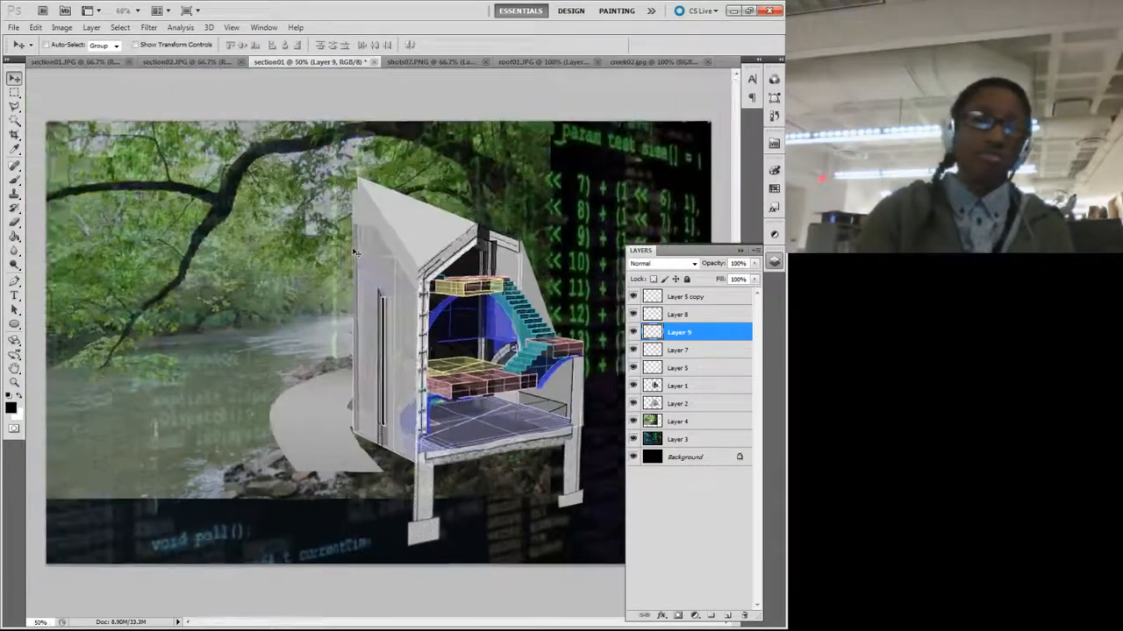
key(ctrl+minus)
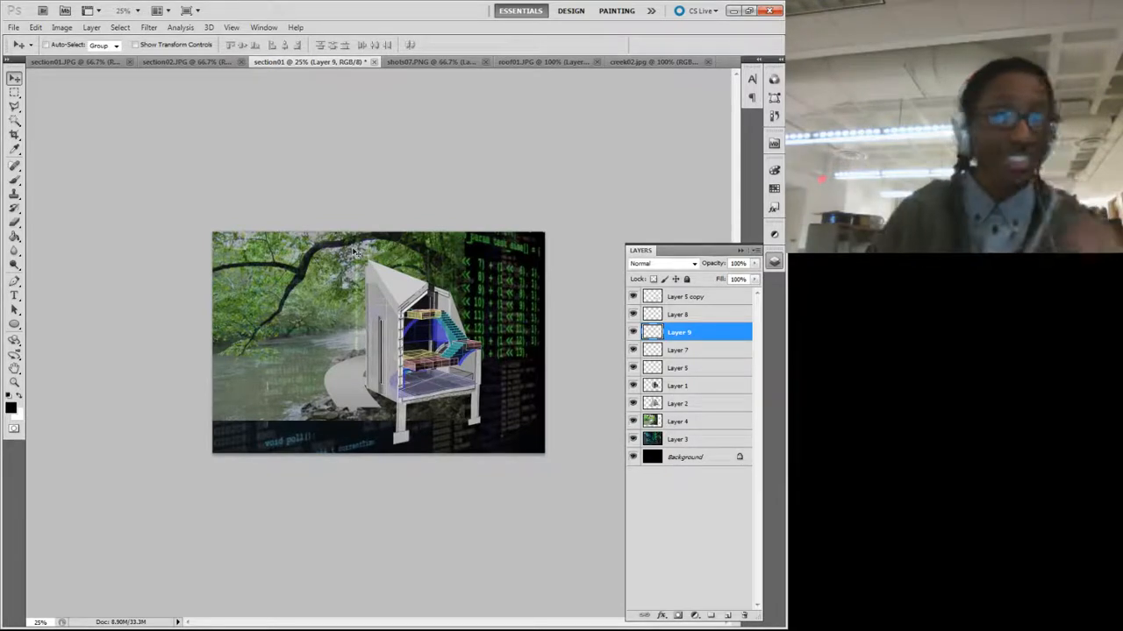
key(ctrl+plus)
key(ctrl+plus)
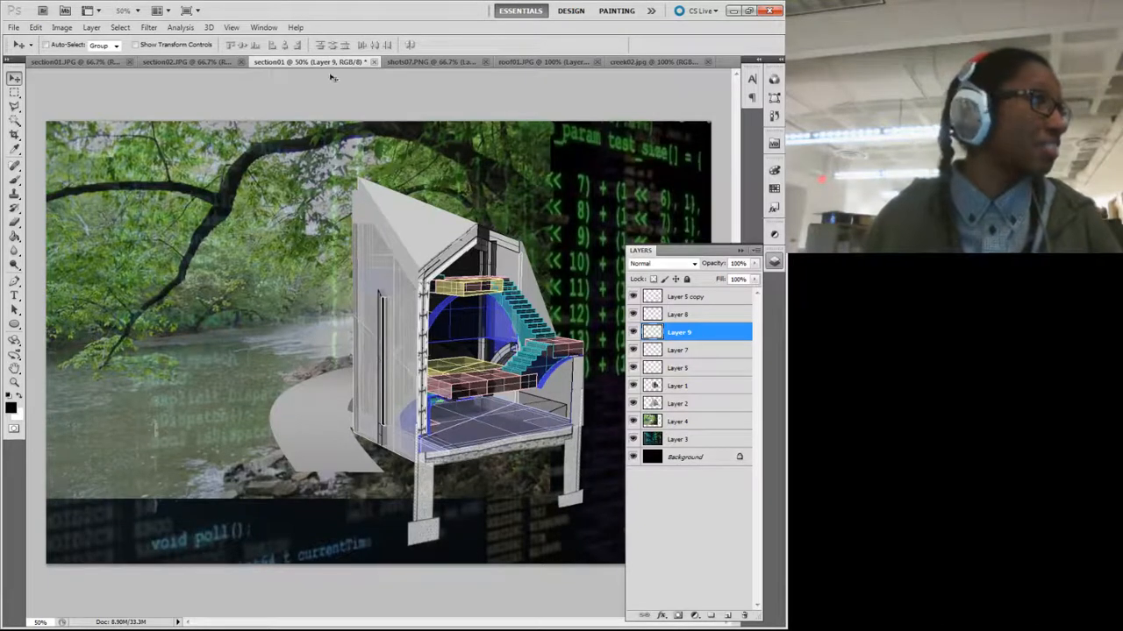
Step: Outline the grey sliver of roof beyond the stair with the Polygonal Lasso, delete it from Layer 2, and clear the selection
click(14, 105)
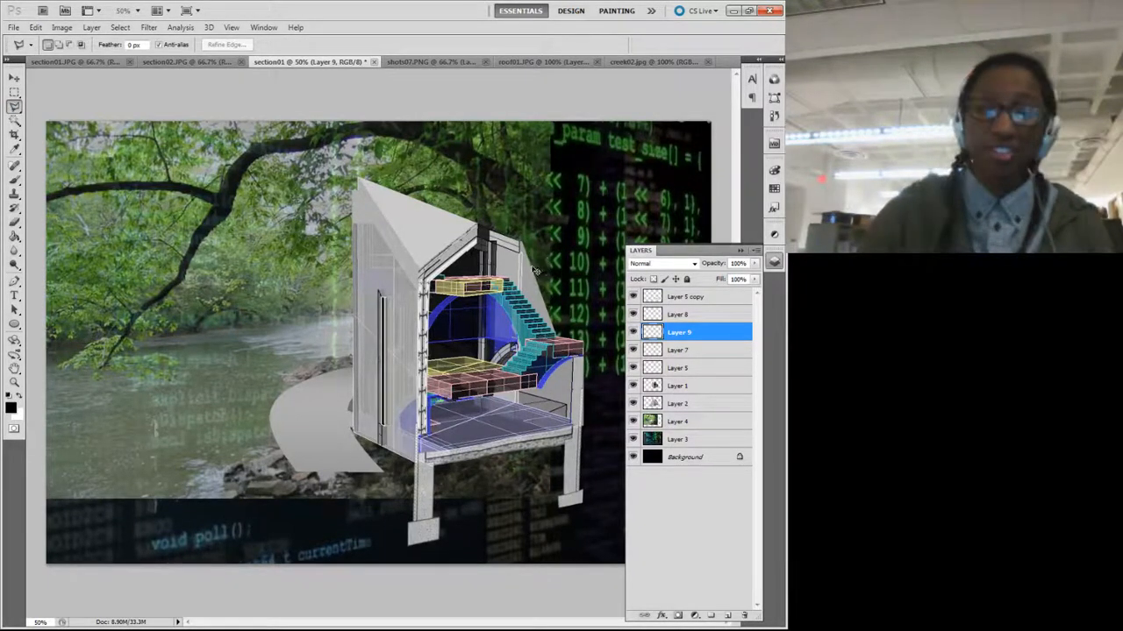
key(ctrl+plus)
key(ctrl+plus)
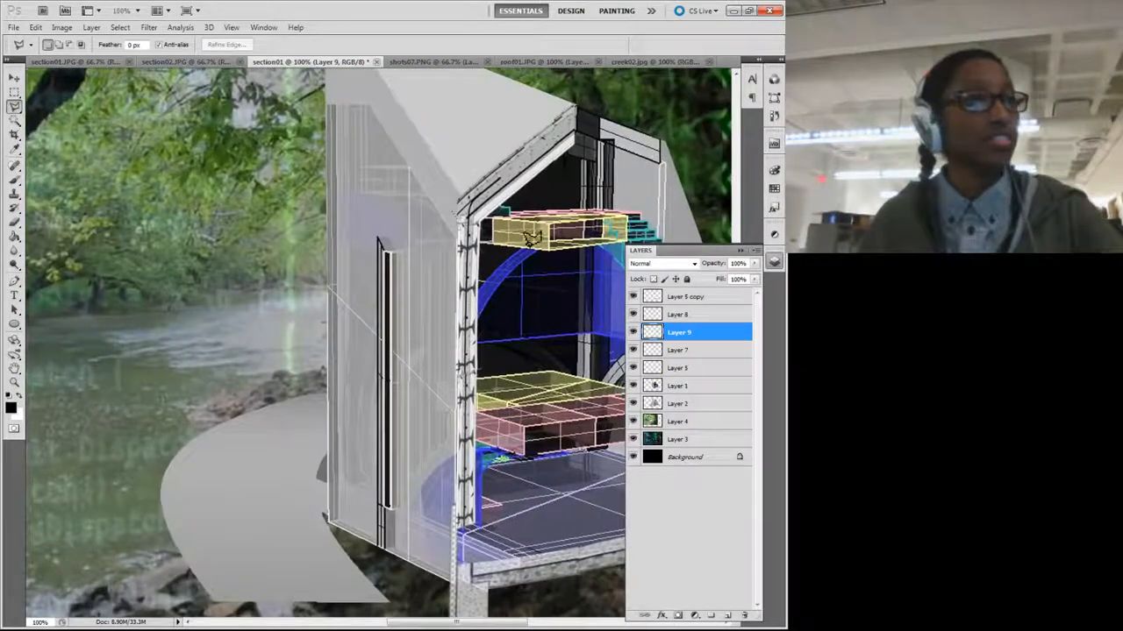
scroll(533, 244, right, 5)
scroll(535, 244, right, 2)
scroll(487, 177, up, 2)
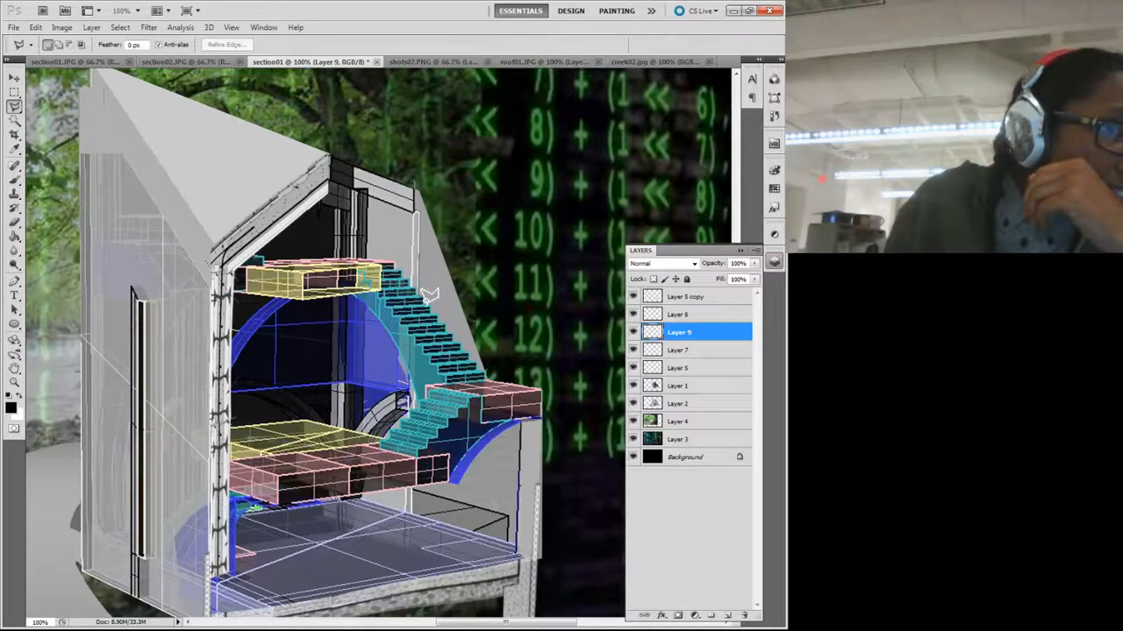
click(486, 366)
click(474, 215)
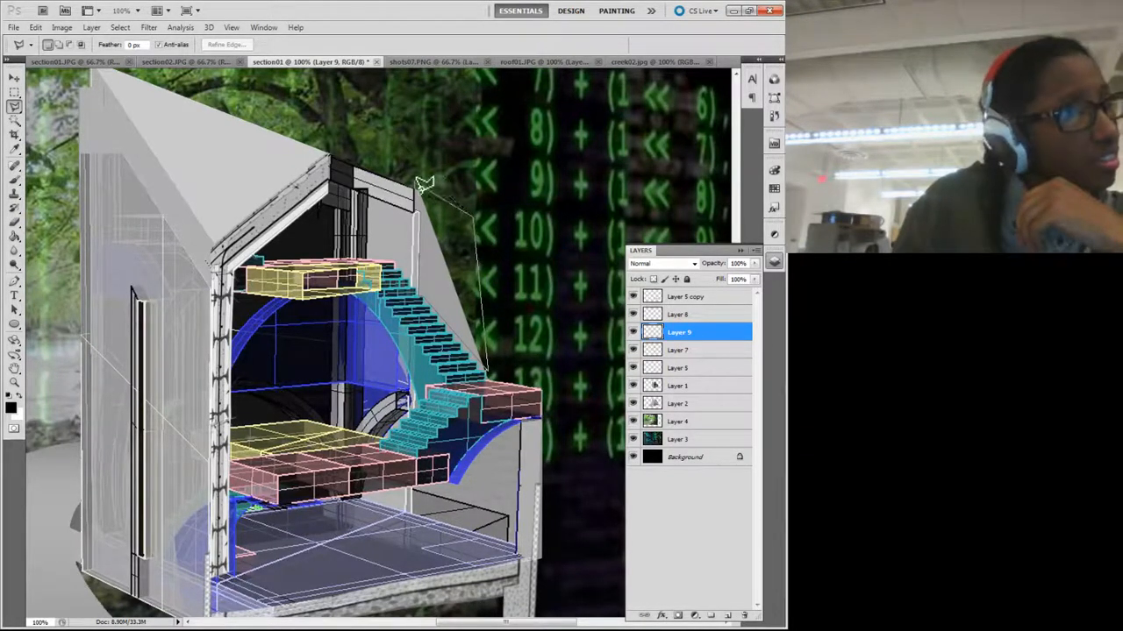
double_click(421, 182)
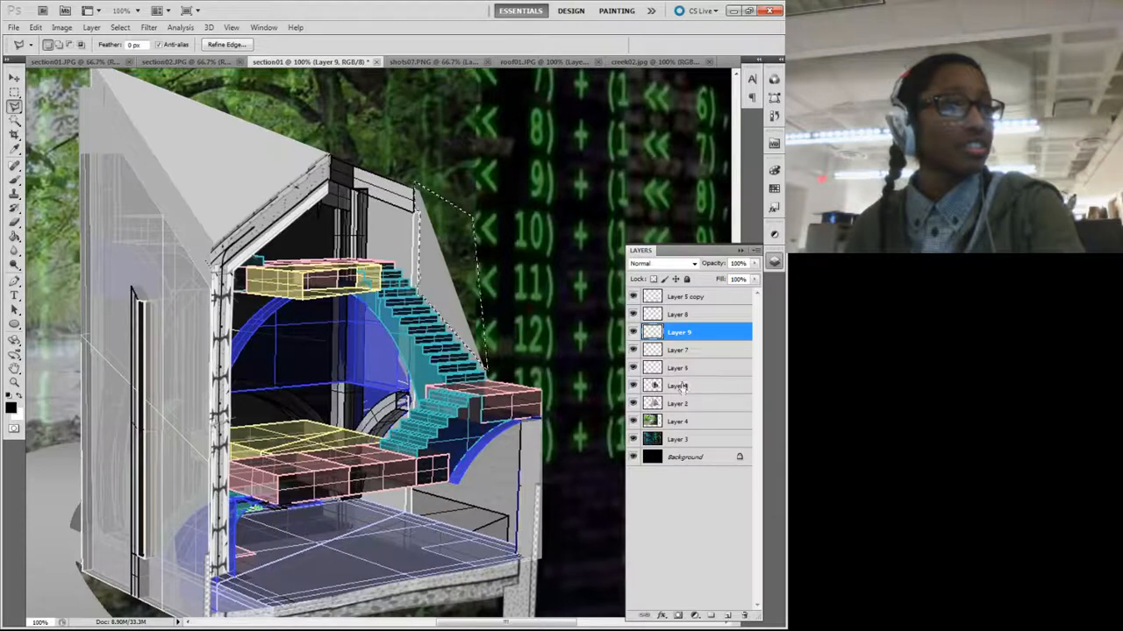
click(679, 386)
click(683, 403)
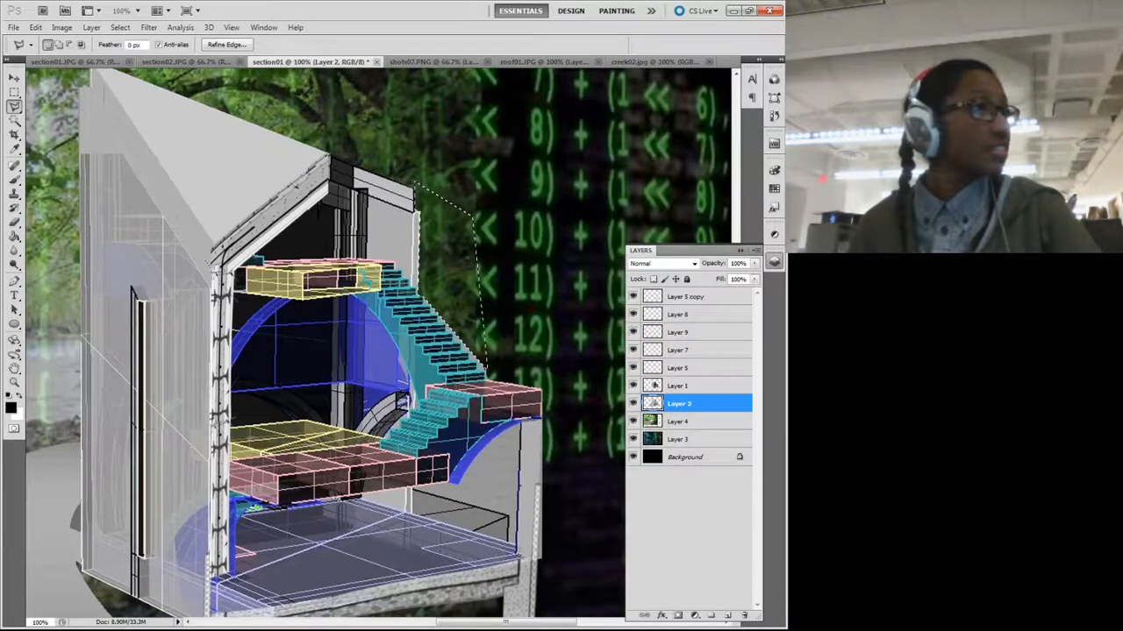
key(m)
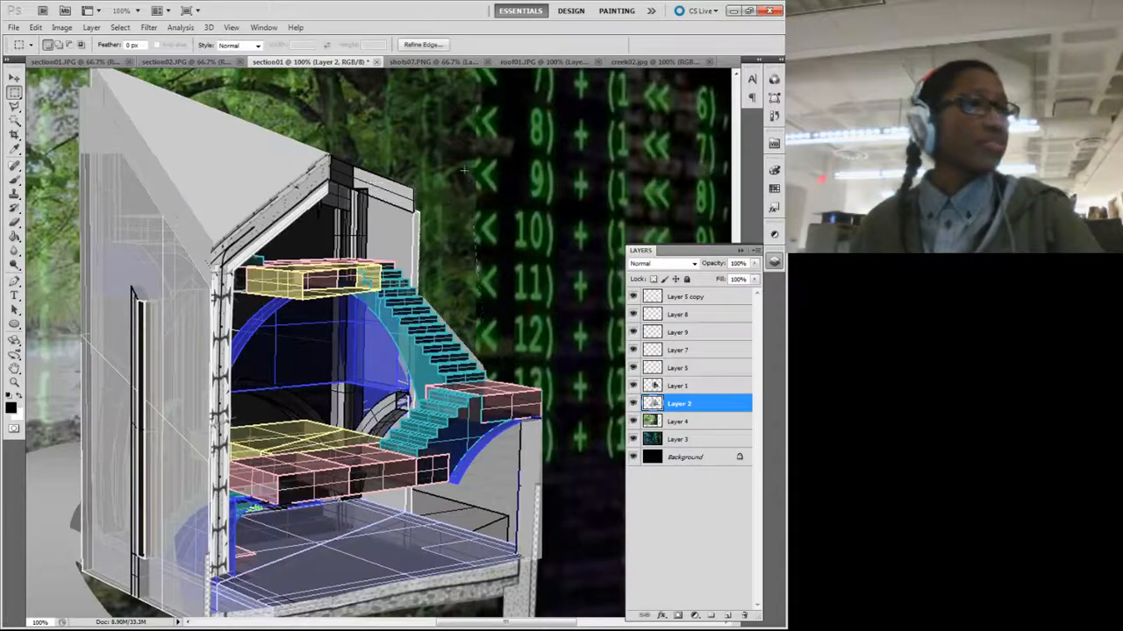
click(468, 174)
key(ctrl+minus)
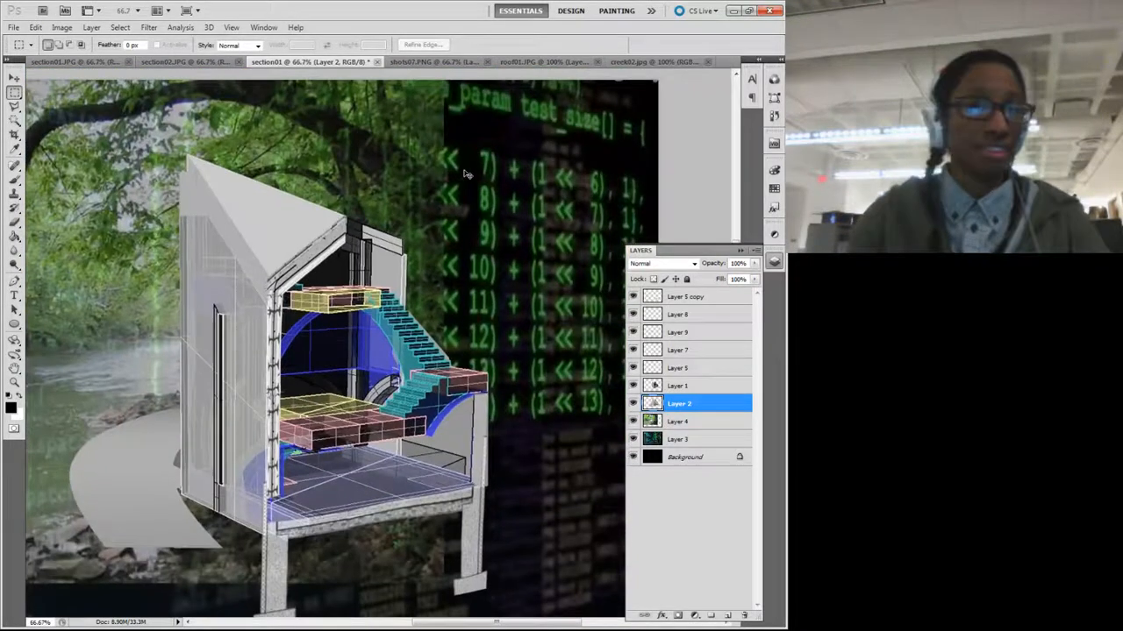
Step: Try to clear Layer 1 content using a Magic Wand selection of Layer 2's empty area beside the stair, and drop the selection
scroll(464, 196, down, 4)
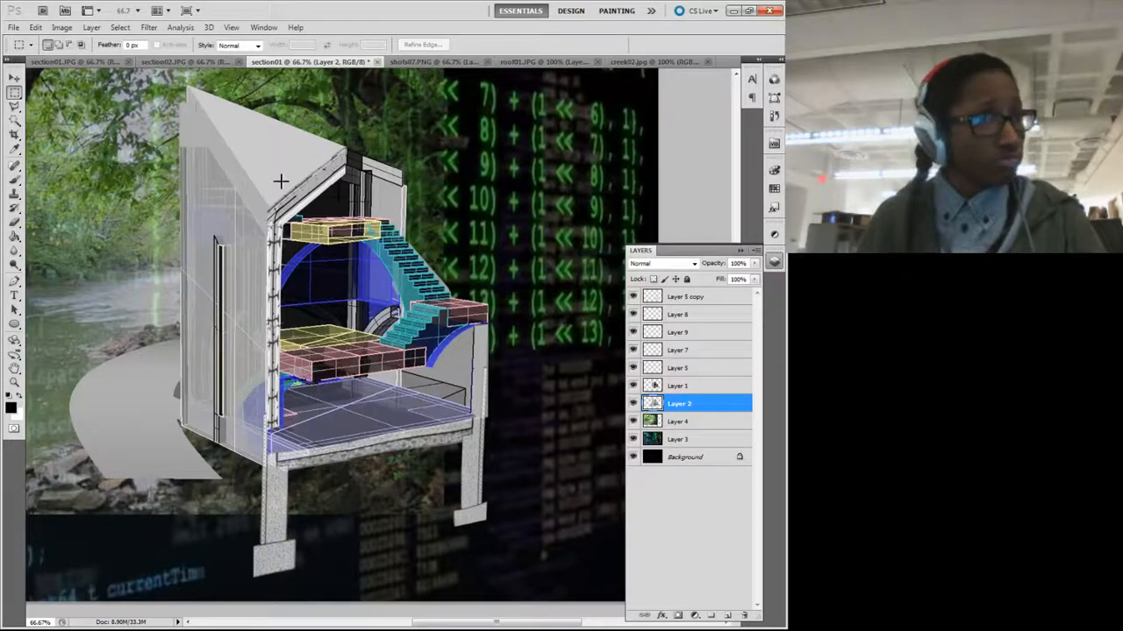
click(14, 121)
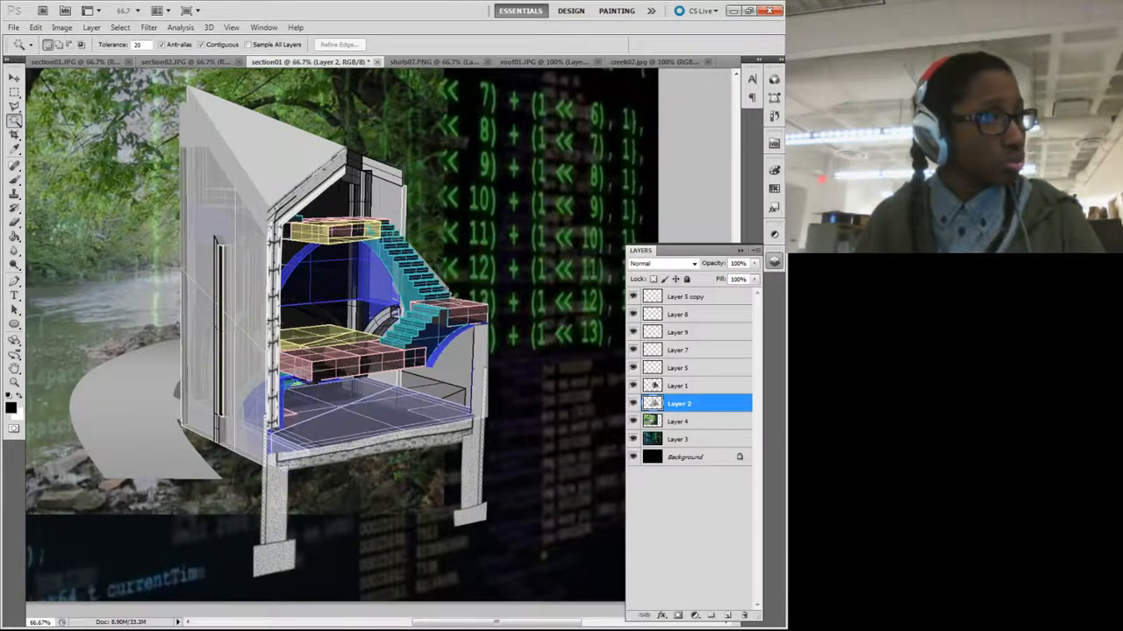
click(469, 245)
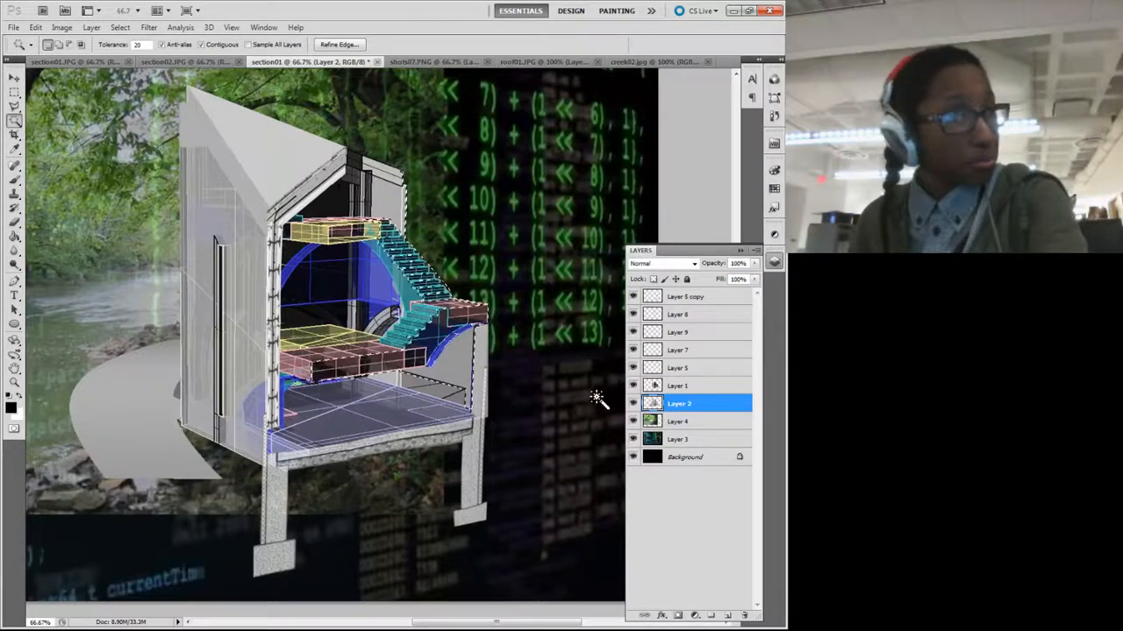
click(687, 387)
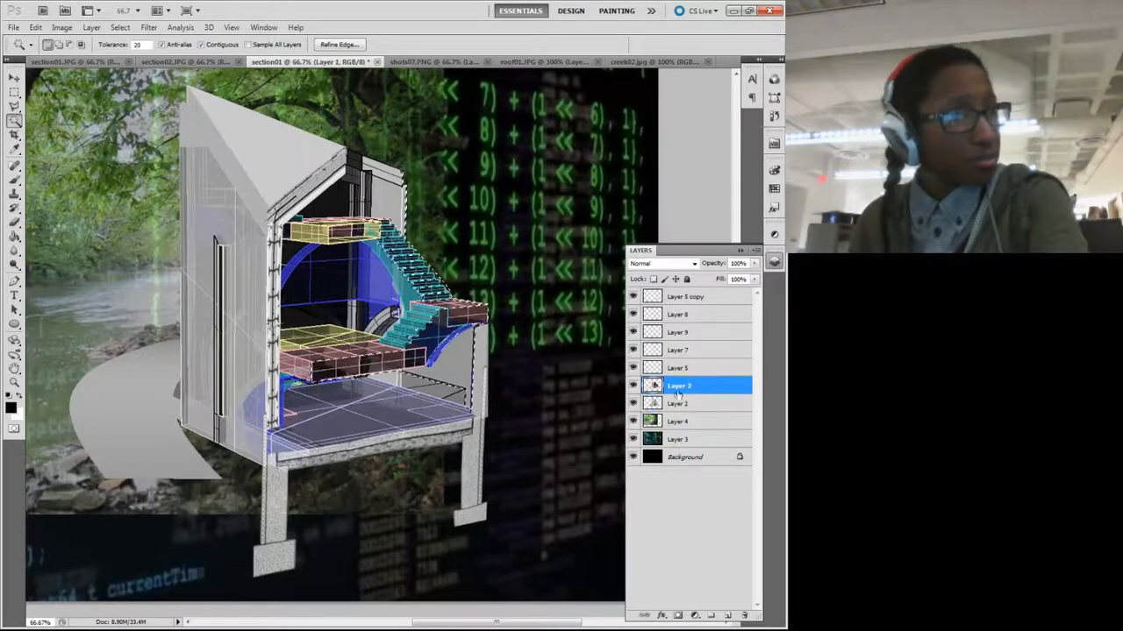
click(586, 413)
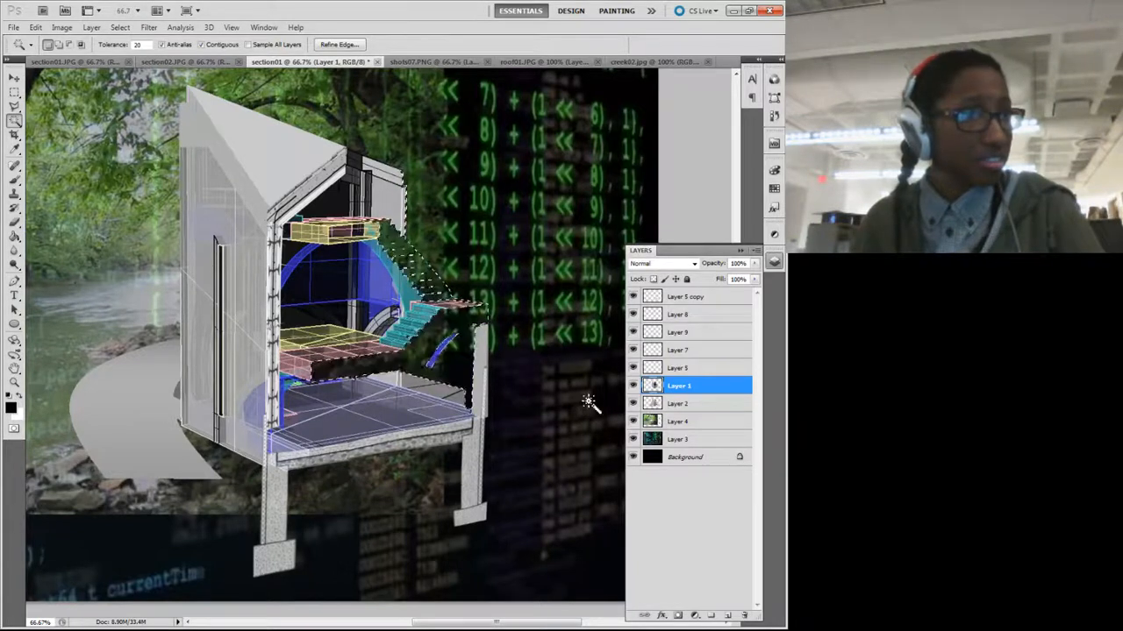
key(ctrl+bracketleft)
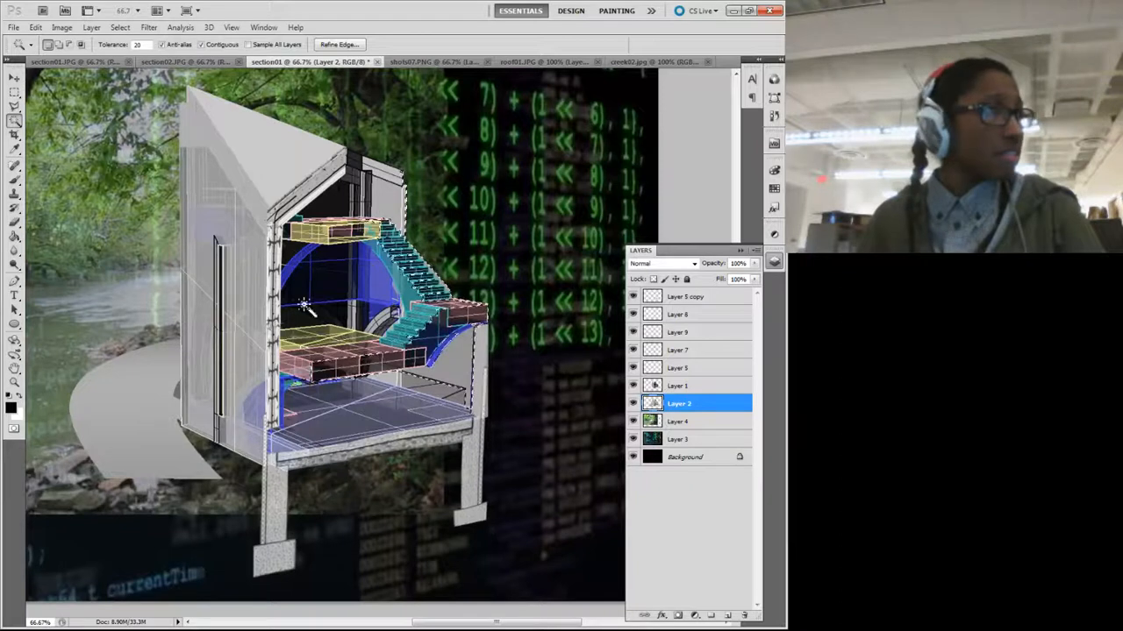
click(161, 191)
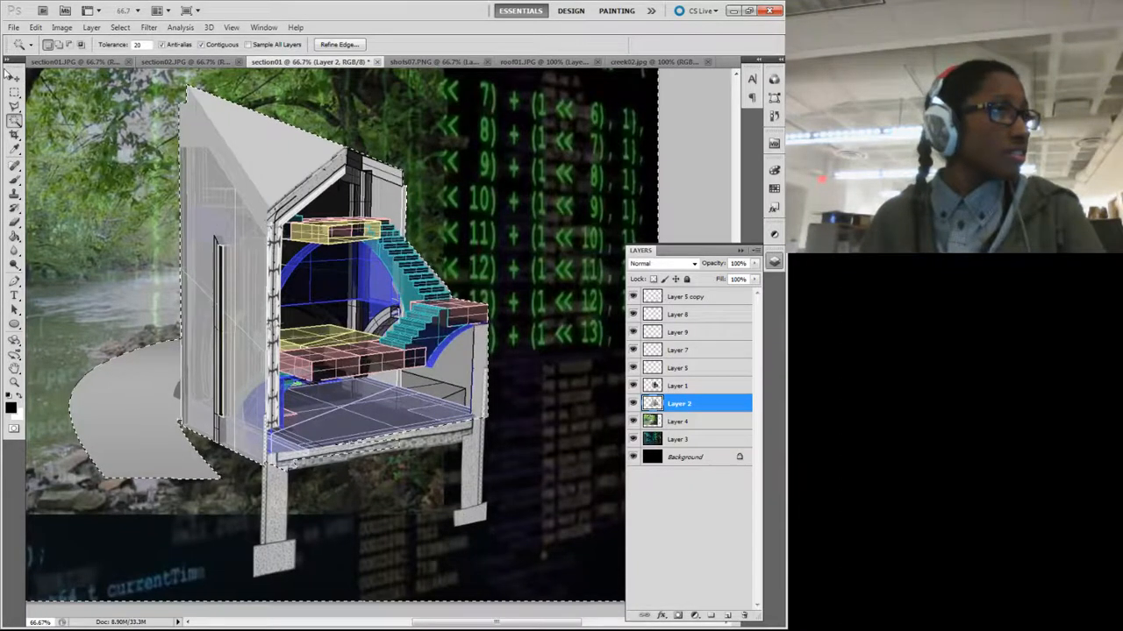
click(15, 92)
key(ctrl+d)
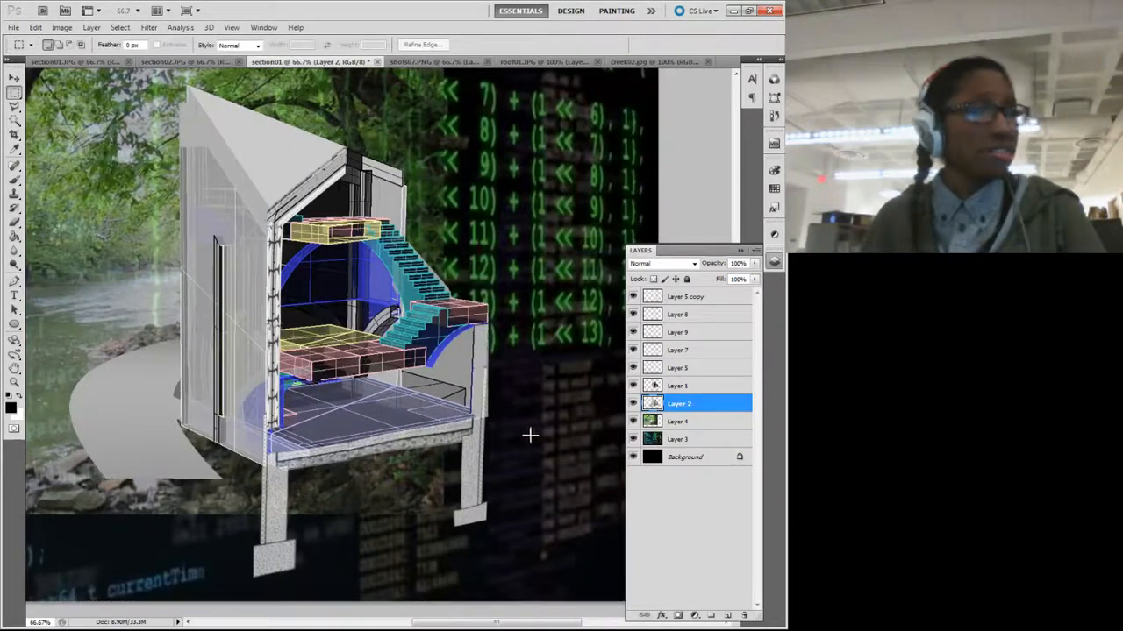
Step: Outline the grey wall area below the stair arch with the Polygonal Lasso, delete it from Layer 1 and Layer 2, and clear the selection
scroll(551, 429, up, 3)
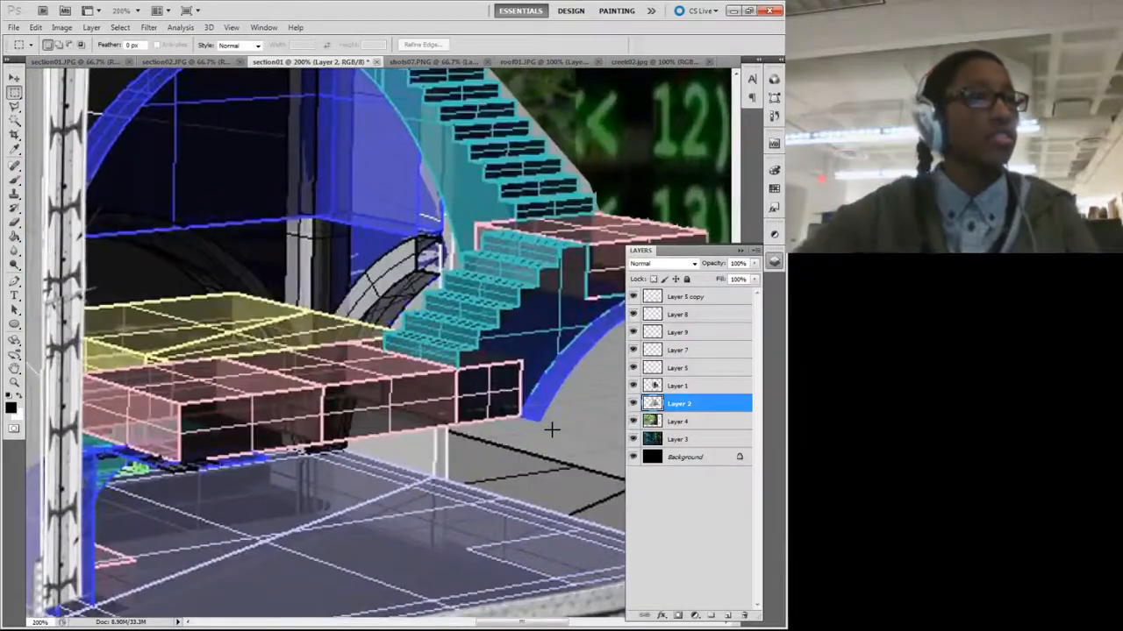
scroll(551, 429, right, 5)
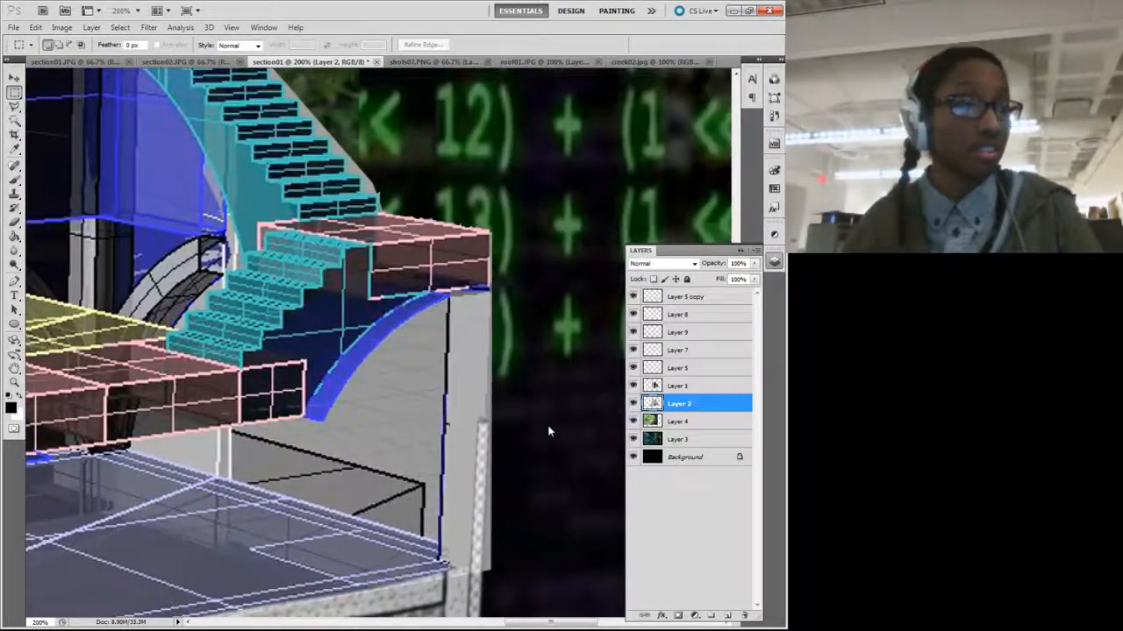
scroll(498, 401, down, 3)
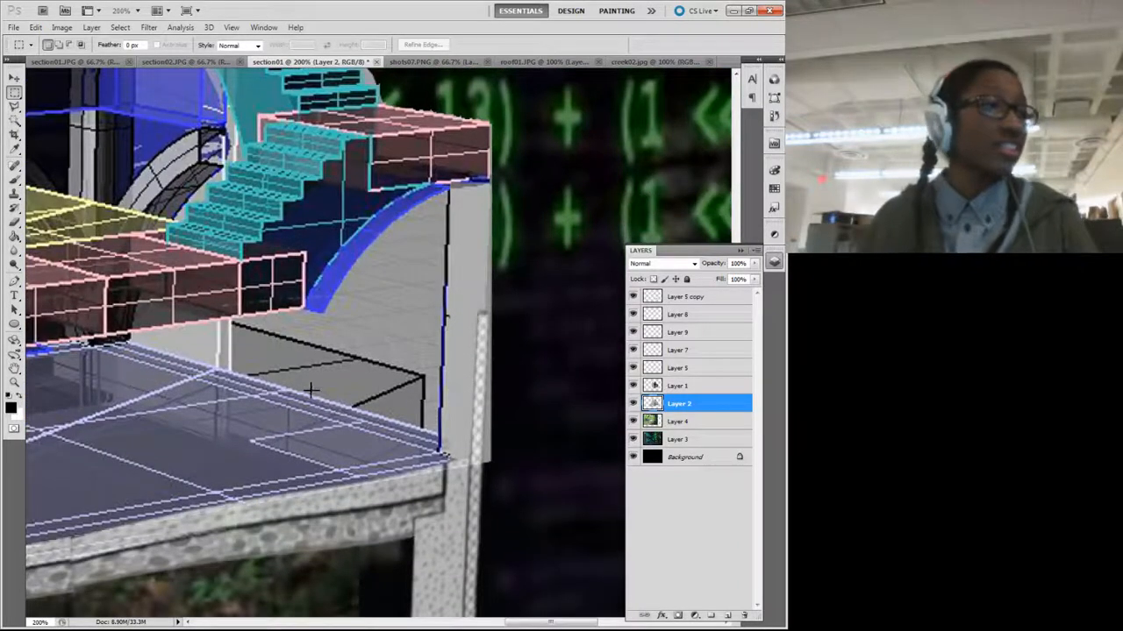
click(729, 387)
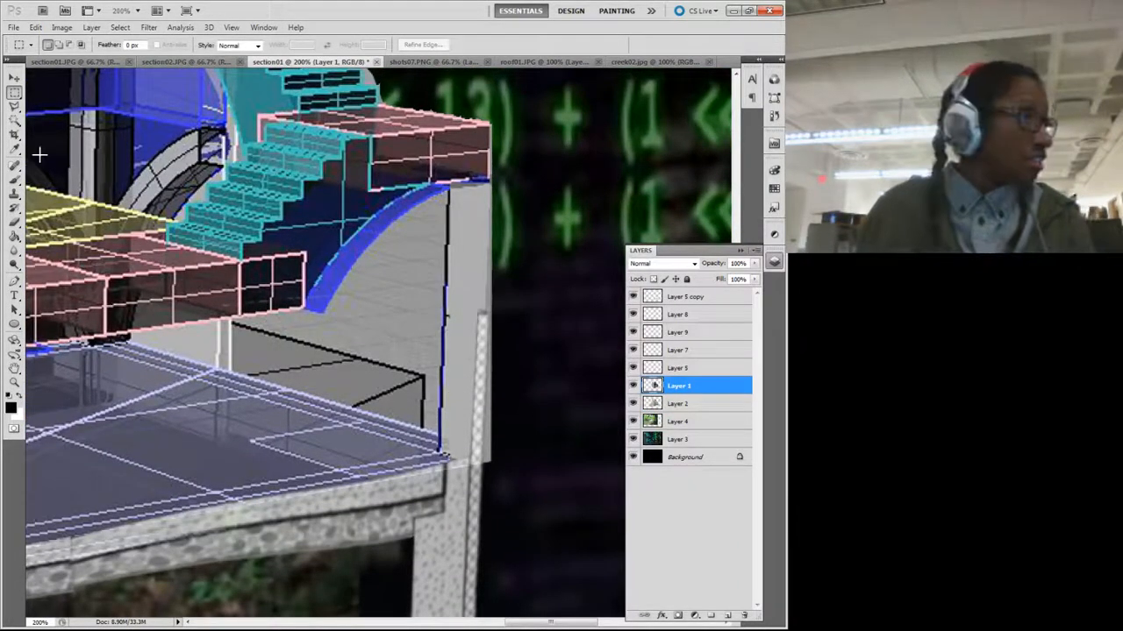
click(14, 105)
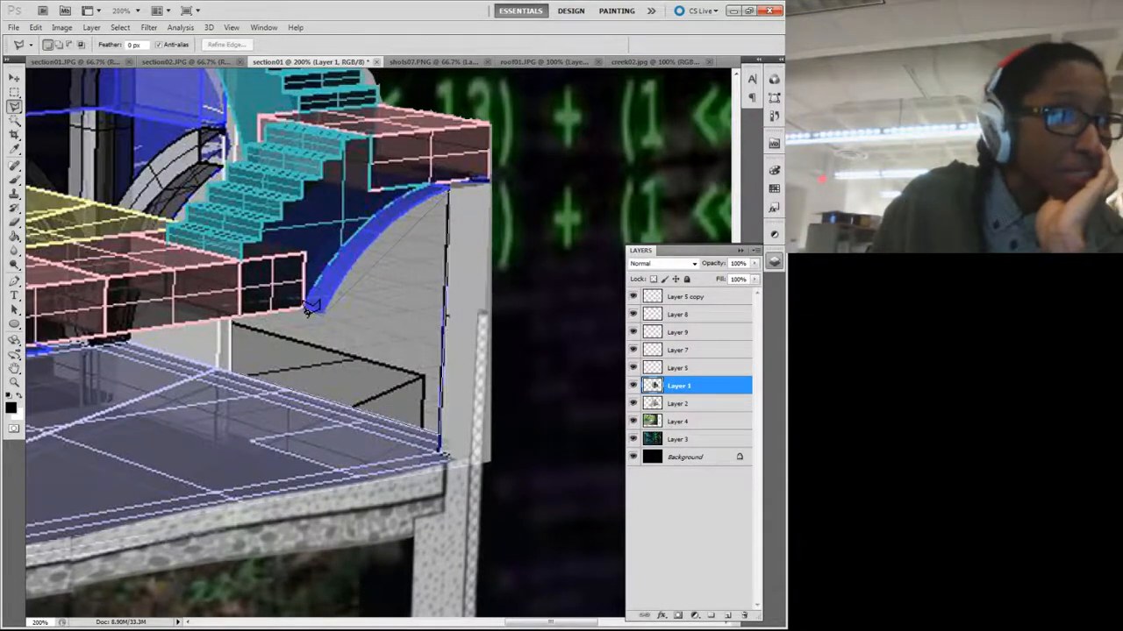
click(234, 324)
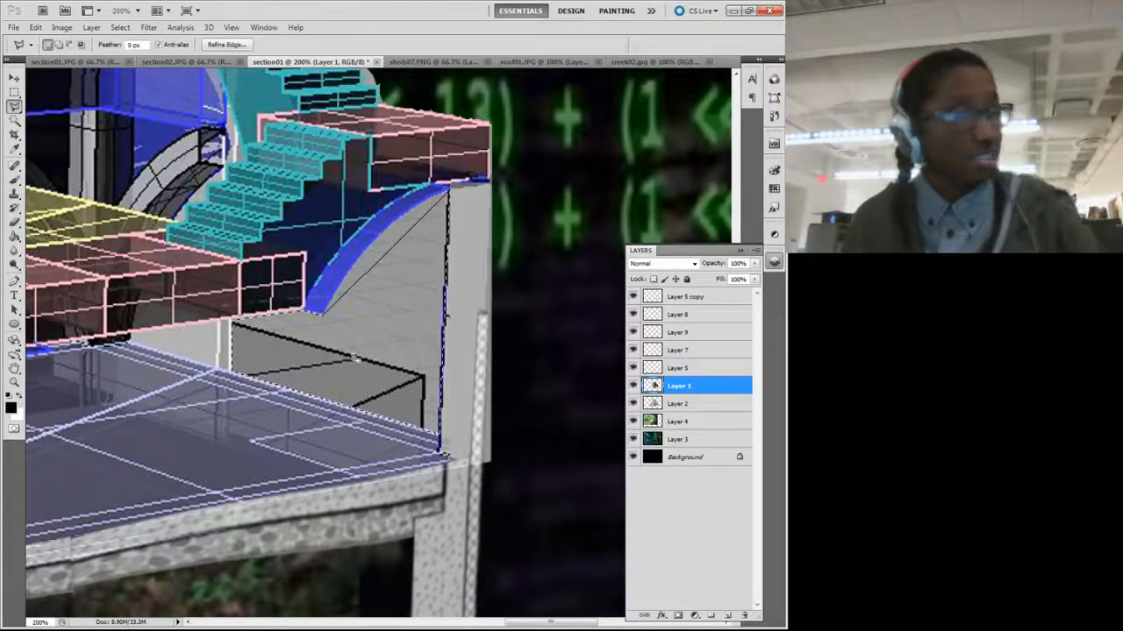
key(Delete)
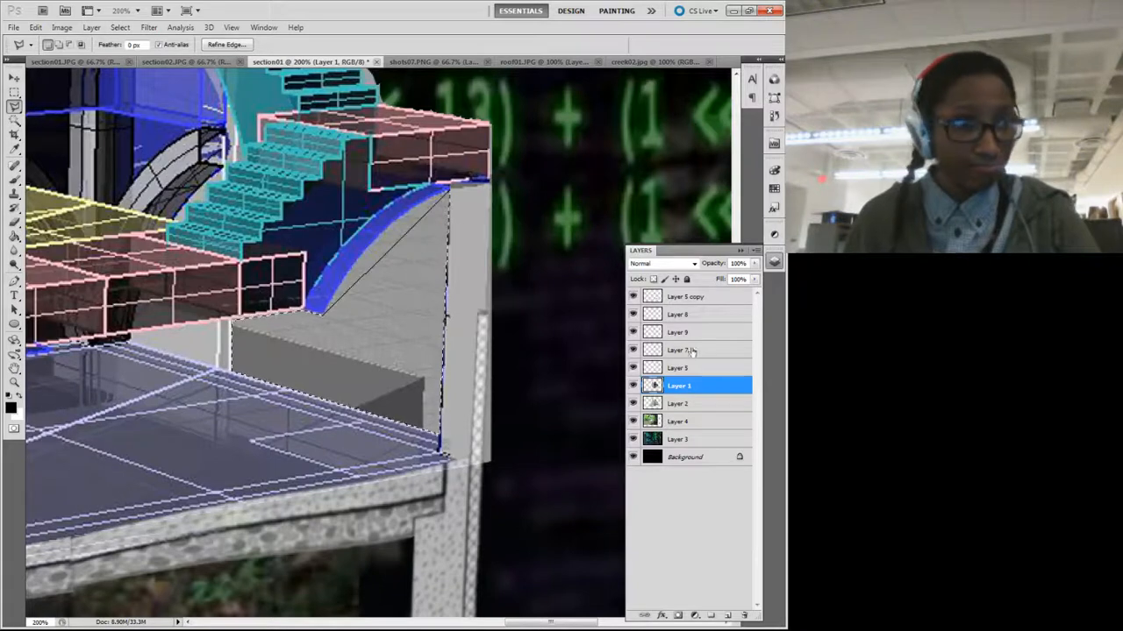
click(684, 406)
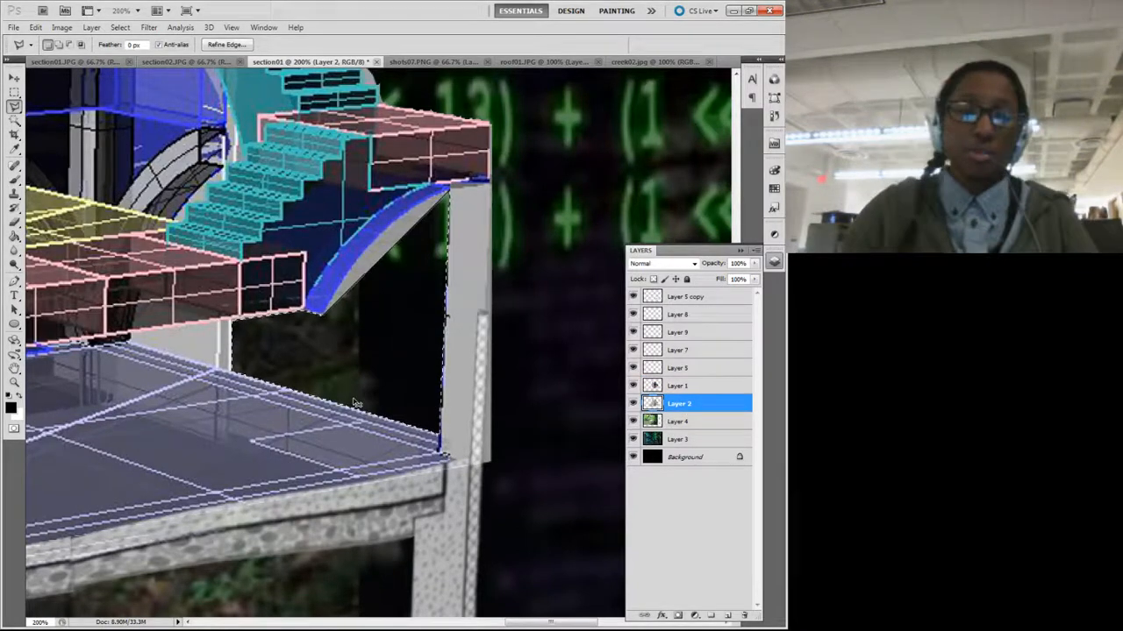
scroll(356, 403, down, 3)
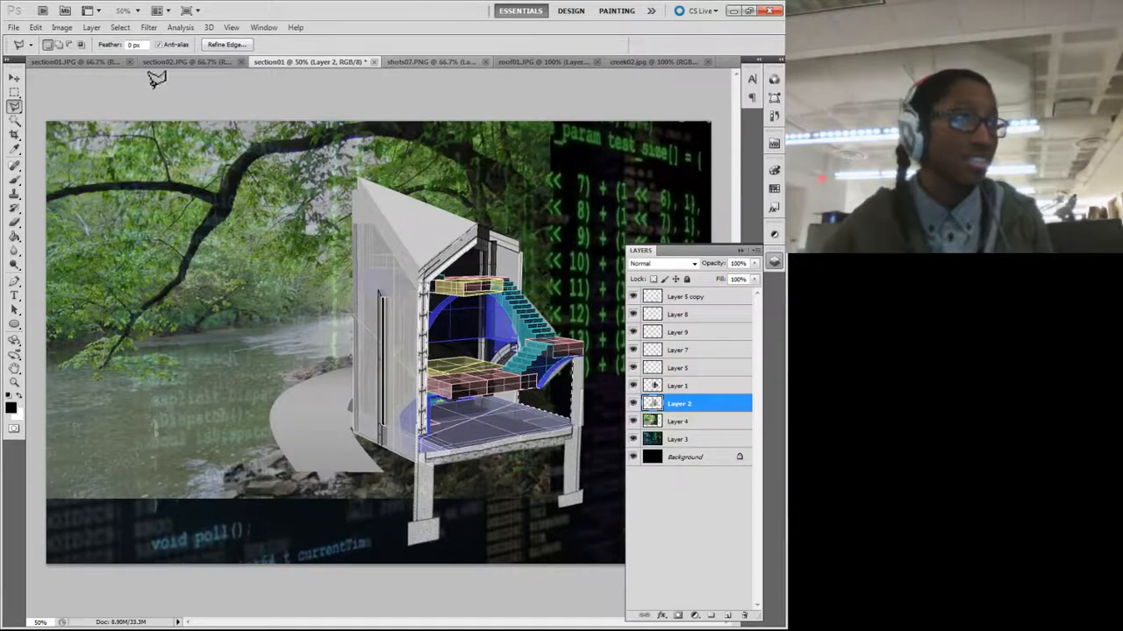
click(14, 92)
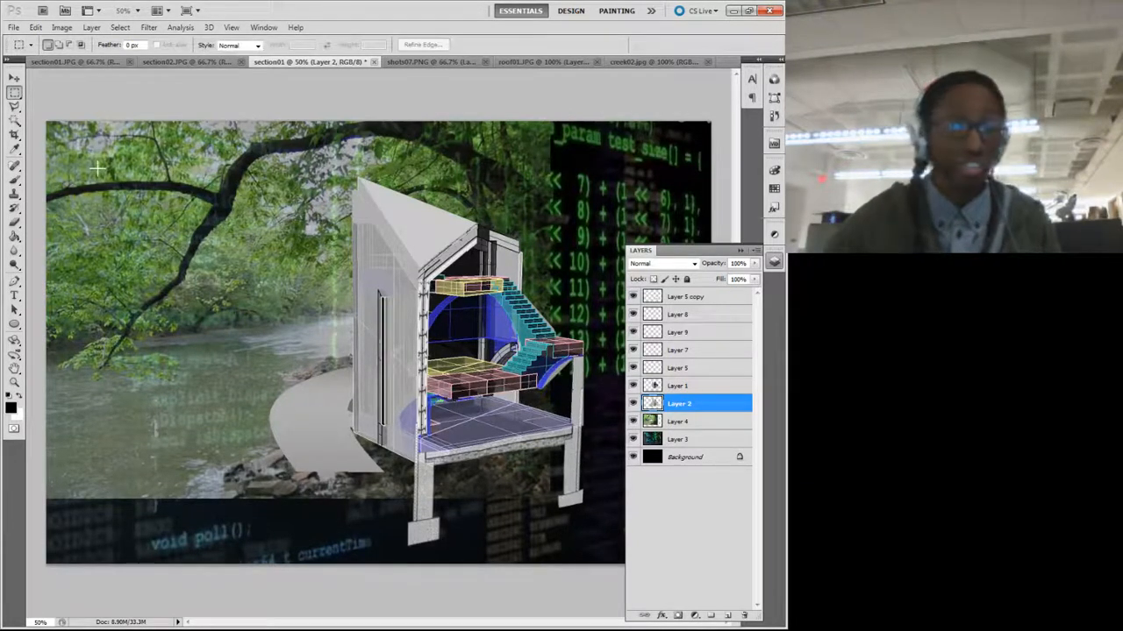
Step: Start saving the composition under a new location, choosing the sections folder within thesis-b-arch designs on OneDrive
key(ctrl+minus)
key(ctrl+minus)
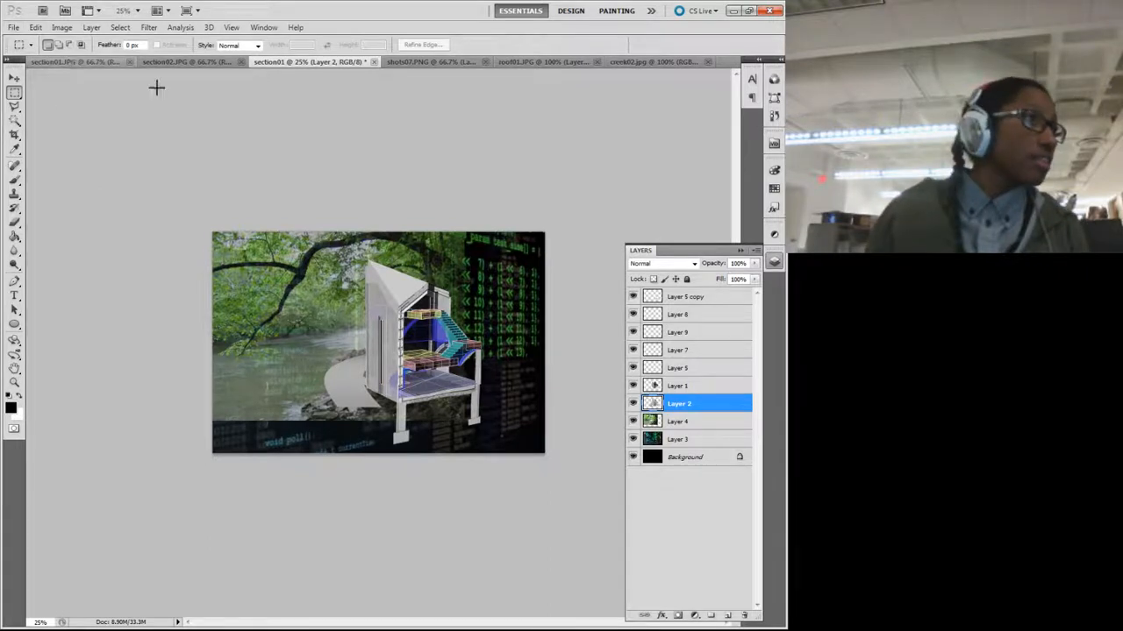
click(14, 27)
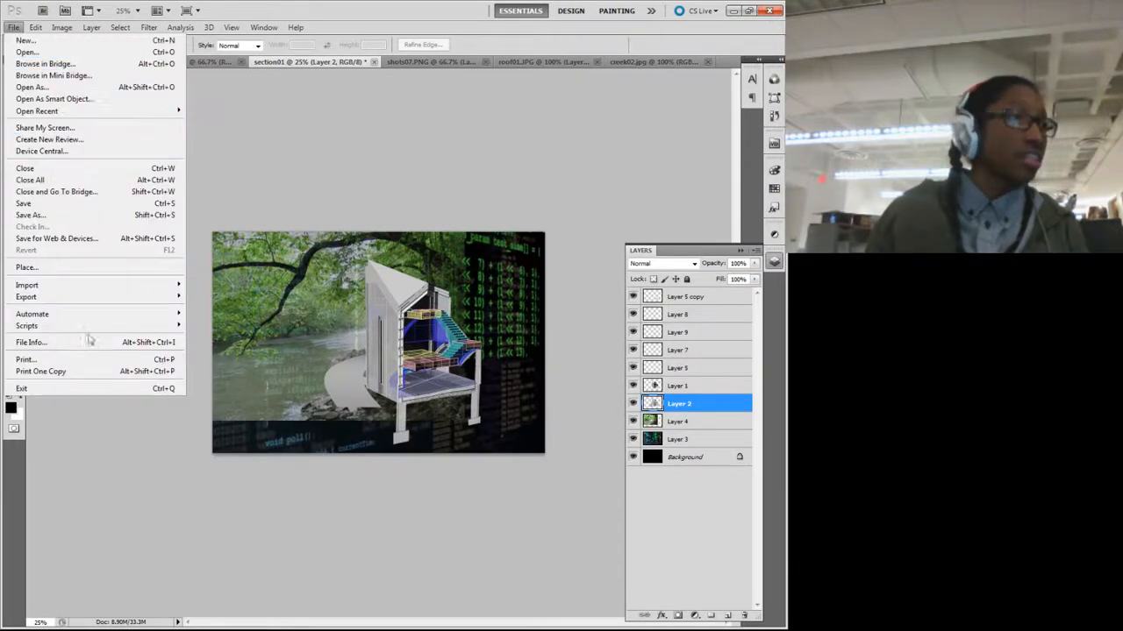
key(Escape)
key(ctrl+shift+s)
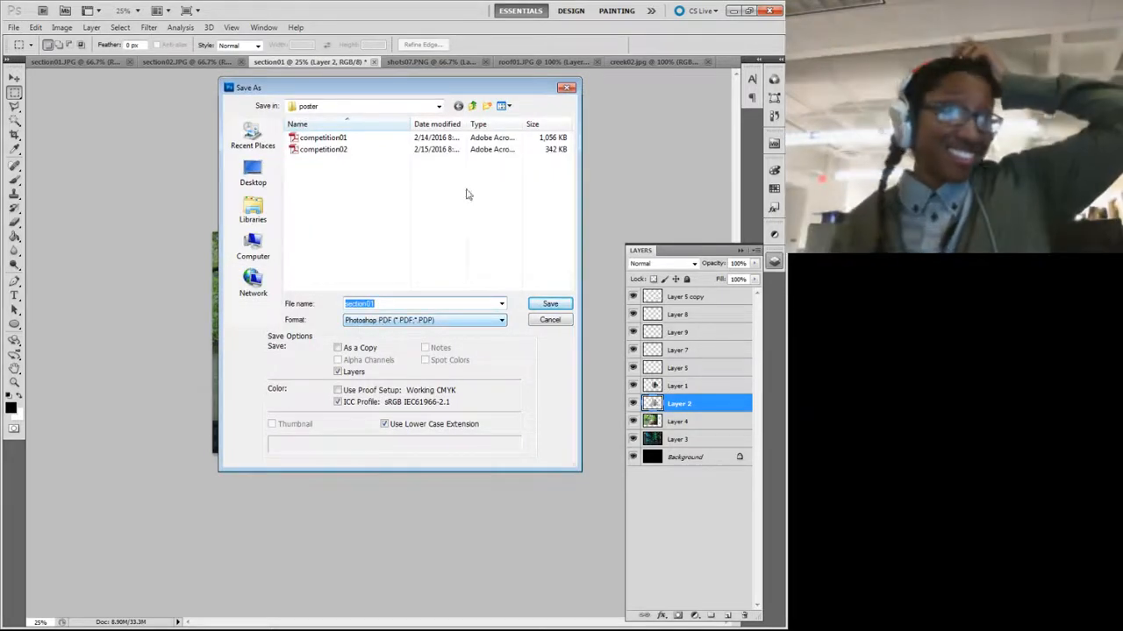
click(472, 107)
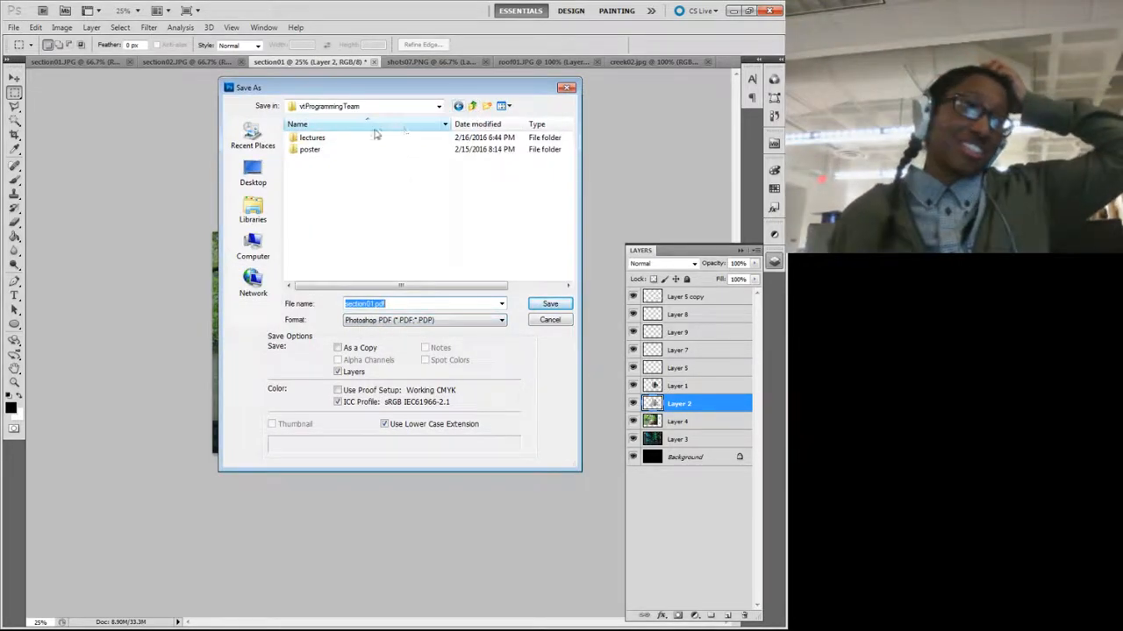
click(248, 213)
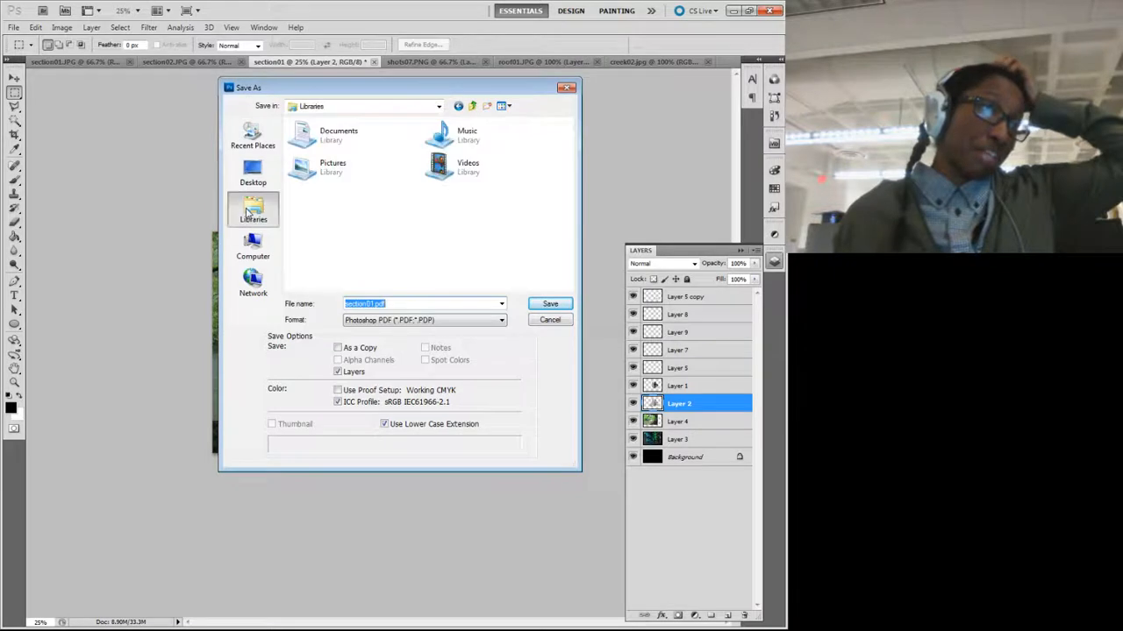
click(426, 107)
click(380, 180)
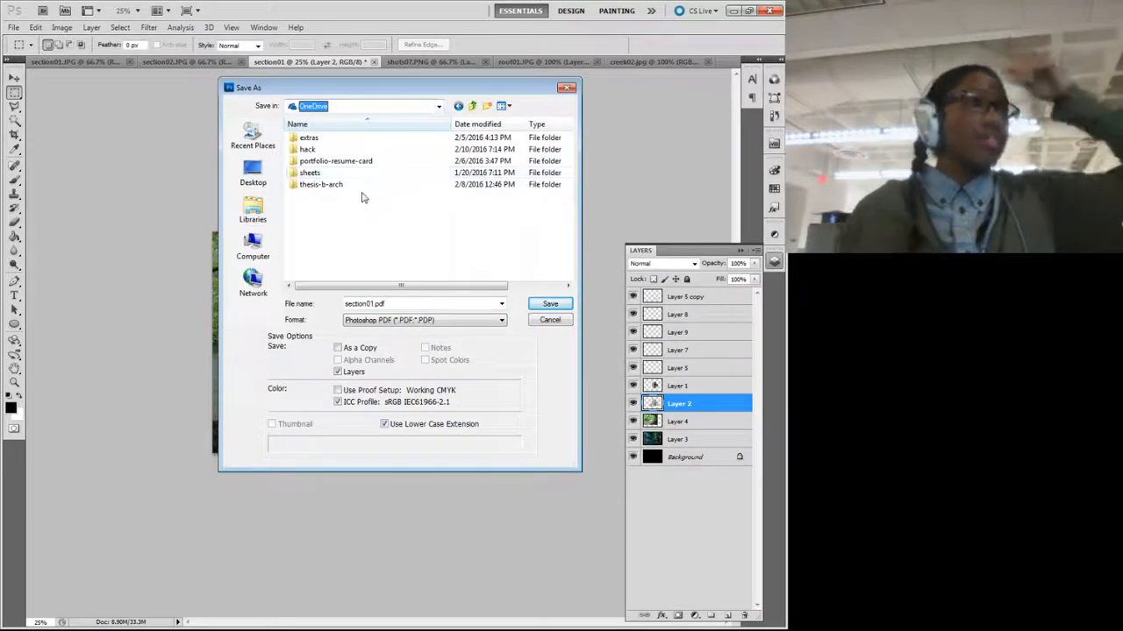
double_click(358, 187)
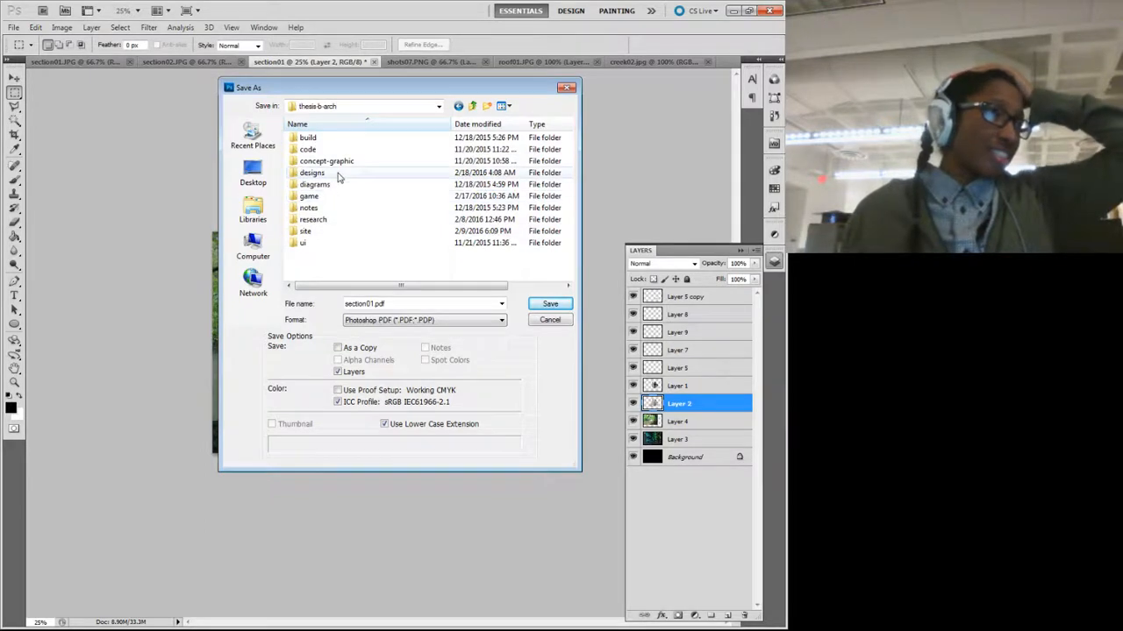
double_click(338, 173)
double_click(338, 152)
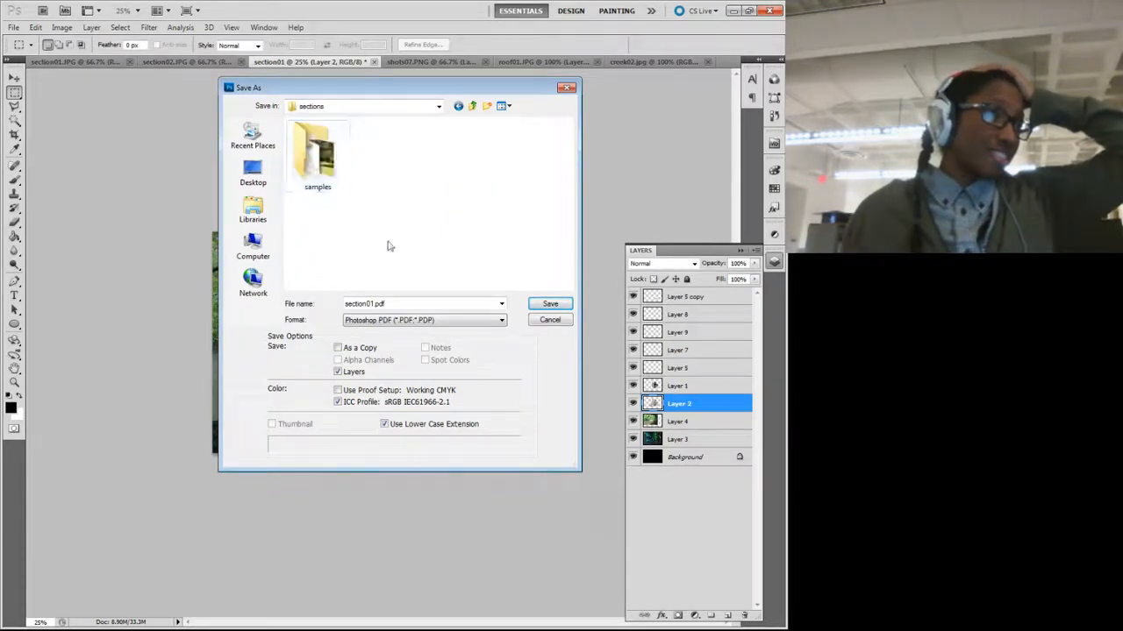
Step: Save the composition in Photoshop format as section01.psd
click(461, 321)
click(444, 332)
click(549, 305)
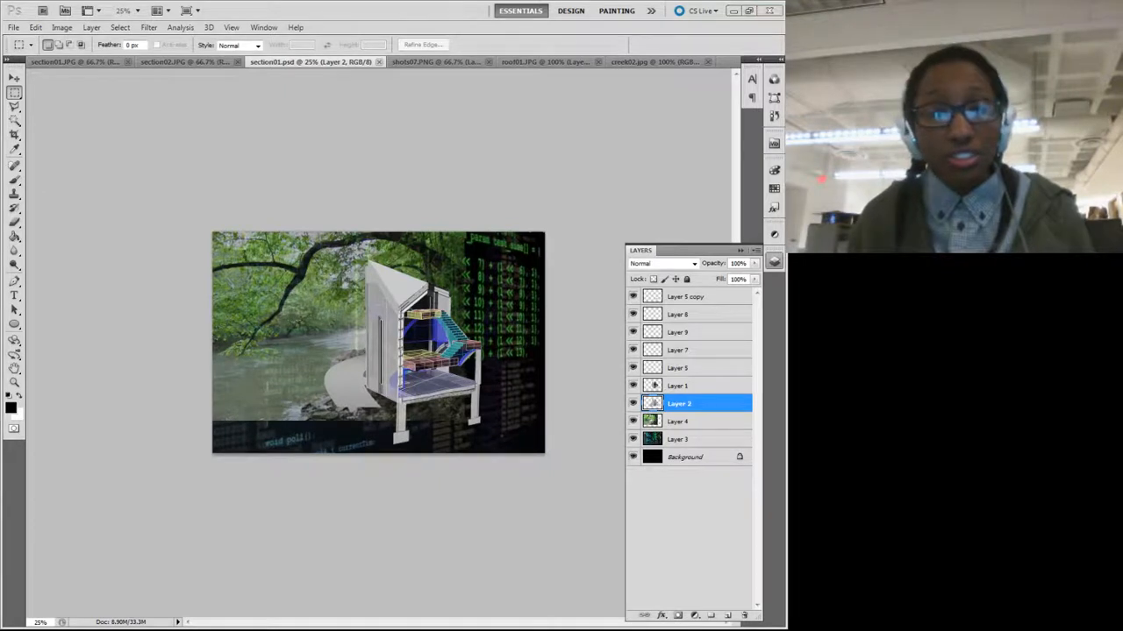
Step: Switch to Rhinoceros and examine the enclosed house, its entrance and the curved patio roof from several sides
key(alt+Tab)
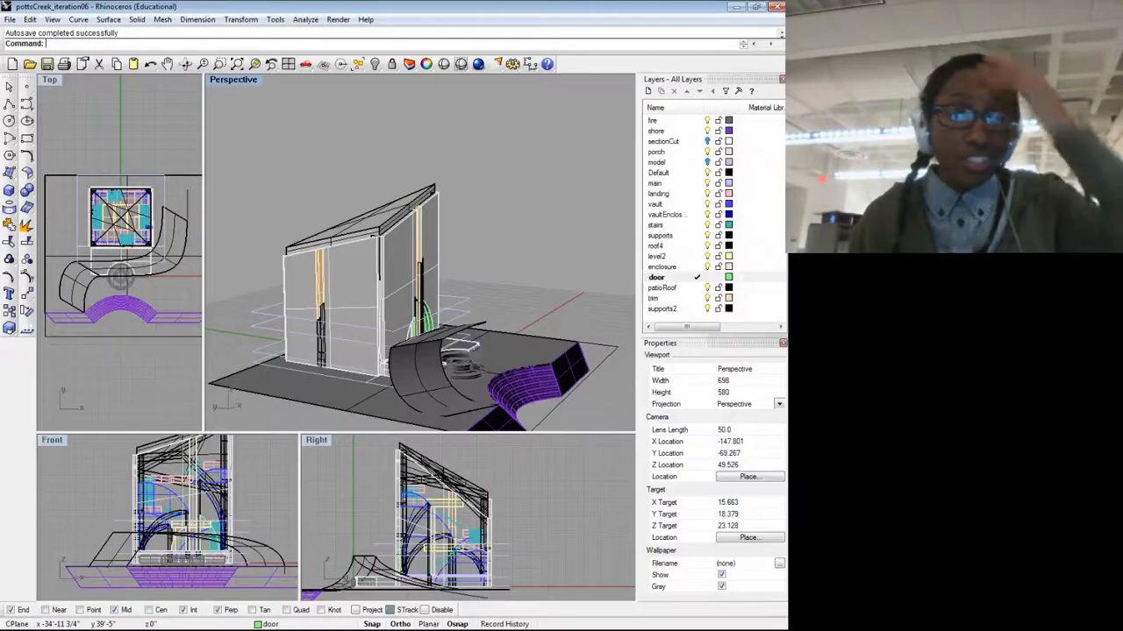
drag(559, 142, 308, 182)
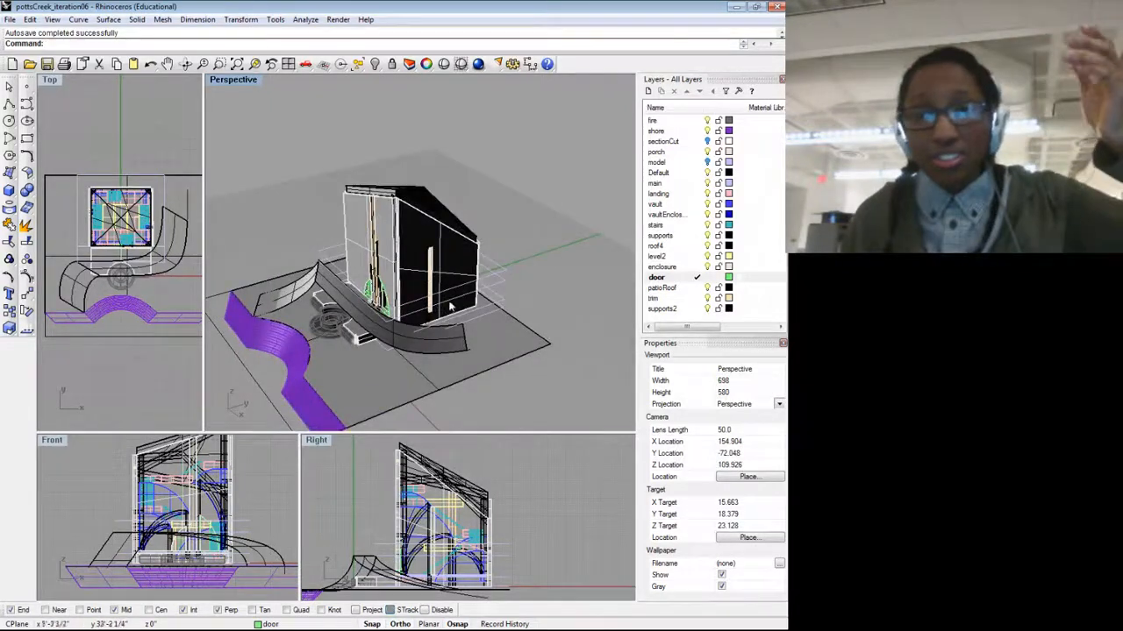
drag(420, 227, 517, 260)
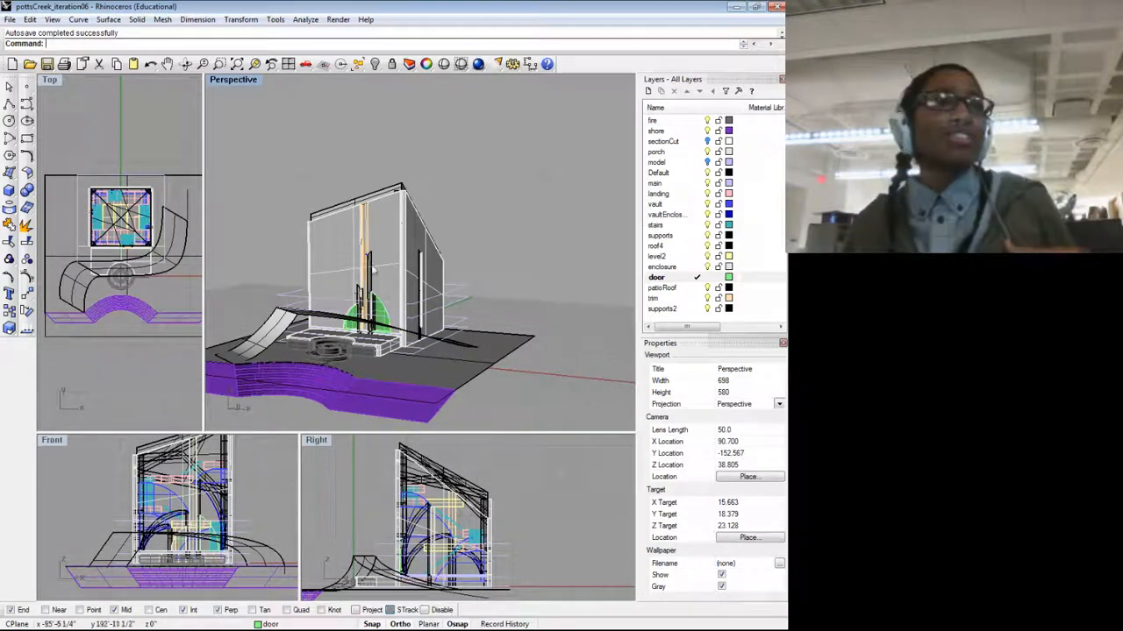
drag(403, 260, 364, 283)
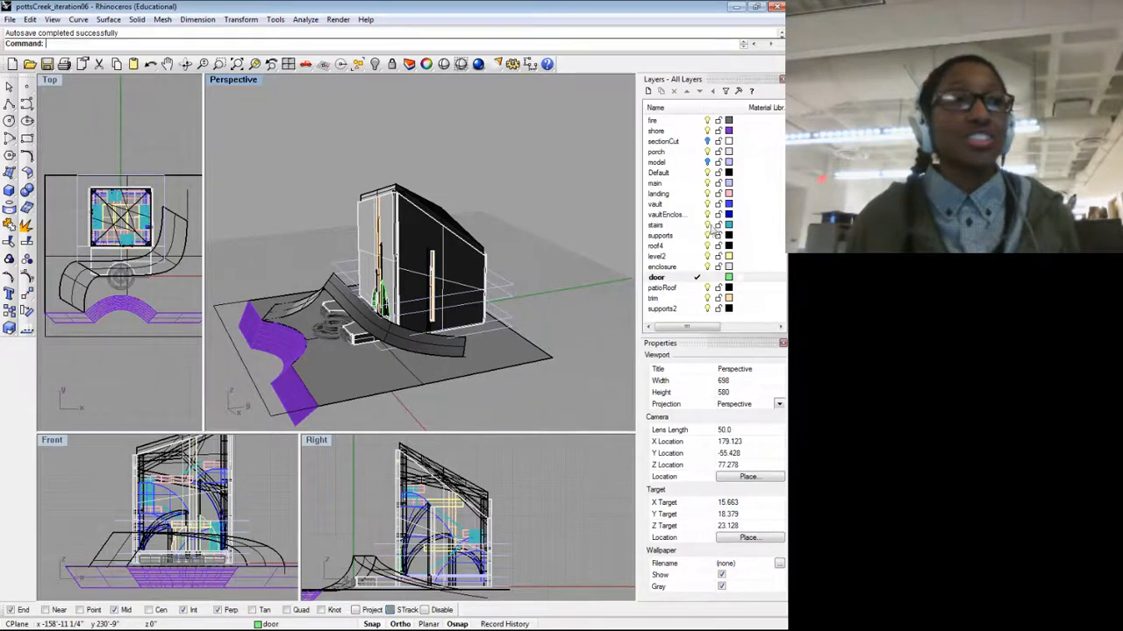
drag(504, 254, 289, 263)
drag(446, 281, 307, 346)
scroll(441, 334, up, 4)
drag(448, 332, 558, 192)
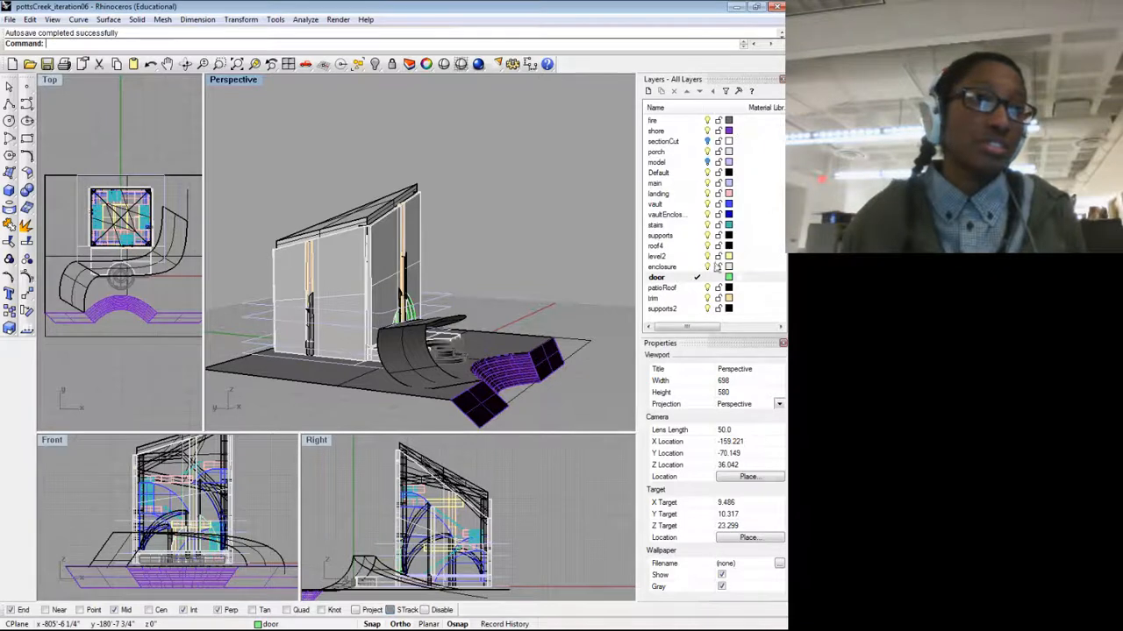
Step: Hide the enclosure layer and examine the house's structural frame, vaults, floors and stairs from several sides
click(708, 268)
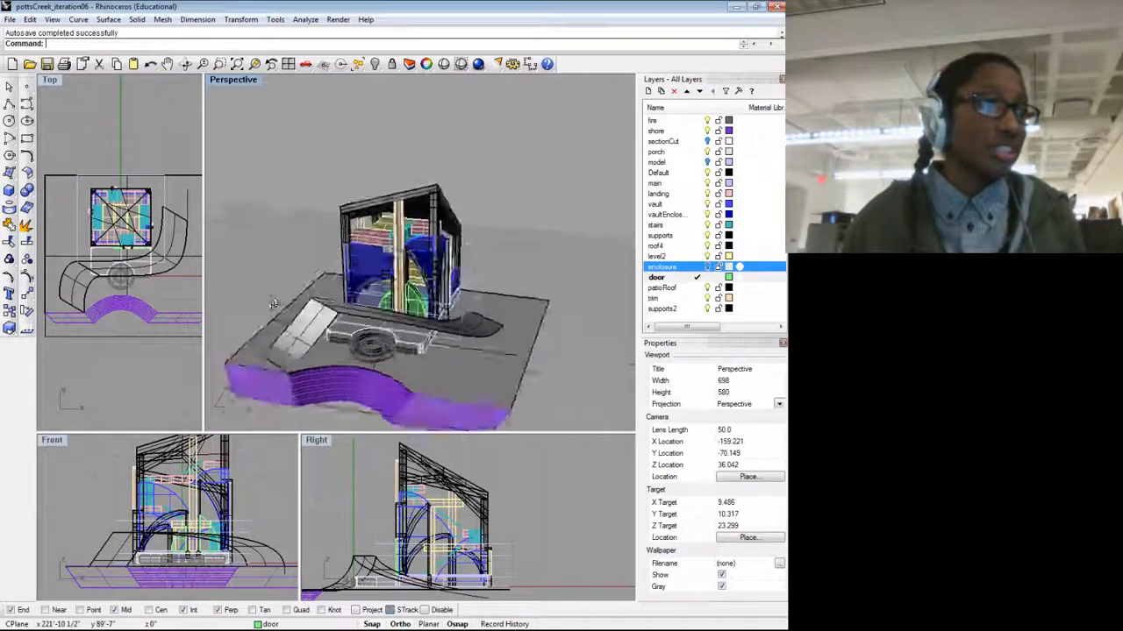
drag(479, 291, 601, 313)
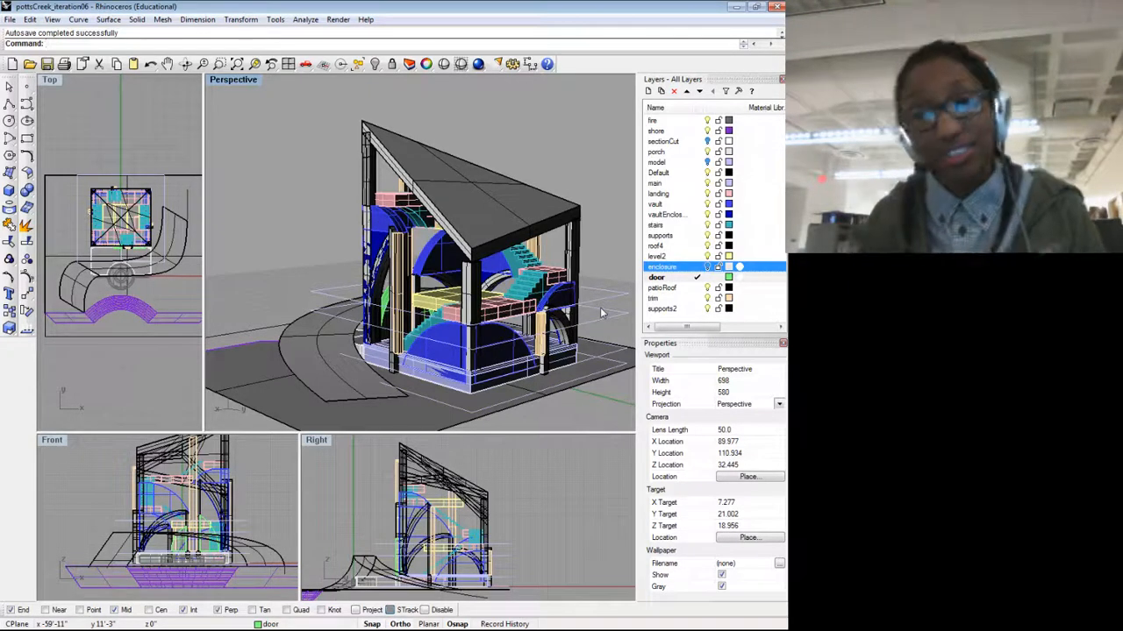
drag(445, 238, 386, 248)
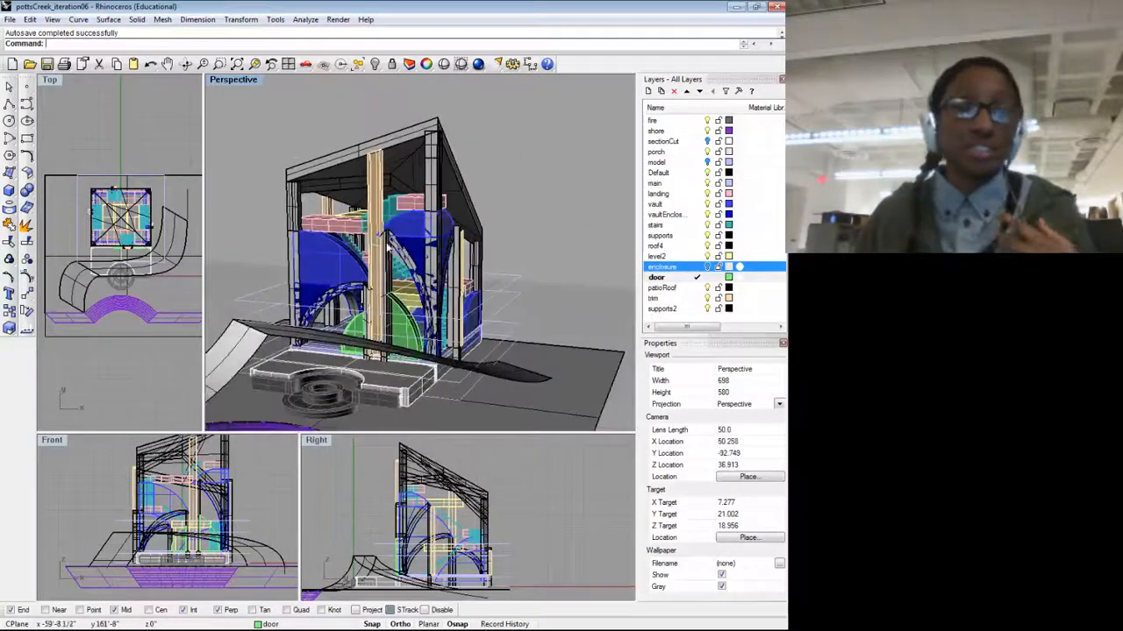
drag(592, 331, 419, 313)
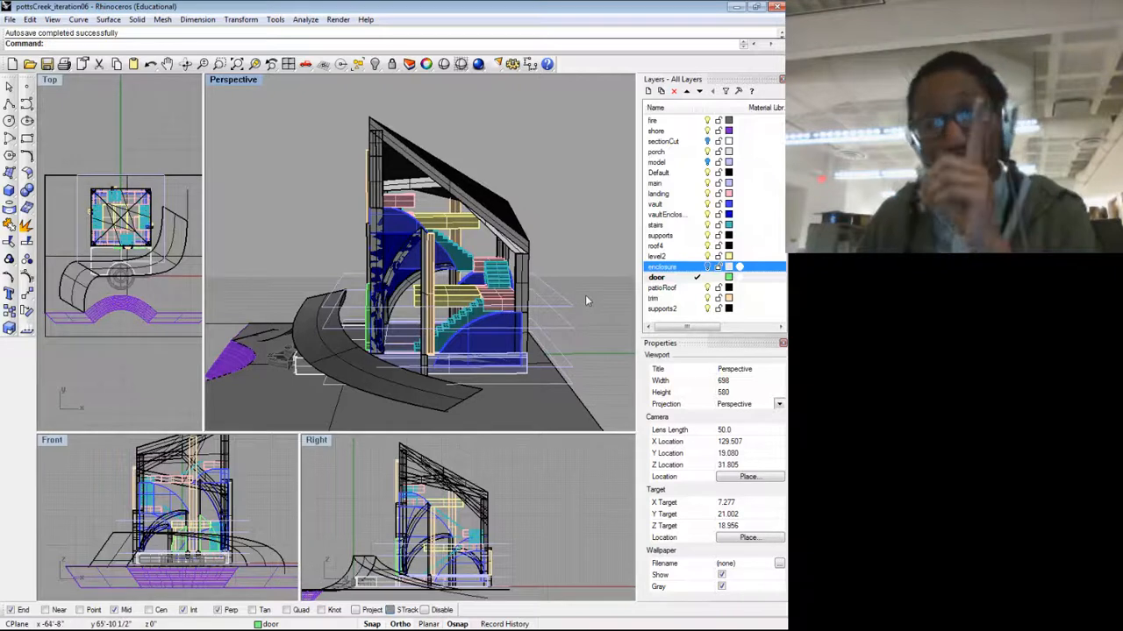
drag(578, 293, 432, 297)
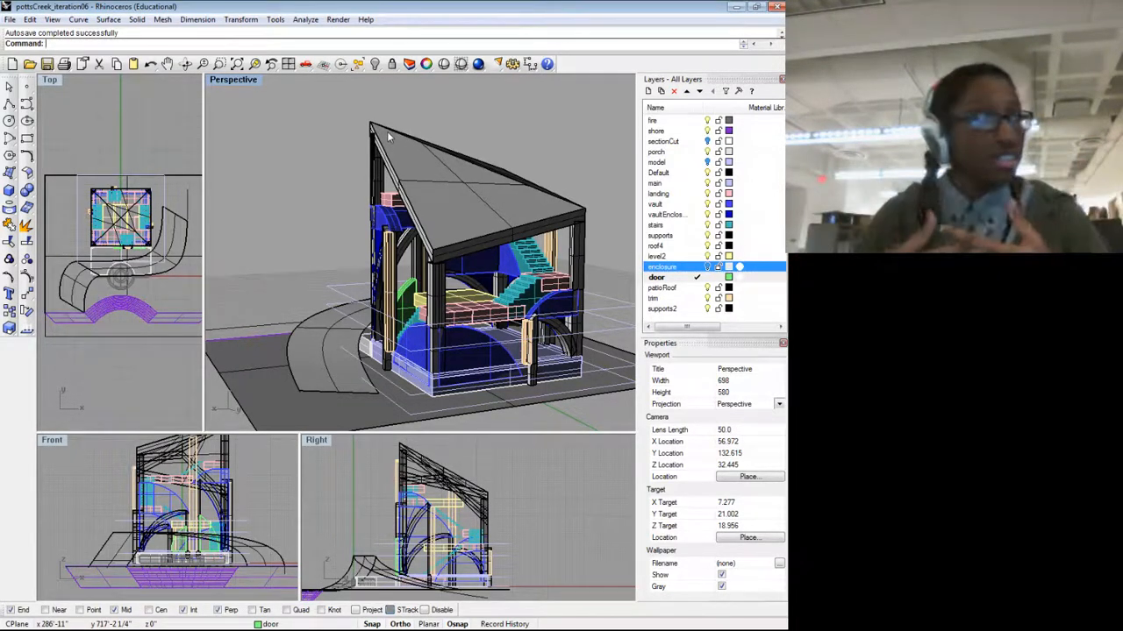
drag(301, 243, 480, 313)
scroll(479, 312, up, 4)
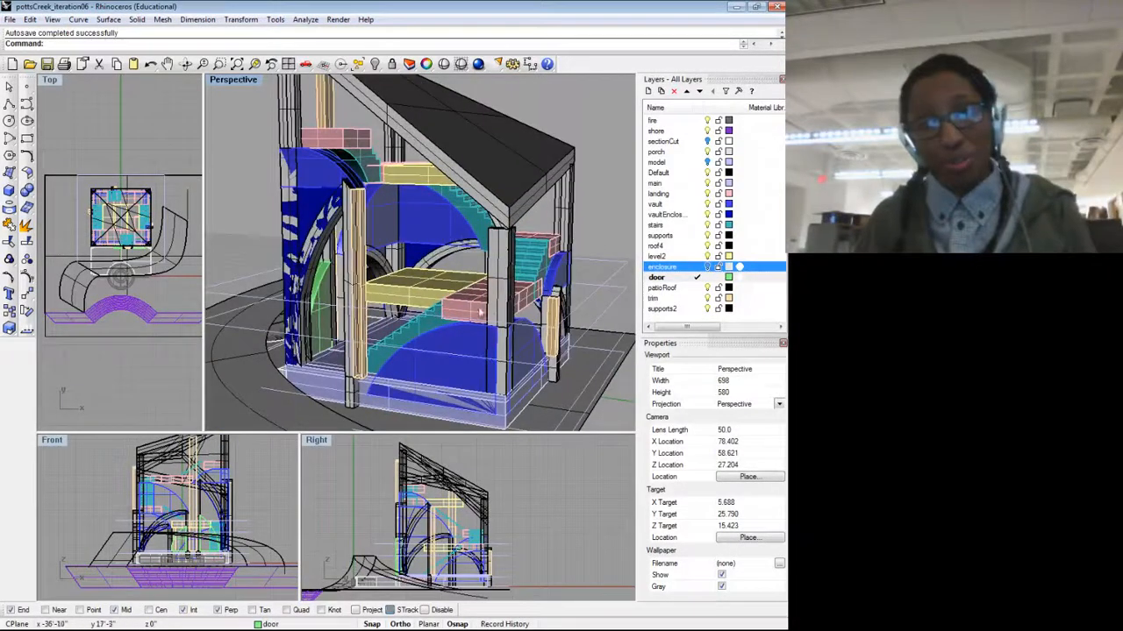
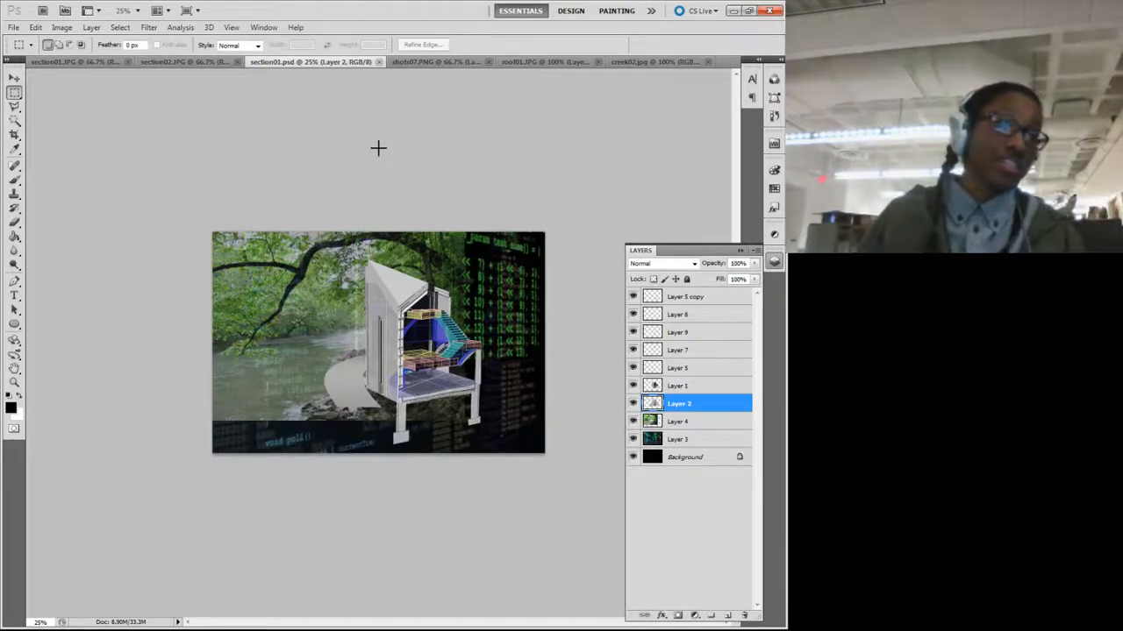
Step: Copy the colour creek02.jpg photo into section01.psd and scale it to 200% in both directions
click(636, 63)
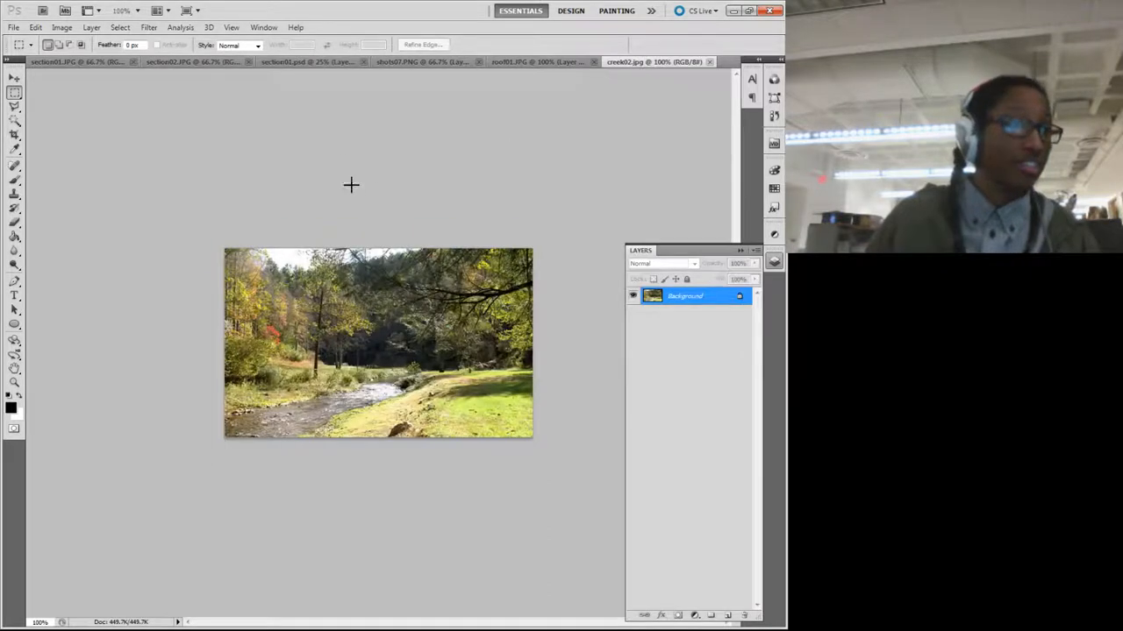
click(14, 79)
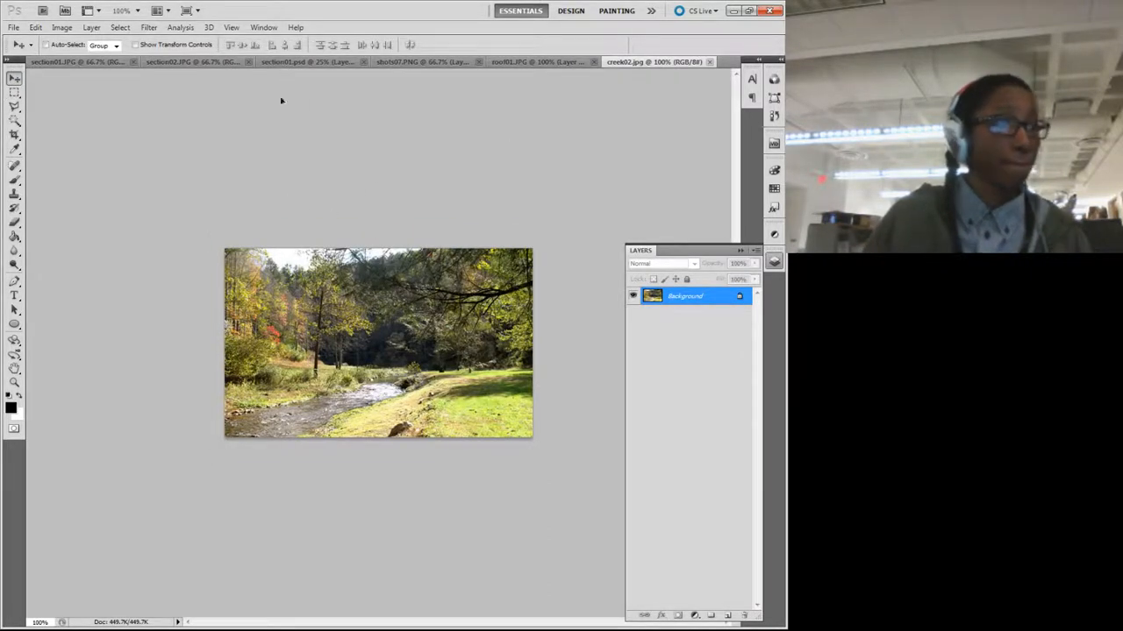
drag(282, 101, 272, 401)
key(ctrl+t)
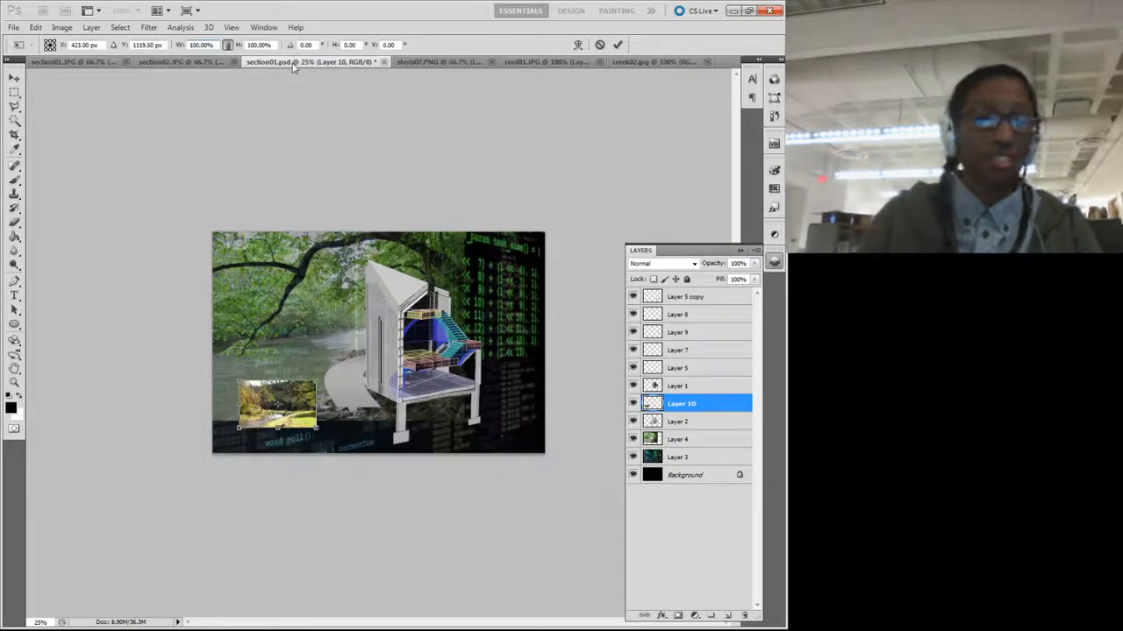
key(BackSpace)
text(2)
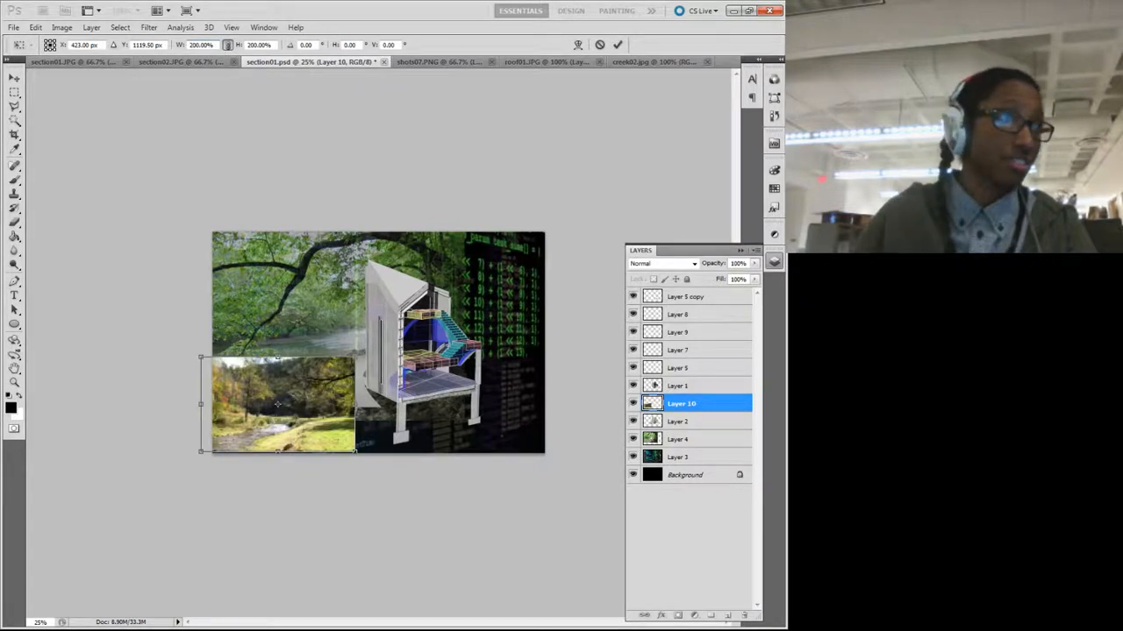
click(617, 44)
Step: Try the colour creek photo beside the building, stacked below Layer 2, and delete its layer
drag(283, 394, 358, 386)
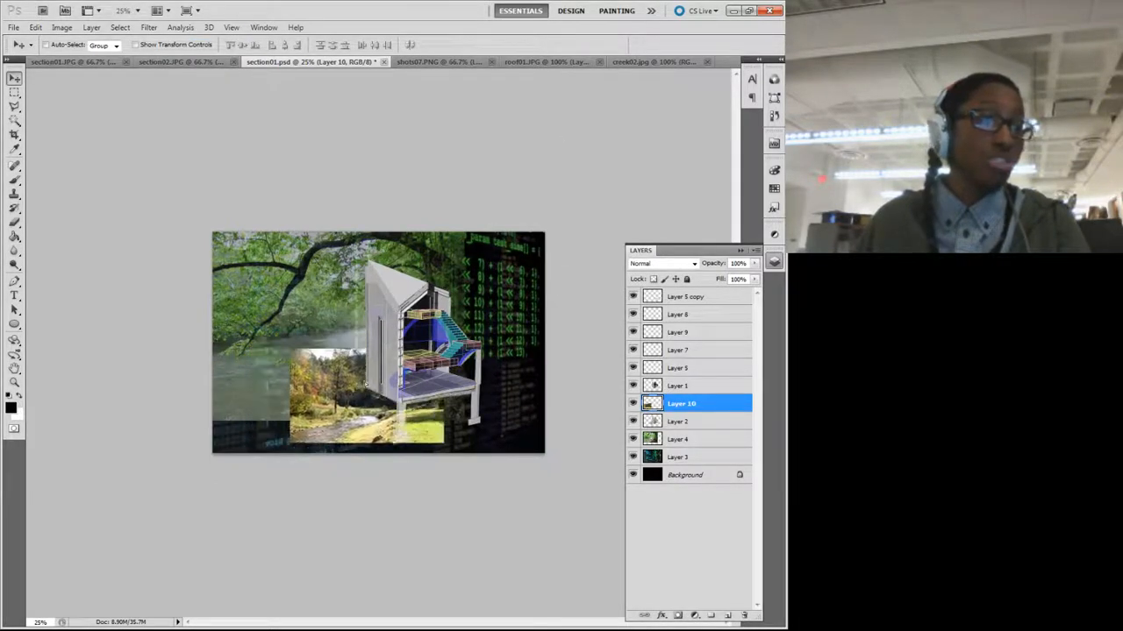
drag(712, 403, 707, 430)
drag(336, 441, 314, 440)
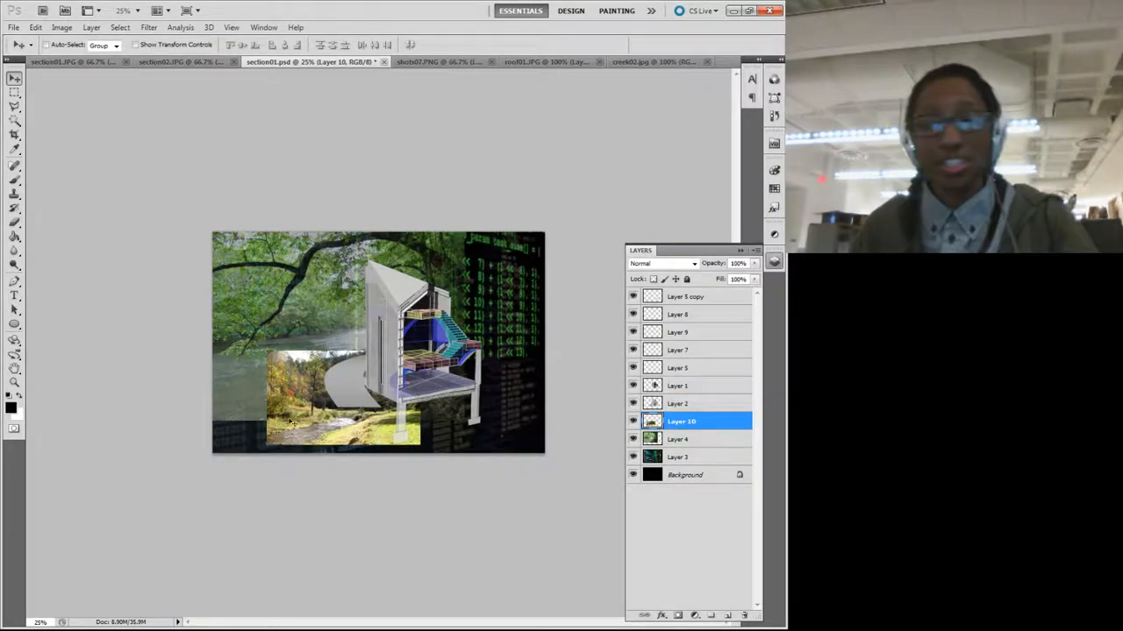
key(Delete)
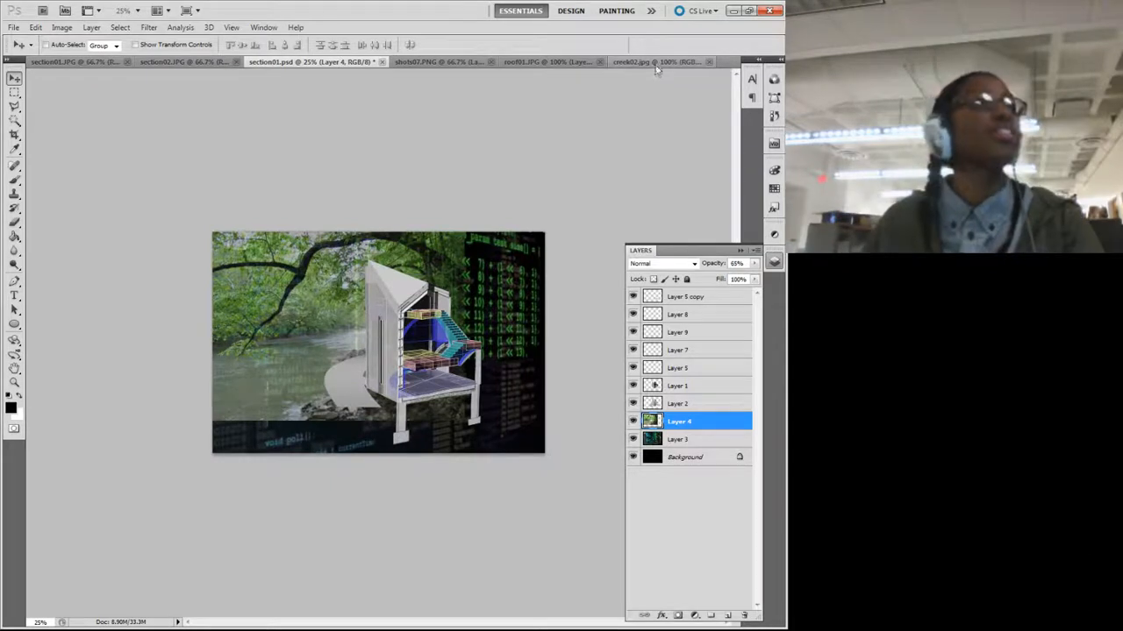
Step: Convert the original creek02.jpg photo to black and white using the default adjustment
click(655, 64)
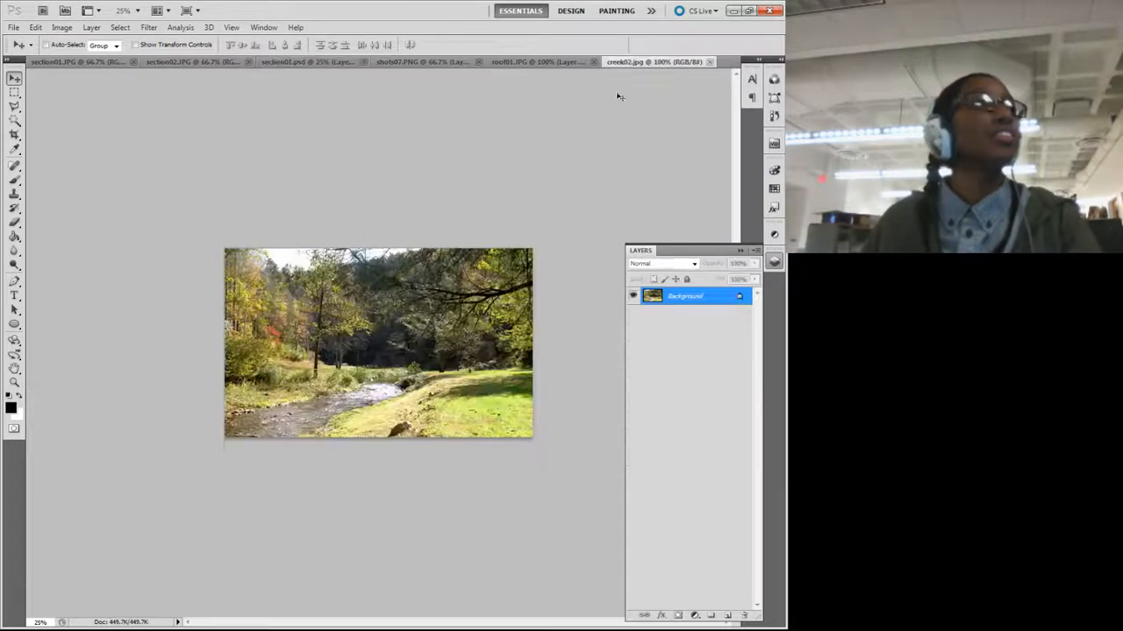
click(66, 32)
mouse_move(145, 60)
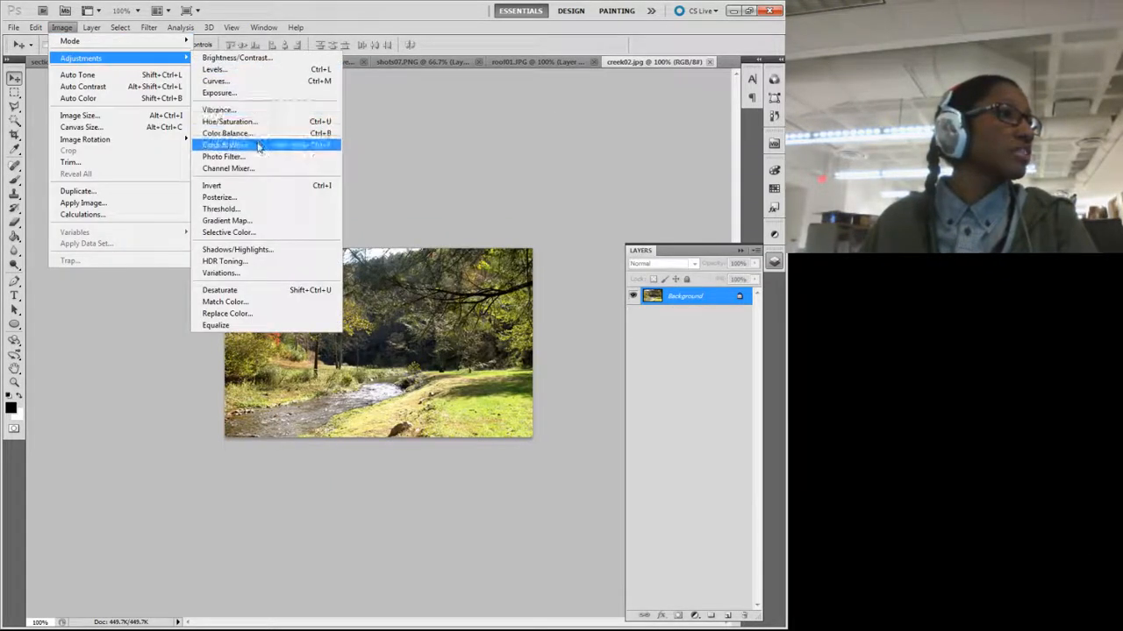
click(258, 144)
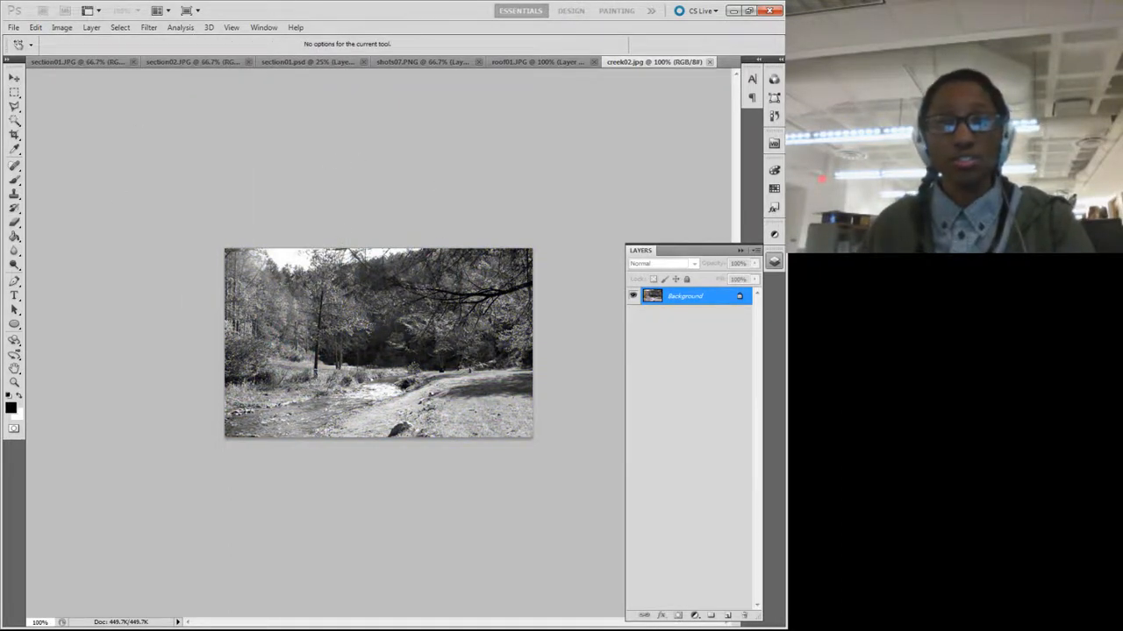
key(Return)
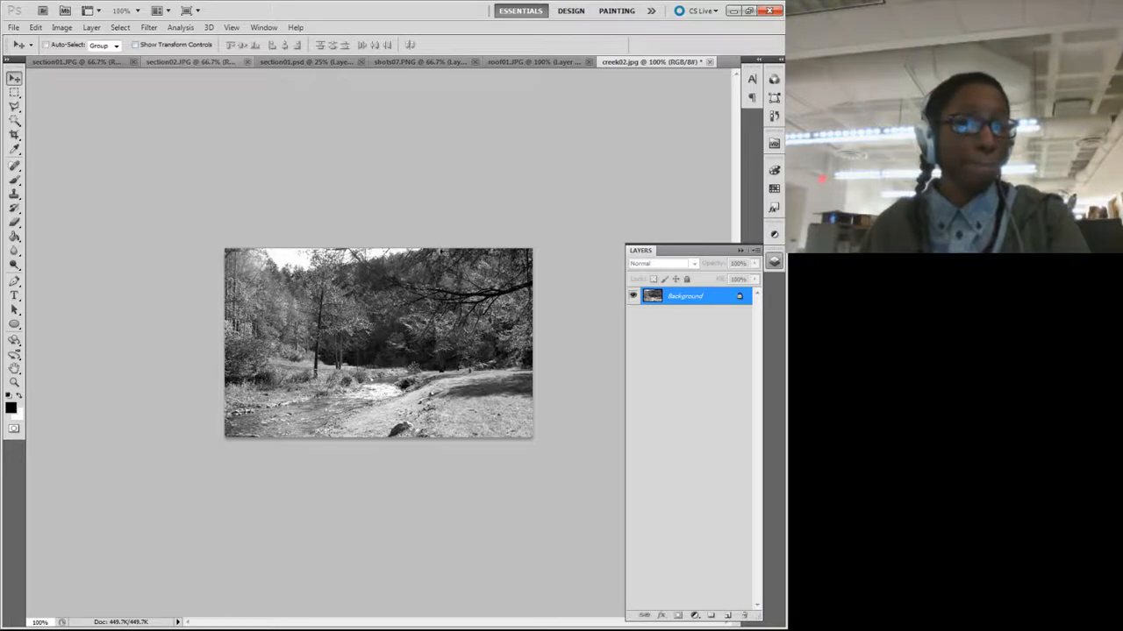
Step: Enlarge the black-and-white creek02.jpg with the Image Size command
click(62, 27)
click(106, 115)
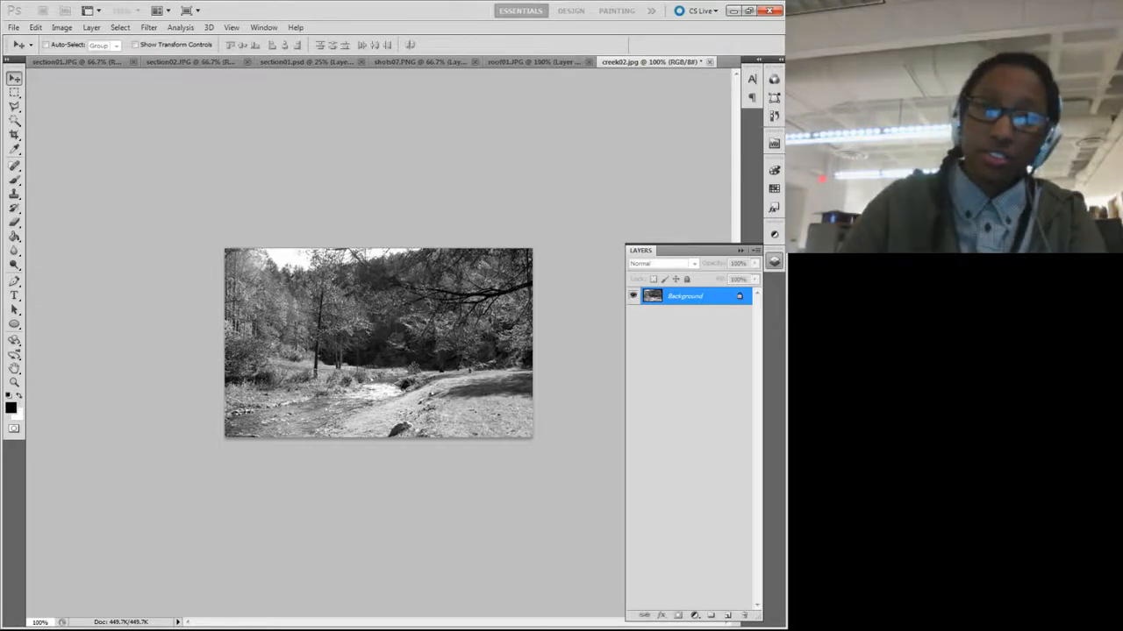
key(Return)
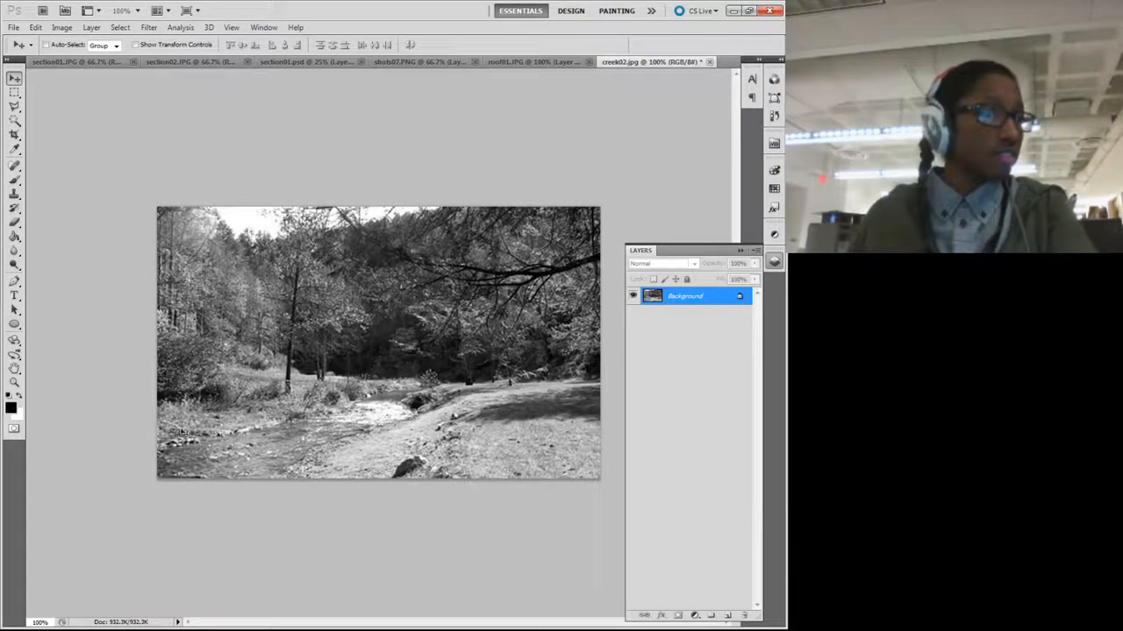
Step: Bring the black-and-white creek photo into section01.psd above Layer 4 and scale it to 200%
click(346, 63)
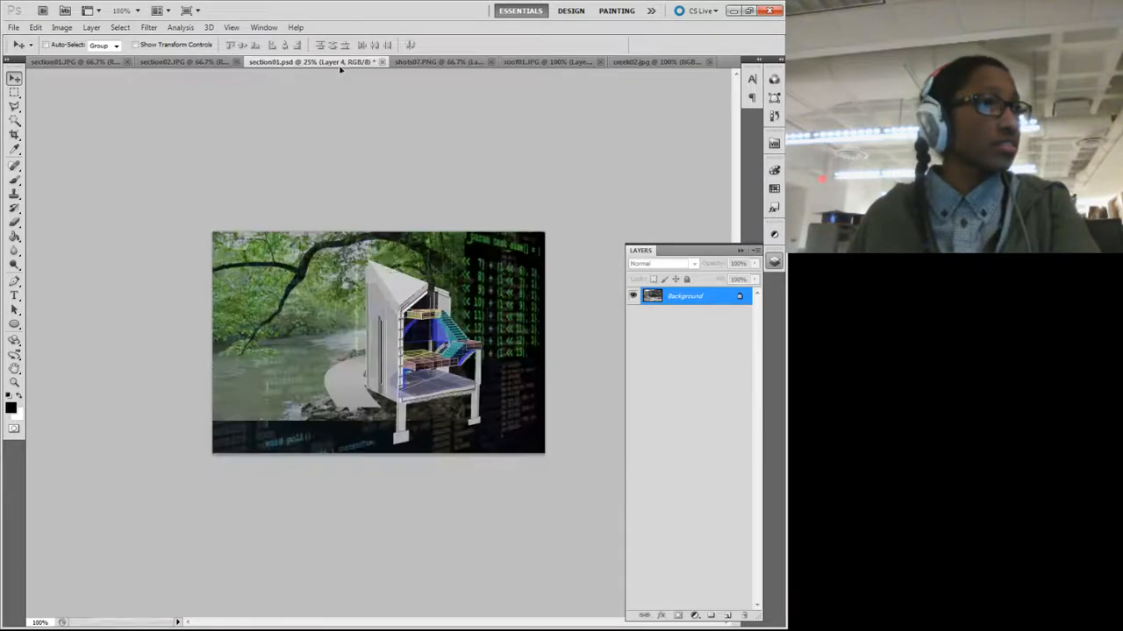
drag(330, 361, 263, 401)
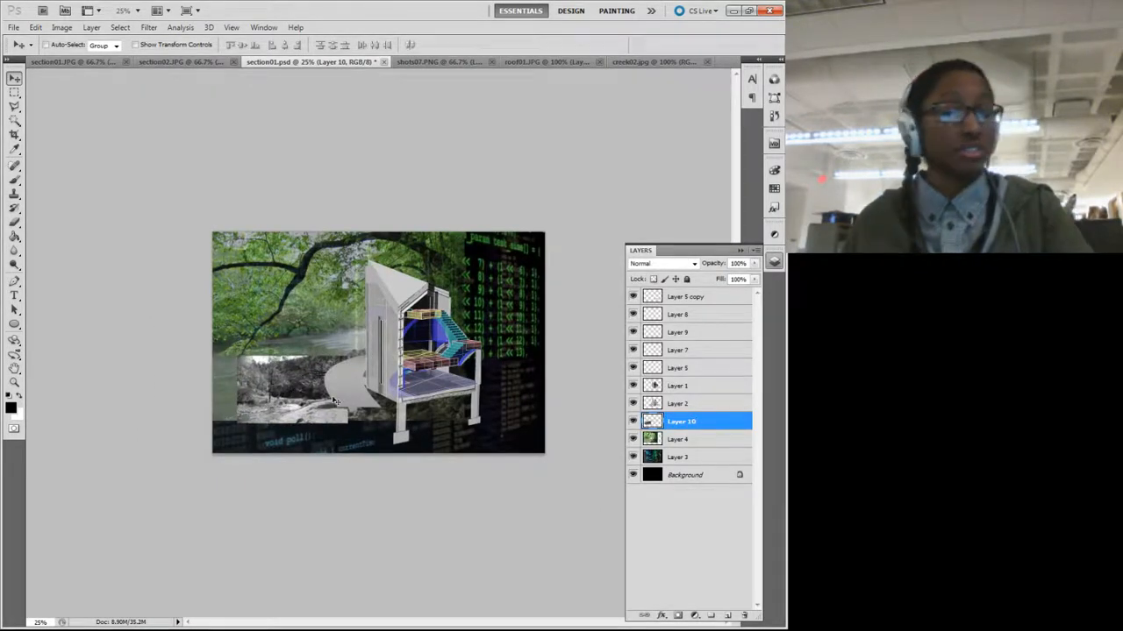
key(ctrl+t)
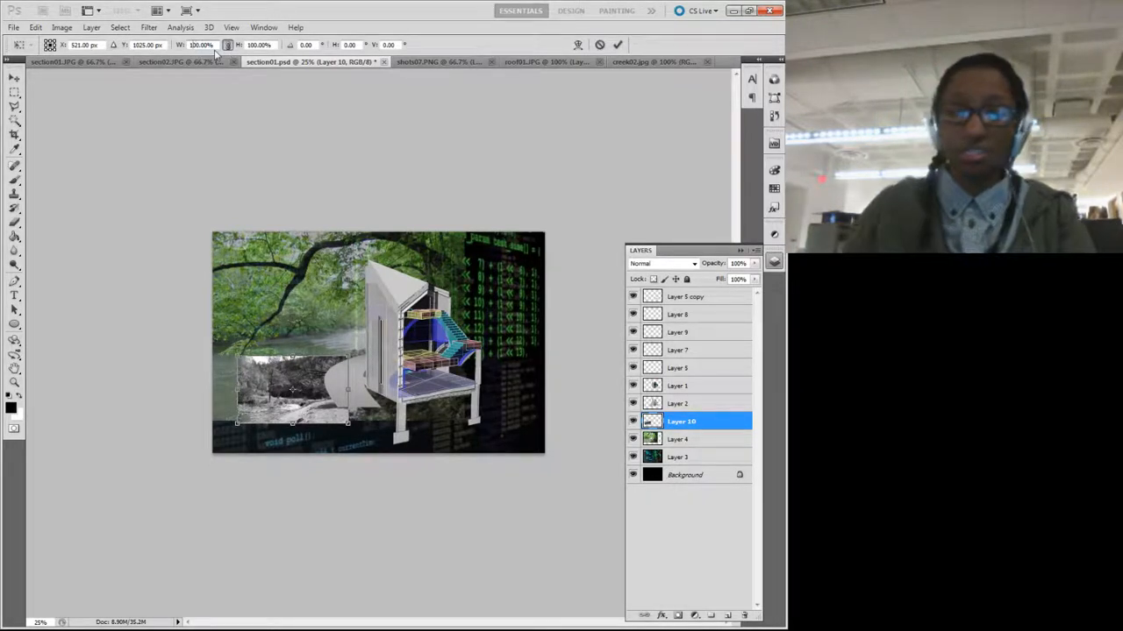
key(Return)
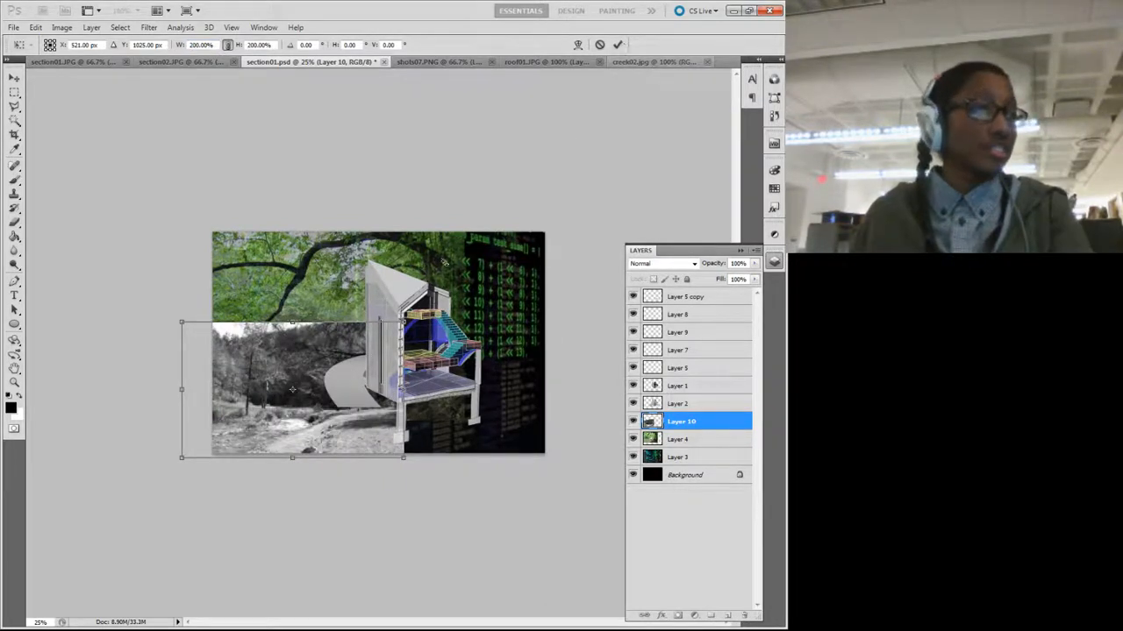
click(617, 44)
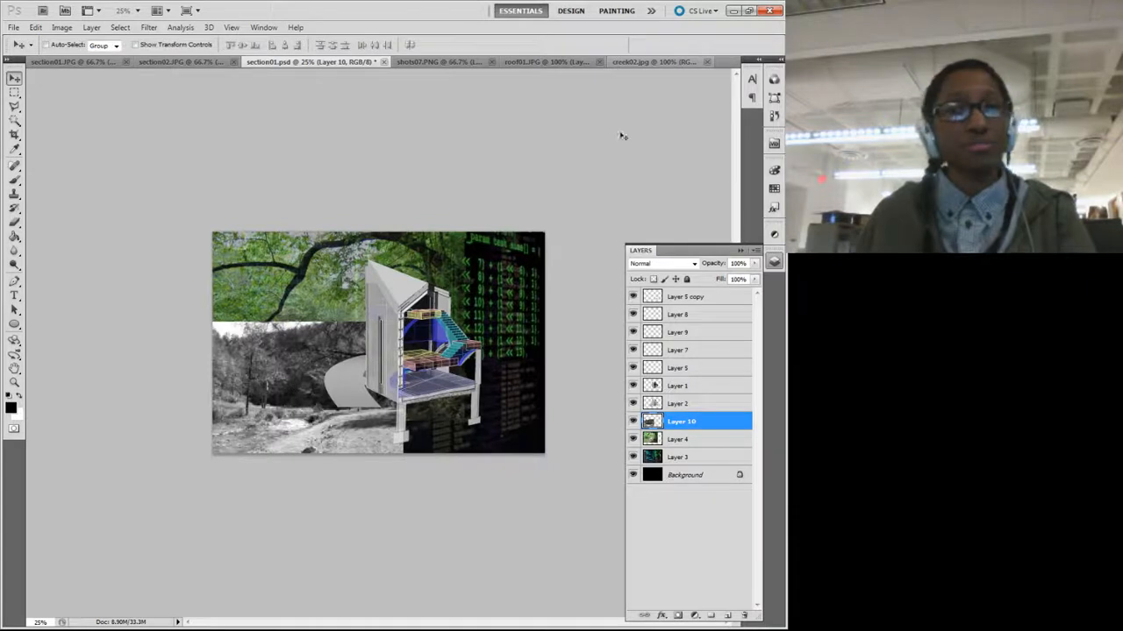
Step: Stretch the black-and-white creek photo to 150% width and 162.90% height to fill the whole canvas
drag(359, 364, 496, 370)
key(ctrl+t)
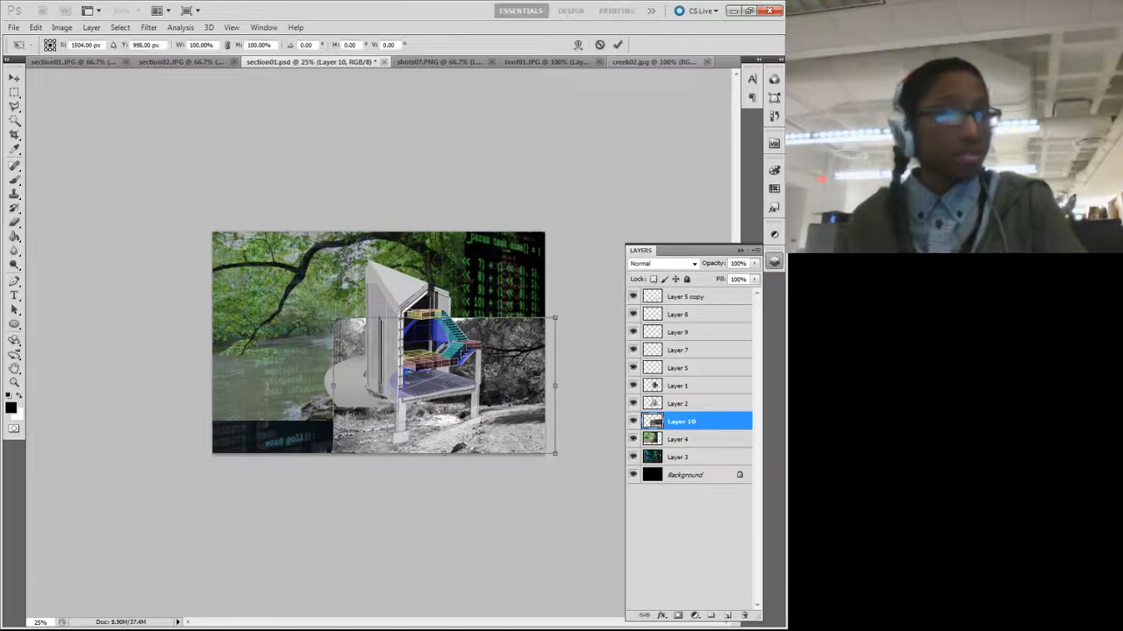
drag(332, 313, 213, 233)
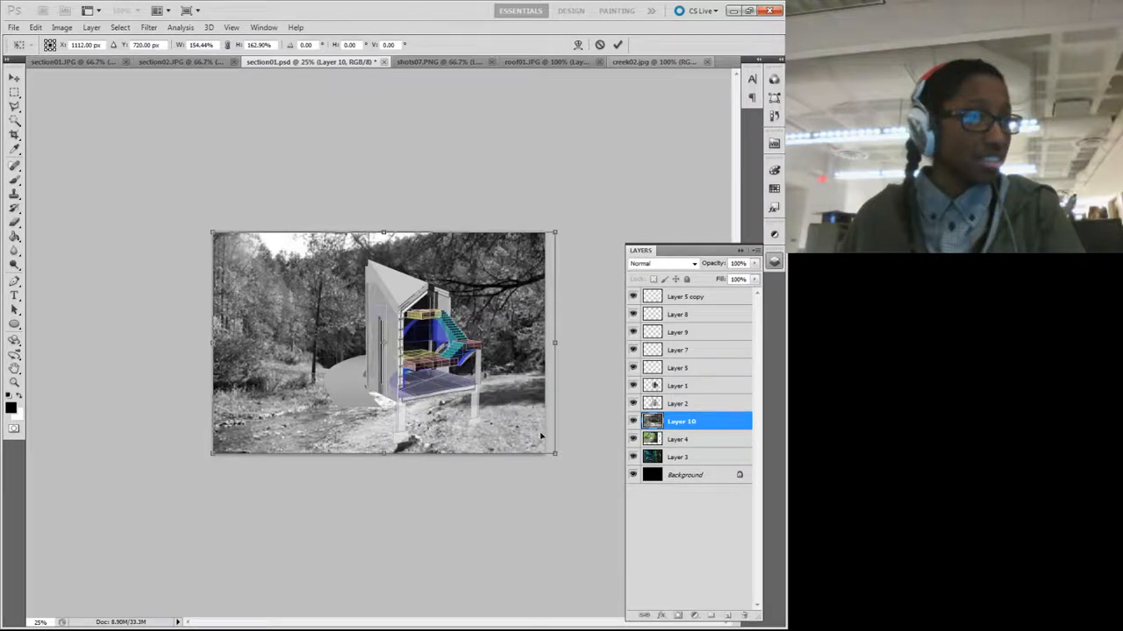
drag(556, 343, 546, 343)
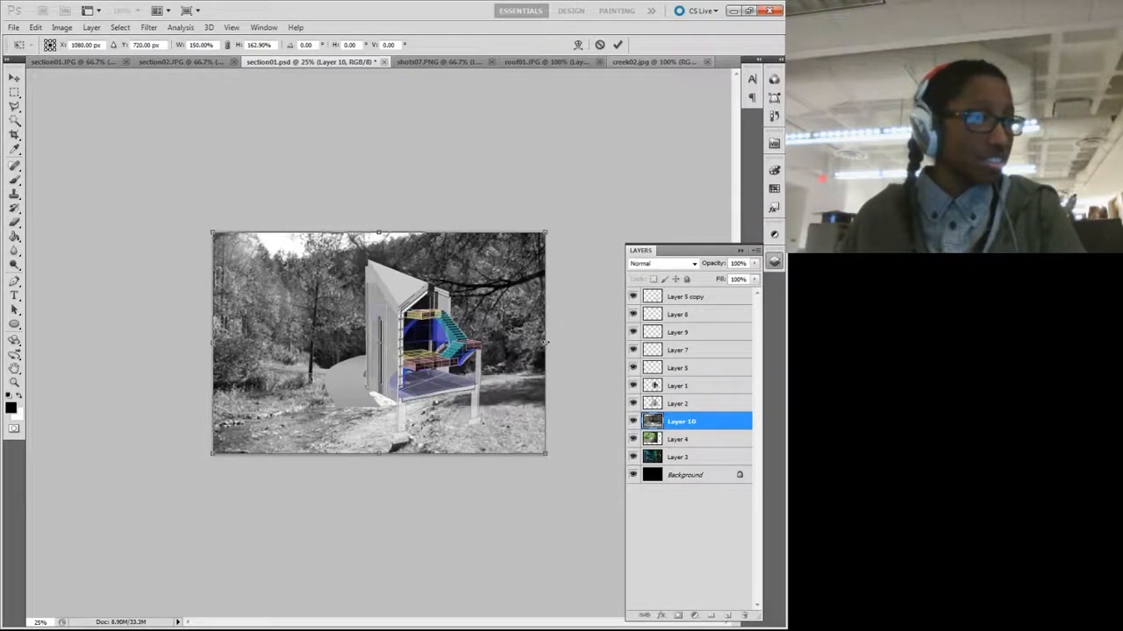
Step: Shift the black-and-white creek photo up and left behind the building, enlarging it to about 165% width and 173% height
drag(313, 330, 179, 297)
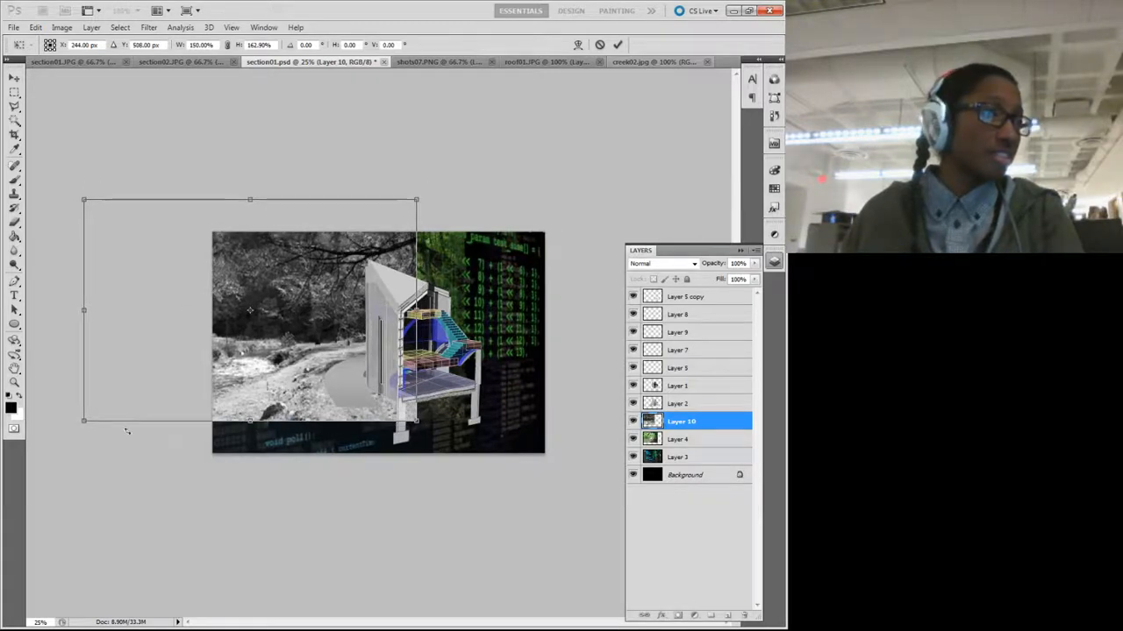
drag(88, 426, 49, 437)
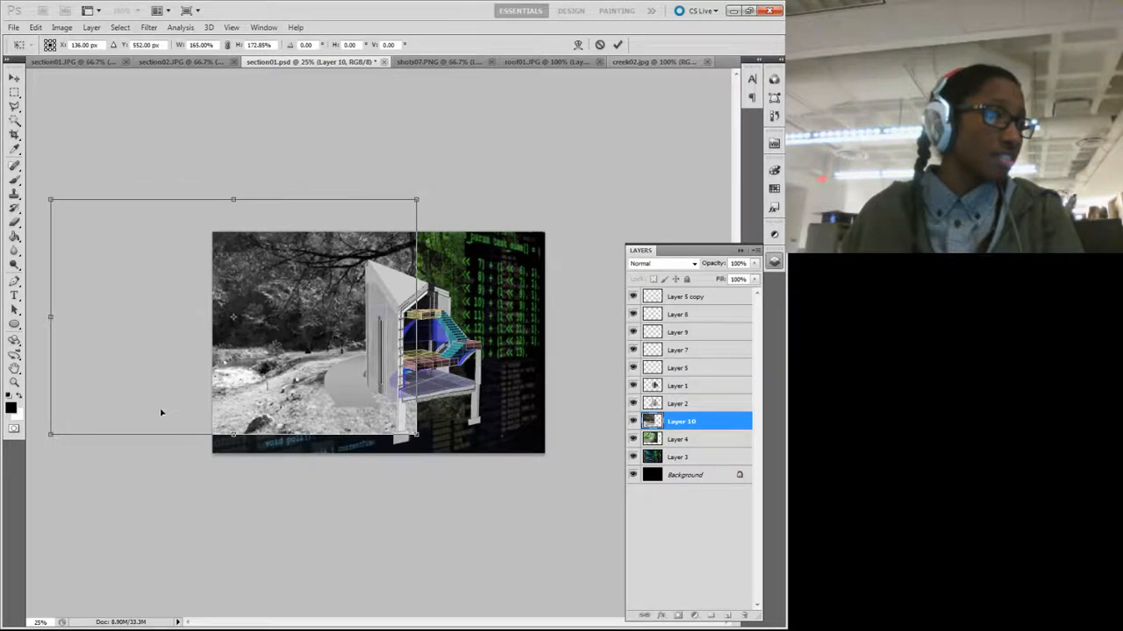
drag(156, 411, 162, 412)
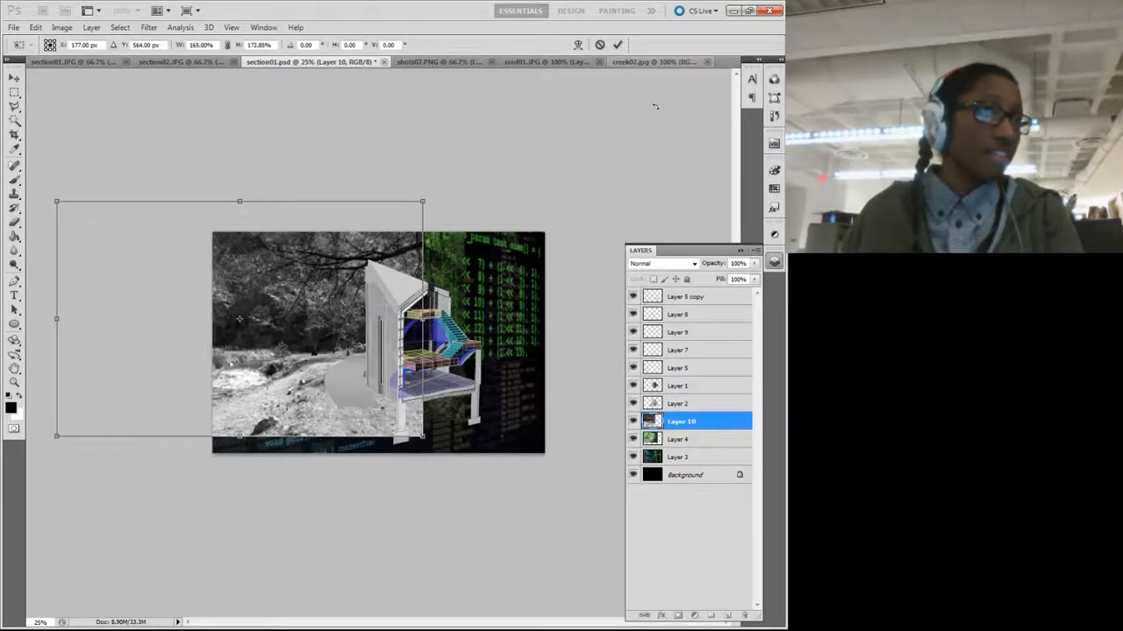
click(618, 44)
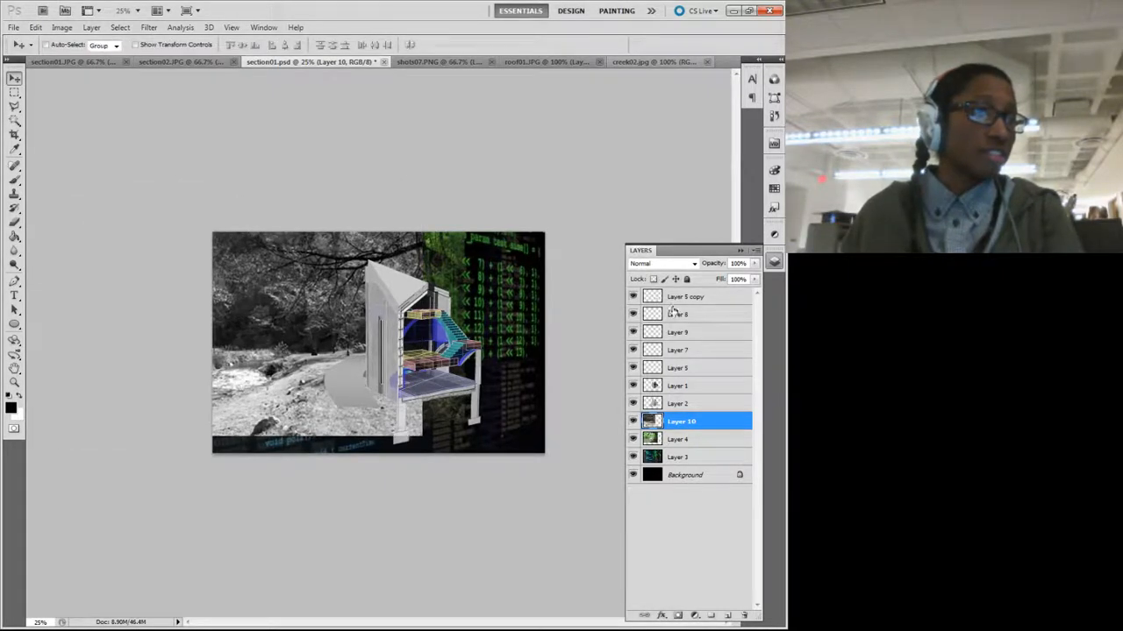
Step: Reduce the opacity of Layer 10, the black-and-white creek photo, to 50%
click(754, 263)
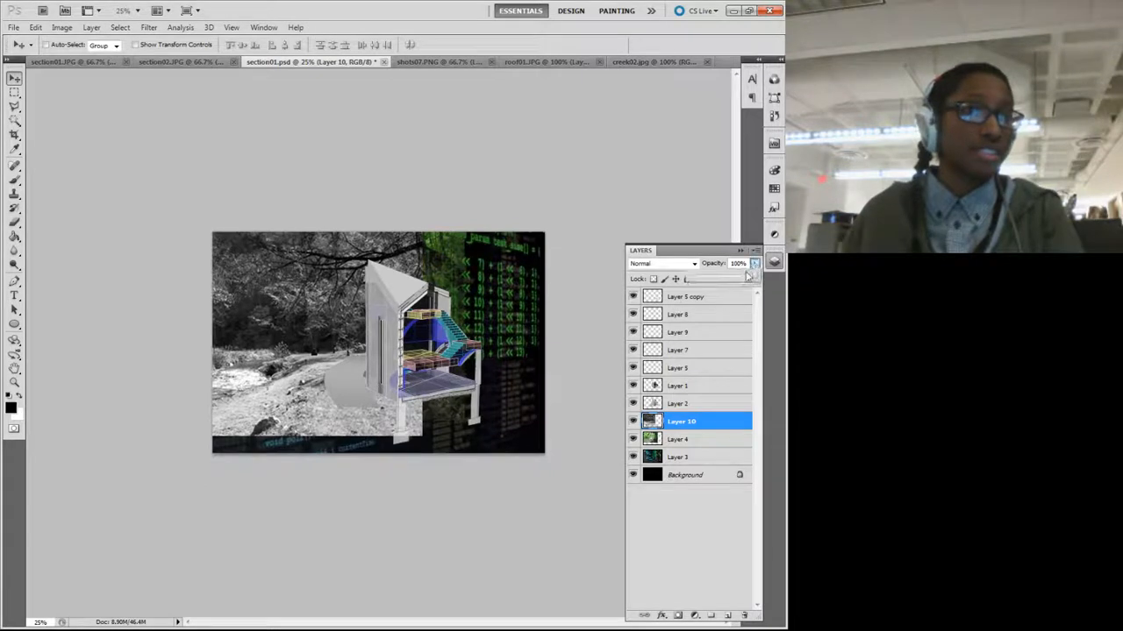
drag(747, 276, 725, 279)
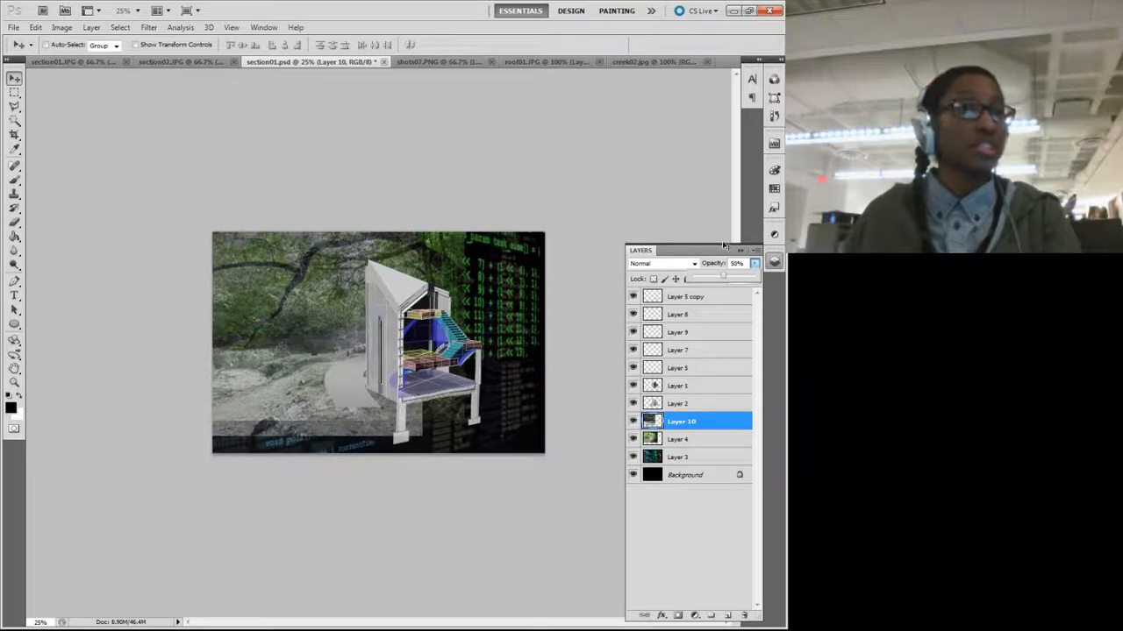
click(711, 255)
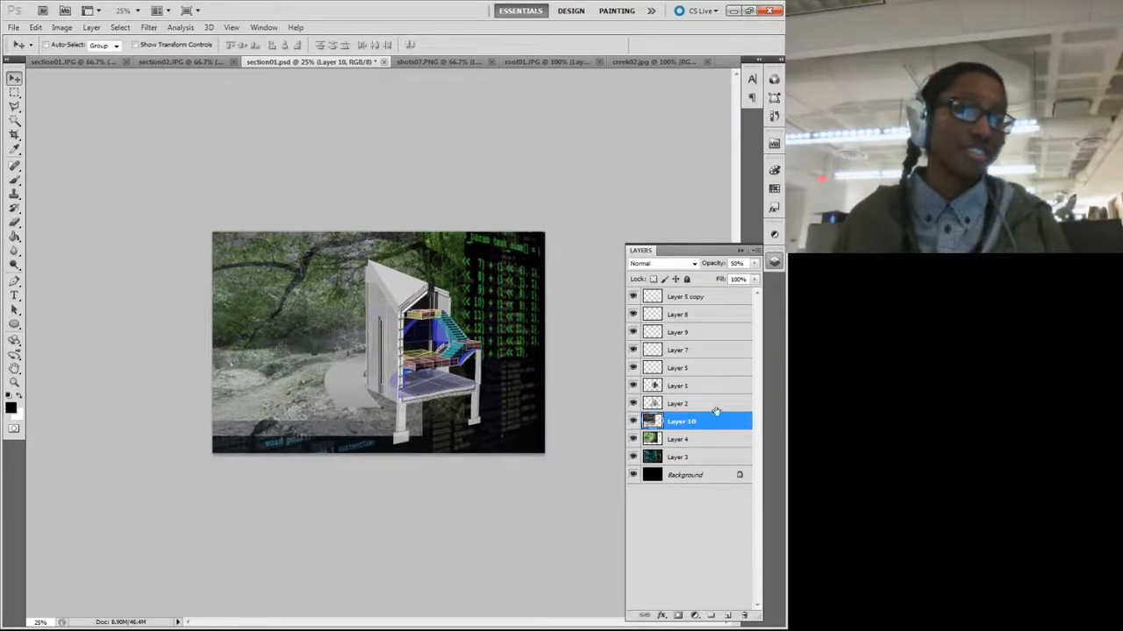
Step: Try adjusting Layer 4's opacity, and step through the edit history to restore Layer 10's 50% opacity
click(693, 442)
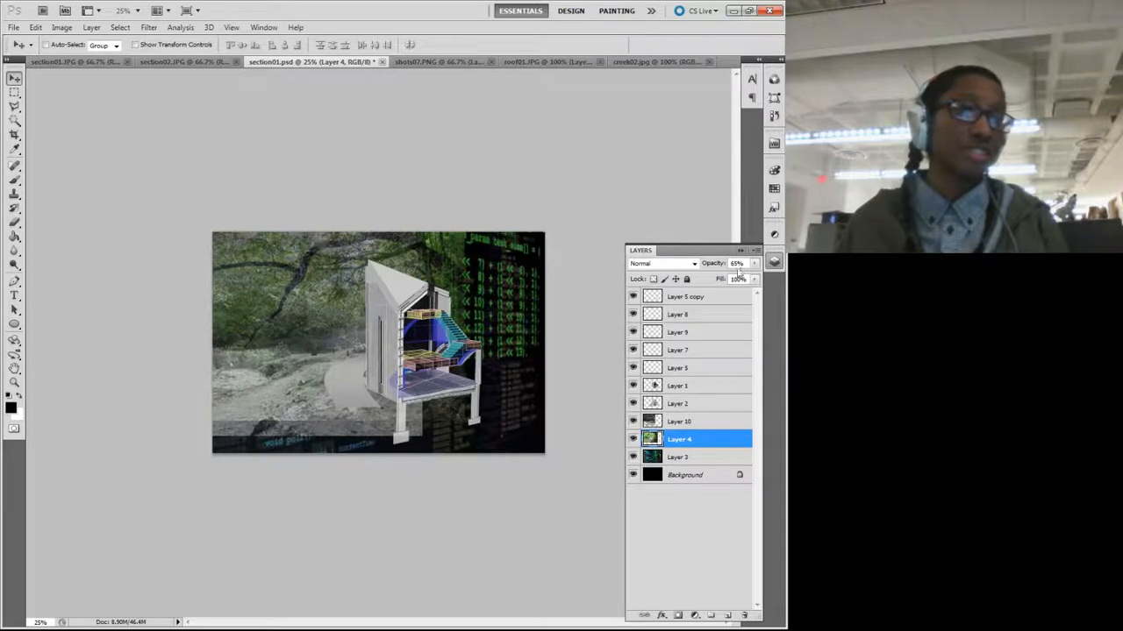
drag(754, 264, 734, 279)
key(ctrl+alt+z)
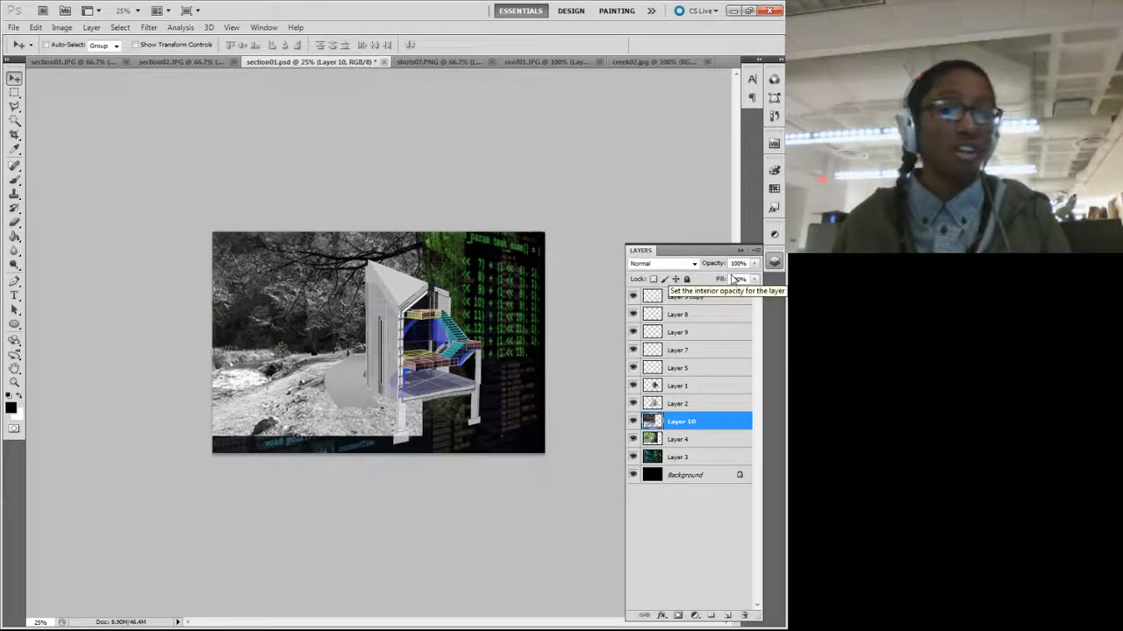
key(ctrl+y)
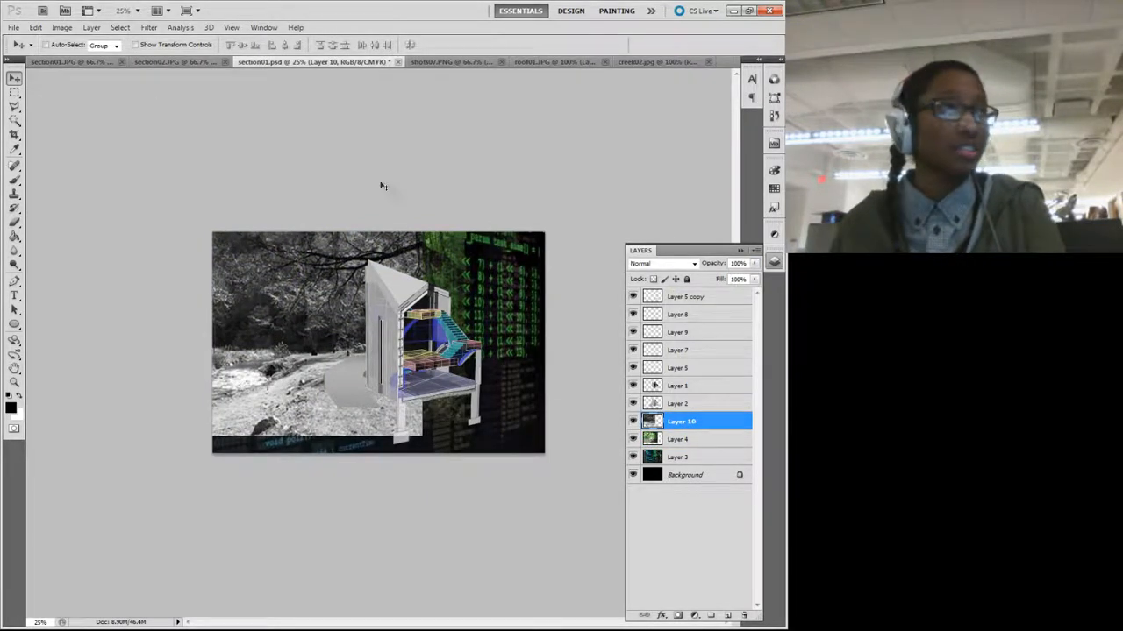
click(37, 28)
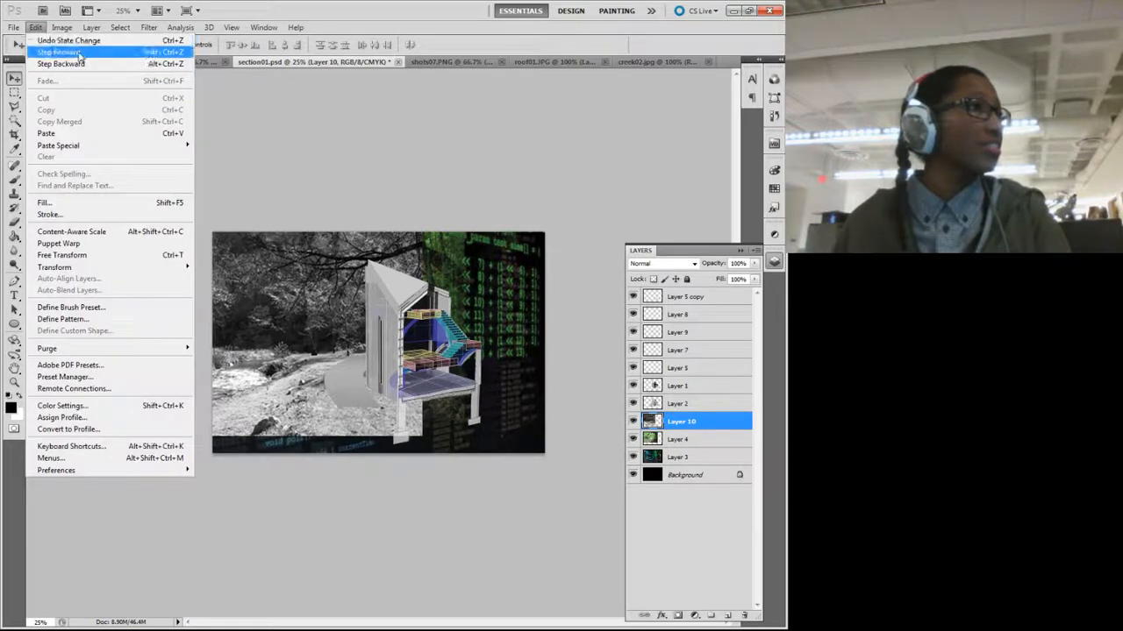
click(78, 57)
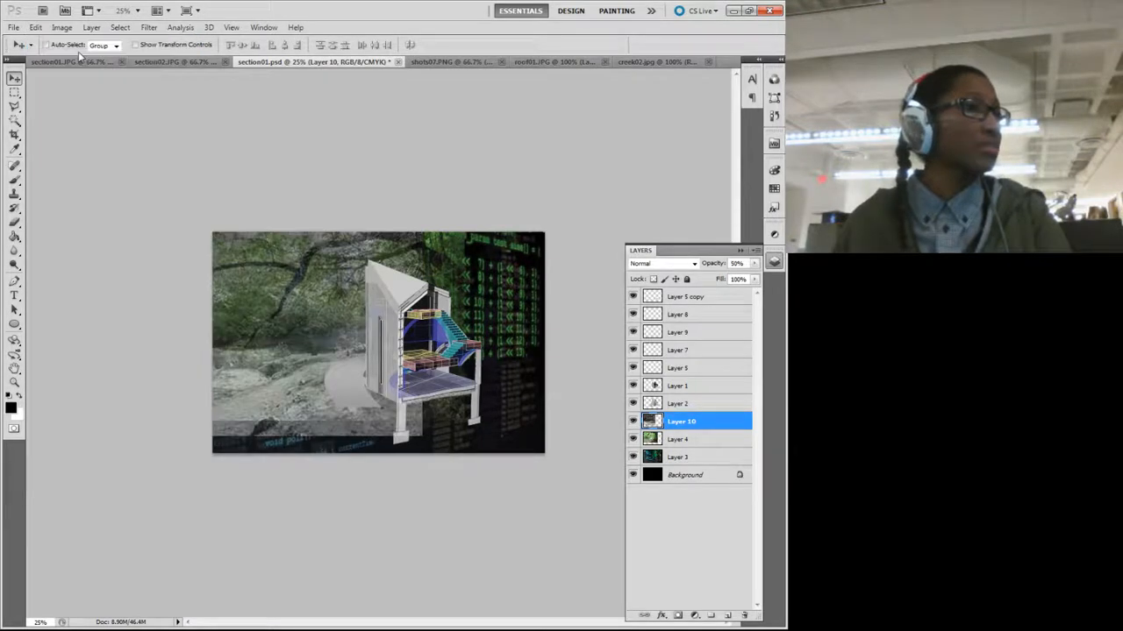
Step: Check the creek and detail images in the samples folder, and close the folder window
click(739, 250)
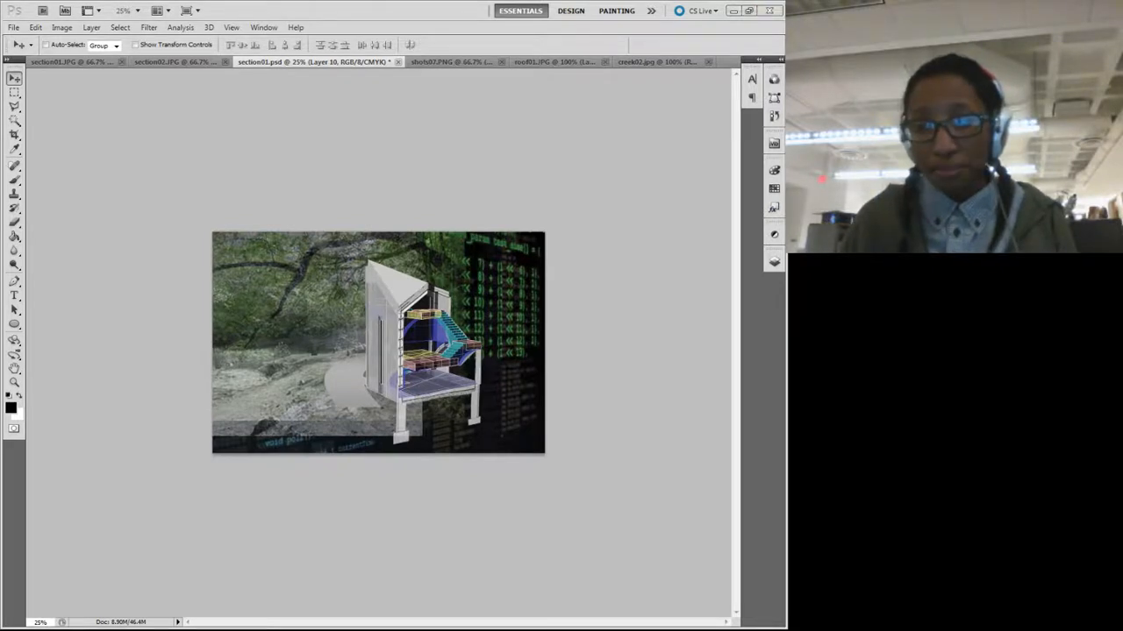
key(alt+Tab)
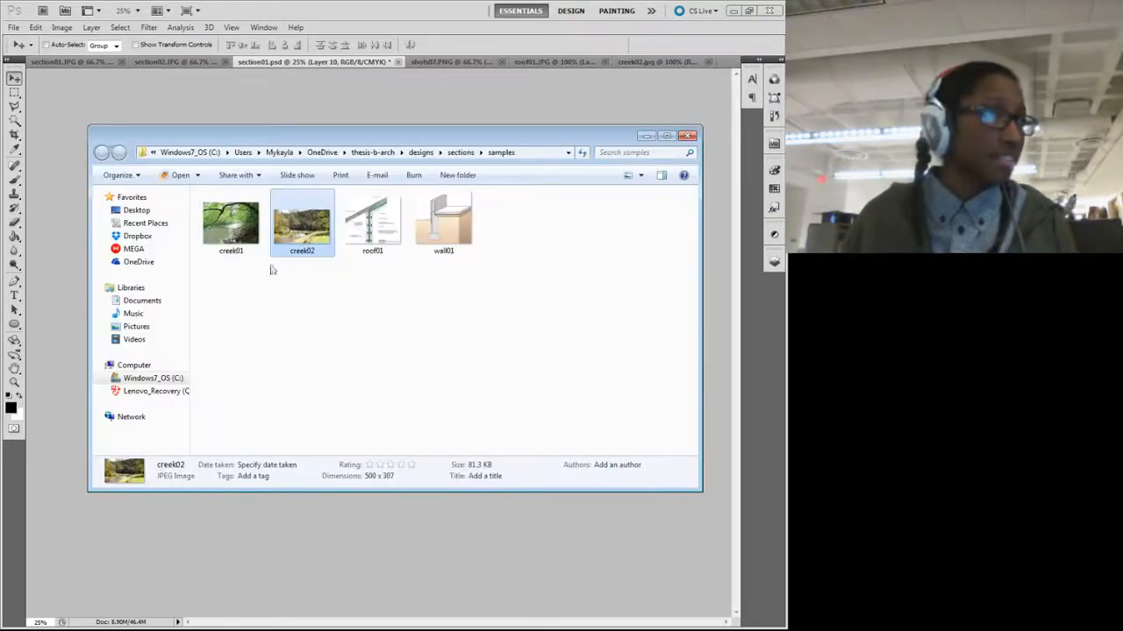
click(687, 136)
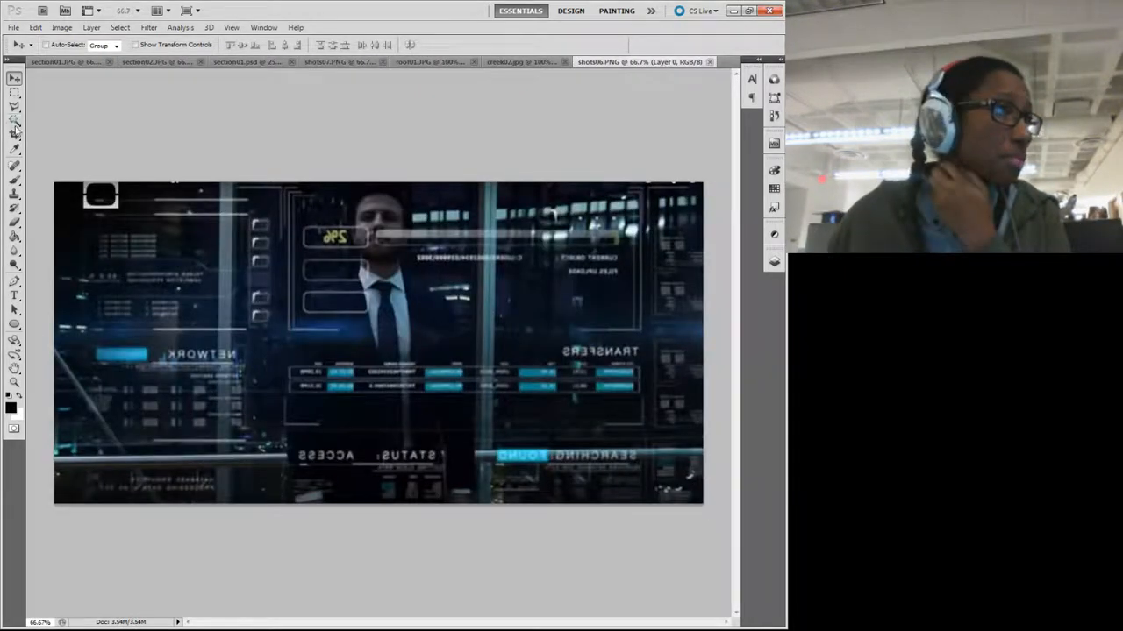
Step: Copy the mirrored shots06.PNG image into section01.psd and move it to the lower right of the canvas
drag(405, 296, 432, 24)
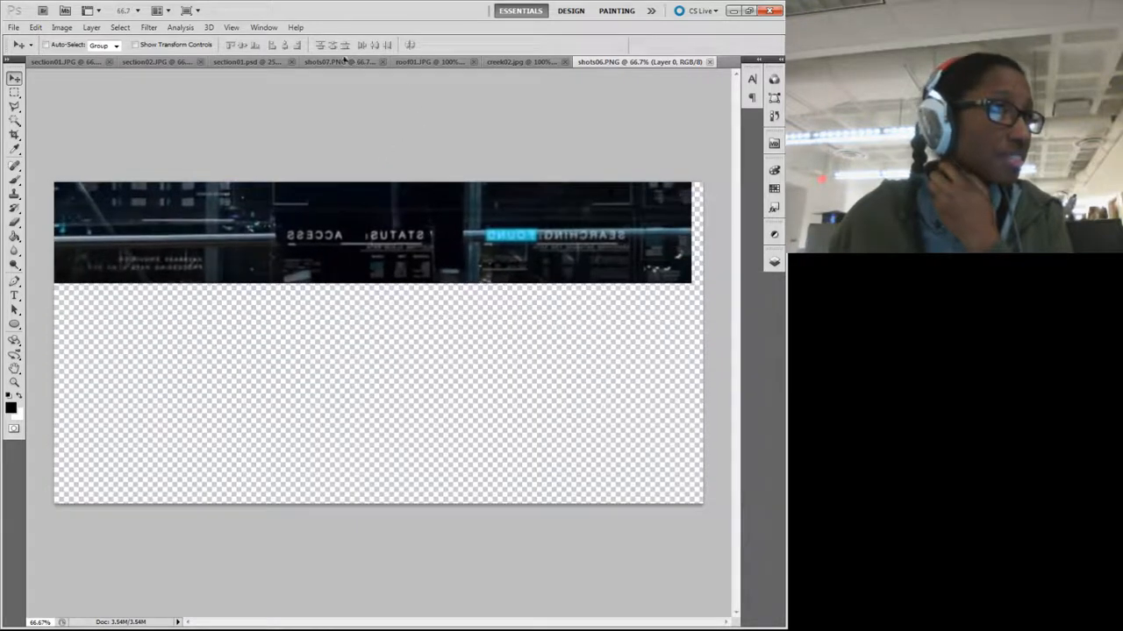
click(232, 62)
drag(233, 62, 434, 332)
drag(357, 337, 334, 420)
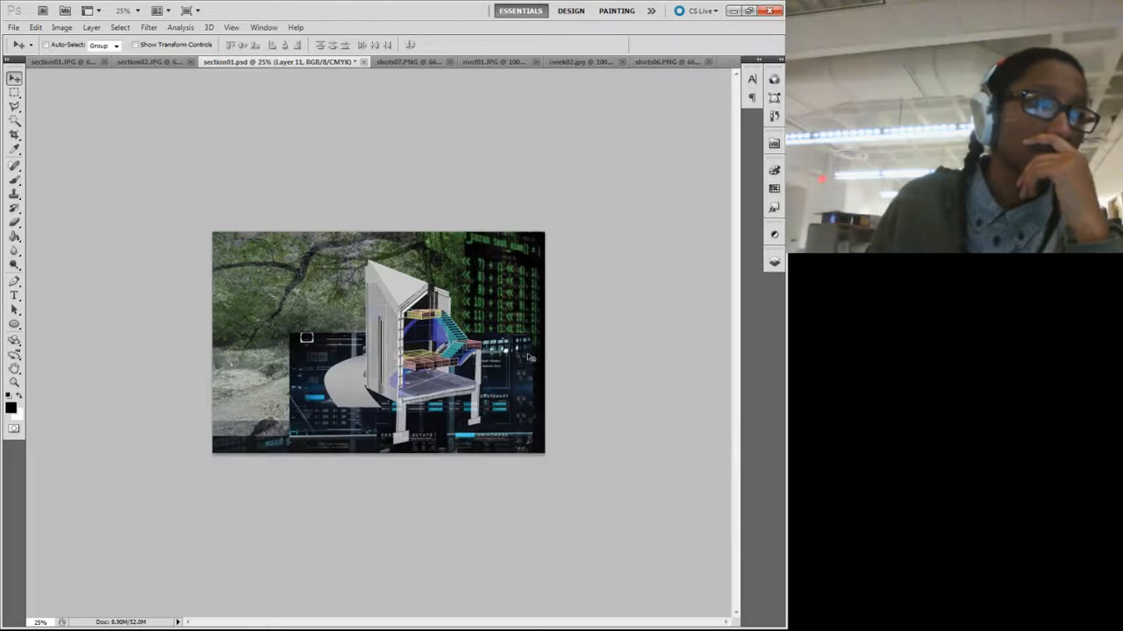
drag(529, 362, 511, 383)
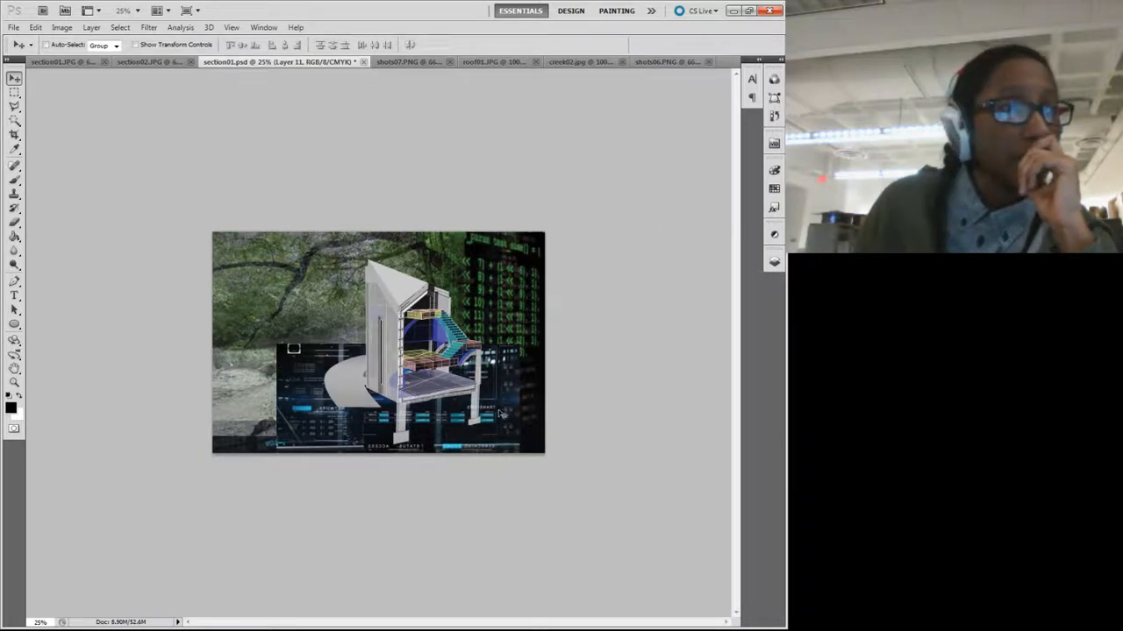
drag(503, 416, 614, 423)
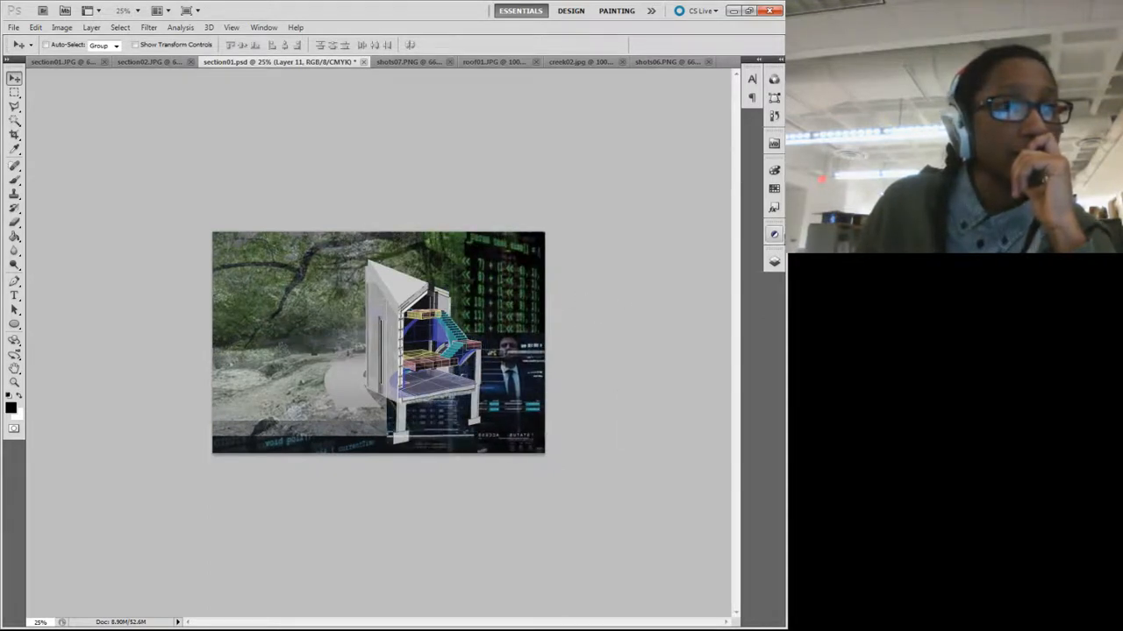
Step: Place Layer 11 beneath Layer 4 and position its screen image behind the building in the canvas's lower right corner
click(774, 261)
drag(690, 430, 690, 466)
drag(531, 423, 501, 318)
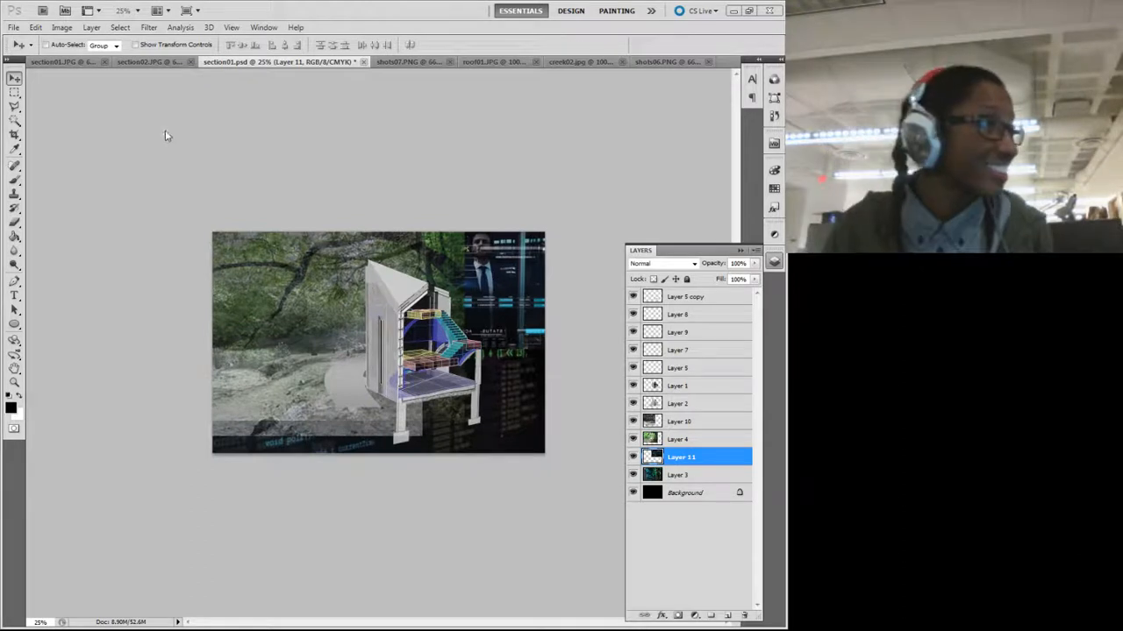
drag(514, 283, 516, 389)
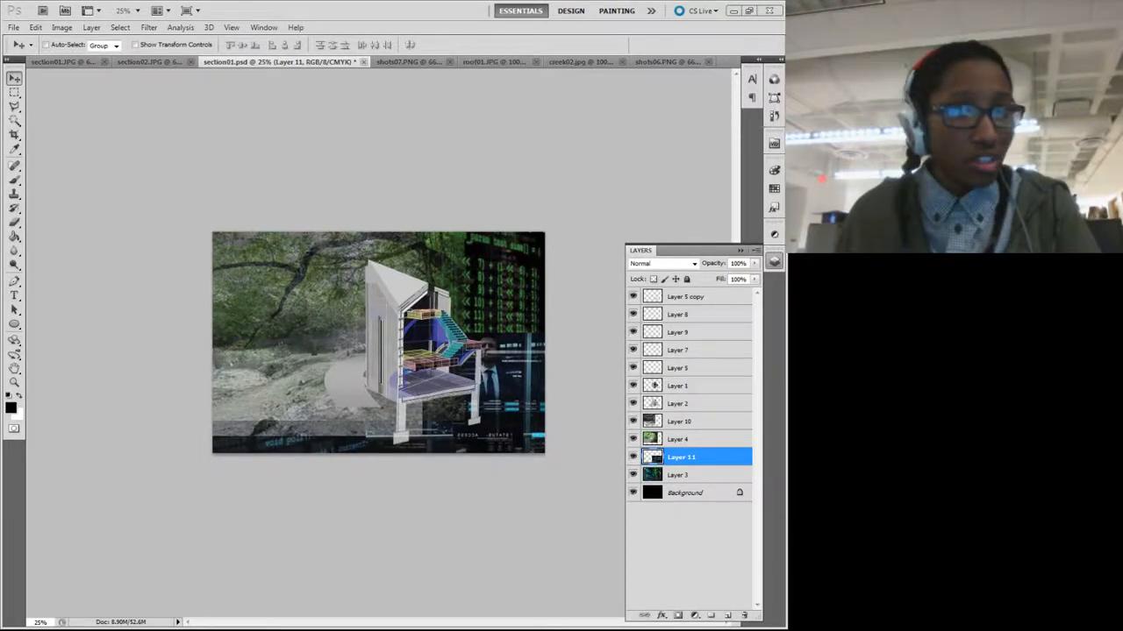
drag(0, 235, 491, 103)
drag(430, 165, 454, 50)
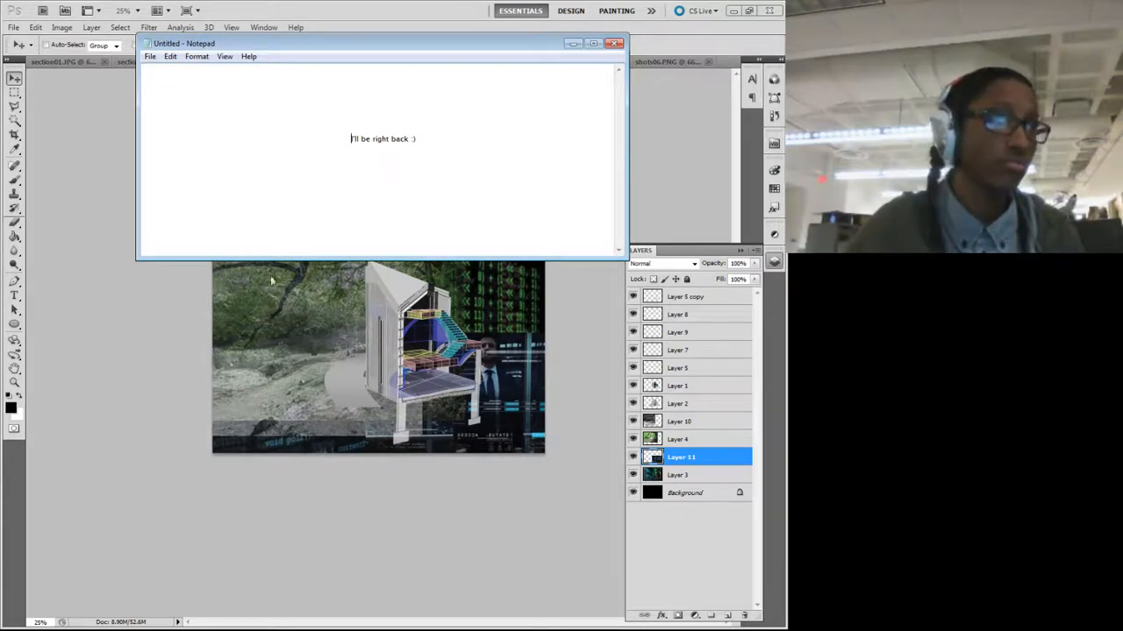
drag(343, 44, 0, 143)
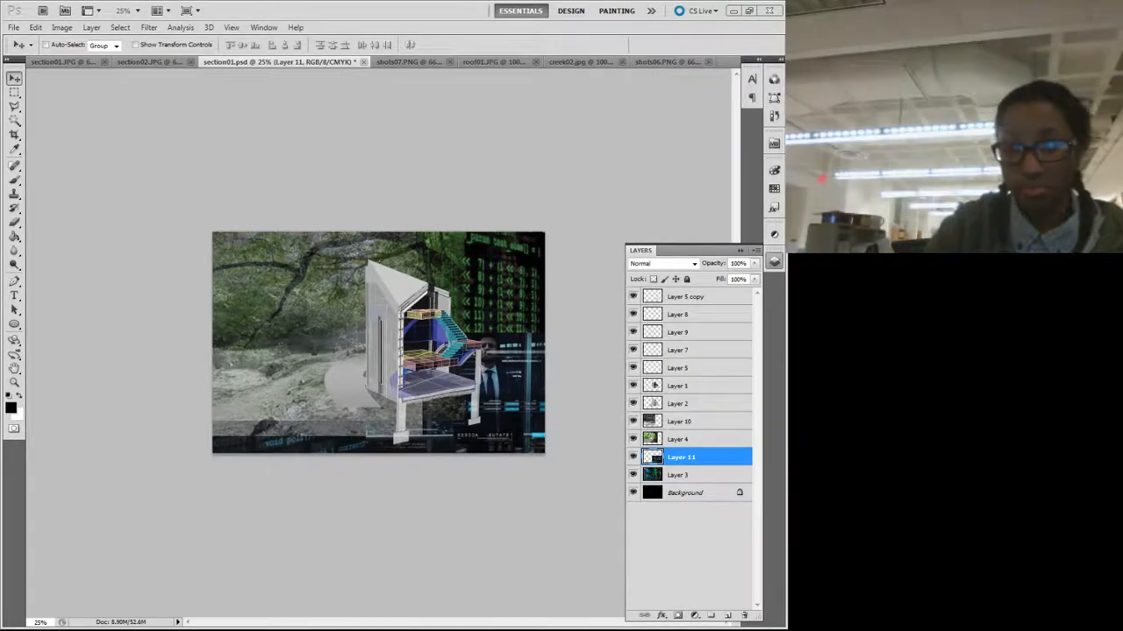
drag(1, 405, 421, 139)
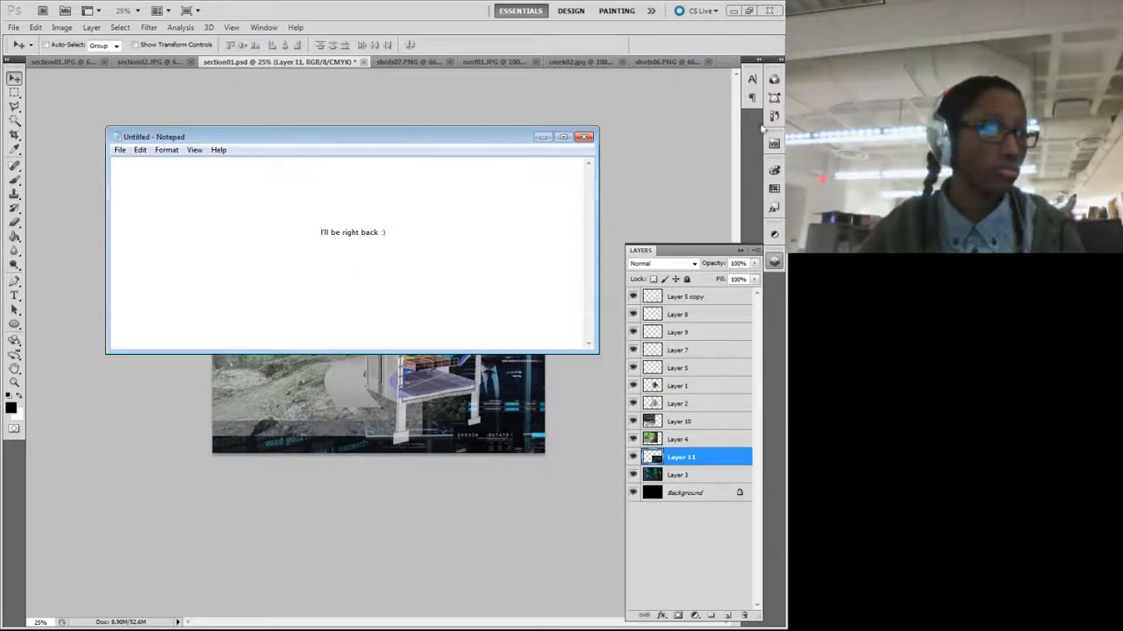
click(543, 136)
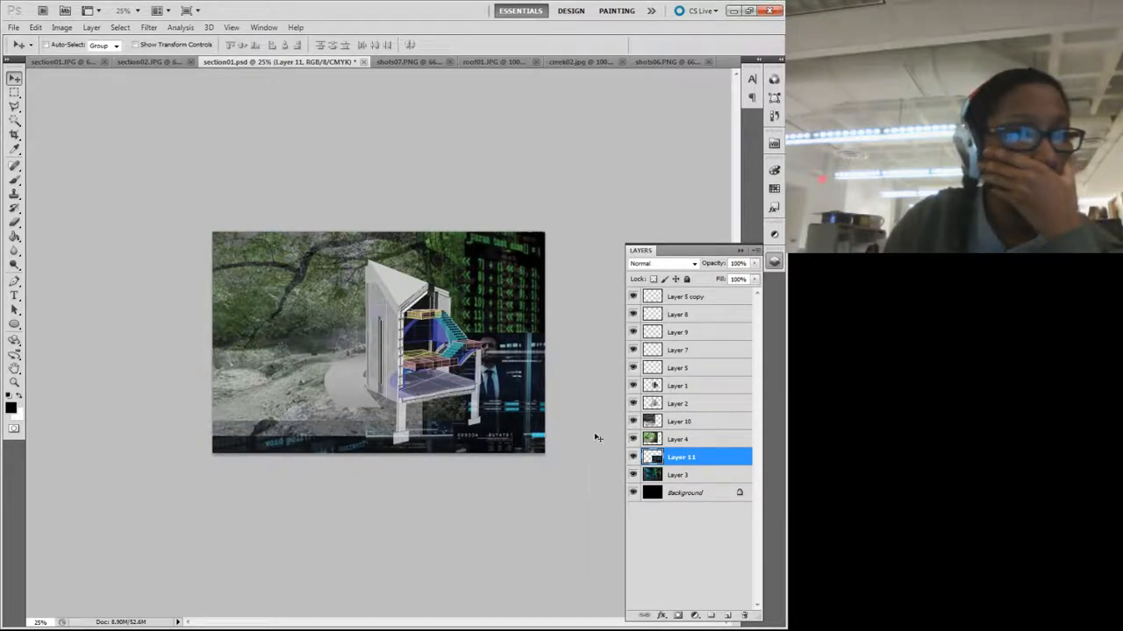
Step: Examine the grey ground shape and wall edges at the building's base on Layer 2
click(706, 403)
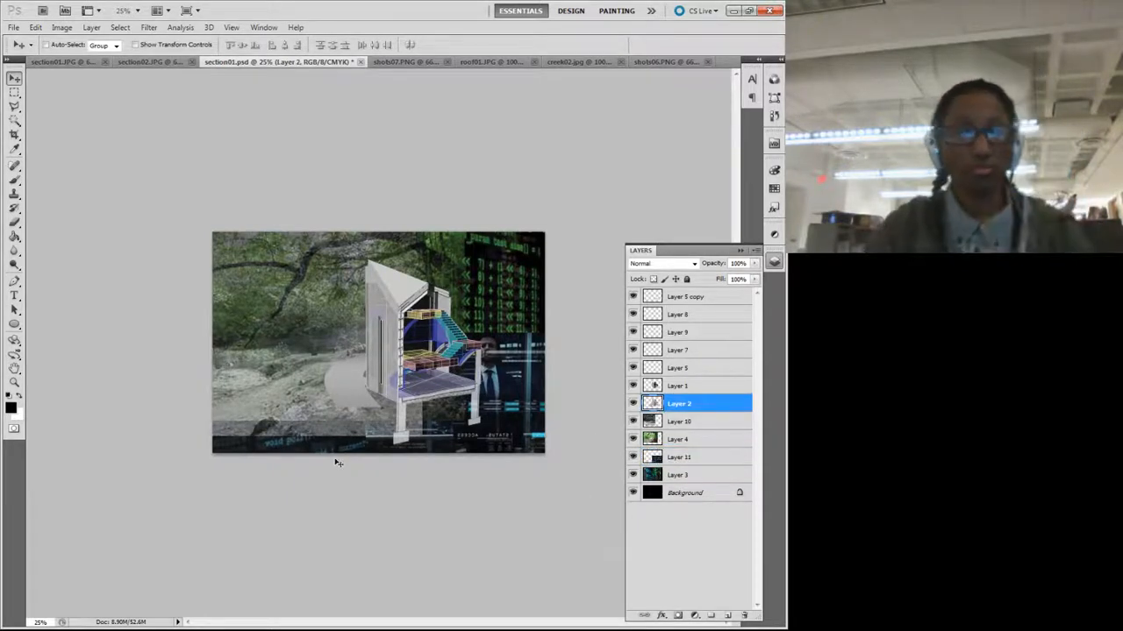
key(ctrl+plus)
key(ctrl+plus)
key(ctrl+plus)
key(ctrl+plus)
key(ctrl+plus)
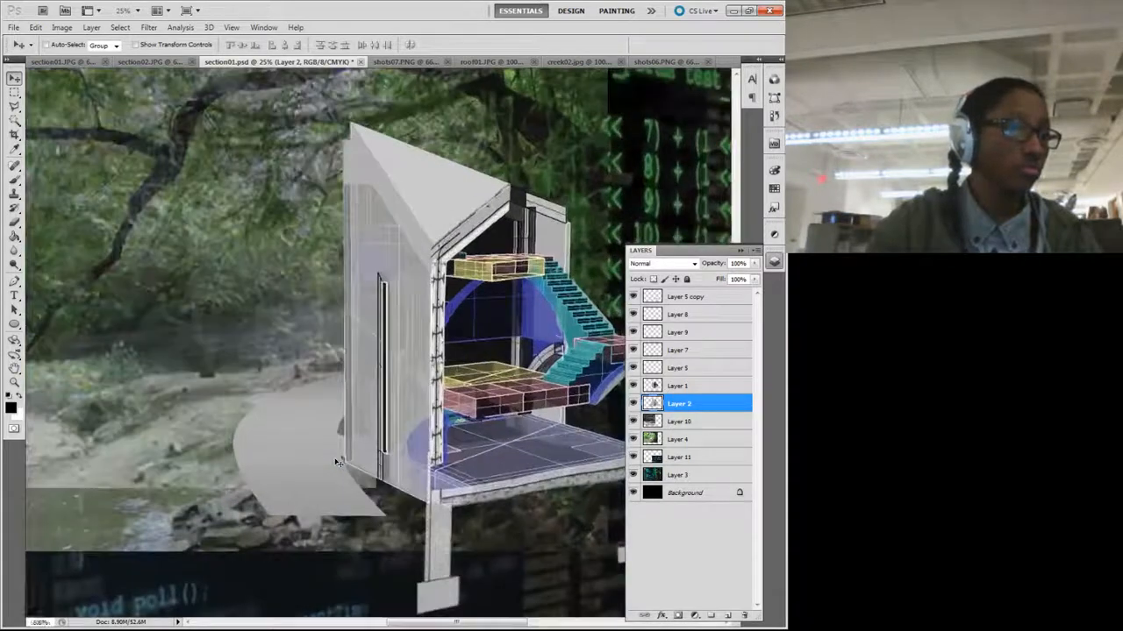
scroll(339, 463, down, 8)
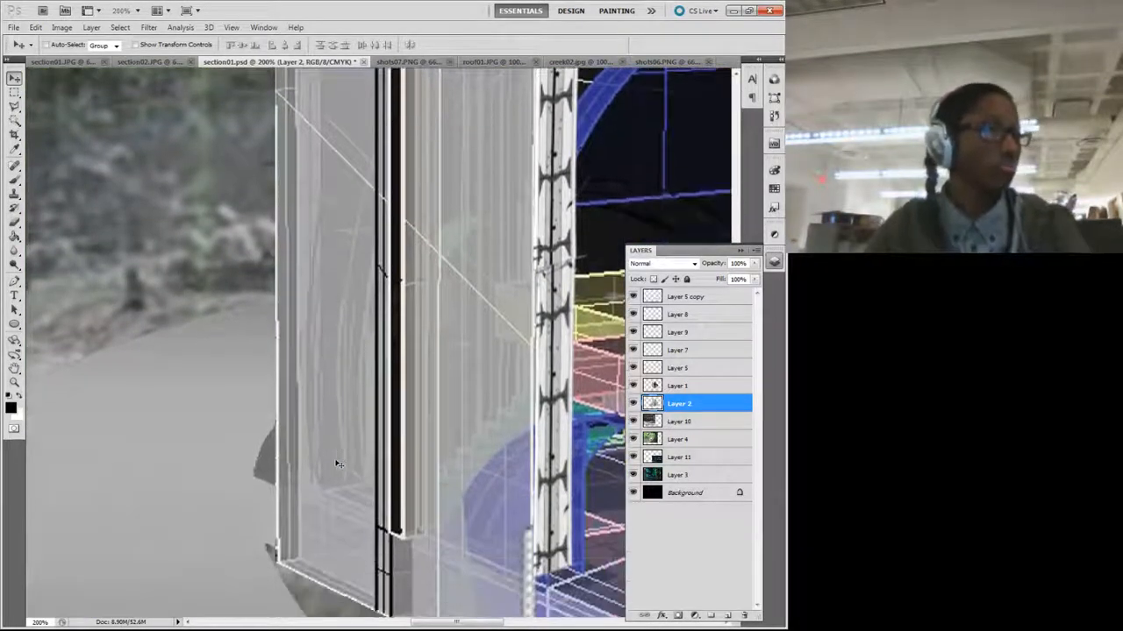
scroll(340, 463, down, 1)
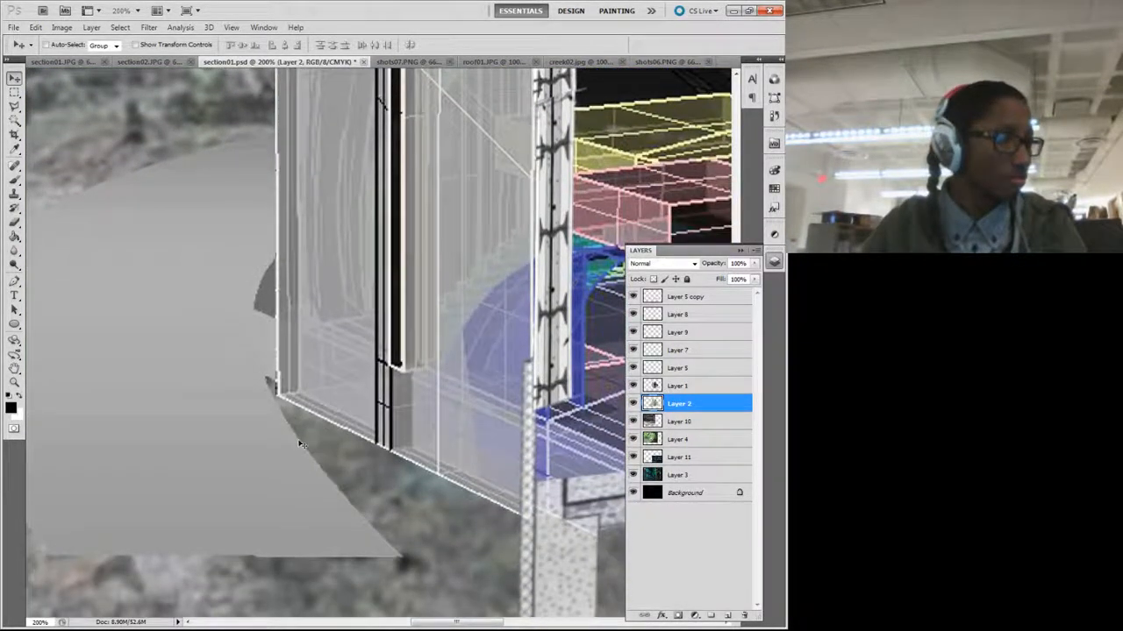
key(ctrl+minus)
key(ctrl+minus)
key(ctrl+minus)
key(ctrl+minus)
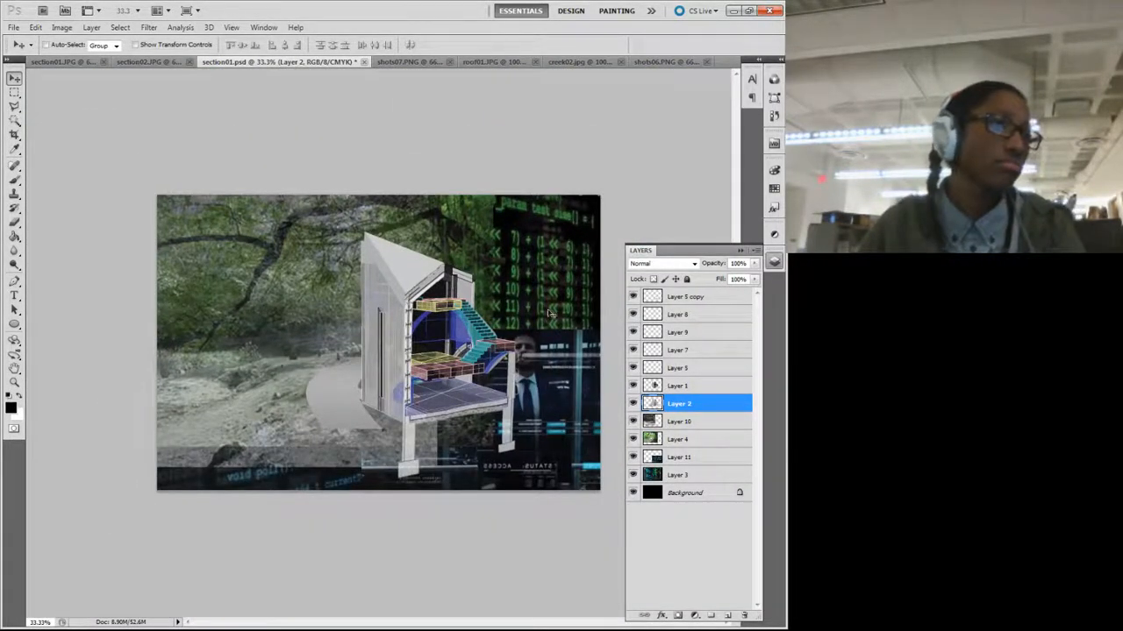
Step: Hide Layer 11 and Layer 3 so the black background shows behind the building
click(690, 455)
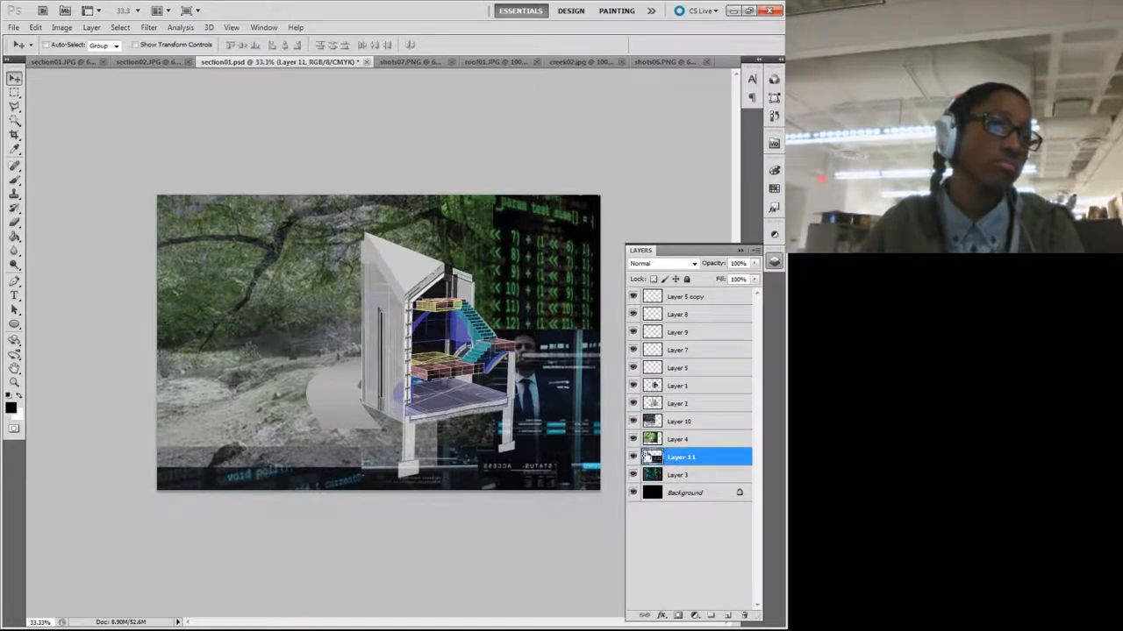
click(633, 457)
click(633, 475)
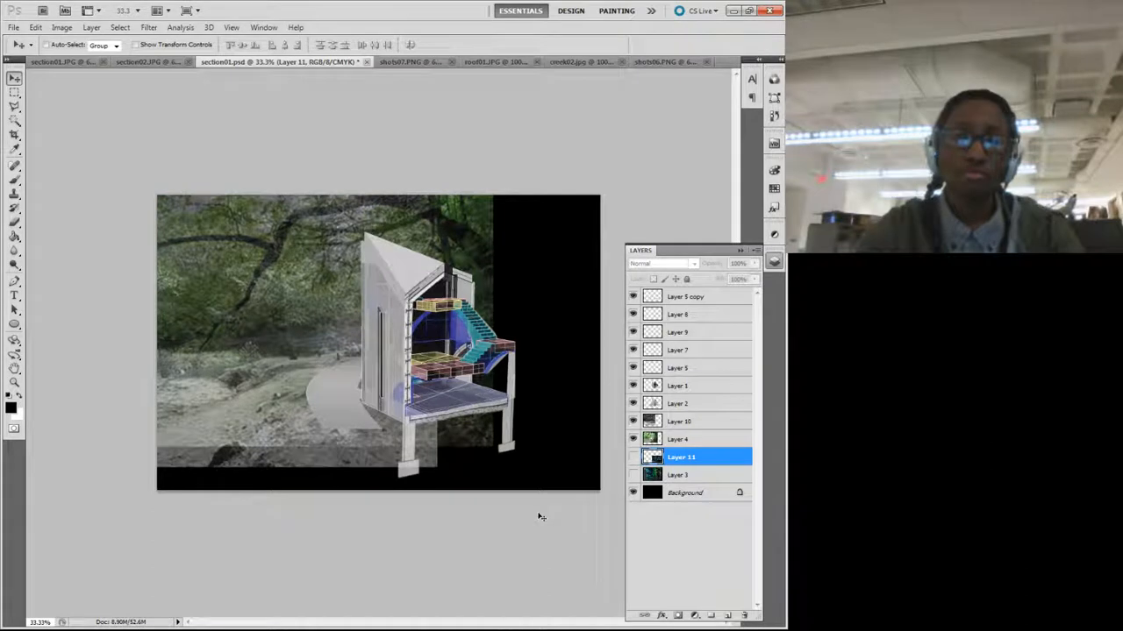
Step: Outline the grey sliver along the upper staircase's outer edge with the Polygonal Lasso and delete it from Layer 2
key(ctrl+plus)
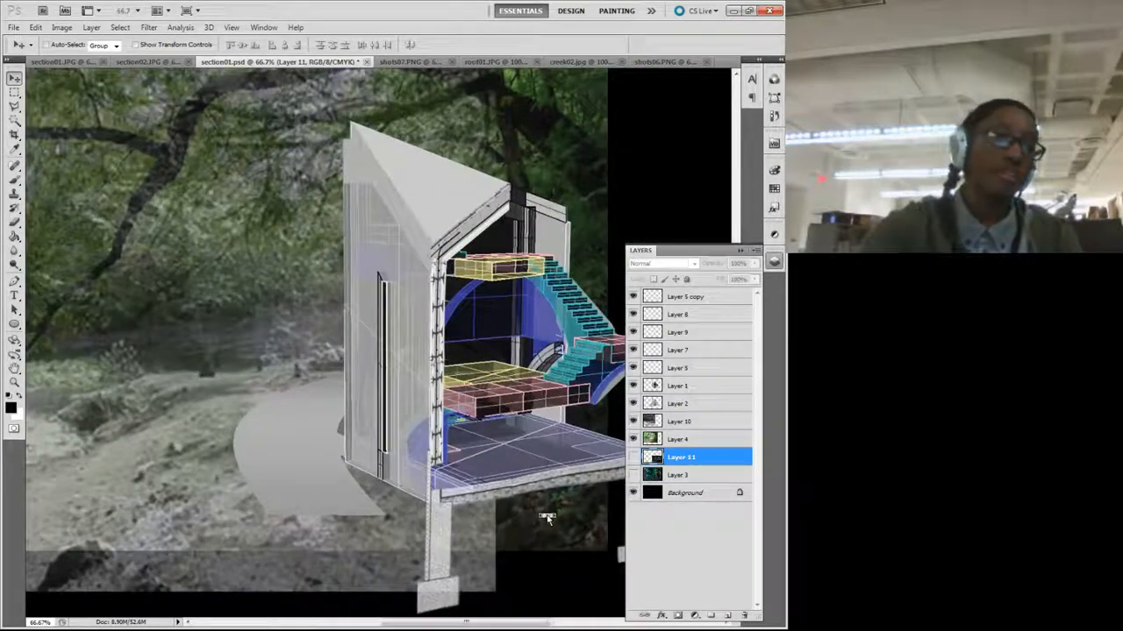
scroll(547, 517, right, 5)
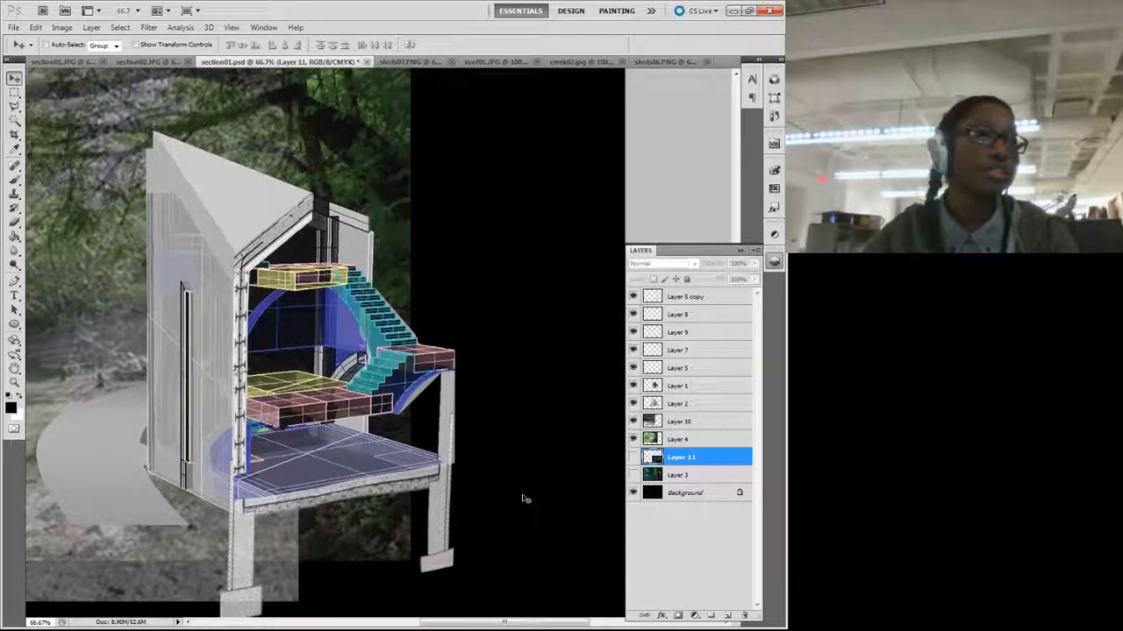
key(ctrl+plus)
key(ctrl+plus)
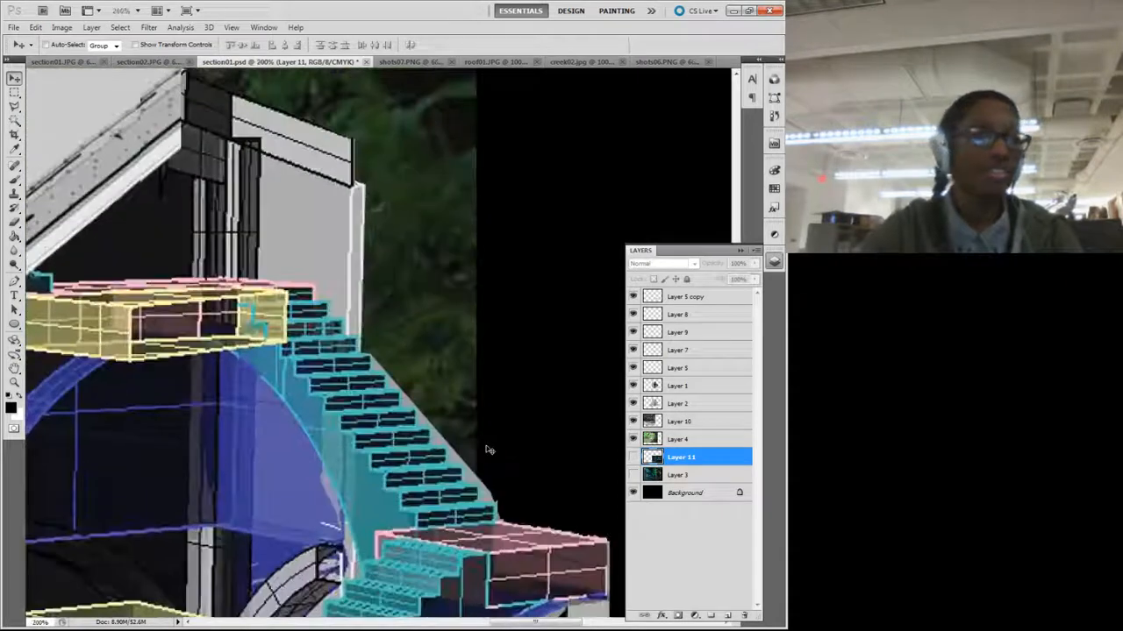
key(ctrl+plus)
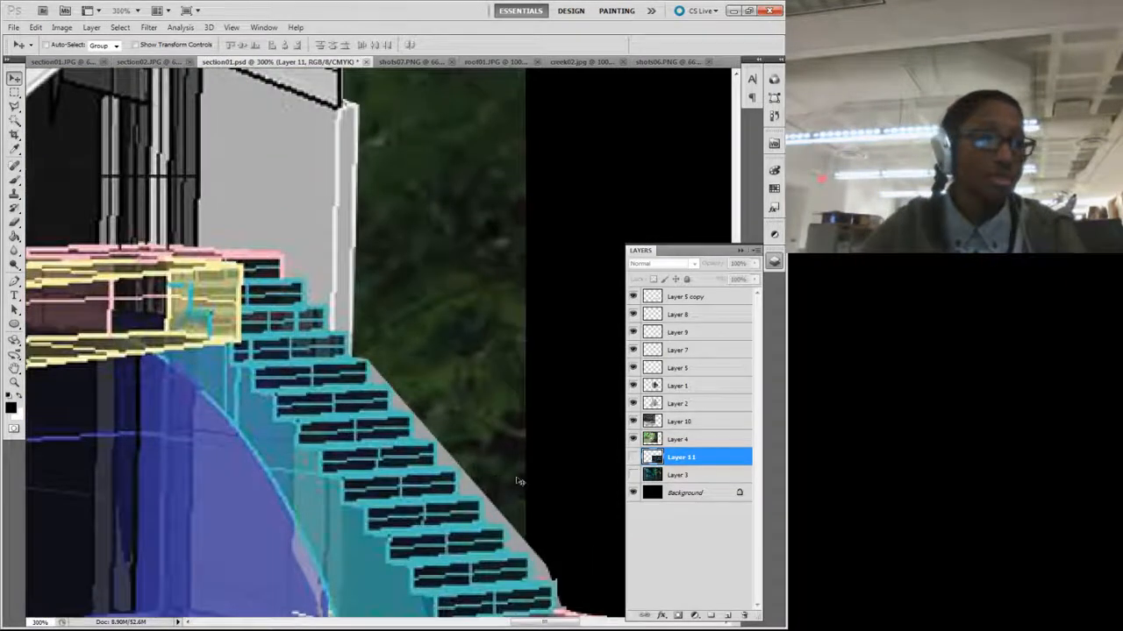
scroll(325, 344, down, 3)
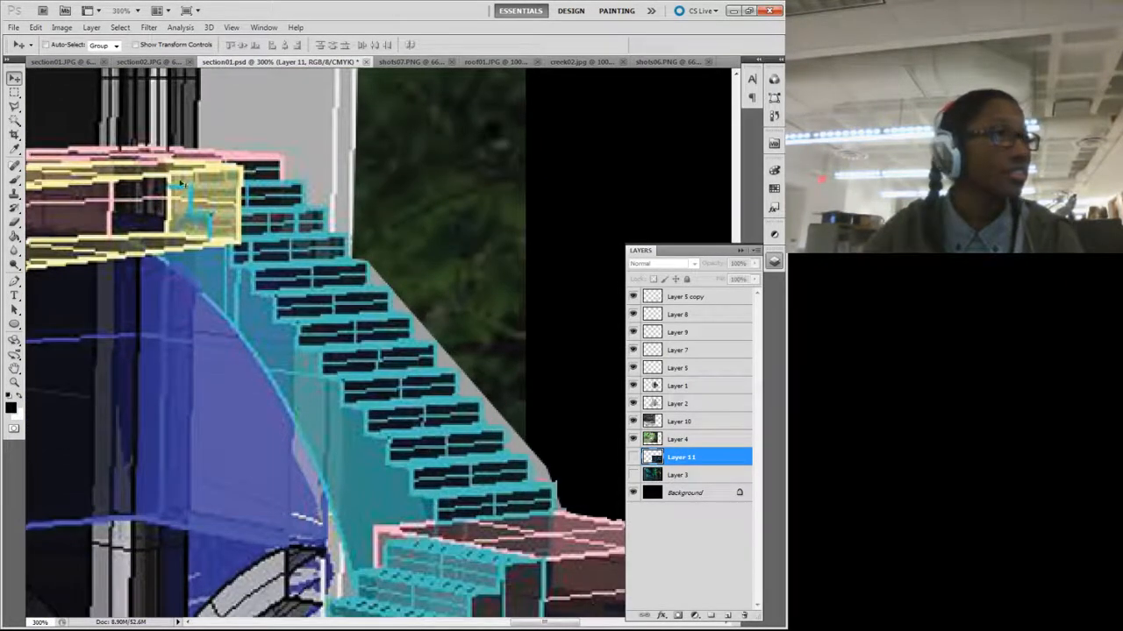
click(682, 403)
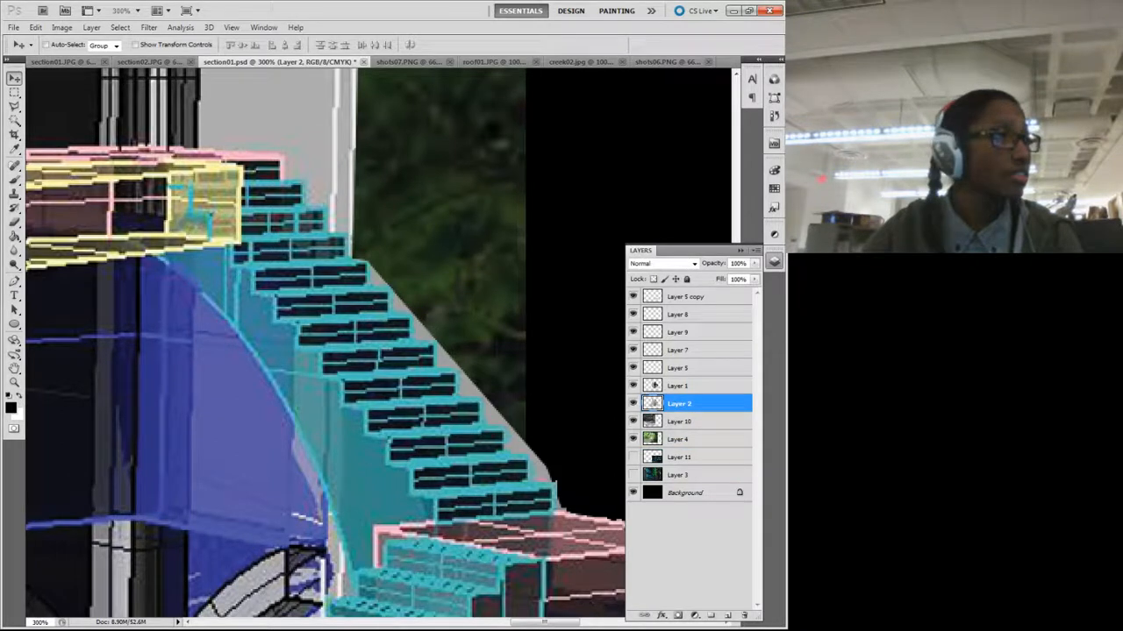
click(14, 105)
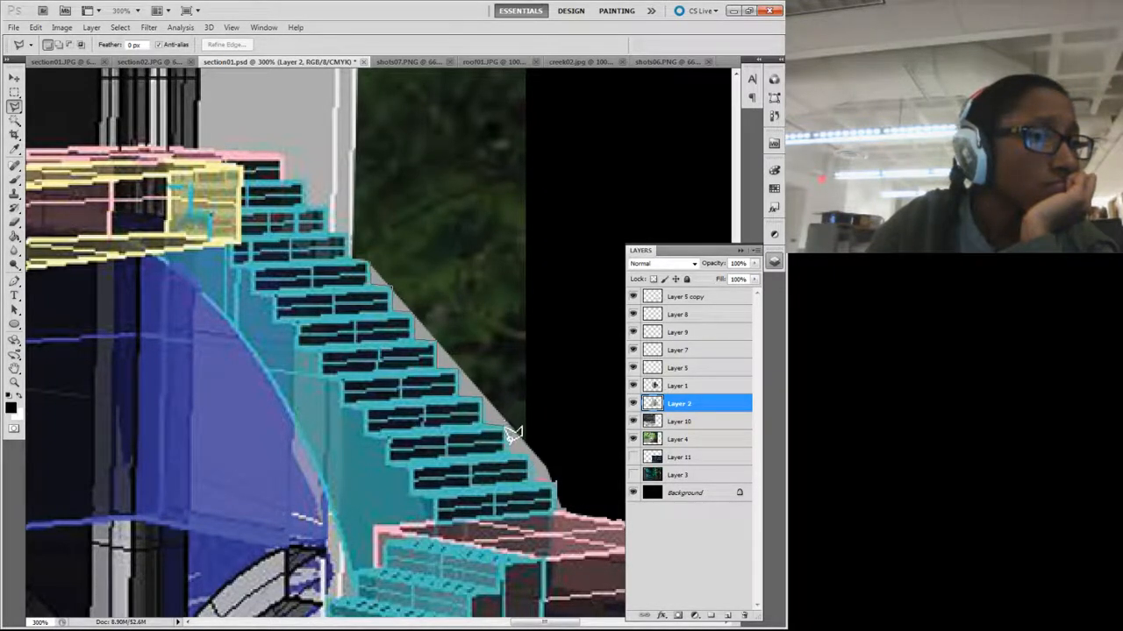
click(561, 481)
click(561, 465)
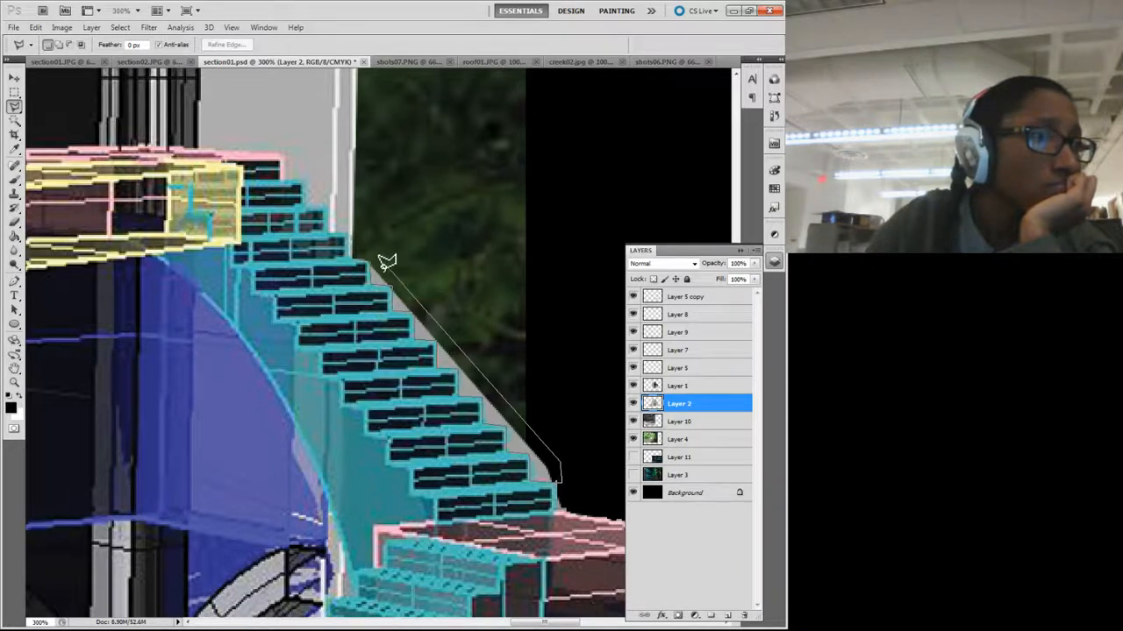
double_click(370, 260)
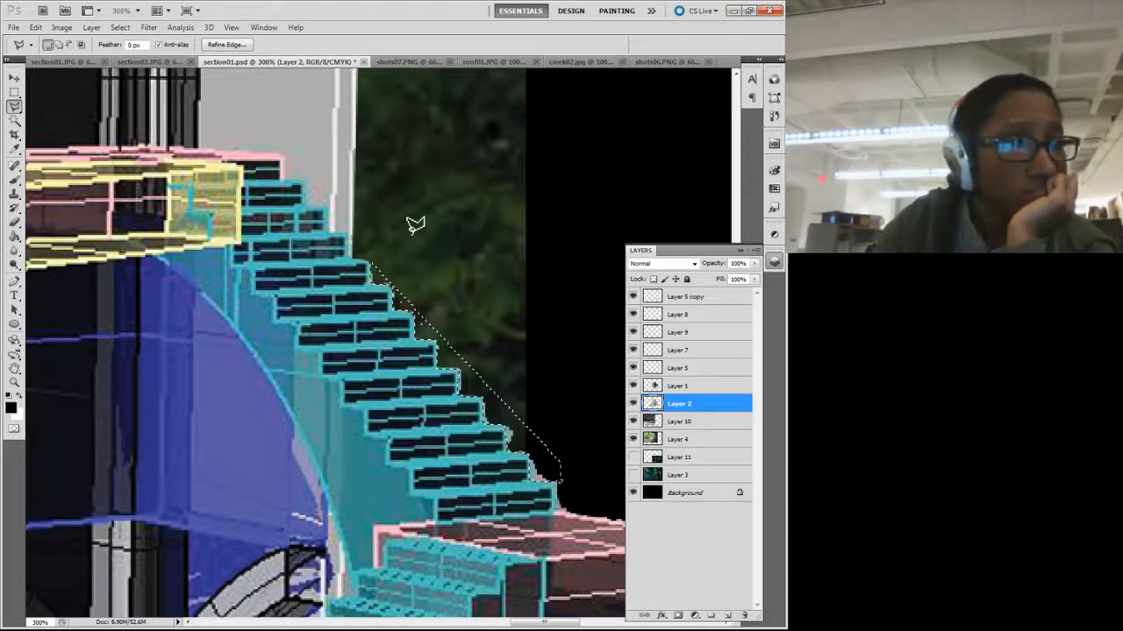
Step: Delete the leftover sliver within the same selection from Layer 1, and clear the selection
click(684, 386)
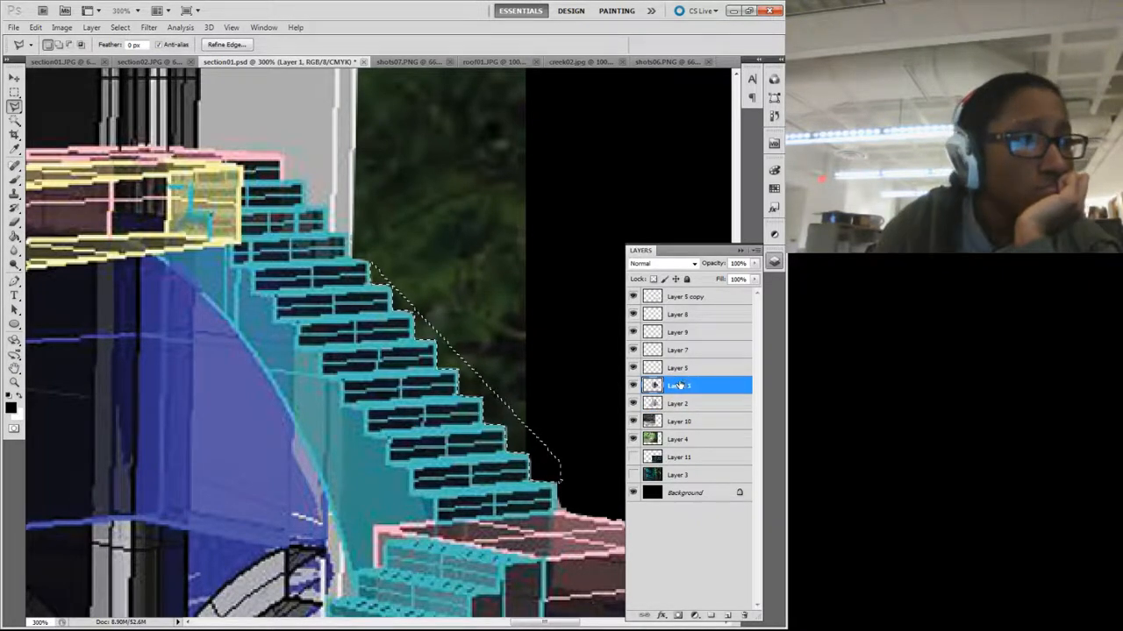
click(14, 93)
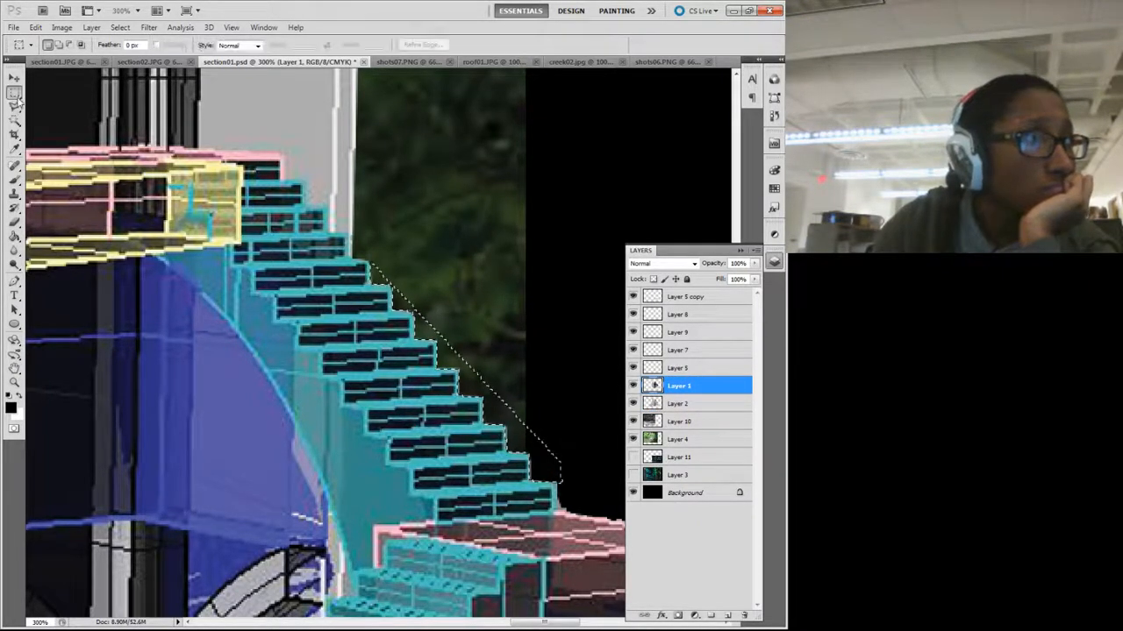
click(405, 210)
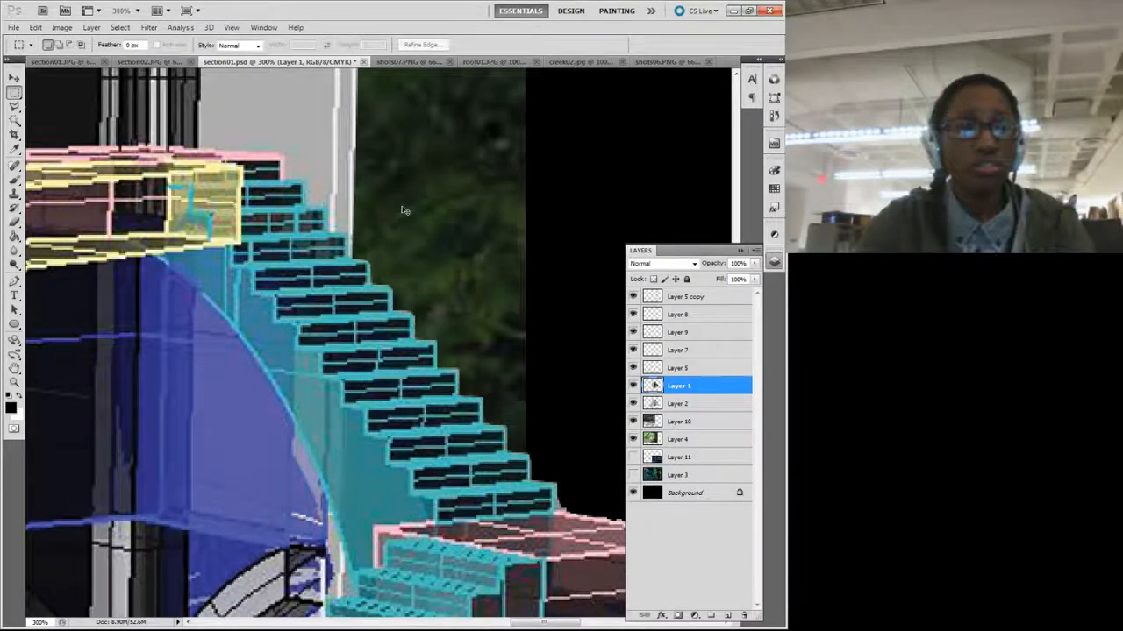
key(ctrl+minus)
key(ctrl+minus)
key(ctrl+minus)
key(ctrl+minus)
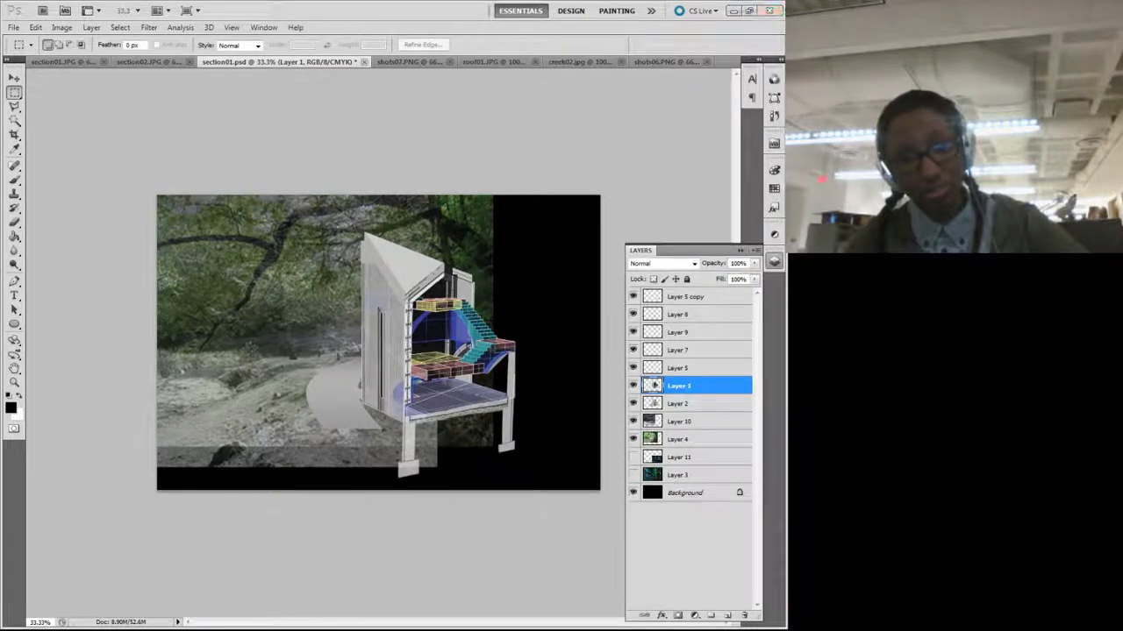
Step: Switch to Unity, select the pottsCreek_iteration06 model in the scene hierarchy, and open its object commands
key(alt+Tab)
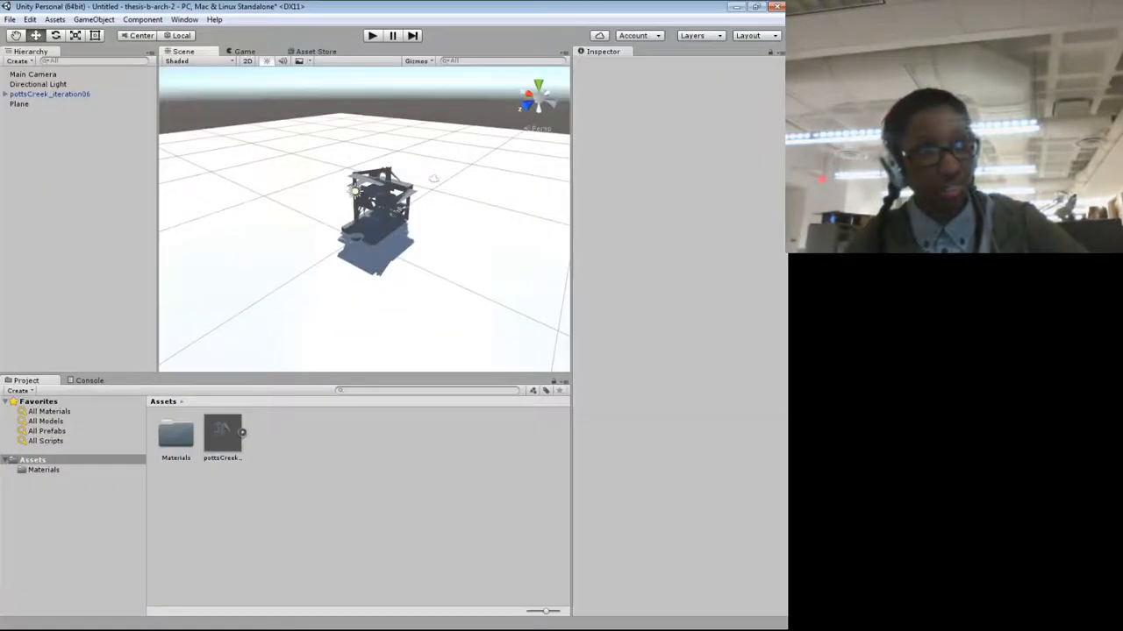
click(41, 95)
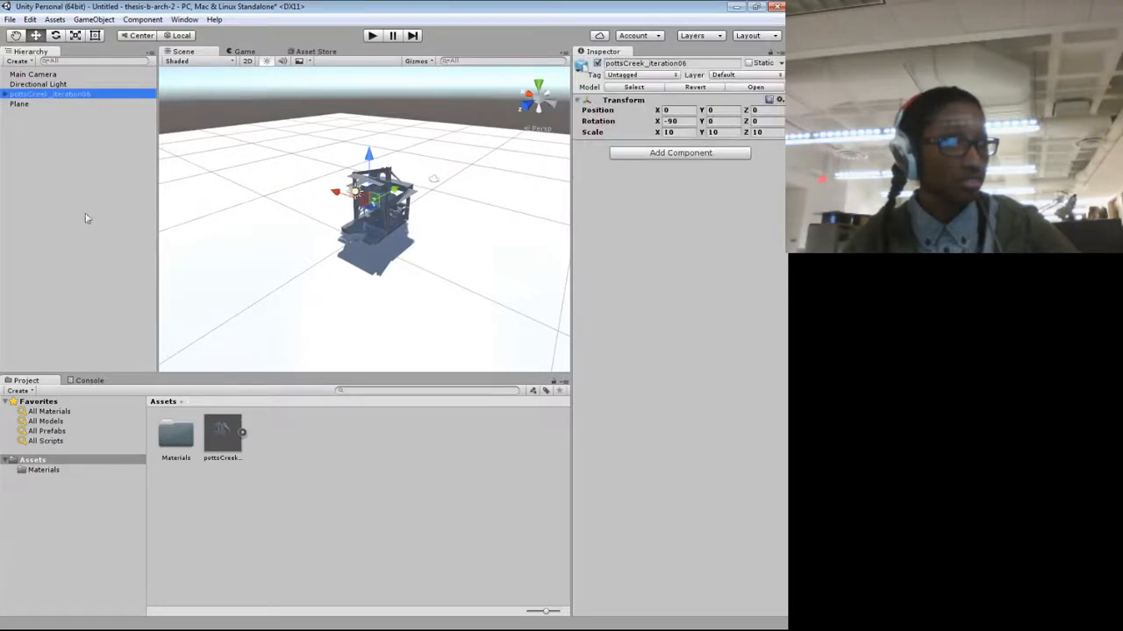
right_click(47, 94)
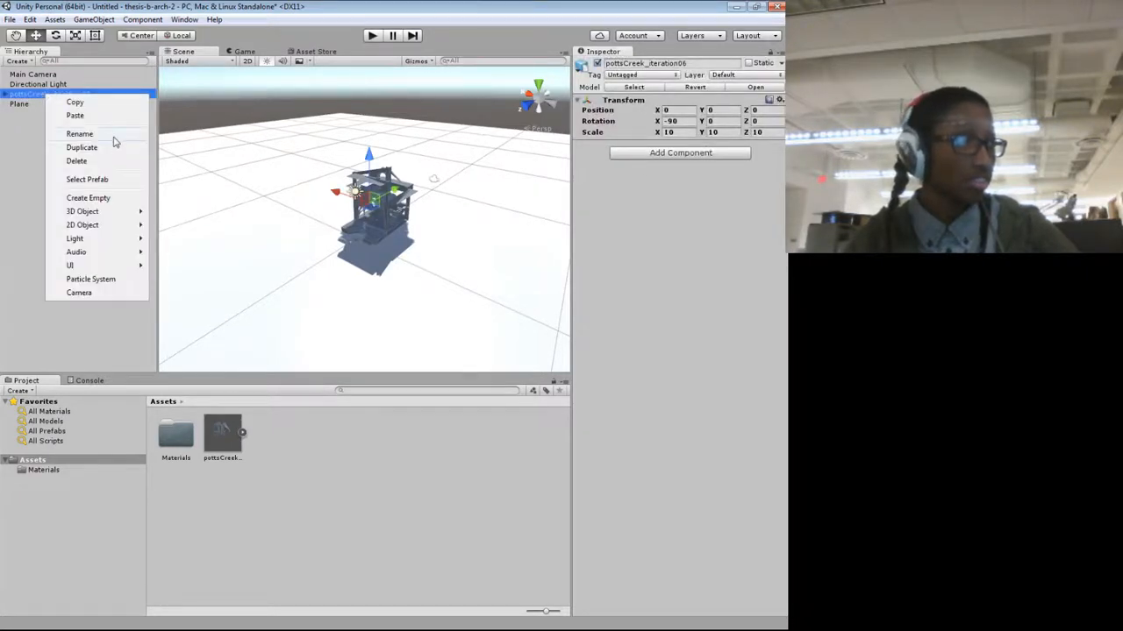
Step: Delete the pottsCreek_iteration06 model from the scene and from the project's Assets folder
click(103, 164)
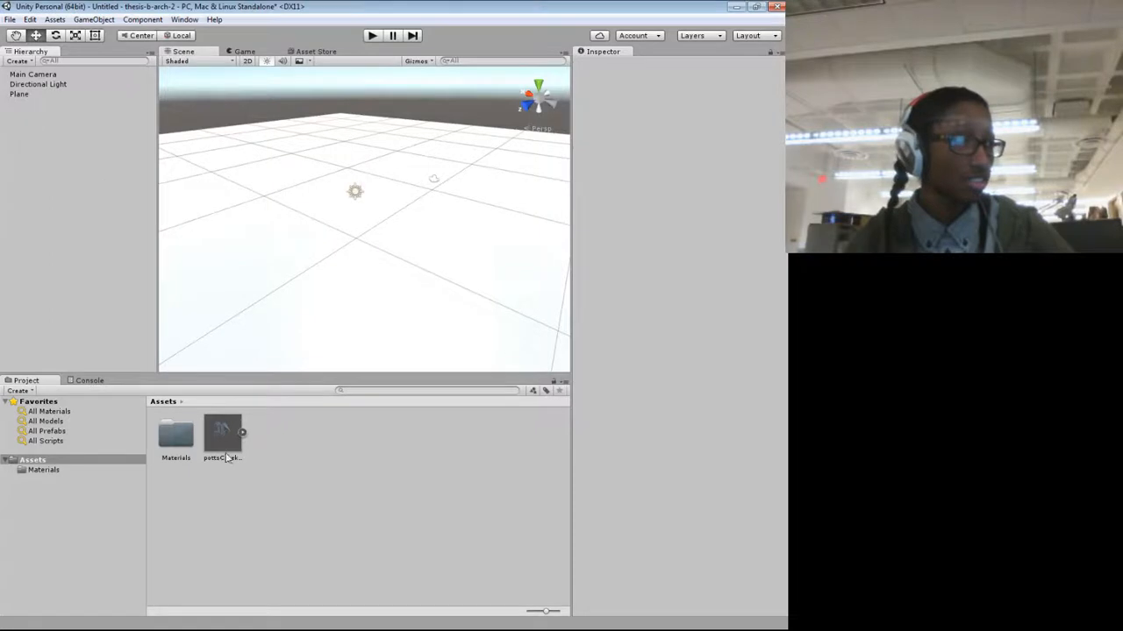
click(223, 438)
right_click(223, 438)
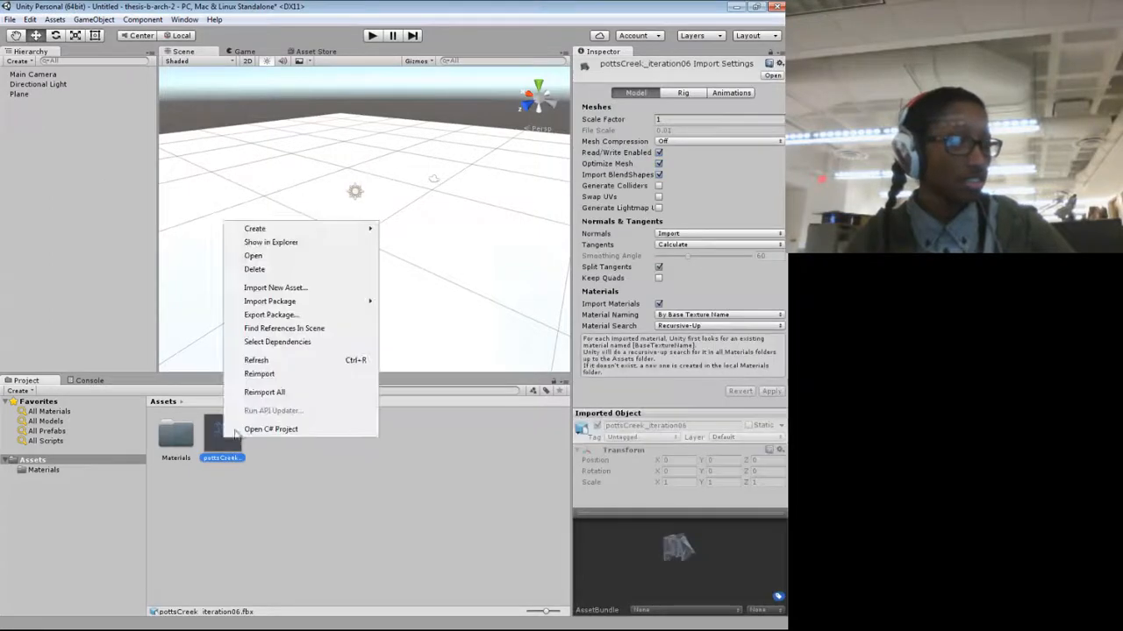
click(254, 269)
click(427, 345)
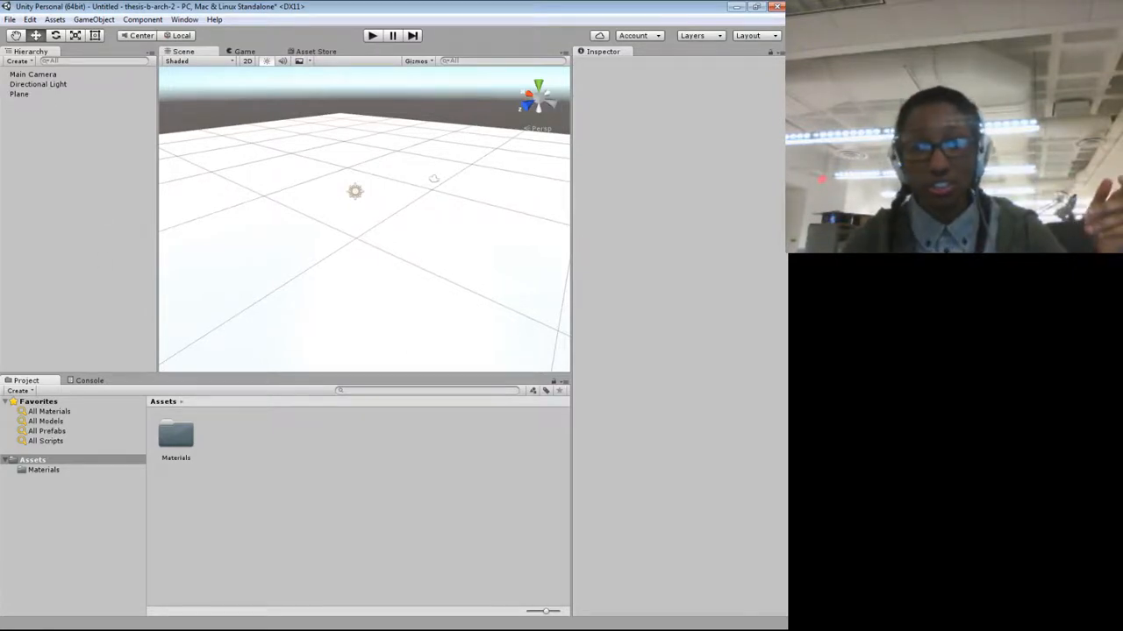
Step: Switch to Rhinoceros, turn on the sectionCut layer and delete it together with its objects
key(alt+Tab)
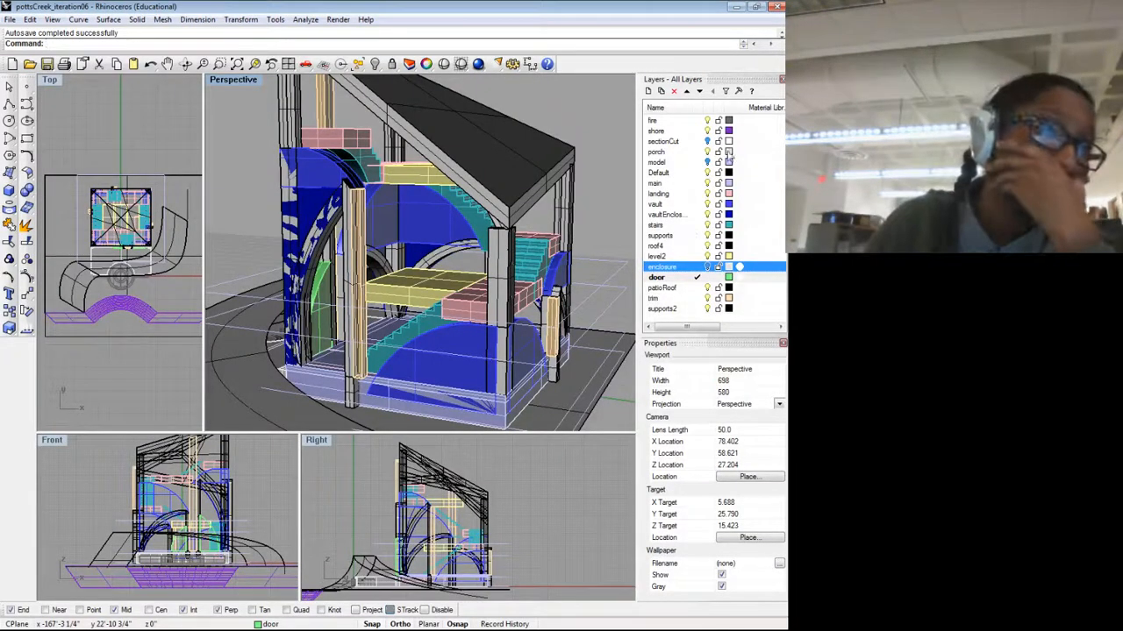
click(707, 142)
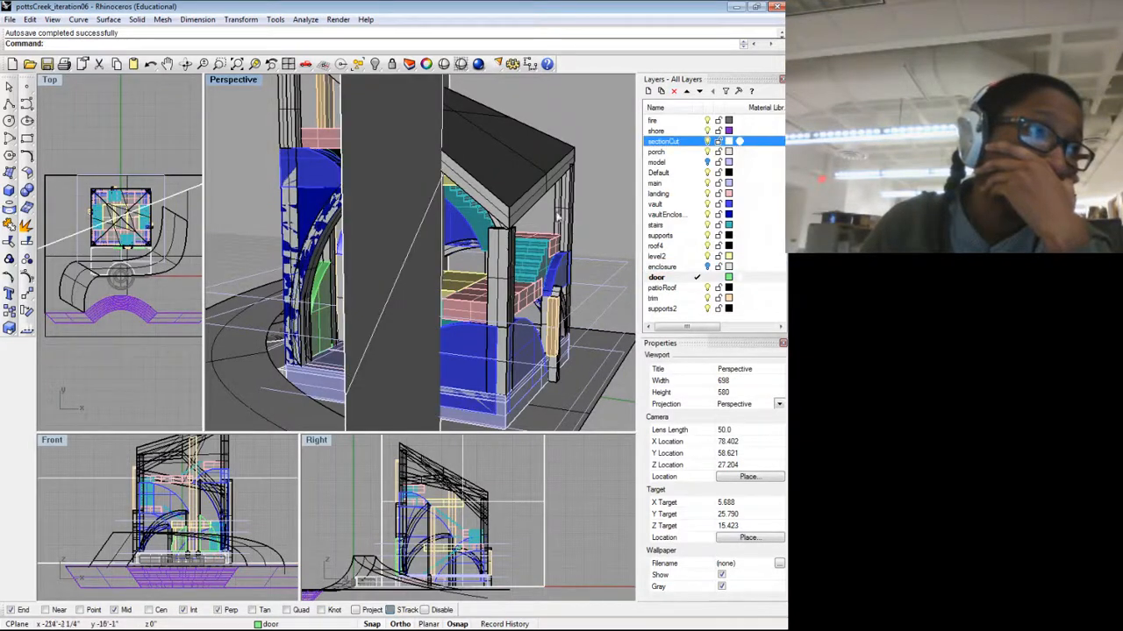
scroll(590, 254, down, 6)
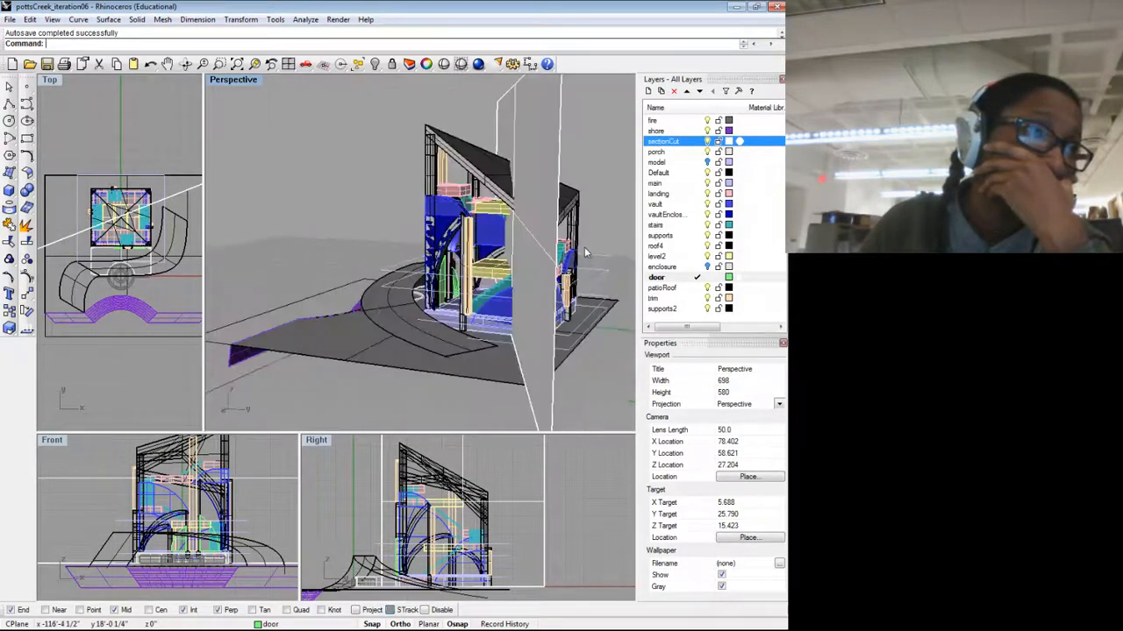
drag(366, 249, 549, 260)
scroll(544, 268, up, 4)
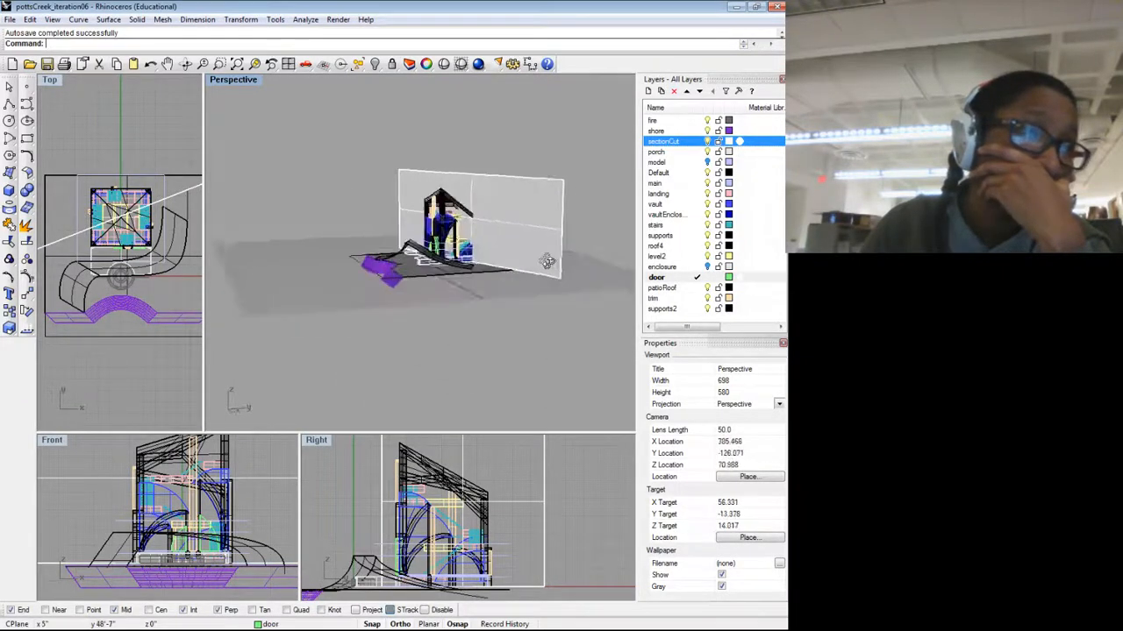
right_click(688, 143)
click(692, 219)
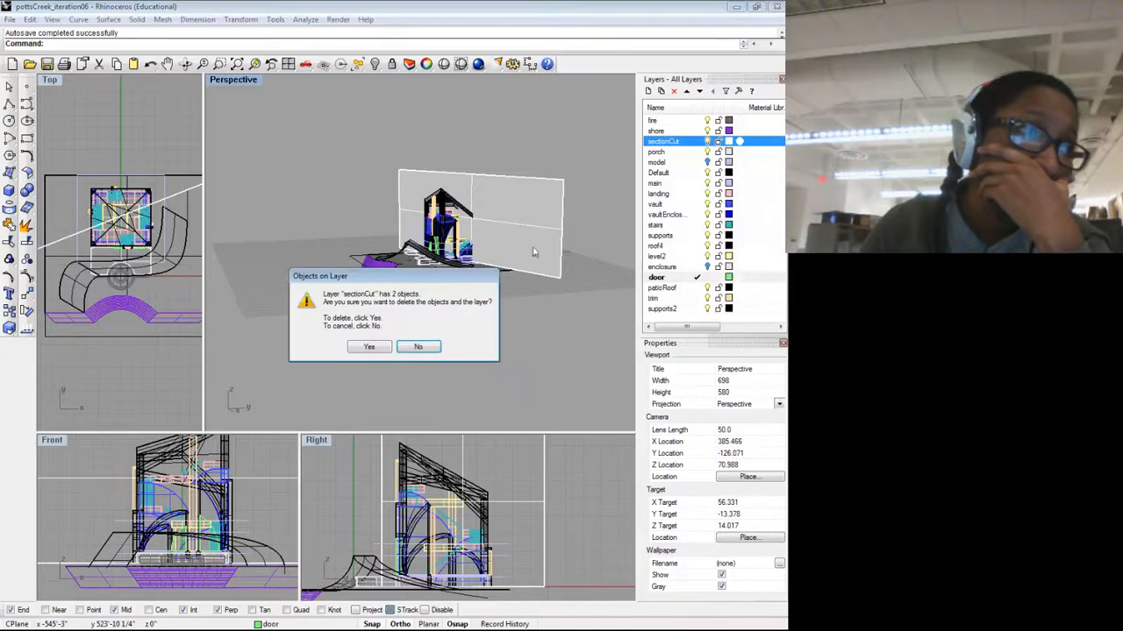
click(370, 347)
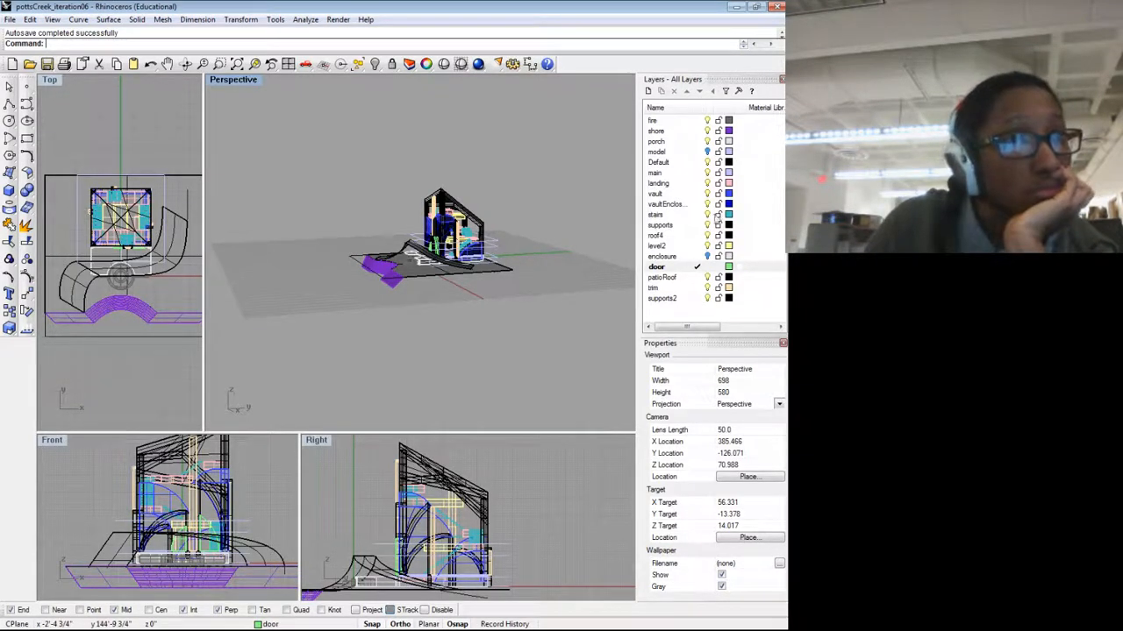
Step: Turn on the enclosure layer and view the house with its outer walls from several sides
click(707, 257)
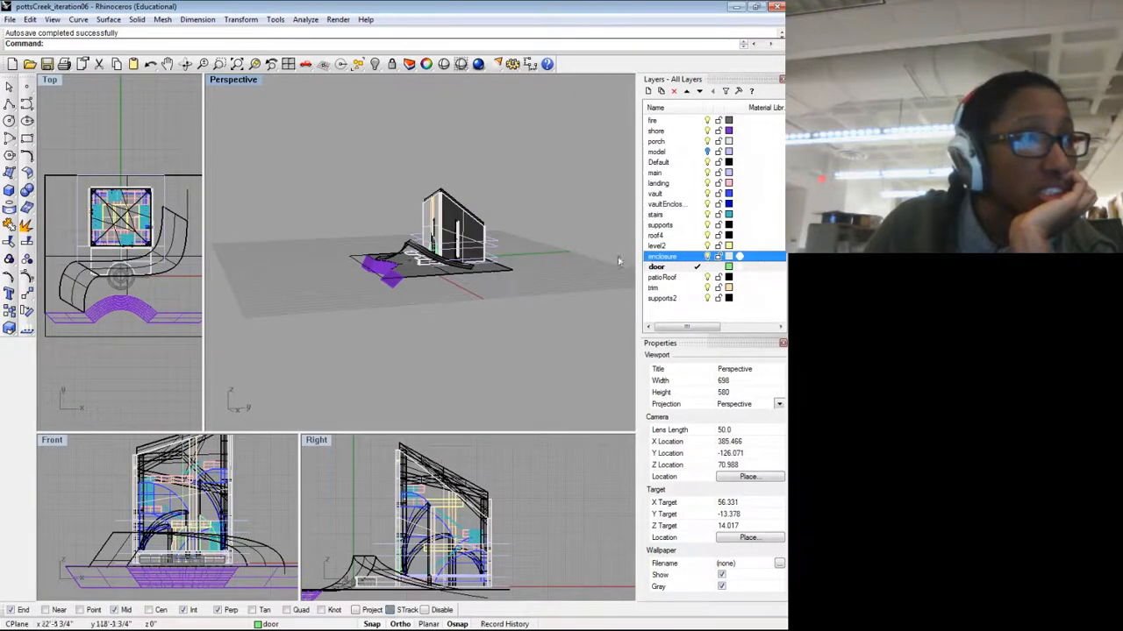
drag(338, 253, 442, 218)
scroll(523, 238, up, 8)
scroll(441, 217, down, 3)
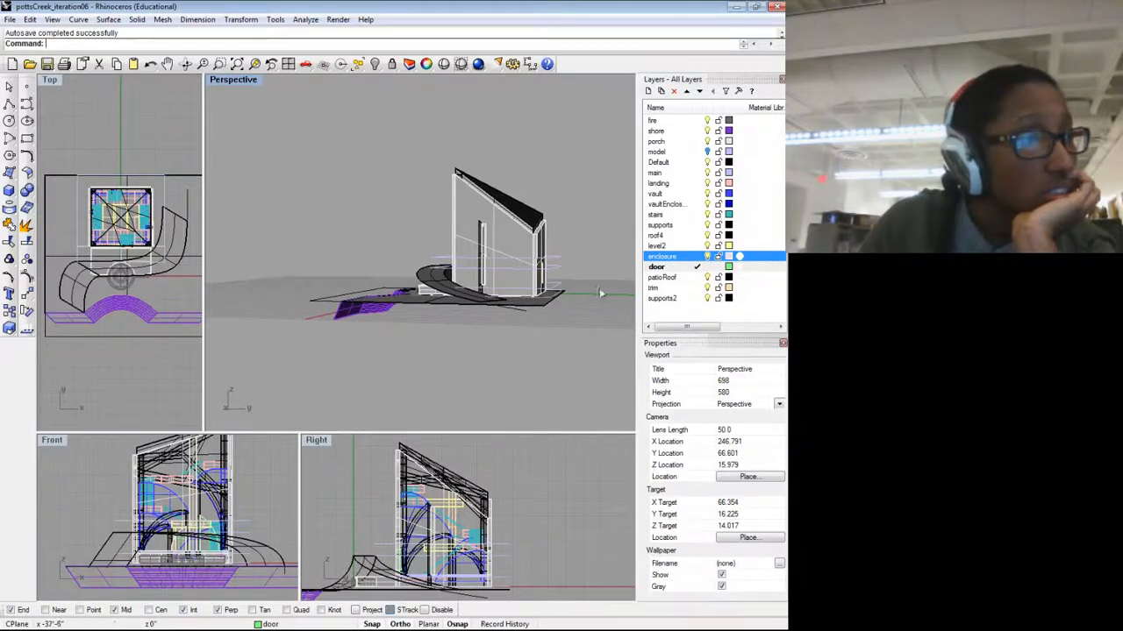
mouse_move(386, 323)
mouse_down()
mouse_move(566, 343)
mouse_move(392, 313)
mouse_up()
scroll(392, 313, up, 10)
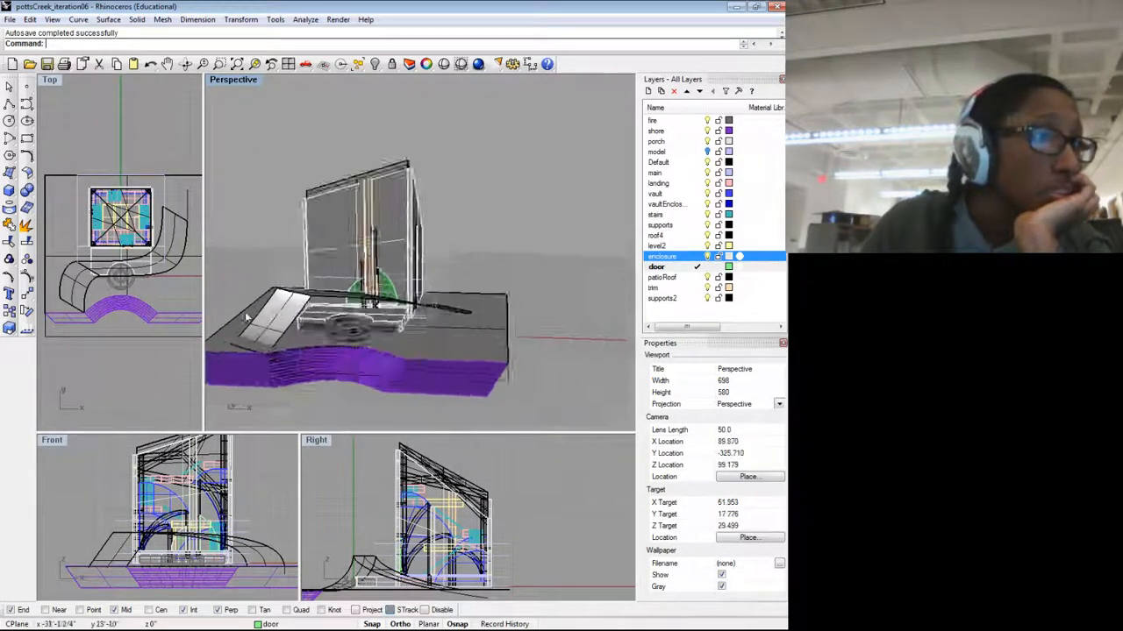
Step: Delete the two green door surfaces on either side of the vertical trim in the front wall
click(431, 293)
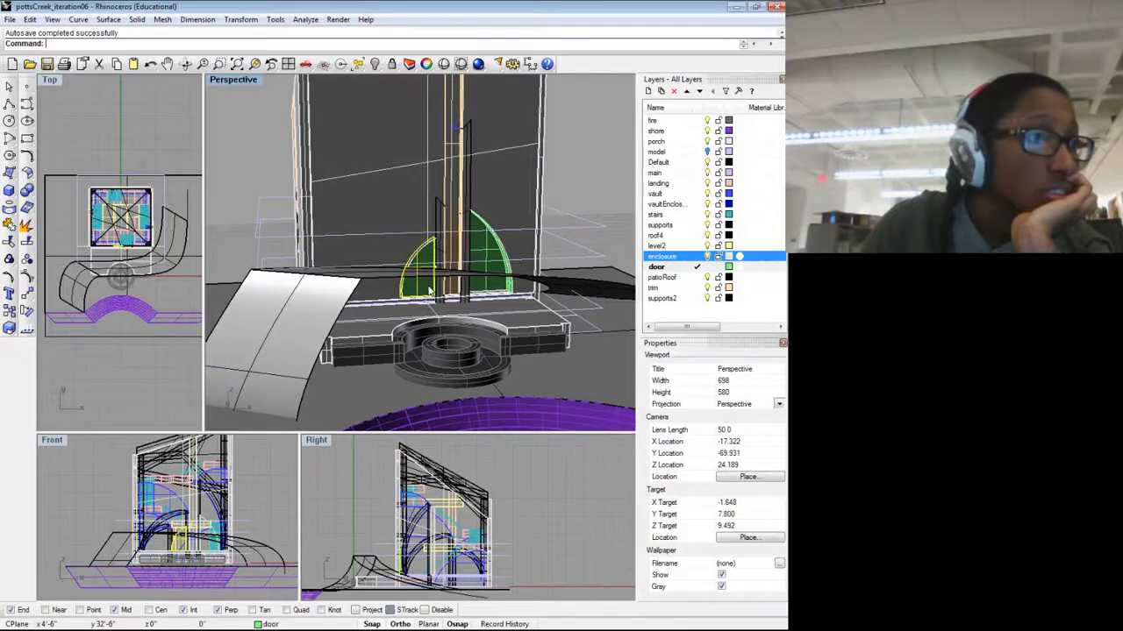
key(Delete)
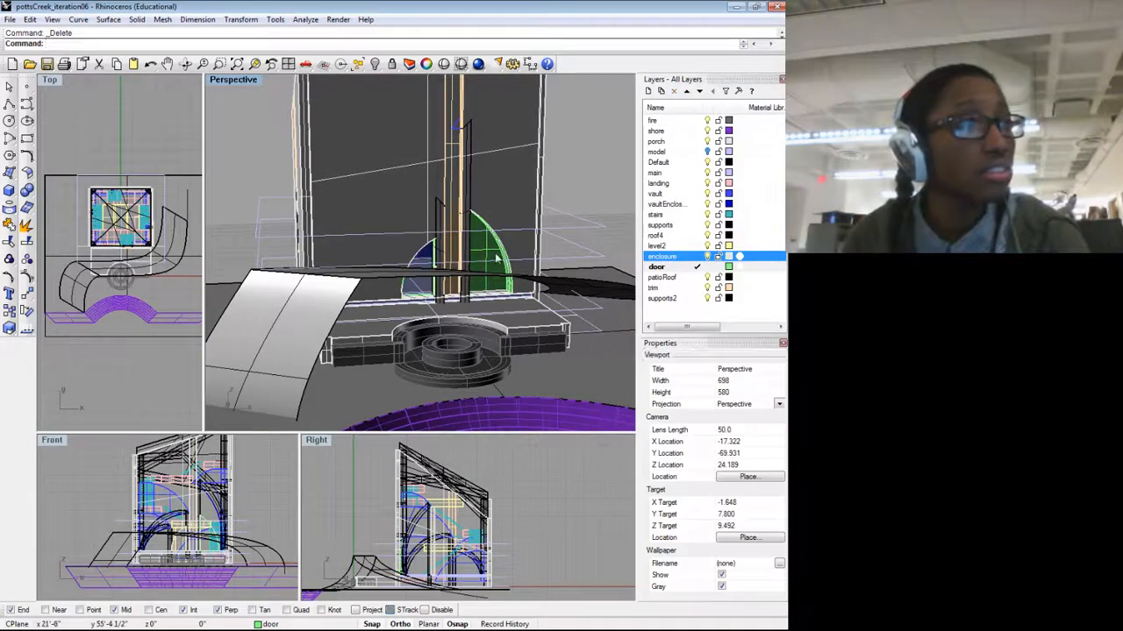
click(493, 255)
key(Delete)
Step: Delete the model layer together with the objects on it
scroll(489, 260, down, 5)
drag(490, 261, 628, 283)
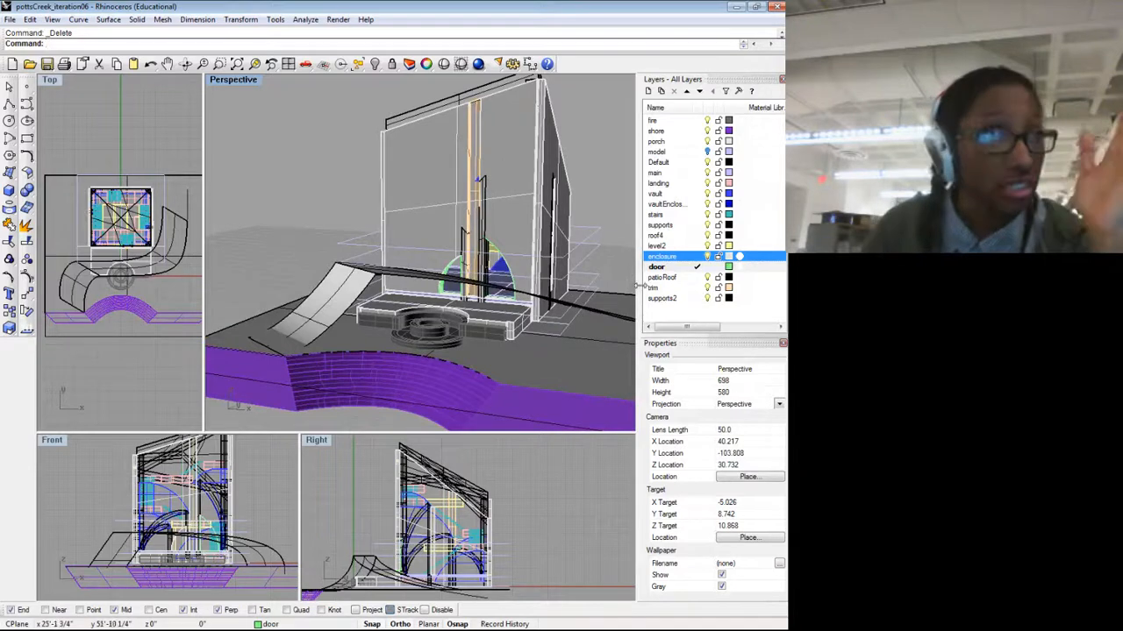
right_click(674, 153)
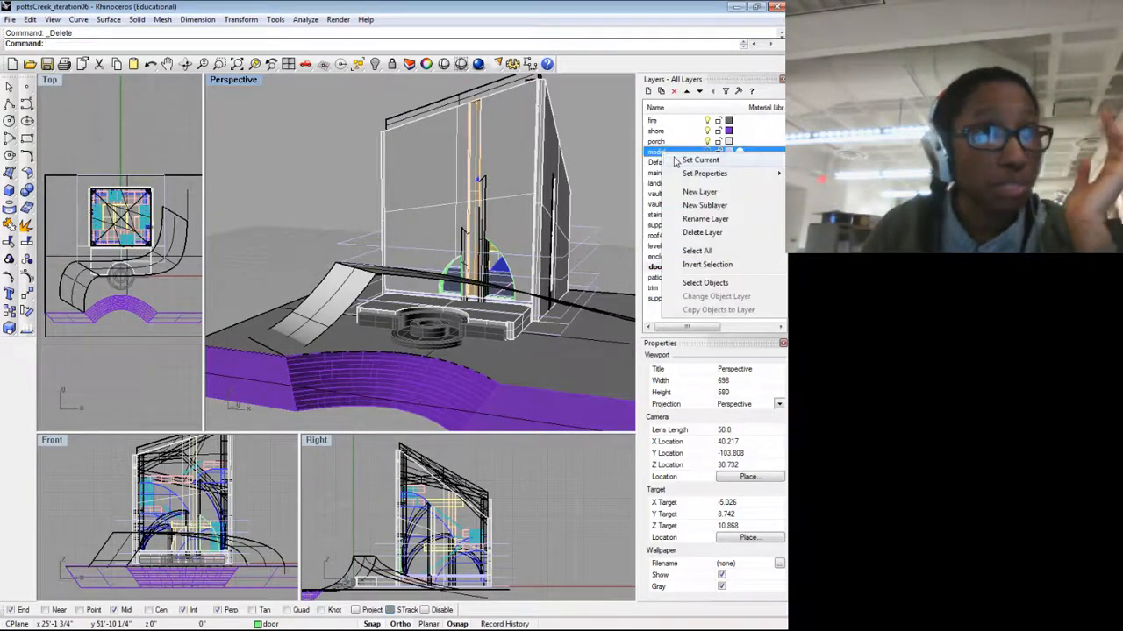
click(706, 233)
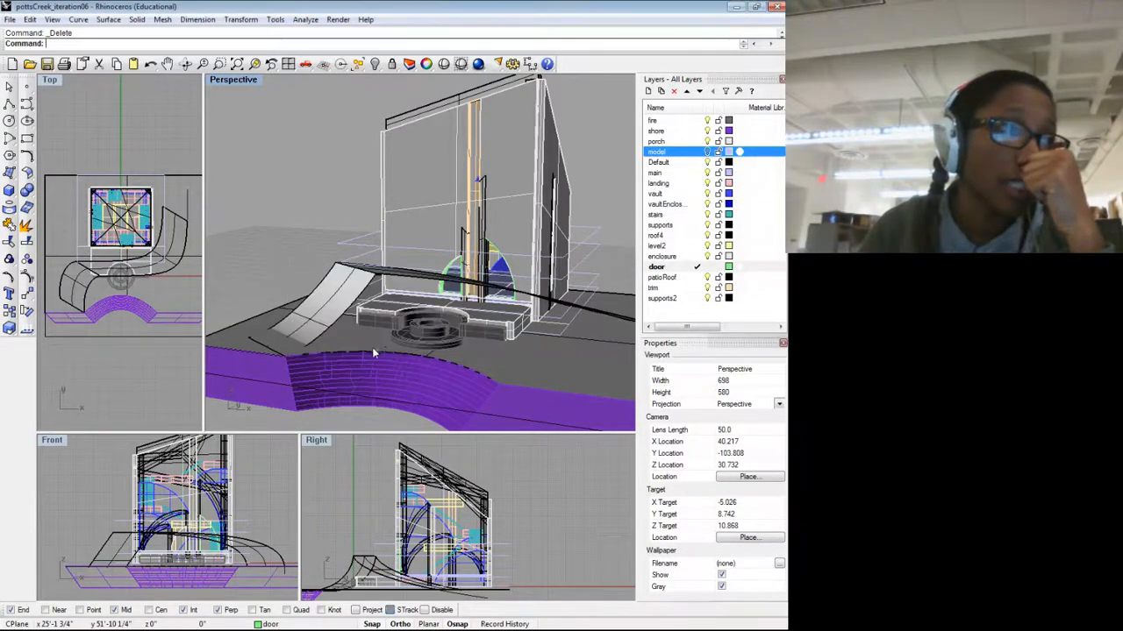
click(370, 348)
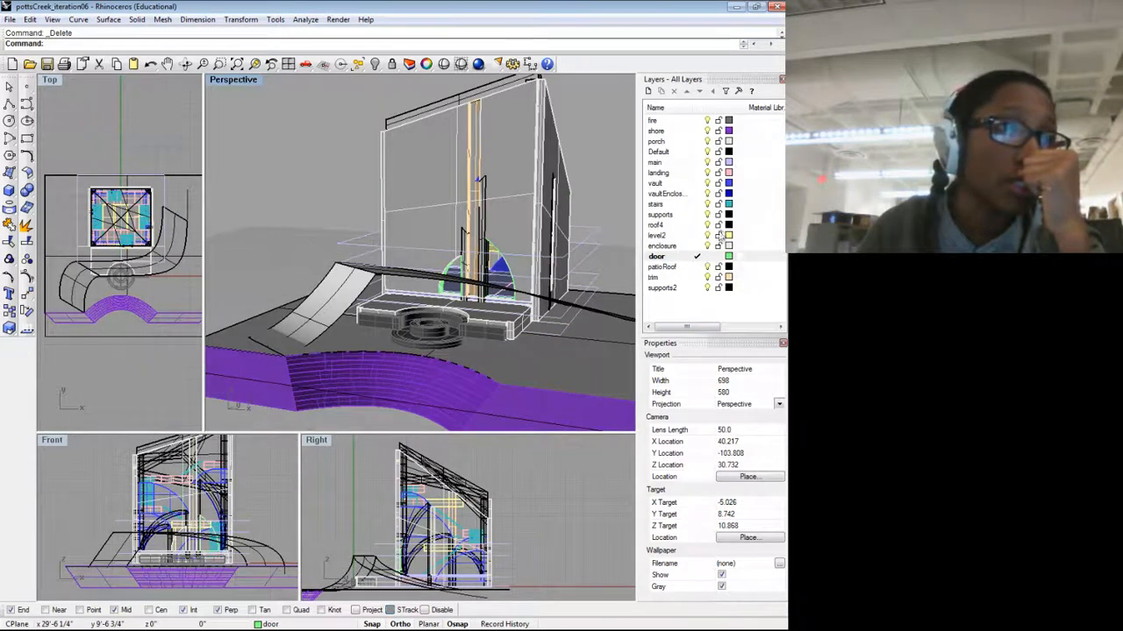
drag(614, 261, 473, 271)
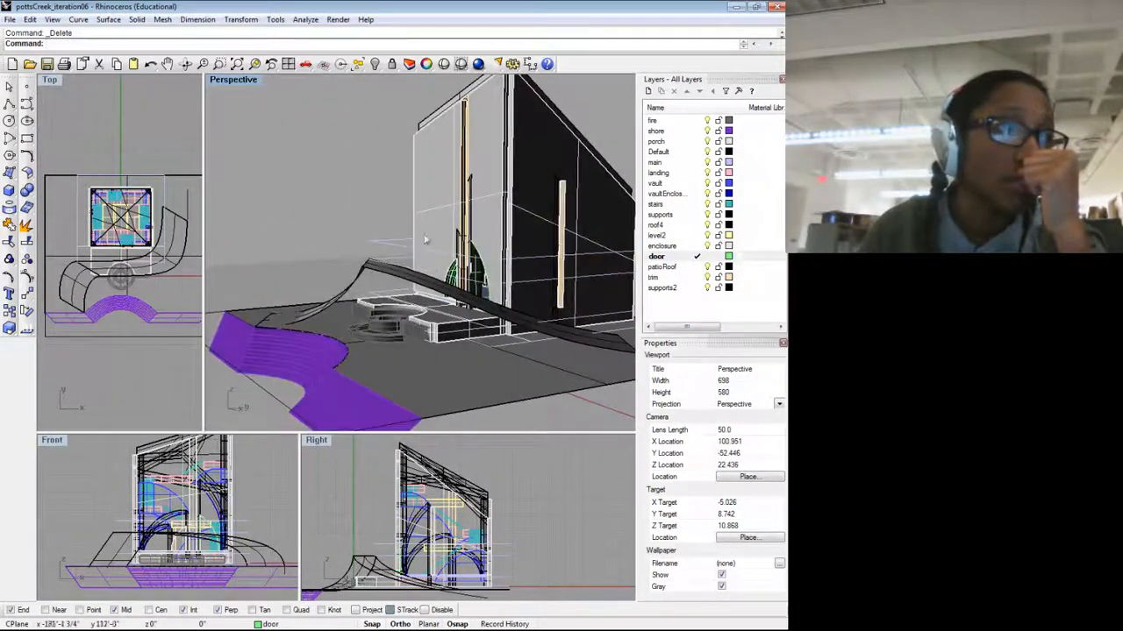
scroll(424, 240, up, 8)
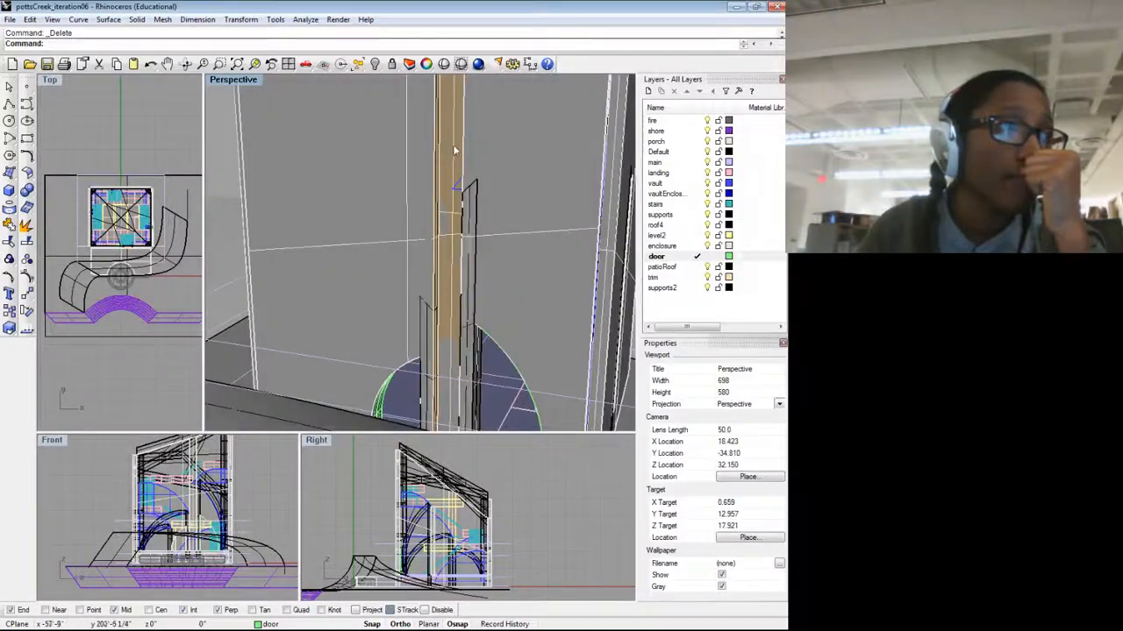
click(455, 151)
click(480, 198)
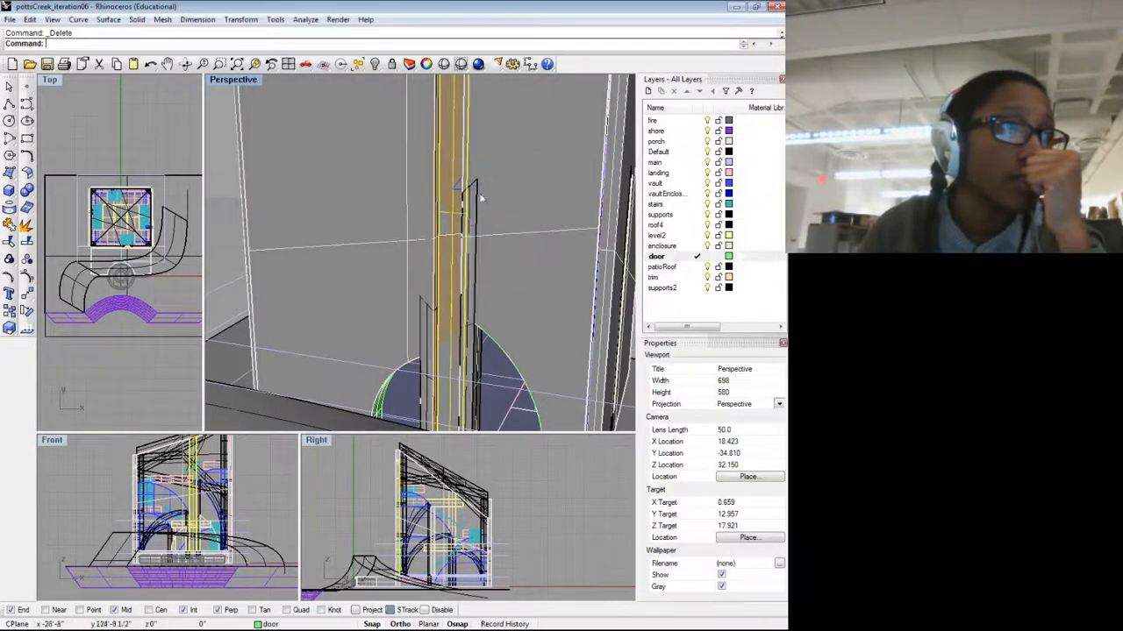
scroll(483, 197, down, 10)
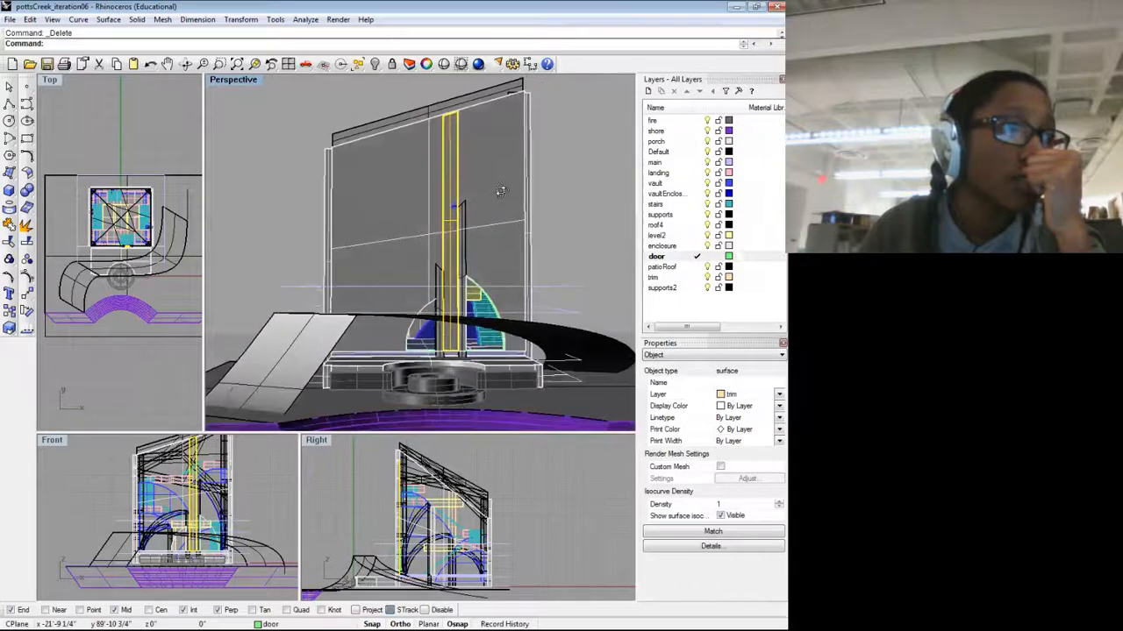
drag(500, 191, 379, 235)
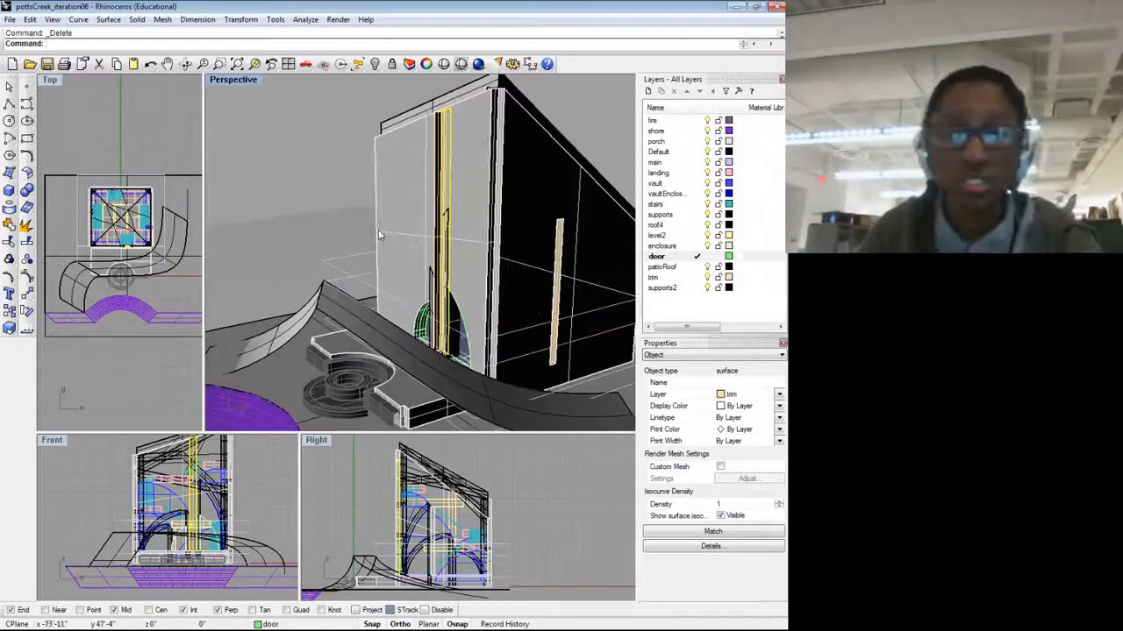
key(Escape)
Step: Delete the trim surface that fills the narrow vertical window opening in the side wall
drag(481, 258, 438, 254)
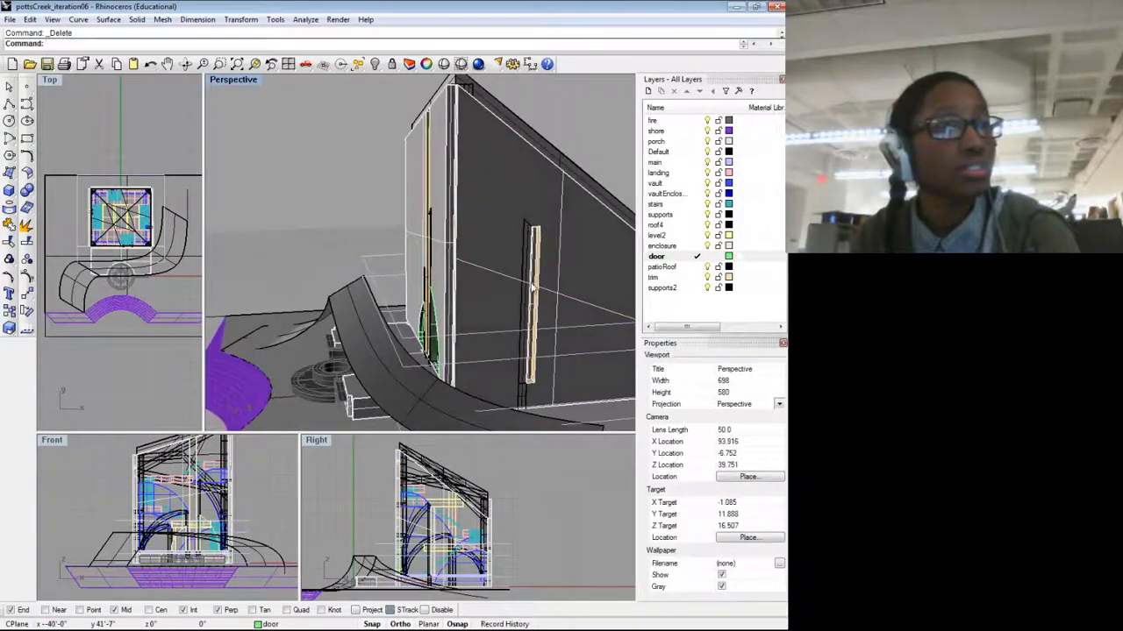
scroll(531, 285, up, 5)
click(513, 269)
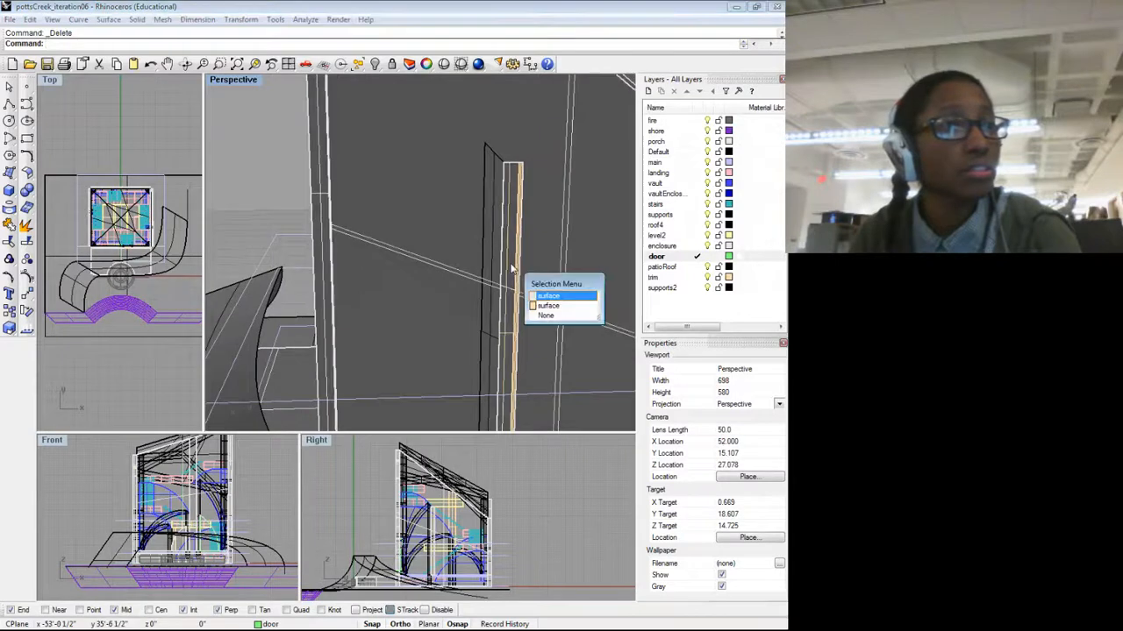
click(535, 296)
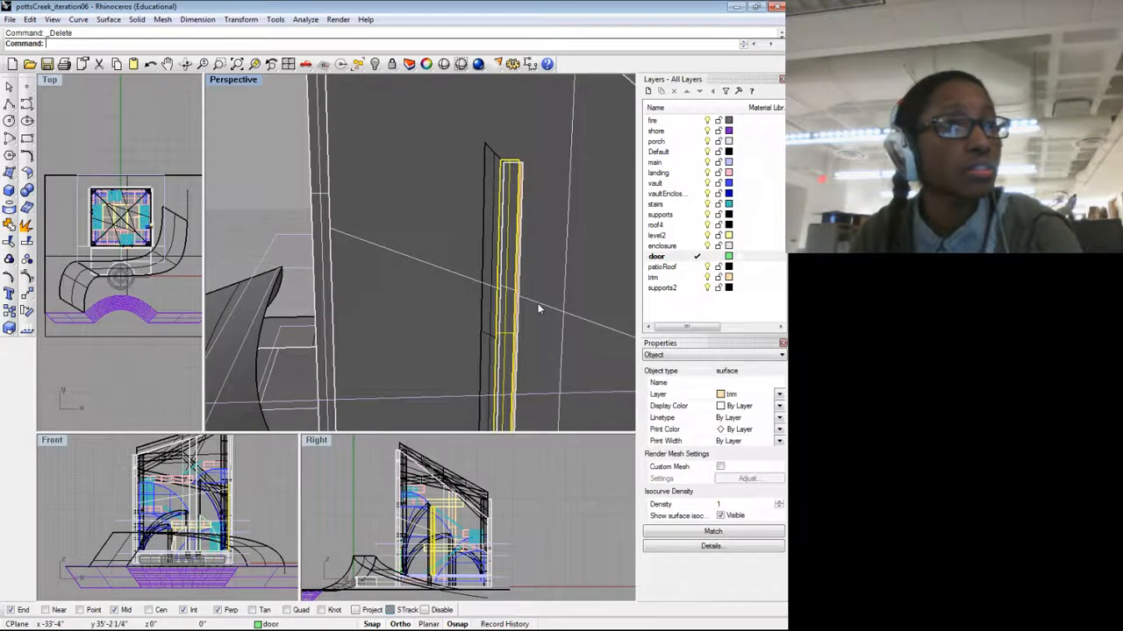
mouse_move(538, 313)
mouse_down()
mouse_move(518, 328)
mouse_move(532, 321)
mouse_move(522, 309)
mouse_up()
key(Delete)
Step: Split the side enclosure wall surface using the narrow window's trim as the cutting object
scroll(446, 293, up, 3)
click(445, 296)
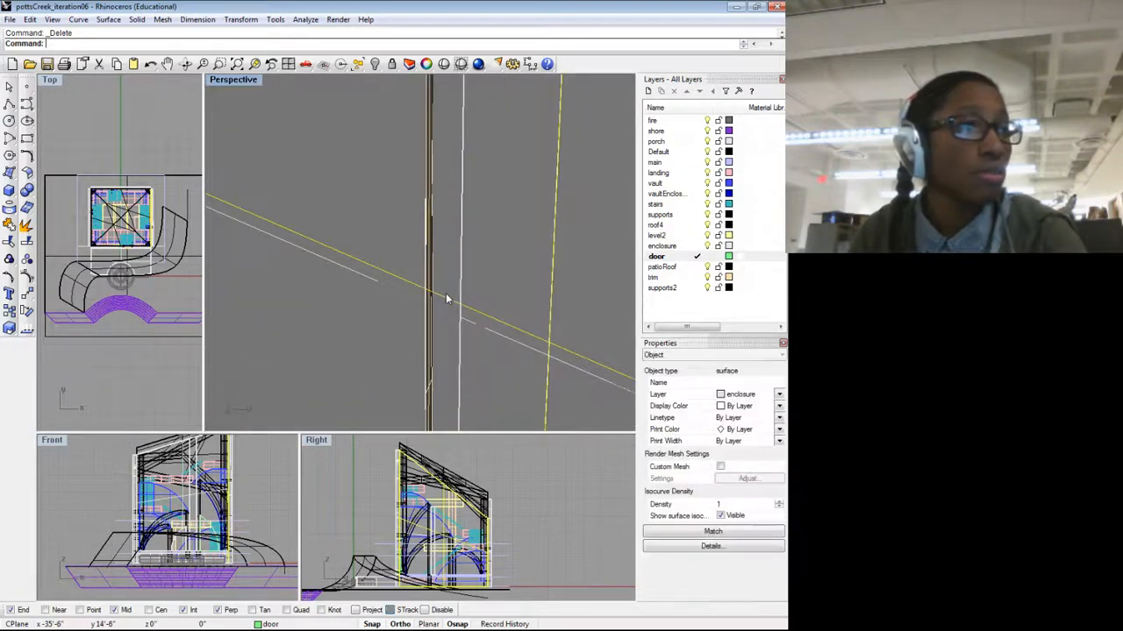
text(Split)
key(Return)
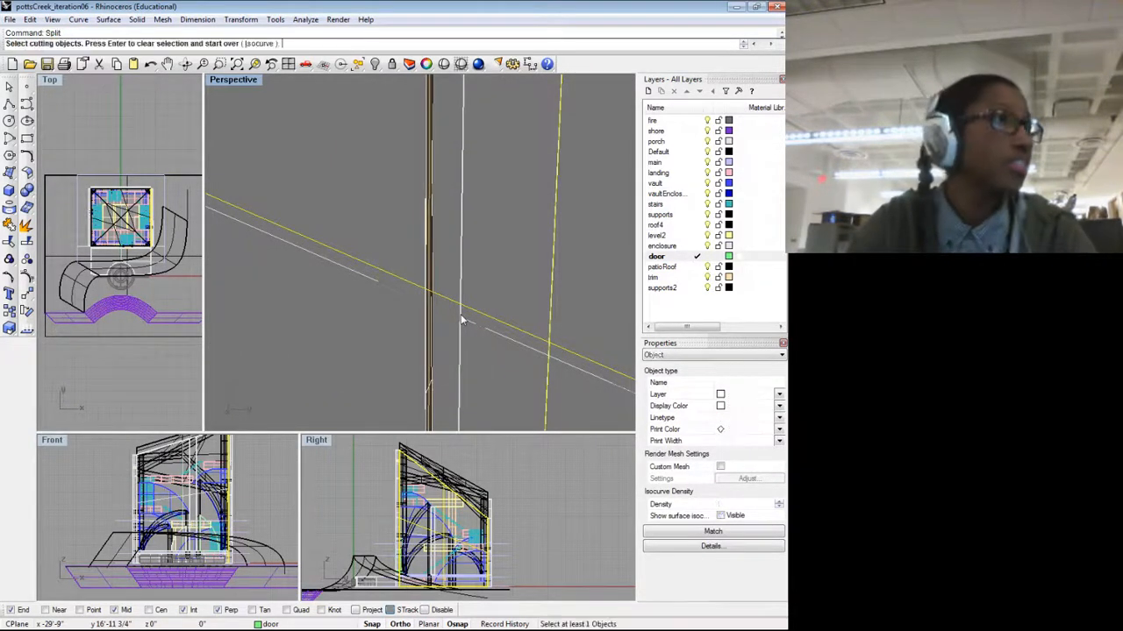
scroll(461, 314, down, 4)
mouse_move(409, 321)
mouse_down()
mouse_move(372, 310)
mouse_move(419, 328)
mouse_up()
scroll(369, 309, up, 4)
click(319, 261)
click(356, 293)
scroll(360, 299, down, 4)
key(Return)
Step: Delete the narrow strip cut from the side wall to open up the window
scroll(464, 285, up, 4)
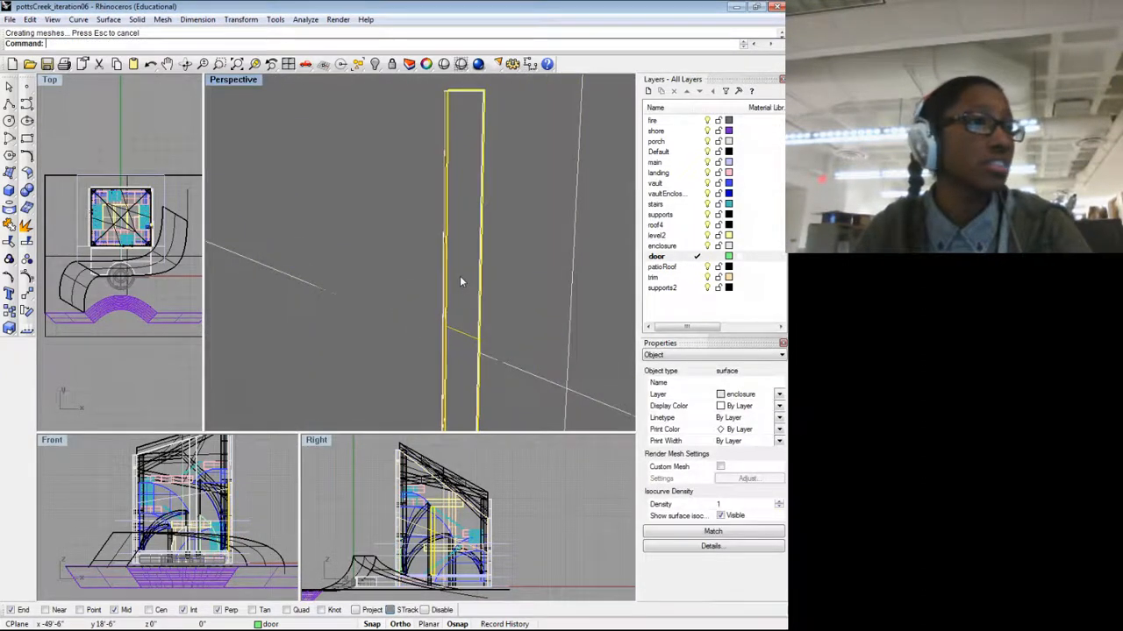
key(Delete)
scroll(452, 289, down, 2)
scroll(447, 296, down, 5)
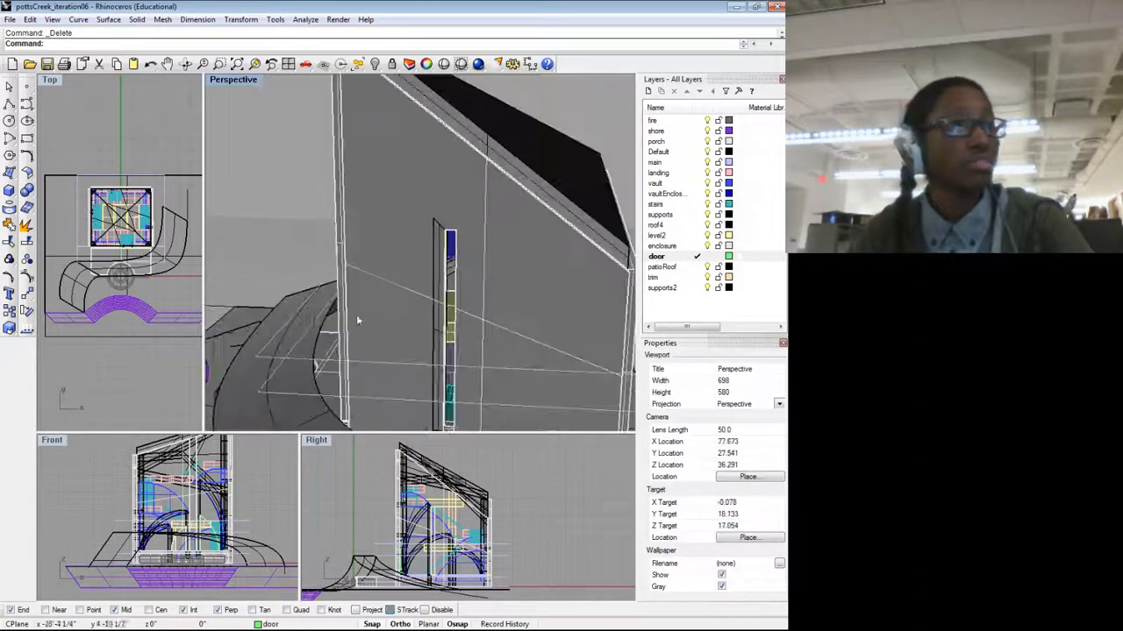
Step: Split the front enclosure wall surface using the tall vertical trim polysurface as the cutting object
drag(358, 319, 455, 190)
scroll(436, 176, up, 3)
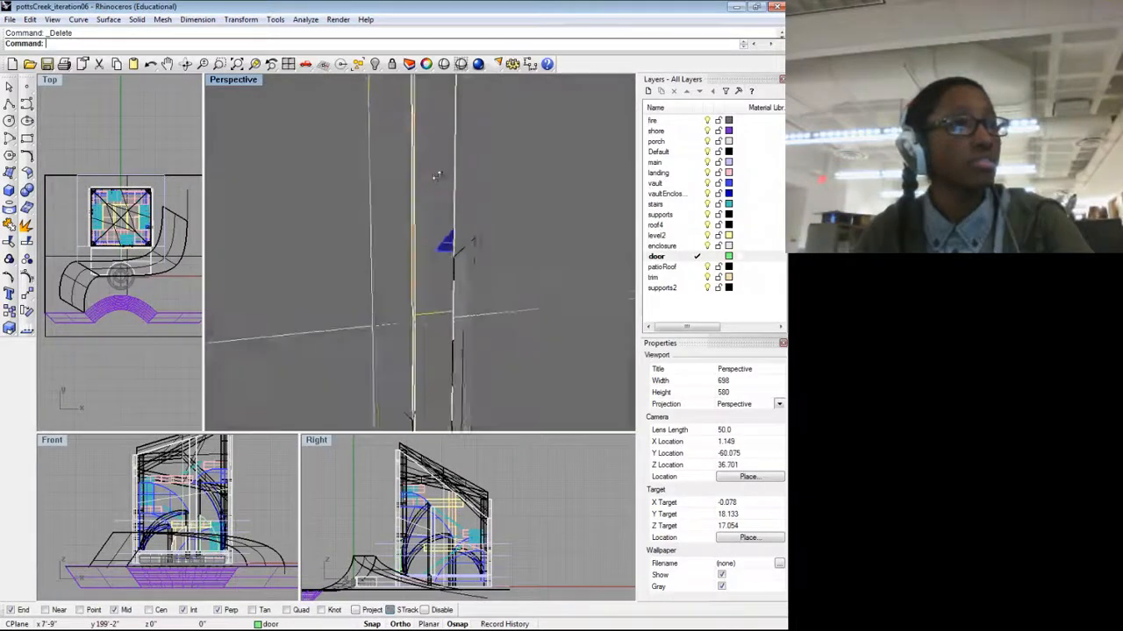
click(436, 174)
text(Spl)
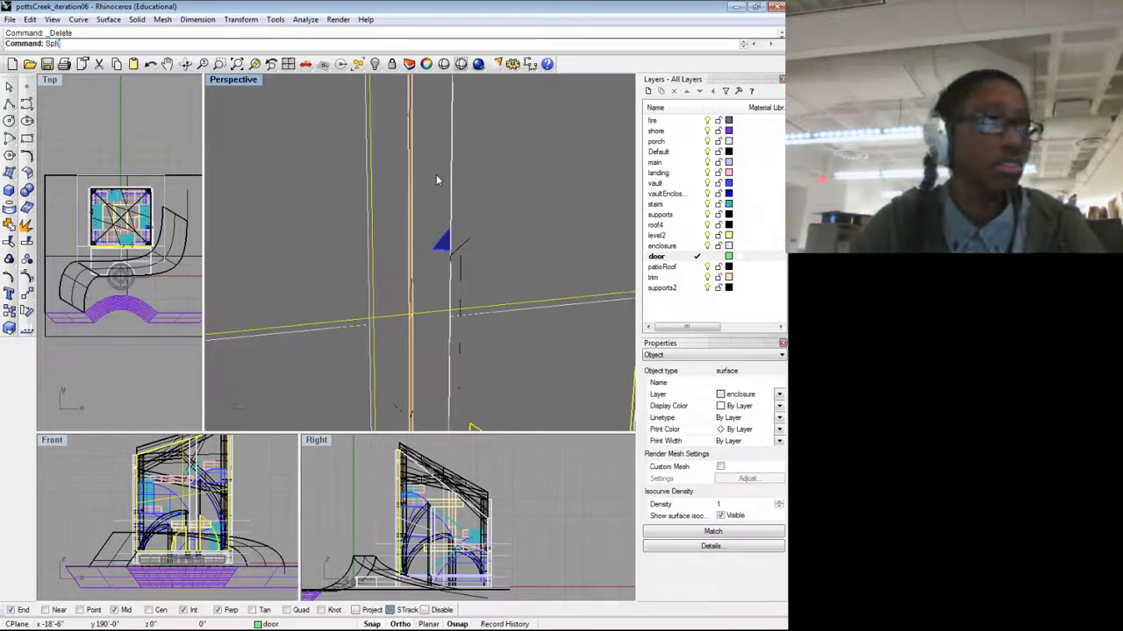
text(it)
key(Return)
scroll(421, 193, down, 4)
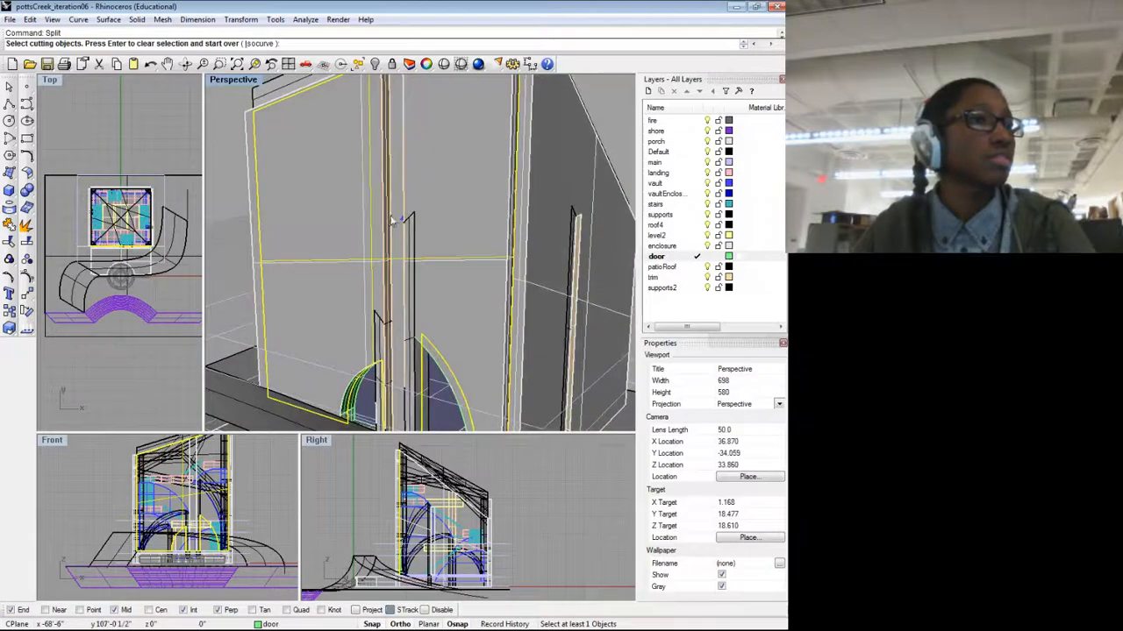
scroll(392, 221, up, 3)
click(391, 218)
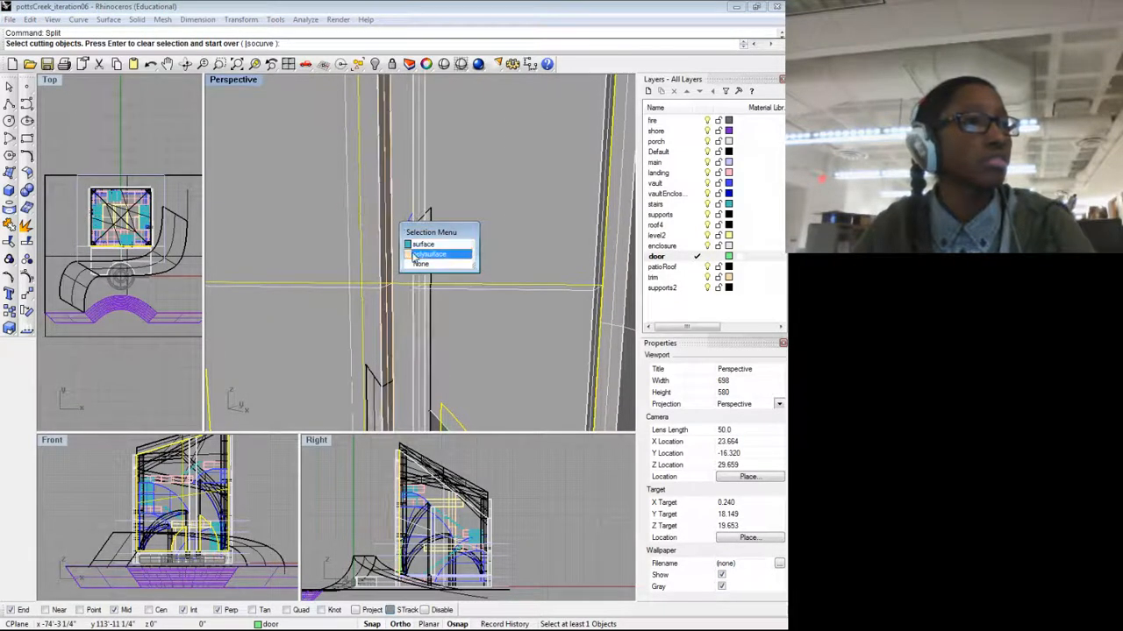
click(415, 255)
key(Return)
drag(415, 255, 463, 246)
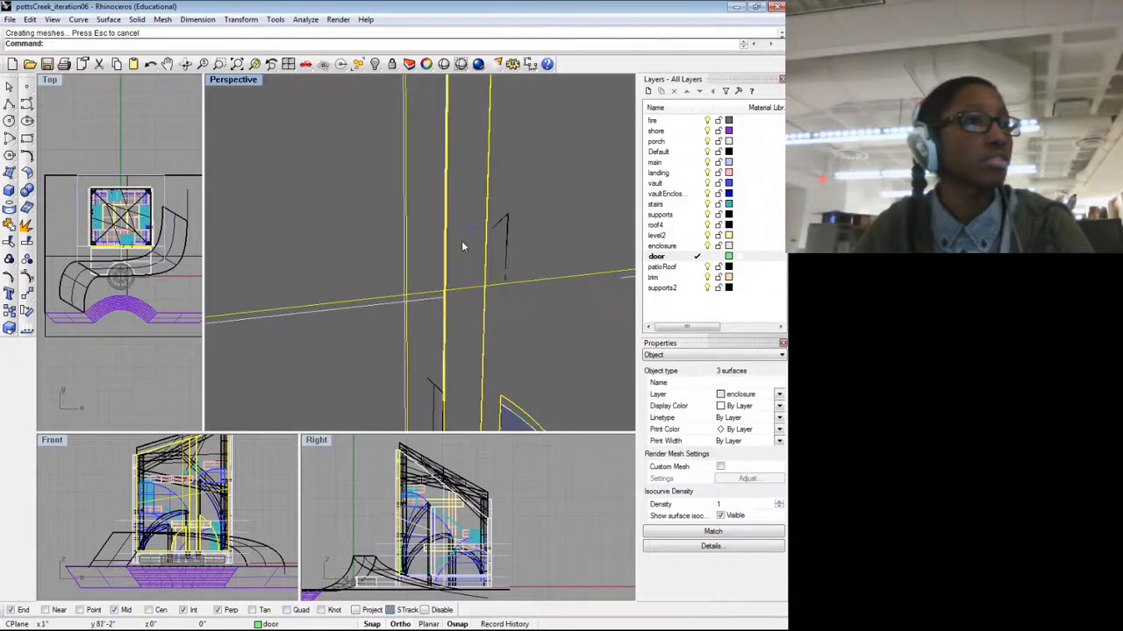
Step: Delete the wall pieces cut out inside the tall vertical trim to open up the front window
key(Delete)
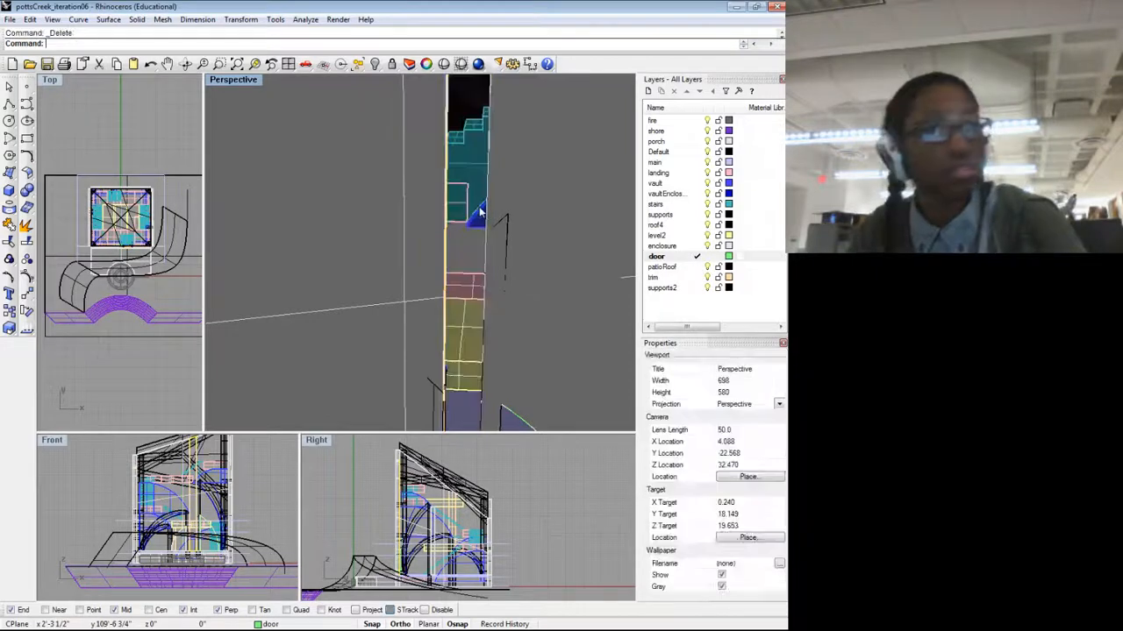
scroll(480, 212, down, 12)
drag(481, 213, 522, 252)
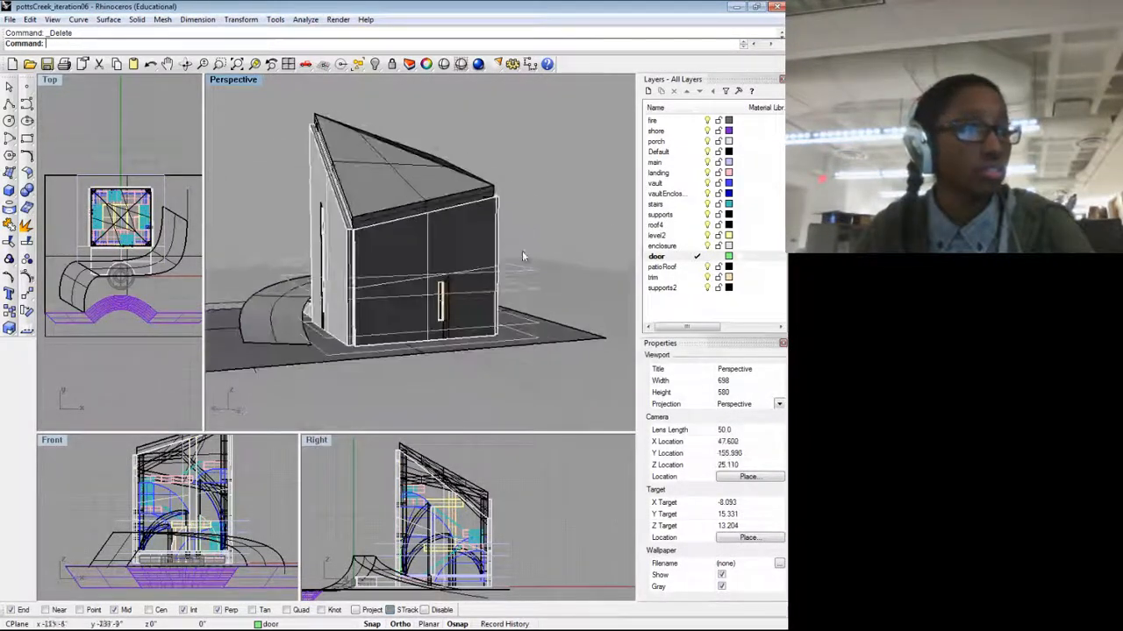
Step: Delete the trim surface that fills the short vertical window opening in the rear wall
scroll(482, 309, up, 7)
drag(393, 319, 317, 300)
scroll(318, 300, up, 6)
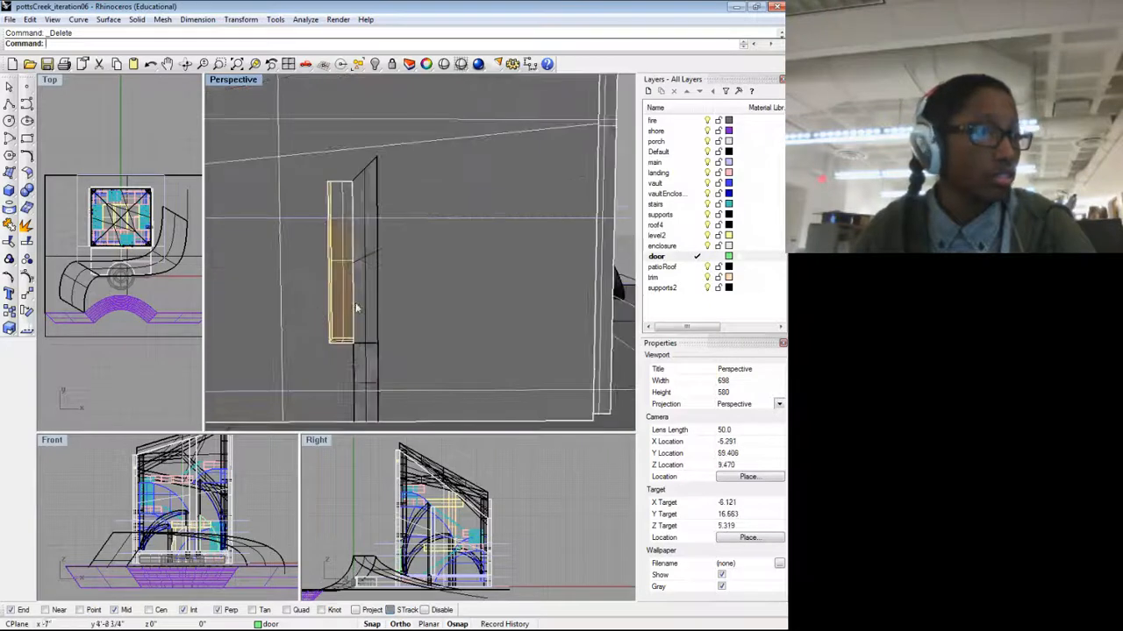
click(342, 222)
click(390, 232)
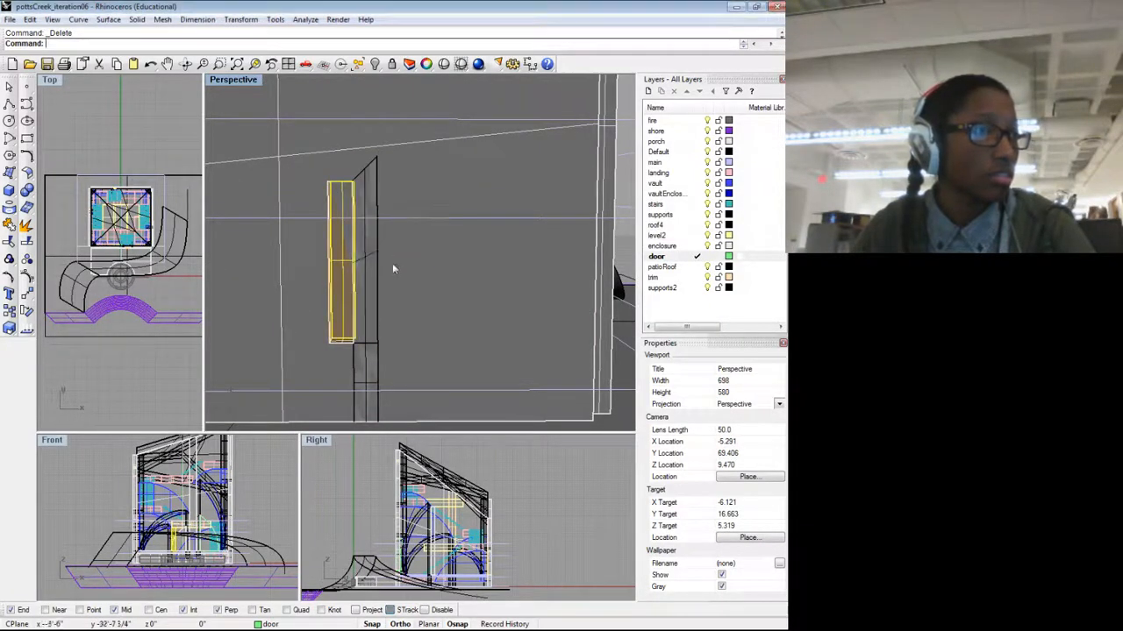
drag(393, 265, 383, 306)
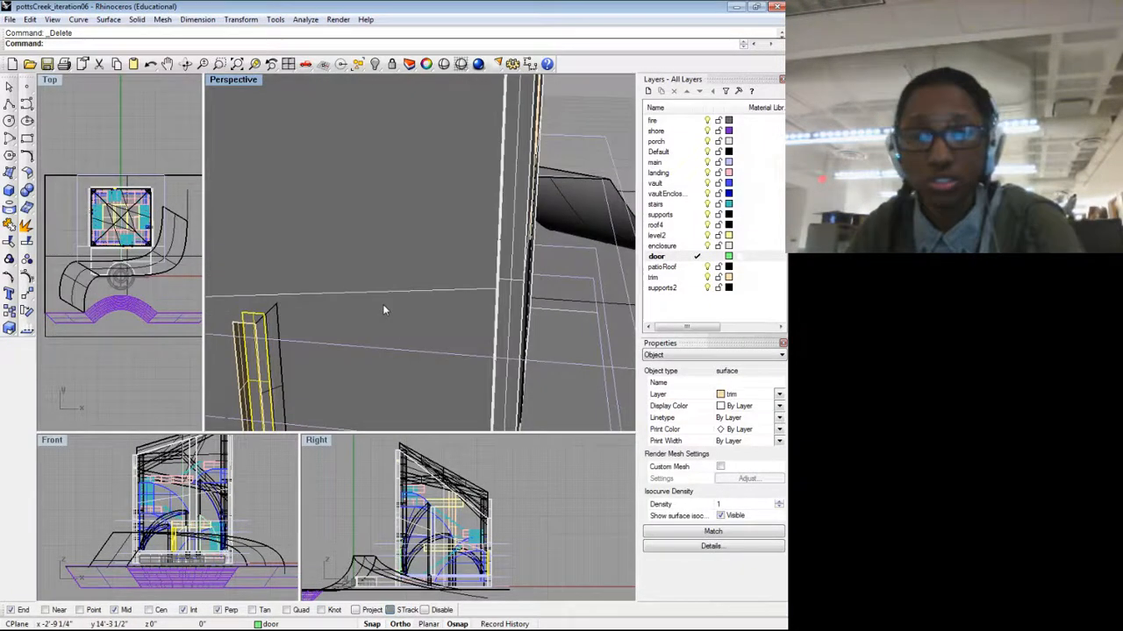
key(Delete)
Step: Split the rear enclosure wall surface with the short window's trim and delete the strip inside the opening
scroll(382, 307, down, 7)
scroll(329, 332, up, 6)
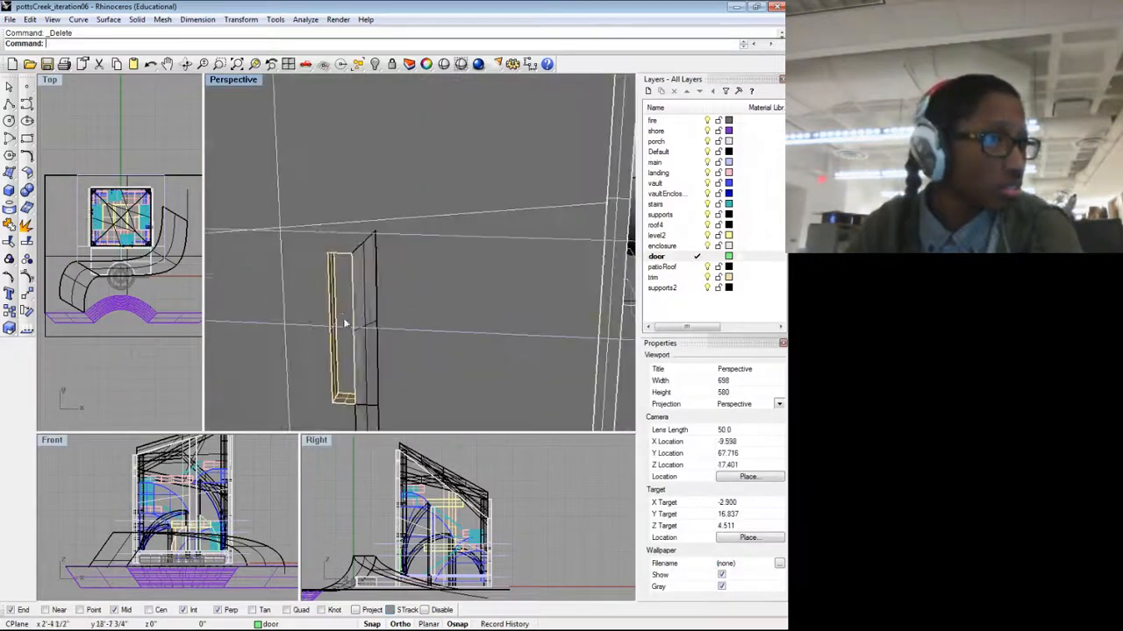
click(343, 319)
text(Spl)
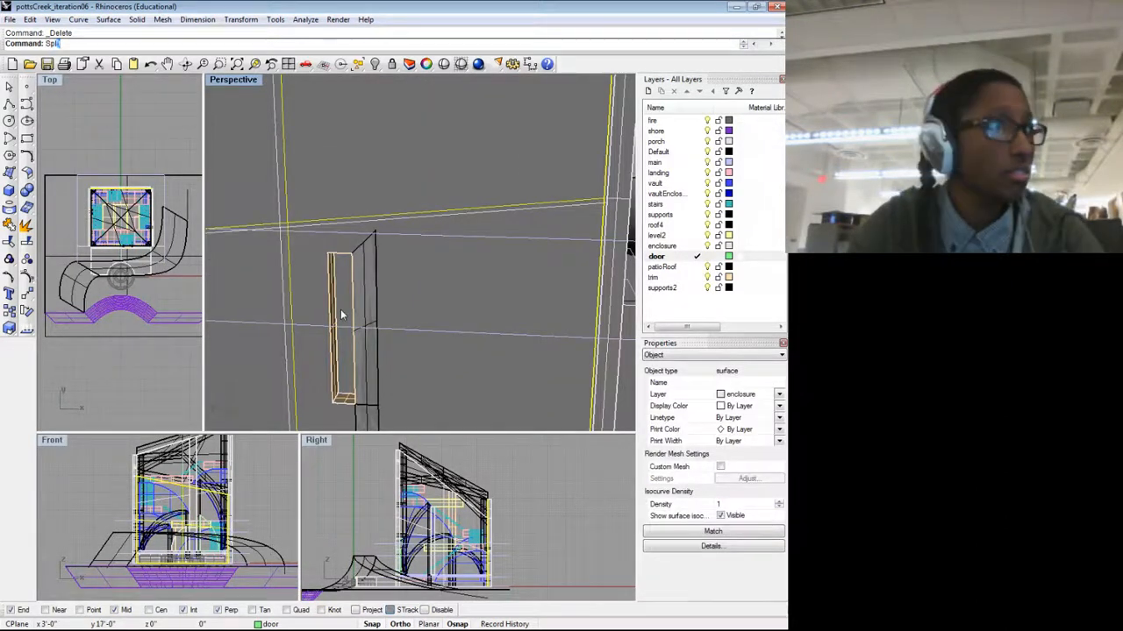
text(it)
key(Return)
scroll(342, 316, up, 3)
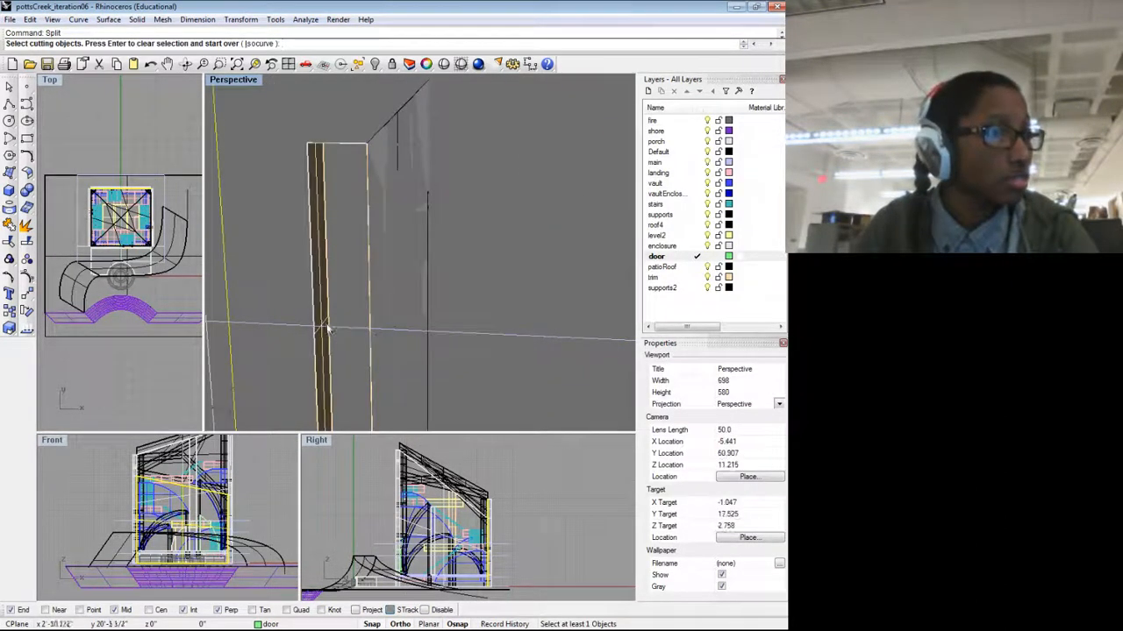
click(329, 334)
key(Return)
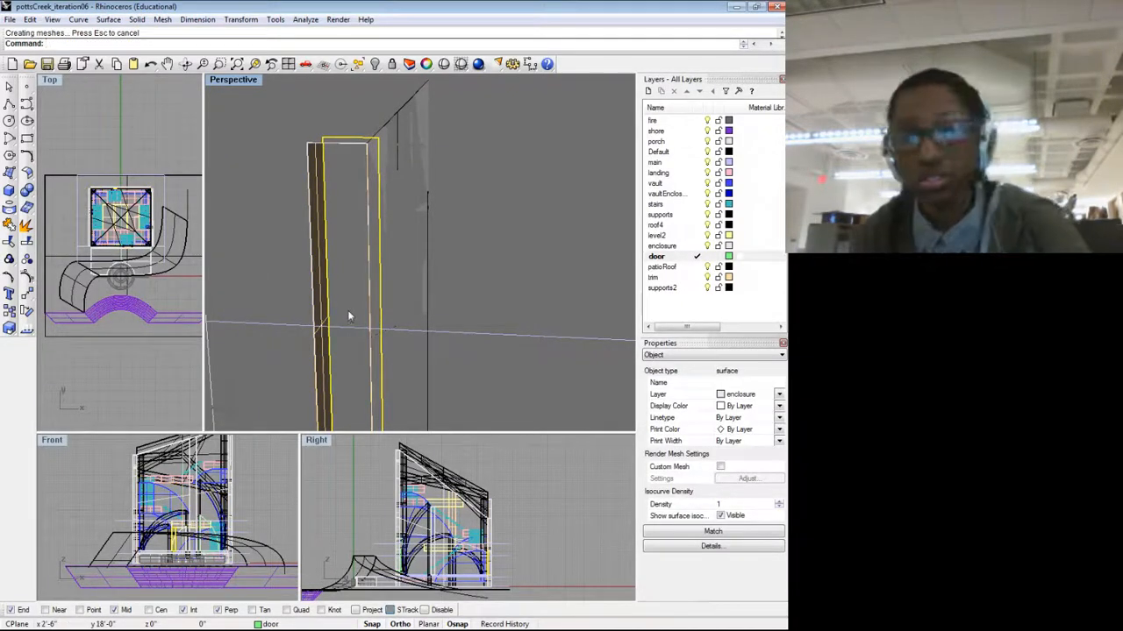
key(Delete)
Step: Delete the trim surface that fills the tall window opening running up to the roof in the remaining wall
scroll(348, 310, down, 5)
drag(441, 298, 289, 303)
scroll(325, 190, up, 4)
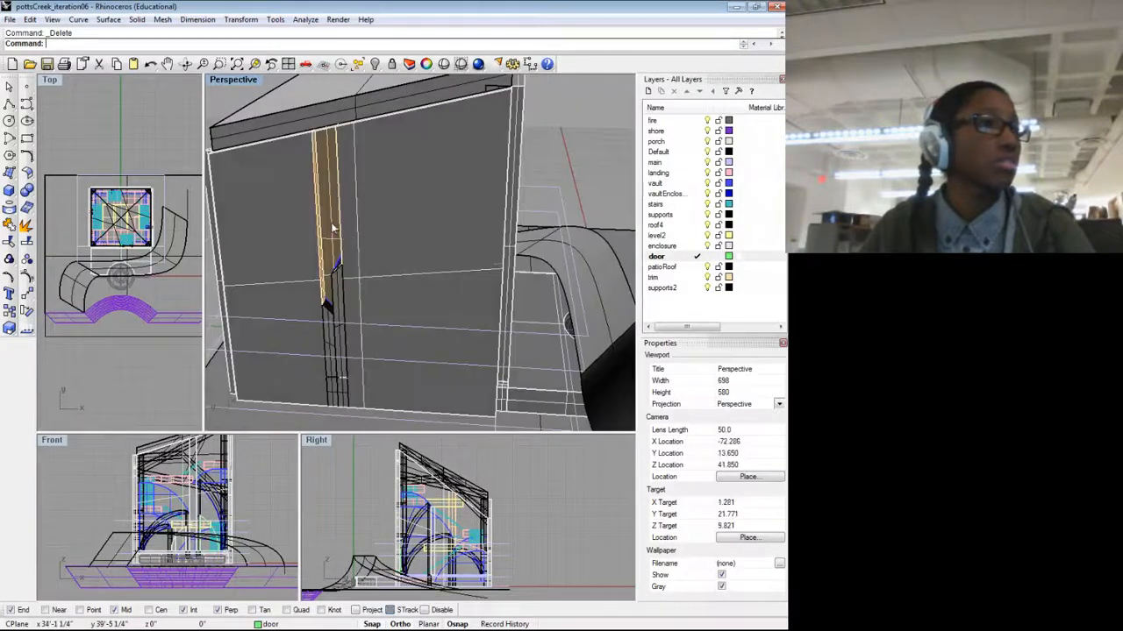
click(370, 255)
click(371, 265)
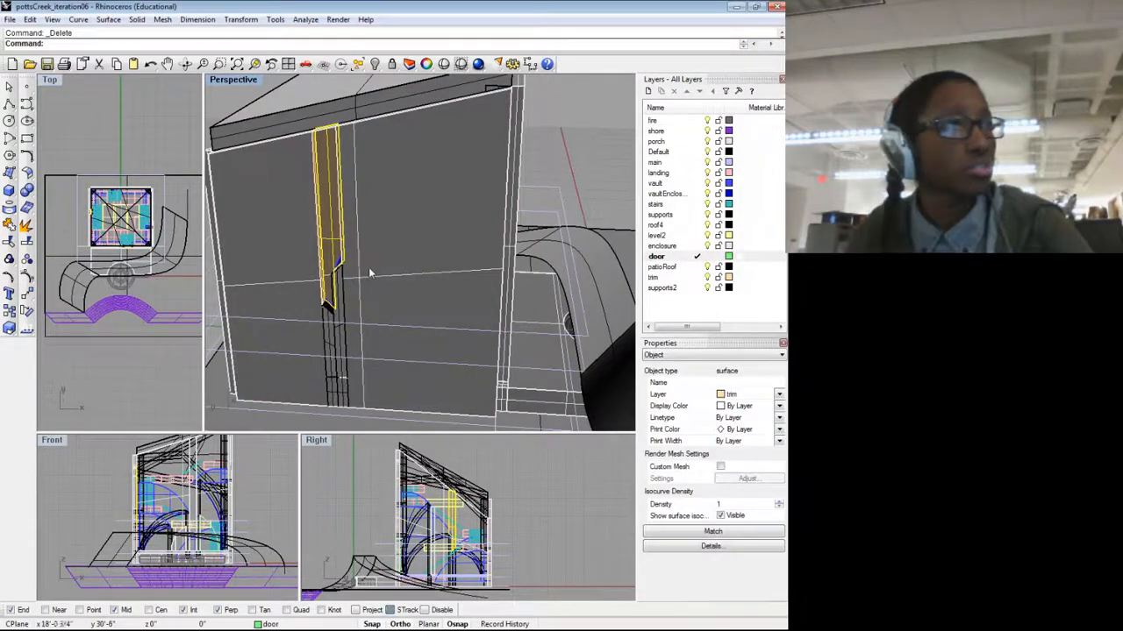
scroll(305, 201, up, 5)
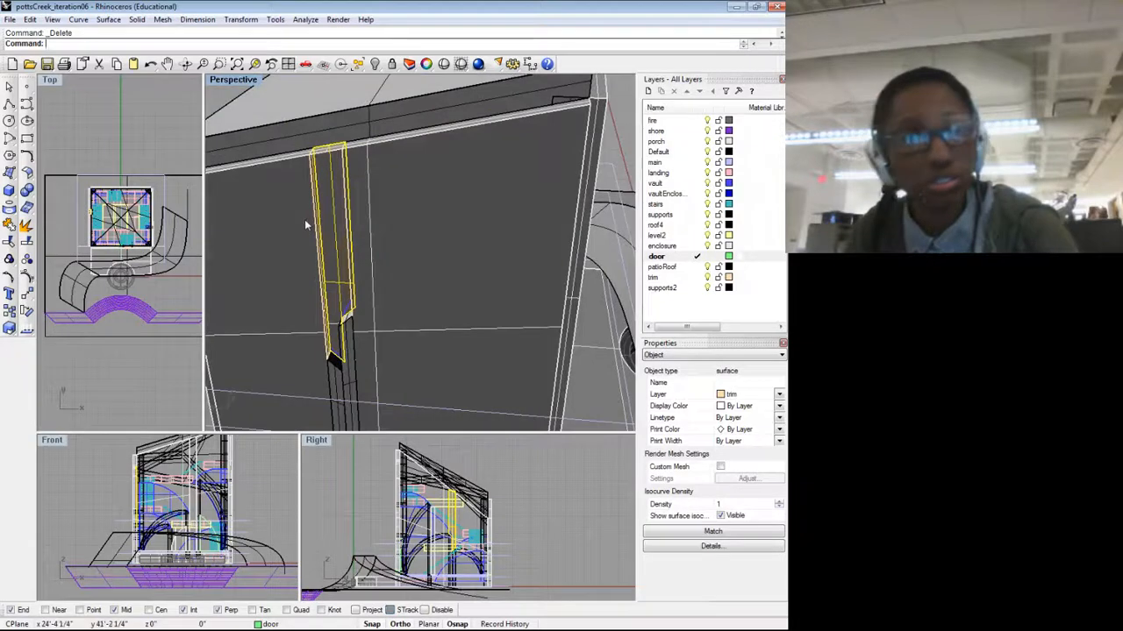
key(Delete)
Step: Start splitting that enclosure wall surface, choosing the tall window's trim as the first cutting object
drag(314, 244, 335, 235)
click(344, 242)
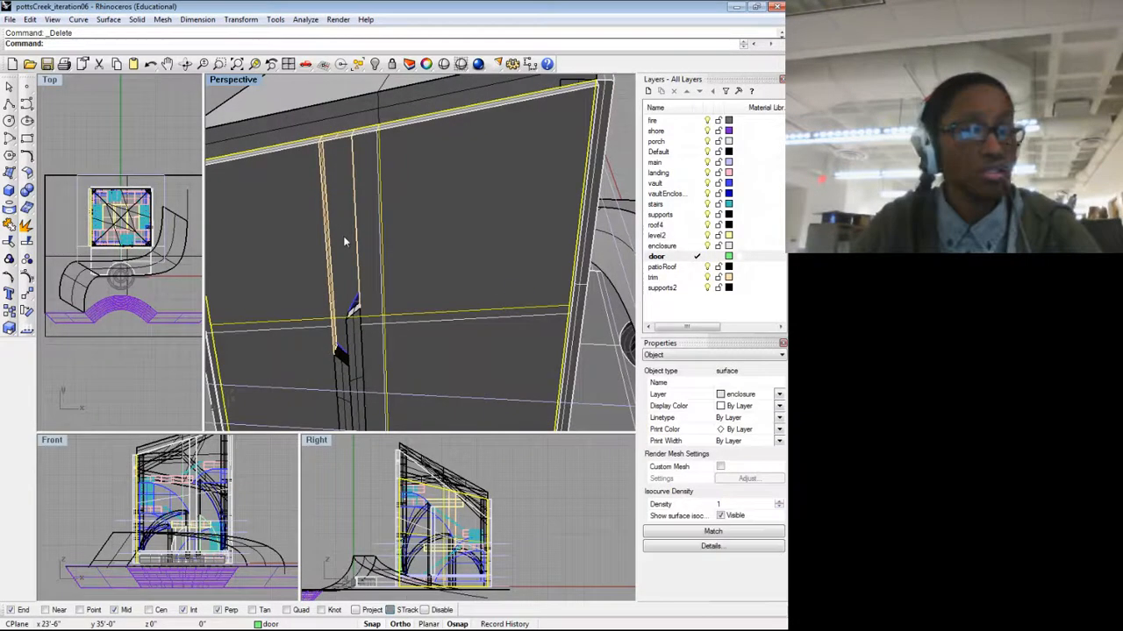
key(Return)
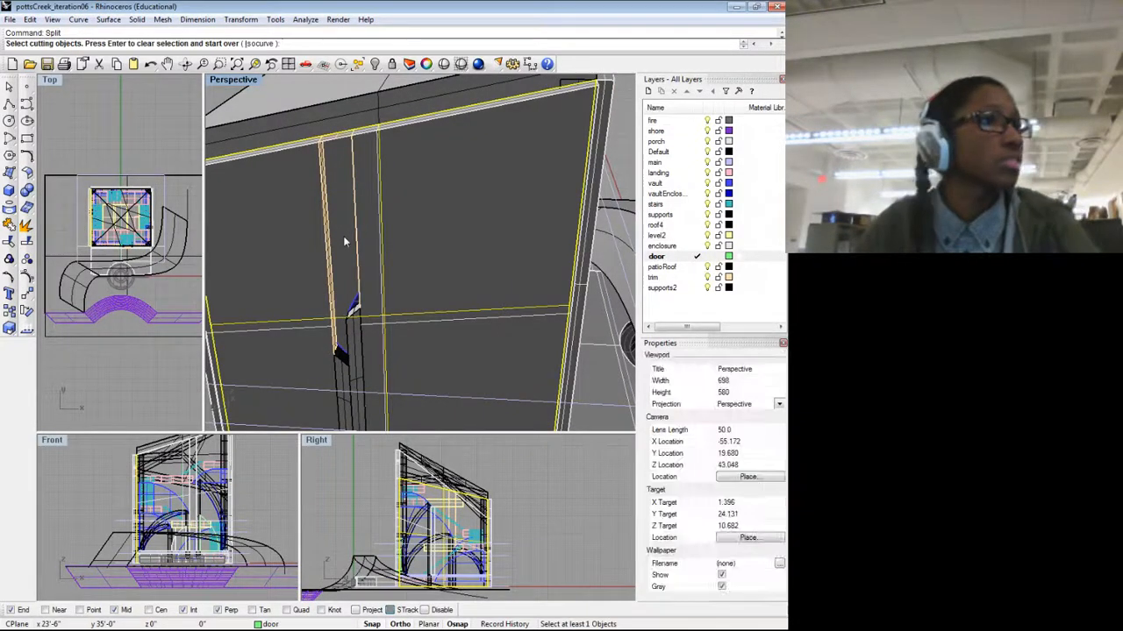
scroll(343, 236, up, 4)
click(275, 249)
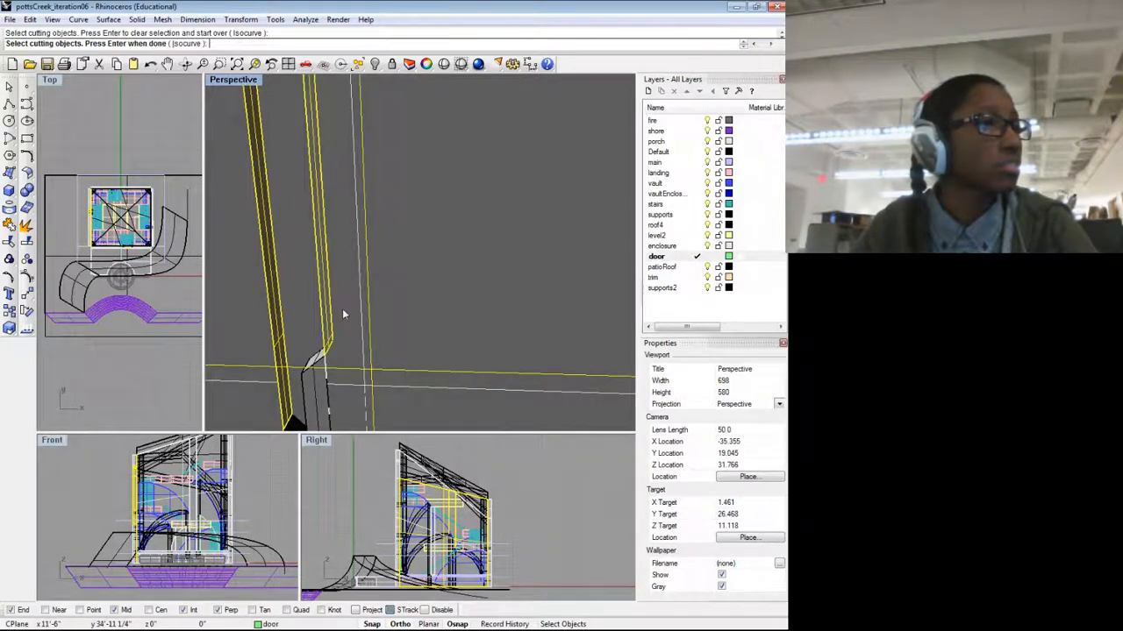
scroll(347, 315, down, 4)
scroll(413, 318, up, 5)
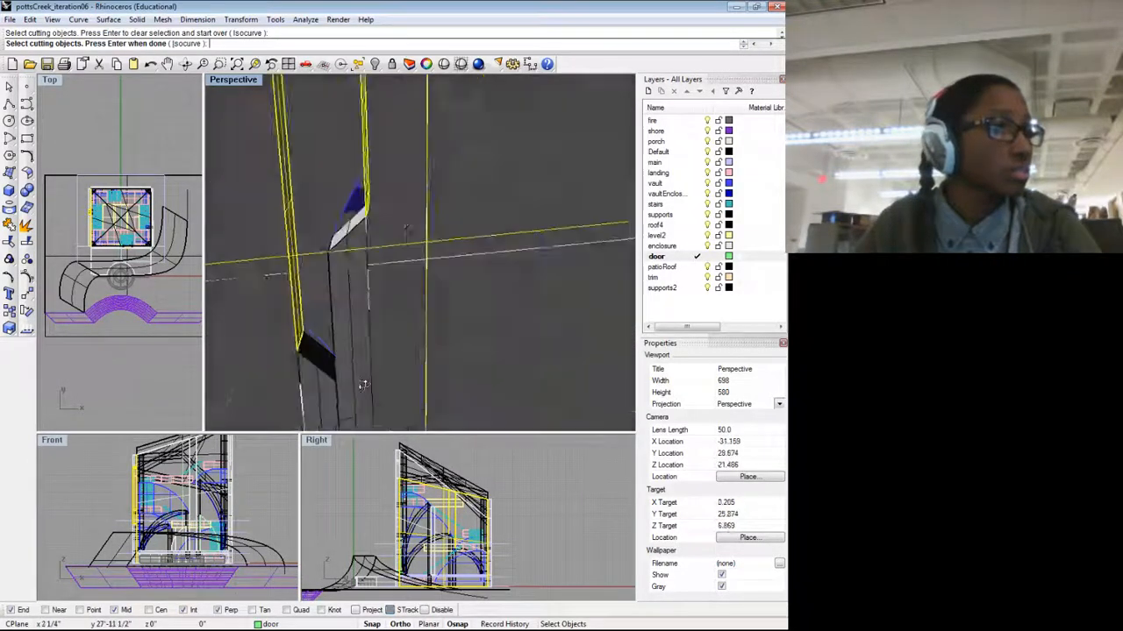
Step: Add the black support pieces beneath the tall window to the cutting objects and complete the wall split
click(304, 369)
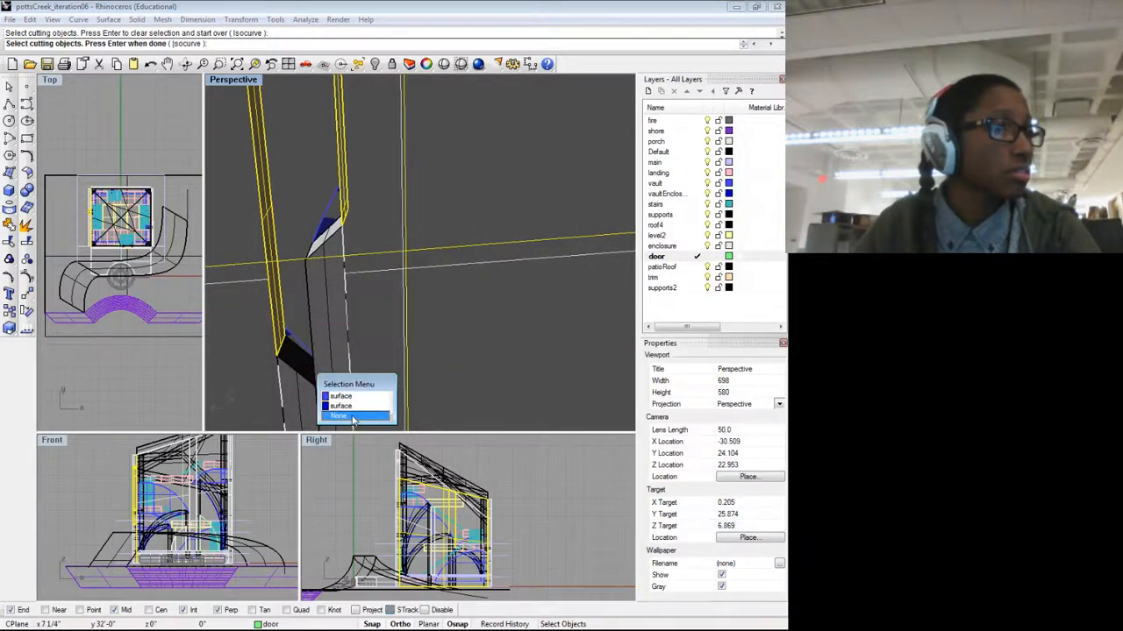
click(351, 417)
click(307, 381)
click(293, 375)
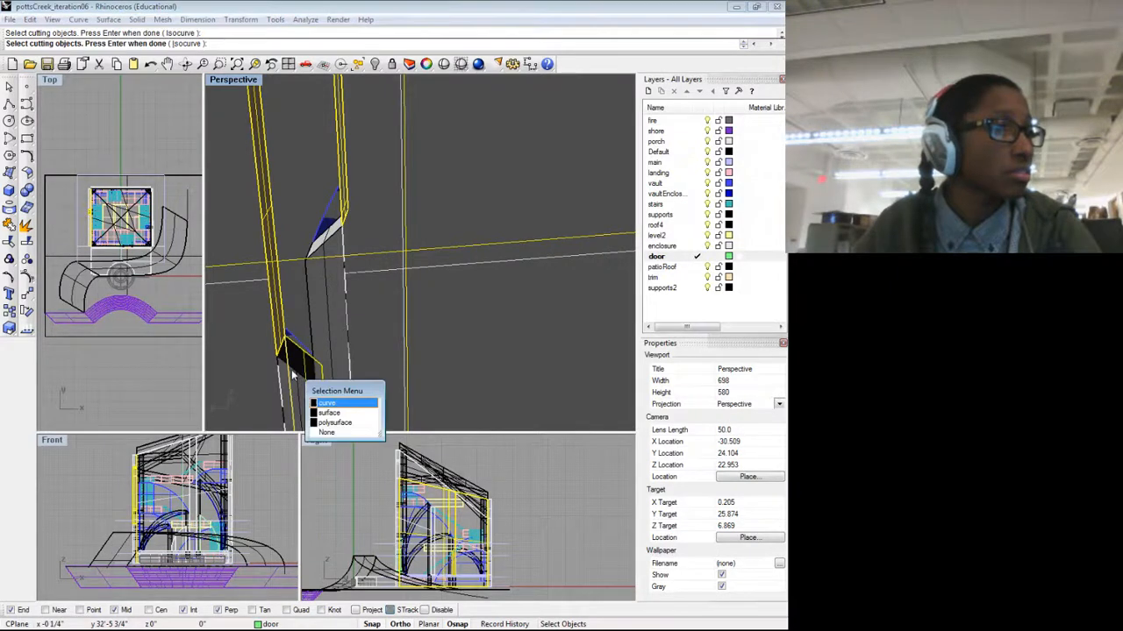
click(338, 413)
drag(303, 383, 403, 359)
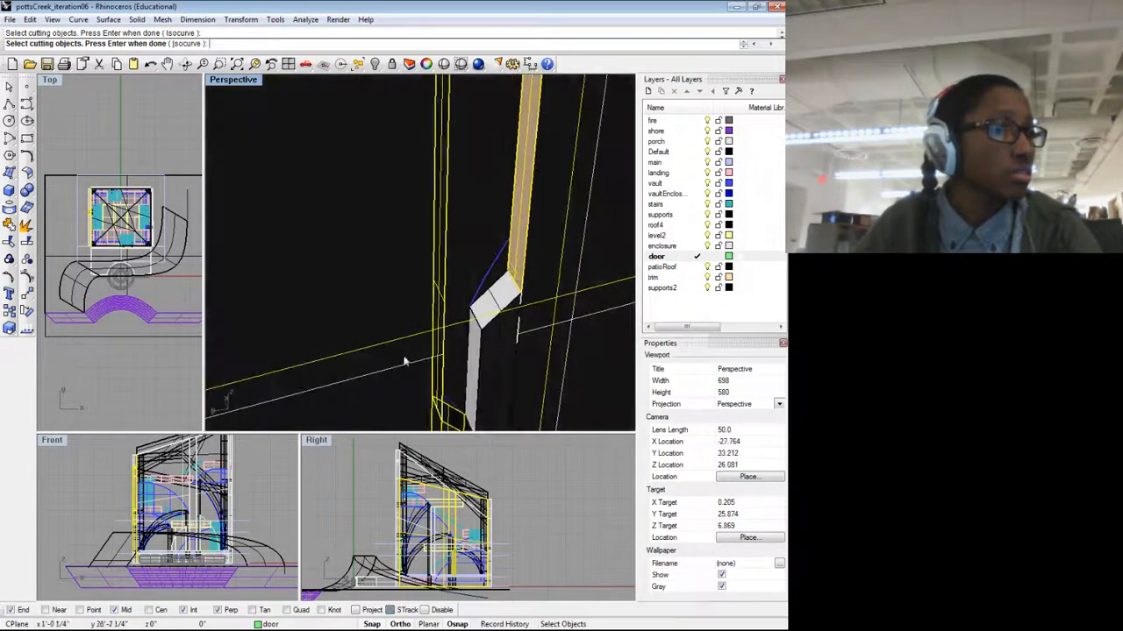
click(494, 303)
click(496, 304)
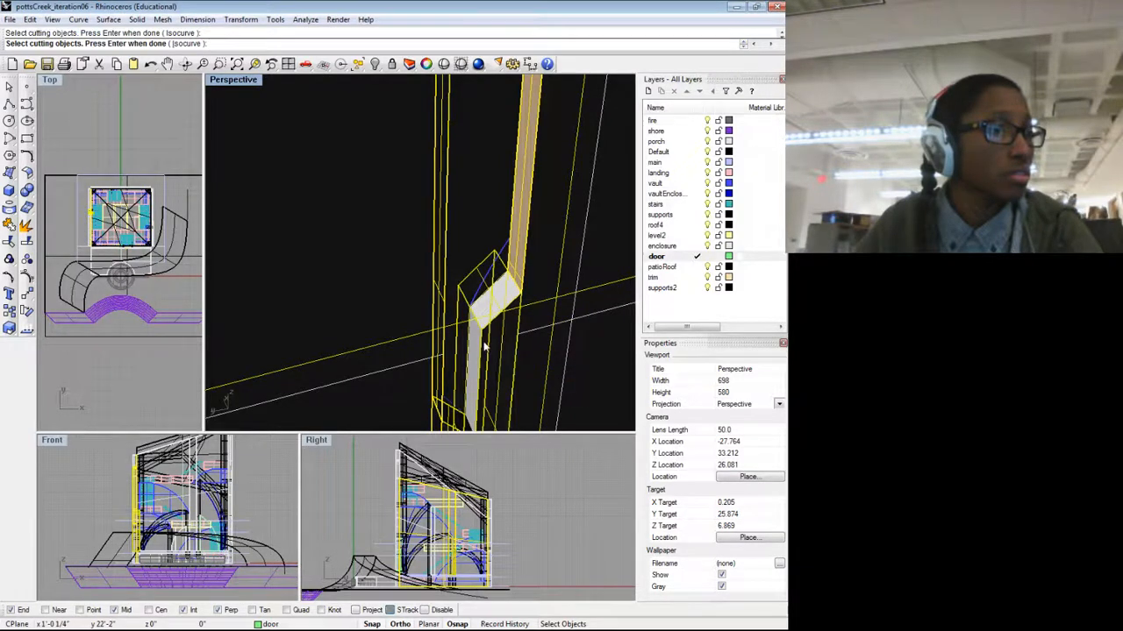
drag(483, 346, 369, 299)
scroll(368, 299, down, 5)
scroll(287, 264, up, 8)
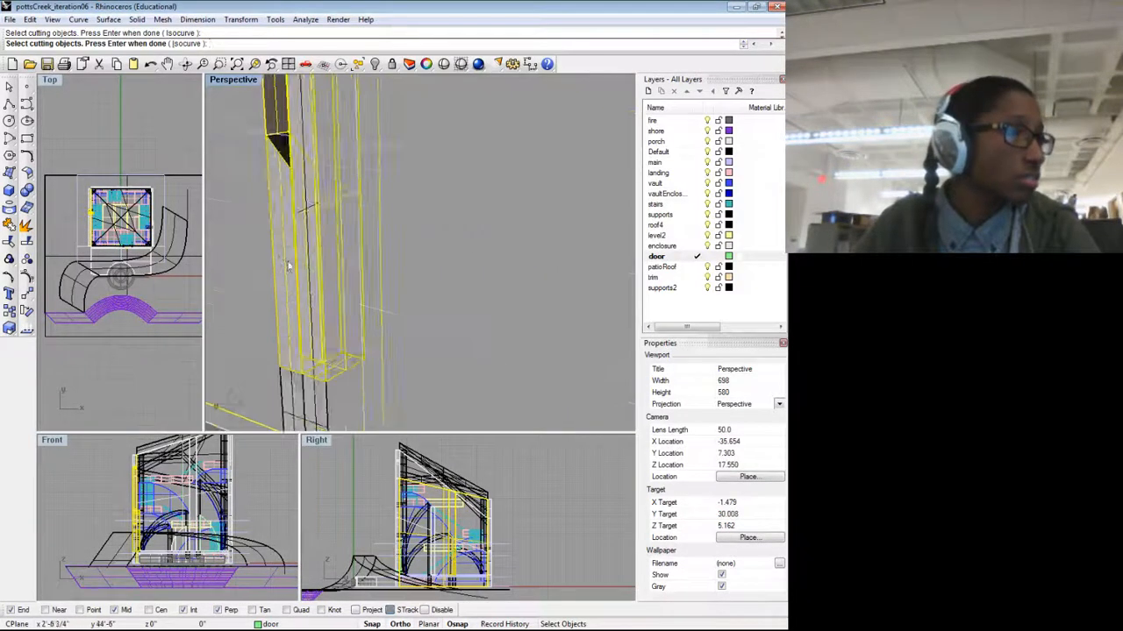
drag(288, 265, 370, 277)
scroll(307, 186, up, 9)
scroll(328, 250, down, 5)
key(Return)
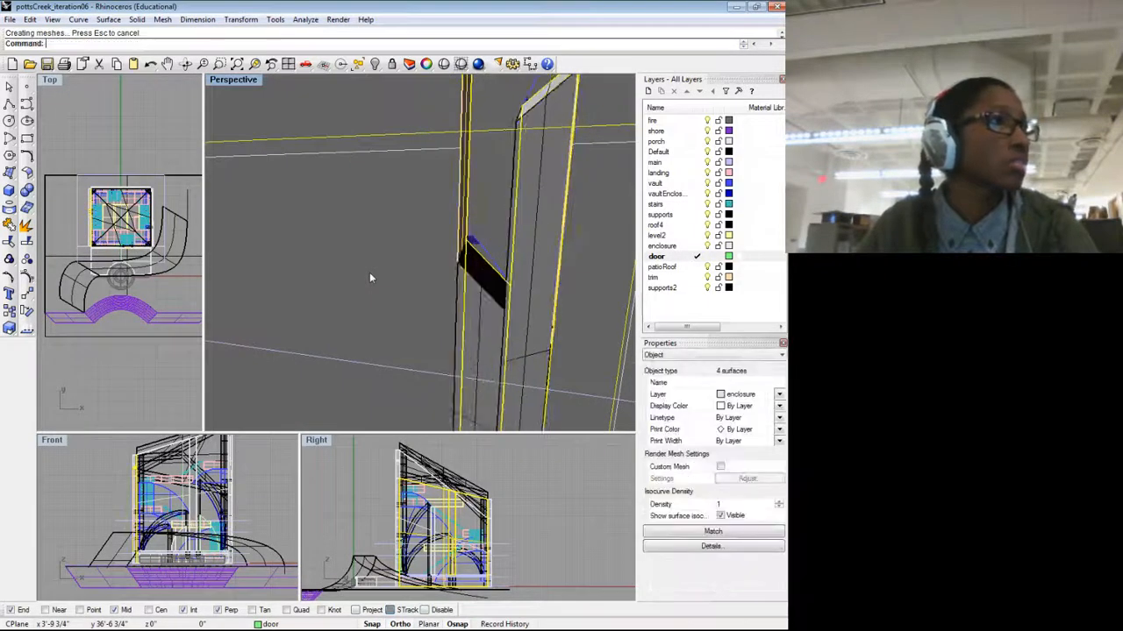
Step: Delete the strip of enclosure wall covering the tall window opening below the roof
scroll(369, 277, down, 6)
click(433, 209)
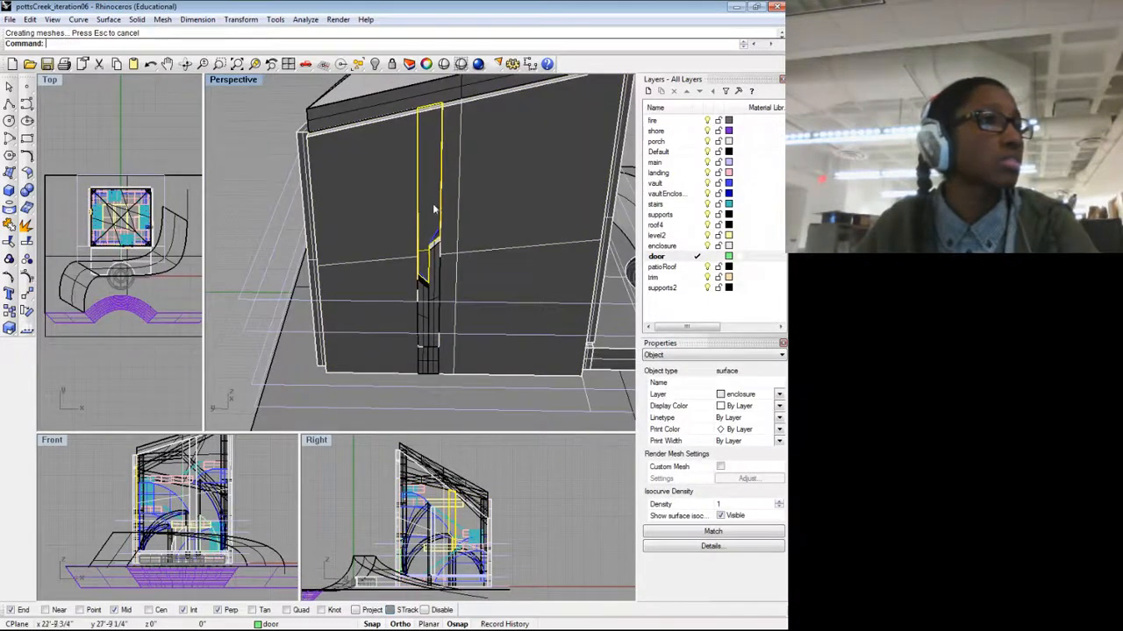
key(Delete)
Step: Save the house model with its opened windows
scroll(525, 307, down, 7)
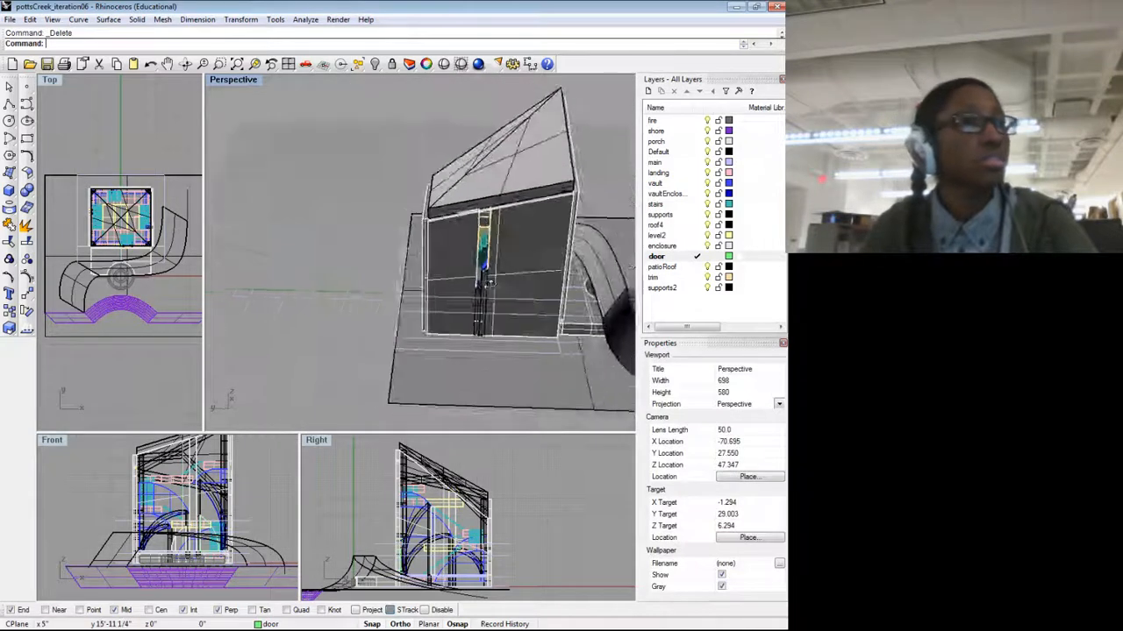
drag(524, 307, 549, 254)
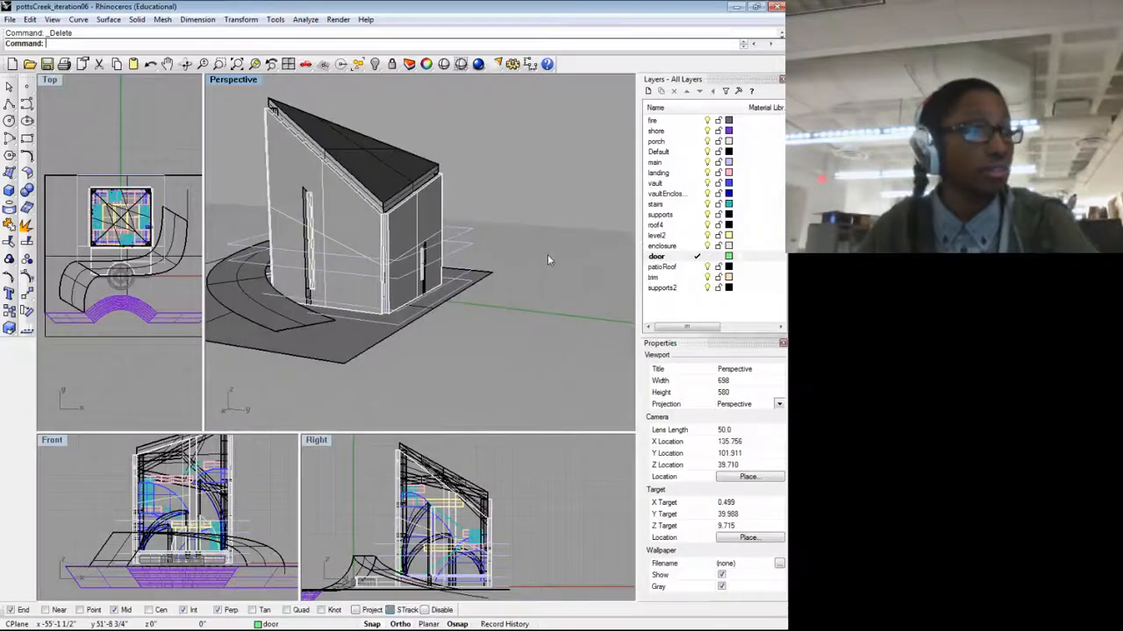
key(ctrl+s)
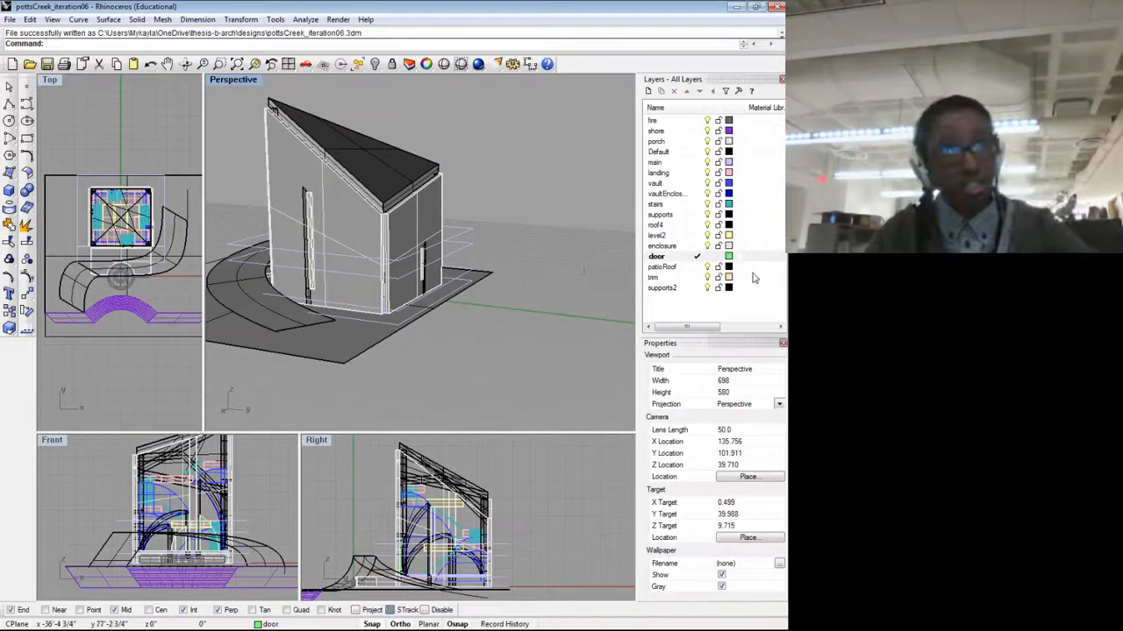
Step: Create a new layer named construction
scroll(534, 311, down, 5)
drag(468, 333, 490, 305)
scroll(490, 306, up, 10)
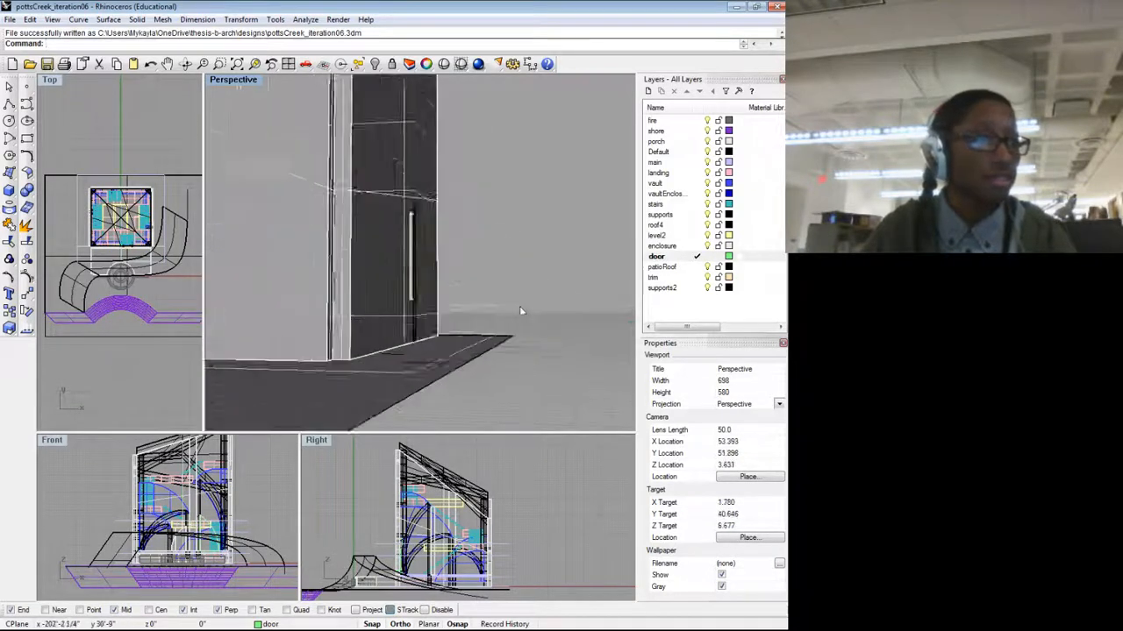
click(478, 349)
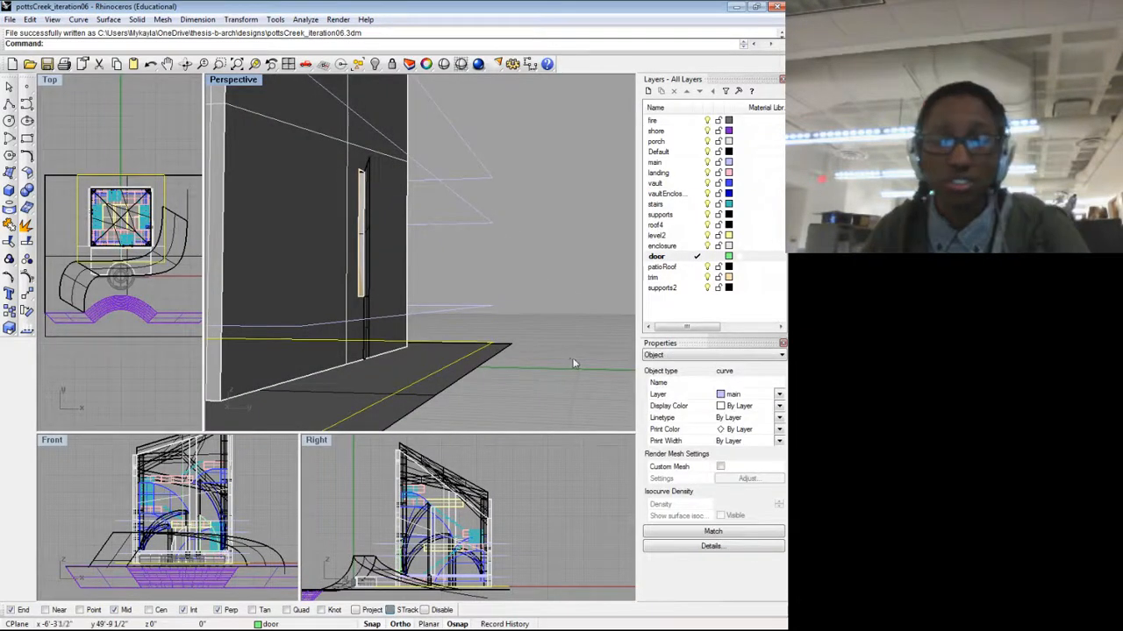
click(541, 304)
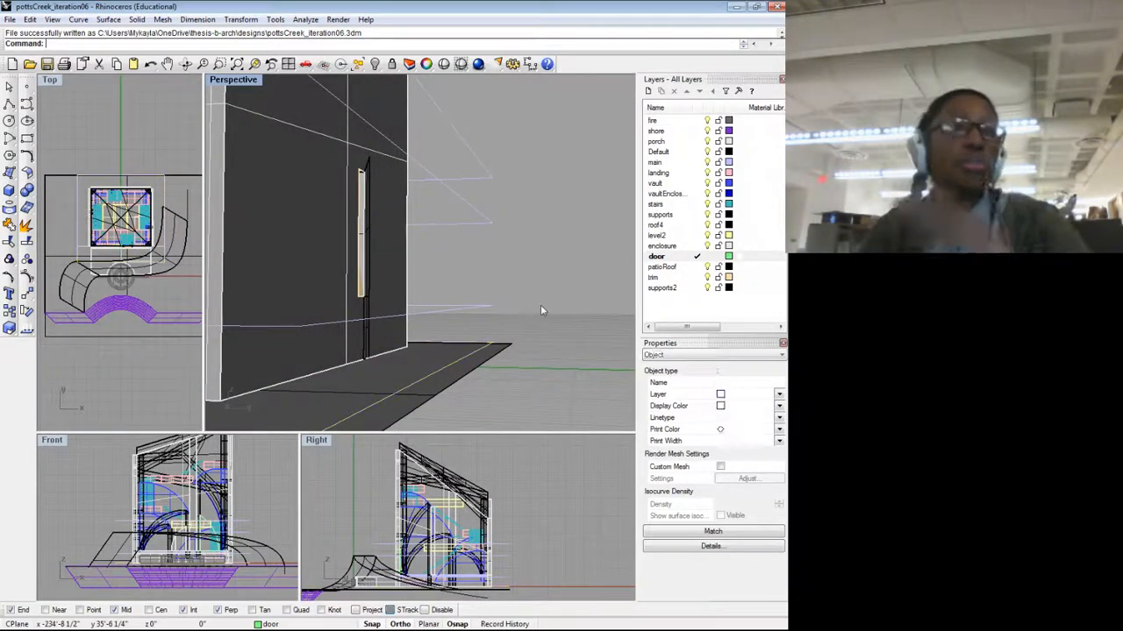
click(649, 92)
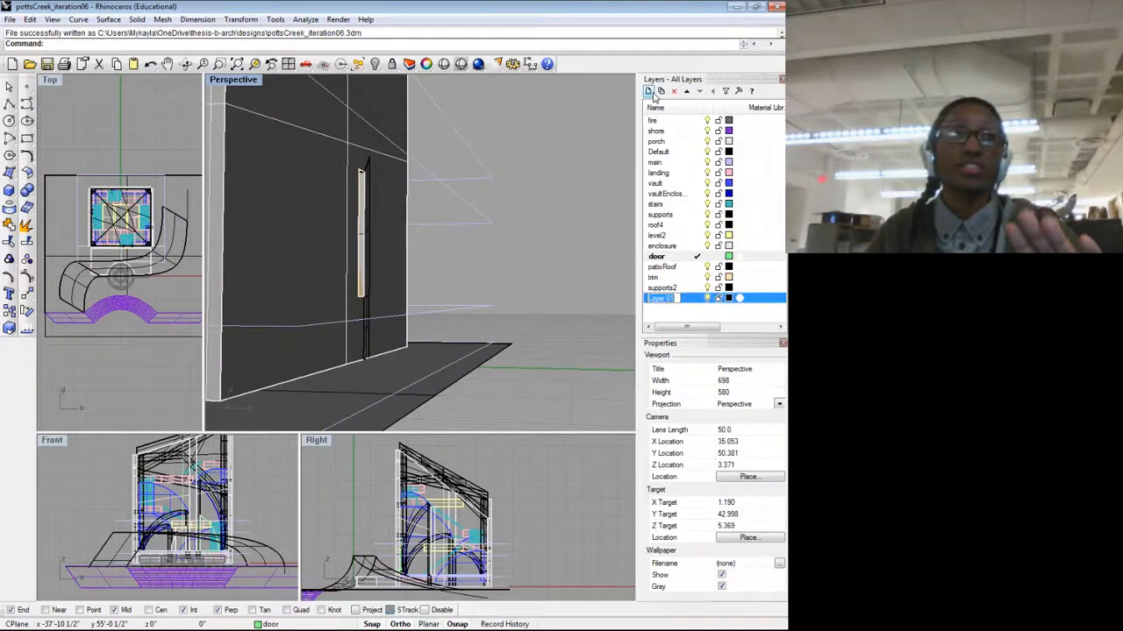
text(const)
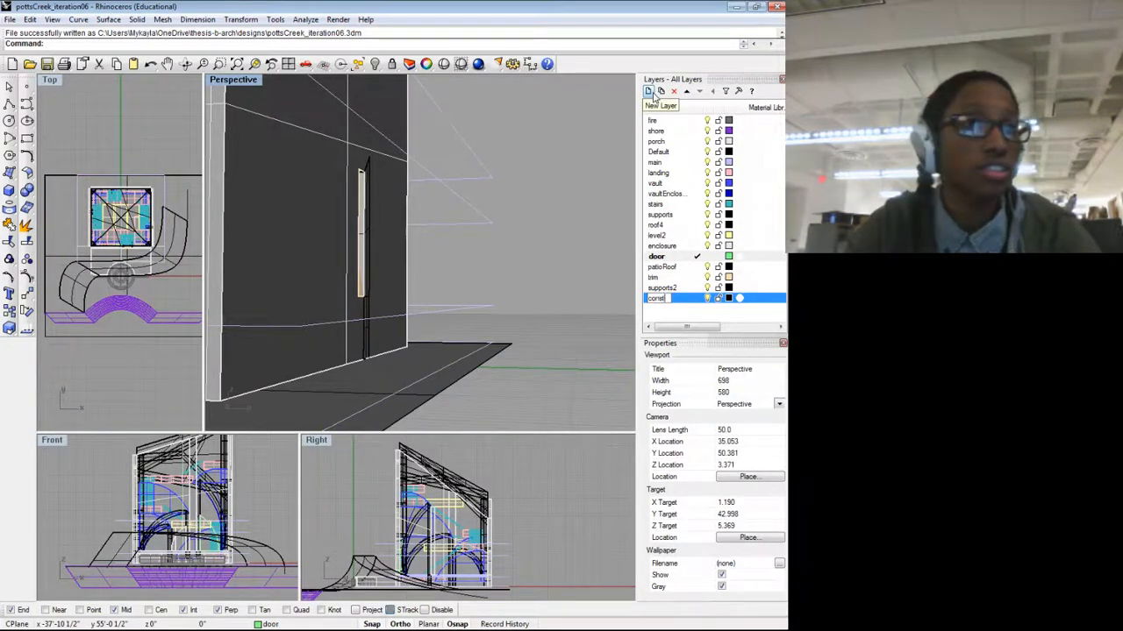
text(ruction)
key(Return)
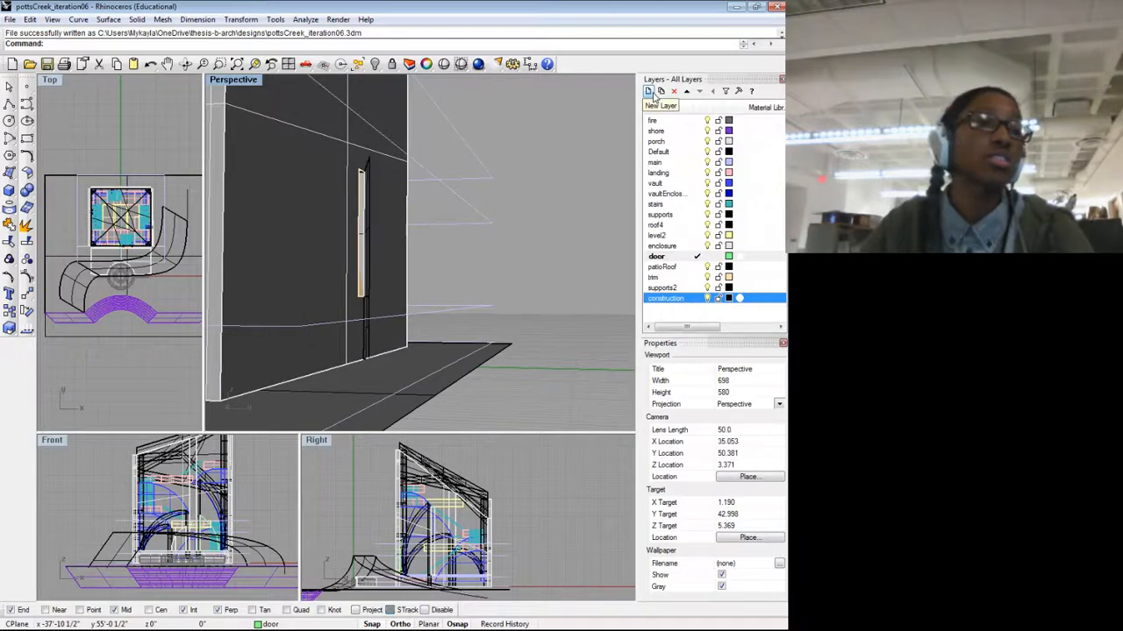
Step: Set the construction layer's colour to Lavender
click(731, 299)
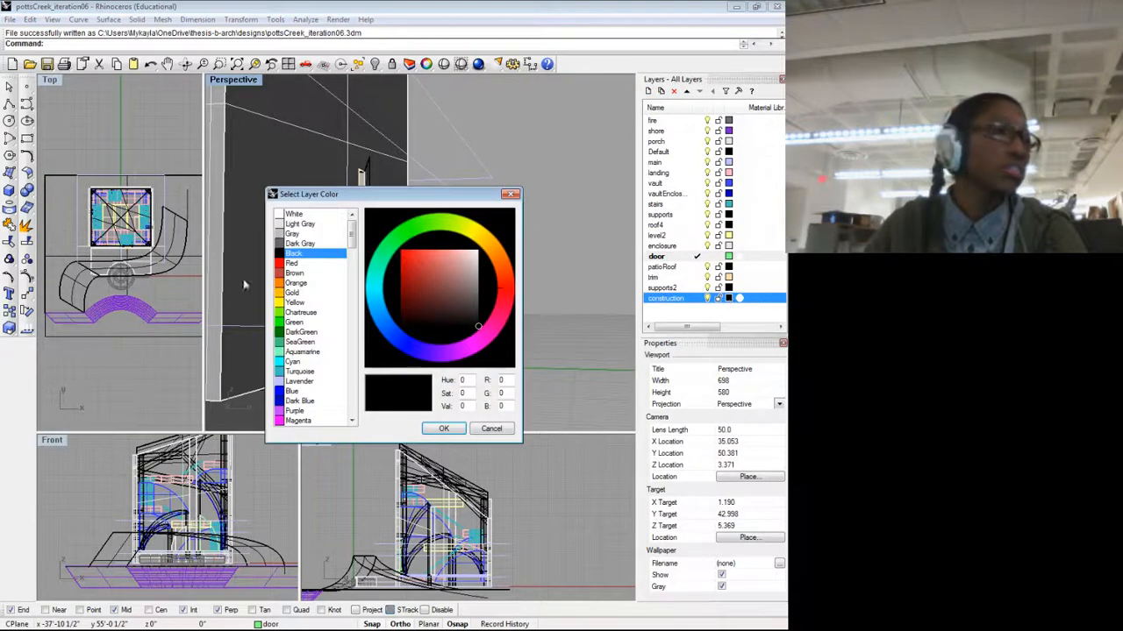
click(283, 381)
click(444, 429)
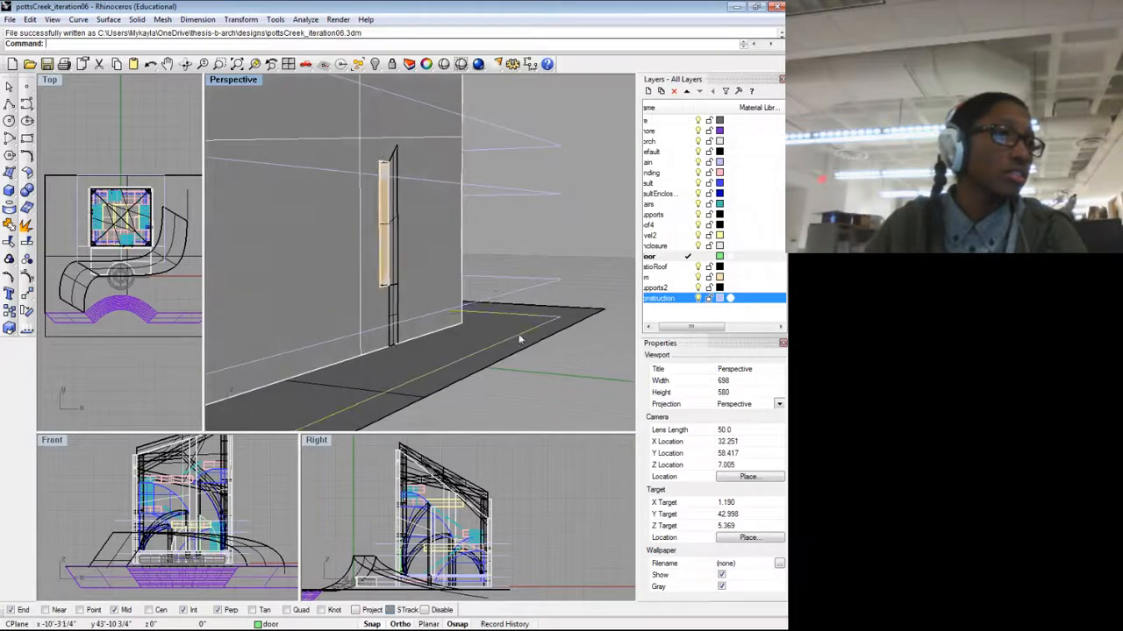
Step: Move the four large outline curves around the house from the main layer to the construction layer and turn that layer off
click(523, 318)
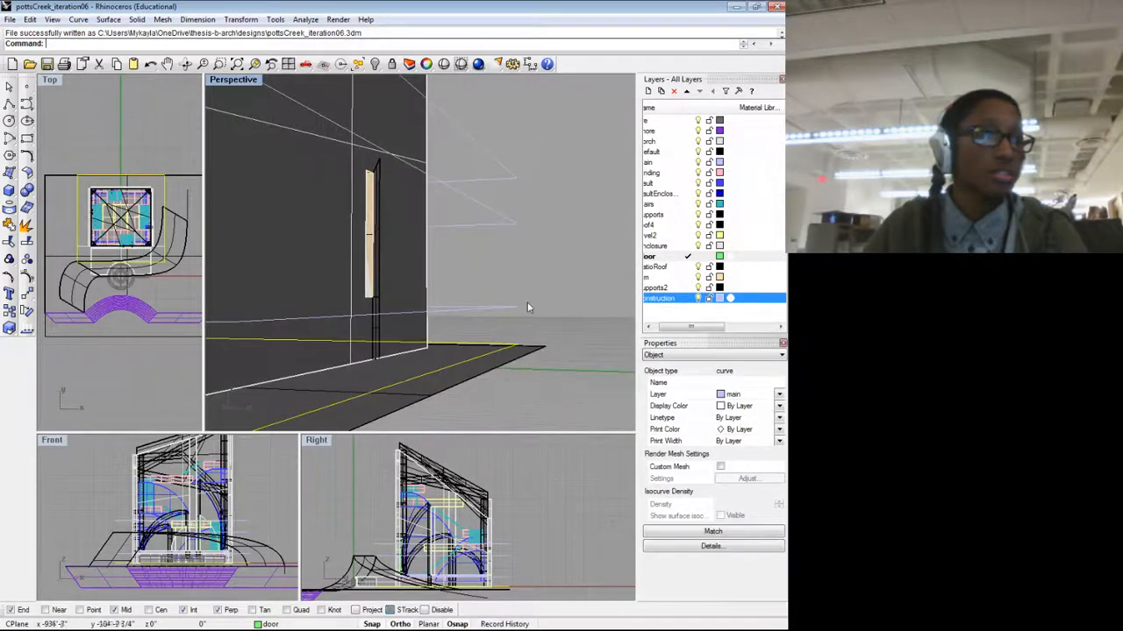
drag(530, 314, 477, 117)
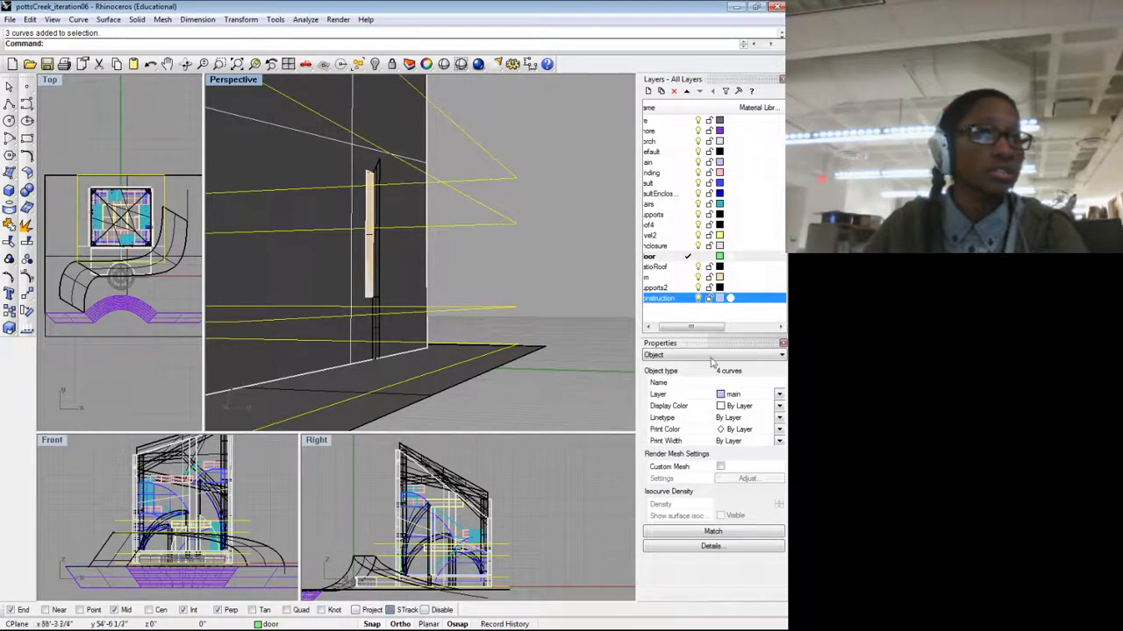
click(779, 397)
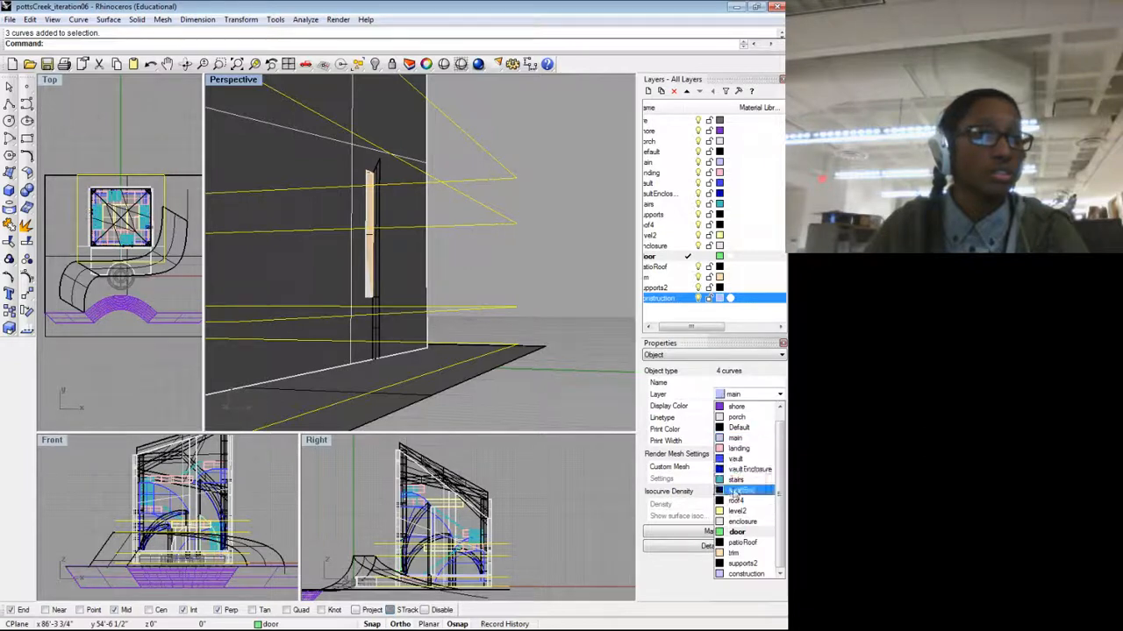
click(744, 573)
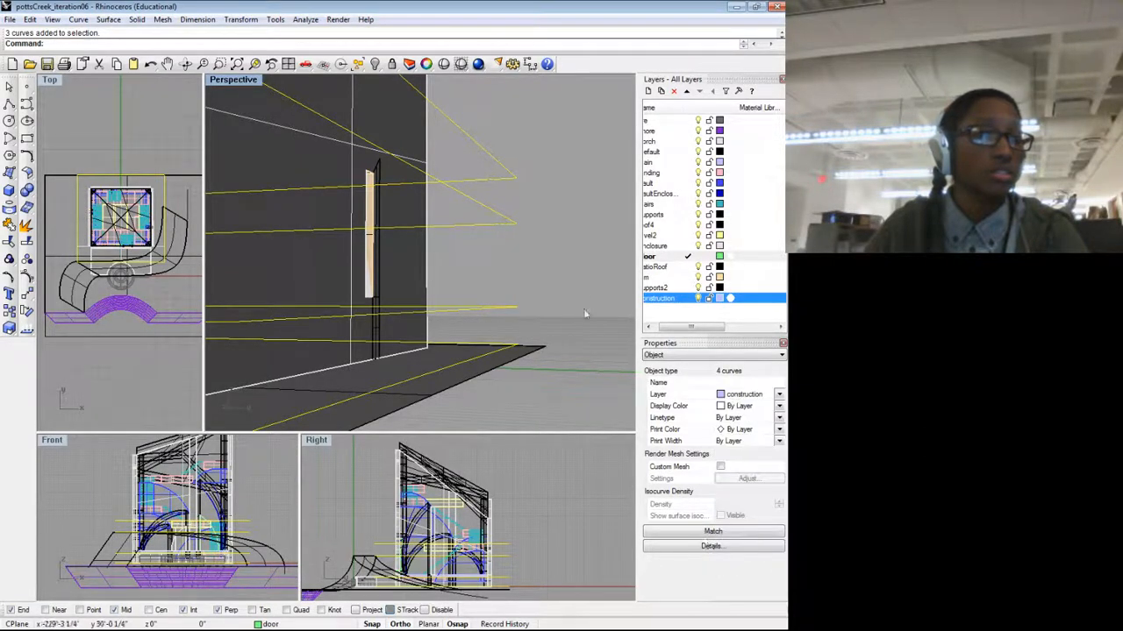
click(698, 300)
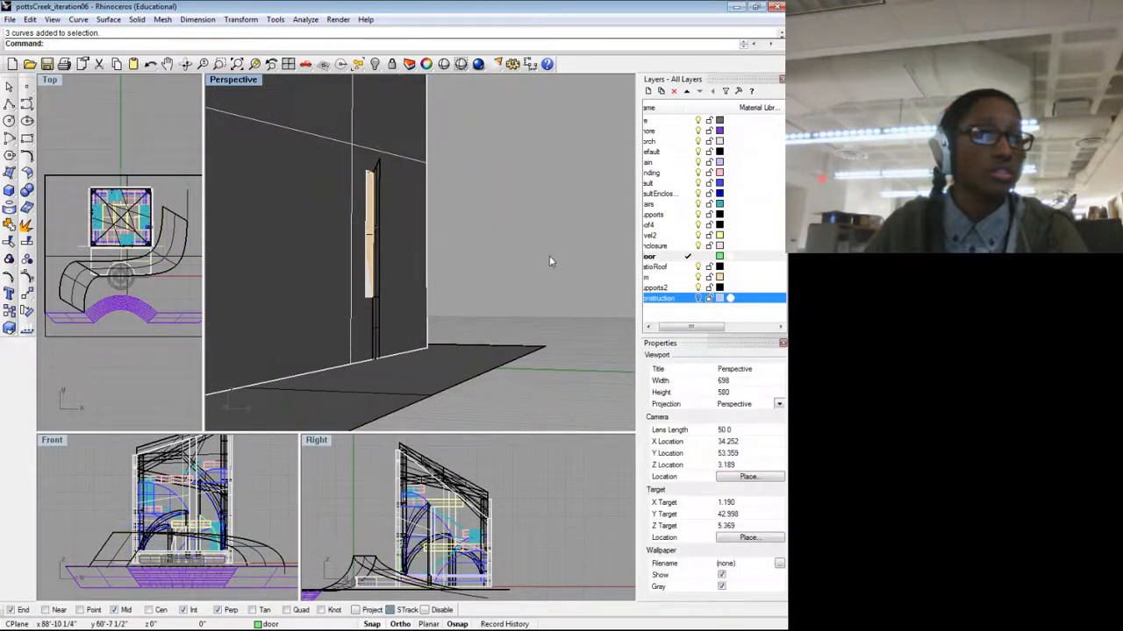
Step: Check the house exterior from outside without the construction curves and save the model
scroll(549, 256, down, 6)
scroll(549, 256, down, 10)
drag(549, 258, 570, 349)
drag(386, 274, 501, 273)
drag(330, 309, 280, 275)
key(ctrl+s)
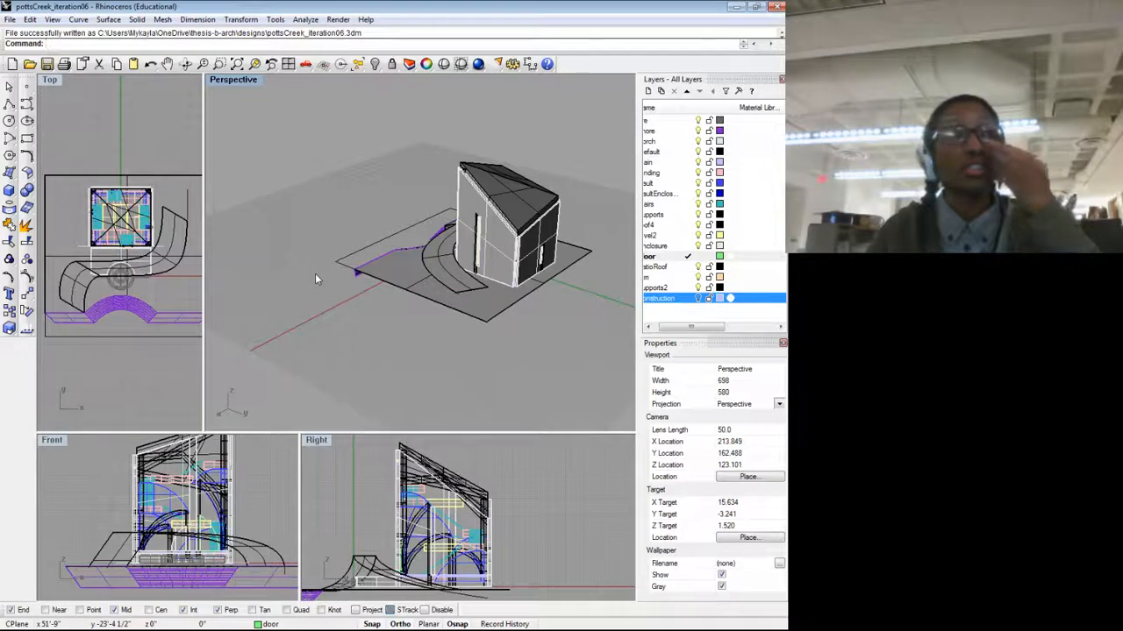
Step: Save a MotionBuilder copy of the model as pottsCreek_iteration06.fbx in the designs folder, replacing the existing file
click(10, 19)
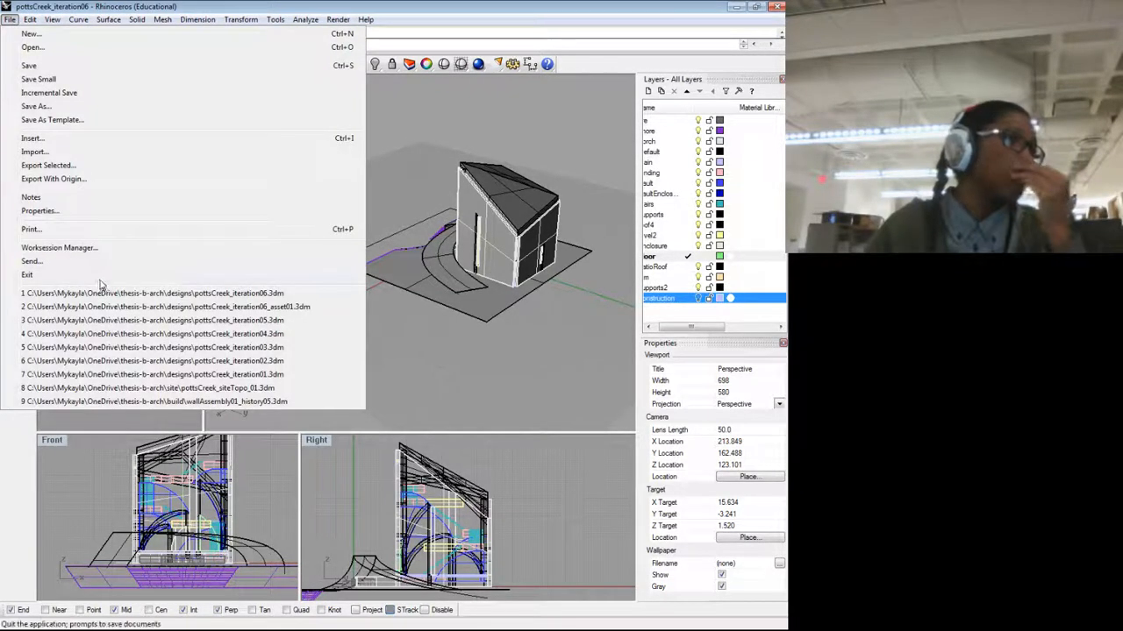
click(68, 106)
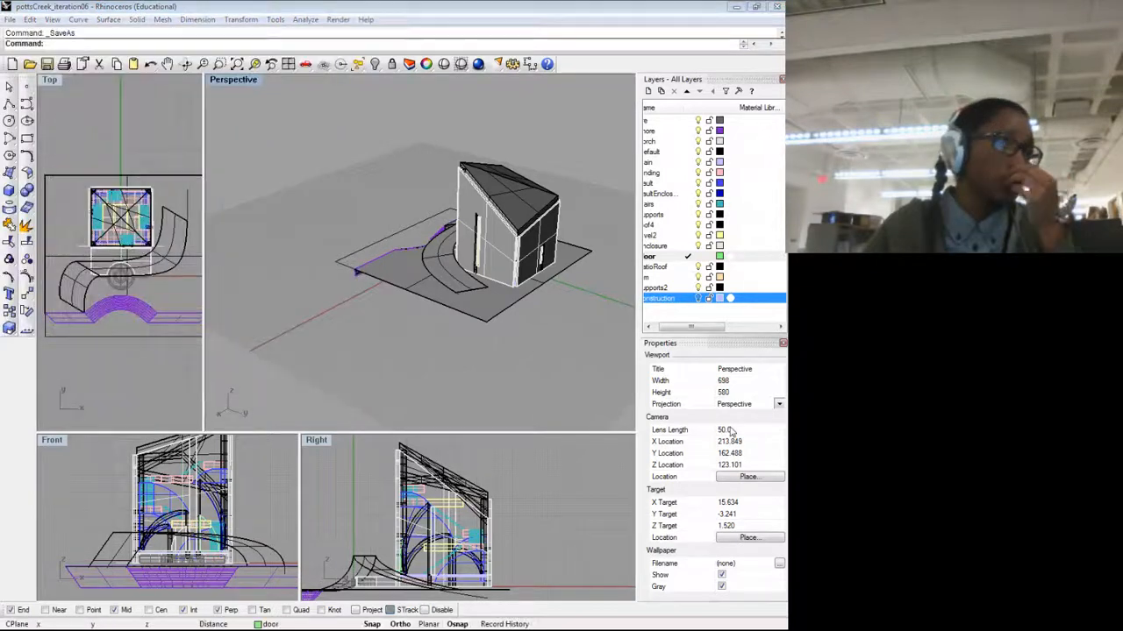
click(356, 423)
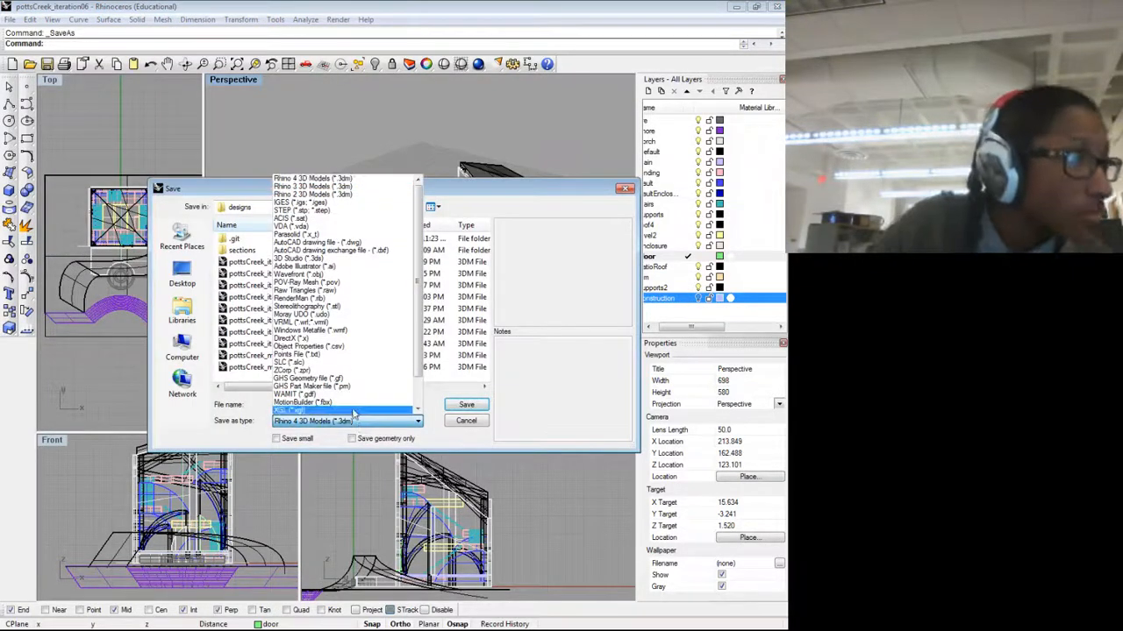
click(353, 401)
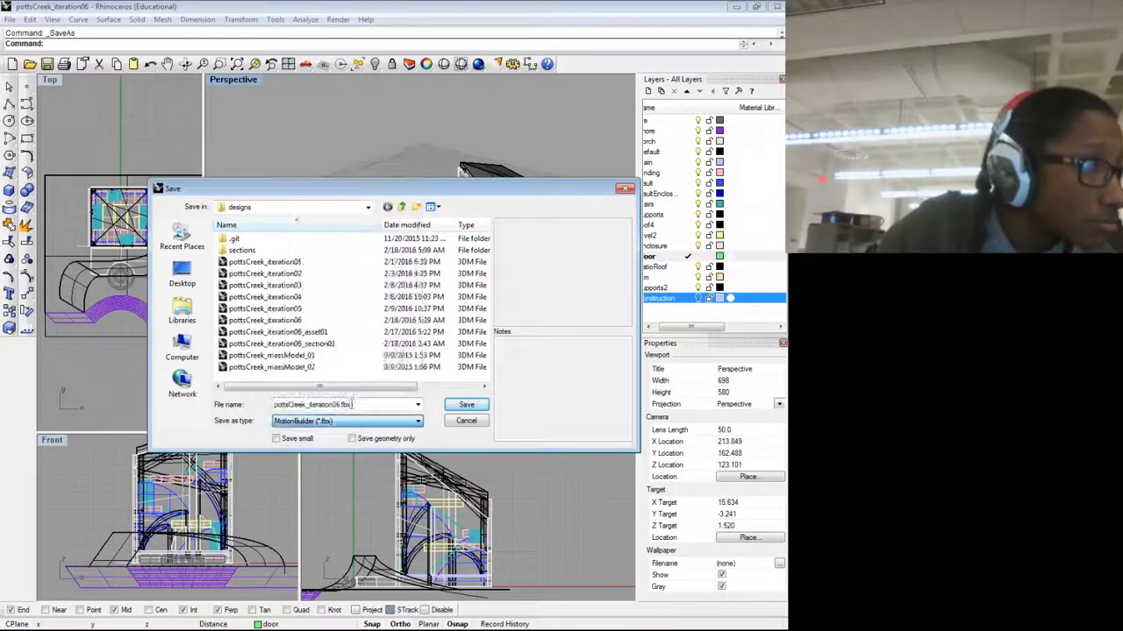
click(468, 405)
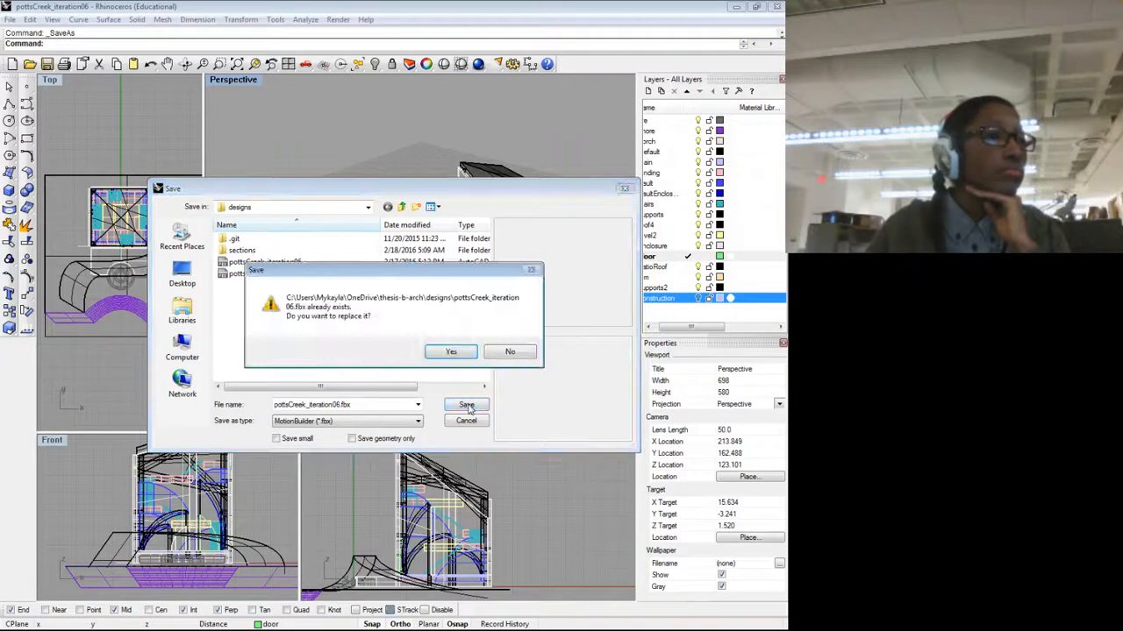
click(451, 351)
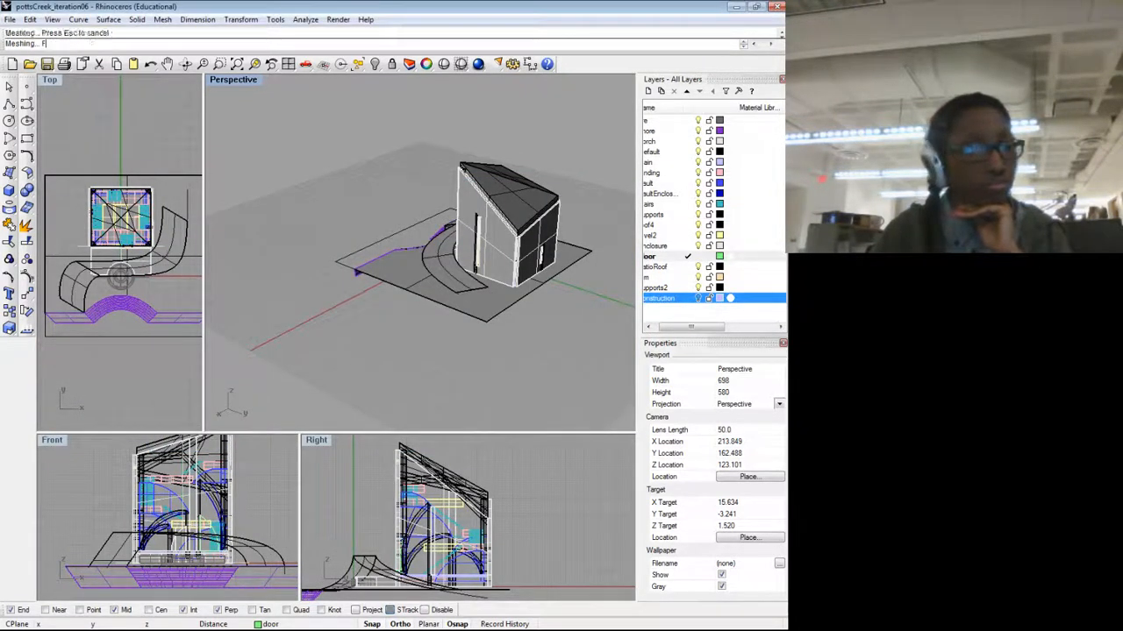
Step: Switch to Unity and import pottsCreek_iteration06 from the designs folder as a new asset
key(alt+Tab)
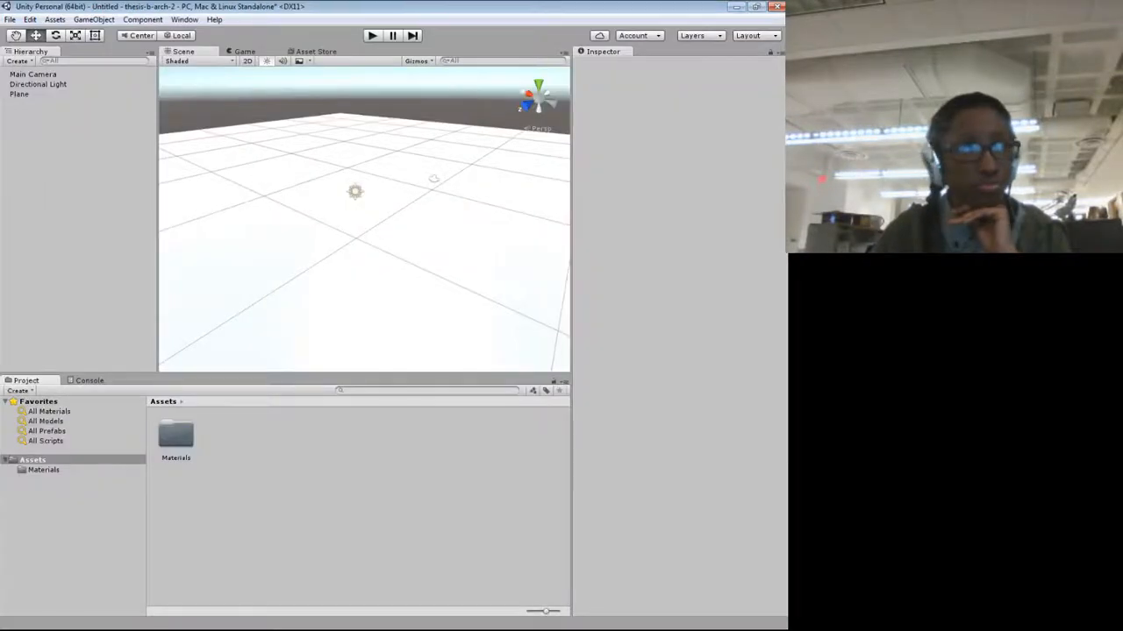
scroll(354, 197, down, 3)
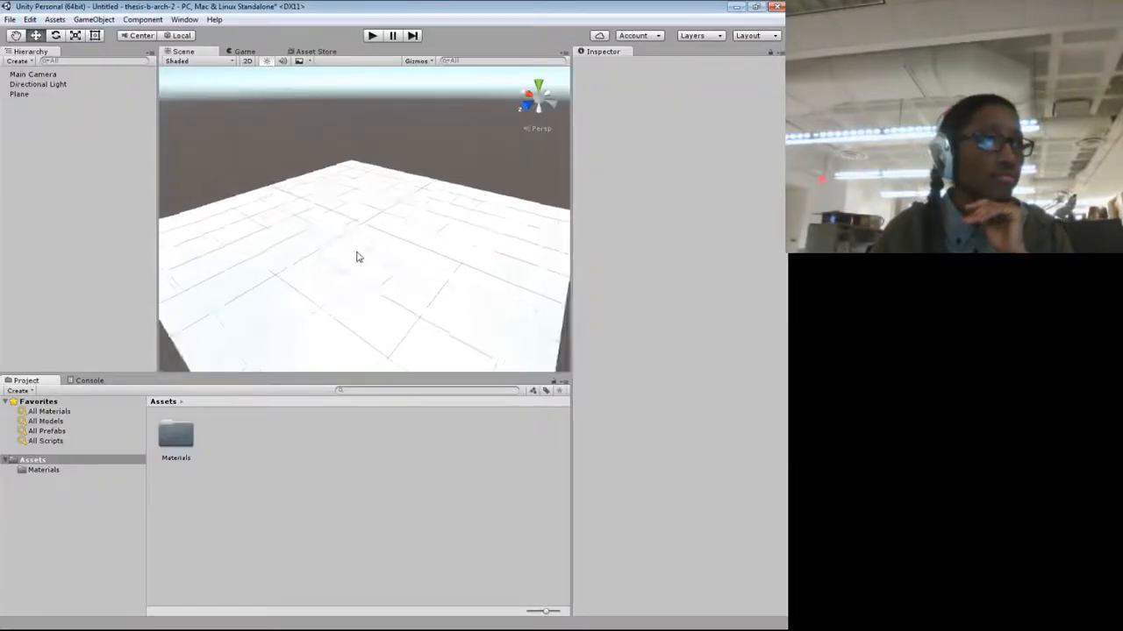
scroll(358, 256, up, 1)
click(55, 20)
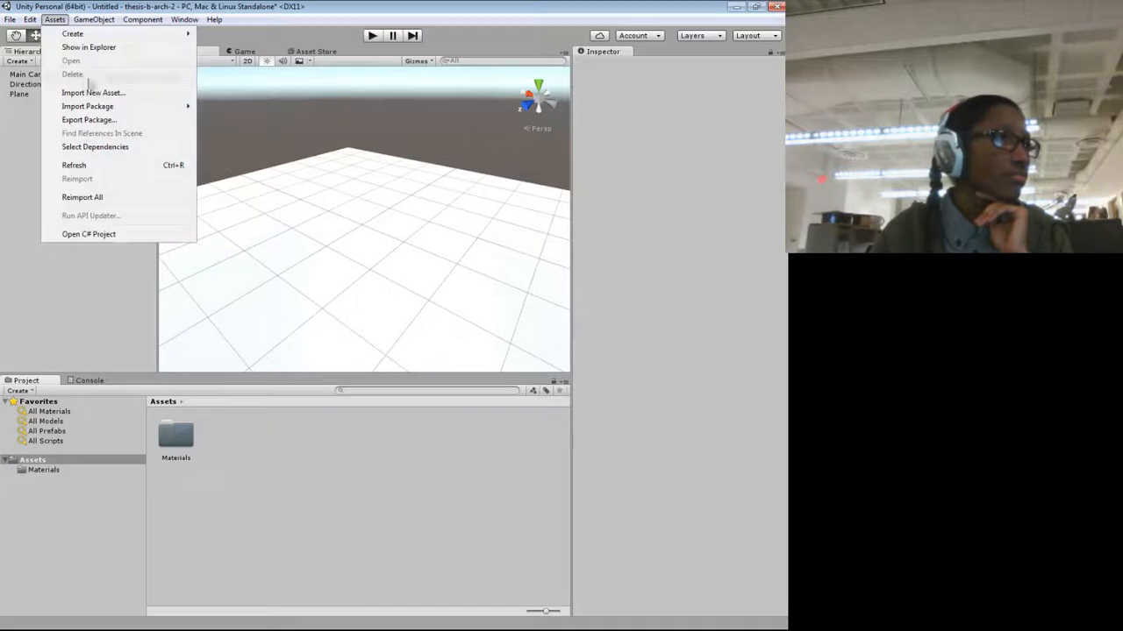
click(93, 93)
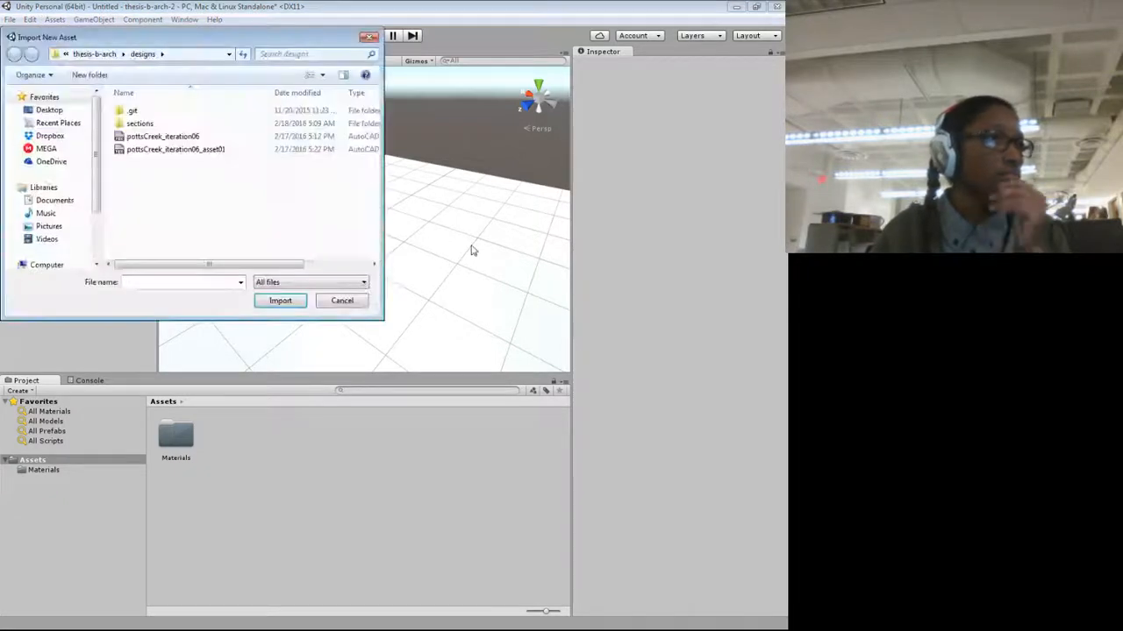
click(188, 137)
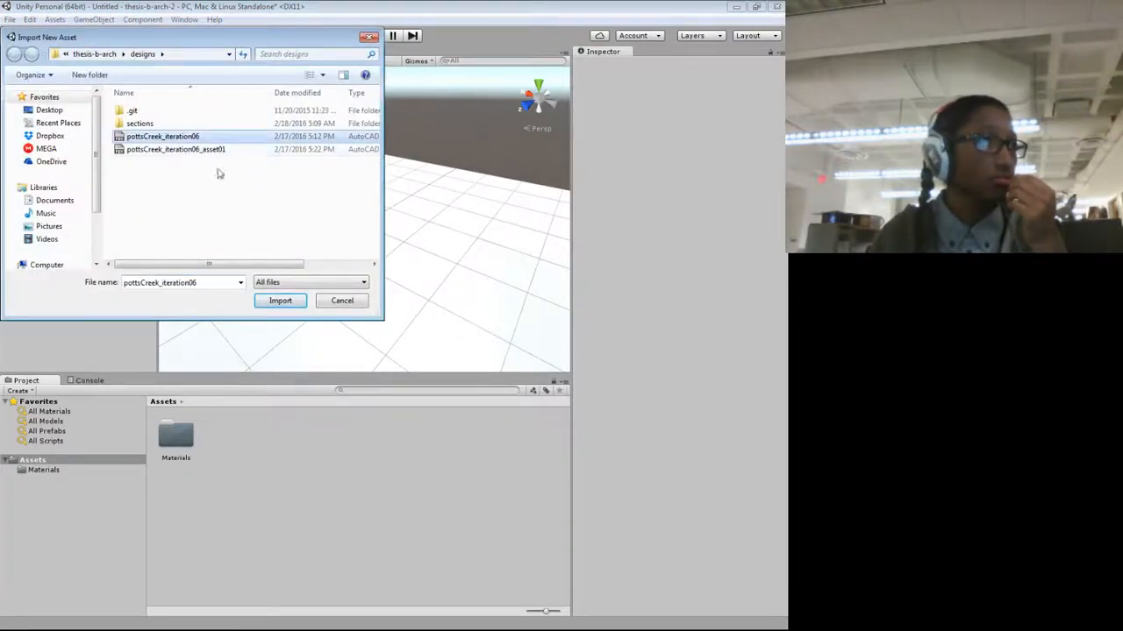
click(279, 302)
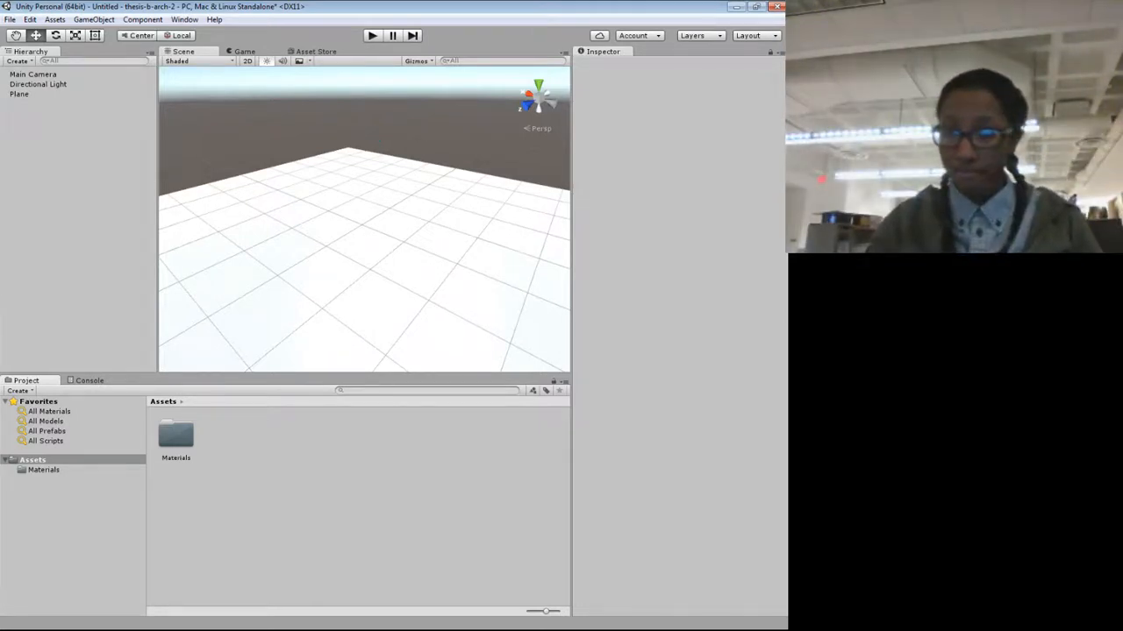
key(alt+Tab)
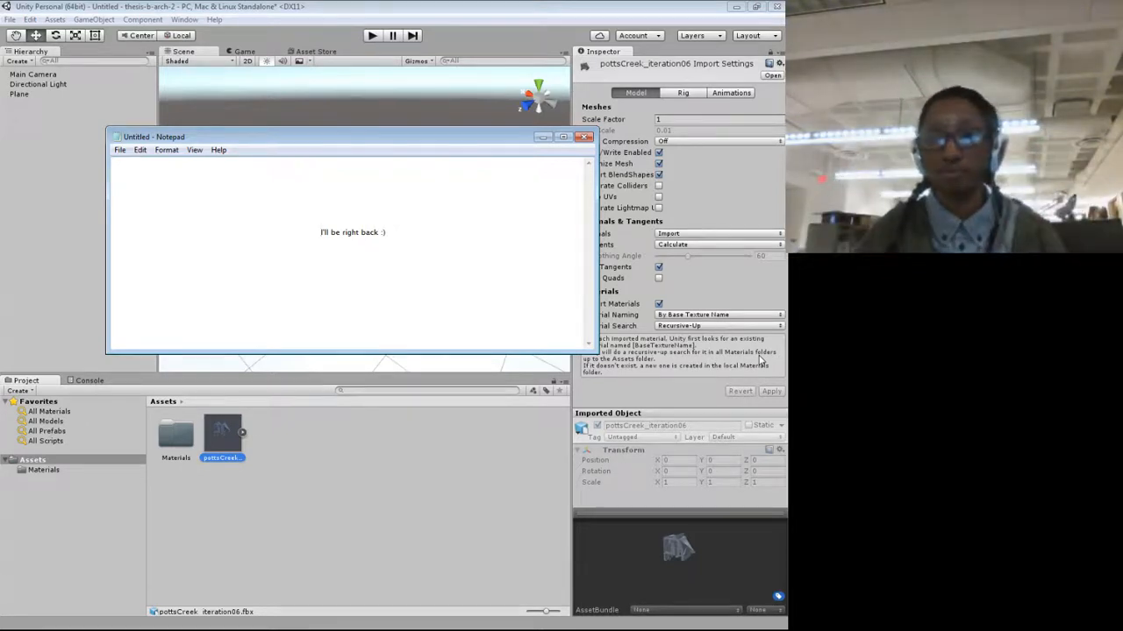
click(541, 137)
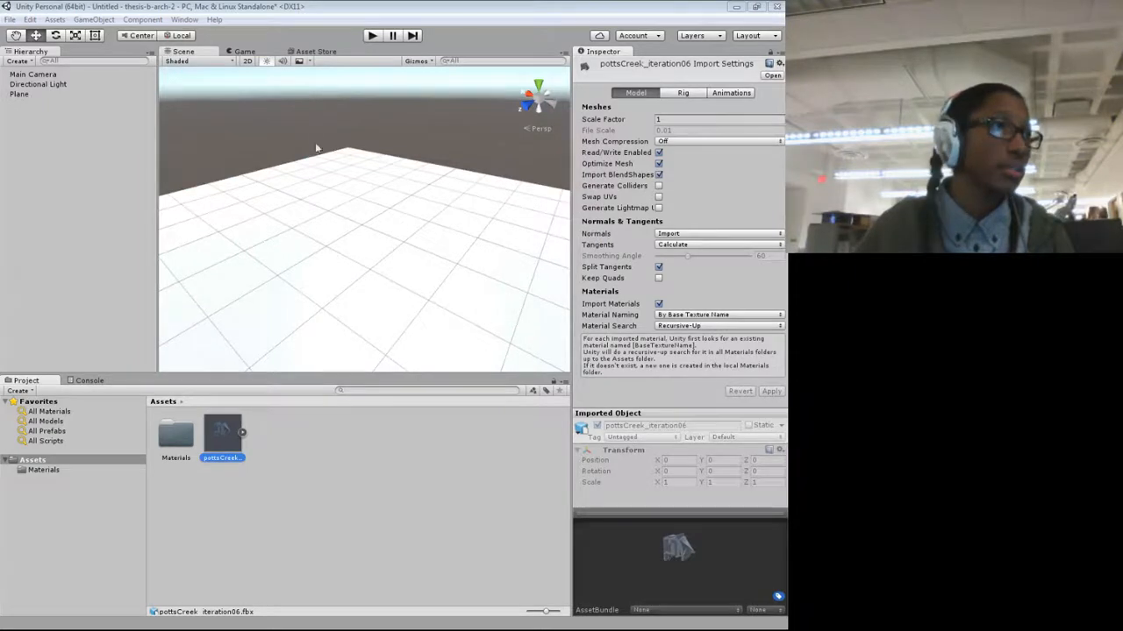
click(267, 12)
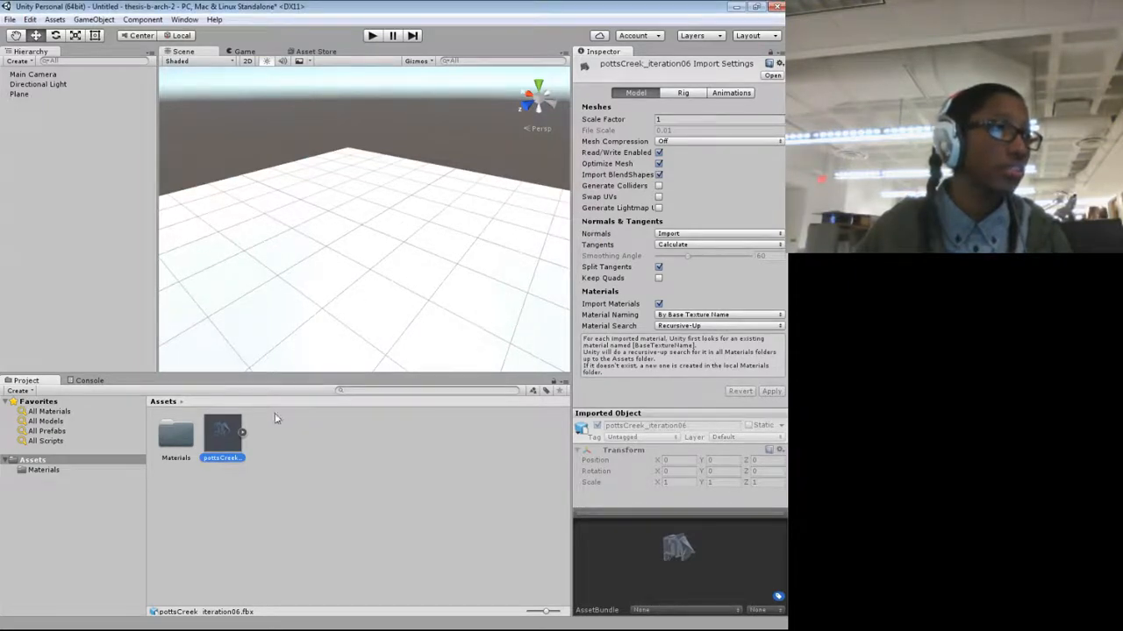
Step: Add the pottsCreek_iteration06 model to the scene hierarchy and set its X, Y and Z scale to 10
drag(212, 444, 53, 145)
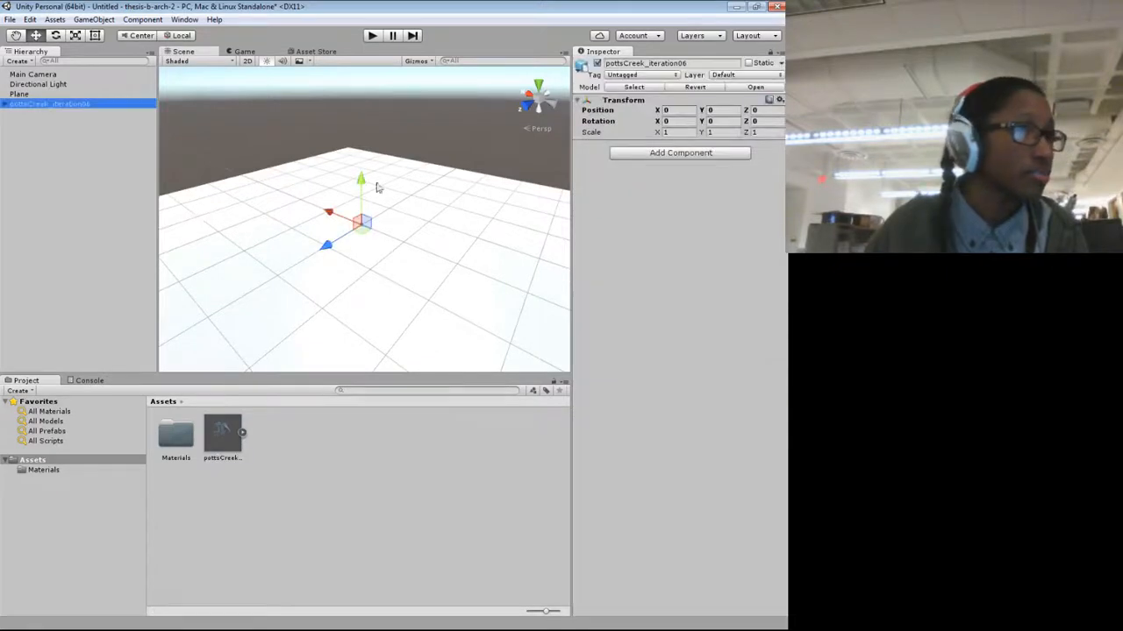
click(674, 132)
text(10)
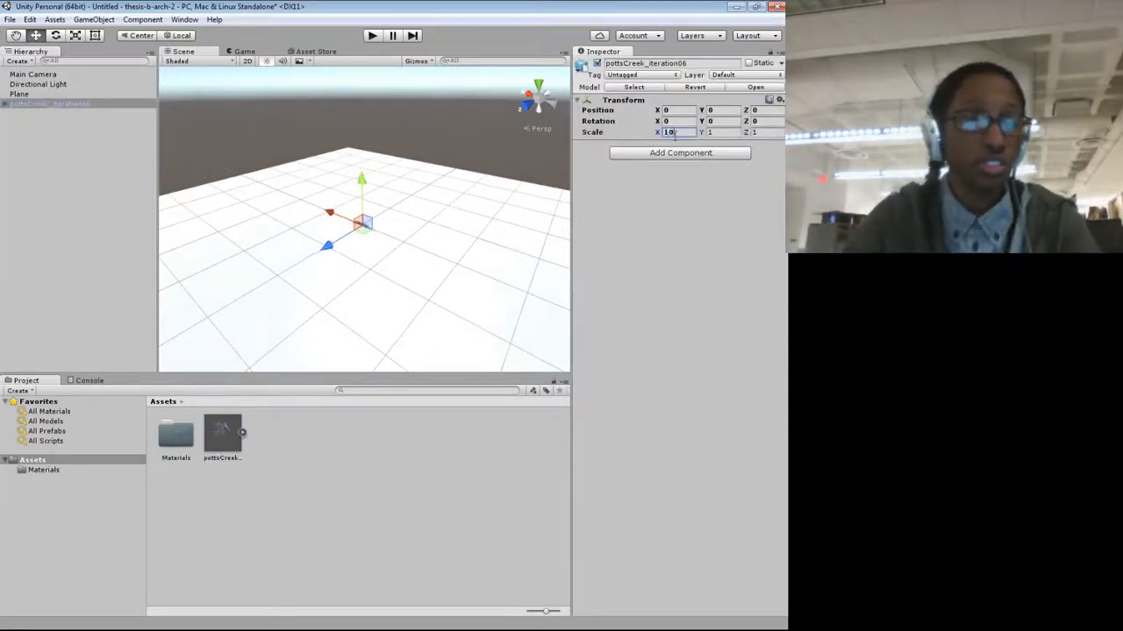
key(Tab)
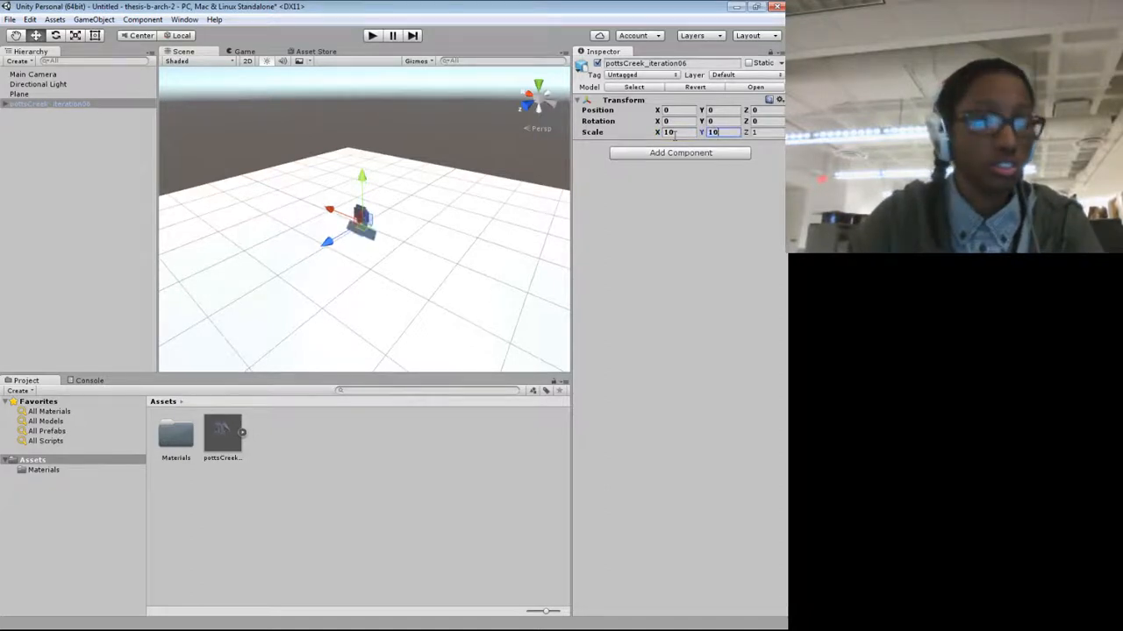
text(10)
key(Tab)
text(10)
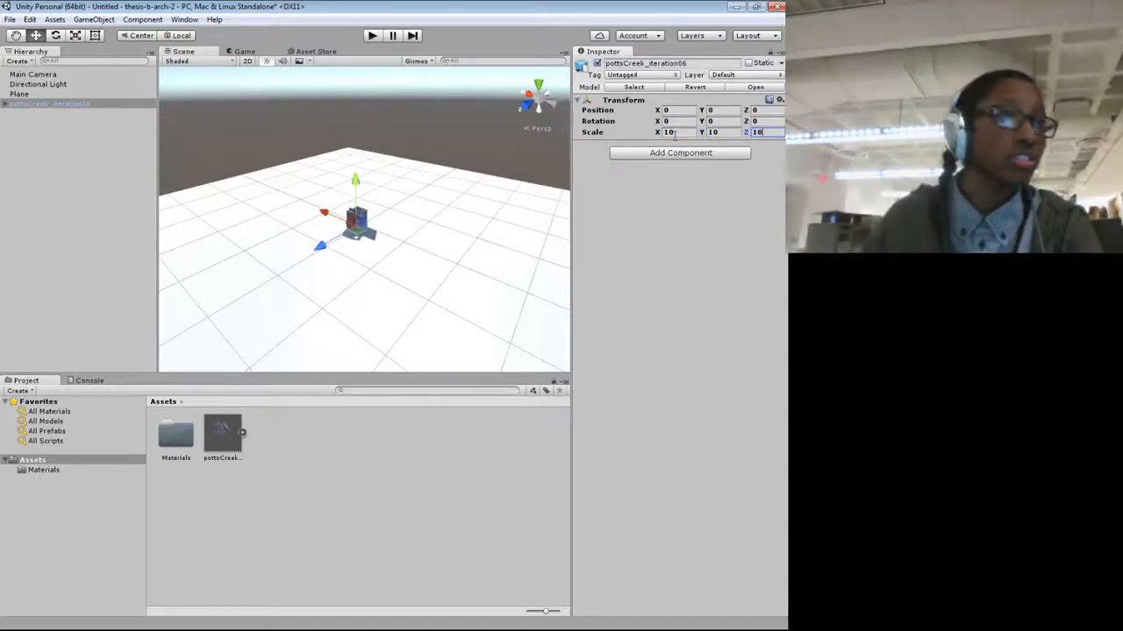
Step: Stand the house model upright by trying an X rotation of 90 and setting it to 270
scroll(383, 263, up, 10)
scroll(353, 267, down, 4)
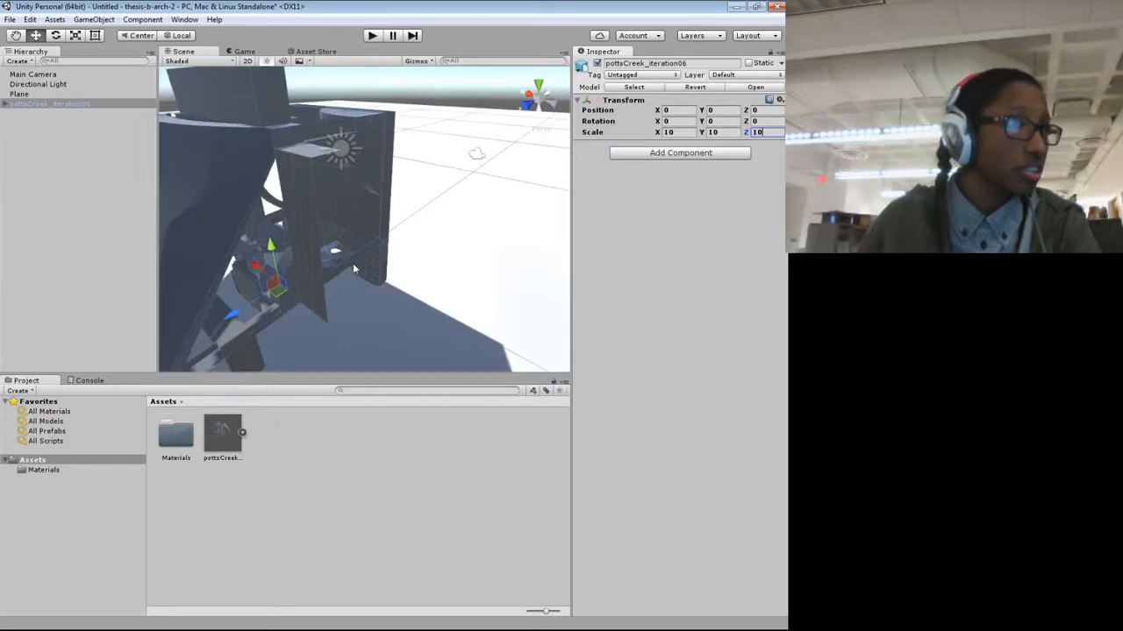
drag(338, 267, 313, 290)
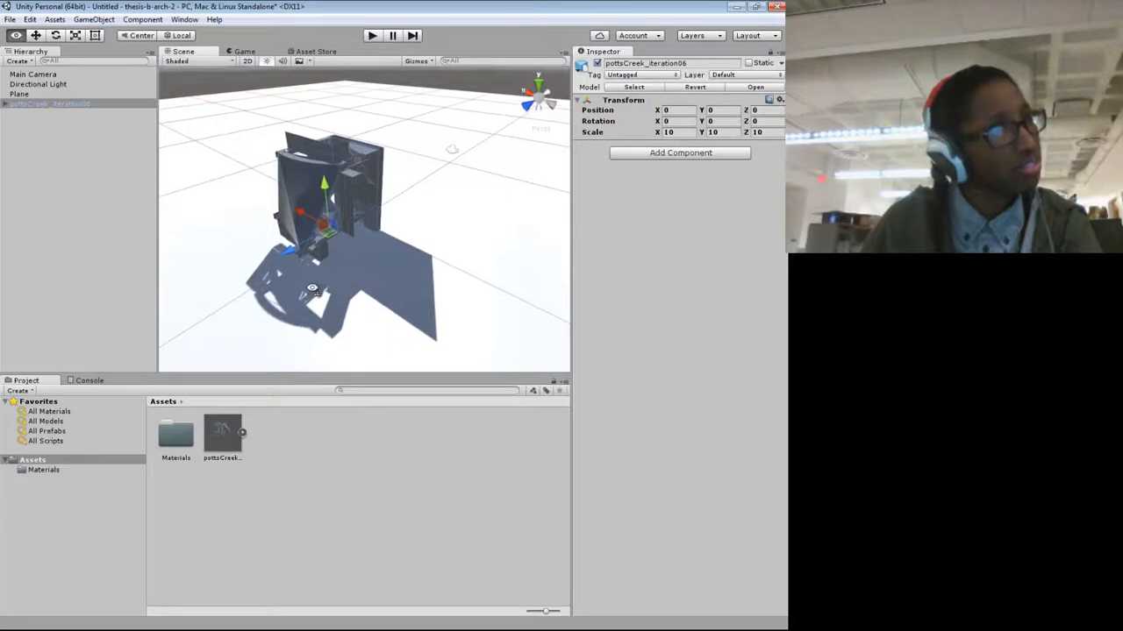
click(684, 121)
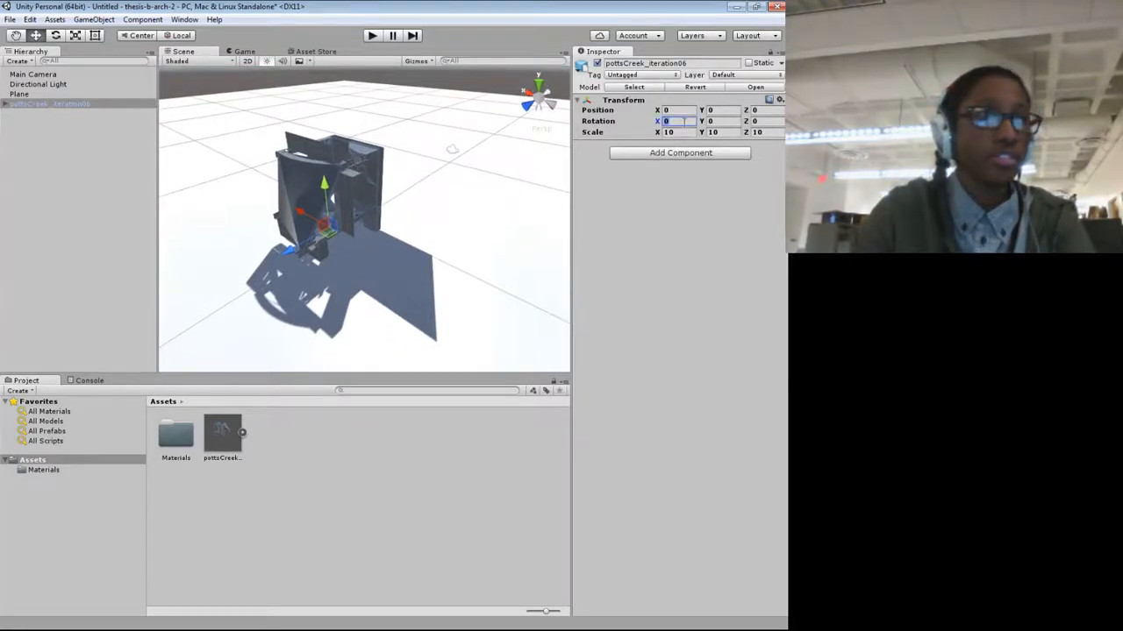
text(1)
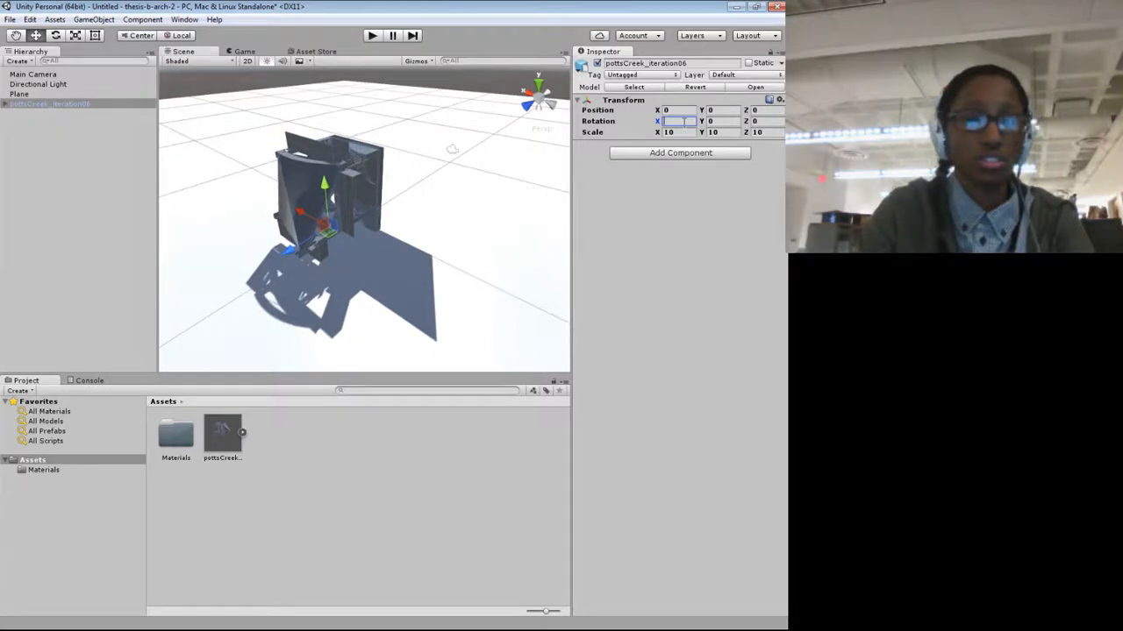
text(90)
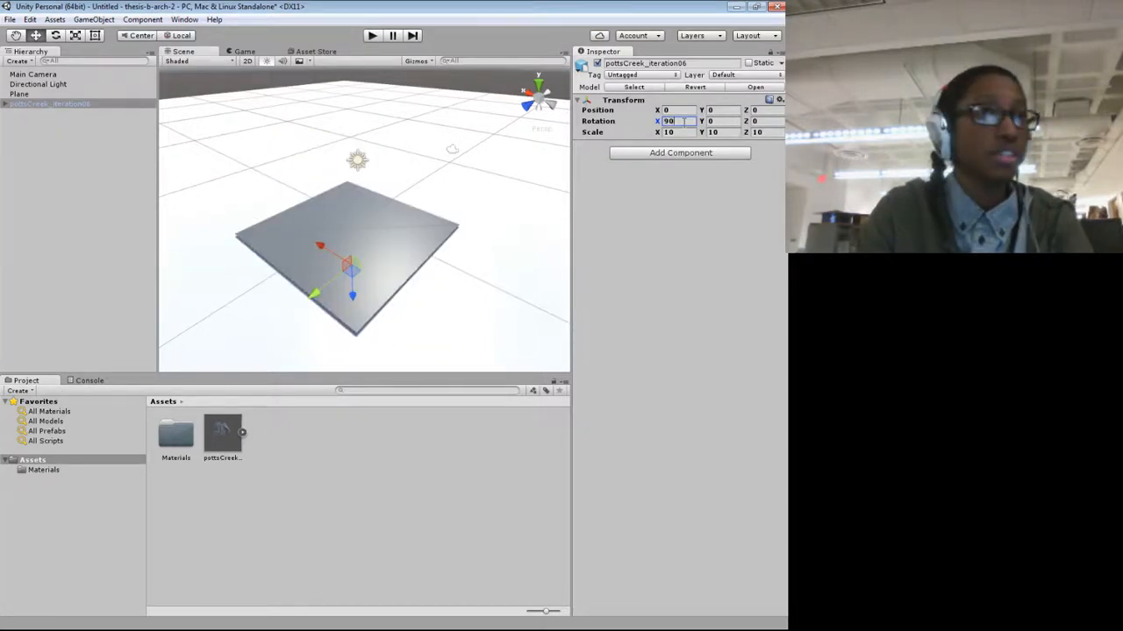
key(BackSpace)
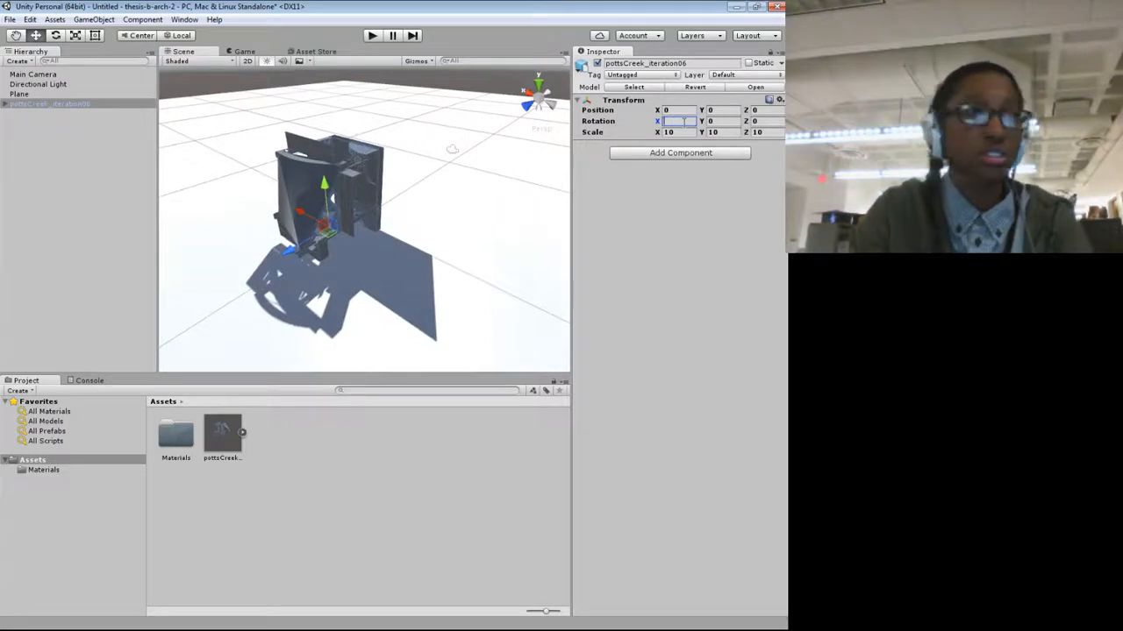
text(270)
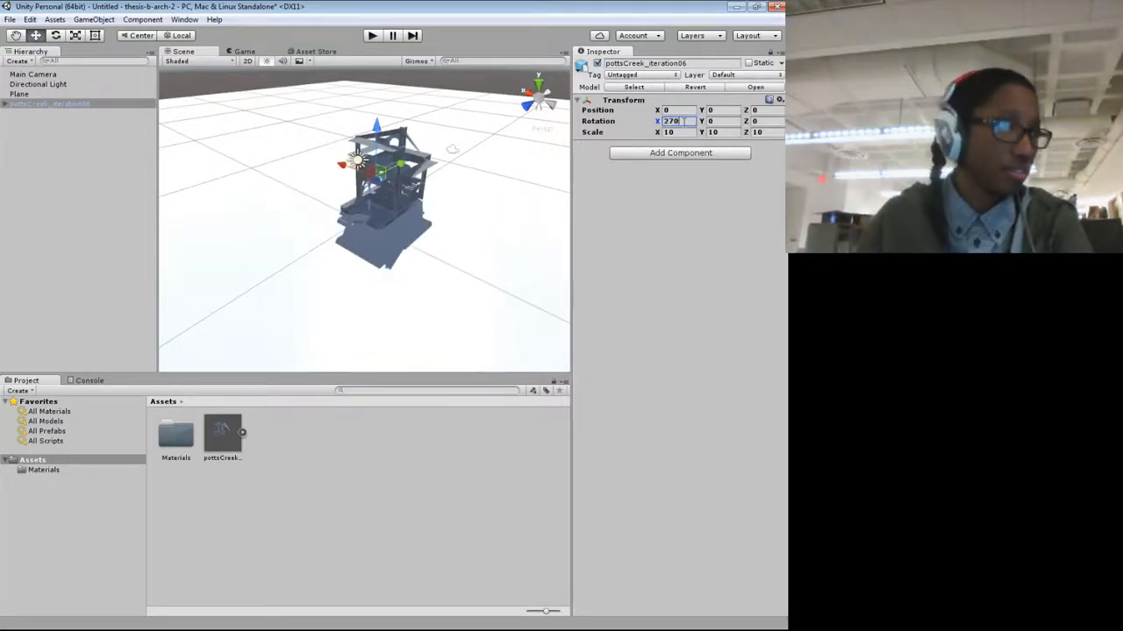
Step: Inspect the upright house model in the scene for missing surfaces and switch back to Rhino
drag(491, 222, 396, 219)
scroll(318, 229, up, 5)
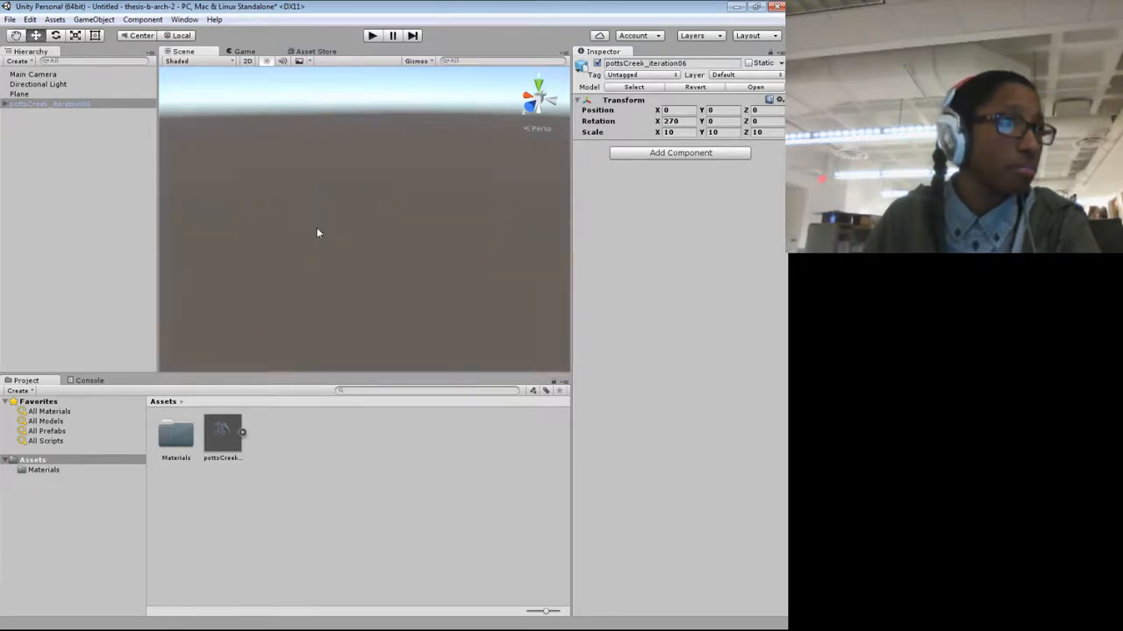
scroll(318, 231, down, 3)
drag(289, 262, 489, 257)
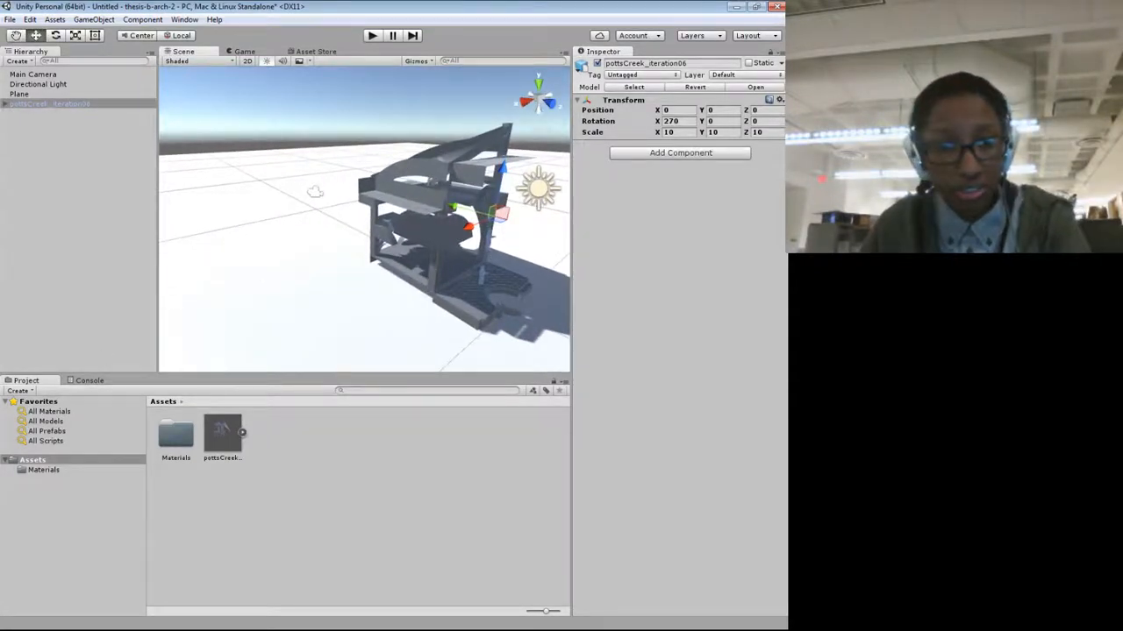
key(alt+Tab)
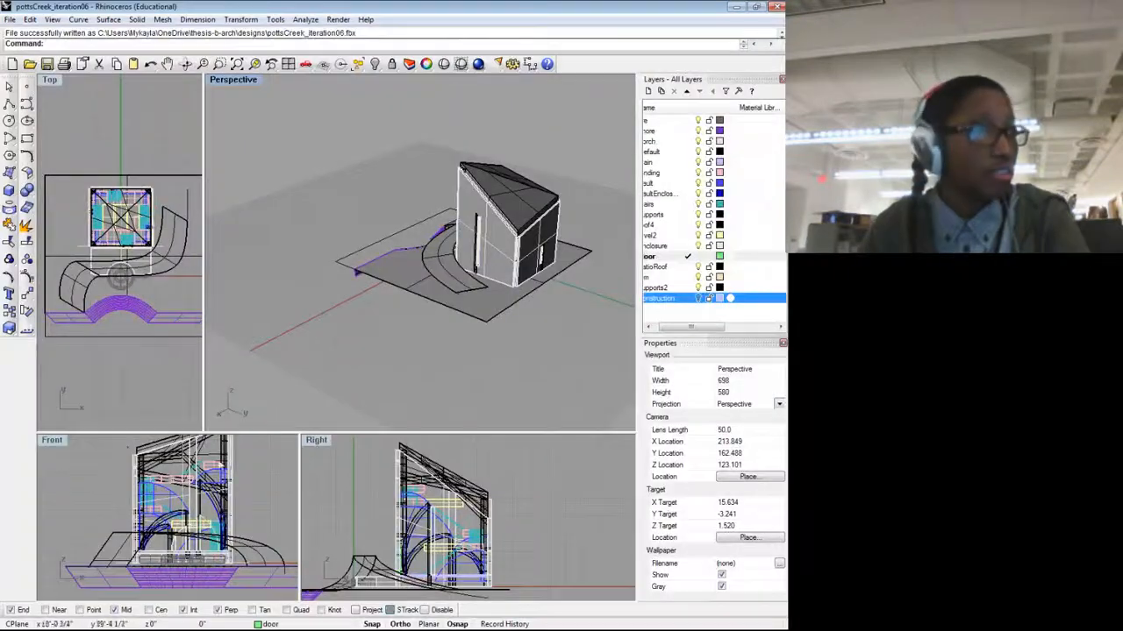
Step: Switch to Unity and delete the imported pottsCreek_iteration06 model from the project assets
drag(492, 375, 258, 354)
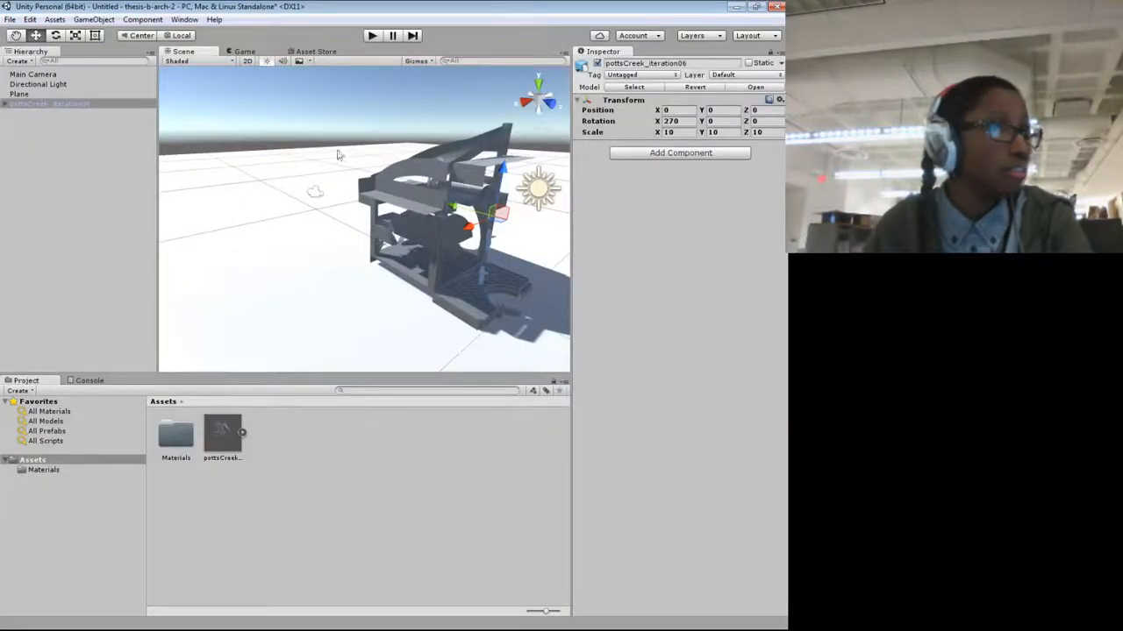
click(231, 499)
click(223, 431)
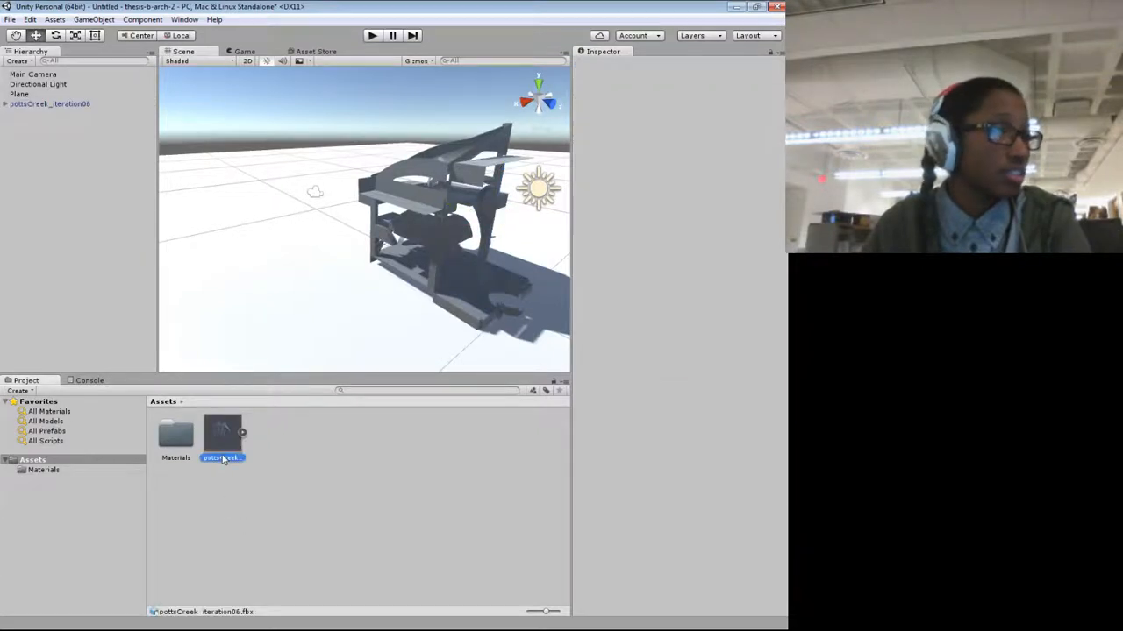
key(Delete)
click(427, 341)
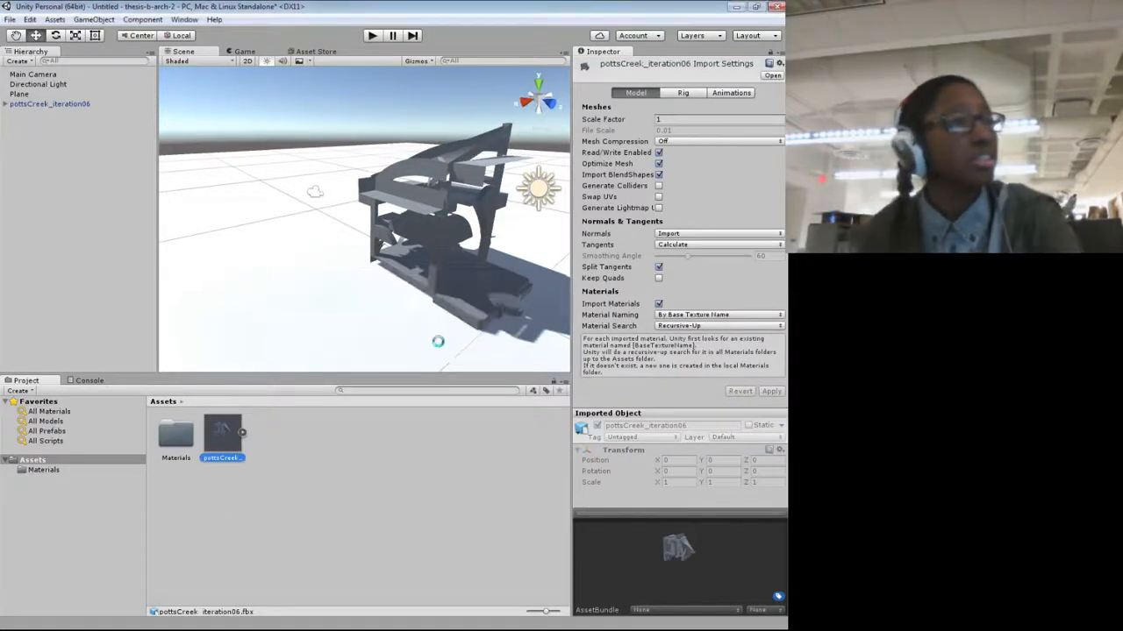
Step: Start importing a new asset and check the dates and sizes of the pottsCreek FBX files in the designs folder
click(55, 20)
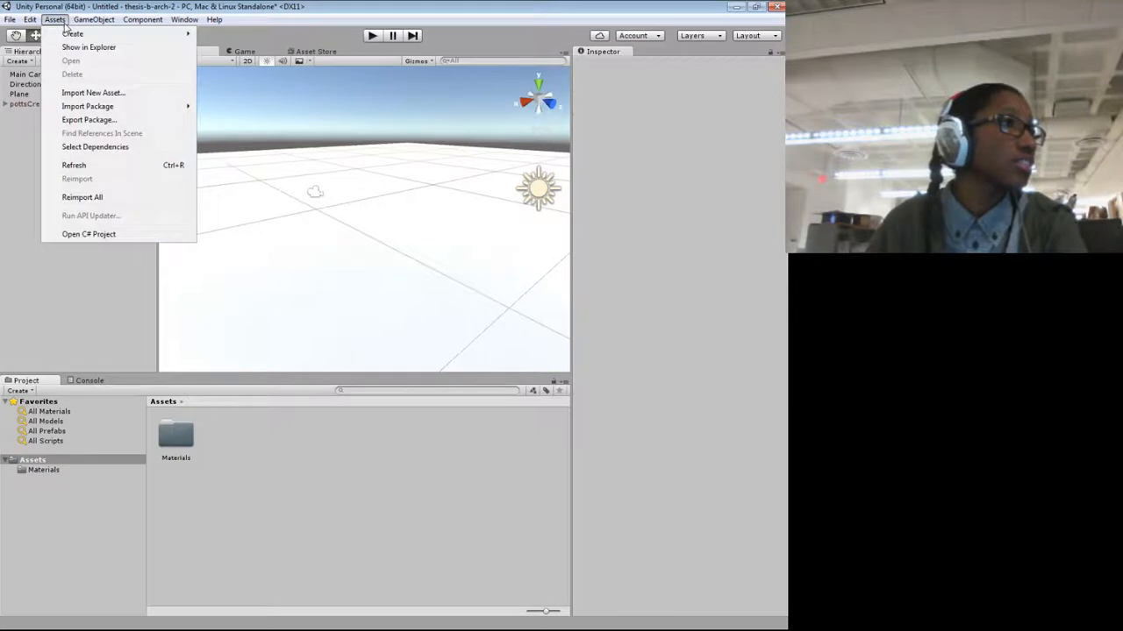
click(92, 93)
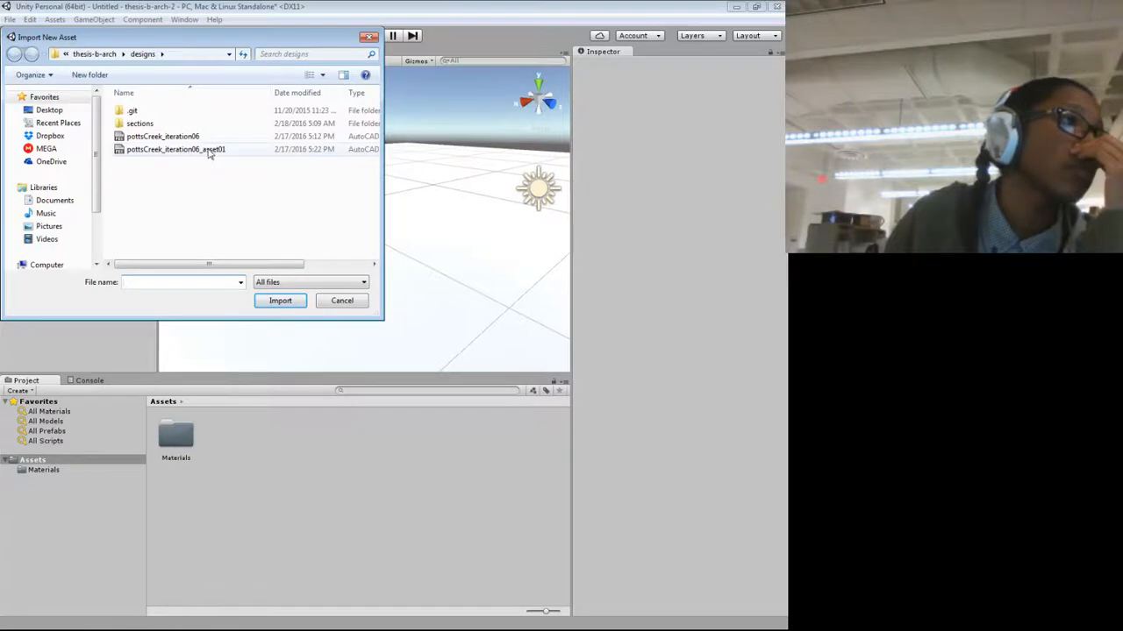
double_click(196, 124)
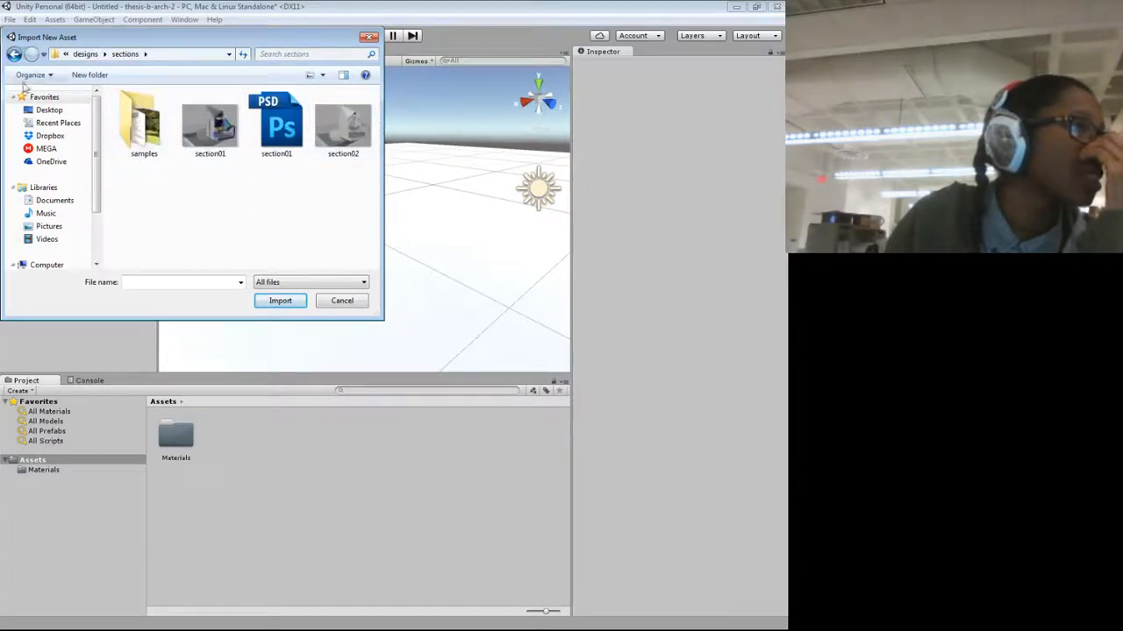
click(14, 54)
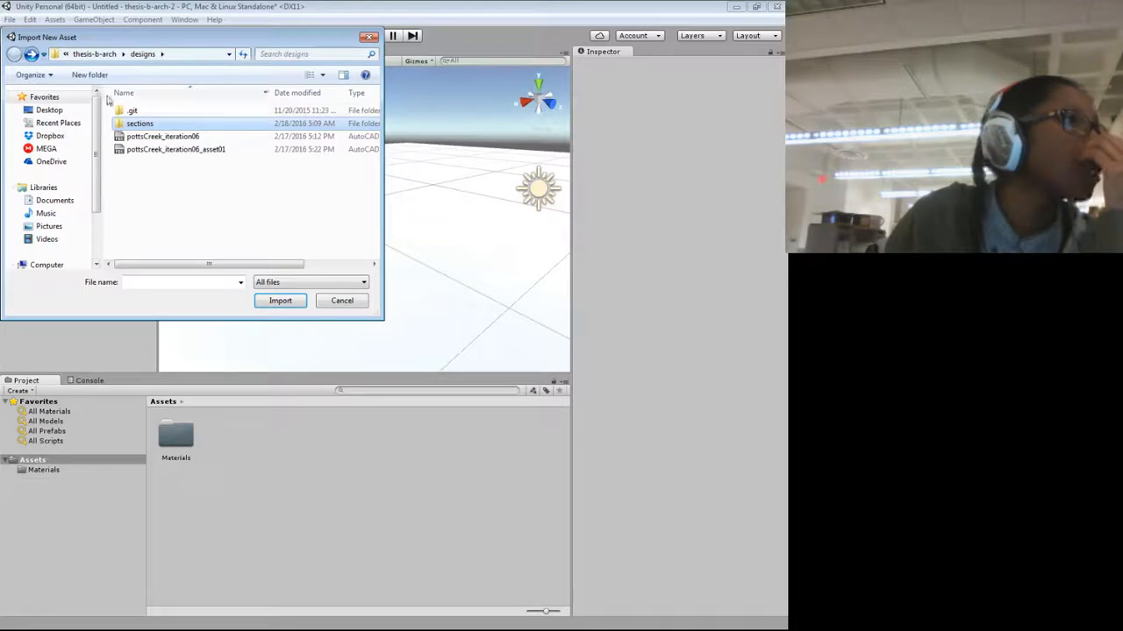
click(219, 150)
click(221, 138)
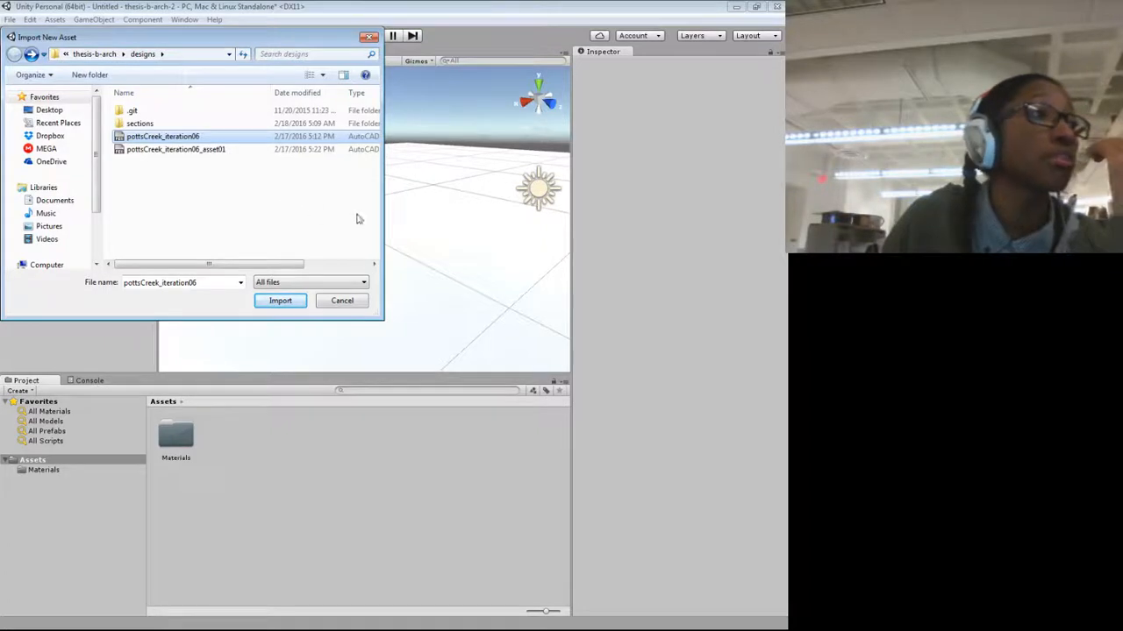
drag(383, 221, 513, 237)
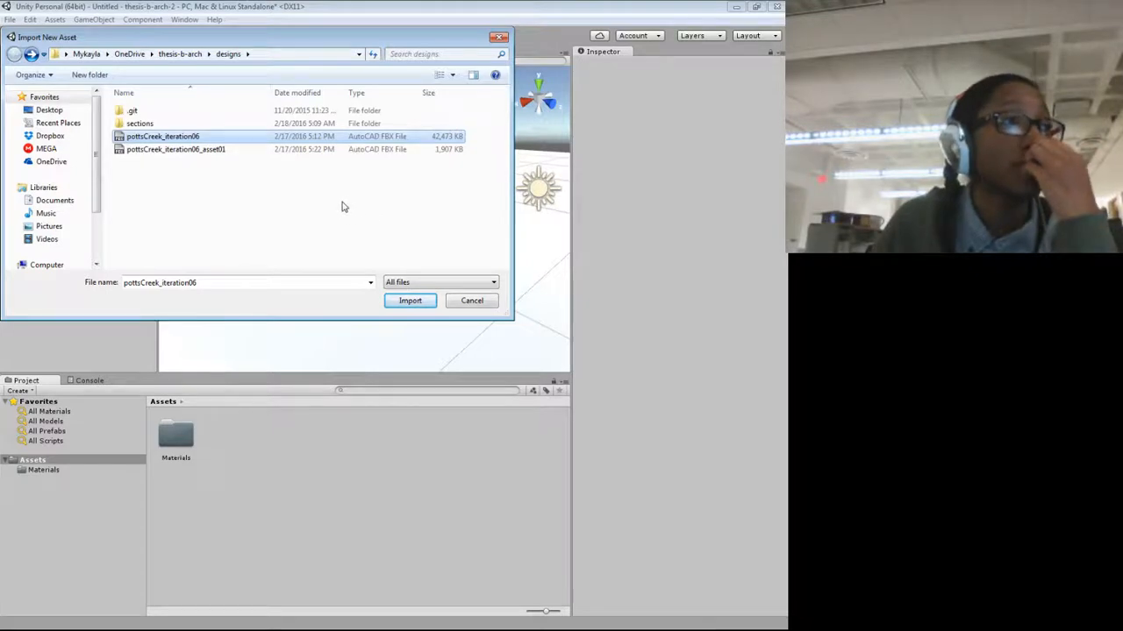
double_click(328, 125)
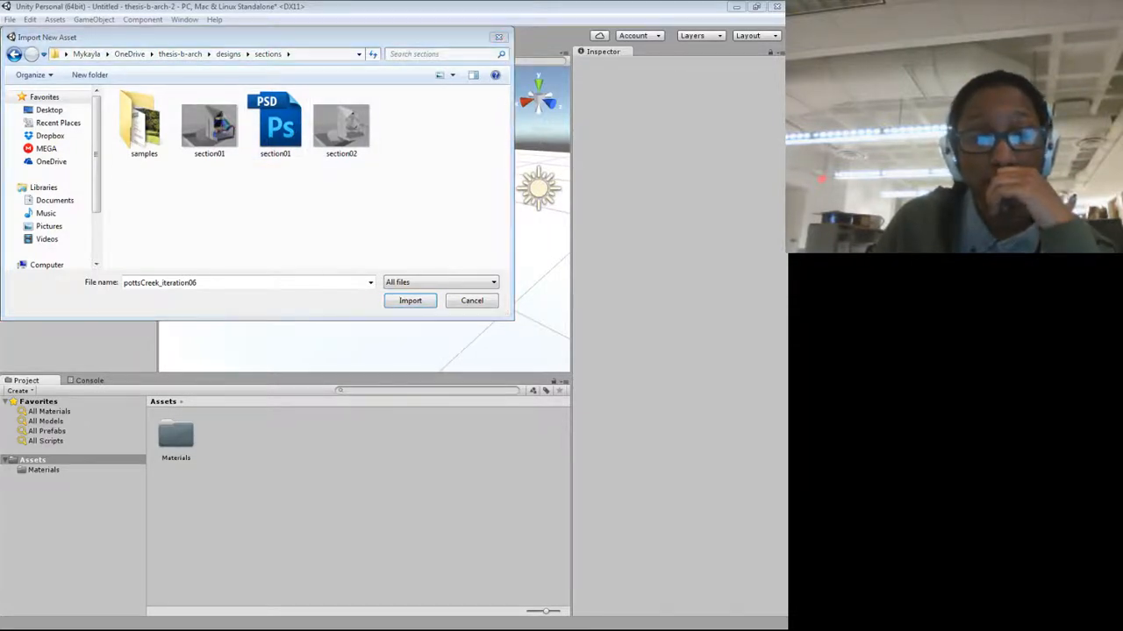
Step: Switch to Rhino and save the model as FBX over the existing pottsCreek_iteration06 file in the designs folder
key(alt+Tab)
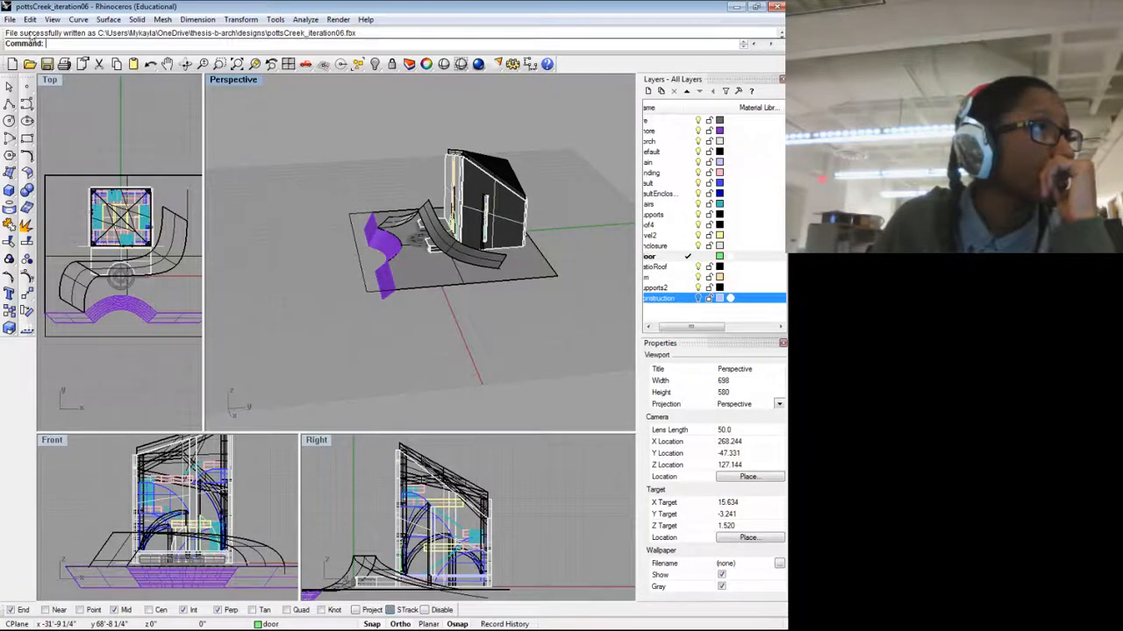
click(10, 19)
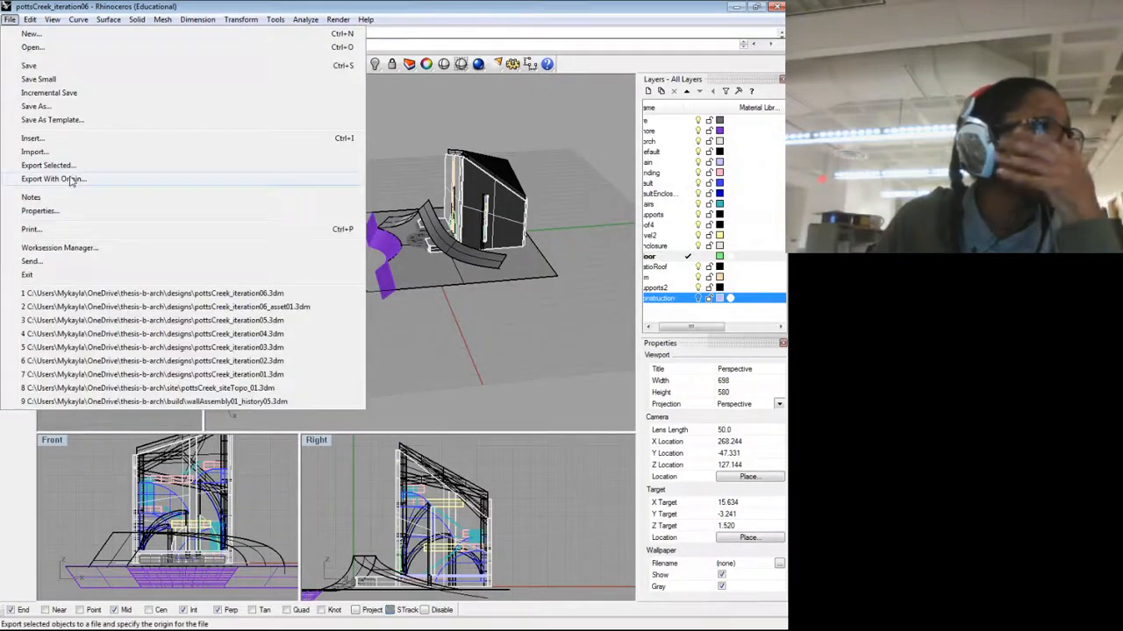
click(84, 107)
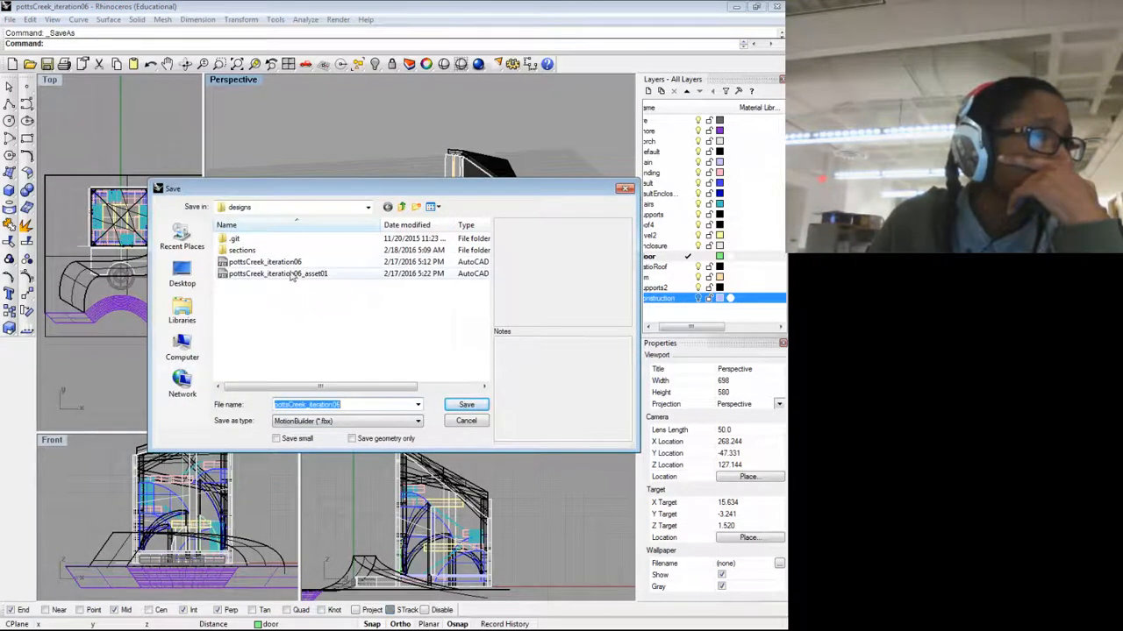
click(290, 262)
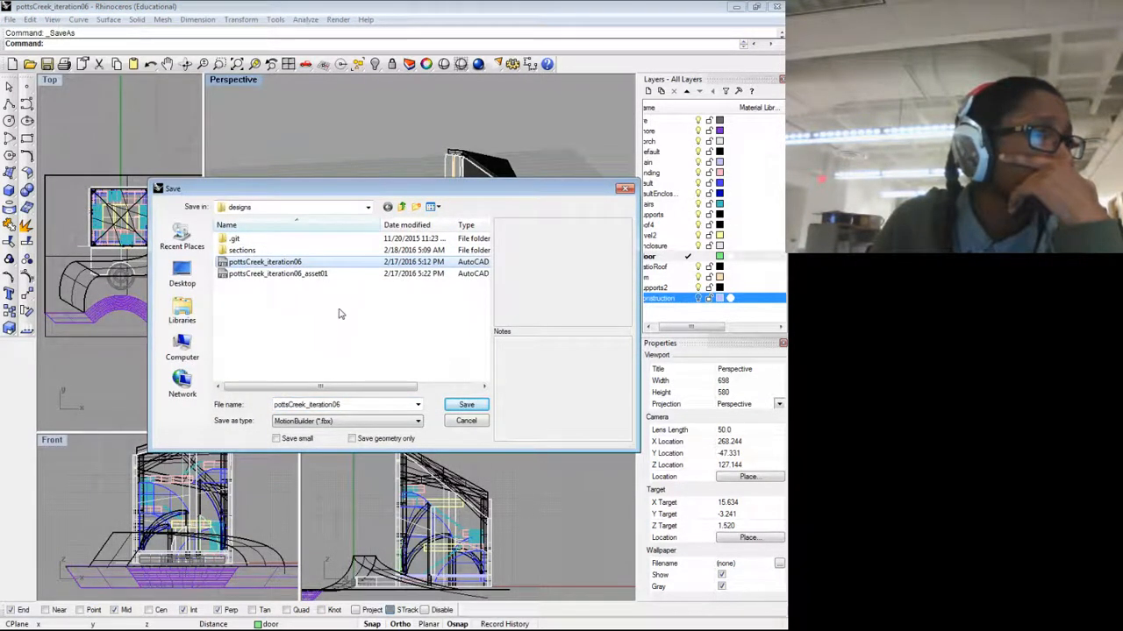
click(343, 276)
click(346, 262)
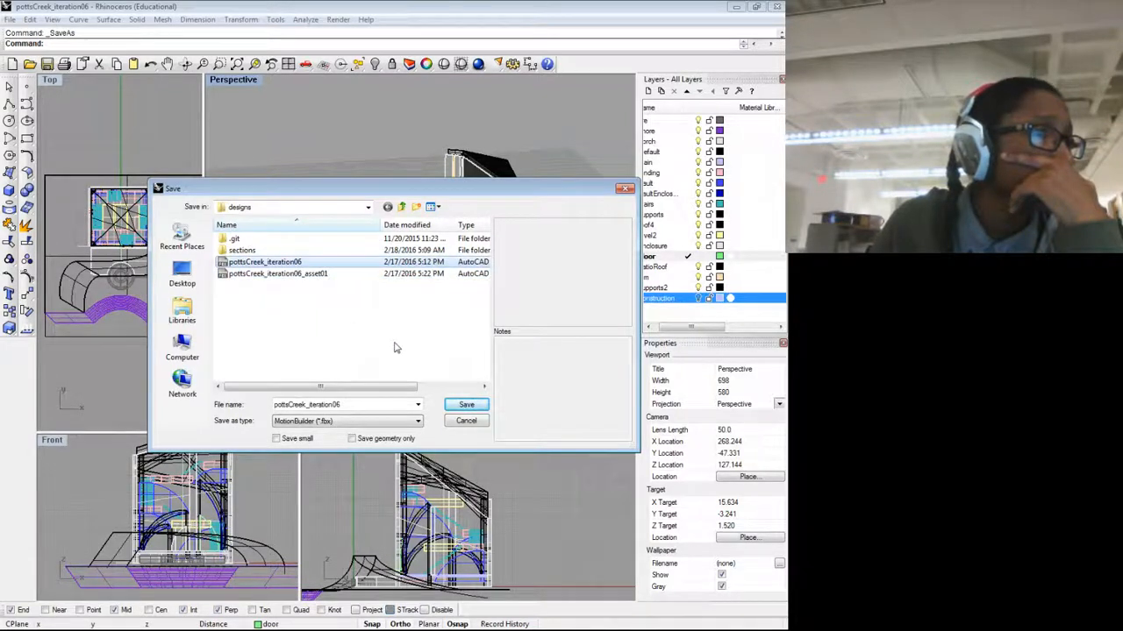
click(465, 405)
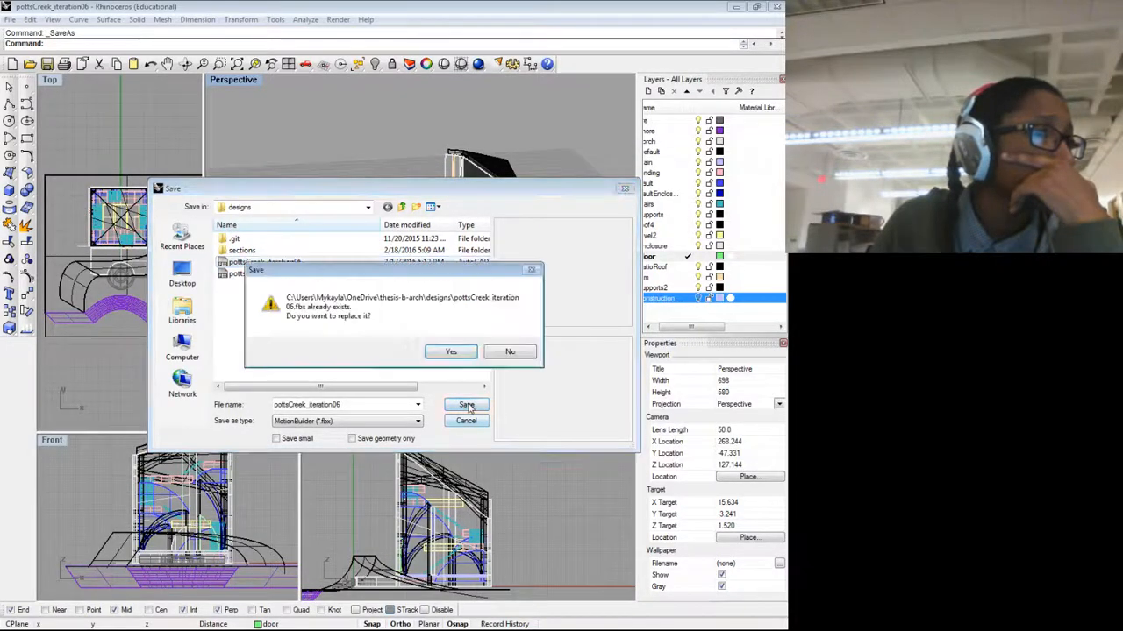
click(451, 352)
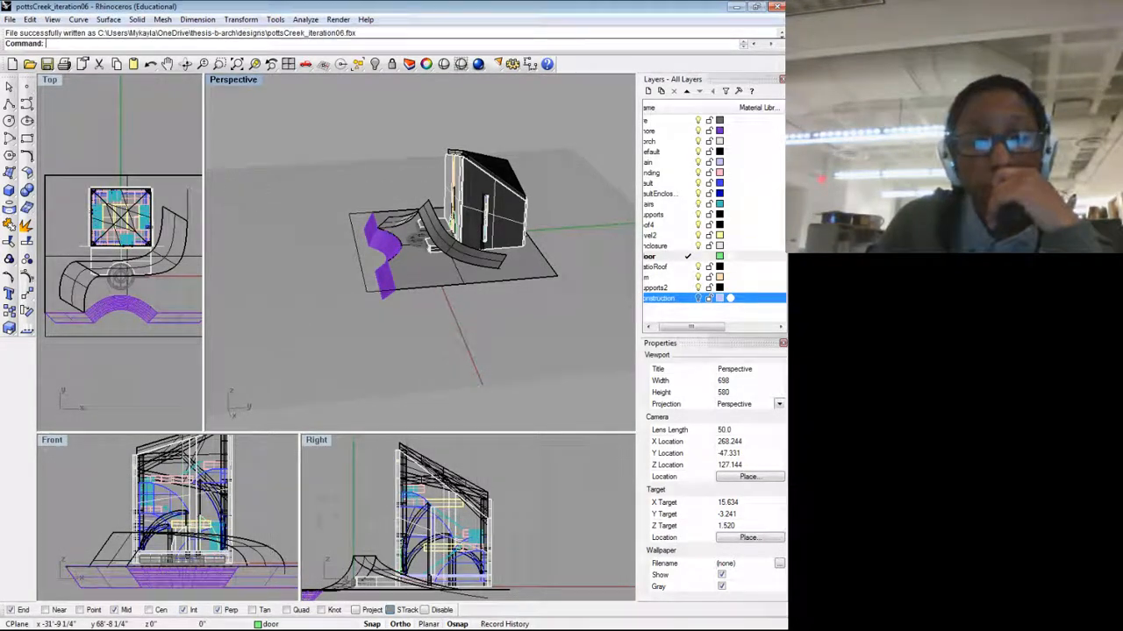
Step: Switch to Unity, cancel the open asset import and delete the pottsCreek_iteration06 object from the scene hierarchy
key(alt+Tab)
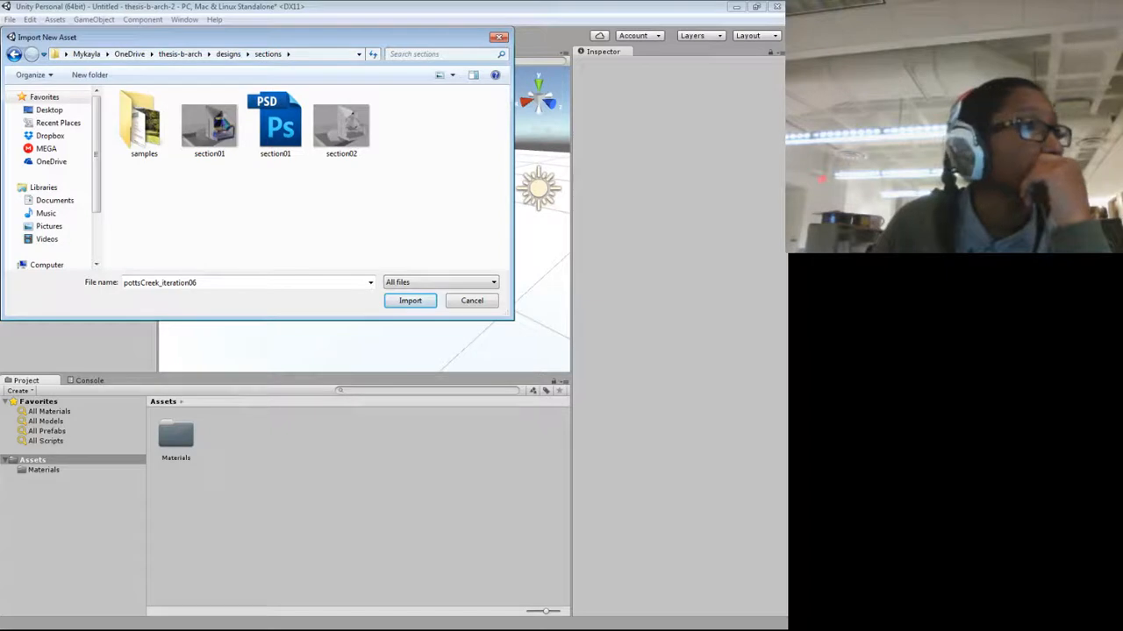
click(229, 55)
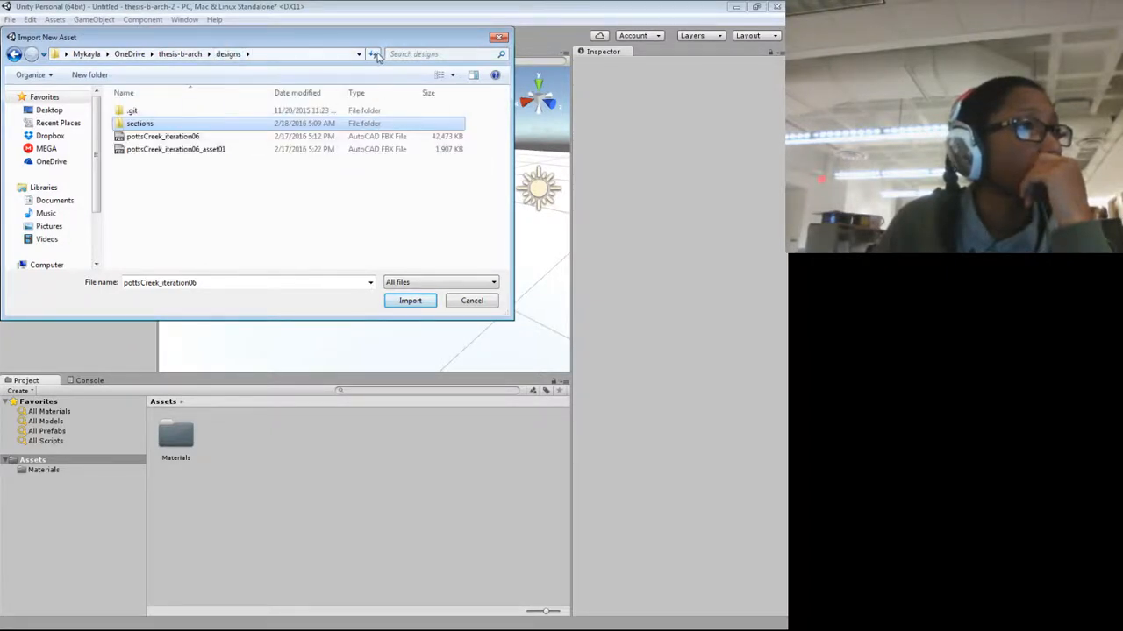
click(464, 303)
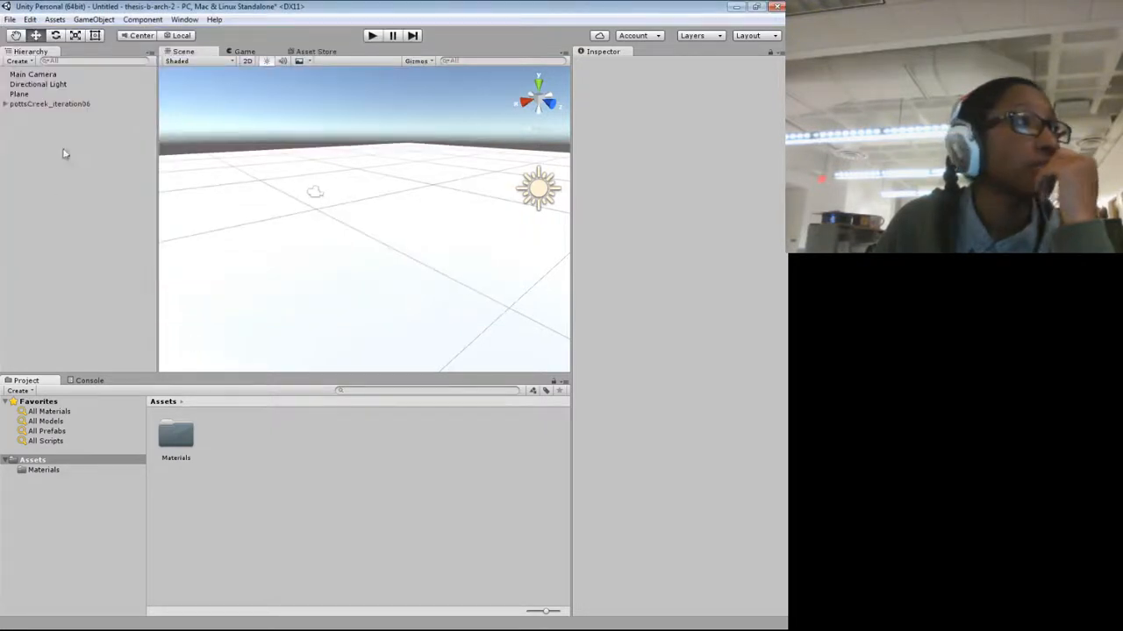
click(67, 104)
right_click(67, 105)
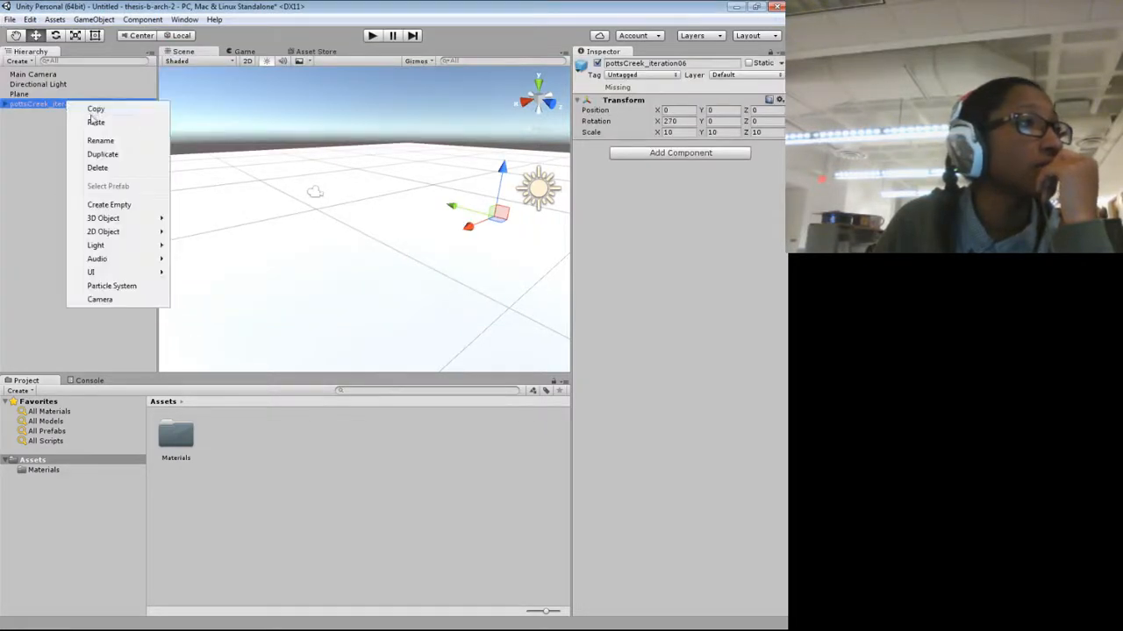
click(98, 168)
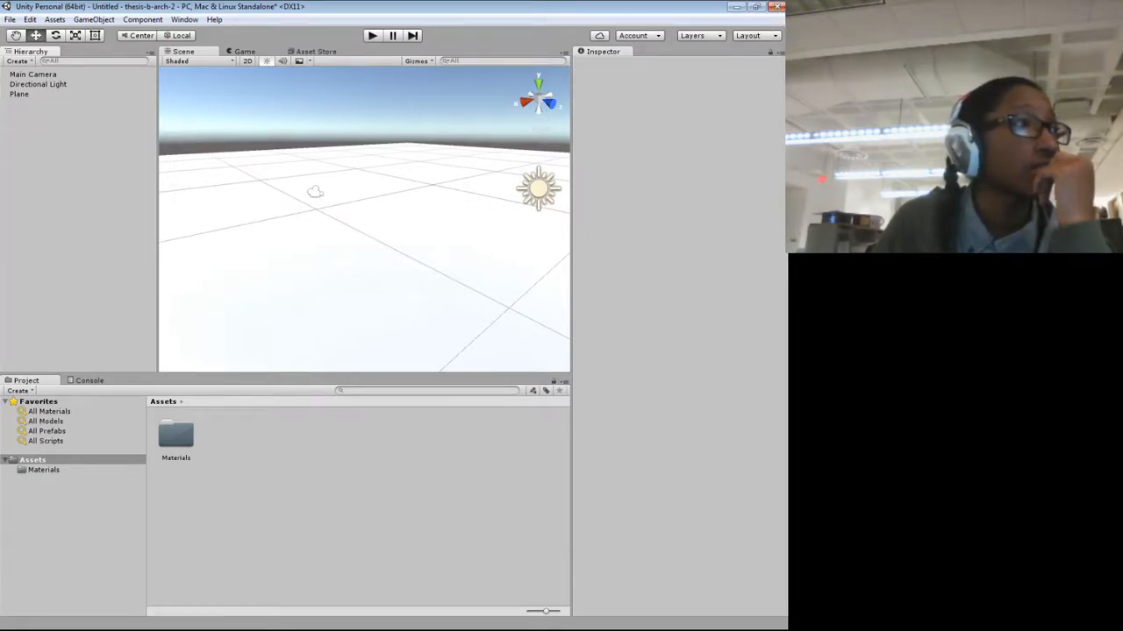
click(54, 19)
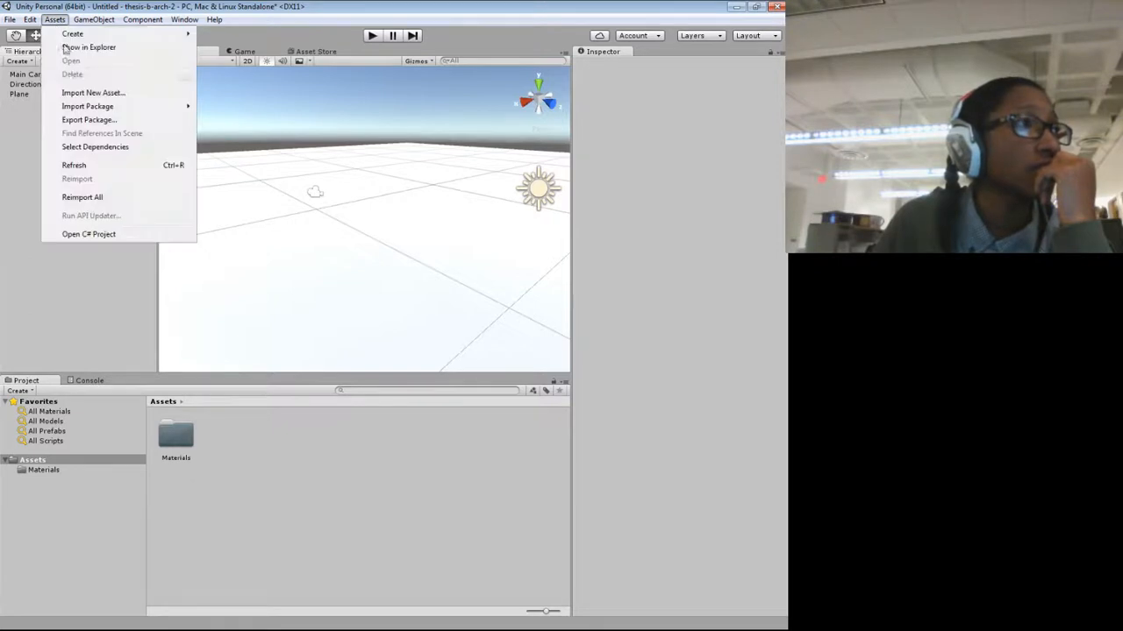
click(78, 93)
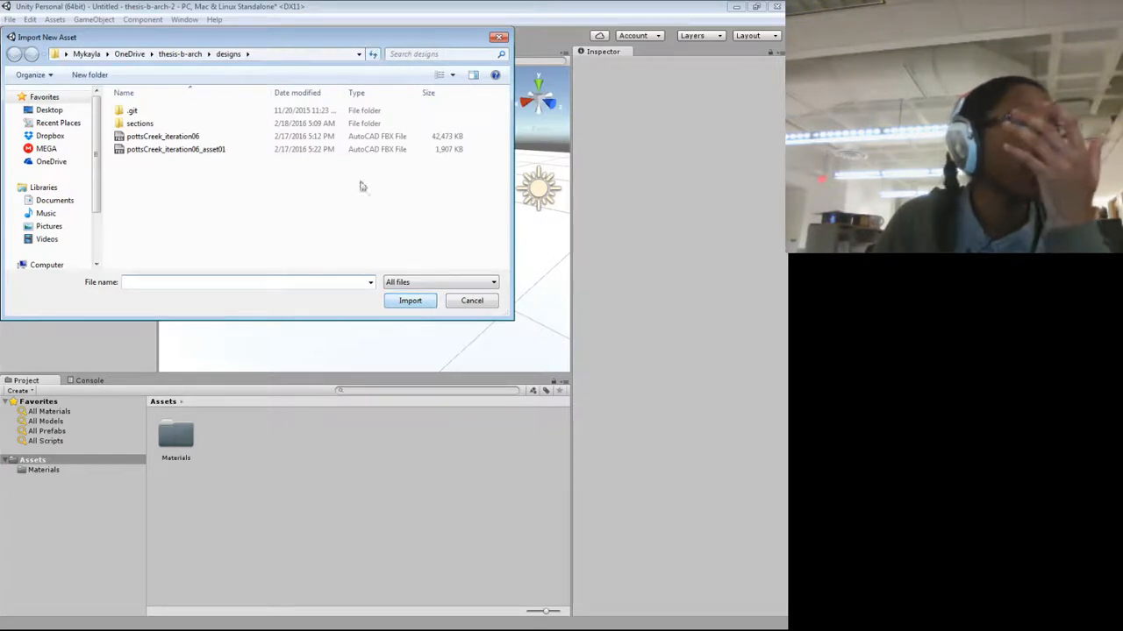
click(281, 137)
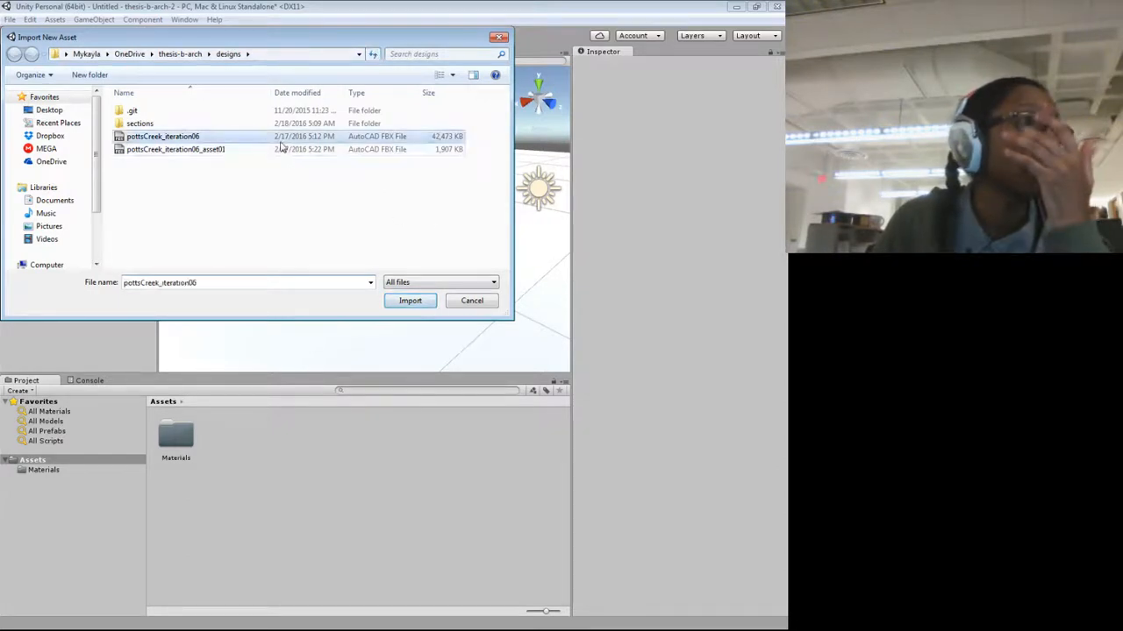
click(478, 307)
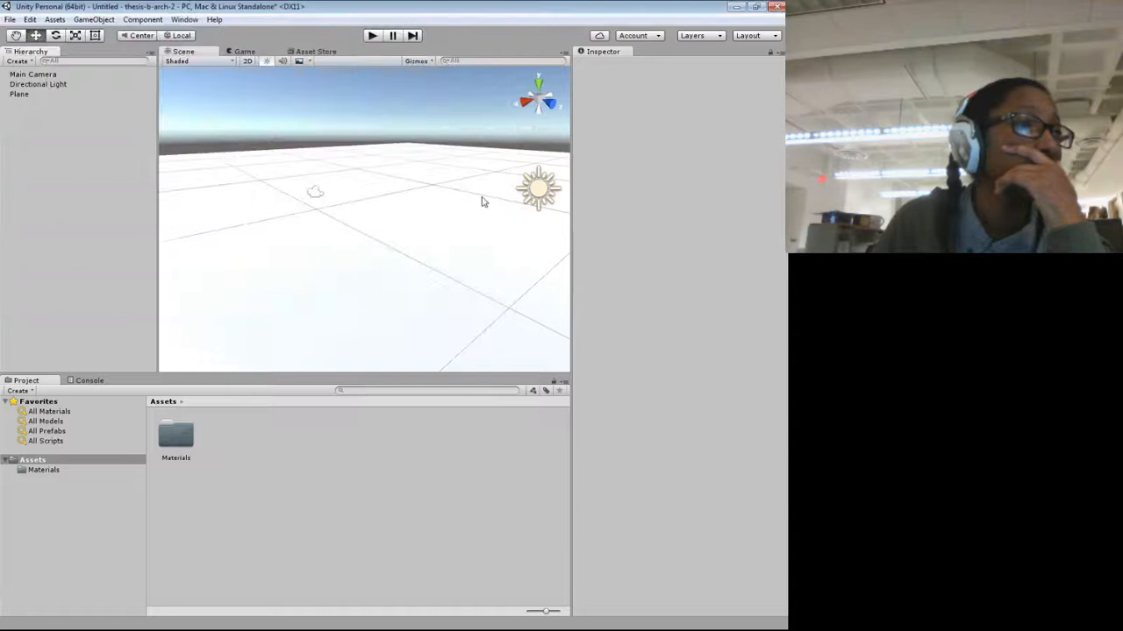
click(776, 7)
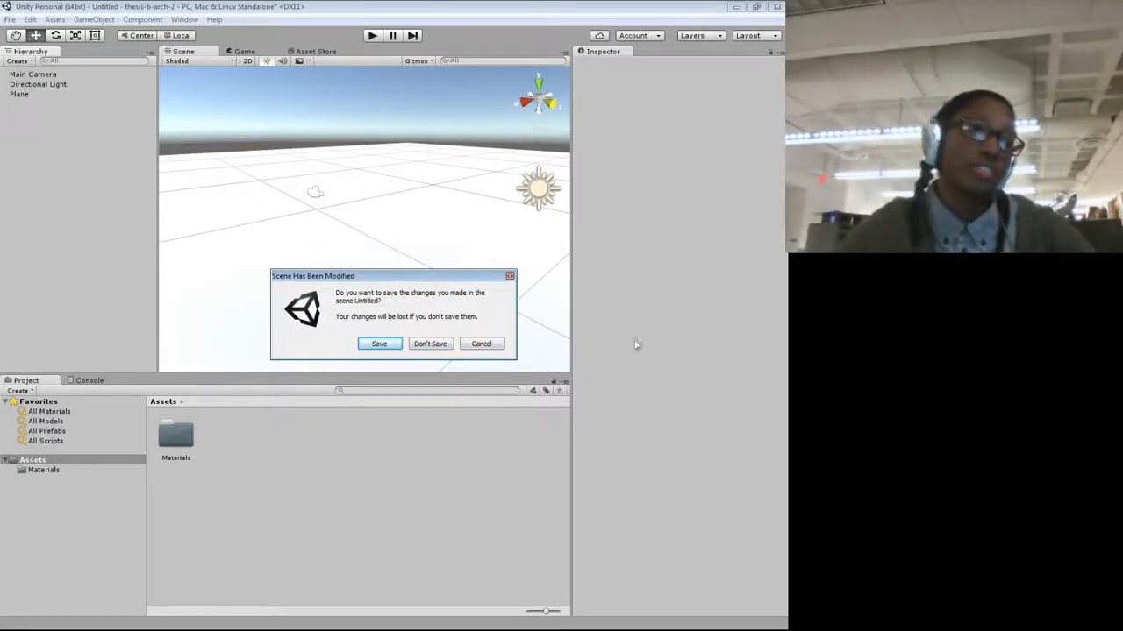
click(482, 344)
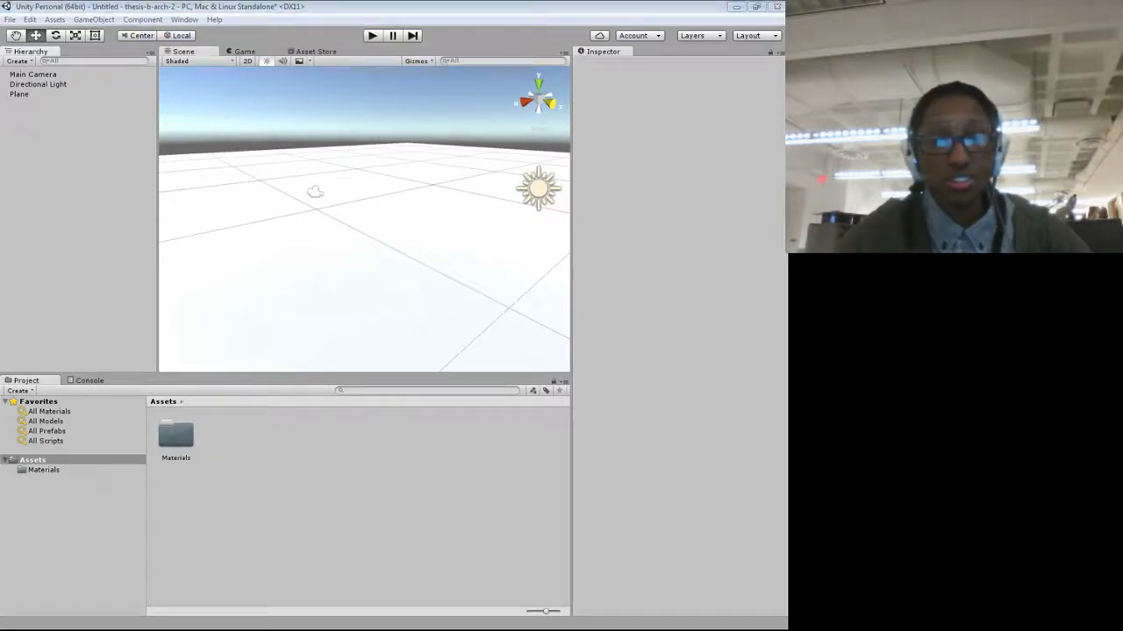
Step: Switch to Rhino and save the model as the FBX file pottsCreek_iteration06 in the thesis-b-arch folder
key(alt+Tab)
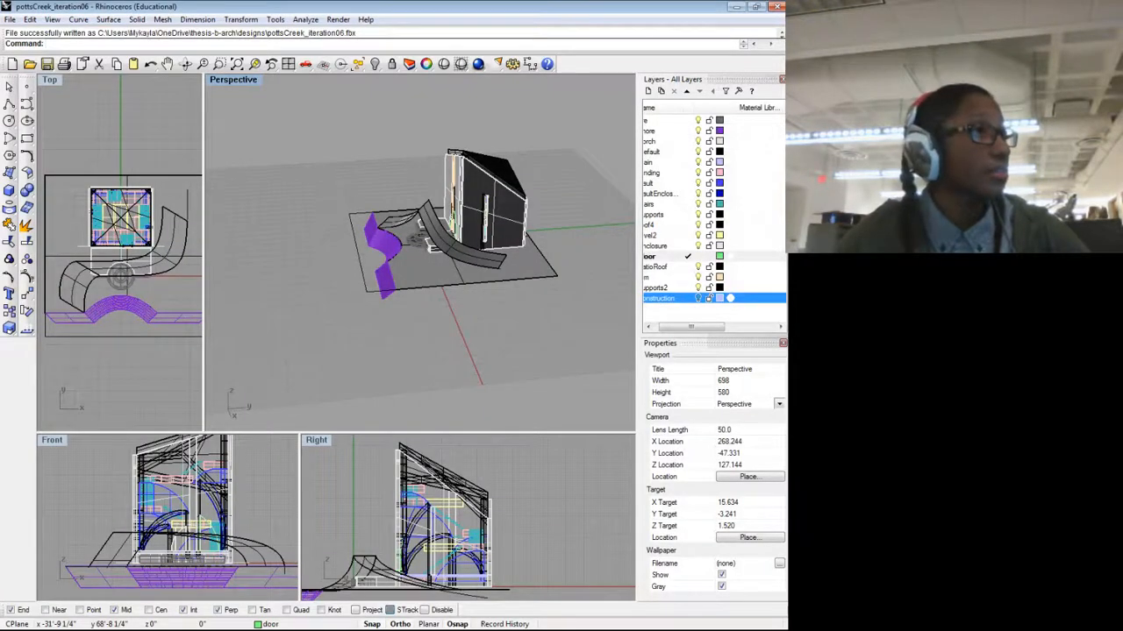
click(10, 19)
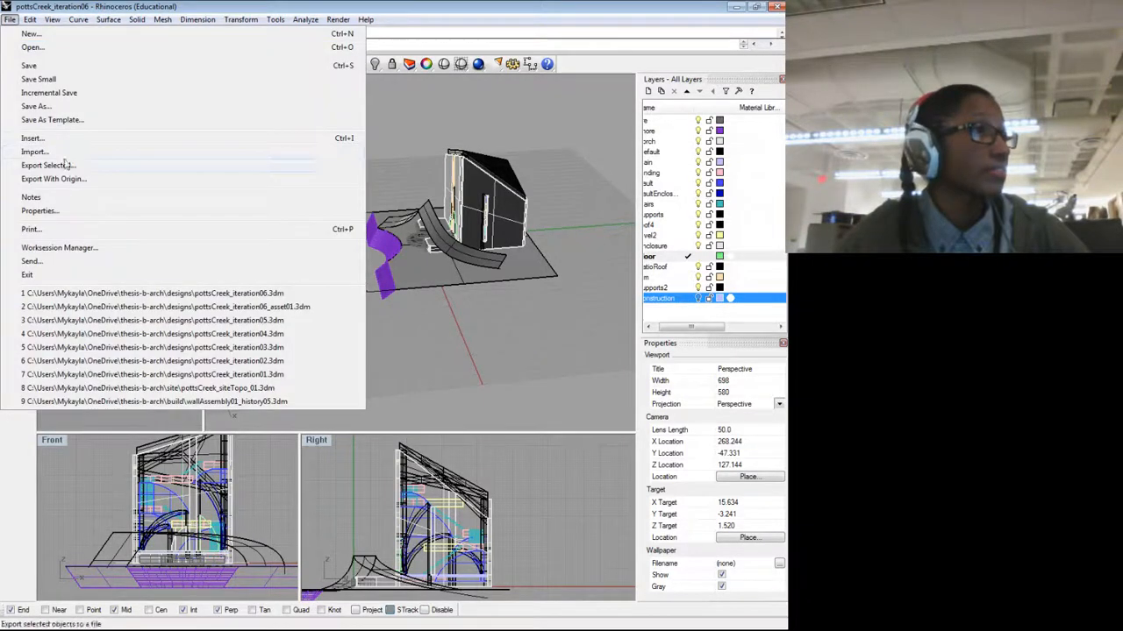
click(65, 164)
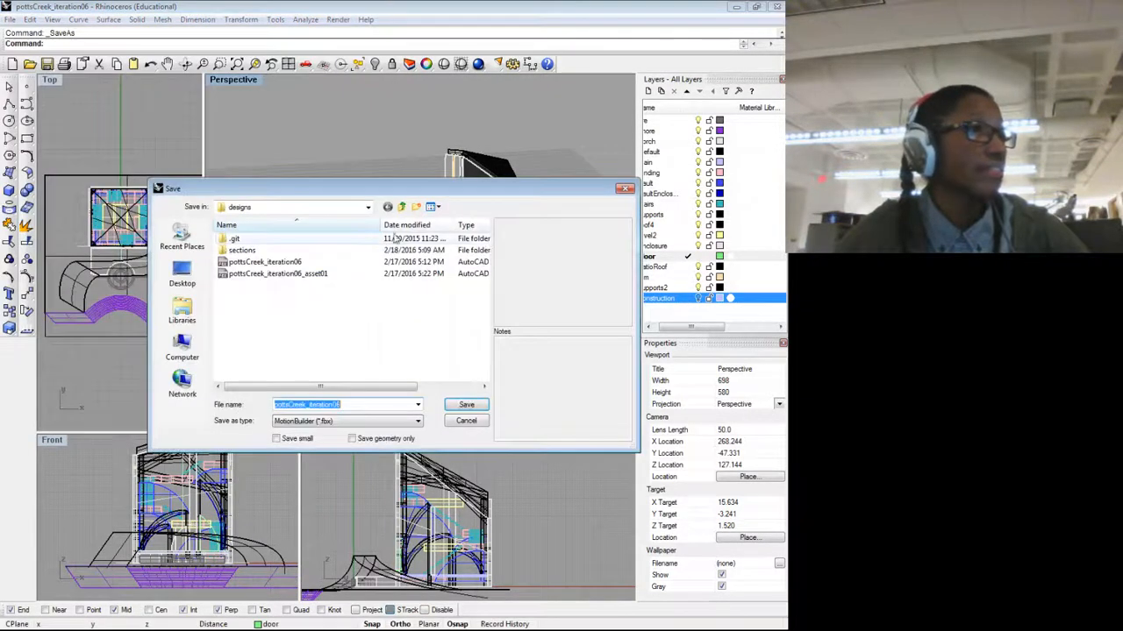
click(401, 207)
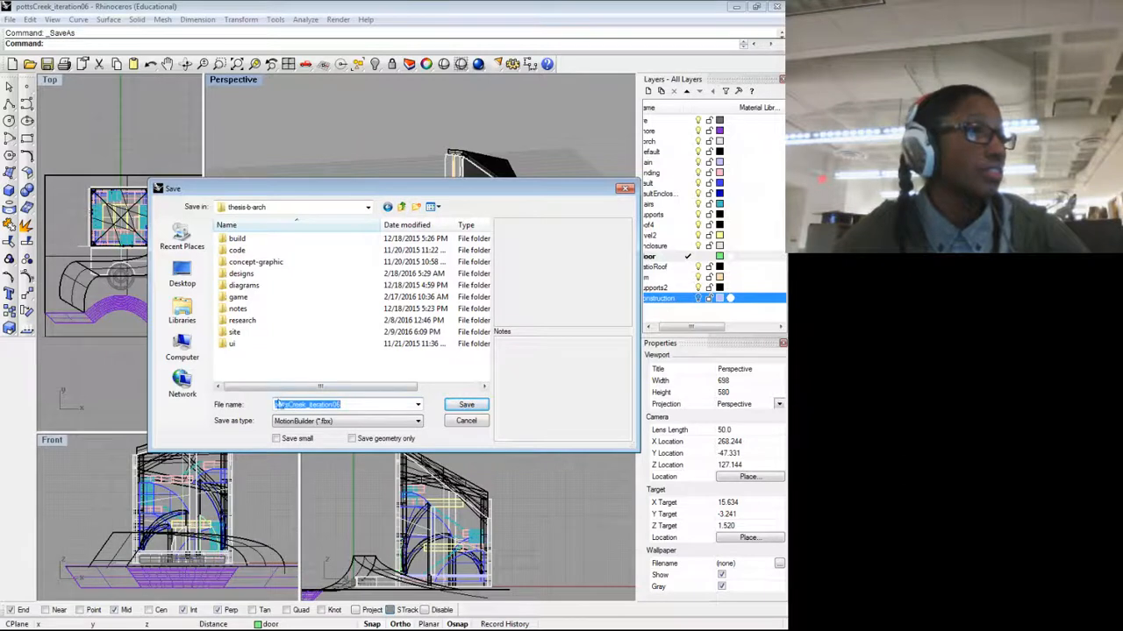
click(469, 408)
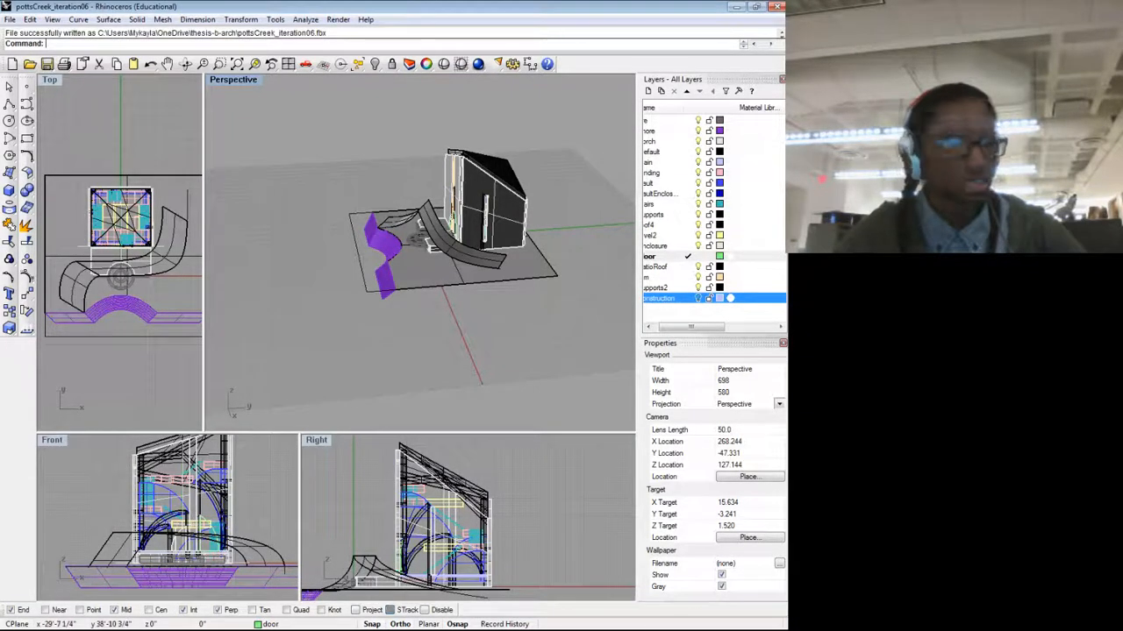
Step: Switch to Unity, import the pottsCreek_iteration06 FBX from the thesis-b-arch folder and add the model to the scene hierarchy
key(alt+Tab)
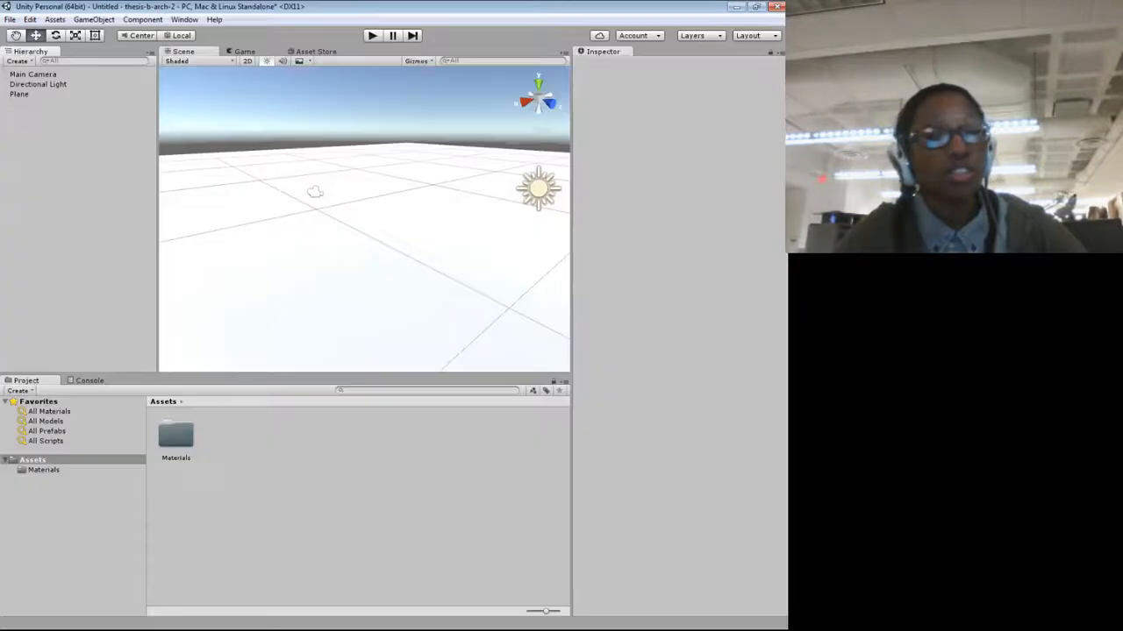
click(54, 19)
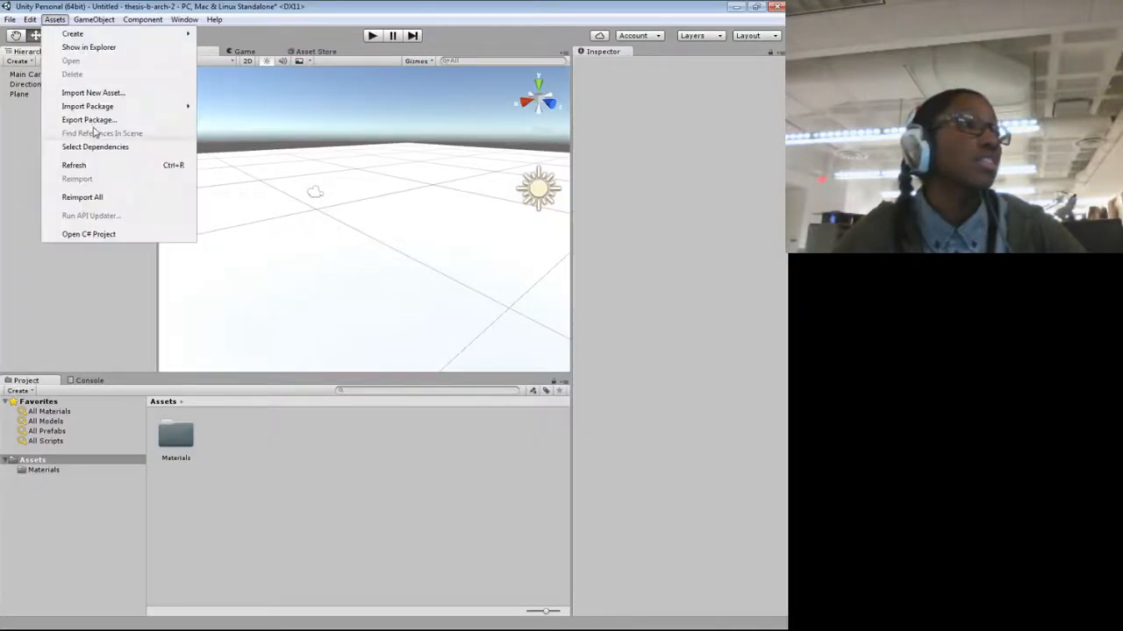
click(95, 93)
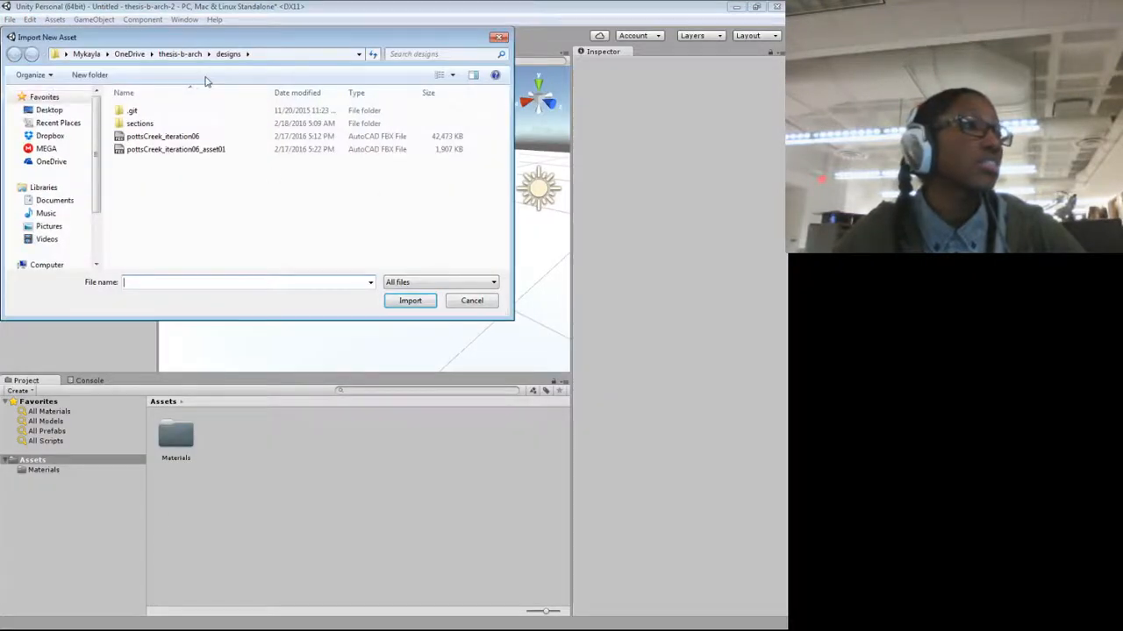
click(184, 53)
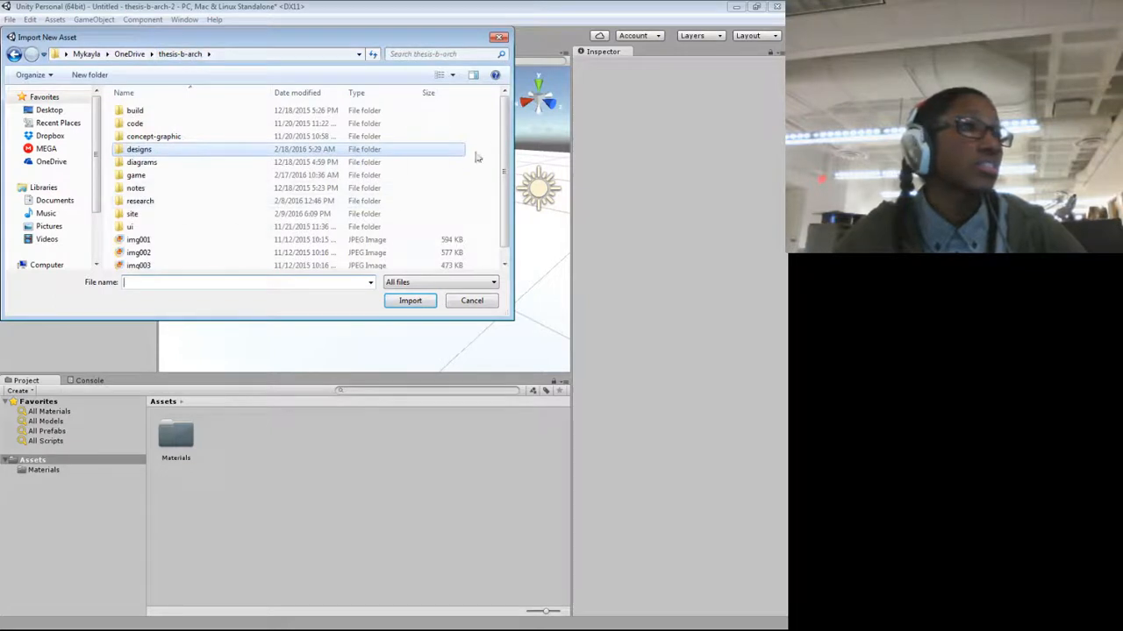
scroll(171, 237, down, 1)
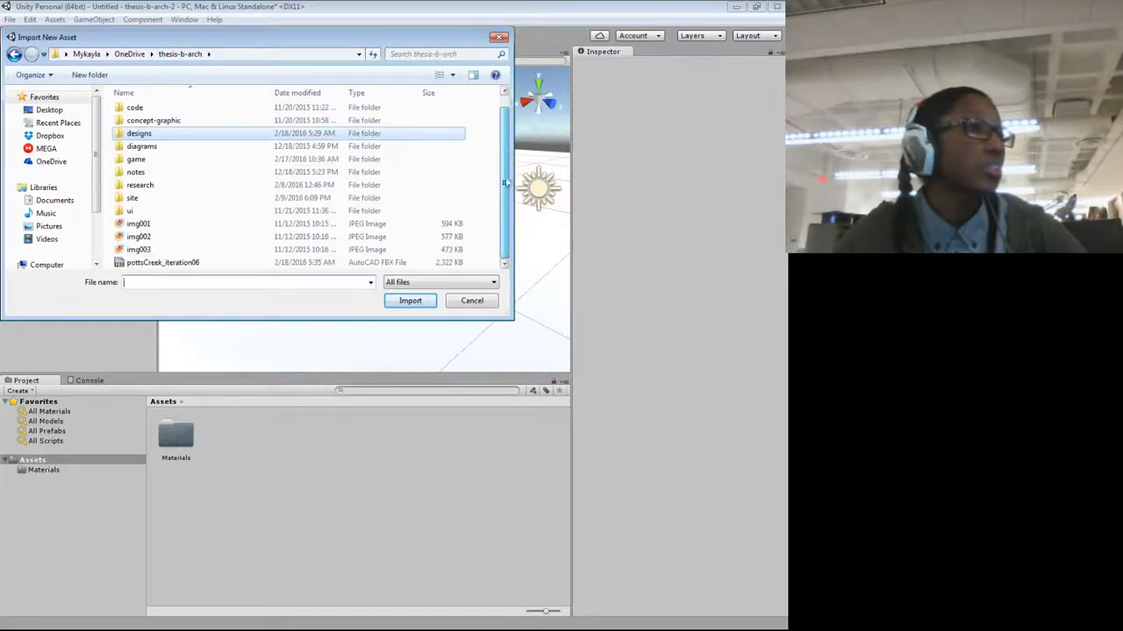
click(158, 263)
click(388, 300)
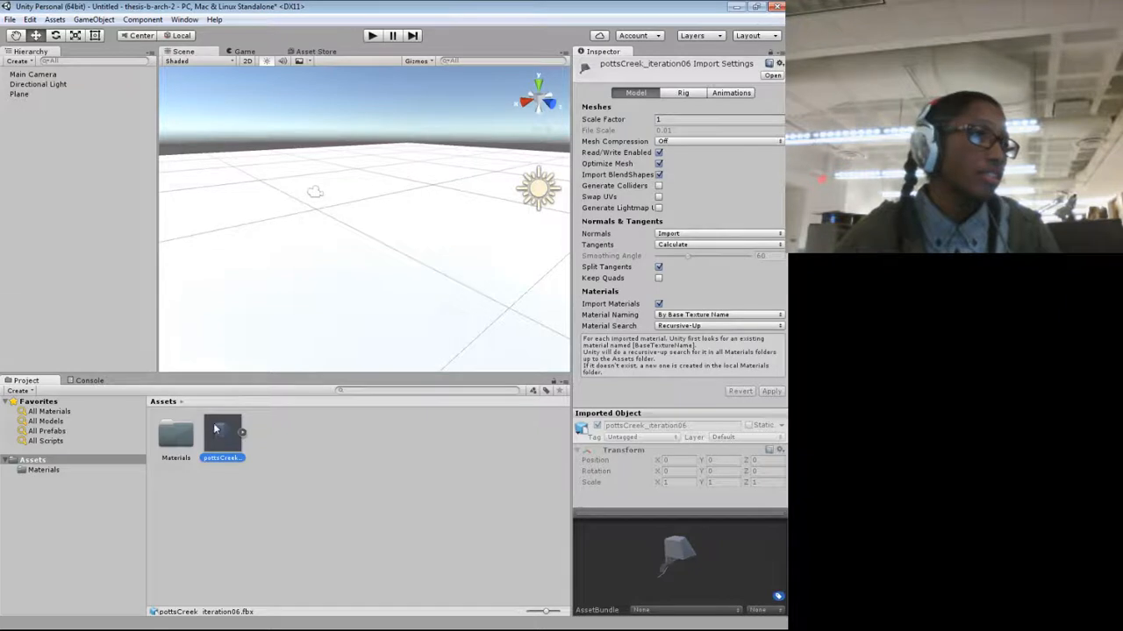
drag(222, 434, 110, 208)
drag(81, 163, 98, 150)
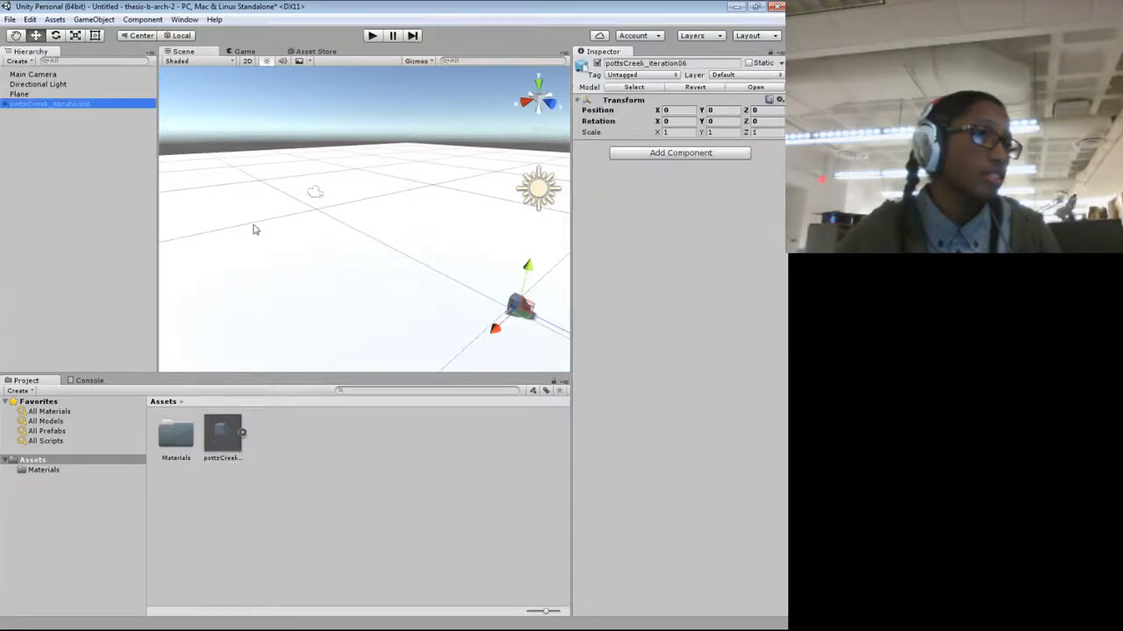
Step: Set the pottsCreek_iteration06 object's scale to 10 on X, Y and Z and its X rotation to 270
click(675, 131)
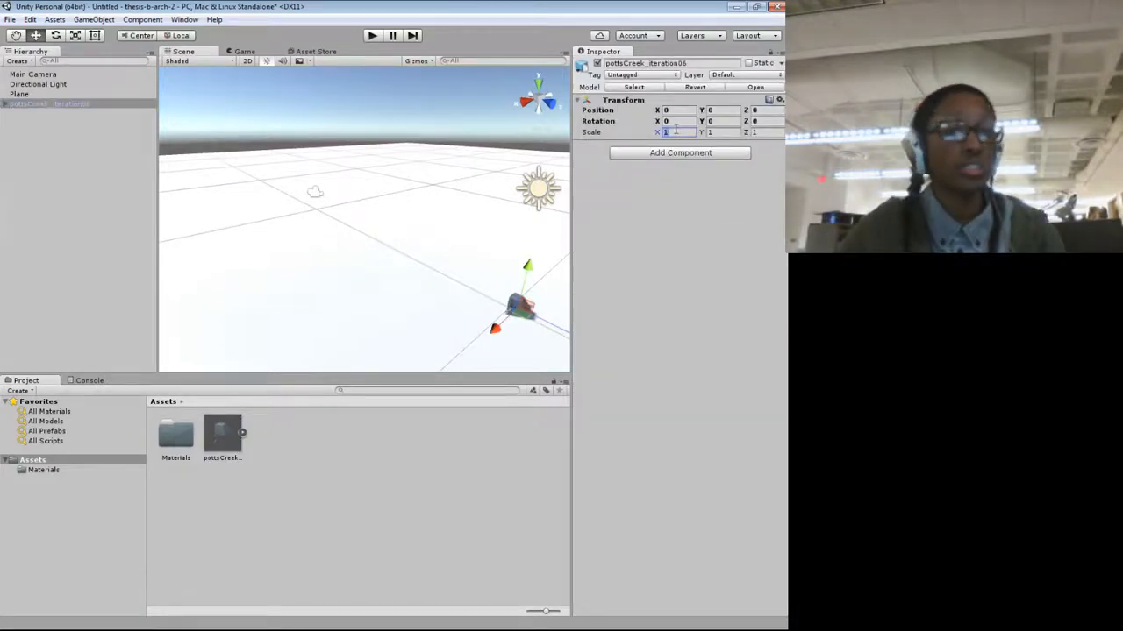
text(10)
key(Tab)
text(10)
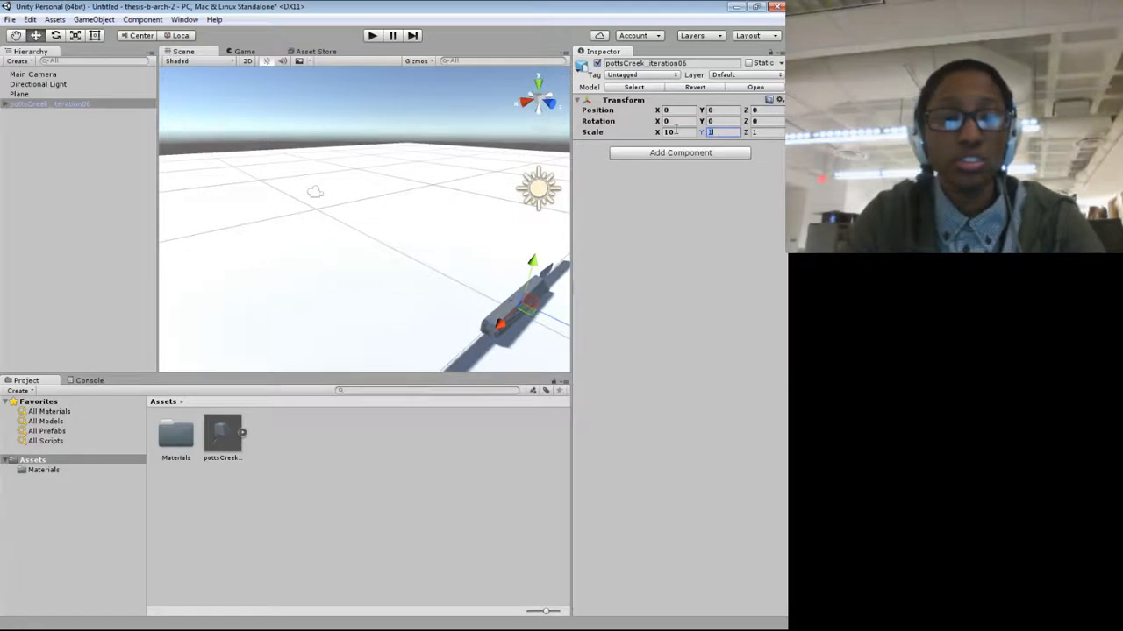
key(Tab)
text(10)
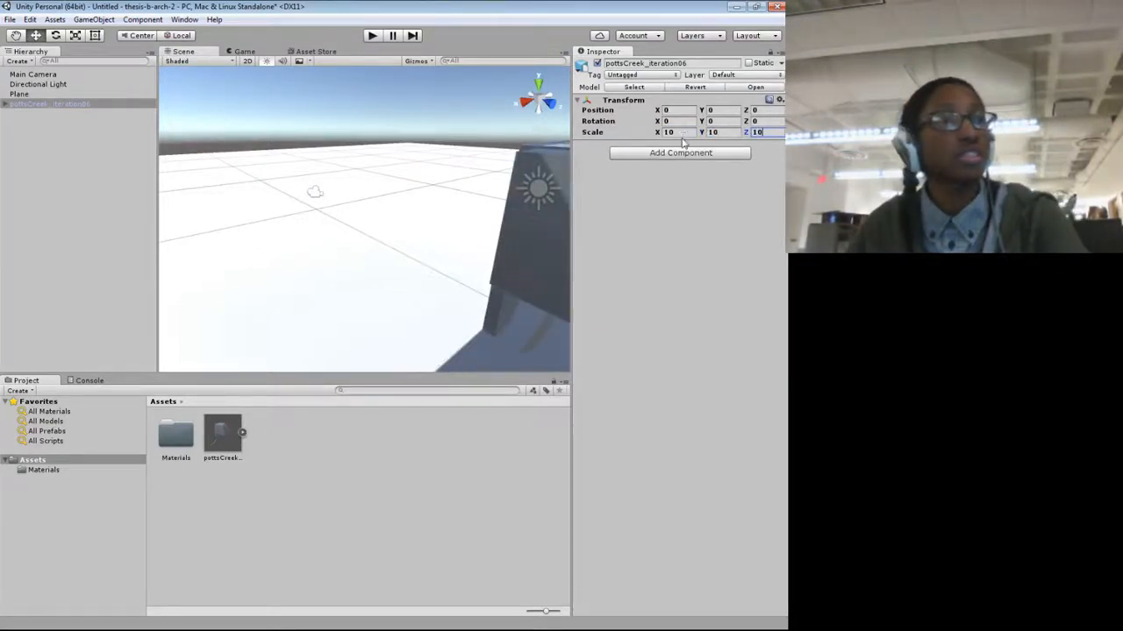
click(681, 122)
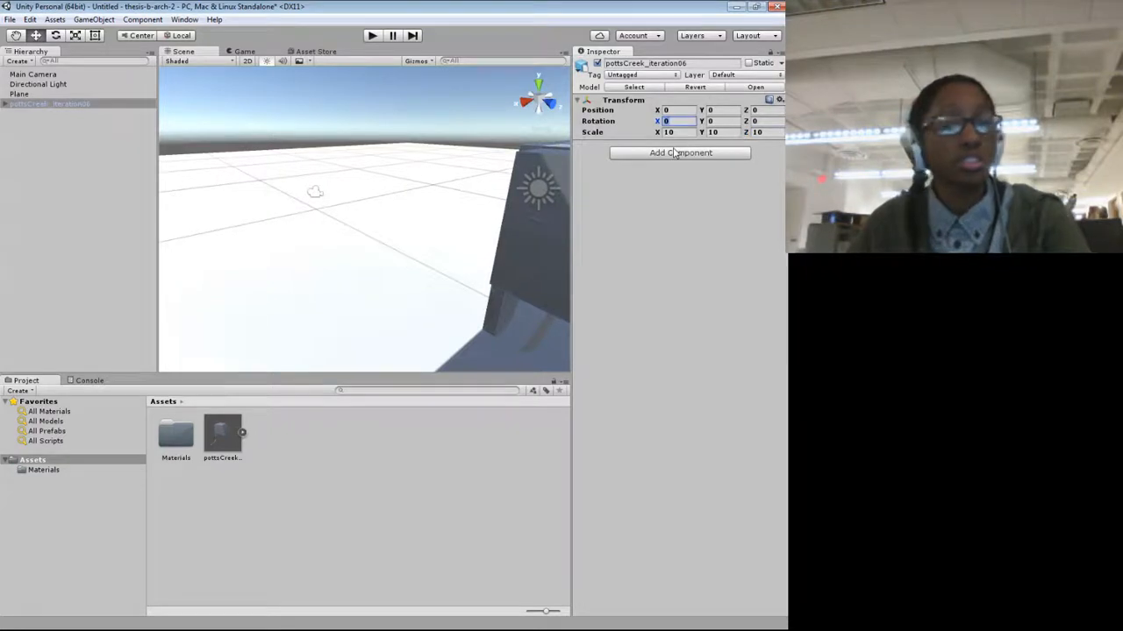
text(270)
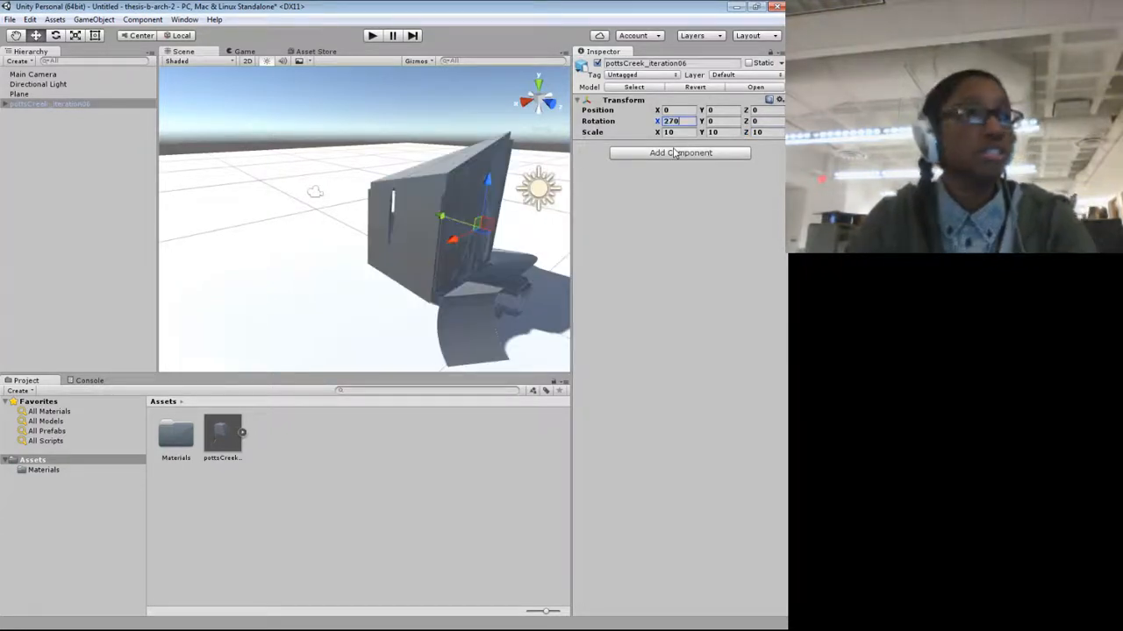
click(670, 242)
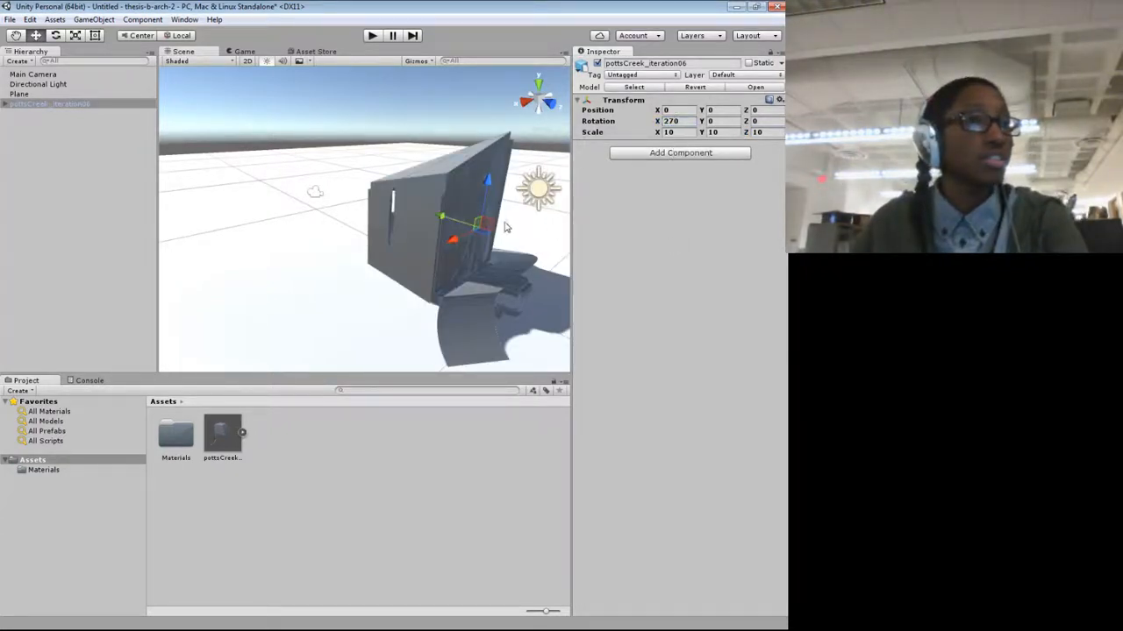
Step: Examine the rotated house model in the scene from several sides and distances
drag(506, 222, 371, 208)
scroll(317, 194, down, 10)
scroll(462, 218, up, 10)
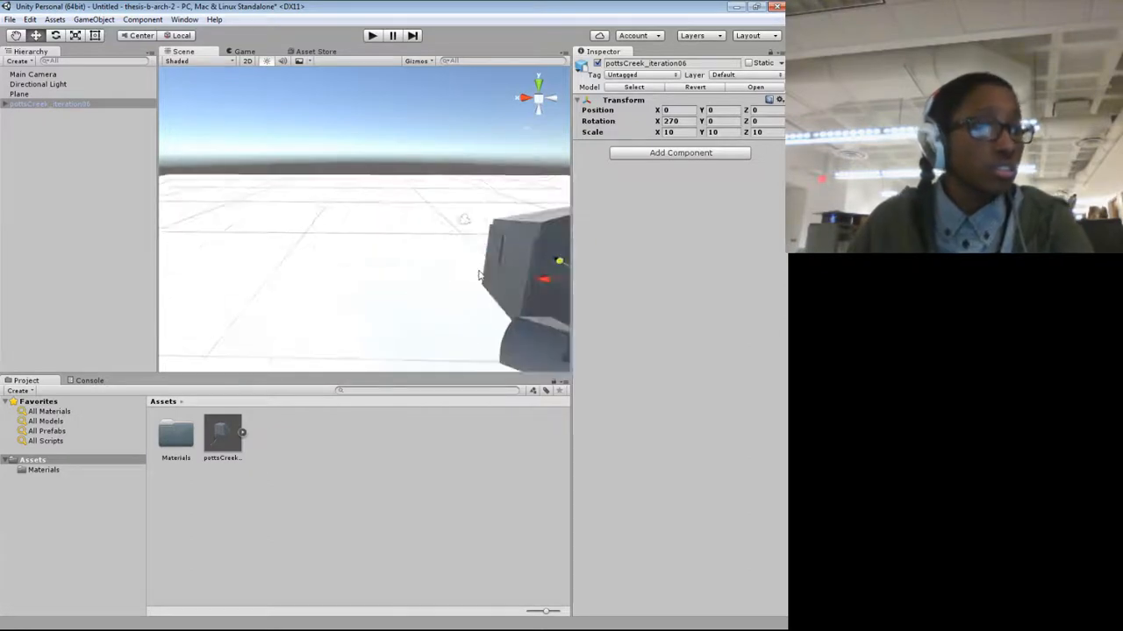
drag(464, 218, 376, 242)
scroll(375, 242, down, 8)
scroll(375, 242, up, 4)
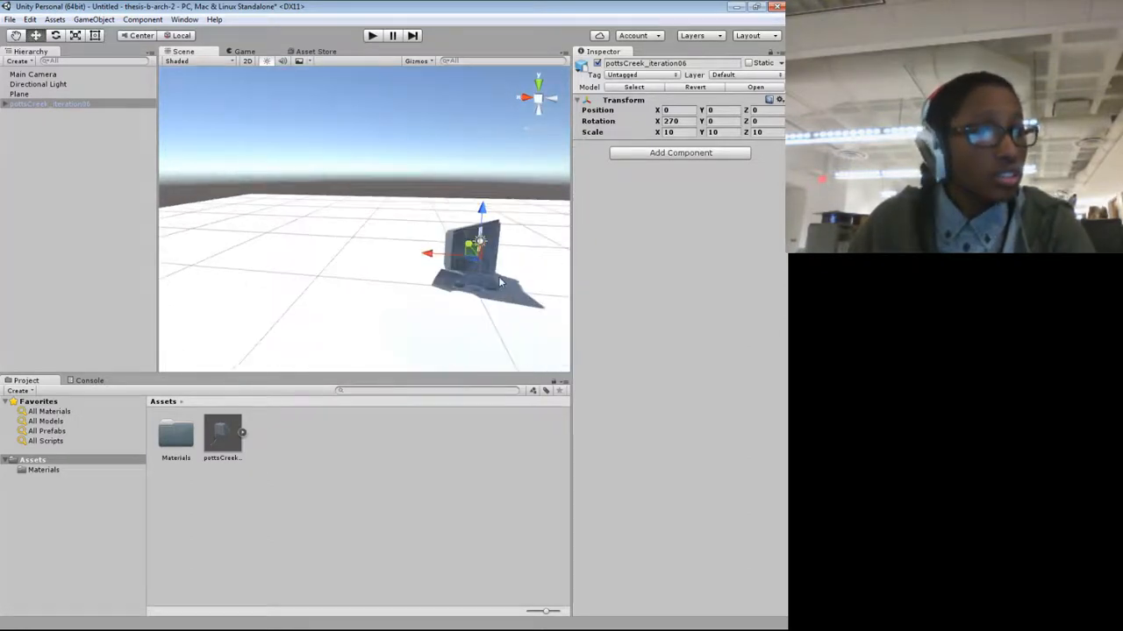
drag(501, 282, 776, 263)
drag(121, 279, 772, 286)
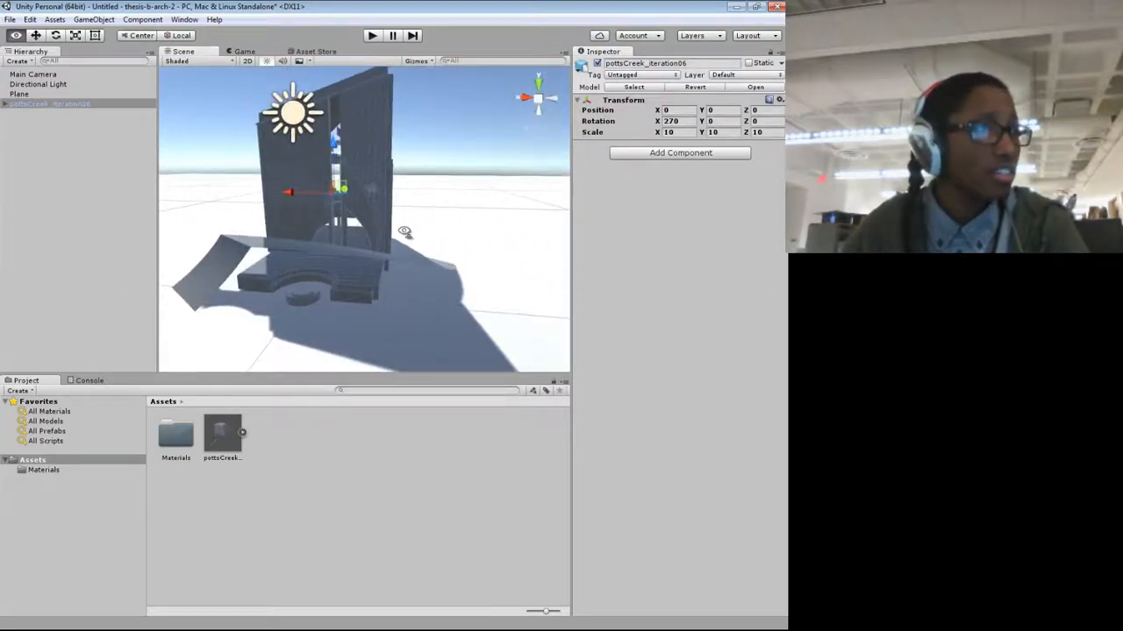
drag(403, 236, 162, 207)
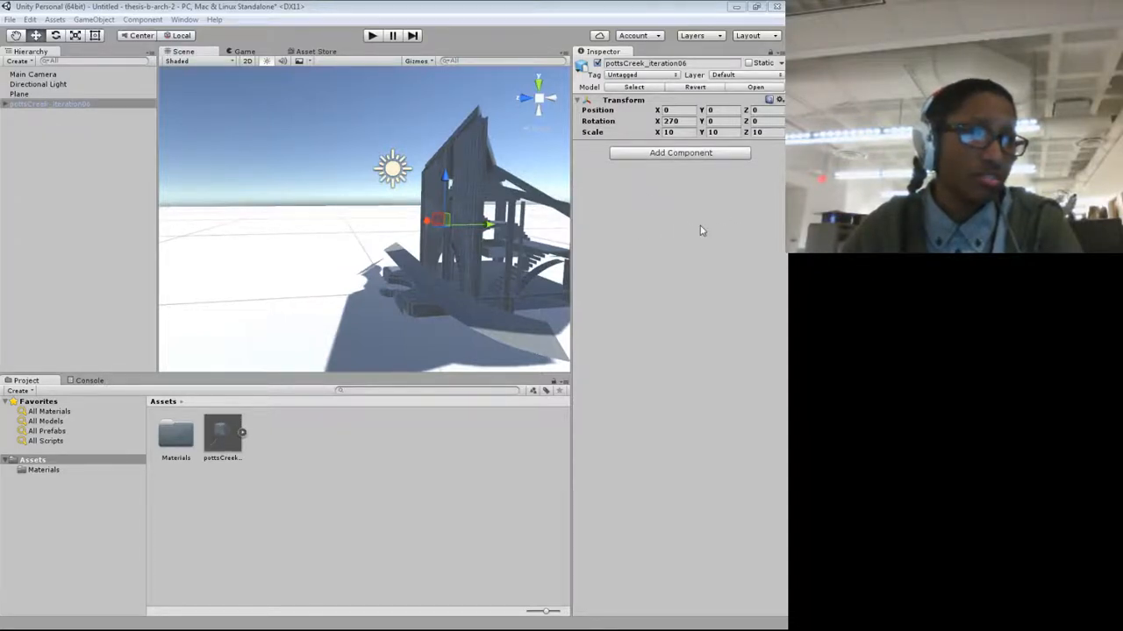
Step: Add a Mesh Collider to the pottsCreek_iteration06 object and import the Characters package into the project
click(664, 266)
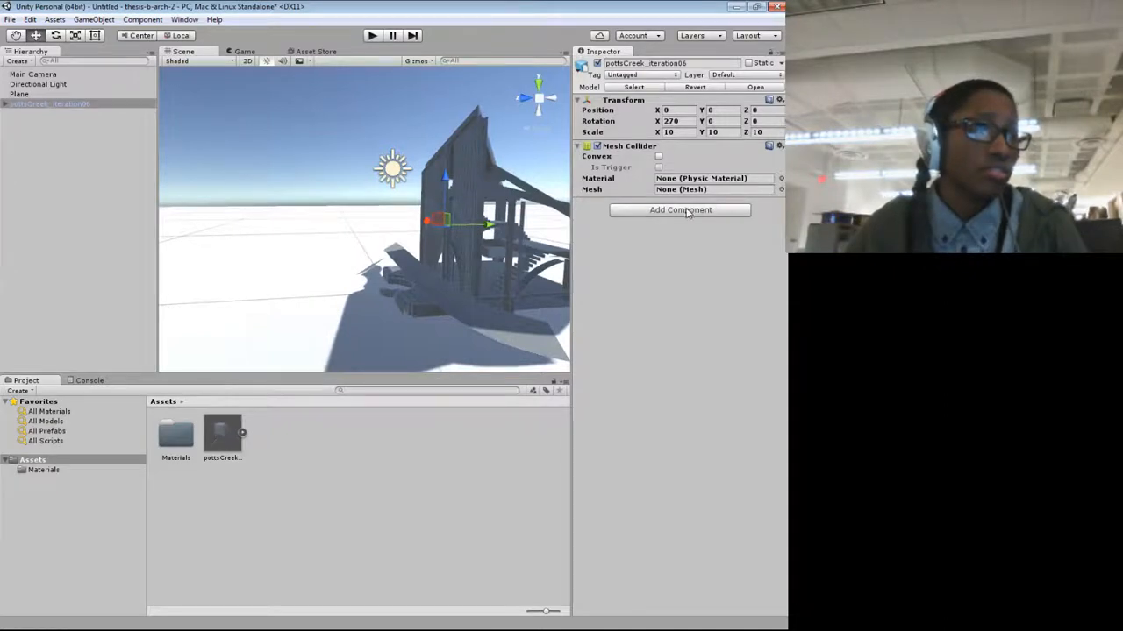
click(55, 19)
mouse_move(102, 111)
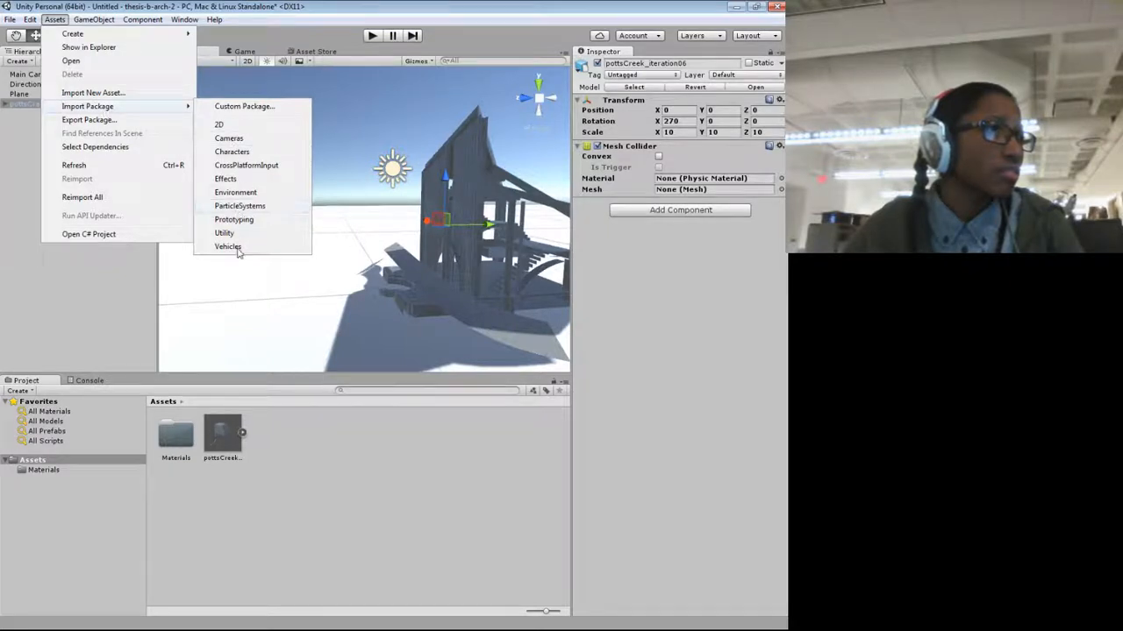
click(244, 164)
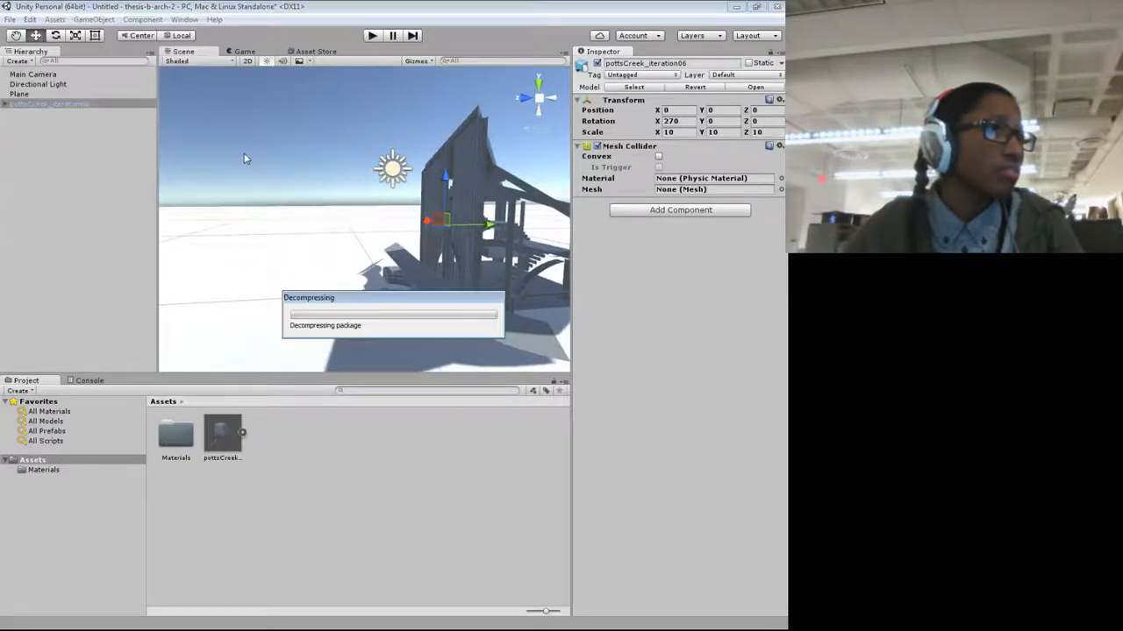
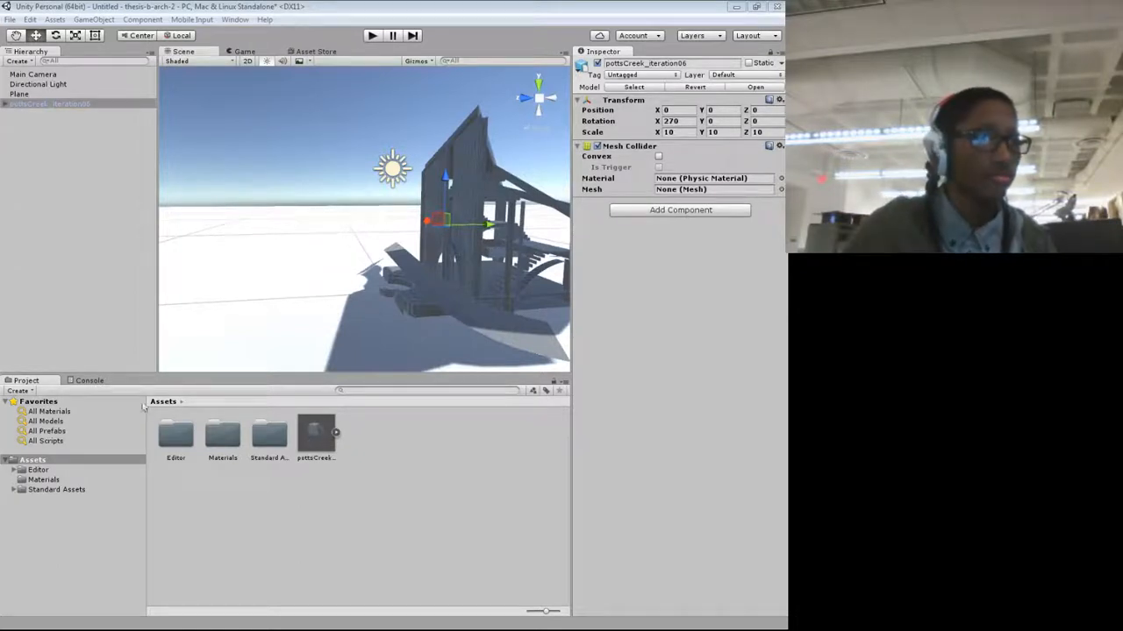
Step: Find the FPSController prefab in the FirstPersonCharacter assets and add it to the scene hierarchy
mouse_move(362, 230)
mouse_down()
mouse_move(464, 265)
mouse_move(437, 285)
mouse_move(363, 242)
mouse_up()
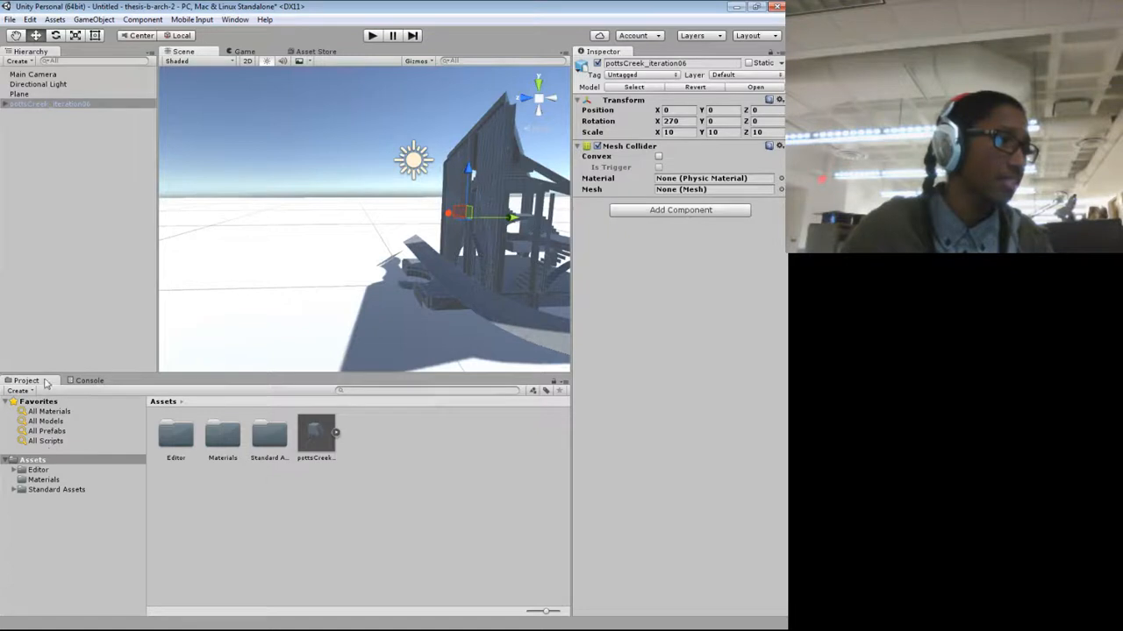
click(14, 491)
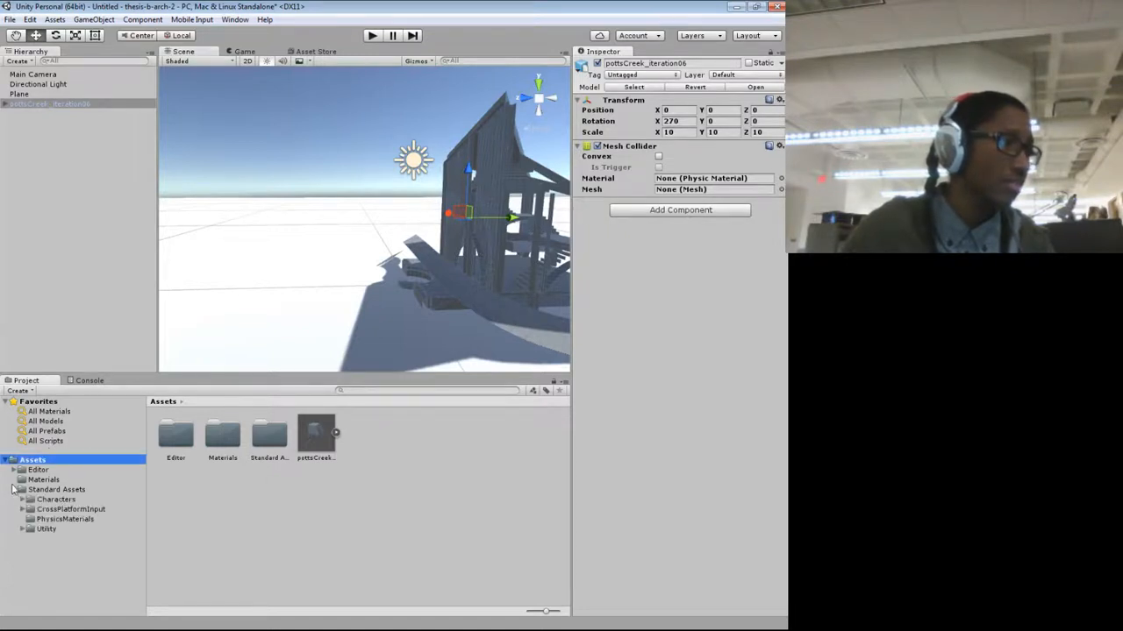
click(23, 501)
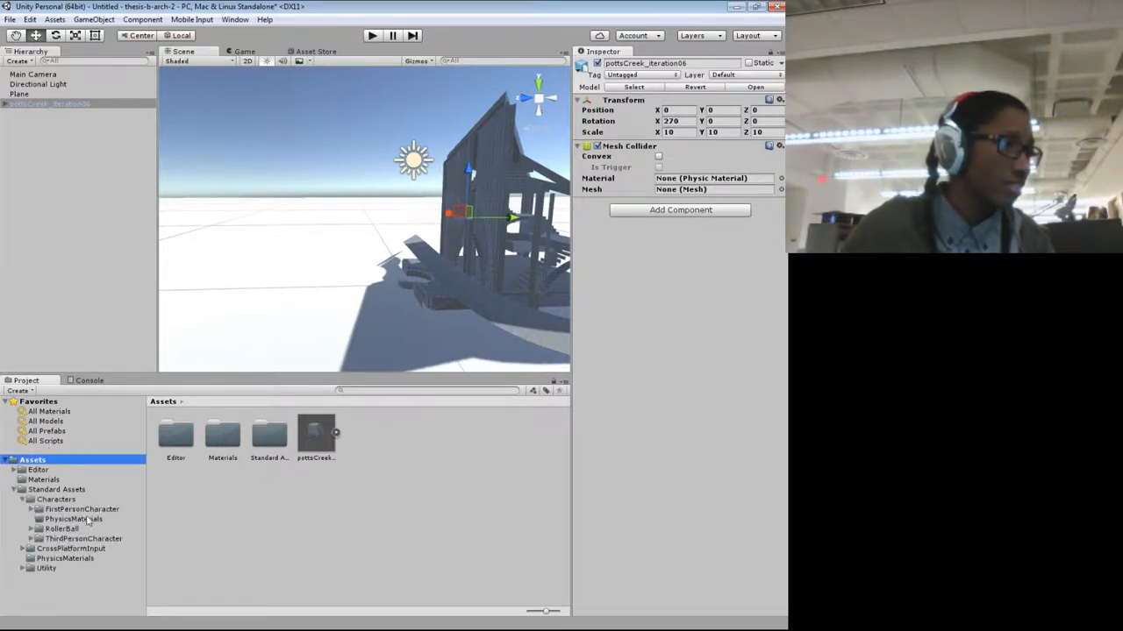
click(30, 511)
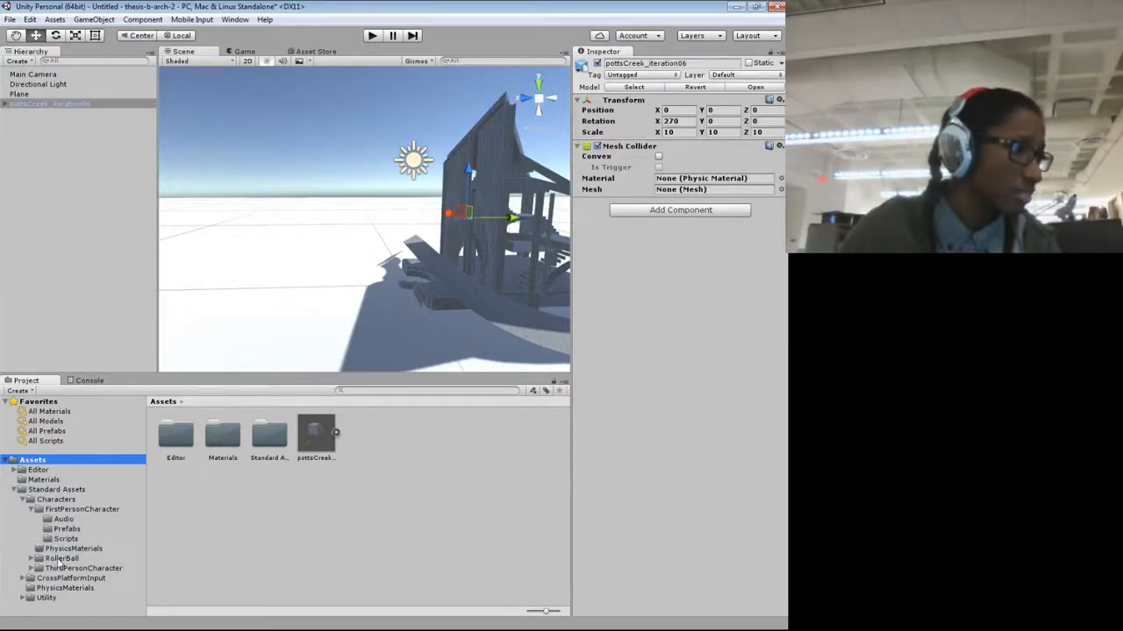
click(64, 530)
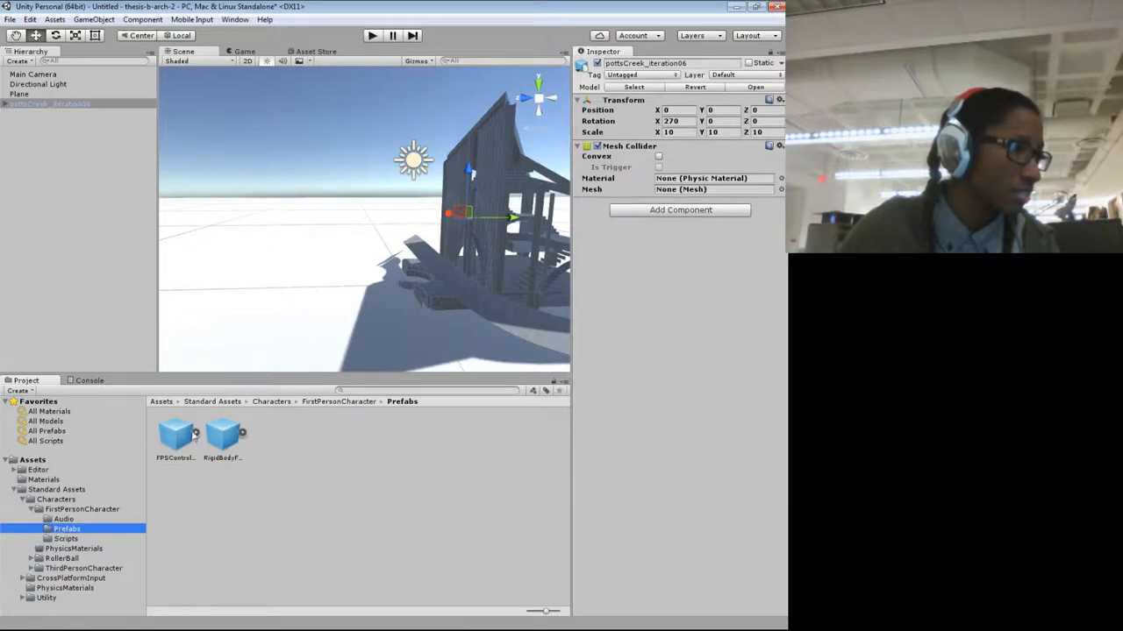
drag(175, 441, 44, 199)
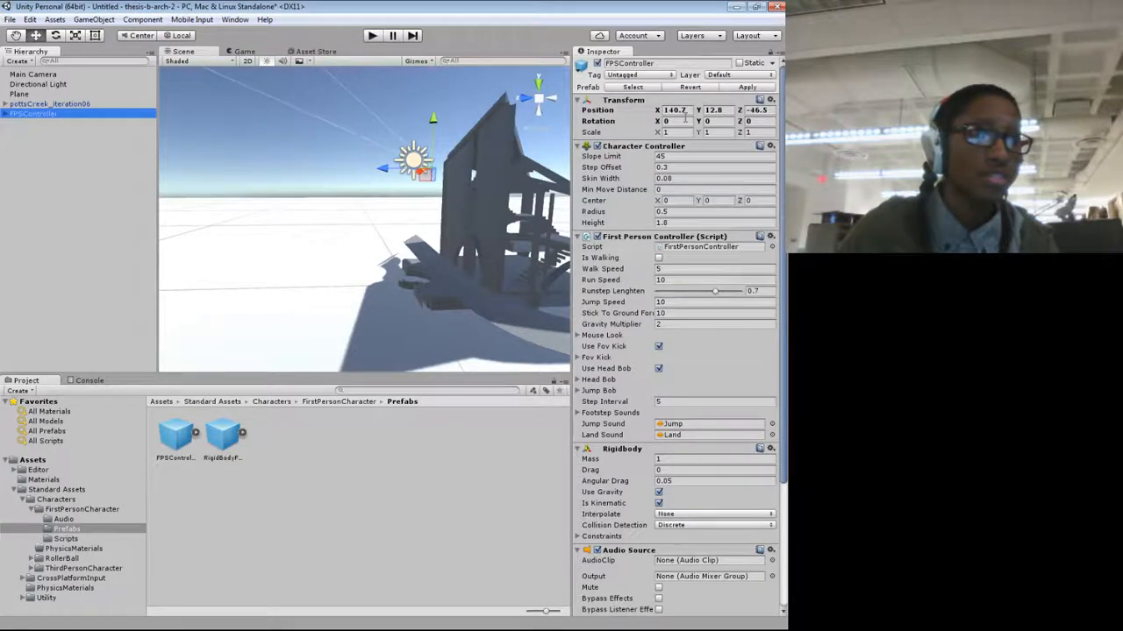
Step: Set the FPSController's X position to 0 and check where it sits relative to the house
click(677, 111)
text(0)
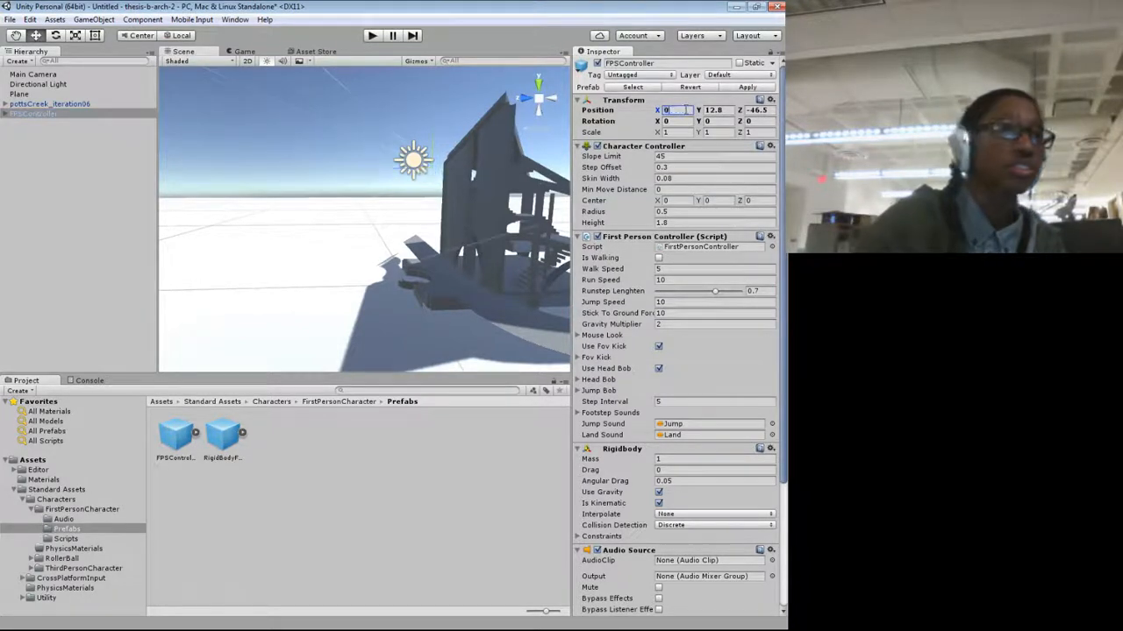
scroll(318, 233, down, 8)
drag(343, 230, 277, 262)
scroll(278, 261, down, 5)
scroll(414, 266, up, 5)
scroll(413, 204, down, 2)
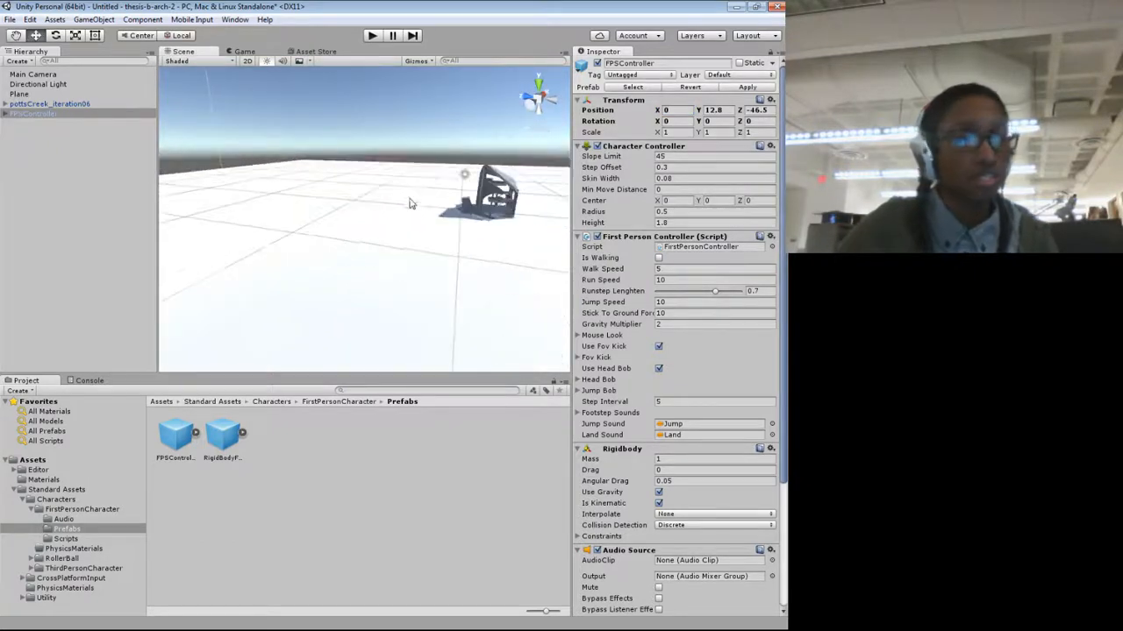
mouse_move(419, 198)
mouse_down()
mouse_move(298, 165)
mouse_move(451, 201)
mouse_move(364, 165)
mouse_move(403, 182)
mouse_up()
drag(394, 231, 650, 204)
Step: Set the FPSController's position to 1 on X, Y and Z
click(714, 111)
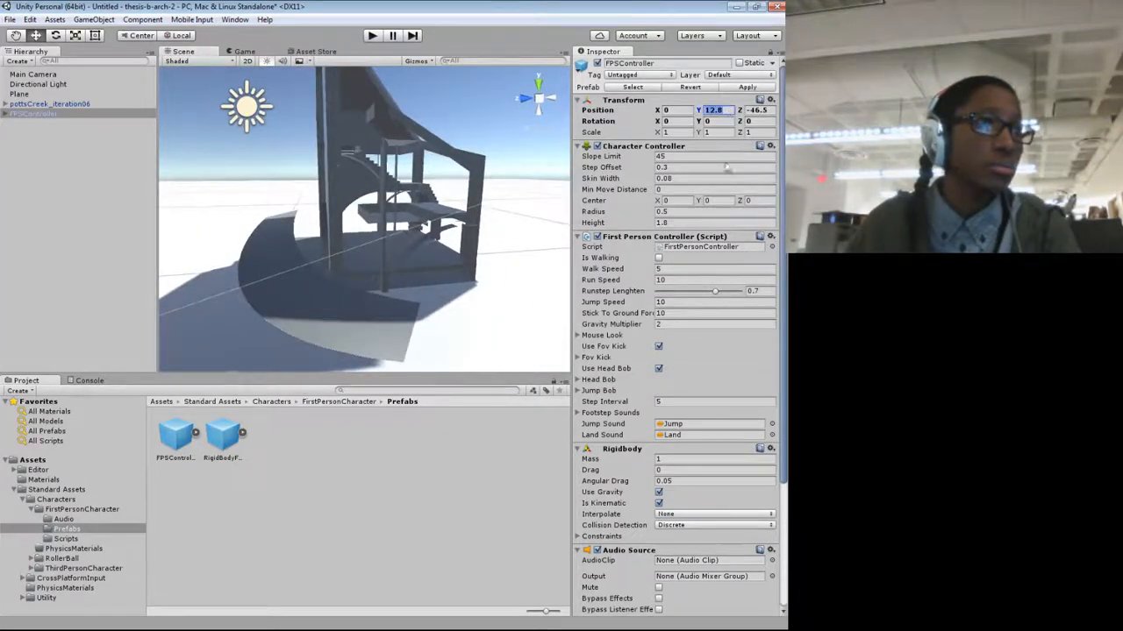
click(677, 111)
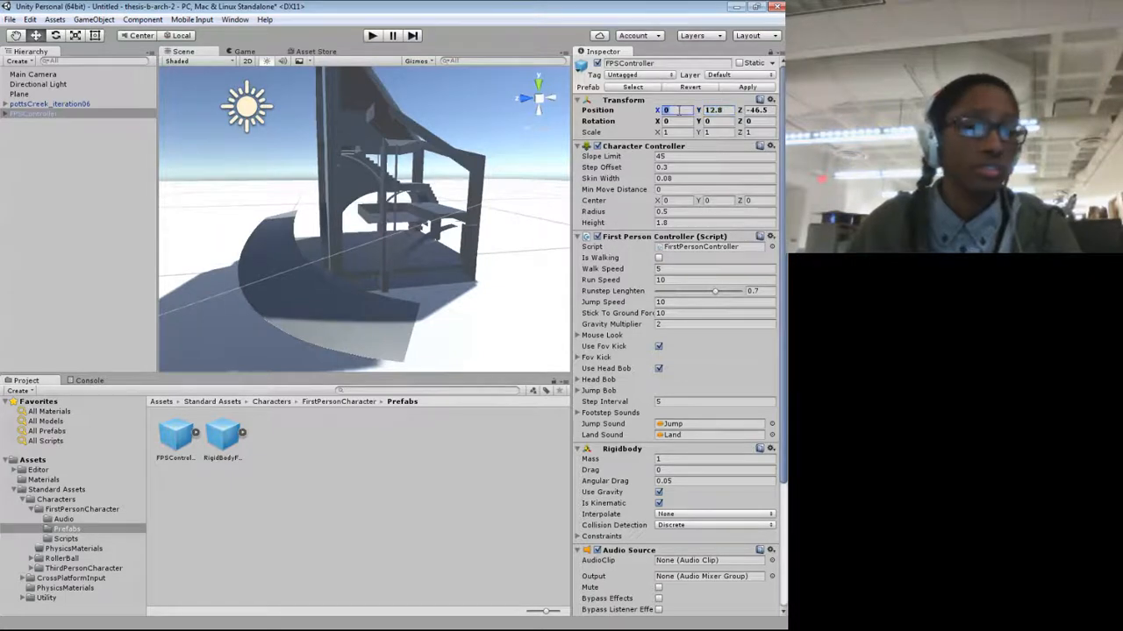
text(1)
drag(340, 260, 389, 229)
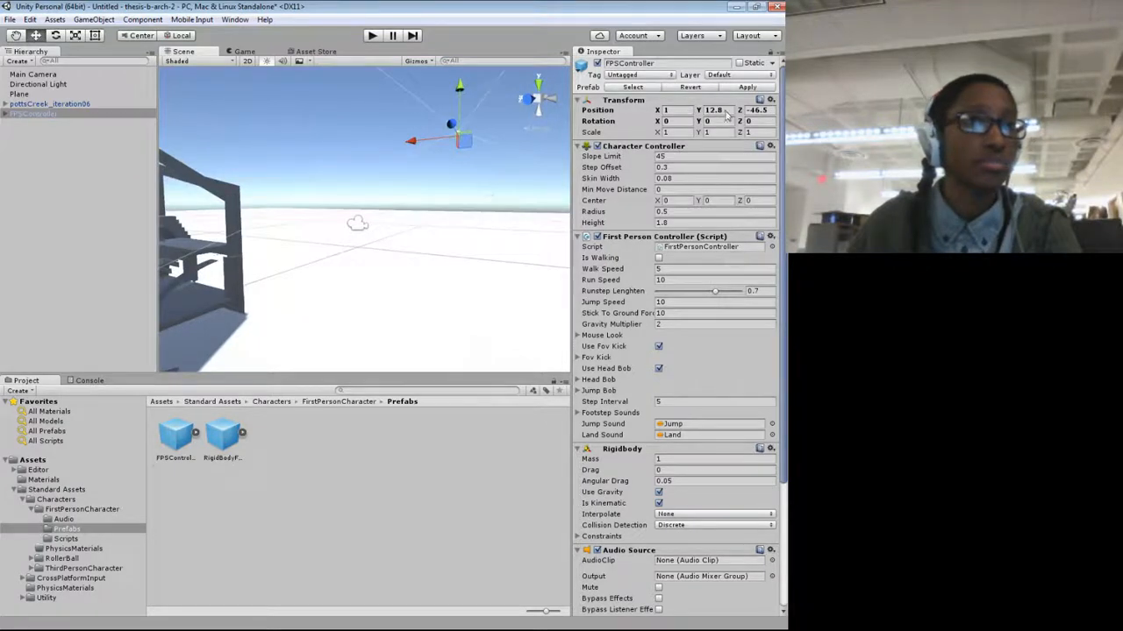
click(725, 113)
text(1)
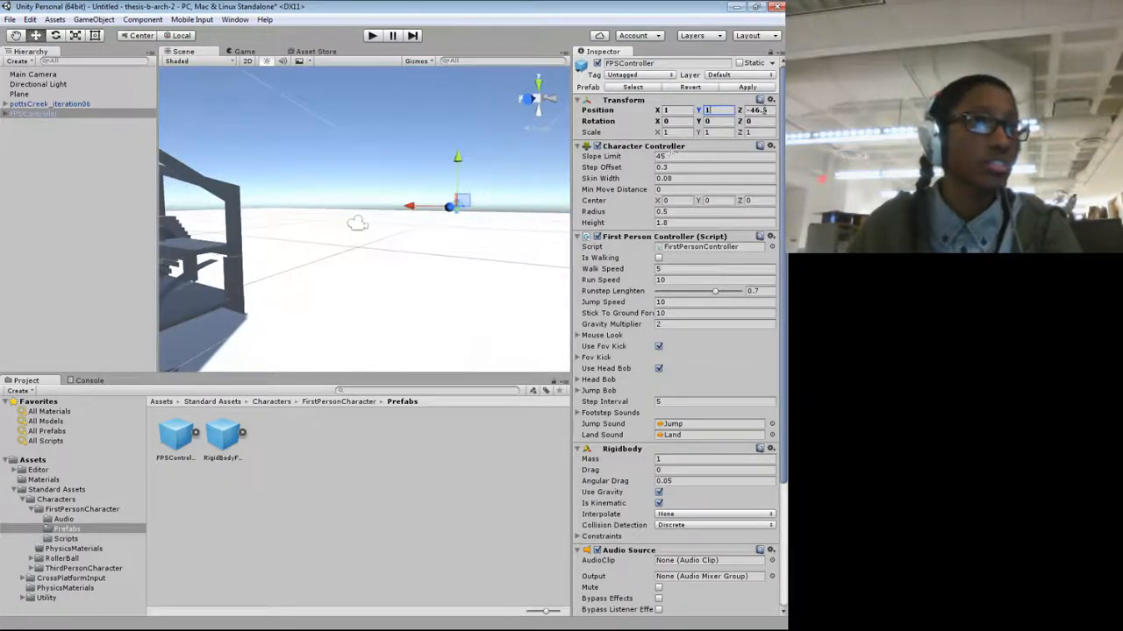
key(Tab)
text(1)
Step: Examine the FPSController's placement and size beside the house from several angles and distances
drag(469, 191, 116, 281)
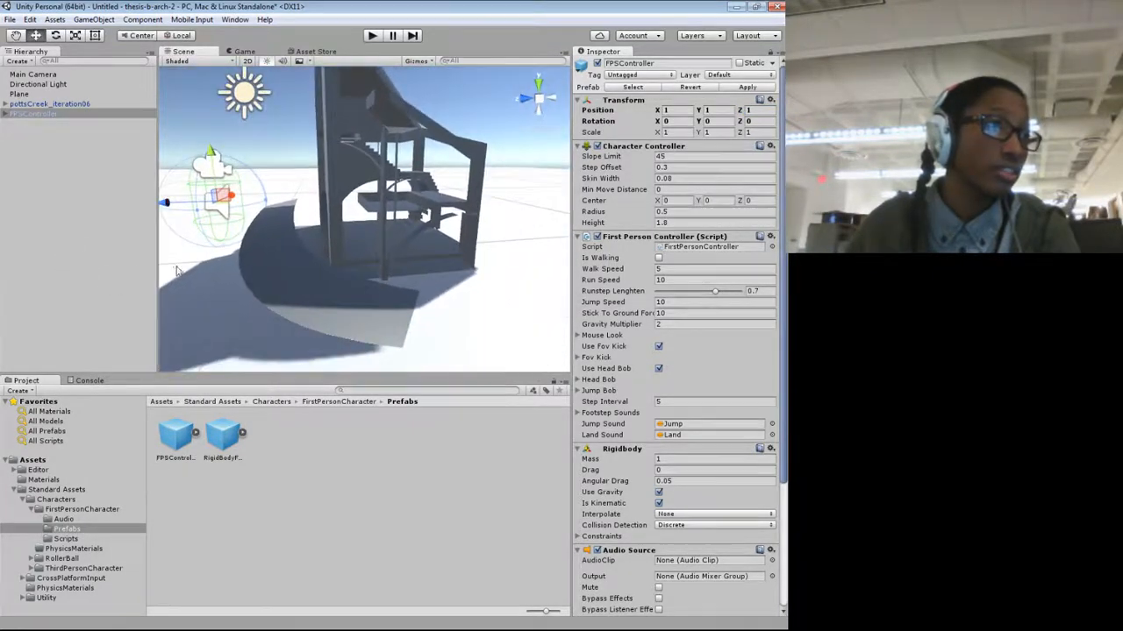
scroll(386, 283, down, 10)
scroll(391, 207, up, 10)
drag(392, 209, 221, 231)
scroll(321, 254, down, 10)
scroll(378, 224, up, 10)
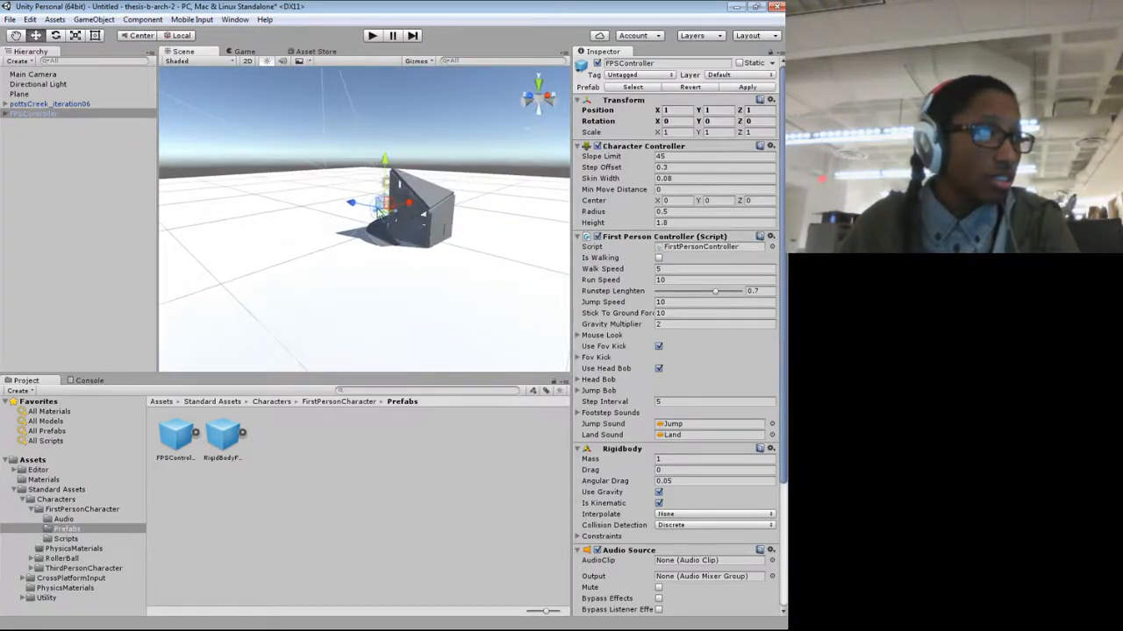
Step: Set the scale of the pottsCreek_iteration06 model to 20 on X, Y and Z
scroll(382, 222, down, 10)
drag(383, 225, 409, 205)
key(w)
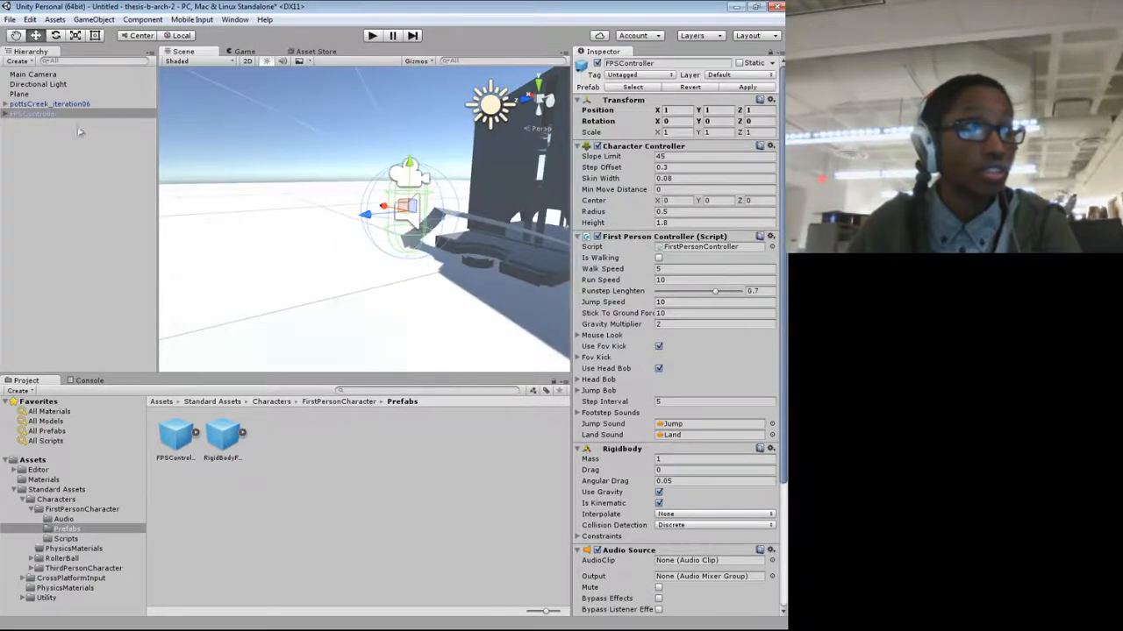
click(74, 103)
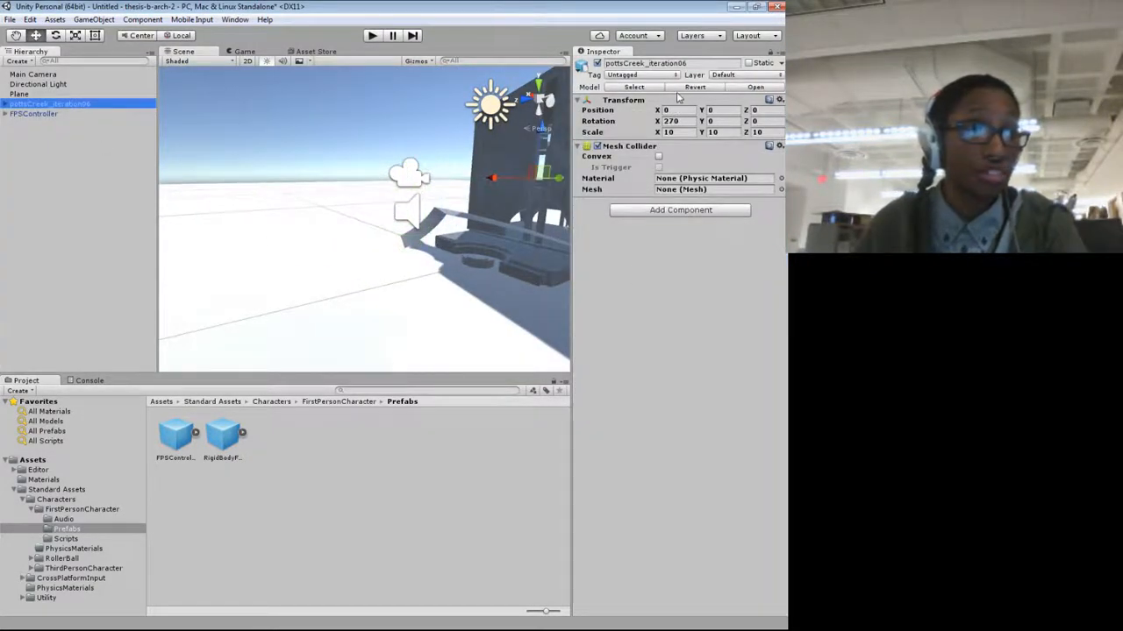
click(681, 132)
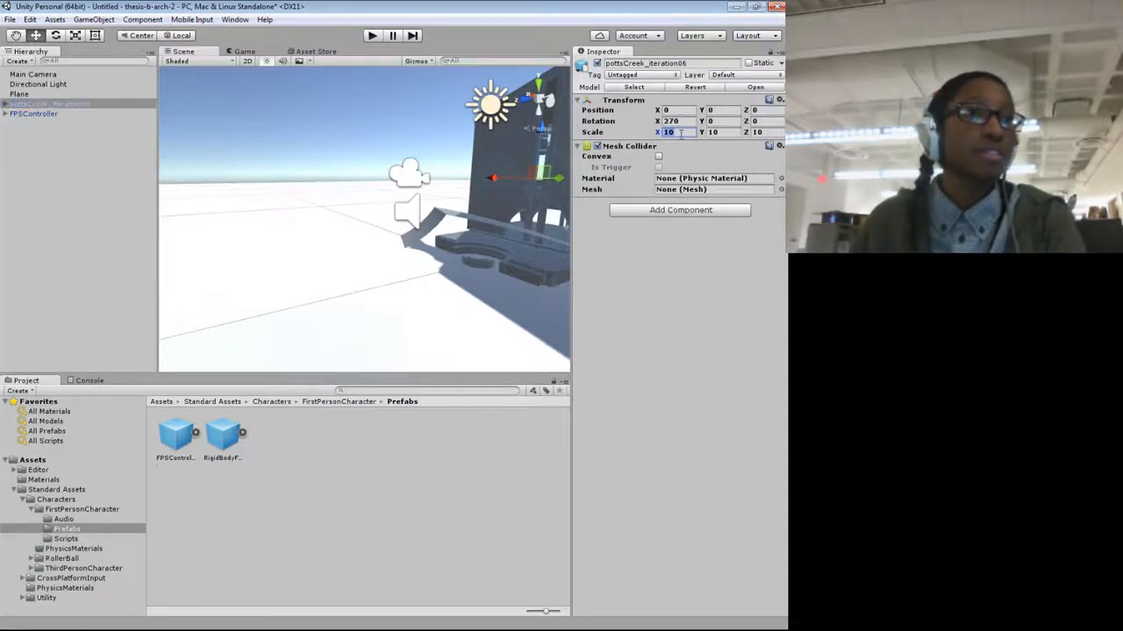
text(209)
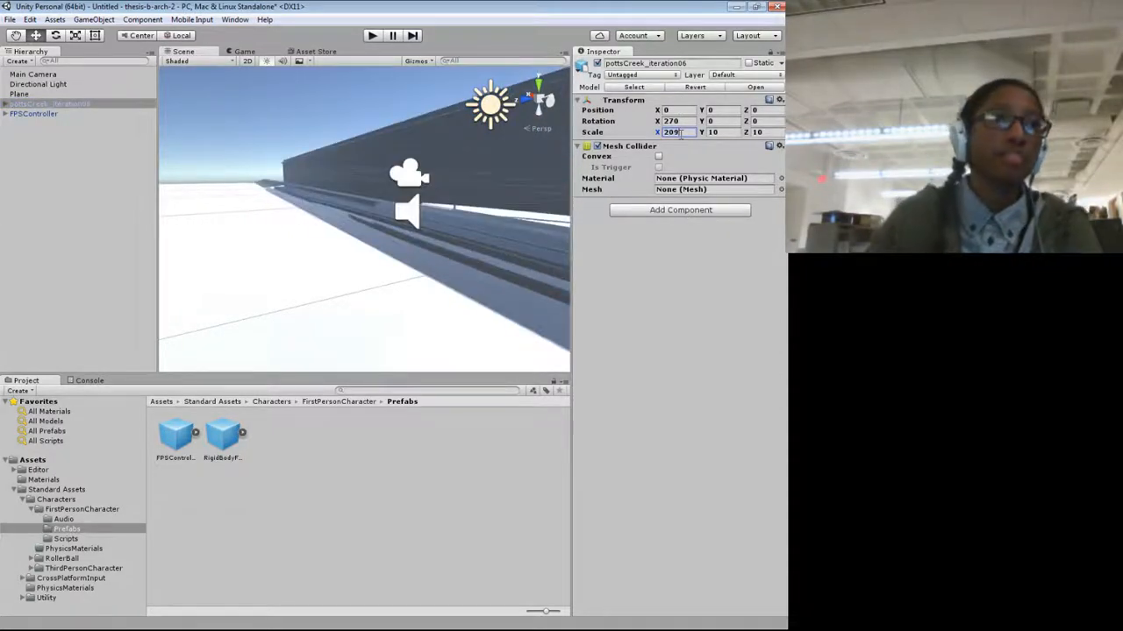
key(BackSpace)
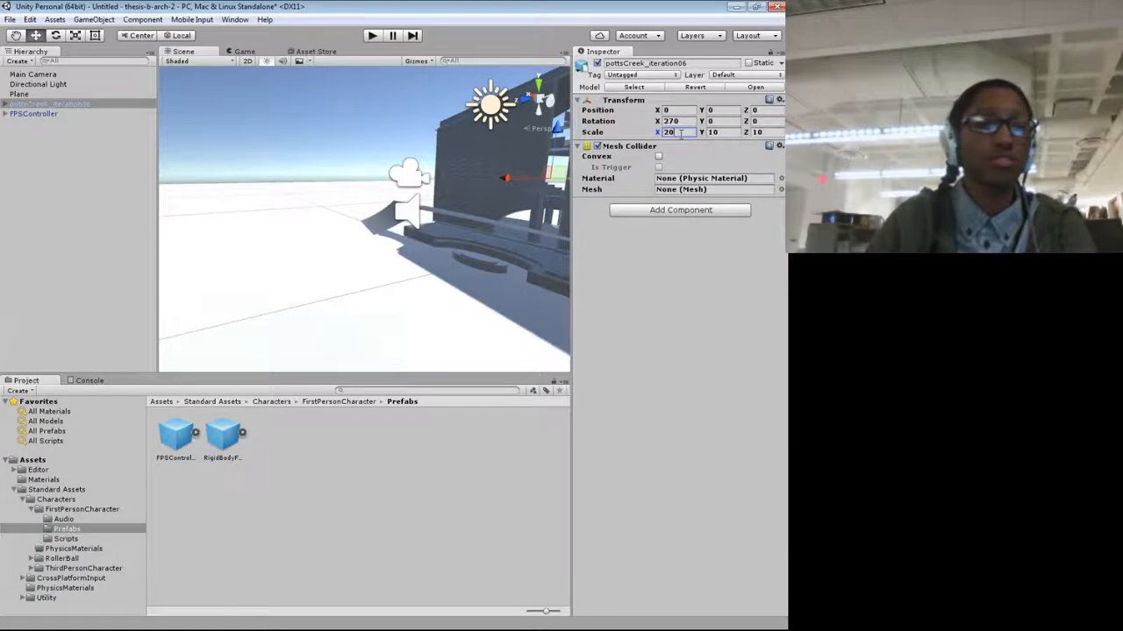
key(Tab)
text(20)
key(Tab)
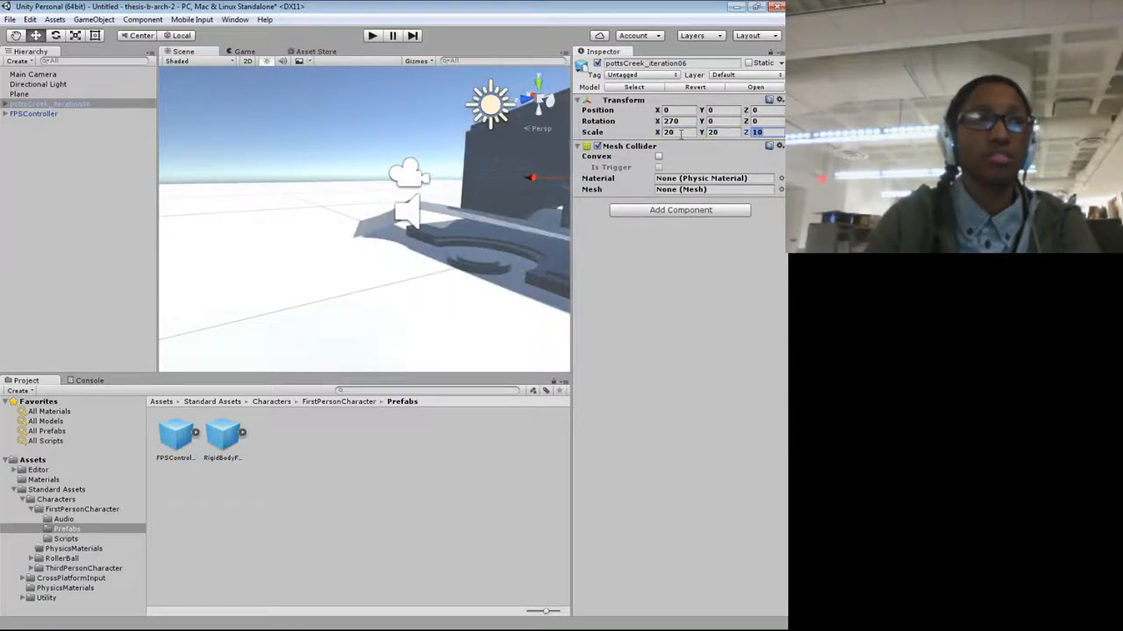
text(20)
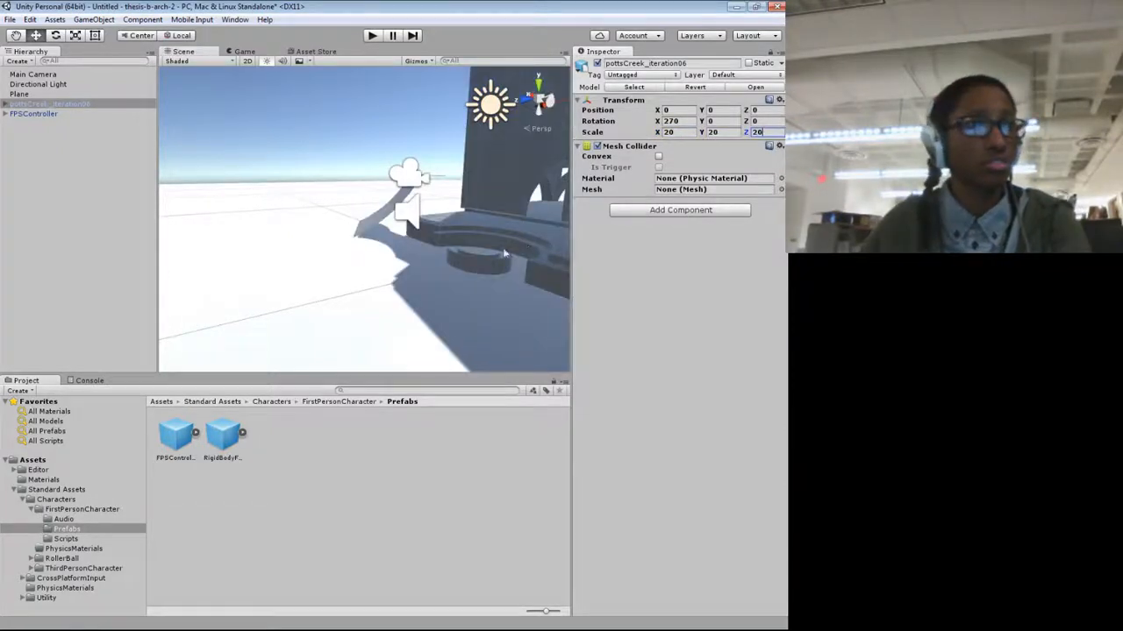
key(Return)
Step: Compare the FPSController's size and placement with the rescaled house, and check the Main Camera's settings
click(20, 116)
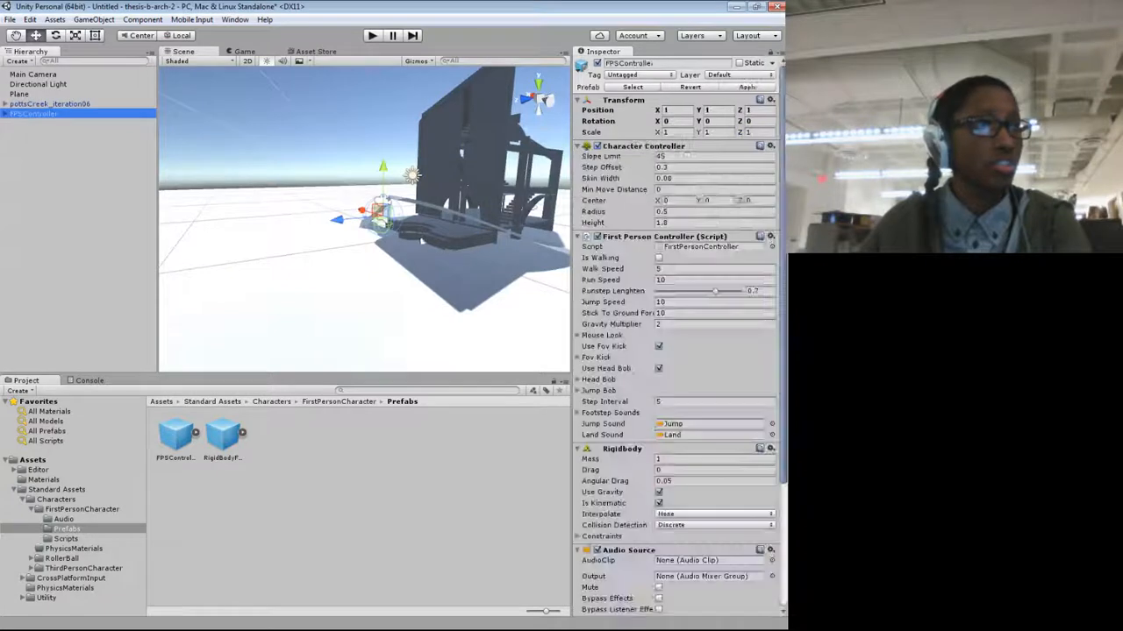
drag(425, 226, 324, 236)
scroll(342, 259, down, 5)
scroll(457, 246, up, 5)
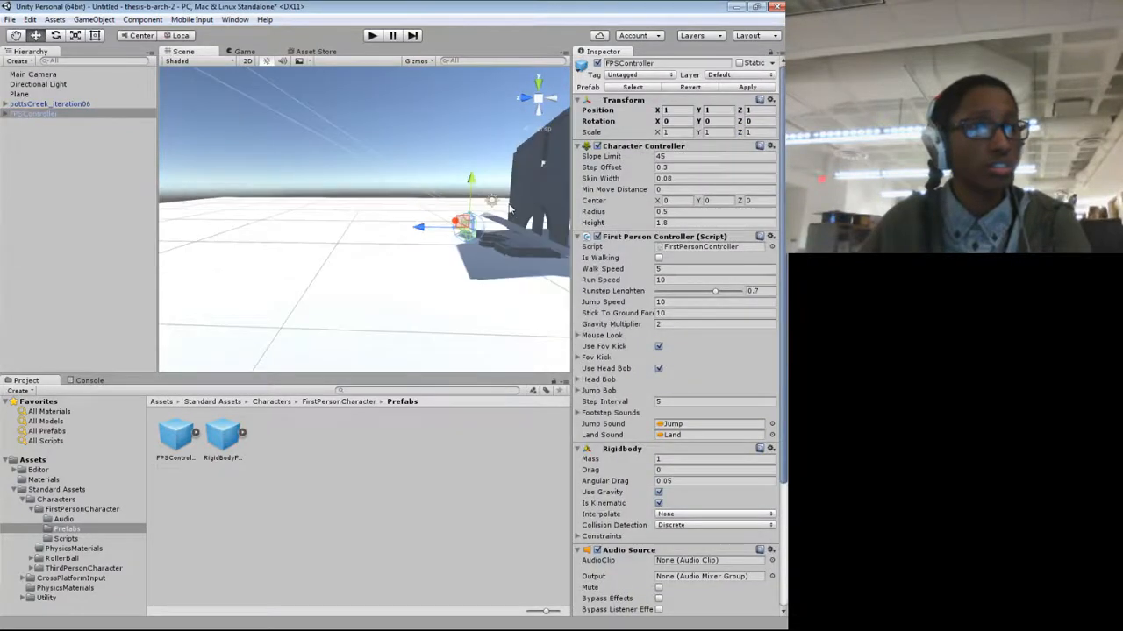
scroll(404, 249, down, 3)
scroll(535, 239, up, 6)
scroll(532, 236, down, 3)
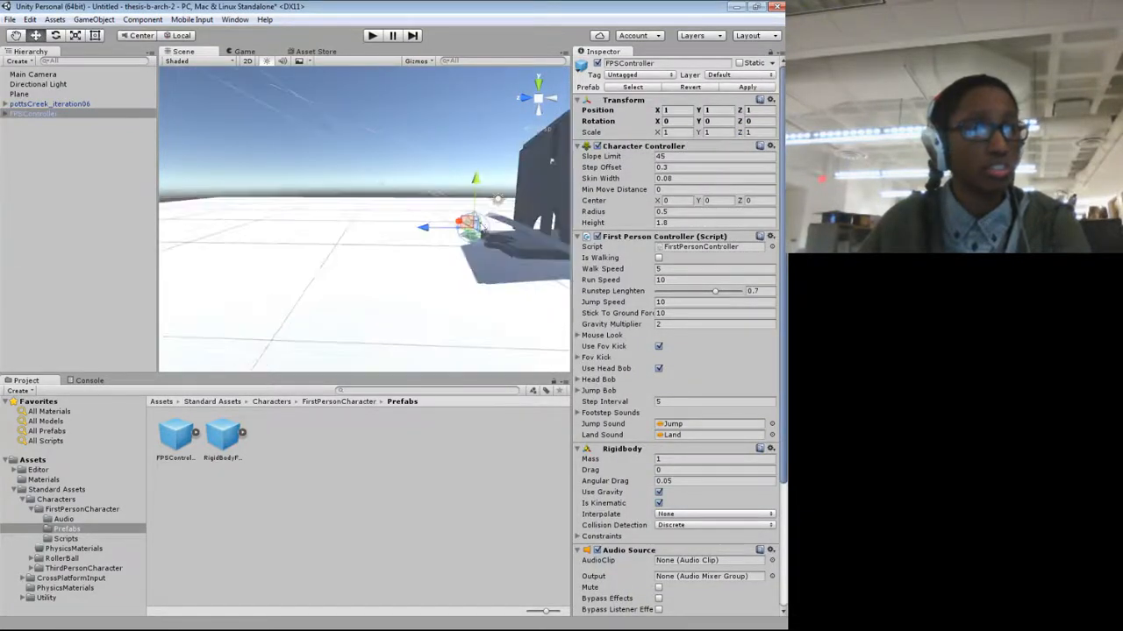
click(77, 75)
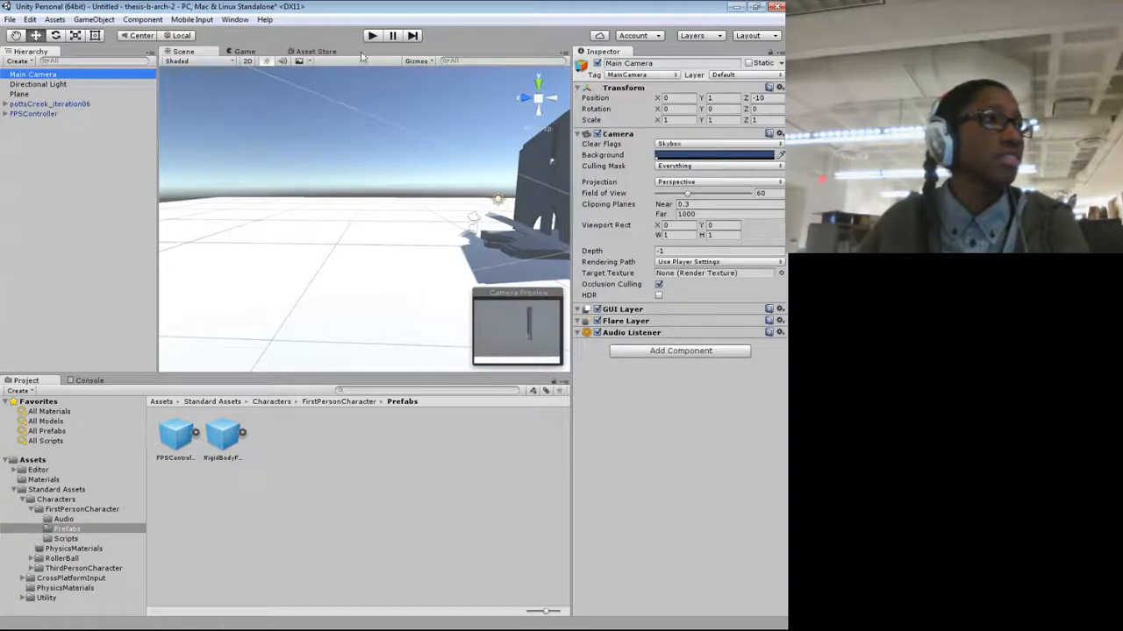
click(39, 114)
Step: Play the scene and walk the first-person controller through and around the house to test its scale and collisions
click(372, 35)
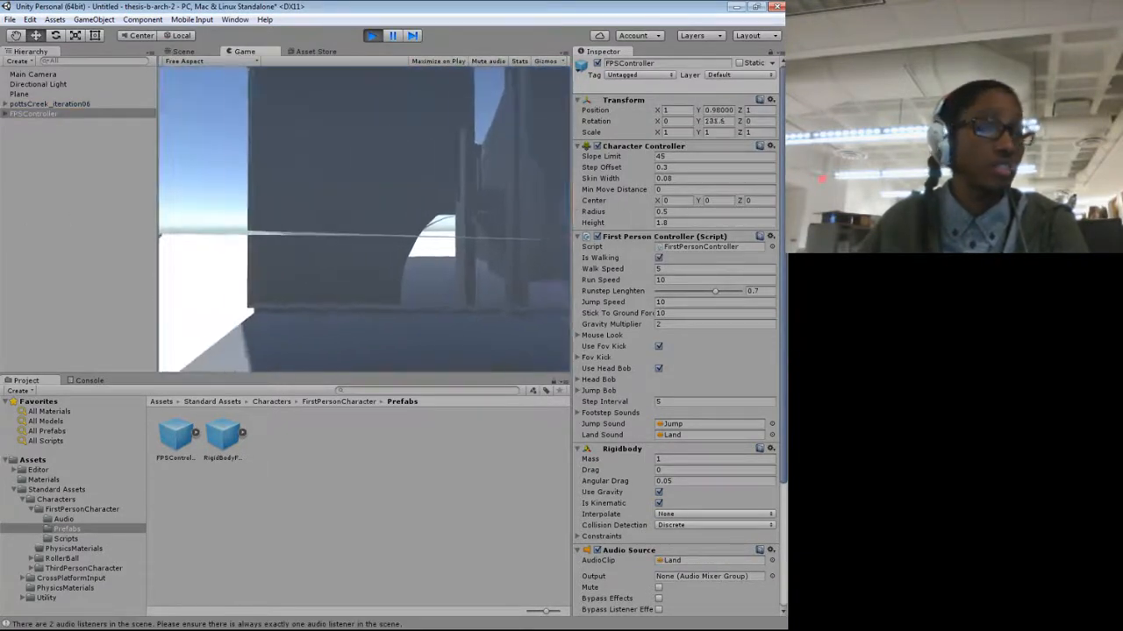
key(s)
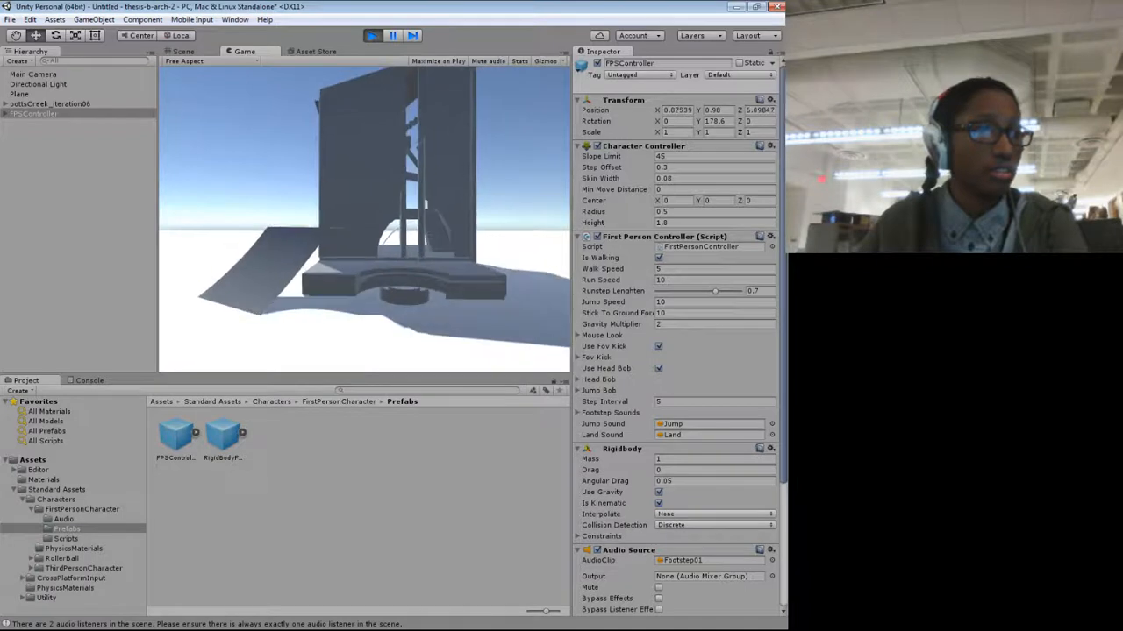
key(w)
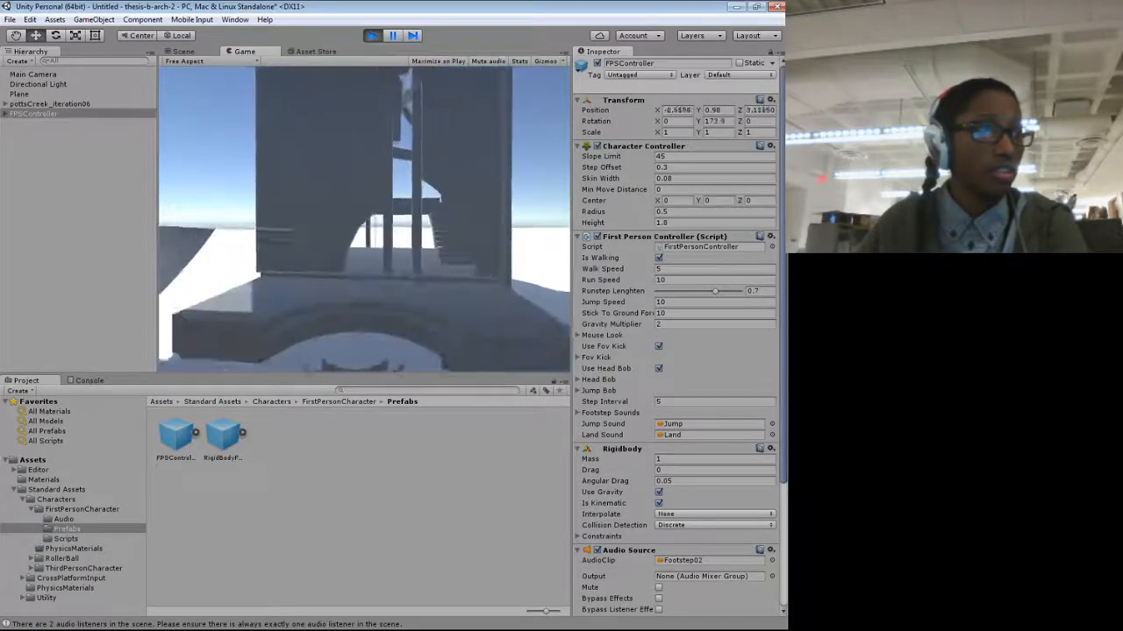
key(w)
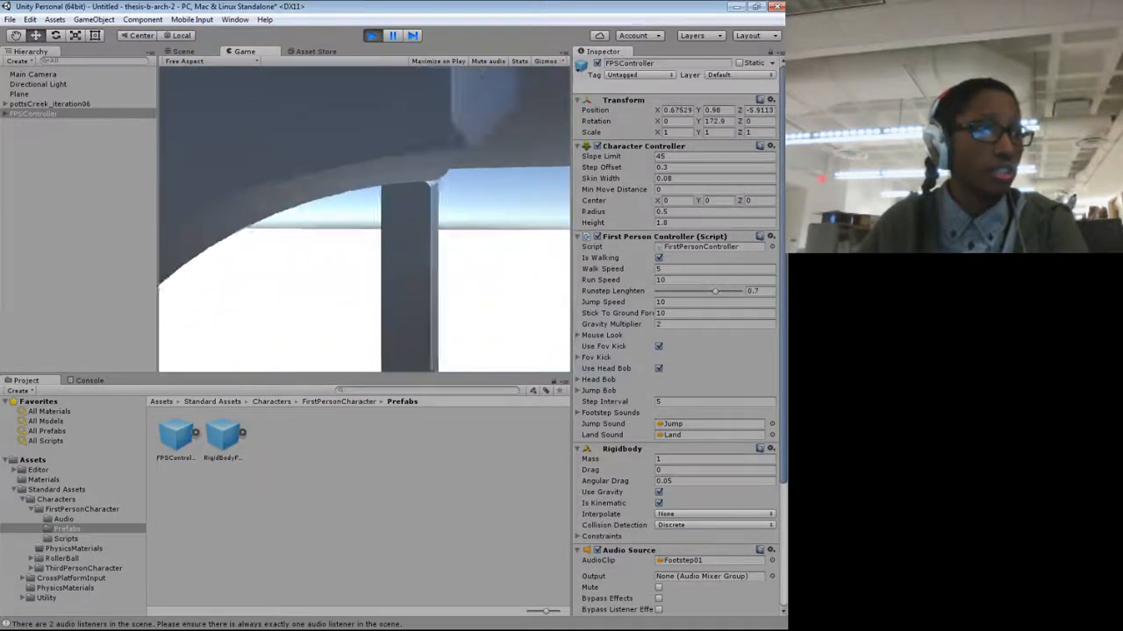
key(w)
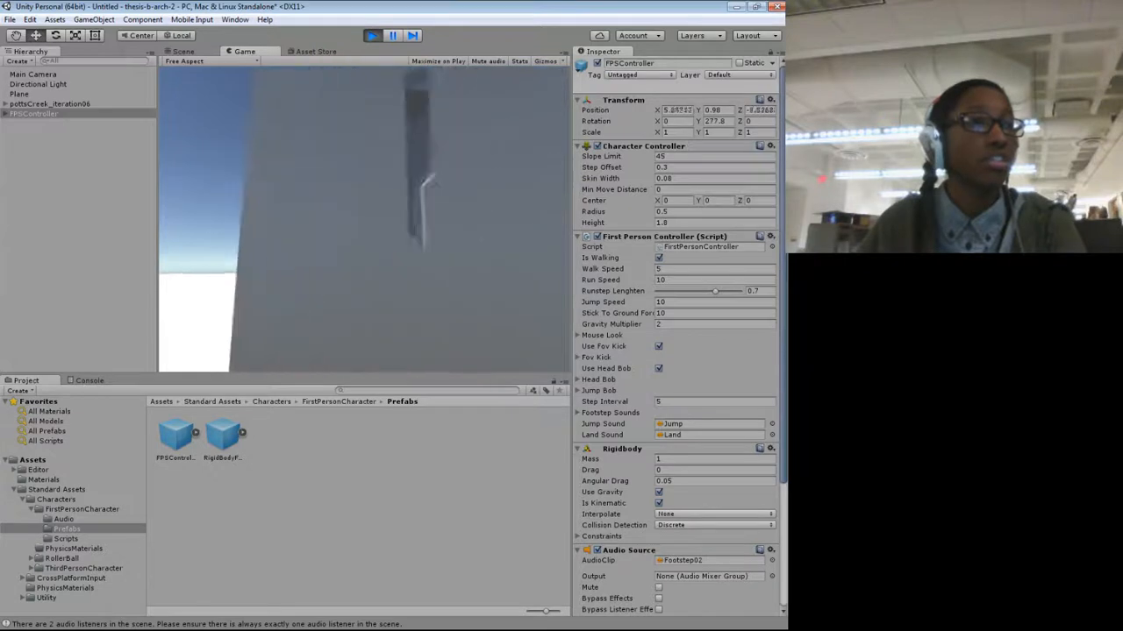
key(space)
key(w)
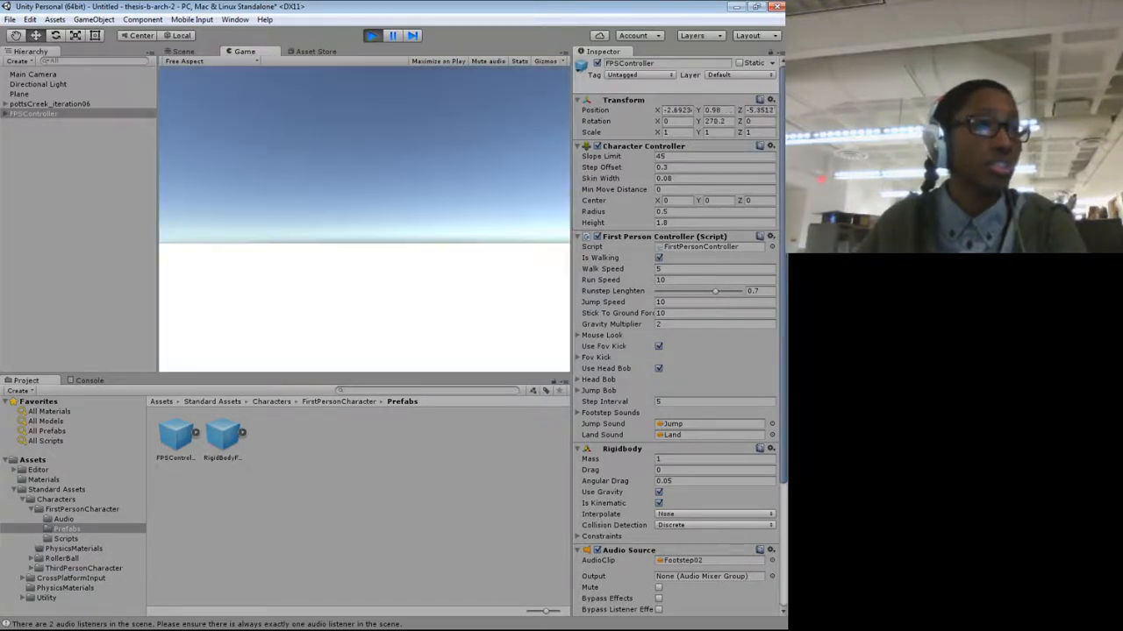
key(w)
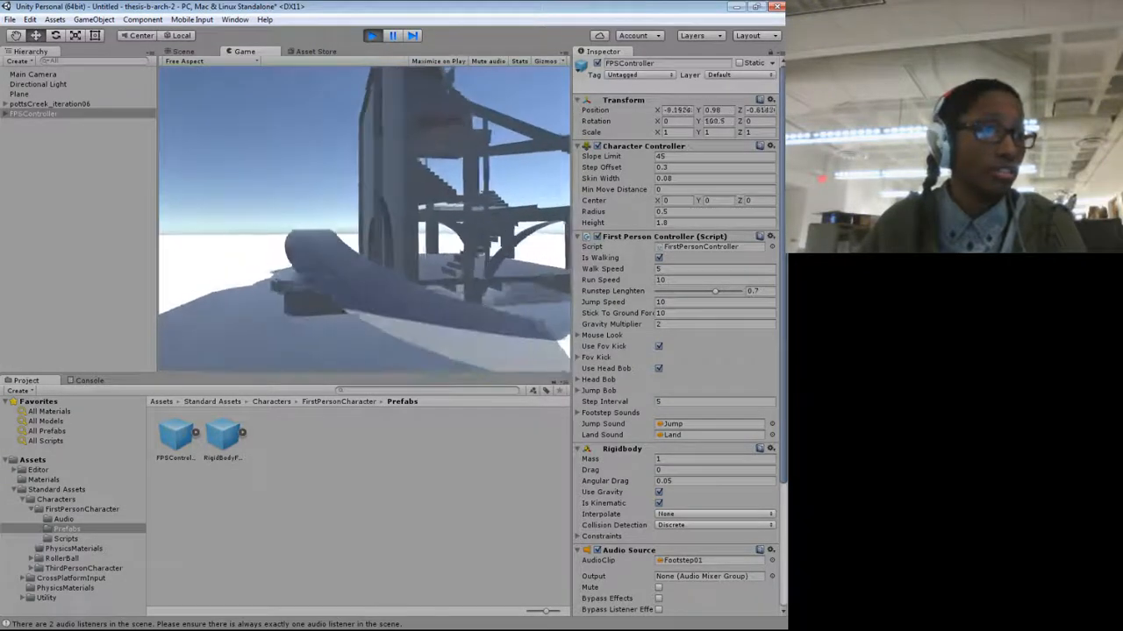
key(w)
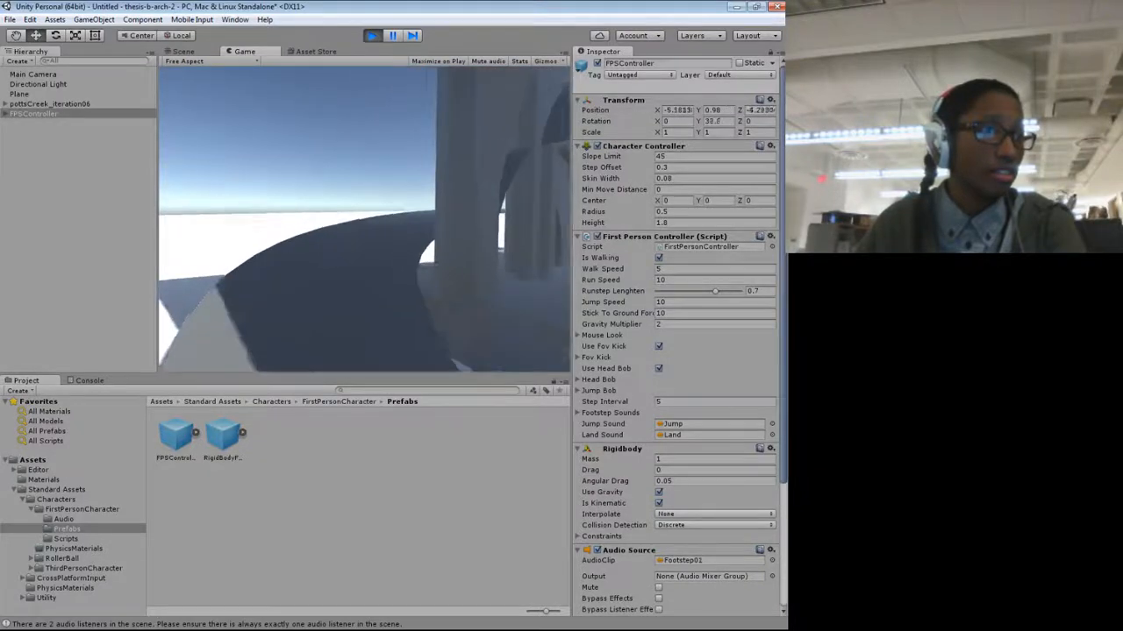
key(w)
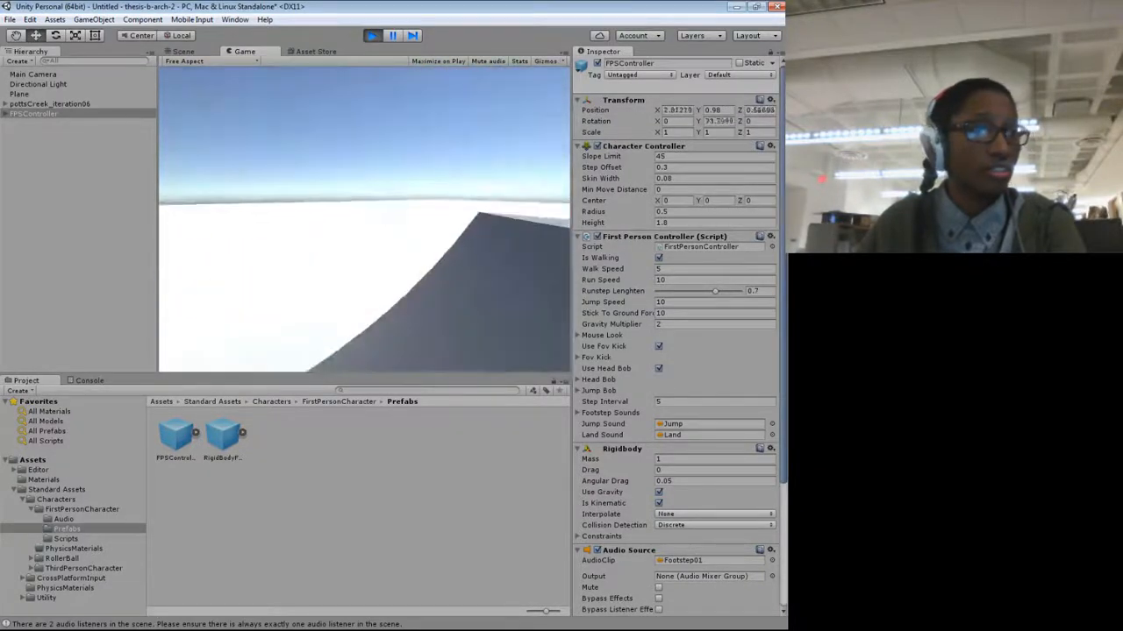
key(w)
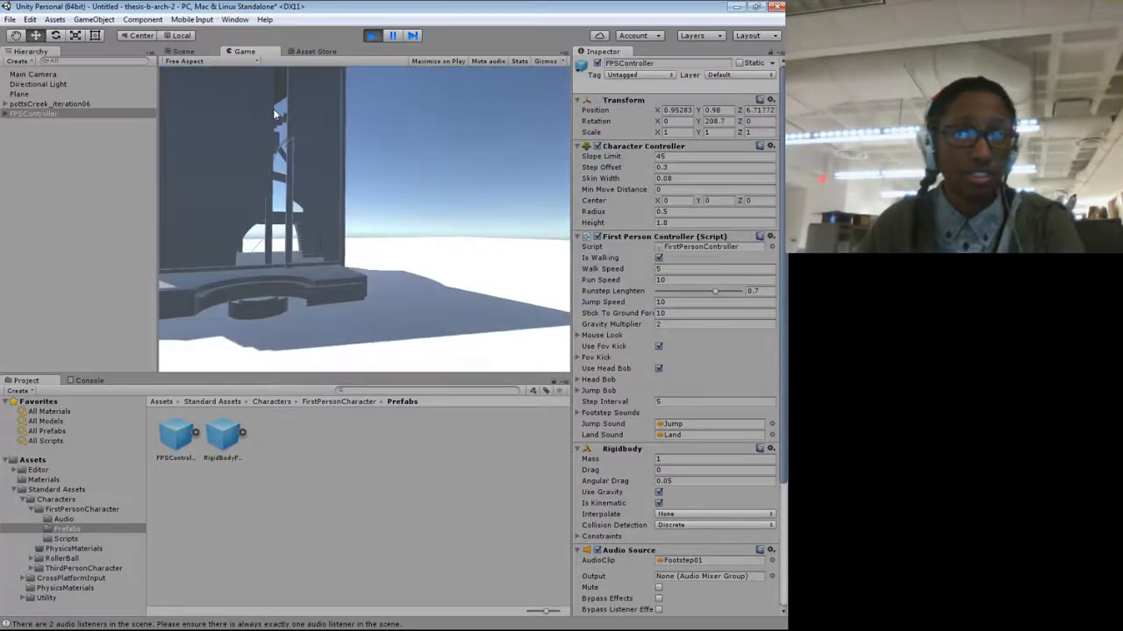
Step: Walk around the front of the house, enter it and back out, and stop the play test
key(d)
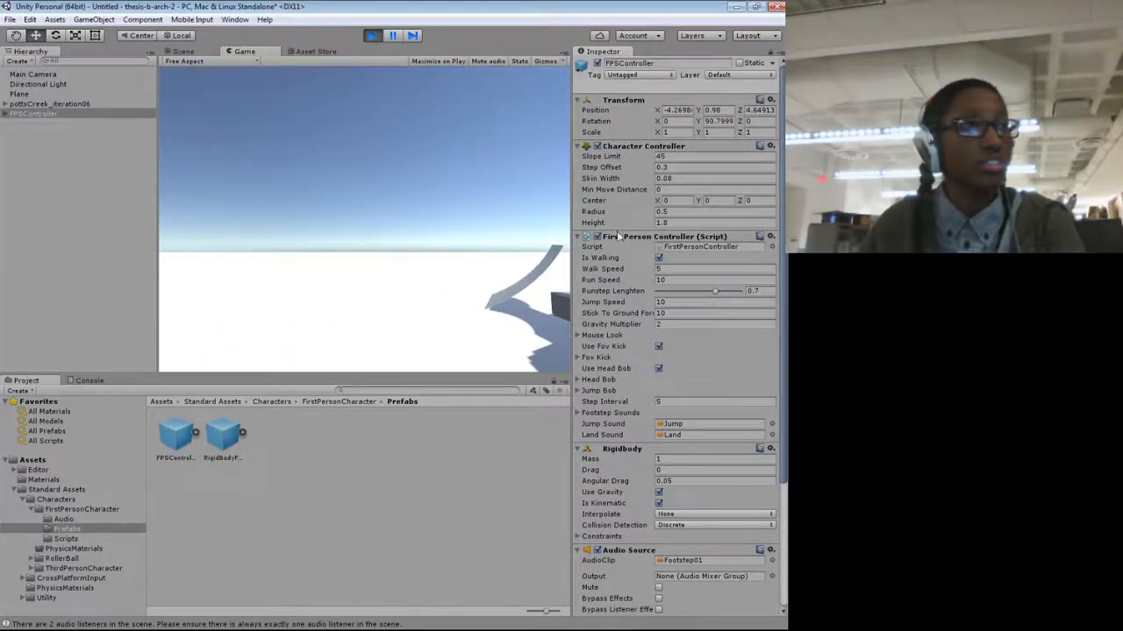
key(d)
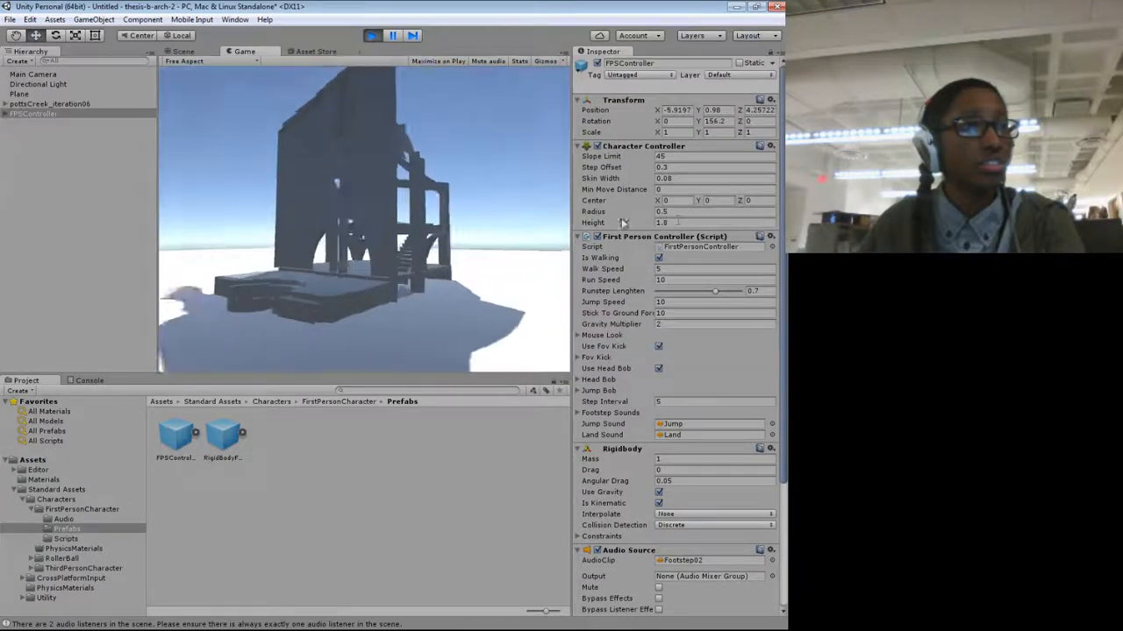
key(w)
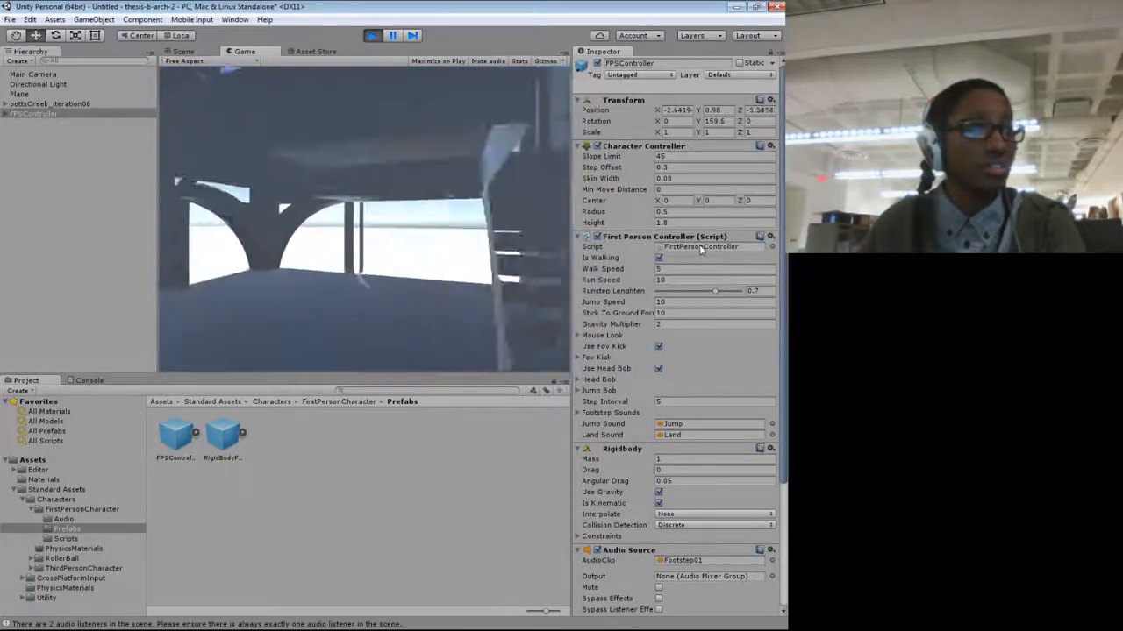
key(s)
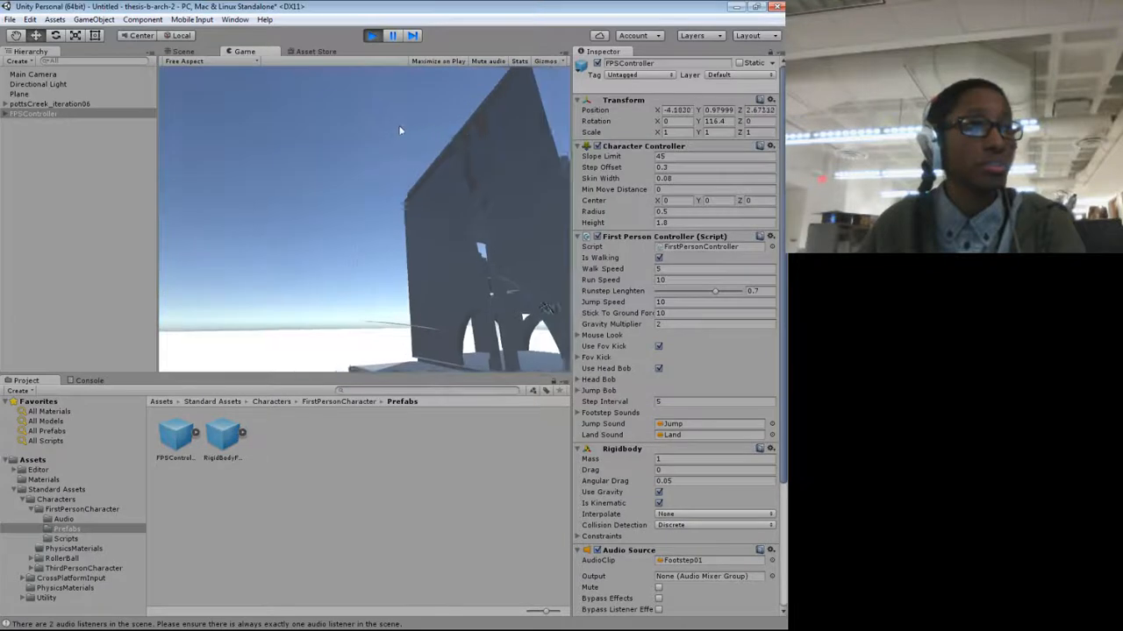
click(372, 35)
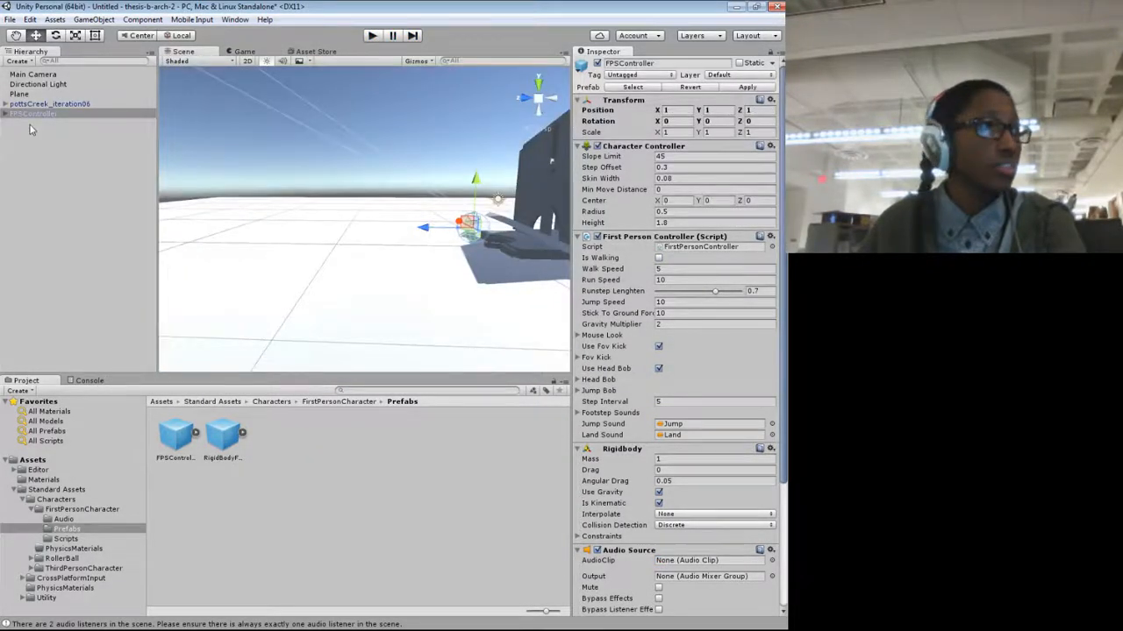
Step: Set the scale of the pottsCreek_iteration06 model to 30 on X, Y and Z
click(35, 104)
click(681, 131)
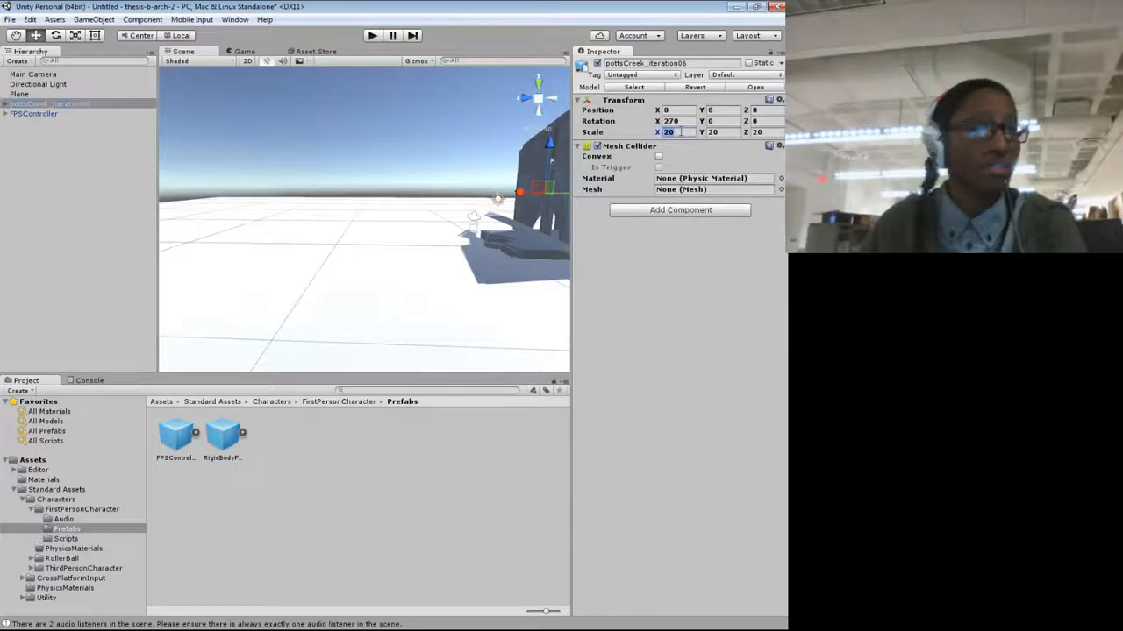
text(30)
key(Tab)
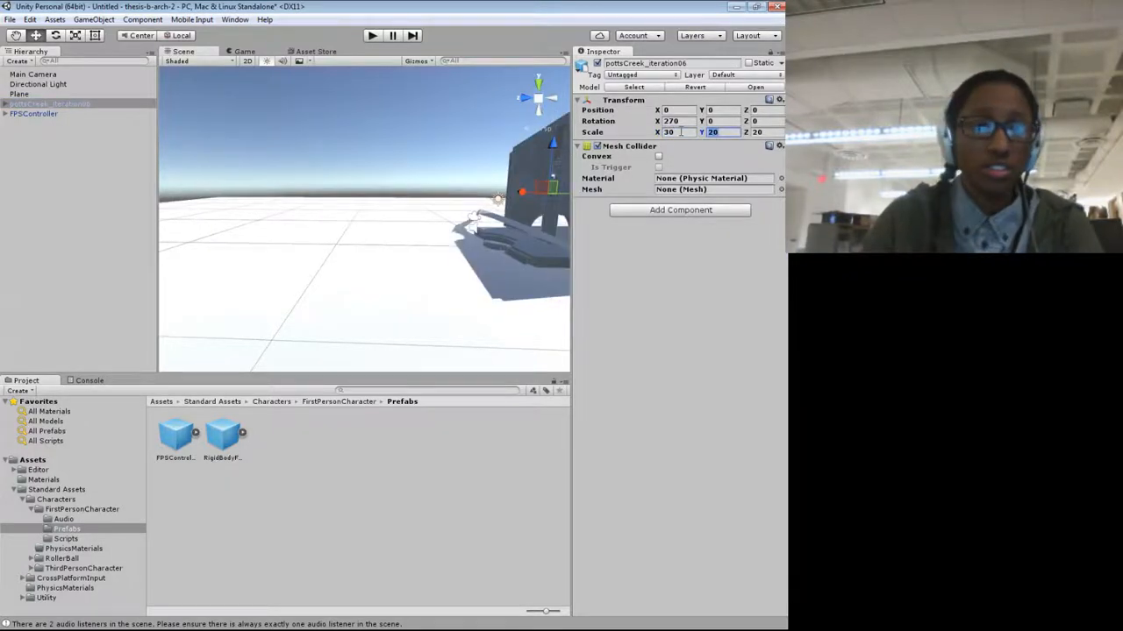
text(30)
key(Tab)
text(30)
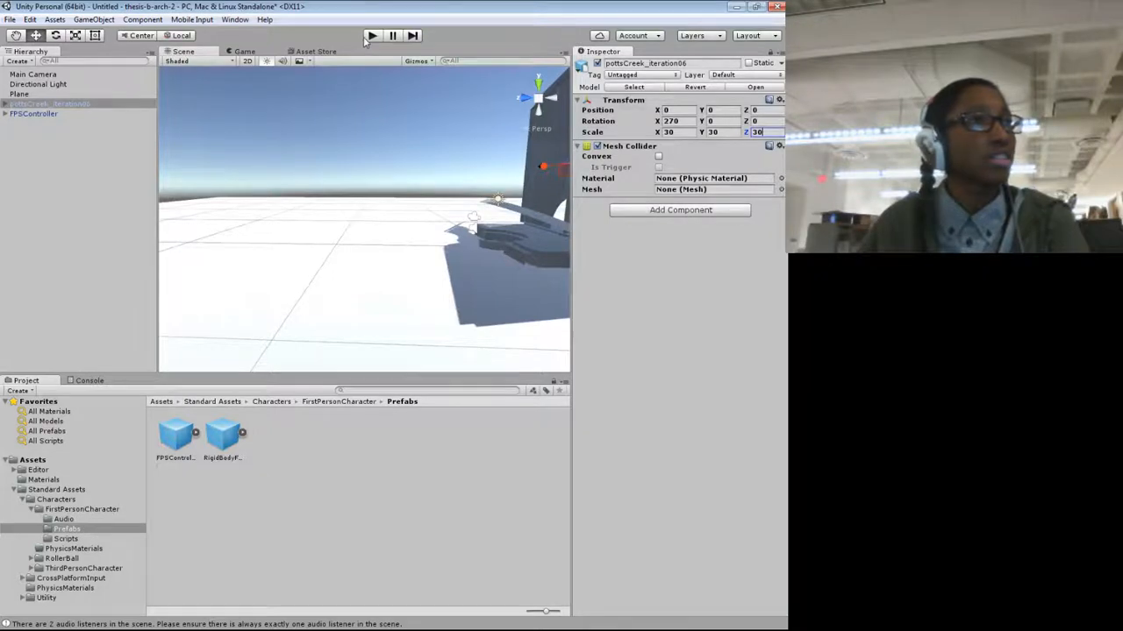
Step: Add a Box Collider component to the pottsCreek_iteration06 model and check its extents around the house
click(699, 214)
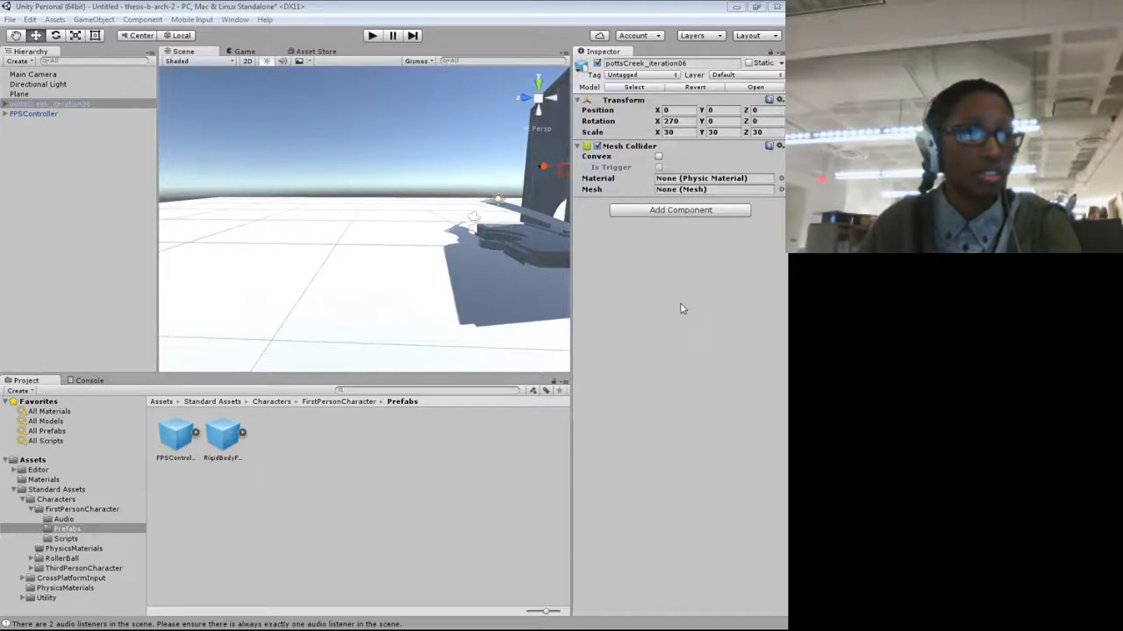
click(681, 280)
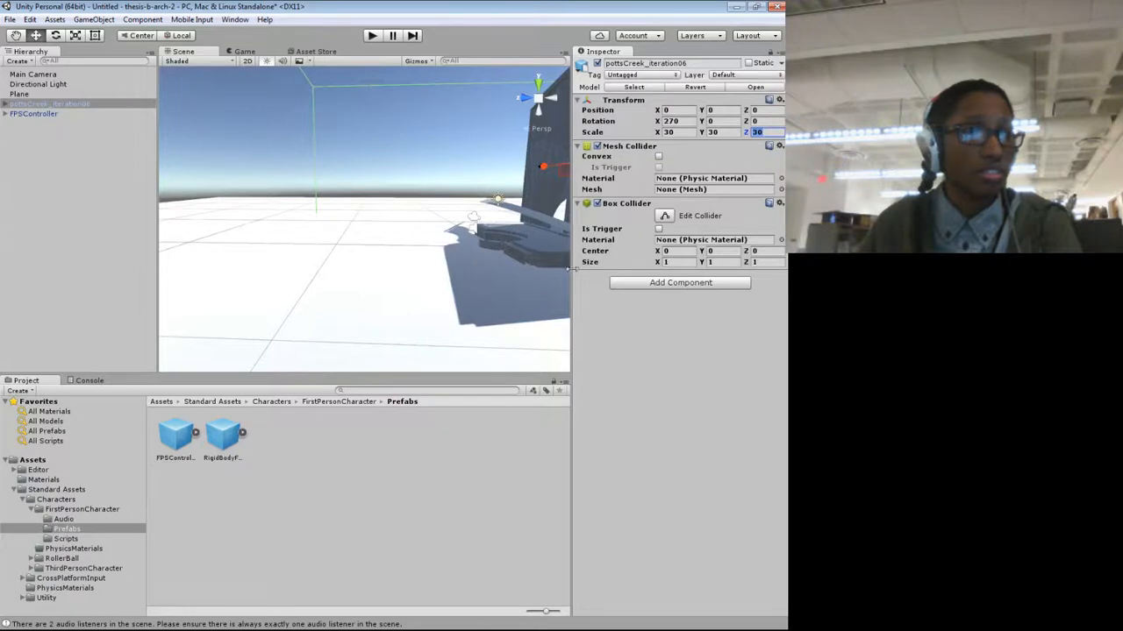
scroll(202, 317, down, 8)
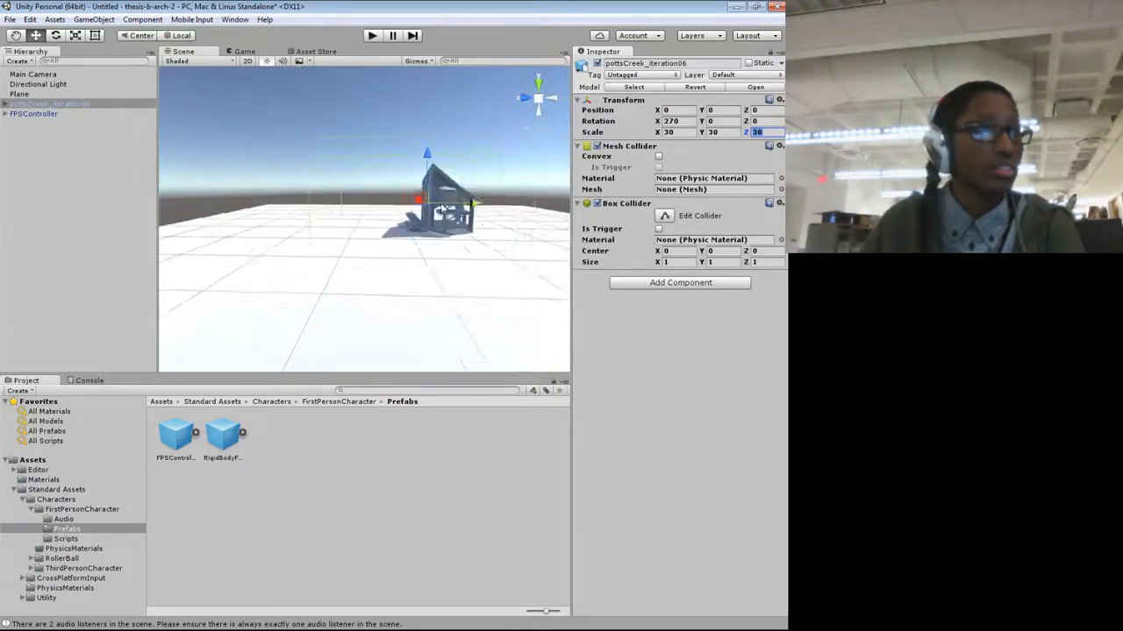
scroll(442, 209, down, 4)
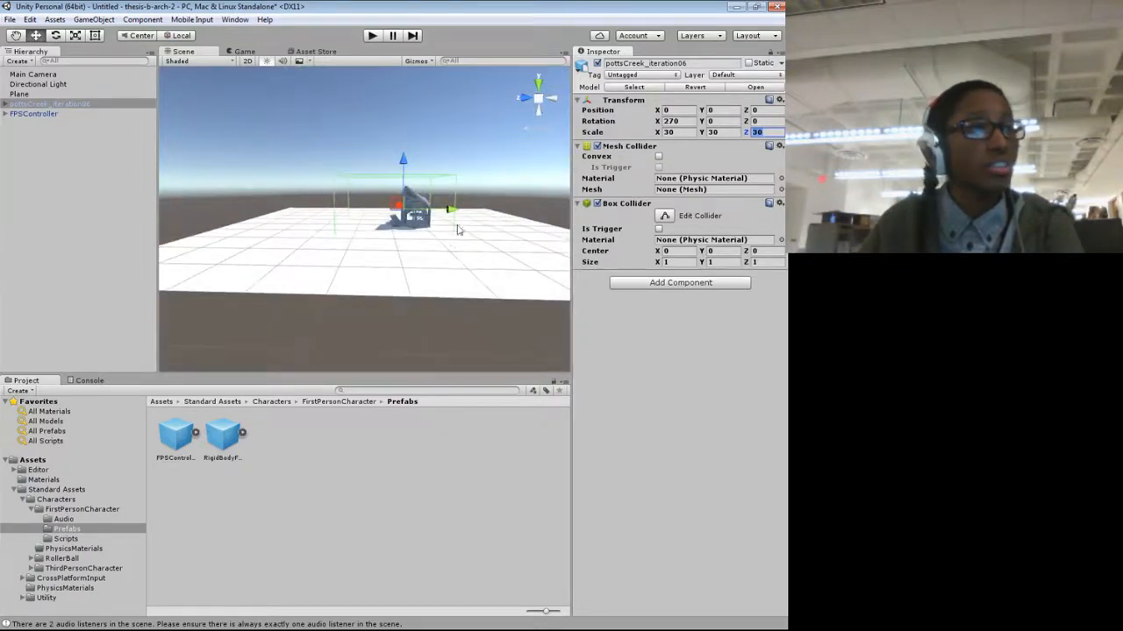
scroll(457, 230, up, 3)
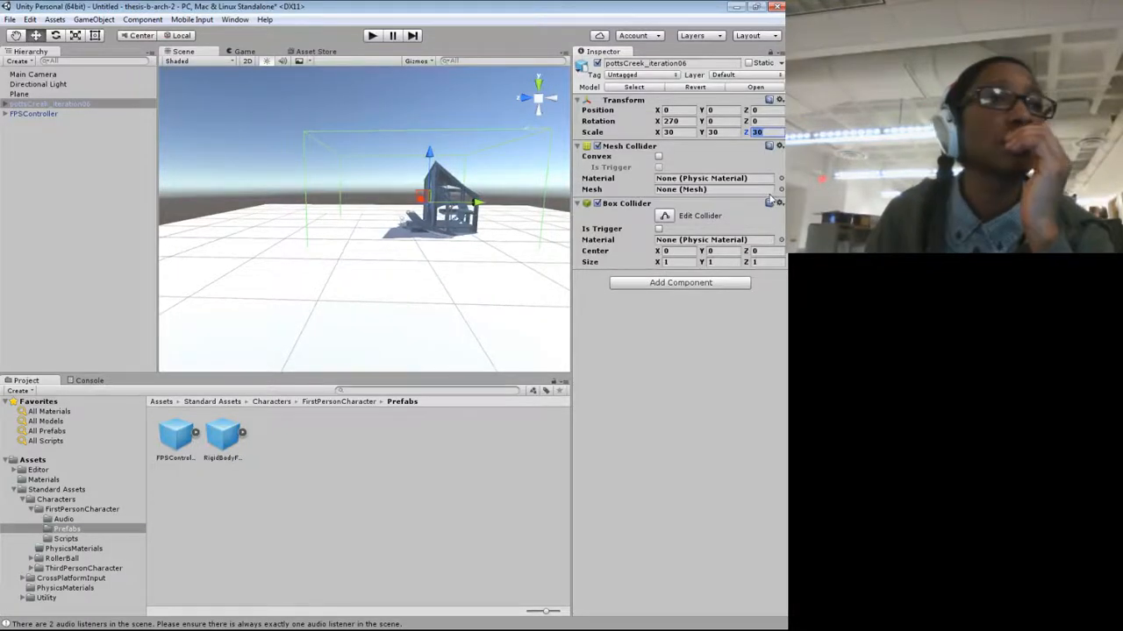
Step: Set the Mesh Collider's mesh to Quad and remove the Box Collider component from the pottsCreek_iteration06 model
click(781, 189)
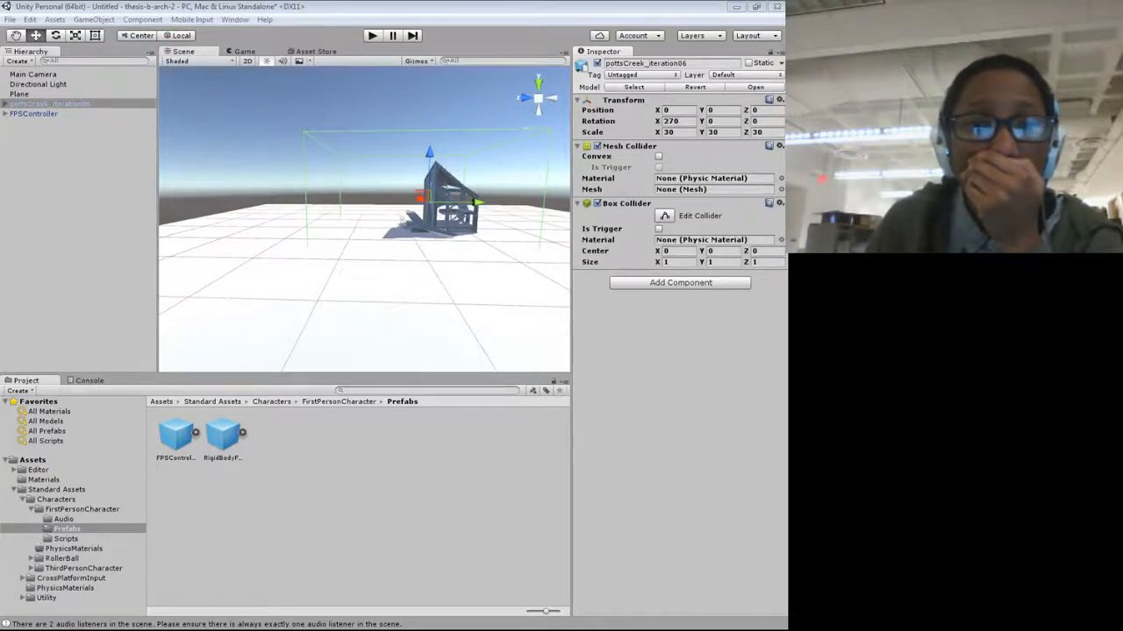
click(714, 190)
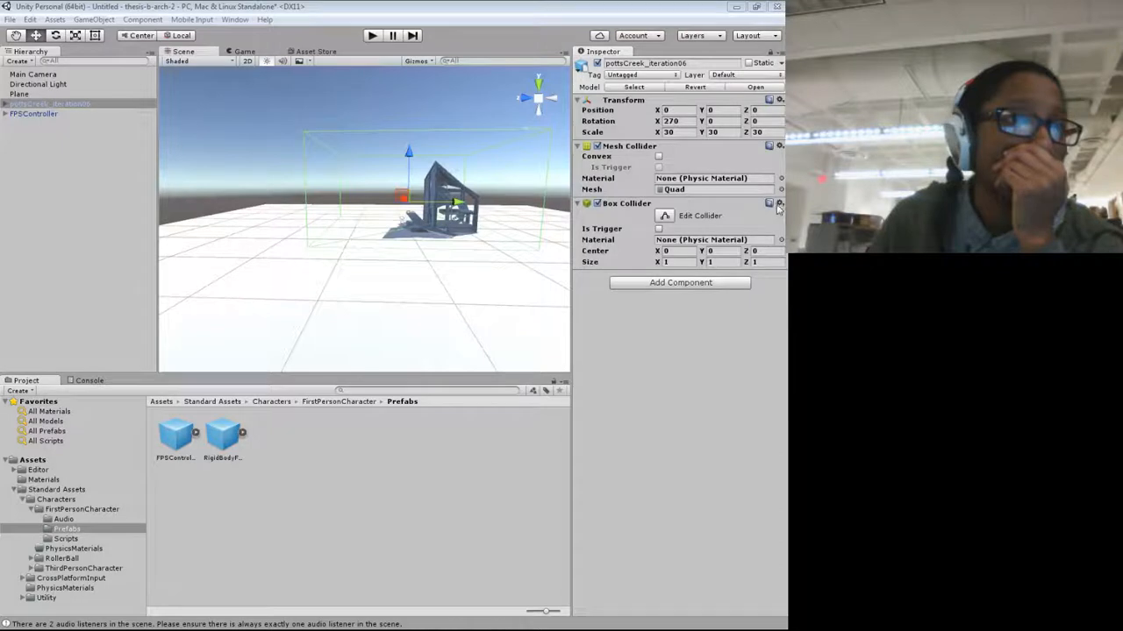
click(750, 205)
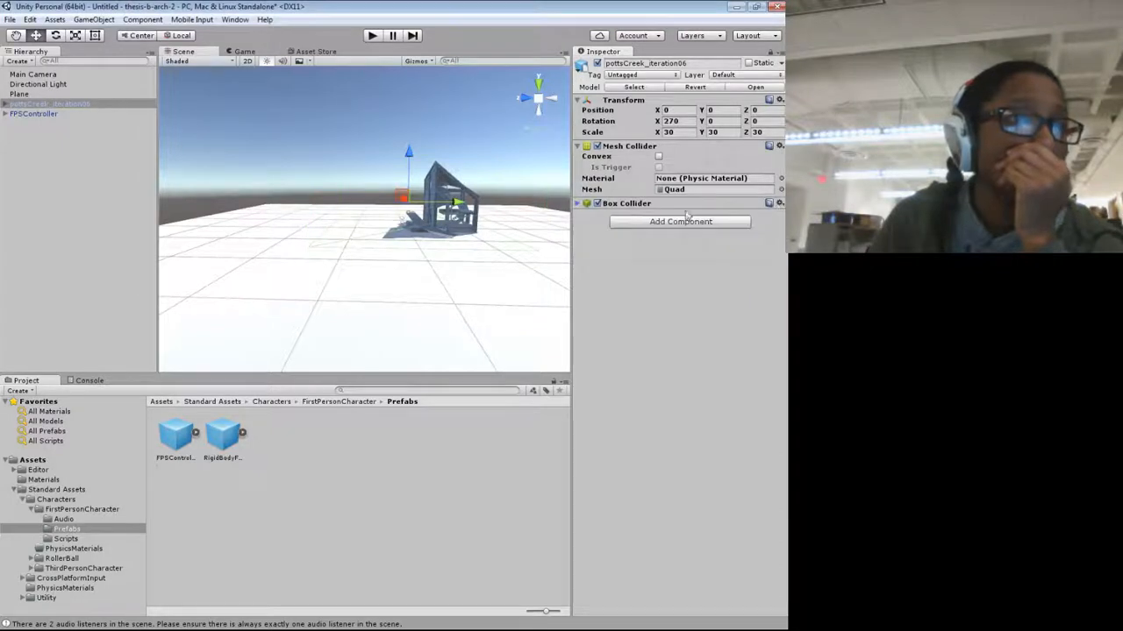
click(760, 208)
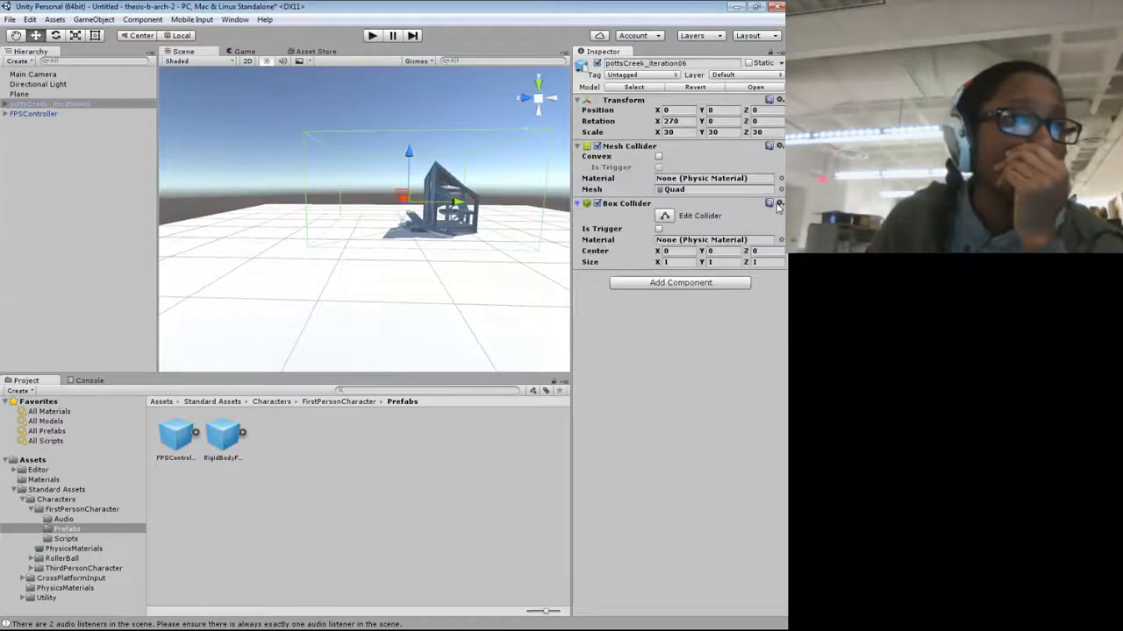
click(665, 217)
click(666, 216)
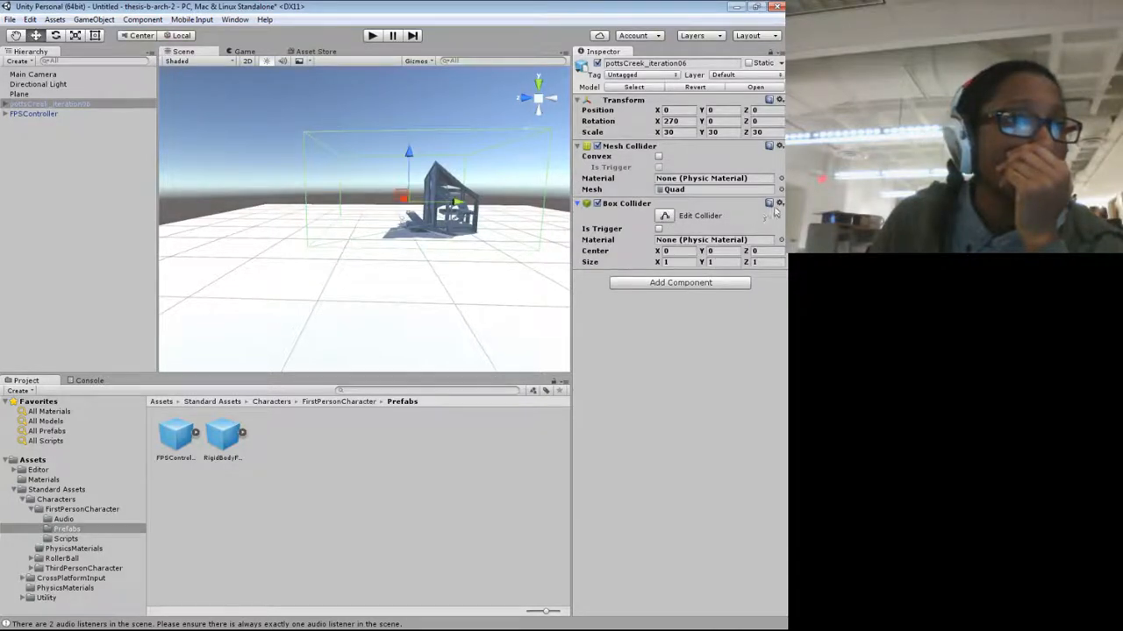
click(780, 203)
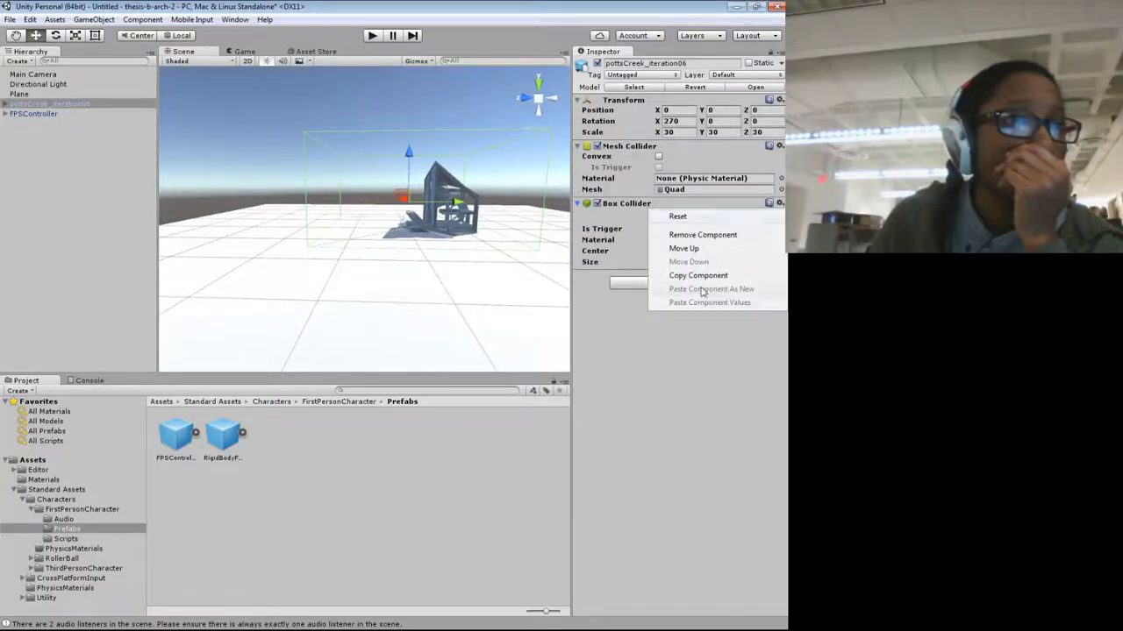
click(708, 235)
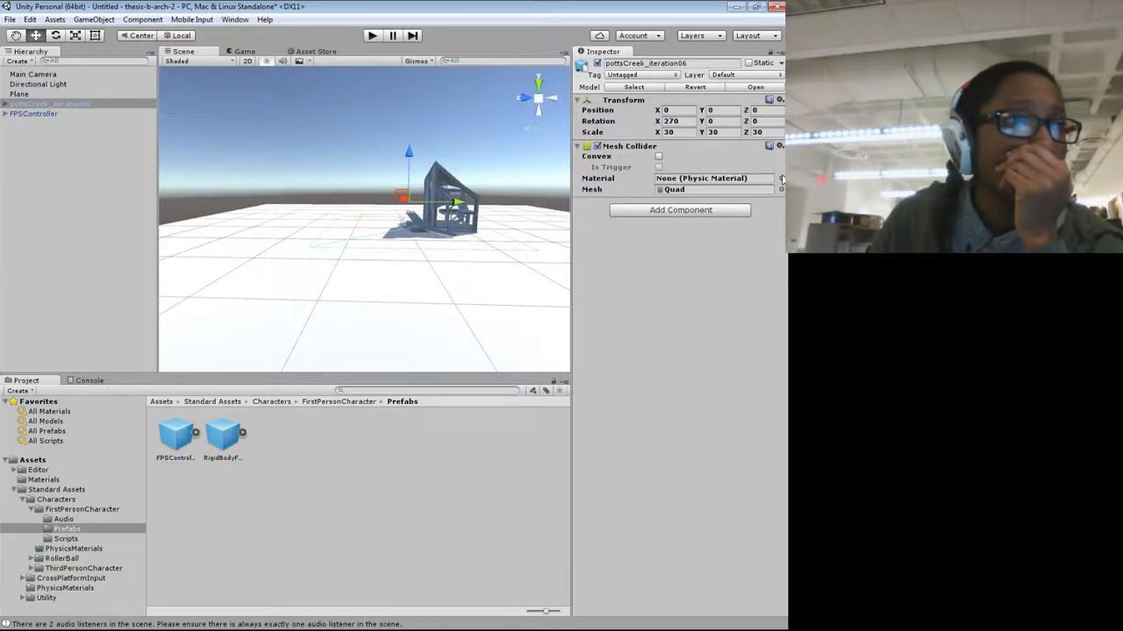
Step: Set the Mesh Collider's physic material to Wood and try Plane, Cylinder and Object_282 as its mesh, settling on Object_281
click(781, 179)
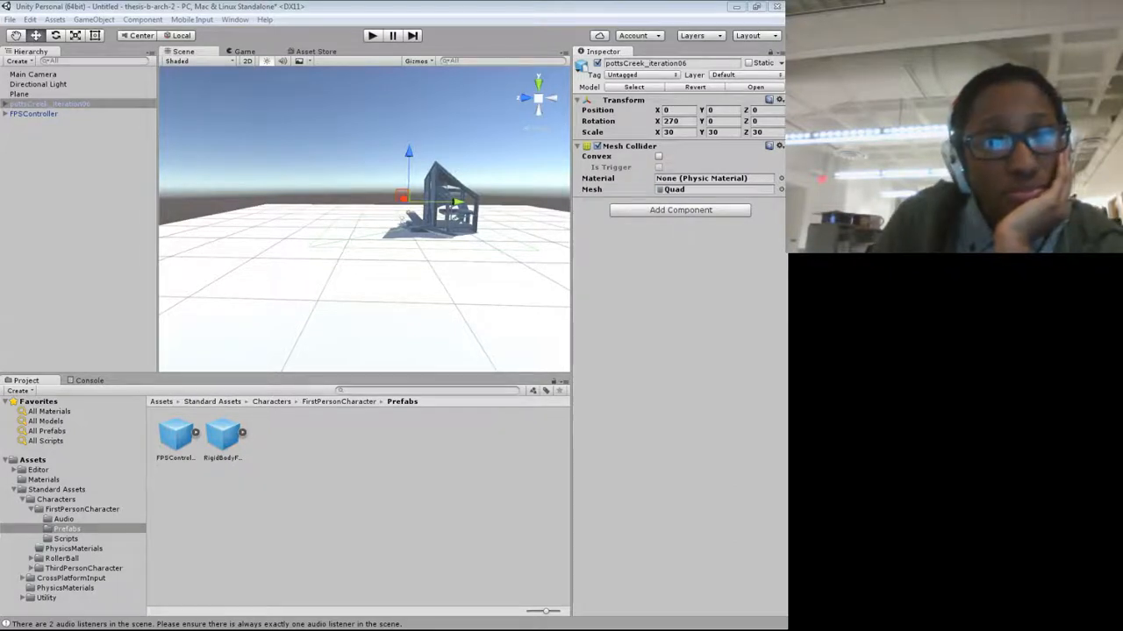
click(185, 266)
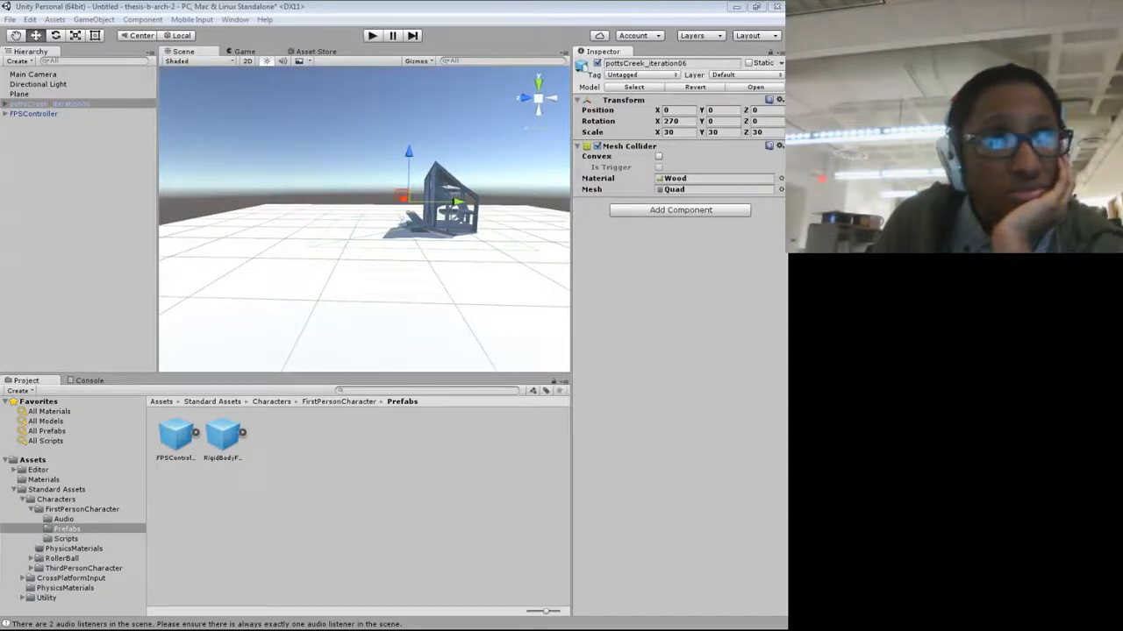
key(Left)
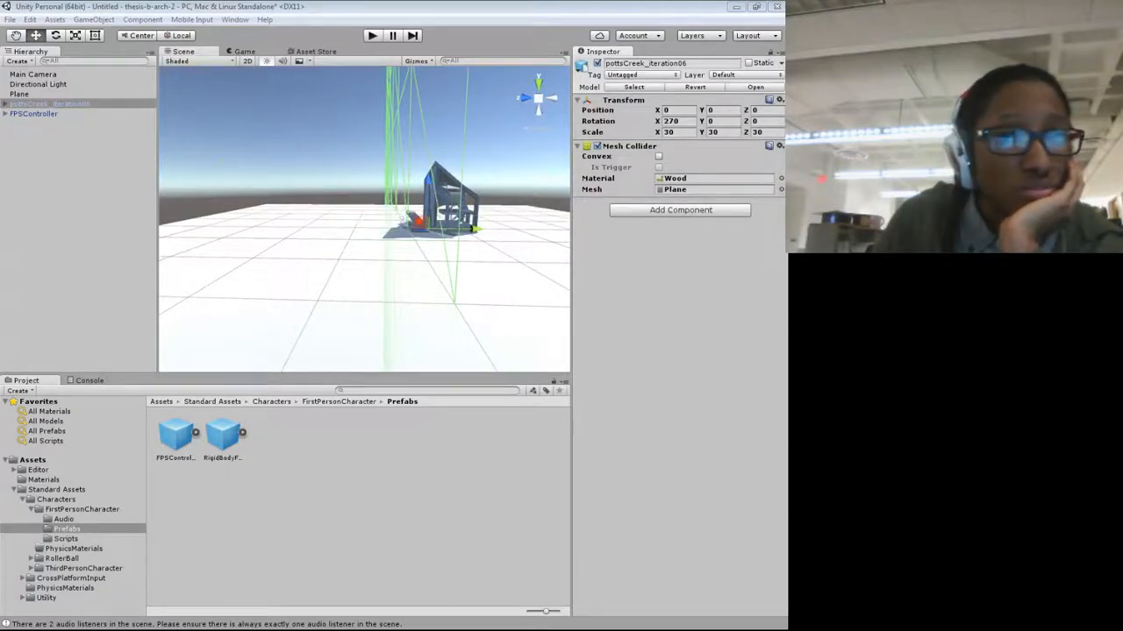
key(Left)
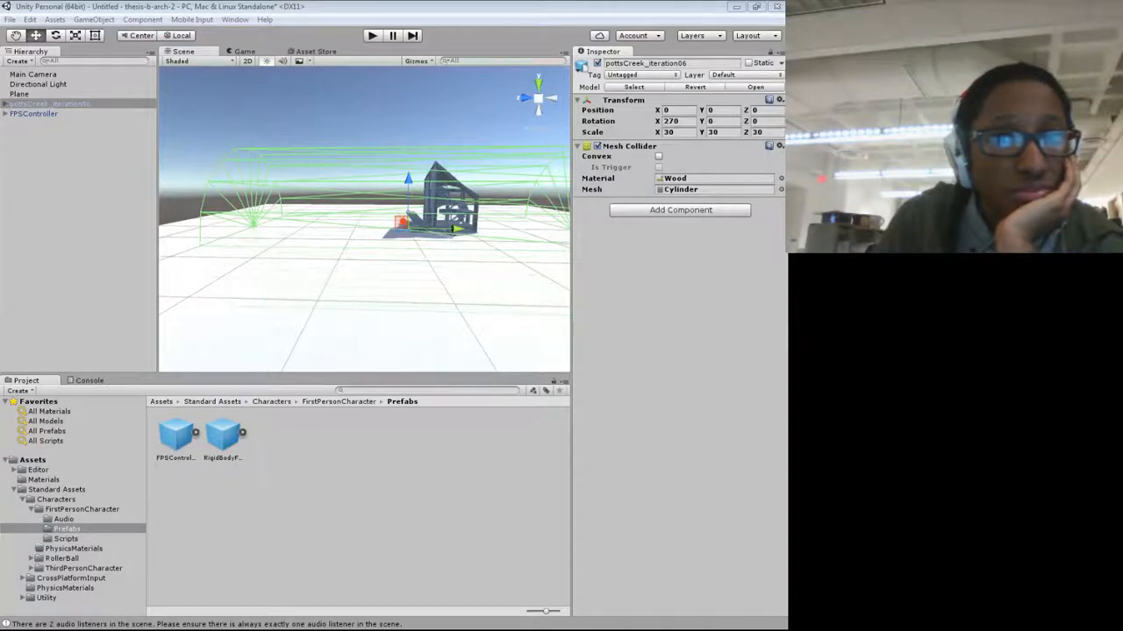
key(Left)
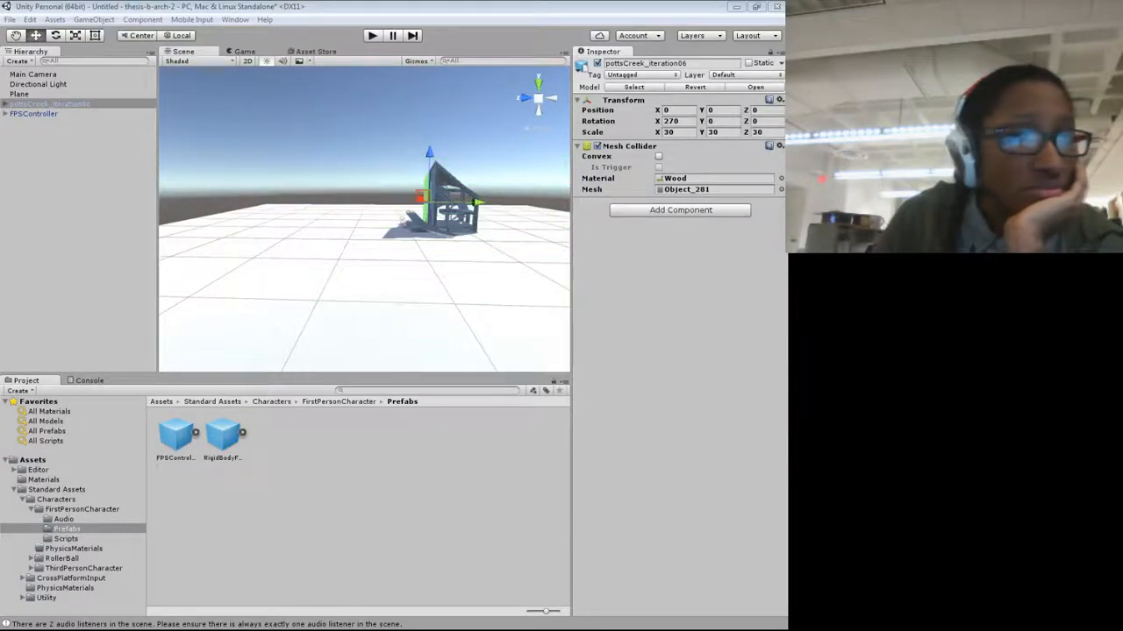
key(Left)
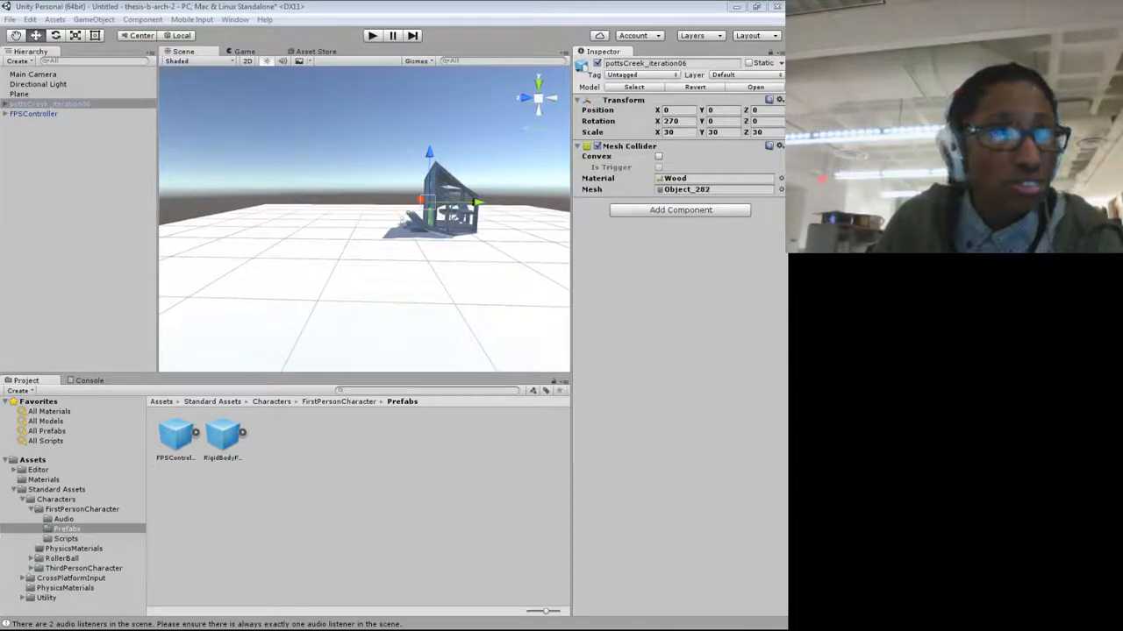
key(Right)
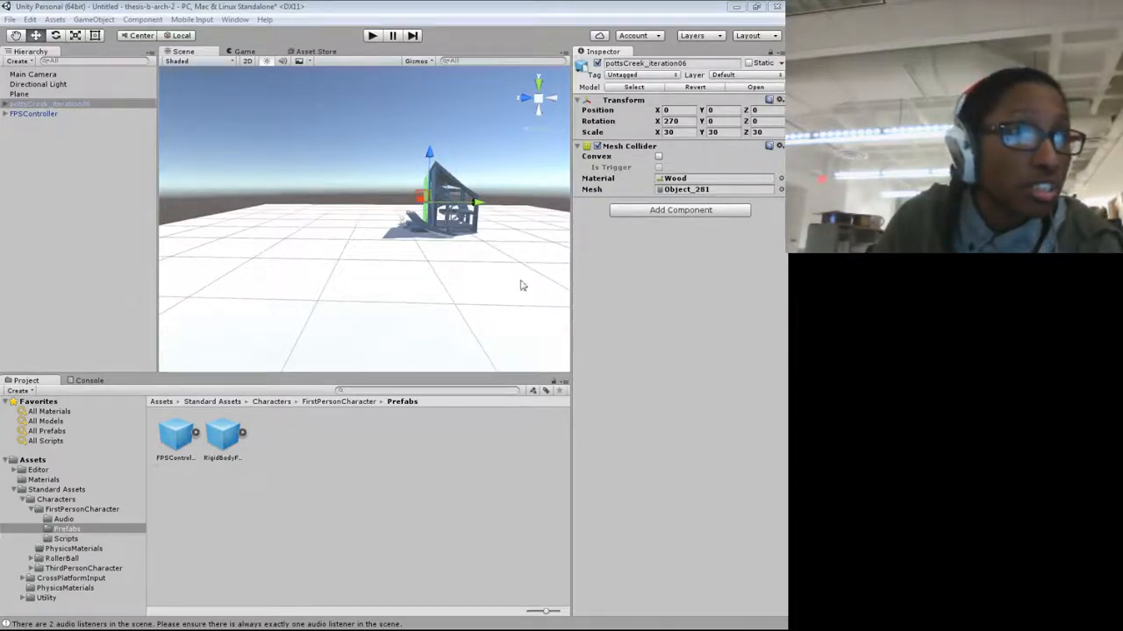
Step: Examine the collider outline on the house up close and set the Mesh Collider's mesh to Object_8
scroll(399, 216, up, 10)
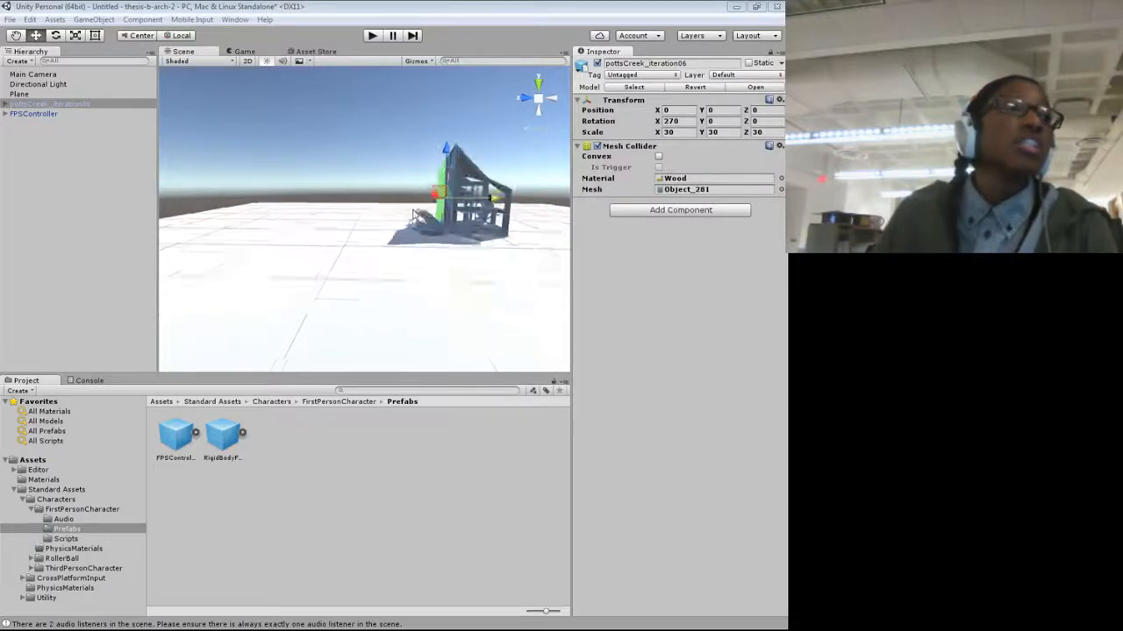
click(304, 224)
scroll(312, 238, down, 6)
drag(365, 243, 278, 143)
key(w)
key(s)
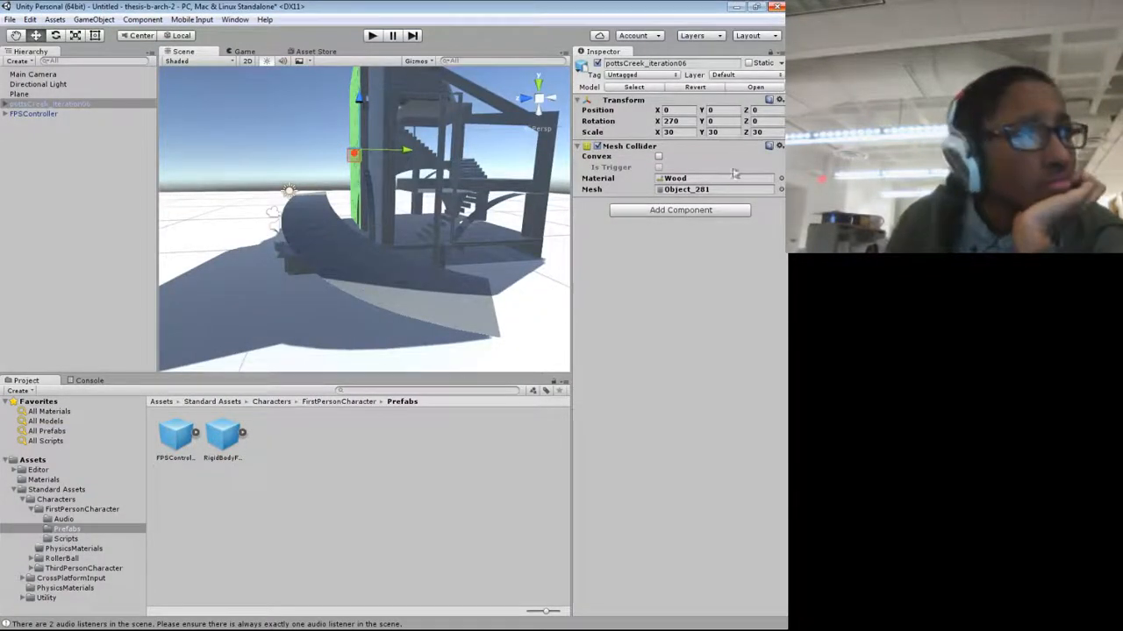
click(781, 190)
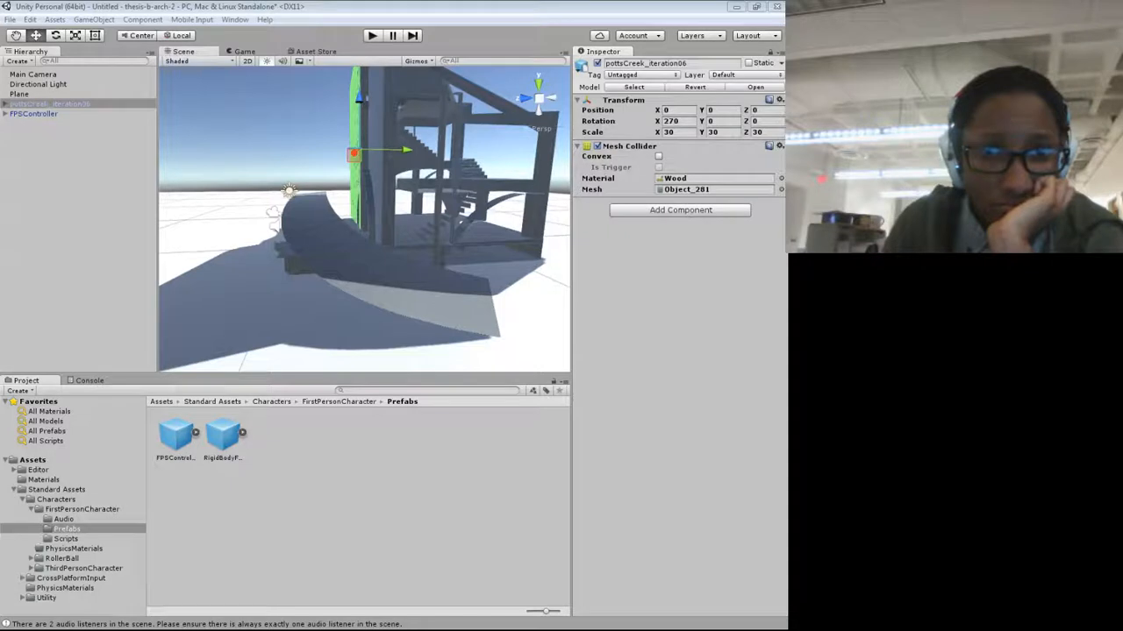
key(Down)
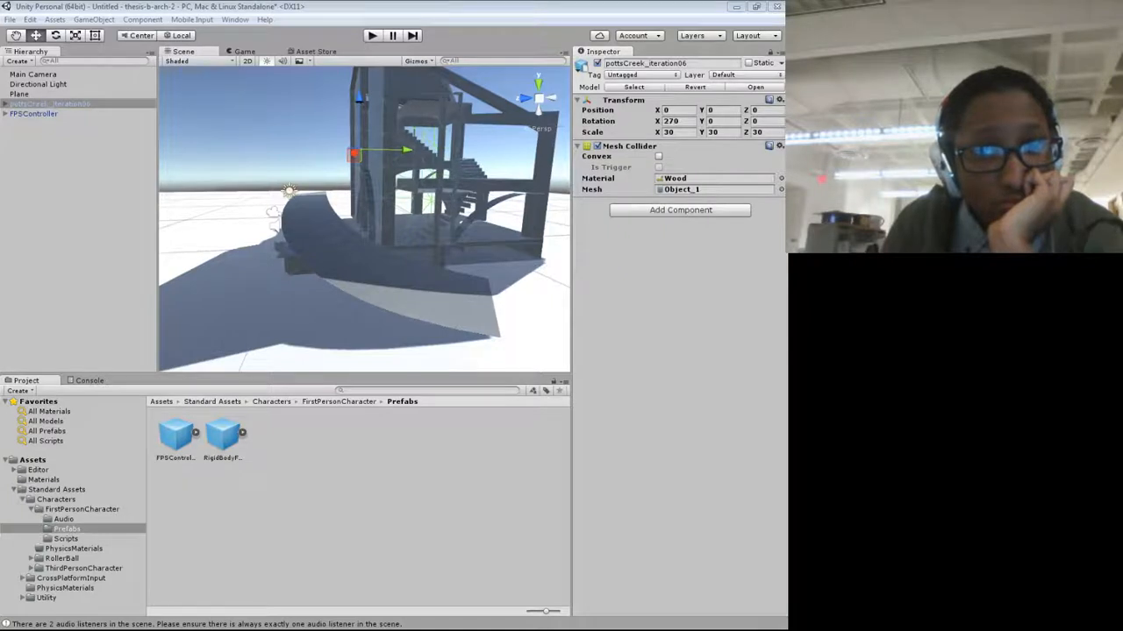
key(Down)
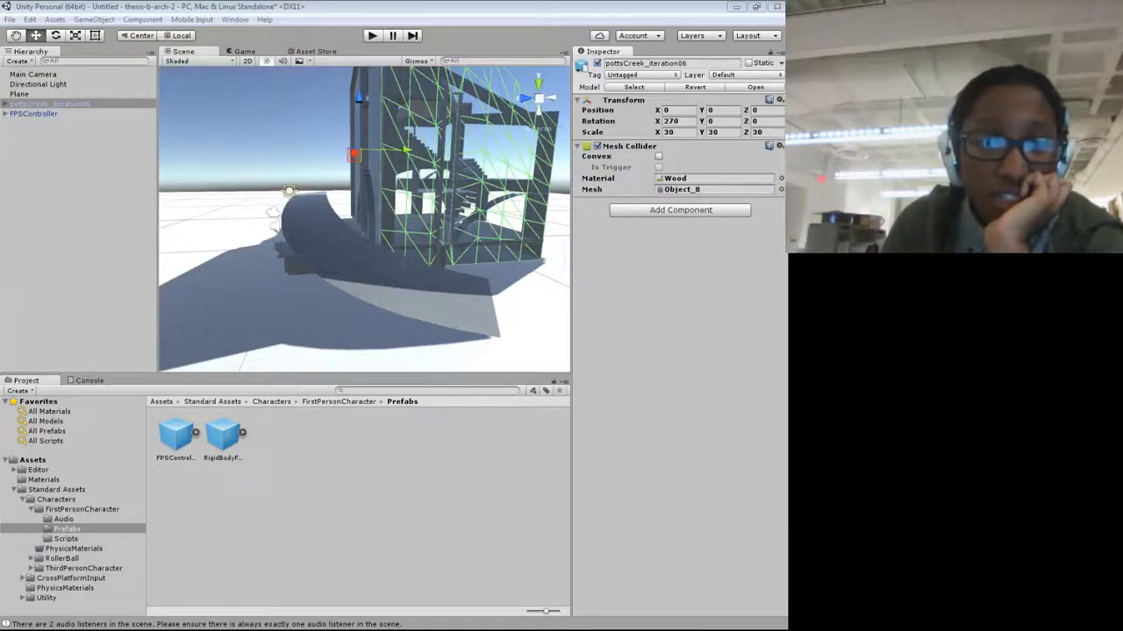
key(Return)
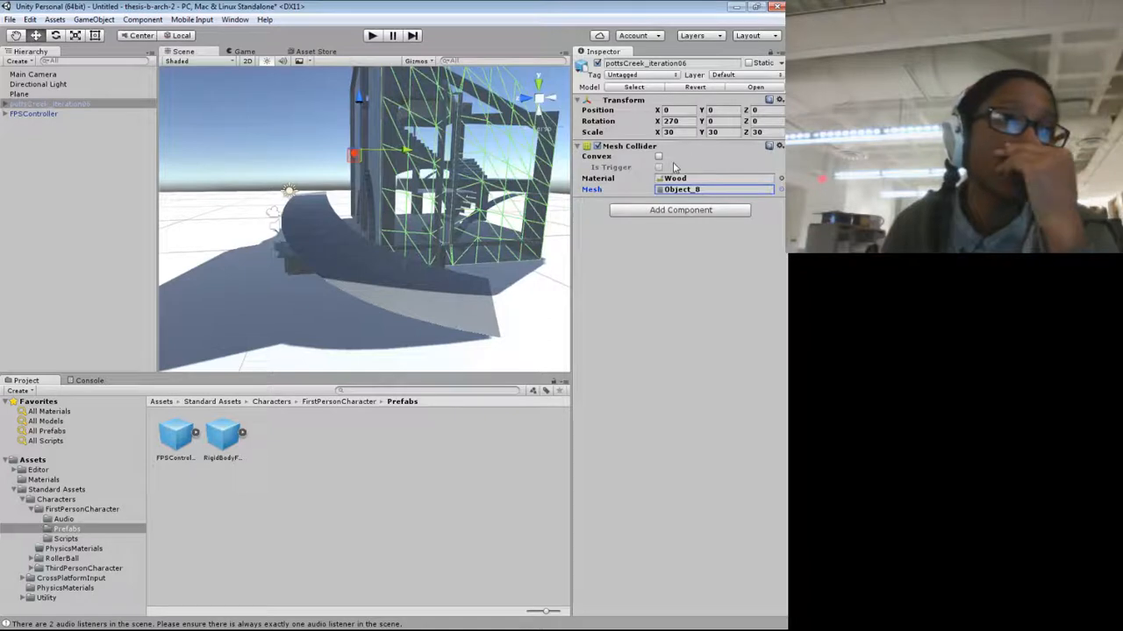
Step: Remove the Mesh Collider component from the pottsCreek_iteration06 model
click(779, 148)
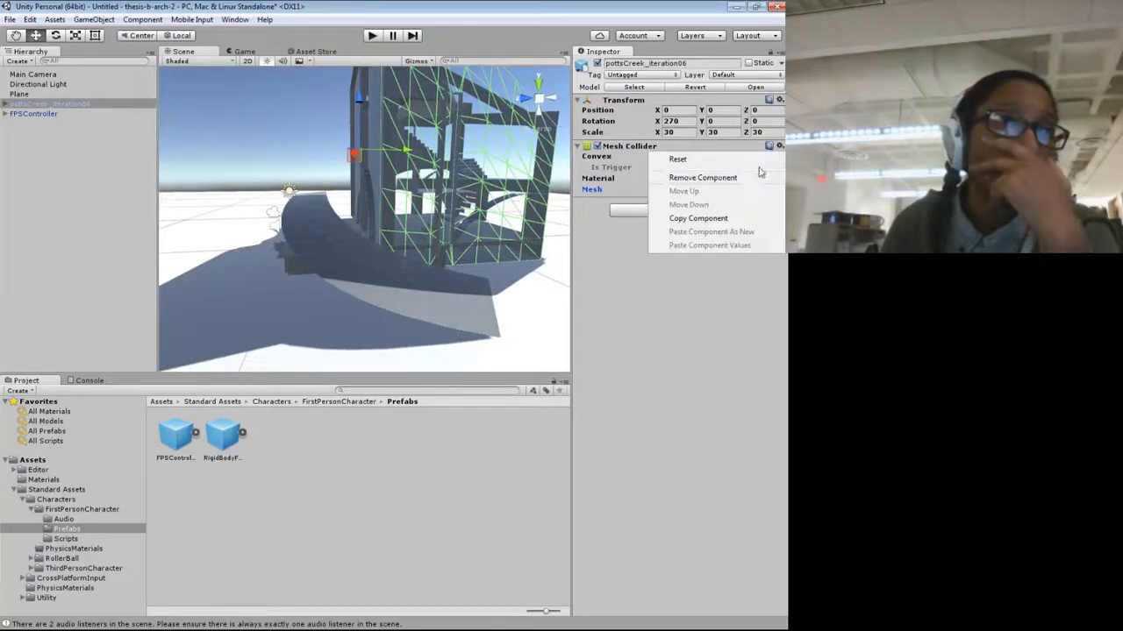
click(702, 179)
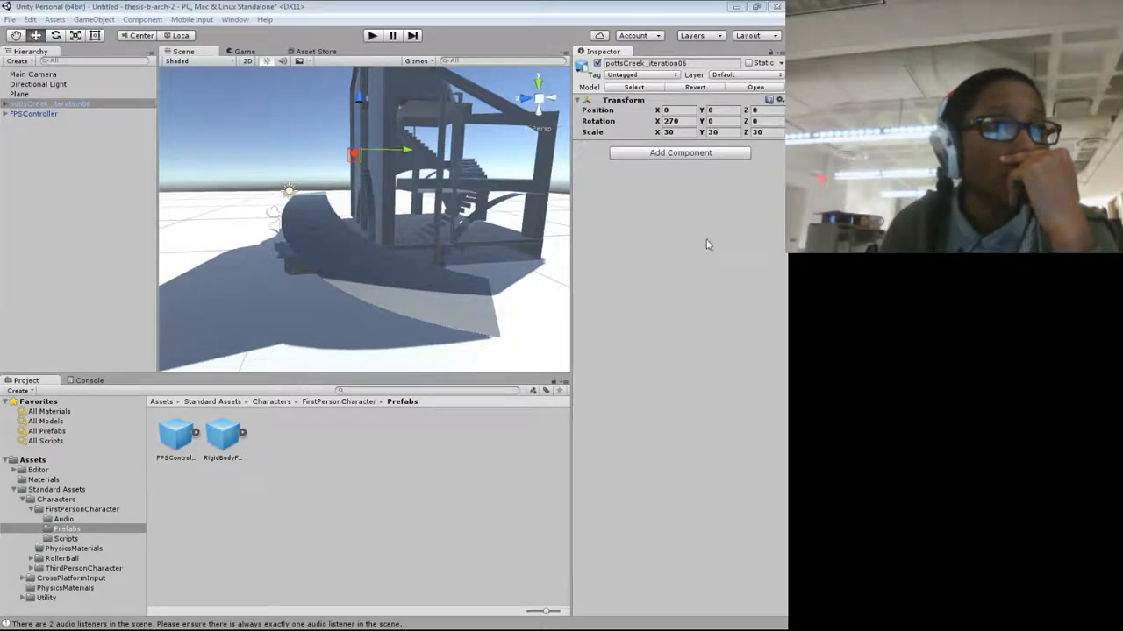
Step: Try an Edge Collider 2D component on the pottsCreek_iteration06 model and remove it again
click(651, 235)
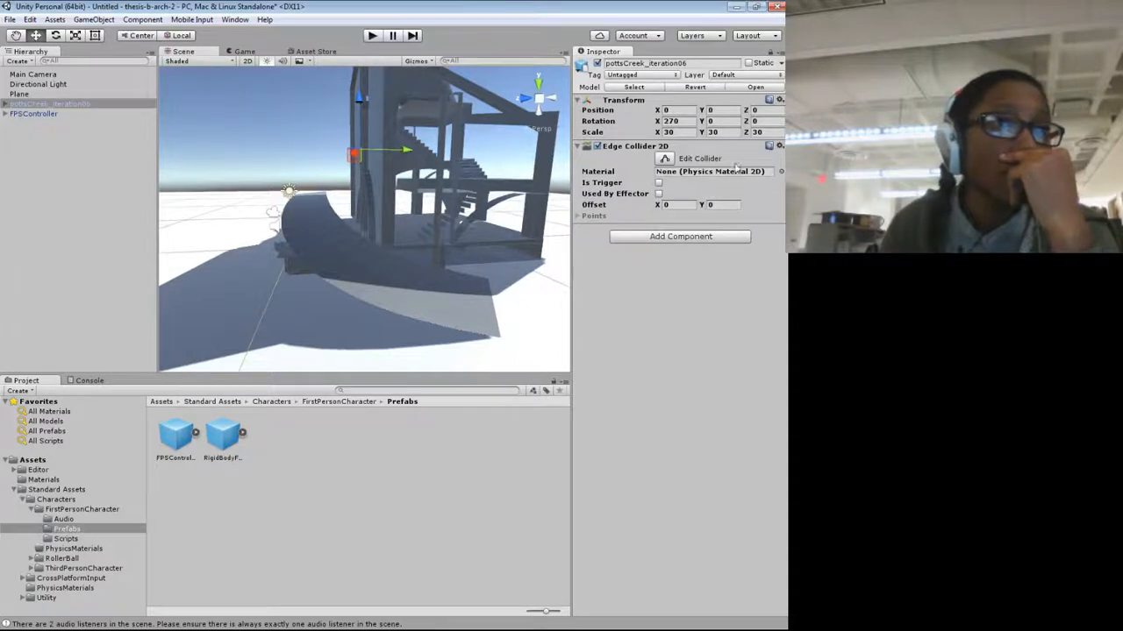
click(779, 147)
click(739, 176)
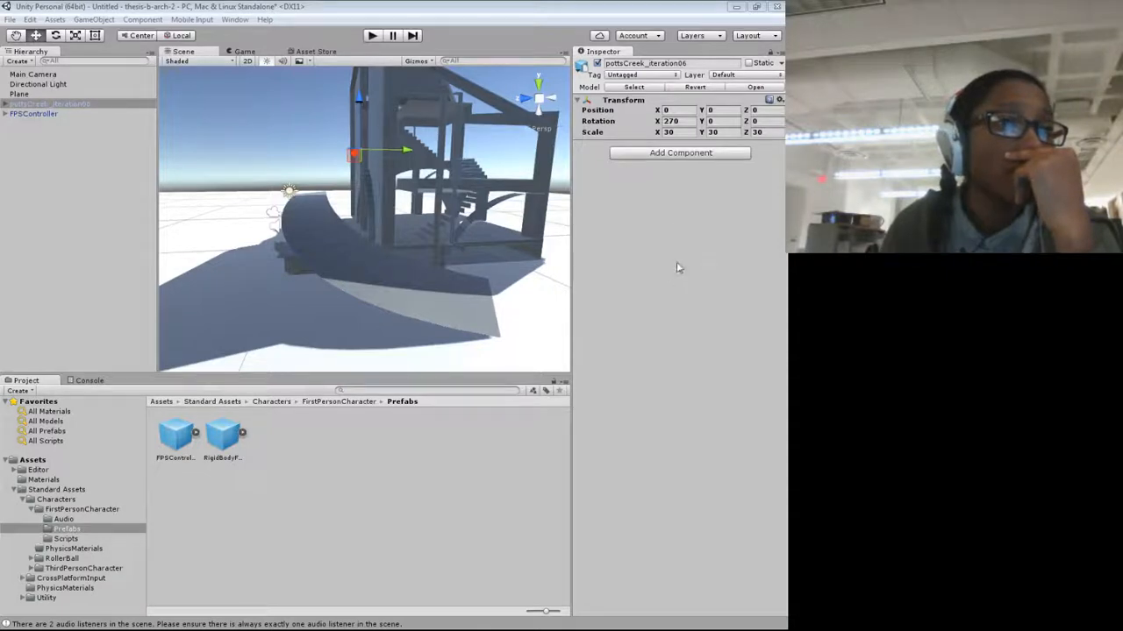
Step: Add a Rigidbody component to the pottsCreek_iteration06 model and look over the house from several sides
click(683, 201)
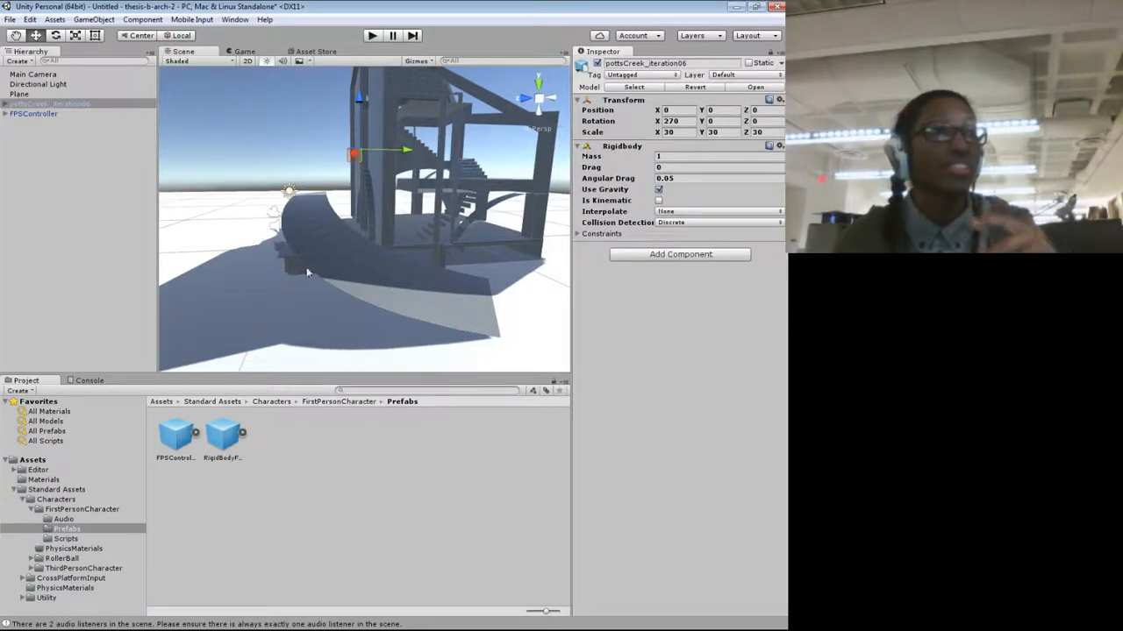
scroll(305, 271, down, 7)
drag(298, 268, 431, 285)
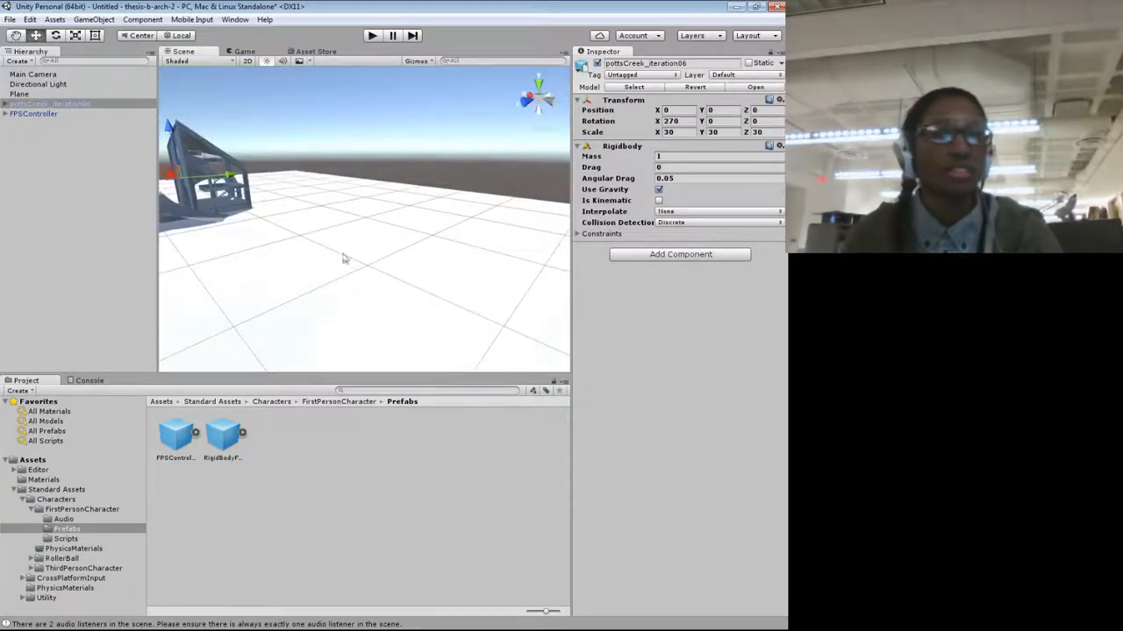
drag(344, 259, 326, 201)
scroll(405, 191, up, 6)
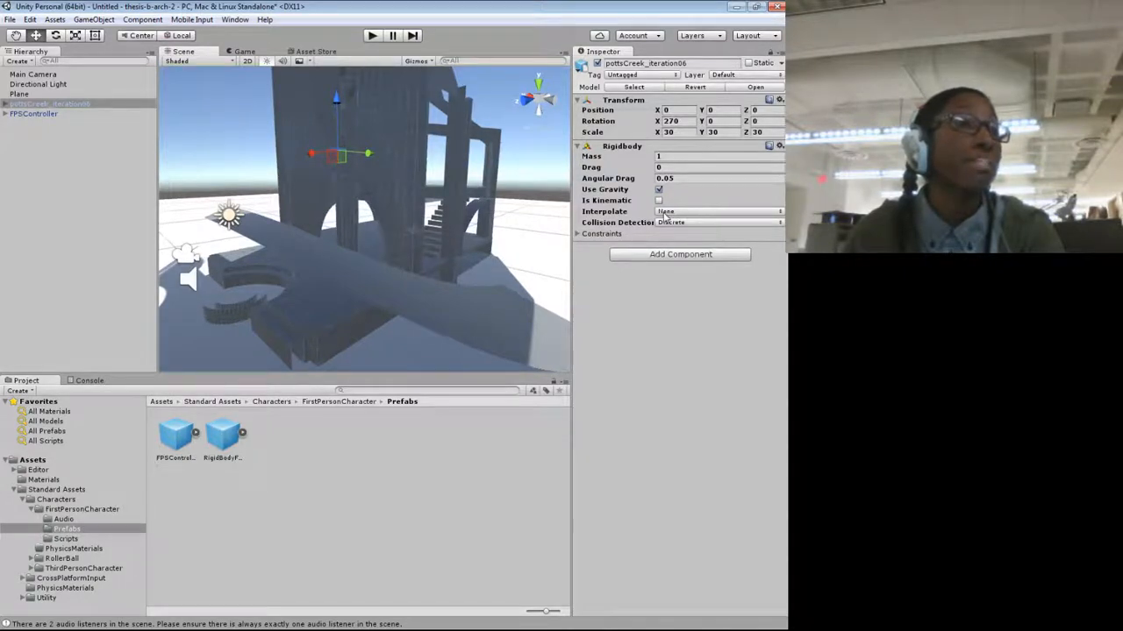
drag(444, 204, 379, 210)
scroll(380, 245, down, 5)
Step: Play the scene to test how the house behaves with its Rigidbody and stop the play test
click(372, 35)
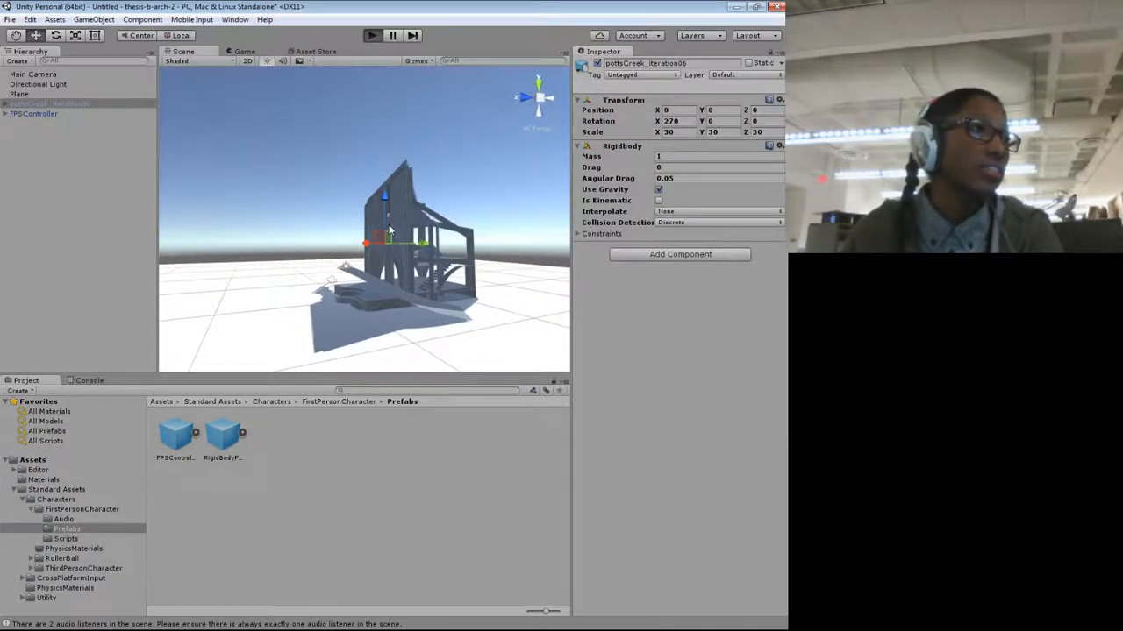
key(ctrl+p)
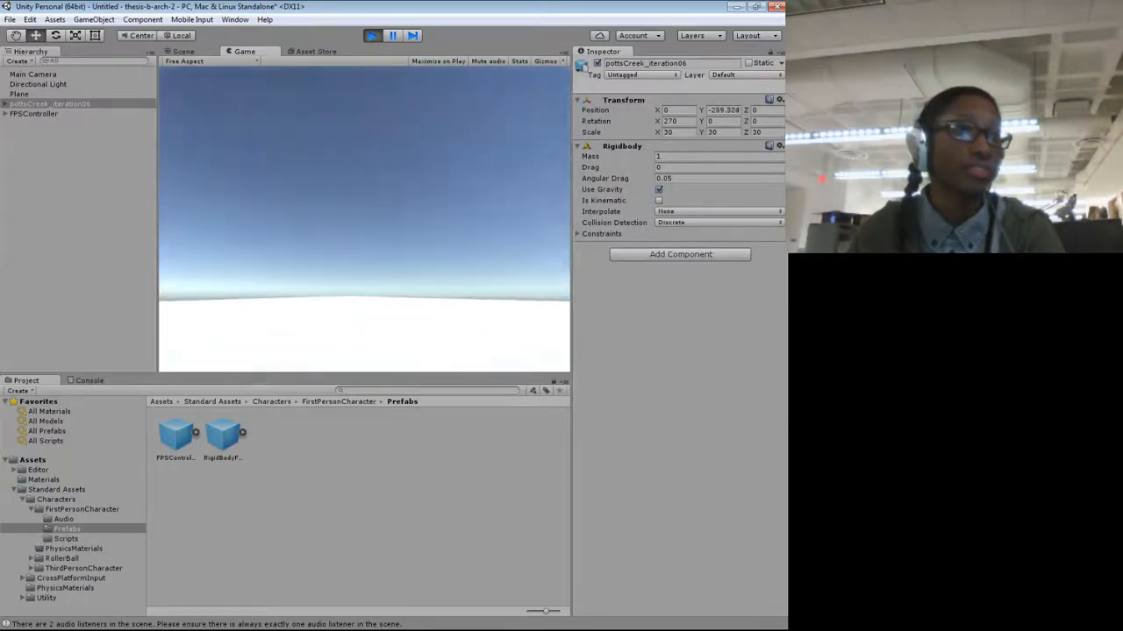
click(372, 35)
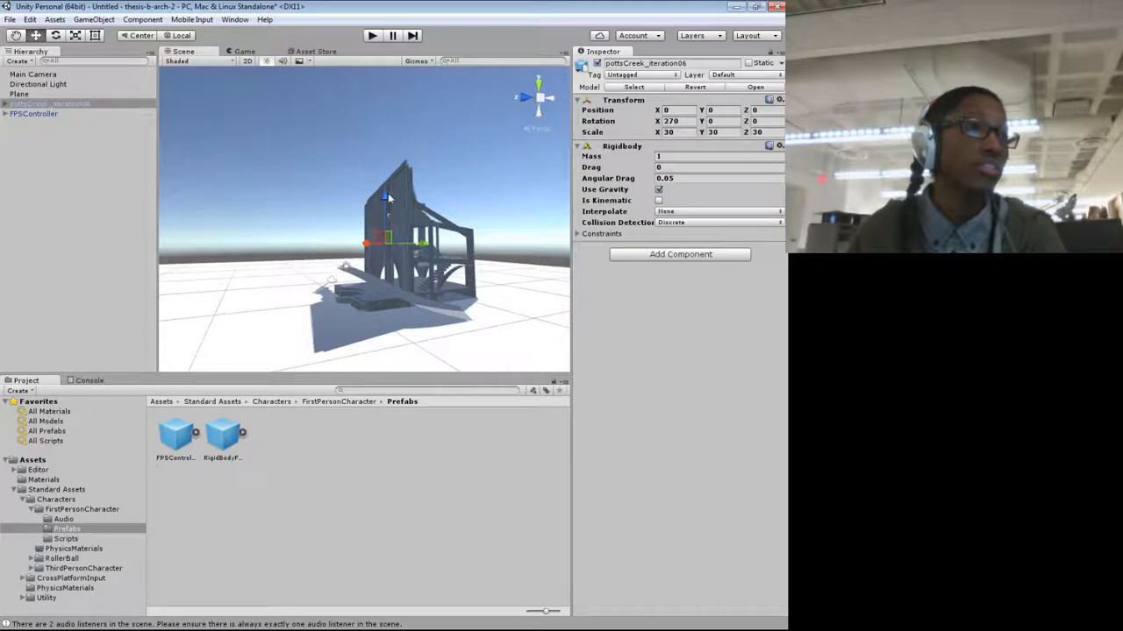
Step: Raise the pottsCreek_iteration06 model above the plane to about Y 2.98 and run a short play test
drag(388, 193, 384, 164)
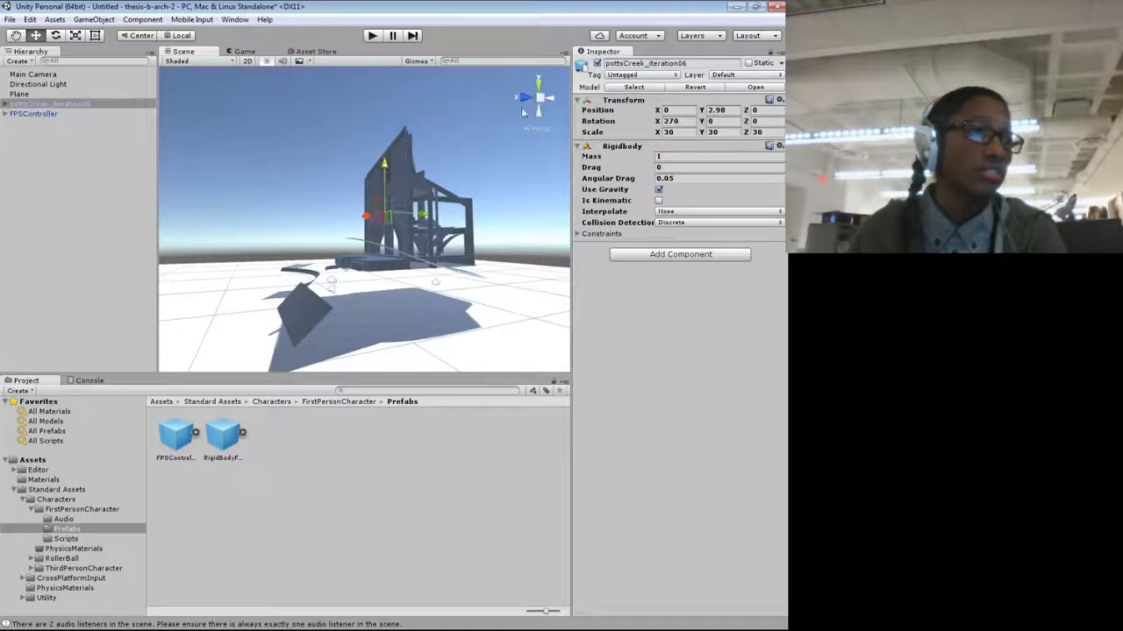
click(371, 36)
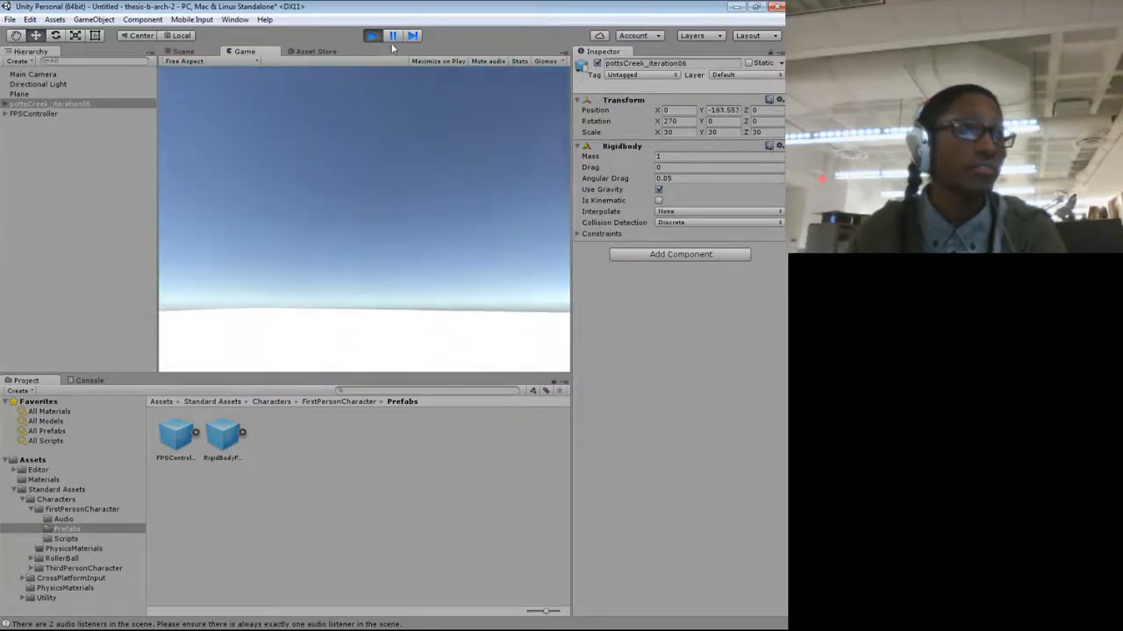
click(372, 35)
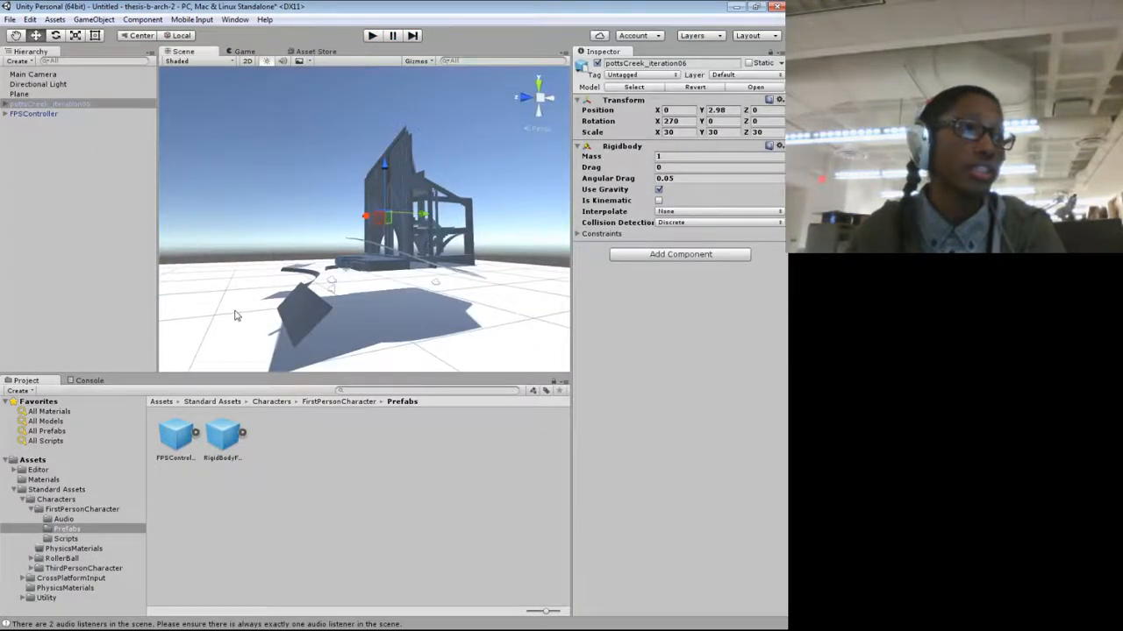
Step: Lower the pottsCreek_iteration06 model to about Y 1.52 above the plane
click(237, 315)
click(448, 192)
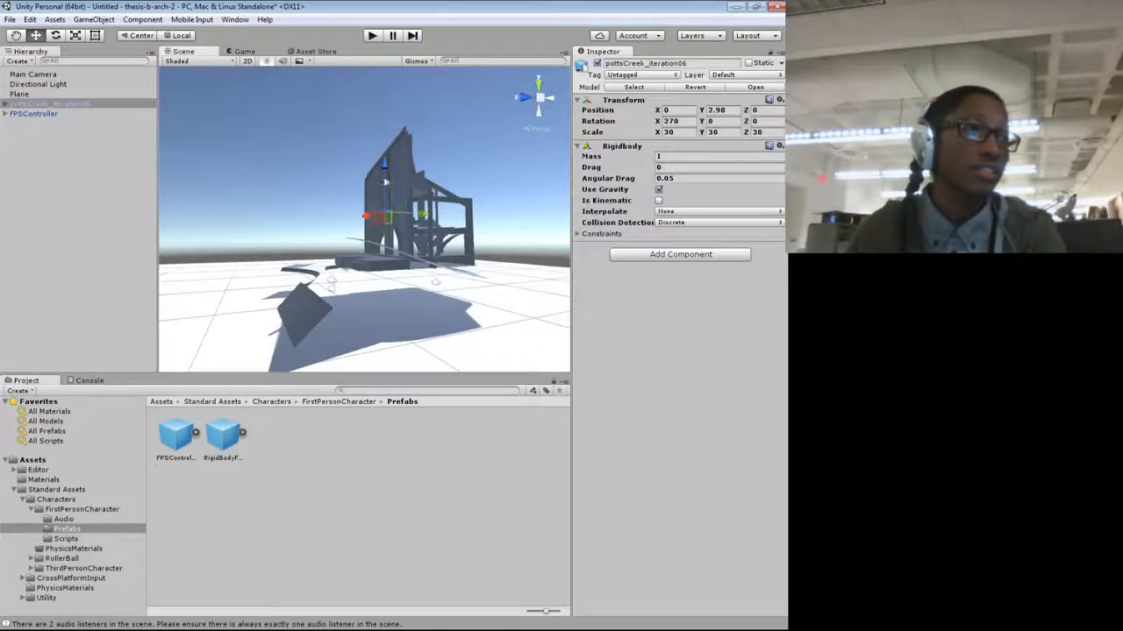
drag(385, 164, 384, 181)
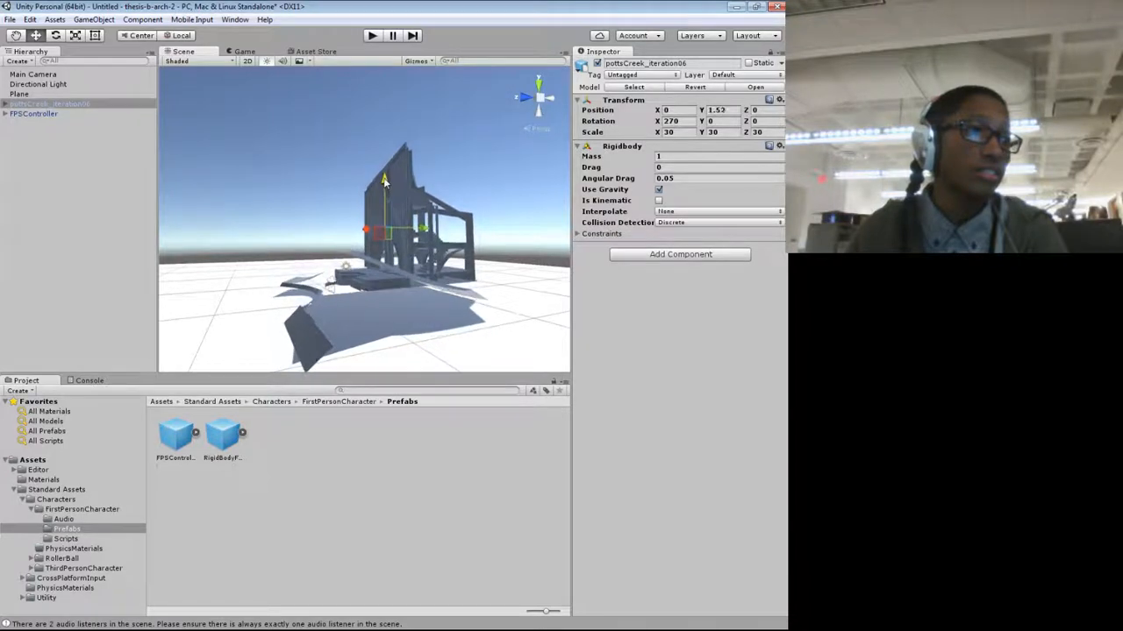
Step: Add a Rigidbody component to the Plane, leaving its collider without a physic material
click(308, 311)
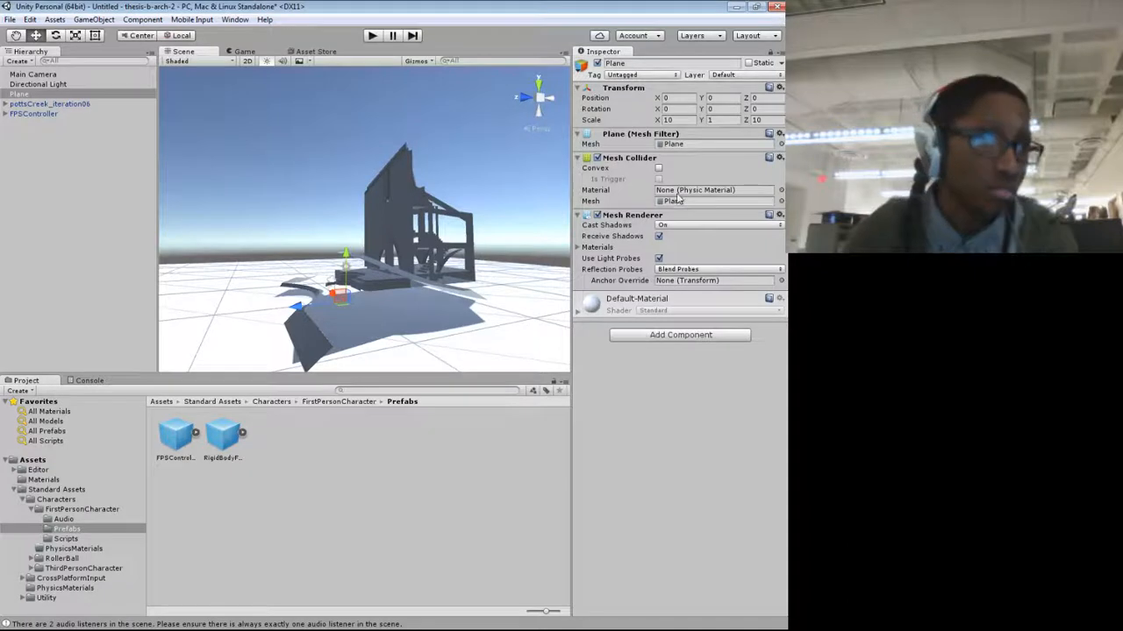
click(781, 191)
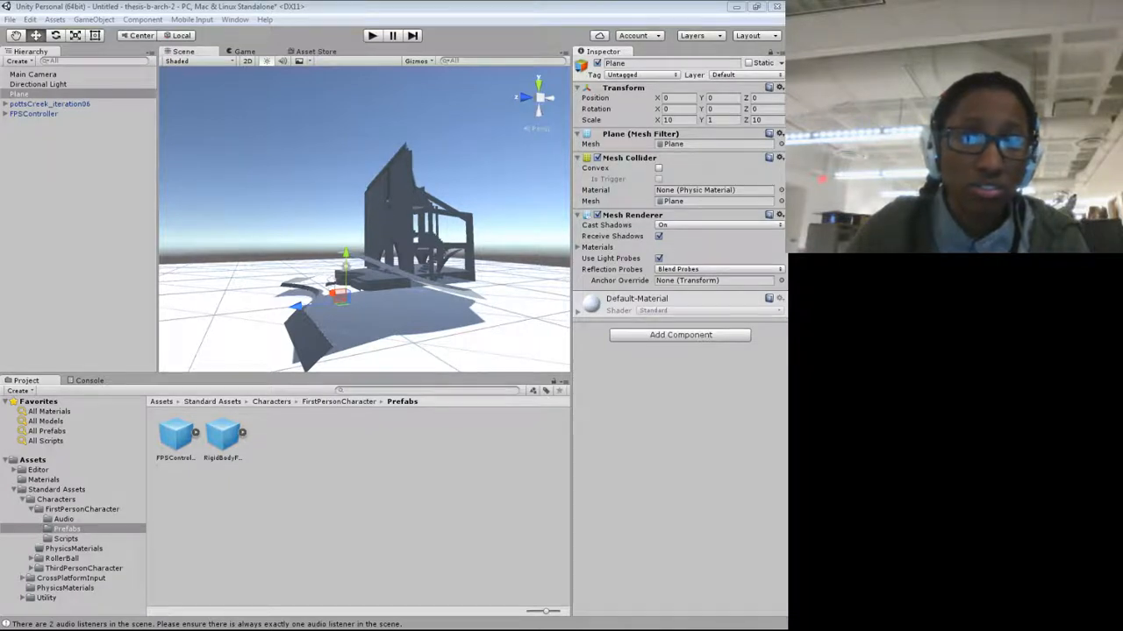
key(Escape)
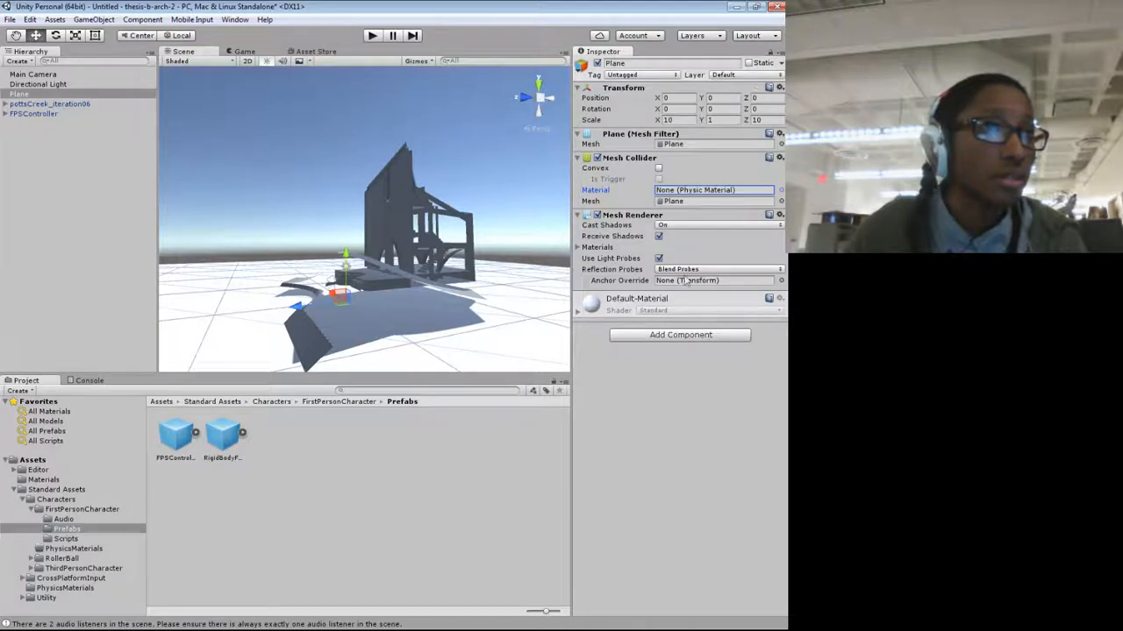
click(673, 339)
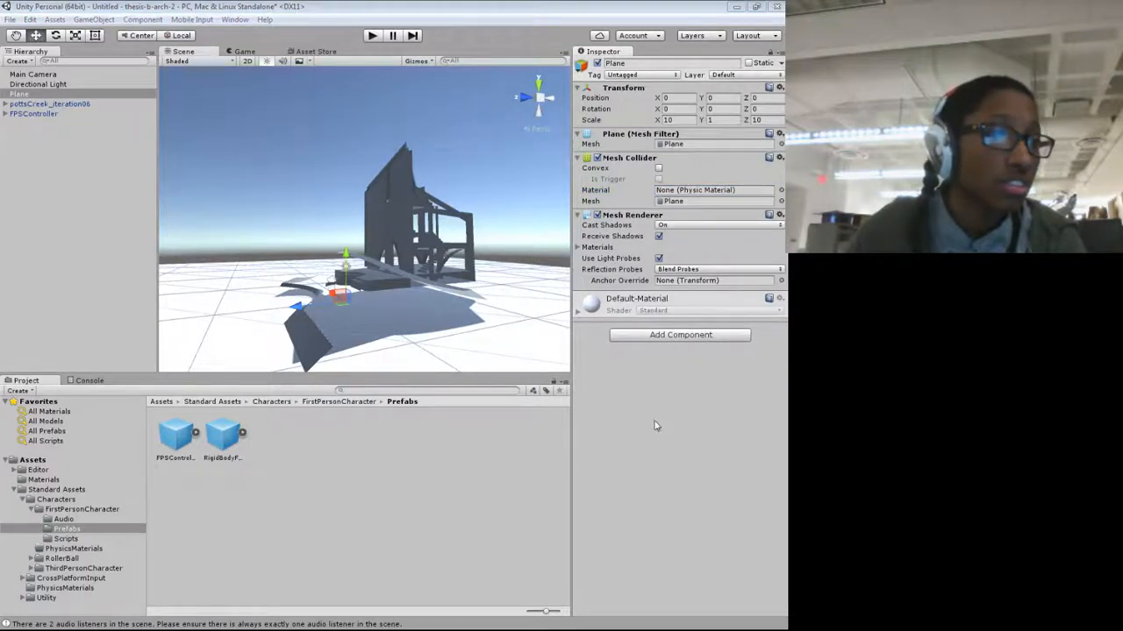
click(656, 380)
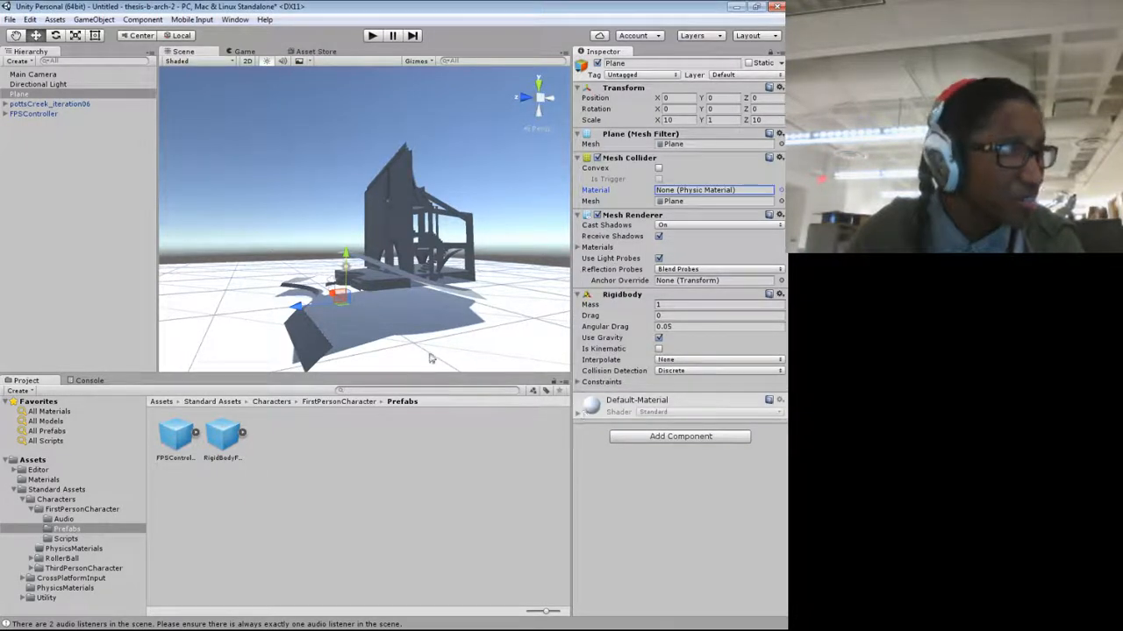
Step: Play the scene to test how the Plane behaves with its Rigidbody and stop the play test
scroll(478, 345, down, 5)
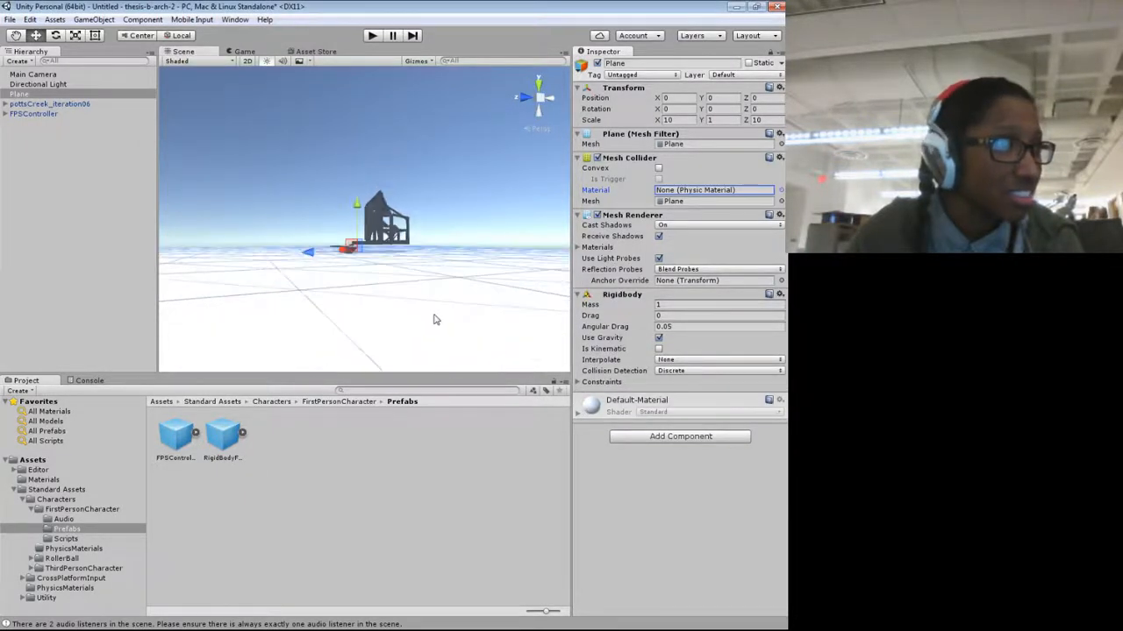
scroll(434, 320, up, 2)
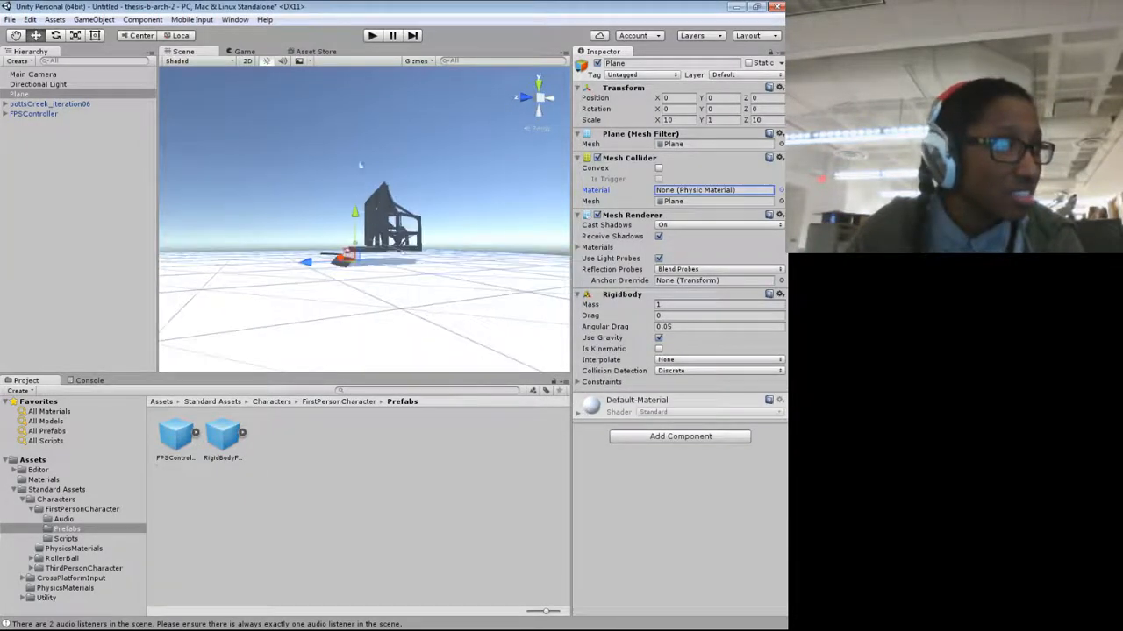
click(366, 40)
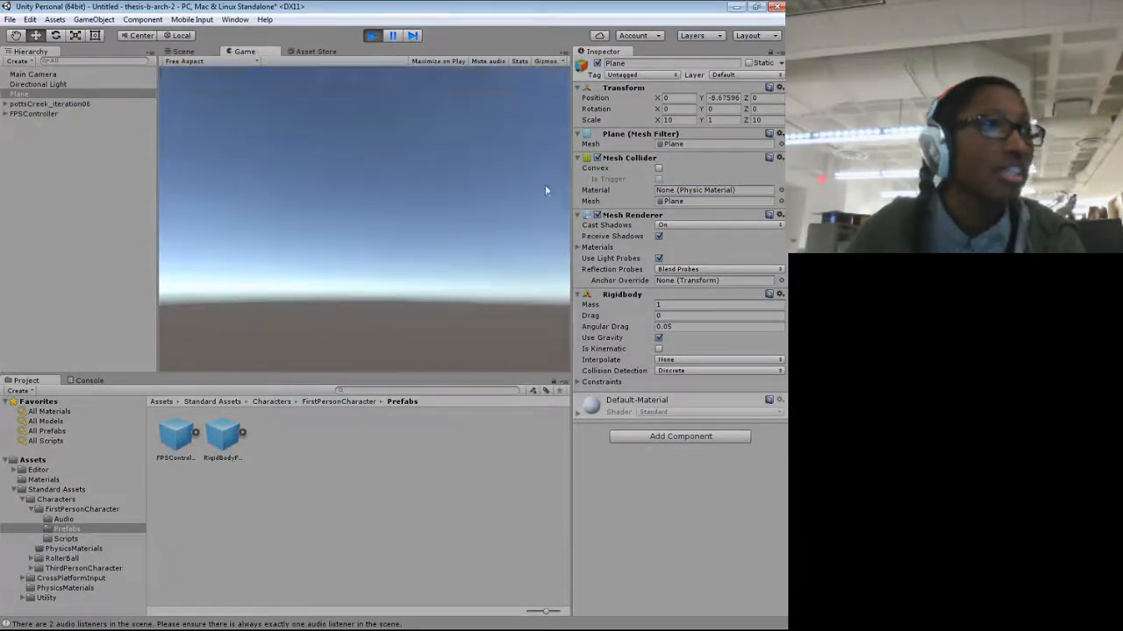
click(375, 37)
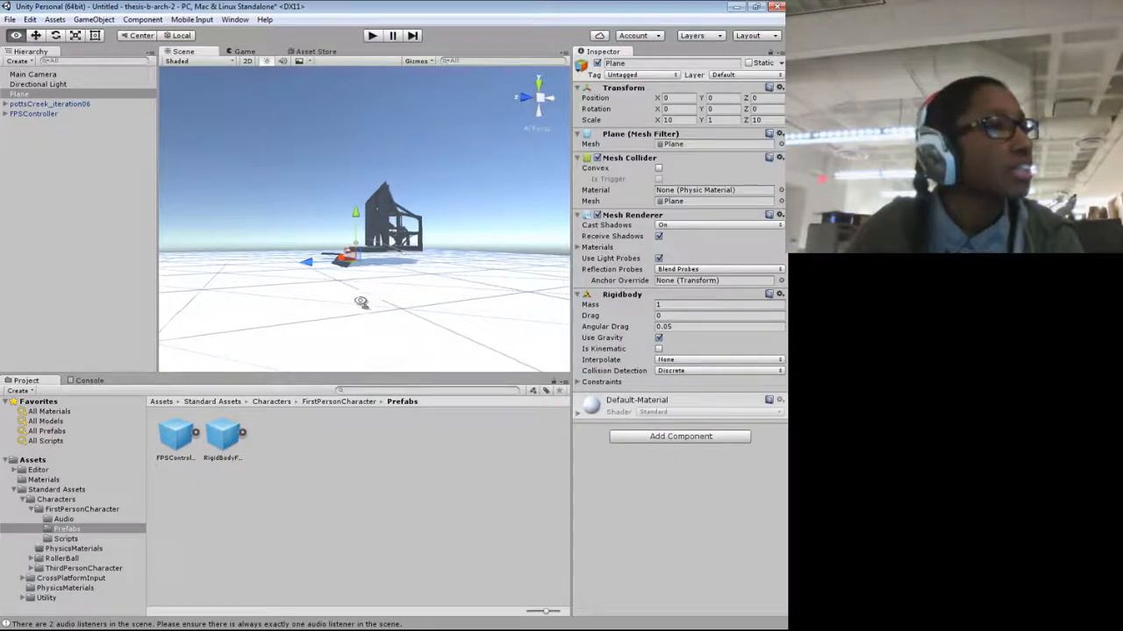
Step: Move the FPSController away from the house along the Z axis to about 8.78 and run a short play test
mouse_move(360, 302)
mouse_down()
mouse_move(301, 328)
mouse_move(357, 294)
mouse_up()
drag(416, 124, 406, 280)
scroll(406, 280, down, 2)
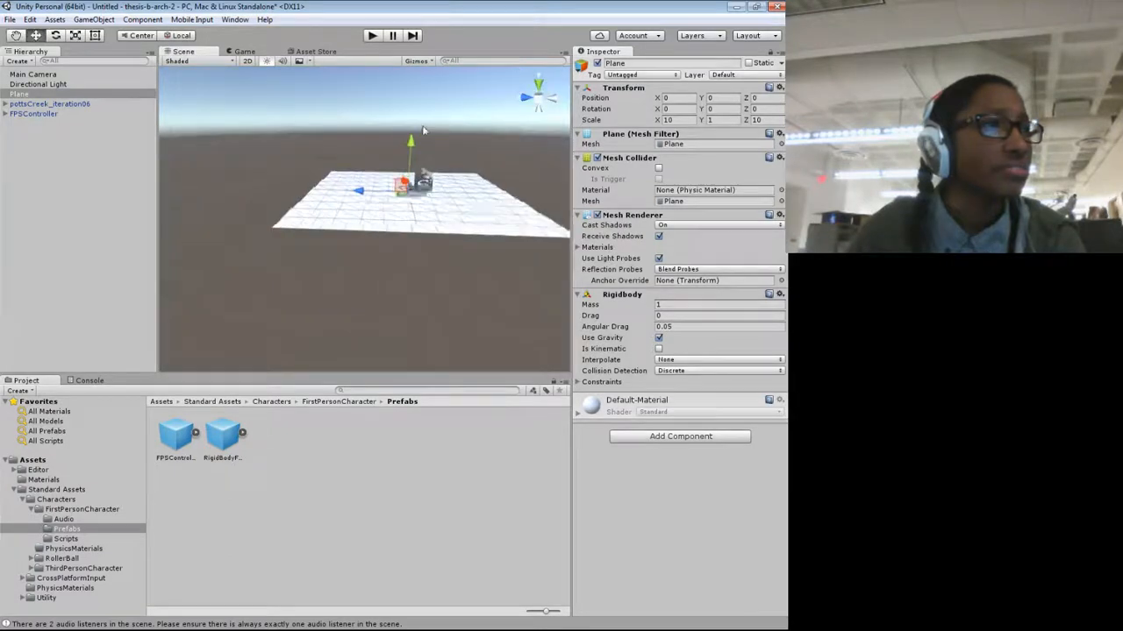
scroll(428, 132, up, 6)
drag(432, 140, 402, 122)
key(w)
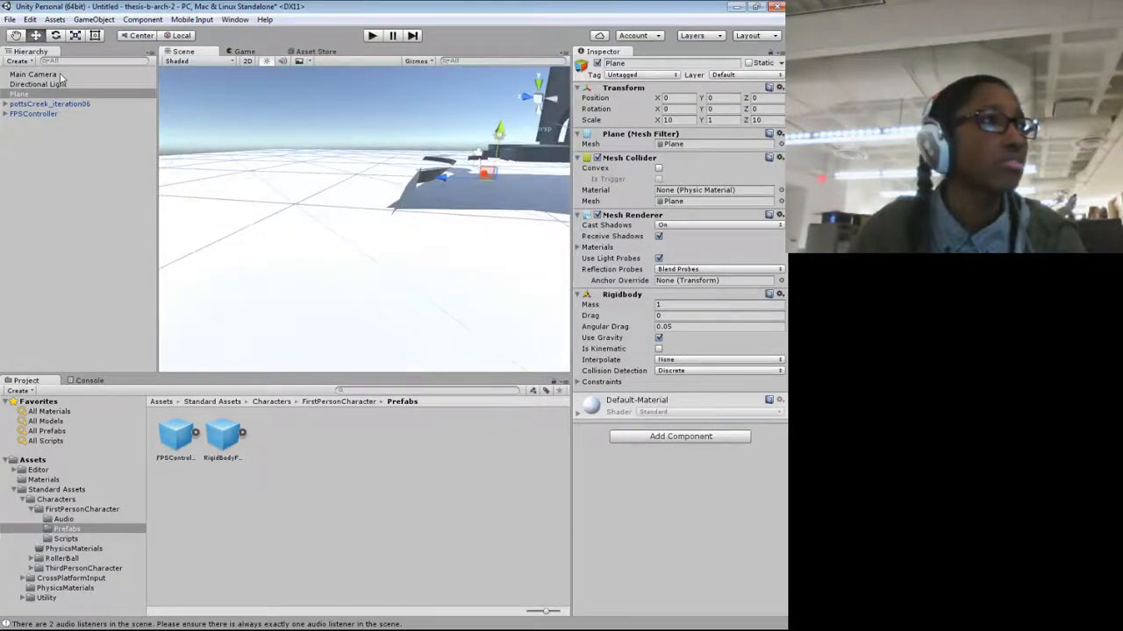
click(35, 114)
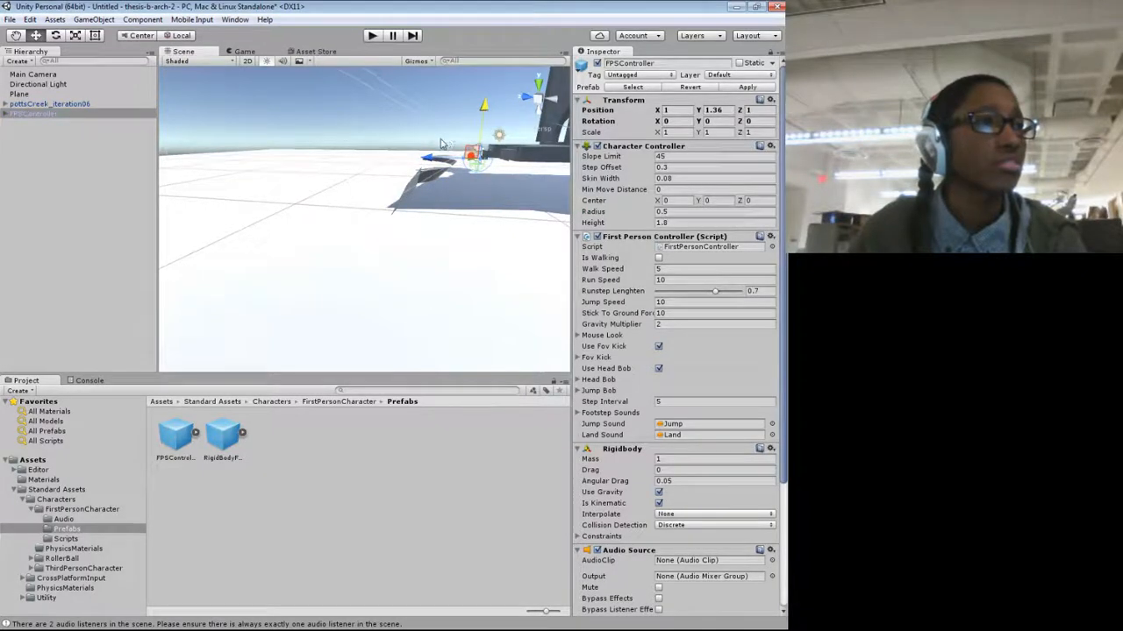
drag(427, 156, 331, 141)
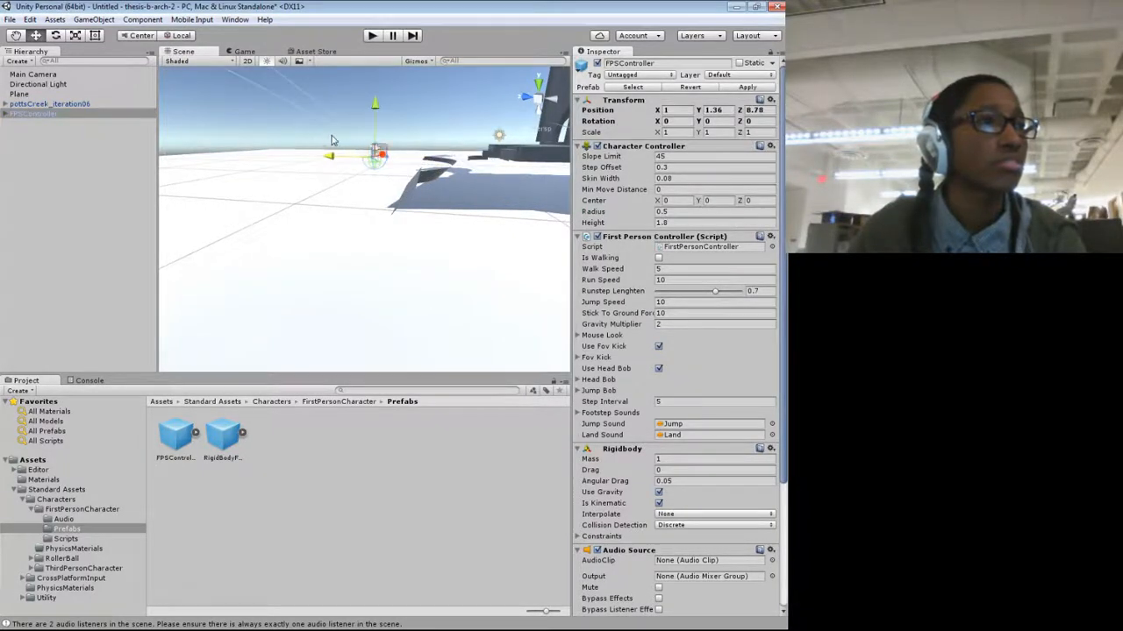
click(371, 36)
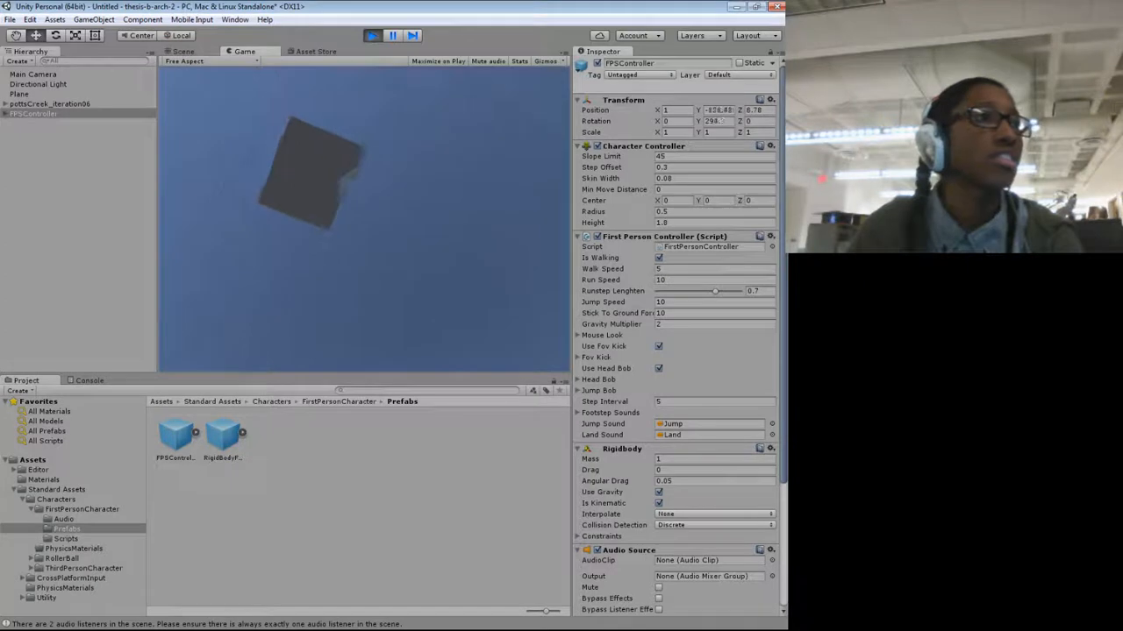
click(372, 35)
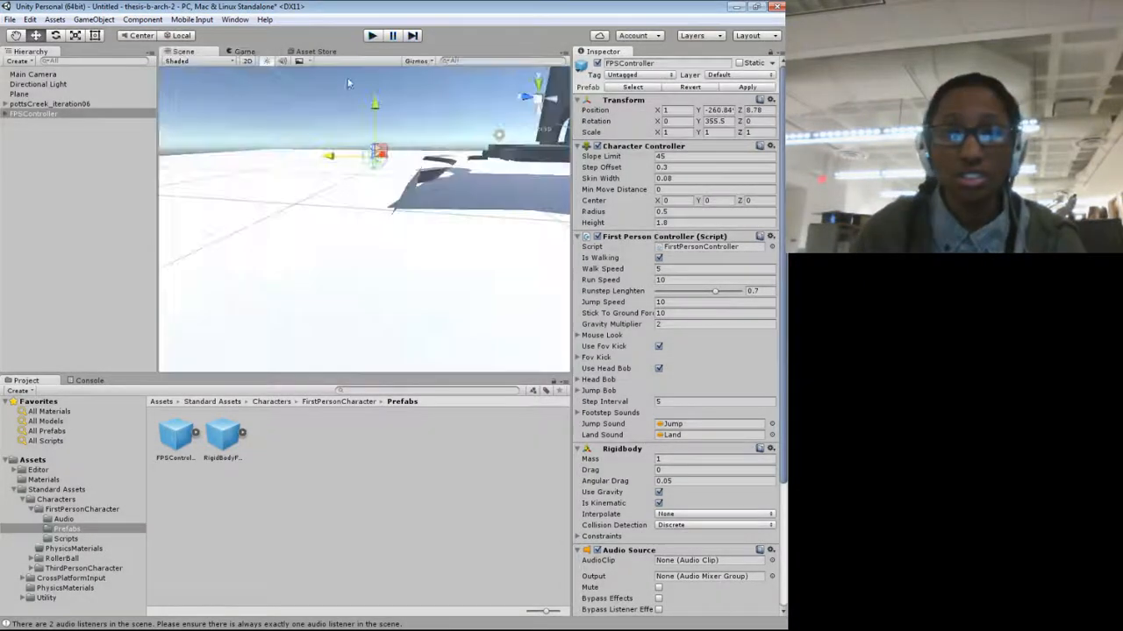
Step: Remove the Rigidbody component from the Plane
click(399, 281)
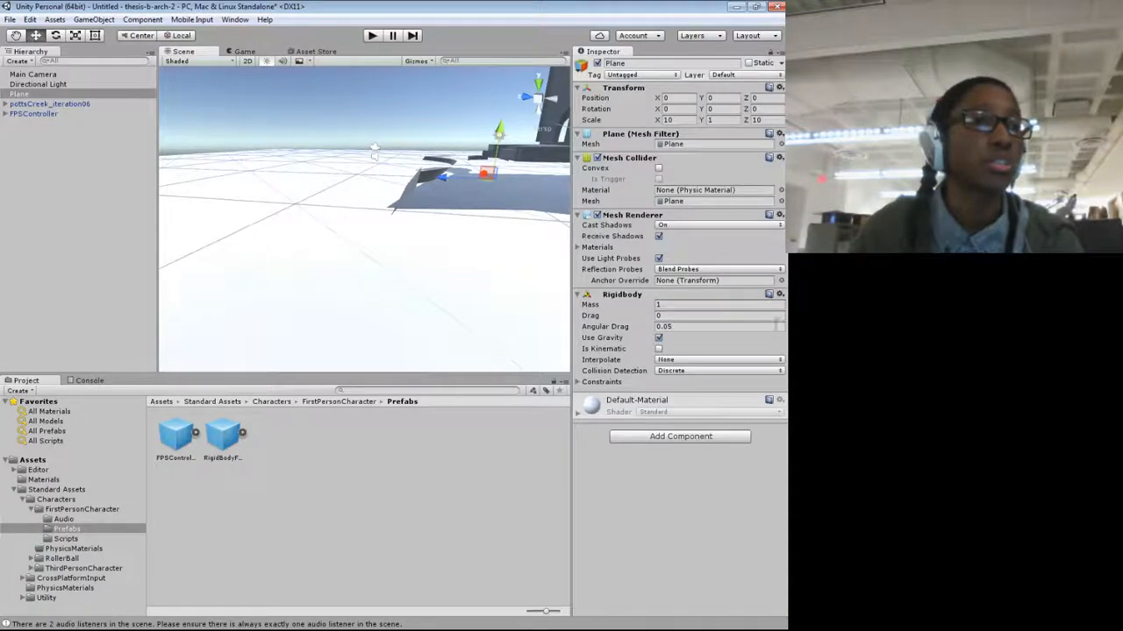
click(779, 295)
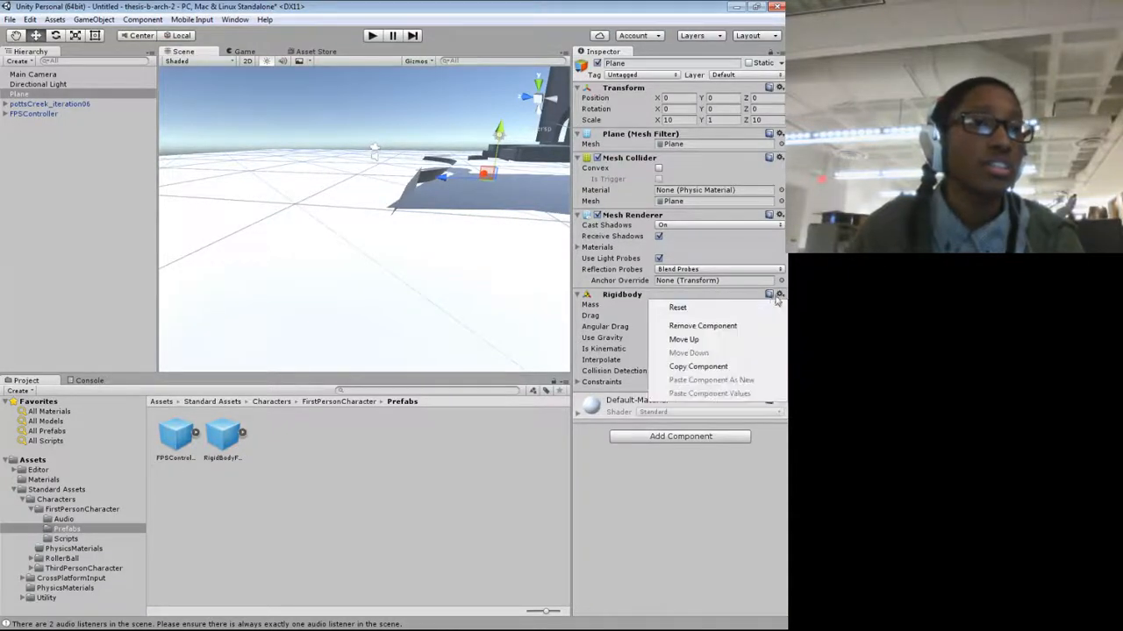
click(706, 326)
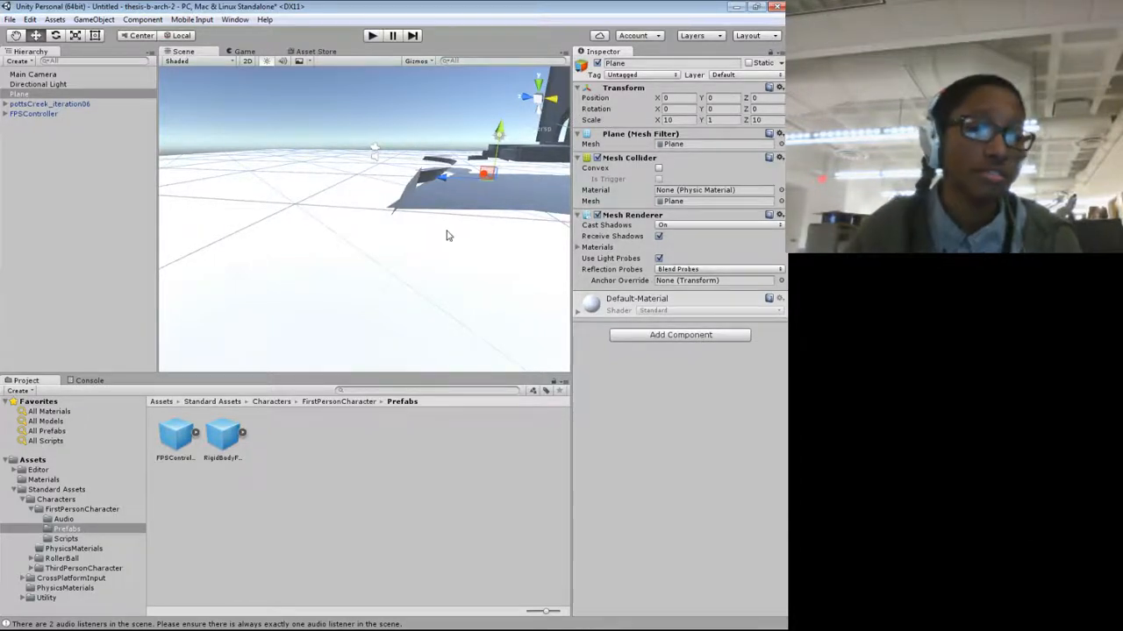
Step: Add a Box Collider component to the Plane and run a play test of the scene
key(f)
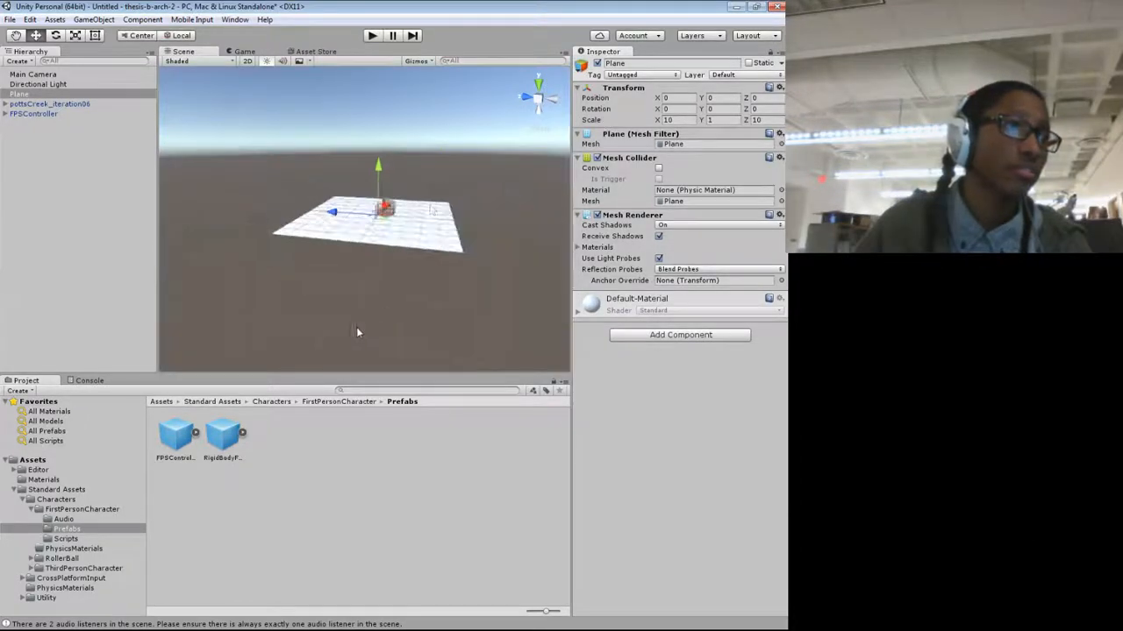
scroll(356, 332, up, 2)
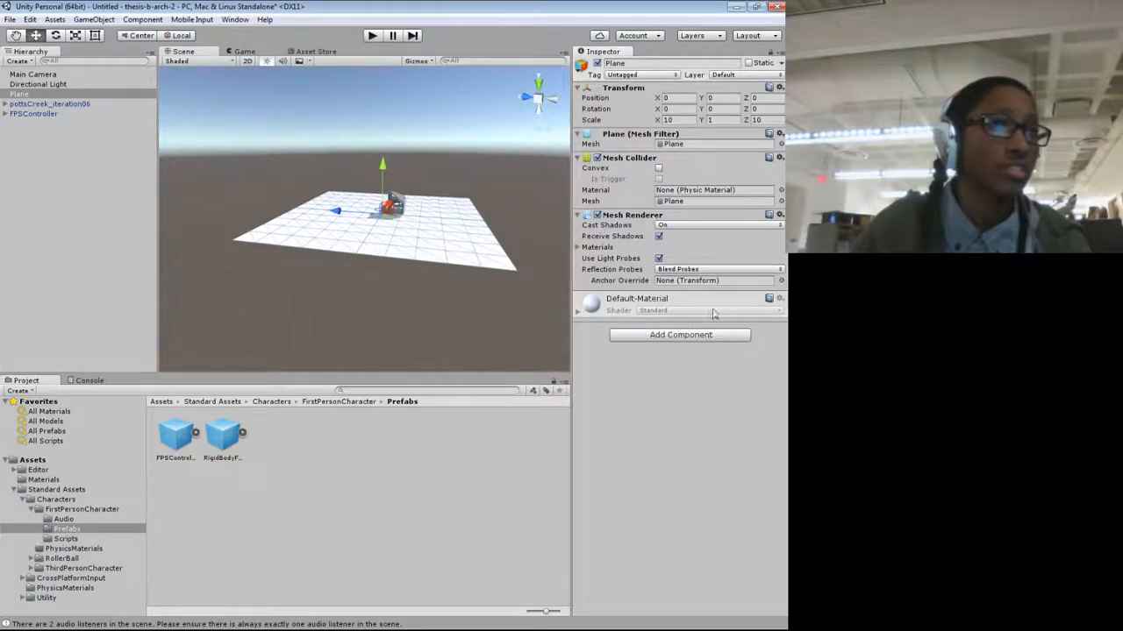
click(679, 338)
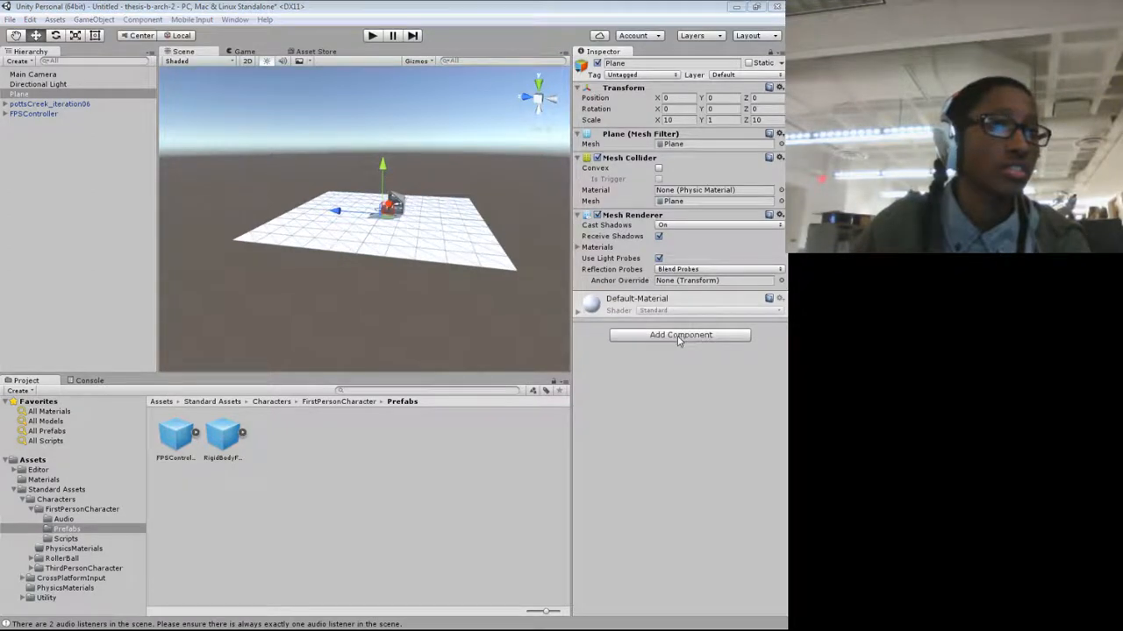
click(628, 415)
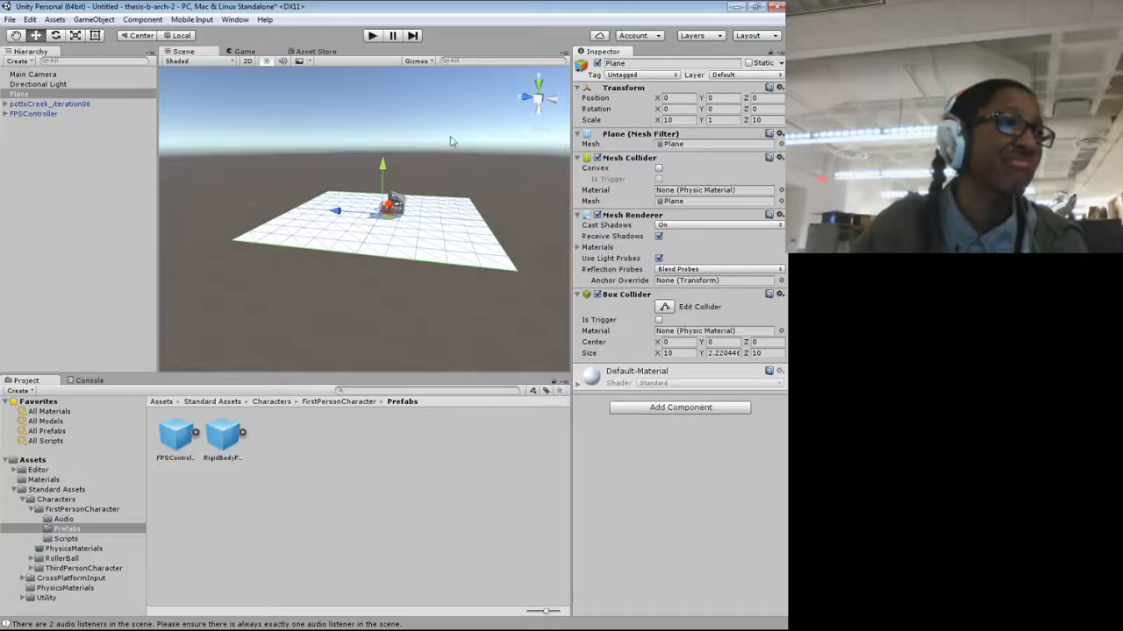
scroll(328, 293, down, 5)
scroll(327, 294, up, 4)
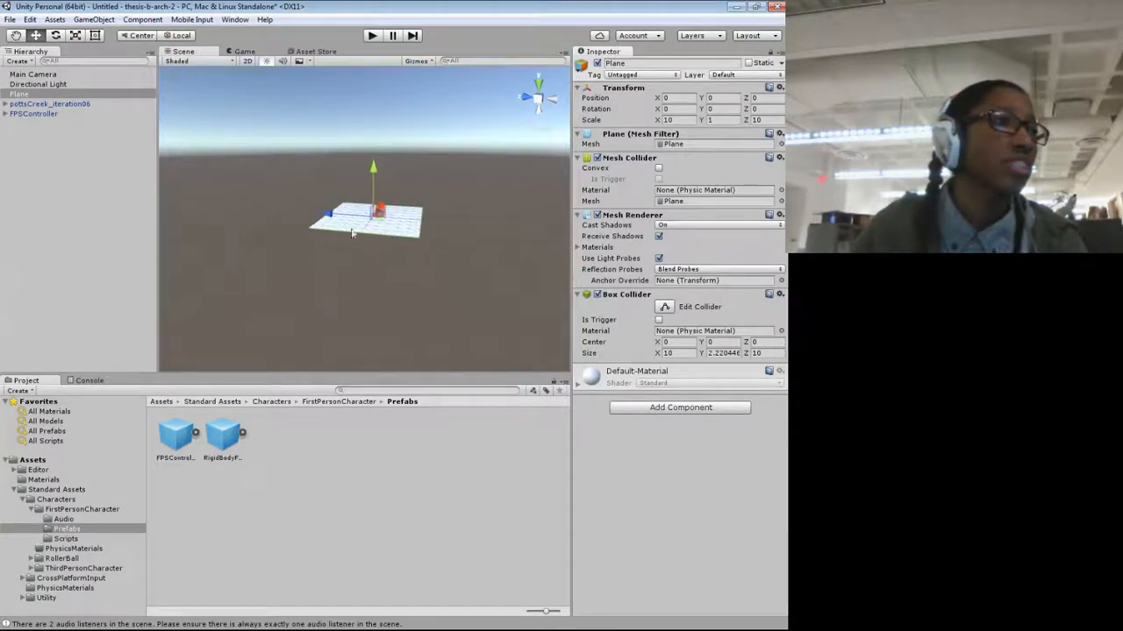
click(369, 37)
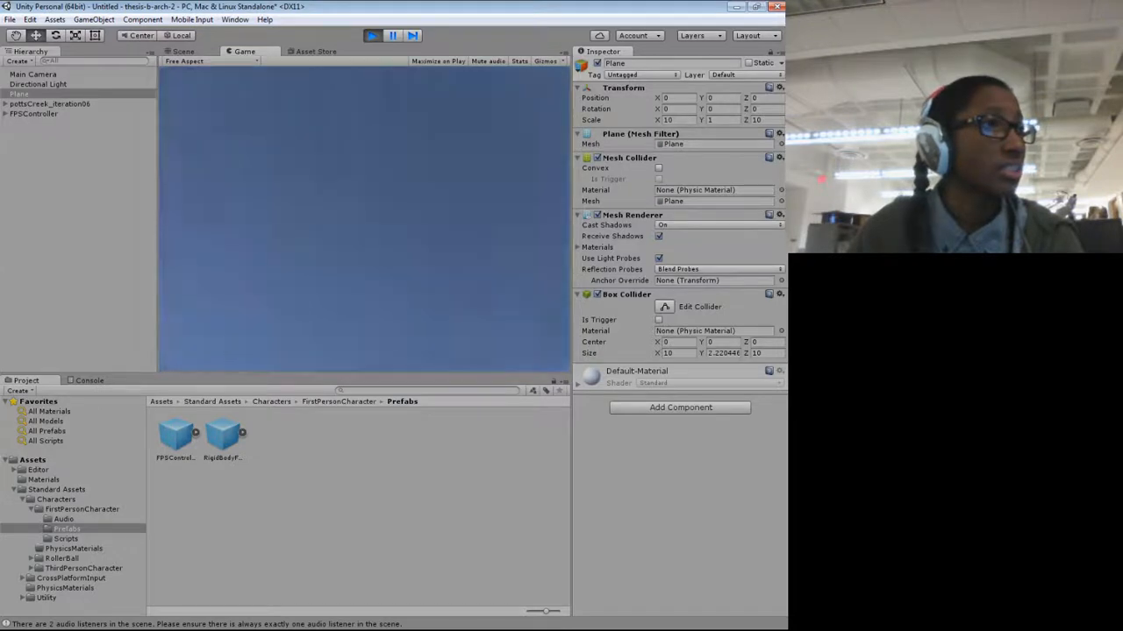
click(371, 35)
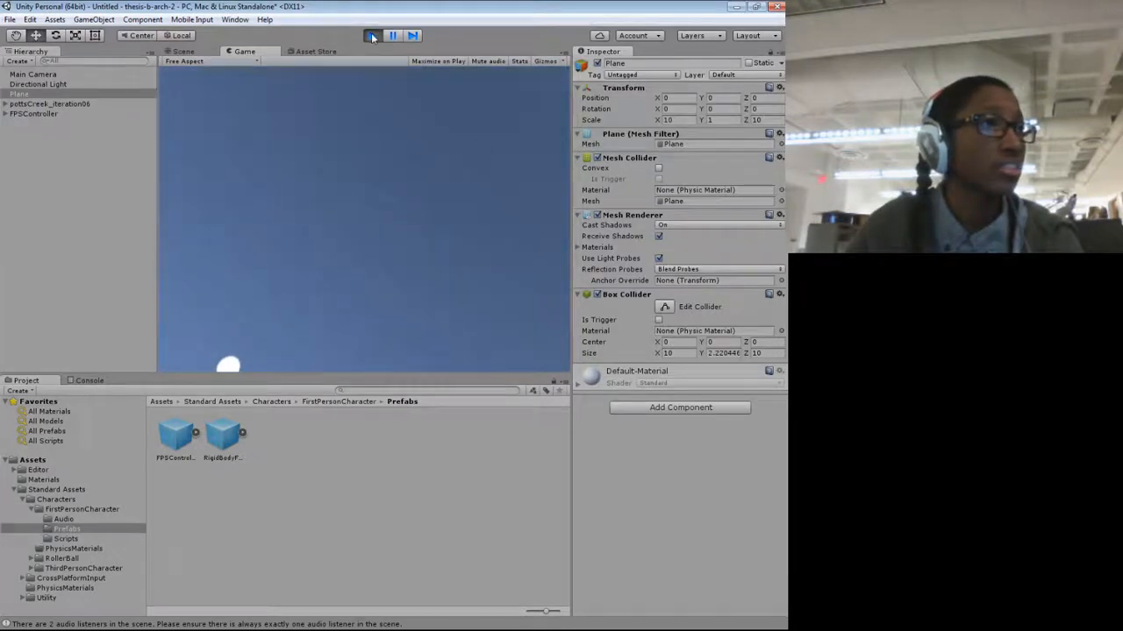
Step: Lower the Plane beneath the house to Y -1
scroll(377, 216, up, 10)
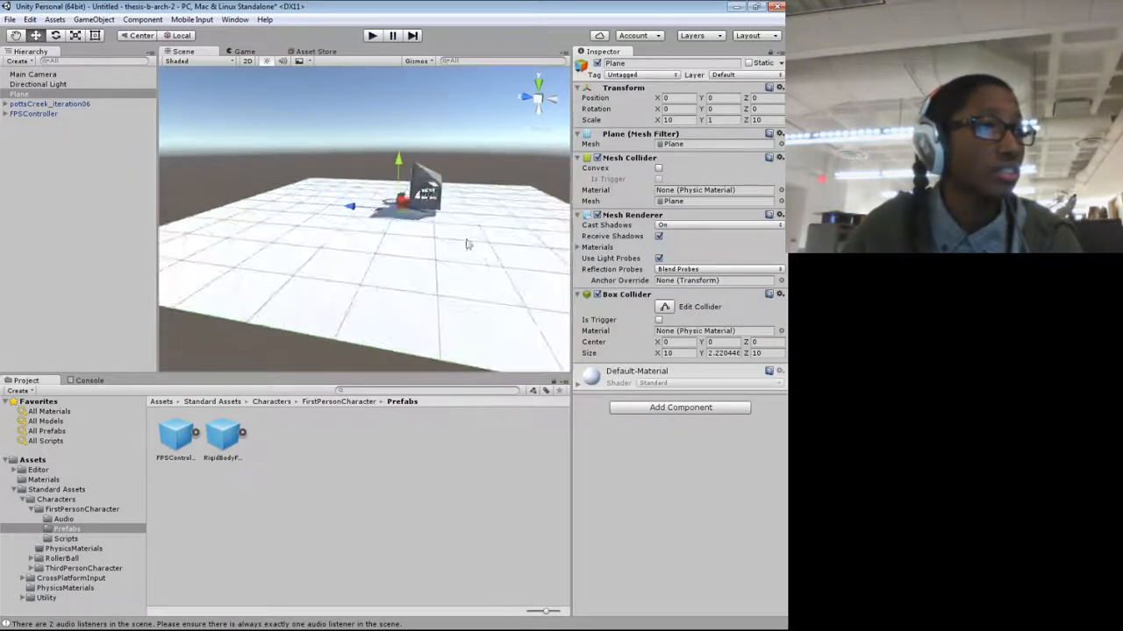
drag(423, 153, 414, 168)
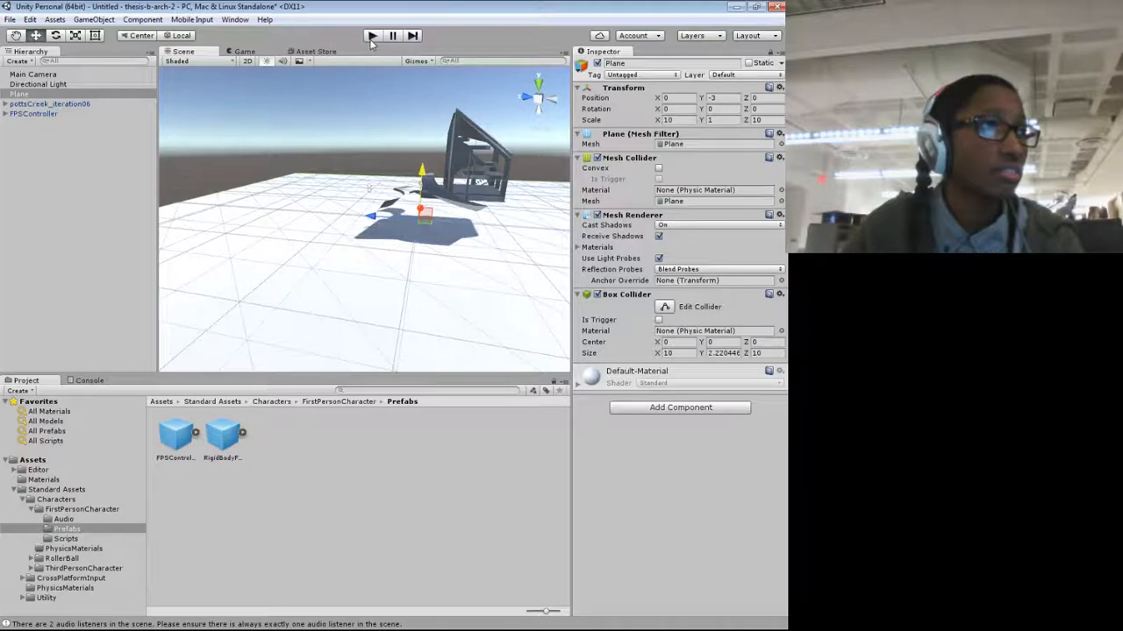
drag(427, 174, 422, 159)
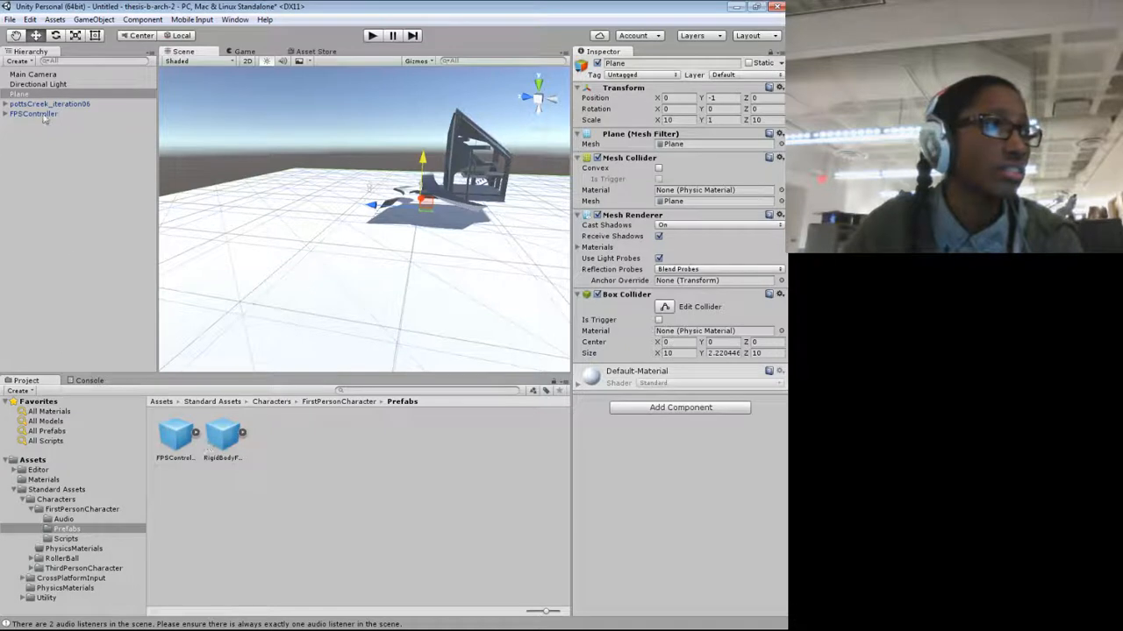
Step: Rotate the FPSController's FirstPersonCharacter camera about Y to about 193.7 so it faces the house, and run a play test
click(5, 114)
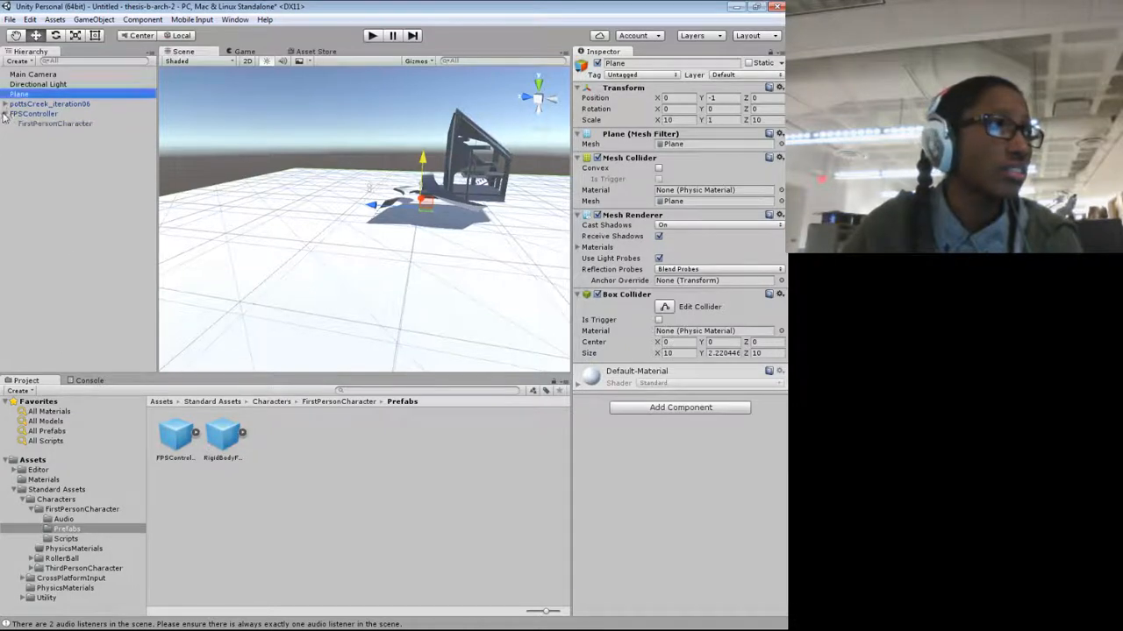
click(53, 124)
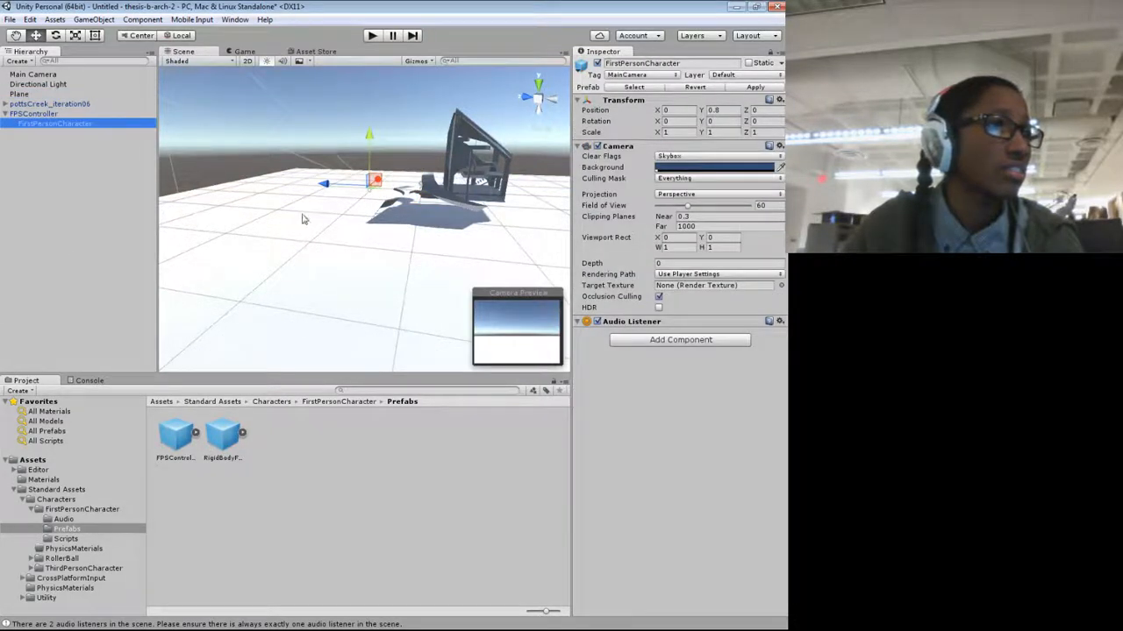
key(e)
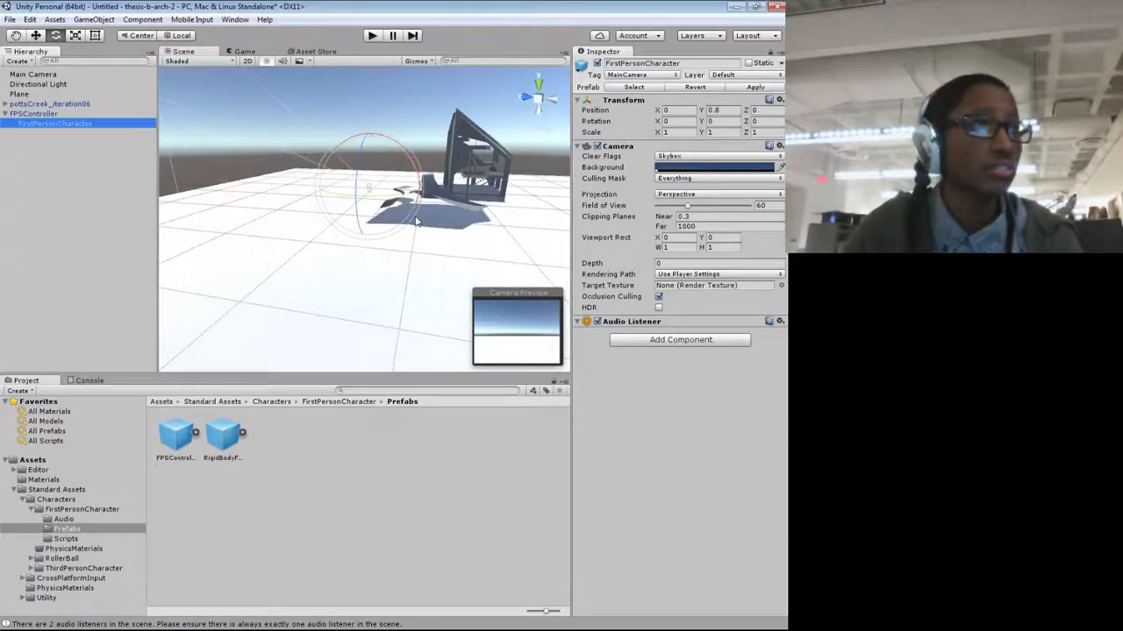
drag(399, 204, 49, 149)
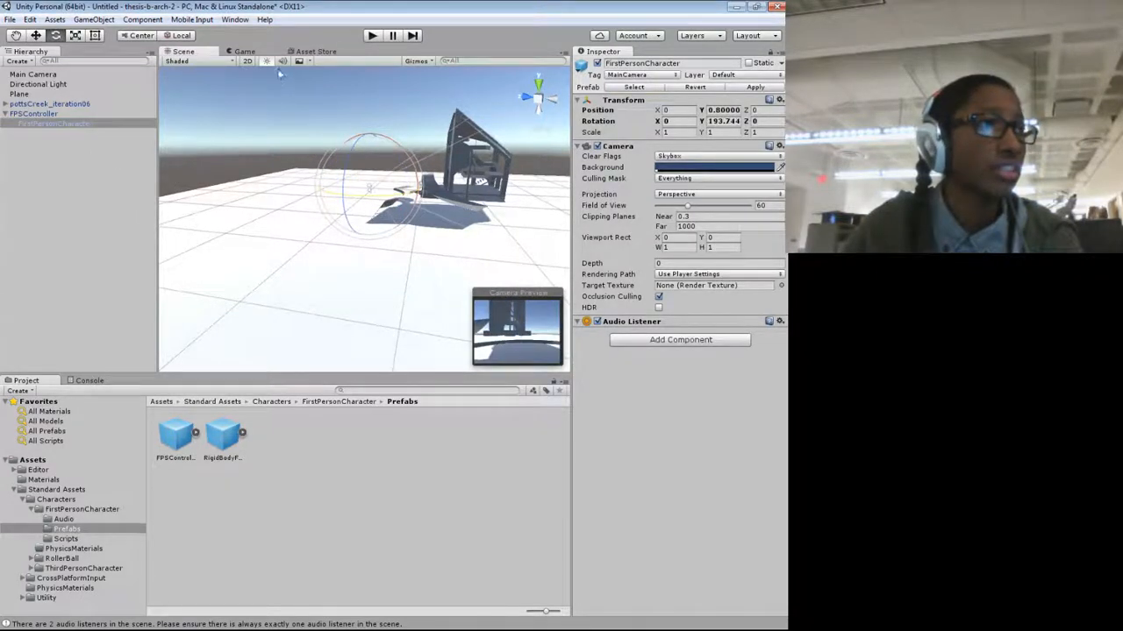
click(372, 35)
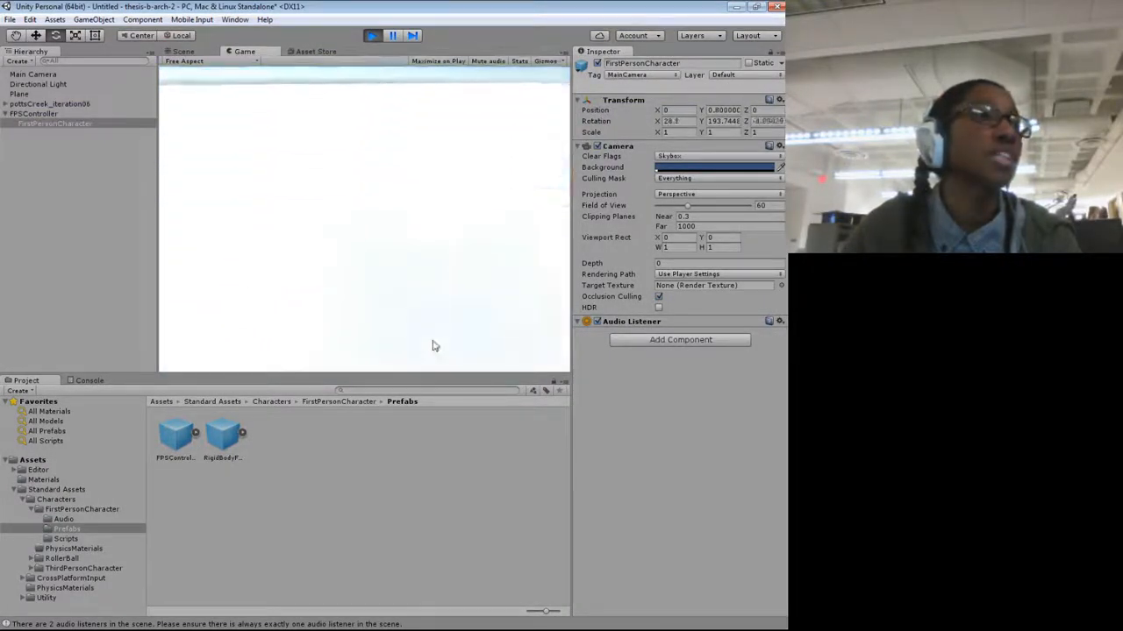
click(371, 35)
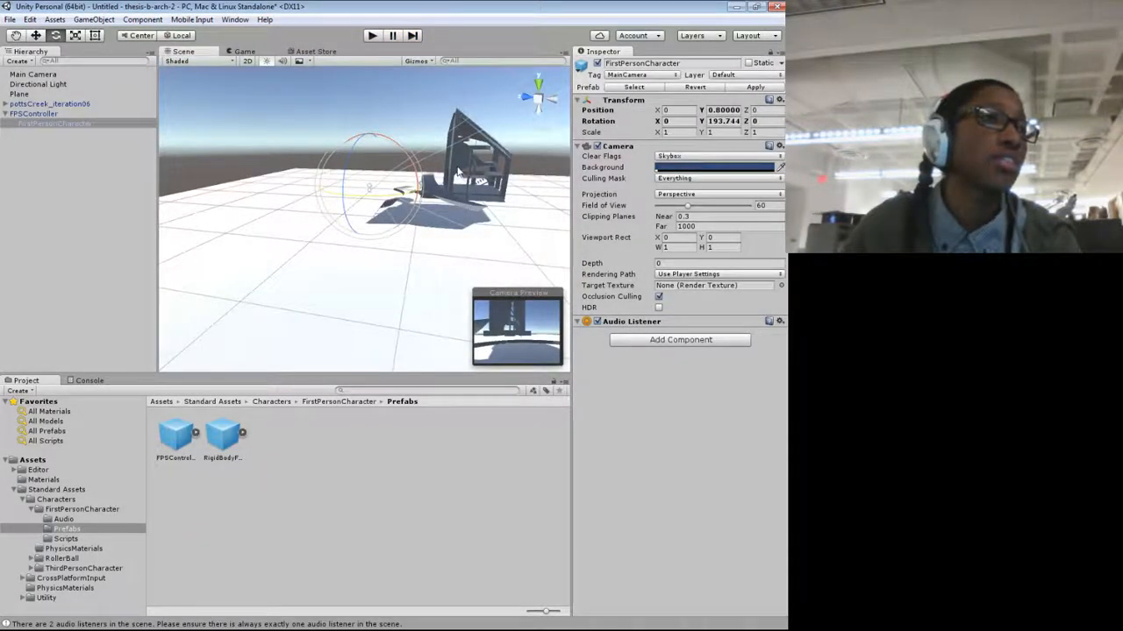
Step: Try toggling the Use Gravity and Is Kinematic options of the pottsCreek_iteration06 house's Rigidbody
click(491, 151)
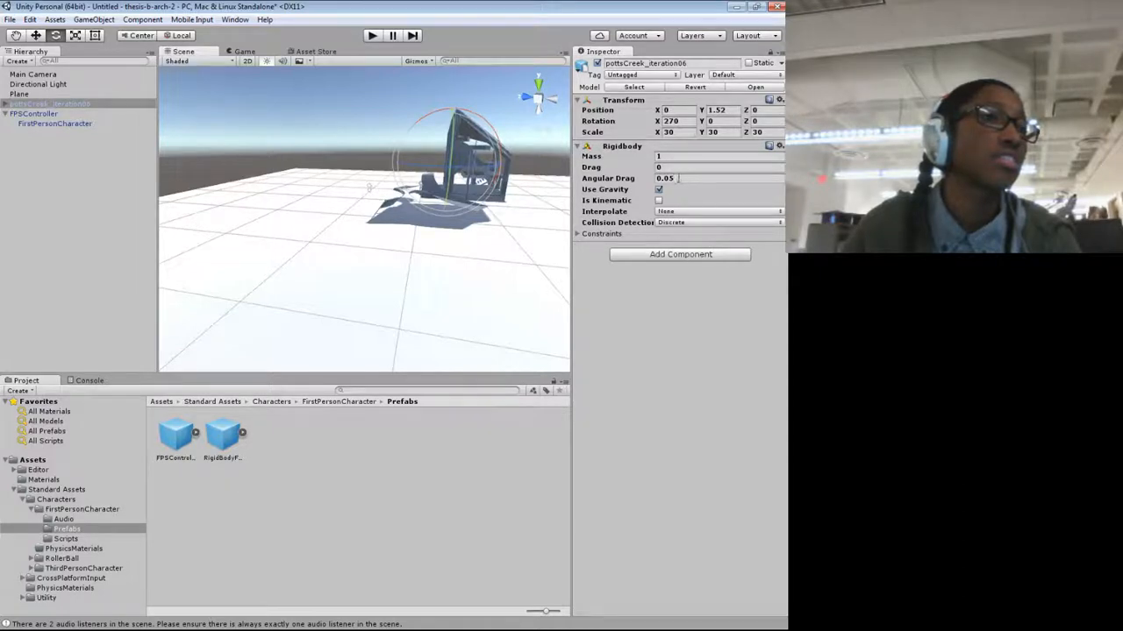
click(658, 189)
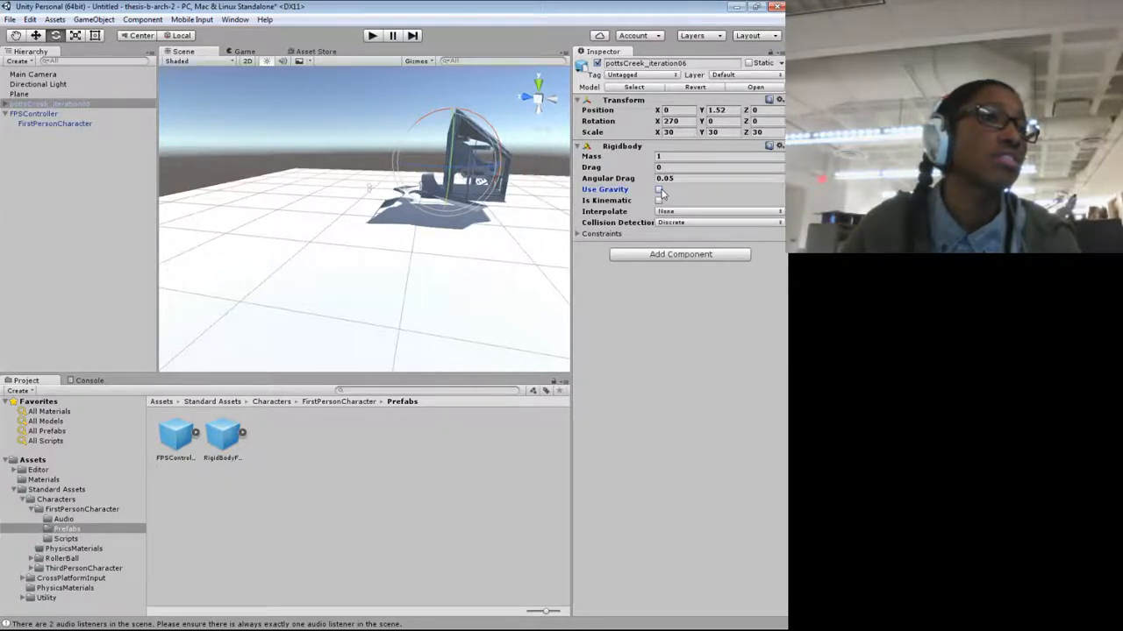
click(658, 201)
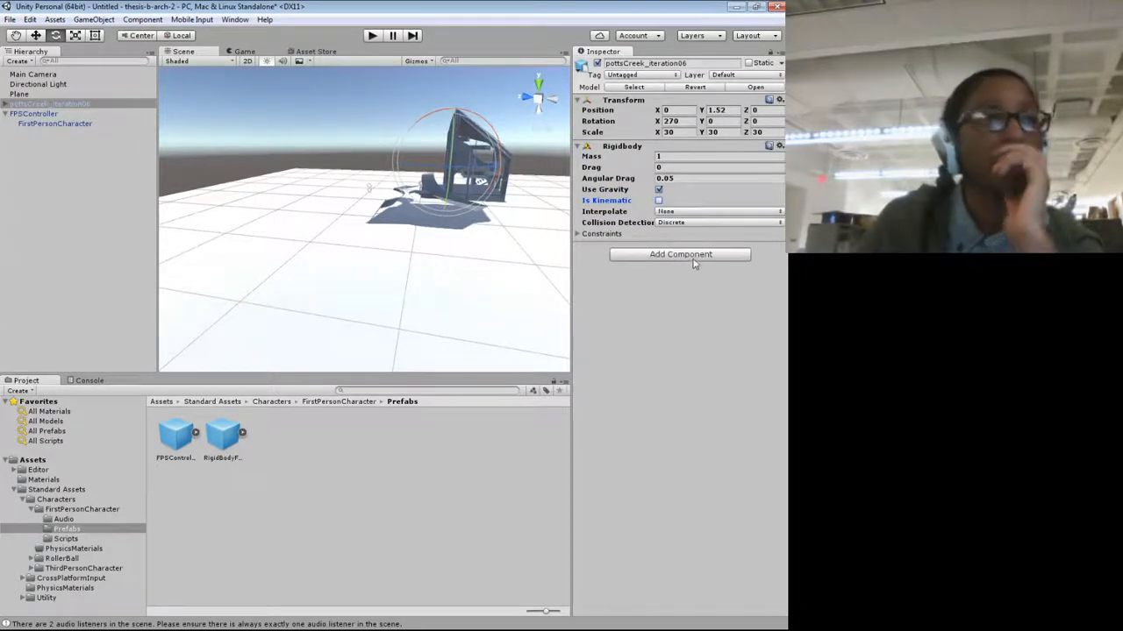
click(692, 258)
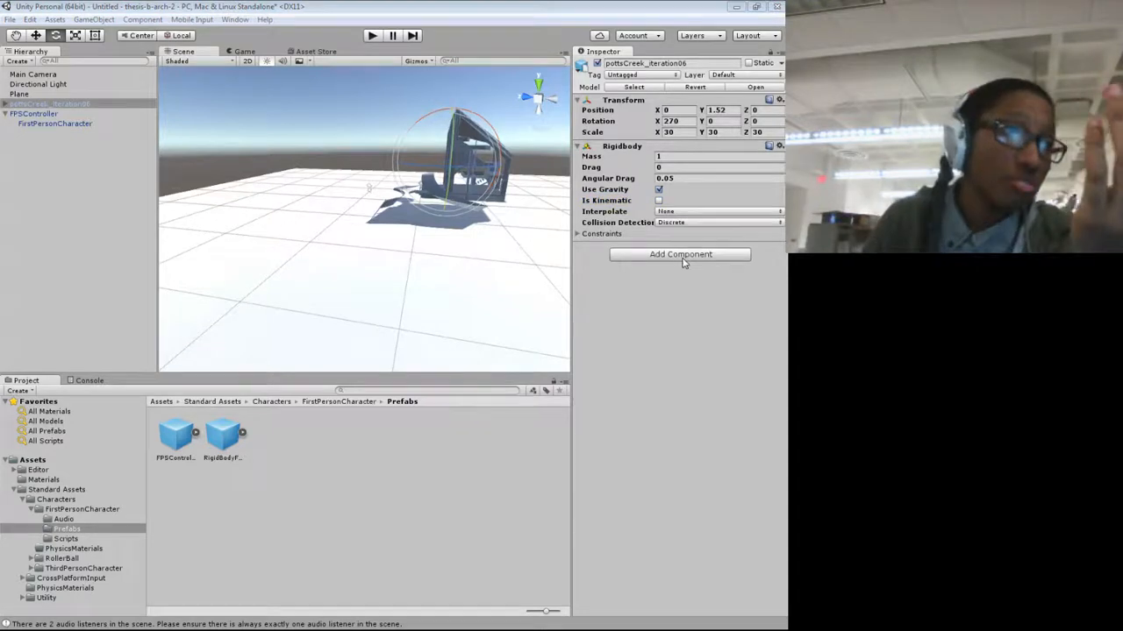
click(640, 248)
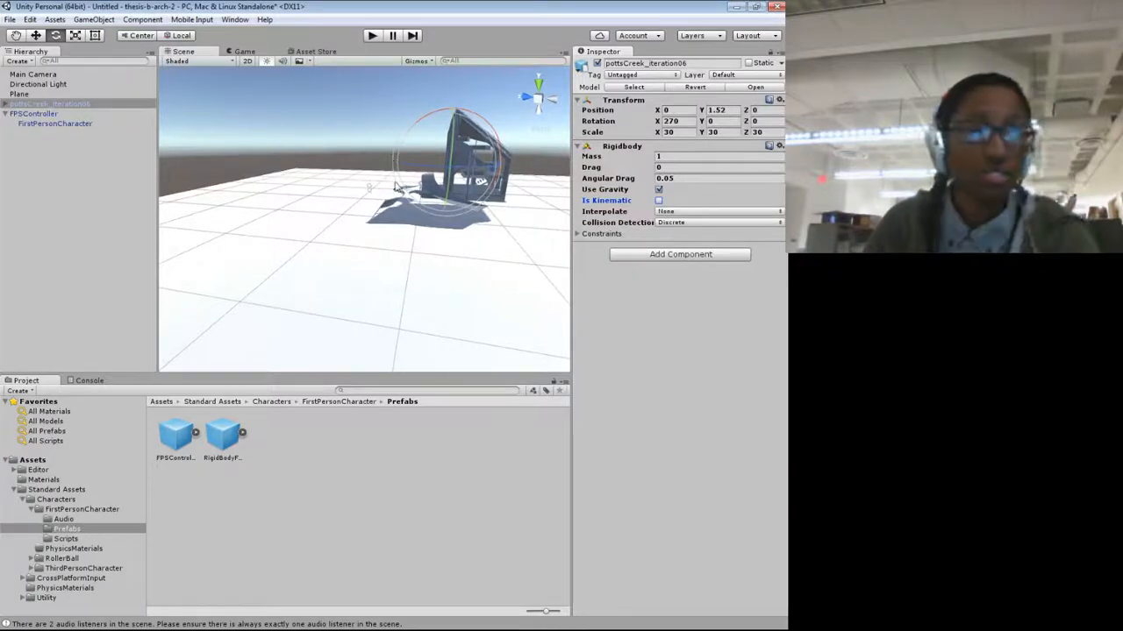
Step: Raise the pottsCreek_iteration06 house above the Plane to Y 5.78 and run a play test
key(w)
drag(449, 108, 455, 79)
click(372, 37)
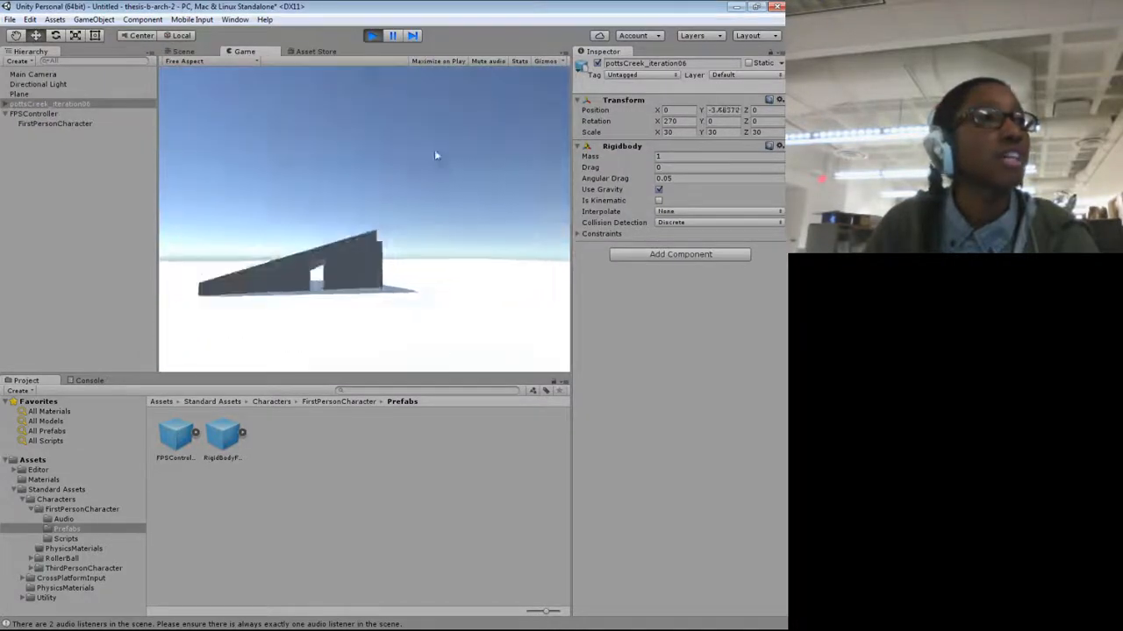
click(371, 35)
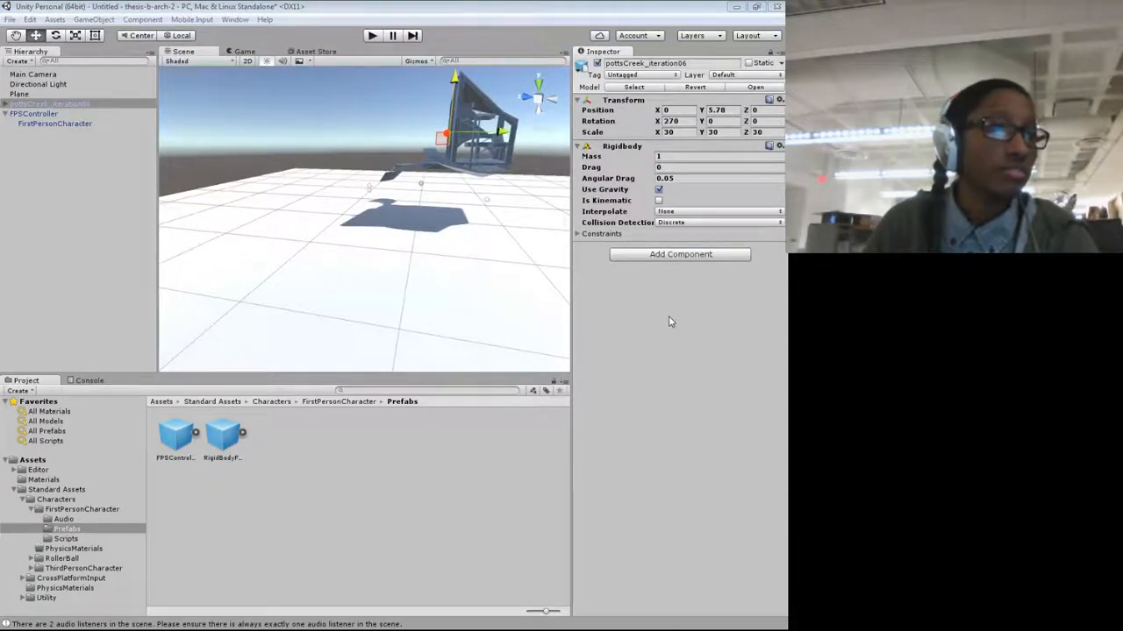
Step: Add a Mesh Collider component to the house and assign Object_8 as its mesh
click(667, 371)
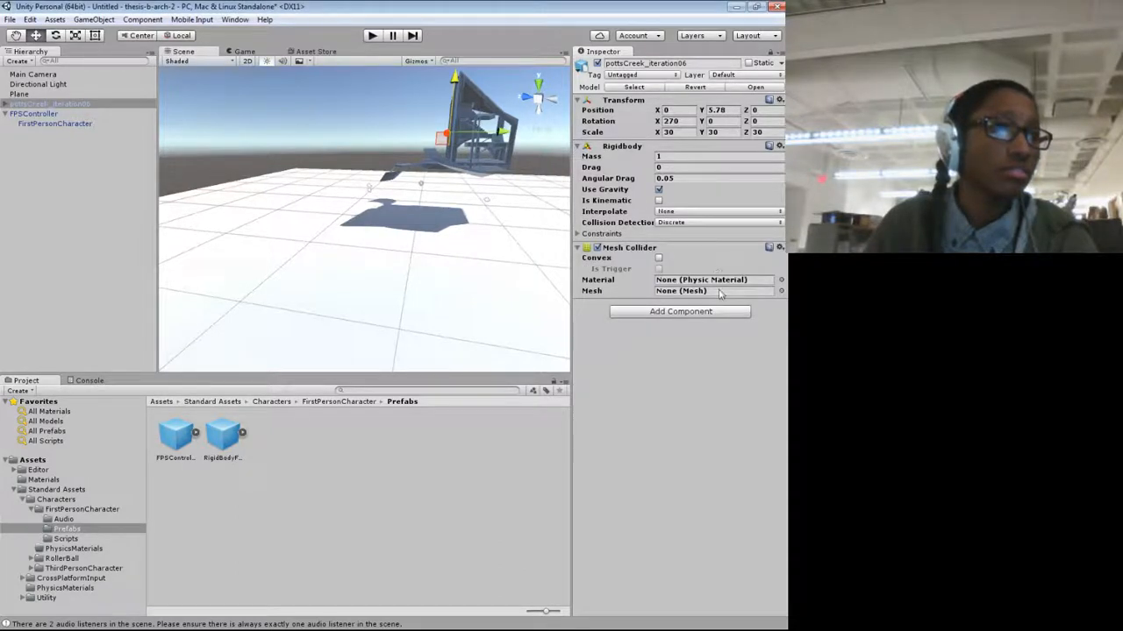
click(780, 291)
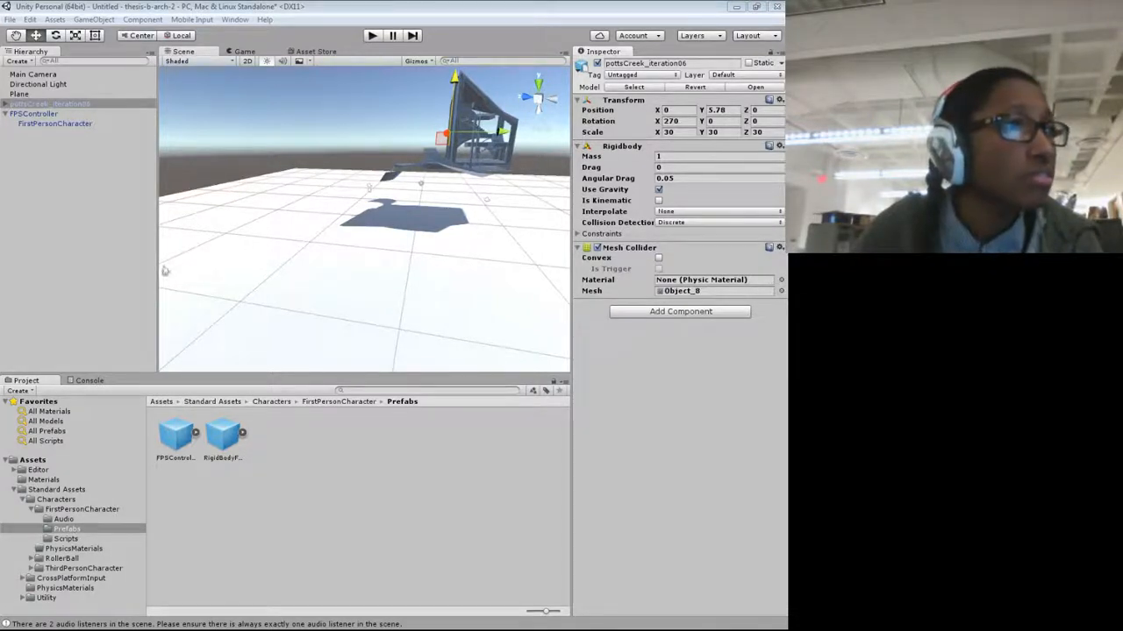
Step: Try Object_11 and Object_25 as the mesh of the house's Mesh Collider
drag(313, 234, 541, 262)
scroll(542, 262, down, 6)
scroll(267, 176, up, 6)
scroll(268, 176, down, 5)
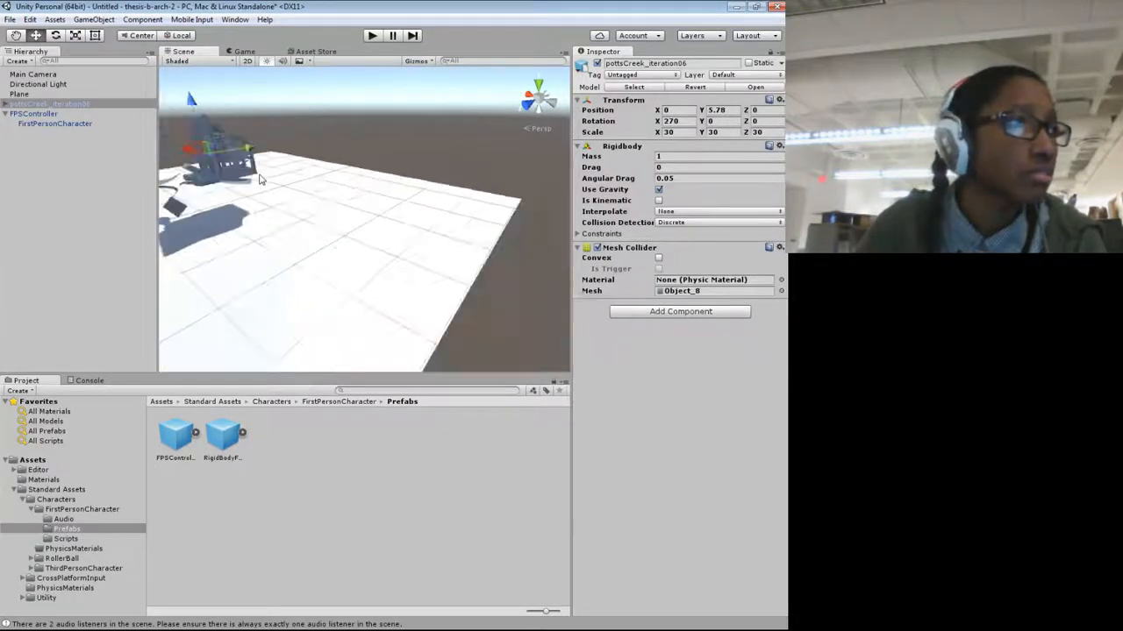
drag(260, 180, 290, 182)
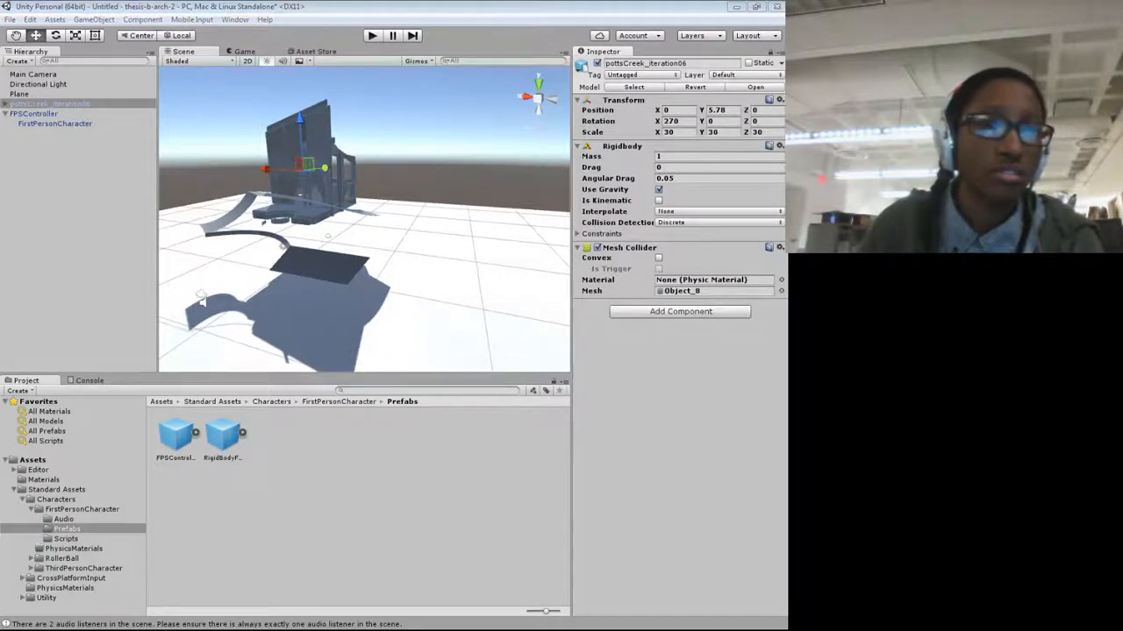
drag(0, 163, 401, 236)
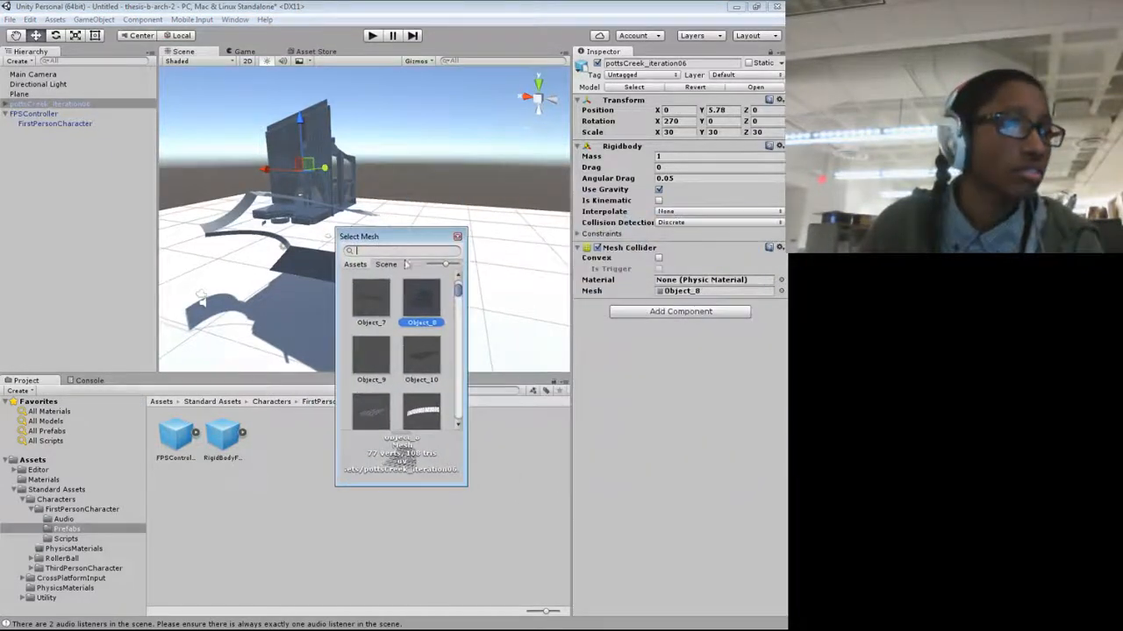
scroll(438, 353, down, 2)
click(361, 342)
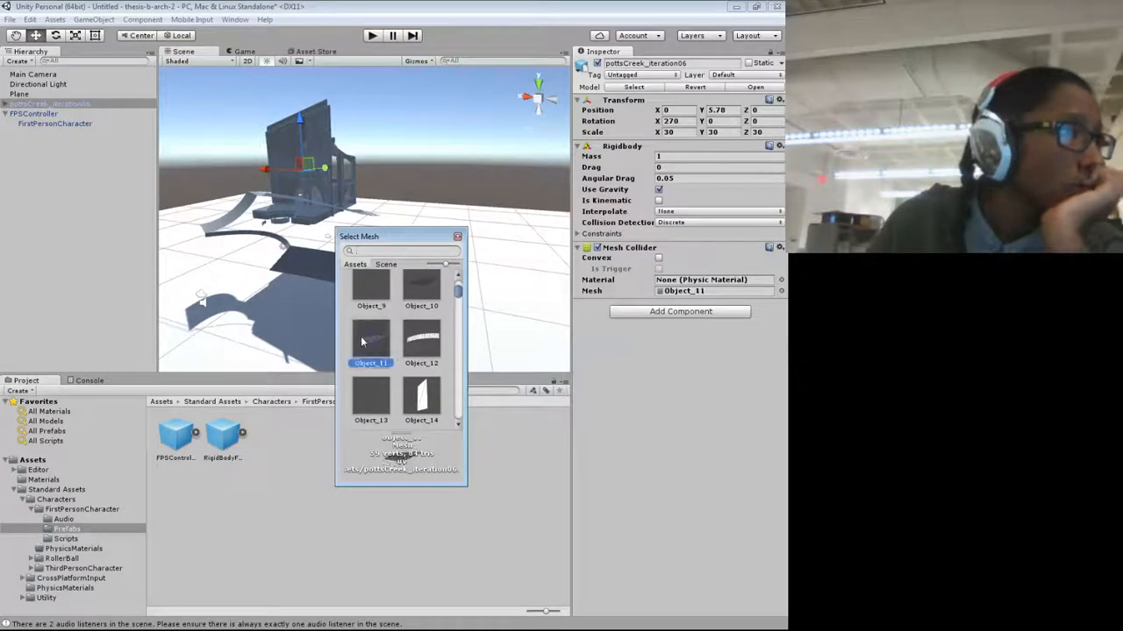
scroll(379, 356, down, 3)
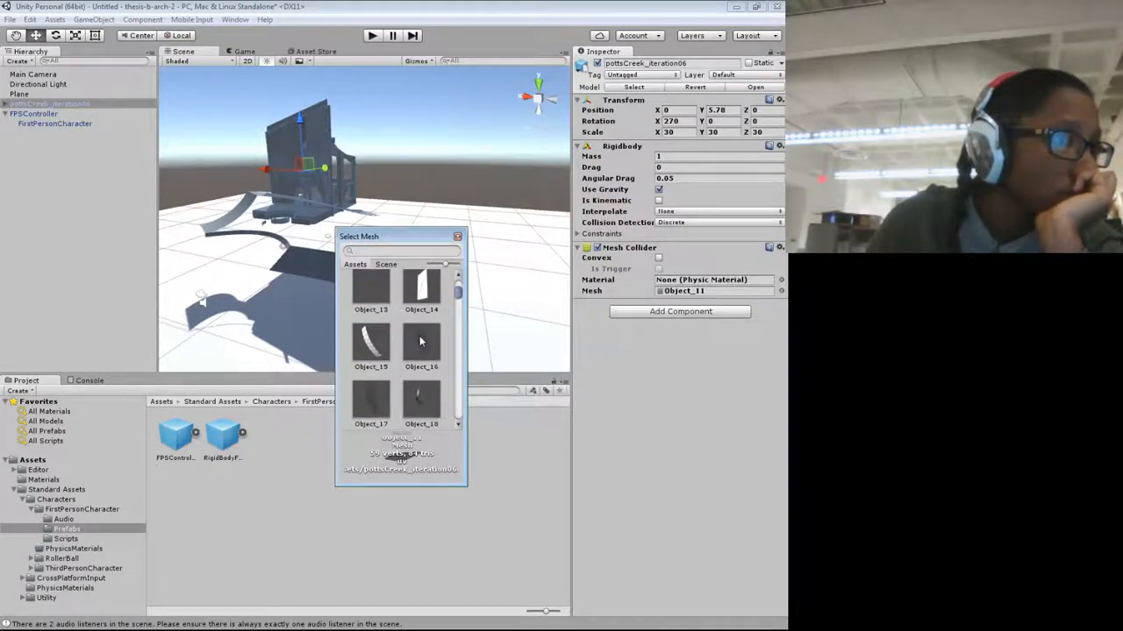
scroll(419, 344, down, 5)
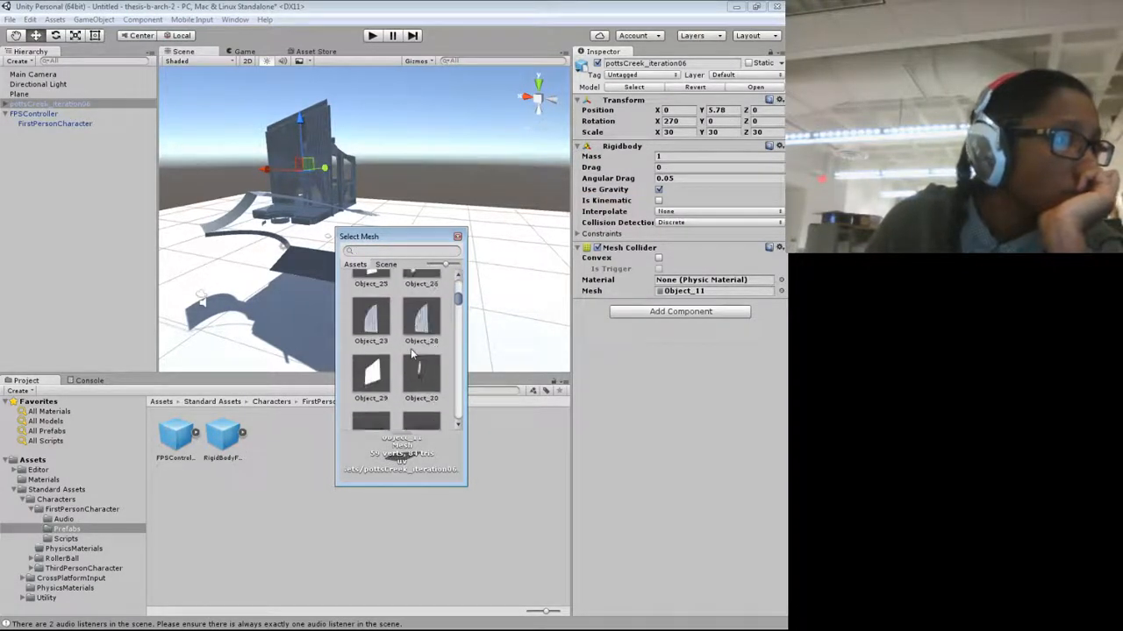
click(367, 342)
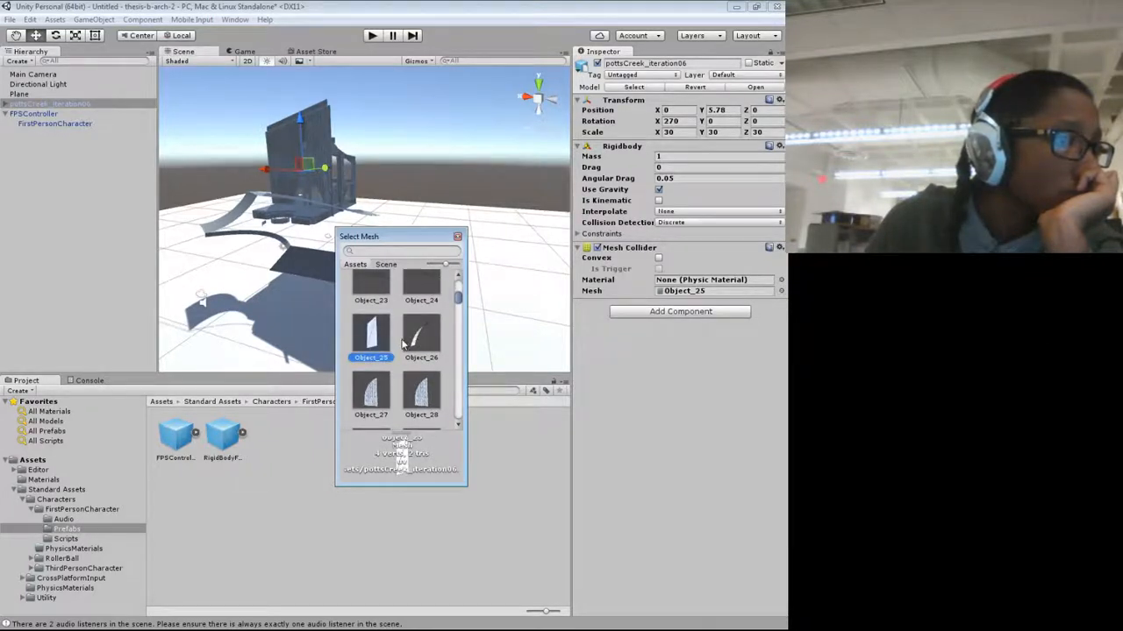
Step: Assign Object_180 as the mesh of the house's Mesh Collider and run a play test
scroll(422, 336, down, 6)
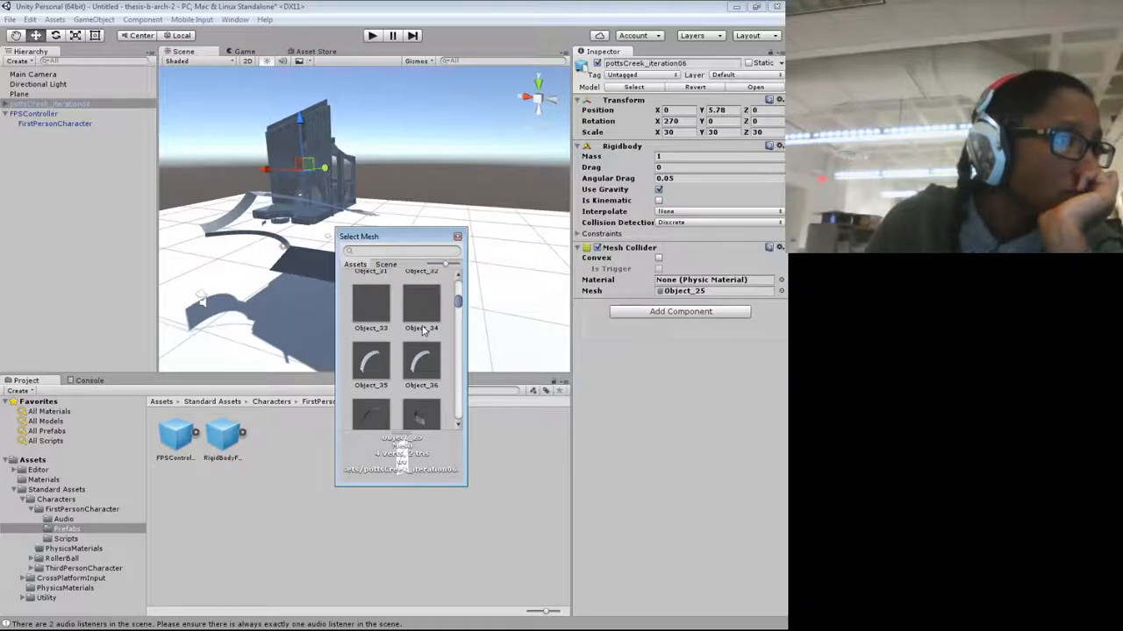
scroll(421, 329, down, 10)
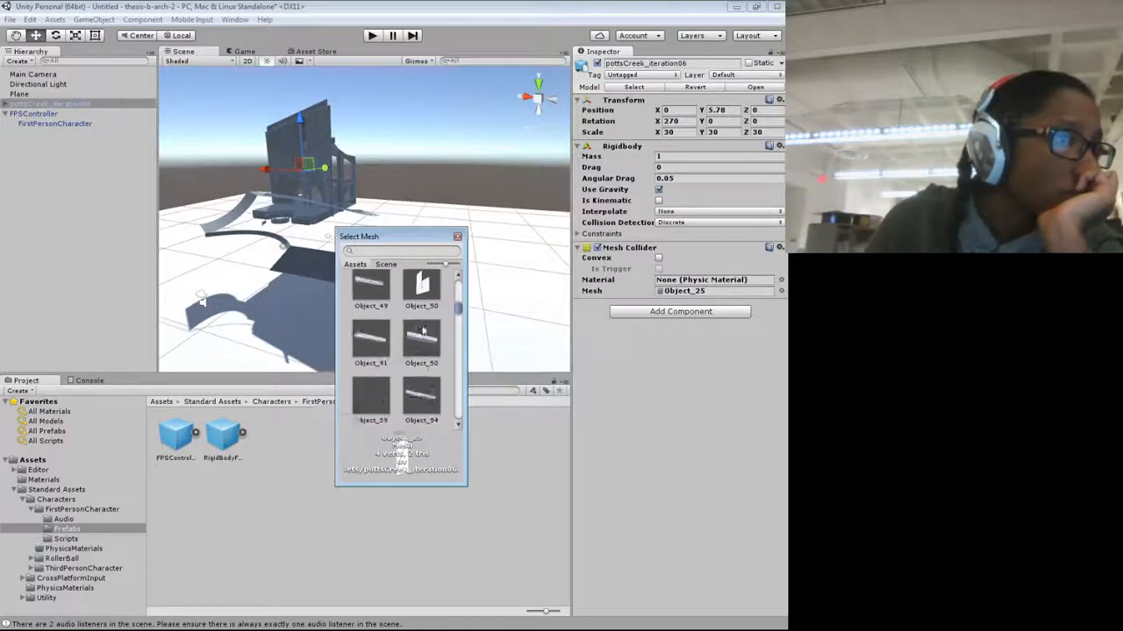
scroll(422, 329, down, 8)
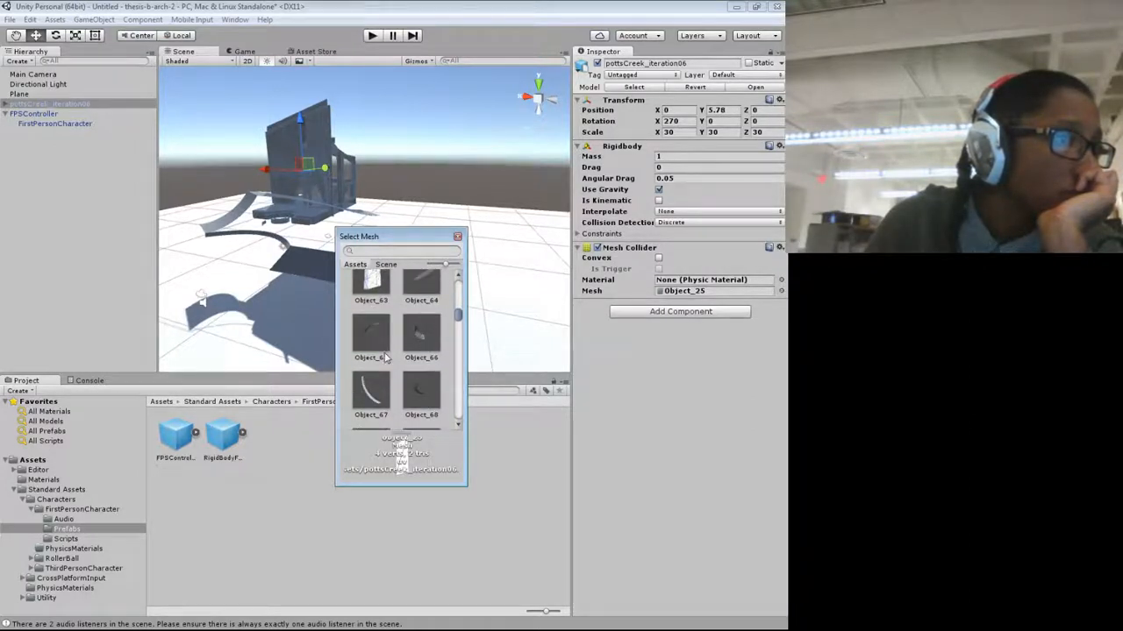
scroll(384, 357, down, 10)
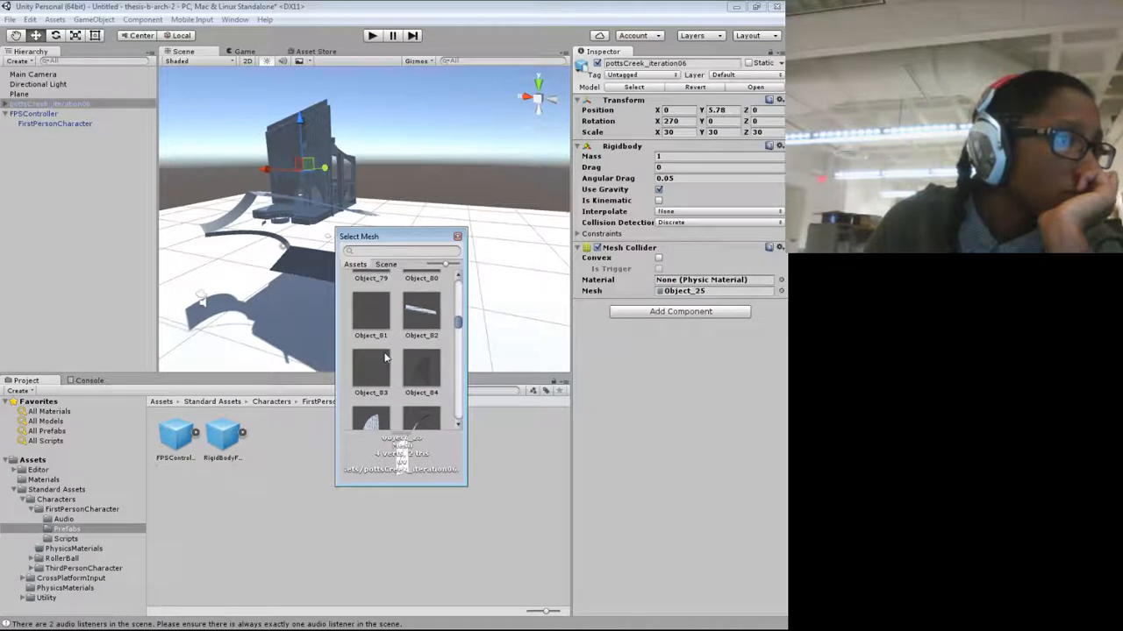
scroll(424, 370, down, 6)
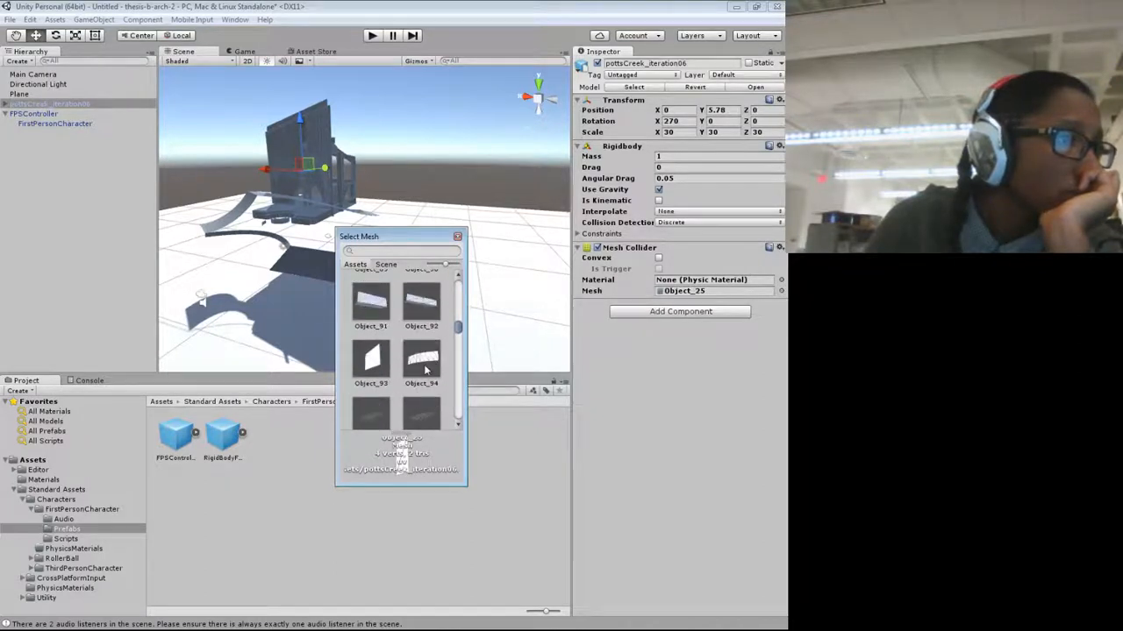
scroll(425, 371, down, 10)
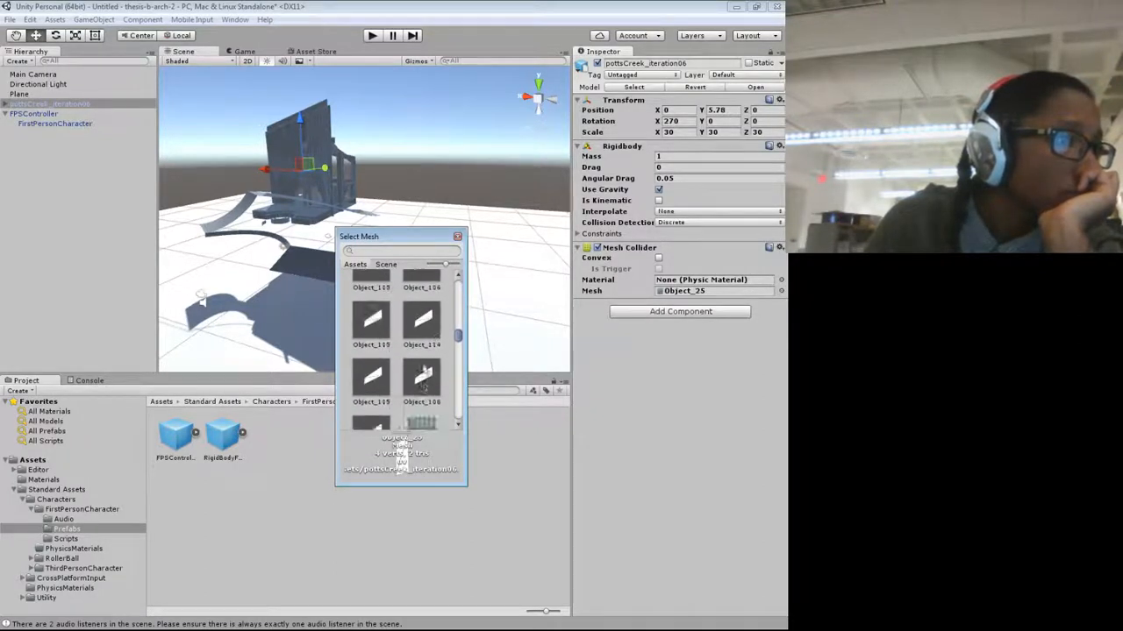
scroll(424, 371, down, 7)
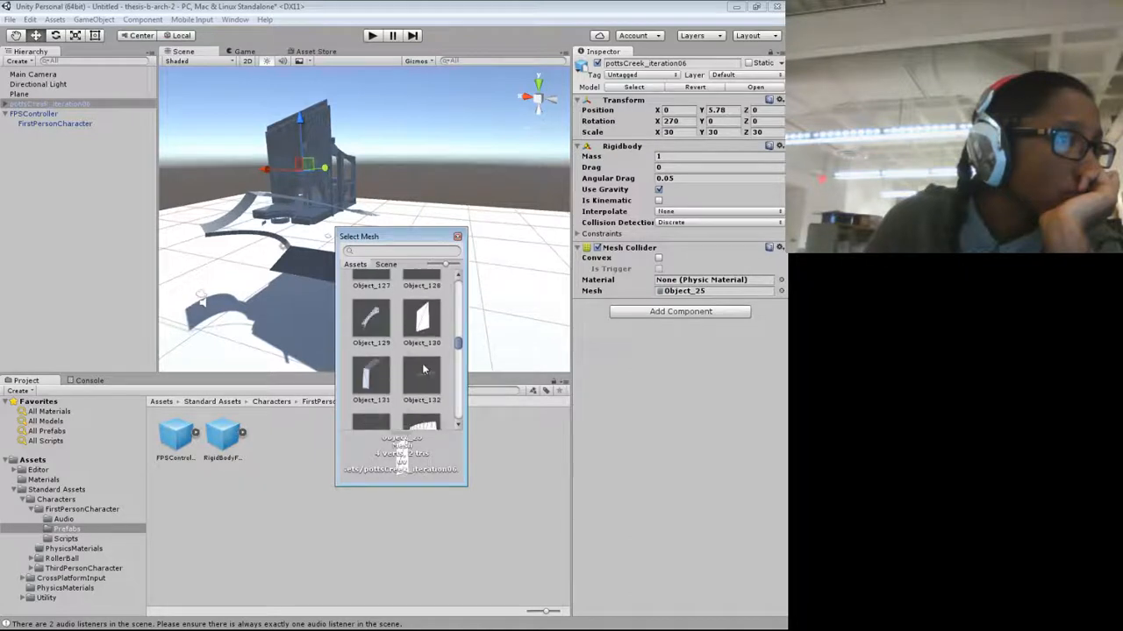
scroll(425, 370, up, 2)
scroll(424, 369, down, 2)
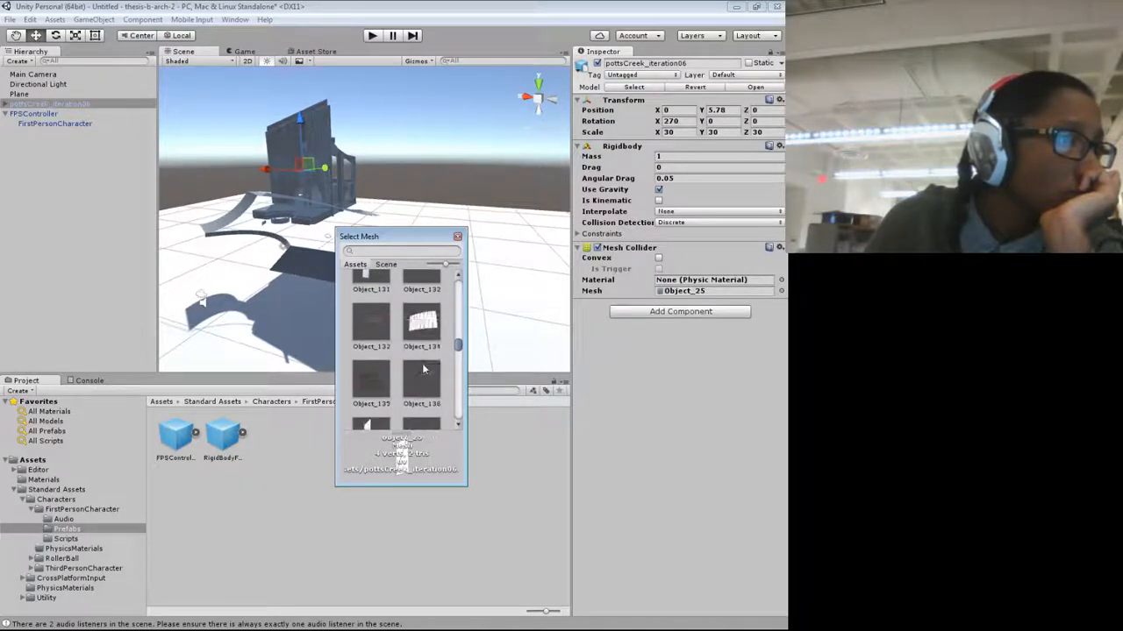
scroll(423, 369, down, 4)
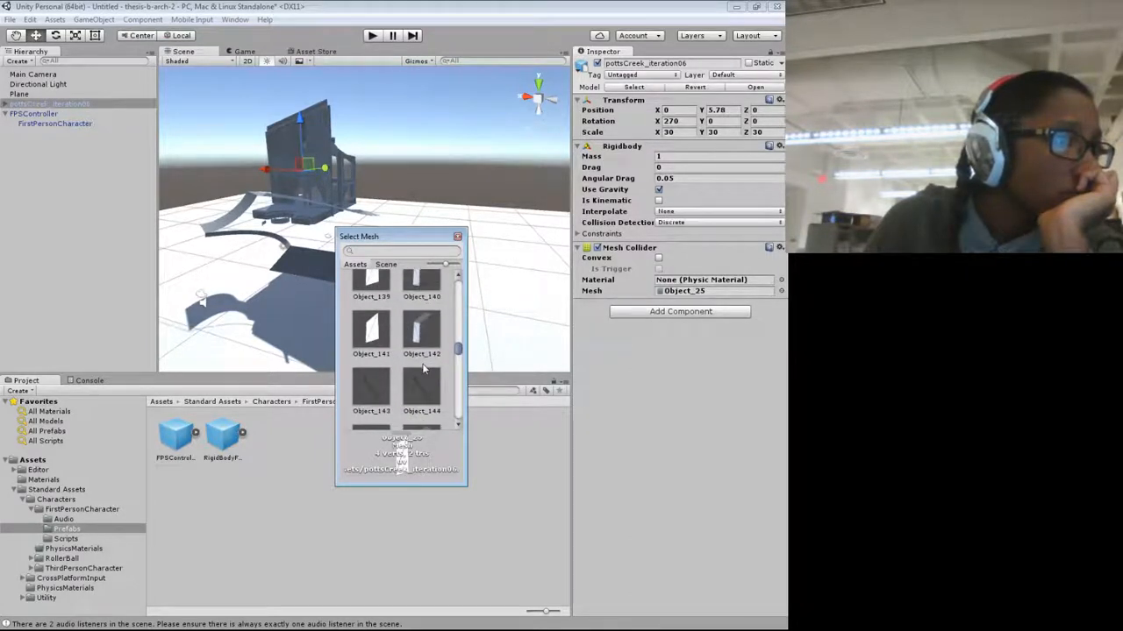
scroll(424, 369, down, 4)
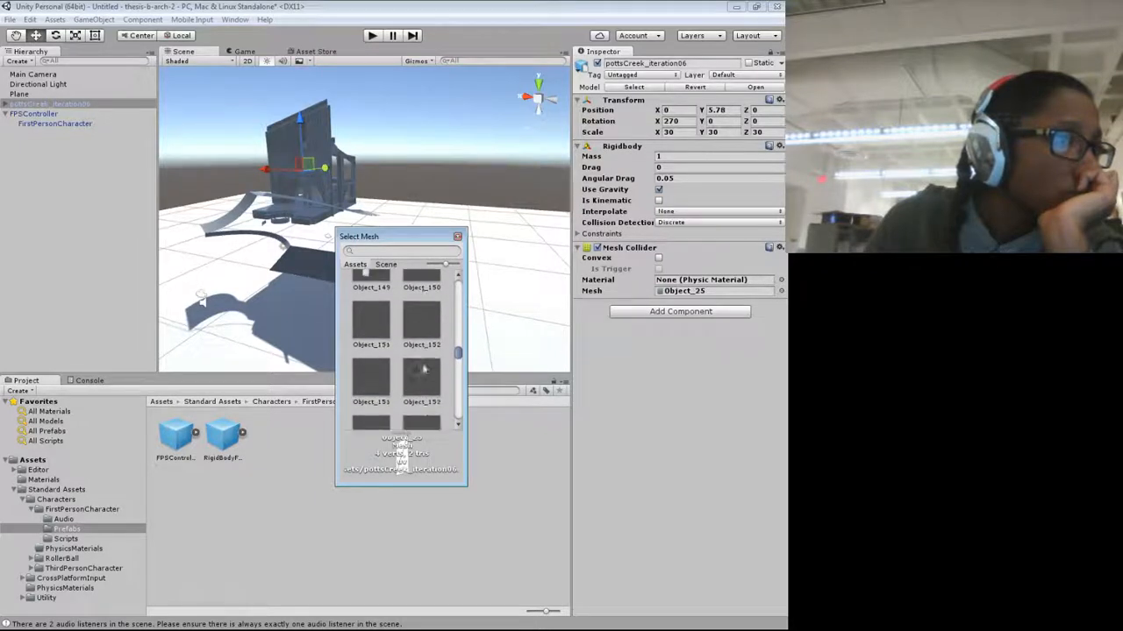
scroll(424, 370, down, 9)
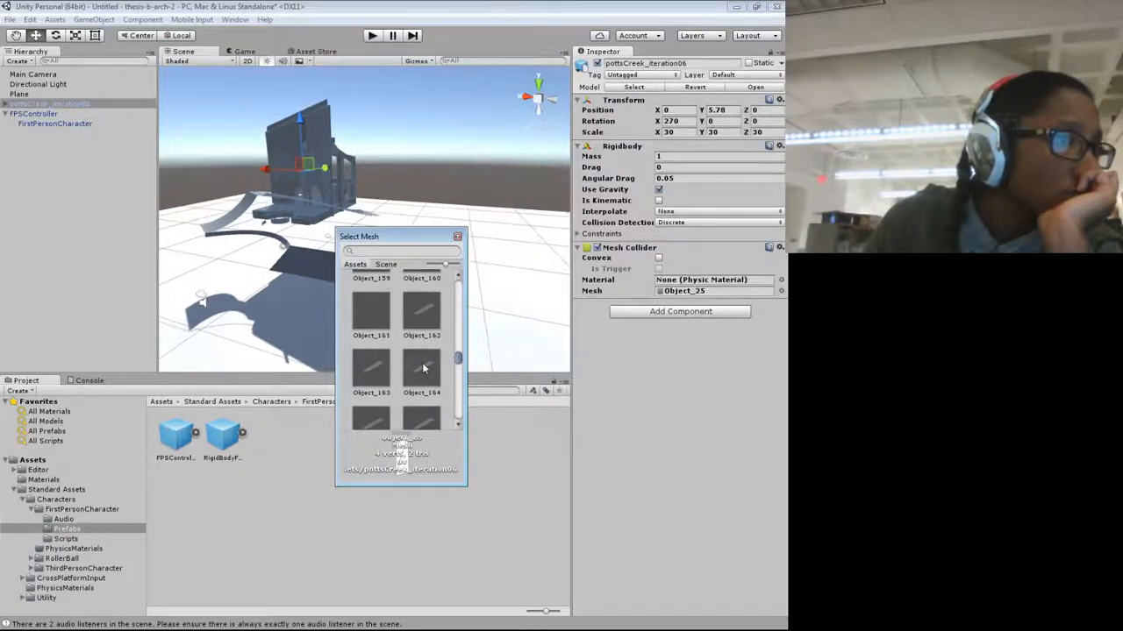
scroll(424, 370, down, 6)
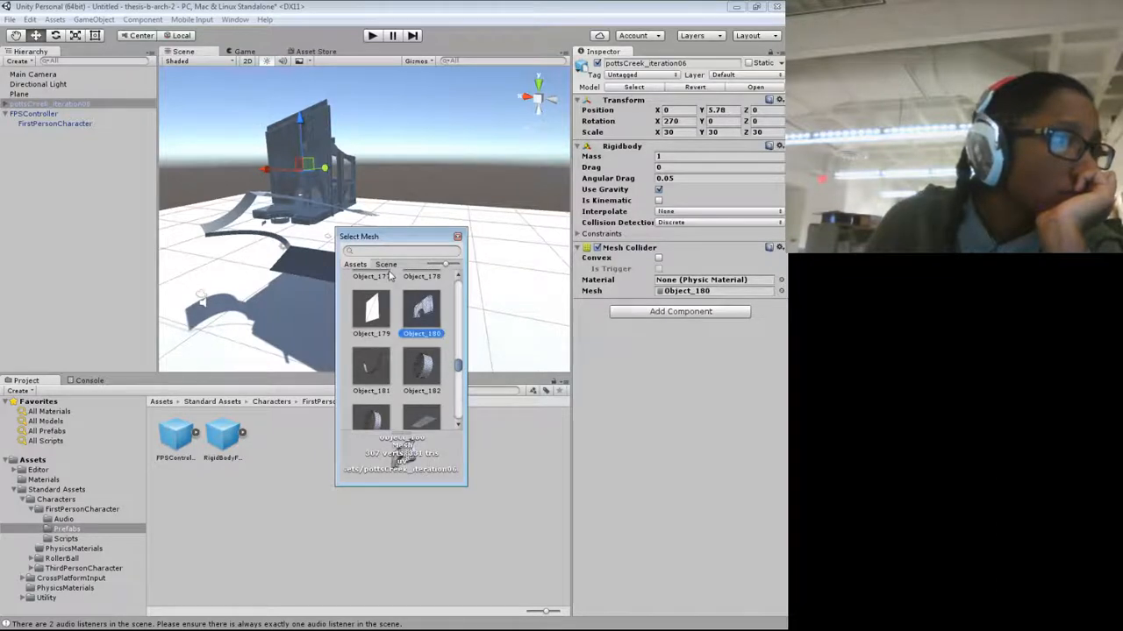
double_click(418, 312)
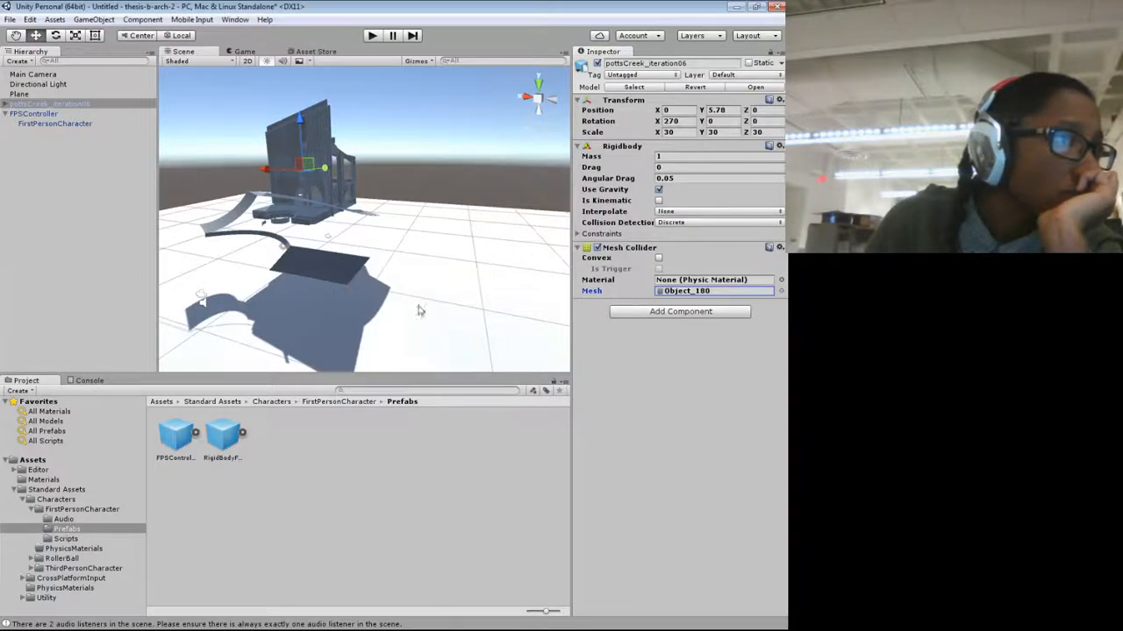
click(372, 37)
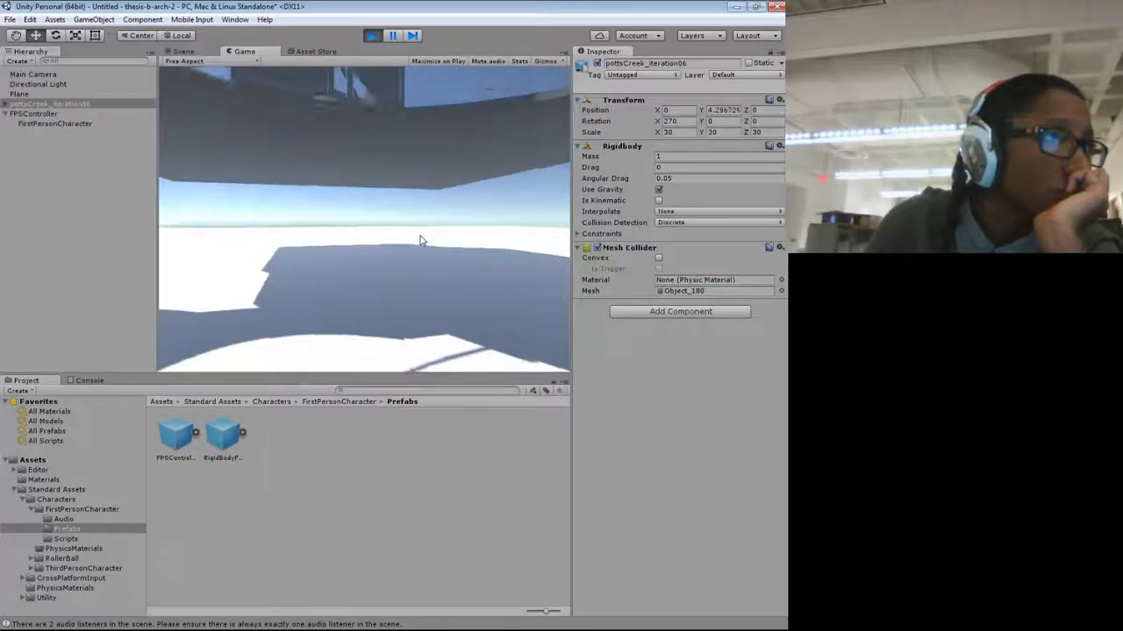
click(372, 35)
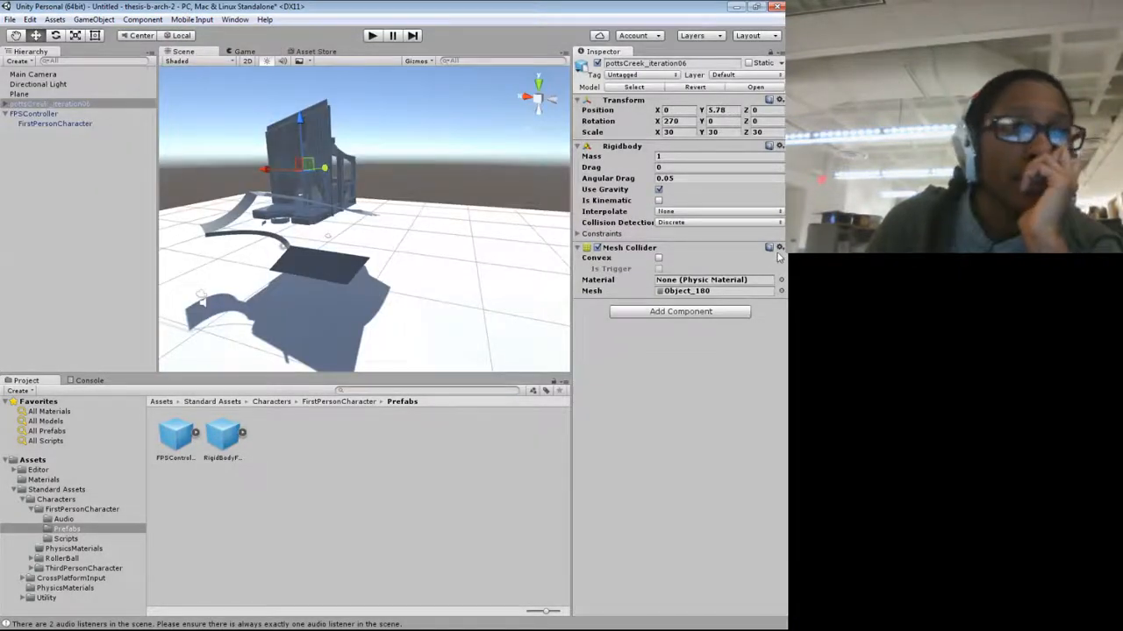
Step: Replace the house's Mesh Collider with a Terrain Collider component and run a play test
click(780, 248)
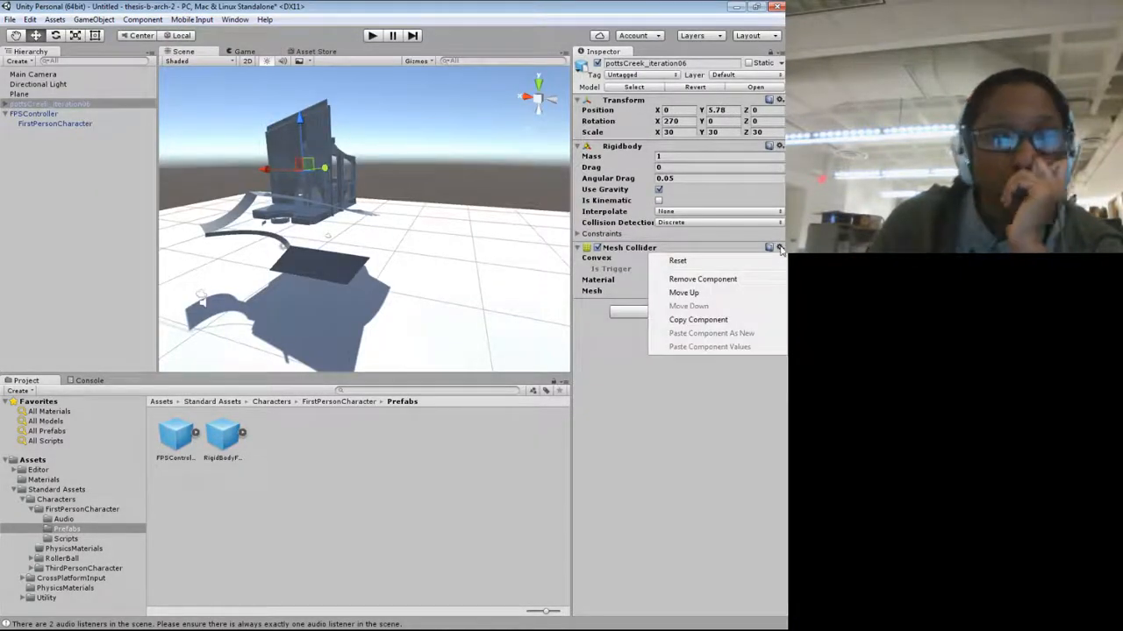
click(703, 279)
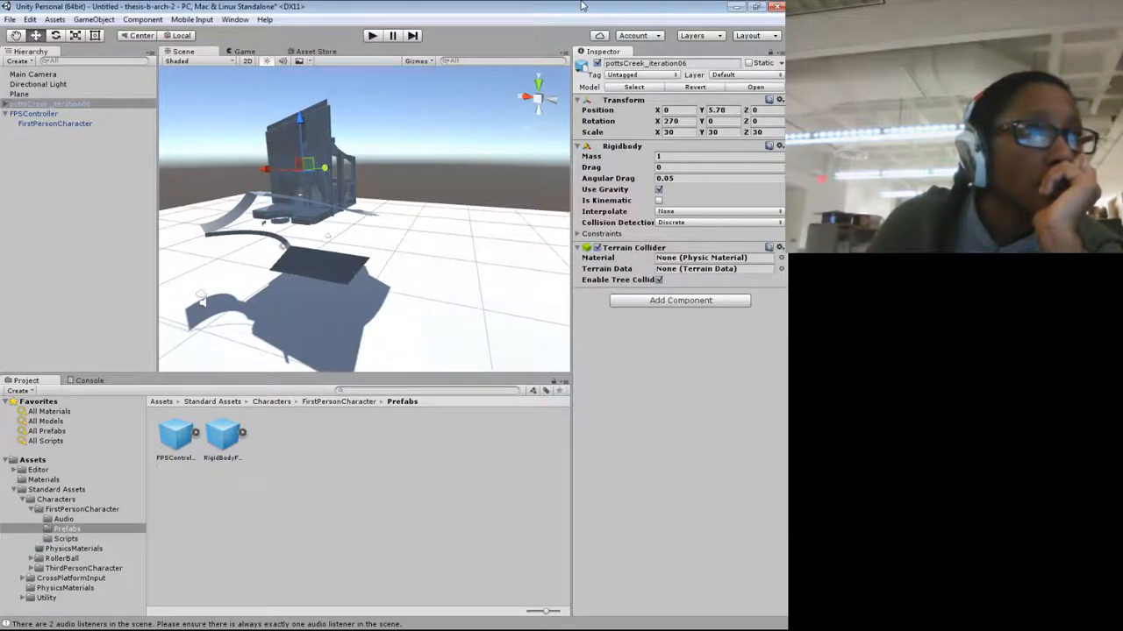
click(373, 36)
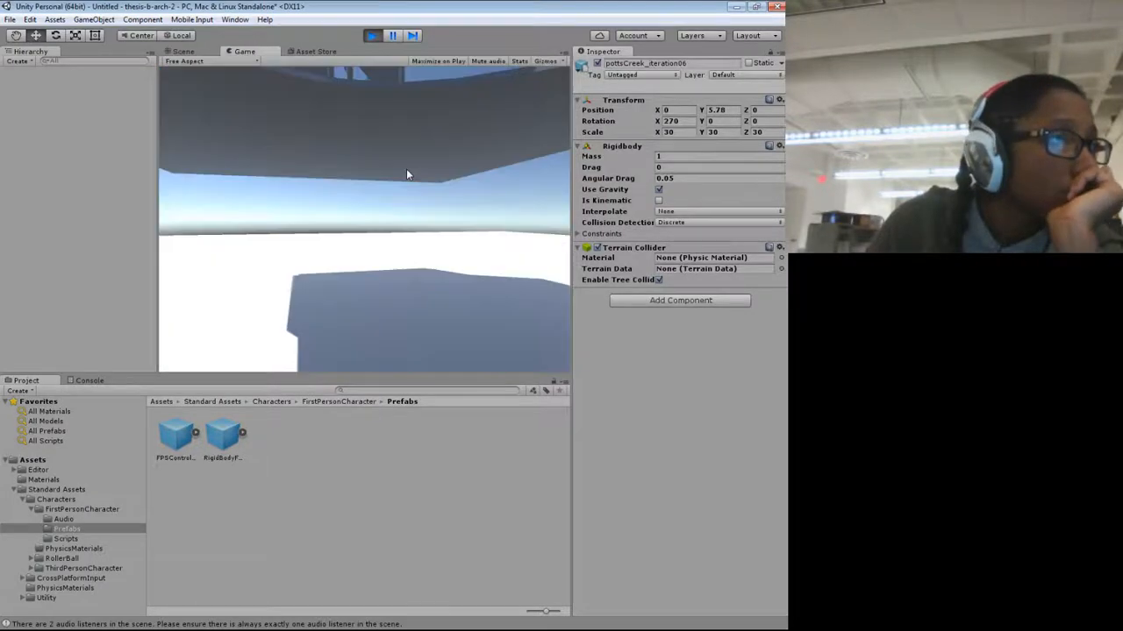
click(372, 36)
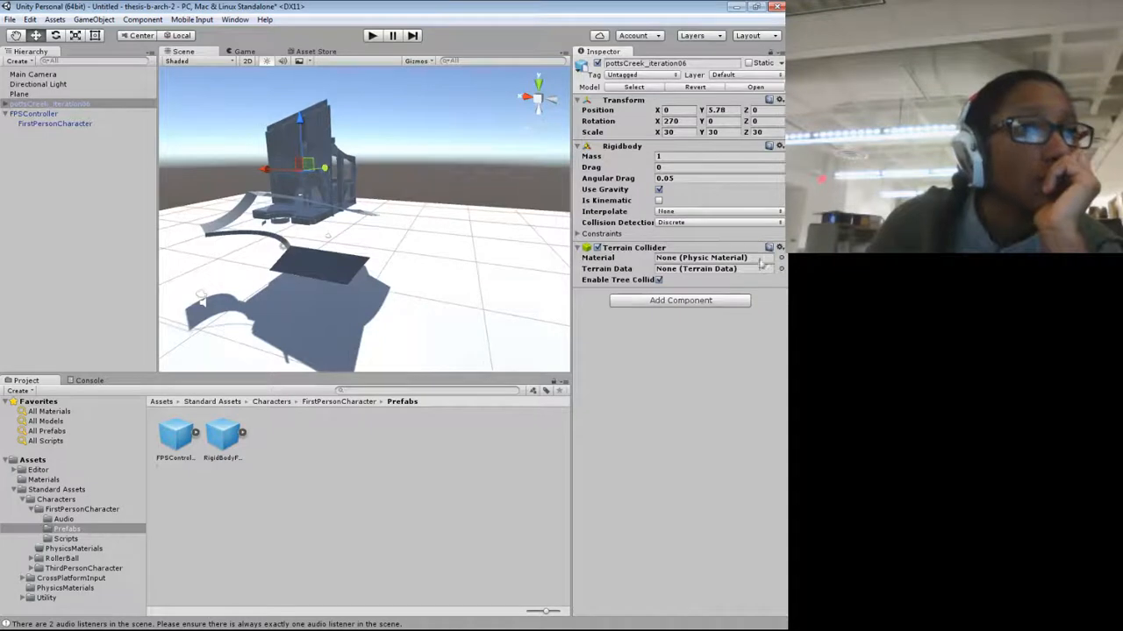
Step: Remove the Terrain Collider and Rigidbody components from the pottsCreek_iteration06 house
click(779, 248)
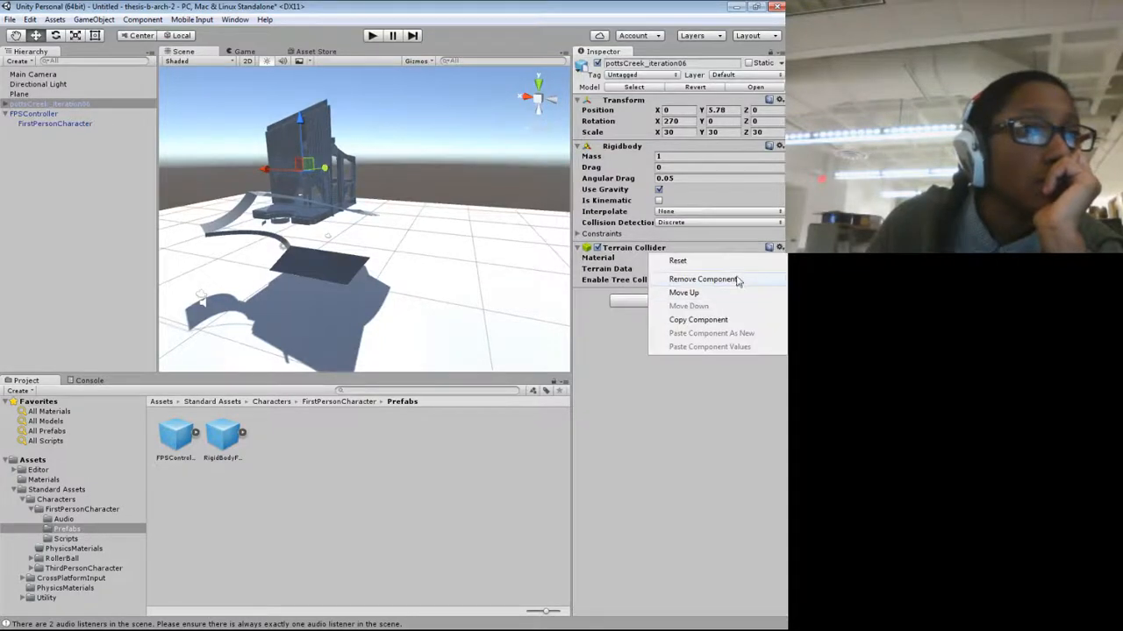
click(702, 279)
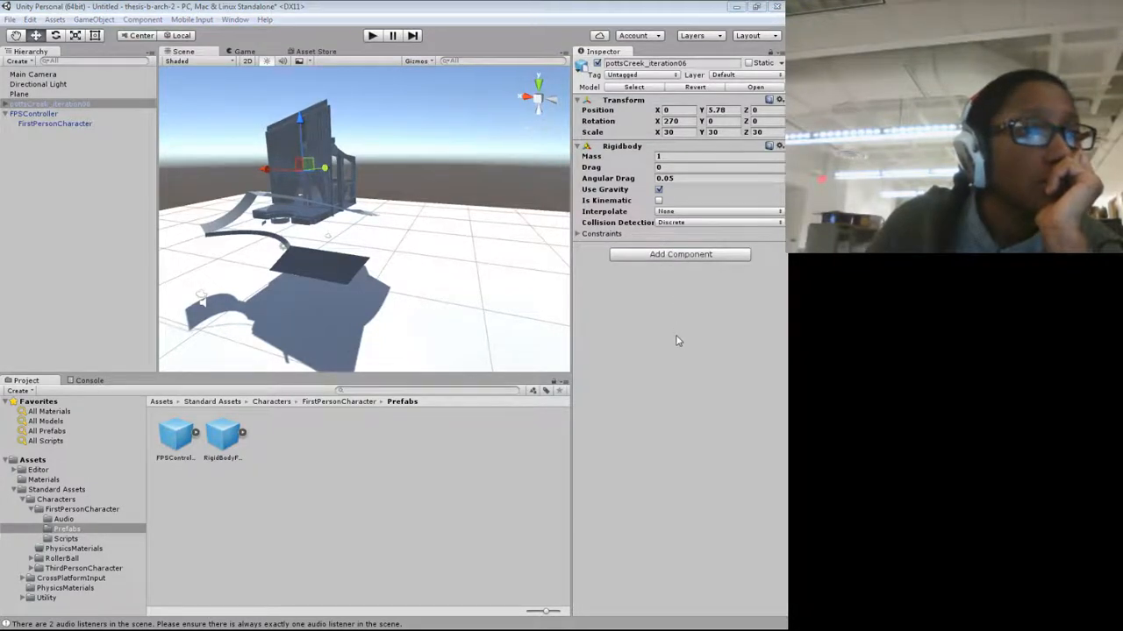
click(644, 303)
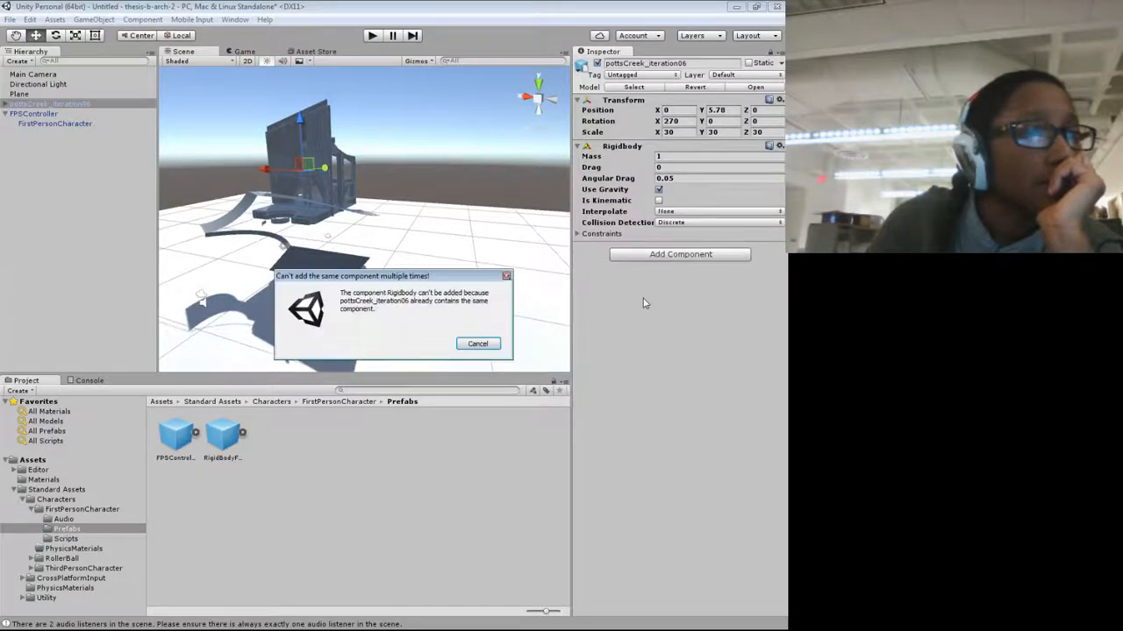
click(478, 344)
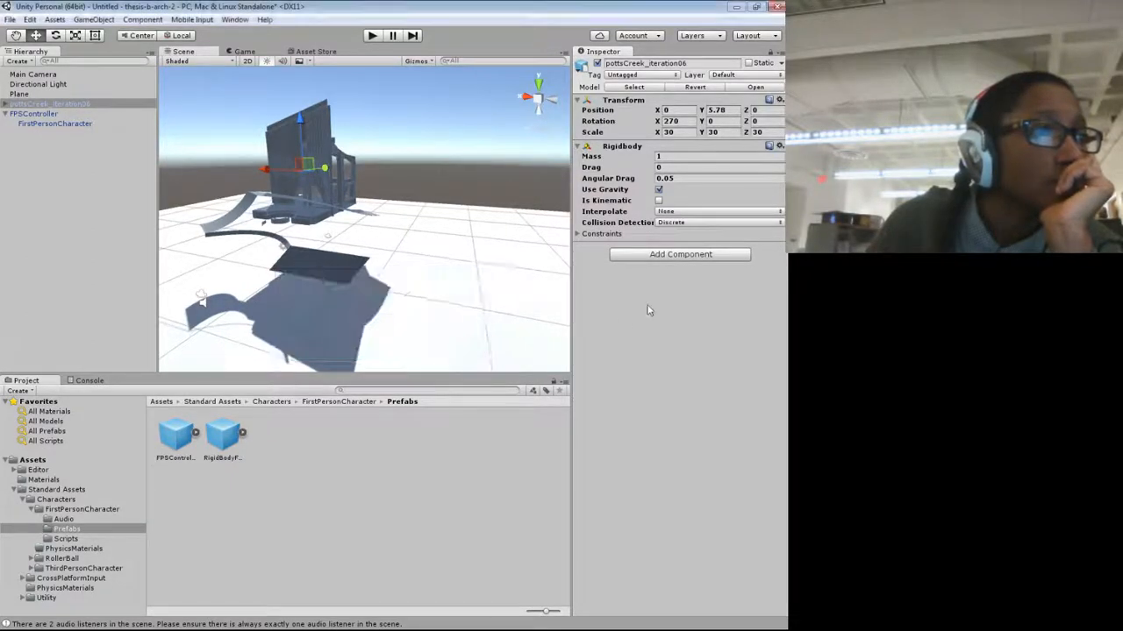
click(779, 148)
click(730, 178)
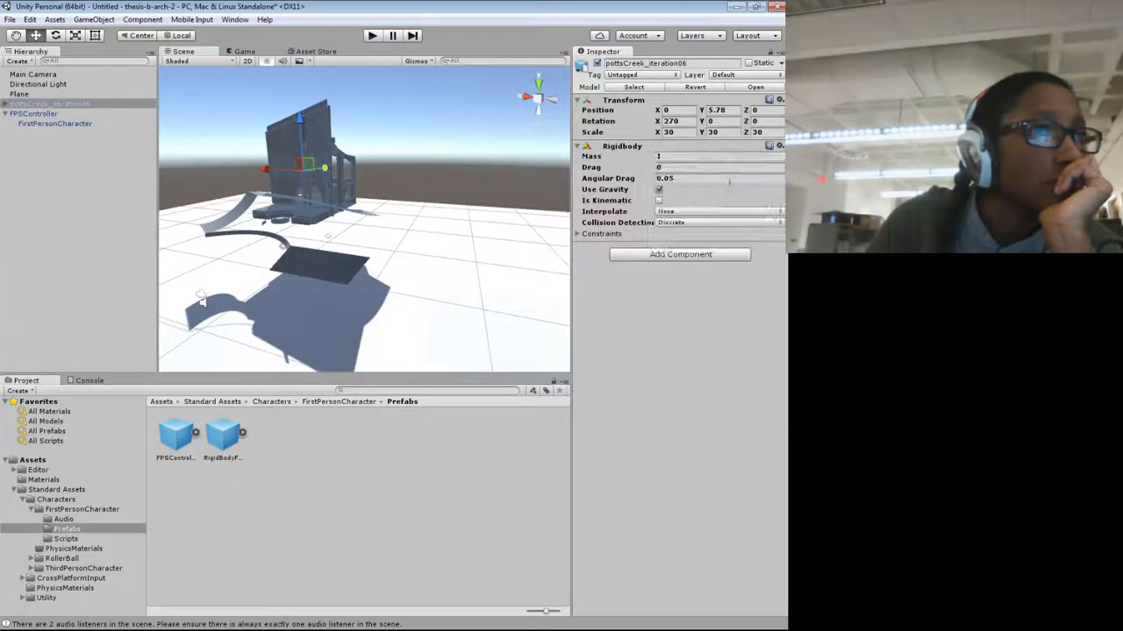
Step: Run a play test without the house's Rigidbody and collider, walking beneath and around the raised house, and stop it
click(371, 35)
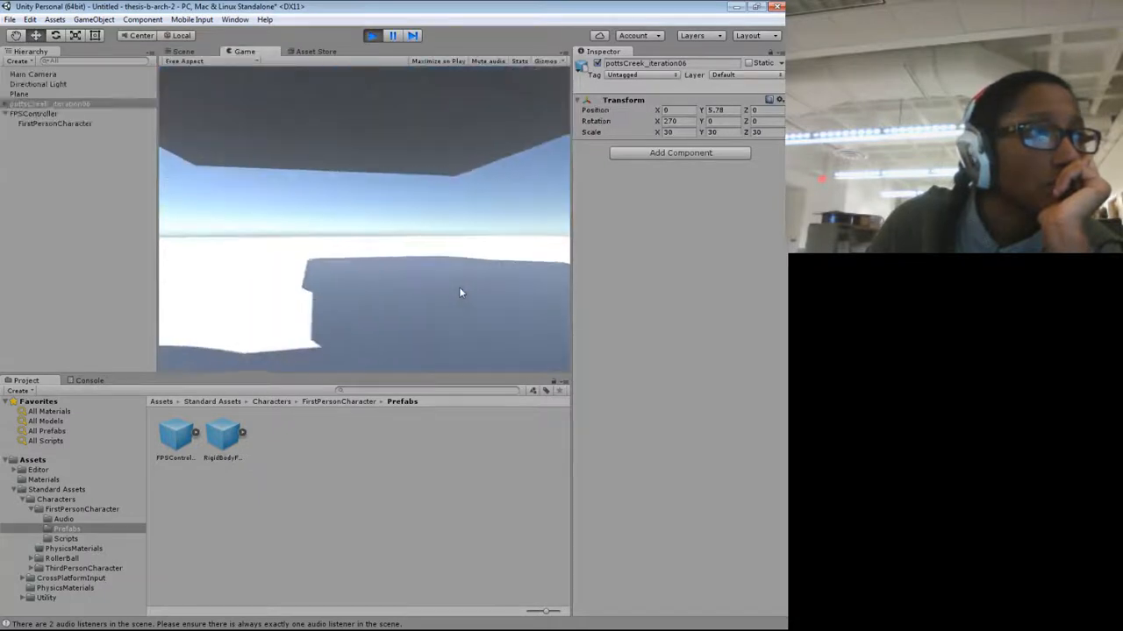
key(w)
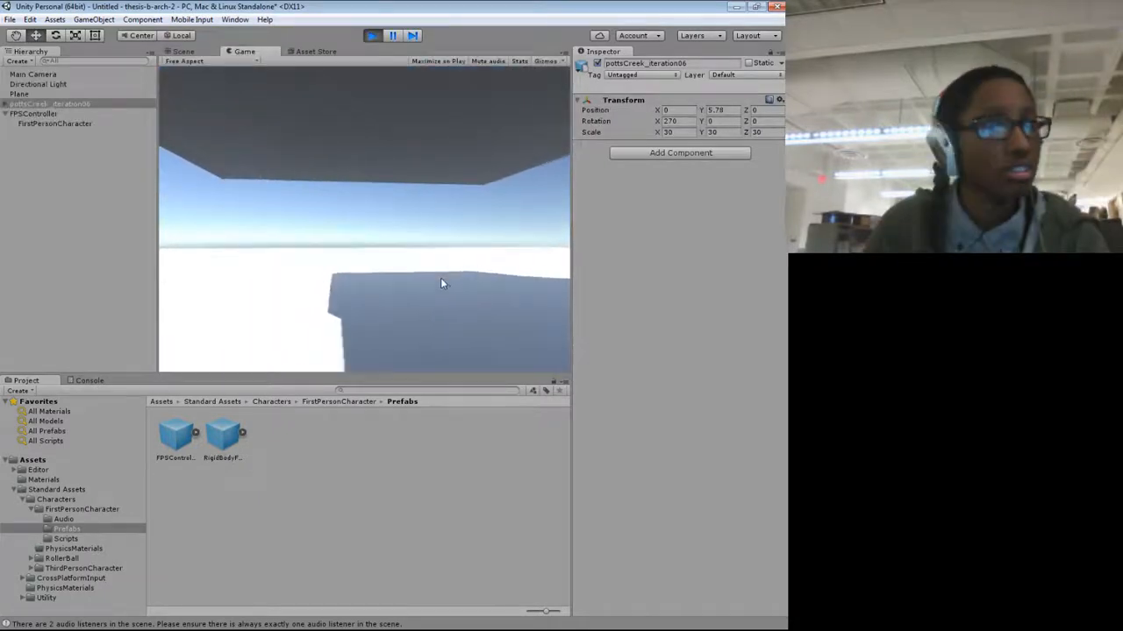
key(d)
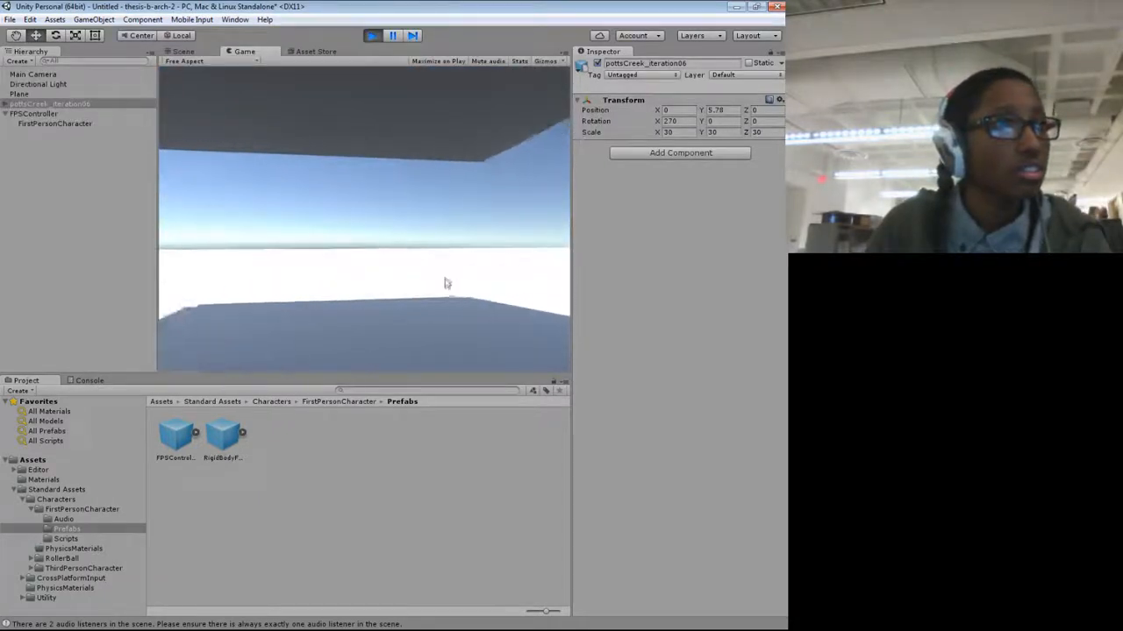
key(a)
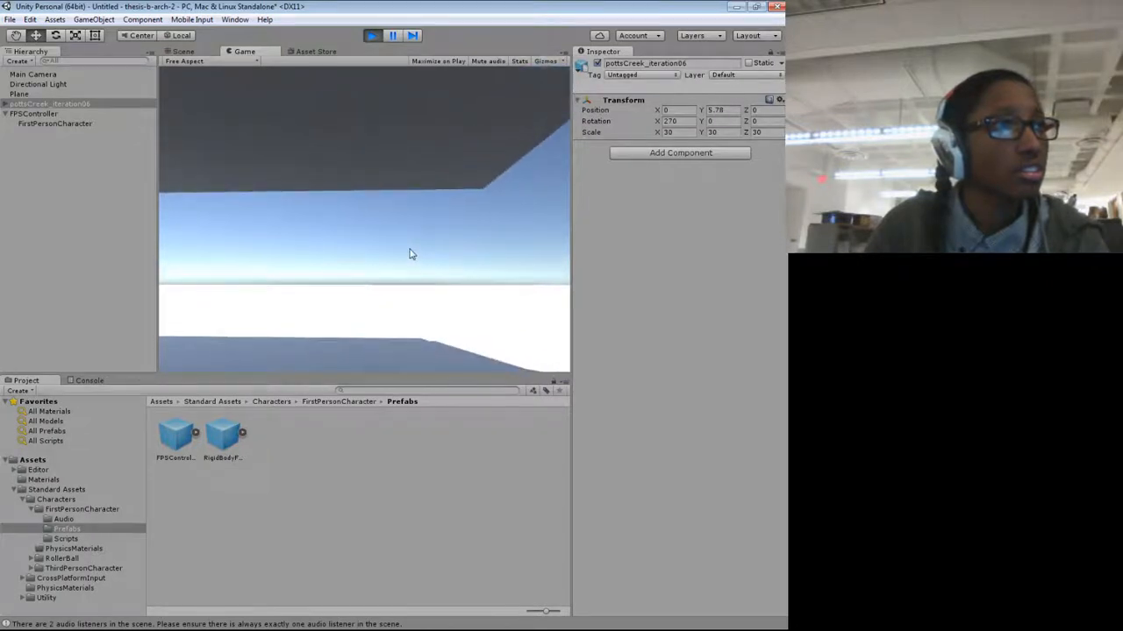
key(d)
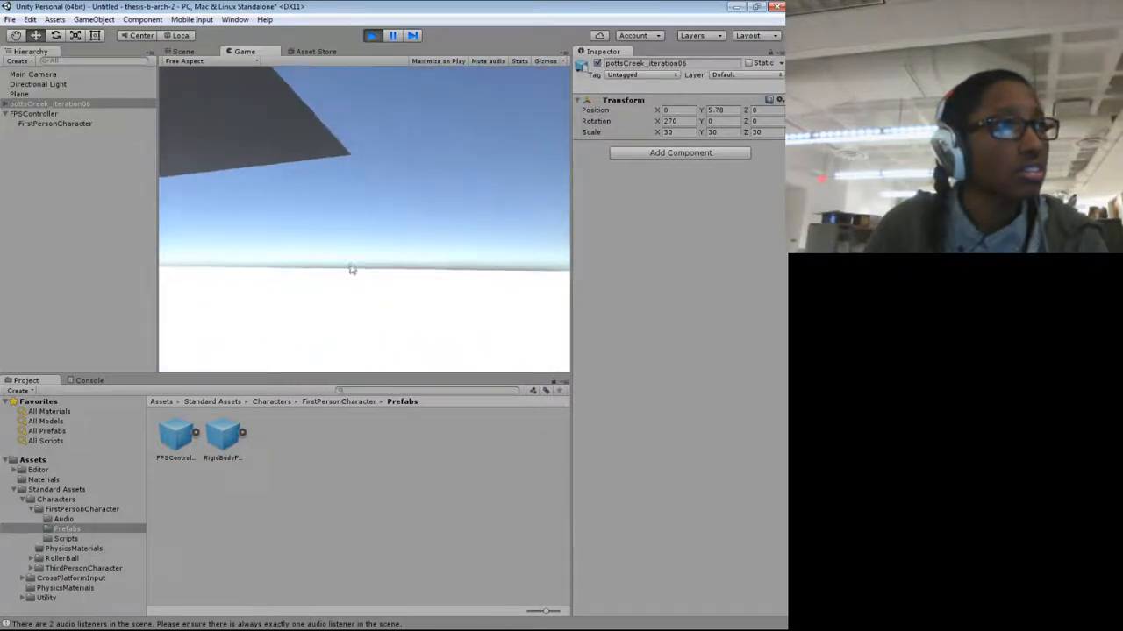
click(351, 268)
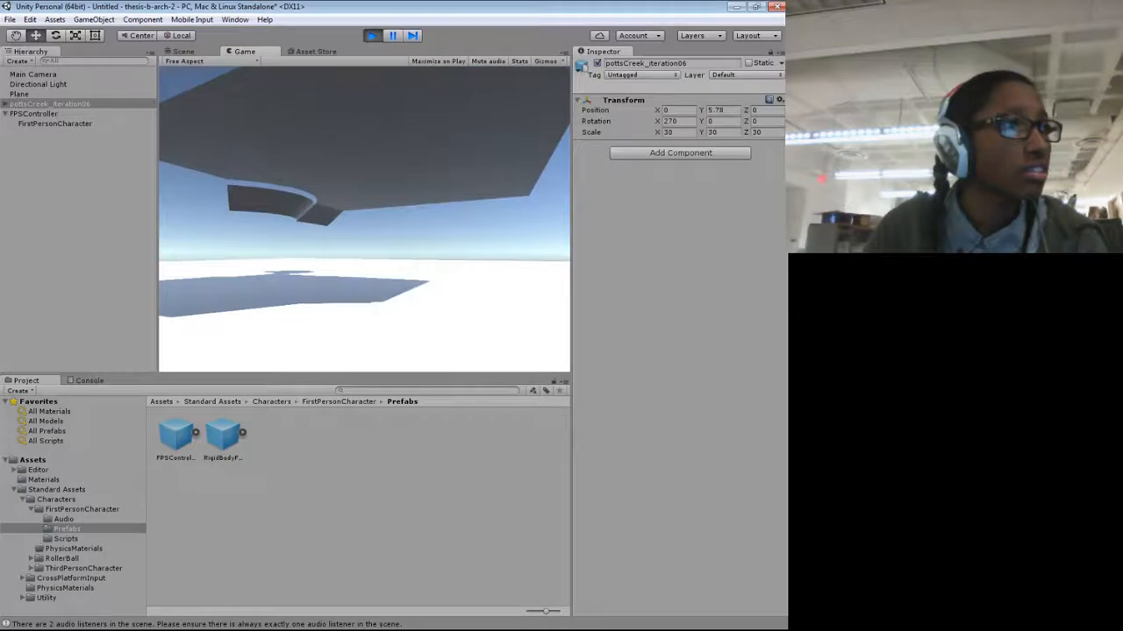
key(d)
key(d)
key(s)
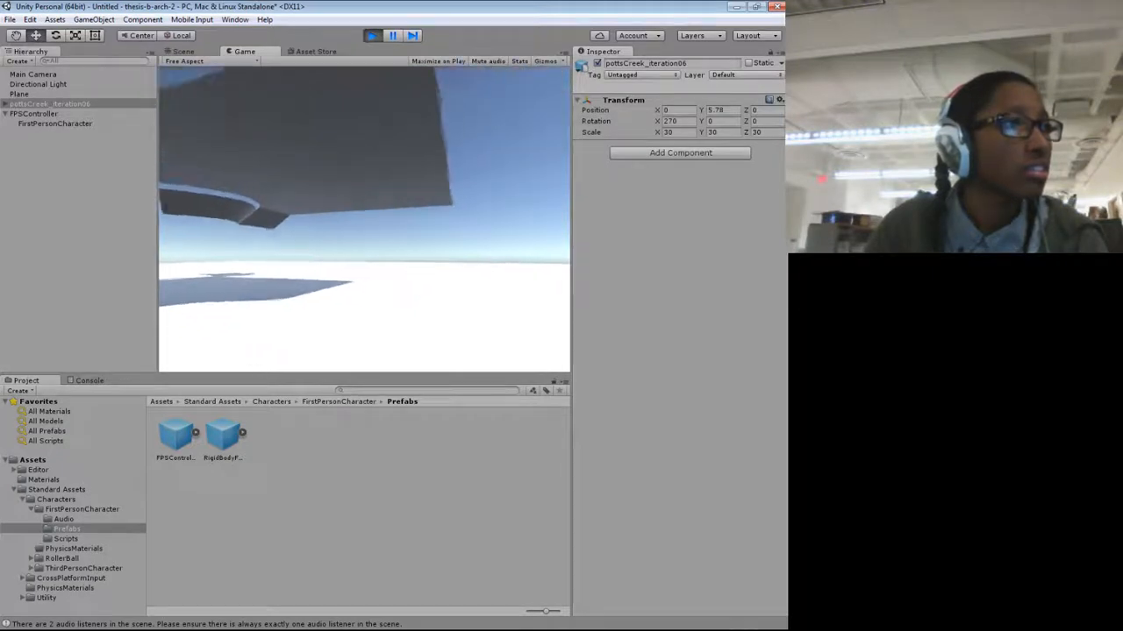
key(a)
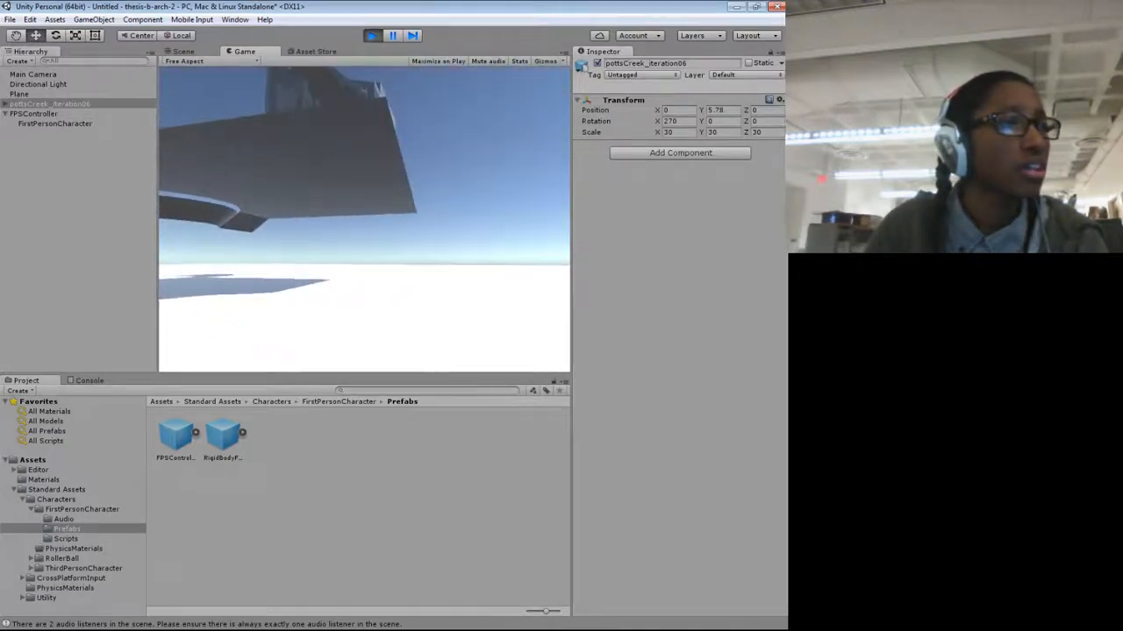
key(a)
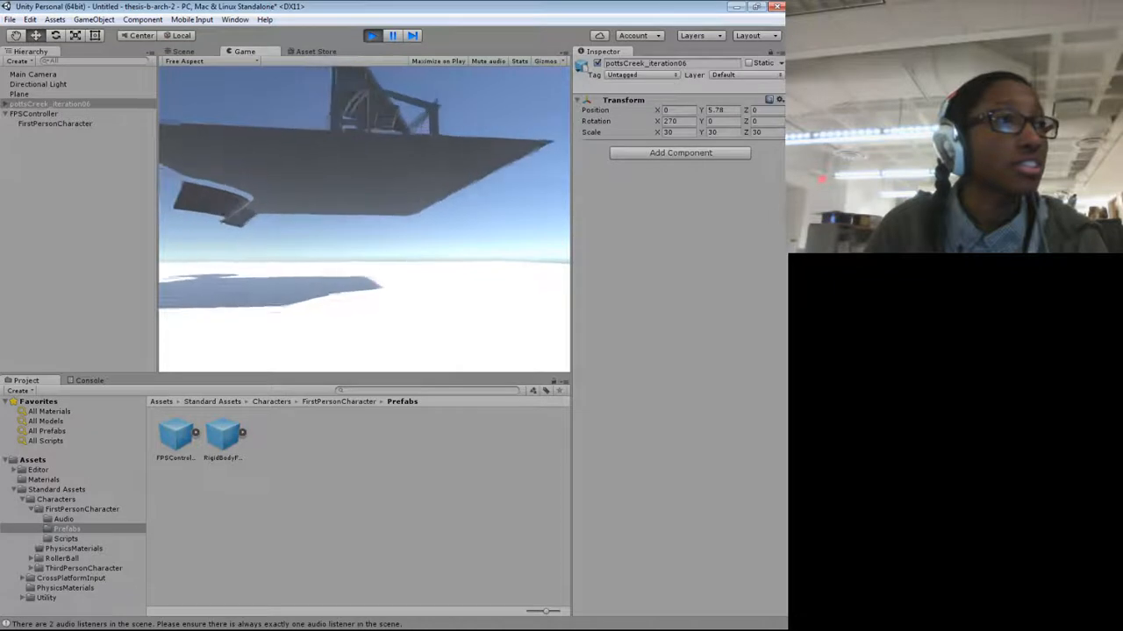
key(a)
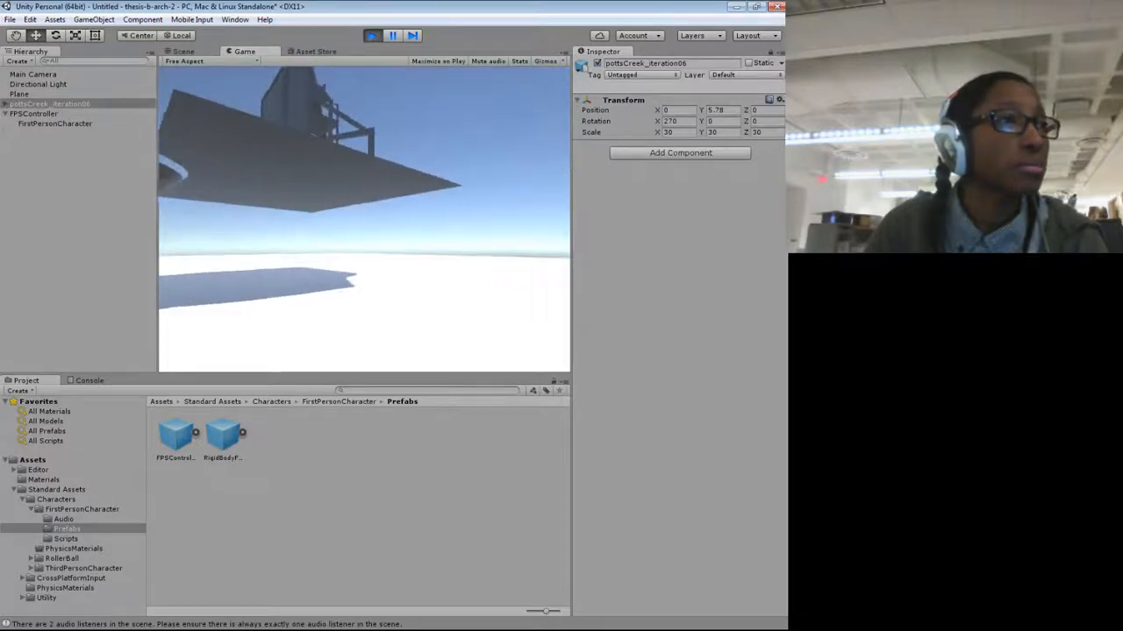
key(a)
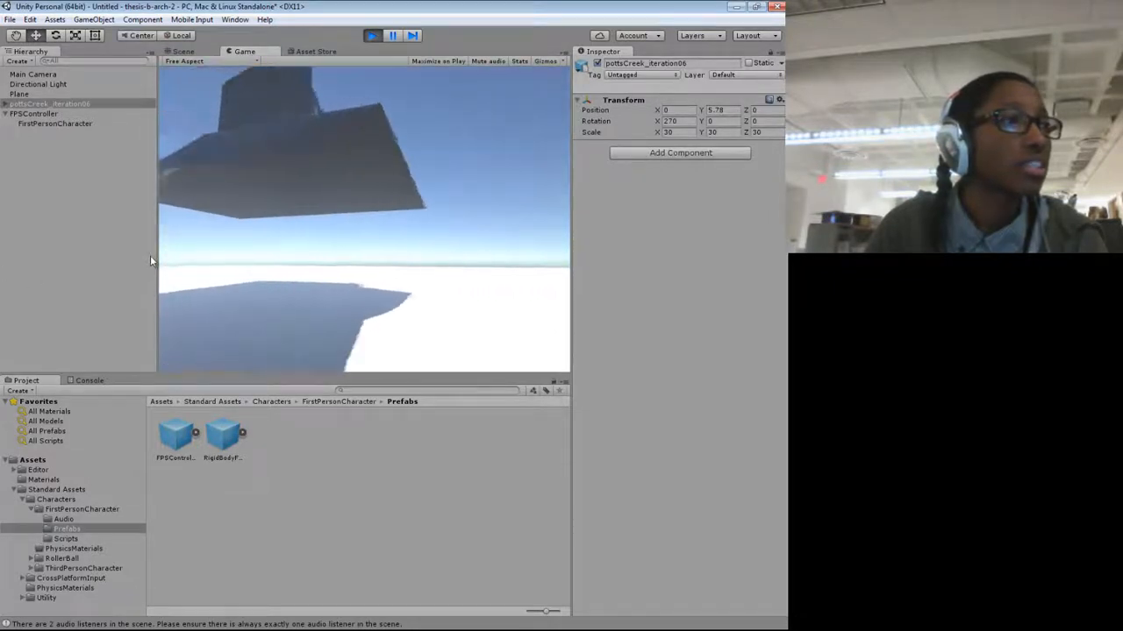
key(s)
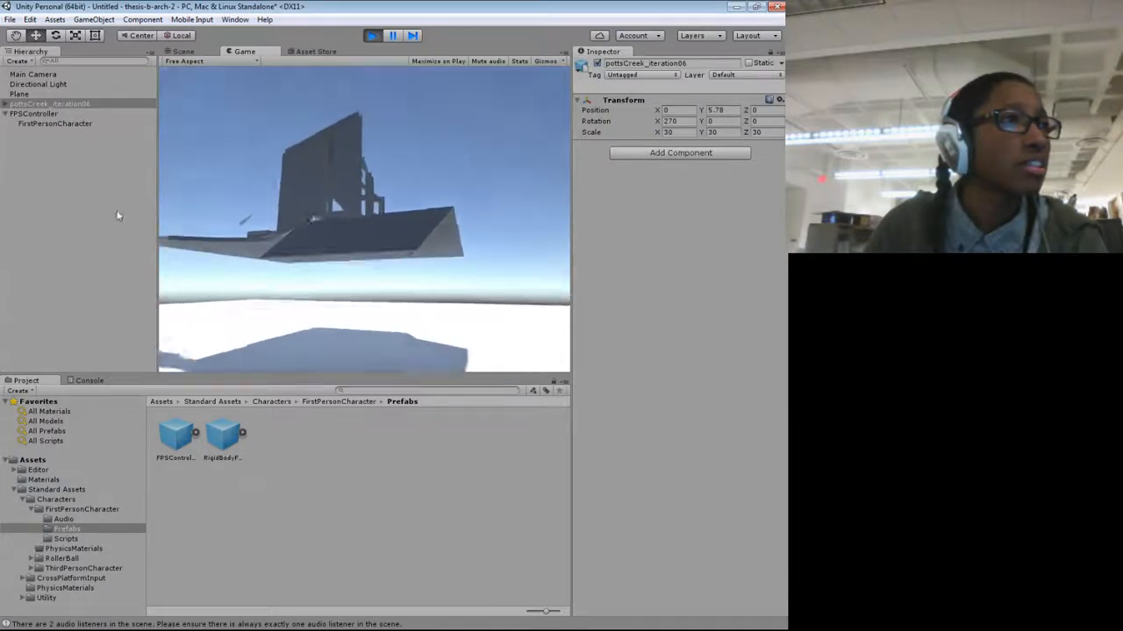
click(372, 37)
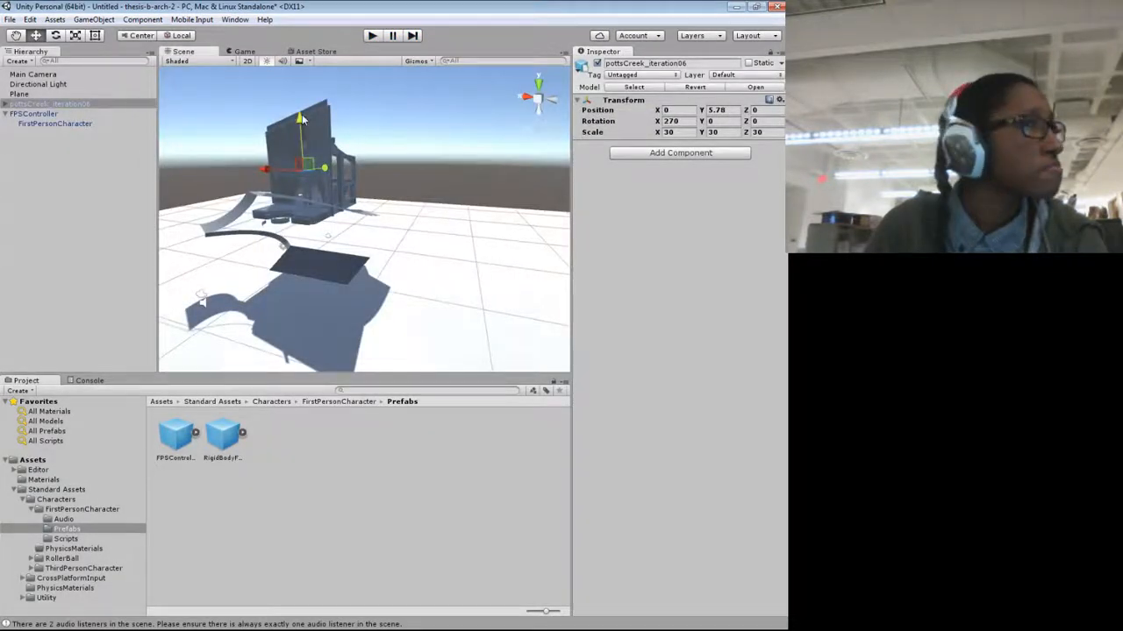
Step: Lower the house to a Y position of about -0.61 and start a play test, walking up to its front
drag(301, 118, 303, 179)
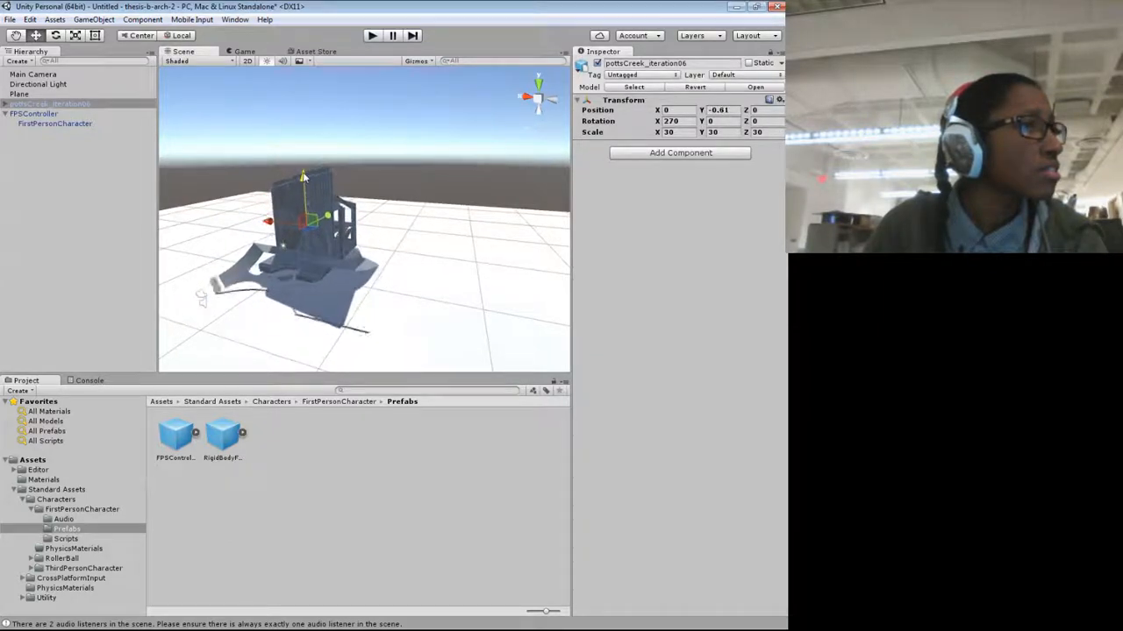
click(371, 36)
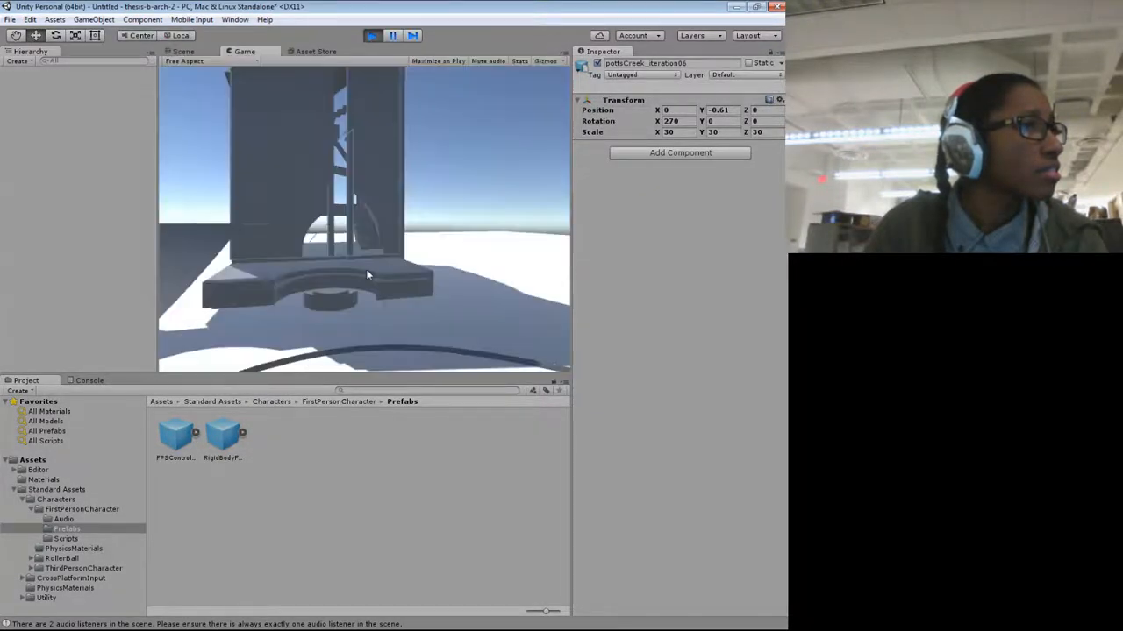
key(s)
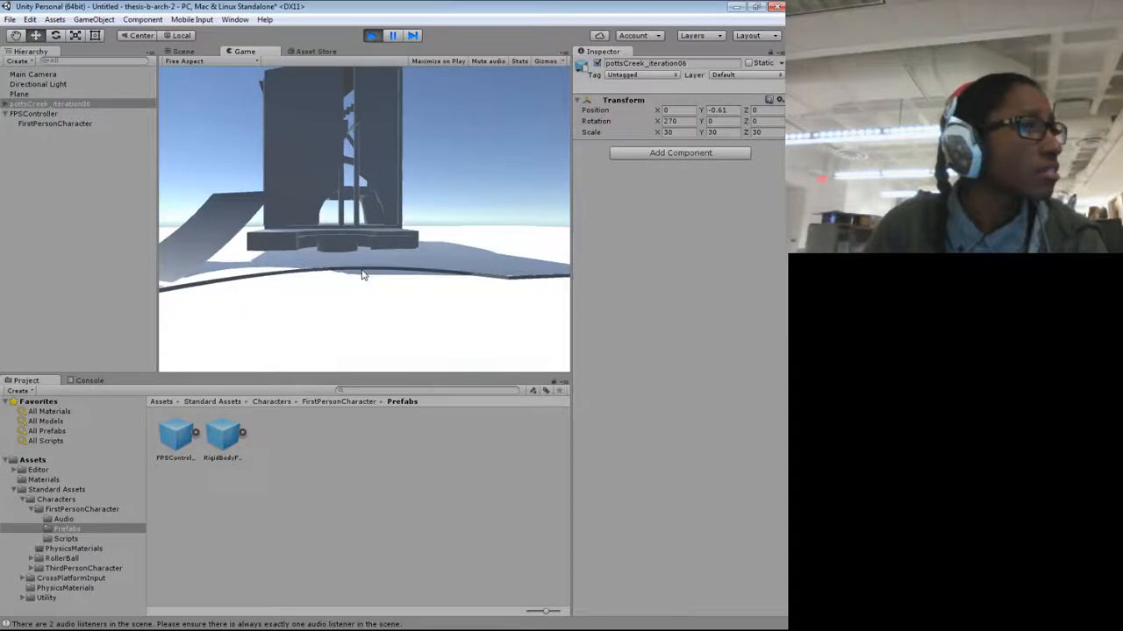
key(w)
key(w)
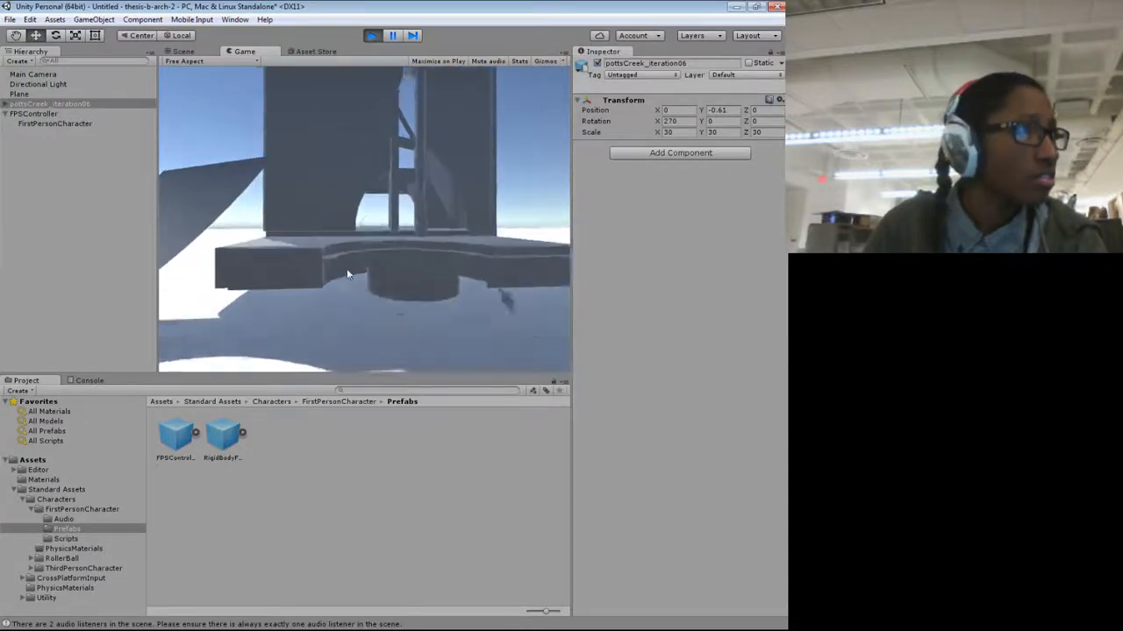
key(w)
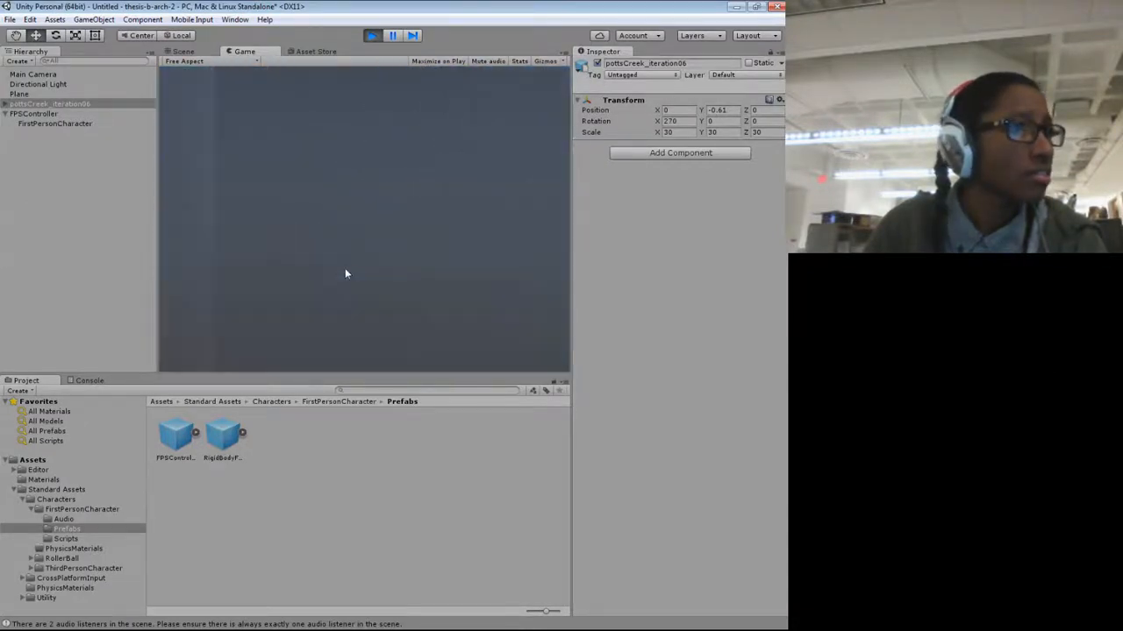
Step: Walk the first-person controller through the house to the open plane, sidestep, and back out to its front platform
key(a)
key(w)
key(a)
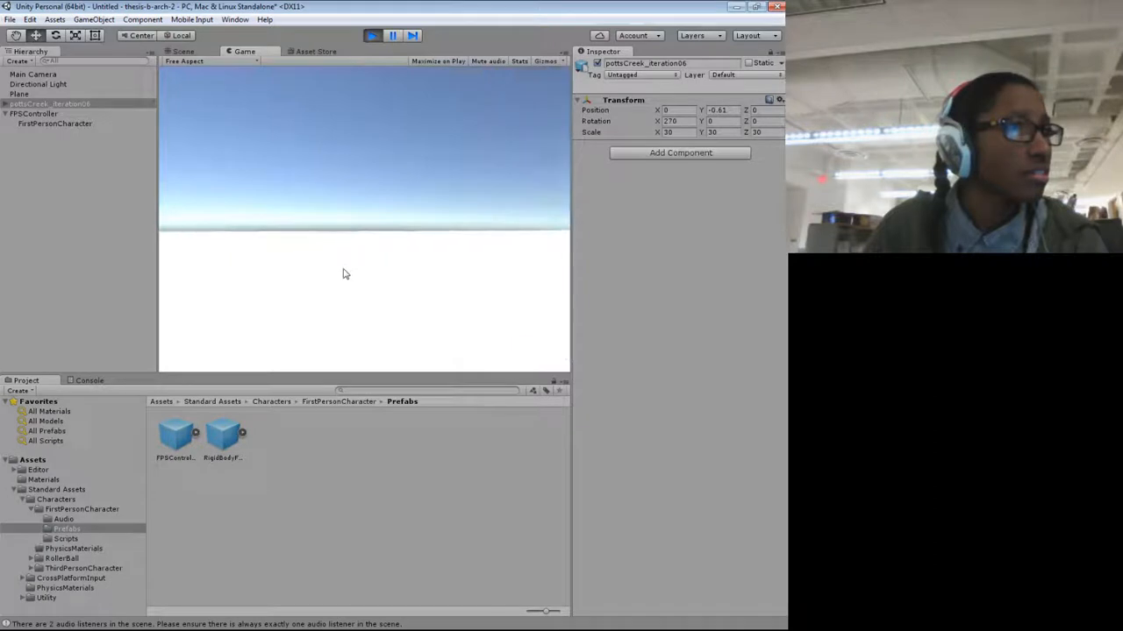
key(d)
key(d)
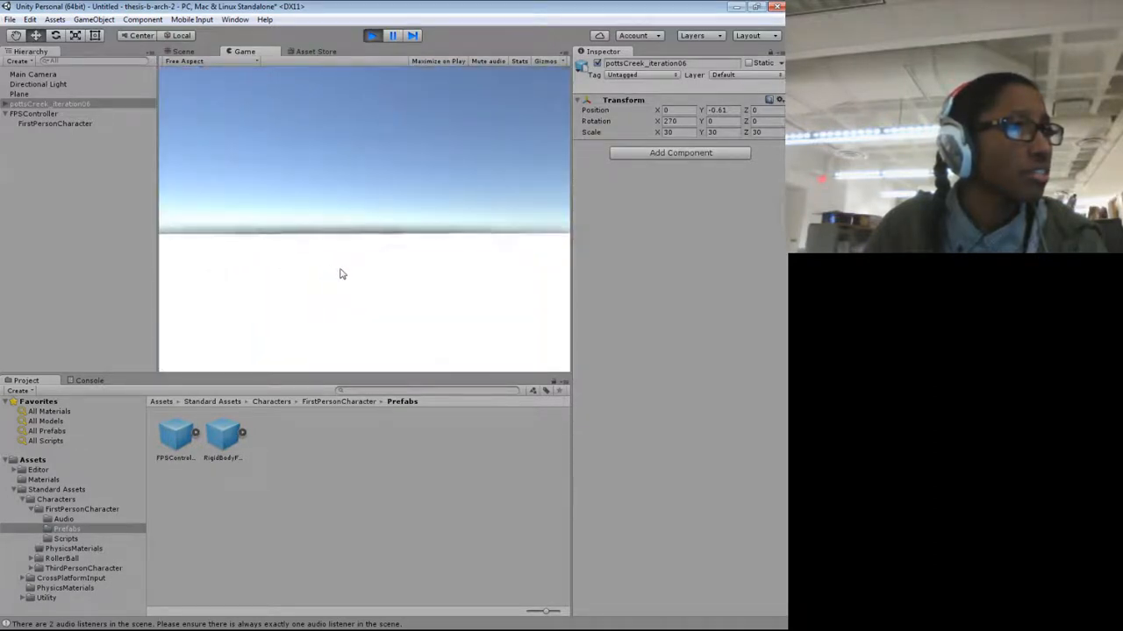
key(a)
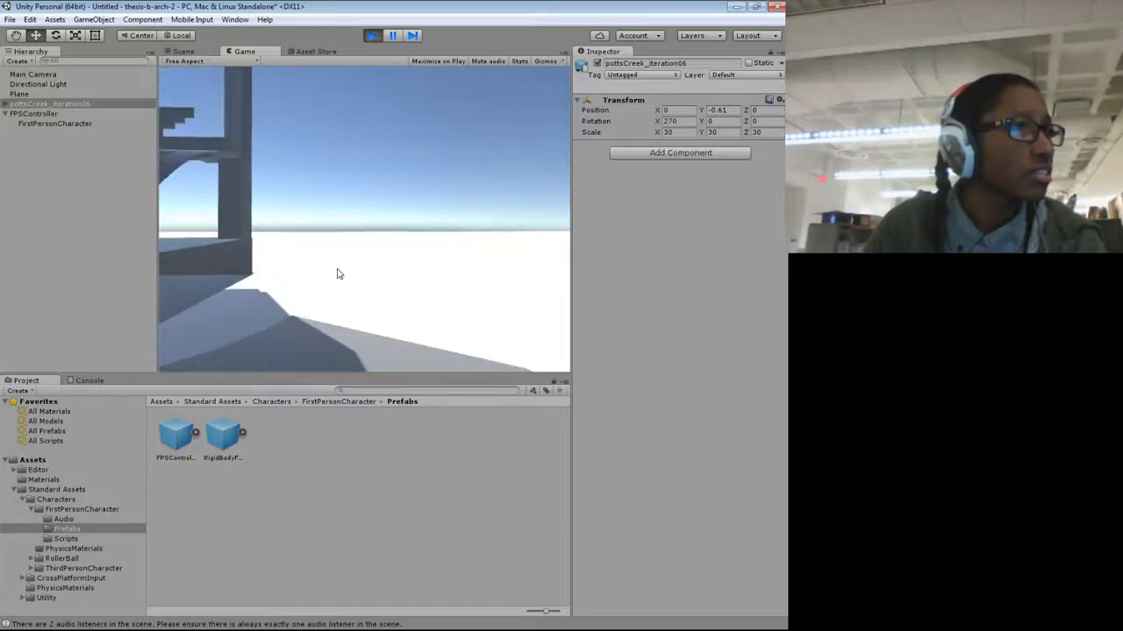
key(a)
key(s)
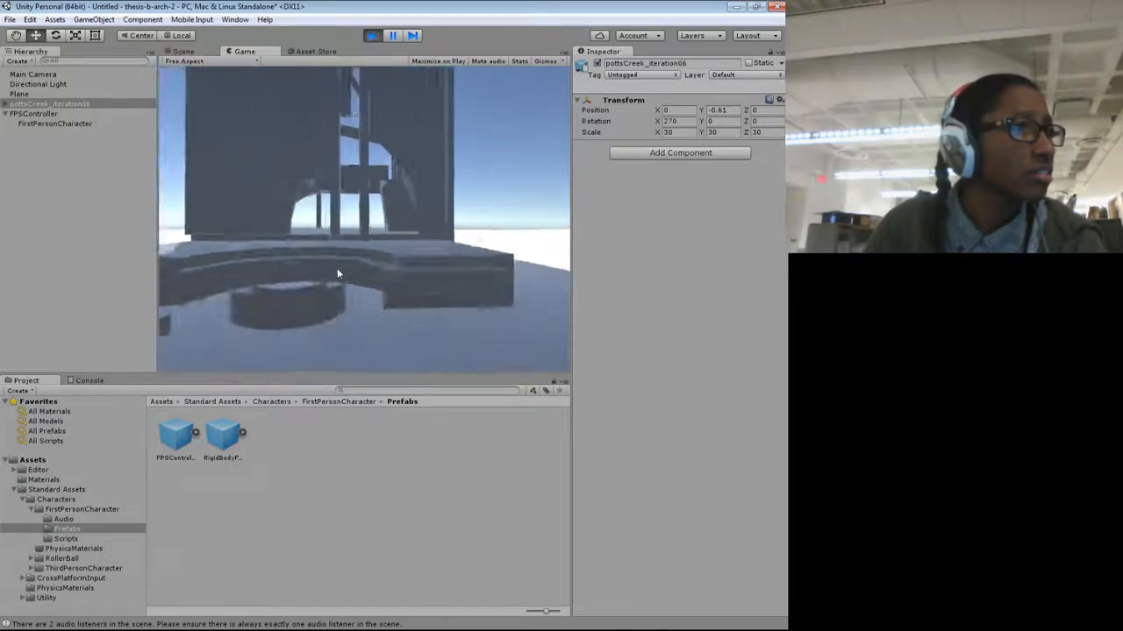
Step: Walk through the house again from the front platform, checking movement past the walls, columns and staircase
key(w)
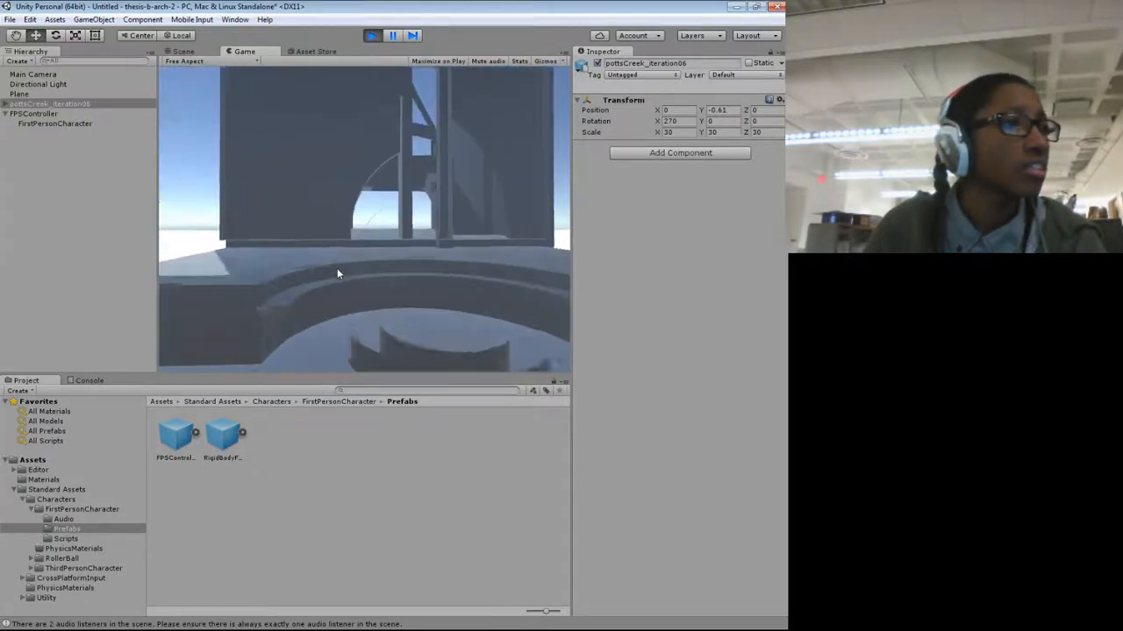
key(w)
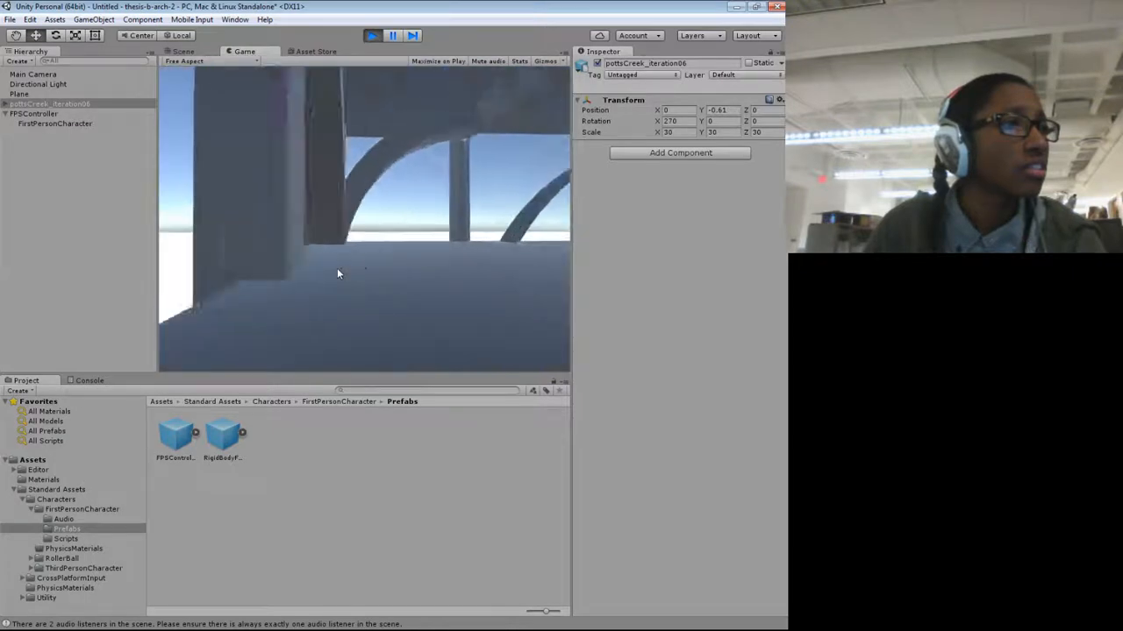
key(a)
key(d)
key(w)
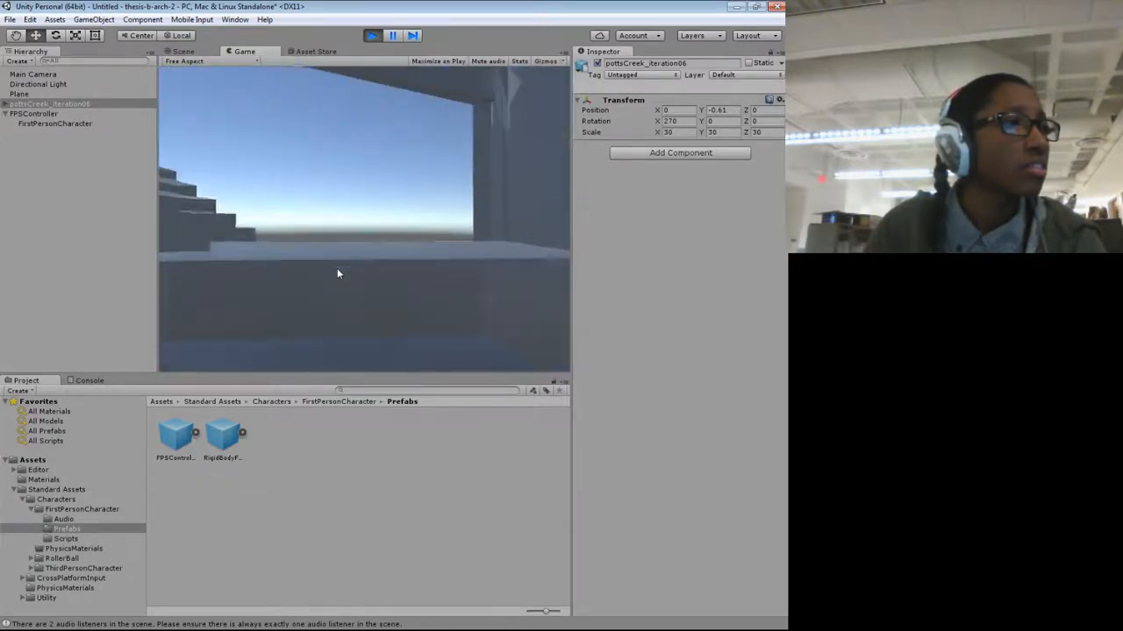
key(d)
key(a)
key(d)
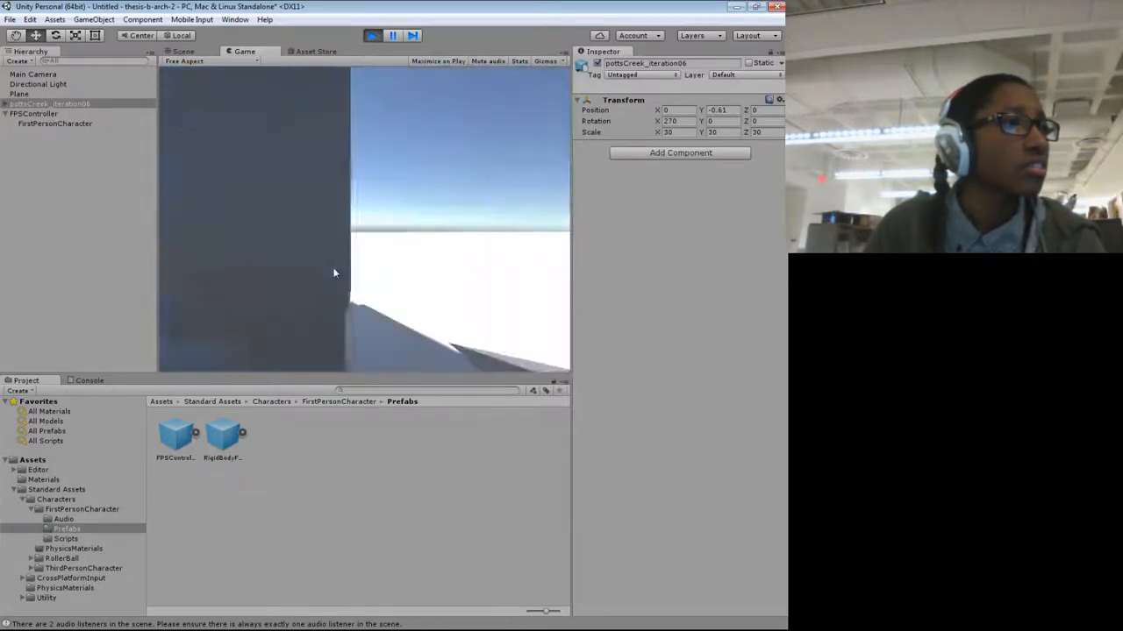
key(a)
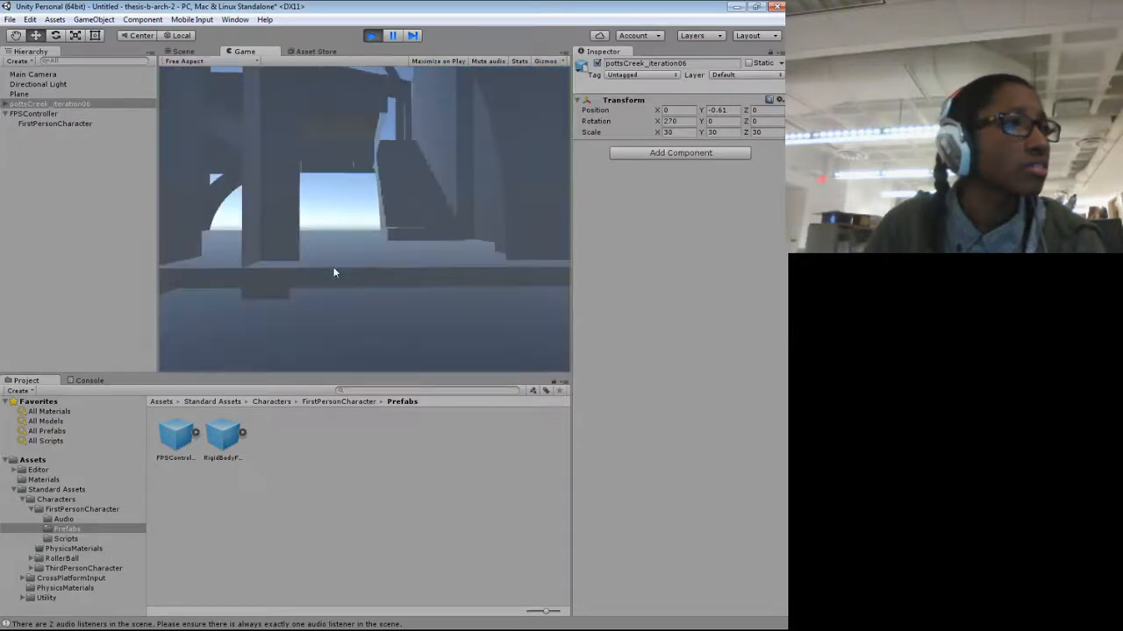
key(w)
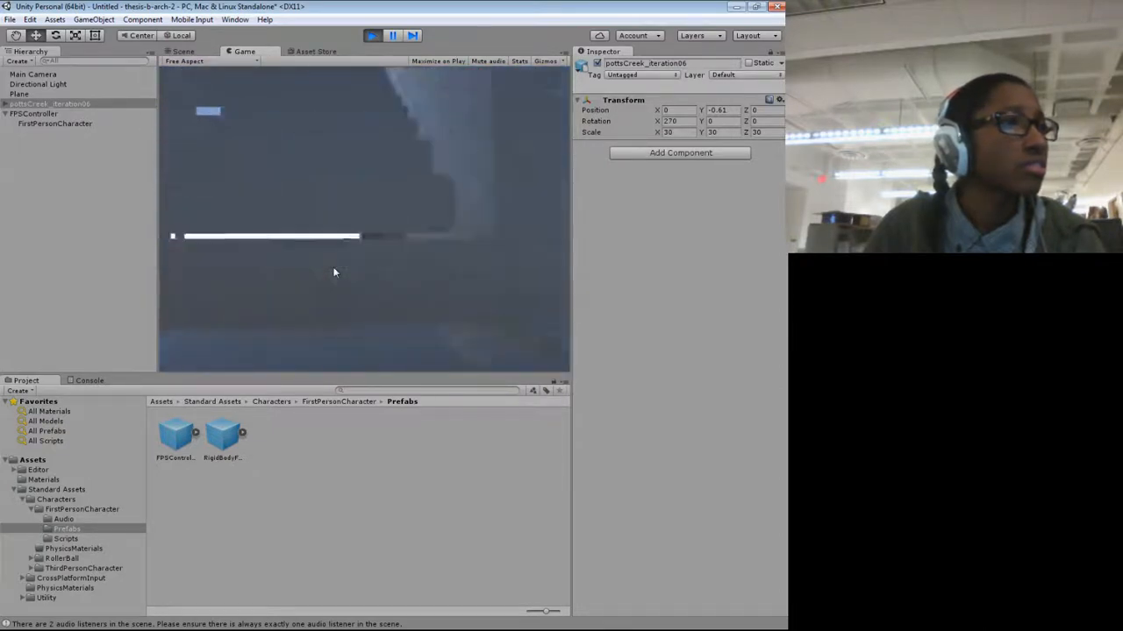
key(w)
key(w)
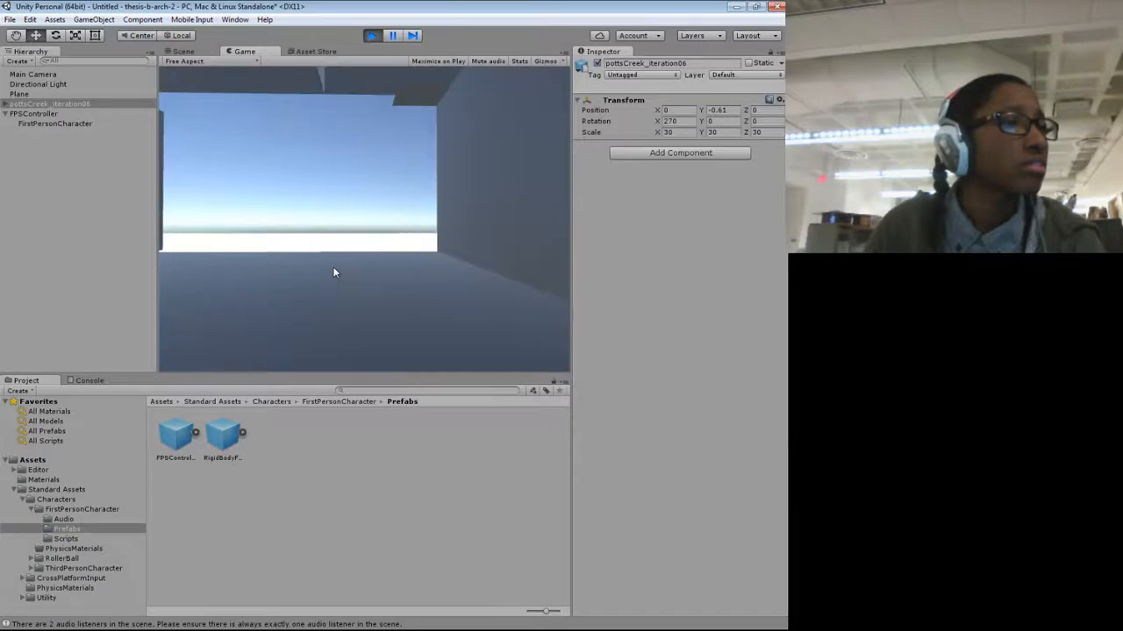
key(s)
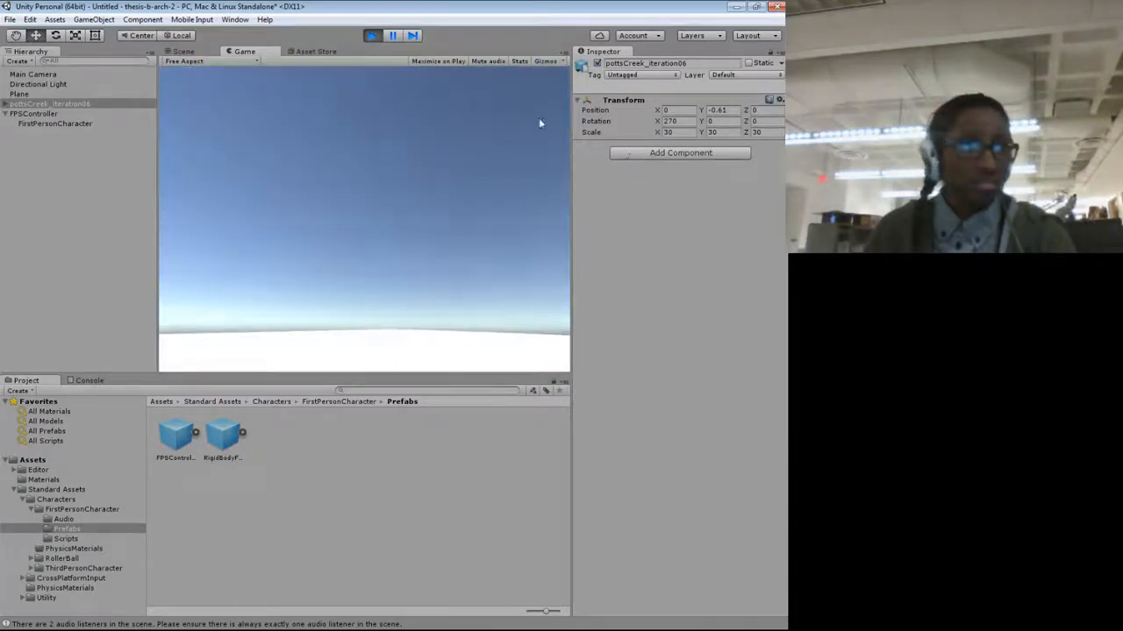
Step: Inspect the FPSController's First Person Controller, Rigidbody and Audio Source settings while the play test is running
click(36, 115)
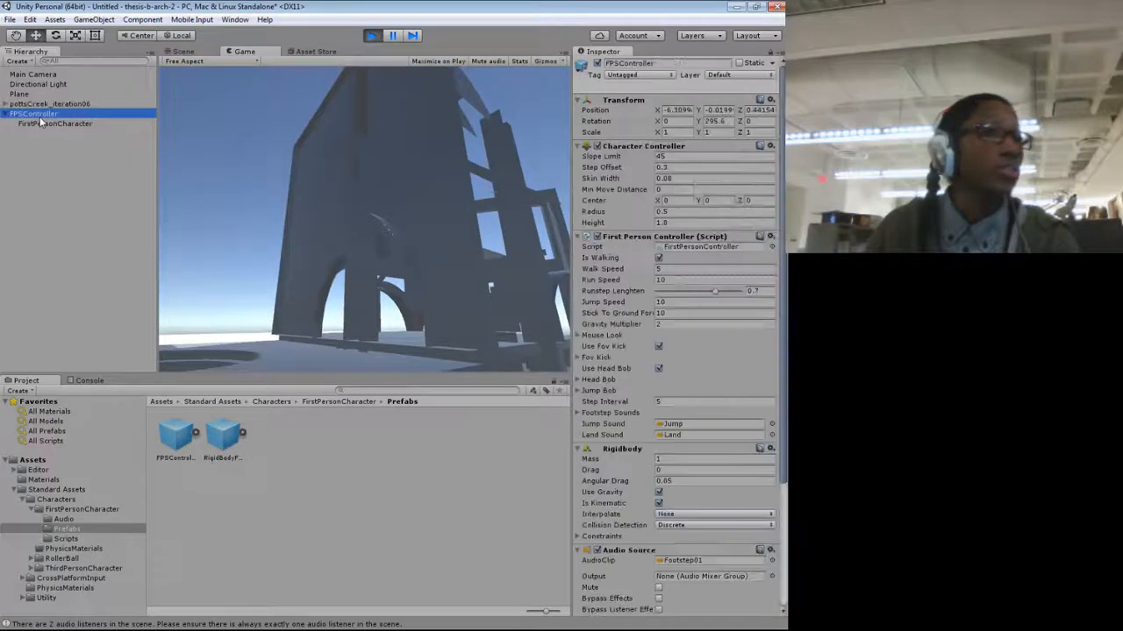
scroll(756, 411, down, 5)
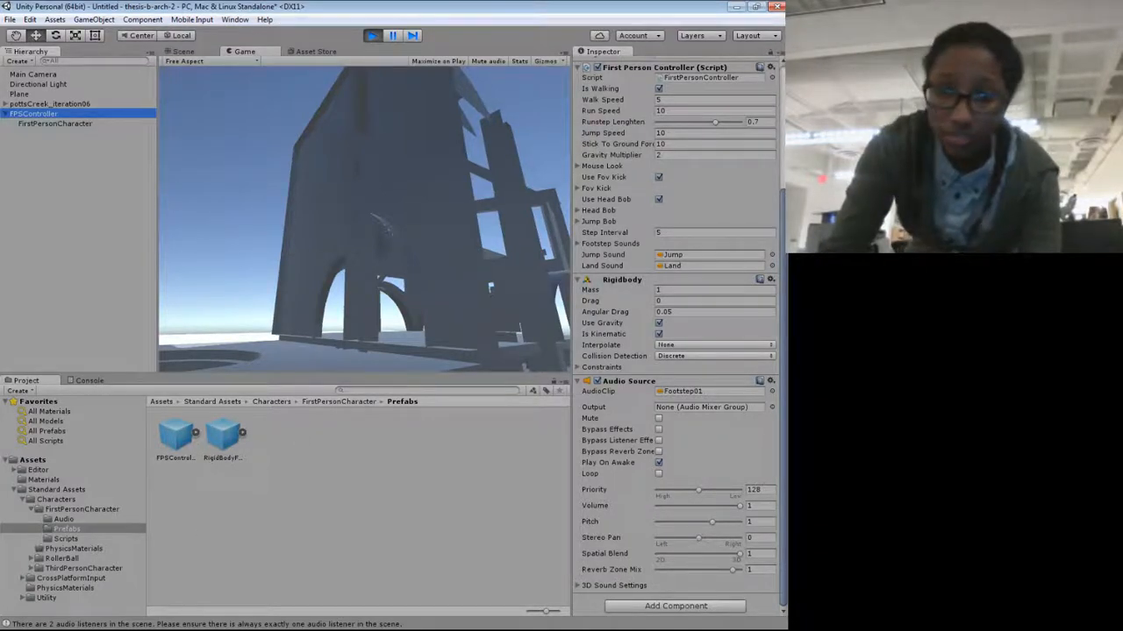
Step: Close the untitled Notepad note and stop the play test in Unity, leaving no object selected
key(alt+Tab)
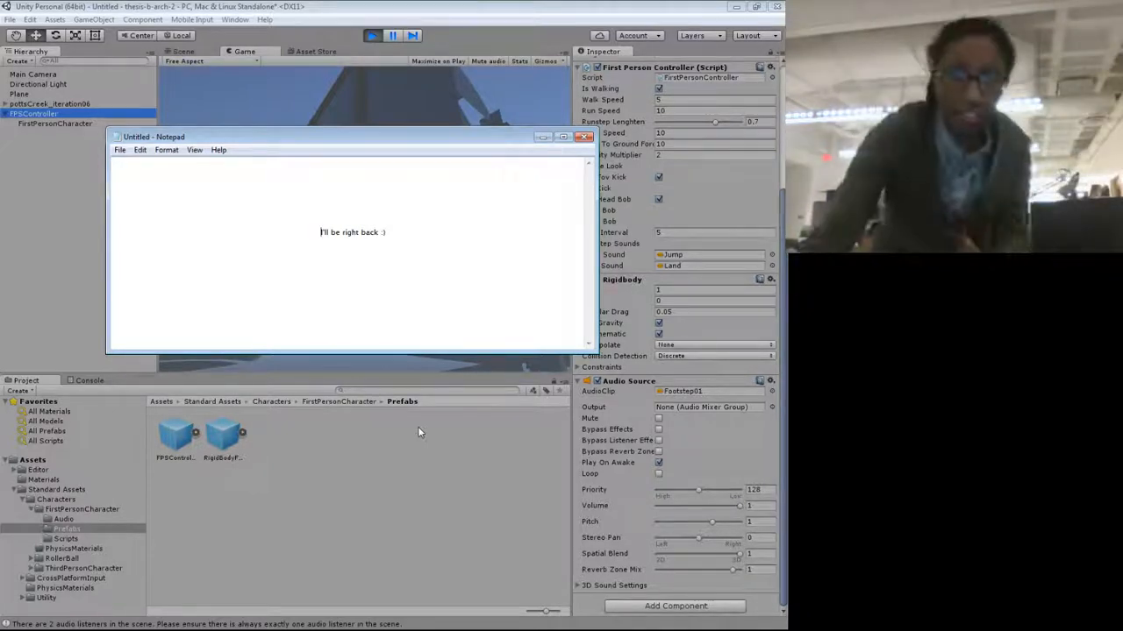
click(583, 137)
click(429, 322)
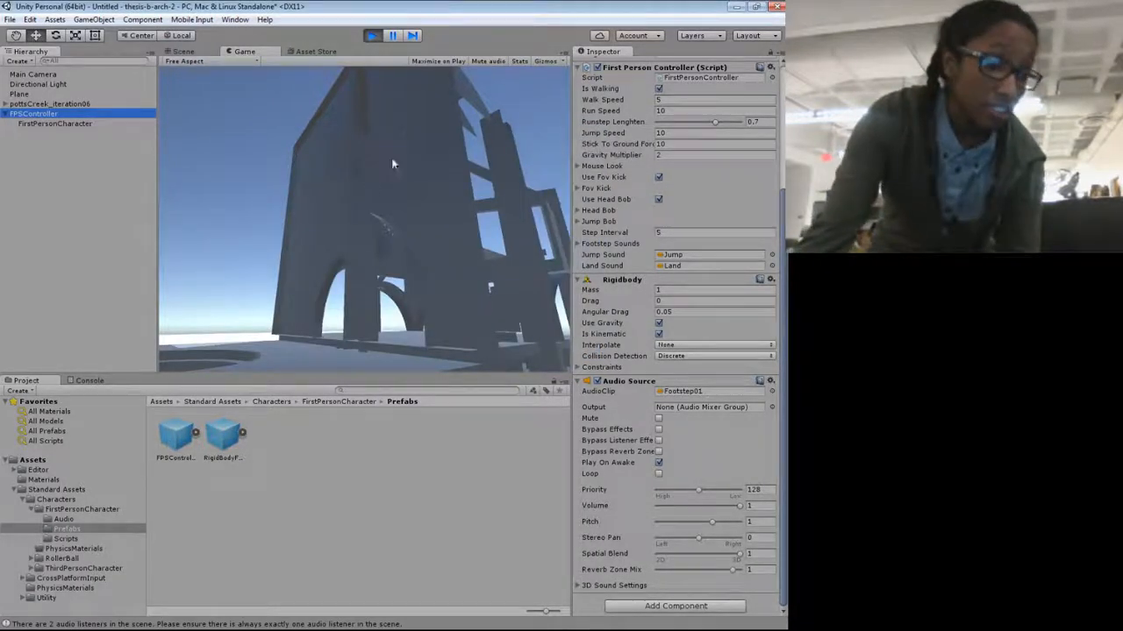
click(372, 35)
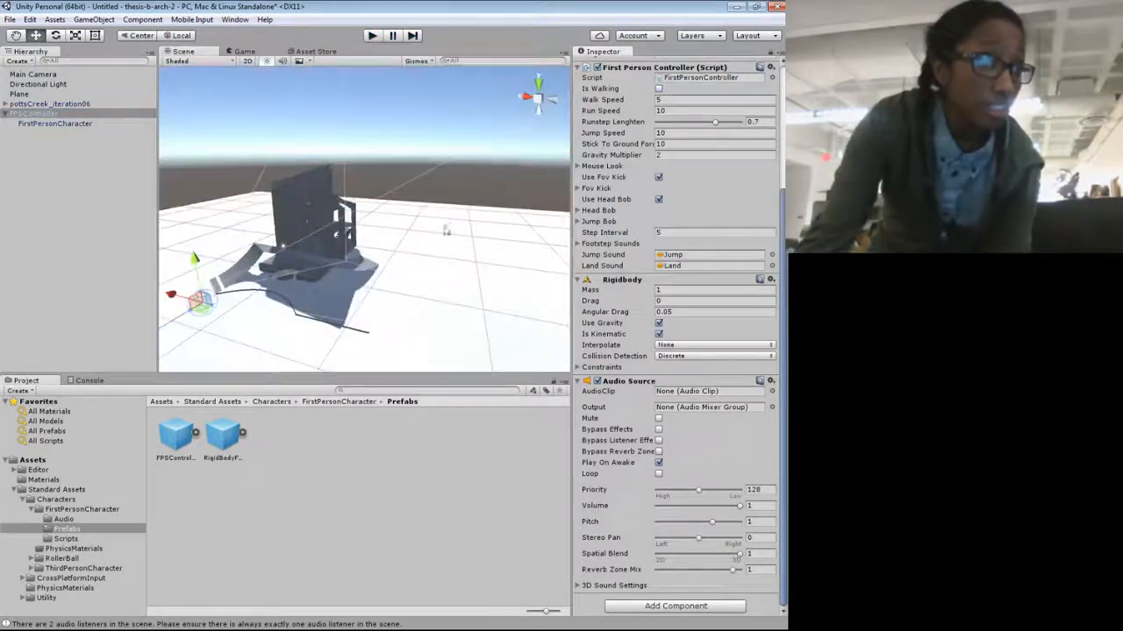
click(405, 134)
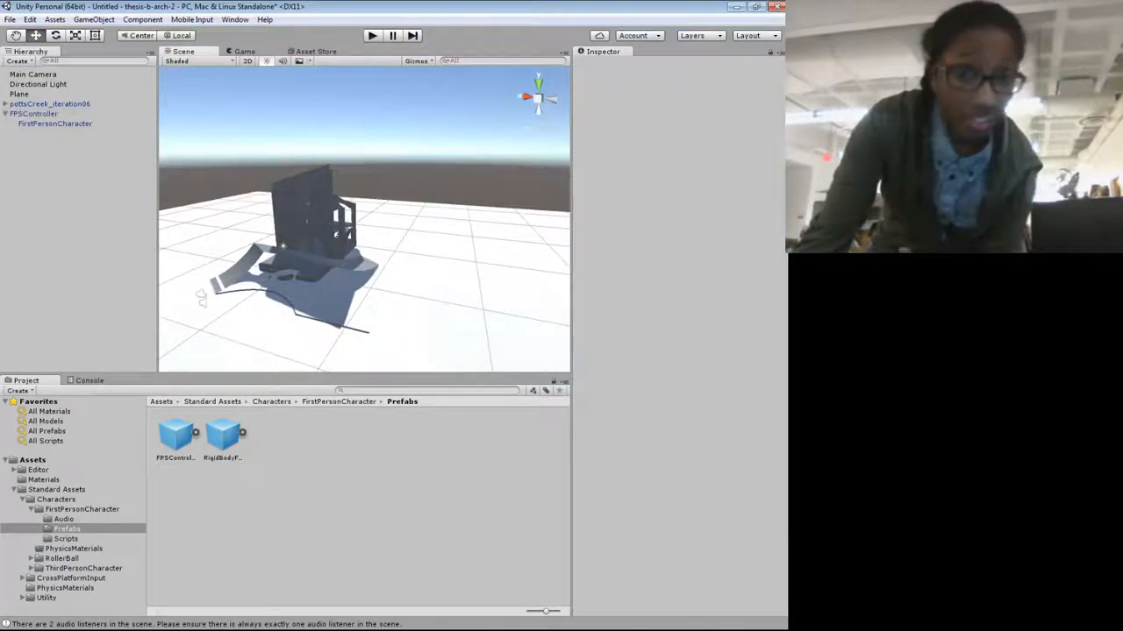